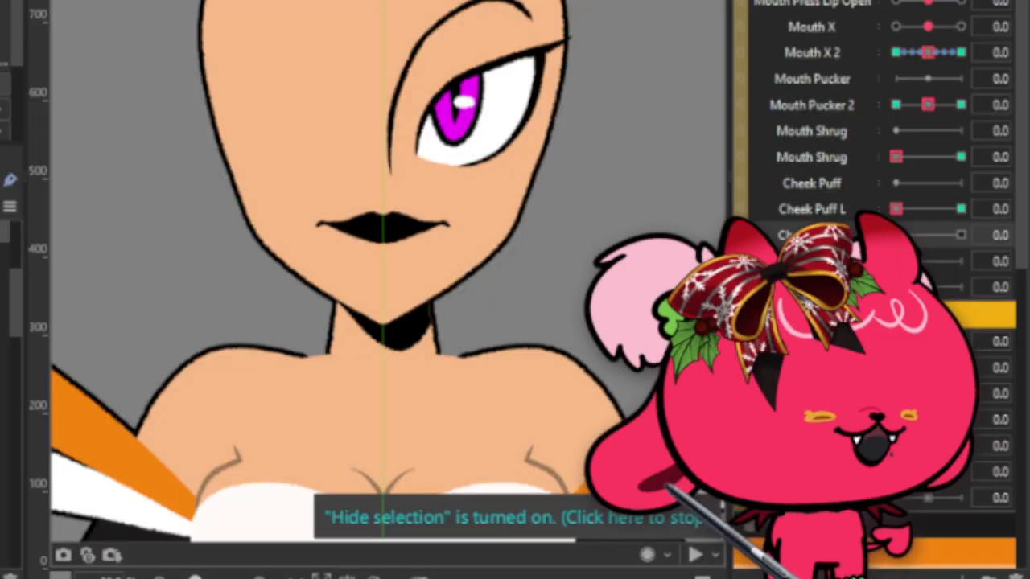
scroll(389, 270, down, 3)
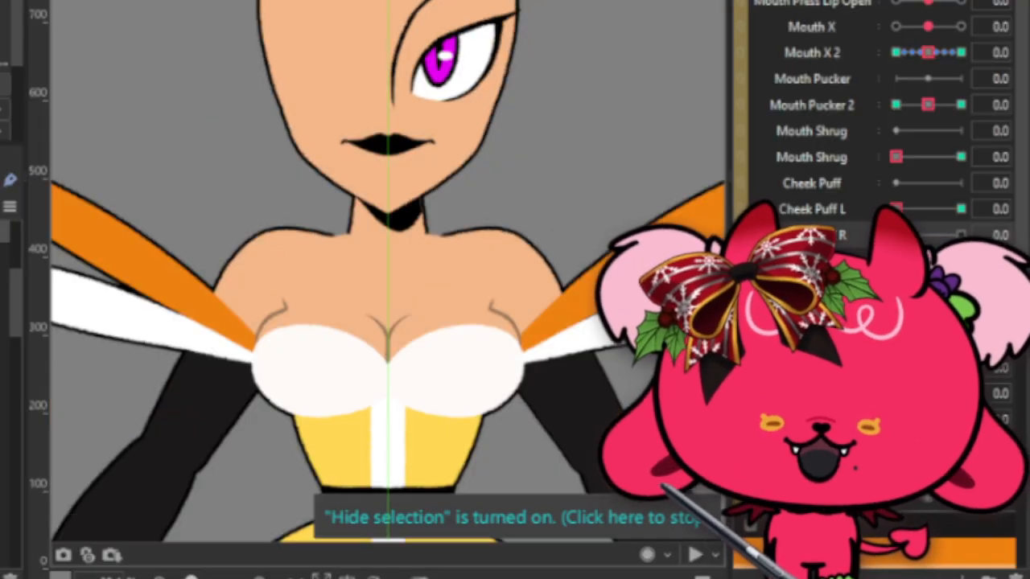
scroll(389, 270, up, 3)
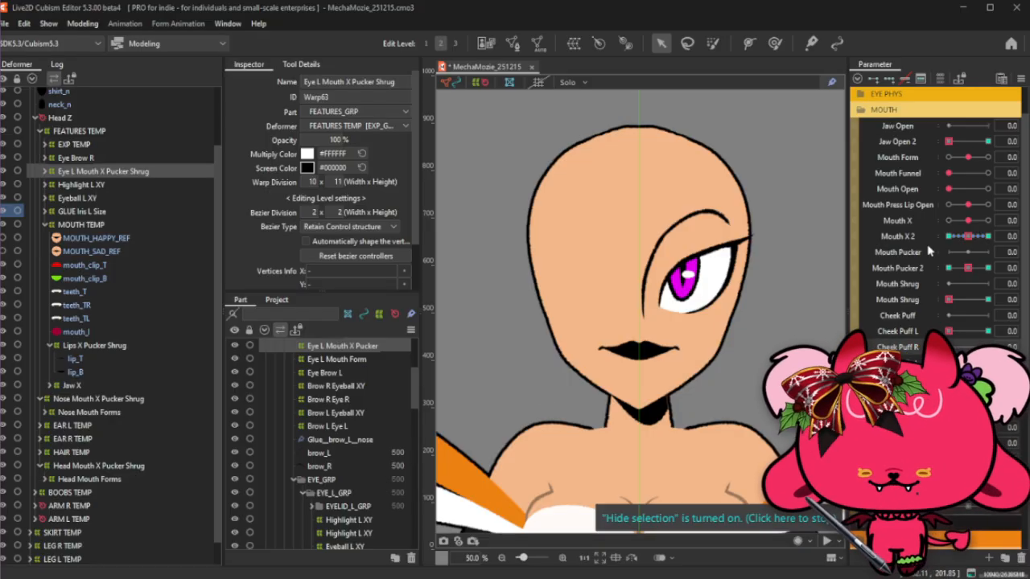
mouse_move(948, 333)
mouse_down()
mouse_move(975, 338)
mouse_move(925, 341)
mouse_move(961, 344)
mouse_up()
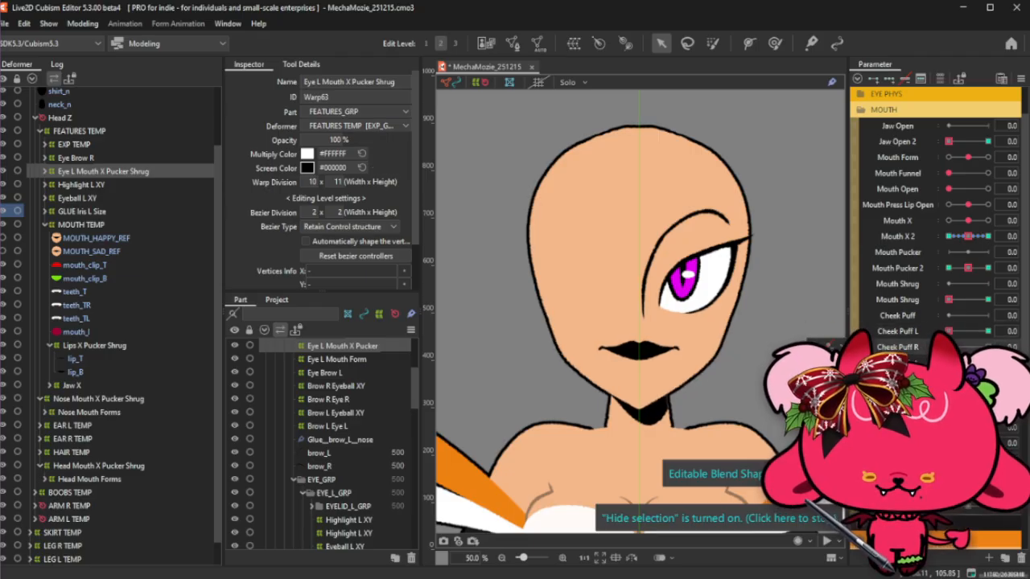
Preview the model's face and mouth movement in the physics settings, then return to the modeling workspace.
click(82, 23)
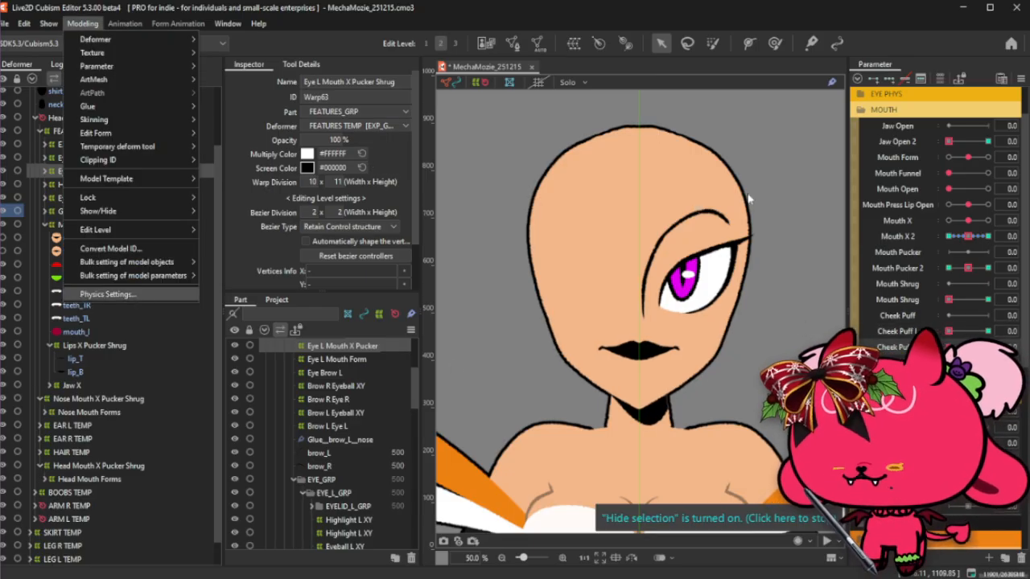
click(132, 296)
scroll(737, 118, up, 4)
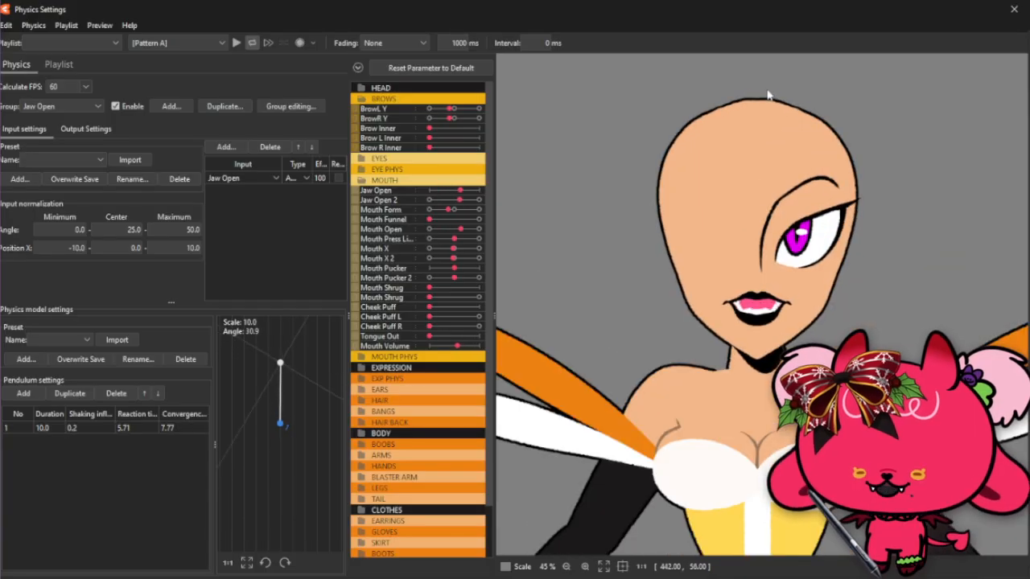
scroll(880, 223, down, 1)
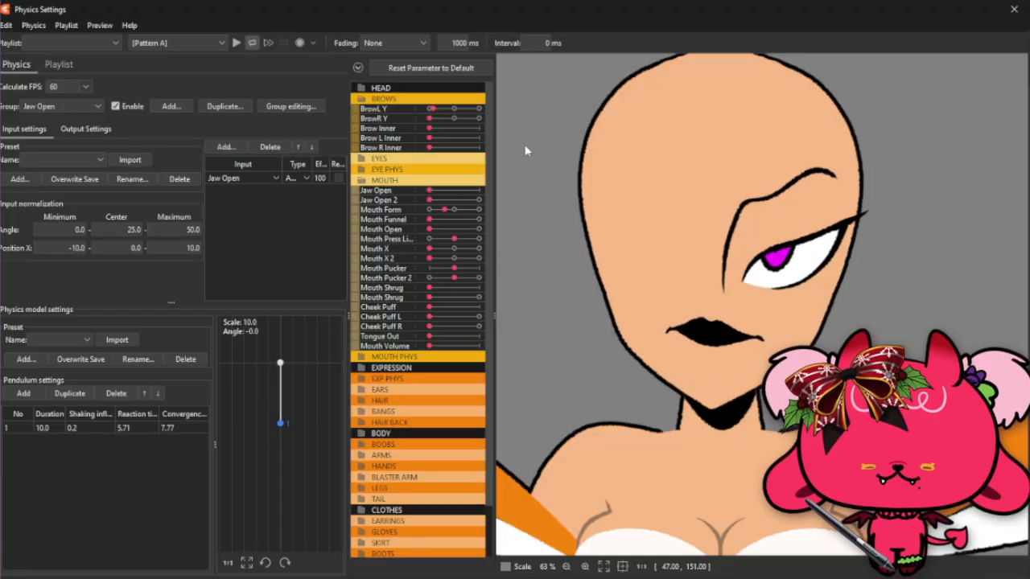
click(1017, 11)
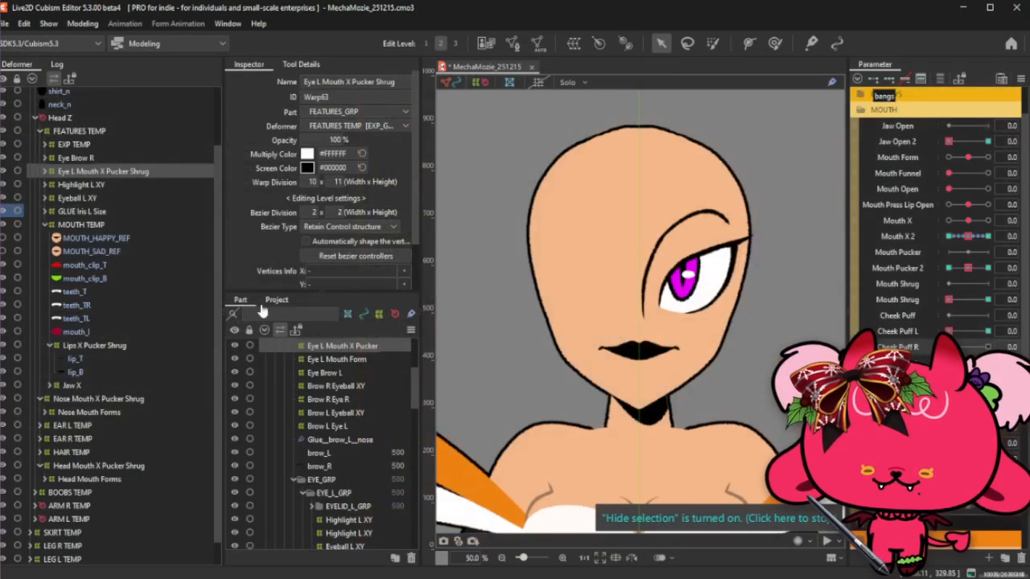
Expand the Eye L Mouth X Pucker Shrug and Eye L Mouth Form deformers to inspect their children.
click(44, 173)
click(52, 184)
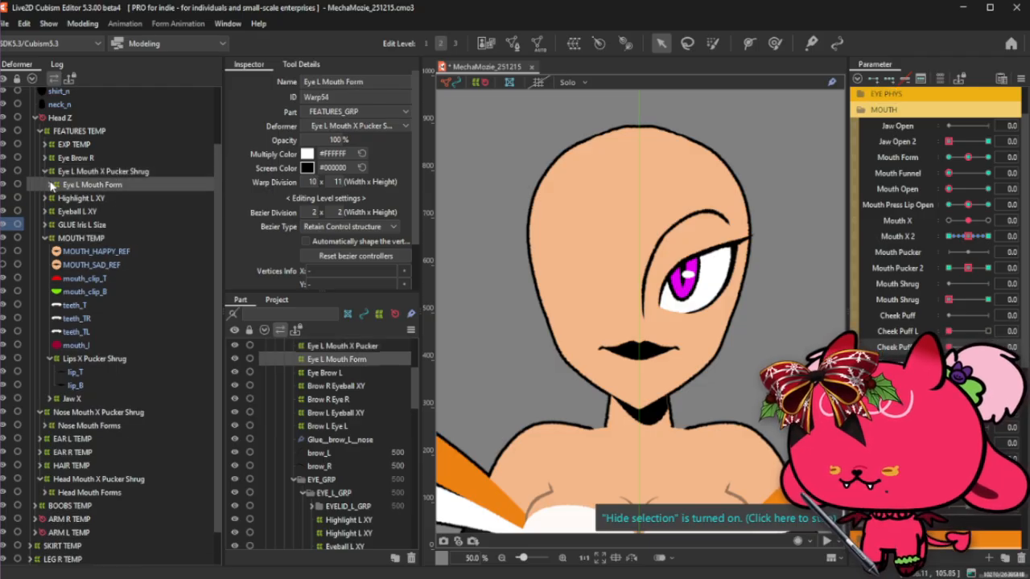
click(50, 185)
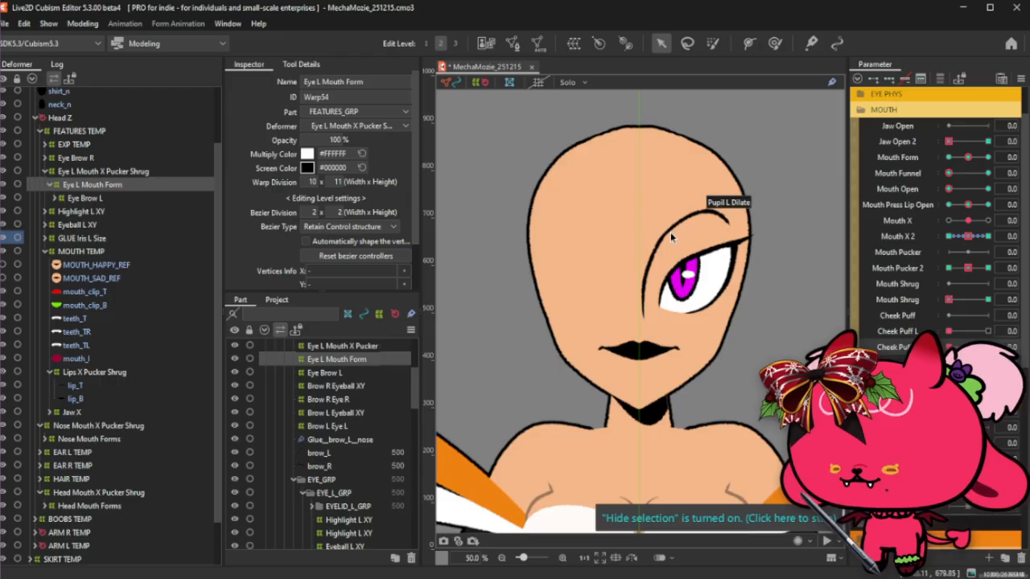
scroll(674, 234, down, 1)
scroll(698, 299, up, 1)
scroll(595, 326, up, 1)
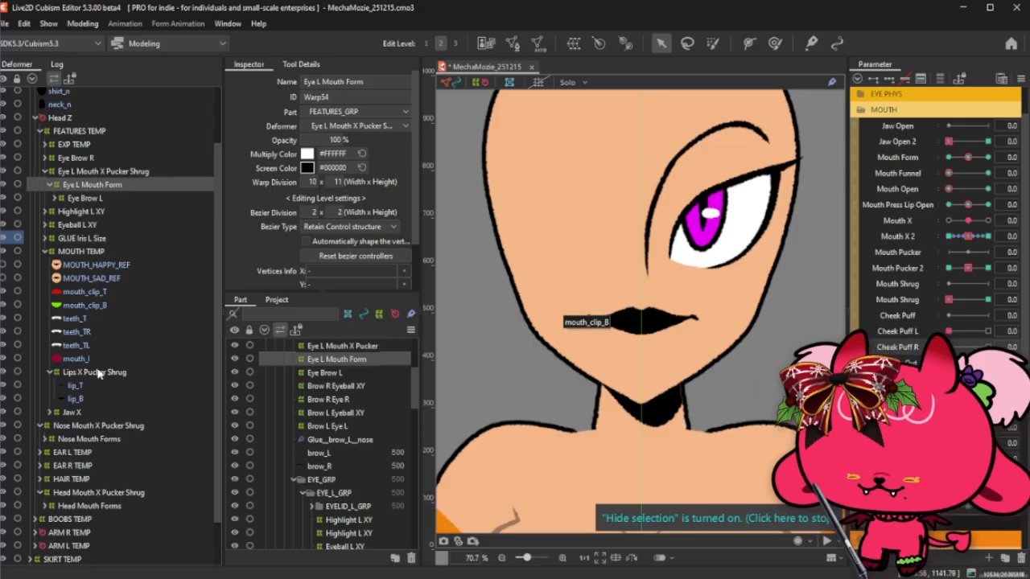
Resize the selection brush over the mouth and brush-select the middle vertices of the upper lip mesh lip_T.
click(78, 386)
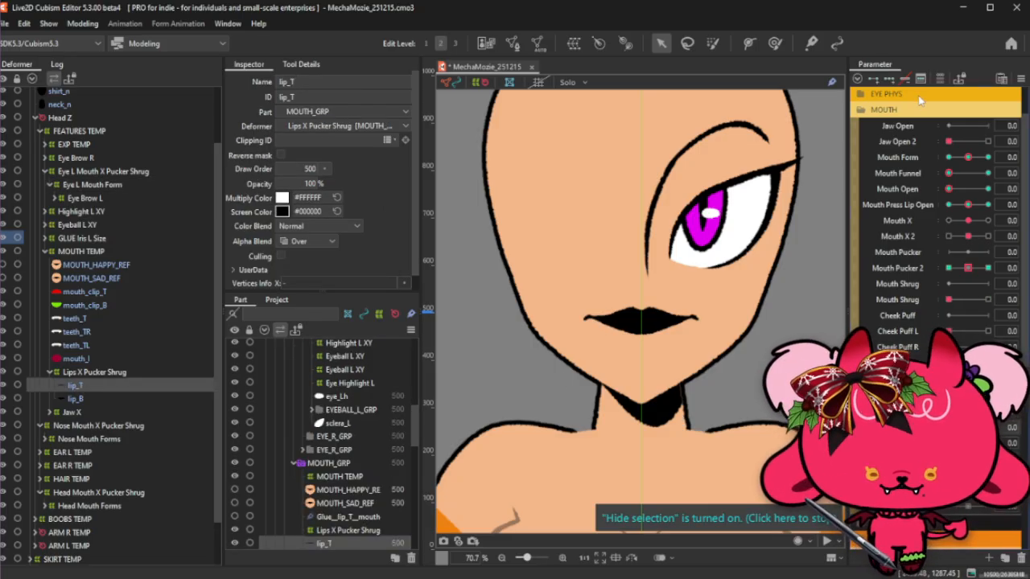
click(712, 42)
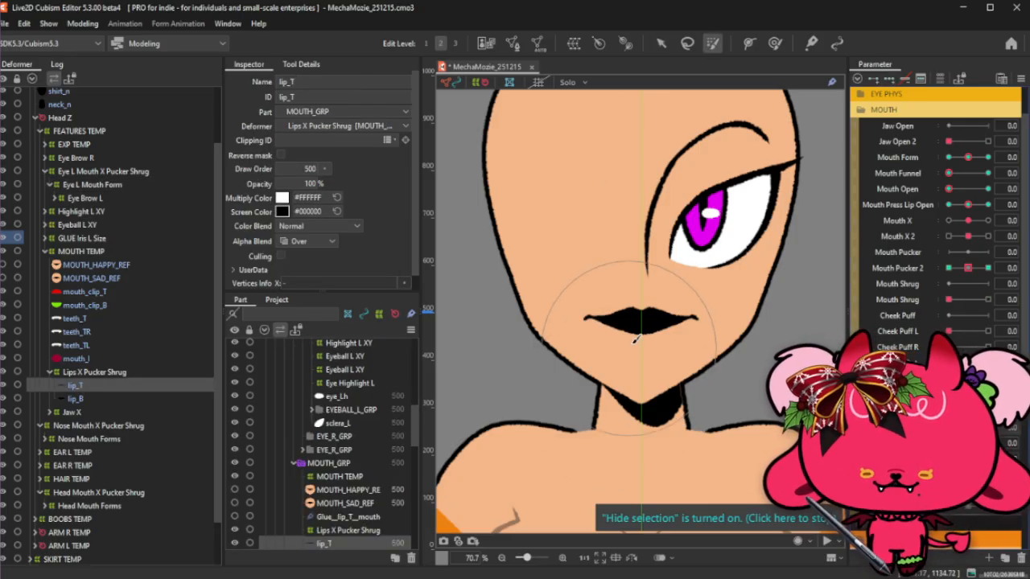
scroll(642, 346, up, 2)
key(b)
mouse_move(642, 346)
mouse_down()
mouse_move(625, 287)
mouse_move(641, 315)
mouse_up()
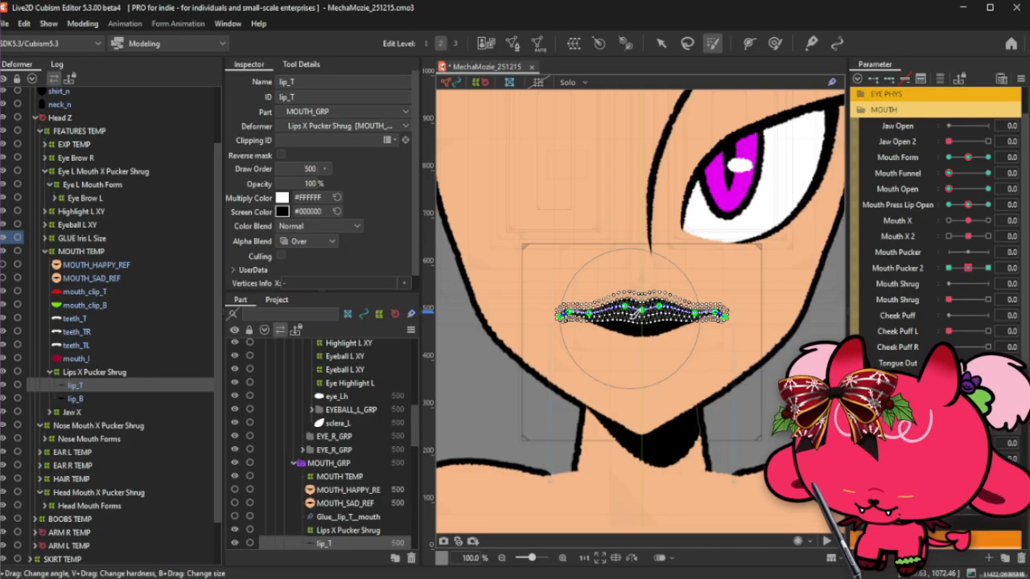
scroll(636, 313, up, 2)
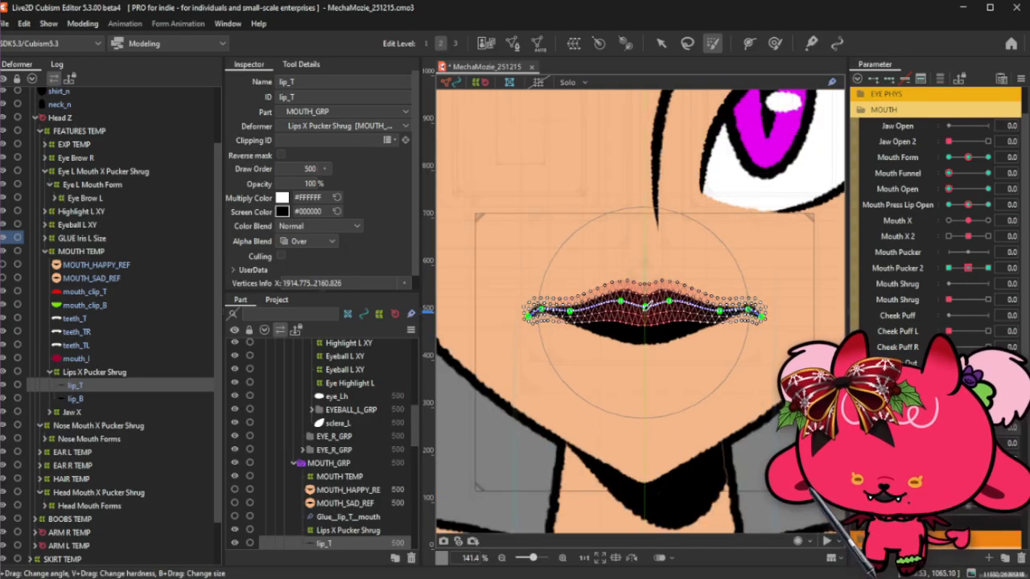
Try to move the selected middle vertices of lip_T slightly upward.
click(659, 42)
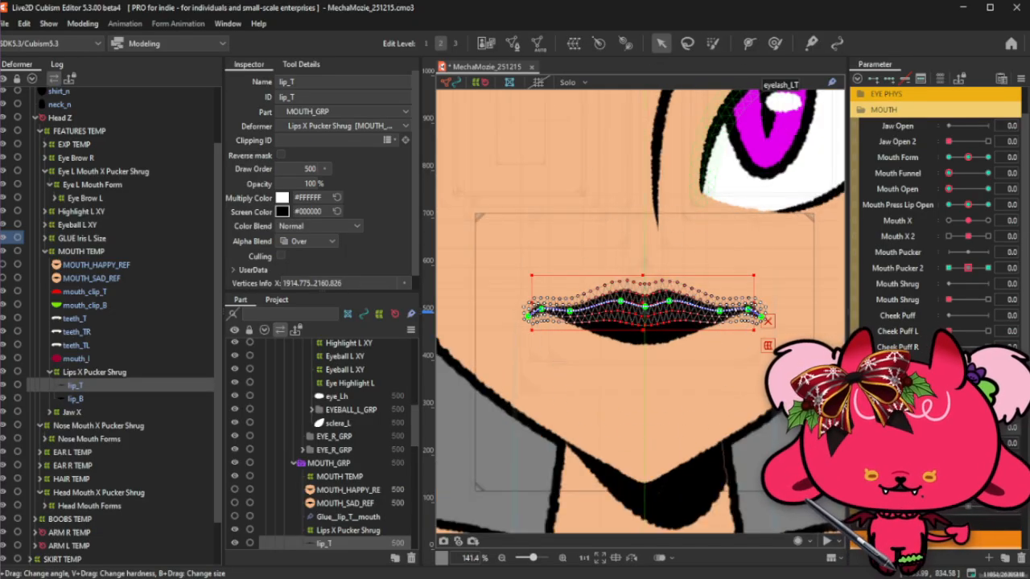
drag(644, 305, 644, 302)
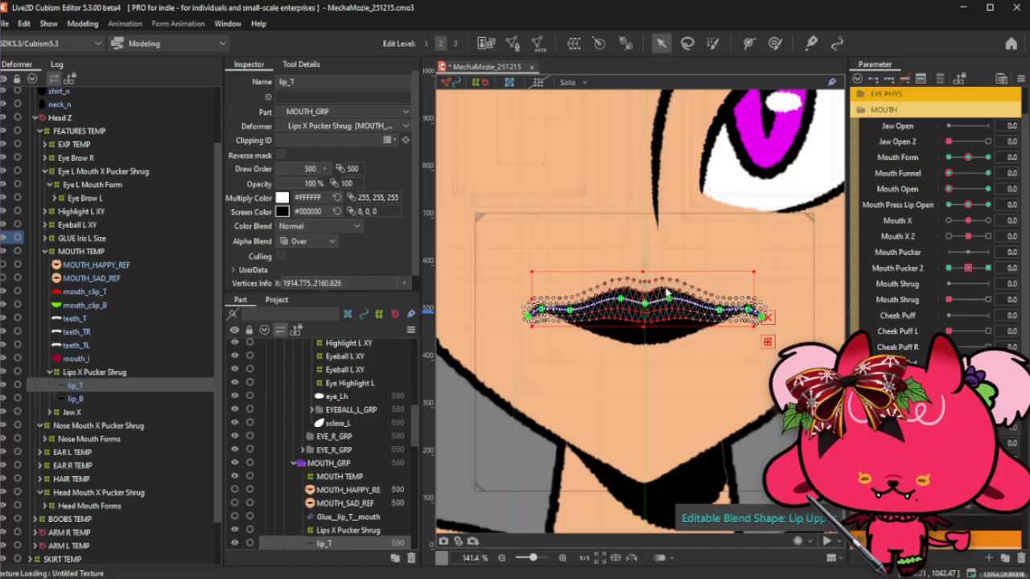
key(ctrl+z)
Brush-select the middle of lip_T again and raise and stretch it upward for the upper-lip blend shape.
click(712, 44)
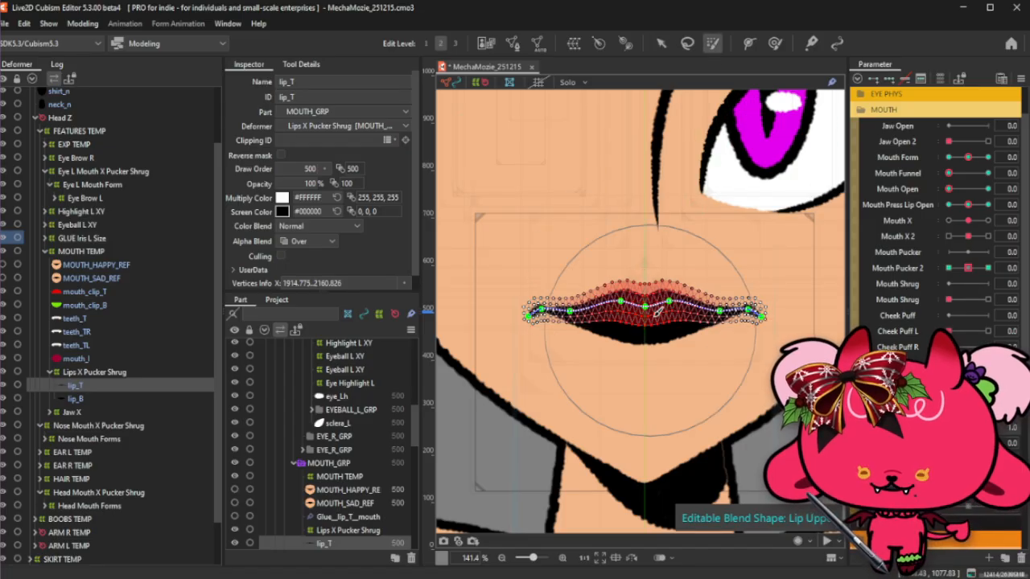
mouse_move(652, 312)
mouse_down()
mouse_move(645, 291)
mouse_move(650, 311)
mouse_move(644, 300)
mouse_up()
click(661, 44)
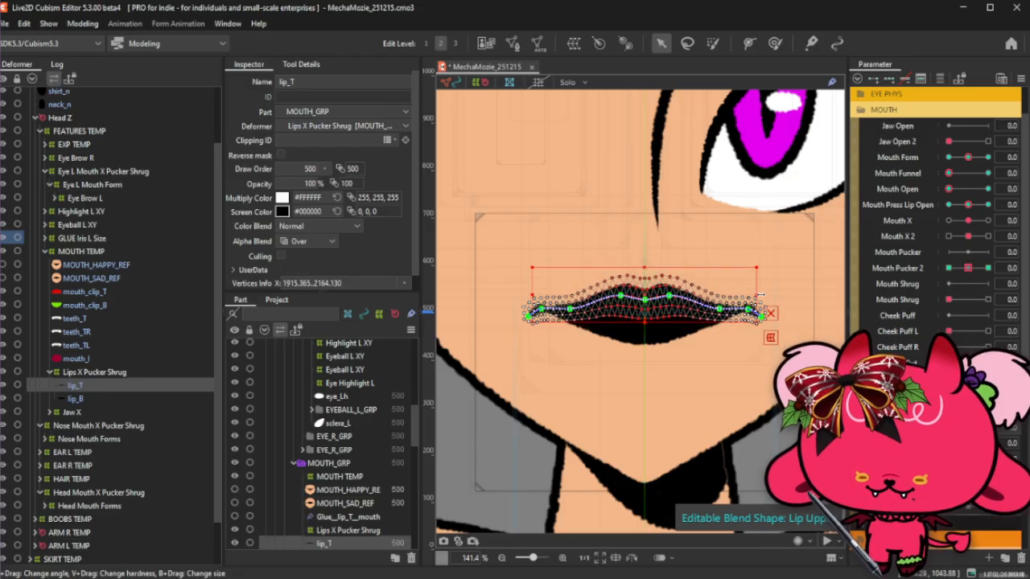
drag(644, 268, 641, 261)
drag(640, 325, 642, 321)
click(107, 387)
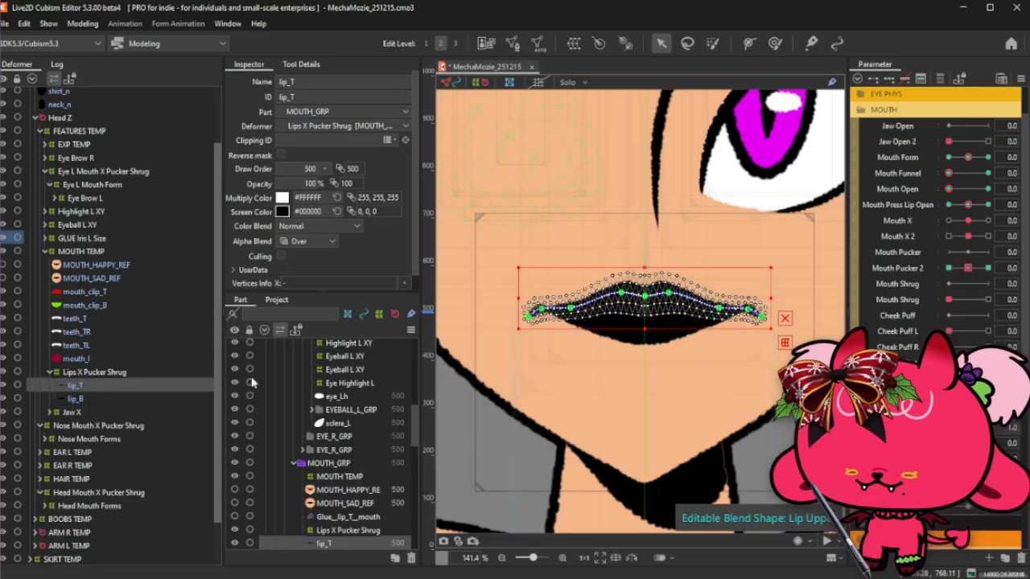
Nudge the upper lip's centre upward with the deform brush and compare it with lip_B across the upper-lip parameter.
key(ctrl+t)
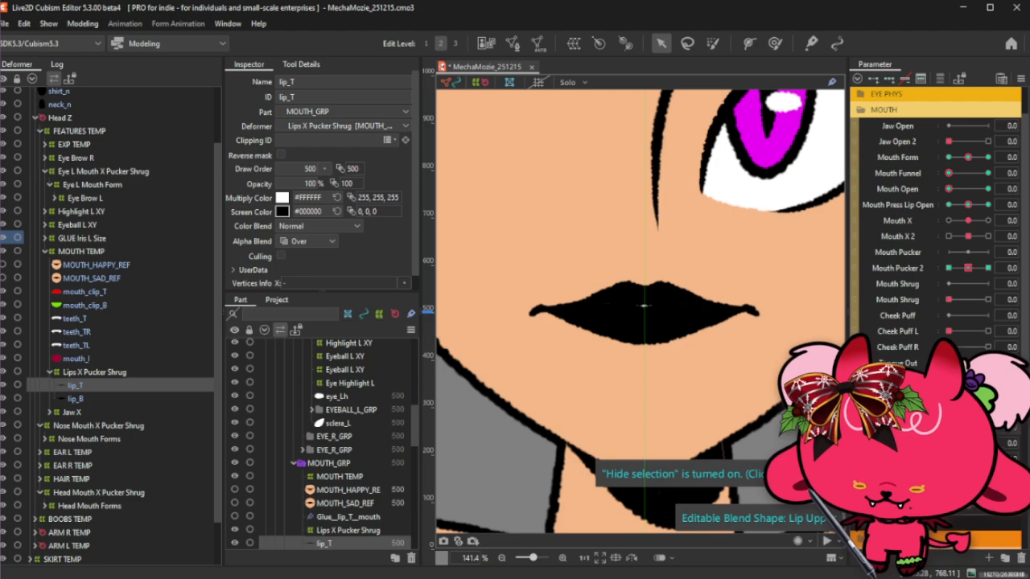
click(774, 42)
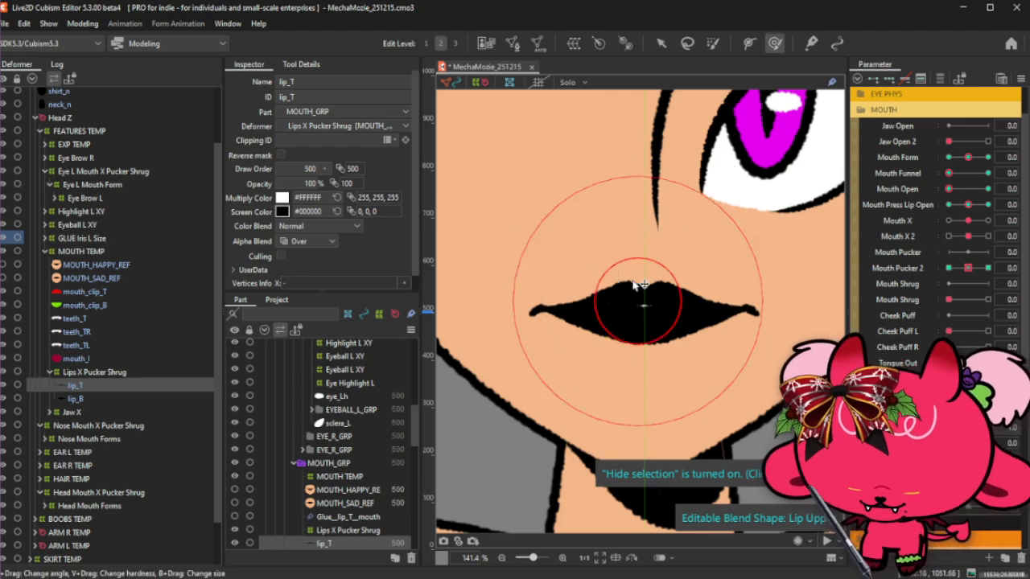
drag(643, 298, 644, 295)
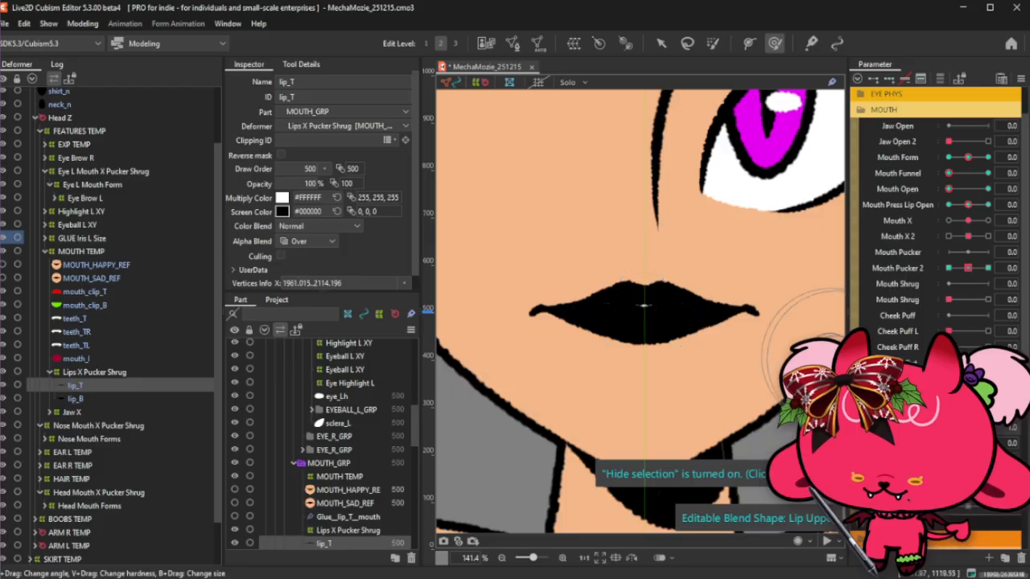
click(195, 398)
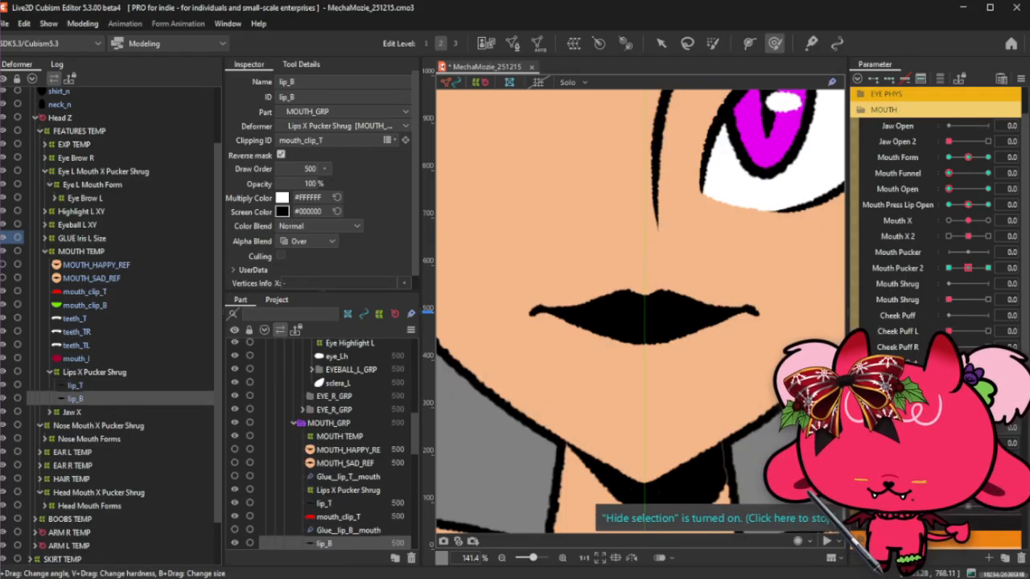
drag(961, 427, 988, 427)
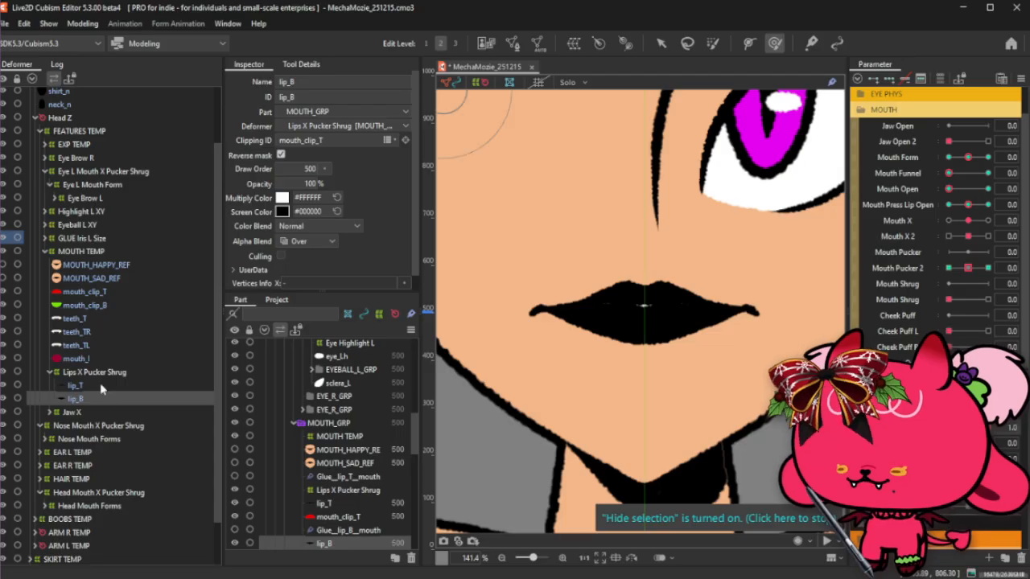
Isolate lip_T with Solo, brush-select its middle vertices and stretch them slightly higher.
click(176, 385)
click(568, 83)
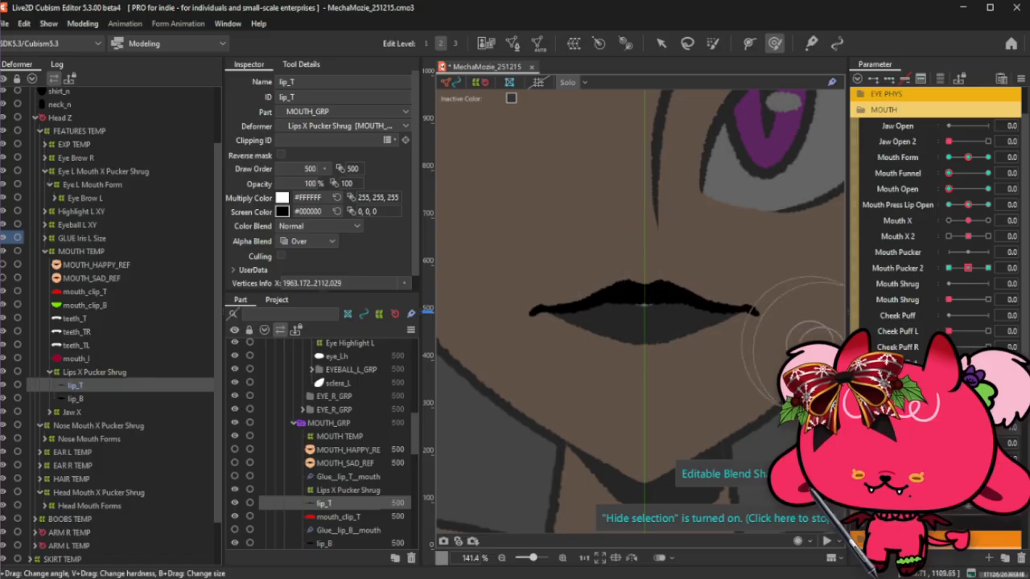
click(660, 290)
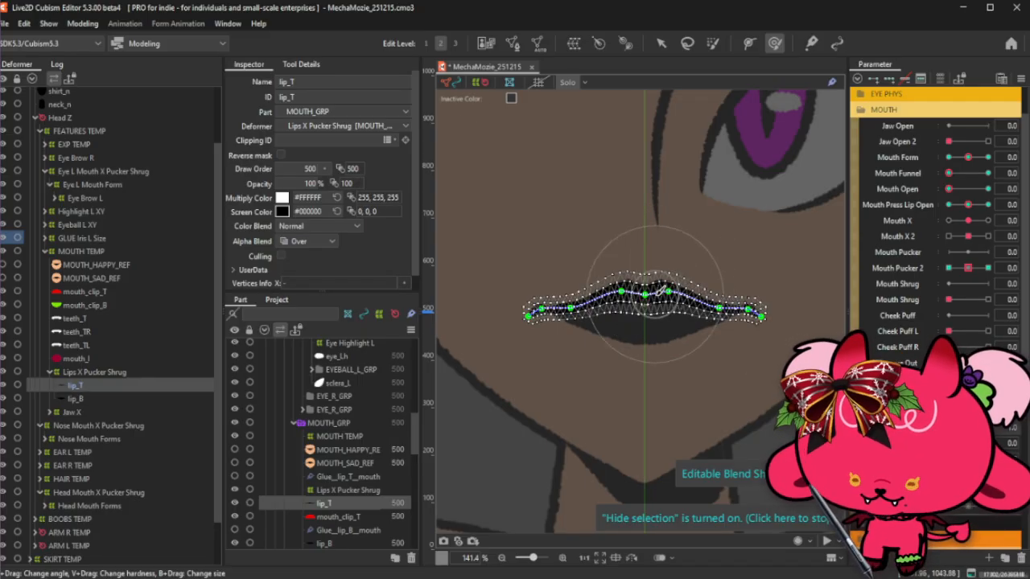
click(712, 42)
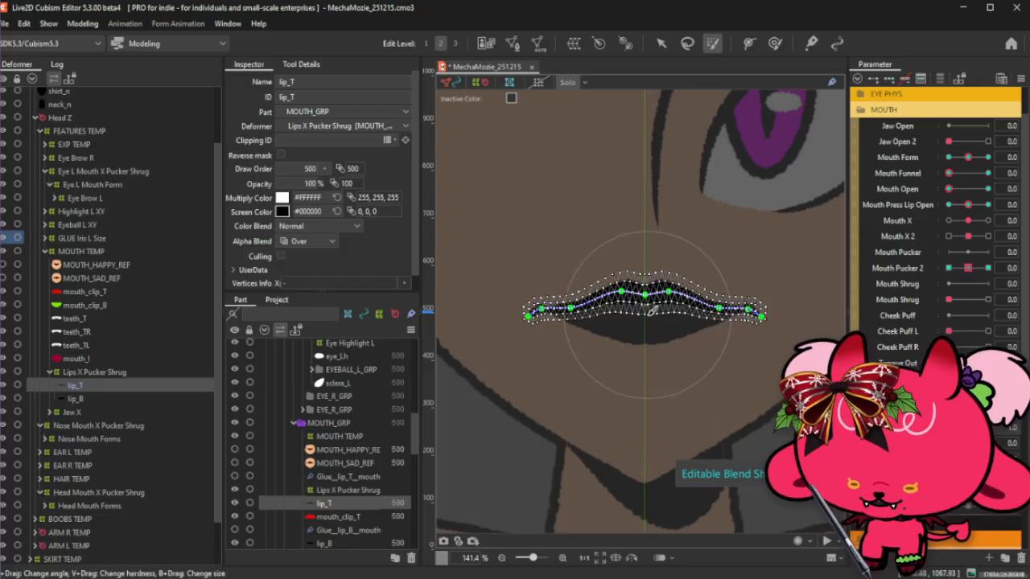
click(647, 308)
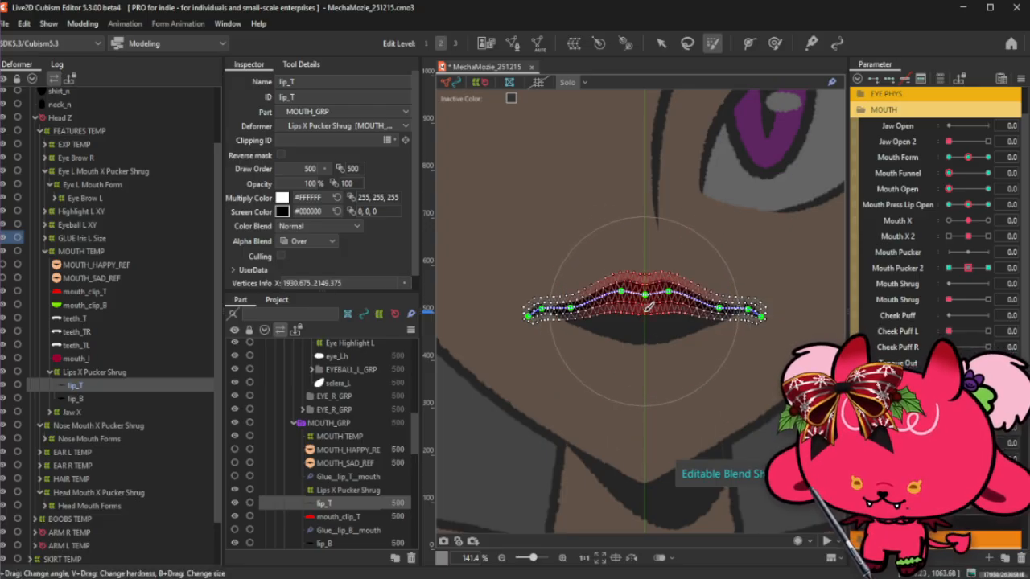
click(660, 43)
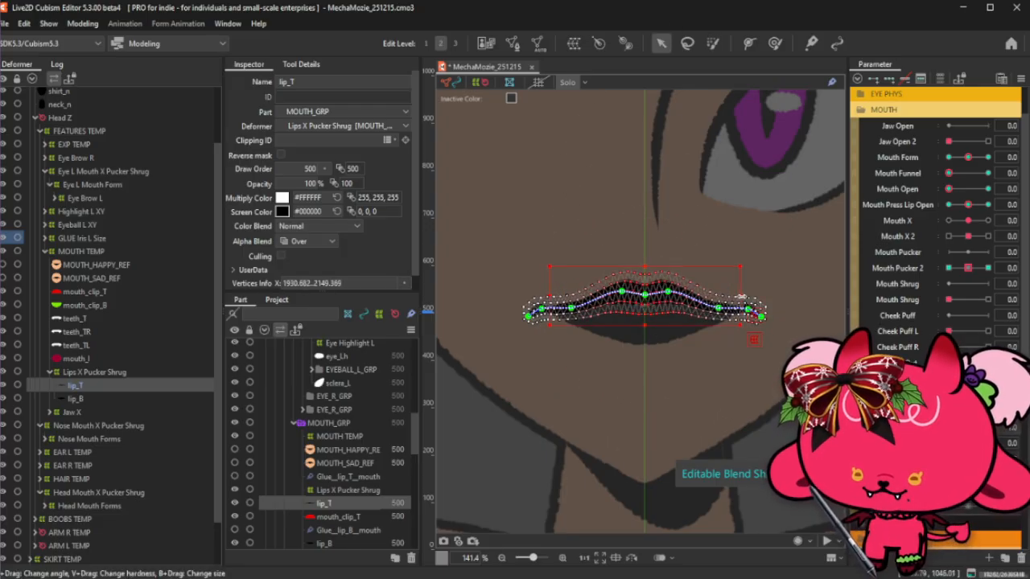
drag(645, 267, 645, 265)
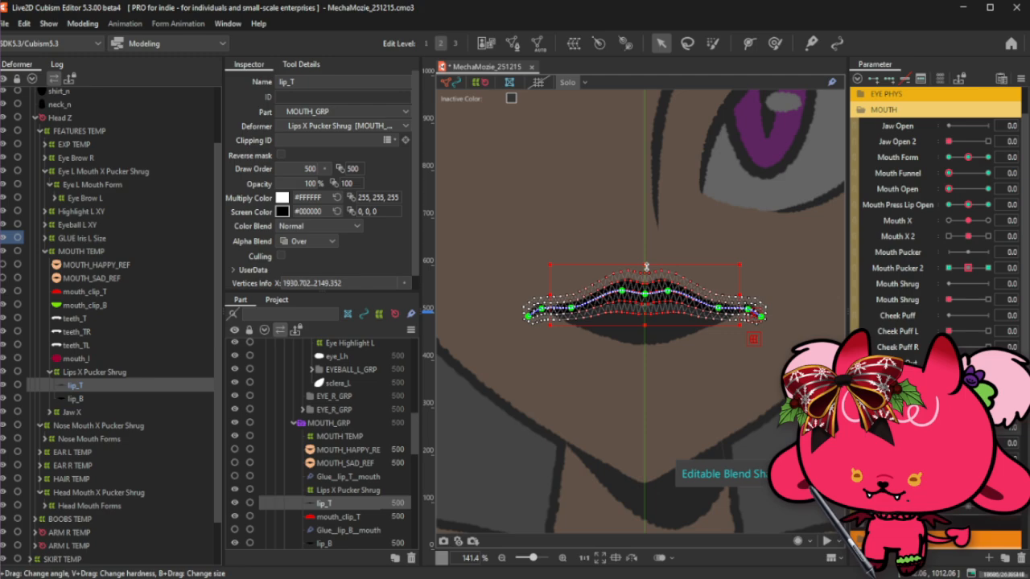
click(184, 385)
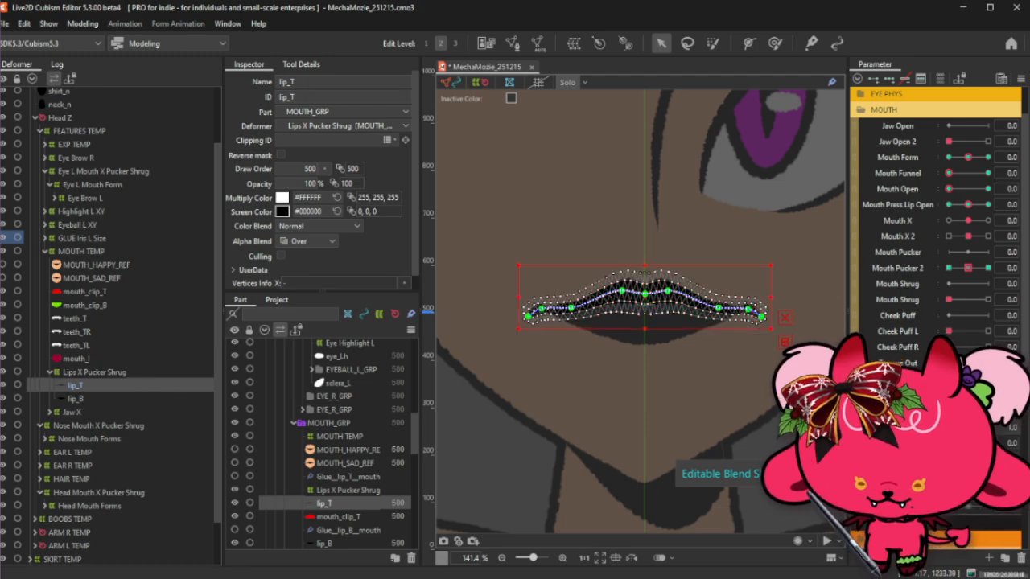
Hide lip_T's mesh overlay and scrub the upper-lip blend shape parameter to check the lip's movement.
drag(988, 427, 948, 427)
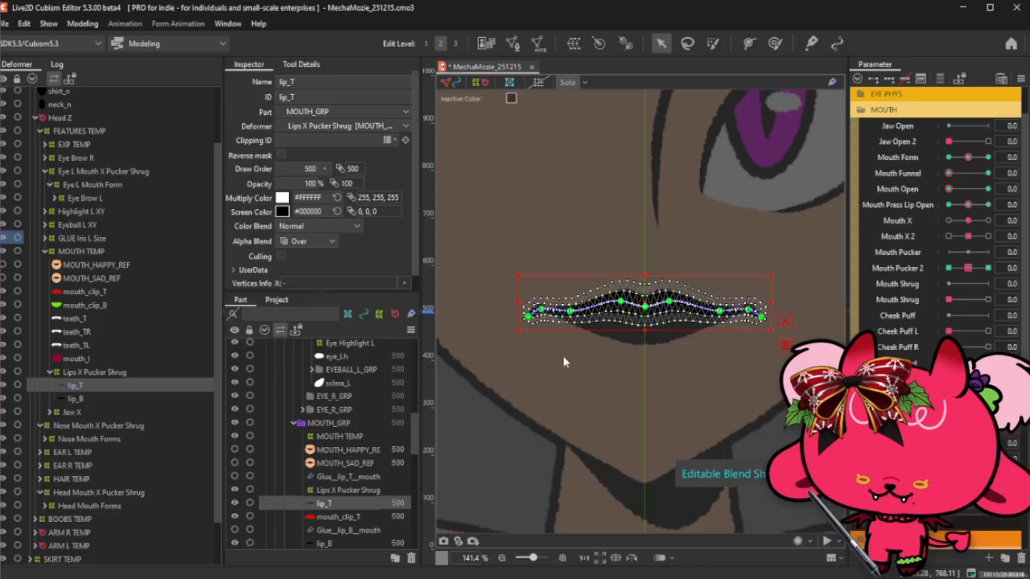
key(ctrl+shift+v)
click(490, 359)
key(ctrl+t)
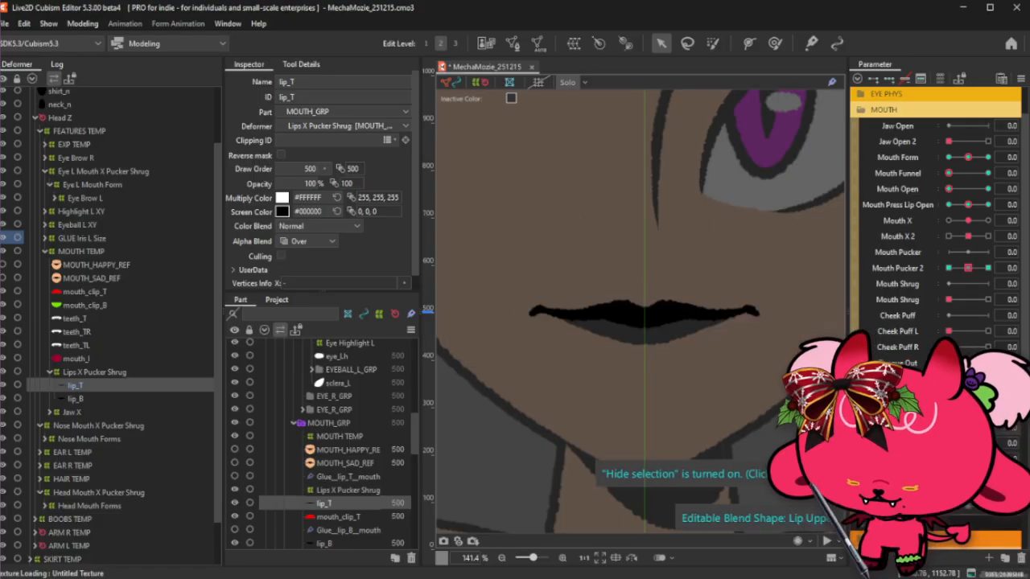
mouse_move(948, 427)
mouse_down()
mouse_move(988, 427)
mouse_move(949, 427)
mouse_up()
Switch the Solo isolation to the lower lip mesh lip_B.
click(78, 400)
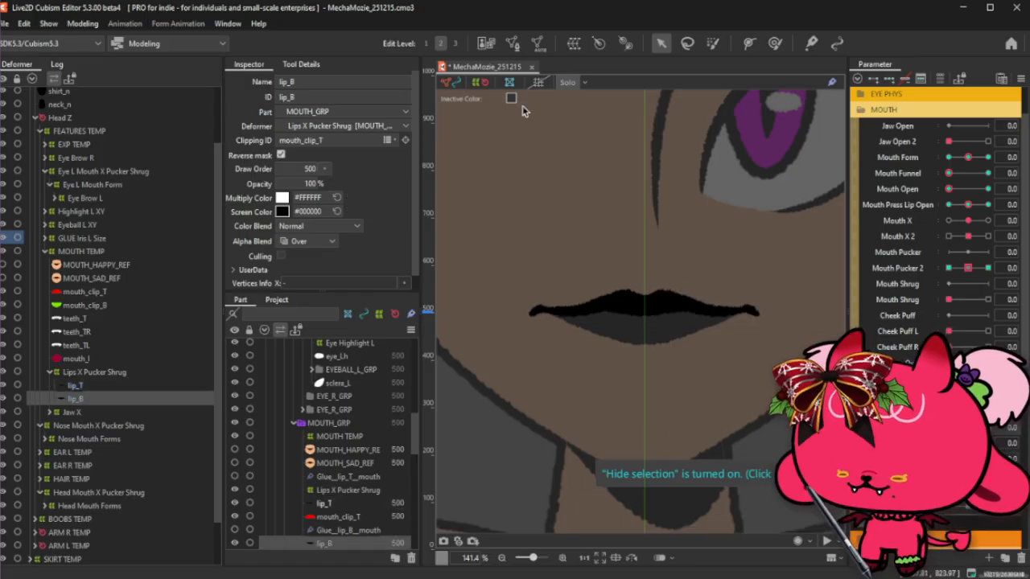
click(565, 84)
click(566, 84)
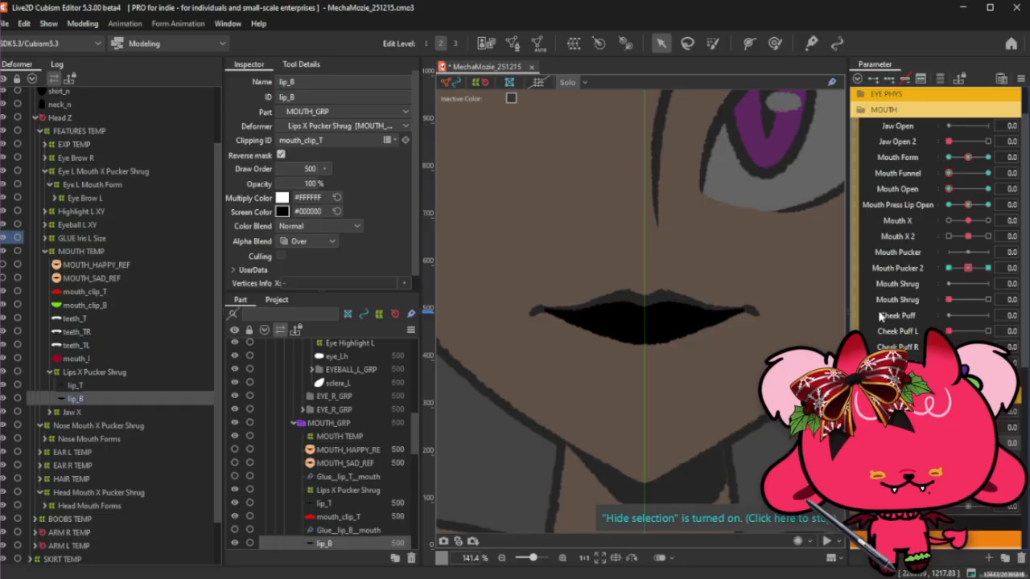
Brush-select lip_B's middle vertices and, at Lip Lower 1.0, narrow them slightly and shift them downward.
click(715, 45)
drag(646, 324, 644, 324)
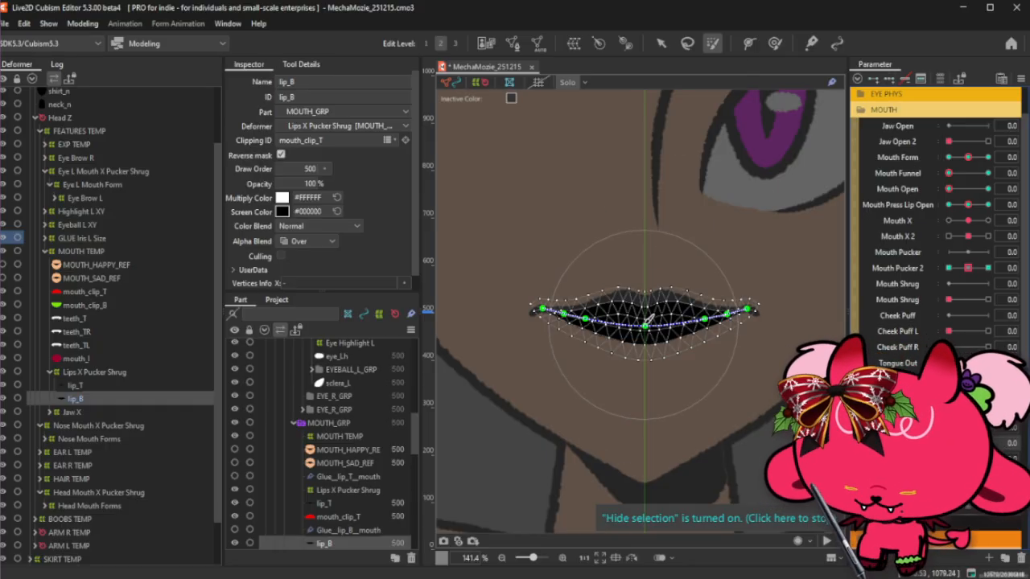
click(661, 45)
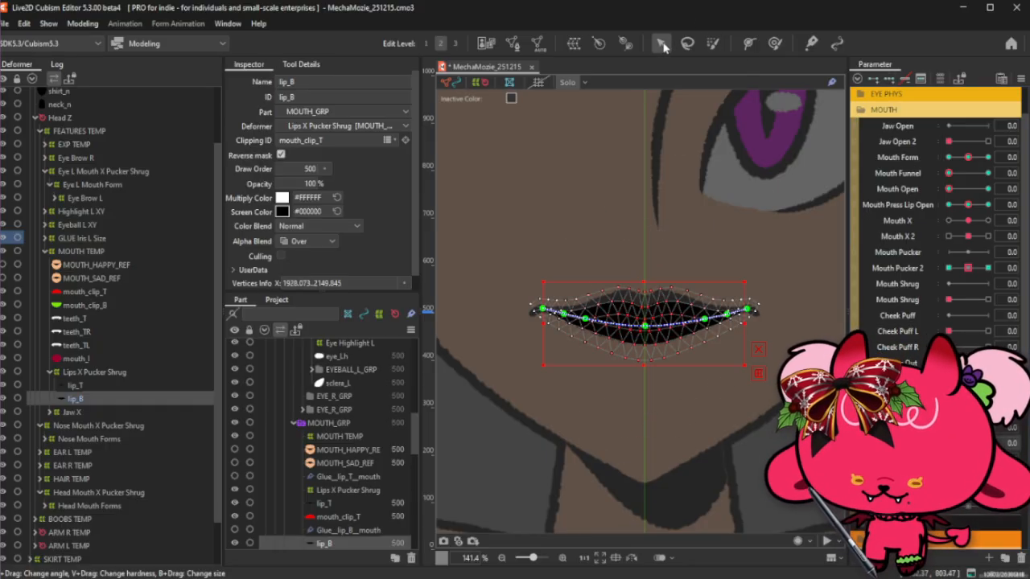
drag(979, 443, 989, 443)
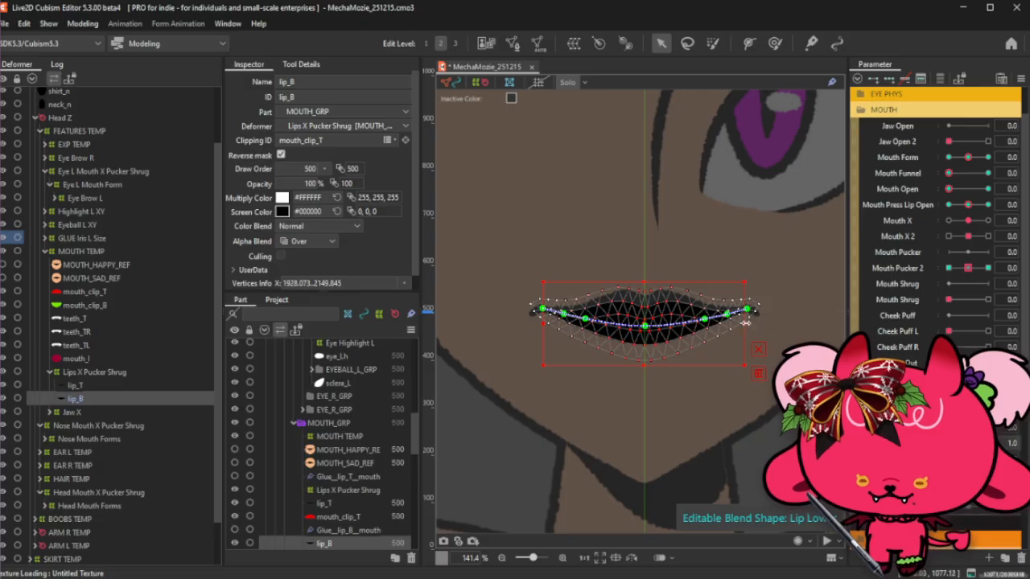
drag(746, 322, 732, 323)
drag(643, 317, 644, 326)
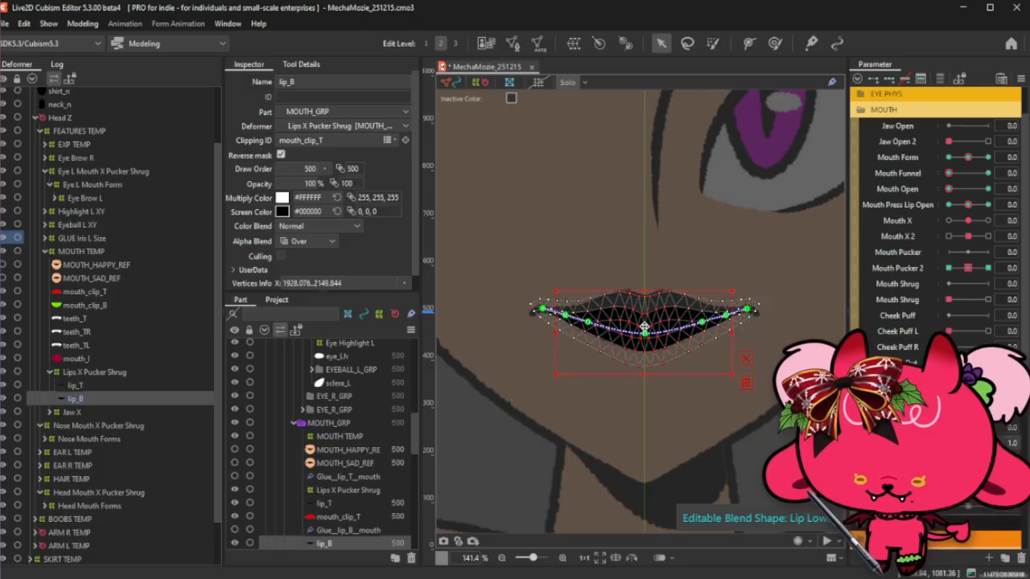
drag(642, 287, 642, 295)
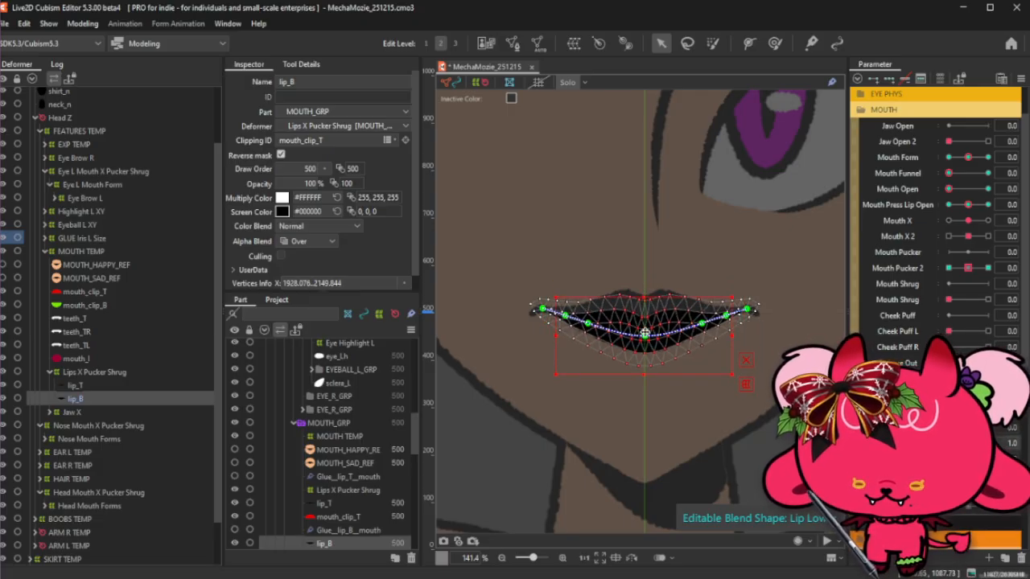
drag(644, 332, 644, 333)
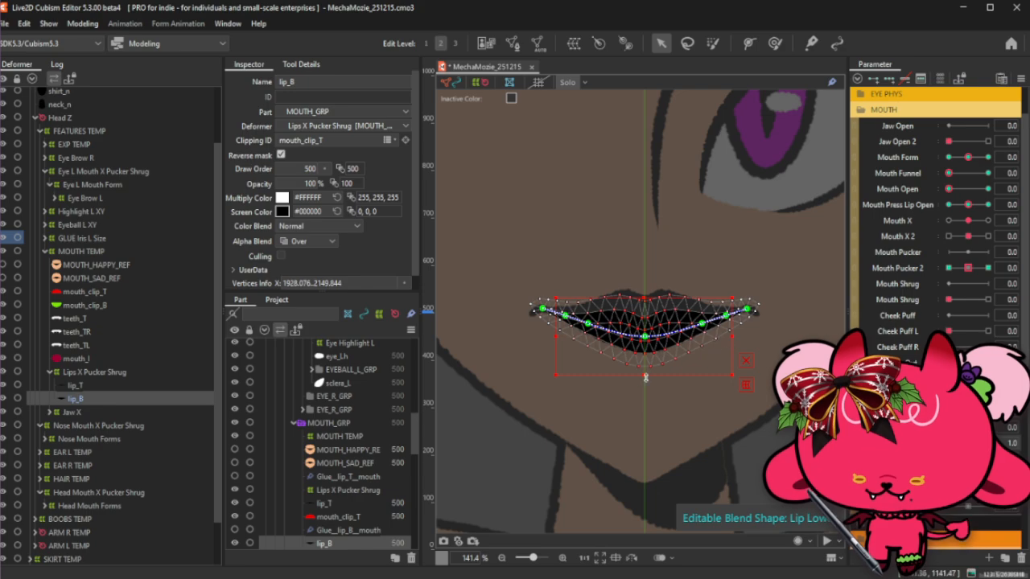
Hide the mesh overlay and fill lip_B's shape at Lip Lower -1.0 with an inverse blend at -100 compatibility.
key(ctrl+h)
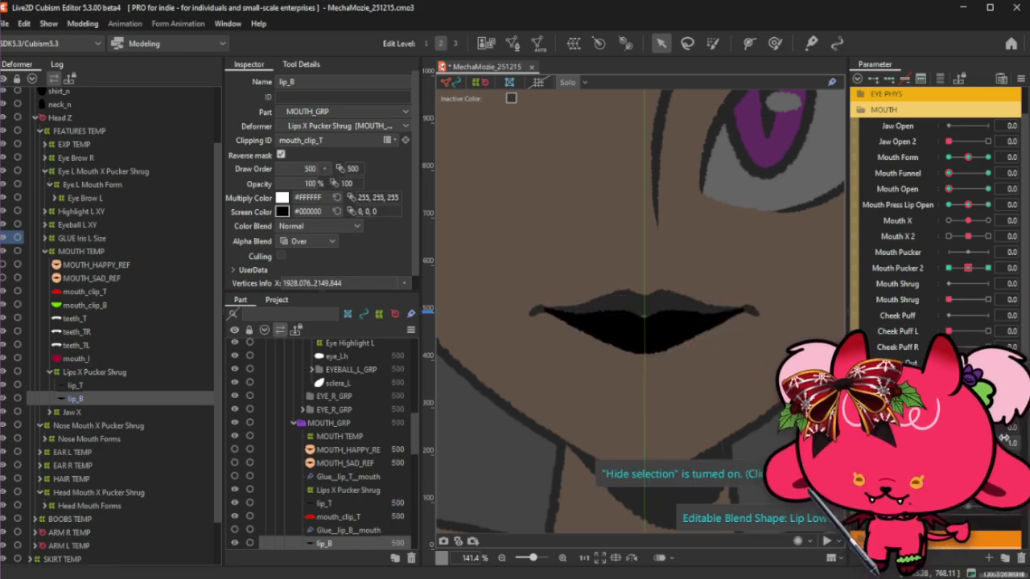
drag(987, 443, 948, 443)
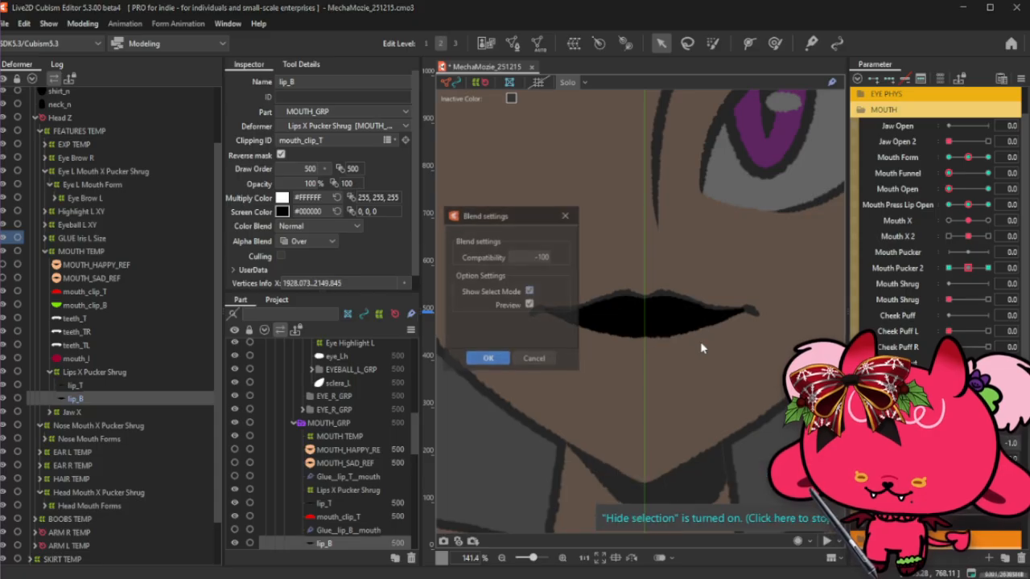
click(488, 362)
Turn off Solo, check the whole mouth across Lip Upper and Lip Lower, and reset both parameters to 0.
click(509, 82)
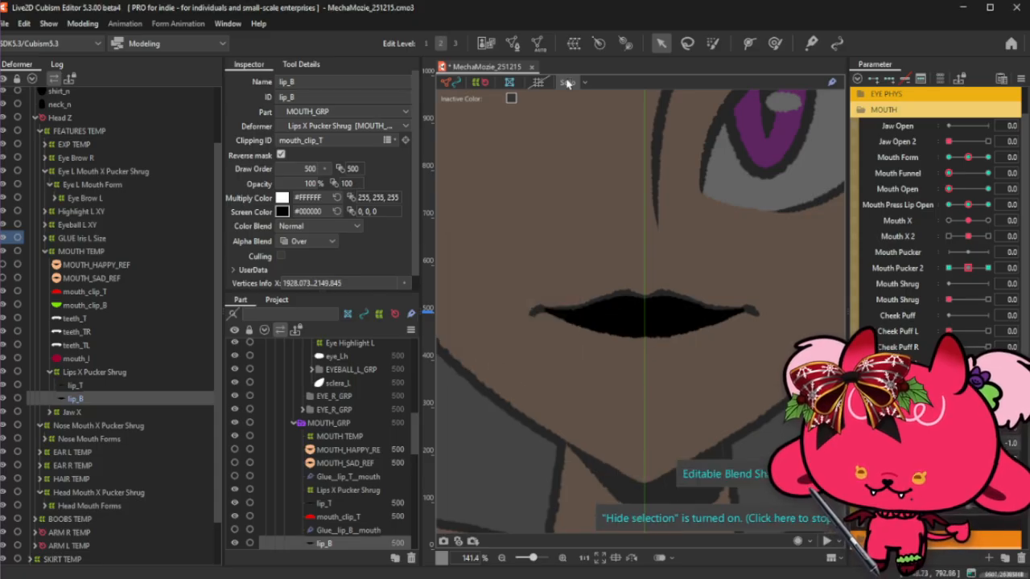
drag(968, 459, 988, 427)
mouse_move(949, 443)
mouse_down()
mouse_move(988, 444)
mouse_move(949, 443)
mouse_up()
mouse_move(949, 443)
mouse_down()
mouse_move(988, 443)
mouse_move(949, 443)
mouse_up()
drag(949, 443, 987, 459)
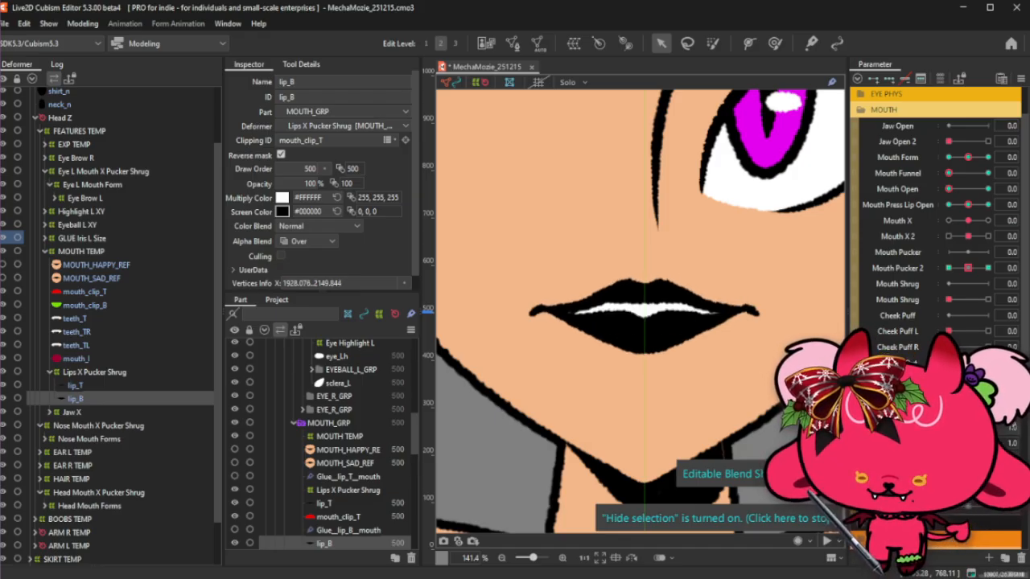
scroll(637, 344, down, 3)
scroll(638, 339, up, 2)
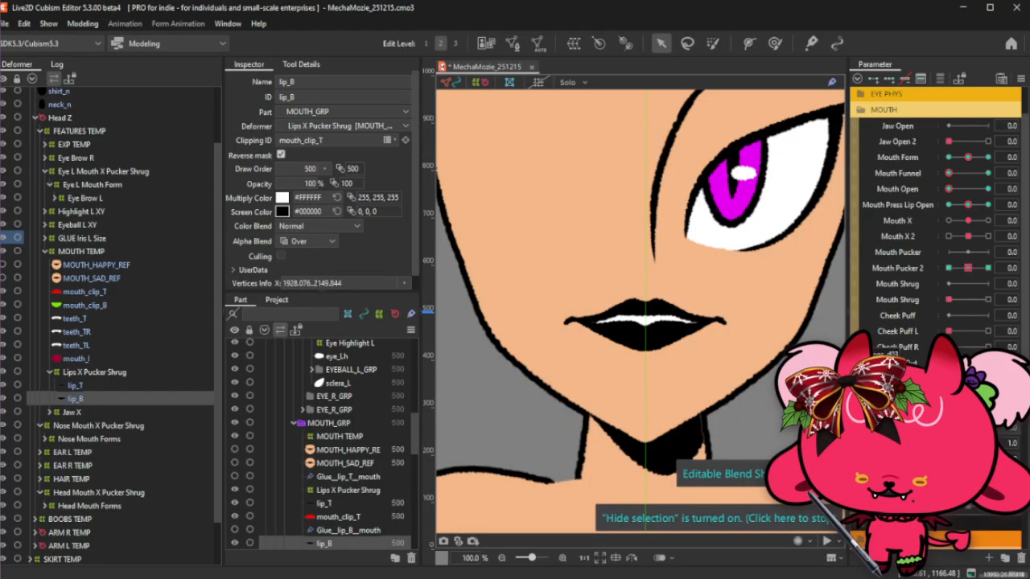
click(967, 427)
click(968, 443)
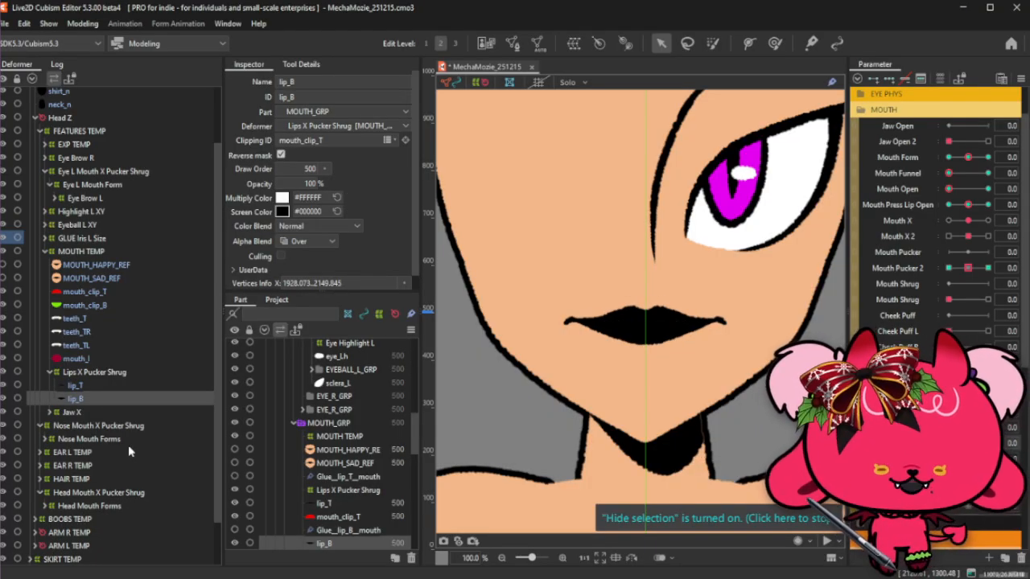
Collapse the MOUTH parameter group, test Lip Upper and Lip Lower under MOUTH PHYS, and return both to 0.
click(925, 113)
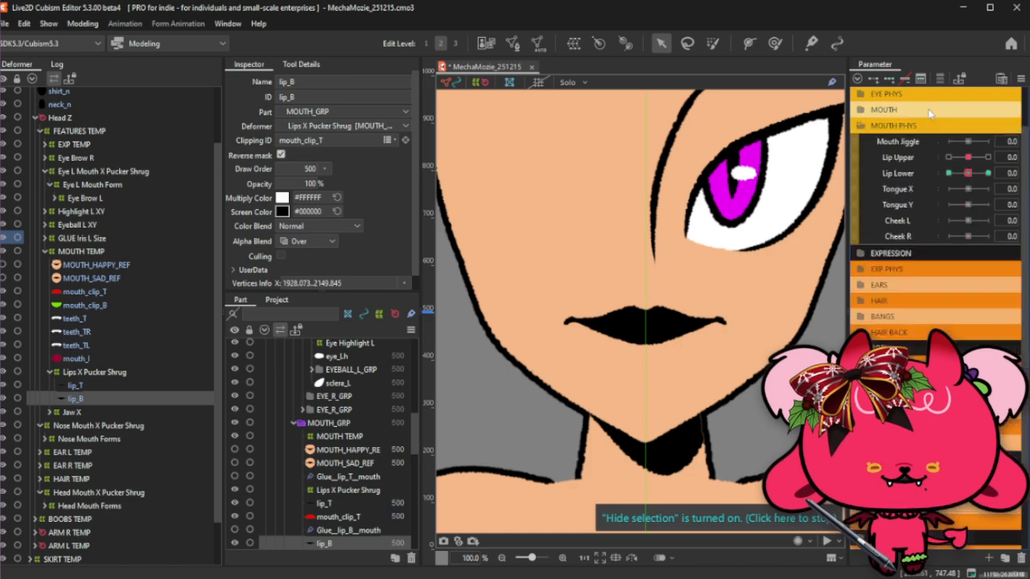
click(938, 113)
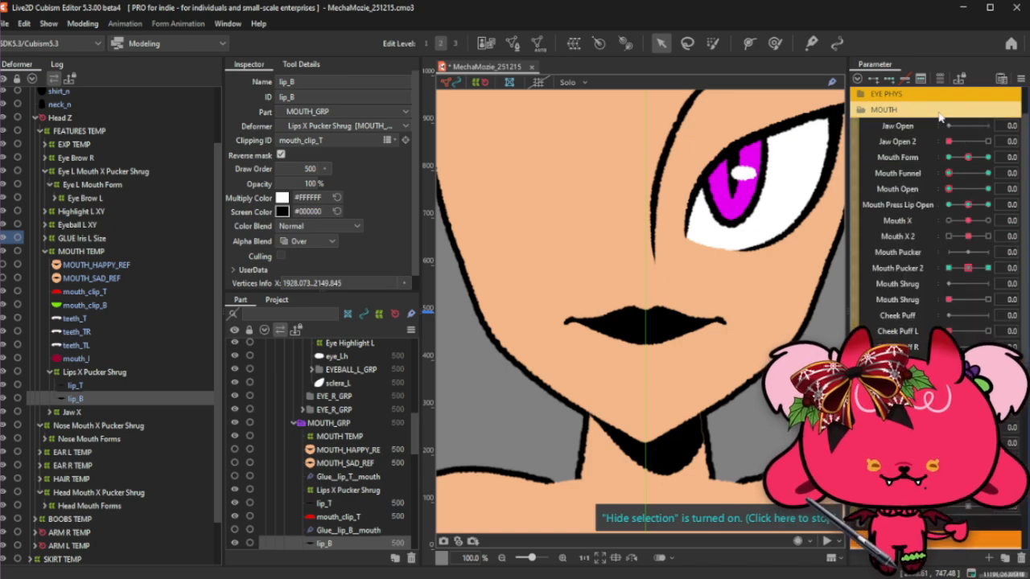
click(939, 113)
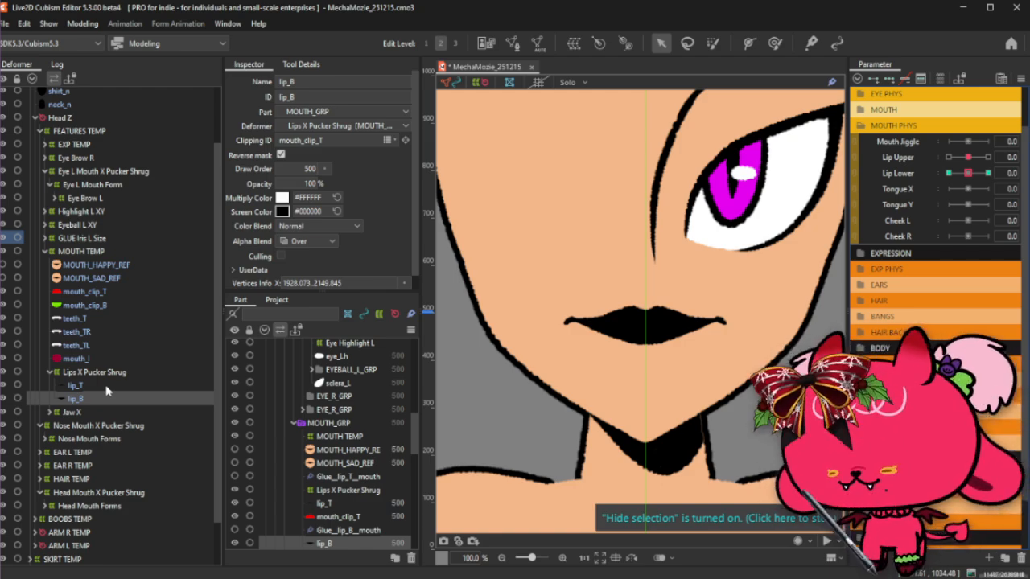
scroll(945, 170, up, 2)
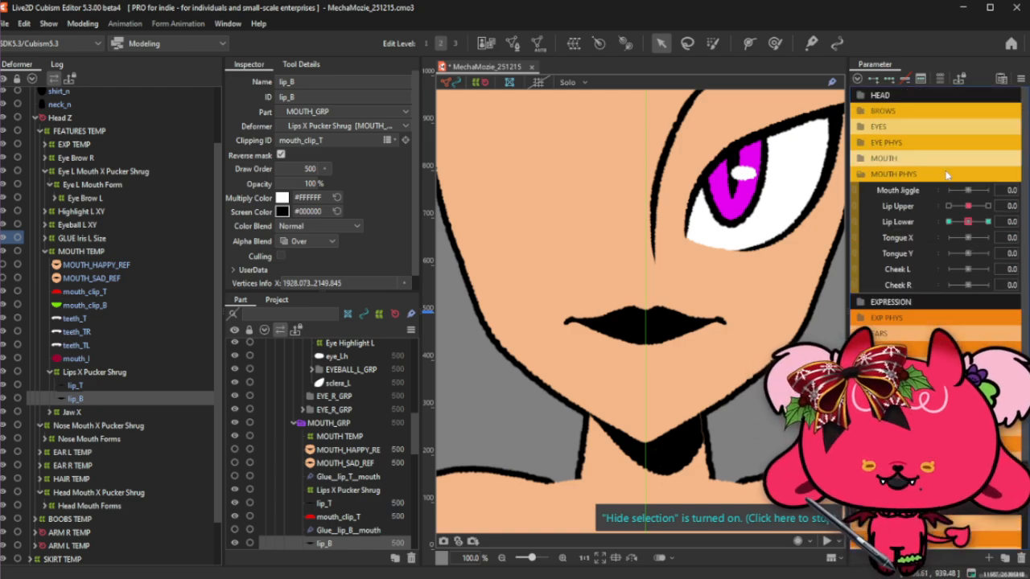
drag(971, 206, 996, 222)
click(973, 225)
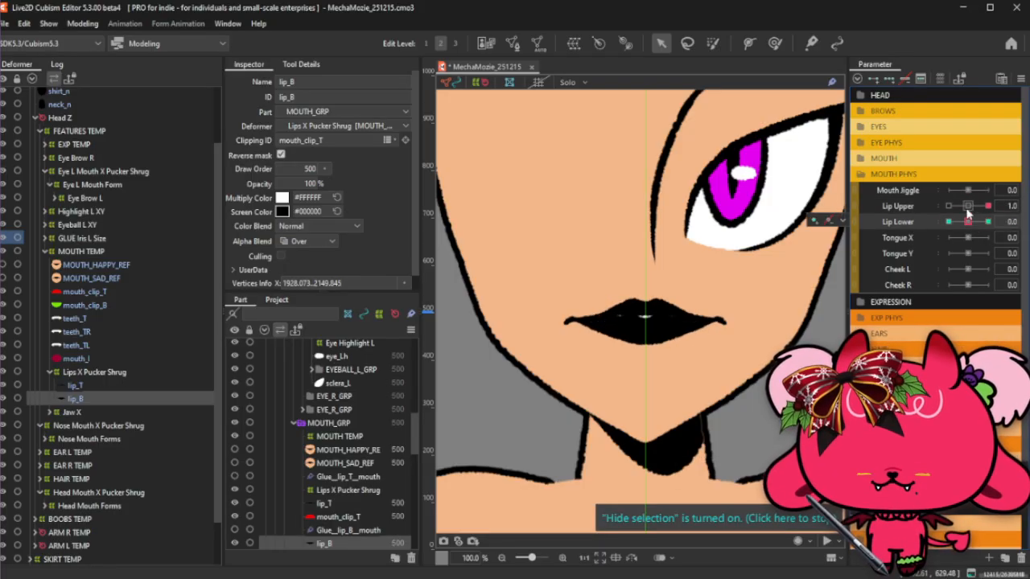
click(965, 208)
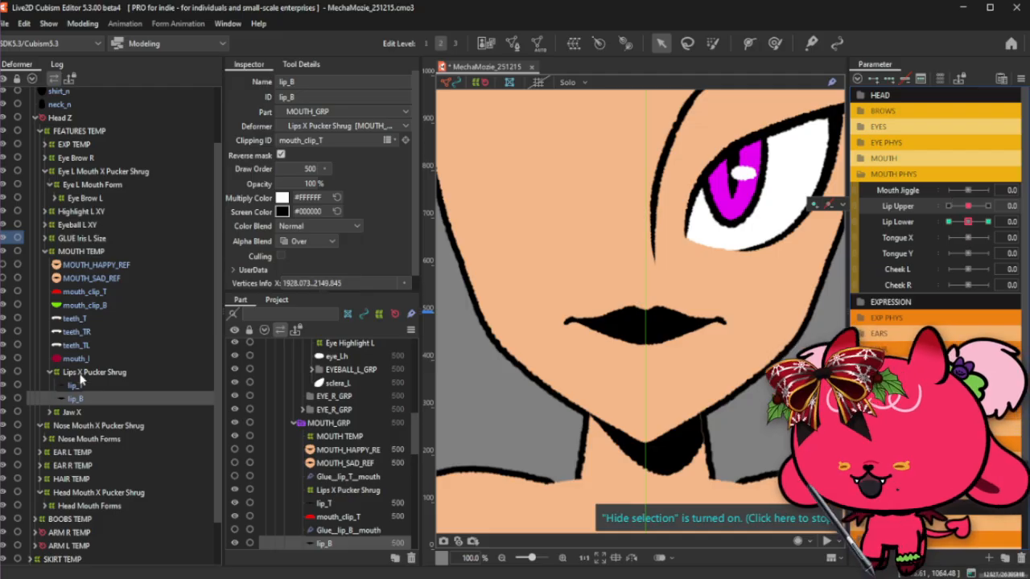
Select lip_T and lip_B together, add blend shape keys on Mouth Jiggle and set the parameter to 1.0.
click(106, 372)
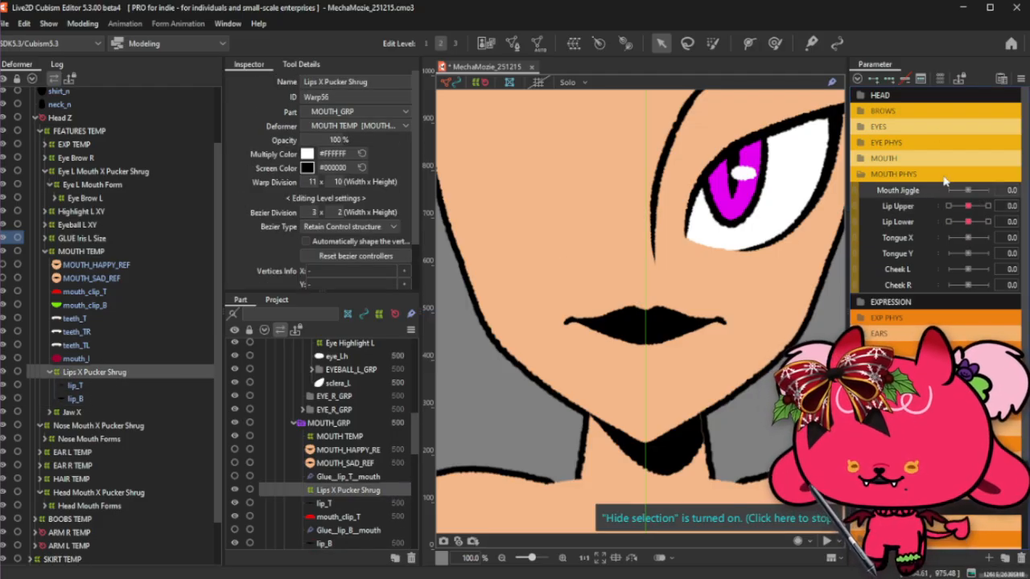
click(95, 387)
shift+click(87, 398)
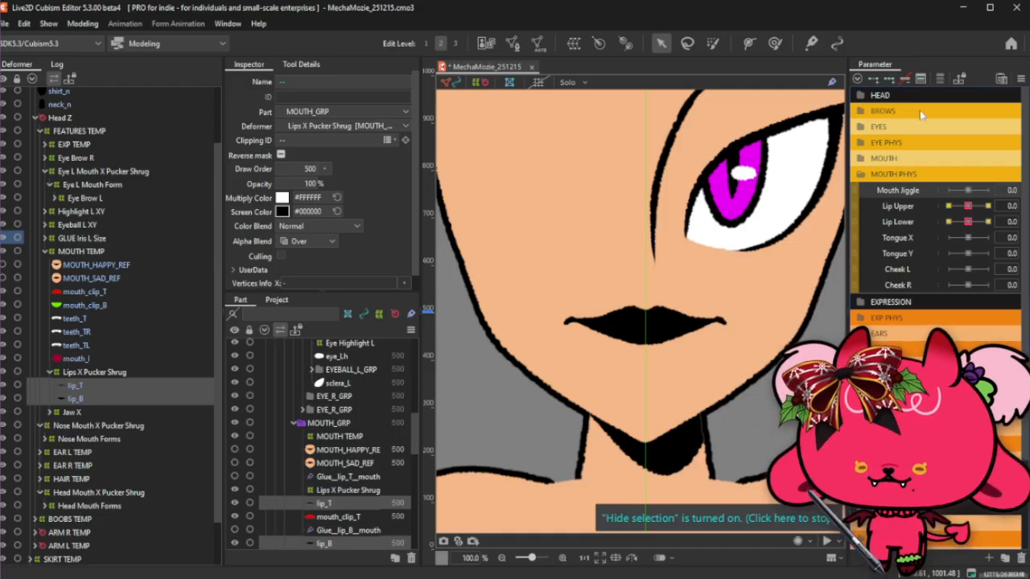
drag(969, 190, 988, 190)
Brush-select the middle vertices of both lips, show their mesh overlay, and stretch the selection taller and slightly narrower.
click(712, 43)
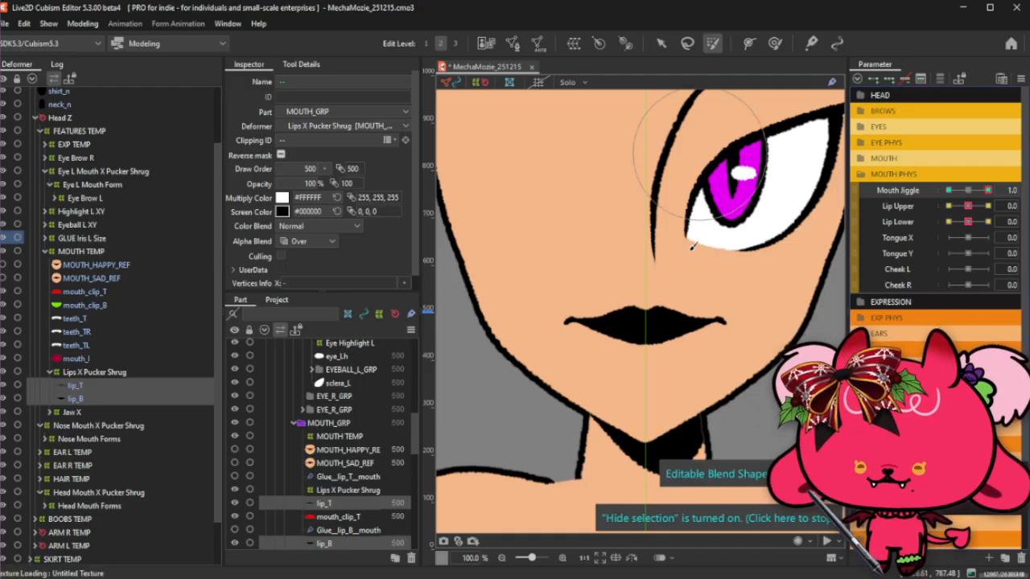
drag(644, 325, 645, 337)
key(ctrl+t)
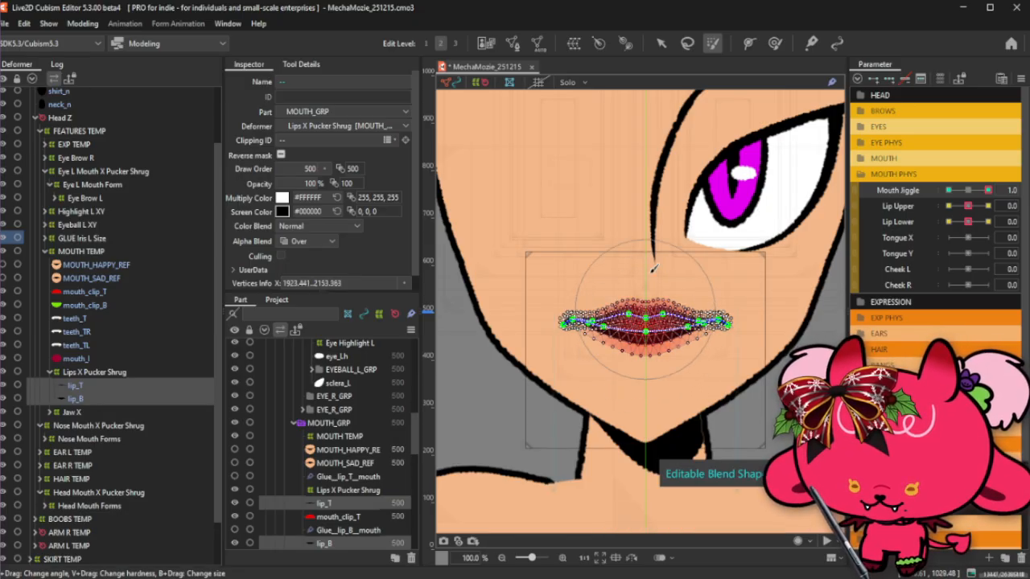
click(659, 47)
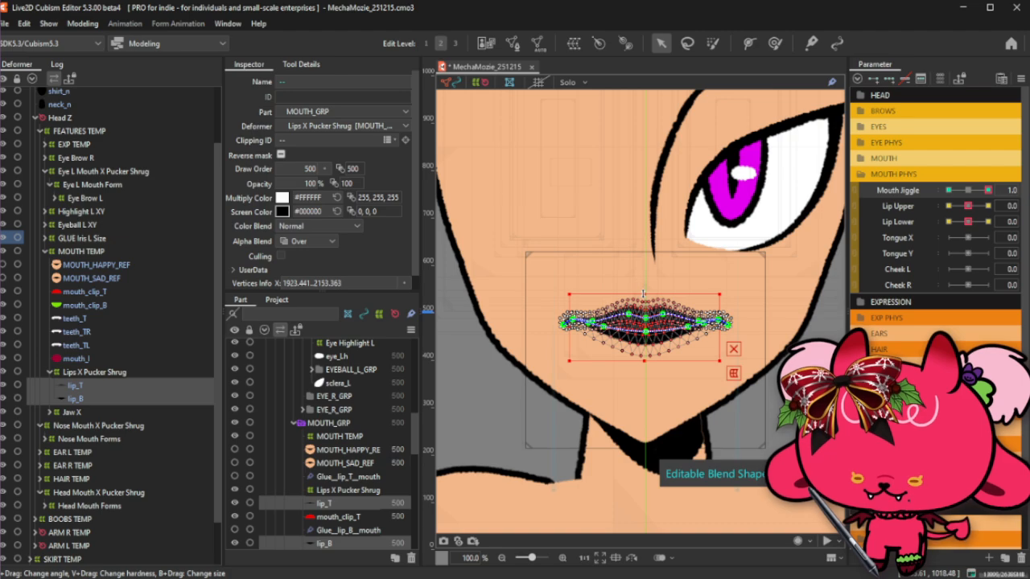
drag(644, 294, 643, 282)
drag(719, 327, 710, 325)
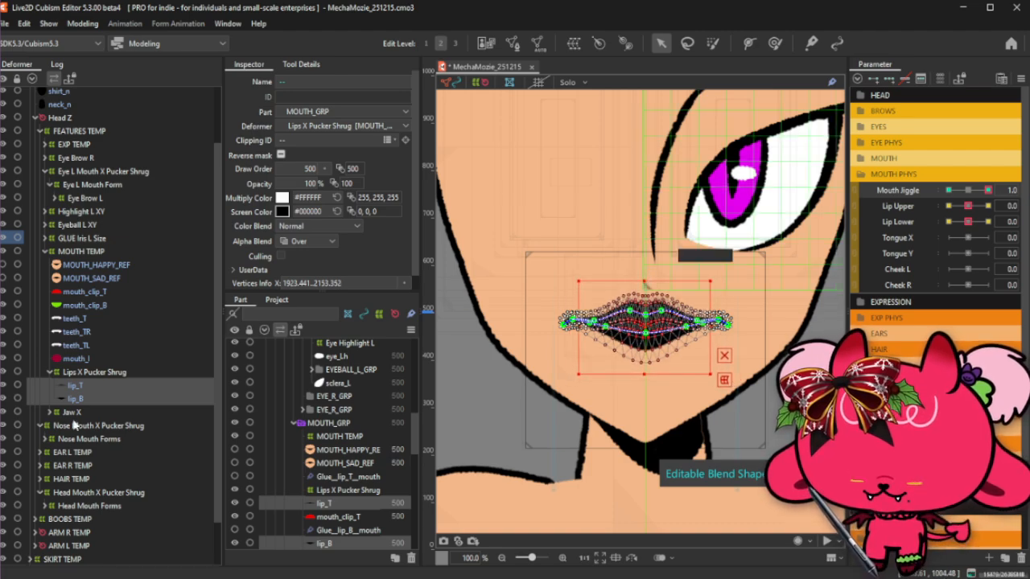
Check the Mouth Jiggle 1.0 lip shape with the mesh overlay hidden and shown, undoing back to the middle-vertex selection.
click(79, 386)
shift+click(88, 399)
mouse_move(975, 191)
mouse_down()
mouse_move(1000, 188)
mouse_move(979, 189)
mouse_move(989, 187)
mouse_up()
key(ctrl+t)
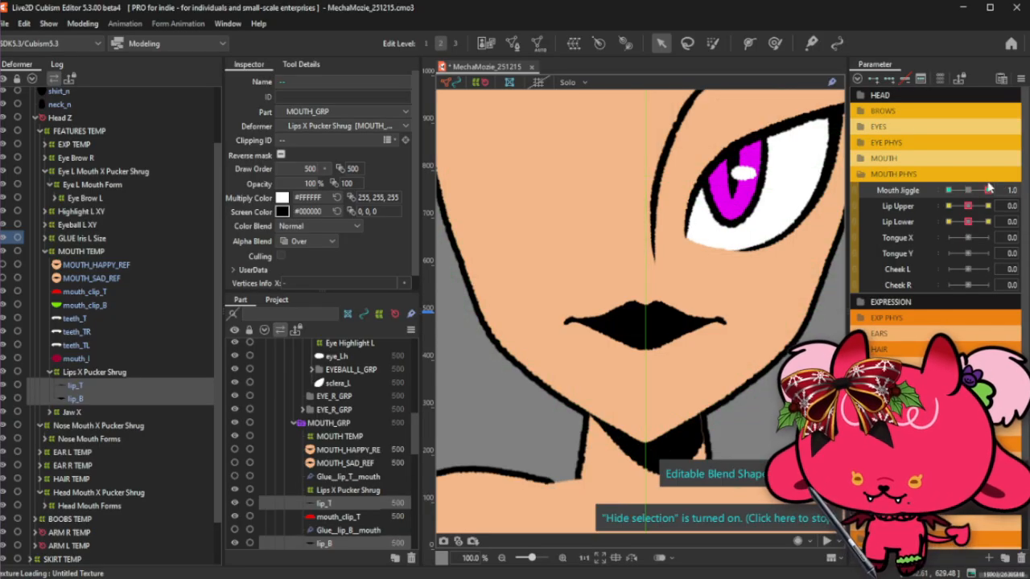
key(ctrl+t)
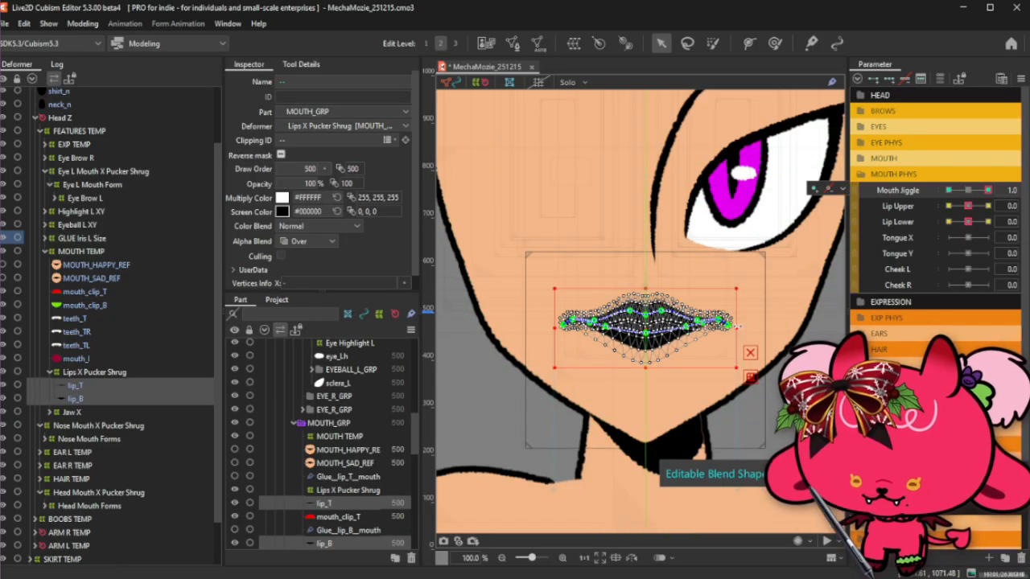
key(ctrl+z)
key(ctrl+z)
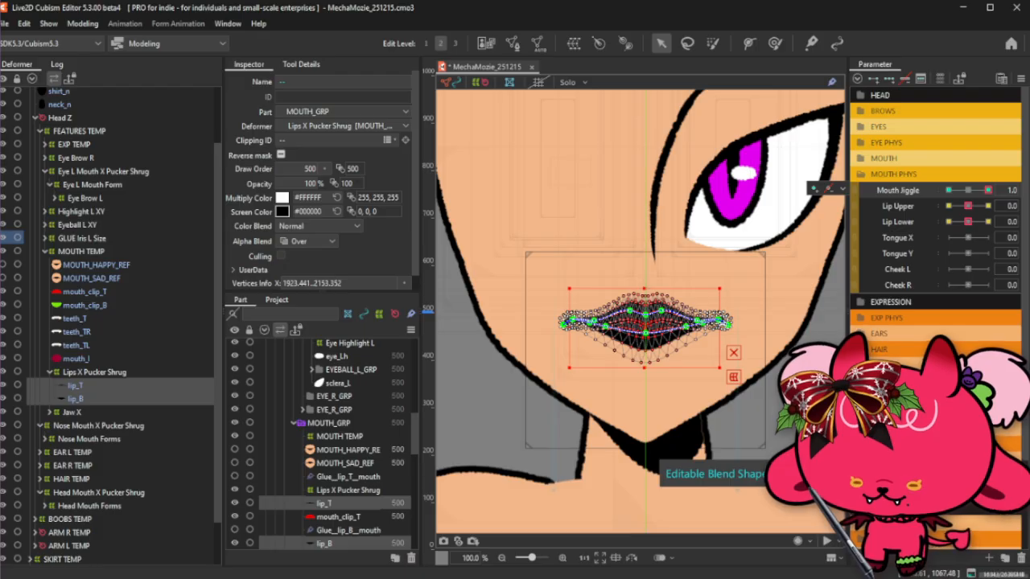
key(ctrl+t)
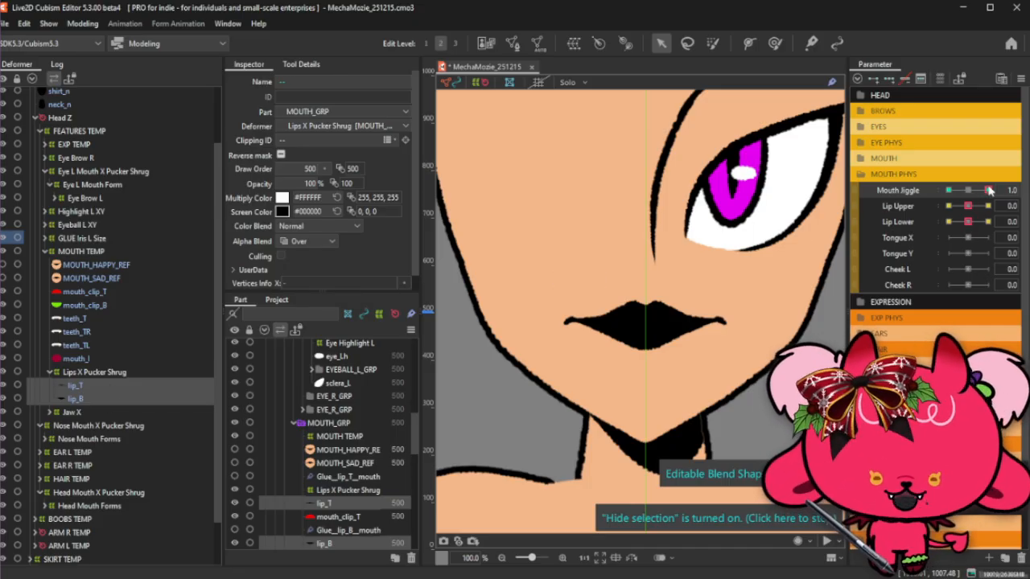
Set Mouth Jiggle to -1.0 and fill both lips' opposite shape with a blend at -100 compatibility.
drag(974, 194, 899, 208)
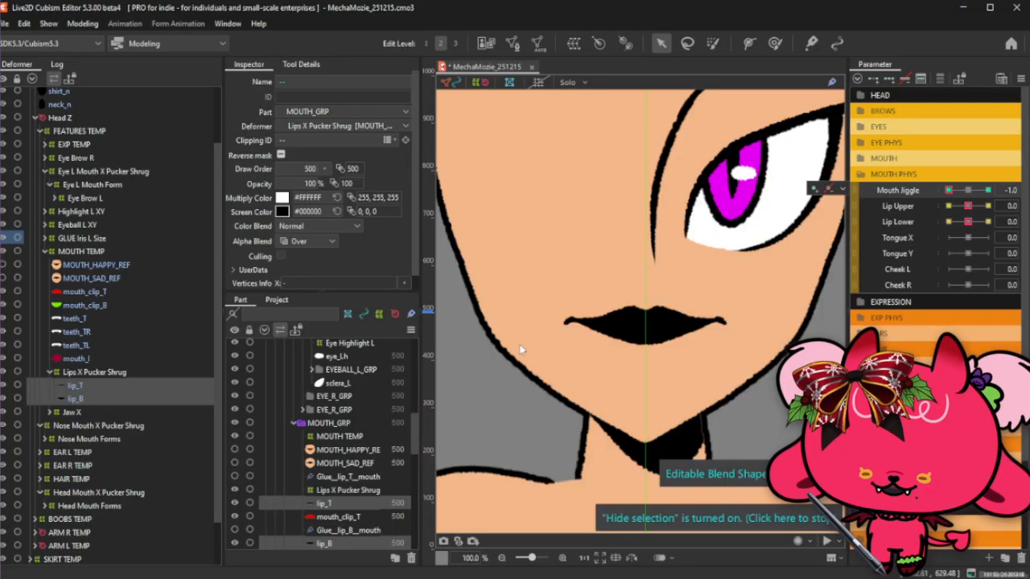
key(ctrl+shift+b)
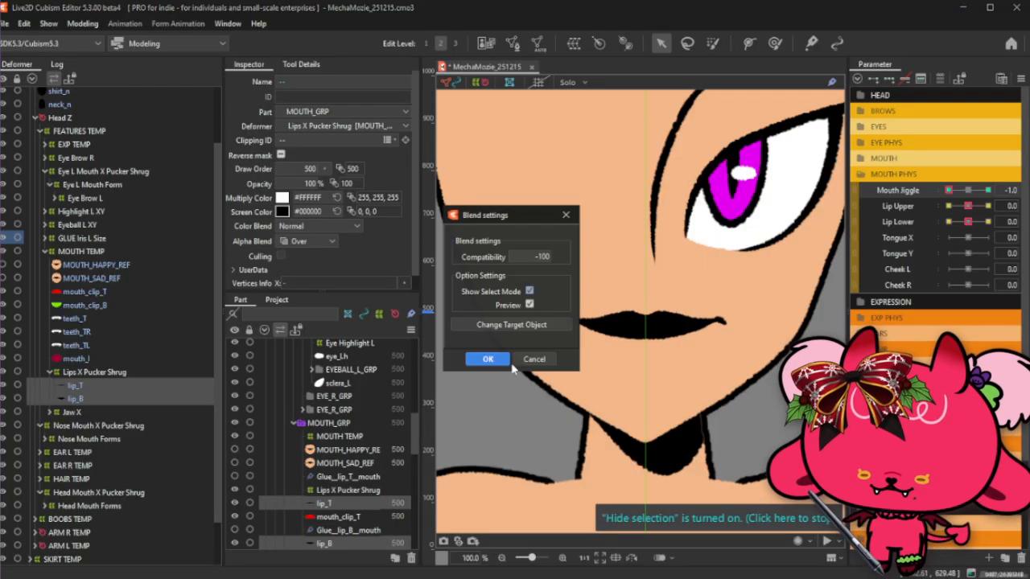
click(487, 361)
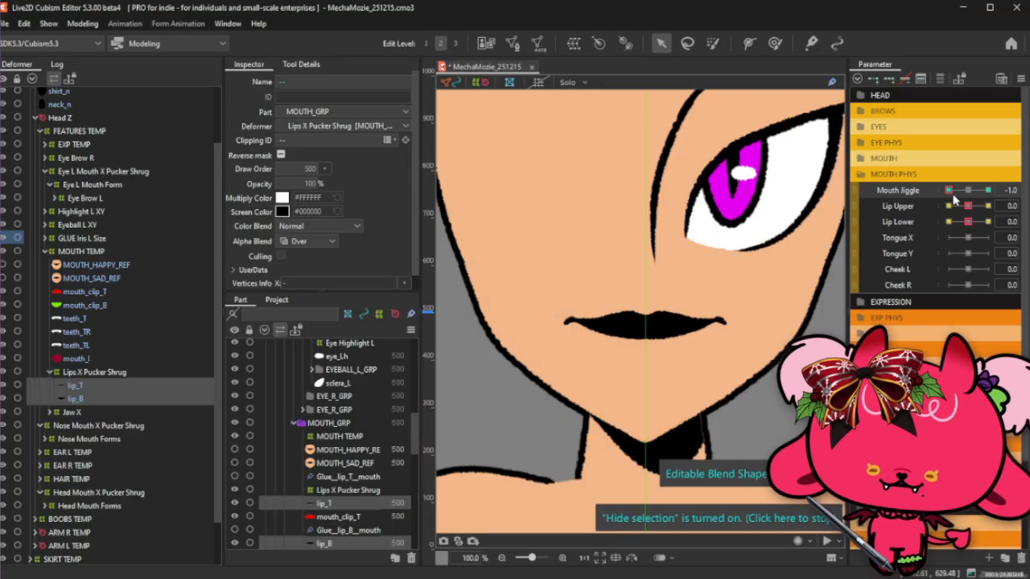
Scrub Mouth Jiggle to check the combined lip movement, reset it to 0, and collapse and reopen MOUTH PHYS.
drag(941, 190, 968, 190)
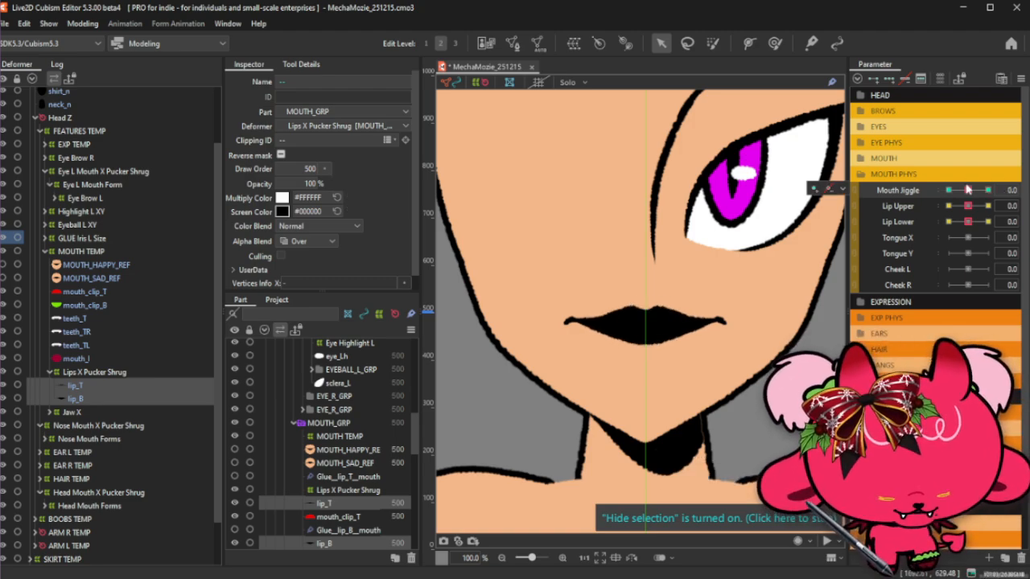
mouse_move(970, 190)
mouse_down()
mouse_move(933, 195)
mouse_move(962, 191)
mouse_up()
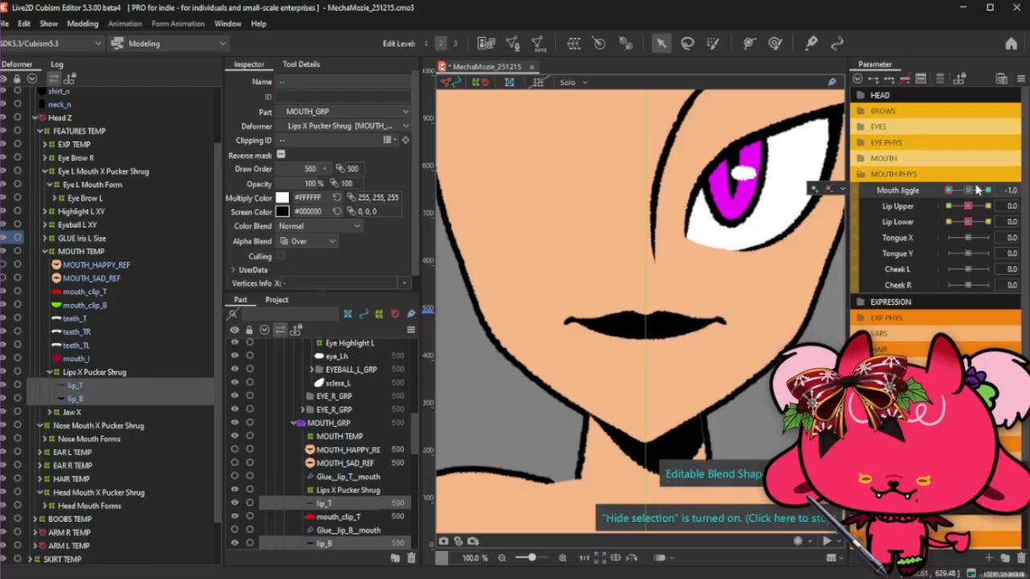
click(981, 175)
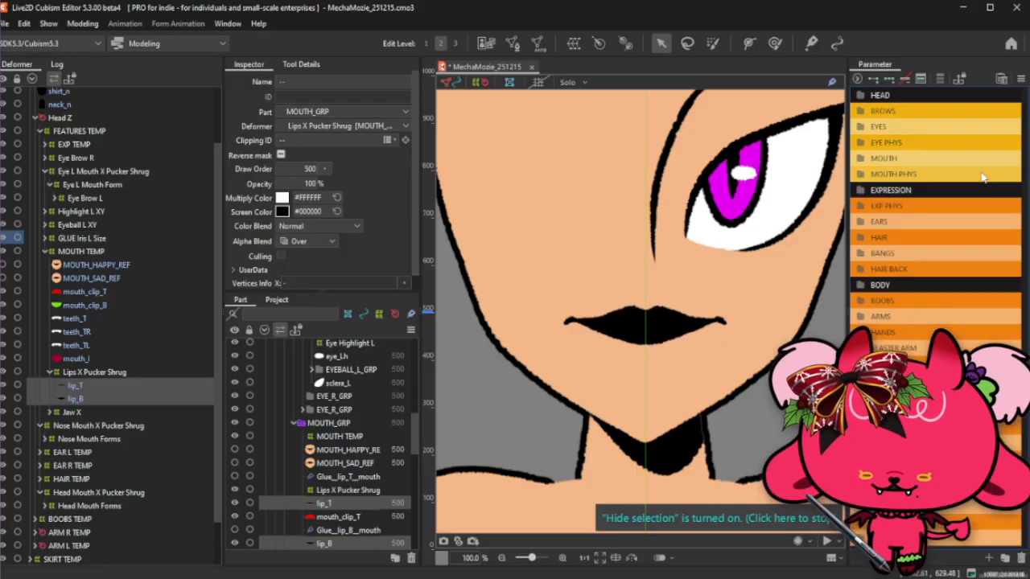
click(966, 179)
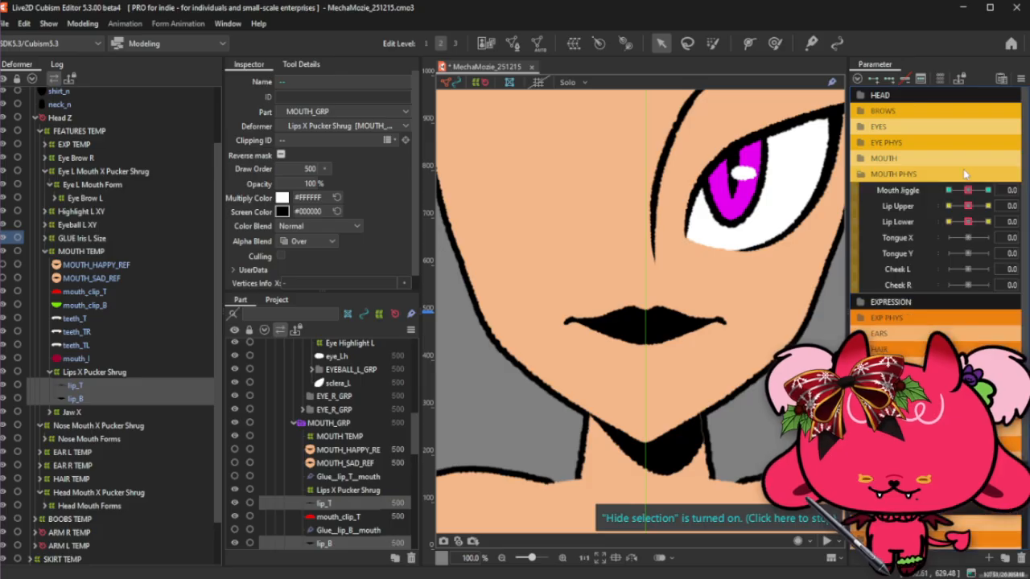
Examine the MOUTH parameters used by both lips and by the Lips X Pucker Shrug deformer, then return to MOUTH PHYS.
click(969, 163)
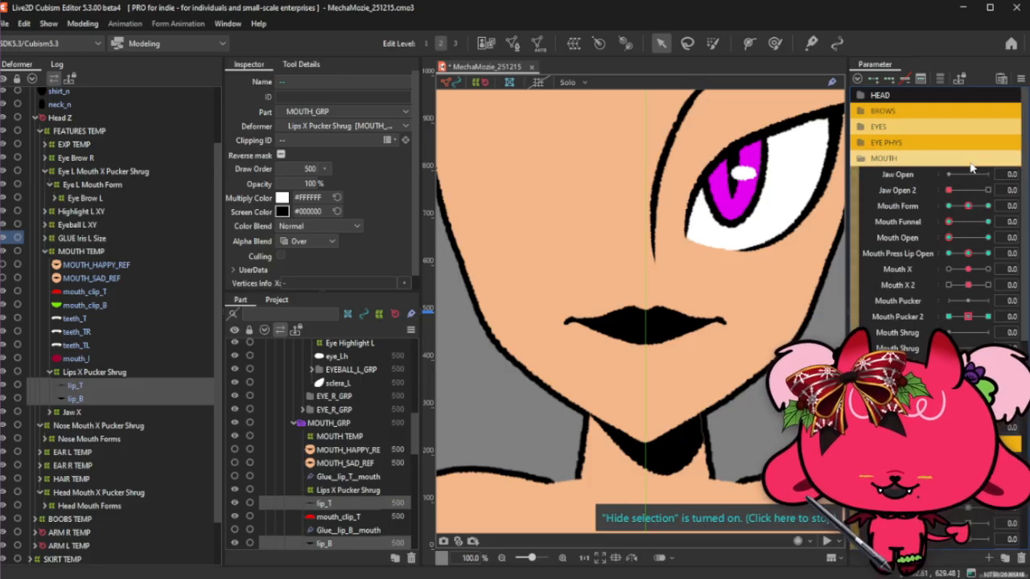
click(1023, 557)
click(517, 309)
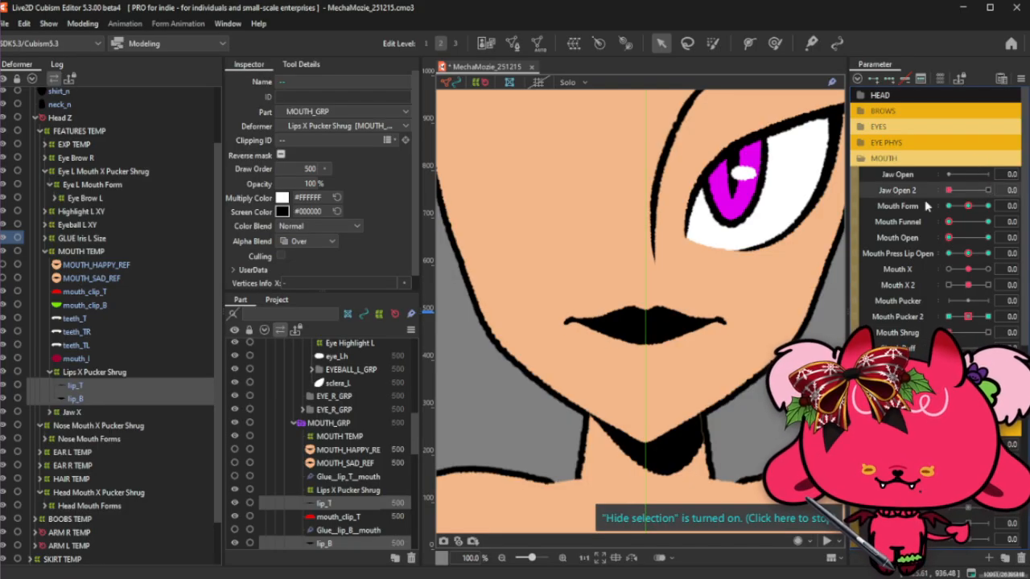
click(947, 159)
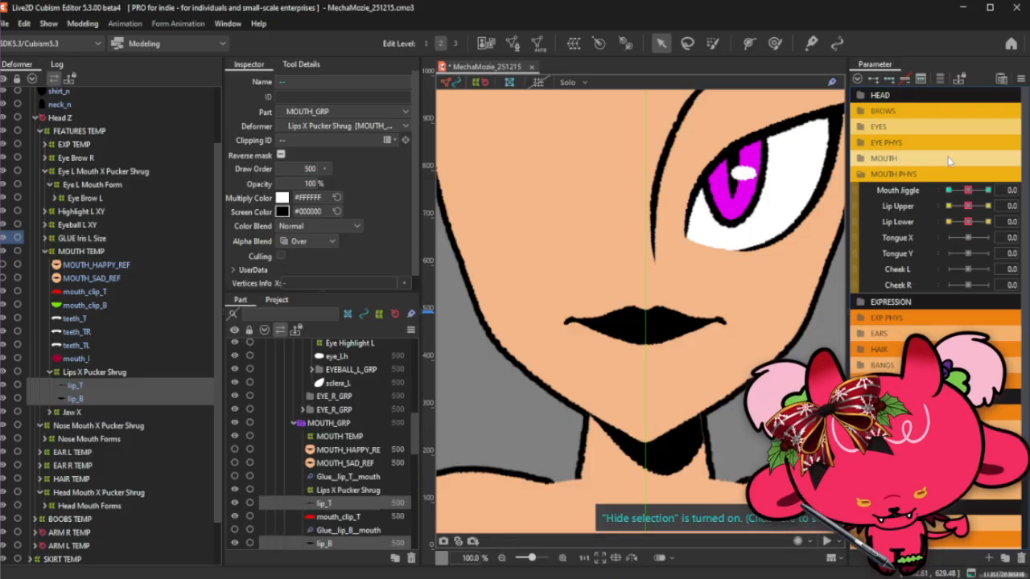
click(98, 372)
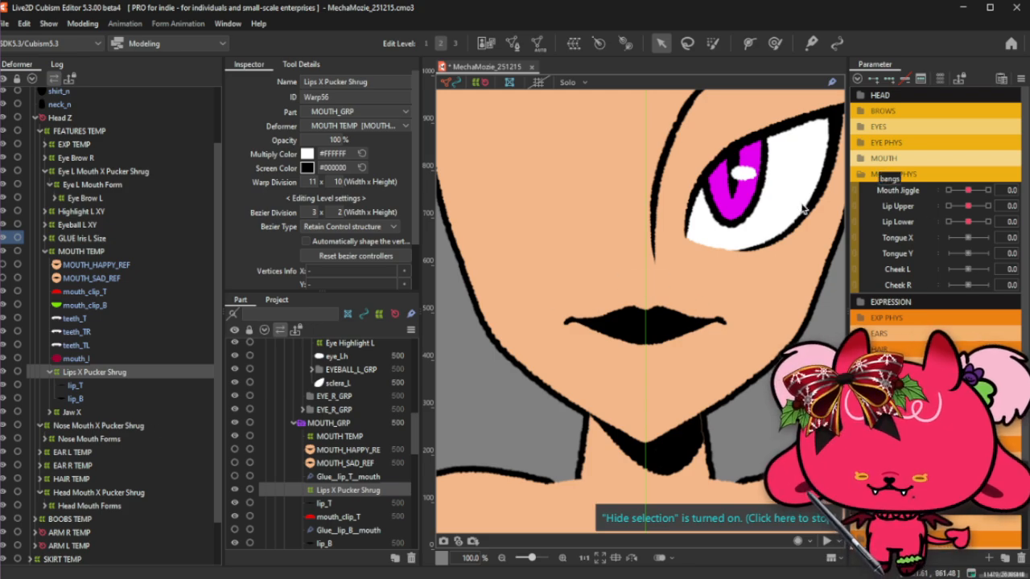
click(957, 161)
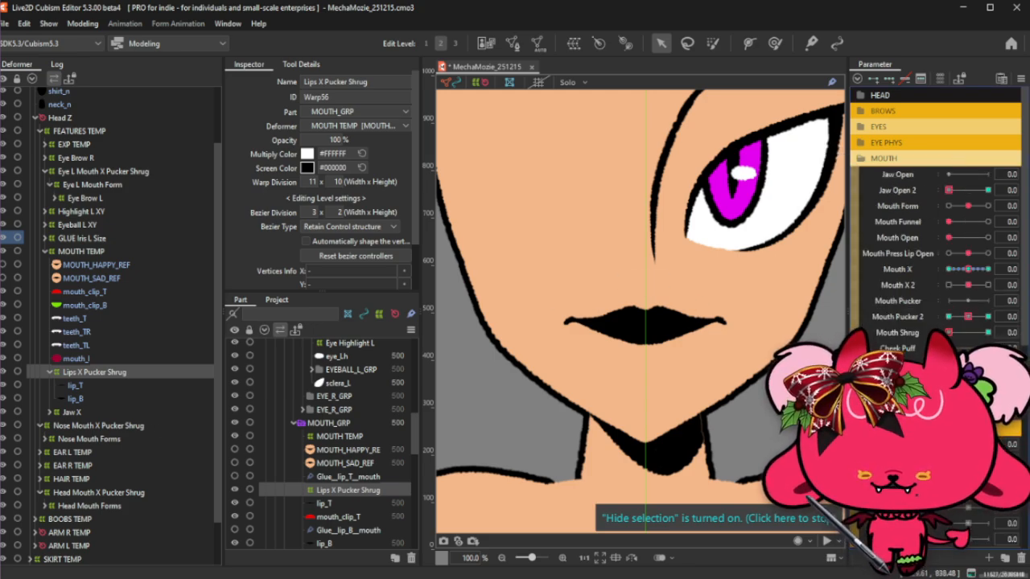
click(967, 317)
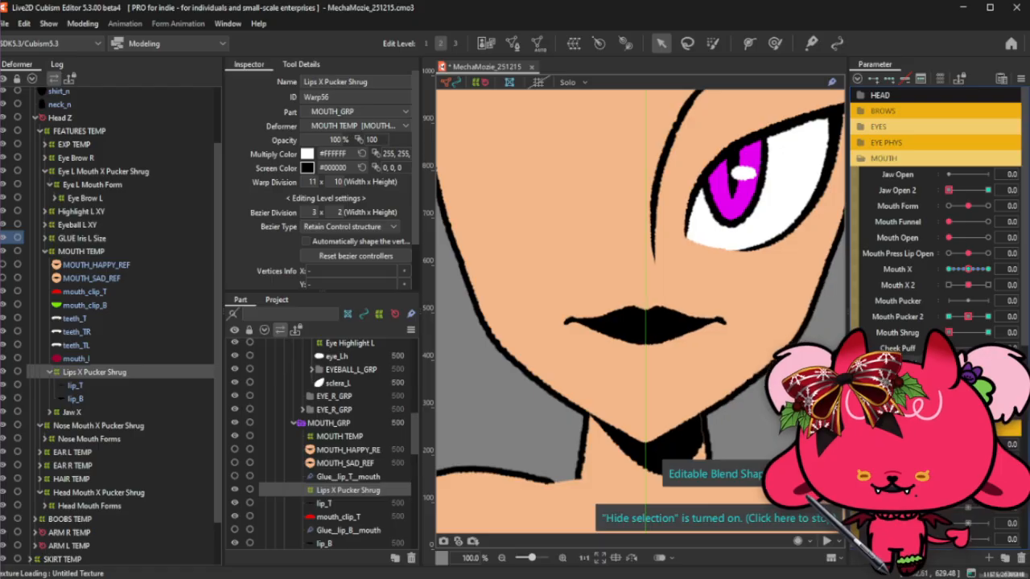
mouse_move(948, 333)
mouse_down()
mouse_move(989, 332)
mouse_move(949, 332)
mouse_up()
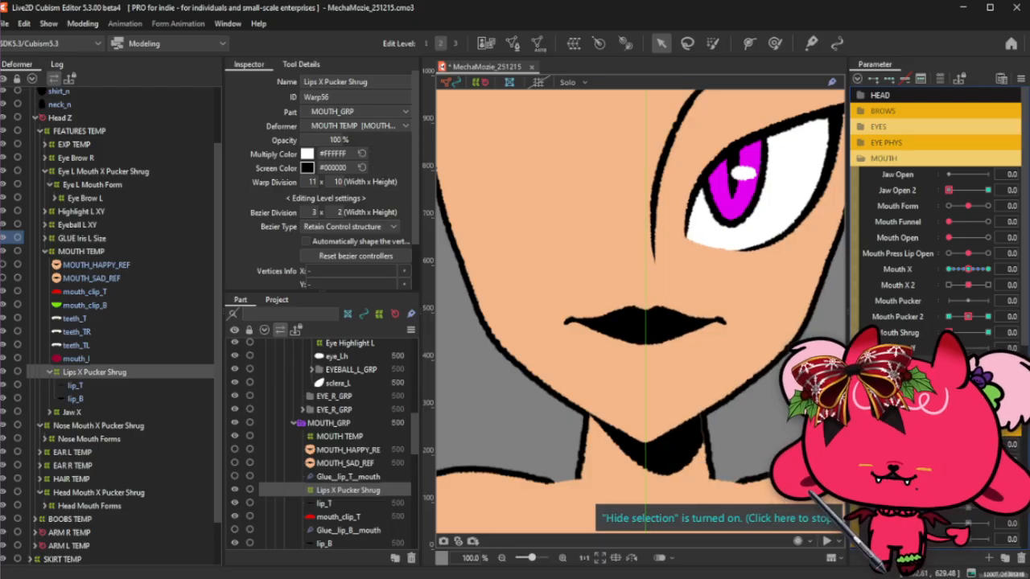
click(976, 158)
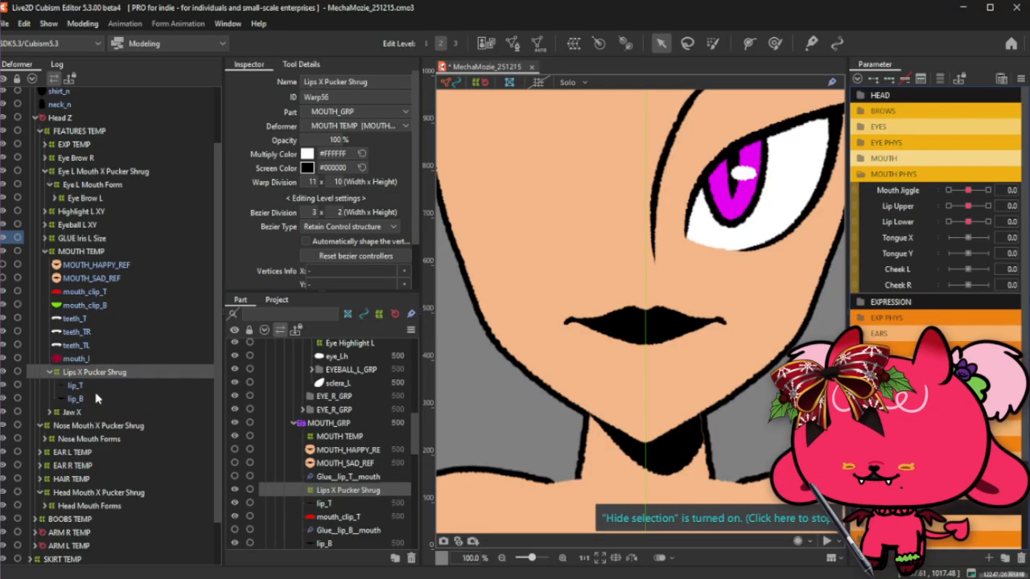
Inspect the Jaw X deformer and the contents of Jaw Open TEMP beneath it.
click(72, 411)
click(49, 412)
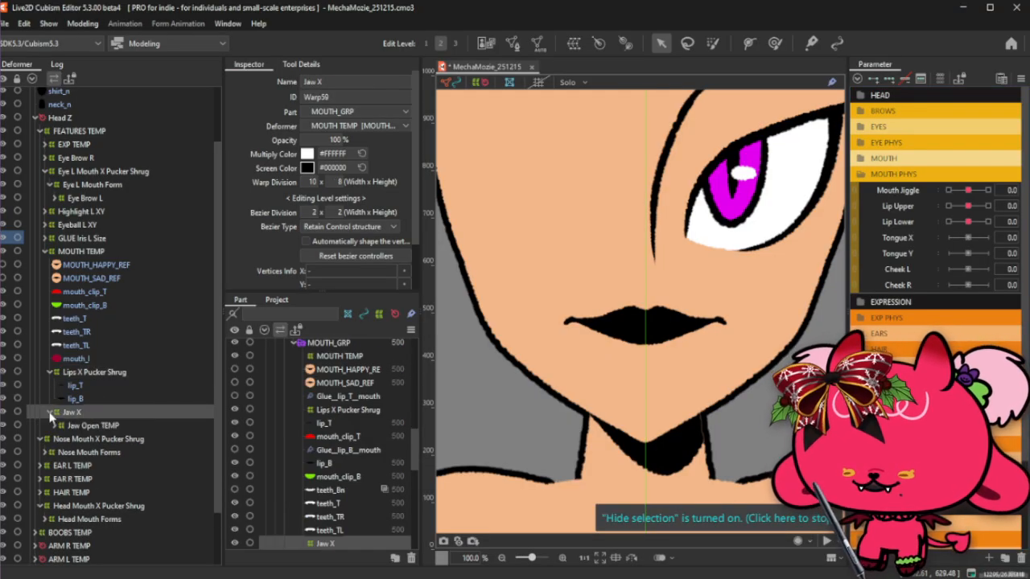
click(89, 426)
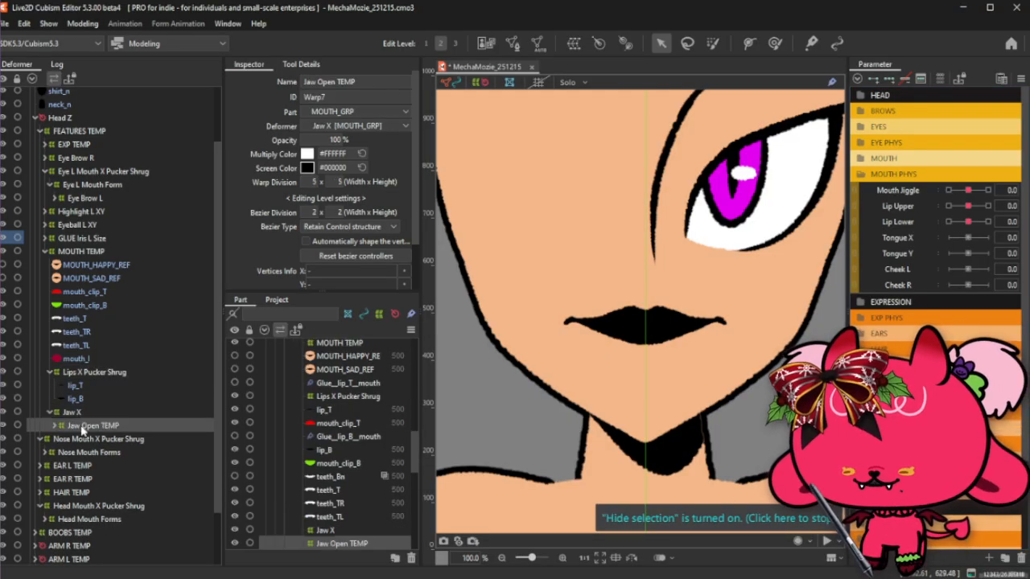
click(53, 426)
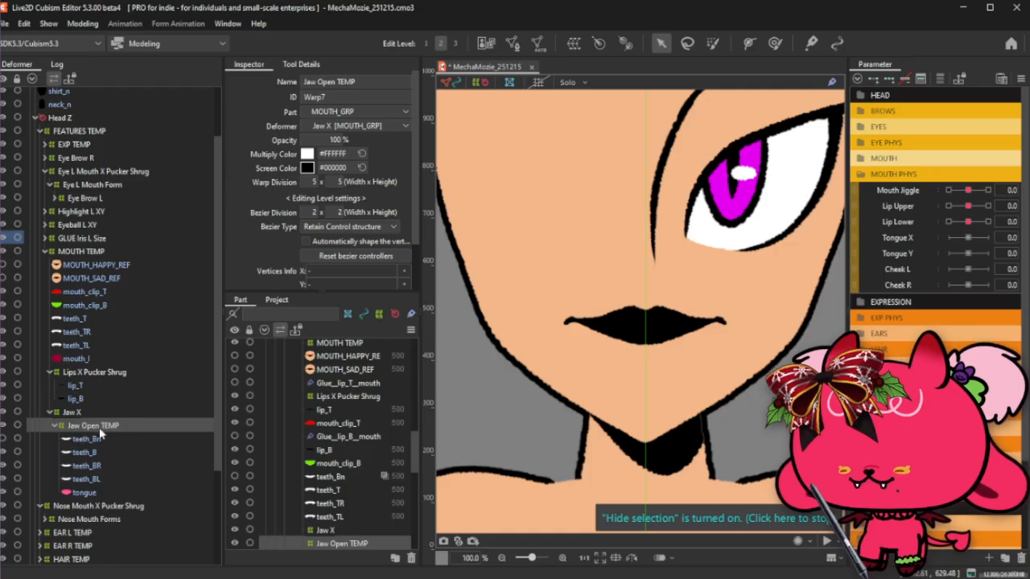
click(53, 426)
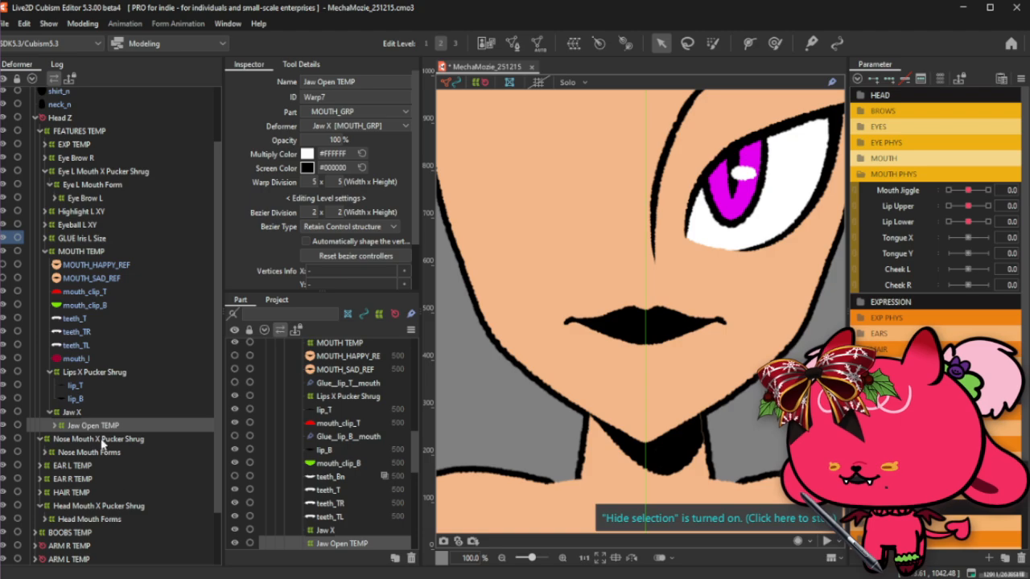
Select the Lips, Head Mouth and Eye L Mouth X Pucker Shrug deformers together.
click(94, 373)
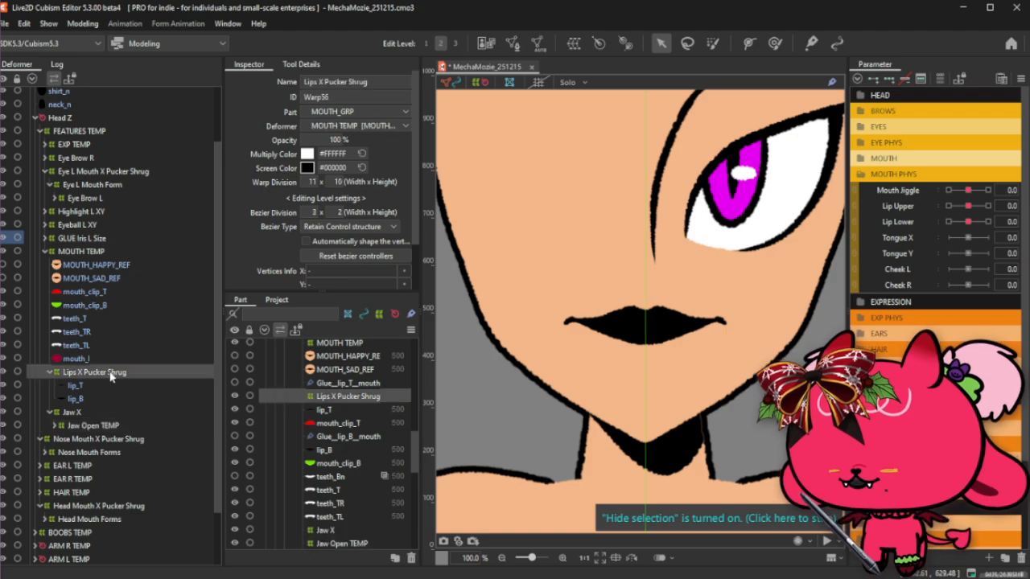
ctrl+click(121, 505)
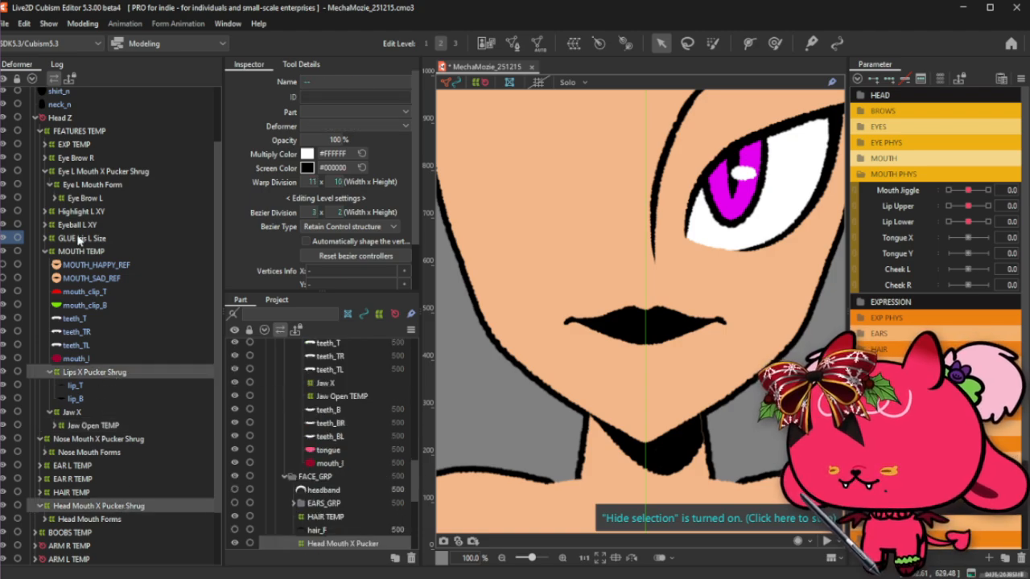
ctrl+click(121, 171)
Show the deformer grids, pick the Cheek L parameter, and brush-select the cheek area beside the mouth corner under the visible eye.
scroll(566, 250, down, 2)
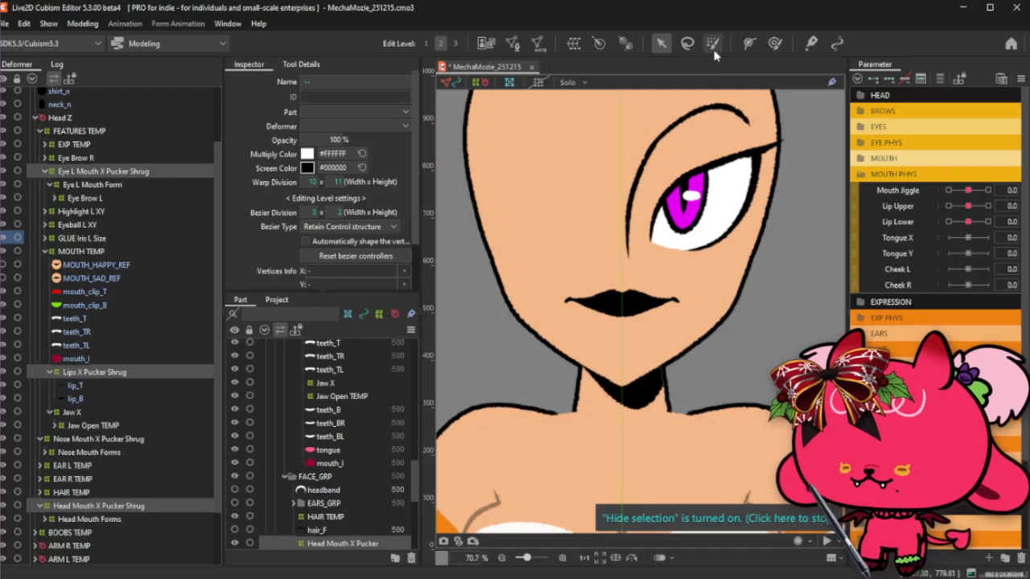
click(712, 43)
key(ctrl+h)
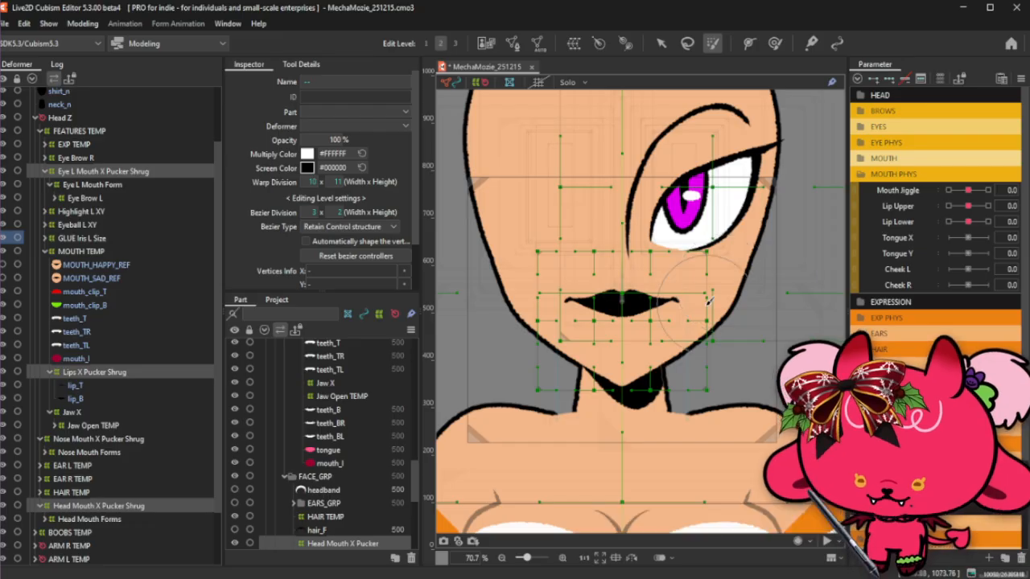
scroll(697, 296, down, 2)
scroll(695, 293, up, 2)
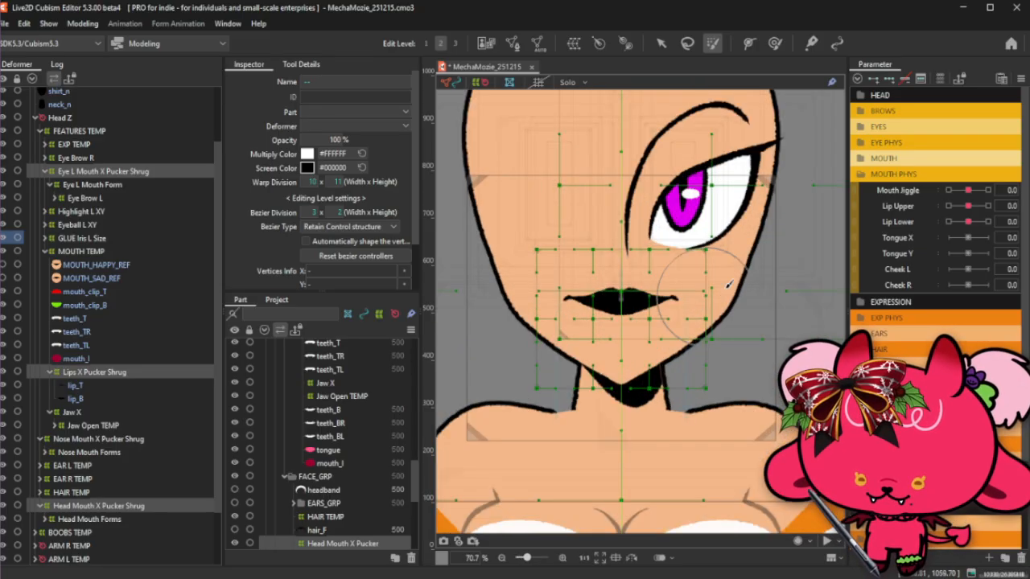
click(904, 271)
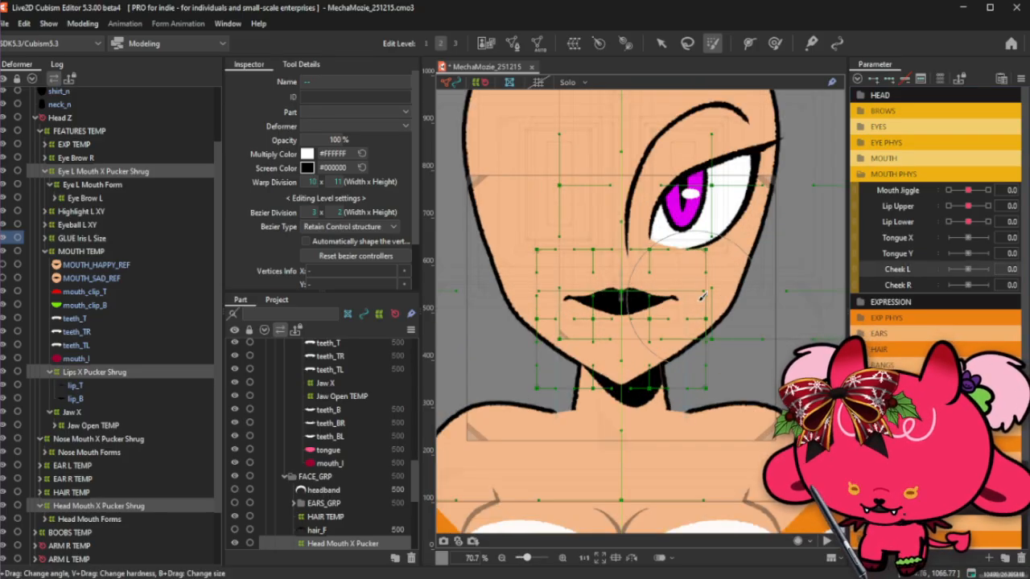
click(693, 299)
click(694, 297)
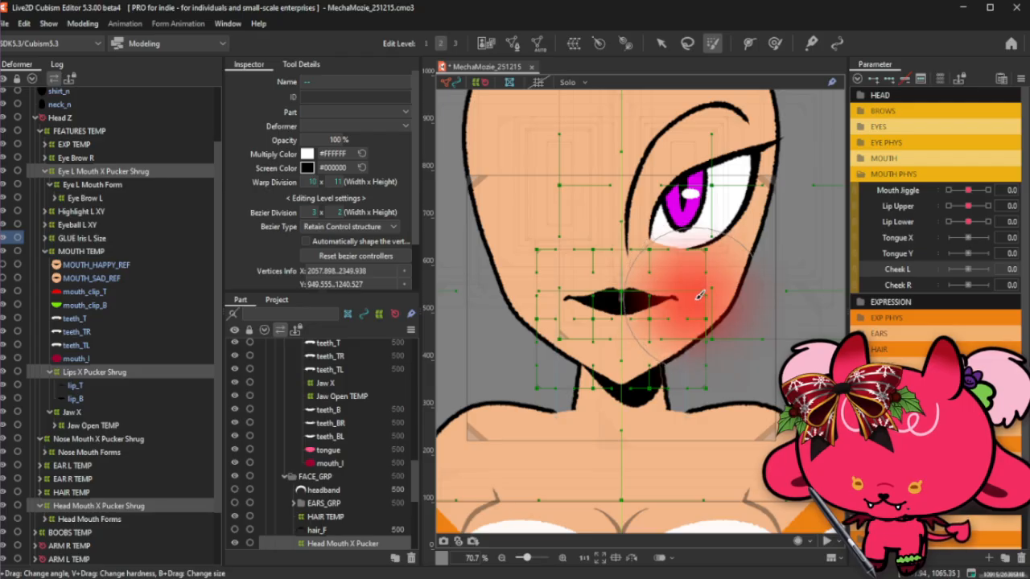
Add blend shape keys to Cheek L, stretch the cheek selection wider and slightly shorter at 1.0, then hide the grids and reset to 0.
click(660, 43)
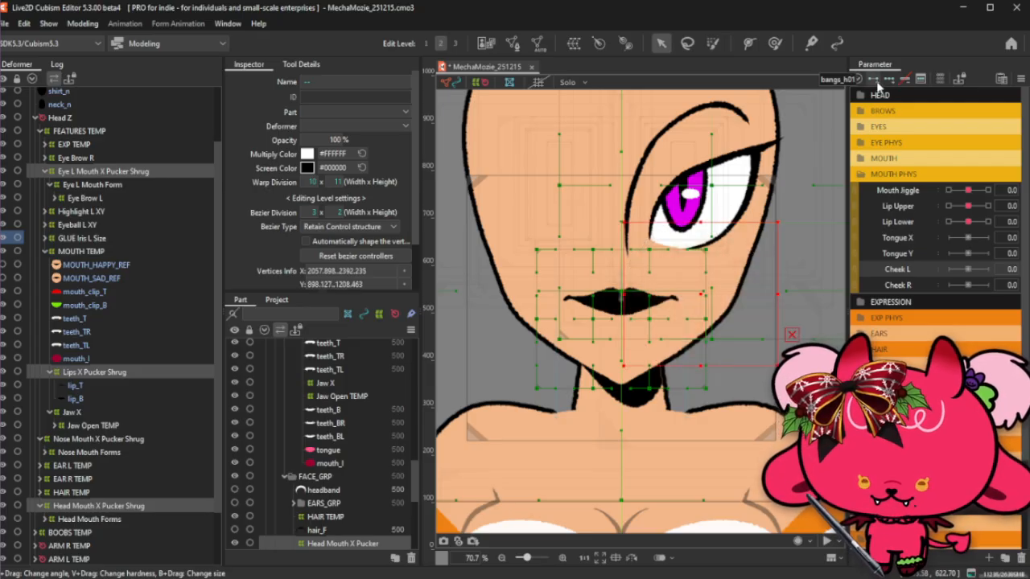
click(988, 270)
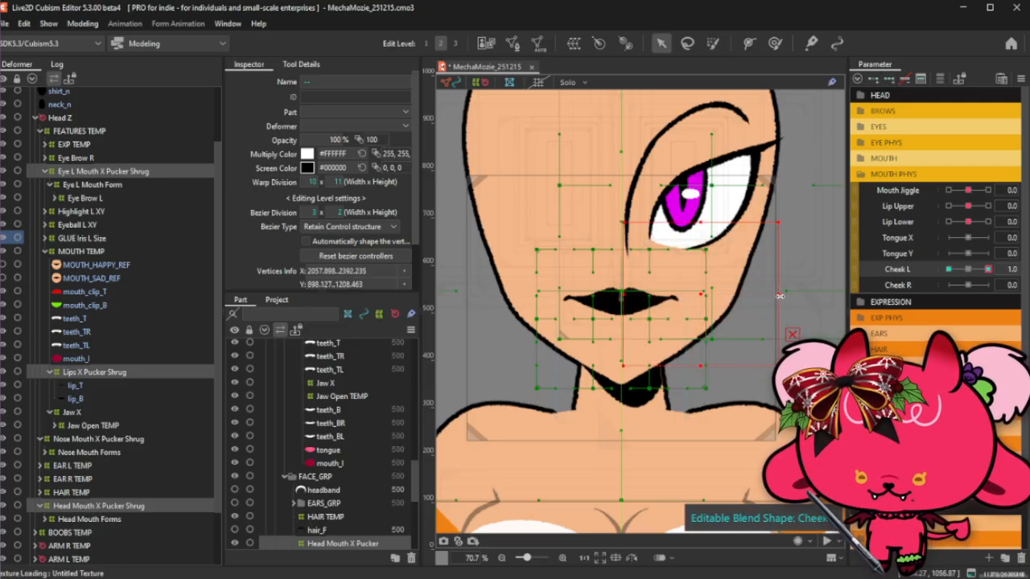
drag(776, 295, 793, 294)
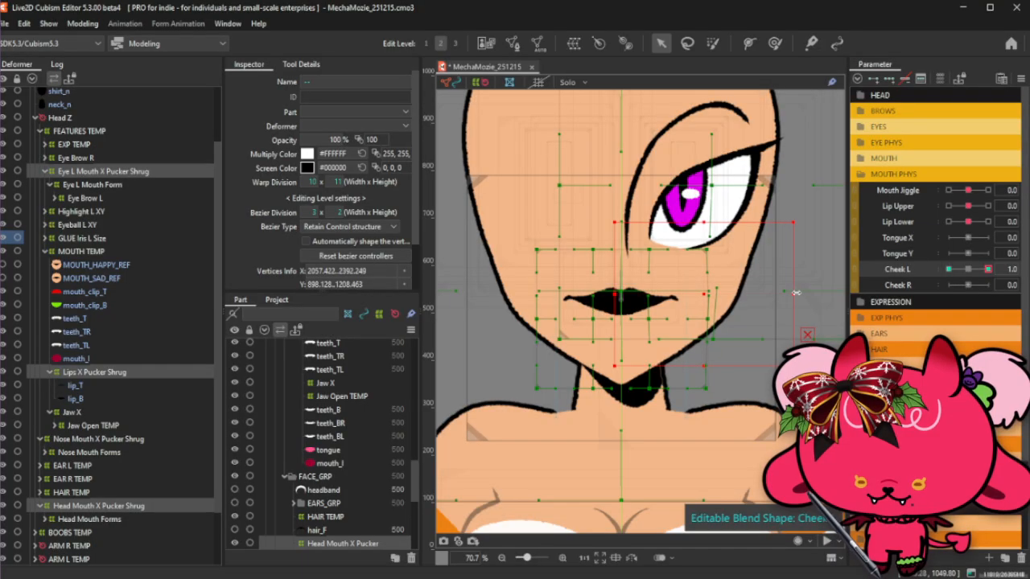
drag(704, 223, 705, 235)
drag(705, 352, 705, 355)
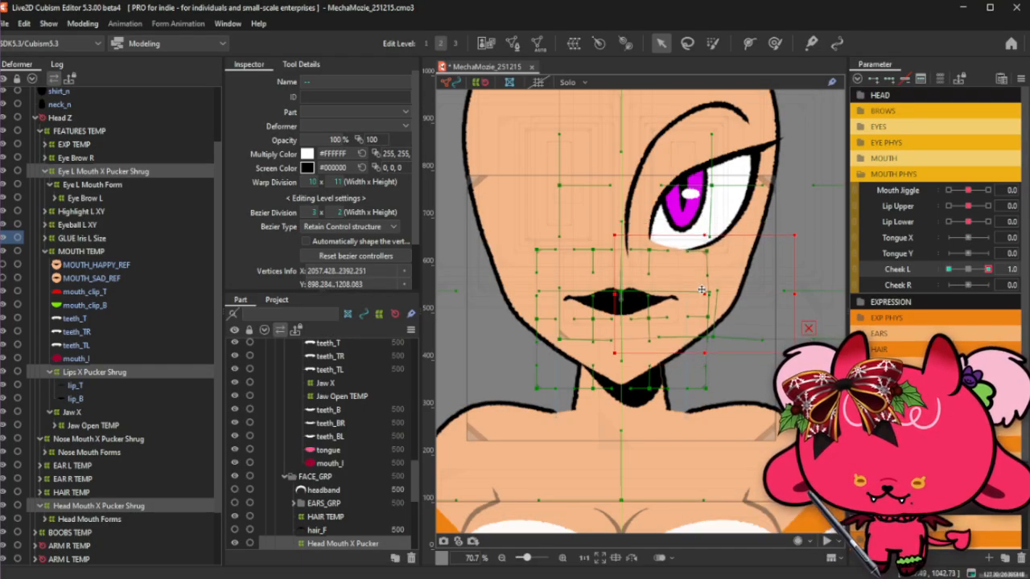
key(ctrl+t)
mouse_move(968, 270)
mouse_down()
mouse_move(1001, 265)
mouse_move(971, 269)
mouse_up()
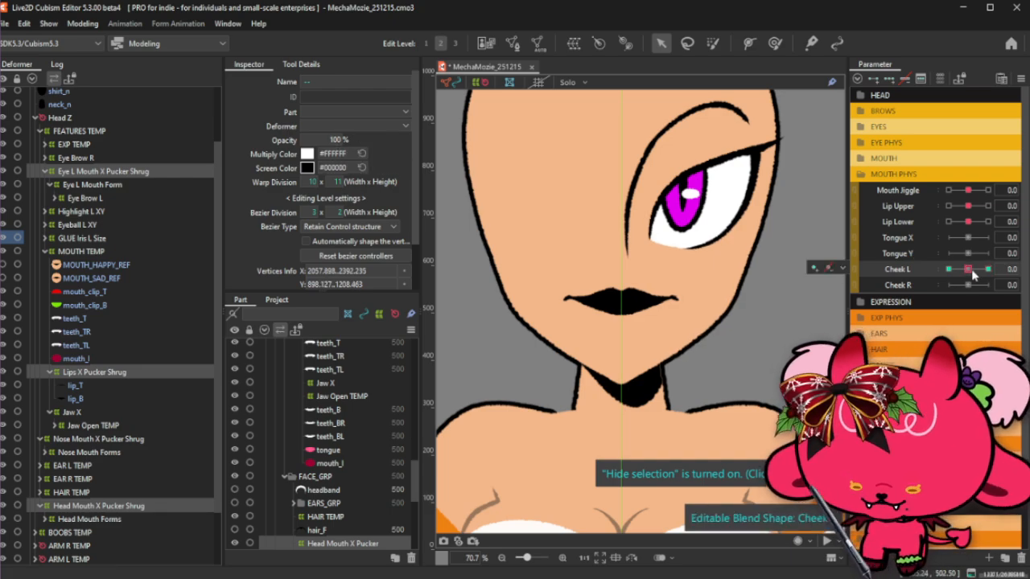
Reselect the three X Pucker Shrug deformers and apply a blend at -50 compatibility with Cheek L at 1.0.
click(131, 506)
ctrl+click(138, 370)
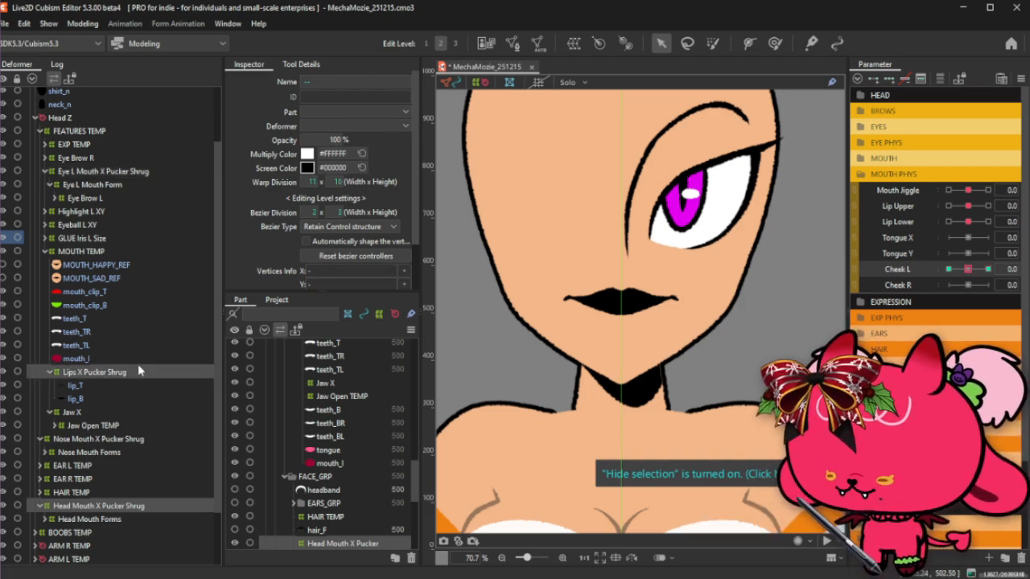
ctrl+click(137, 172)
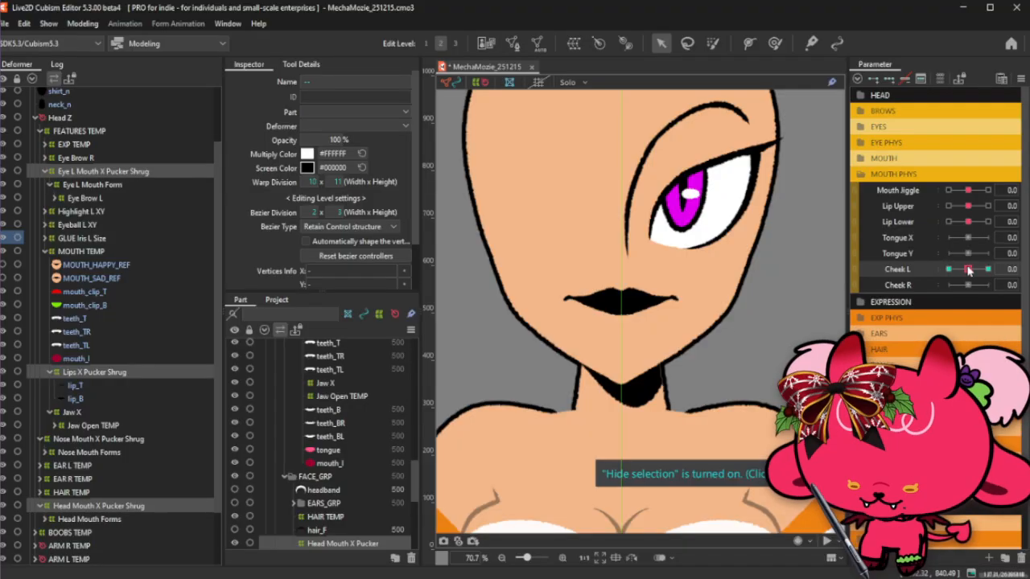
drag(968, 270, 1011, 282)
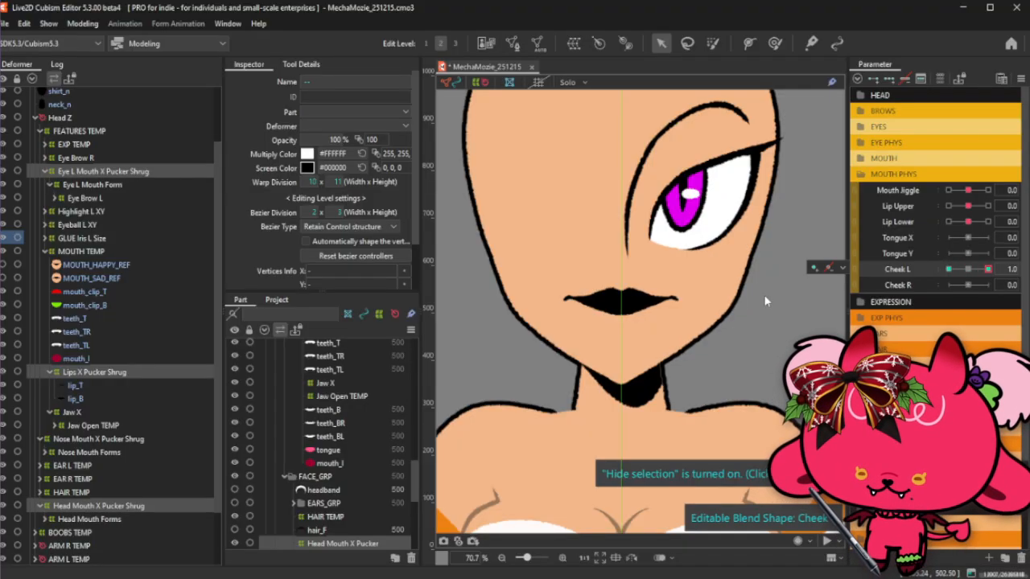
key(ctrl+shift+b)
double_click(517, 256)
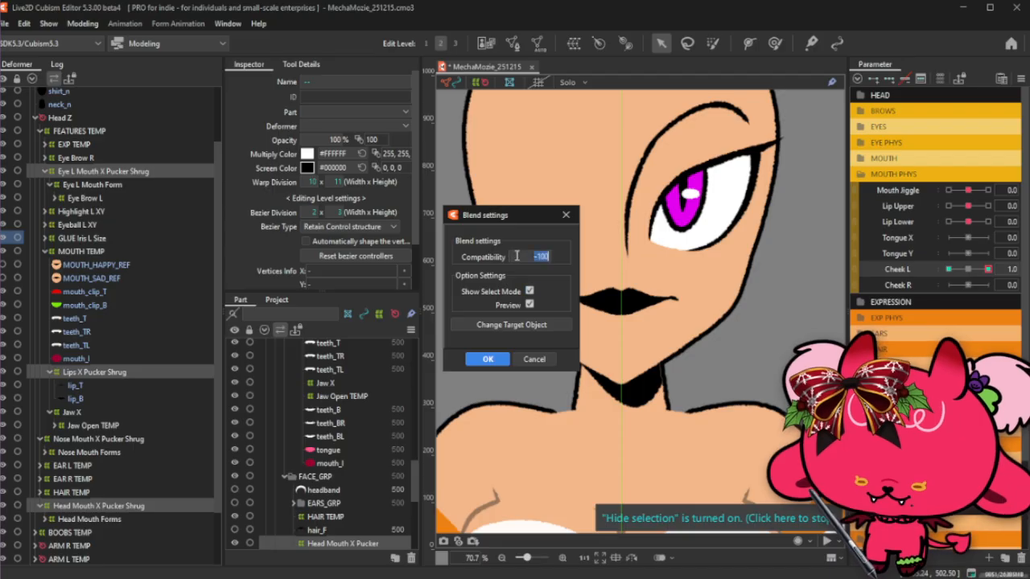
text(-50)
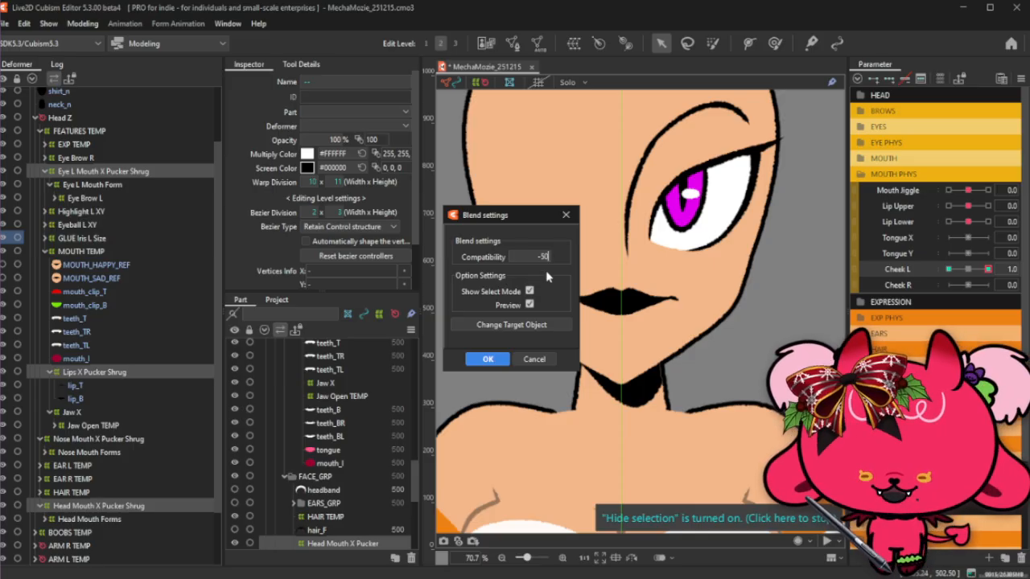
click(488, 359)
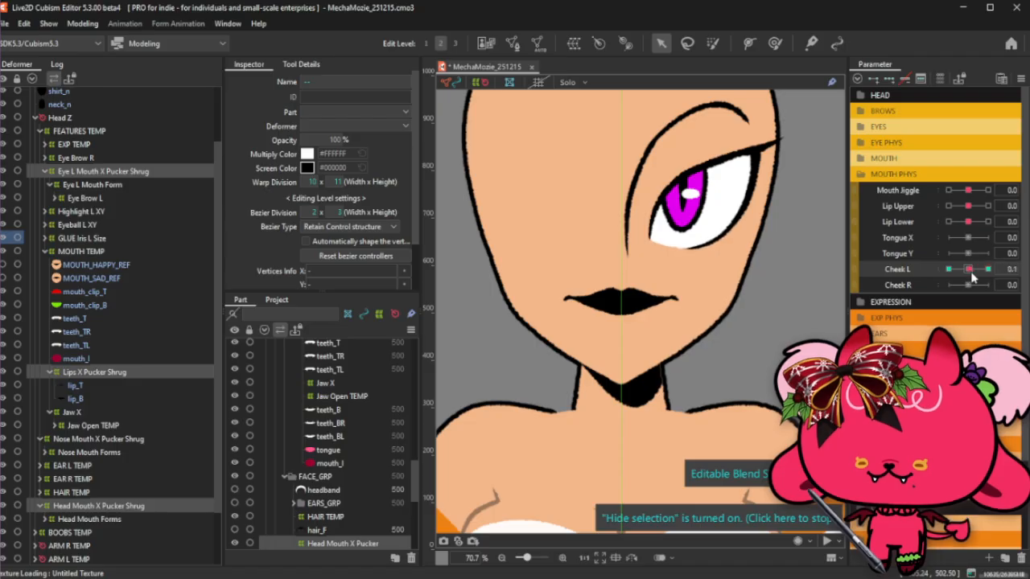
Reselect the Eye L, Lips and Head Mouth X Pucker Shrug deformers and blend the Cheek L form at -100 compatibility into Cheek L at -1.0.
click(128, 172)
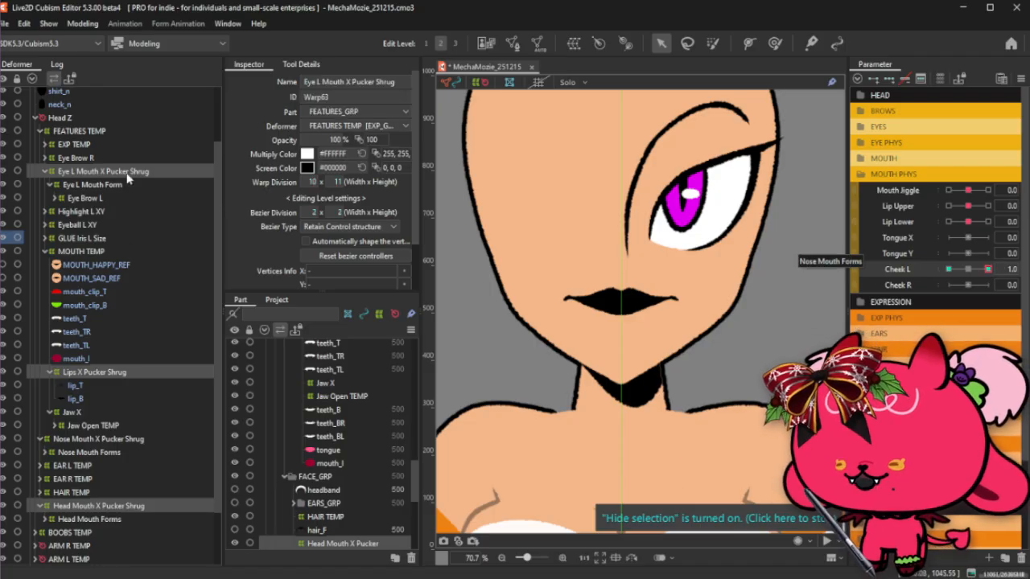
ctrl+click(141, 373)
ctrl+click(141, 506)
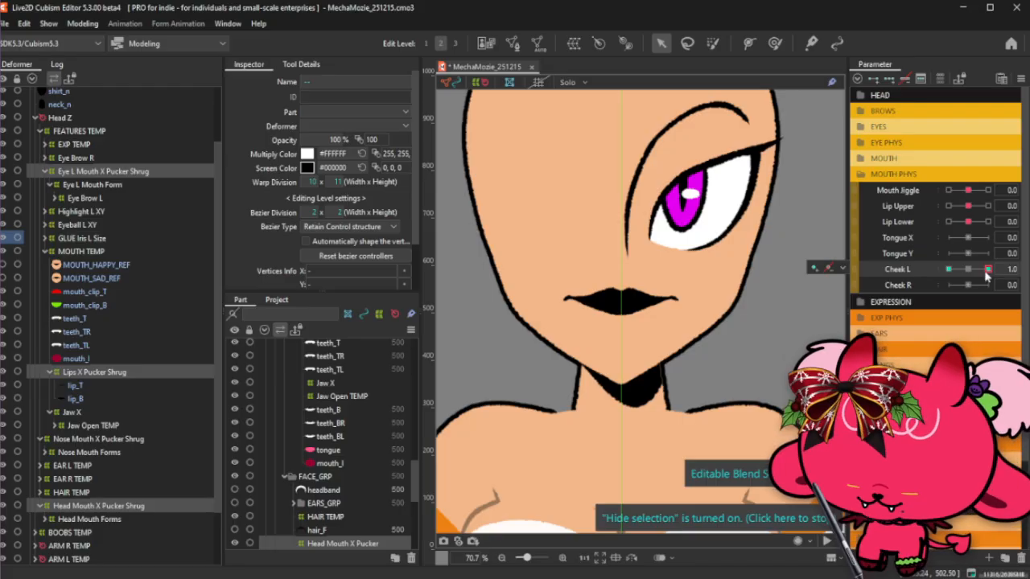
drag(995, 269, 933, 278)
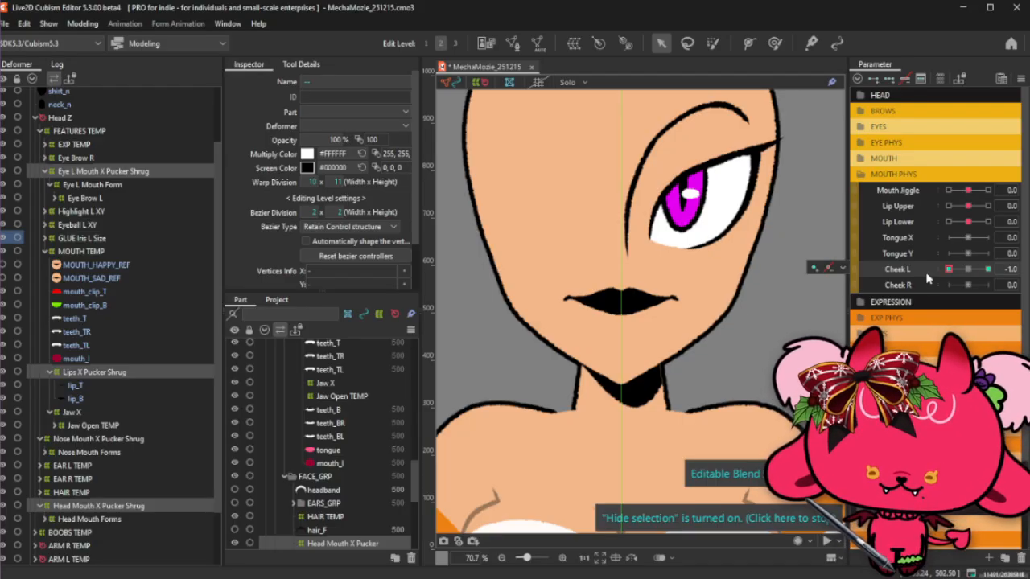
key(ctrl+shift+b)
click(530, 256)
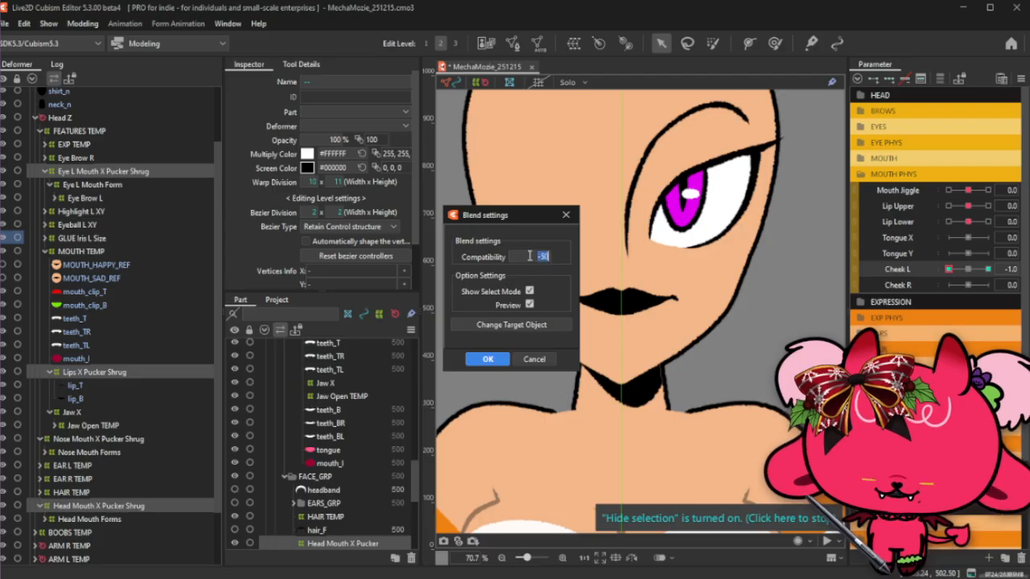
text(-100)
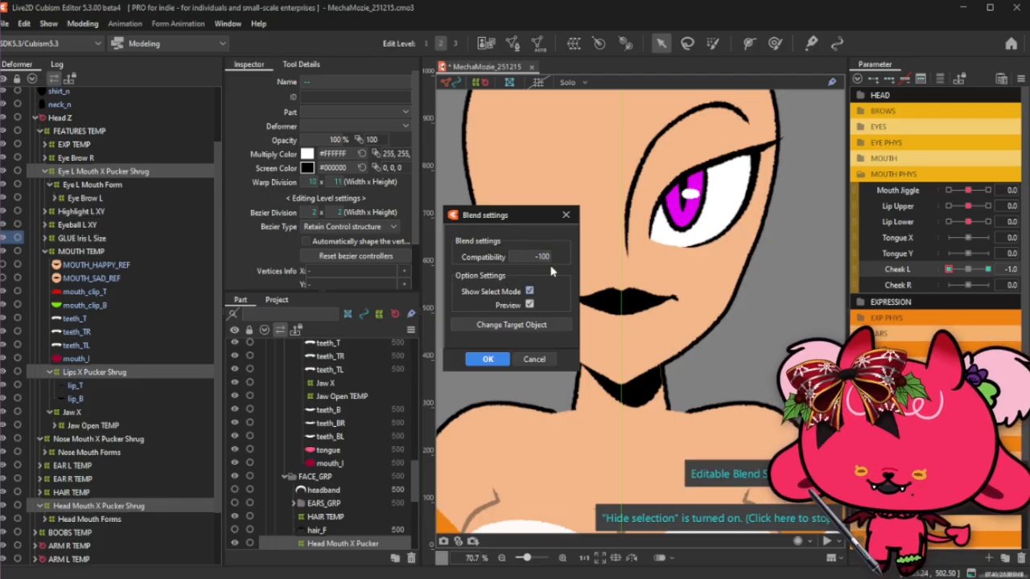
click(488, 359)
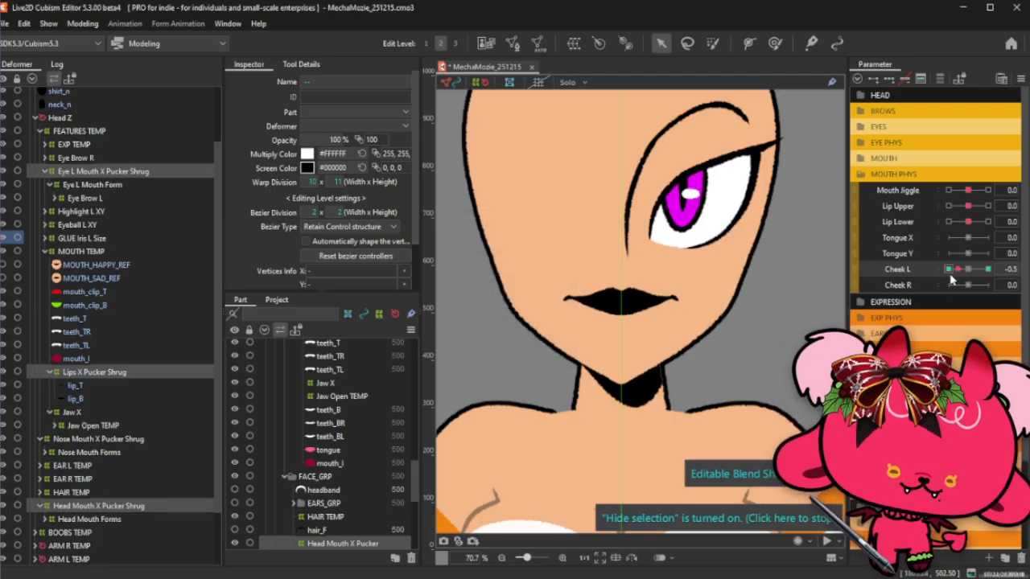
Sweep Cheek L through its range to check the motion, reset it to 0, and save the model.
drag(949, 270, 924, 272)
drag(999, 253, 965, 269)
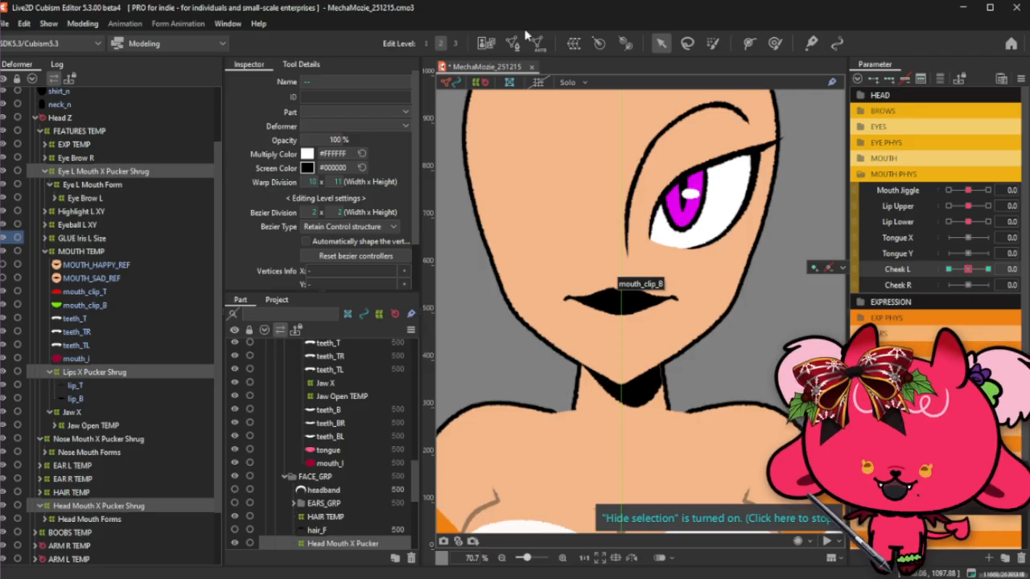
key(ctrl+s)
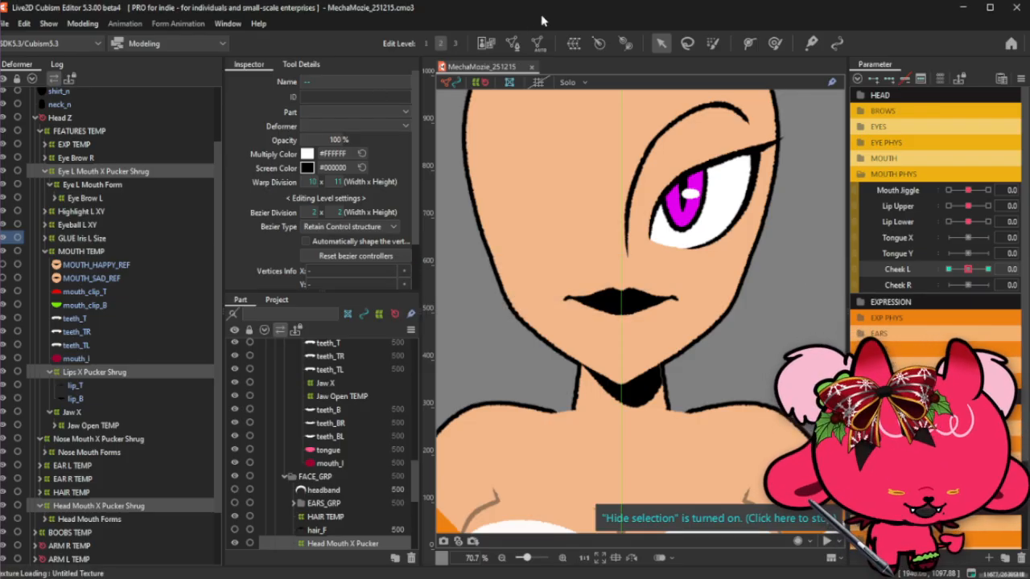
Select the Head Mouth and Lips X Pucker Shrug deformers, show their grids, and select all grid points on the visible eye's half of the face.
click(149, 507)
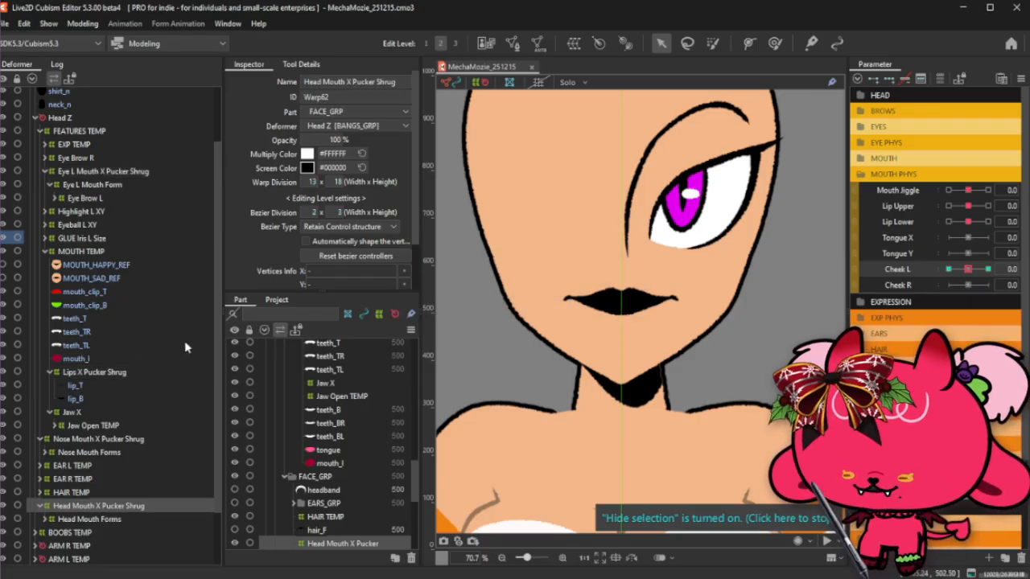
ctrl+click(167, 374)
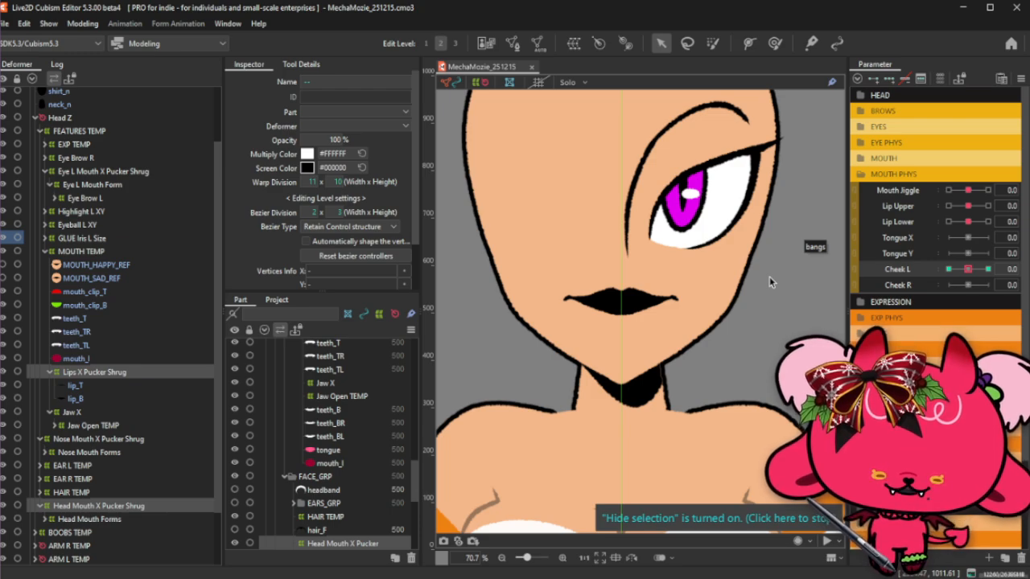
key(ctrl+h)
scroll(715, 264, down, 2)
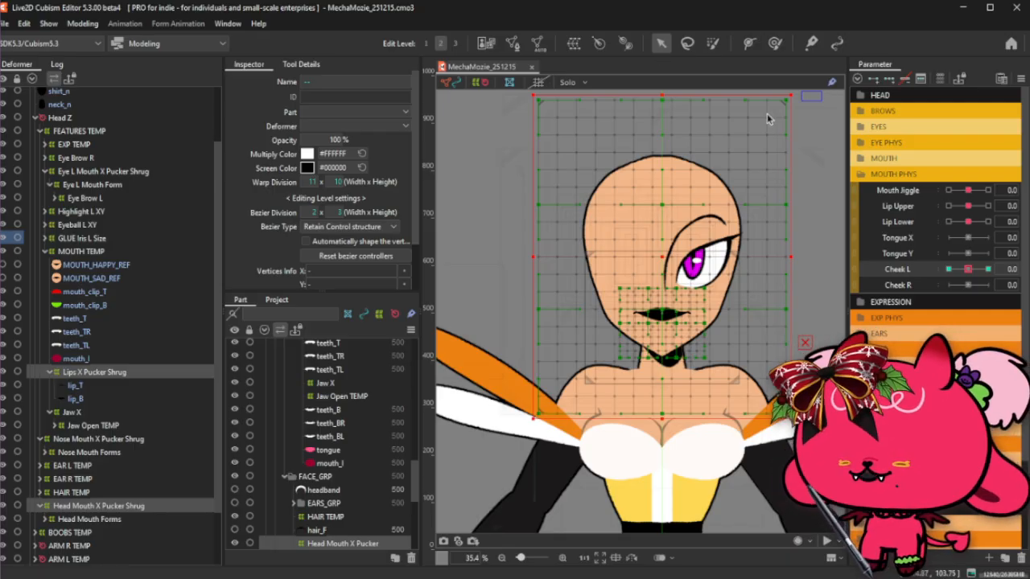
drag(821, 92, 667, 435)
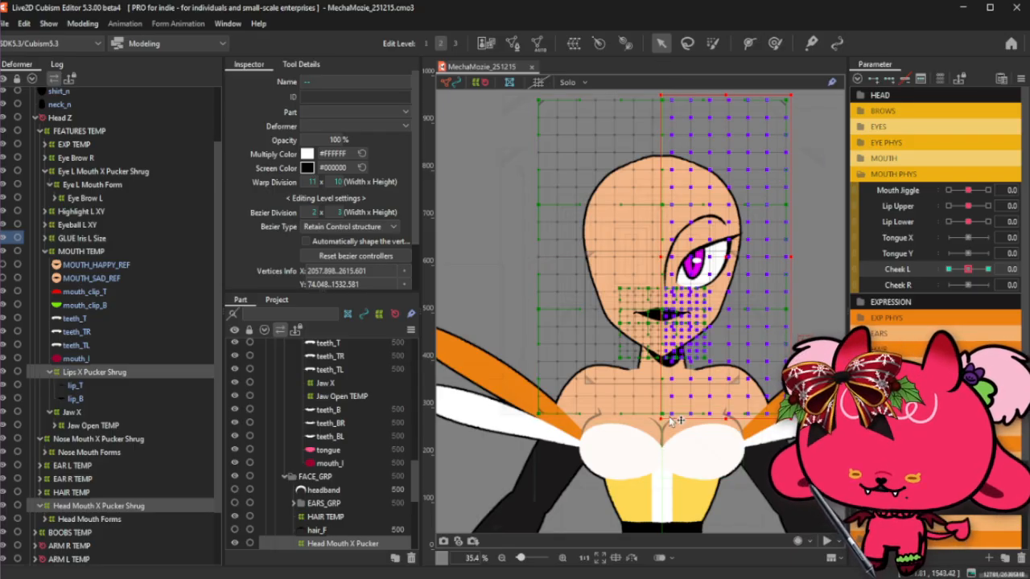
Bring up the special paste options with coordinates inverted horizontally about the canvas center, and add blend shape keys to Cheek R.
click(82, 23)
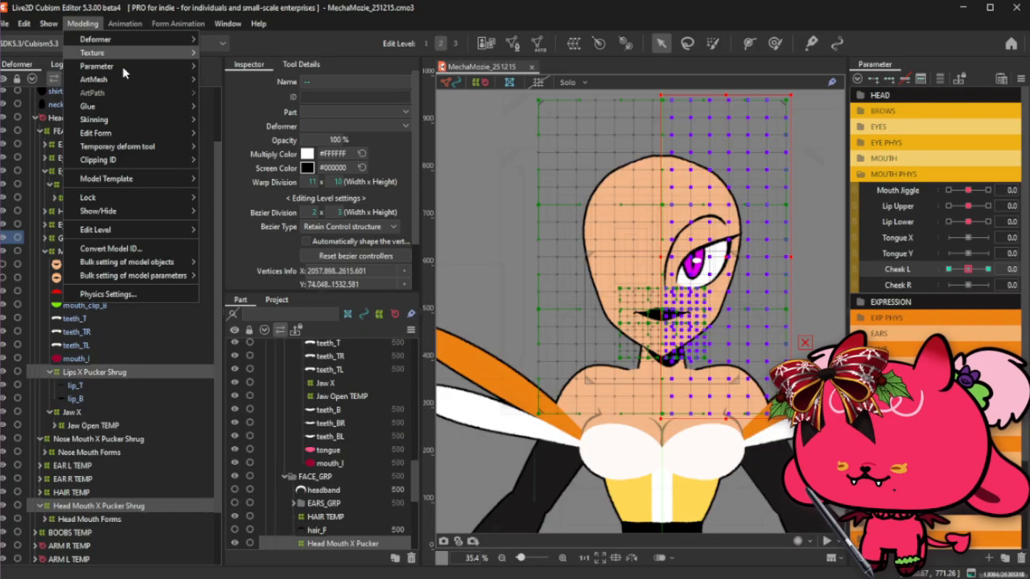
mouse_move(165, 149)
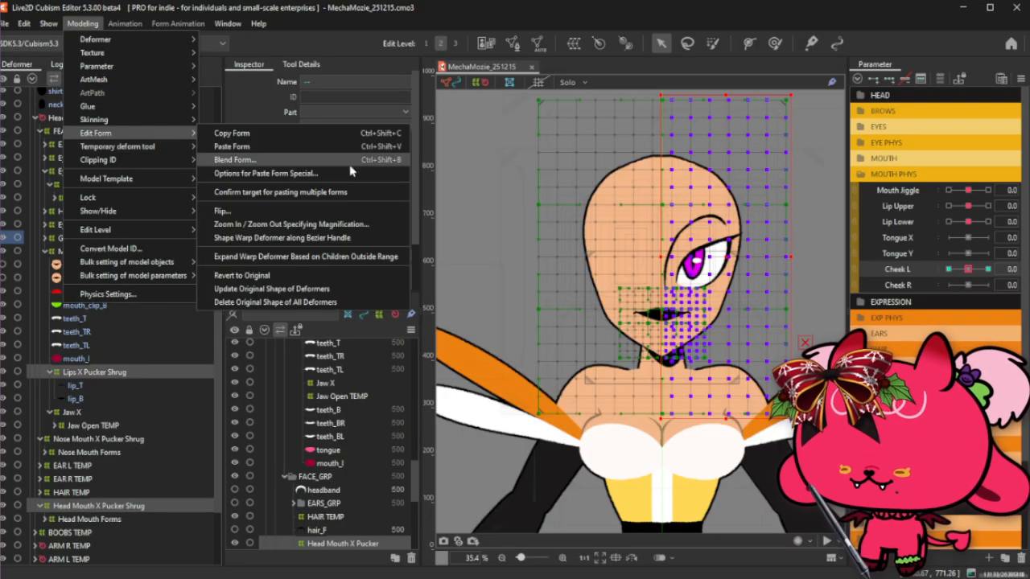
click(340, 177)
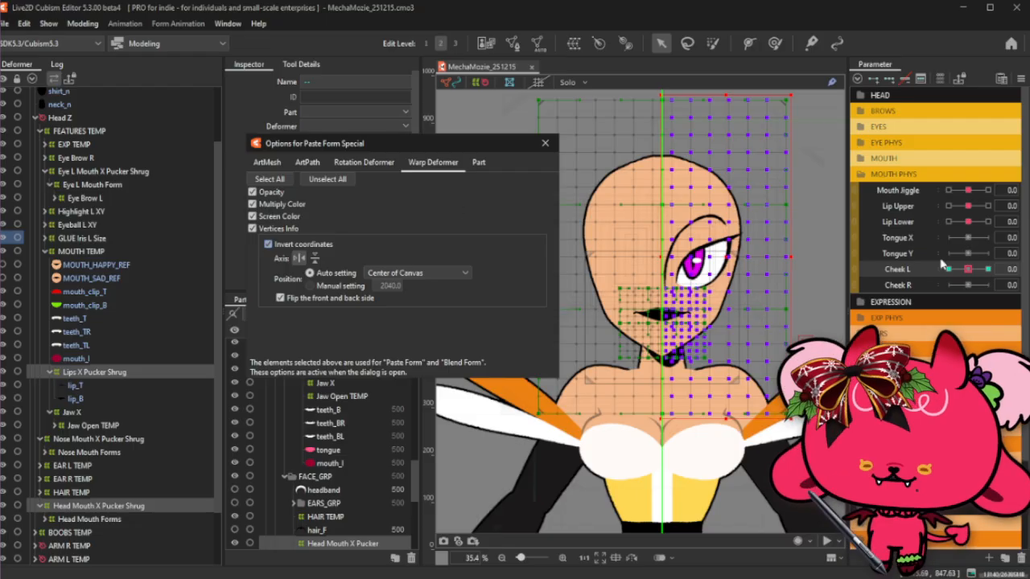
click(915, 286)
click(889, 79)
drag(969, 285, 1015, 286)
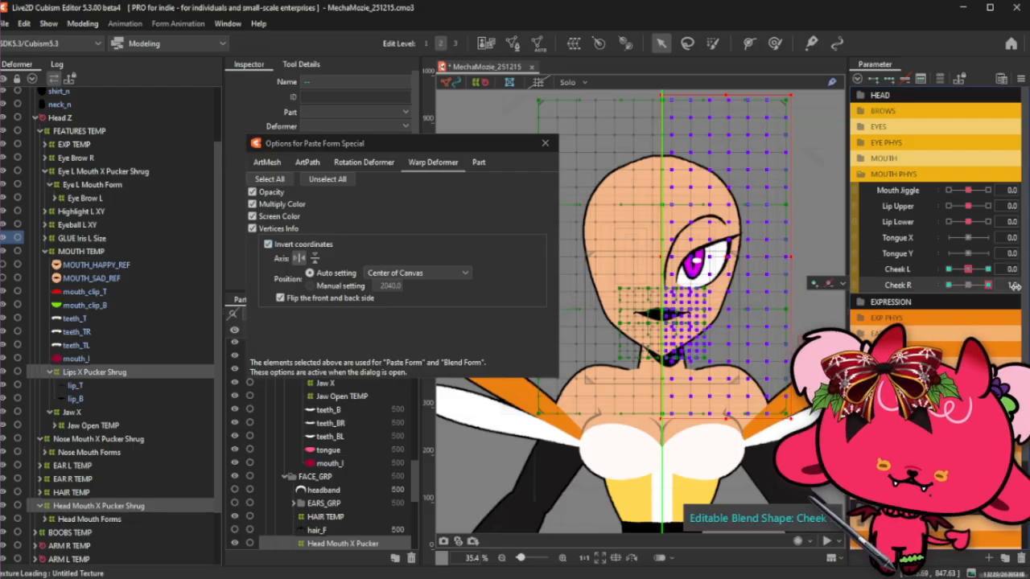
click(969, 284)
Blend the mirrored form of Cheek L at 1.0 into Cheek R at 1.0, with Cheek L reset to 0.
click(989, 271)
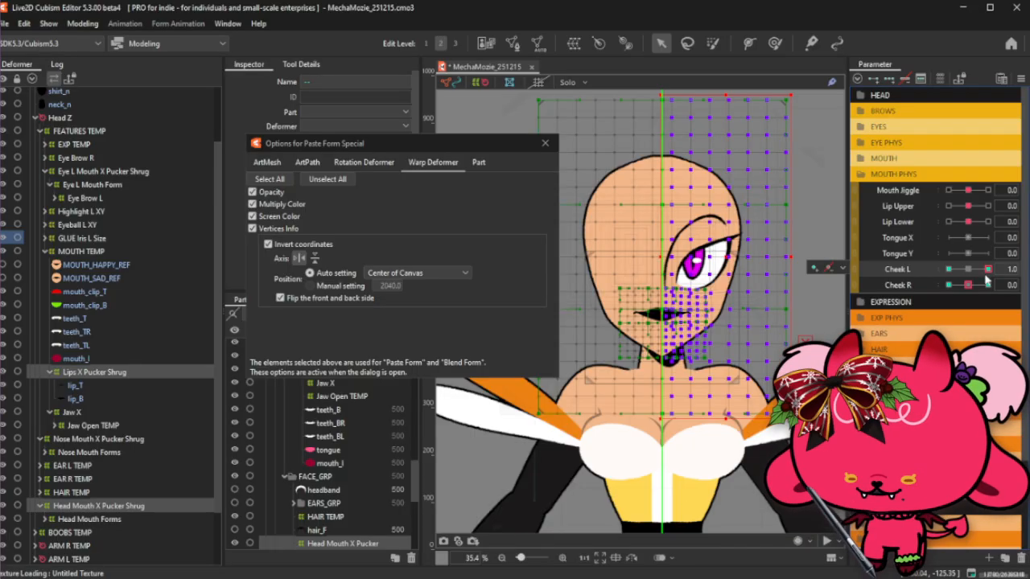
click(968, 270)
click(988, 285)
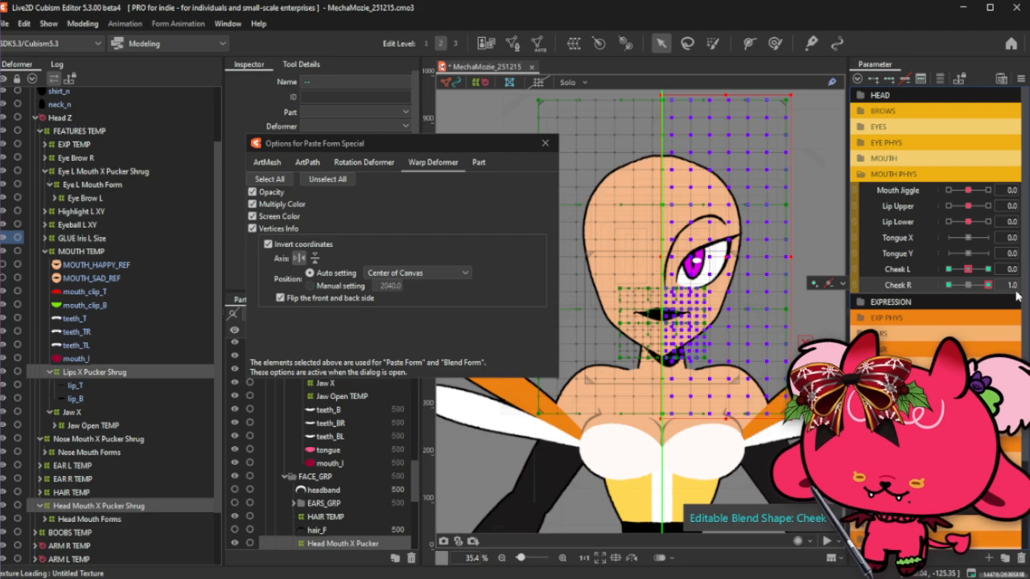
key(ctrl+shift+b)
click(500, 360)
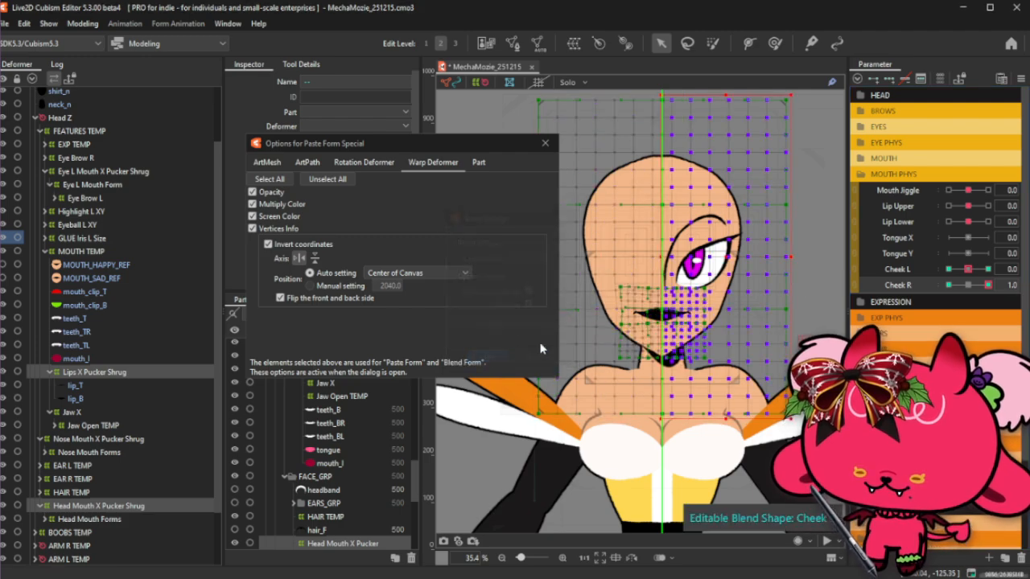
Compare the Cheek L and Cheek R shapes at 1.0 on the deformer grids.
drag(968, 288, 1005, 274)
click(970, 272)
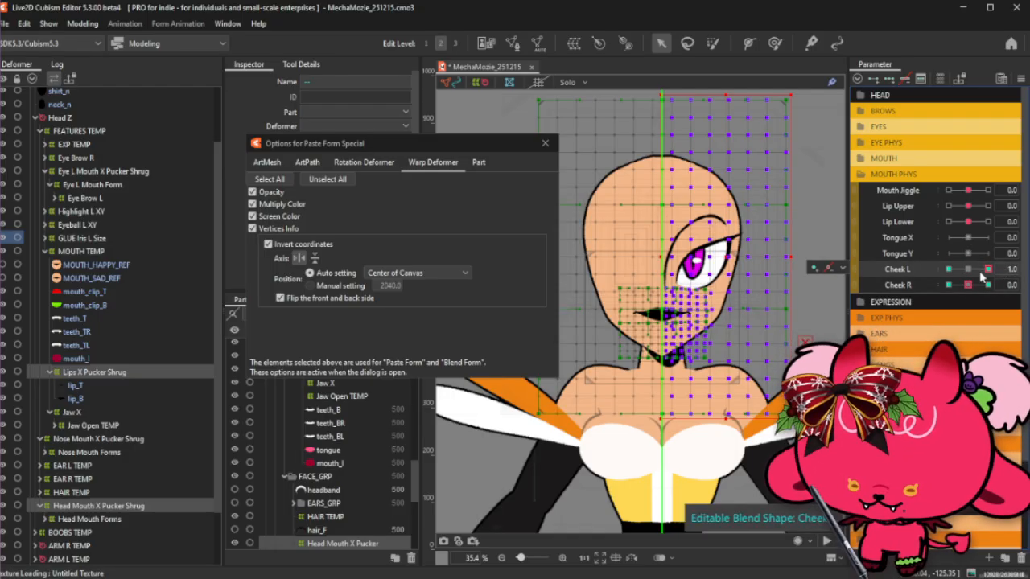
click(968, 270)
click(985, 286)
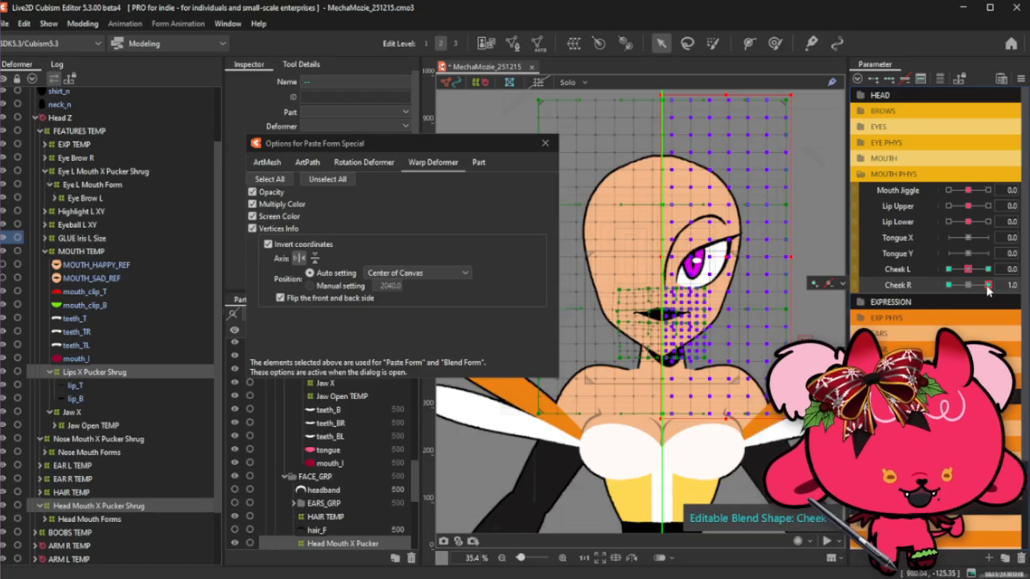
Apply the mirrored cheek form to Cheek R at -1.0, close the special paste options, and reset both cheek parameters to 0.
click(970, 286)
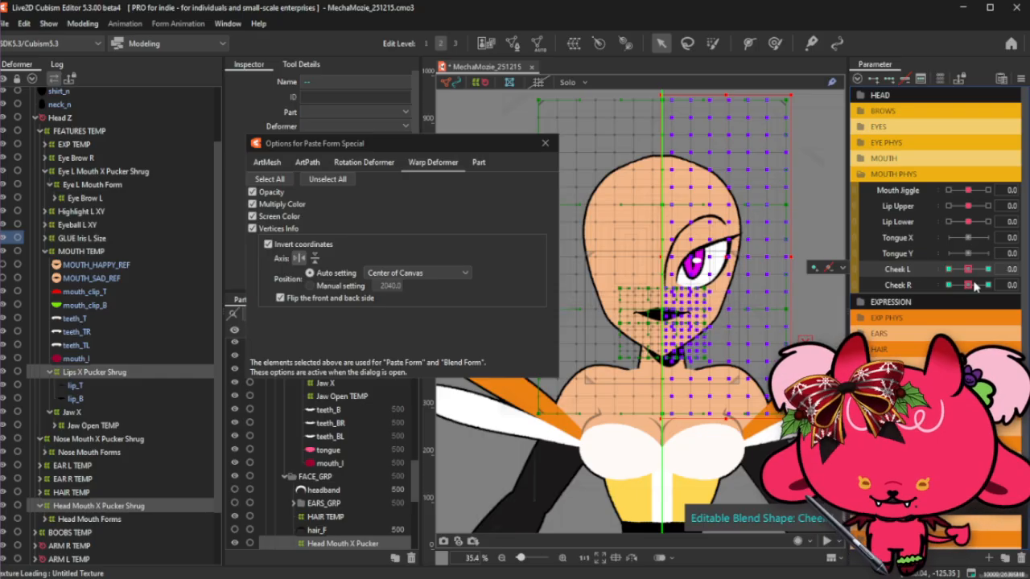
click(953, 284)
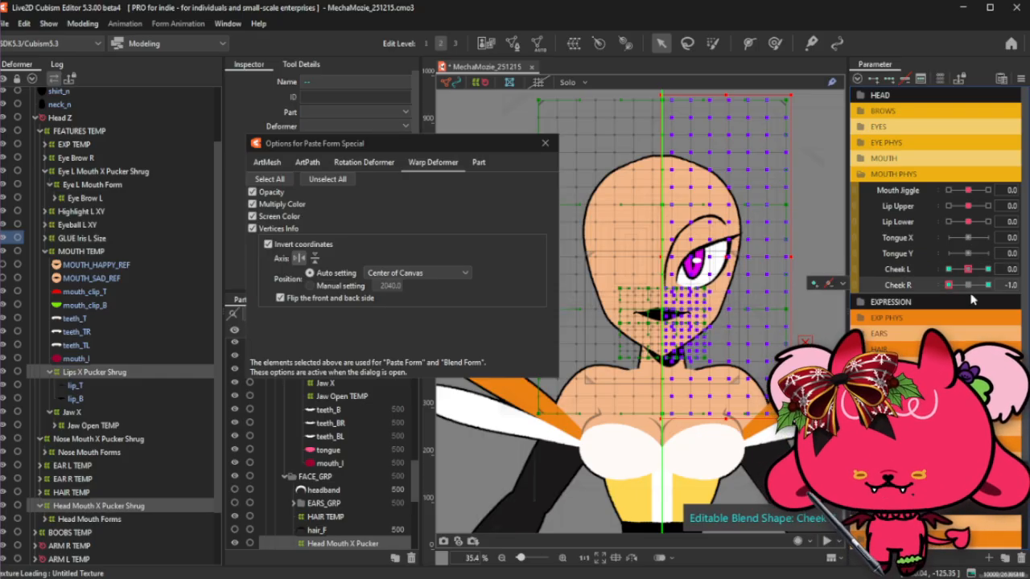
click(544, 145)
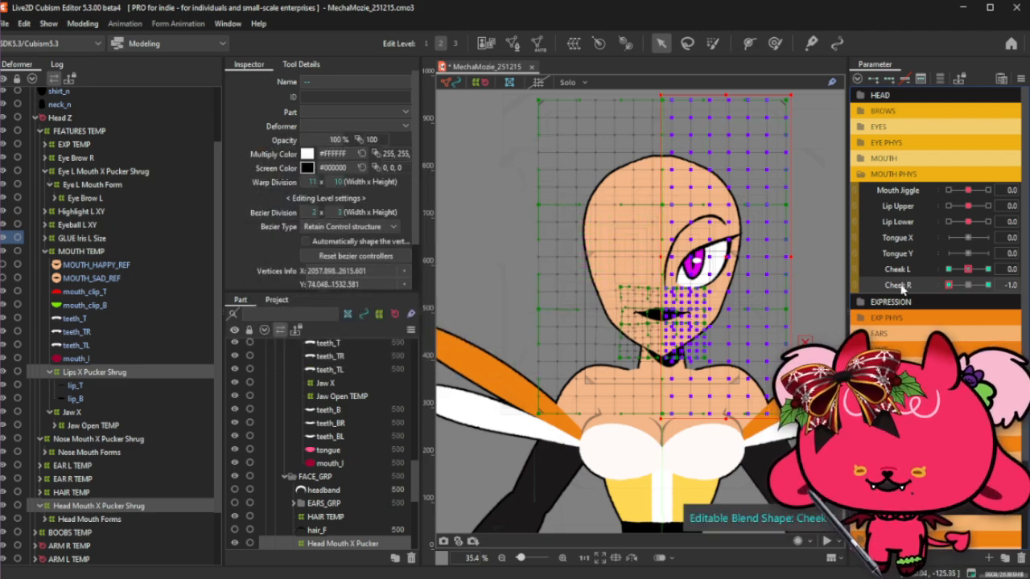
click(948, 270)
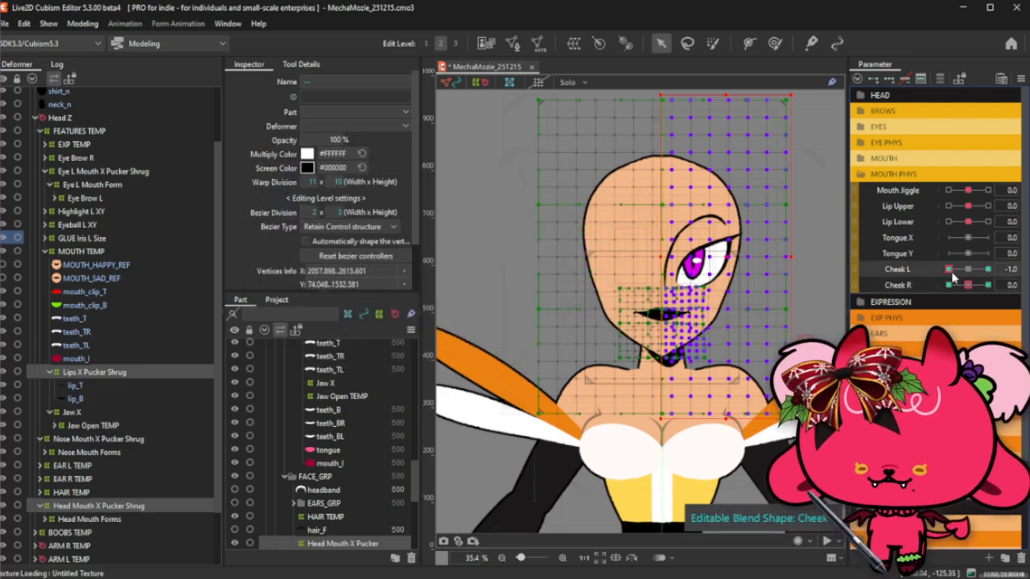
drag(949, 270, 969, 271)
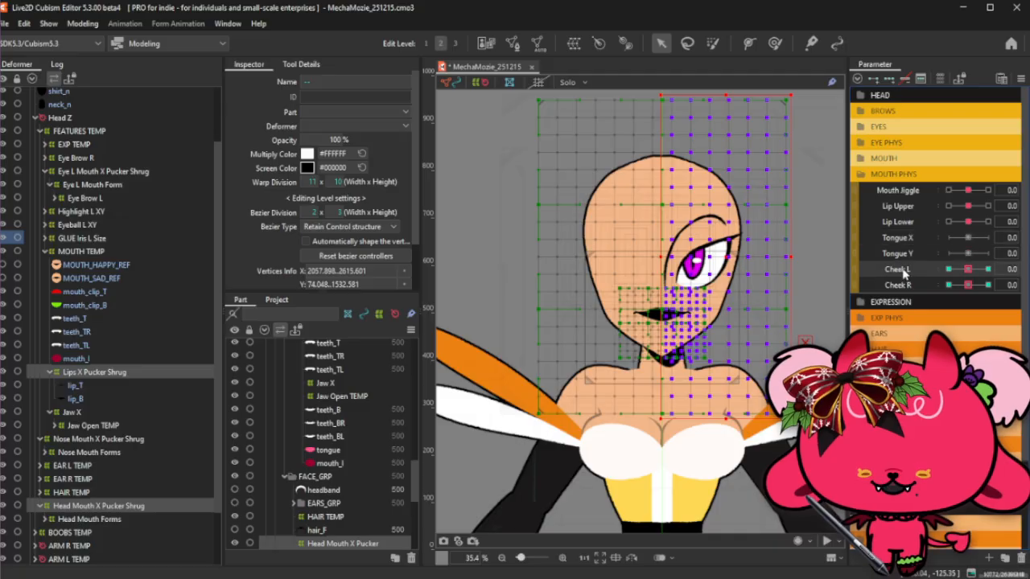
Move Cheek L and Cheek R above Tongue X in the MOUTH PHYS group and collapse the open parameter groups.
drag(903, 274, 905, 233)
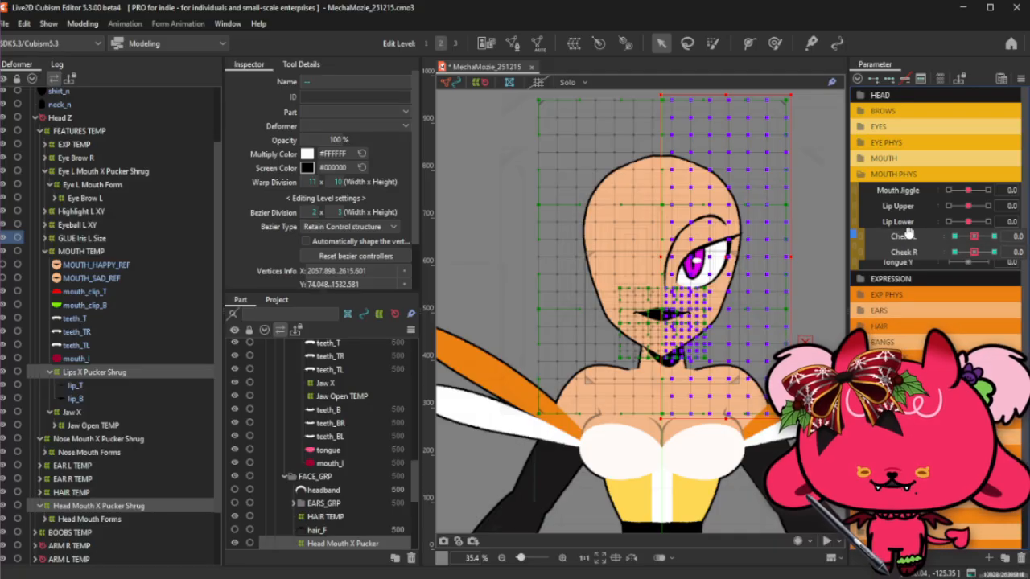
click(931, 177)
click(935, 160)
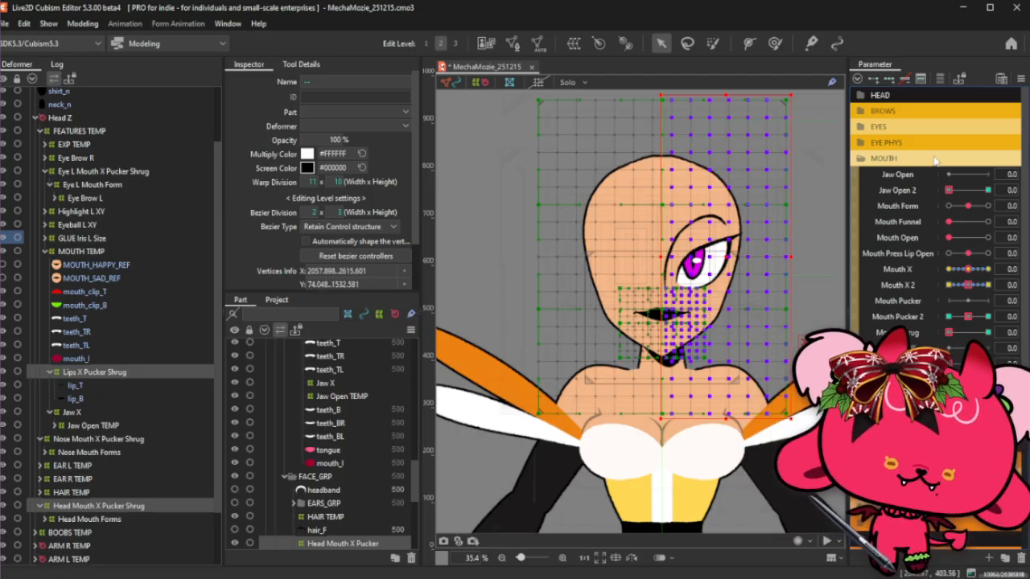
click(934, 159)
click(938, 143)
click(938, 145)
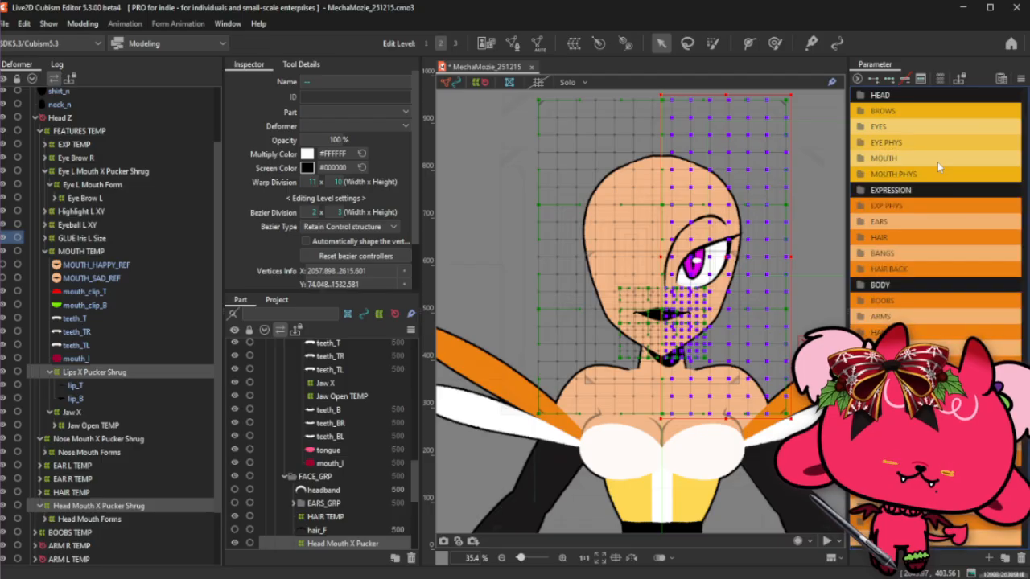
click(946, 174)
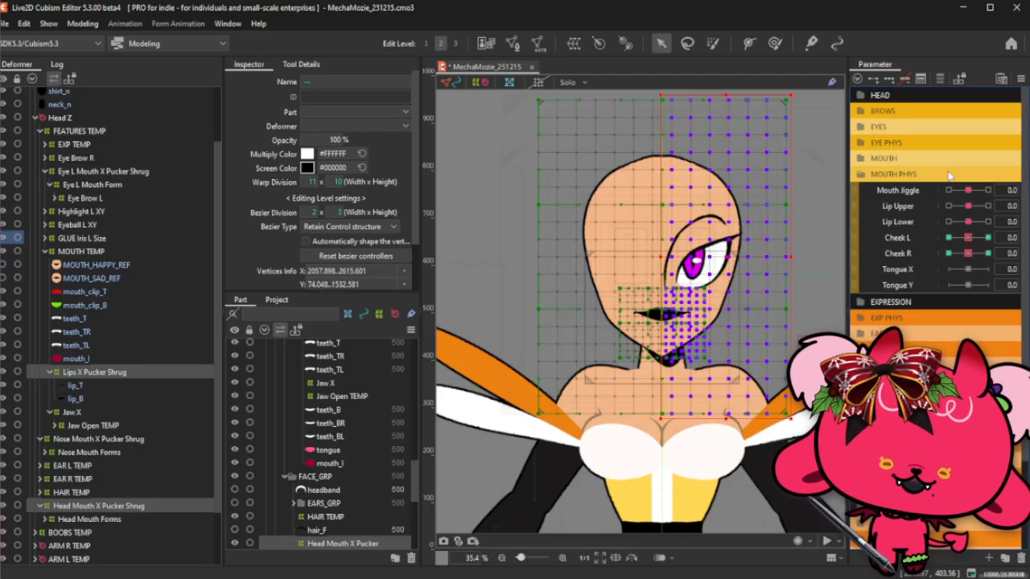
click(953, 176)
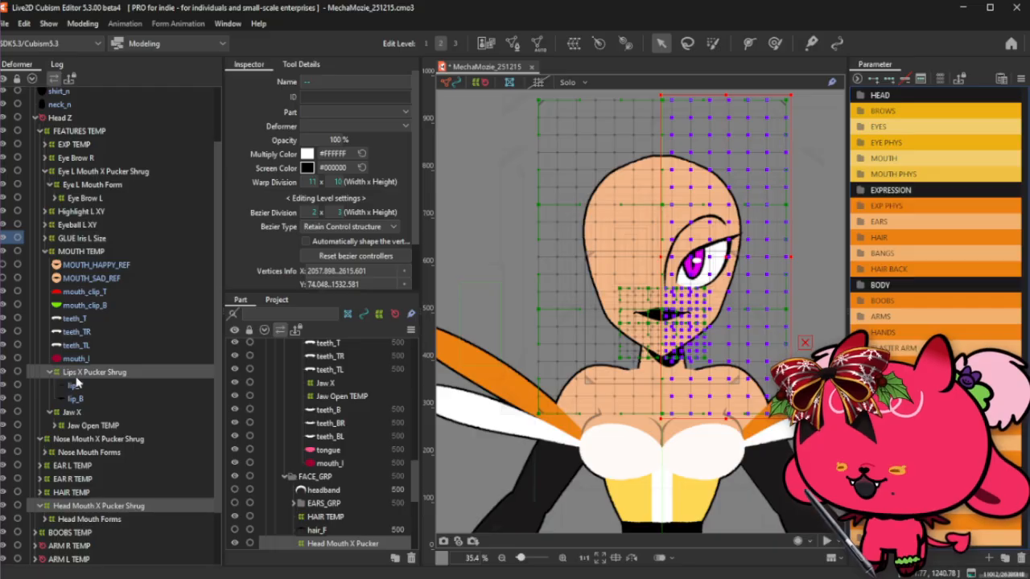
Open the physics settings and add a new physics group named Lip Jiggle.
click(83, 24)
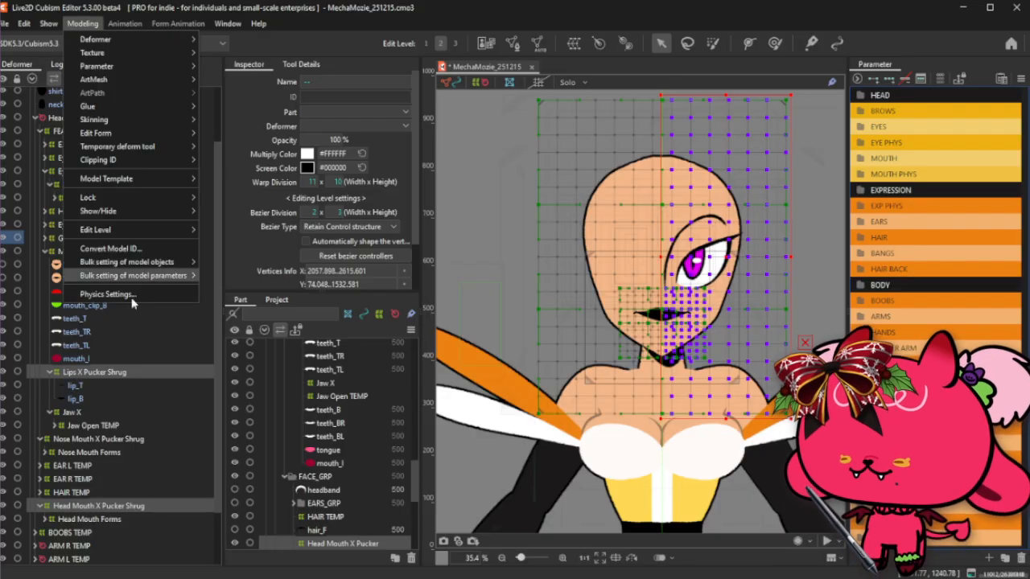
click(132, 293)
scroll(752, 135, up, 6)
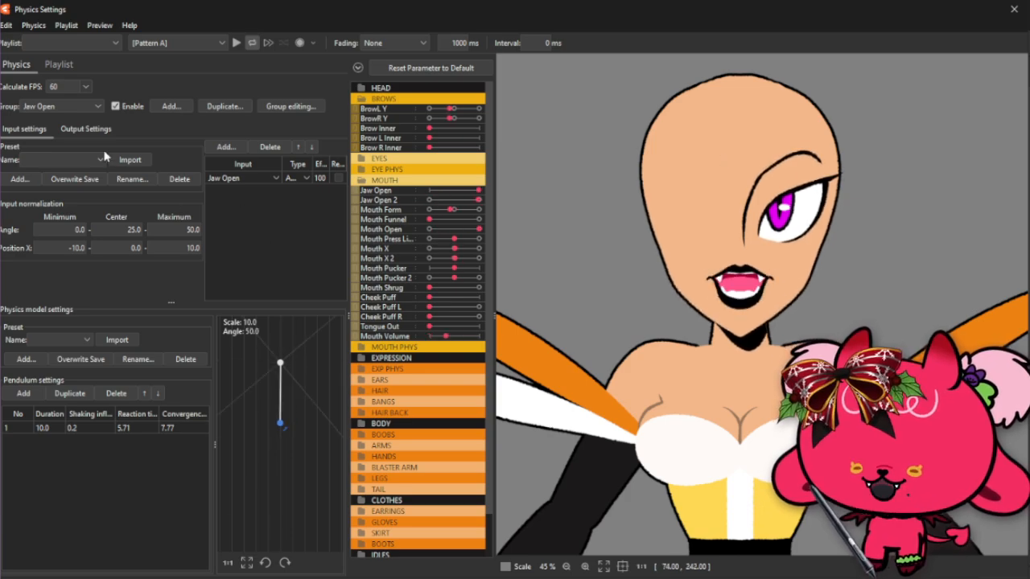
click(40, 106)
click(187, 108)
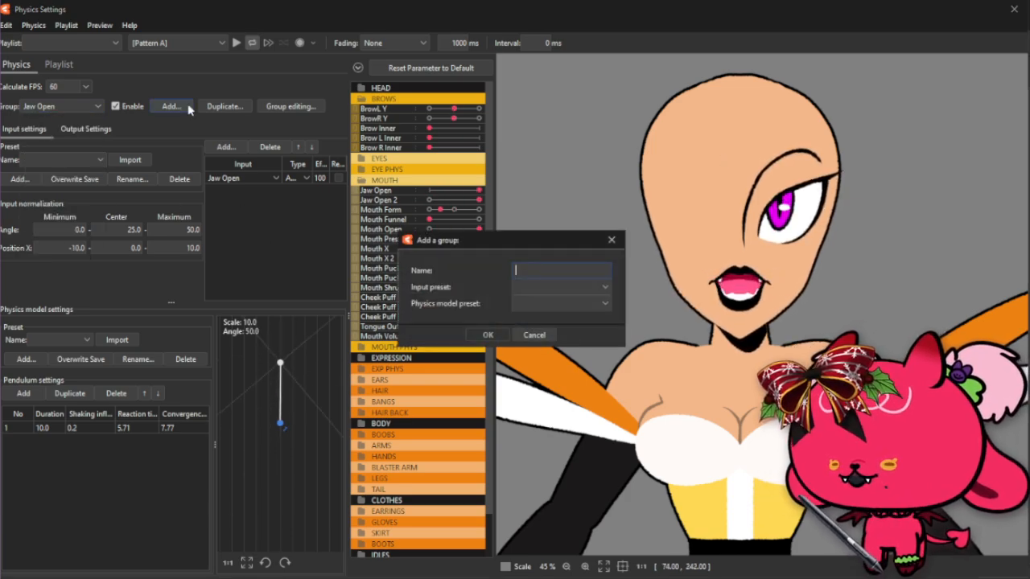
text(M)
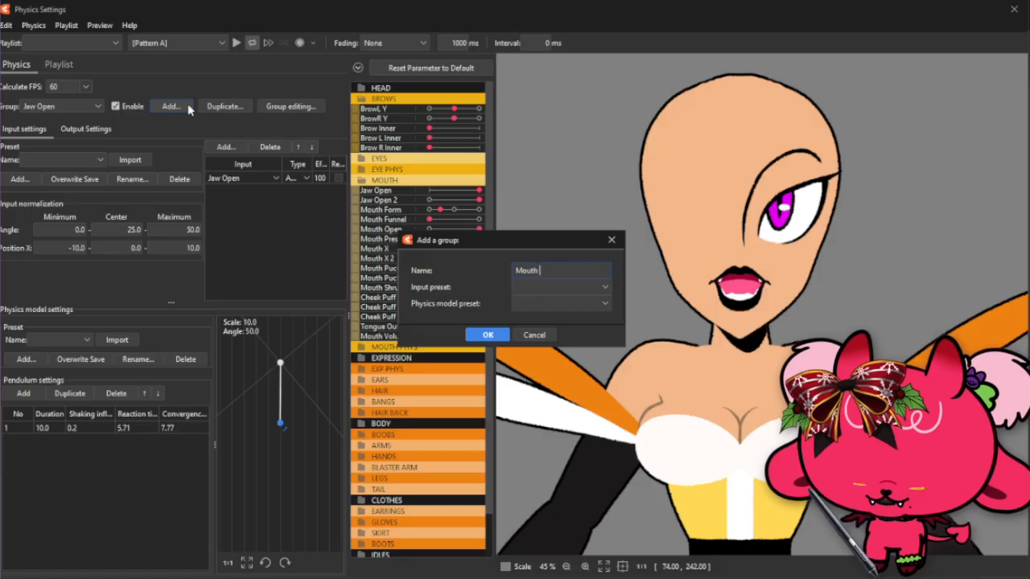
key(BackSpace)
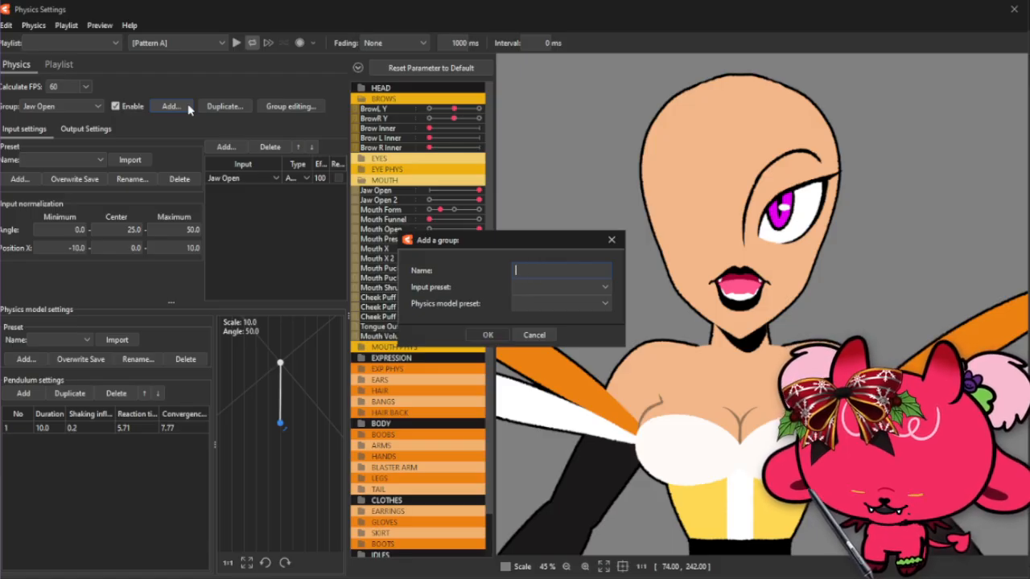
text(Lip Jiggle)
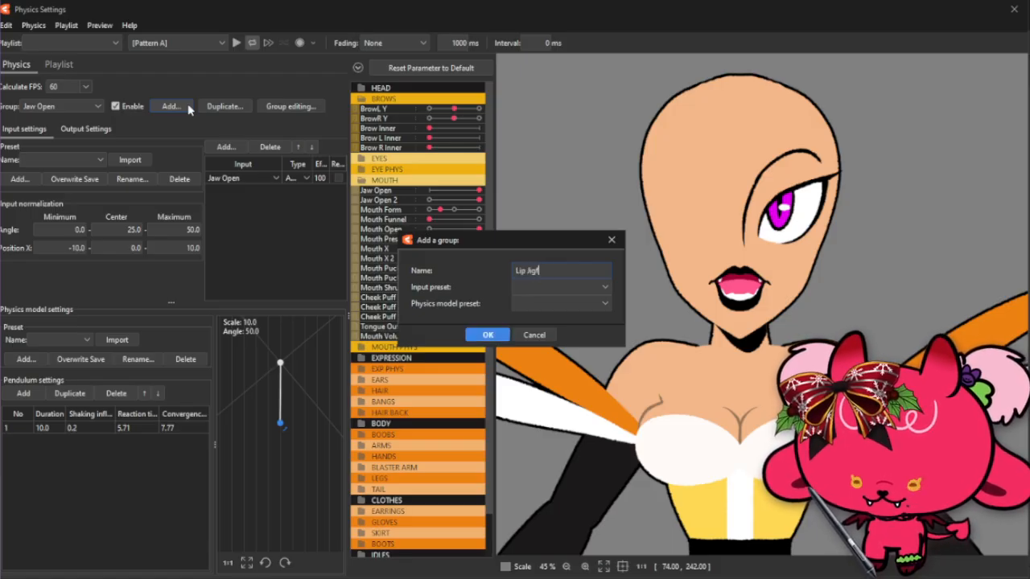
click(485, 336)
Import the Lips preset for both the physics model and the input settings of the Lip Jiggle group.
click(80, 339)
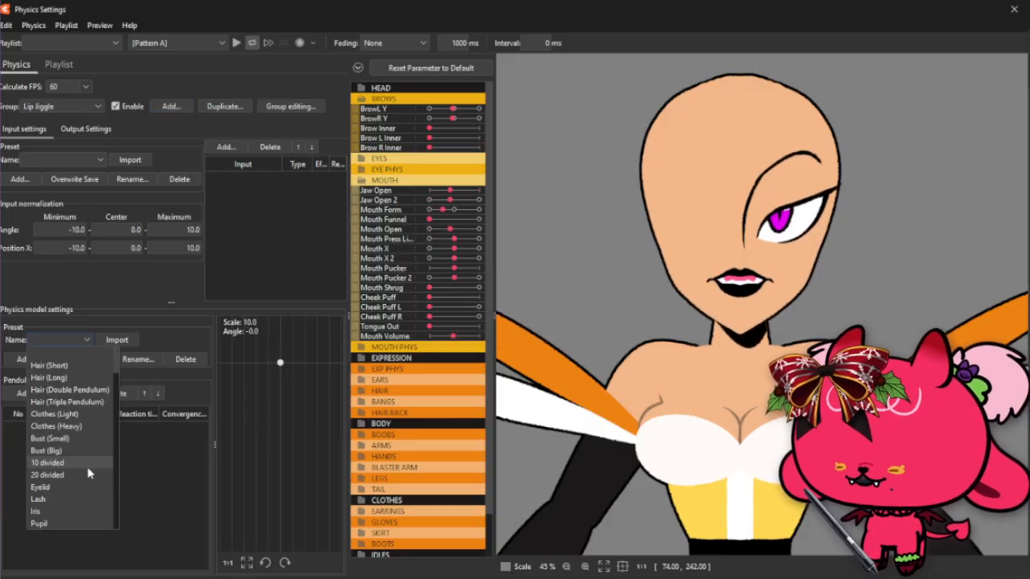
scroll(83, 471, down, 2)
click(51, 498)
click(120, 340)
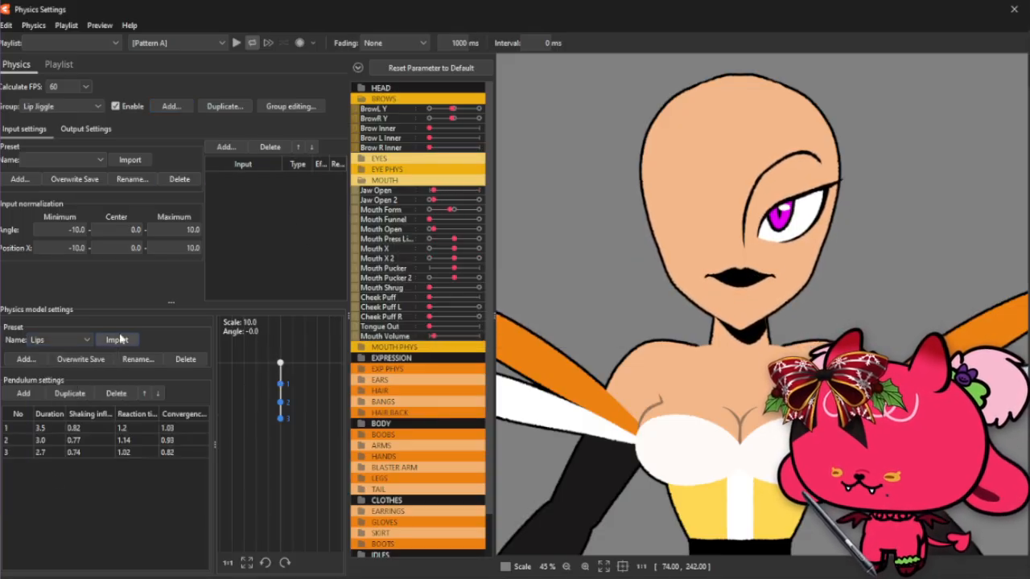
click(226, 146)
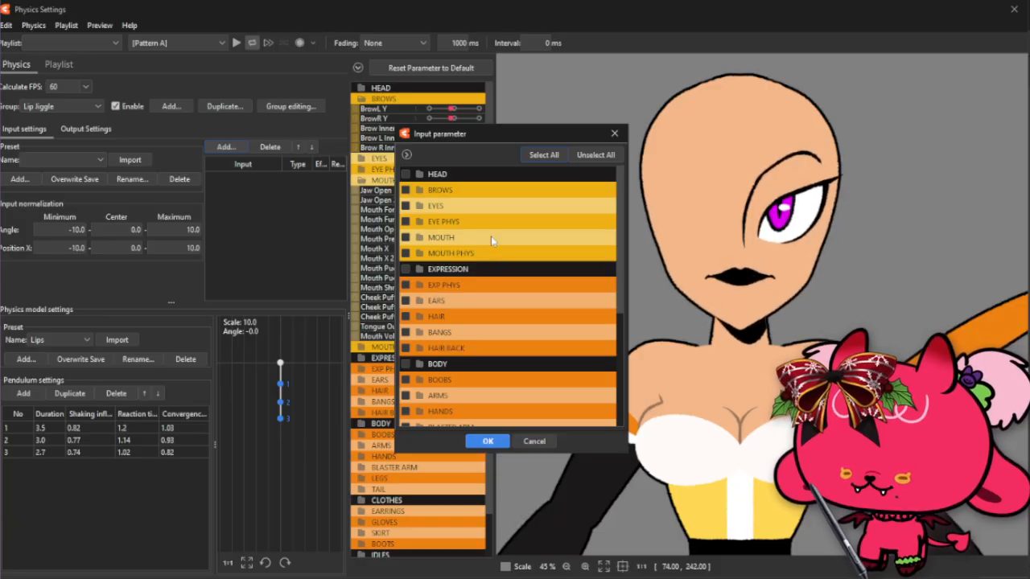
click(613, 133)
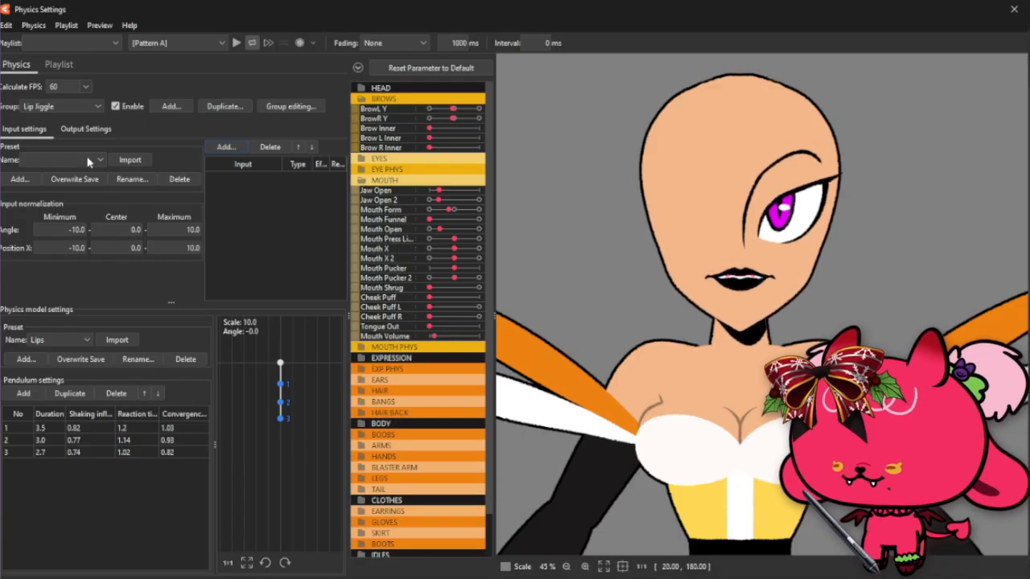
click(90, 161)
click(31, 272)
click(129, 159)
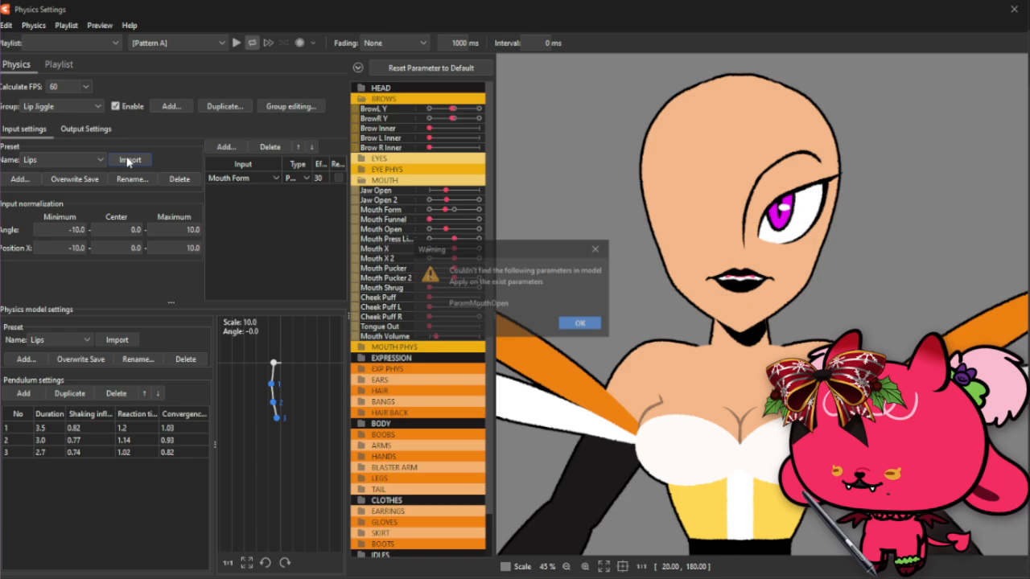
click(581, 323)
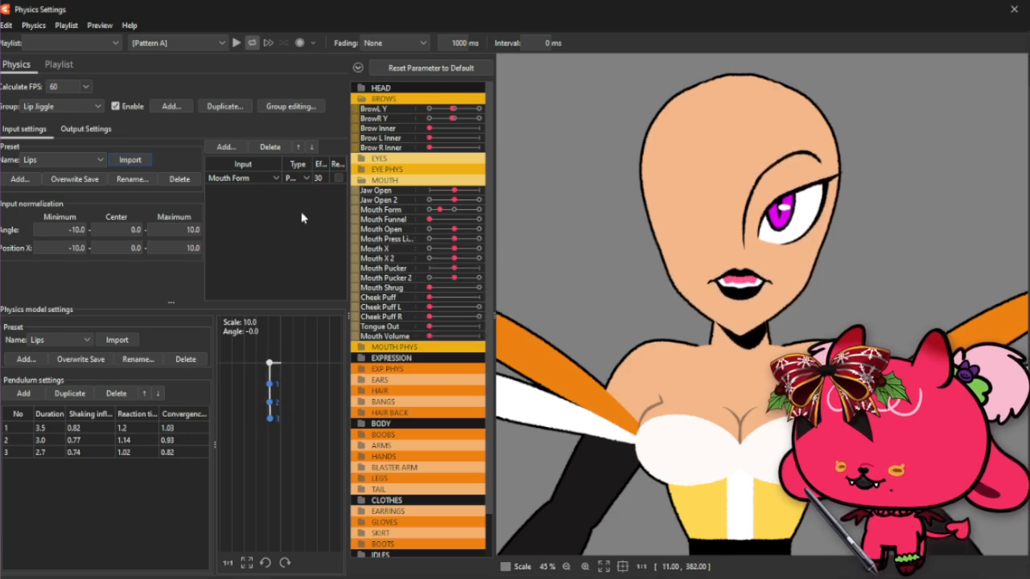
Add Mouth Open from the MOUTH parameters as a position input with an effectiveness of 70.
click(225, 147)
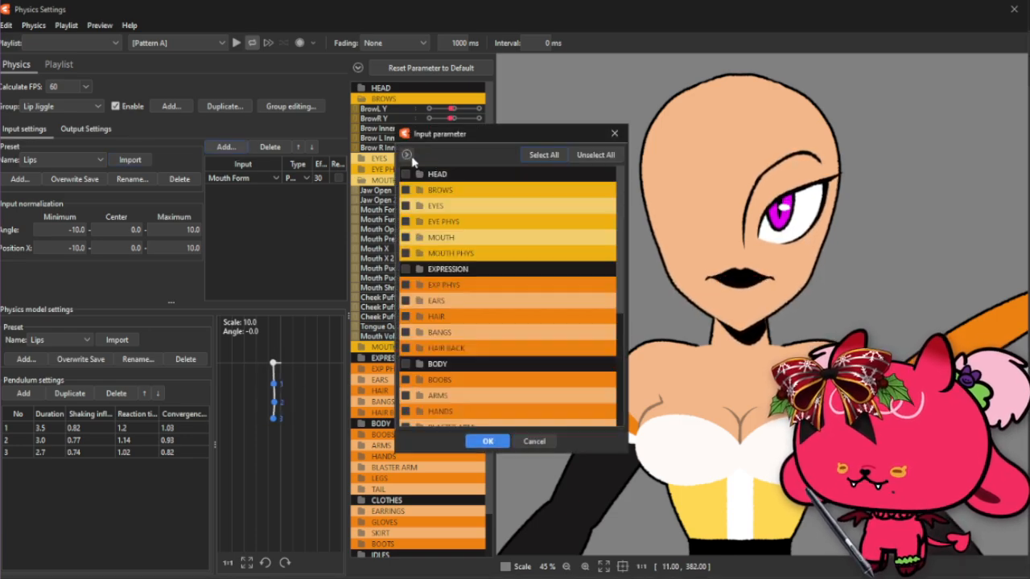
click(481, 237)
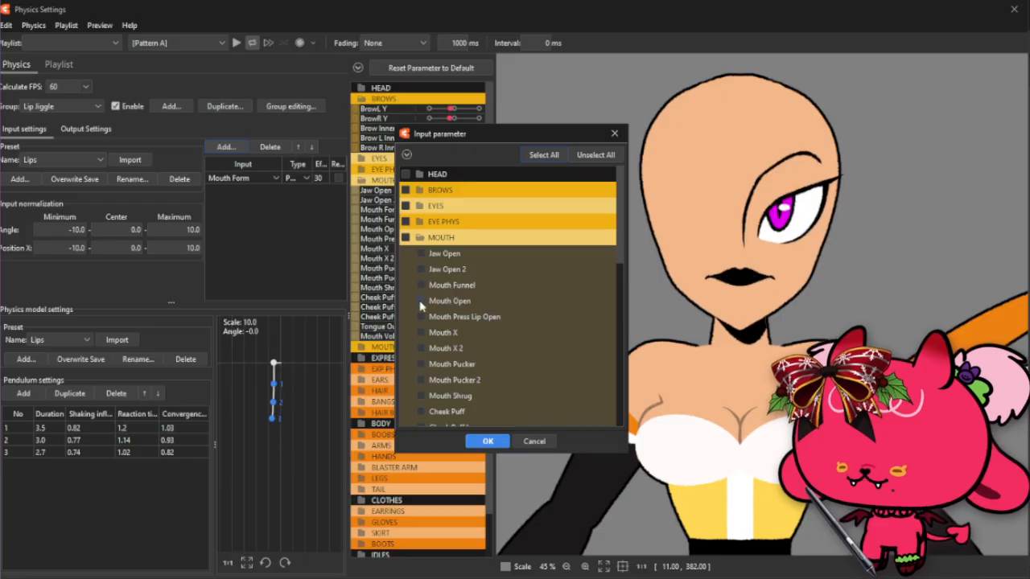
click(485, 441)
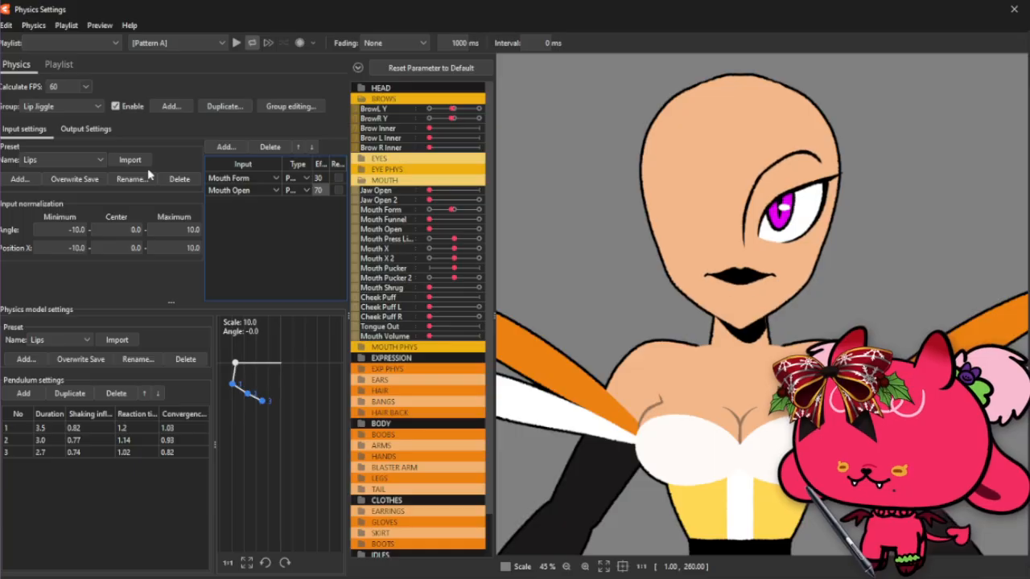
click(77, 341)
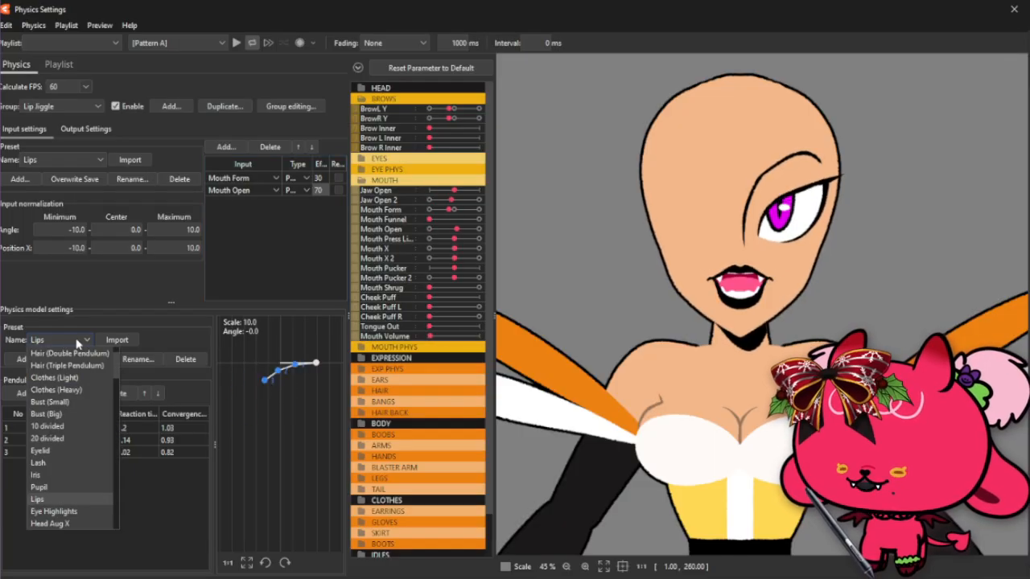
click(308, 261)
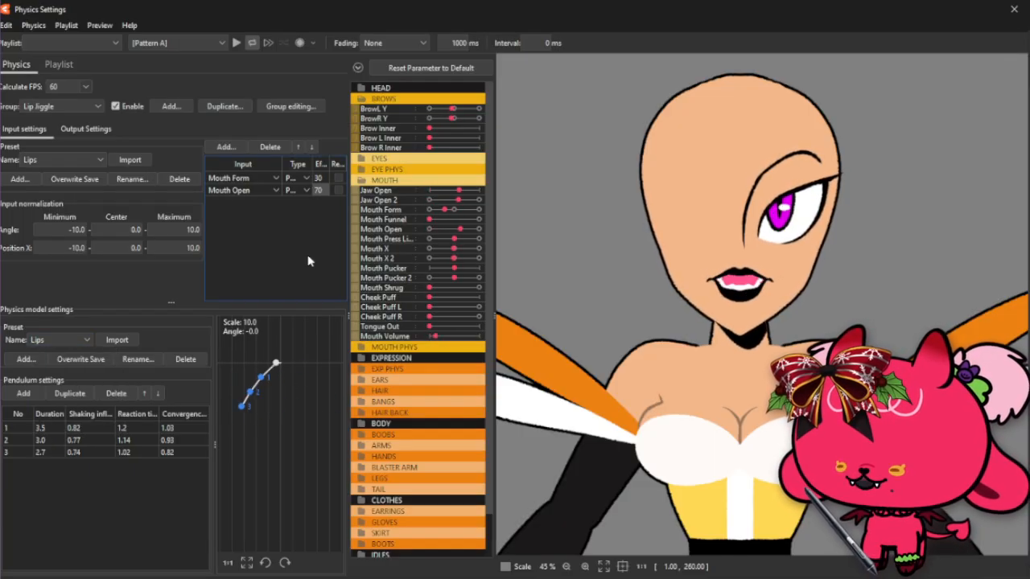
Add Mouth Jiggle, Lip Upper and Lip Lower from MOUTH PHYS as outputs of the Lip Jiggle group.
click(85, 129)
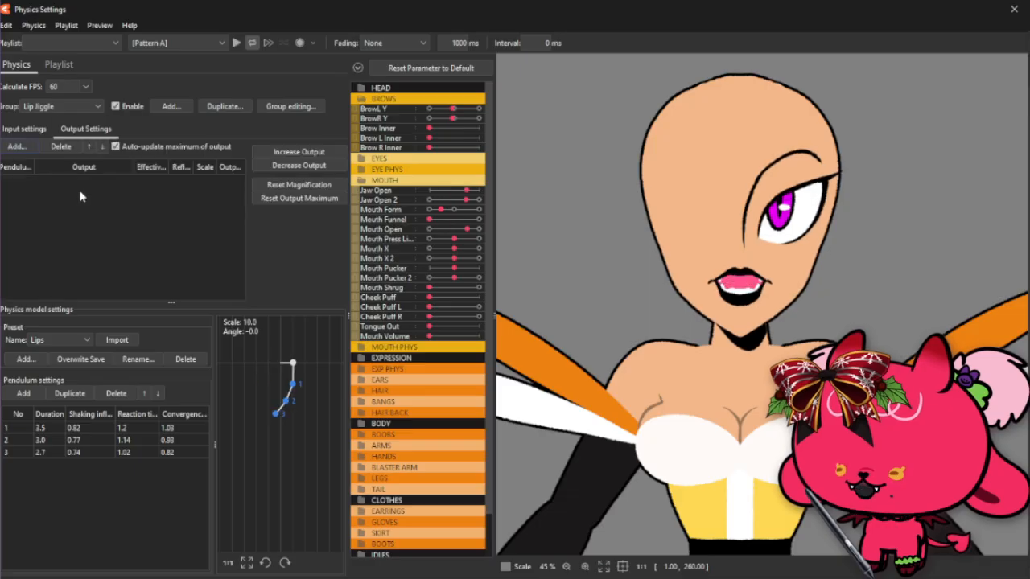
click(17, 146)
click(407, 155)
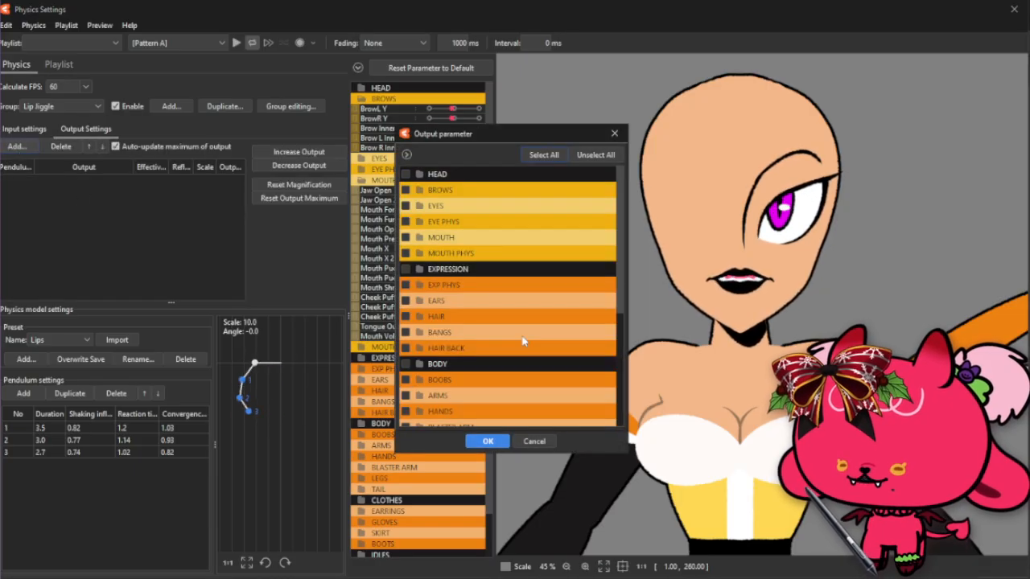
scroll(523, 341, down, 5)
scroll(465, 272, up, 1)
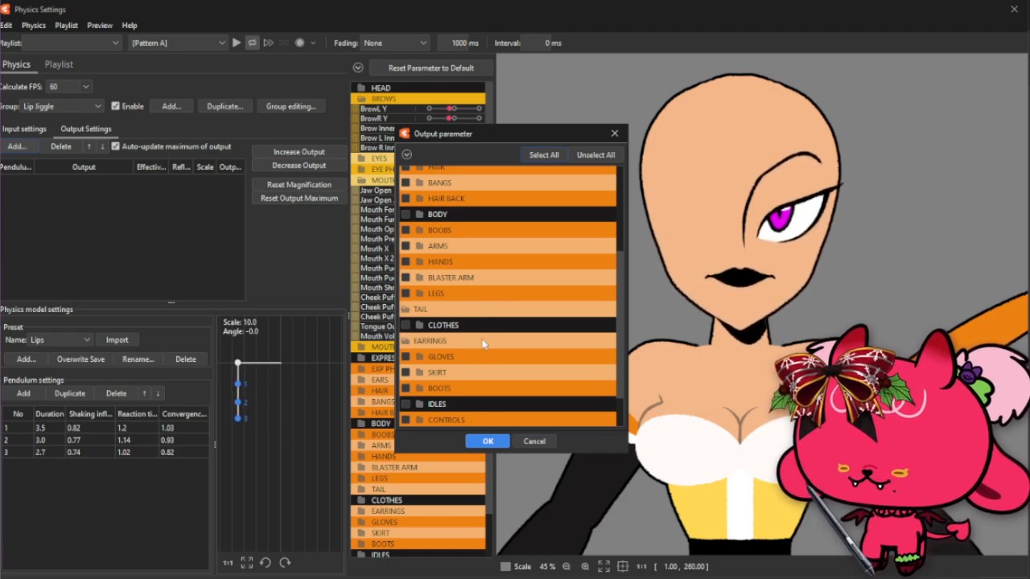
scroll(513, 294, up, 5)
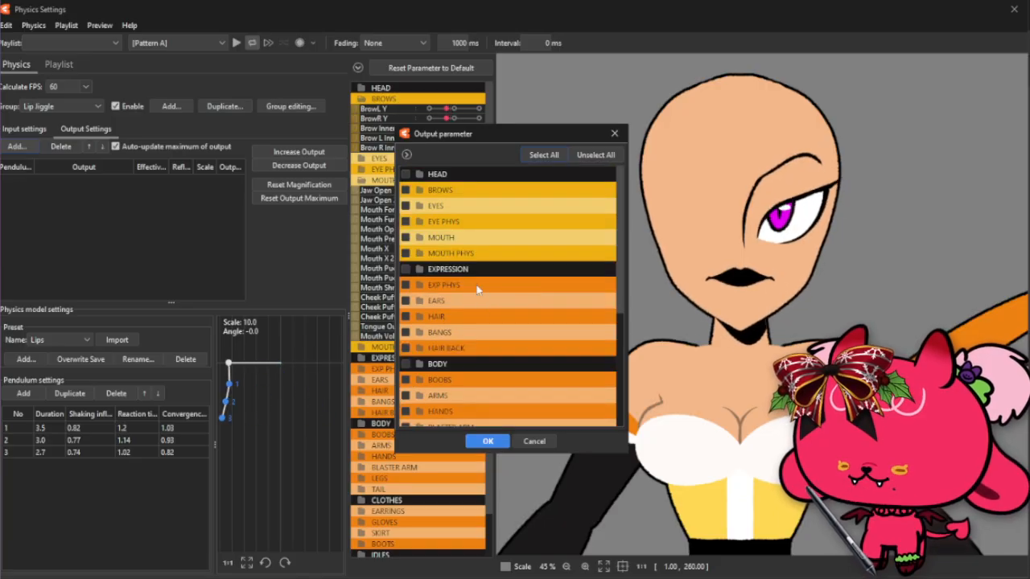
click(508, 255)
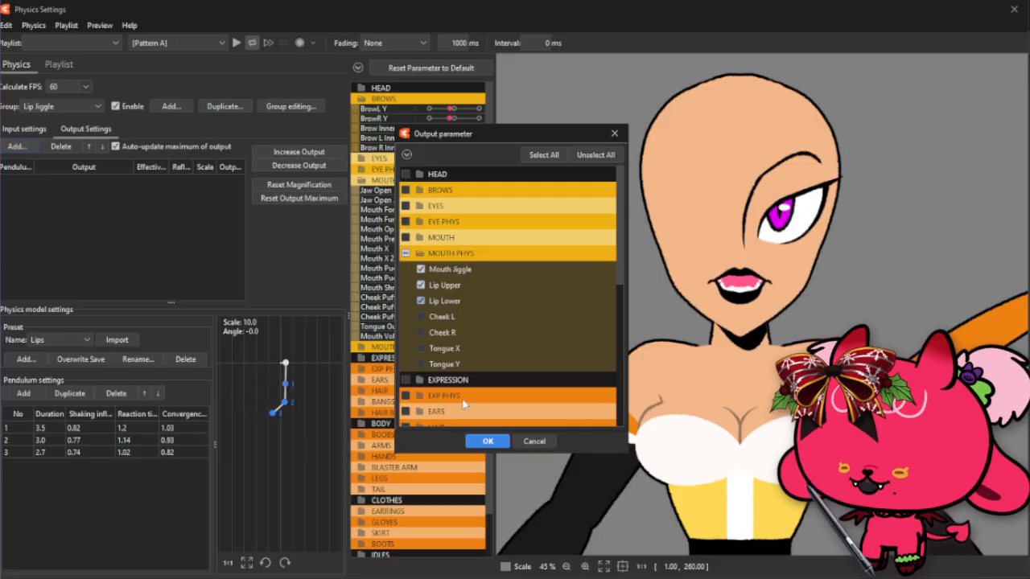
click(488, 440)
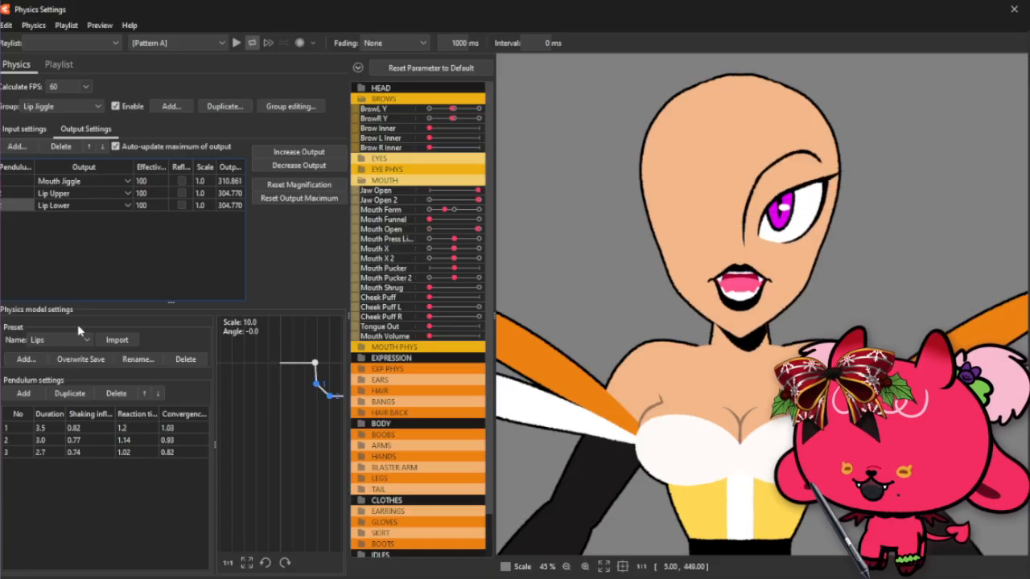
Replace the Lip Jiggle group's physics model with The Tooner preset.
scroll(839, 289, up, 5)
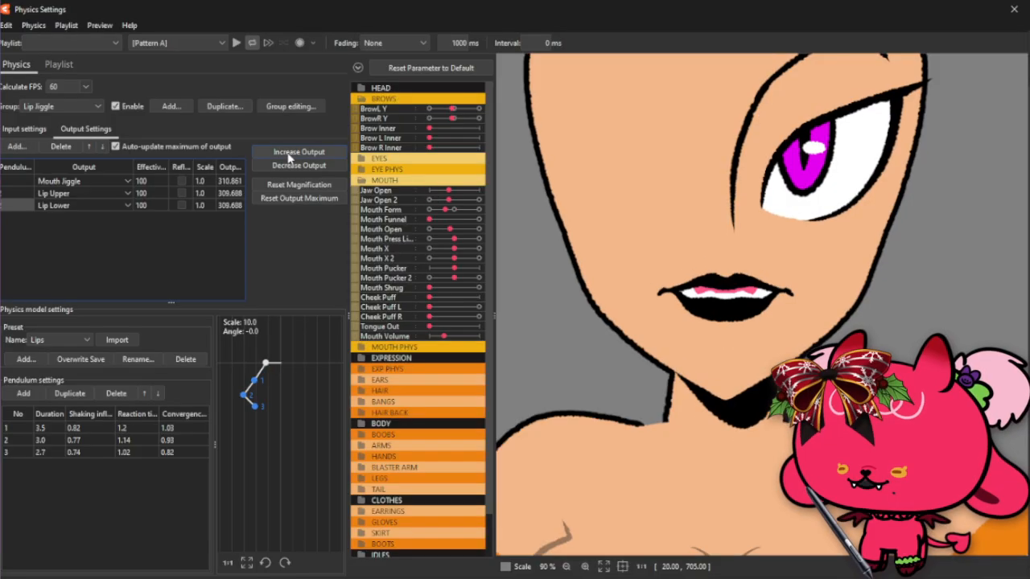
click(80, 340)
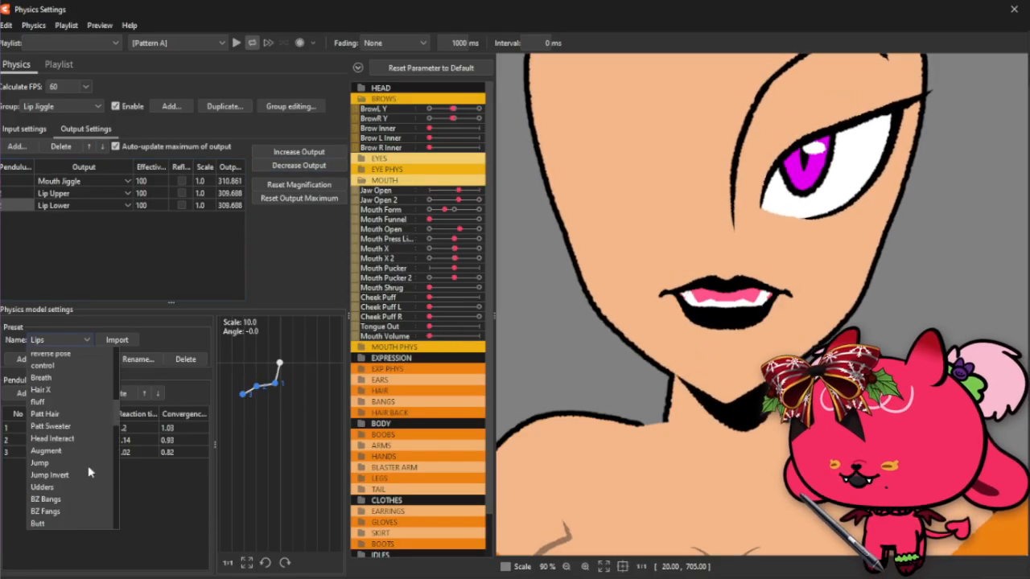
scroll(87, 465, down, 5)
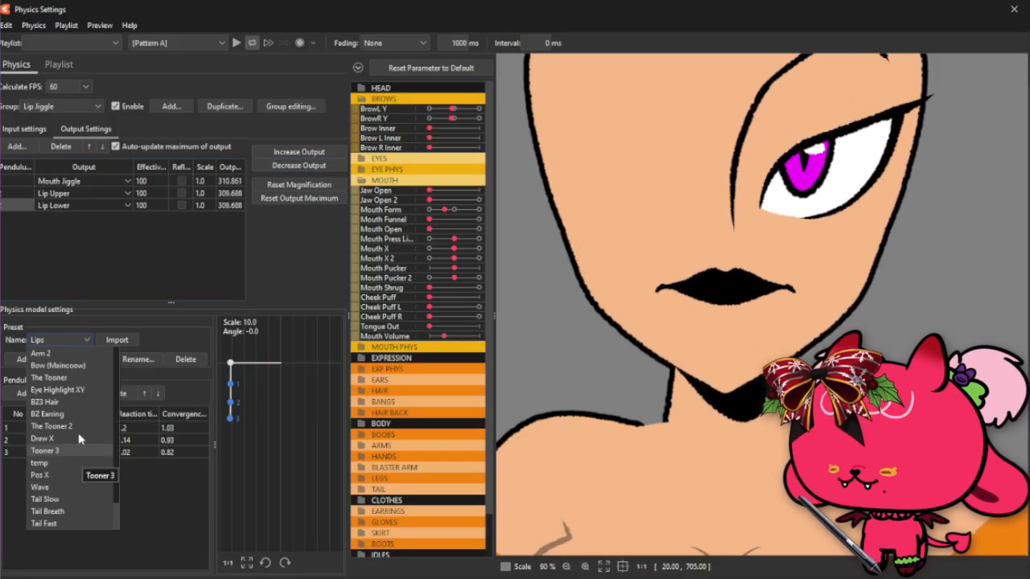
click(72, 377)
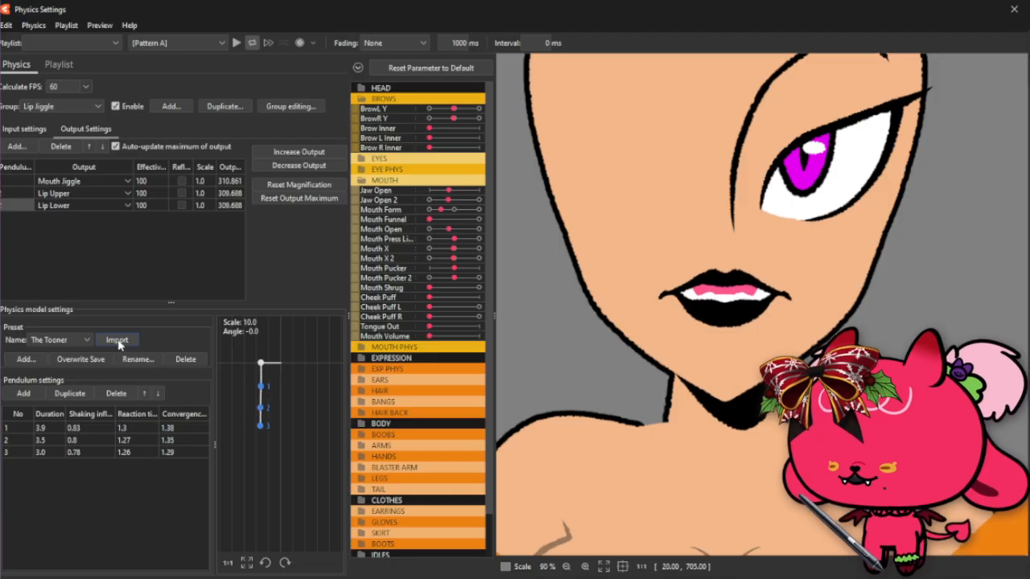
click(118, 340)
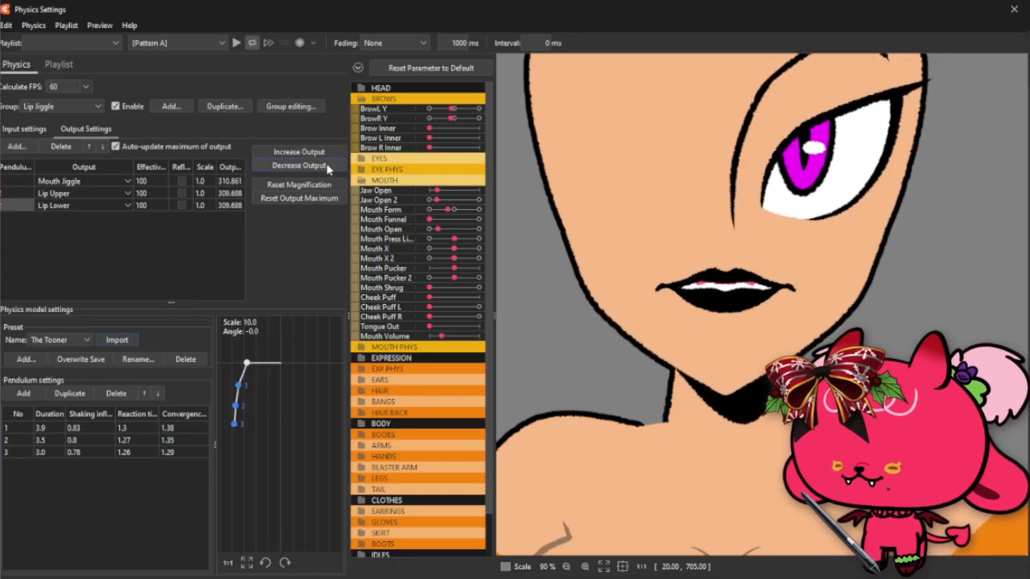
Decrease the output scale to 0.322 for Mouth Jiggle and 0.323 for both lips, and reflect the Lip Lower output.
click(299, 164)
click(616, 308)
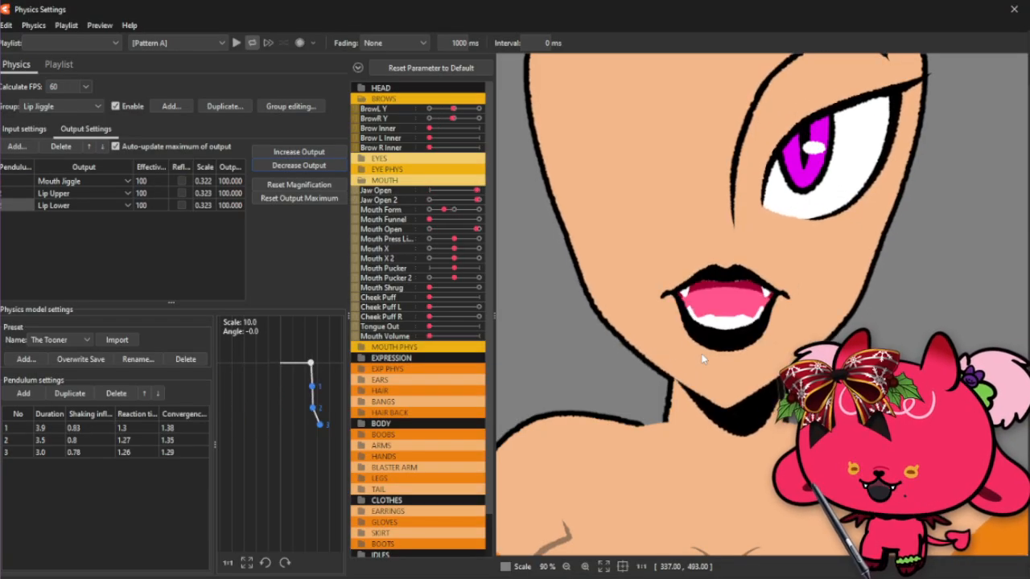
click(182, 205)
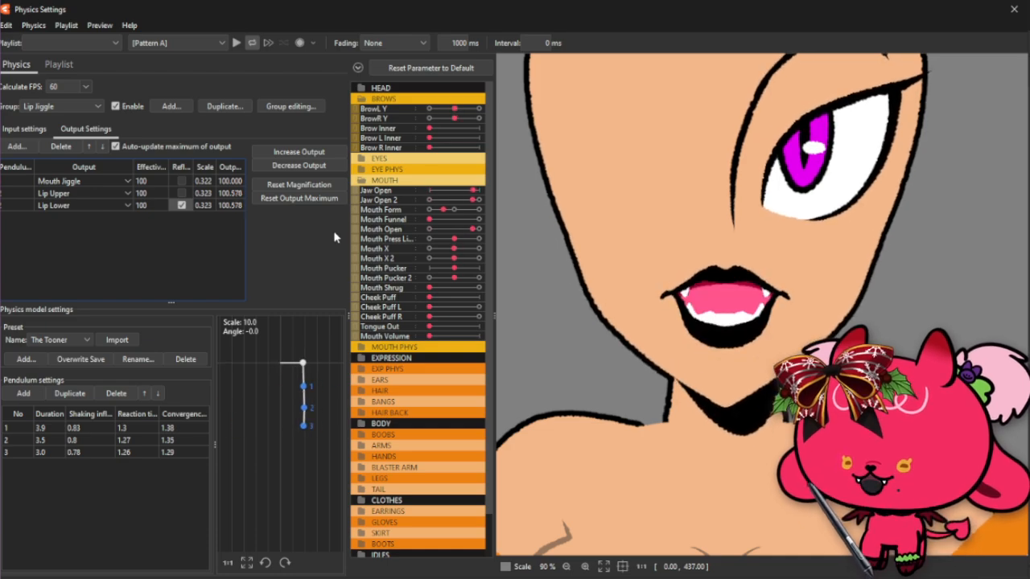
Review the lip movement with the inputs and outputs, and reflect Lip Lower instead of Lip Upper.
click(24, 129)
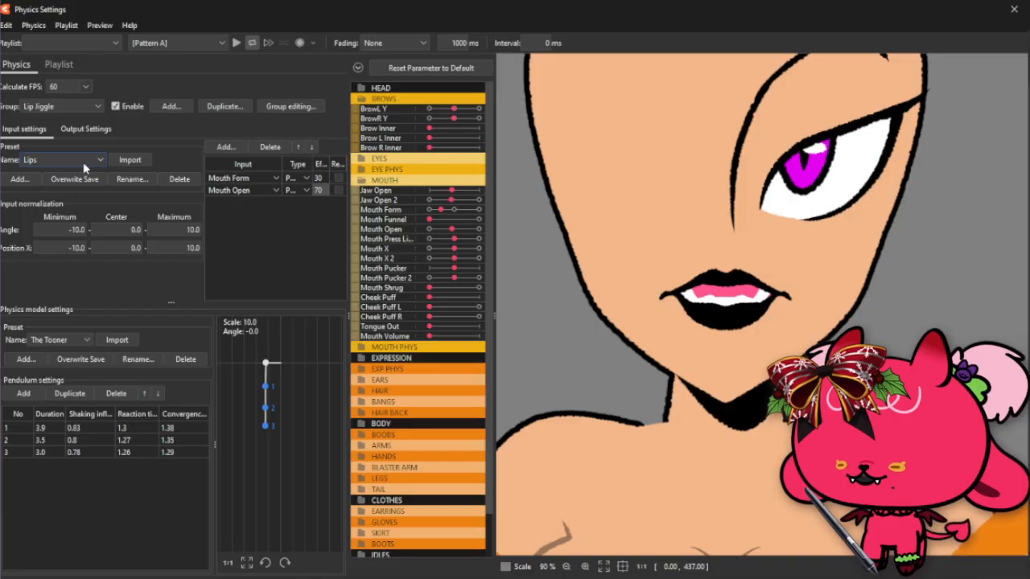
click(85, 128)
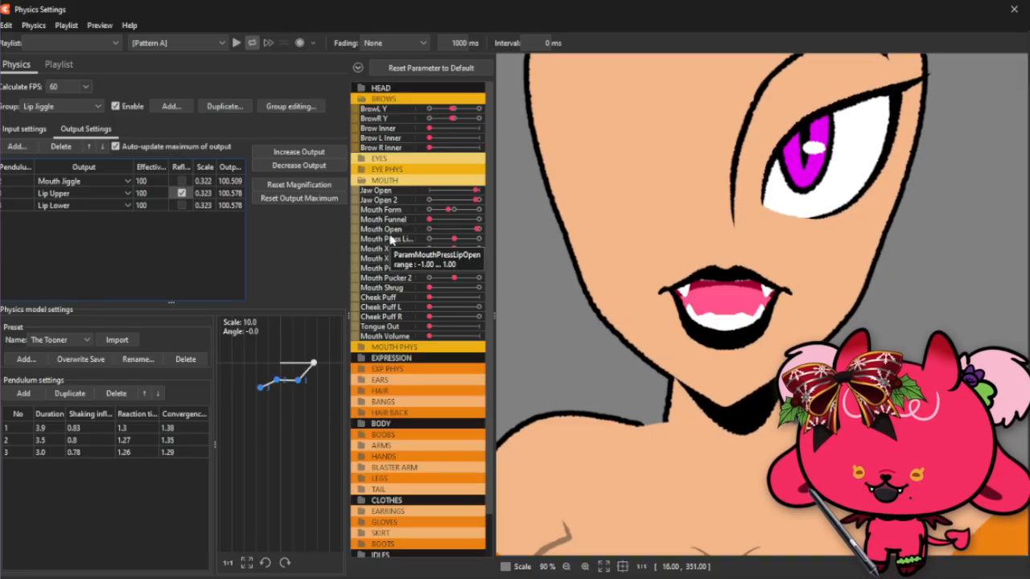
click(183, 207)
click(182, 194)
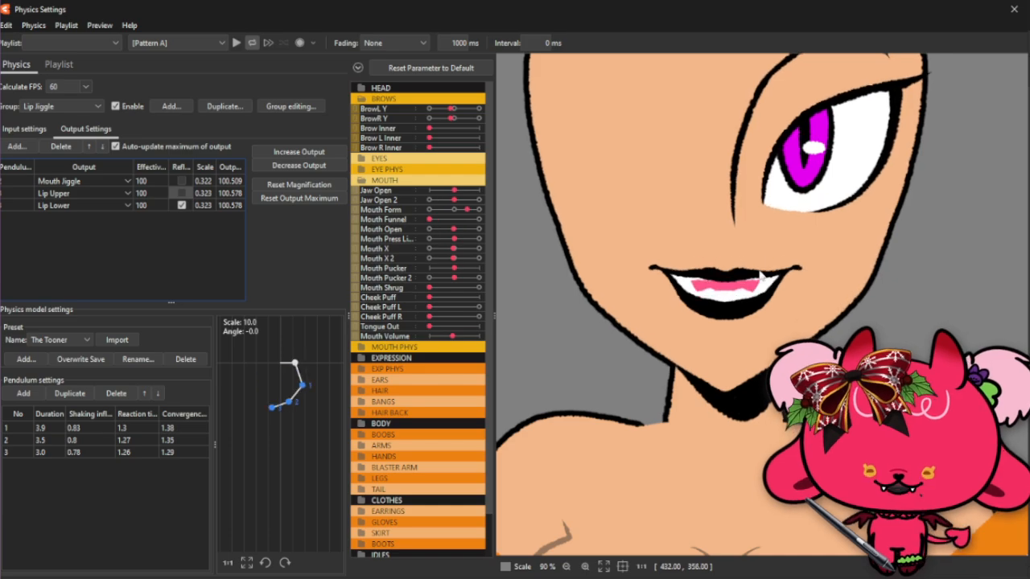
scroll(759, 275, down, 3)
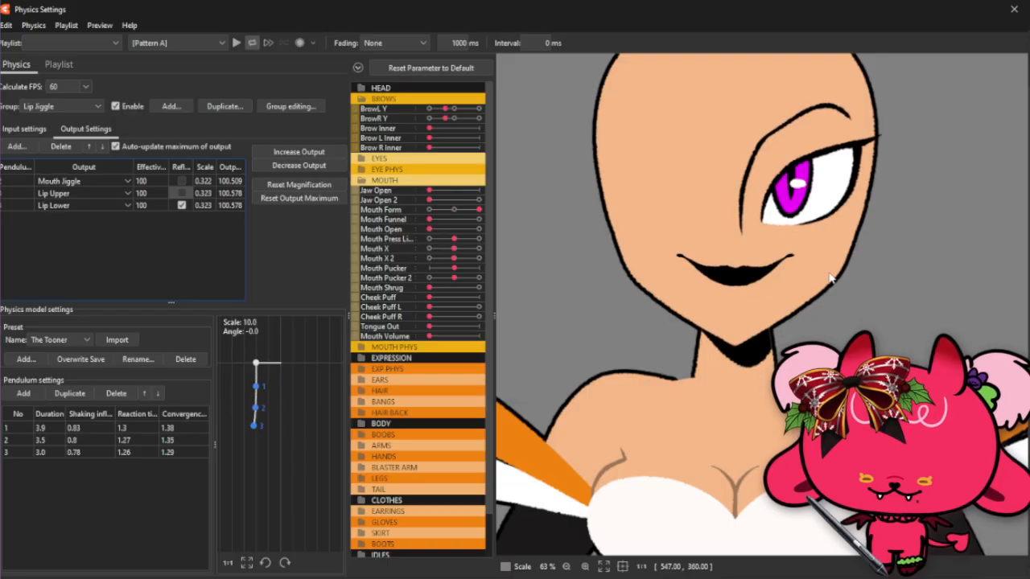
click(24, 129)
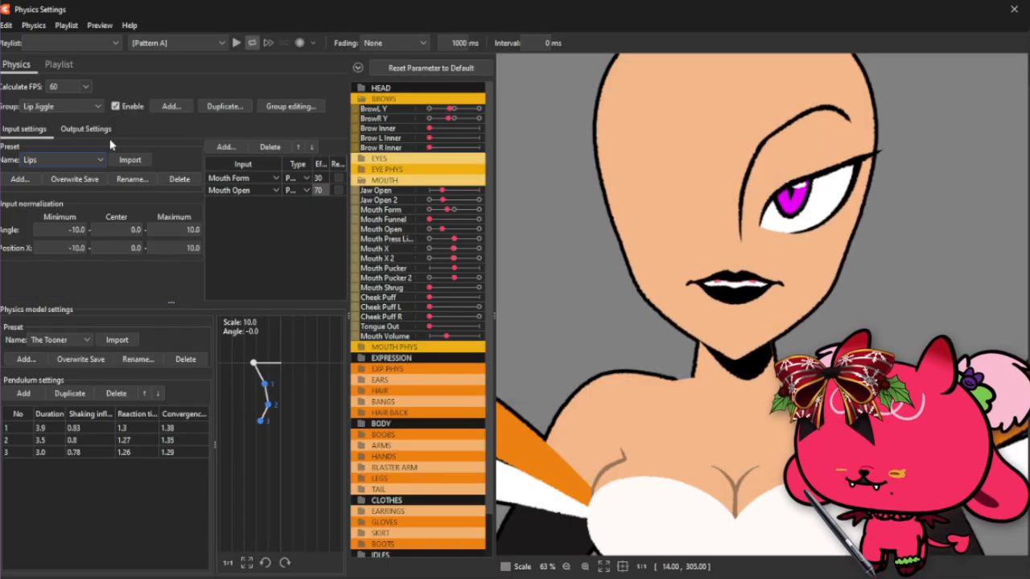
Set the Lip Jiggle group's Position X input normalization to a range of -5 to 5 and close the physics settings.
click(85, 129)
double_click(202, 181)
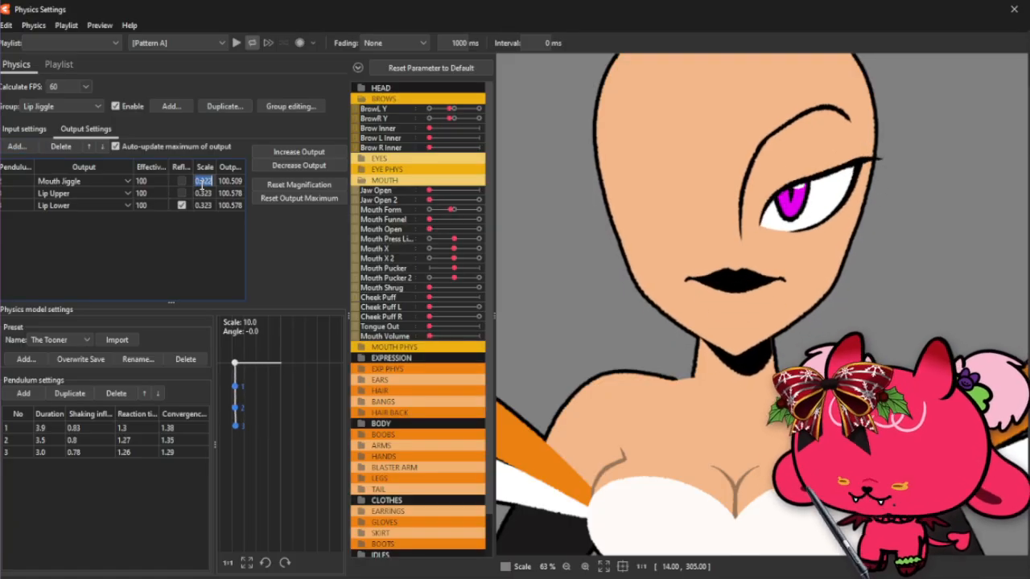
click(24, 129)
double_click(69, 247)
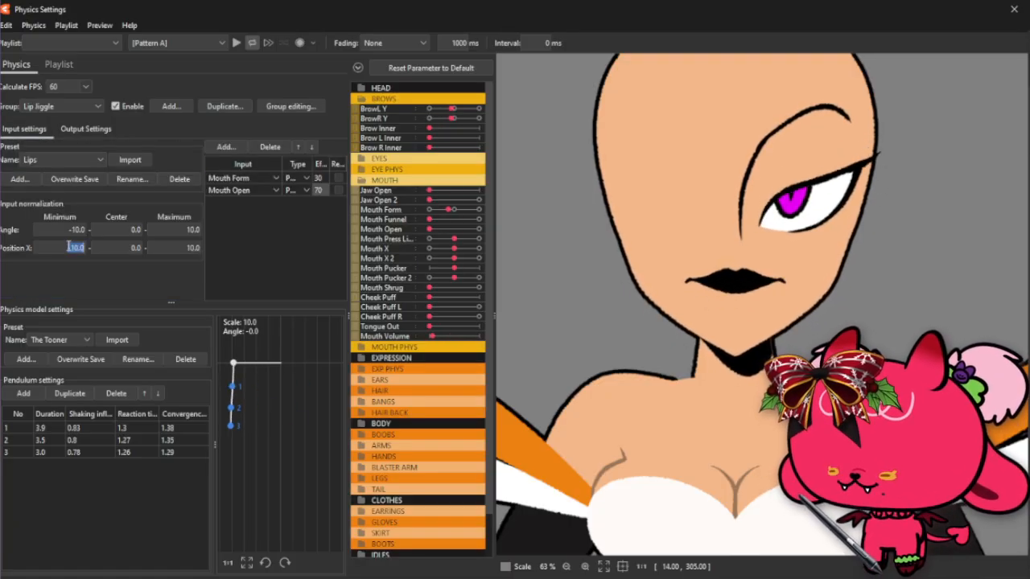
key(BackSpace)
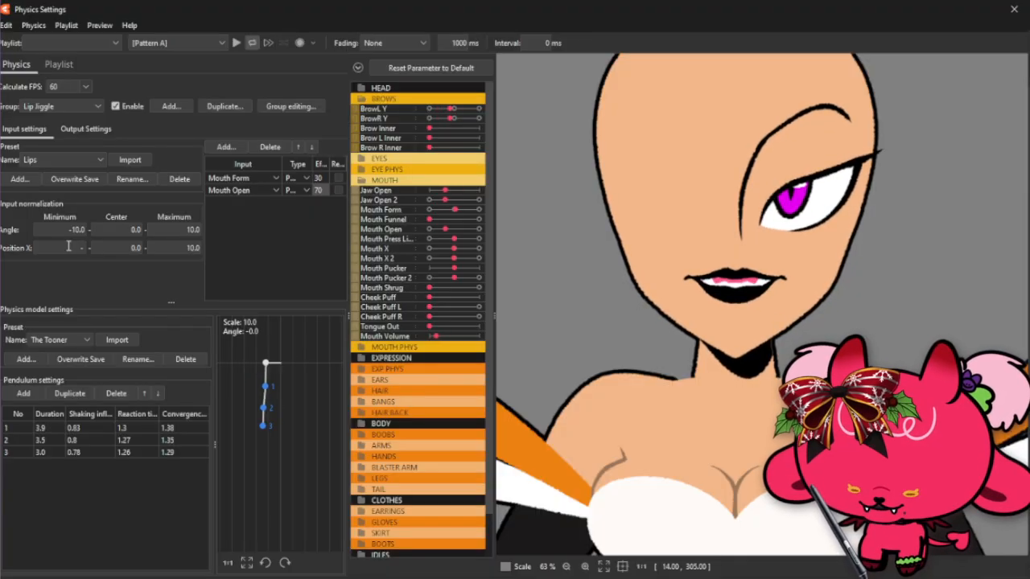
double_click(158, 249)
text(5)
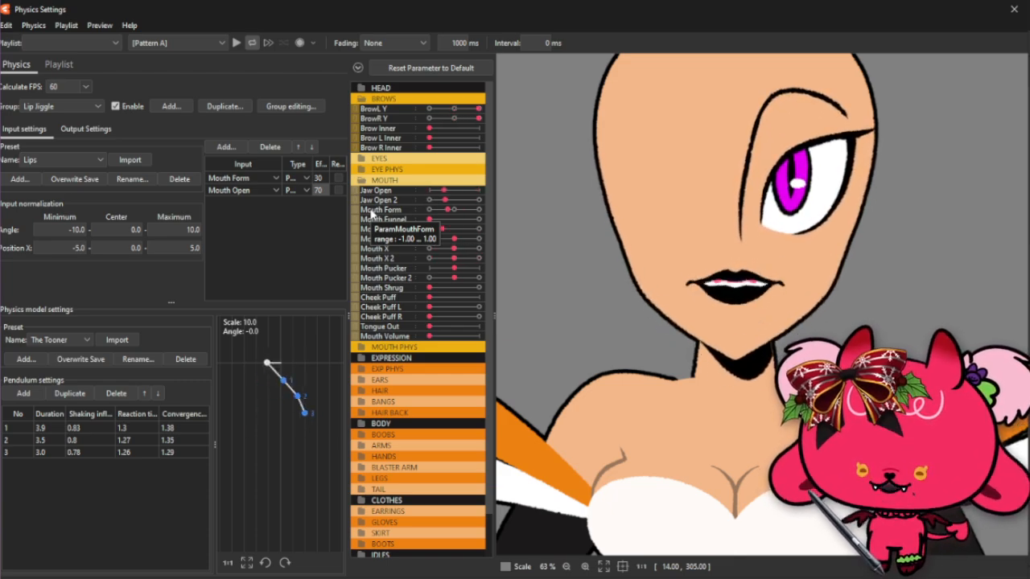
click(1014, 10)
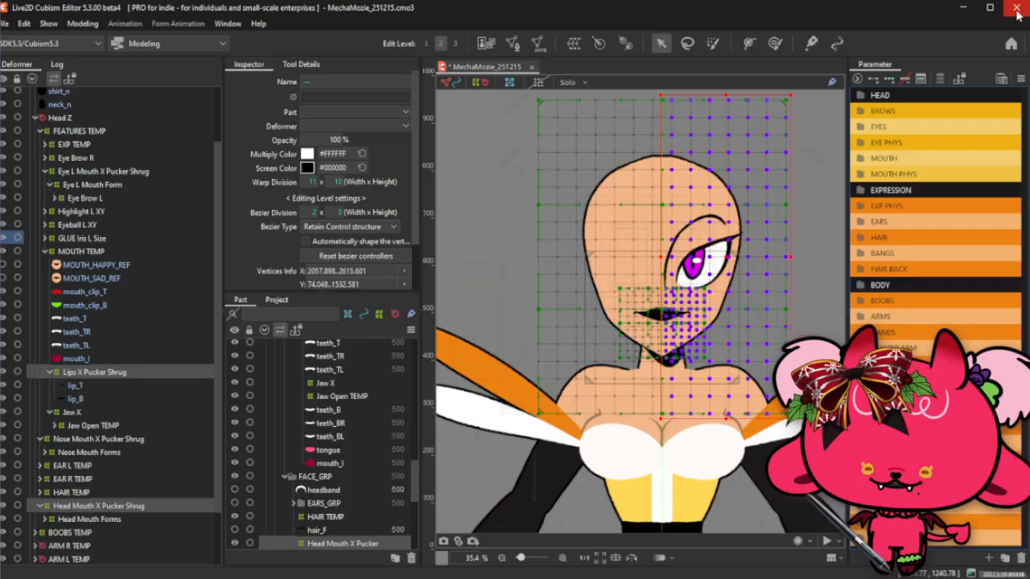
Clear the deformer selection and reset all parameters to their default values.
click(480, 88)
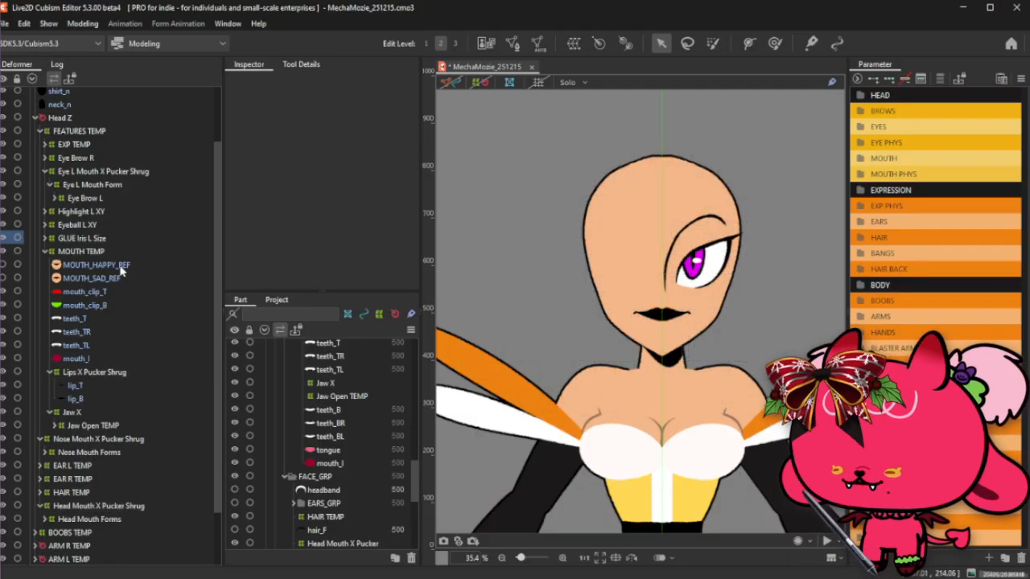
click(1019, 78)
click(937, 99)
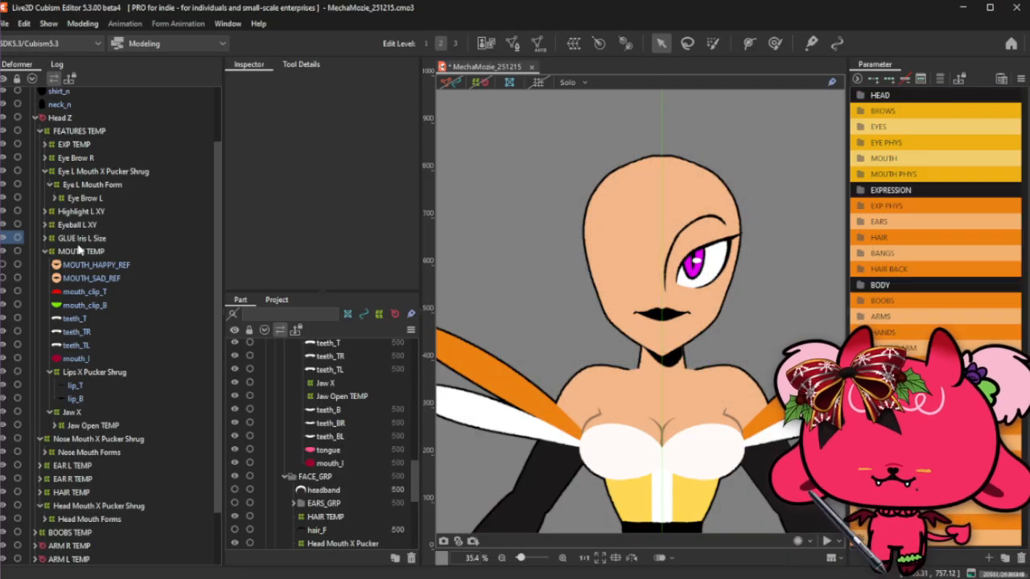
Duplicate the Eye L Mouth X Pucker Shrug deformer together with its child Eye L Mouth Form.
click(103, 173)
ctrl+click(112, 185)
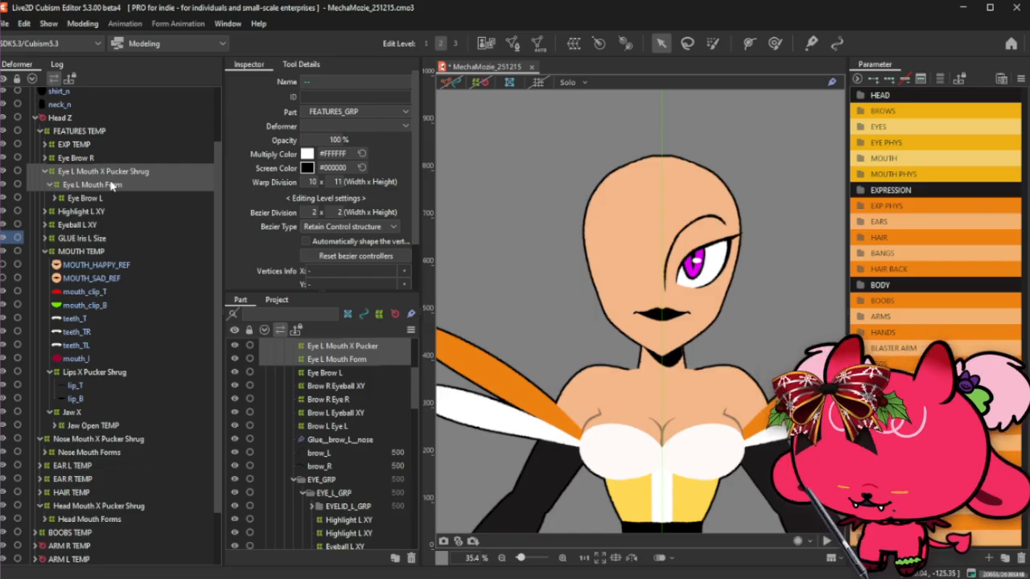
key(Delete)
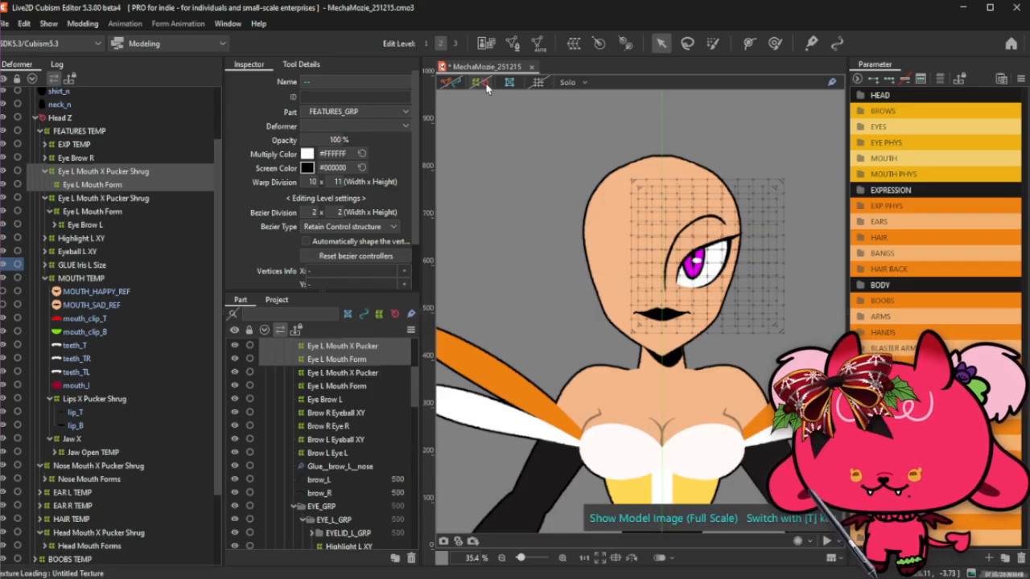
Flip the copied Eye L Mouth X Pucker Shrug deformer horizontally, reflecting the Mouth X 2 parameter.
click(485, 85)
click(120, 173)
right_click(542, 159)
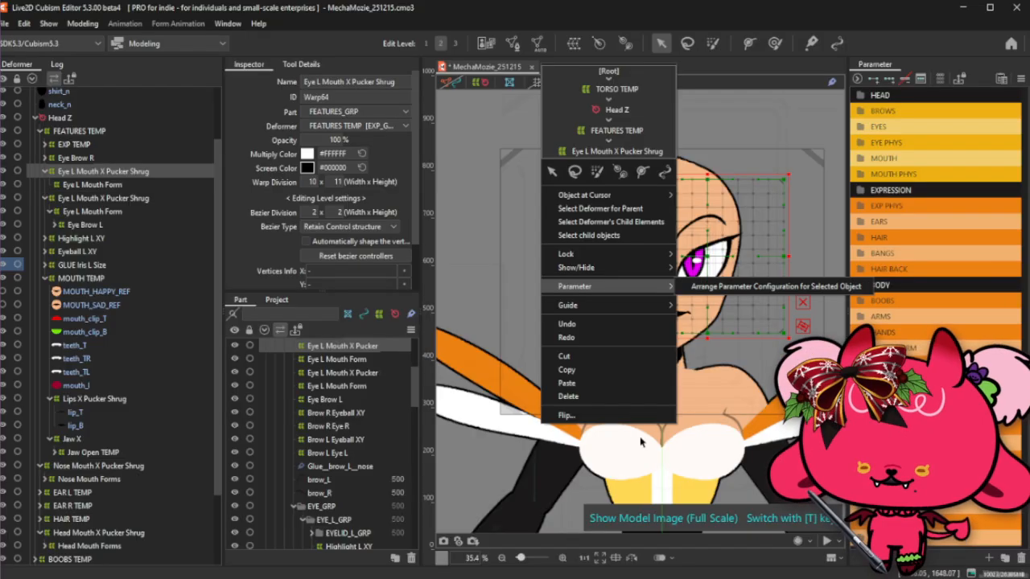
click(606, 415)
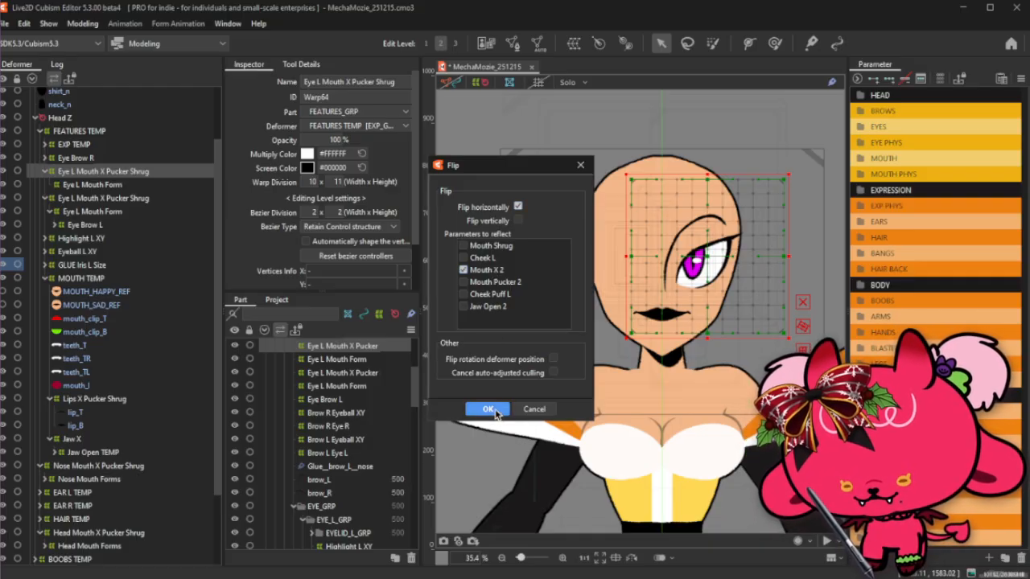
click(488, 410)
Compare which mouth parameters are keyed on the original and flipped Eye L Mouth X Pucker Shrug and Eye L Mouth Form deformers.
click(122, 188)
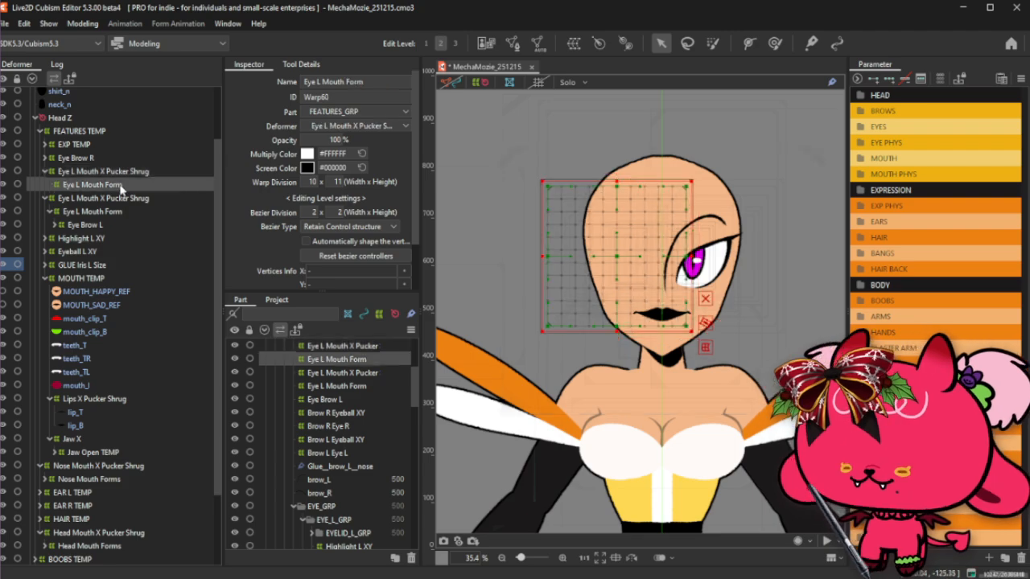
click(947, 157)
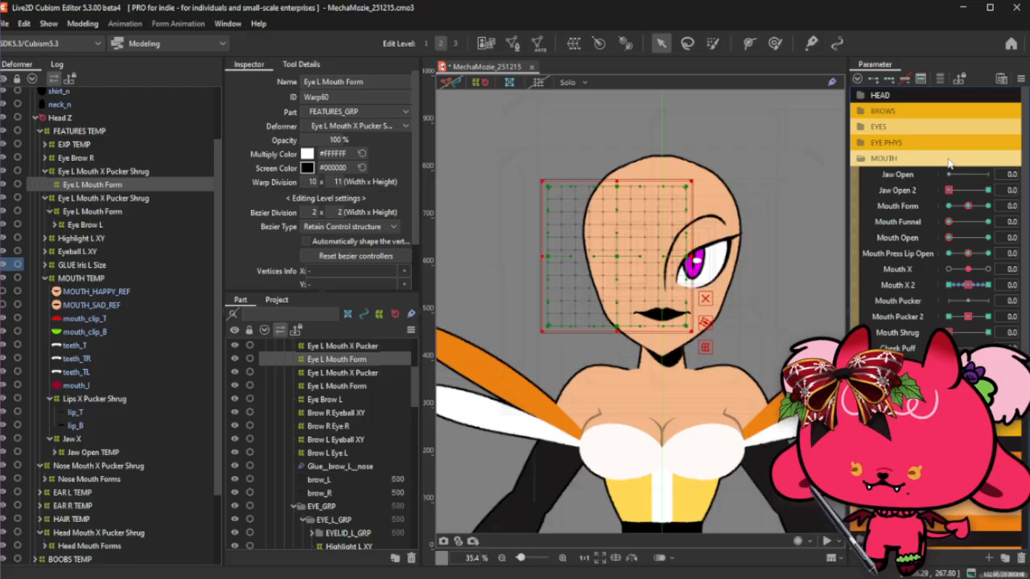
click(104, 172)
click(115, 184)
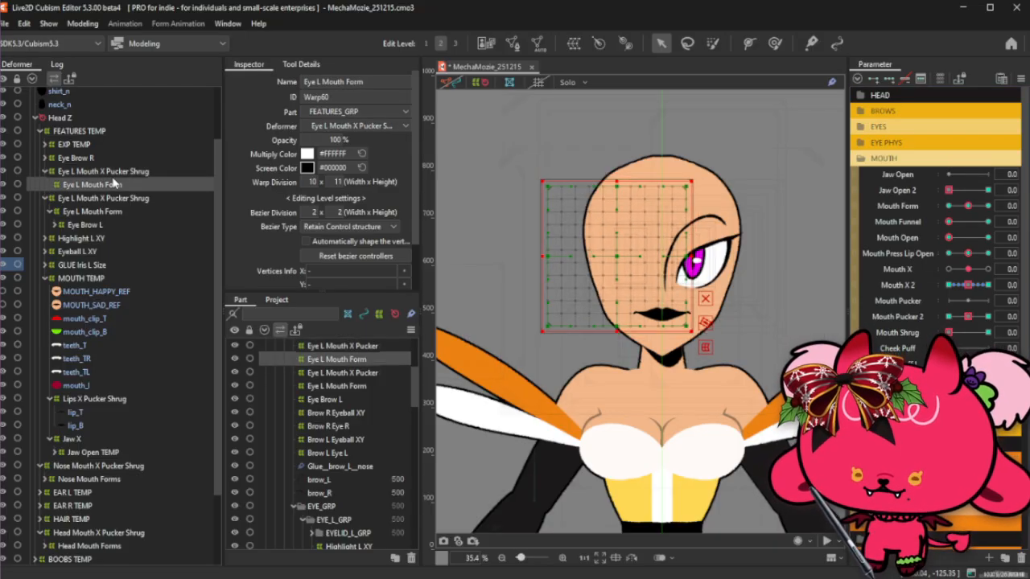
click(969, 286)
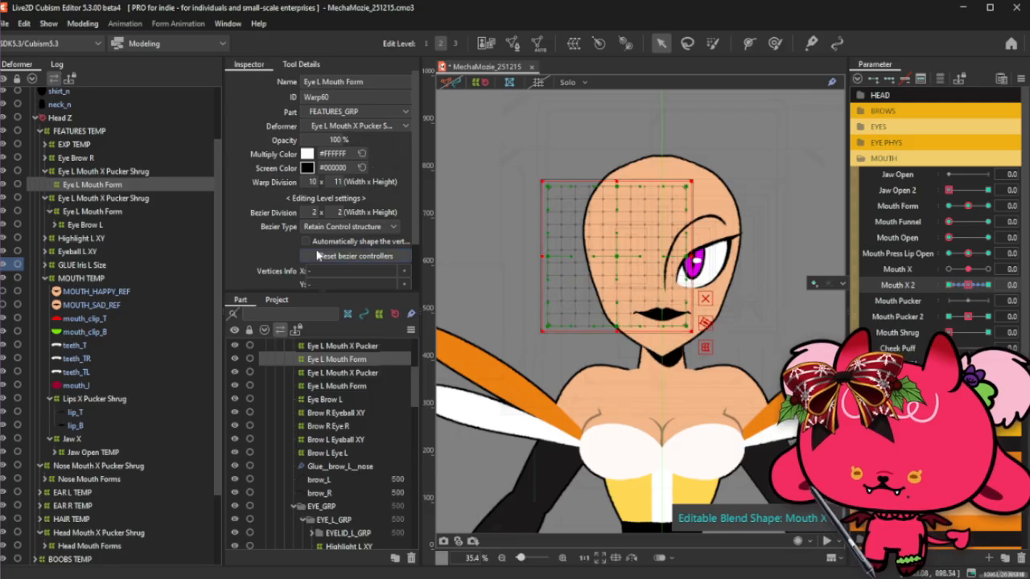
click(137, 173)
click(134, 184)
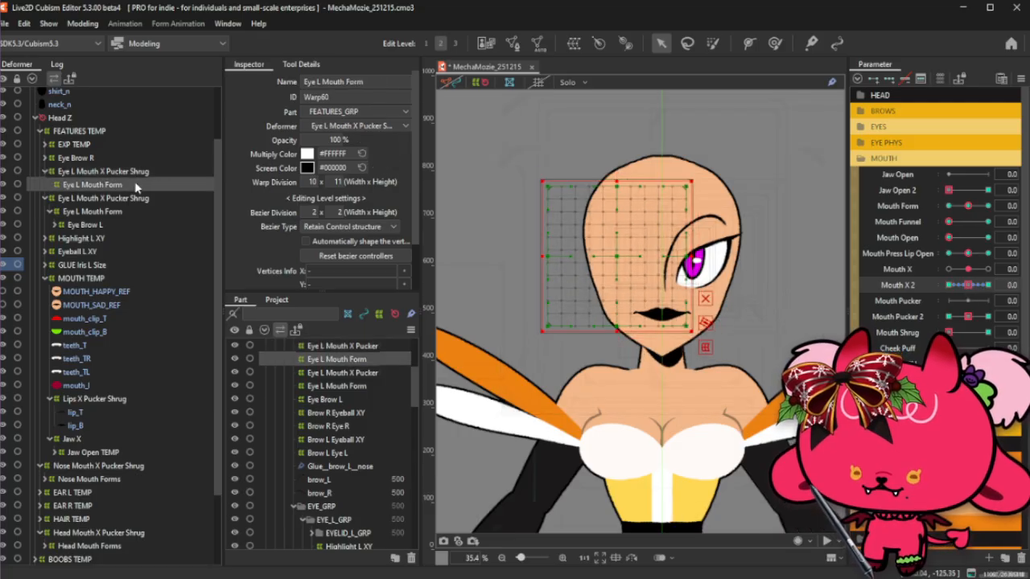
ctrl+click(92, 212)
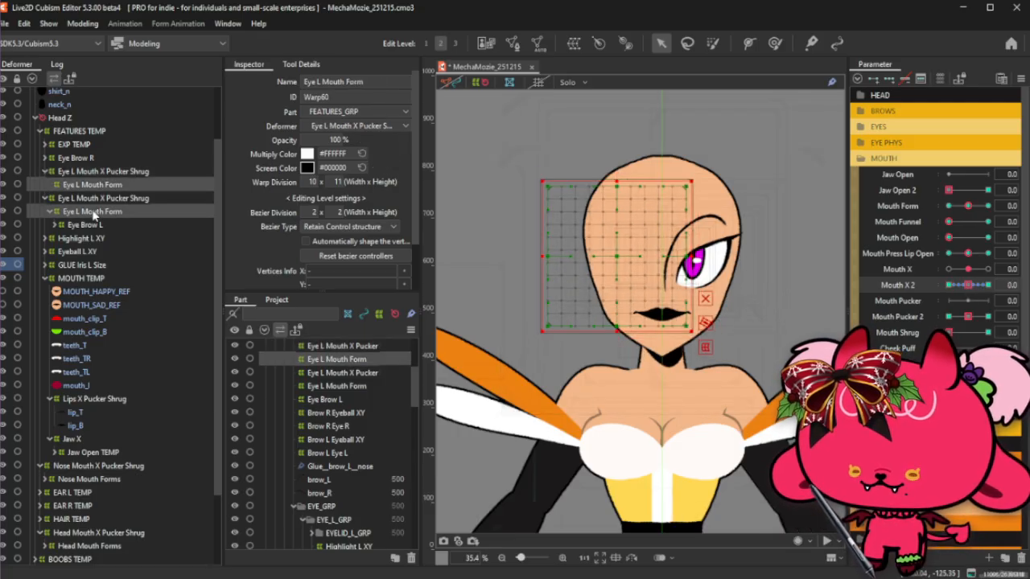
click(114, 185)
ctrl+click(113, 210)
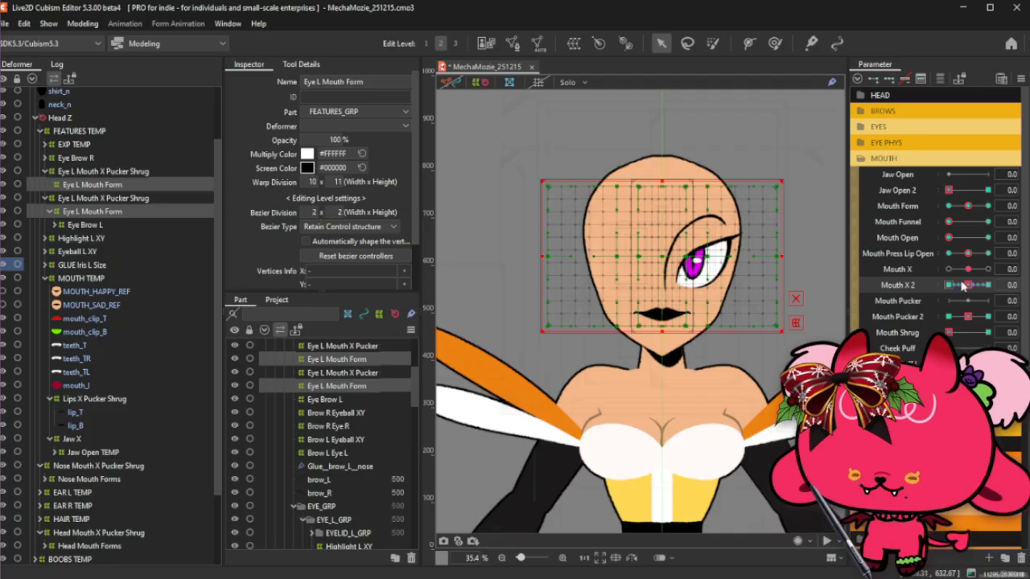
click(138, 173)
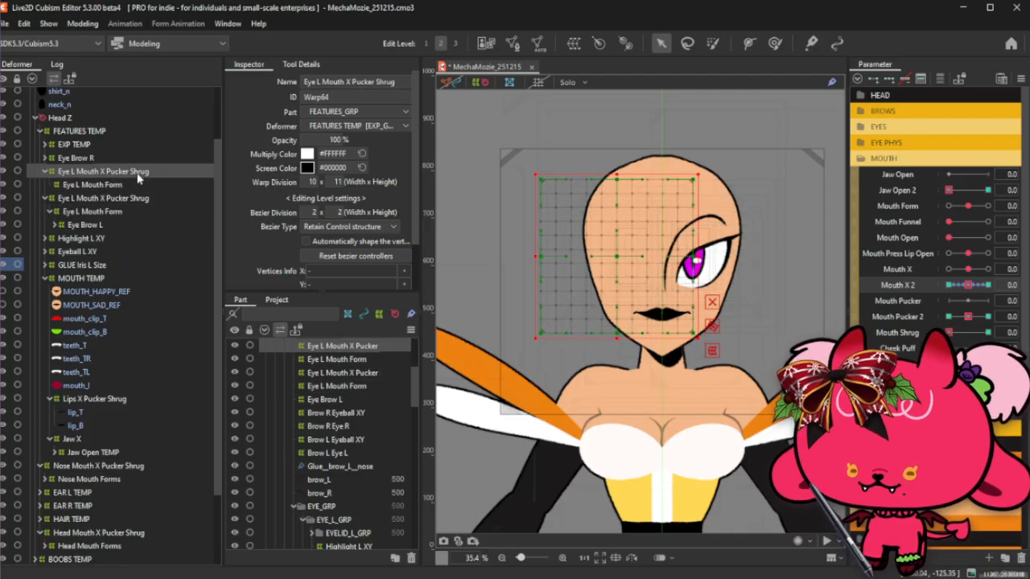
click(133, 201)
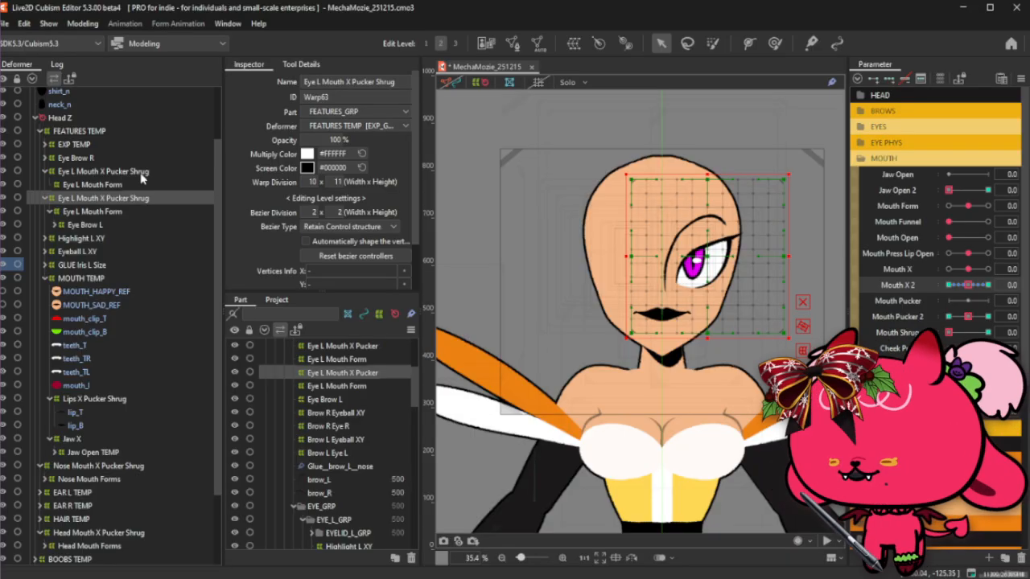
Remove the Mouth X 2 and Mouth Pucker 2 keys from both Eye L Mouth Form deformers.
click(125, 213)
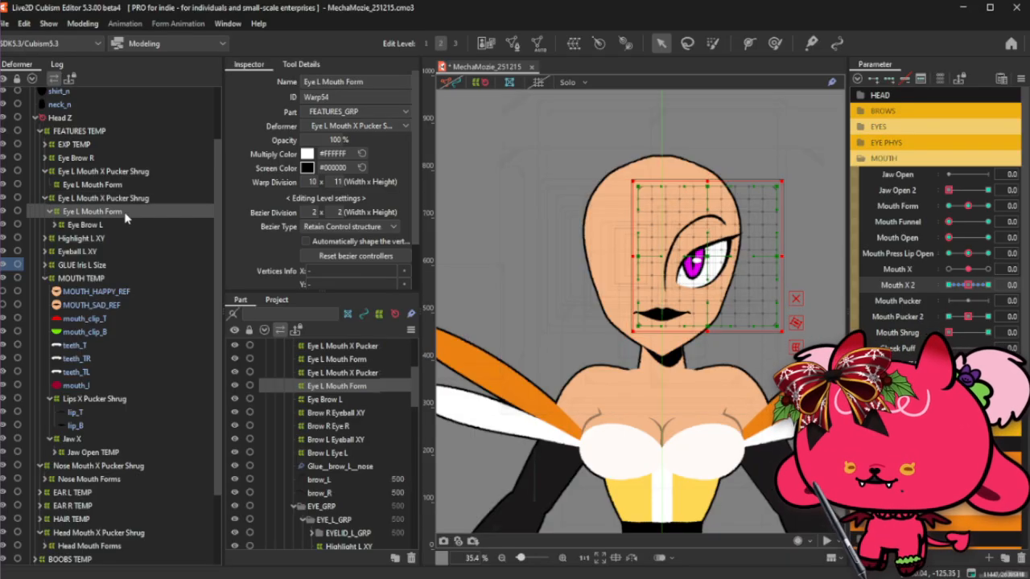
ctrl+click(125, 185)
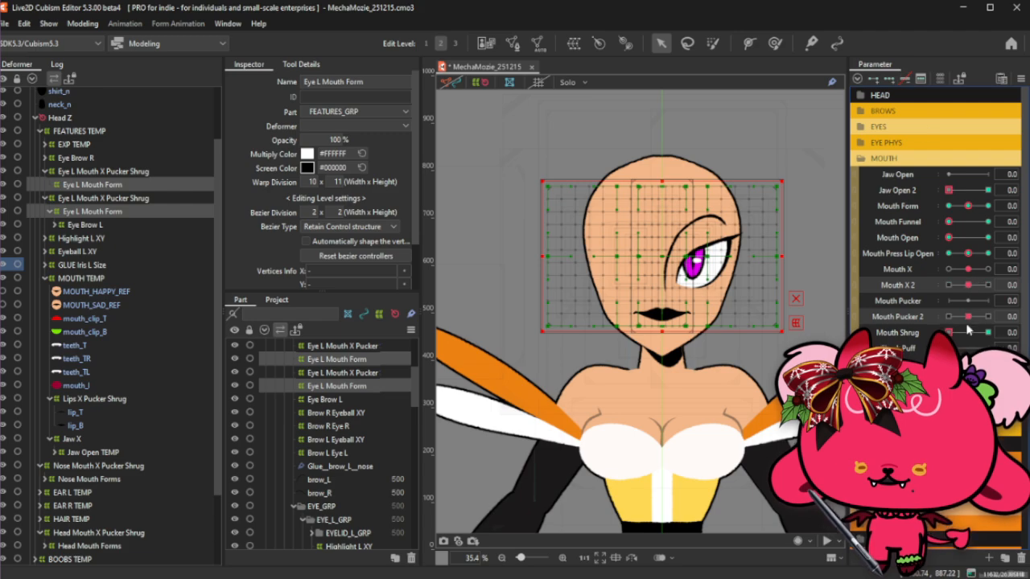
drag(967, 286, 941, 298)
click(968, 286)
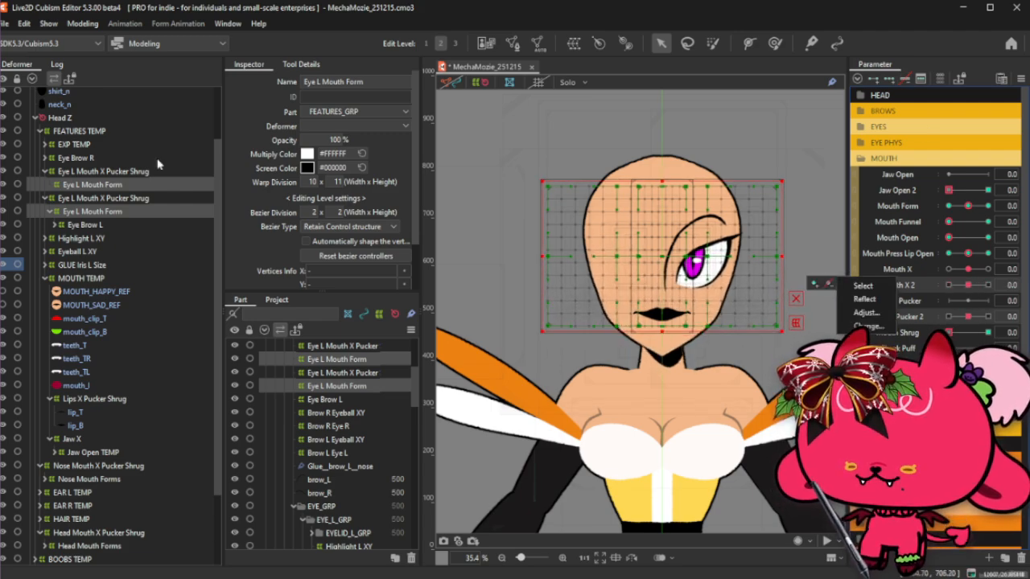
Remove the Mouth Shrug and Jaw Open 2 keys from both Eye L Mouth Form deformers.
click(117, 172)
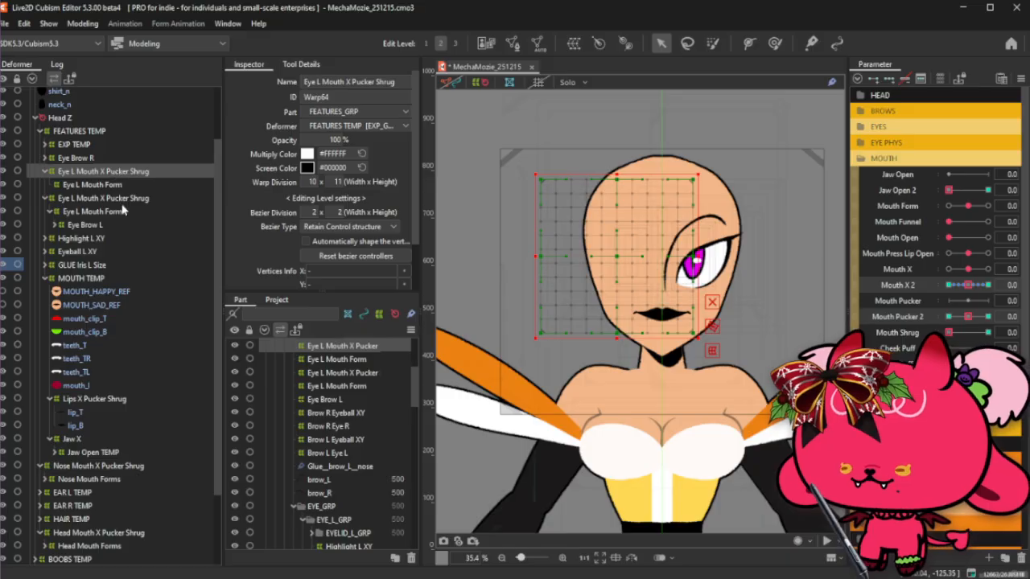
click(123, 210)
ctrl+click(92, 184)
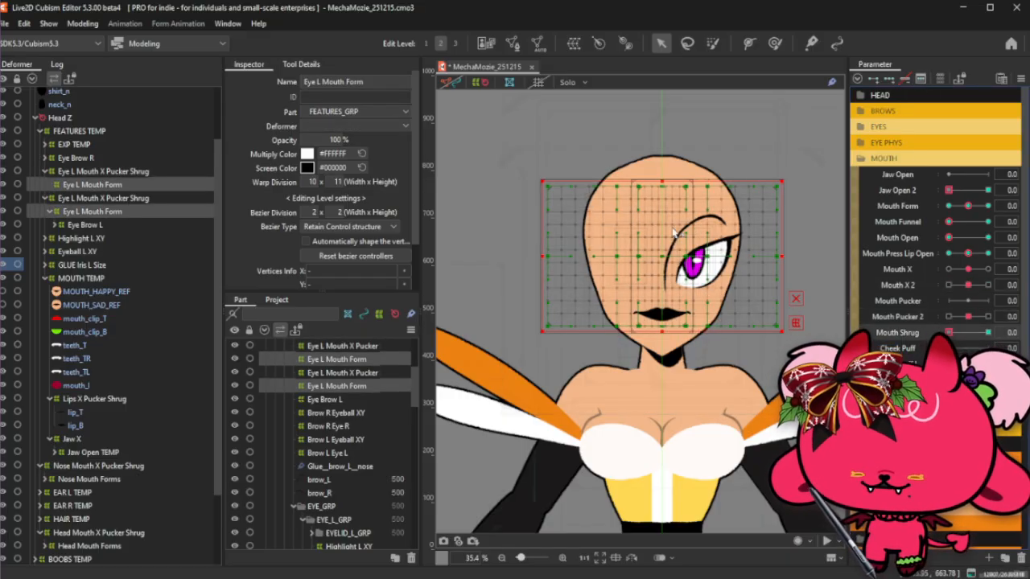
scroll(674, 232, up, 2)
mouse_move(949, 333)
mouse_down()
mouse_move(988, 333)
mouse_move(949, 333)
mouse_up()
mouse_move(950, 333)
mouse_down()
mouse_move(987, 333)
mouse_move(949, 333)
mouse_up()
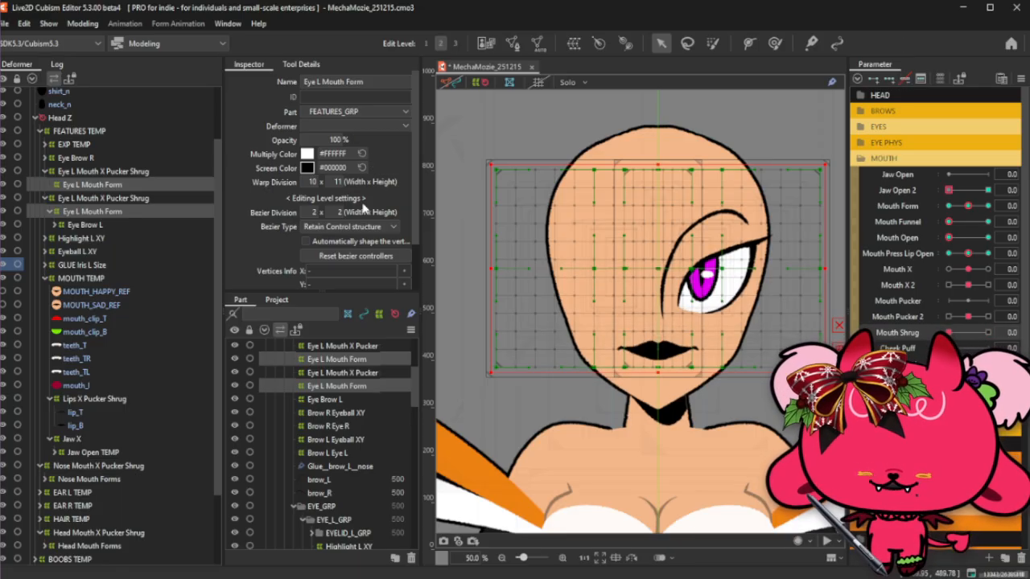
click(136, 172)
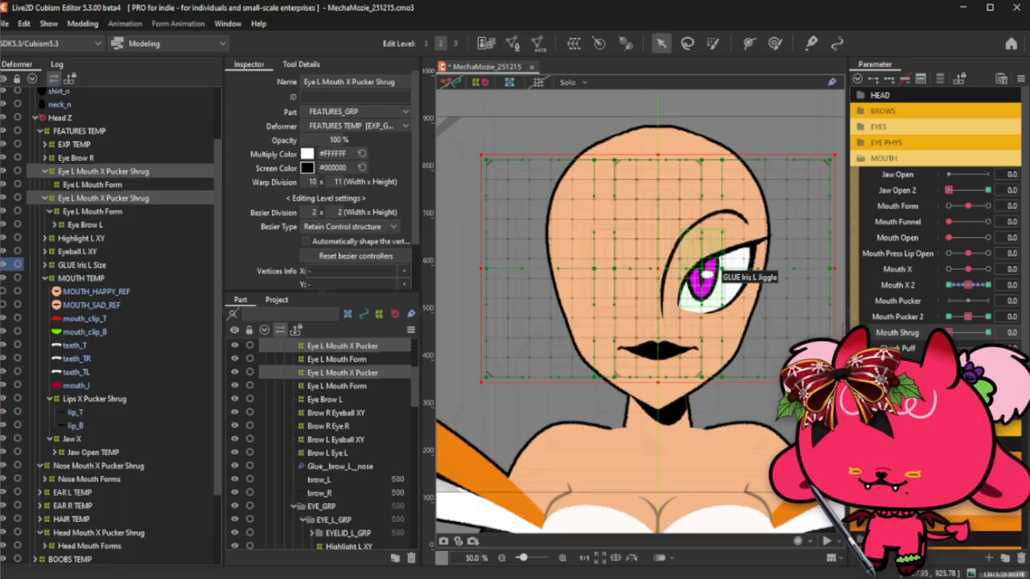
click(174, 210)
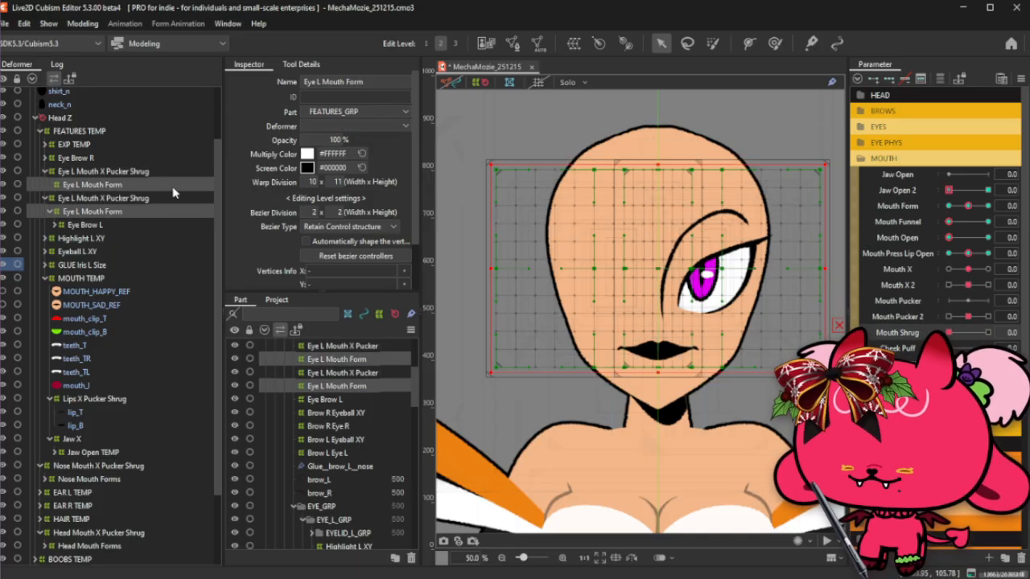
drag(949, 195, 896, 197)
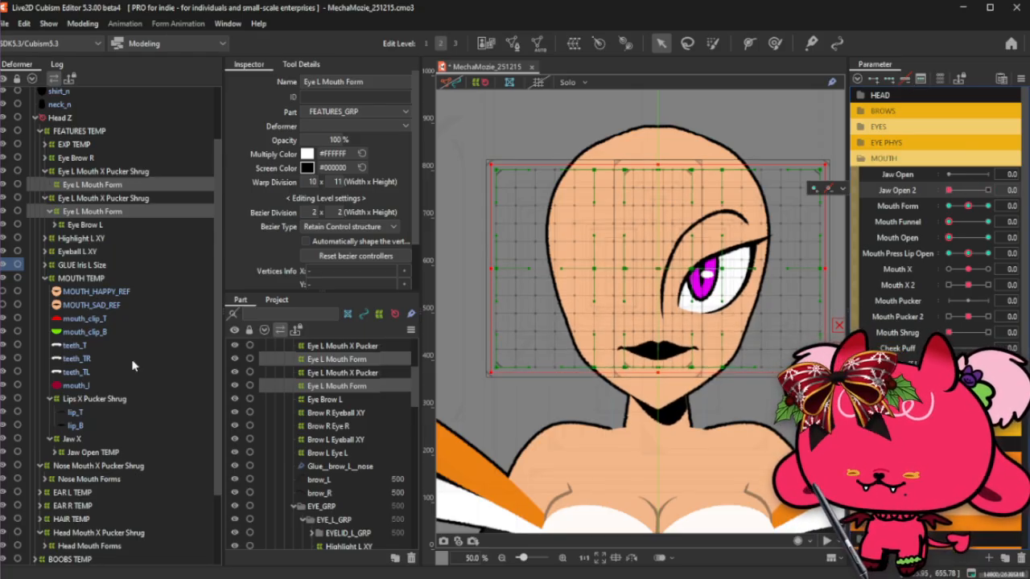
Remove the Jaw Open 2, Mouth X 2 and Mouth Pucker 2 keys from the Head Mouth Forms deformer.
click(119, 547)
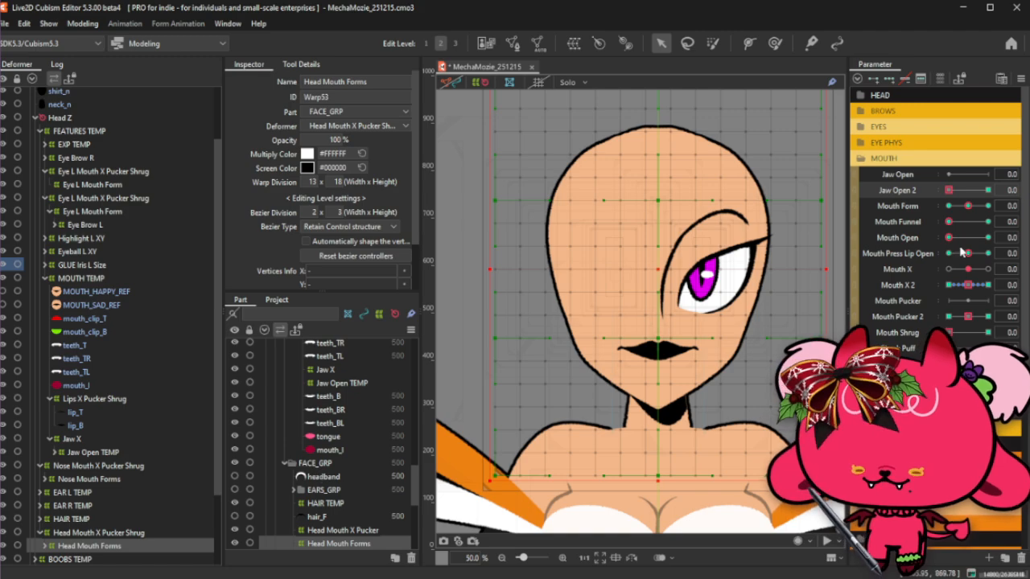
click(920, 319)
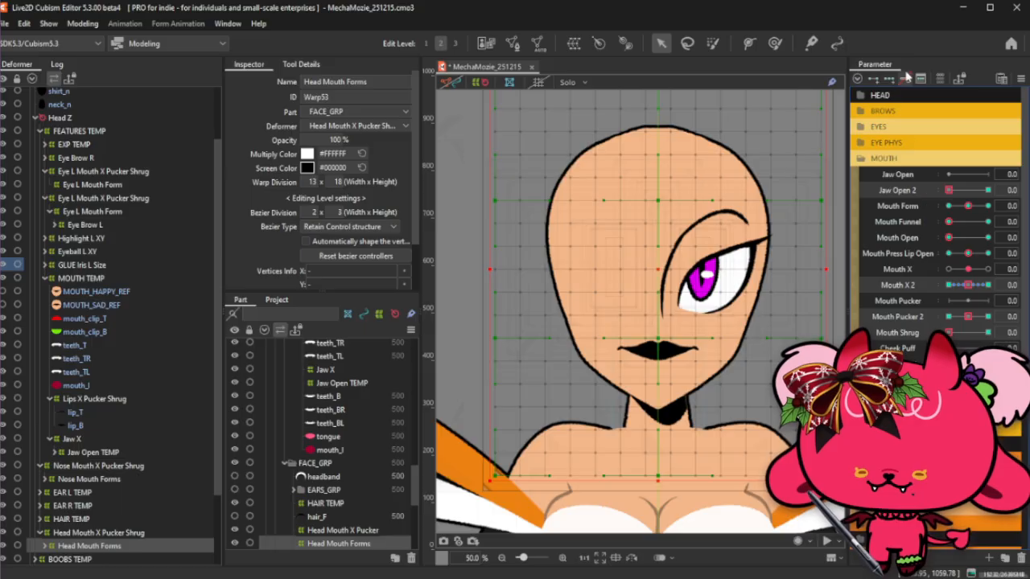
mouse_move(949, 190)
mouse_down()
mouse_move(996, 193)
mouse_move(947, 201)
mouse_up()
mouse_move(968, 286)
mouse_down()
mouse_move(940, 287)
mouse_move(967, 286)
mouse_up()
drag(950, 317, 988, 332)
click(967, 317)
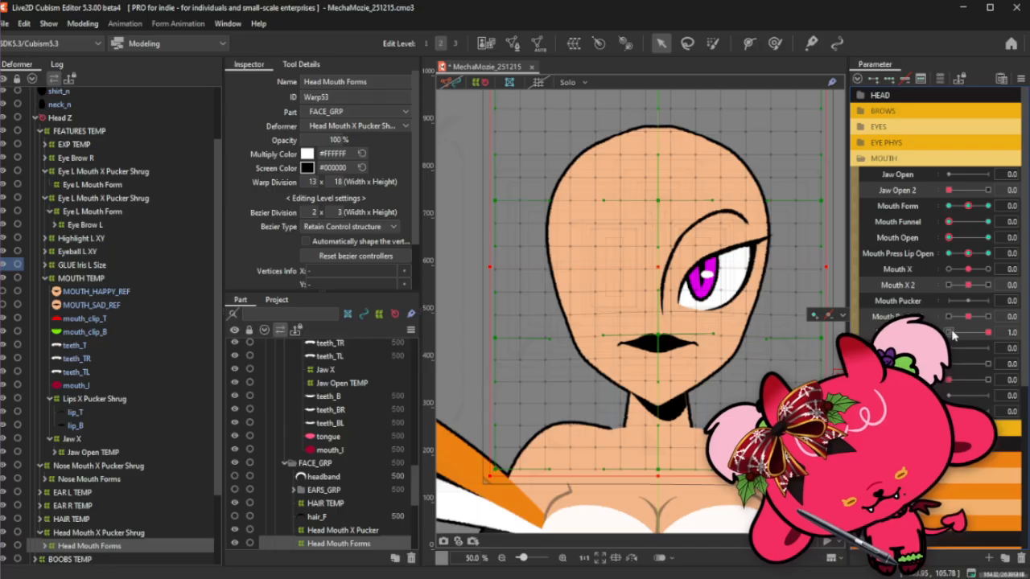
Return Mouth Shrug to 0 and reset all parameters to their default values.
drag(987, 332, 946, 333)
click(1020, 79)
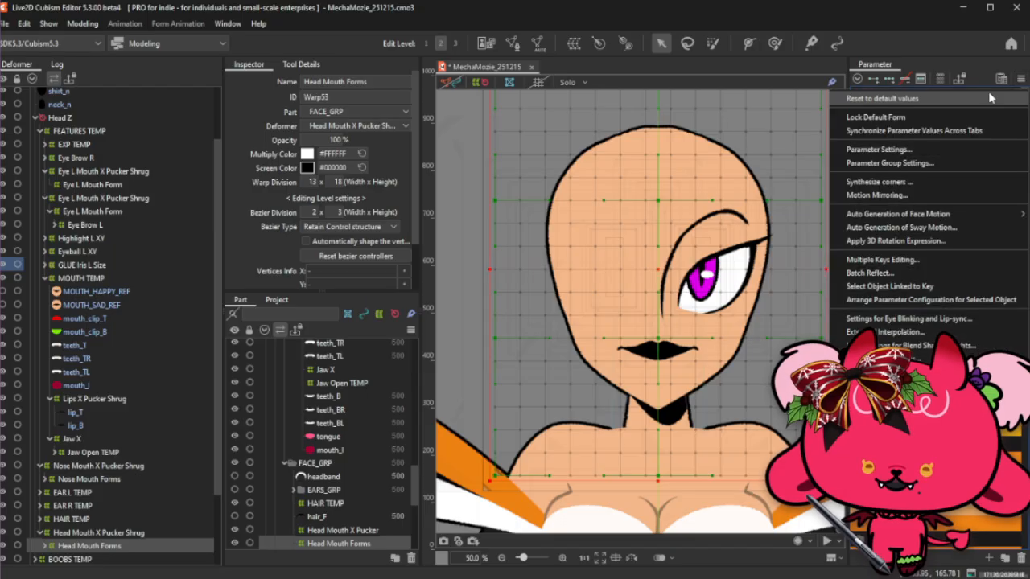
click(990, 98)
Rename the upper Eye L Mouth X Pucker Shrug deformer as Eye R Mouth X Pucker Shrug.
click(88, 172)
click(316, 81)
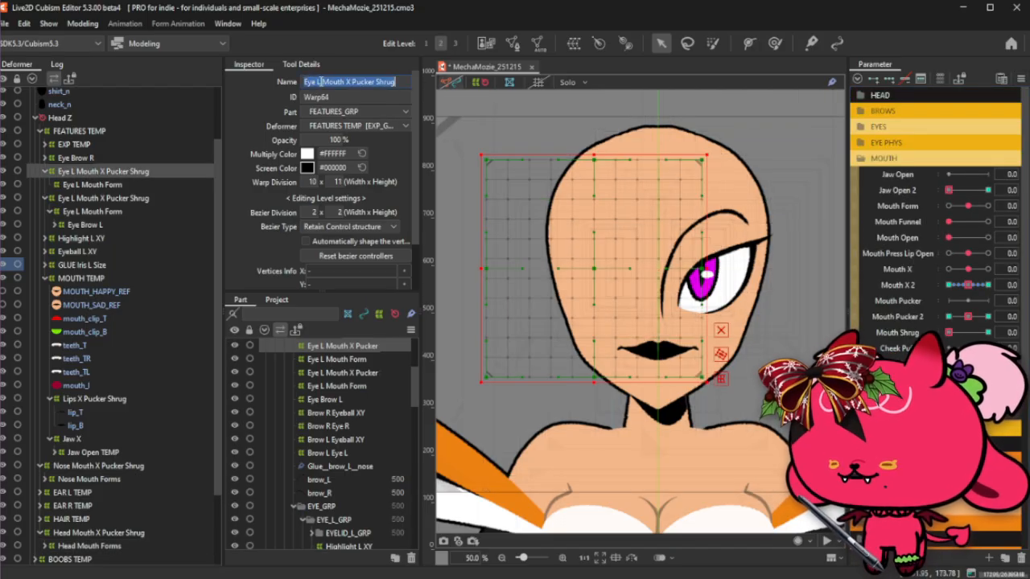
text(R)
key(Return)
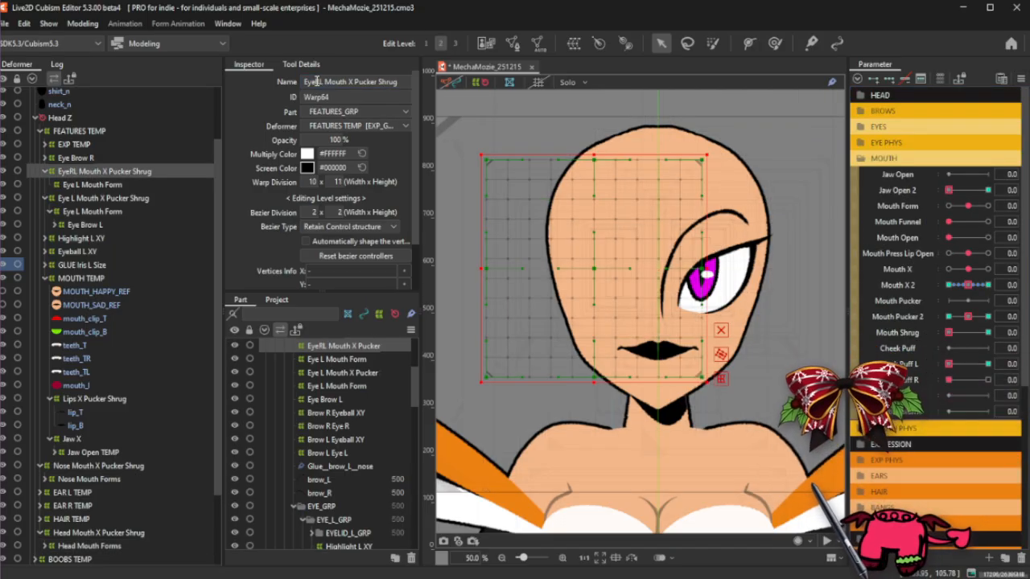
double_click(335, 81)
click(325, 82)
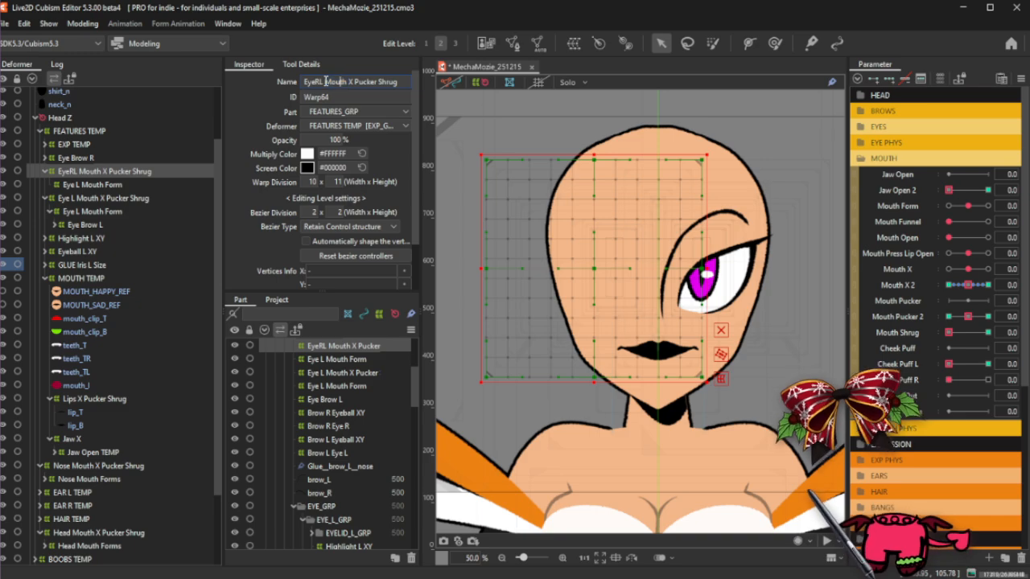
key(BackSpace)
key(BackSpace)
text(R)
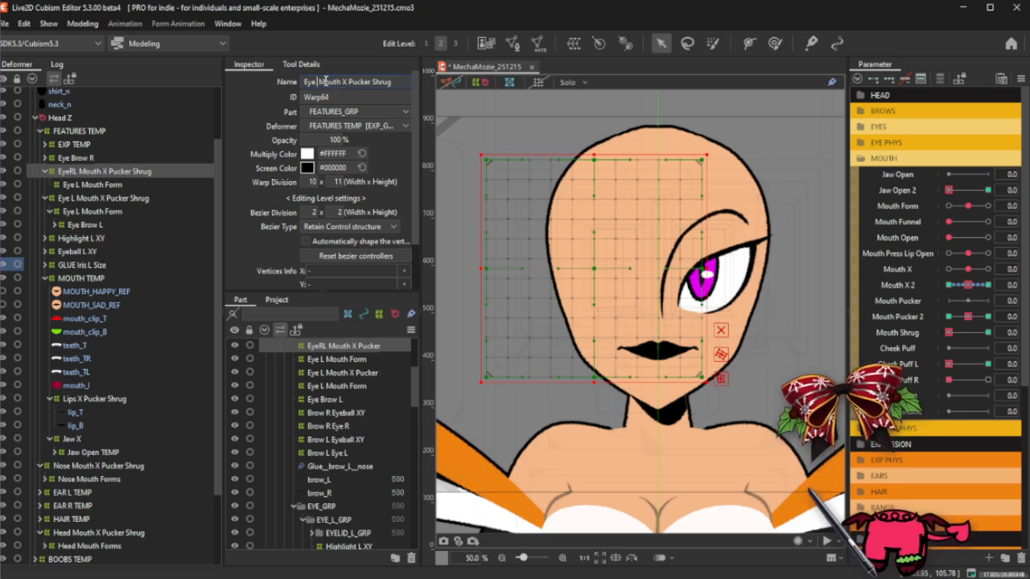
key(Return)
Rename the Eye L Mouth Form deformer under Eye R Mouth X Pucker Shrug as Eye R Mouth Form.
click(119, 184)
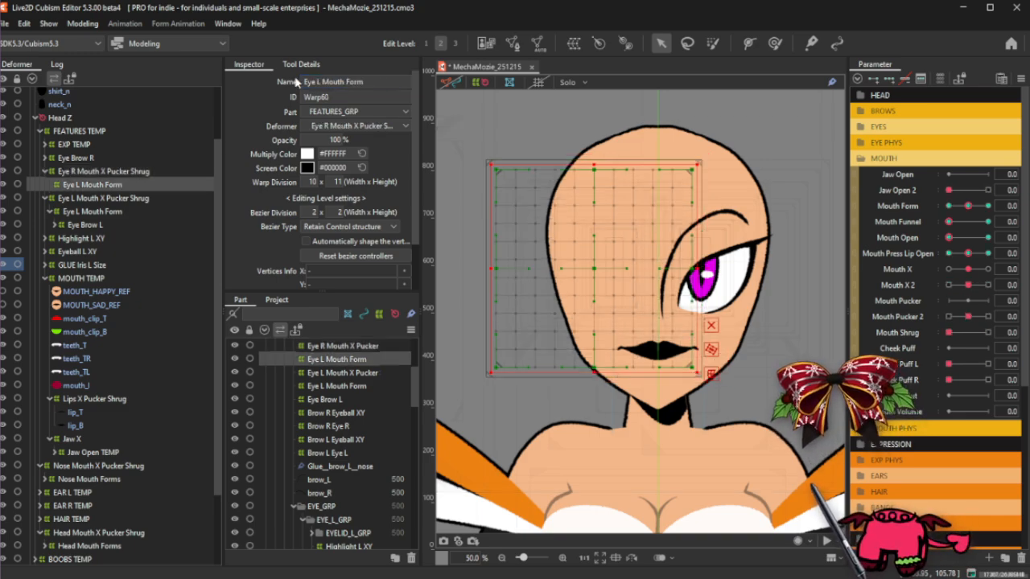
click(311, 81)
click(322, 82)
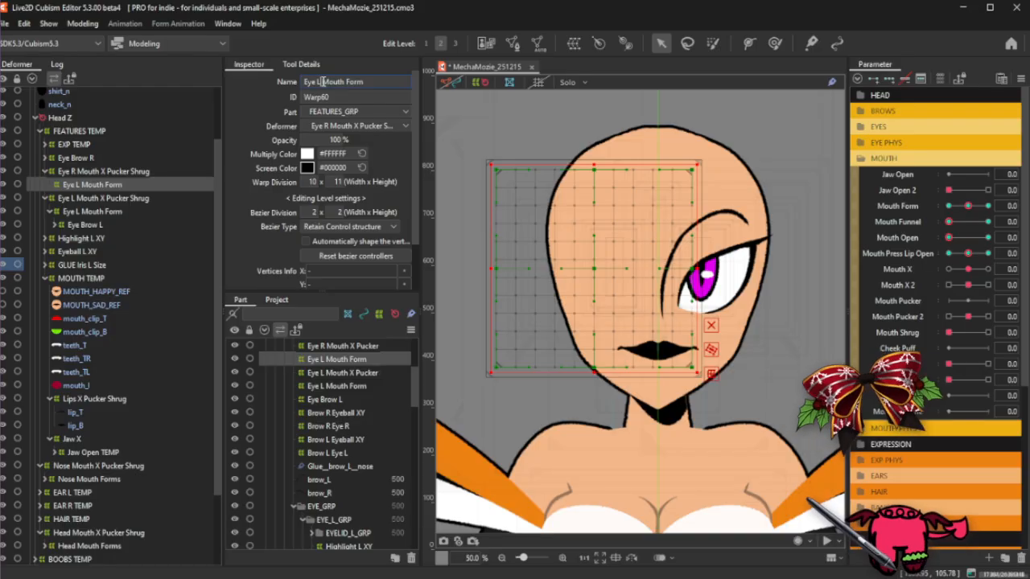
key(BackSpace)
text(R)
key(Return)
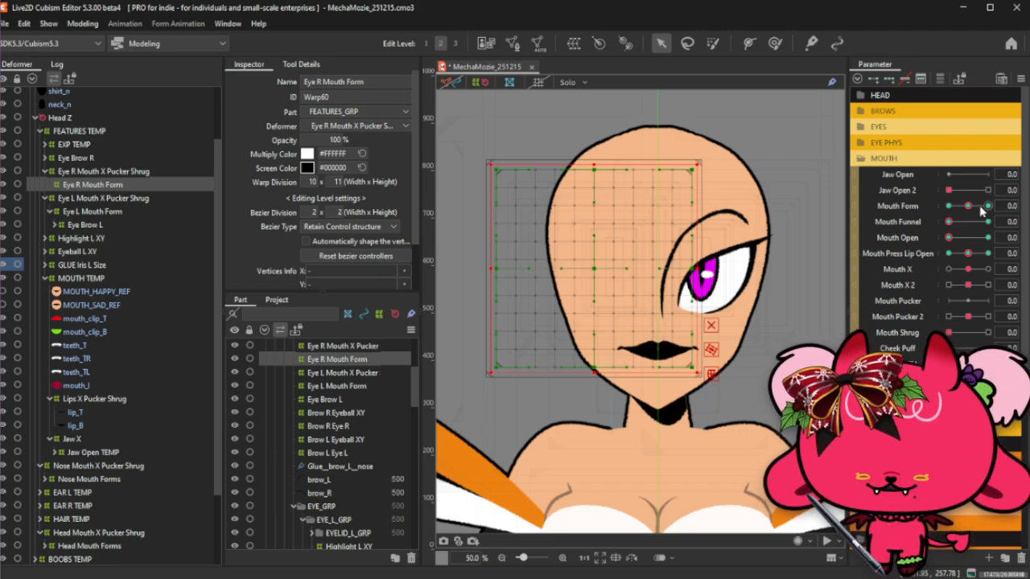
Nest the Eye Brow R deformer under Eye R Mouth Form and set its opacity to 100%.
click(89, 159)
drag(113, 167, 93, 185)
click(53, 172)
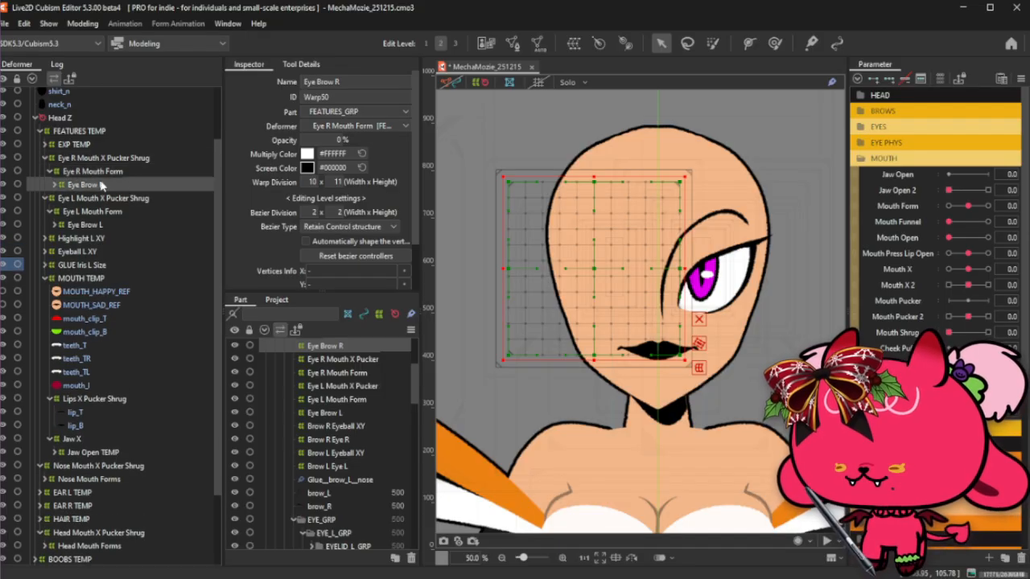
drag(327, 139, 340, 152)
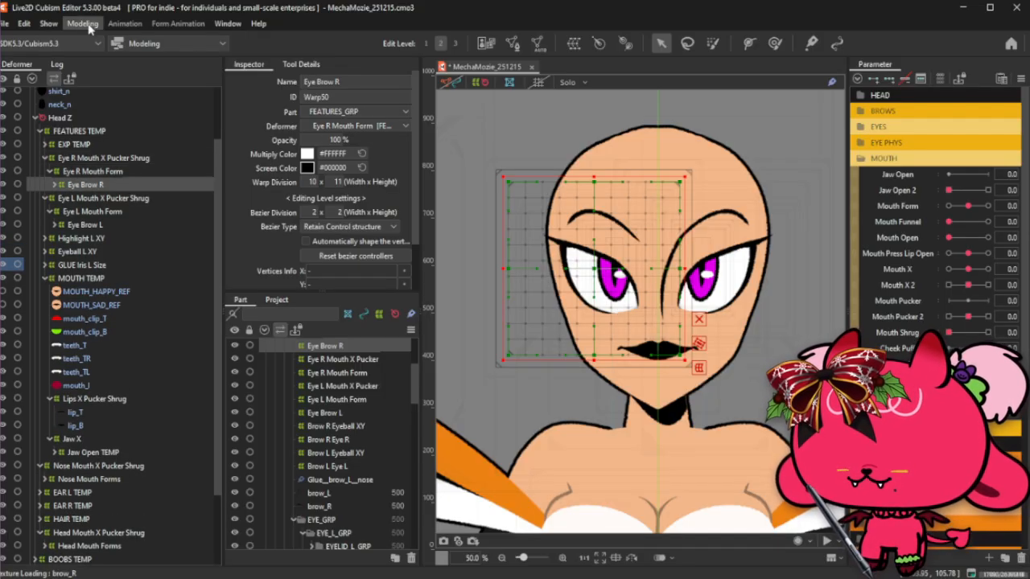
Move the Eye R Mouth X Pucker Shrug deformer's keys from the Cheek L parameter to Cheek R.
click(115, 171)
ctrl+click(133, 158)
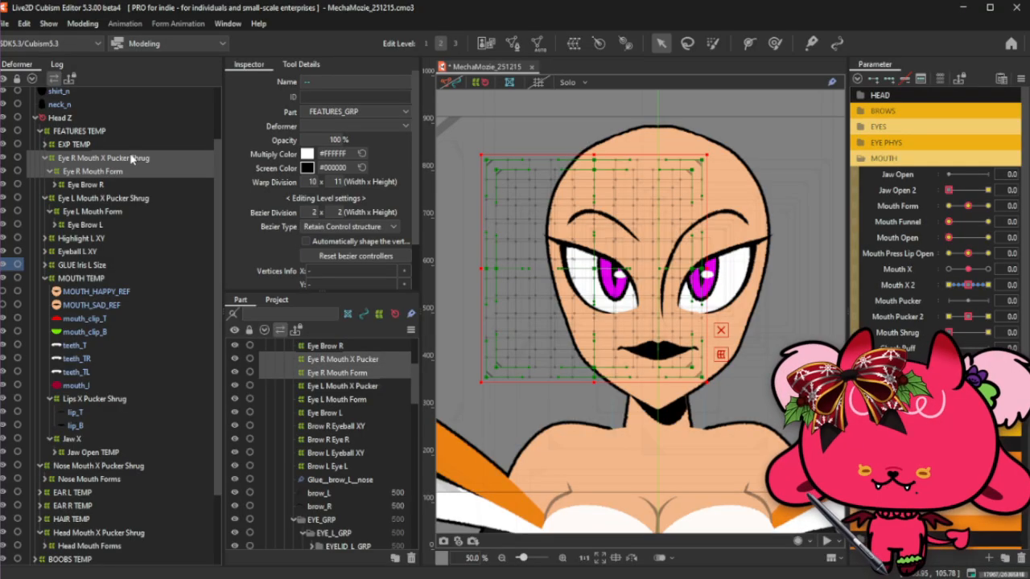
click(133, 158)
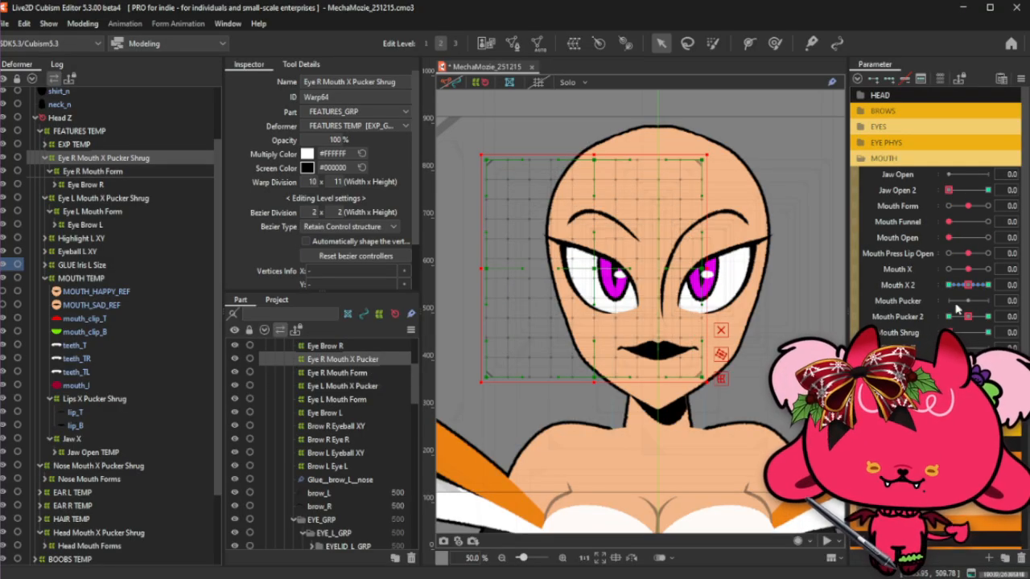
mouse_move(968, 285)
mouse_down()
mouse_move(990, 287)
mouse_move(939, 296)
mouse_move(969, 288)
mouse_up()
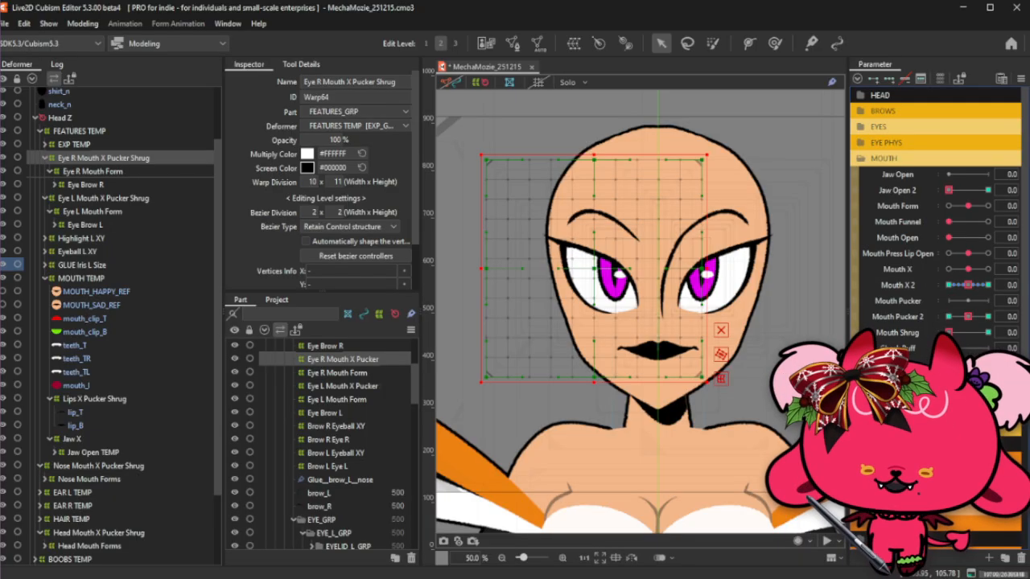
scroll(933, 241, down, 3)
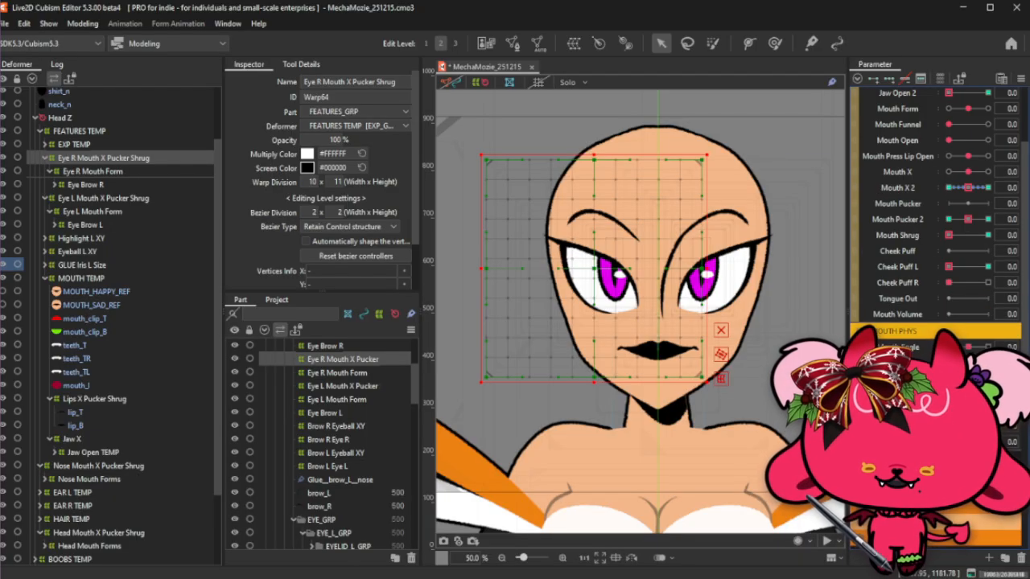
click(925, 459)
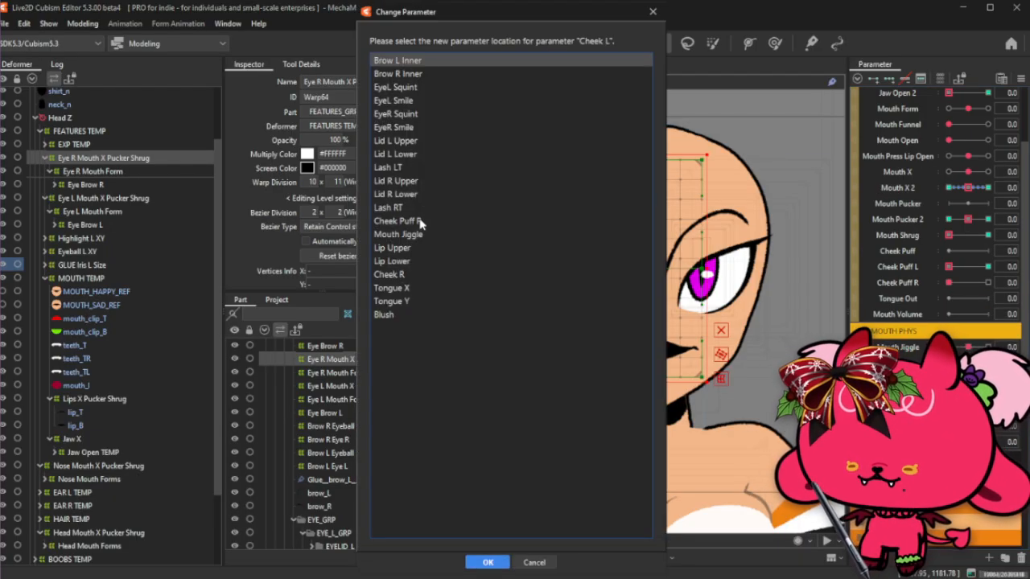
click(401, 274)
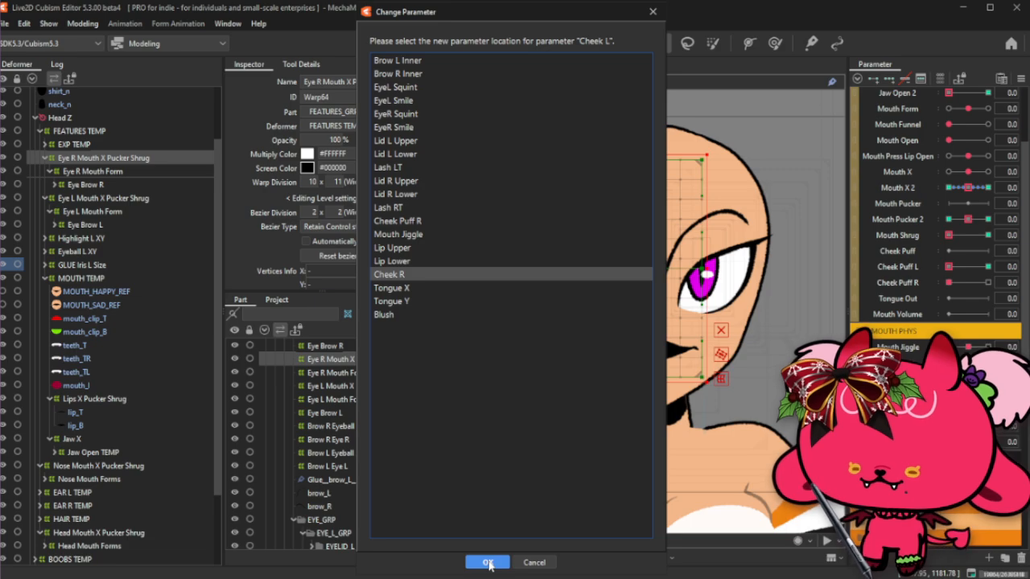
click(488, 563)
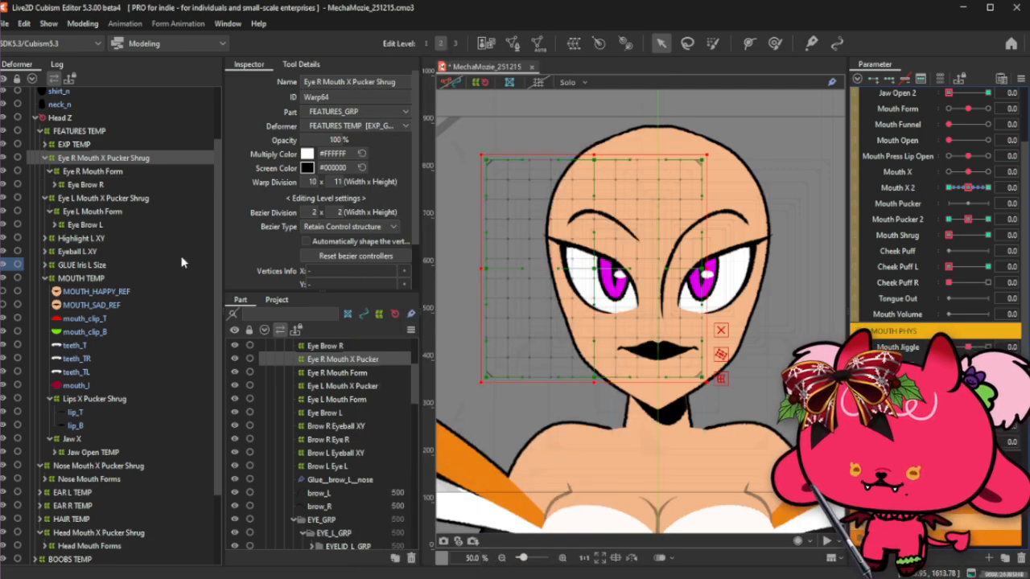
Move the Eye R Mouth X Pucker Shrug deformer's keys from the Cheek Puff L parameter to Cheek Puff R.
click(118, 173)
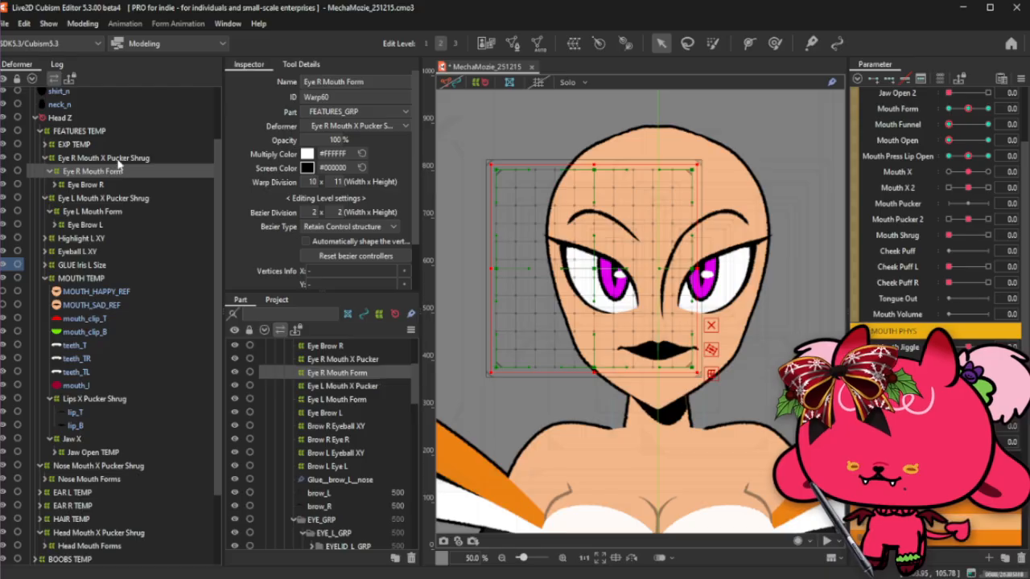
click(120, 145)
click(128, 158)
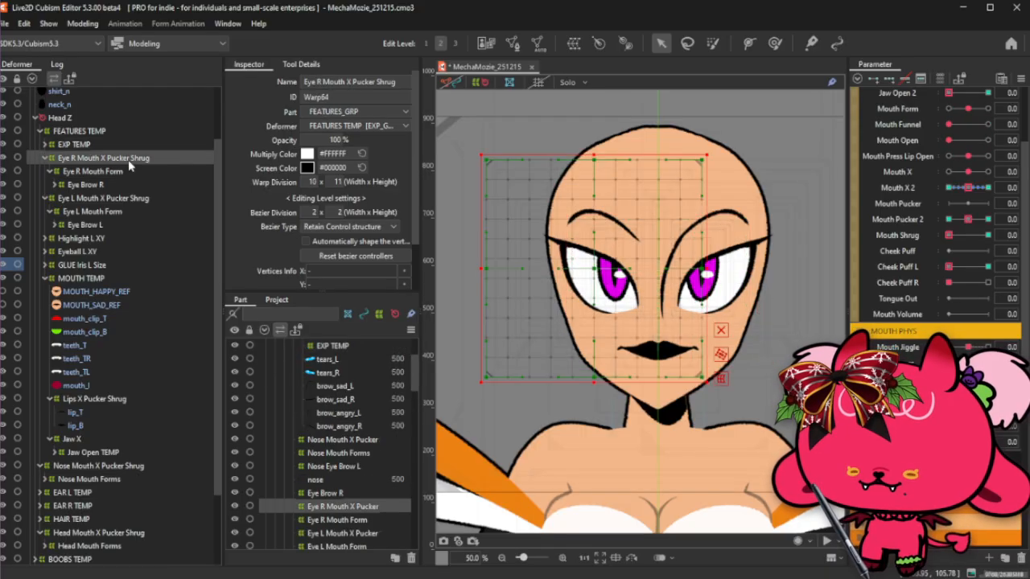
right_click(954, 271)
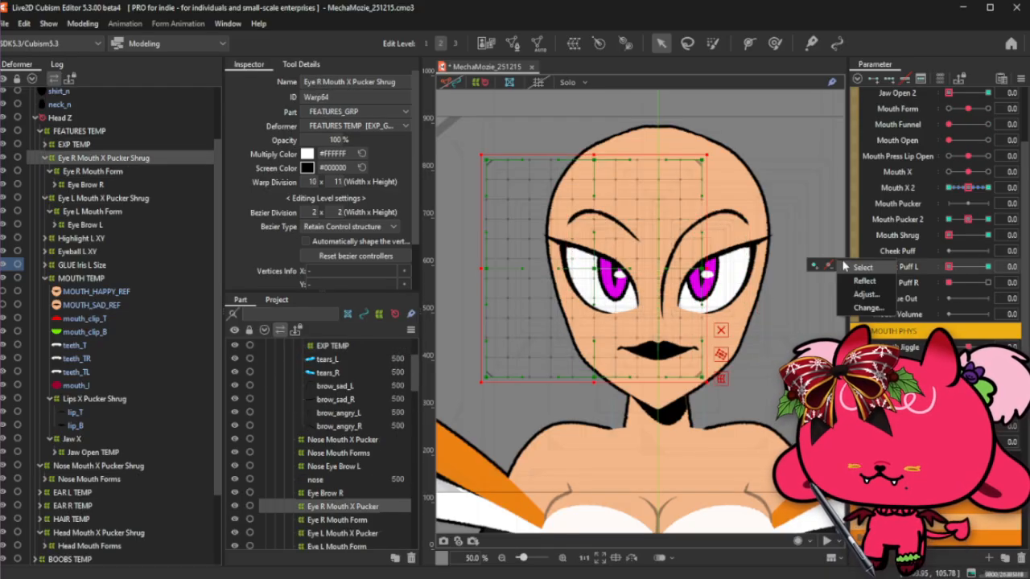
click(869, 293)
click(419, 222)
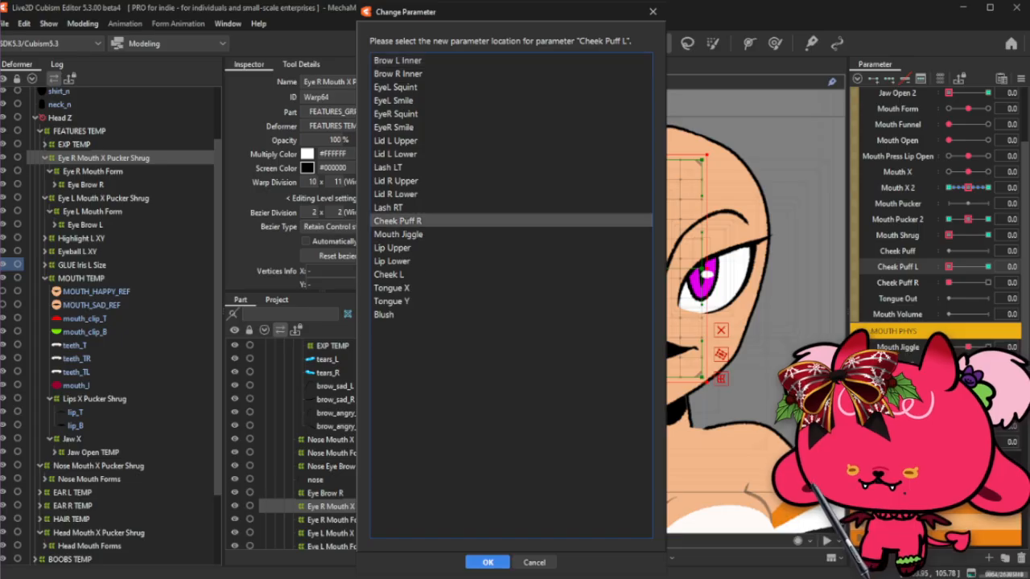
click(488, 562)
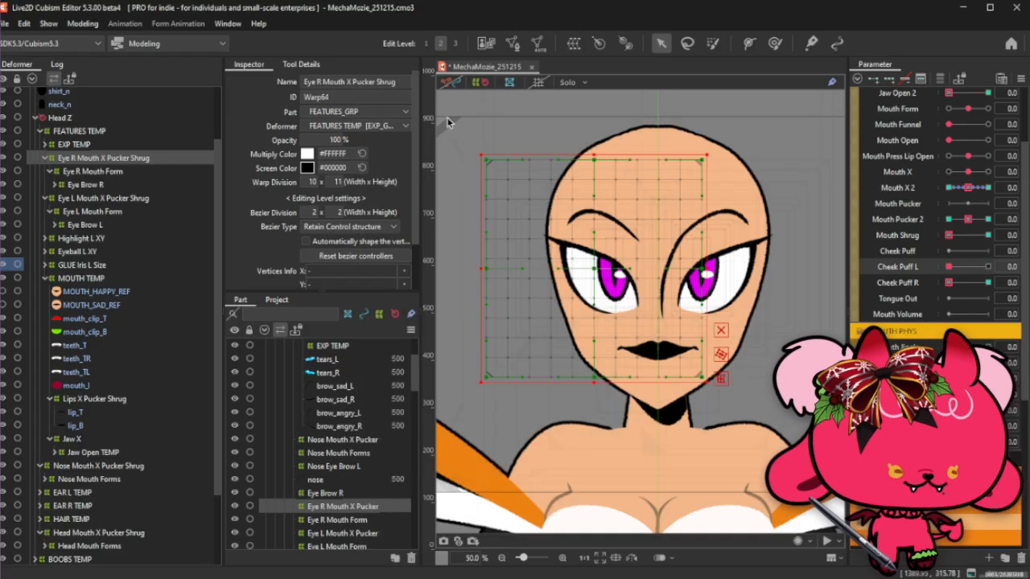
Open the physics settings and preview the physics movement on the face.
click(84, 24)
click(104, 293)
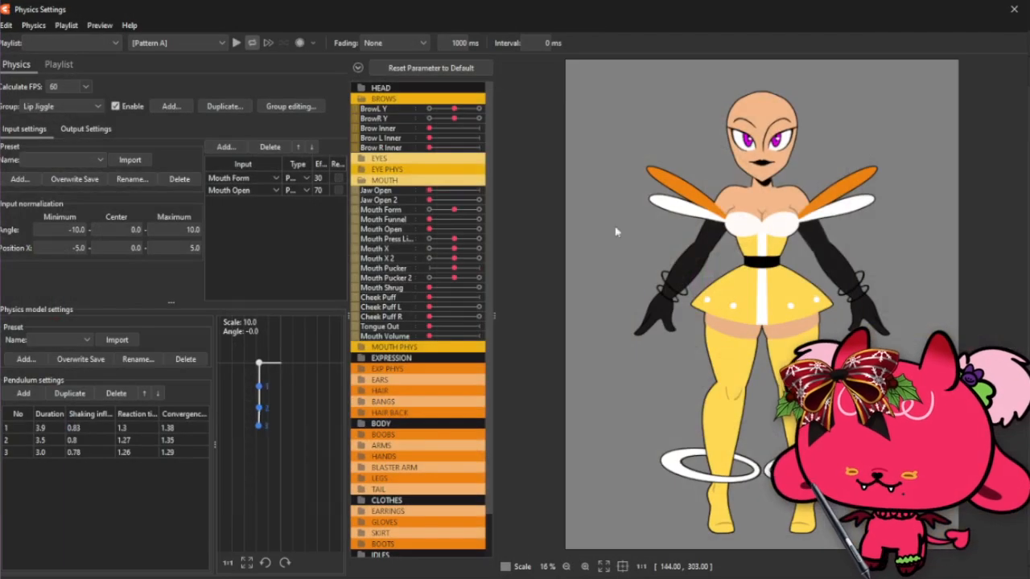
scroll(728, 173, up, 5)
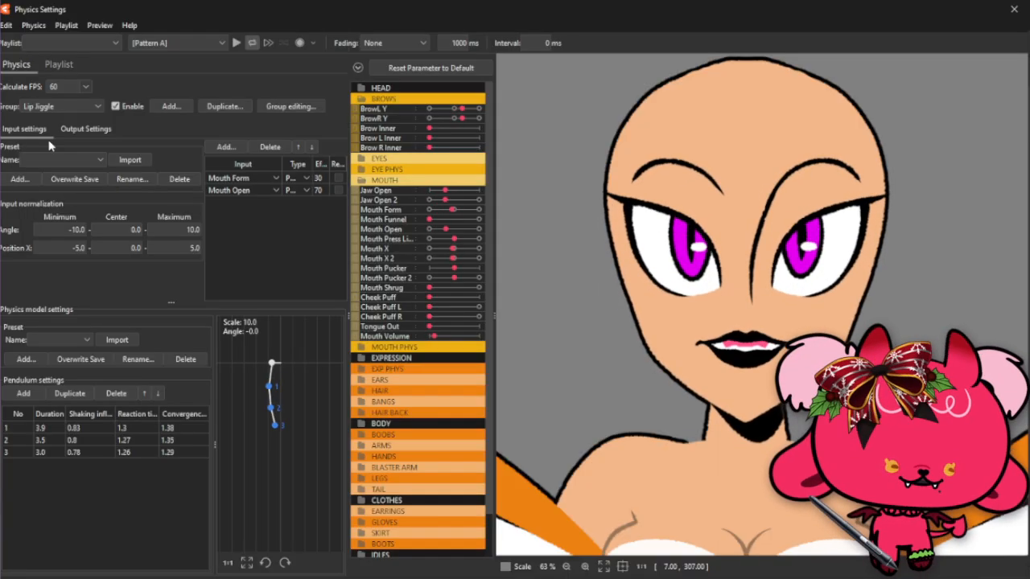
Open the physics group list and duplicate the Eyelid L group as Eyelid R.
click(70, 105)
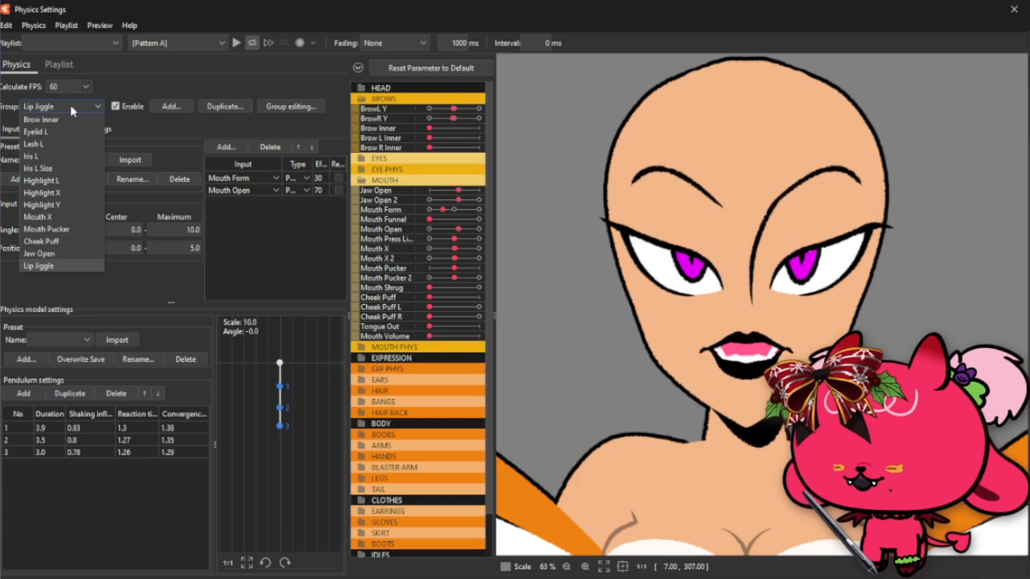
click(84, 107)
click(84, 107)
click(74, 134)
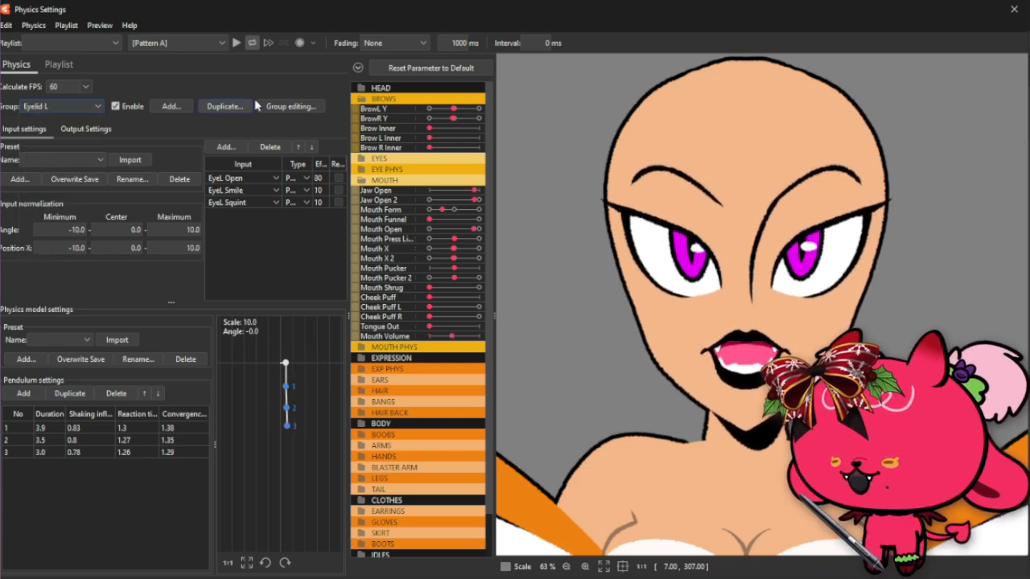
click(291, 106)
click(766, 156)
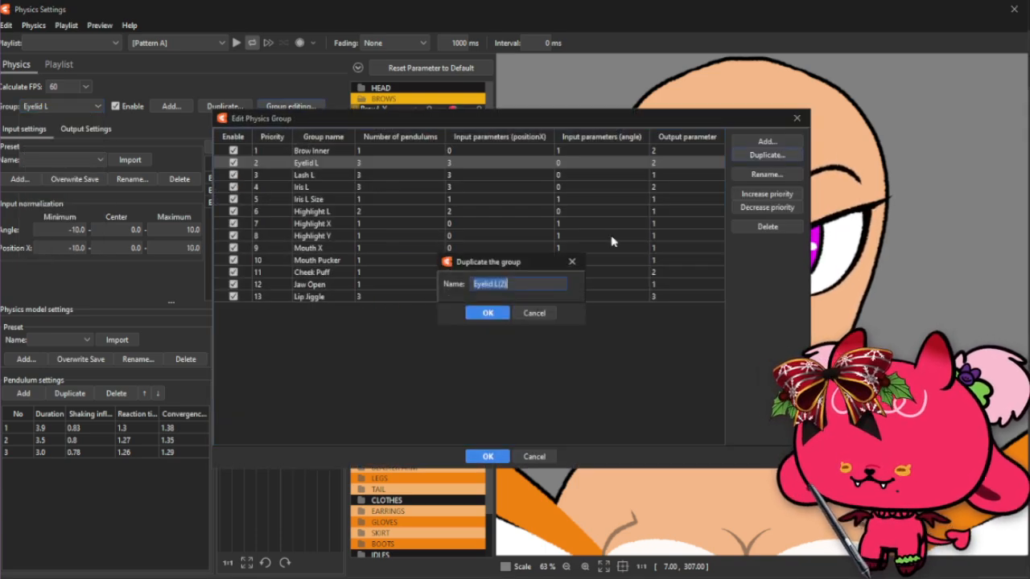
text(Eyelid R)
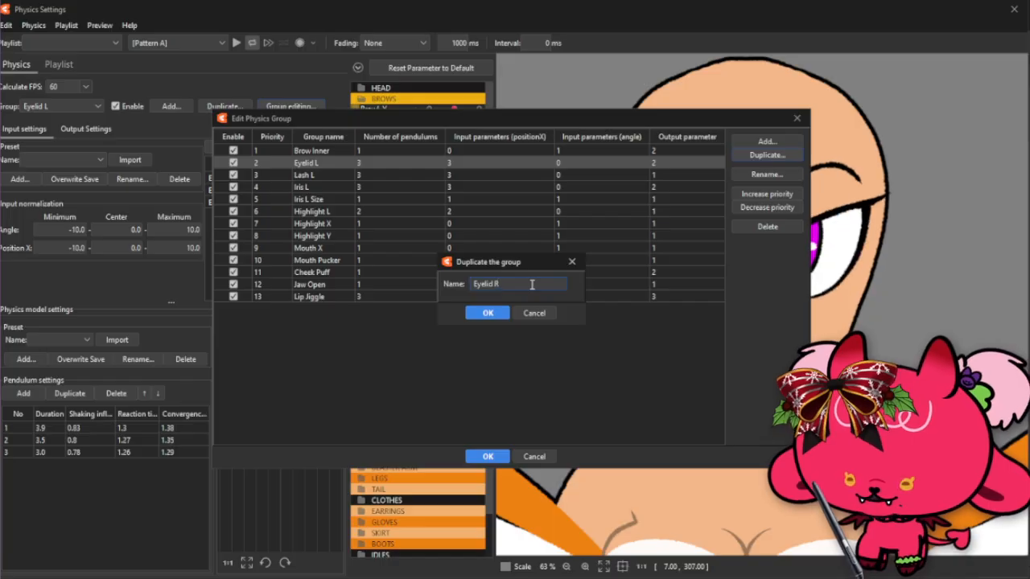
click(497, 315)
Duplicate the Lash L and Iris L physics groups as Lash R and Iris R.
click(348, 189)
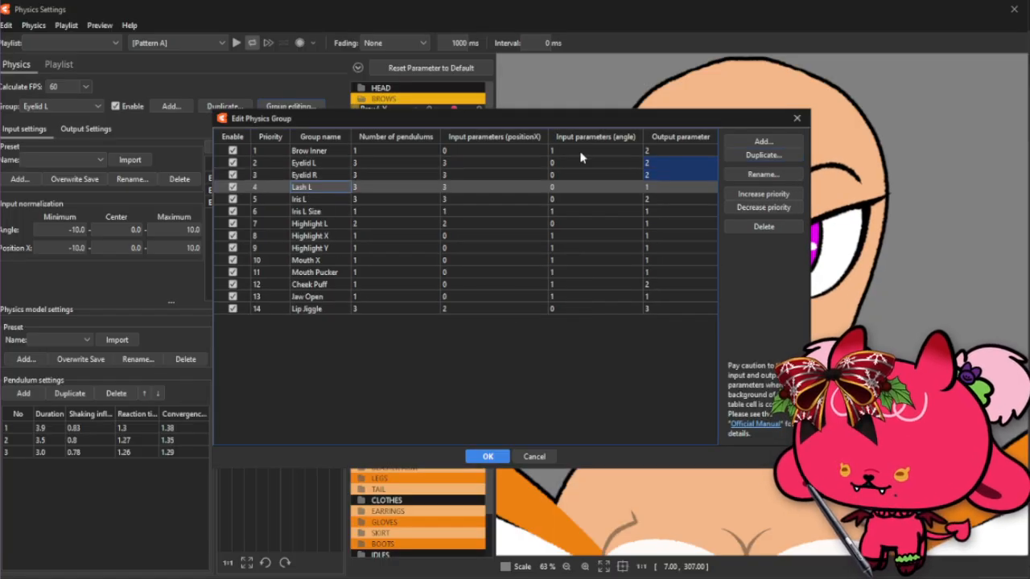
click(763, 155)
text(Lash R)
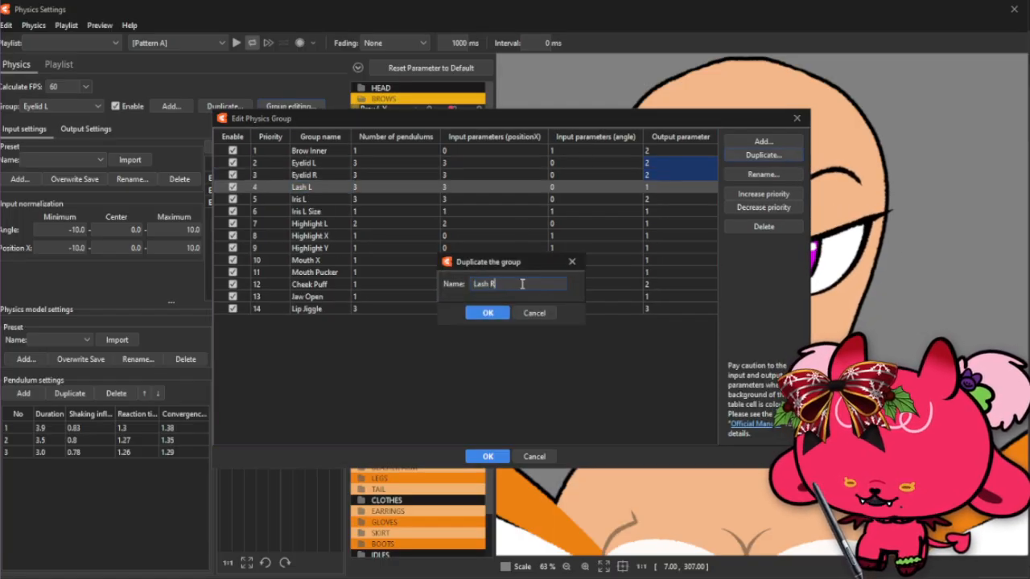
click(487, 312)
click(347, 212)
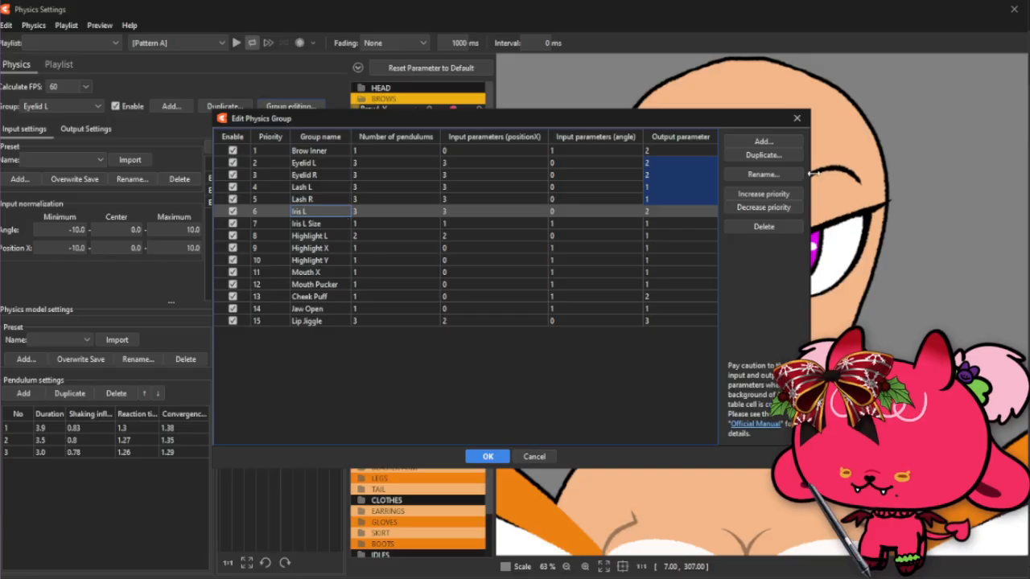
click(762, 155)
text(Iris R)
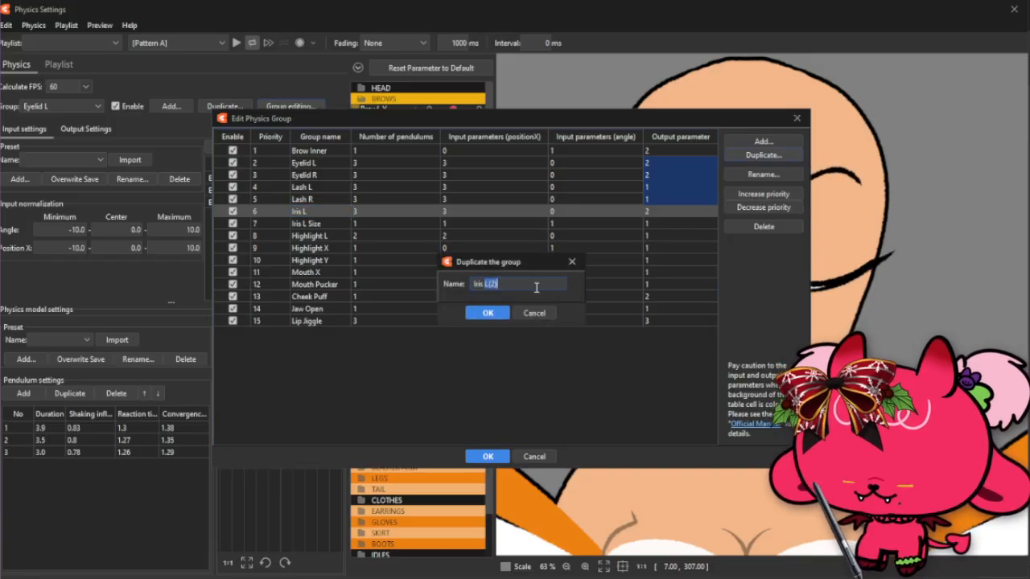
click(487, 313)
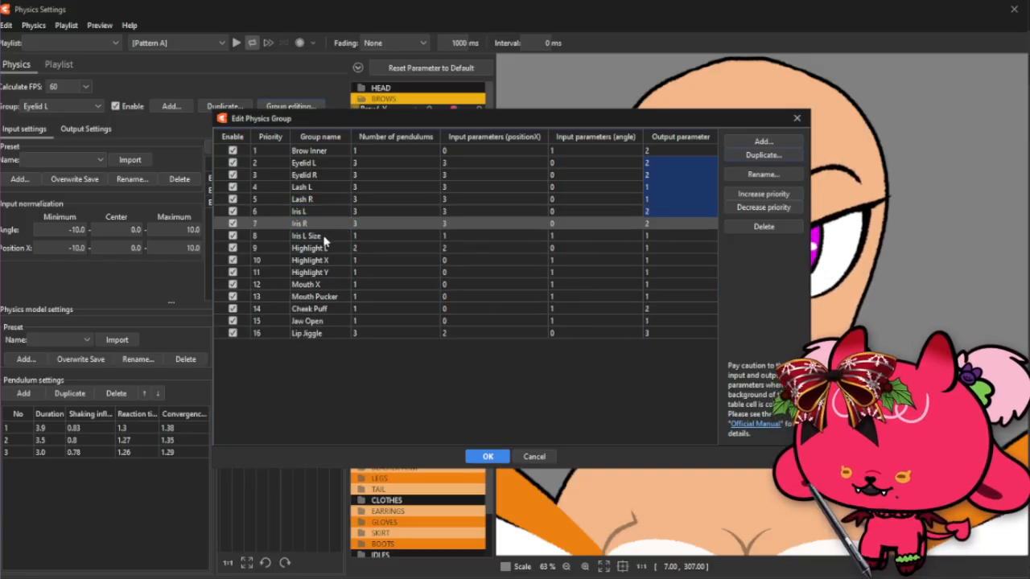
Duplicate the Iris L Size physics group as Iris R Size.
click(322, 235)
click(763, 155)
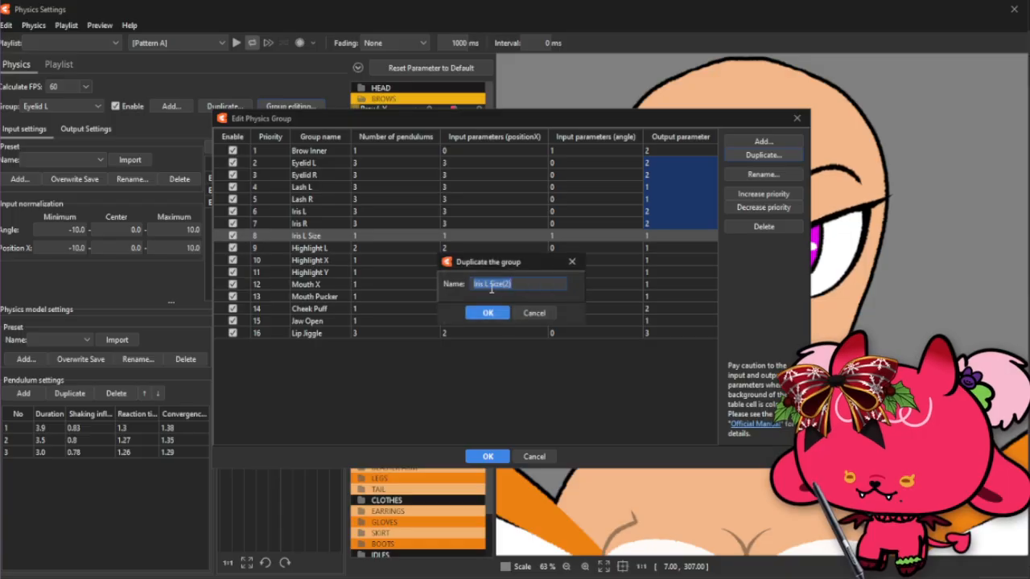
click(551, 287)
key(BackSpace)
key(BackSpace)
key(BackSpace)
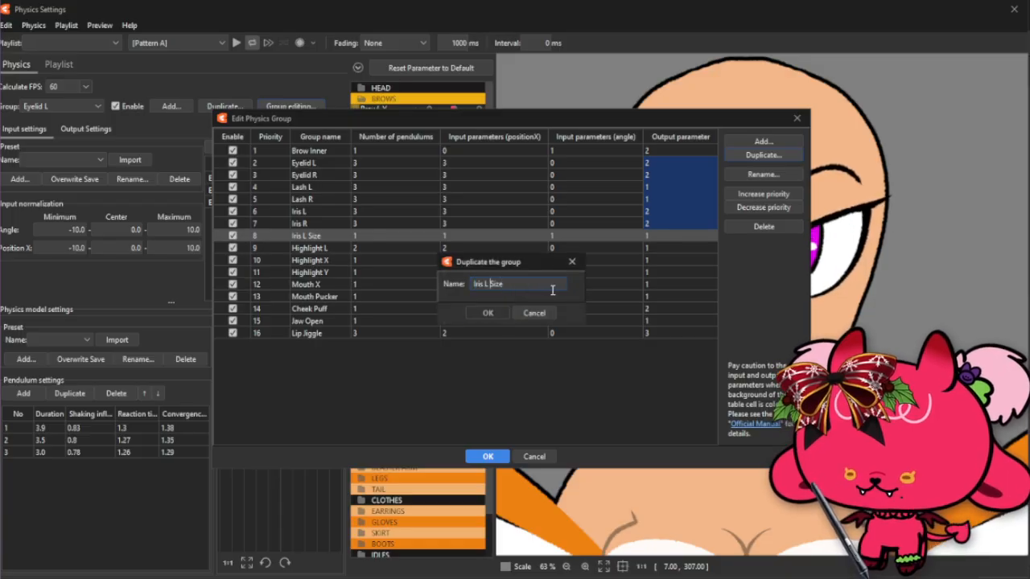
key(BackSpace)
key(BackSpace)
click(488, 313)
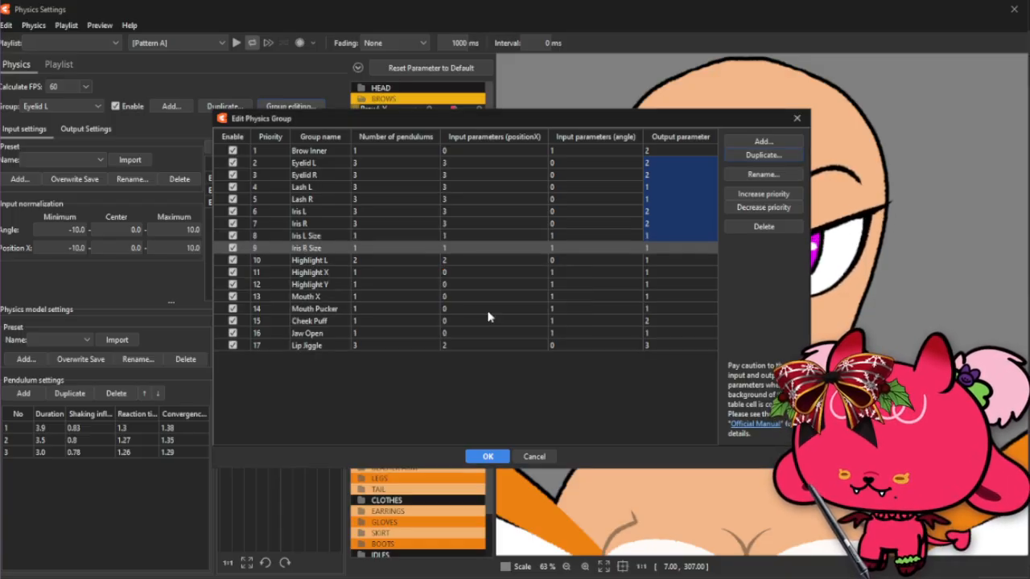
Duplicate the Highlight L physics group as Highlight R.
click(328, 260)
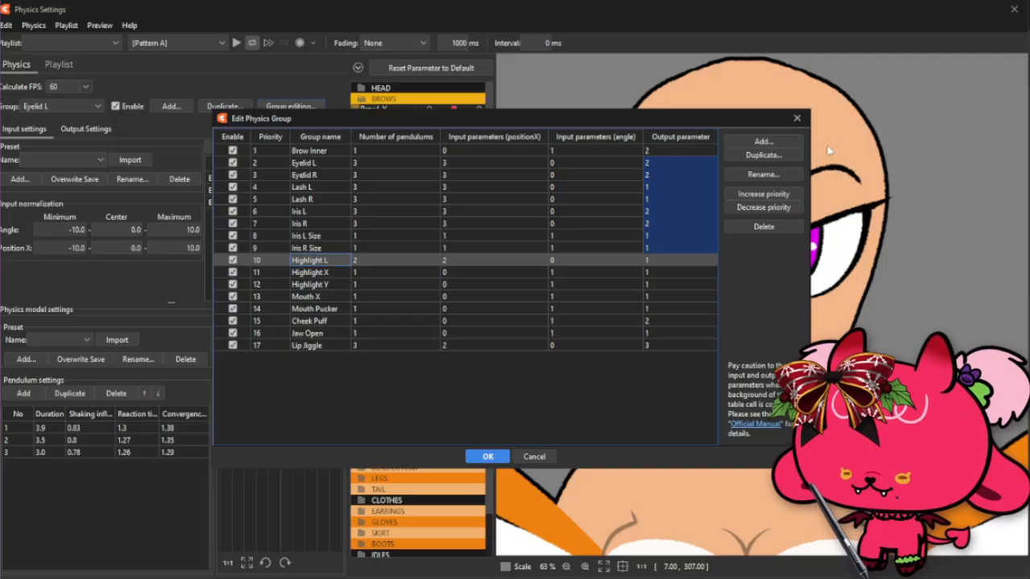
click(763, 154)
drag(505, 284, 547, 288)
text(R)
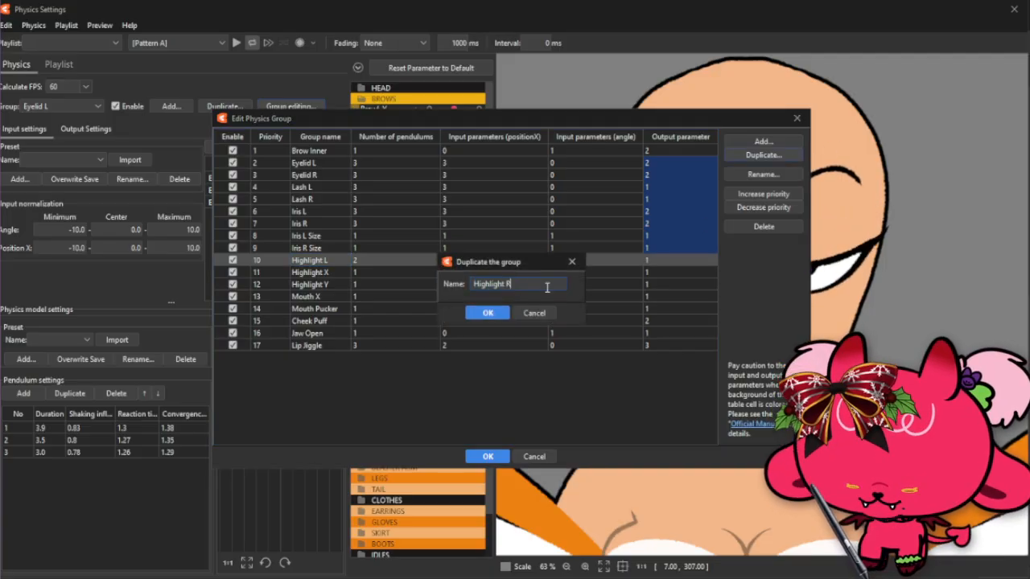
click(487, 312)
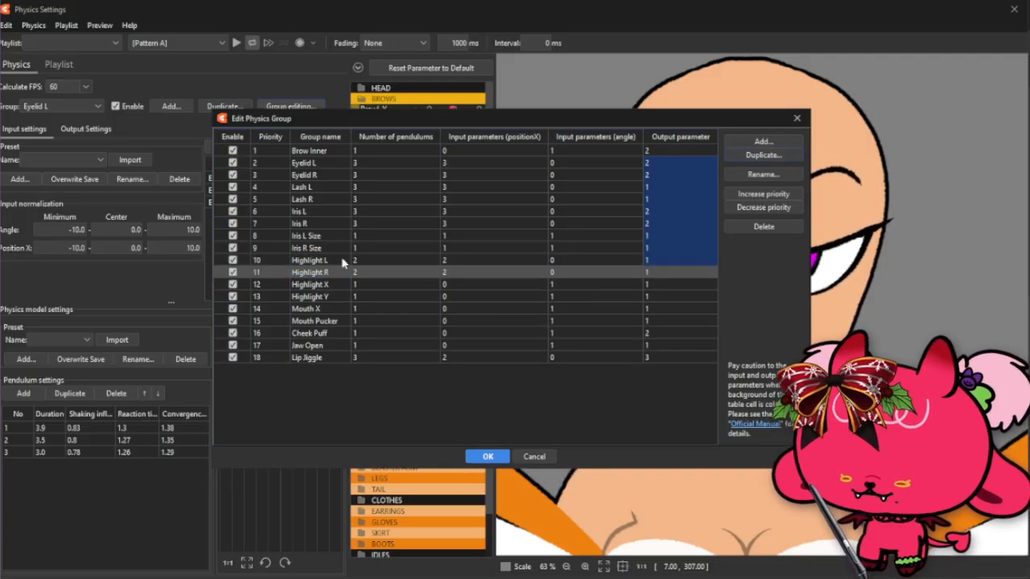
Lower the priority of the Eyelid R and Lash R groups so they come after Iris L.
click(325, 175)
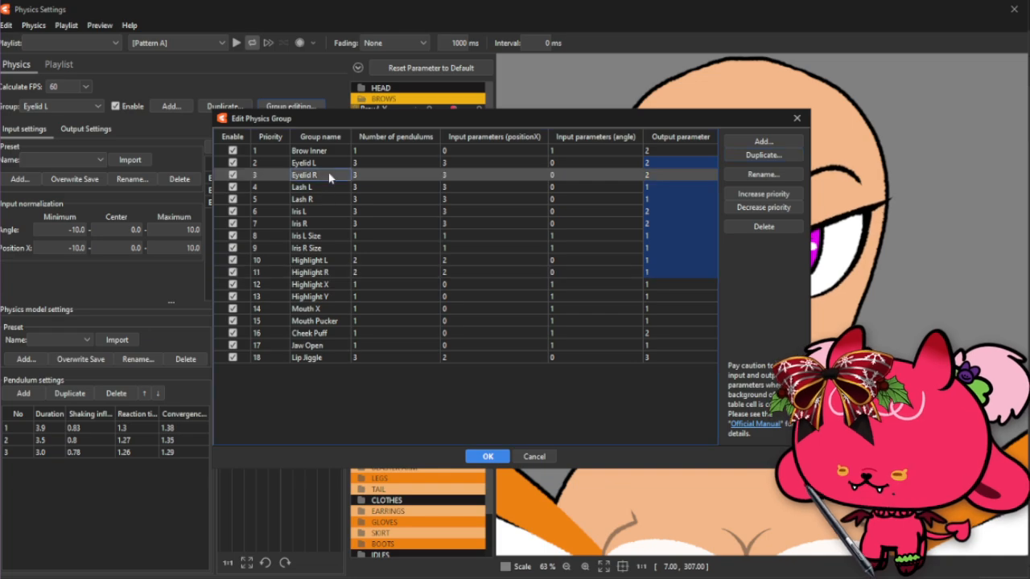
ctrl+click(327, 199)
ctrl+click(328, 224)
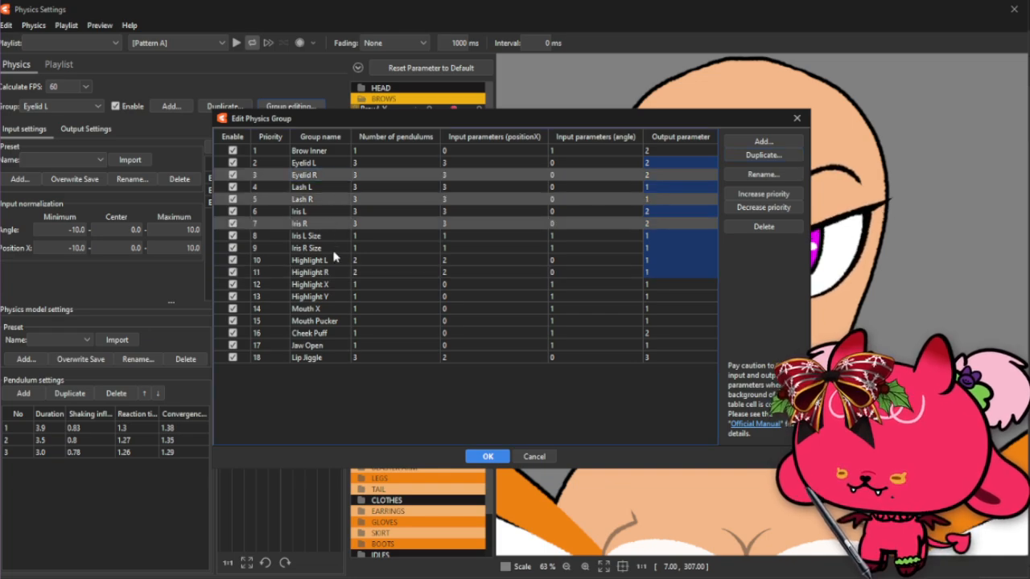
ctrl+click(331, 248)
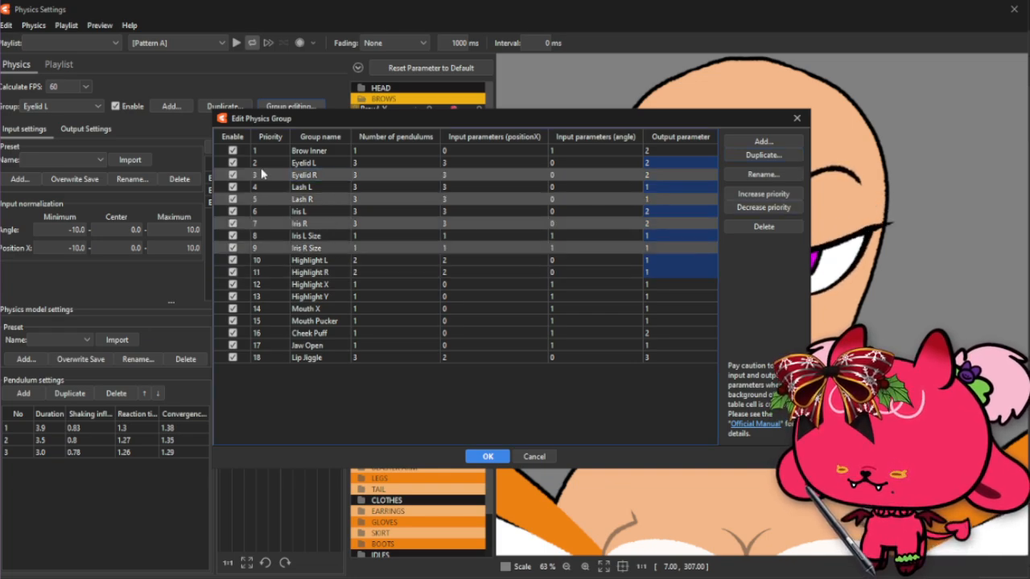
click(772, 207)
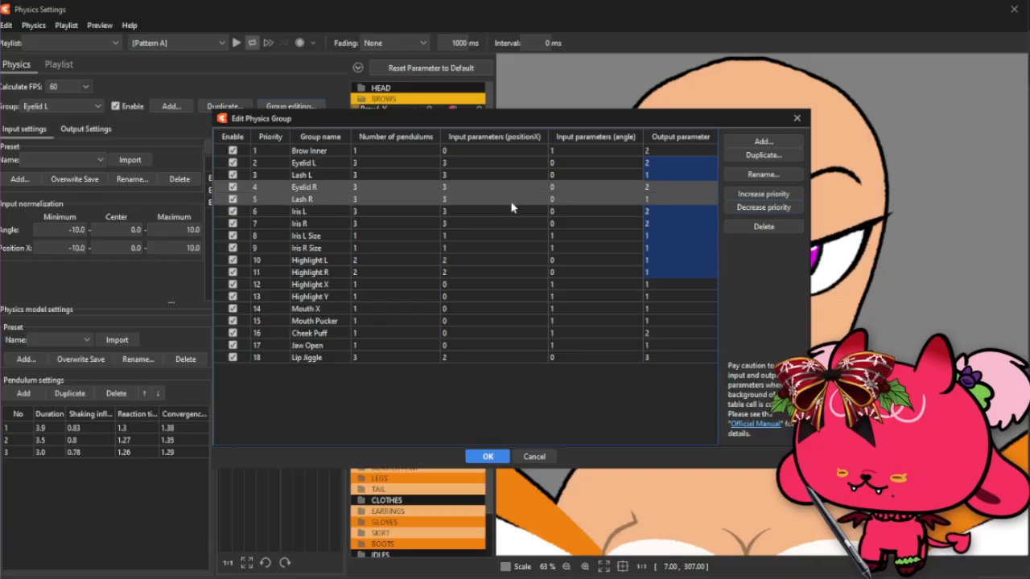
ctrl+click(338, 199)
click(773, 207)
Lower Eyelid R, Lash R, Iris R and Iris R Size together to just after Highlight L and apply the group edits.
ctrl+click(329, 224)
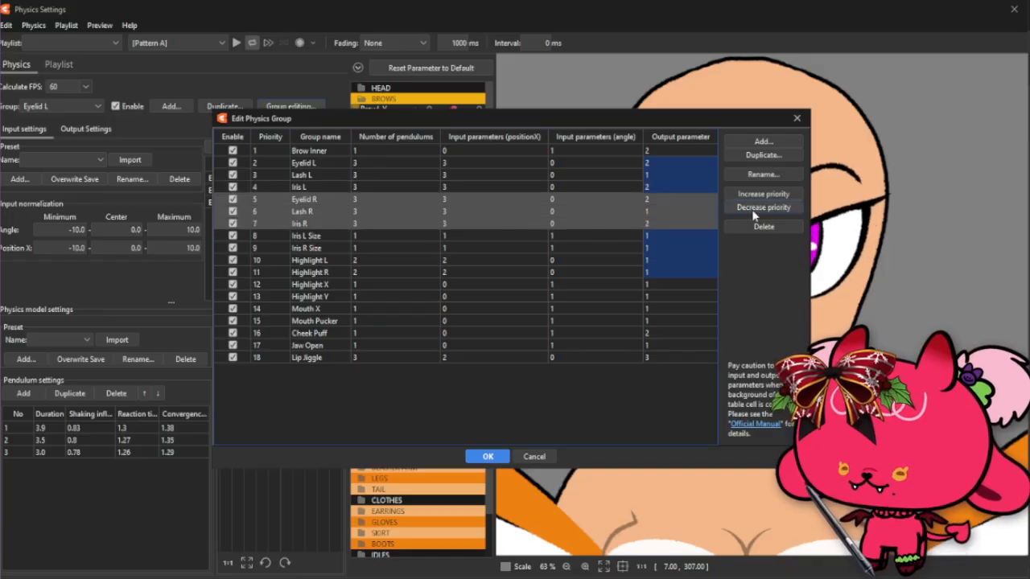
click(751, 209)
ctrl+click(326, 248)
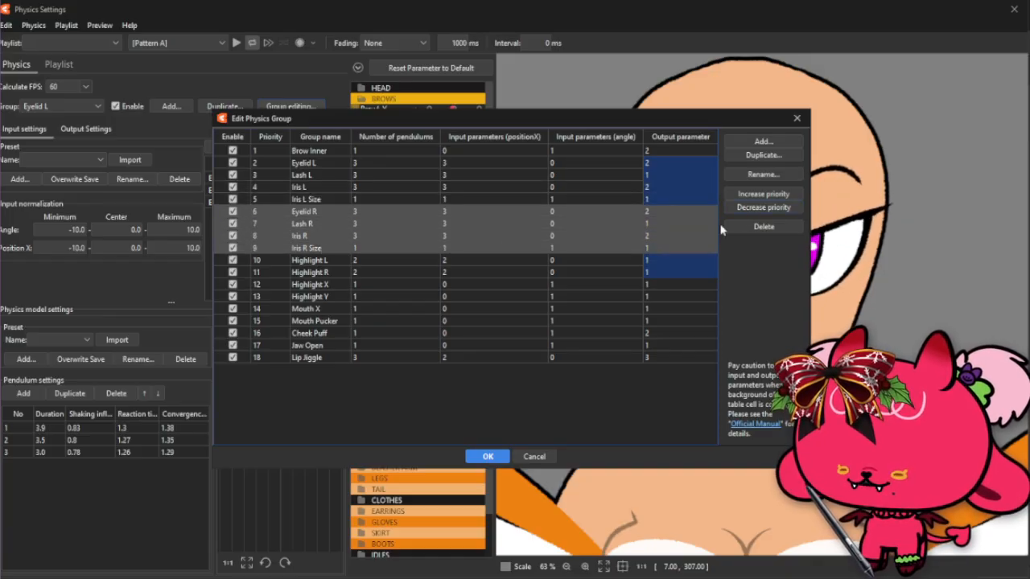
click(763, 207)
click(331, 274)
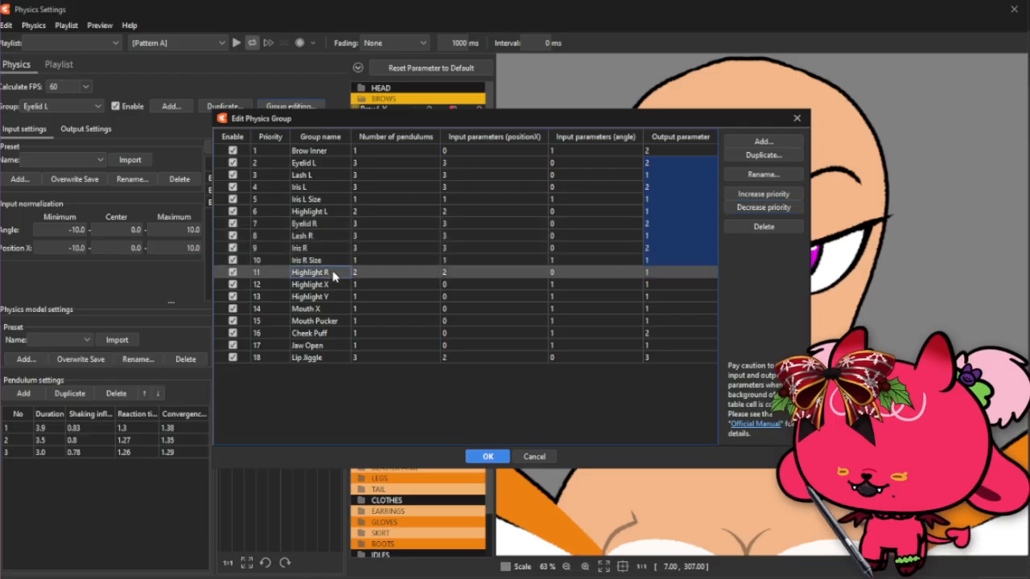
click(336, 285)
click(469, 457)
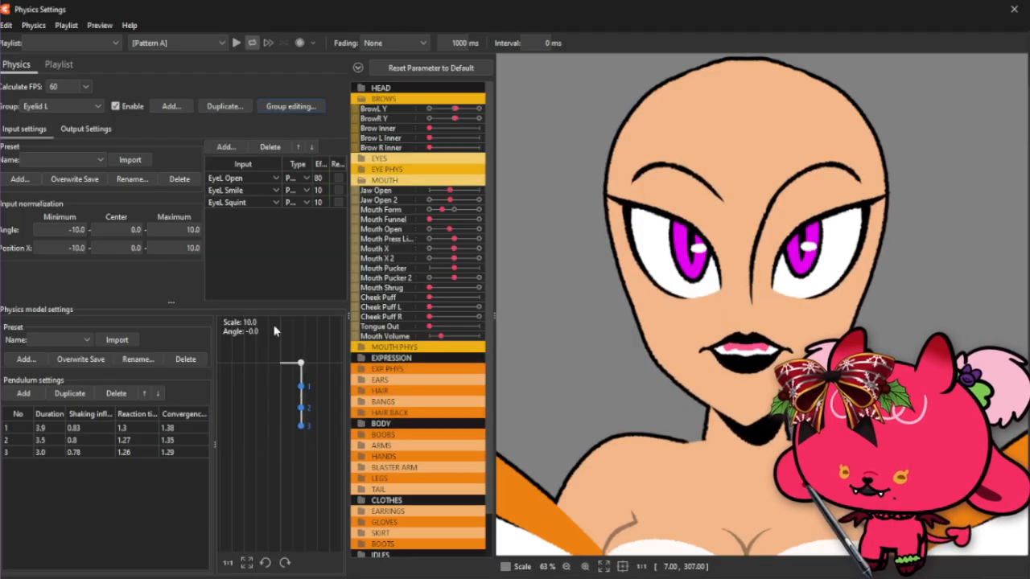
Check the Highlight X group's input and output settings against the eye parameters and preview its physics.
click(68, 106)
click(64, 254)
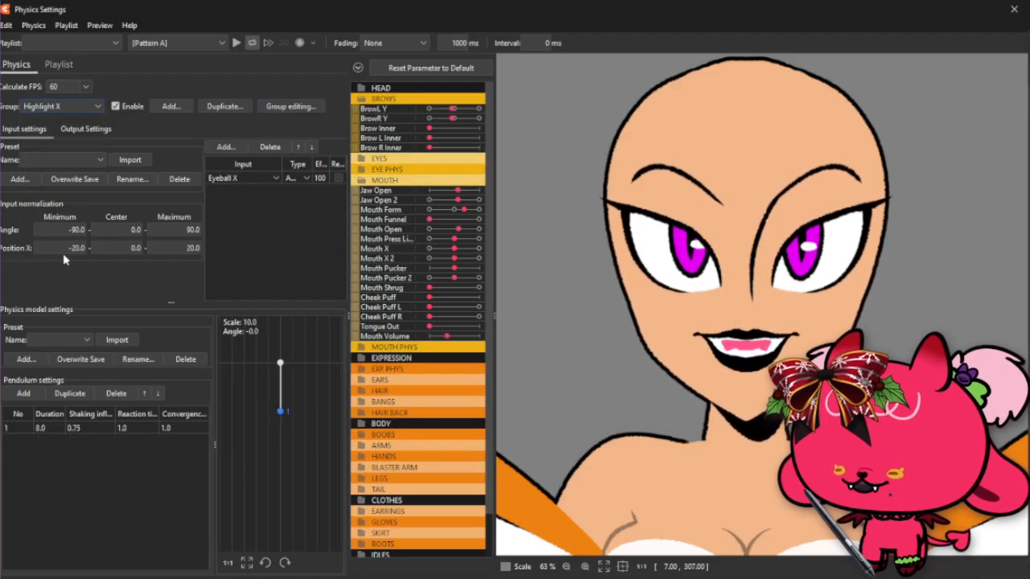
click(102, 130)
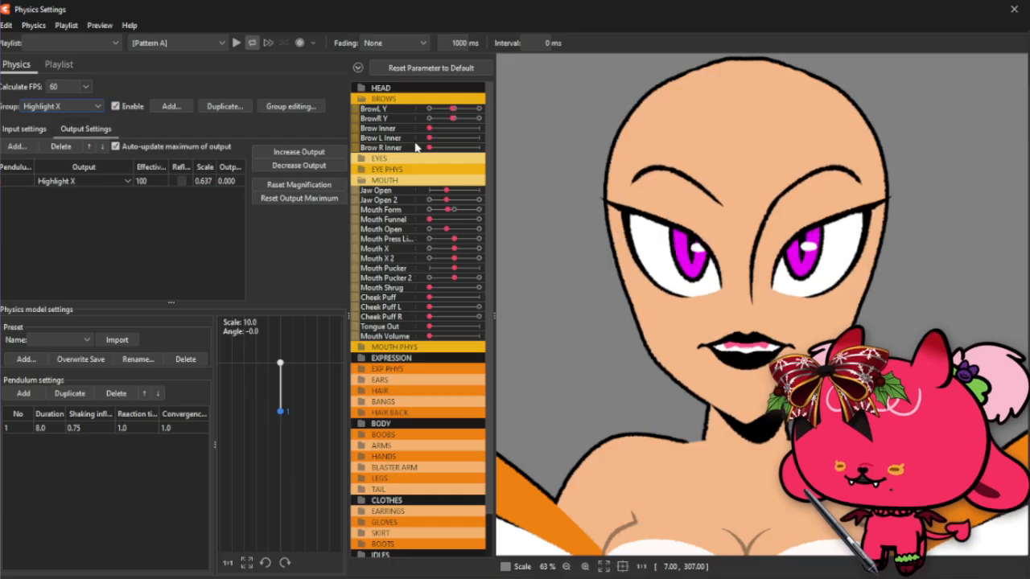
click(430, 170)
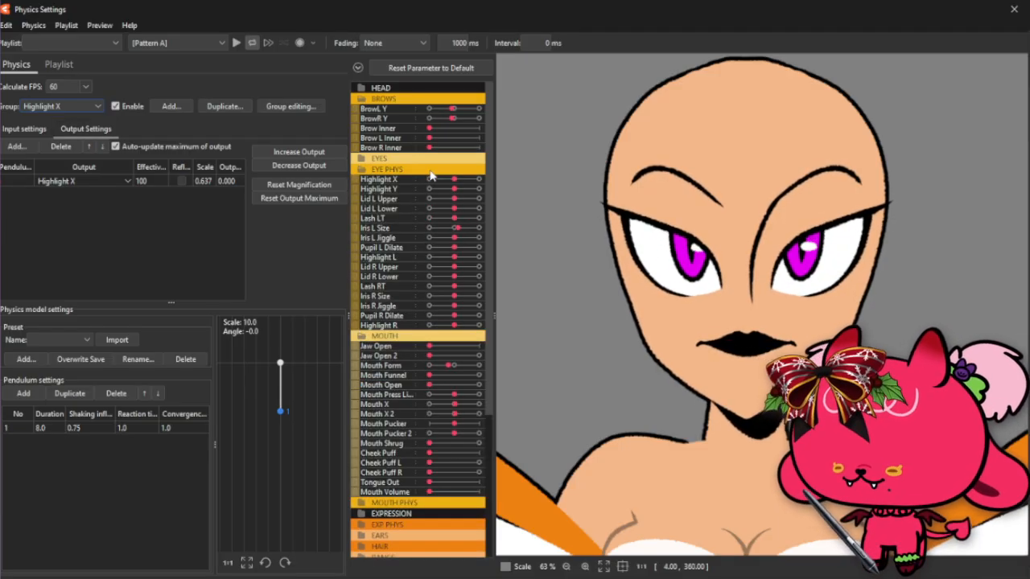
click(432, 169)
click(434, 159)
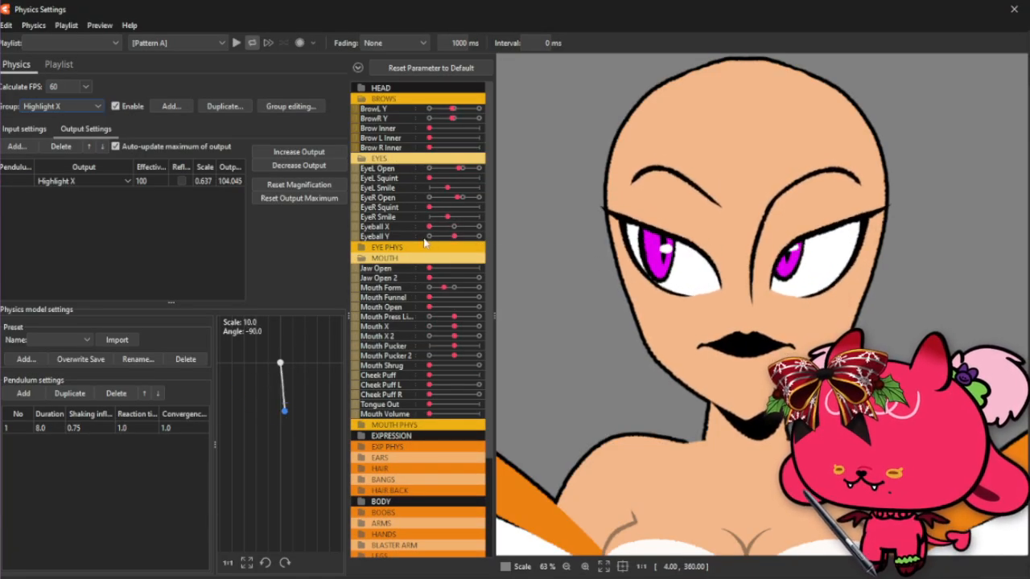
Change the Highlight R group's inputs to EyeR Open and EyeR Smile.
click(33, 130)
click(73, 106)
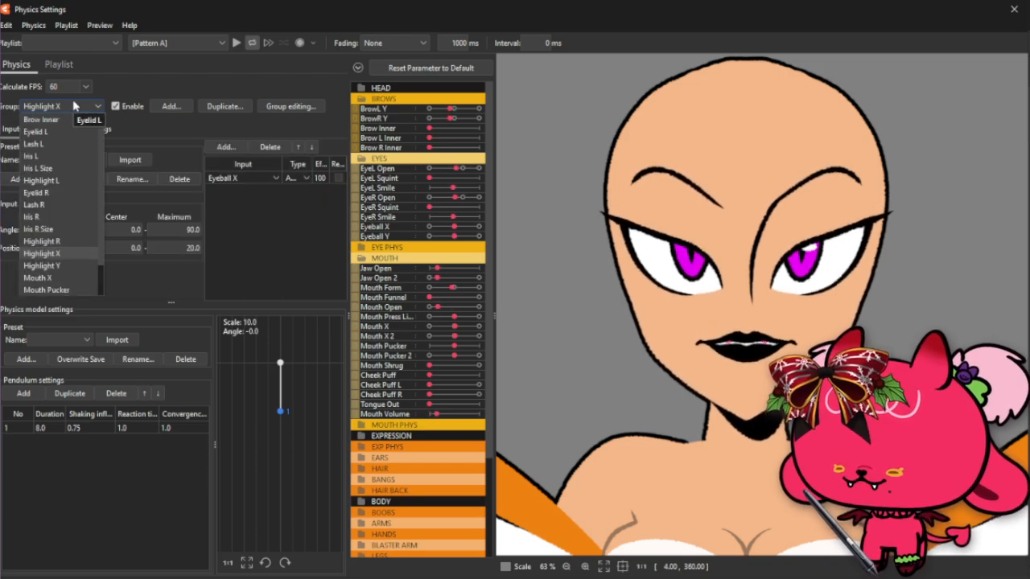
click(62, 240)
click(239, 178)
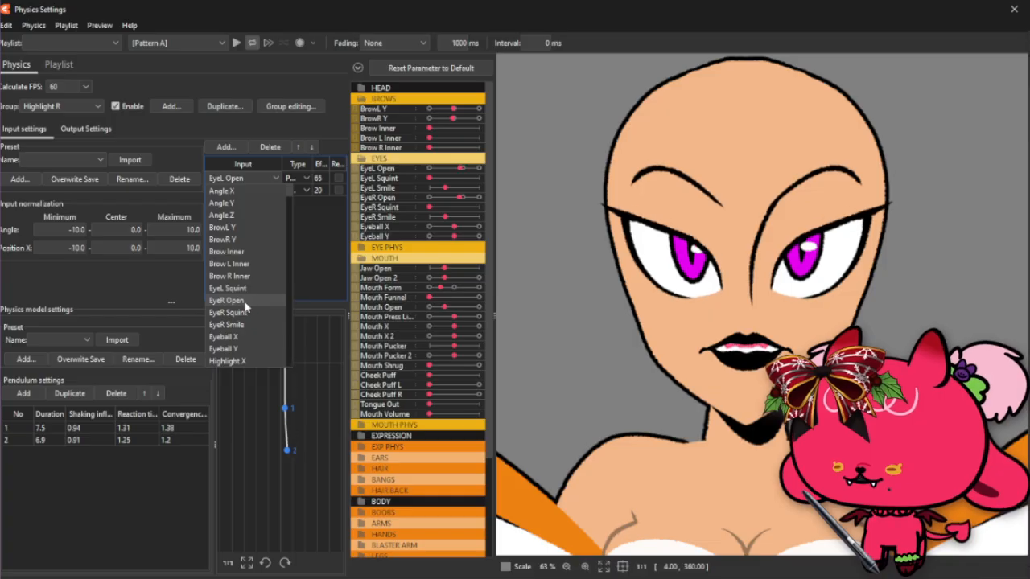
click(245, 302)
click(239, 191)
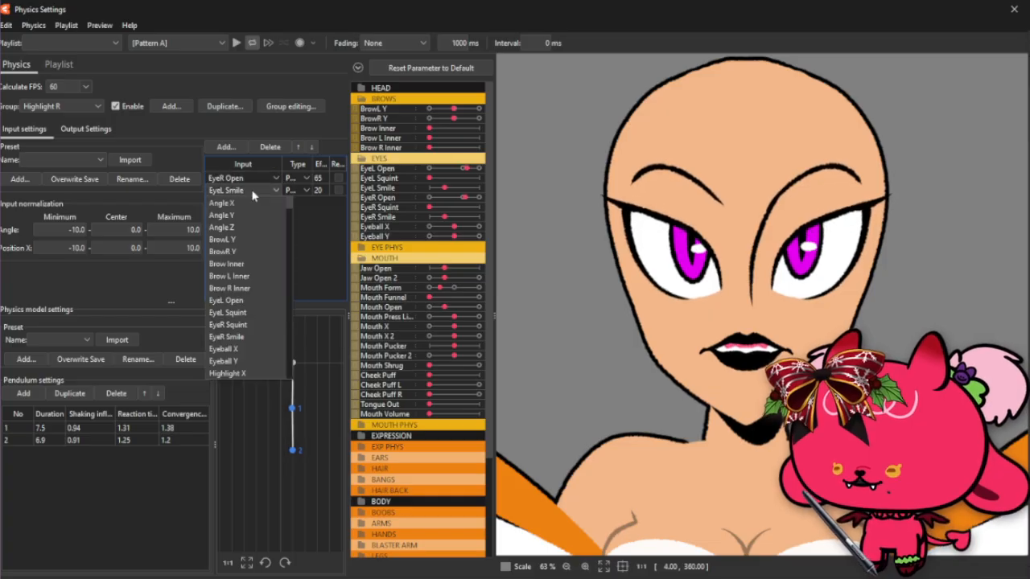
click(228, 336)
Set the output parameter of the Highlight R group to Highlight R.
click(81, 109)
click(85, 129)
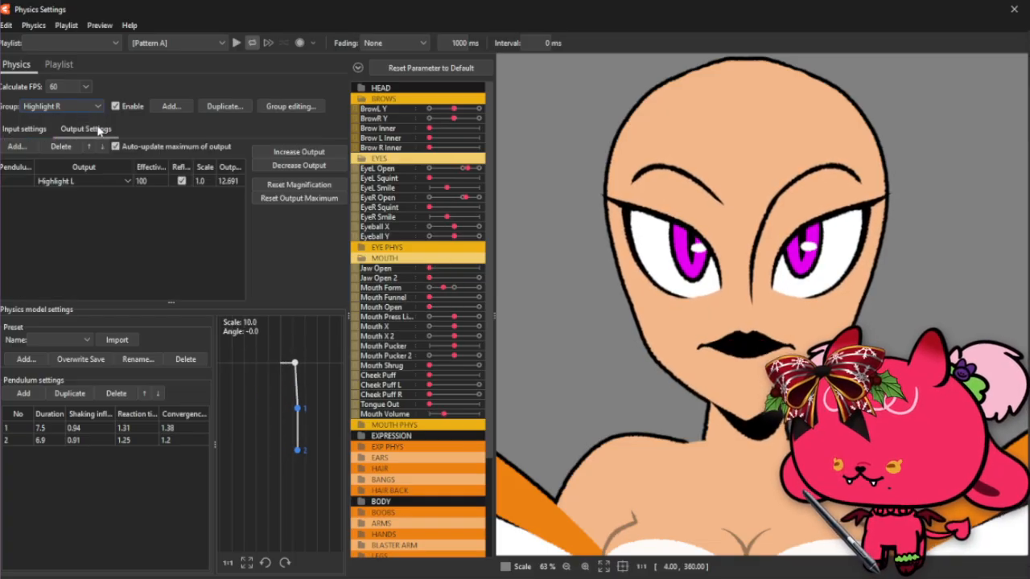
click(81, 180)
scroll(85, 326, down, 3)
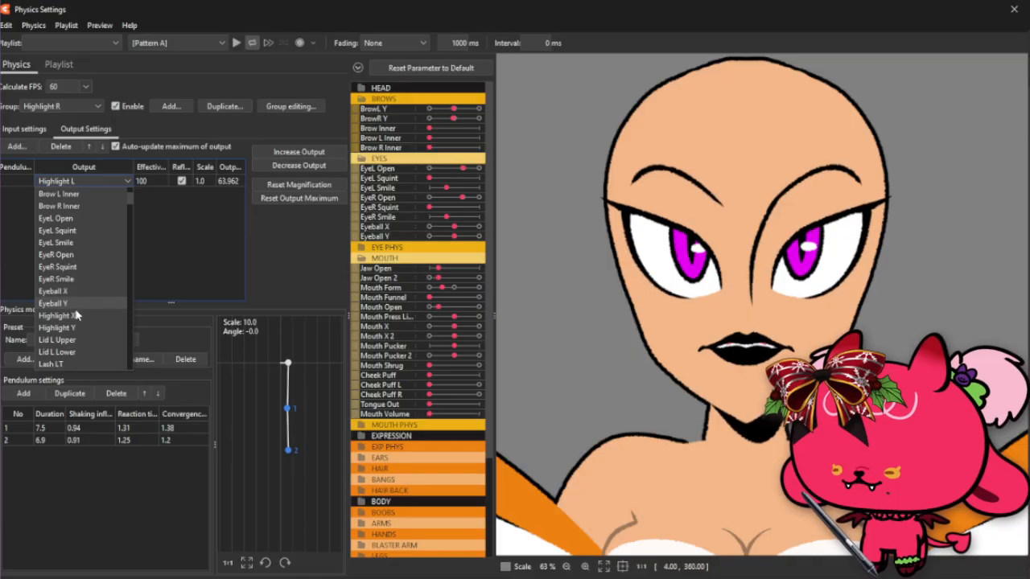
scroll(81, 334, down, 3)
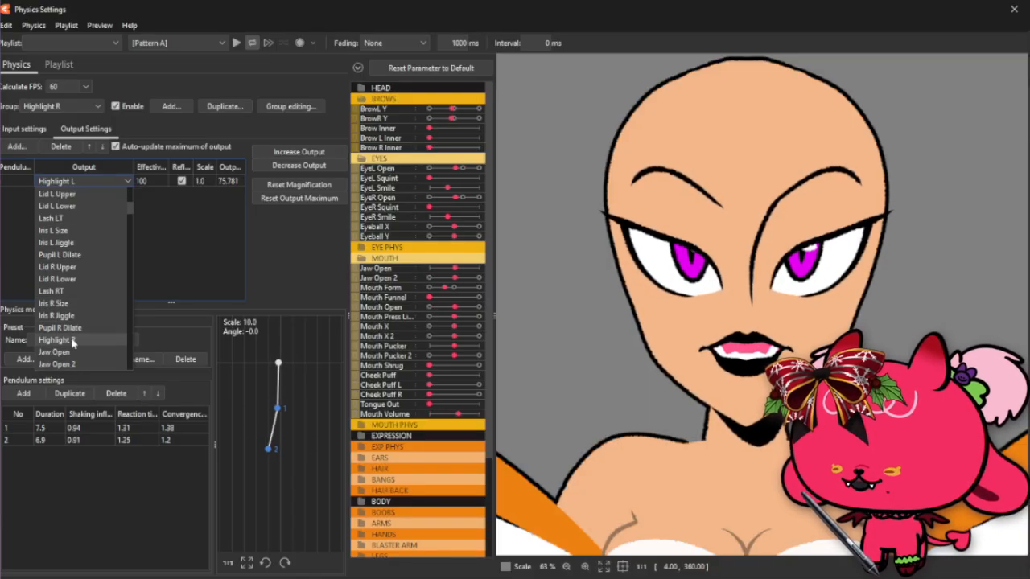
click(71, 338)
Set the output parameter of the Iris R Size group to Iris R Size.
click(48, 109)
click(48, 229)
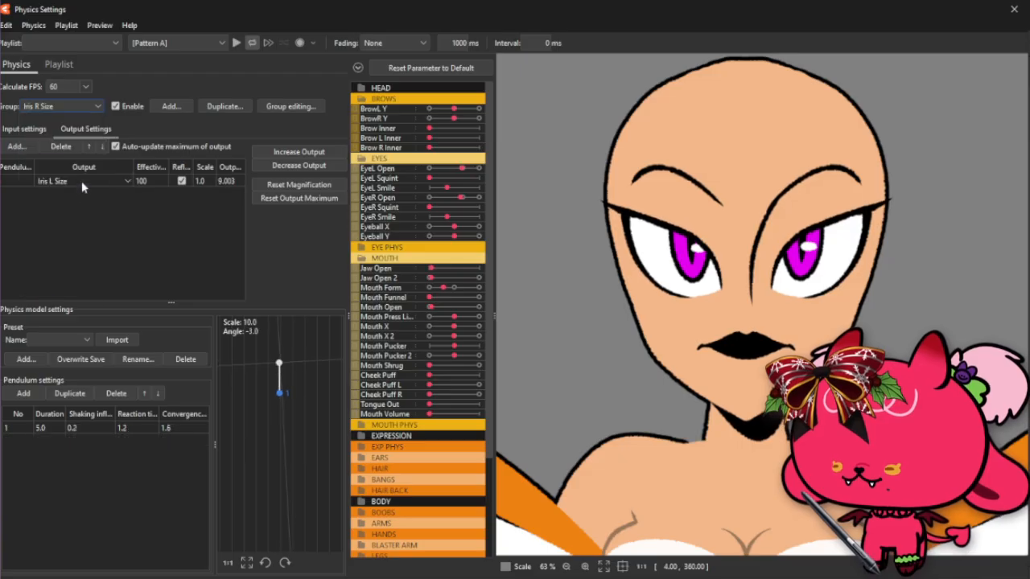
click(84, 181)
scroll(86, 299, down, 5)
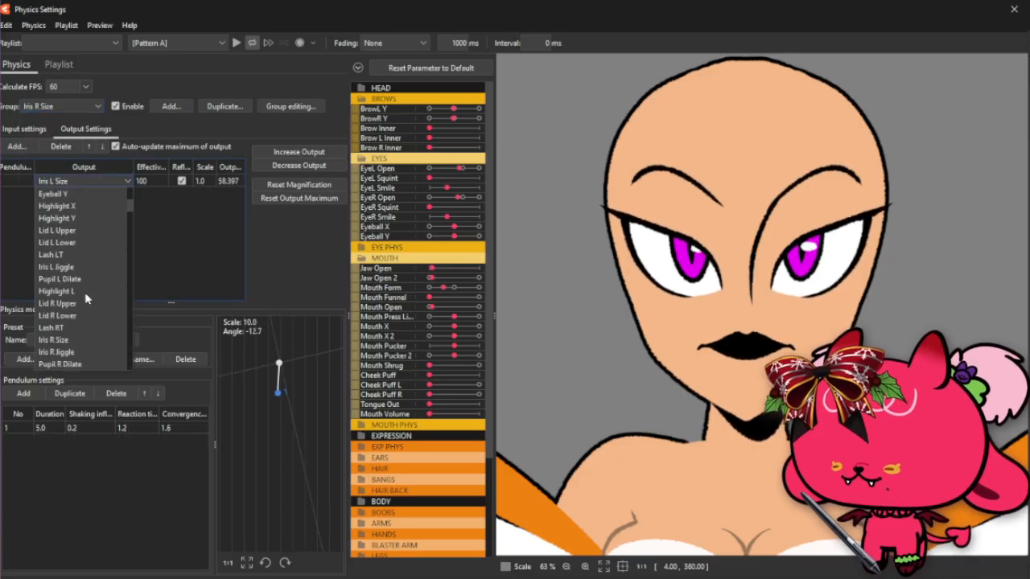
click(81, 303)
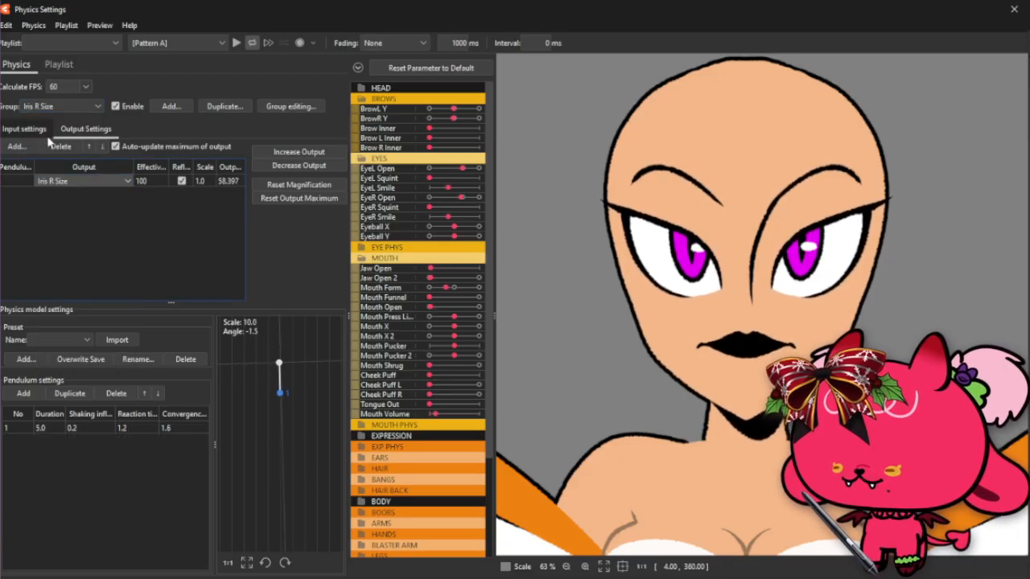
Change the Iris R Size group's inputs to EyeR Open and EyeR Smile.
click(24, 128)
click(273, 178)
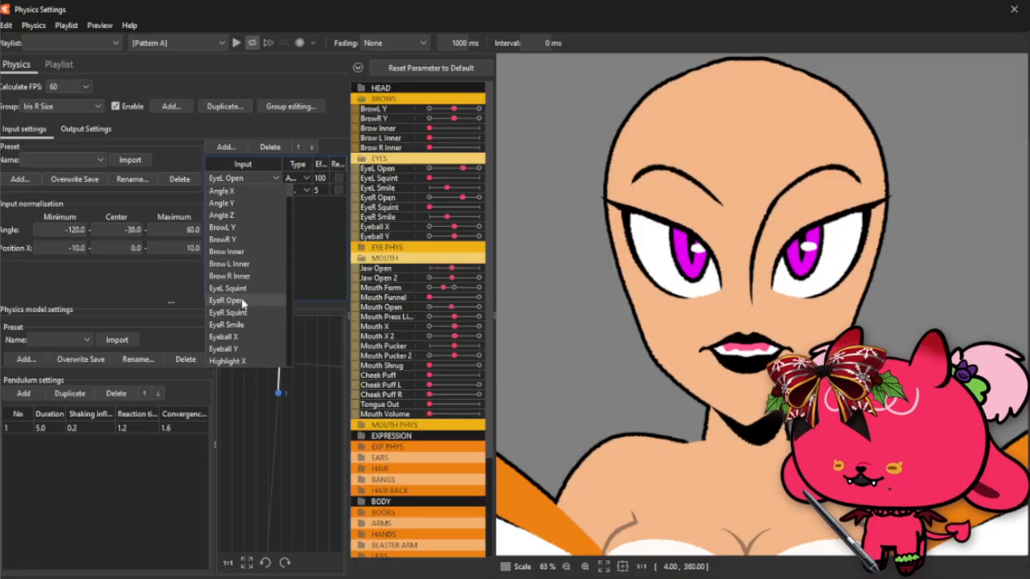
click(274, 300)
click(266, 191)
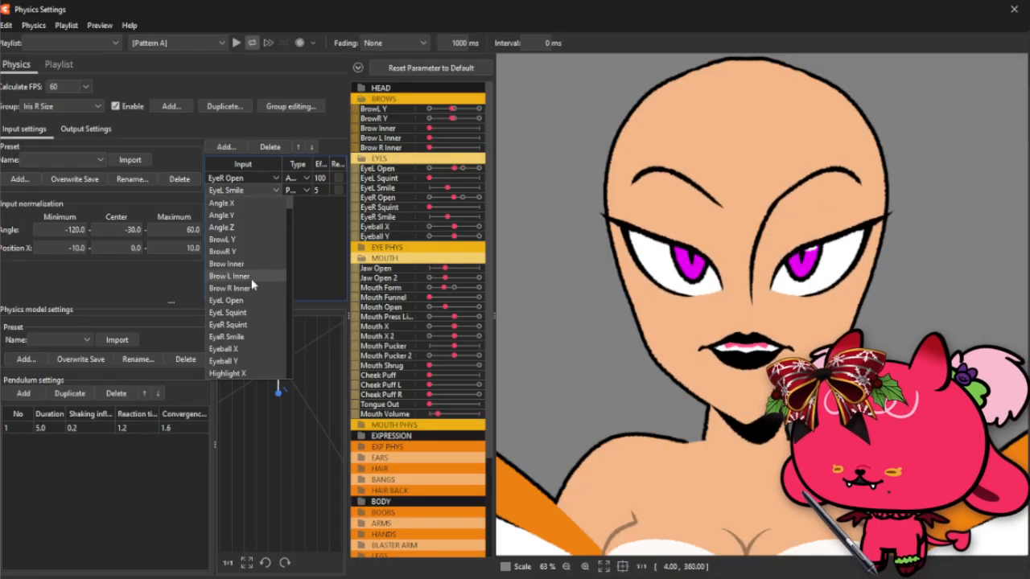
click(254, 338)
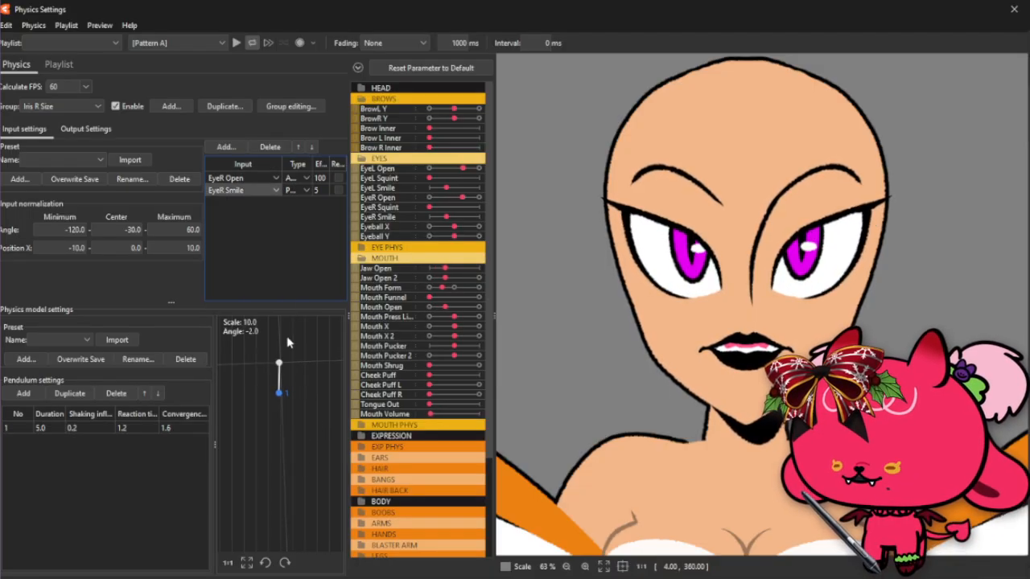
Change the three inputs of the Iris R group to EyeR Open, EyeR Smile and EyeR Squint.
click(95, 106)
click(49, 217)
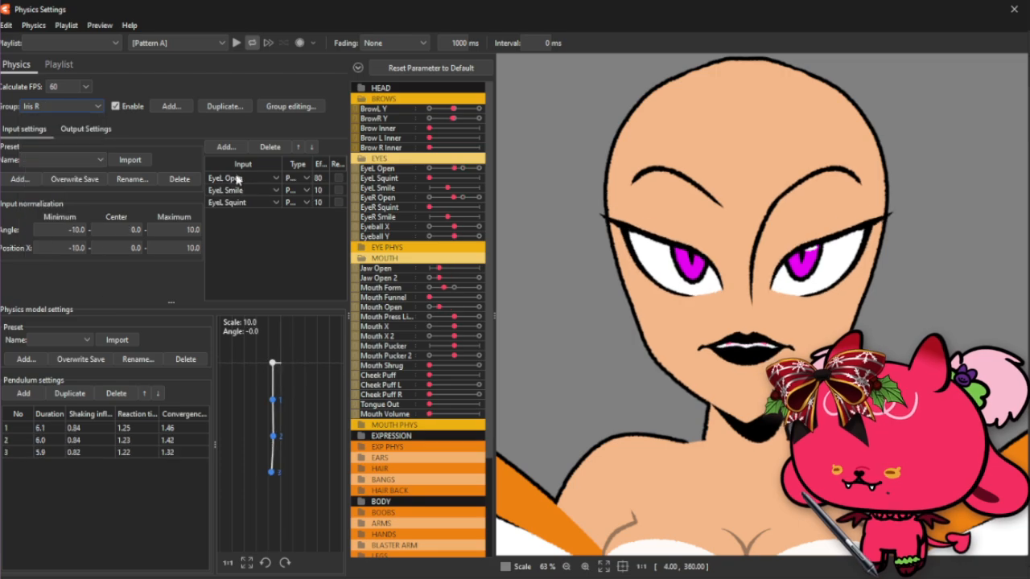
click(240, 179)
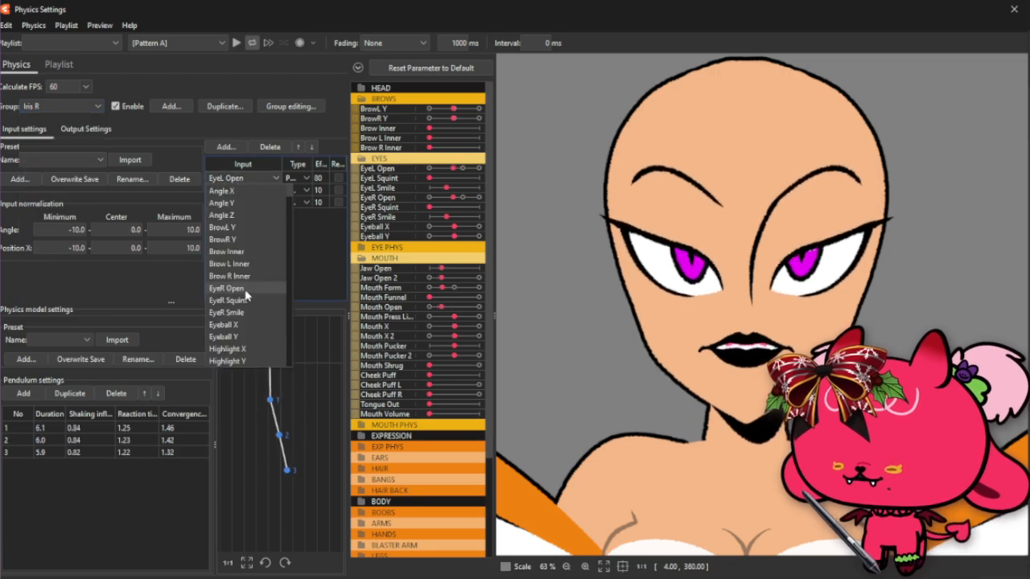
click(245, 295)
click(253, 191)
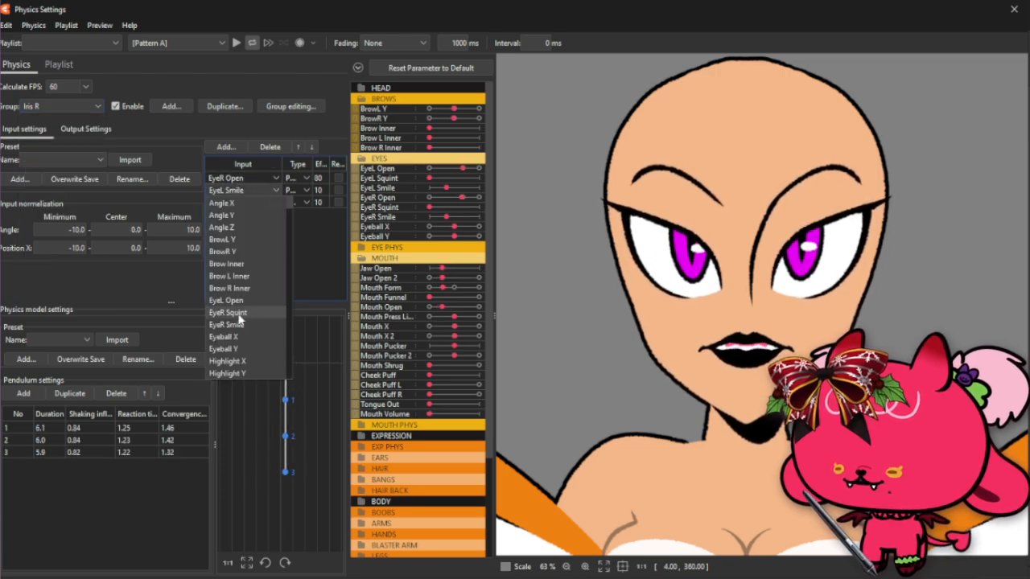
click(244, 324)
click(242, 202)
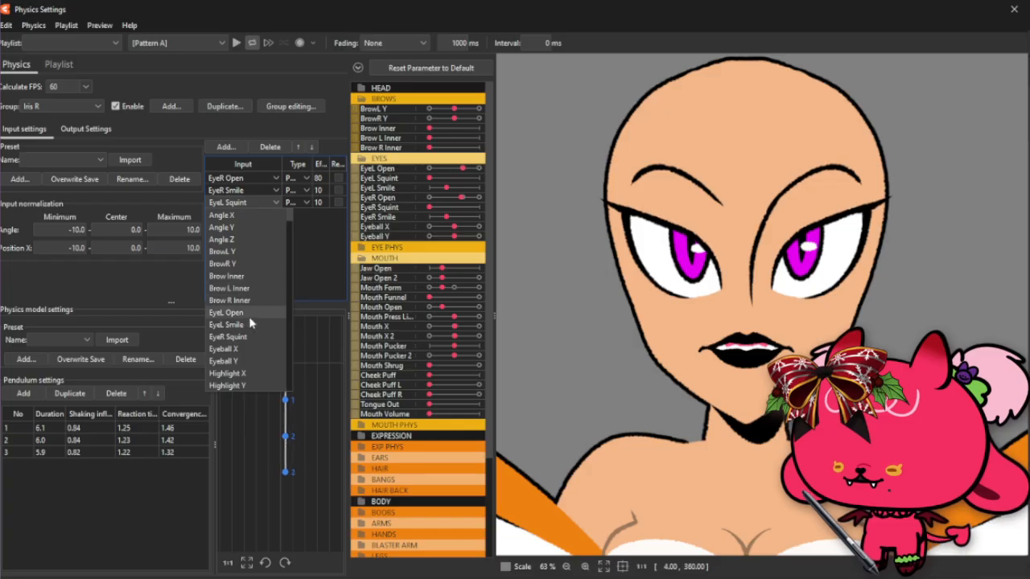
click(242, 338)
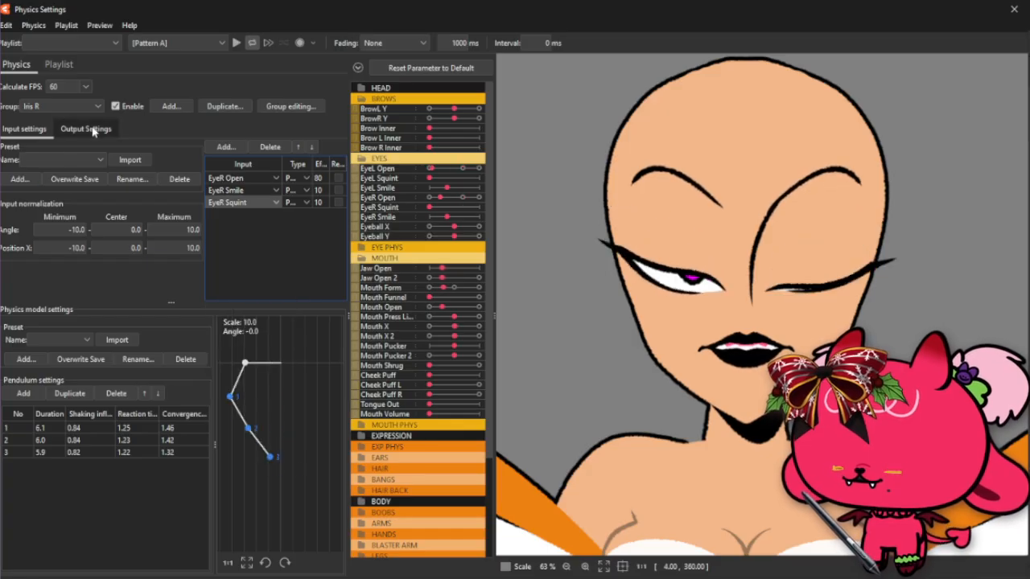
Set the Iris R group's outputs to Iris R Jiggle and Pupil R Dilate.
click(91, 129)
click(70, 182)
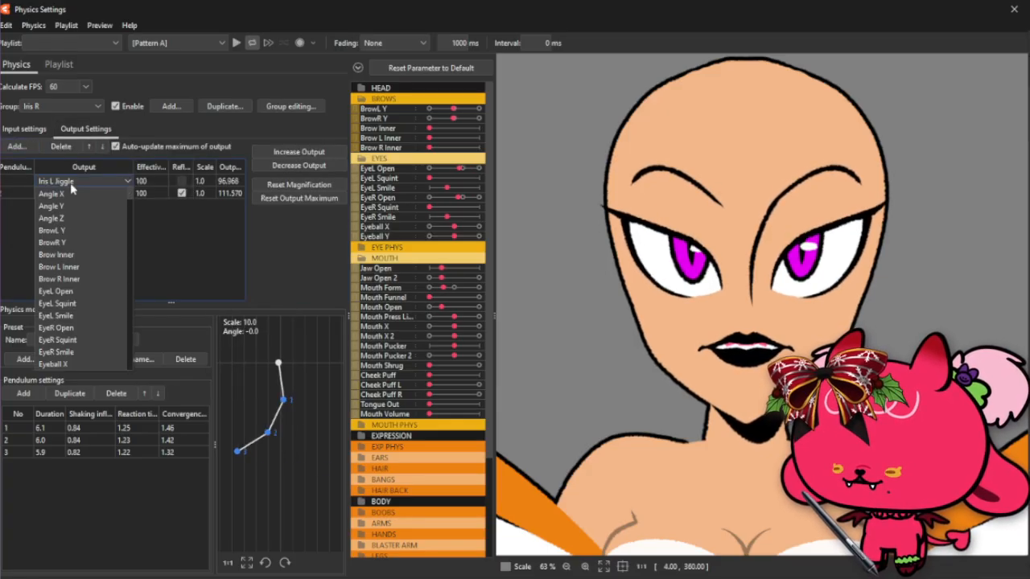
scroll(72, 320, down, 3)
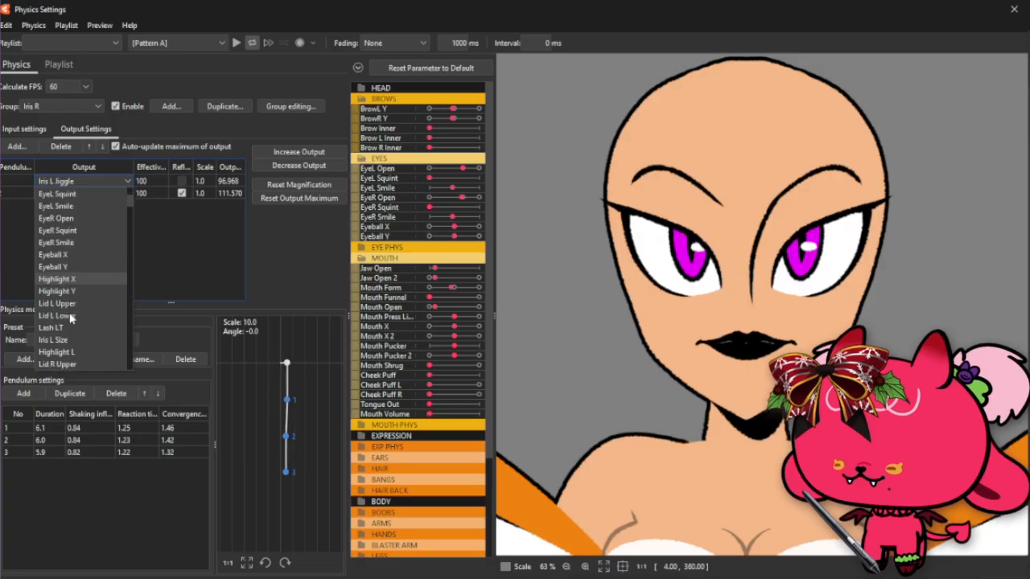
scroll(70, 319, down, 2)
click(77, 342)
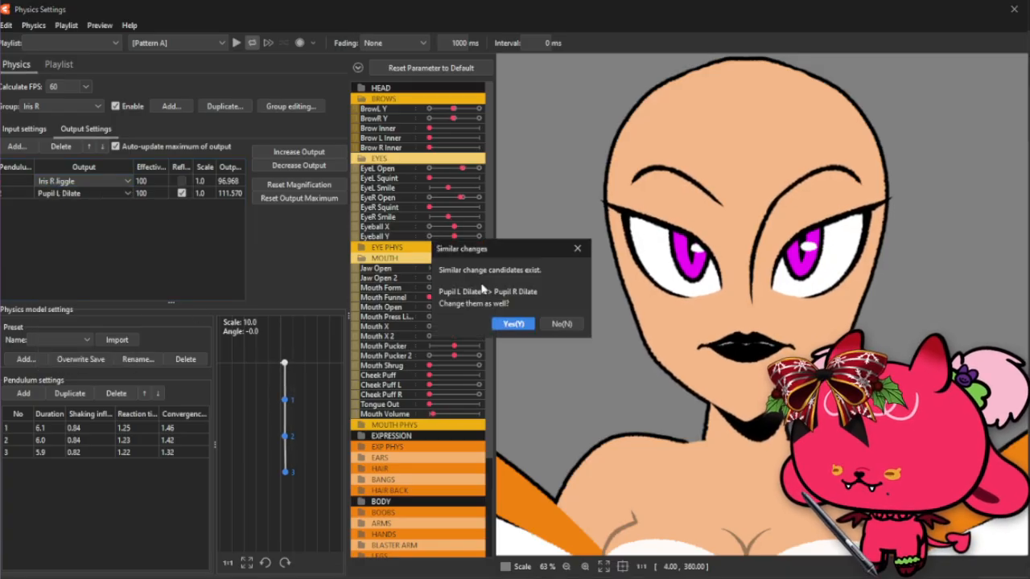
click(510, 325)
Set the output parameter of the Lash R group to Lash RT.
click(66, 107)
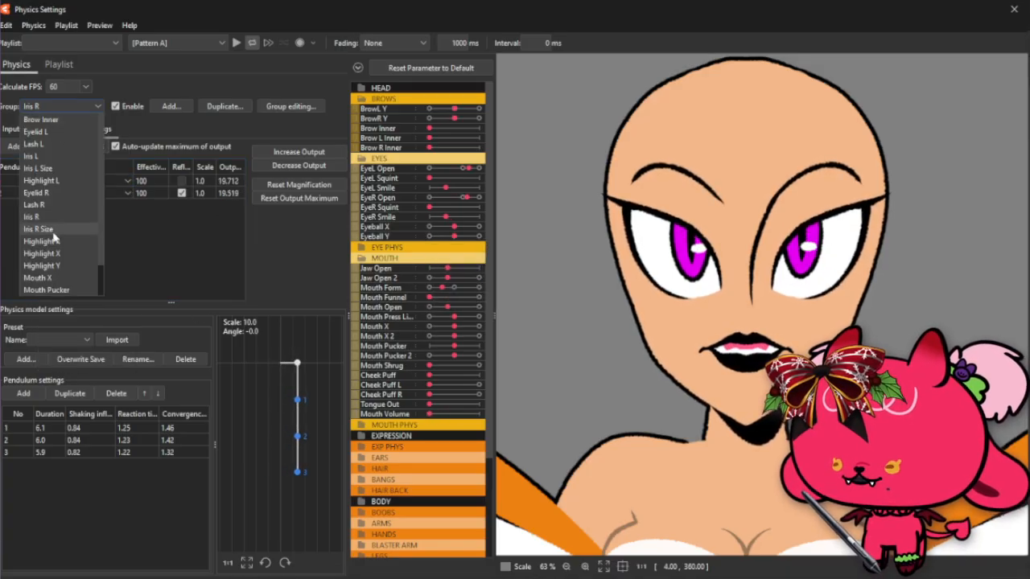
click(40, 228)
click(64, 106)
click(51, 204)
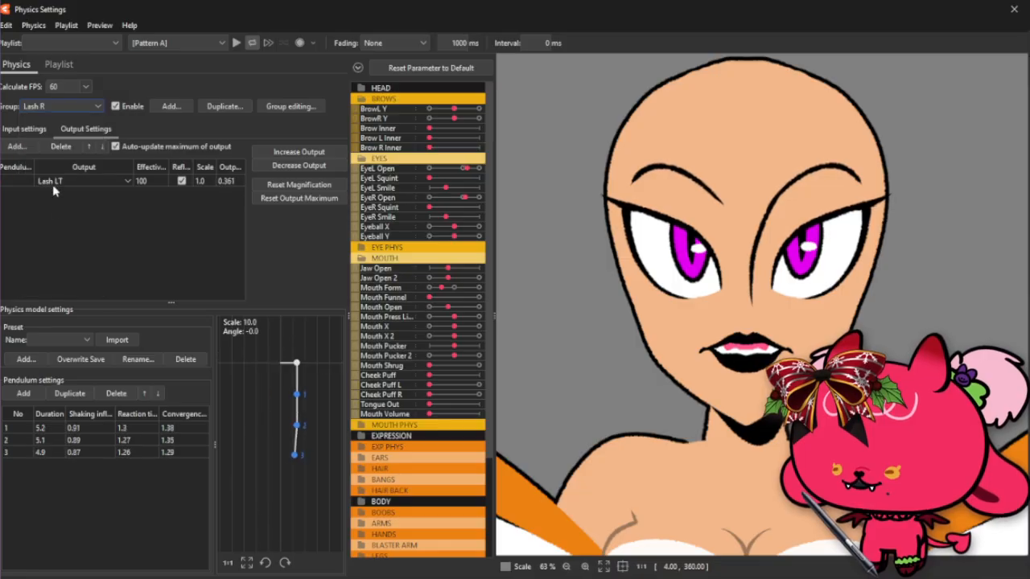
click(52, 183)
scroll(69, 281, down, 4)
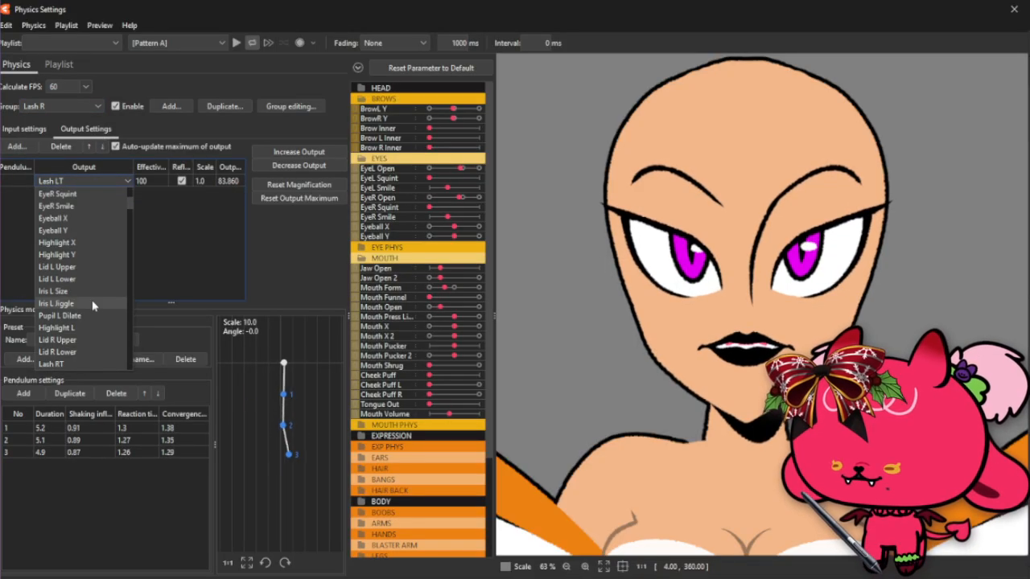
scroll(70, 286, down, 2)
click(70, 294)
Change the Lash R group's three inputs to EyeR Open, EyeR Smile and EyeR Squint.
click(24, 129)
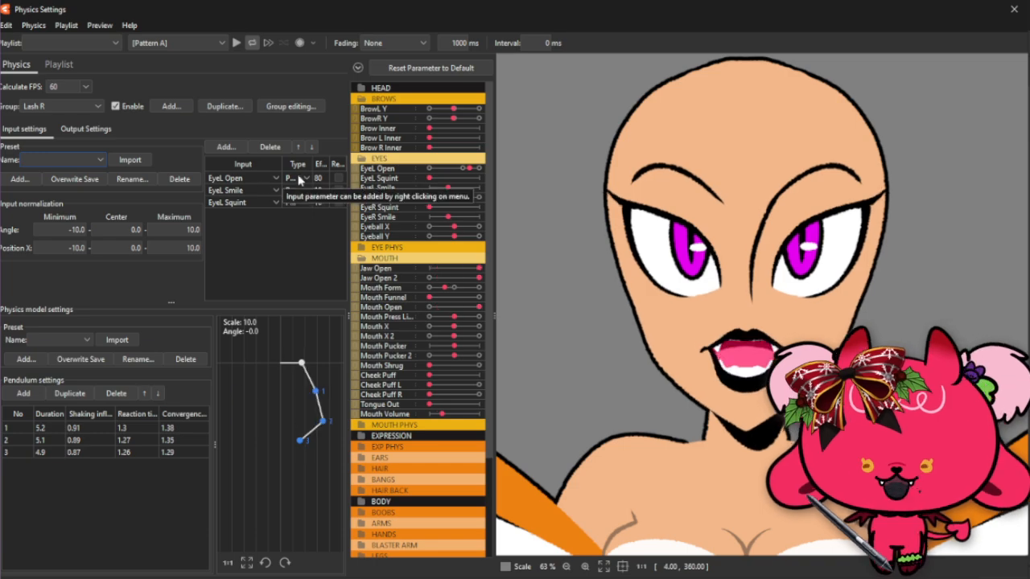
click(248, 174)
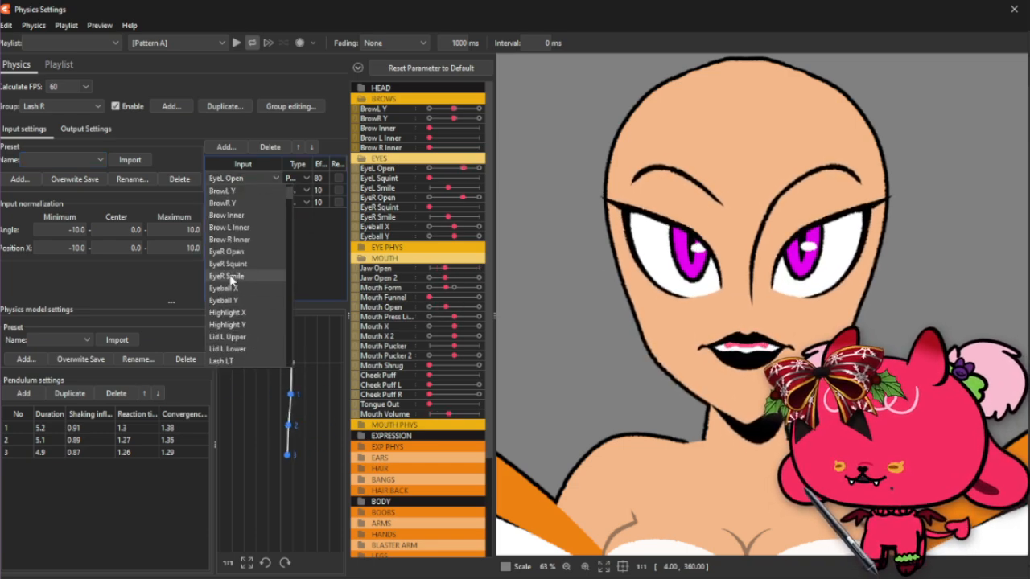
click(228, 251)
click(249, 190)
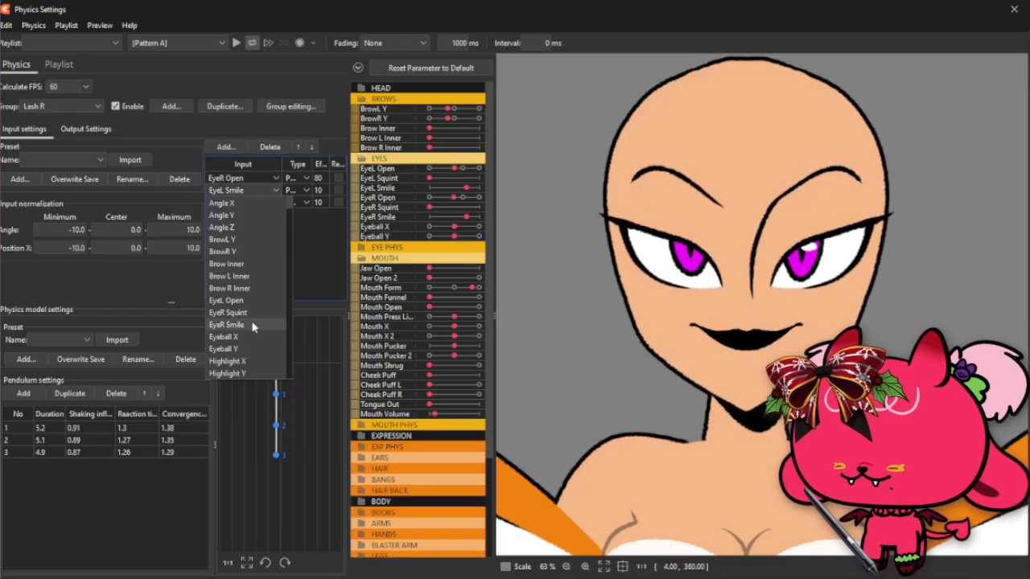
click(240, 324)
click(244, 203)
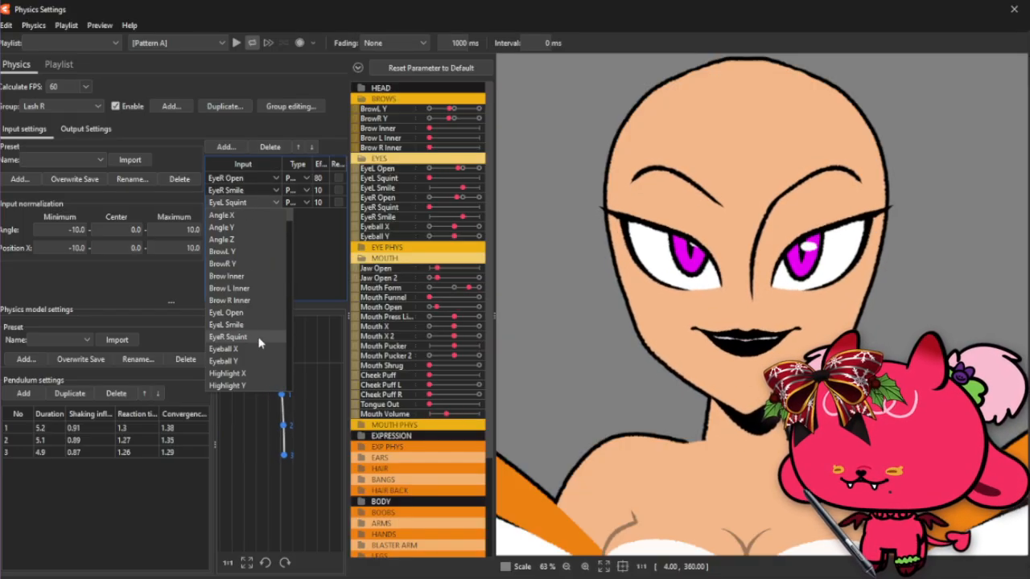
click(227, 336)
Set the Eyelid R group's outputs to Lid R Upper and Lid R Lower.
click(85, 129)
click(70, 105)
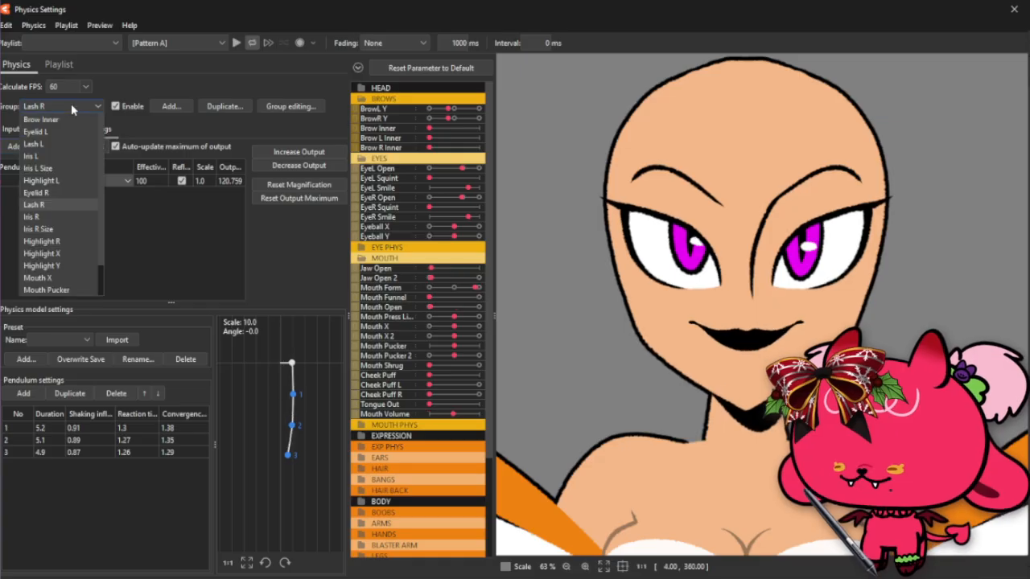
click(62, 197)
click(81, 181)
scroll(91, 301, down, 3)
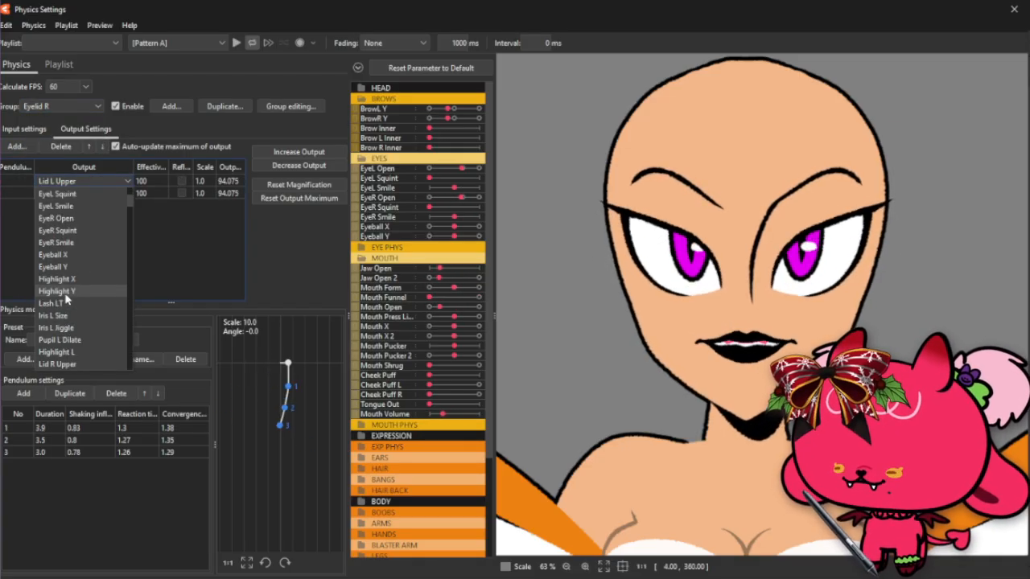
scroll(75, 310, down, 2)
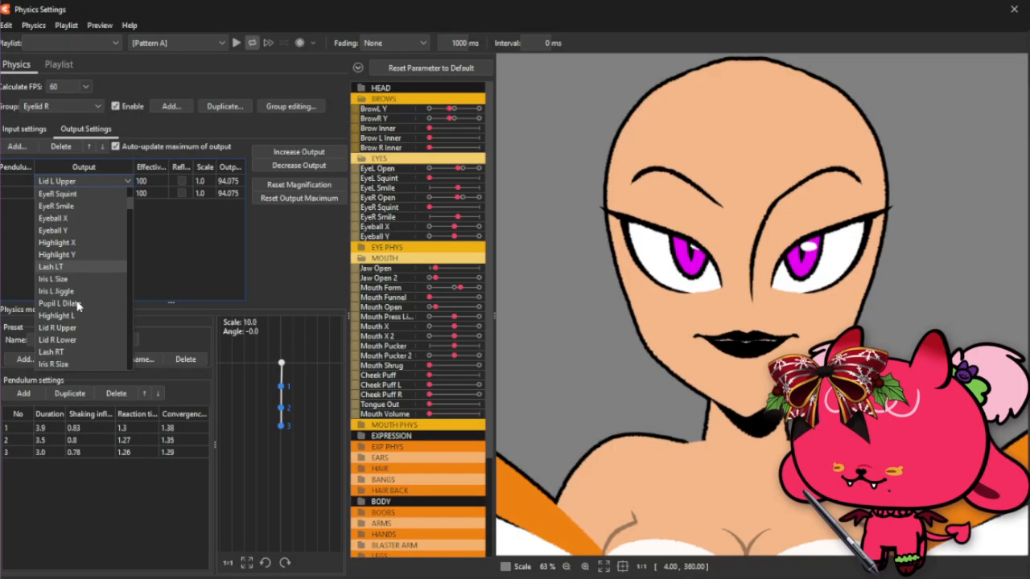
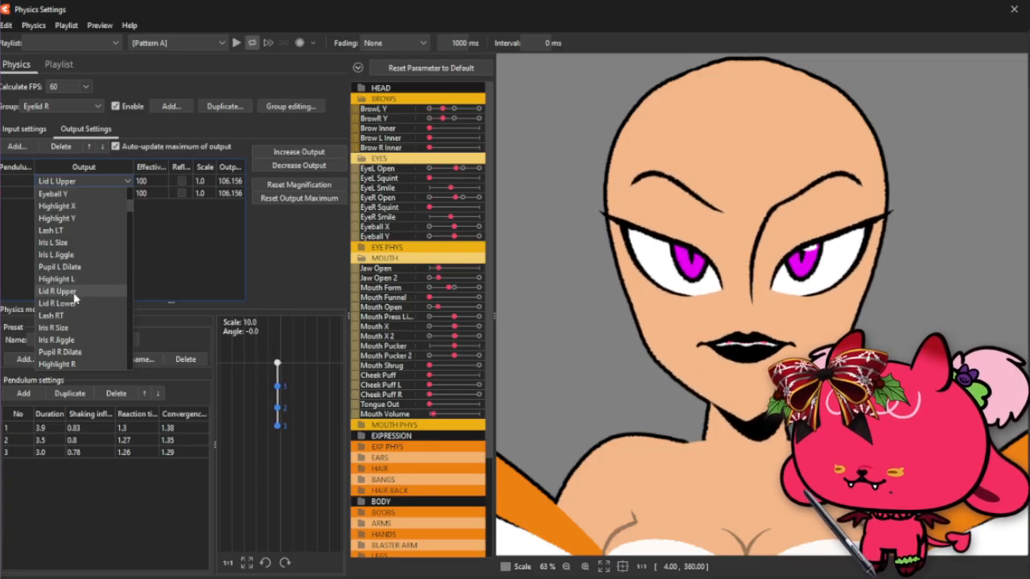
click(74, 295)
key(Return)
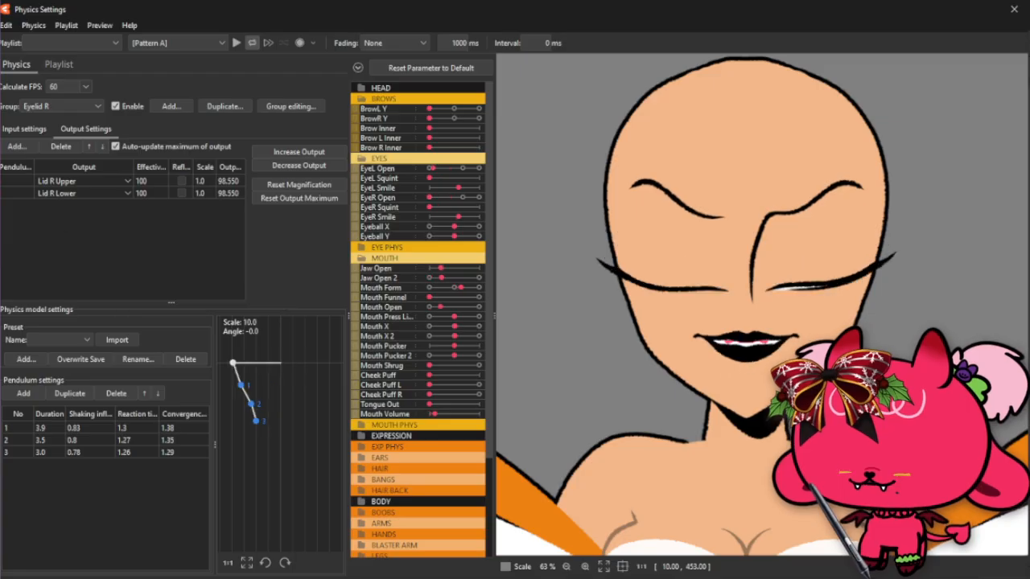
Change the Eyelid R group's inputs to EyeR Smile, EyeR Squint and EyeR Open.
click(22, 129)
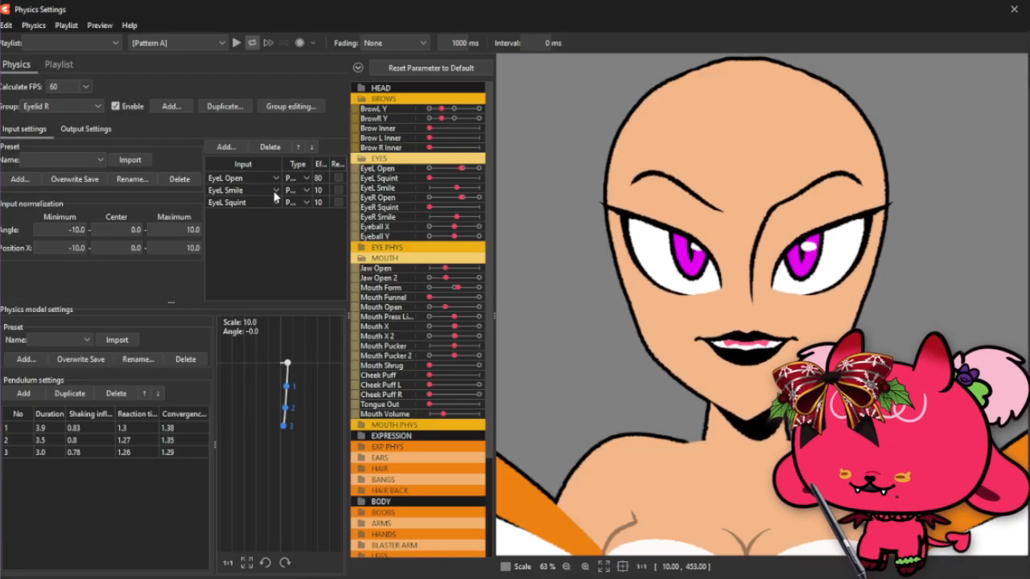
click(249, 190)
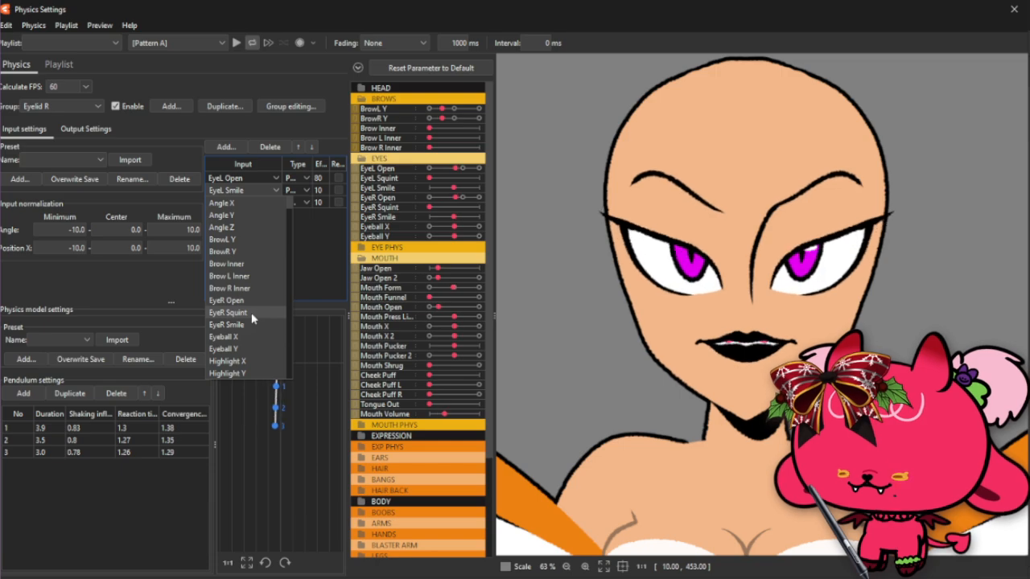
click(227, 324)
click(246, 203)
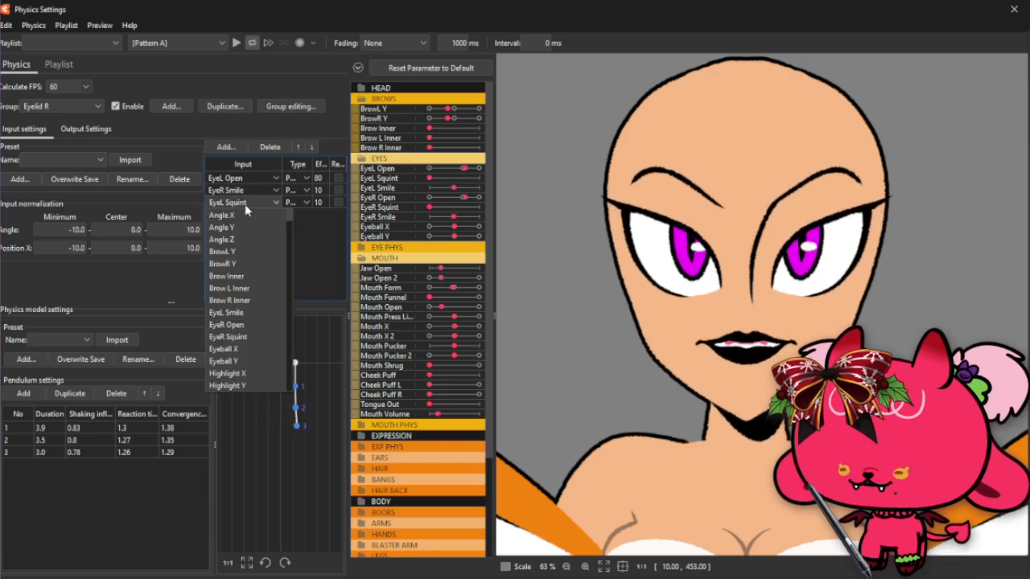
click(252, 338)
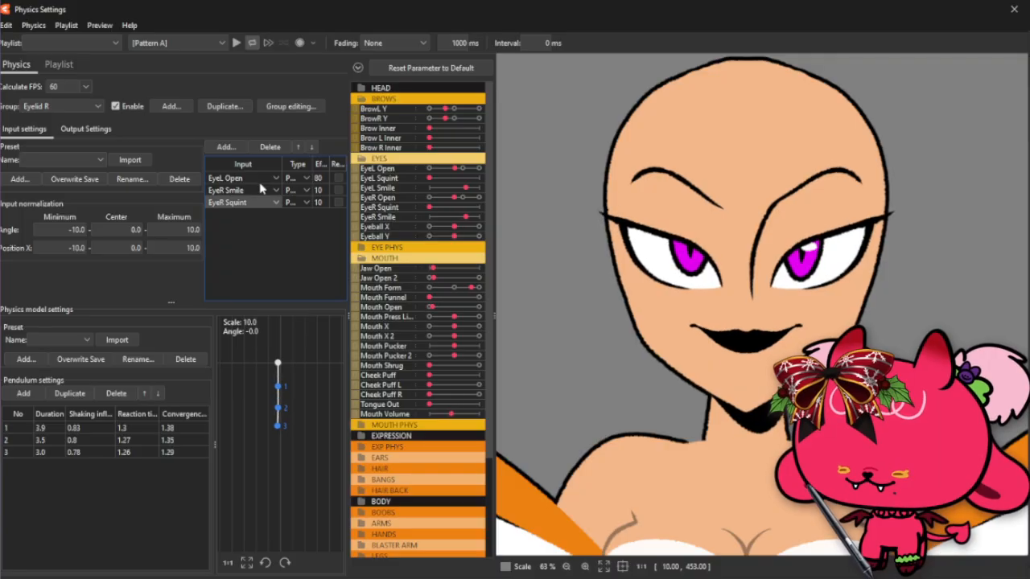
click(264, 180)
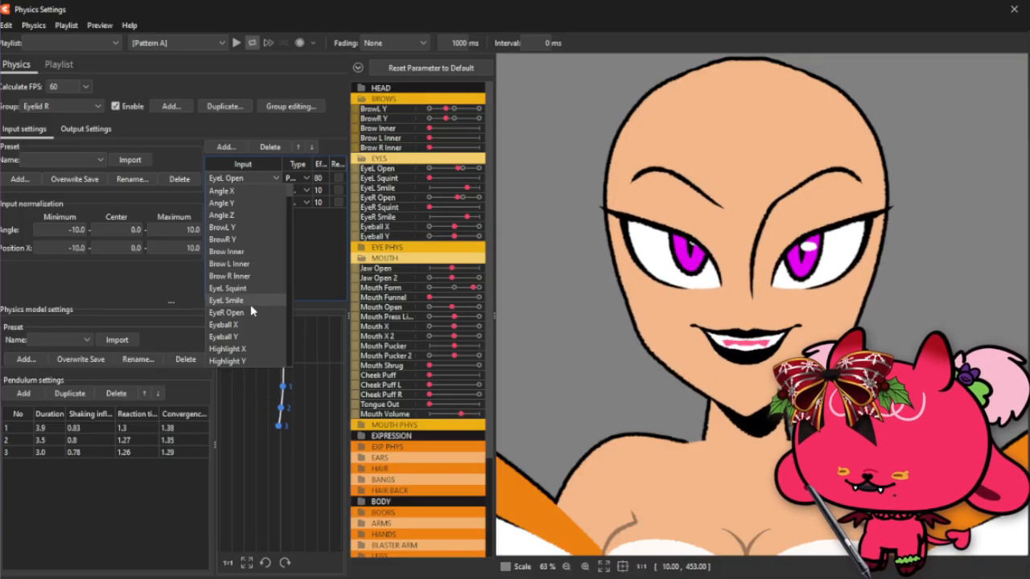
click(239, 314)
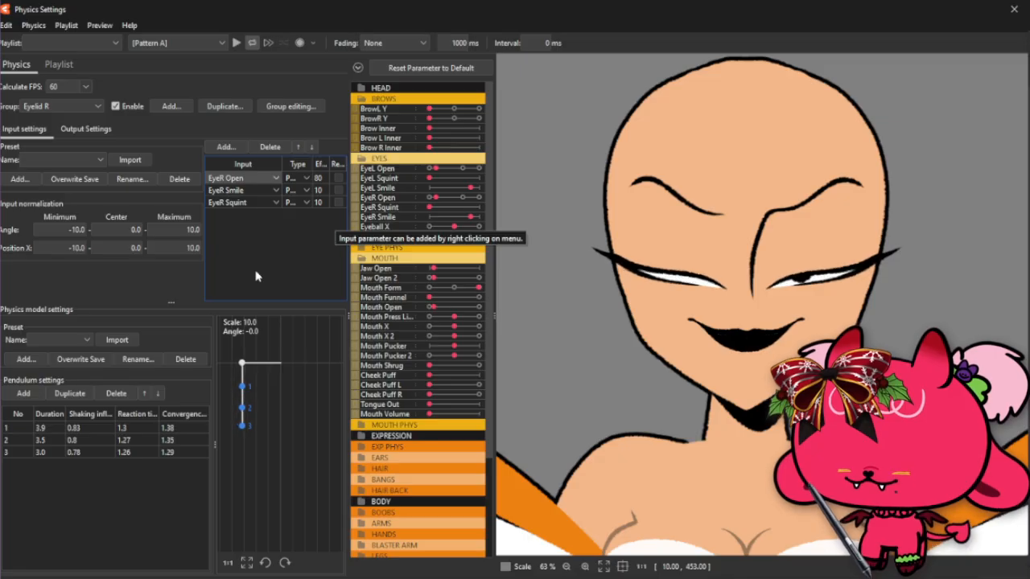
Close the physics settings and move the Eyeball R XY and GLUE Iris R Size deformers out of Eye Brow R, directly under FEATURES TEMP.
click(436, 249)
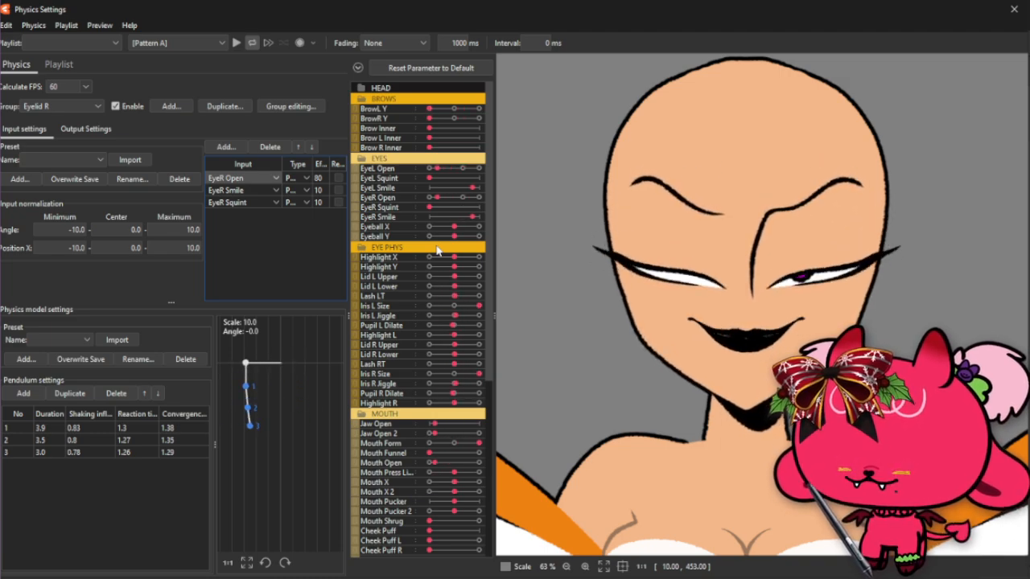
click(1014, 9)
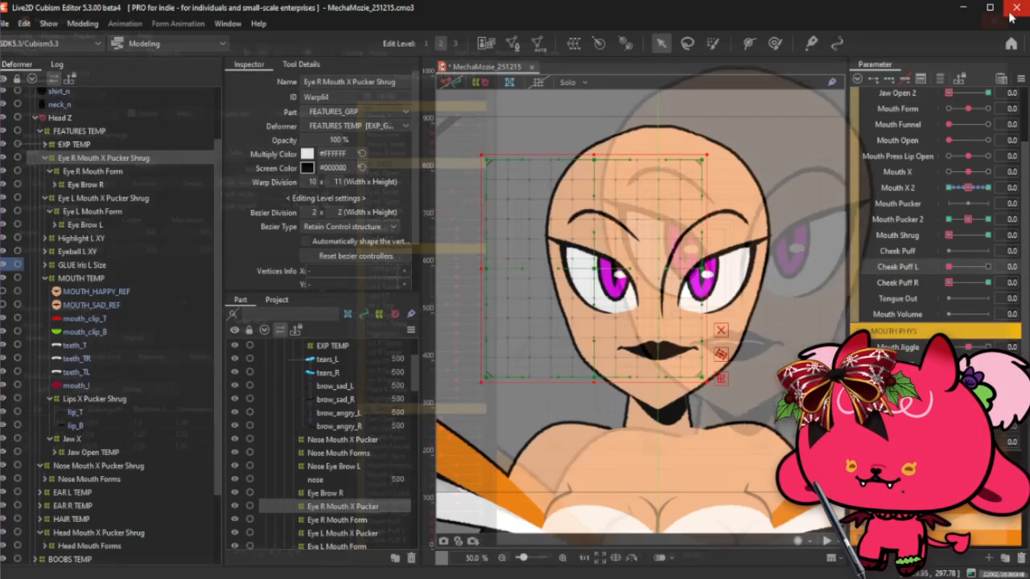
click(53, 185)
click(55, 185)
click(113, 250)
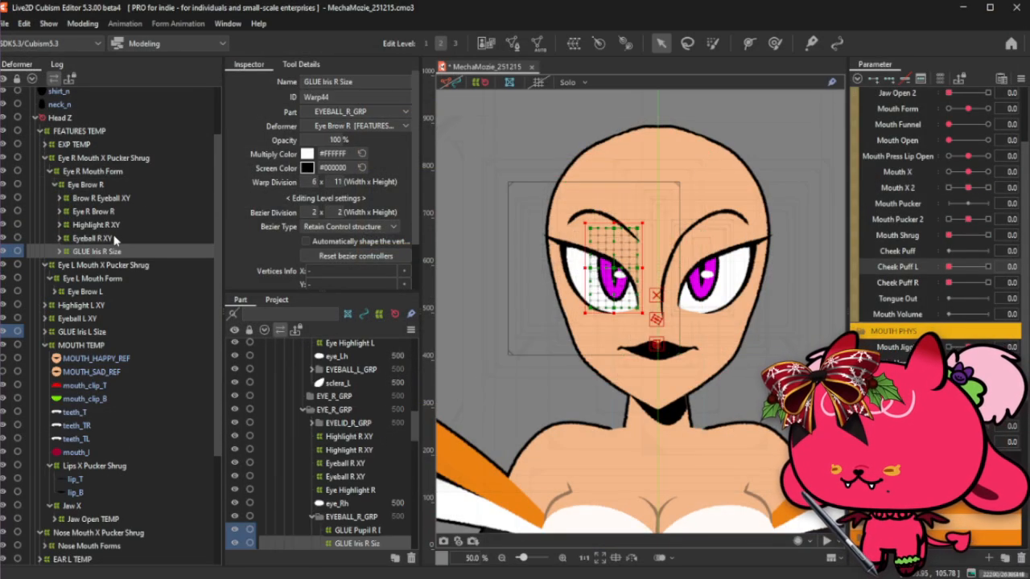
click(115, 239)
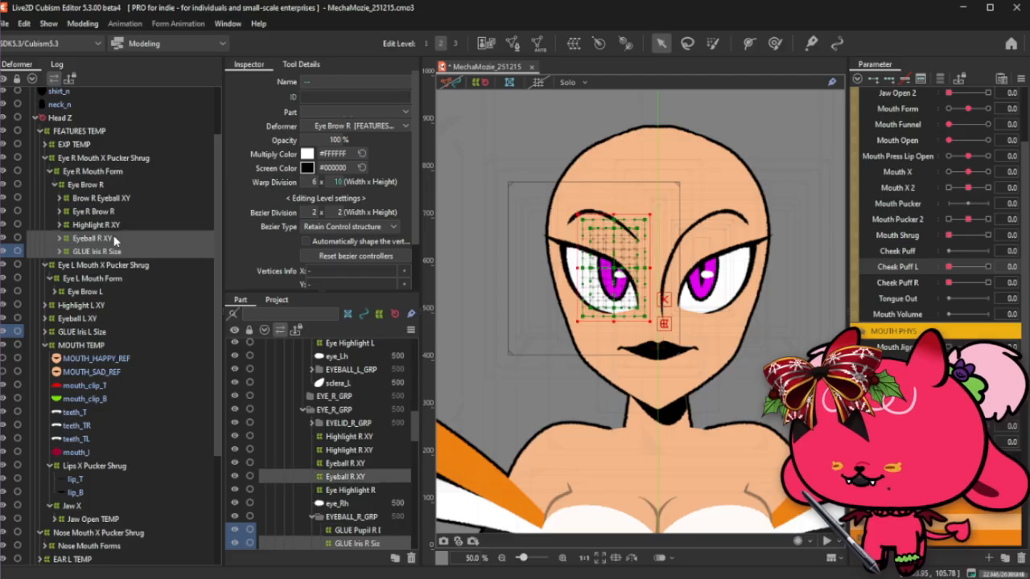
drag(113, 239, 111, 158)
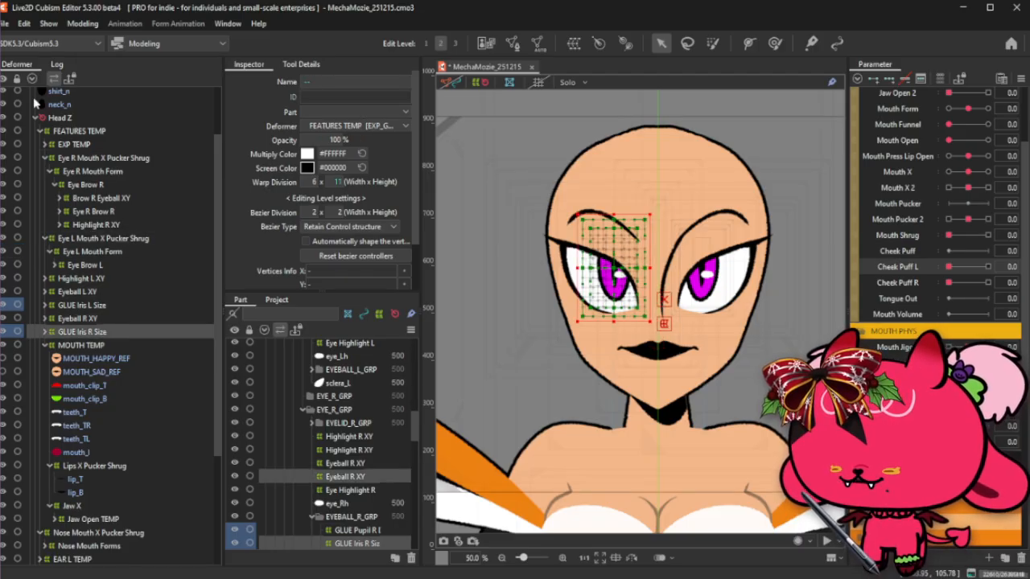
Reopen the physics settings and examine the movement of both eyes in an enlarged preview of the face.
click(82, 24)
click(96, 292)
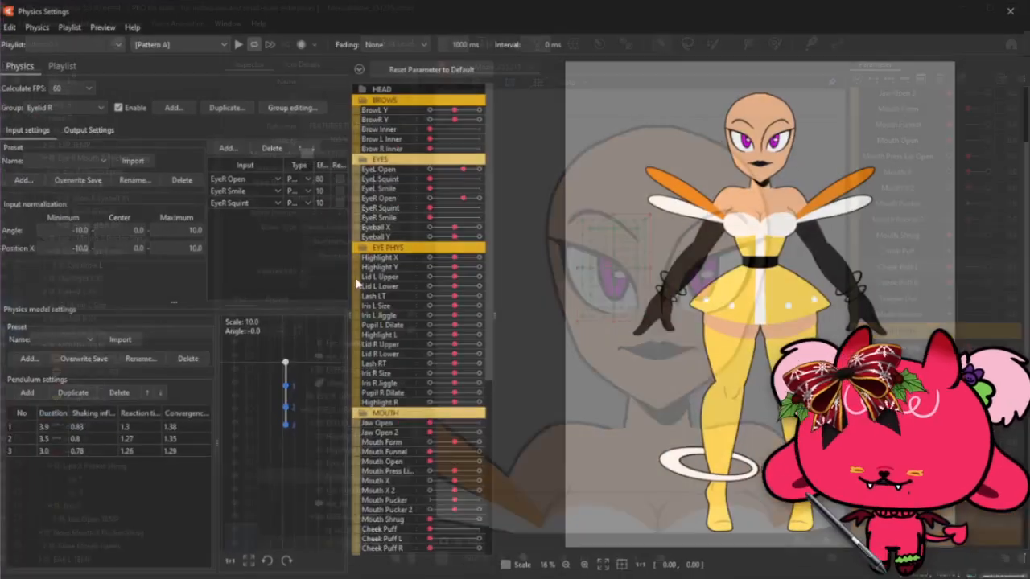
scroll(700, 123, up, 5)
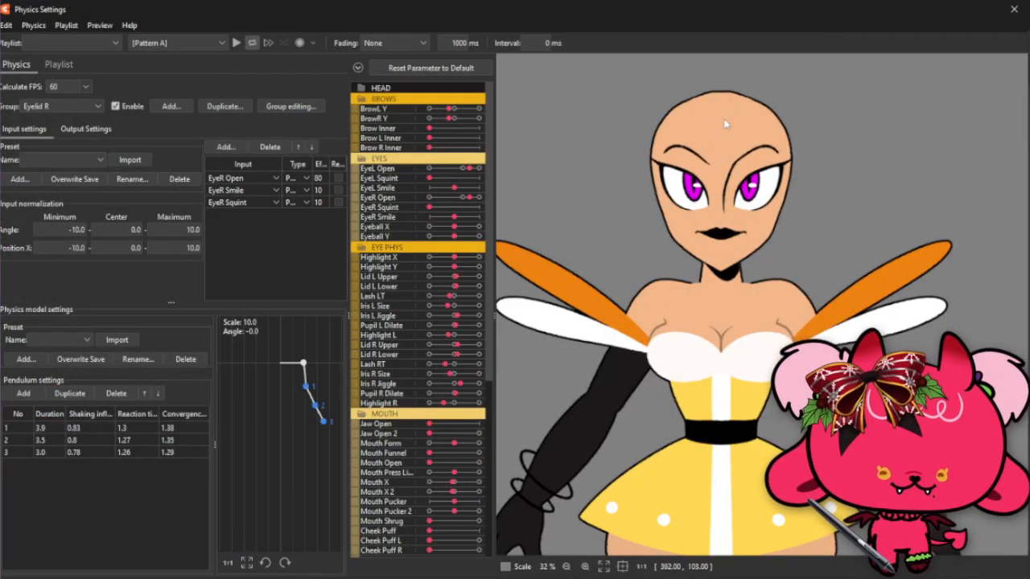
scroll(701, 123, up, 2)
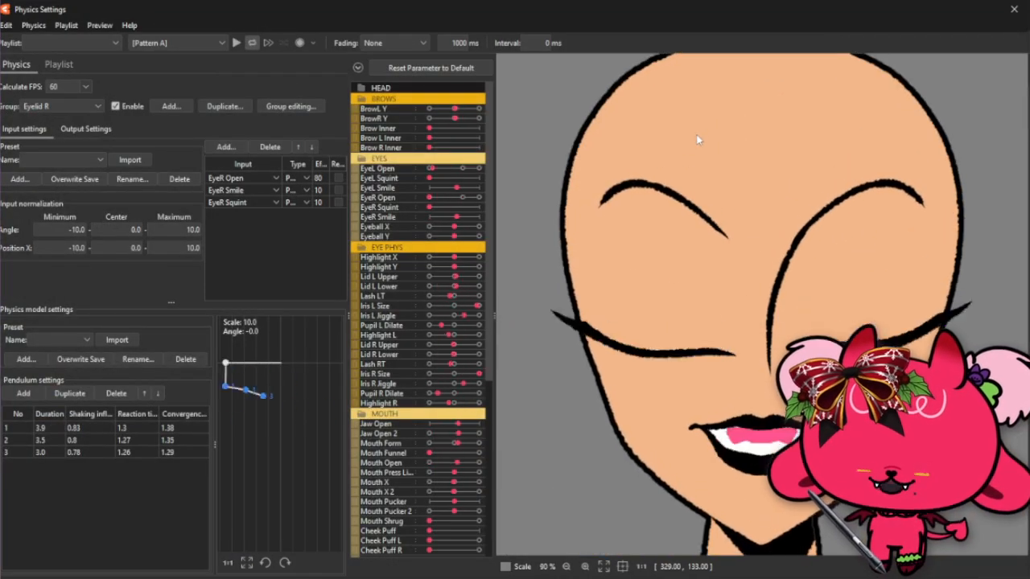
scroll(724, 145, down, 2)
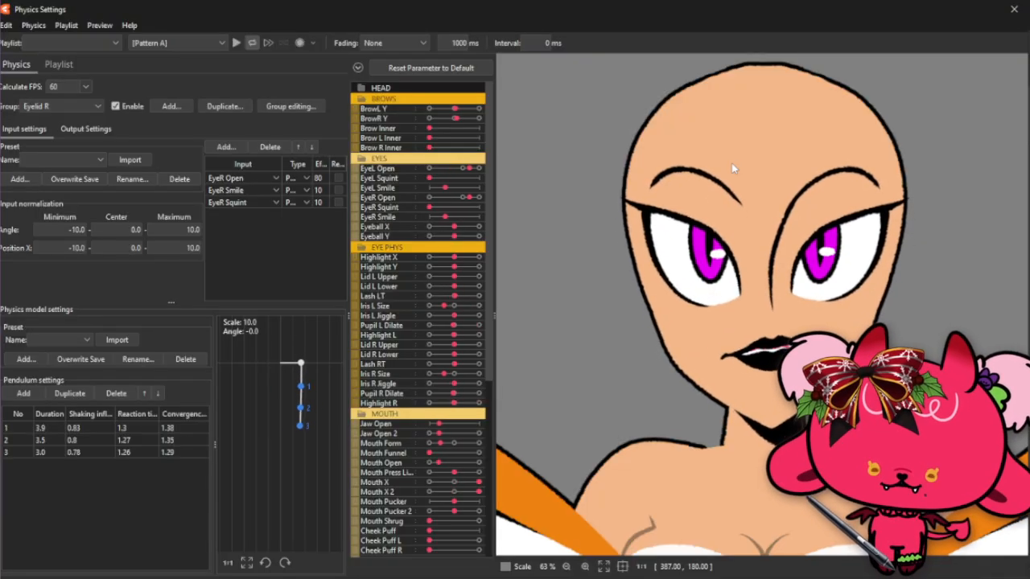
scroll(732, 167, down, 2)
drag(793, 20, 698, 22)
scroll(856, 213, up, 2)
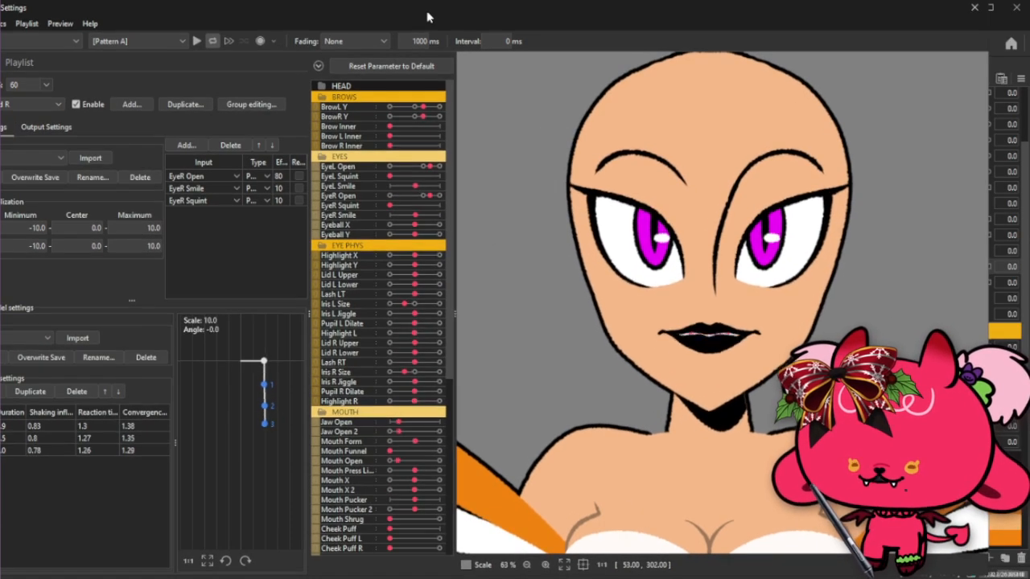
Switch to the Lip Jiggle physics group and collapse all folders in the parameter list.
click(57, 106)
scroll(36, 225, down, 1)
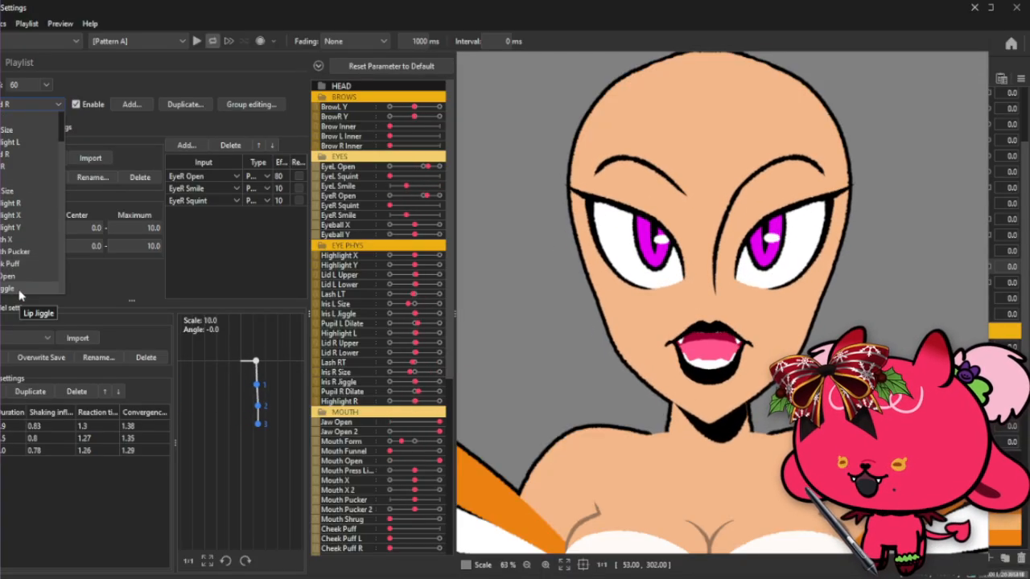
click(24, 288)
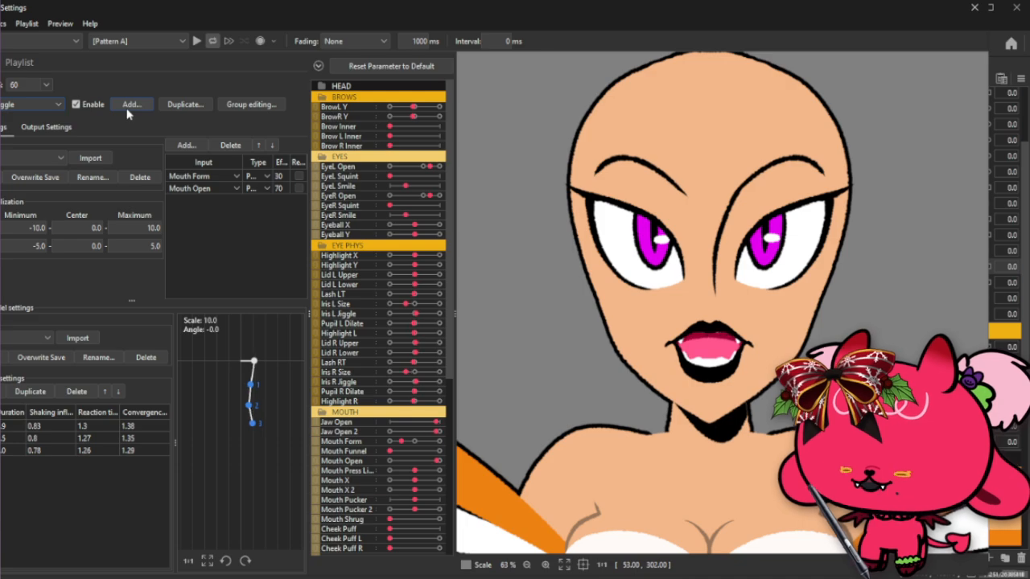
click(320, 65)
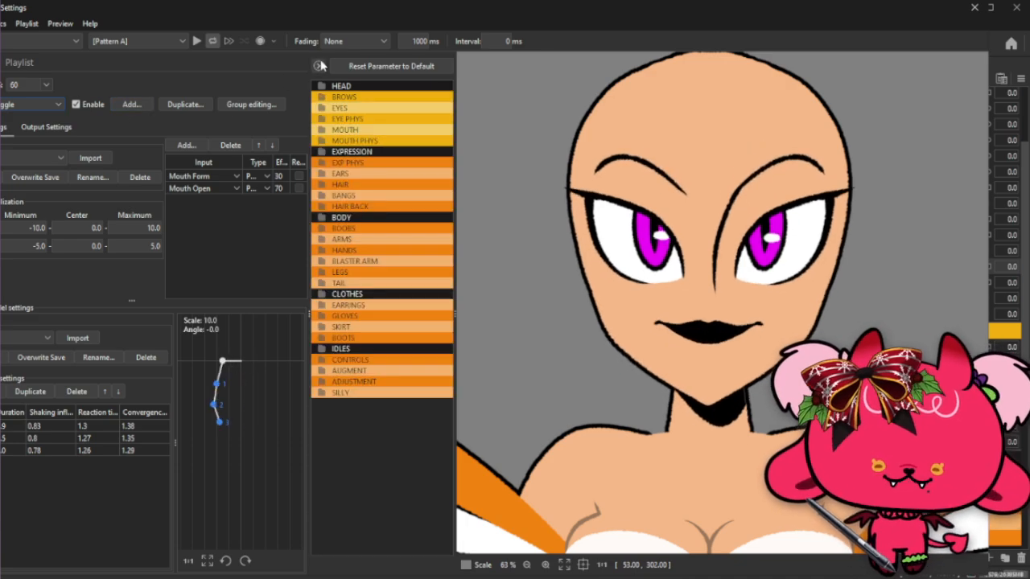
Start a new physics group and name it Cheek L.
click(138, 108)
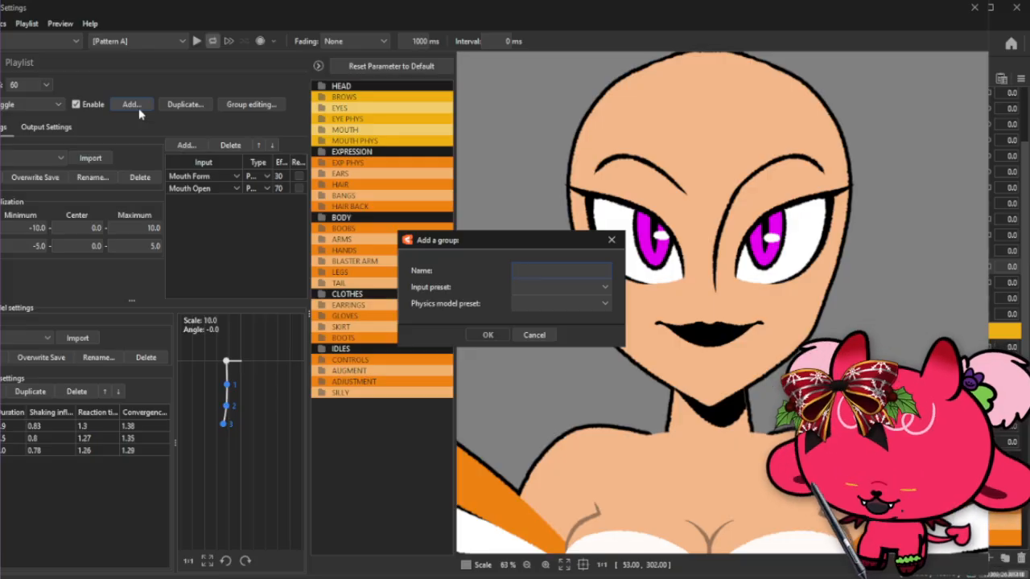
text(Cheek Pu)
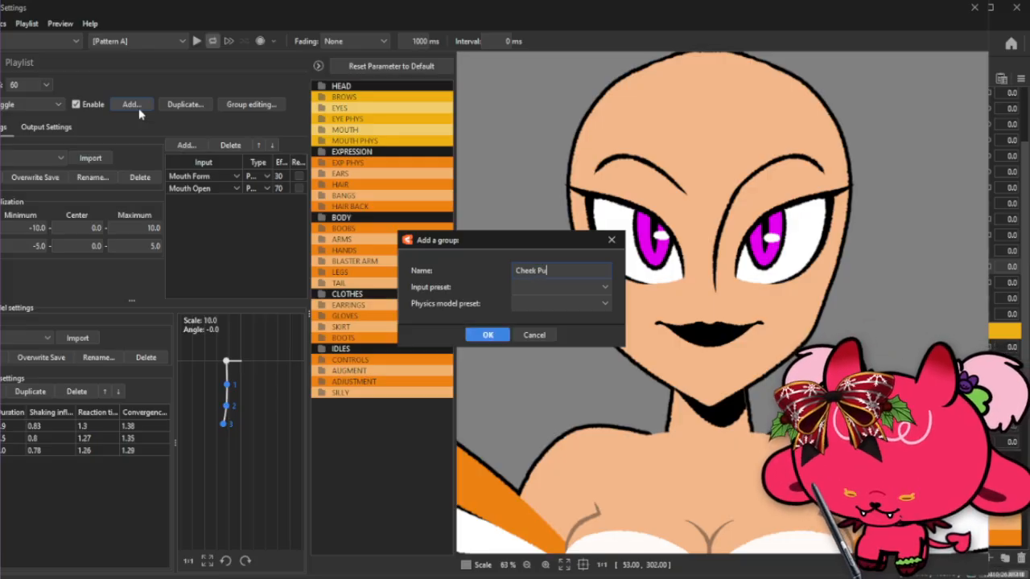
text(ff)
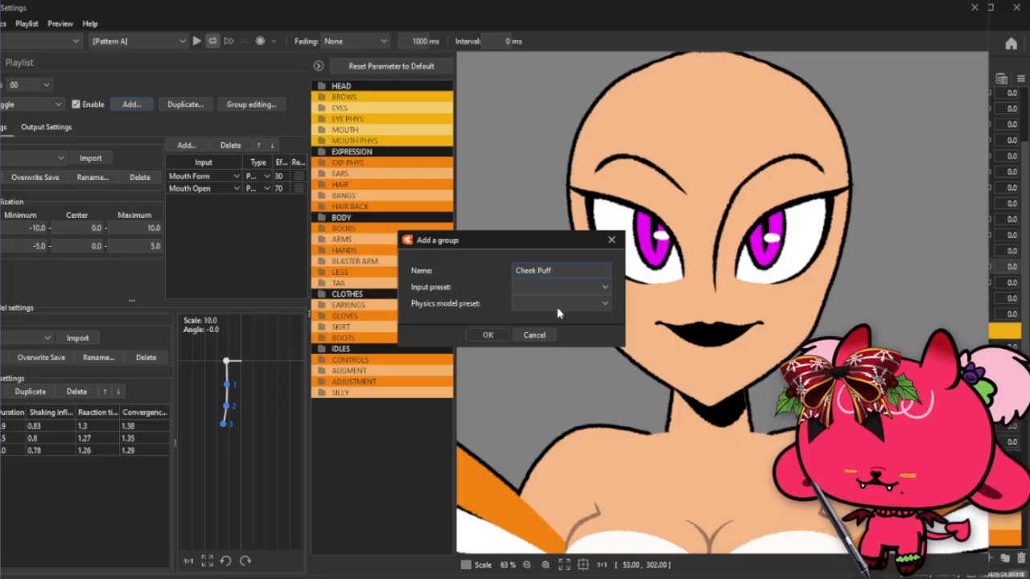
key(BackSpace)
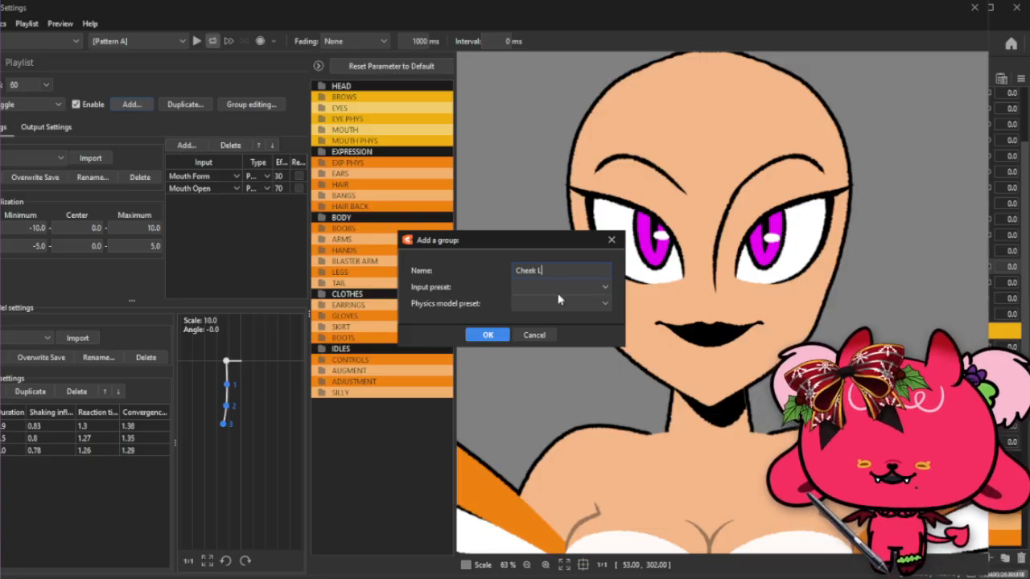
Look through the available input presets for one that suits the Cheek L group.
click(578, 289)
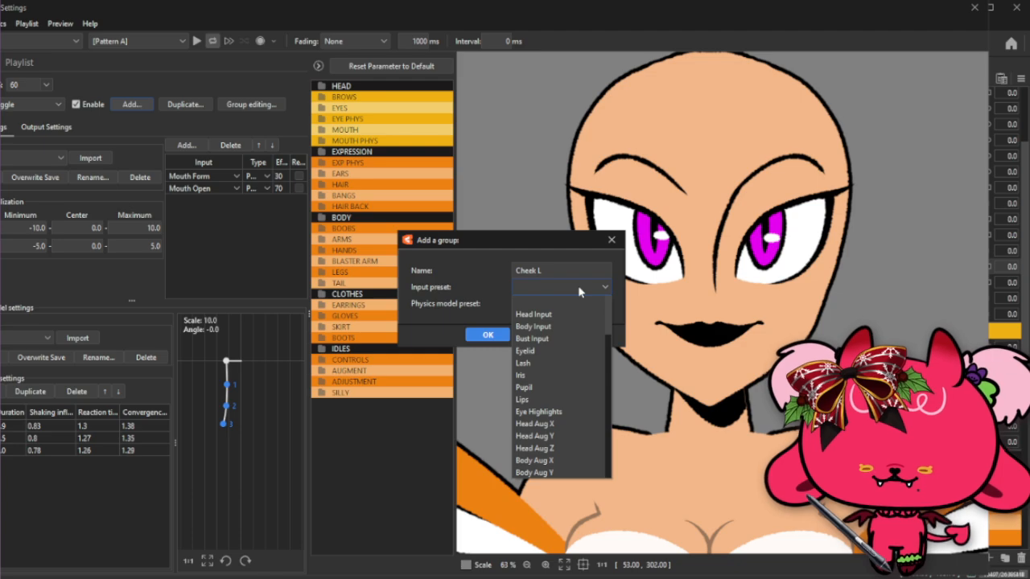
scroll(571, 309, down, 2)
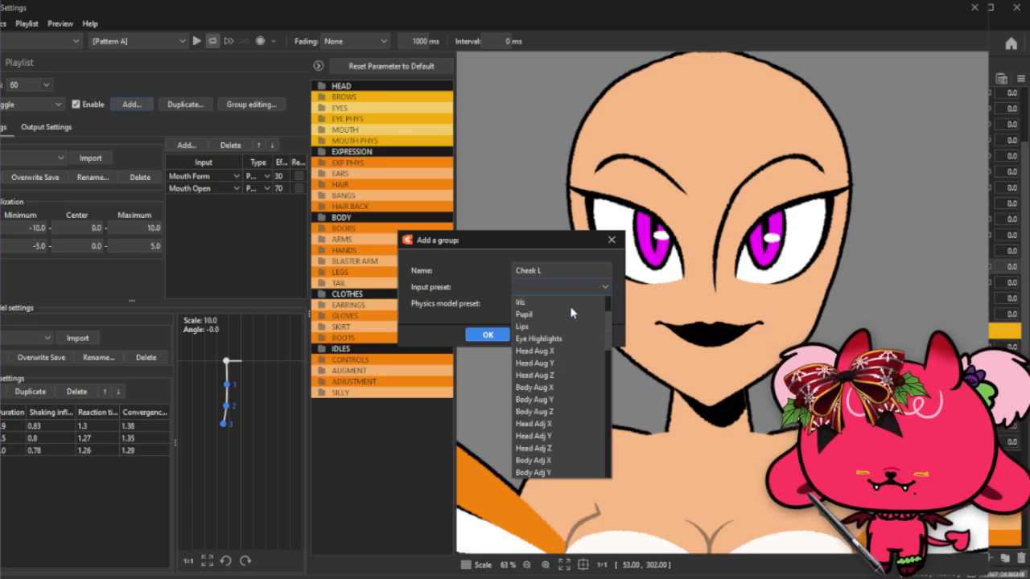
scroll(570, 306, down, 5)
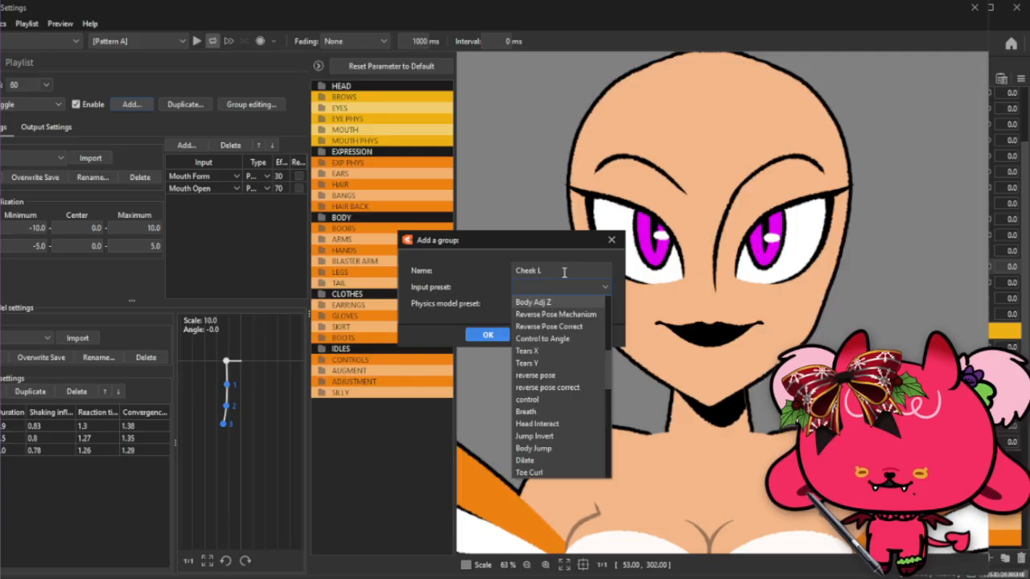
scroll(572, 423, up, 6)
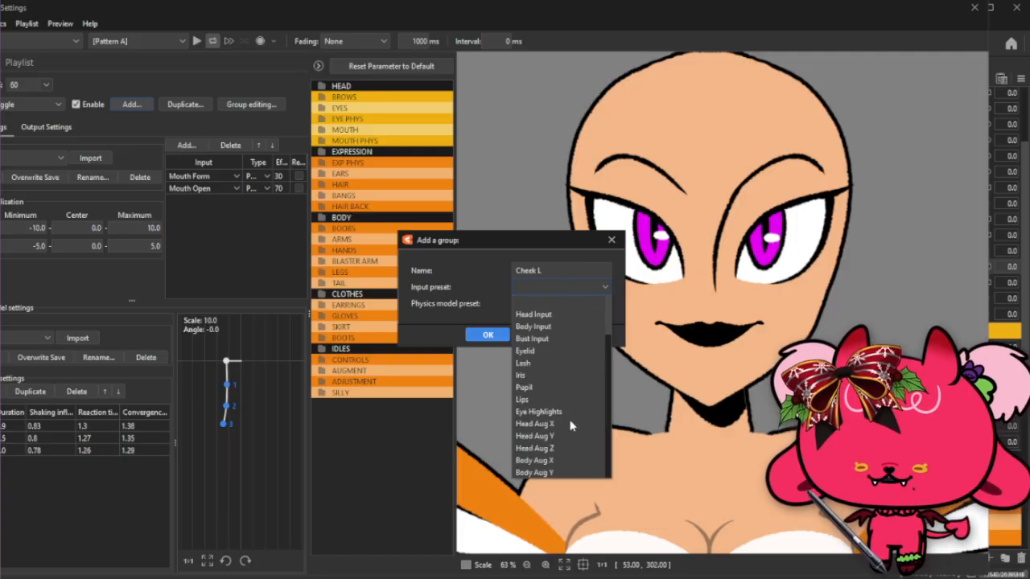
scroll(571, 425, down, 8)
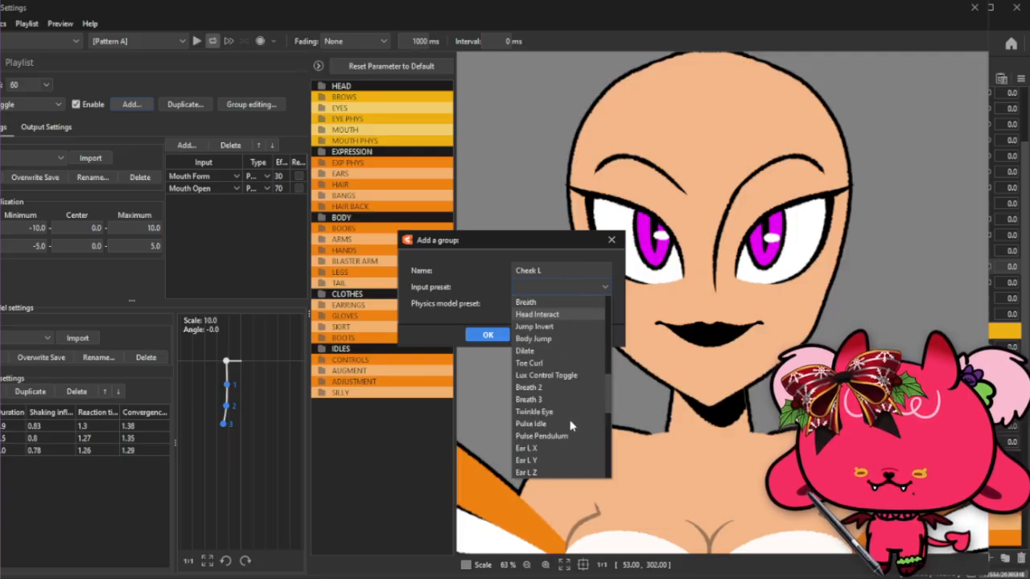
scroll(571, 425, down, 10)
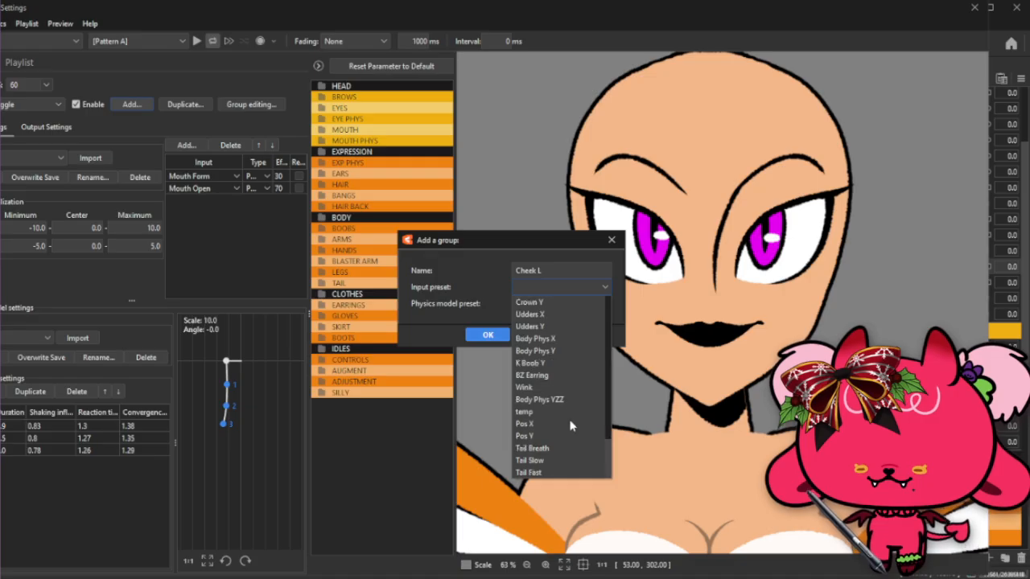
scroll(569, 426, up, 10)
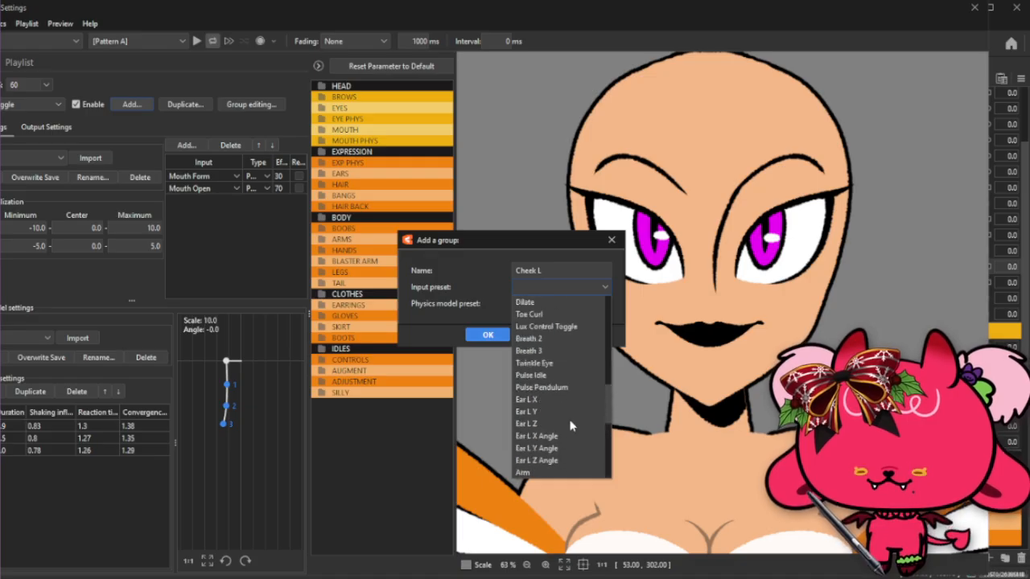
scroll(570, 425, up, 10)
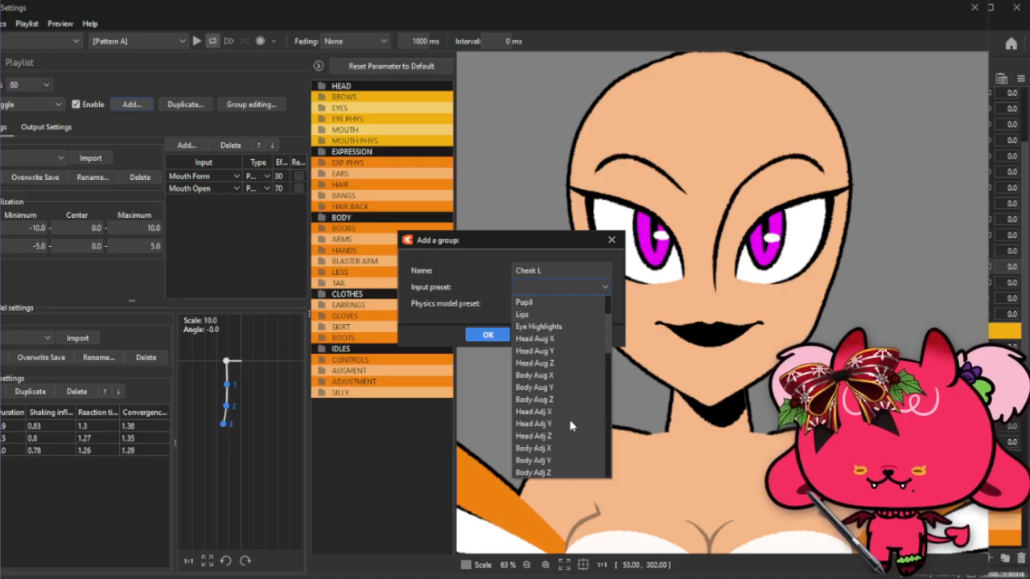
scroll(569, 426, up, 2)
click(475, 271)
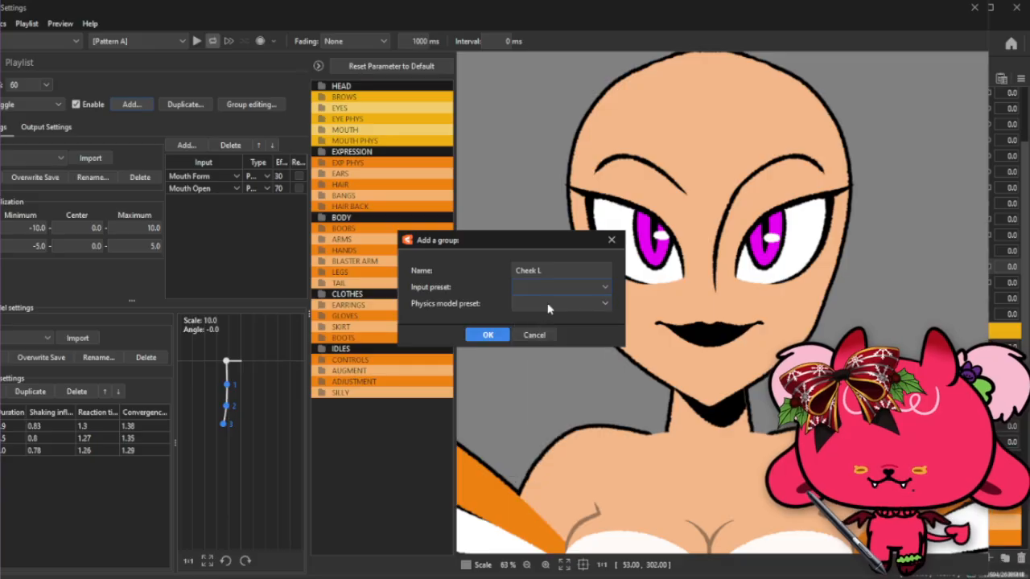
Assign The Tooner physics model preset to the new Cheek L group and create the group.
click(551, 306)
scroll(555, 434, down, 5)
scroll(554, 434, down, 8)
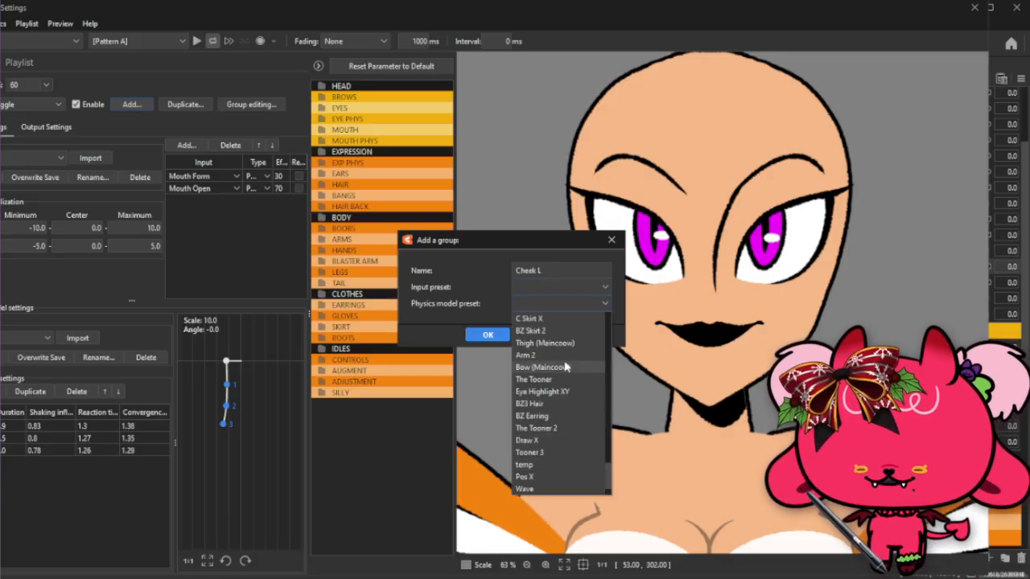
click(543, 378)
click(487, 335)
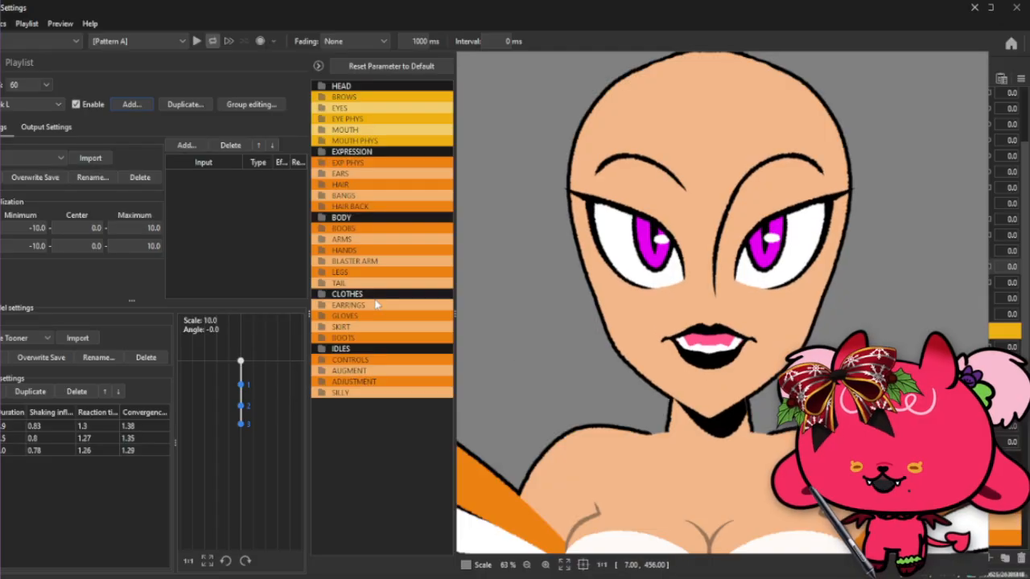
Add the mouth parameters Jaw Open, Mouth X and Cheek Puff L as inputs of the Cheek L group.
click(183, 145)
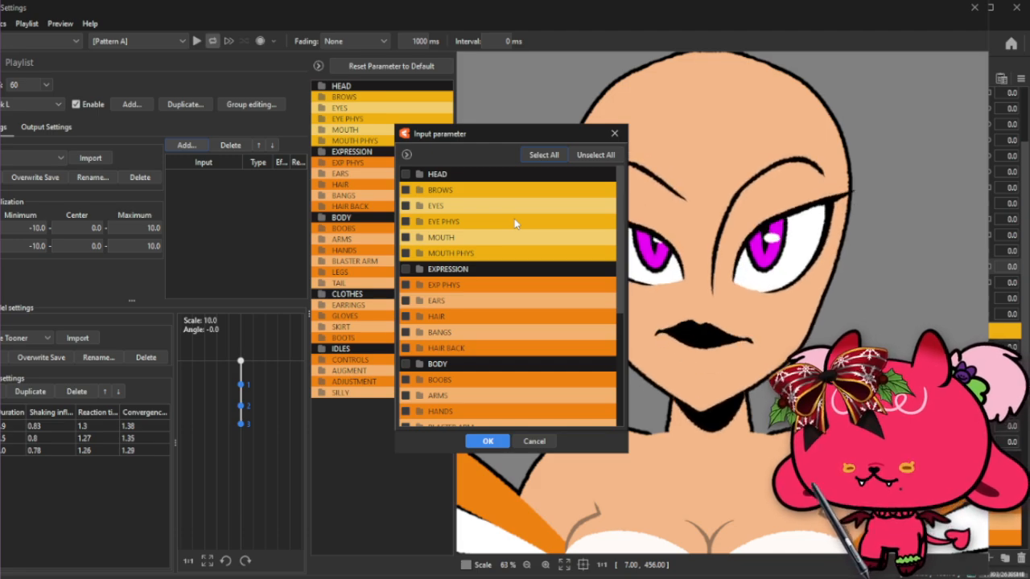
click(440, 237)
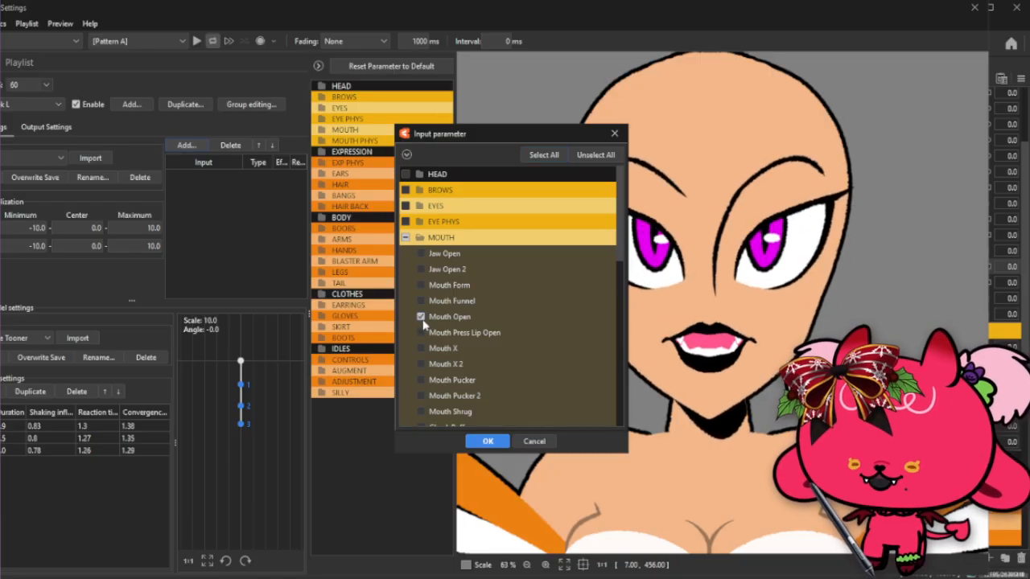
scroll(424, 324, down, 1)
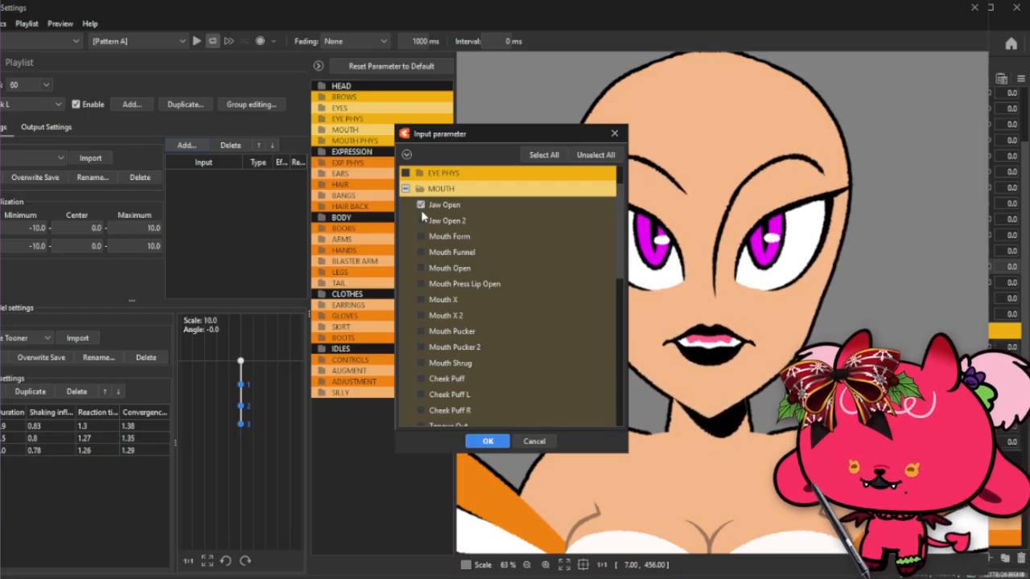
click(420, 379)
scroll(420, 381, down, 1)
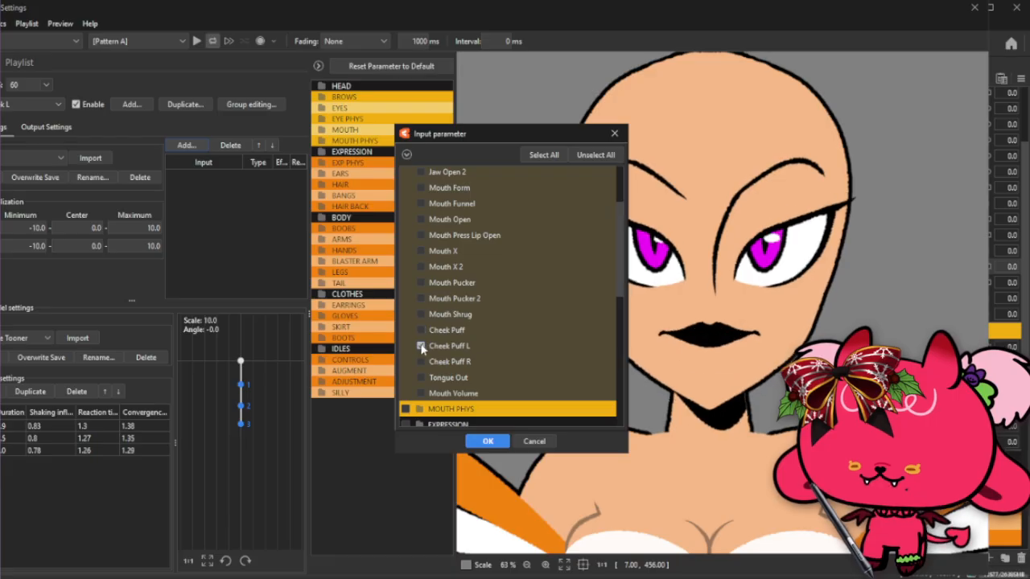
scroll(471, 367, down, 1)
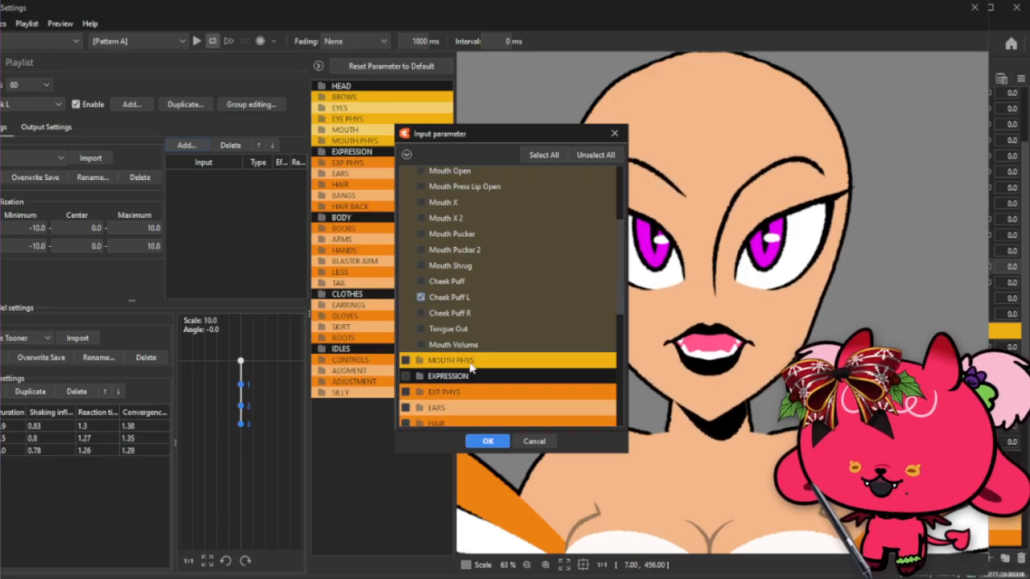
scroll(437, 277, up, 1)
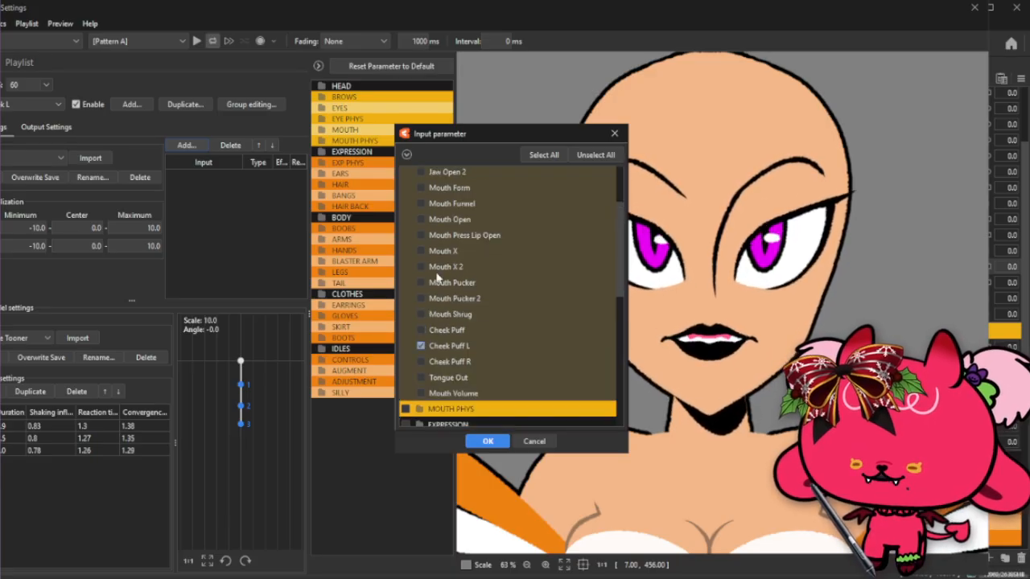
click(485, 440)
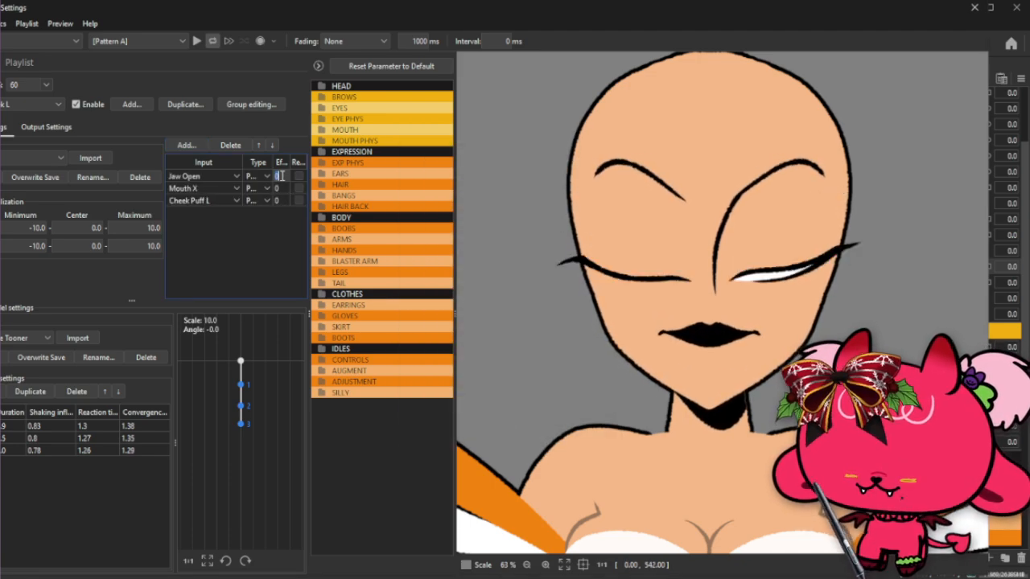
Set the input effectiveness to 60 for Cheek Puff L, 25 for Jaw Open and 15 for Mouth X.
double_click(279, 200)
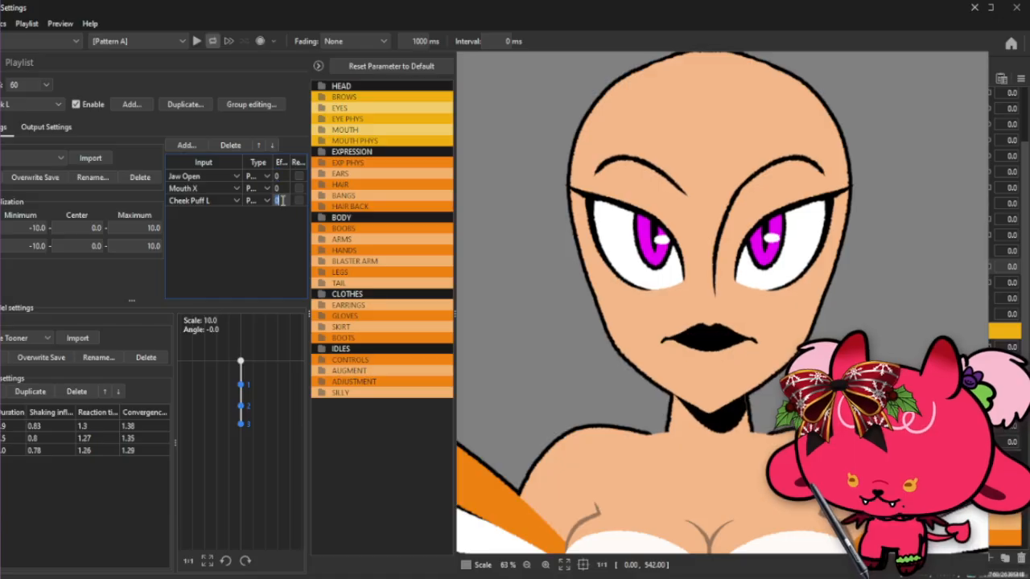
key(Return)
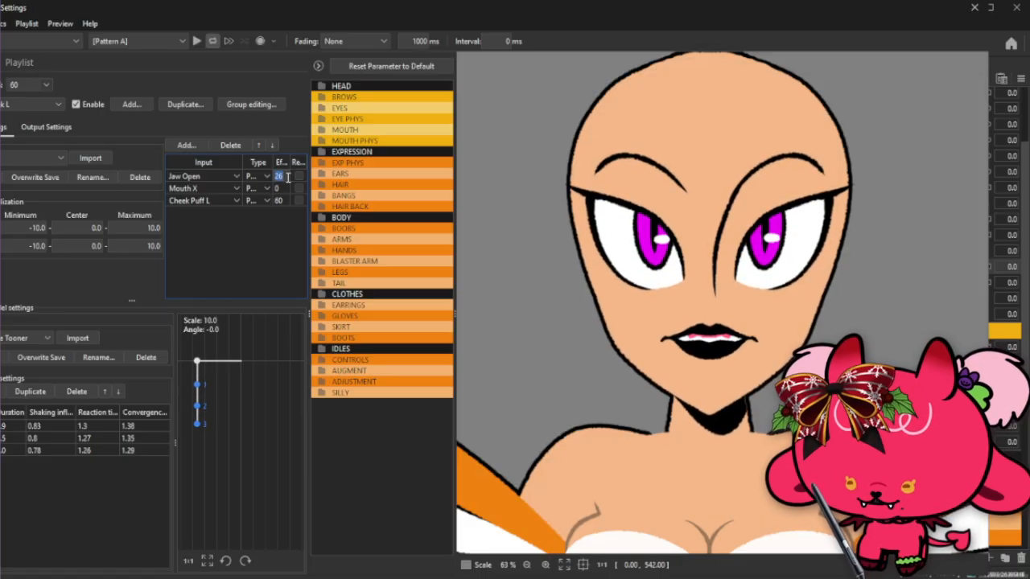
key(BackSpace)
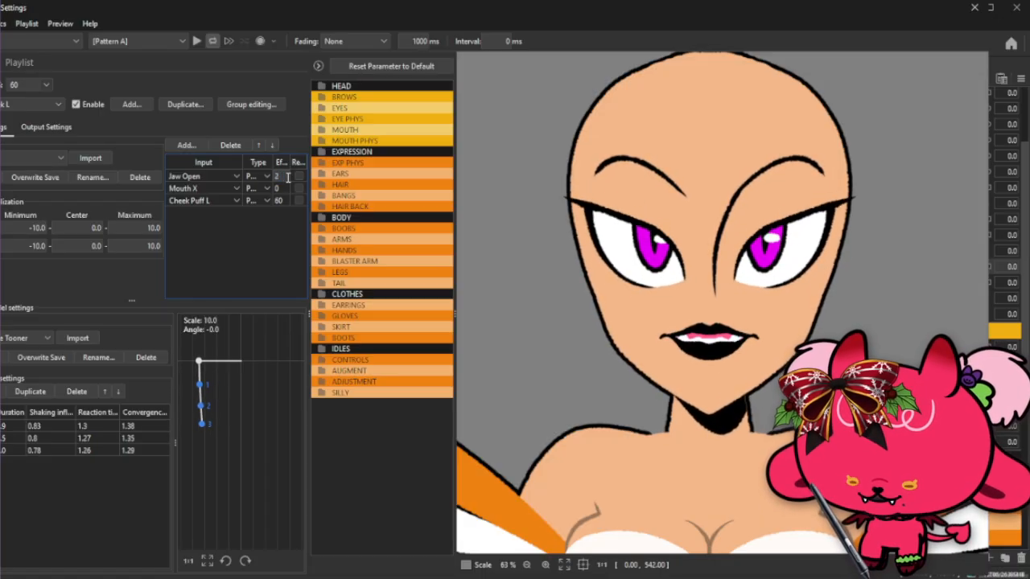
text(5)
key(Return)
double_click(279, 188)
text(15)
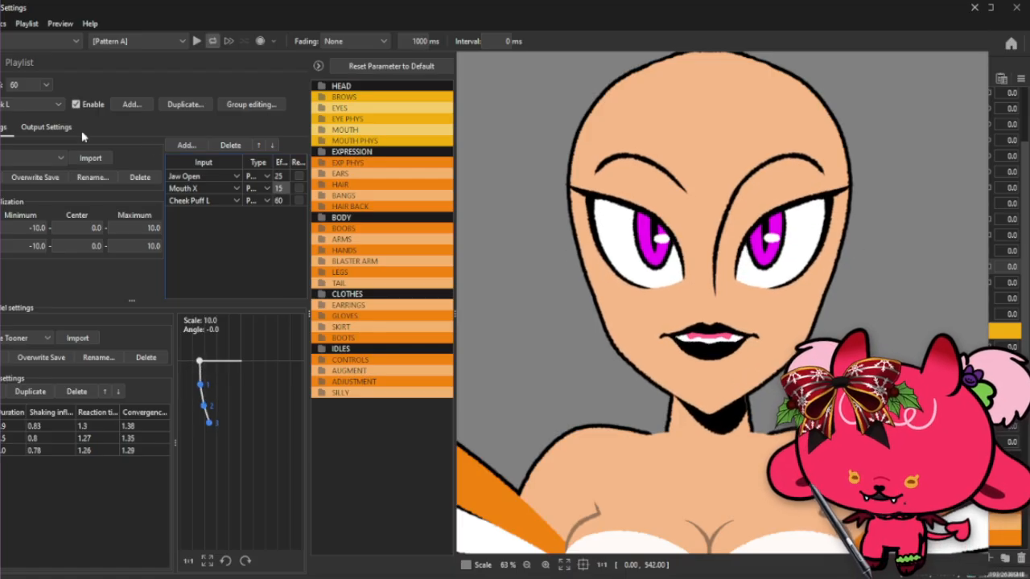
Add the Cheek L parameter from the MOUTH PHYS folder as the Cheek L group's output.
click(44, 127)
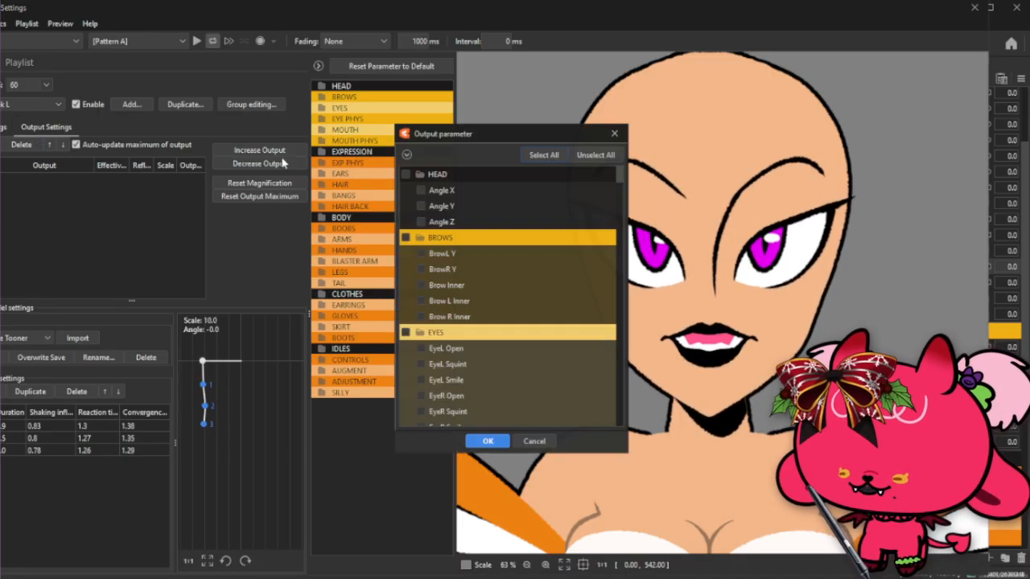
click(259, 149)
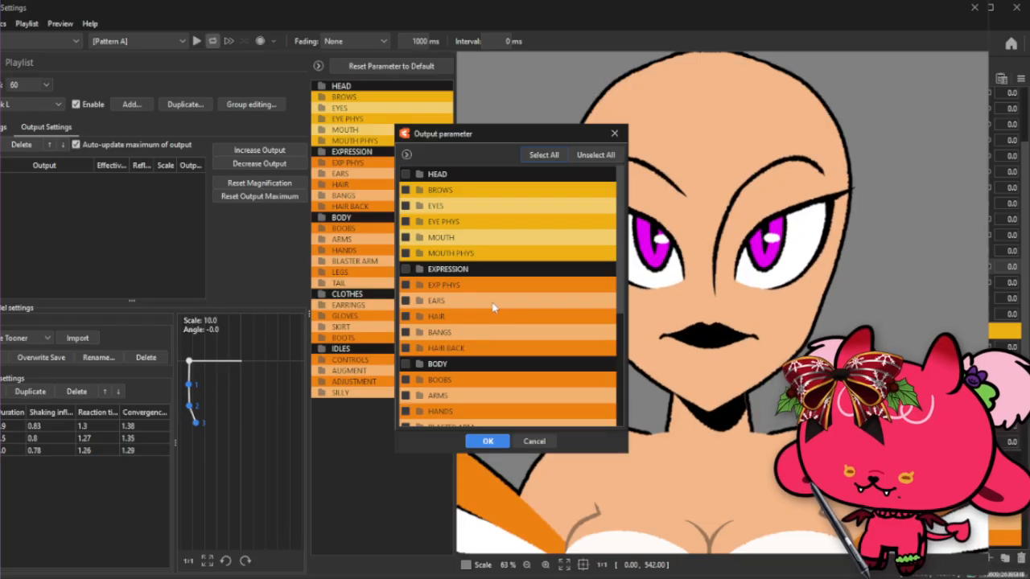
click(405, 253)
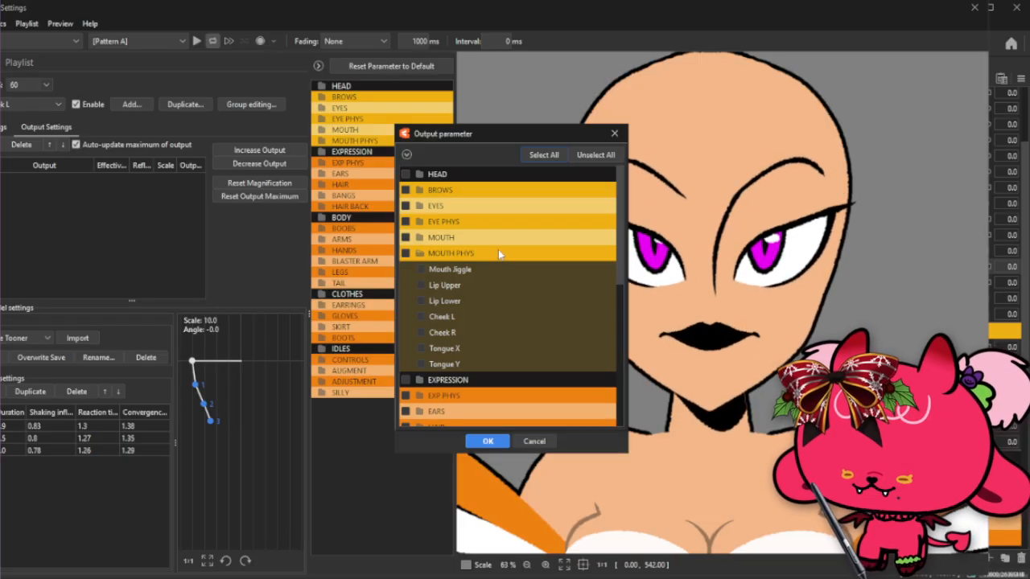
click(487, 441)
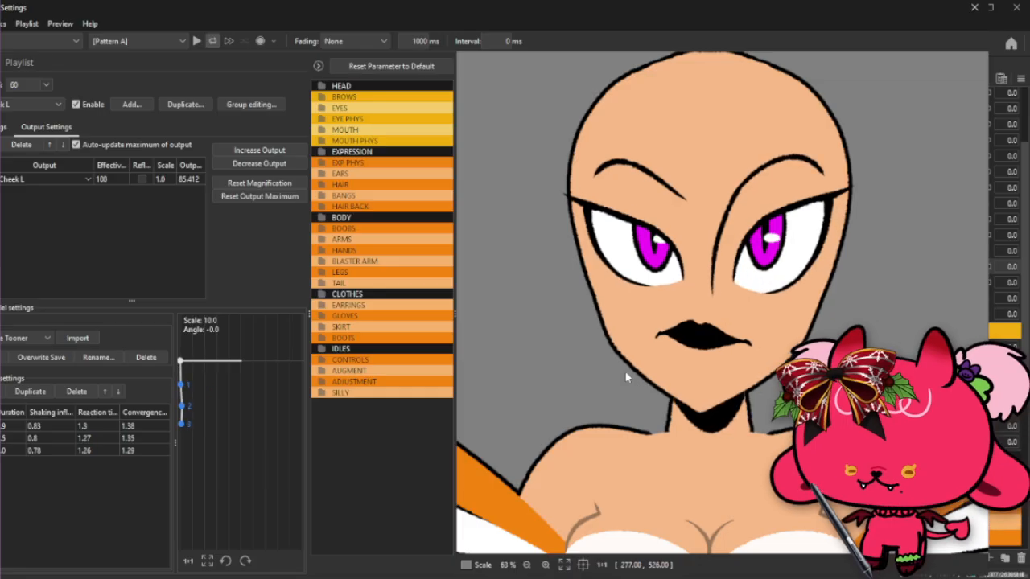
Change the Cheek L group's input effectiveness to 0 for Jaw Open and 40 for Mouth X.
click(4, 127)
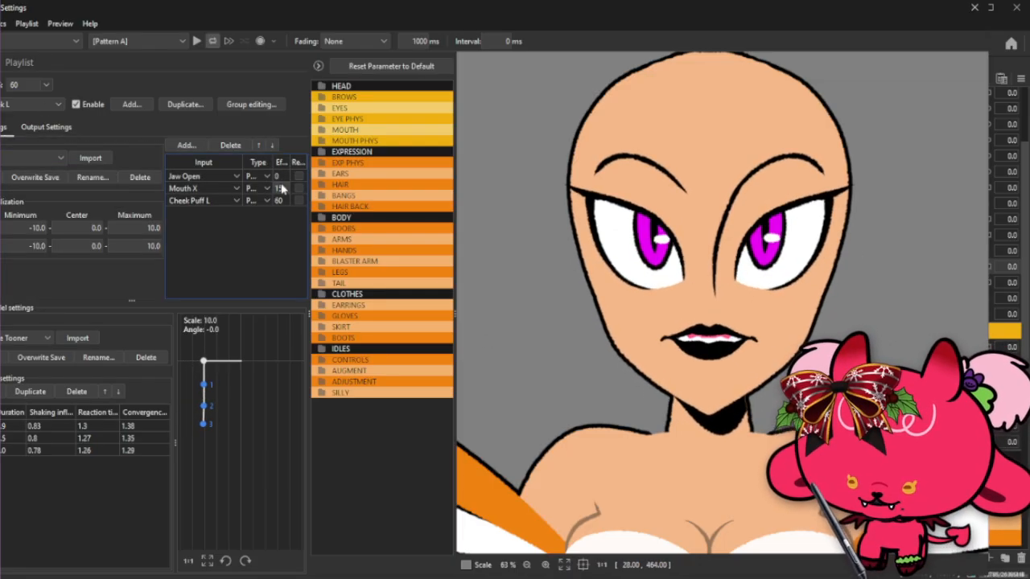
drag(281, 188, 272, 232)
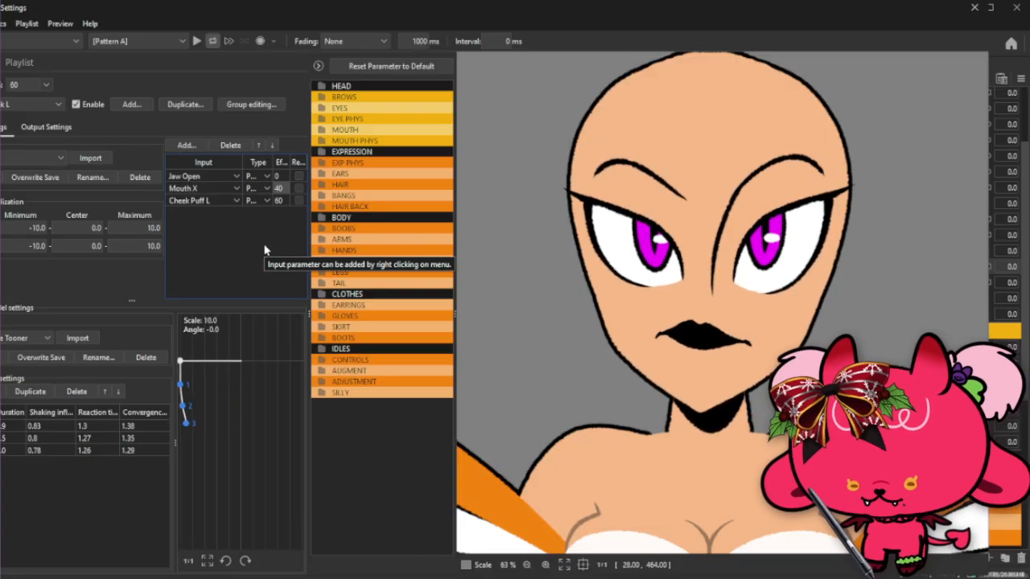
Change the Cheek L group's input effectiveness to 15 for Mouth X and 25 for Jaw Open.
double_click(278, 187)
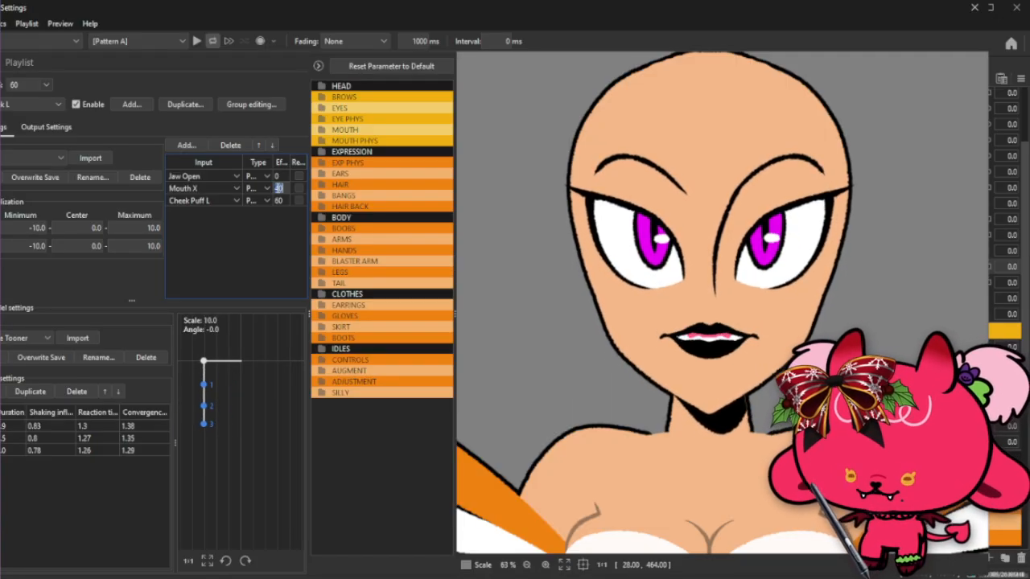
text(15)
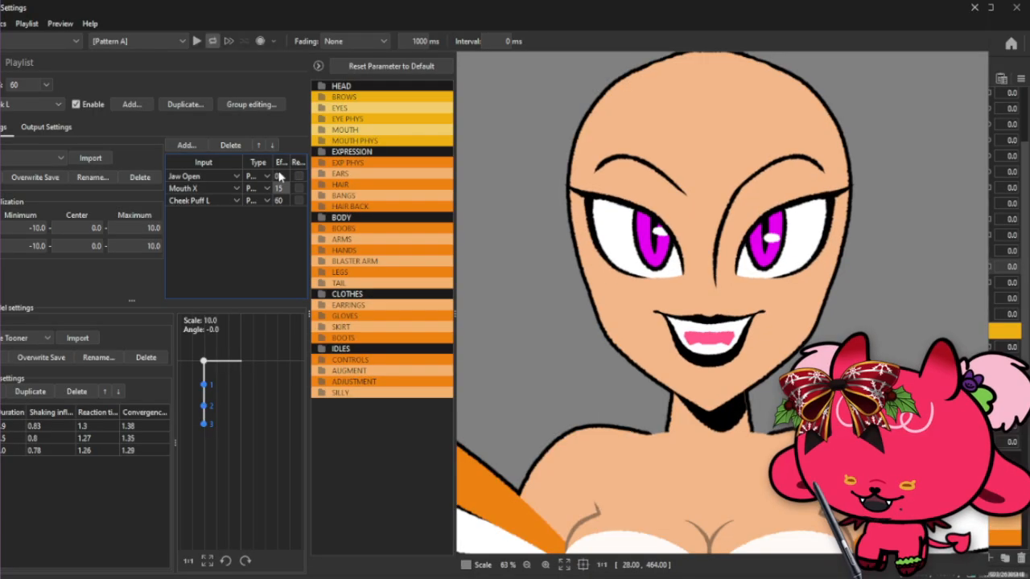
double_click(278, 176)
text(25)
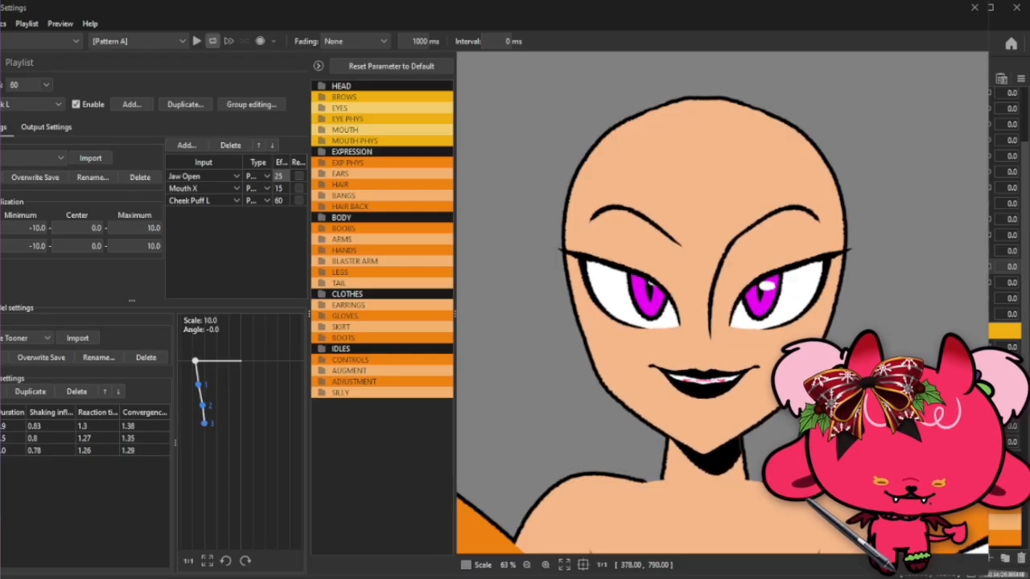
View the QueenVexus1.webp reference image in the browser, then close the browser window.
drag(723, 577, 588, 285)
drag(576, 12, 593, 42)
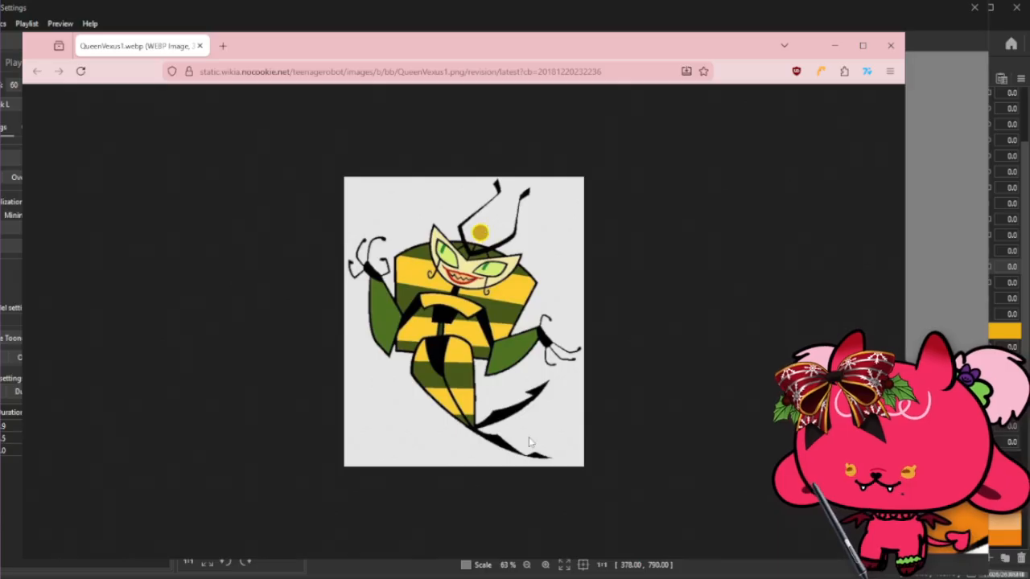
click(890, 46)
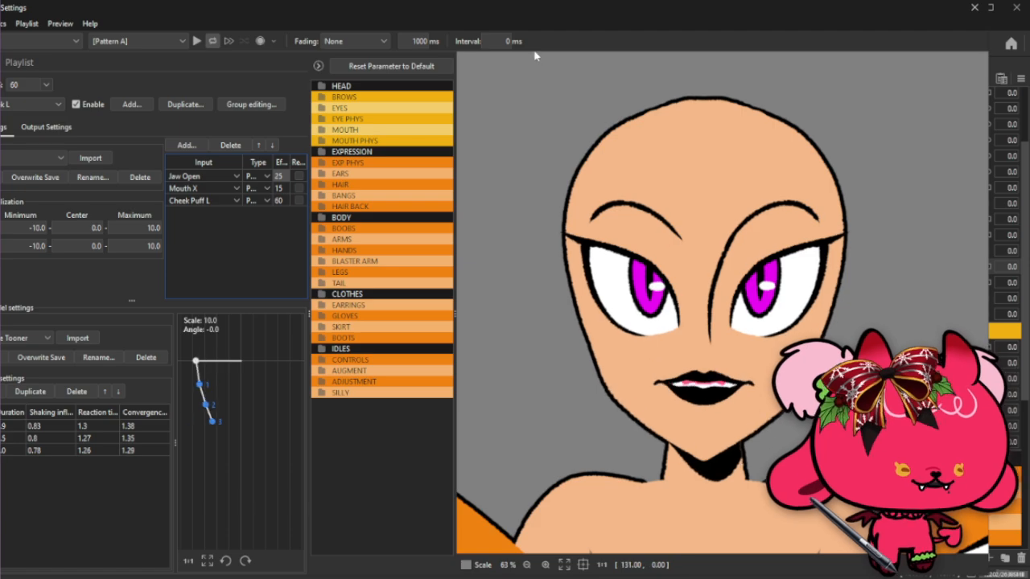
Duplicate the Cheek L physics group and name the copy Cheek R.
drag(616, 16, 585, 18)
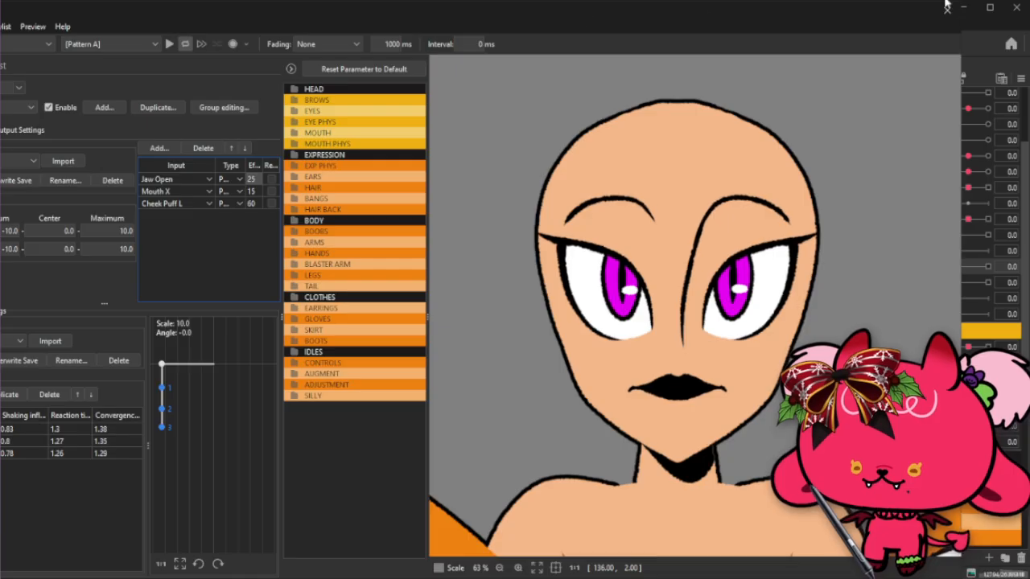
click(158, 107)
drag(502, 284, 530, 284)
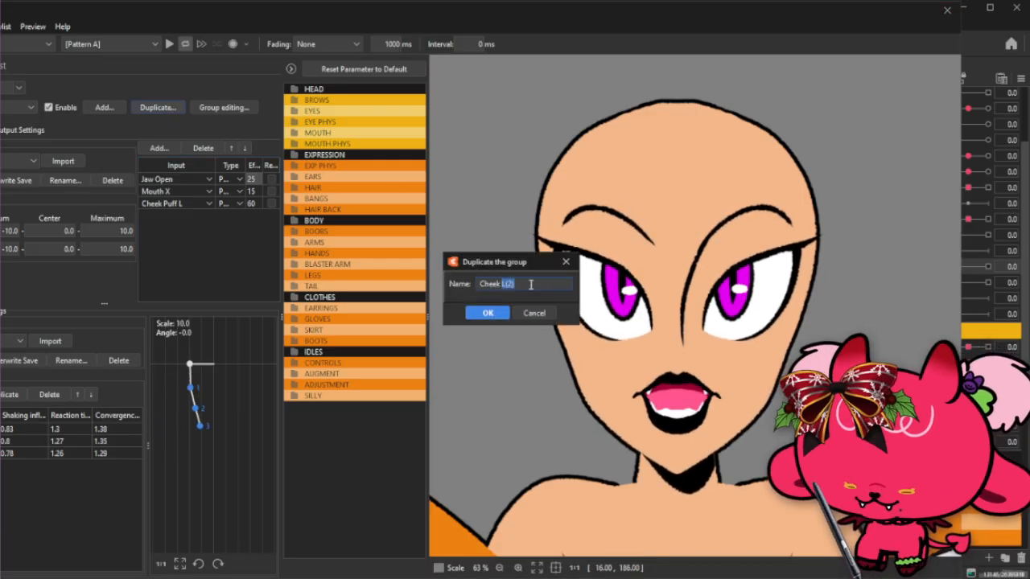
text(R)
click(487, 313)
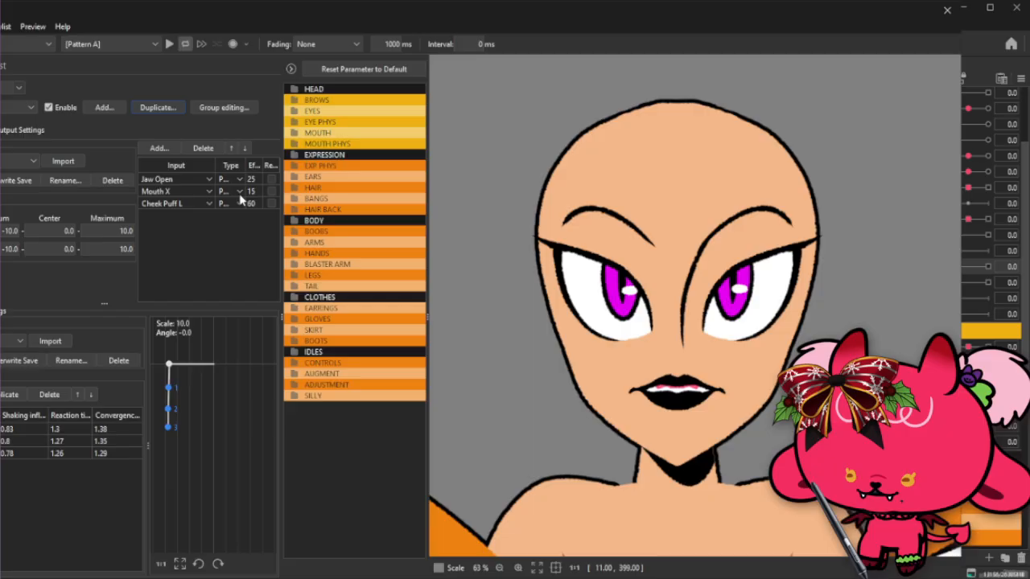
Replace the Cheek Puff L input of the Cheek R group with the Cheek Puff R parameter.
click(194, 204)
scroll(182, 277, down, 8)
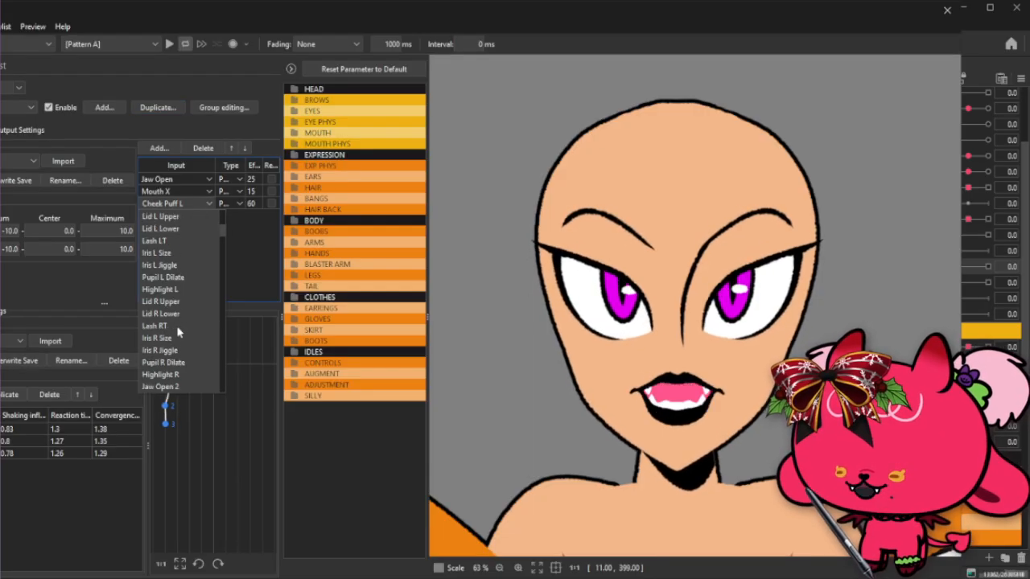
scroll(179, 331, down, 5)
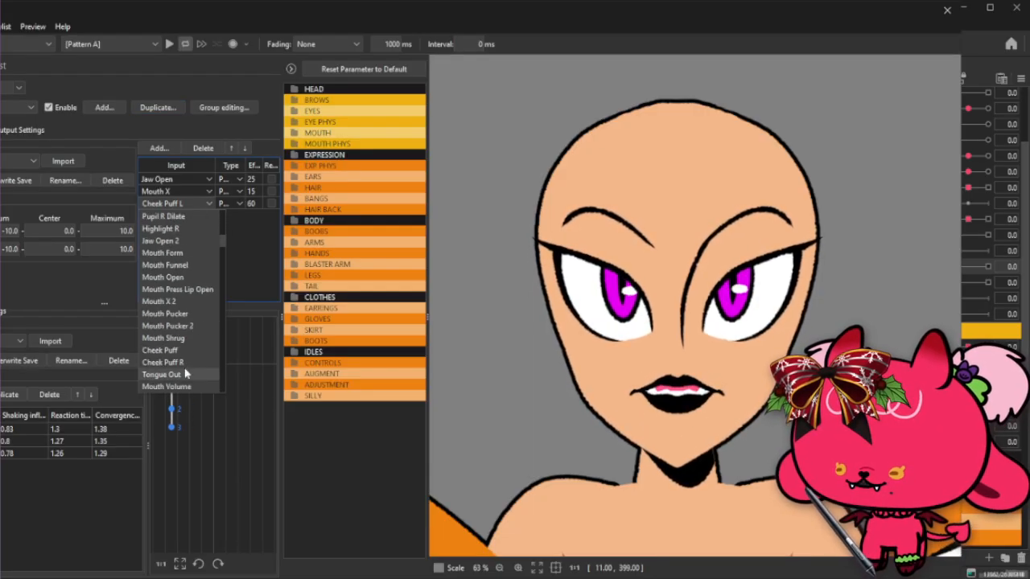
click(173, 374)
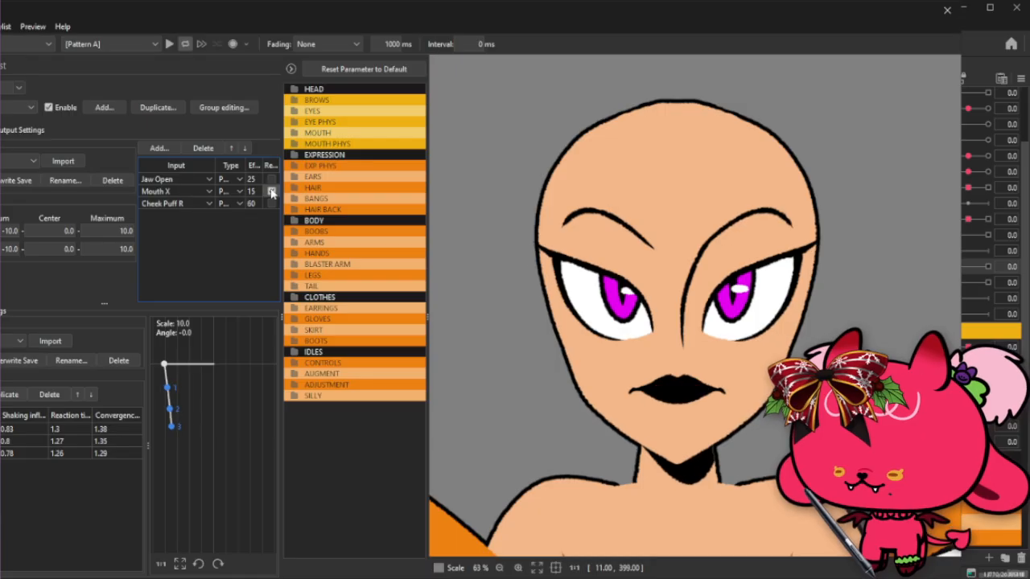
Switch the Cheek R group's output to the matching right cheek physics parameter and close the physics settings.
click(22, 129)
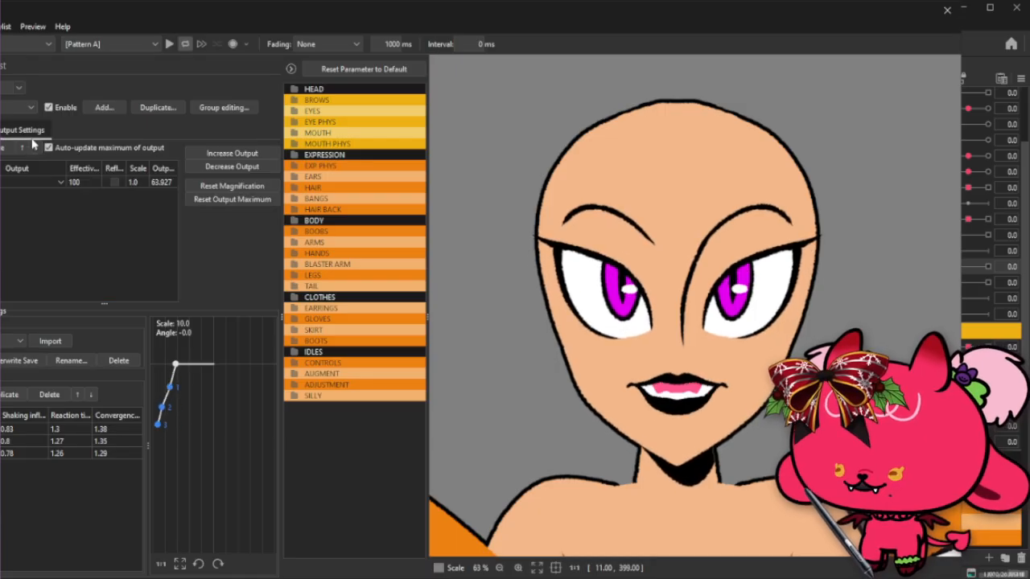
click(33, 184)
scroll(28, 290, down, 5)
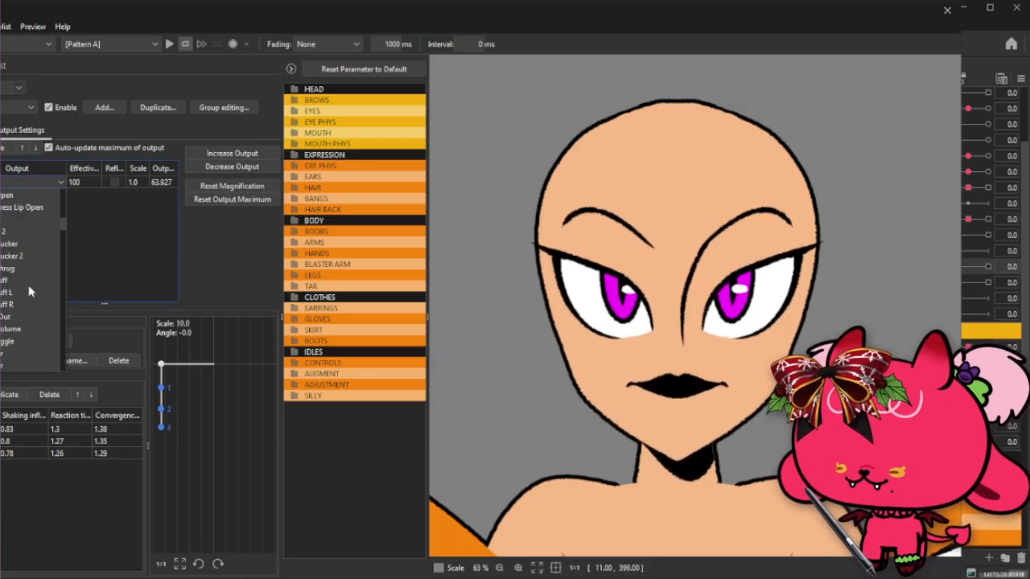
click(3, 332)
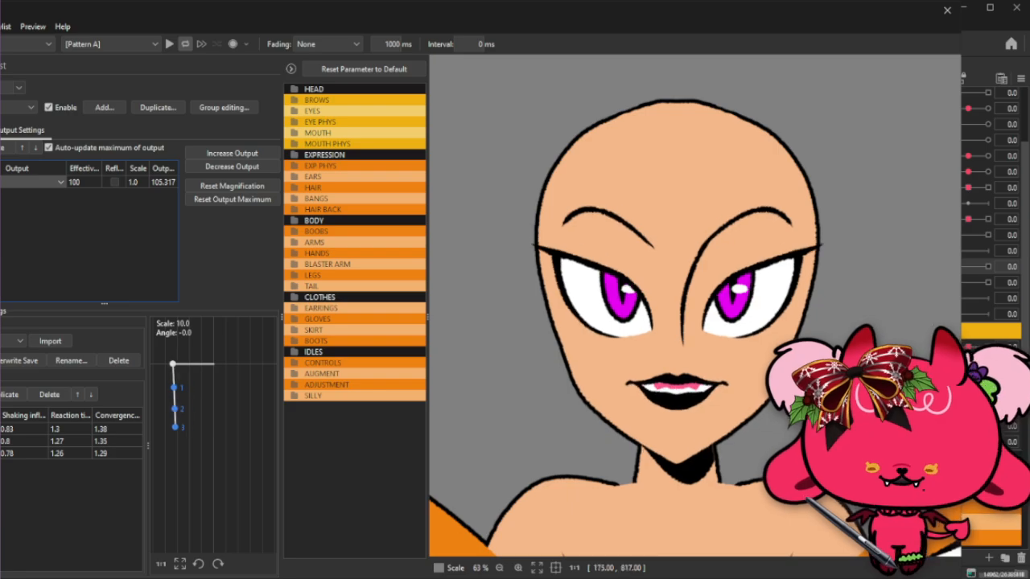
click(946, 10)
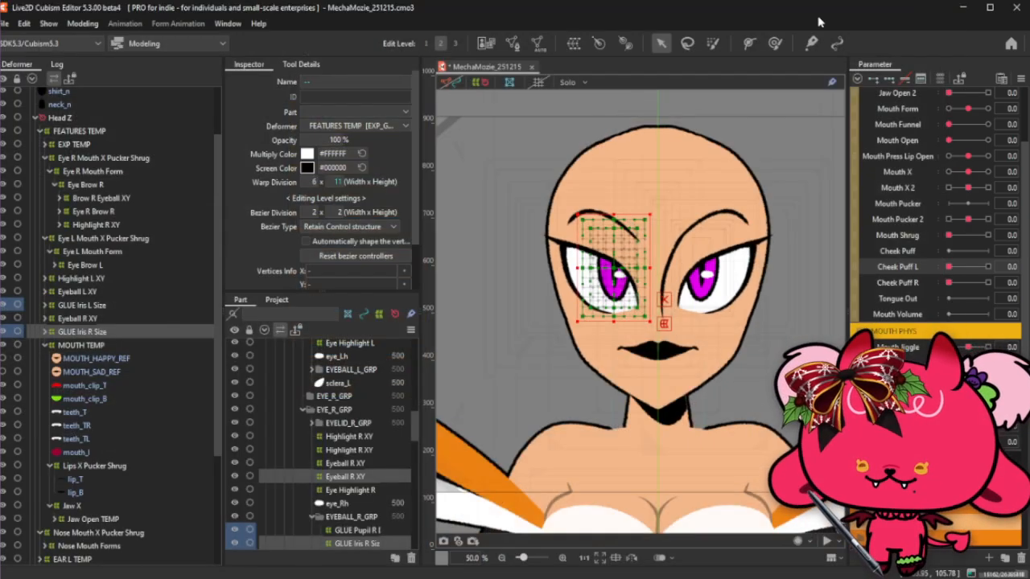
Save the model, then close and relaunch Live2D Cubism Editor.
key(ctrl+s)
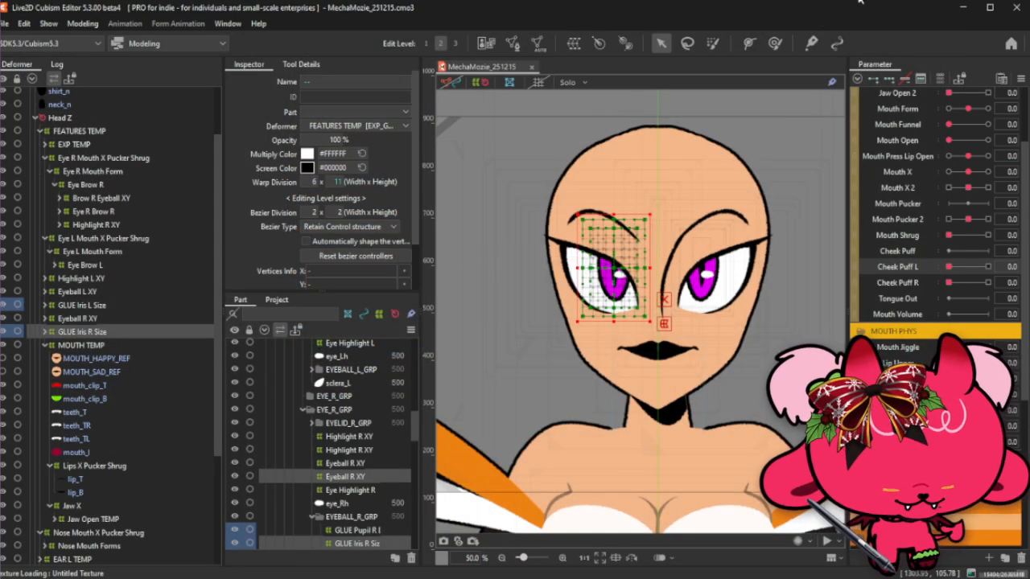
click(1012, 14)
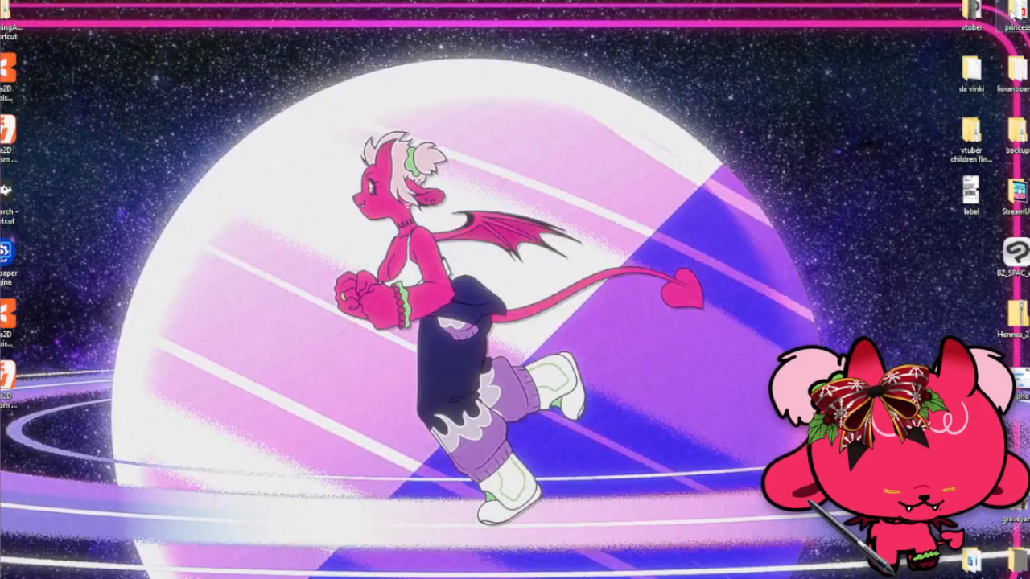
double_click(5, 316)
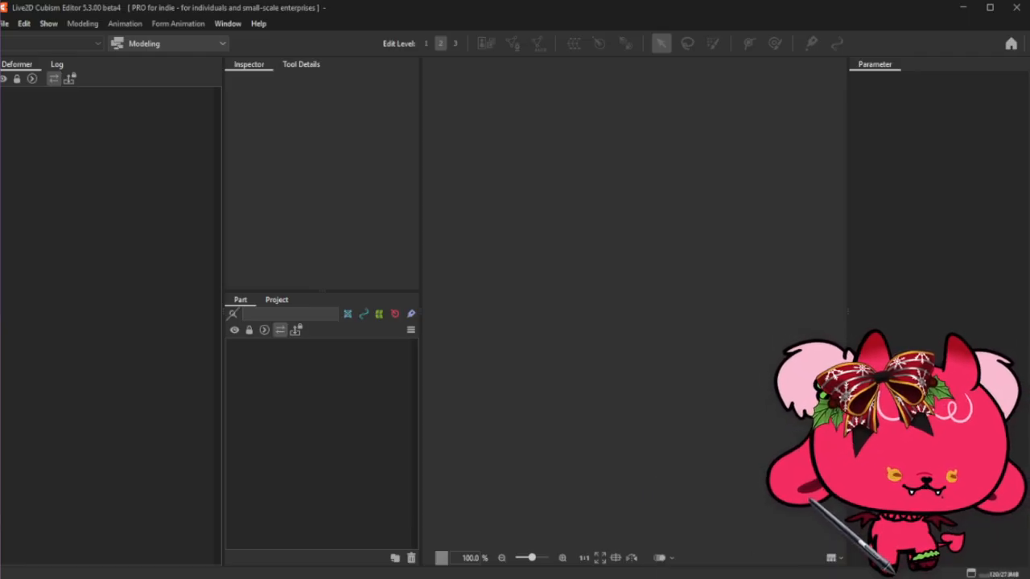
Reopen the model MechaMozie_251215.cmo3 from the recently used files.
click(4, 23)
mouse_move(82, 82)
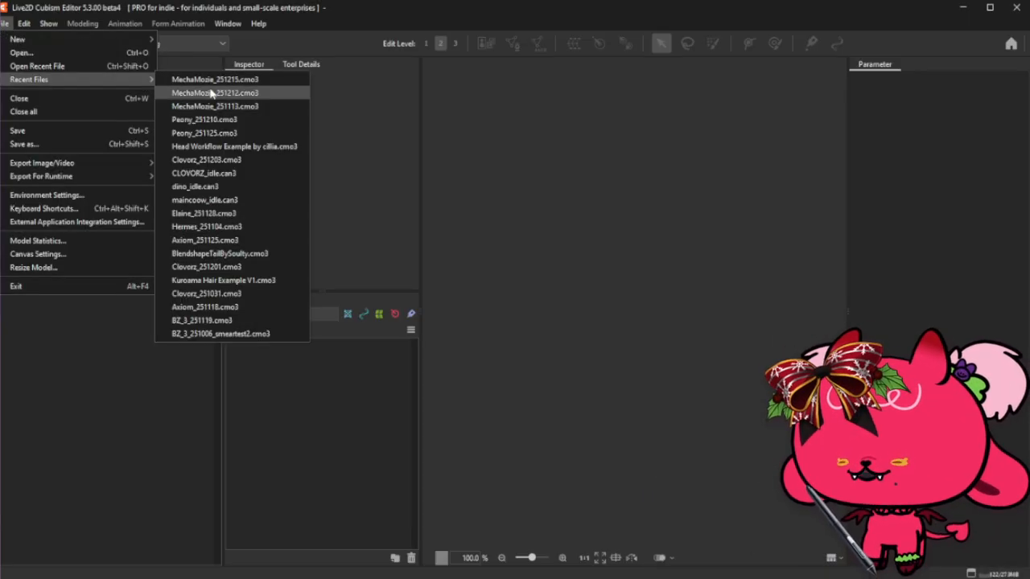
click(210, 94)
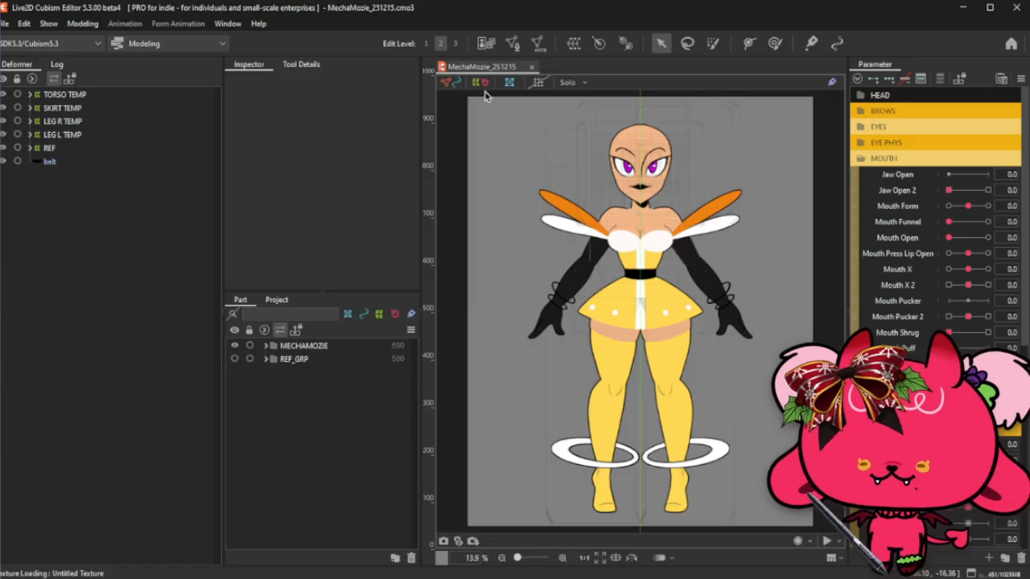
Select the bangs mesh from the overlapping objects on the head and collapse its BANGS TEMP deformer.
scroll(628, 100, up, 3)
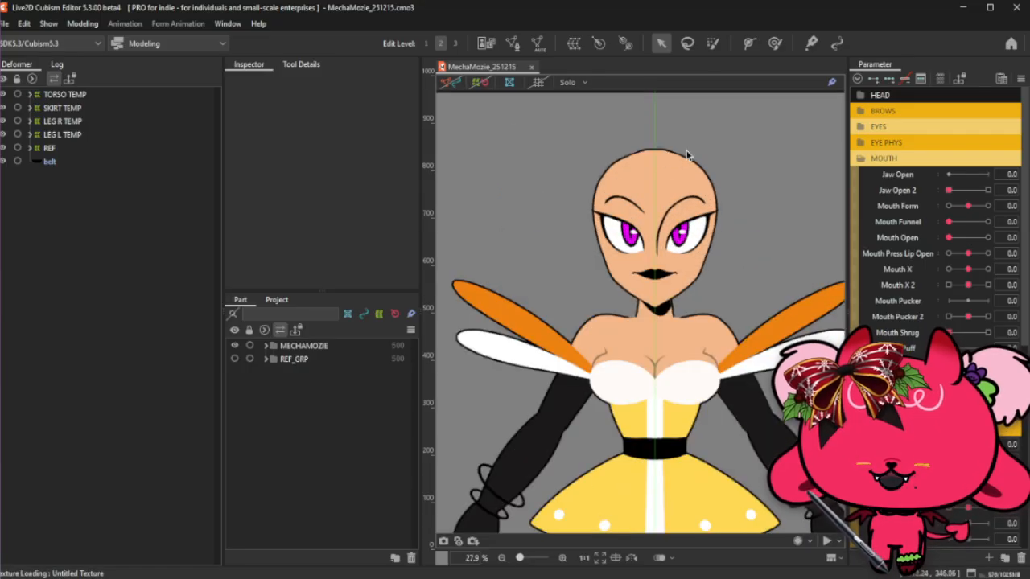
right_click(705, 170)
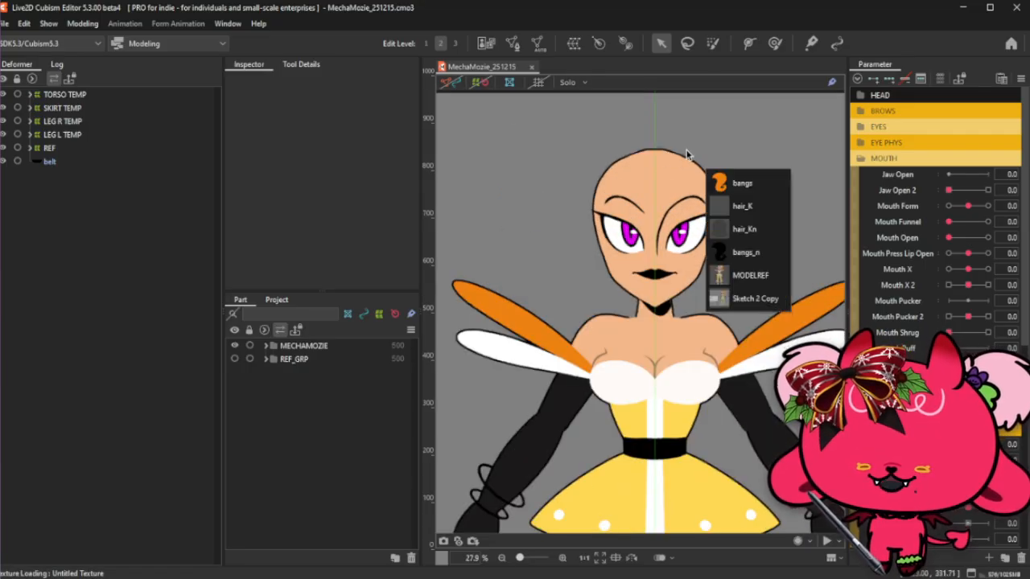
click(742, 184)
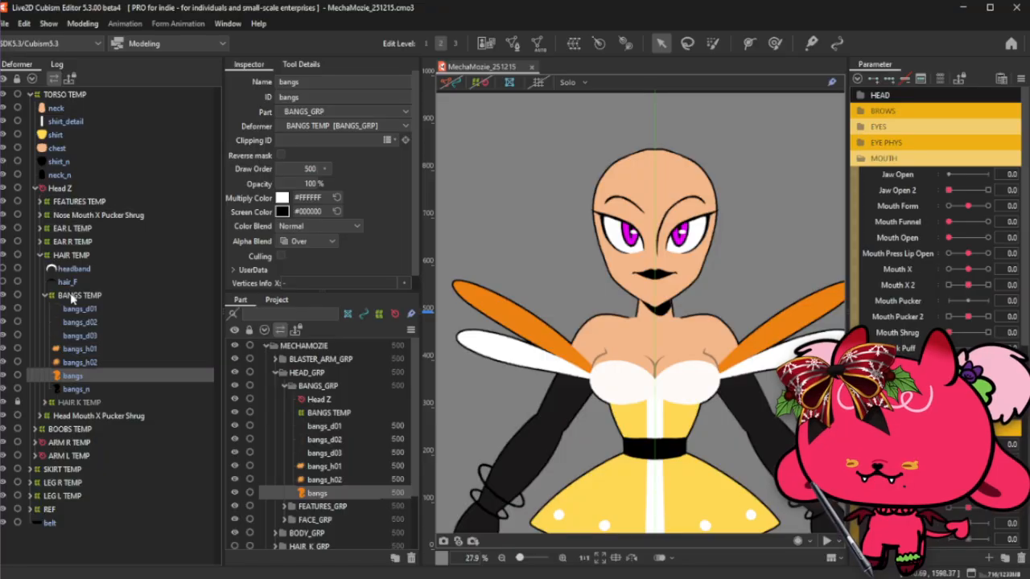
click(45, 296)
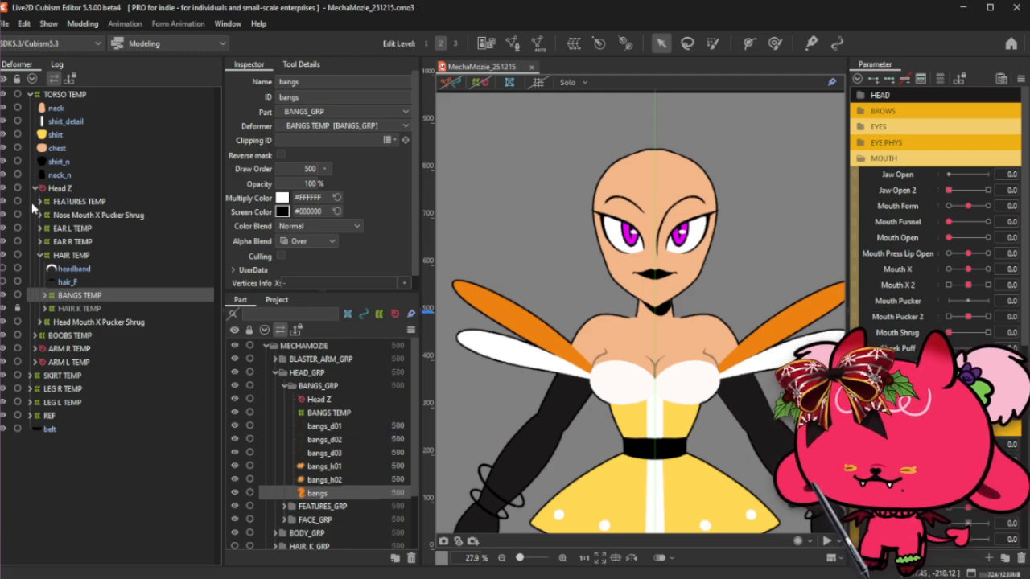
Make the back hair group HAIR_K_GRP visible and check its contents.
scroll(342, 464, down, 3)
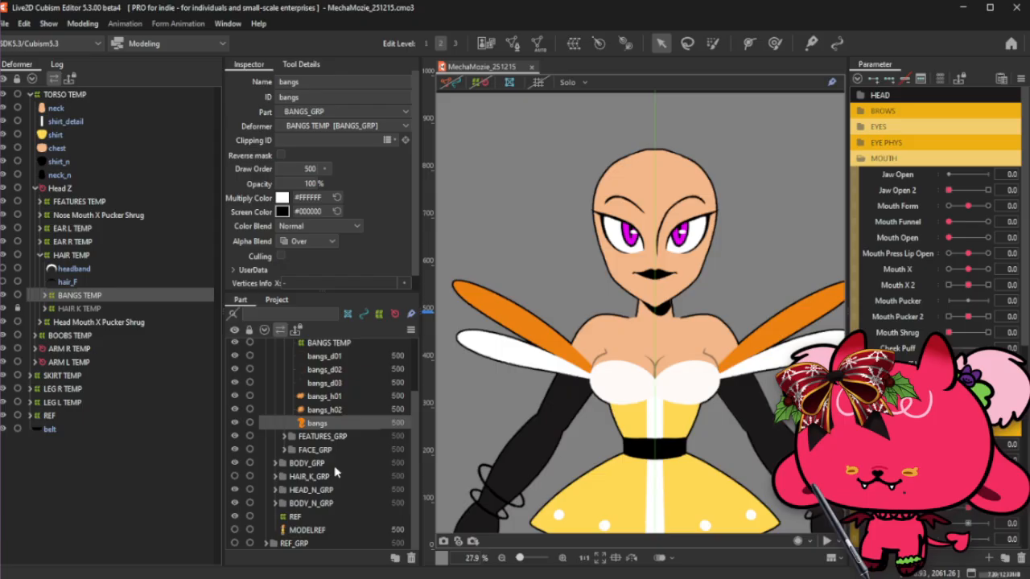
click(235, 476)
click(275, 476)
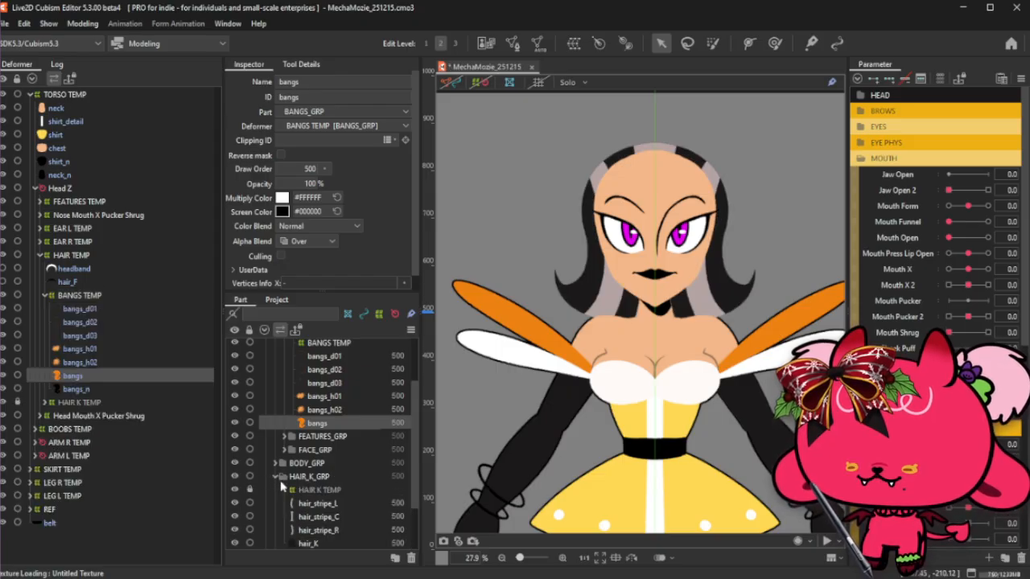
scroll(279, 485, down, 2)
click(277, 411)
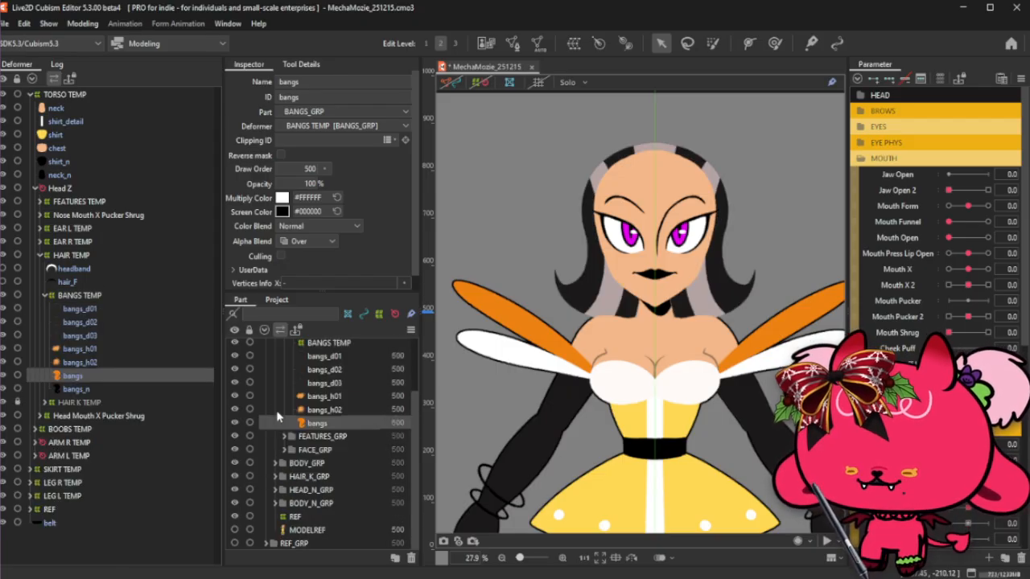
Make hair_Kn, earring_Ln, ear_Ln and ear_Rn visible within HEAD_N_GRP.
click(275, 489)
scroll(253, 436, down, 3)
click(234, 409)
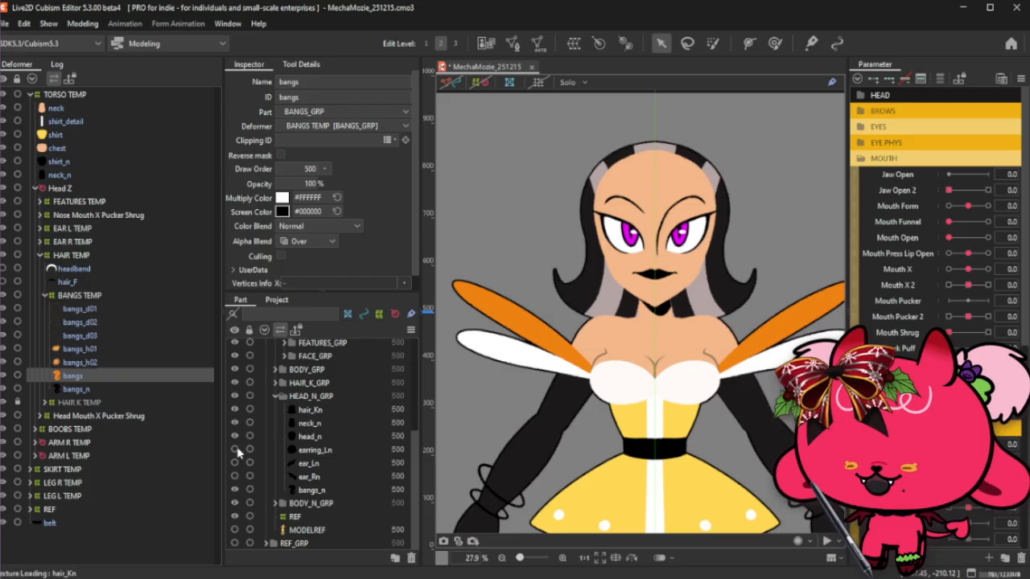
click(234, 449)
click(234, 463)
click(234, 476)
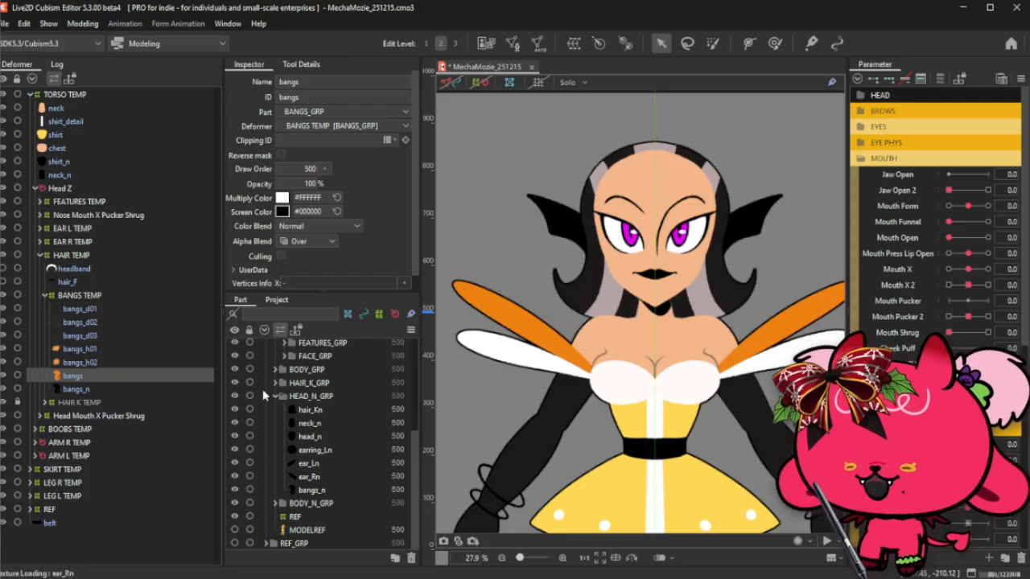
click(277, 398)
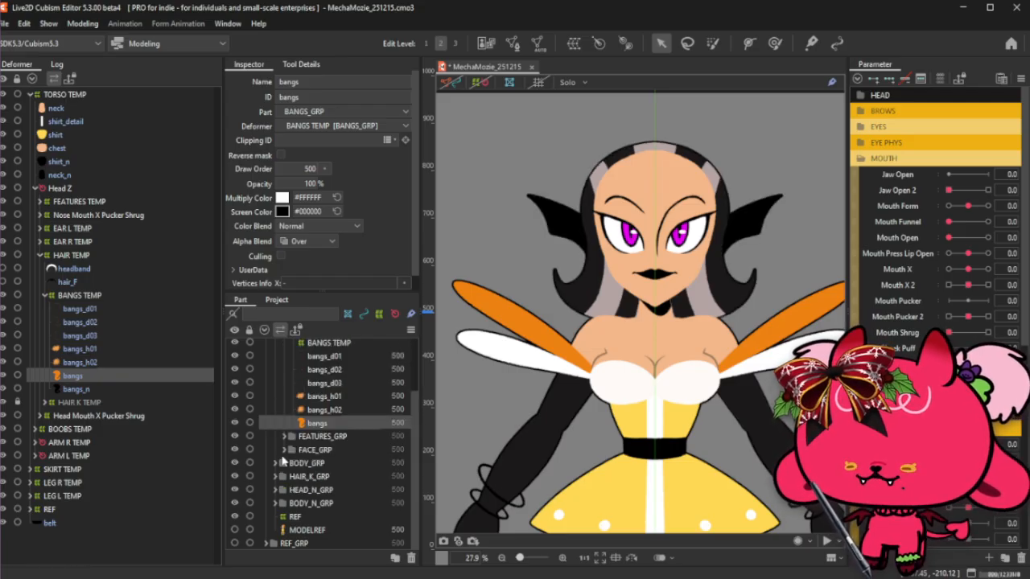
Make the EARS_GRP group, the headband and the front hair hair_F visible within FACE_GRP.
scroll(294, 435, up, 2)
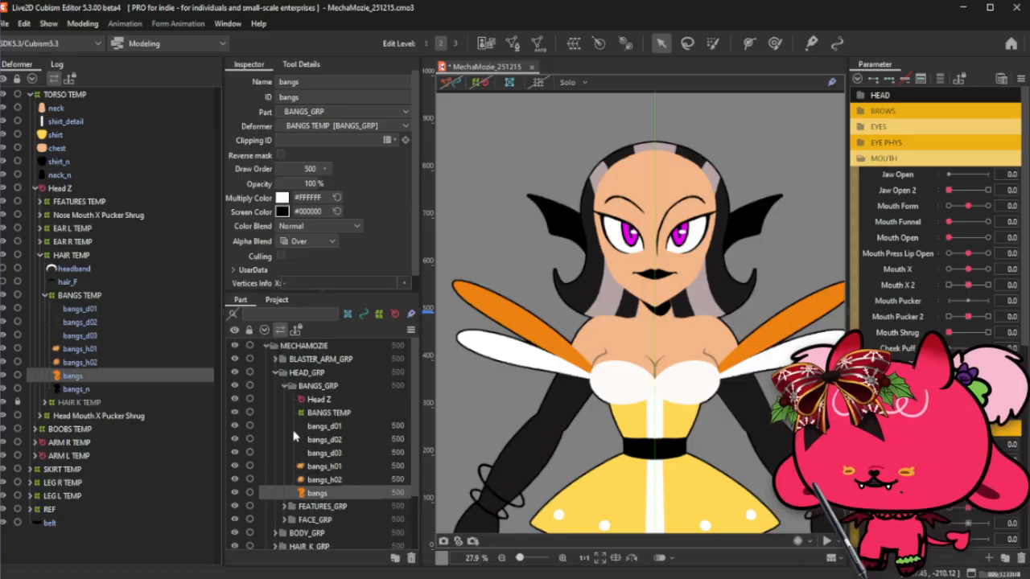
scroll(294, 435, down, 2)
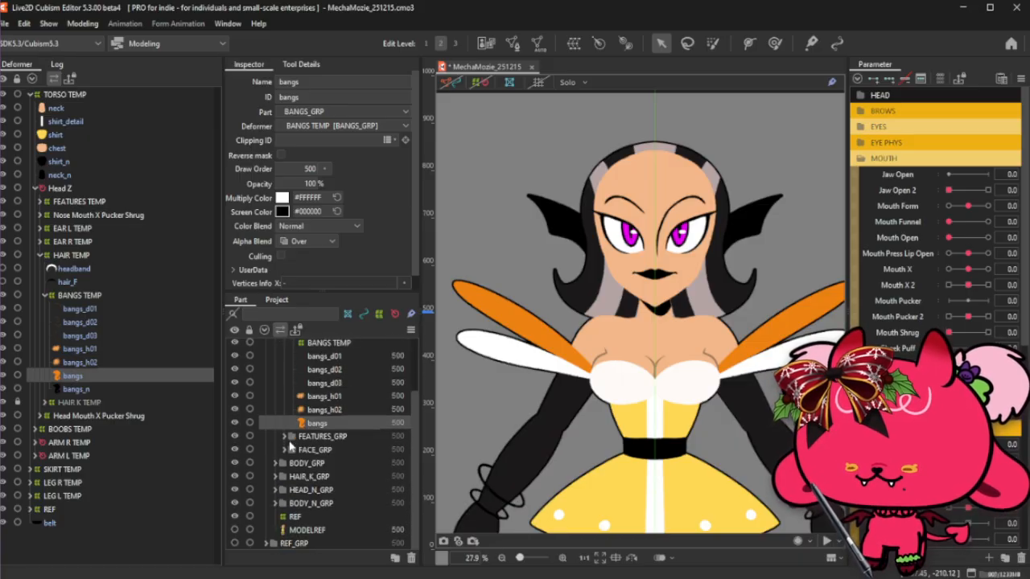
click(284, 450)
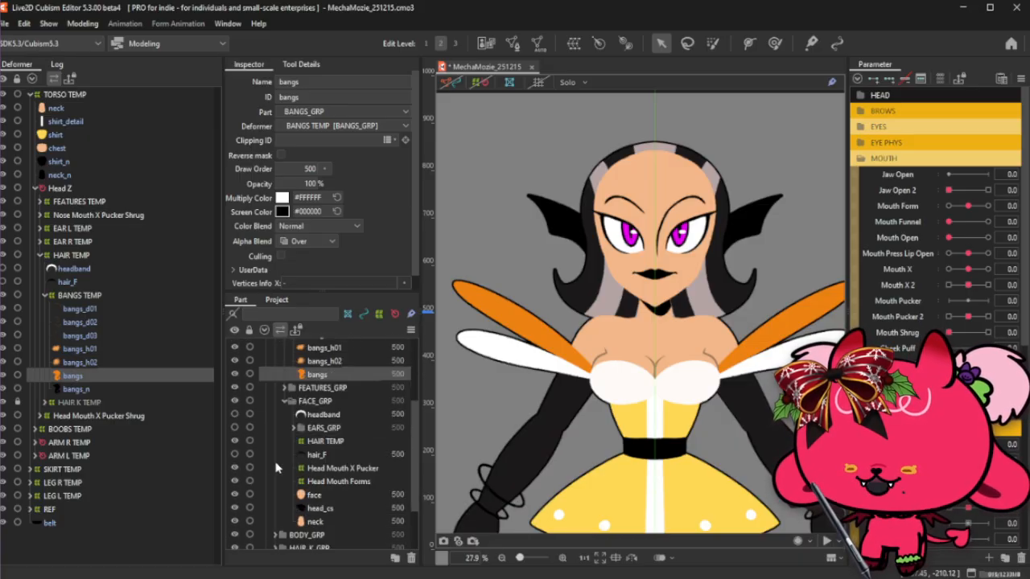
click(235, 428)
click(235, 417)
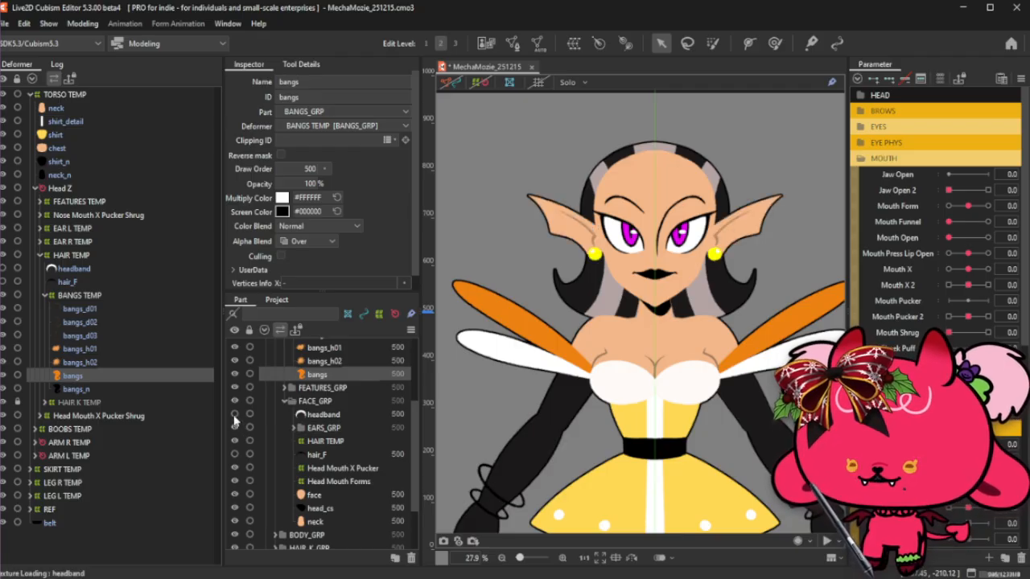
click(234, 455)
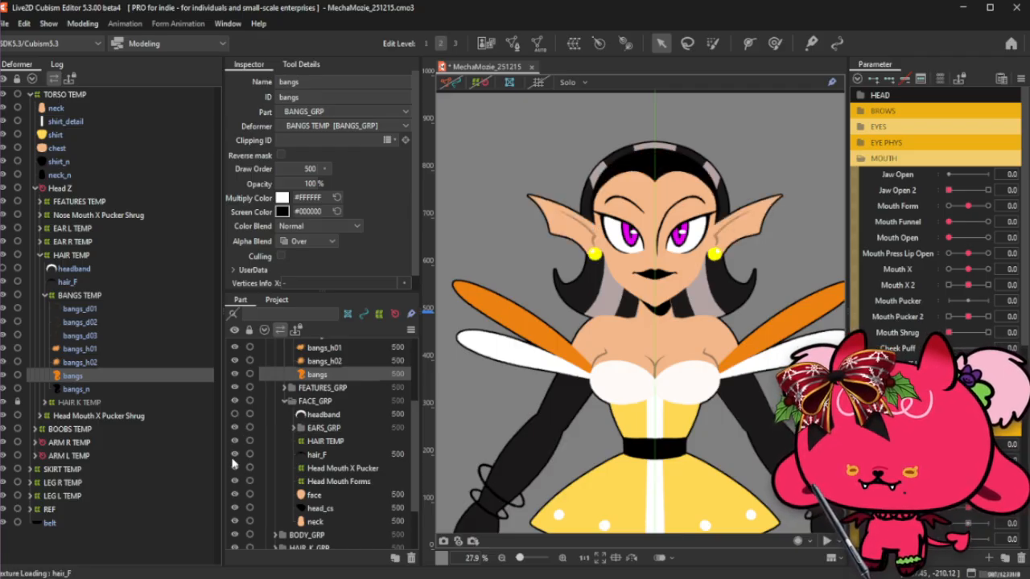
Open the model's Physics Settings to preview the head rig.
click(82, 24)
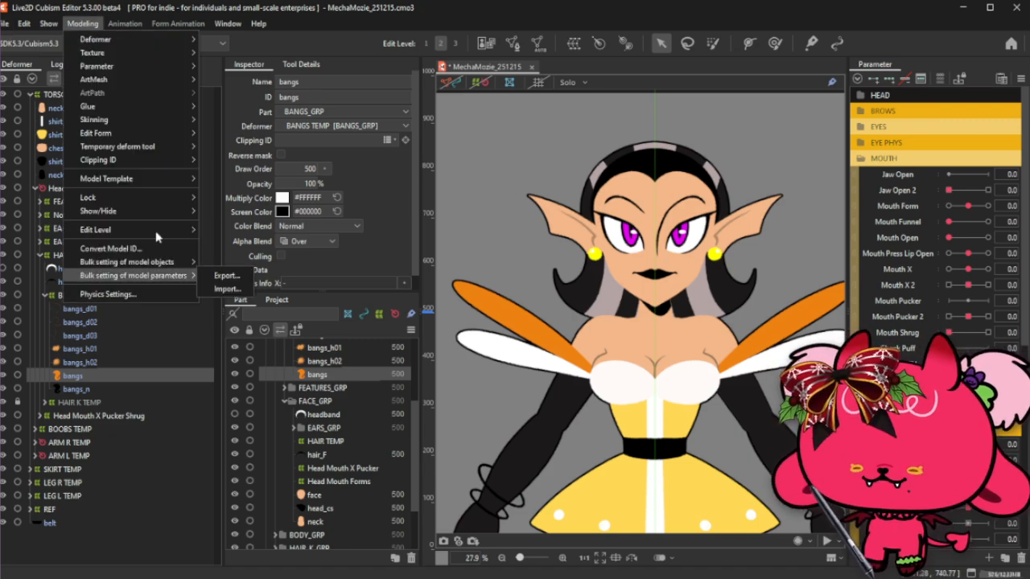
mouse_move(159, 233)
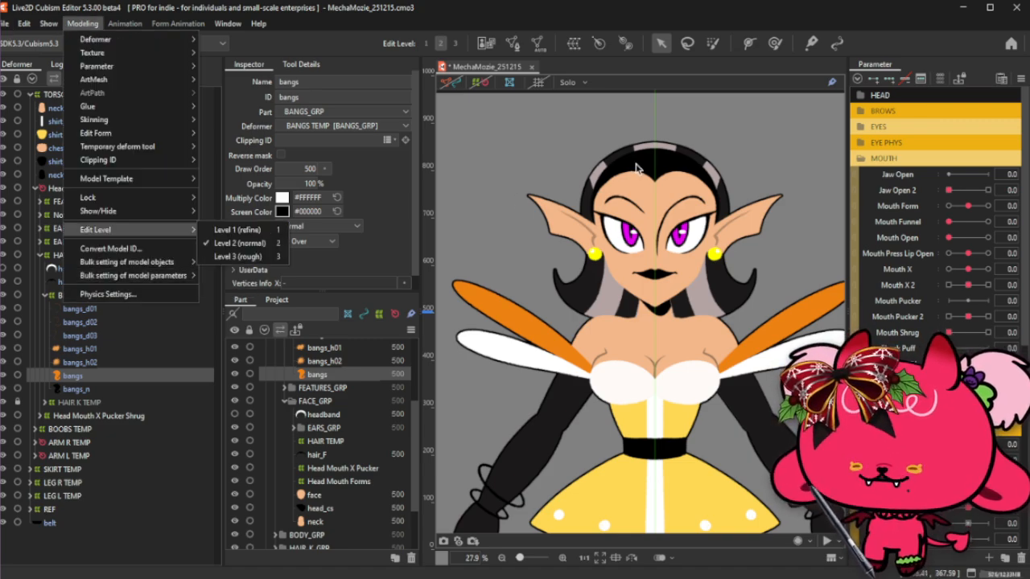
click(585, 24)
click(82, 23)
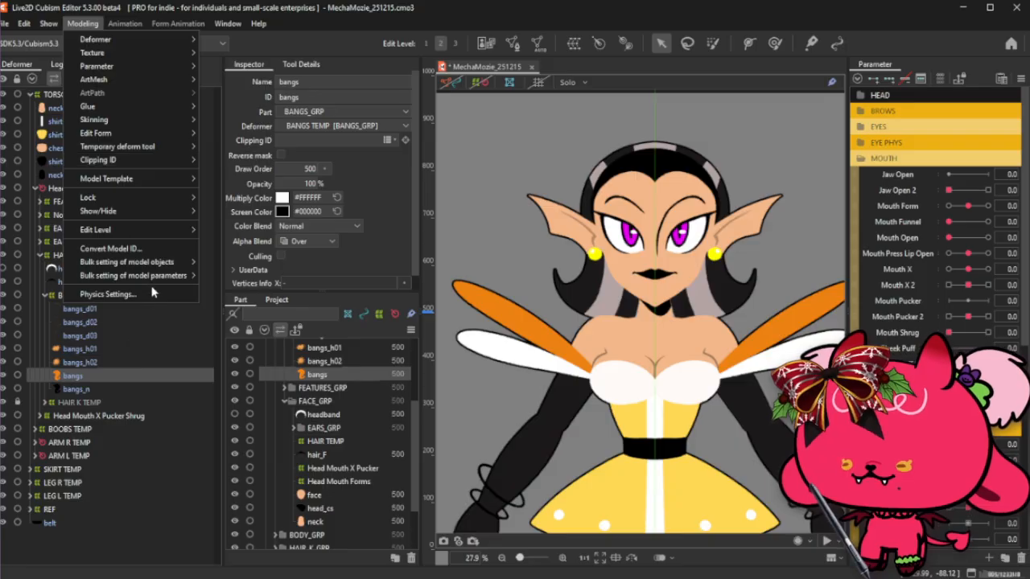
key(Return)
scroll(777, 128, up, 3)
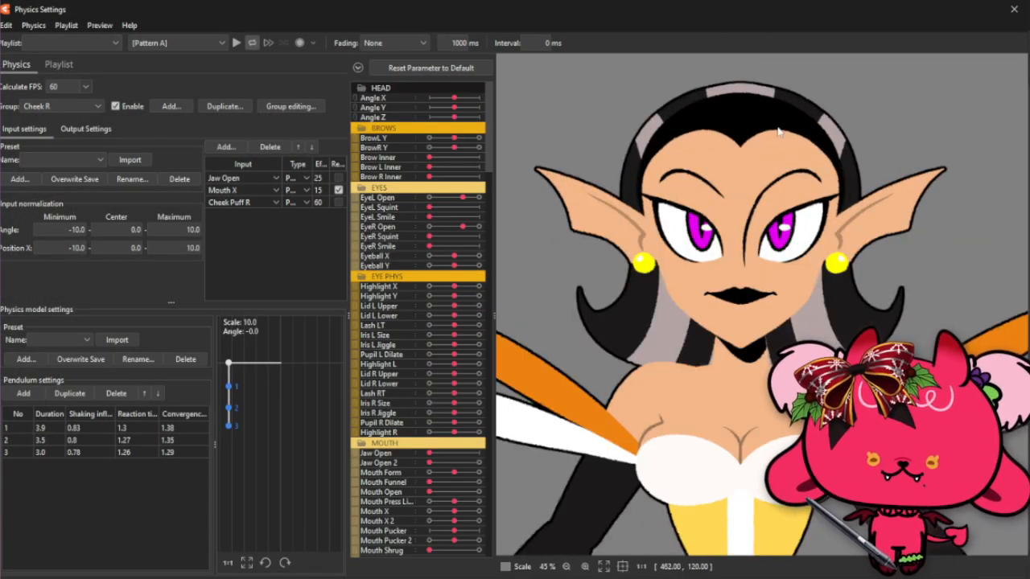
Shift the Physics Settings window aside and open its External Application Integration Settings for driving the preview with face tracking.
drag(384, 17, 318, 15)
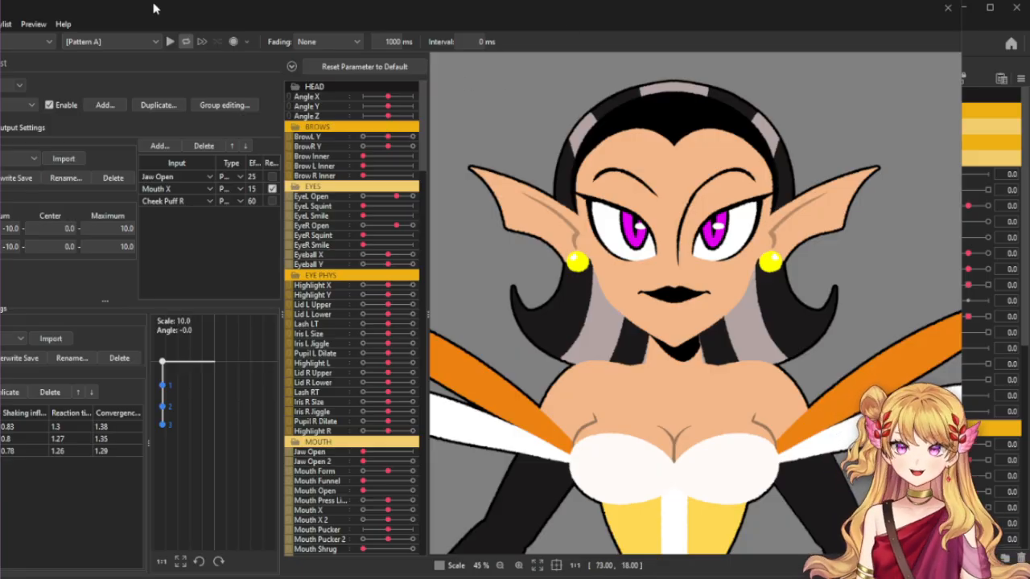
click(47, 29)
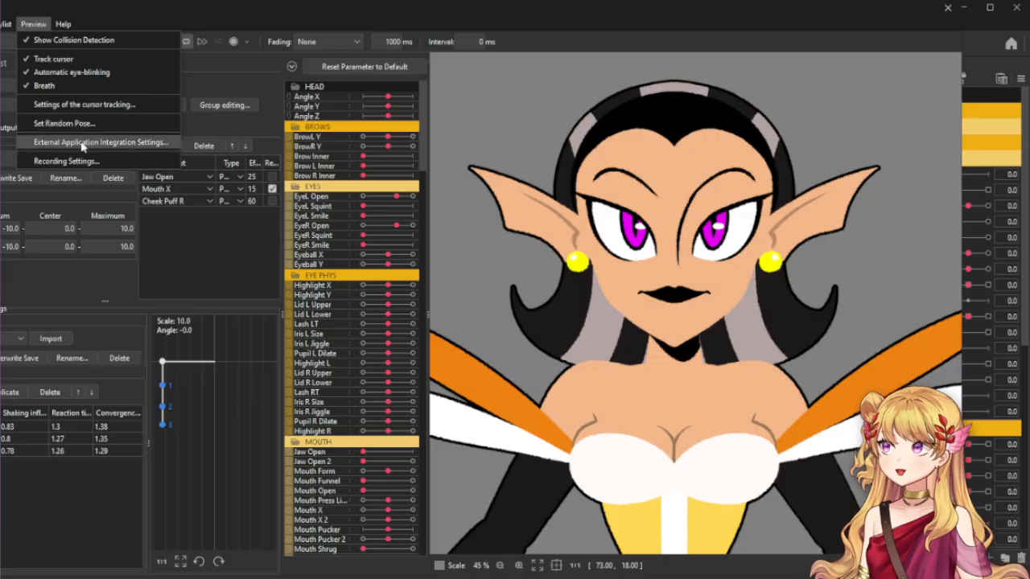
click(83, 144)
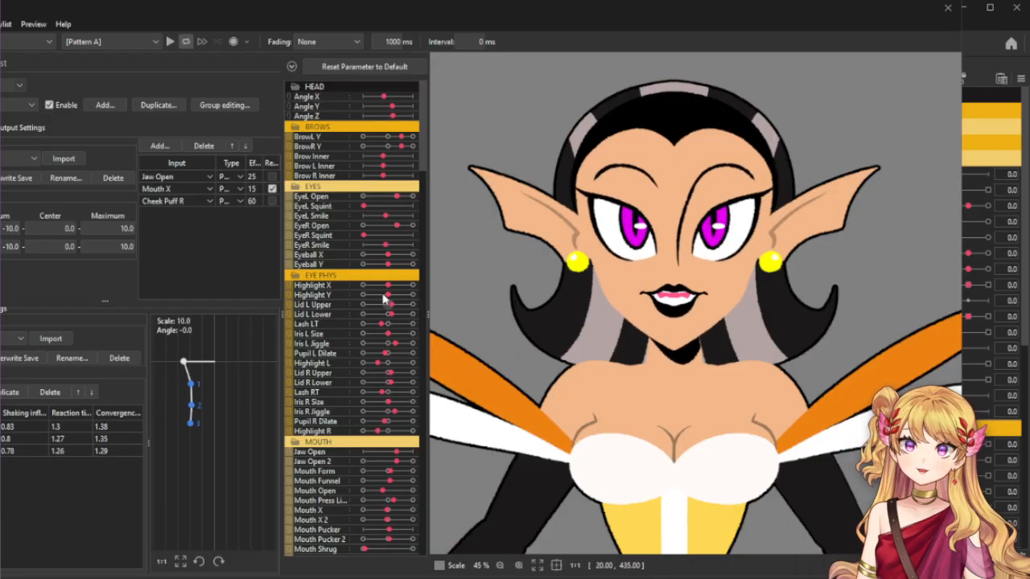
Examine how the tracked model's eyes, brows and mouth follow different expressions, both close up and with the whole head in view.
scroll(681, 176, up, 2)
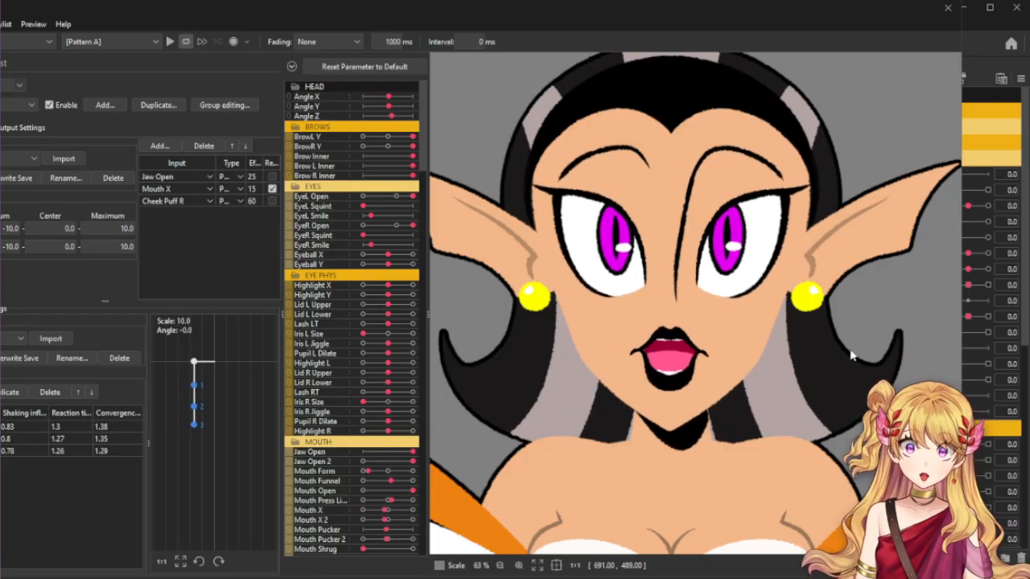
scroll(852, 355, down, 2)
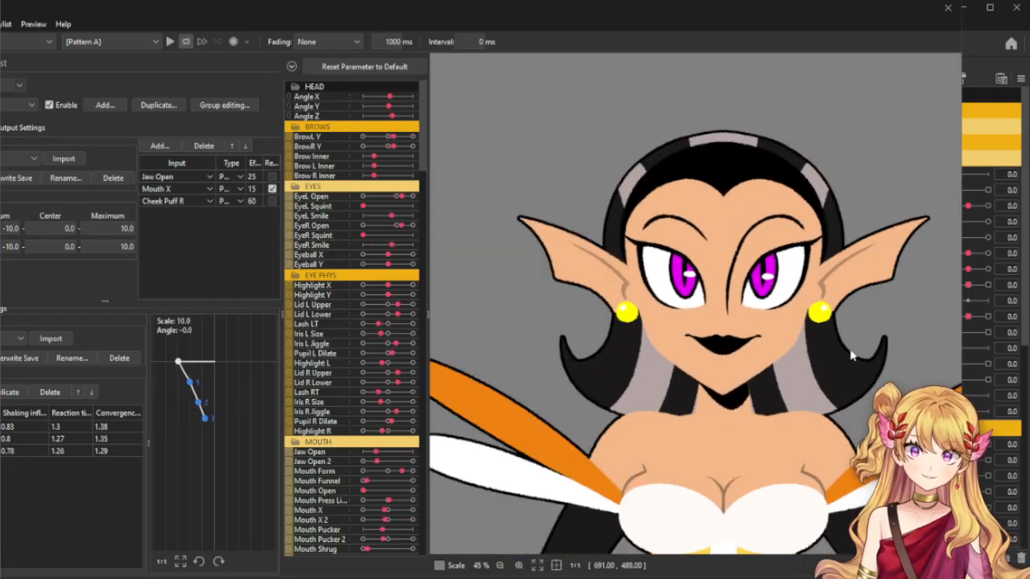
scroll(853, 355, up, 2)
scroll(641, 348, down, 2)
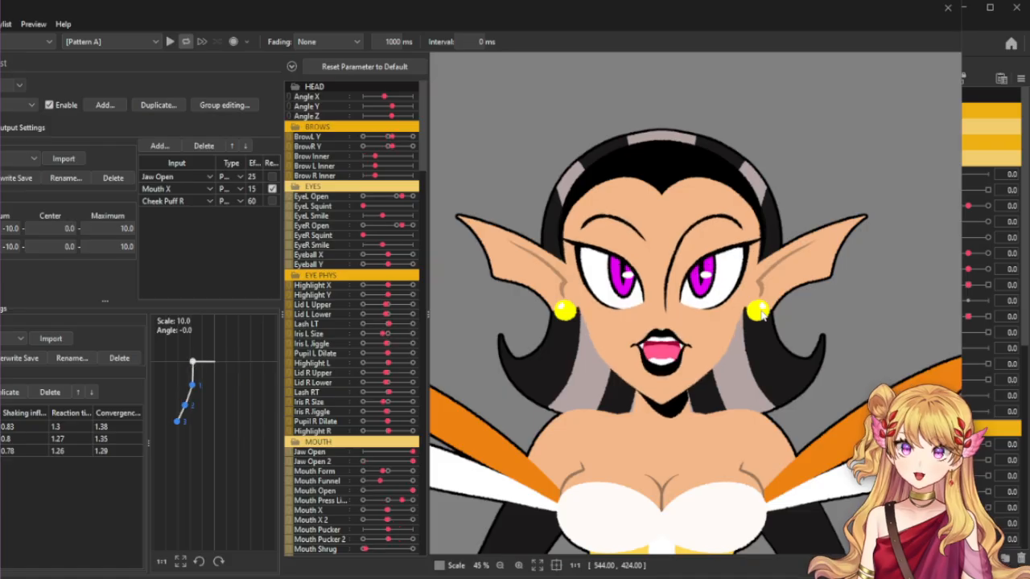
scroll(664, 338, up, 2)
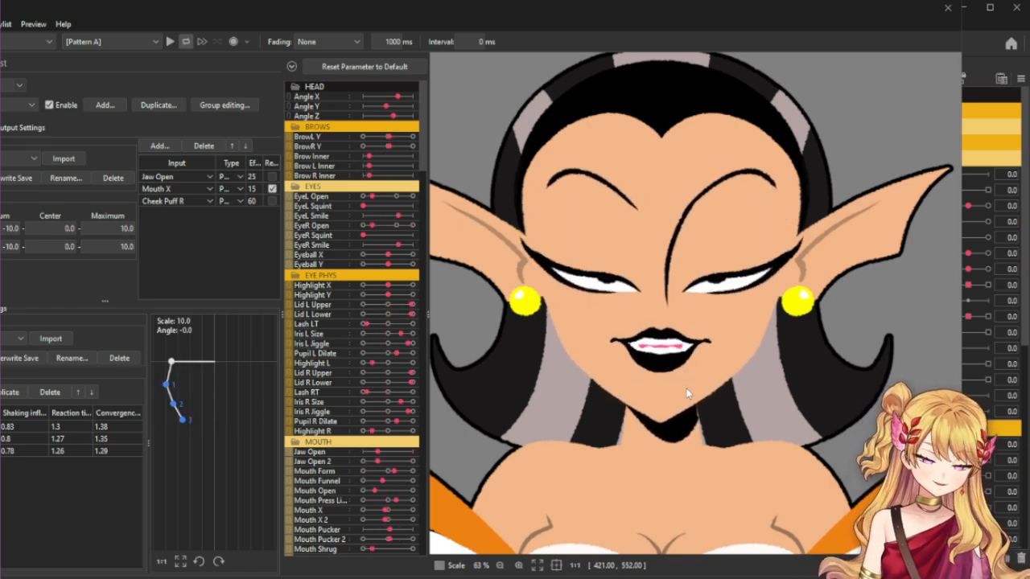
scroll(688, 394, down, 2)
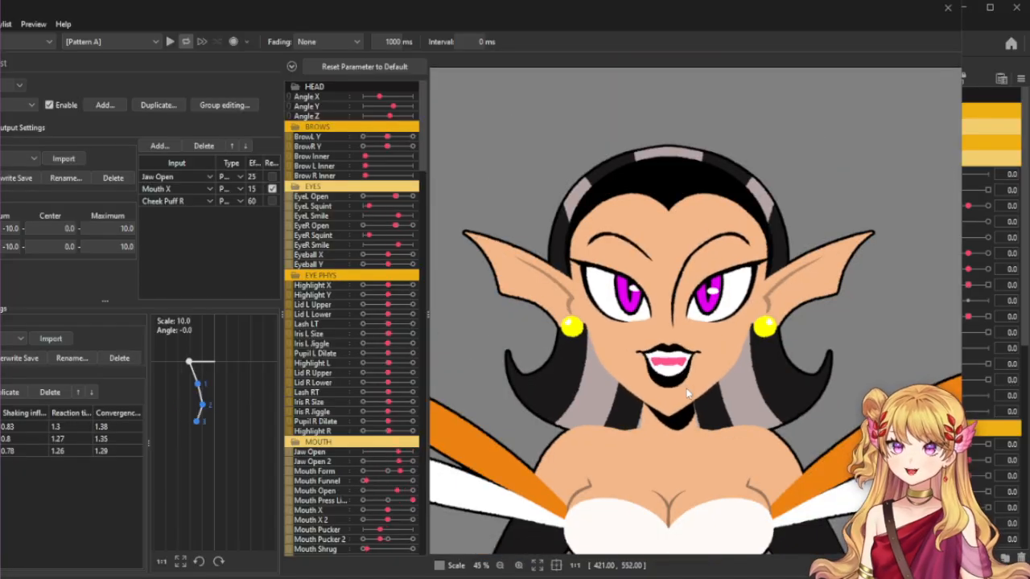
scroll(698, 420, up, 2)
scroll(640, 414, down, 2)
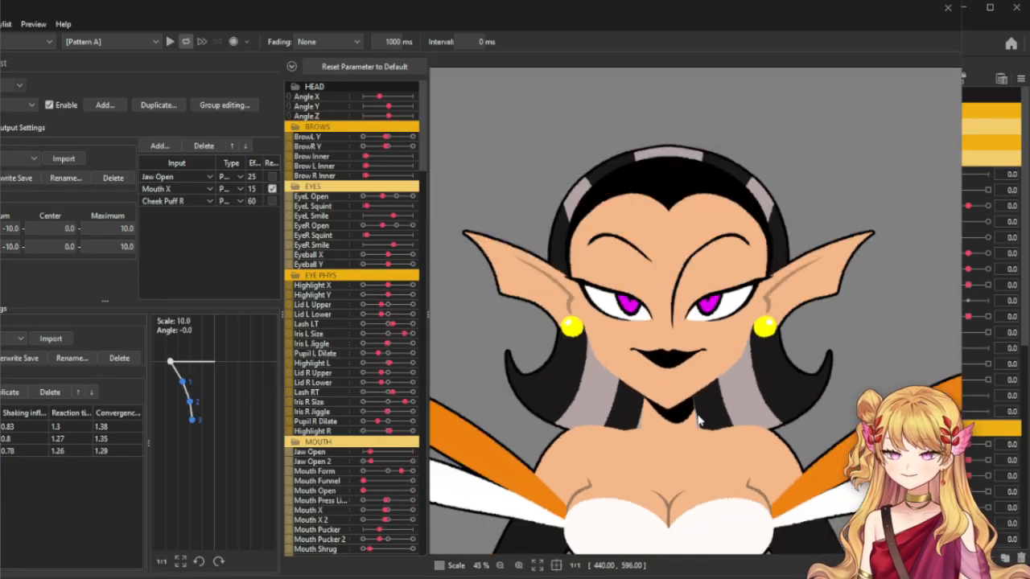
scroll(638, 408, up, 2)
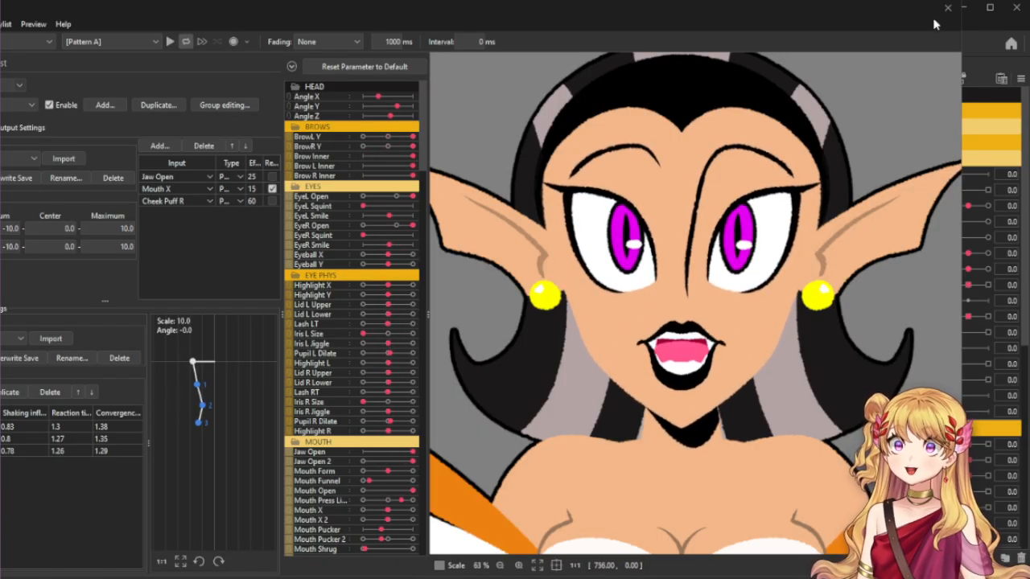
scroll(780, 211, down, 2)
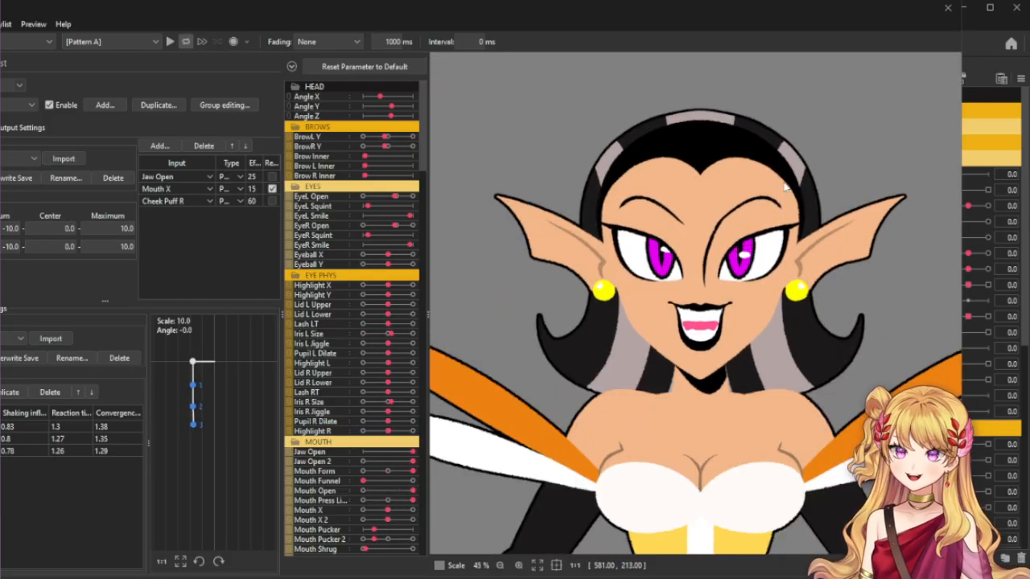
Collapse the preview's parameter groups and expand only MOUTH to examine the mouth parameters against the tracked mouth.
scroll(785, 185, up, 2)
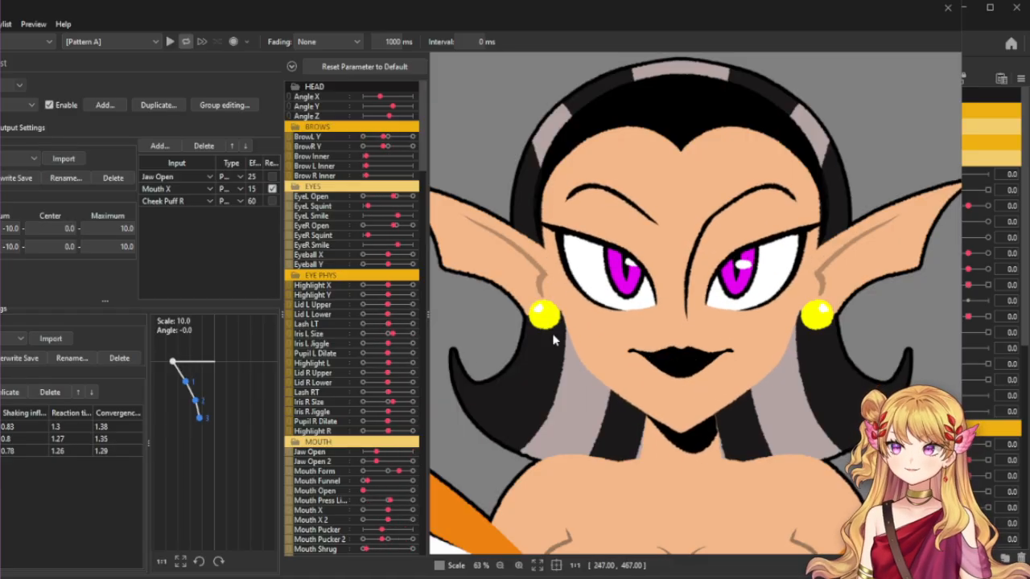
click(291, 66)
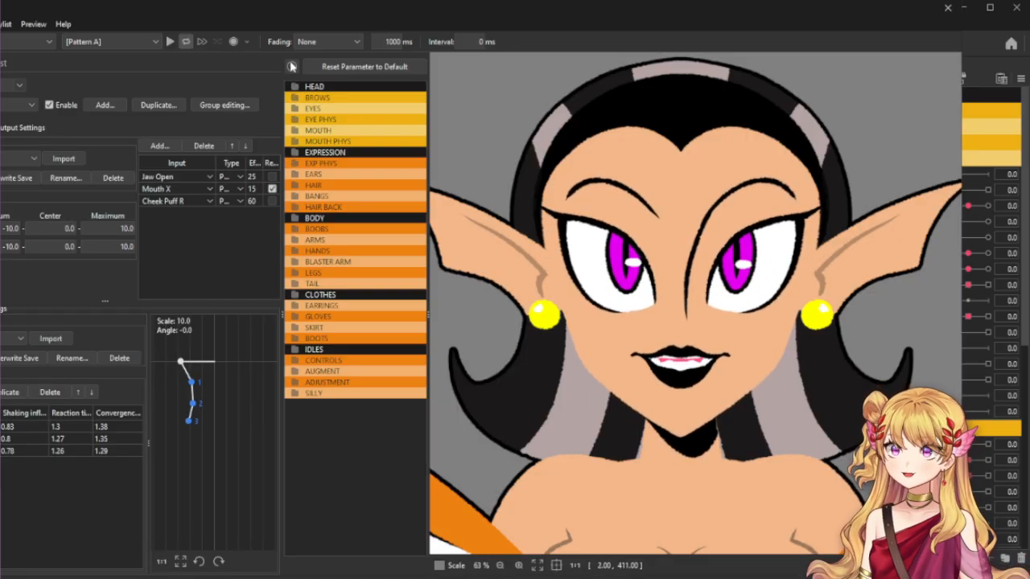
click(368, 130)
click(368, 131)
click(369, 130)
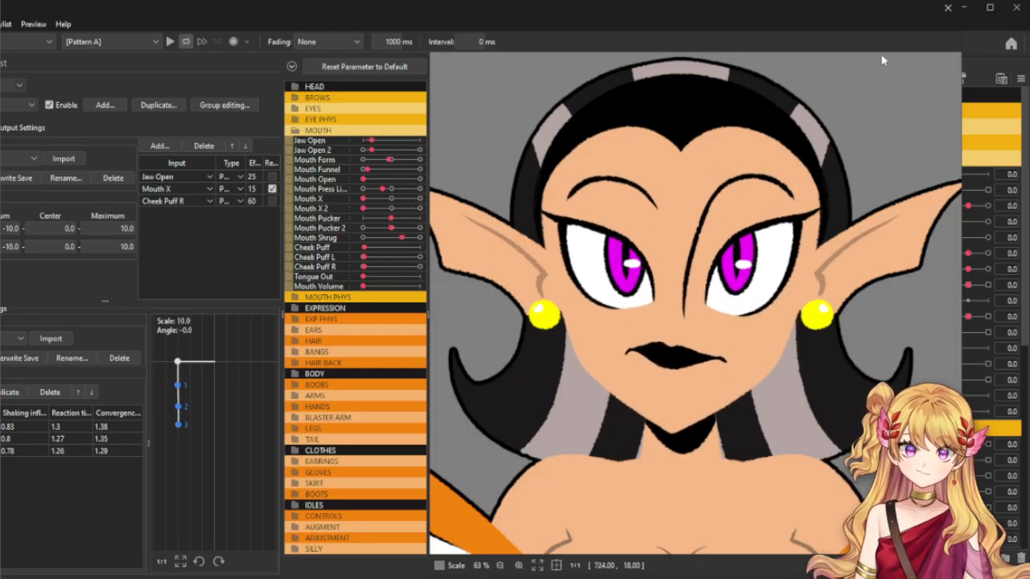
Close the physics preview and locate the lower teeth mesh teeth_B in the deformer hierarchy, collapsing its Jaw X parent.
click(946, 9)
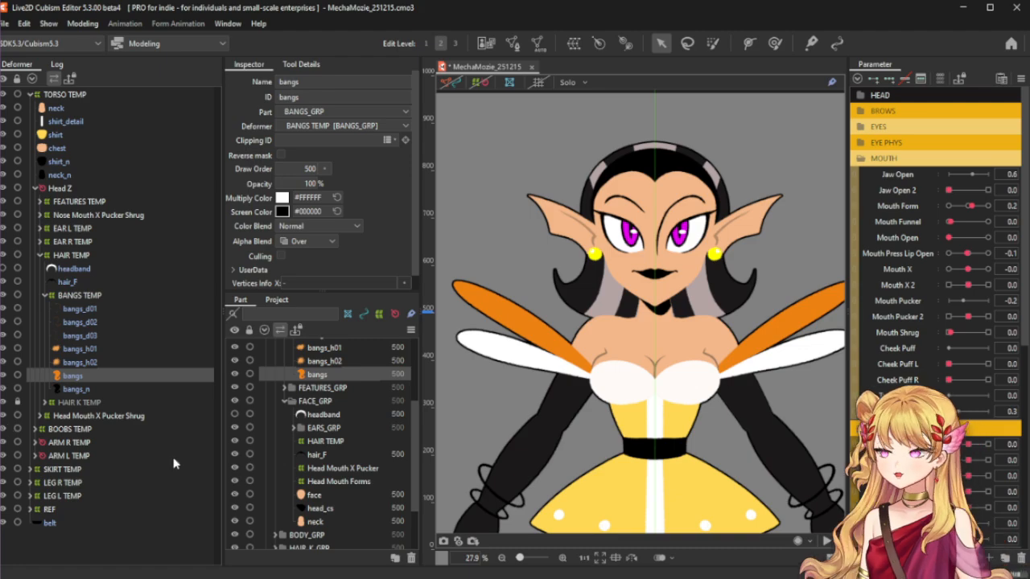
scroll(663, 233, up, 3)
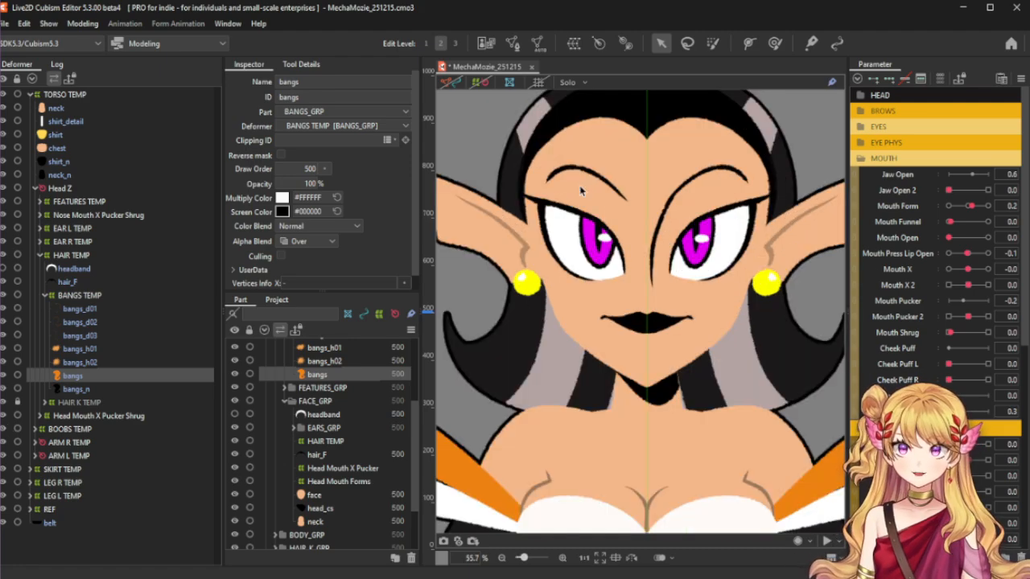
right_click(666, 326)
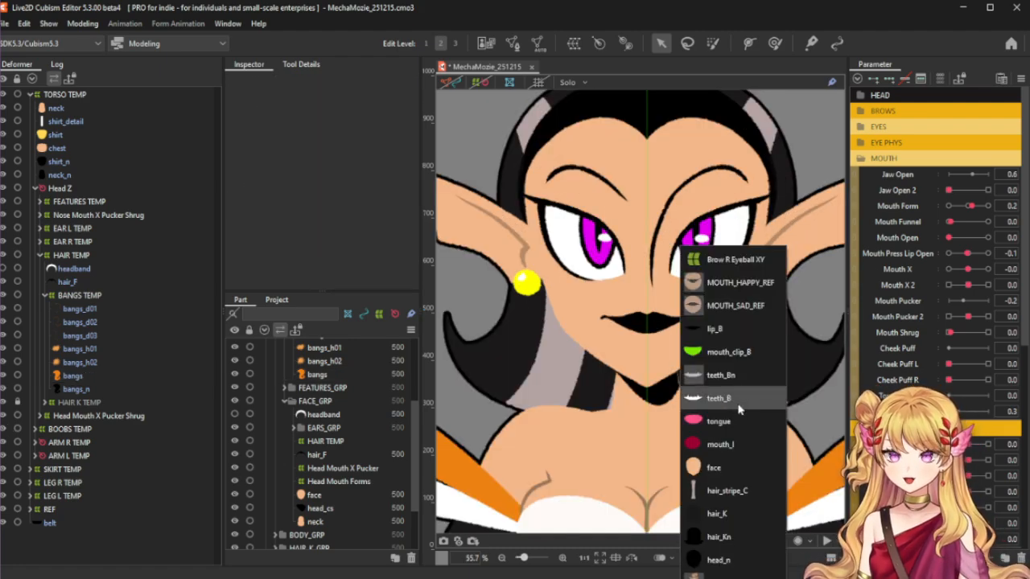
click(718, 398)
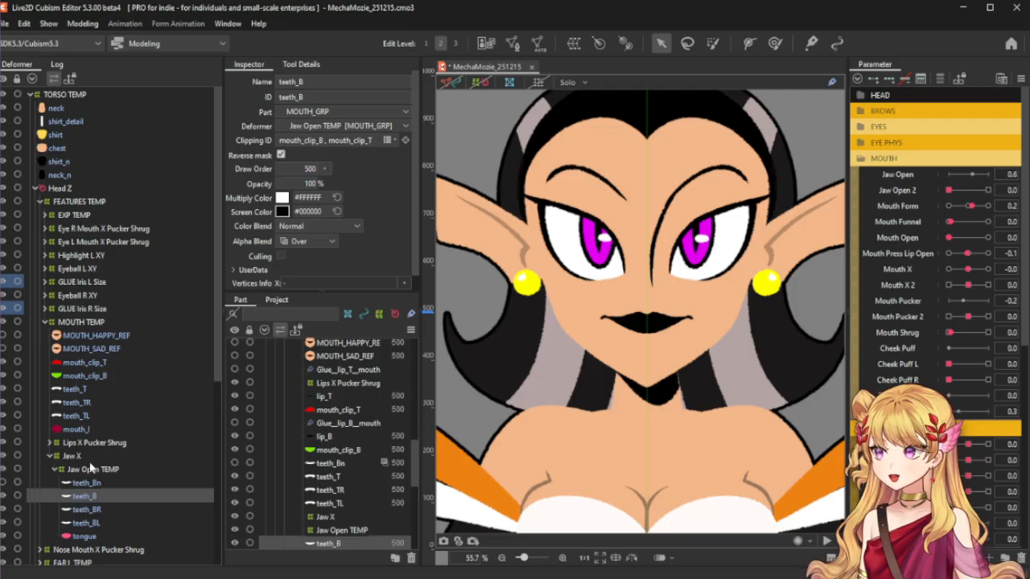
click(50, 457)
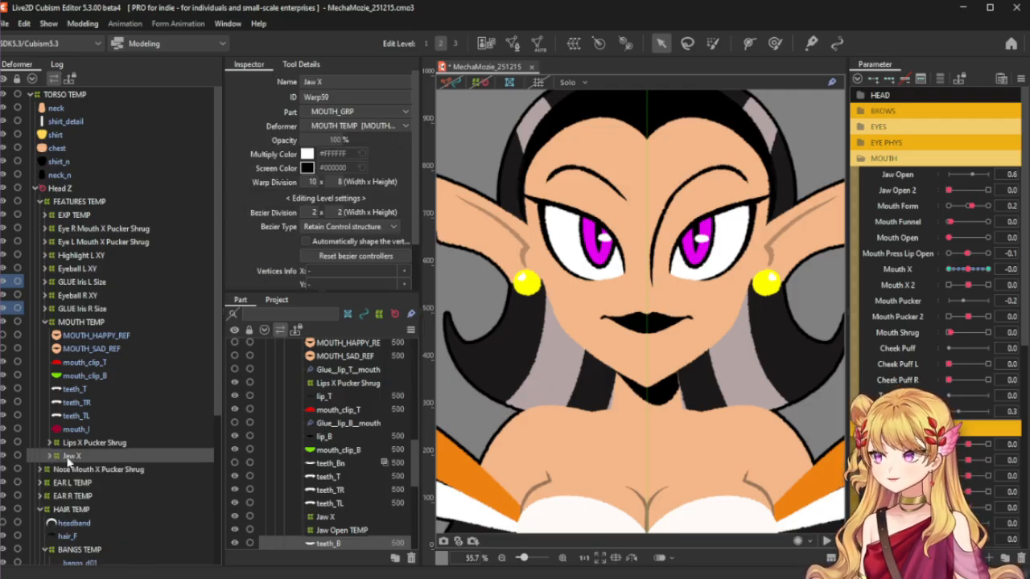
Create the warp deformer "Teeth Mouth Shrug" as parent of teeth_T, teeth_TR, teeth_TL and Lips X Pucker Shrug, with an 11 x 9 warp division.
ctrl+click(84, 389)
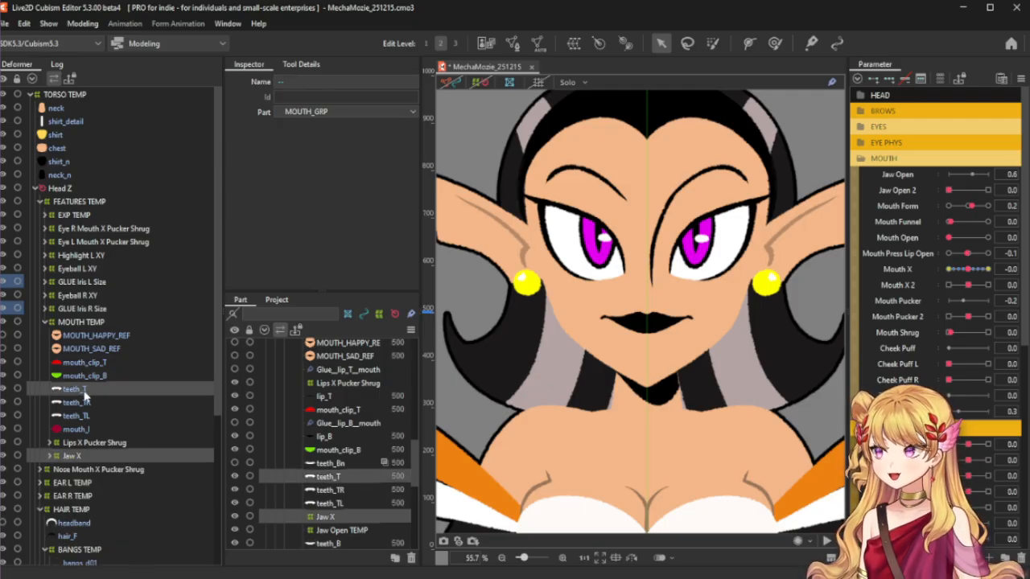
click(91, 418)
shift+click(90, 391)
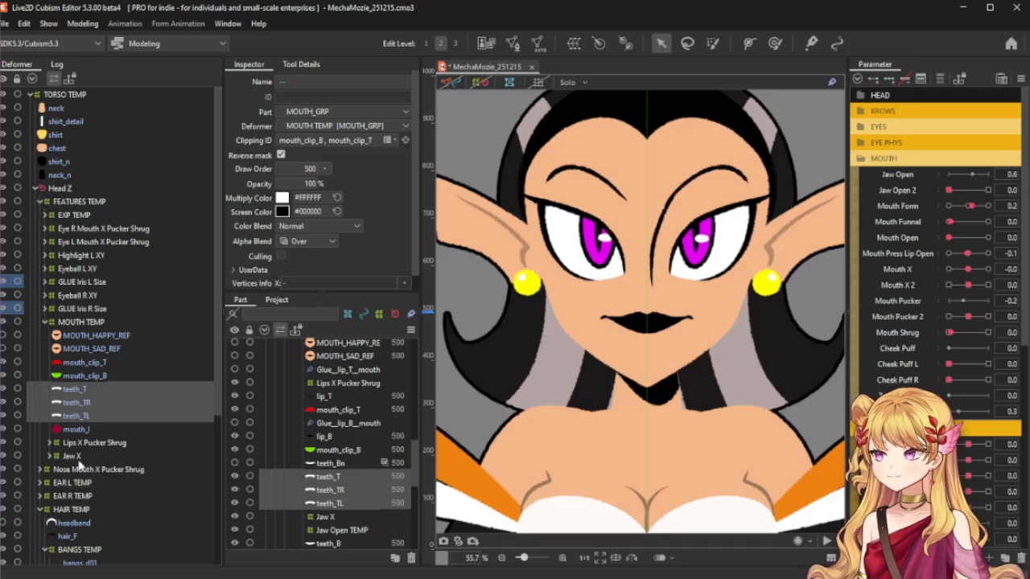
ctrl+click(108, 445)
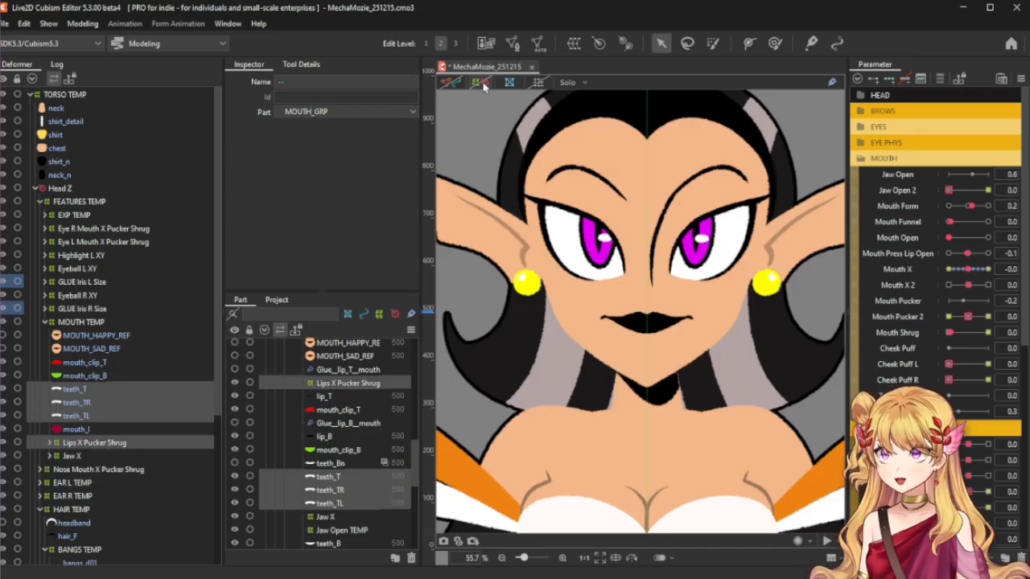
ctrl+click(105, 443)
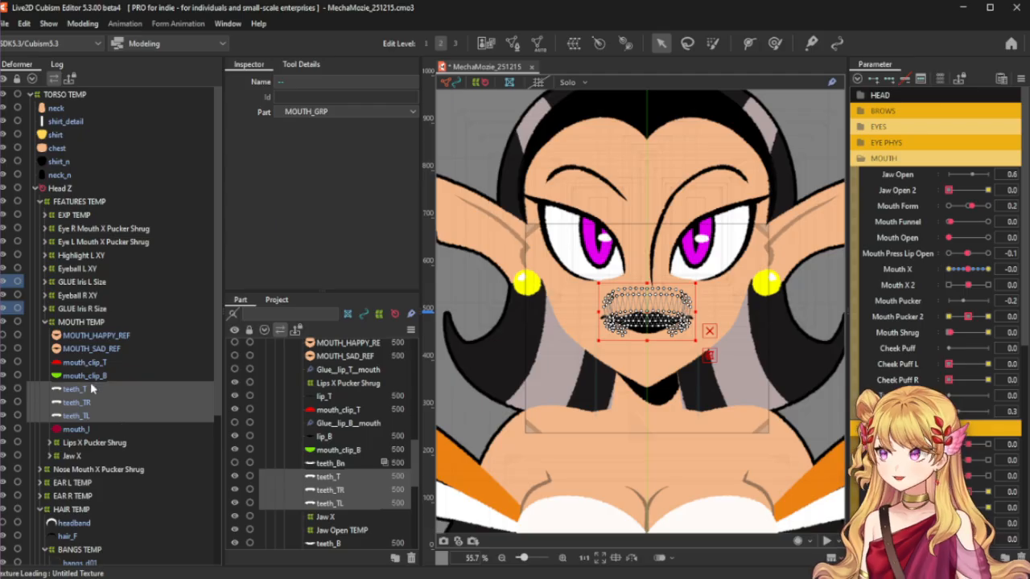
ctrl+click(105, 443)
scroll(653, 354, up, 3)
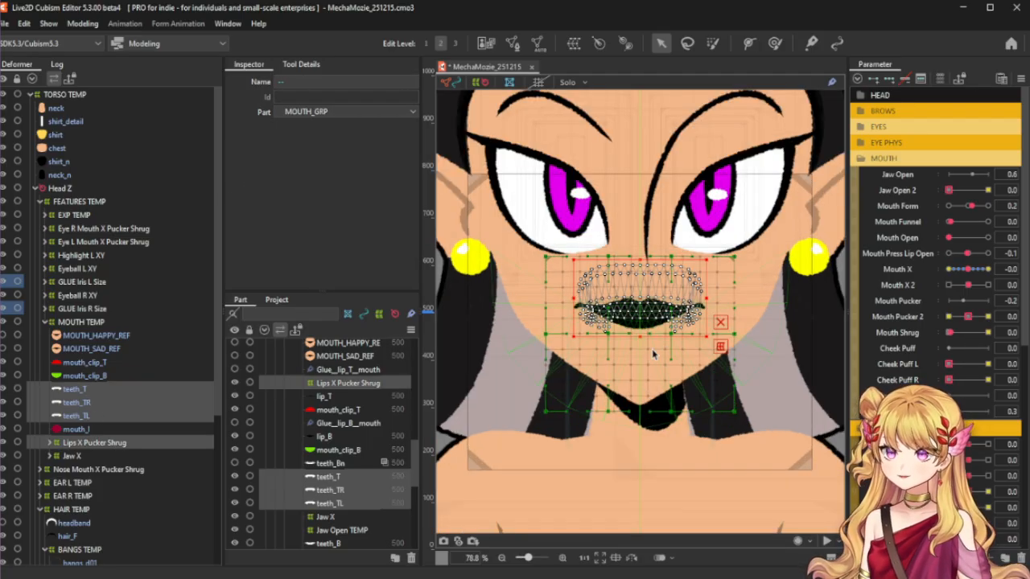
click(572, 43)
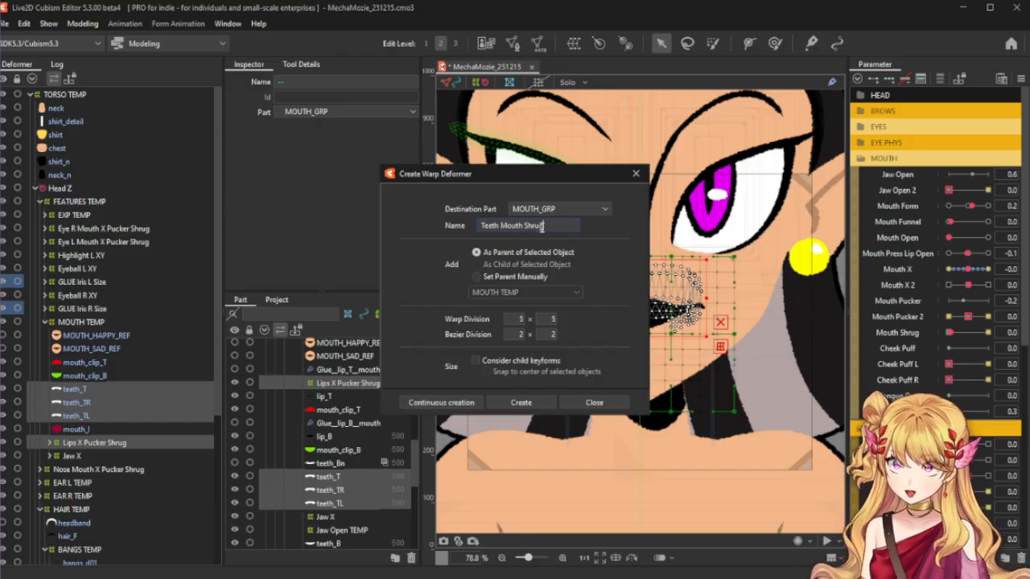
click(532, 404)
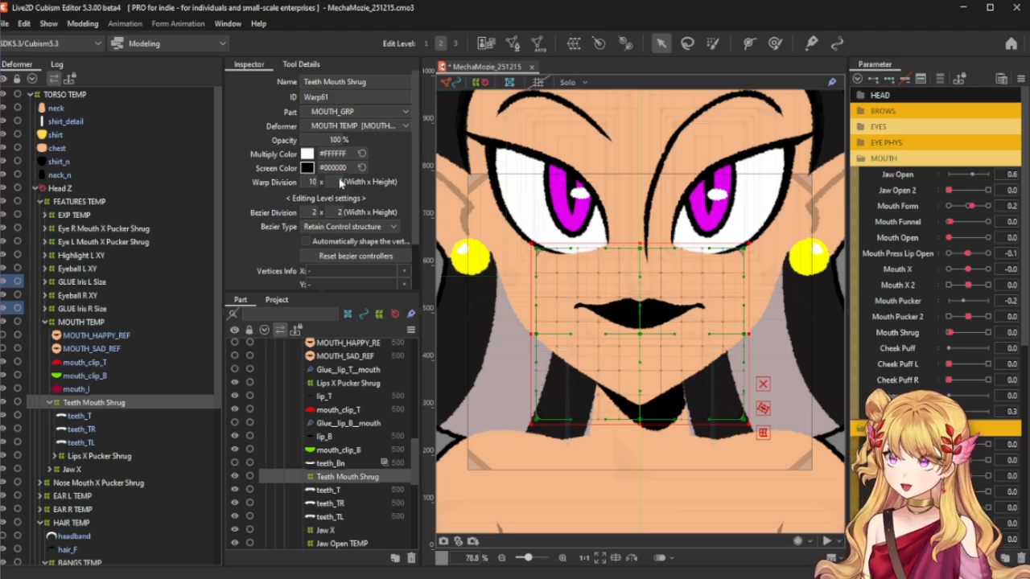
key(Return)
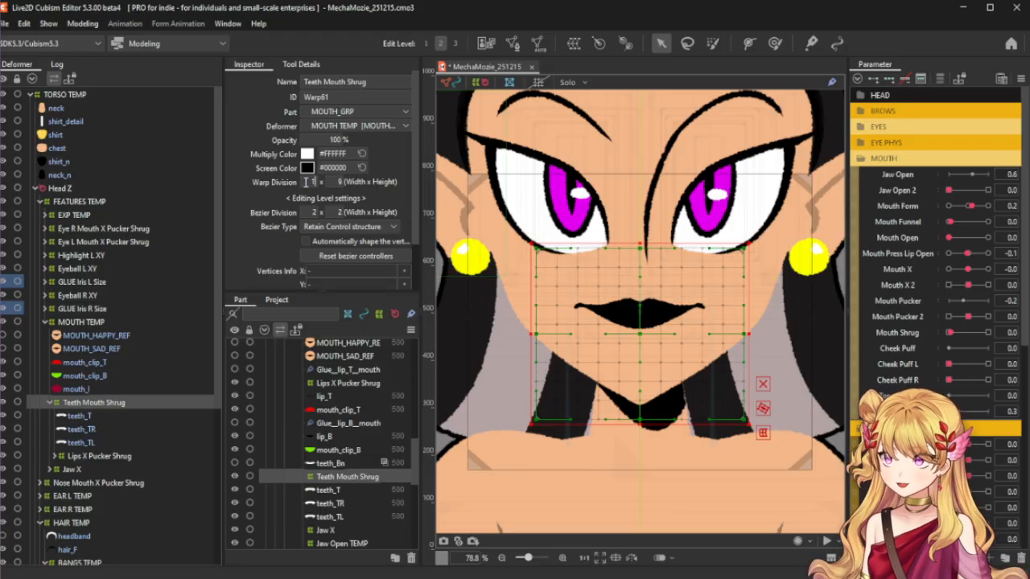
key(Return)
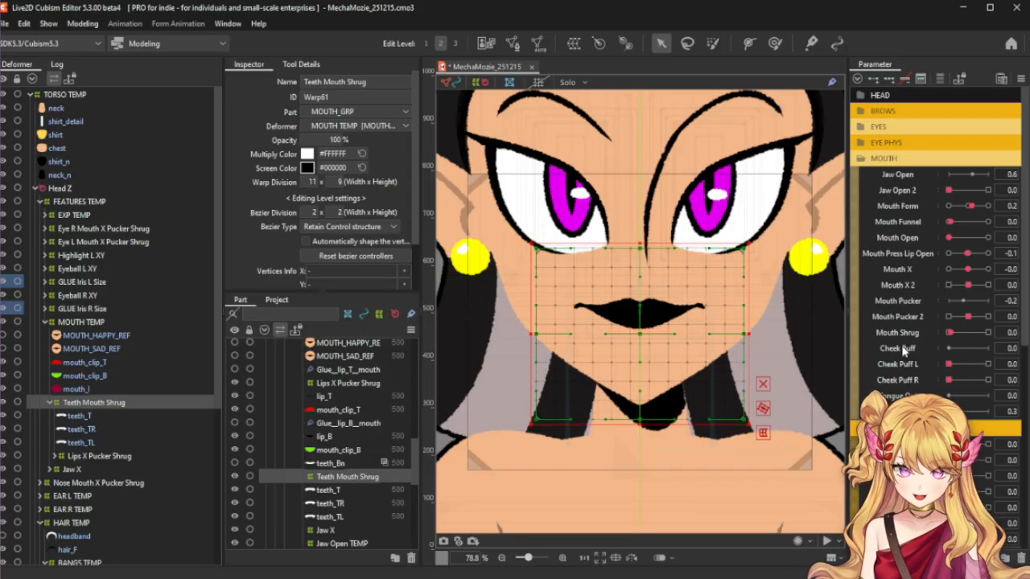
Reset the parameters to default and key Mouth Shrug on the Teeth Mouth Shrug deformer, trying a slight upward shift at 1.0 and undoing it.
click(1022, 79)
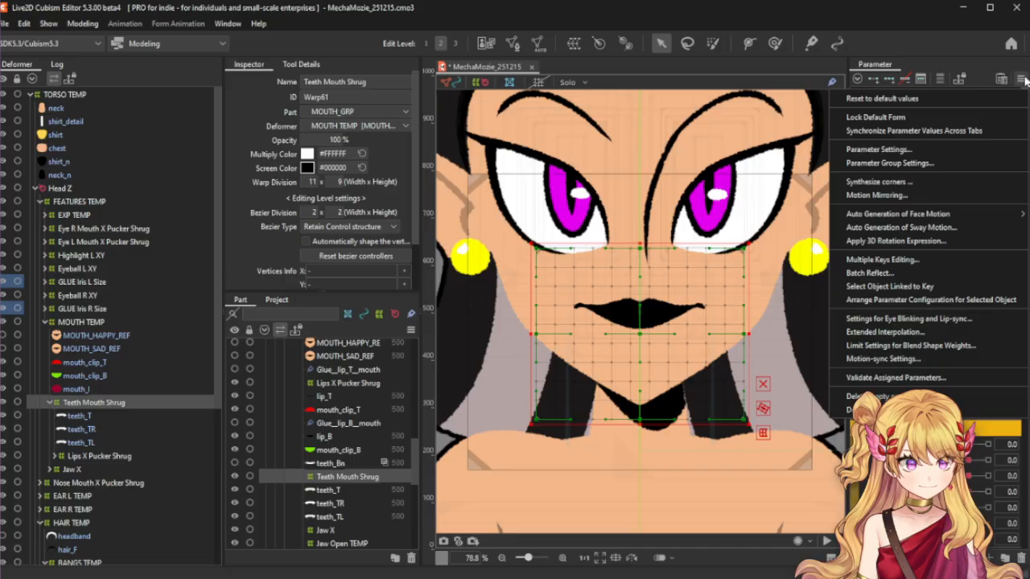
click(925, 97)
click(901, 333)
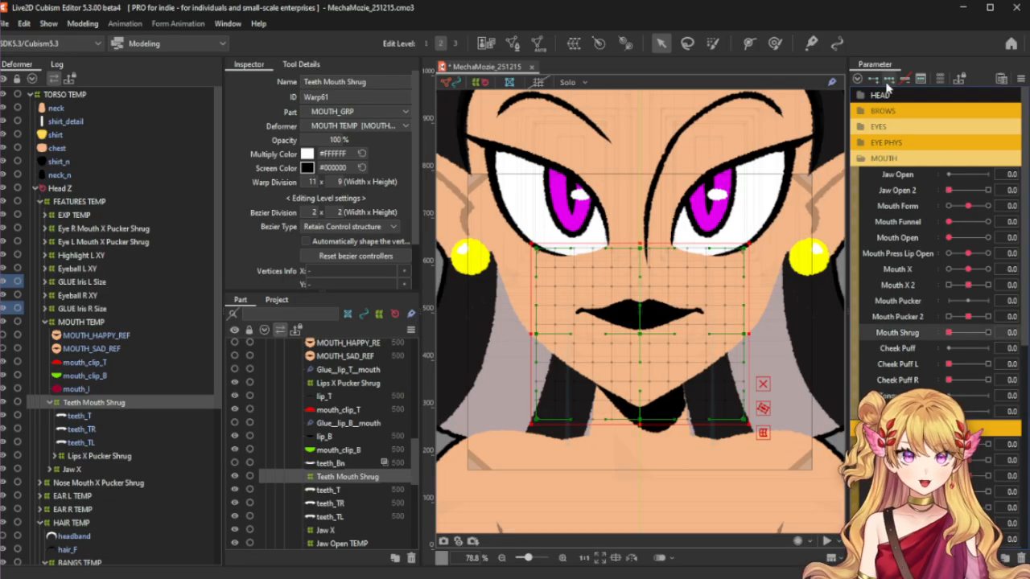
drag(947, 333, 1005, 341)
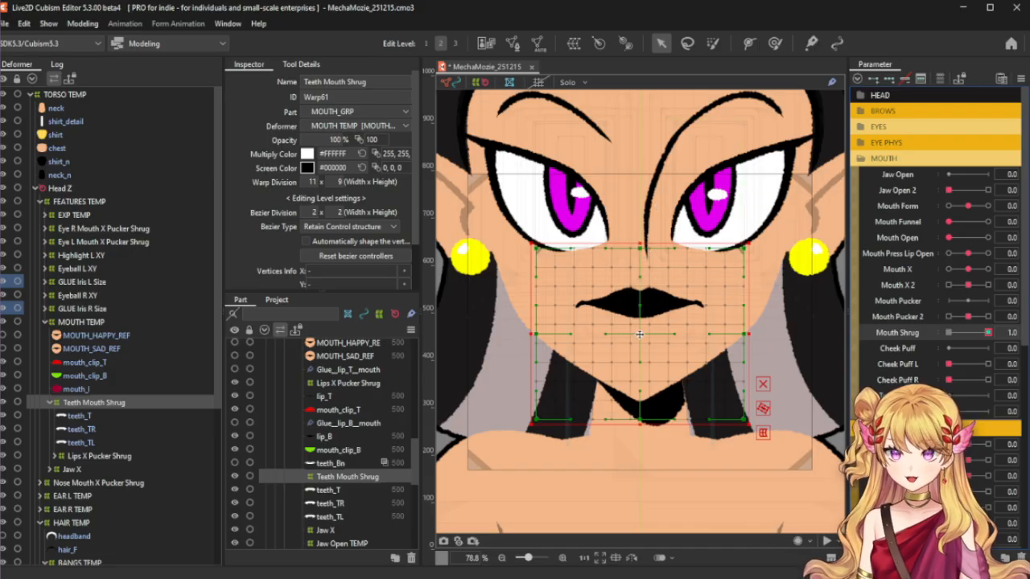
drag(639, 334, 640, 331)
key(ctrl+z)
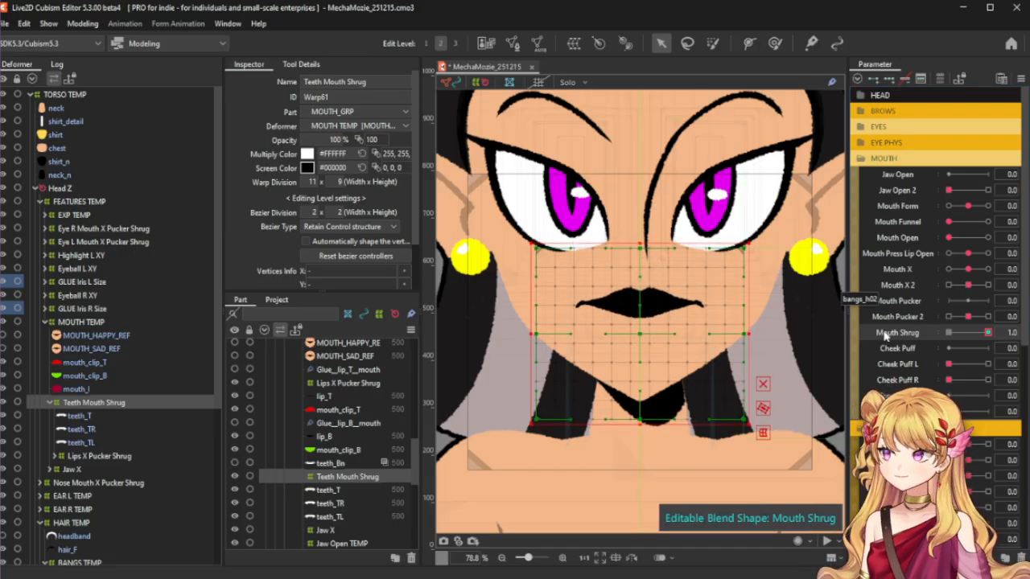
right_click(966, 336)
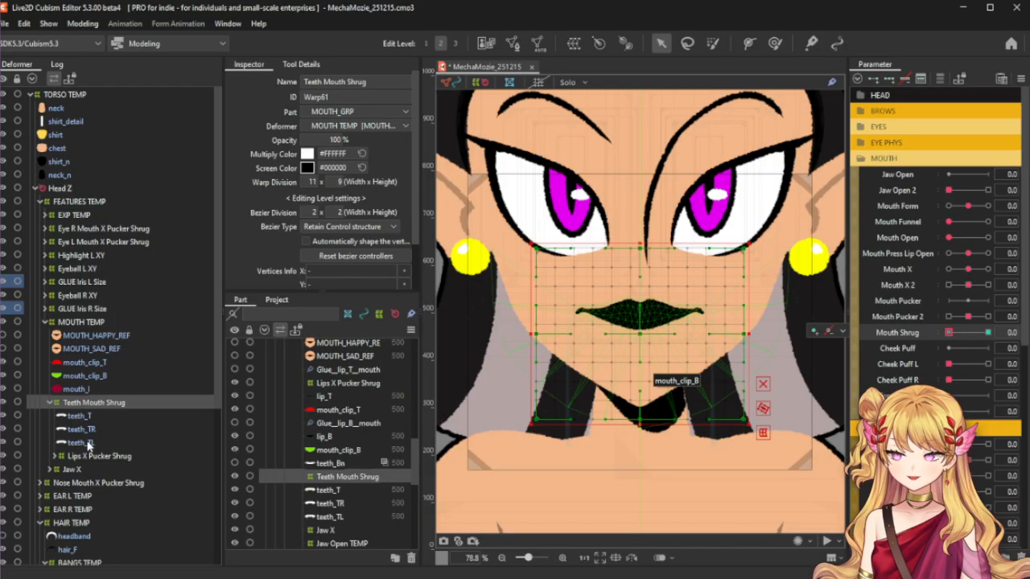
Move Lips X Pucker Shrug out of Teeth Mouth Shrug to MOUTH TEMP and nest Jaw X inside Teeth Mouth Shrug.
click(113, 455)
drag(113, 456, 127, 403)
click(76, 469)
drag(79, 471, 94, 416)
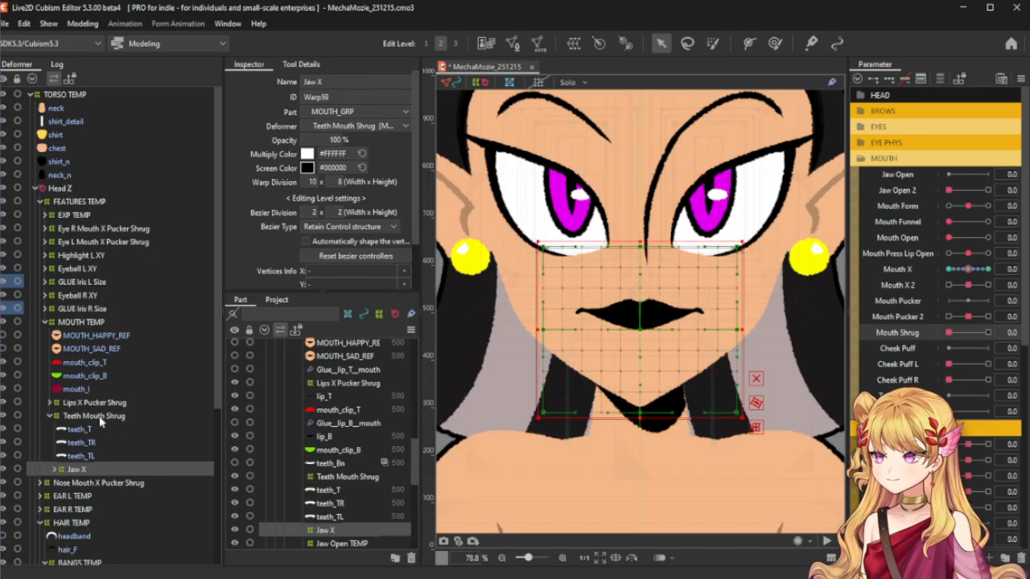
click(97, 416)
ctrl+click(88, 468)
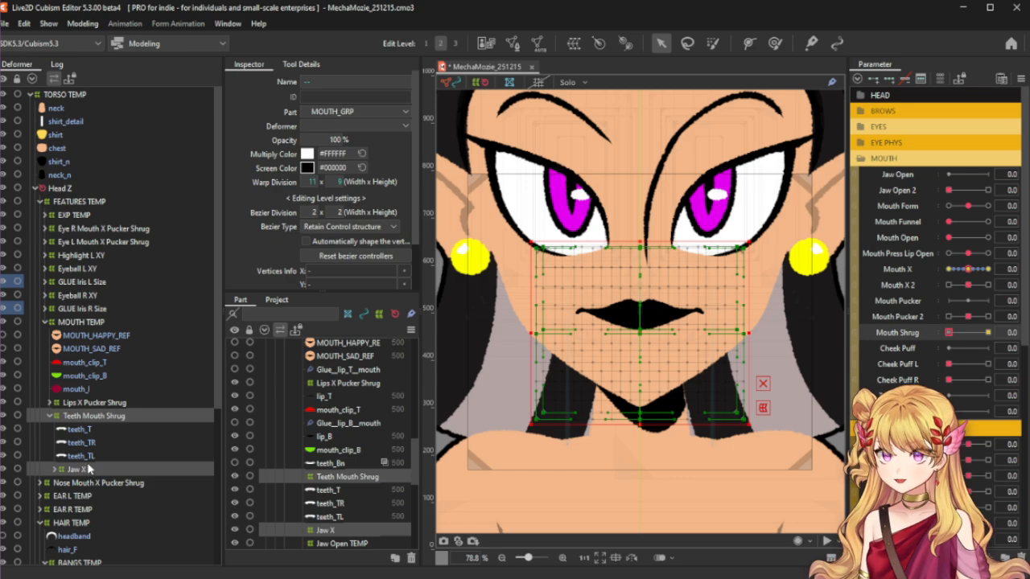
Enlarge the Teeth Mouth Shrug deformer so it extends beyond Jaw X and set its warp division to 11 x 10.
click(91, 418)
click(950, 335)
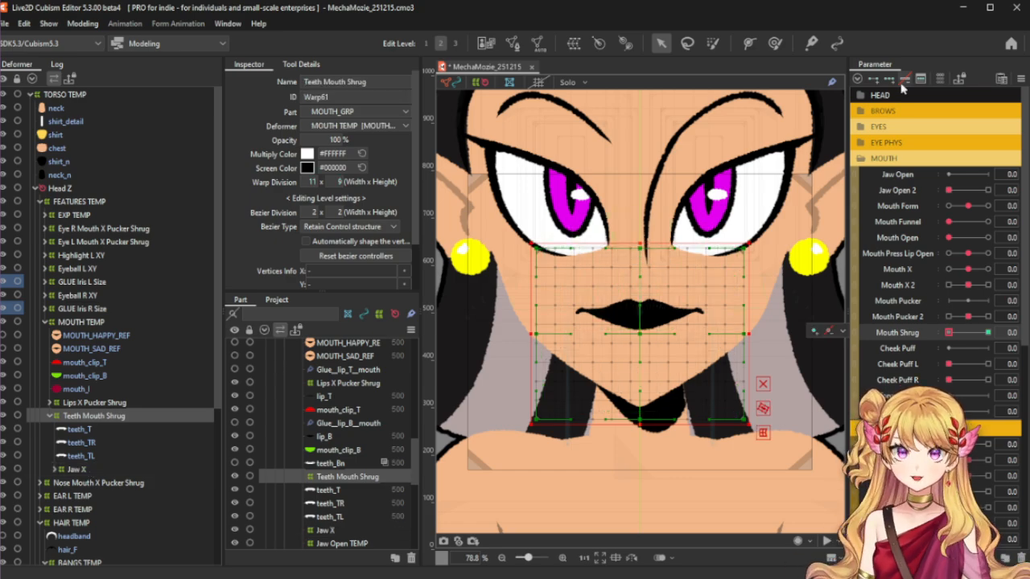
drag(749, 243, 761, 233)
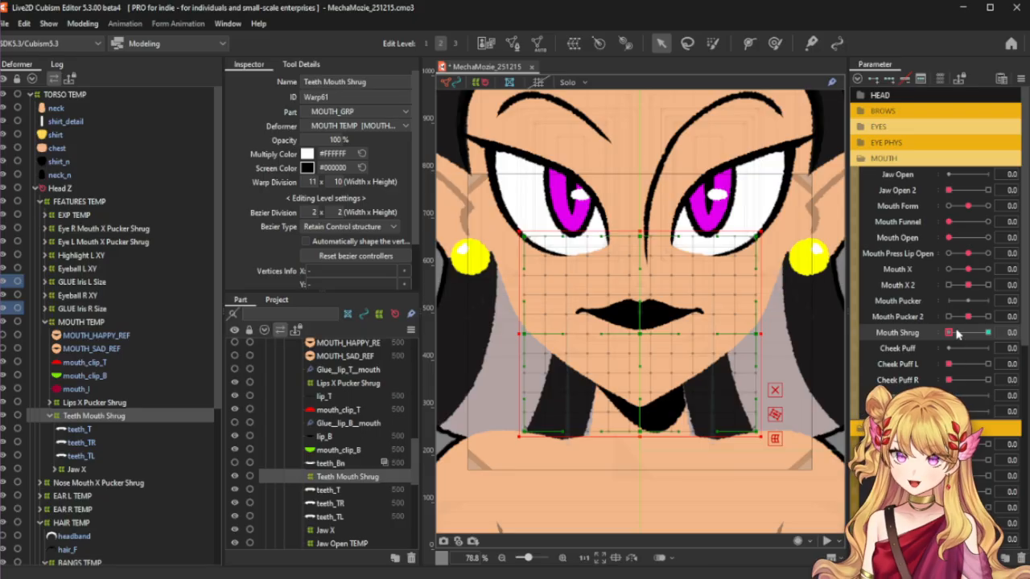
Remove the Mouth Shrug keys from the Teeth Mouth Shrug deformer and check its centre against the vertical guide up close.
click(988, 333)
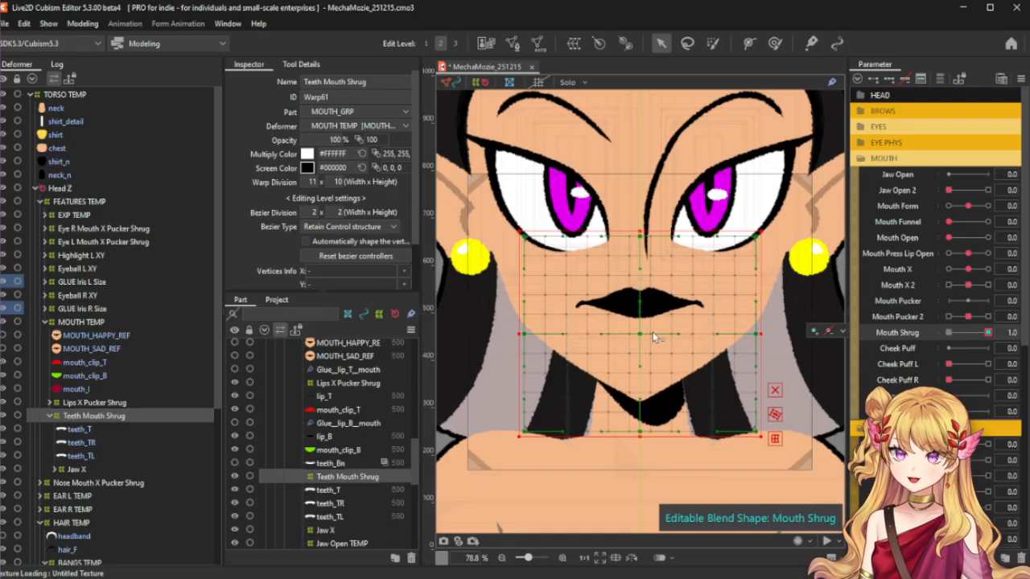
scroll(632, 337, up, 15)
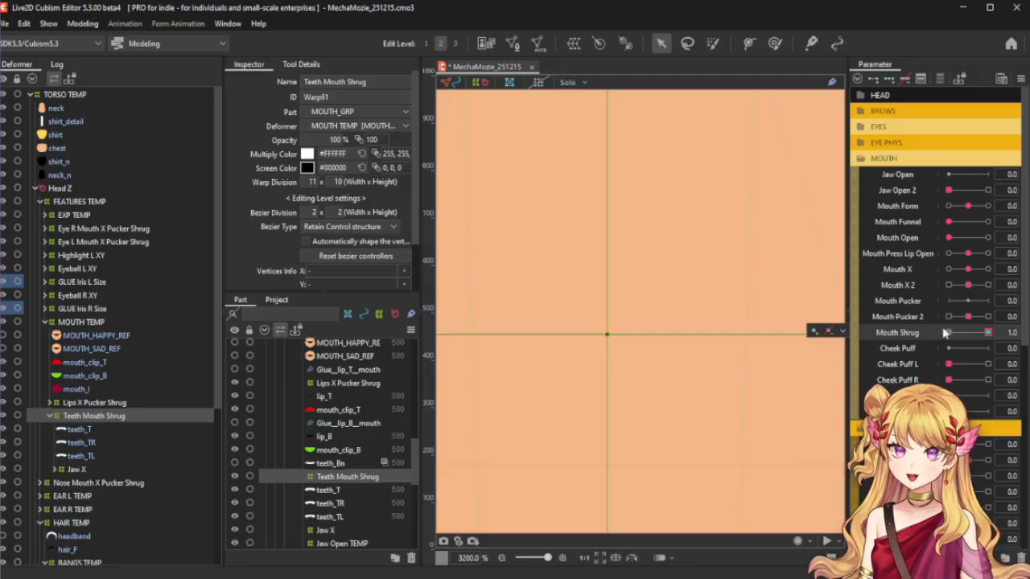
click(949, 333)
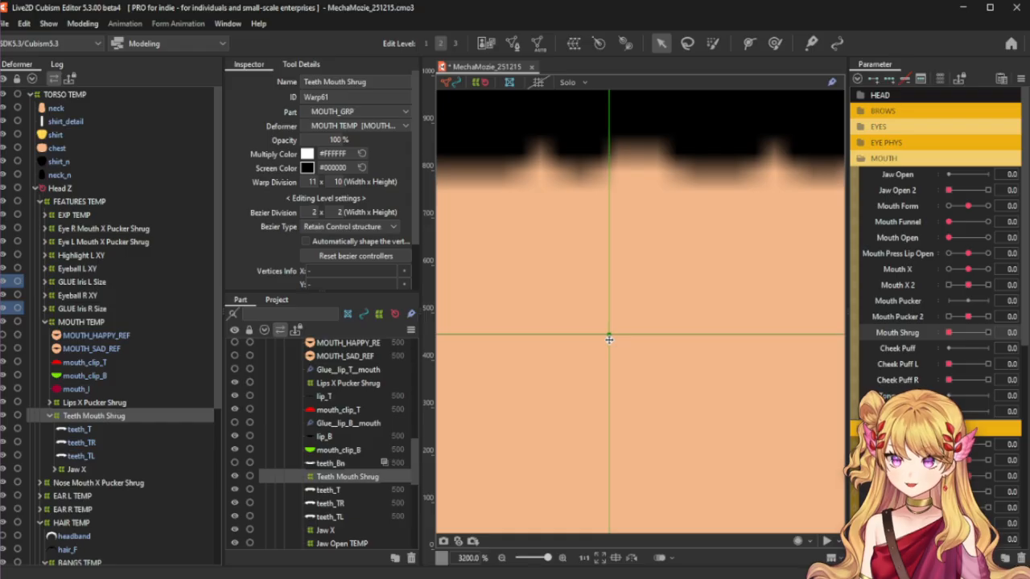
scroll(607, 315, down, 10)
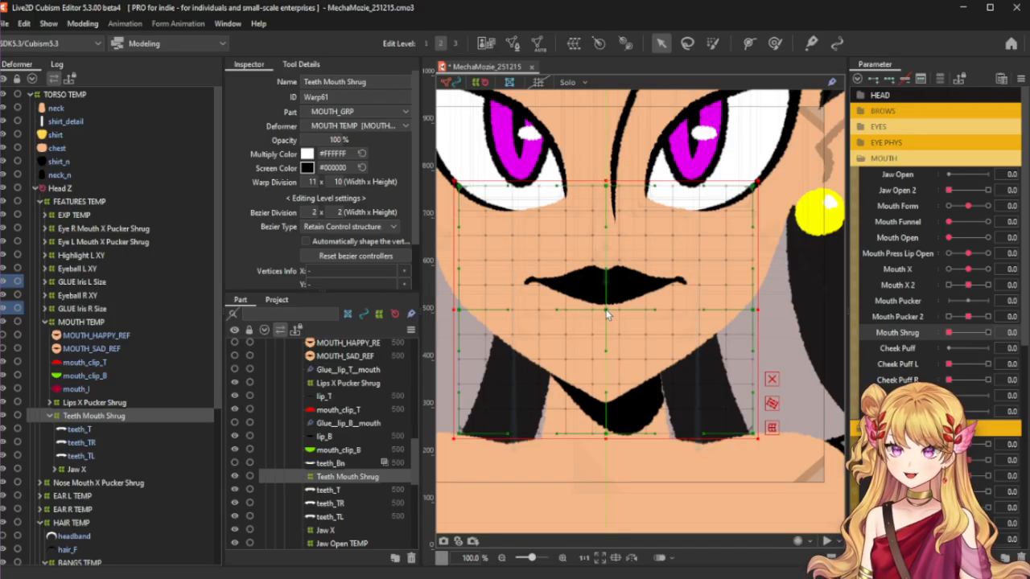
Key Mouth Shrug on the Teeth Mouth Shrug deformer again and shift the deformer slightly upward at the 1.0 key.
drag(971, 336, 987, 332)
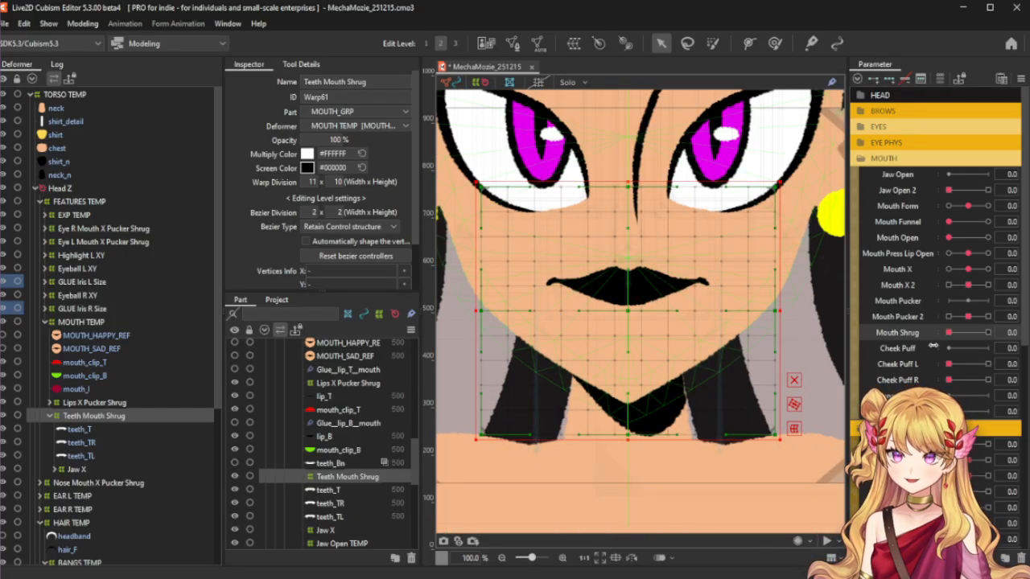
click(875, 81)
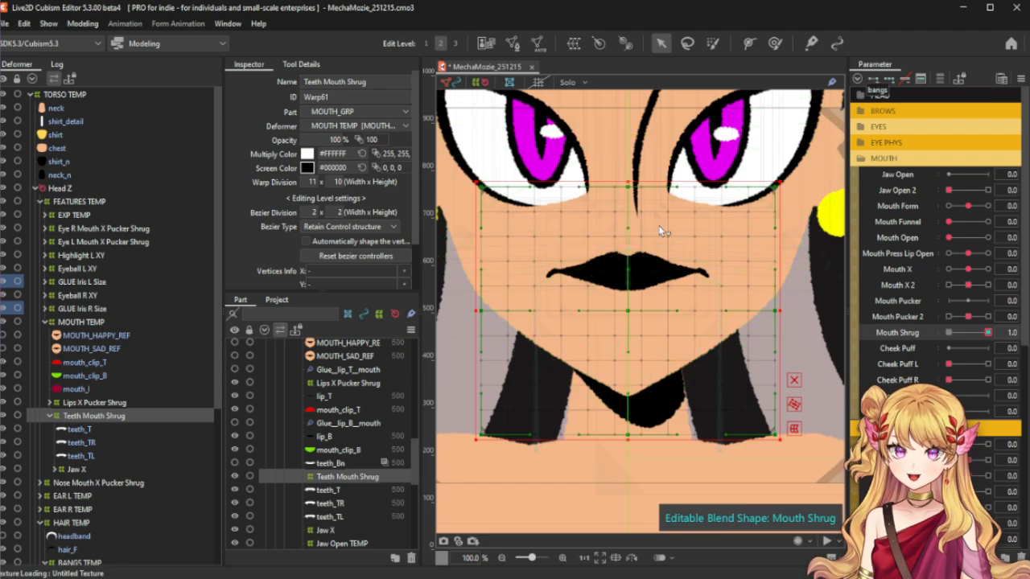
drag(623, 317, 624, 307)
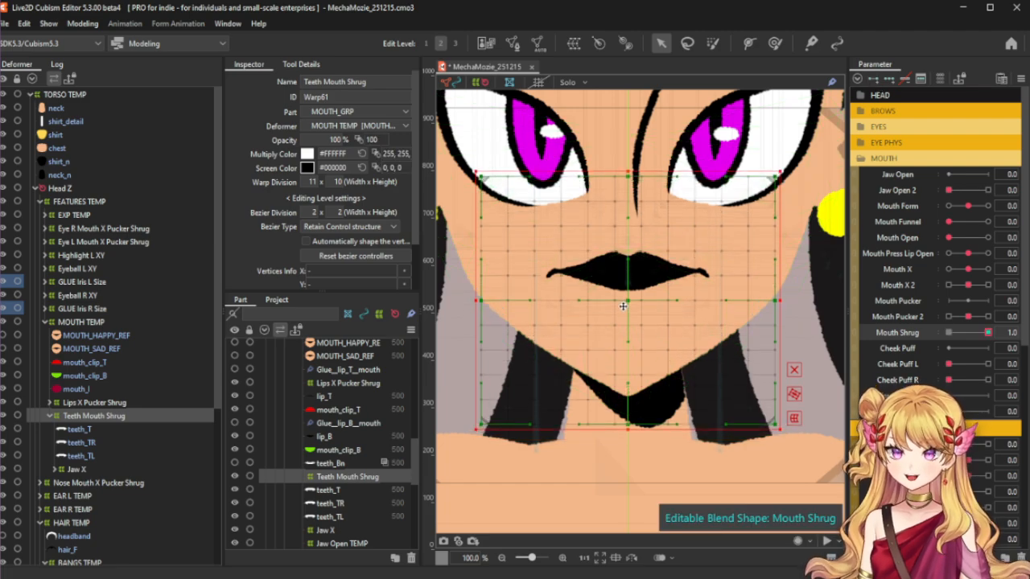
Open the mouth fully with Mouth Open at 1.0 and preview how the teeth follow the Mouth Shrug parameter.
drag(970, 337, 1001, 336)
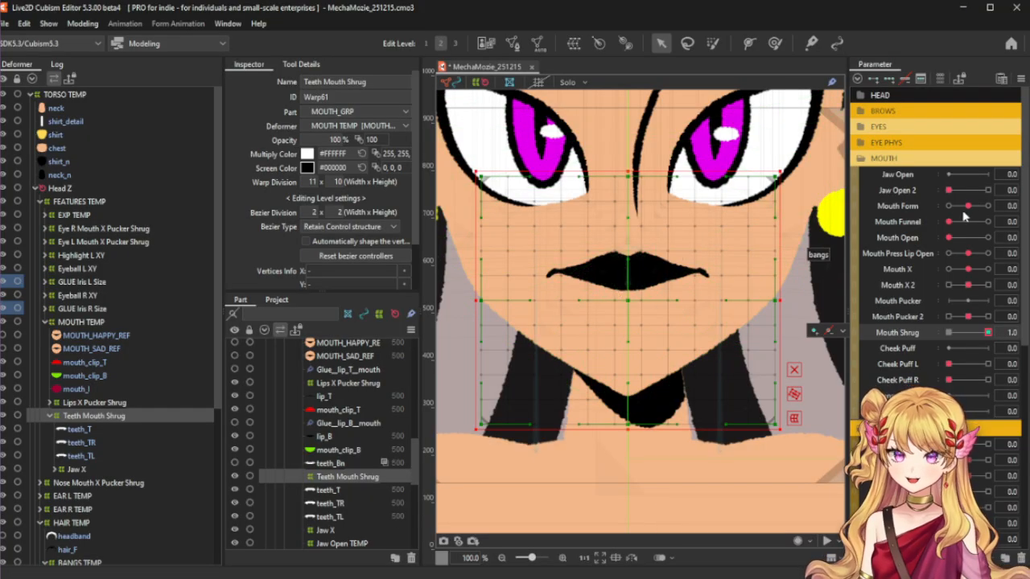
drag(949, 238, 987, 237)
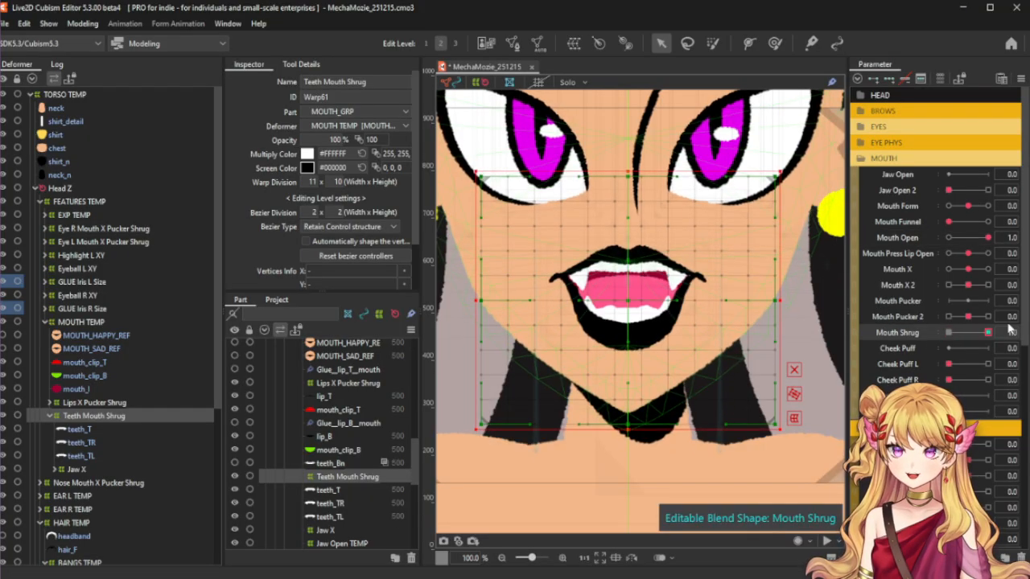
drag(988, 332, 1006, 314)
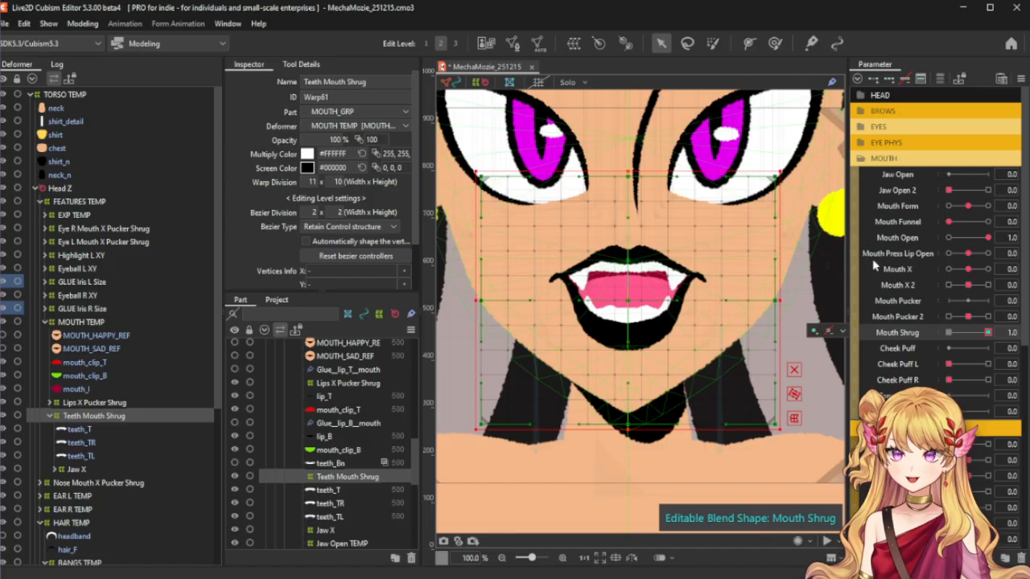
Open Physics Settings and examine the mouth, teeth and jaw up close under live tracking, then return to the modeling workspace.
click(82, 23)
click(96, 293)
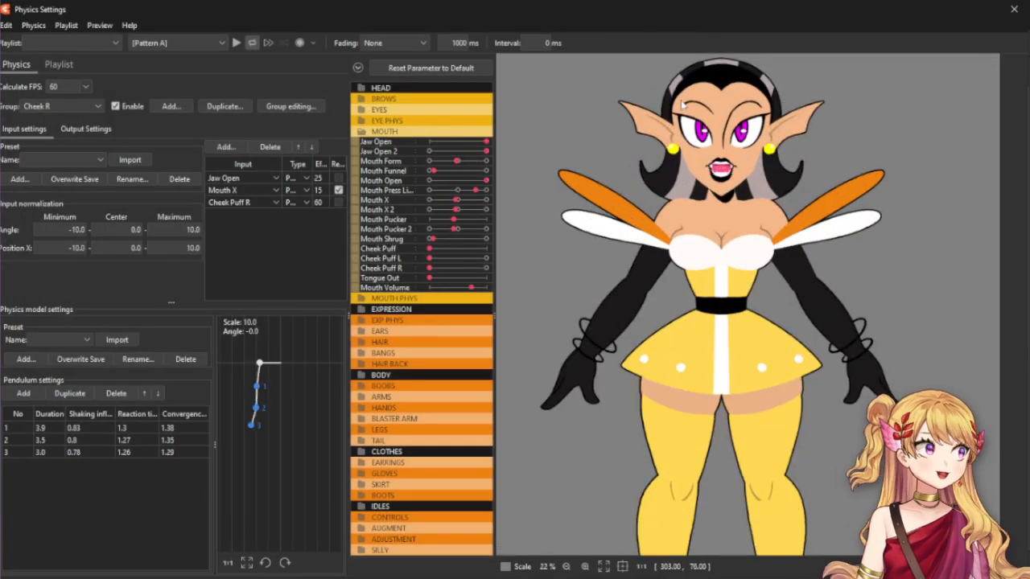
scroll(682, 104, up, 2)
scroll(682, 105, up, 2)
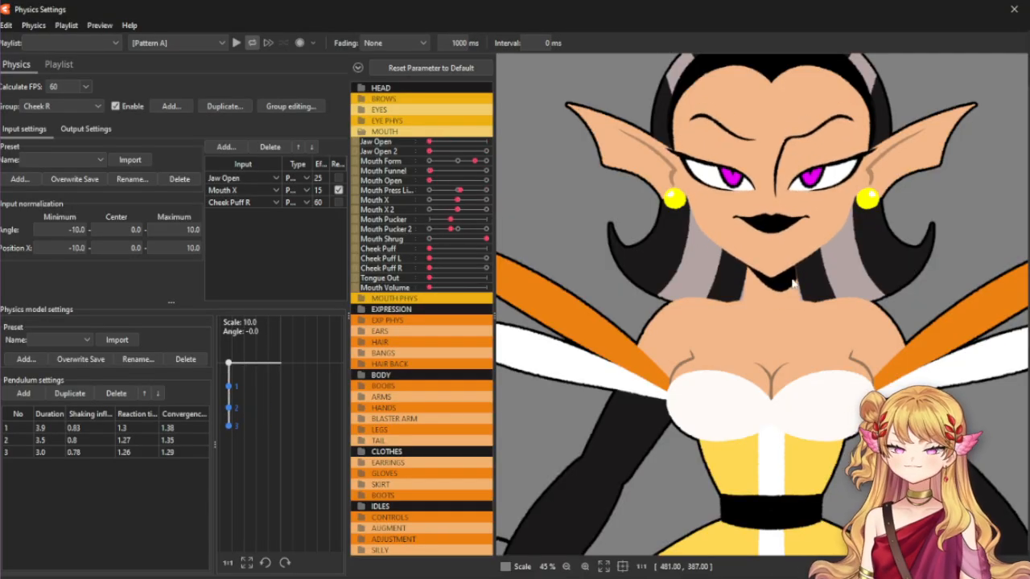
scroll(790, 278, up, 1)
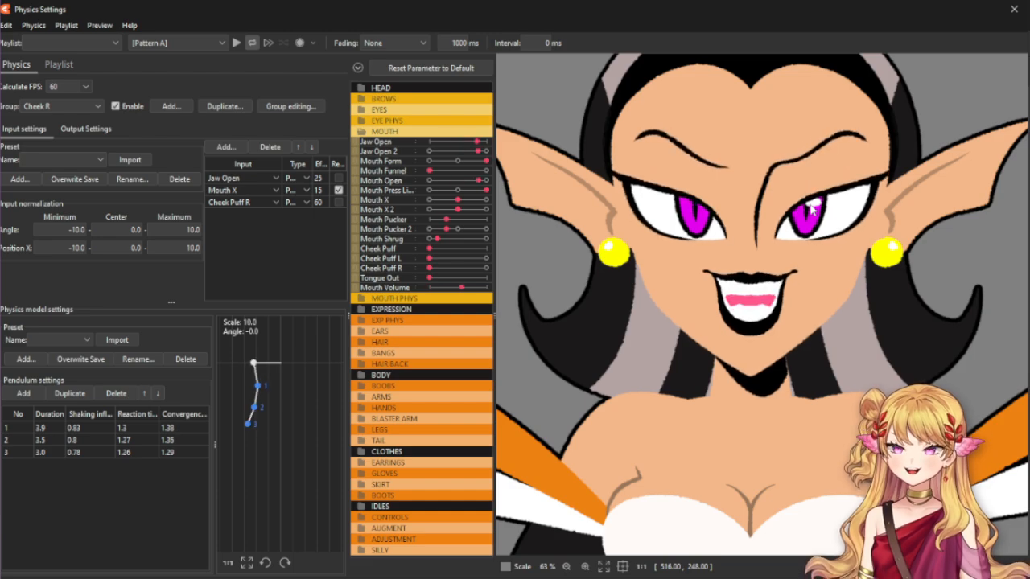
scroll(814, 345, down, 2)
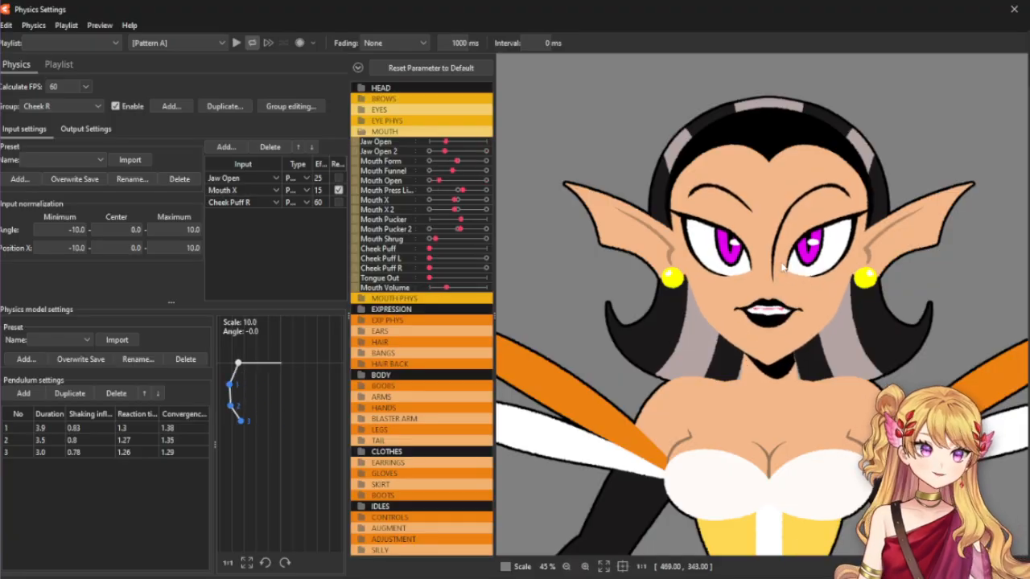
scroll(782, 268, up, 2)
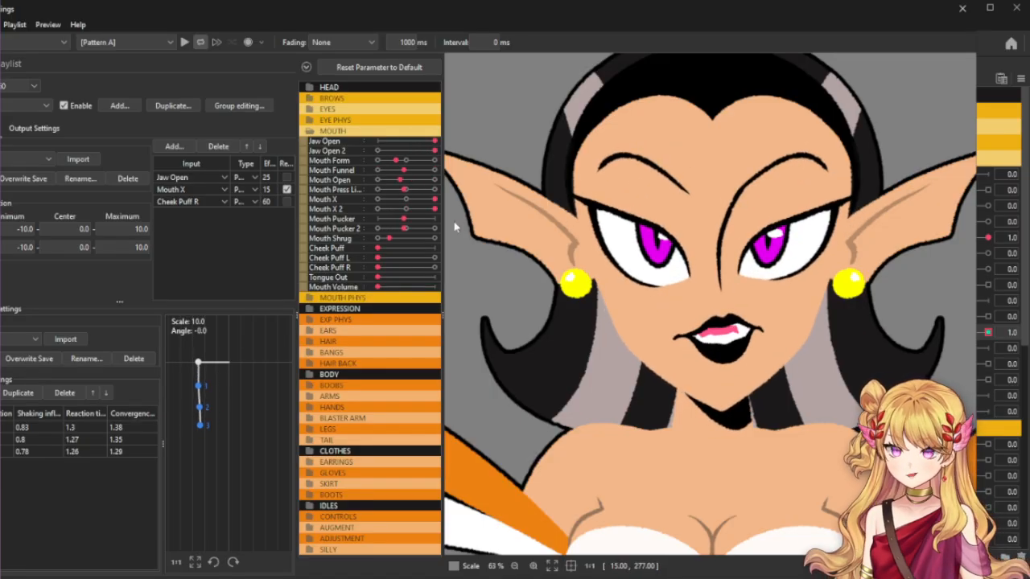
click(960, 10)
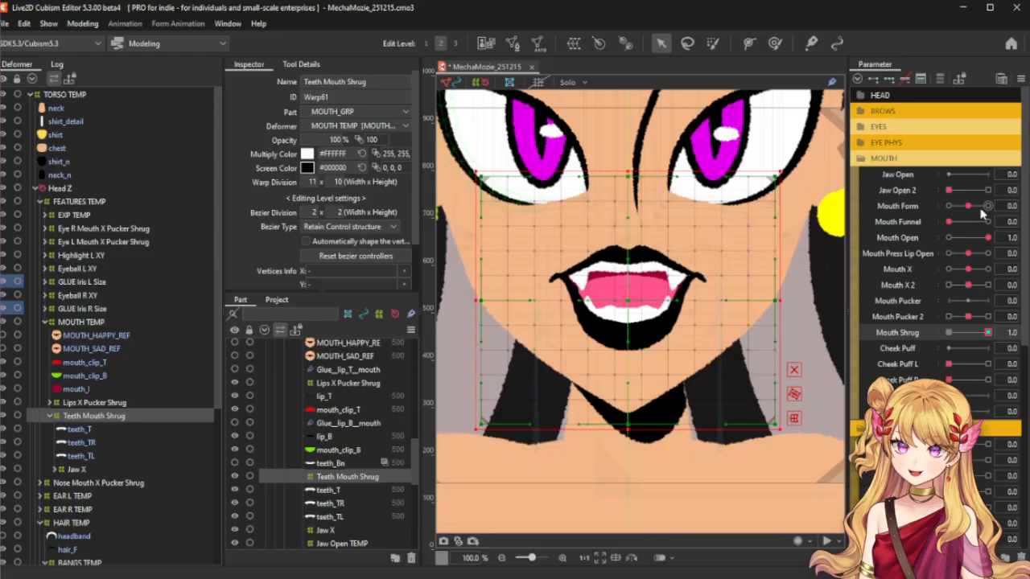
Reset all parameters to default, then set Mouth Press Lip Open, Mouth Form and Mouth Open to 1.0.
click(1020, 78)
click(937, 99)
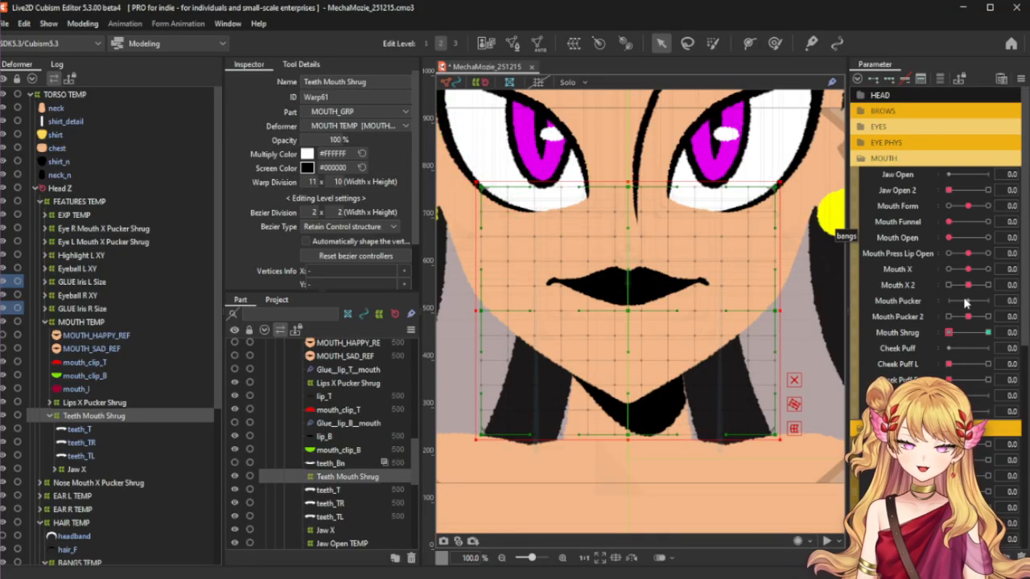
click(967, 254)
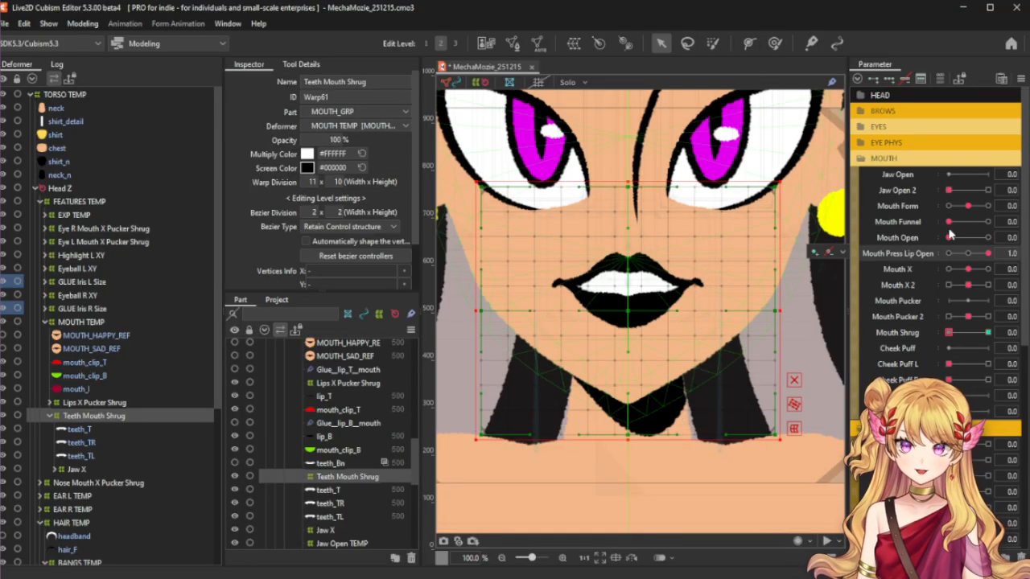
drag(979, 208, 1001, 206)
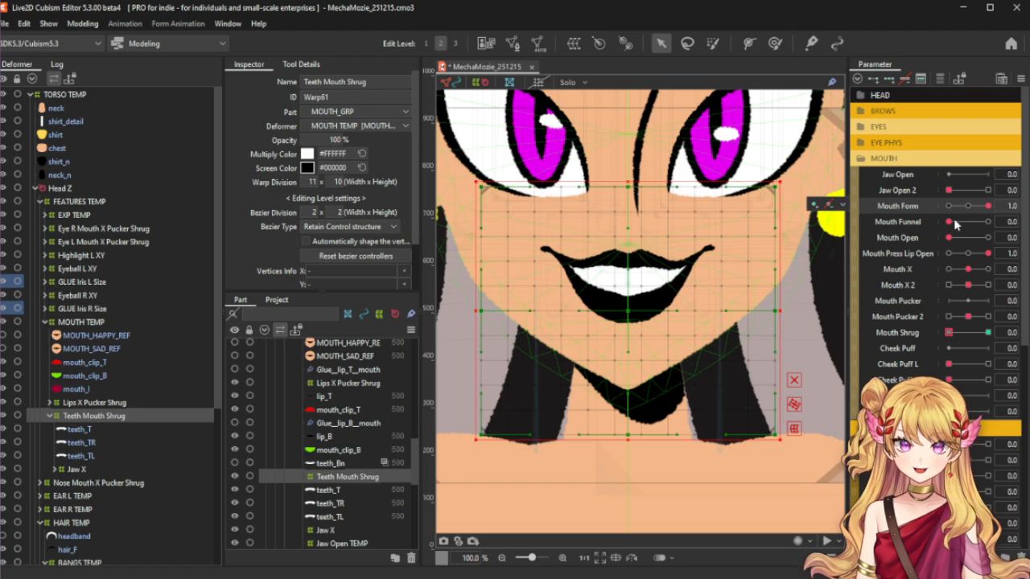
drag(950, 239, 990, 240)
scroll(716, 326, down, 2)
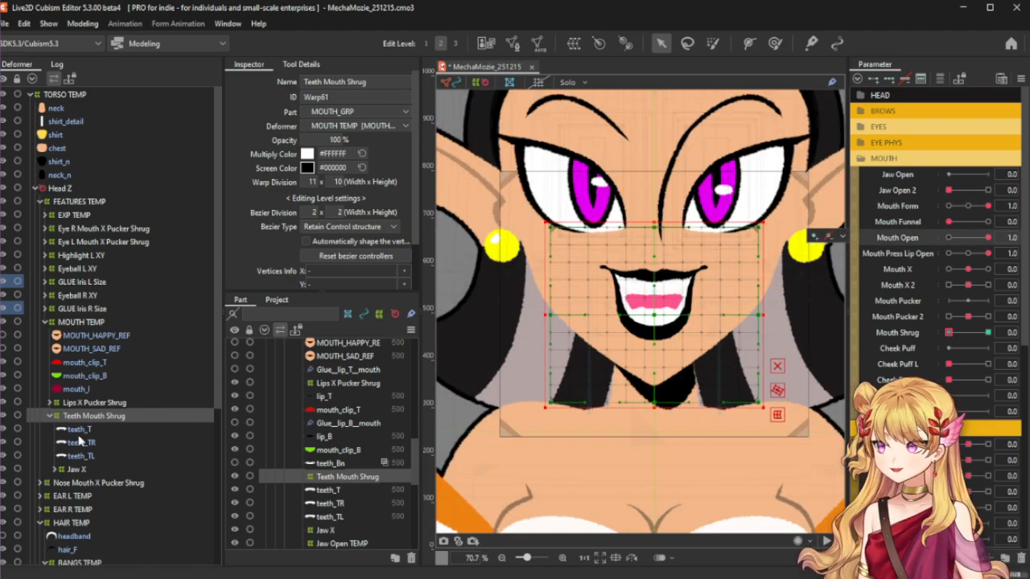
Select lip_T and lip_B under Lips X Pucker Shrug and check their shape across Mouth Form and Mouth Press Lip Open.
click(50, 402)
click(98, 417)
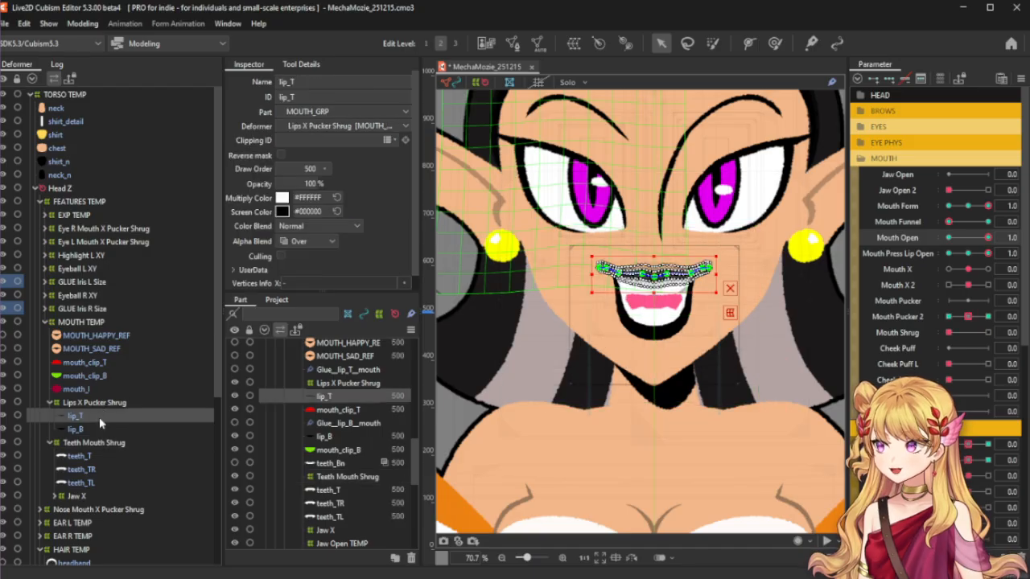
shift+click(99, 430)
scroll(649, 269, up, 1)
scroll(706, 274, up, 1)
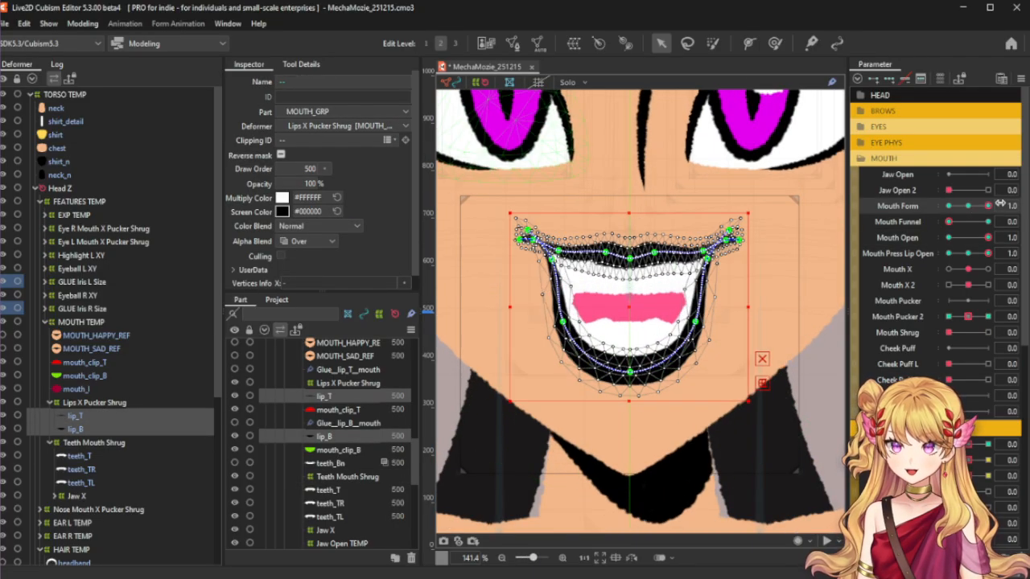
drag(968, 208, 994, 206)
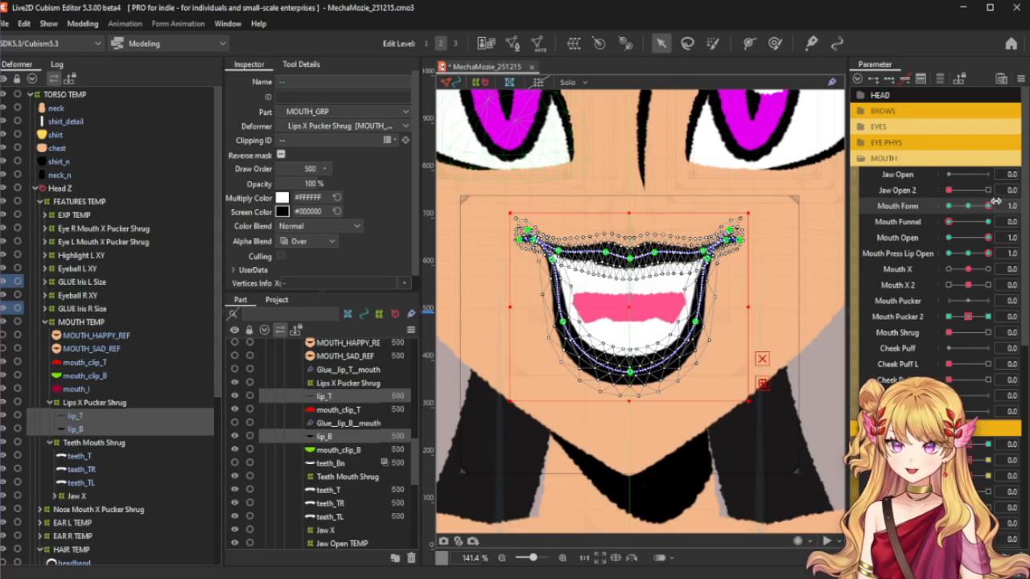
click(966, 256)
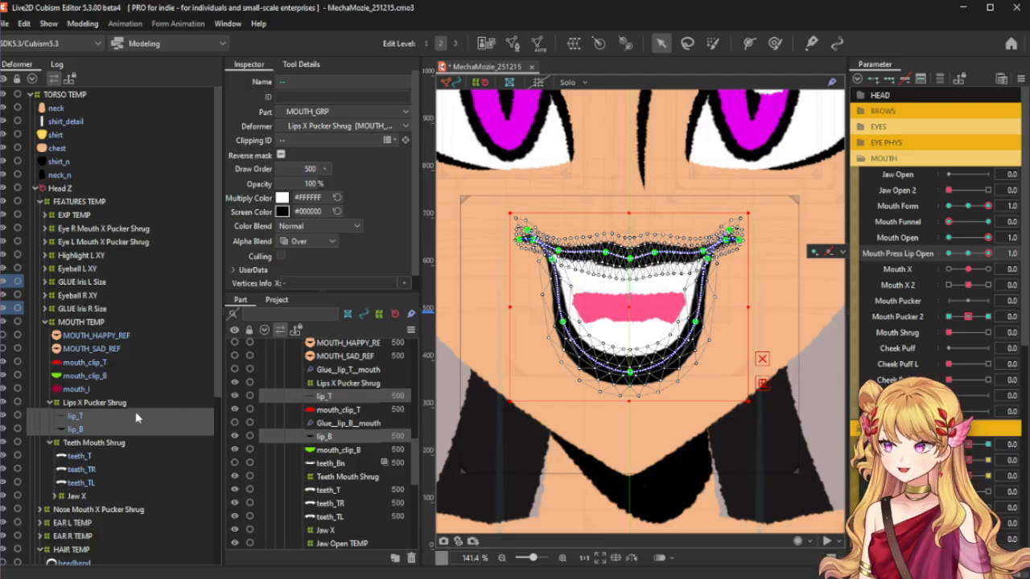
Nudge the centre of lip_T slightly downward with the deform brush at the 1.0 mouth keys and compare the shape without selection outlines.
click(774, 43)
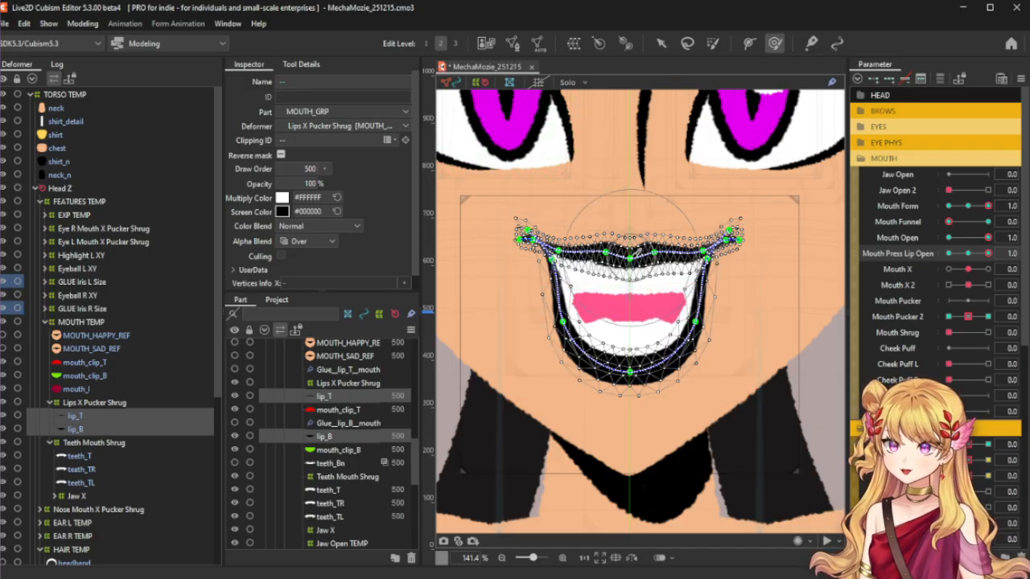
click(119, 416)
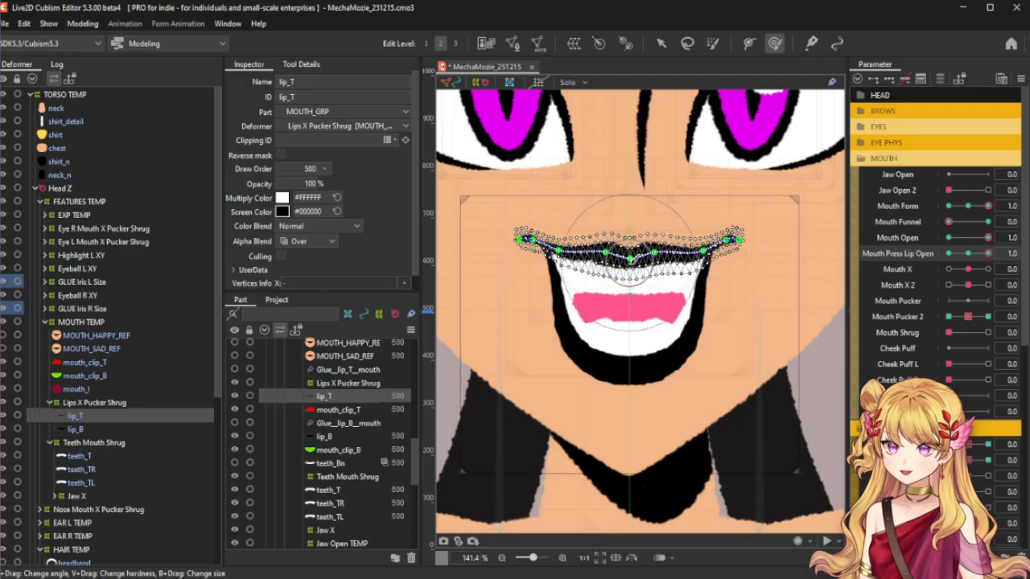
drag(628, 262, 628, 269)
key(ctrl+h)
scroll(671, 319, down, 2)
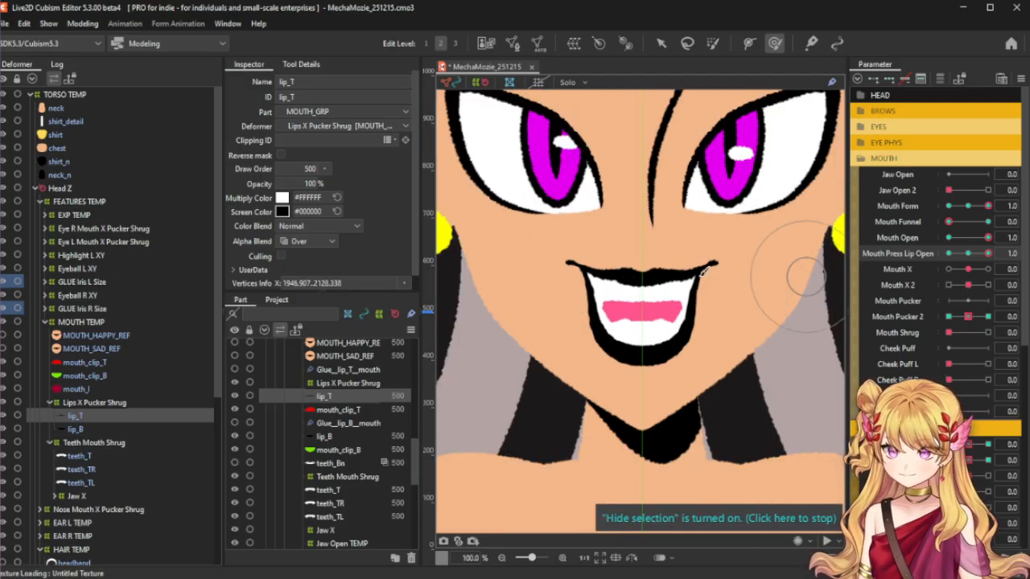
scroll(661, 272, down, 2)
scroll(638, 279, up, 2)
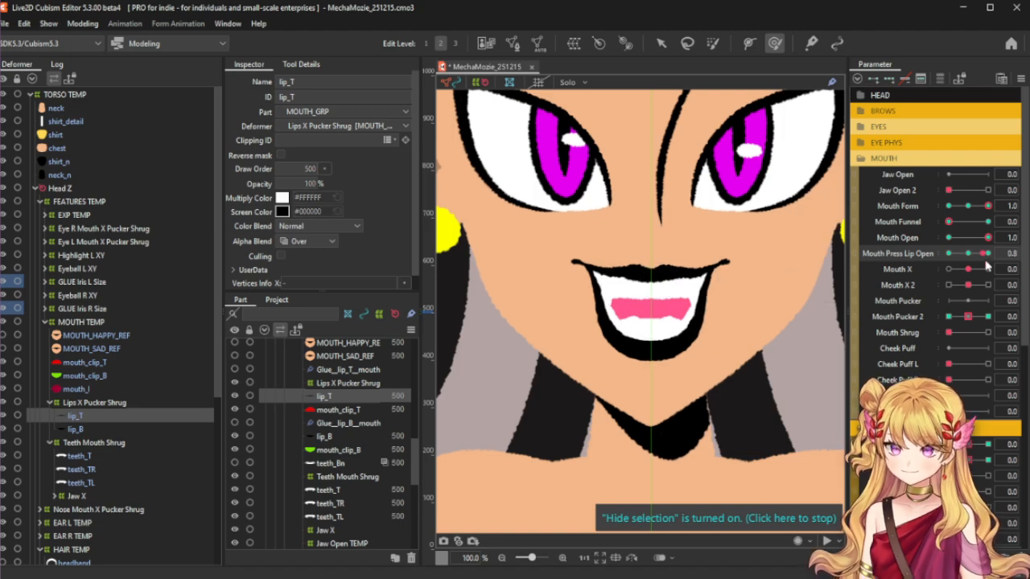
mouse_move(987, 206)
mouse_down()
mouse_move(961, 211)
mouse_move(981, 217)
mouse_move(988, 206)
mouse_up()
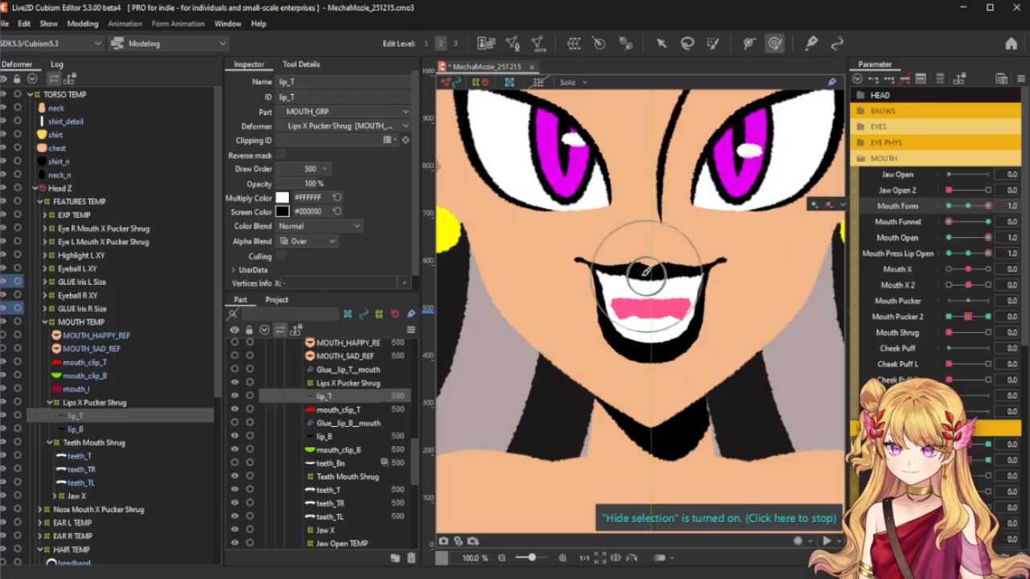
Select the lip_T vertices with brush selection, lower the middle of the upper lip slightly, and check it across Mouth Form and Mouth Press Lip Open.
click(661, 45)
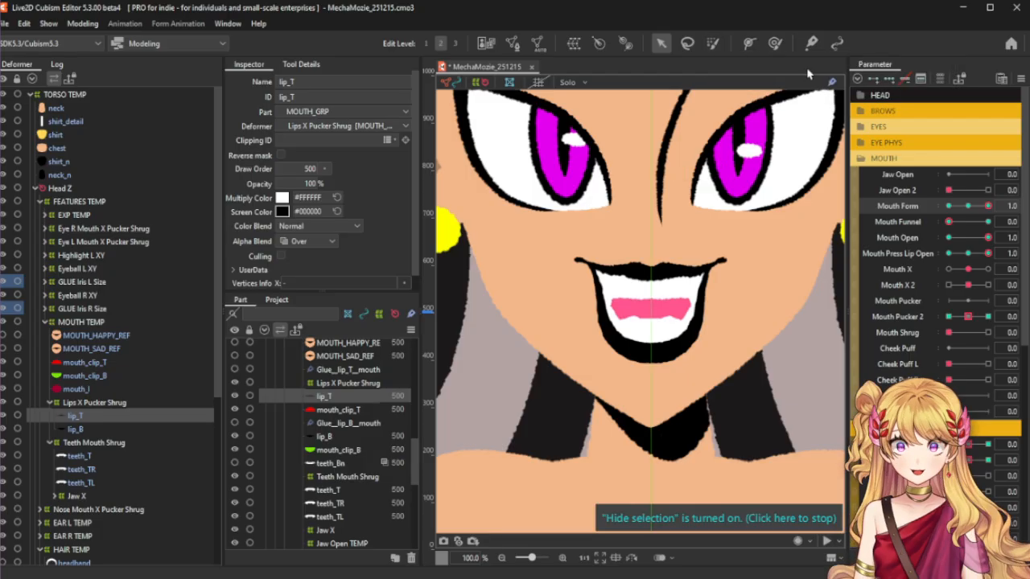
click(713, 44)
drag(650, 311, 615, 310)
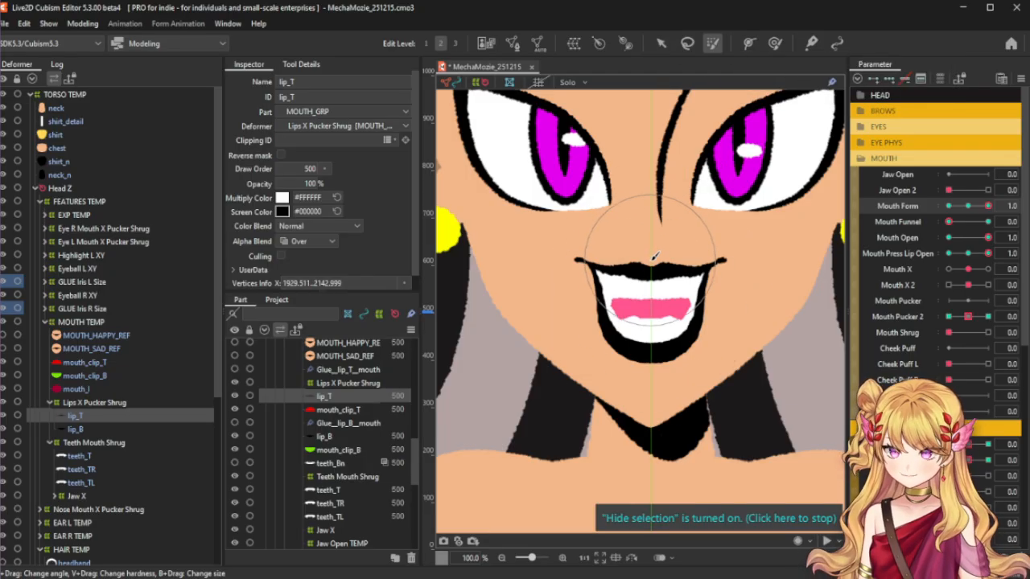
click(653, 261)
drag(652, 278, 653, 282)
click(660, 44)
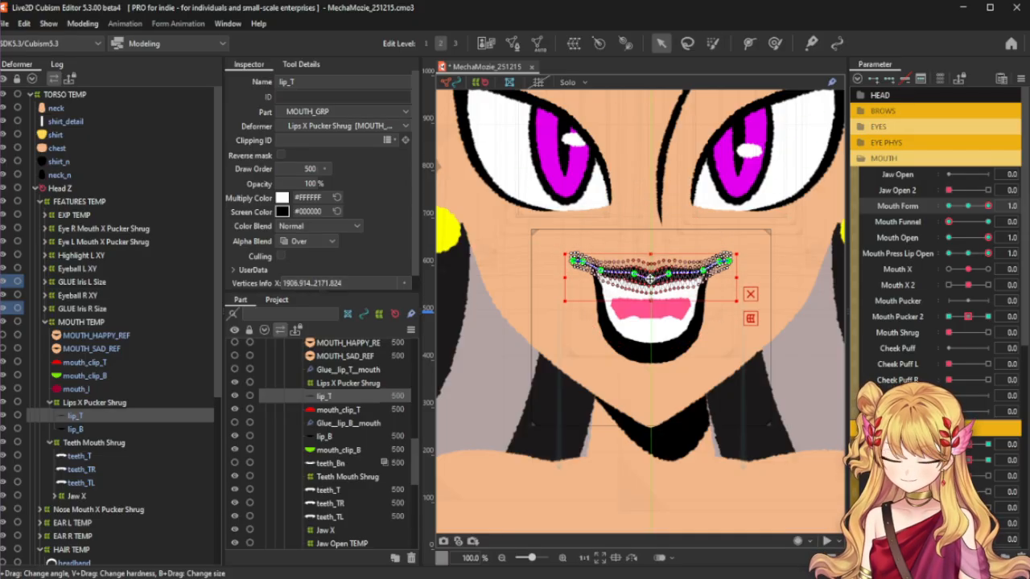
key(ctrl+h)
mouse_move(975, 208)
mouse_down()
mouse_move(967, 208)
mouse_move(991, 208)
mouse_up()
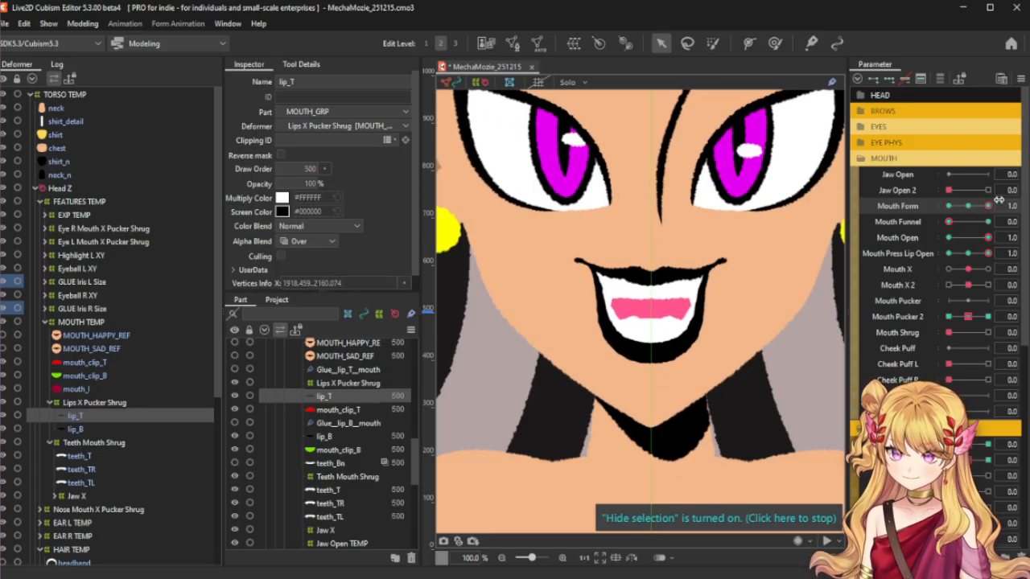
mouse_move(986, 253)
mouse_down()
mouse_move(968, 256)
mouse_move(1001, 241)
mouse_up()
Touch up the lower edge of lip_T at its centre with a smaller deform brush and review the whole face.
click(775, 43)
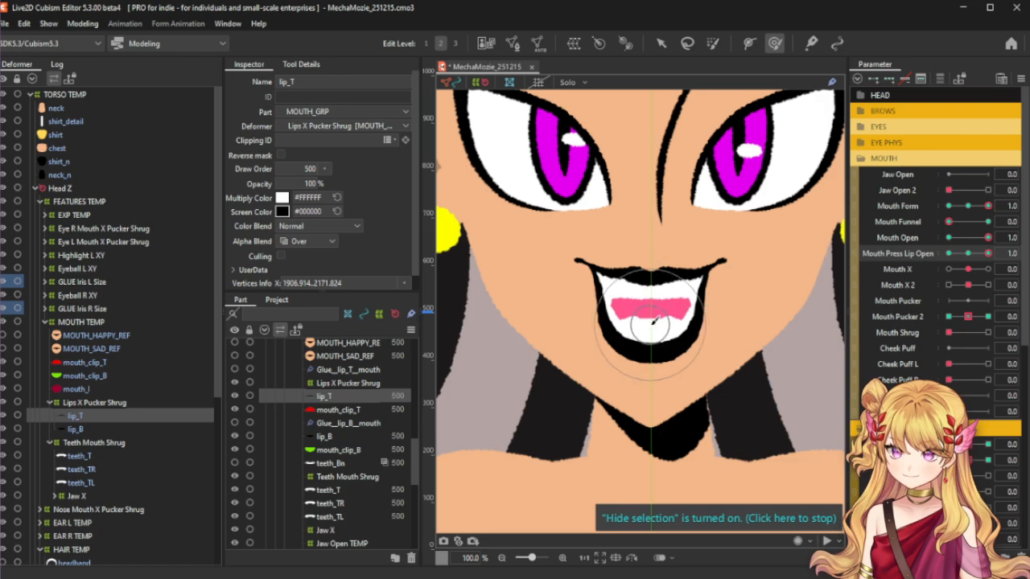
mouse_move(620, 329)
mouse_down()
mouse_move(617, 274)
mouse_move(625, 299)
mouse_up()
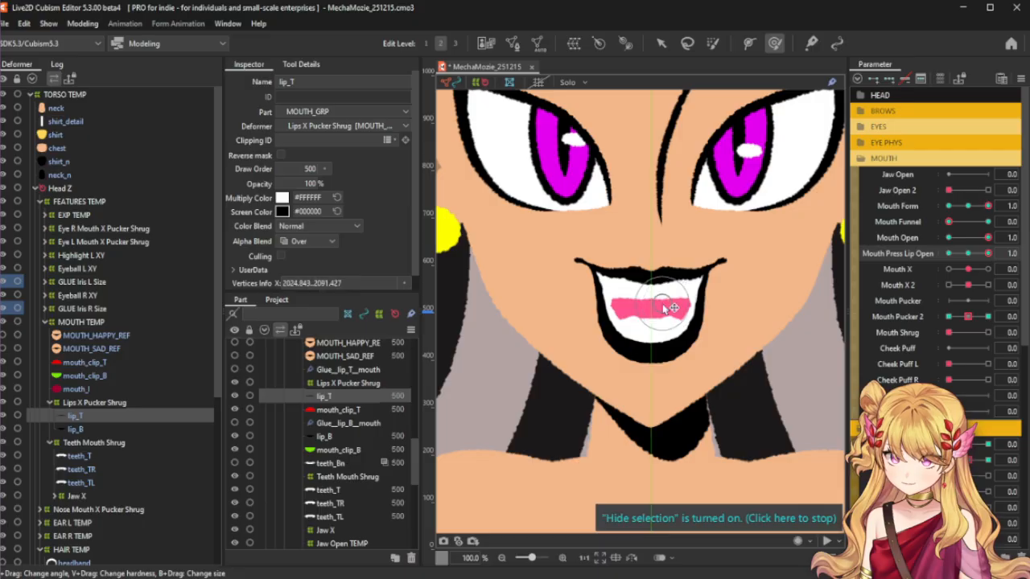
drag(653, 300, 653, 304)
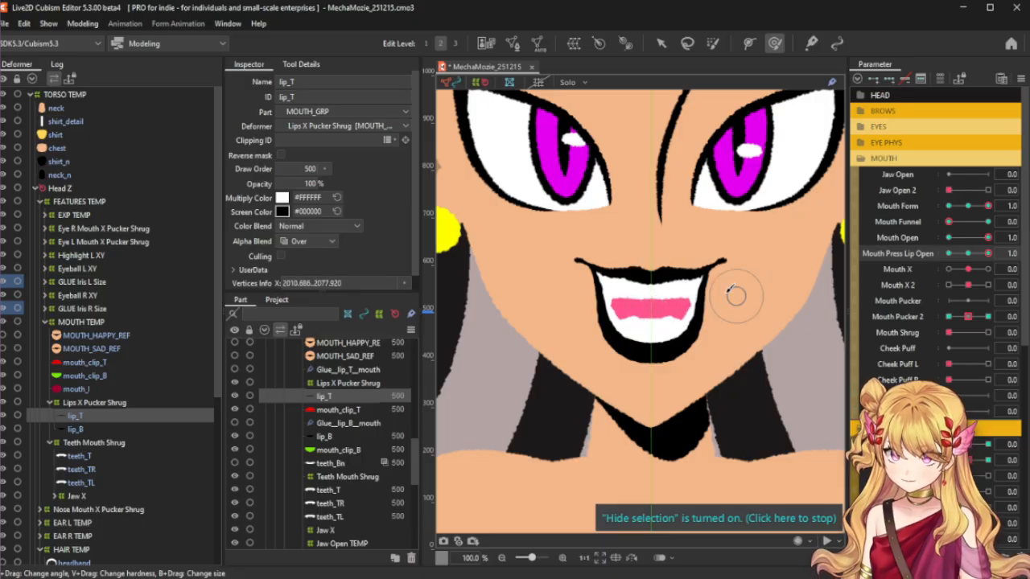
scroll(734, 295, down, 5)
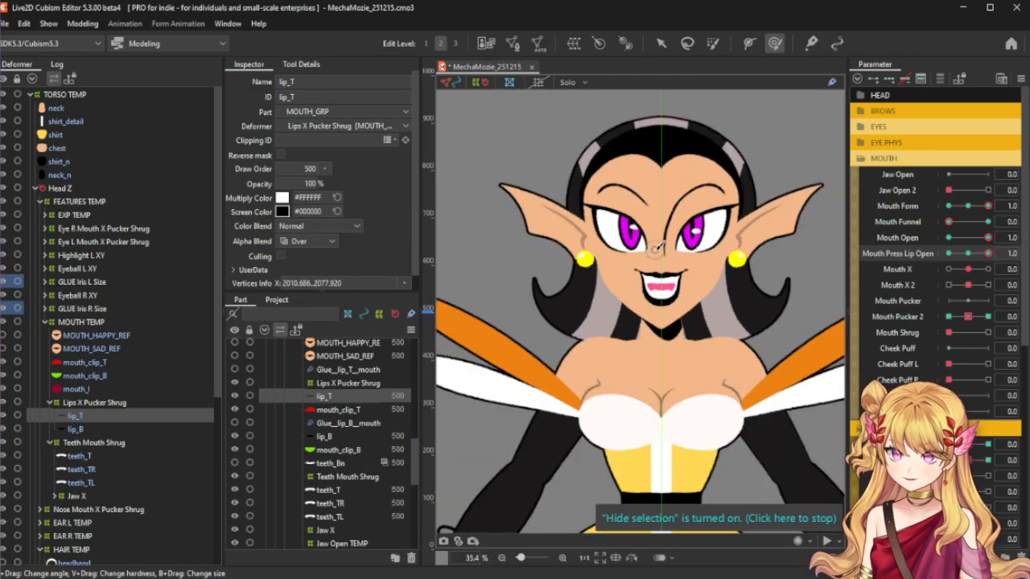
scroll(657, 246, up, 2)
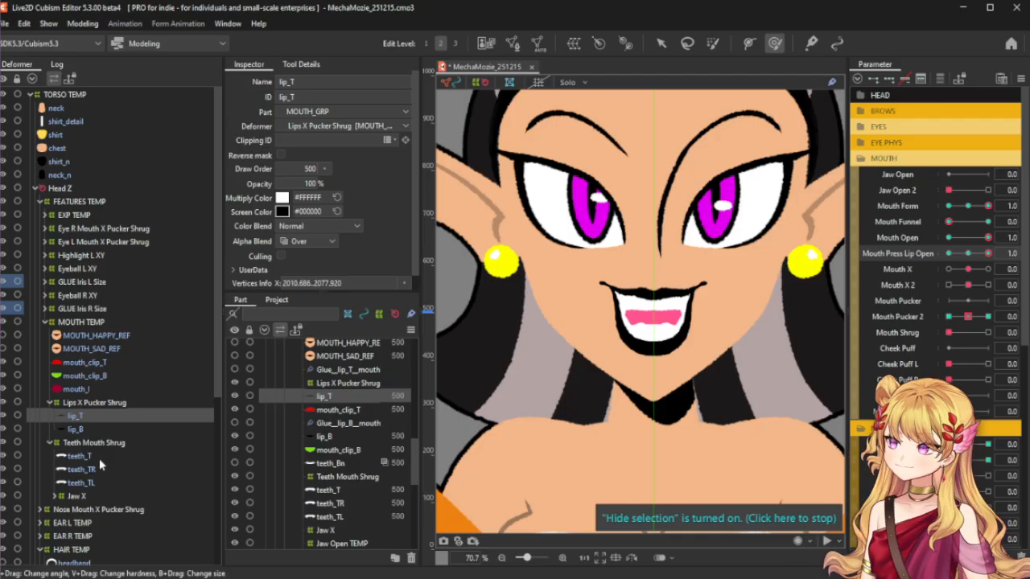
Return Mouth Press Lip Open to 0.0, select teeth_T, teeth_TR and teeth_TL, and check the smile down to Mouth Open 0.0.
click(970, 254)
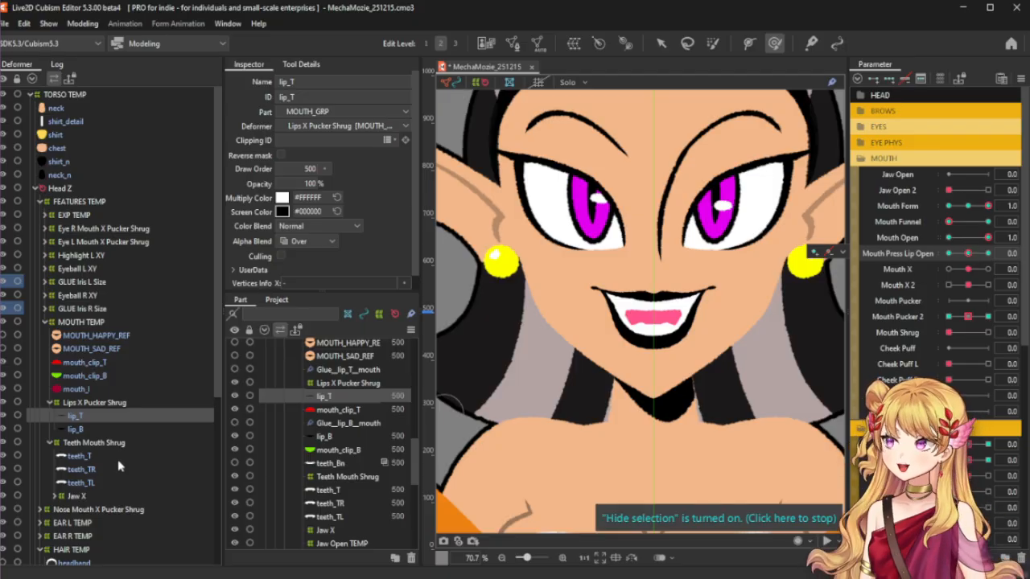
click(80, 456)
shift+click(81, 483)
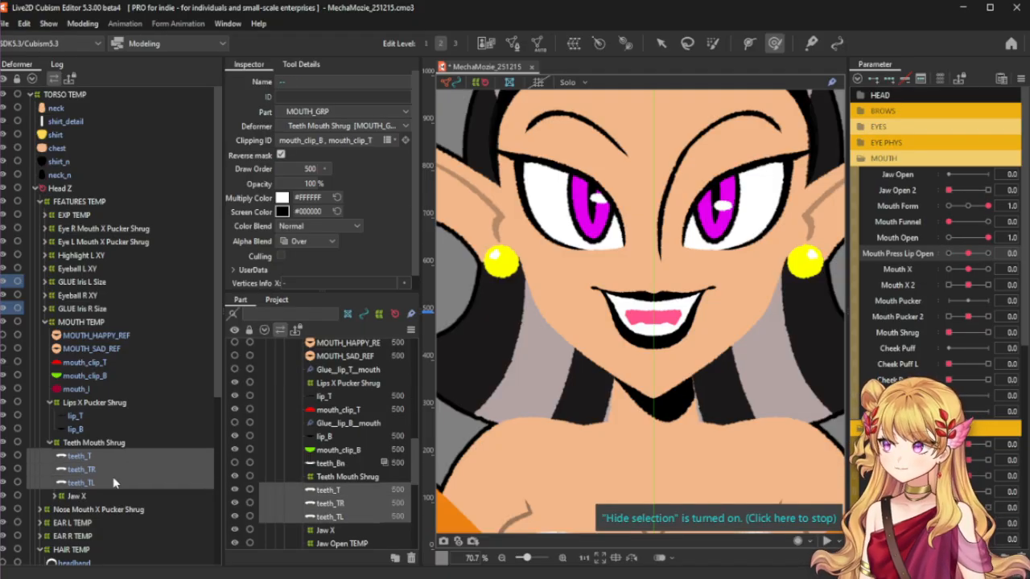
key(ctrl+h)
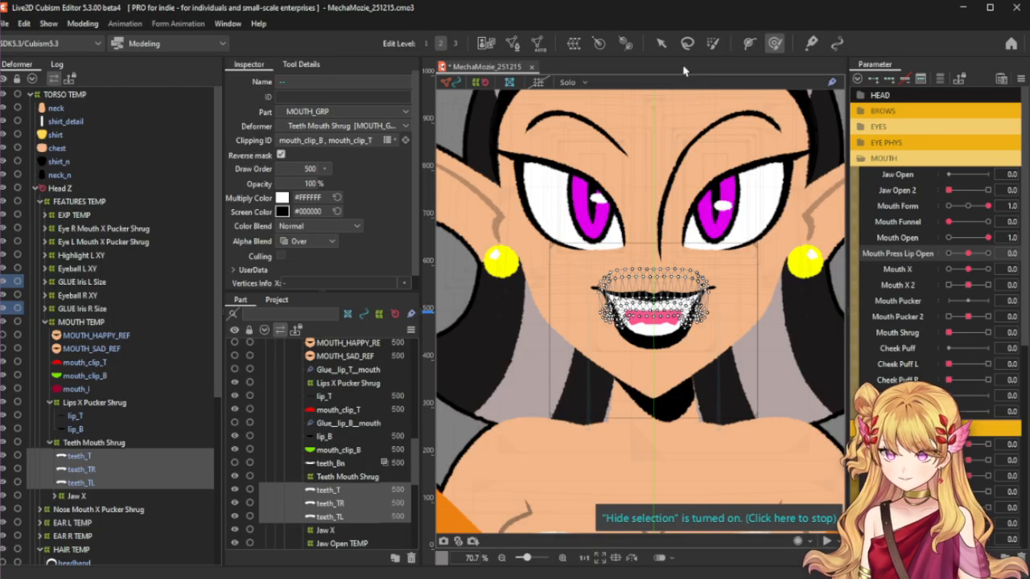
click(661, 44)
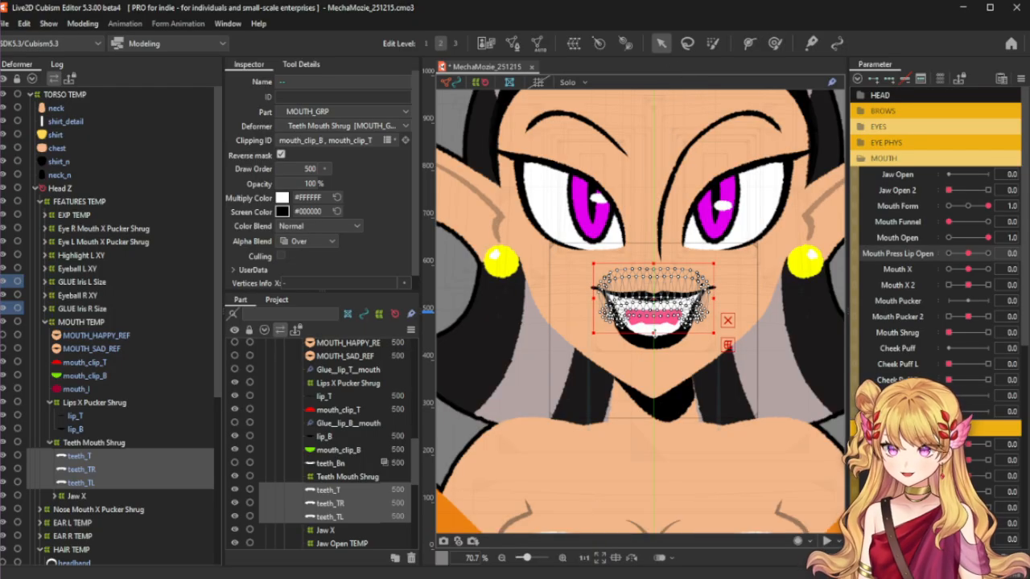
key(ctrl+h)
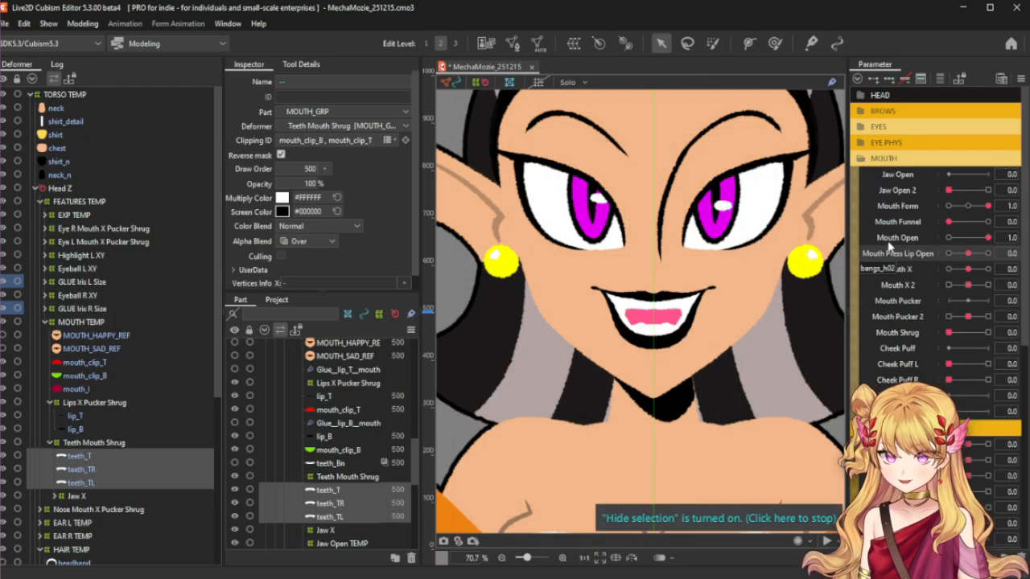
drag(985, 239, 945, 247)
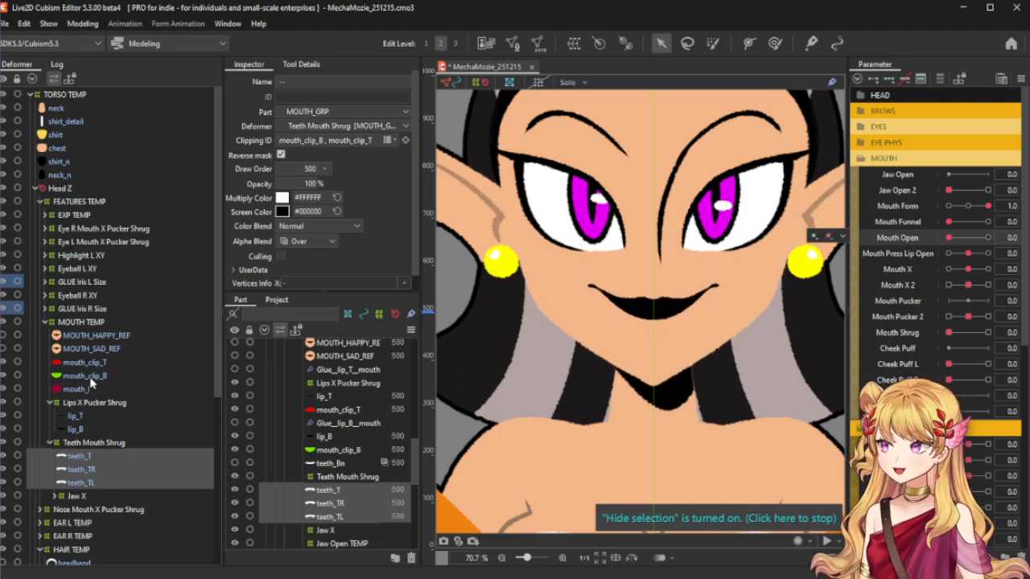
Expand Jaw X and Jaw Open TEMP and select teeth_B, teeth_BR and teeth_BL to inspect the lower teeth.
scroll(95, 470, down, 2)
click(55, 399)
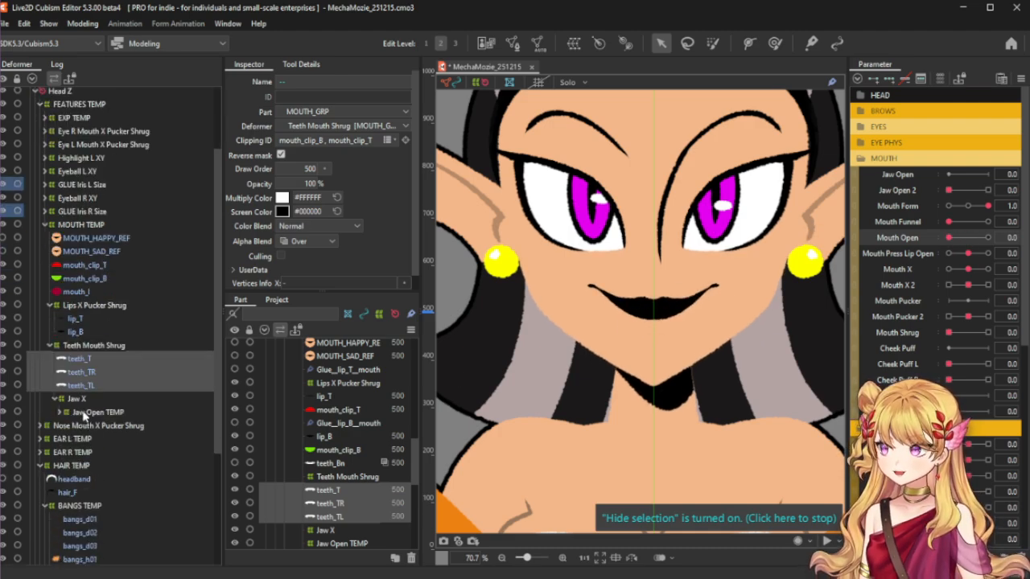
click(83, 412)
scroll(648, 193, up, 1)
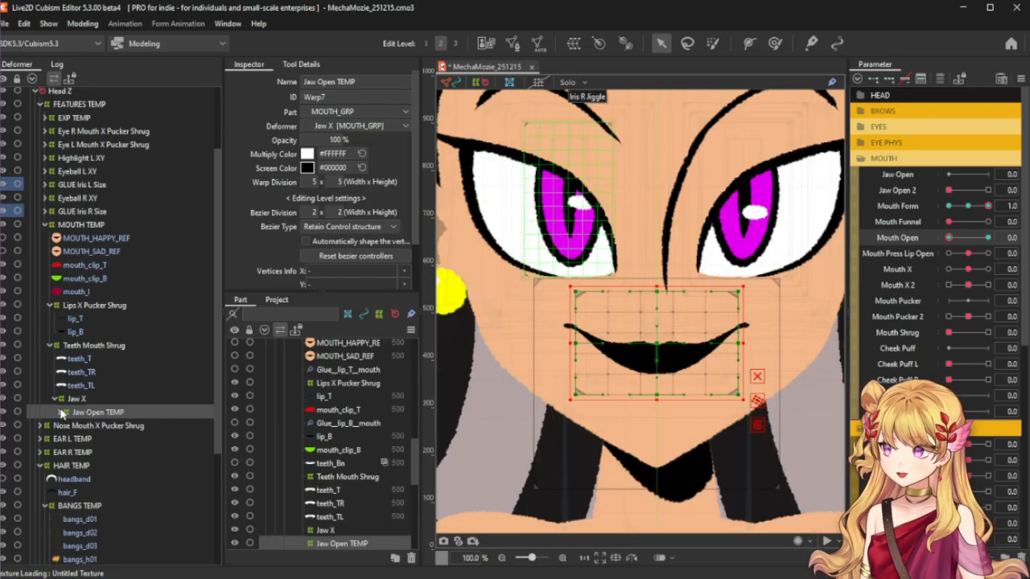
click(62, 412)
click(122, 466)
shift+click(121, 438)
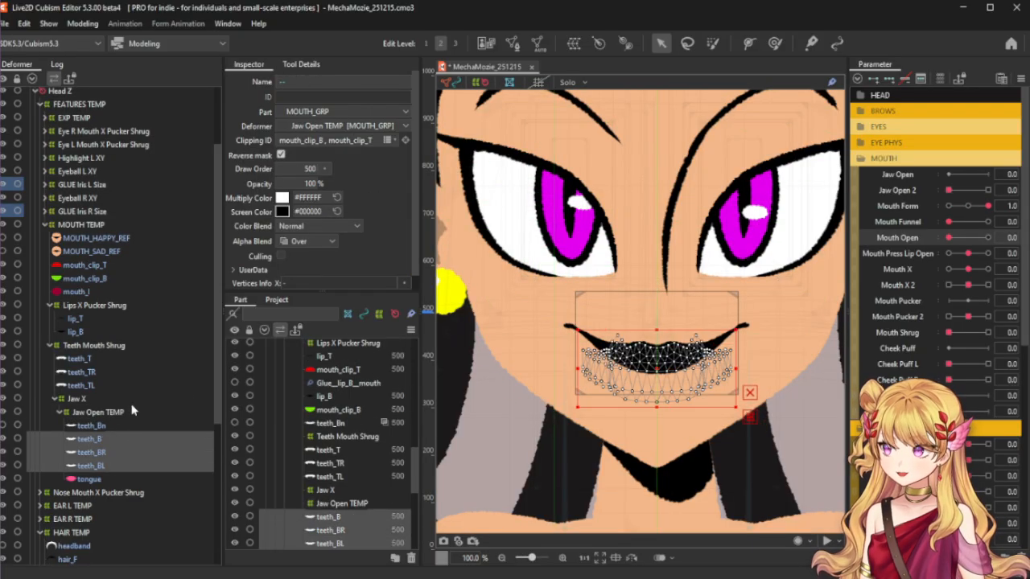
Select the Jaw Open TEMP warp deformer and check it at Mouth Form -1.0 and Mouth Open 1.0.
click(132, 411)
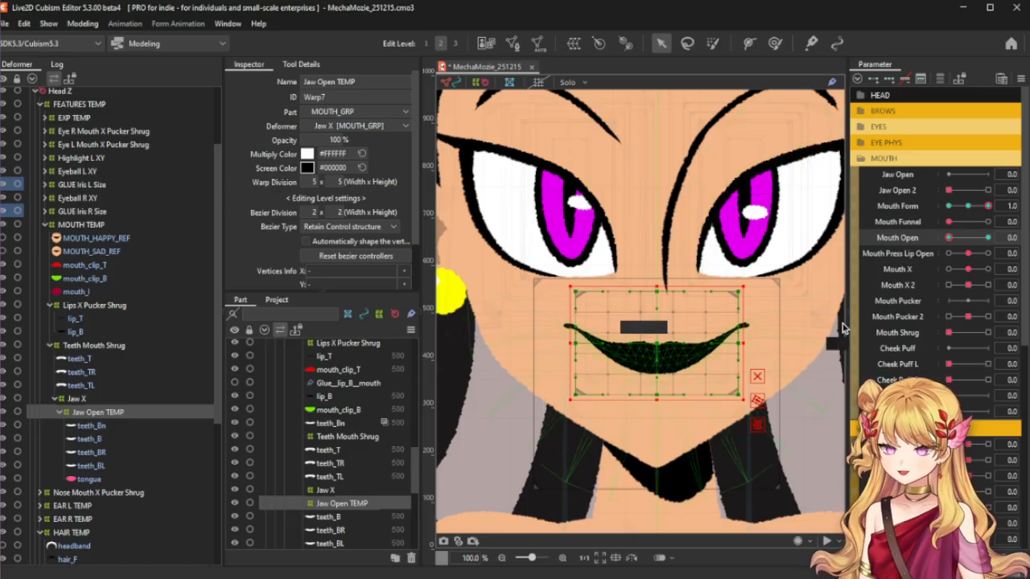
drag(949, 237, 947, 266)
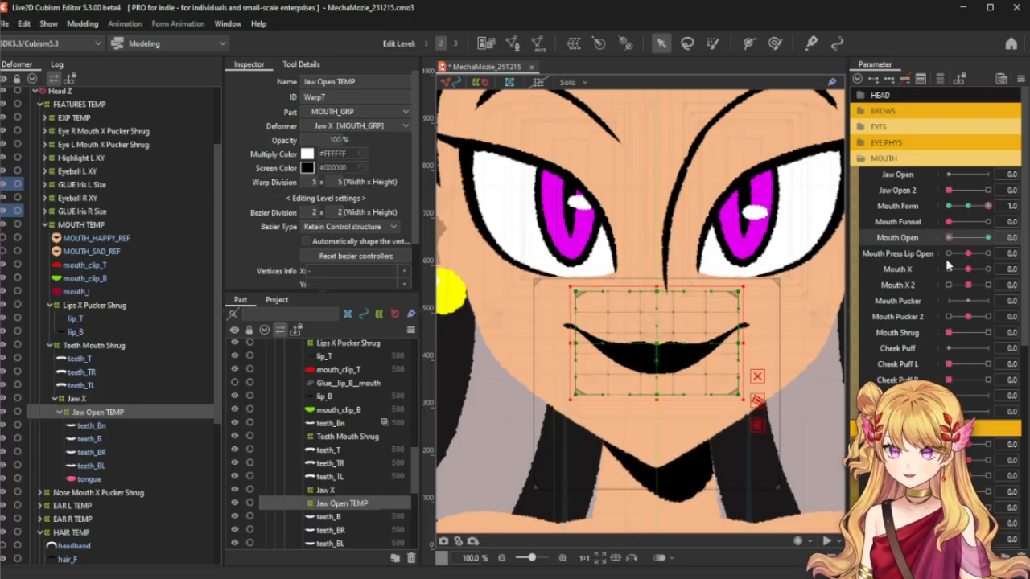
click(172, 412)
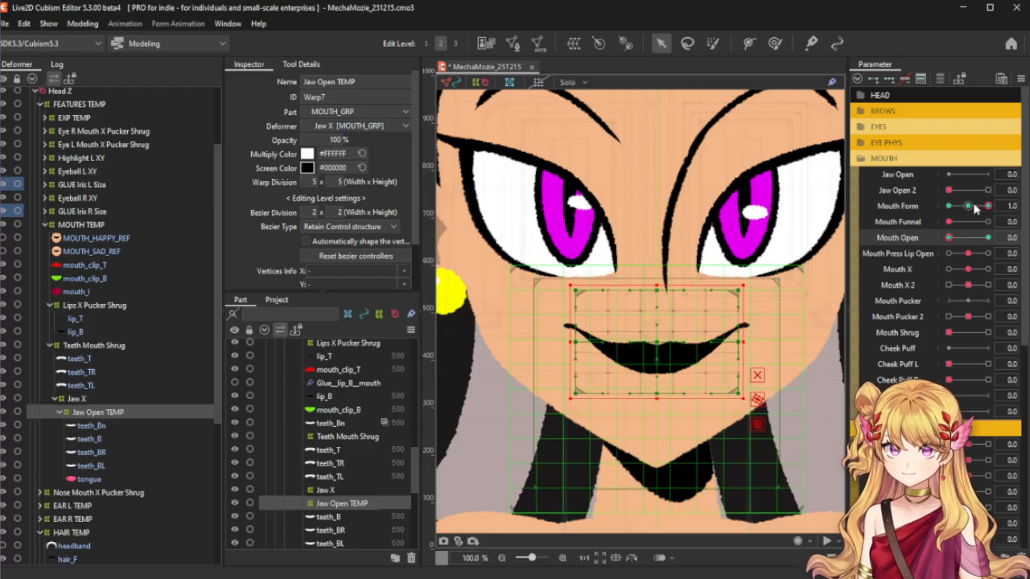
drag(975, 208, 949, 211)
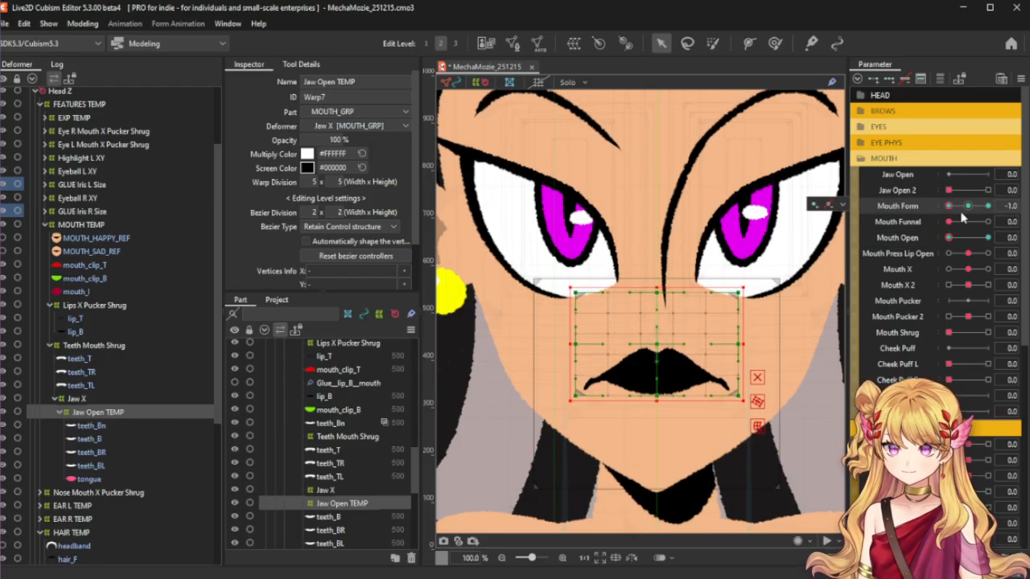
click(988, 237)
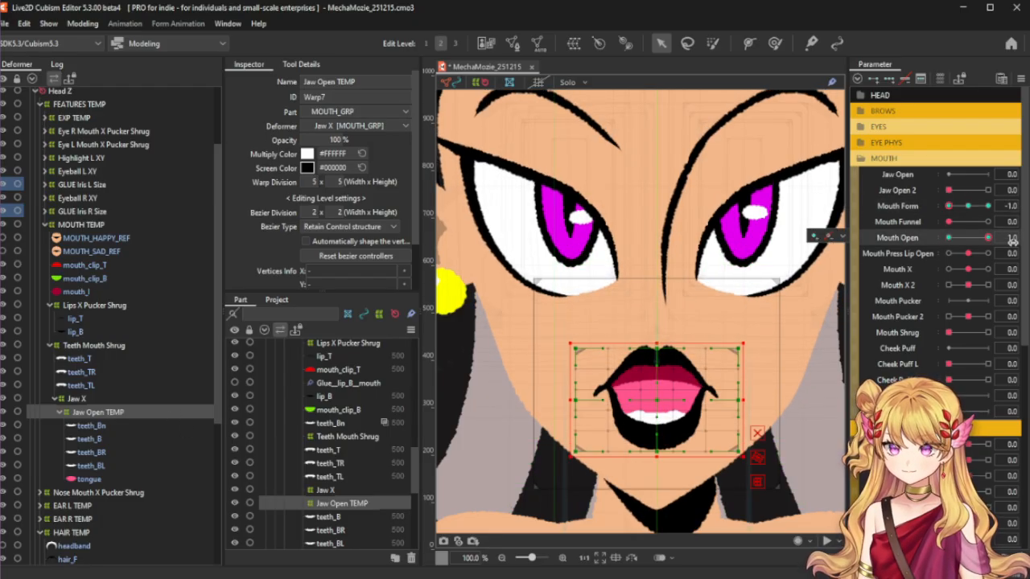
Open Physics Settings and examine the tracked mouth expressions close up on the face.
click(86, 24)
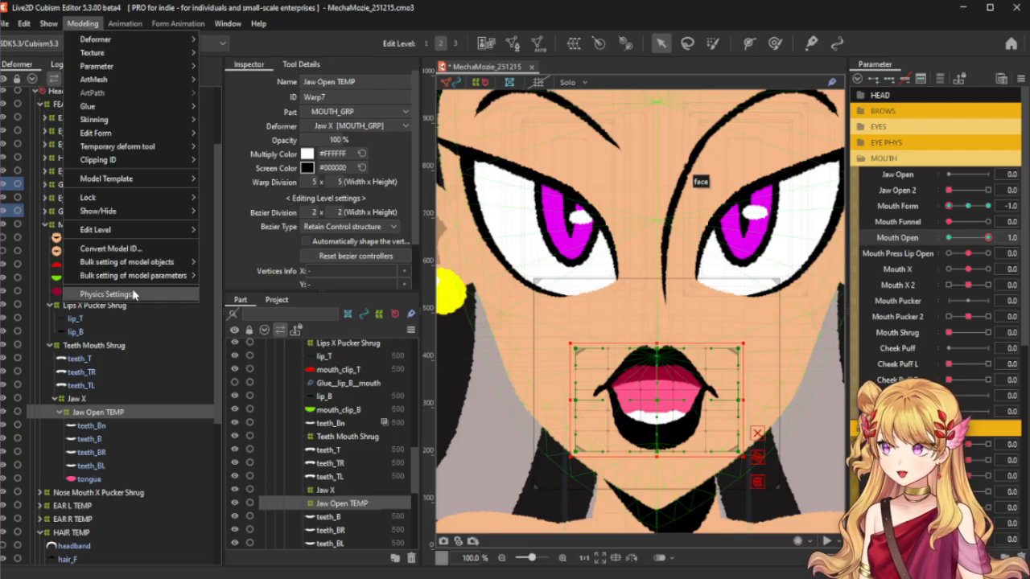
click(105, 294)
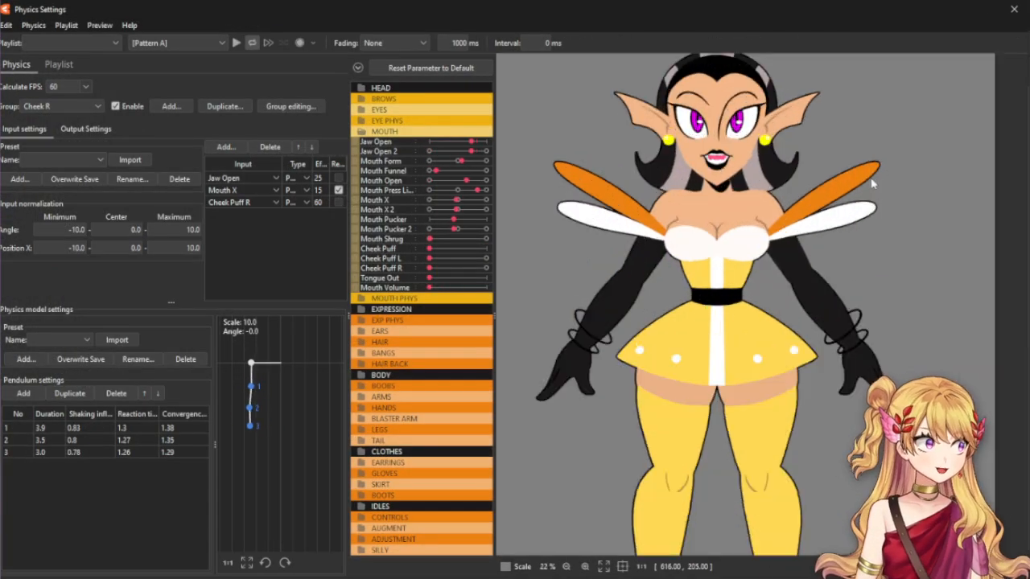
scroll(720, 103, down, 2)
scroll(744, 282, up, 4)
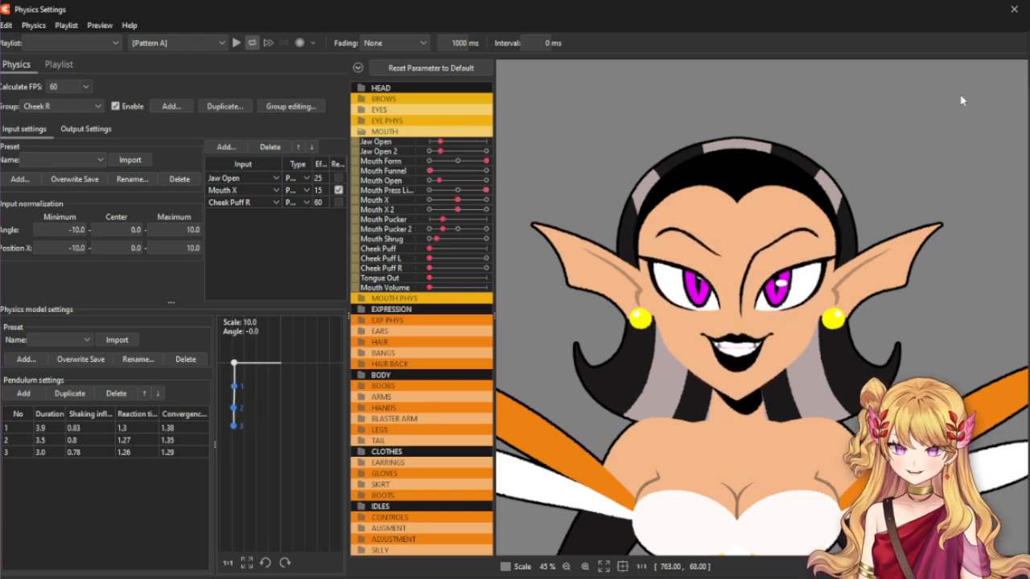
scroll(768, 352, up, 3)
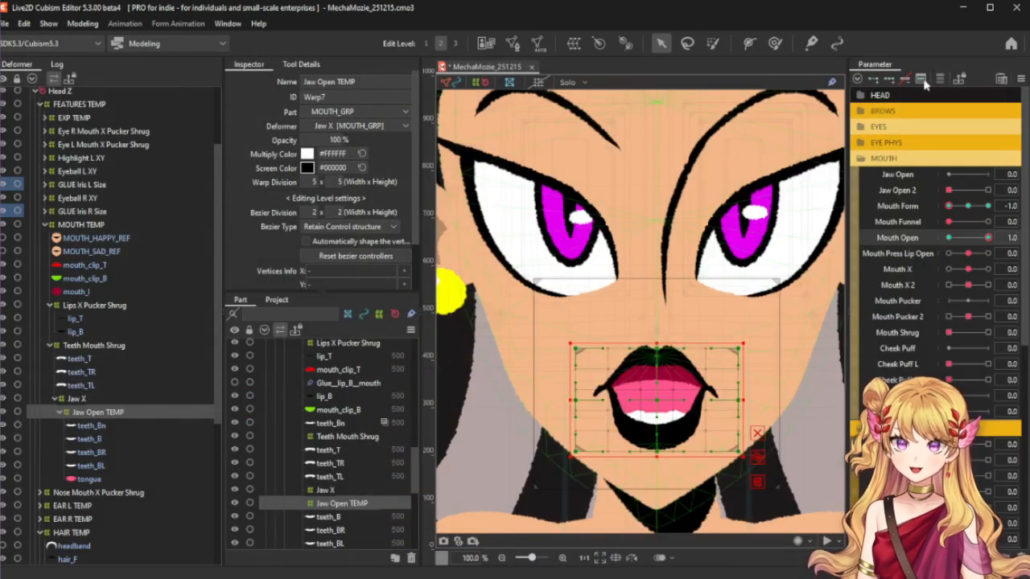
Reopen Physics Settings, frame the face in the preview and test smirk and wink expressions with live tracking.
click(82, 24)
click(125, 294)
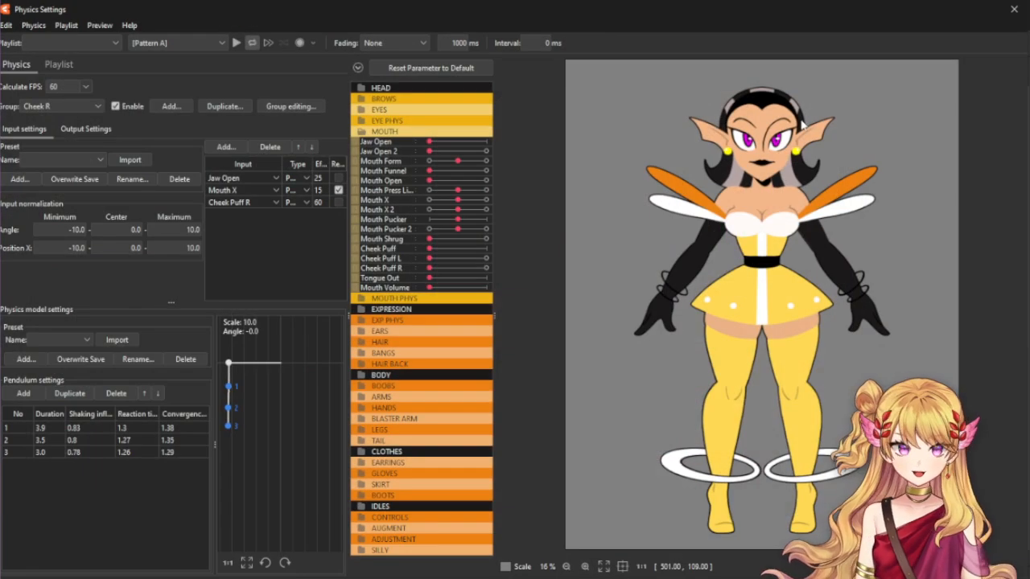
scroll(778, 103, up, 5)
drag(741, 12, 737, 26)
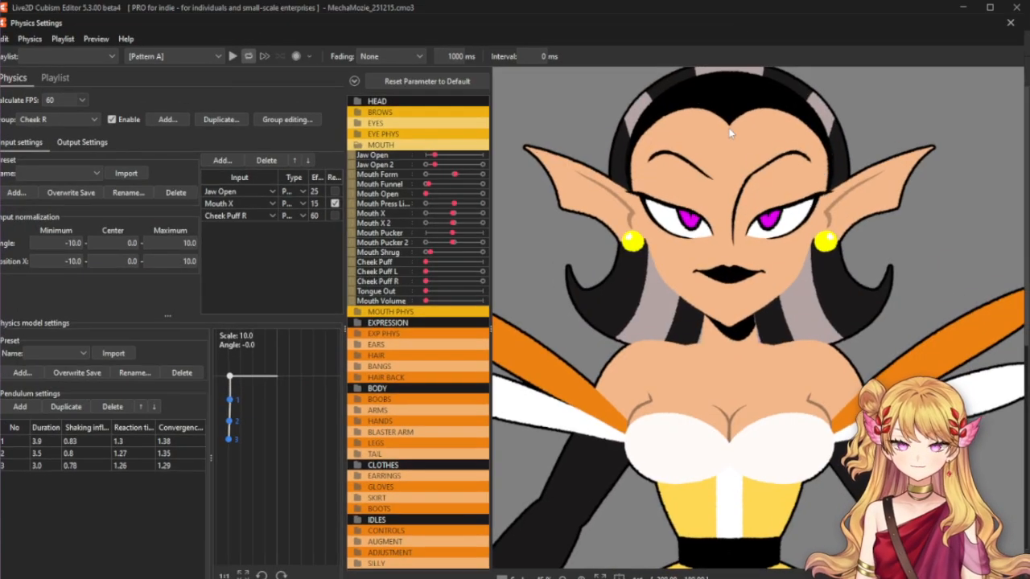
scroll(709, 121, up, 2)
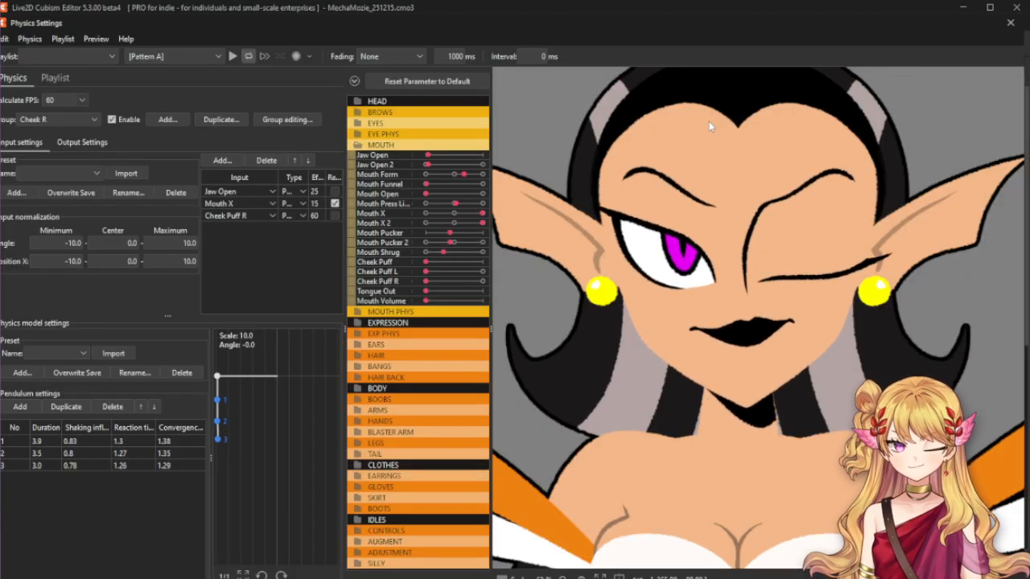
Reposition the Physics Settings window, collapse its Mouth parameters while testing open smiles, and close the window.
drag(665, 30, 610, 20)
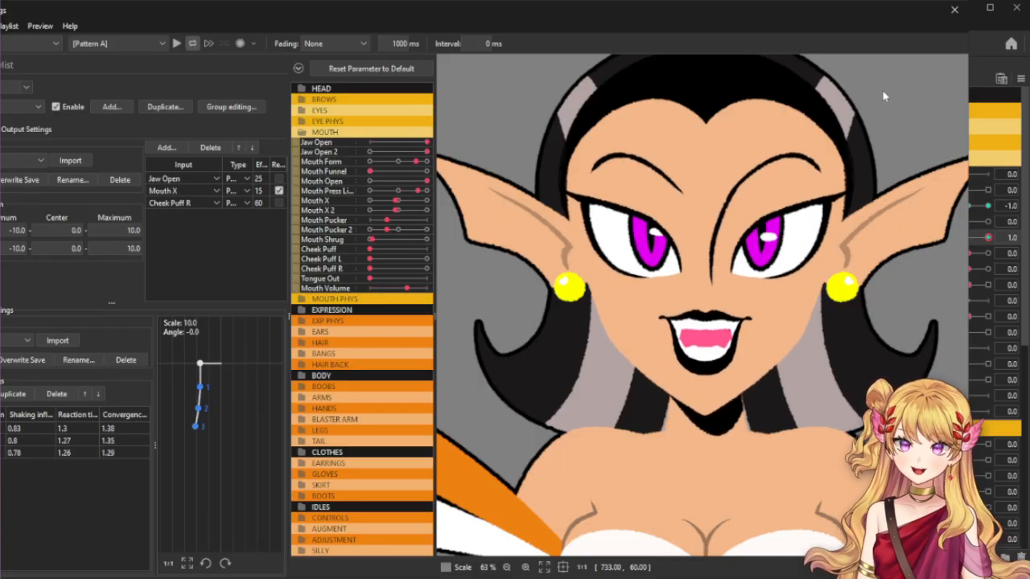
click(372, 133)
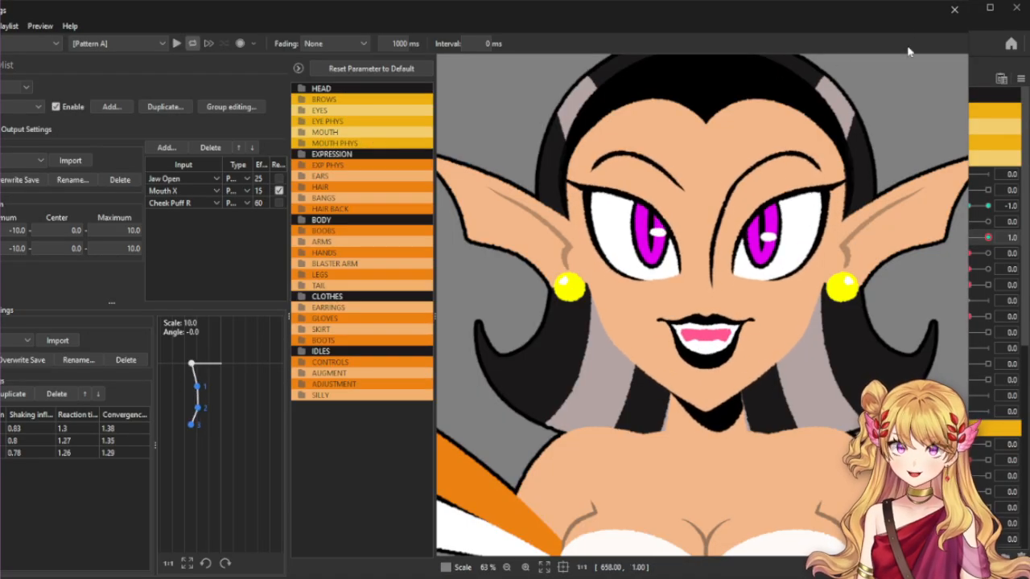
click(955, 11)
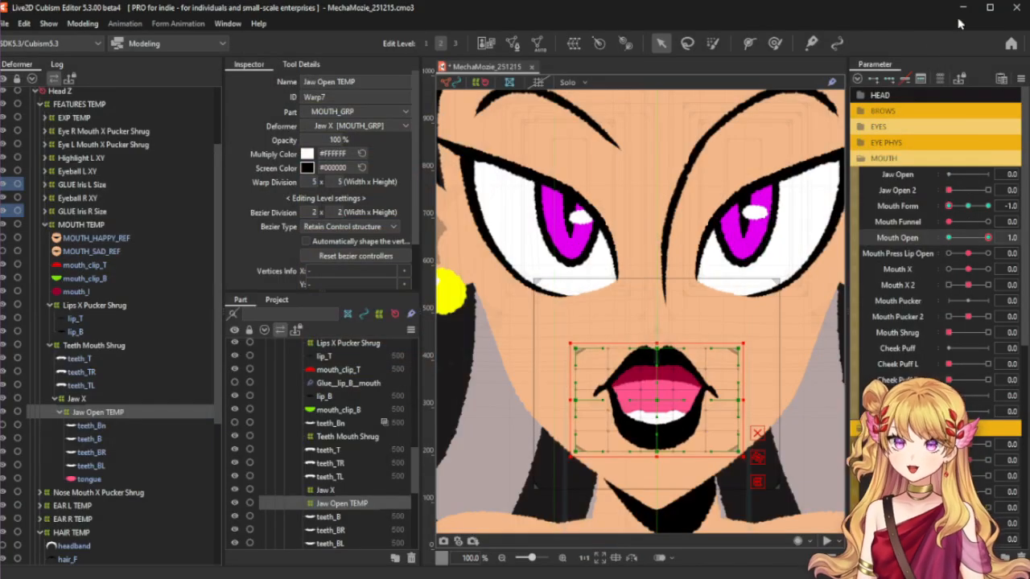
Reset all parameters to default and inspect the neutral lips up close and within the whole figure.
click(1020, 76)
click(892, 99)
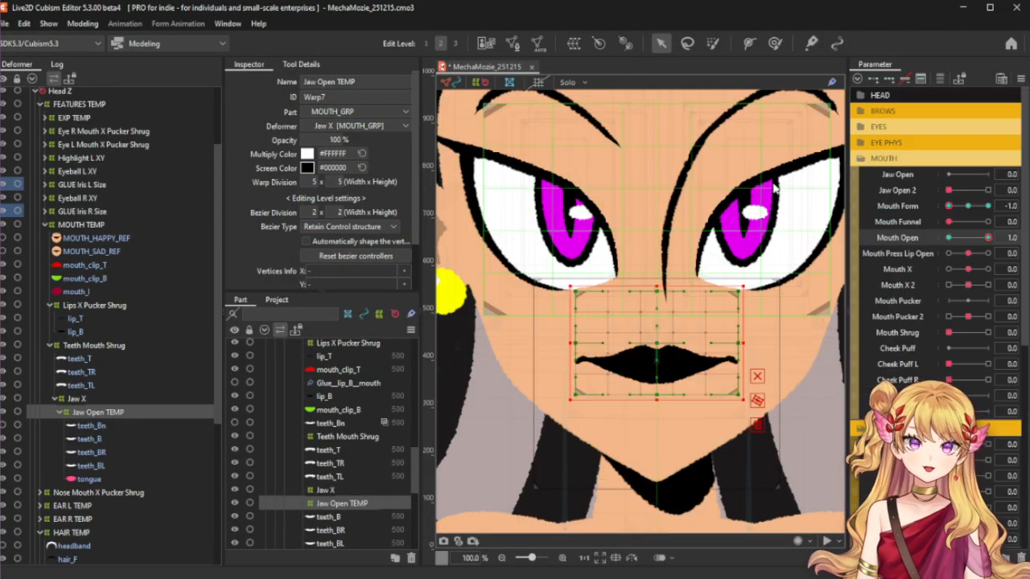
scroll(630, 361, down, 5)
scroll(630, 305, up, 3)
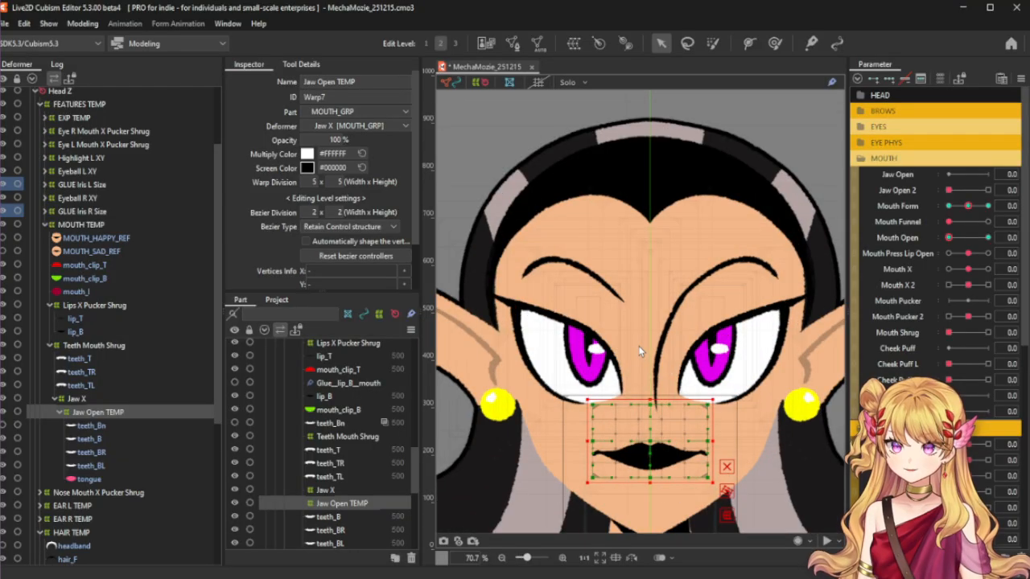
scroll(650, 450, up, 11)
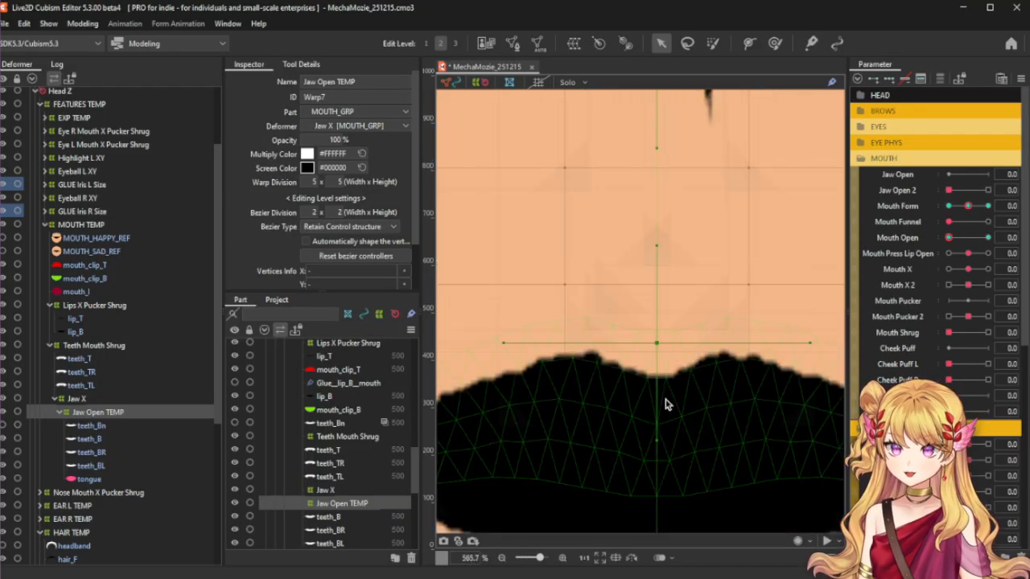
scroll(641, 281, down, 15)
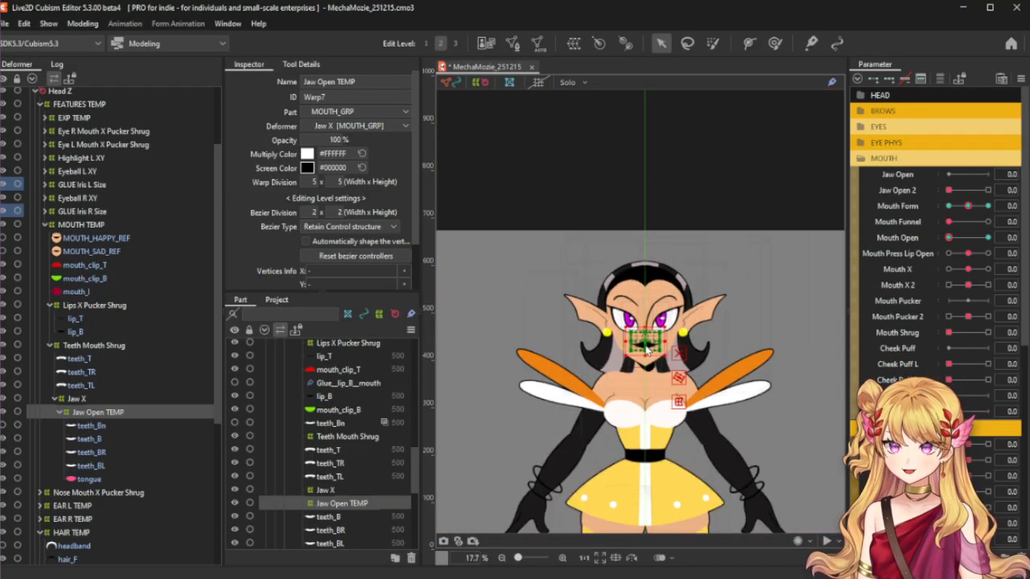
scroll(641, 313, up, 4)
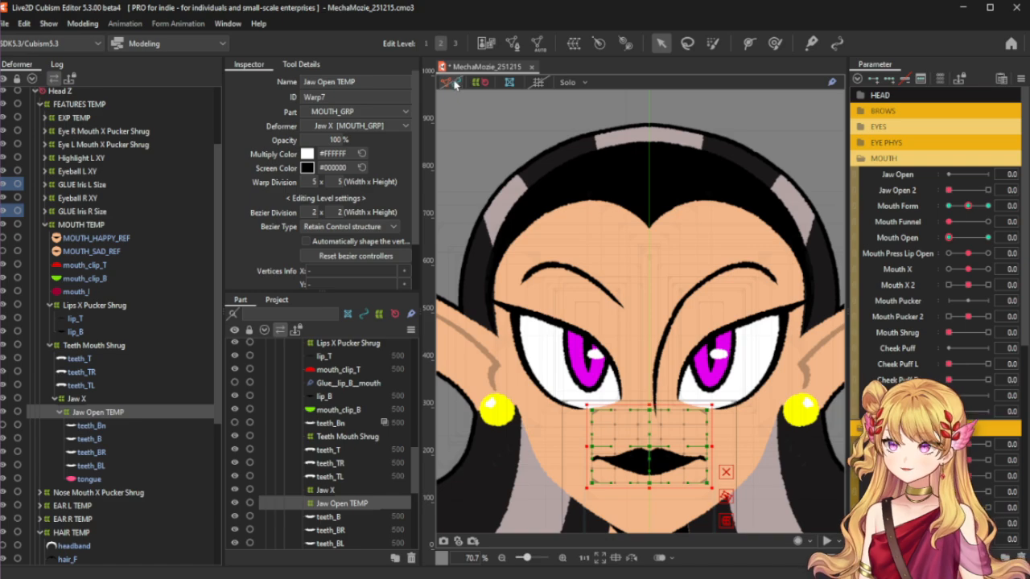
Select the hair_F art mesh on the head and open it in mesh editing with the display set to Show Model Image.
click(456, 86)
right_click(679, 177)
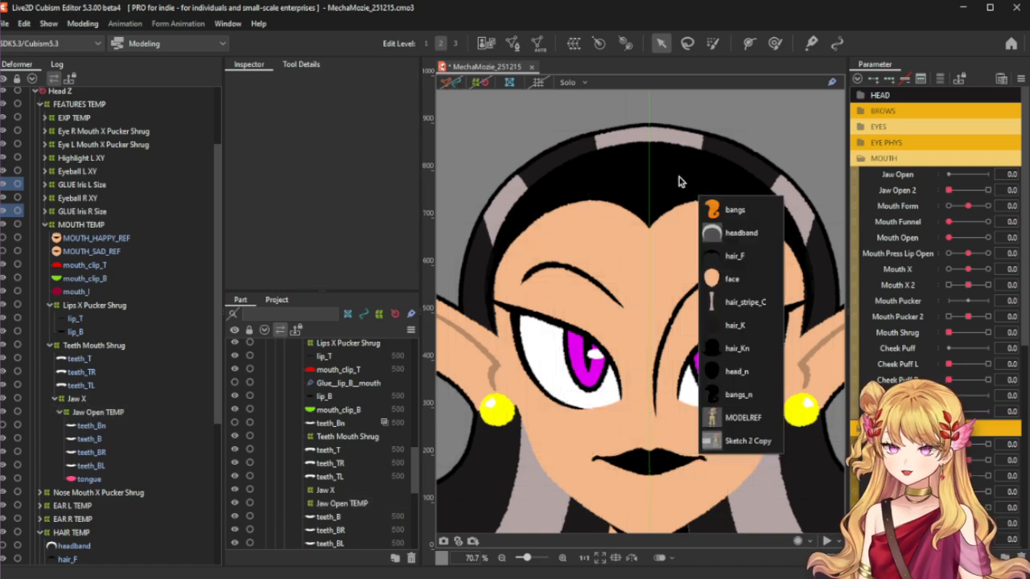
click(761, 257)
click(513, 45)
scroll(657, 280, down, 1)
scroll(625, 230, up, 1)
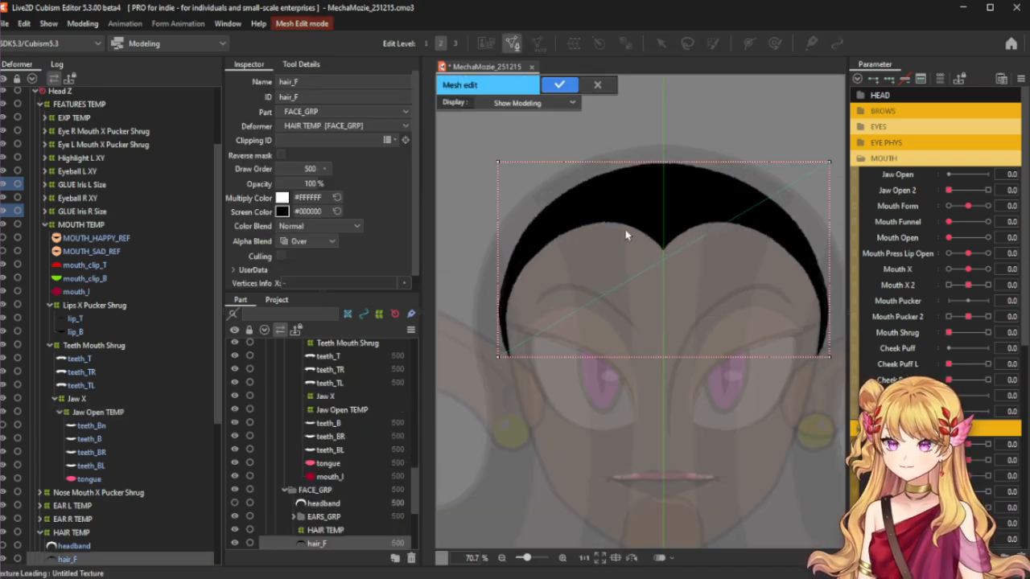
click(547, 102)
click(519, 132)
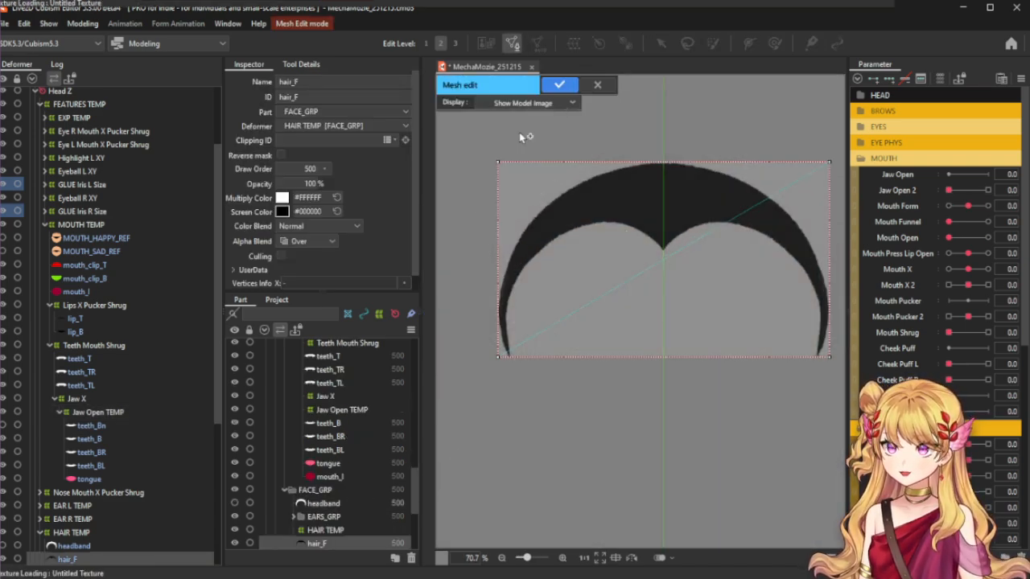
Clear the existing rectangular mesh of hair_F and switch to stroke mesh-mapping.
click(302, 65)
drag(437, 135, 840, 455)
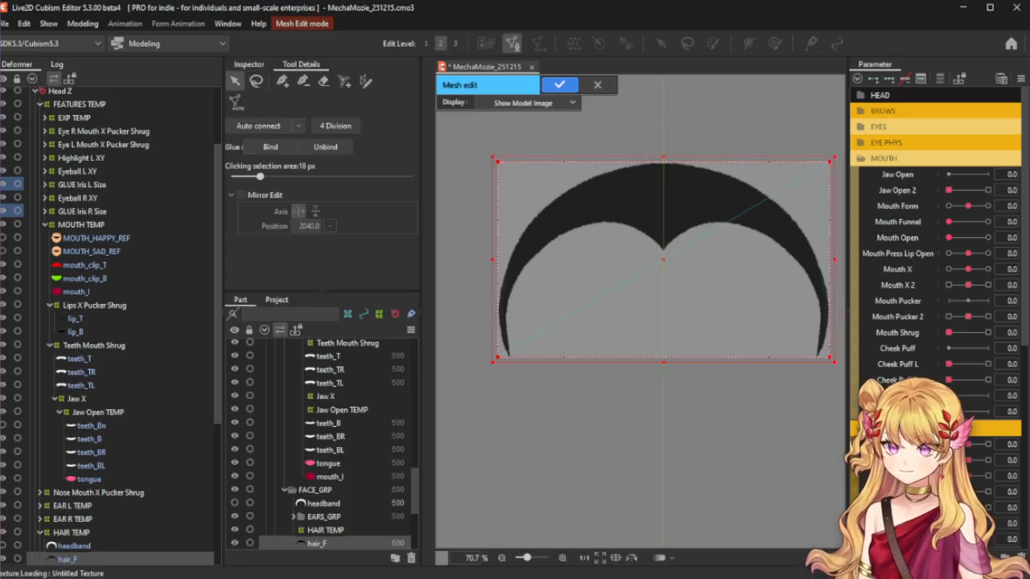
click(365, 81)
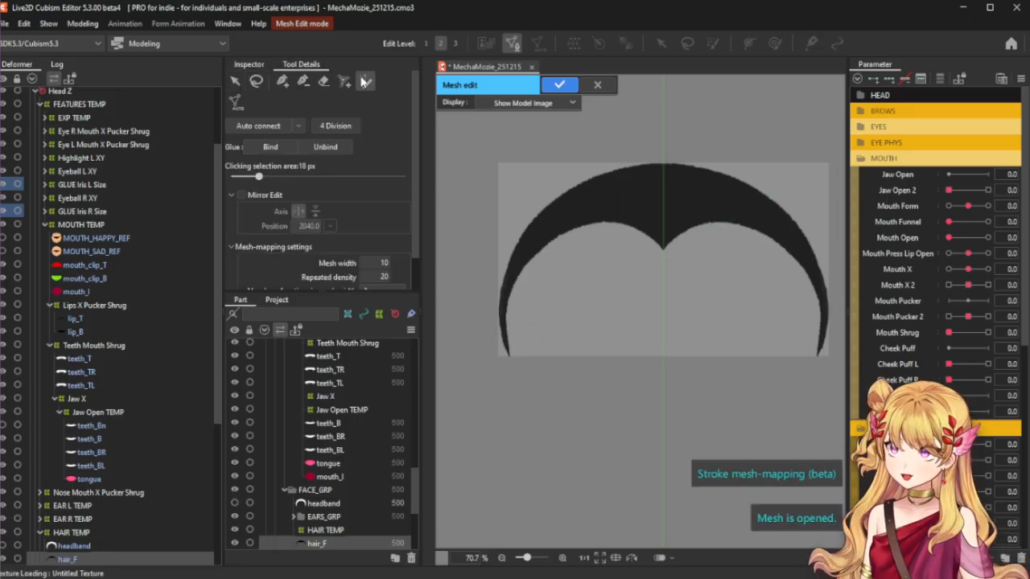
Lay a mesh stroke linking the left hair tip with the top centre of hair_F and the fringe's central point.
mouse_move(517, 346)
mouse_down()
mouse_move(613, 191)
mouse_move(733, 124)
mouse_up()
scroll(497, 257, up, 2)
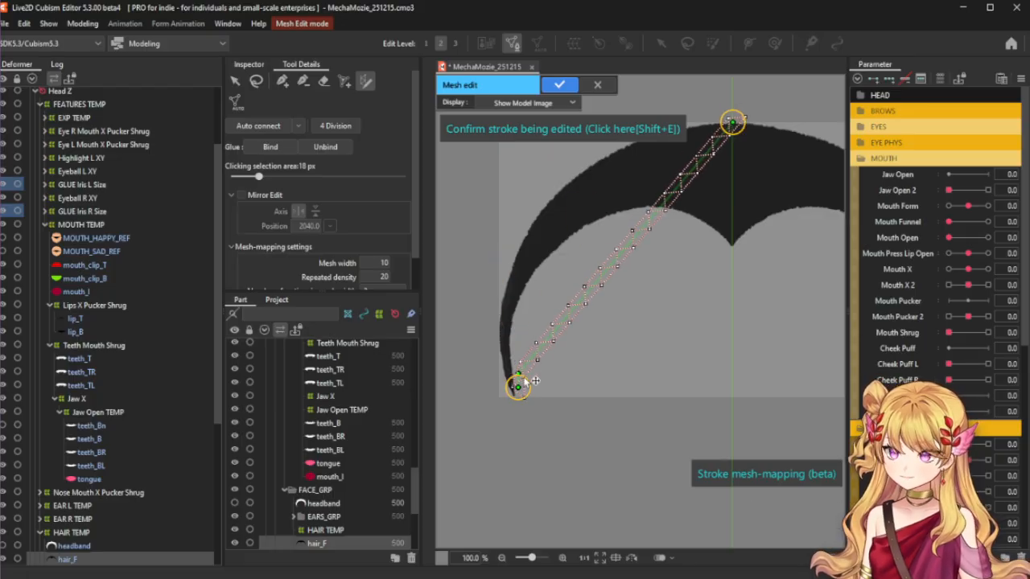
mouse_move(518, 387)
mouse_down()
mouse_move(733, 245)
mouse_move(726, 250)
mouse_up()
scroll(733, 246, up, 3)
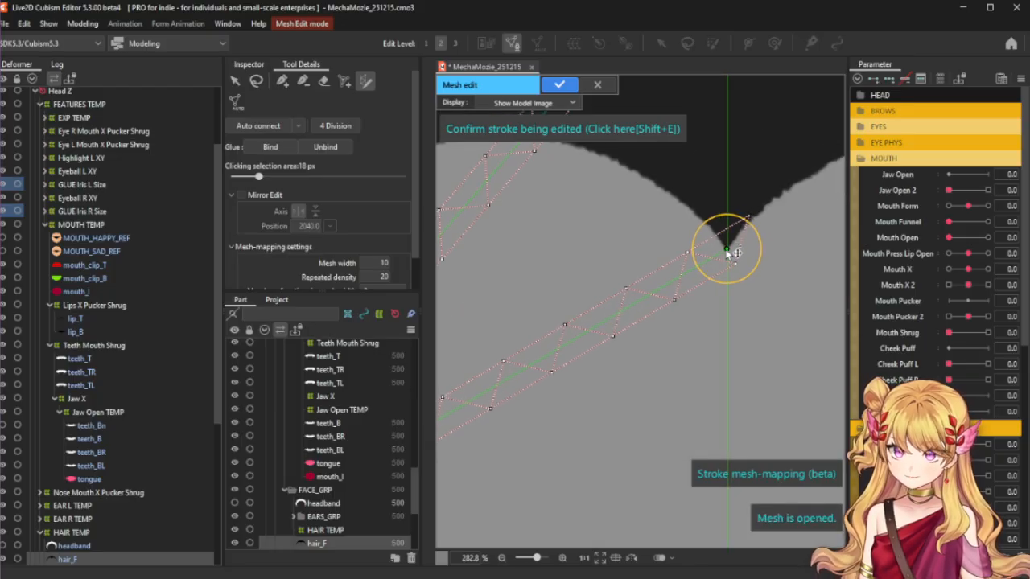
scroll(727, 252, down, 4)
scroll(615, 310, up, 3)
scroll(545, 366, down, 2)
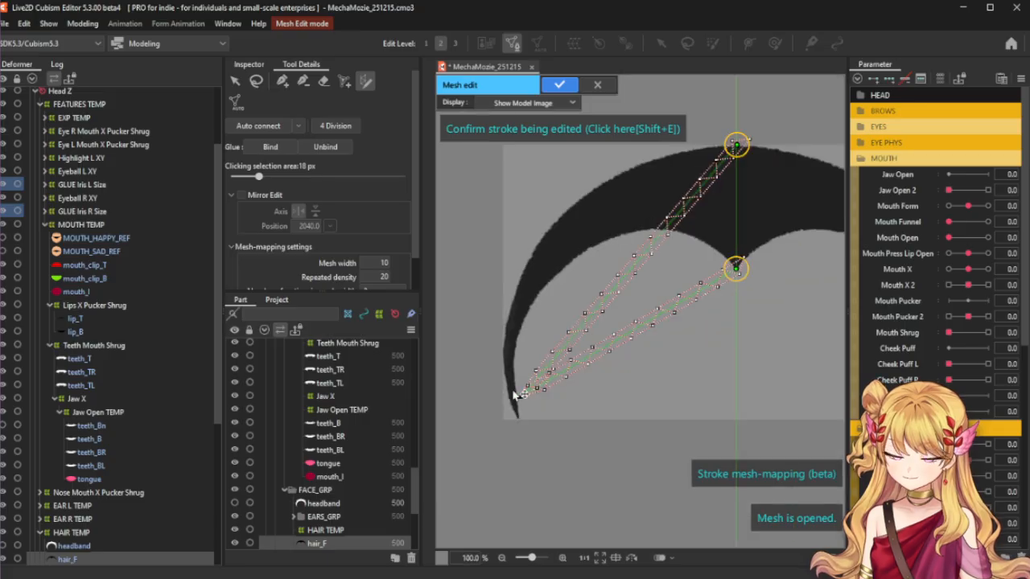
Add and place stroke points so the mesh follows both edges of the narrow strand at the left hair tip.
scroll(499, 388, up, 2)
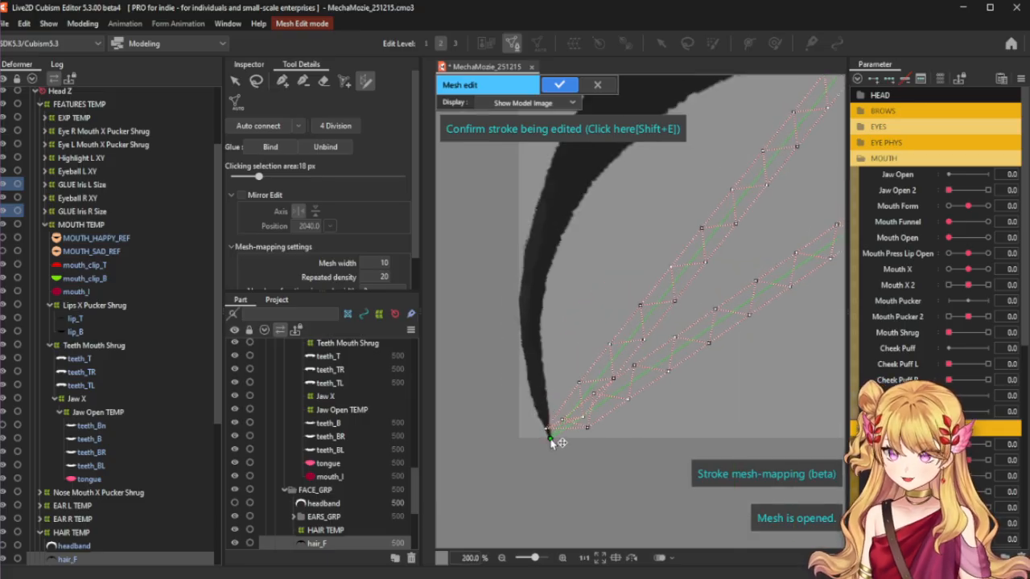
drag(619, 365, 530, 303)
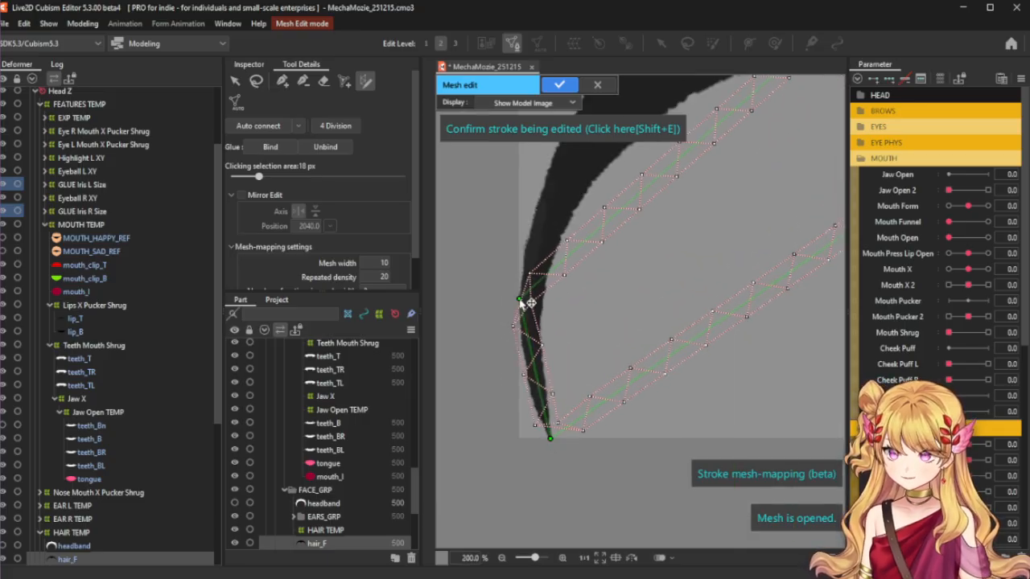
drag(537, 362, 522, 339)
scroll(533, 344, up, 1)
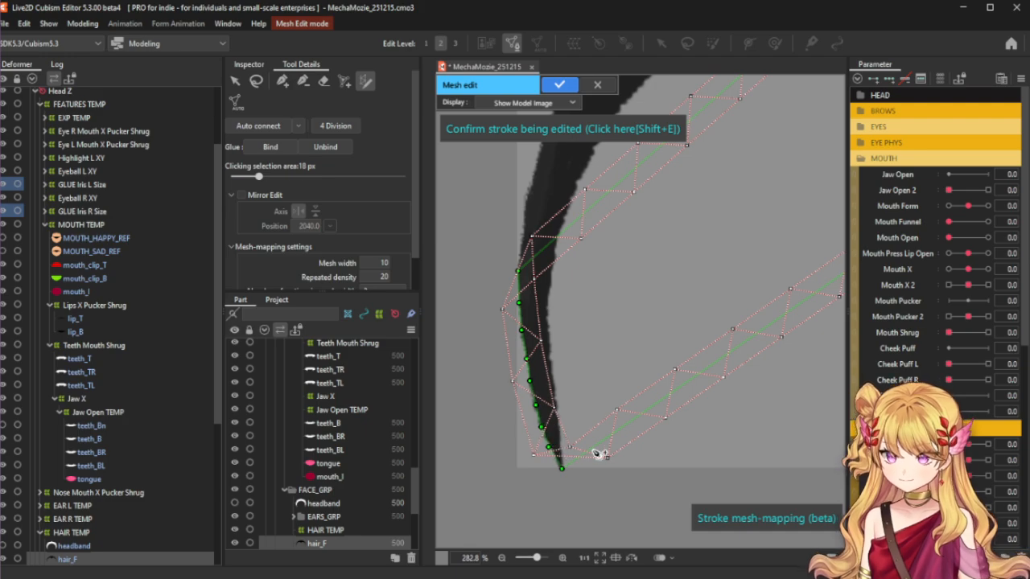
mouse_move(596, 454)
mouse_down()
mouse_move(568, 454)
mouse_move(569, 424)
mouse_up()
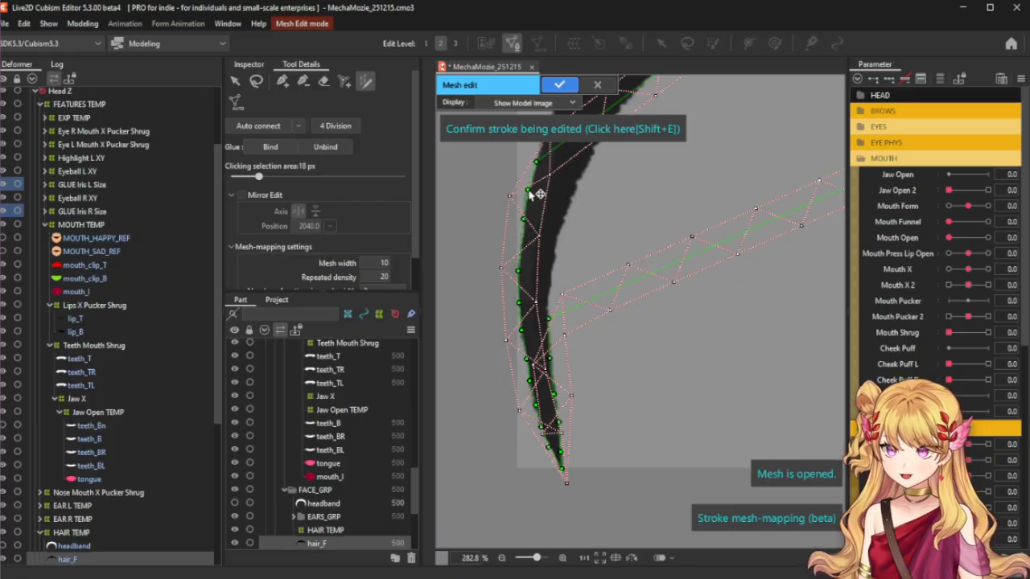
drag(589, 304, 561, 279)
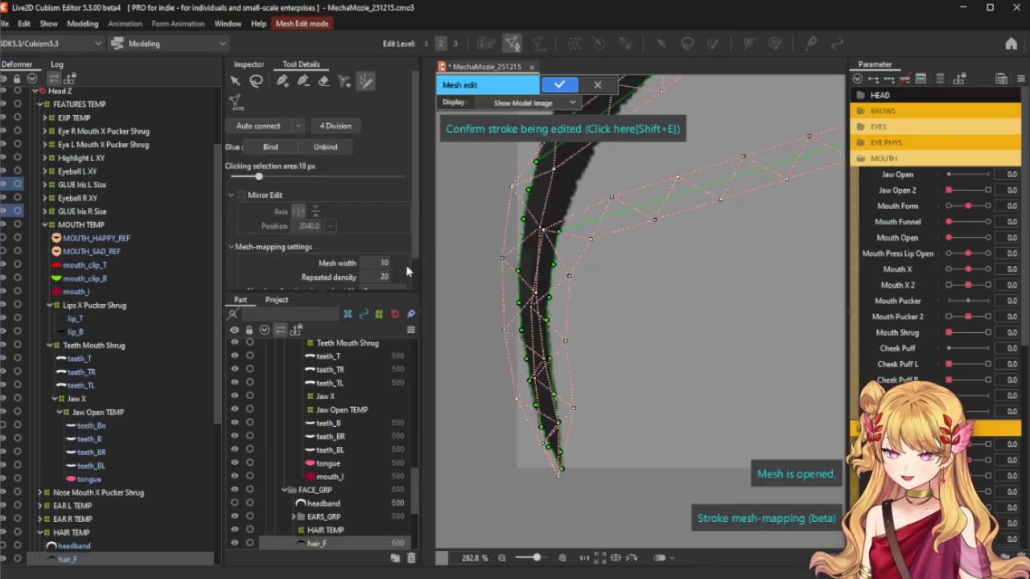
Set the stroke mesh to width 11, repeated density 10 and 3 vertices in the mesh width.
scroll(385, 279, down, 1)
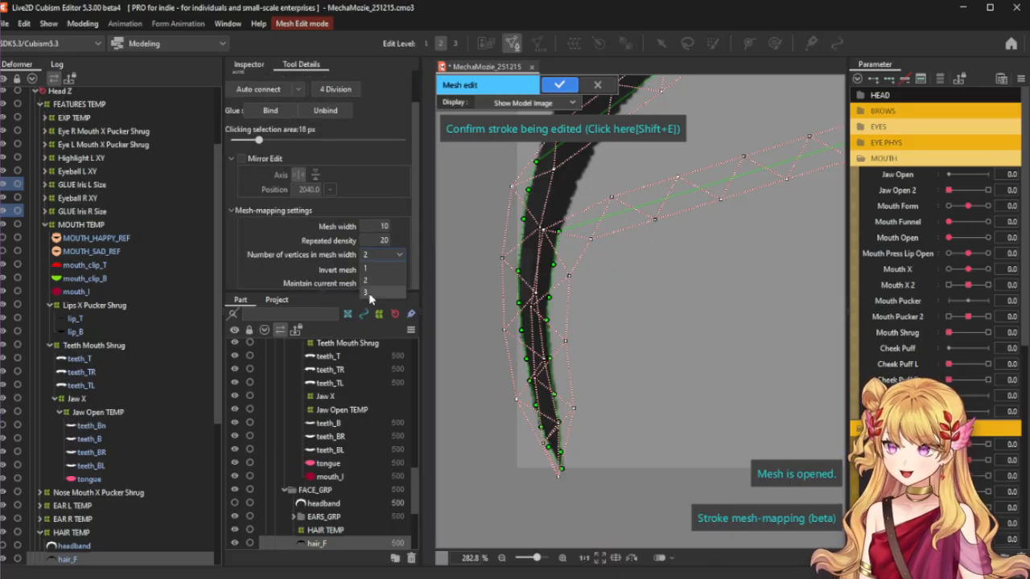
click(367, 293)
drag(384, 226, 373, 240)
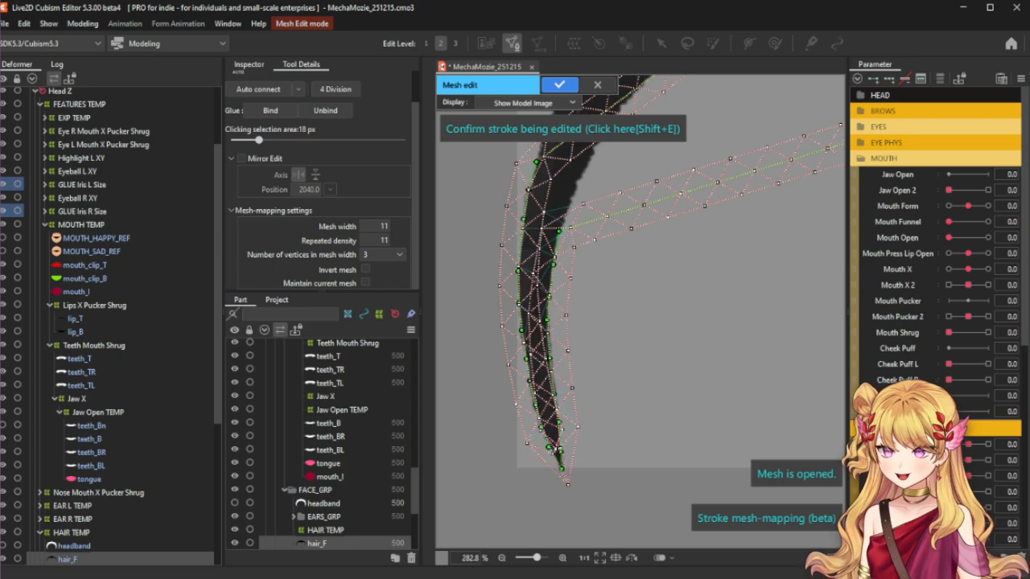
drag(379, 240, 375, 241)
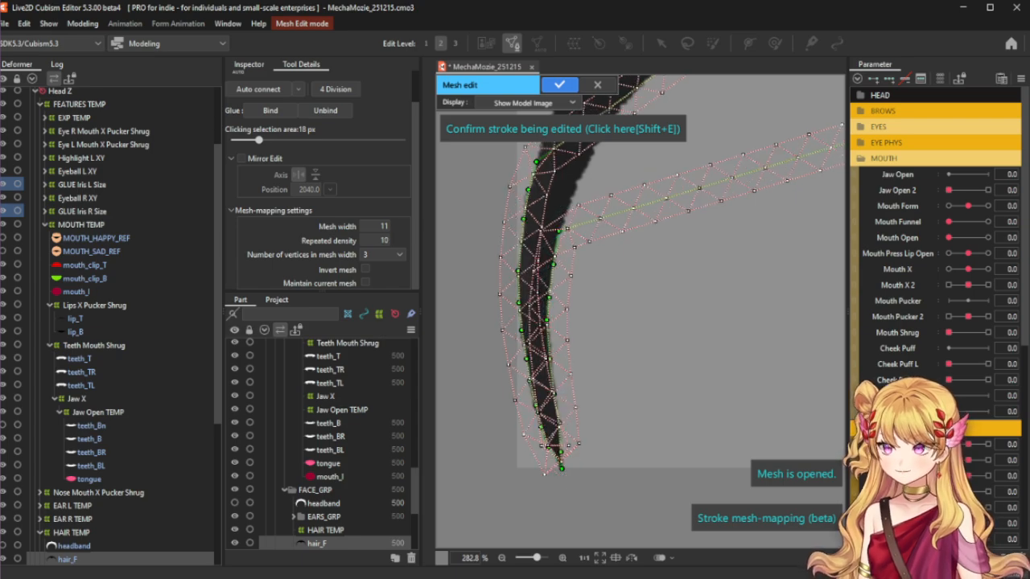
Fit the stroke to the outer left curve of hair_F by adding and adjusting points along its edge.
scroll(676, 246, down, 4)
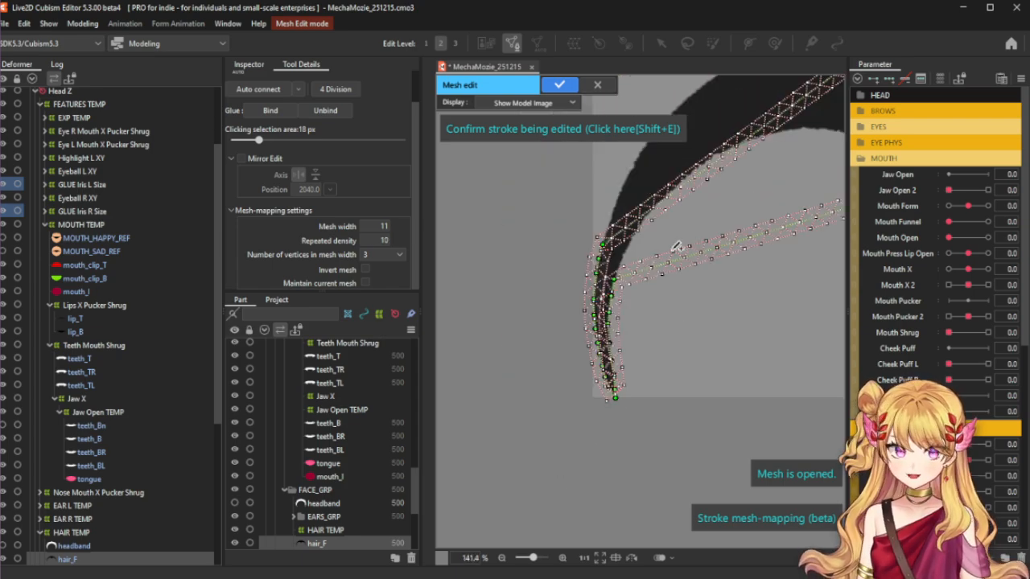
scroll(670, 346, up, 2)
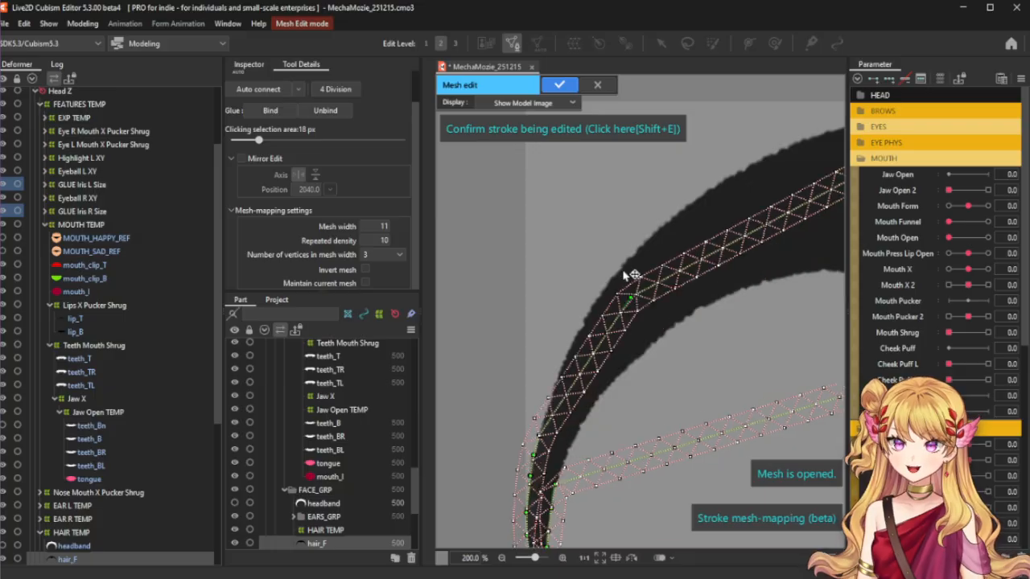
scroll(537, 415, up, 1)
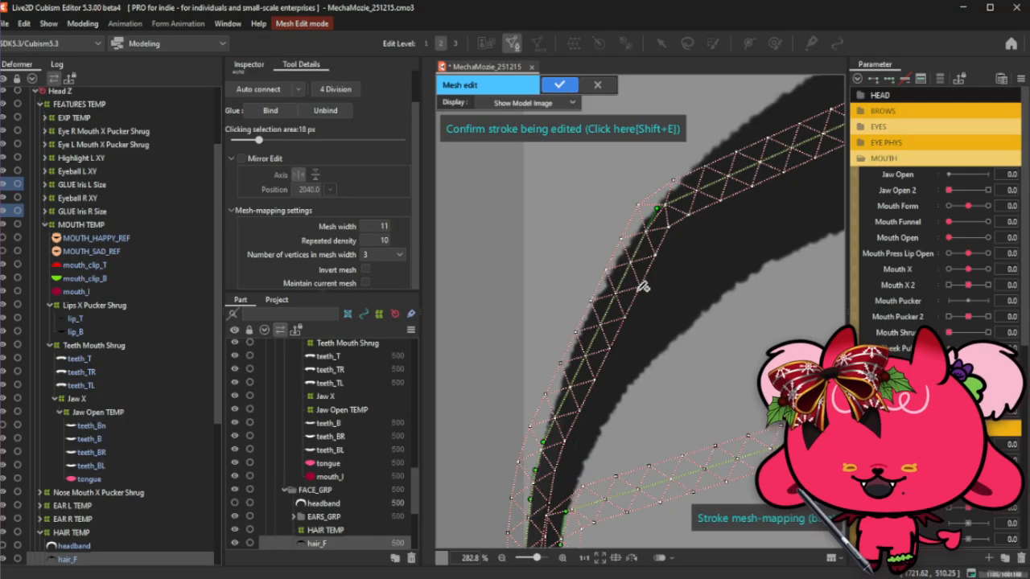
mouse_move(565, 393)
mouse_down()
mouse_move(552, 408)
mouse_move(566, 370)
mouse_up()
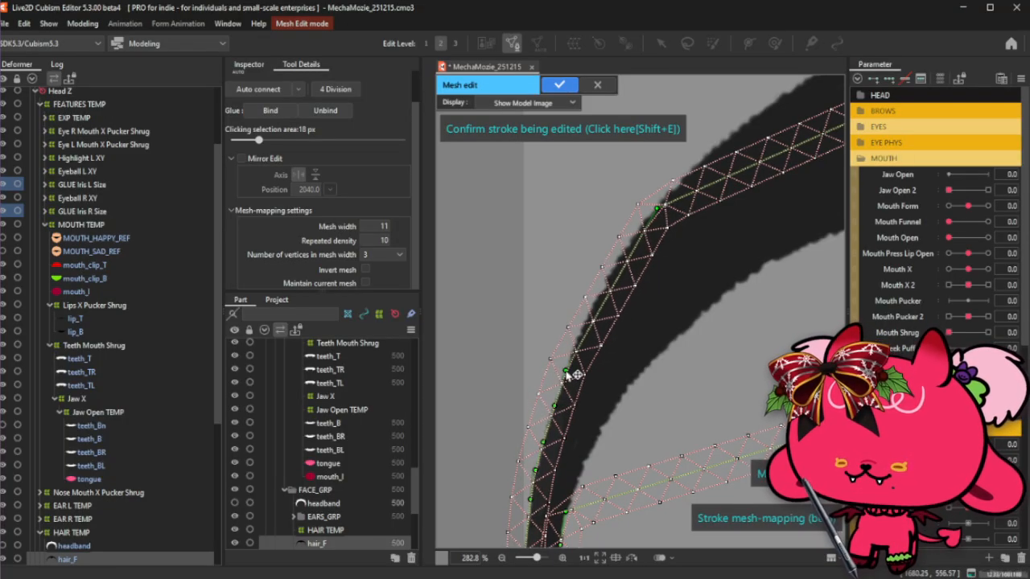
drag(585, 335, 581, 329)
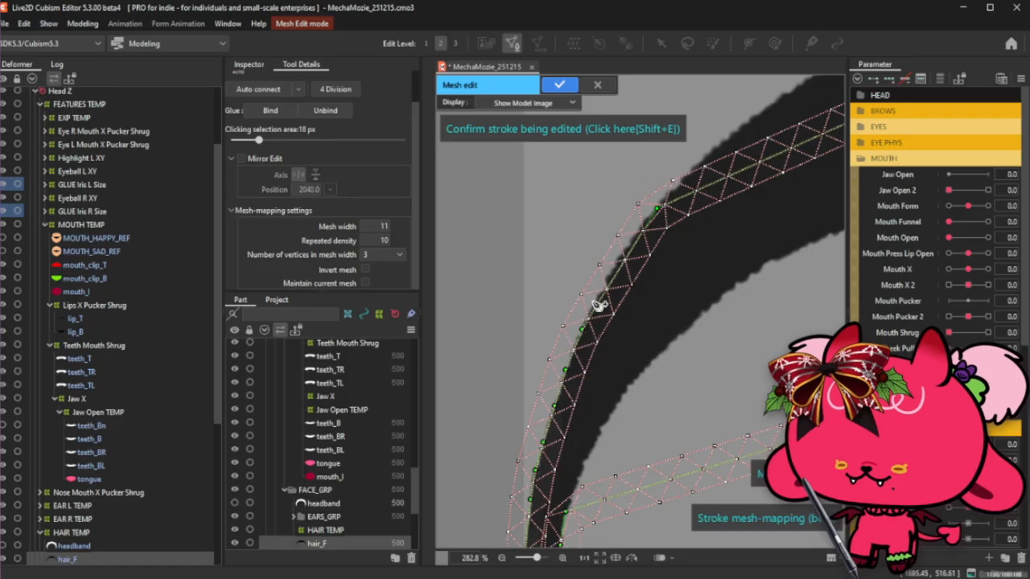
drag(608, 286, 606, 283)
drag(582, 329, 581, 328)
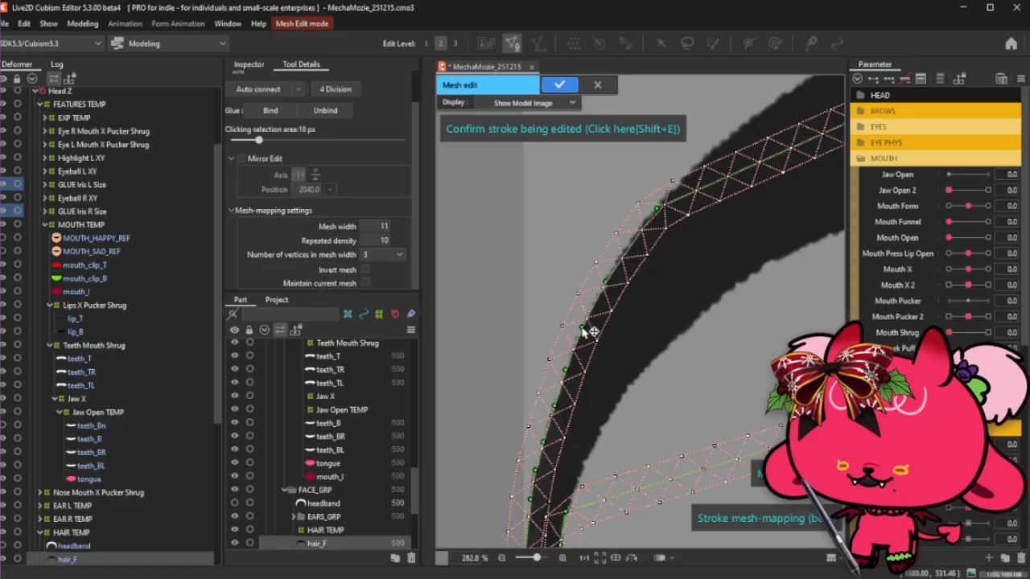
drag(606, 283, 600, 293)
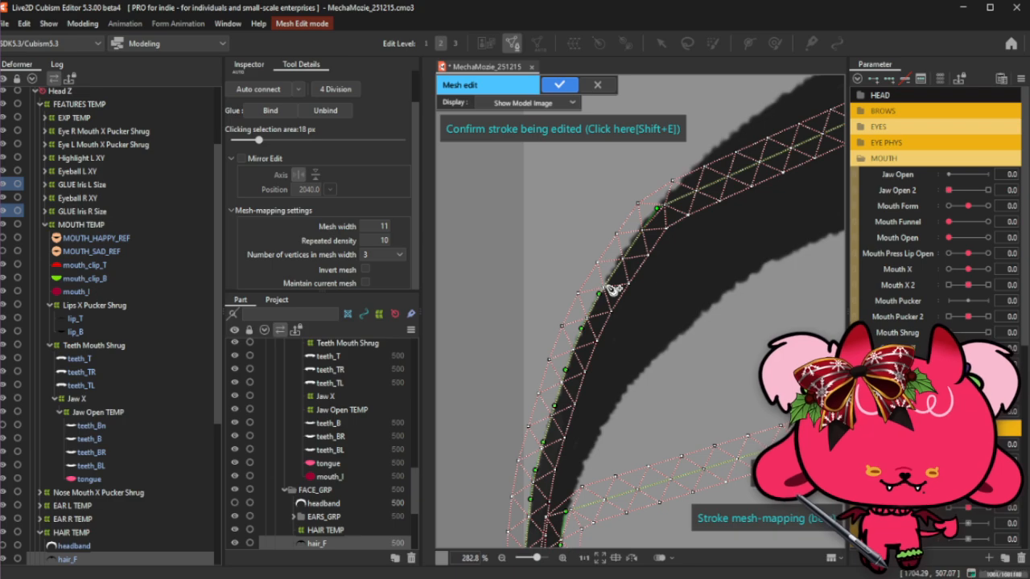
drag(612, 278, 634, 234)
drag(553, 311, 543, 332)
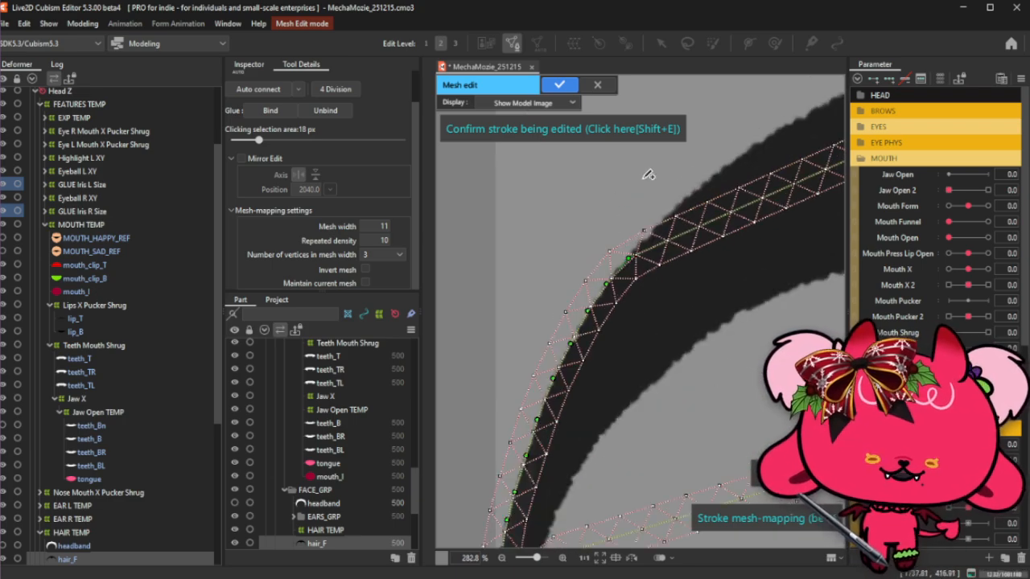
mouse_move(692, 234)
mouse_down()
mouse_move(673, 217)
mouse_move(660, 226)
mouse_up()
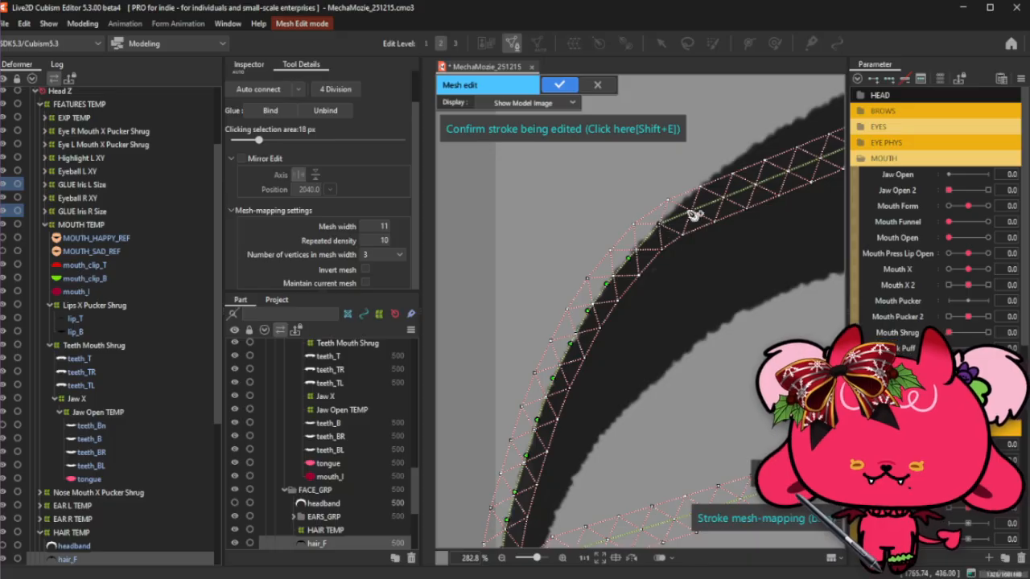
Continue the outer stroke along the upper edge of hair_F to the centre line, placing points on the outline.
scroll(683, 230, down, 3)
scroll(698, 245, up, 1)
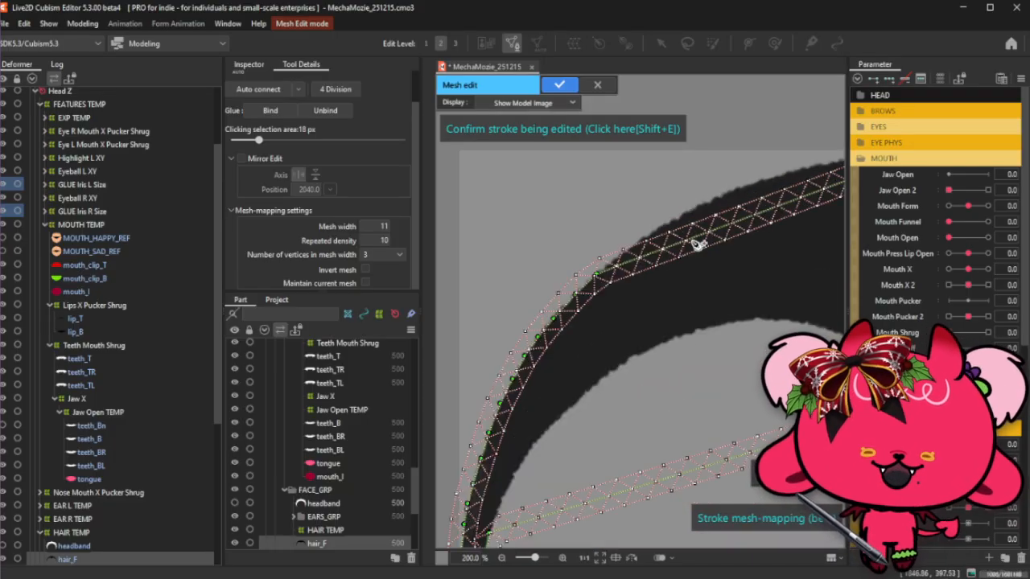
mouse_move(669, 250)
mouse_down()
mouse_move(625, 253)
mouse_move(750, 183)
mouse_up()
scroll(615, 285, down, 2)
scroll(749, 216, up, 4)
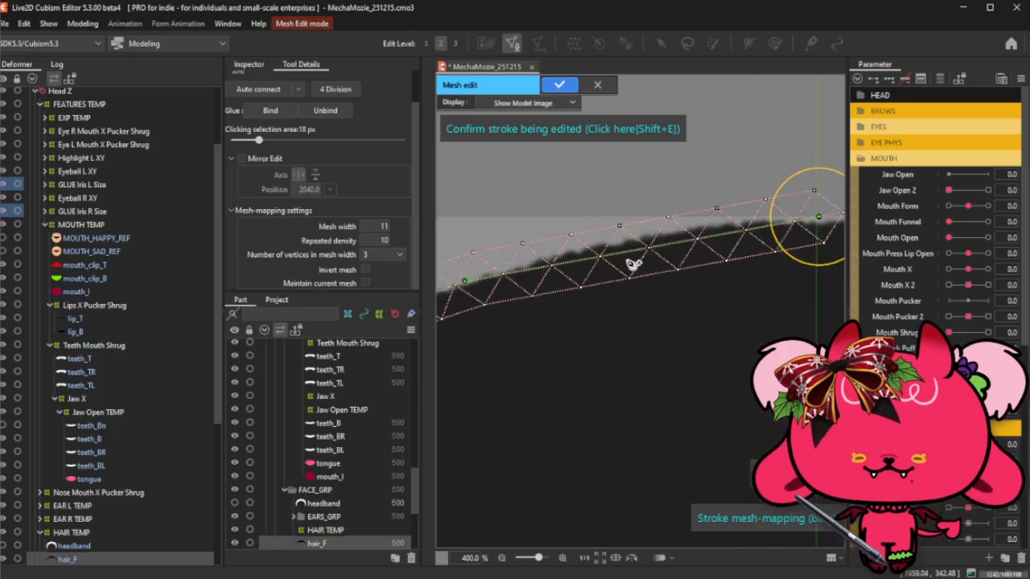
mouse_move(820, 228)
mouse_down()
mouse_move(758, 222)
mouse_move(640, 237)
mouse_up()
drag(539, 263, 538, 259)
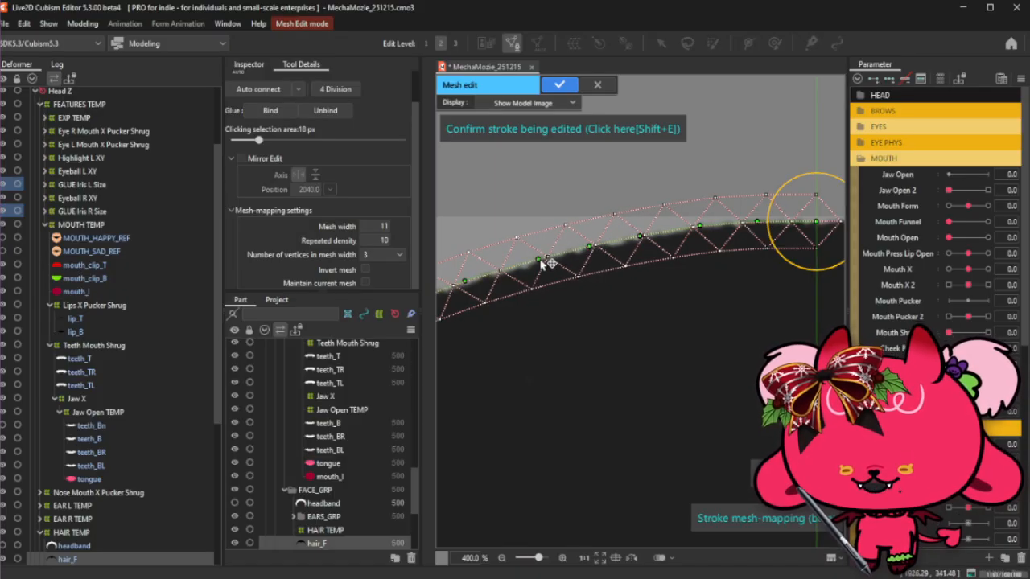
Fit the inner stroke to the lower part of the left arch's inside edge with additional points.
scroll(669, 157, down, 3)
scroll(670, 158, down, 1)
scroll(591, 257, up, 1)
scroll(504, 362, up, 1)
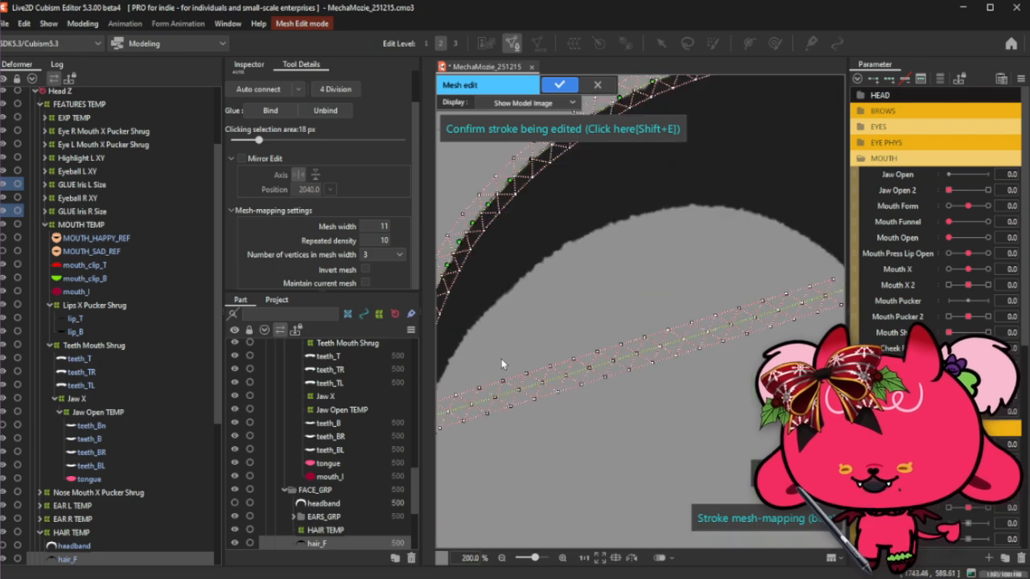
scroll(760, 216, down, 2)
scroll(610, 304, up, 2)
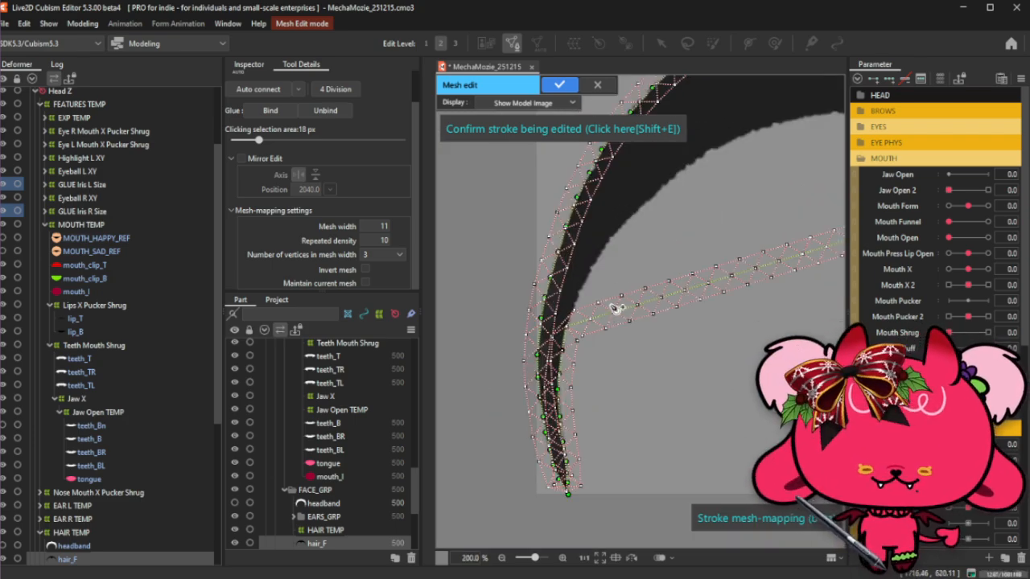
drag(615, 308, 671, 190)
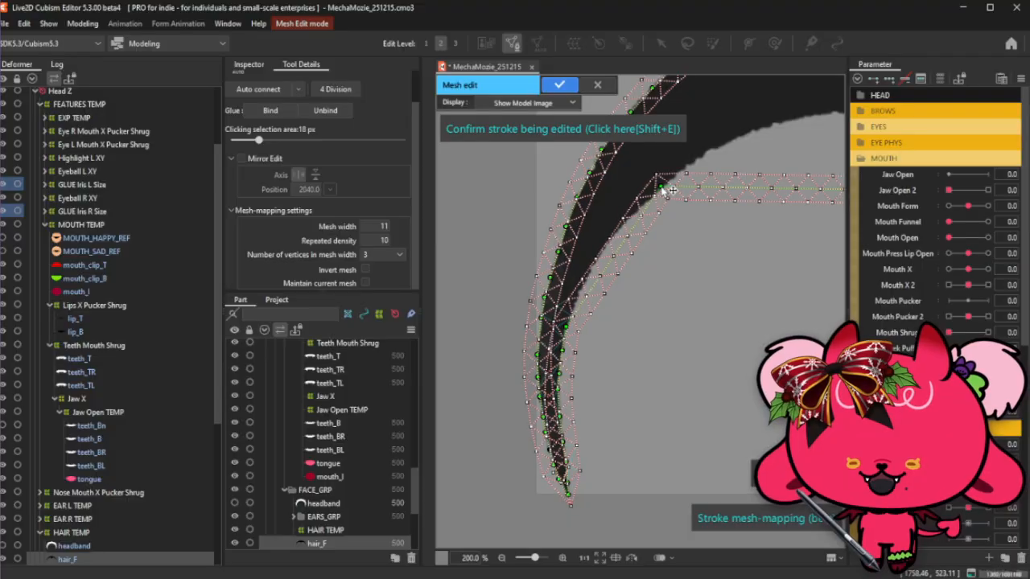
scroll(596, 252, up, 1)
scroll(599, 268, up, 1)
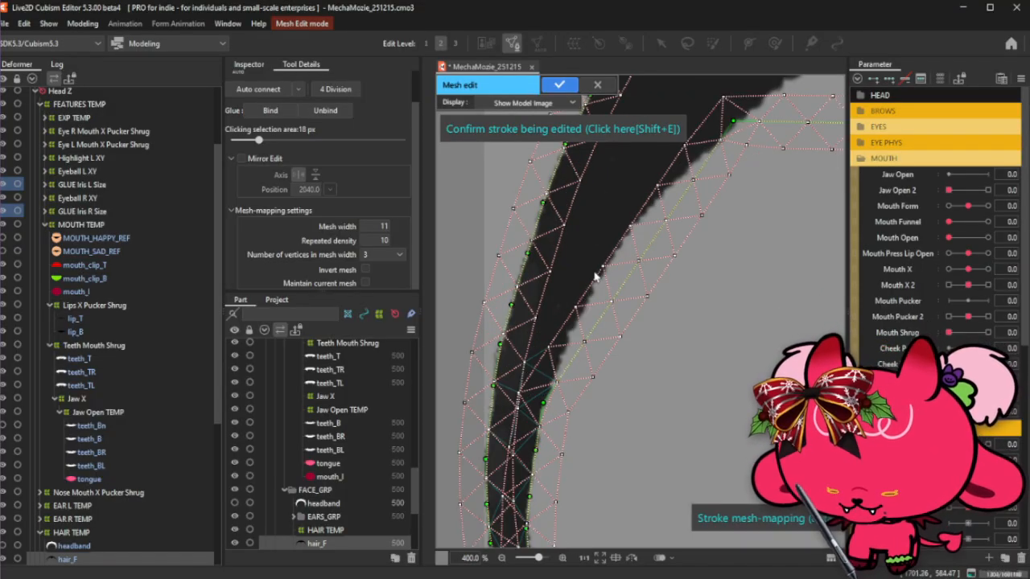
mouse_move(584, 341)
mouse_down()
mouse_move(559, 354)
mouse_move(654, 205)
mouse_up()
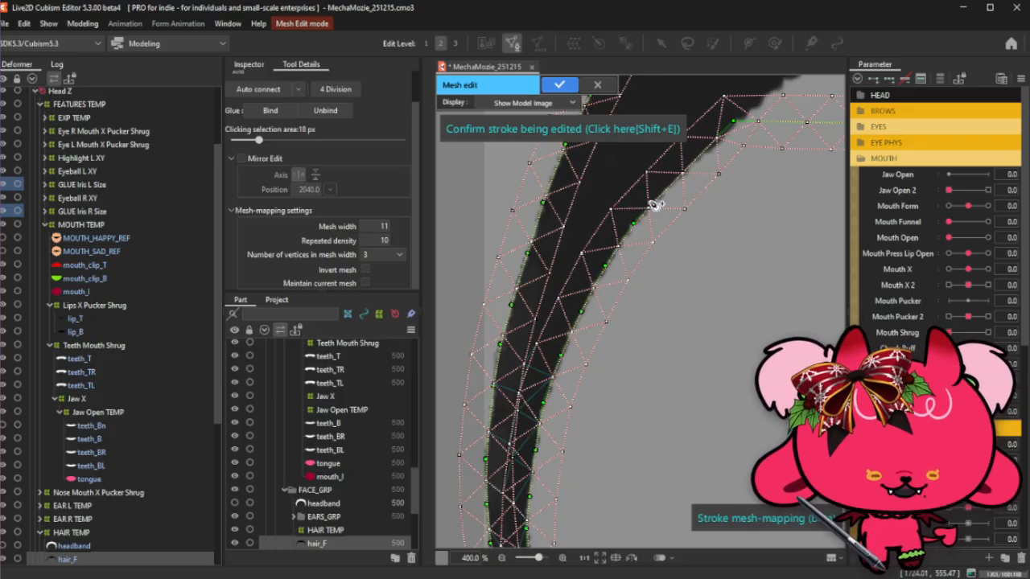
scroll(563, 295, down, 1)
scroll(644, 188, up, 1)
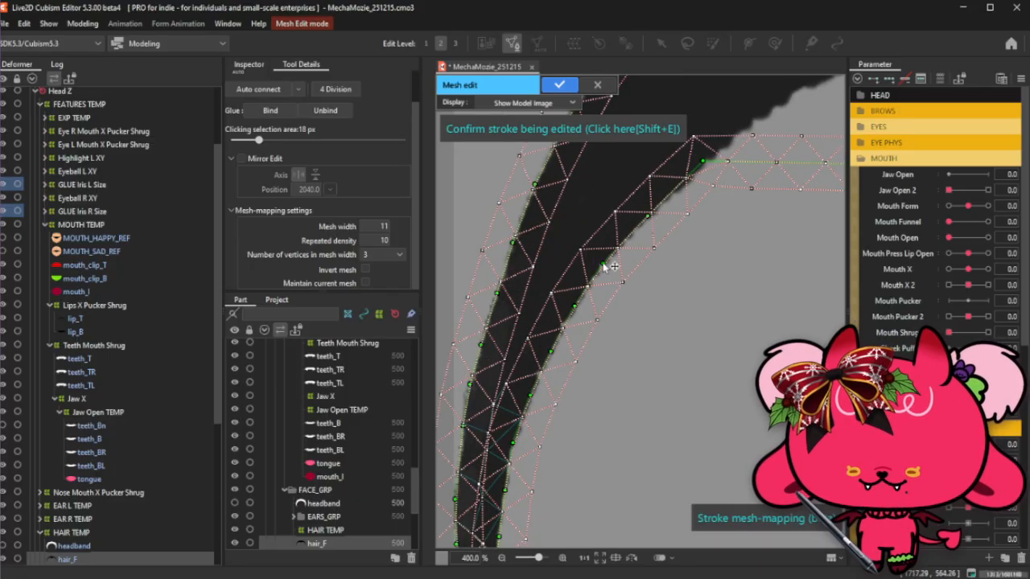
Continue the inner stroke along the left arch's inside edge up to its crest, placing points on the outline.
scroll(637, 211, down, 2)
scroll(742, 167, up, 1)
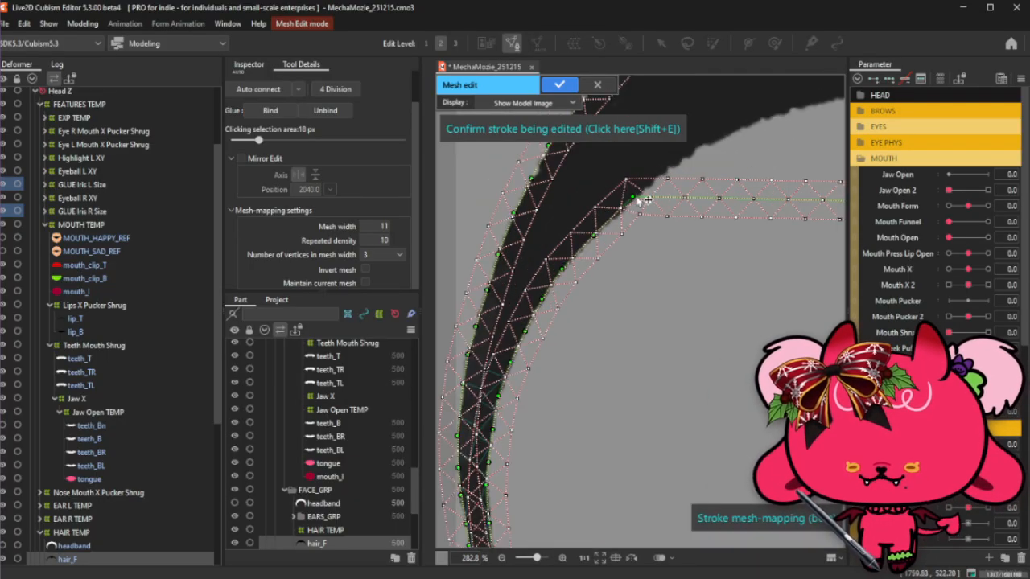
mouse_move(637, 199)
mouse_down()
mouse_move(629, 204)
mouse_move(670, 171)
mouse_up()
scroll(593, 253, down, 3)
scroll(710, 160, up, 2)
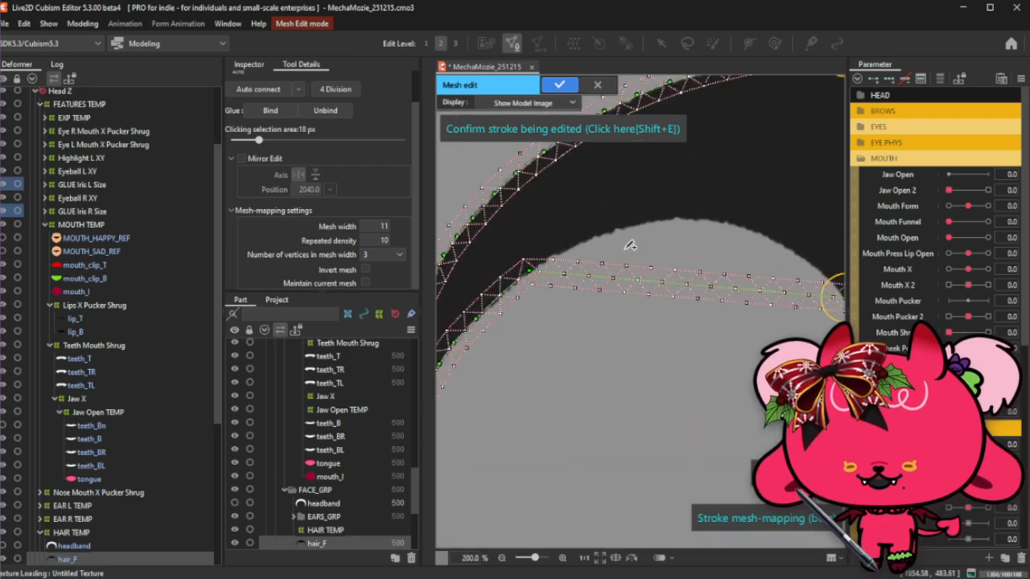
drag(640, 275, 701, 219)
mouse_move(568, 259)
mouse_down()
mouse_move(561, 248)
mouse_move(648, 221)
mouse_up()
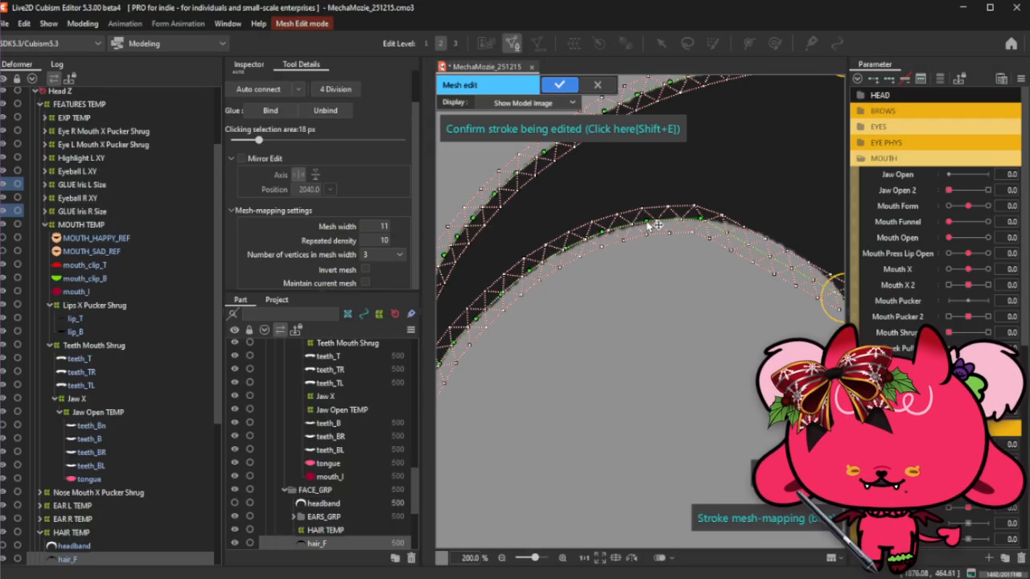
scroll(629, 226, up, 2)
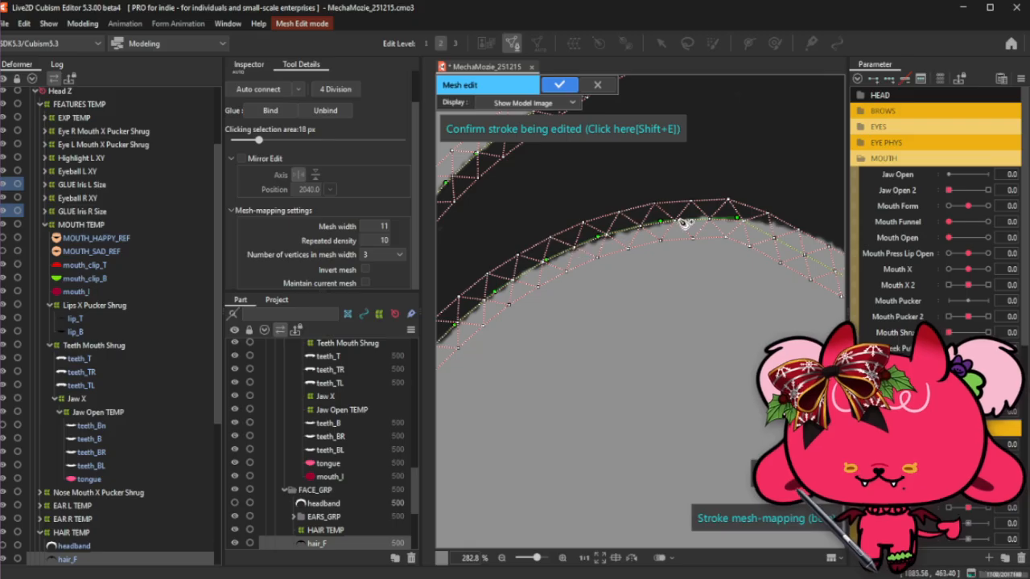
drag(703, 218, 703, 217)
Fit the rest of the inner stroke from the arch's crest down to the central tip of hair_F with additional points.
scroll(750, 230, down, 3)
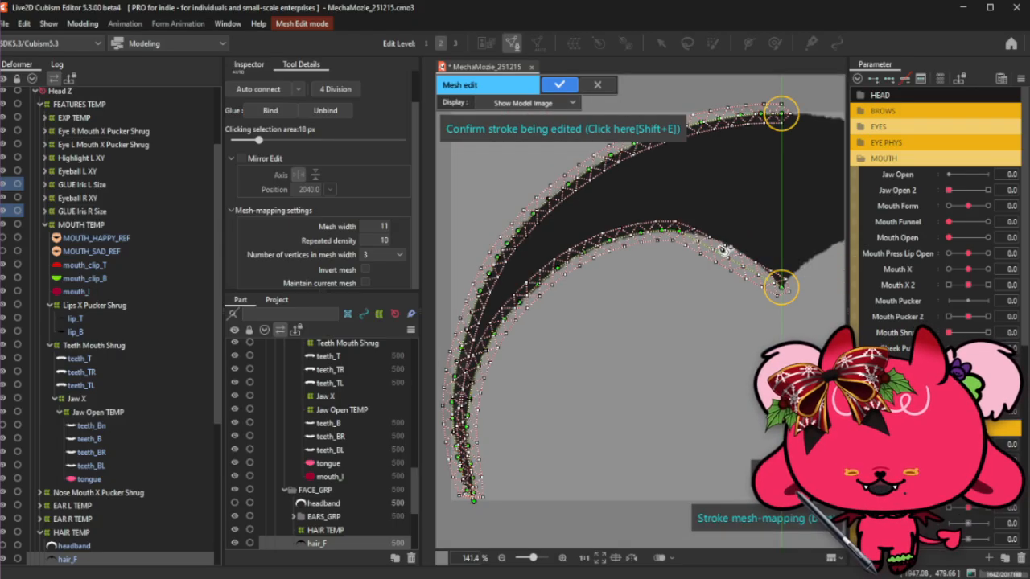
scroll(676, 241, up, 3)
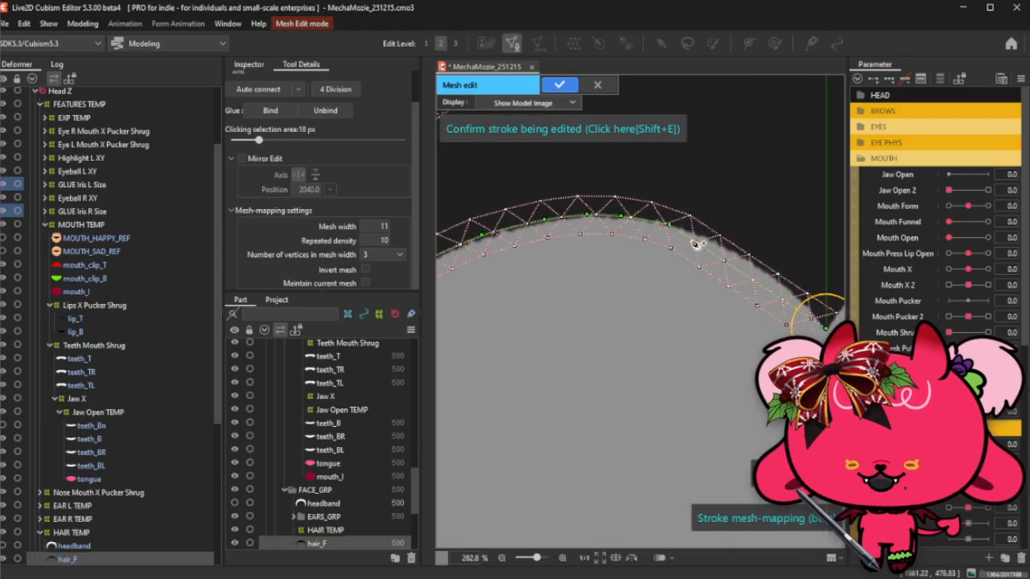
drag(696, 243, 737, 254)
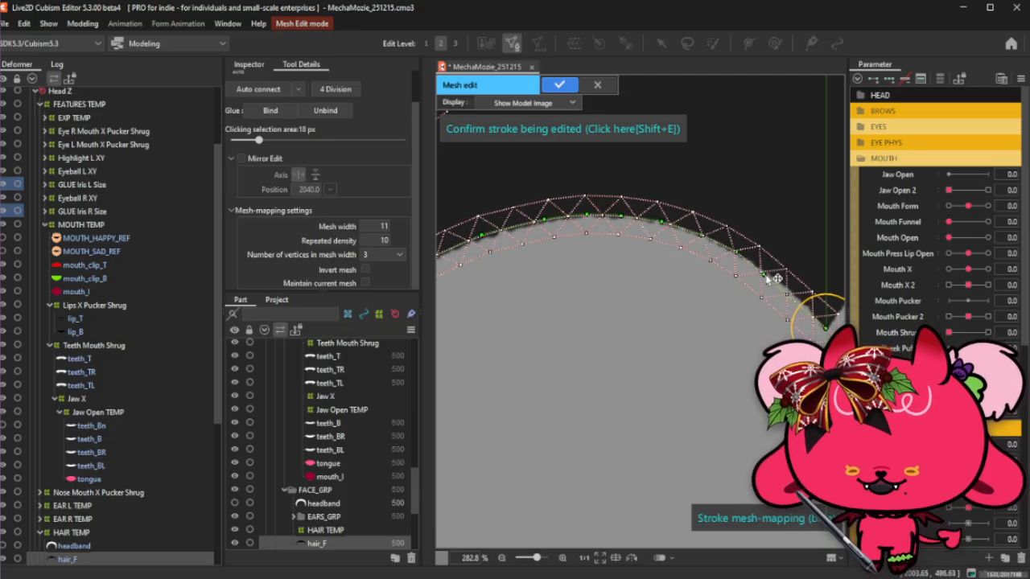
drag(769, 278, 768, 273)
click(793, 294)
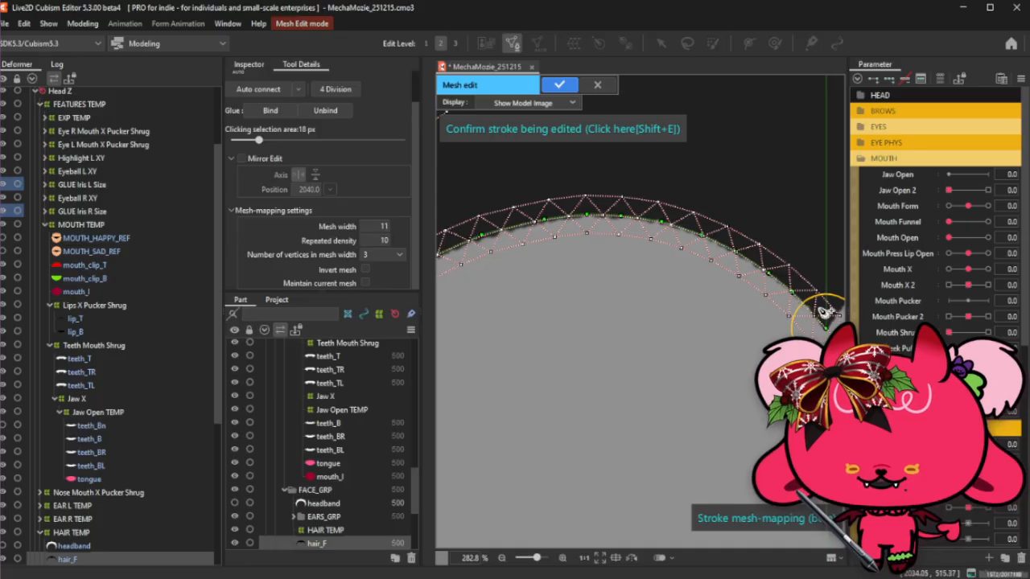
click(812, 310)
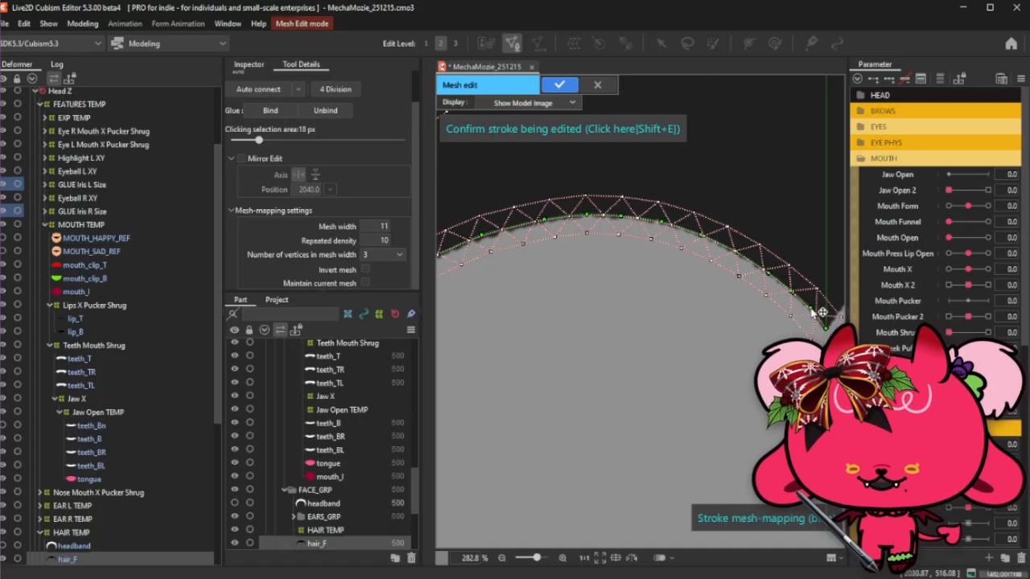
Enable Mirror Edit and confirm the stroke to generate the edge mesh on both sides of hair_F.
scroll(811, 312, down, 3)
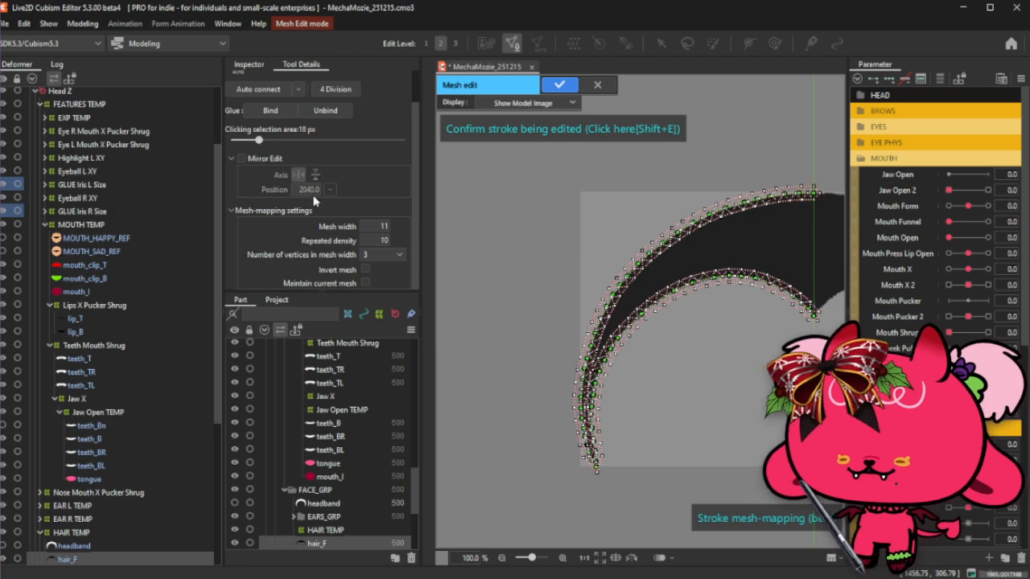
click(241, 159)
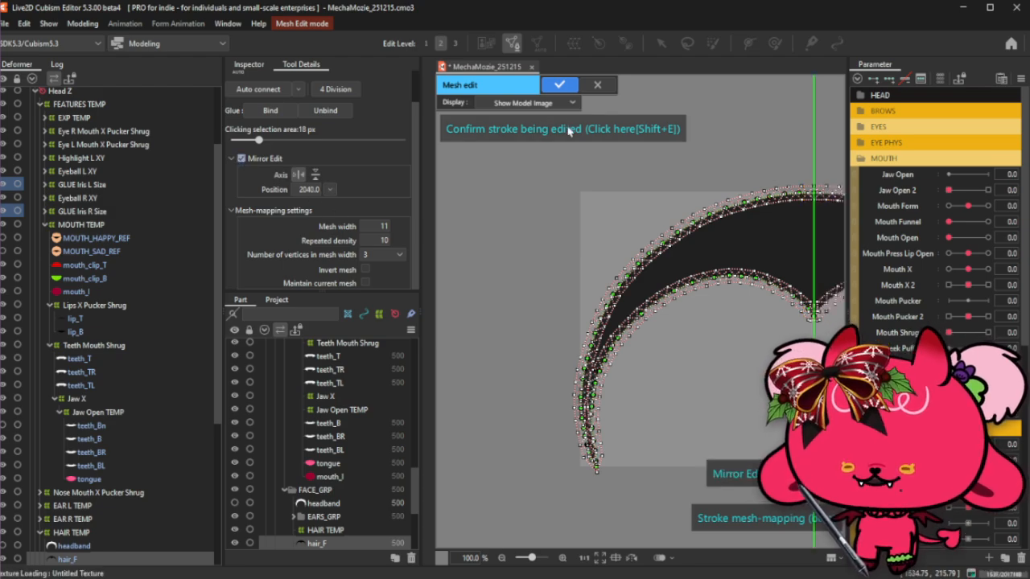
click(563, 129)
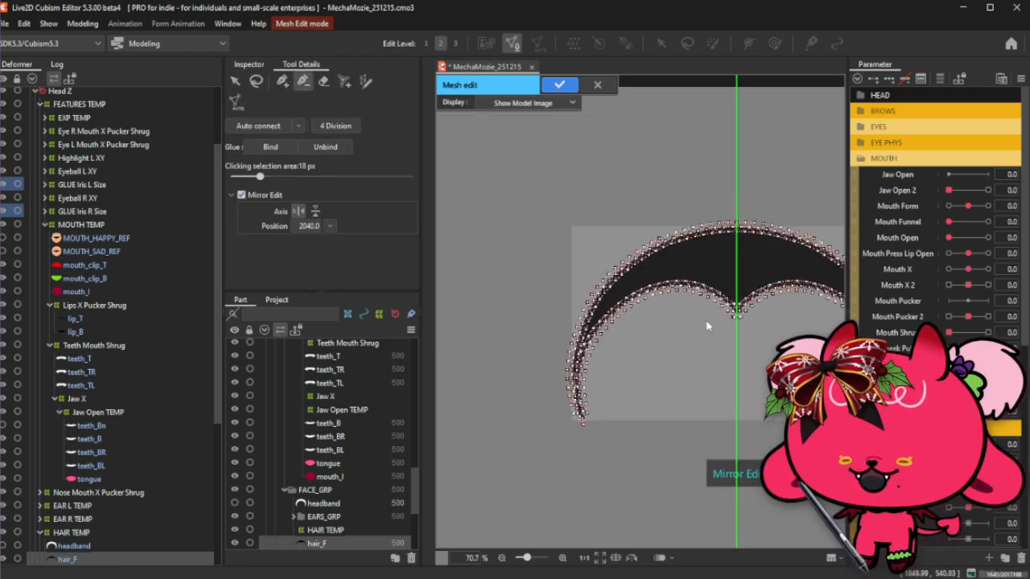
Delete the mesh vertices on the centre line at the upper edge of hair_F.
scroll(812, 314, up, 5)
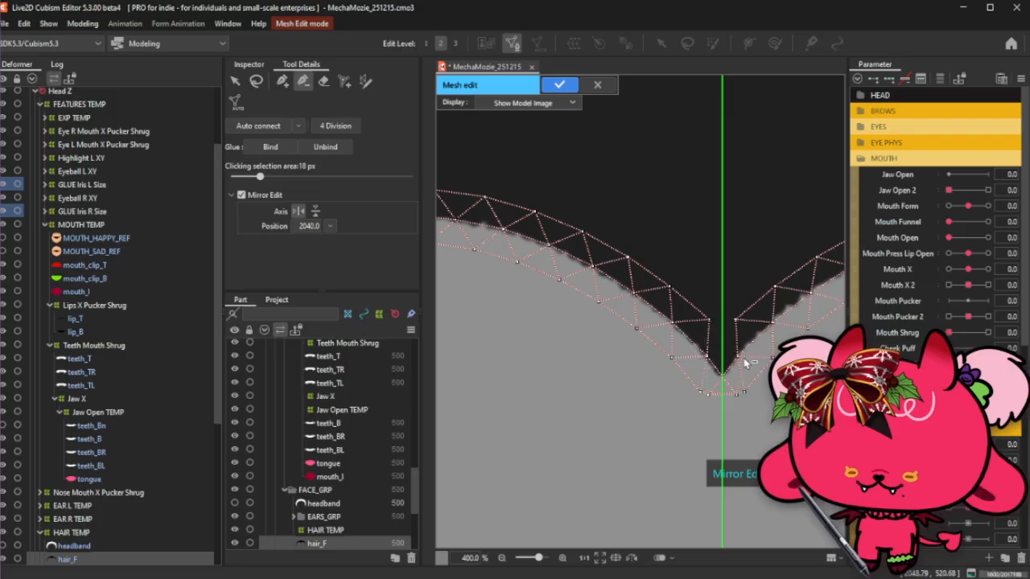
scroll(700, 398, down, 3)
scroll(700, 245, up, 3)
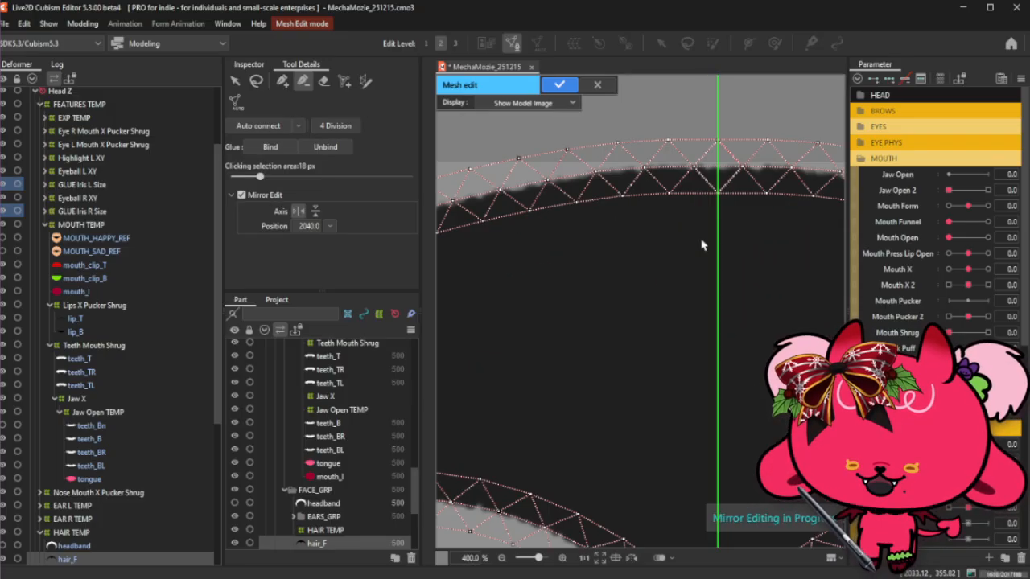
click(718, 194)
click(718, 143)
Delete the overlapping inner vertices where the two edge meshes meet in the narrow left strand of hair_F.
click(282, 81)
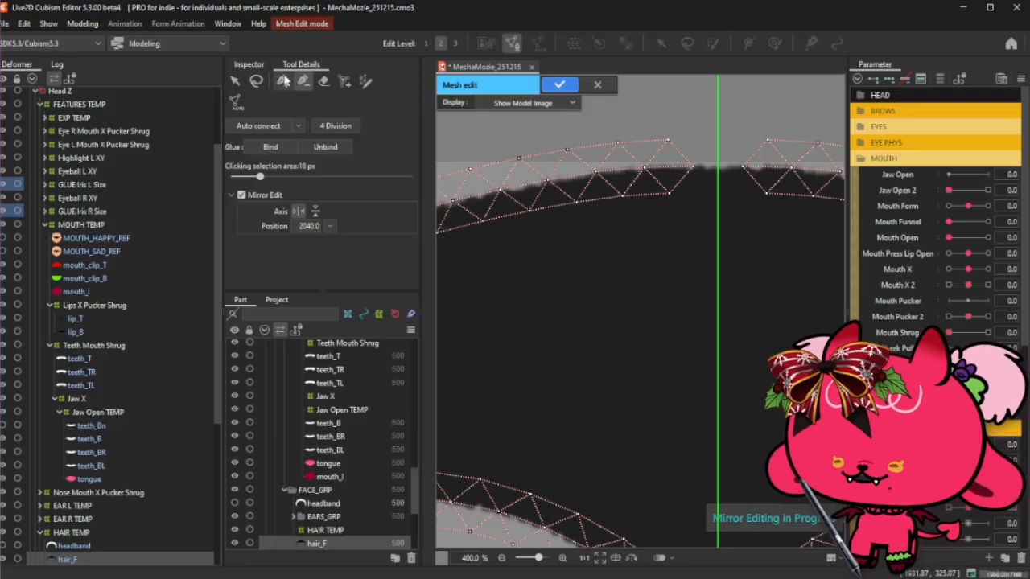
scroll(696, 190, down, 4)
scroll(483, 436, up, 1)
scroll(450, 434, up, 2)
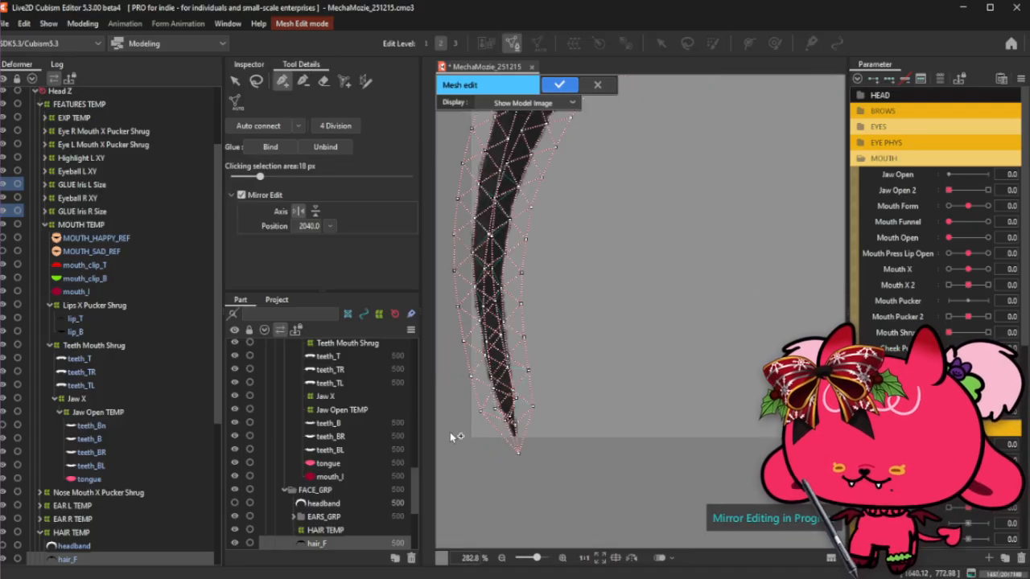
click(303, 82)
scroll(579, 310, down, 1)
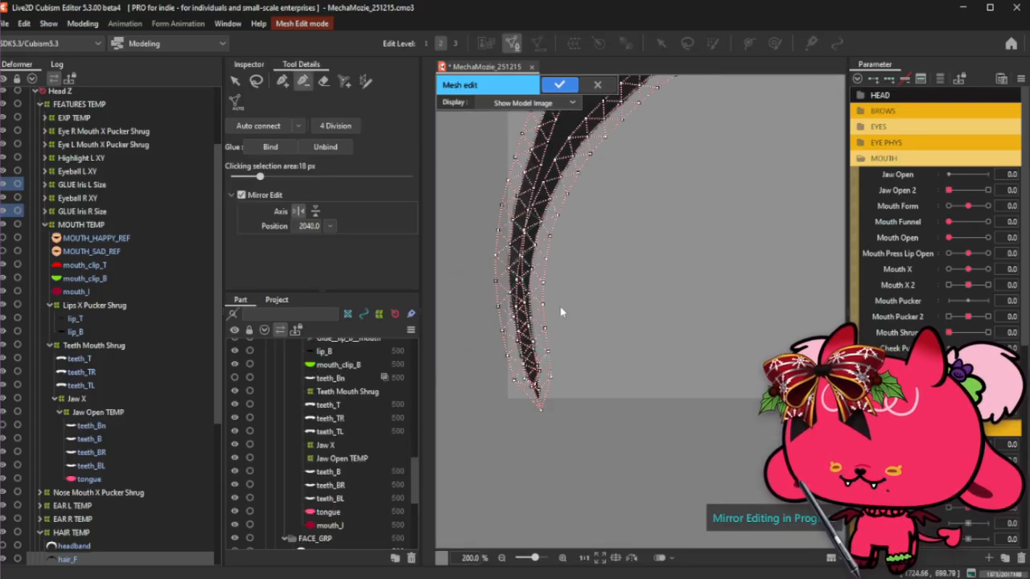
scroll(489, 296, up, 1)
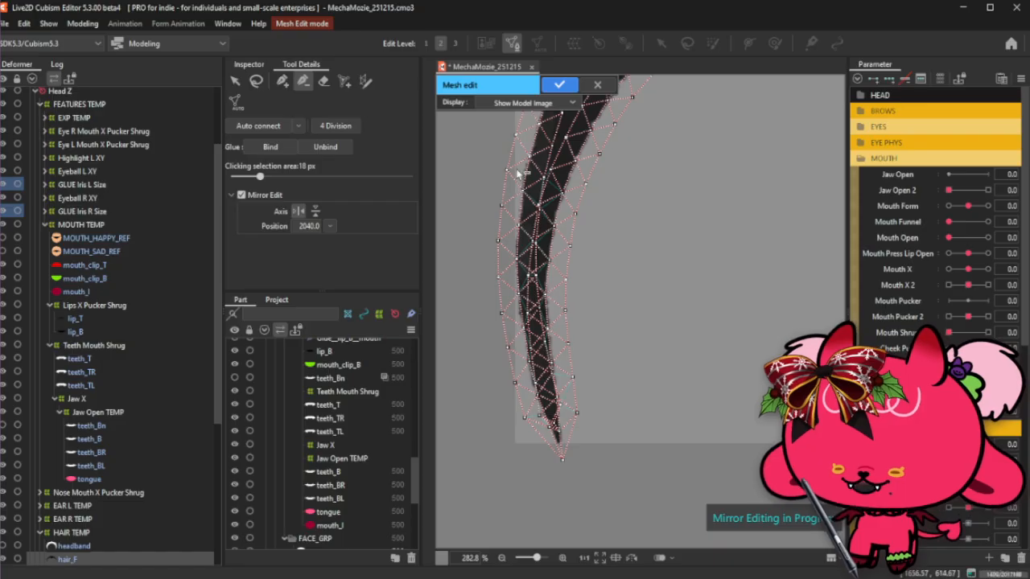
scroll(519, 170, up, 1)
click(541, 272)
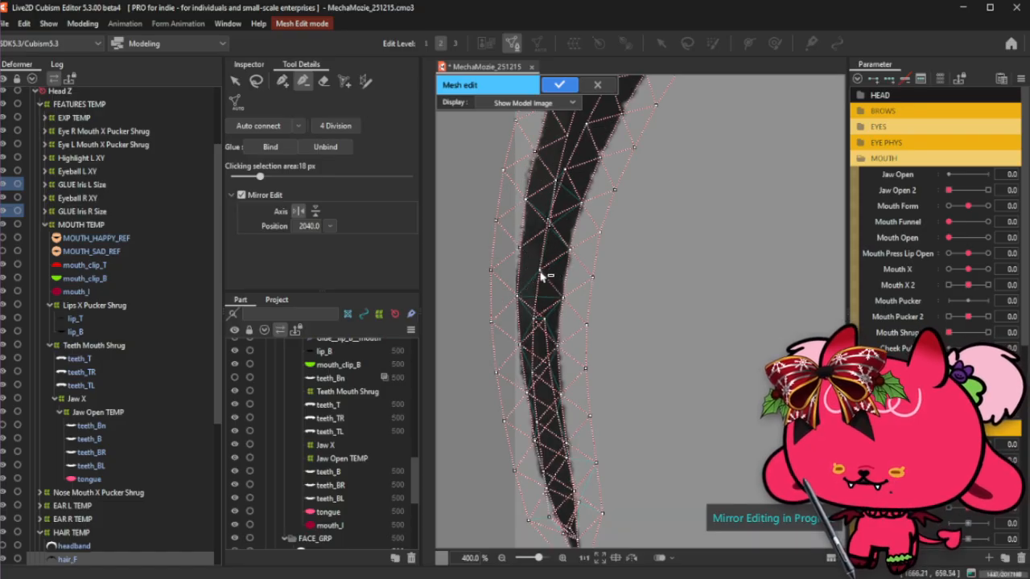
click(540, 272)
click(541, 271)
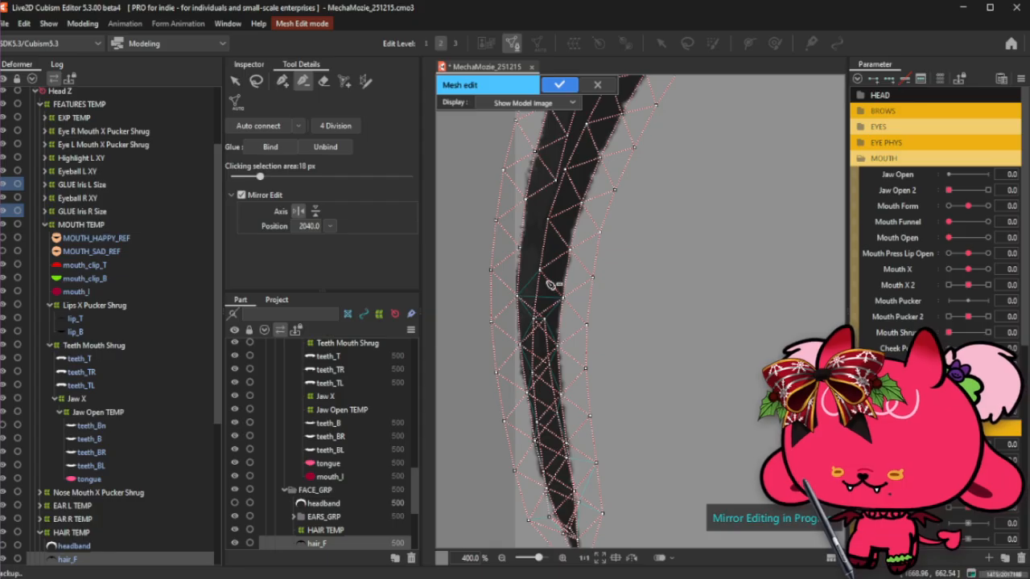
Delete the crowded inner vertices down the lower part of the left strand to its tip.
click(545, 331)
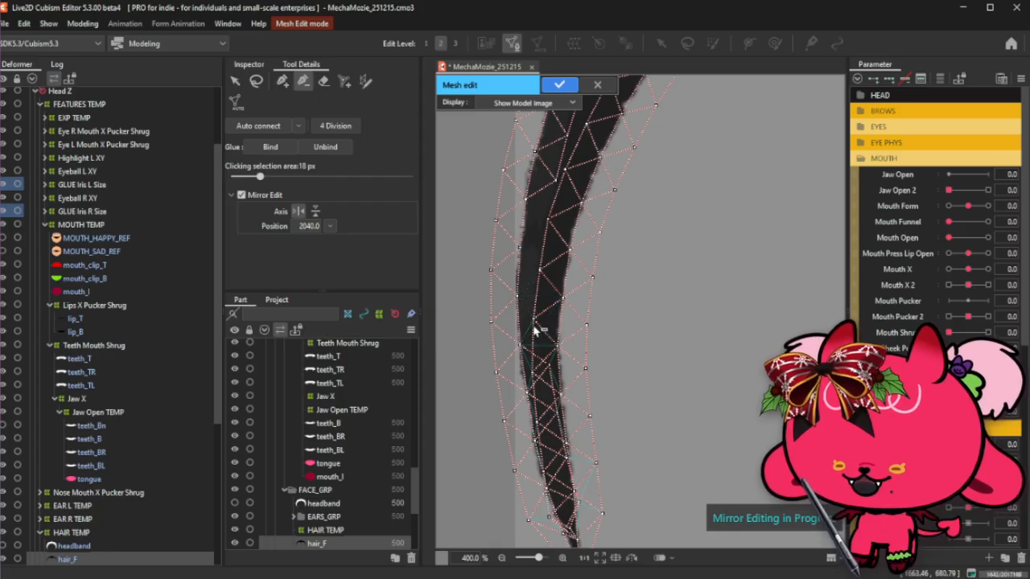
click(534, 329)
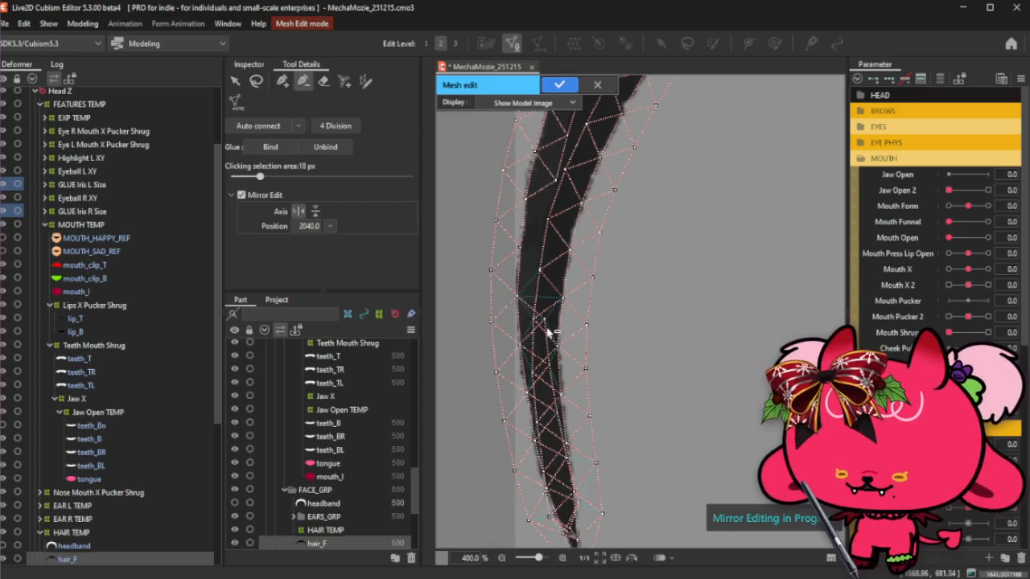
click(548, 333)
click(552, 378)
click(560, 420)
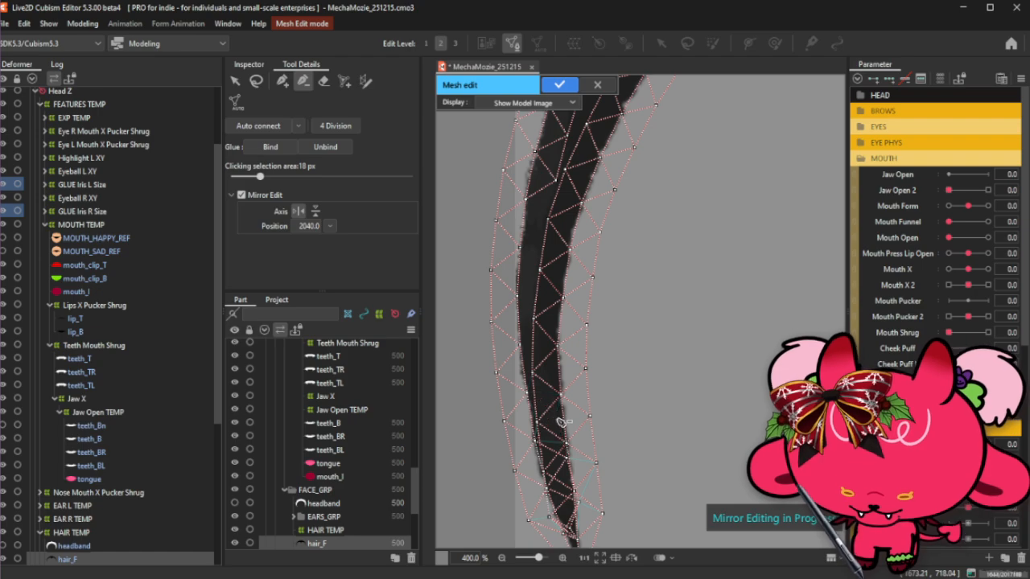
click(566, 466)
scroll(566, 513, up, 1)
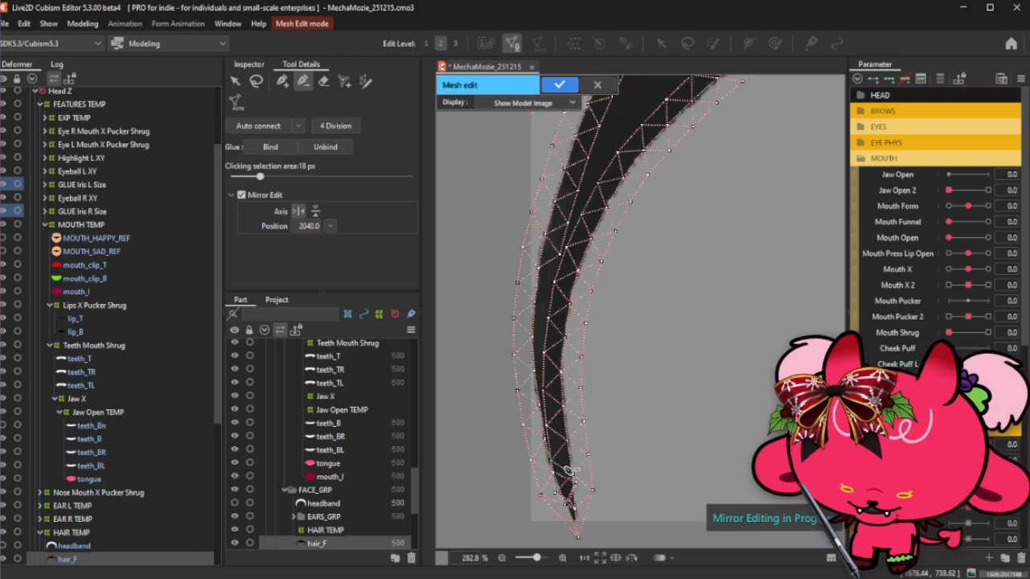
scroll(569, 519, up, 1)
click(573, 516)
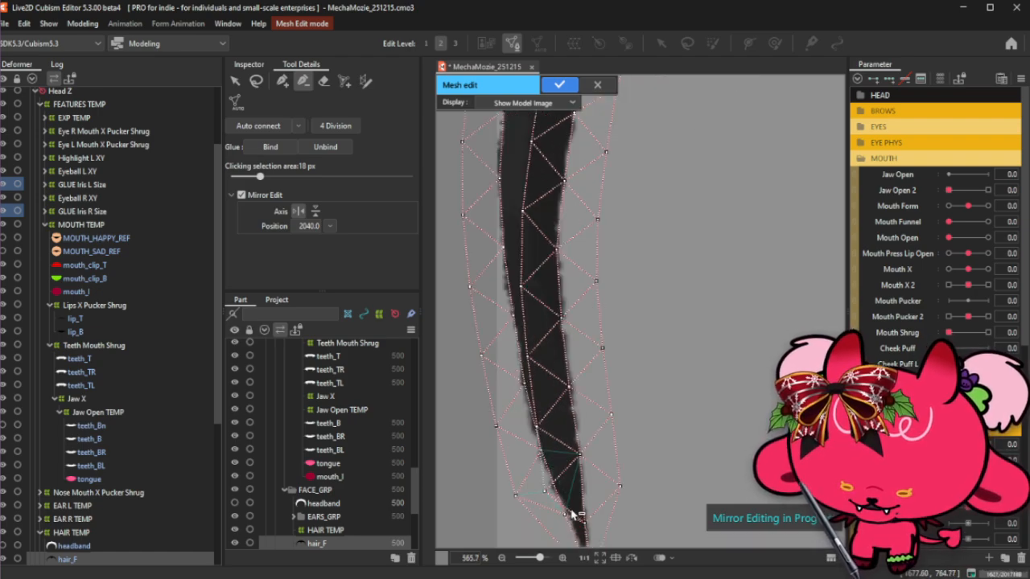
click(545, 493)
click(541, 427)
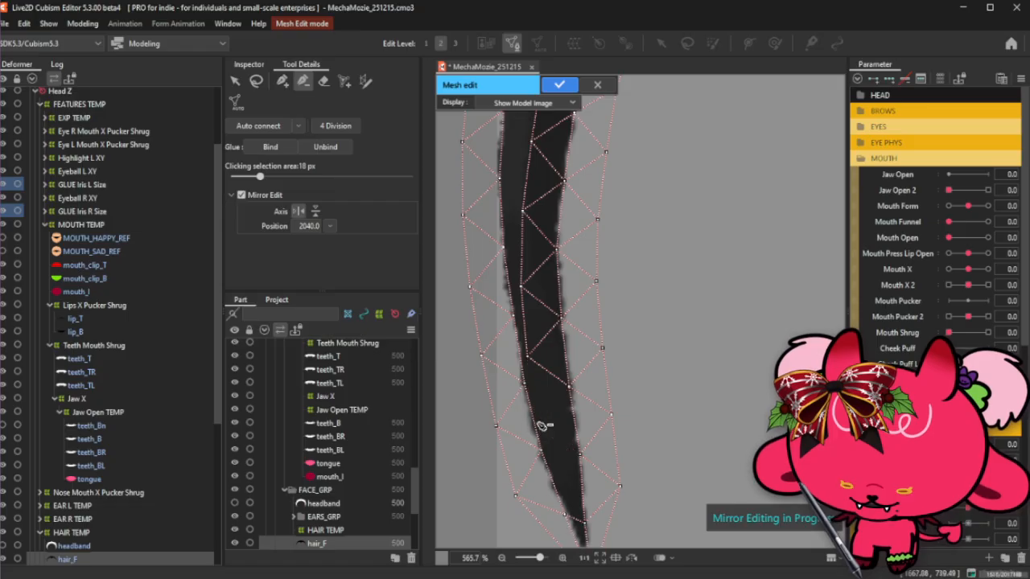
Move the remaining inner vertices of the left strand into a smooth line along its middle.
click(282, 80)
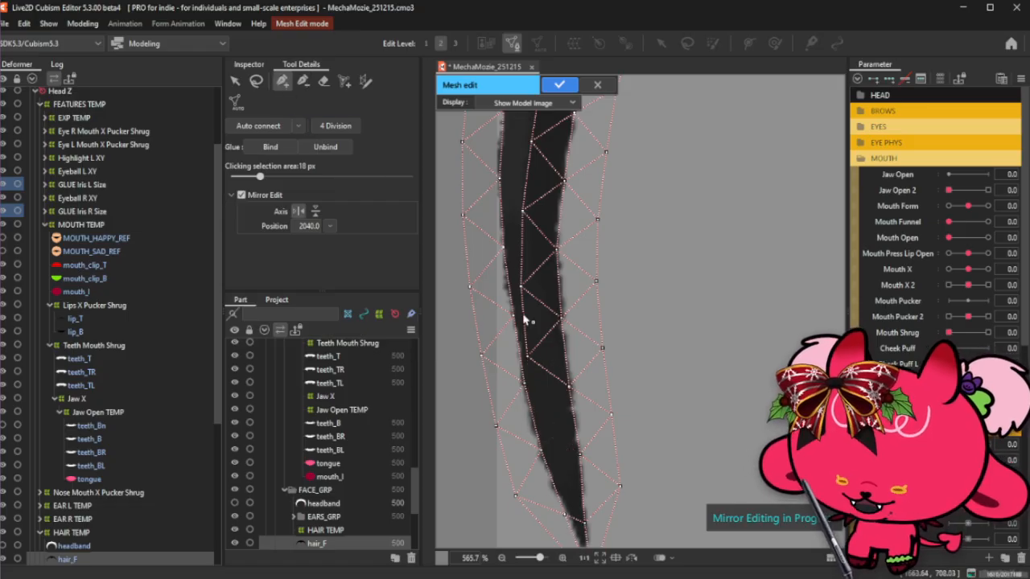
click(538, 354)
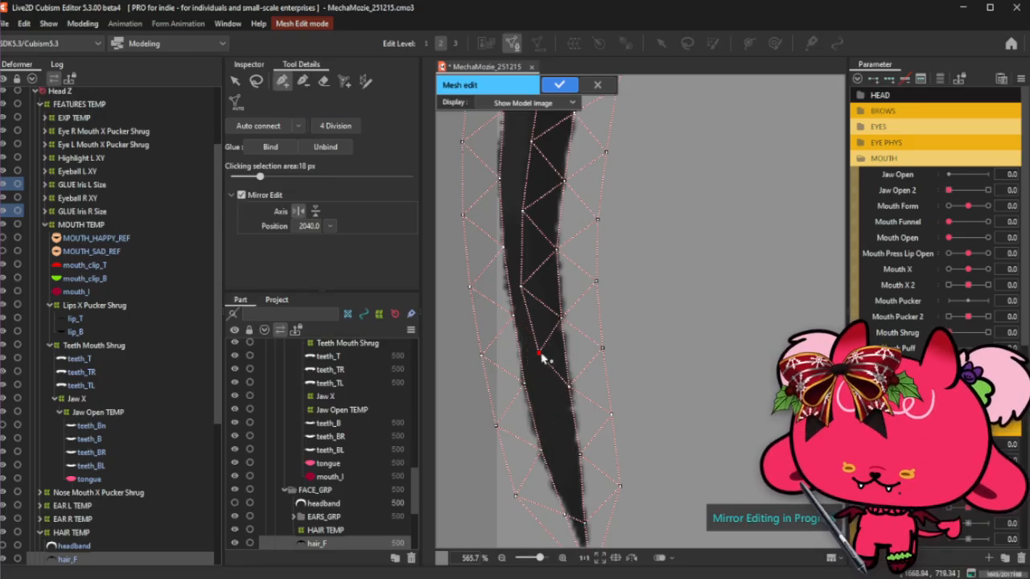
drag(522, 288, 534, 284)
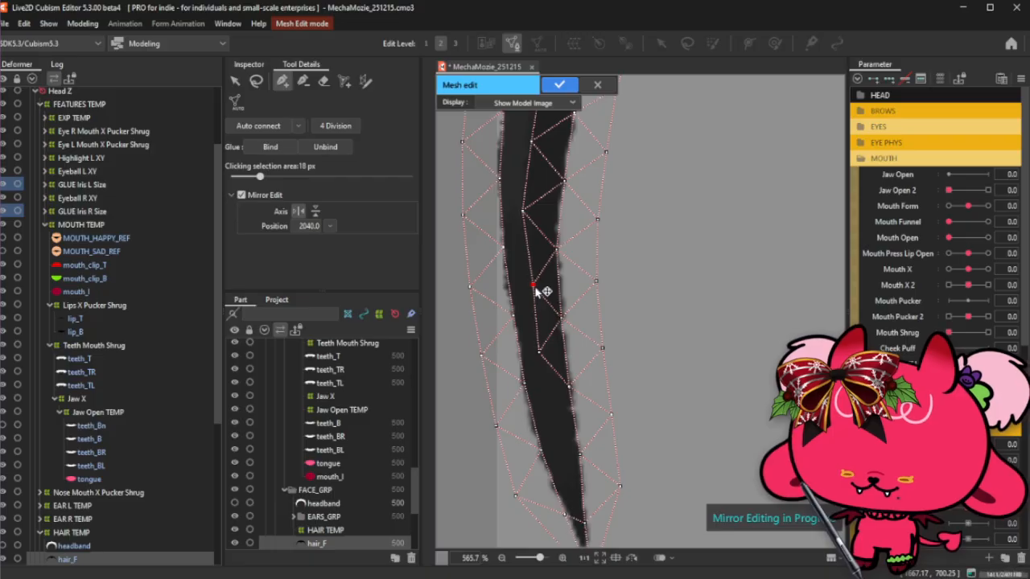
drag(523, 213, 529, 215)
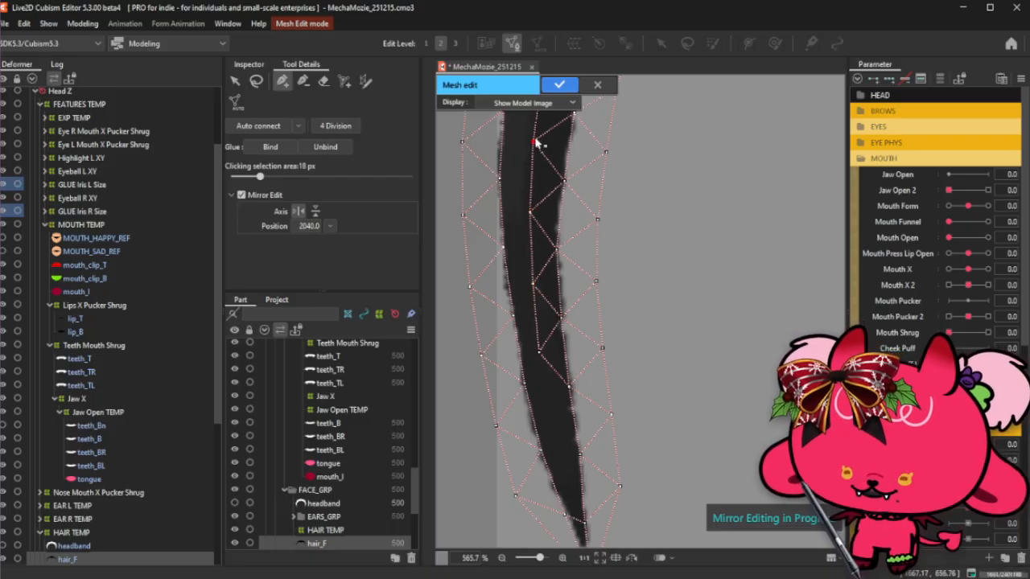
scroll(523, 148, down, 2)
click(543, 178)
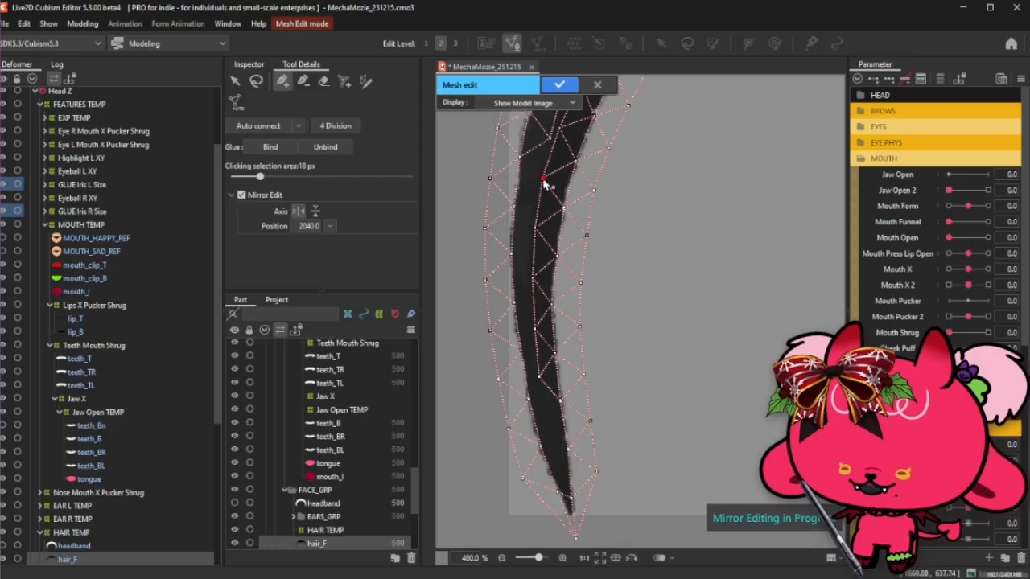
click(550, 140)
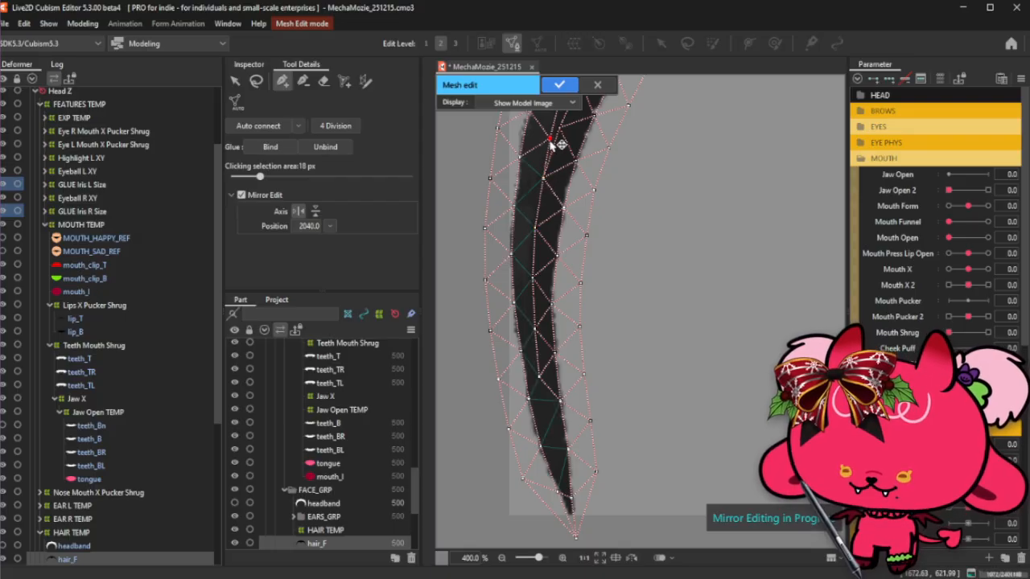
Add a vertex in the middle of the left strand near its tip and nudge the vertex above it into line.
click(256, 82)
click(282, 81)
scroll(535, 463, up, 1)
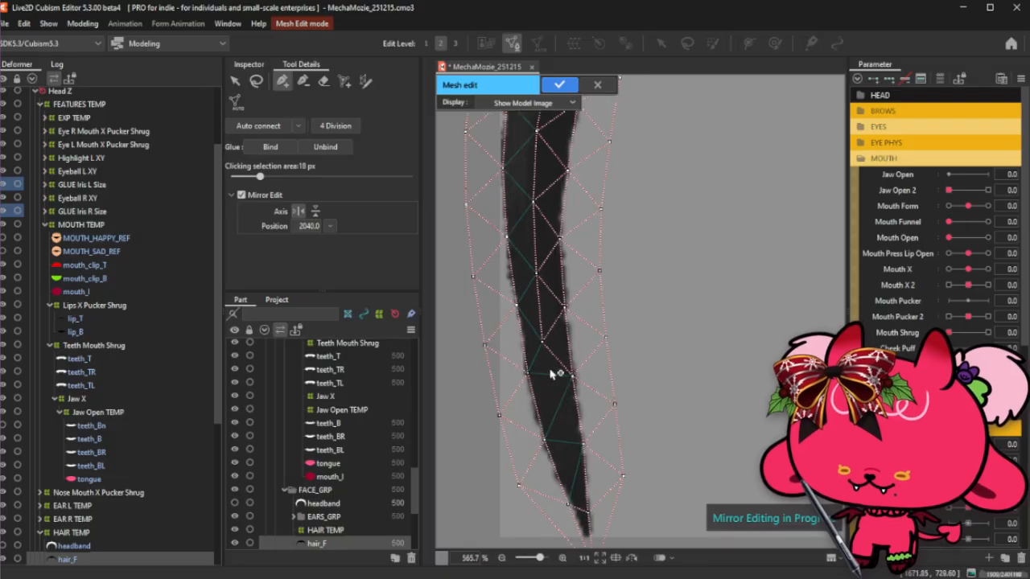
click(543, 343)
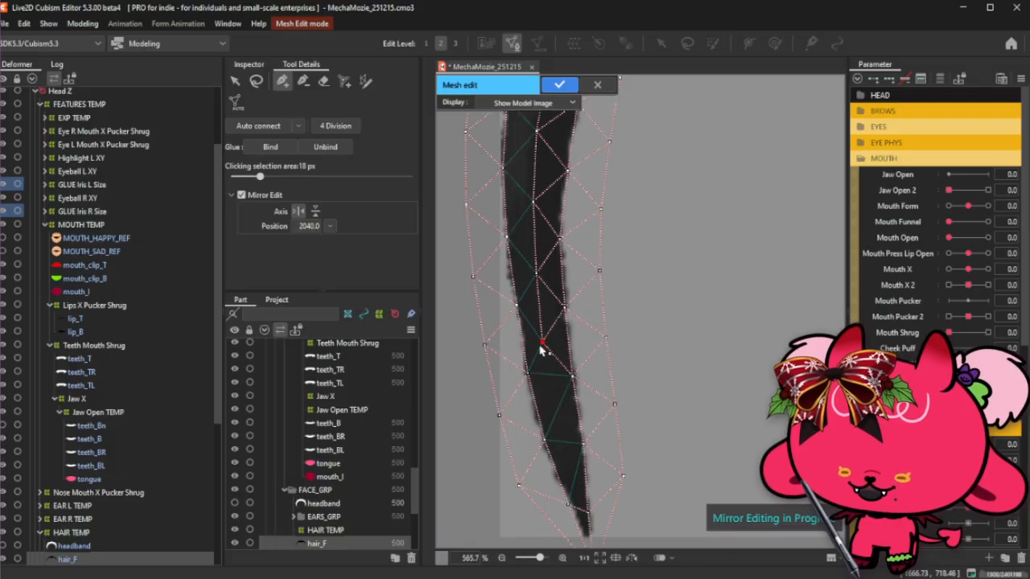
click(556, 409)
drag(543, 342, 545, 339)
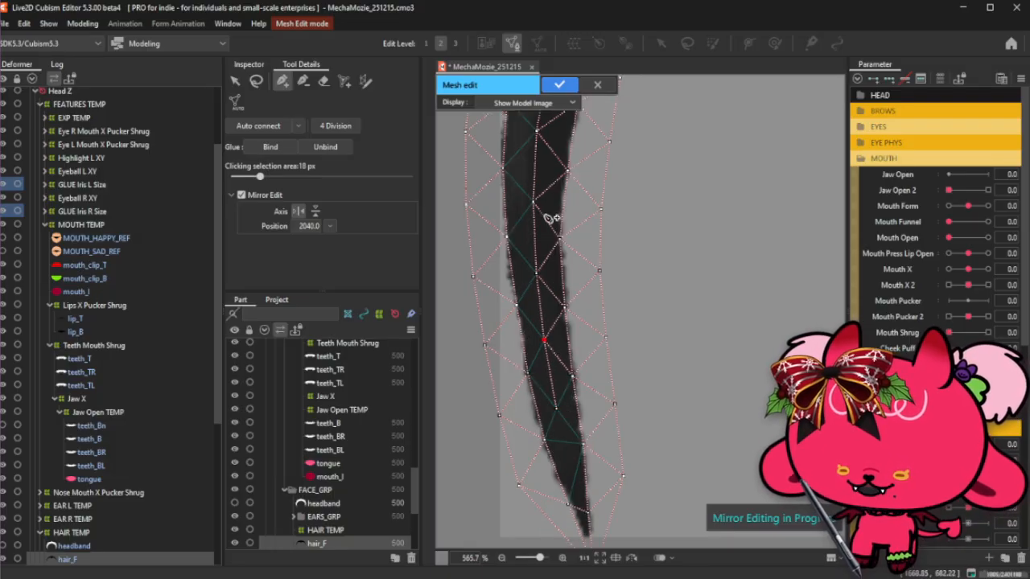
Add a vertex in the middle of hair_F's left strand just above the tip and delete the two vertices at and below the tip.
scroll(555, 265, up, 1)
scroll(568, 392, up, 1)
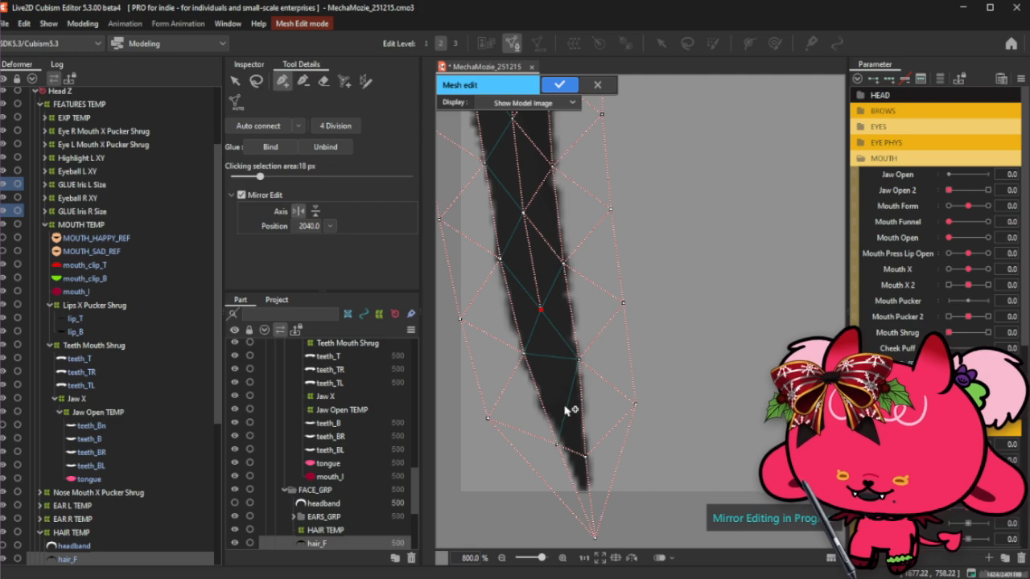
click(565, 406)
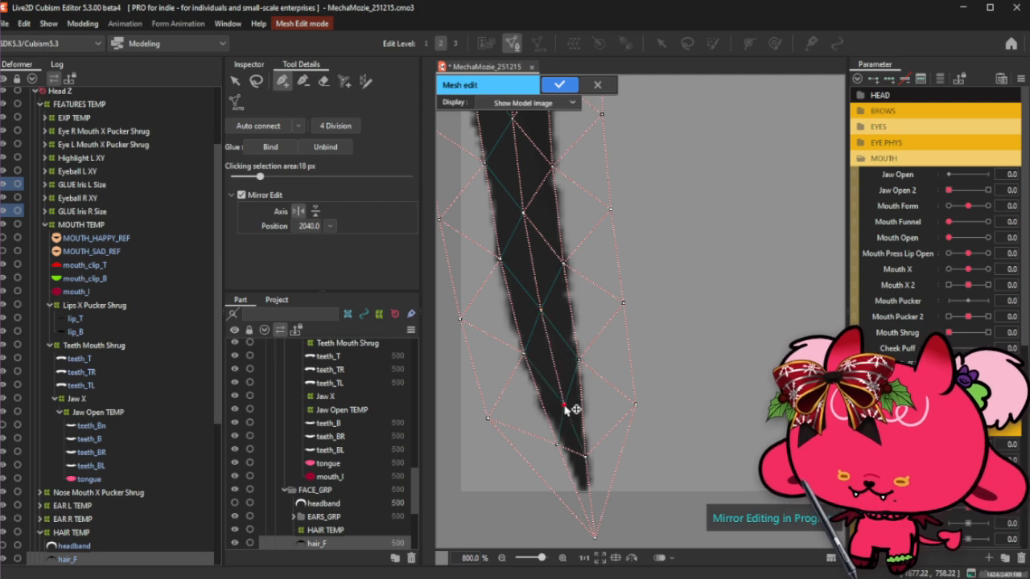
click(302, 80)
click(586, 459)
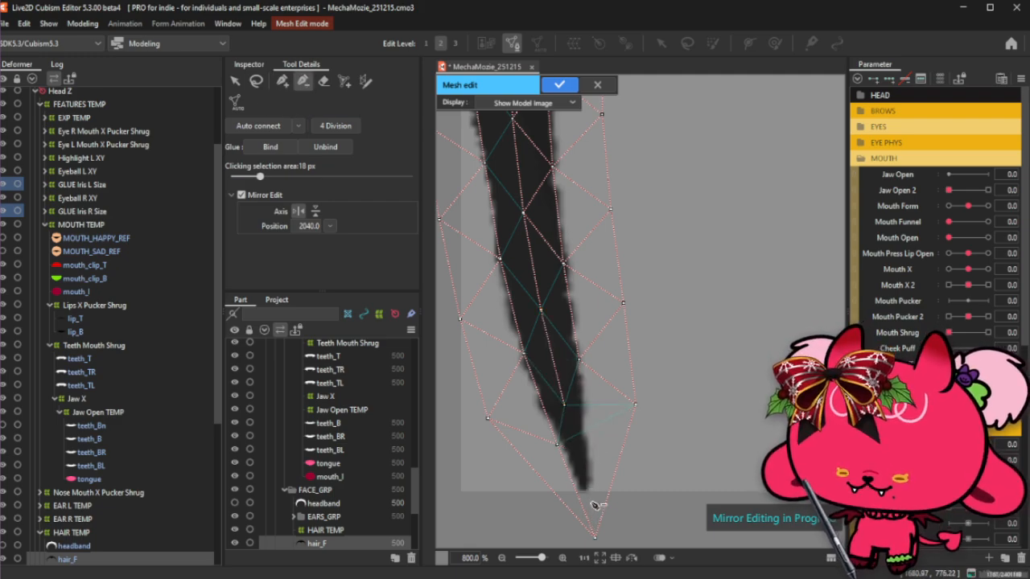
click(594, 537)
Place new edge vertices down to the strand's tip, connect them to the left edge and middle line, and raise the outer vertex slightly.
click(282, 80)
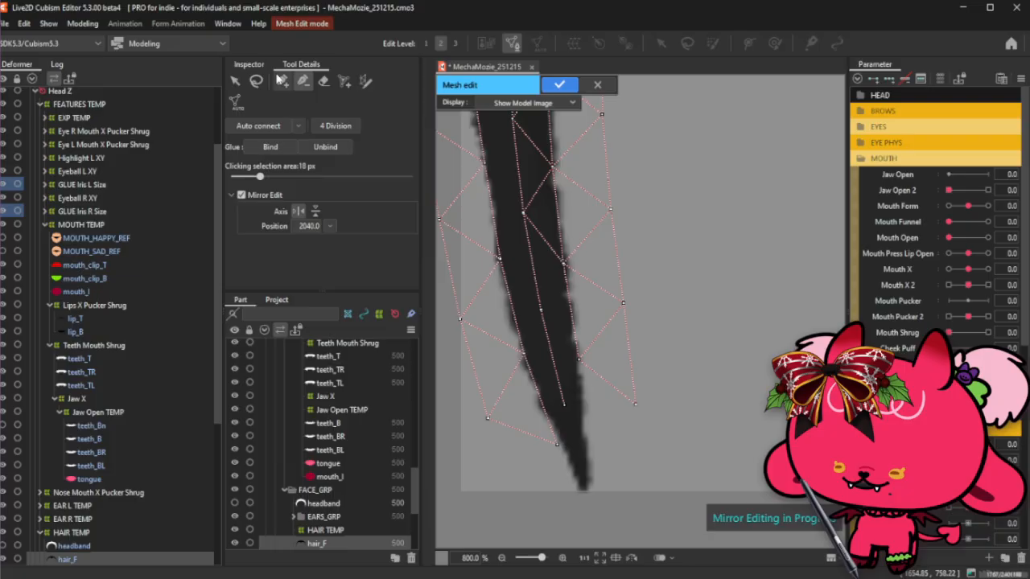
click(584, 427)
click(588, 492)
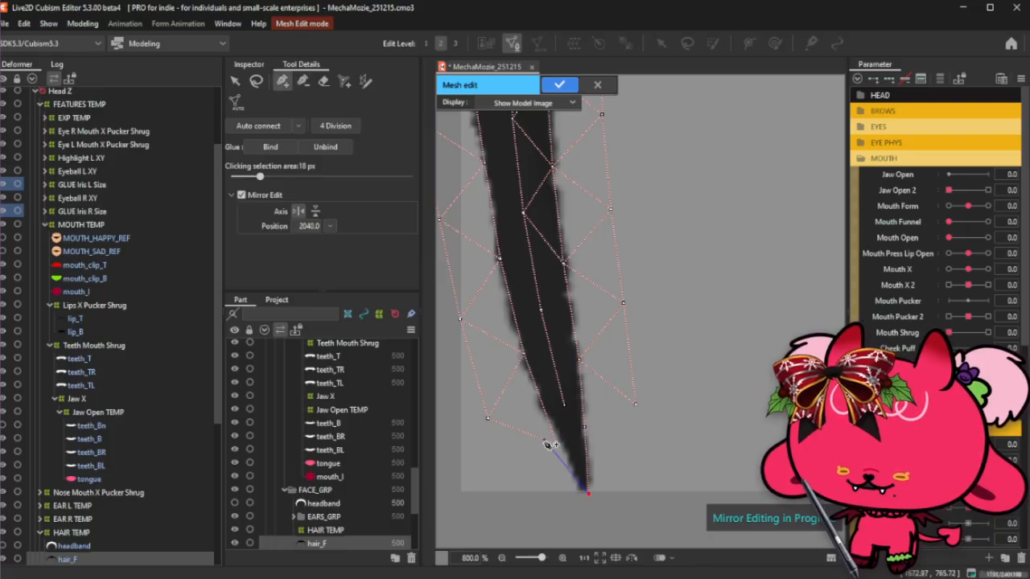
click(556, 443)
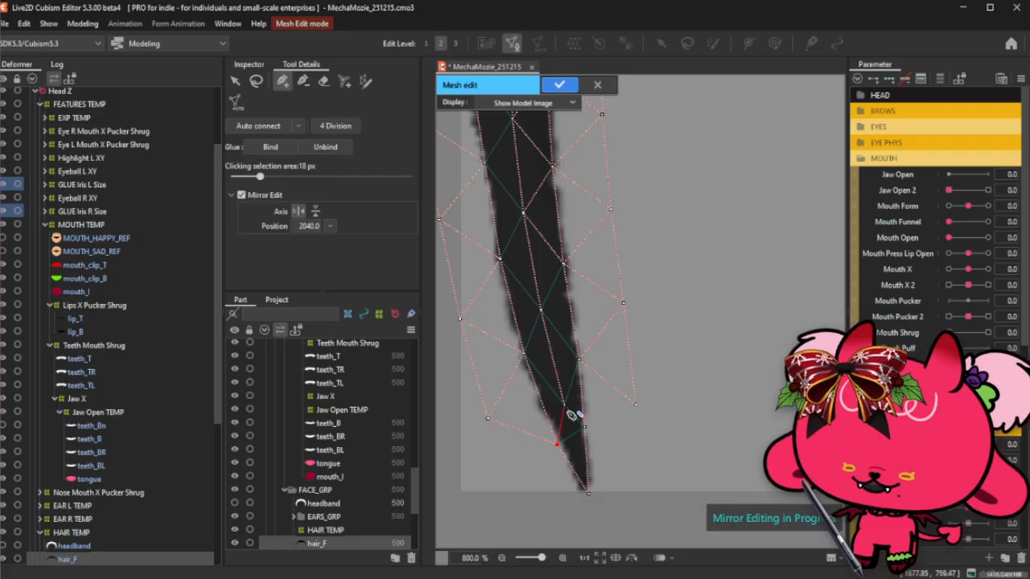
click(588, 491)
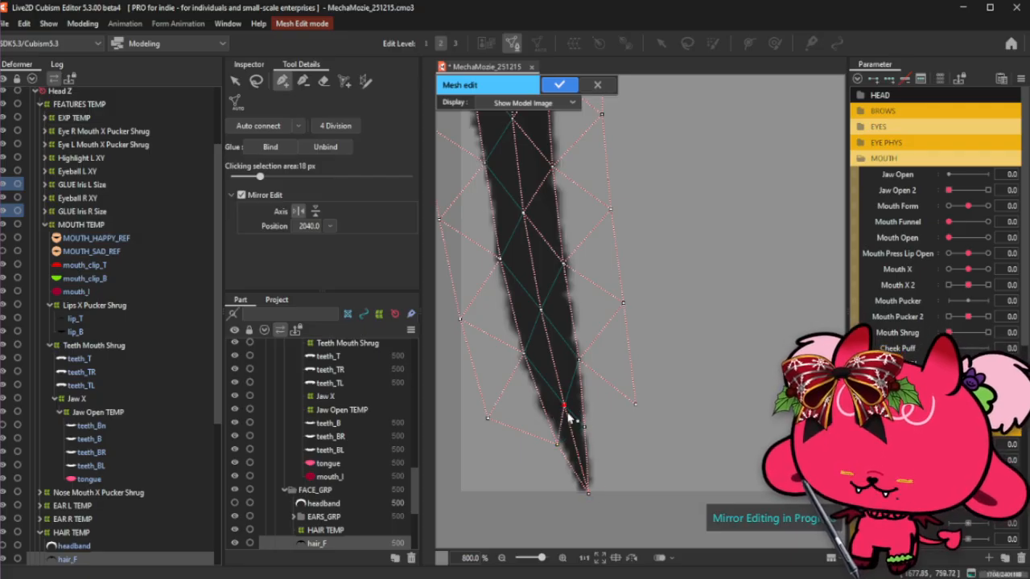
click(579, 360)
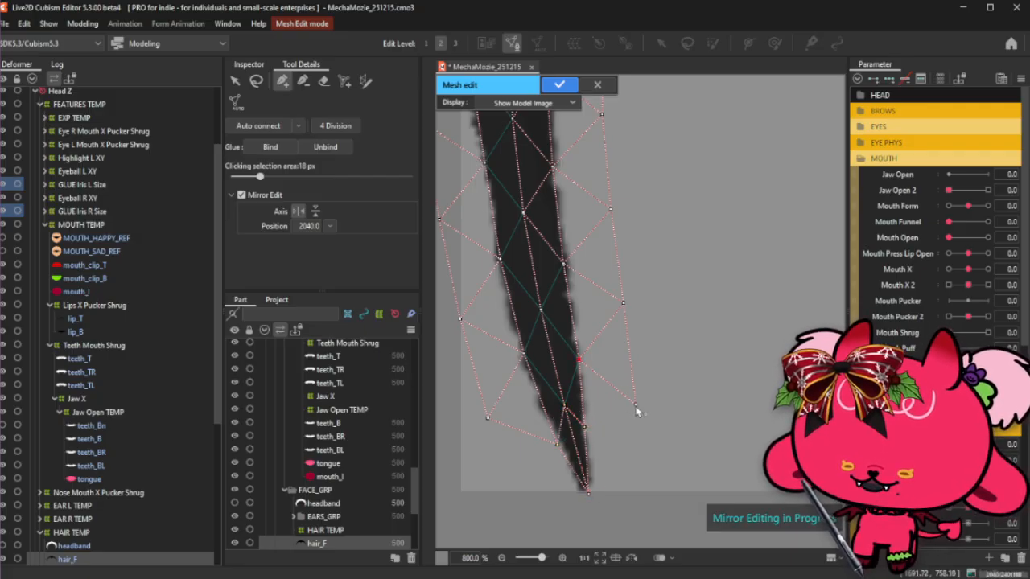
drag(636, 407, 633, 399)
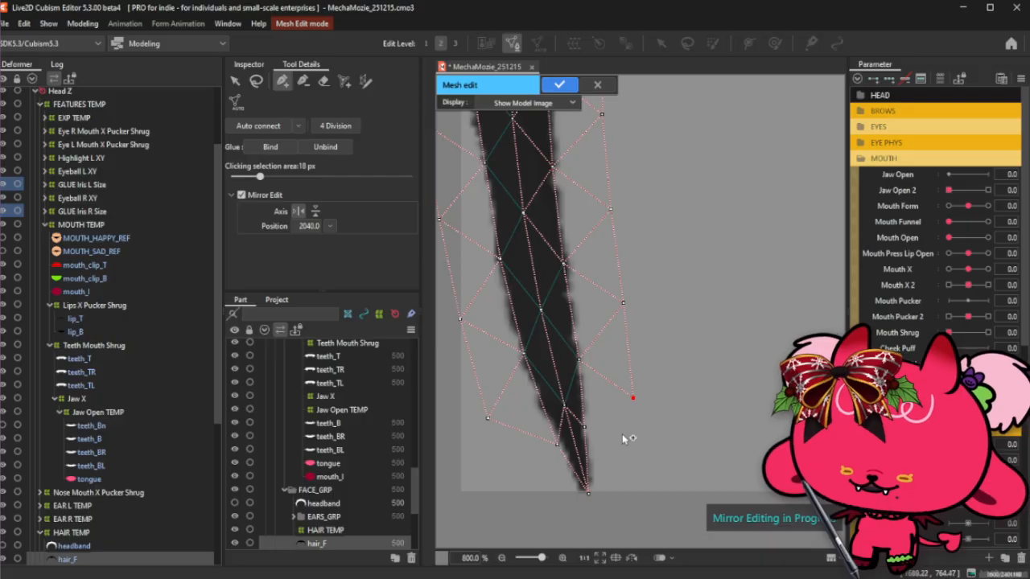
click(563, 405)
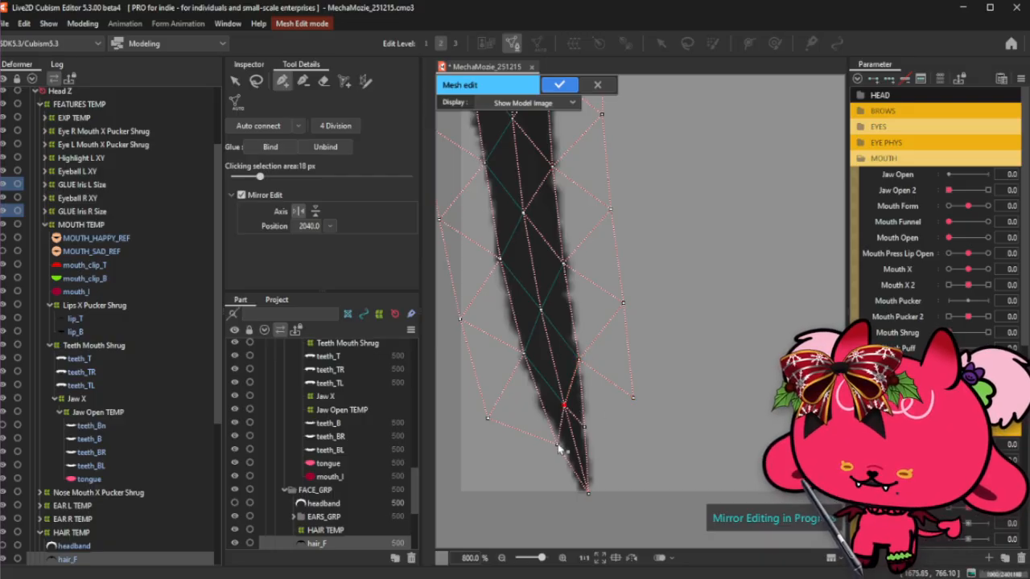
Close the outer mesh outline around the left strand's tip with new vertices and adjust the two lowest ones.
click(530, 489)
scroll(517, 419, down, 2)
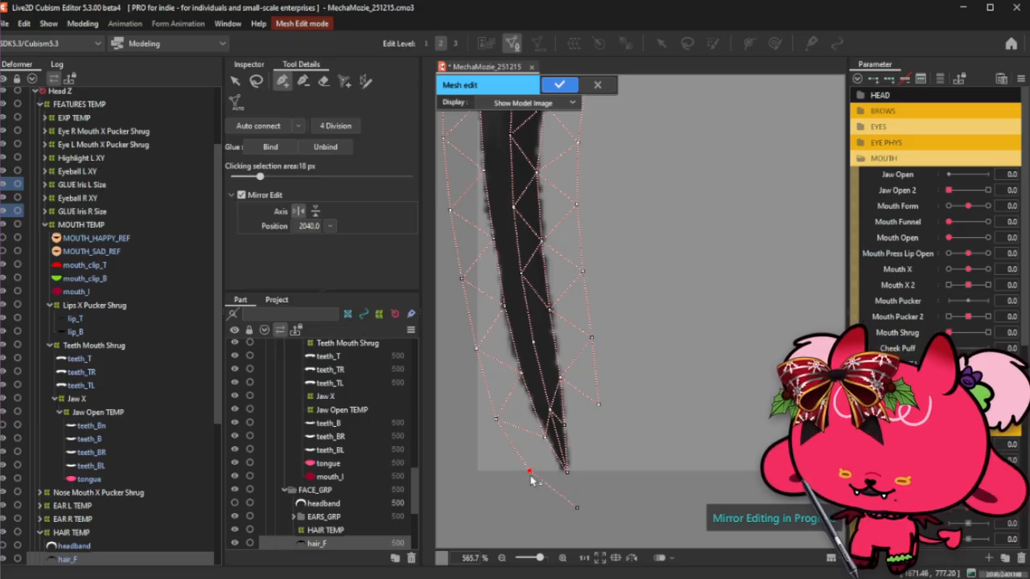
click(576, 508)
drag(577, 511, 573, 513)
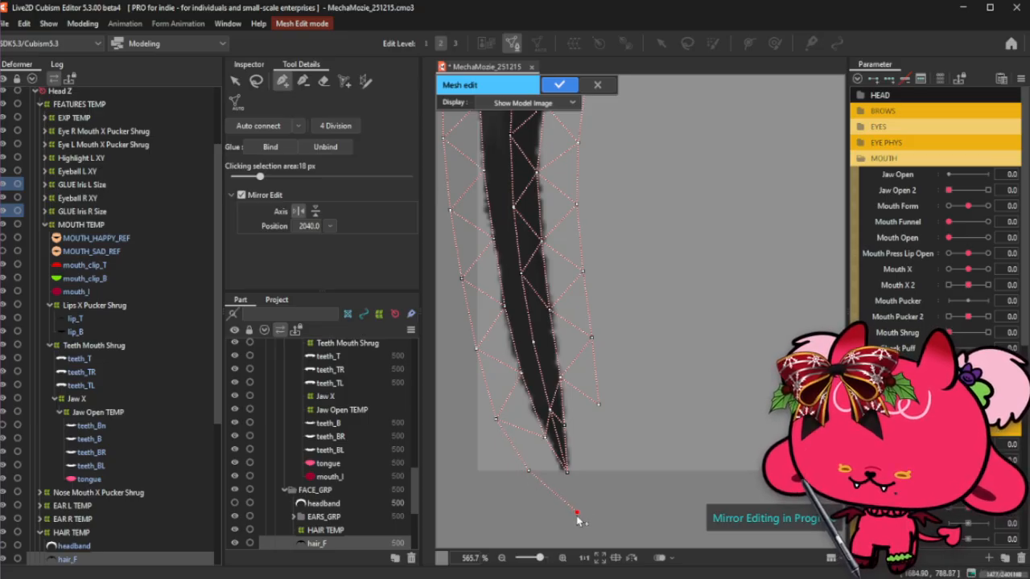
click(598, 405)
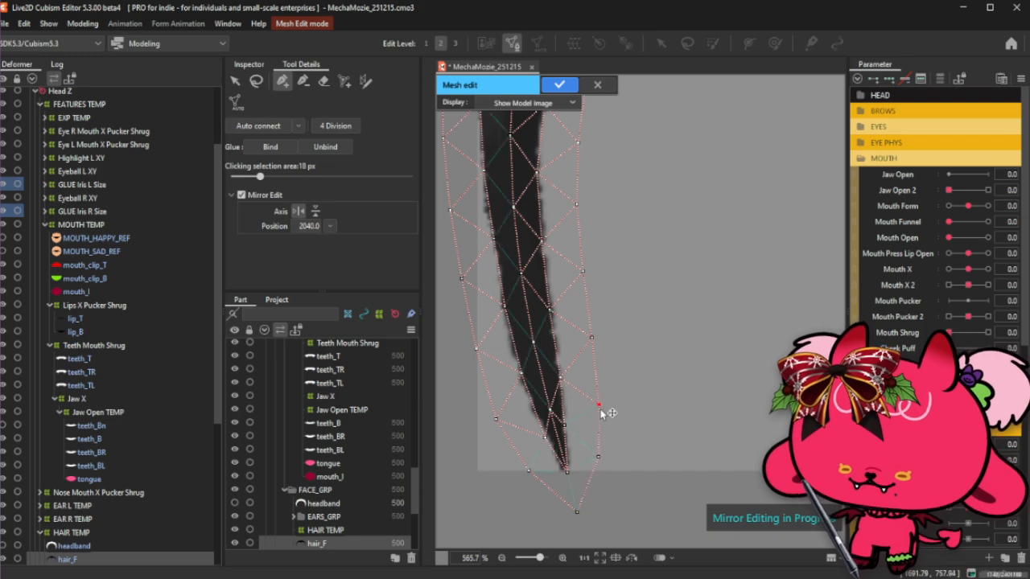
click(599, 505)
drag(599, 505, 568, 509)
click(598, 510)
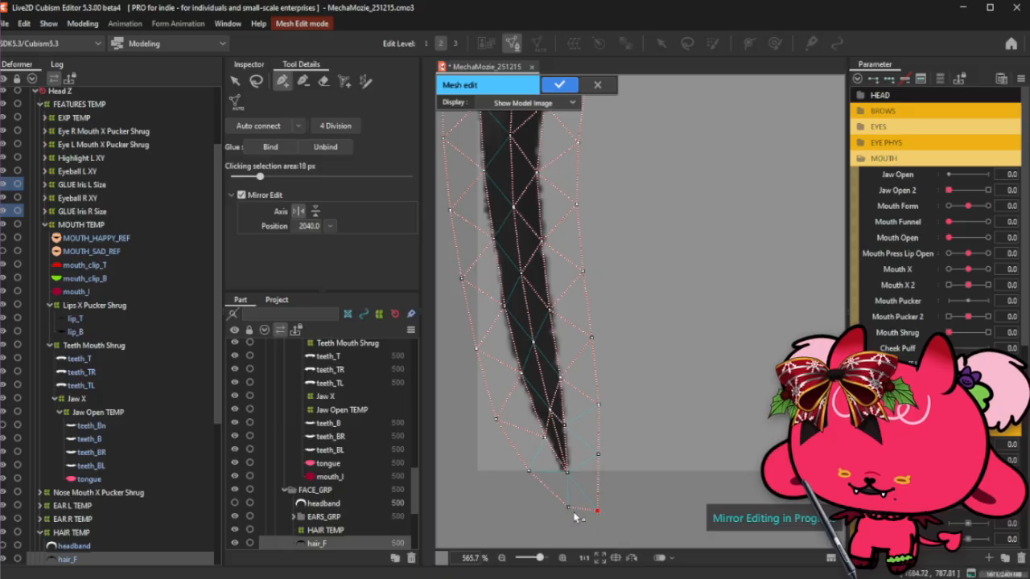
drag(596, 510, 592, 514)
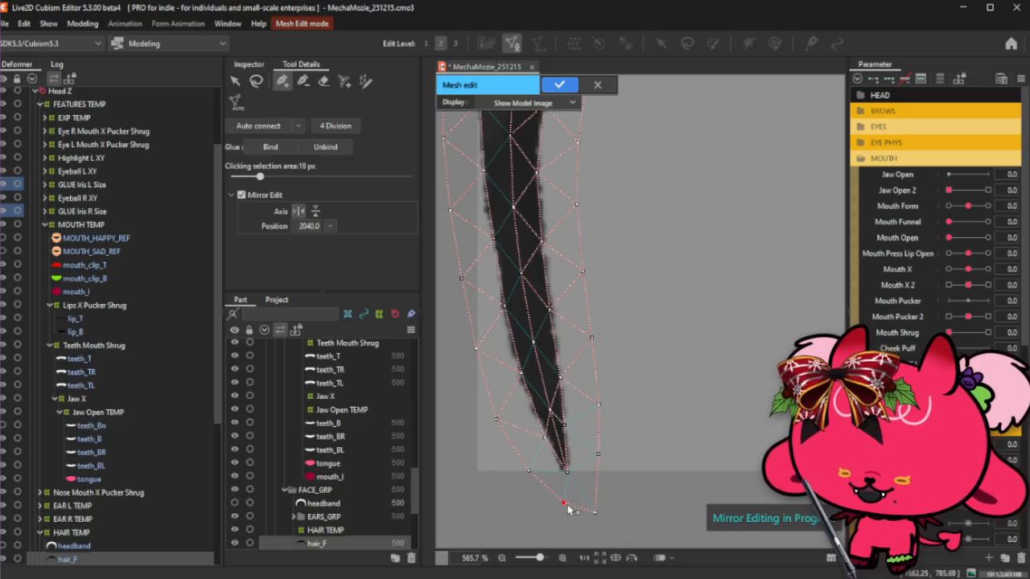
Connect the middle row of the upper edge mesh across the mirror axis and try an outer vertex on the axis.
scroll(530, 477, down, 4)
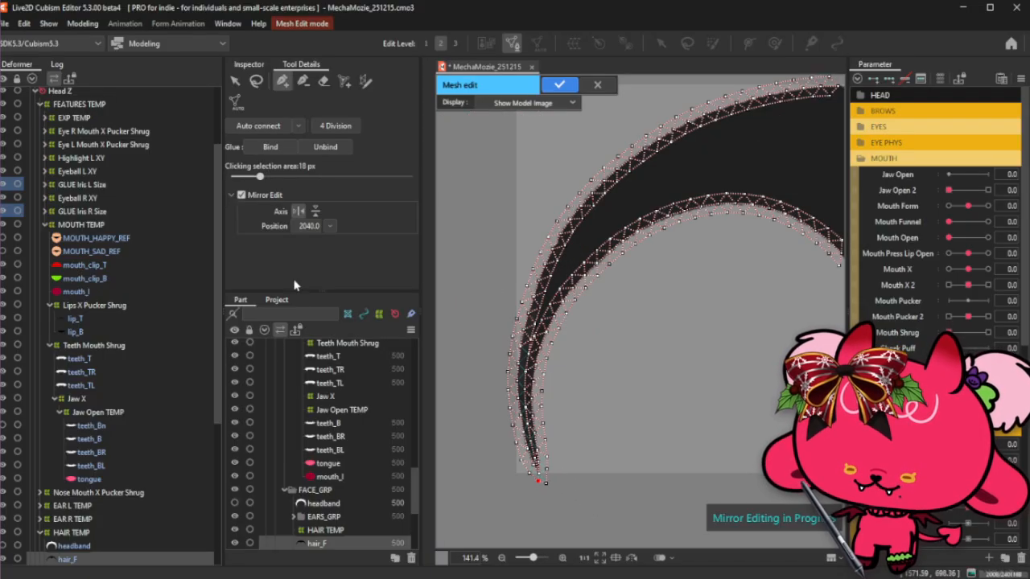
click(256, 80)
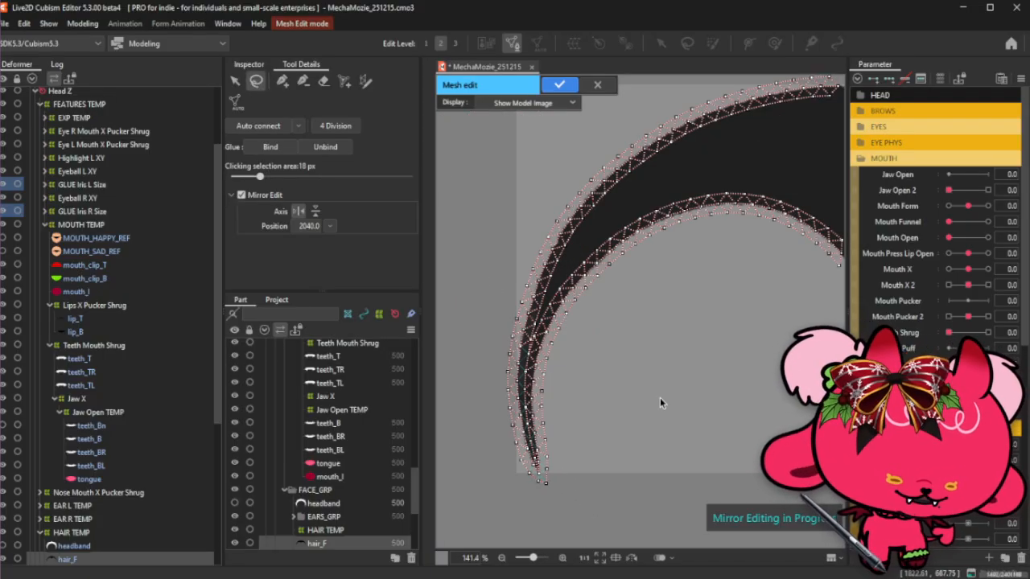
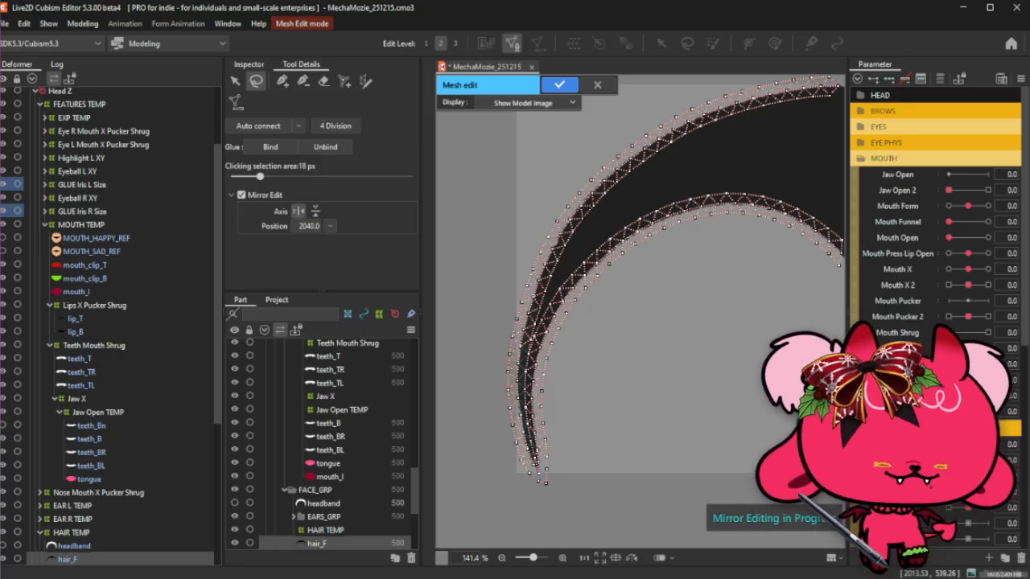
scroll(682, 210, down, 2)
scroll(816, 201, up, 4)
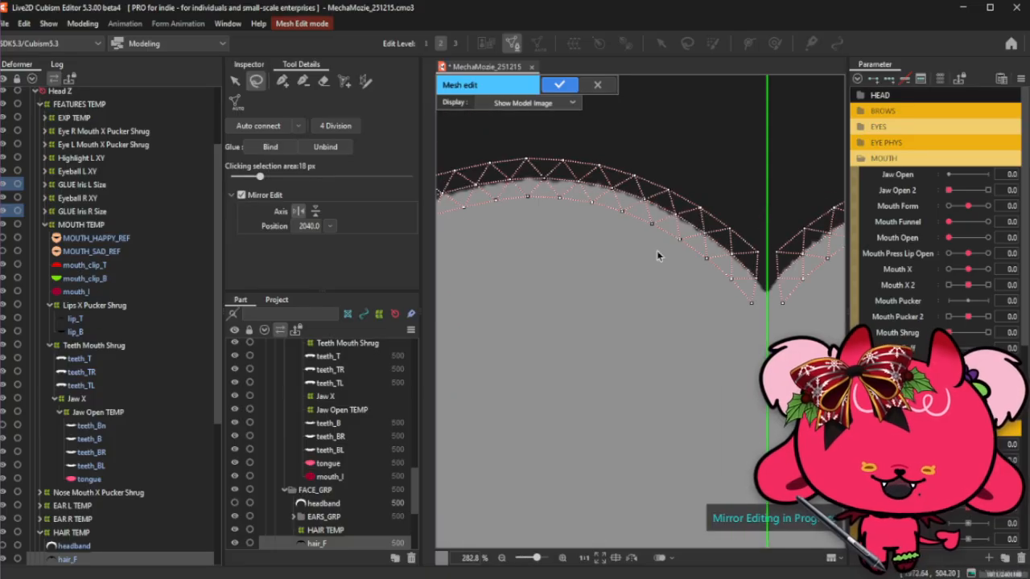
scroll(650, 364, down, 2)
scroll(696, 159, up, 2)
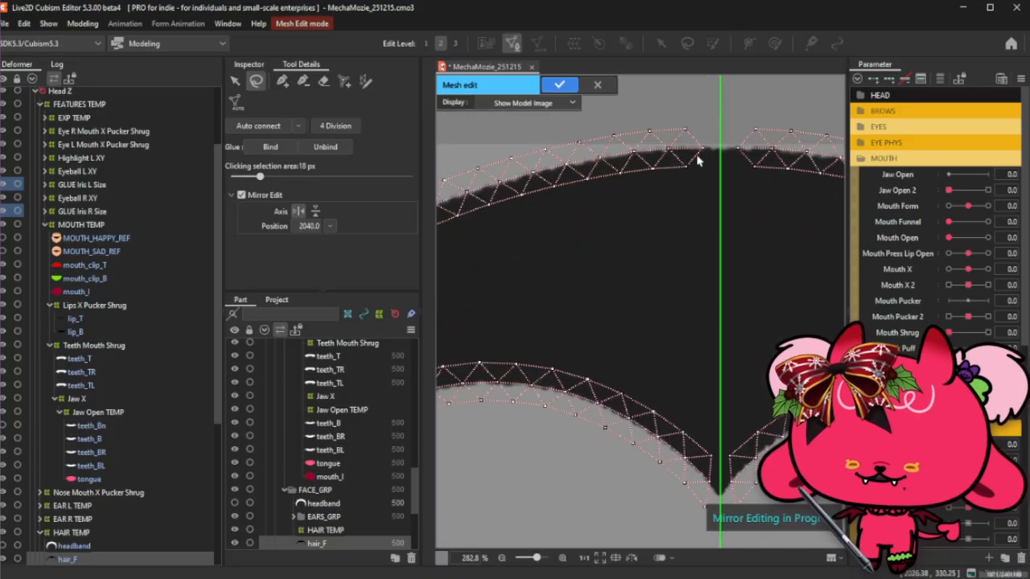
click(282, 80)
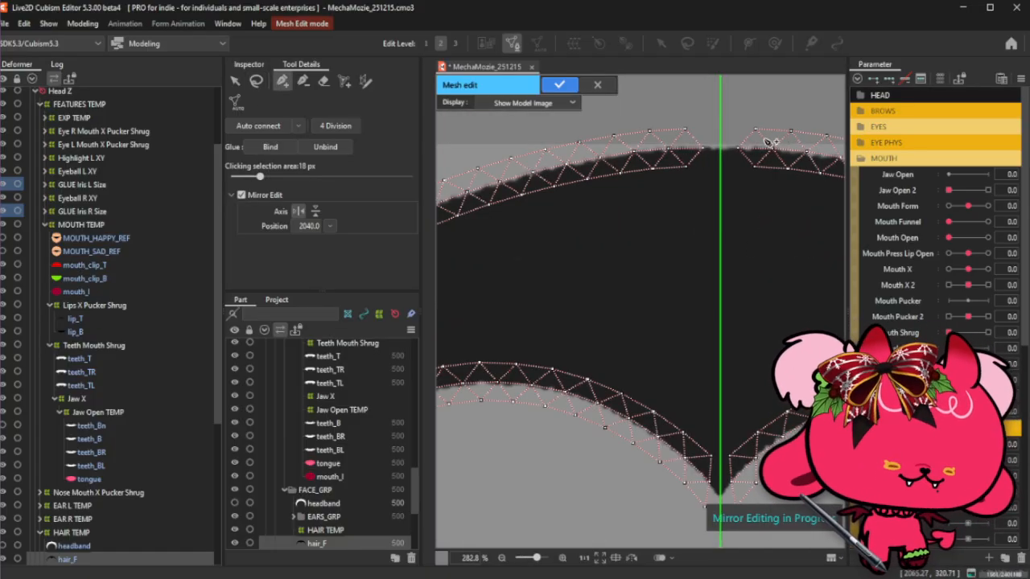
scroll(705, 137, up, 1)
click(704, 158)
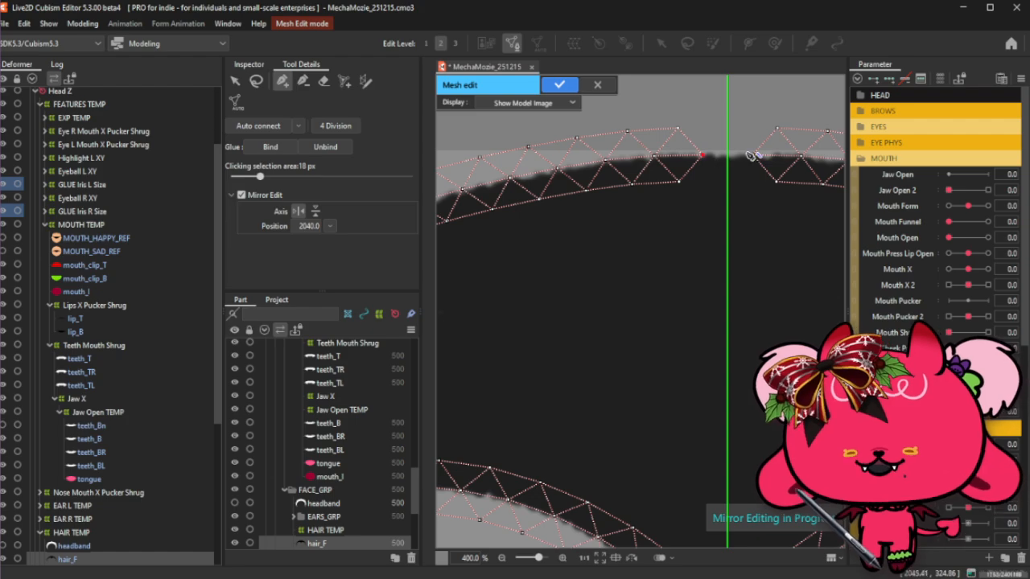
click(729, 130)
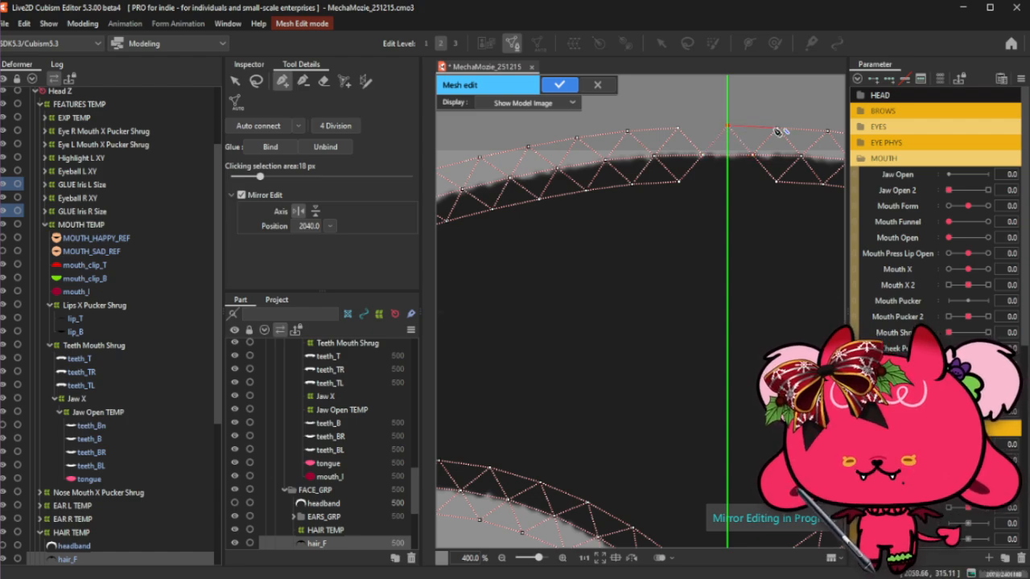
scroll(727, 125, up, 1)
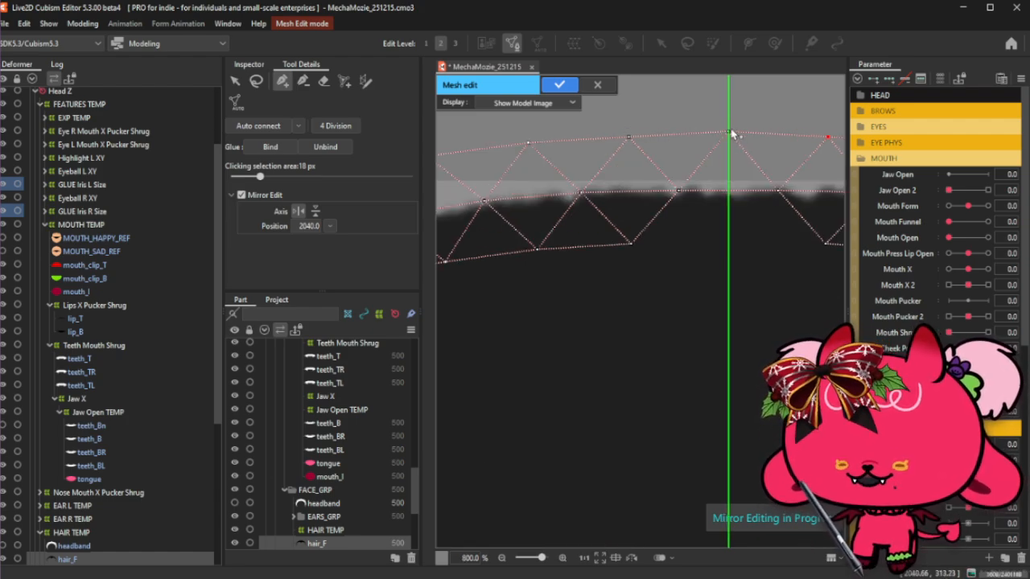
Replace the outer vertex on the mirror axis and add an inner one, connecting both to the upper edge mesh on each side.
click(302, 82)
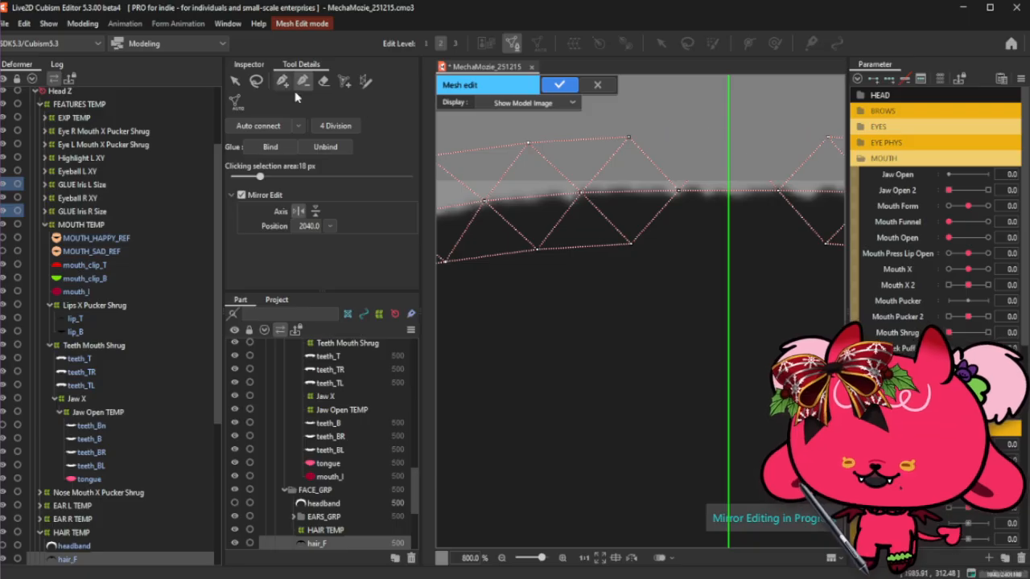
click(728, 137)
click(779, 191)
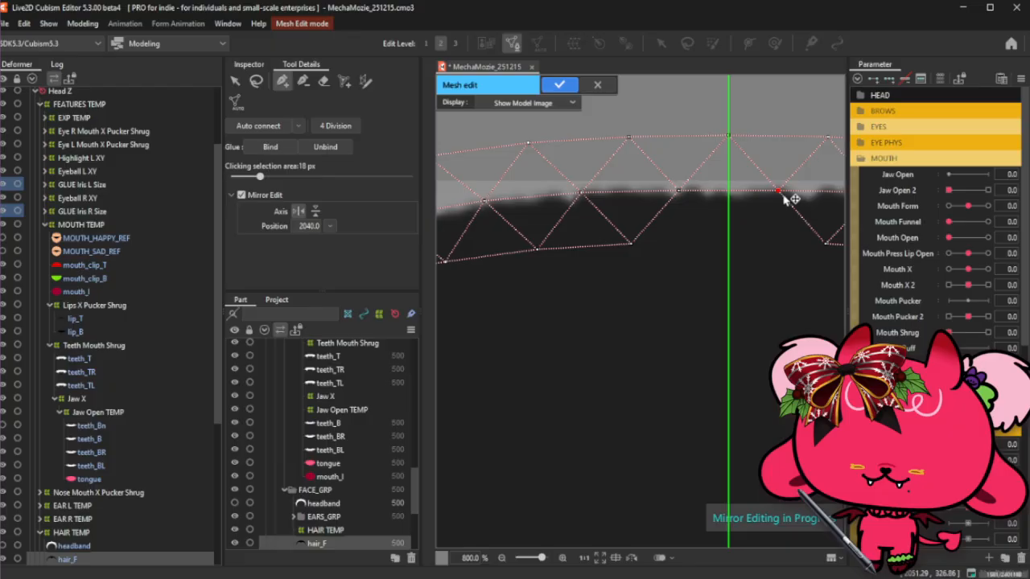
click(728, 242)
click(827, 243)
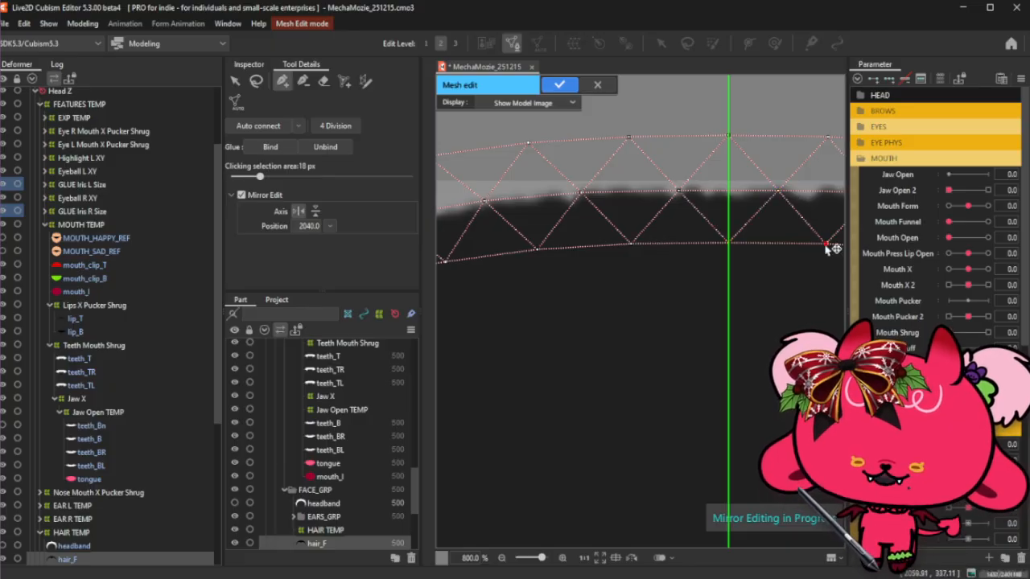
Pull the edge vertices back from the central point of the lower edge and add a connected vertex at its tip on the mirror axis.
scroll(670, 165, down, 4)
click(256, 80)
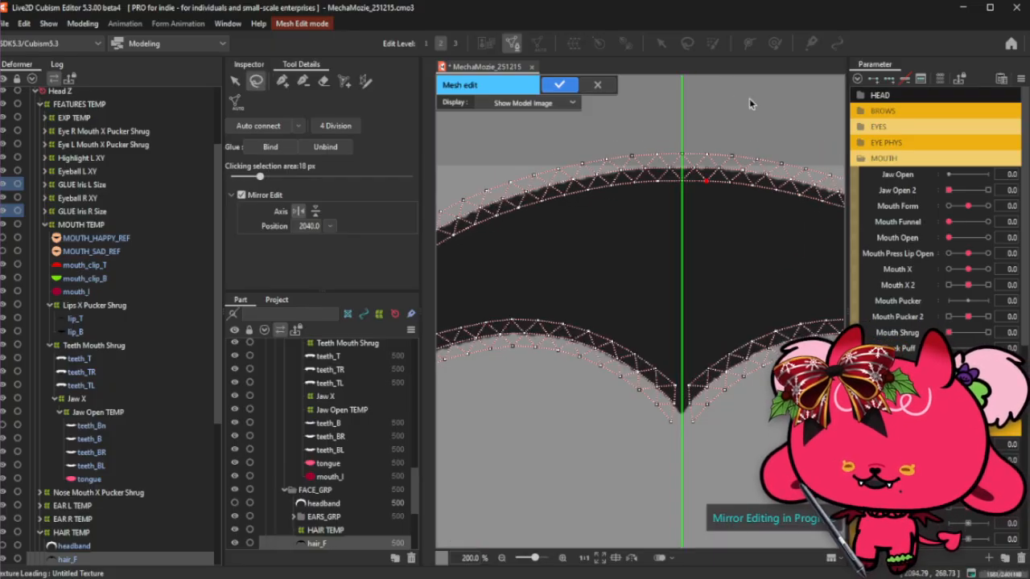
click(282, 80)
scroll(638, 422, up, 2)
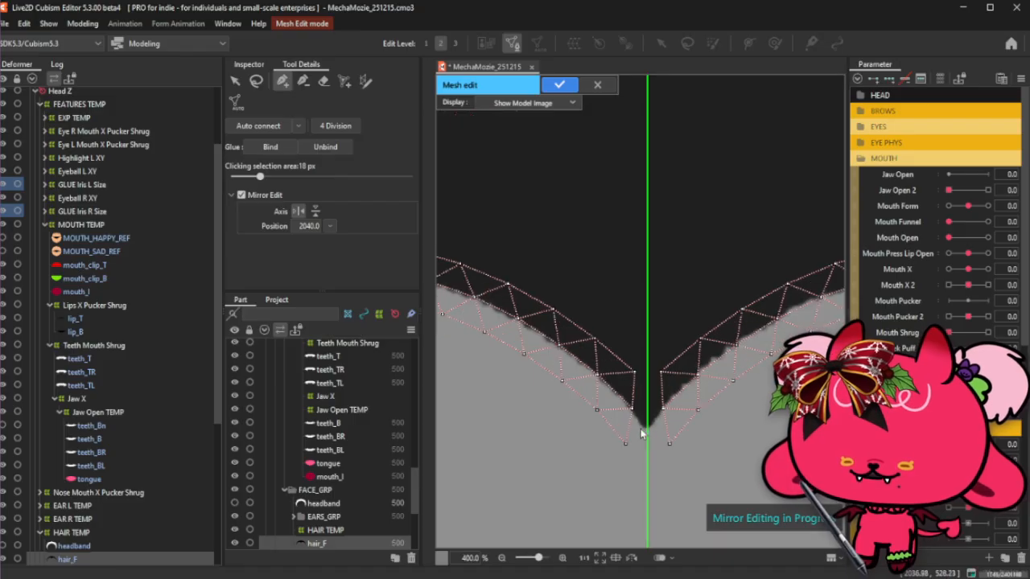
scroll(634, 416, up, 1)
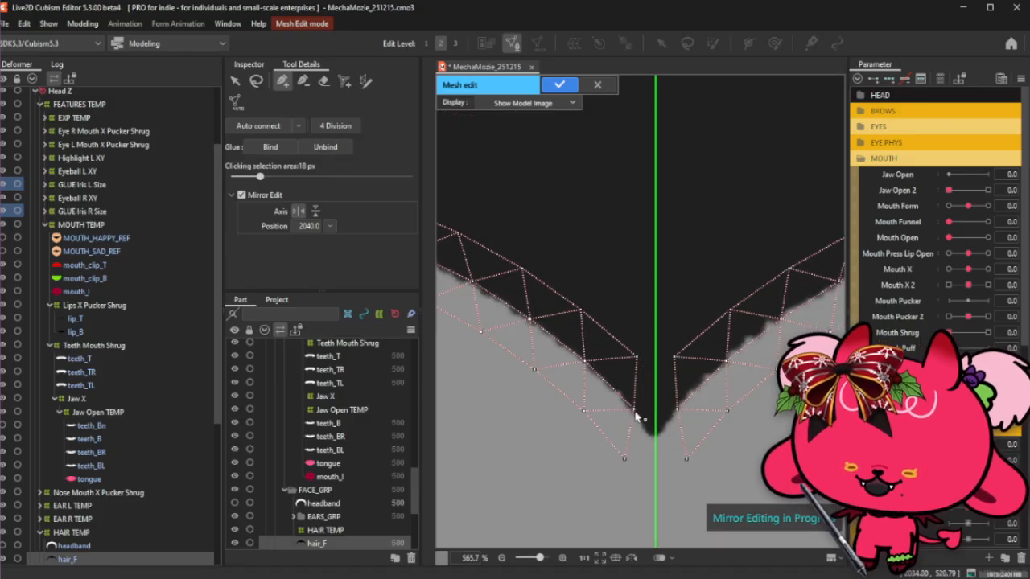
drag(635, 413, 627, 405)
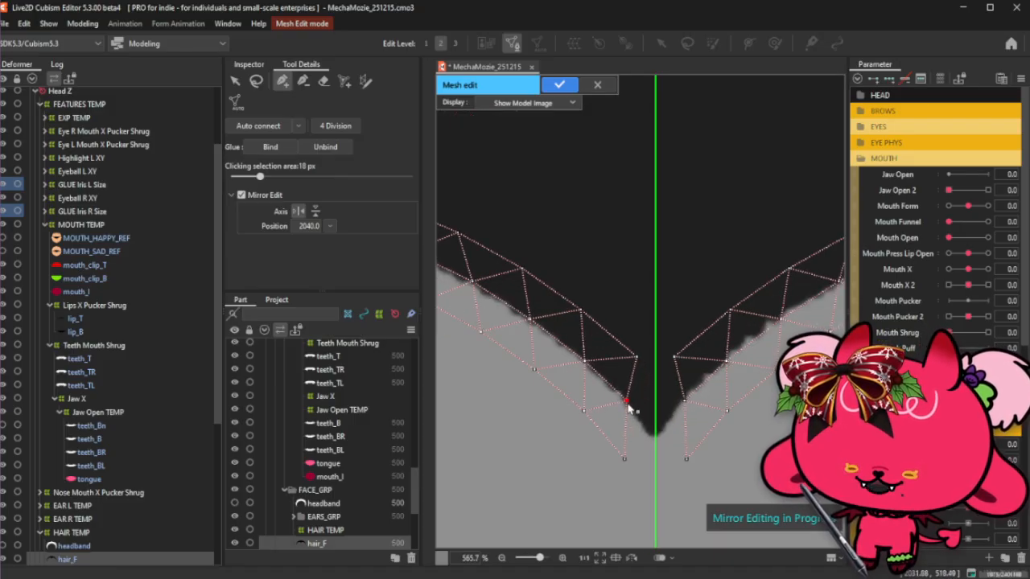
click(654, 437)
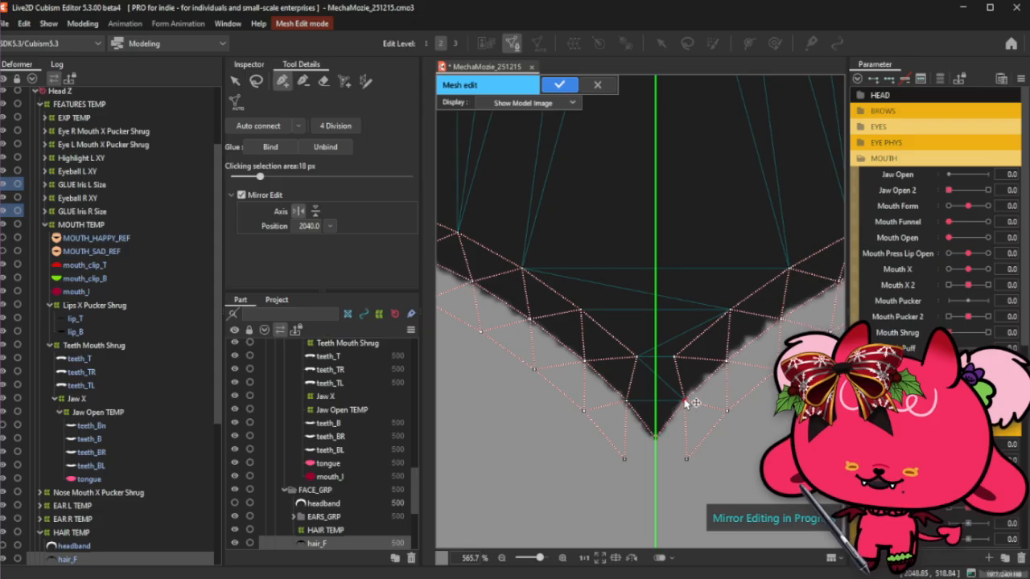
Spread the inner vertices above the central point apart and join them through a new vertex on the mirror axis.
scroll(651, 363, up, 2)
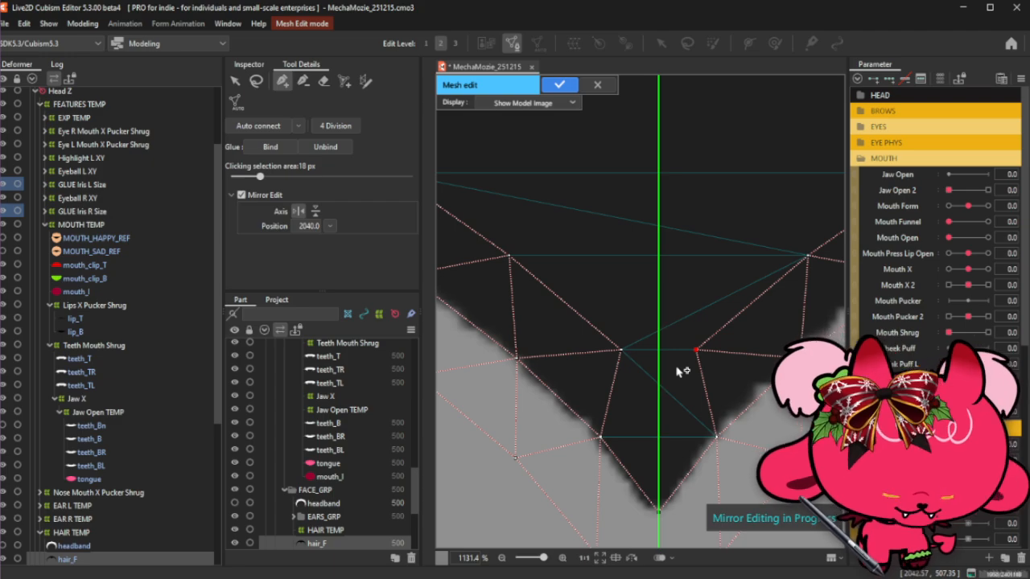
drag(696, 350, 711, 340)
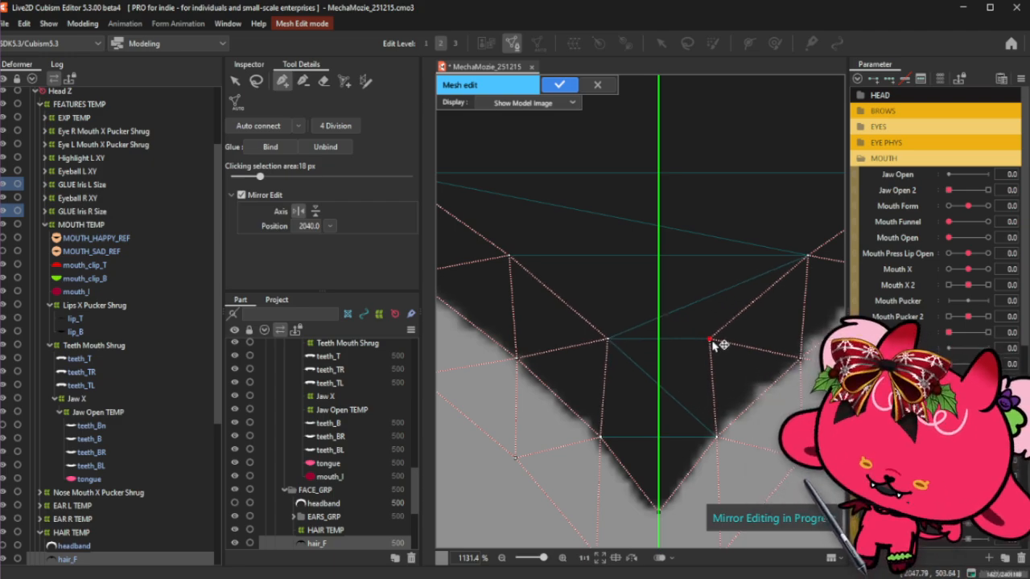
click(659, 370)
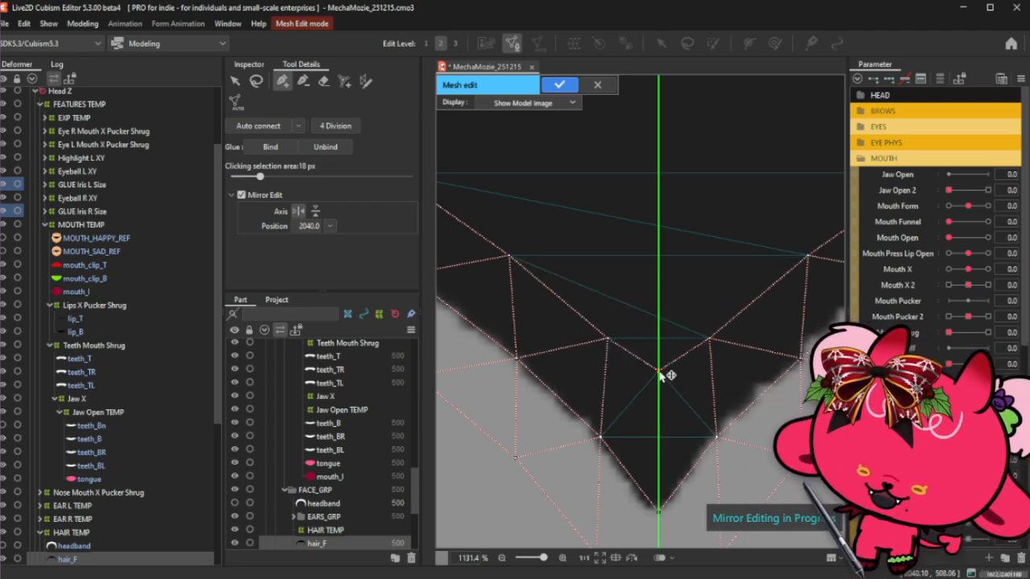
Lower the inner axis vertex above the central point and nudge the adjacent inner and edge vertices away from the axis.
mouse_move(659, 374)
mouse_down()
mouse_move(661, 394)
mouse_move(666, 384)
mouse_up()
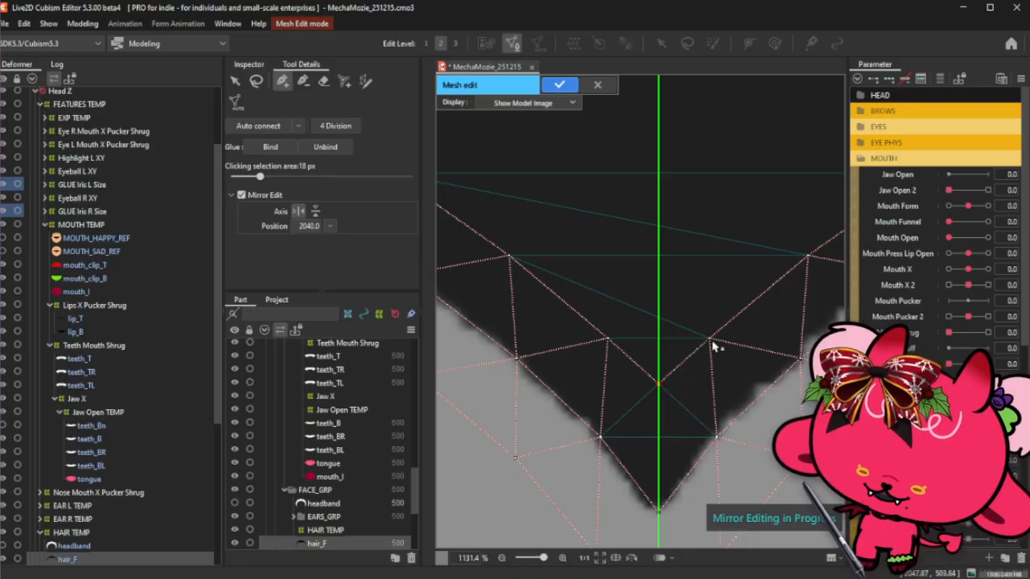
drag(711, 342, 719, 340)
scroll(720, 342, down, 2)
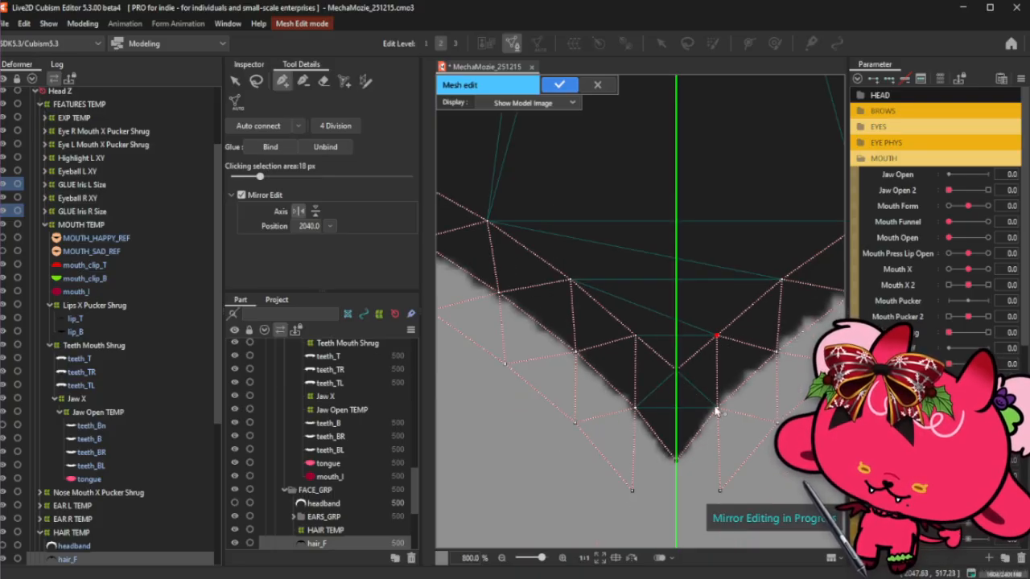
scroll(716, 414, down, 1)
scroll(698, 462, up, 1)
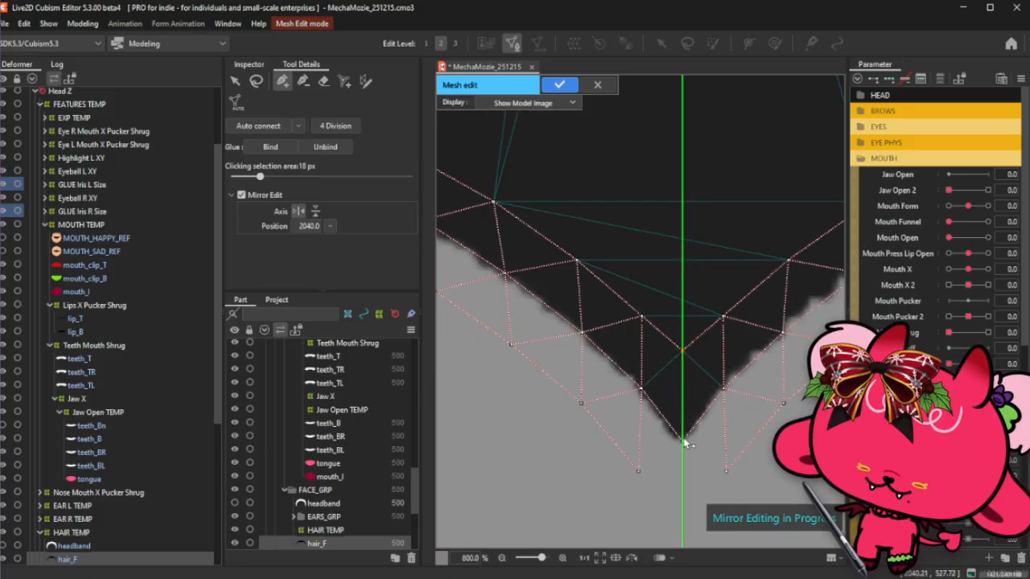
click(638, 385)
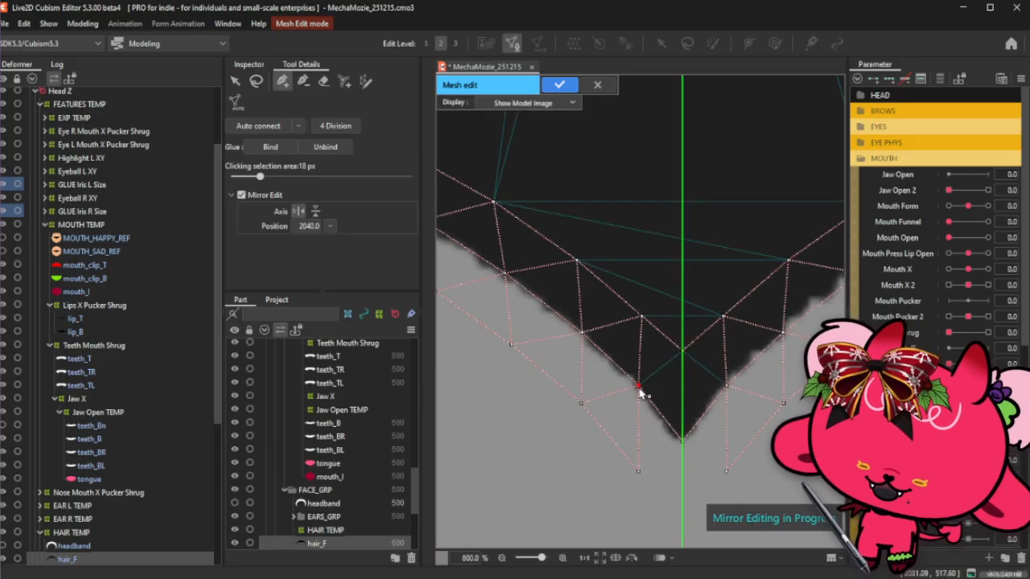
Add an outer vertex on the mirror axis below the tip, connect it to the surrounding mesh and even out the neighbouring outer vertices.
drag(638, 471, 629, 459)
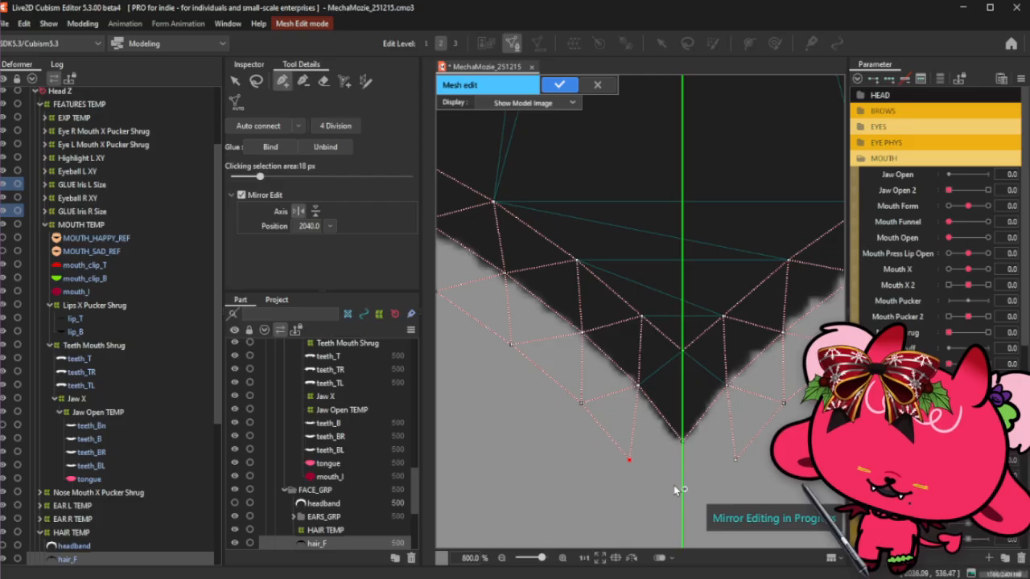
click(683, 503)
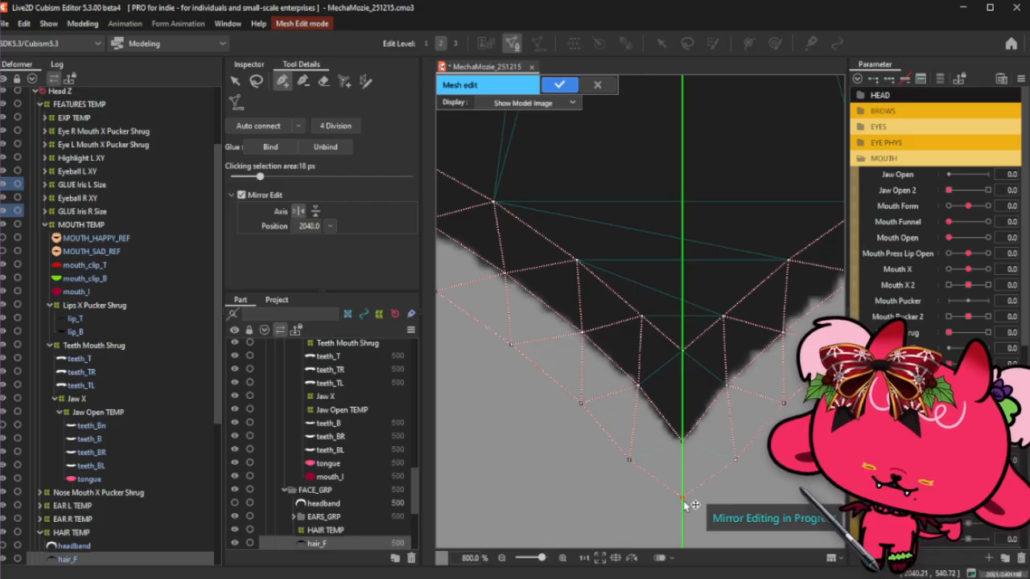
click(626, 457)
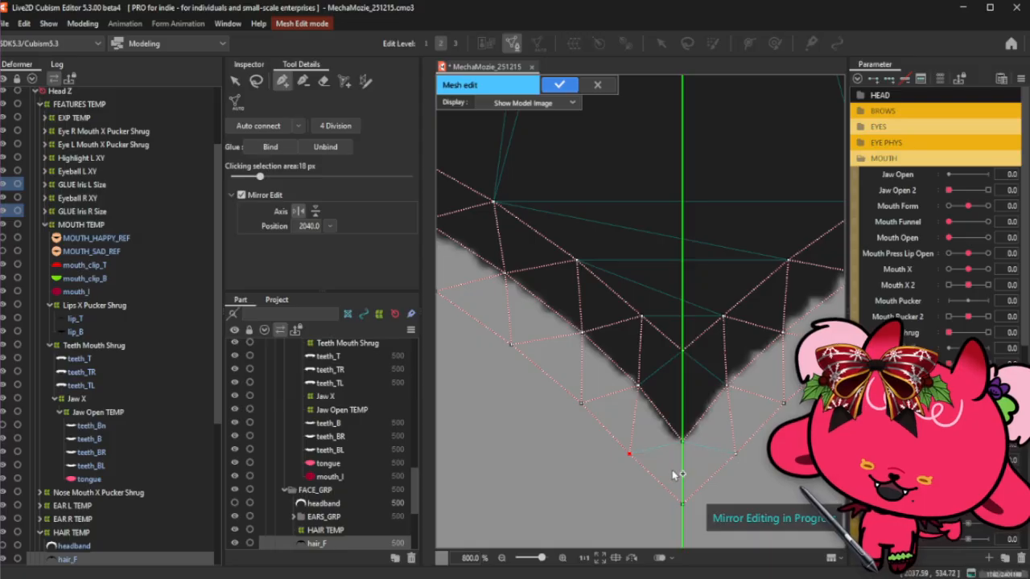
click(682, 442)
click(683, 504)
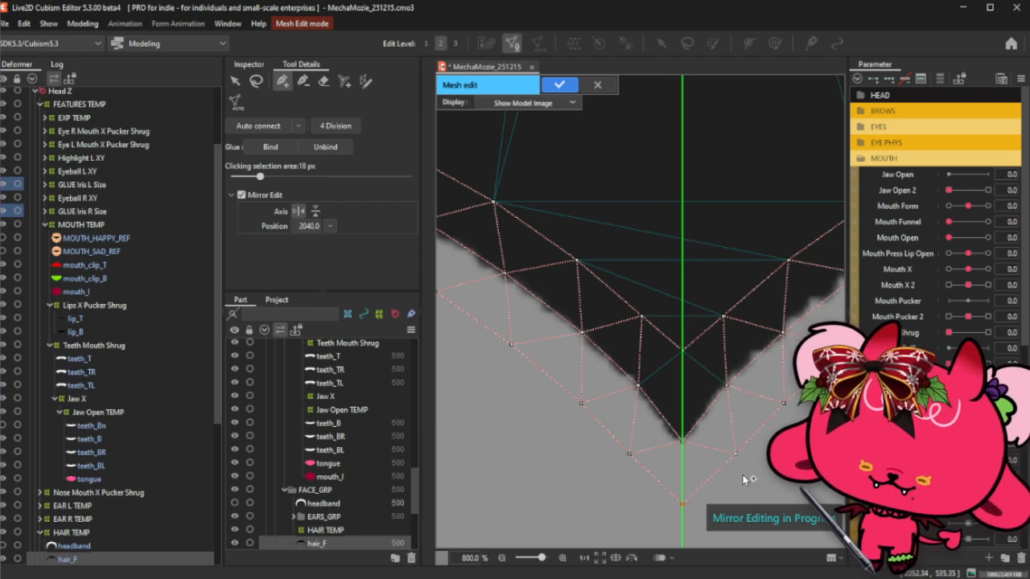
click(628, 455)
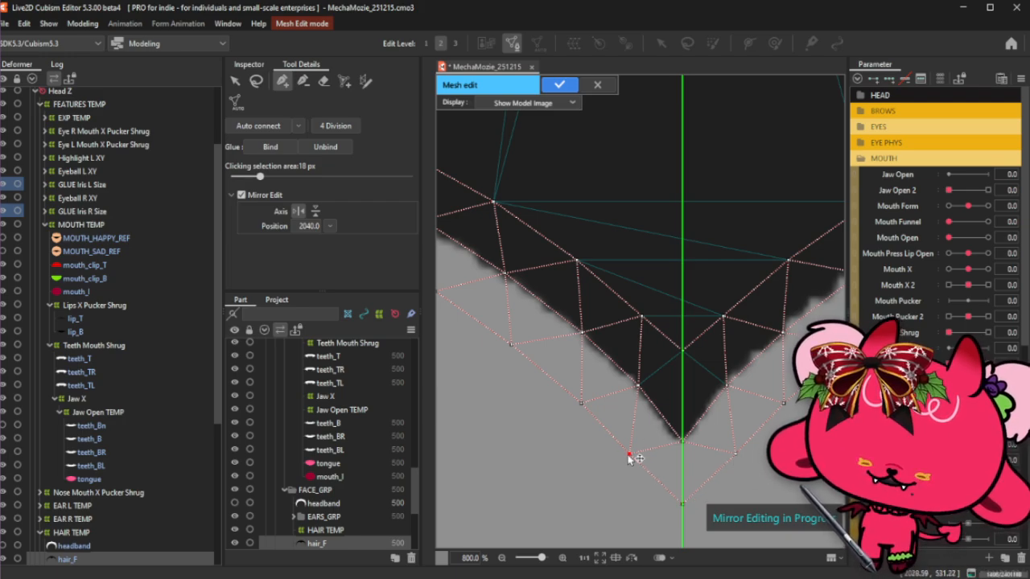
click(577, 403)
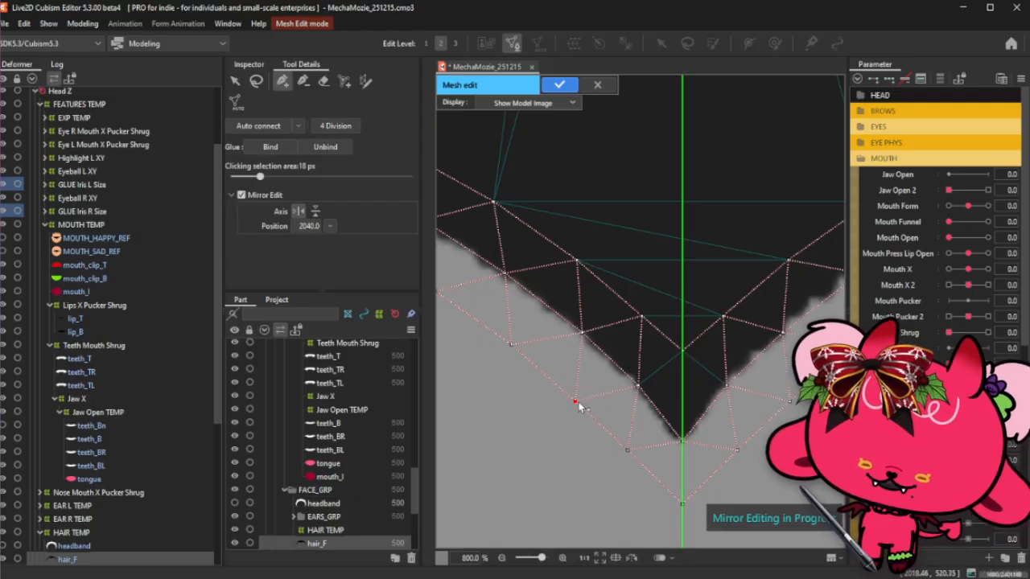
Examine the hair_F mesh around the central point, along both edges and down the tapering side strand.
scroll(578, 404, down, 2)
scroll(578, 405, down, 2)
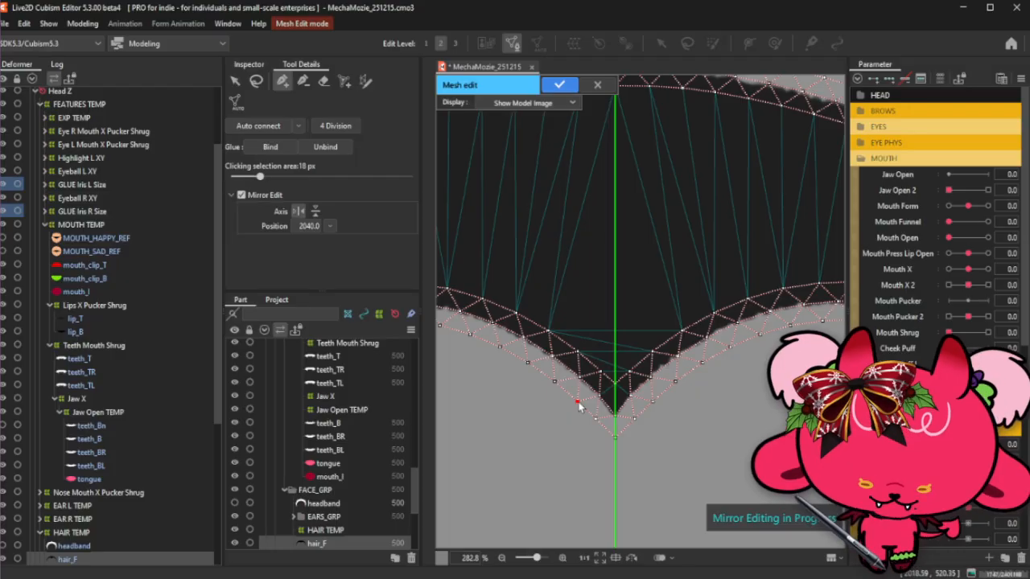
click(256, 81)
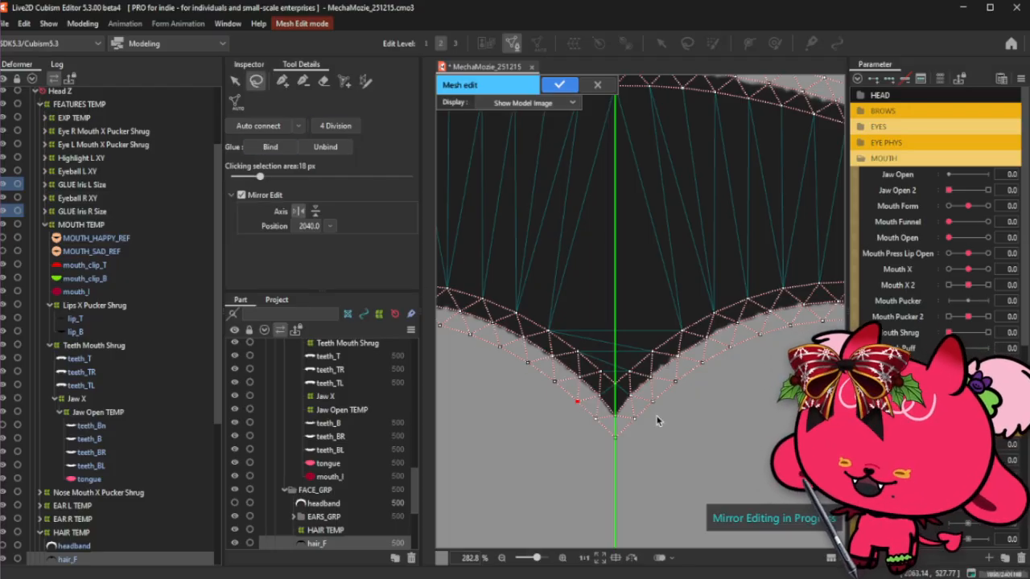
scroll(635, 302, down, 4)
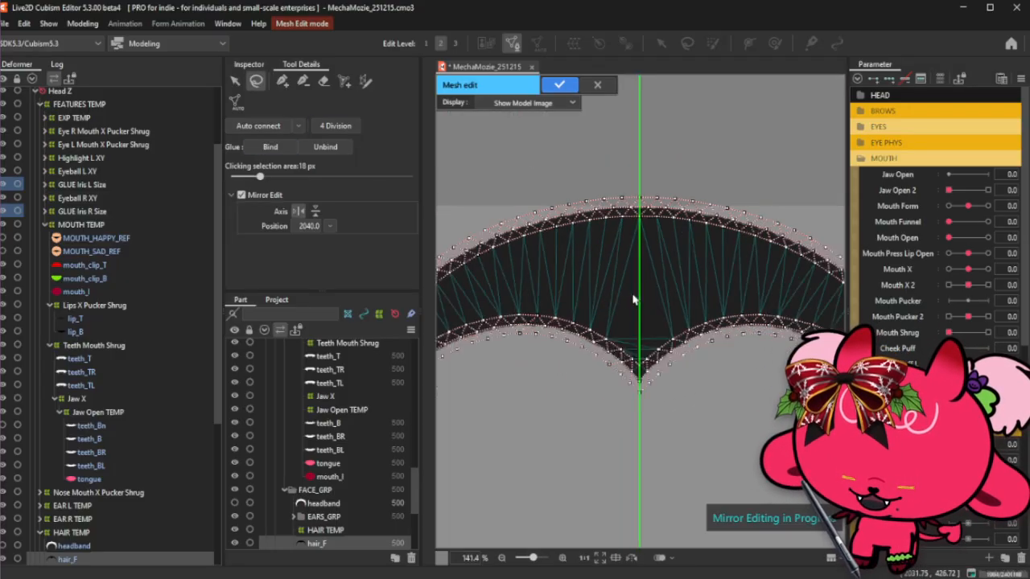
scroll(537, 322, up, 4)
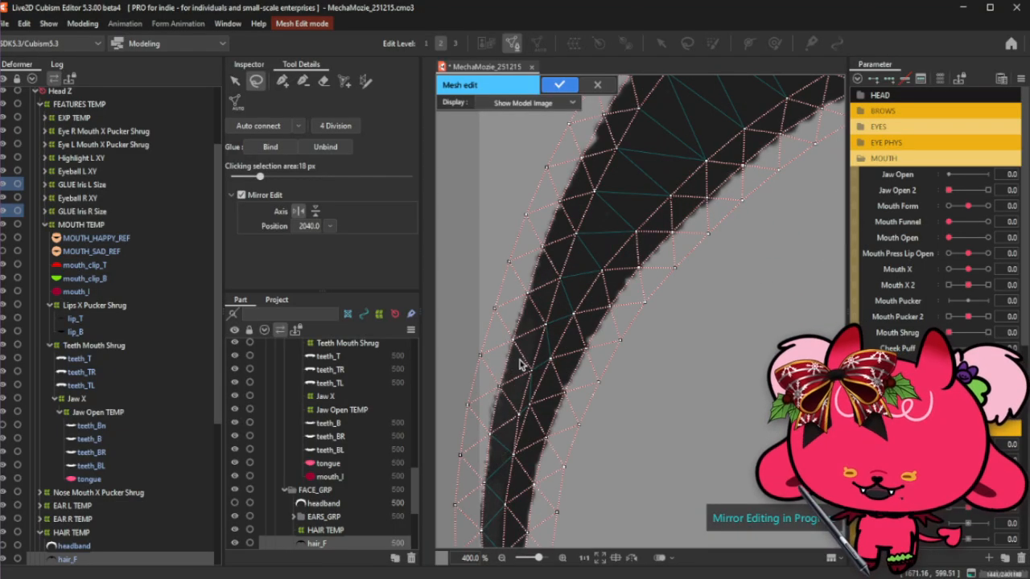
scroll(538, 321, down, 2)
scroll(537, 286, up, 2)
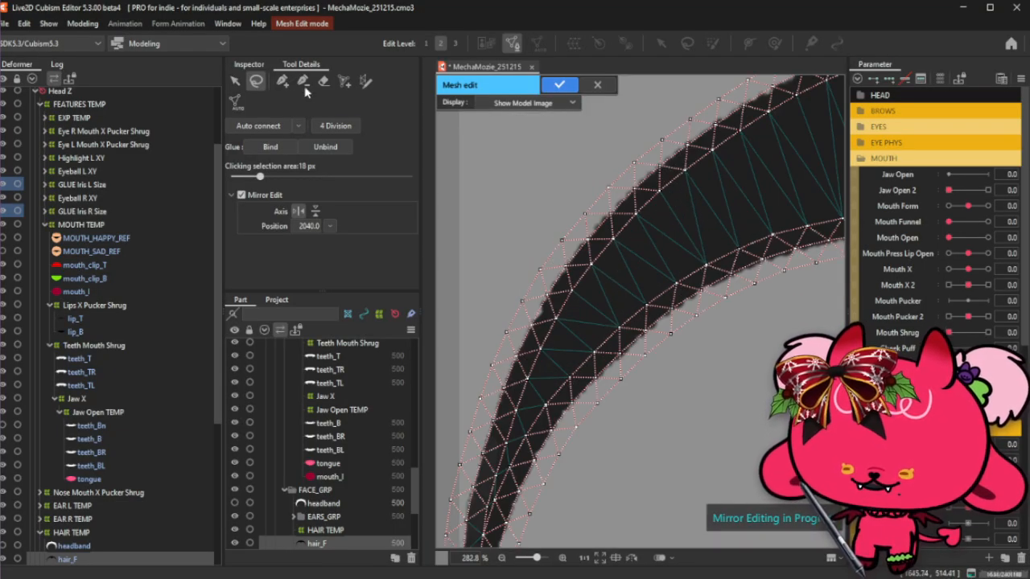
click(282, 82)
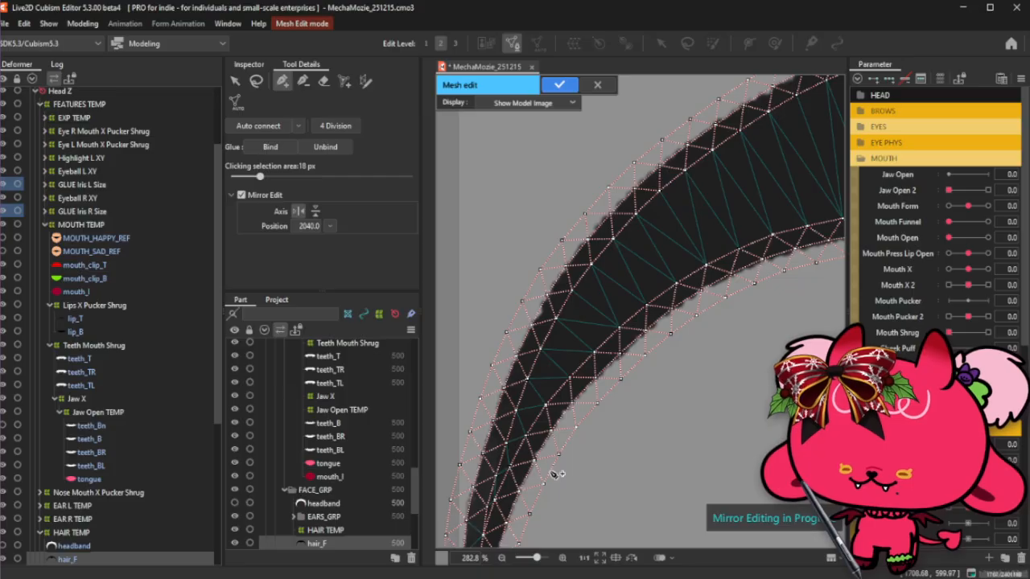
scroll(551, 472, down, 2)
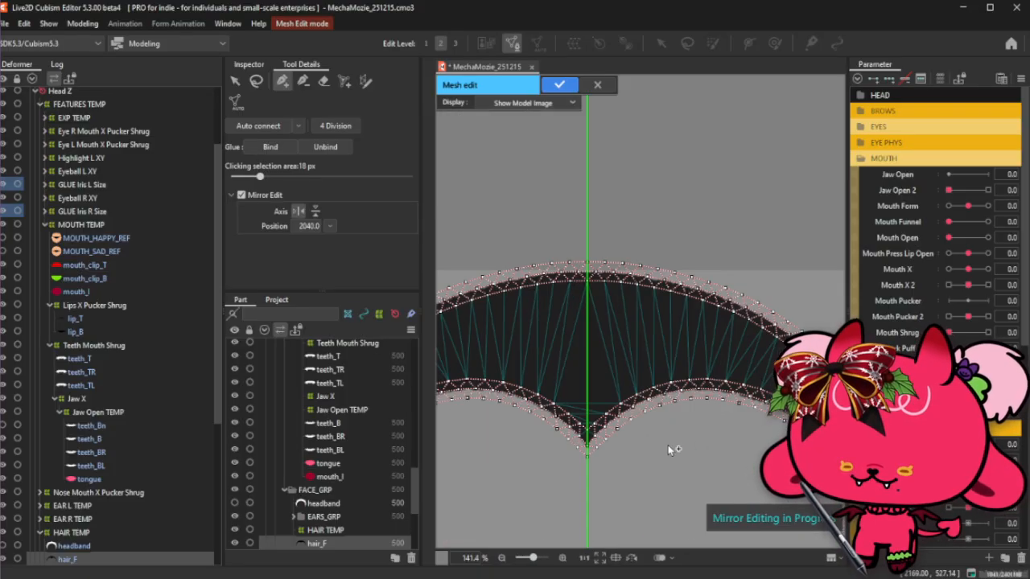
scroll(560, 447, up, 2)
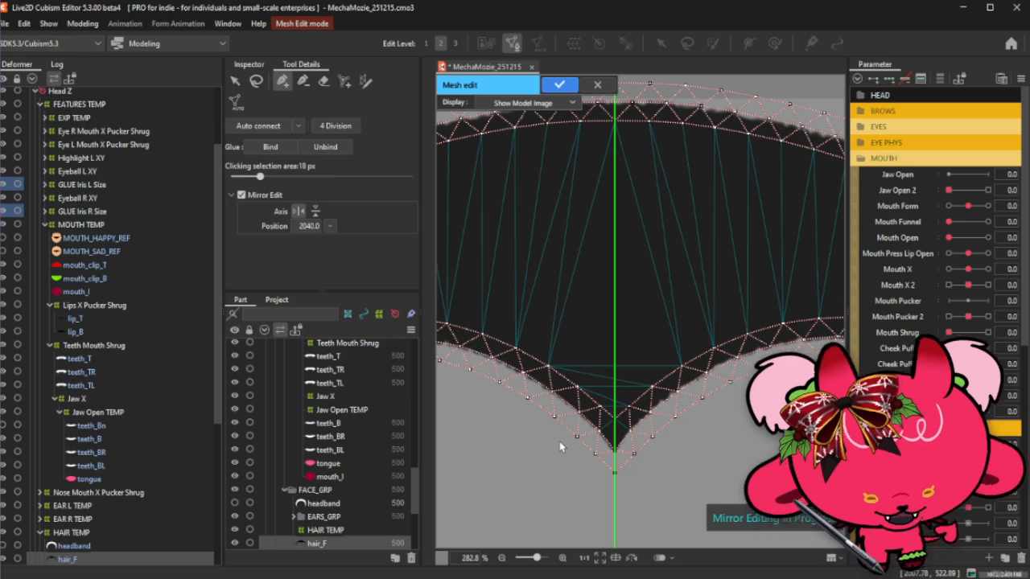
Connect the inner axis vertex above the central point to the edge vertices beside the tip.
scroll(619, 384, up, 2)
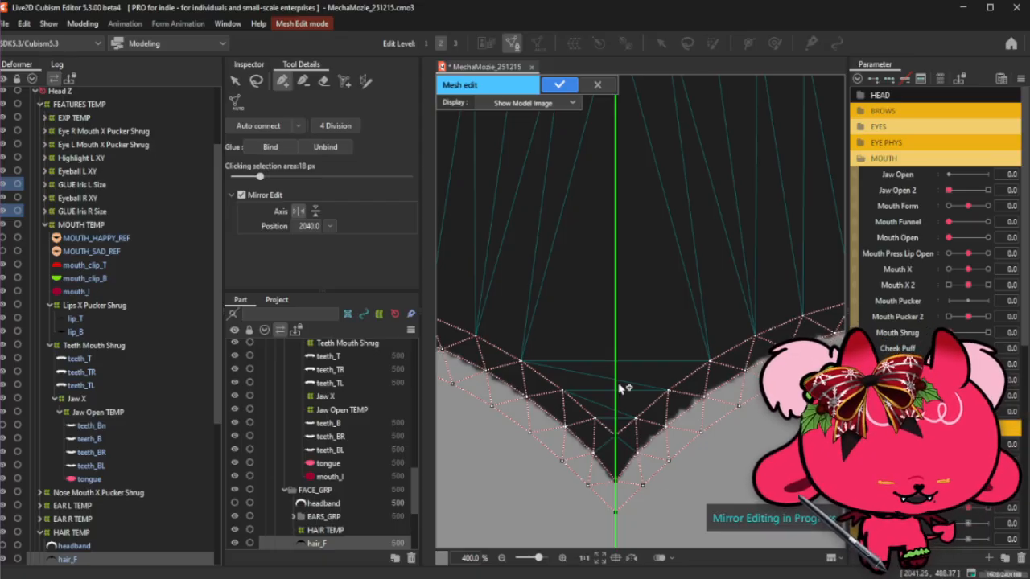
scroll(633, 457, up, 1)
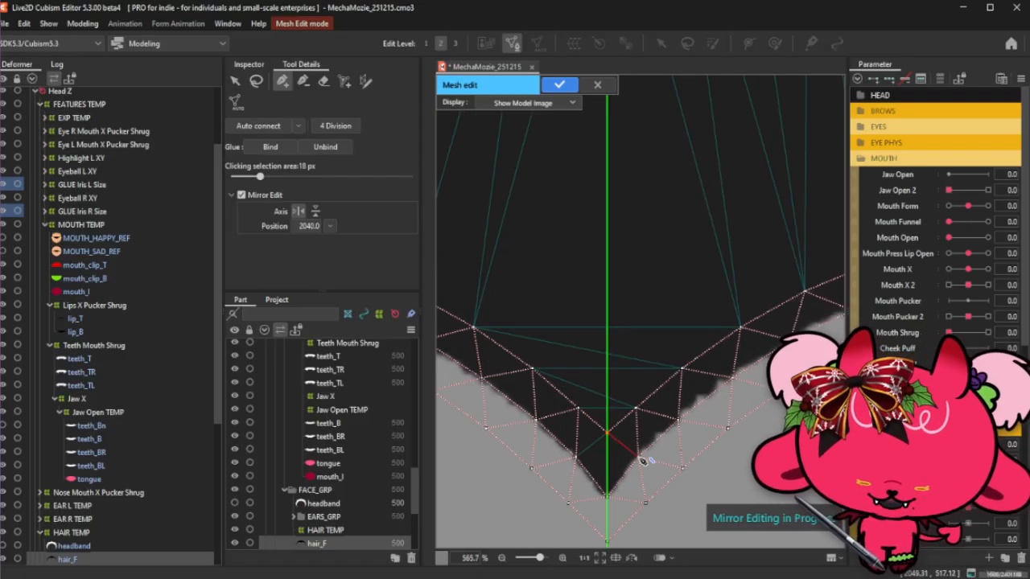
click(639, 456)
scroll(641, 461, down, 2)
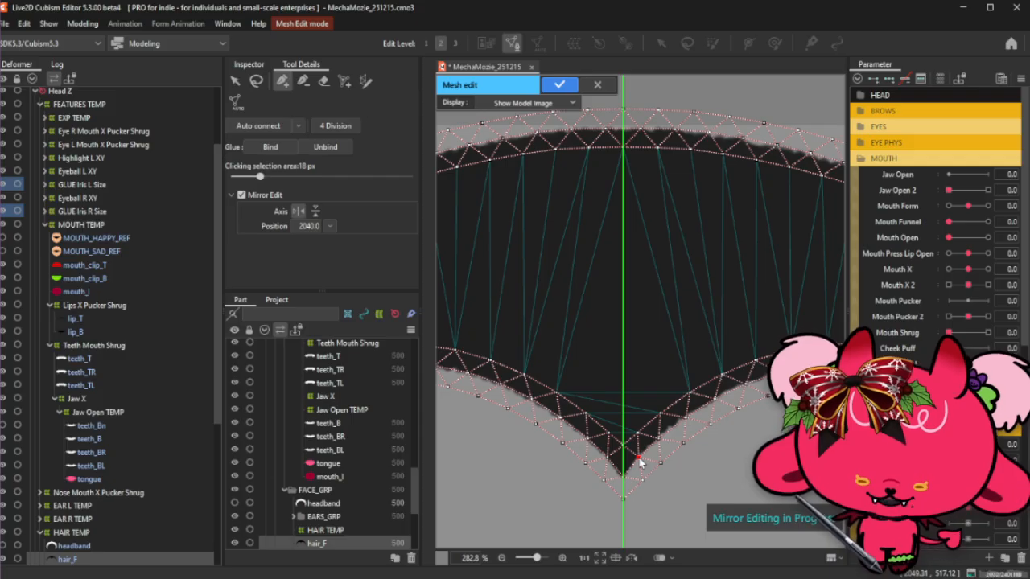
scroll(655, 471, up, 1)
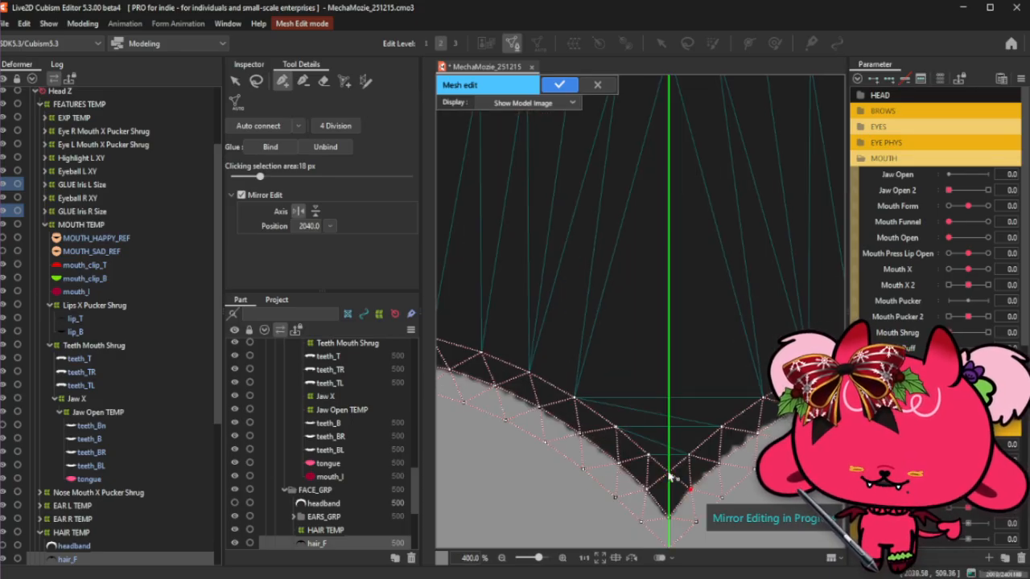
Add a column of vertices up the mirror axis through the hair's interior, starting from the inner vertex above the central point.
click(669, 474)
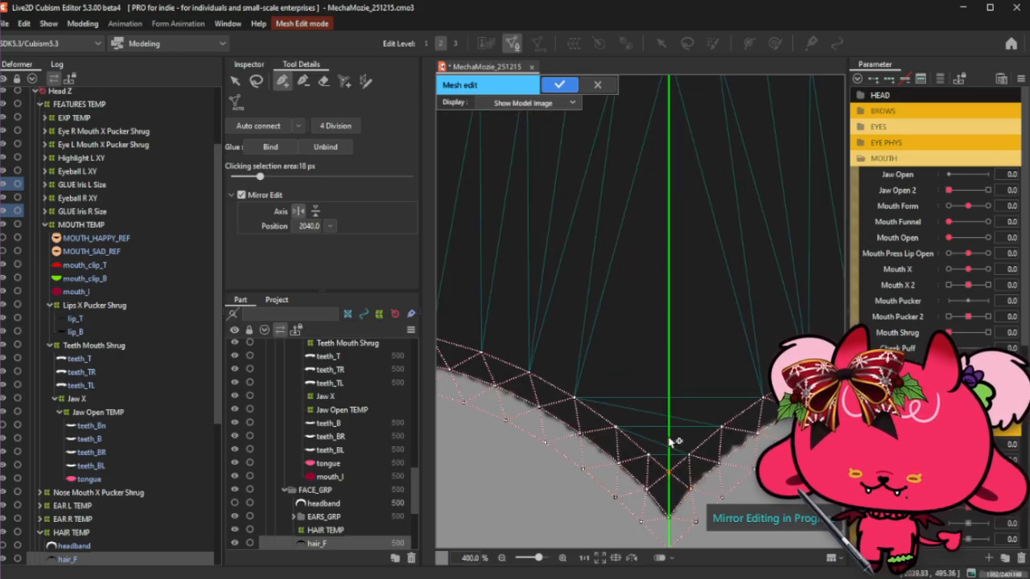
drag(669, 441, 670, 392)
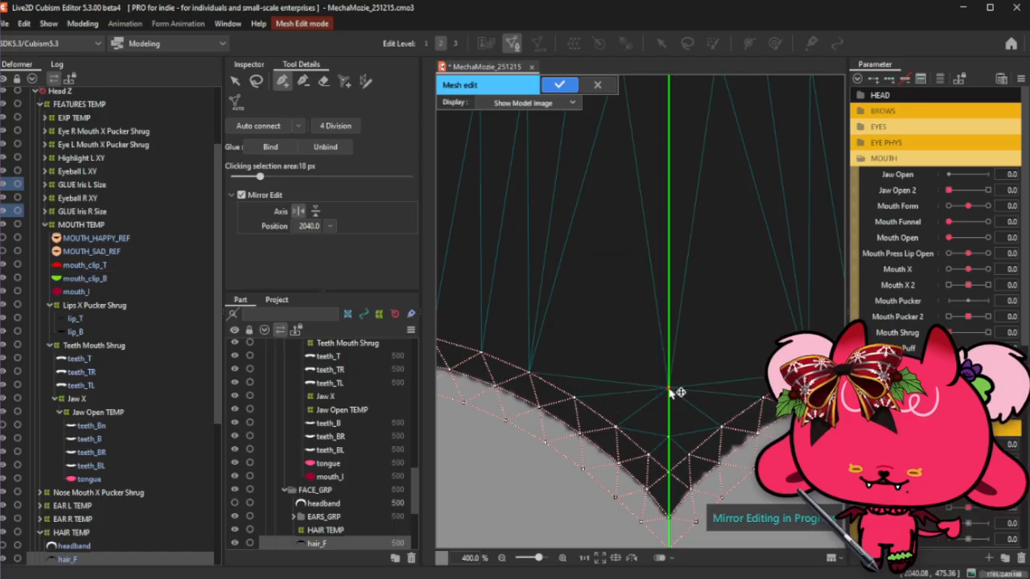
click(670, 325)
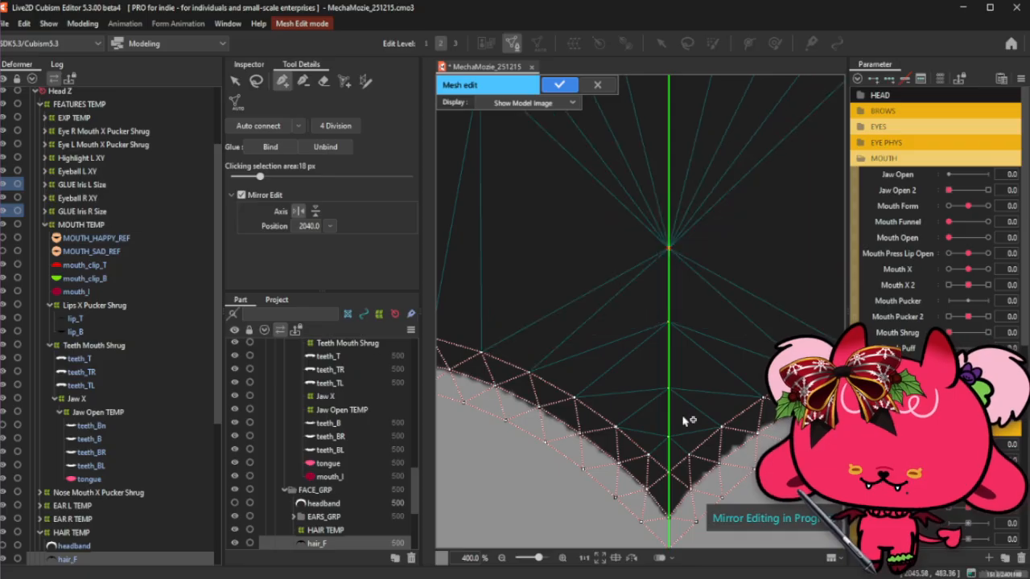
scroll(668, 273, up, 3)
click(657, 291)
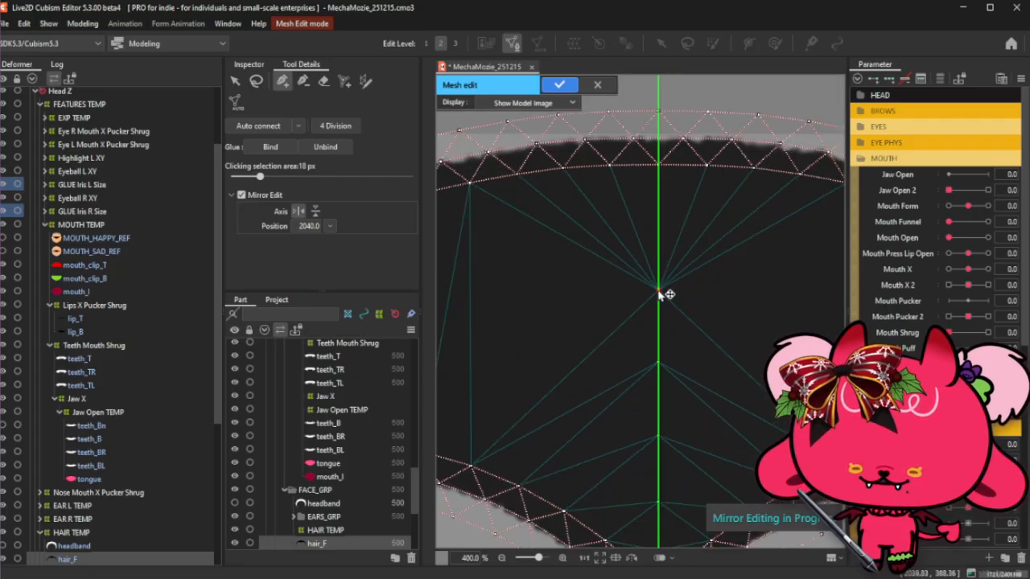
Place the topmost vertex of the central column below the upper edge mesh, undoing and redoing it to adjust its height.
click(658, 224)
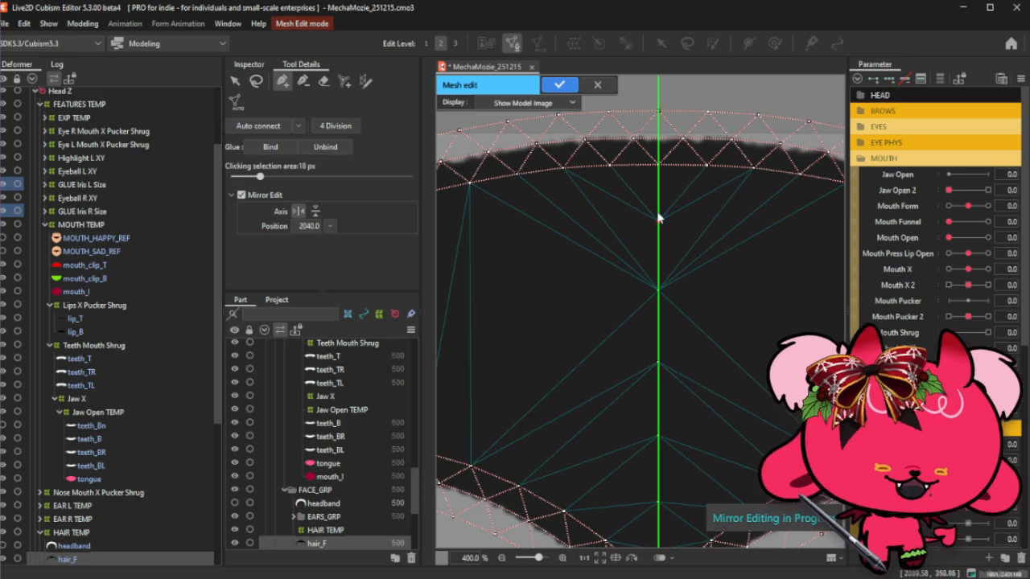
key(ctrl+z)
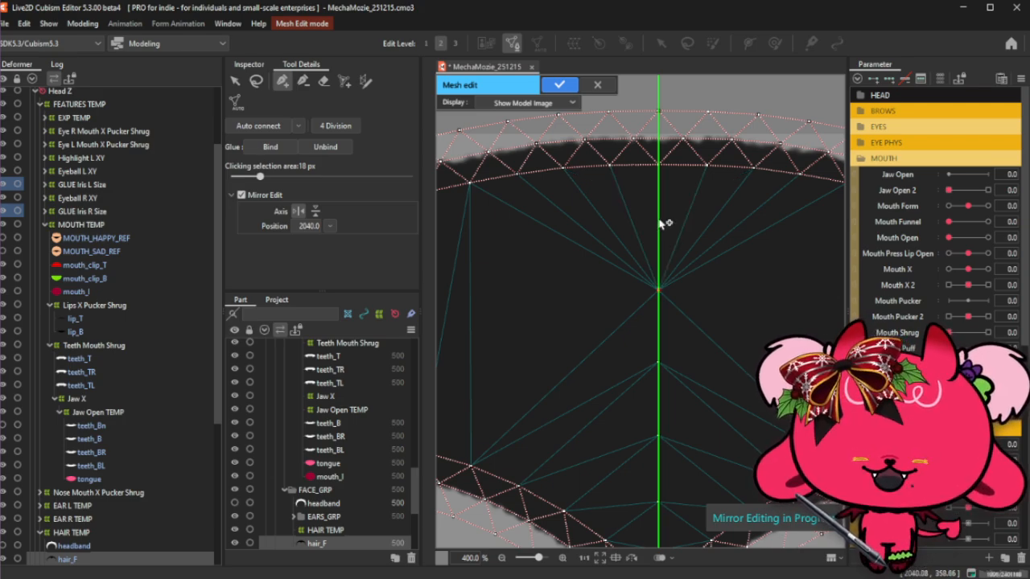
click(657, 223)
scroll(658, 223, down, 2)
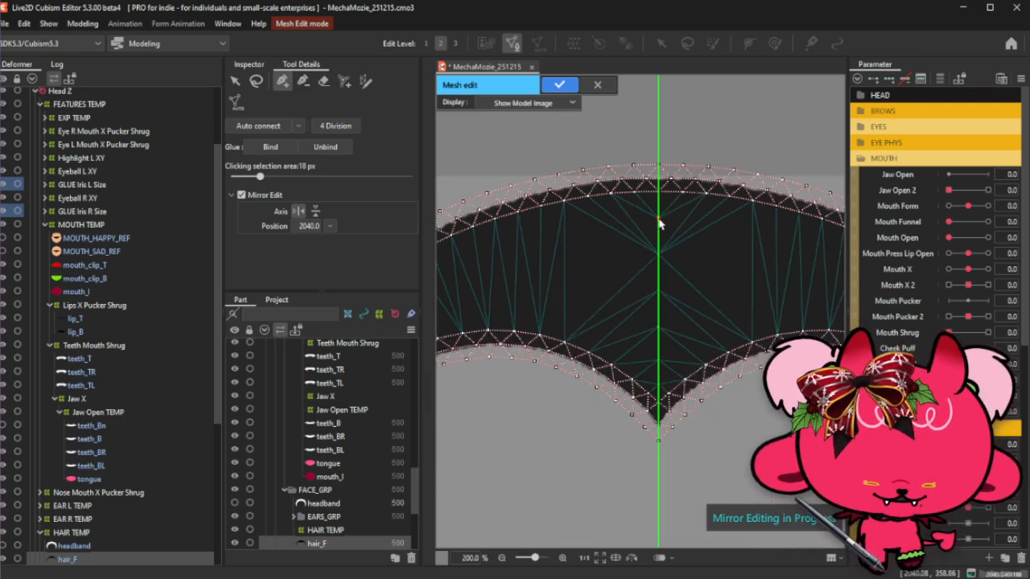
scroll(660, 225, up, 2)
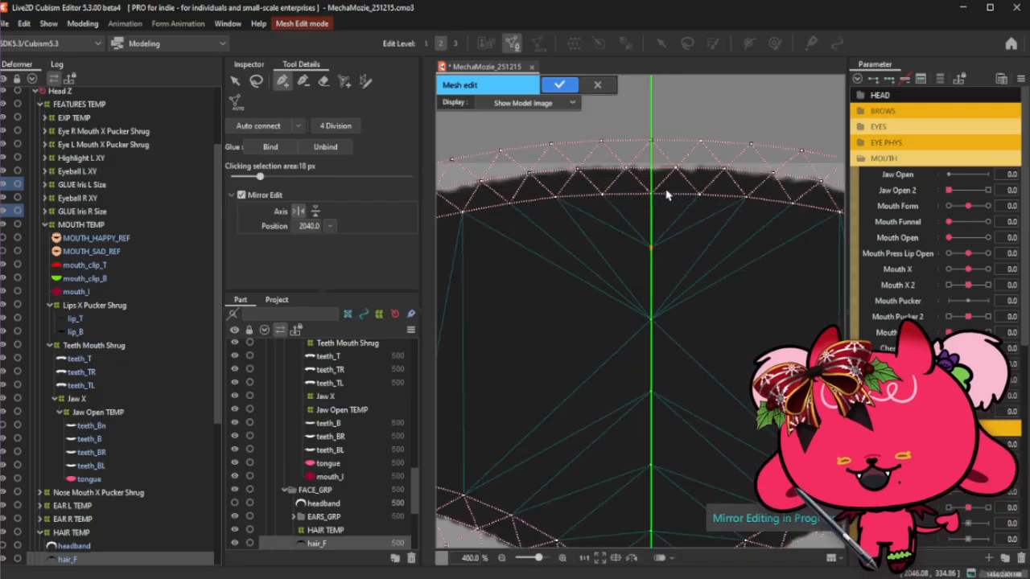
key(ctrl+z)
click(652, 239)
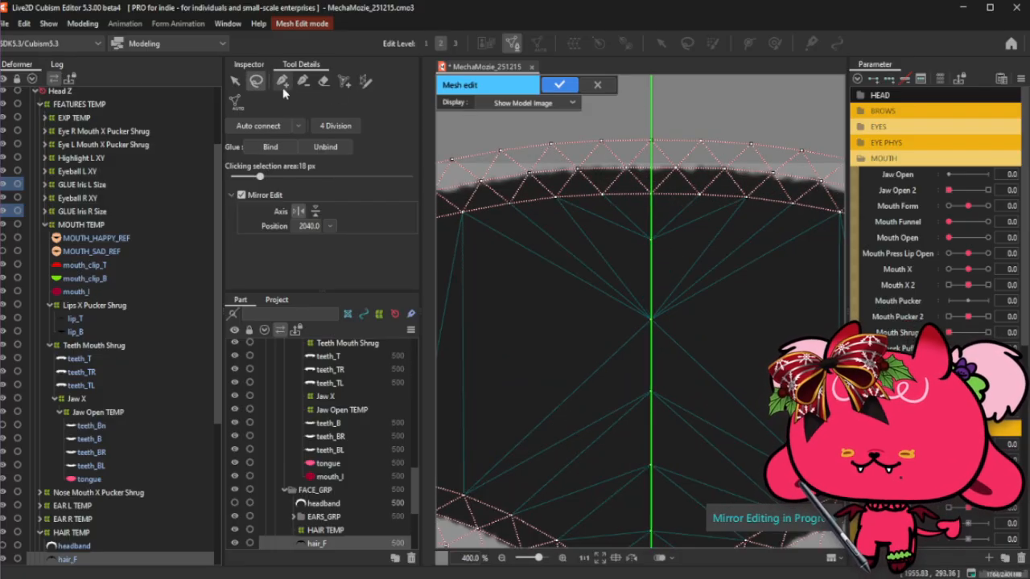
Start a line of interior vertices up the middle of the narrow side strand, undoing and re-placing one to adjust its spacing.
scroll(627, 214, down, 4)
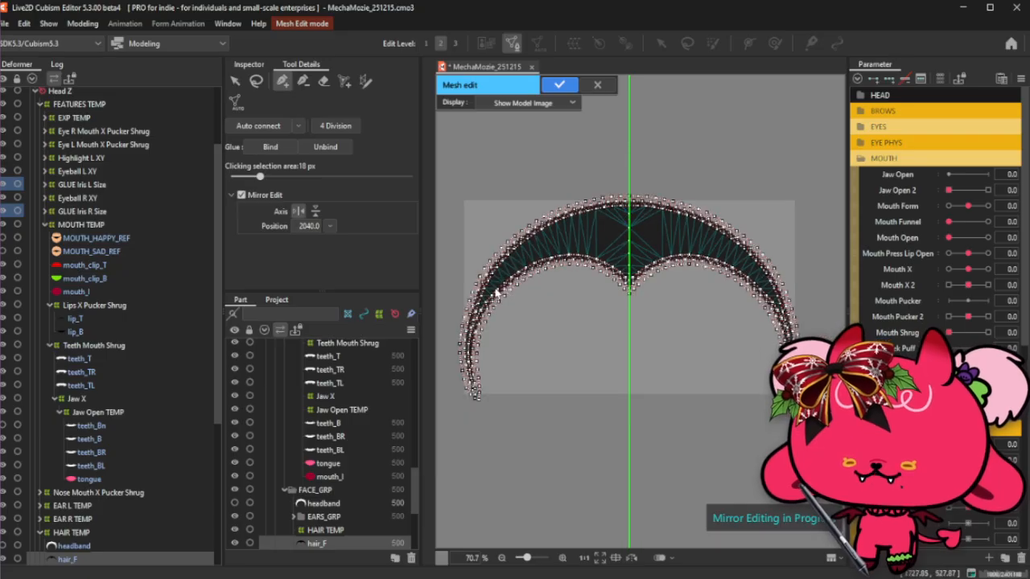
scroll(476, 302, up, 2)
scroll(477, 303, up, 4)
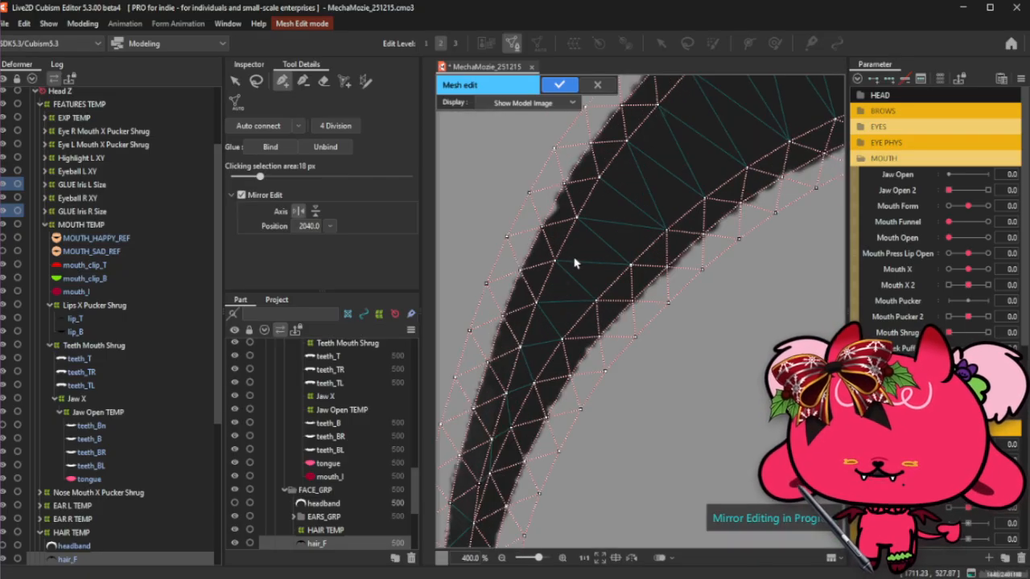
scroll(539, 360, up, 1)
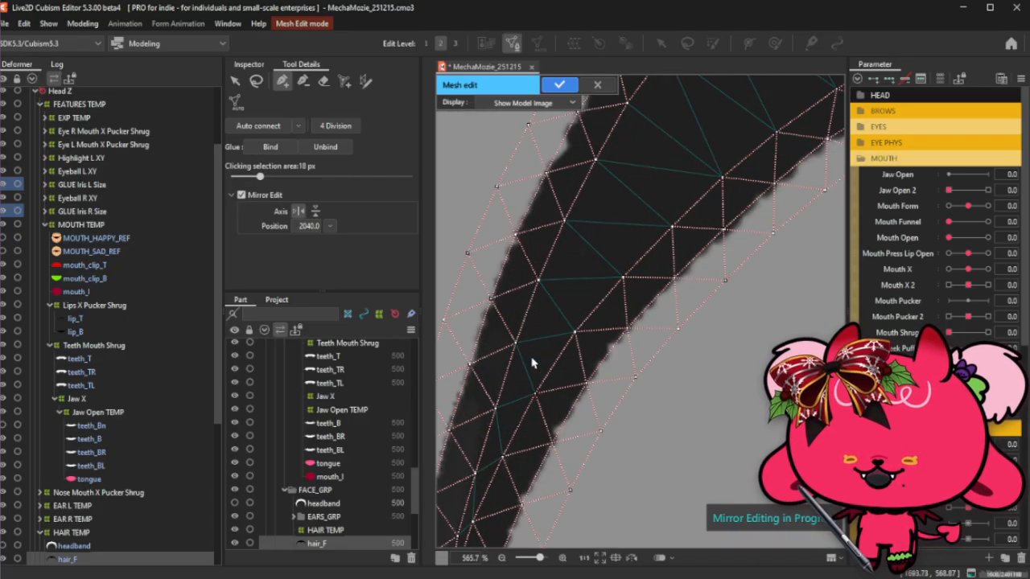
click(562, 298)
click(594, 241)
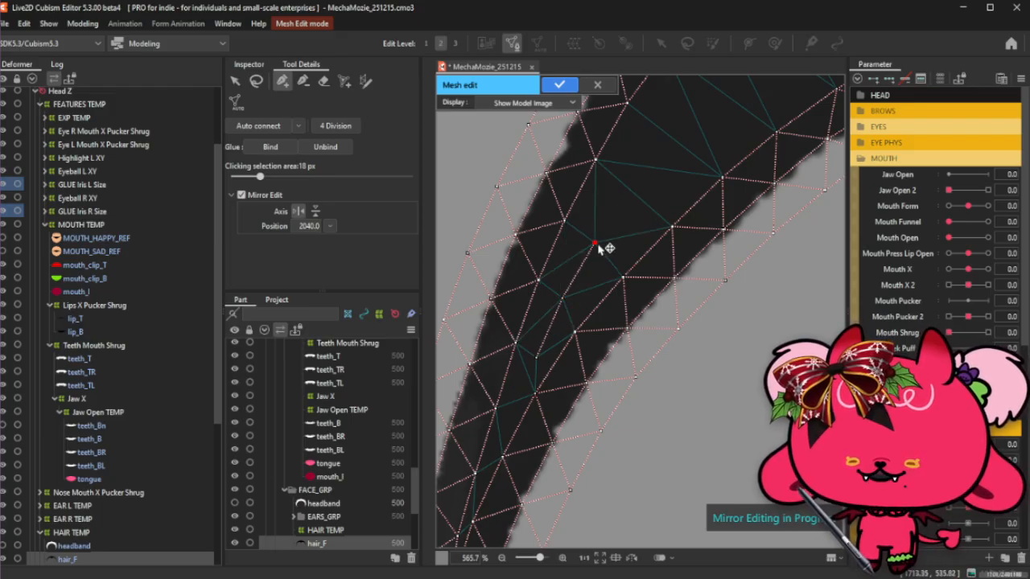
key(ctrl+z)
drag(562, 299, 605, 234)
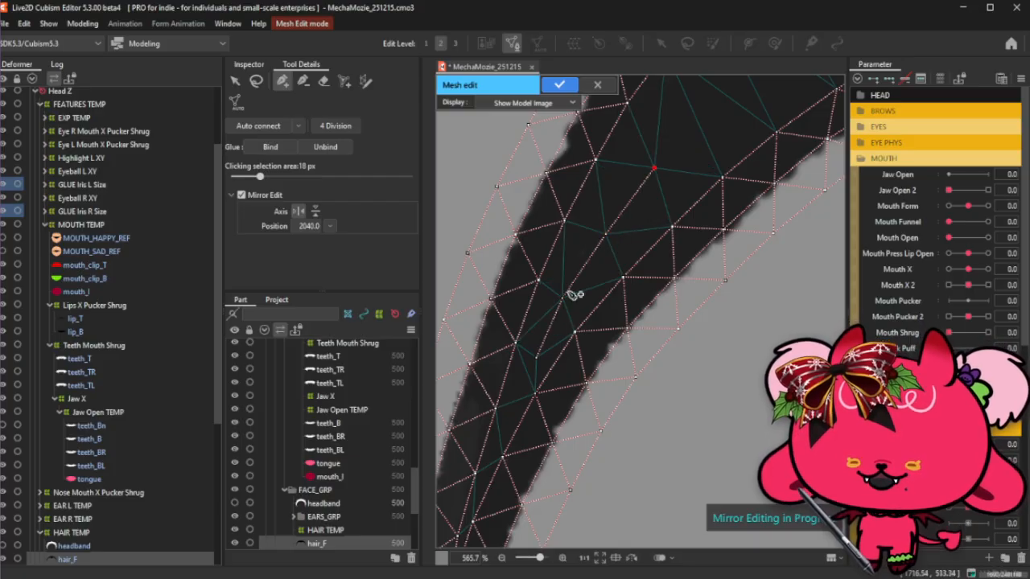
Extend the middle vertex line up the widening part of the side strand with three more vertices between the two edge meshes.
scroll(531, 306, down, 3)
scroll(556, 335, up, 3)
scroll(557, 335, down, 2)
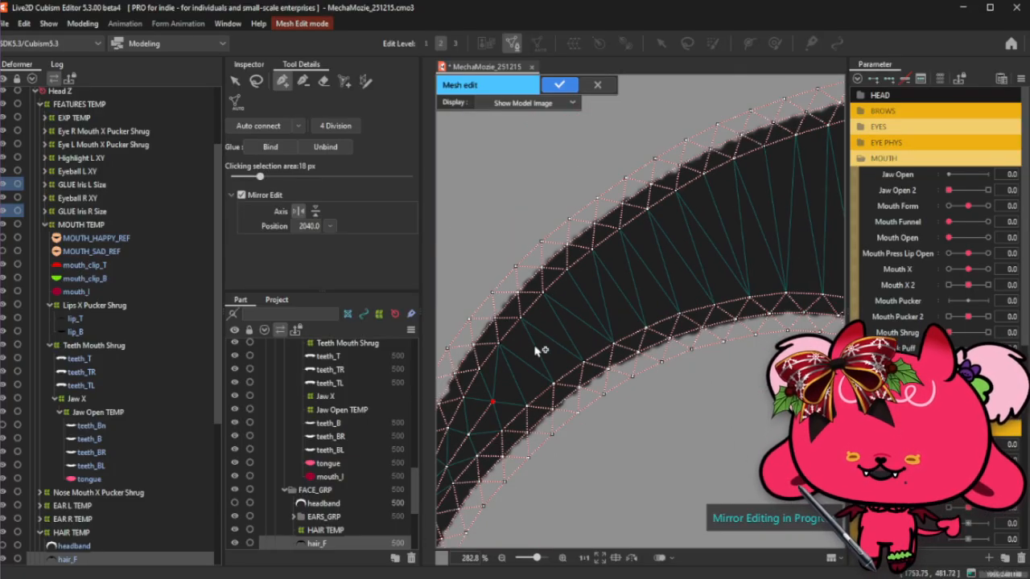
click(529, 361)
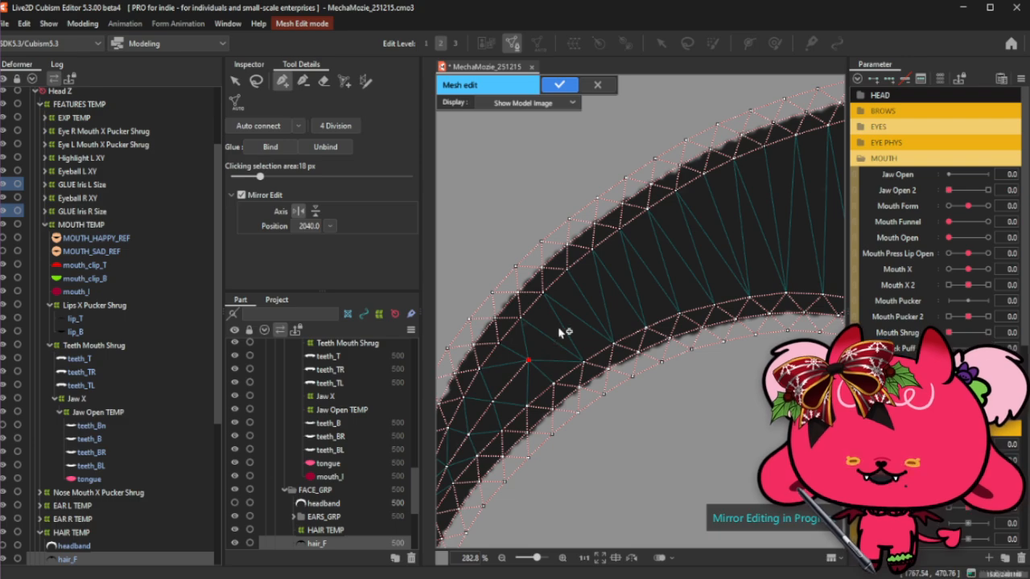
click(559, 328)
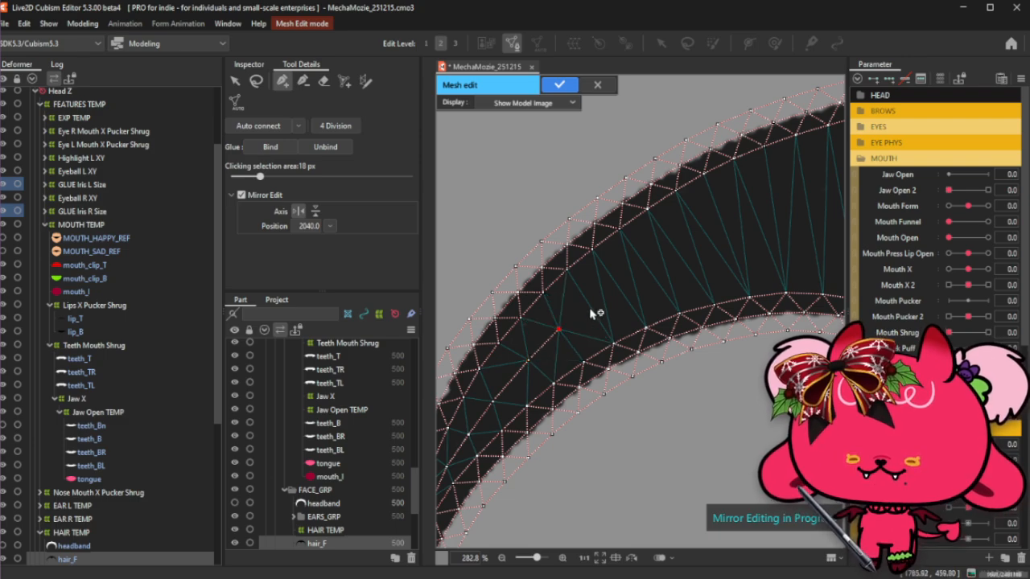
click(590, 309)
drag(591, 307, 592, 299)
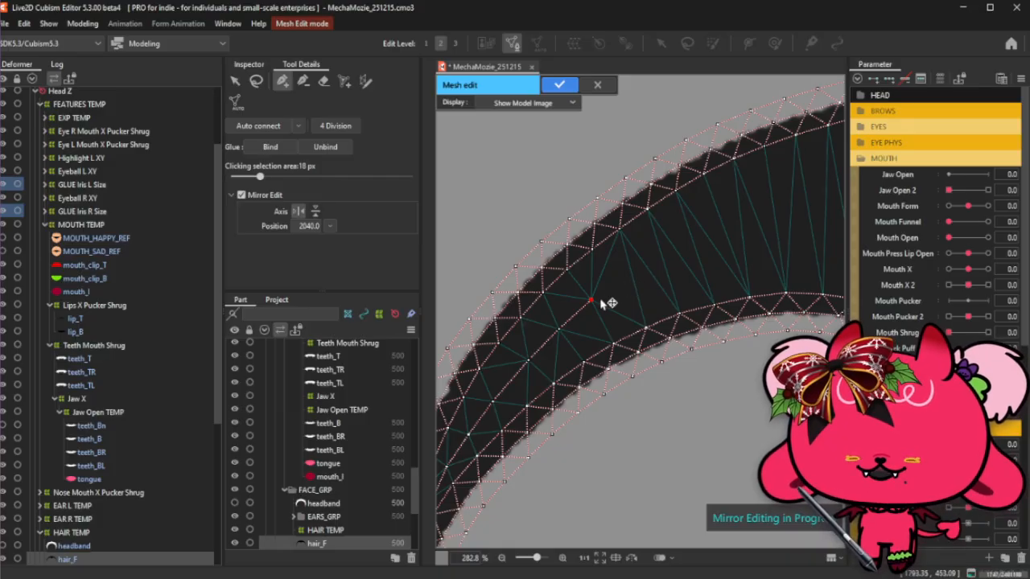
Shift the lowest of the recent middle vertices slightly toward the strand's end and re-place the two vertices above it.
click(529, 361)
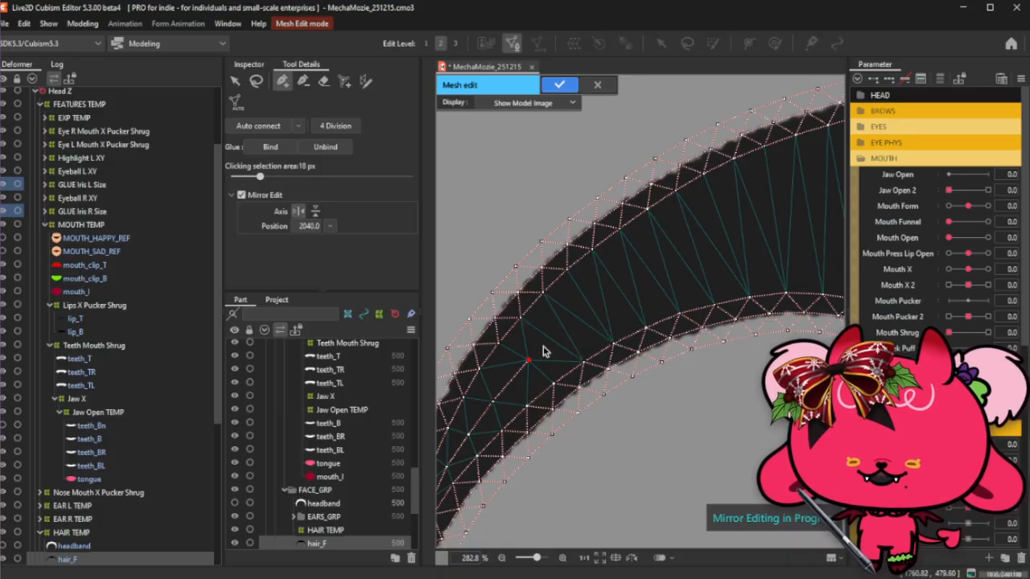
drag(525, 366, 592, 307)
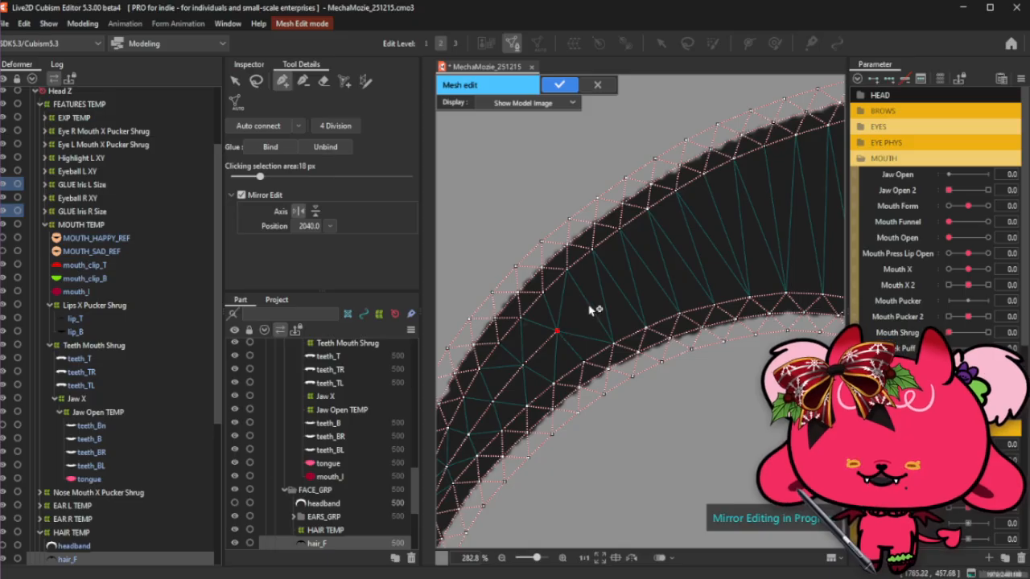
key(ctrl+z)
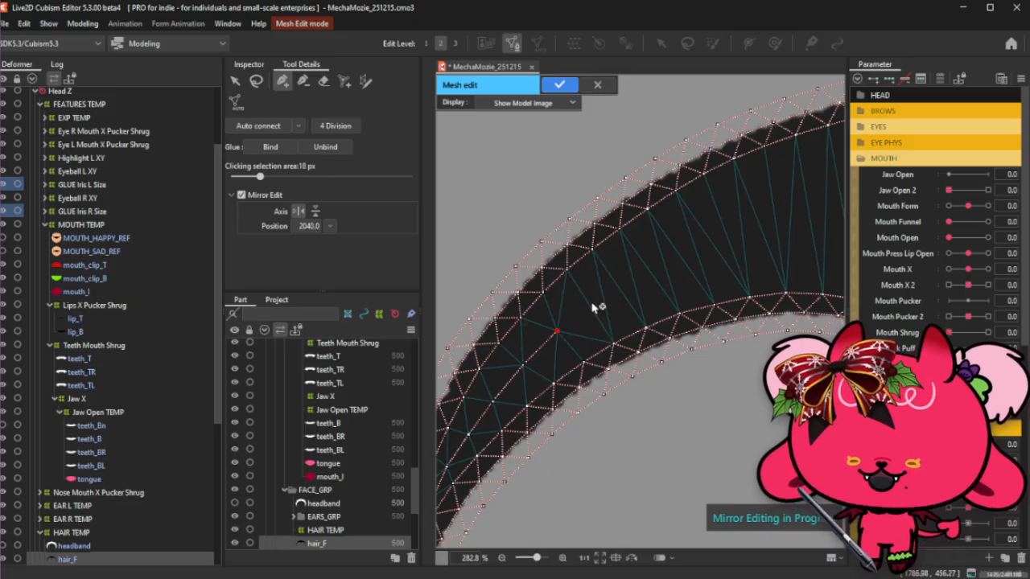
click(594, 304)
drag(593, 304, 590, 302)
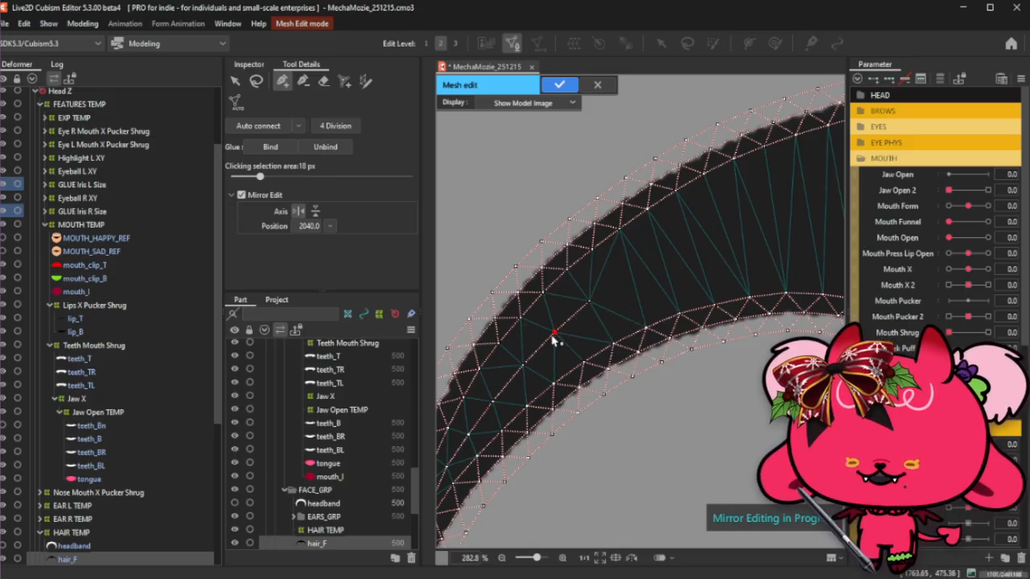
Fine-tune the spacing of the re-placed middle vertices and extend their line by one vertex along the strand.
drag(592, 301, 561, 338)
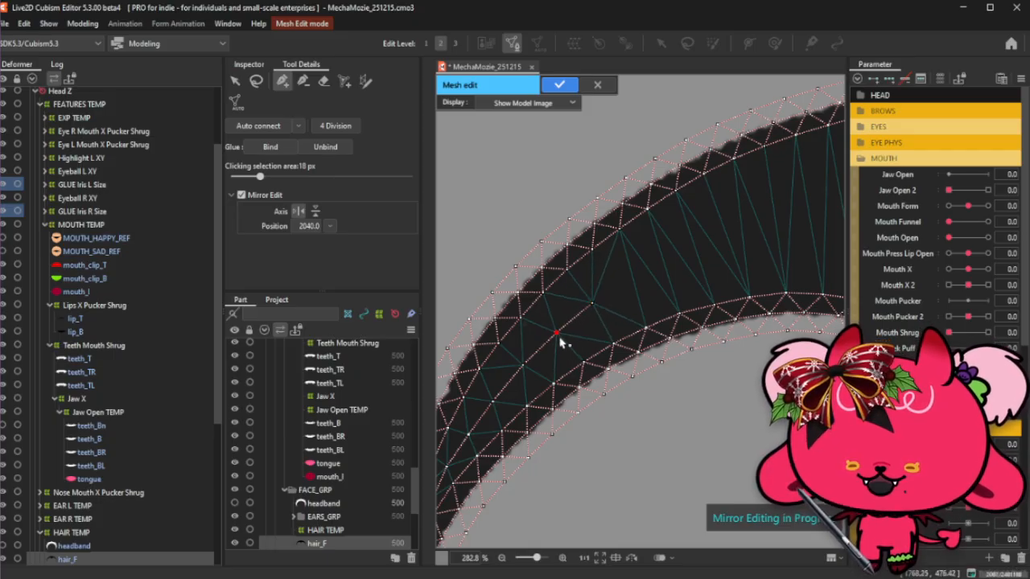
drag(595, 306, 596, 311)
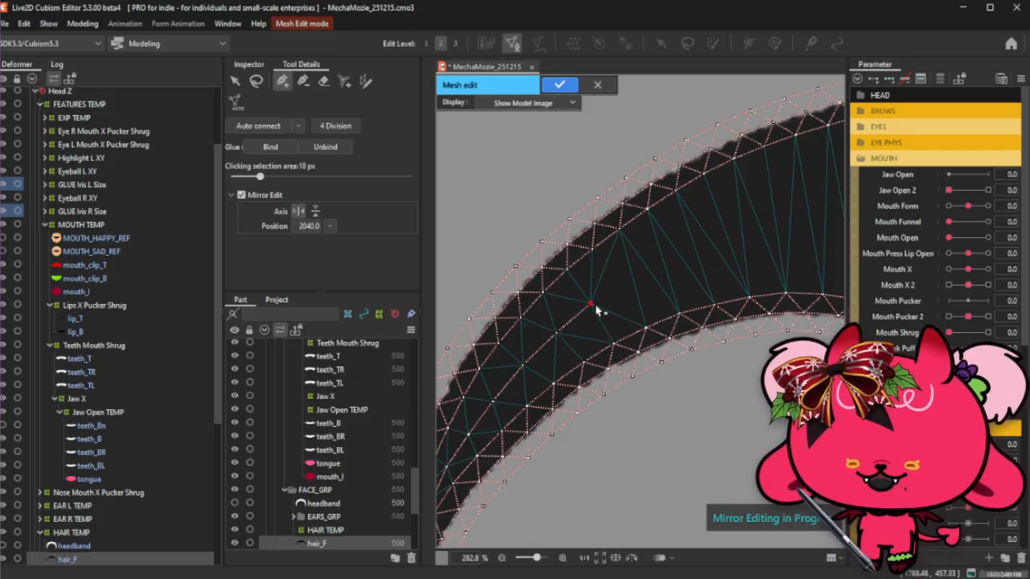
click(644, 270)
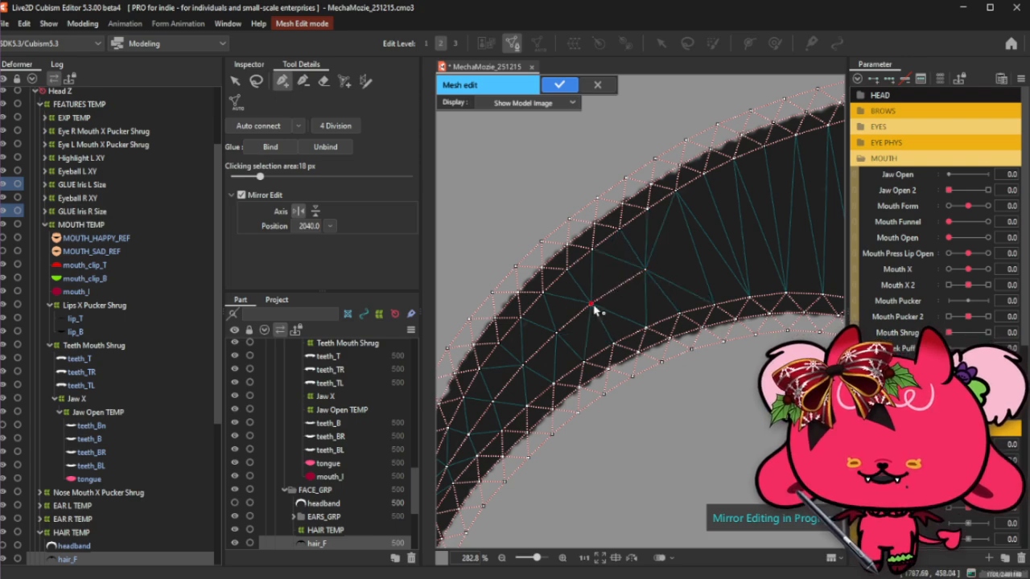
drag(592, 306, 596, 304)
click(643, 270)
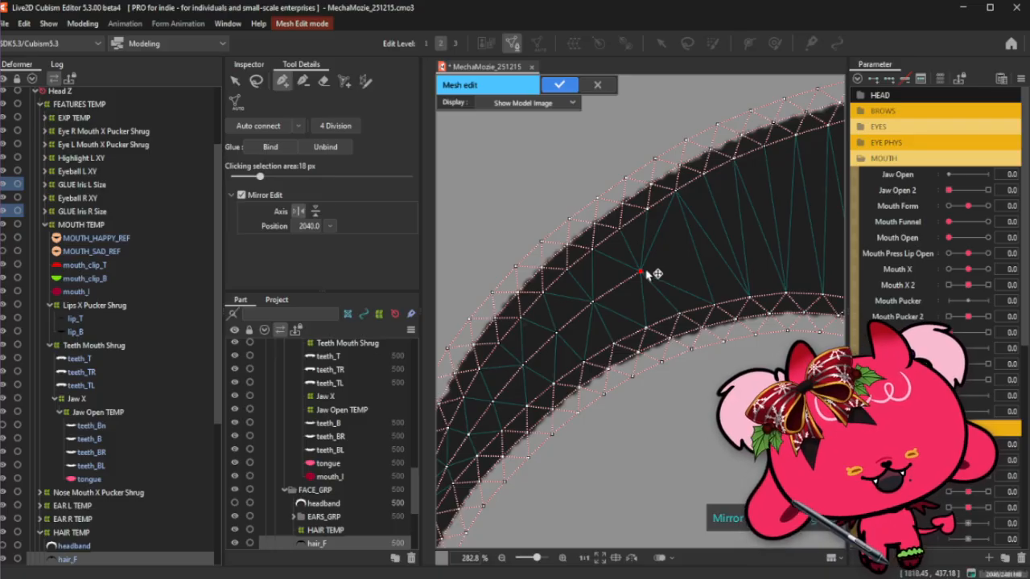
click(594, 304)
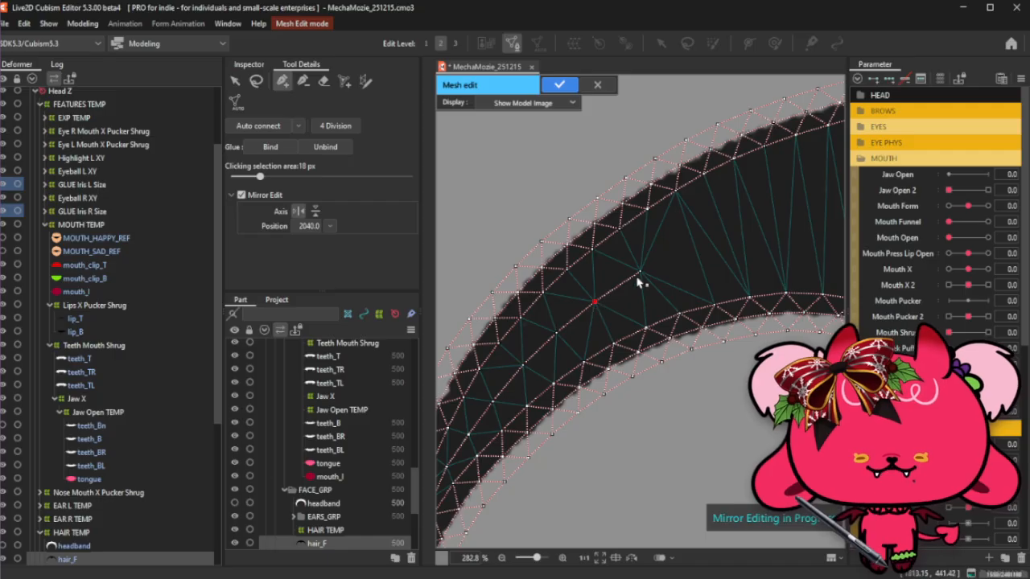
Continue the middle line along the hair's curve with three more vertices, nudging them to follow a smooth arc.
click(689, 245)
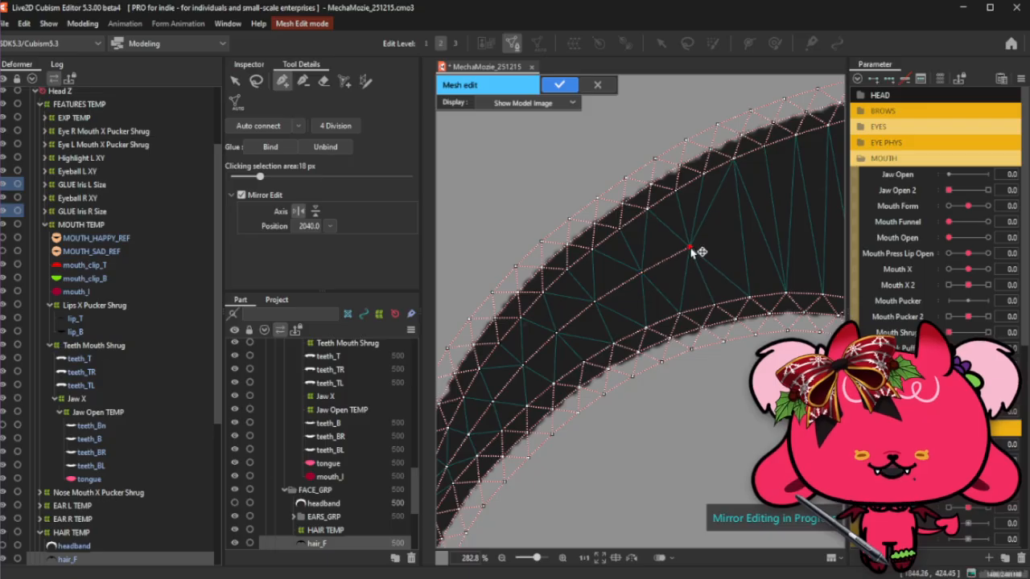
click(733, 230)
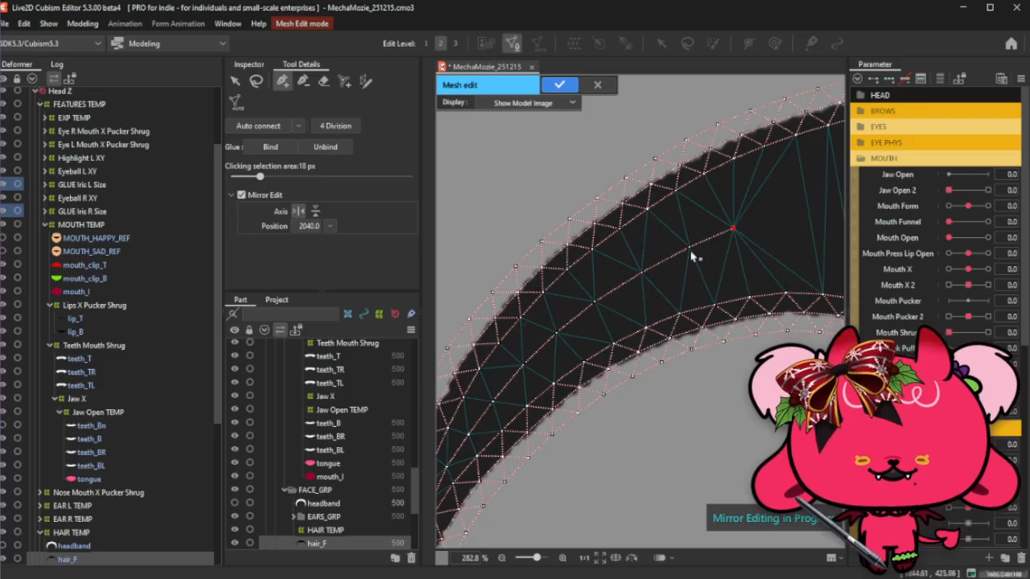
drag(688, 253, 685, 255)
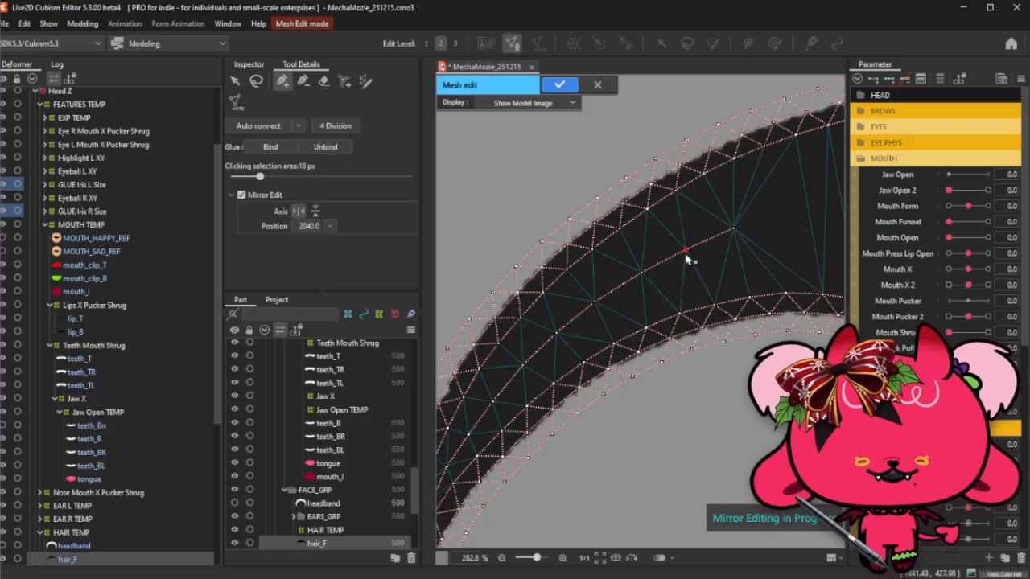
click(797, 215)
click(733, 232)
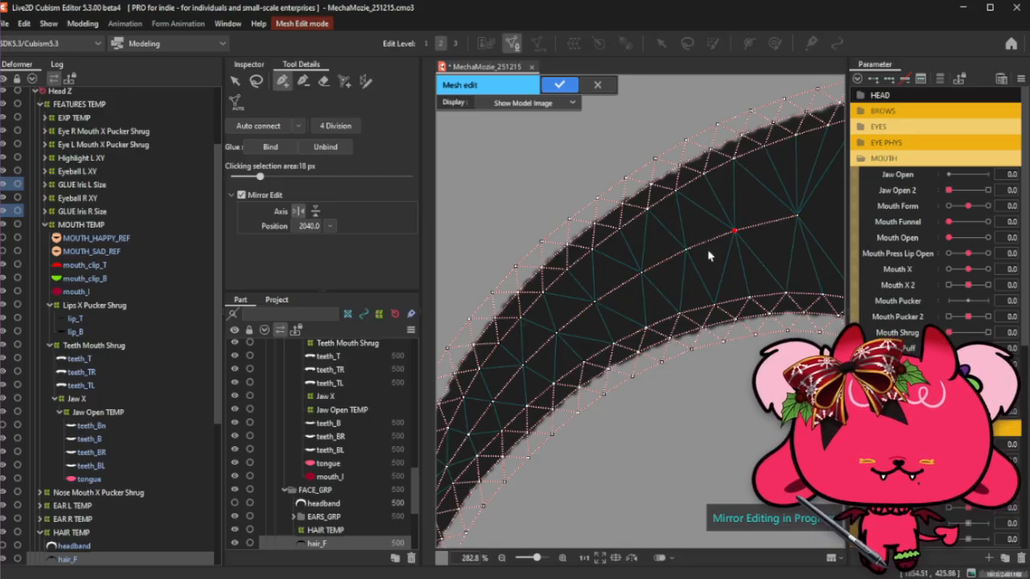
Extend the middle line with two more vertices toward the mirror axis, ending just beside the central column.
scroll(736, 238, down, 2)
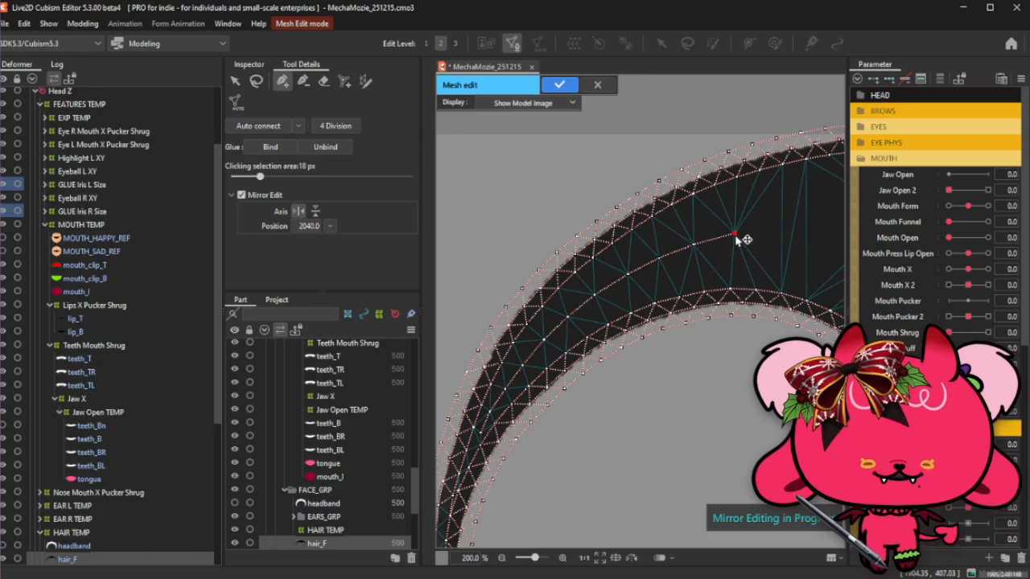
scroll(635, 300, down, 2)
scroll(635, 300, up, 3)
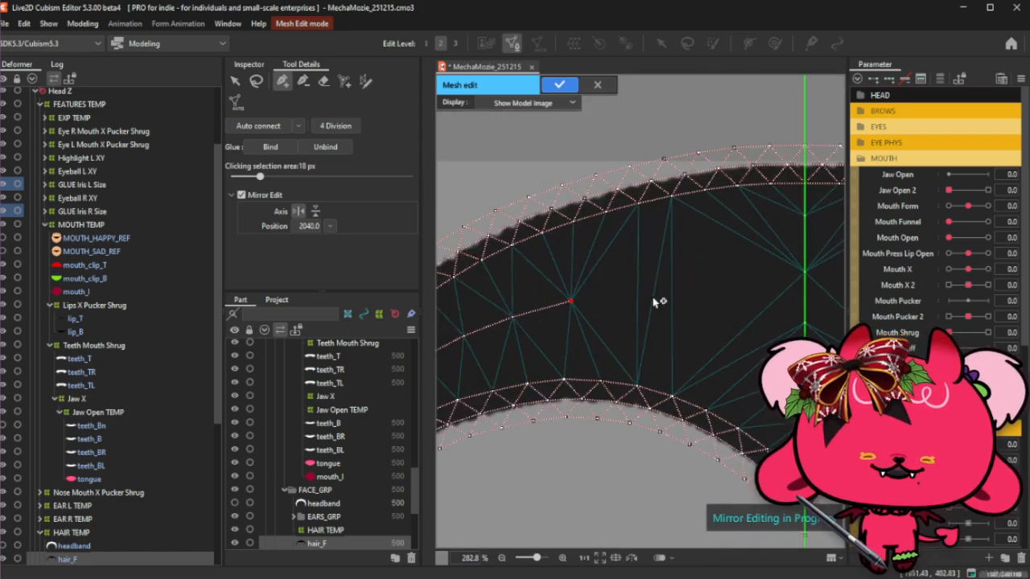
click(653, 298)
drag(654, 298, 654, 294)
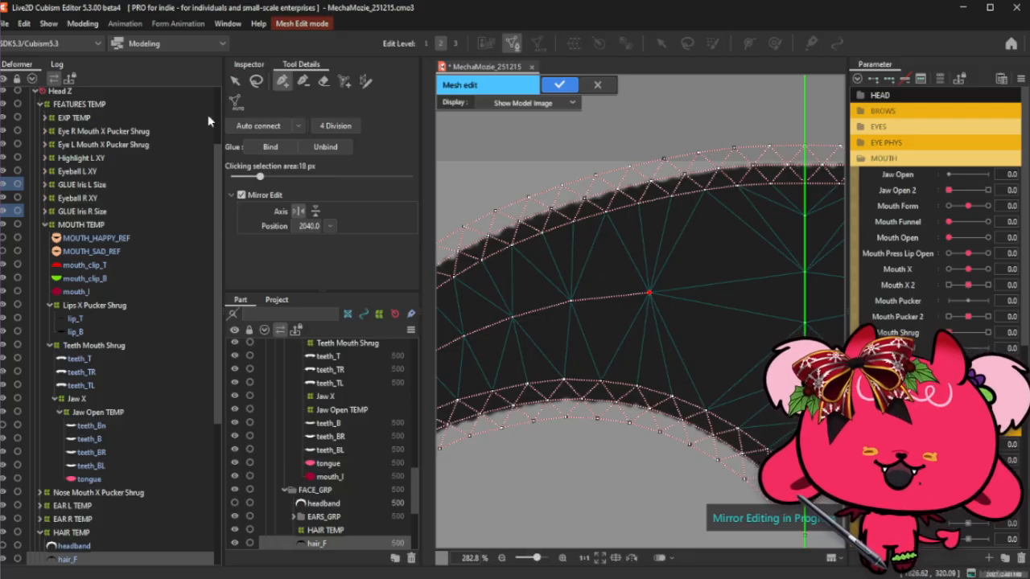
click(255, 81)
scroll(661, 234, down, 3)
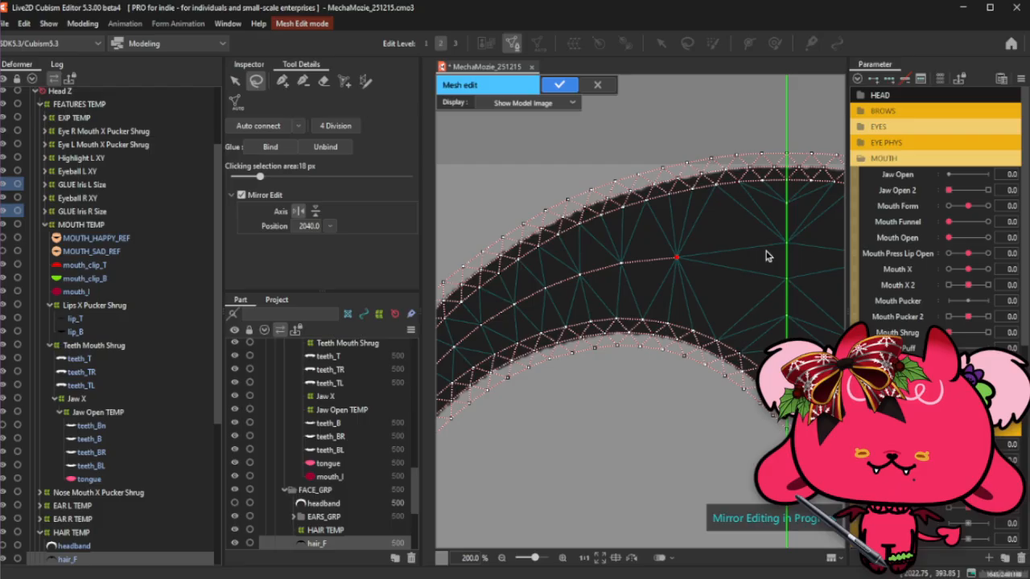
click(287, 82)
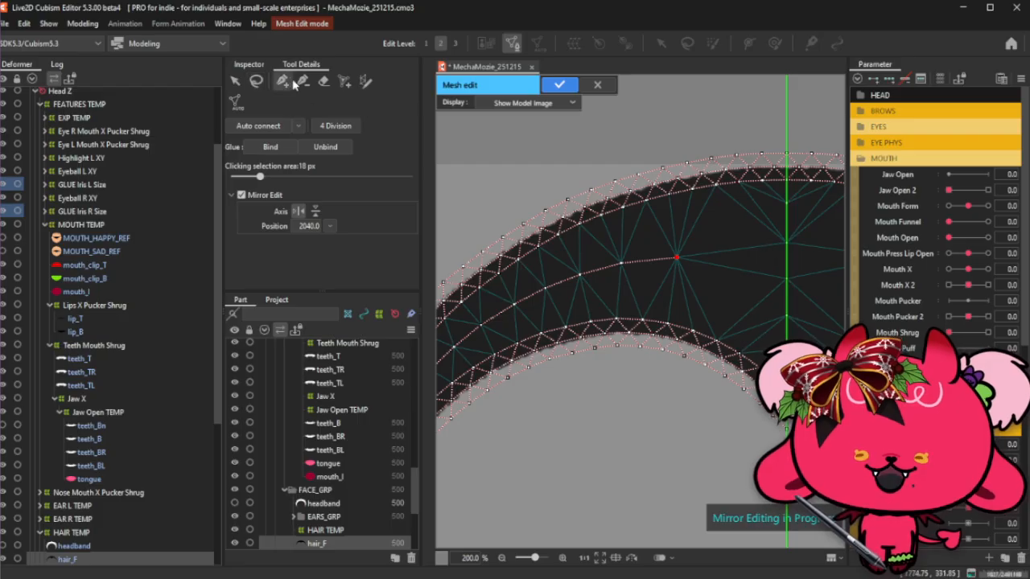
click(741, 256)
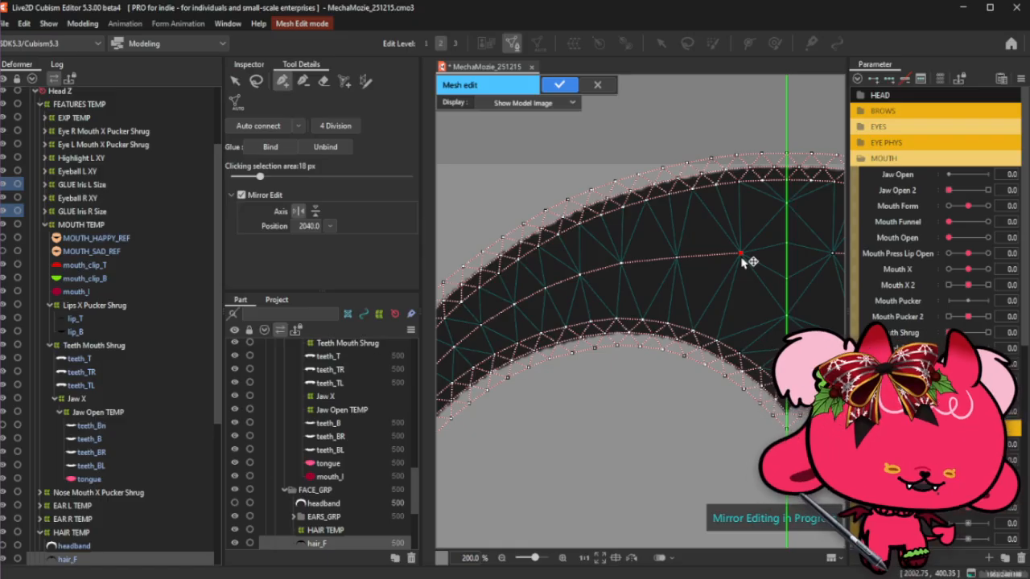
Branch two connected vertices from the second-to-last middle vertex up into the space below the upper edge mesh.
click(256, 82)
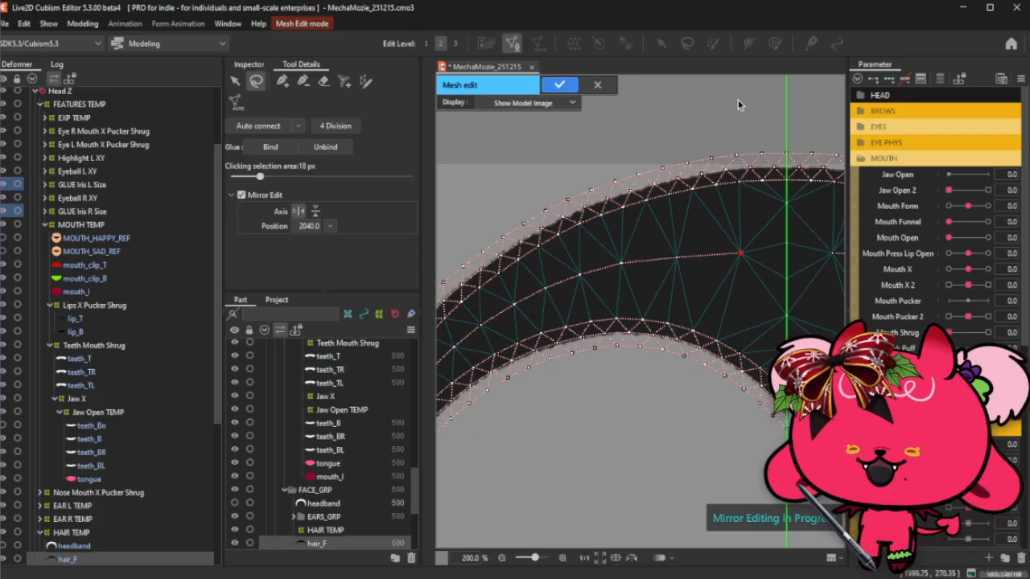
click(281, 80)
click(676, 258)
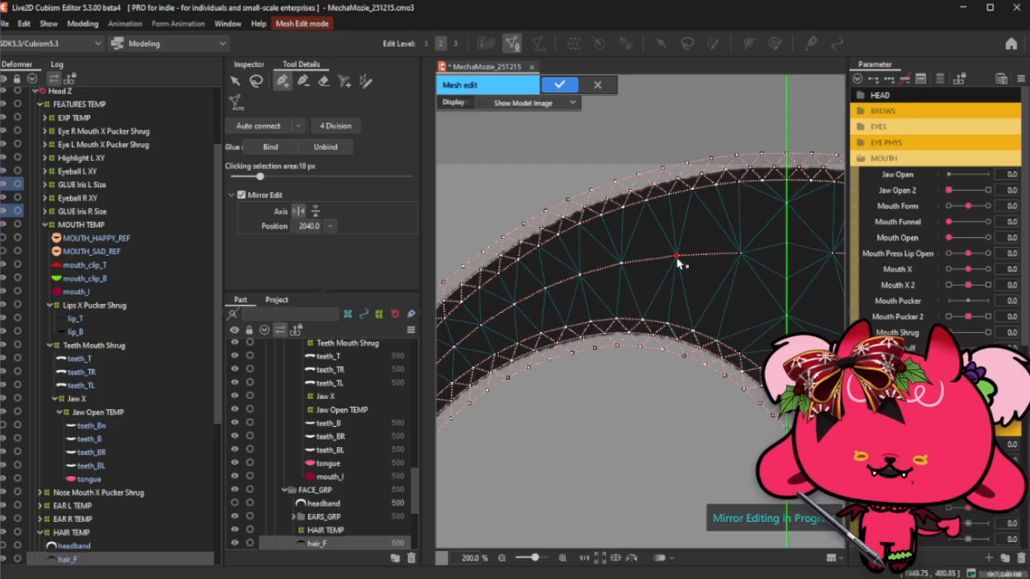
click(712, 226)
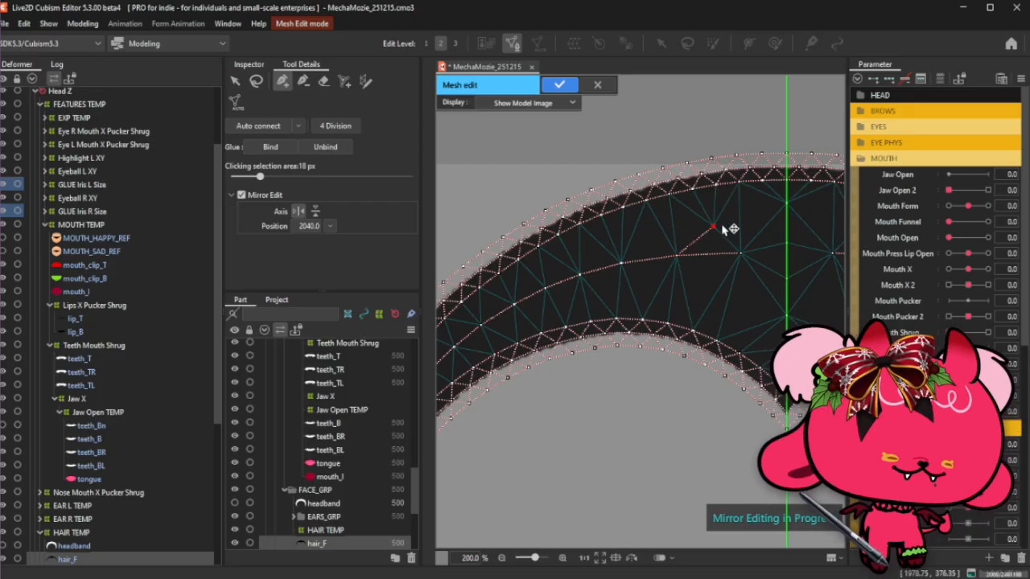
click(759, 216)
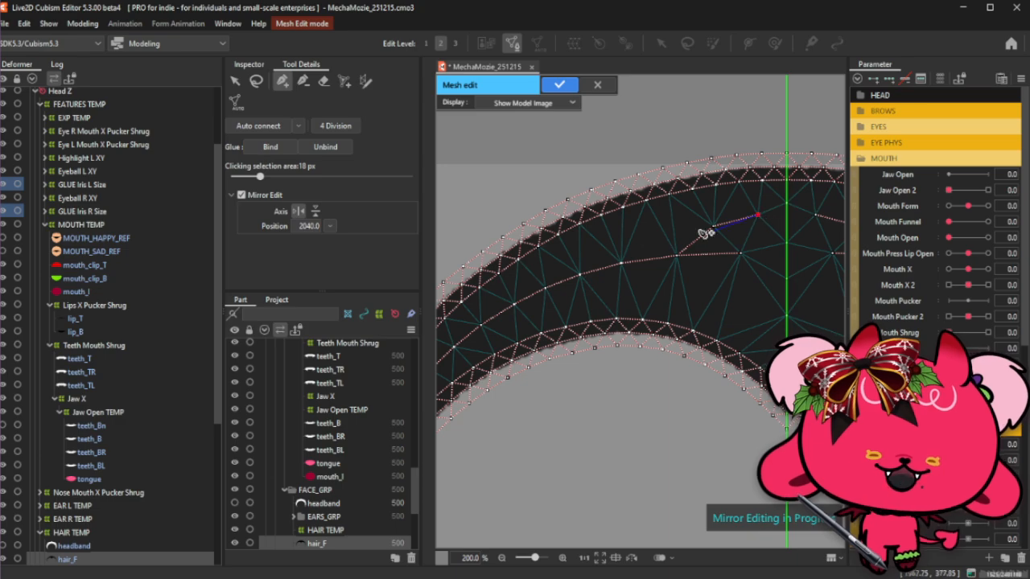
Connect the upper branch to the middle vertex beside the mirror axis and add a vertex below it, nudged slightly away from the axis.
click(741, 253)
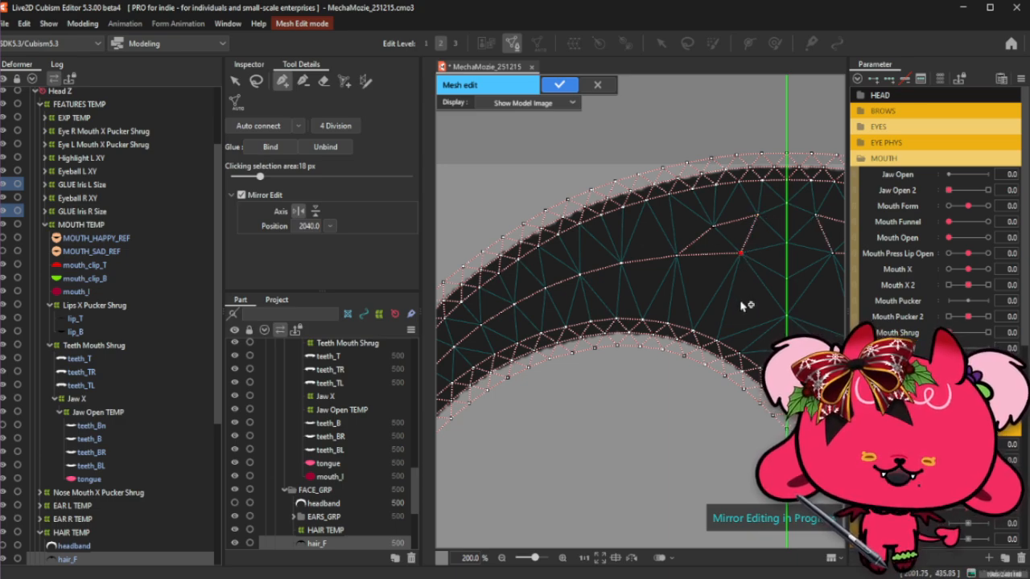
click(741, 298)
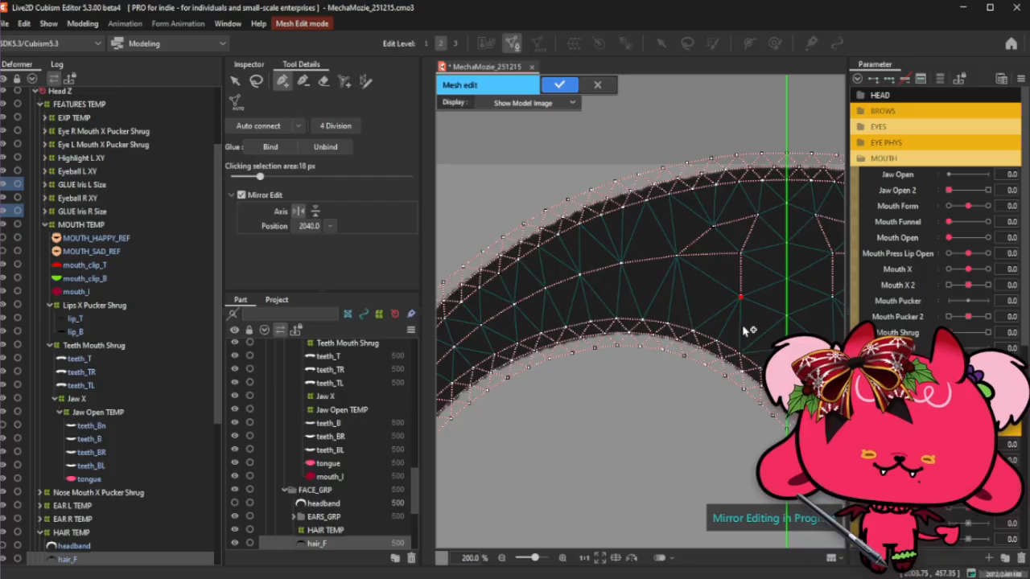
drag(741, 300, 738, 300)
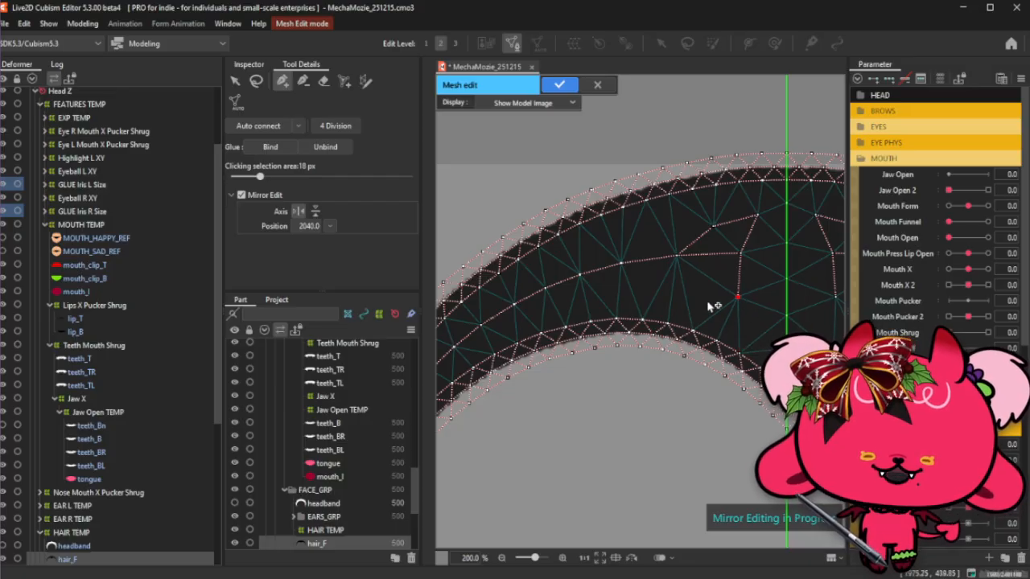
Add a vertex below the middle line, linking the lowered vertex beside the axis back to the middle line's branching point.
click(704, 284)
drag(737, 298, 740, 307)
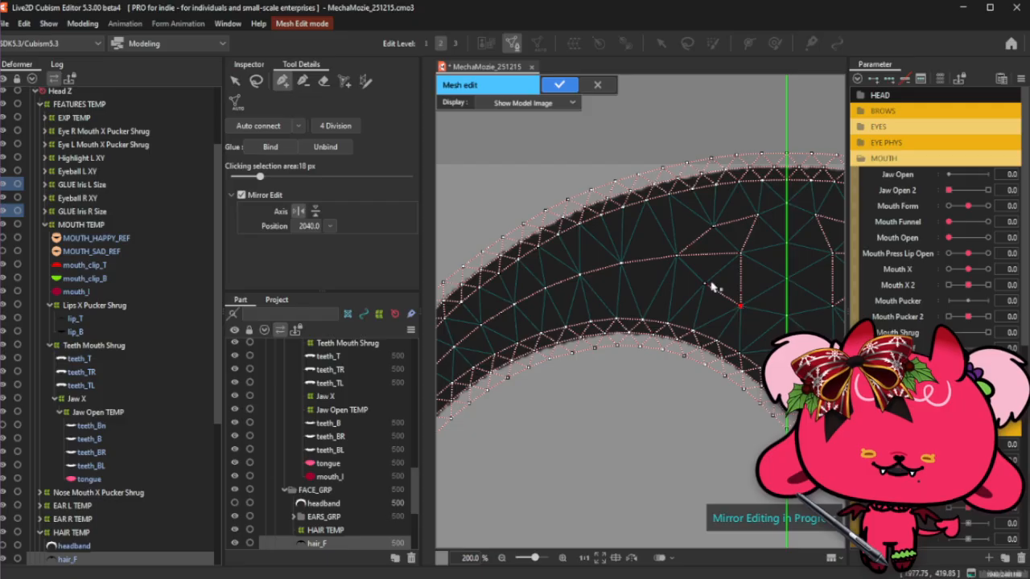
click(677, 256)
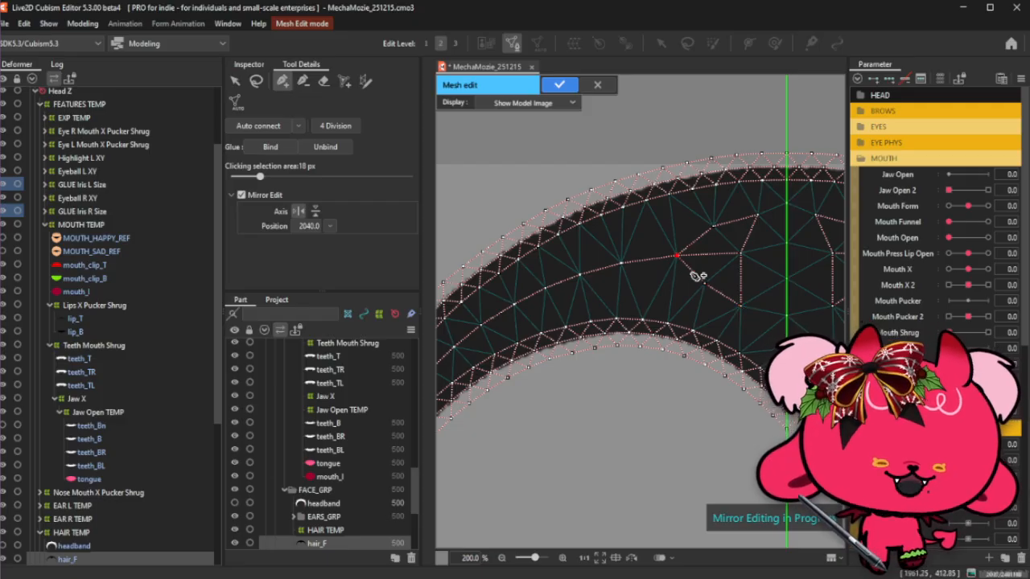
Try Auto connect on the hair_F mesh to inspect its triangulation, and undo it.
scroll(527, 291, down, 1)
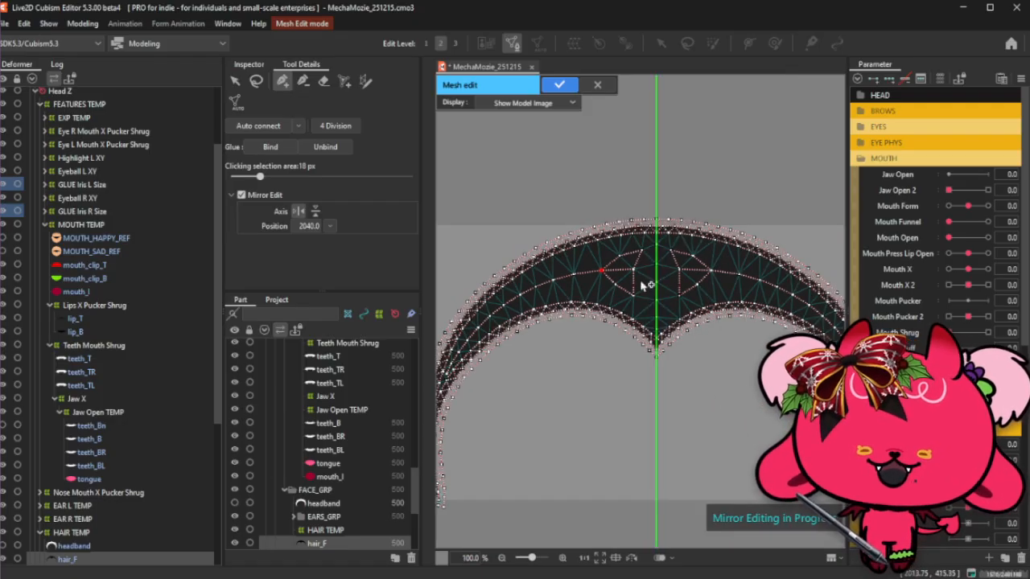
scroll(640, 283, down, 1)
scroll(596, 295, up, 1)
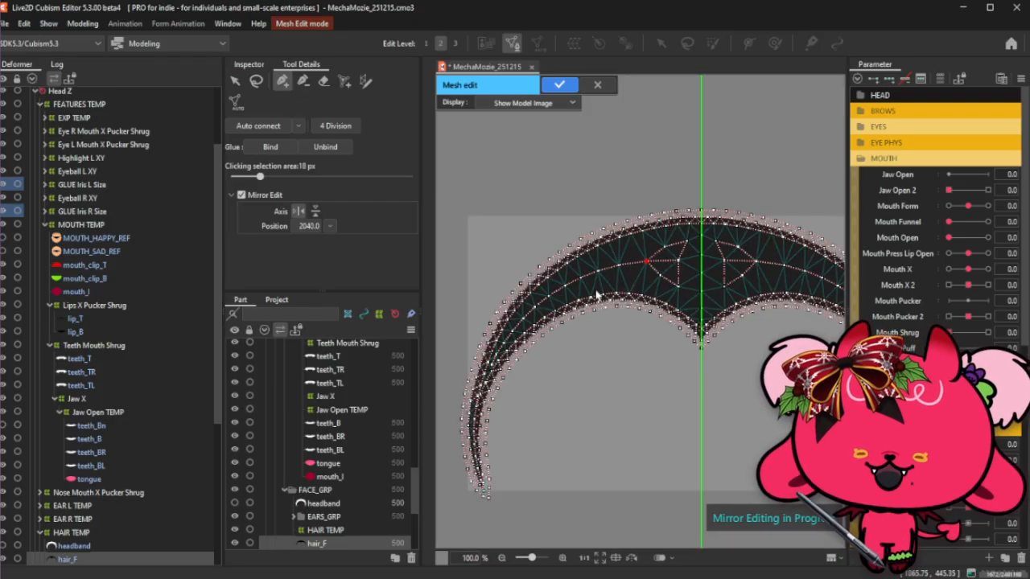
click(273, 127)
scroll(574, 173, down, 1)
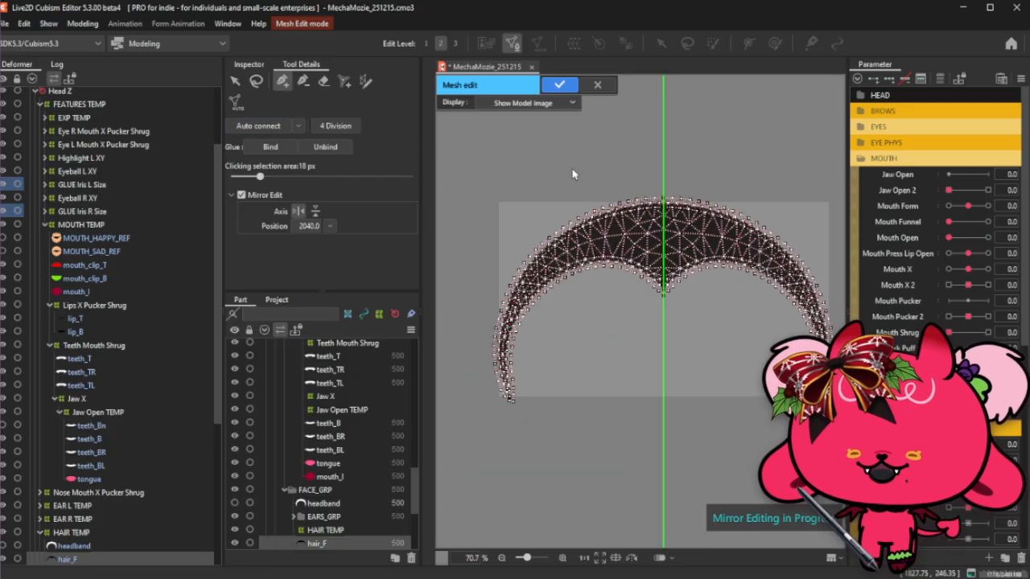
scroll(700, 197, up, 2)
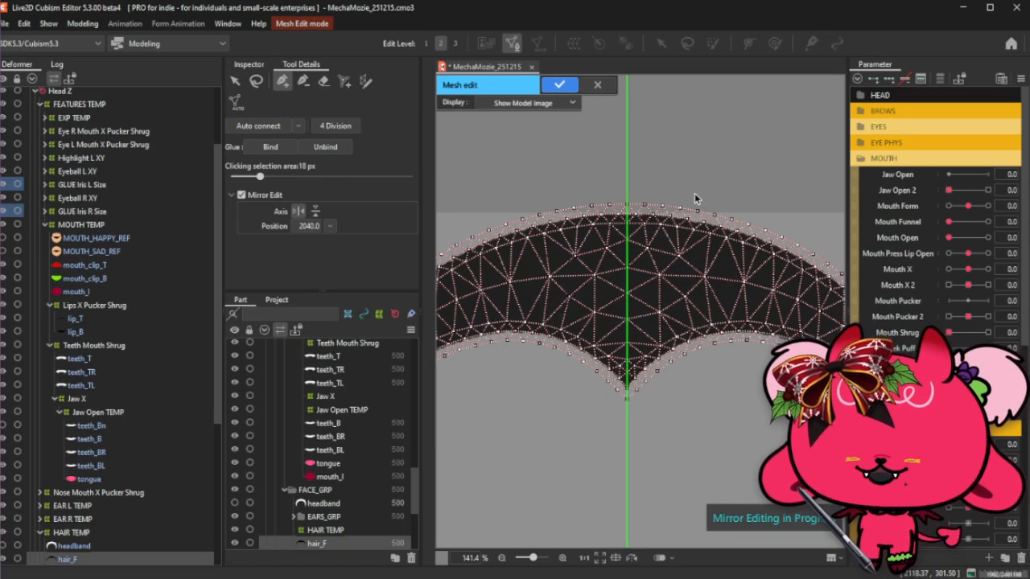
key(ctrl+z)
Delete the middle-line vertex where the branches meet and reconnect the lower branch to the preceding middle vertex through an intermediate vertex.
click(304, 81)
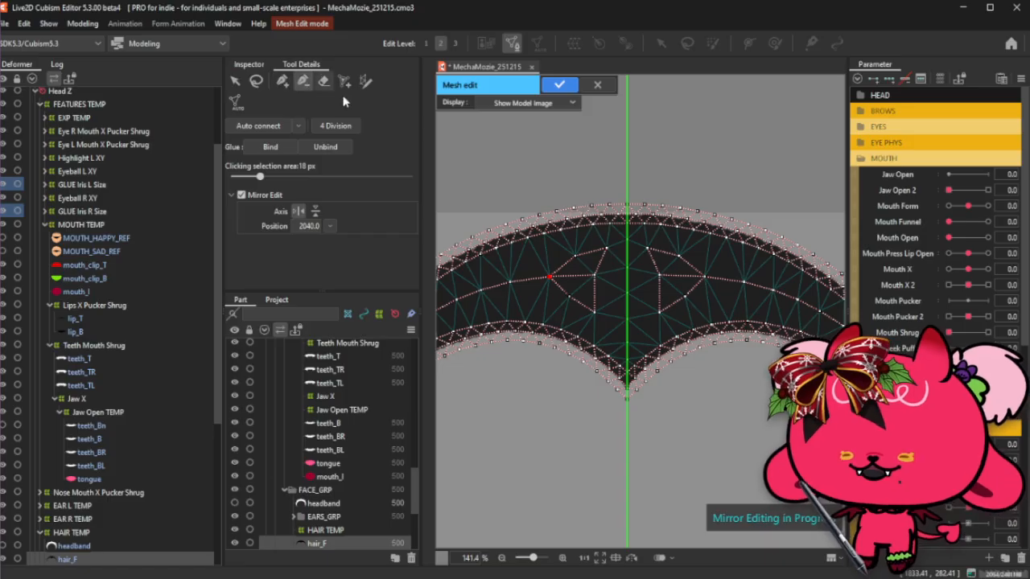
click(550, 277)
click(282, 81)
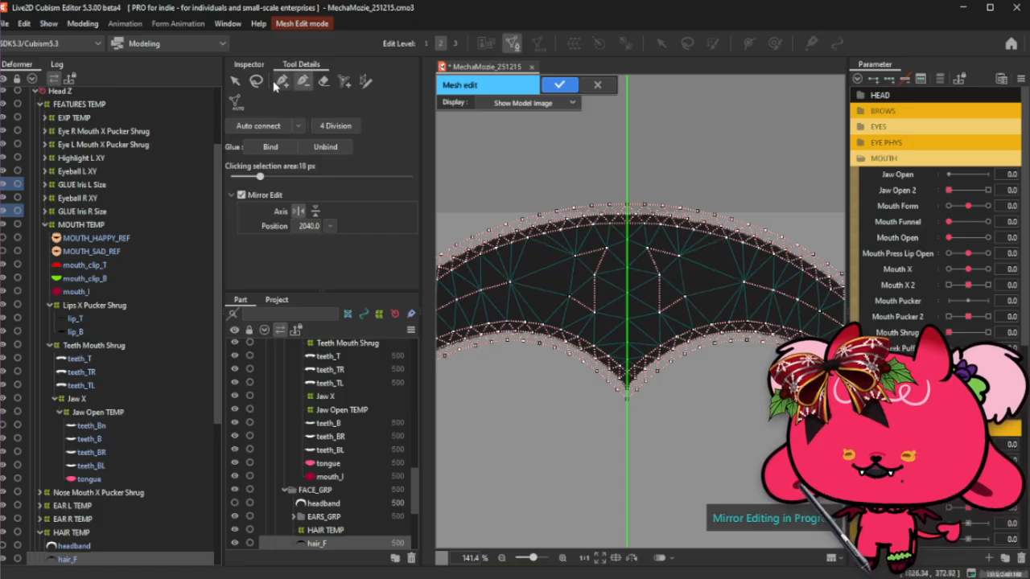
click(570, 300)
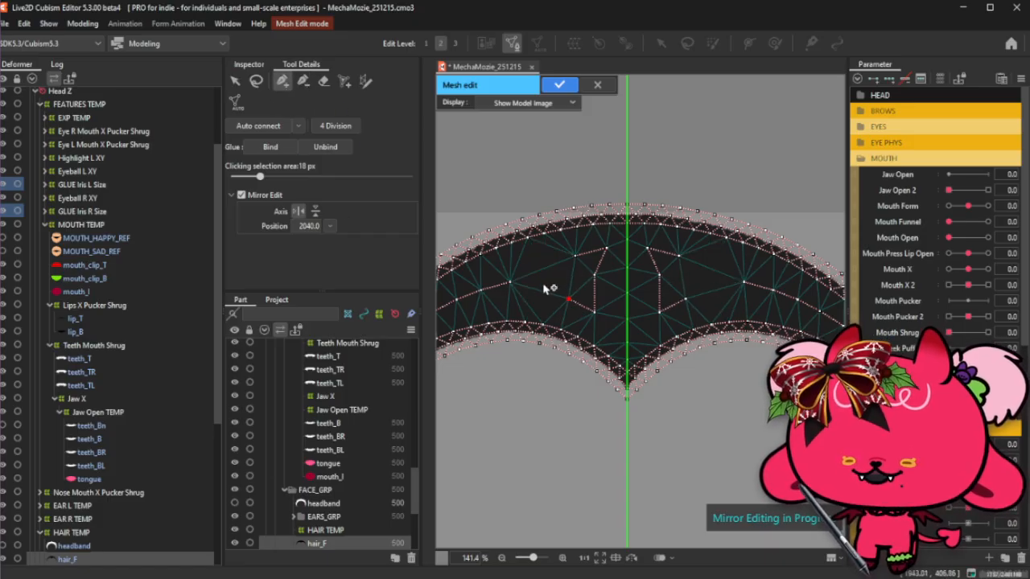
click(510, 281)
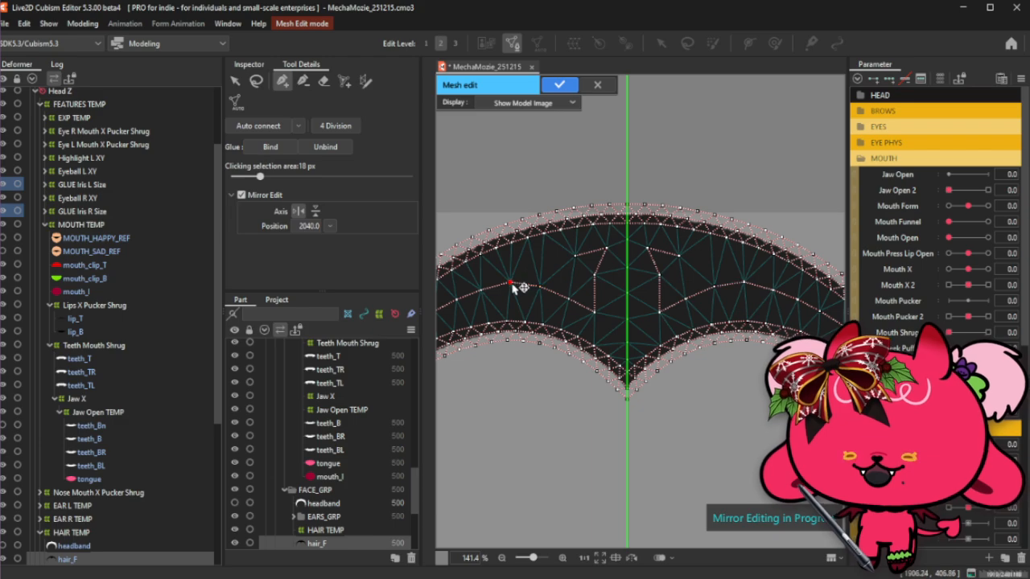
Connect that middle vertex to the upper branch with a new vertex, adjusting it so the branch follows an even slope.
click(538, 267)
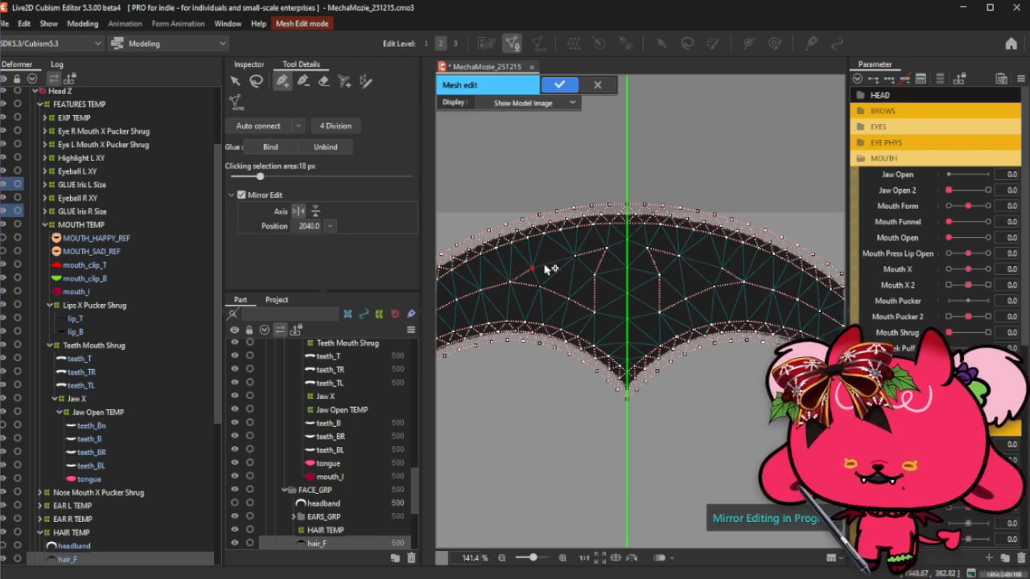
drag(539, 267, 540, 270)
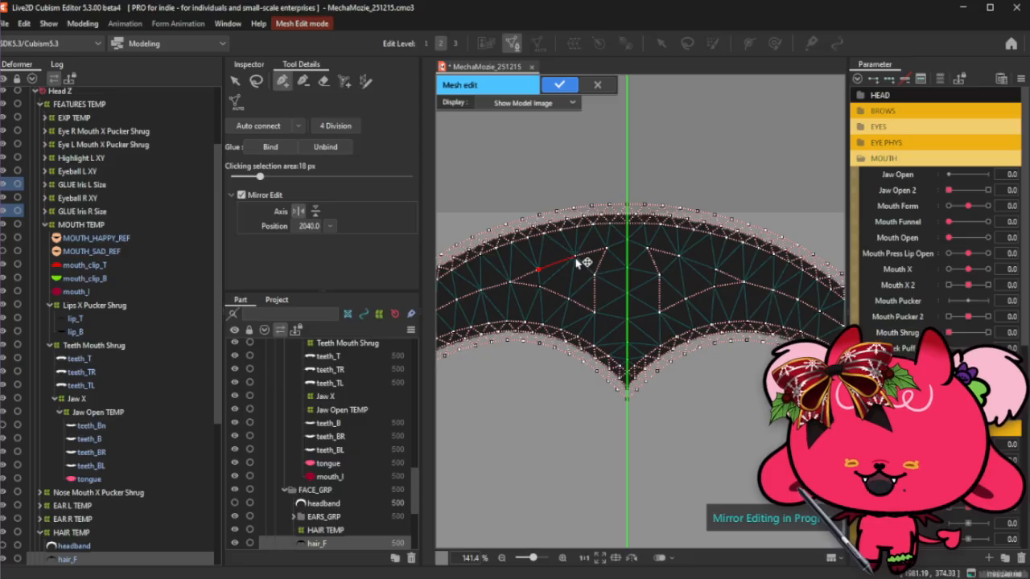
click(574, 255)
click(557, 263)
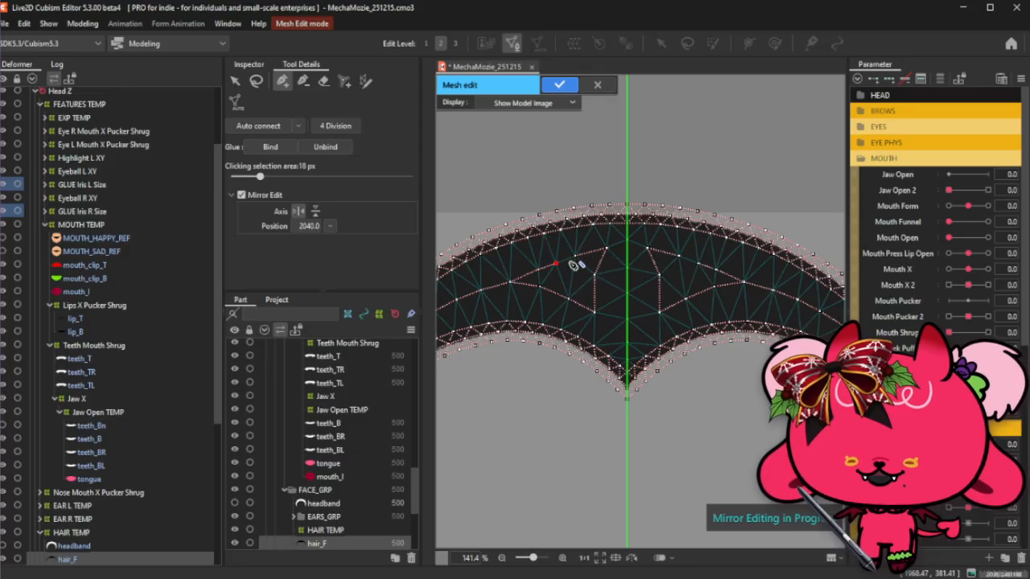
drag(576, 256, 541, 281)
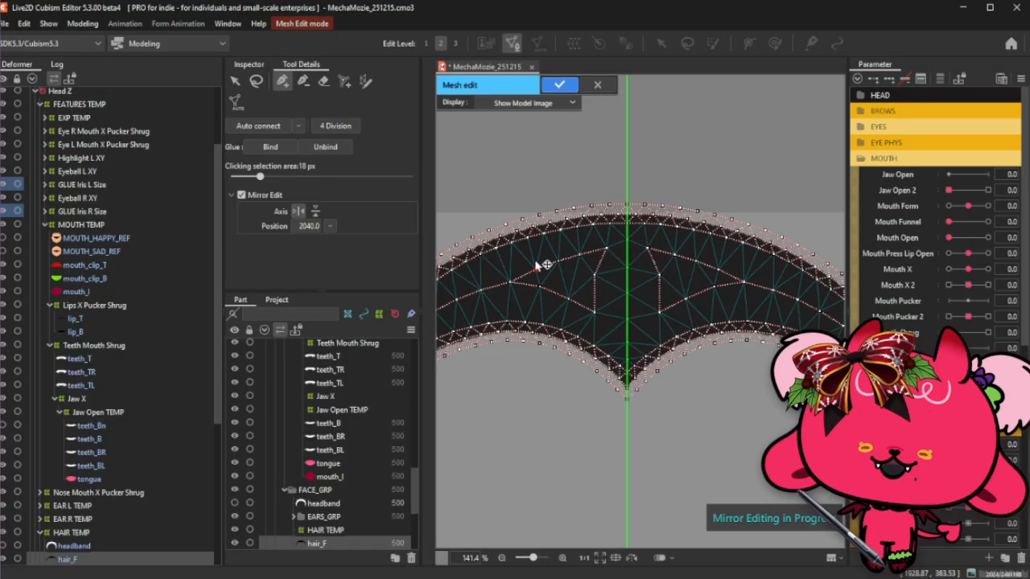
Shift the central vertex beside the axis slightly and connect it to the upper branch through a new intermediate vertex.
click(258, 86)
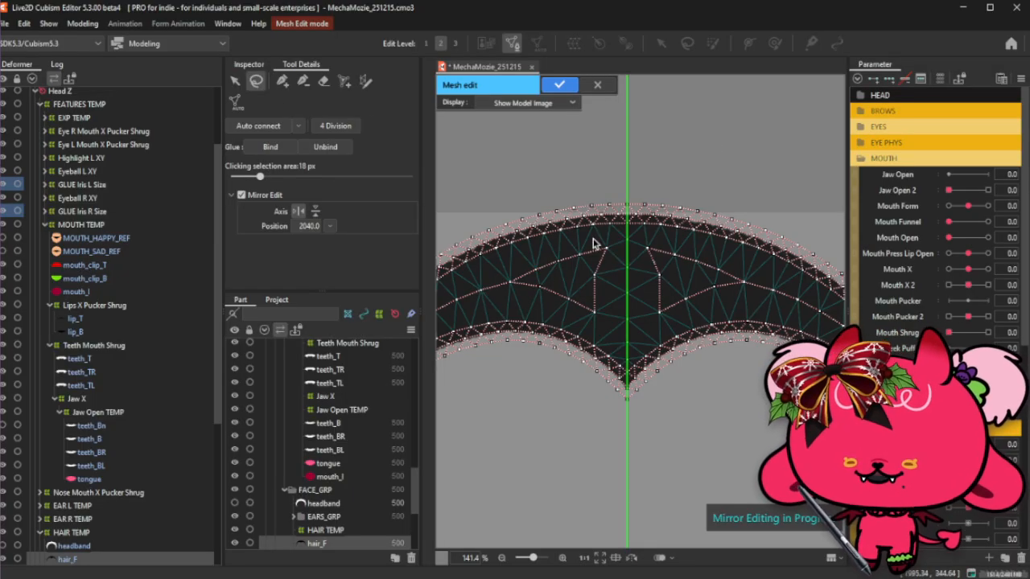
drag(596, 283, 599, 291)
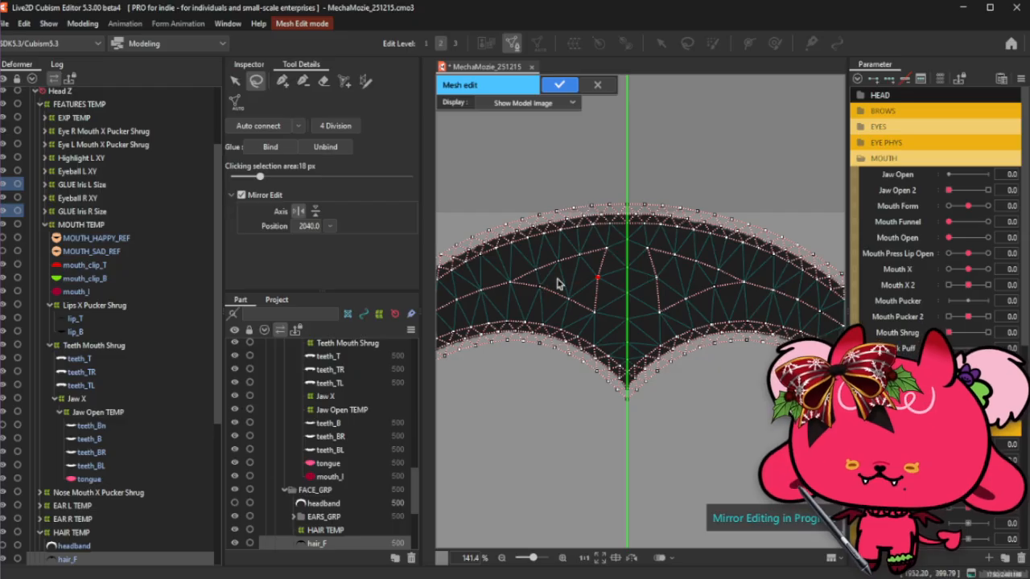
click(283, 83)
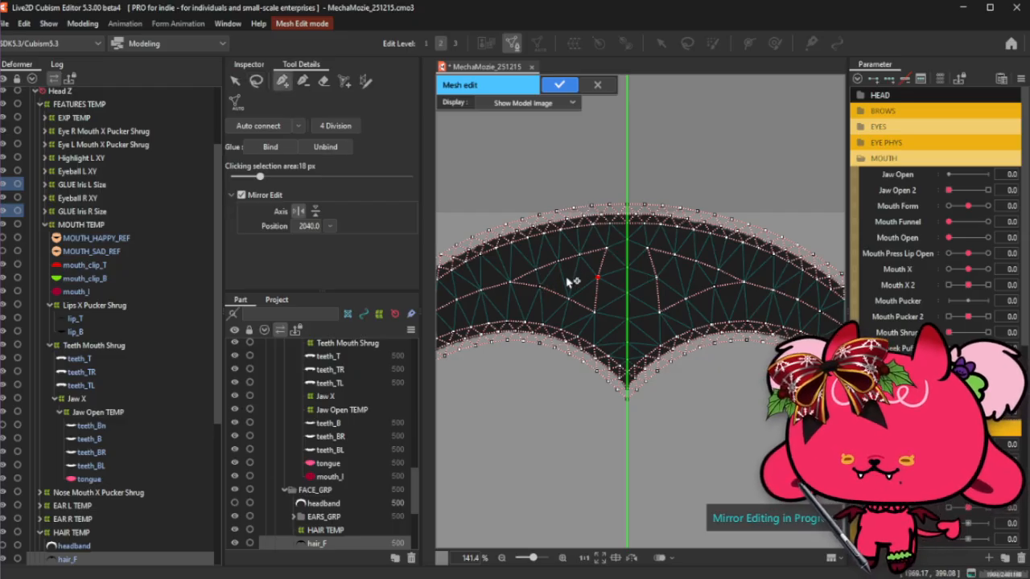
click(566, 276)
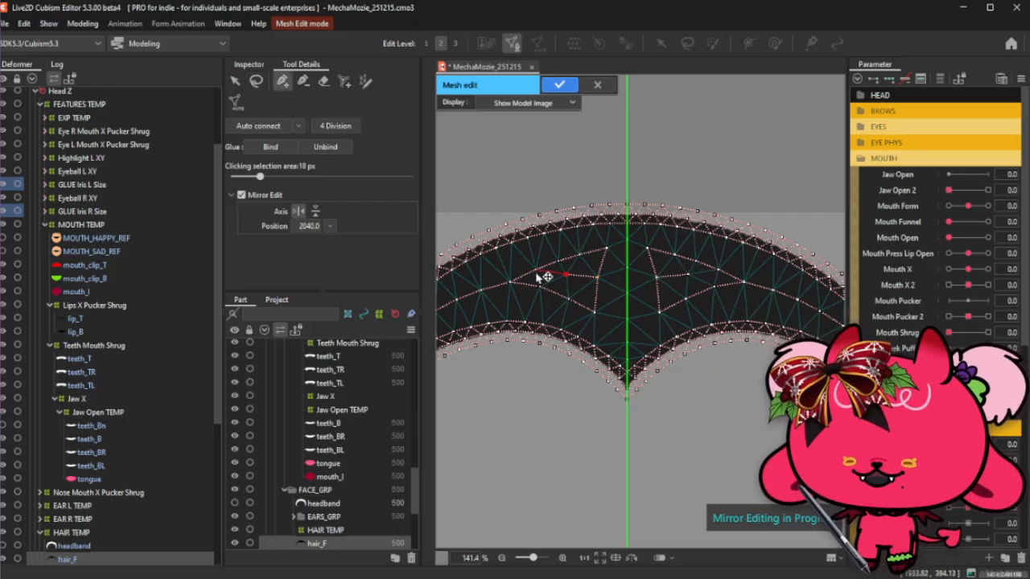
click(536, 271)
Fine-tune the positions of the inner connecting vertex and the neighbouring upper branch vertices for even spacing.
scroll(566, 275, up, 2)
scroll(566, 280, up, 2)
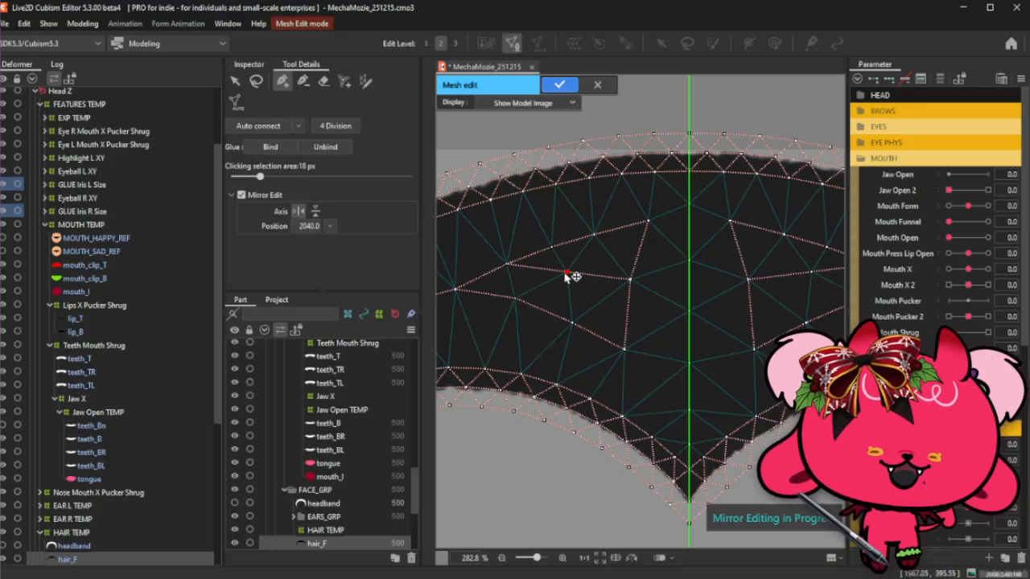
drag(565, 272, 561, 274)
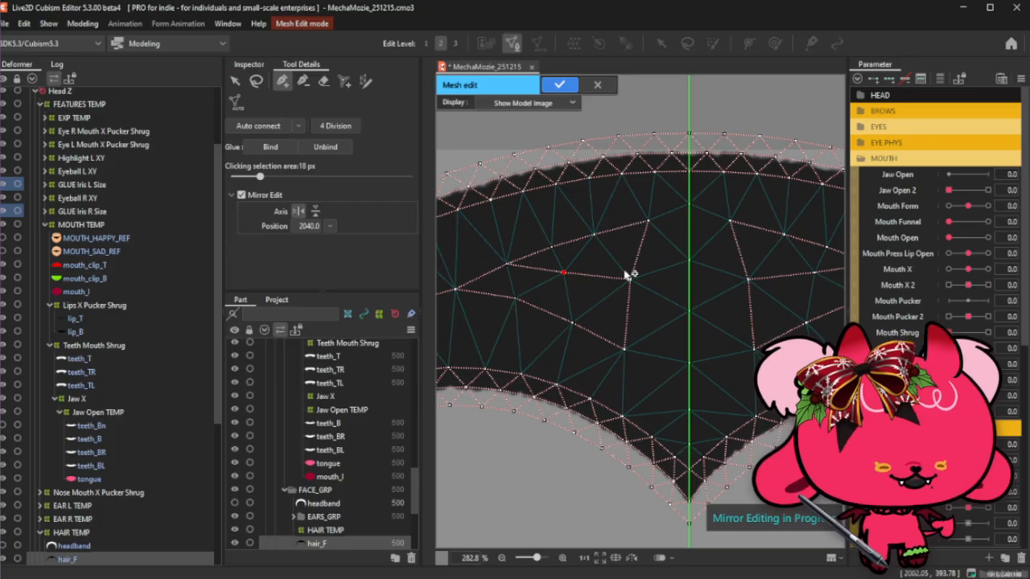
click(554, 248)
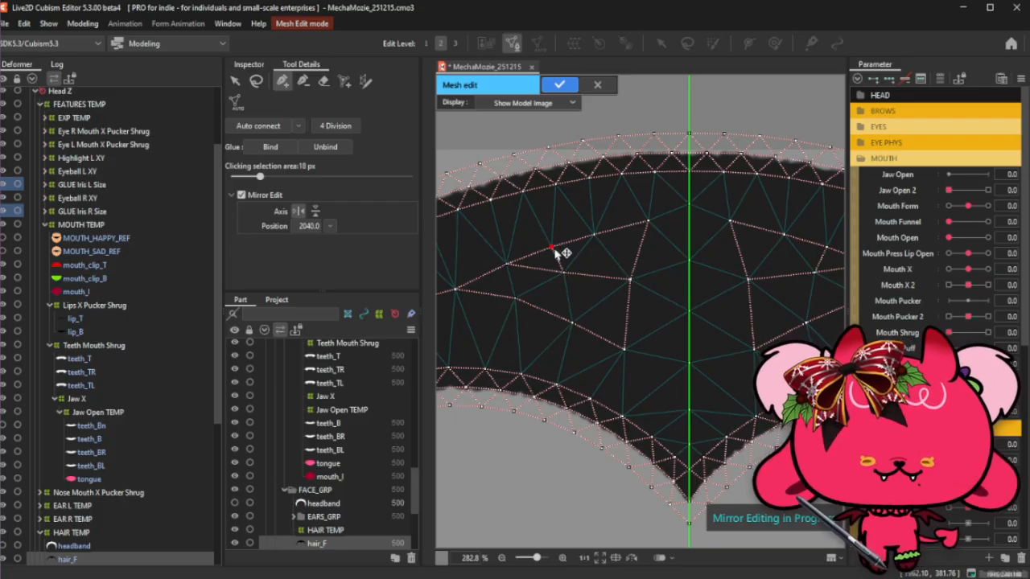
drag(554, 249, 597, 232)
scroll(597, 234, down, 3)
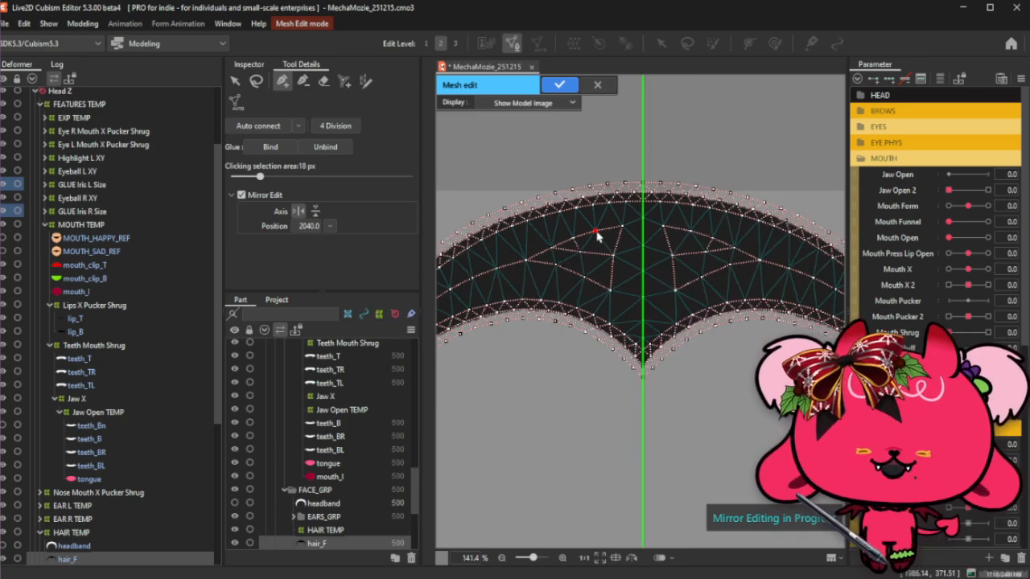
Test Auto connect again on the adjusted hair_F mesh, inspect the centre triangles, and undo it.
scroll(597, 234, down, 1)
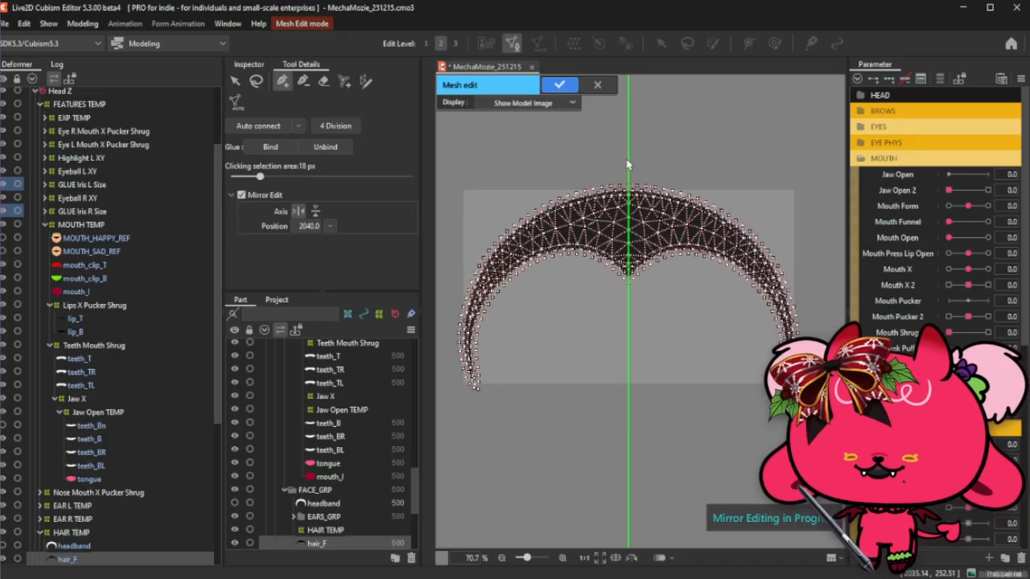
scroll(628, 165, up, 2)
scroll(628, 165, up, 1)
scroll(628, 165, down, 1)
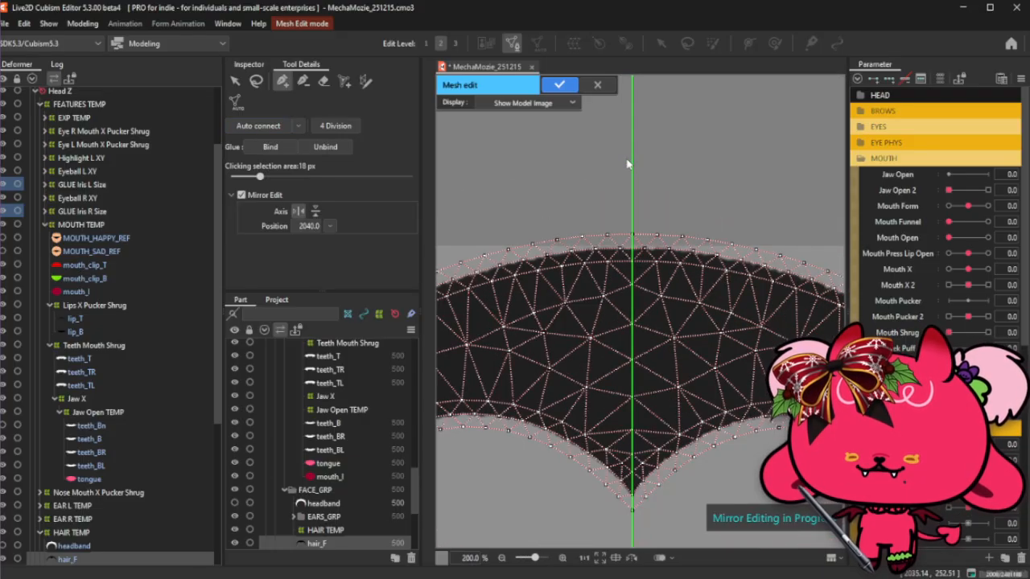
key(ctrl+z)
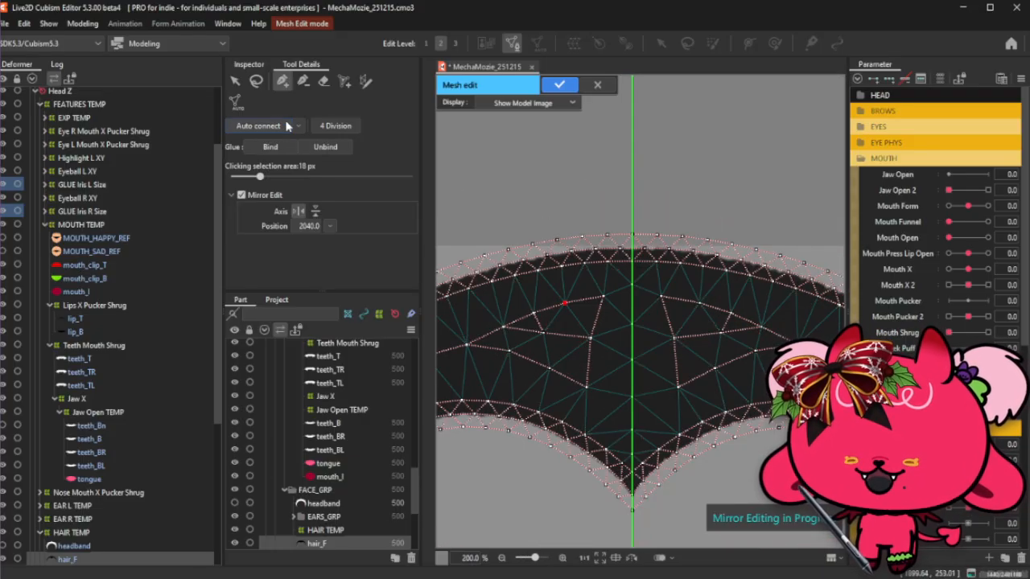
Extend the lower branch toward the hair's centre point with one vertex and another on the mirror axis, nudging them into line.
click(612, 416)
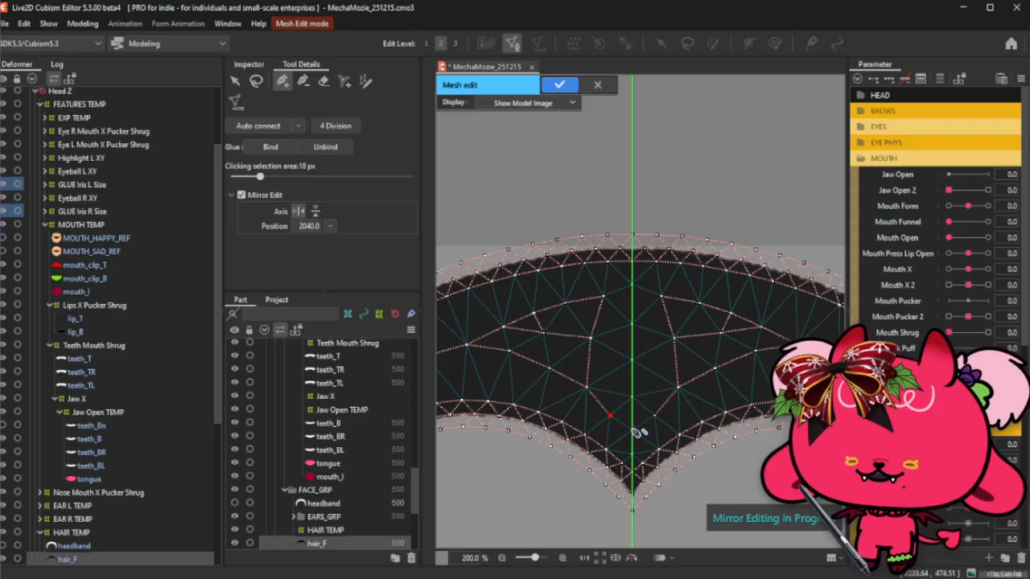
click(632, 430)
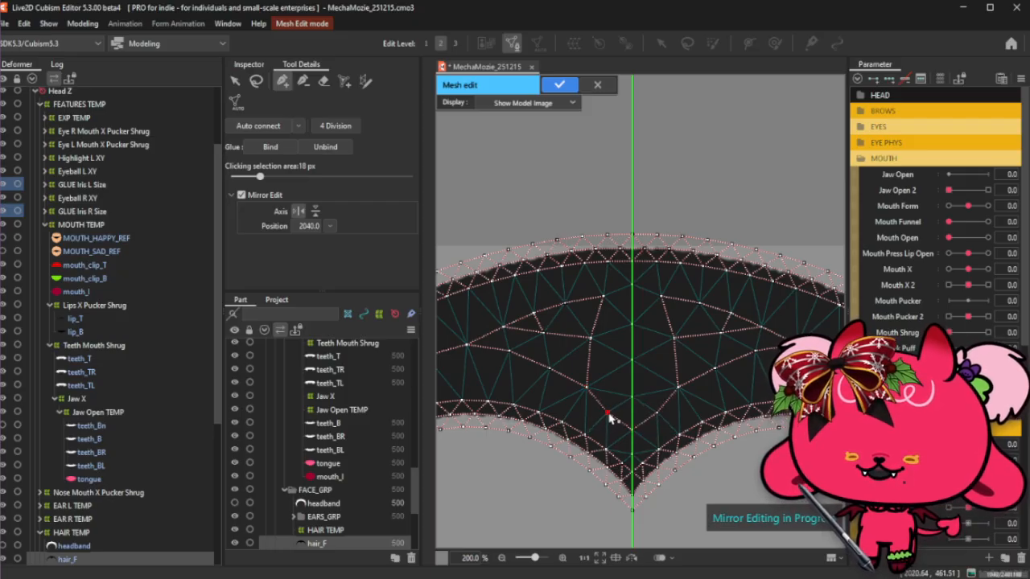
click(582, 386)
click(609, 413)
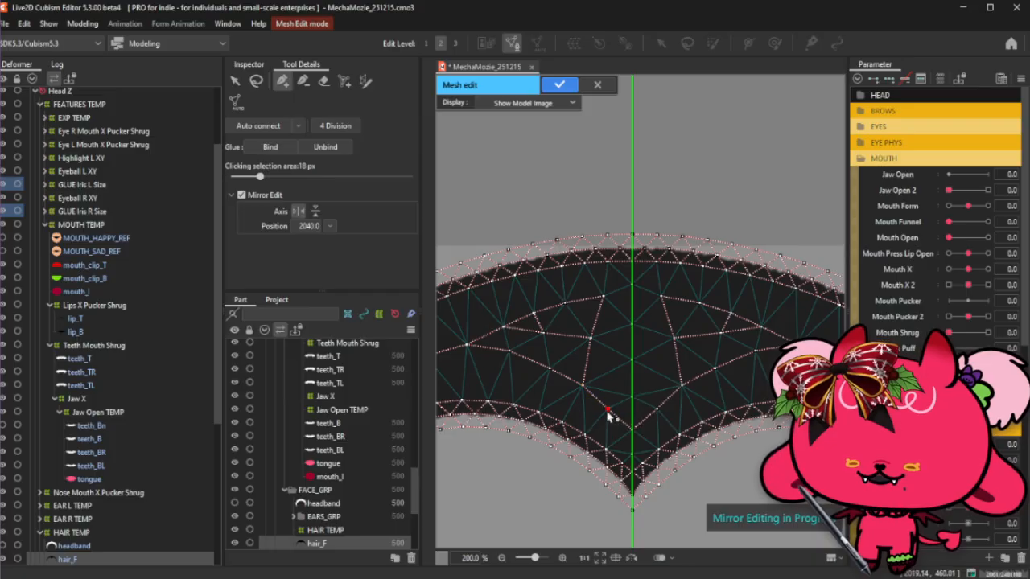
click(633, 439)
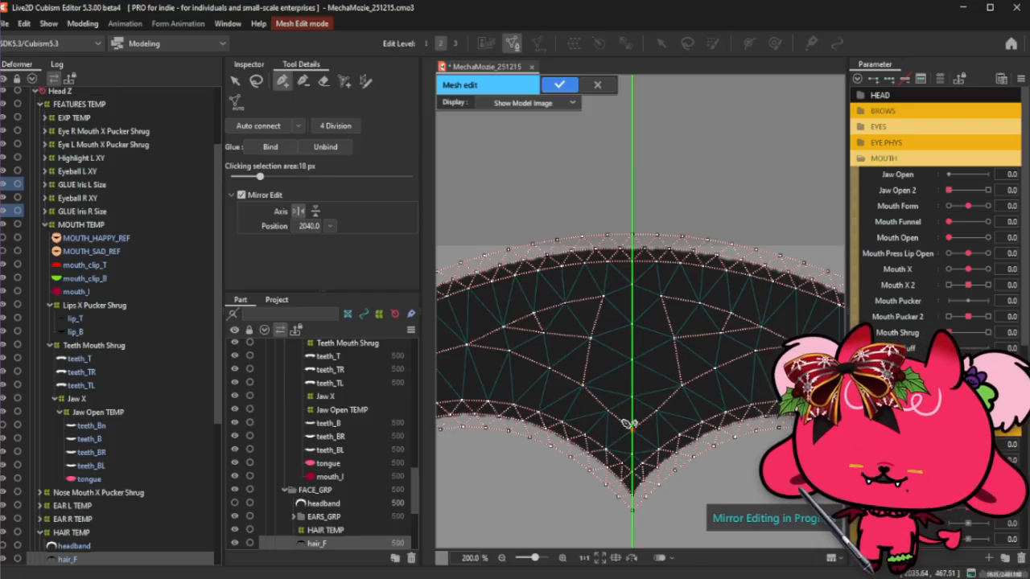
Auto connect all vertices of the hair_F mesh and apply the mesh edit.
scroll(614, 417, down, 3)
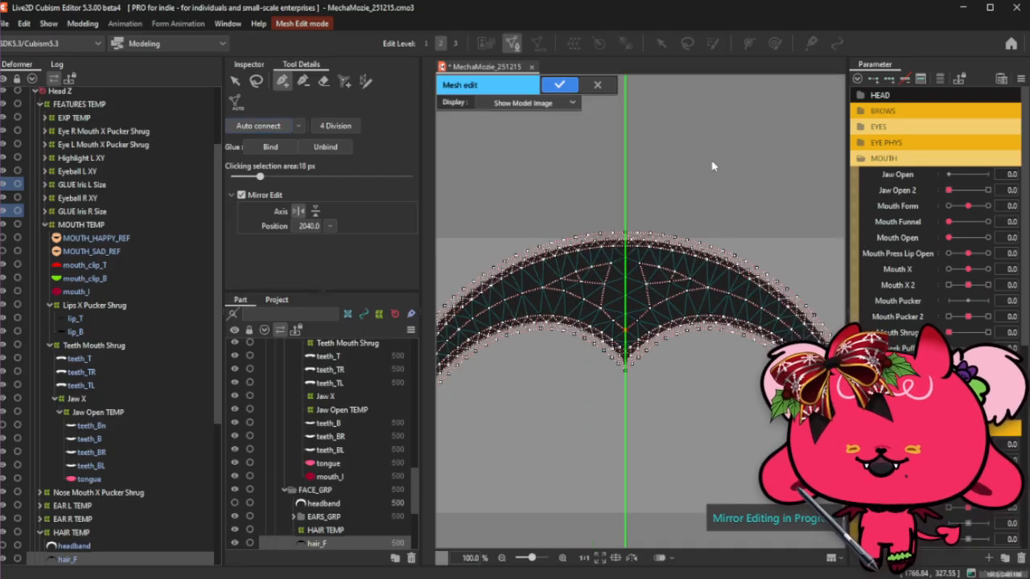
scroll(712, 166, down, 1)
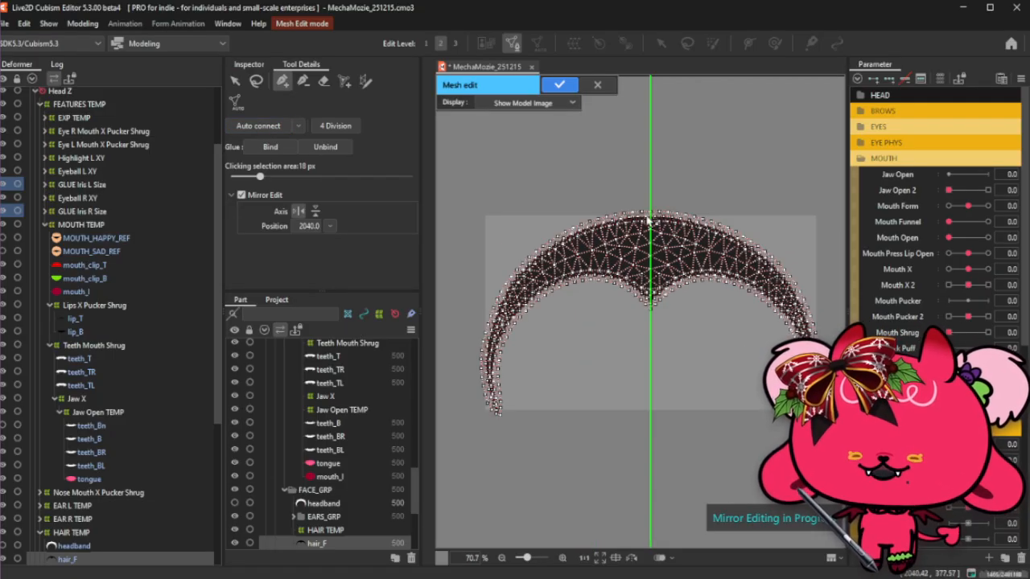
click(553, 87)
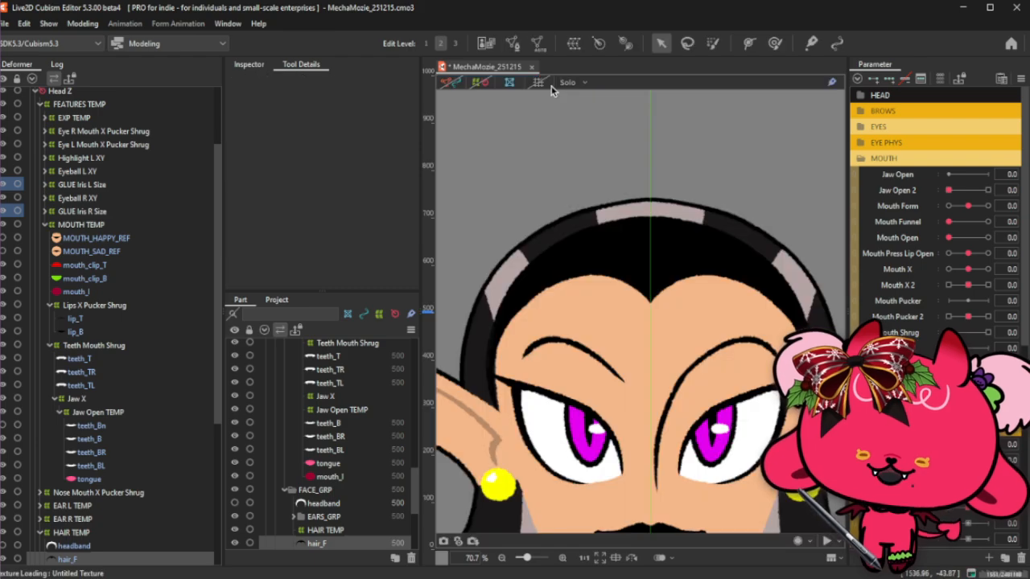
Make the headband part visible and open its mesh for editing.
scroll(71, 499, down, 1)
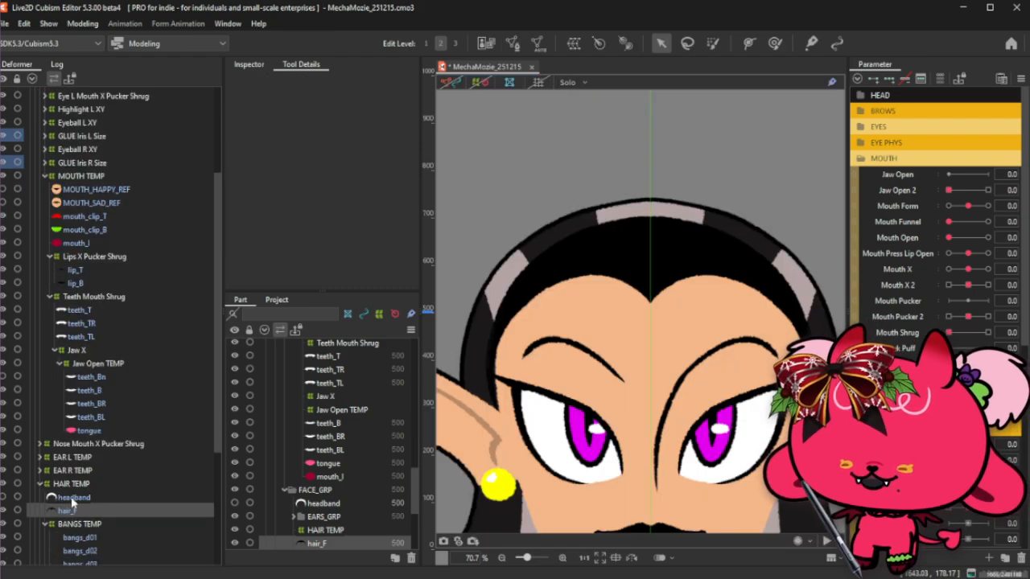
click(5, 498)
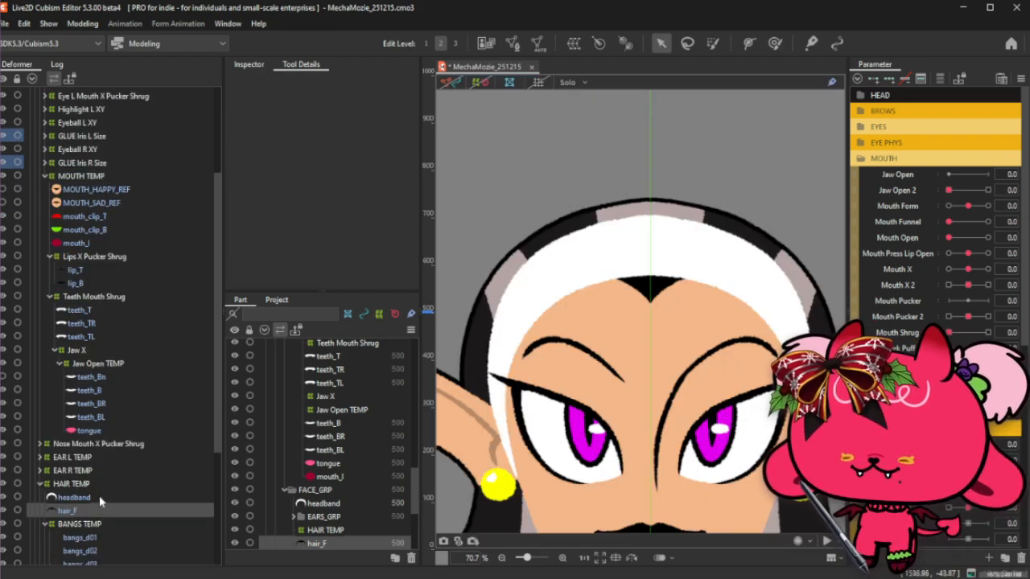
click(74, 498)
click(512, 42)
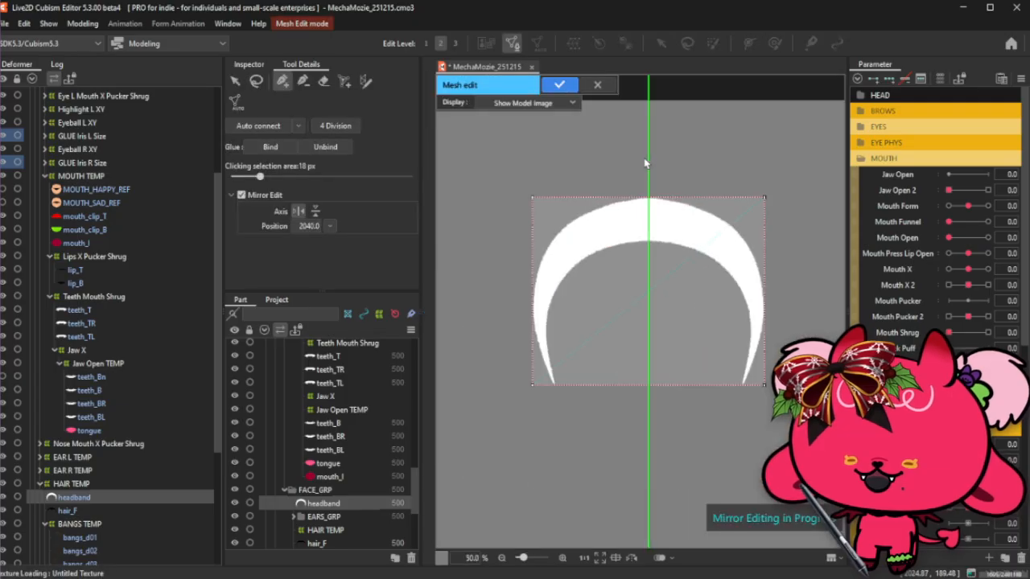
Select the headband's entire automatically generated mesh and delete it.
click(234, 81)
drag(483, 165, 805, 451)
key(Delete)
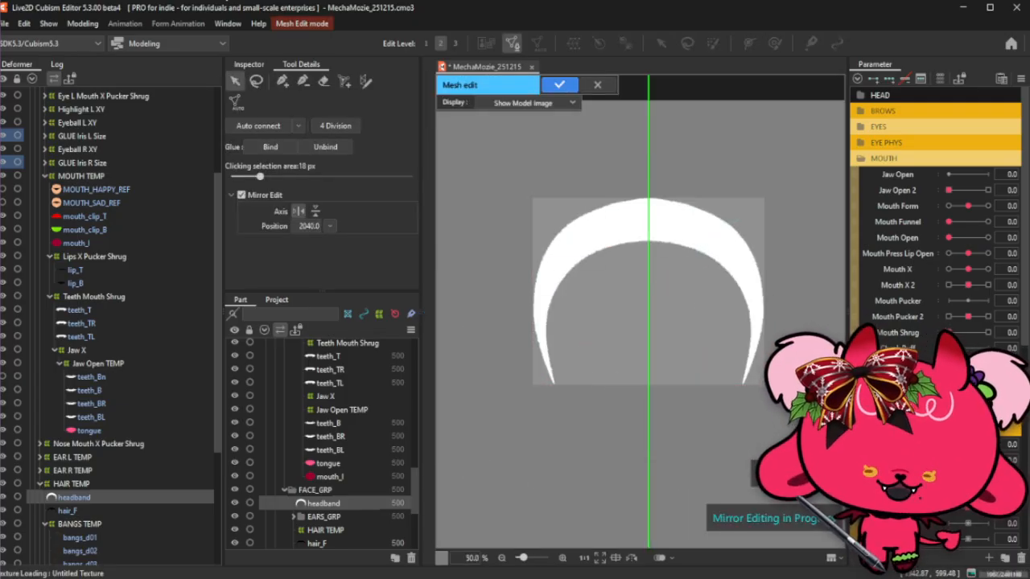
Lay a mirrored stroke mesh from the headband's lower tip to its top centre on the mirror axis.
click(366, 80)
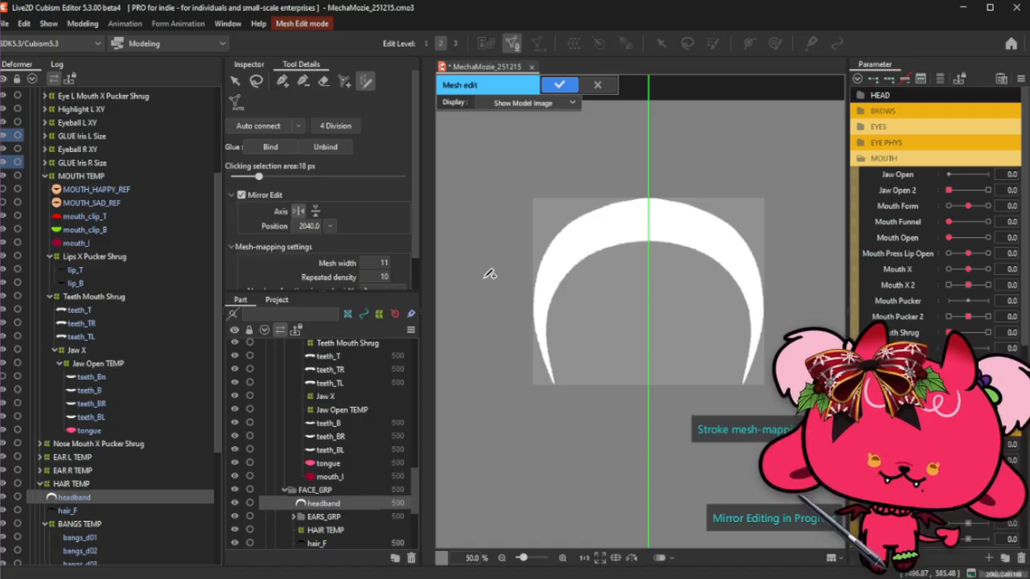
scroll(480, 354, up, 2)
click(633, 406)
click(604, 340)
scroll(598, 427, down, 2)
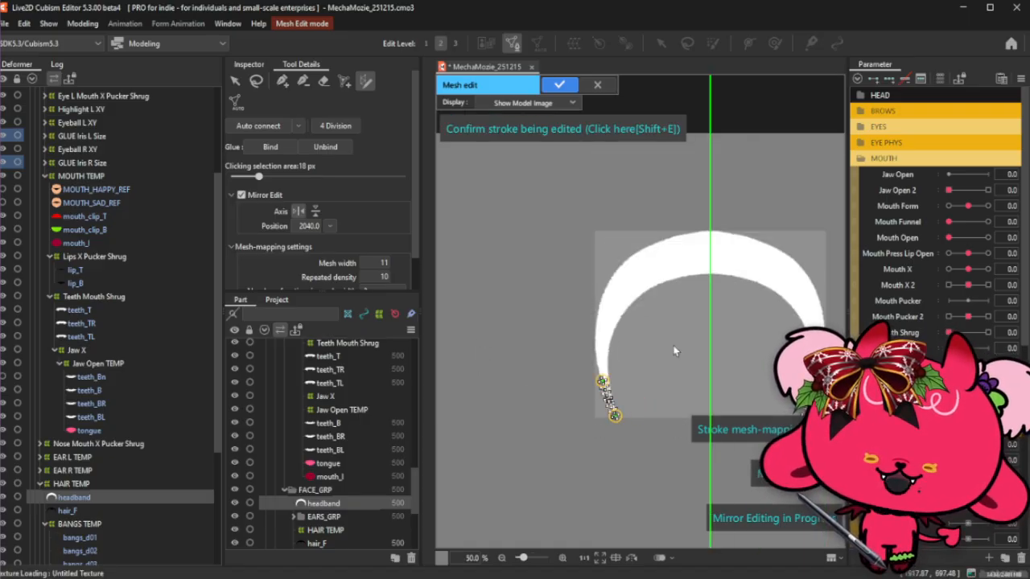
scroll(673, 349, up, 2)
click(696, 178)
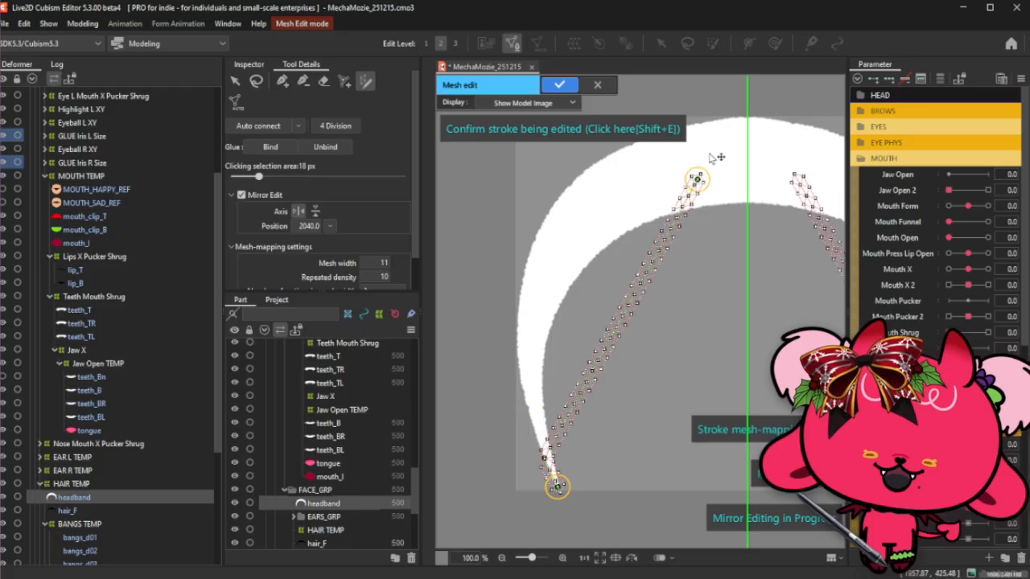
click(747, 118)
scroll(747, 120, up, 2)
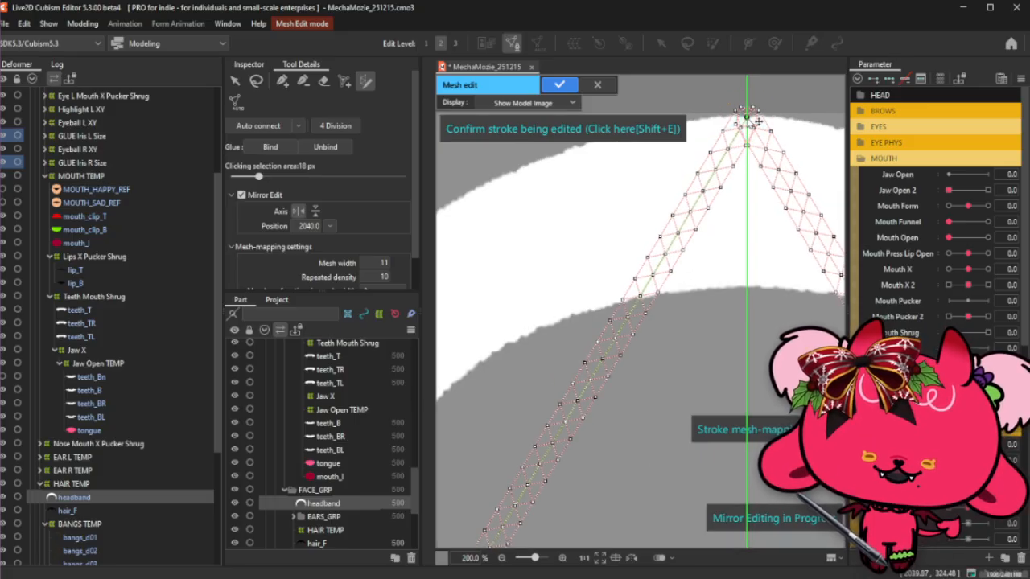
Bend the stroke onto the headband's outer edge at the upper arch and at the lower side.
drag(620, 322, 500, 186)
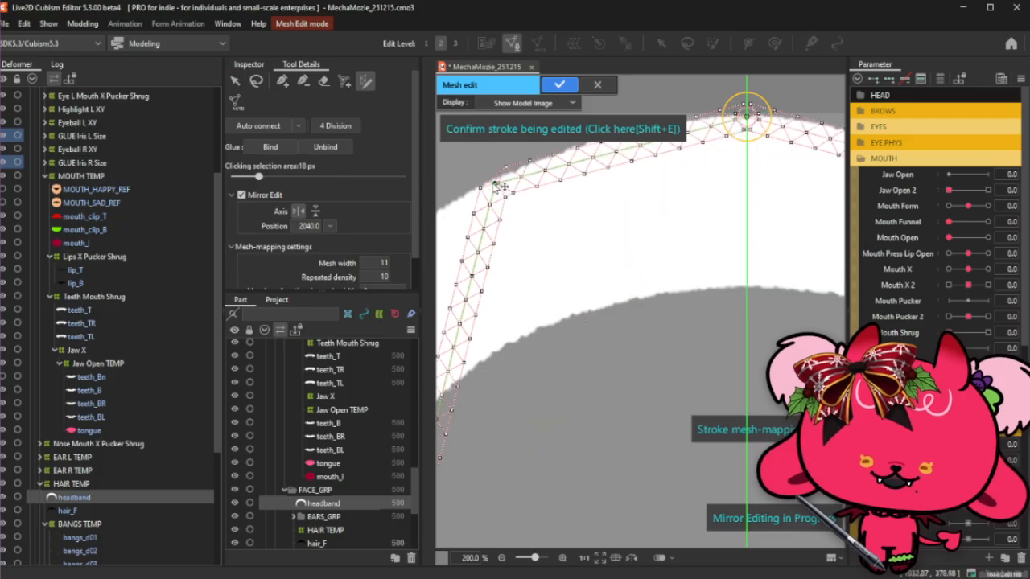
scroll(547, 241, down, 4)
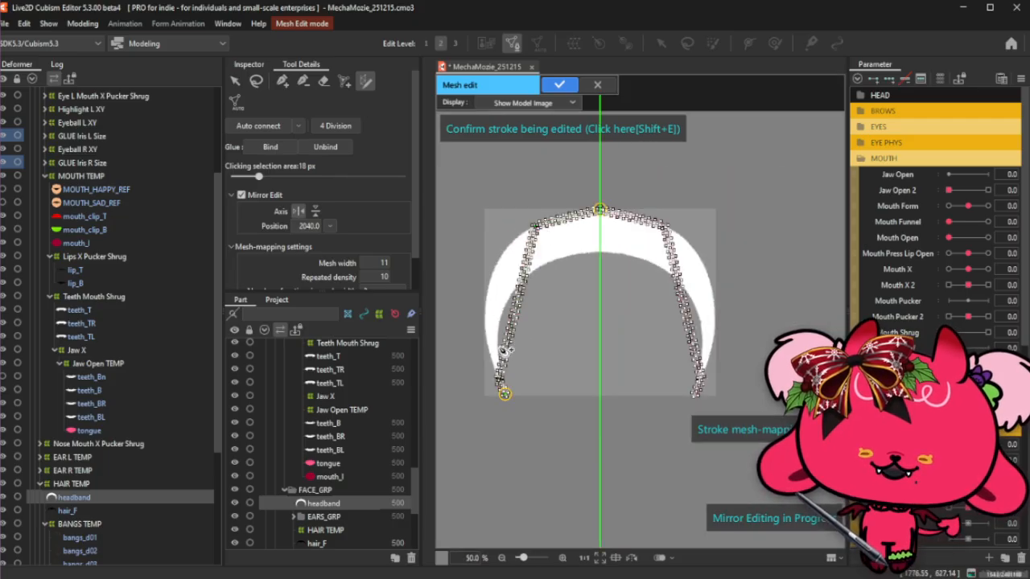
scroll(490, 369, up, 3)
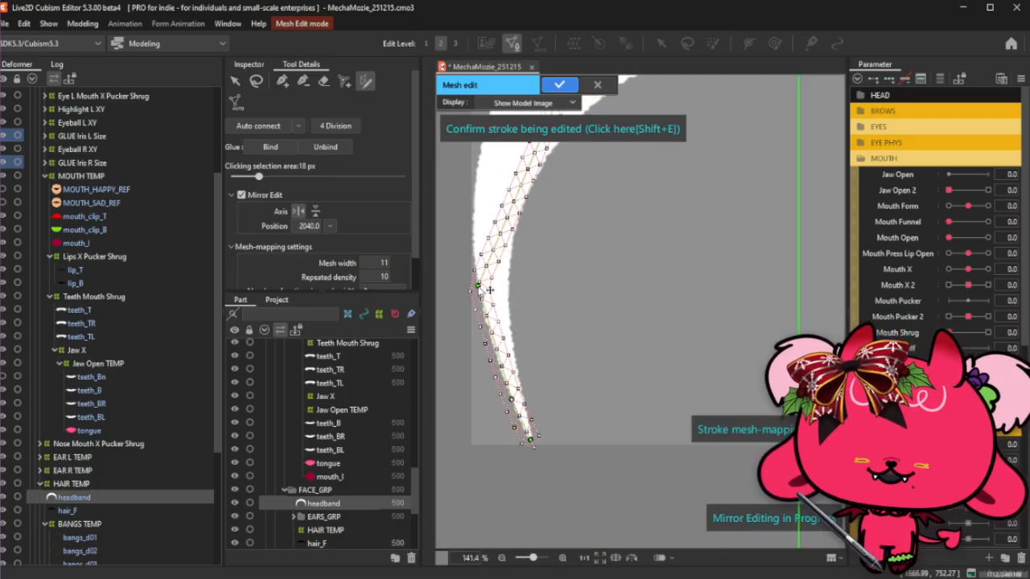
Fit the stroke's control points to the headband's outer edge from the lower tip up along the side, adding points where needed.
scroll(552, 436, up, 2)
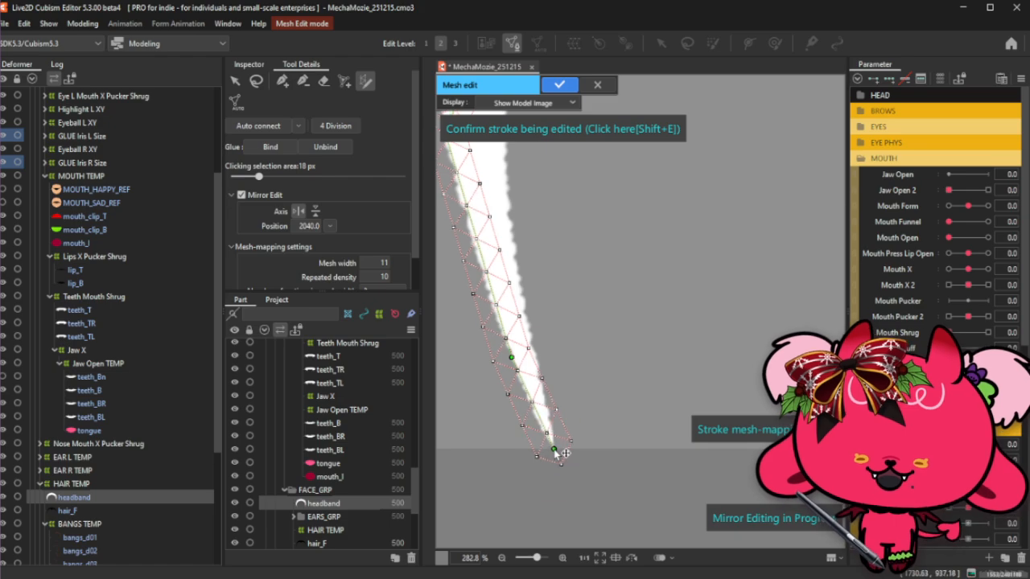
mouse_move(512, 357)
mouse_down()
mouse_move(532, 412)
mouse_move(507, 351)
mouse_up()
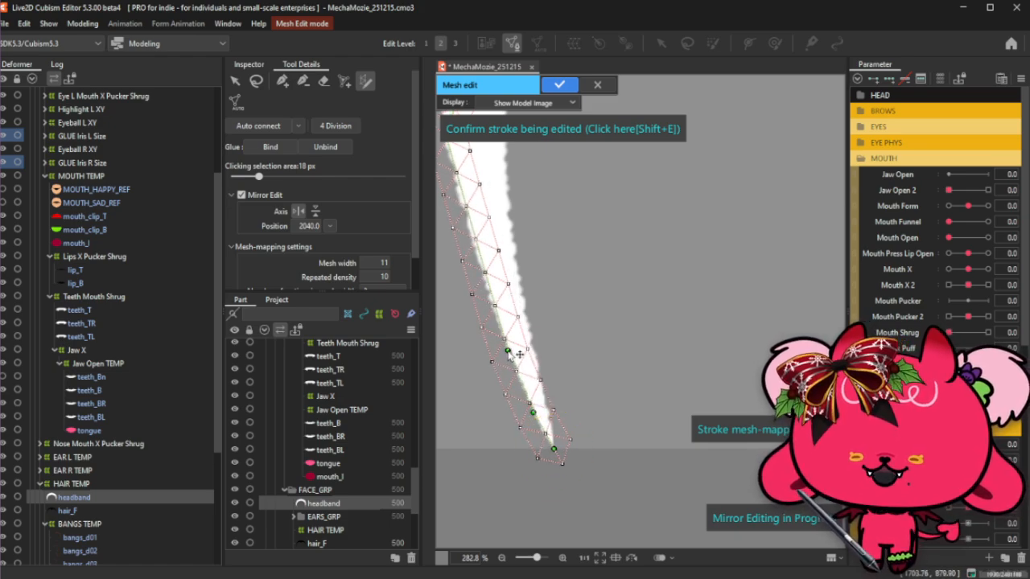
drag(498, 294, 485, 291)
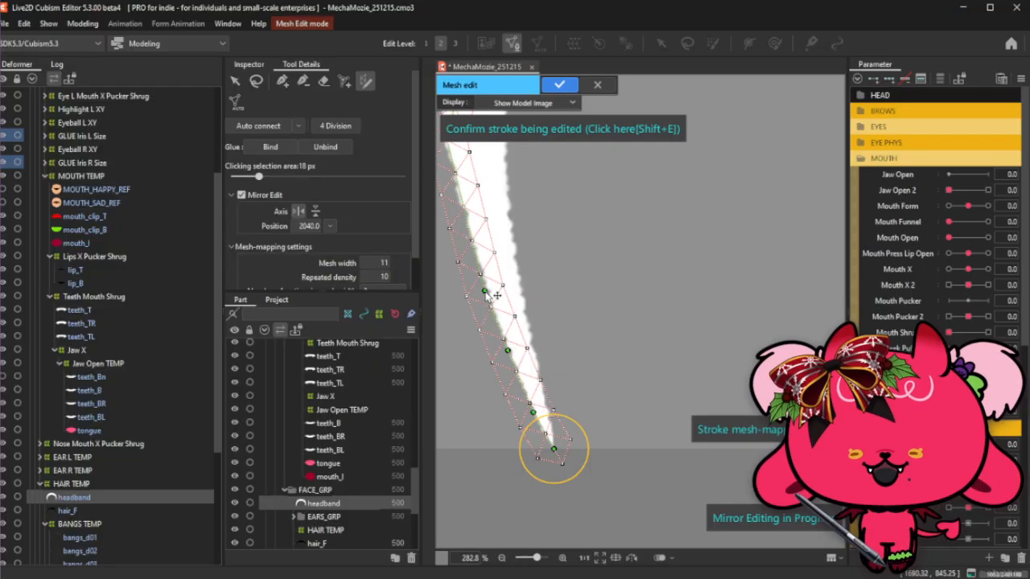
scroll(530, 437, up, 3)
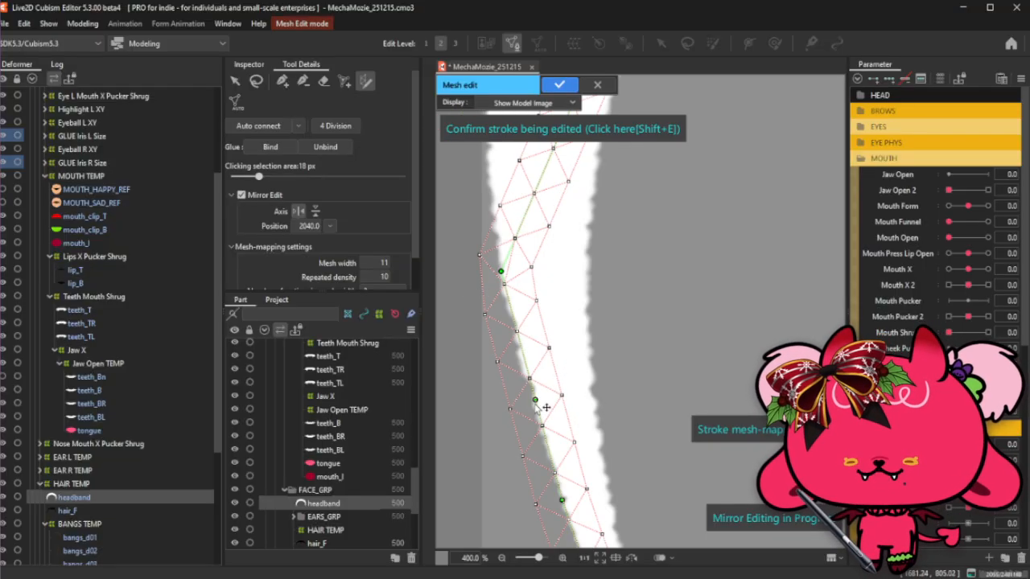
drag(535, 401, 514, 522)
click(514, 337)
mouse_move(549, 309)
mouse_down()
mouse_move(502, 238)
mouse_move(497, 312)
mouse_up()
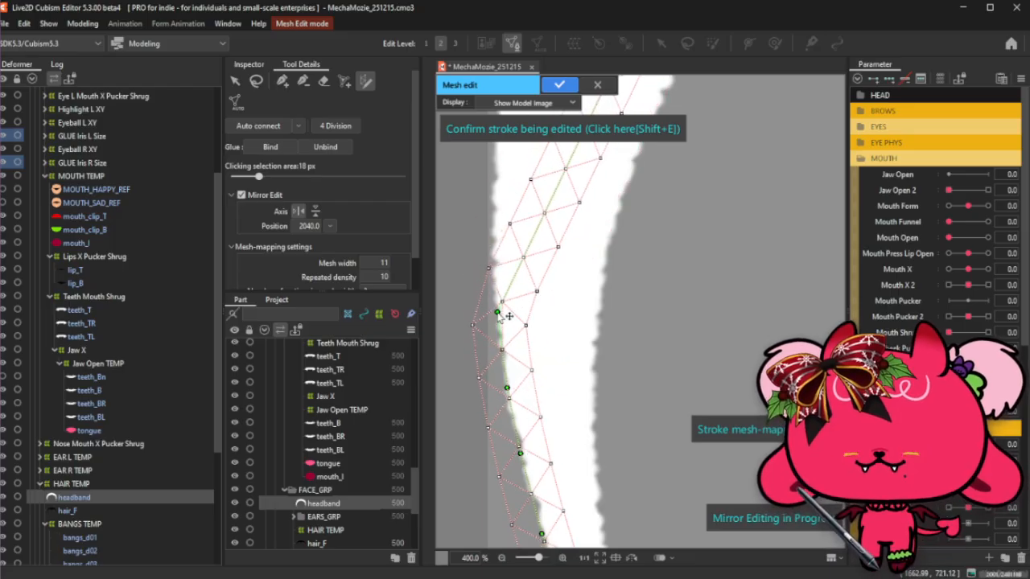
Shape the mesh-mapping stroke to the headband's lower outer left edge by adding points along its curve.
drag(481, 155, 489, 234)
scroll(531, 346, up, 1)
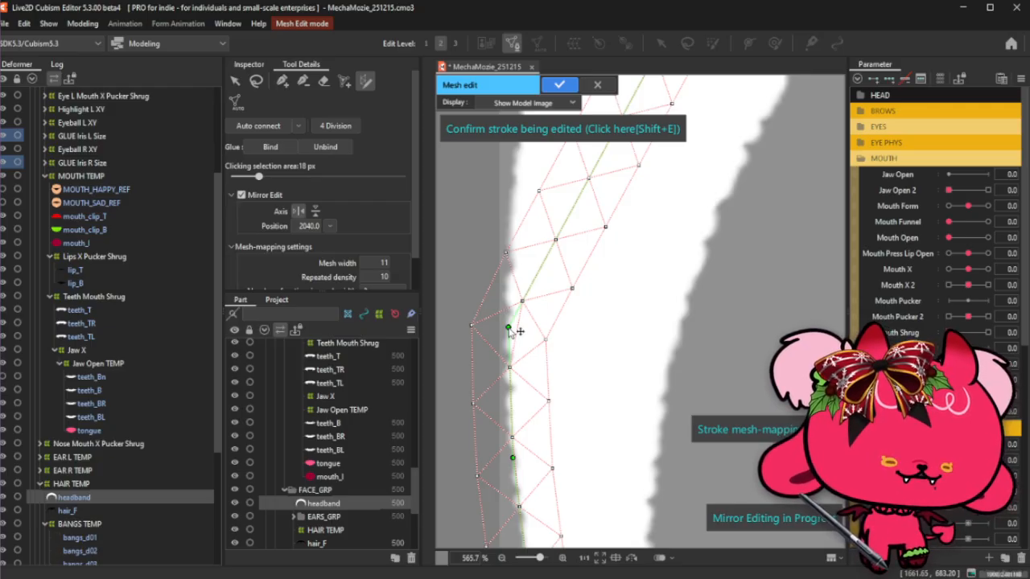
scroll(472, 369, down, 2)
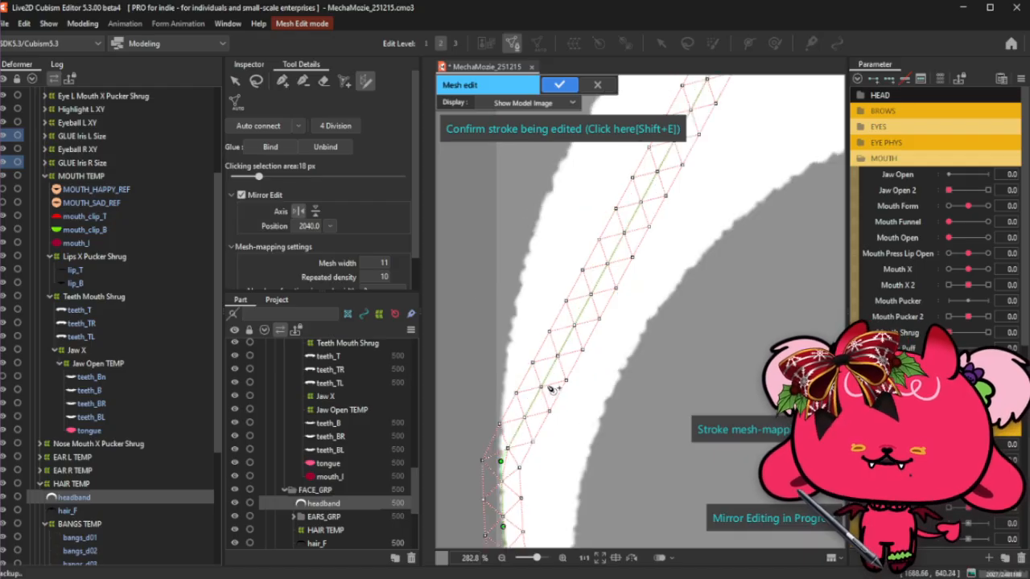
drag(511, 387, 503, 407)
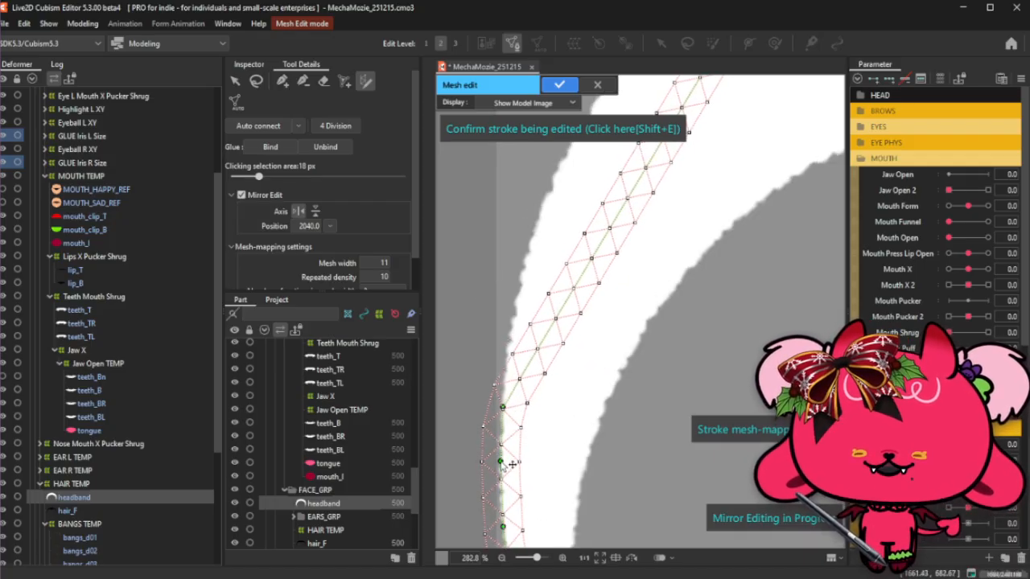
drag(528, 374, 506, 349)
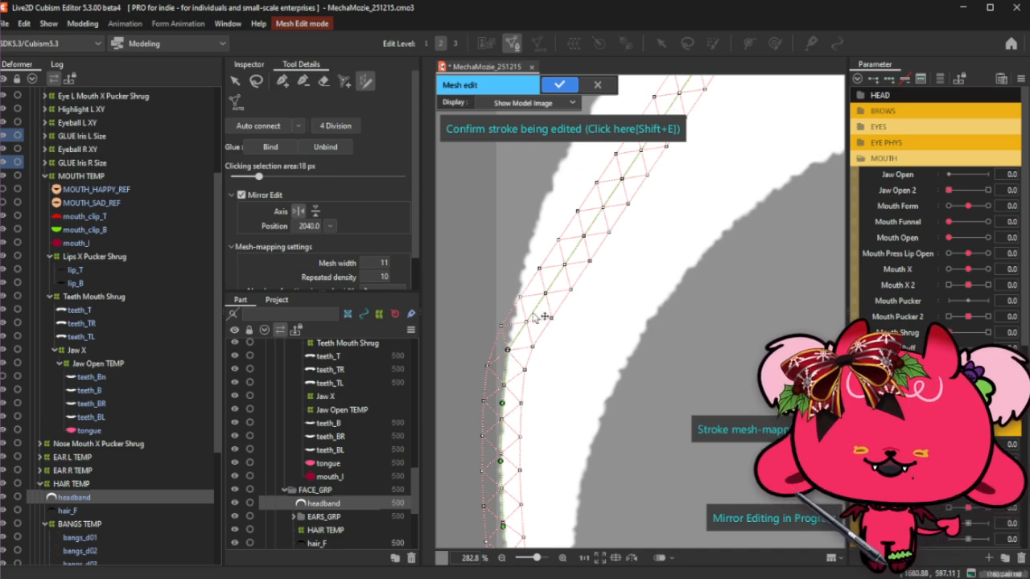
drag(532, 311, 518, 292)
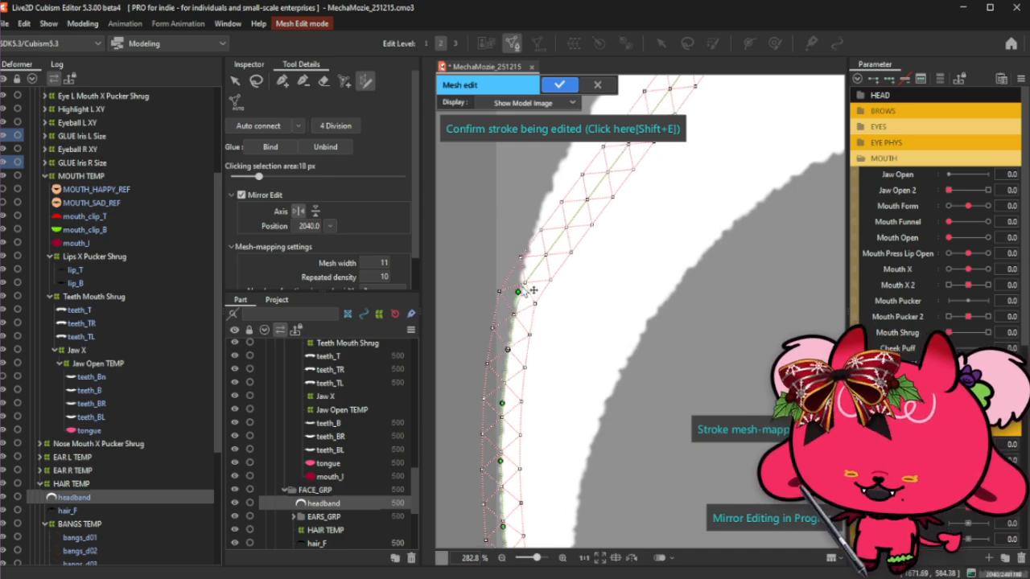
scroll(527, 257, down, 3)
scroll(527, 257, up, 1)
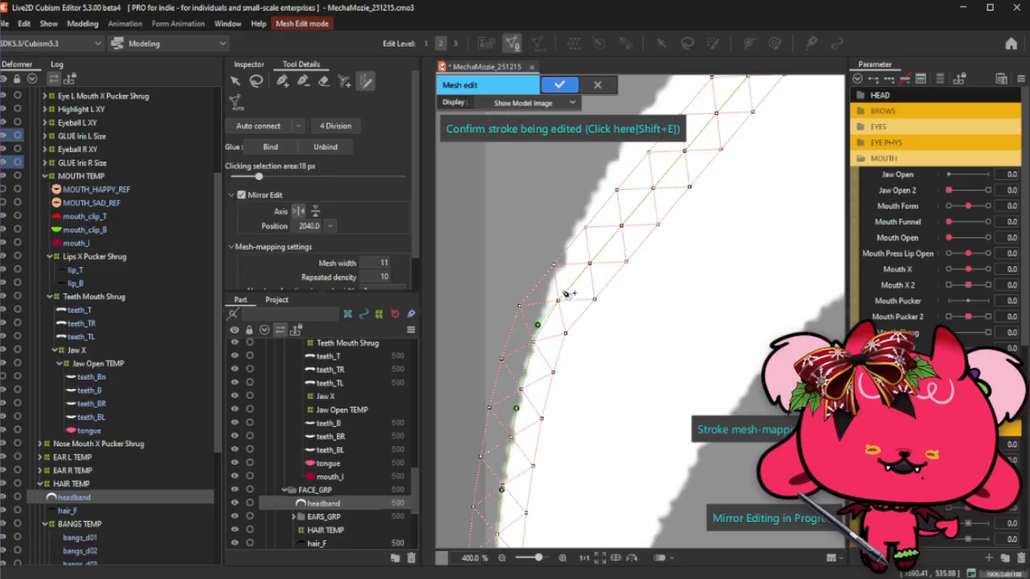
Add stroke points along the headband's upper-left outer curve so the mesh strip follows the edge.
scroll(530, 345, up, 1)
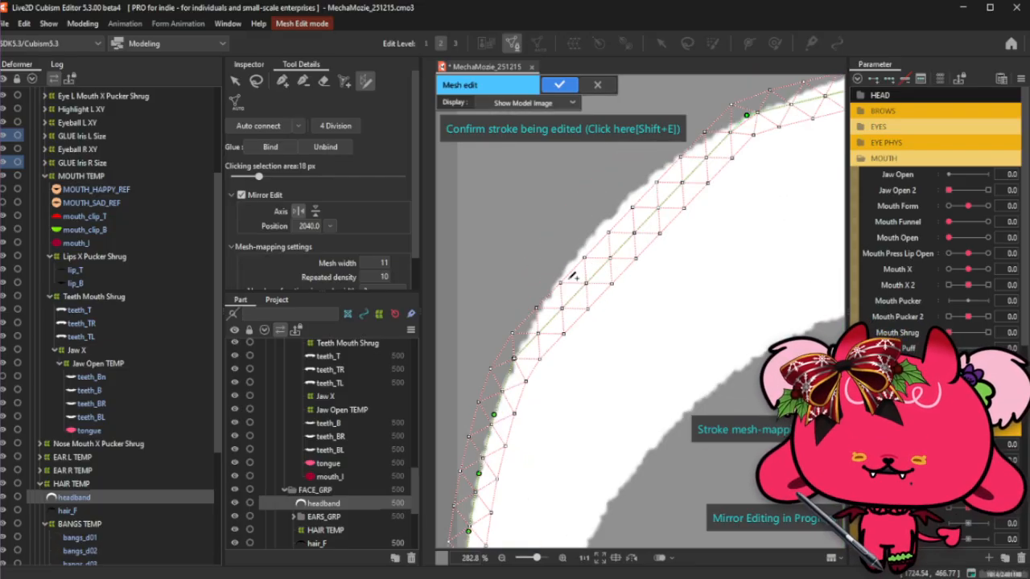
drag(541, 306, 540, 307)
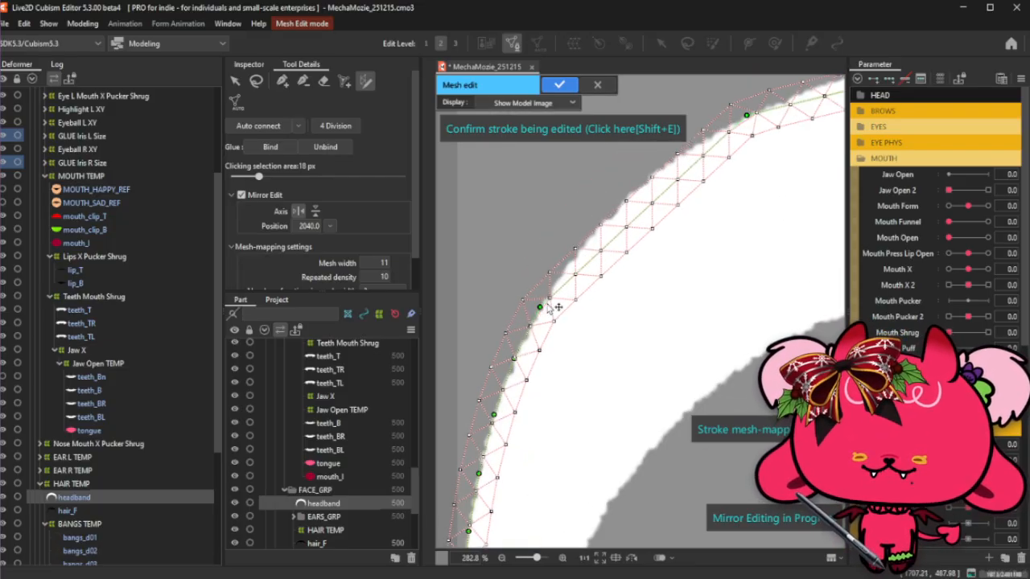
mouse_move(587, 259)
mouse_down()
mouse_move(587, 231)
mouse_move(576, 250)
mouse_up()
drag(619, 215, 655, 171)
click(651, 175)
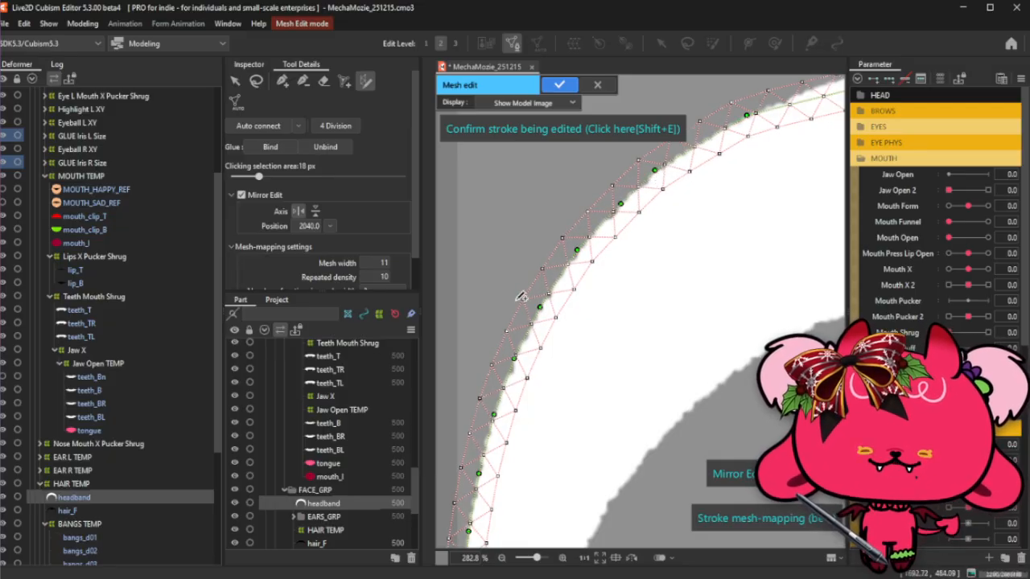
drag(779, 103, 648, 203)
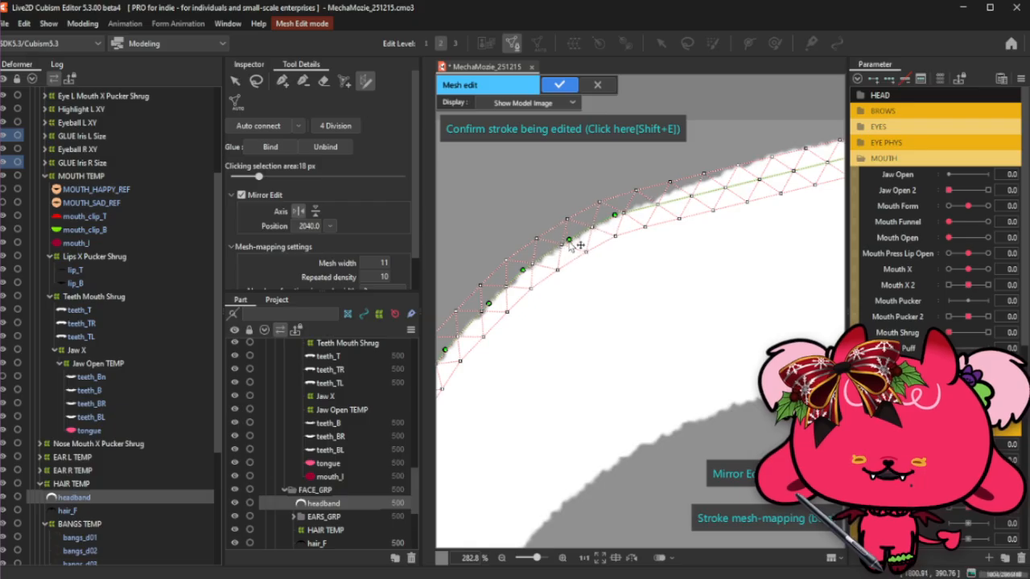
click(671, 194)
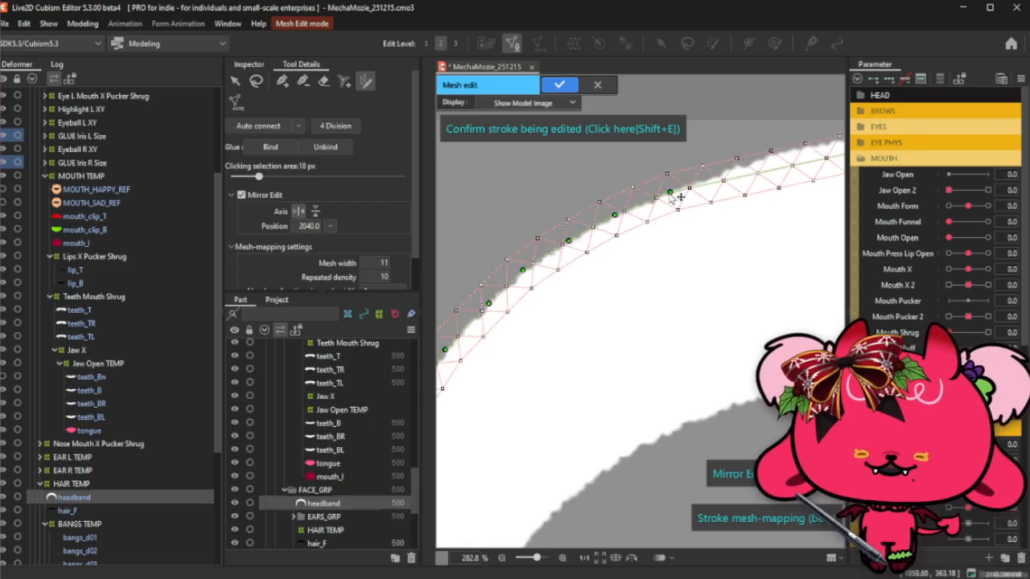
Fit the stroke to the headband's outer top edge up to the mirror axis, adding and adjusting points.
scroll(678, 197, down, 2)
click(627, 228)
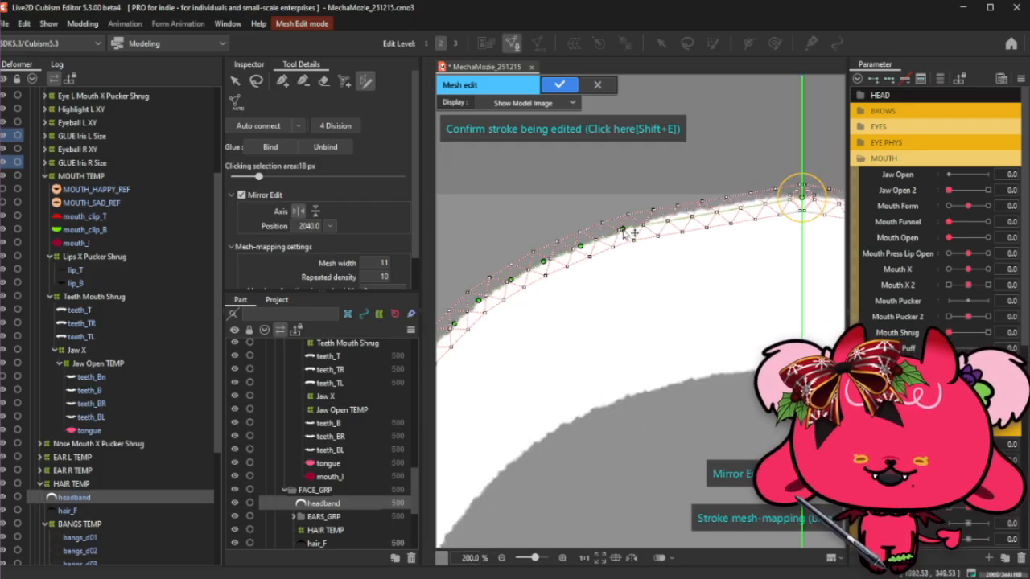
click(671, 214)
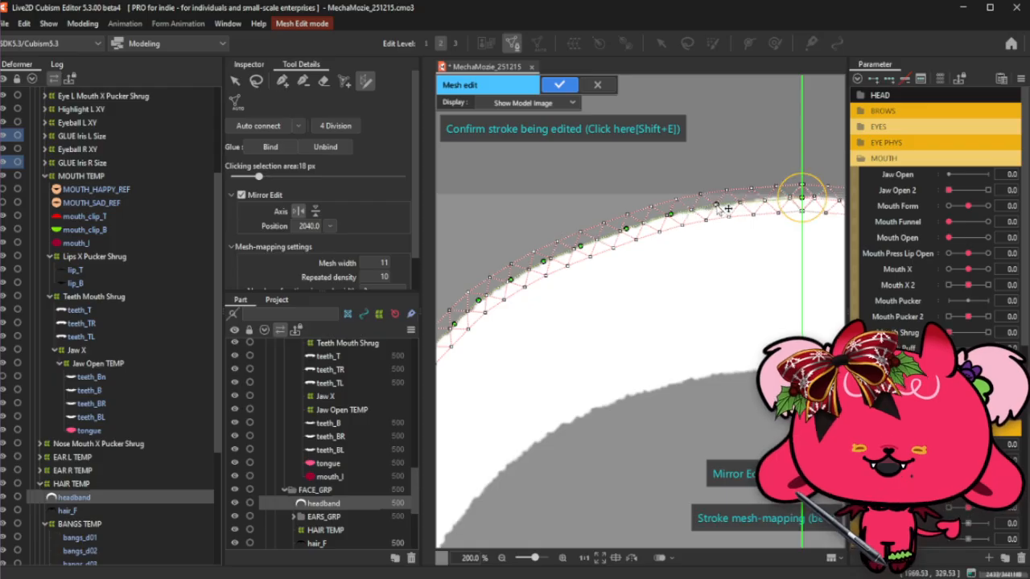
click(715, 206)
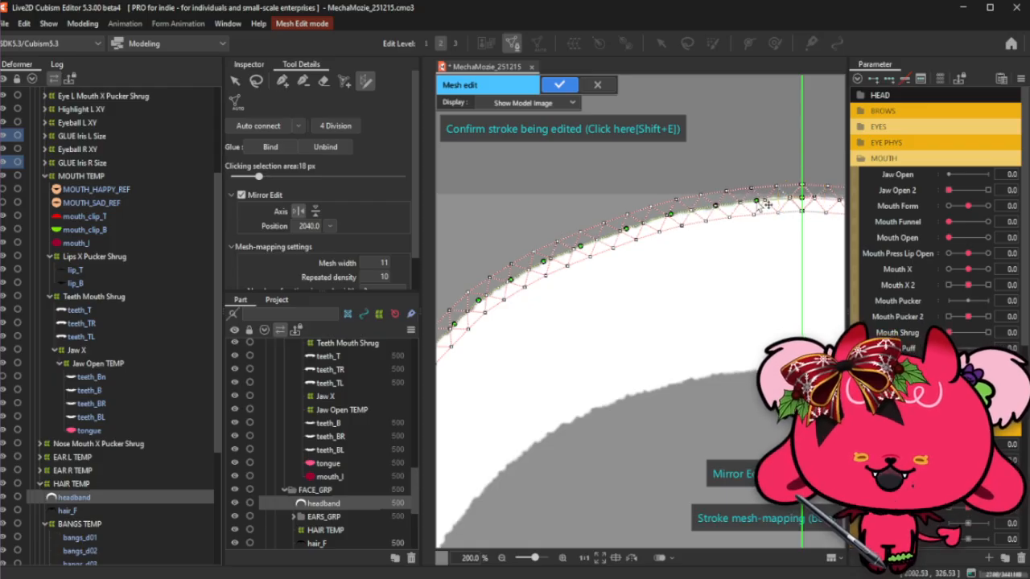
scroll(801, 195, up, 2)
drag(805, 212, 804, 216)
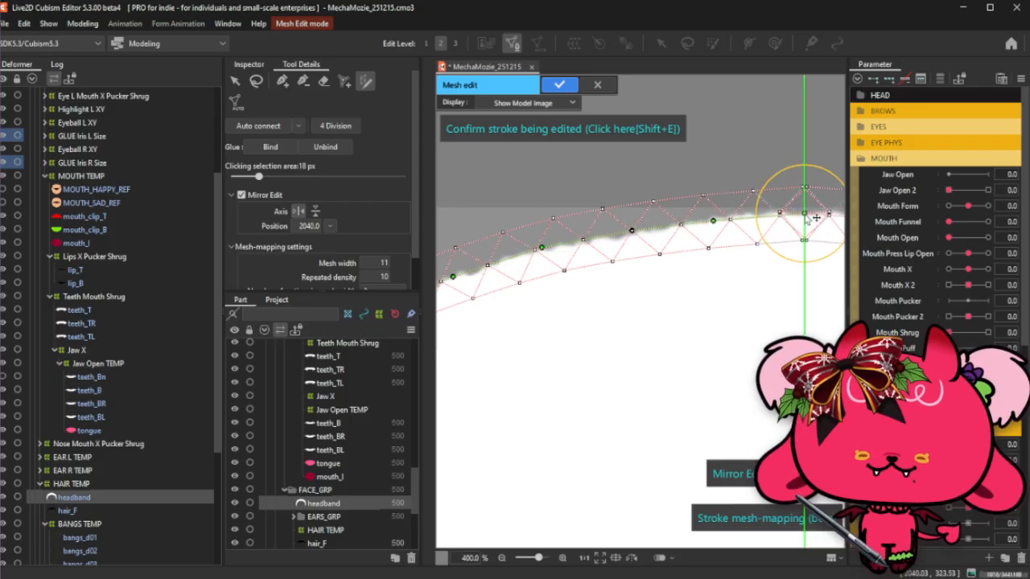
click(754, 216)
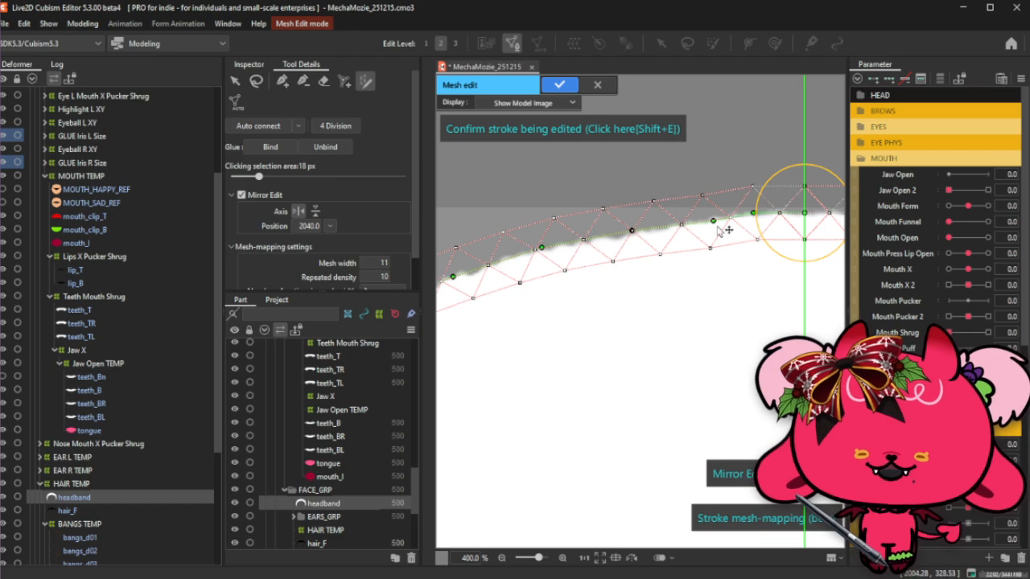
drag(714, 223, 682, 225)
scroll(689, 372, down, 5)
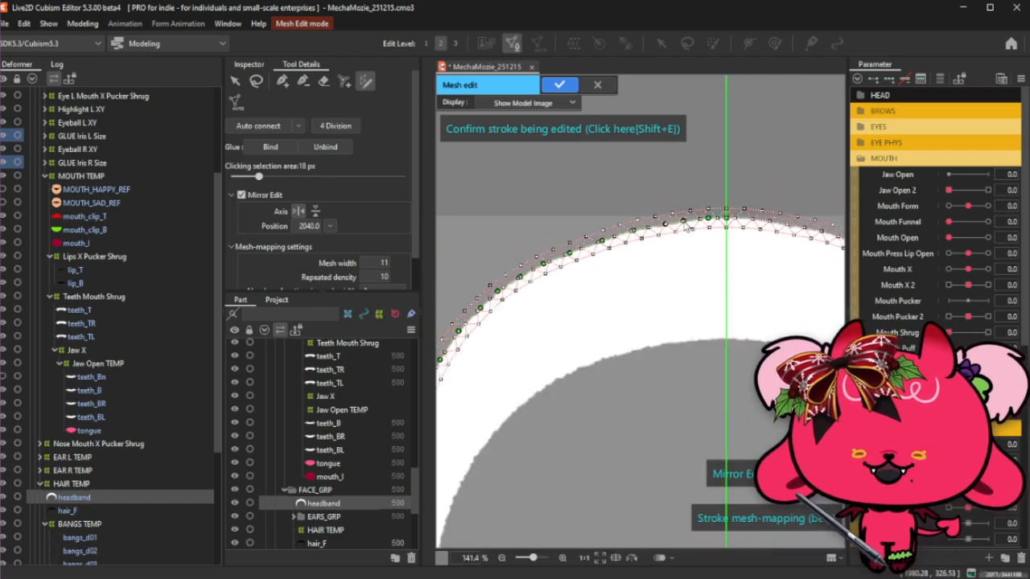
Continue the stroke from the headband's lower-left end to the centre of its inner edge on the mirror axis.
scroll(635, 386, up, 2)
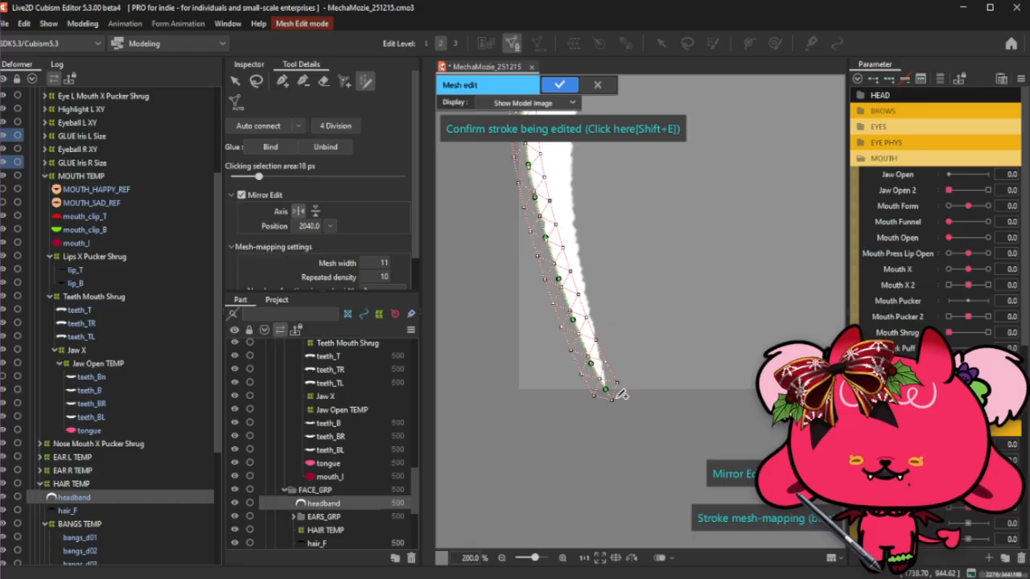
scroll(602, 388, down, 2)
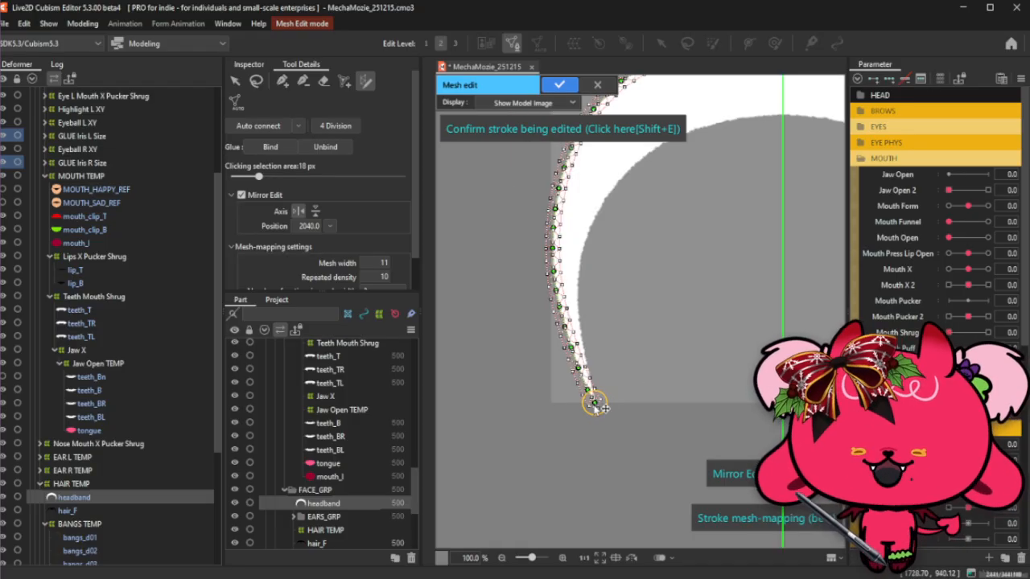
scroll(791, 112, up, 6)
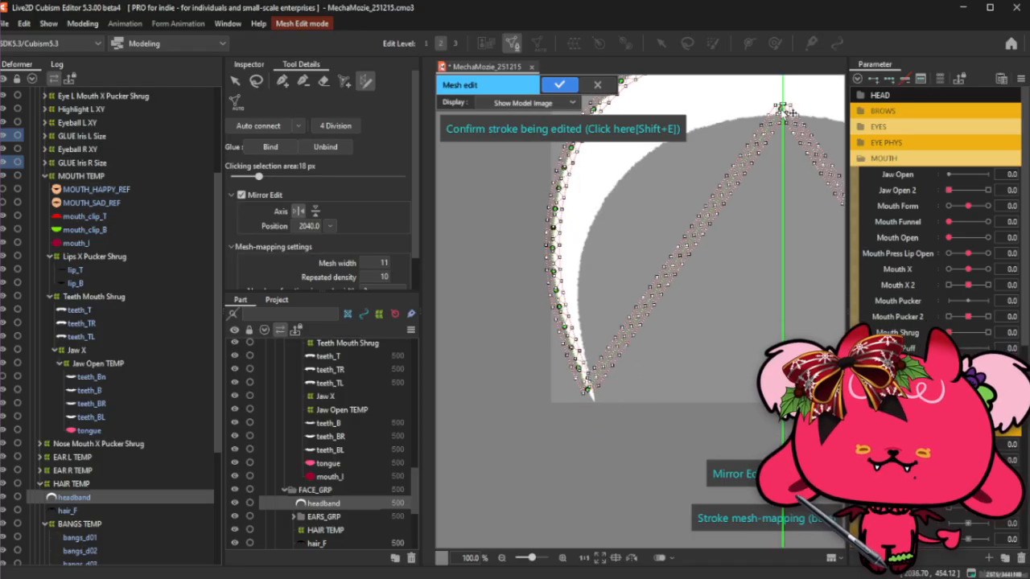
drag(785, 113, 792, 152)
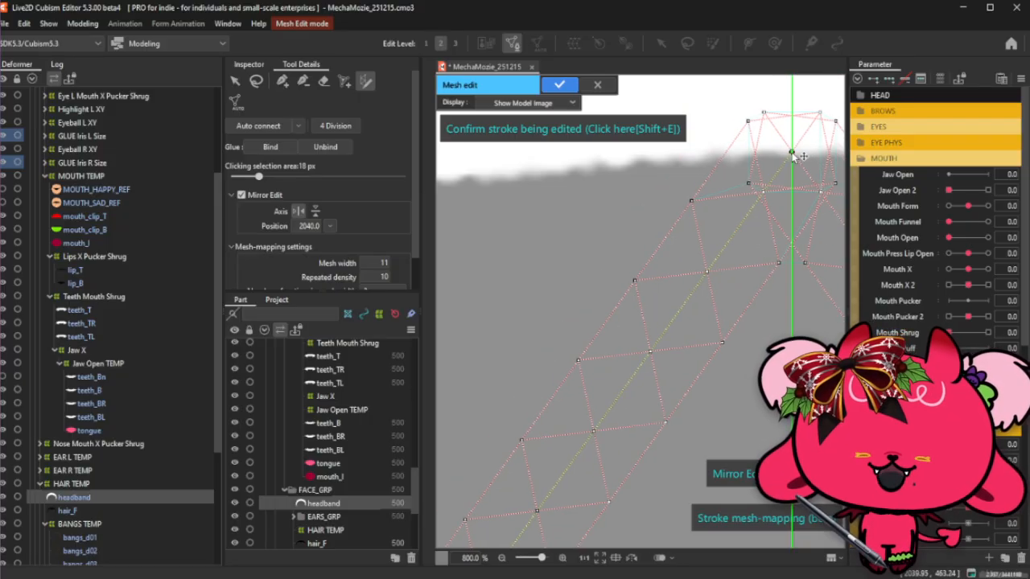
scroll(792, 152, down, 4)
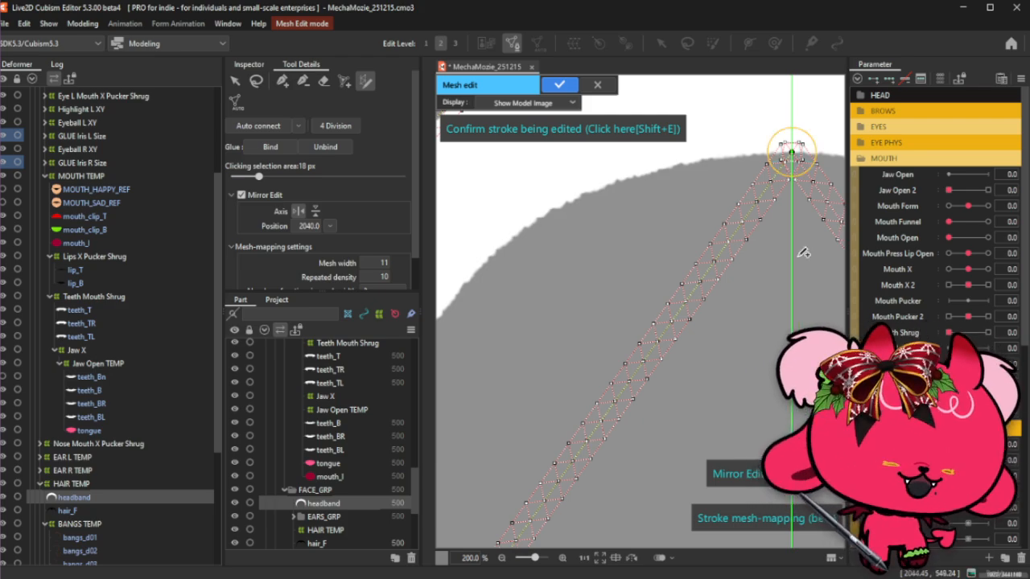
scroll(658, 280, down, 2)
scroll(692, 289, up, 3)
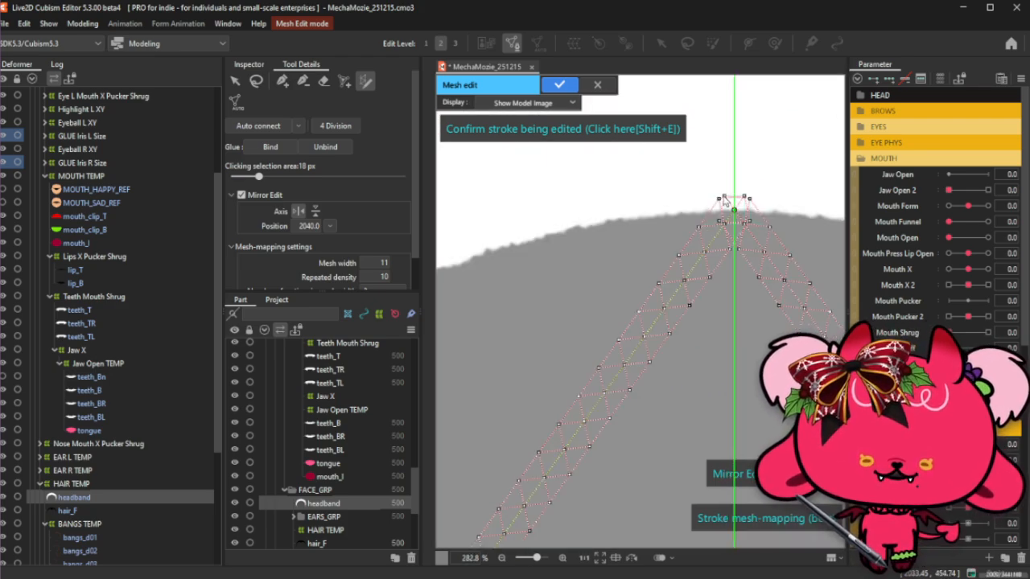
Bend the inner stroke along the headband's inner top edge with evenly spaced points beside the mirror axis.
mouse_move(644, 275)
mouse_down()
mouse_move(619, 241)
mouse_move(577, 249)
mouse_move(563, 230)
mouse_move(607, 223)
mouse_up()
click(605, 225)
scroll(609, 226, up, 1)
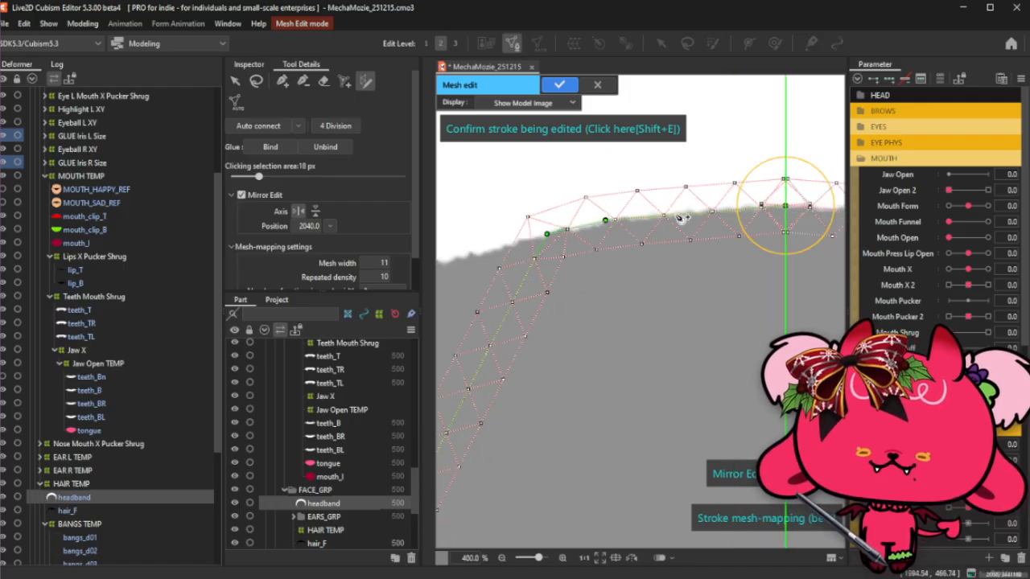
drag(691, 212, 690, 212)
drag(608, 220, 616, 220)
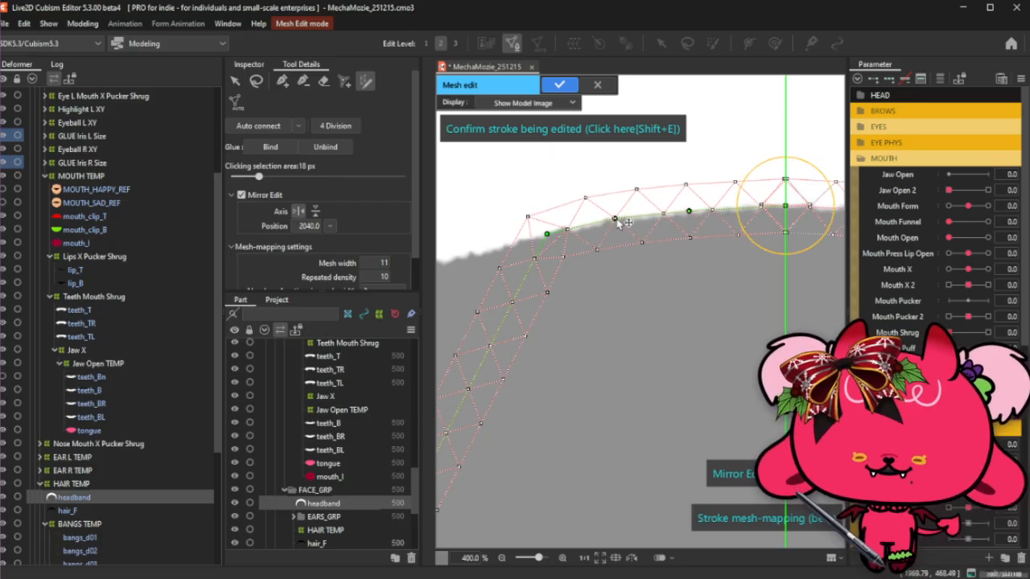
scroll(619, 223, down, 3)
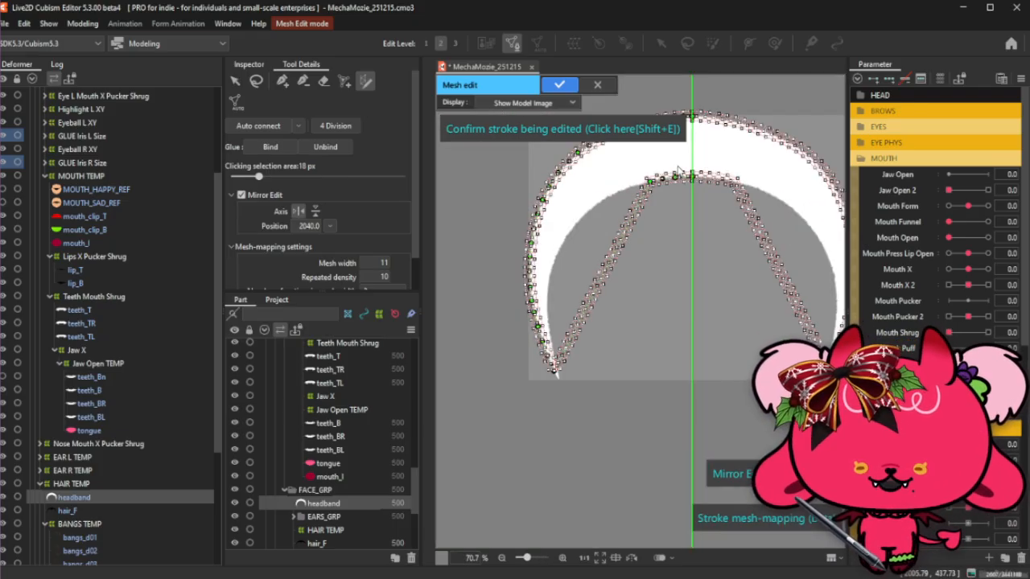
Move the stroke's corner point onto the headband's lower-left tip and pull the inner stroke onto the inner side edge.
scroll(597, 324, up, 2)
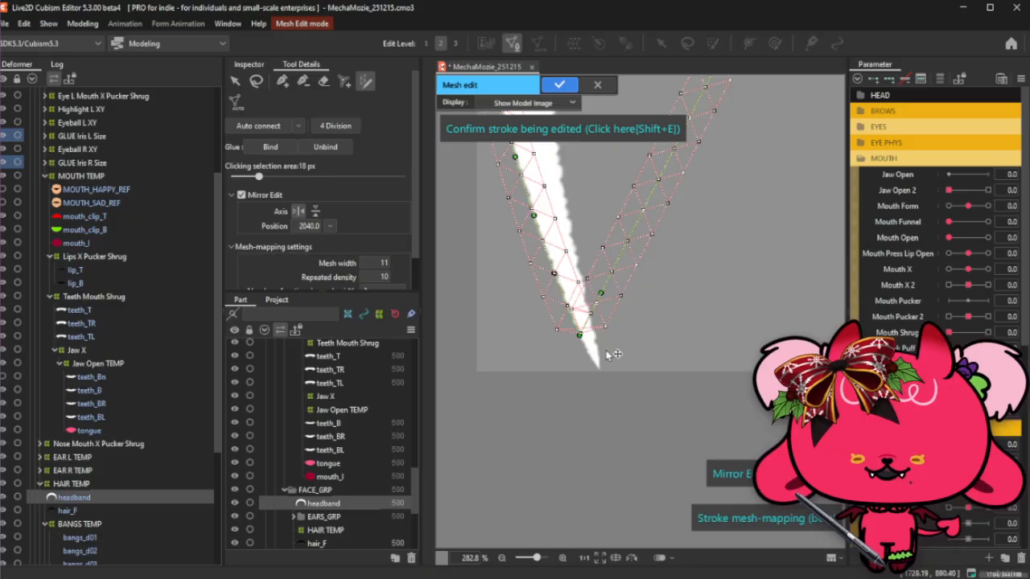
drag(601, 356, 599, 370)
scroll(597, 369, down, 3)
scroll(627, 240, up, 3)
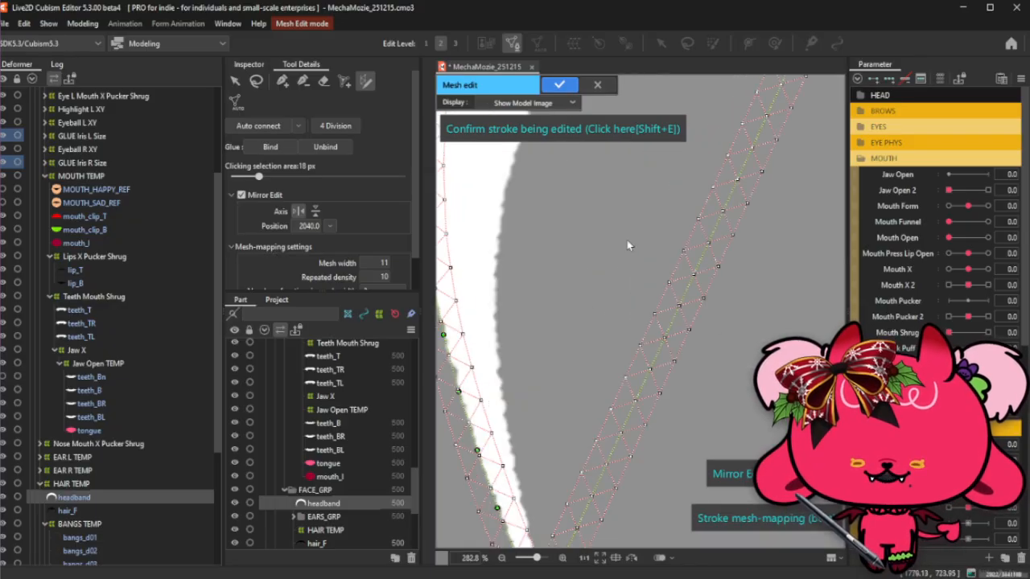
mouse_move(665, 331)
mouse_down()
mouse_move(543, 254)
mouse_move(500, 253)
mouse_up()
scroll(500, 253, down, 3)
scroll(511, 408, up, 3)
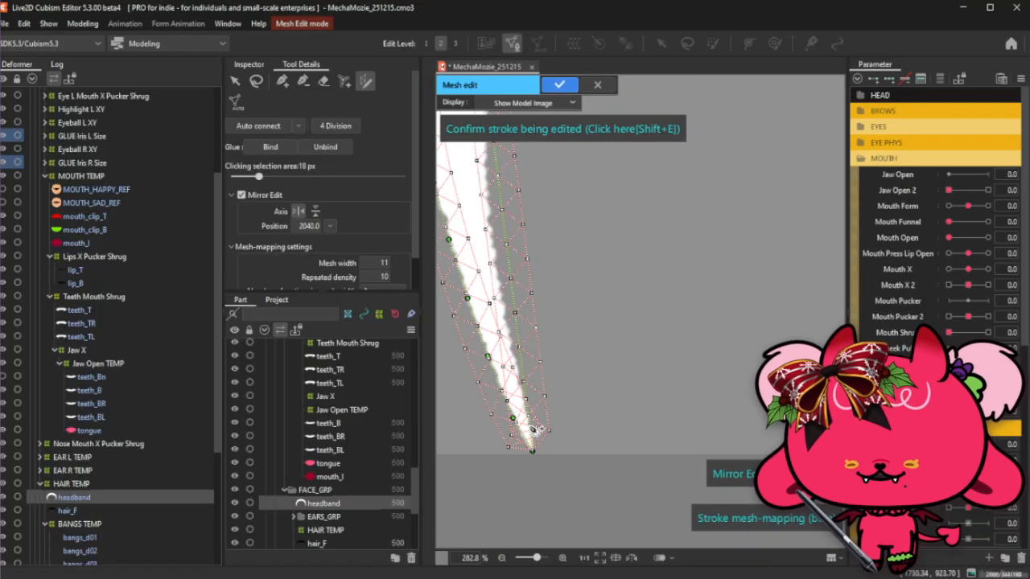
Add points to the inner stroke just above the headband's lower-left tip and fit them to the inner edge.
scroll(526, 420, up, 2)
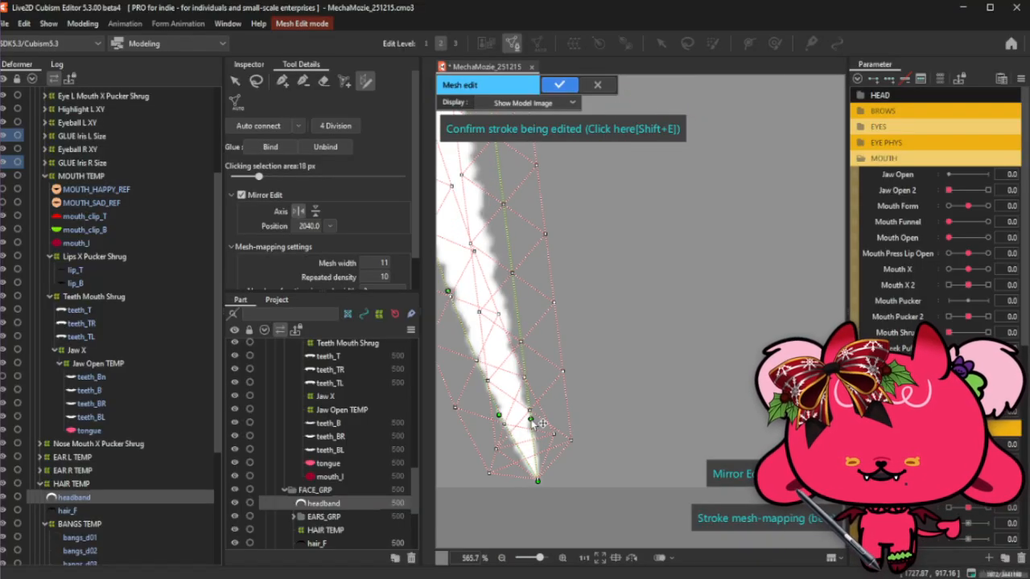
click(514, 360)
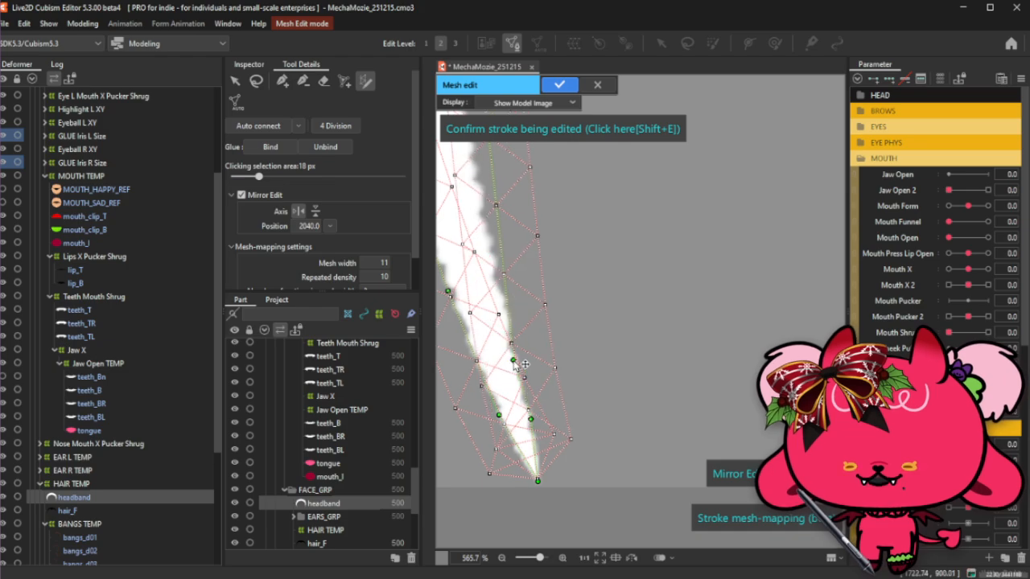
click(508, 303)
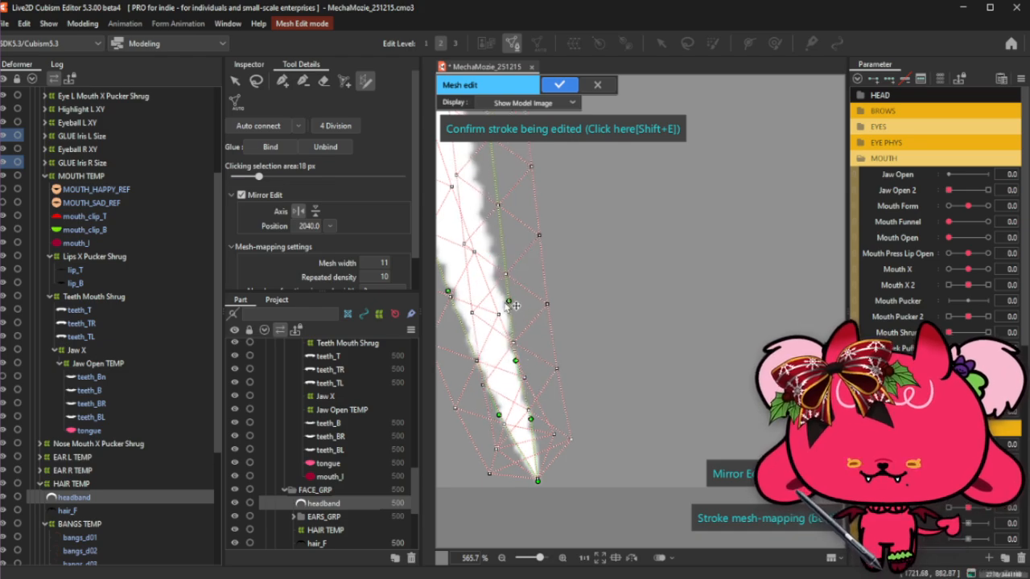
scroll(519, 322, down, 2)
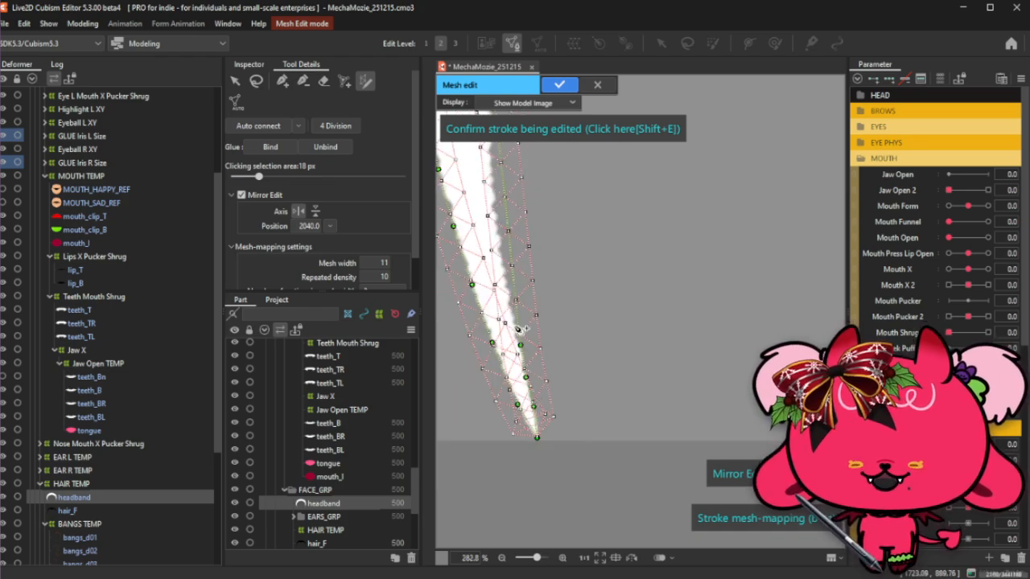
scroll(521, 328, up, 2)
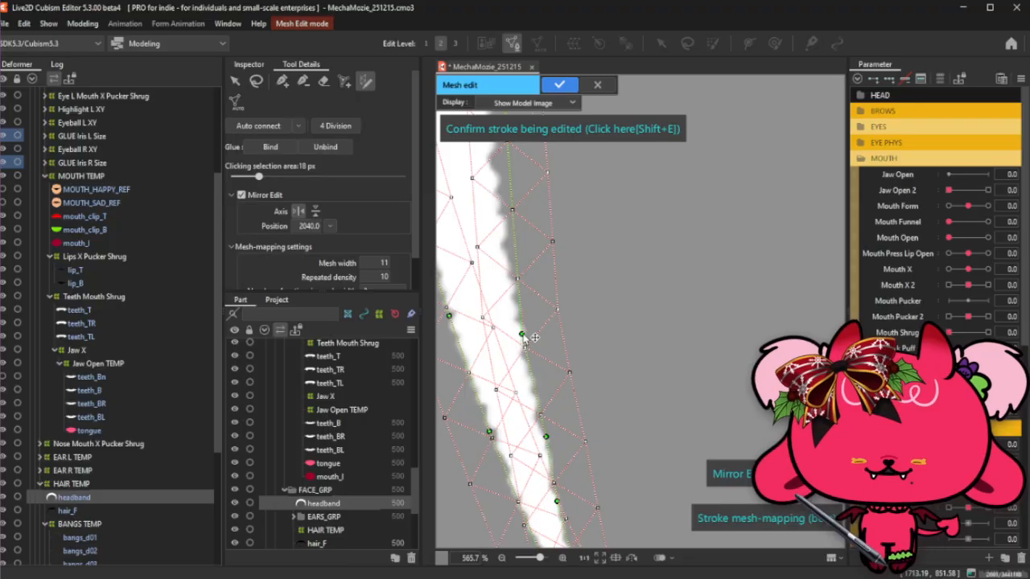
drag(522, 334, 523, 333)
drag(545, 437, 542, 440)
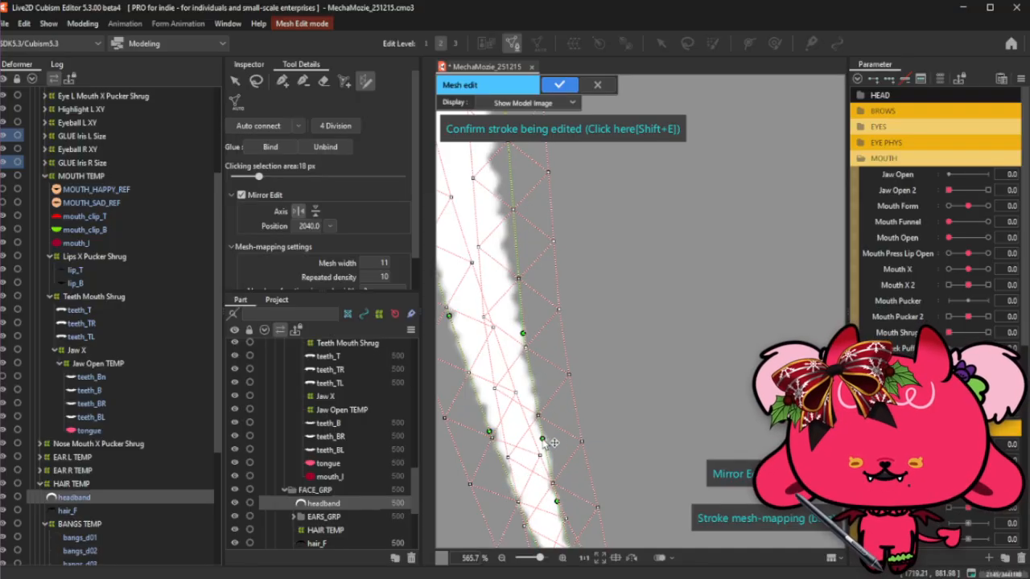
Continue adding points up the headband's inner left side so the stroke follows its nearly vertical edge.
scroll(544, 435, down, 2)
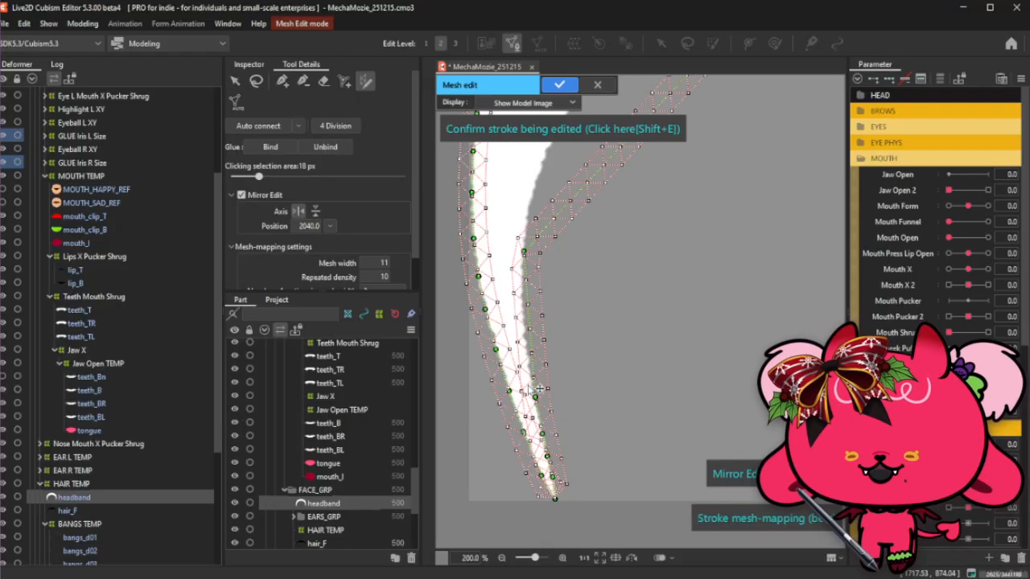
scroll(541, 371, up, 1)
drag(536, 363, 534, 424)
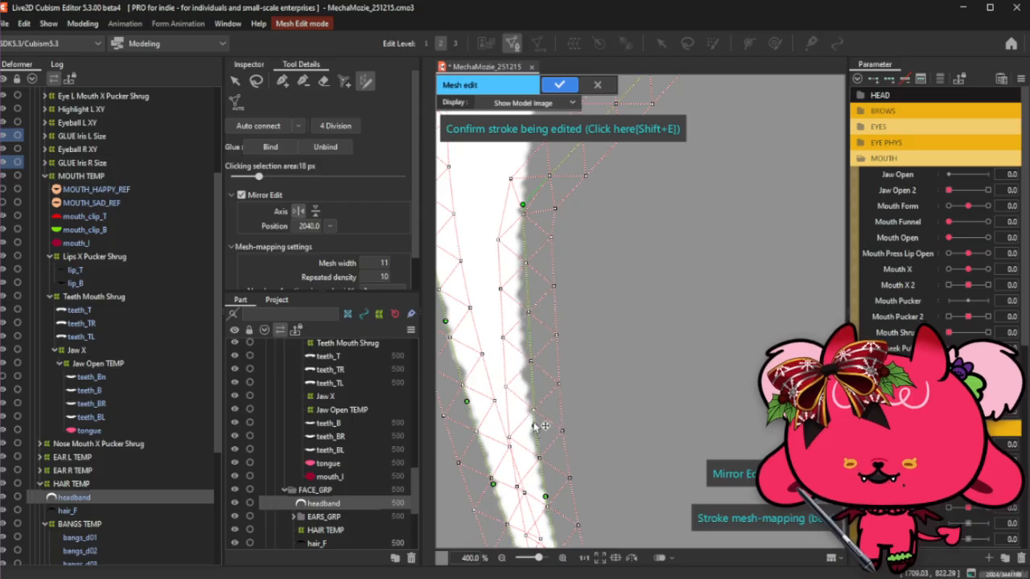
click(524, 358)
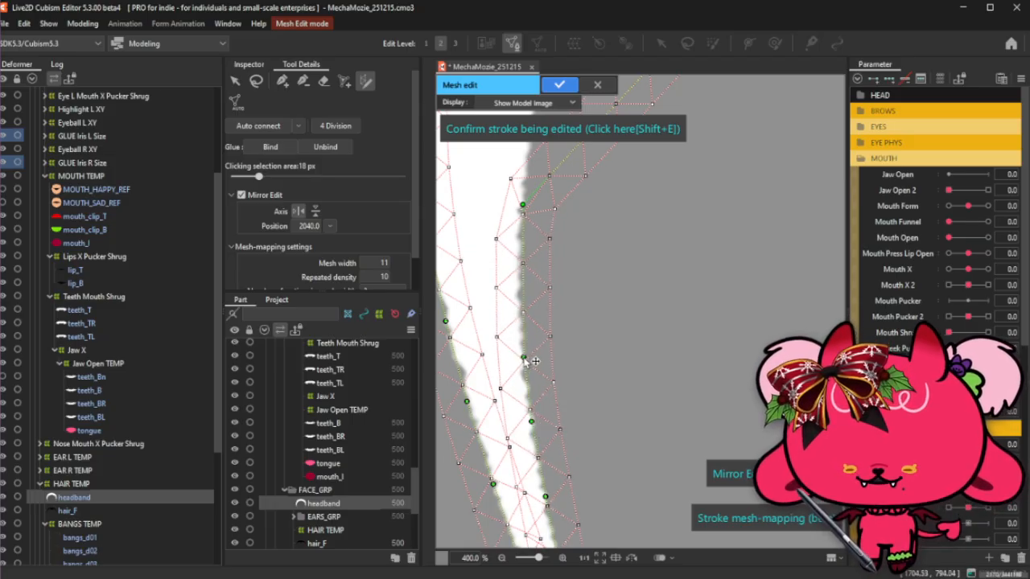
drag(522, 313, 518, 295)
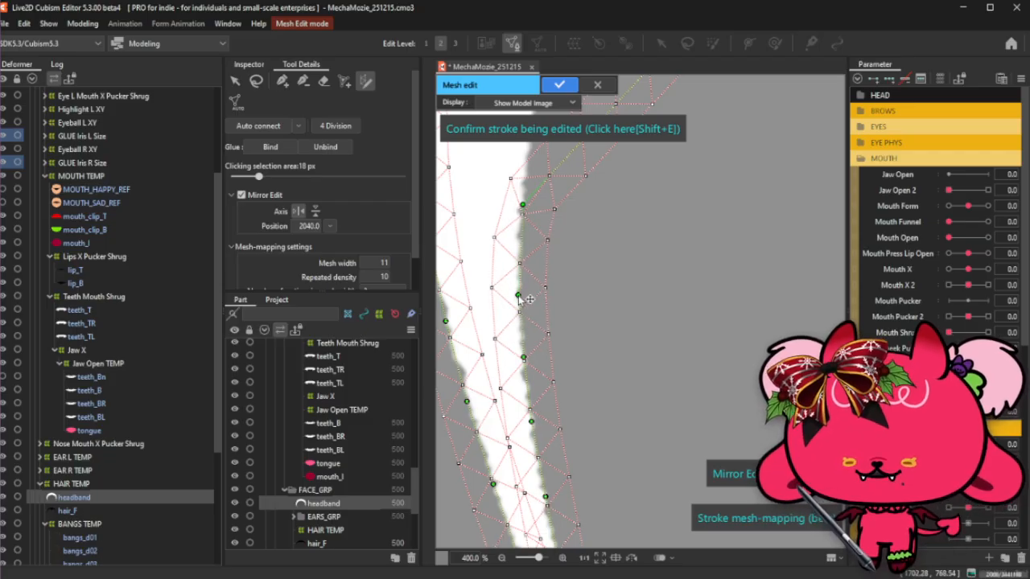
Pull the straight inner stroke onto the start of the headband's upper-left curve, adding points along the edge below the bend.
scroll(513, 319, down, 3)
scroll(540, 246, up, 2)
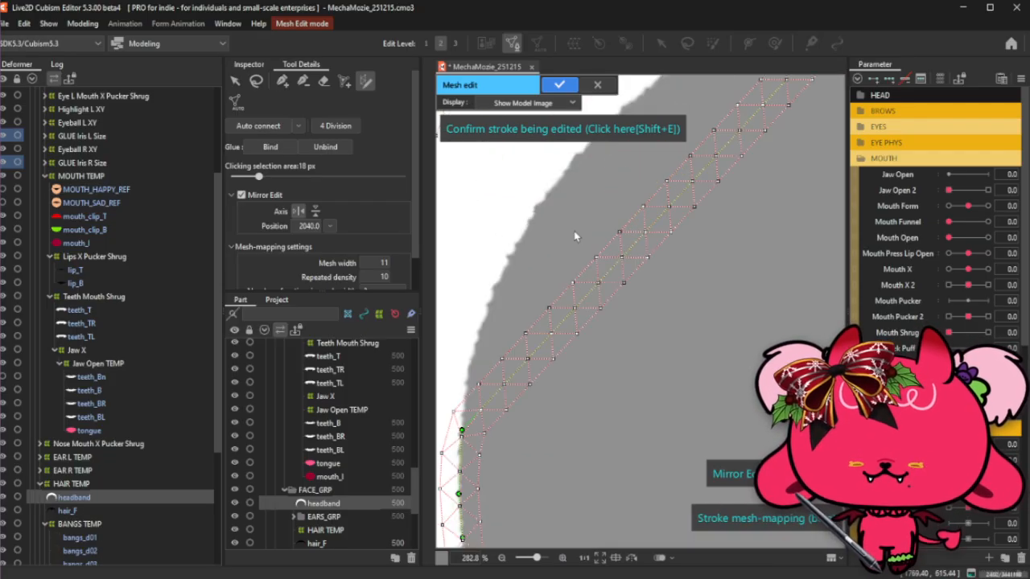
drag(597, 284, 534, 207)
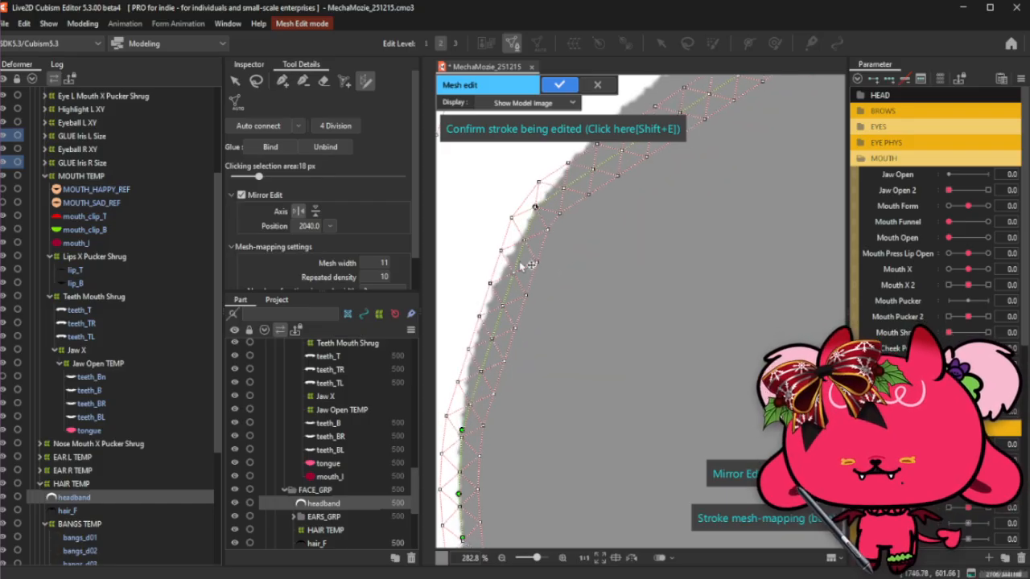
drag(499, 329, 483, 319)
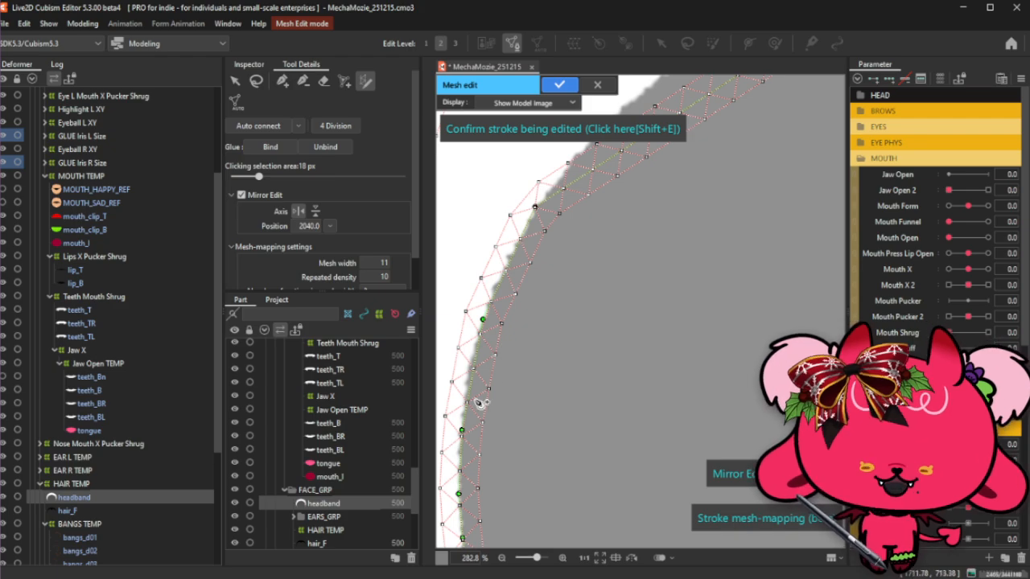
click(470, 382)
drag(471, 382, 467, 375)
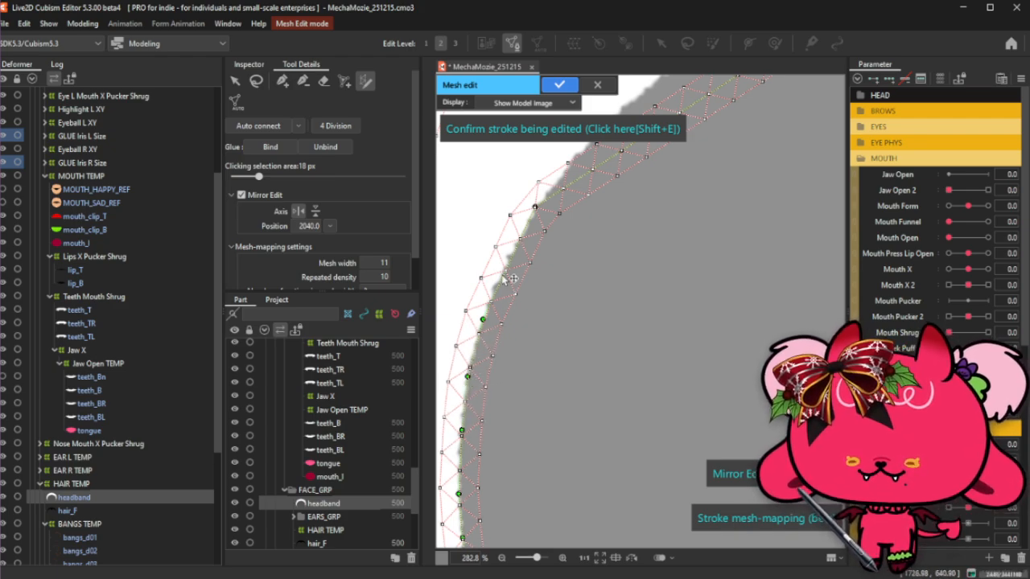
drag(502, 274, 503, 277)
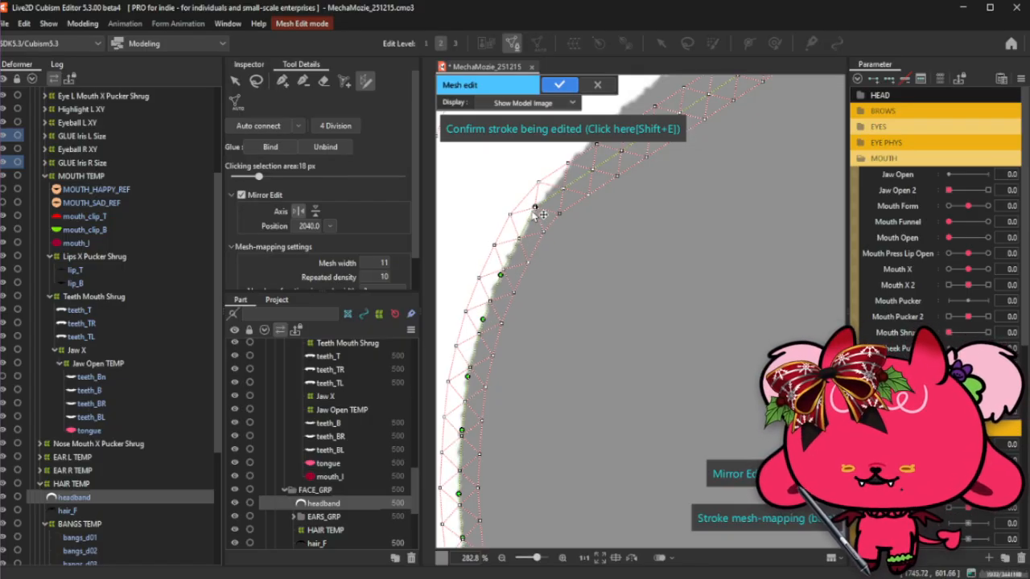
Fit the stroke to the middle of the inner upper-left curve, adding two points between the existing ones.
scroll(537, 287, down, 3)
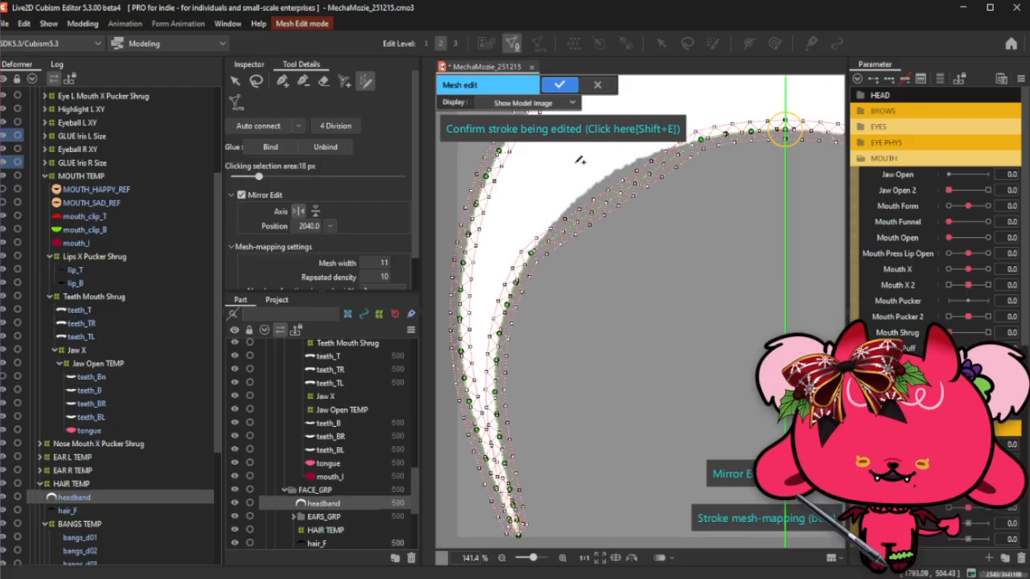
scroll(580, 161, up, 3)
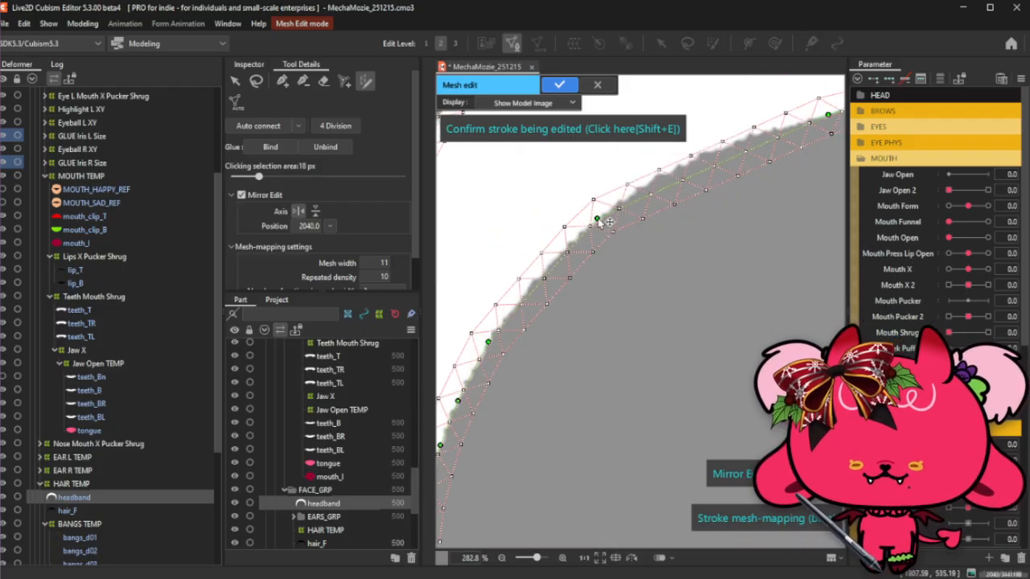
drag(599, 219, 602, 218)
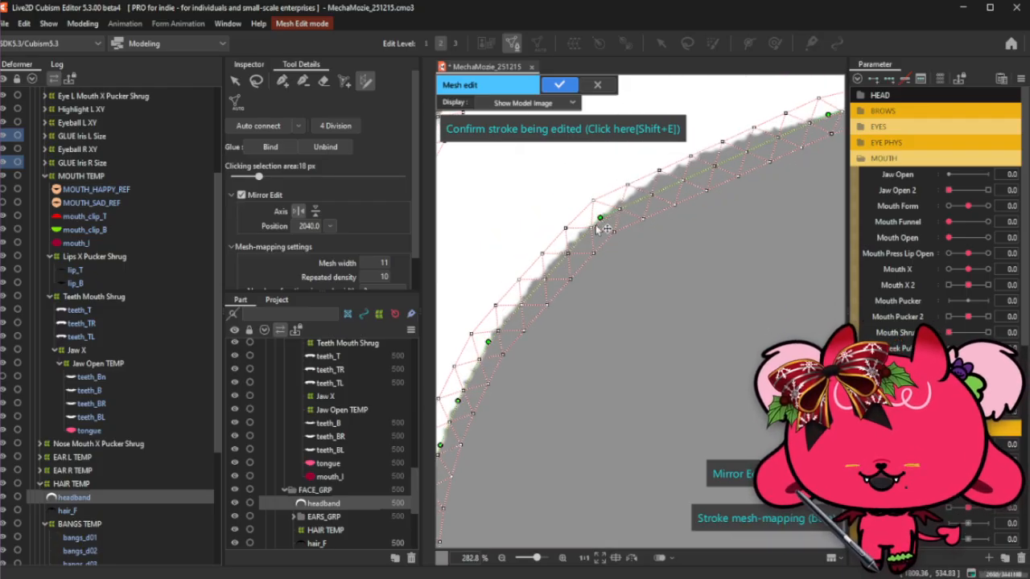
click(522, 300)
drag(522, 301, 522, 298)
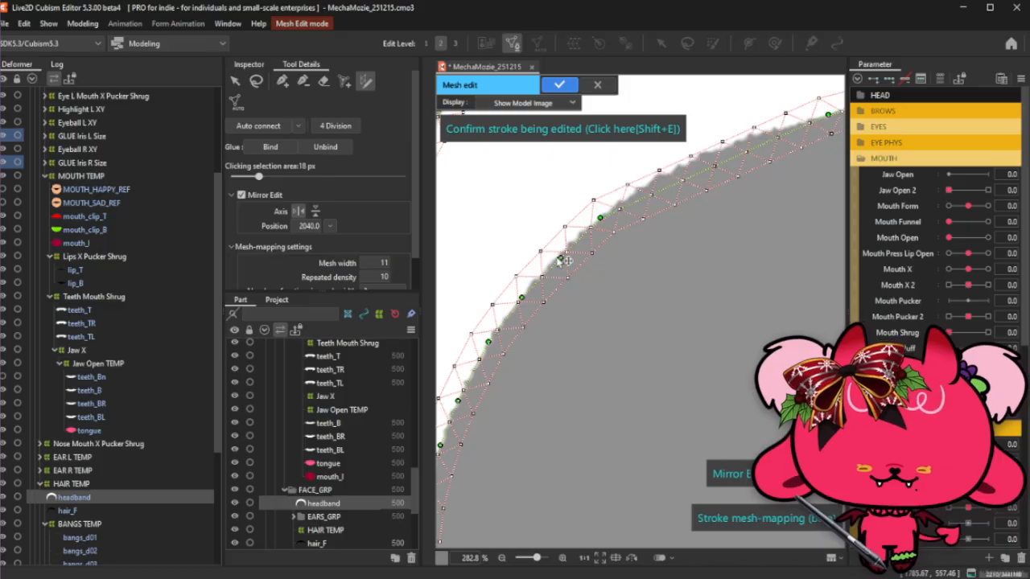
click(557, 256)
drag(556, 258, 555, 255)
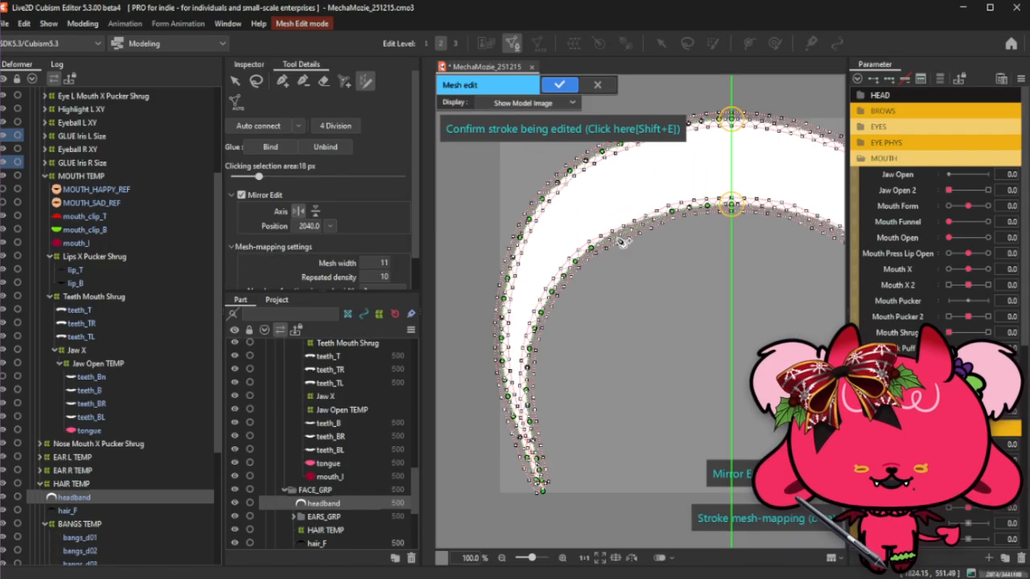
Fit the remaining inner stroke towards the mirror axis with added points, and confirm the stroke mesh.
scroll(563, 262, down, 2)
click(586, 255)
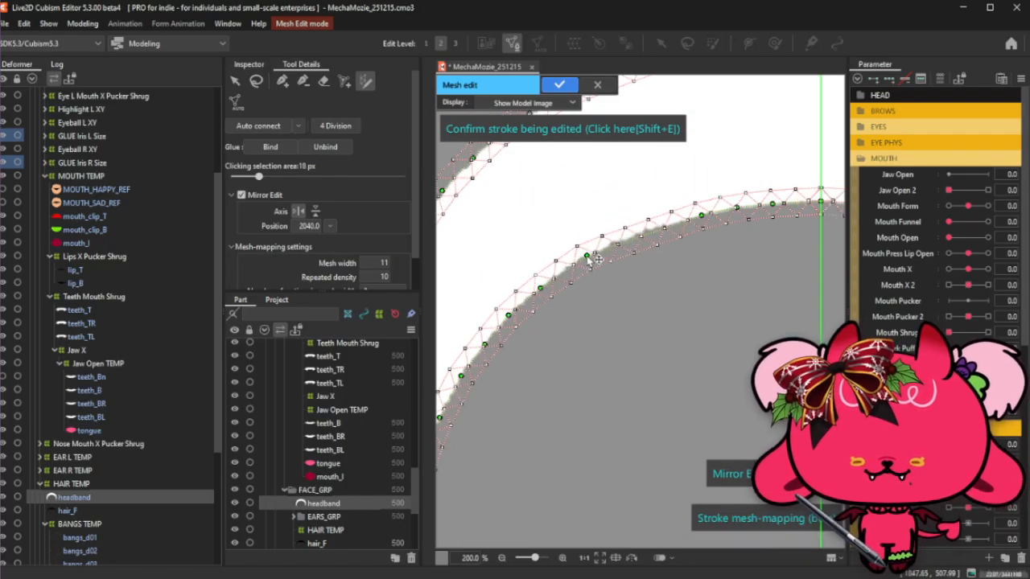
click(636, 237)
drag(635, 236, 637, 234)
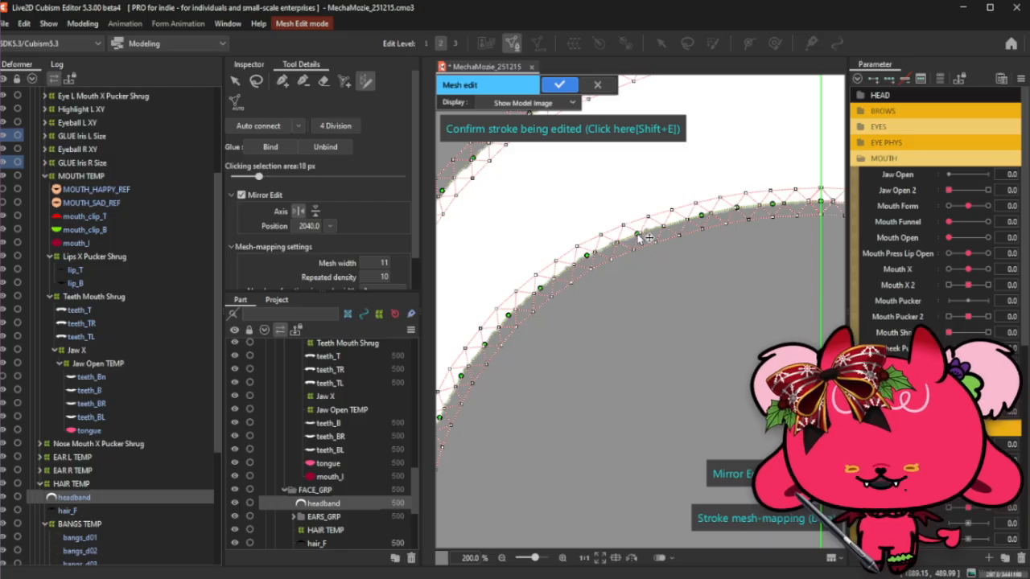
scroll(638, 236, down, 2)
scroll(637, 235, down, 1)
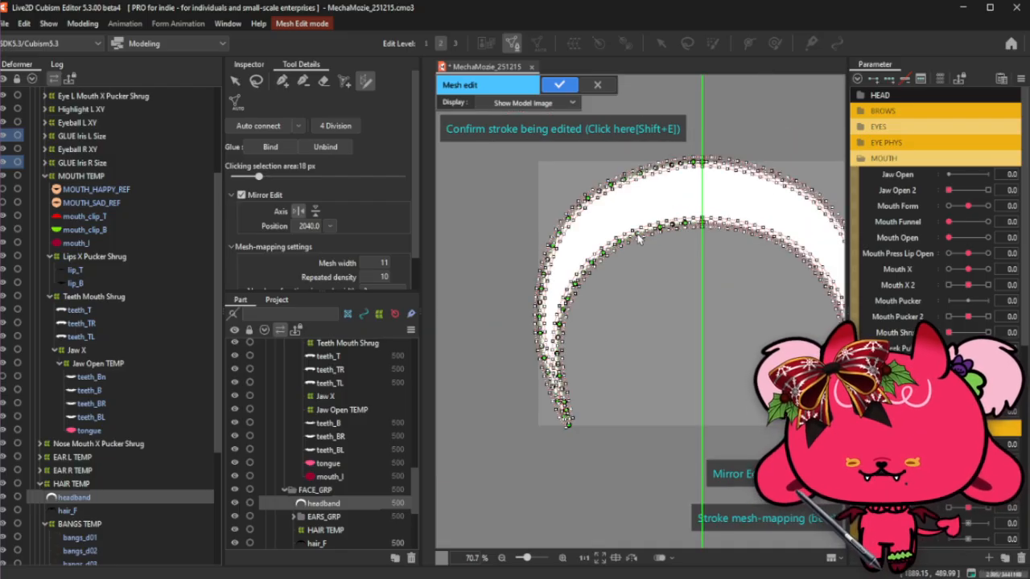
click(584, 129)
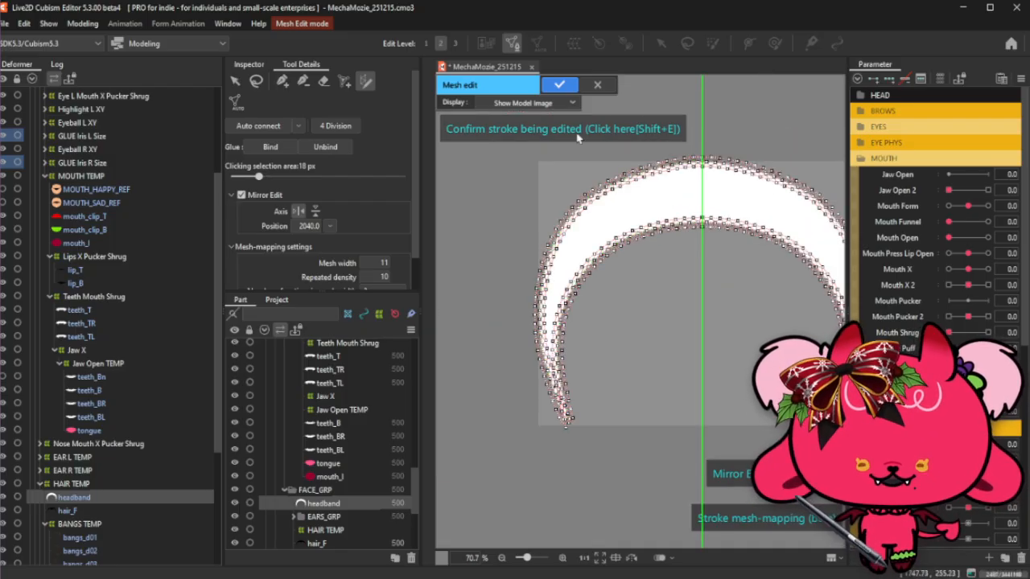
Delete the doubled mesh vertices on the mirror axis above and below the headband's inner edge.
click(302, 80)
scroll(660, 227, up, 6)
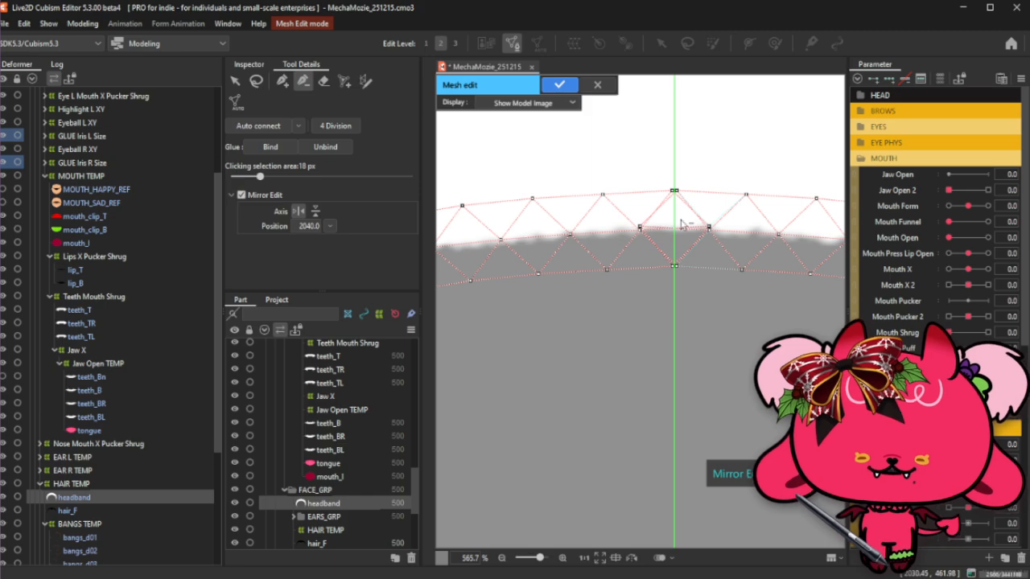
ctrl+click(674, 191)
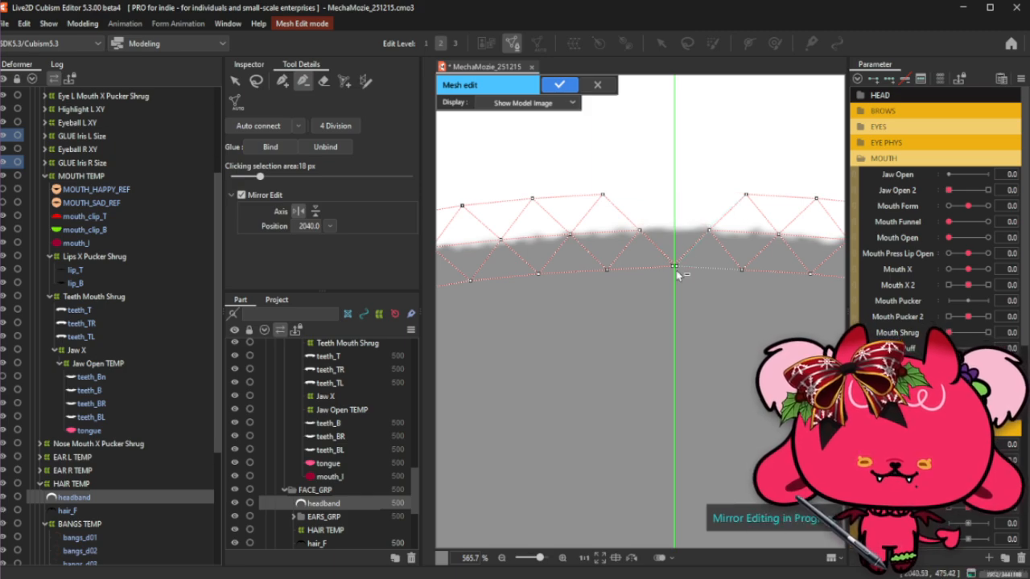
ctrl+click(674, 266)
Add single vertices on the mirror axis below and above the inner edge and connect them to the neighbouring mesh rows.
click(285, 85)
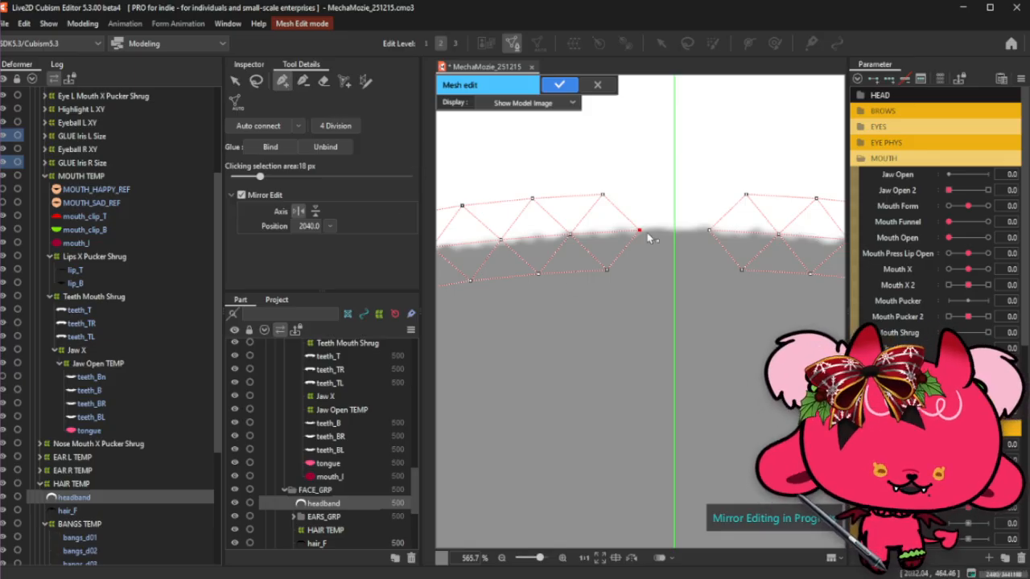
click(709, 231)
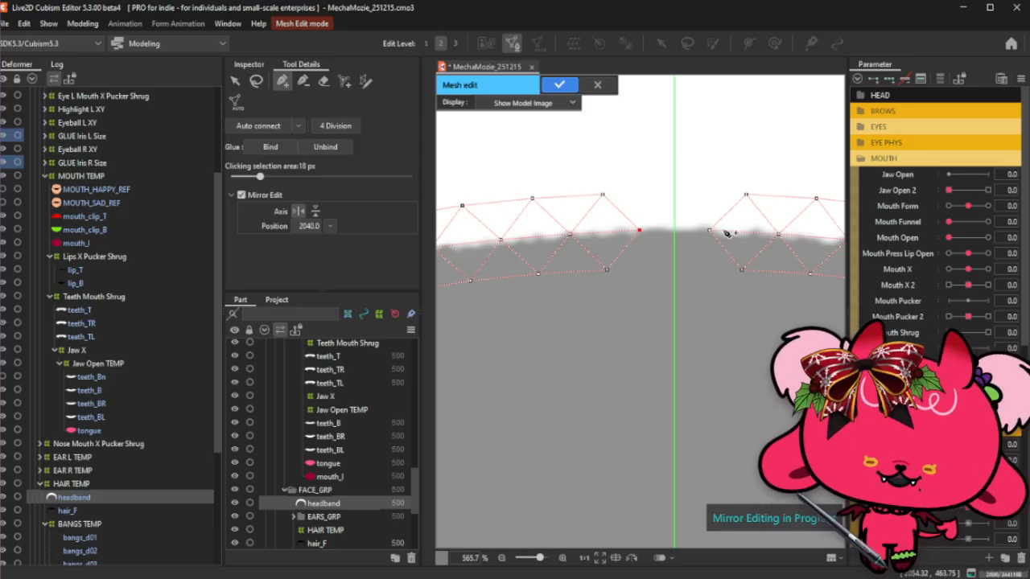
click(675, 267)
drag(675, 267, 743, 274)
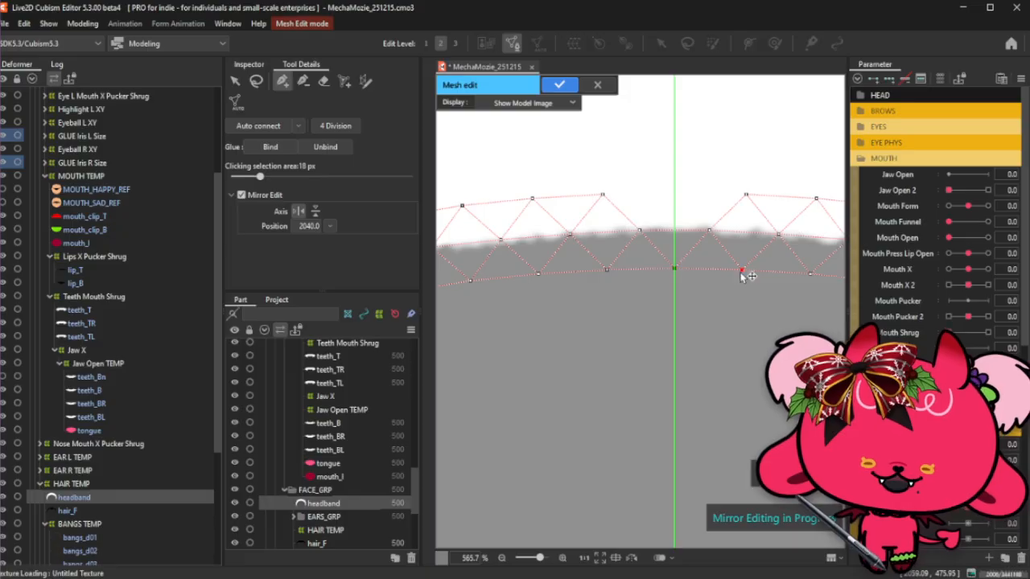
click(745, 195)
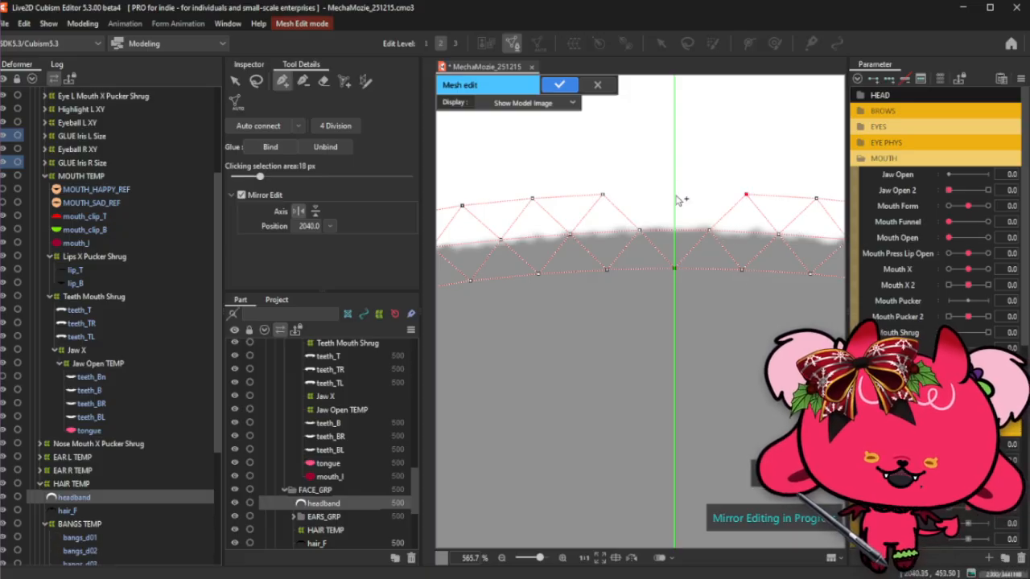
click(674, 194)
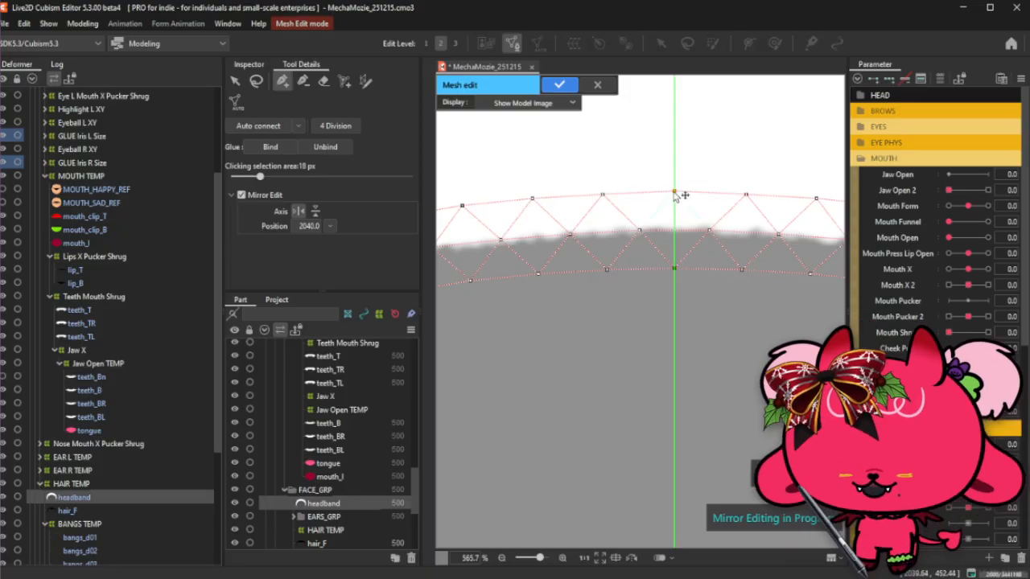
Delete the mirrored pair of middle-row vertices beside the mirror axis on the headband's outer top edge.
scroll(675, 197, down, 5)
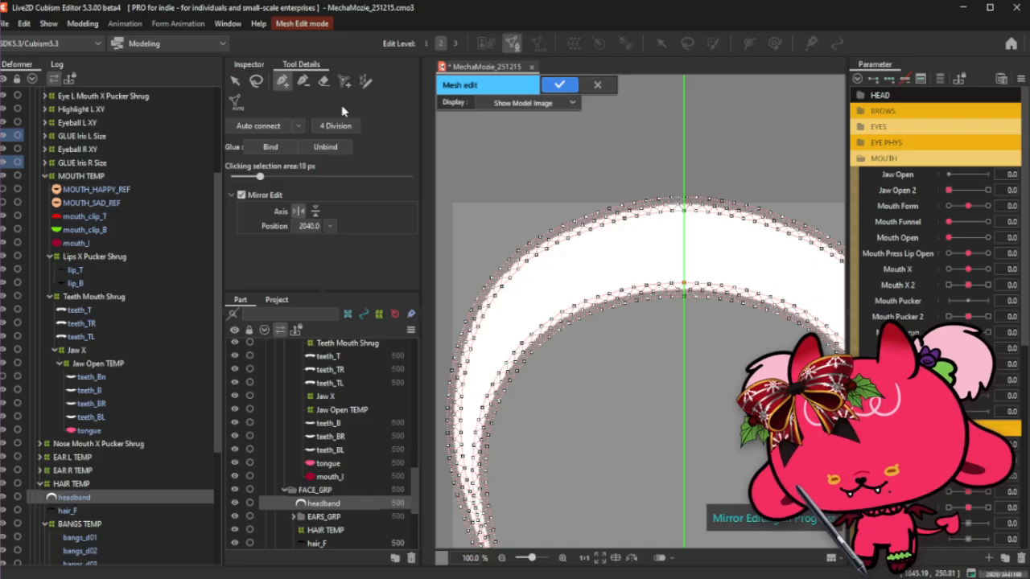
click(256, 82)
click(282, 81)
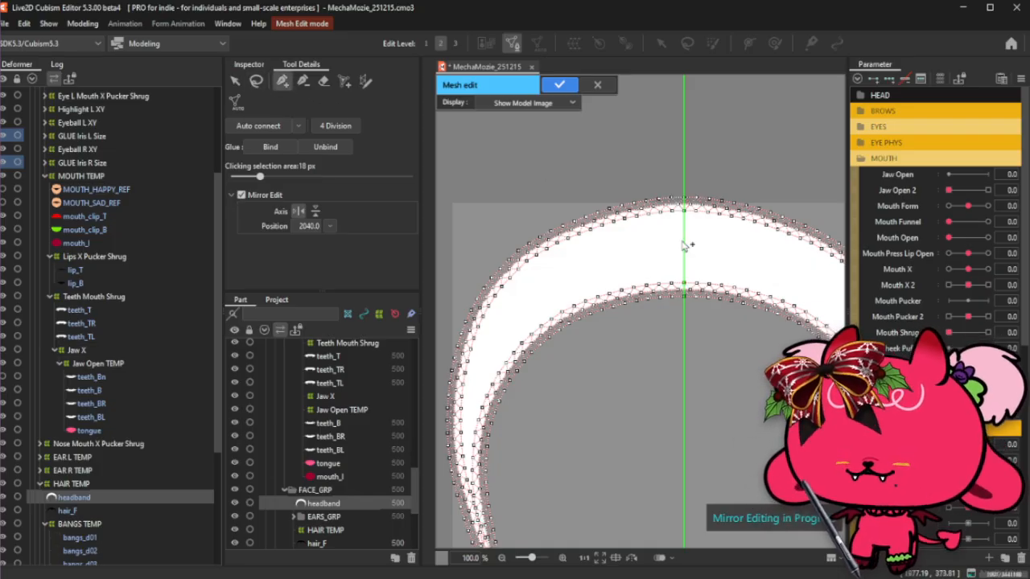
scroll(640, 145, up, 6)
click(303, 82)
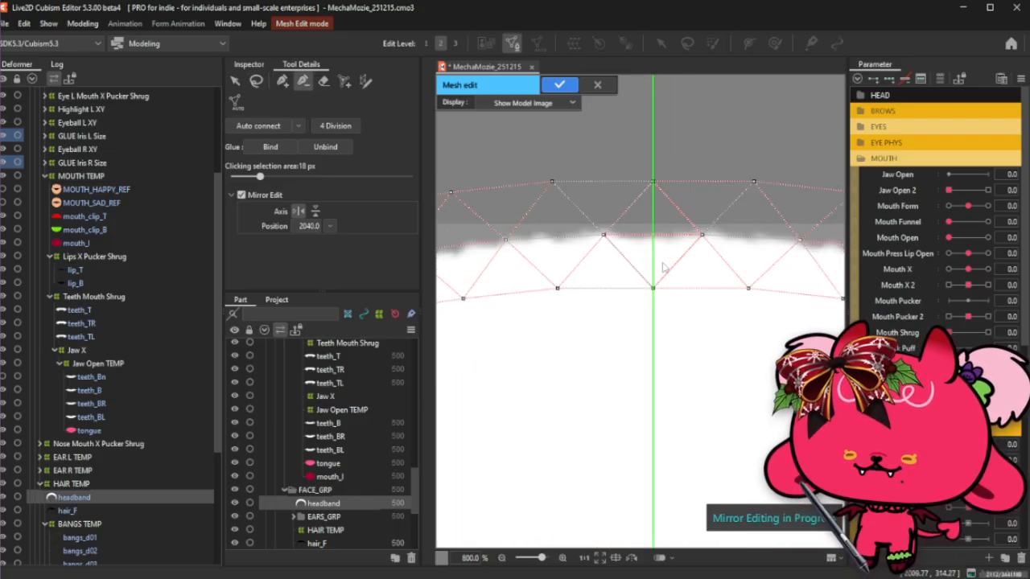
click(610, 240)
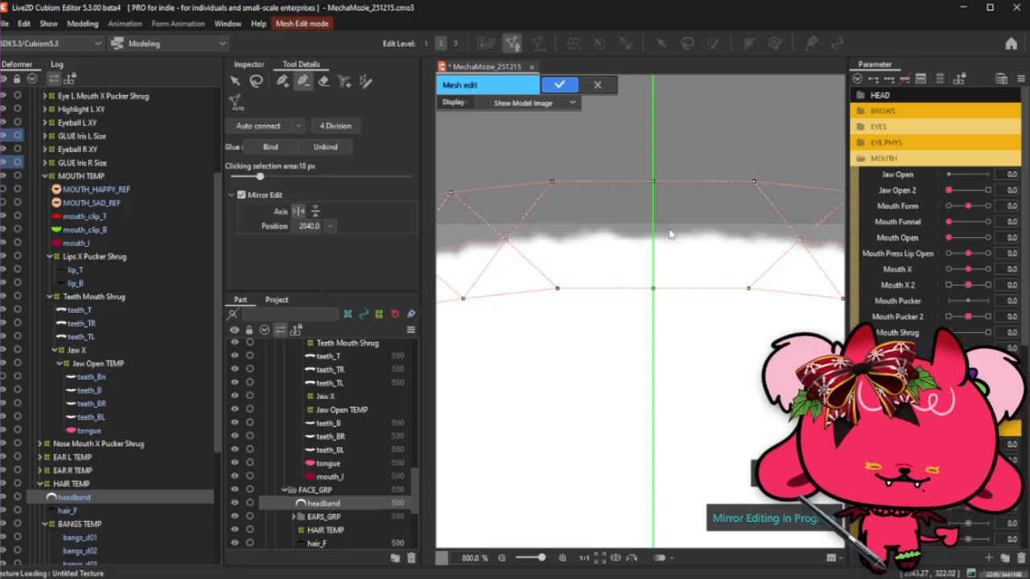
Undo the last vertex deletion and delete the vertex on the mirror axis in the row below the headband's outer top edge.
key(ctrl+z)
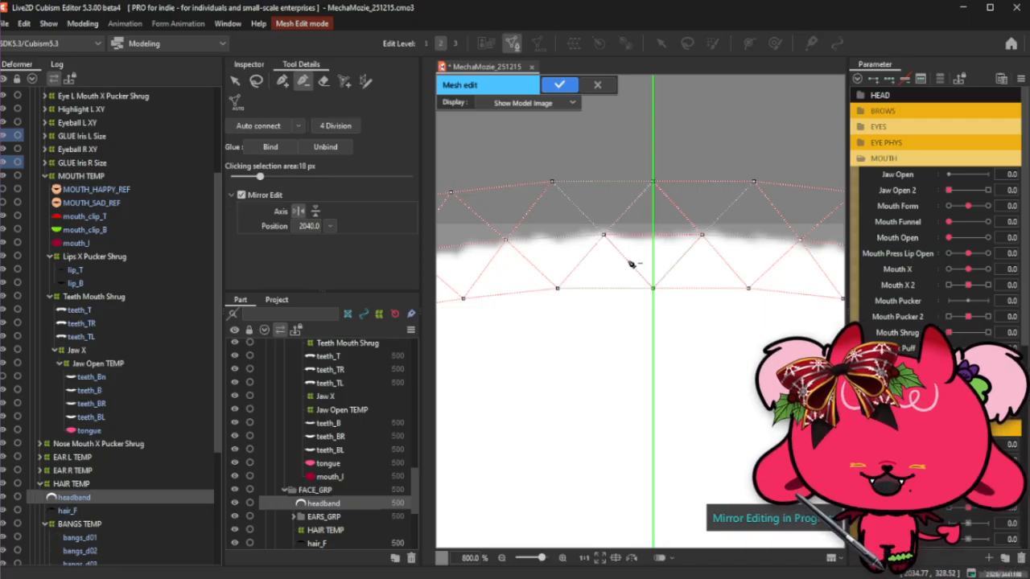
scroll(650, 291, up, 2)
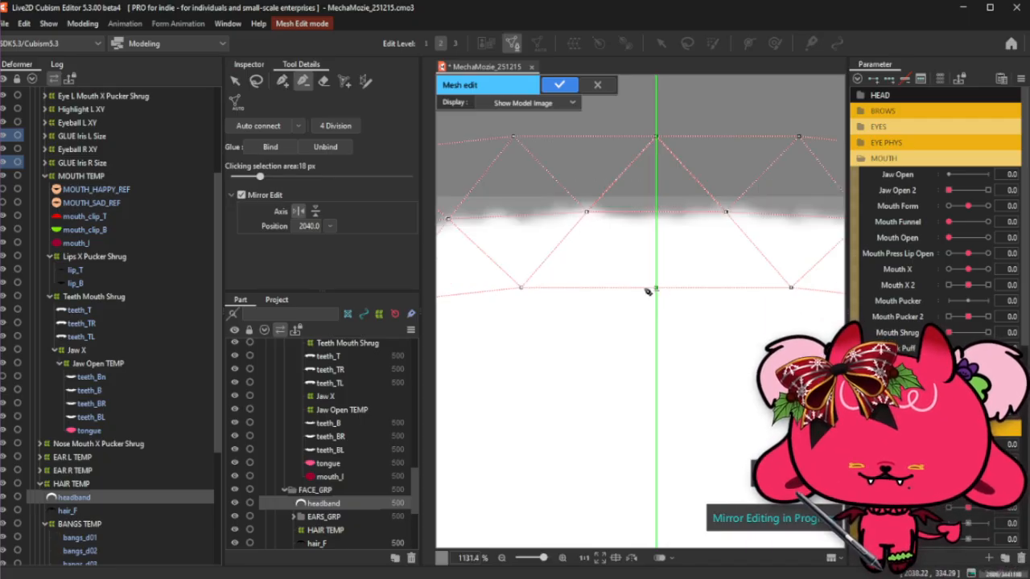
click(645, 289)
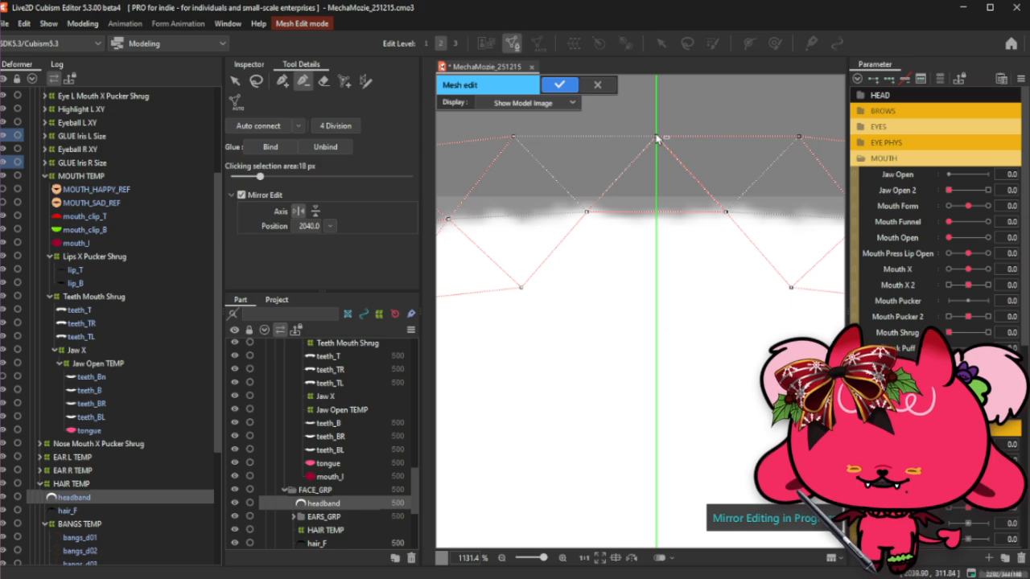
Delete the upper vertex on the mirror axis and the doubled middle-row vertices beside it on the headband's outer top edge.
scroll(578, 195, up, 2)
scroll(611, 236, up, 1)
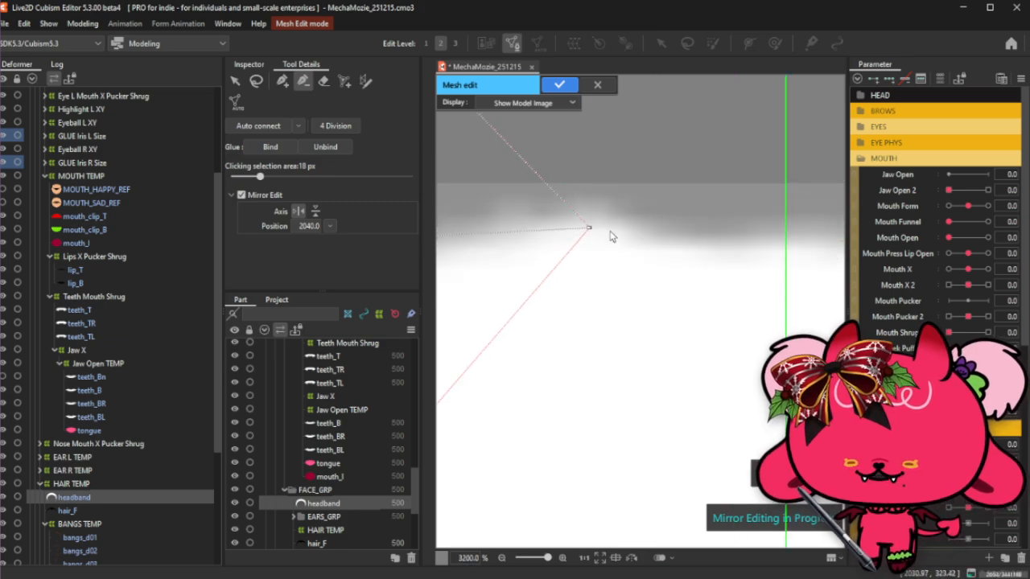
click(591, 230)
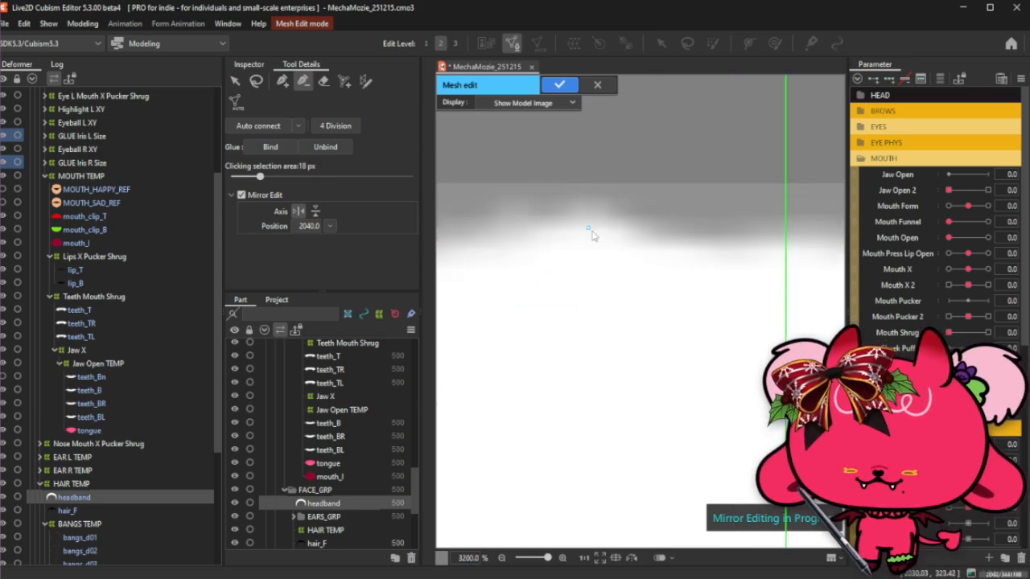
click(587, 230)
drag(833, 233, 682, 248)
click(599, 245)
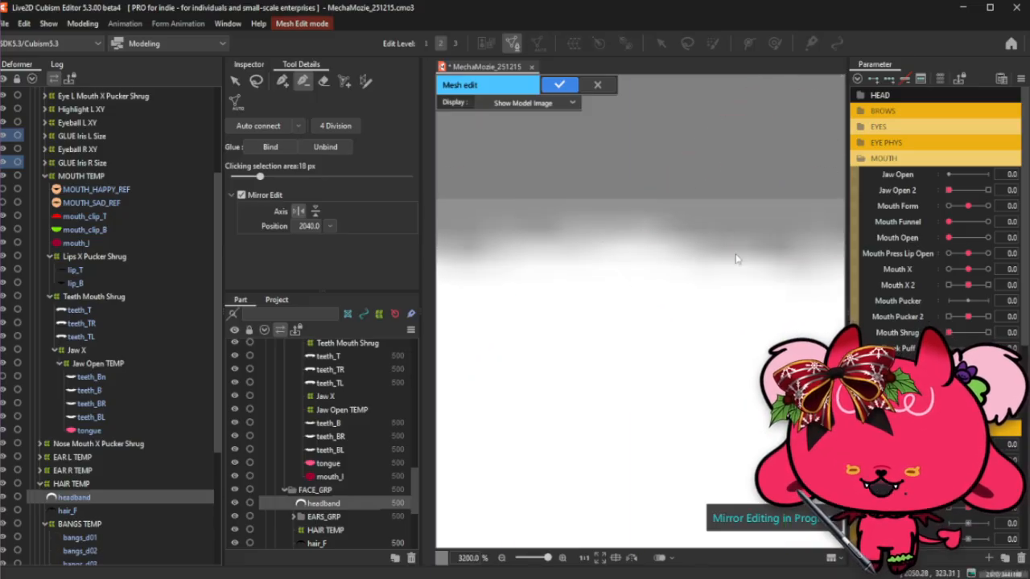
scroll(653, 279, down, 5)
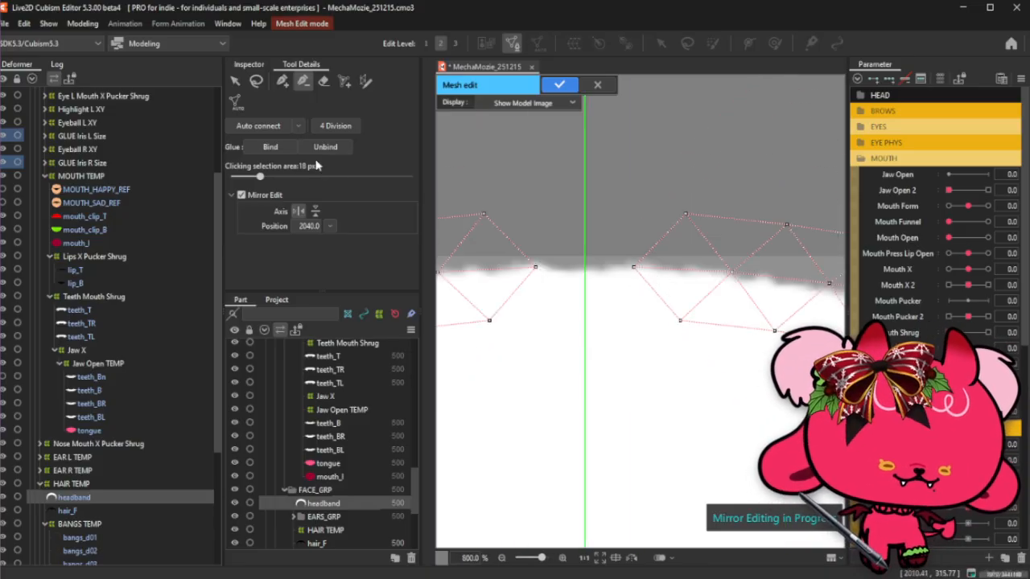
Connect the middle-row vertices across the mirror axis and add single axis vertices below and above, joined to their neighbouring rows.
click(281, 81)
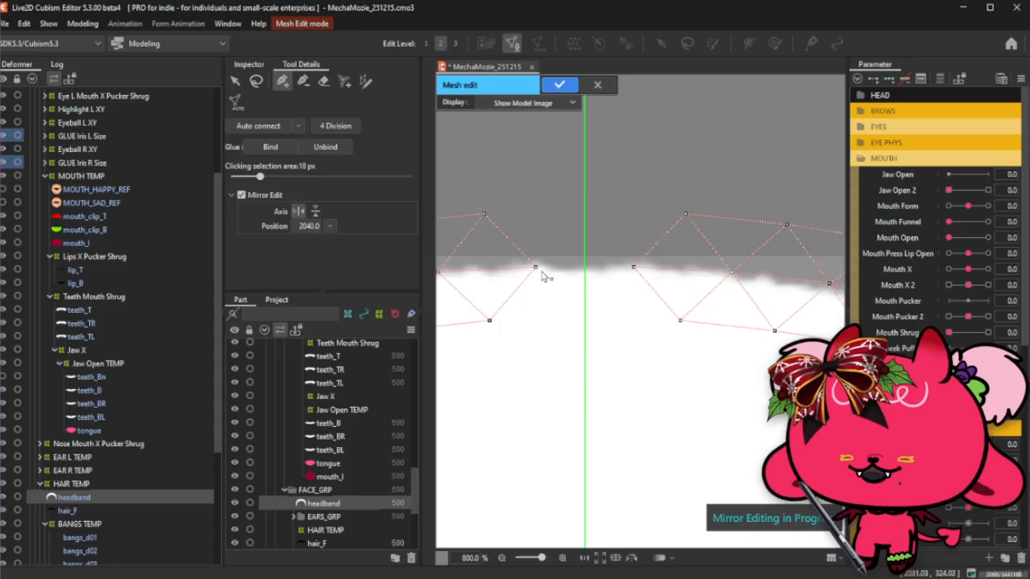
drag(536, 267, 635, 265)
click(634, 269)
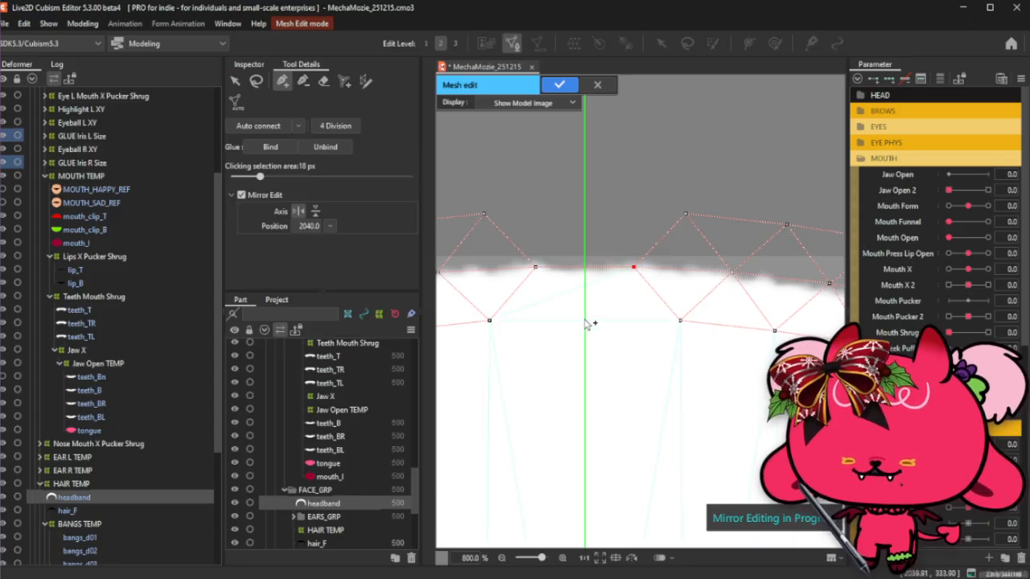
click(586, 322)
click(680, 322)
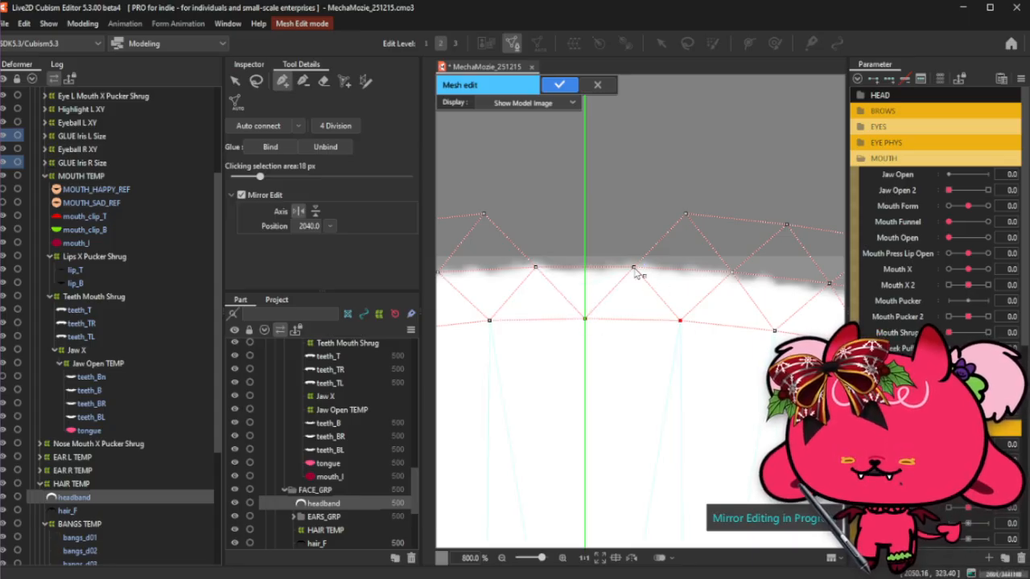
click(585, 208)
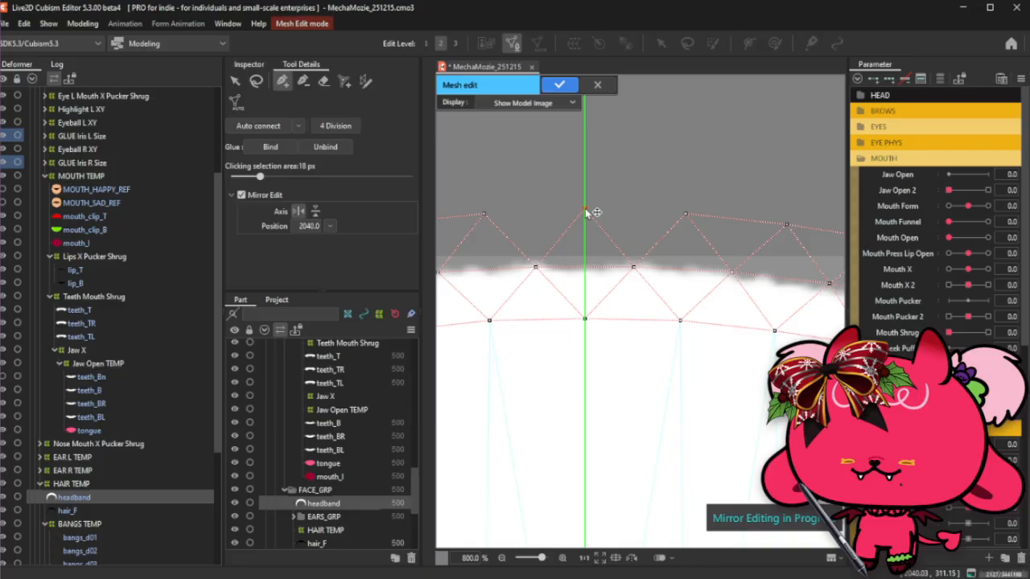
click(684, 215)
Delete the overlapping and surplus mesh vertices around the headband's left lower tip.
scroll(685, 219, down, 6)
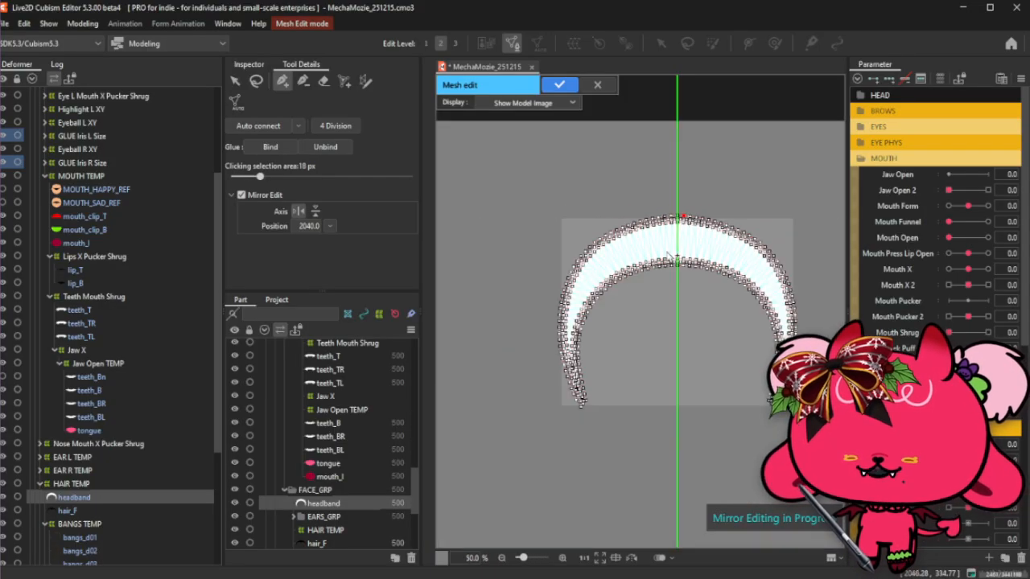
scroll(585, 398, up, 2)
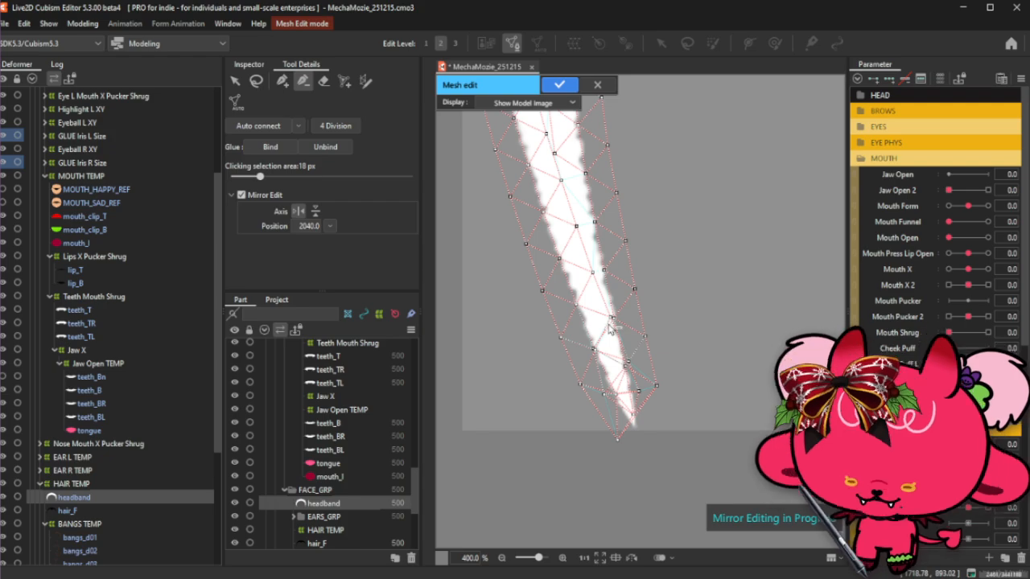
scroll(609, 328, up, 1)
scroll(592, 372, up, 2)
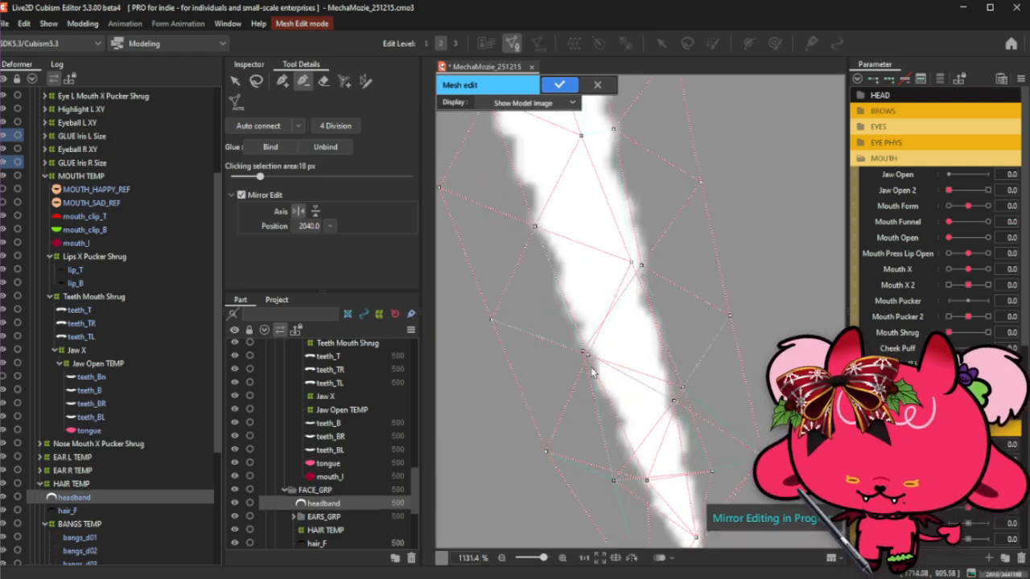
click(576, 356)
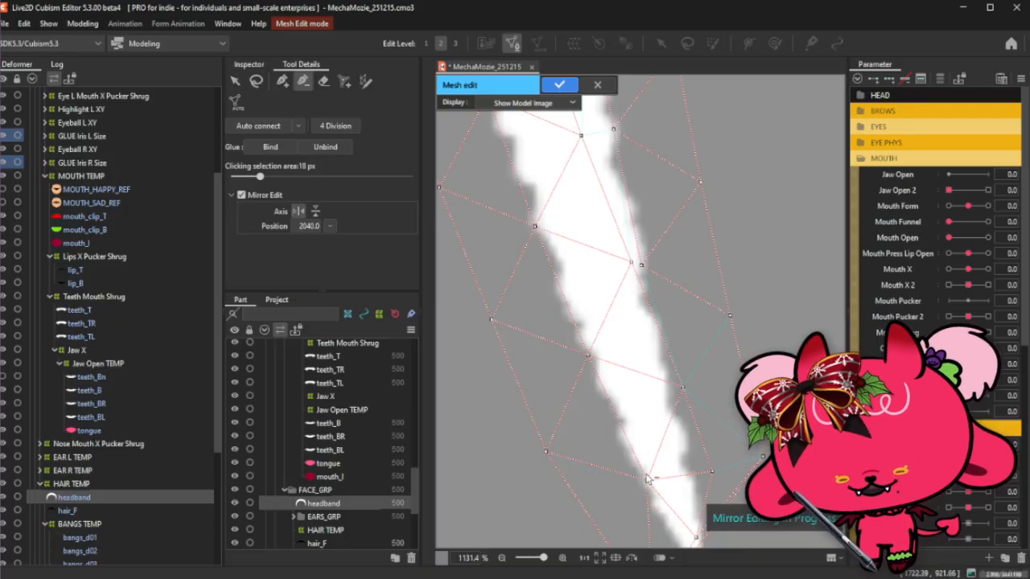
Move the two inner-side vertices nearest the left tip onto the white edge and delete the doubled vertex above them.
scroll(675, 476, down, 1)
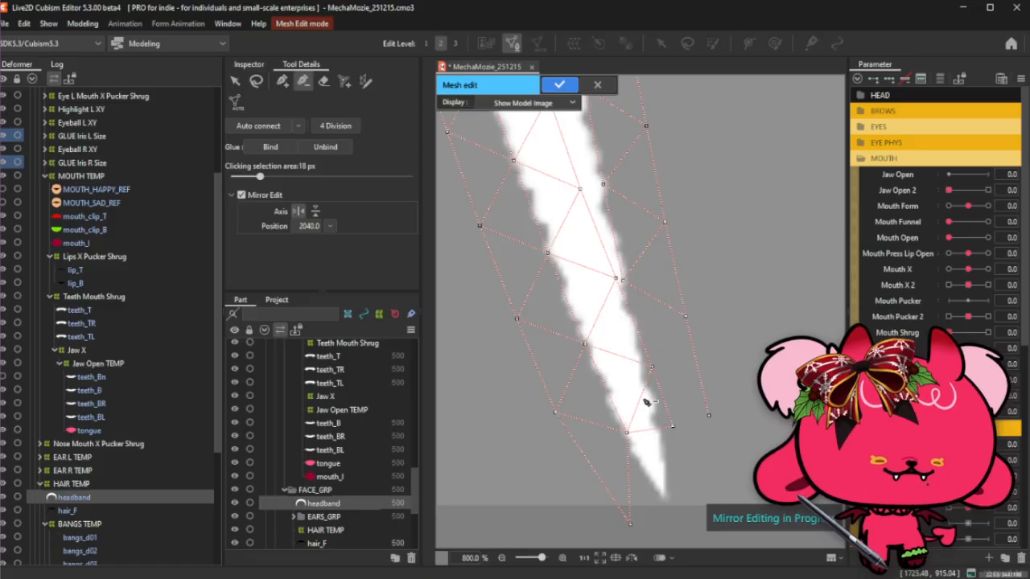
click(282, 81)
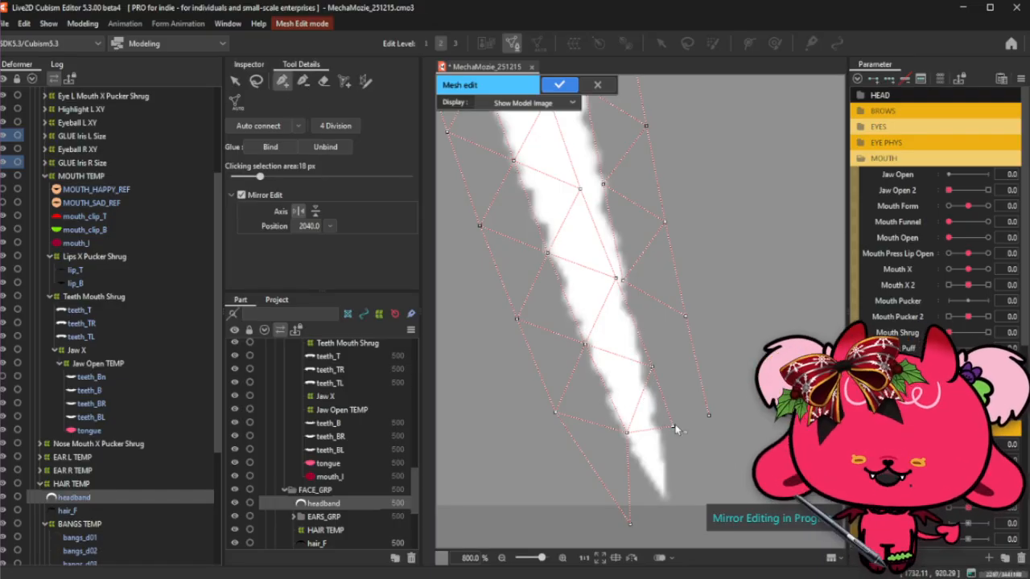
click(645, 367)
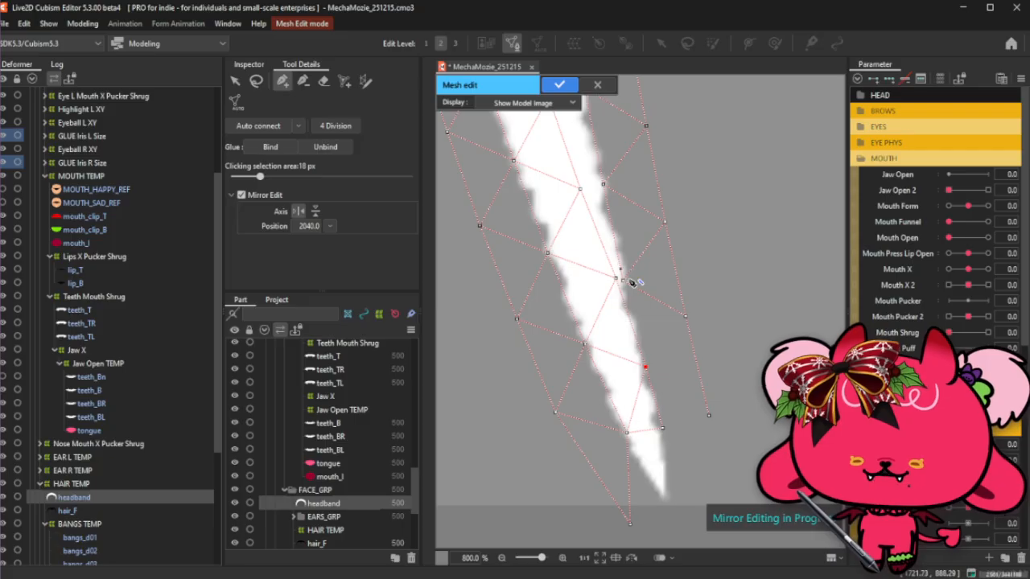
click(302, 80)
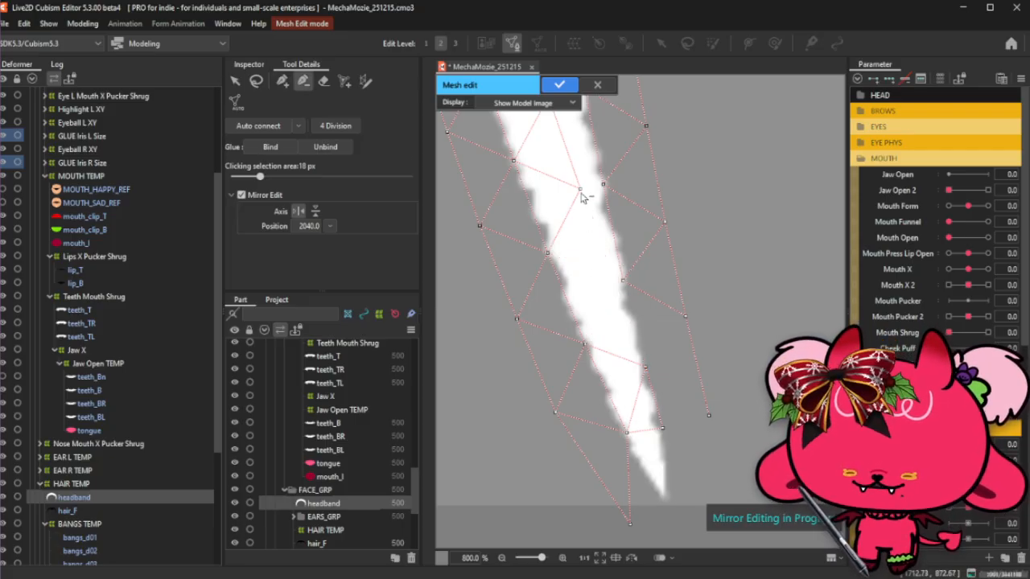
scroll(519, 248, down, 1)
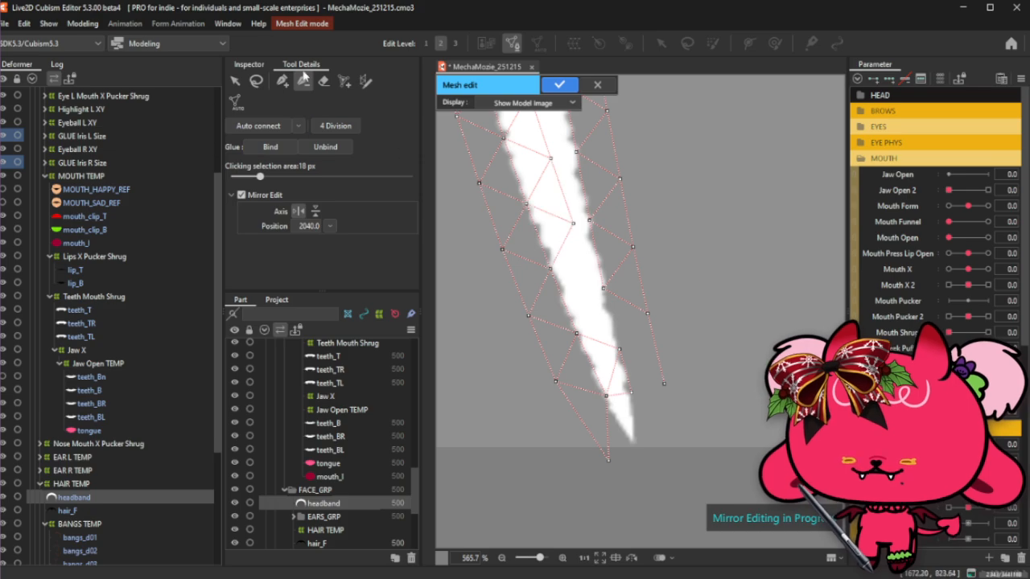
Raise the last inner outline vertex near the left tip and connect it to the edge vertex beside it.
click(282, 80)
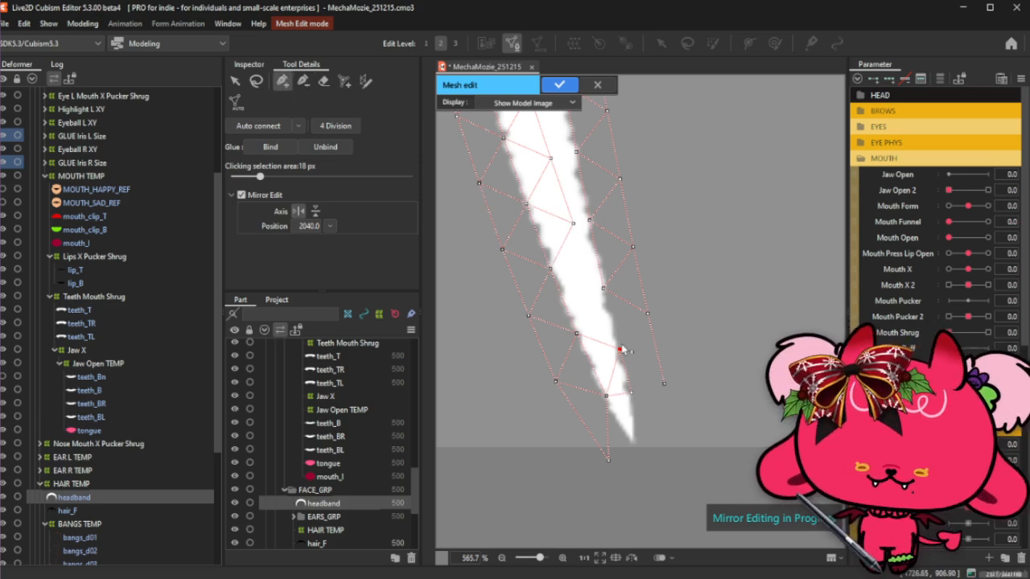
click(603, 288)
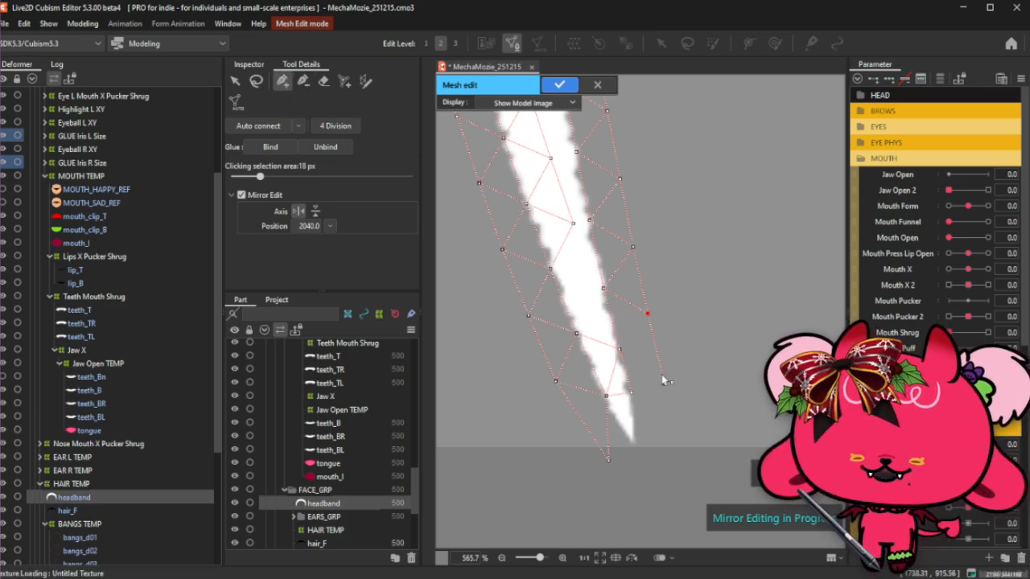
drag(663, 383, 657, 369)
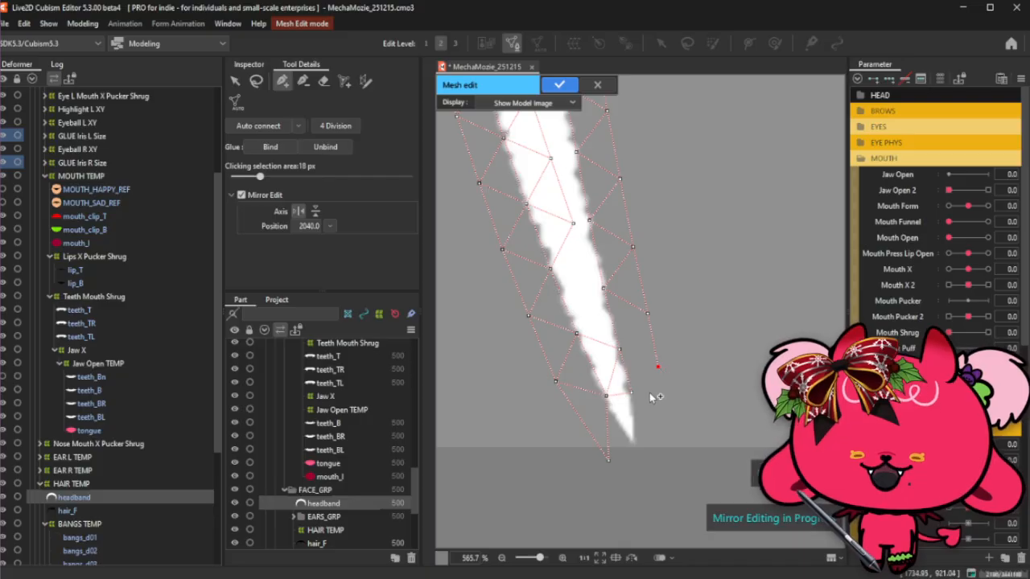
click(631, 394)
drag(632, 395, 603, 395)
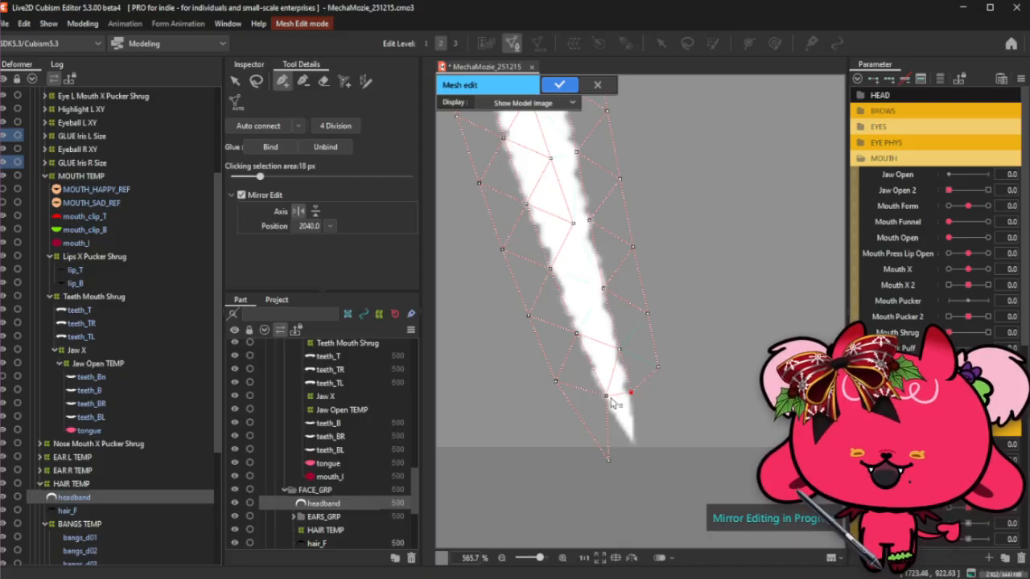
Add a vertex at the headband's left tip and shift the adjacent edge and outer outline vertices up to follow the taper.
click(633, 443)
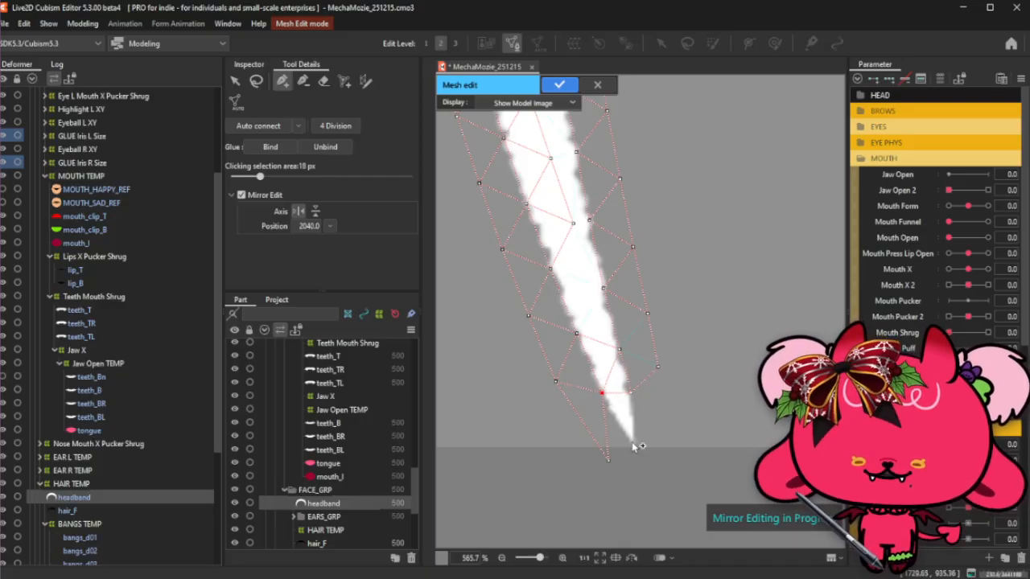
click(599, 391)
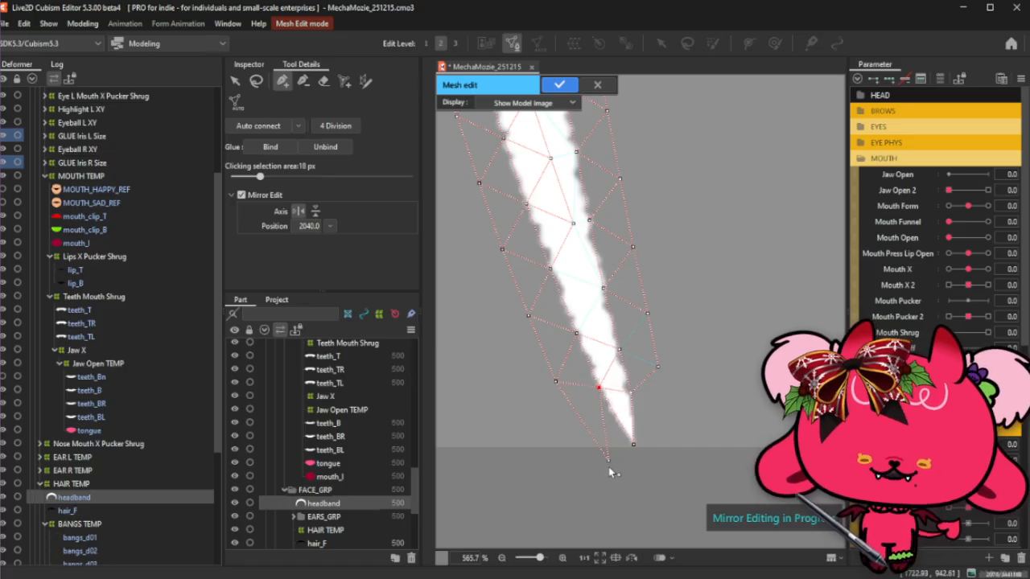
drag(608, 467, 592, 443)
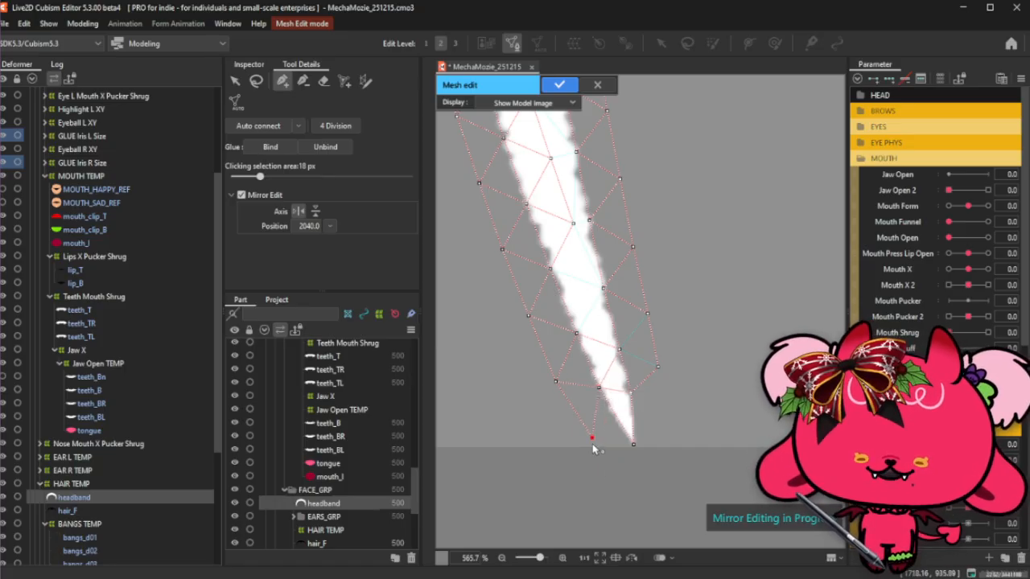
Extend the outer outline with two vertices below the left tip and connect the nearer one to the tip vertex.
click(633, 479)
drag(633, 479, 628, 481)
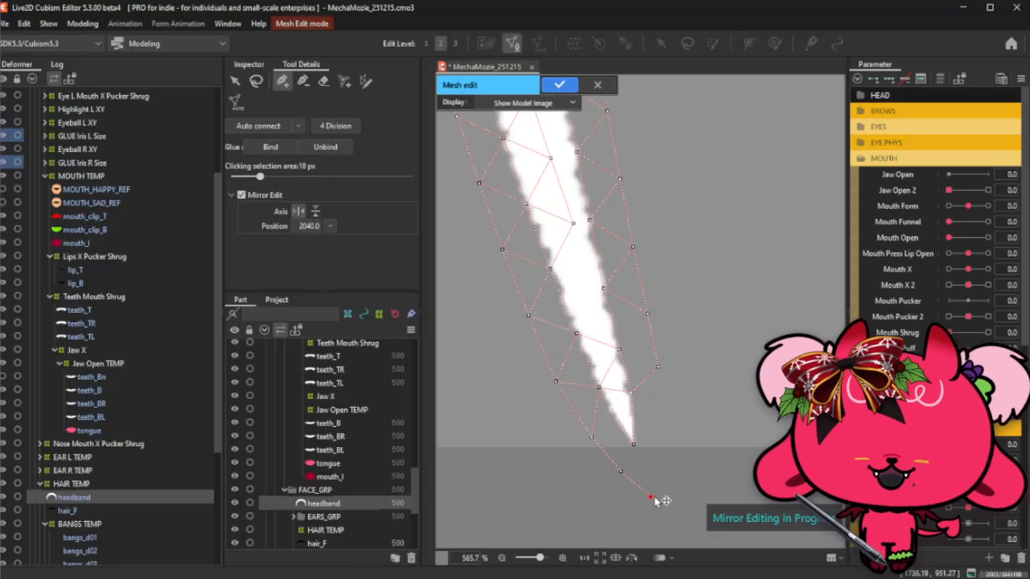
click(620, 471)
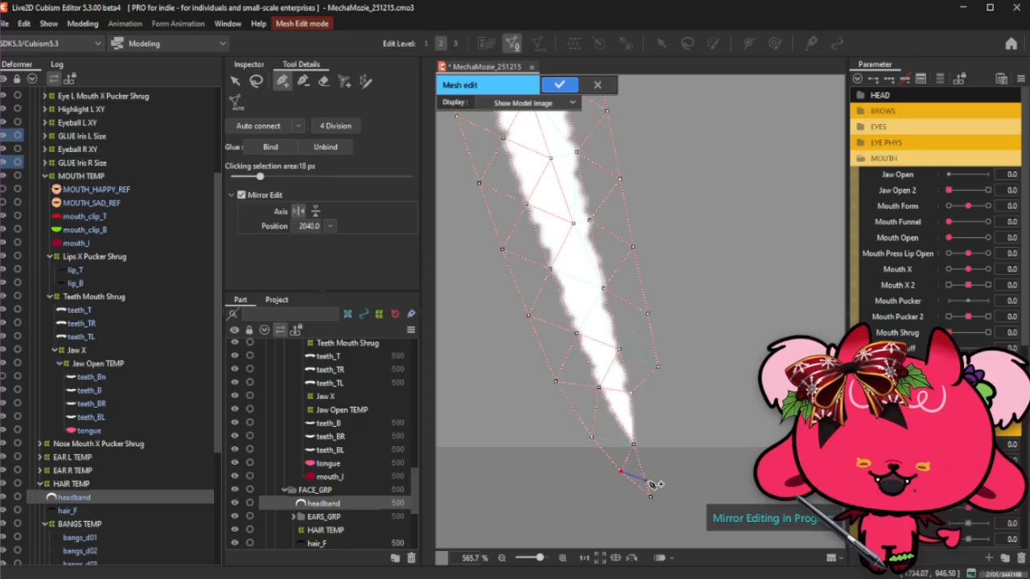
click(651, 497)
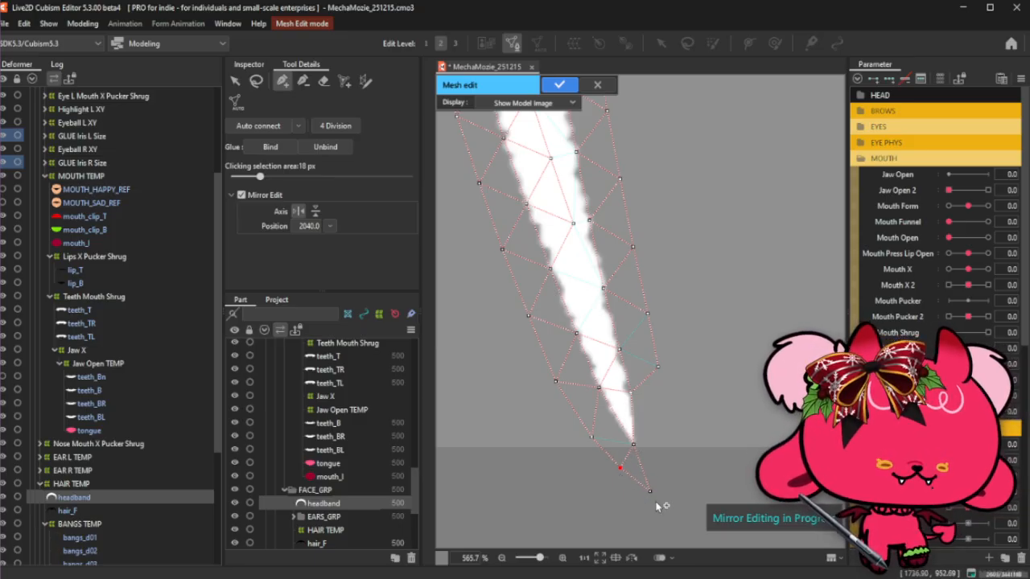
Close the outline around the left tip by adding two vertices on its inner side and joining them to the existing inner outline.
click(664, 452)
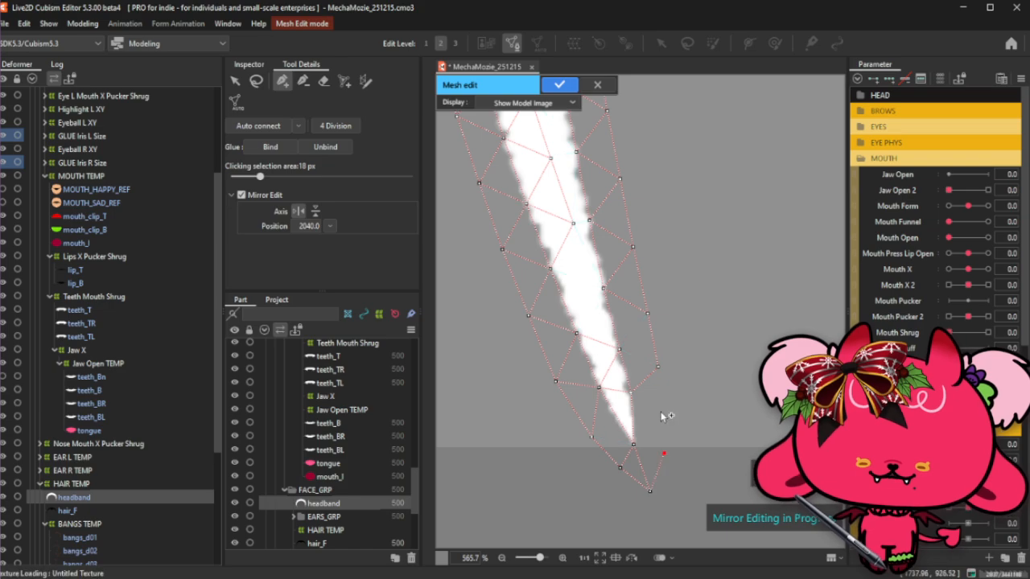
click(662, 410)
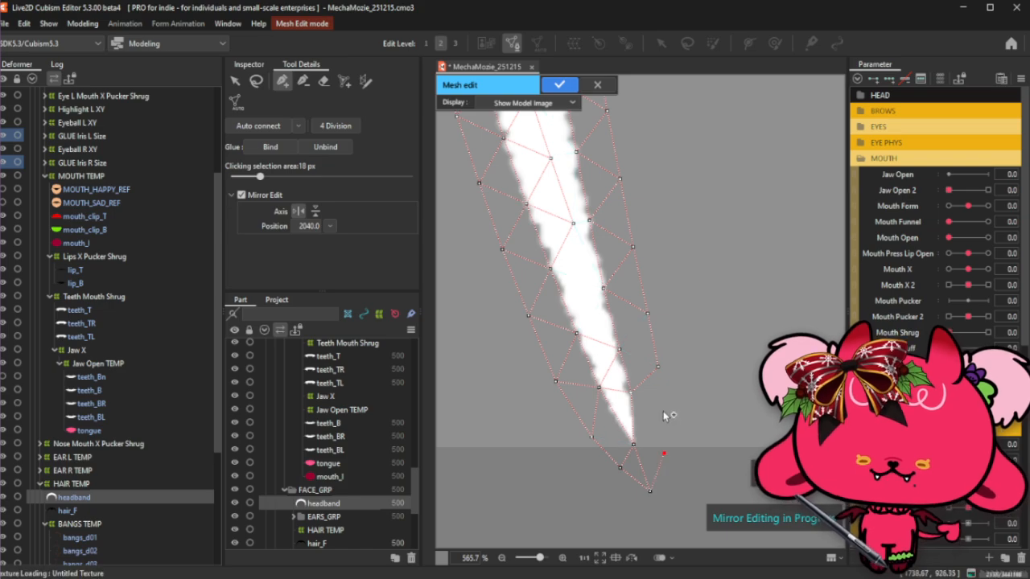
click(655, 364)
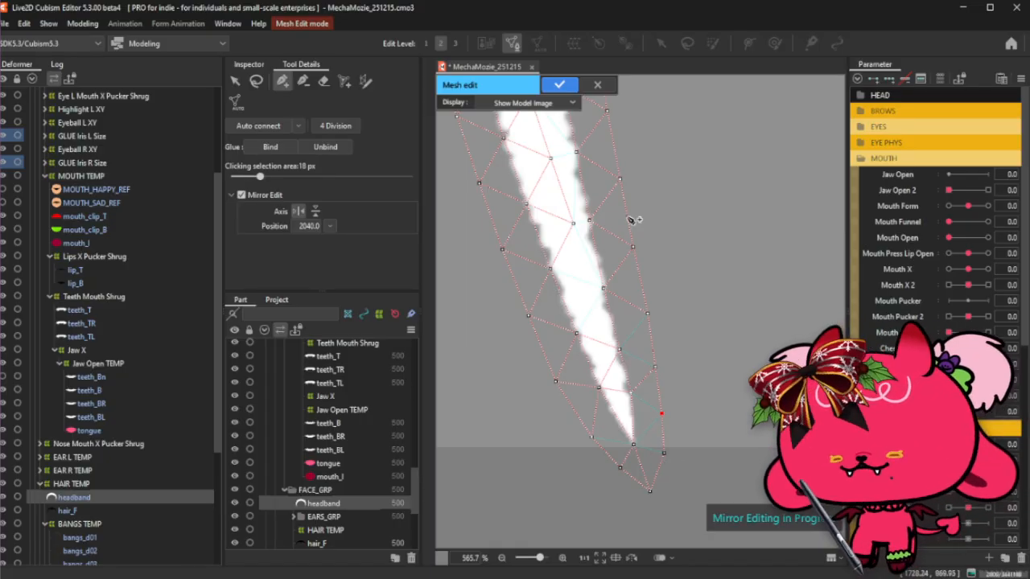
Shift the two lowest inner vertices near the left tip to the band's centre and add a connected vertex below them.
click(256, 80)
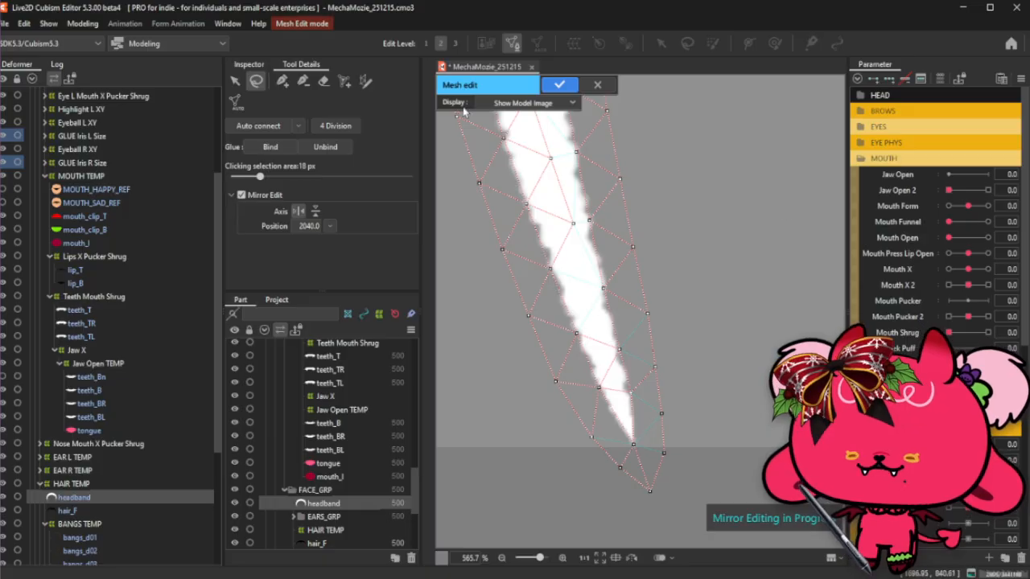
click(282, 81)
click(565, 225)
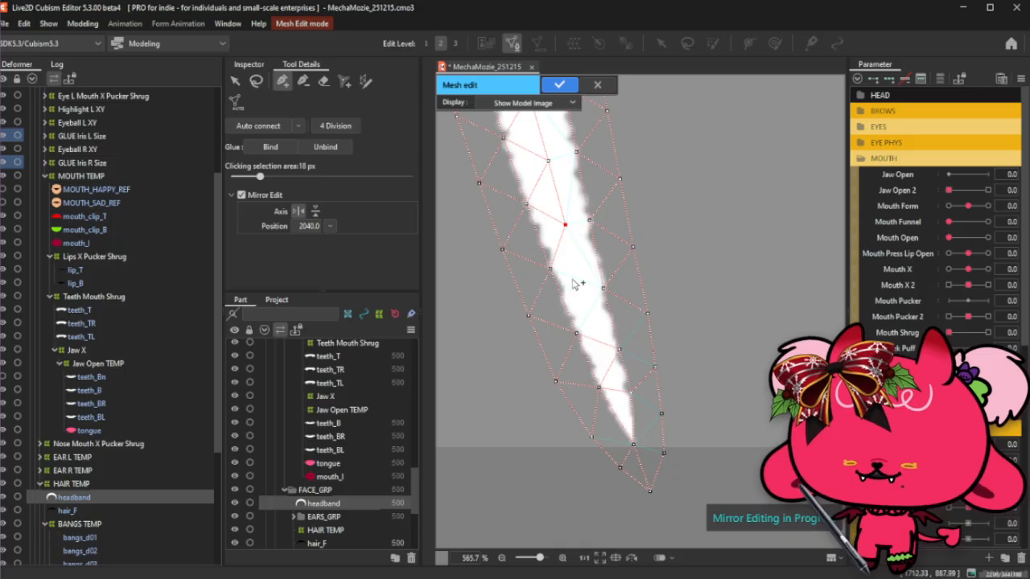
click(589, 303)
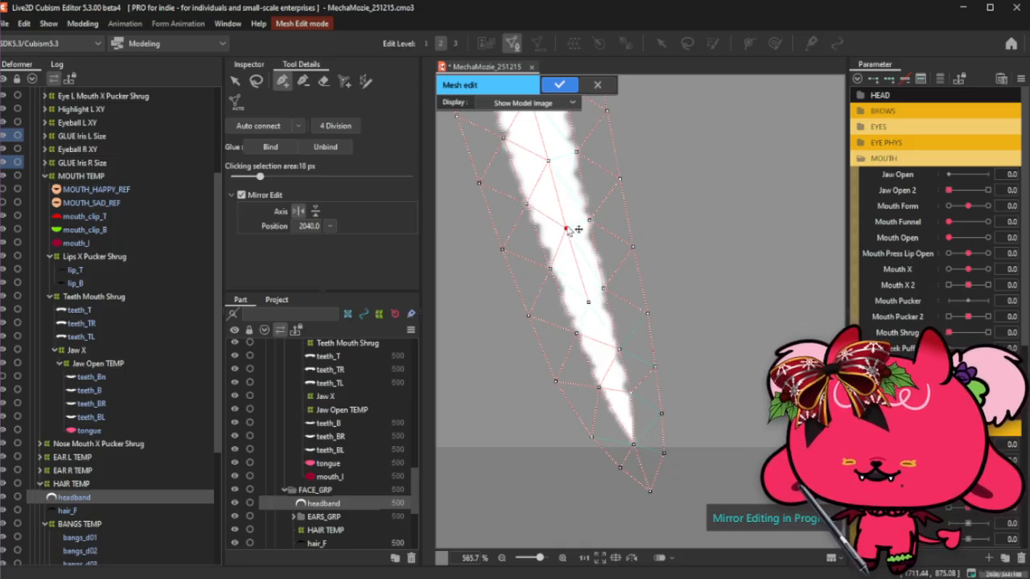
click(549, 165)
click(302, 81)
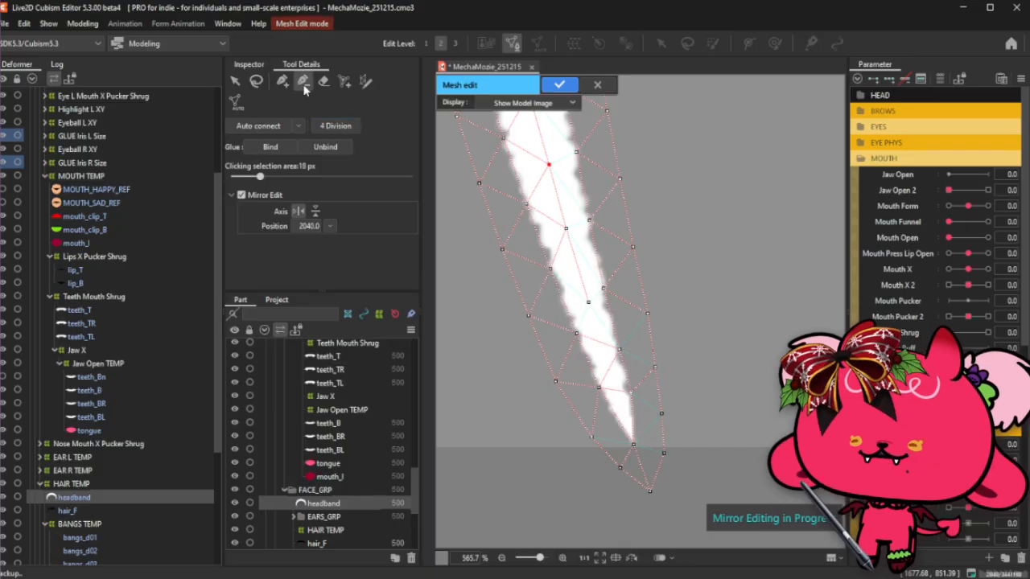
scroll(608, 351, up, 2)
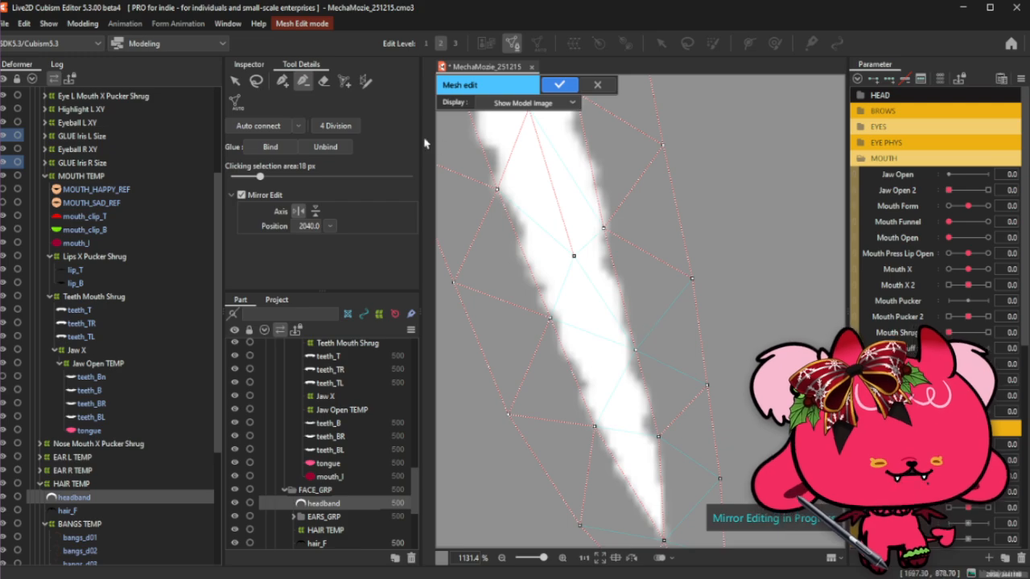
Extend the centre line with one more vertex down the taper and connect it to the left tip vertex.
click(282, 81)
click(574, 257)
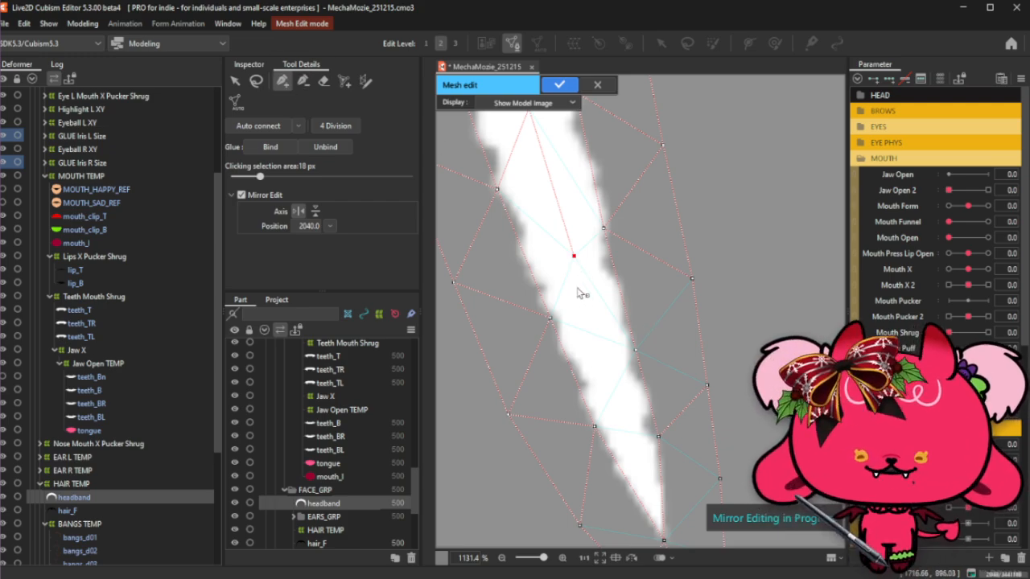
click(616, 388)
scroll(559, 305, down, 2)
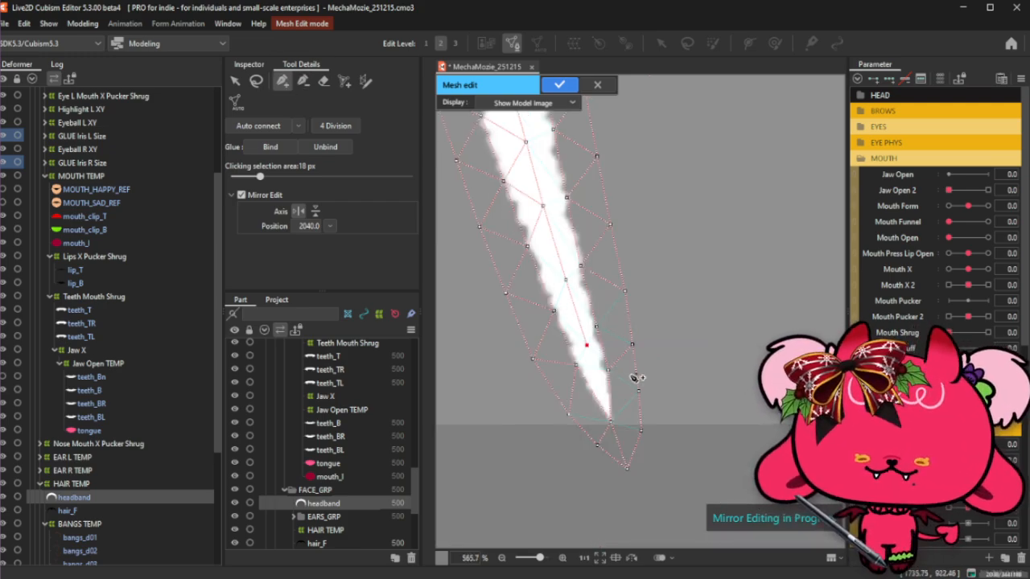
scroll(631, 375, up, 2)
click(594, 468)
scroll(574, 324, down, 1)
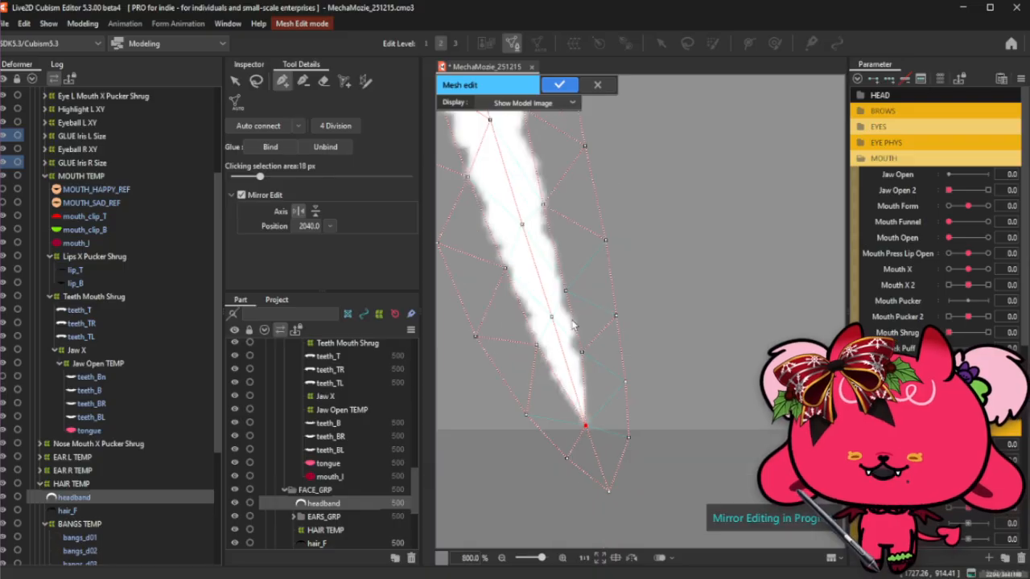
Nudge the centre-line vertices above the left tip to even out their spacing along the band.
scroll(573, 323, down, 1)
scroll(531, 194, up, 1)
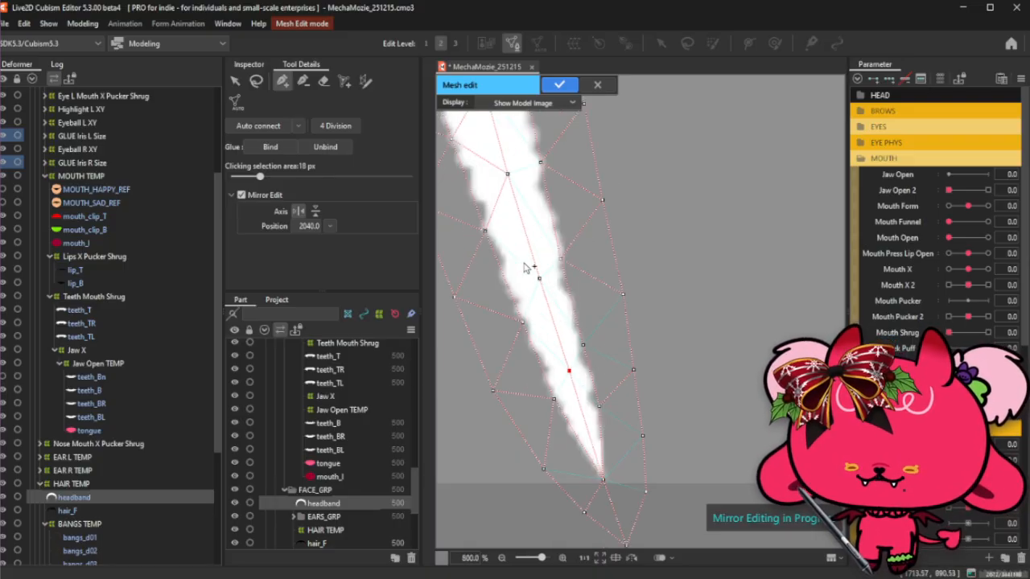
click(540, 280)
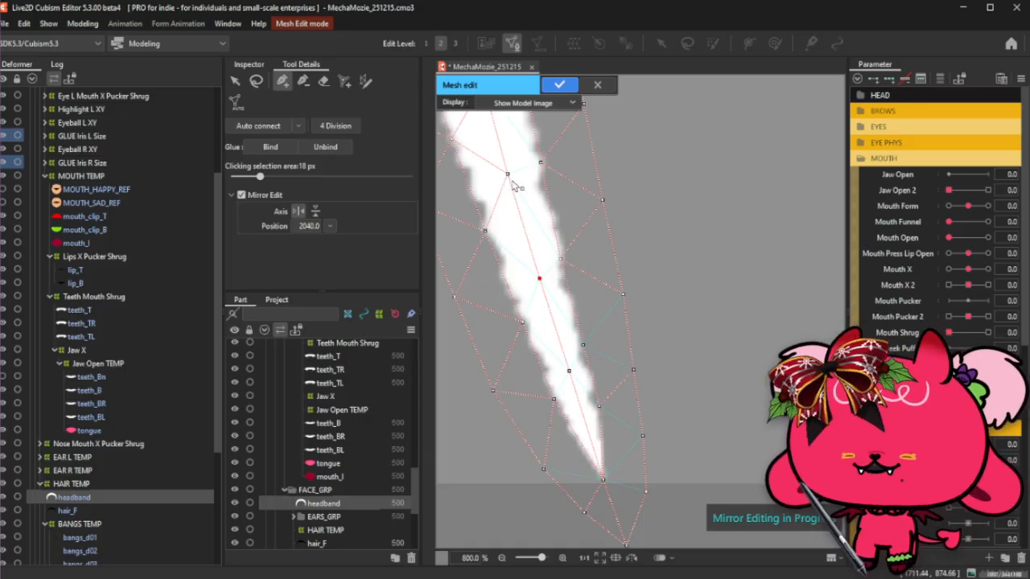
drag(511, 182, 512, 194)
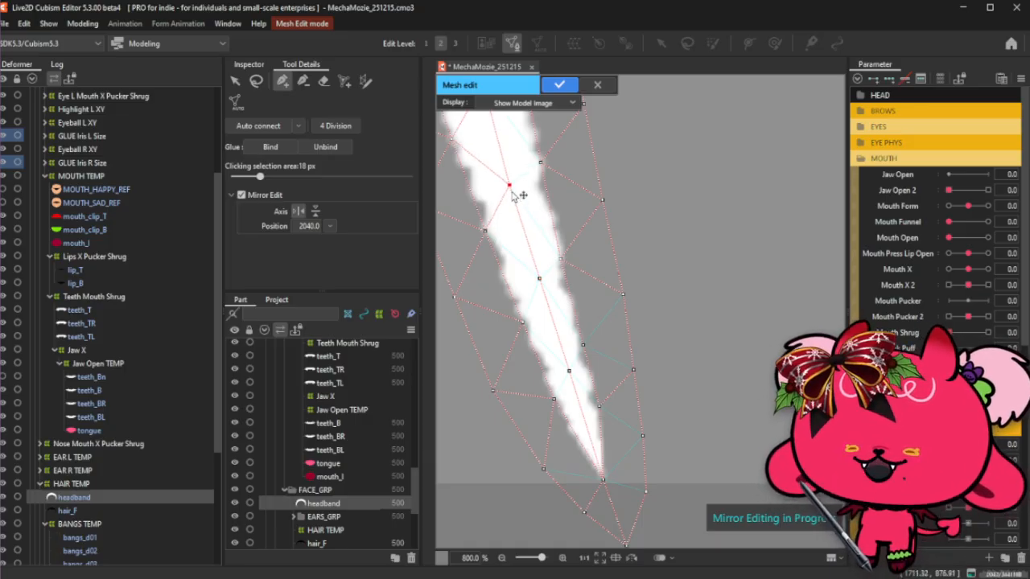
scroll(513, 194, down, 2)
scroll(515, 198, up, 1)
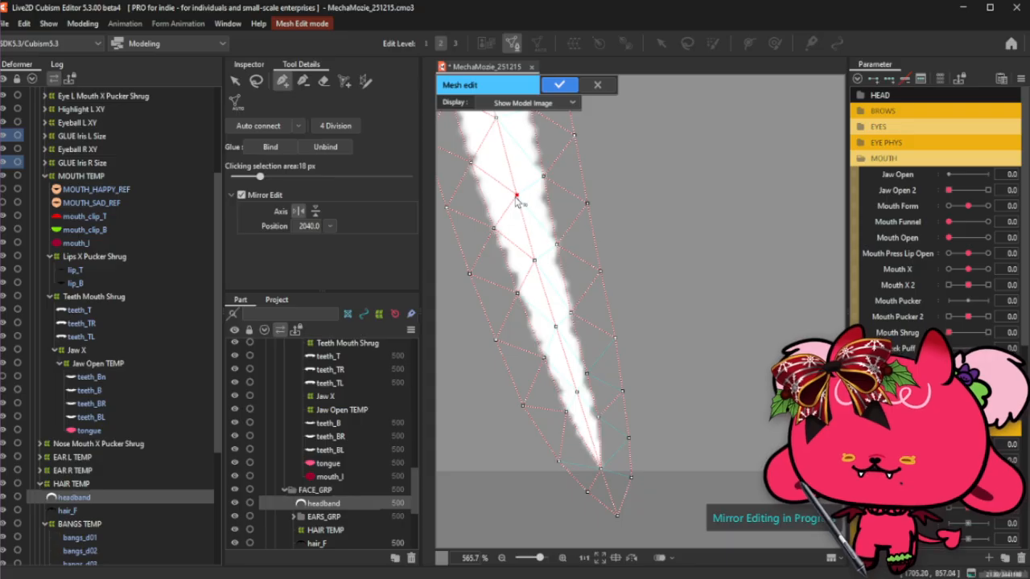
scroll(519, 202, up, 2)
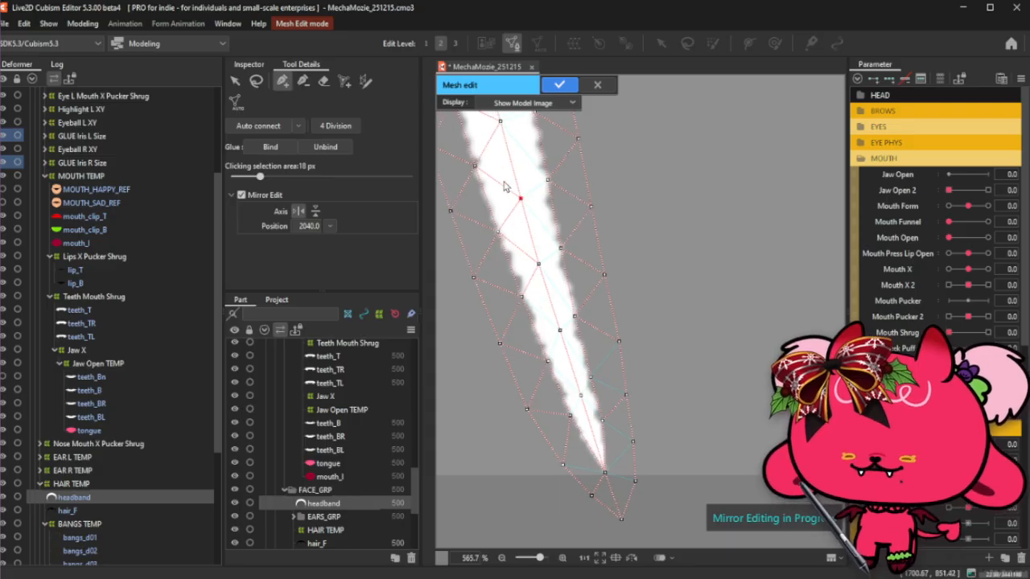
scroll(528, 211, down, 1)
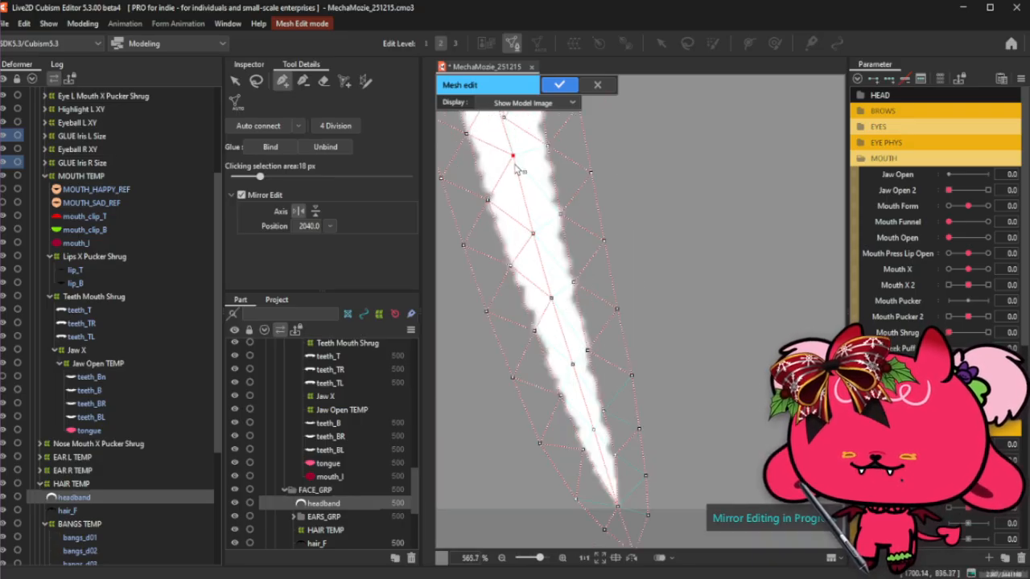
scroll(521, 175, up, 1)
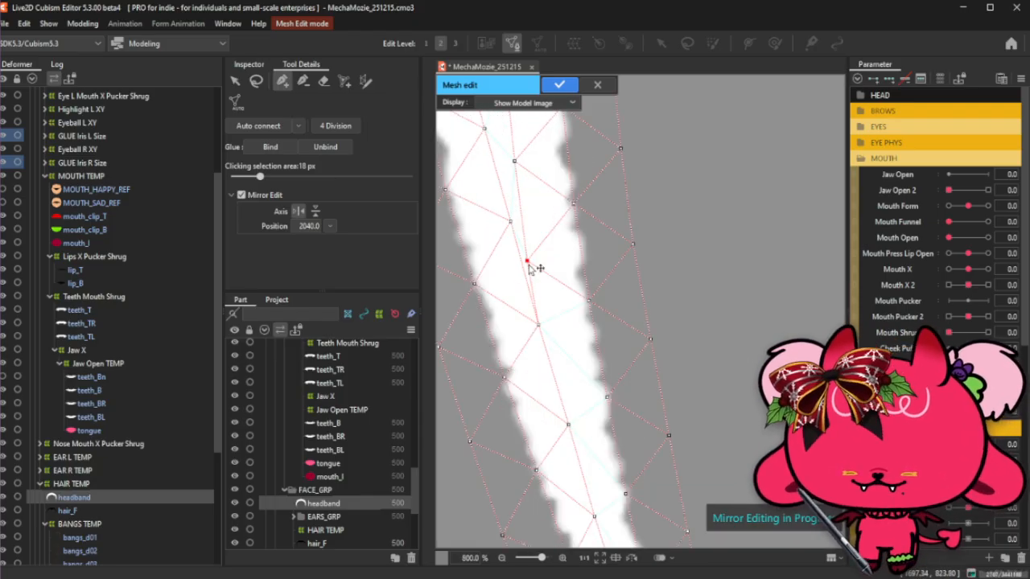
Adjust the lowest vertices of the two inner rows just above the point where they merge into the centre line.
click(510, 222)
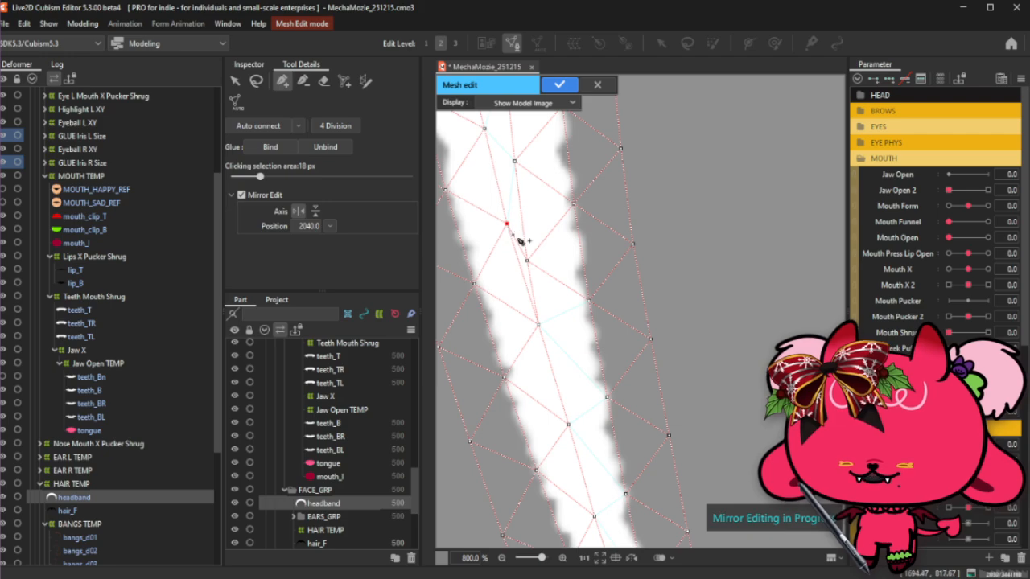
click(529, 262)
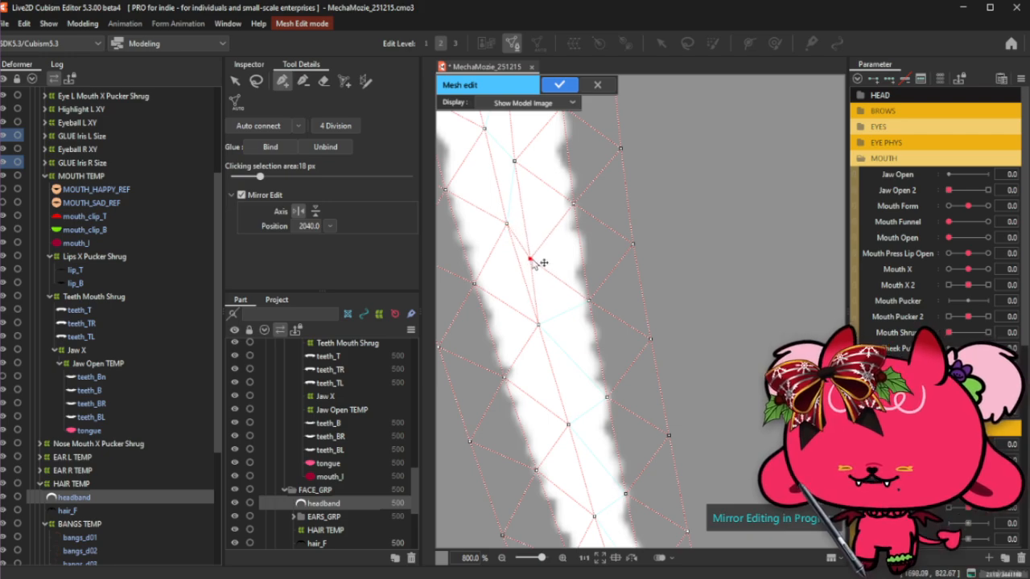
scroll(520, 165, down, 3)
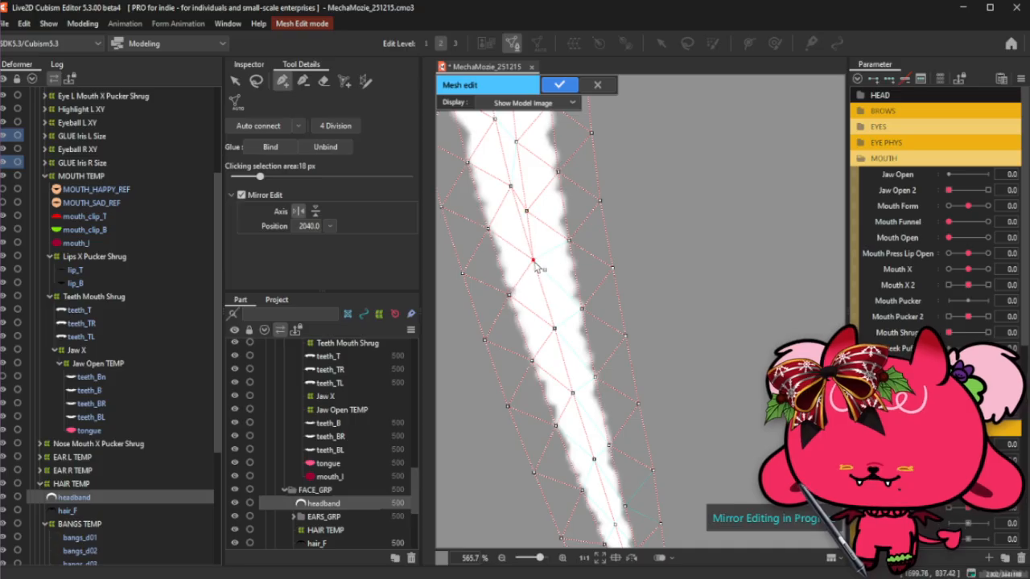
Examine the headband mesh from the left tip up to the mirror axis for gaps between the inner rows.
scroll(534, 235, down, 2)
scroll(534, 236, down, 3)
scroll(508, 119, up, 2)
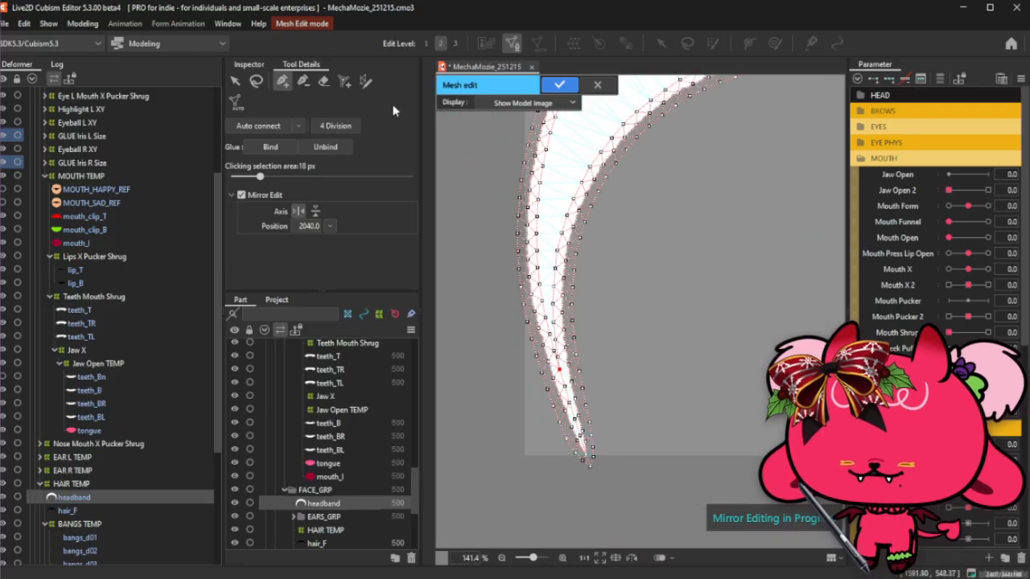
click(255, 81)
scroll(734, 329, down, 2)
scroll(733, 287, up, 1)
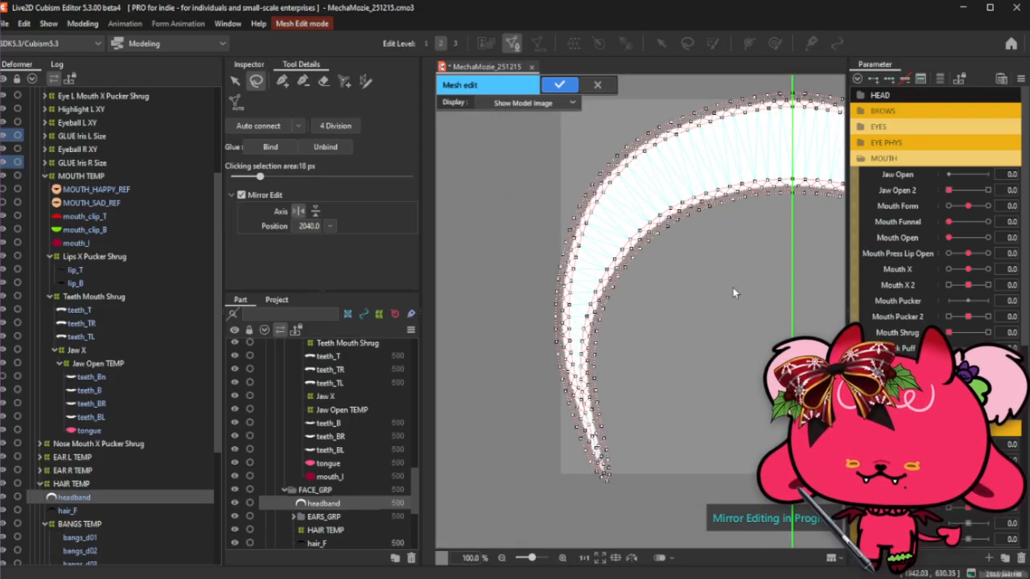
click(281, 81)
scroll(586, 332, up, 1)
scroll(586, 333, down, 2)
scroll(571, 346, up, 2)
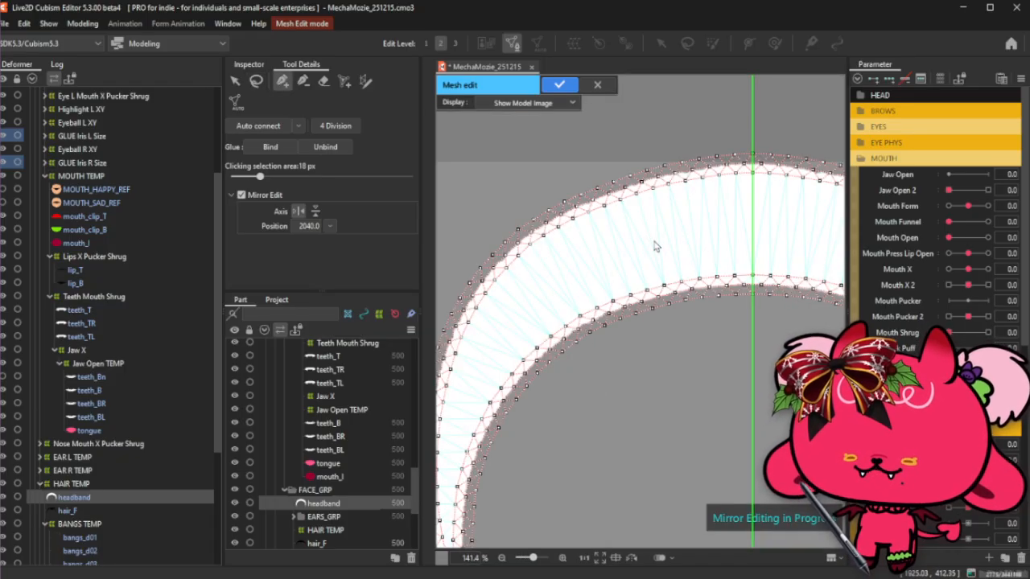
scroll(571, 346, down, 2)
Place a new row of centre vertices between the inner rows, from where they diverge upward along the band's left side.
scroll(569, 351, up, 5)
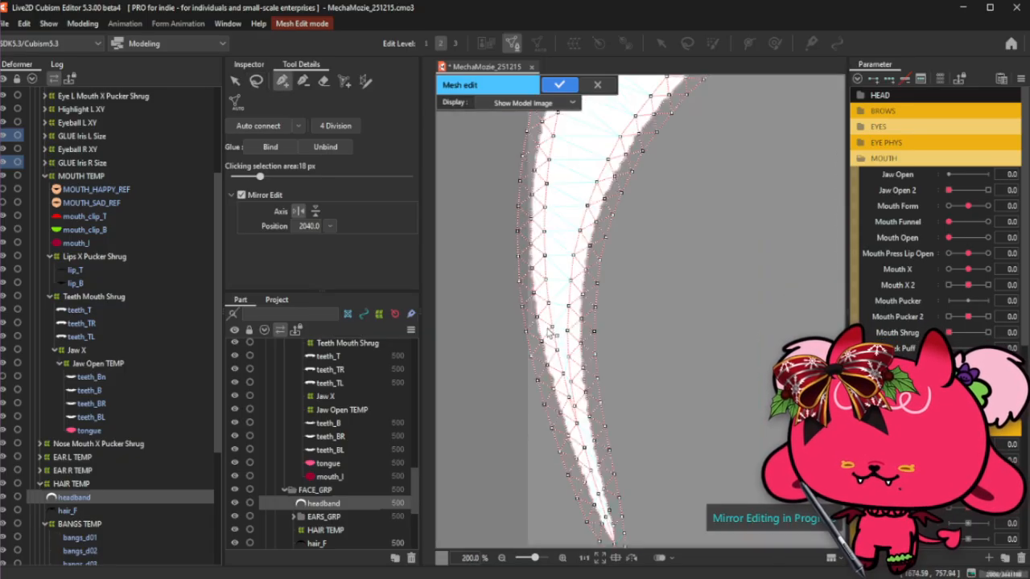
click(564, 352)
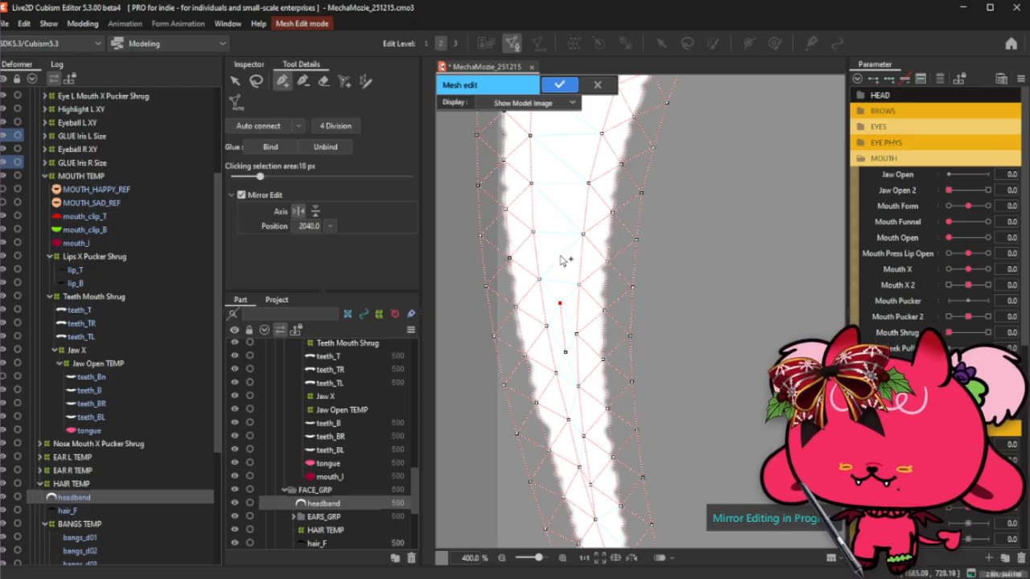
scroll(566, 266, down, 2)
scroll(546, 435, up, 1)
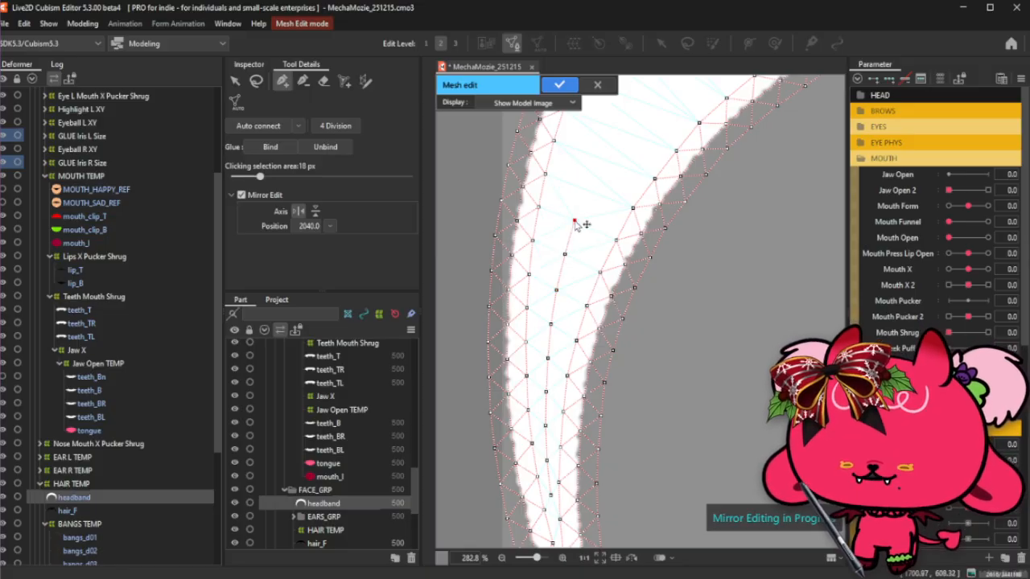
scroll(576, 225, down, 2)
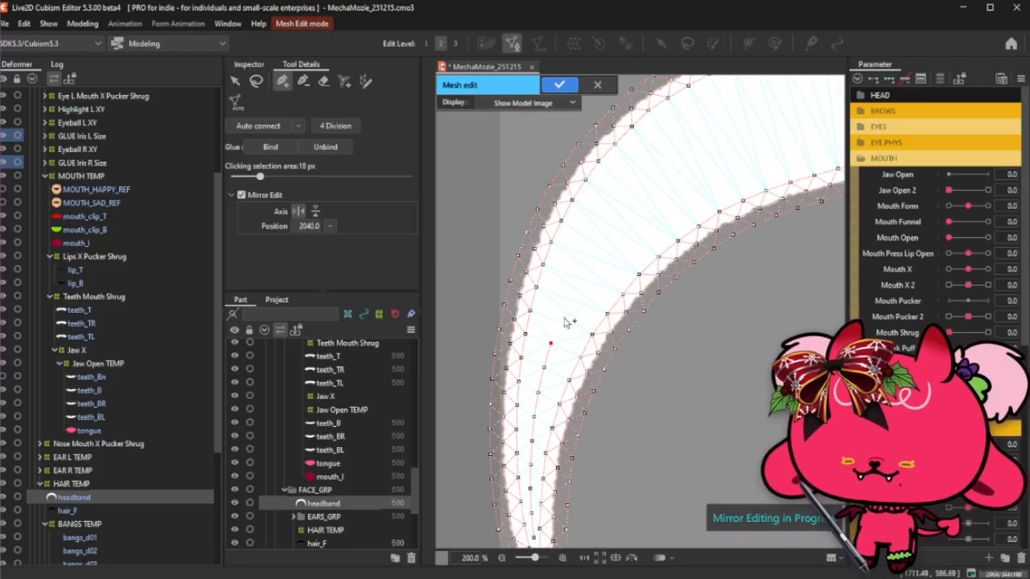
Continue the centre row with three connected vertices around the band's left curve and fine-tune their positions.
click(561, 313)
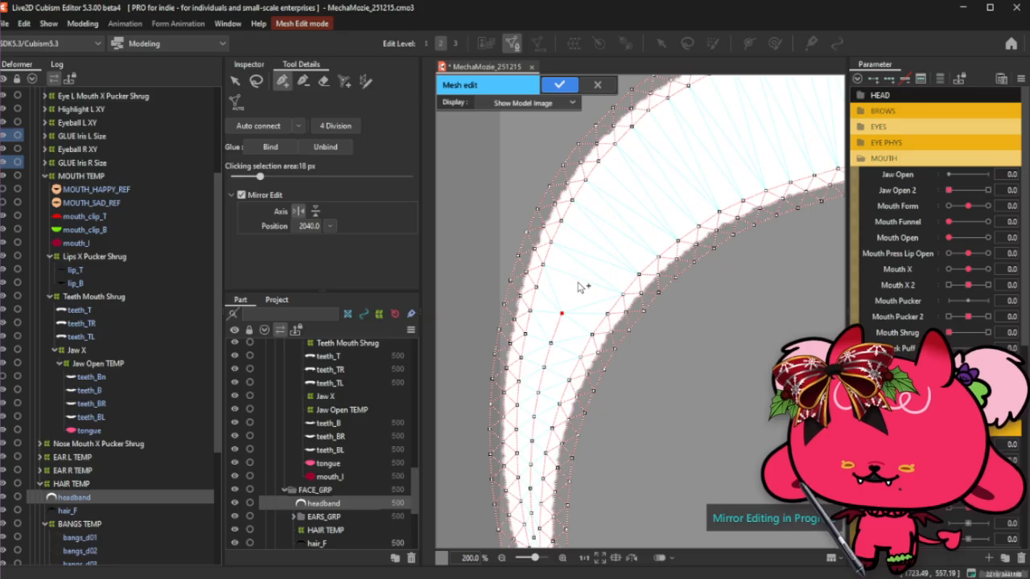
click(577, 283)
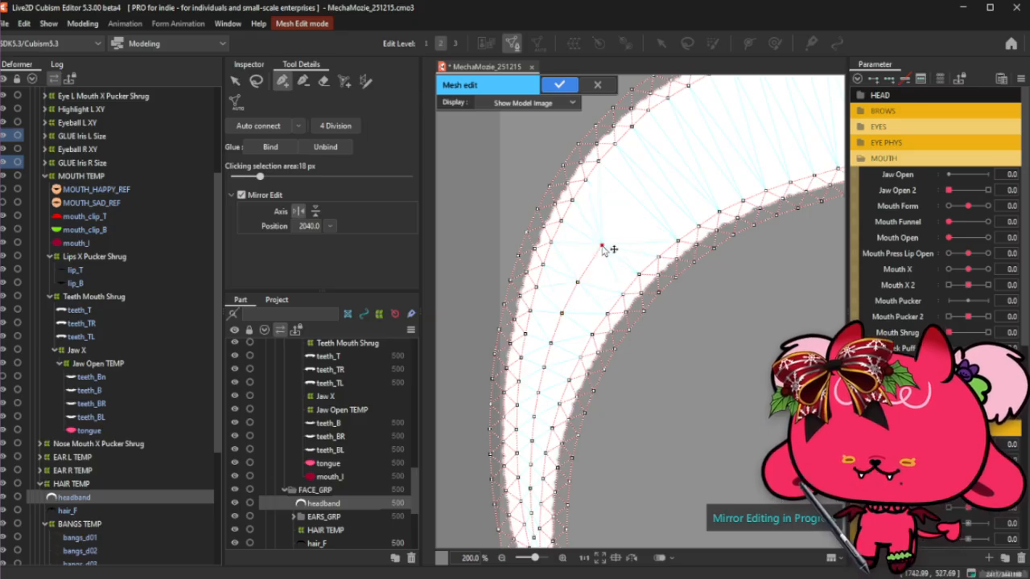
click(562, 314)
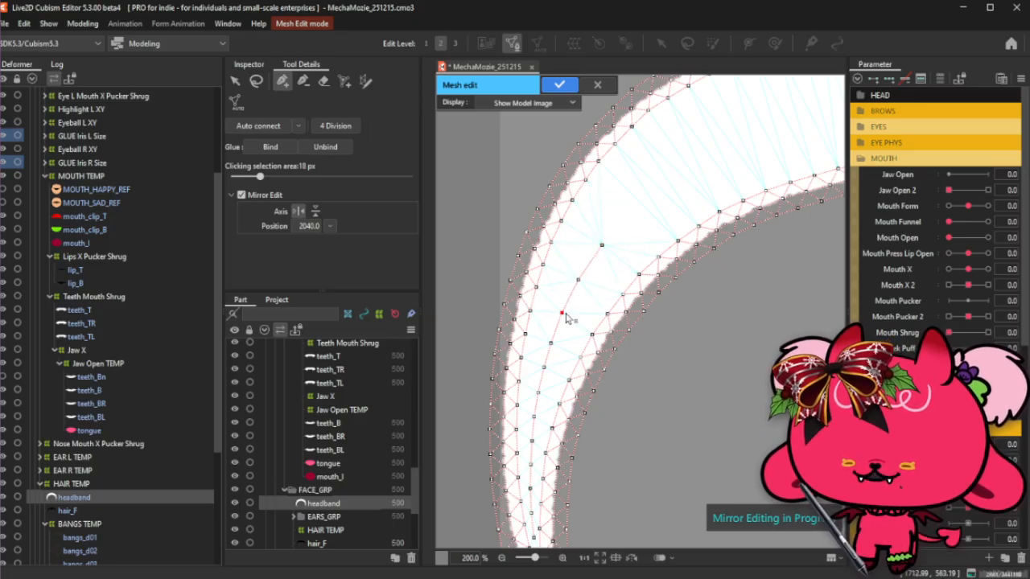
click(577, 281)
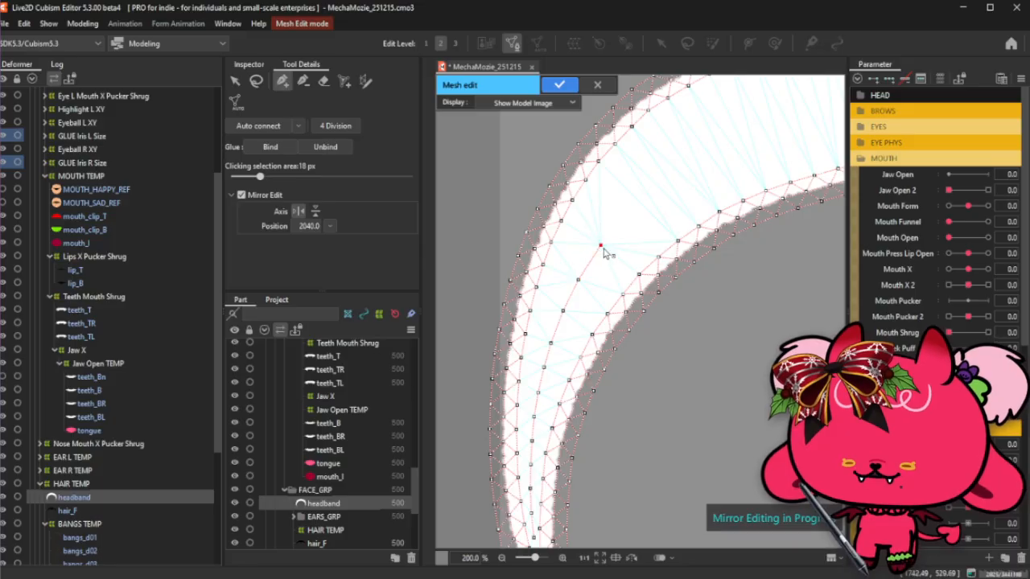
drag(602, 248, 600, 247)
click(583, 282)
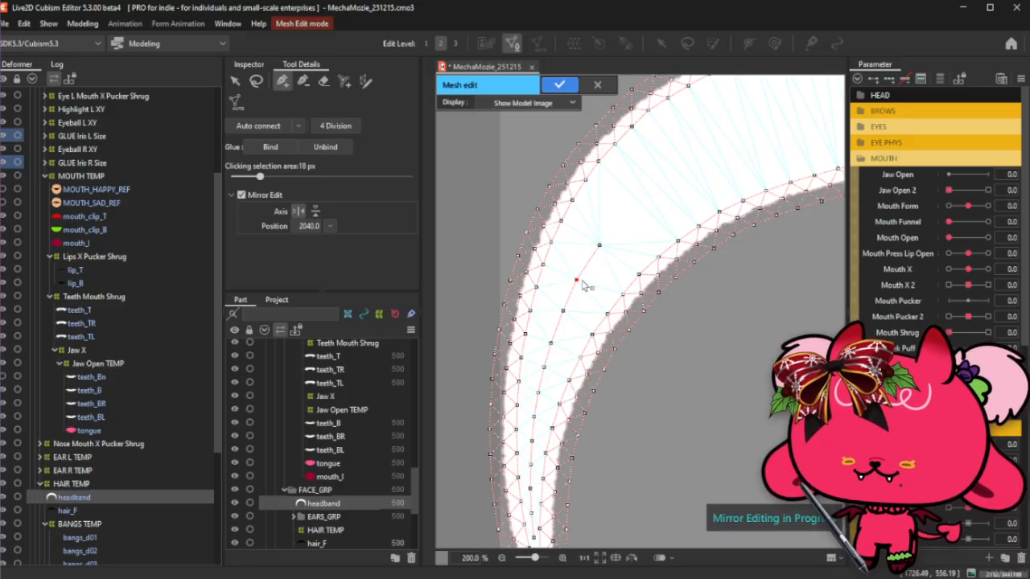
click(601, 249)
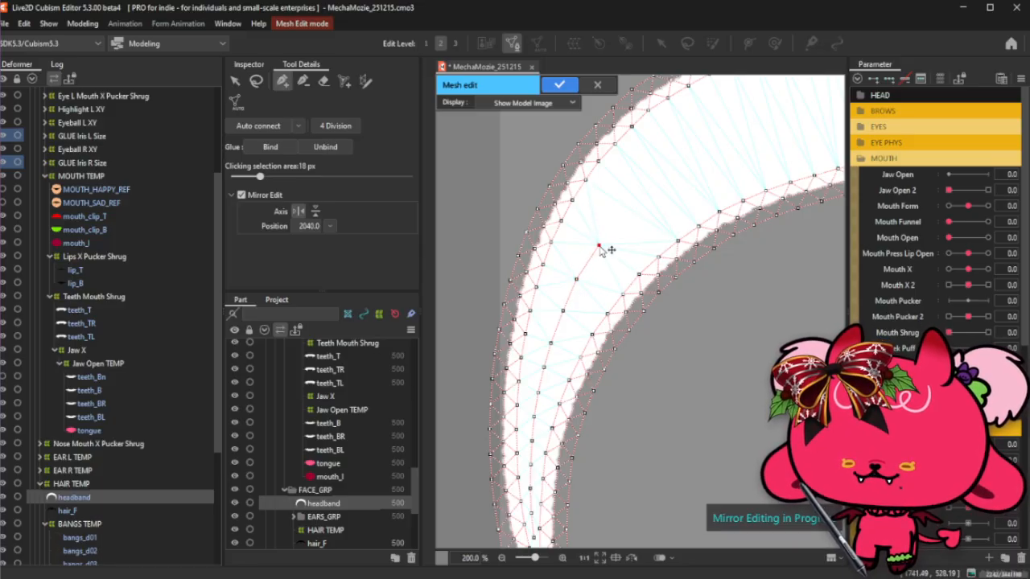
Add another centre vertex along the headband's upper-left curve and fine-tune the newest vertices of the row.
scroll(601, 247, down, 2)
scroll(586, 246, up, 2)
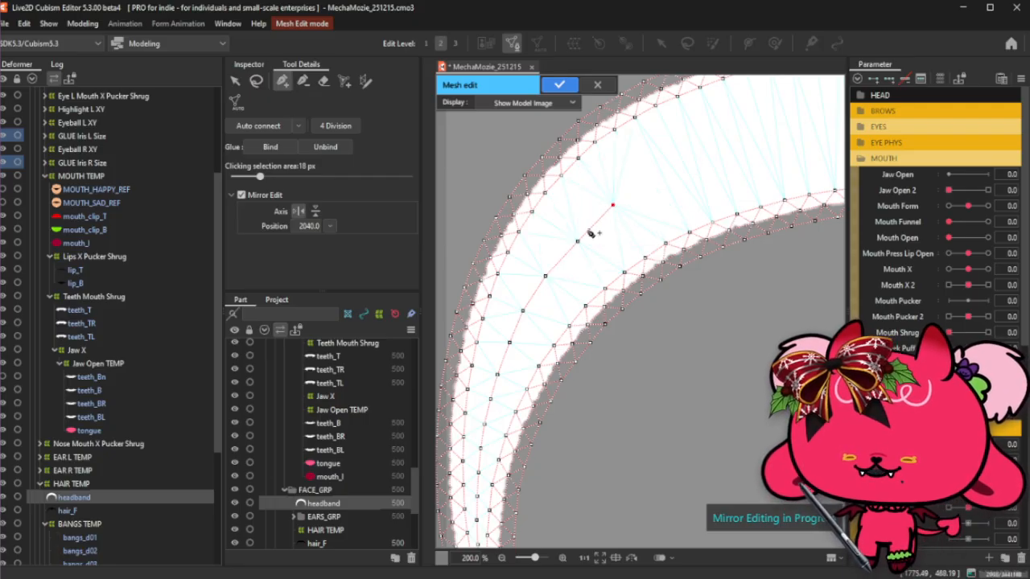
click(617, 207)
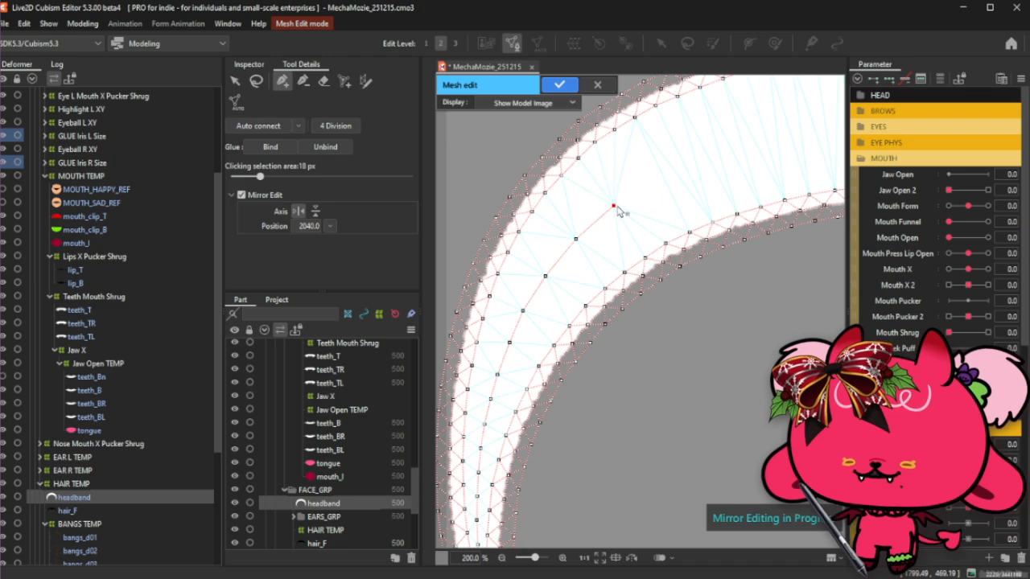
Extend the headband's centre row with three connected vertices along the upper arc, ending just short of the mirror axis.
scroll(617, 209, down, 5)
scroll(561, 254, up, 4)
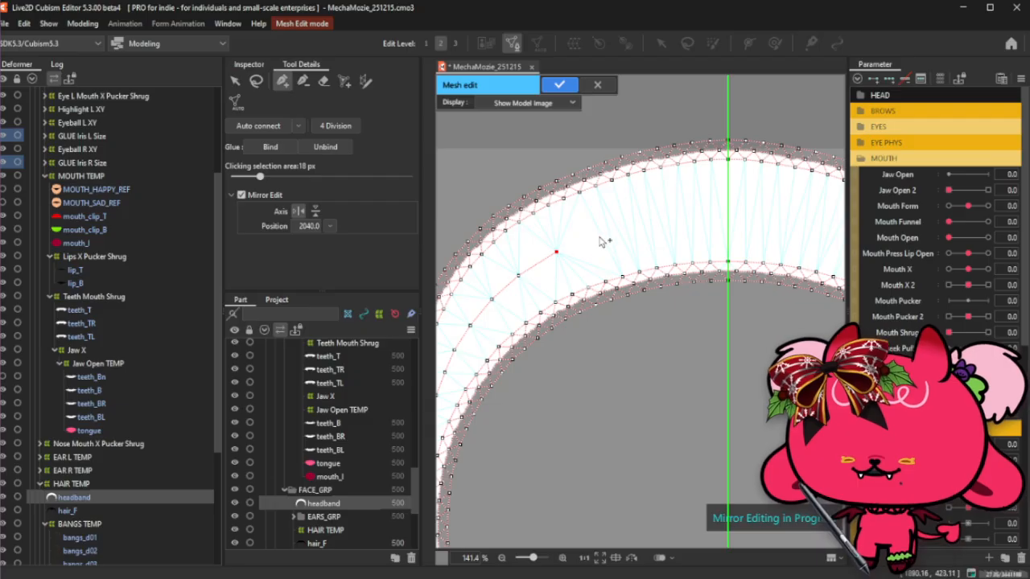
drag(600, 239, 600, 235)
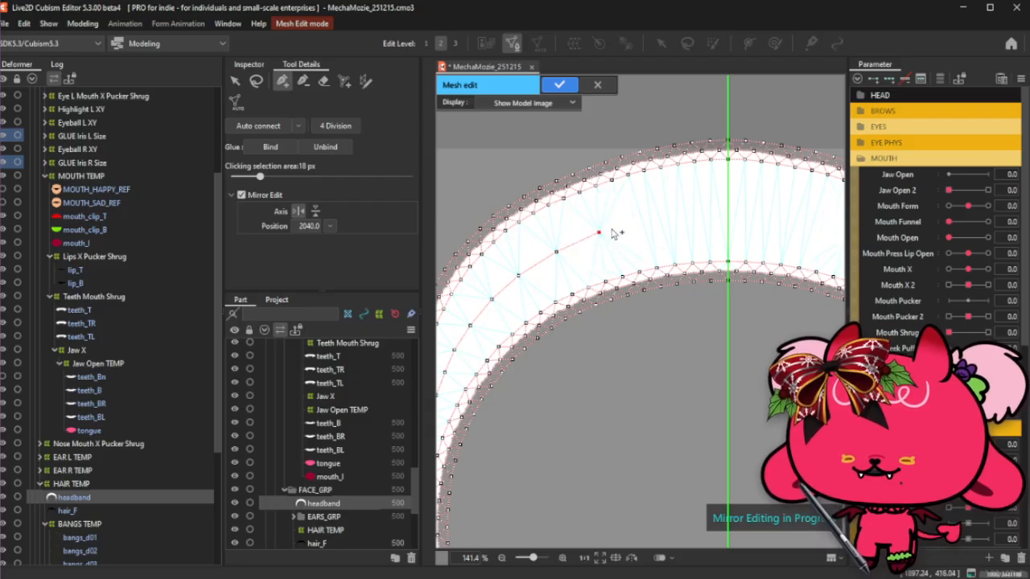
click(643, 223)
drag(644, 223, 645, 219)
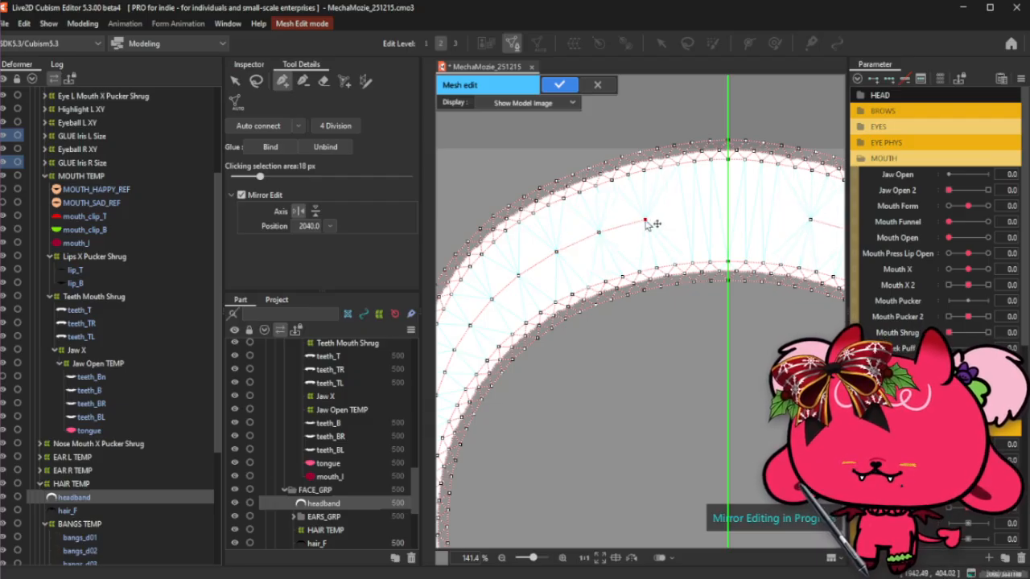
click(695, 212)
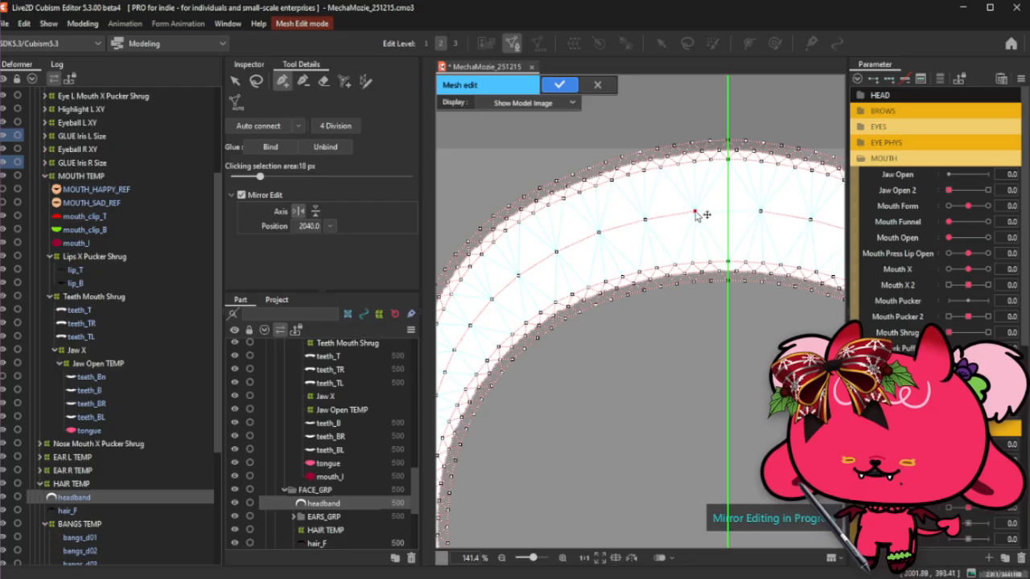
Refine the last two centre vertices and connect the row across the mirror axis to its mirrored counterpart.
click(644, 220)
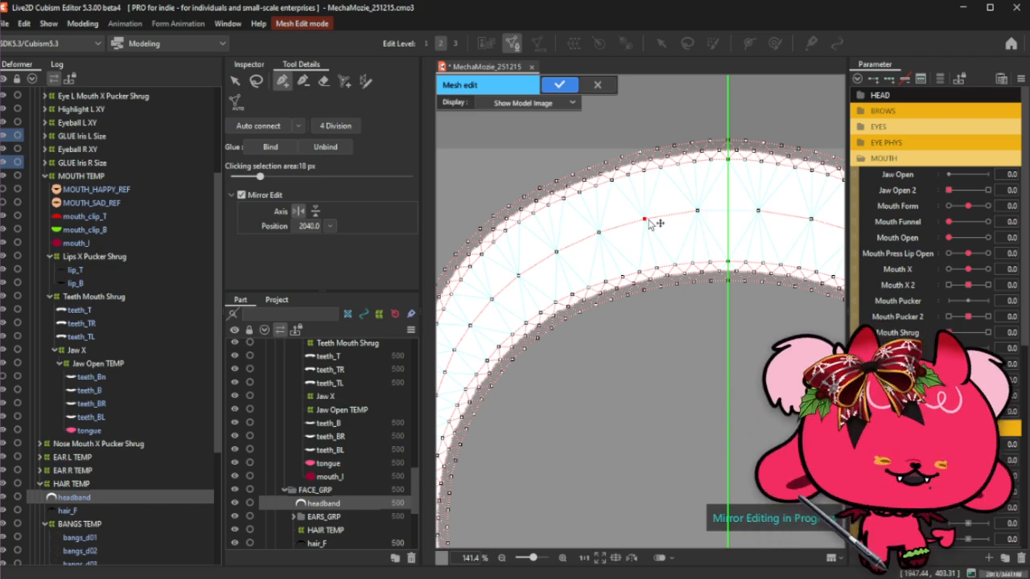
click(697, 211)
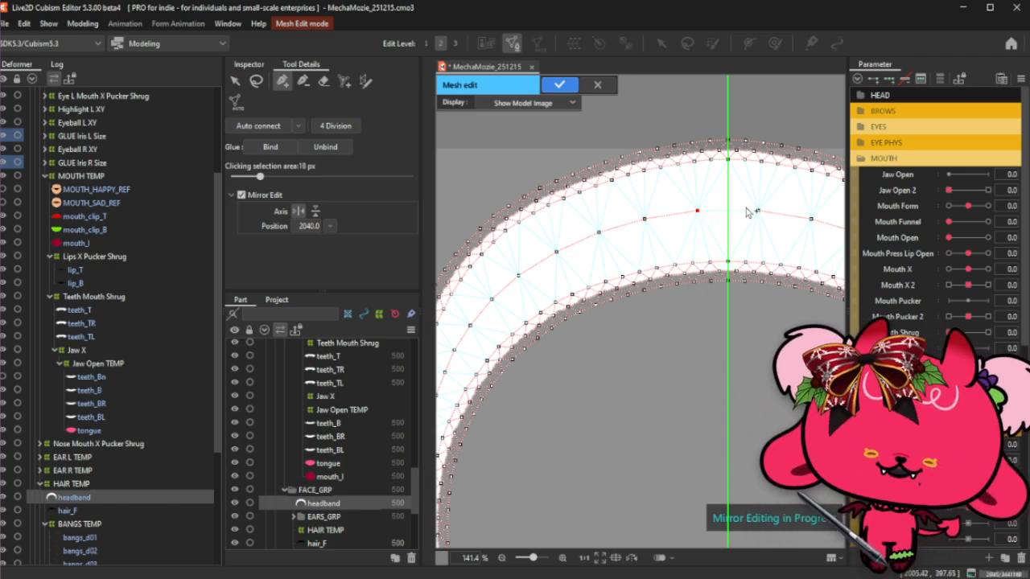
click(757, 212)
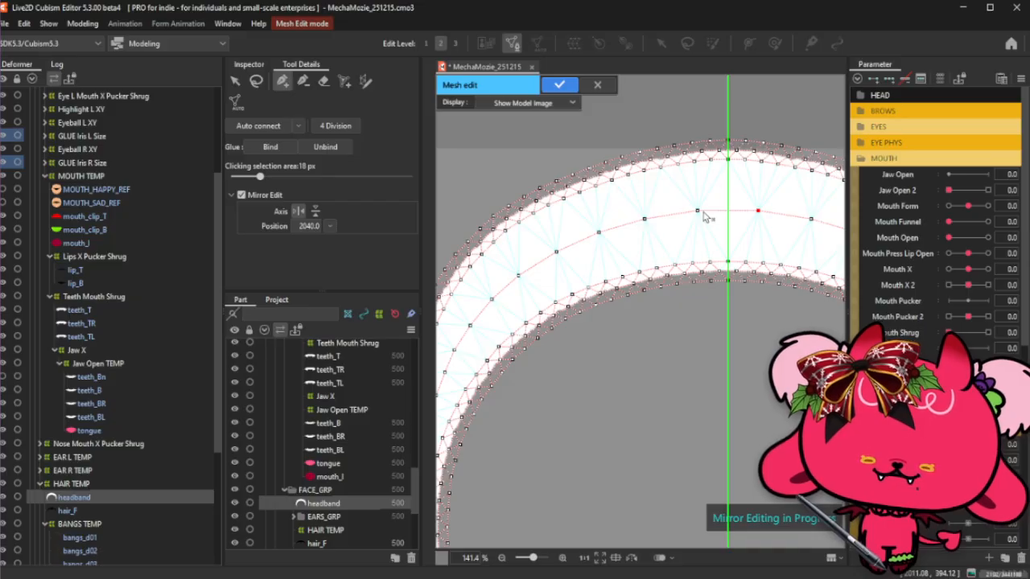
Auto connect all vertices of the headband mesh and apply the mesh edit.
scroll(704, 217, down, 1)
scroll(703, 219, up, 1)
scroll(700, 225, down, 2)
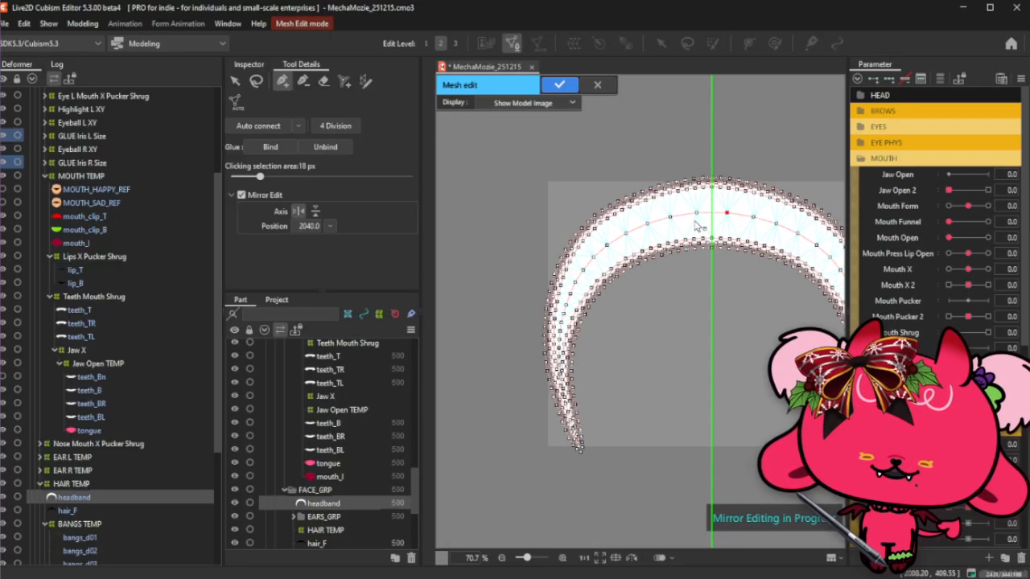
scroll(724, 250, up, 1)
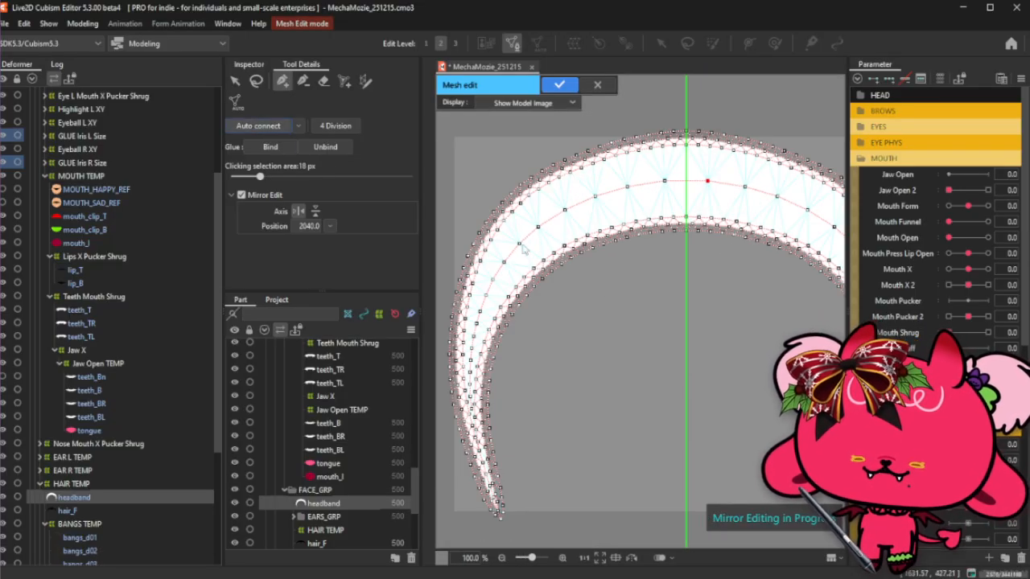
scroll(600, 299, down, 2)
scroll(609, 300, up, 1)
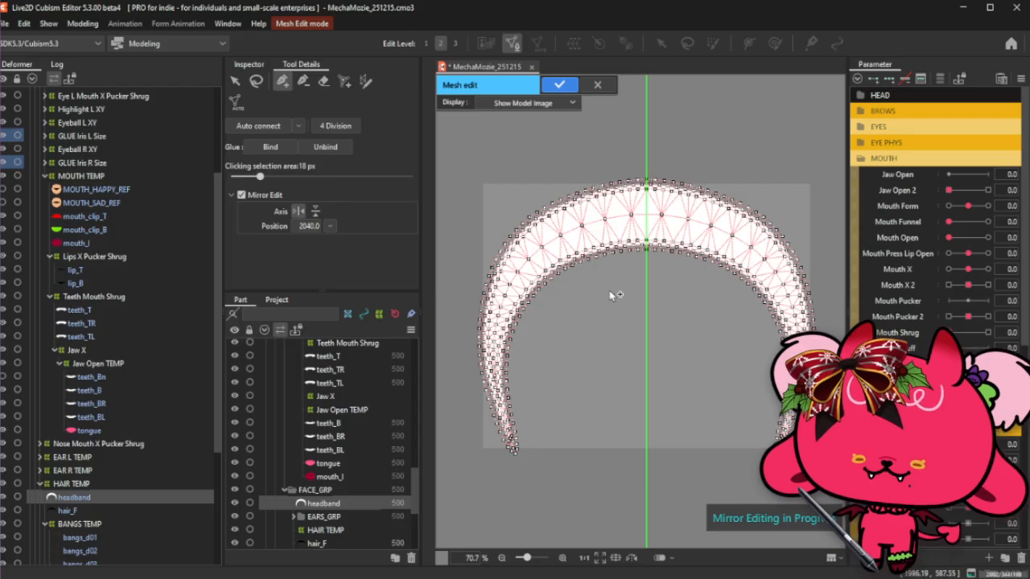
click(553, 87)
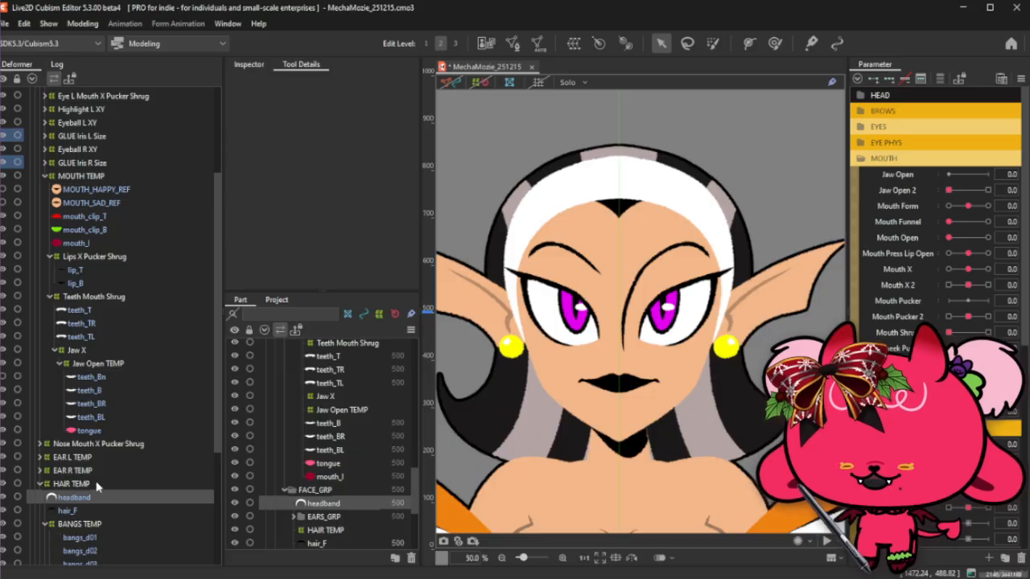
Move the headband and hair_F meshes into the Head Mouth Forms deformer under Head Mouth X Pucker Shrug and save the model.
click(81, 512)
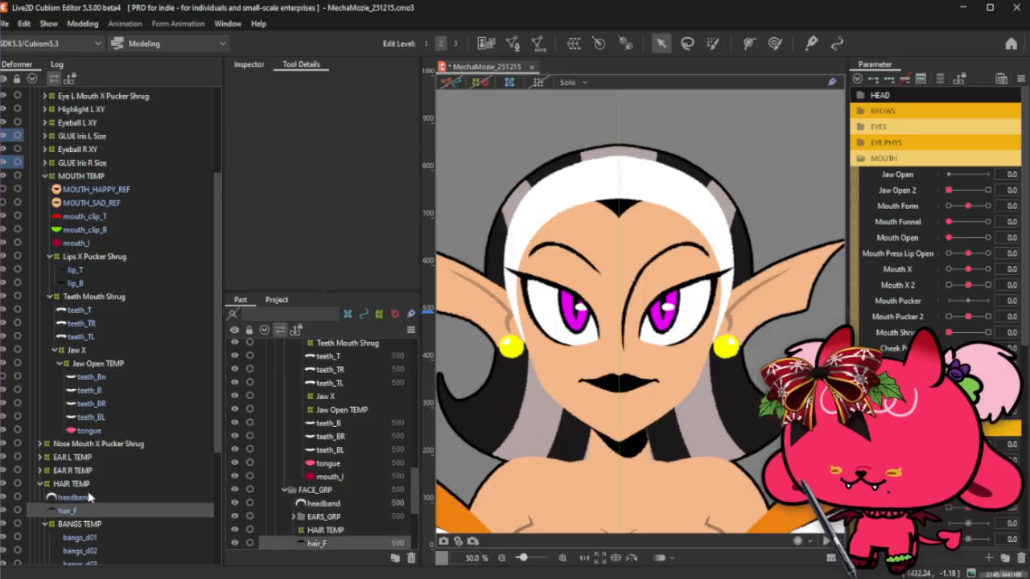
right_click(90, 512)
scroll(94, 531, down, 5)
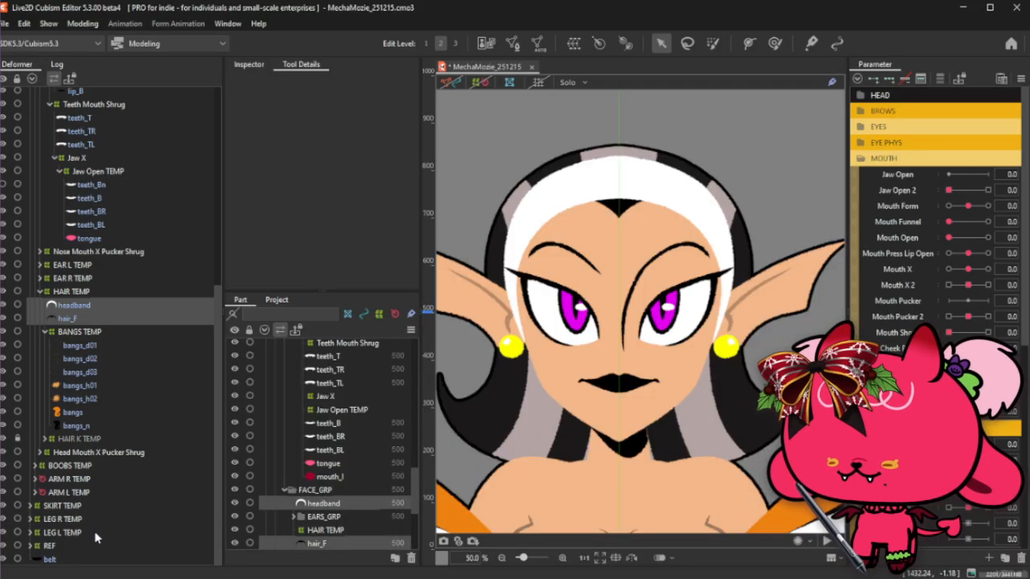
click(40, 453)
click(46, 466)
right_click(93, 468)
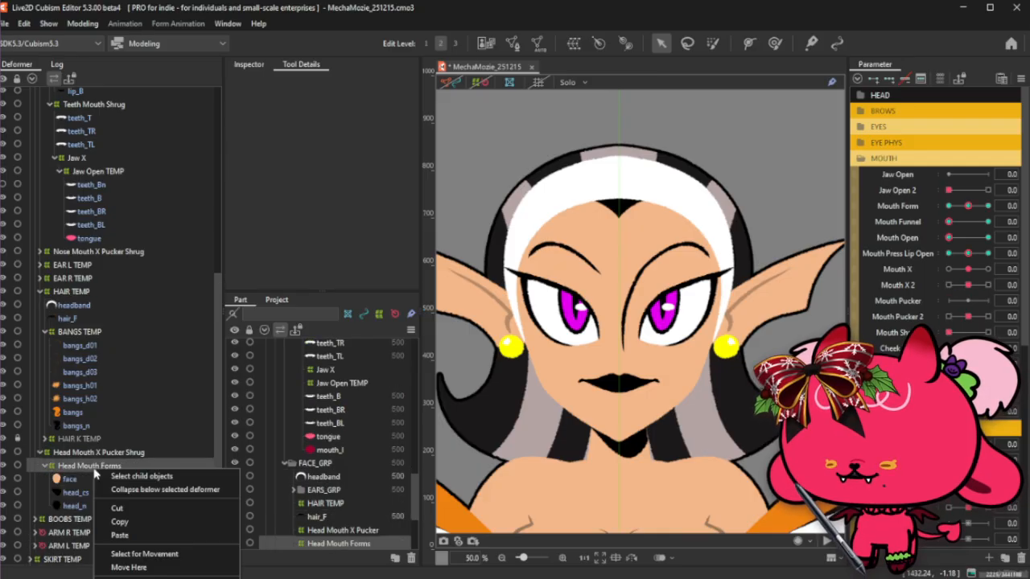
click(128, 567)
click(511, 339)
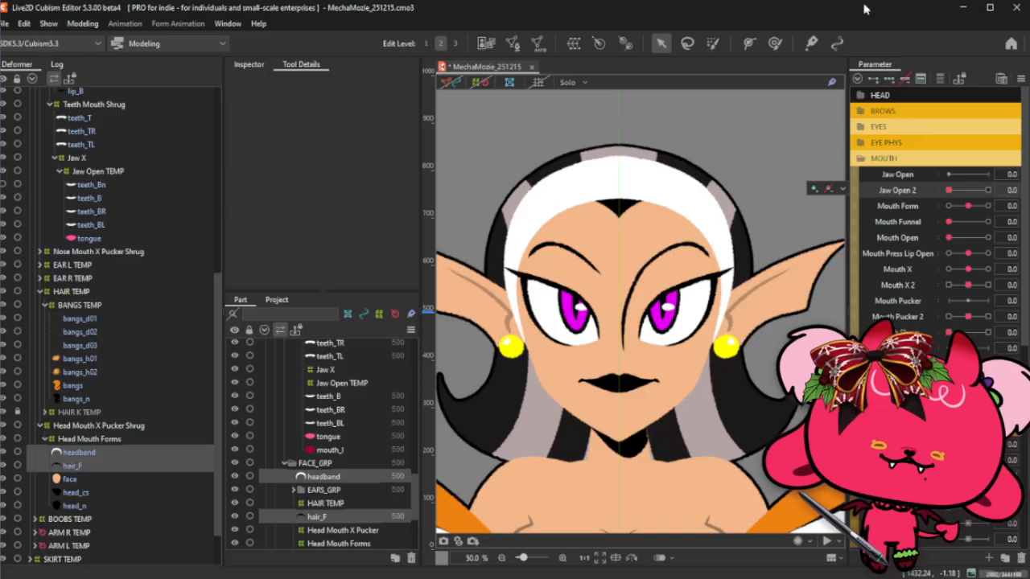
key(ctrl+s)
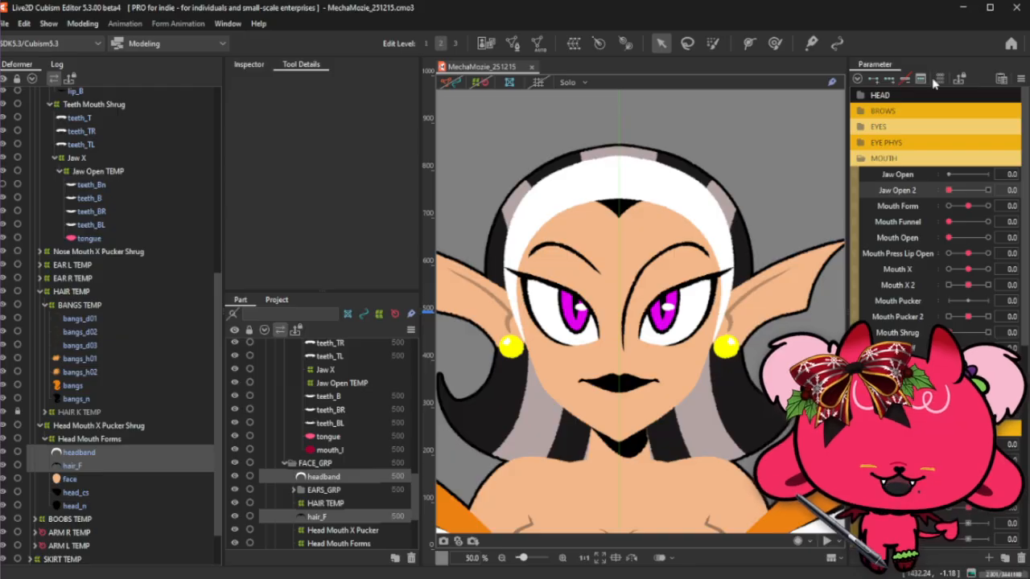
Review the parameters in the MOUTH and MOUTH PHYS groups, leaving both groups collapsed.
click(966, 155)
click(943, 175)
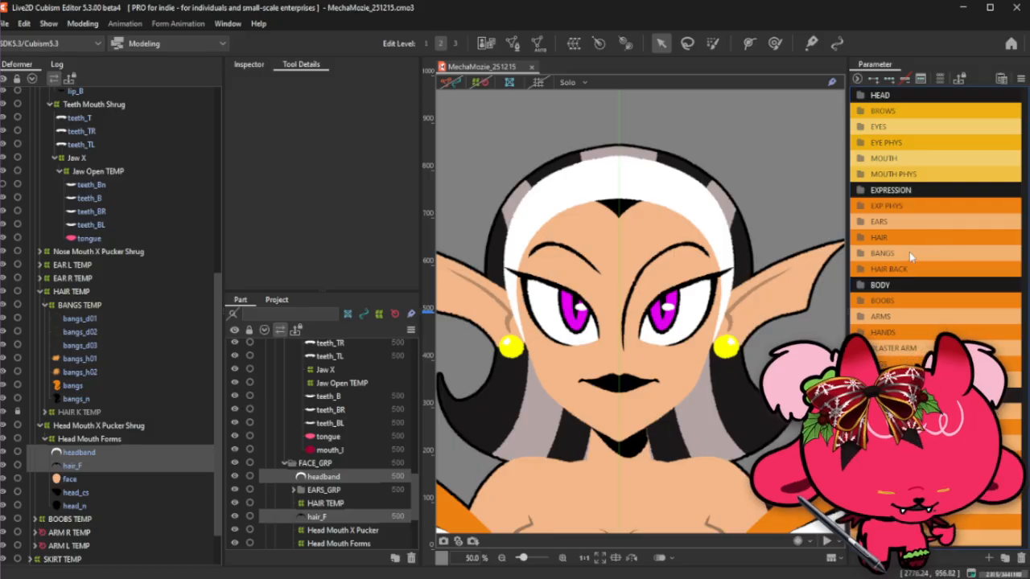
click(948, 175)
click(946, 173)
click(947, 158)
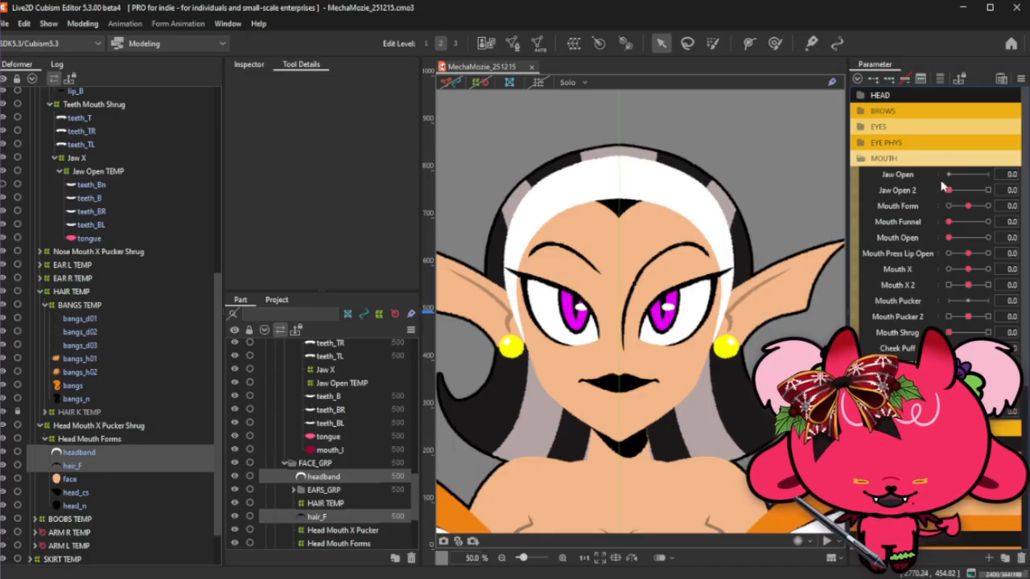
click(944, 159)
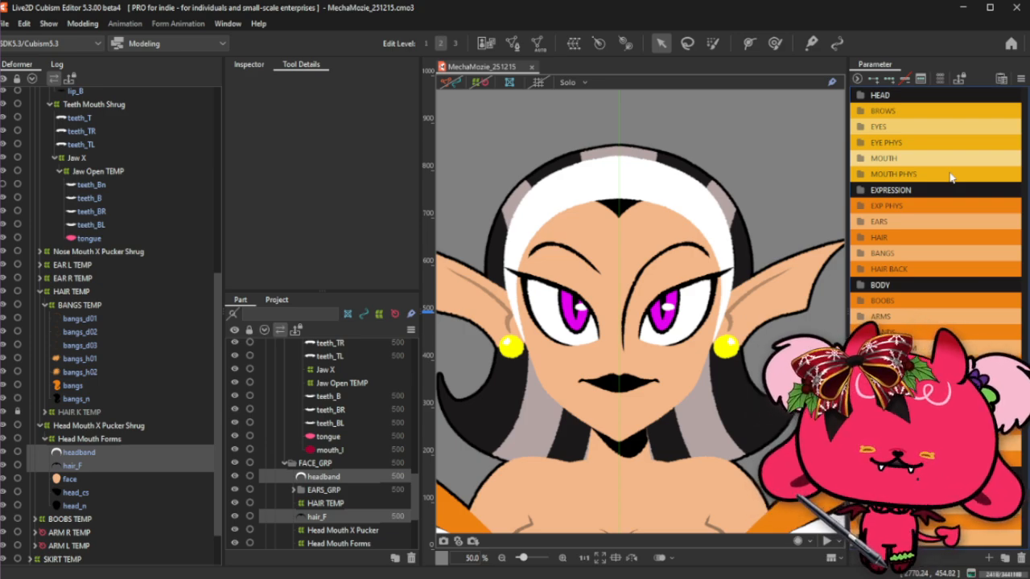
click(951, 175)
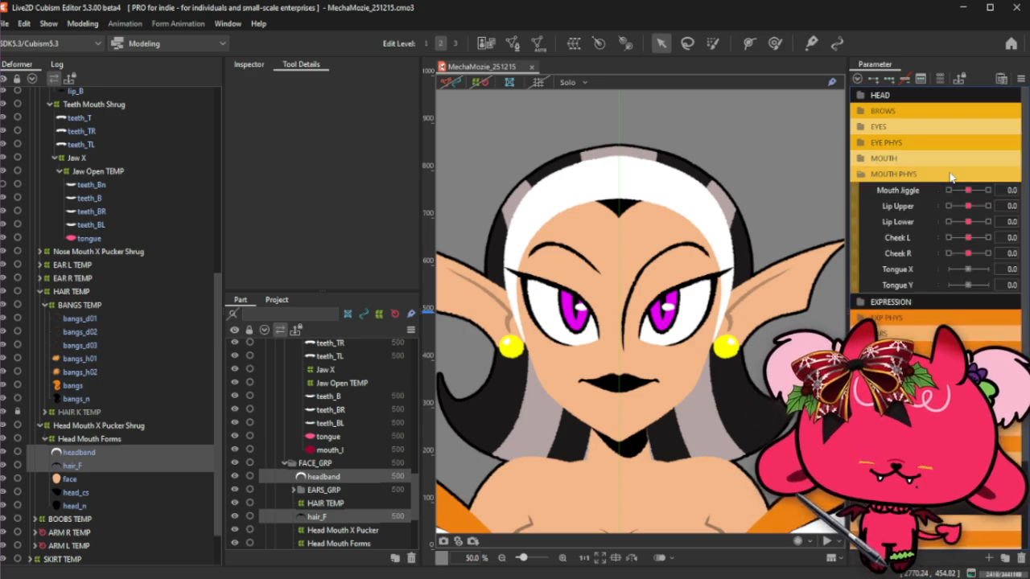
click(951, 175)
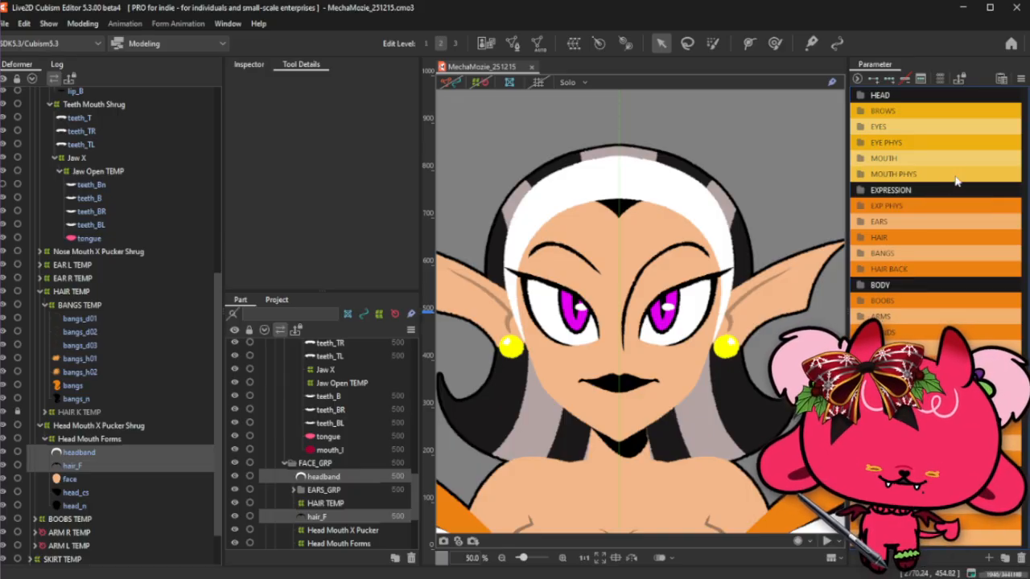
click(954, 176)
click(955, 176)
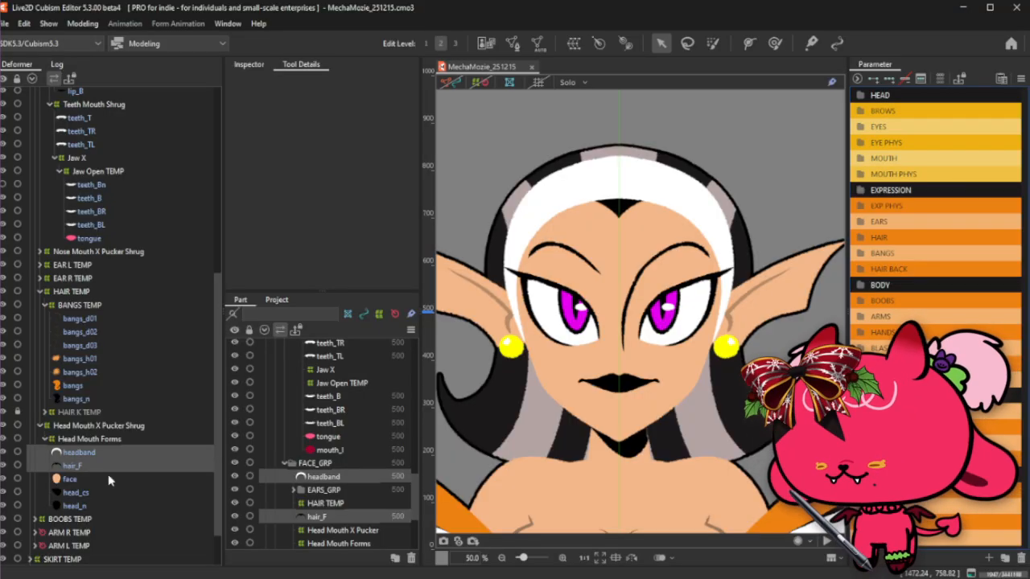
Collapse the Head Mouth X Pucker Shrug deformer in the hierarchy.
click(39, 426)
click(39, 426)
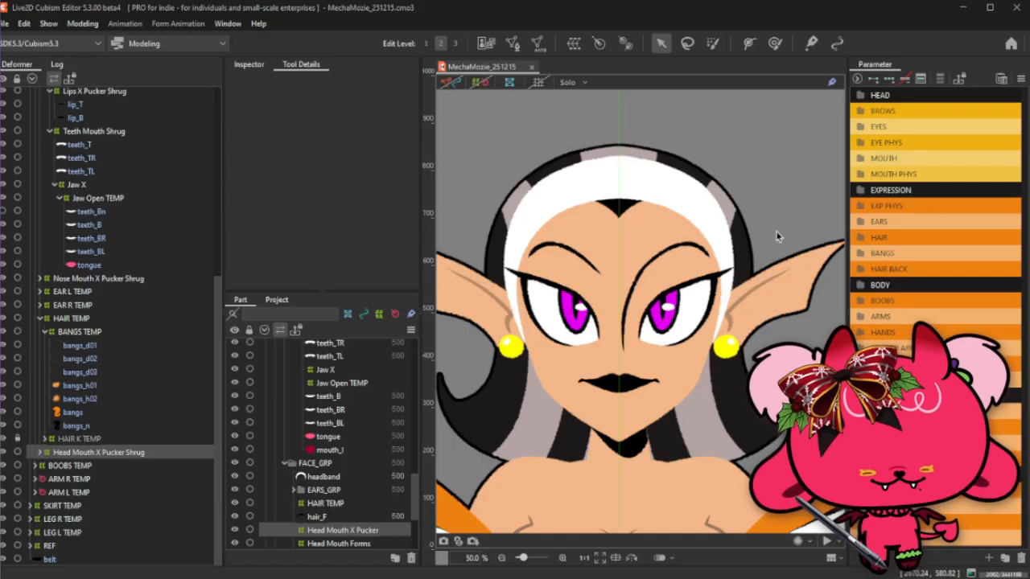
scroll(776, 231, down, 1)
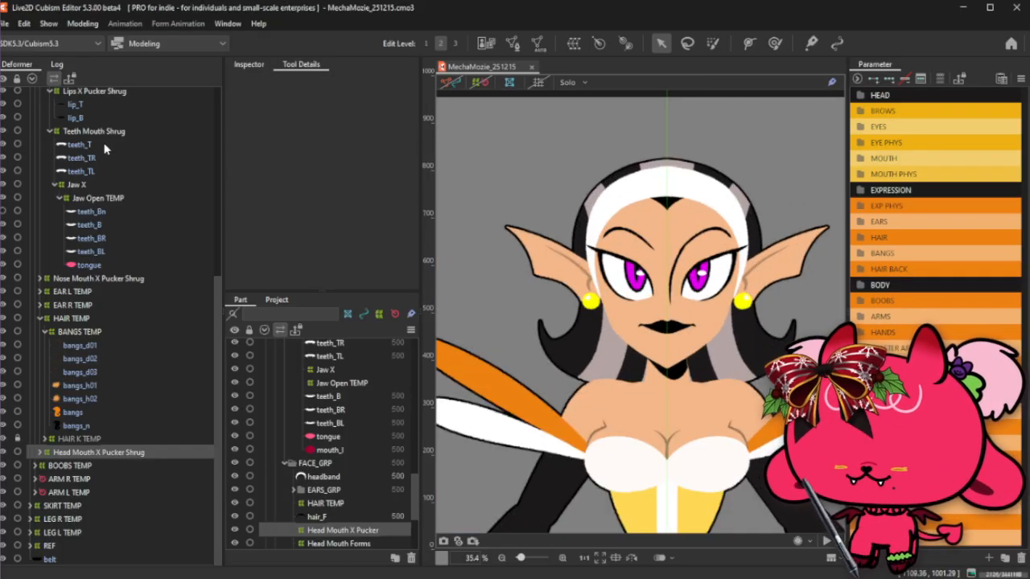
scroll(113, 113, up, 1)
Open the physics settings to check how the head and headband look in the preview, and close them.
click(82, 23)
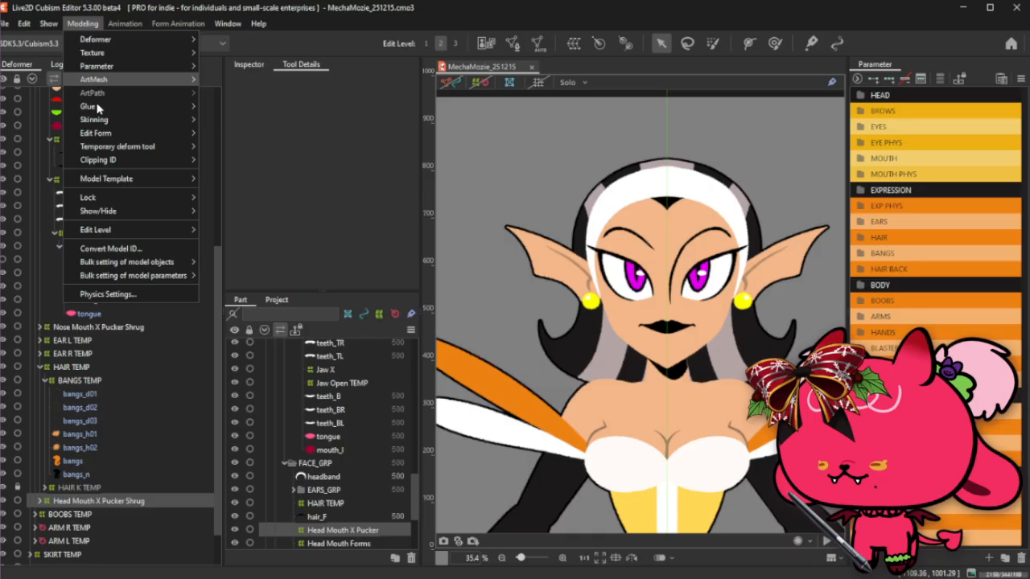
click(138, 293)
scroll(776, 98, up, 2)
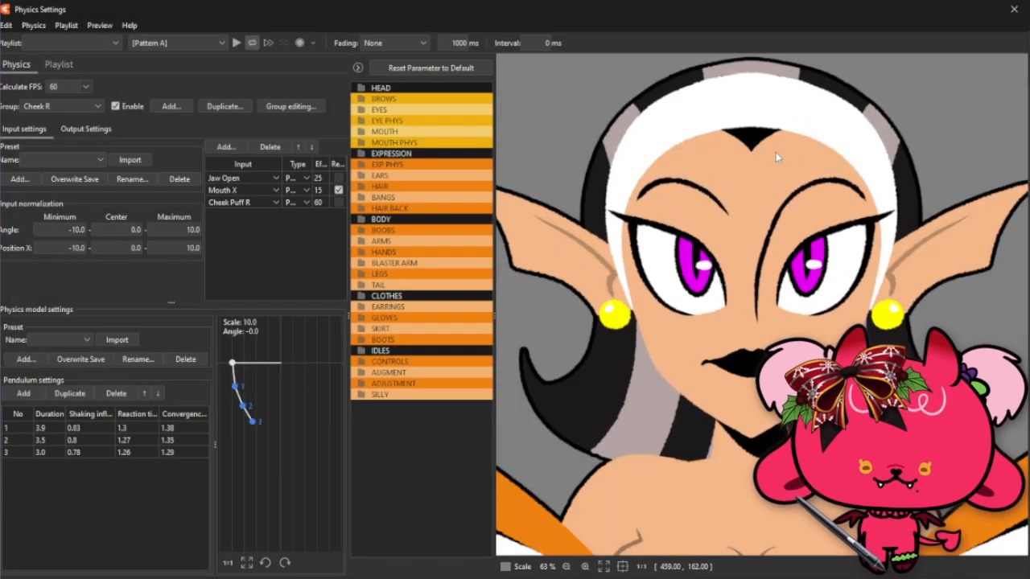
scroll(853, 148, up, 1)
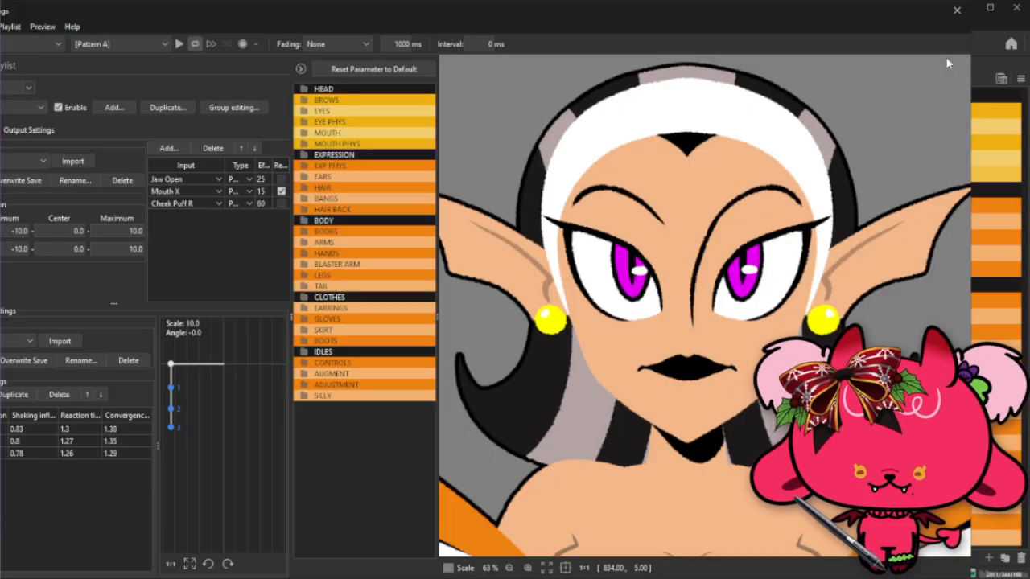
click(956, 9)
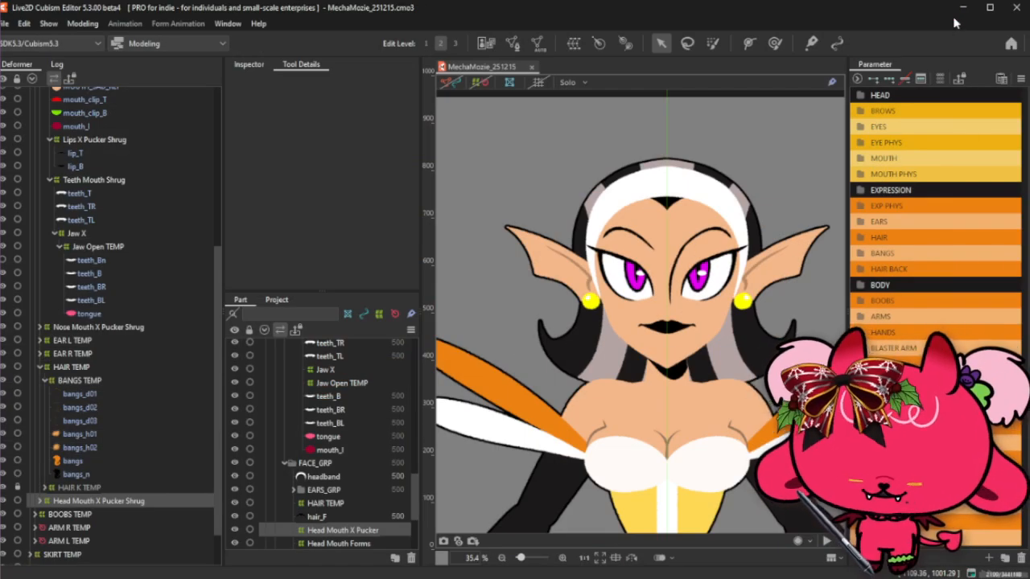
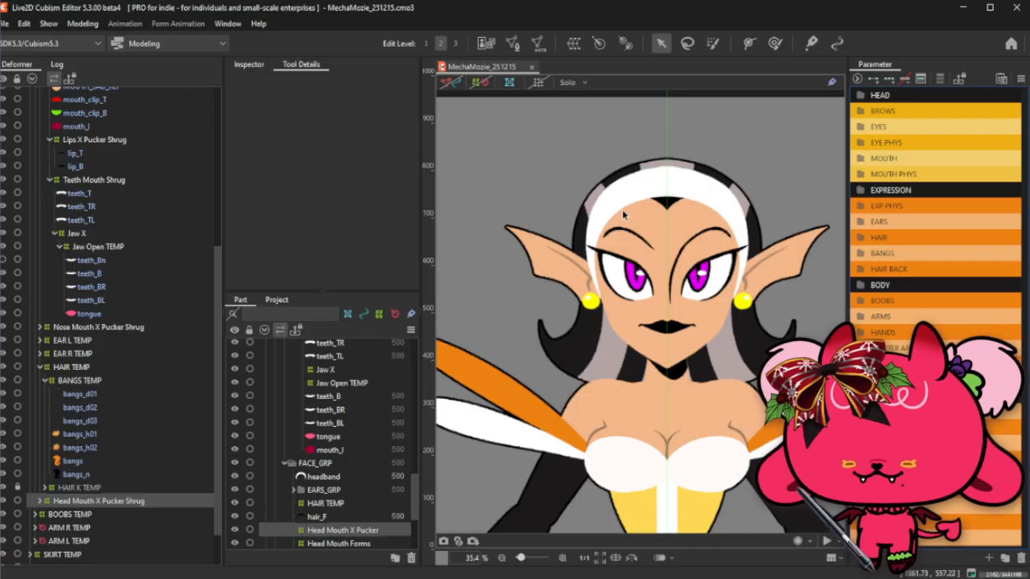
scroll(624, 212, up, 2)
scroll(516, 258, down, 2)
scroll(660, 251, up, 2)
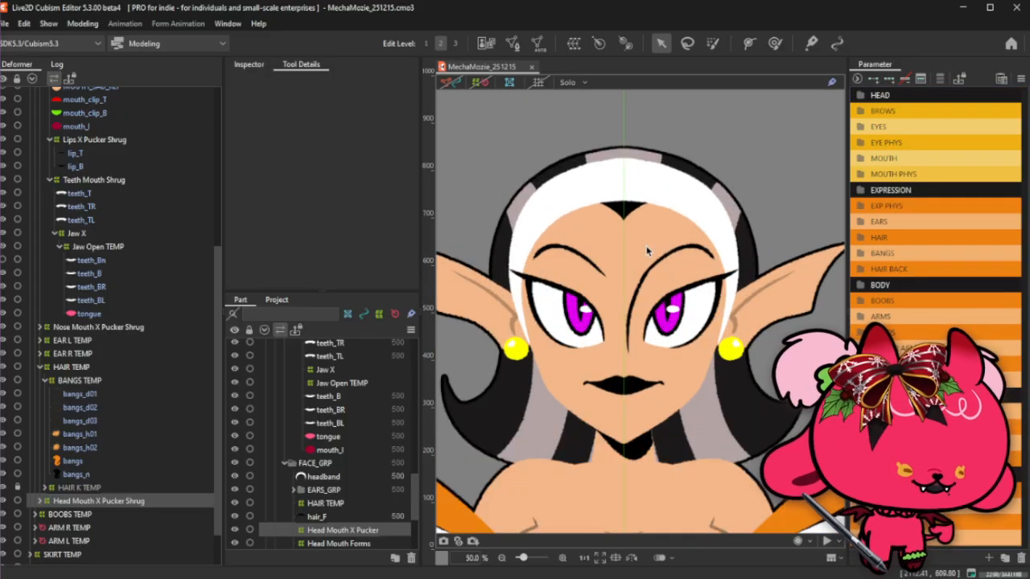
scroll(640, 247, down, 2)
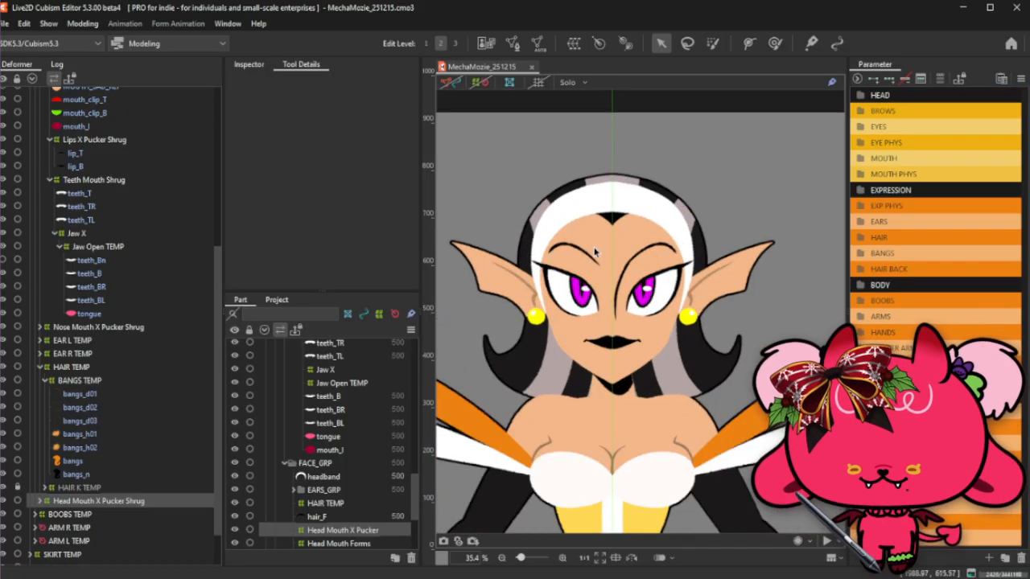
scroll(579, 251, up, 2)
scroll(565, 251, down, 2)
scroll(566, 251, up, 2)
scroll(565, 254, down, 2)
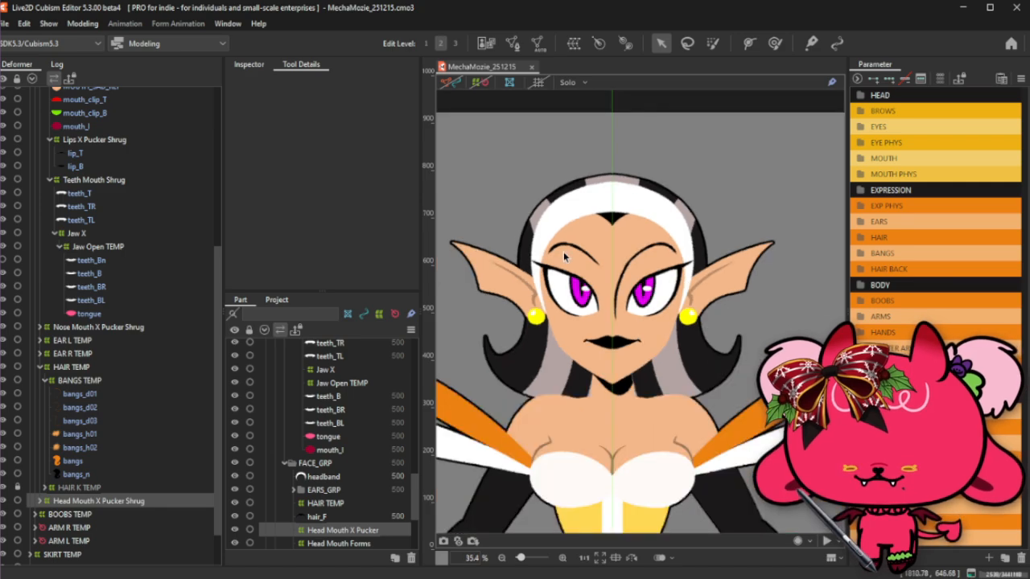
scroll(563, 254, up, 2)
scroll(563, 254, down, 2)
scroll(563, 255, up, 2)
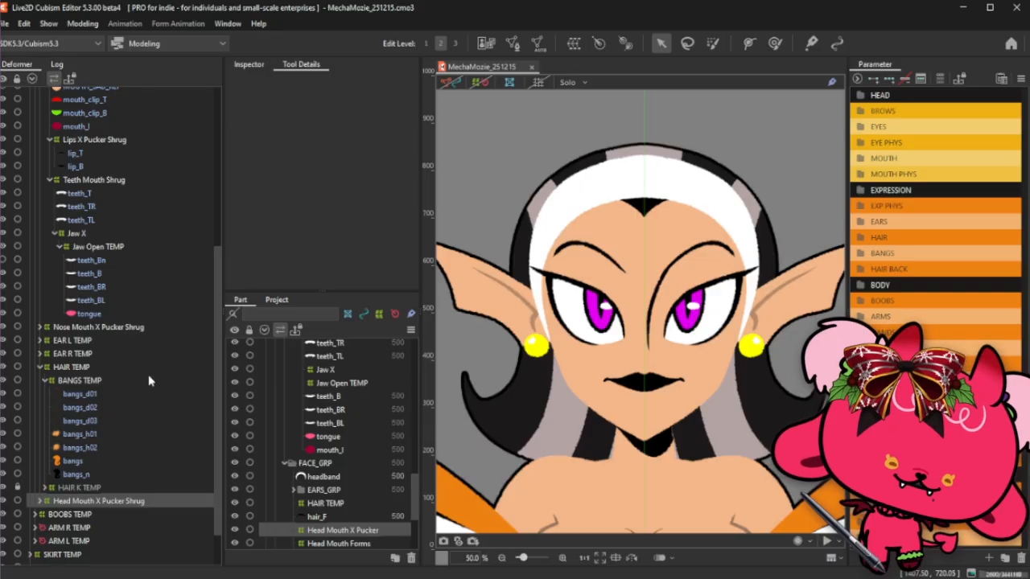
Expand the BANGS TEMP deformer and the EARS parameter group, and examine the ear and earring artwork up close.
scroll(49, 388, up, 1)
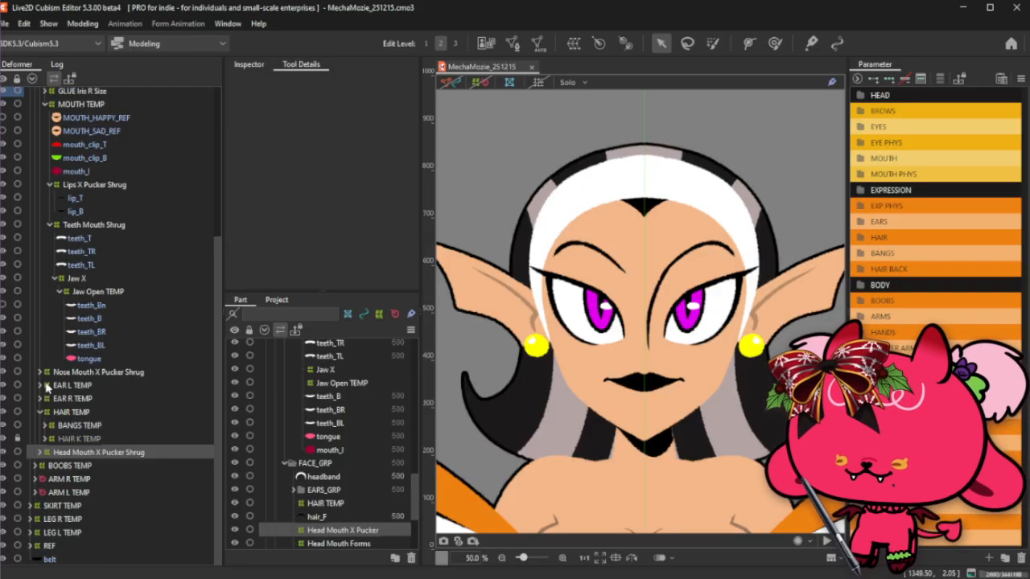
click(100, 427)
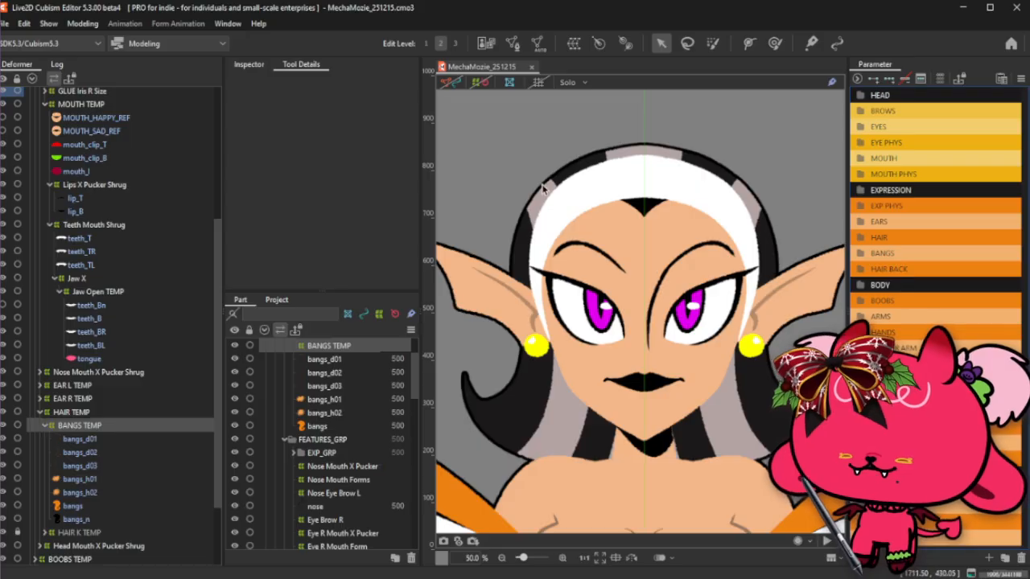
scroll(544, 186, down, 1)
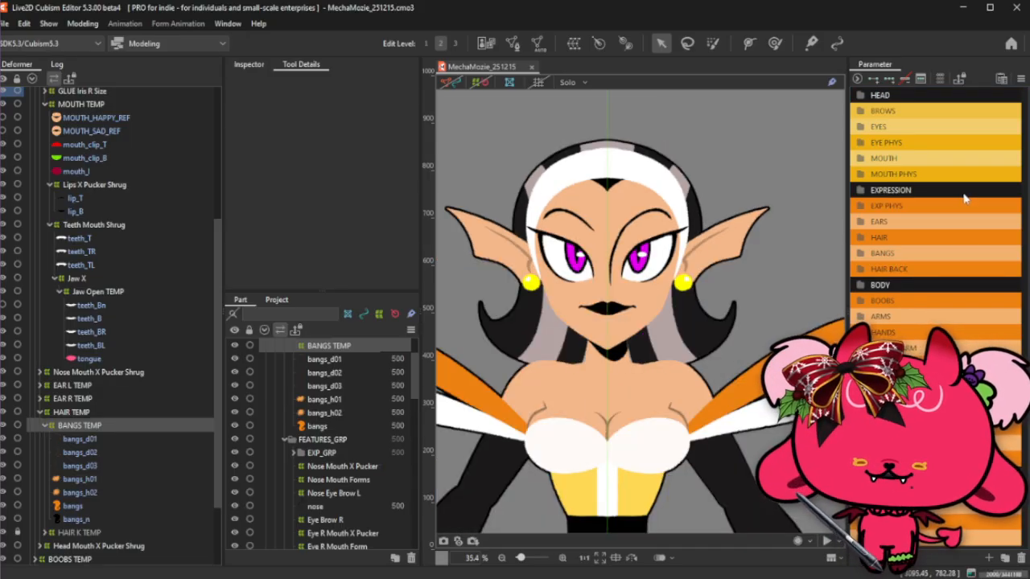
click(964, 221)
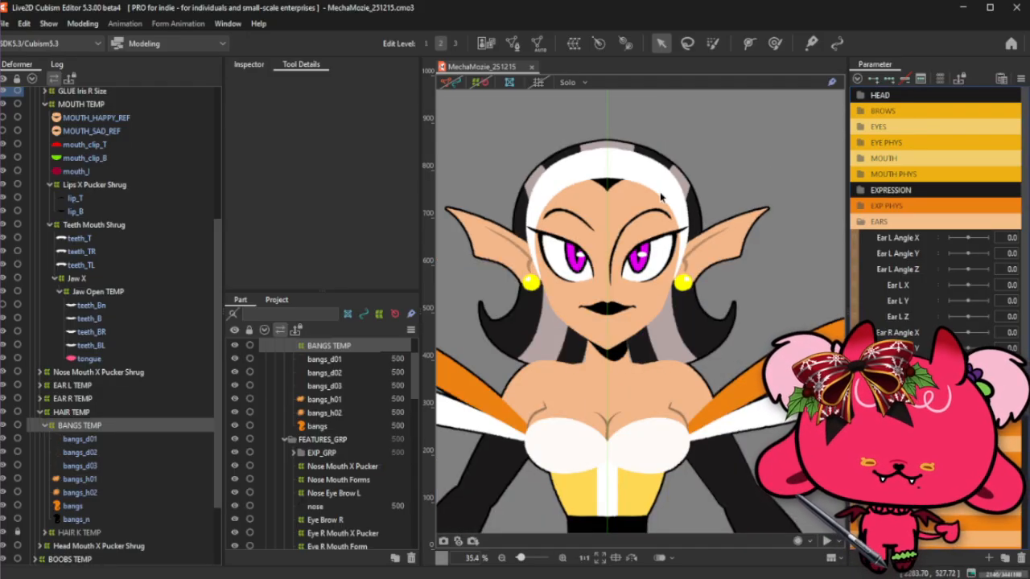
scroll(701, 194, down, 1)
scroll(754, 164, up, 2)
scroll(688, 334, up, 1)
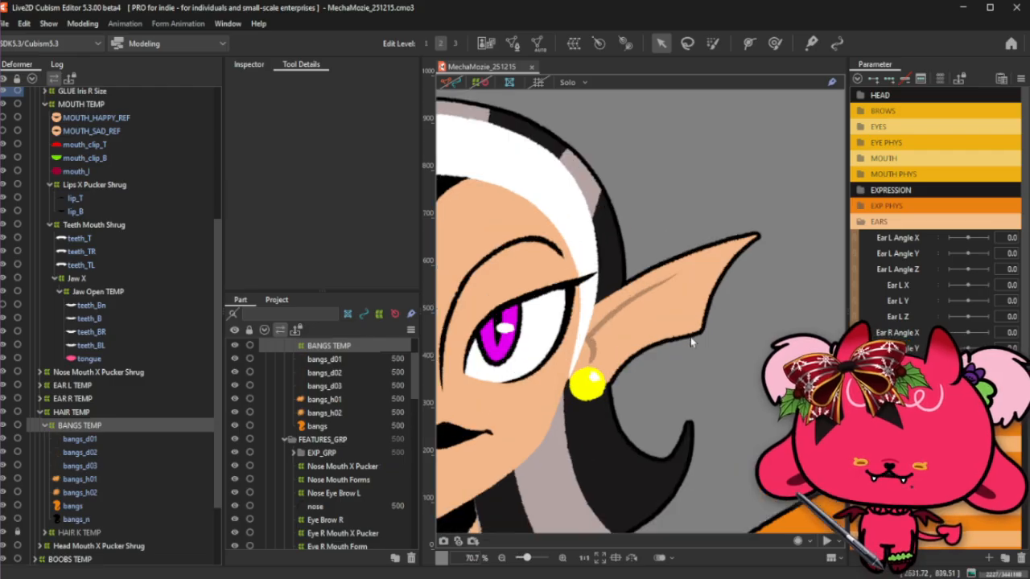
scroll(690, 342, down, 1)
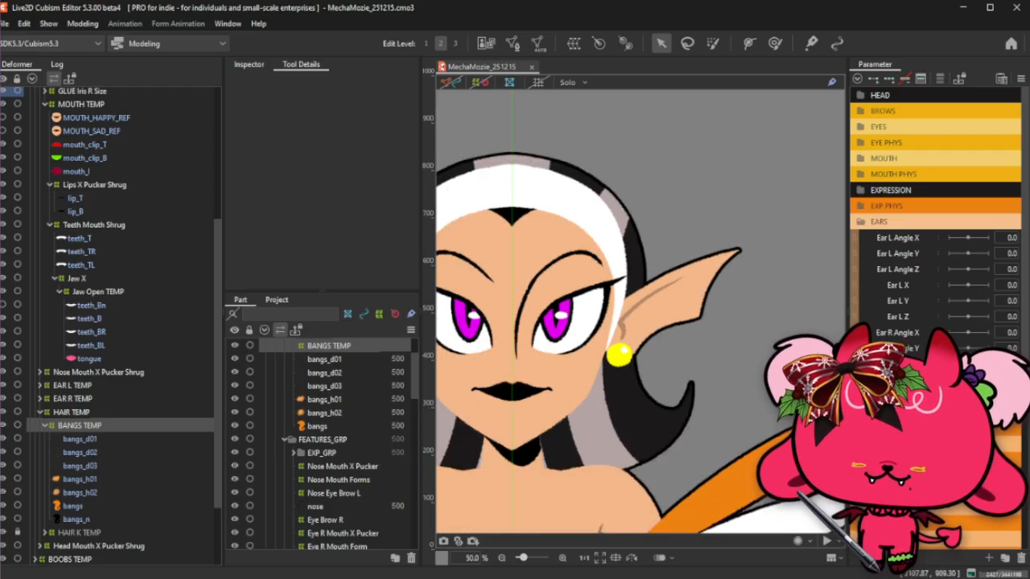
scroll(937, 241, down, 3)
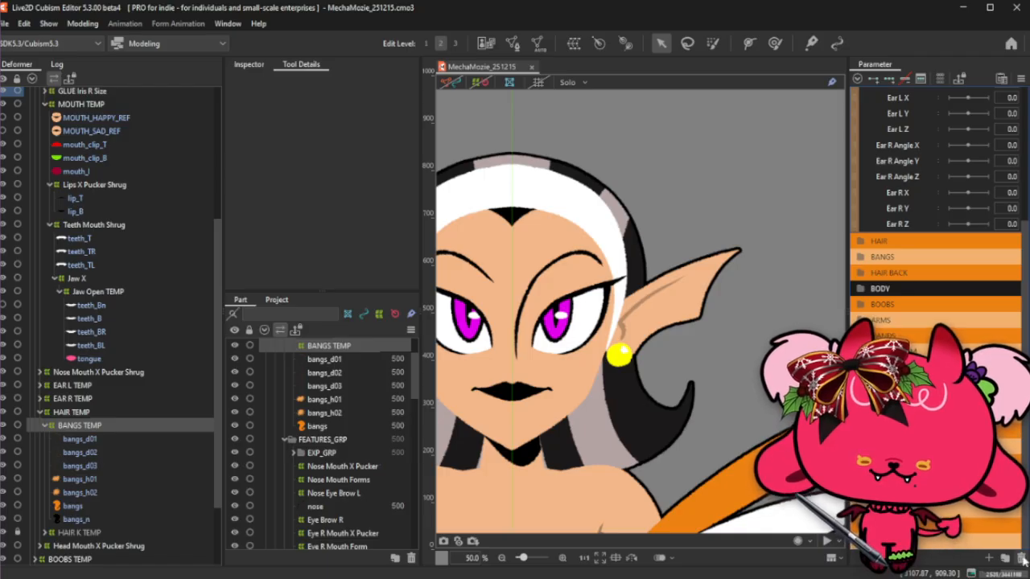
Delete two parameters from the lower part of the parameter list, accepting each removal.
click(1020, 558)
click(536, 310)
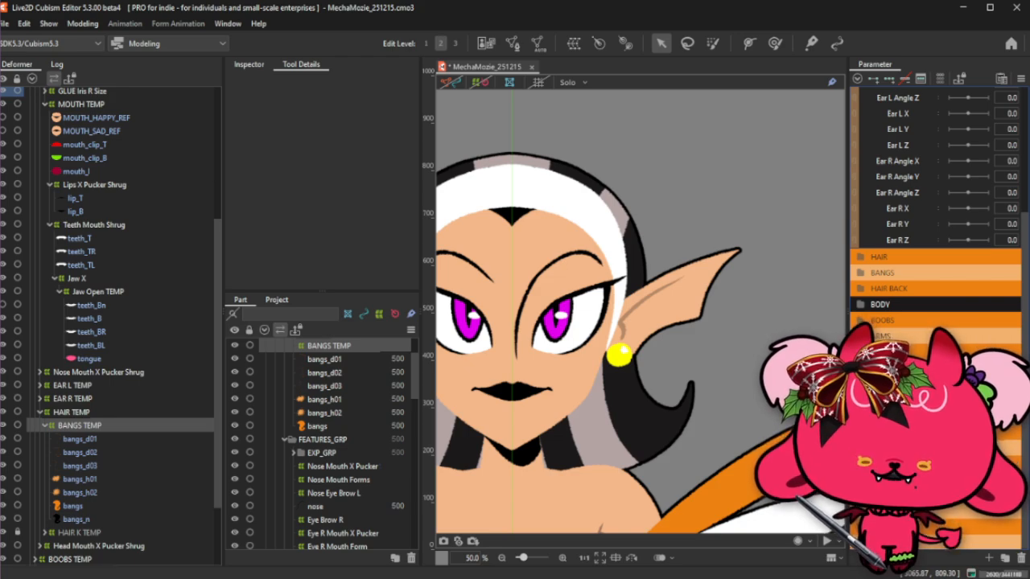
click(1020, 563)
click(547, 310)
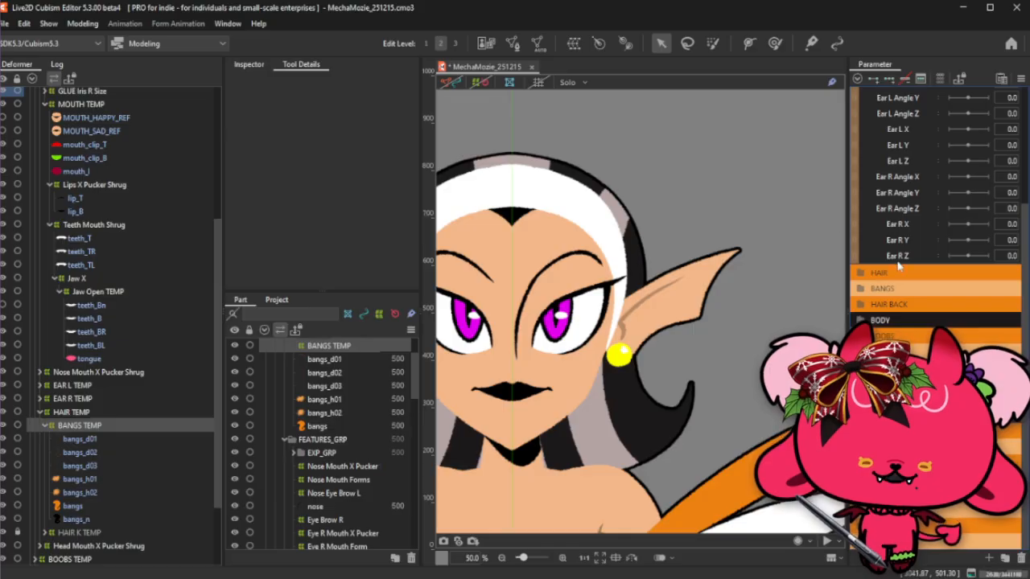
Create a parameter named Earring L Z with ID ParamEarringLZ below Ear L Z in the EARS group.
scroll(899, 266, up, 3)
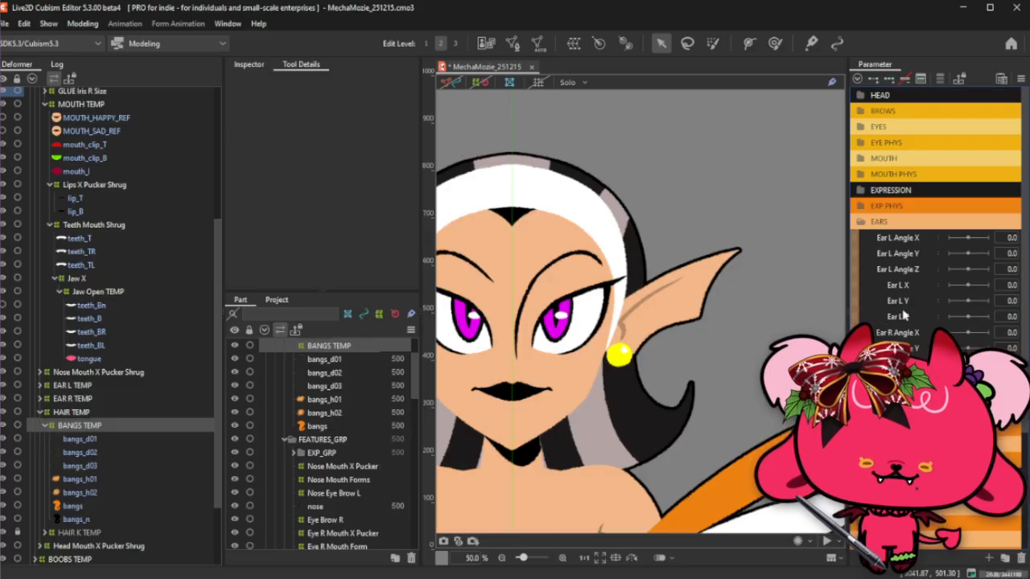
click(989, 558)
text(Earrin)
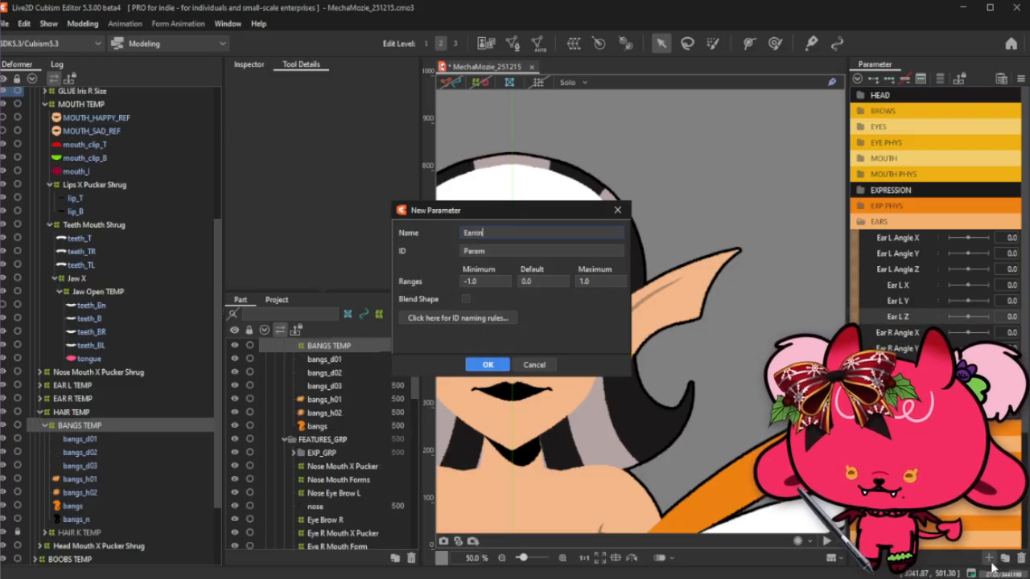
text(g L Z)
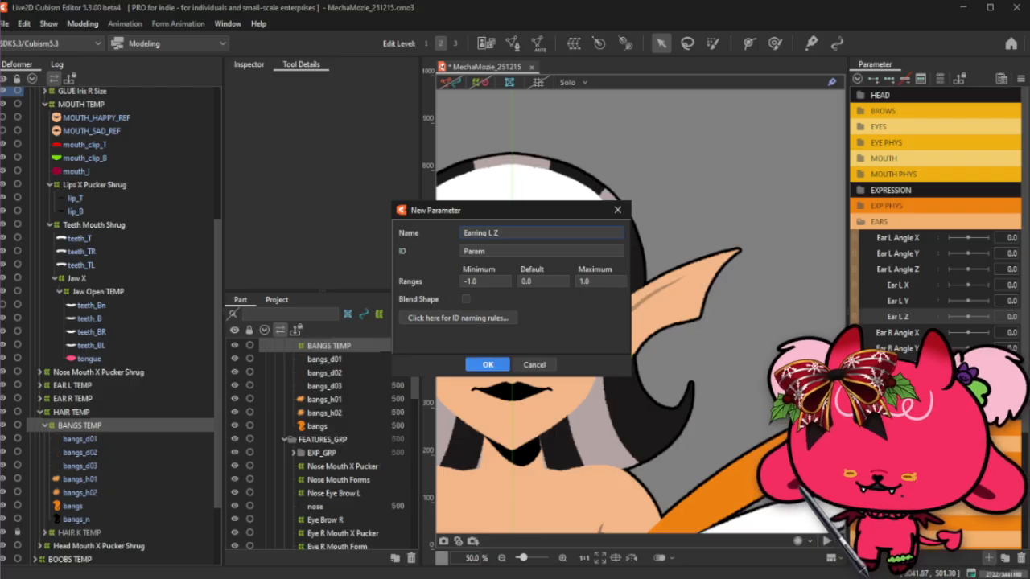
drag(524, 232, 465, 232)
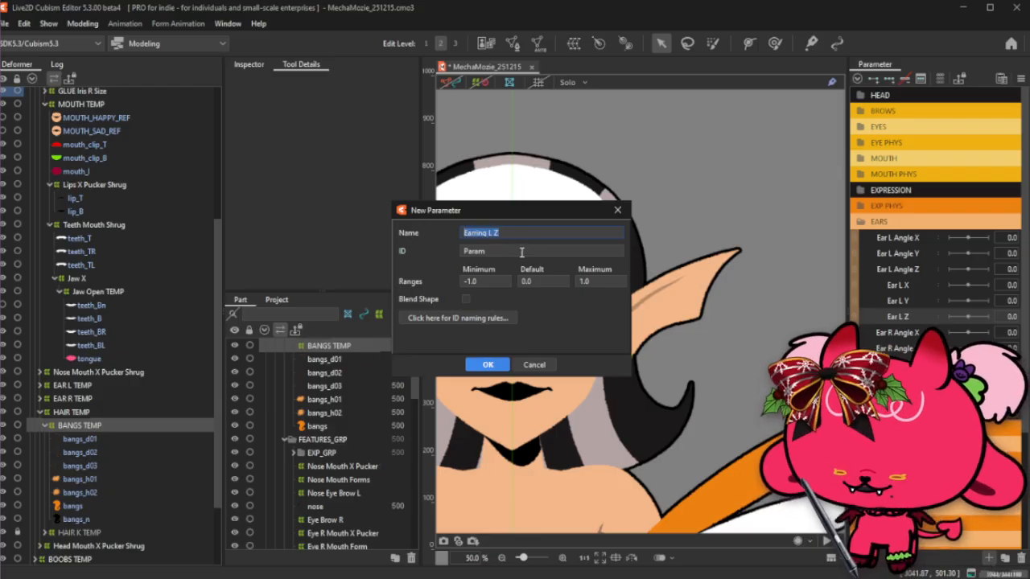
click(530, 253)
text(EarringLZ)
click(501, 364)
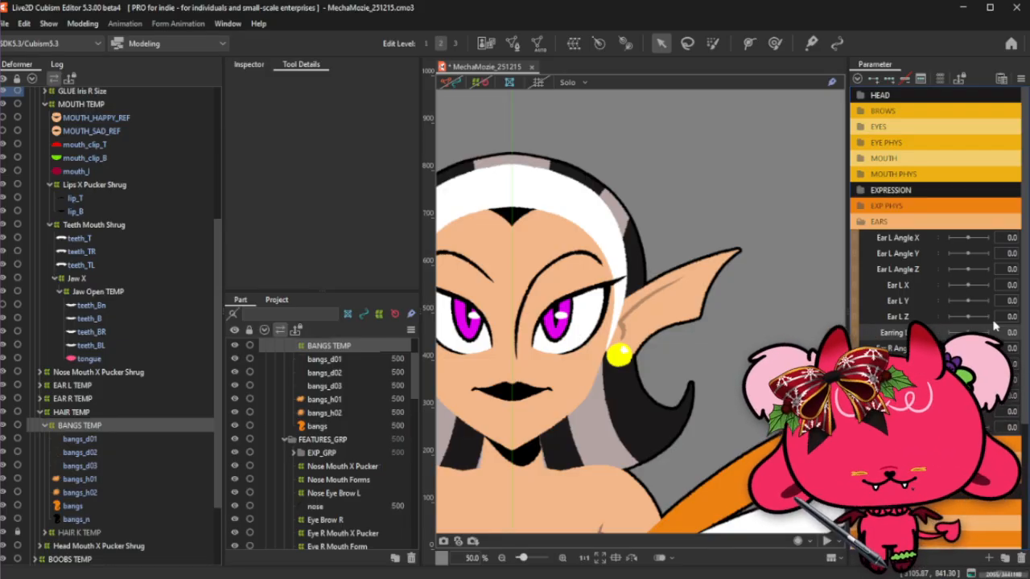
Duplicate the Earring L Z parameter, give the copy the name Earring R Z and ID ParamEarringRZ, and save the model.
double_click(909, 332)
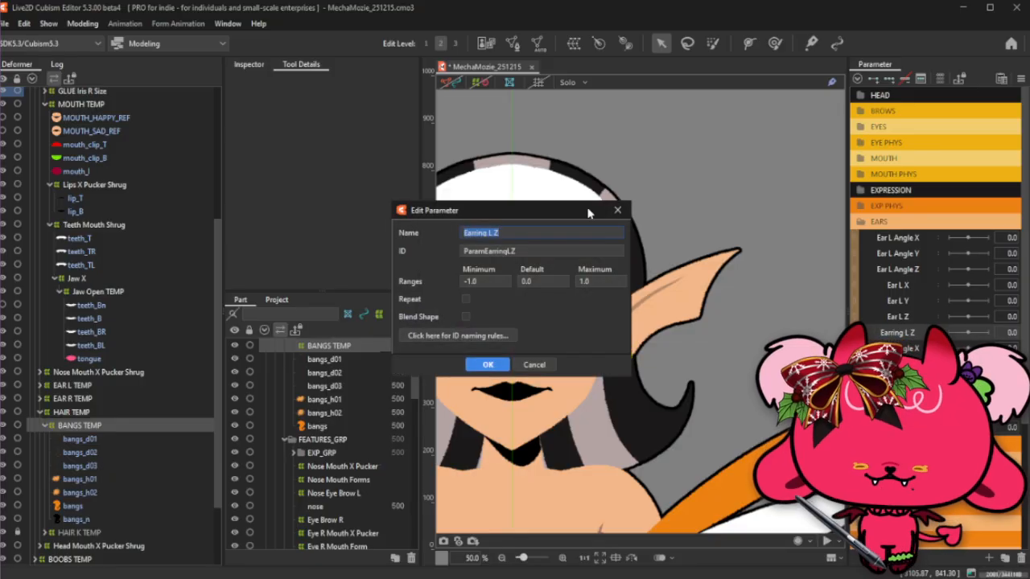
click(617, 210)
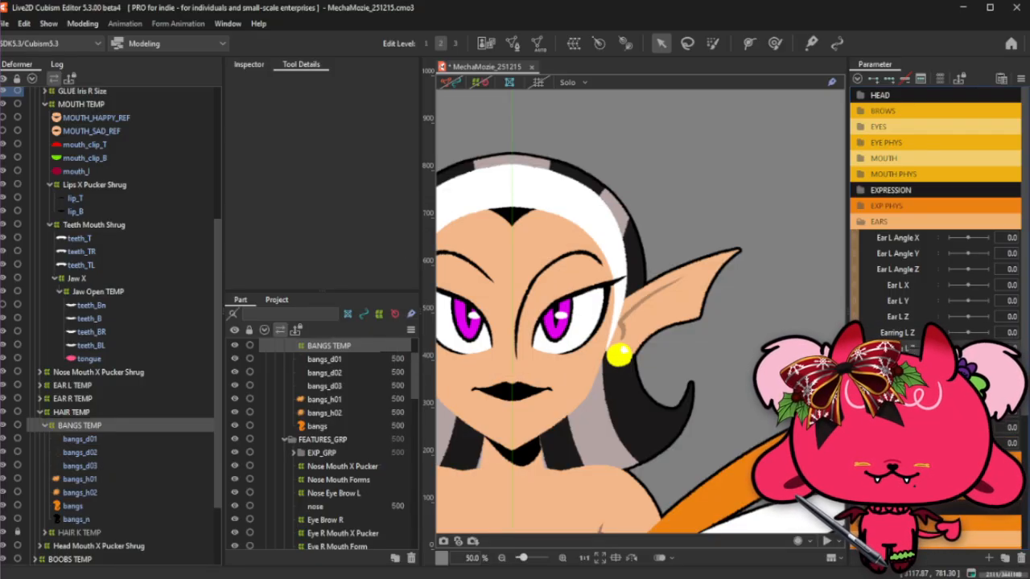
double_click(896, 333)
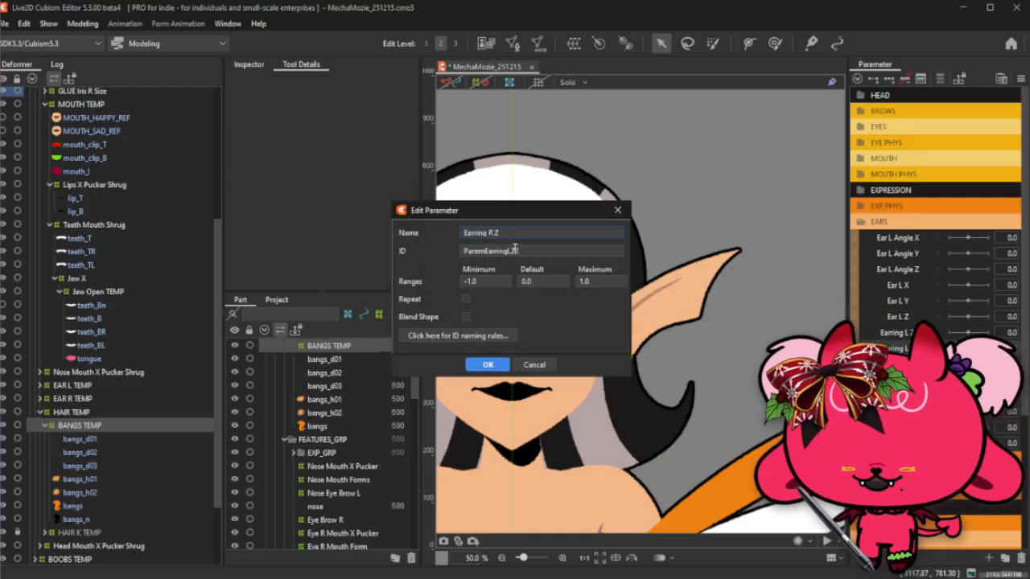
click(554, 251)
key(BackSpace)
key(Left)
key(BackSpace)
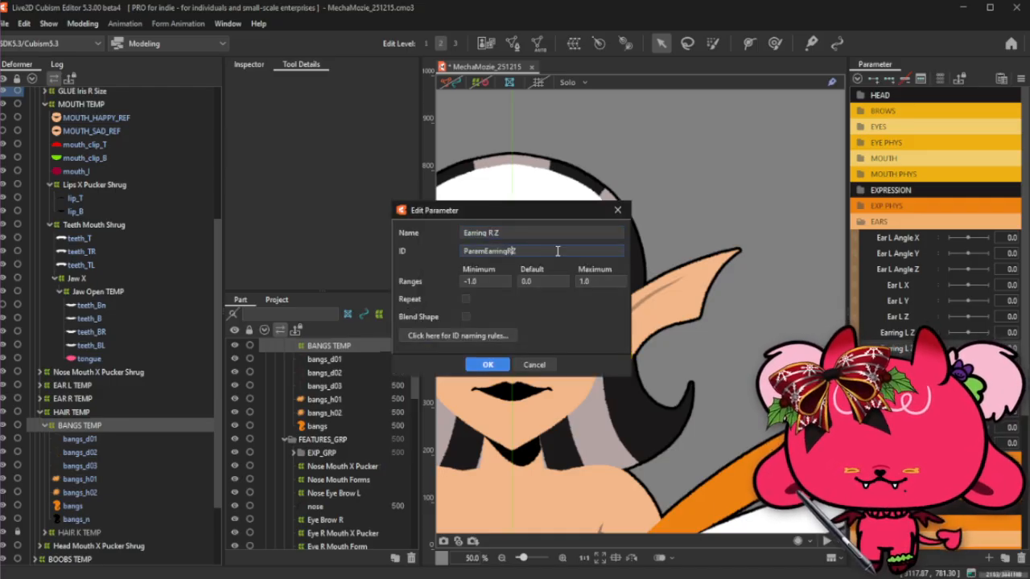
click(484, 364)
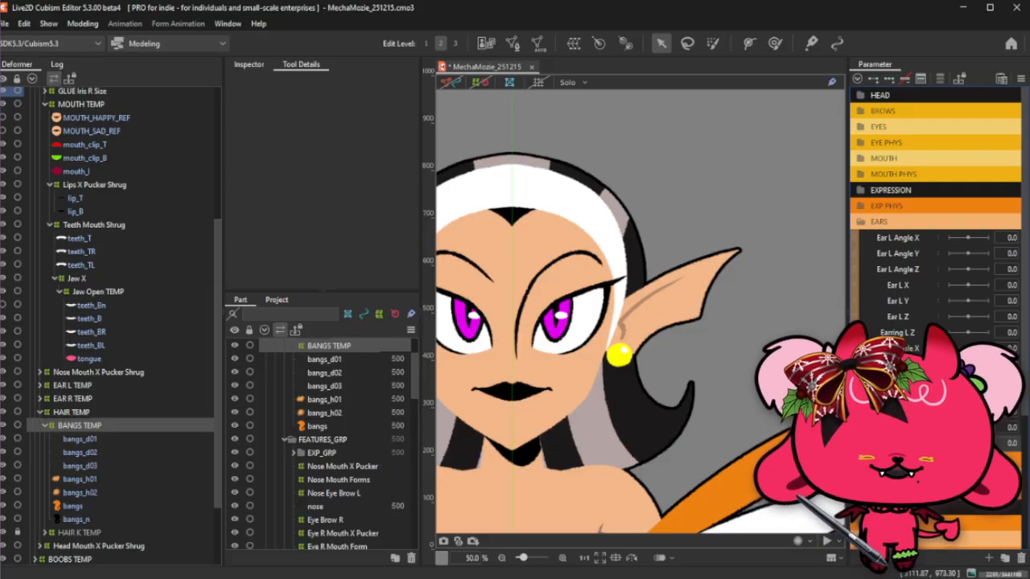
key(ctrl+s)
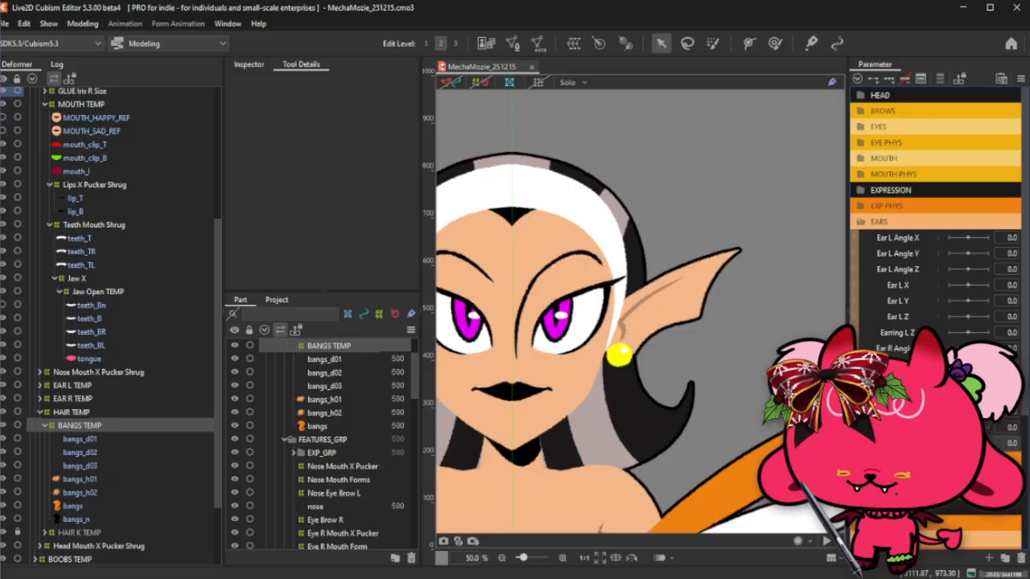
Collapse HAIR TEMP, expand the EAR L TEMP deformer and select the earring_L mesh inside it.
scroll(666, 305, up, 2)
scroll(627, 298, down, 1)
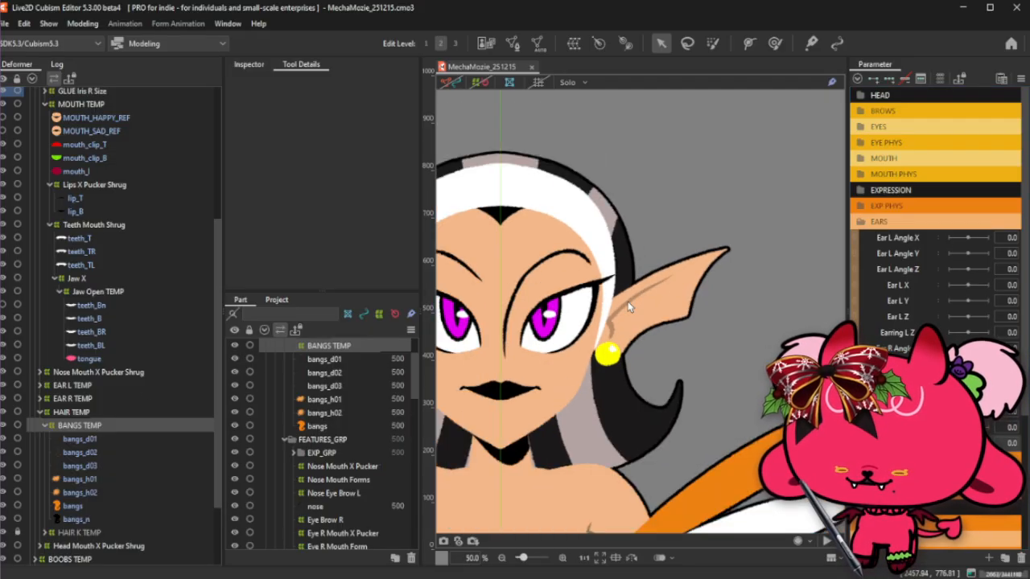
scroll(630, 306, up, 1)
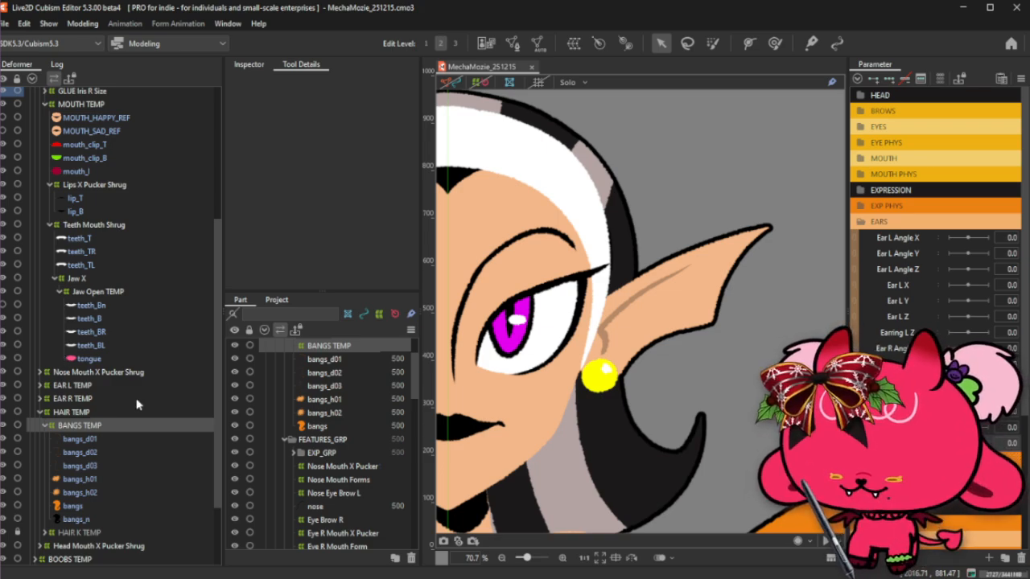
scroll(129, 399, down, 3)
scroll(129, 399, up, 6)
scroll(129, 386, down, 8)
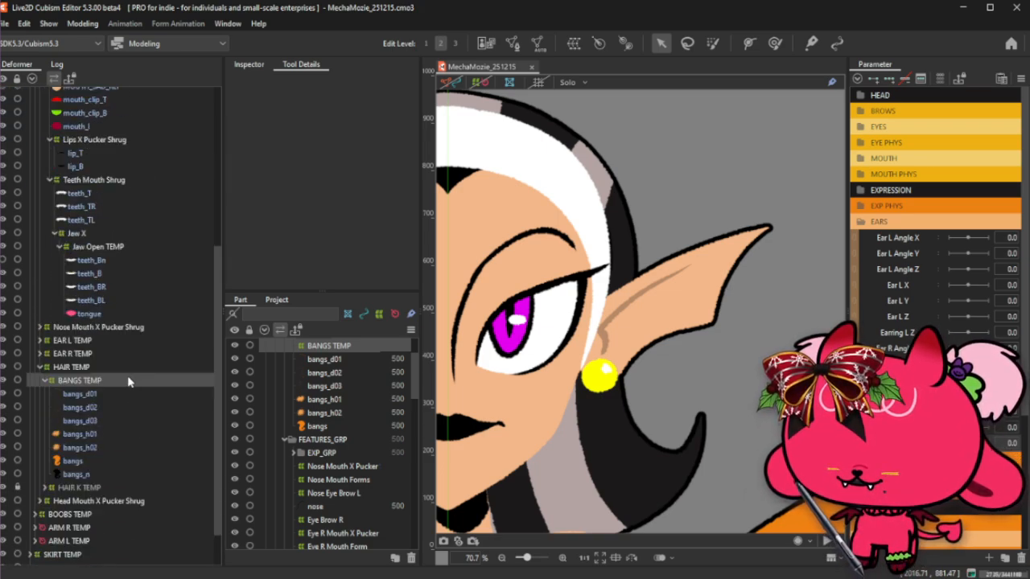
scroll(127, 382, down, 2)
click(40, 320)
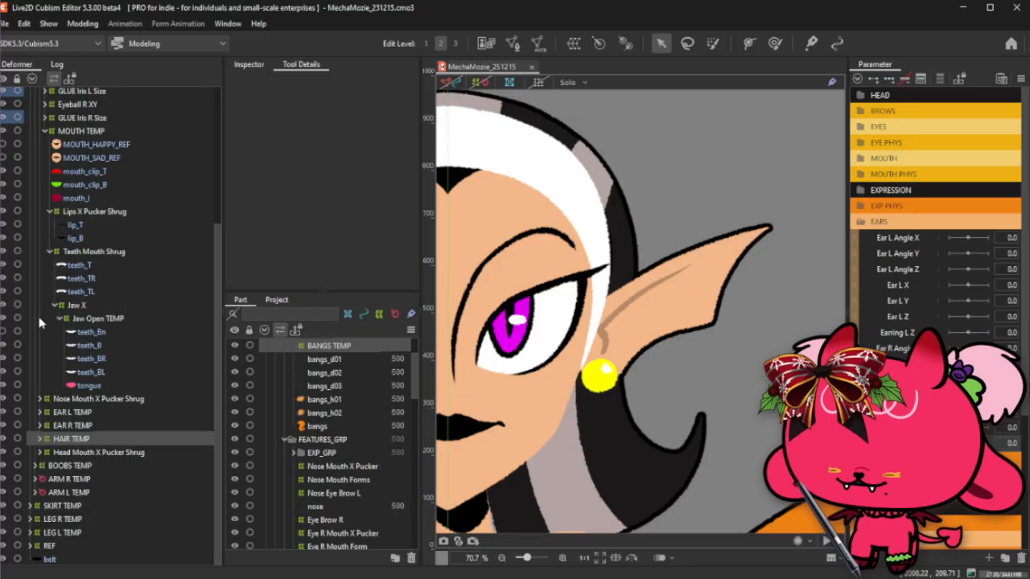
click(40, 413)
scroll(88, 382, down, 3)
click(107, 359)
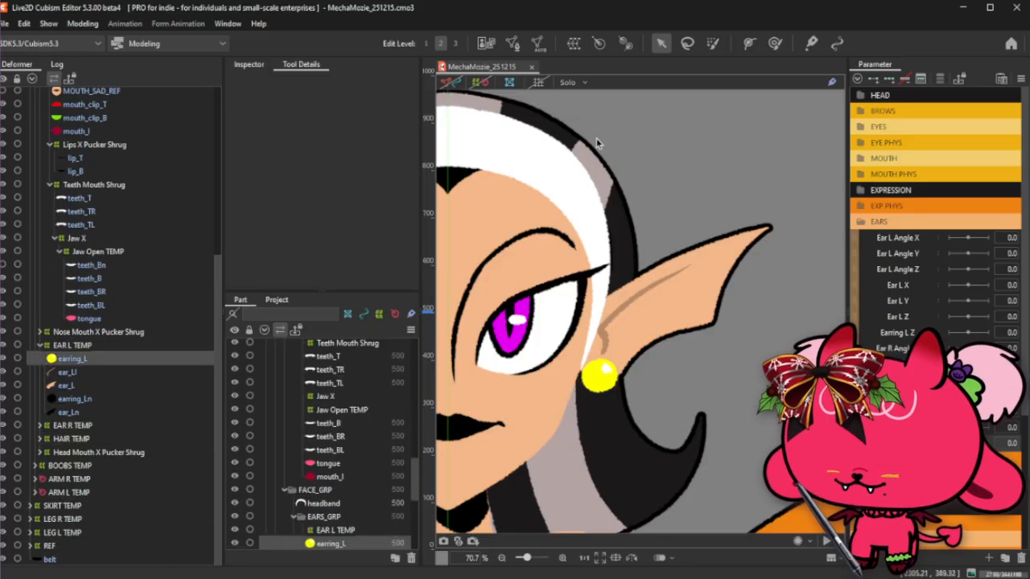
Open earring_L for mesh editing and delete all of its existing mesh points.
scroll(690, 171, down, 2)
scroll(646, 291, up, 2)
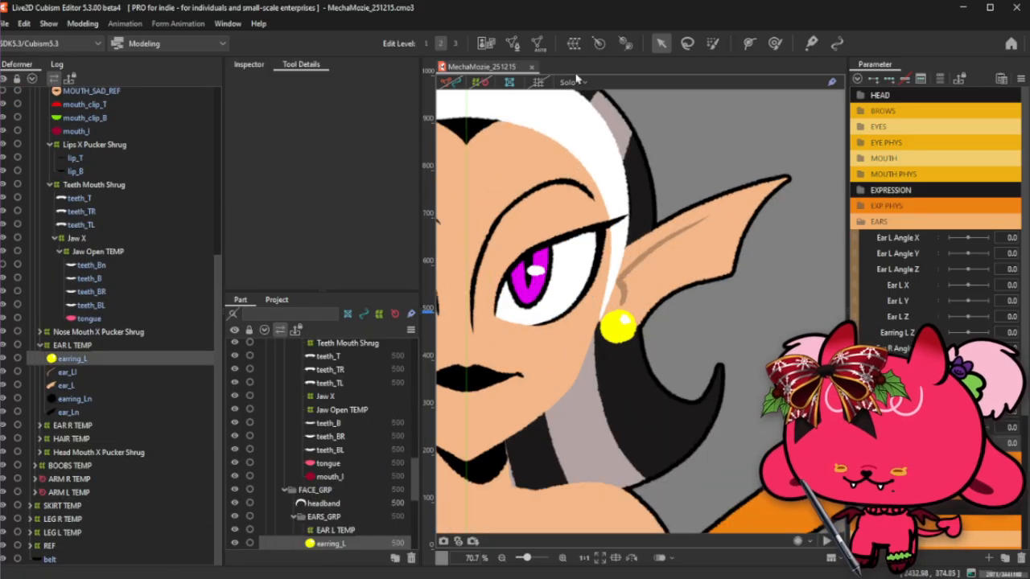
click(458, 85)
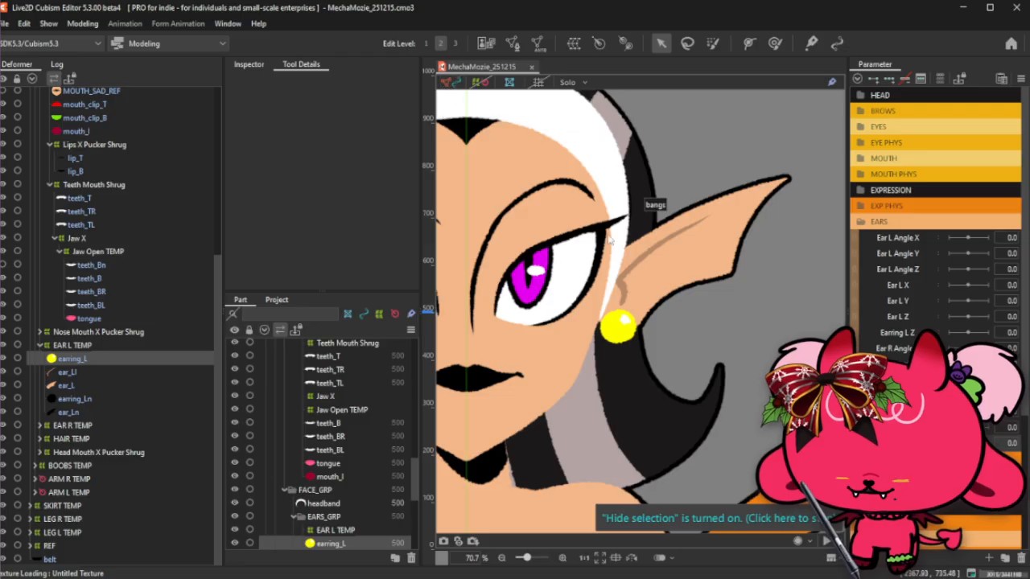
scroll(613, 320, up, 2)
double_click(617, 323)
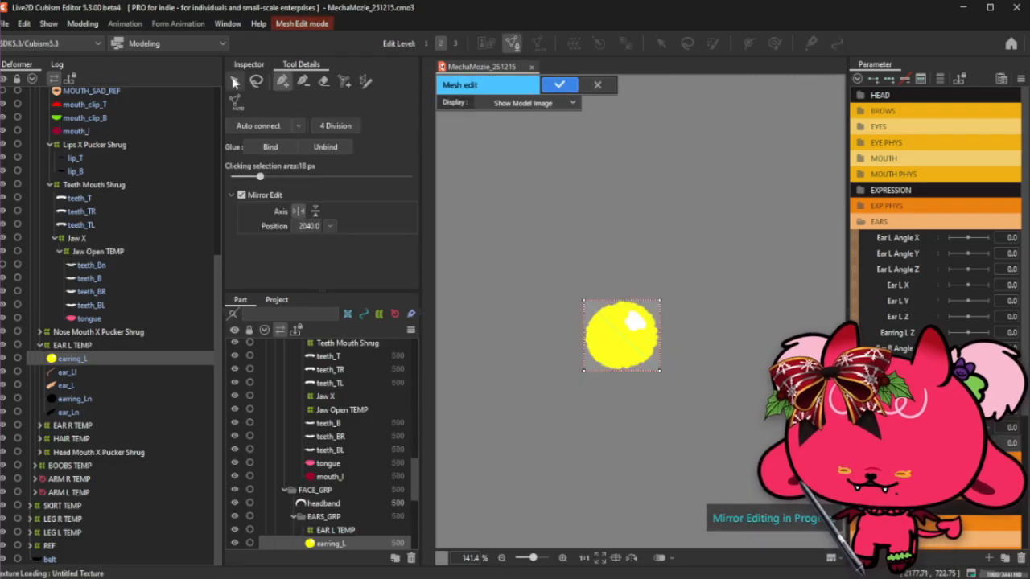
drag(528, 259, 737, 439)
key(Delete)
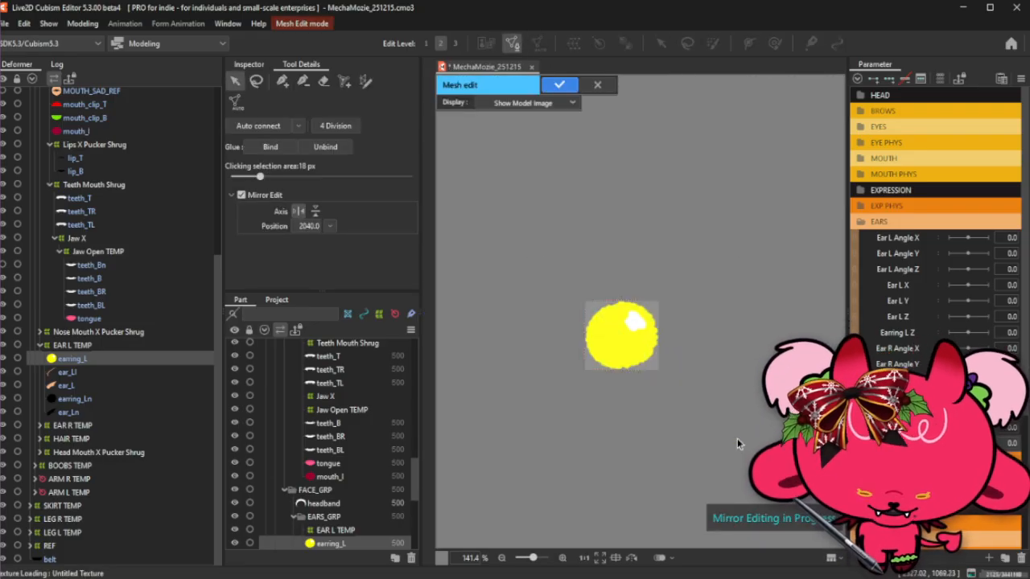
Add a mesh point at the middle of the earring's upper edge, and try one at the lower edge, undoing it.
click(282, 80)
scroll(622, 286, up, 2)
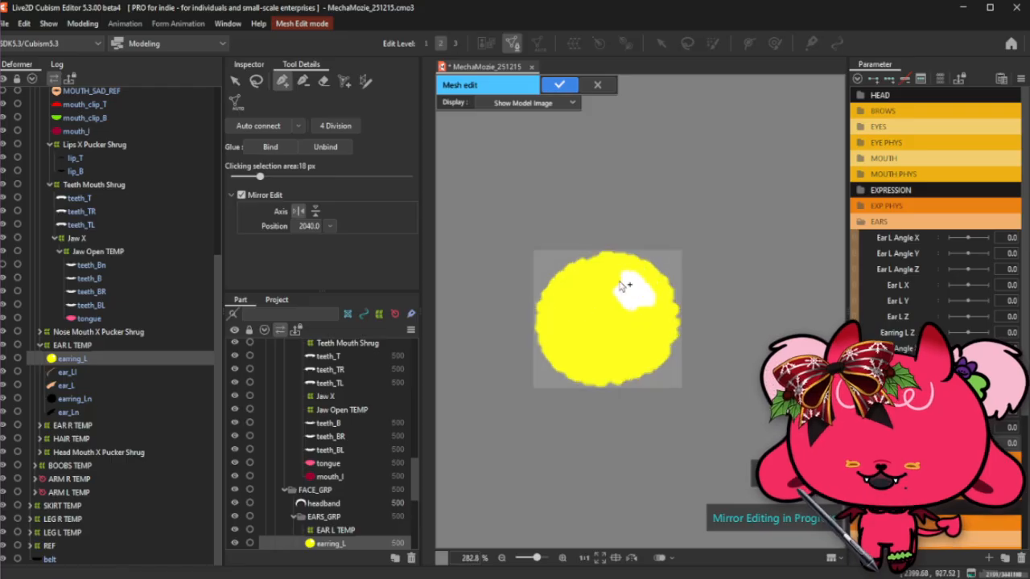
click(606, 250)
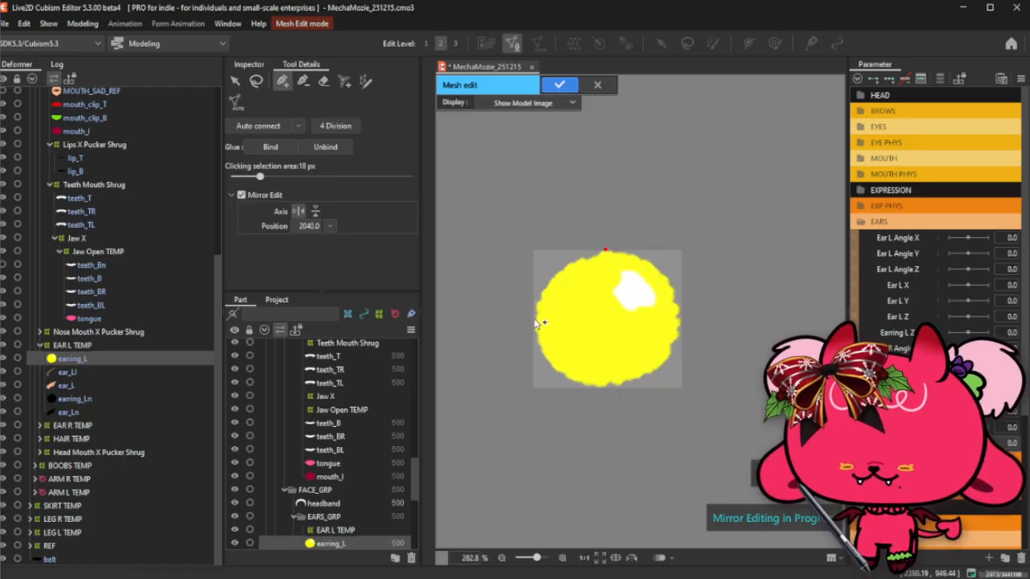
click(608, 387)
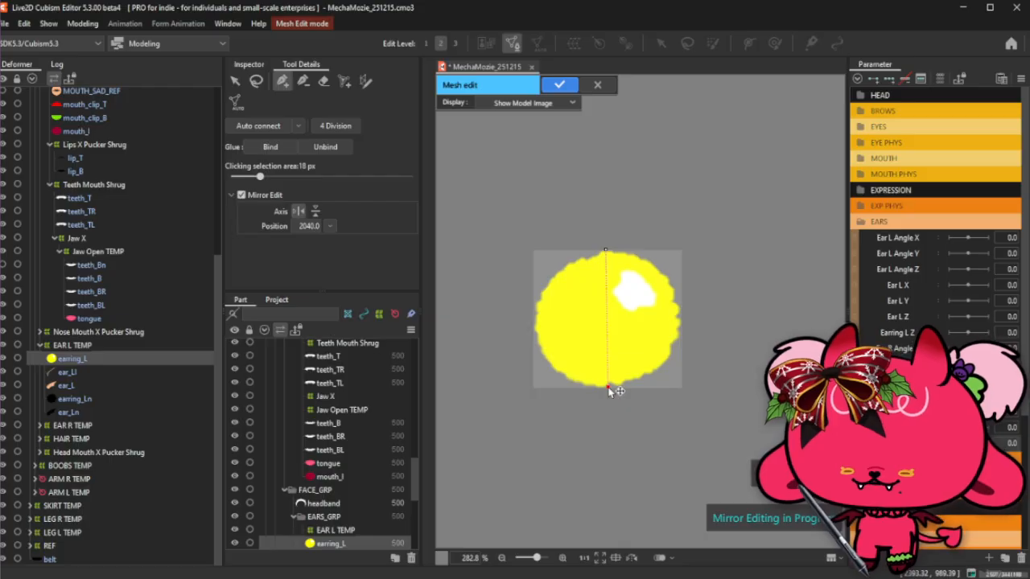
key(ctrl+z)
Copy the earring's upper mesh point and place the copy straight below it on the earring's lower edge.
click(235, 81)
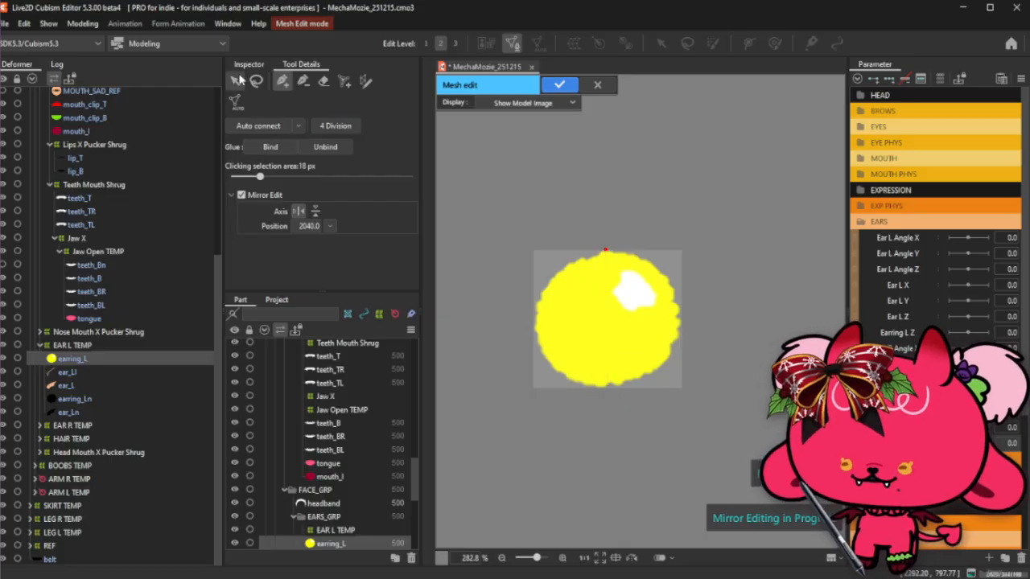
drag(562, 189, 672, 341)
key(ctrl+c)
key(ctrl+v)
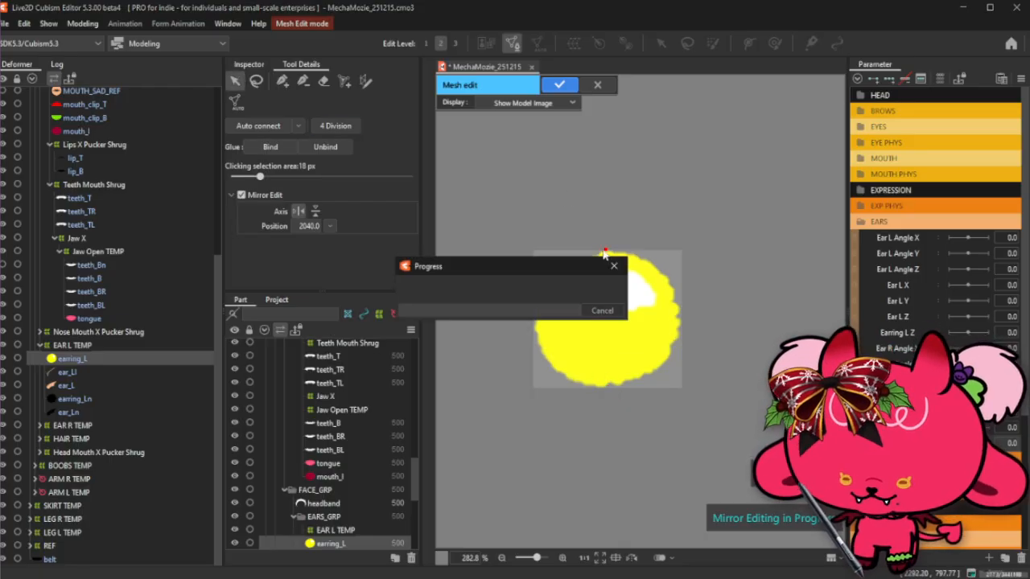
drag(607, 252, 618, 390)
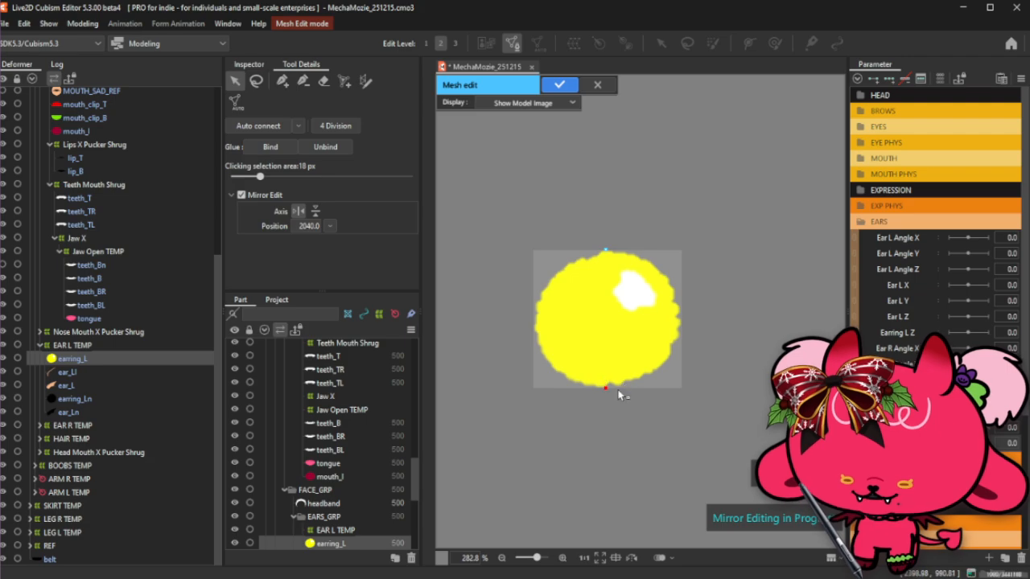
Copy the earring's upper and lower mesh points rotated about 90° to add a point on each side edge.
drag(488, 169, 714, 510)
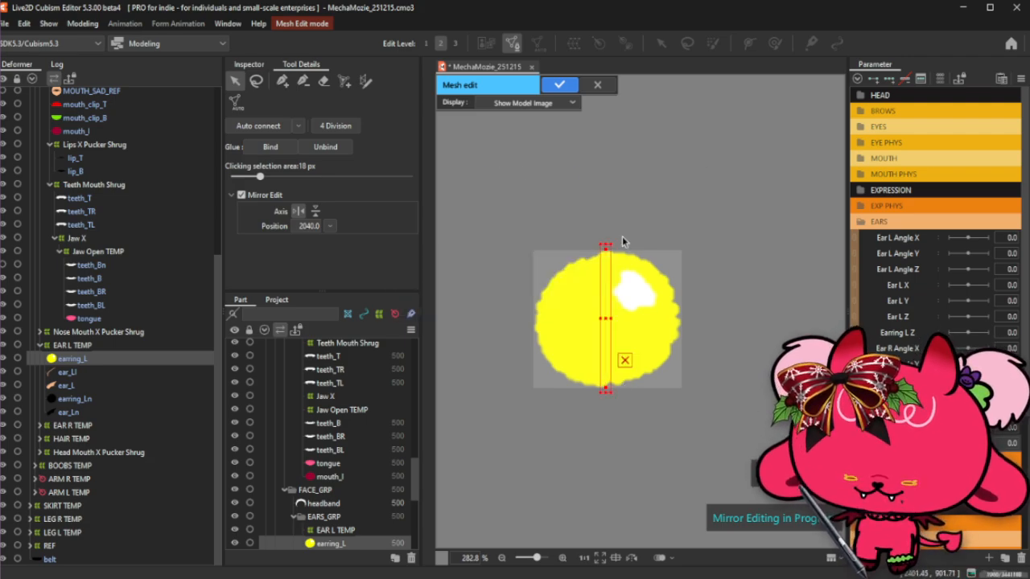
drag(620, 238, 746, 358)
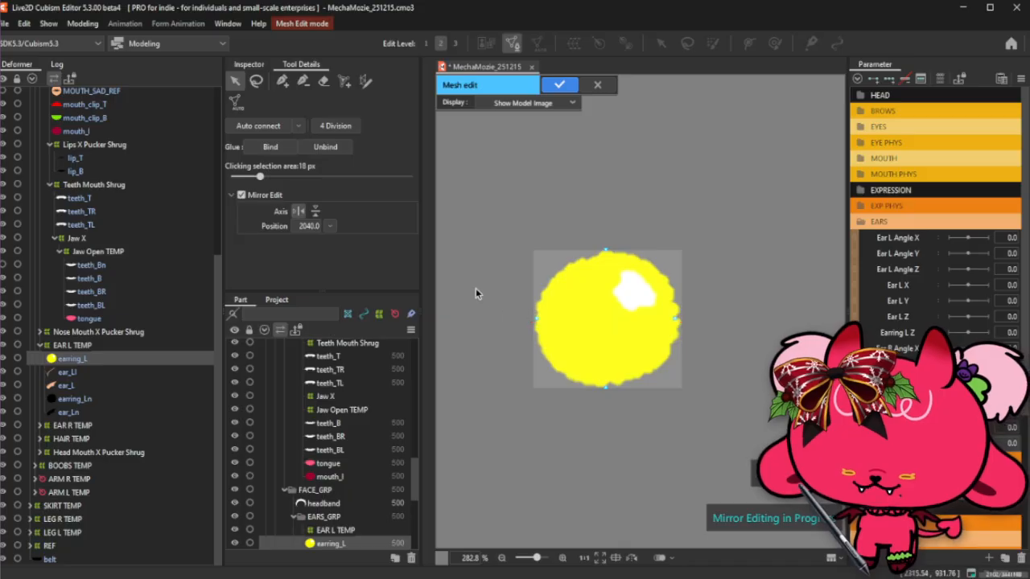
Try moving and widening the four mesh points to fit the earring's outline.
drag(475, 292, 757, 343)
drag(682, 320, 681, 319)
drag(470, 167, 727, 502)
drag(606, 319, 608, 318)
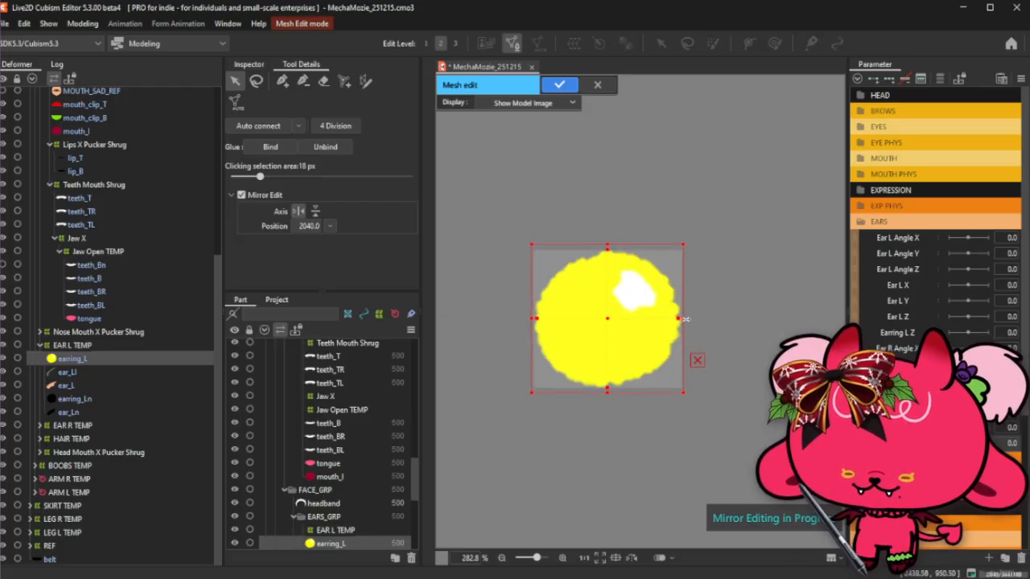
drag(683, 319, 689, 319)
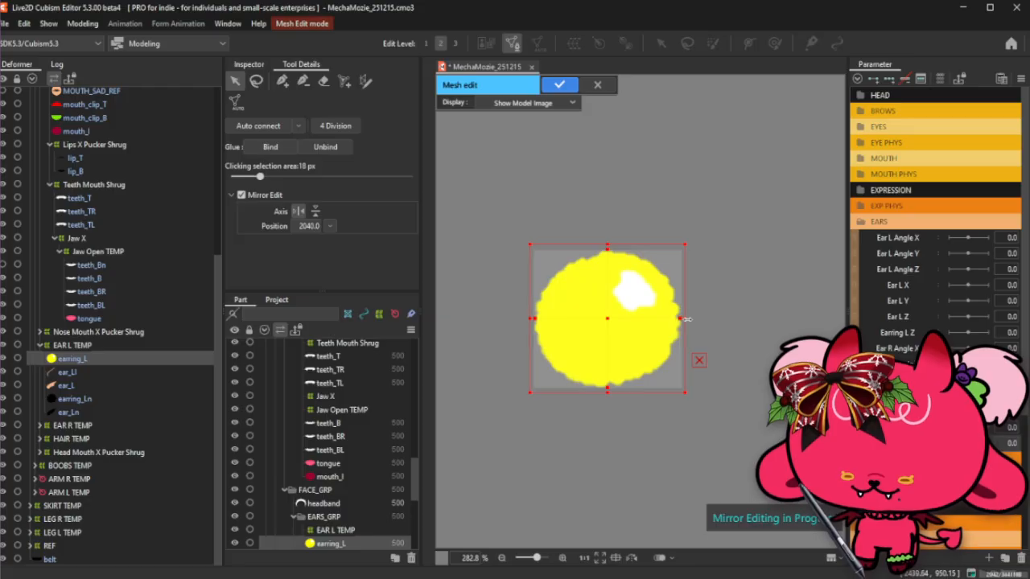
click(766, 322)
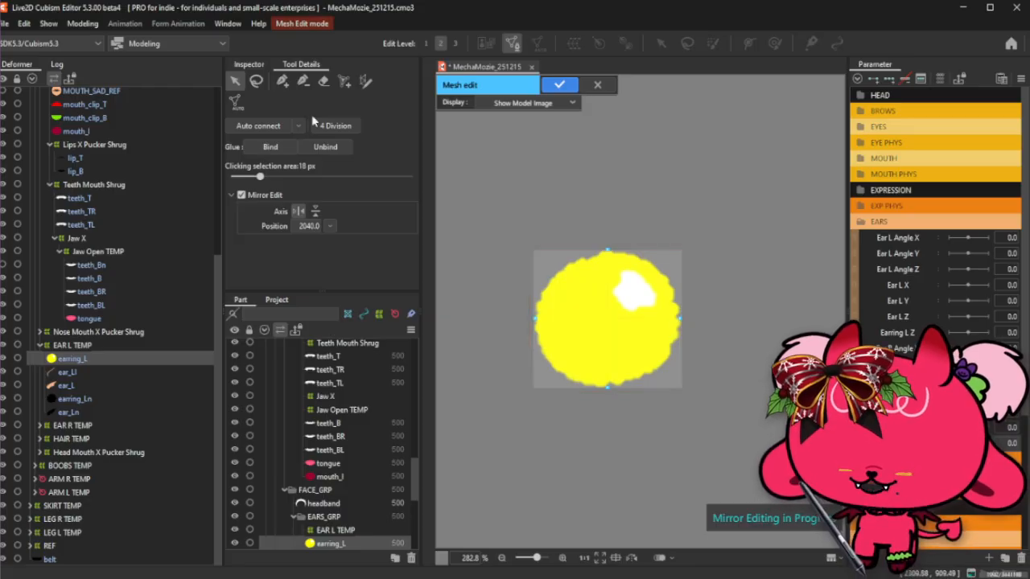
Undo the position and width adjustments made to the four mesh points.
click(283, 80)
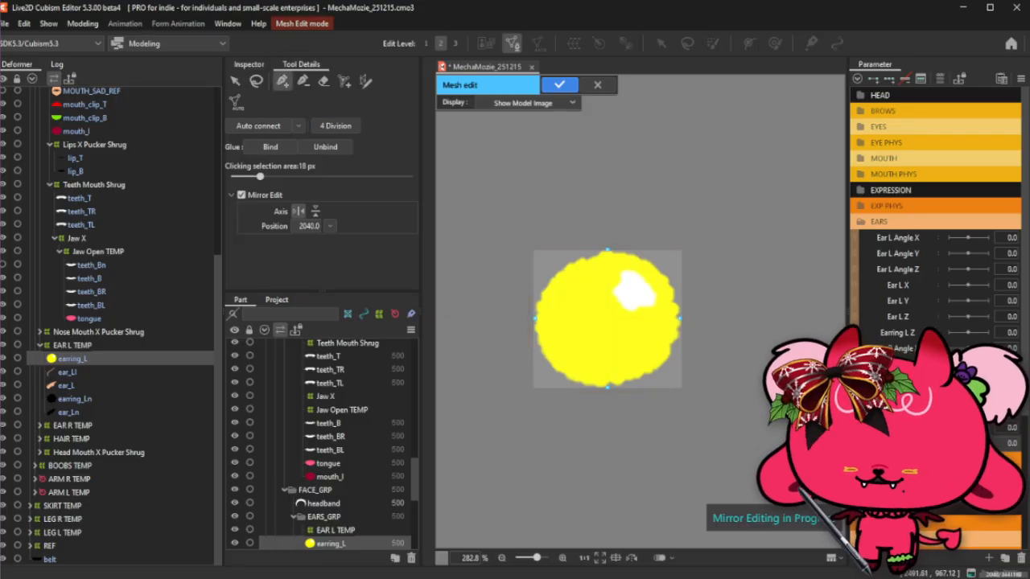
click(233, 83)
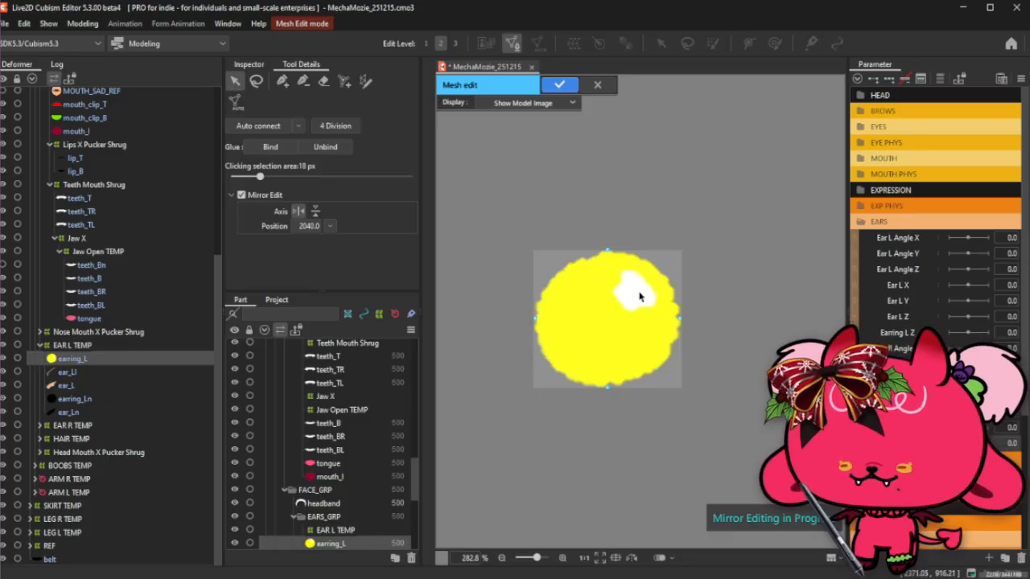
drag(469, 204, 782, 485)
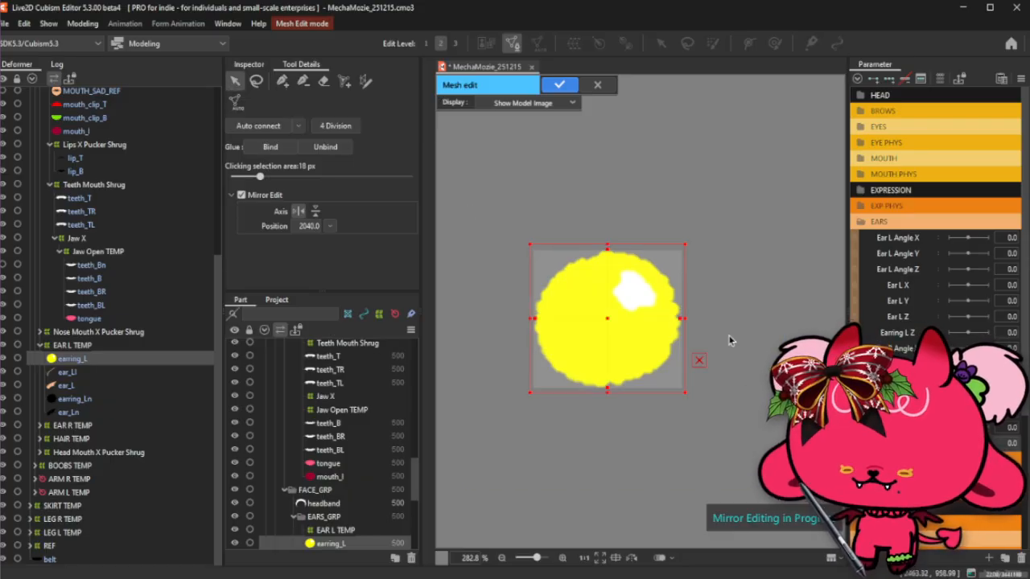
click(779, 275)
key(ctrl+a)
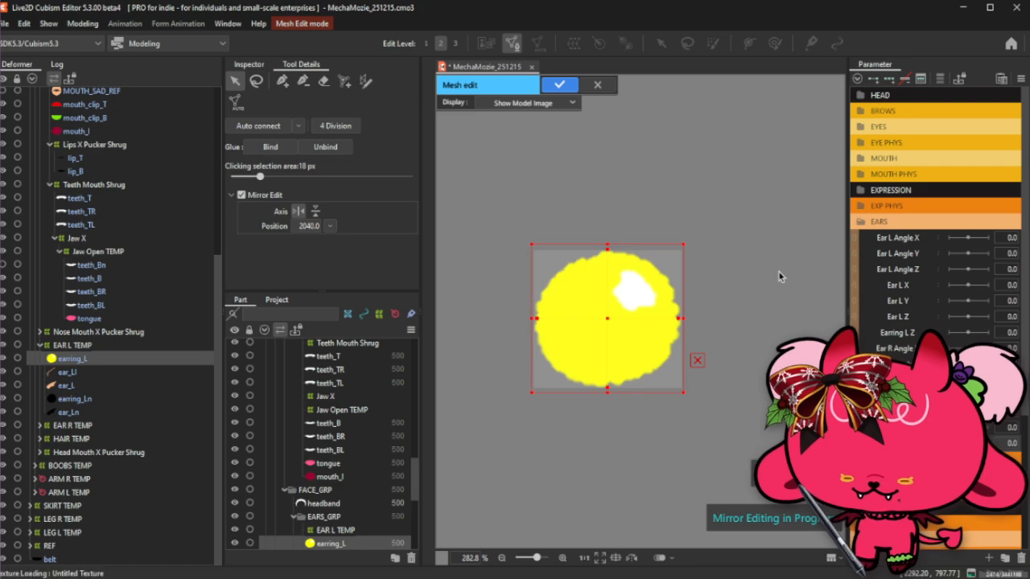
key(ctrl+z)
key(ctrl+z)
key(ctrl+z)
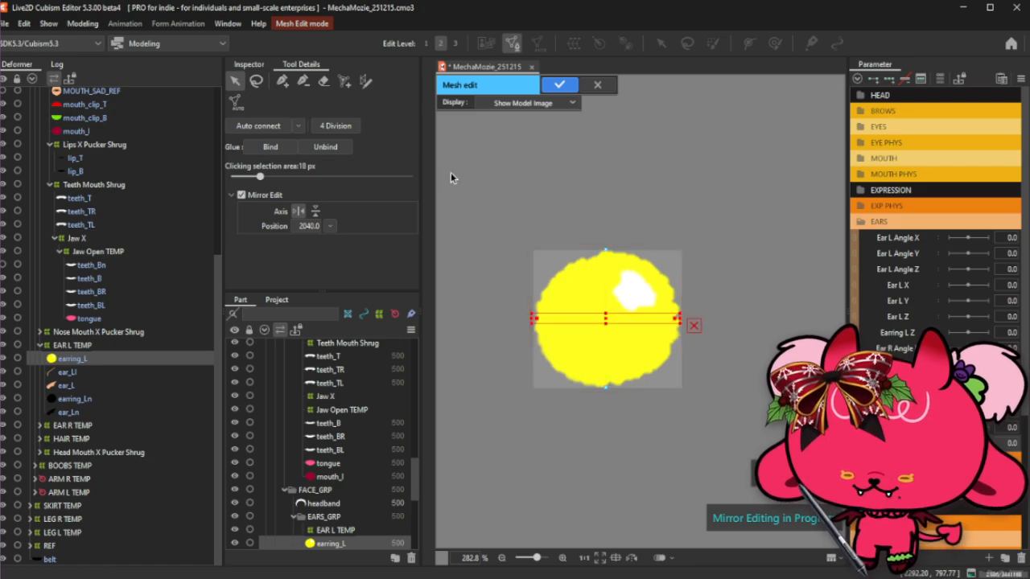
key(ctrl+z)
key(ctrl+z)
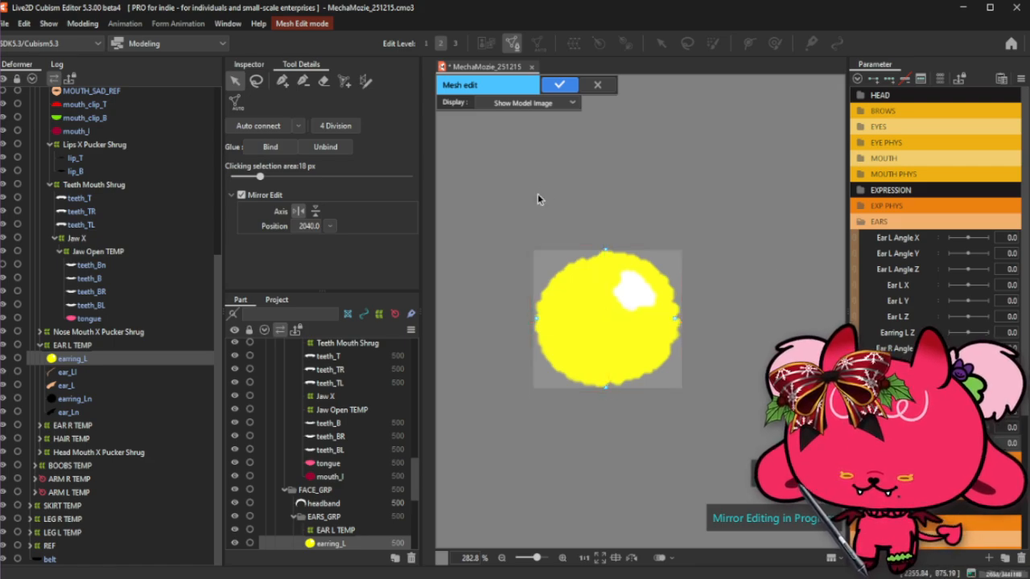
Ring the earring's outline with 16 mesh points by copying the four points rotated about 45° and those eight rotated about 22°.
drag(471, 199, 766, 487)
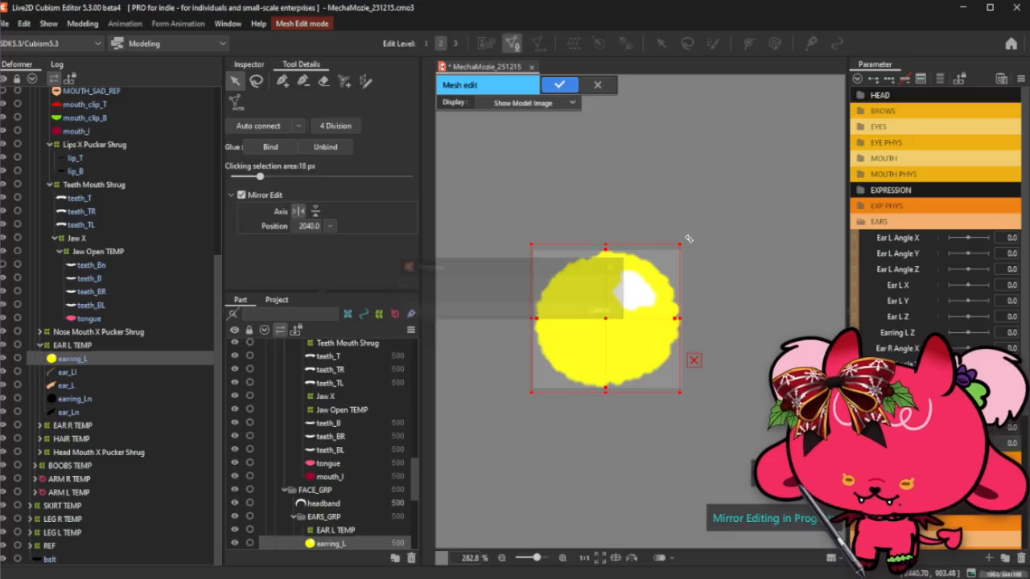
drag(680, 233, 730, 313)
key(ctrl+z)
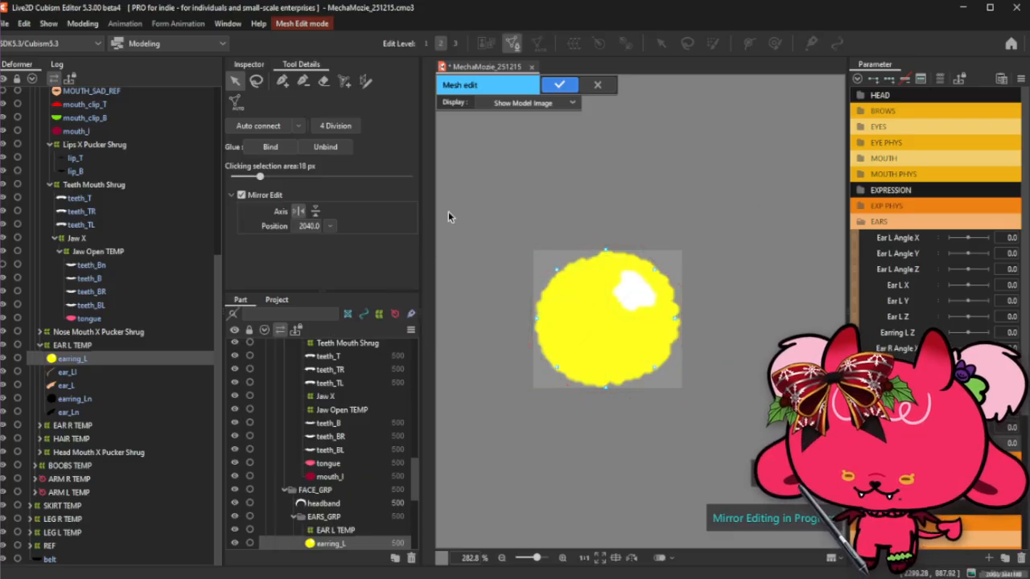
drag(450, 211, 750, 484)
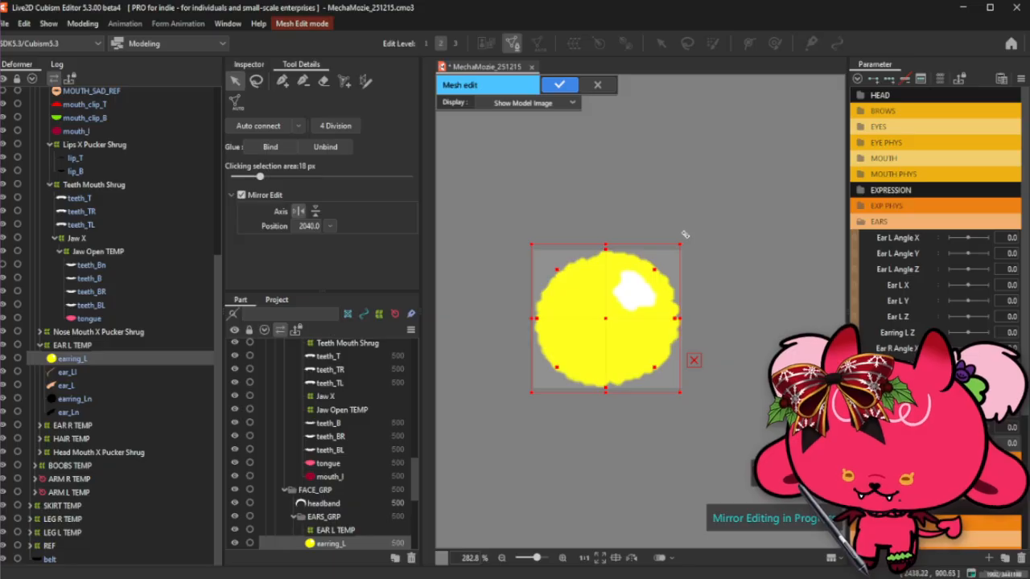
drag(683, 233, 739, 256)
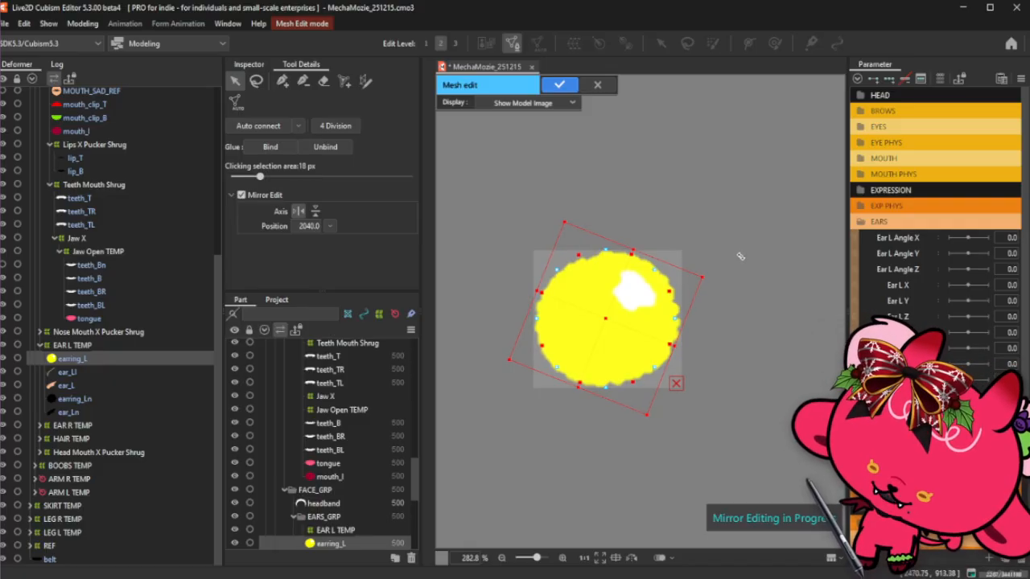
click(739, 249)
Widen the ring of 16 mesh points slightly and rotate it about 8° counterclockwise to fit the earring's outline.
drag(479, 201, 762, 527)
drag(681, 319, 687, 318)
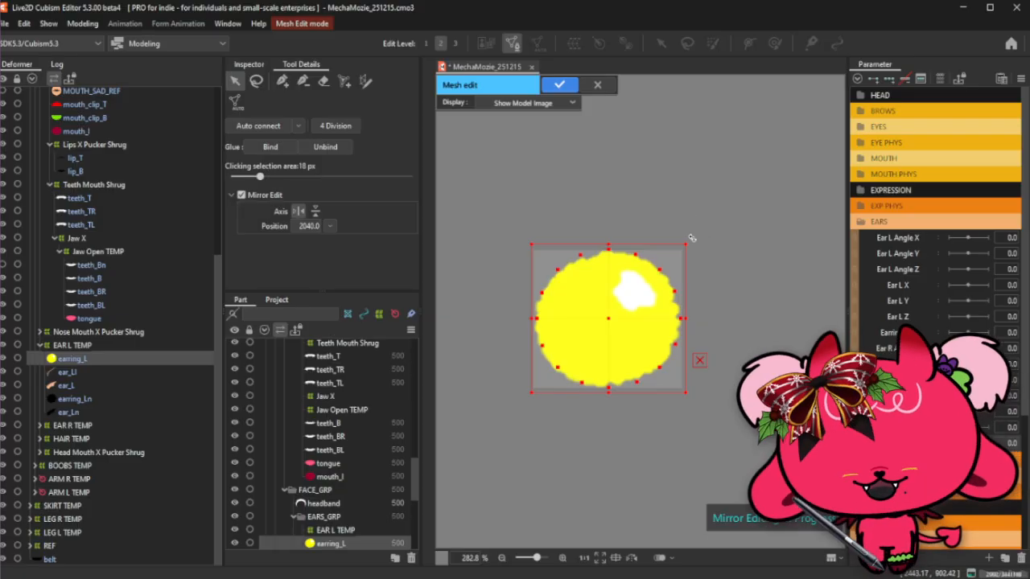
drag(692, 238, 689, 226)
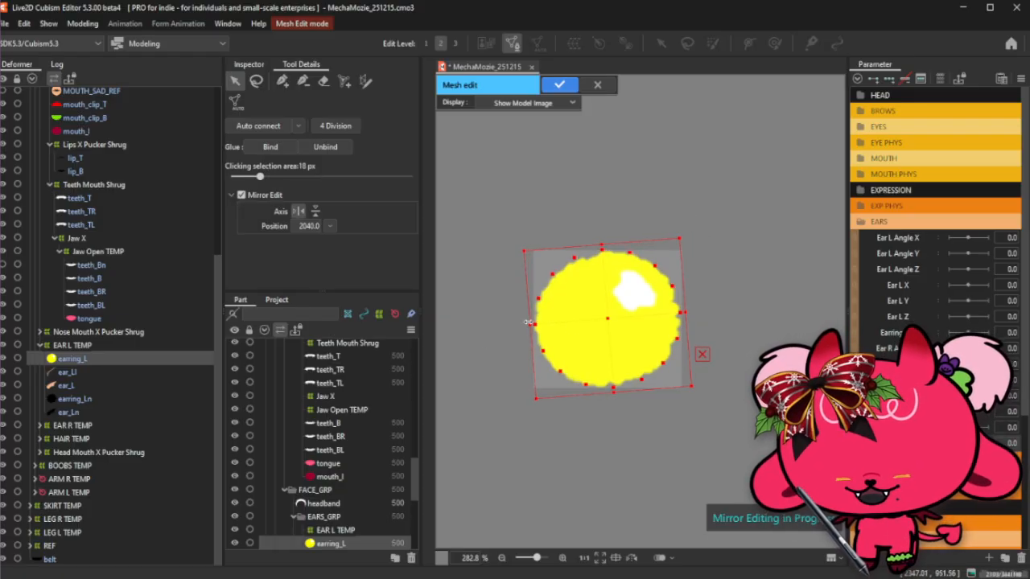
key(ctrl+z)
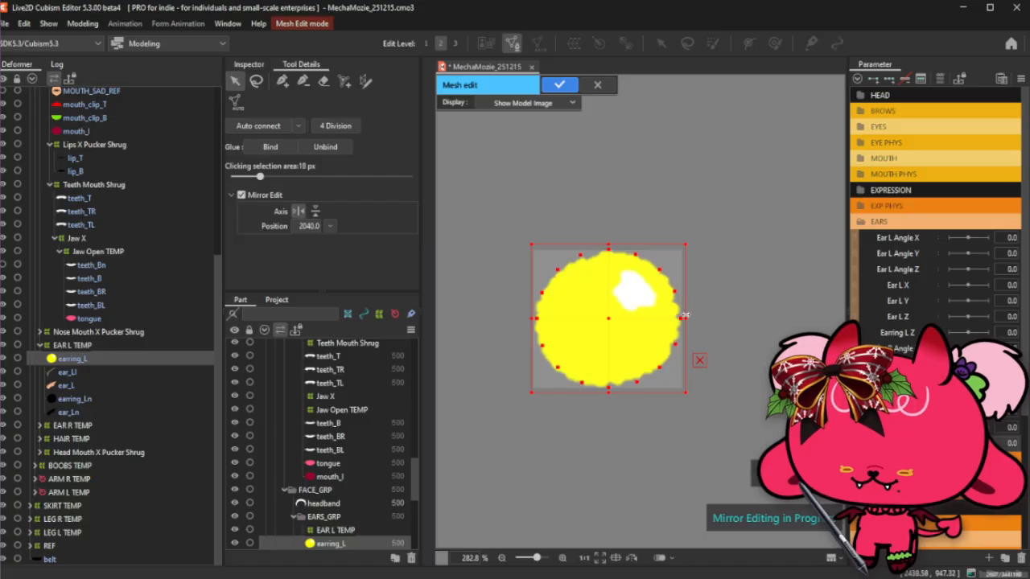
drag(694, 240, 692, 220)
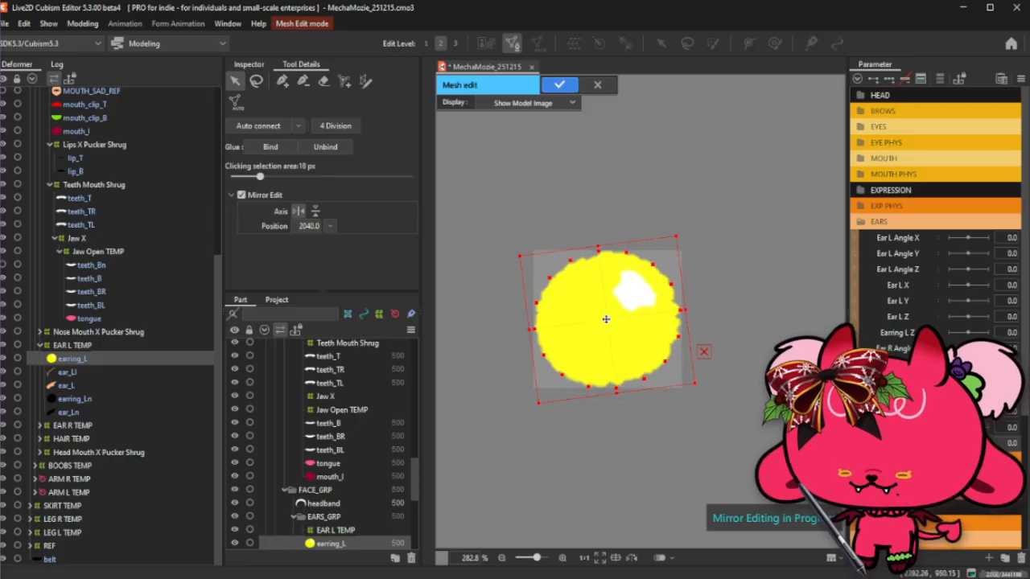
drag(606, 319, 606, 318)
click(767, 256)
Connect the 16 outline mesh points with edges into a closed loop around the earring.
scroll(768, 257, down, 1)
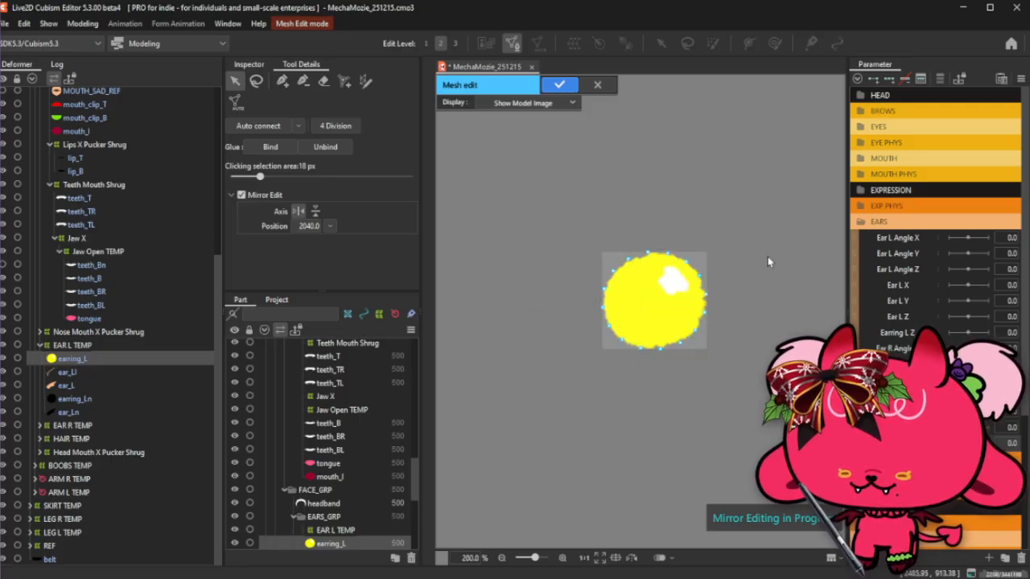
scroll(768, 257, up, 2)
click(280, 81)
scroll(772, 157, down, 2)
scroll(665, 217, up, 2)
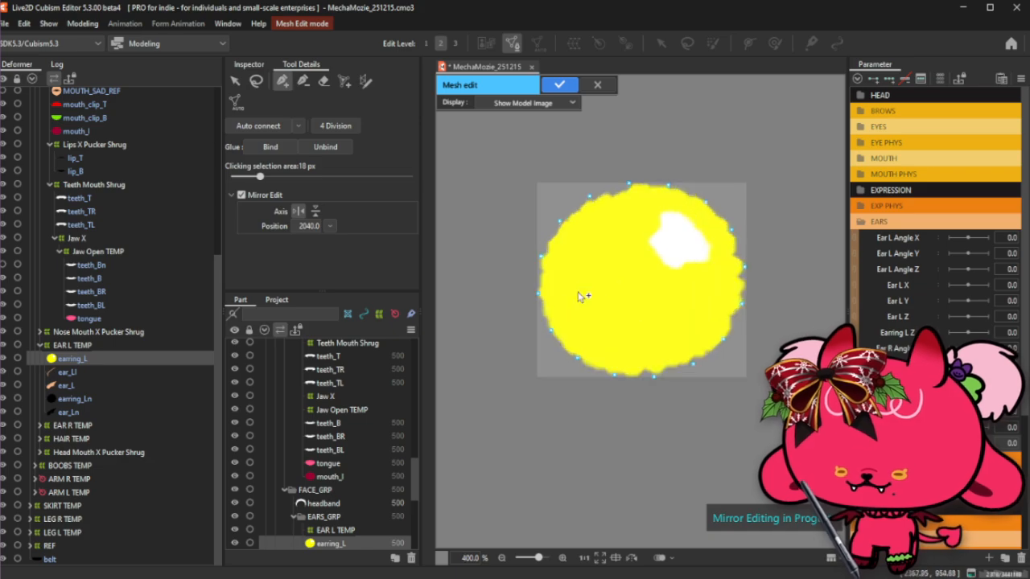
drag(538, 293, 543, 268)
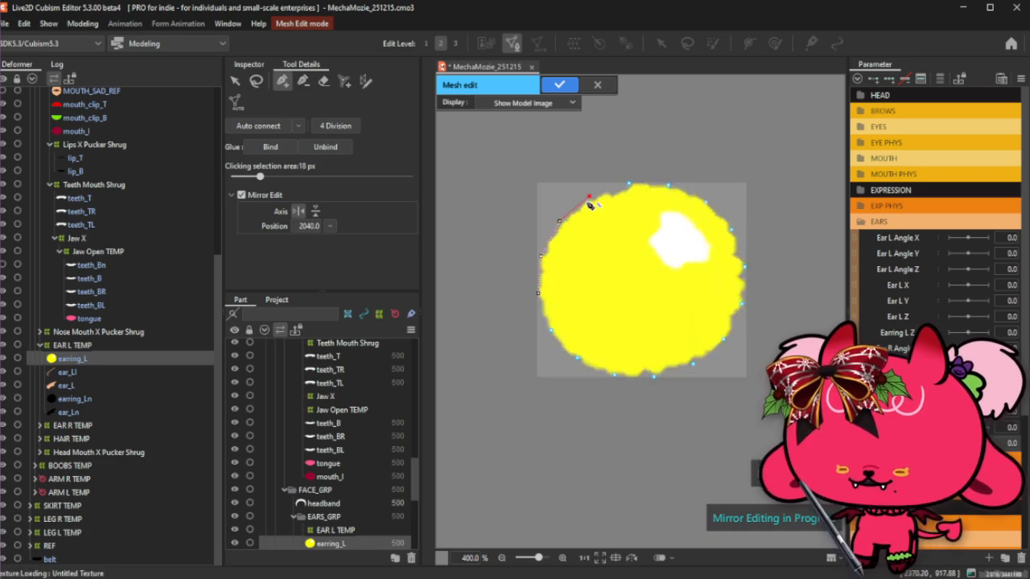
drag(627, 188, 673, 188)
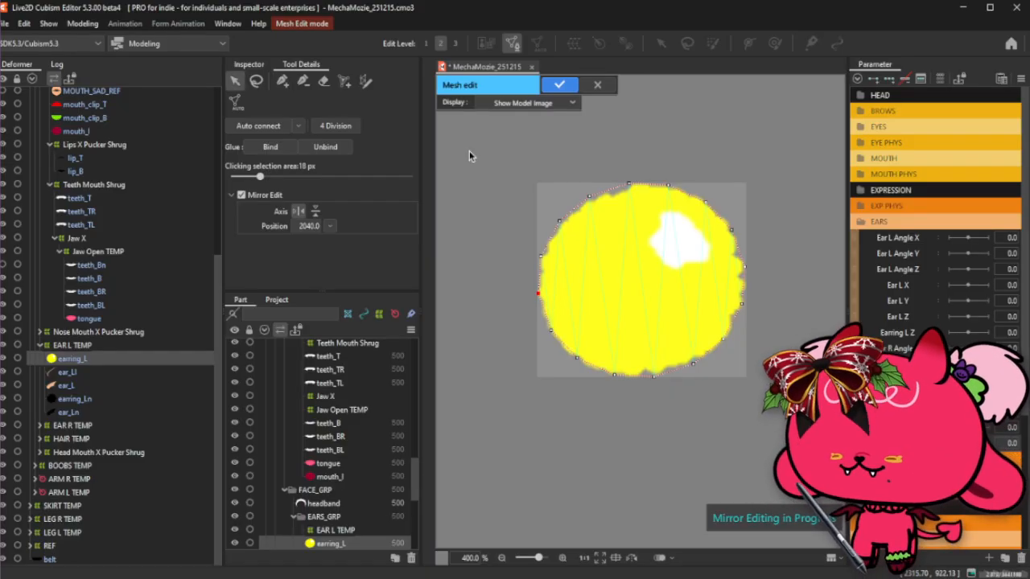
Copy the outline loop scaled down inside the earring and rotate the inner ring about 10° clockwise.
drag(469, 150, 756, 386)
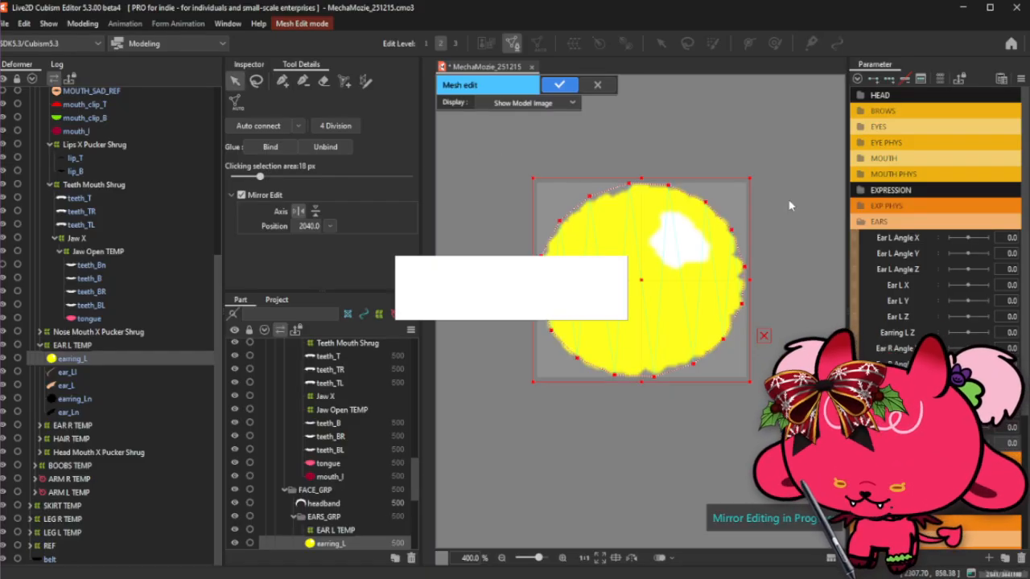
drag(748, 173, 722, 208)
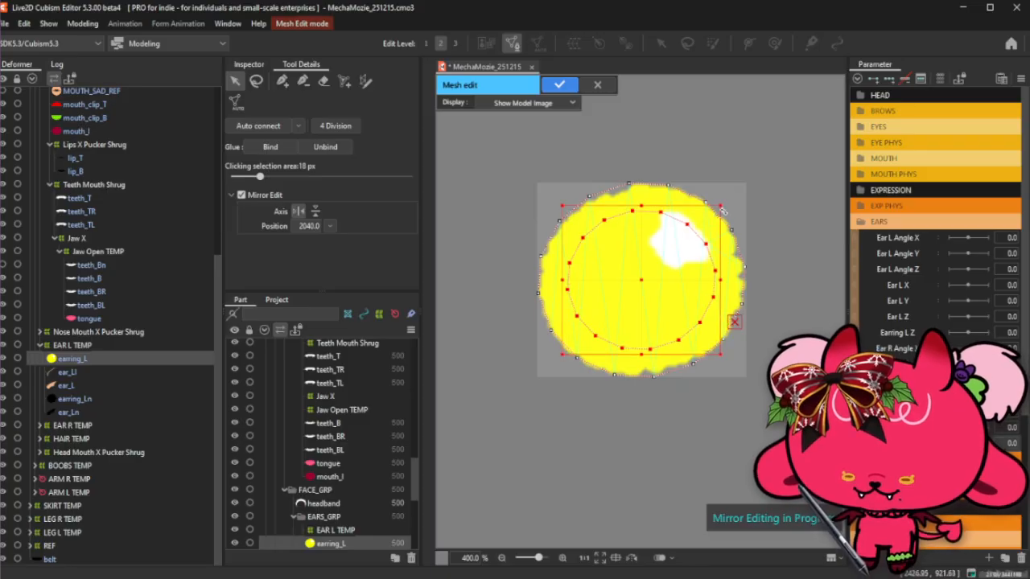
click(761, 152)
click(304, 81)
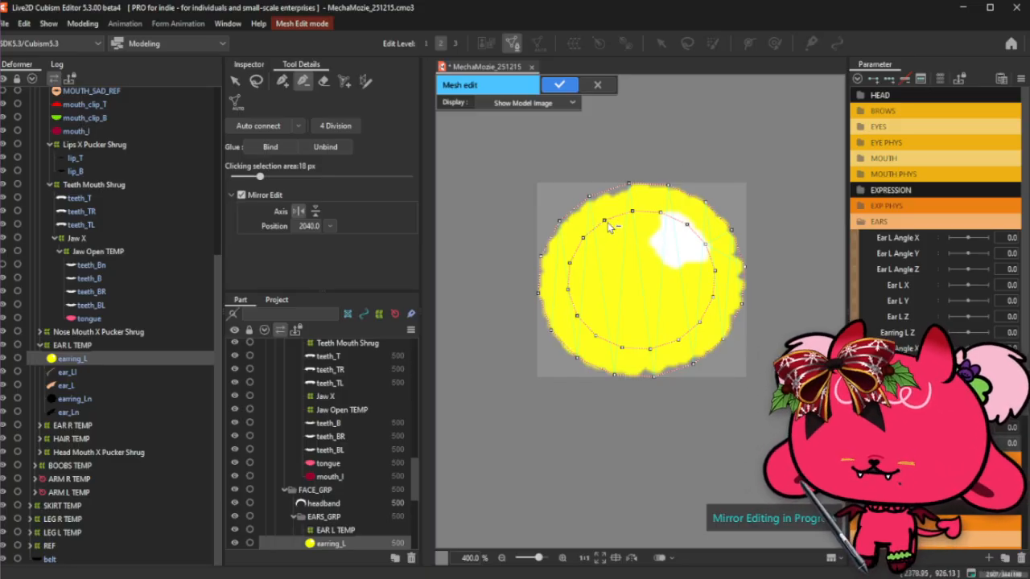
key(ctrl+a)
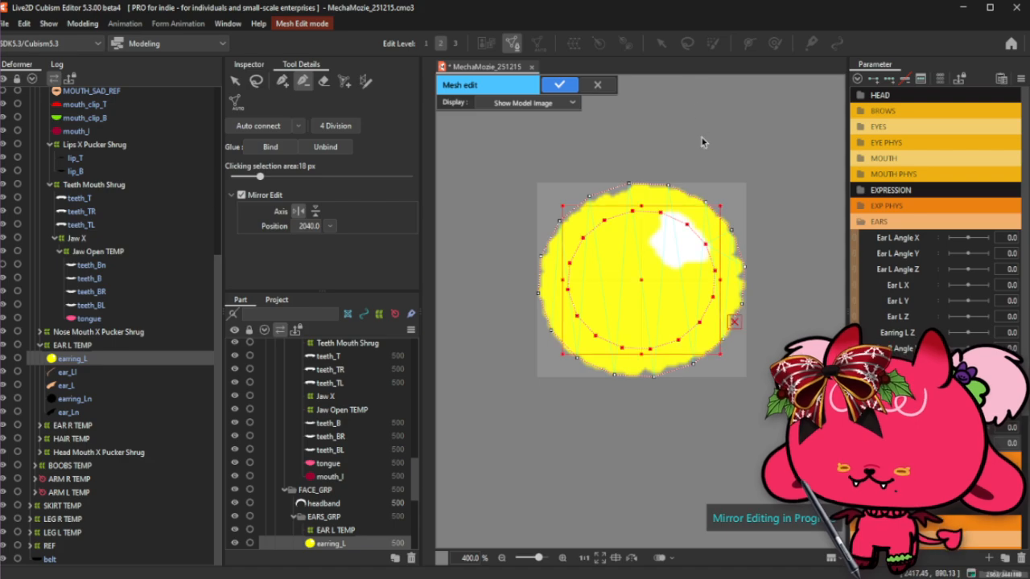
drag(728, 203, 754, 210)
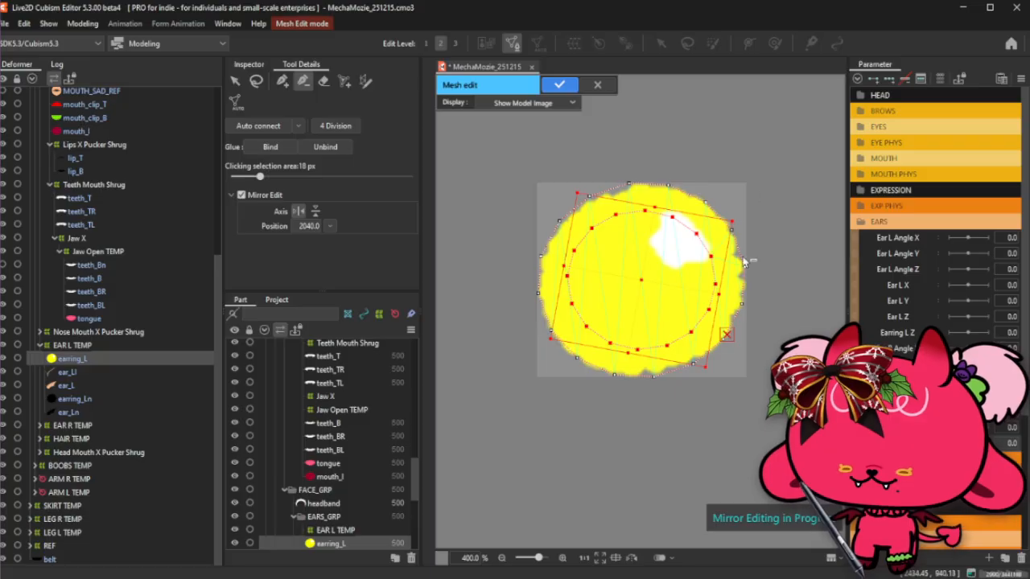
Select the inner ring of mesh points and shrink it slightly towards the earring's centre.
click(256, 81)
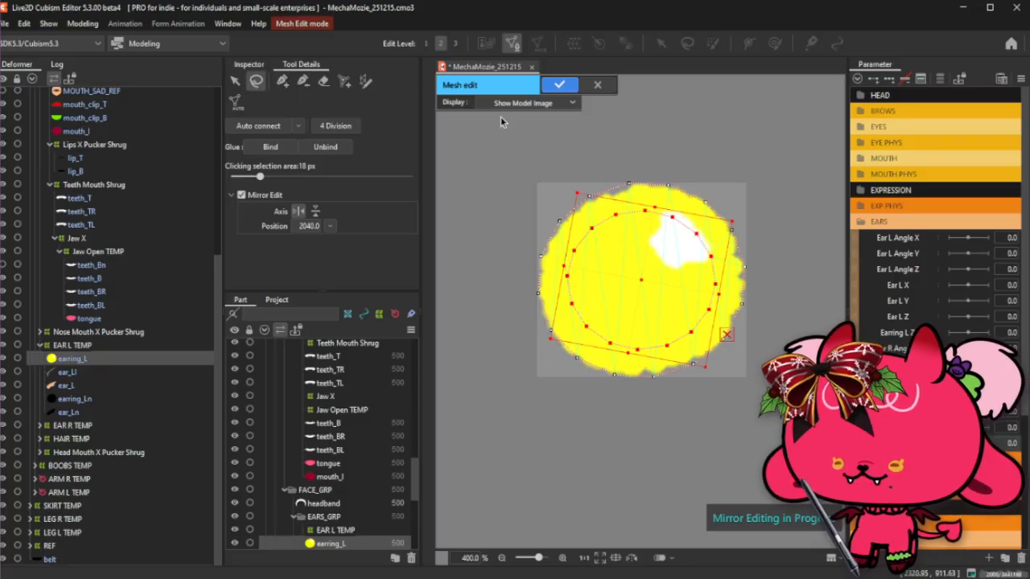
click(282, 80)
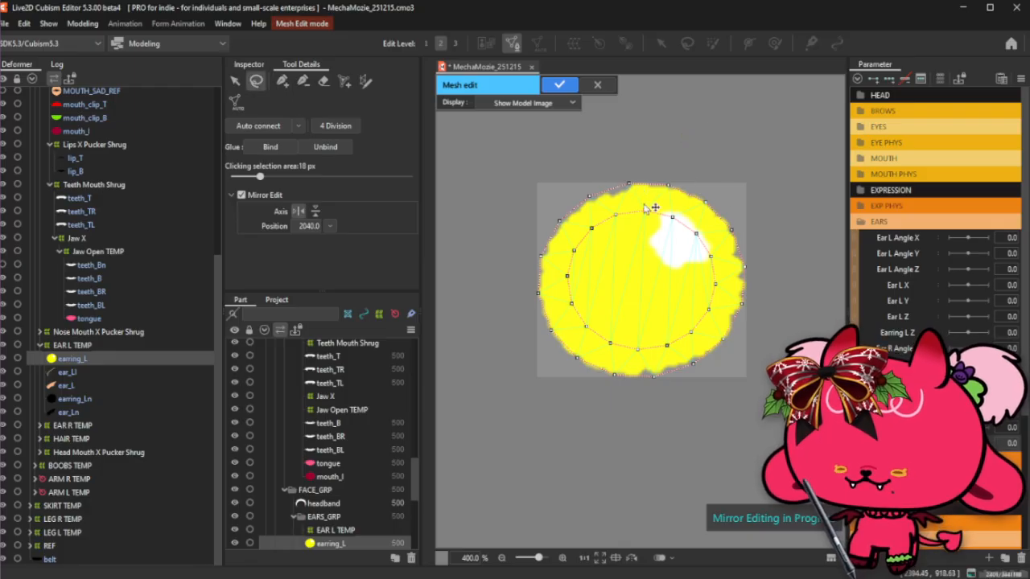
mouse_move(571, 240)
mouse_down()
mouse_move(564, 320)
mouse_move(641, 361)
mouse_move(684, 354)
mouse_move(728, 313)
mouse_move(732, 271)
mouse_move(689, 214)
mouse_move(717, 208)
mouse_up()
click(750, 159)
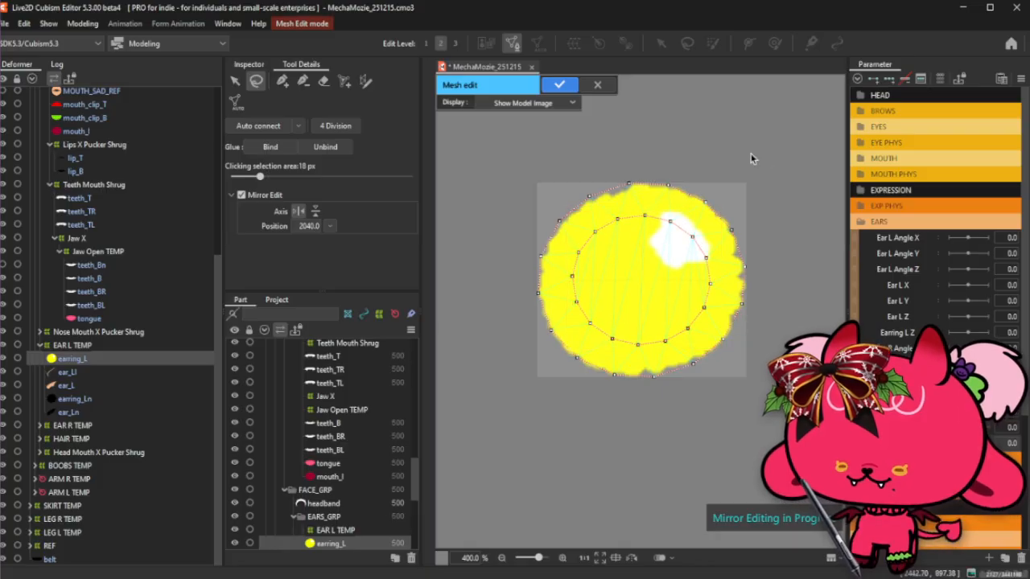
key(ctrl+z)
drag(716, 207, 719, 203)
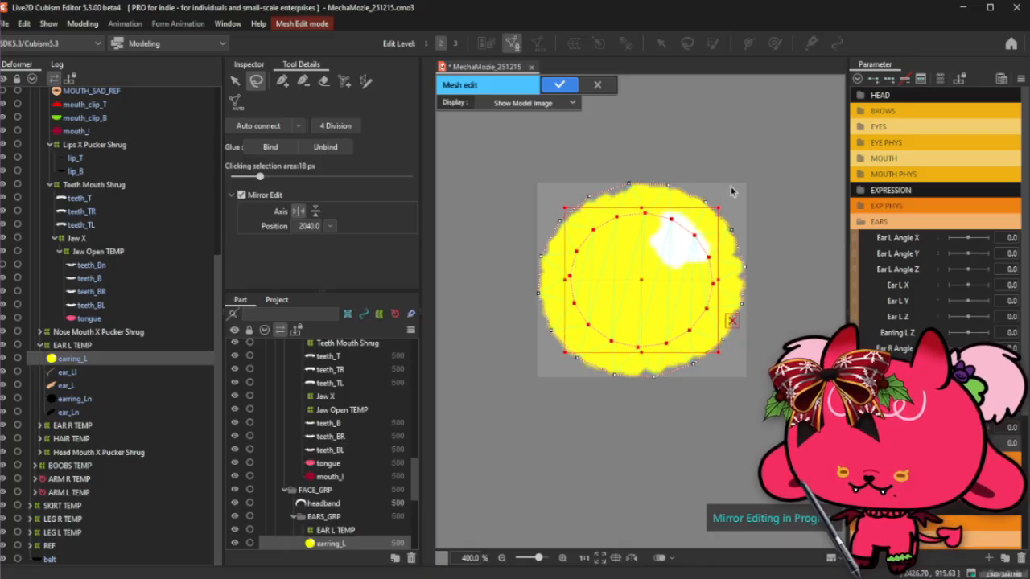
click(730, 186)
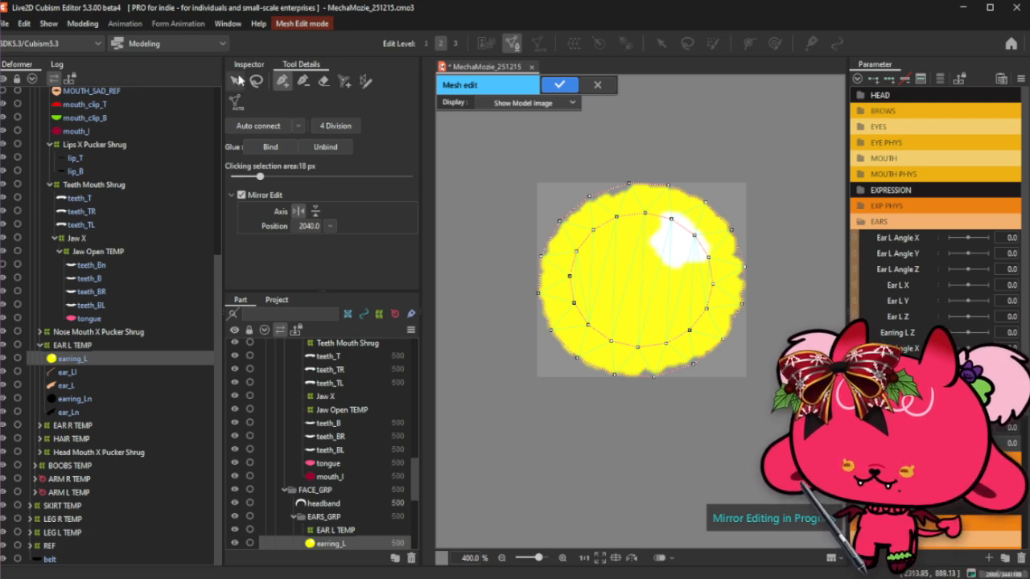
Copy the inner ring and scale the copy down to about half its size around the earring's centre.
click(255, 82)
mouse_move(599, 221)
mouse_down()
mouse_move(565, 315)
mouse_move(684, 348)
mouse_move(720, 242)
mouse_move(672, 201)
mouse_up()
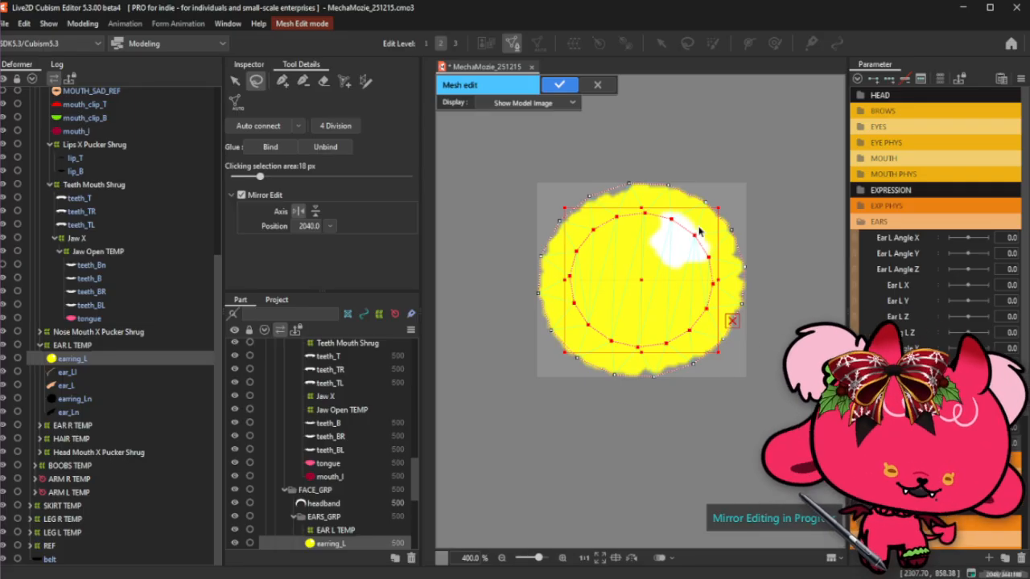
drag(732, 320, 699, 305)
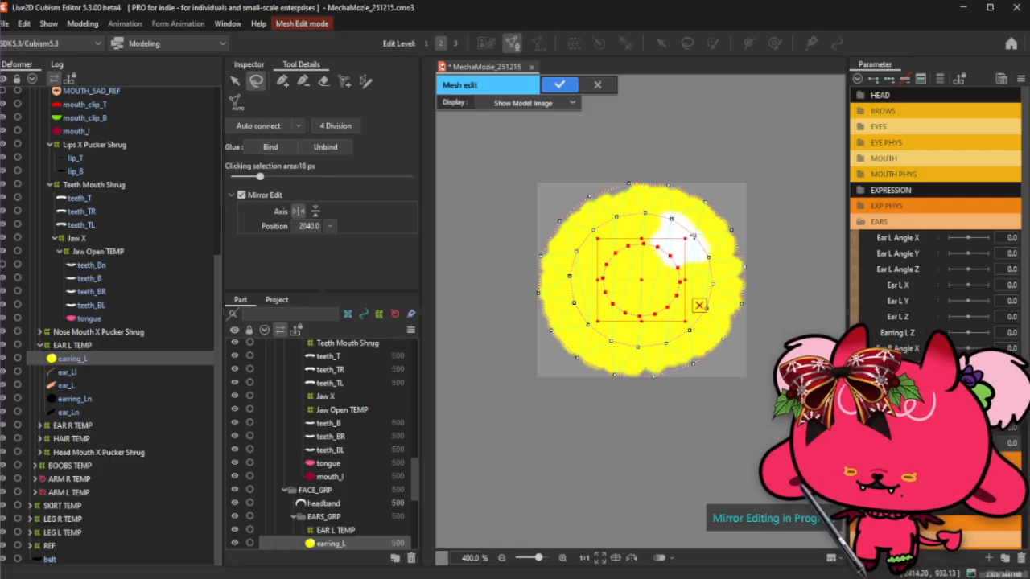
Delete every other point of the innermost mesh ring and auto-connect the mesh around a new centre point.
click(742, 141)
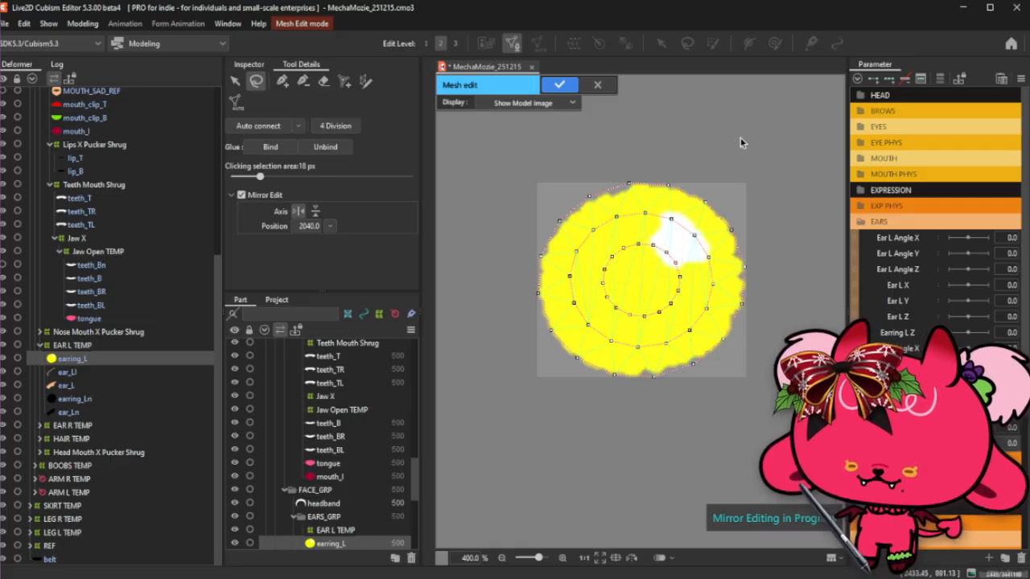
click(302, 82)
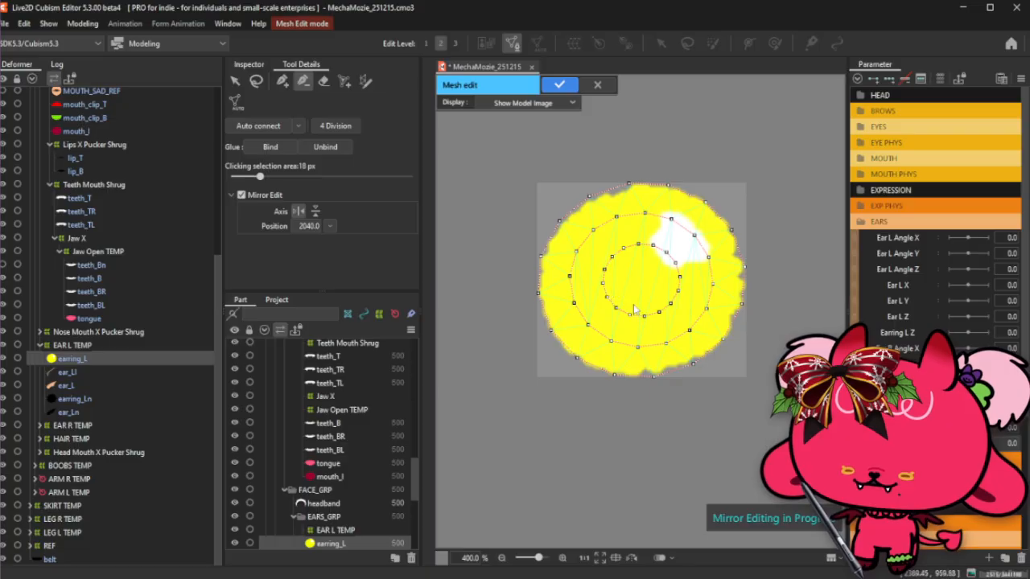
click(639, 246)
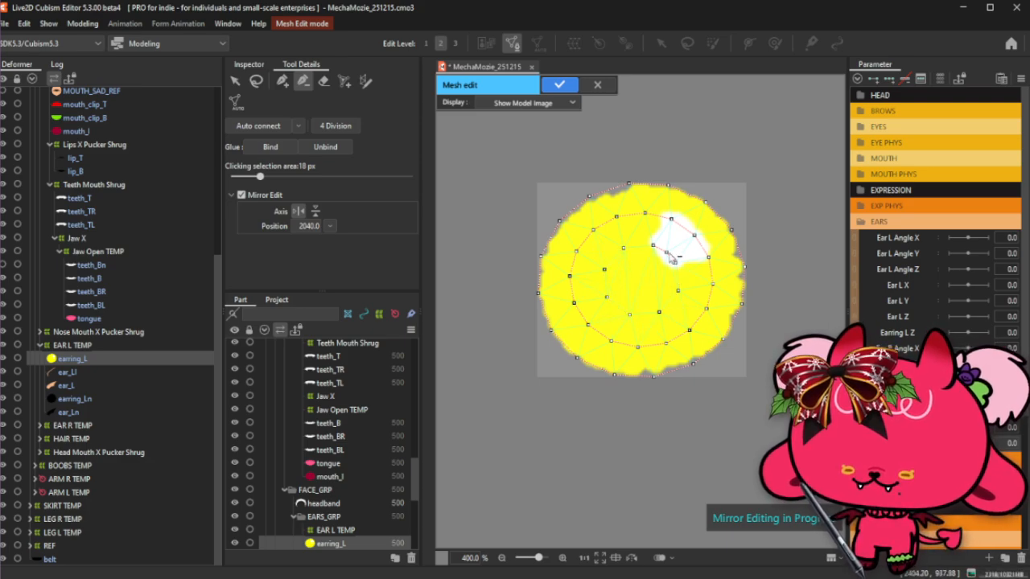
click(283, 82)
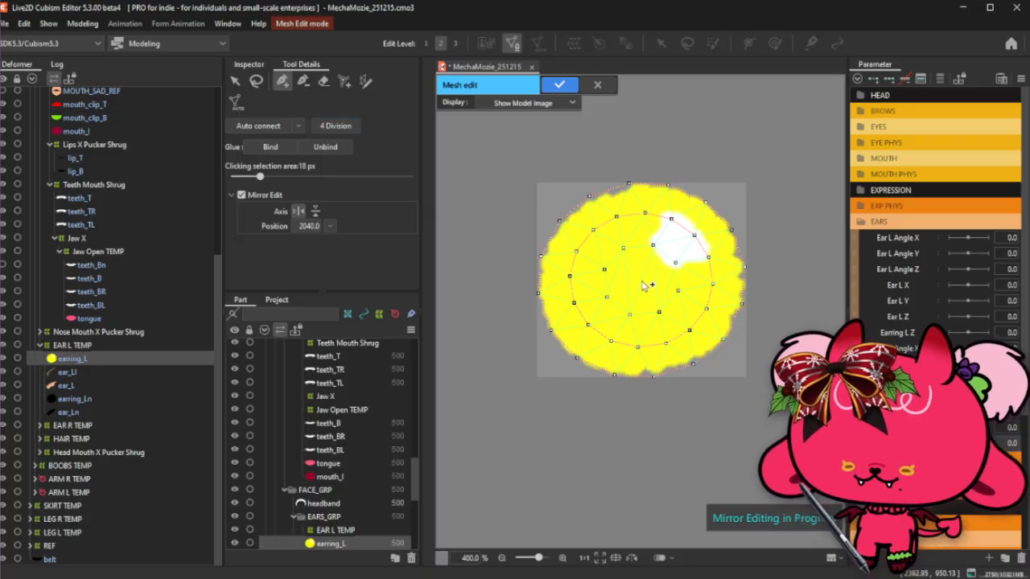
click(244, 129)
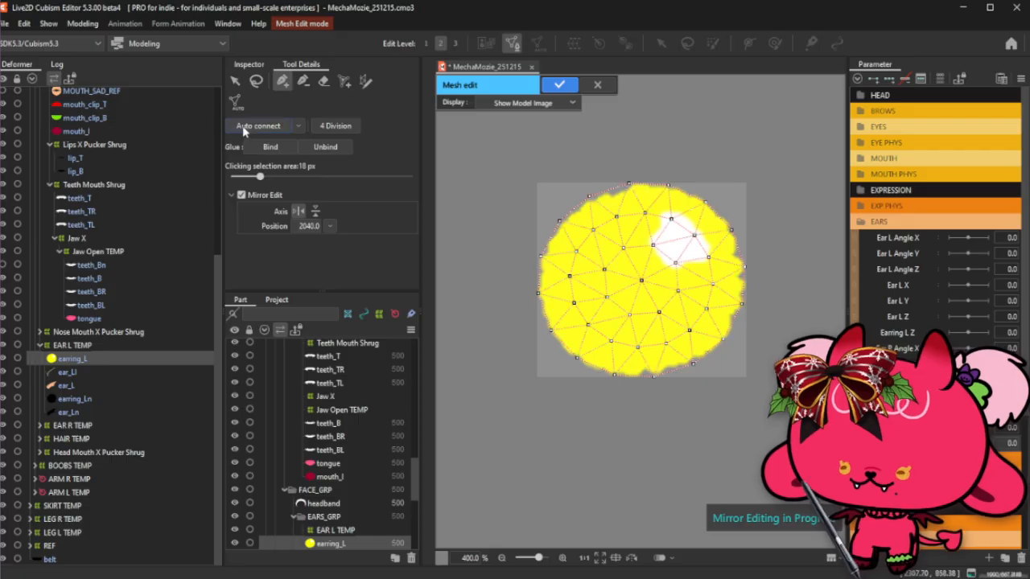
Select all mesh points, scale them up evenly until the outer ring lies well outside the earring, and apply the mesh edit.
scroll(629, 313, down, 2)
scroll(622, 291, up, 1)
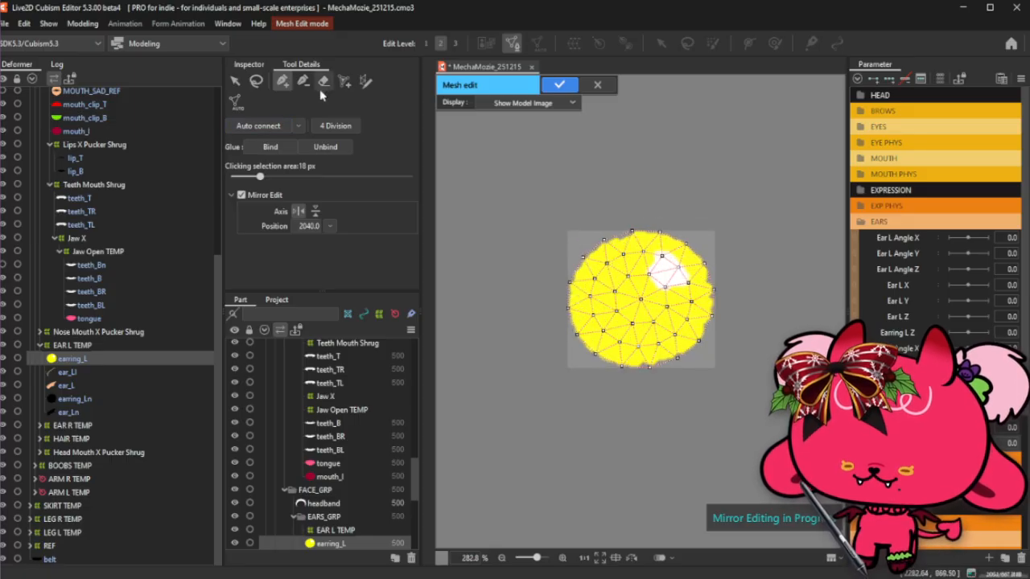
click(256, 81)
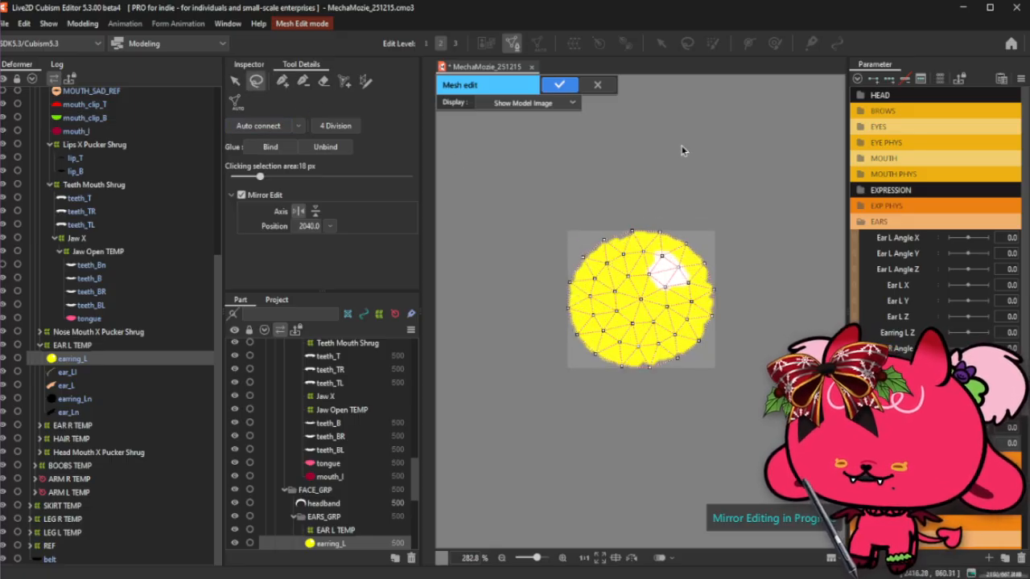
mouse_move(501, 138)
mouse_down()
mouse_move(600, 453)
mouse_move(592, 318)
mouse_move(619, 269)
mouse_move(667, 241)
mouse_move(676, 193)
mouse_up()
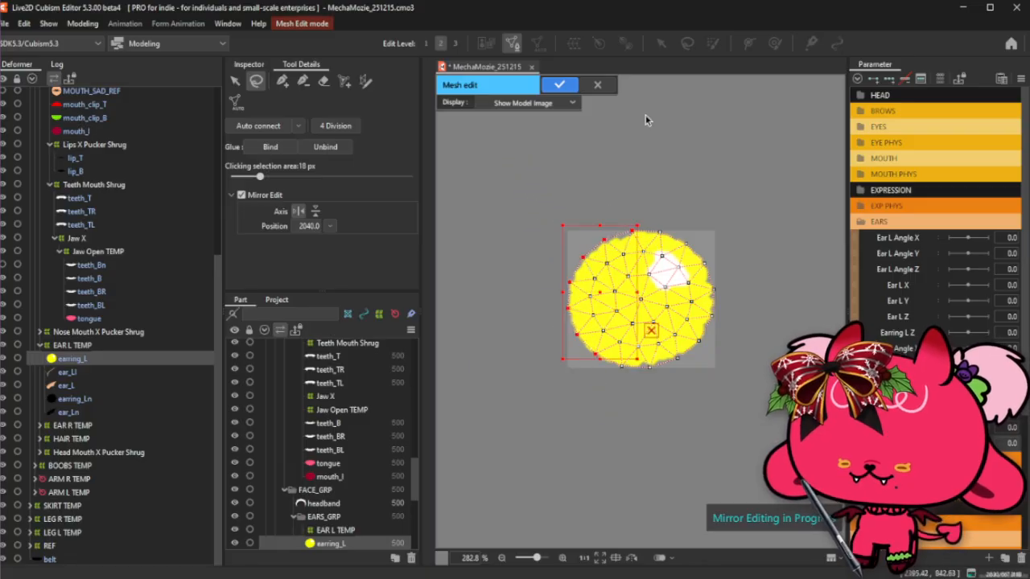
click(534, 447)
mouse_move(690, 152)
mouse_down()
mouse_move(752, 241)
mouse_move(692, 157)
mouse_up()
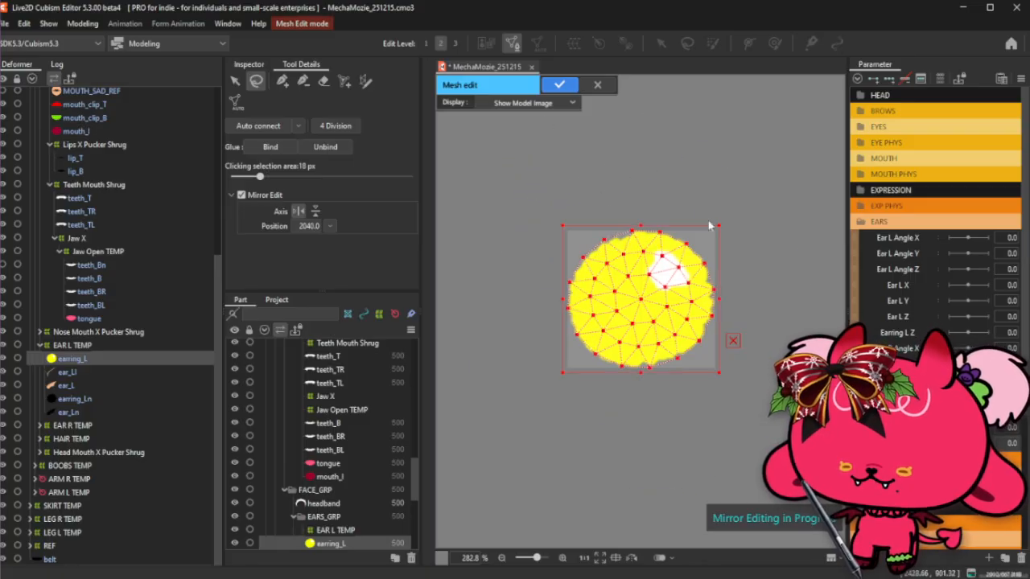
drag(713, 229, 727, 212)
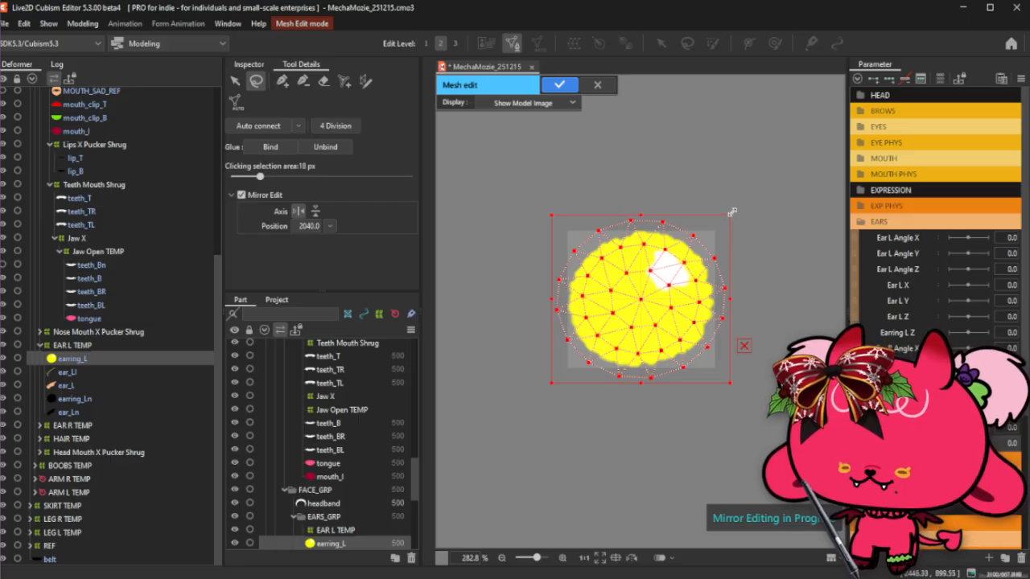
drag(731, 211, 749, 198)
click(764, 134)
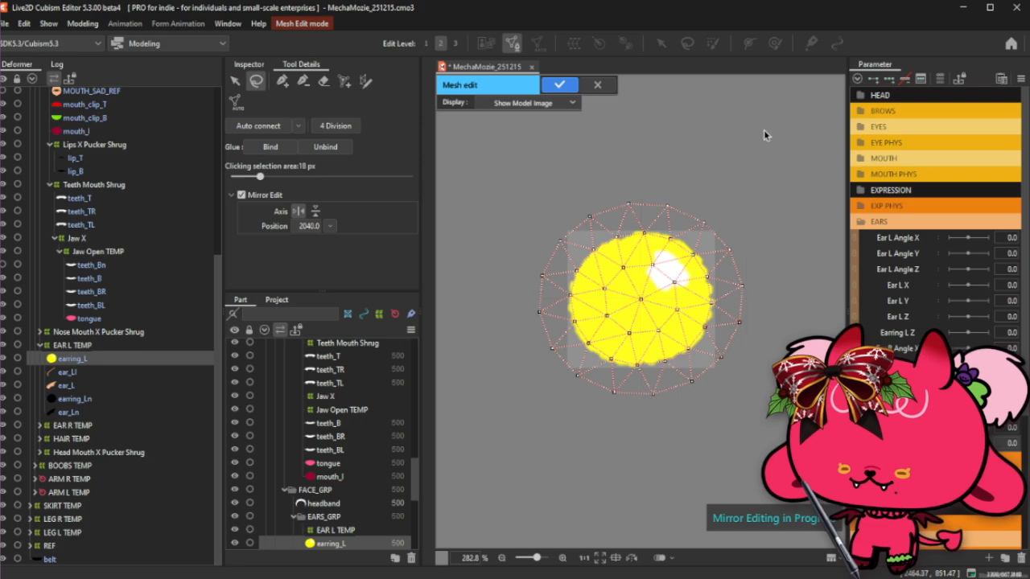
click(559, 85)
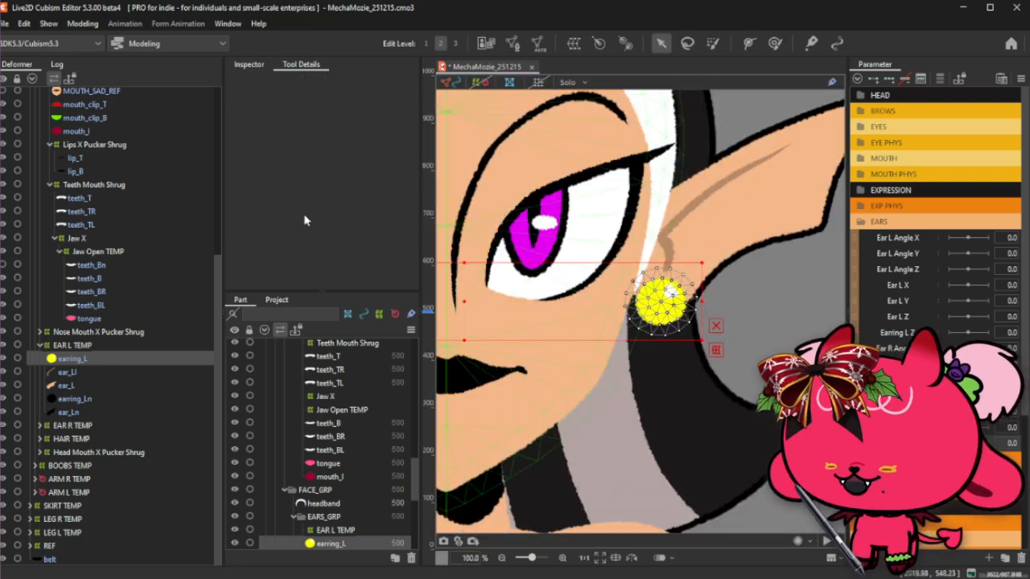
Create a rotation deformer named Earring L Z in EARS_GRP as the parent of earring_L.
click(599, 43)
key(ctrl+a)
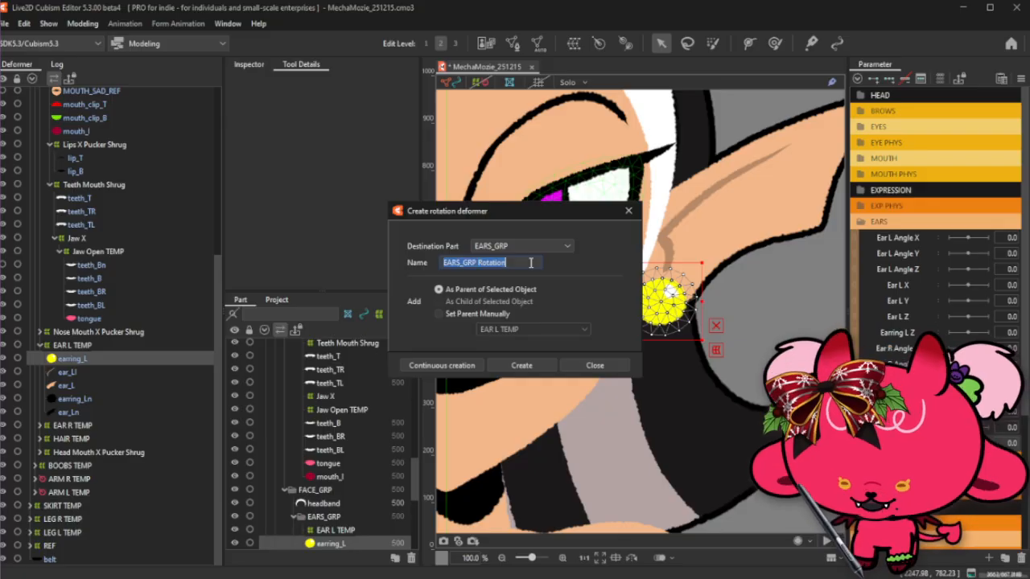
text(Earring L Z)
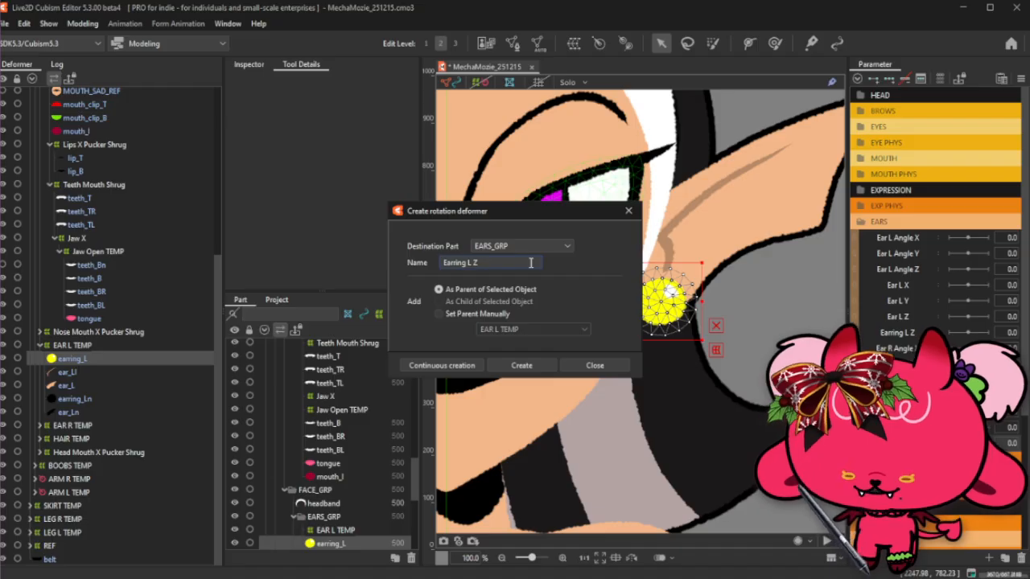
click(541, 367)
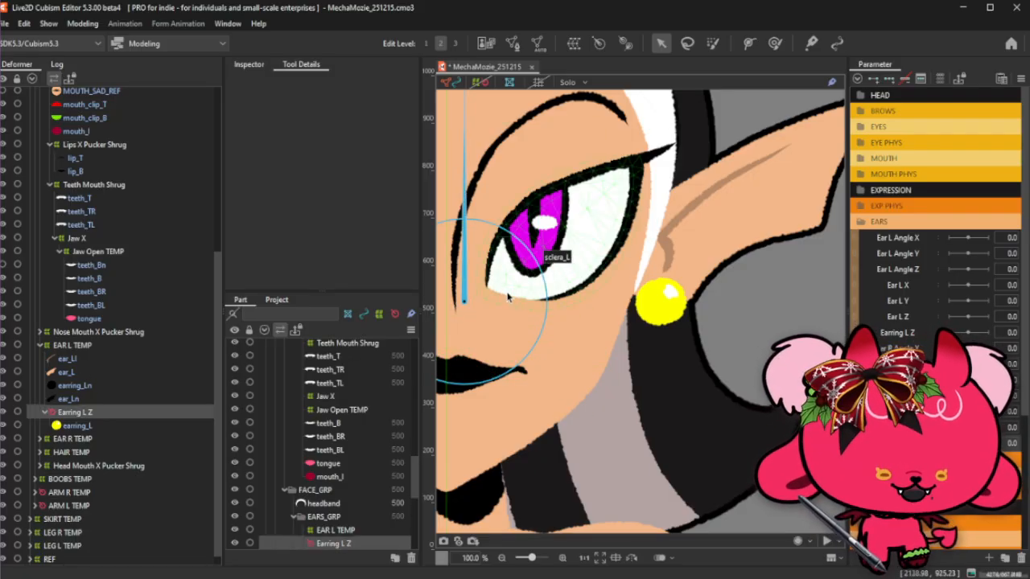
Collapse the Lips X Pucker Shrug and MOUTH TEMP groups in the deformer tree and save the model.
drag(465, 300, 692, 297)
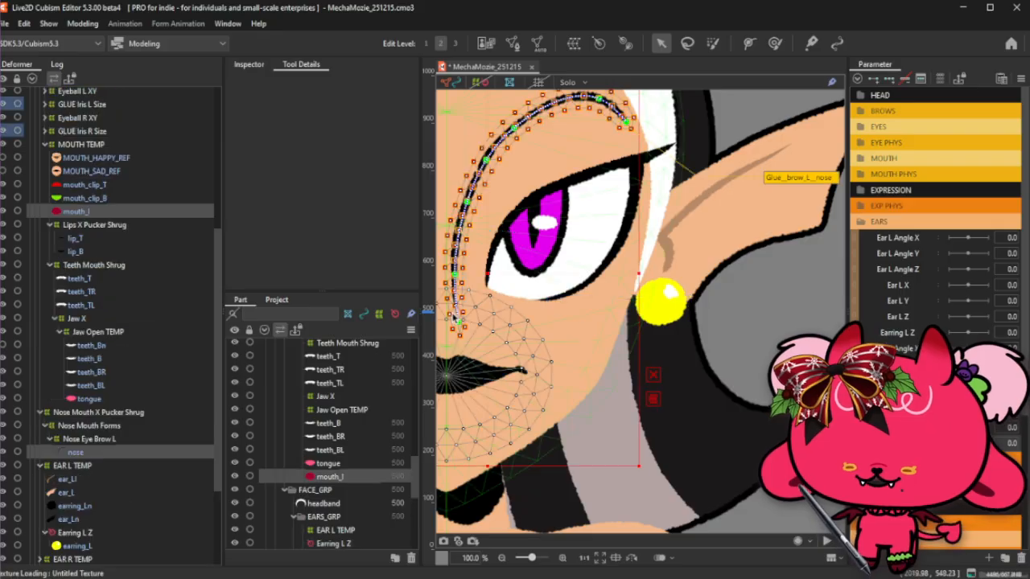
click(50, 225)
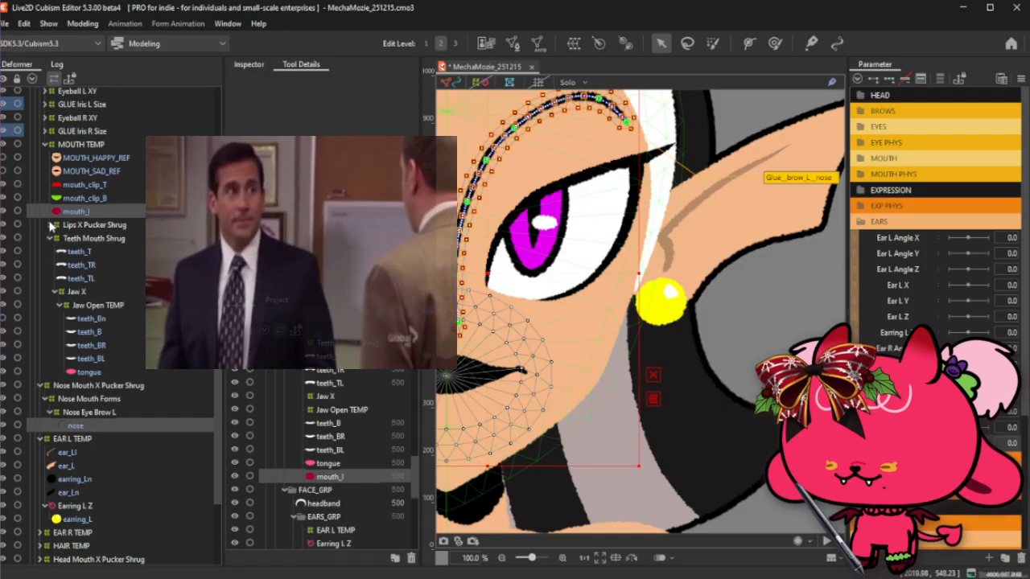
click(45, 144)
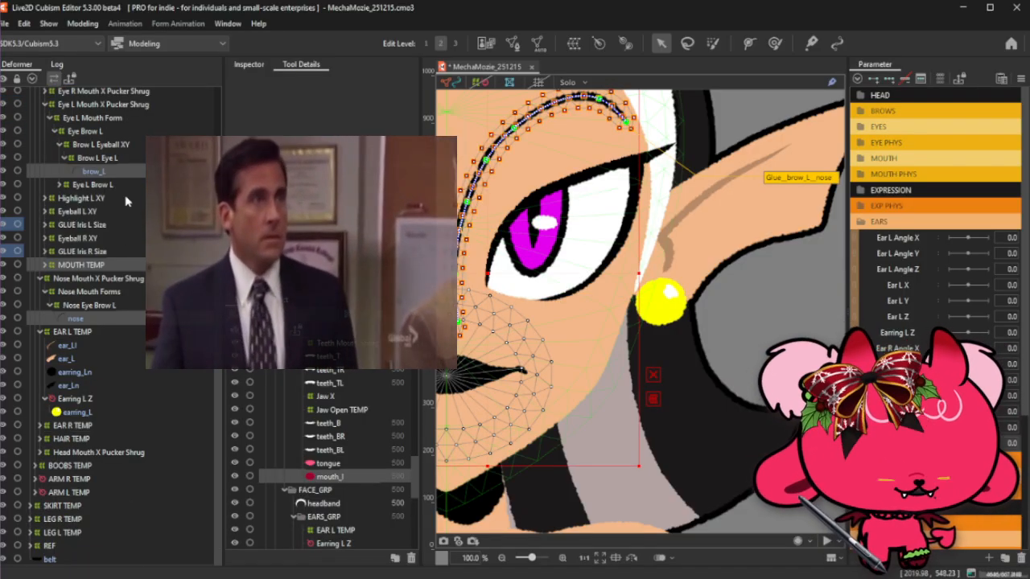
key(ctrl+s)
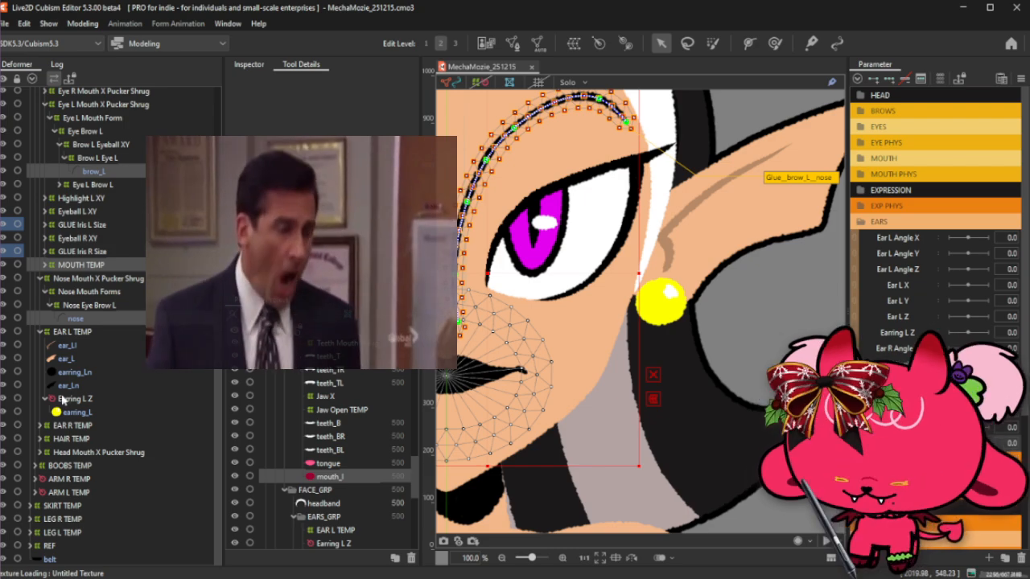
Display the deformers on the canvas and move the Earring L Z rotation deformer onto the left earring.
click(75, 398)
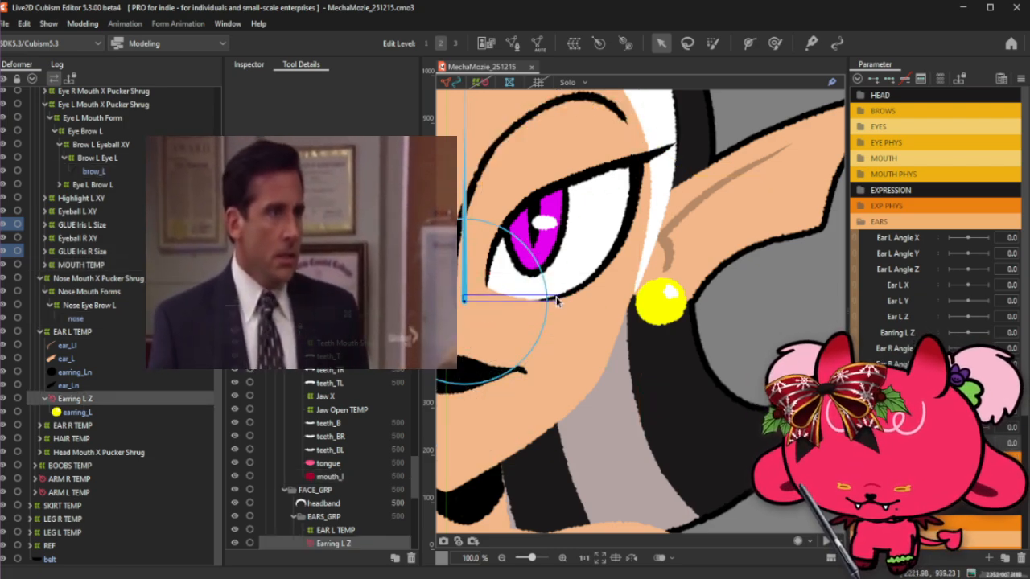
click(463, 301)
click(478, 83)
click(44, 265)
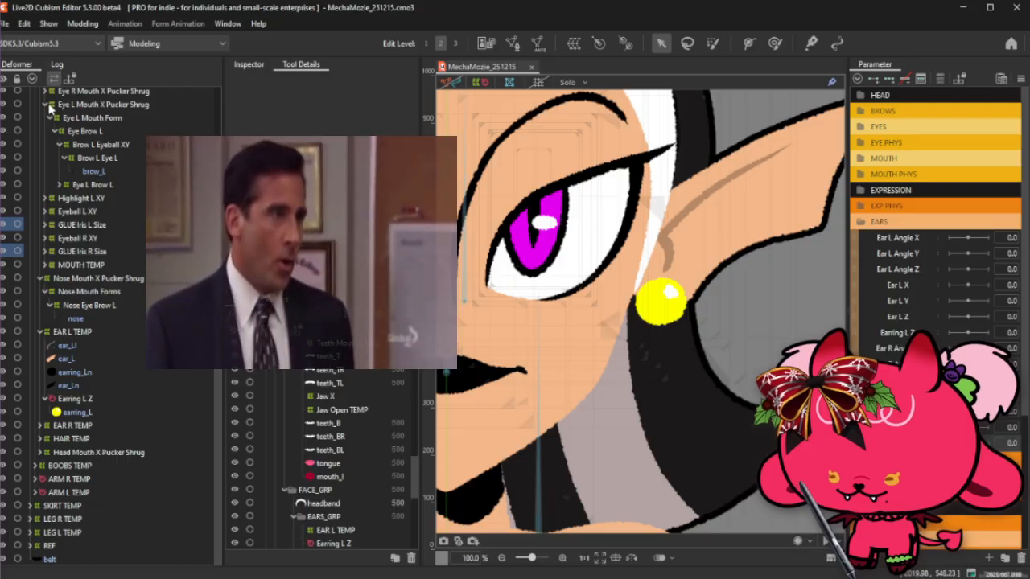
click(84, 400)
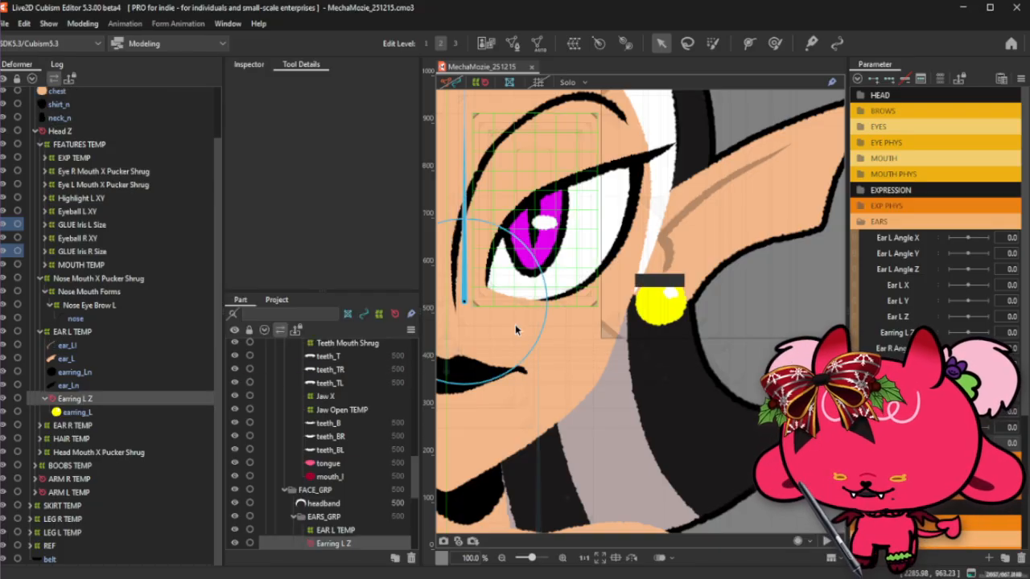
click(661, 302)
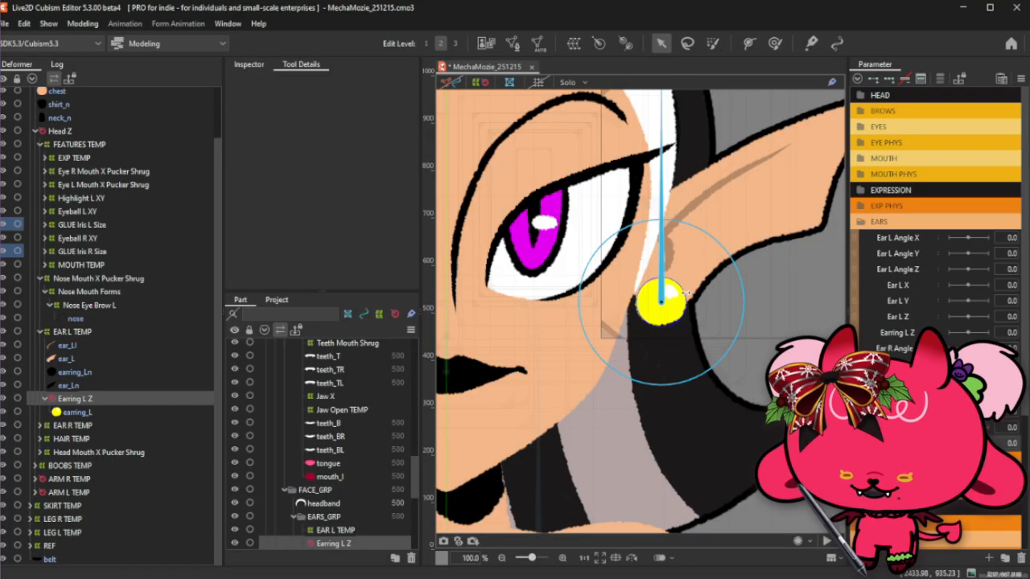
Shorten the Earring L Z deformer's handle so its circle matches the earring's outline and check its centring.
scroll(674, 412, down, 2)
drag(665, 159, 666, 304)
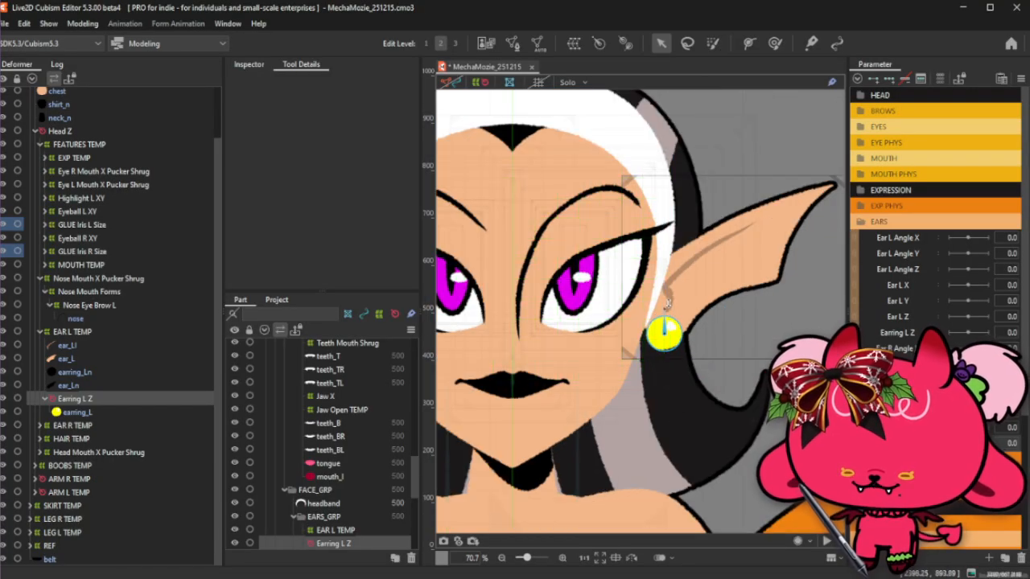
scroll(665, 340, up, 4)
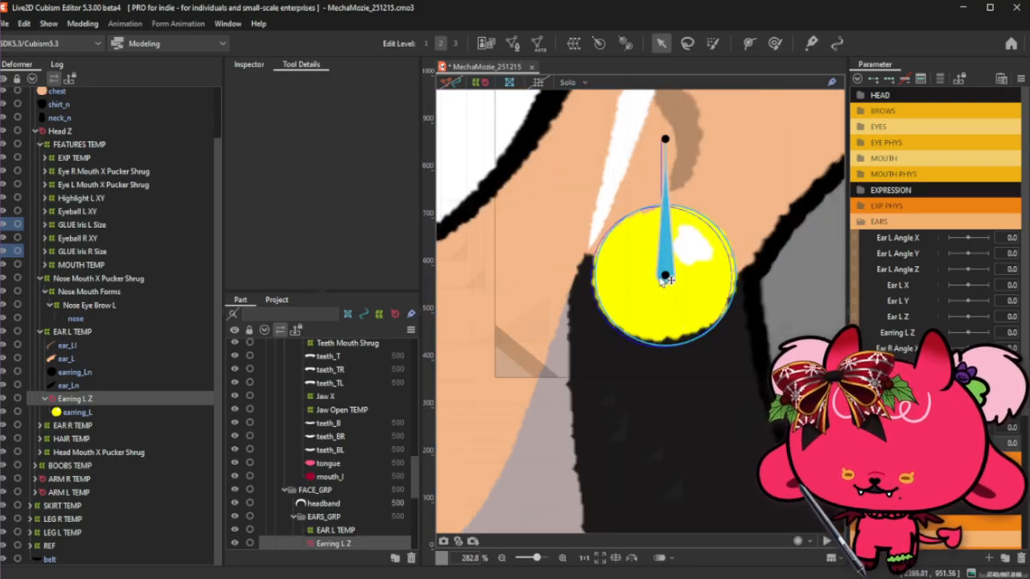
scroll(664, 277, up, 5)
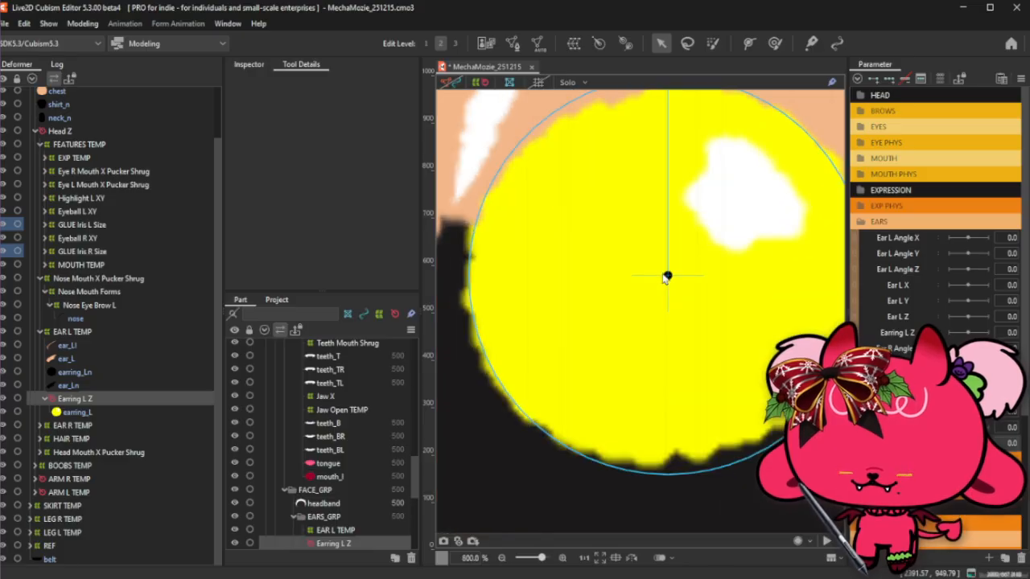
scroll(683, 277, down, 9)
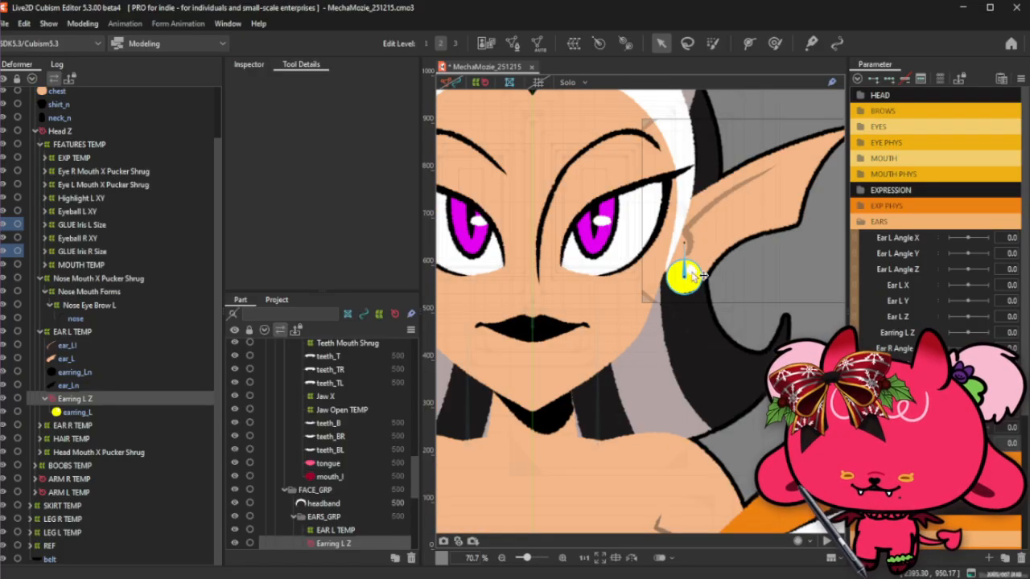
scroll(686, 271, up, 3)
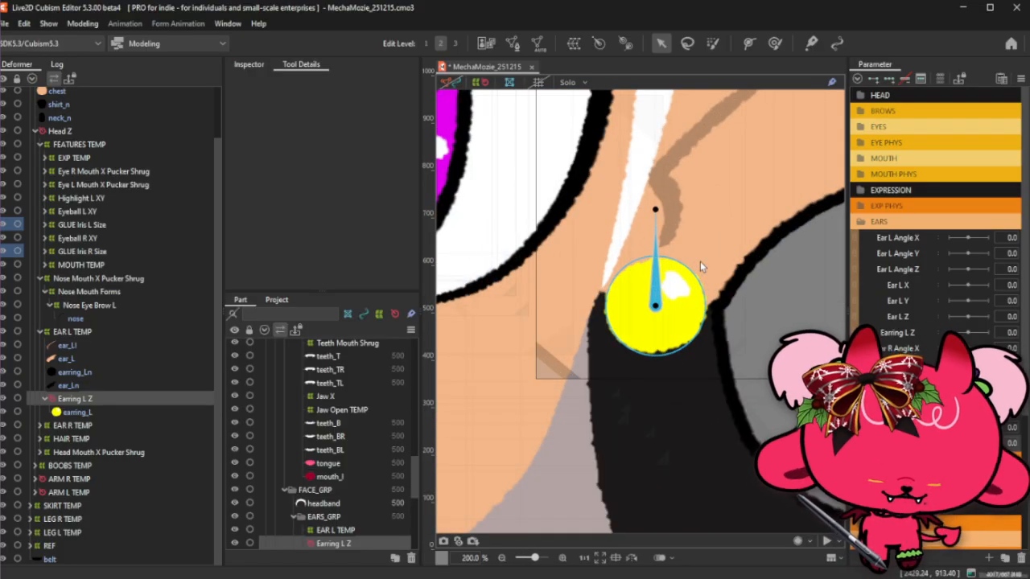
Make earring_L semi-transparent and shift the Earring L Z rotation deformer slightly upward on the earring.
click(118, 413)
click(248, 64)
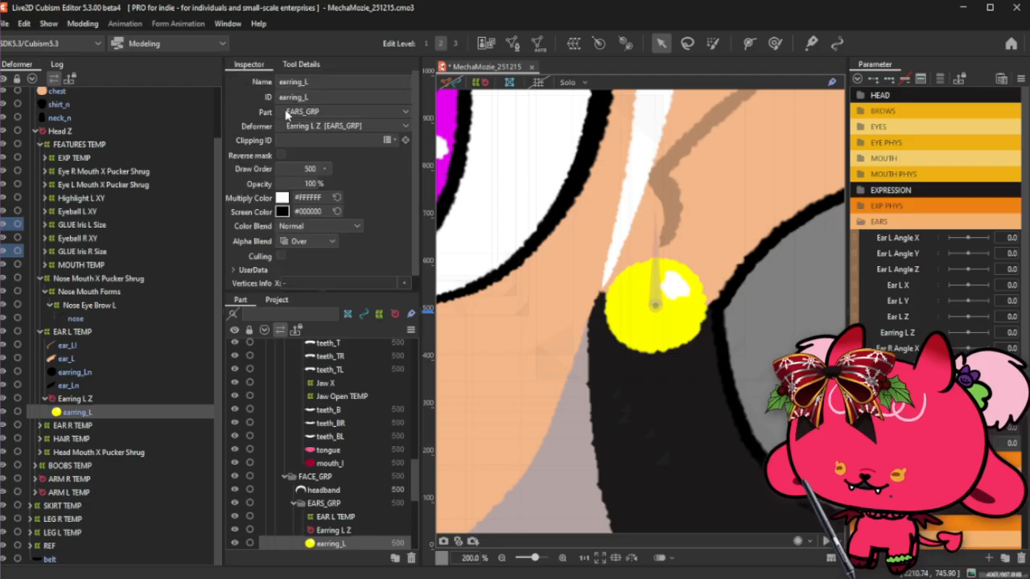
drag(311, 183, 307, 187)
click(84, 398)
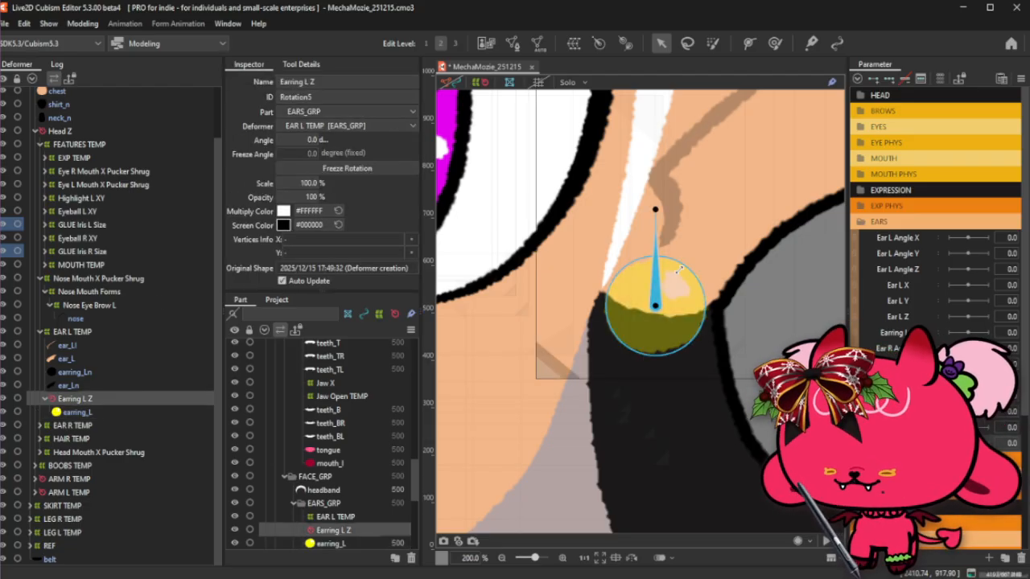
drag(663, 311, 659, 299)
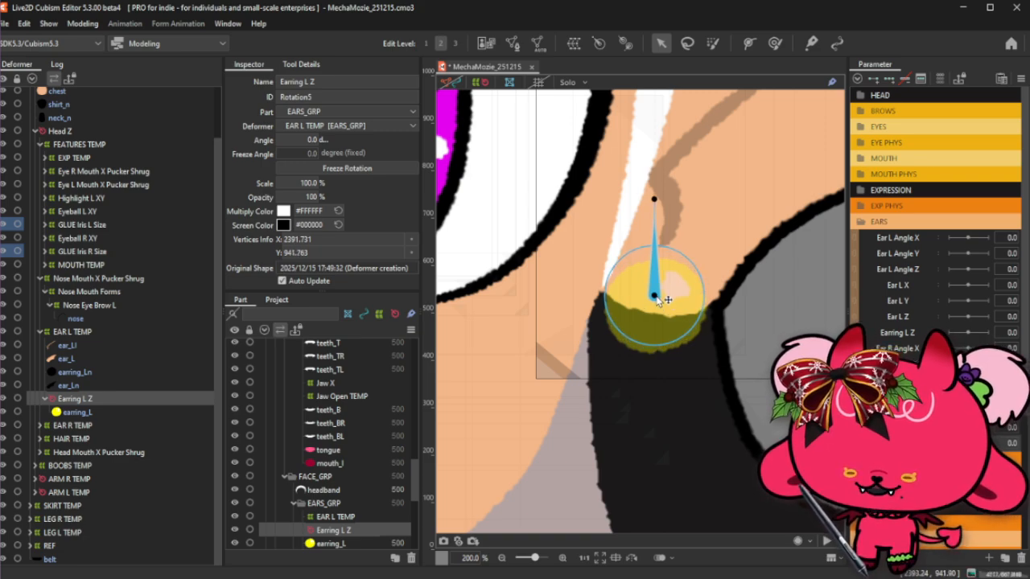
Restore the earring_L art mesh to full opacity.
click(90, 417)
click(96, 402)
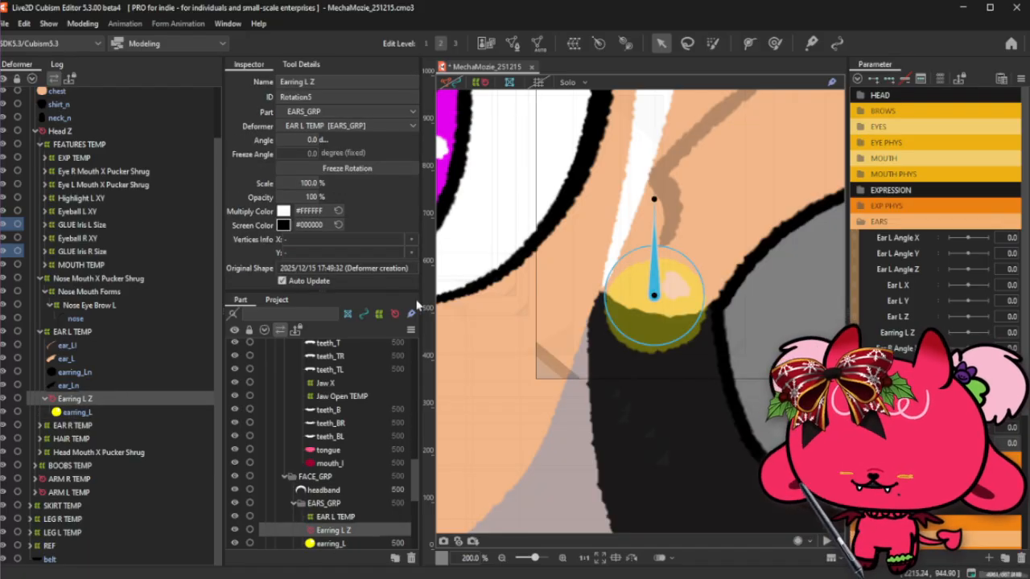
click(152, 412)
drag(297, 186, 336, 190)
Add three keys on the Earring L Z parameter for the Earring L Z deformer and set the parameter to 1.0.
click(87, 400)
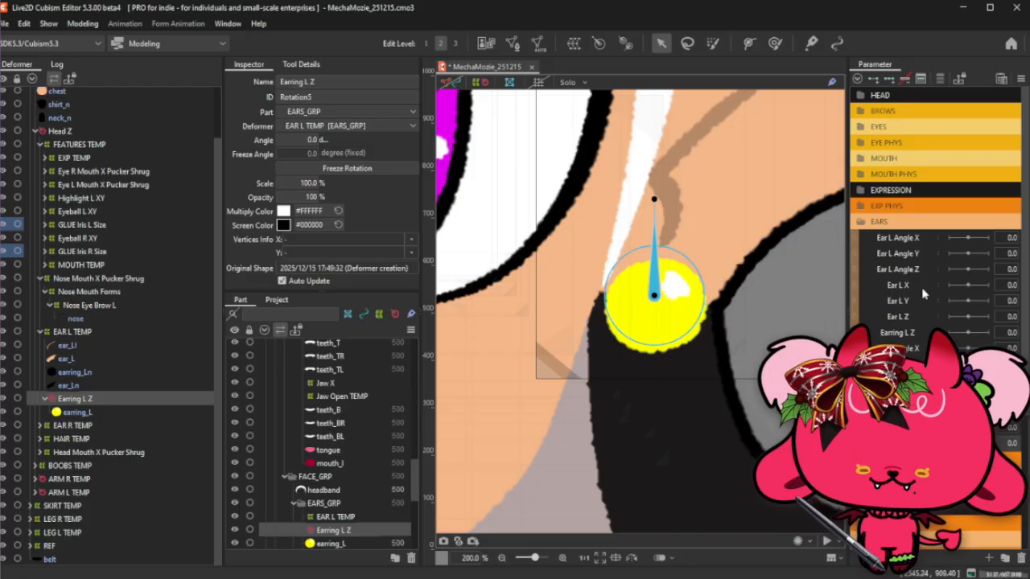
scroll(931, 281, down, 1)
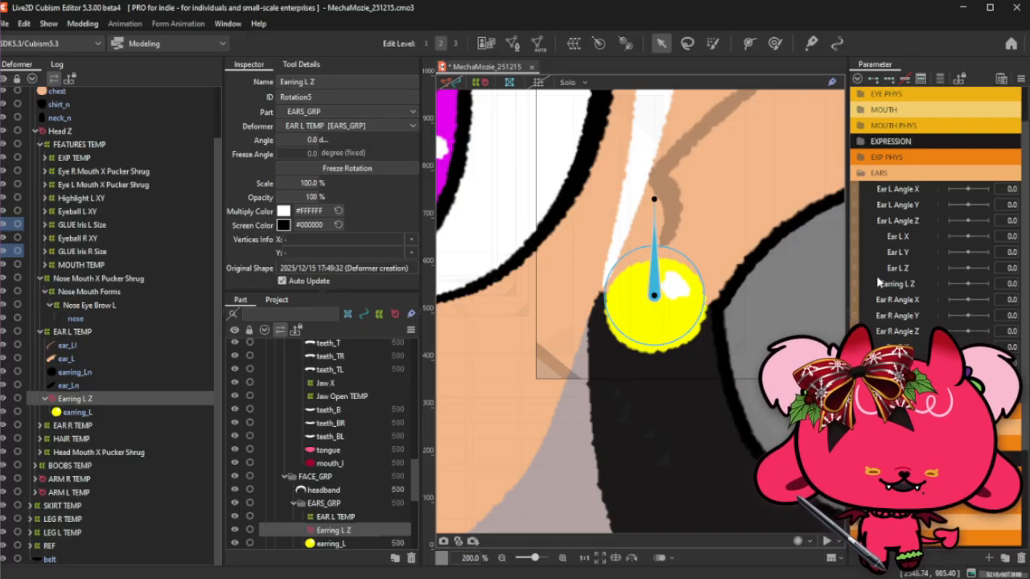
click(889, 79)
click(988, 284)
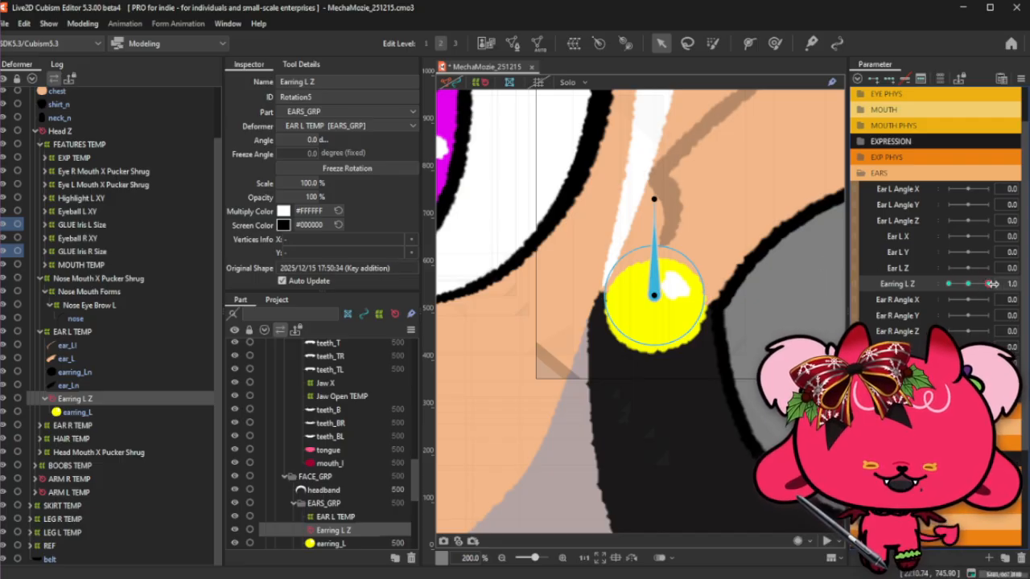
Try rotating the Earring L Z deformer to about -20.1 degrees at Earring L Z 1.0, then compare with 0.0.
drag(654, 199, 621, 206)
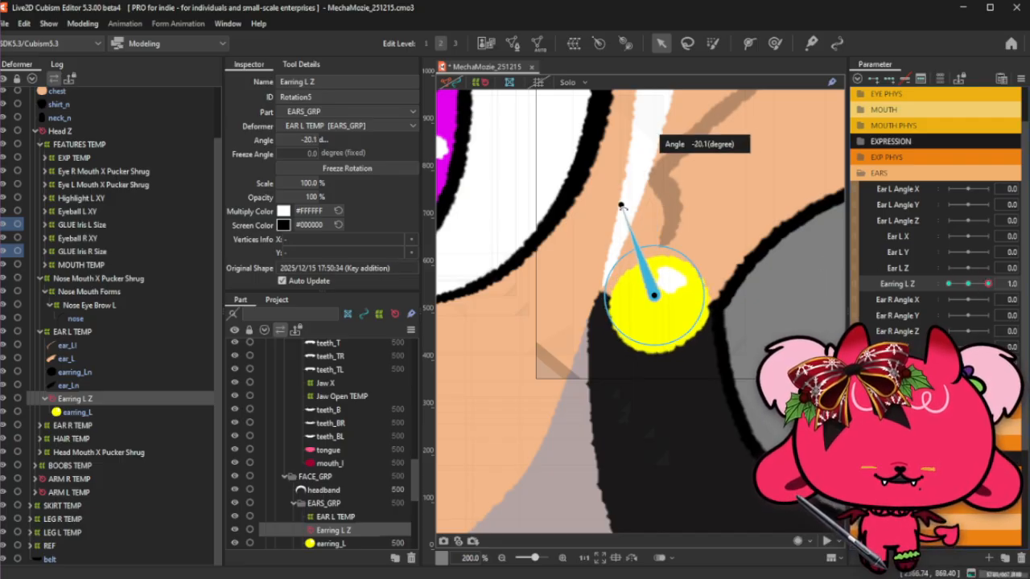
click(968, 284)
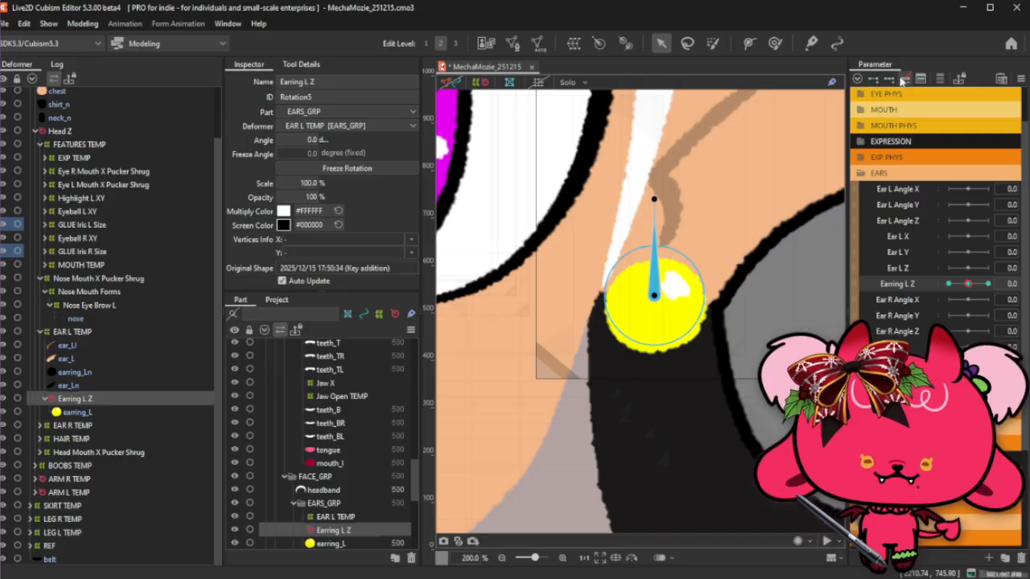
Shift the Earring L Z deformer up towards the earring's top edge and rotate it to about -16 degrees at Earring L Z 1.0.
drag(665, 283, 662, 282)
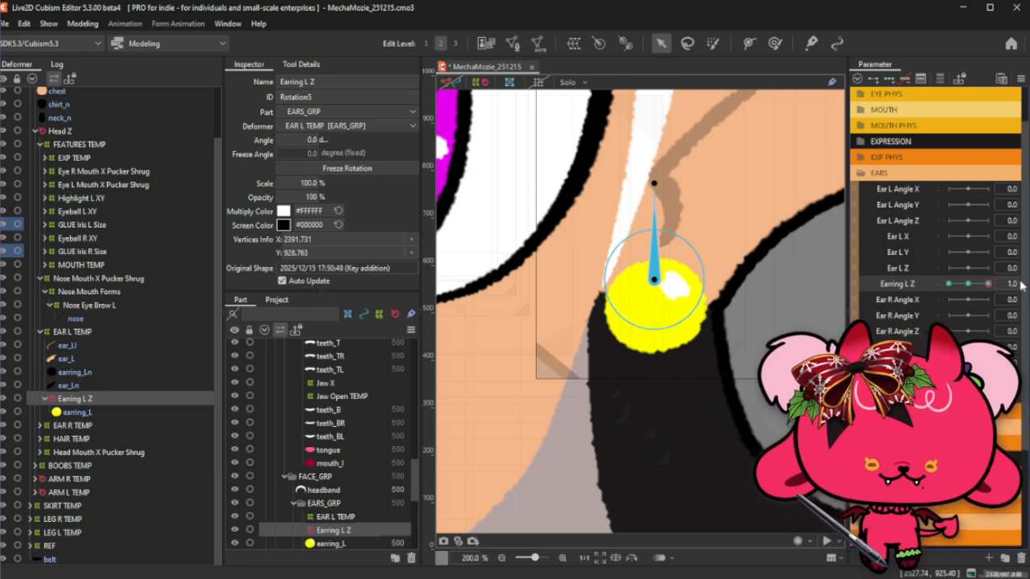
drag(654, 184, 625, 188)
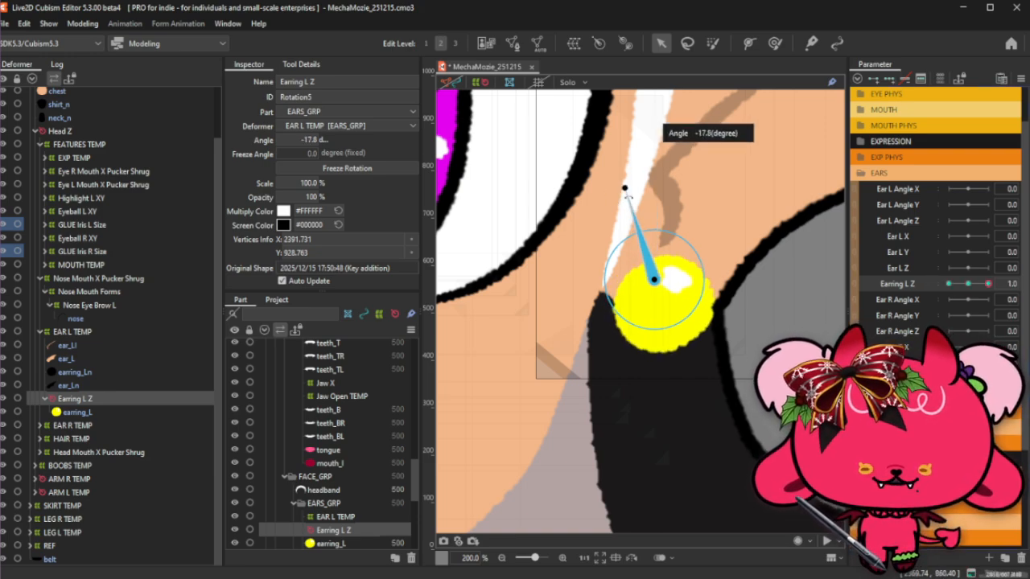
click(960, 285)
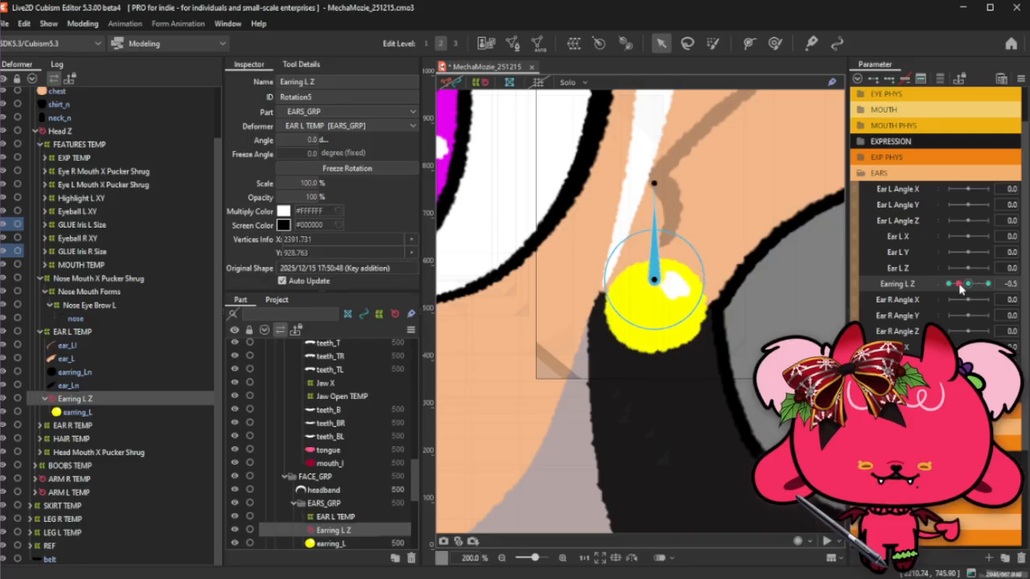
drag(959, 287, 995, 281)
drag(625, 187, 628, 187)
Set Earring L Z to -1.0 and create the opposite earring rotation there by blending with a compatibility of -100.
click(967, 286)
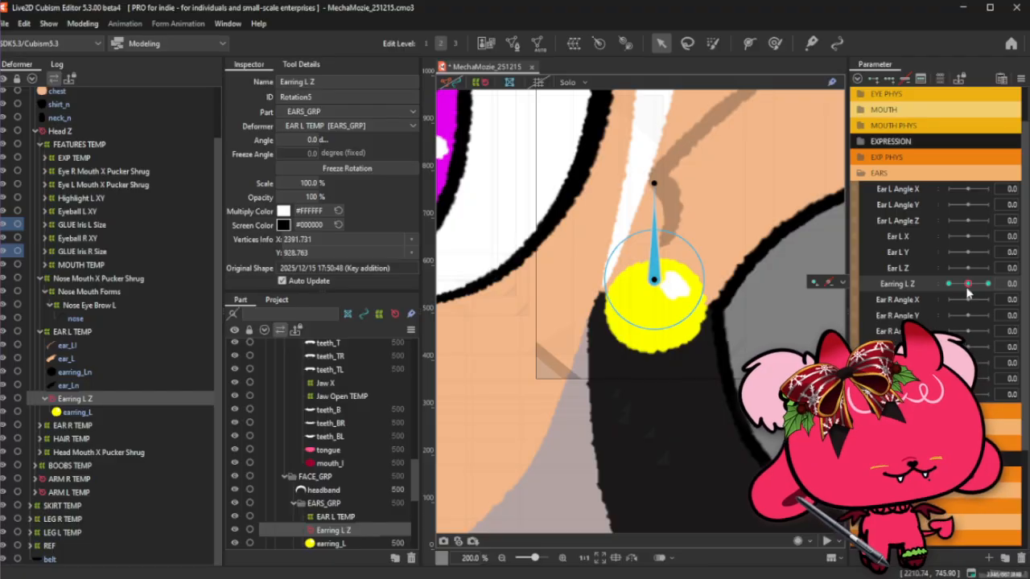
mouse_move(967, 288)
mouse_down()
mouse_move(1007, 284)
mouse_move(948, 286)
mouse_up()
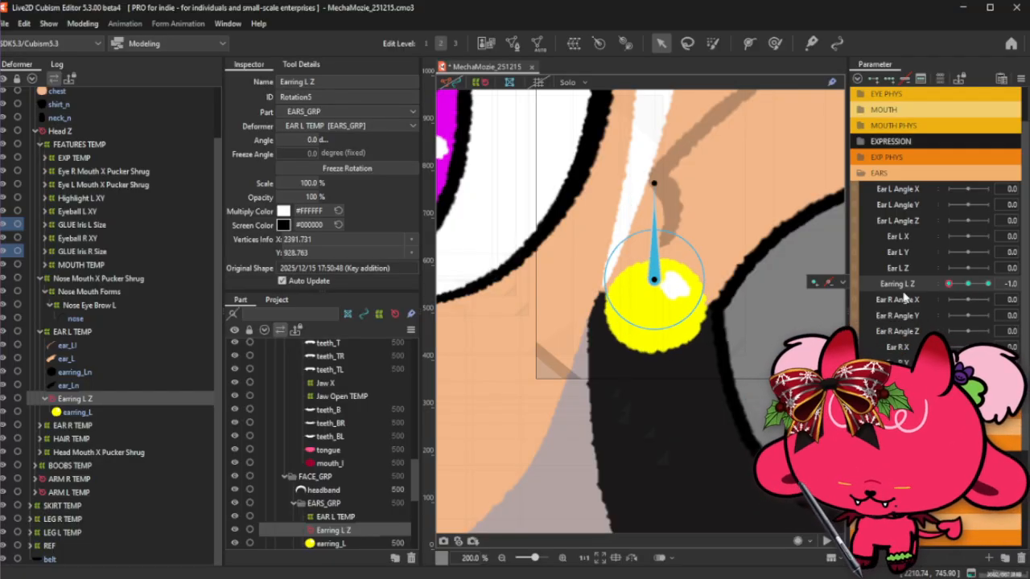
key(ctrl+shift+b)
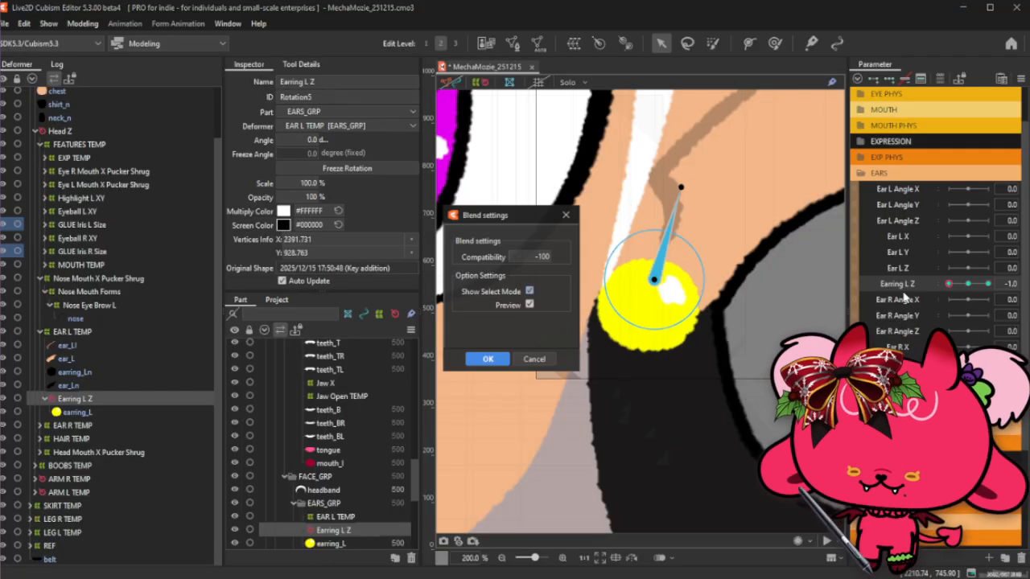
click(487, 359)
scroll(785, 322, down, 3)
scroll(724, 318, down, 3)
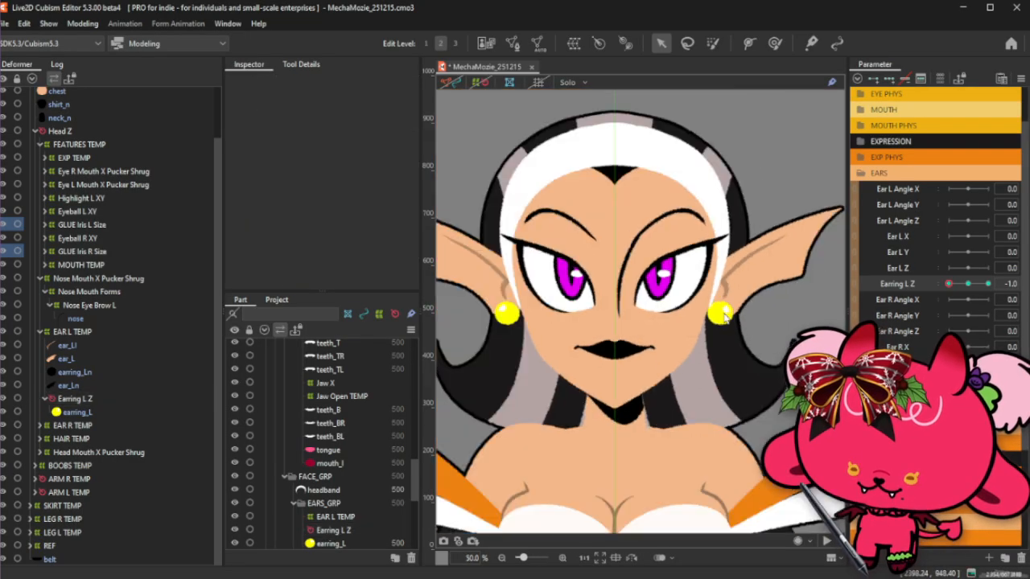
Set the Earring L Z deformer's angle to -19.3 degrees at Earring L Z -1.0.
drag(949, 284, 993, 286)
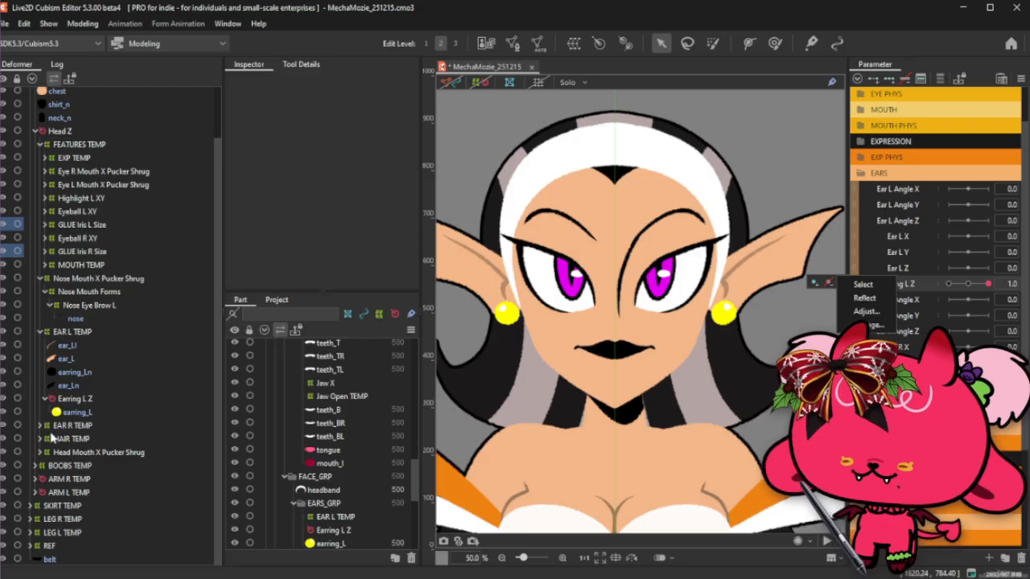
click(75, 398)
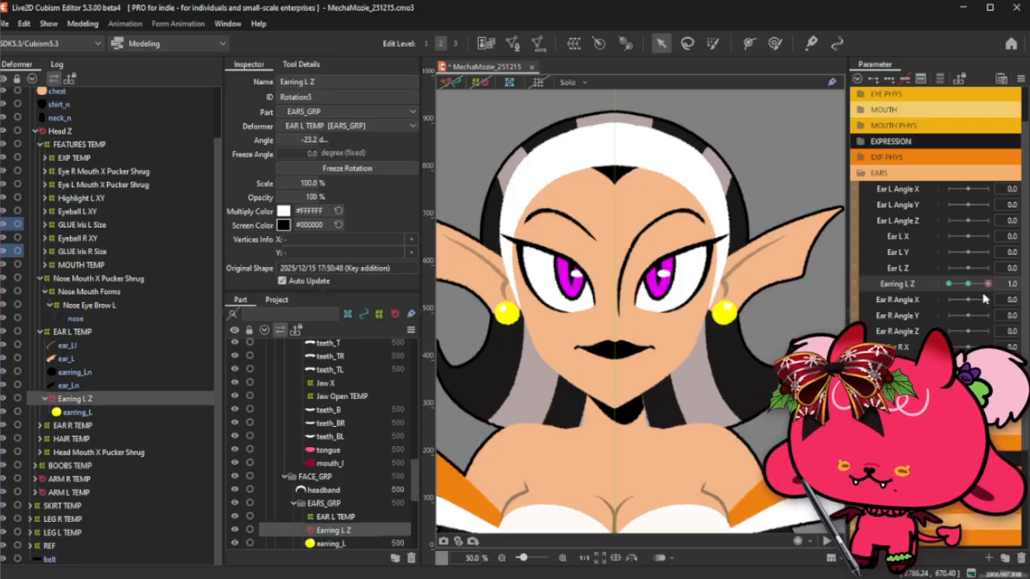
drag(983, 296, 927, 296)
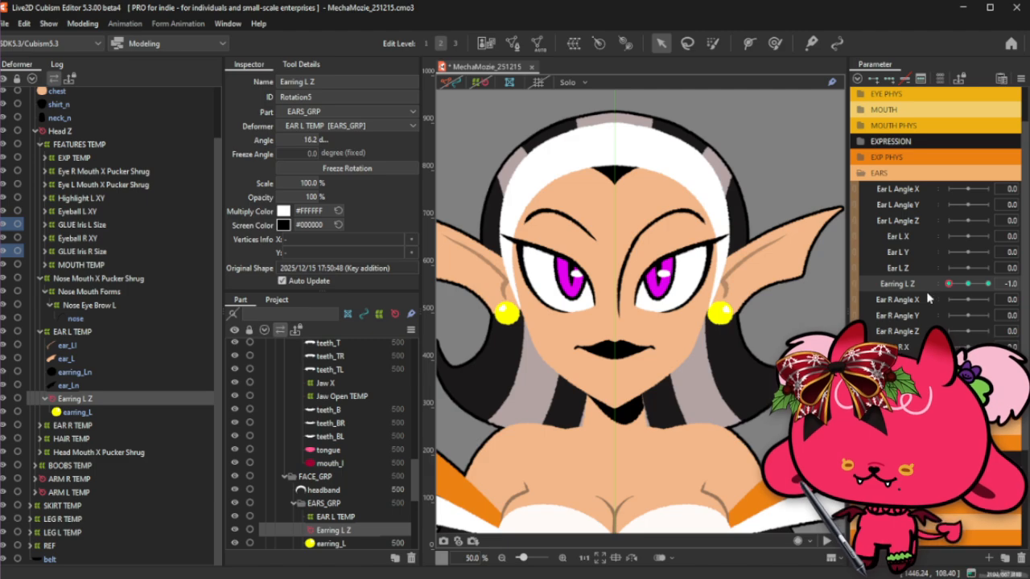
double_click(308, 140)
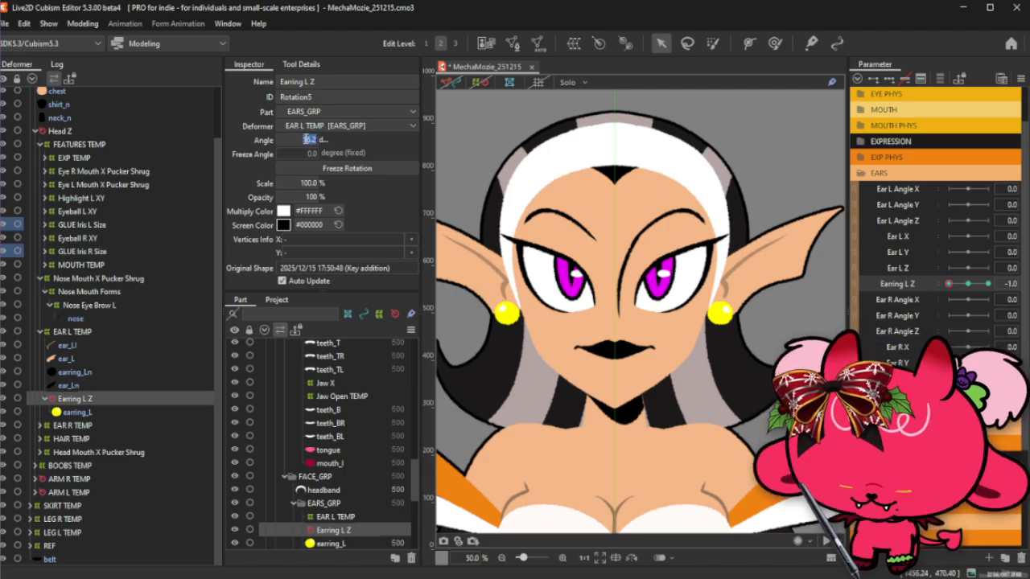
text(-1)
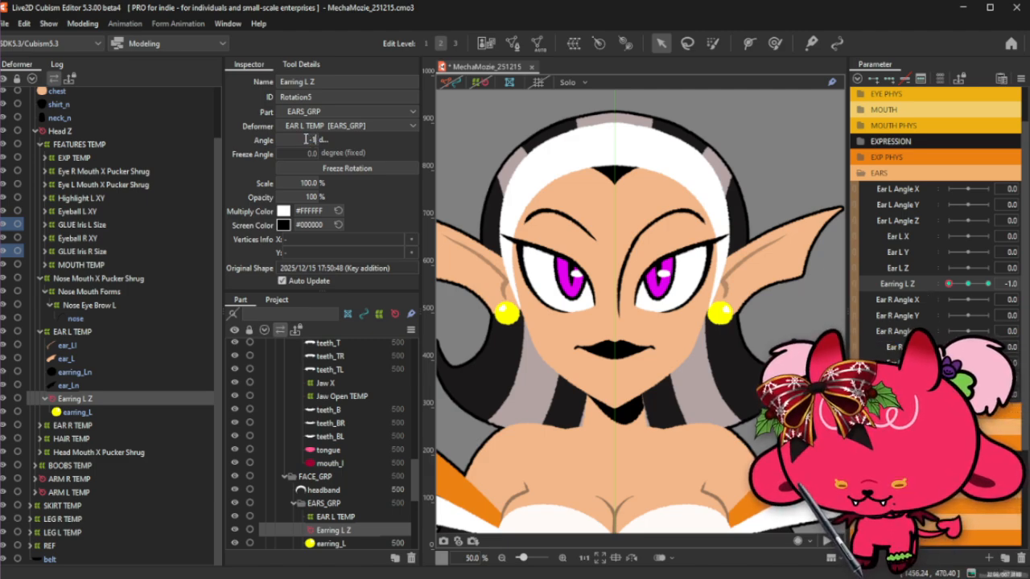
text(9.3 d...)
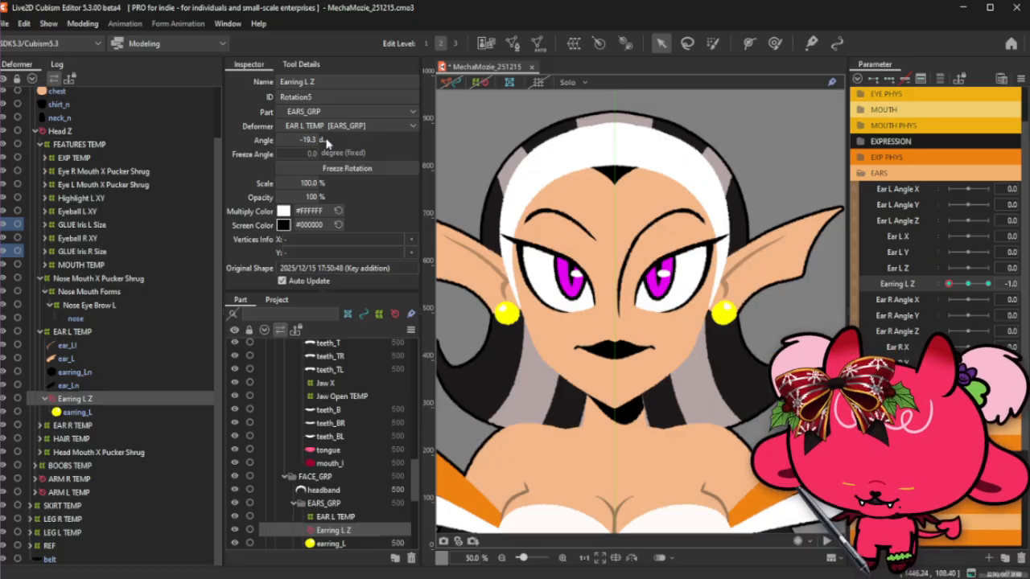
Check the earring's swing by moving Earring L Z to -1.0 and back to 0.0.
click(969, 284)
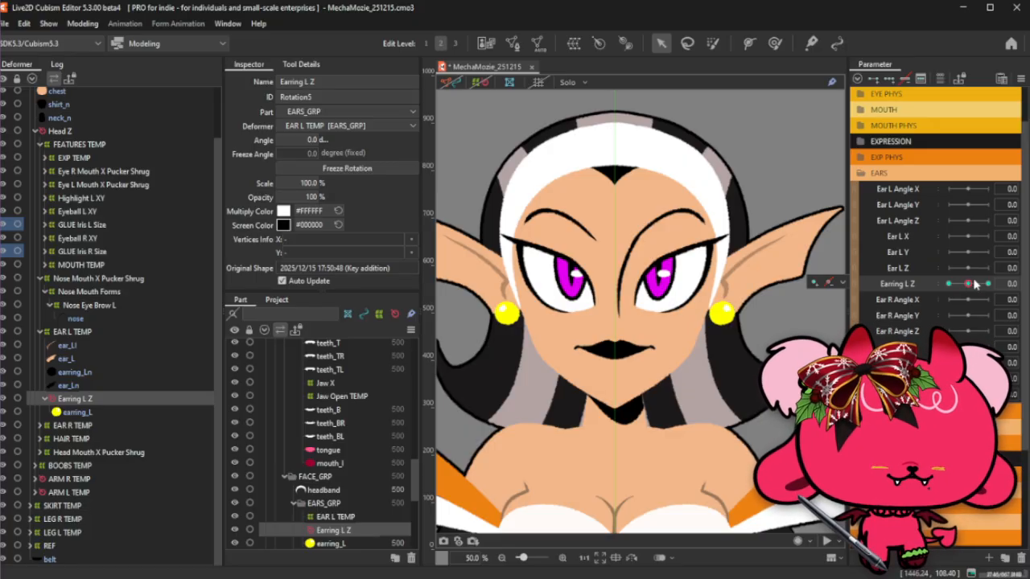
drag(969, 284, 936, 297)
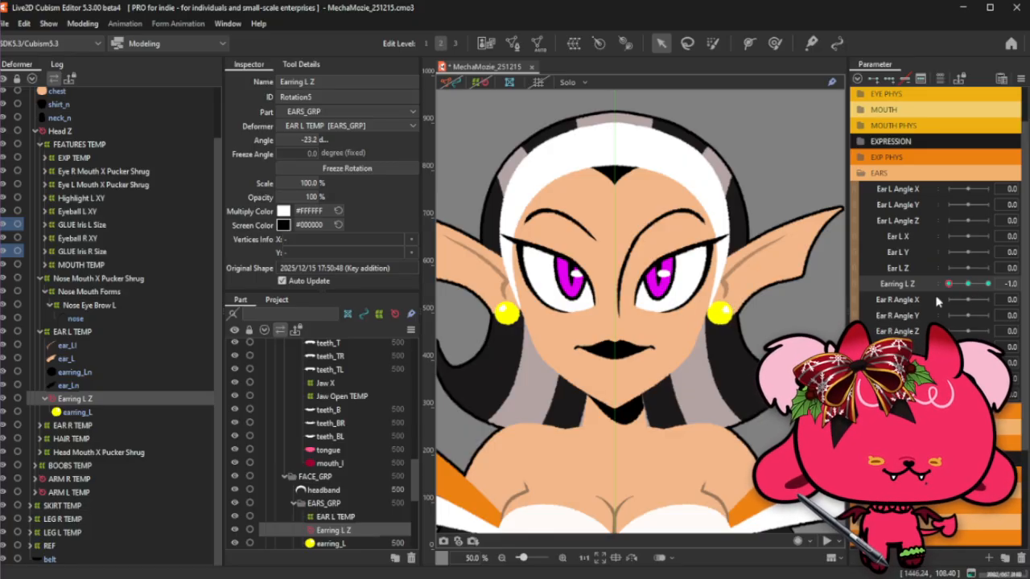
click(970, 284)
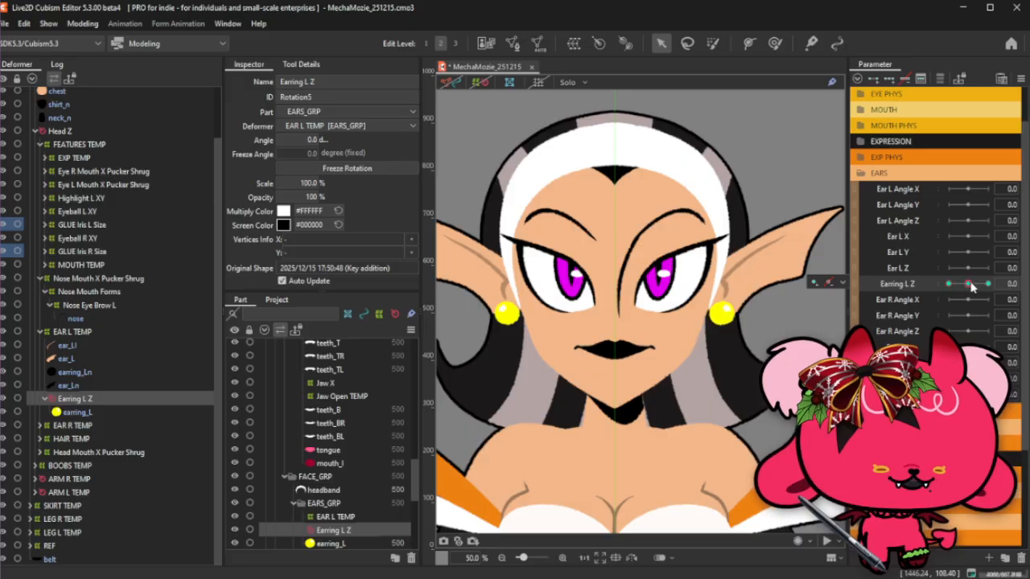
Open the ear_L art mesh for mesh editing and delete all of its existing vertices.
click(45, 400)
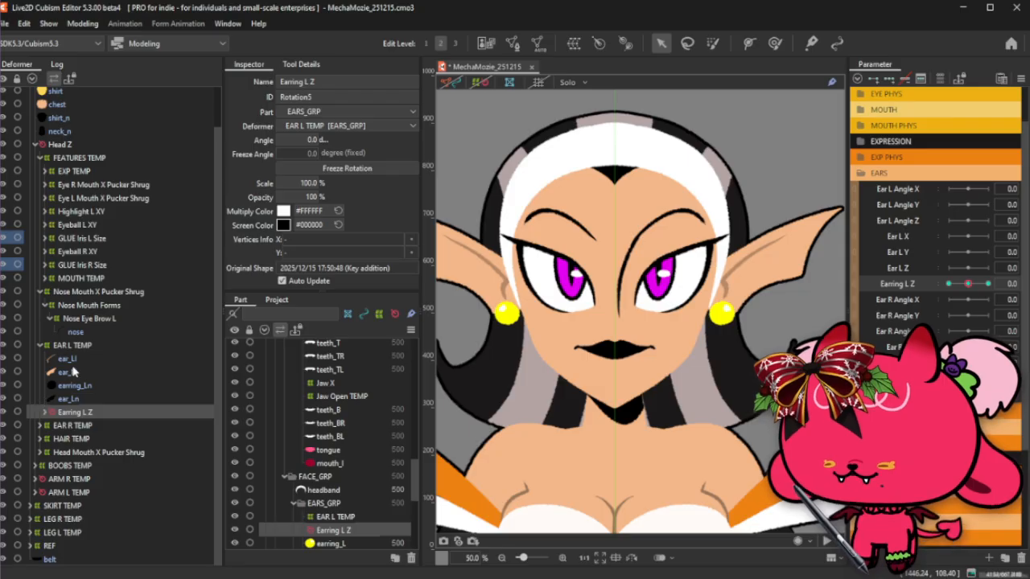
scroll(788, 242, down, 2)
scroll(732, 241, up, 2)
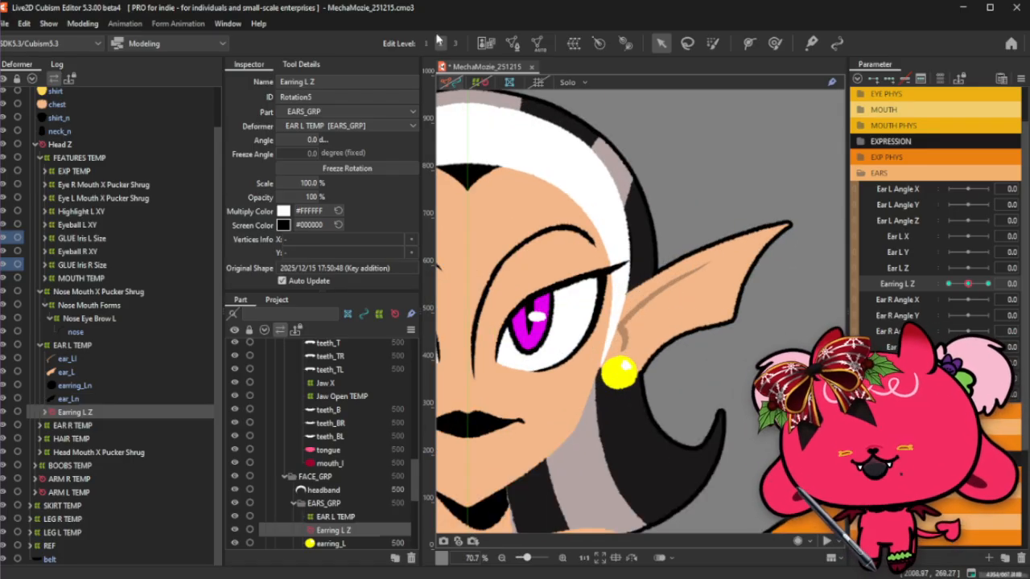
click(455, 81)
click(79, 375)
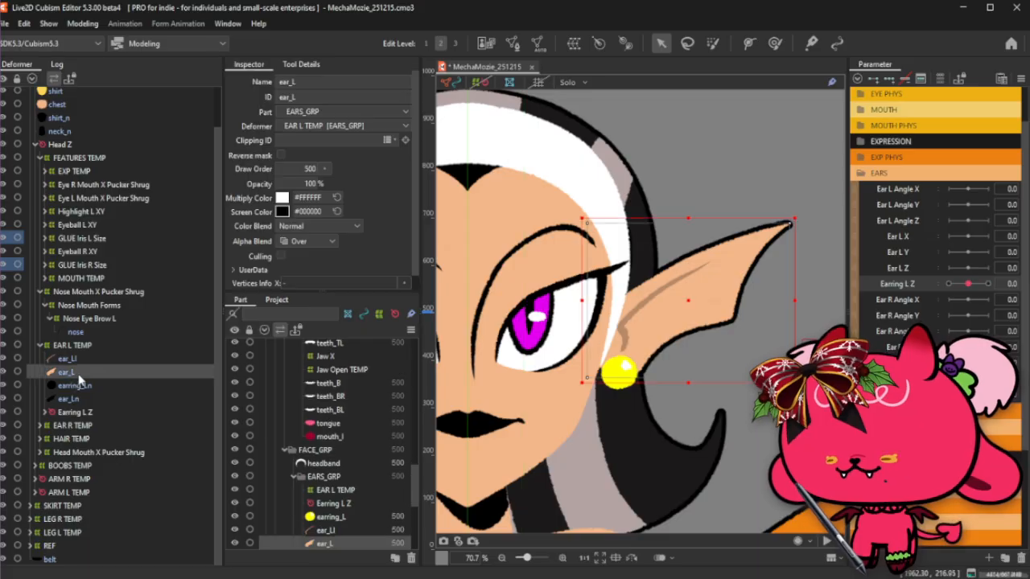
click(76, 361)
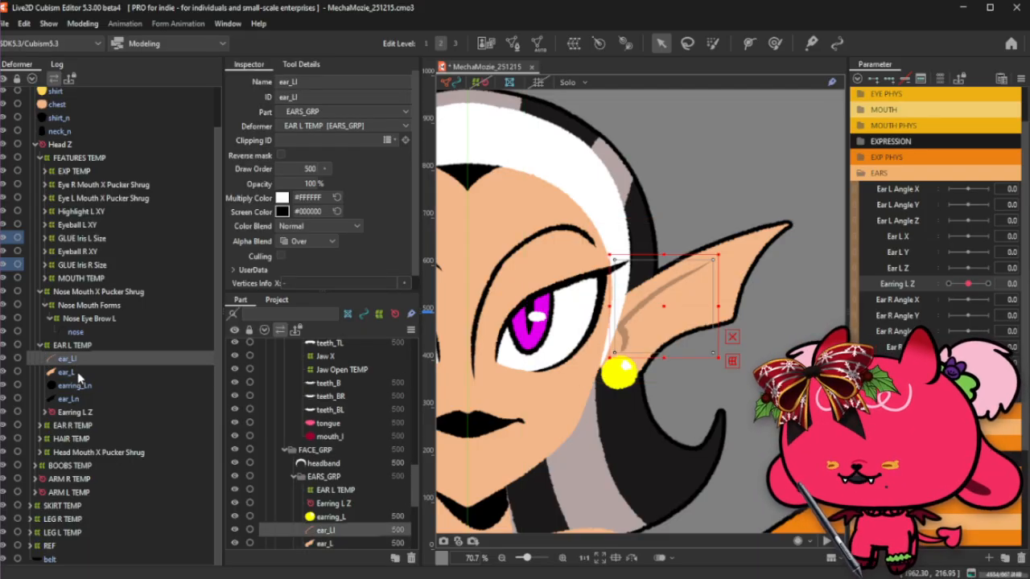
click(74, 374)
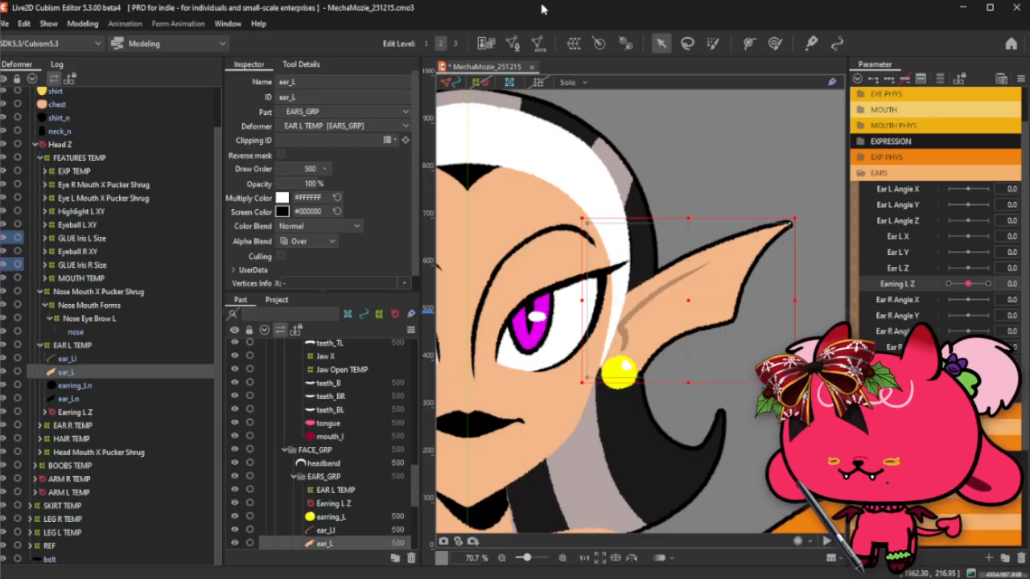
click(512, 43)
click(299, 65)
drag(552, 154, 830, 470)
key(Delete)
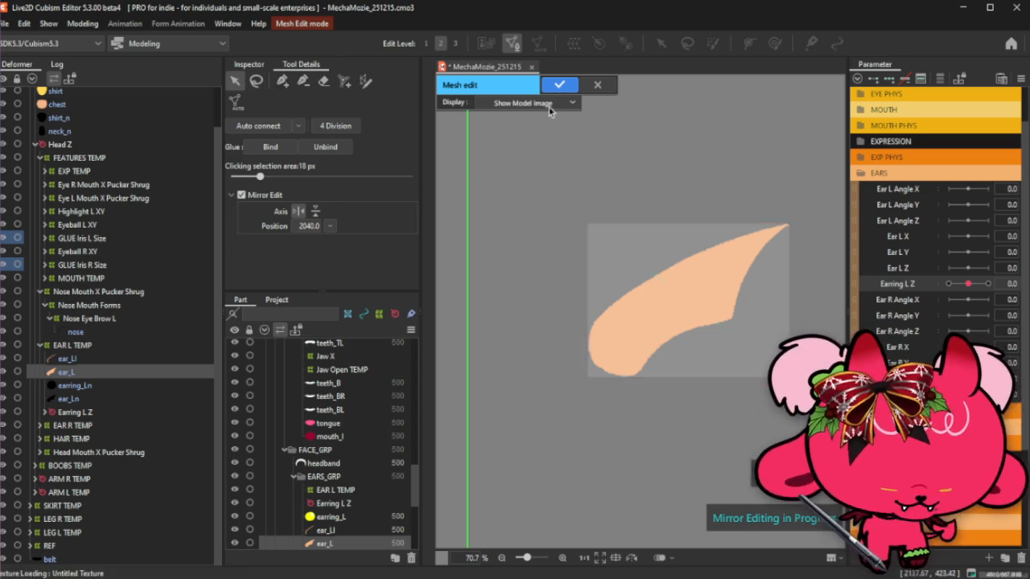
Start a stroke mesh along ear_L's upper edge with mesh width 18 and repeated density 16.
click(368, 83)
drag(619, 288, 691, 249)
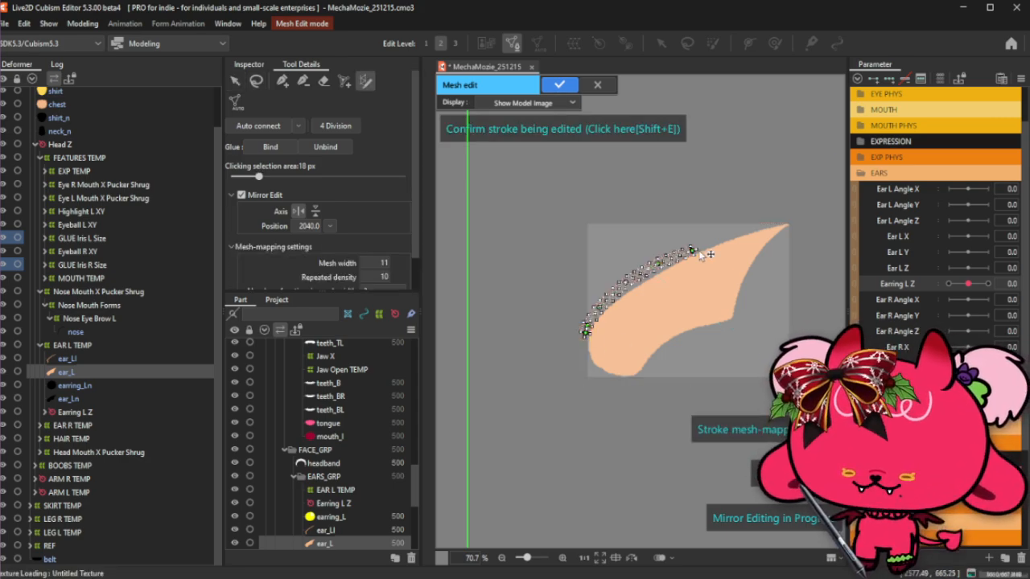
scroll(691, 250, up, 1)
drag(379, 260, 387, 277)
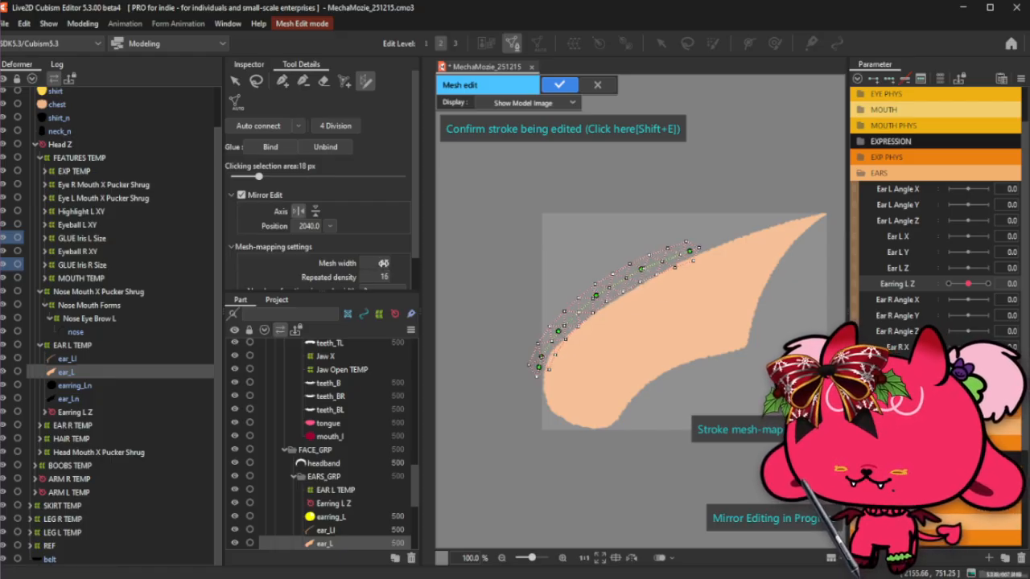
scroll(658, 221, up, 1)
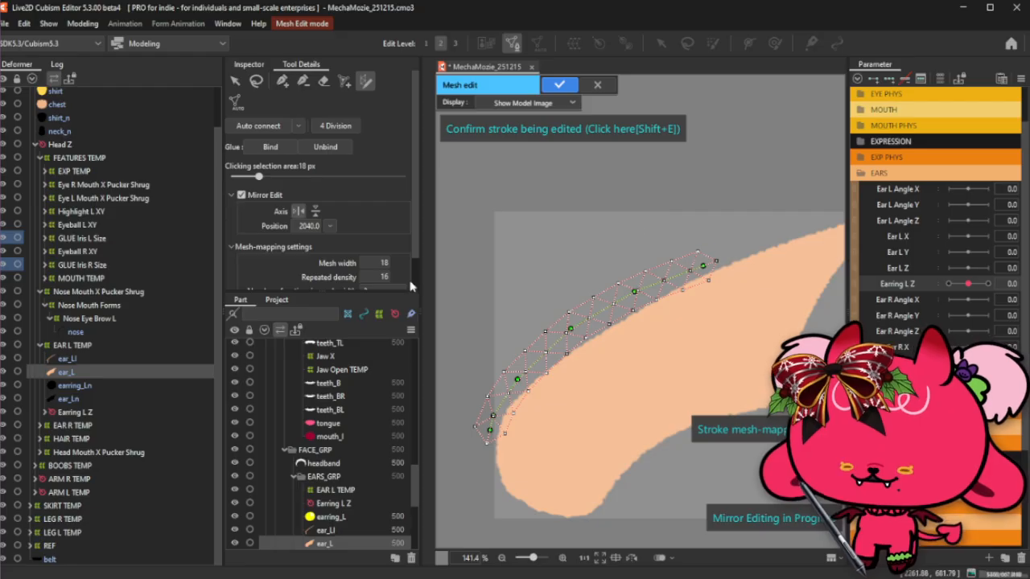
Move the stroke's control points onto the curved upper outline of ear_L.
mouse_move(509, 413)
mouse_down()
mouse_move(515, 422)
mouse_move(524, 406)
mouse_up()
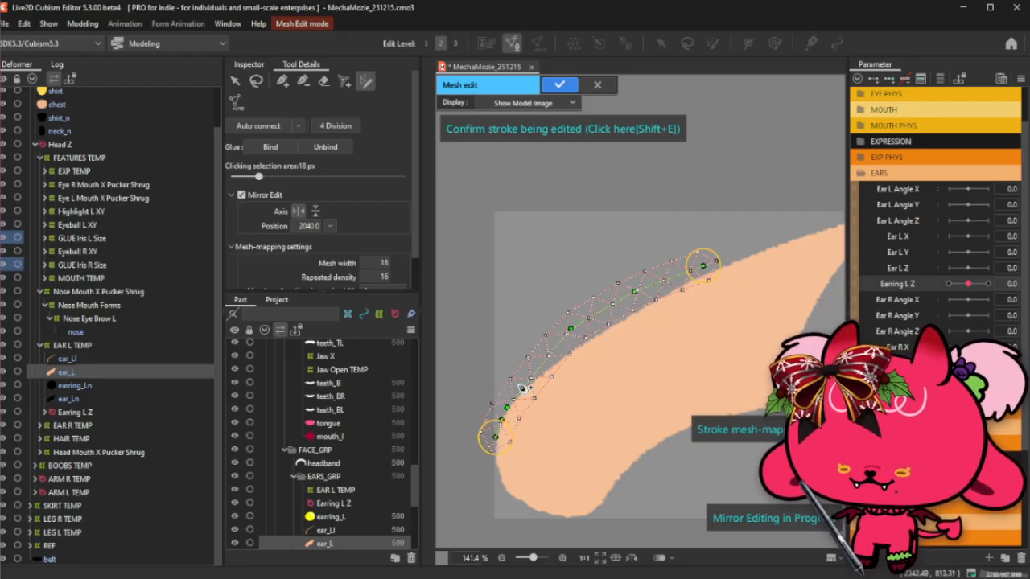
drag(581, 332, 547, 375)
drag(646, 284, 586, 354)
scroll(575, 352, up, 2)
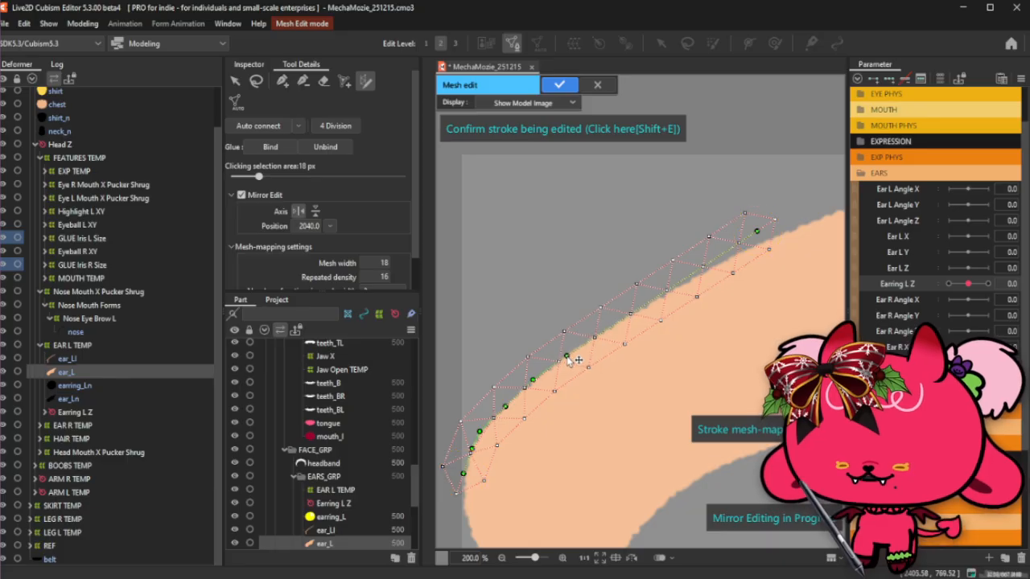
Turn off Mirror Edit and close the ear_L stroke by joining its upper end to its starting point.
scroll(745, 250, down, 3)
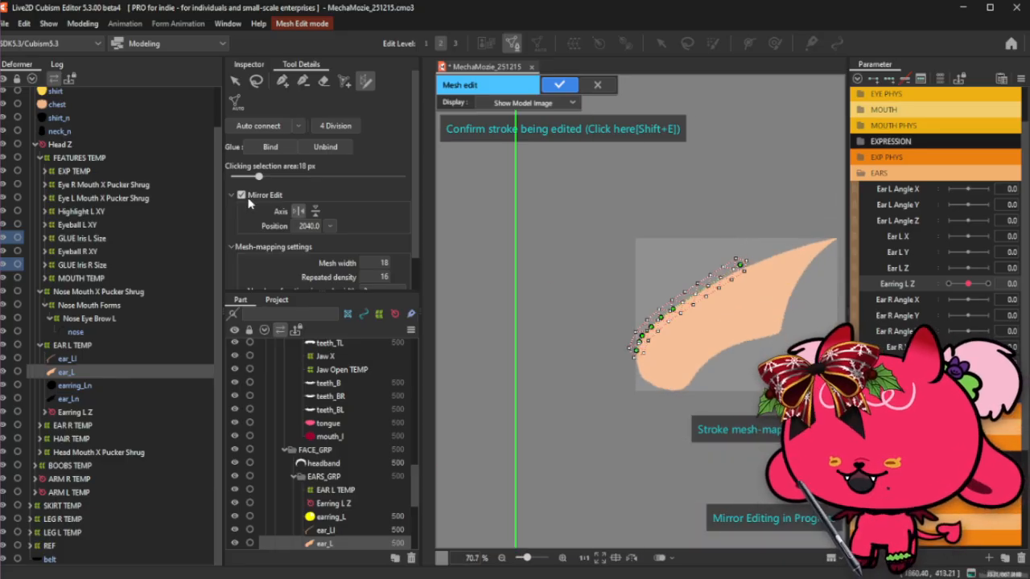
click(241, 196)
scroll(698, 248, up, 1)
mouse_move(759, 273)
mouse_down()
mouse_move(648, 415)
mouse_move(612, 408)
mouse_up()
scroll(612, 408, up, 4)
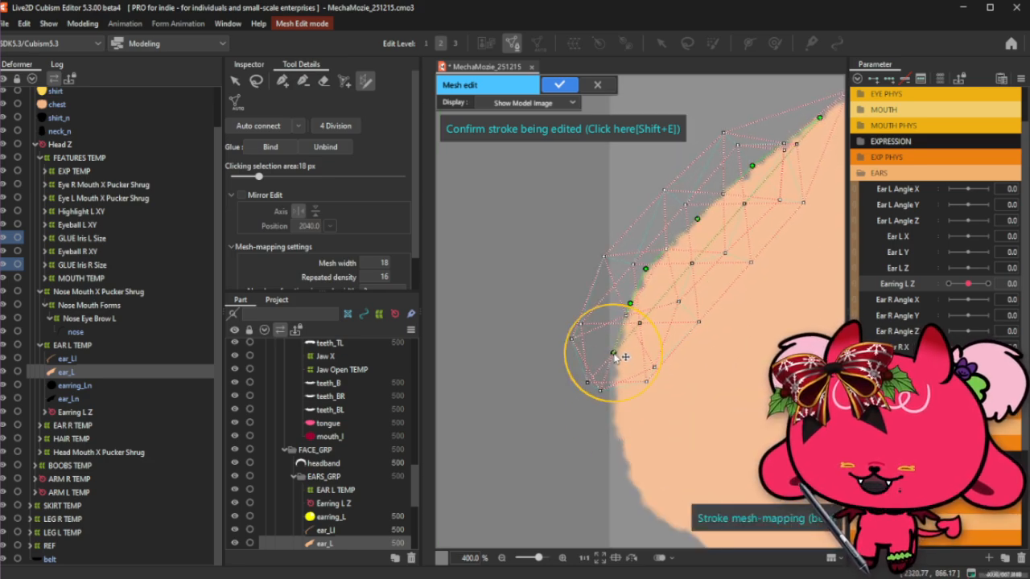
scroll(499, 323, down, 2)
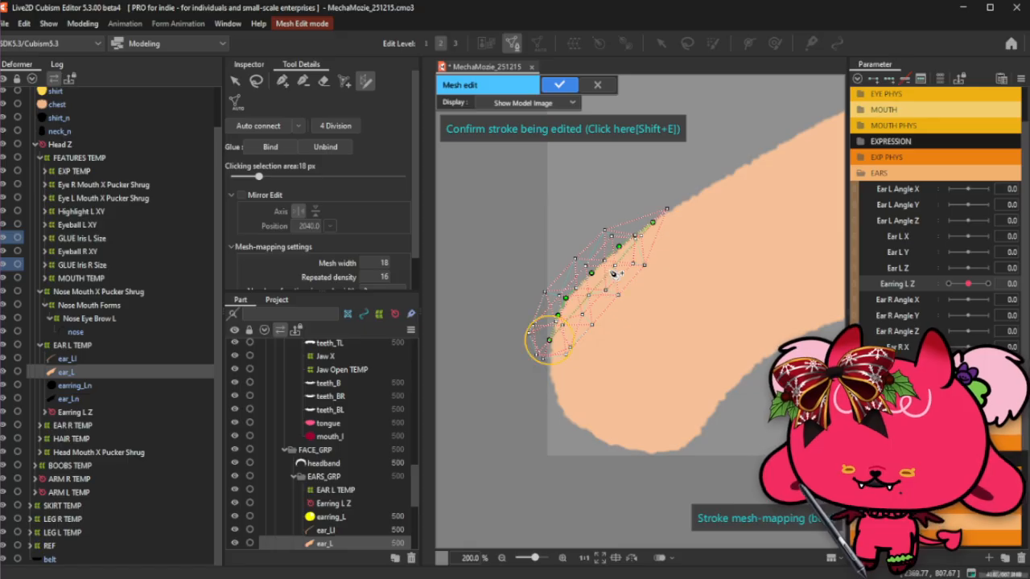
Extend the closed stroke around ear_L's rounded end, along its lower edge, and out to its pointed tip.
drag(619, 273, 807, 139)
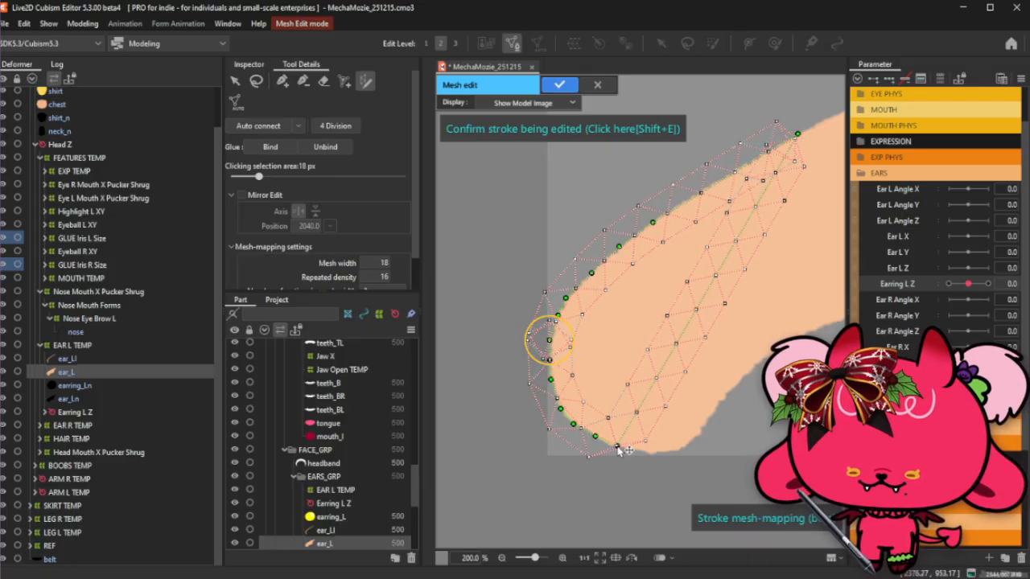
click(643, 455)
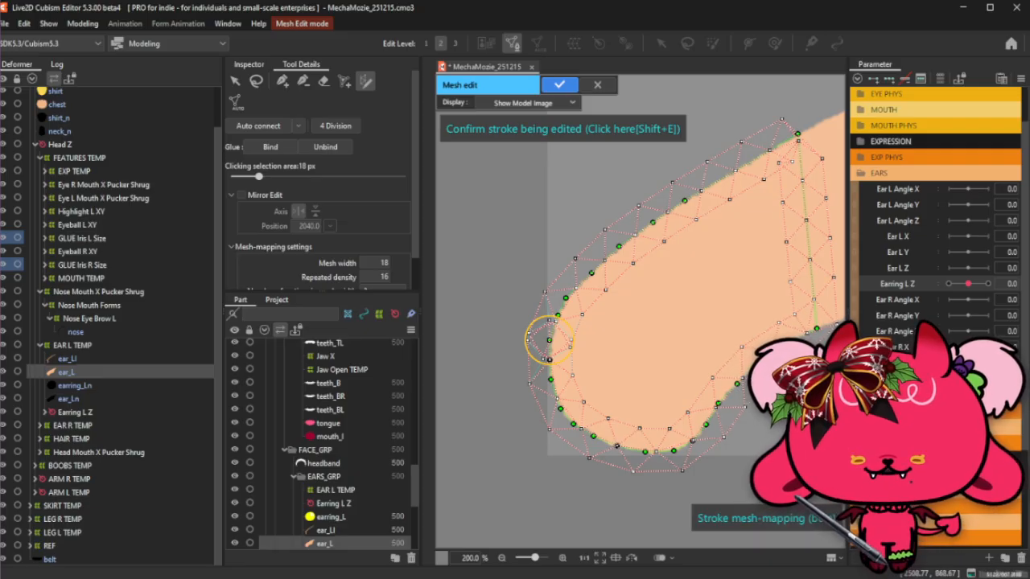
scroll(659, 394, down, 2)
scroll(754, 337, up, 2)
scroll(524, 455, down, 2)
scroll(703, 341, up, 1)
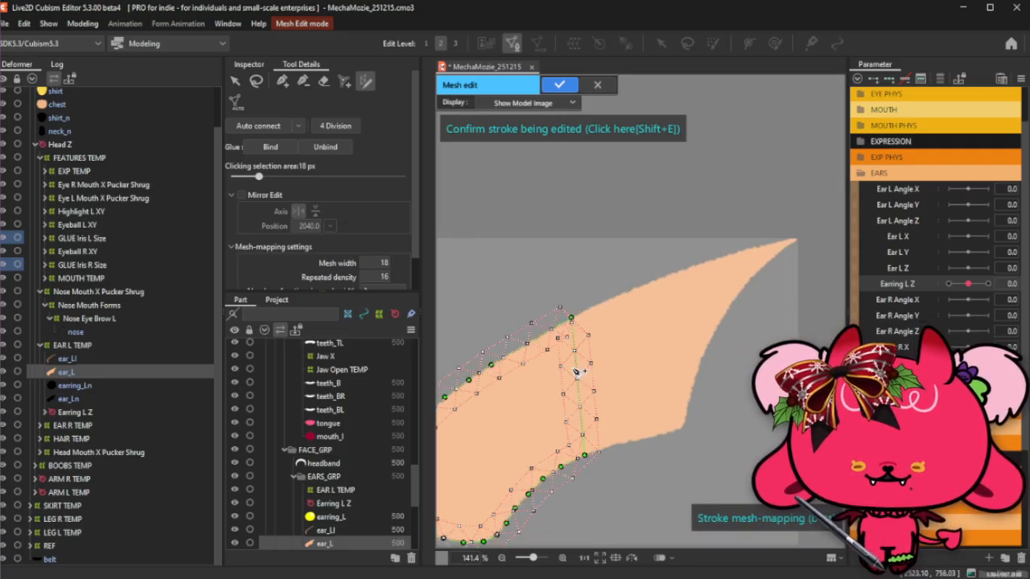
drag(576, 371, 799, 243)
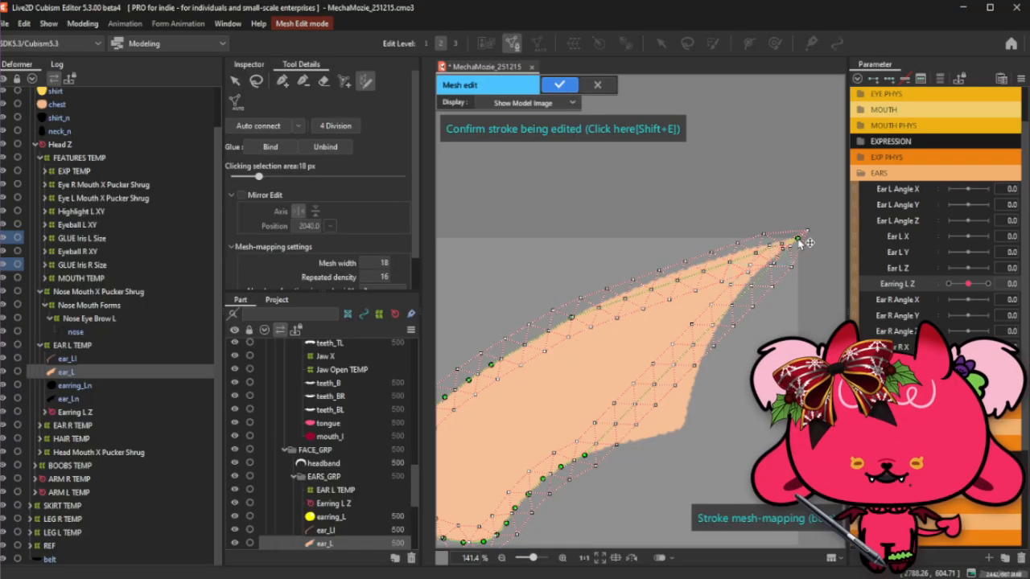
Fit stroke control points onto ear_L's upper outline between the middle of the ear and its pointed tip.
scroll(566, 337, up, 1)
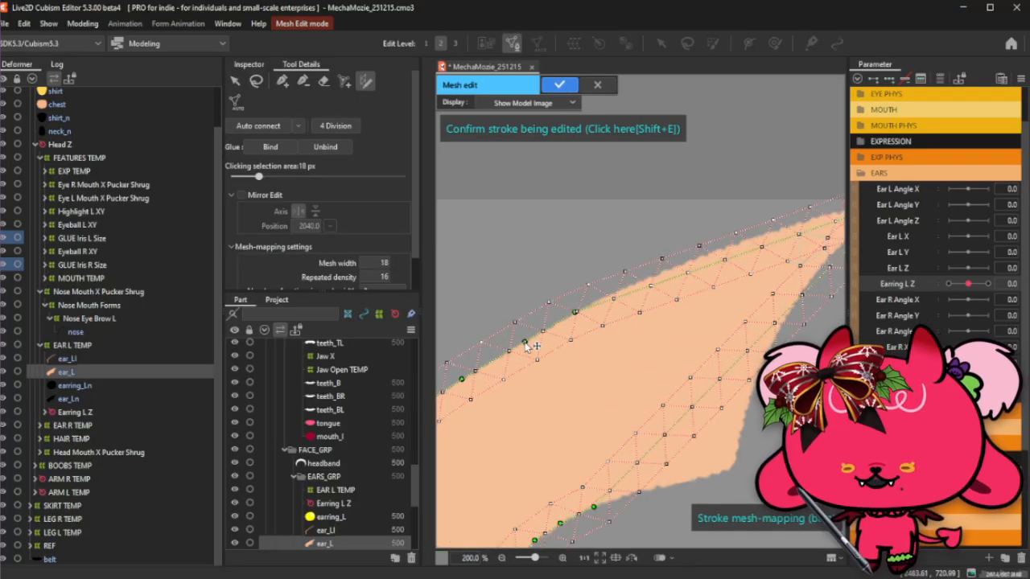
drag(525, 342, 521, 346)
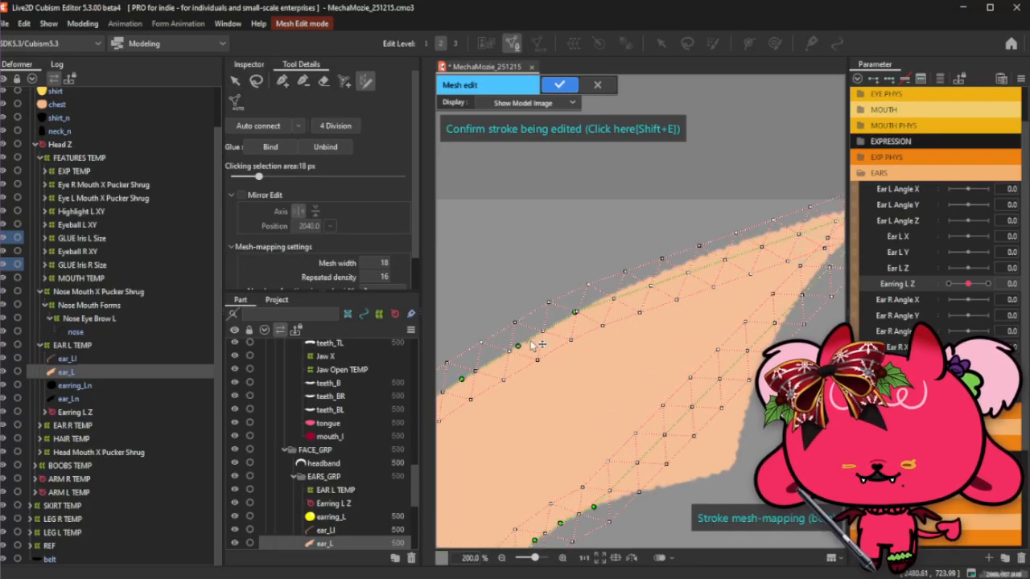
drag(640, 286, 633, 287)
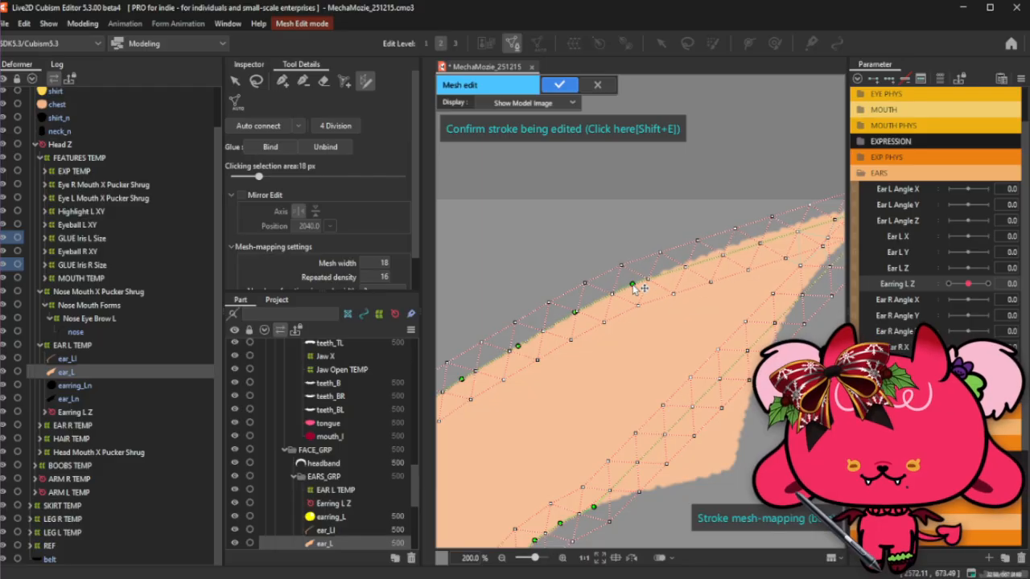
click(697, 258)
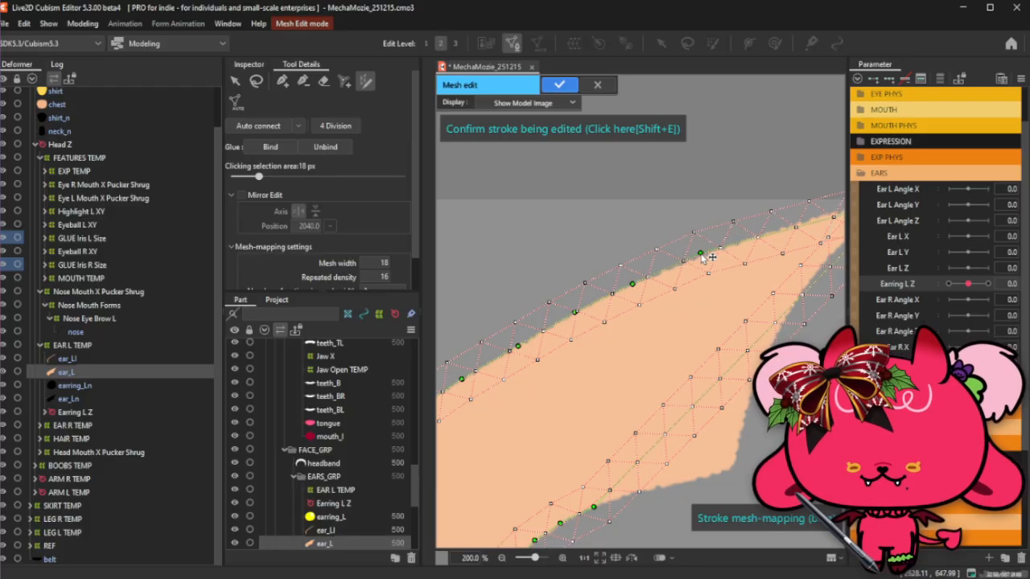
click(763, 233)
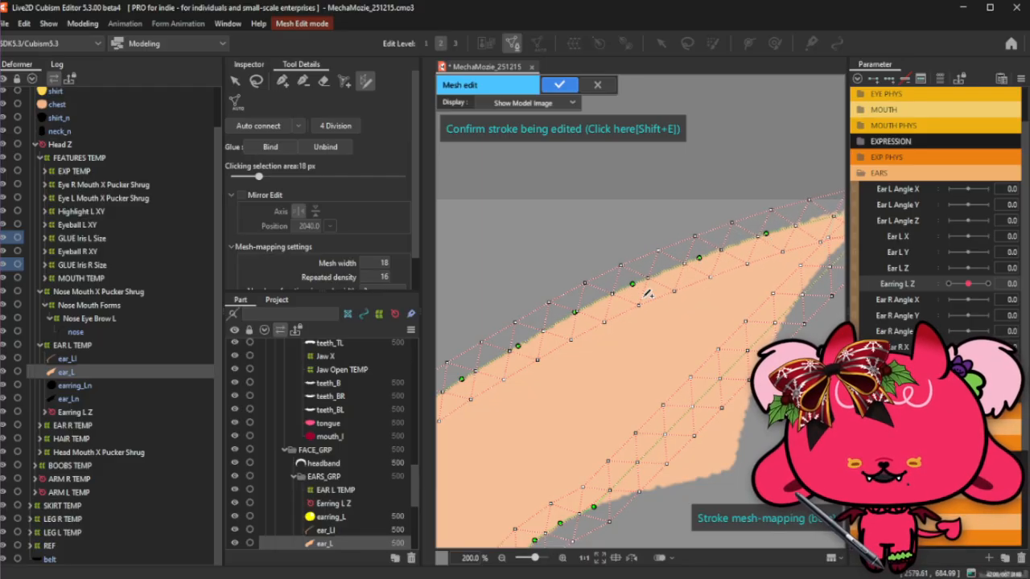
drag(645, 295, 530, 352)
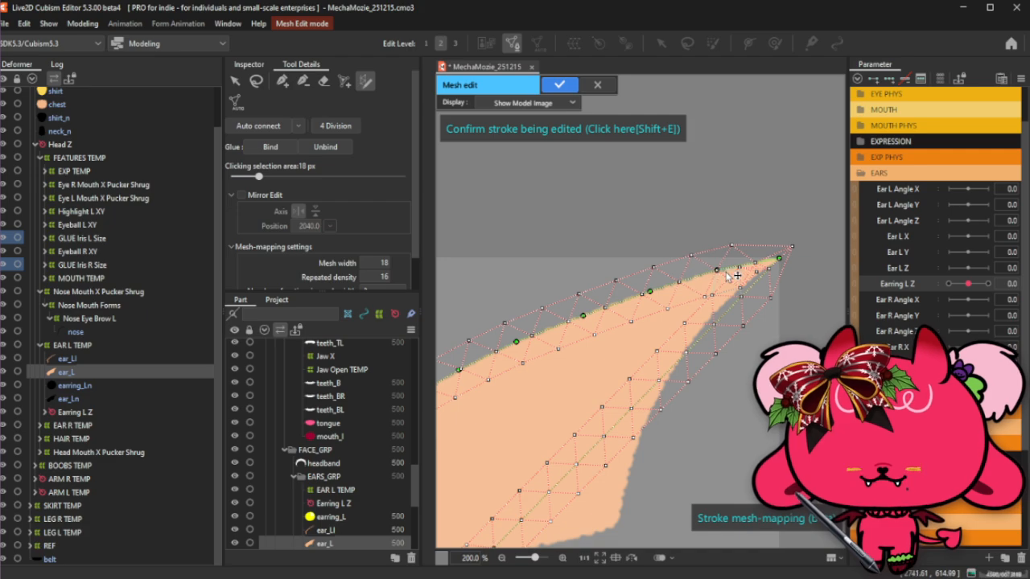
Place stroke control points just under ear_L's tip and anchor the stroke at the sharp lower corner.
click(763, 268)
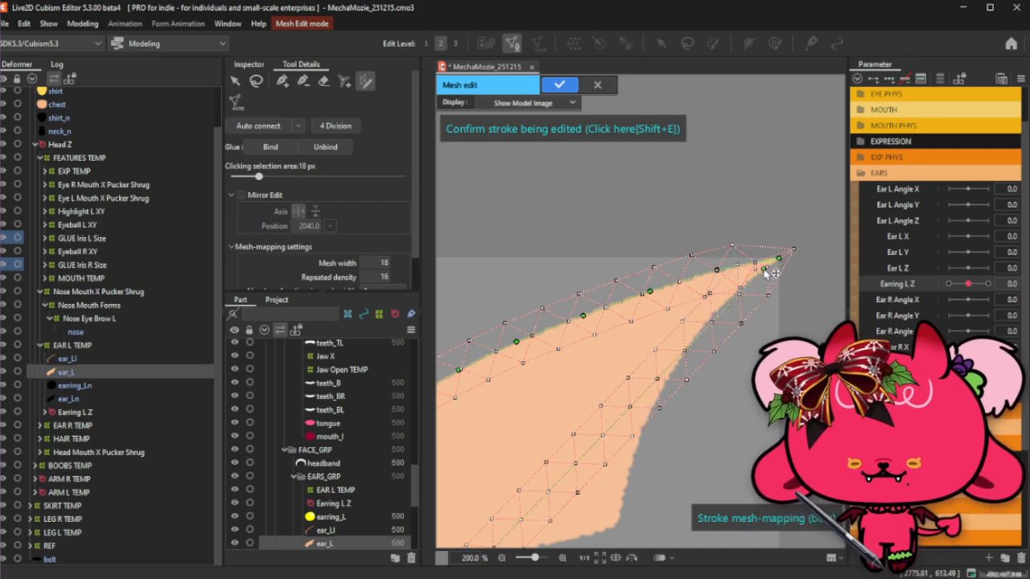
click(720, 304)
drag(723, 301, 730, 299)
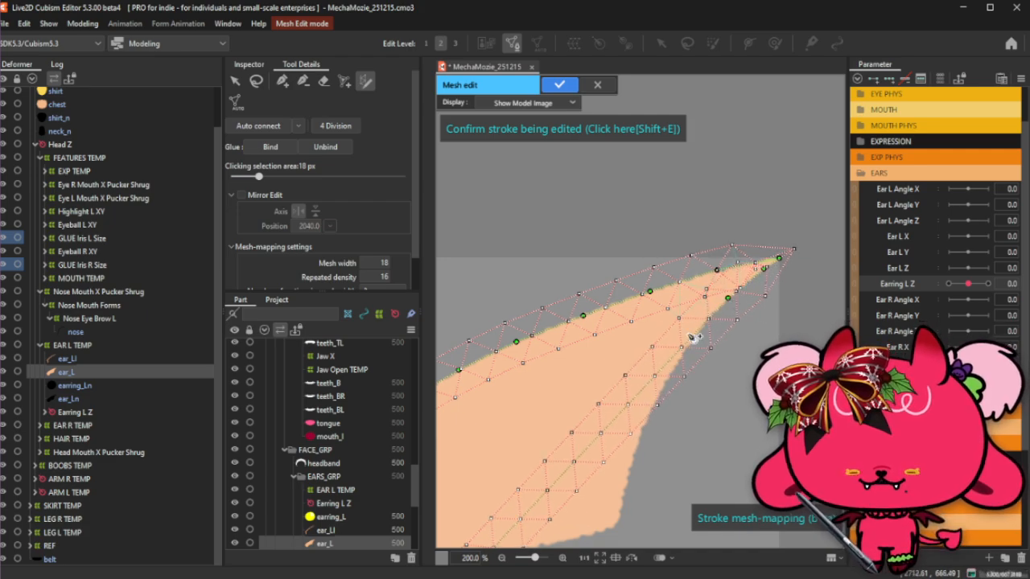
click(617, 524)
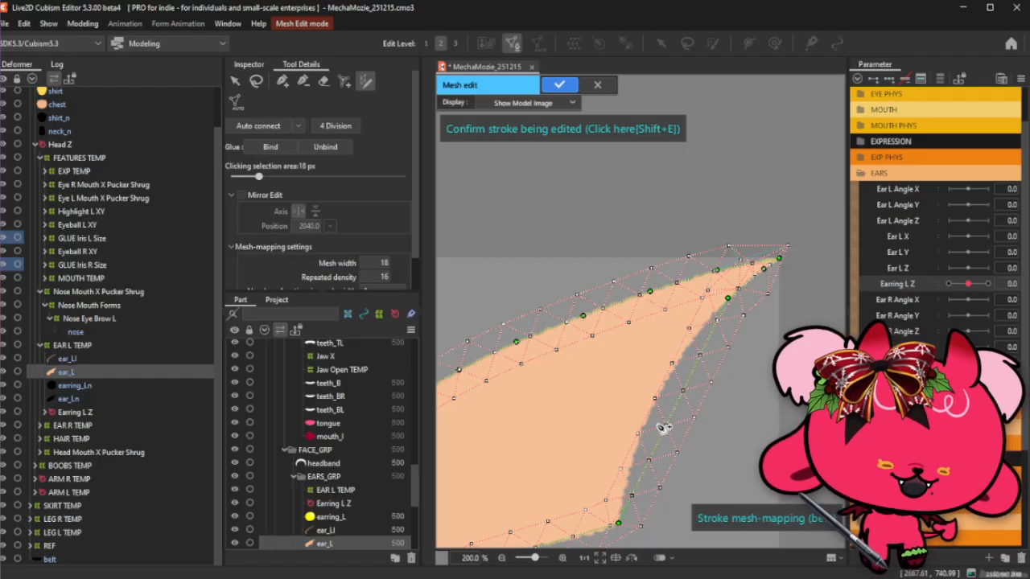
Add control points along the curved edge between ear_L's tip and its sharp lower corner, aligning them to the outline.
click(707, 319)
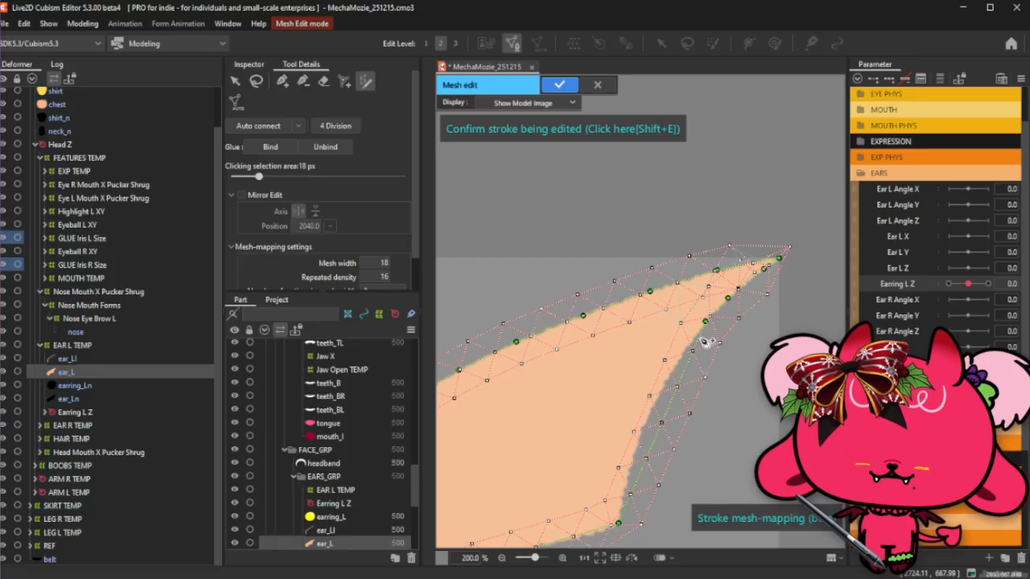
click(685, 354)
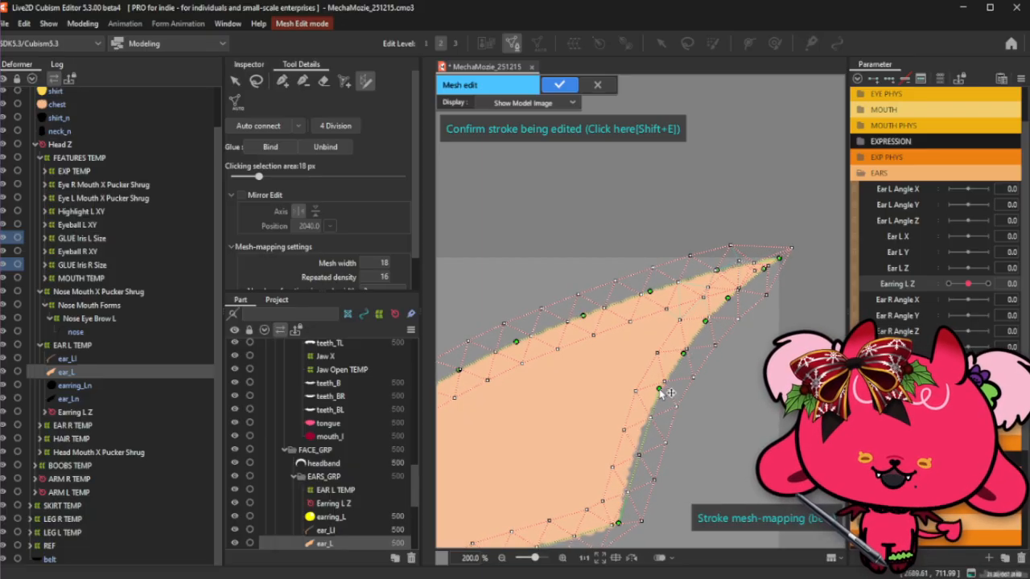
click(662, 391)
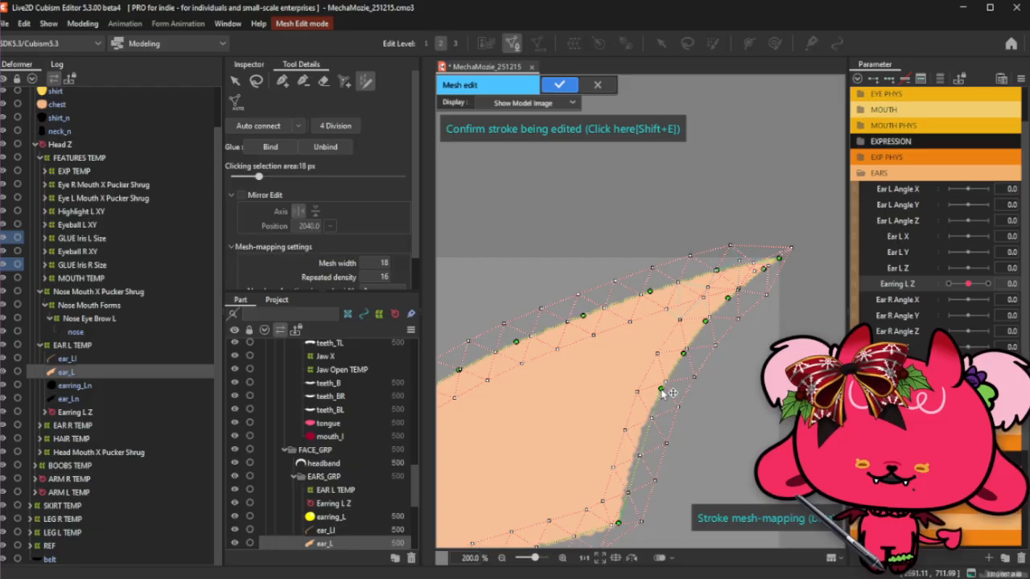
click(641, 425)
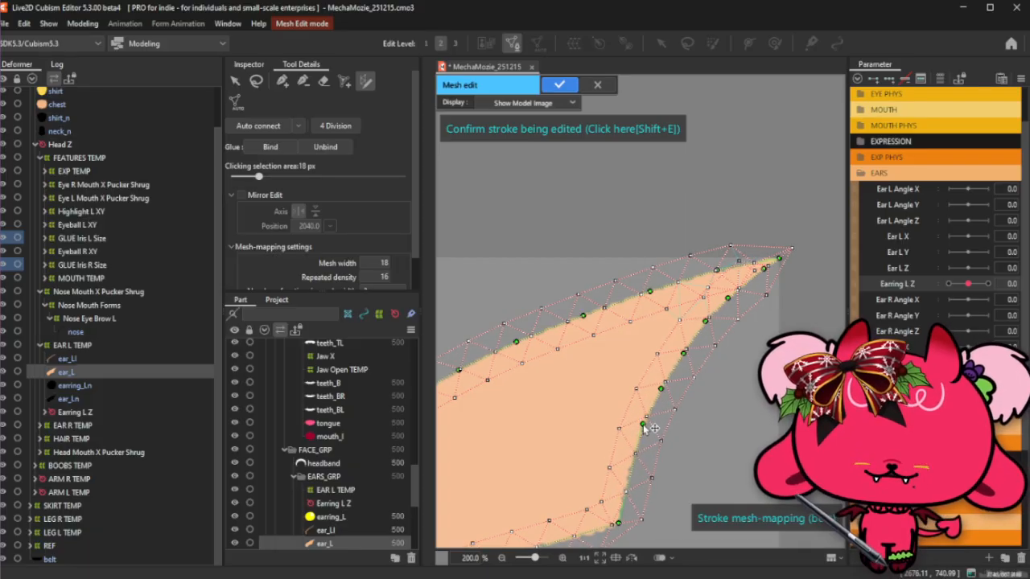
scroll(643, 428, up, 2)
drag(667, 424, 665, 427)
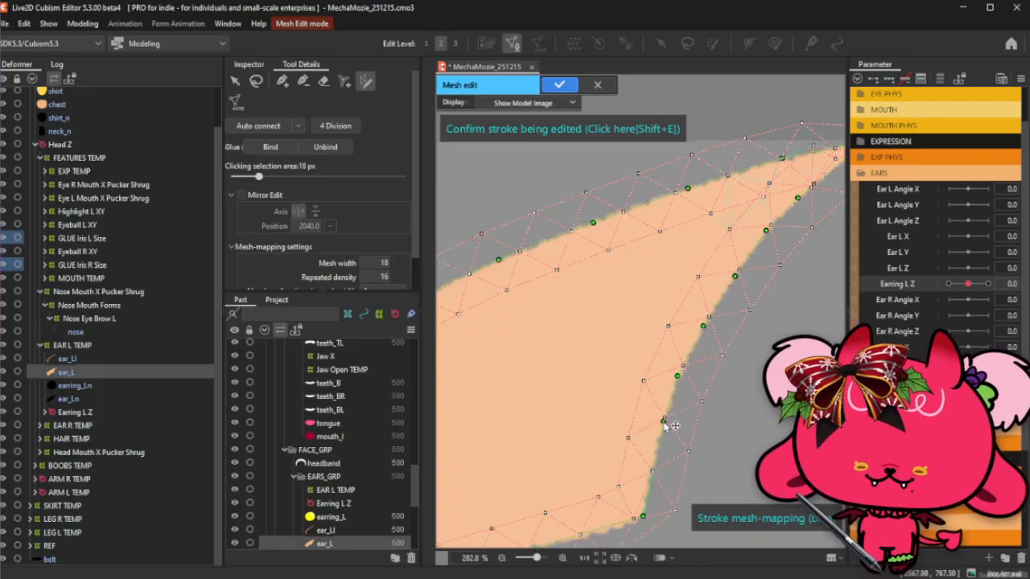
drag(659, 462, 662, 466)
scroll(748, 298, down, 3)
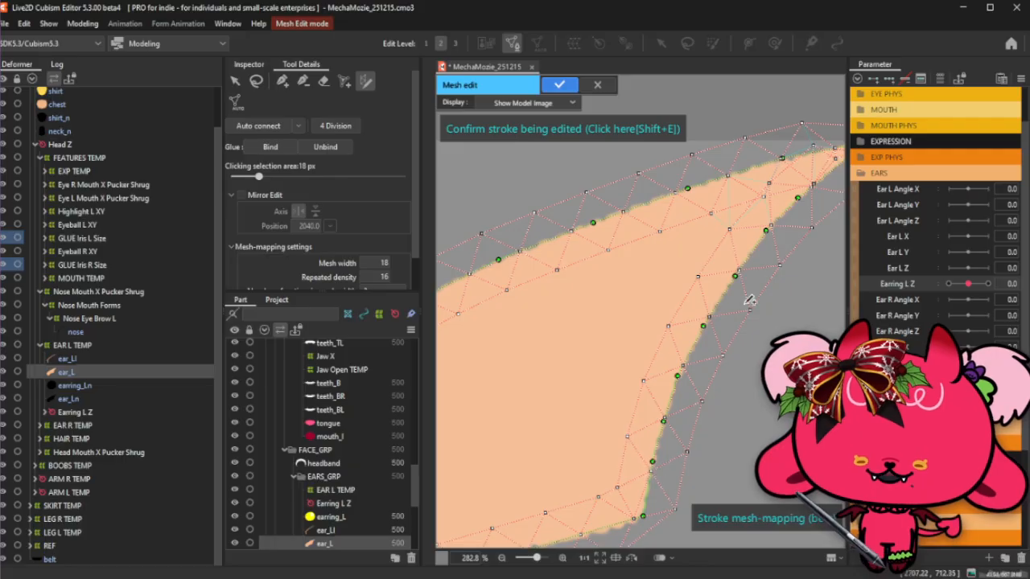
Add control points along ear_L's lower edge beside the sharp corner and confirm the stroke to generate the mesh.
scroll(647, 425, up, 3)
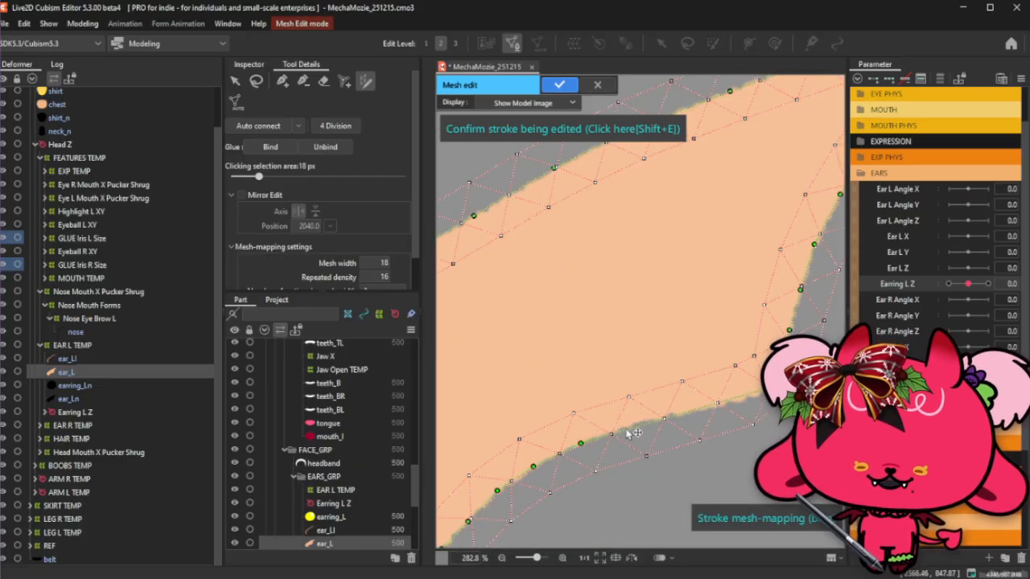
click(627, 426)
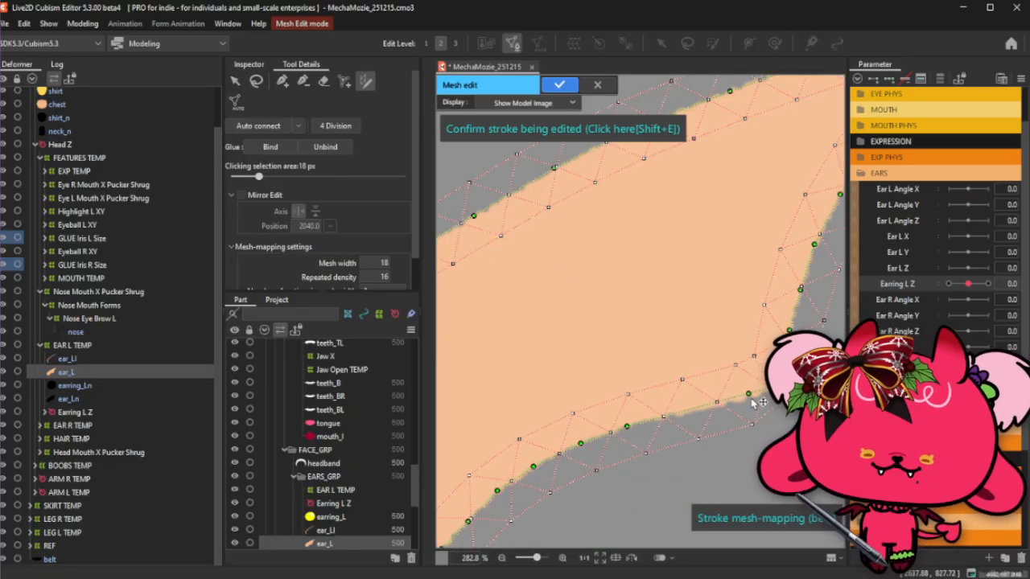
click(683, 412)
scroll(685, 416, down, 3)
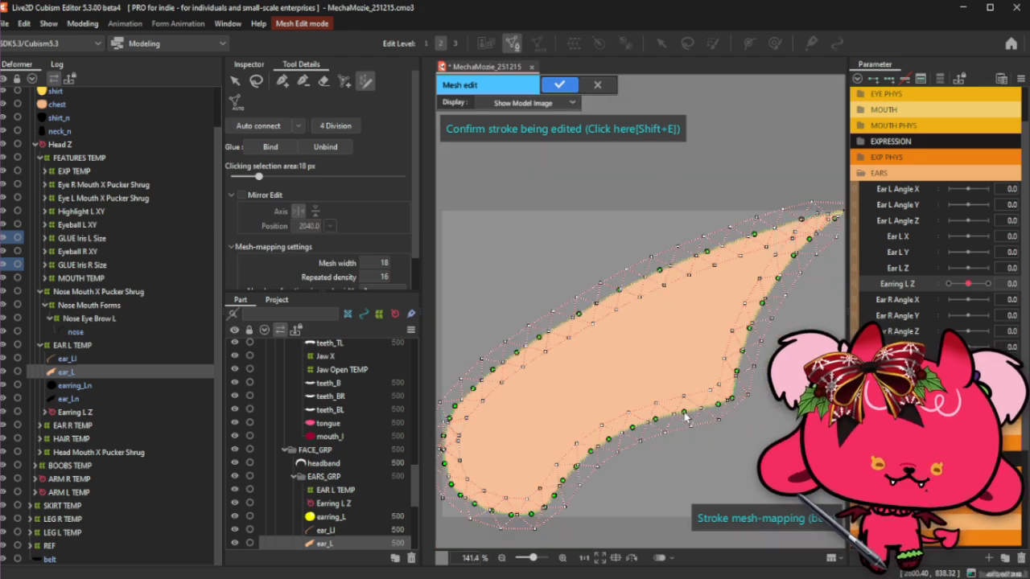
scroll(676, 322, up, 3)
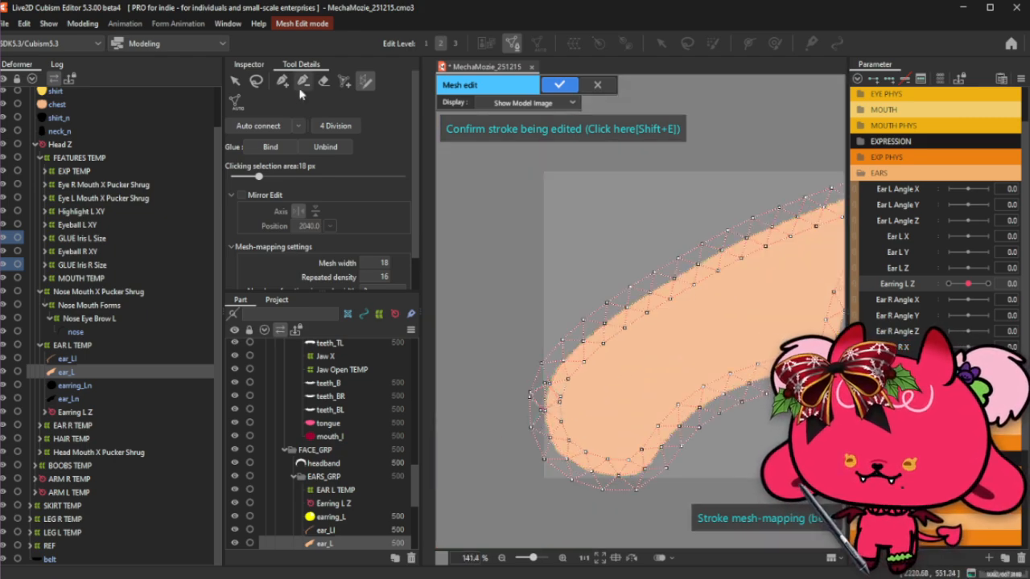
click(572, 128)
Delete the crowded mesh vertices at ear_L's pointed tip and rebuild the tip with a new vertex.
scroll(708, 273, down, 1)
scroll(711, 272, up, 2)
scroll(711, 271, up, 1)
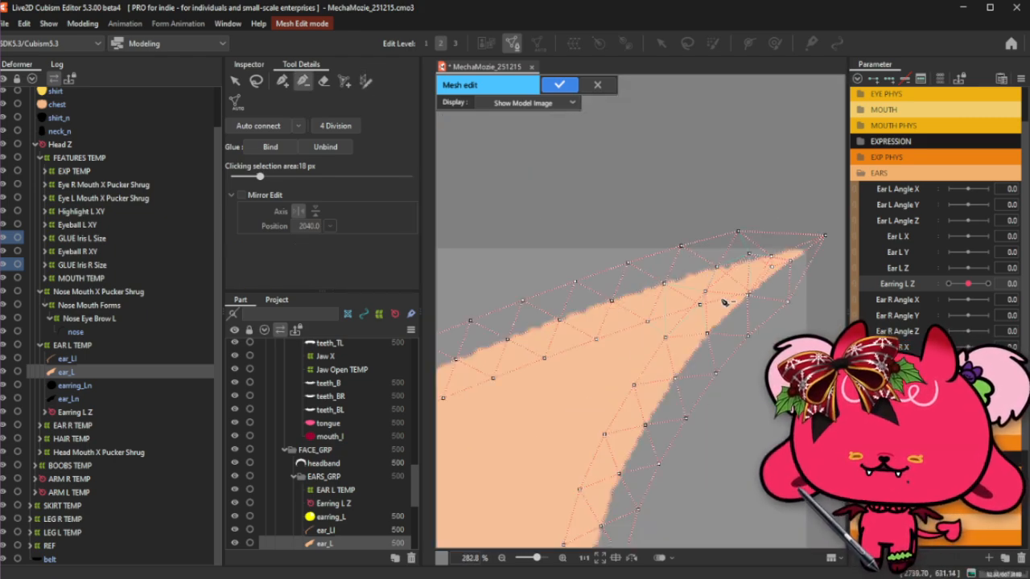
click(825, 236)
scroll(785, 296, up, 2)
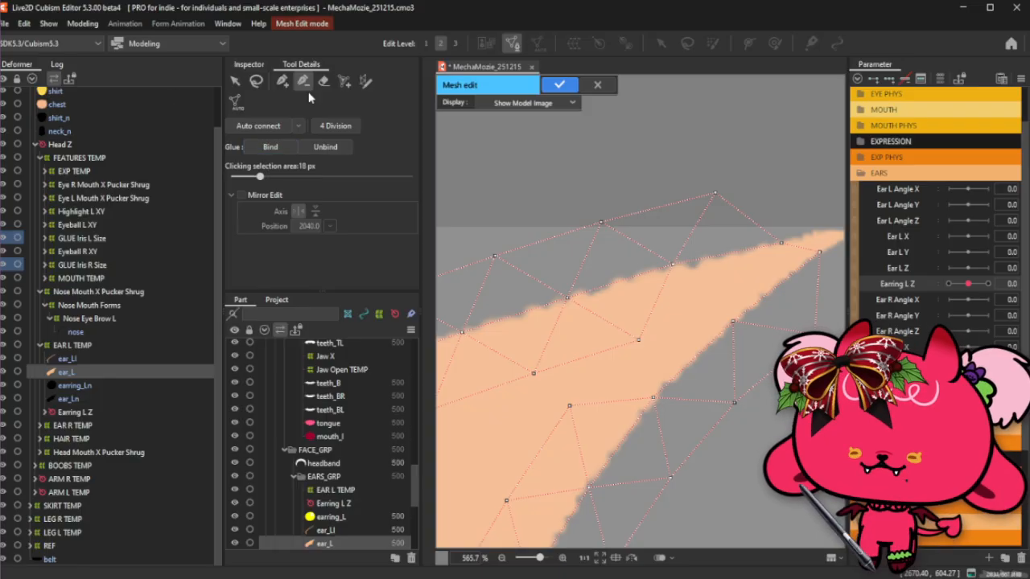
scroll(604, 282, up, 1)
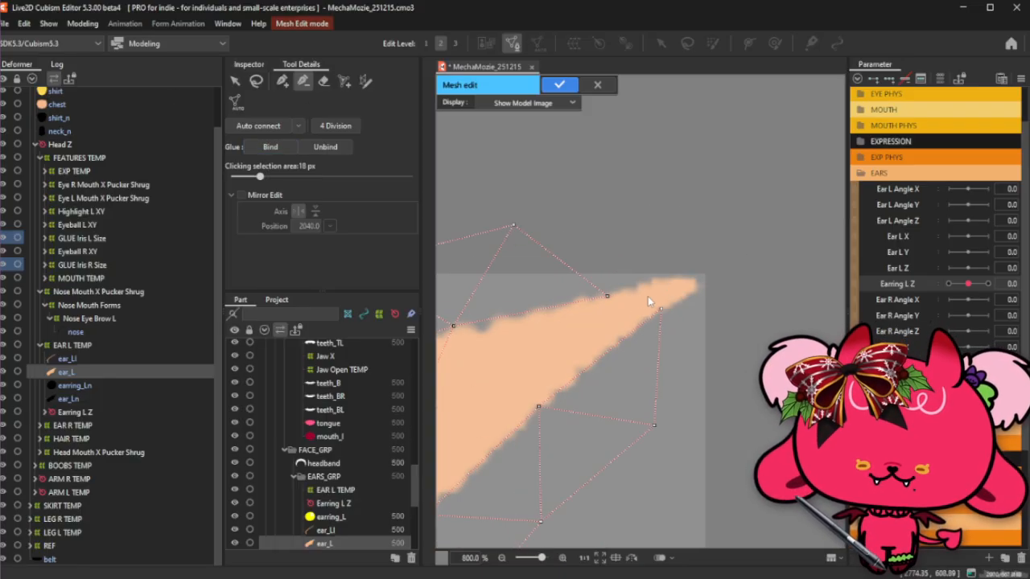
scroll(648, 296, down, 3)
click(282, 80)
scroll(792, 242, down, 3)
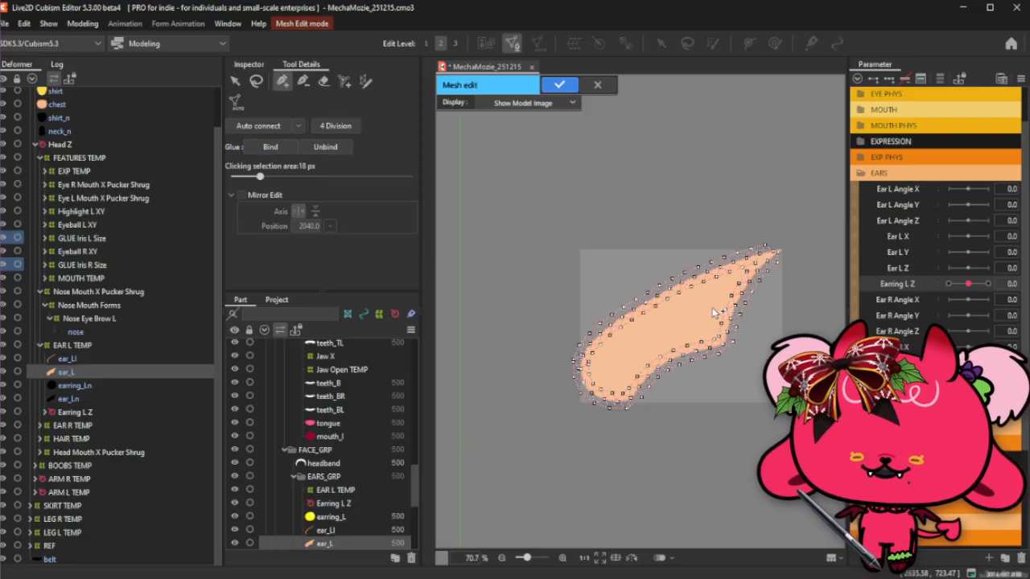
Delete the overlapping mesh vertices at ear_L's rounded end, where the stroke's start and finish meet.
scroll(667, 384, up, 3)
scroll(628, 338, down, 2)
scroll(601, 342, up, 1)
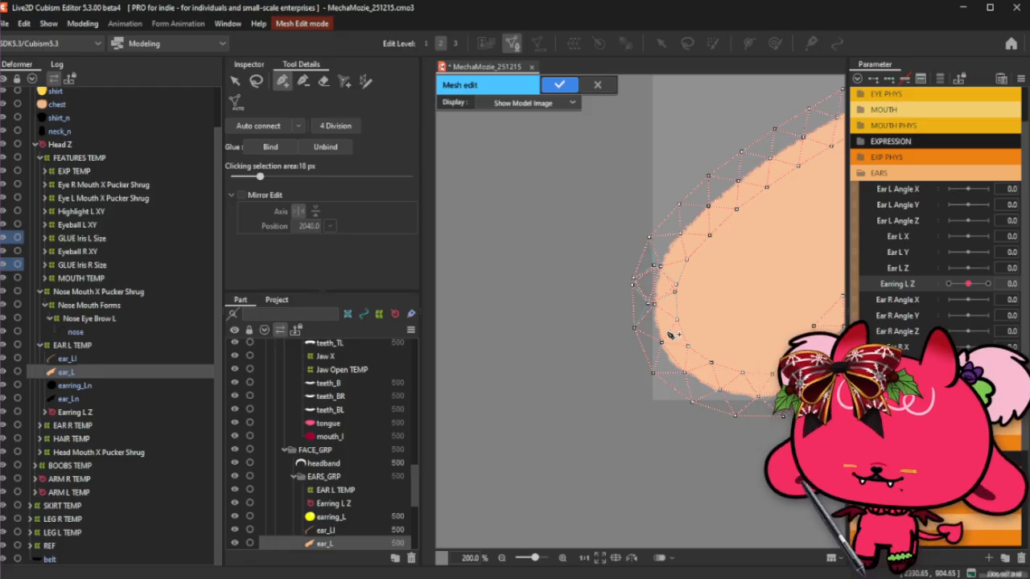
scroll(648, 279, up, 1)
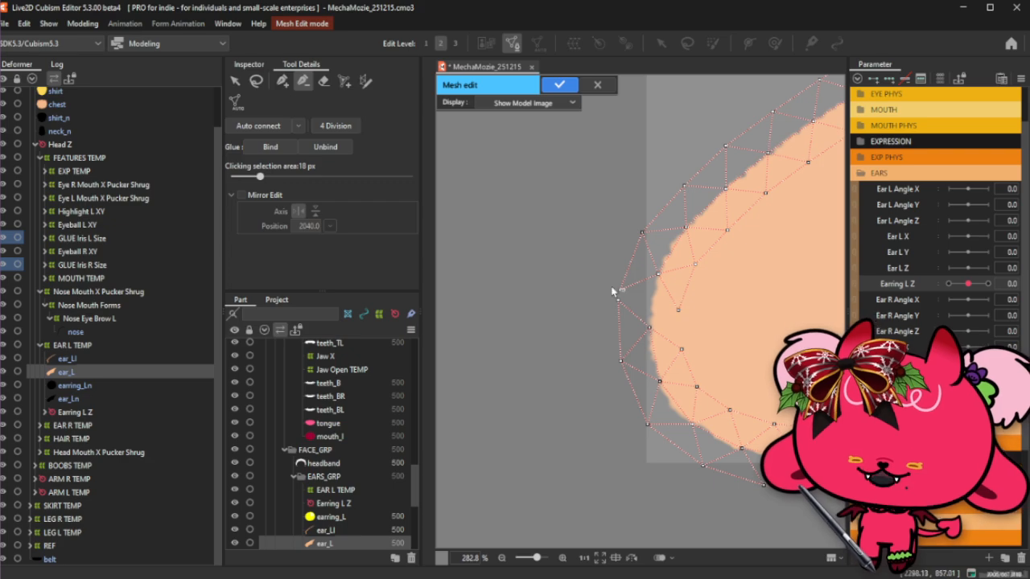
Add a replacement outer vertex at ear_L's rounded end and connect it with the neighbouring mesh vertices.
click(280, 82)
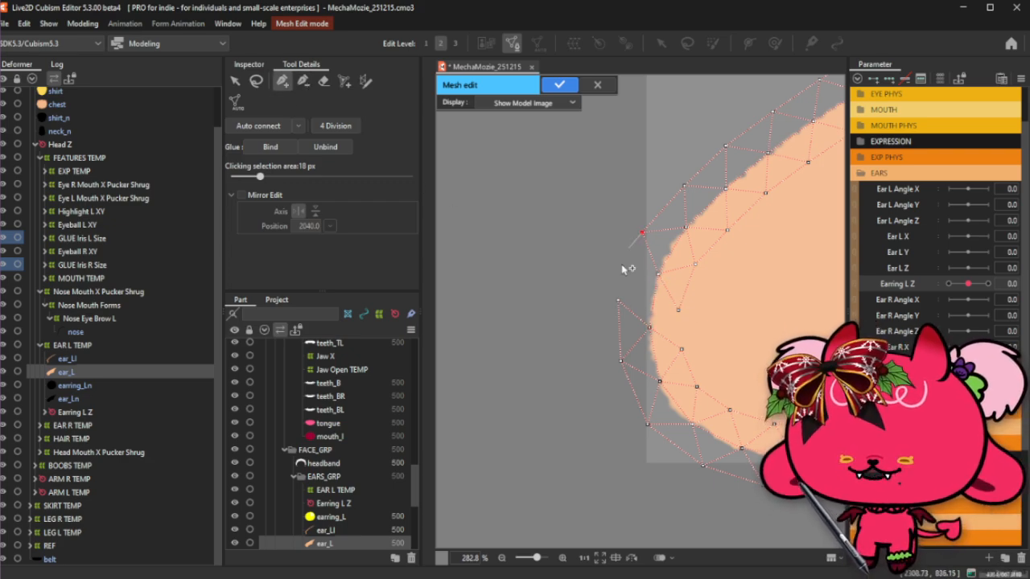
drag(623, 268, 658, 277)
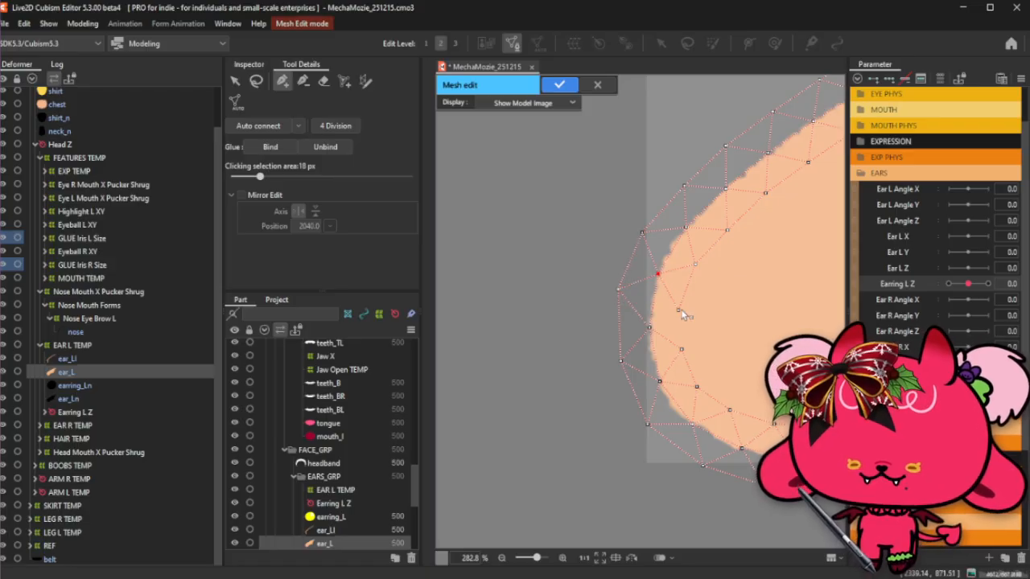
click(682, 349)
scroll(683, 350, down, 3)
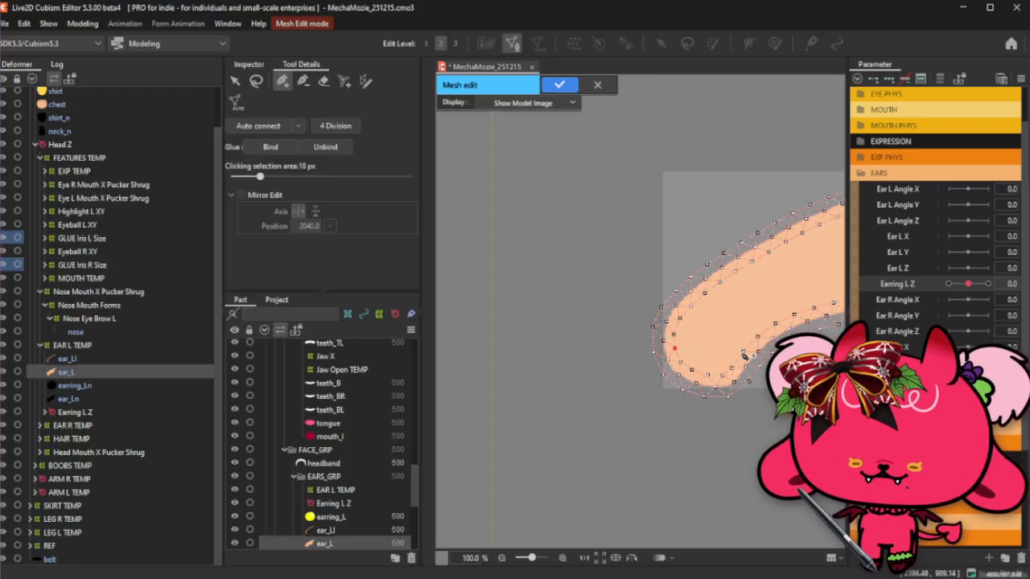
Nudge the outer mesh vertex on the upper side of ear_L's rounded end to even out the outline.
scroll(807, 351, up, 2)
click(256, 81)
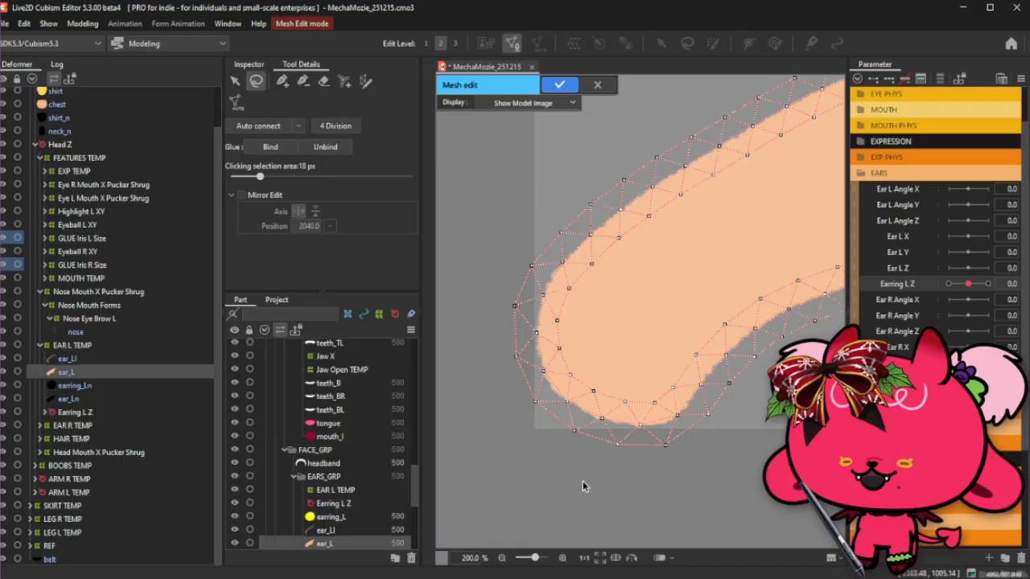
scroll(409, 442, down, 1)
scroll(538, 429, down, 1)
scroll(528, 367, up, 2)
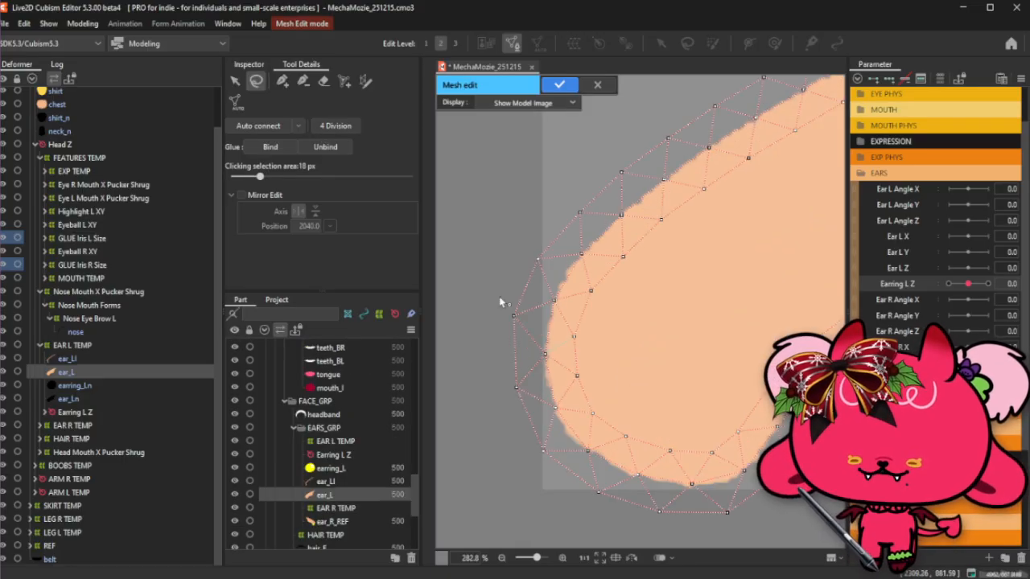
click(282, 81)
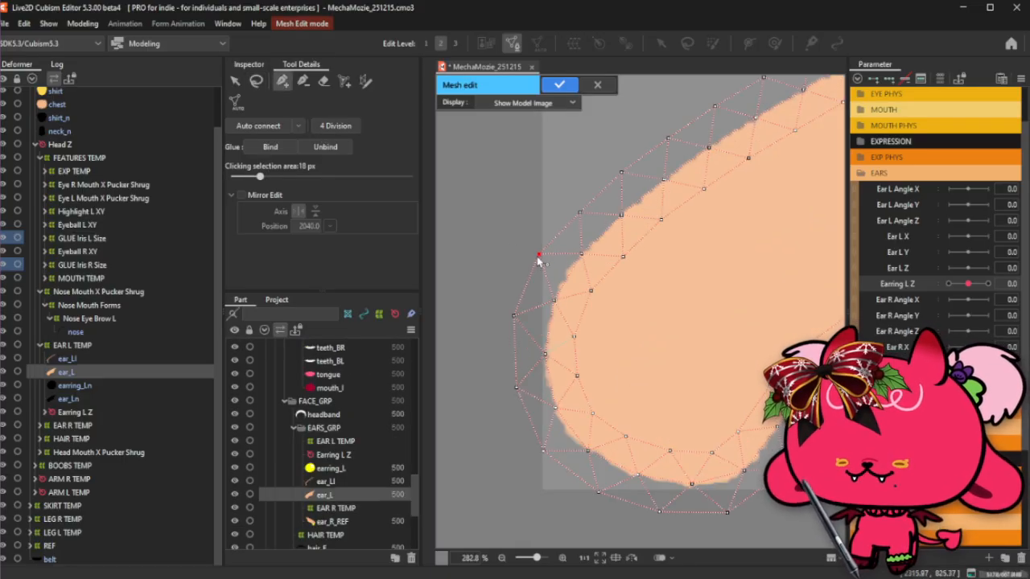
scroll(539, 260, down, 4)
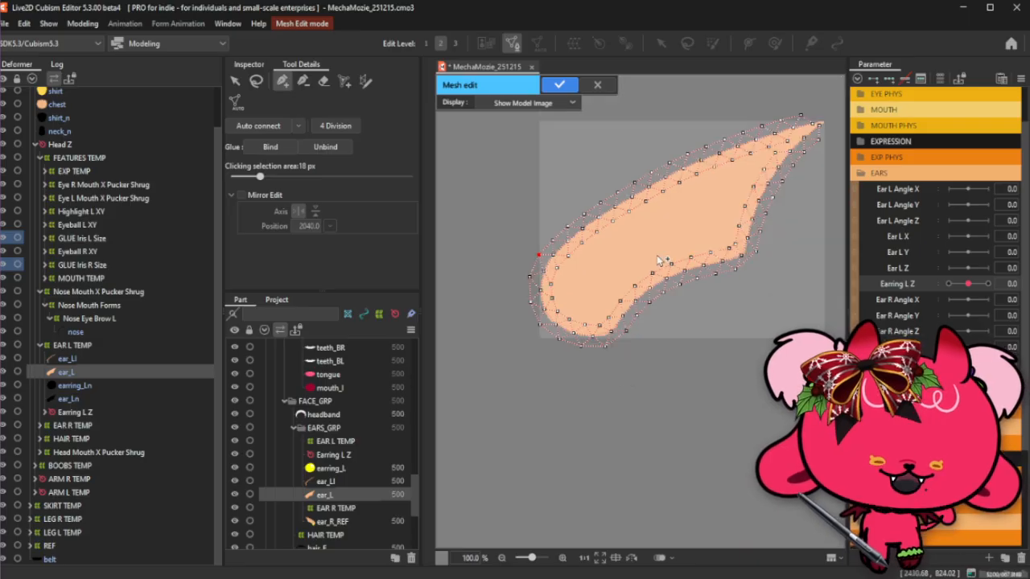
Connect the inner mesh vertices behind ear_L's pointed tip across the ear to the vertices of the opposite edge.
click(257, 82)
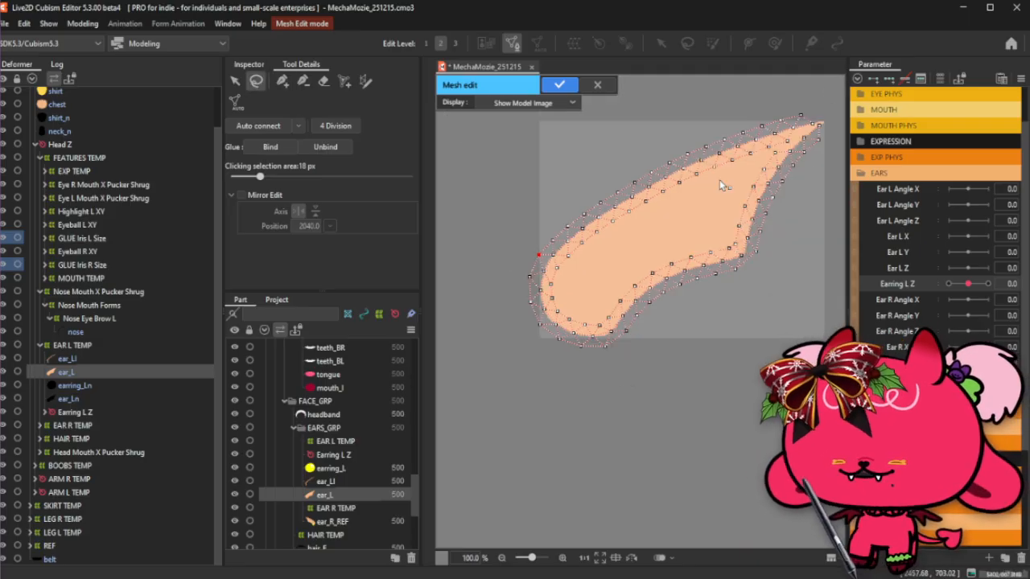
scroll(821, 127, up, 3)
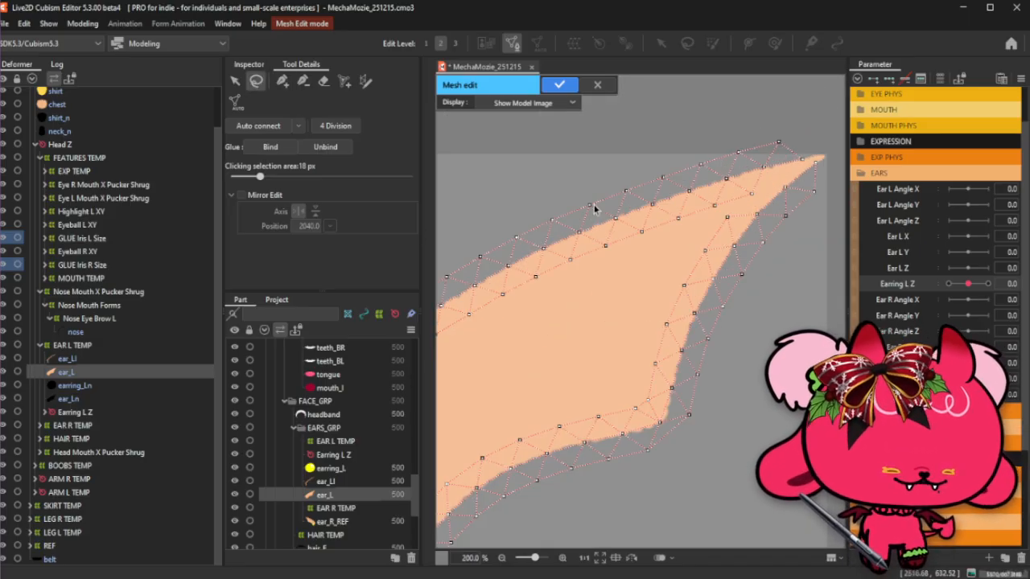
scroll(490, 250, down, 2)
scroll(675, 190, up, 3)
scroll(751, 197, down, 1)
scroll(547, 196, up, 1)
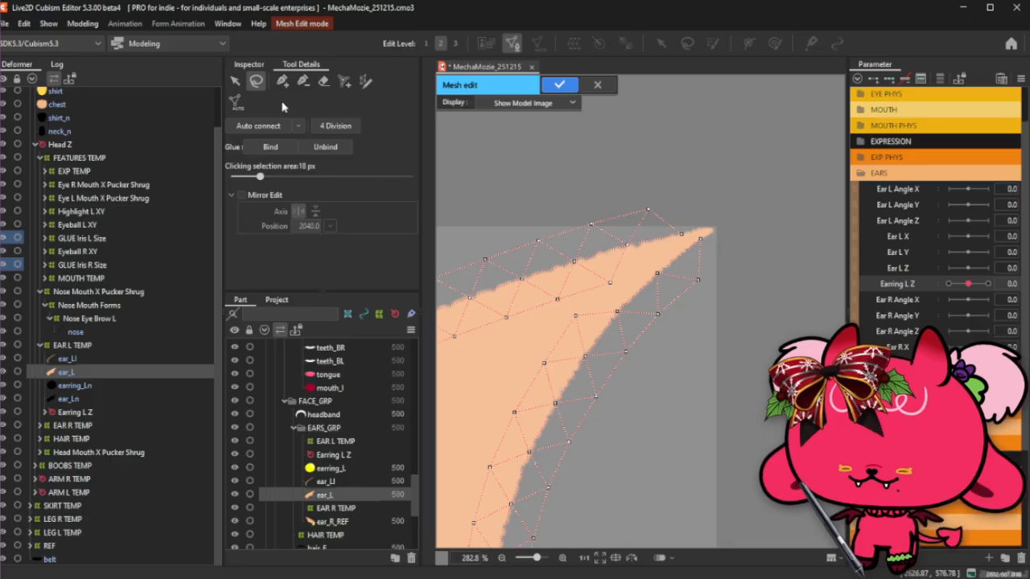
click(281, 80)
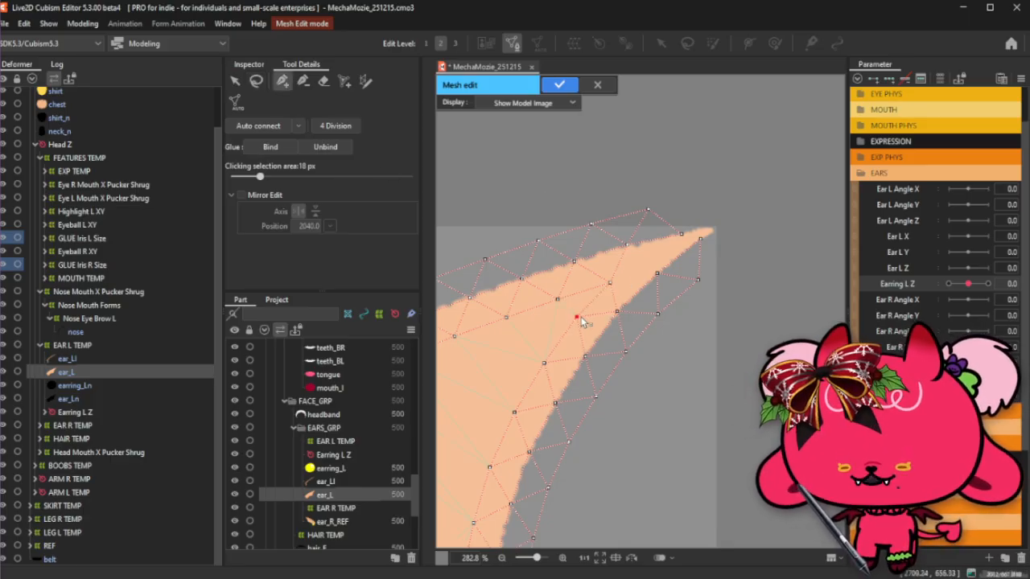
drag(610, 283, 659, 276)
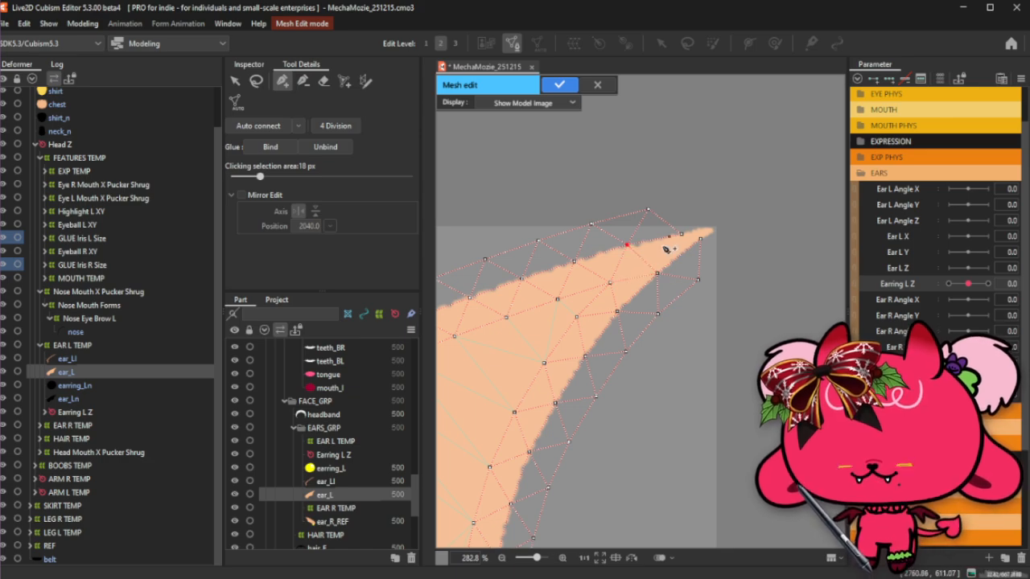
Reposition the edge vertices at ear_L's pointed tip and connect the upper and lower edge vertices just behind it.
scroll(659, 246, up, 3)
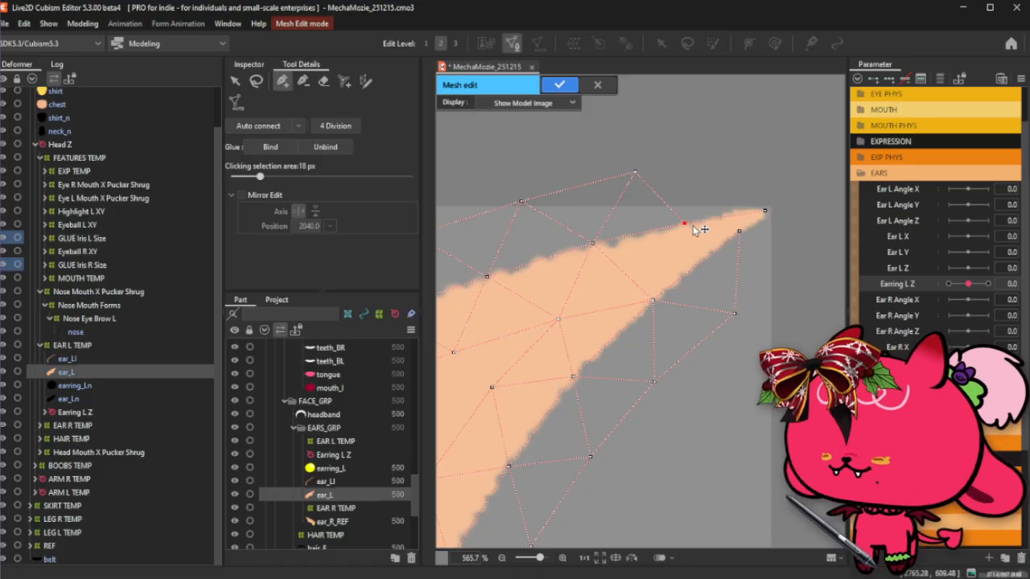
click(763, 212)
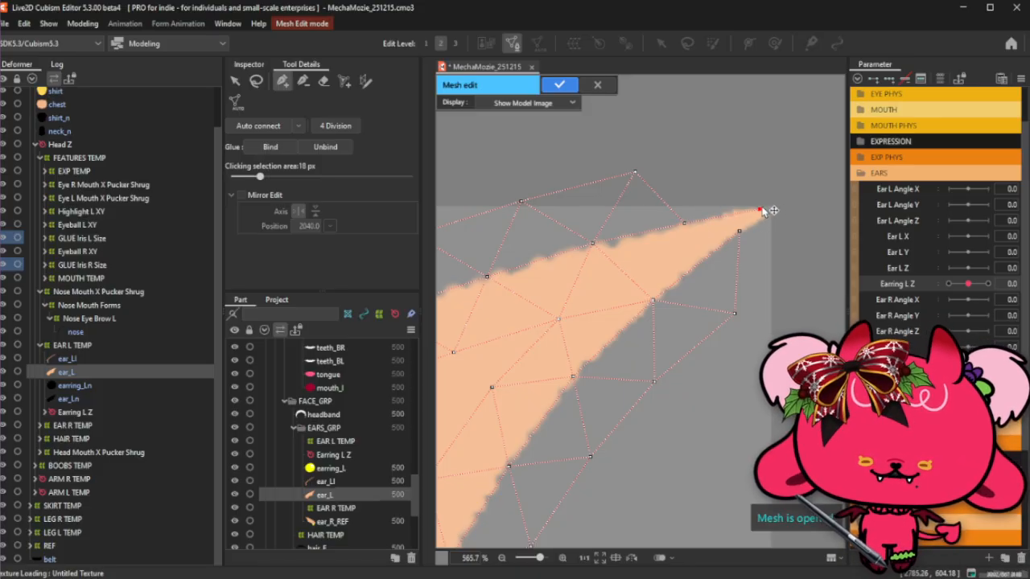
drag(740, 231, 740, 238)
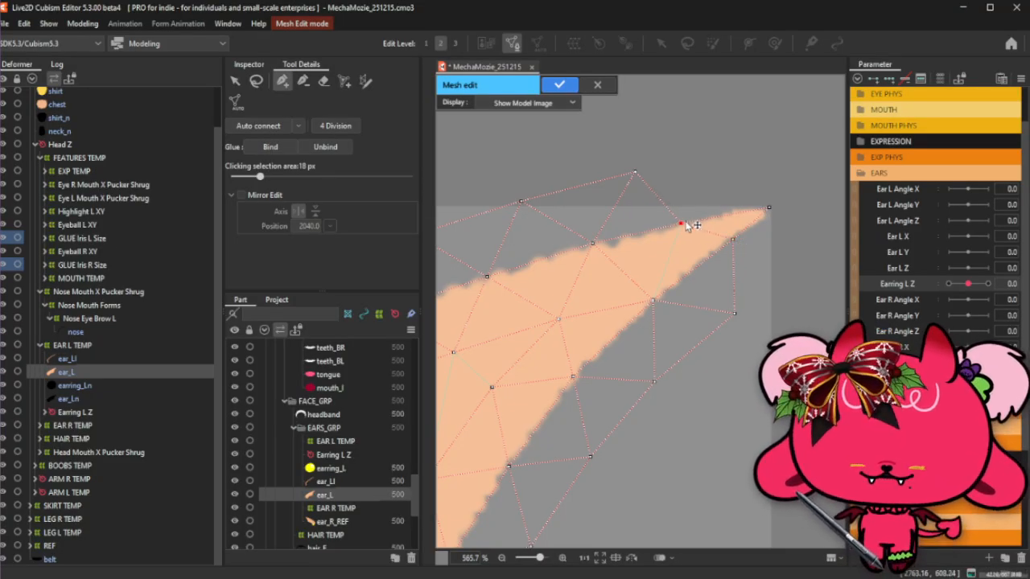
click(652, 300)
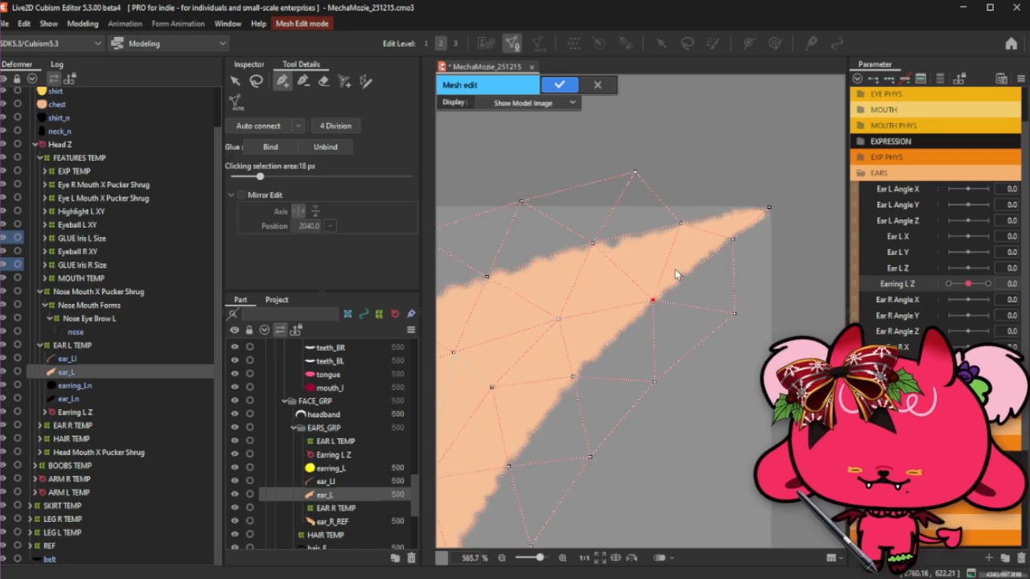
click(680, 225)
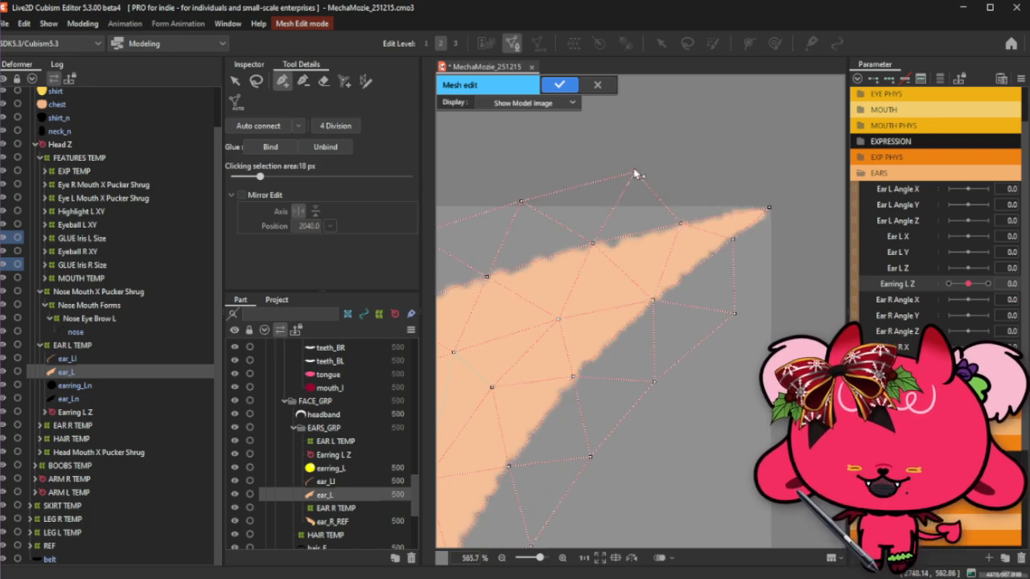
Shift the last outer vertex above ear_L's tip back along the outline and extend the outer edge with a new vertex.
drag(634, 173, 628, 177)
click(714, 157)
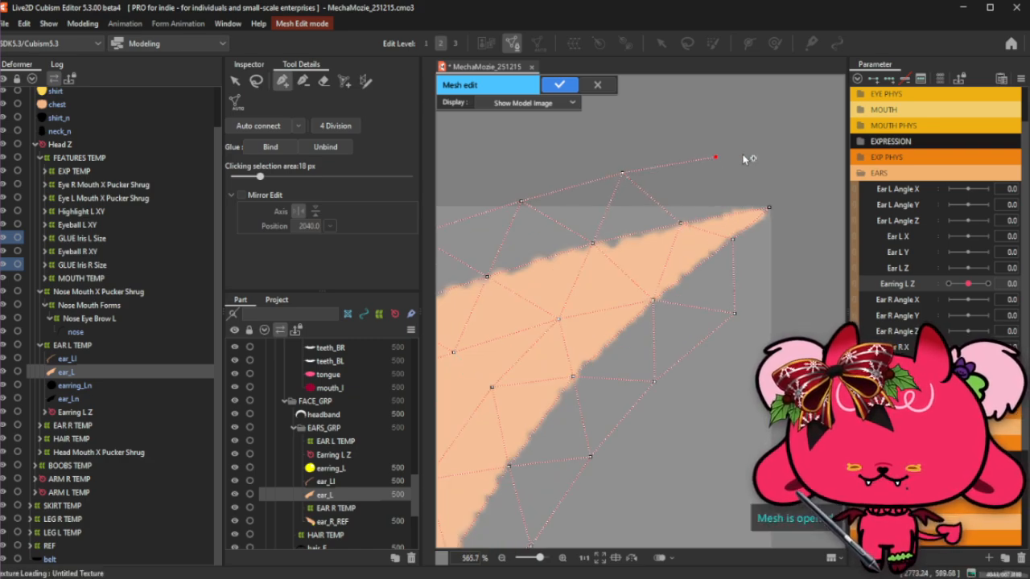
Extend ear_L's outer mesh outline around the ear tip, connecting new vertices beyond the tip and back along the underside.
click(770, 208)
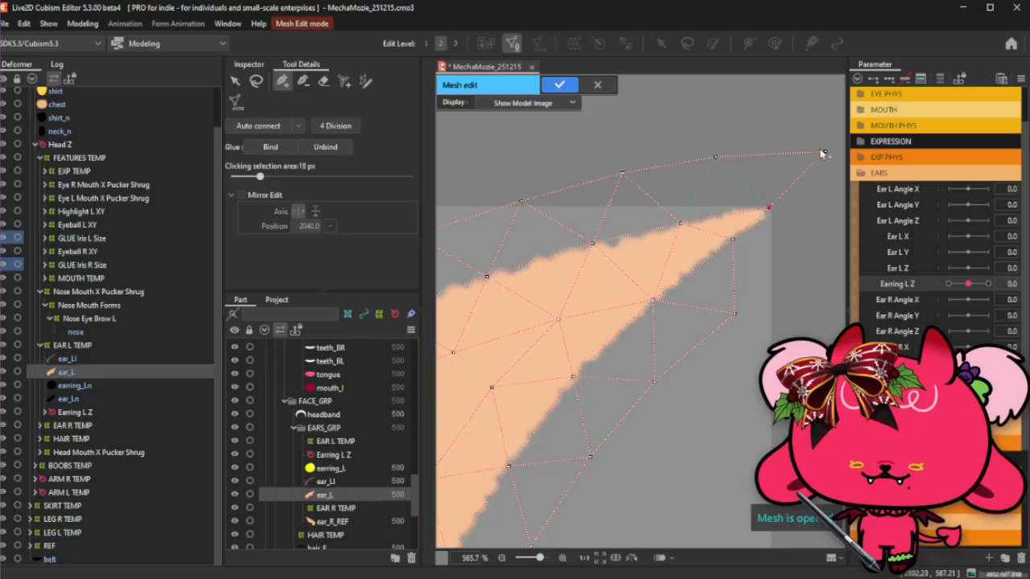
scroll(570, 177, down, 2)
scroll(684, 164, up, 1)
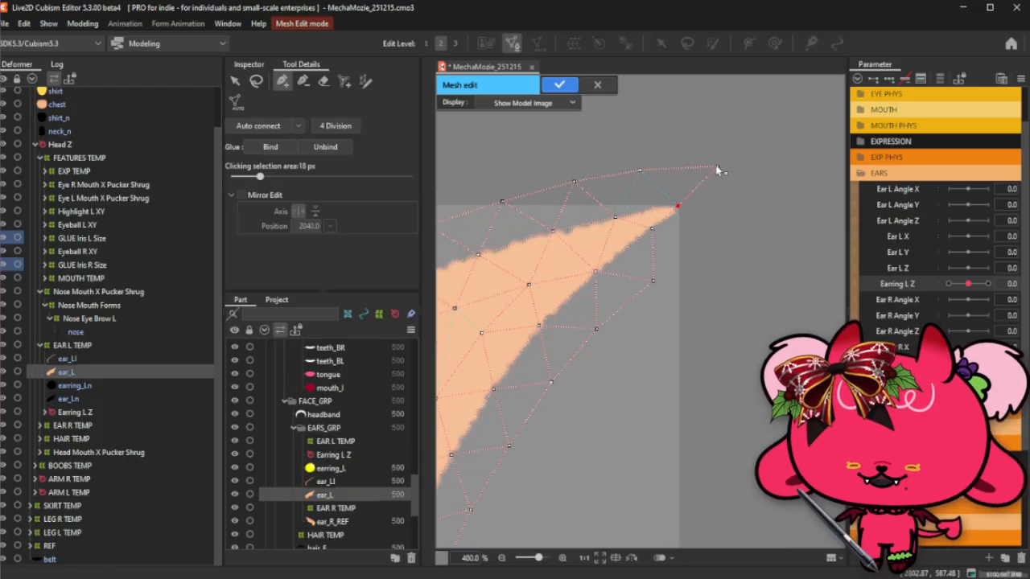
click(642, 171)
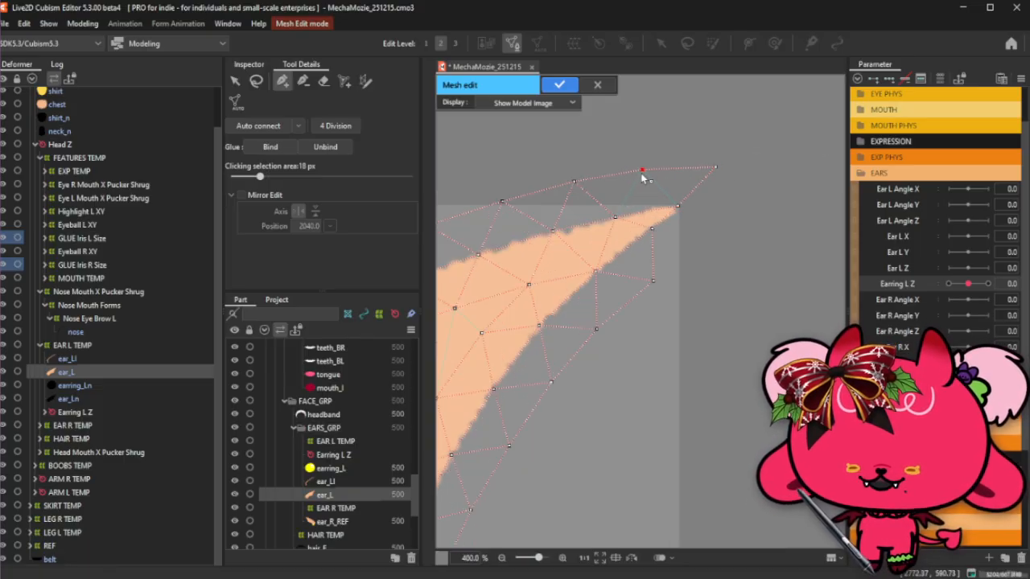
click(717, 168)
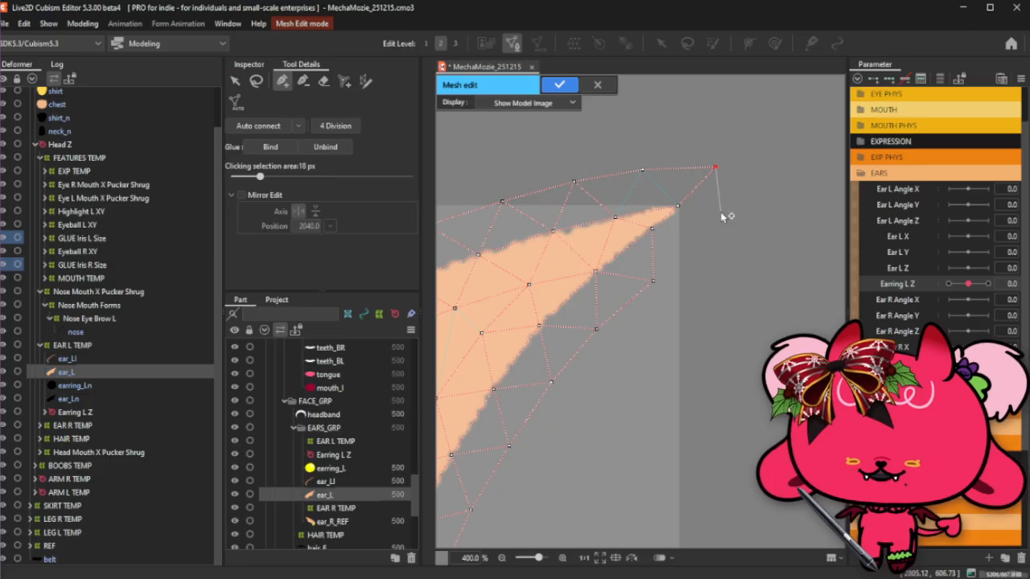
click(687, 251)
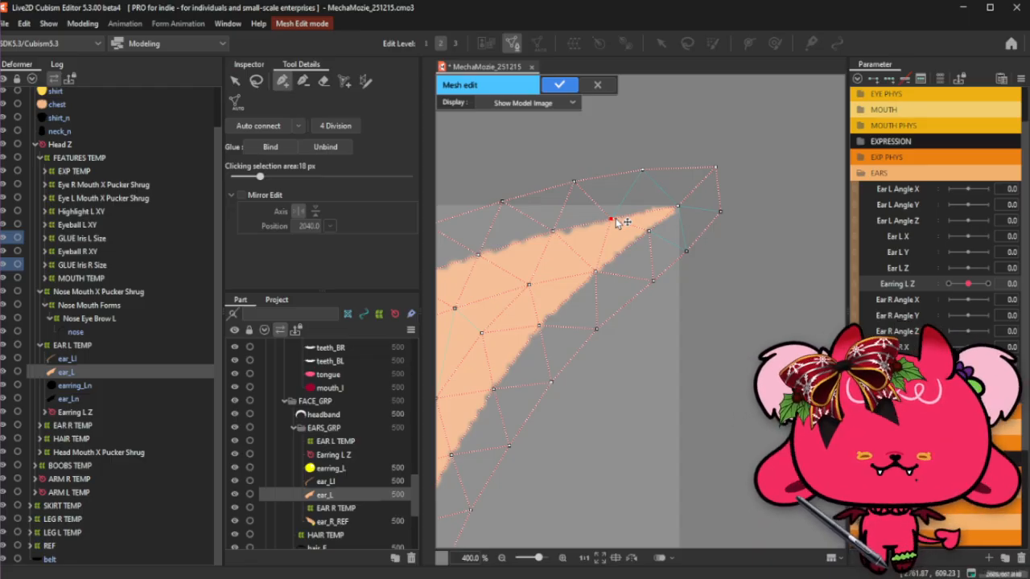
Connect the ear tip vertex with its surrounding outer vertices and round off their spacing around the tip.
click(641, 169)
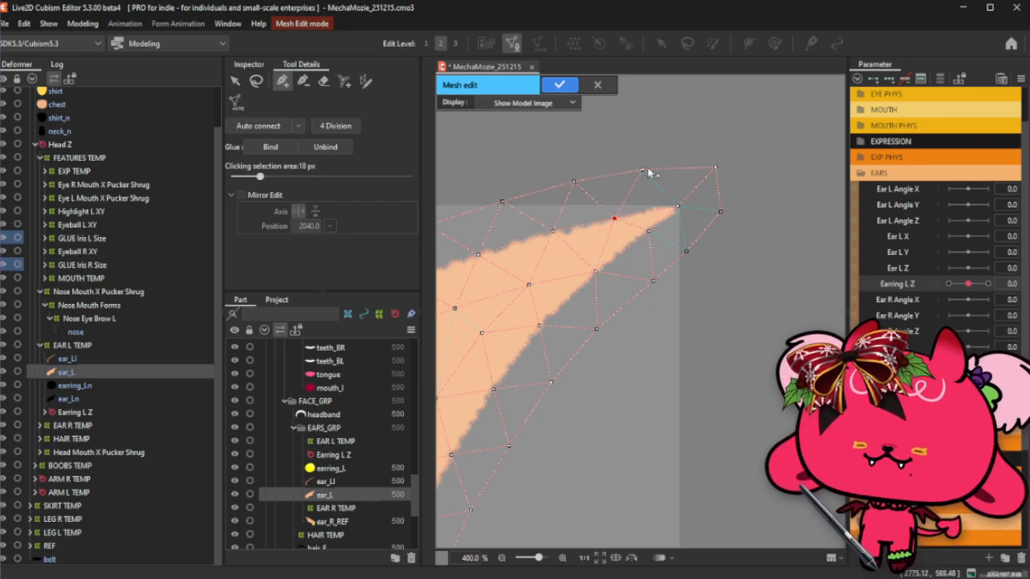
click(677, 206)
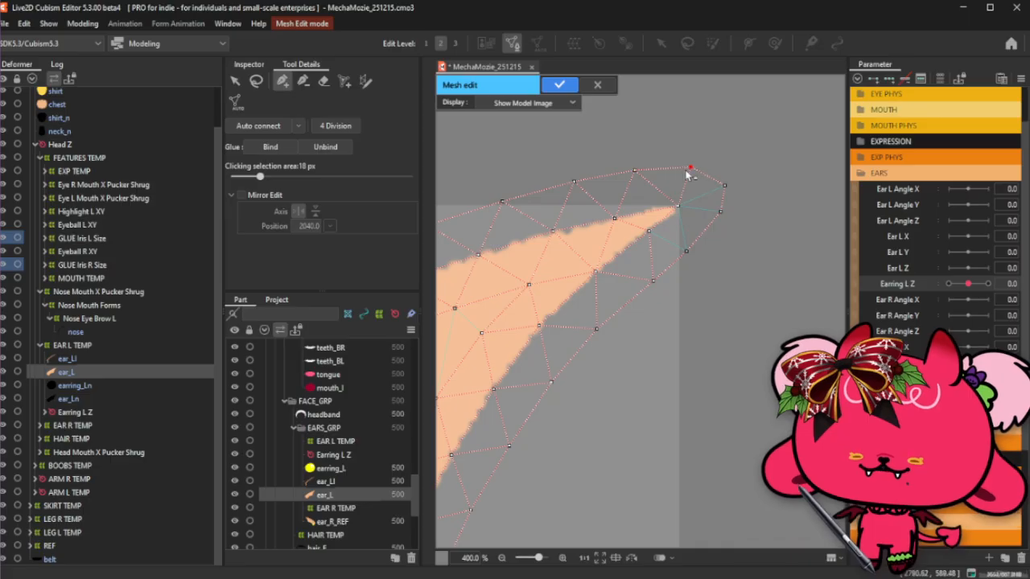
drag(688, 171, 650, 178)
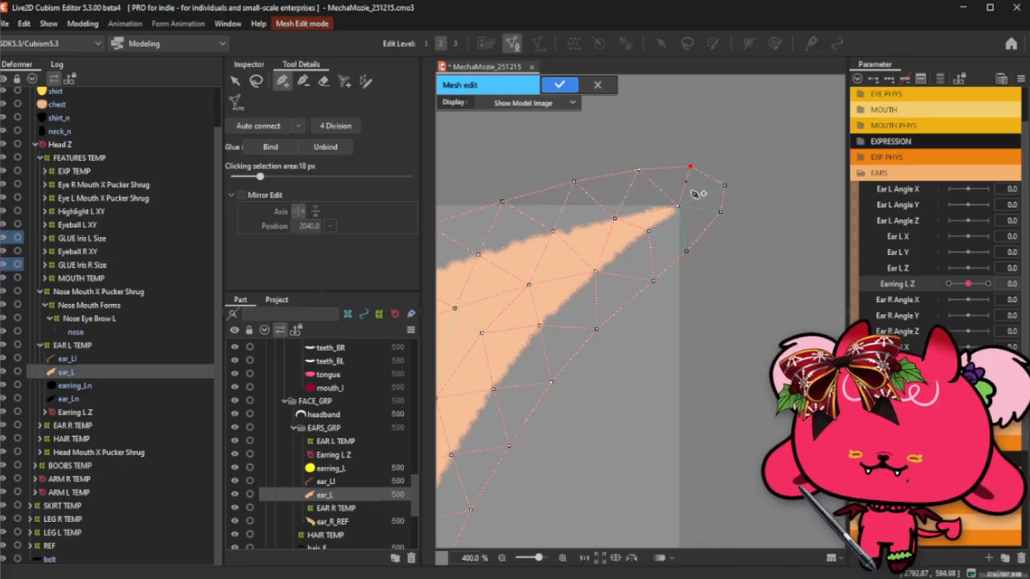
click(725, 187)
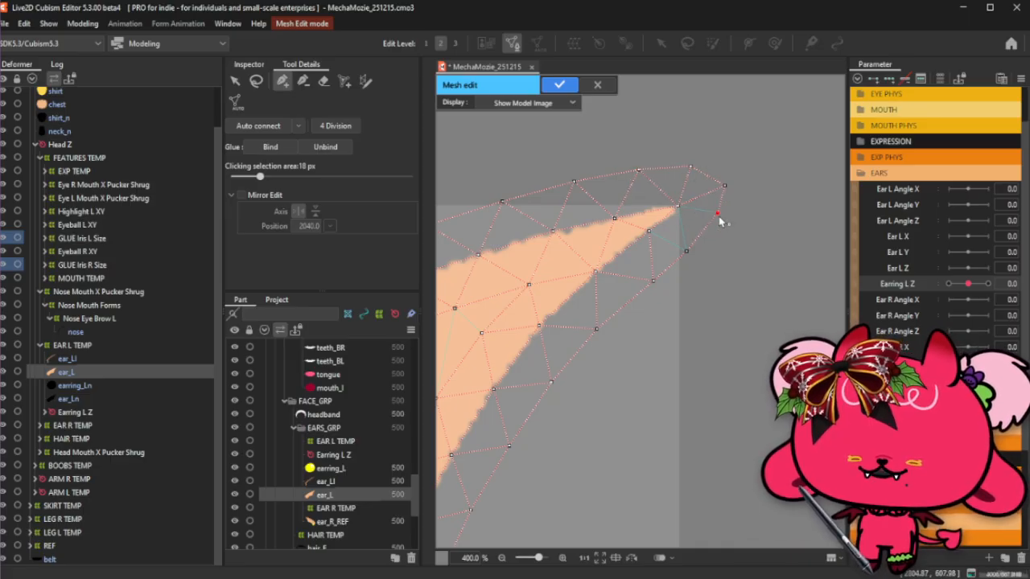
click(678, 207)
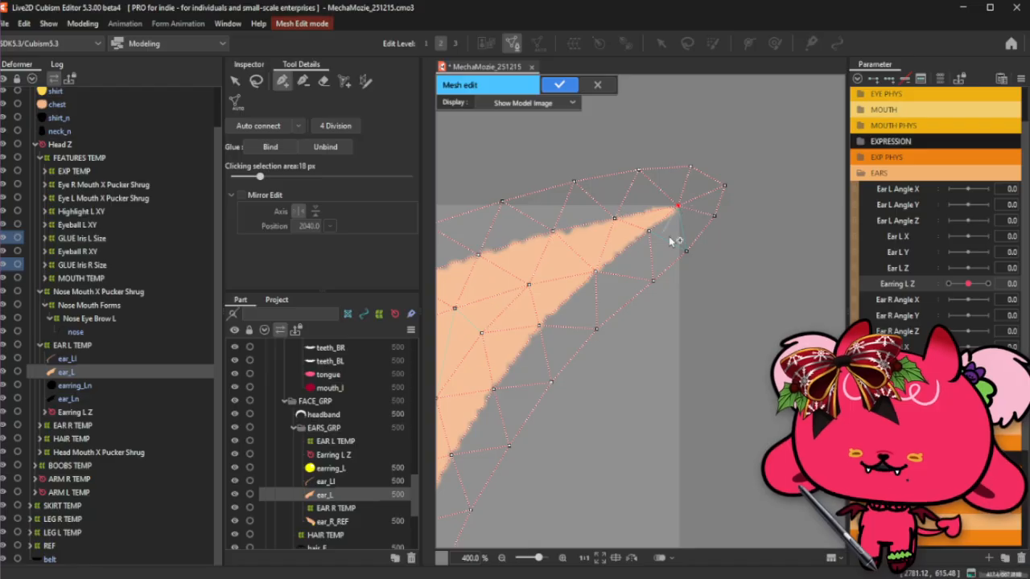
Even out the outer vertices on the underside just below the ear tip.
drag(685, 250, 665, 241)
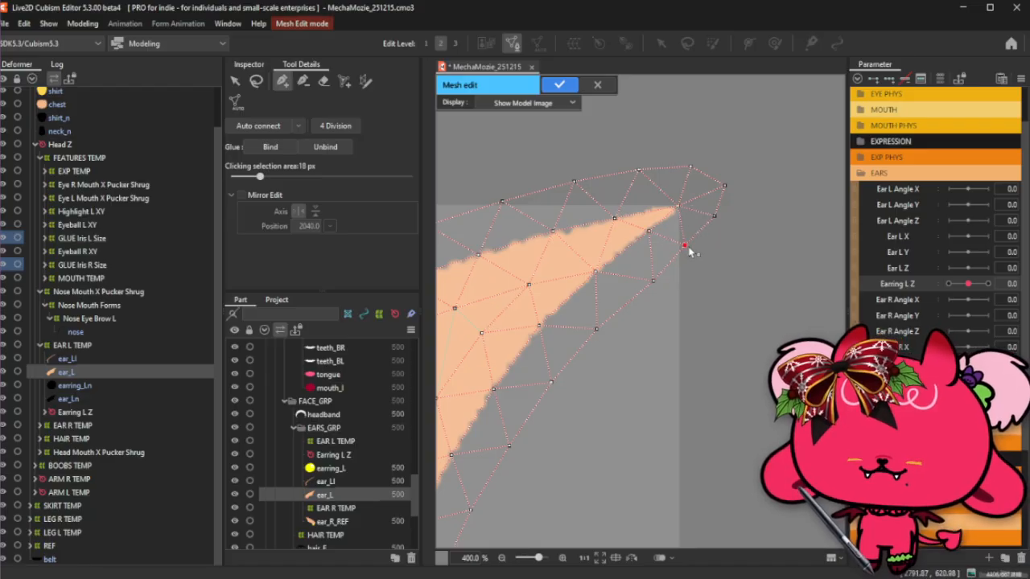
click(647, 282)
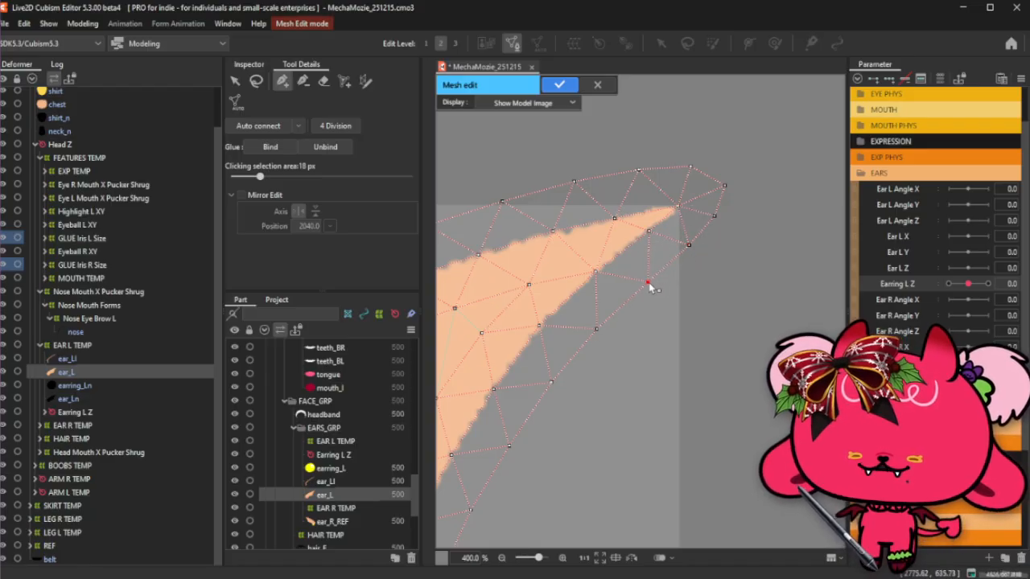
click(688, 244)
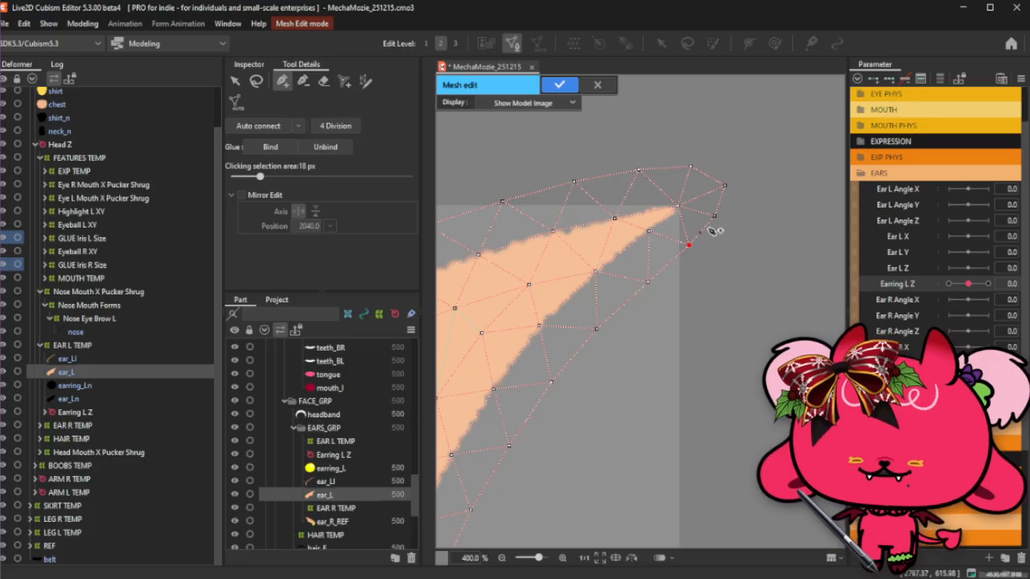
Add an outer mesh vertex beyond the ear's lower corner and move it slightly closer to the artwork.
scroll(717, 227, down, 2)
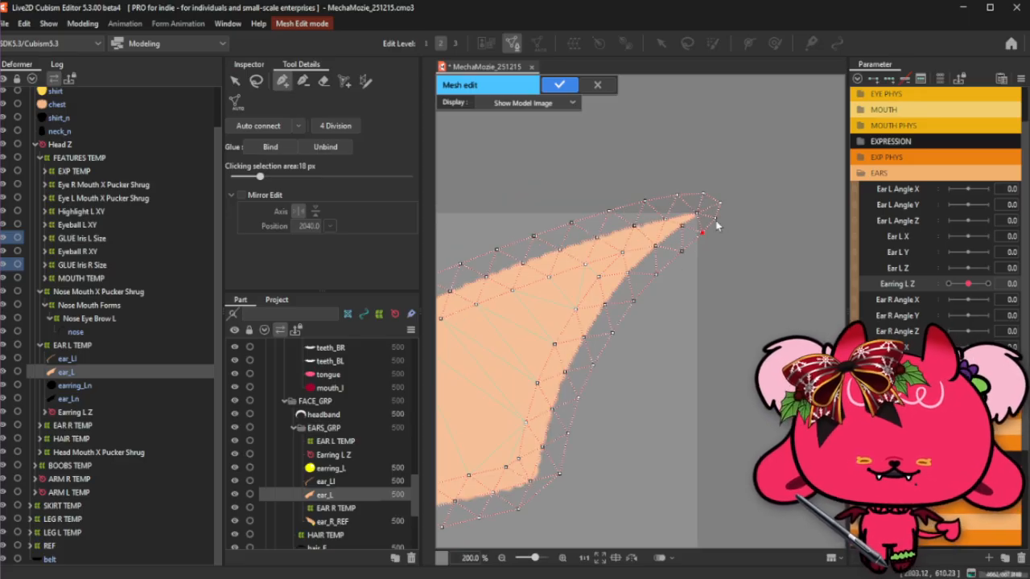
scroll(718, 227, down, 2)
scroll(593, 357, up, 2)
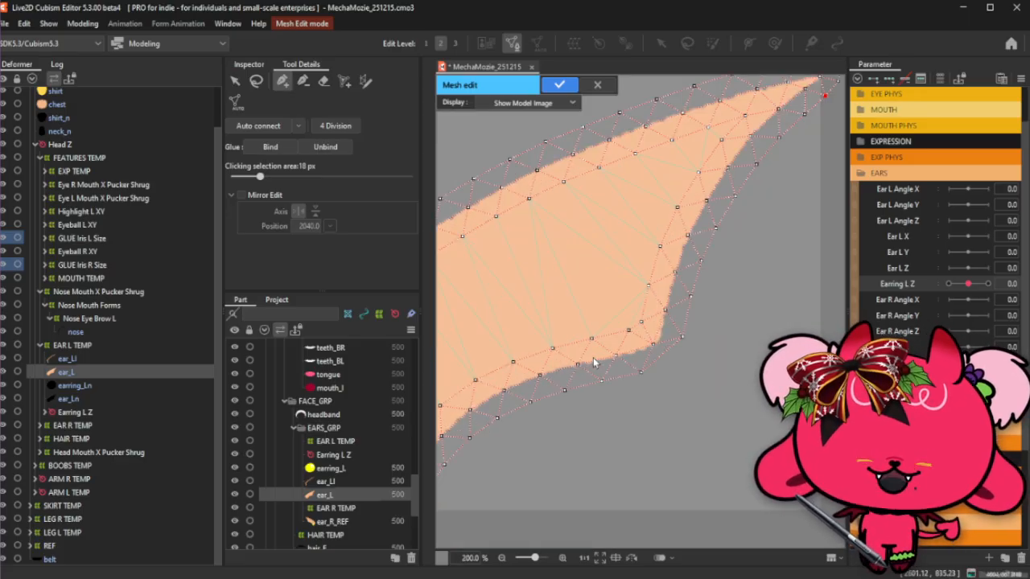
scroll(664, 365, up, 2)
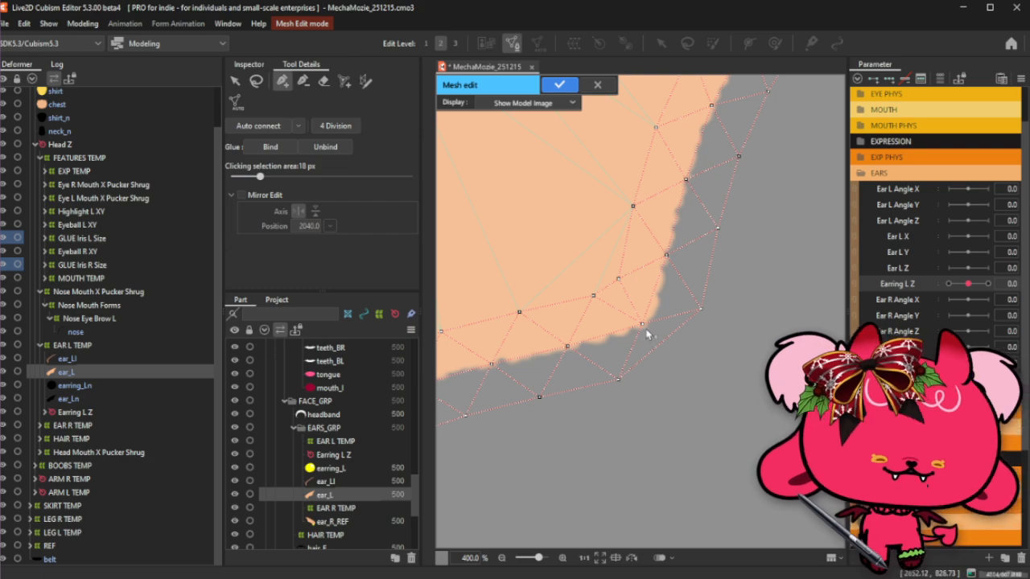
click(674, 375)
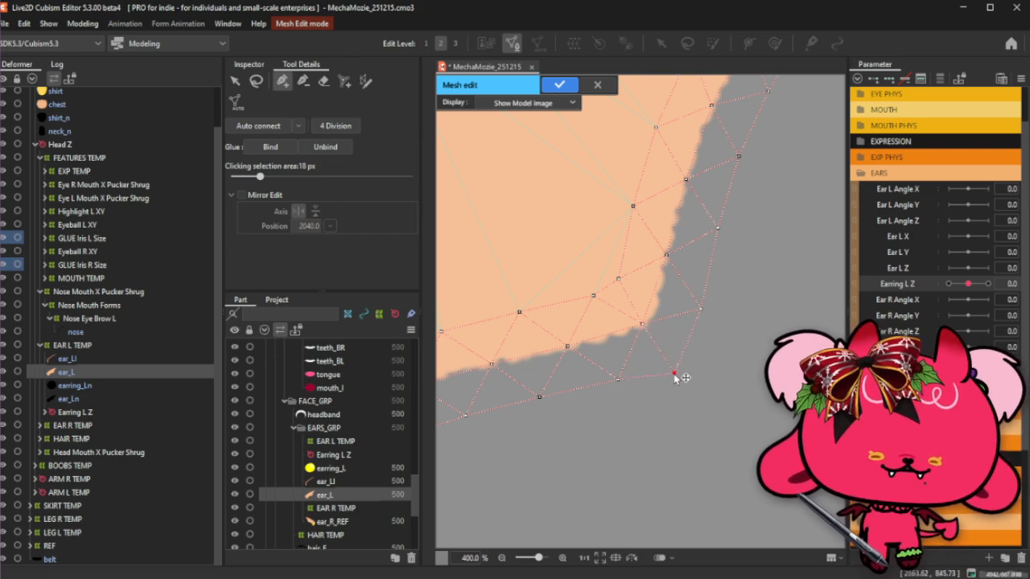
drag(675, 375, 670, 364)
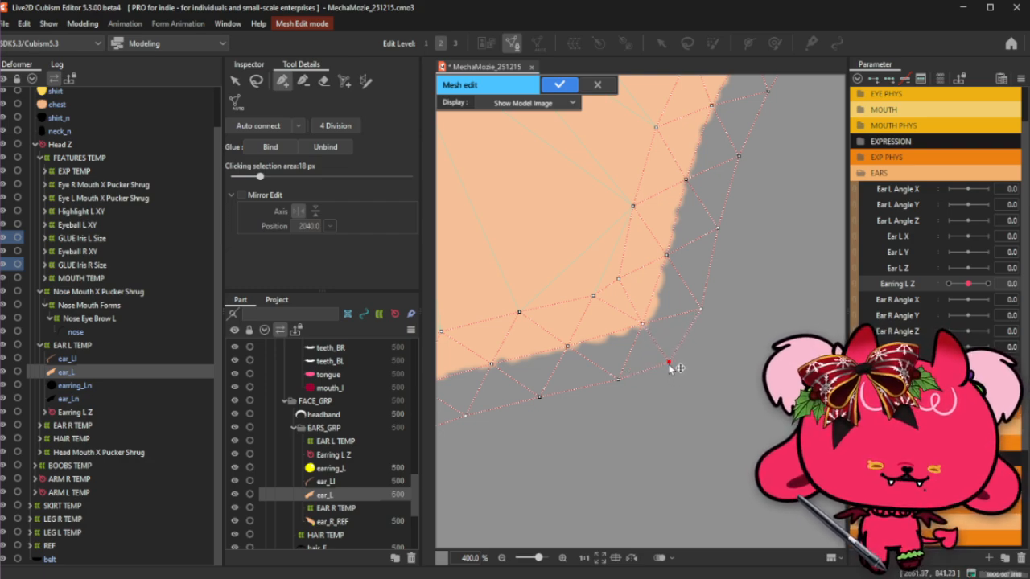
Adjust the edge and inner mesh vertices at the ear's lower corner.
scroll(708, 369, down, 2)
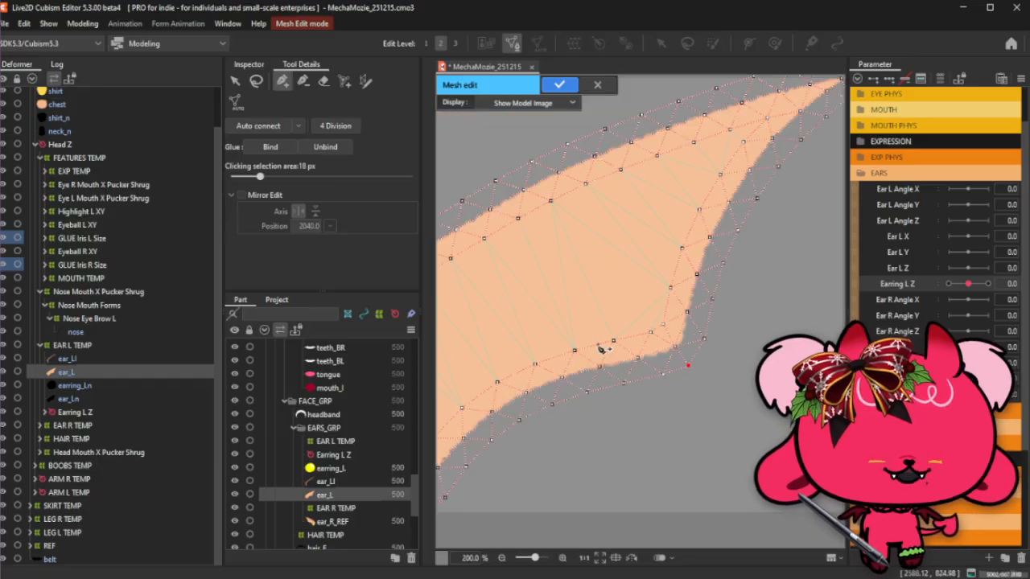
scroll(691, 354, down, 1)
scroll(683, 370, up, 2)
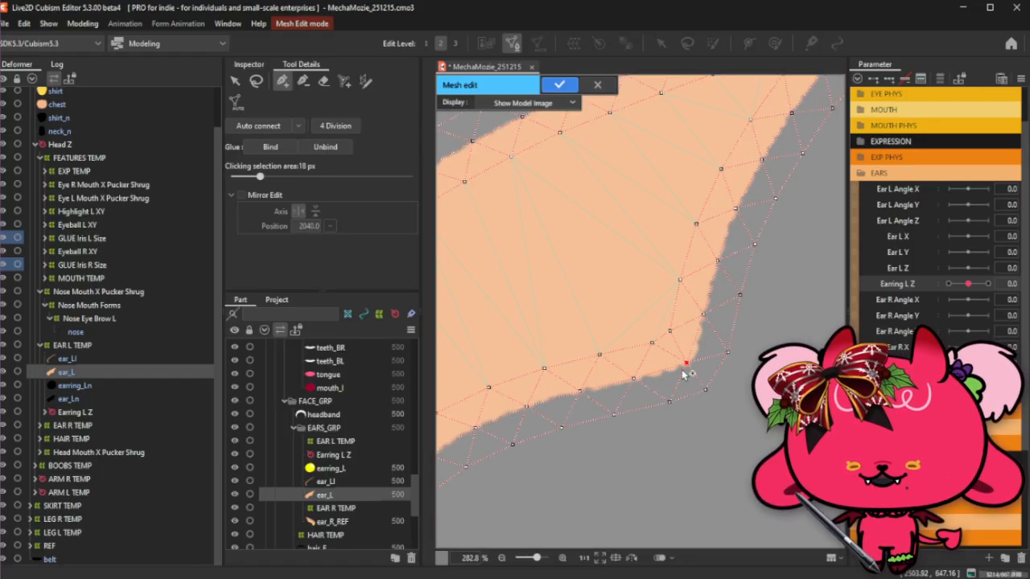
click(669, 327)
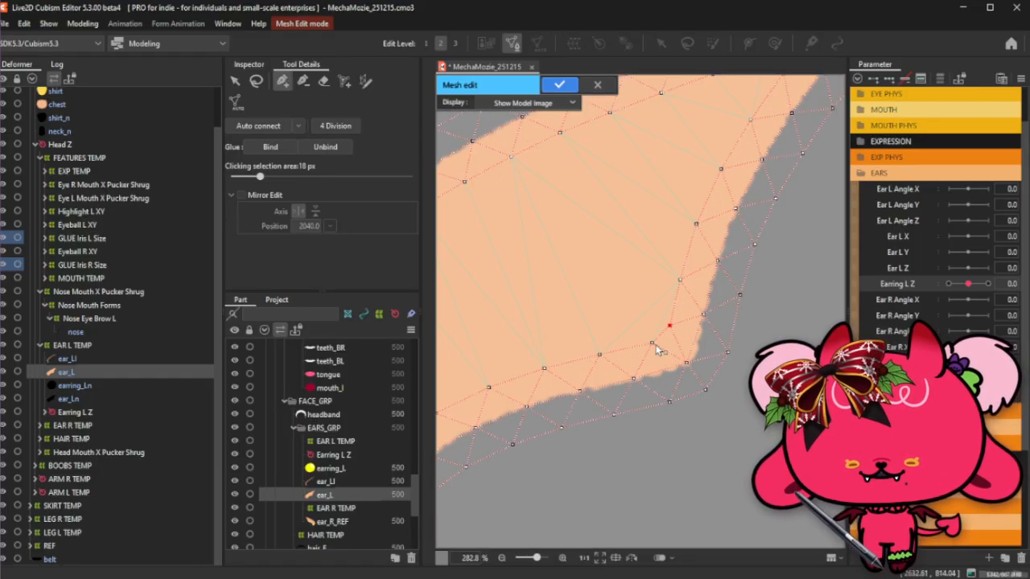
Delete the outer mesh vertex below the rounded base of the ear.
scroll(732, 347, down, 2)
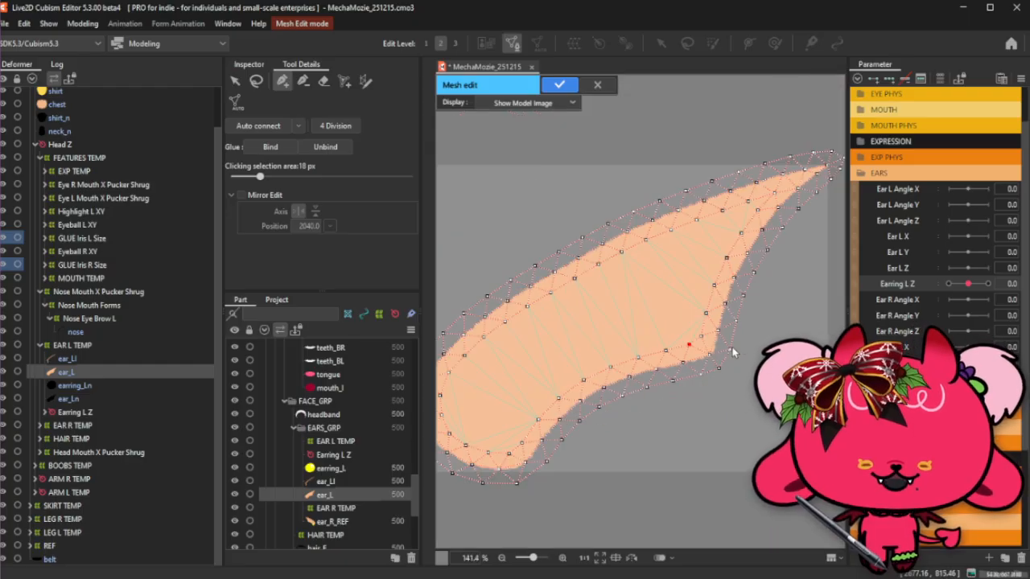
scroll(732, 347, down, 1)
scroll(494, 349, up, 1)
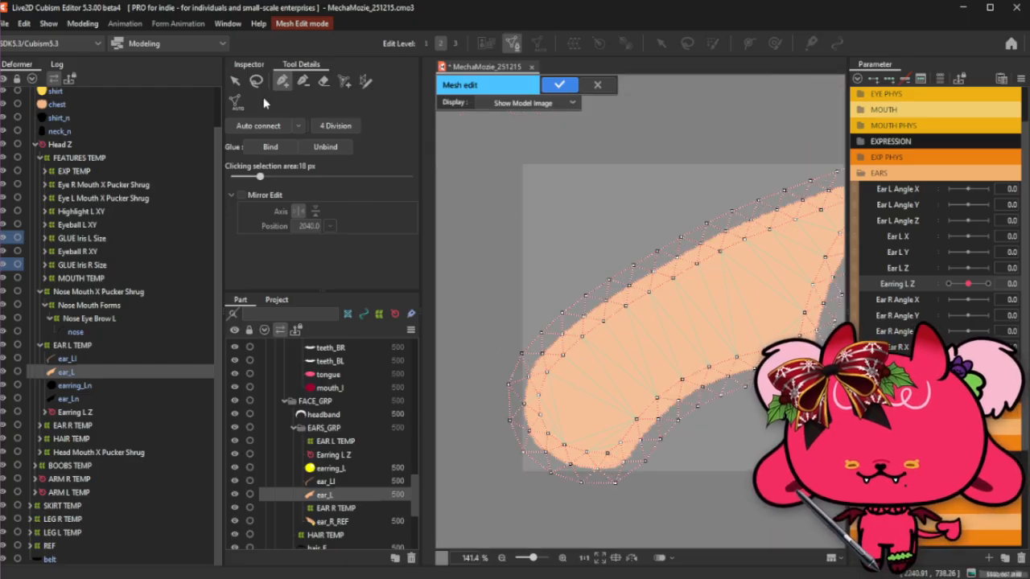
click(302, 81)
scroll(599, 487, up, 2)
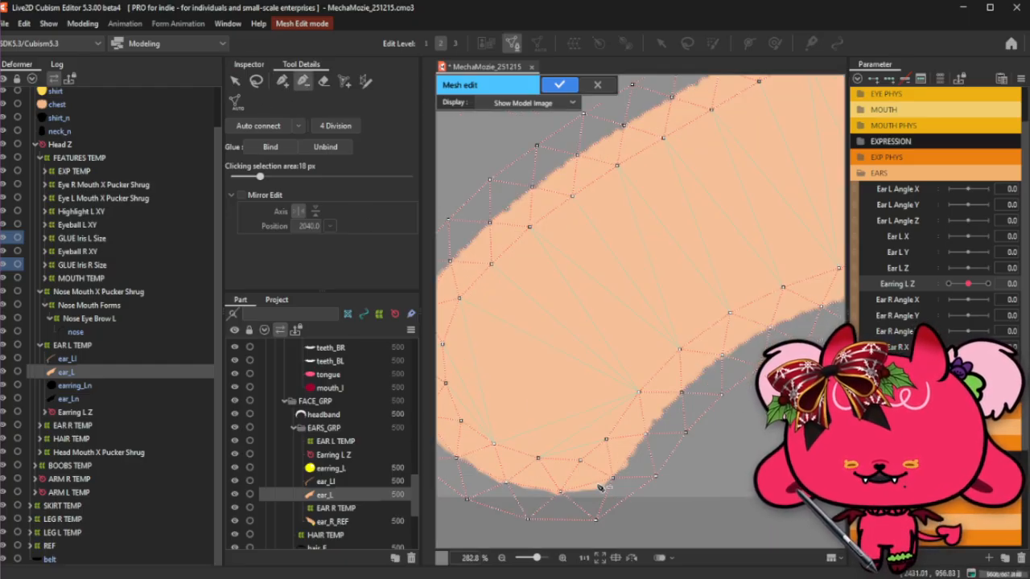
click(595, 526)
Add a contour vertex at the bottom of the ear's rounded base and respace the neighbouring edge and inner vertices.
click(282, 80)
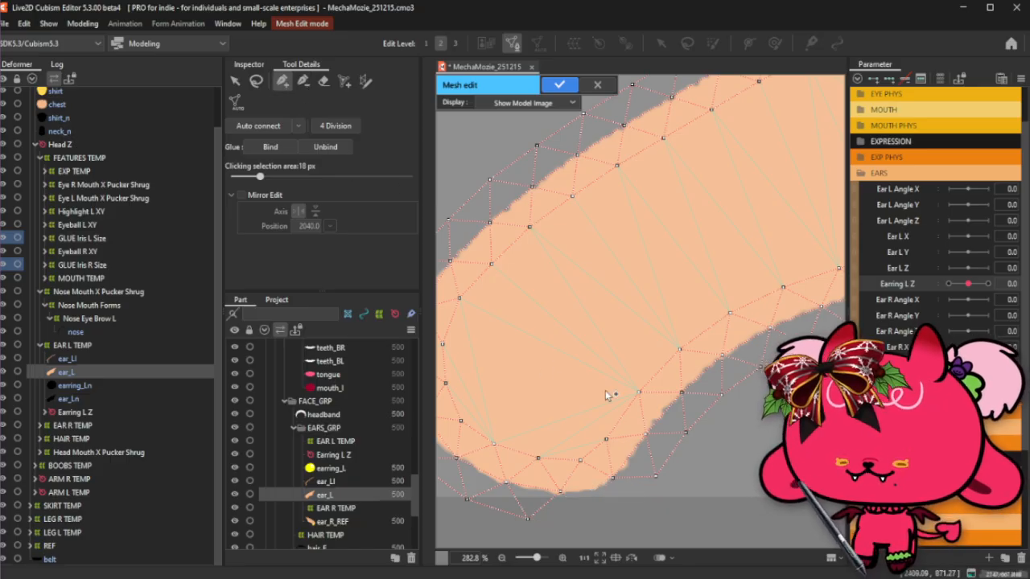
drag(613, 478, 620, 472)
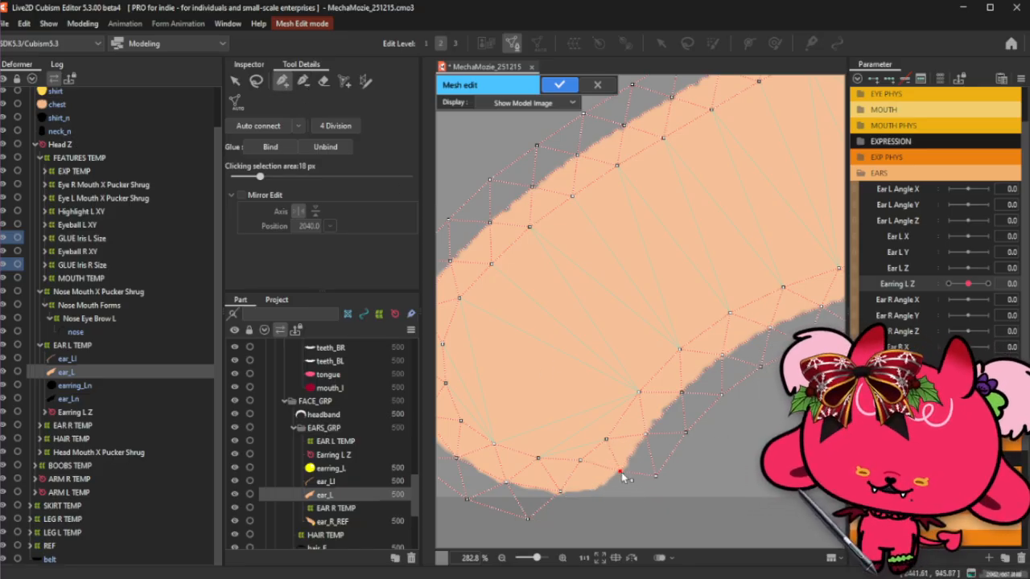
click(591, 492)
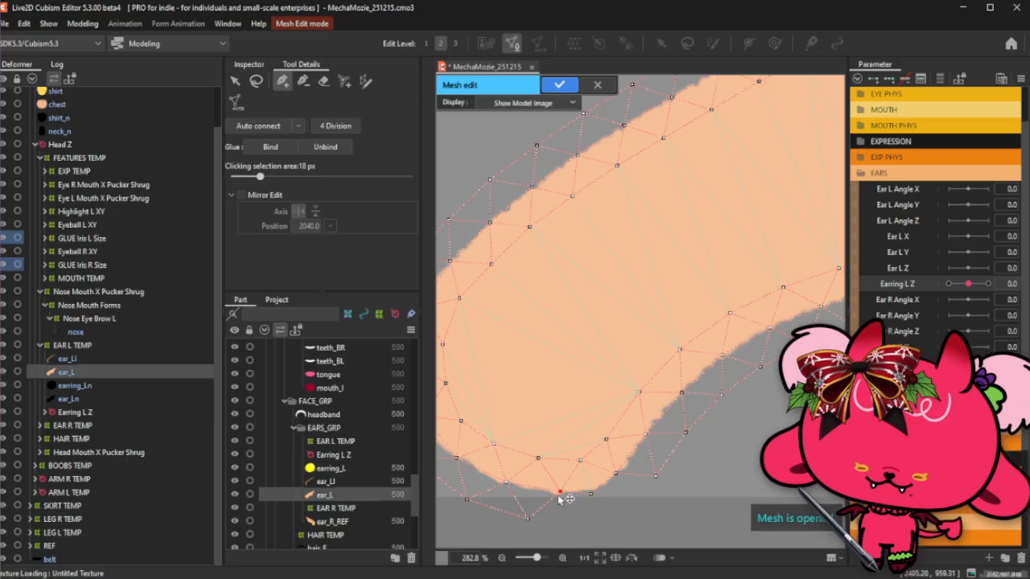
drag(559, 493, 577, 464)
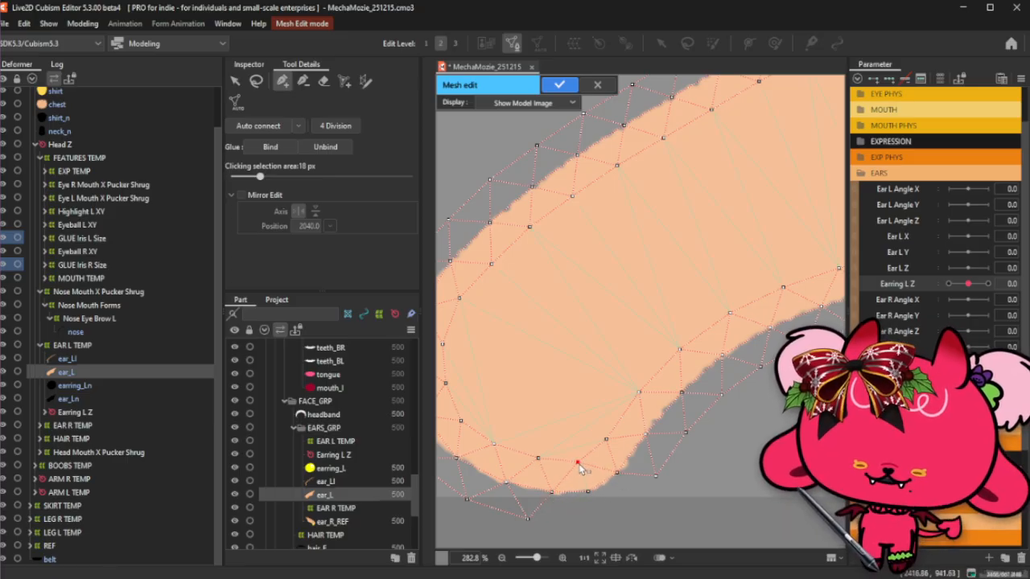
click(588, 491)
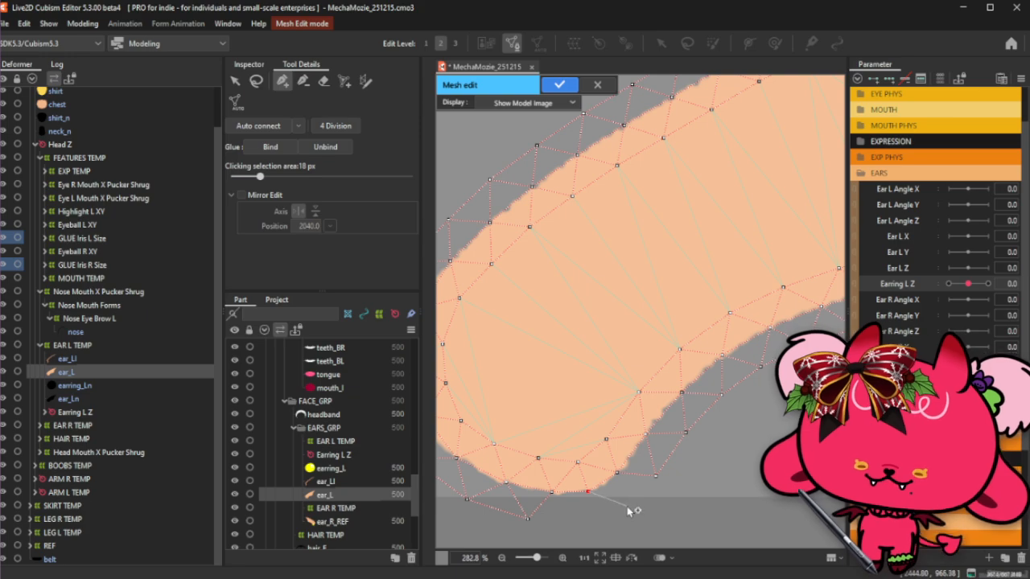
Rebuild the outer mesh outline beneath the rounded base with new, evenly spaced vertices connected to the existing outline.
click(632, 508)
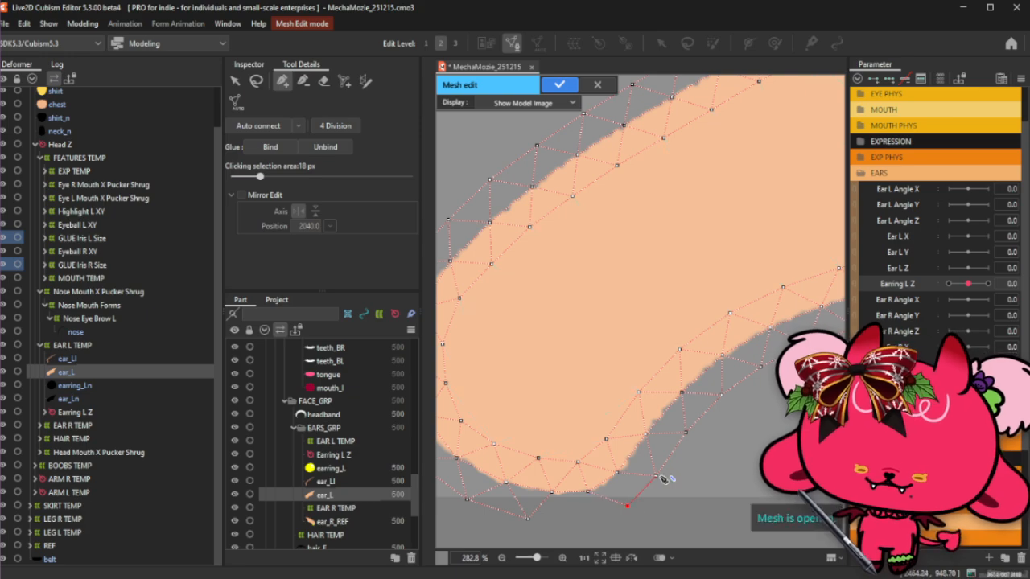
click(572, 523)
click(521, 518)
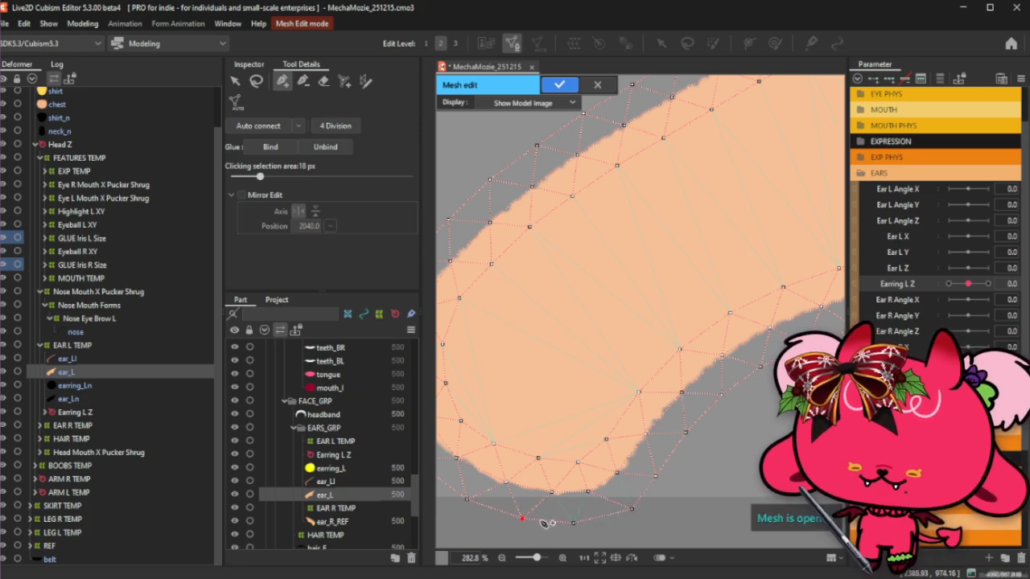
click(631, 509)
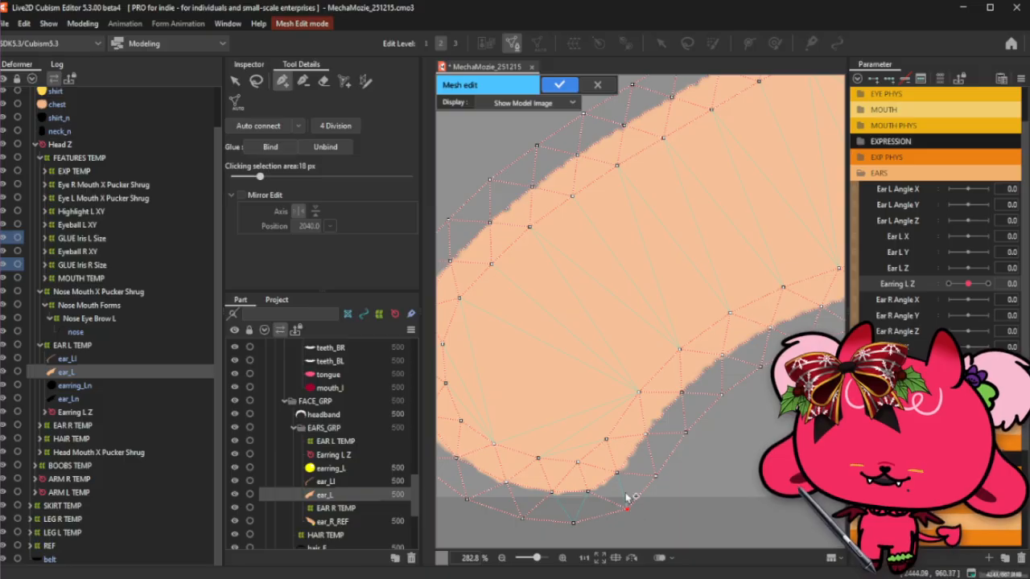
click(590, 493)
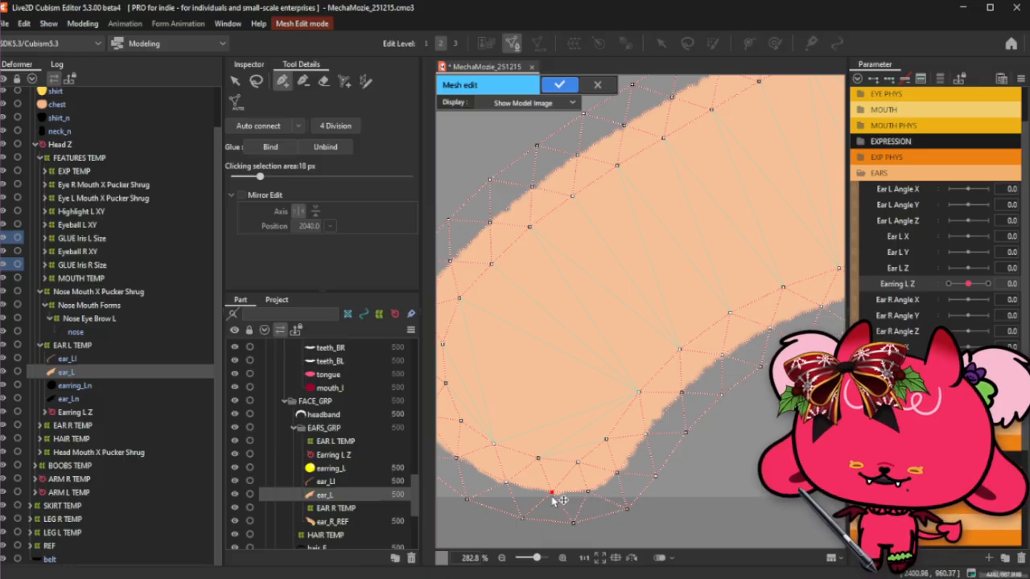
Adjust the inner mesh vertices around the ear's rounded base so they follow its curve with even spacing.
scroll(553, 501, down, 3)
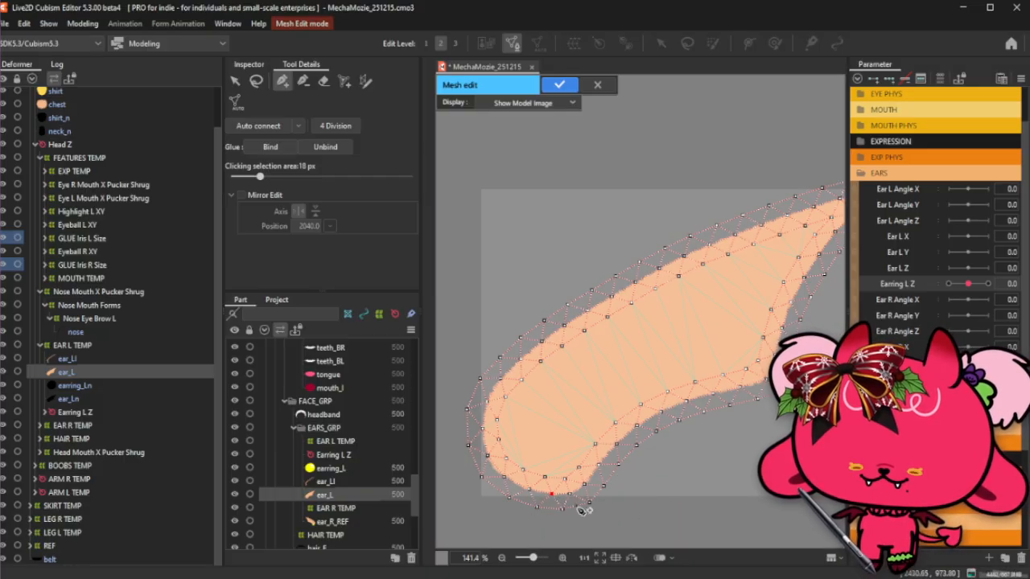
click(260, 94)
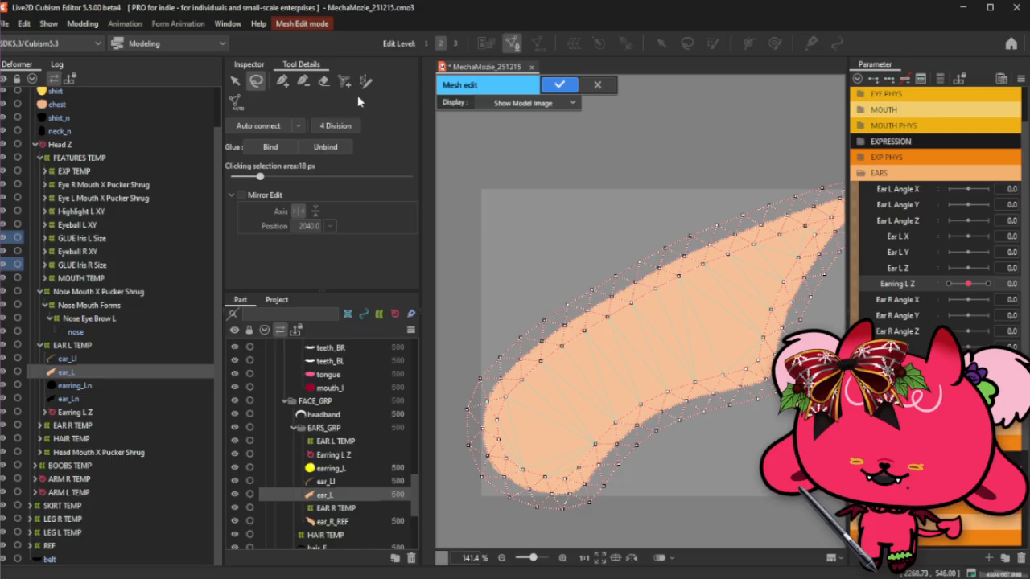
click(282, 80)
scroll(599, 305, up, 3)
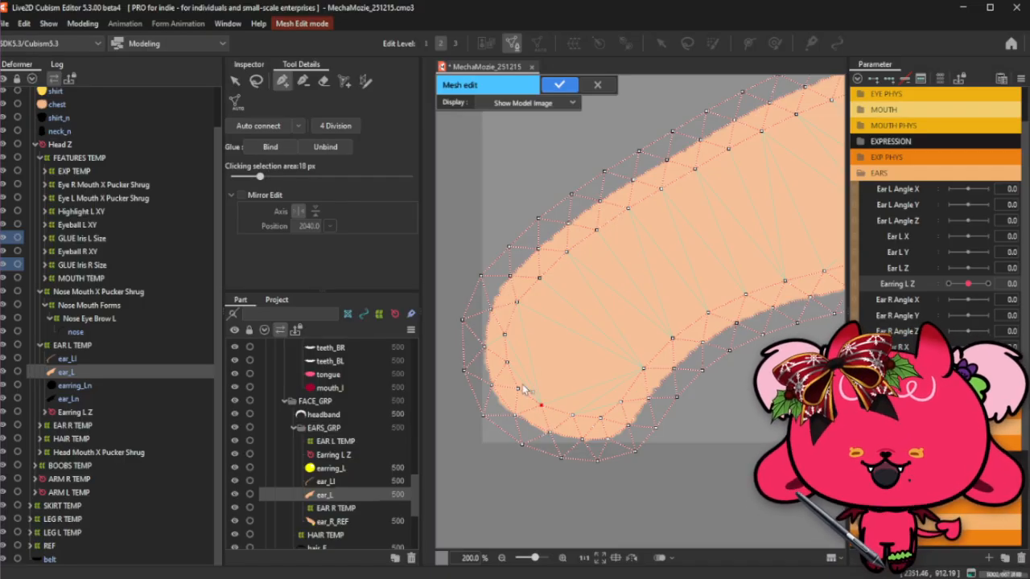
click(519, 389)
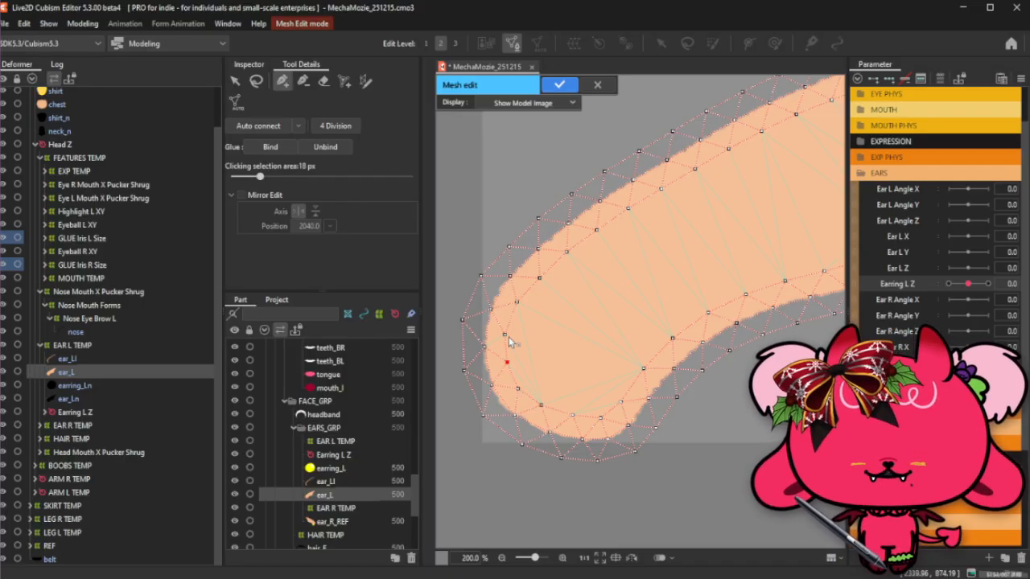
click(504, 331)
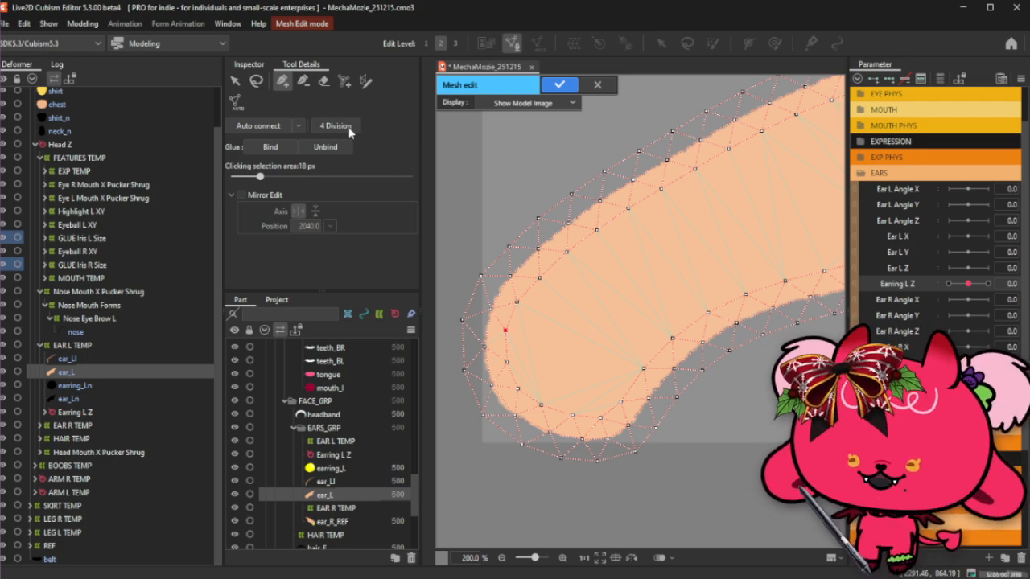
Add a second inner row of connected vertices around the curve of the rounded base and fine-tune their spacing.
click(256, 81)
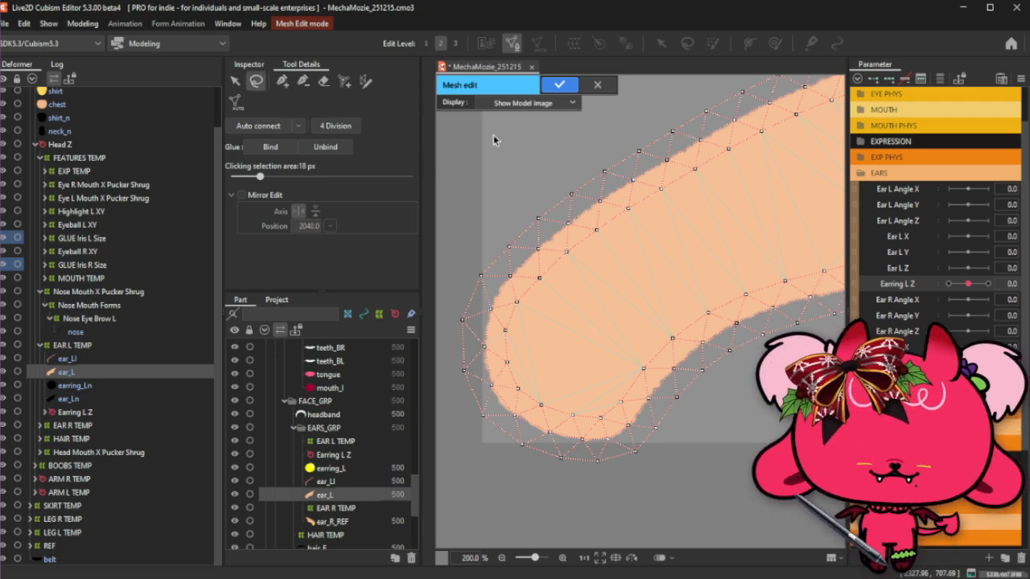
click(283, 81)
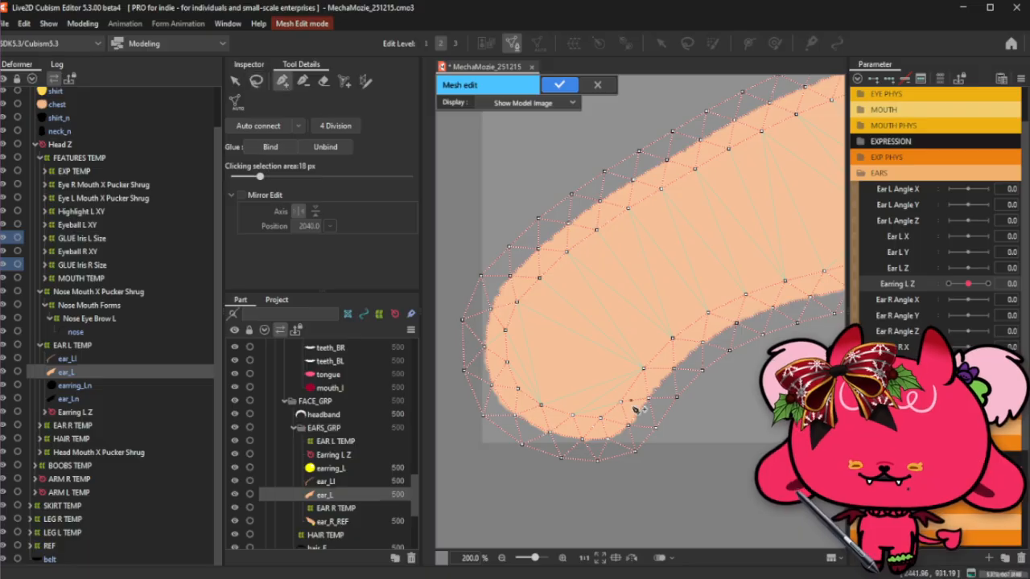
click(562, 386)
click(536, 368)
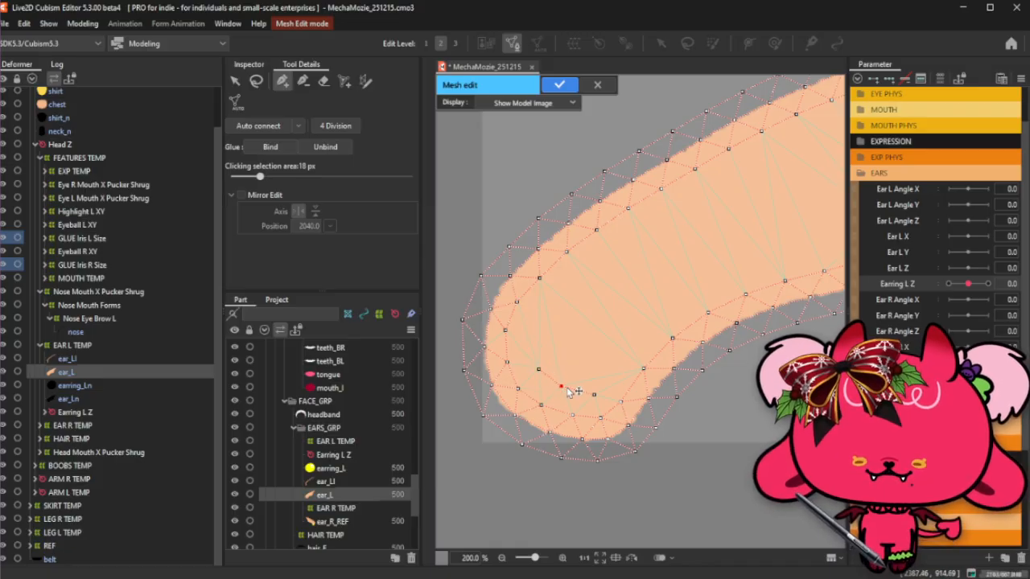
click(592, 395)
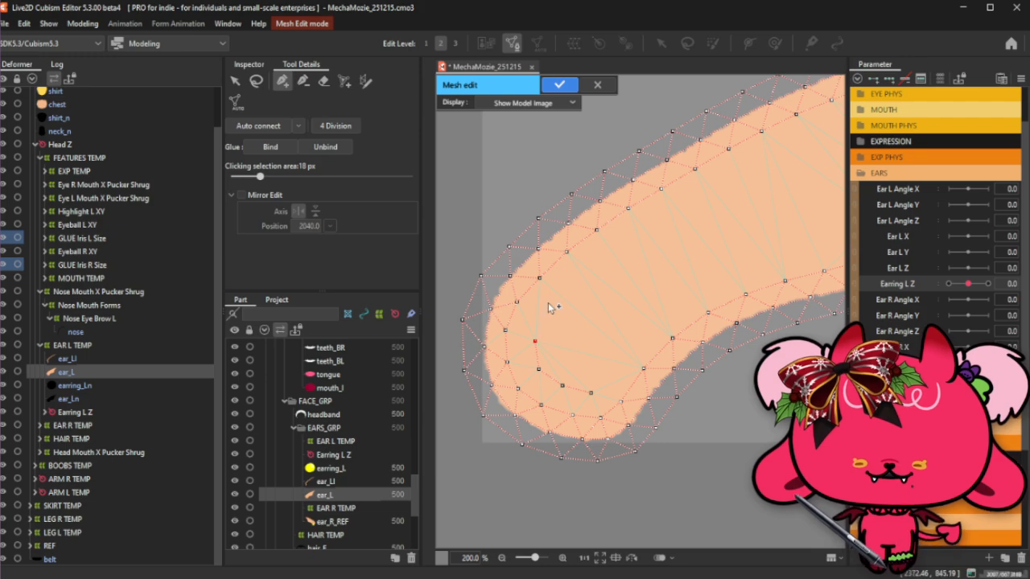
click(546, 309)
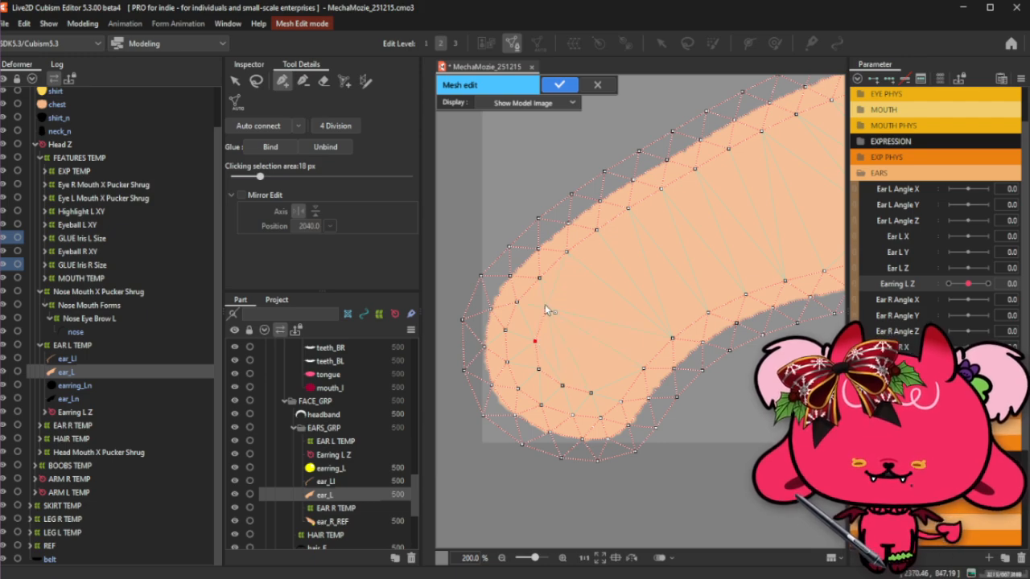
drag(546, 309, 545, 305)
drag(536, 342, 537, 339)
click(546, 306)
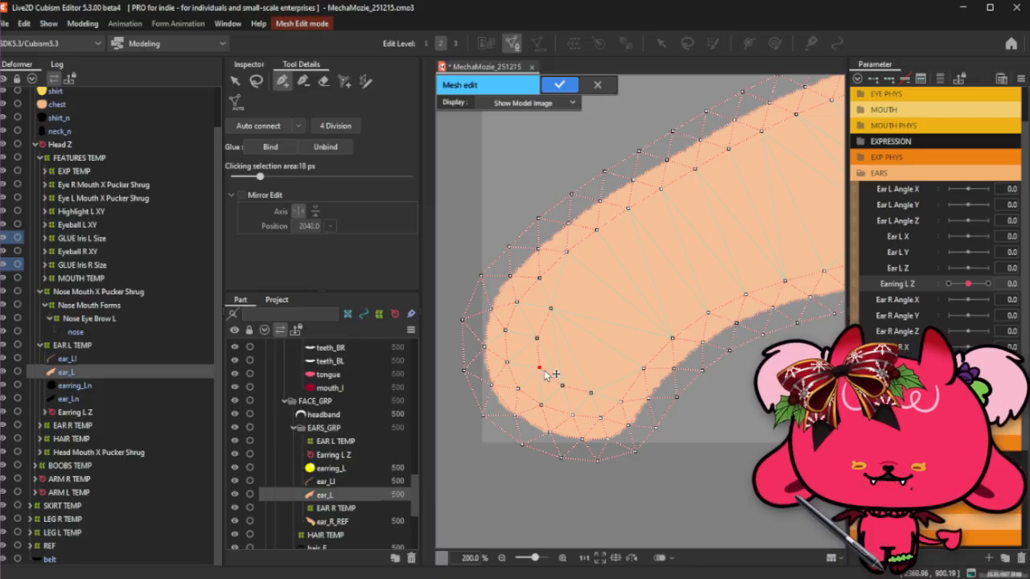
Extend the second inner row from the bottom of the rounded base along the start of the ear's concave lower edge, respacing its vertices.
click(591, 393)
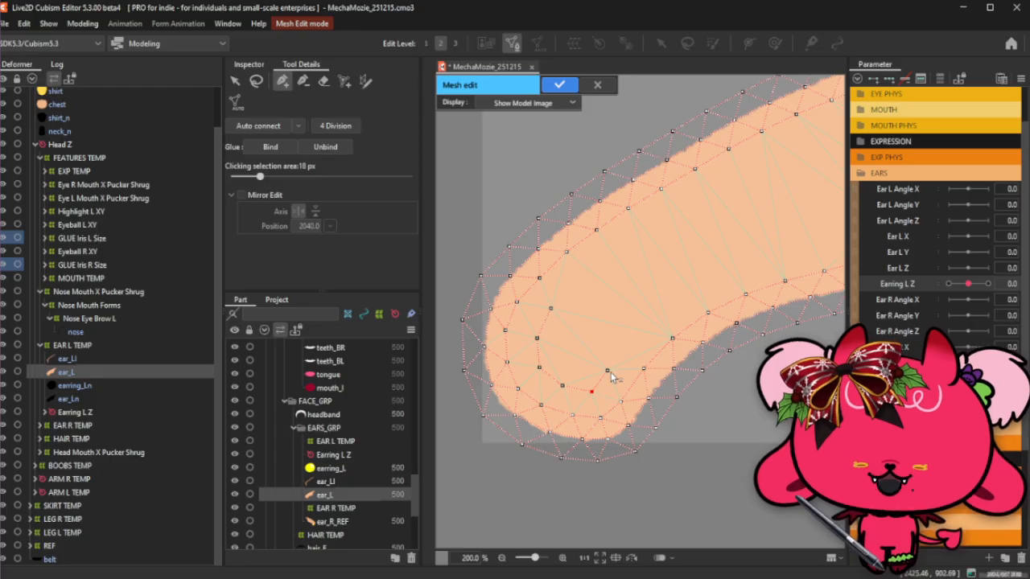
click(628, 338)
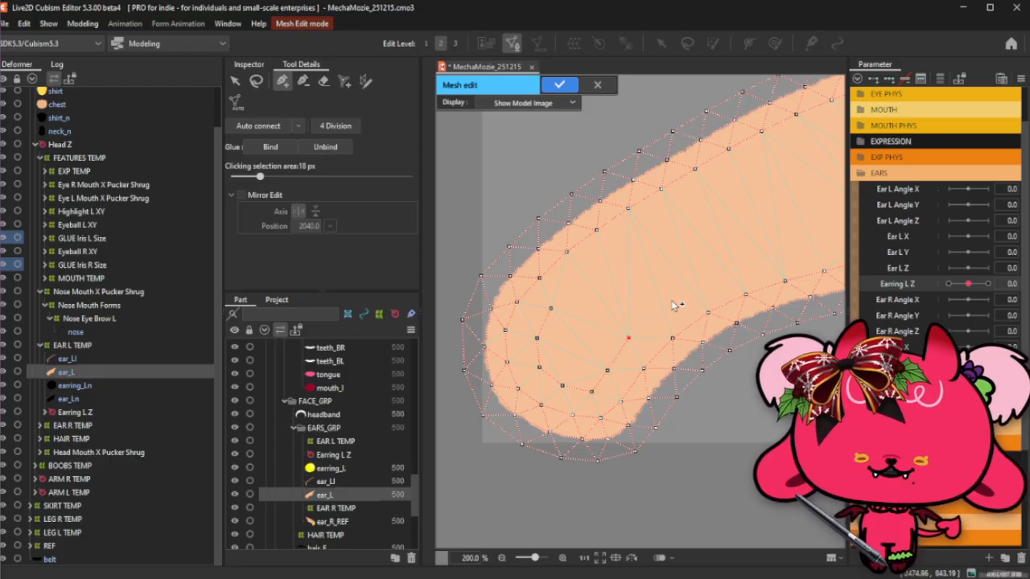
click(665, 299)
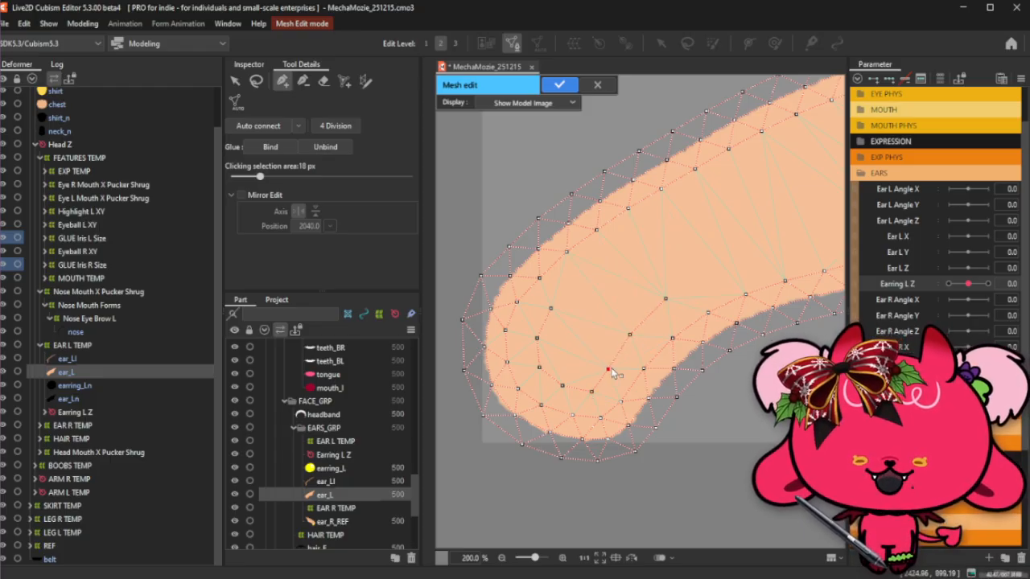
click(597, 392)
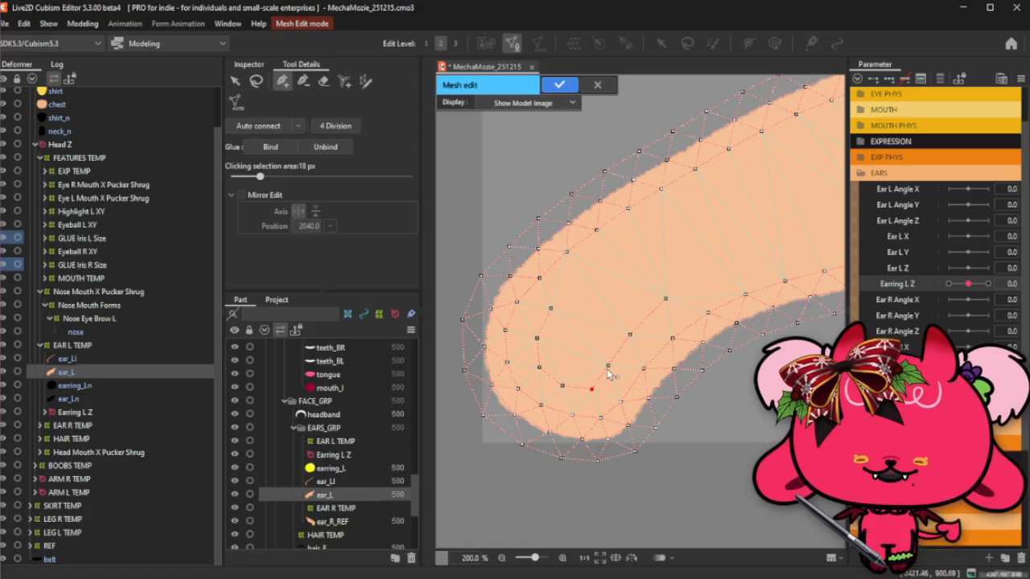
click(630, 334)
drag(609, 368, 634, 329)
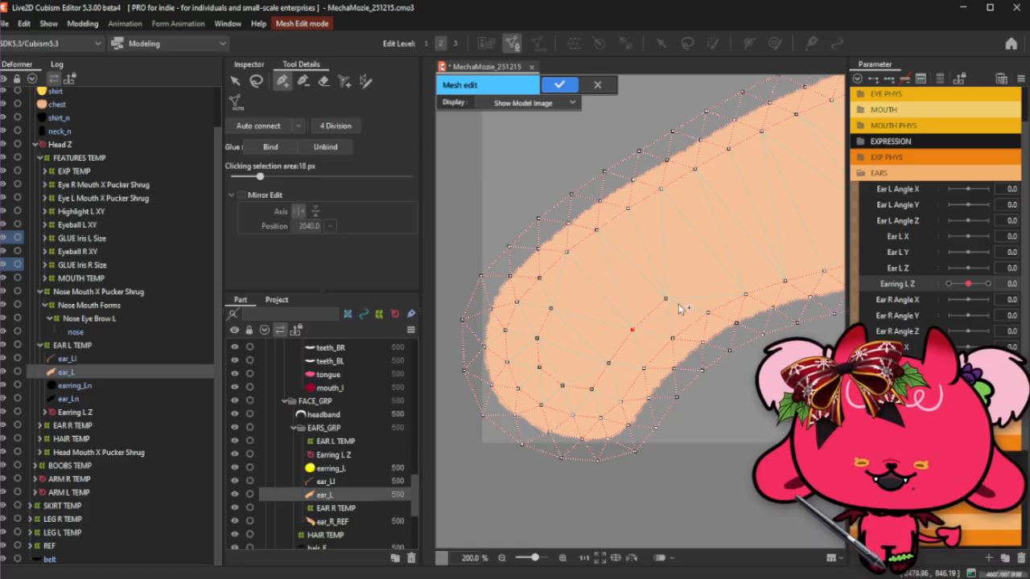
Continue the second inner row with evenly spaced vertices along the concave lower edge to the ear's lower corner.
scroll(668, 330, down, 3)
scroll(595, 379, up, 3)
click(605, 363)
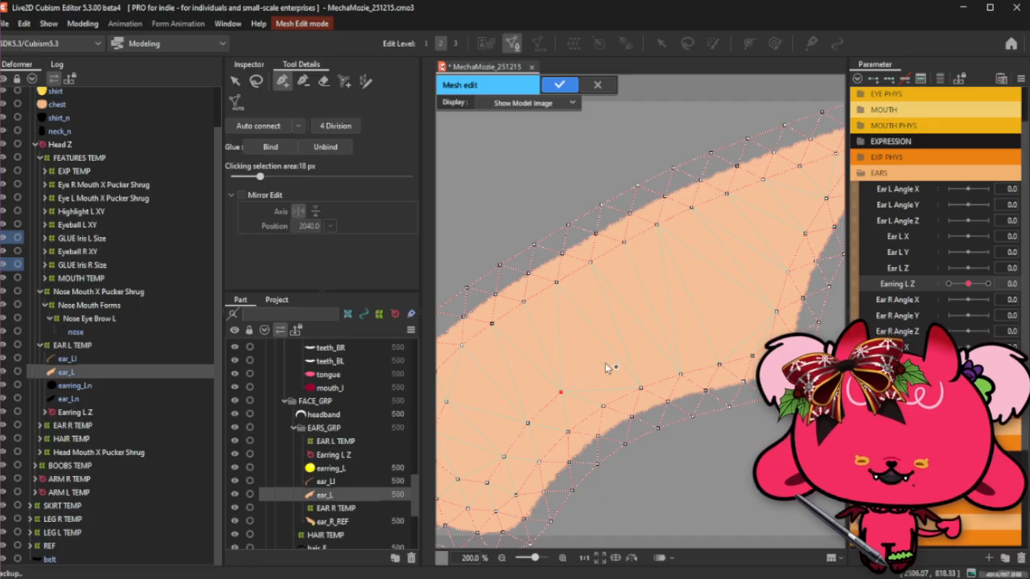
click(644, 343)
click(682, 329)
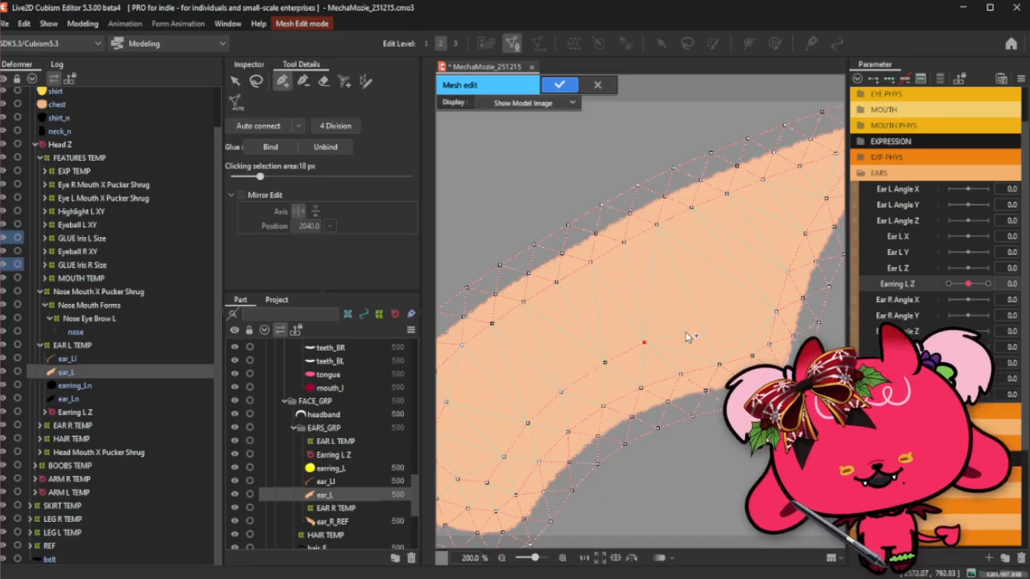
click(724, 320)
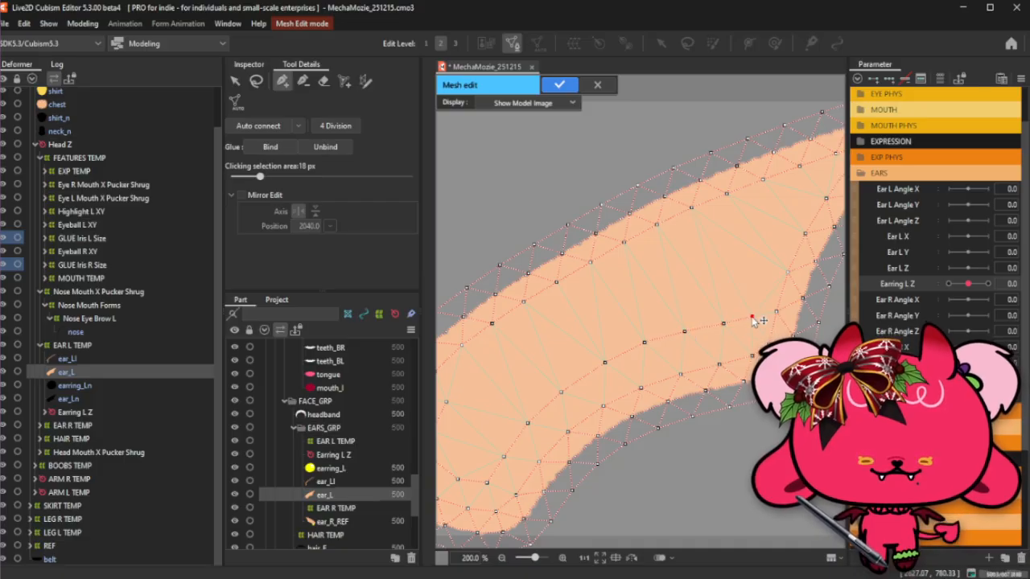
Carry the second inner row from the lower corner up alongside the ear's short edge towards the tip, adjusting the vertex spacing.
click(756, 285)
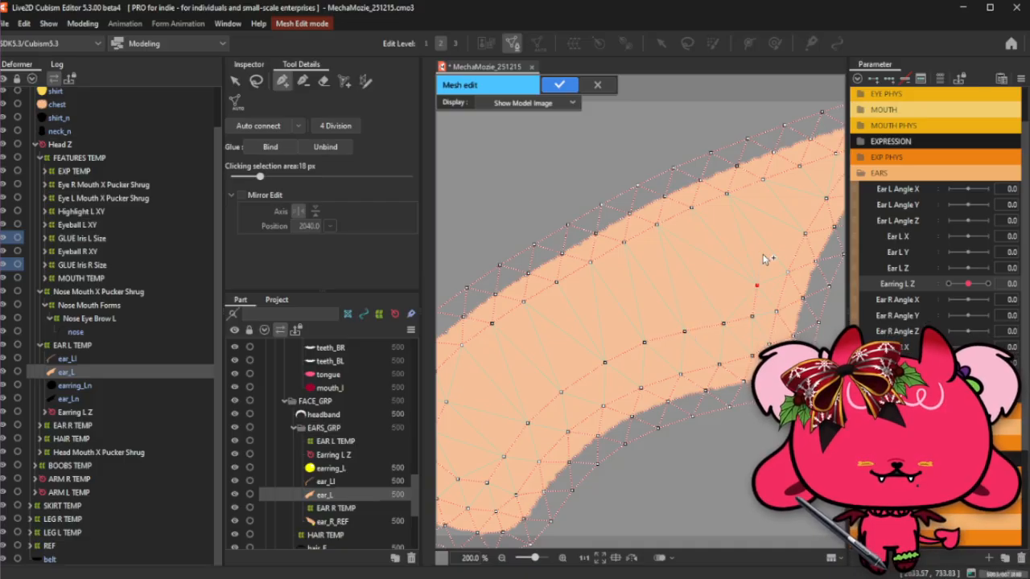
click(784, 206)
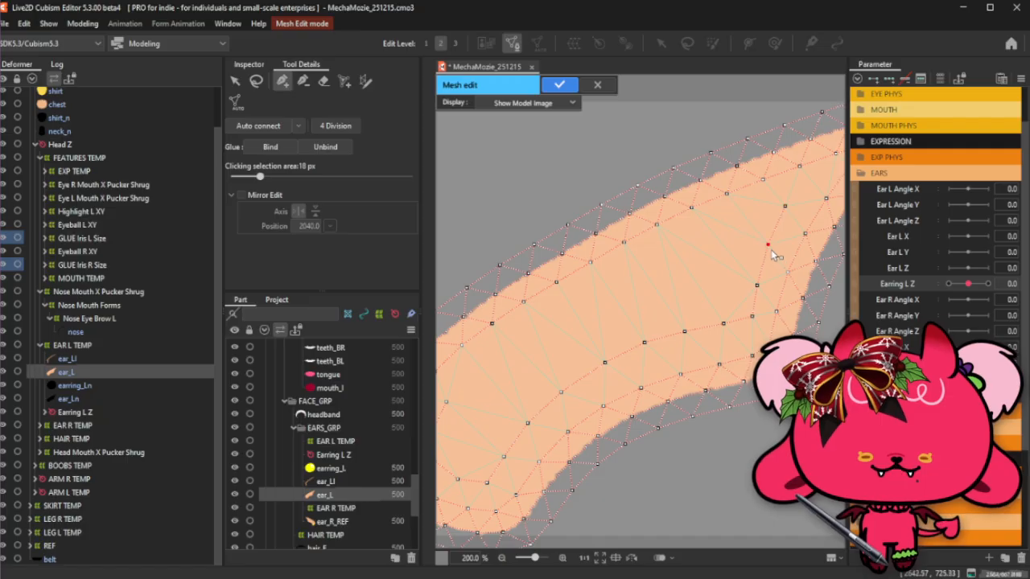
click(756, 284)
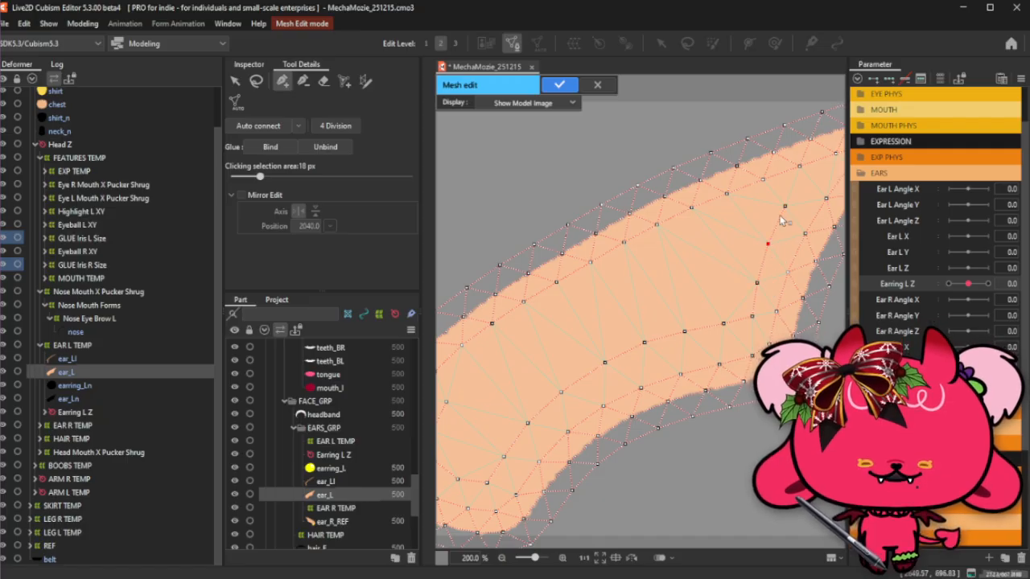
scroll(788, 210, down, 1)
scroll(799, 206, up, 2)
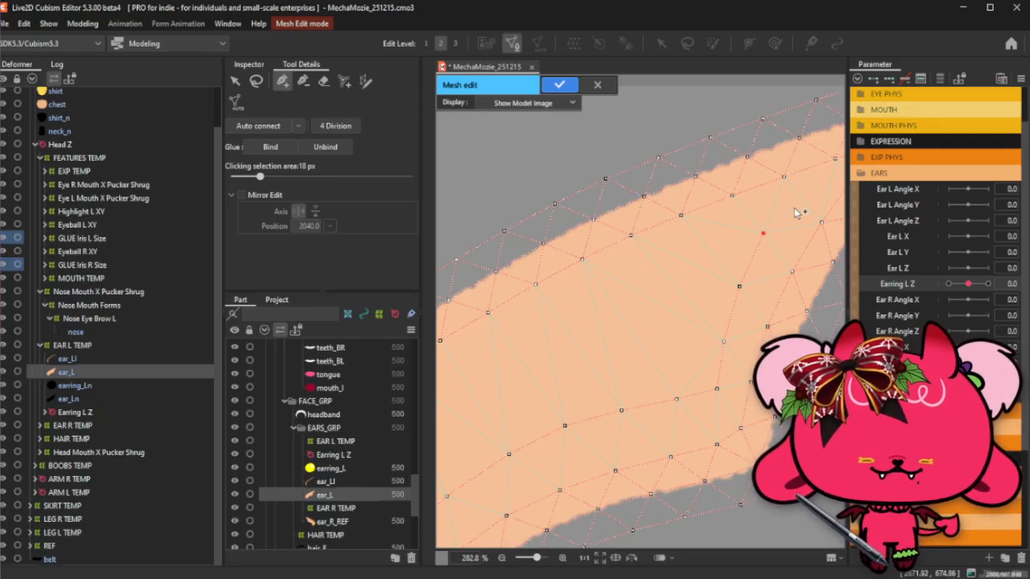
scroll(754, 244, down, 3)
scroll(755, 243, up, 3)
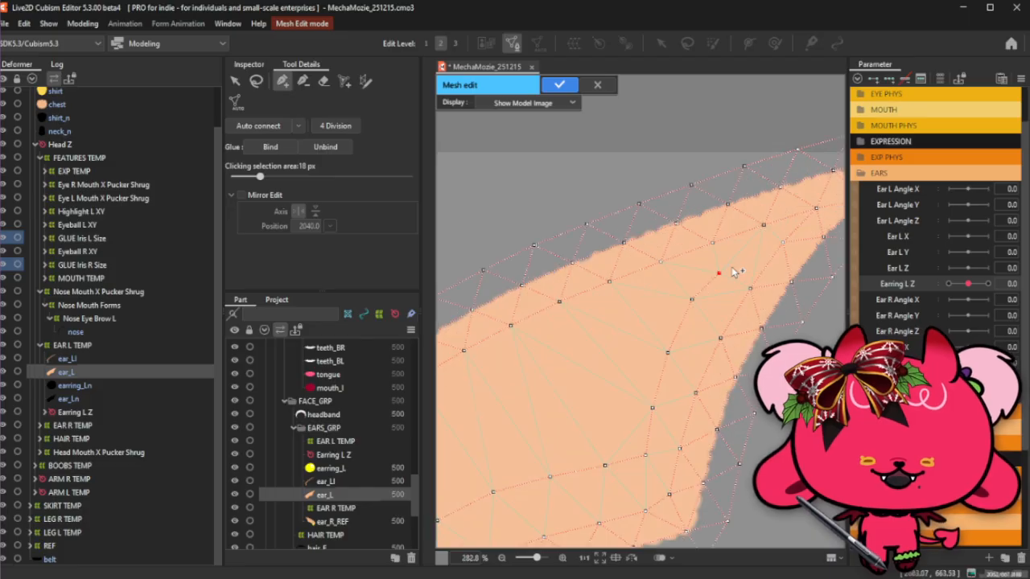
drag(756, 252, 753, 250)
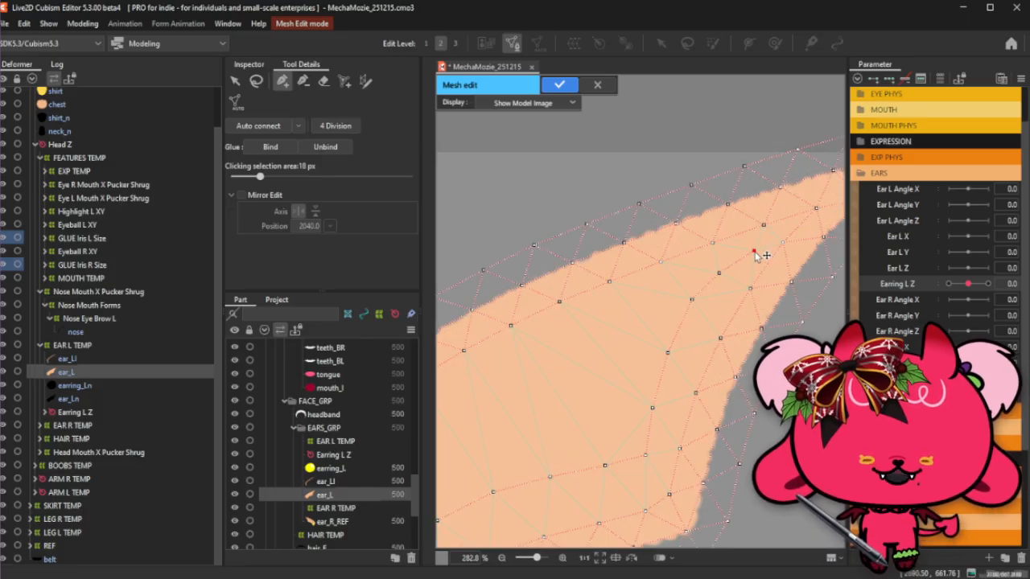
click(691, 301)
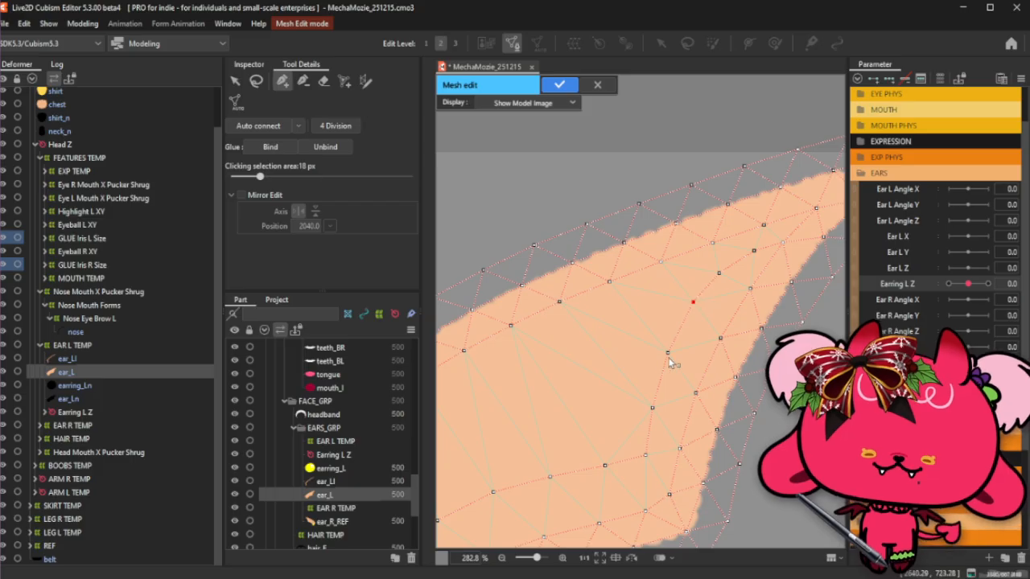
scroll(645, 316, down, 3)
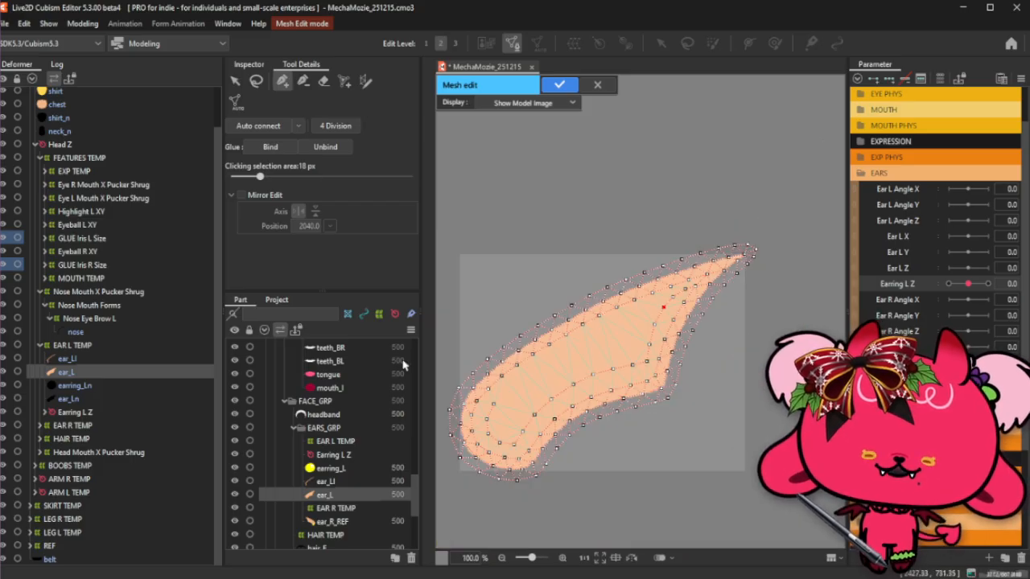
Extend the second inner row from the upper end of the rounded base's curve with new, respaced vertices along the upper edge.
click(255, 81)
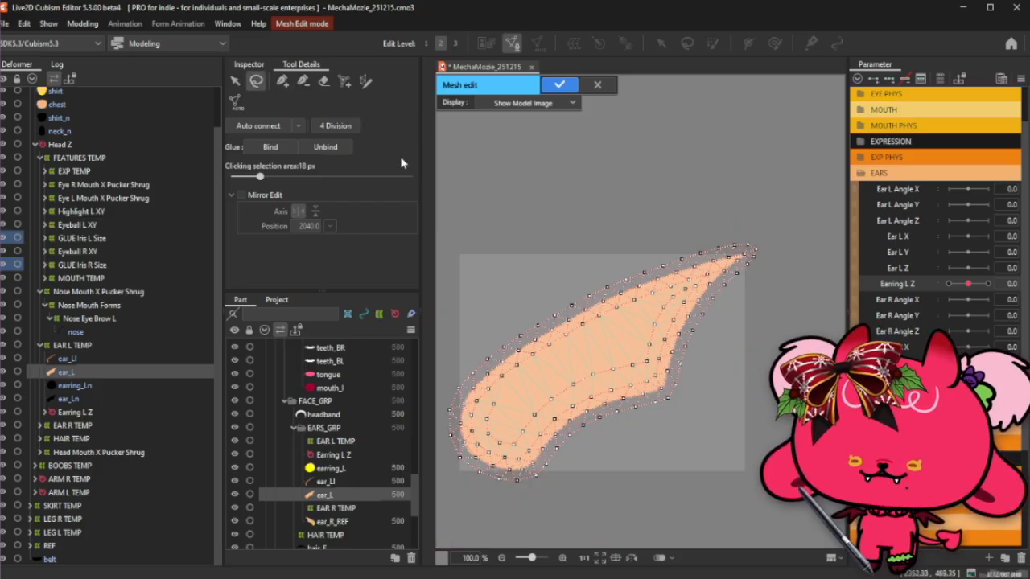
click(282, 81)
scroll(520, 388, up, 3)
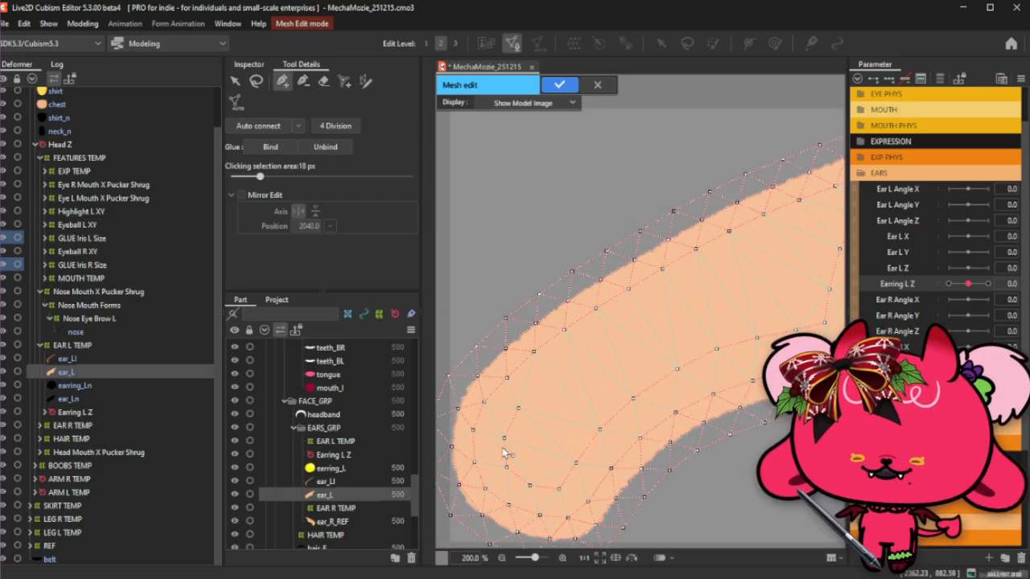
click(537, 390)
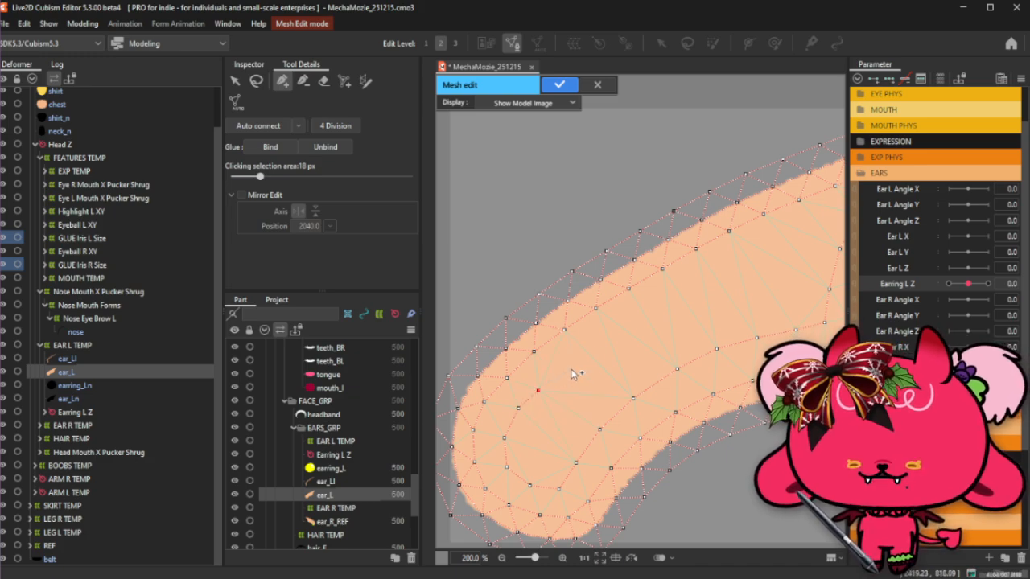
drag(568, 372, 541, 392)
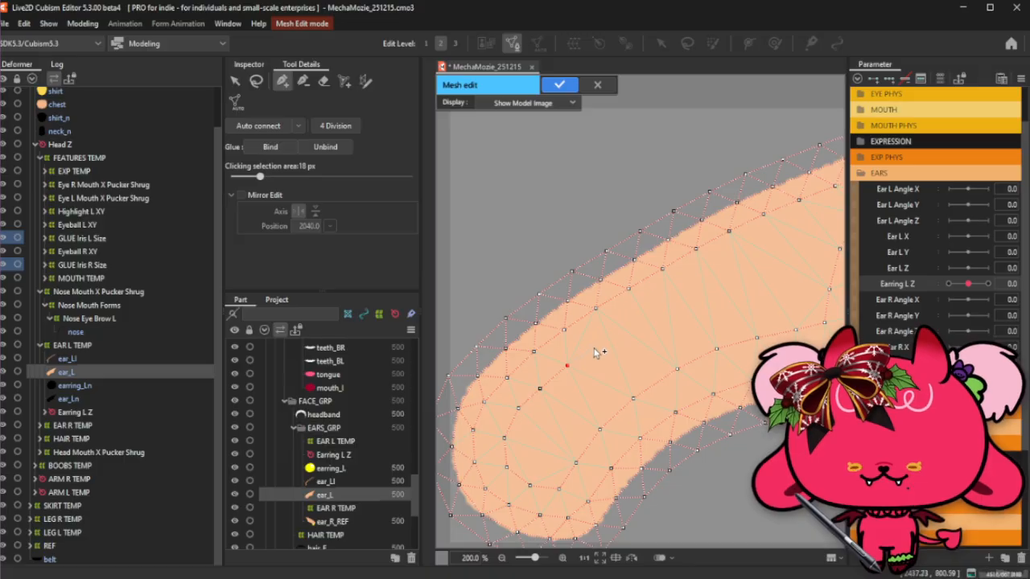
Extend the second inner row with evenly spaced vertices along the rest of the ear's upper edge towards the tip.
click(626, 330)
click(658, 310)
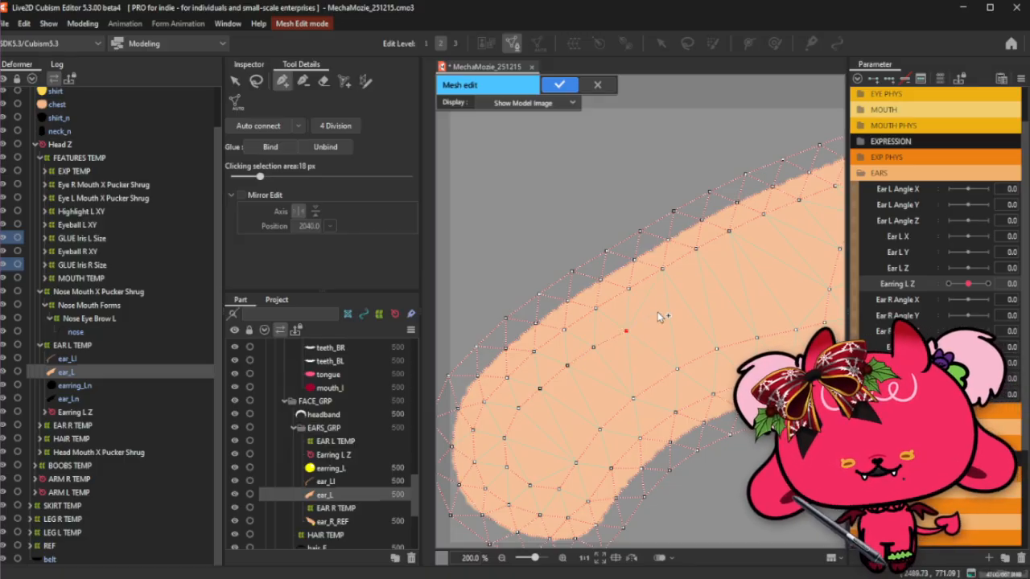
click(693, 293)
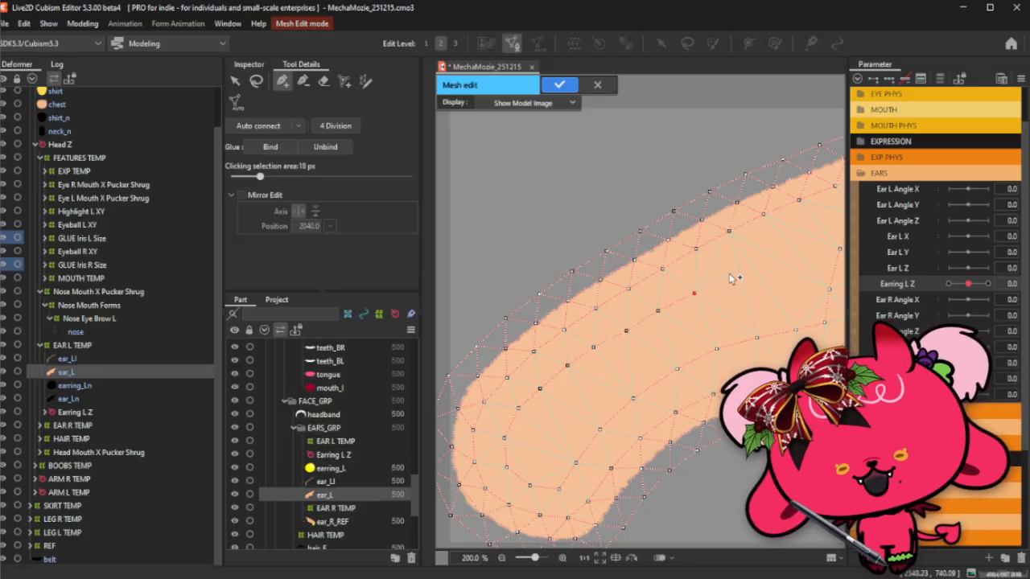
click(727, 273)
click(764, 253)
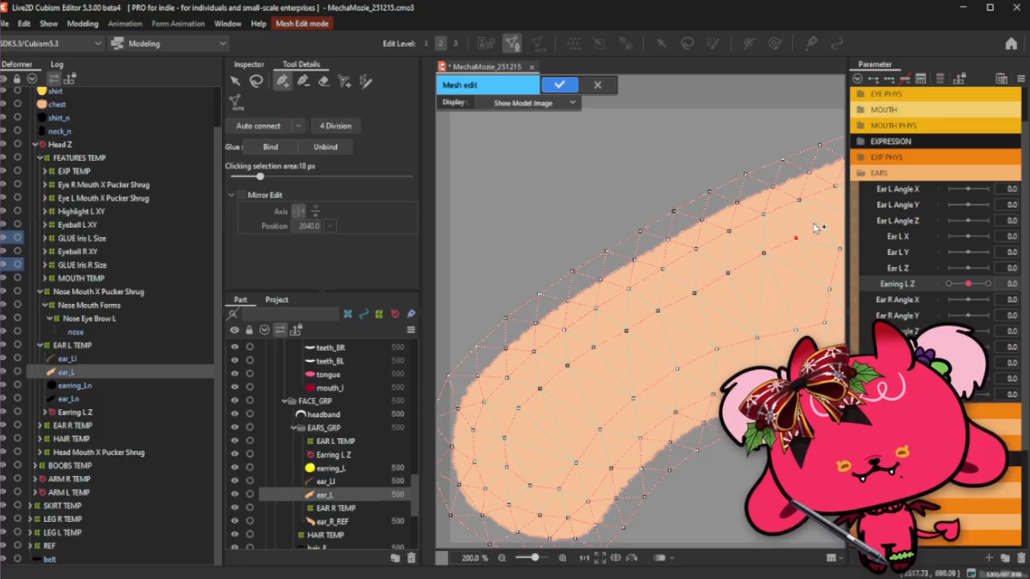
scroll(793, 252, down, 3)
scroll(793, 252, up, 3)
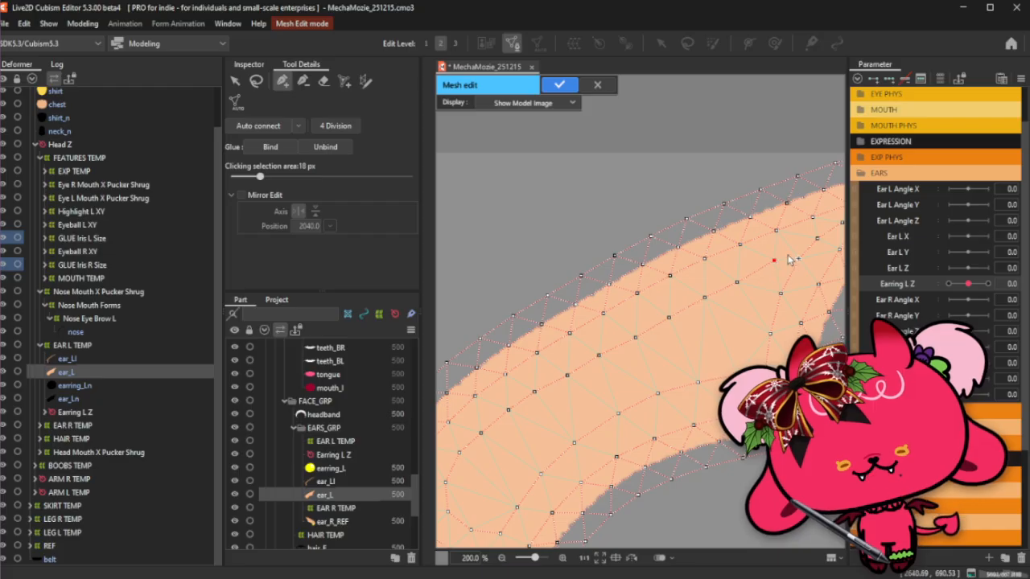
click(816, 242)
Even out the vertex spacing of the second inner row along the ear's upper edge.
click(737, 279)
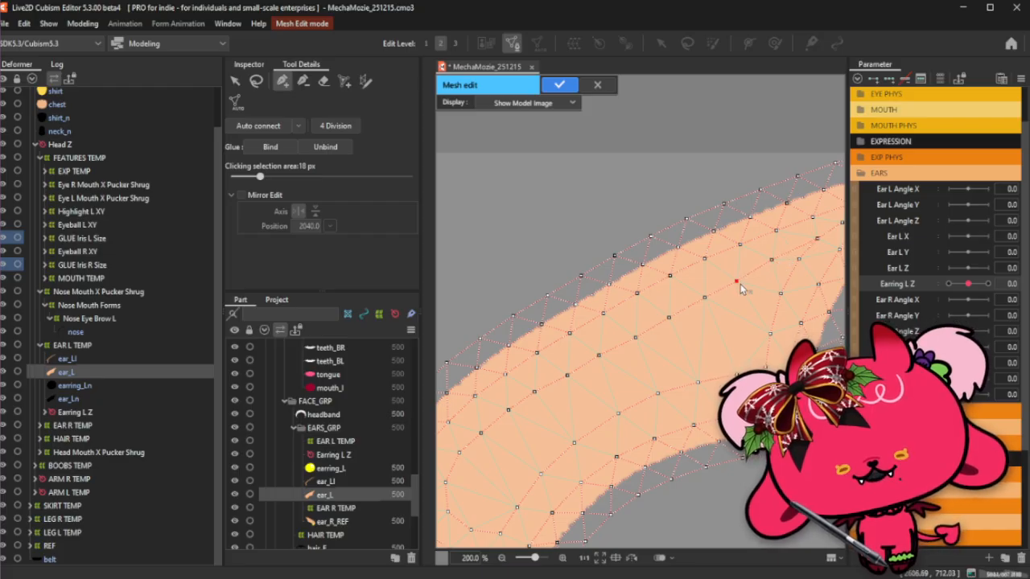
click(667, 315)
drag(675, 320, 638, 339)
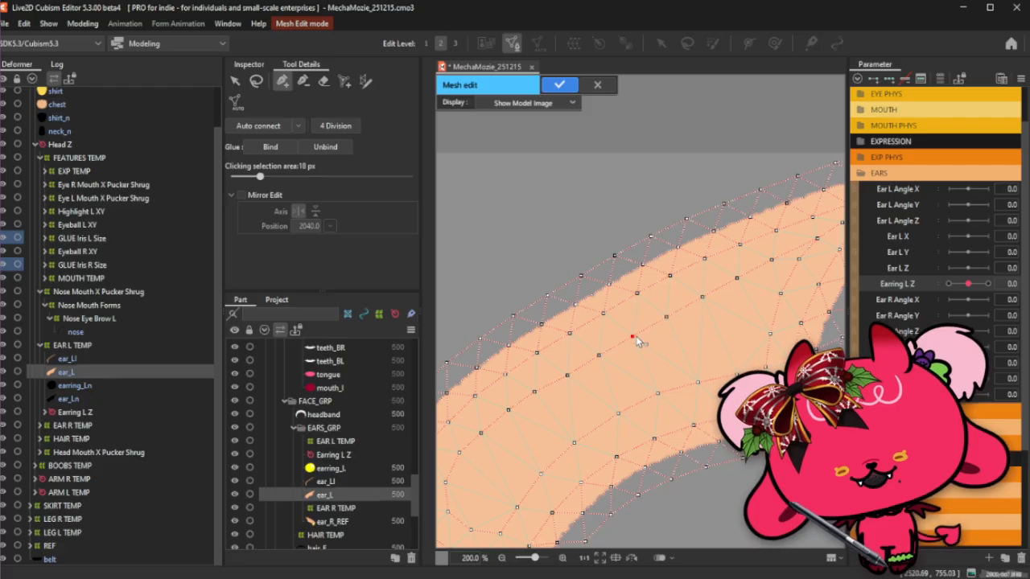
click(601, 354)
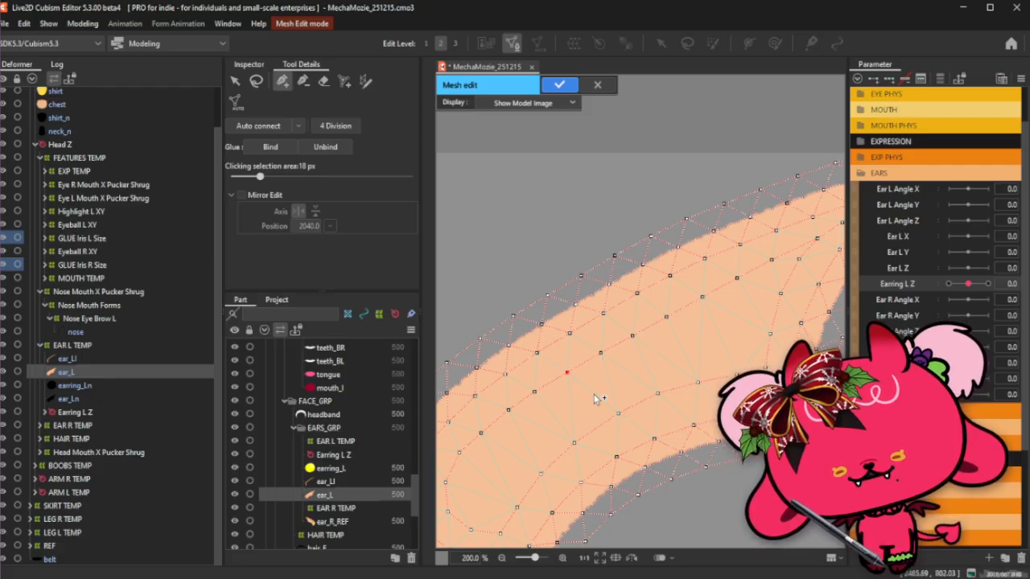
click(256, 81)
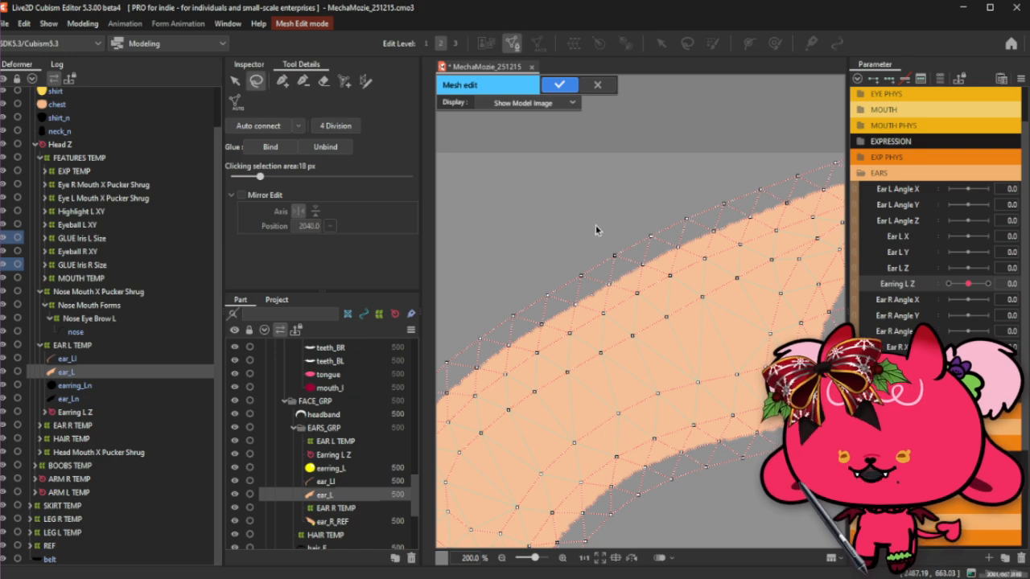
scroll(623, 282, down, 2)
scroll(623, 281, up, 1)
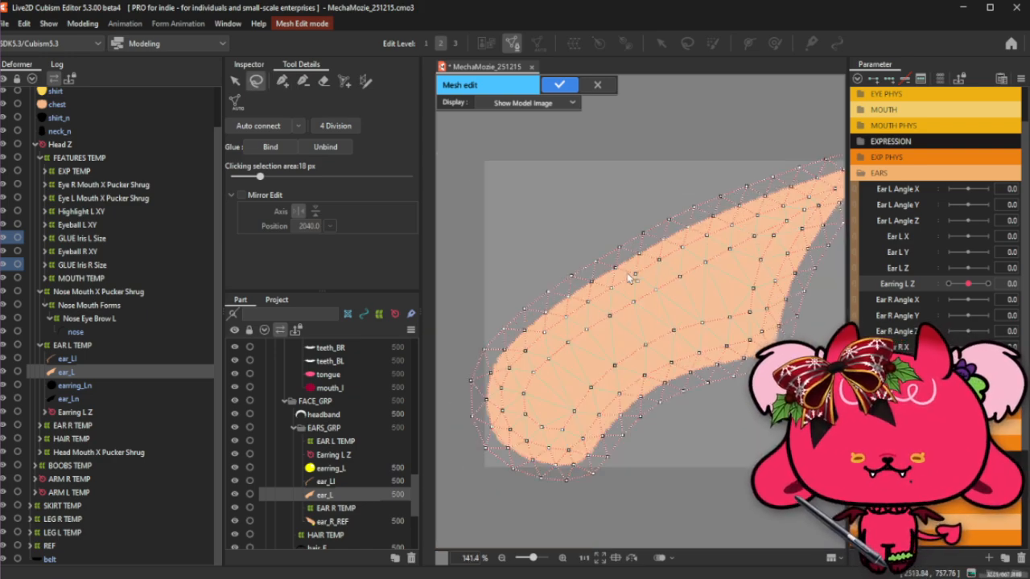
Start a central vertex row inside the ear, running from the rounded base towards the middle, and fine-tune its spacing.
click(281, 80)
scroll(563, 399, up, 1)
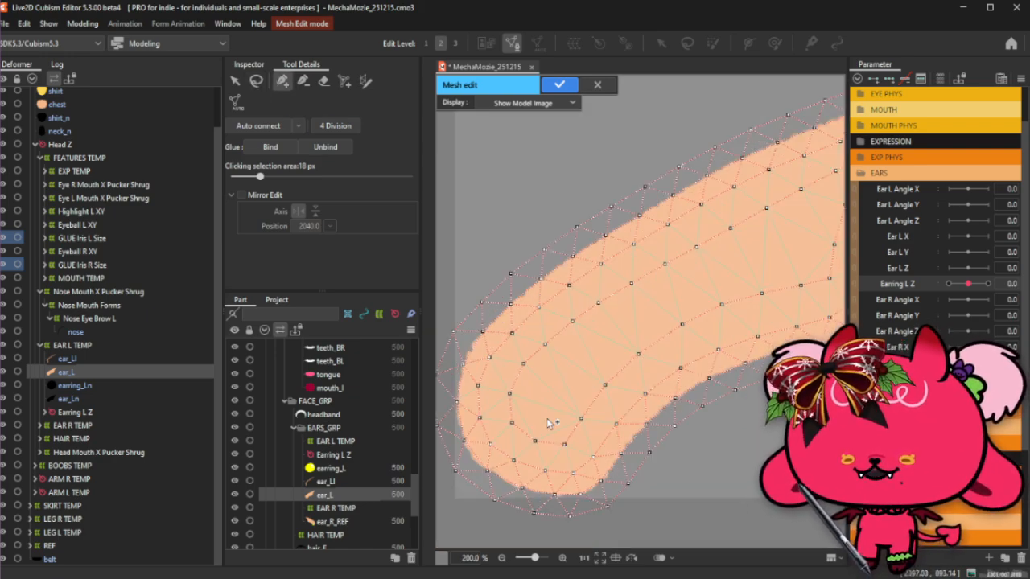
click(559, 380)
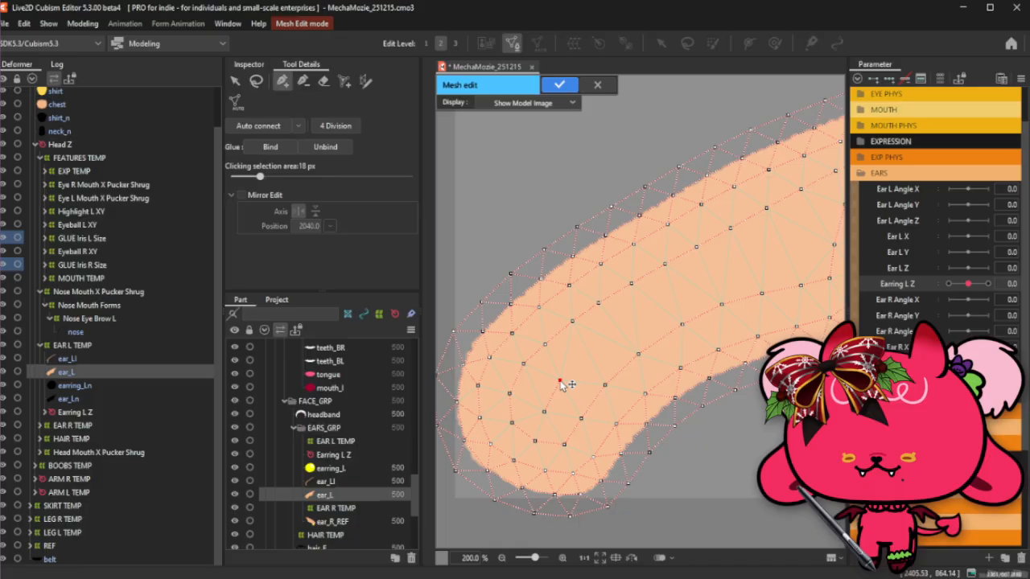
click(591, 348)
drag(561, 379, 563, 377)
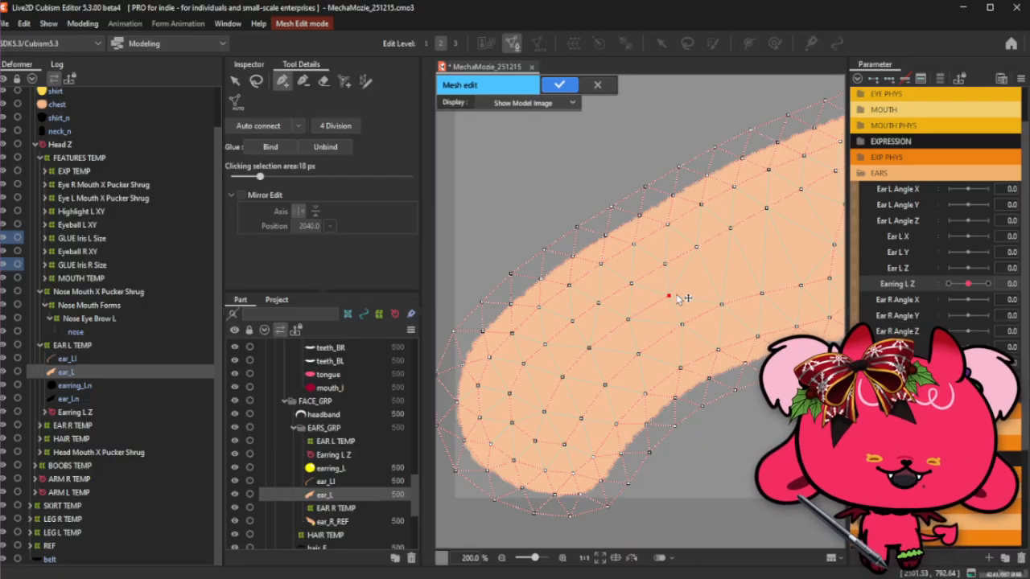
click(668, 296)
click(631, 317)
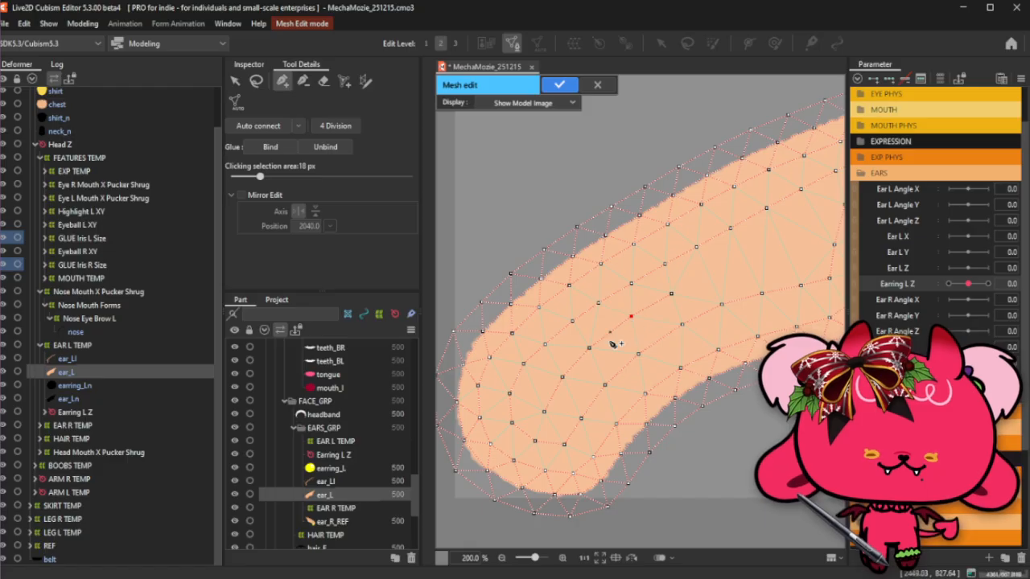
click(670, 295)
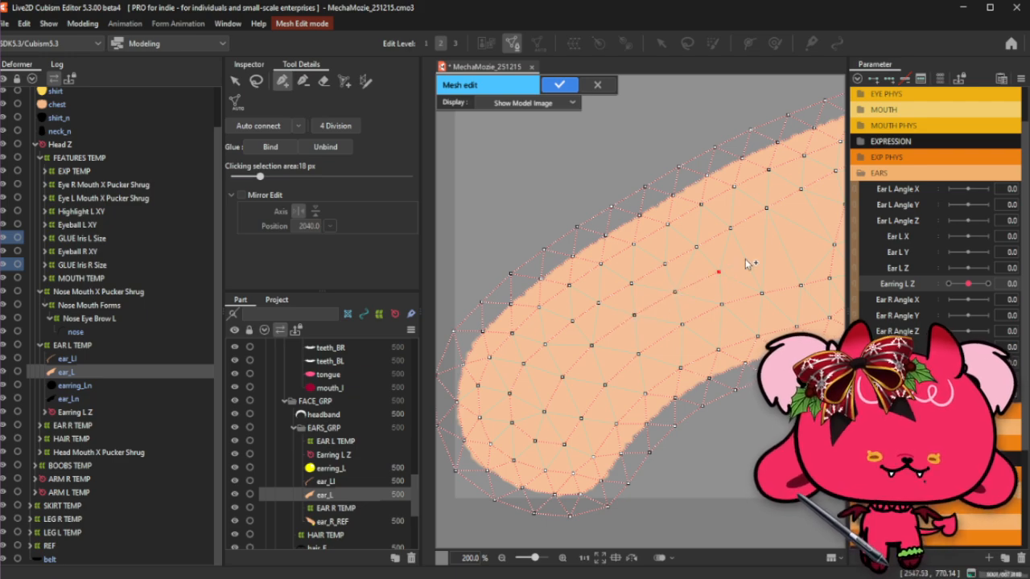
Continue the central vertices towards the tip and fill the remaining gap in the ear's wider part.
click(719, 274)
drag(719, 273, 722, 269)
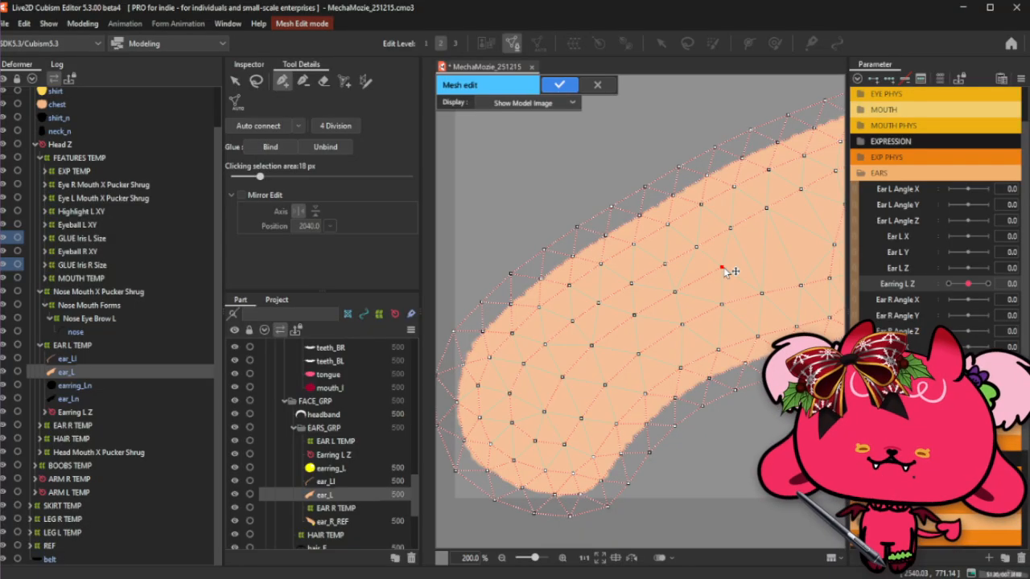
click(766, 251)
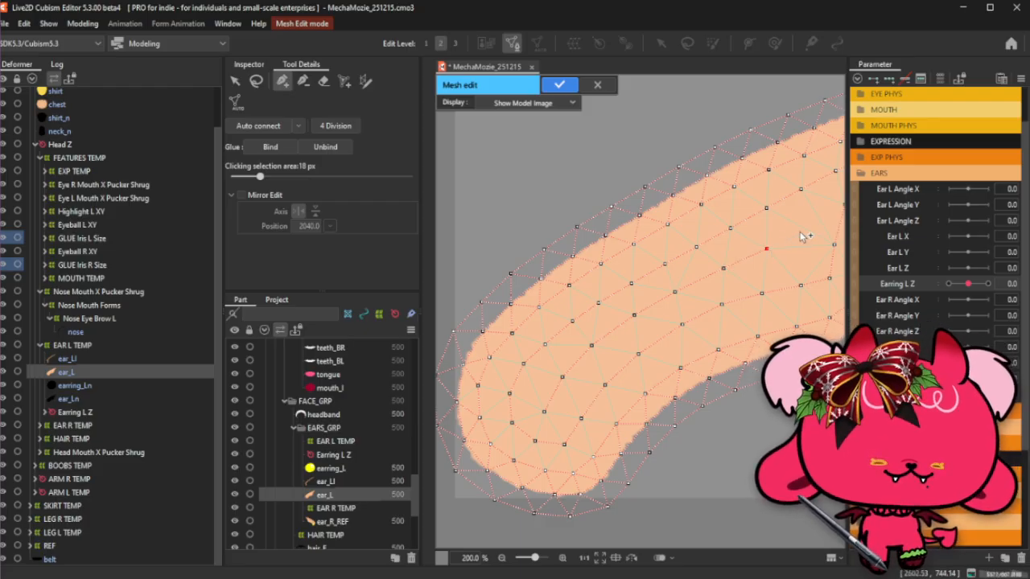
click(801, 234)
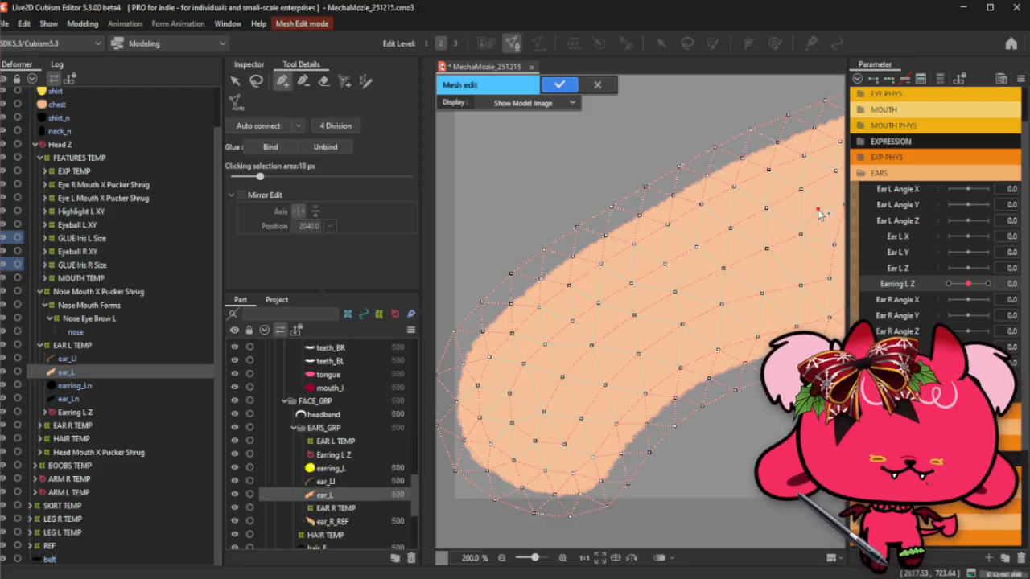
scroll(820, 203, down, 1)
scroll(666, 218, up, 1)
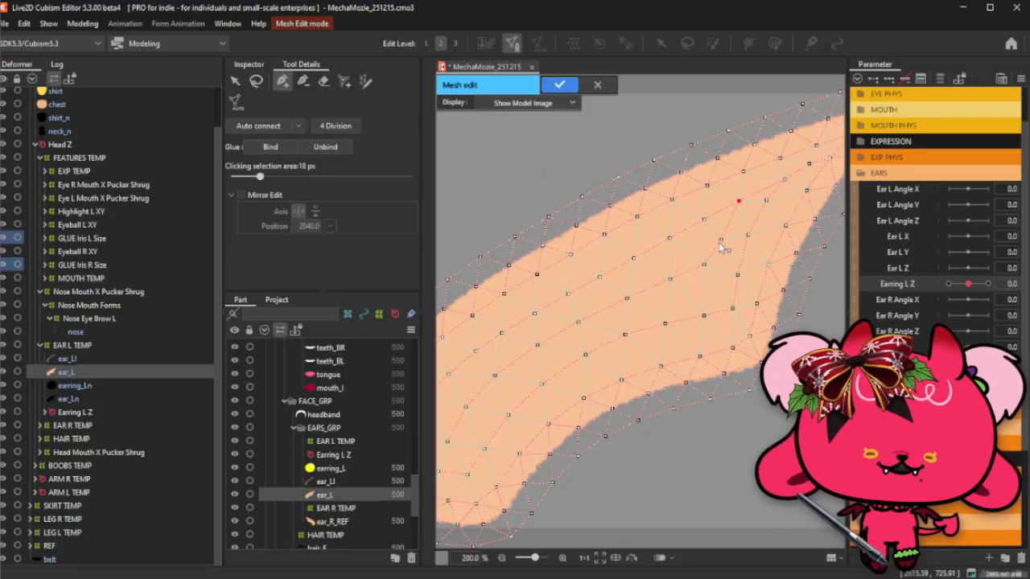
click(702, 265)
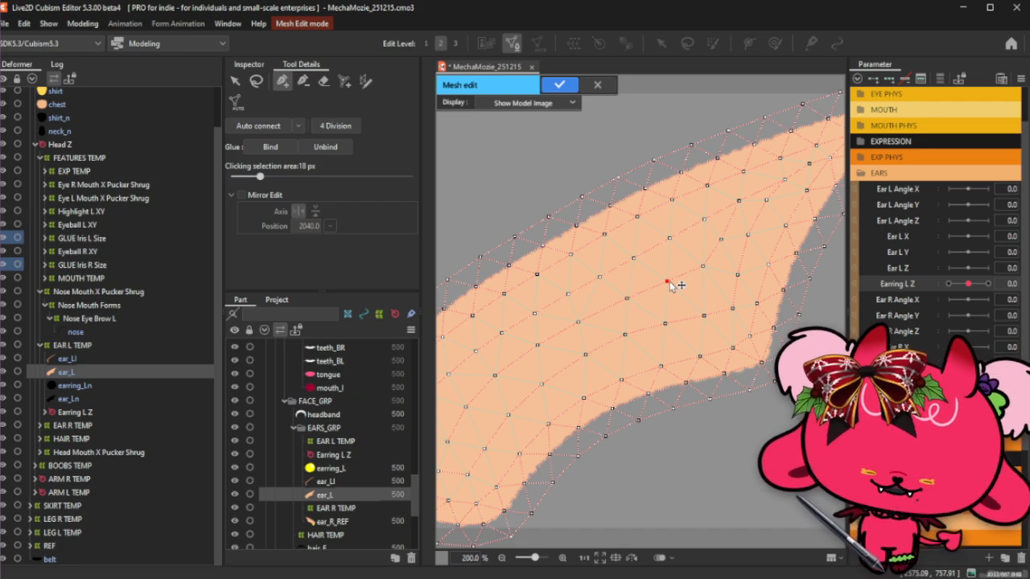
Copy all vertices of the finished ear_L mesh and apply the mesh edit.
scroll(672, 284, down, 2)
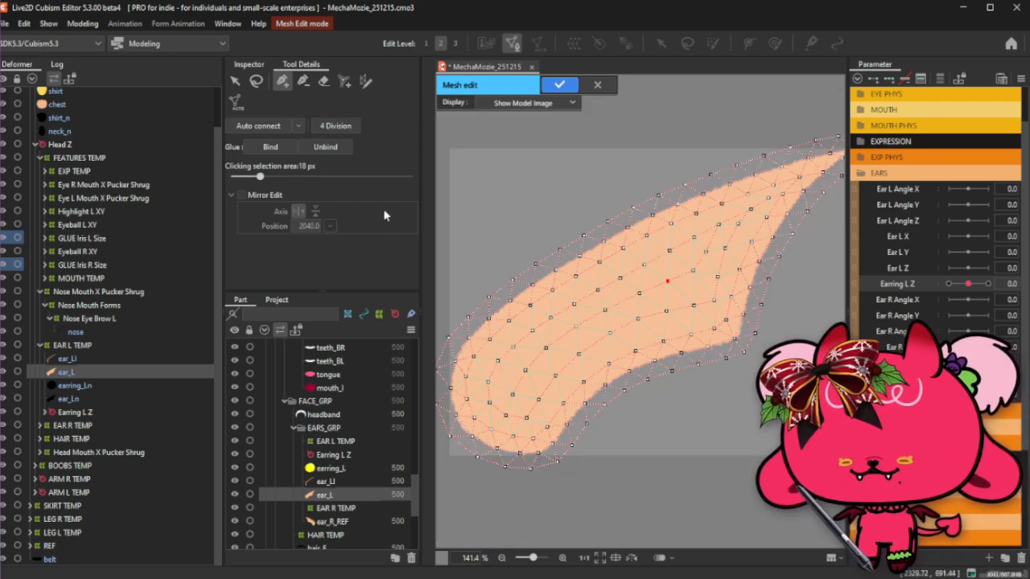
scroll(637, 326, down, 1)
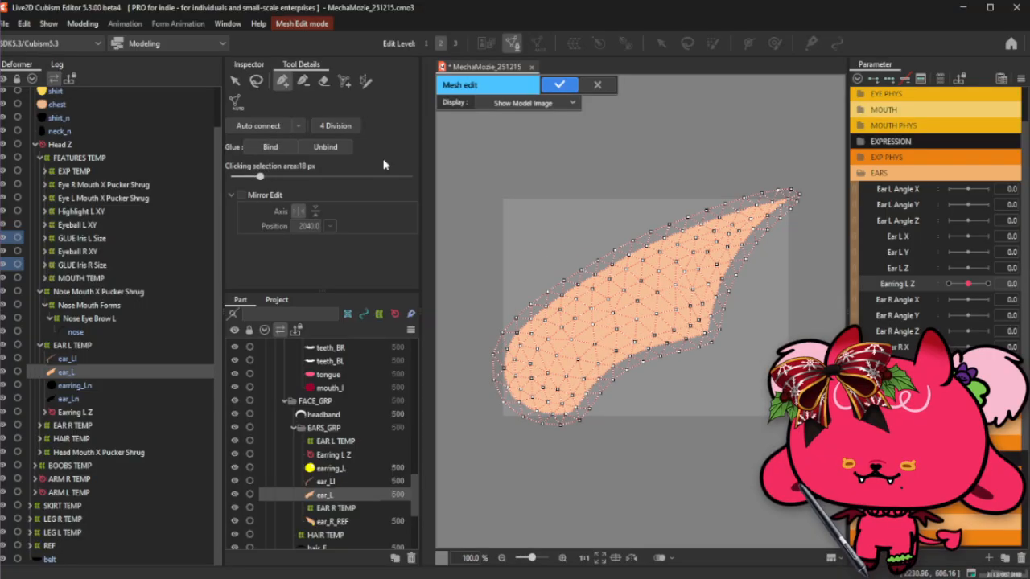
click(236, 82)
drag(461, 136, 843, 486)
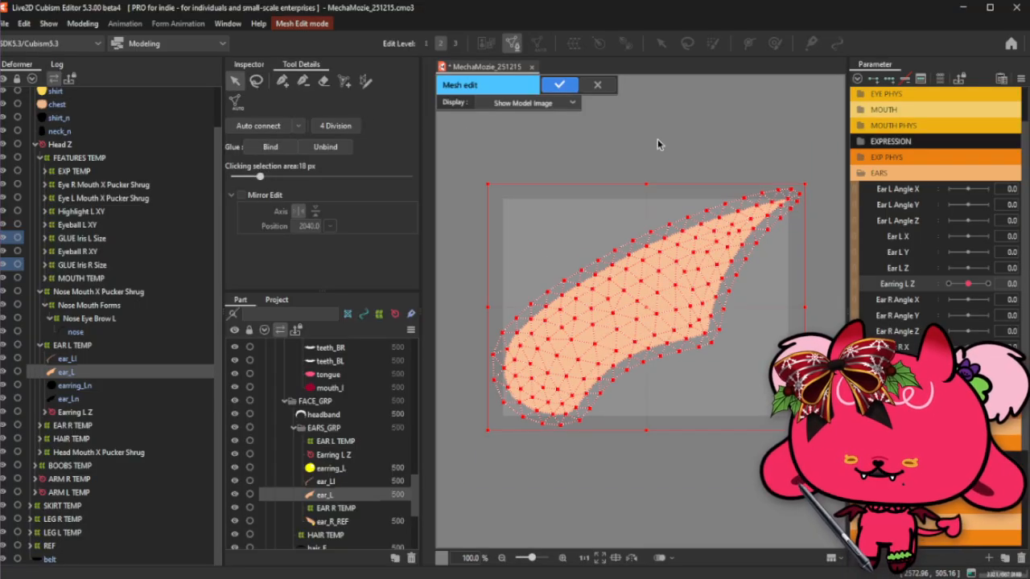
click(559, 85)
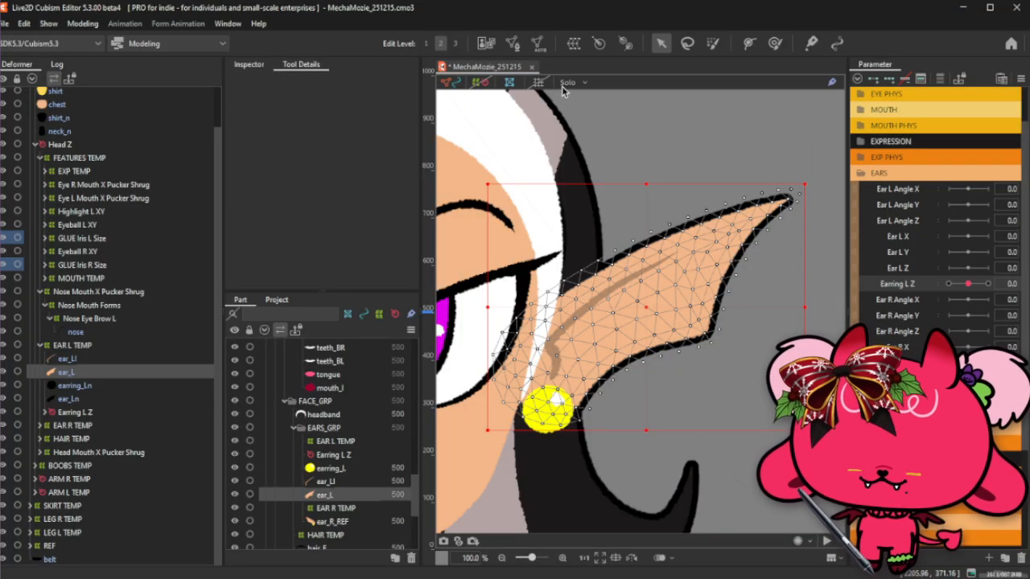
Give the ear_Ln part the copied ear_L mesh at its original size and apply the mesh edit.
click(116, 399)
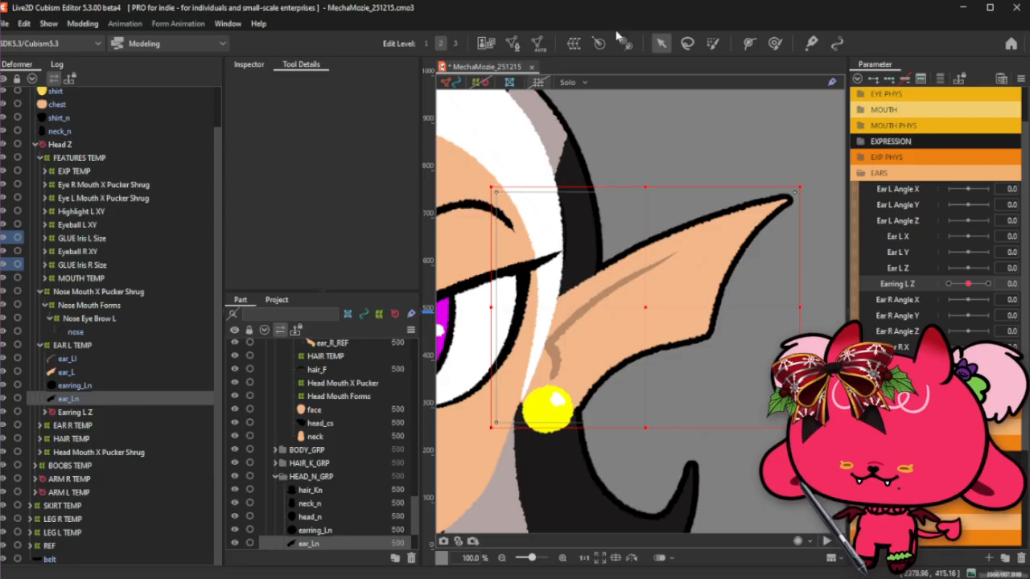
click(519, 47)
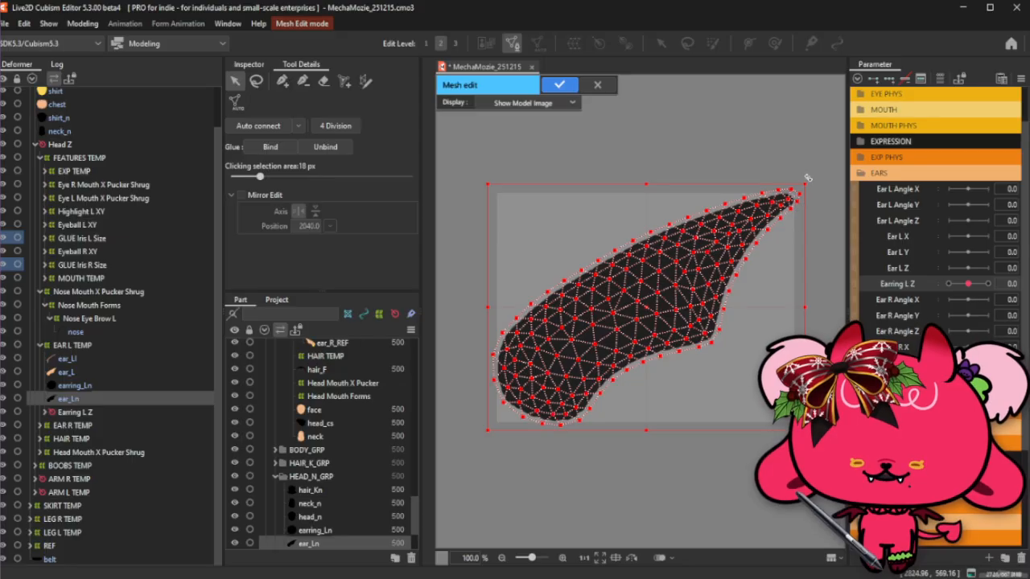
drag(807, 178, 816, 177)
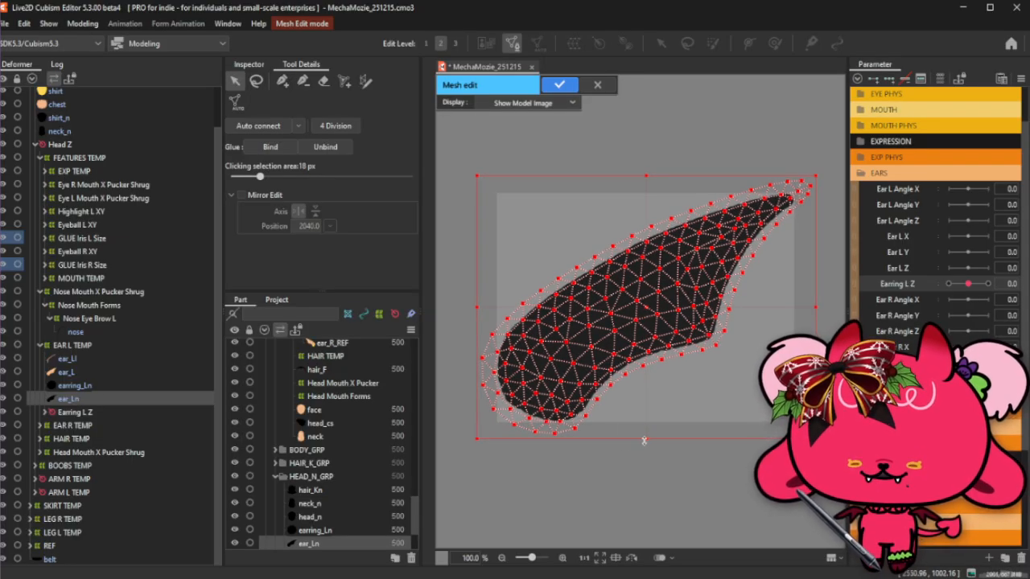
key(ctrl+z)
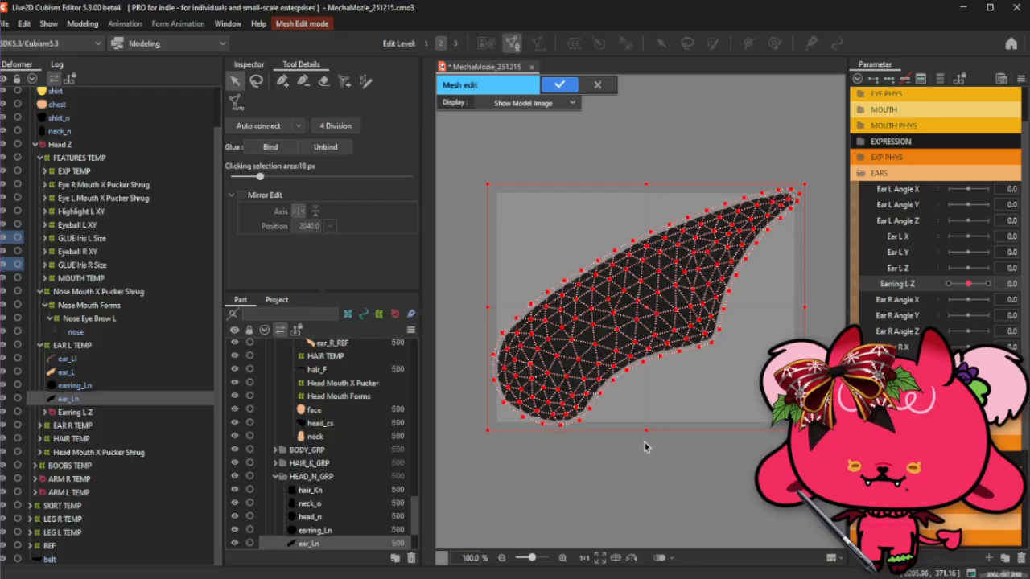
click(579, 220)
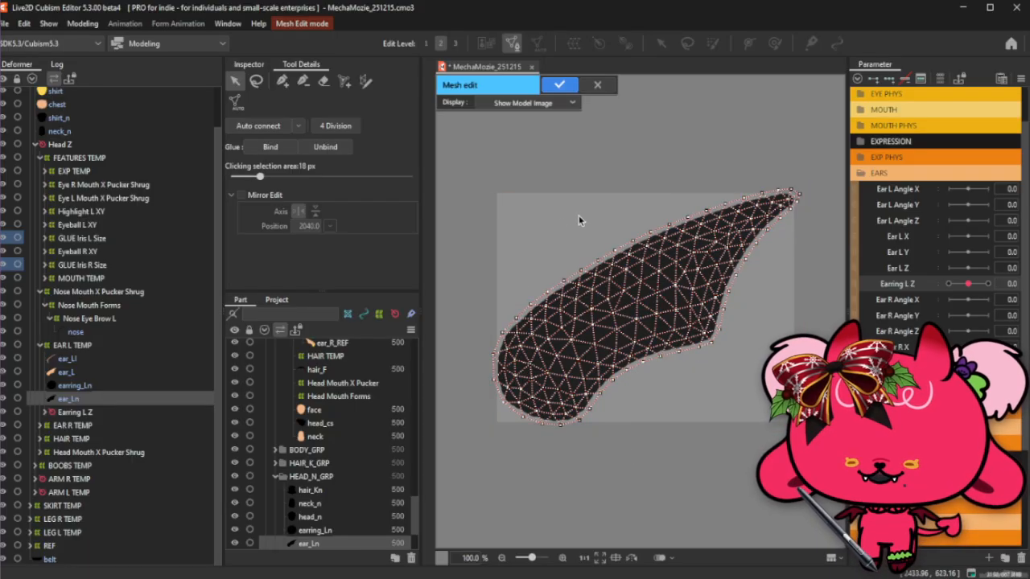
click(560, 86)
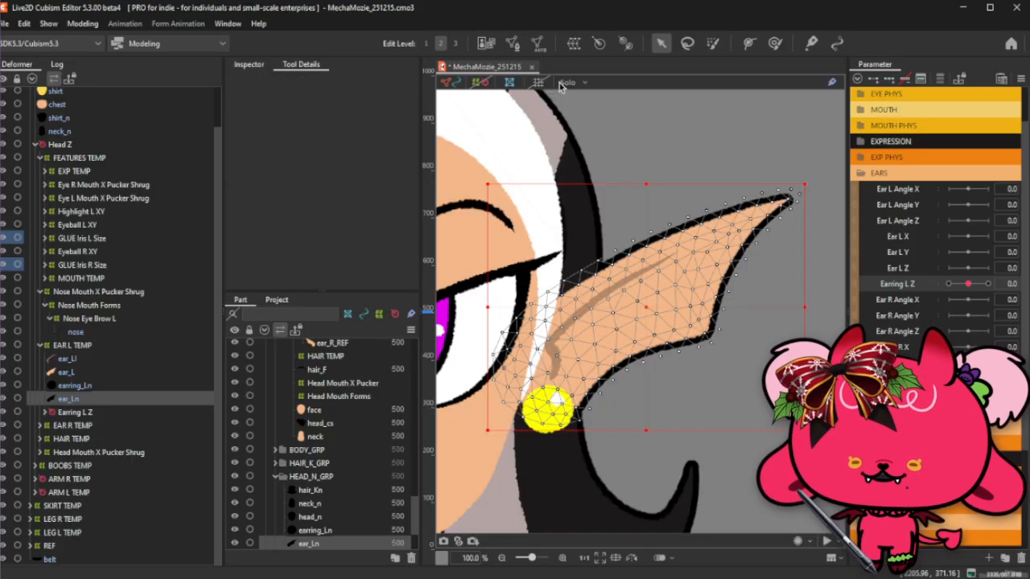
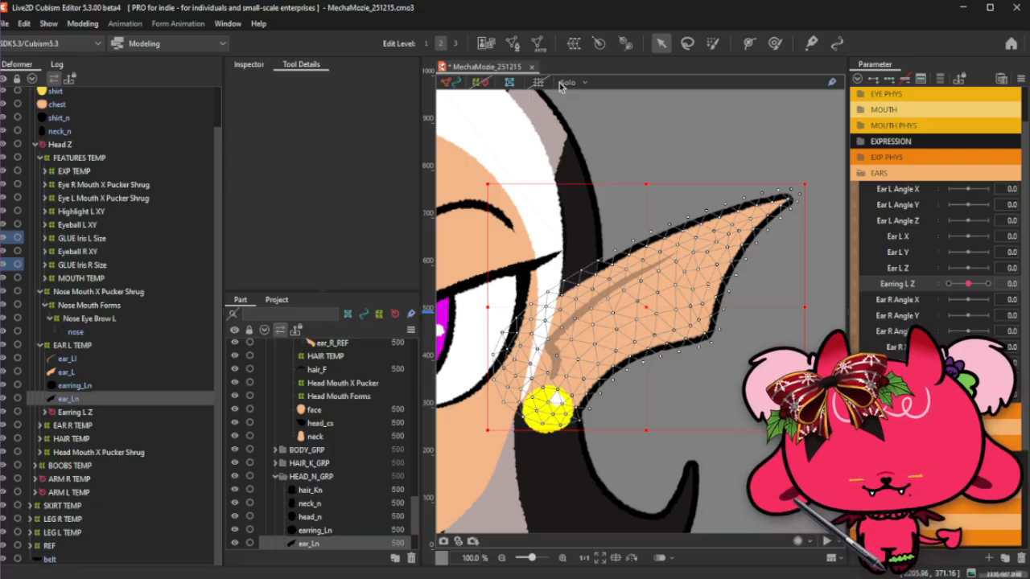
Copy all vertices of the earring_L mesh and apply the mesh edit.
click(85, 372)
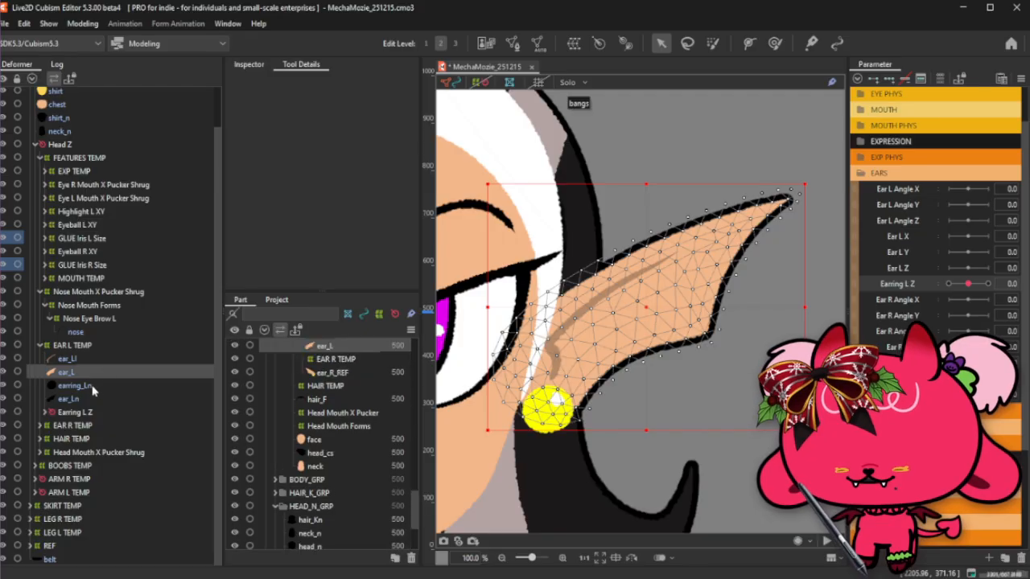
click(93, 386)
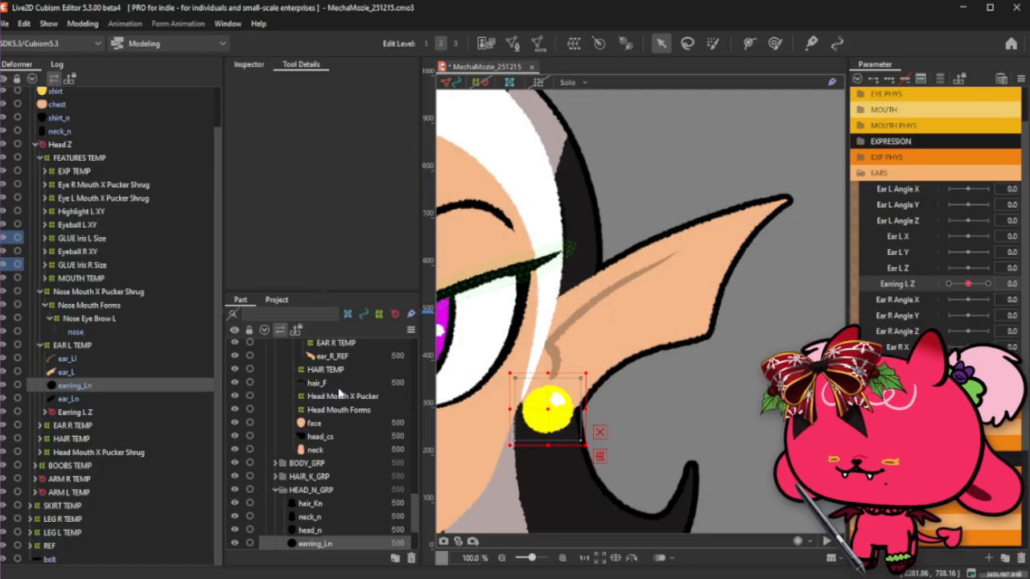
scroll(334, 402, down, 2)
scroll(327, 416, up, 5)
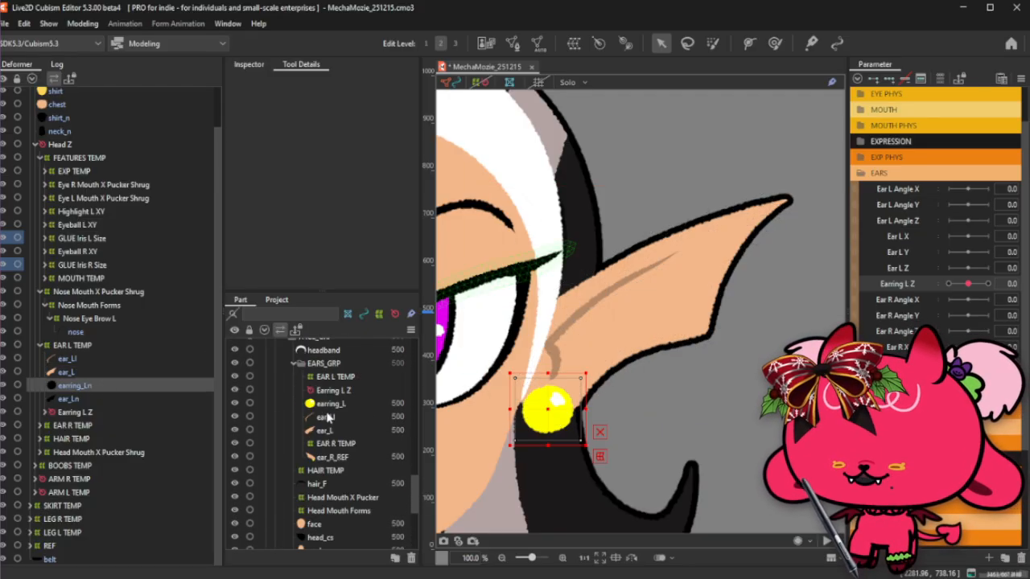
click(328, 403)
click(512, 42)
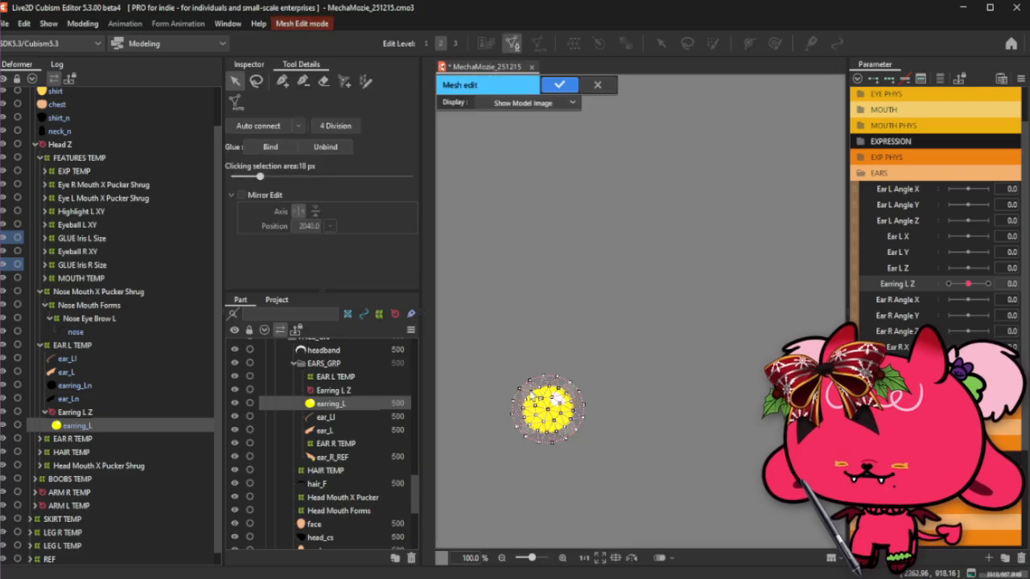
drag(463, 299, 708, 528)
click(711, 337)
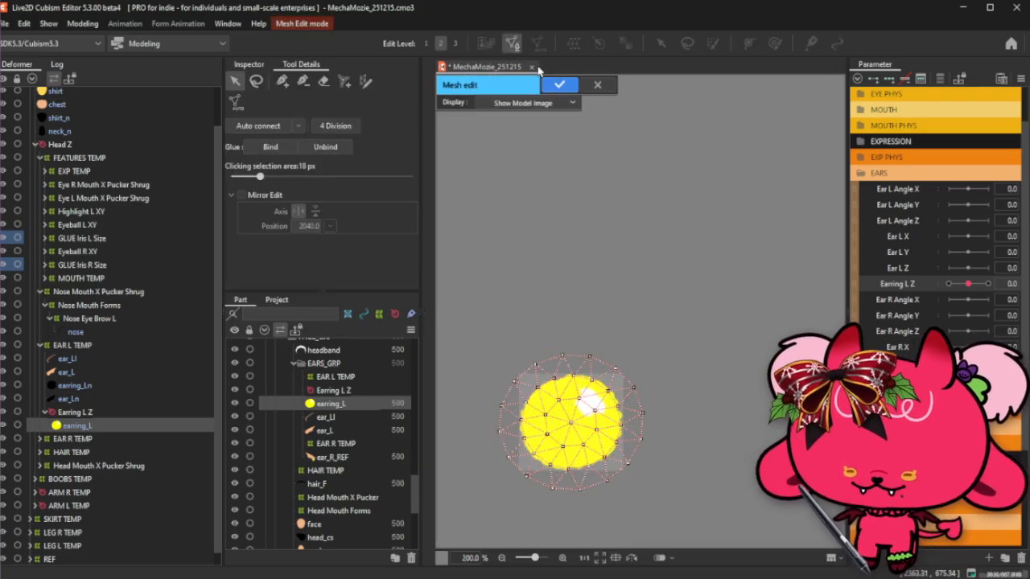
click(559, 85)
Give the earring_Ln part the copied earring_L mesh and apply the mesh edit.
click(76, 387)
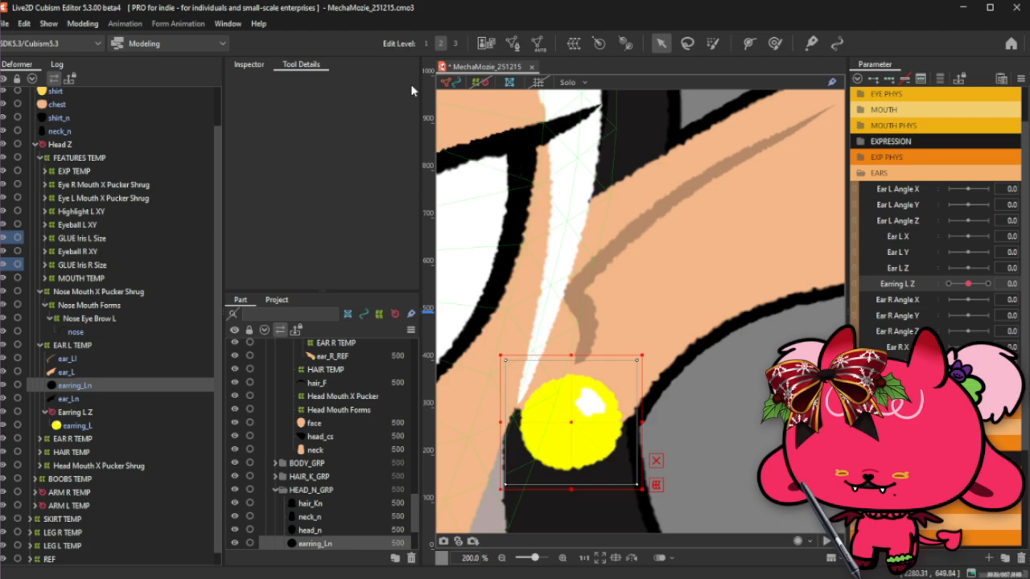
click(513, 43)
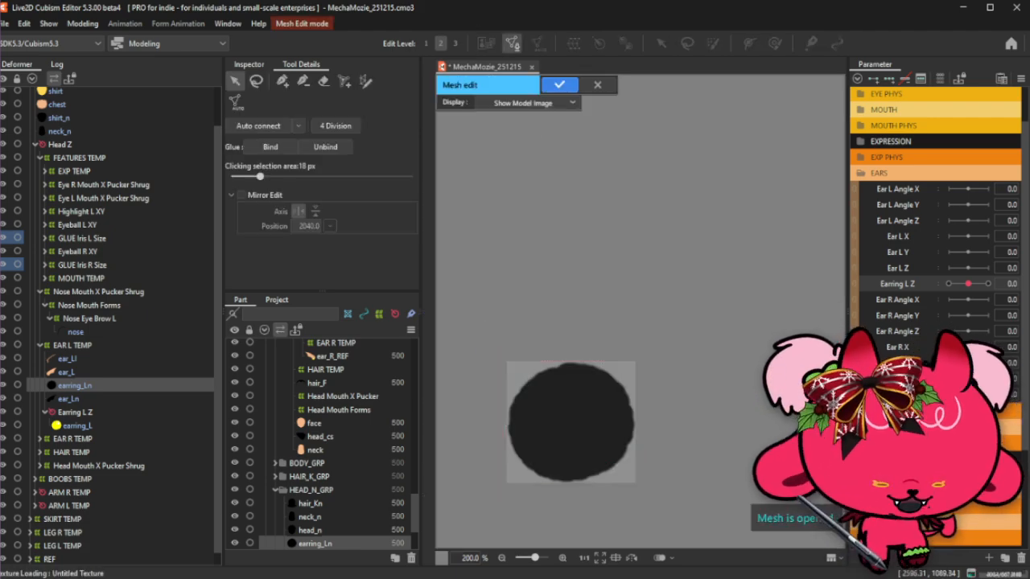
click(744, 302)
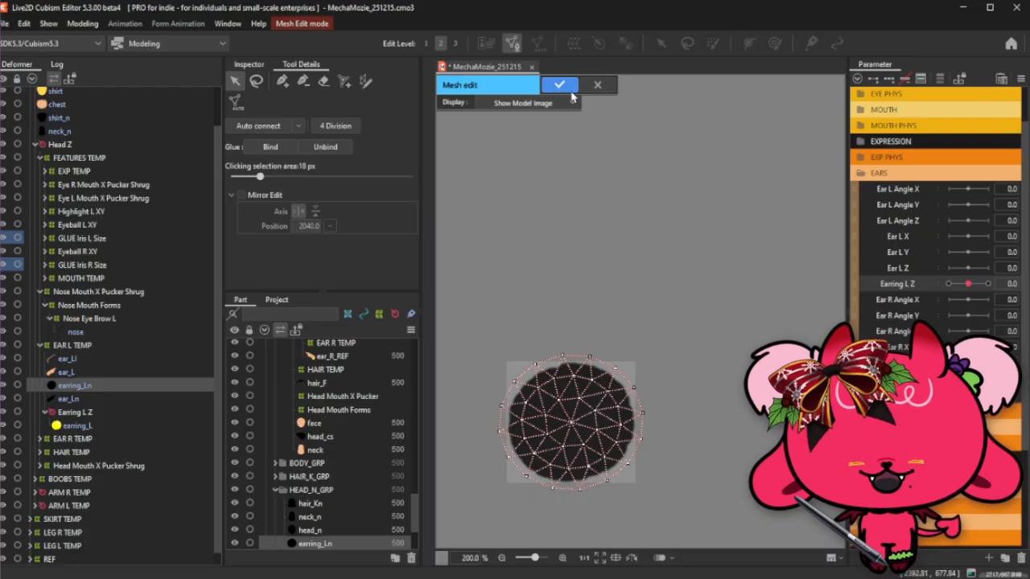
click(561, 86)
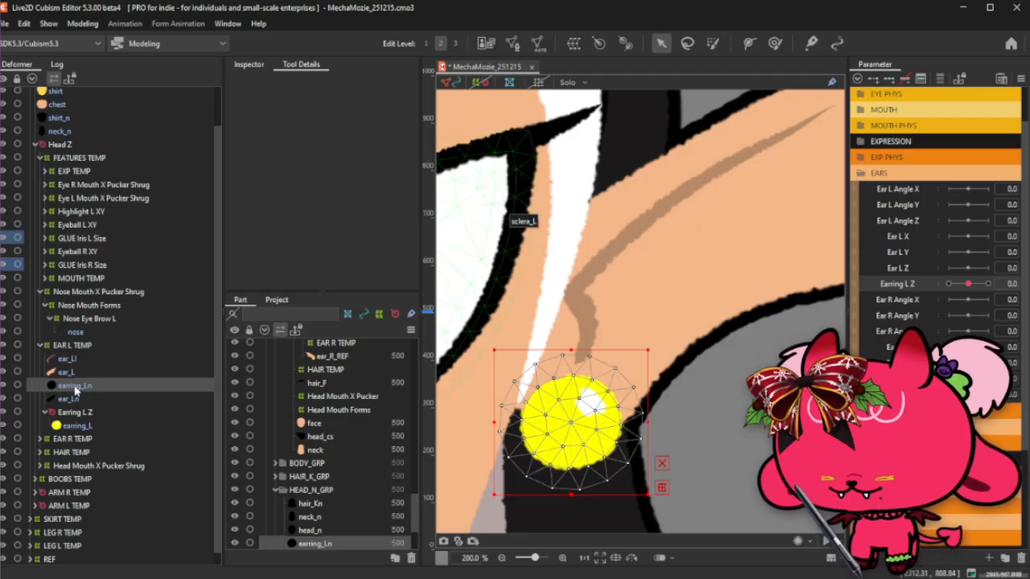
Move earring_Ln into the Earring L Z deformer, placing it beneath earring_L.
drag(75, 387, 90, 416)
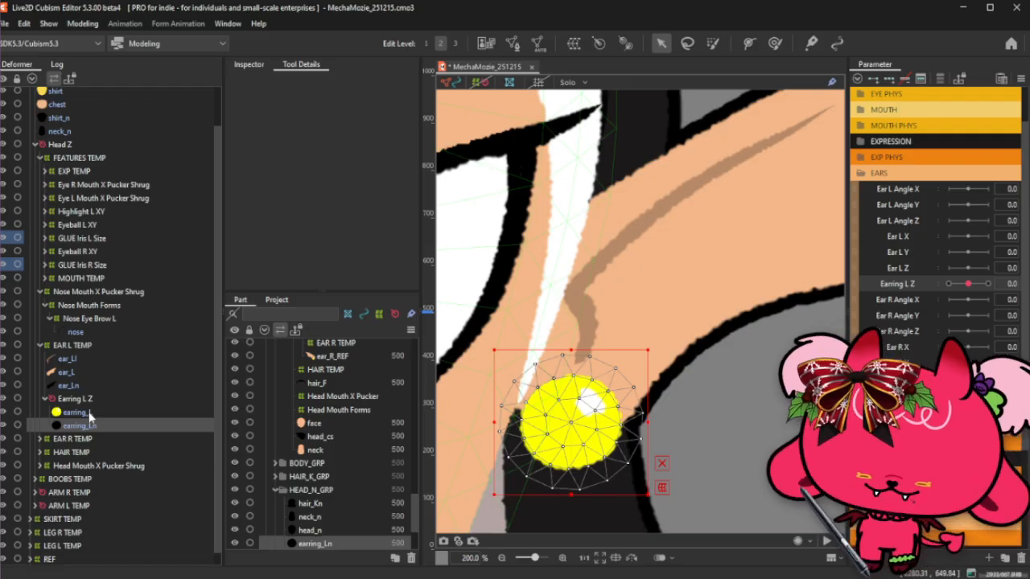
click(90, 399)
scroll(610, 317, down, 3)
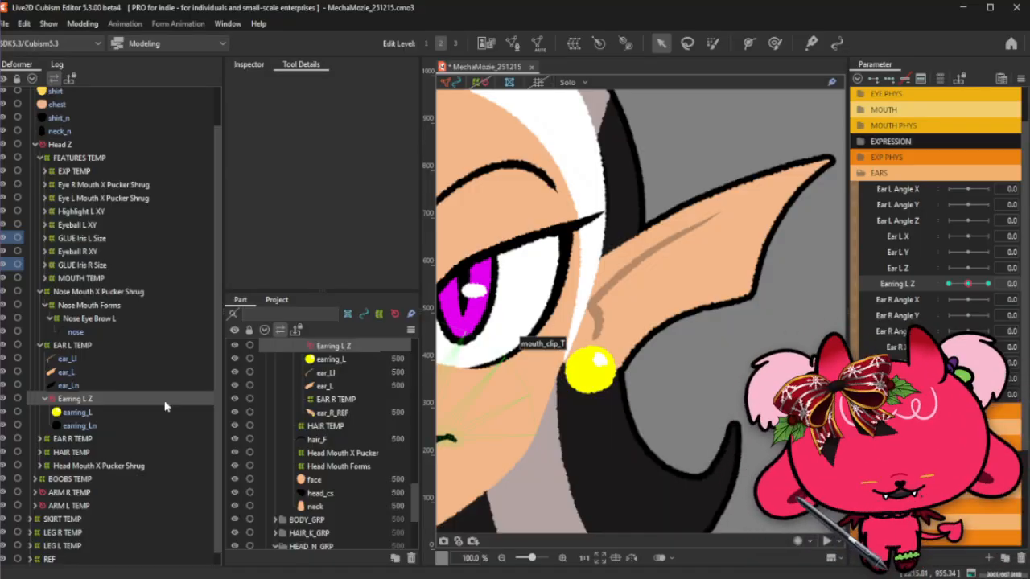
Open the ear_Ll part for mesh editing and delete all of its existing mesh vertices.
click(90, 372)
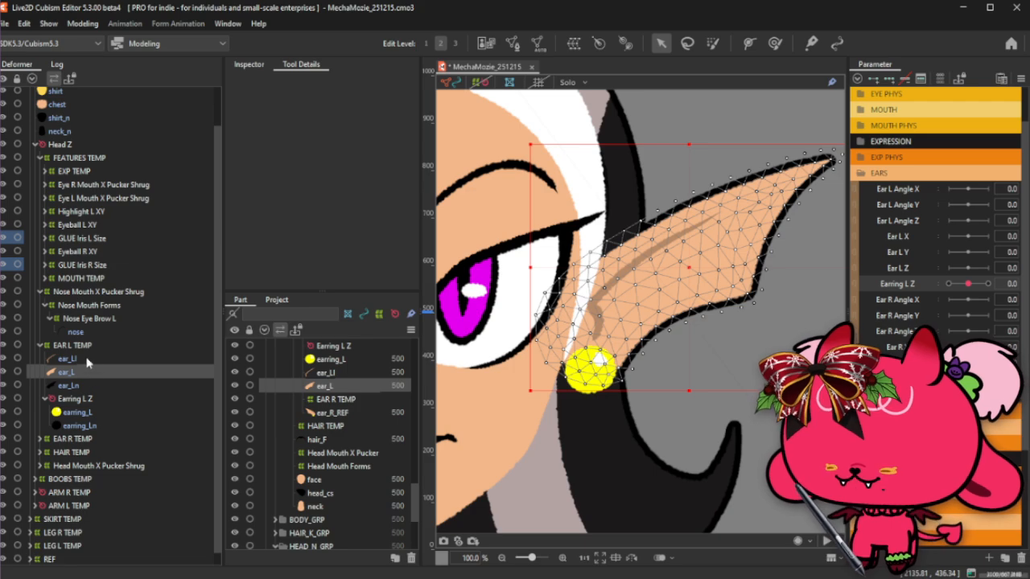
click(87, 360)
click(510, 46)
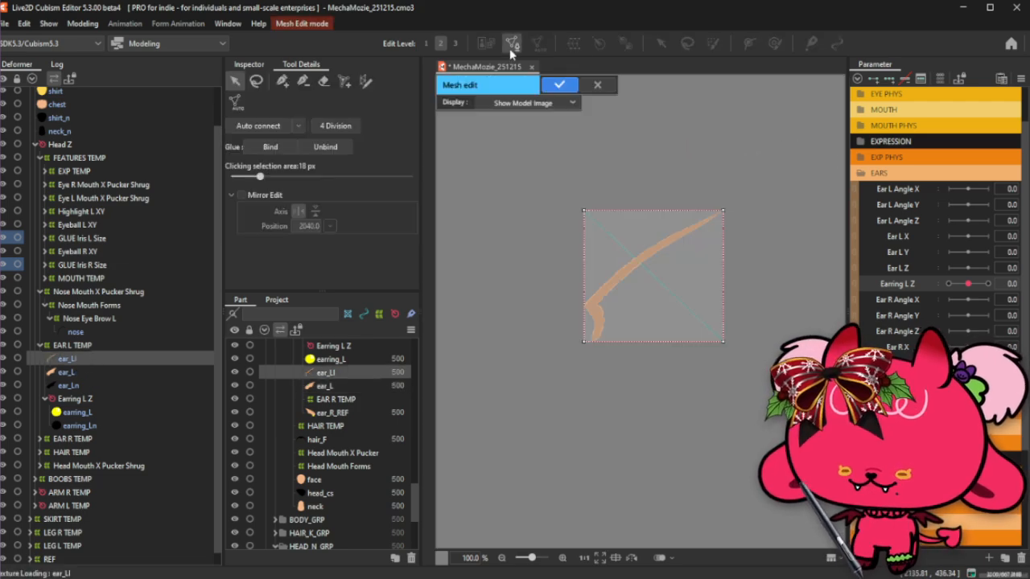
scroll(656, 209, up, 2)
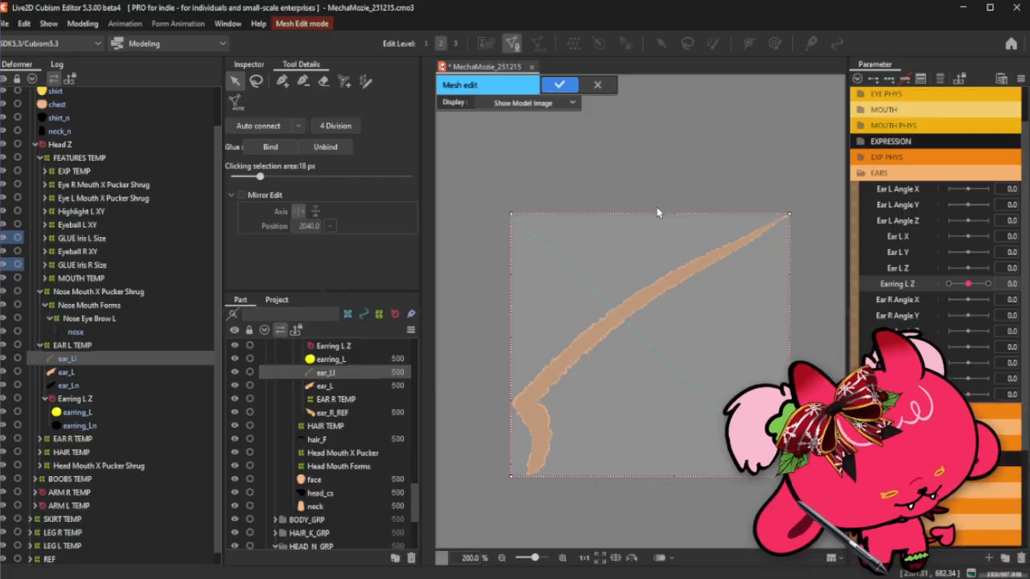
click(236, 82)
drag(470, 161, 820, 515)
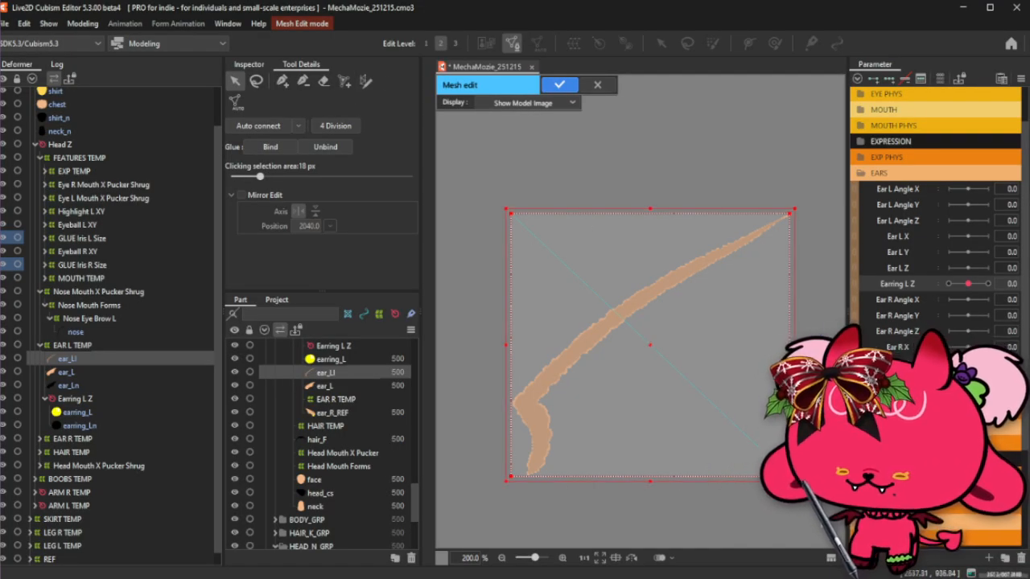
key(Delete)
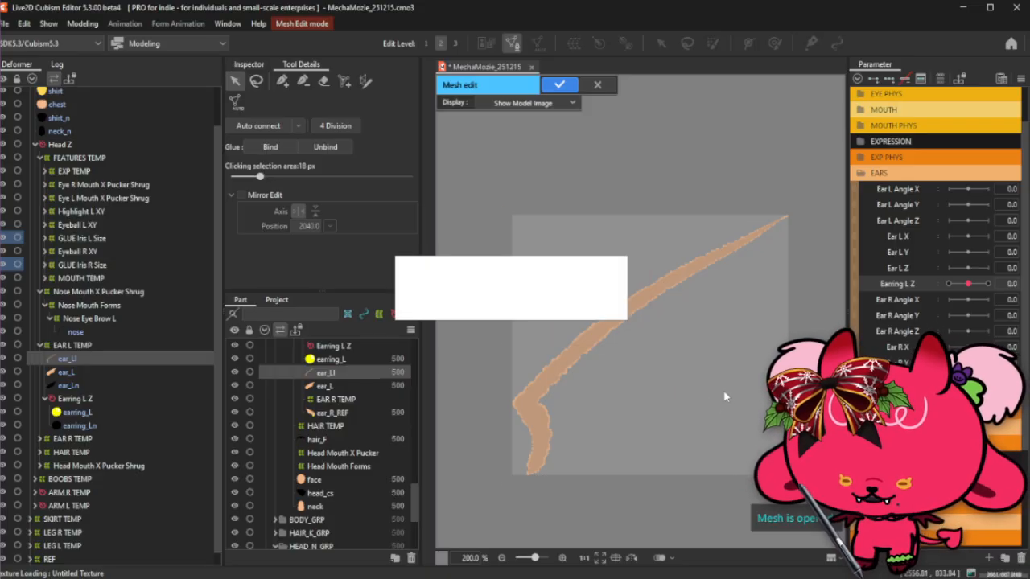
scroll(631, 322, down, 3)
key(Delete)
scroll(632, 322, up, 3)
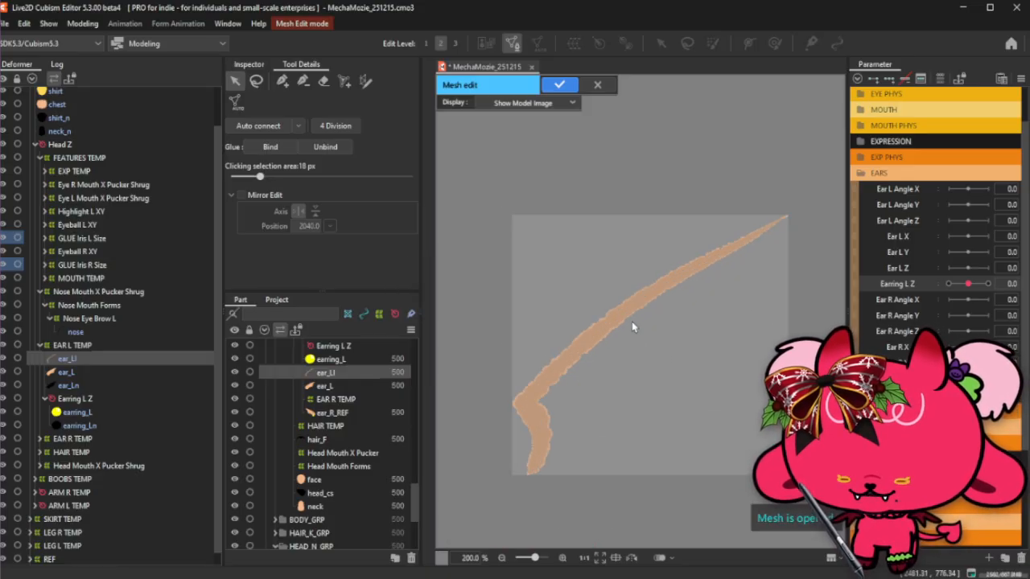
Lay a stroke mesh along the ear line from its lower end to the tip, adding control points that follow the curve.
click(365, 81)
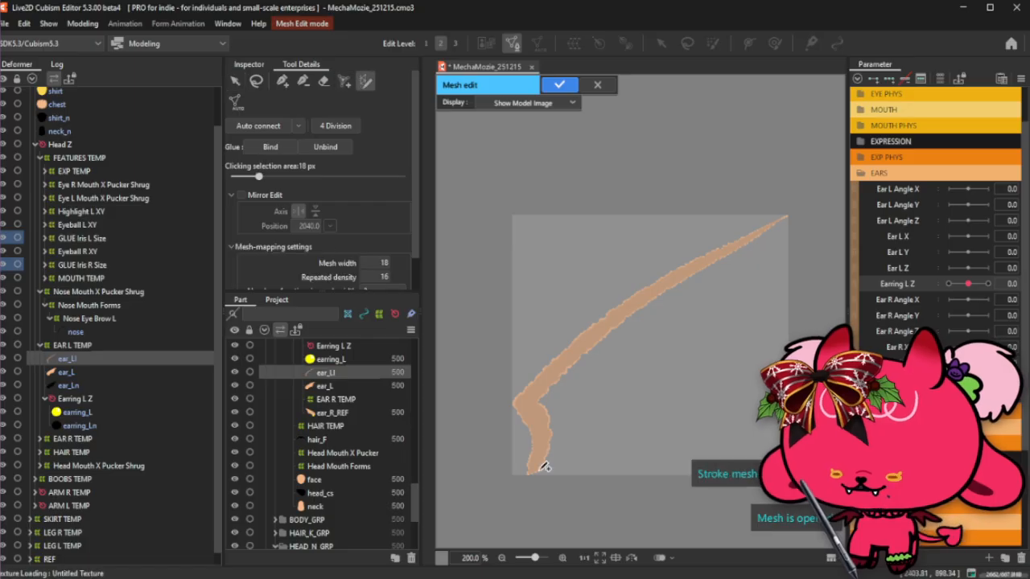
mouse_move(543, 466)
mouse_down()
mouse_move(515, 407)
mouse_move(799, 219)
mouse_up()
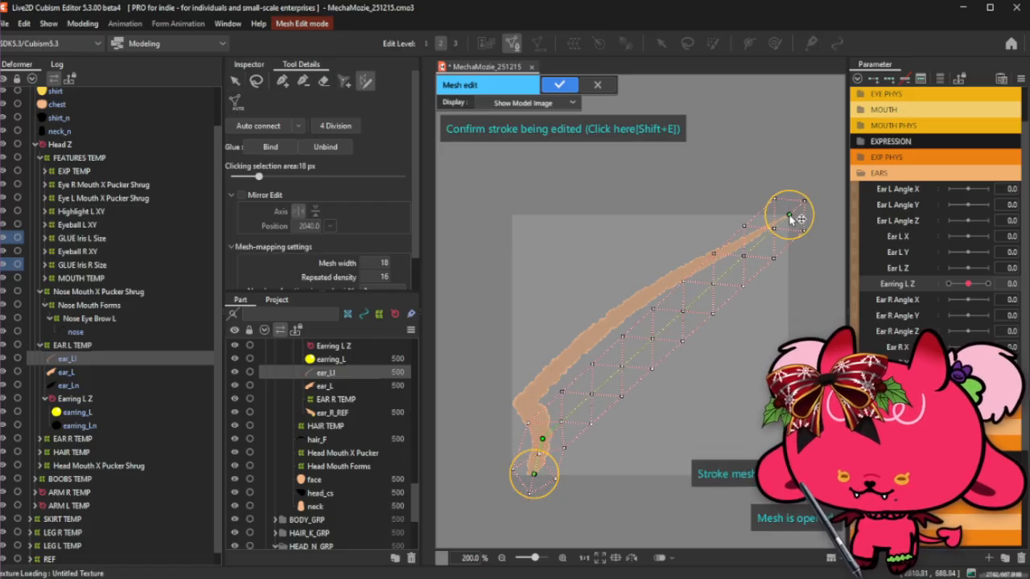
mouse_move(551, 432)
mouse_down()
mouse_move(523, 404)
mouse_move(546, 379)
mouse_up()
mouse_move(607, 338)
mouse_down()
mouse_move(619, 322)
mouse_move(610, 321)
mouse_up()
click(576, 349)
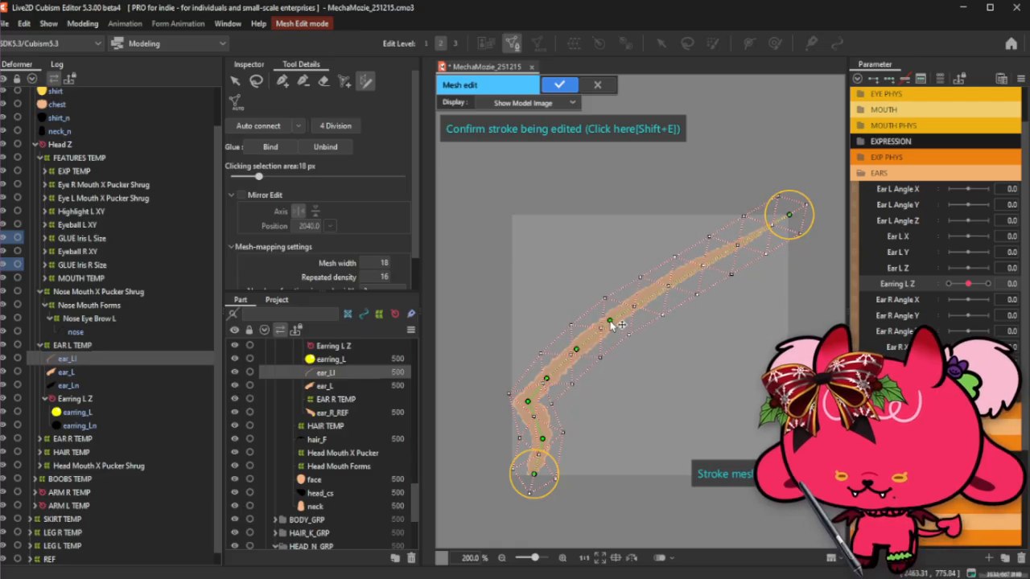
click(640, 299)
click(672, 280)
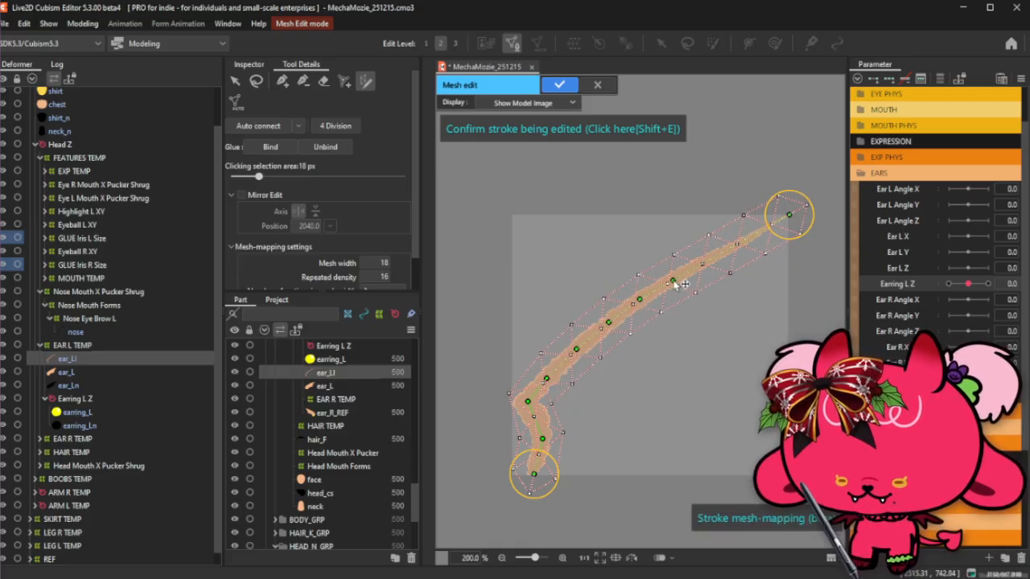
click(700, 264)
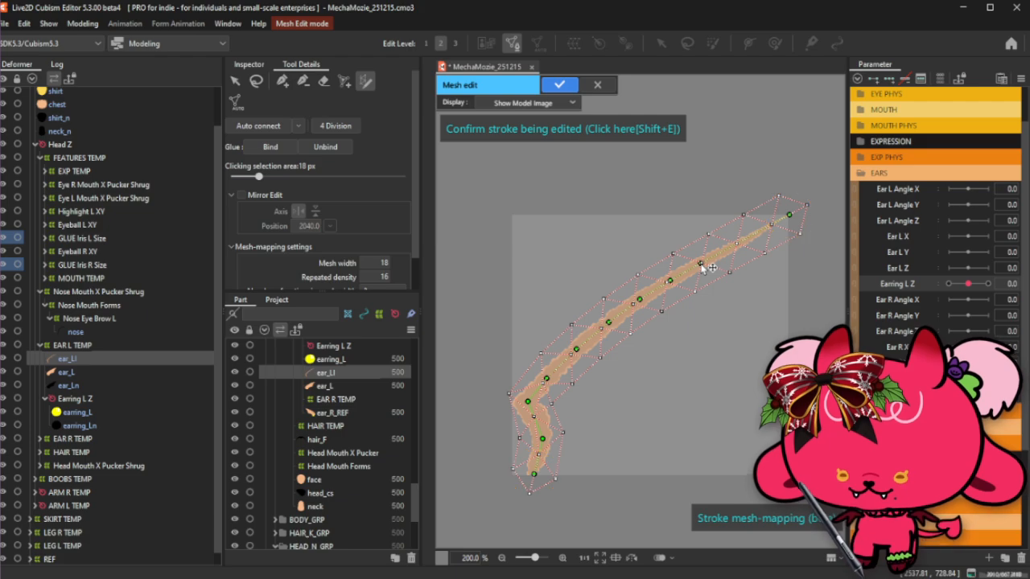
Fine-tune the stroke's control points at the tip and along the short lower end so they stay centred on the line.
scroll(788, 214, up, 2)
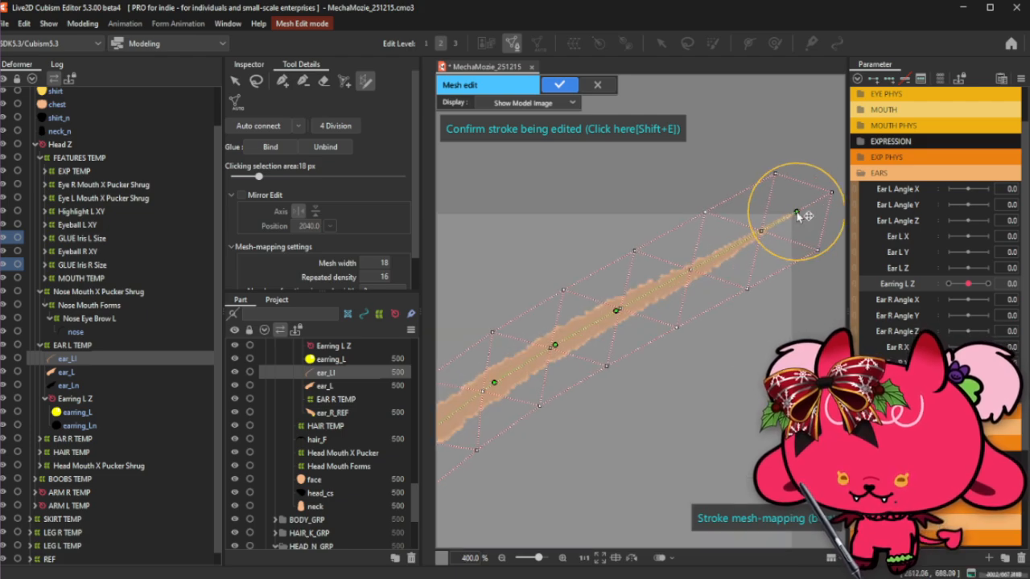
drag(796, 214, 794, 216)
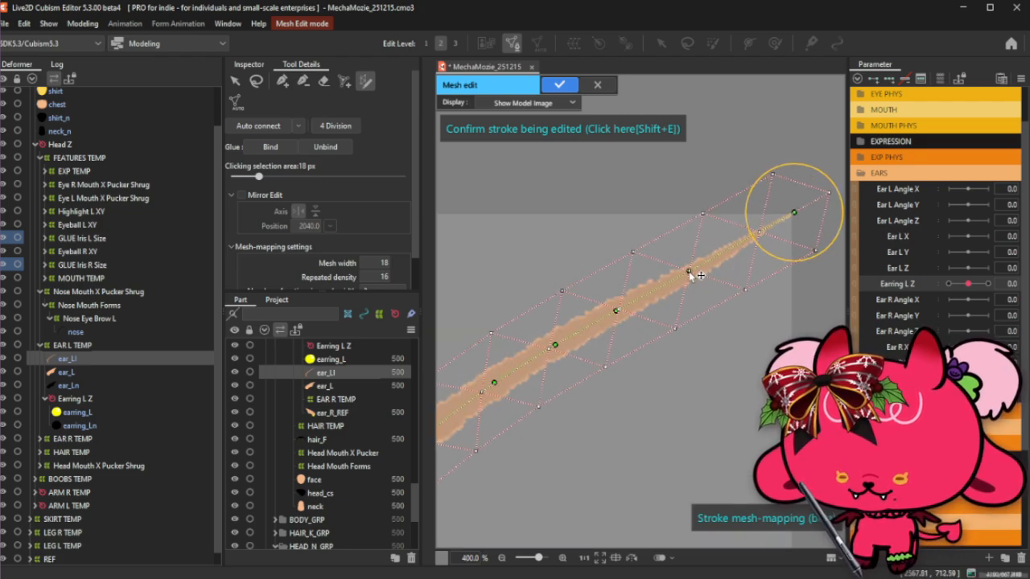
scroll(690, 274, down, 2)
scroll(618, 325, up, 1)
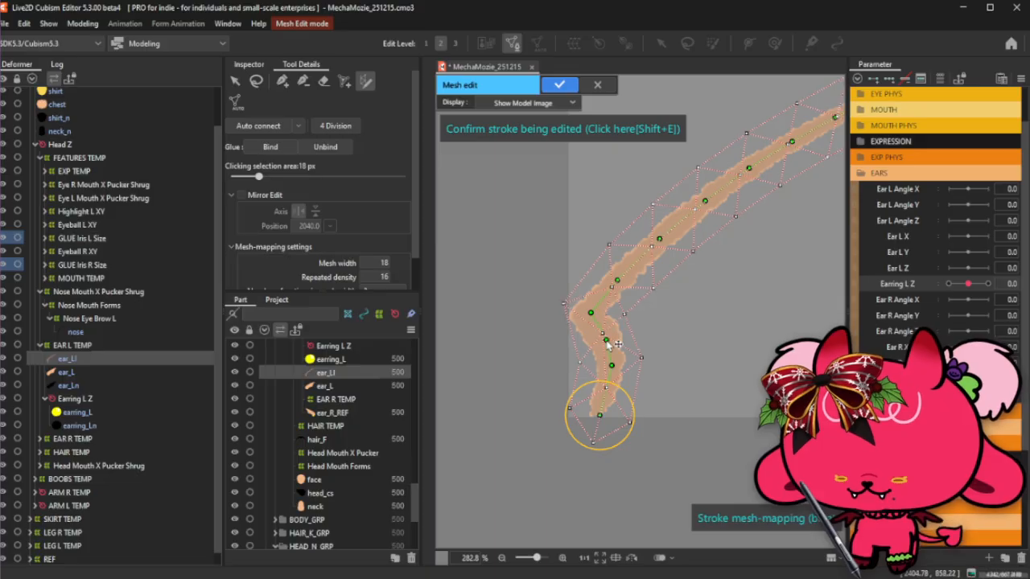
drag(611, 367, 609, 364)
drag(609, 425, 593, 419)
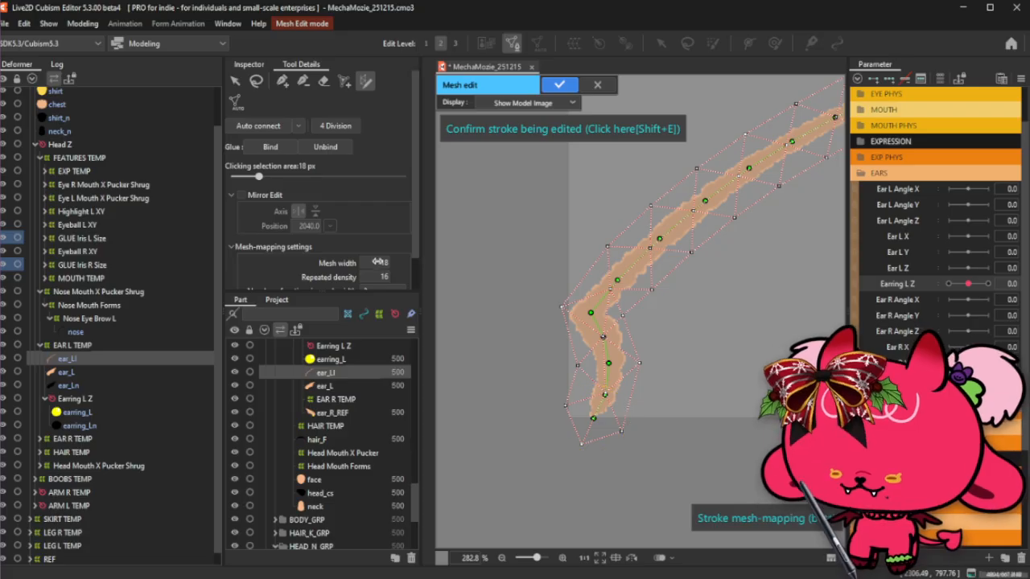
Set the stroke mesh's repeated density to 12.
drag(379, 278, 370, 278)
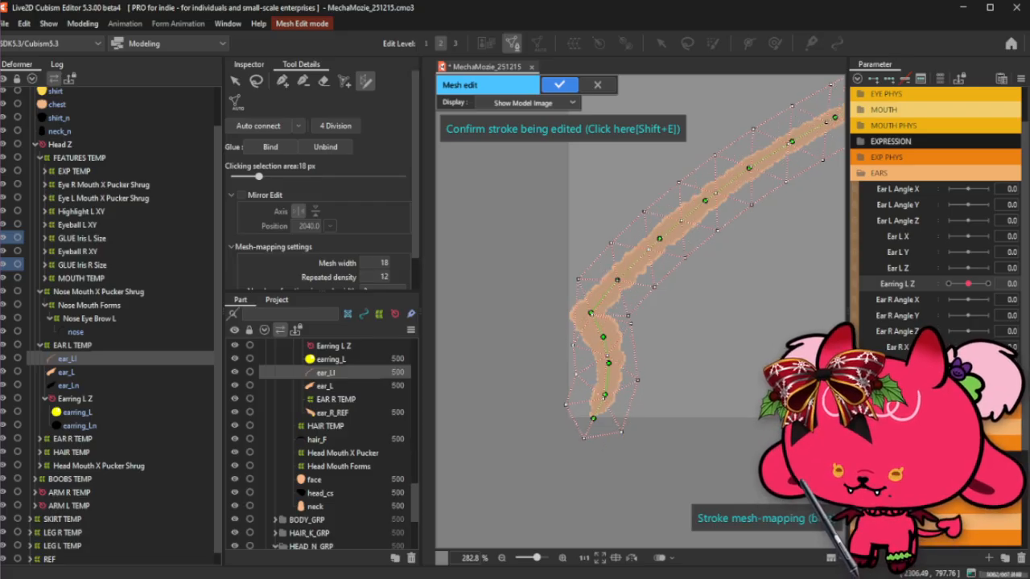
scroll(559, 286, down, 2)
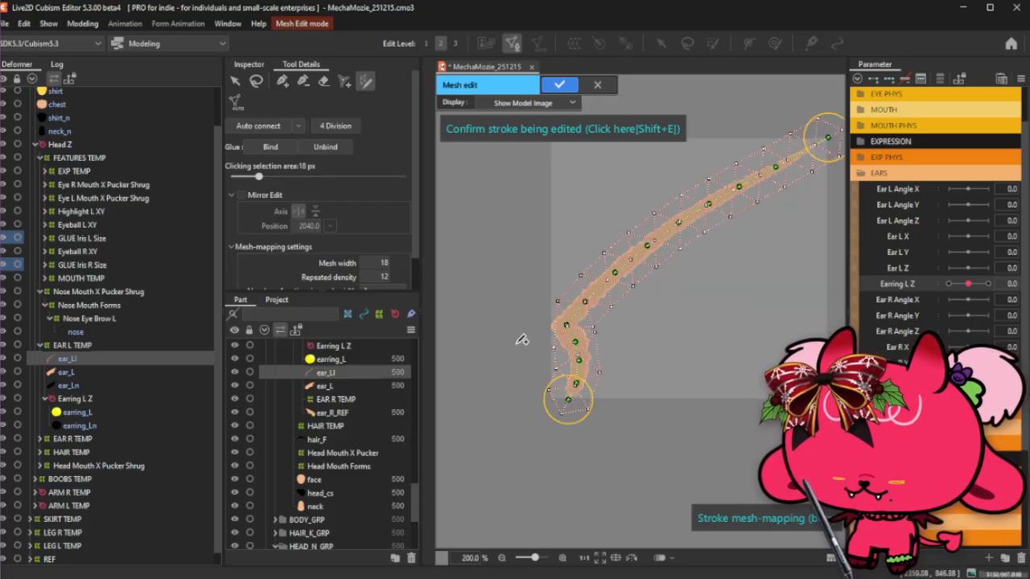
drag(388, 278, 387, 277)
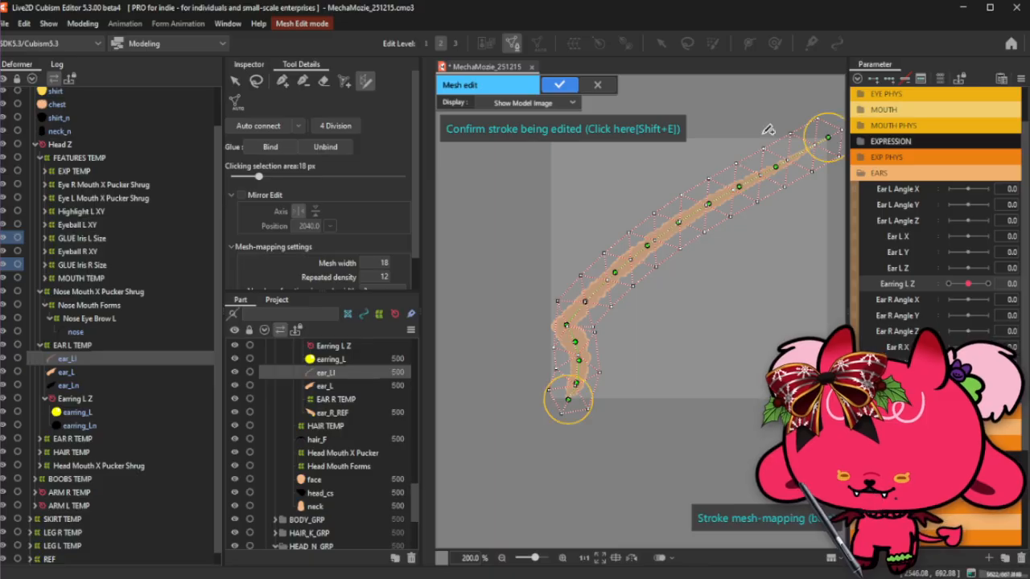
Add a stroke control point near the ear line's tip and widen the mesh around its bend.
scroll(779, 129, up, 1)
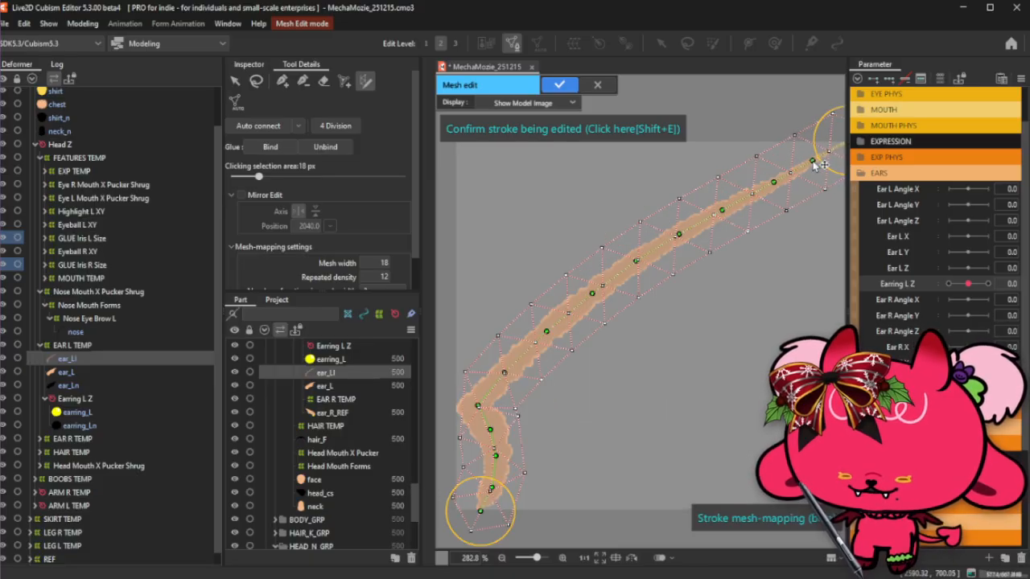
scroll(814, 163, down, 1)
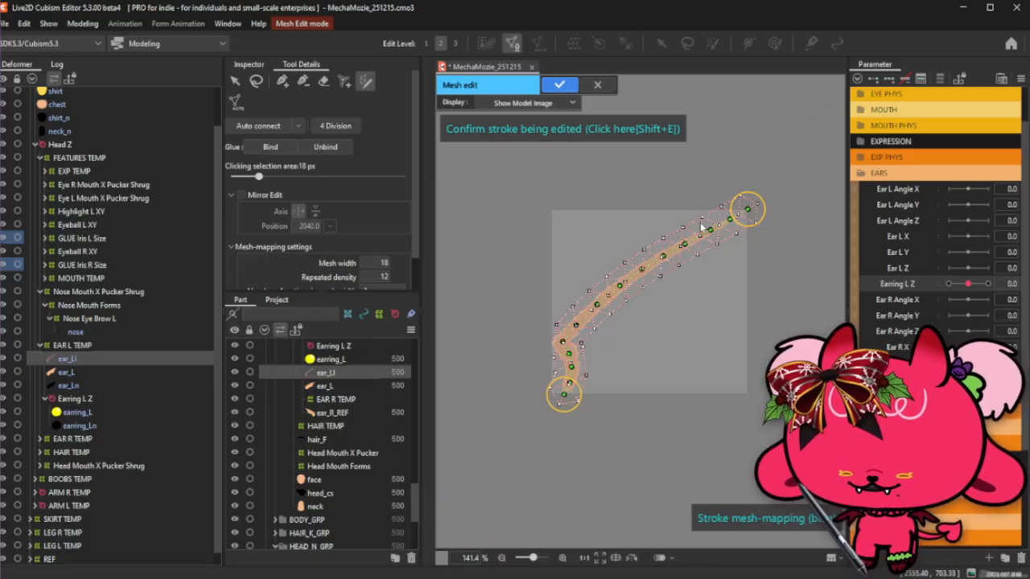
scroll(748, 212, up, 1)
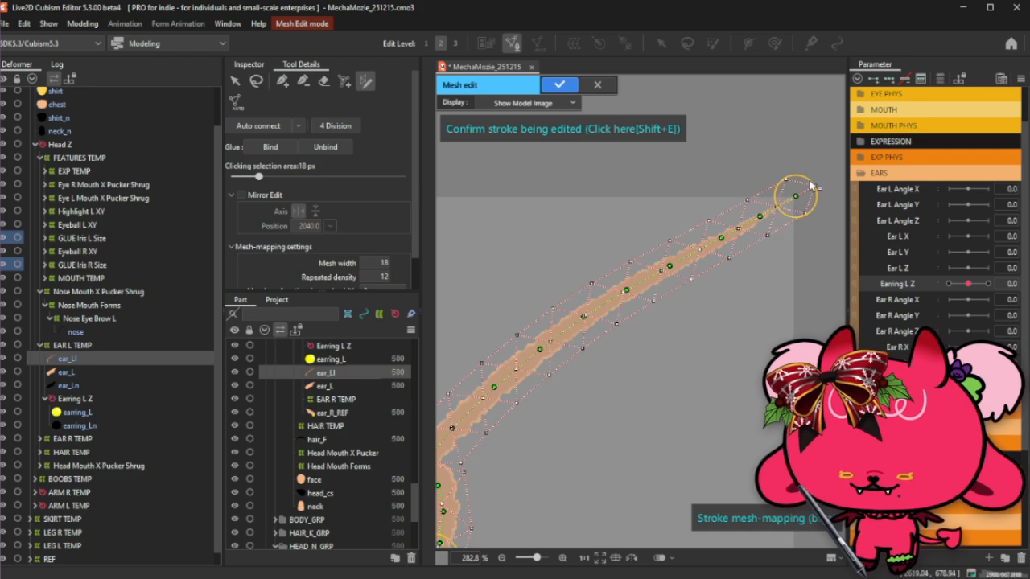
scroll(593, 295, down, 1)
scroll(518, 339, up, 1)
scroll(777, 207, down, 2)
scroll(629, 304, up, 1)
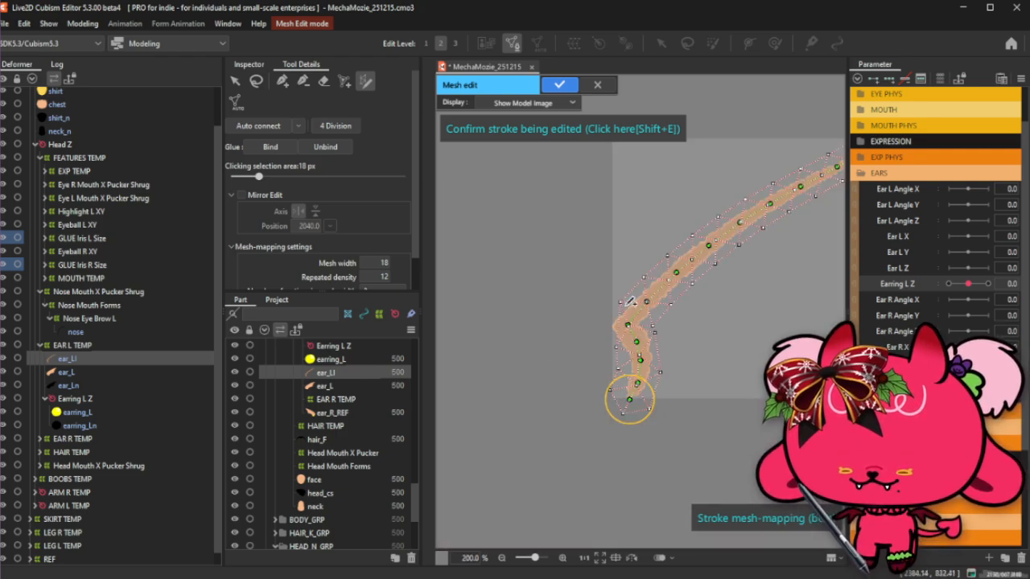
scroll(676, 299, up, 1)
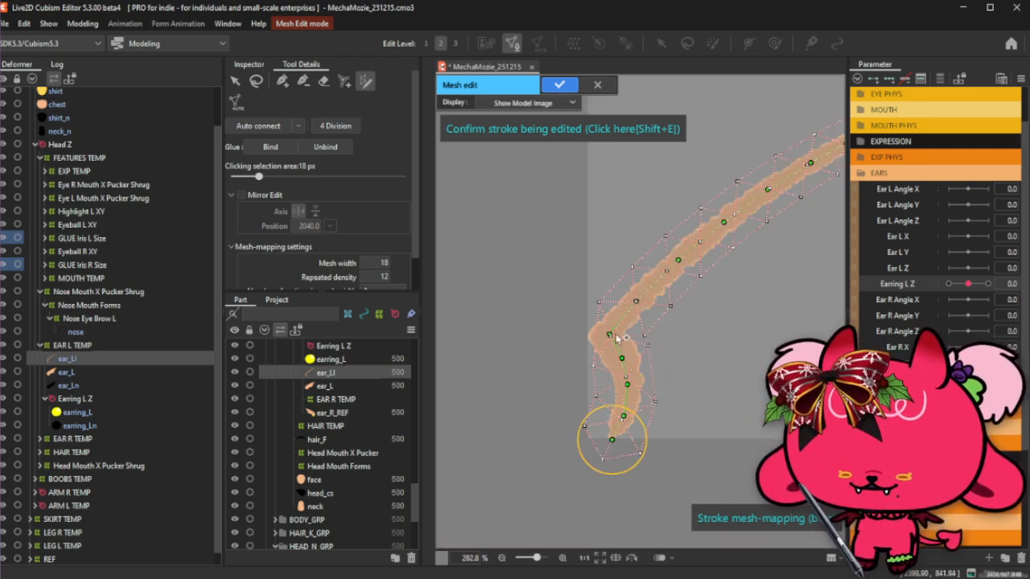
drag(615, 334, 651, 335)
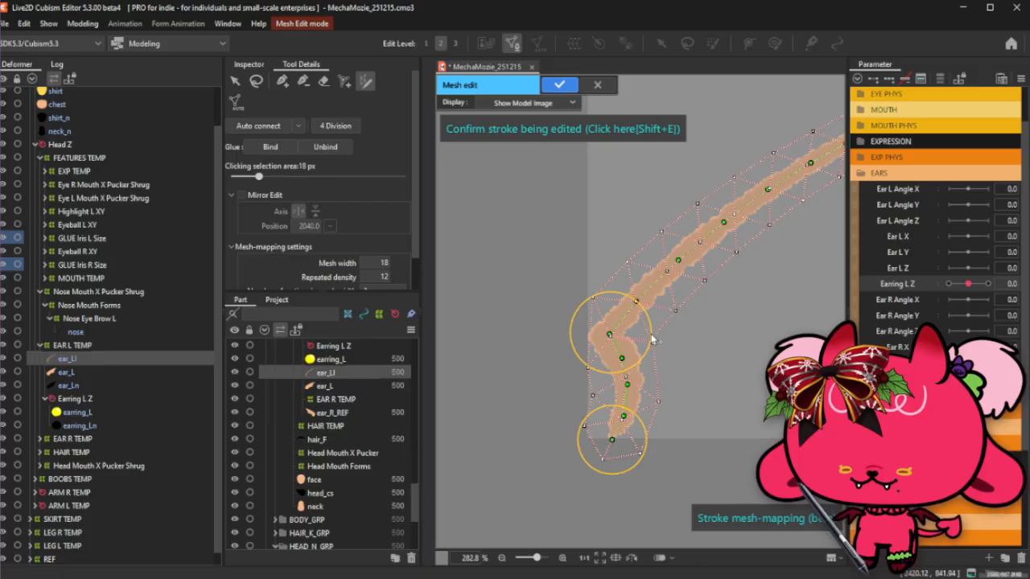
Slightly adjust the stroke mesh's width at the ear line's tip and select the control point at its bend.
scroll(655, 338, down, 1)
scroll(830, 205, up, 1)
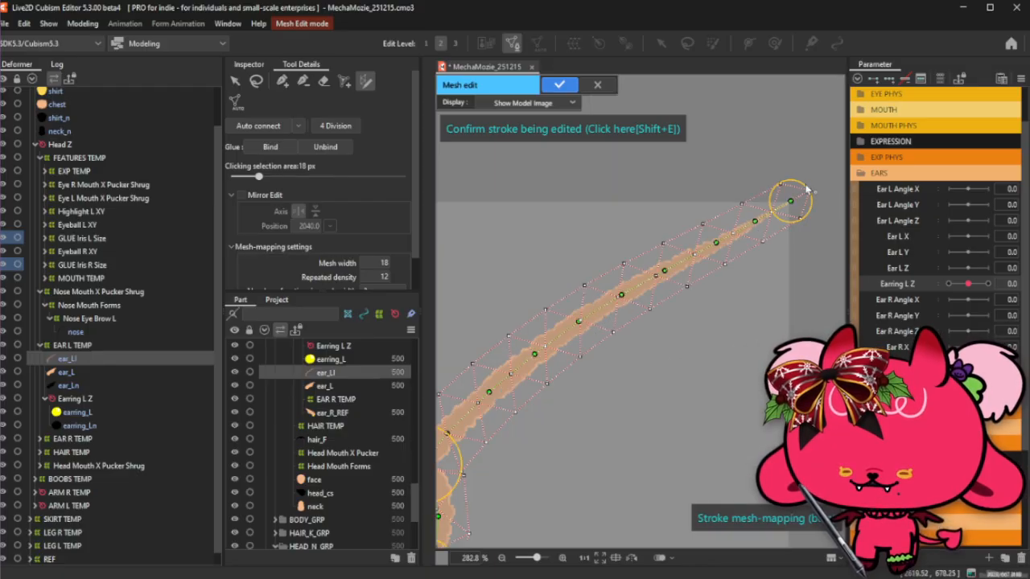
drag(806, 189, 803, 192)
scroll(624, 310, down, 1)
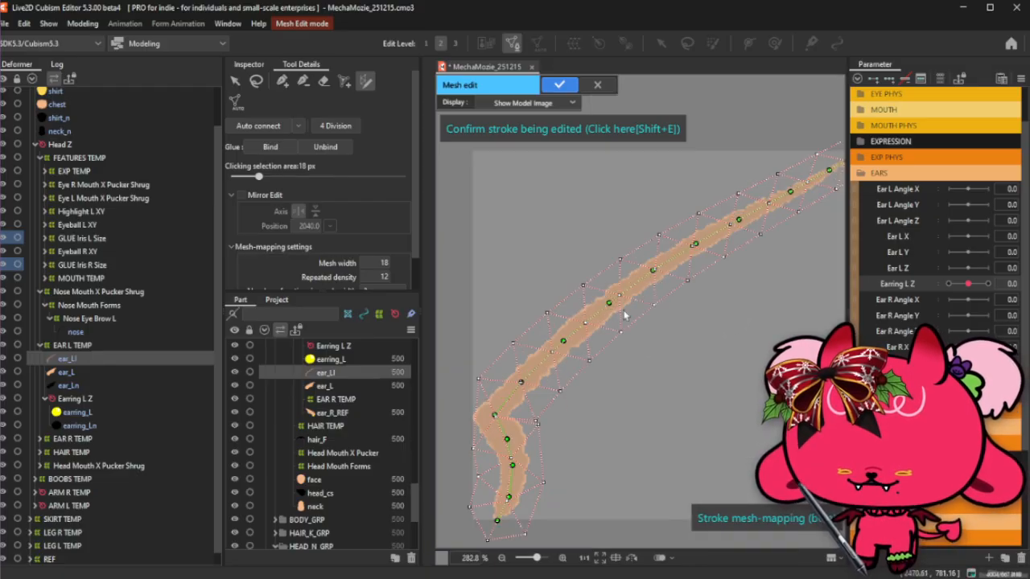
scroll(547, 374, up, 1)
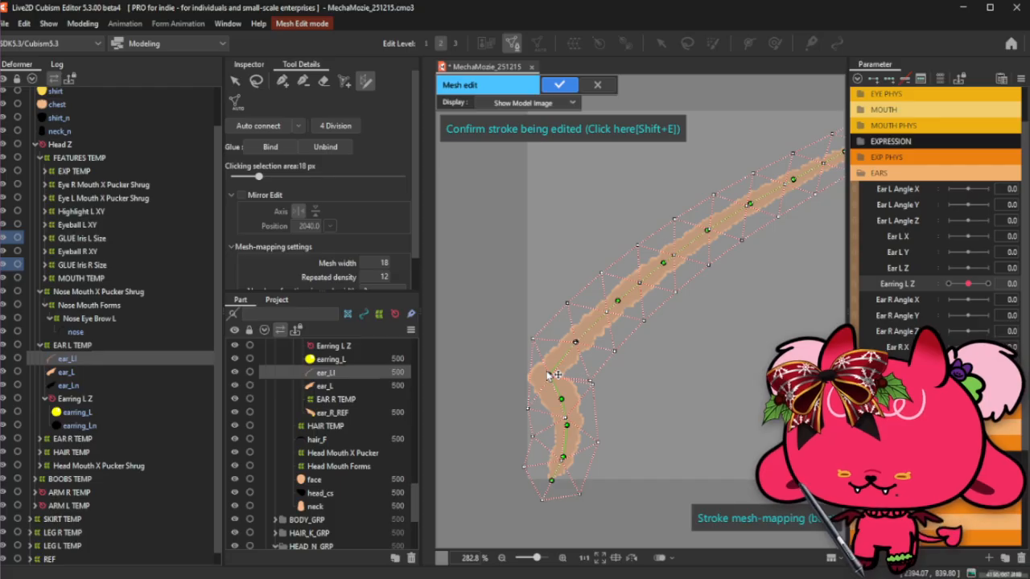
click(548, 375)
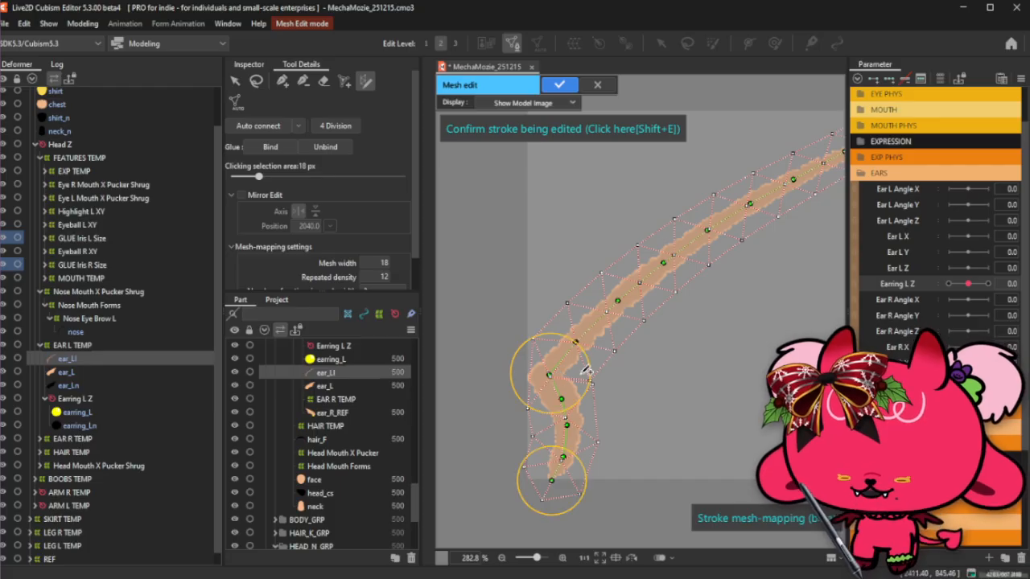
click(579, 130)
click(309, 83)
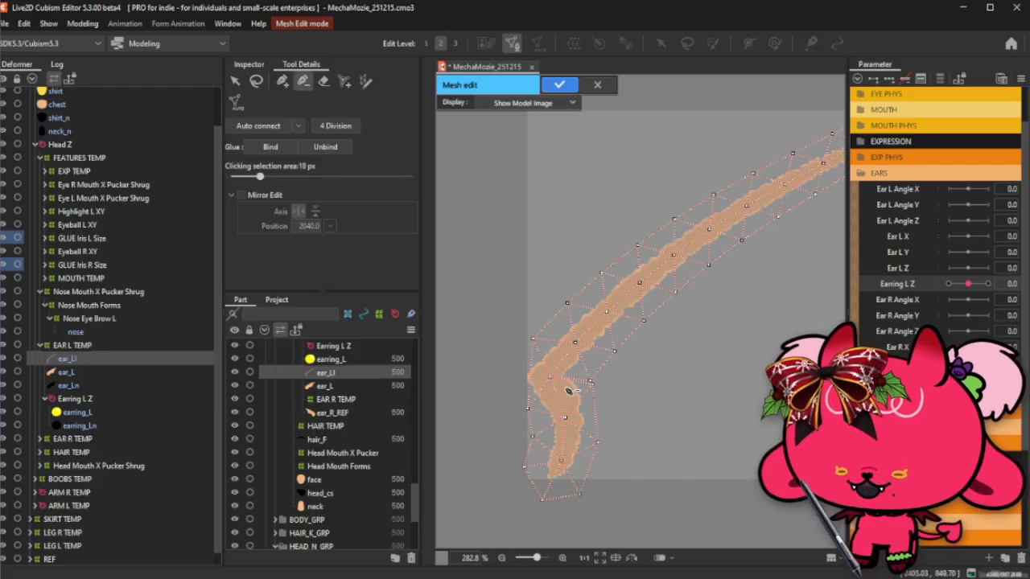
key(ctrl+z)
key(ctrl+z)
key(ctrl+z)
key(ctrl+z)
key(ctrl+z)
key(ctrl+z)
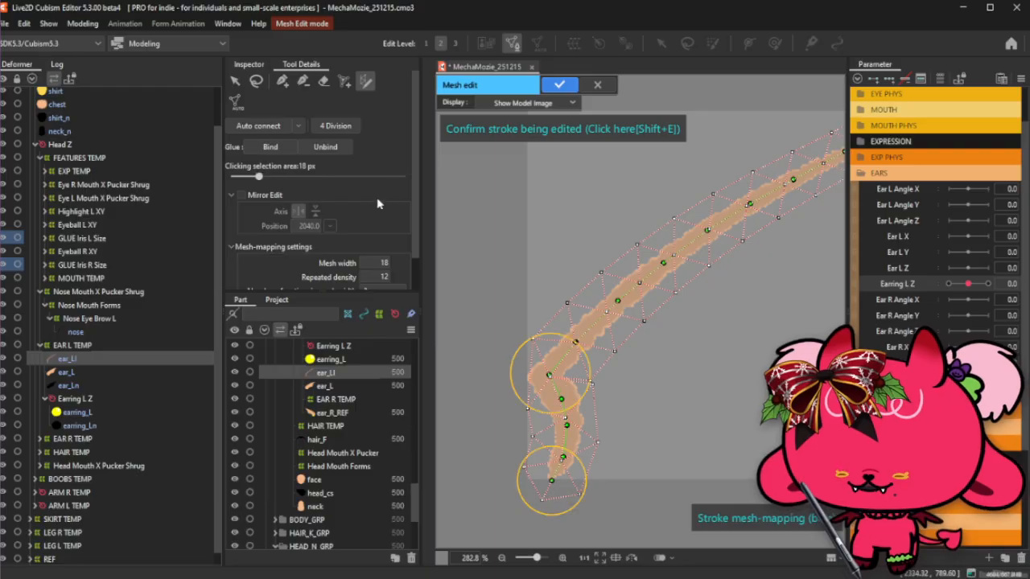
key(ctrl+z)
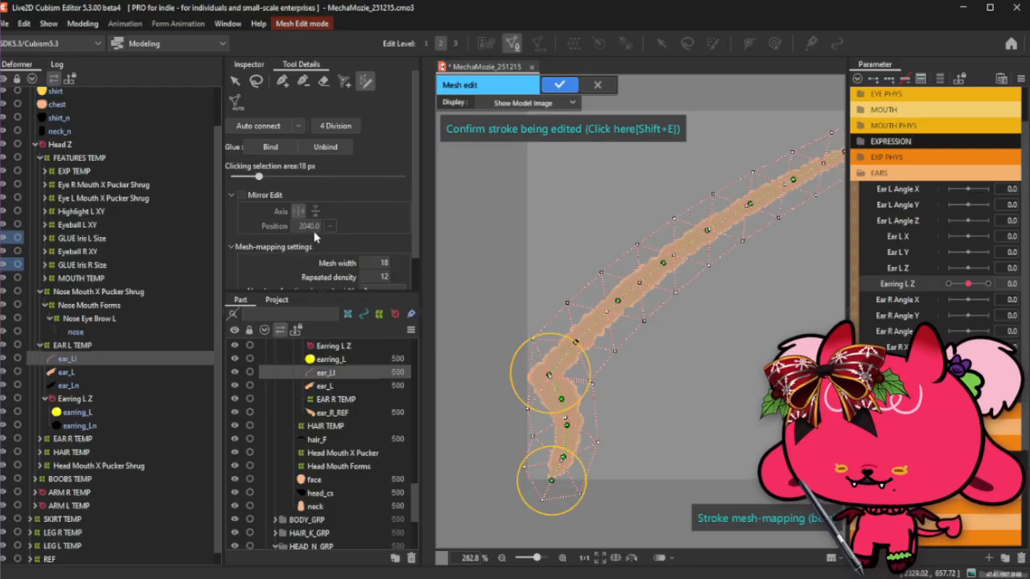
key(ctrl+z)
Set the stroke mesh's repeated density to 11 and confirm the stroke.
drag(380, 275, 386, 275)
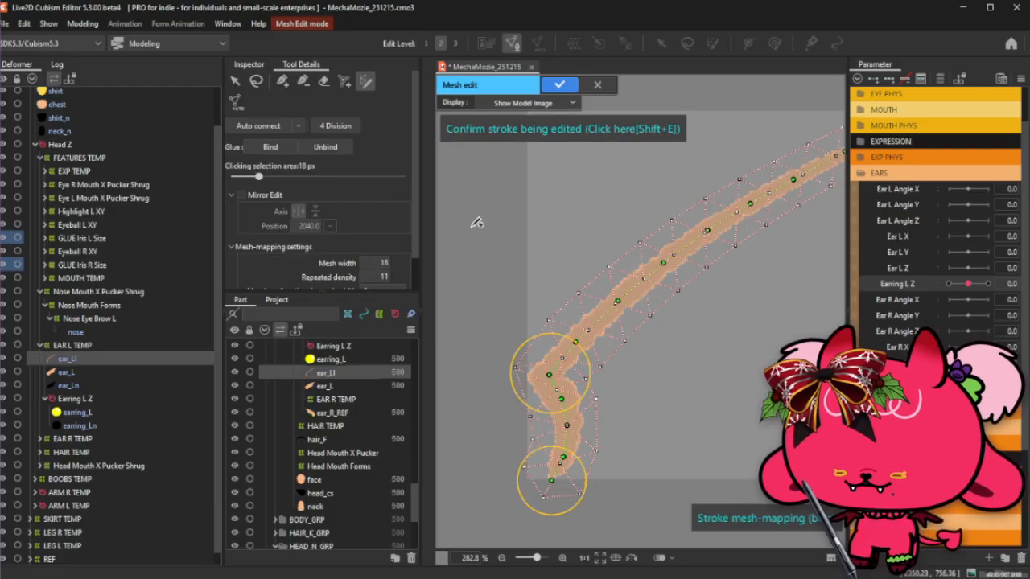
click(565, 129)
click(303, 82)
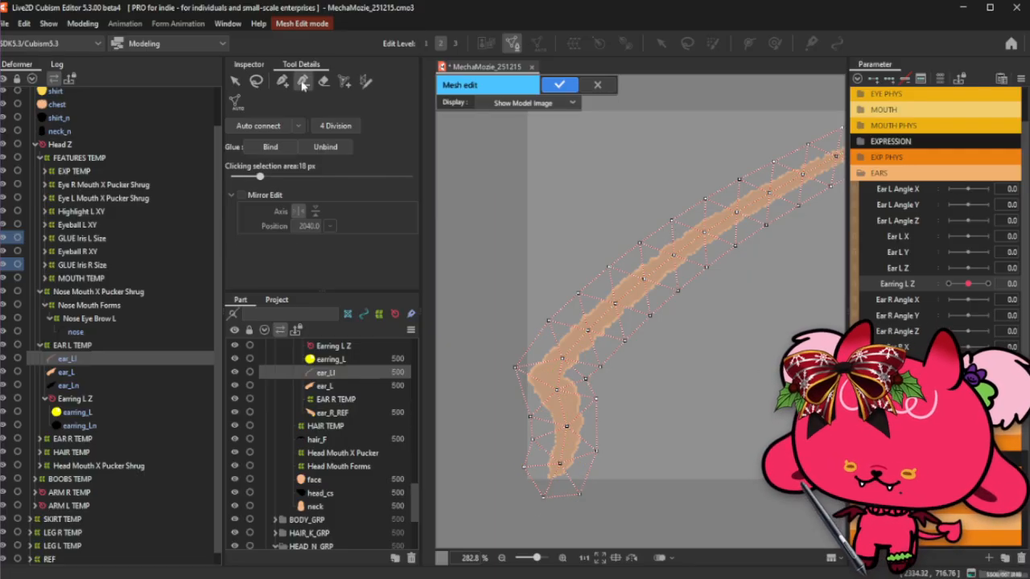
Add centre vertices at the ear line's bend and midway down its short lower section, evenly spacing the neighbouring centre vertices.
scroll(587, 388, up, 4)
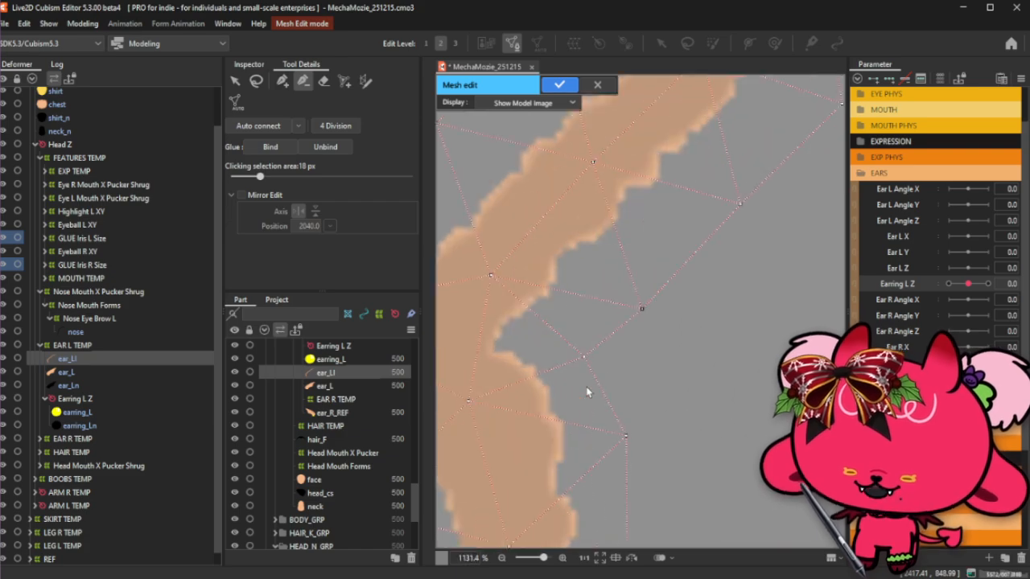
scroll(630, 368, down, 2)
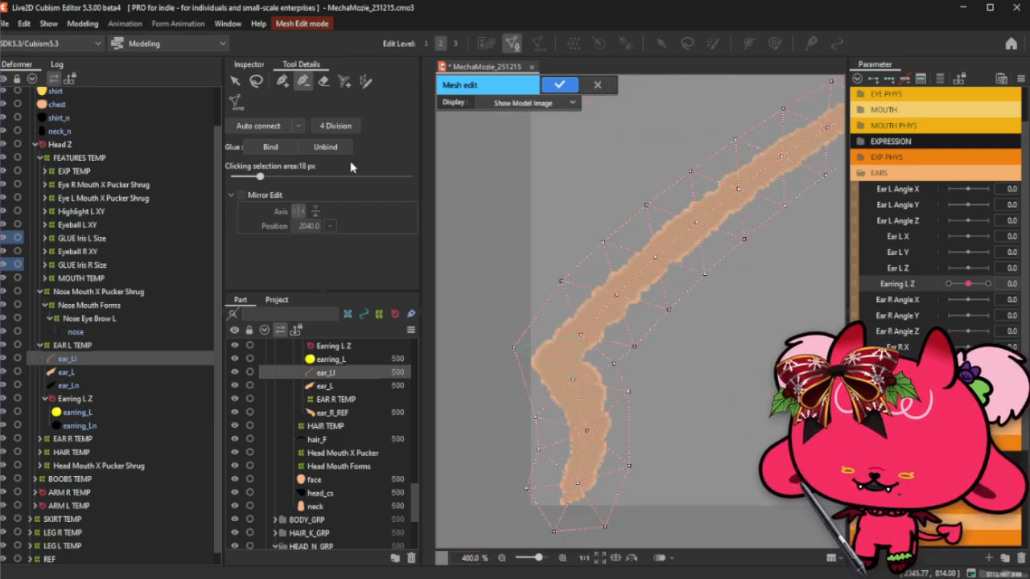
click(284, 83)
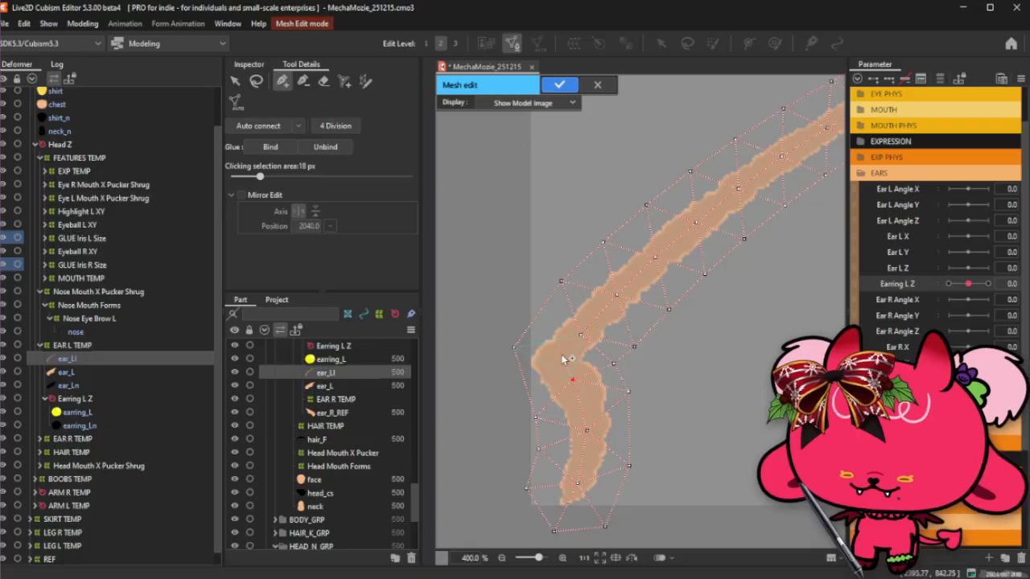
click(558, 358)
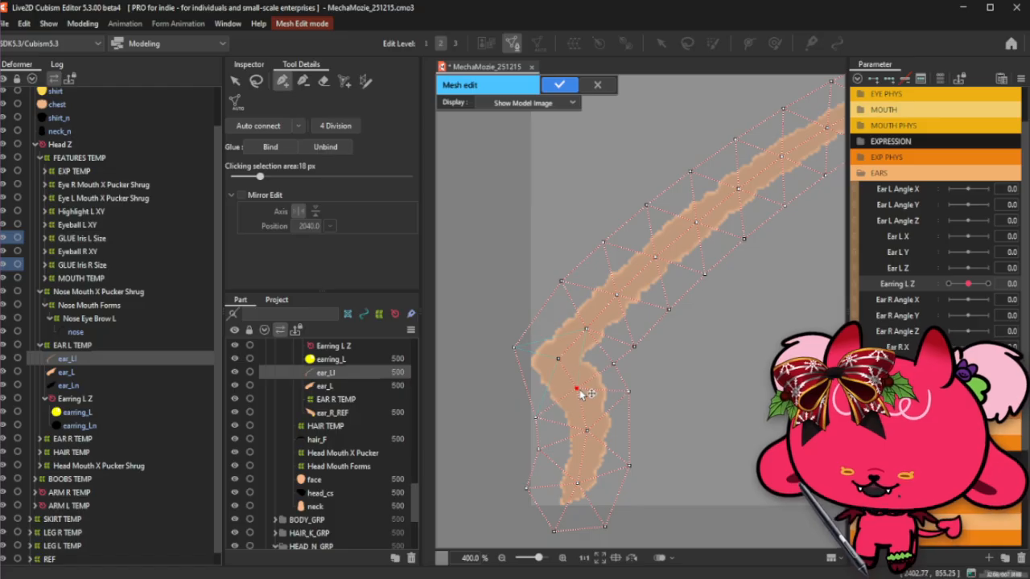
click(303, 81)
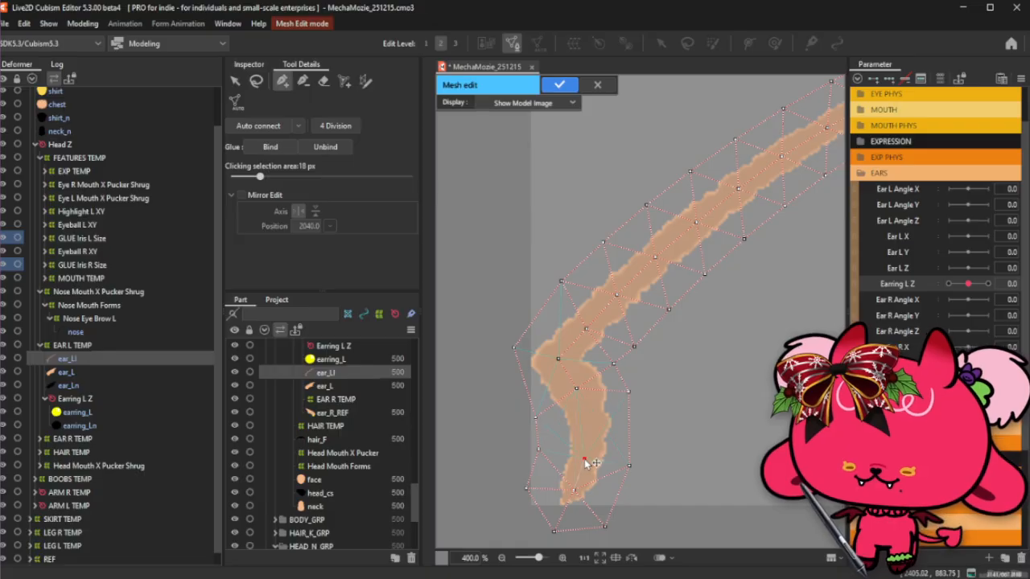
drag(587, 425, 578, 387)
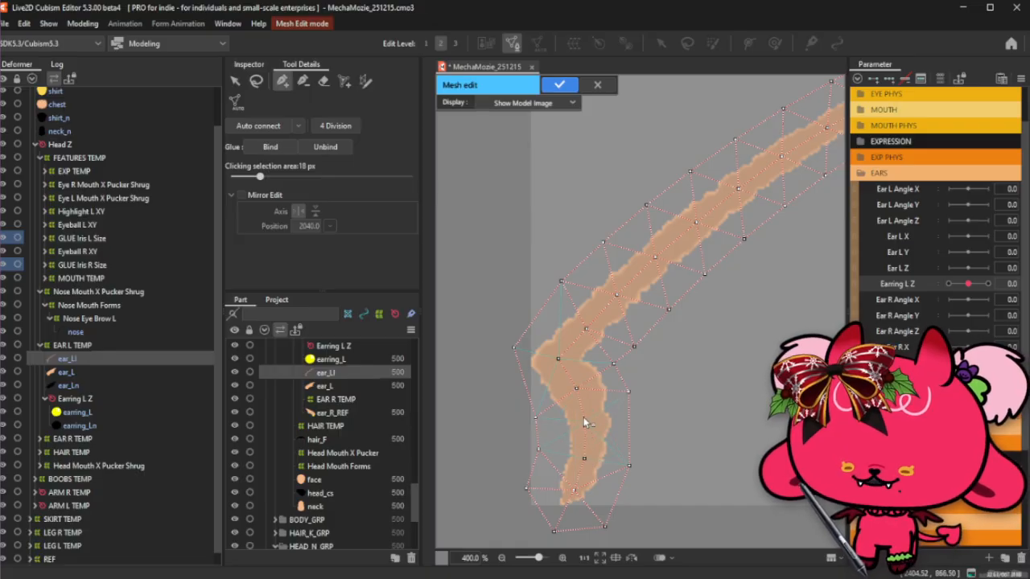
click(585, 423)
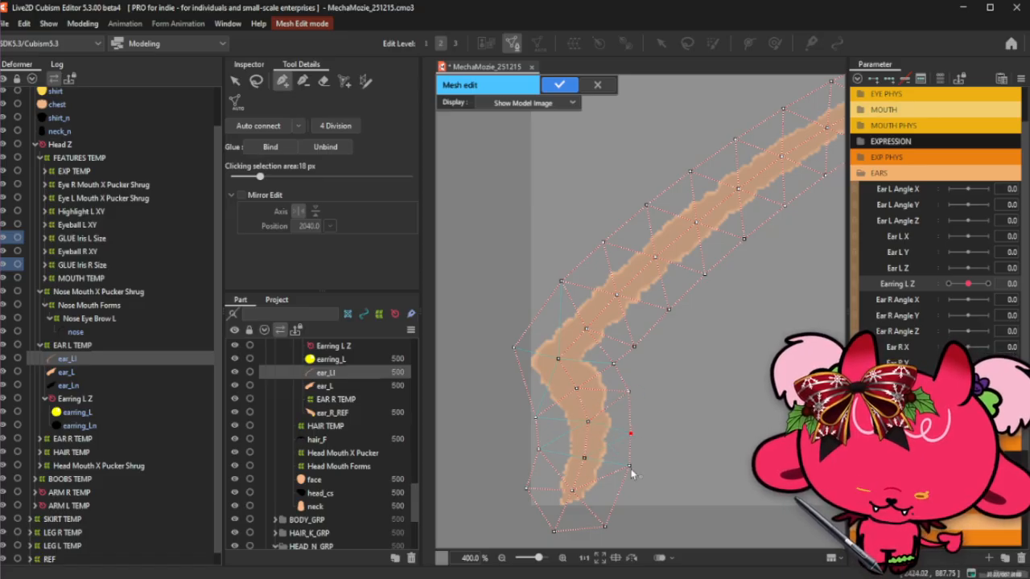
Shift and even out the inner-side outline vertices of the short lower section and connect them to the centre vertices.
drag(628, 484, 625, 485)
drag(631, 435, 630, 445)
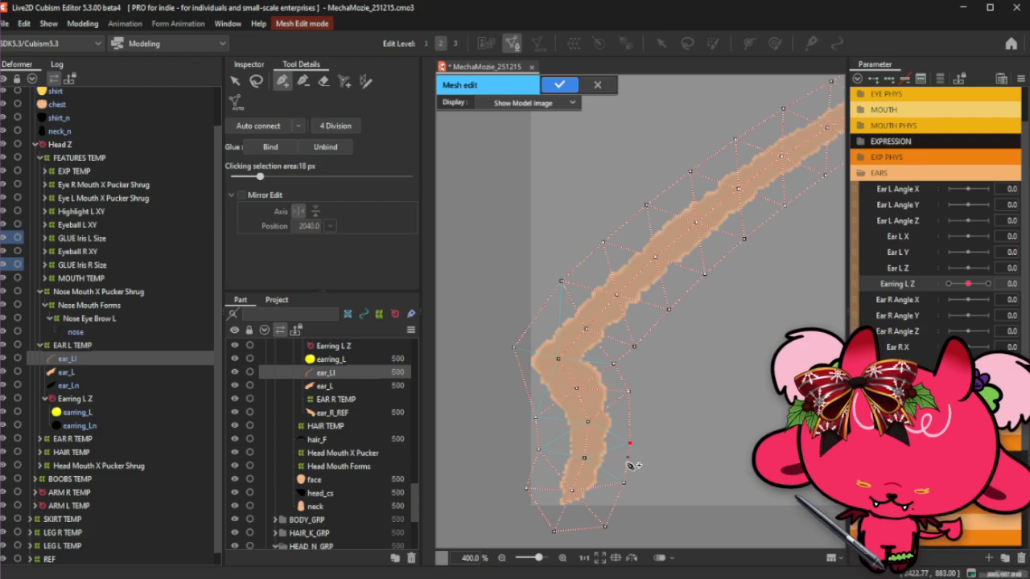
click(584, 459)
click(624, 484)
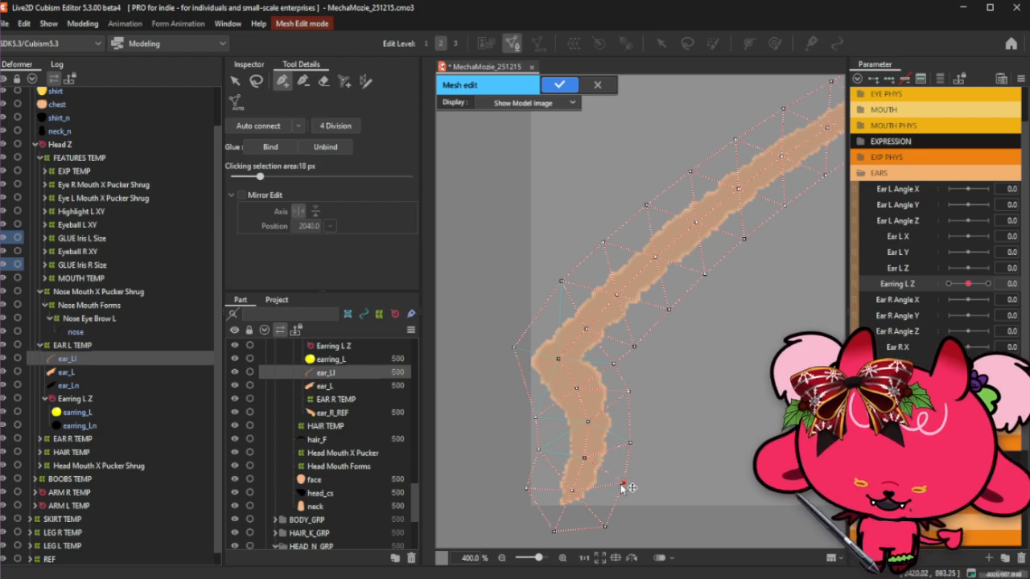
click(572, 491)
click(584, 459)
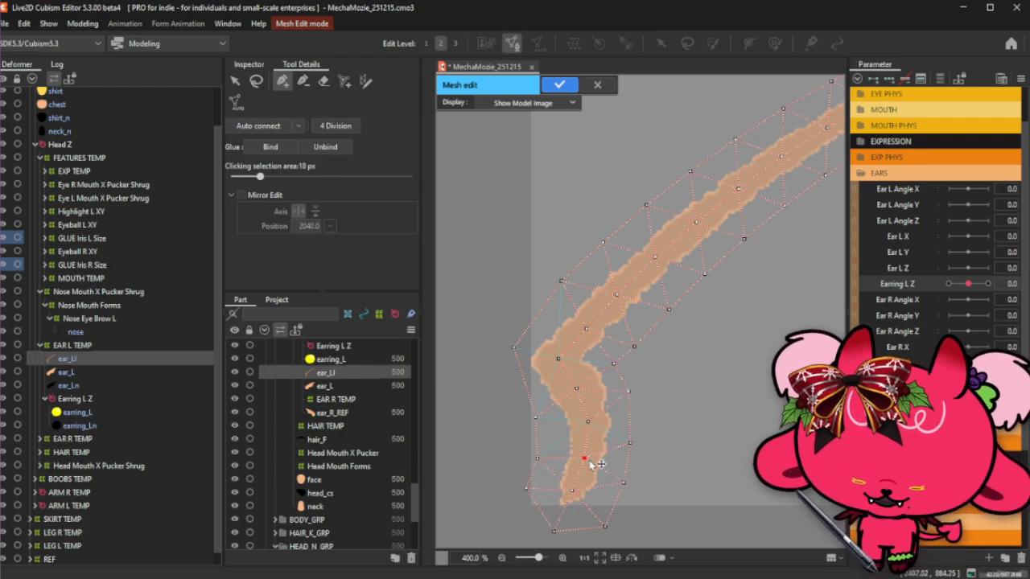
Even out the outline vertices on the short section's outer side, connecting them to the centre vertices, and fine-tune the opposite side.
click(538, 437)
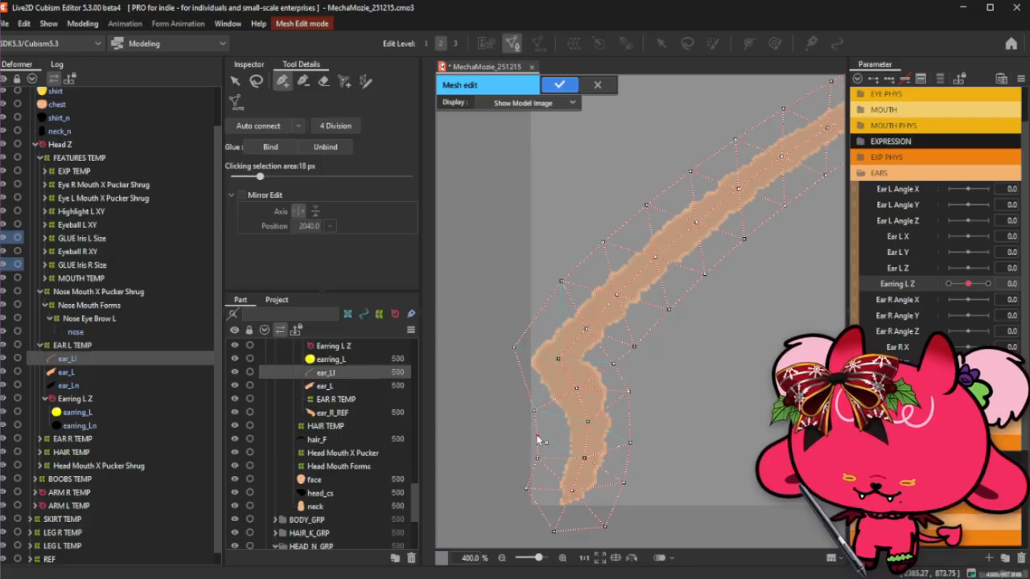
click(530, 491)
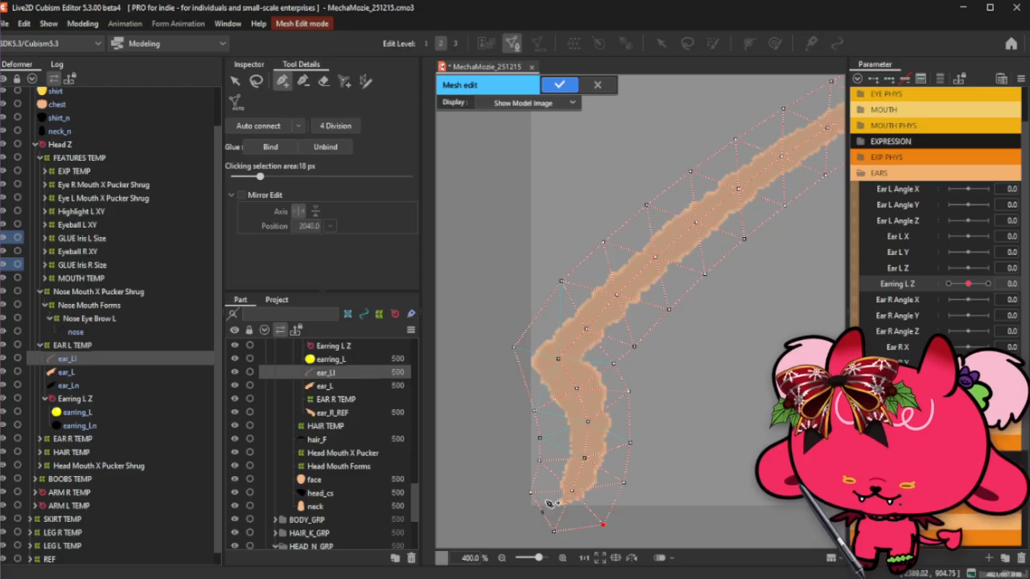
click(572, 490)
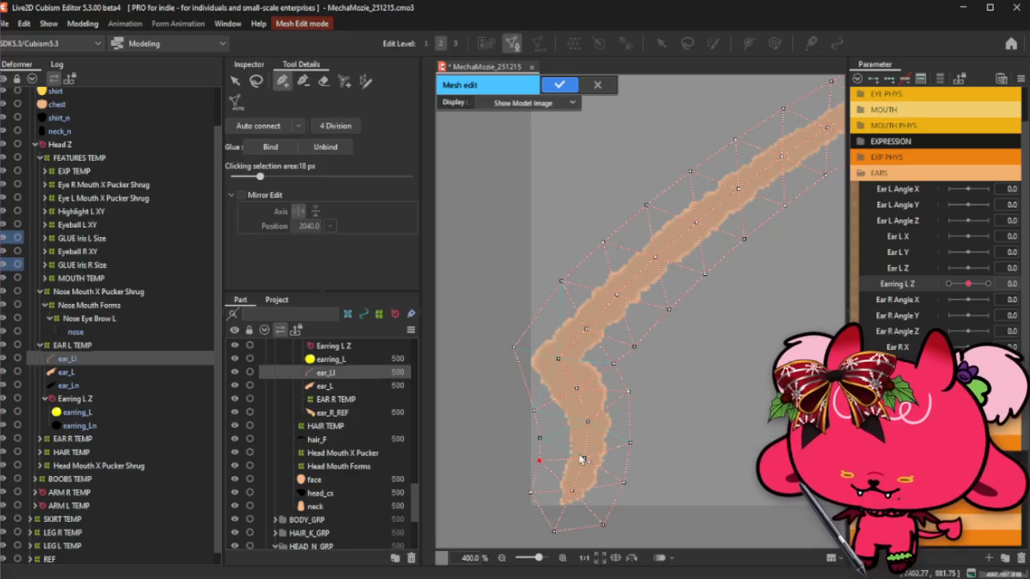
click(539, 439)
click(587, 422)
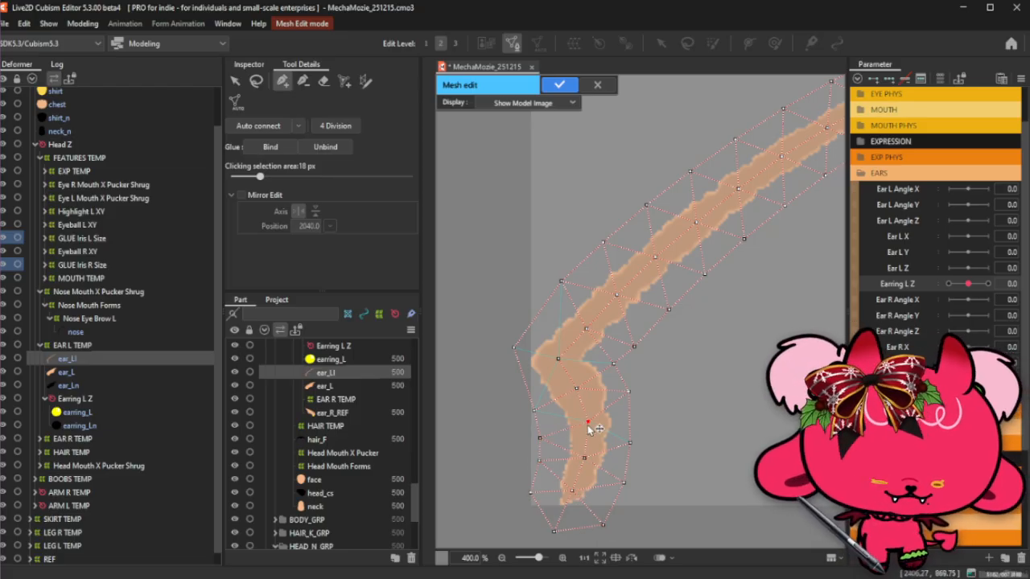
click(533, 411)
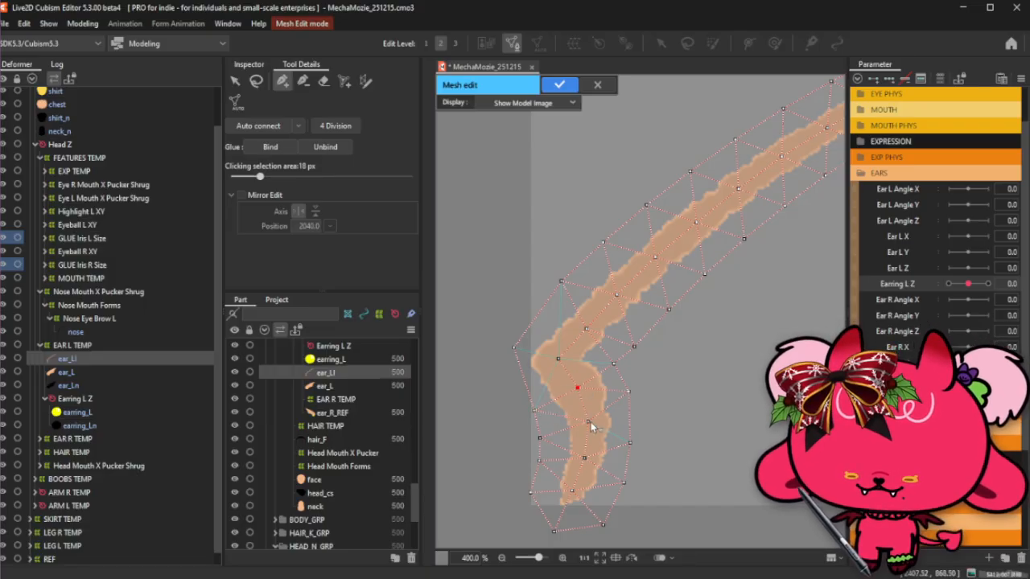
click(629, 441)
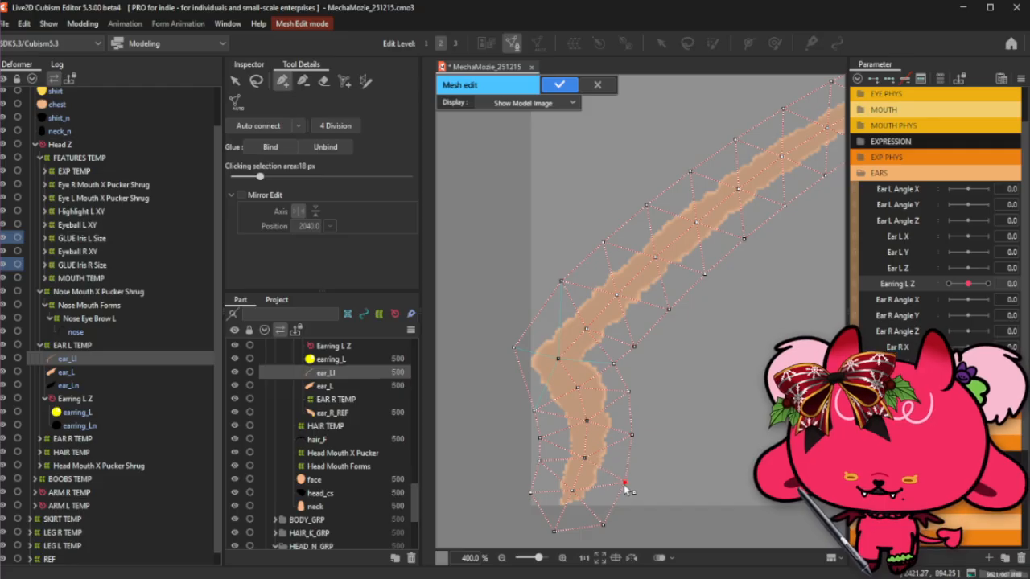
click(531, 494)
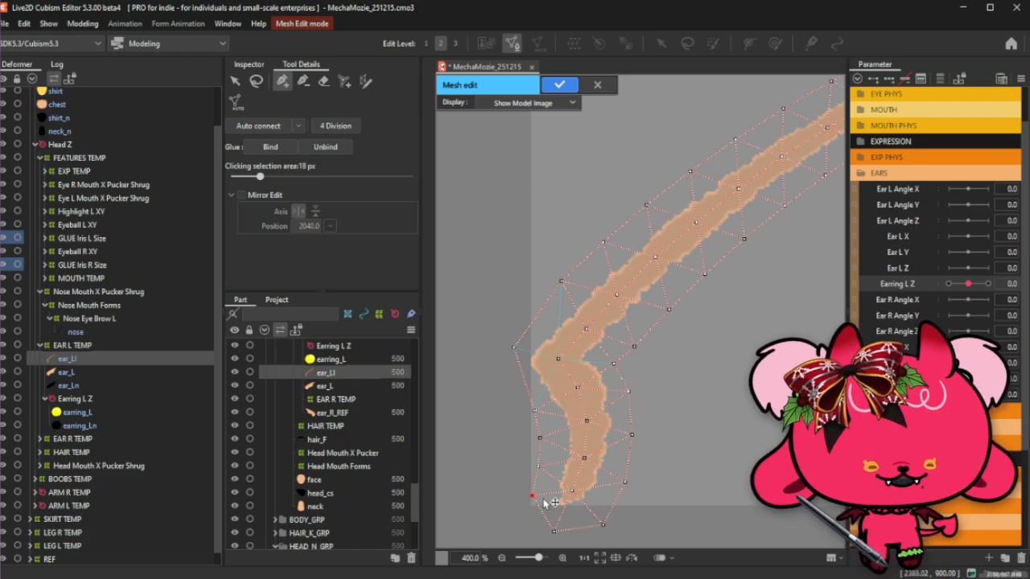
Pull the bend's outer corner vertex farther from the line and add an outline vertex just above it on the long section.
click(256, 80)
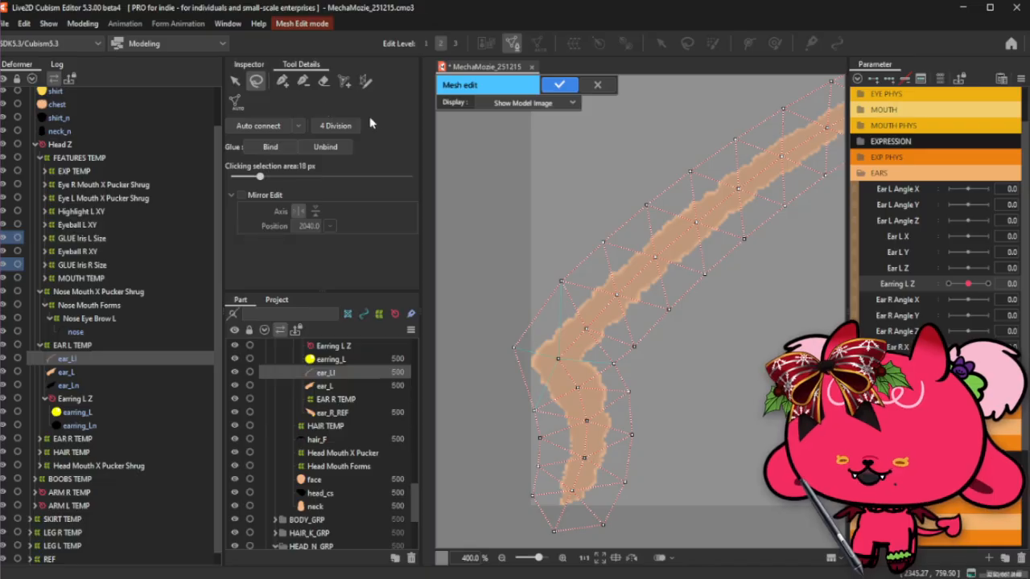
click(282, 80)
drag(516, 350, 494, 354)
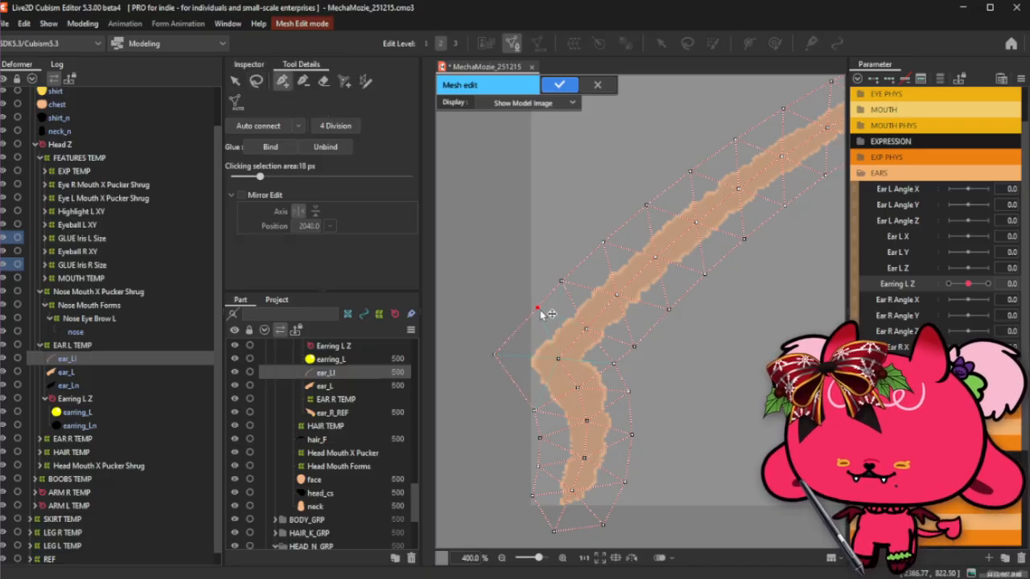
click(534, 306)
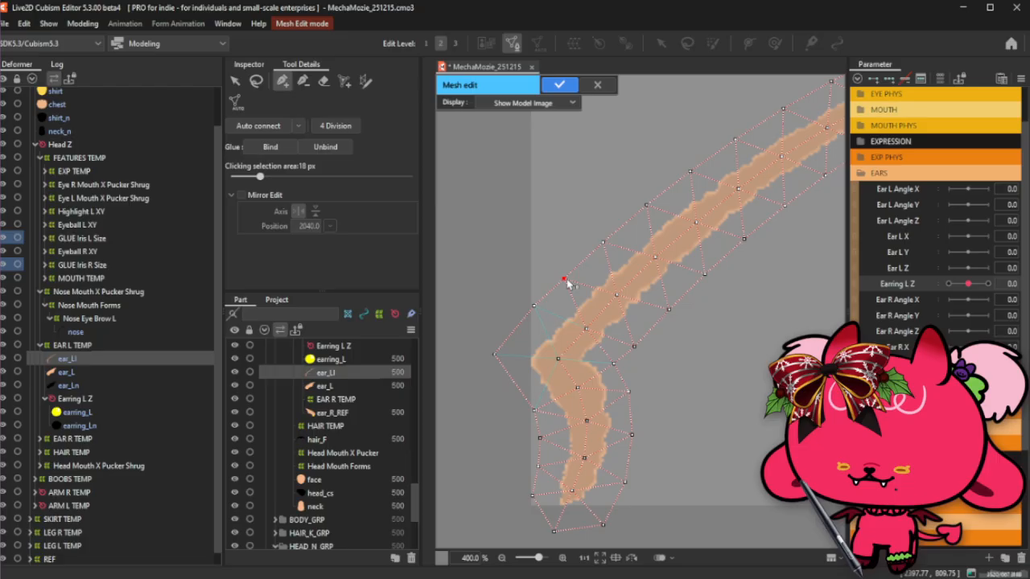
click(534, 307)
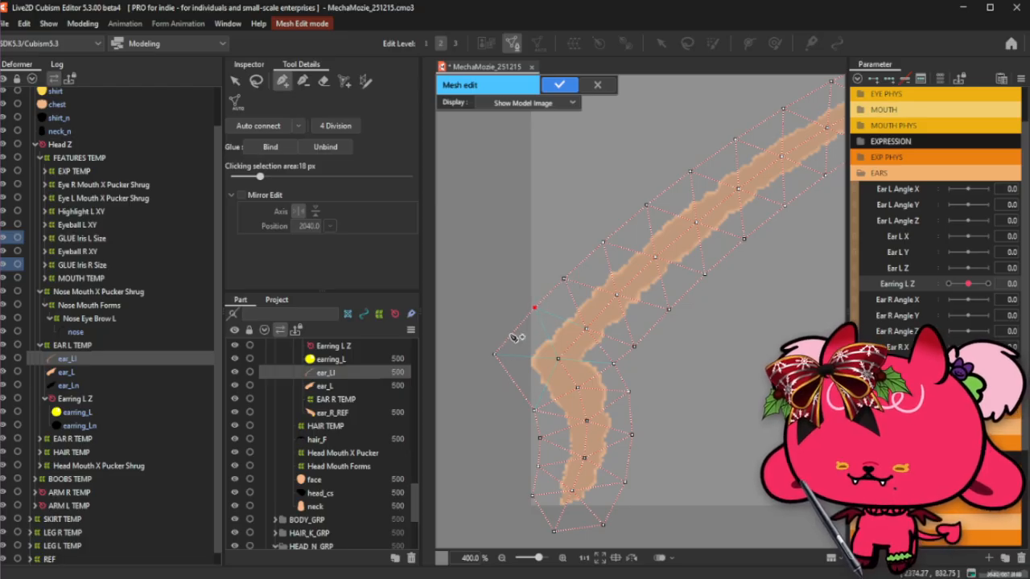
Try adding and shifting outline vertices on either side of the bend's outer corner.
click(510, 334)
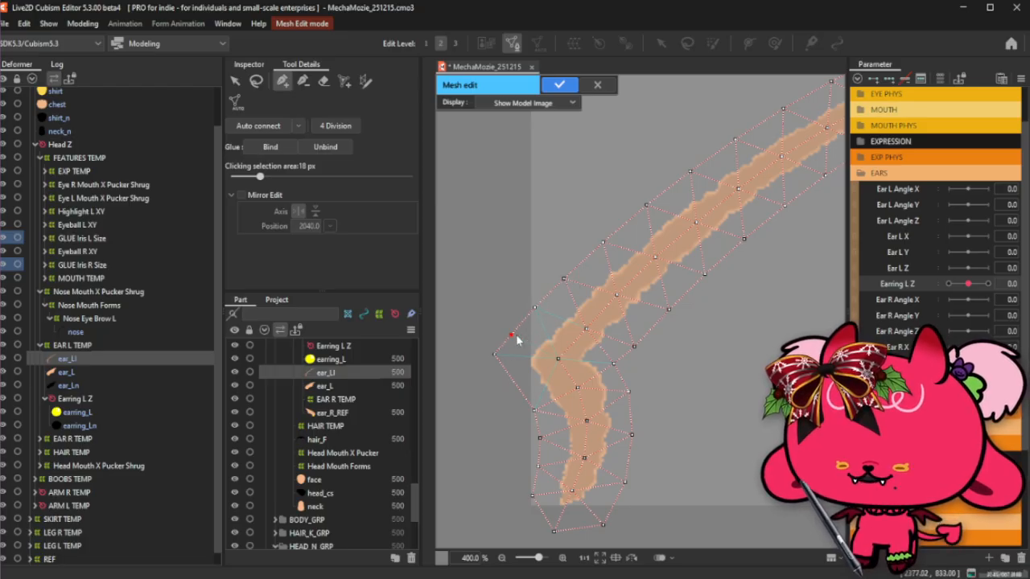
click(512, 378)
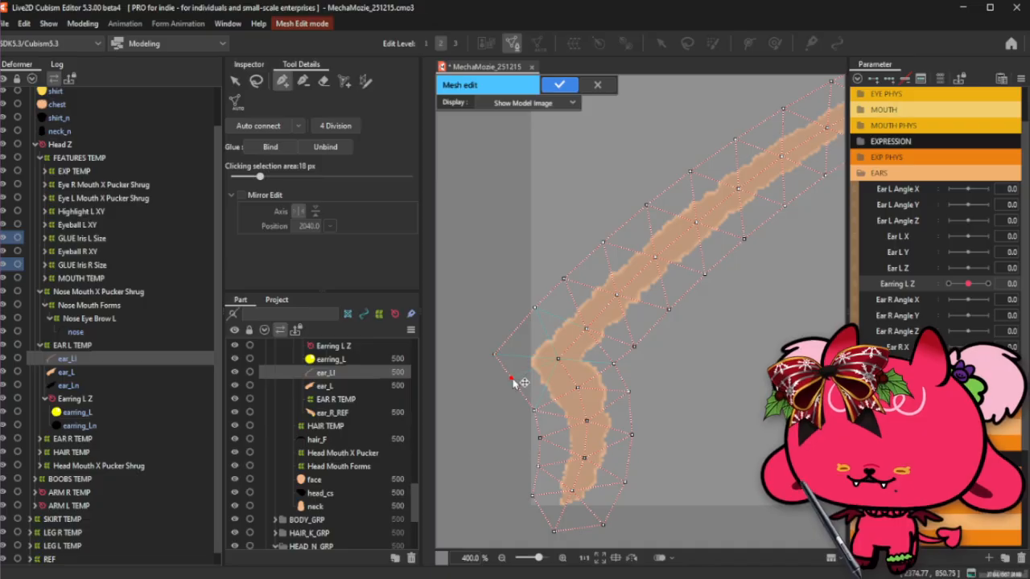
key(ctrl+z)
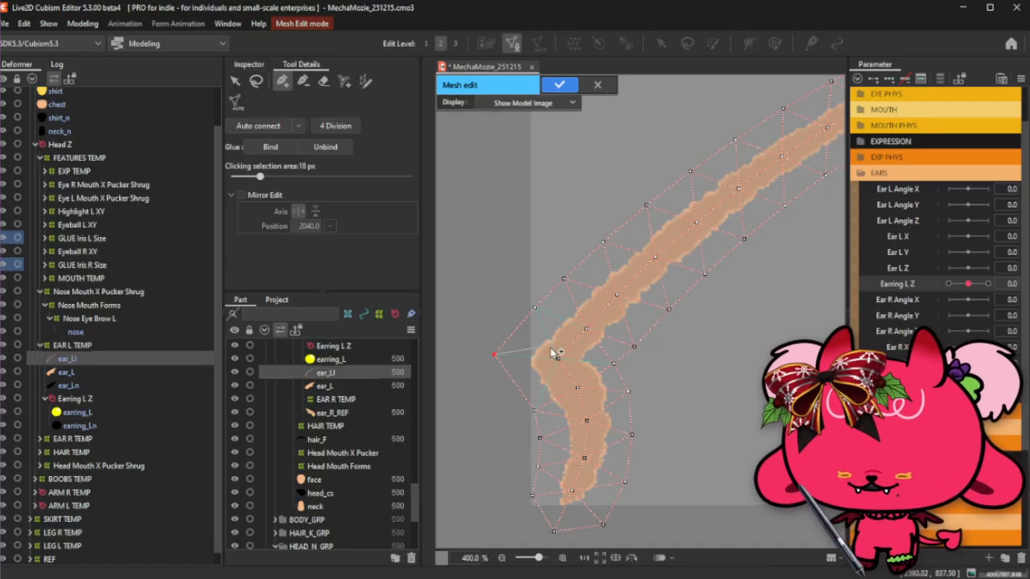
click(533, 408)
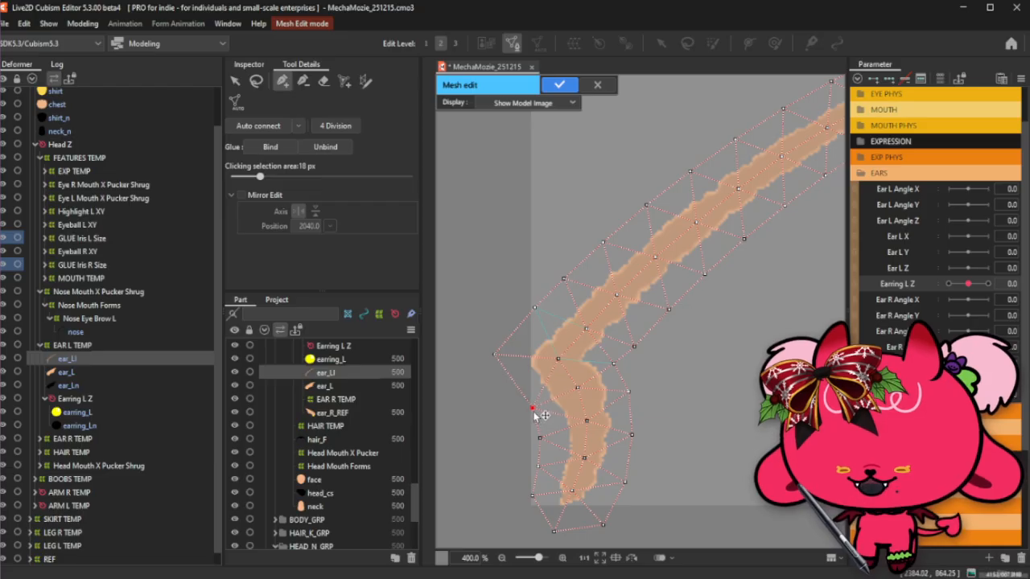
key(ctrl+z)
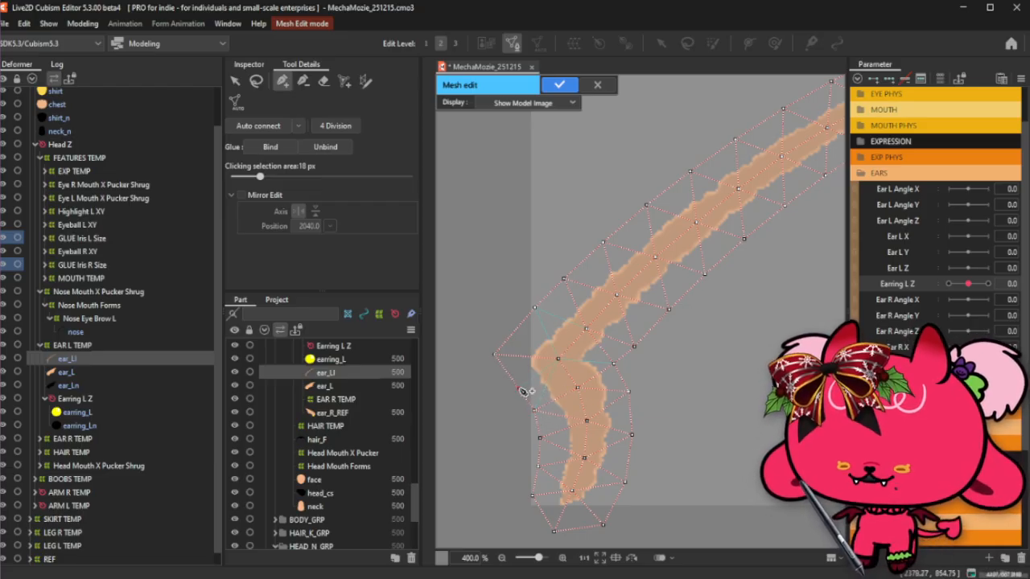
Even out the outline vertices on both sides of the bend's outer corner and pull the corner vertex slightly outward.
click(519, 389)
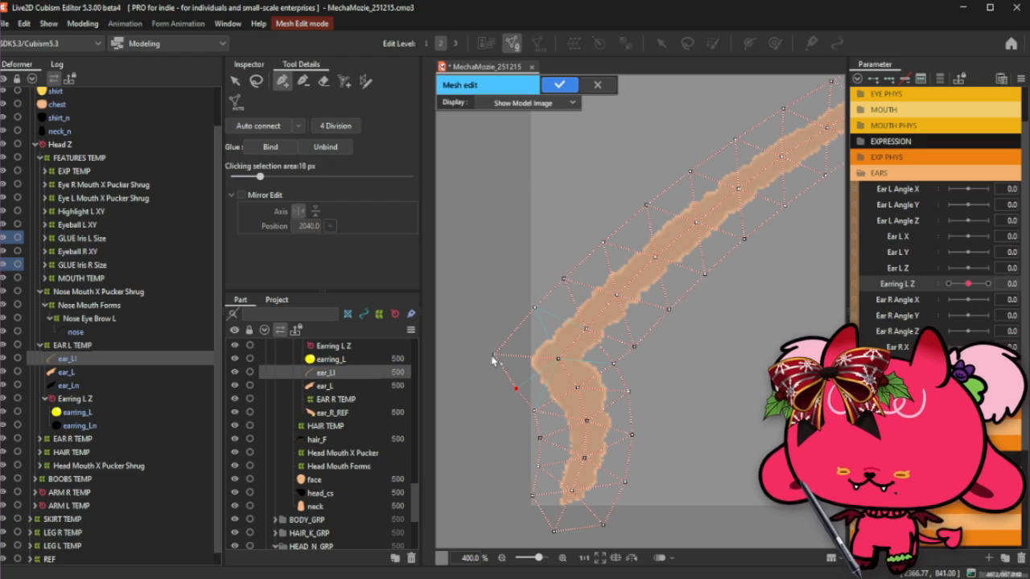
click(534, 410)
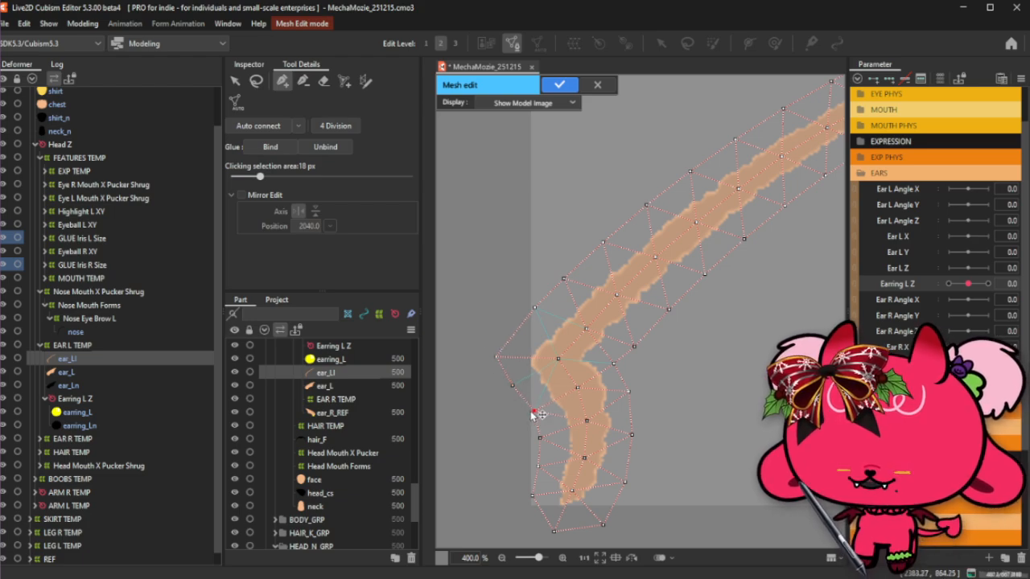
click(496, 356)
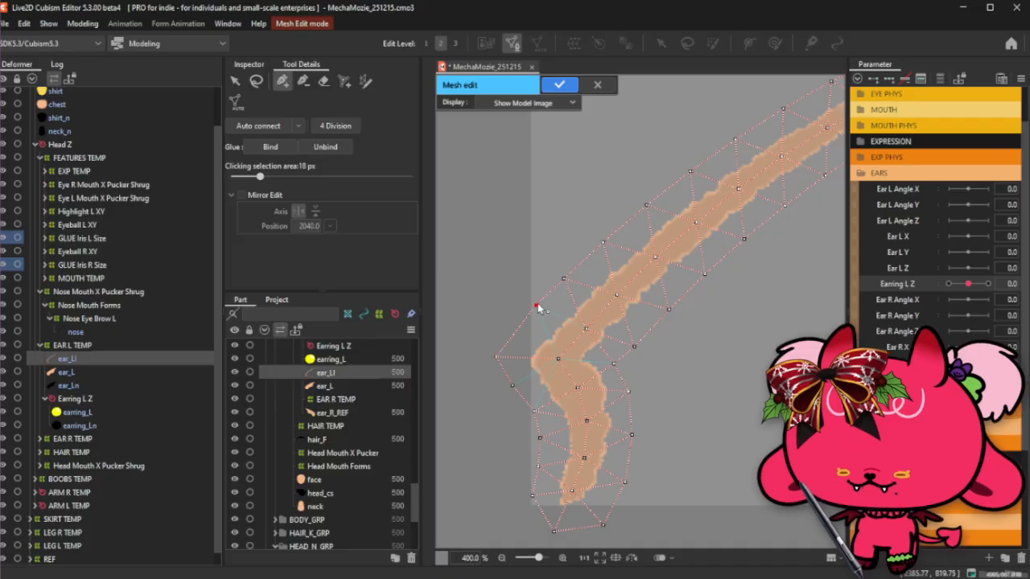
click(514, 326)
drag(518, 328, 535, 309)
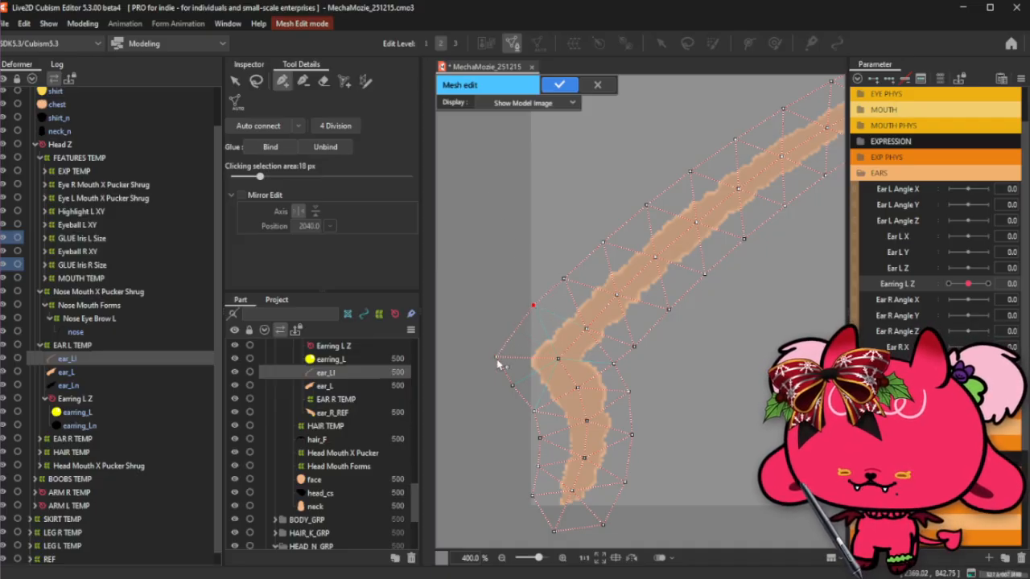
drag(497, 357, 500, 354)
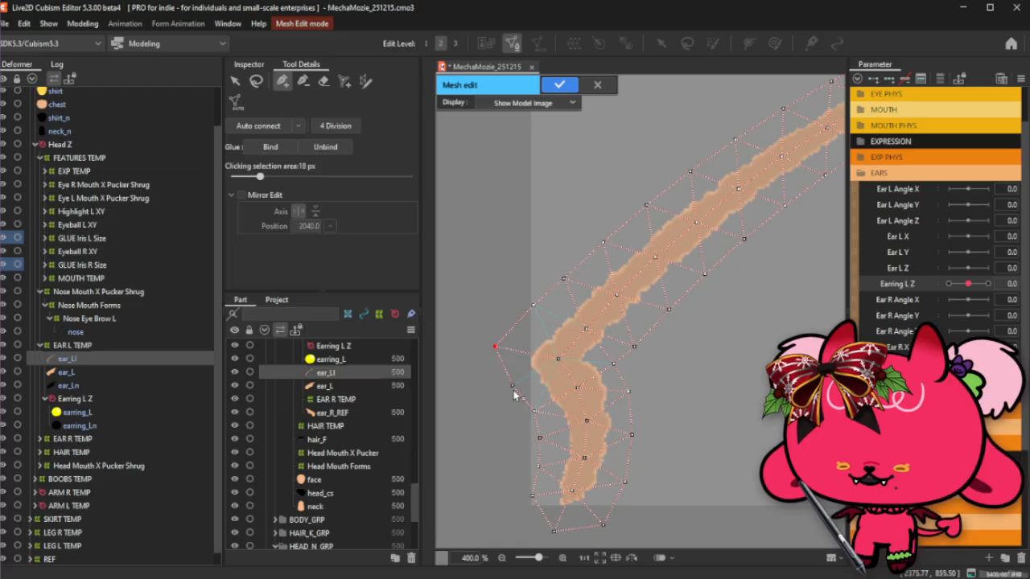
drag(514, 390, 512, 387)
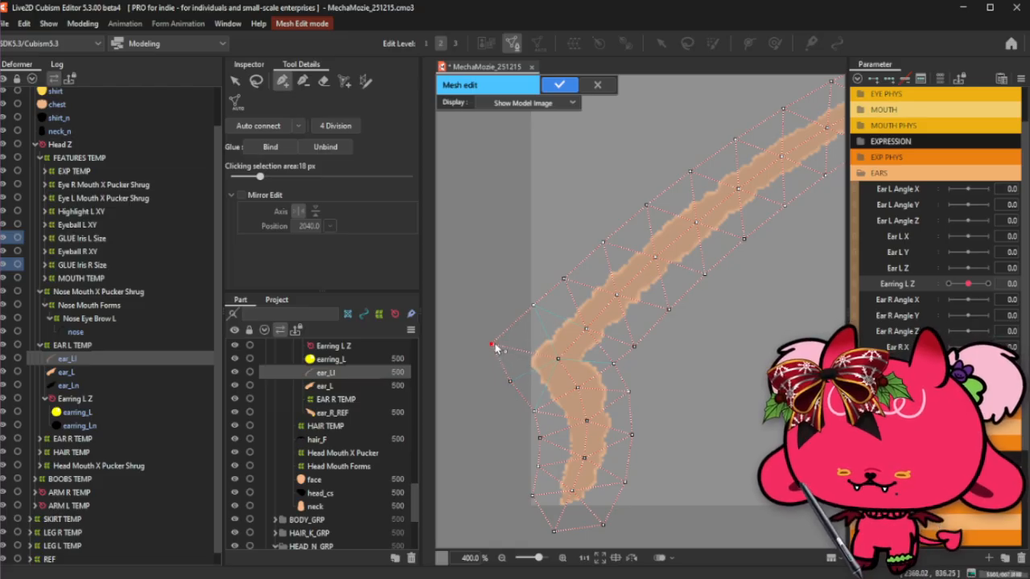
Fine-tune the outline vertices on both sides of the long section just above the bend, apply the mesh edit and save the model.
click(532, 308)
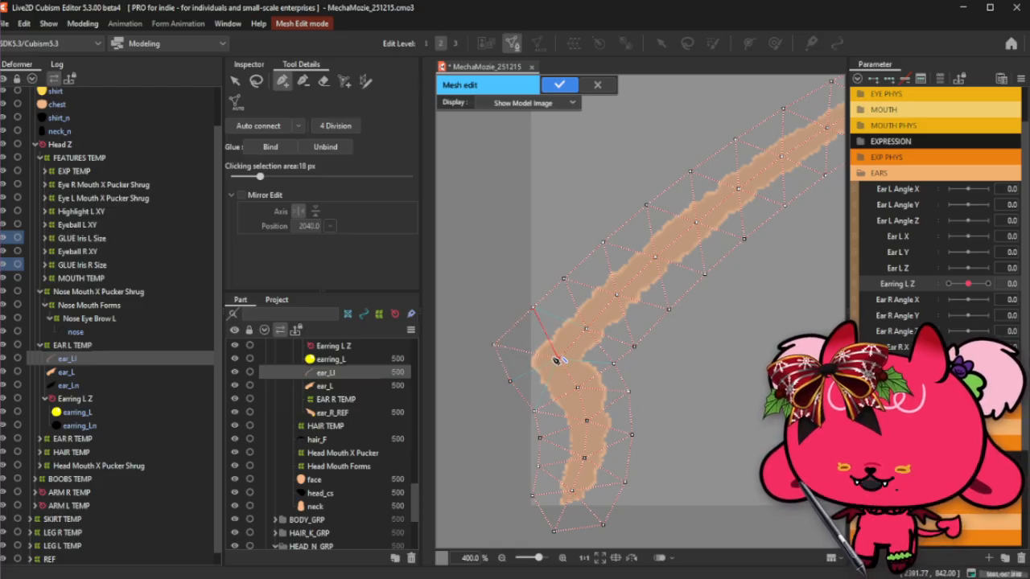
click(585, 328)
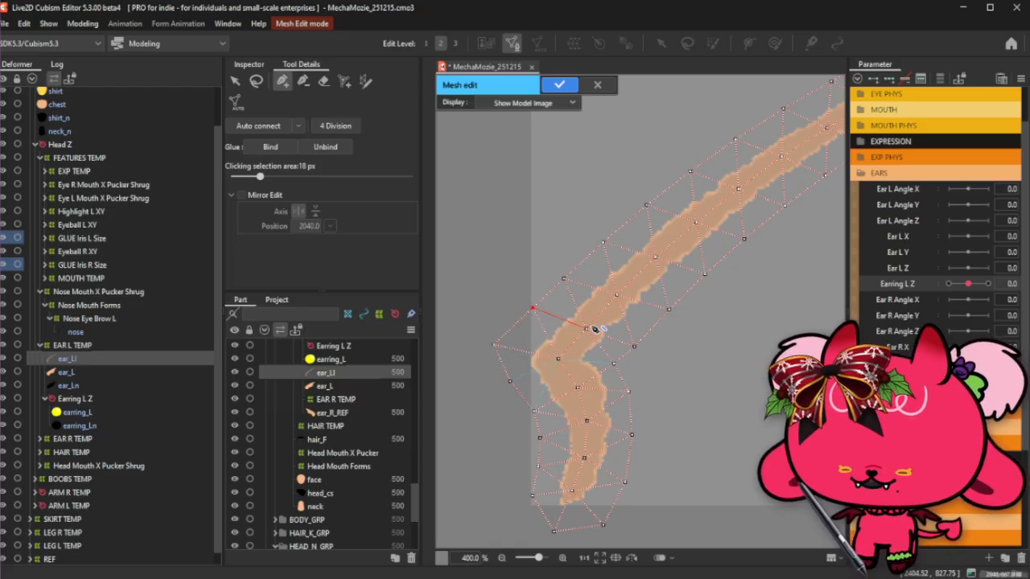
click(637, 341)
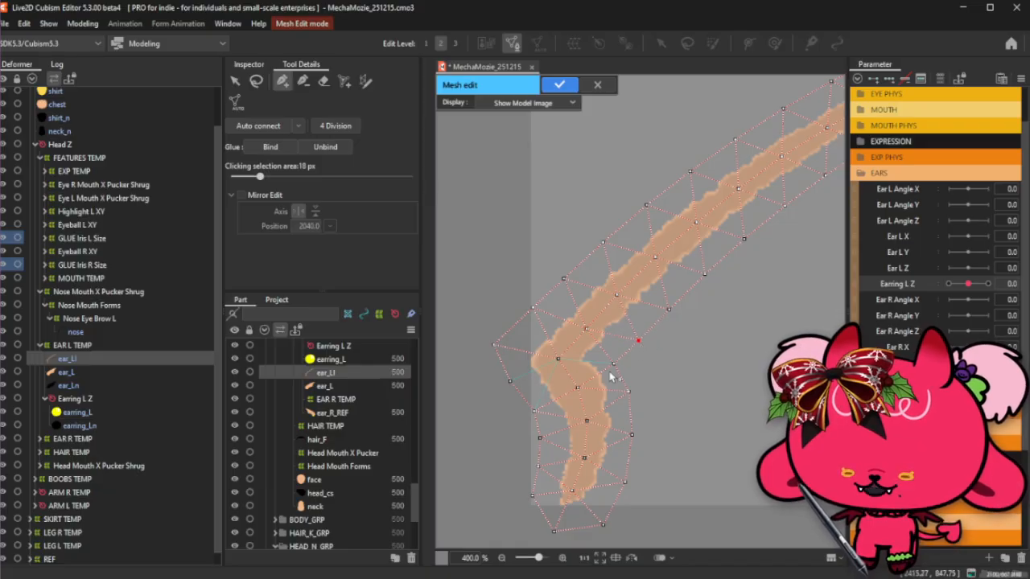
scroll(610, 368, down, 6)
scroll(708, 324, up, 1)
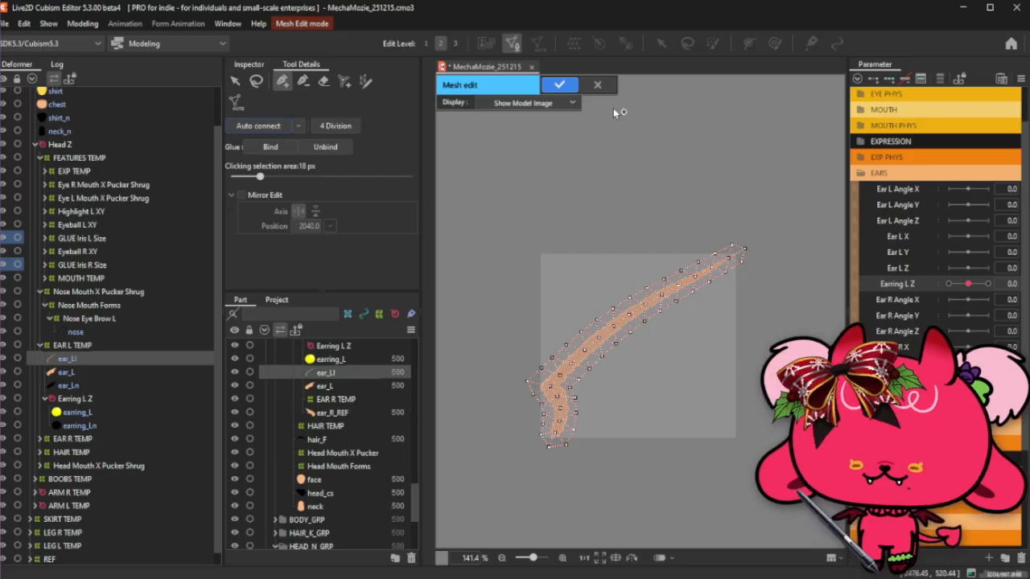
click(559, 84)
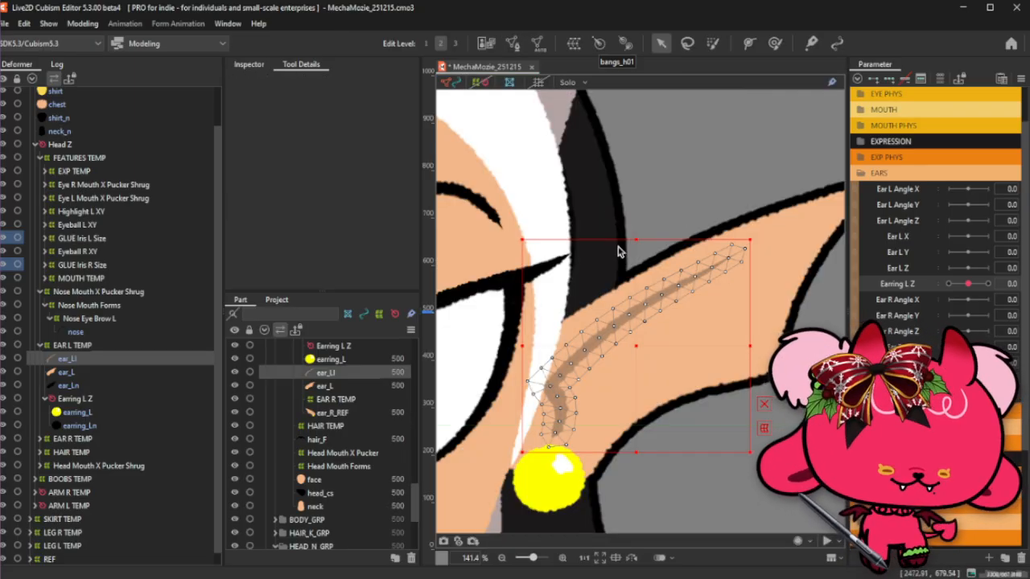
key(ctrl+s)
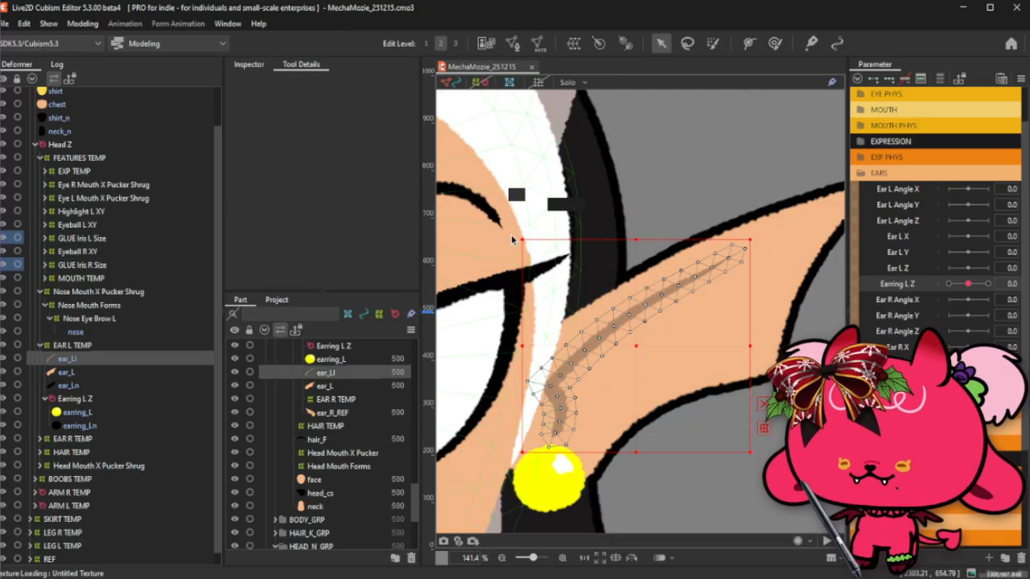
Review the ear_Ll mesh on the model, close up and together with the ear_L and ear_Ln meshes and the earring deformer.
scroll(470, 218, down, 1)
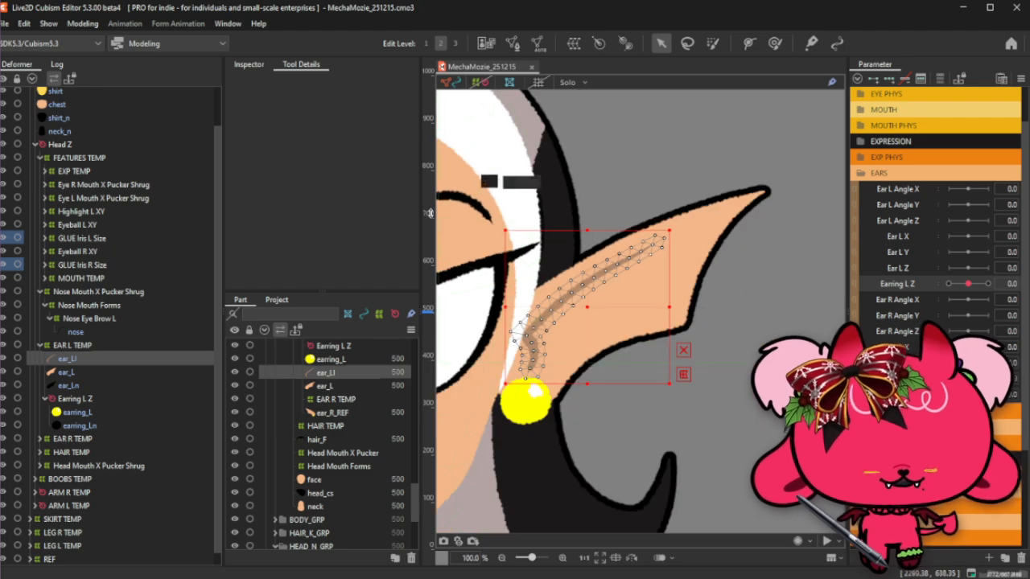
scroll(622, 193, up, 4)
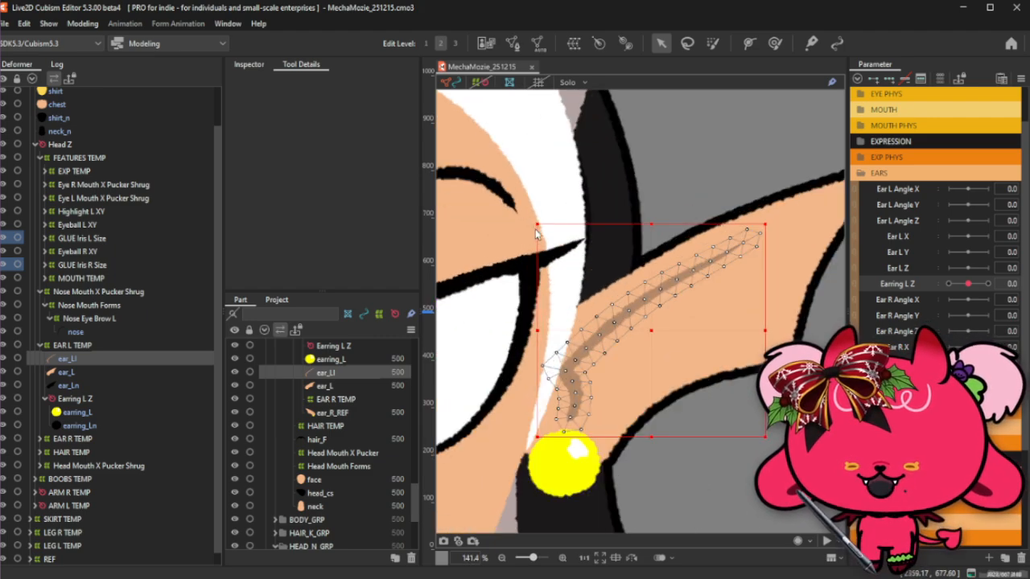
scroll(756, 209, up, 2)
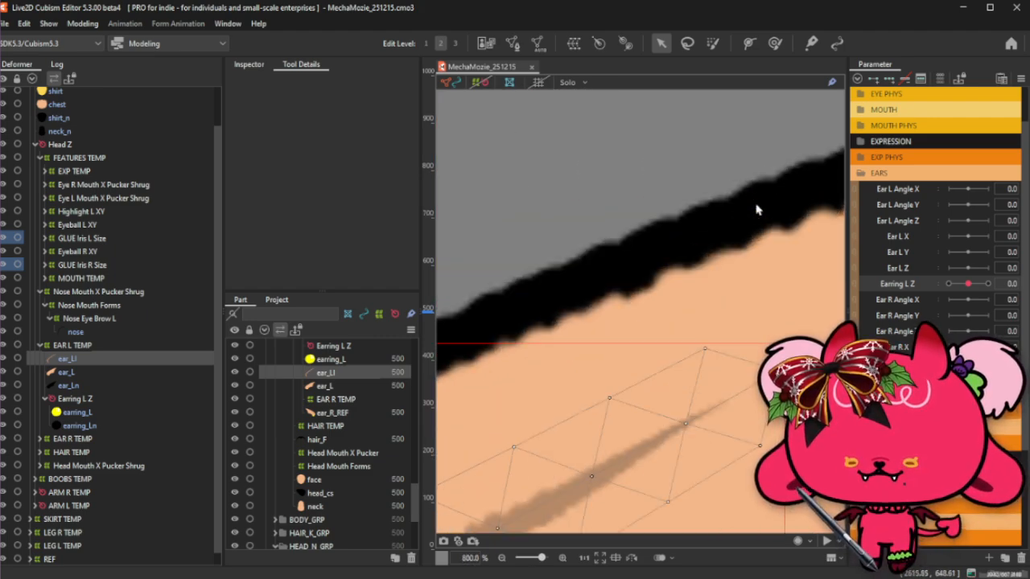
scroll(756, 209, down, 5)
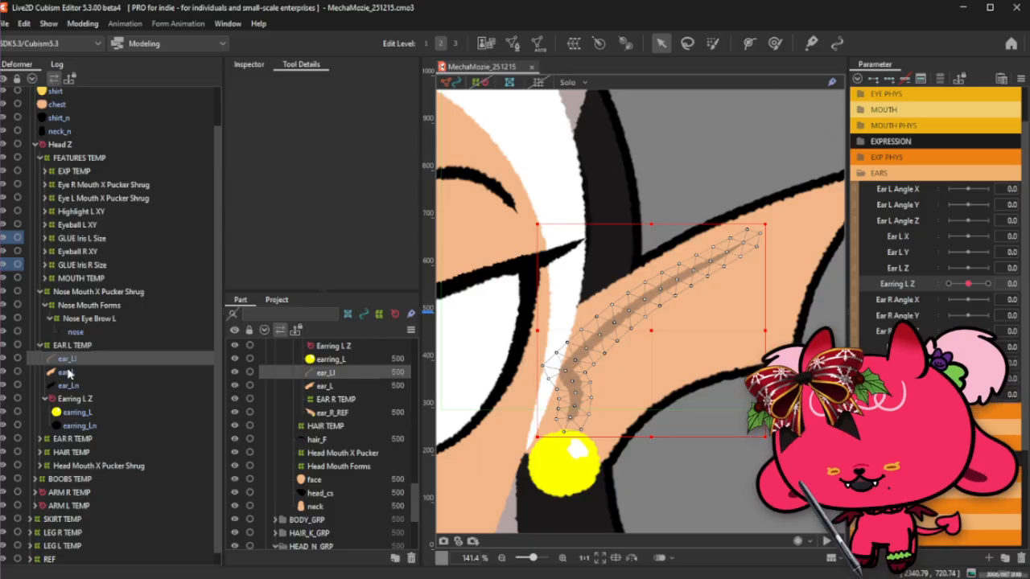
scroll(483, 294, down, 3)
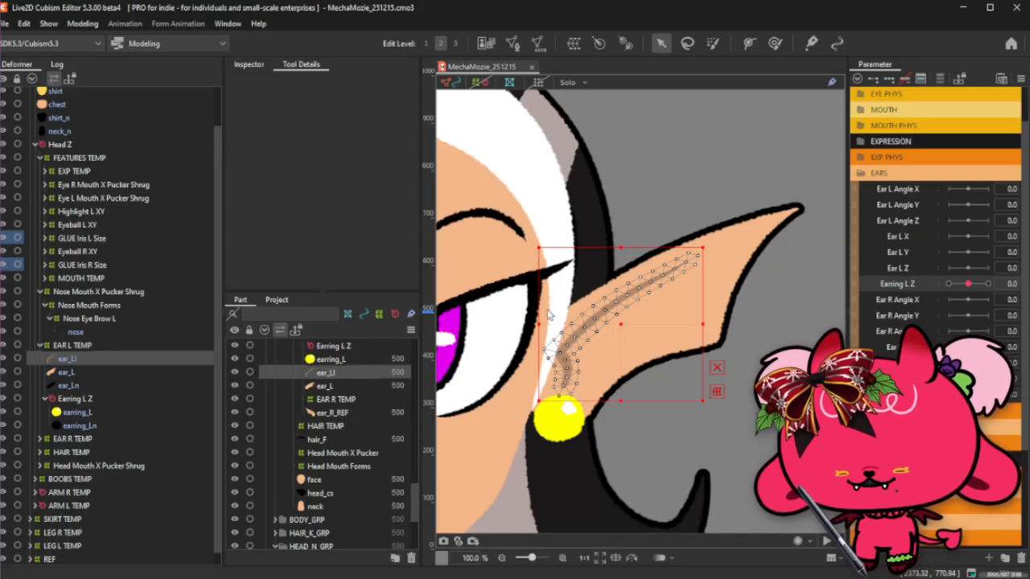
scroll(497, 344, up, 1)
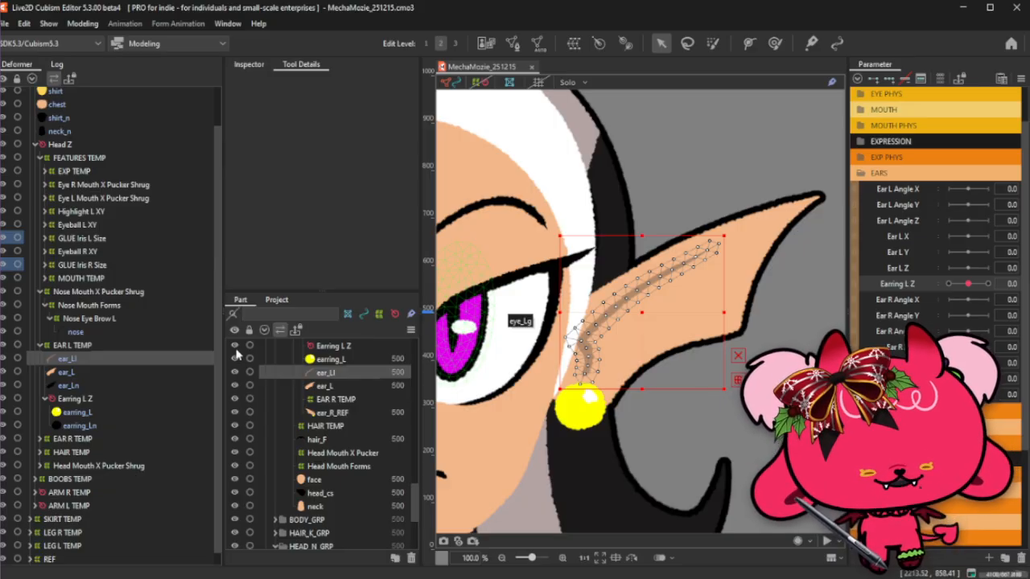
click(100, 386)
shift+click(111, 360)
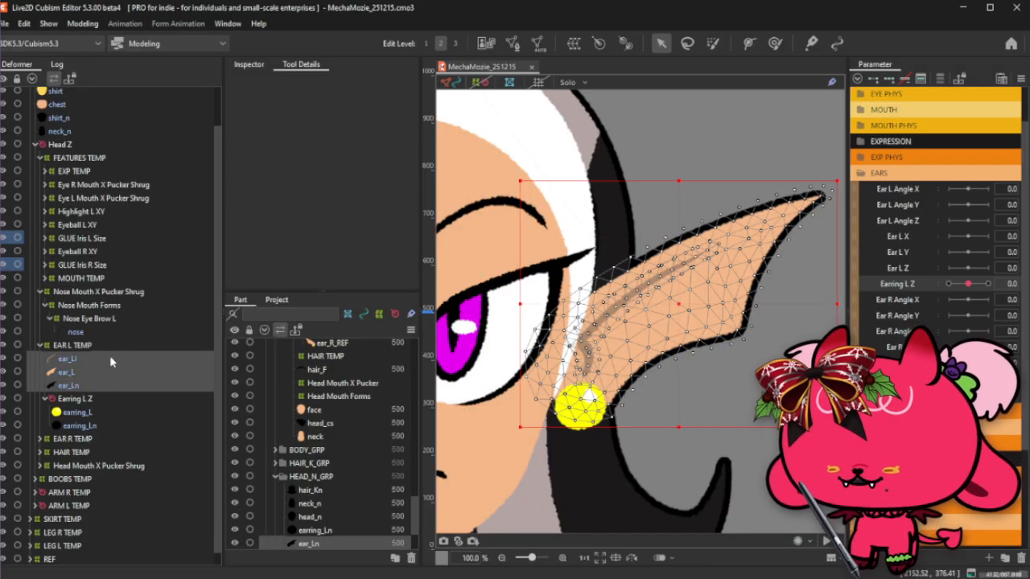
click(100, 400)
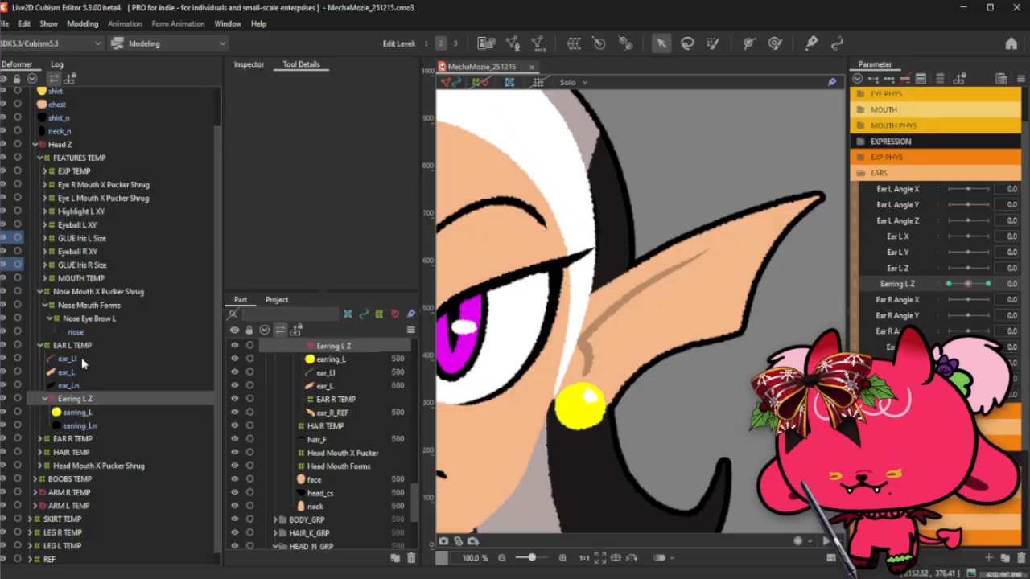
click(81, 357)
shift+click(92, 383)
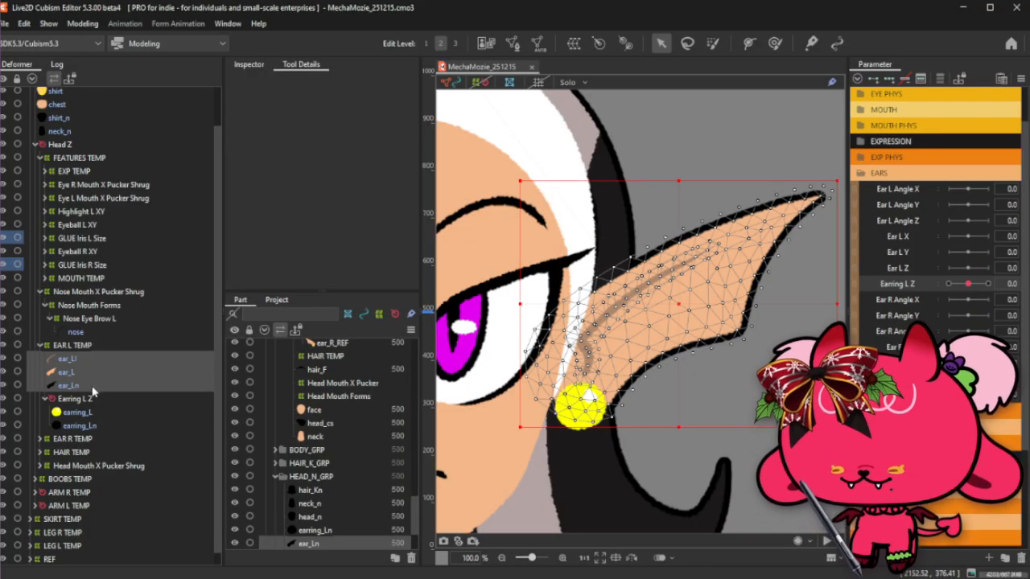
click(84, 399)
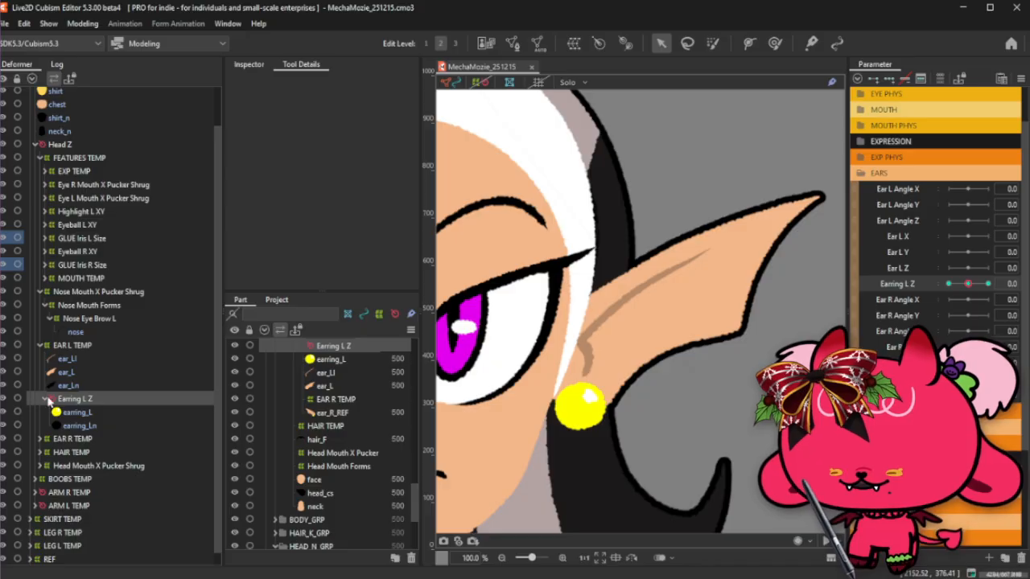
Create a warp deformer named "Ear L XY" as parent of ear_Ll, ear_L, ear_Ln and Earring L Z.
click(48, 399)
click(69, 372)
shift+click(81, 399)
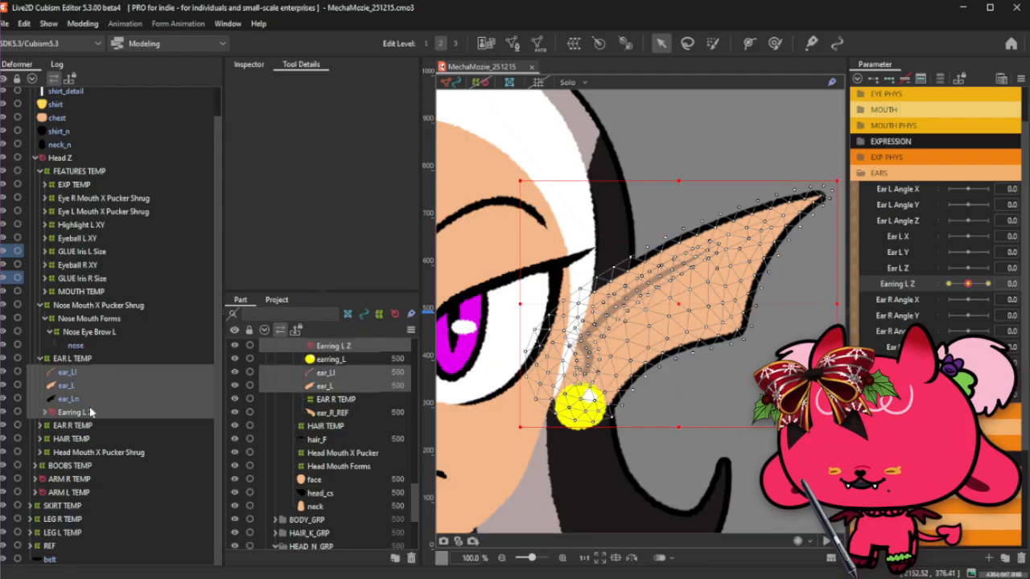
click(573, 43)
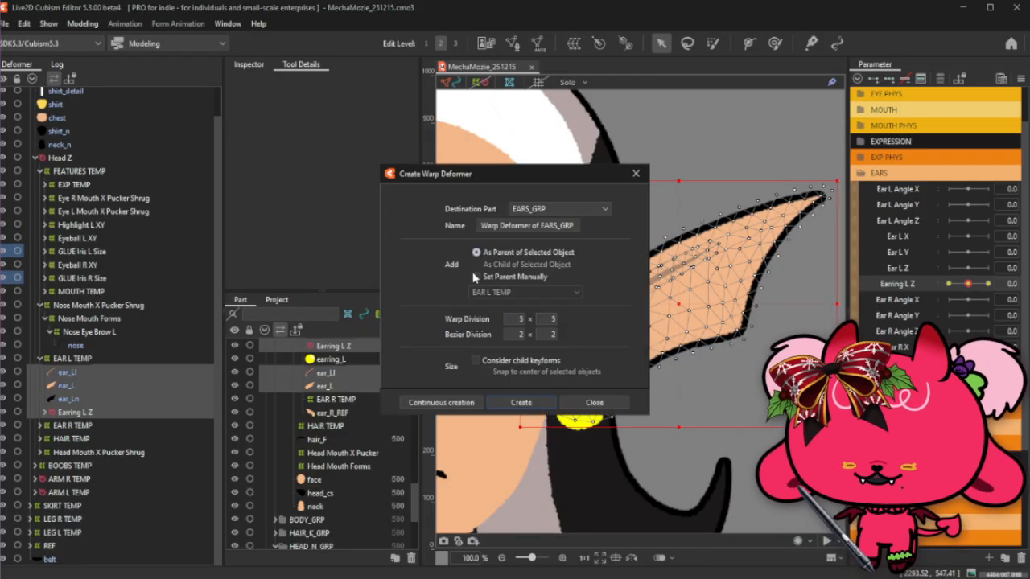
triple_click(550, 225)
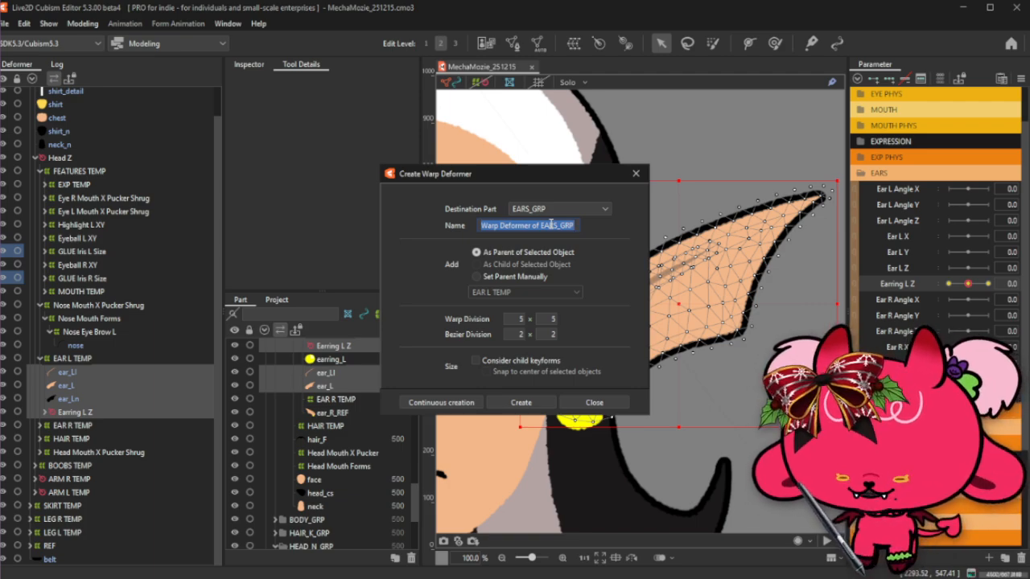
key(BackSpace)
text(E)
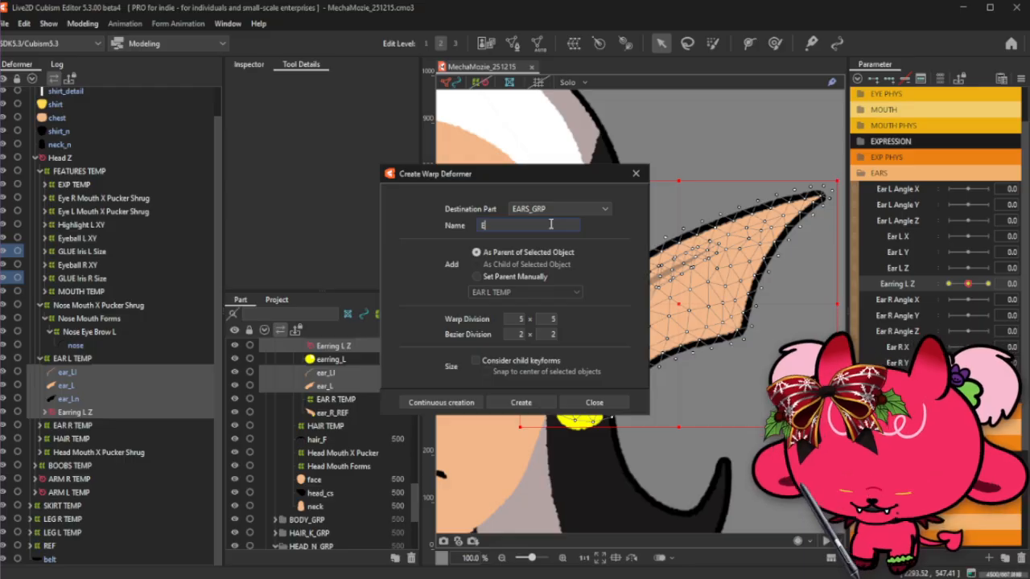
text(ar)
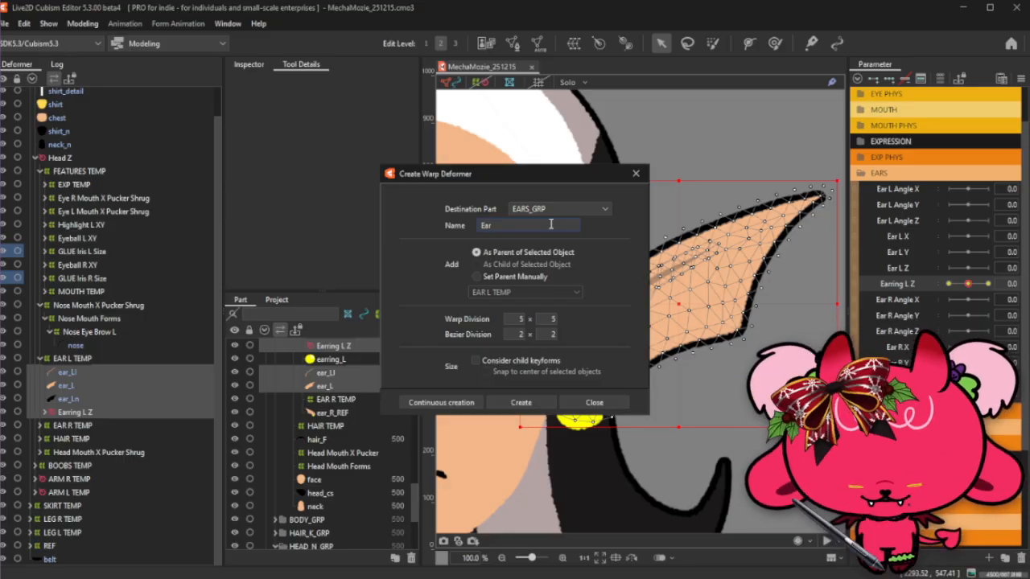
text( L XY)
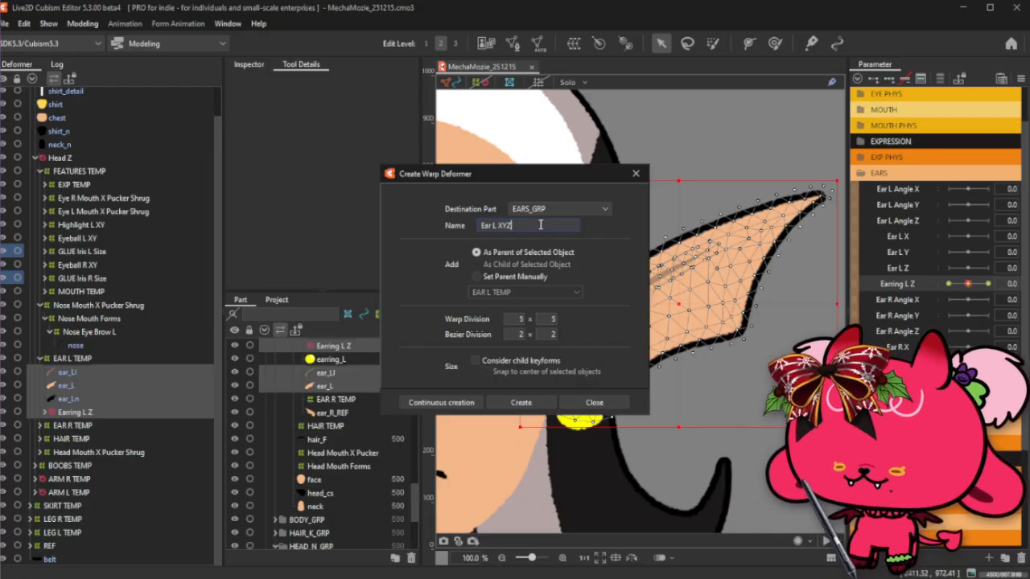
click(521, 401)
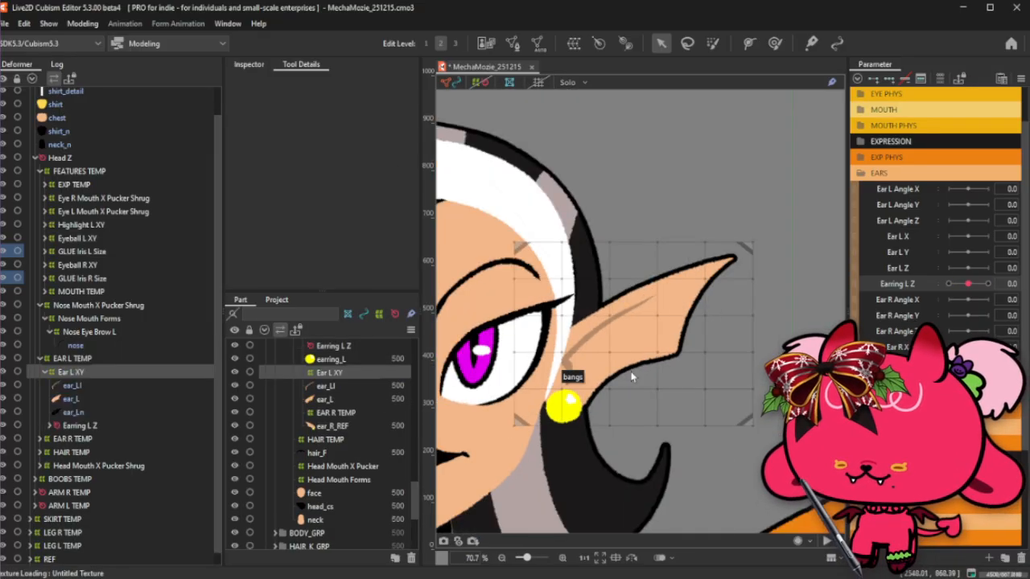
Enlarge the EAR L TEMP warp deformer about its centre so it extends well beyond the left ear on all sides.
scroll(631, 377, down, 1)
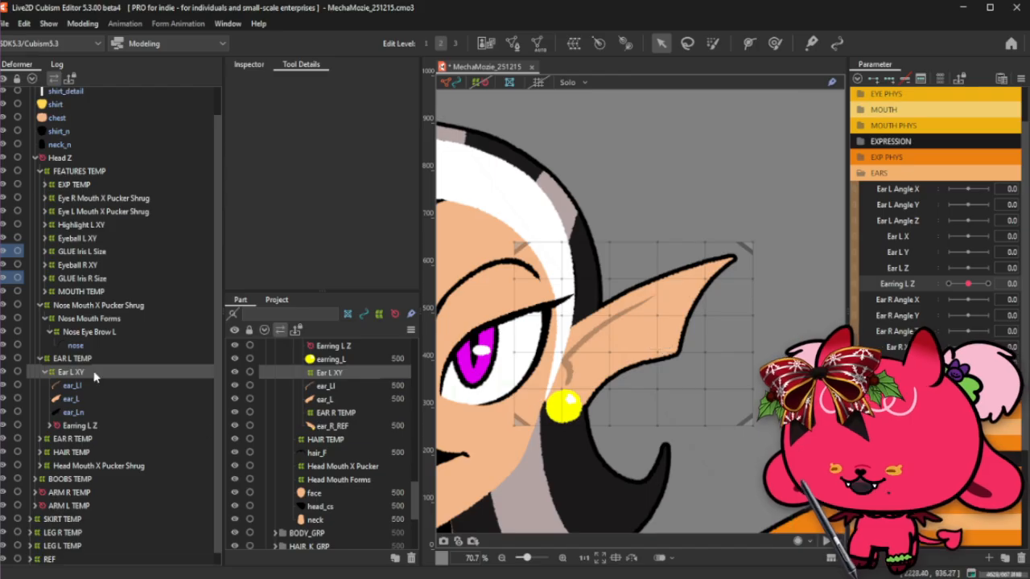
scroll(648, 271, up, 1)
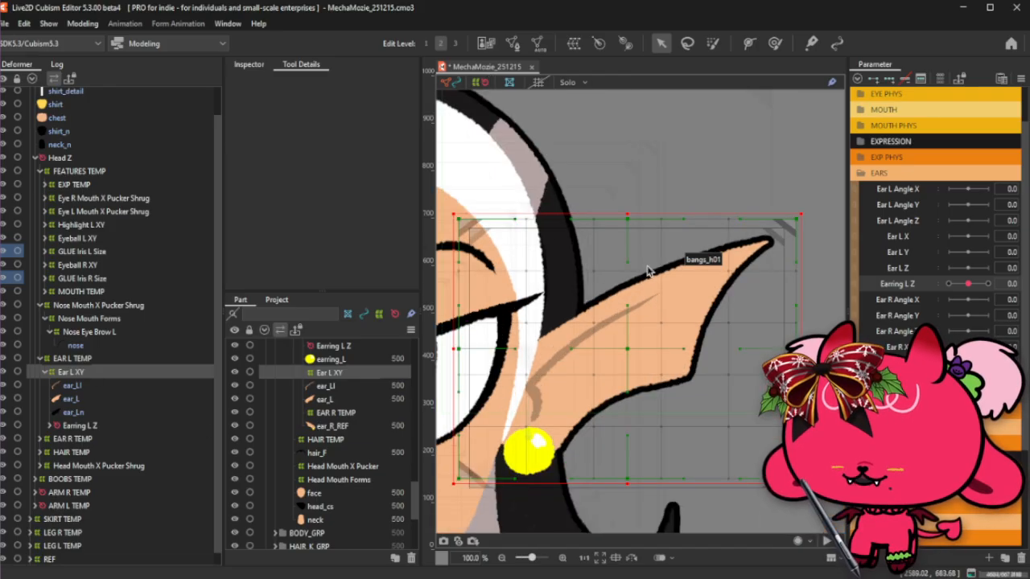
click(80, 358)
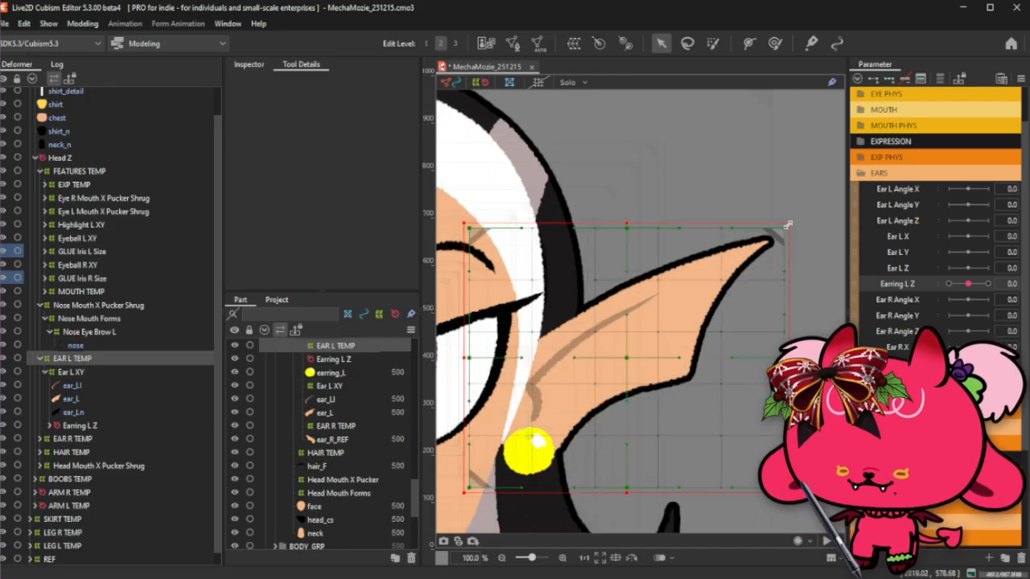
drag(788, 224, 847, 176)
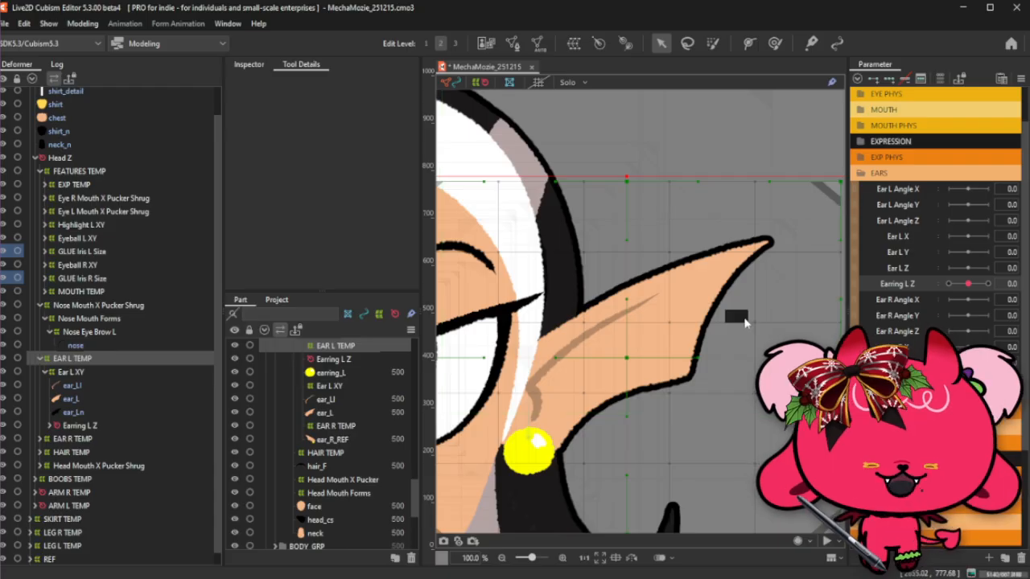
scroll(796, 237, down, 3)
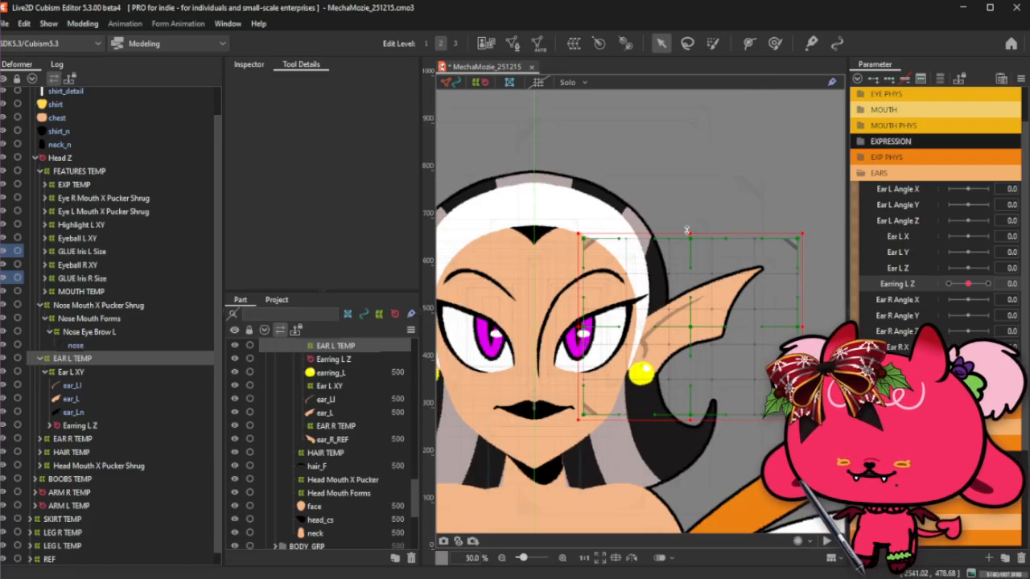
scroll(688, 229, up, 1)
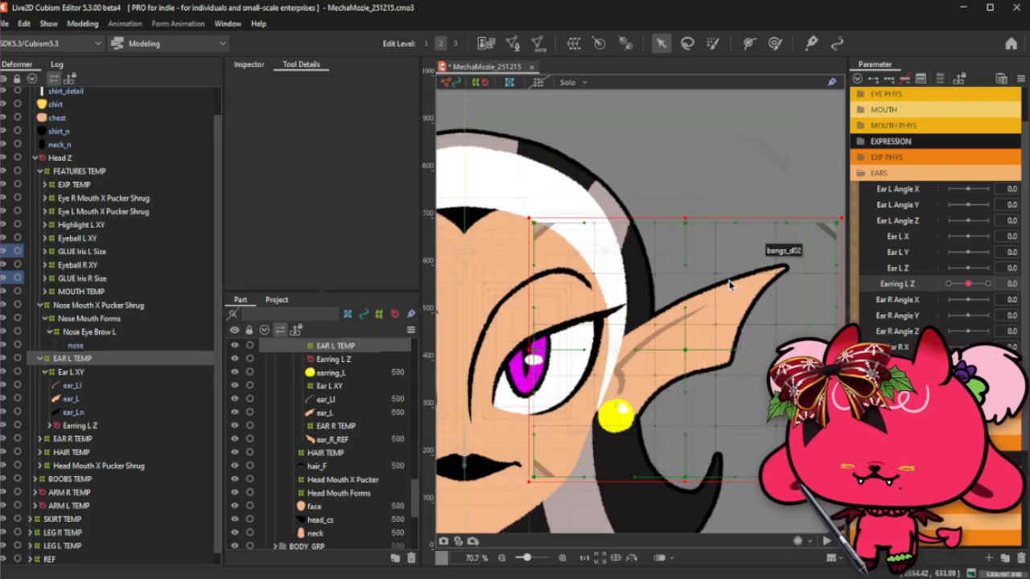
Set the Ear L XY warp deformer's division to 11 x 9.
click(138, 372)
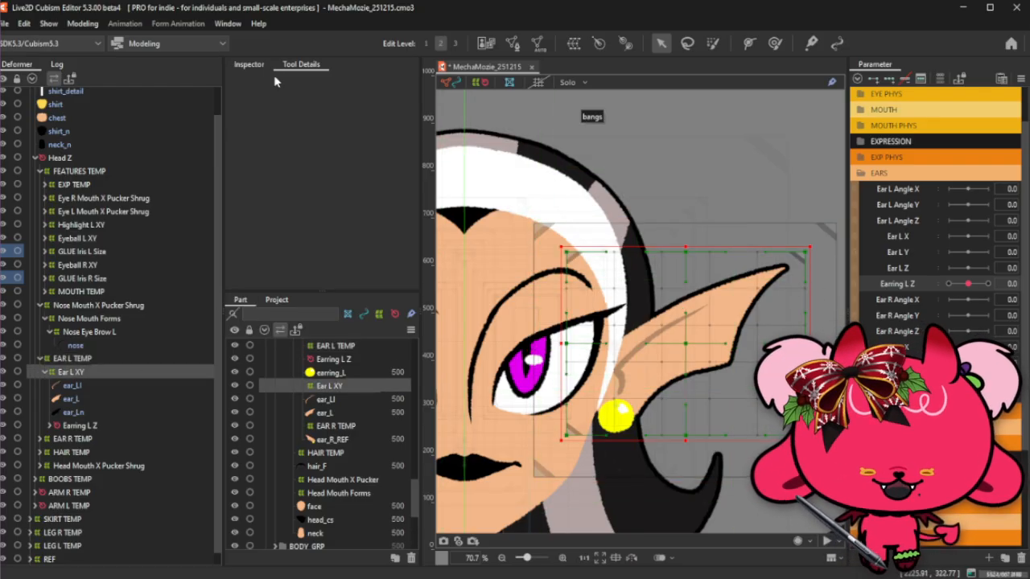
click(249, 65)
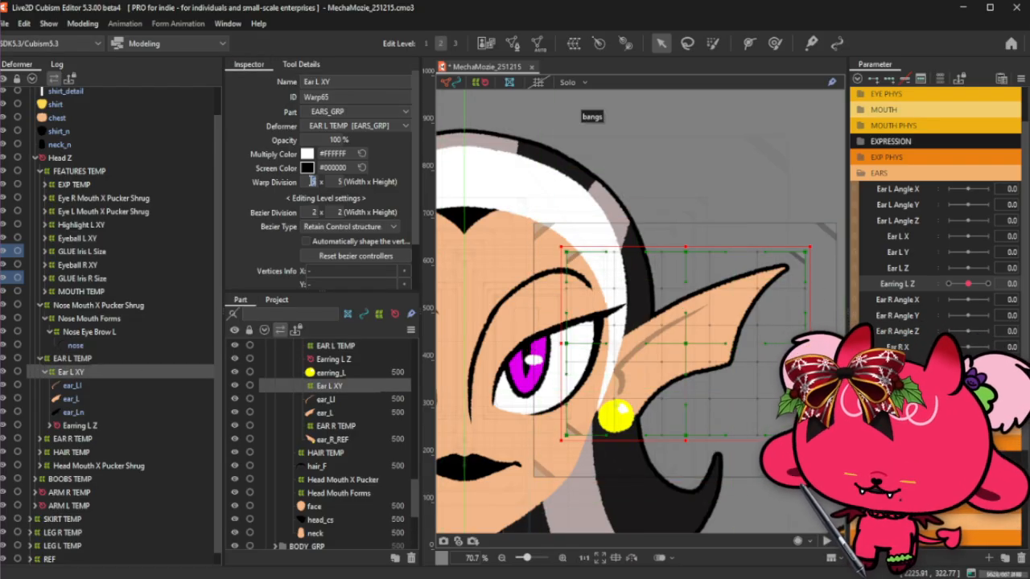
text(12)
key(Return)
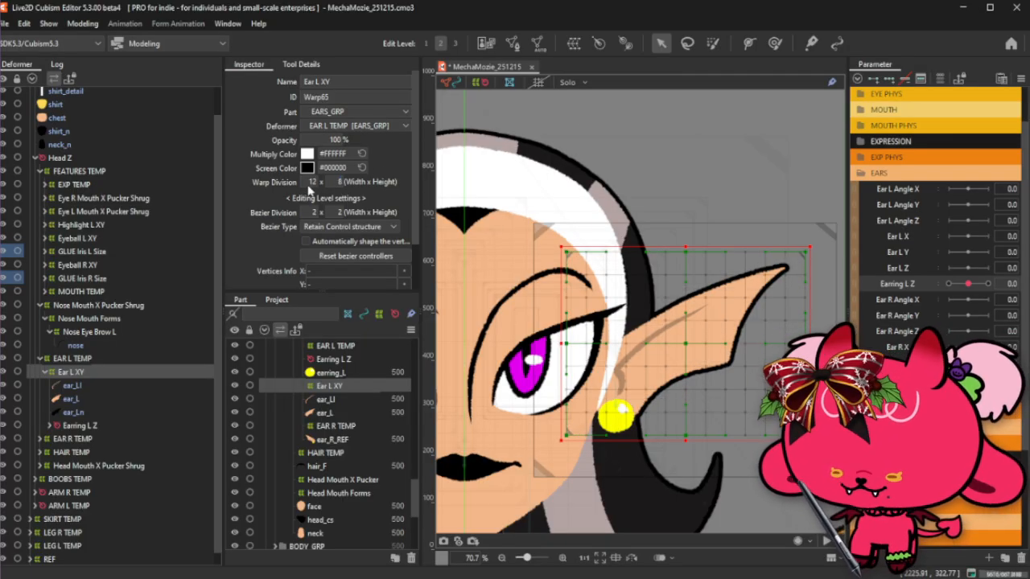
double_click(309, 185)
text(11)
key(Return)
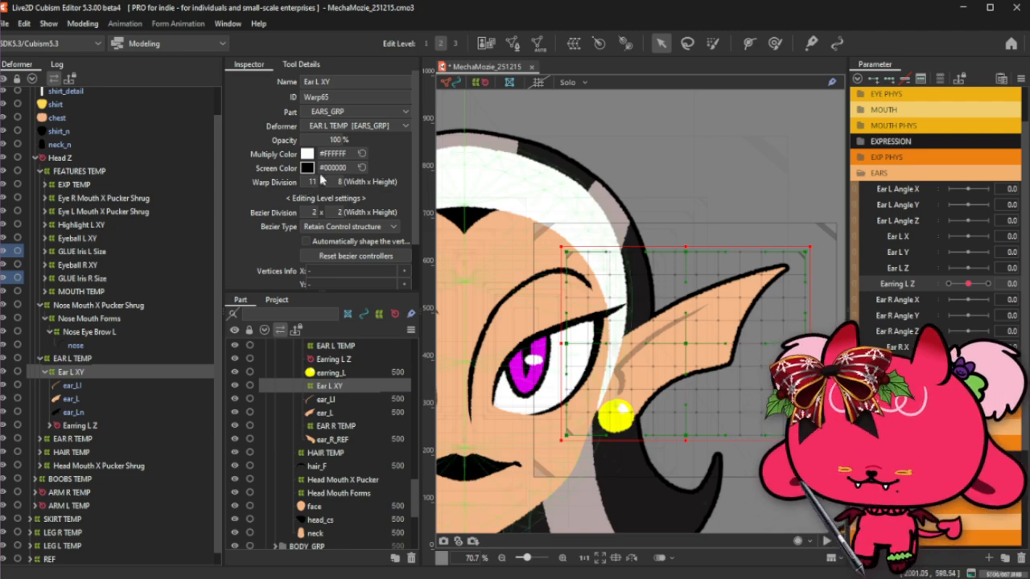
text(9)
key(Return)
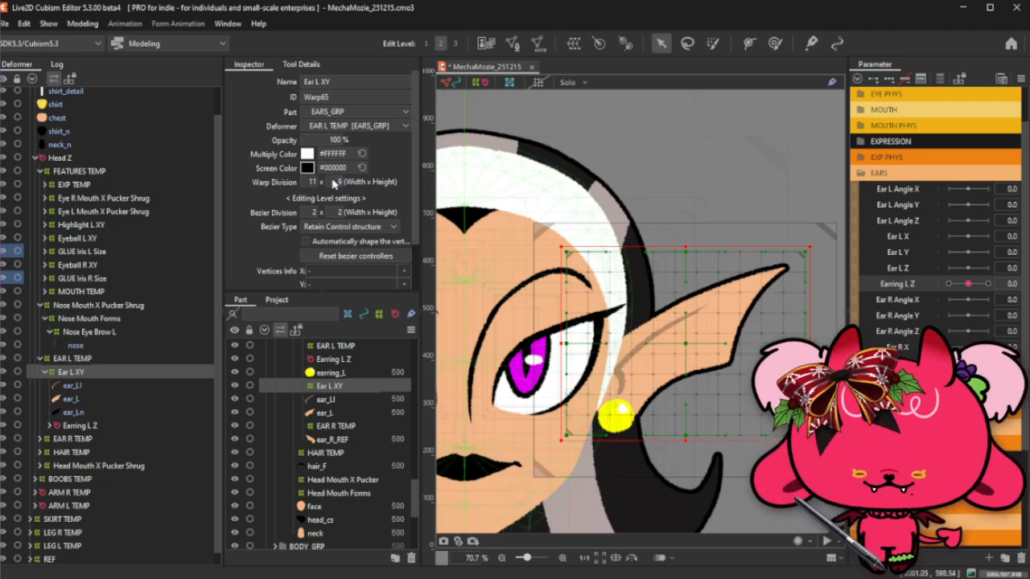
Isolate ear_Ll, ear_L and ear_Ln with the Ear L XY deformer in Solo view and leave only Ear L XY selected.
drag(746, 335, 701, 325)
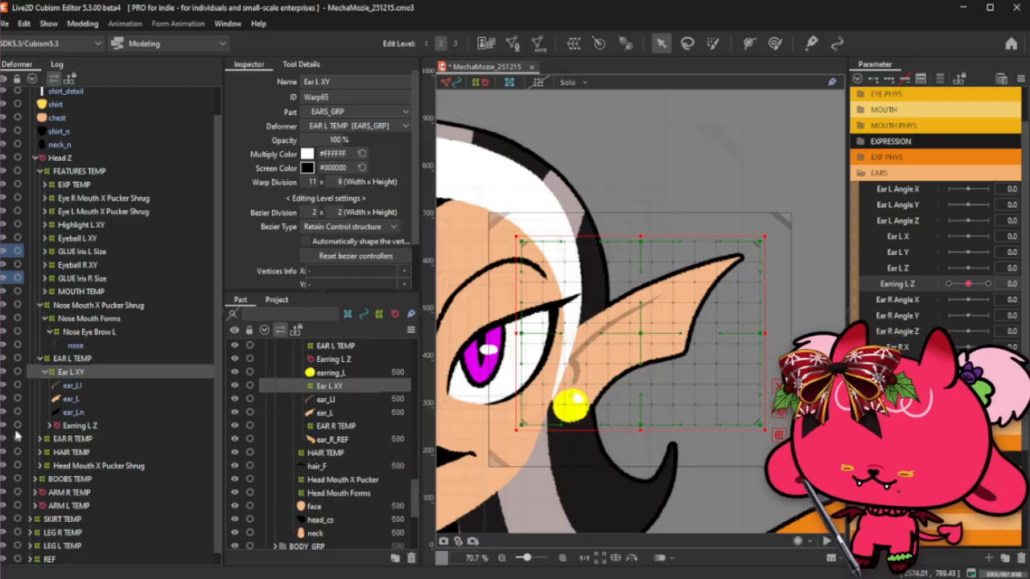
shift+click(74, 412)
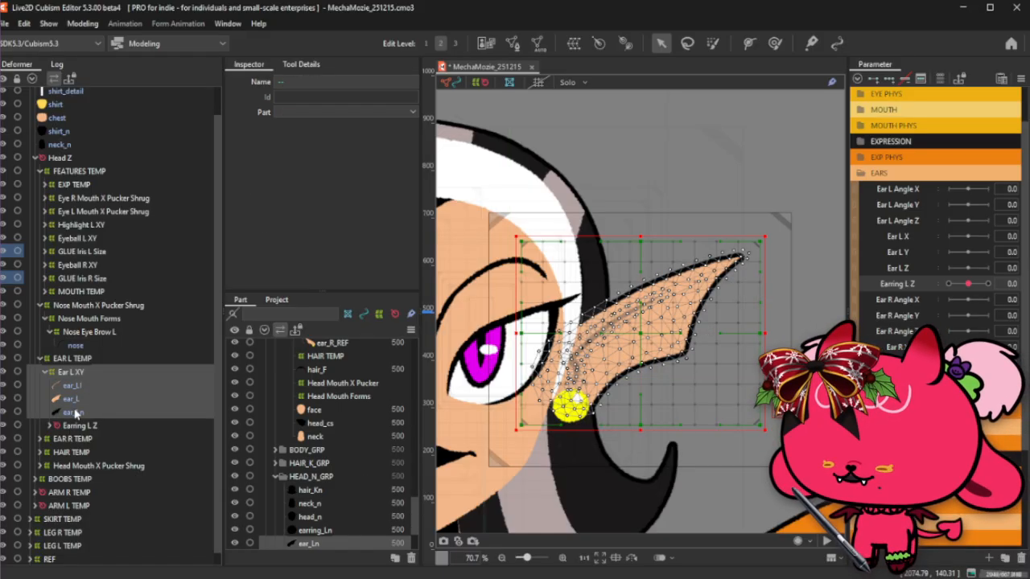
click(565, 83)
click(72, 374)
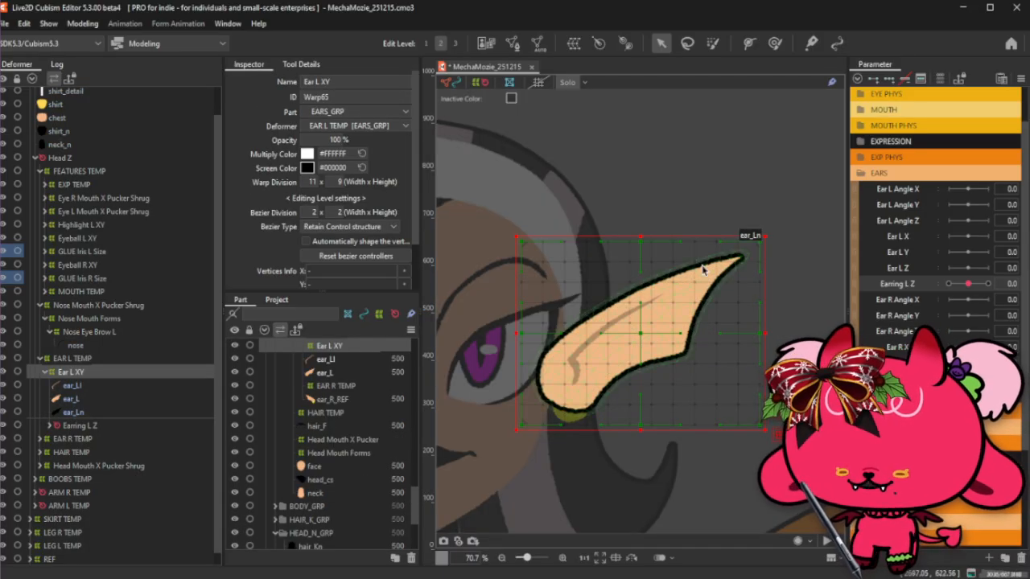
scroll(760, 214, down, 2)
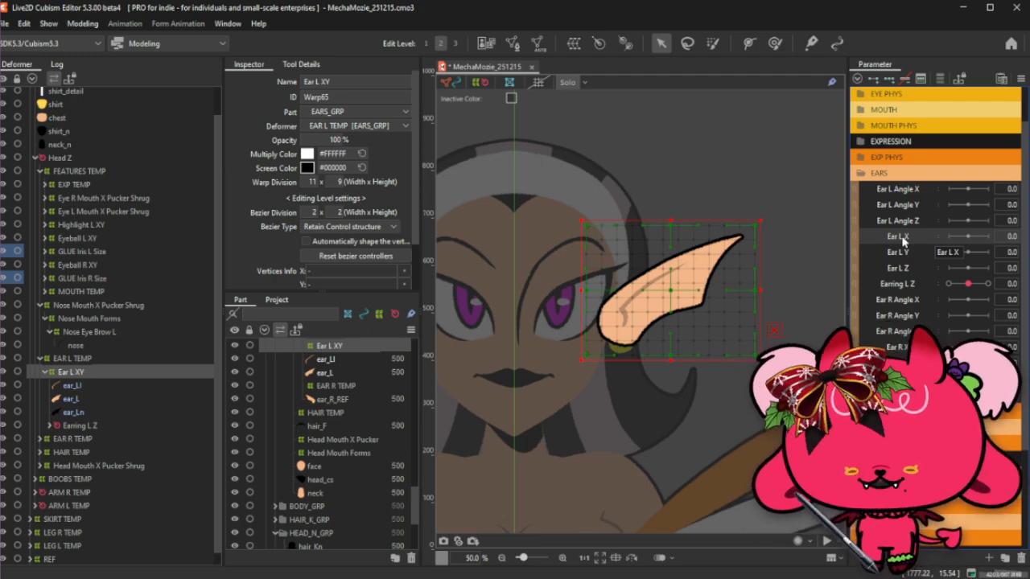
Add three keys on Ear L X for Ear L XY and, at 1.0, compress its brush-selected outer grid points horizontally toward the head.
scroll(796, 308, up, 1)
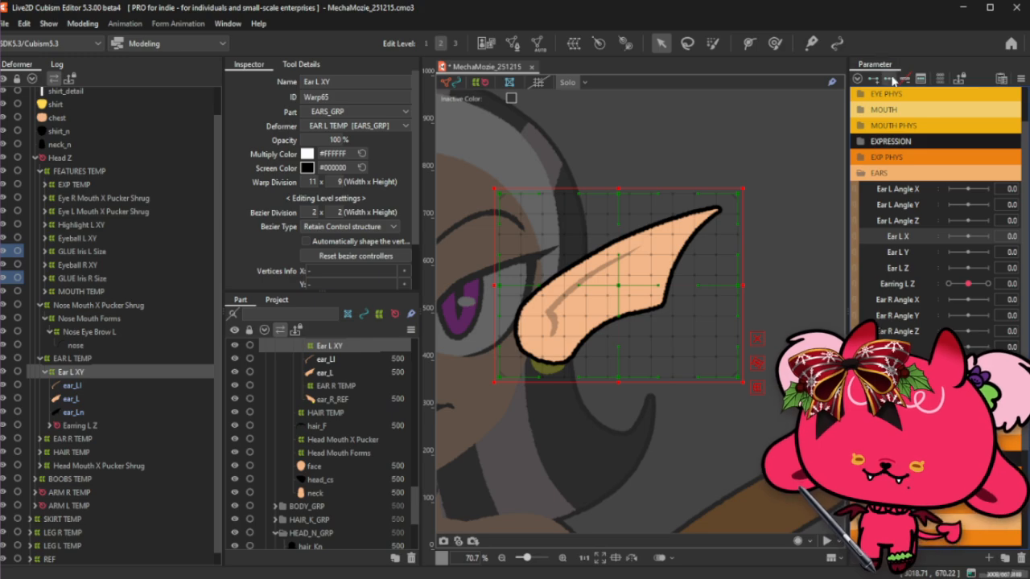
click(713, 45)
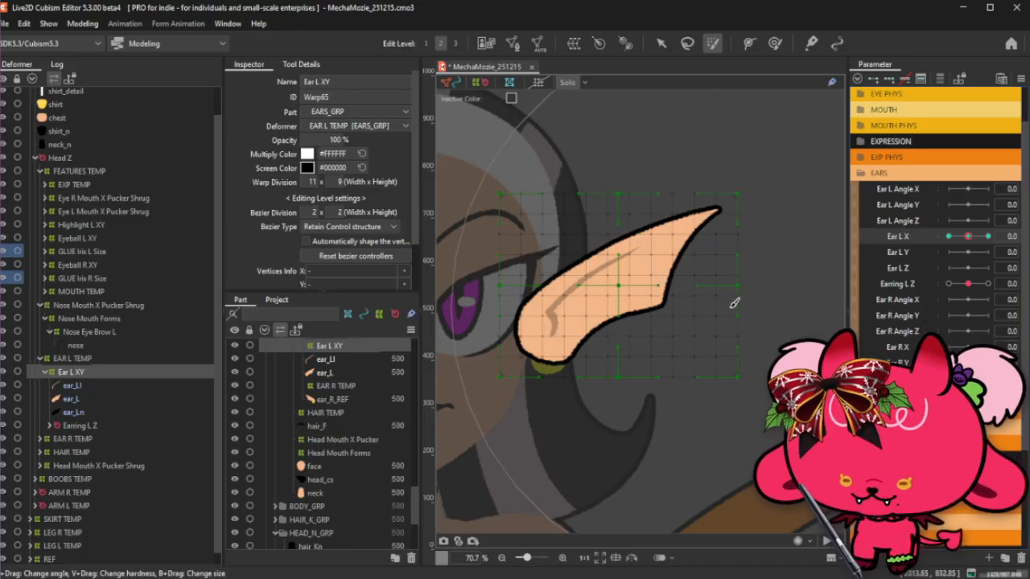
scroll(813, 291, down, 2)
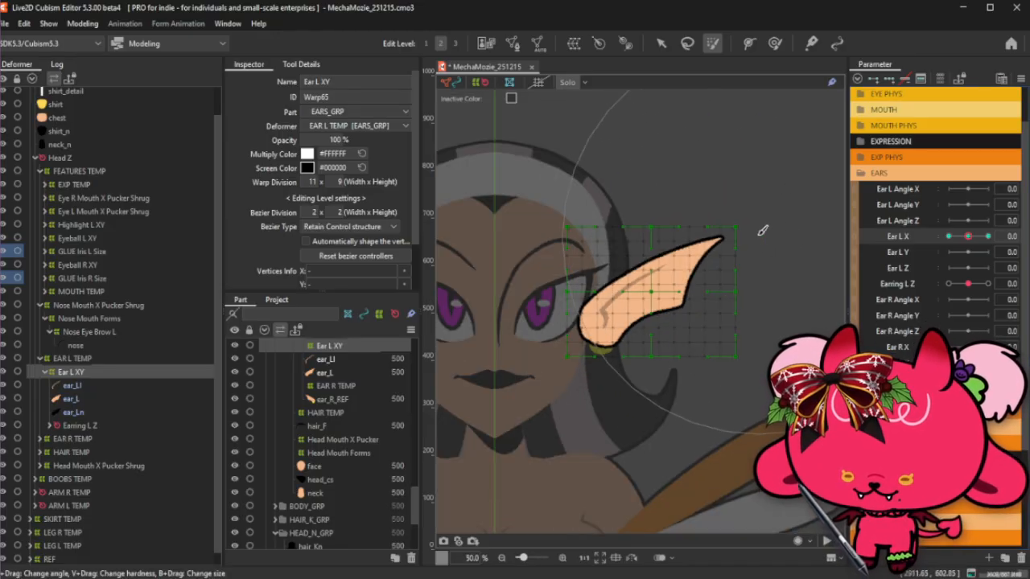
drag(690, 260, 691, 267)
scroll(690, 269, down, 2)
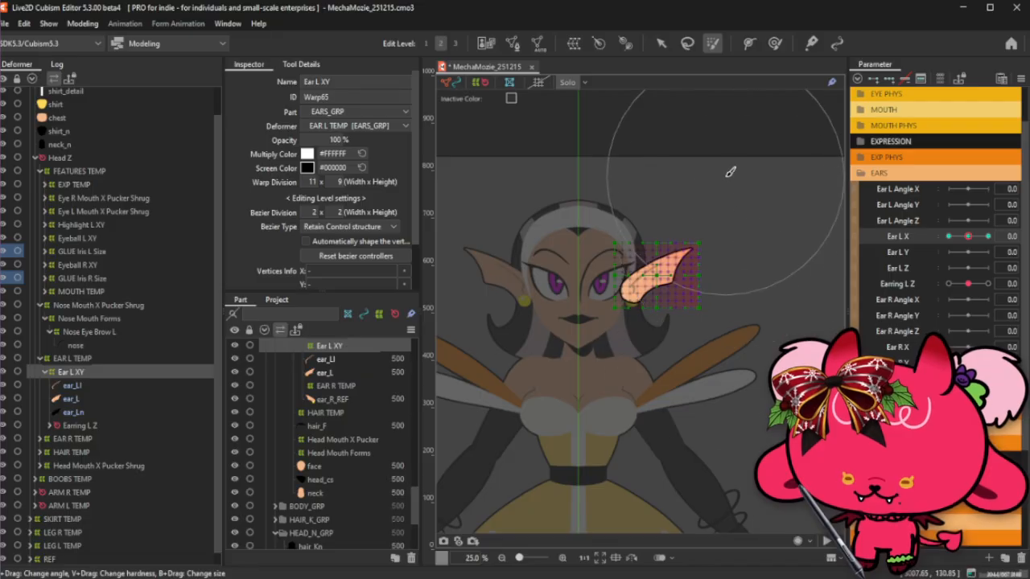
mouse_move(732, 306)
mouse_down()
mouse_move(736, 152)
mouse_move(708, 282)
mouse_up()
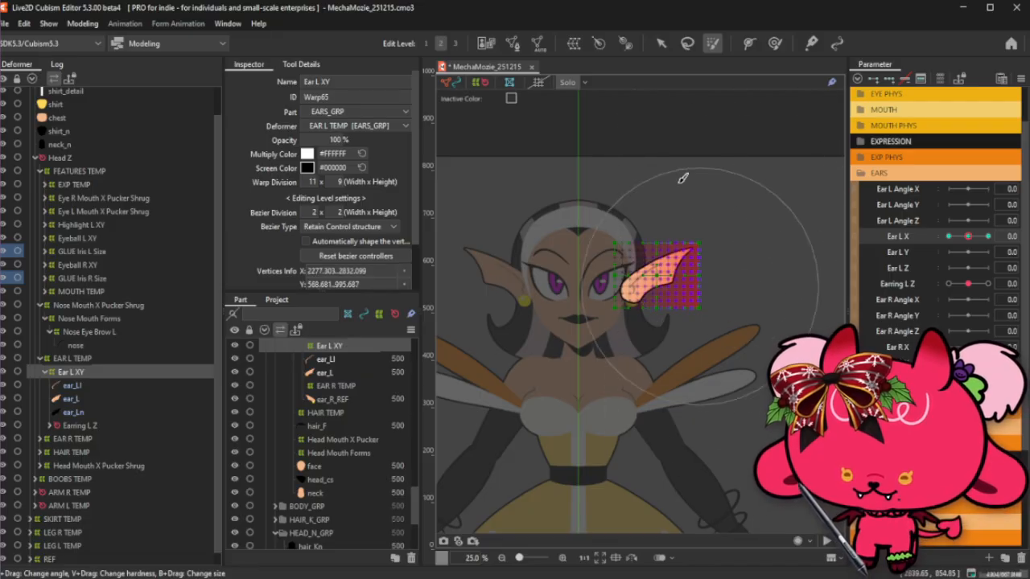
click(662, 42)
scroll(683, 278, up, 3)
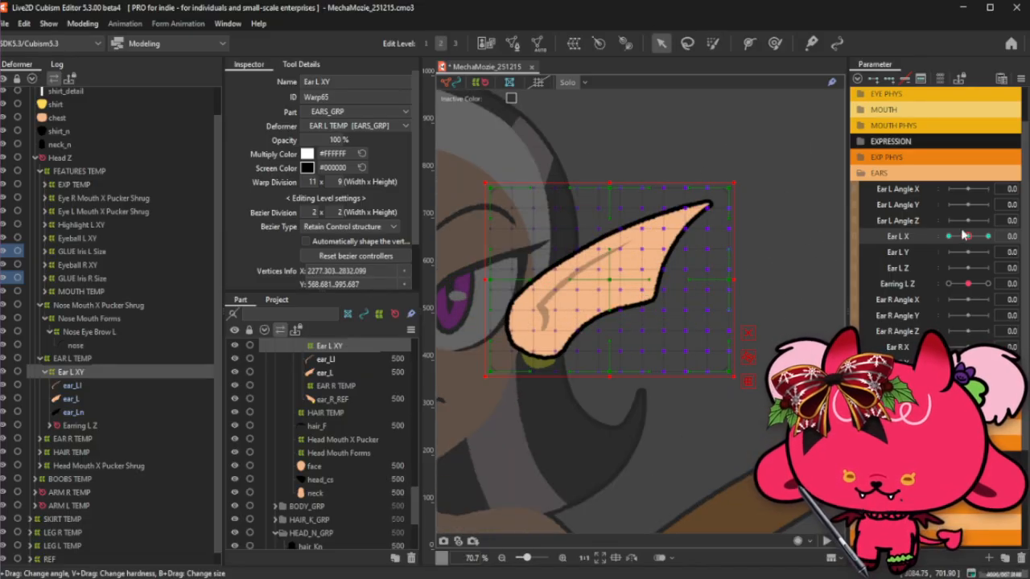
drag(965, 235, 988, 235)
drag(733, 281, 678, 282)
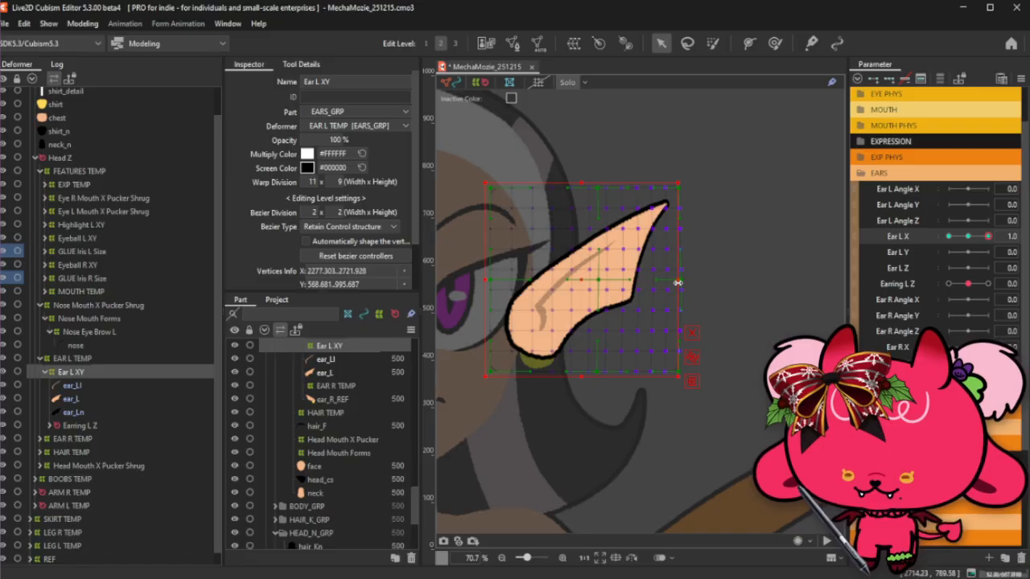
Nudge the lower end of the inner ear fold slightly with the deform brush at Ear L X 1.0 and preview the movement with the selection hidden.
click(775, 43)
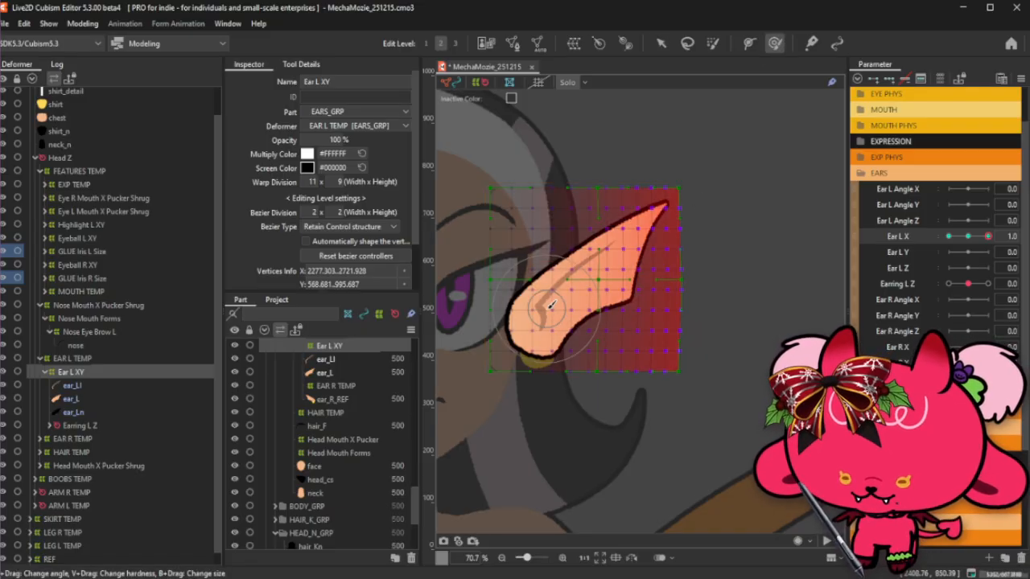
key(ctrl+z)
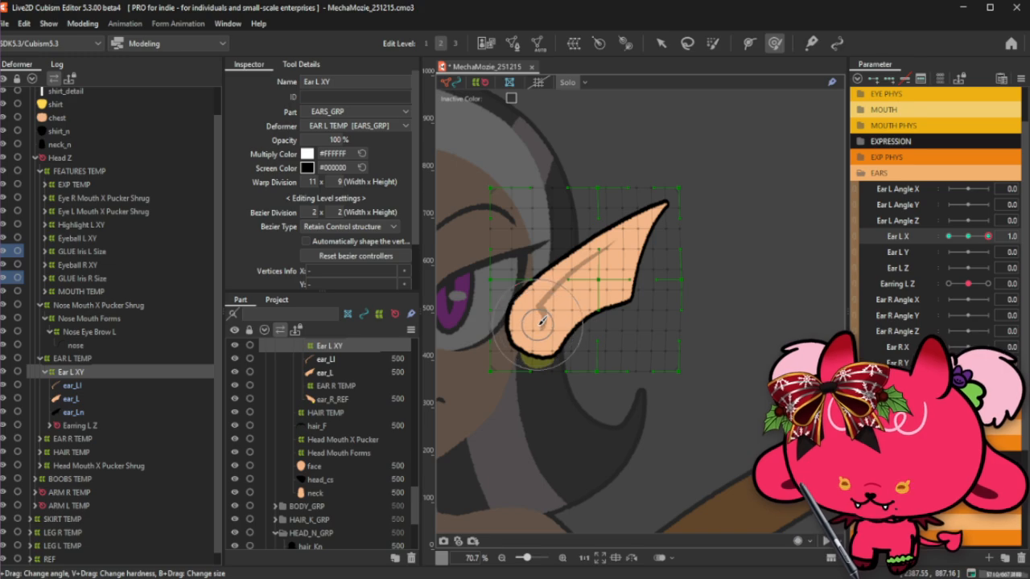
drag(543, 324, 543, 319)
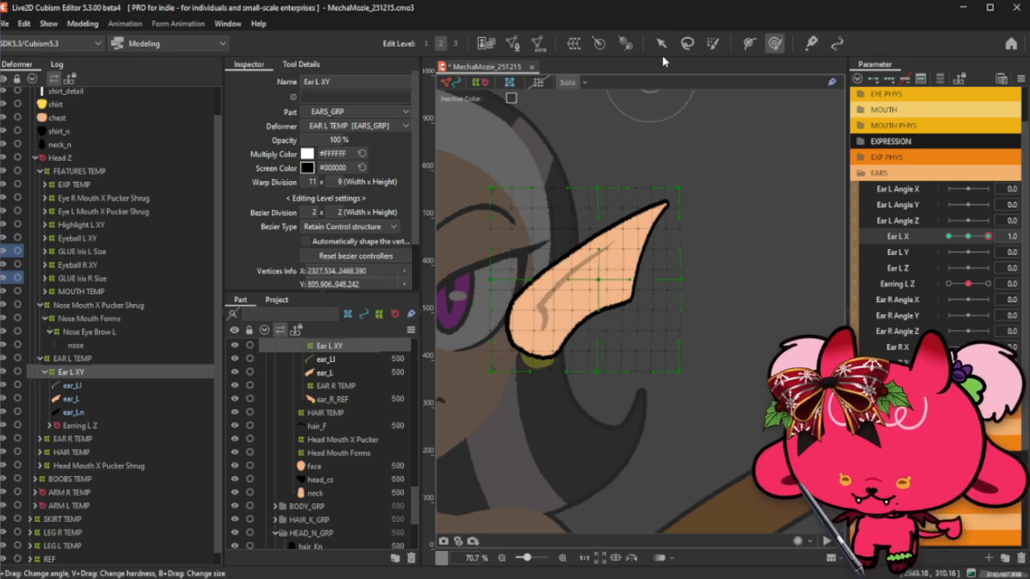
click(965, 242)
click(987, 236)
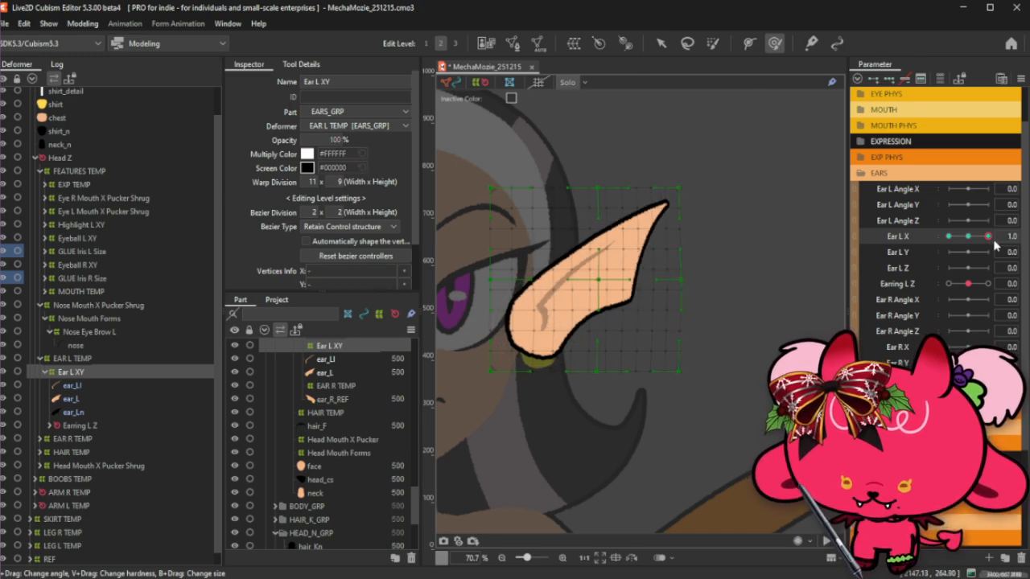
key(ctrl+t)
scroll(672, 277, down, 2)
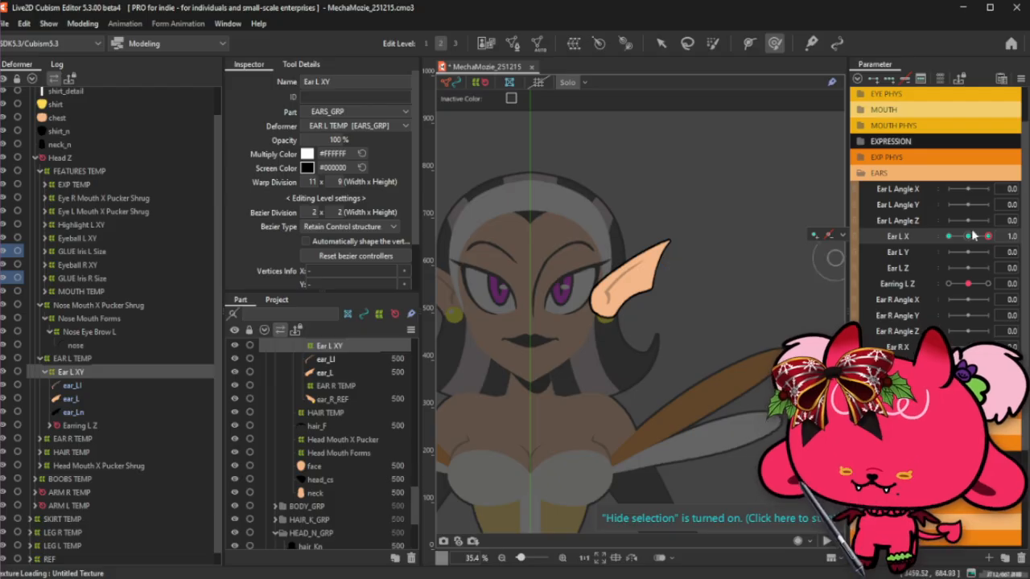
drag(962, 237, 988, 238)
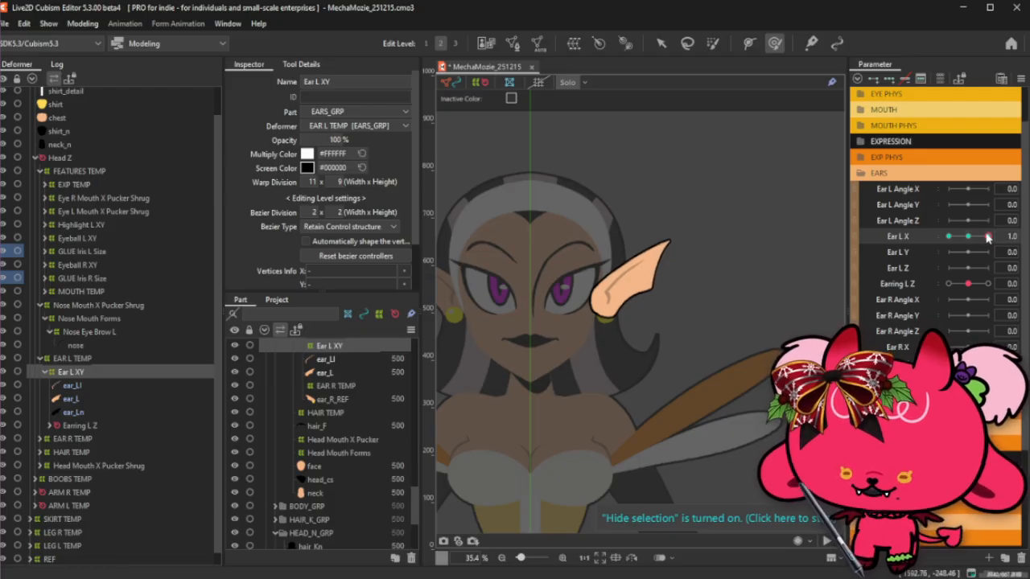
Reshape the lower curve and bend of the inner ear fold with the deform brush at Ear L X 1.0, checking it against the neutral pose.
scroll(642, 266, up, 1)
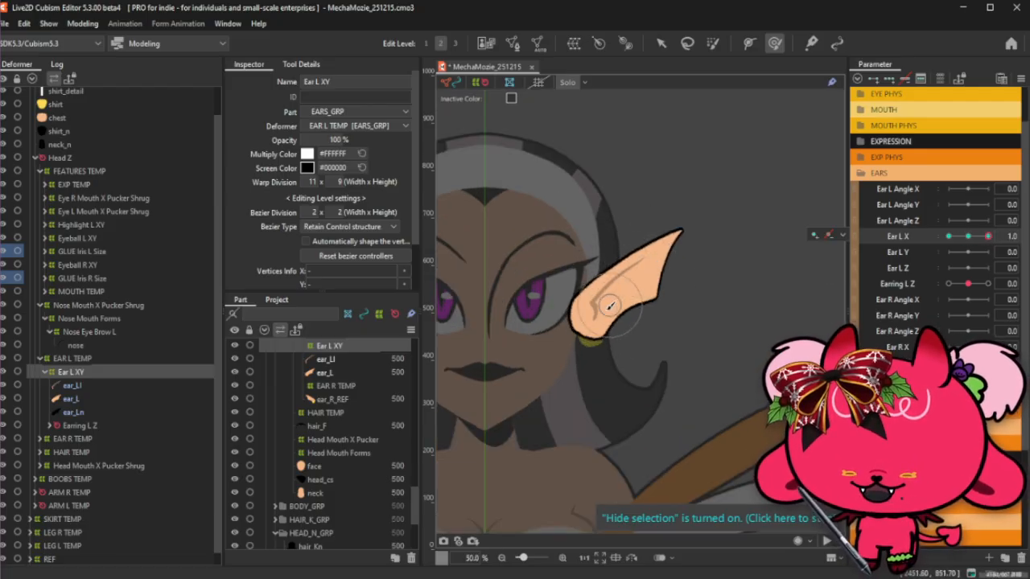
scroll(593, 303, up, 1)
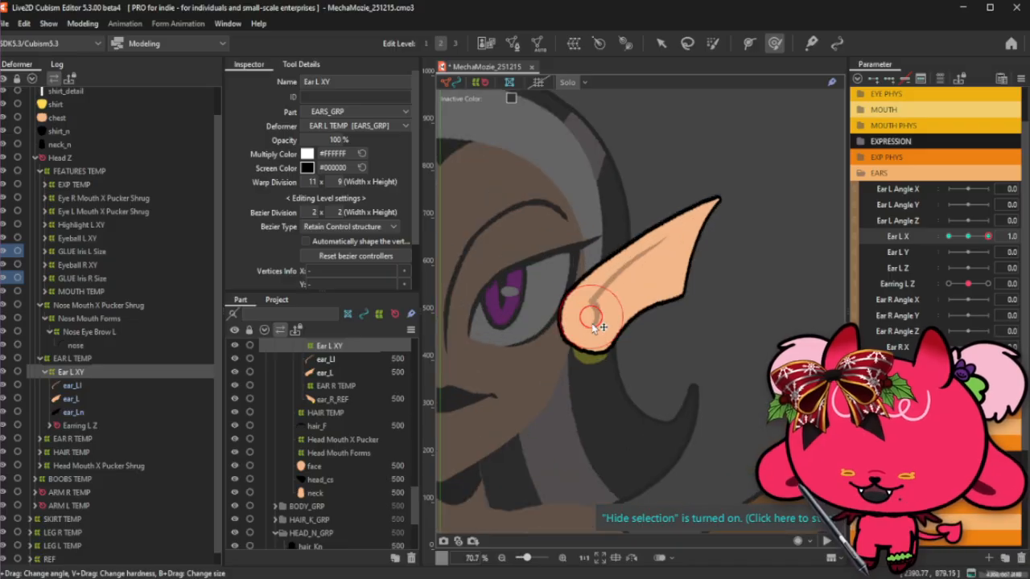
drag(593, 322, 598, 319)
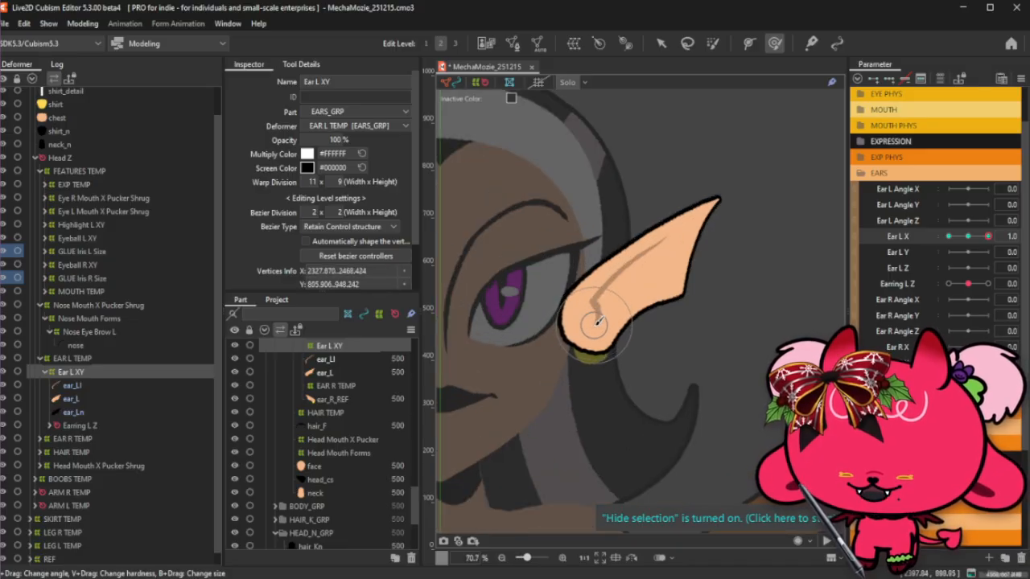
drag(968, 238, 1000, 237)
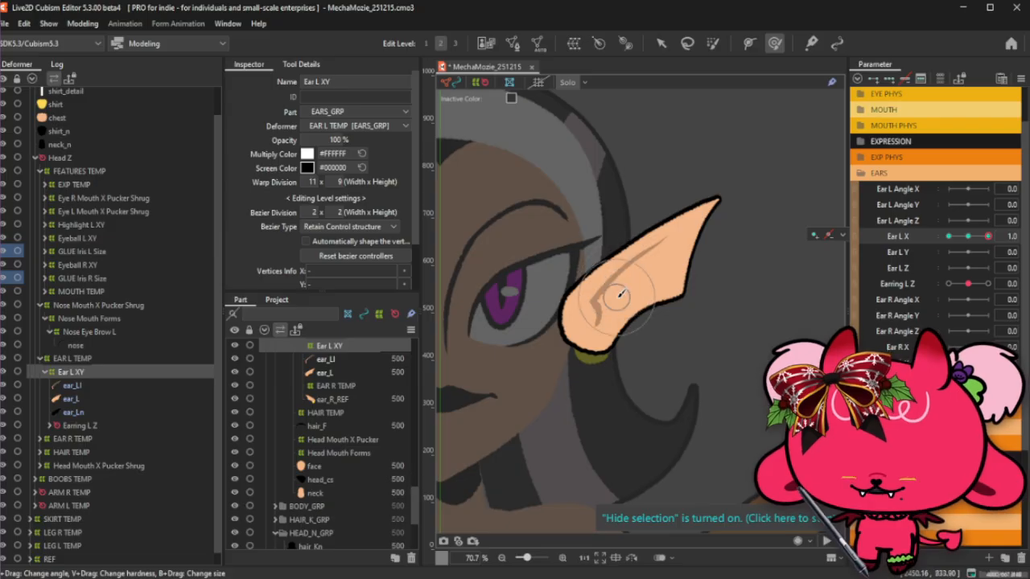
drag(619, 277, 611, 283)
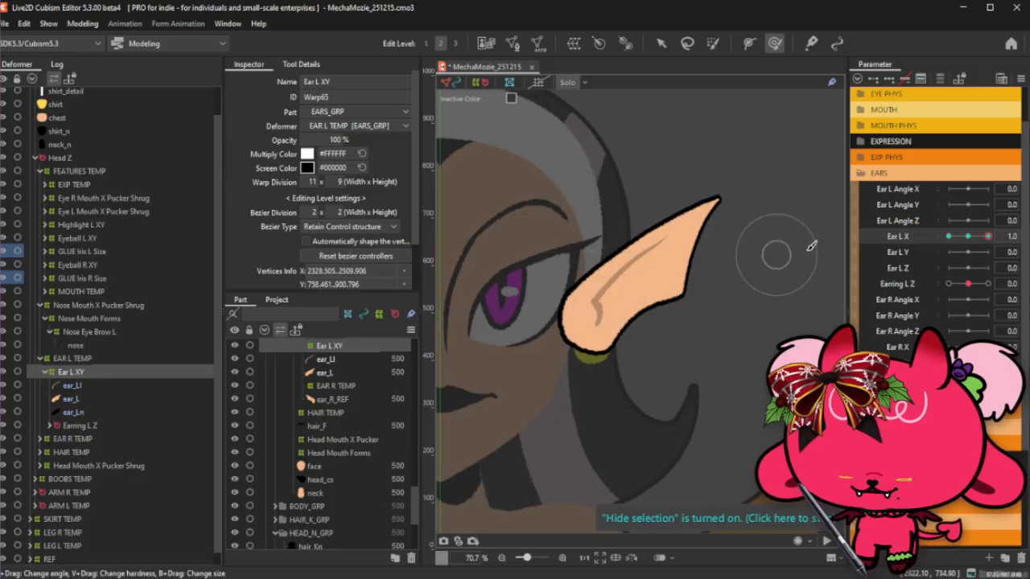
drag(966, 239, 994, 241)
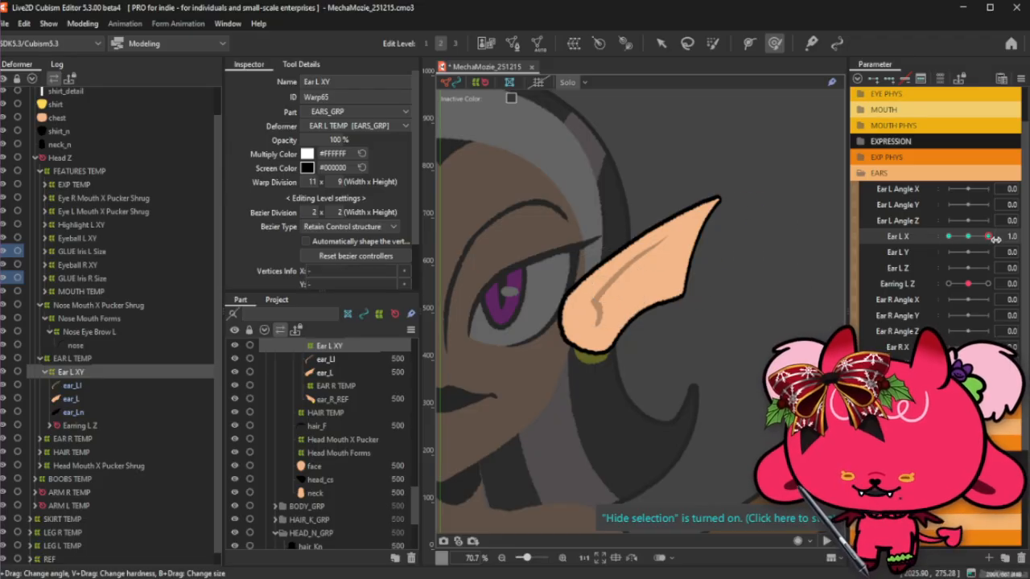
Refine the middle and upper stretch of the inner ear fold with small deform brush strokes at Ear L X 1.0.
drag(617, 274, 619, 280)
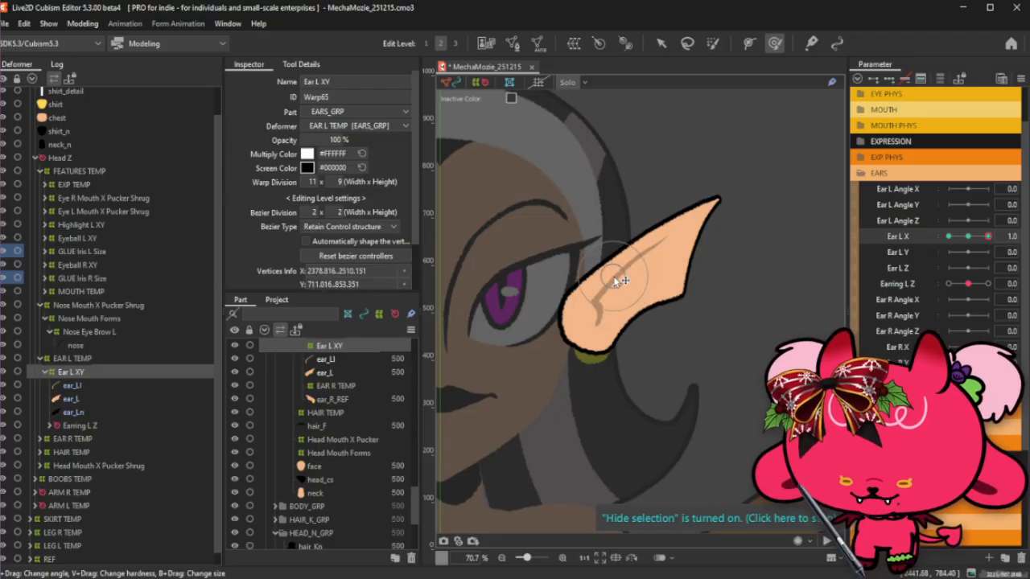
drag(968, 241, 990, 232)
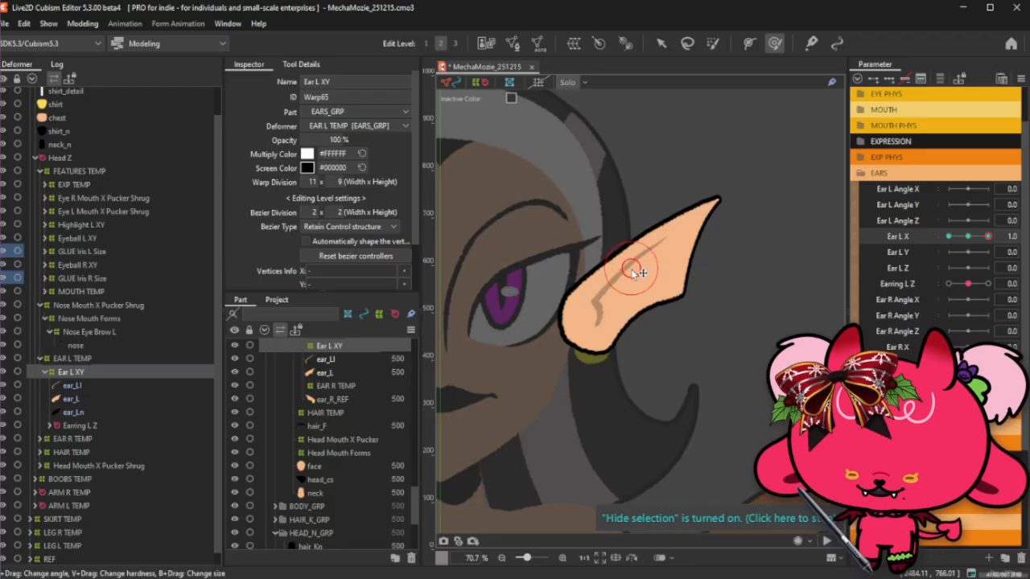
drag(634, 264, 644, 262)
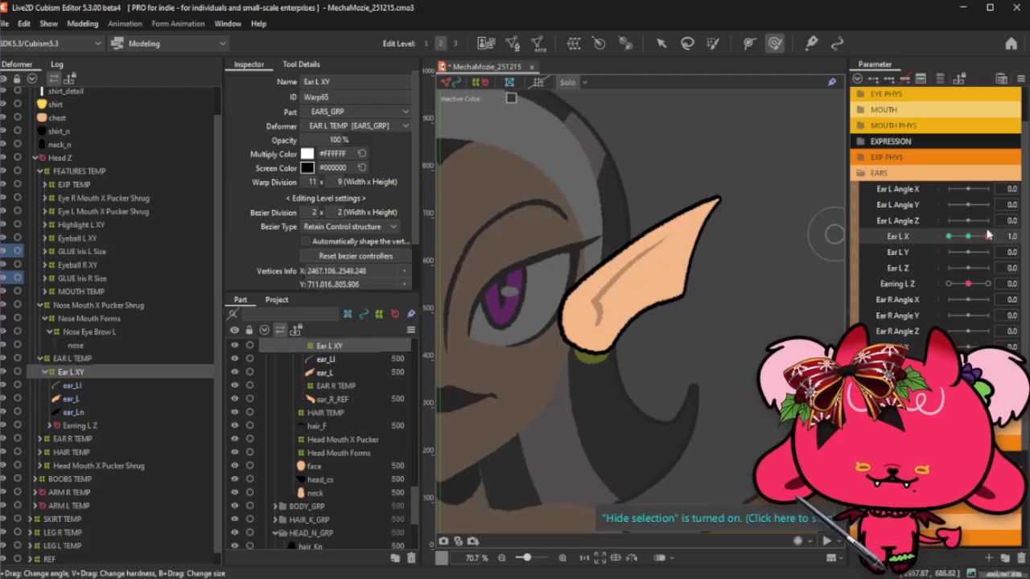
mouse_move(988, 235)
mouse_down()
mouse_move(956, 246)
mouse_move(994, 234)
mouse_up()
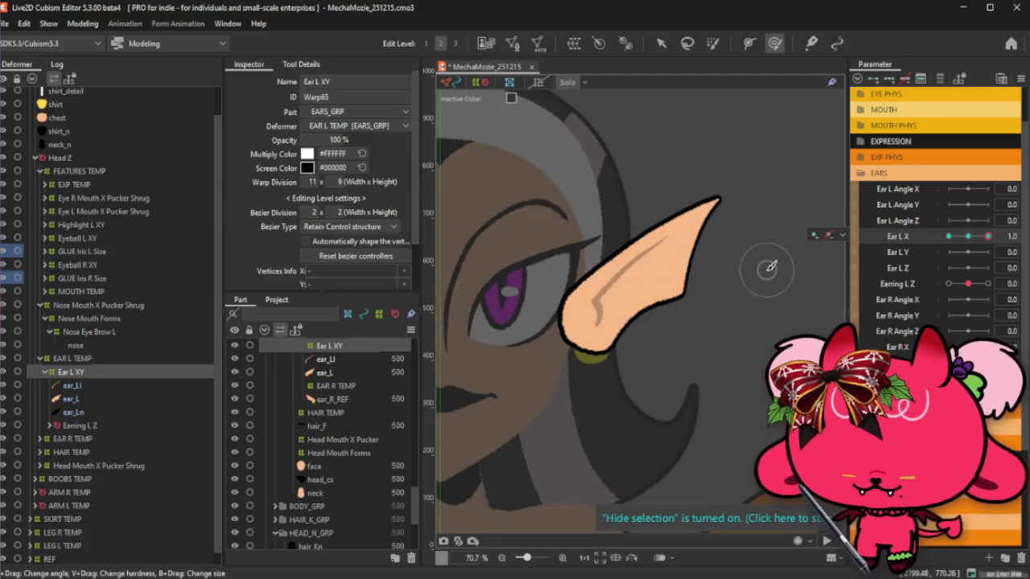
Even out the Ear L XY grid lines around the middle of the ear with the deform brush, and hide the selection for review.
scroll(642, 270, up, 2)
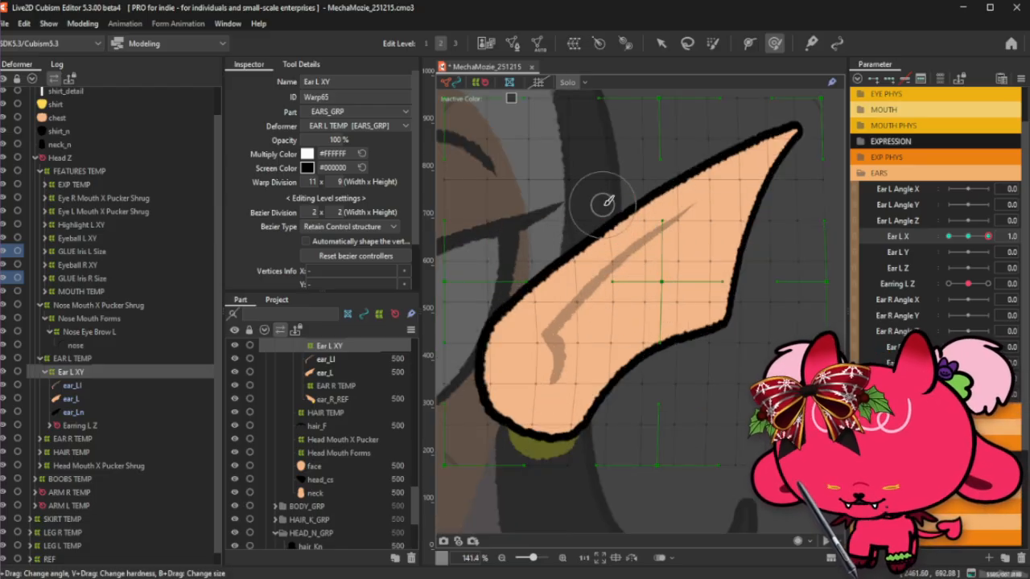
drag(613, 220, 653, 226)
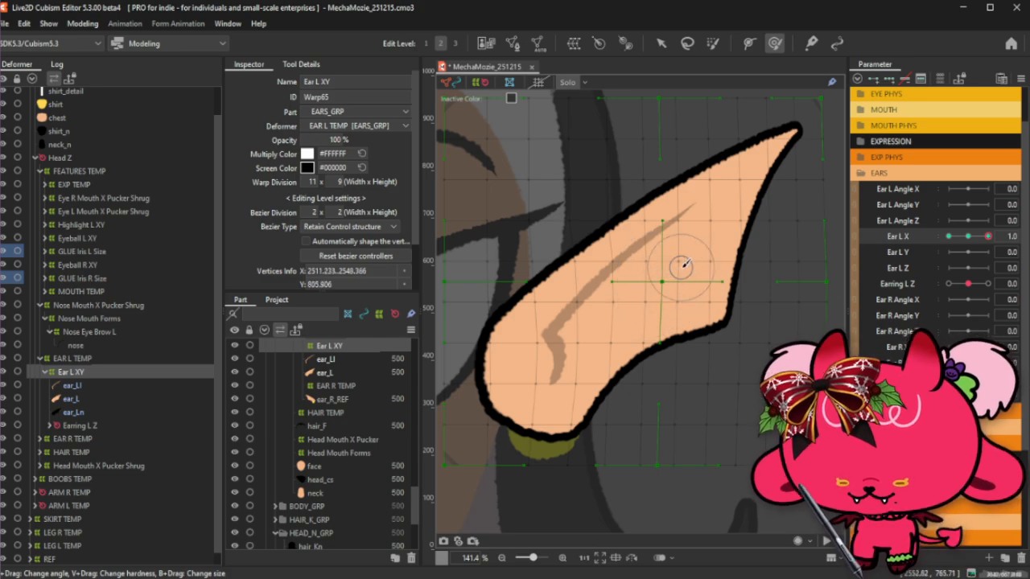
key(ctrl+t)
scroll(648, 312, down, 2)
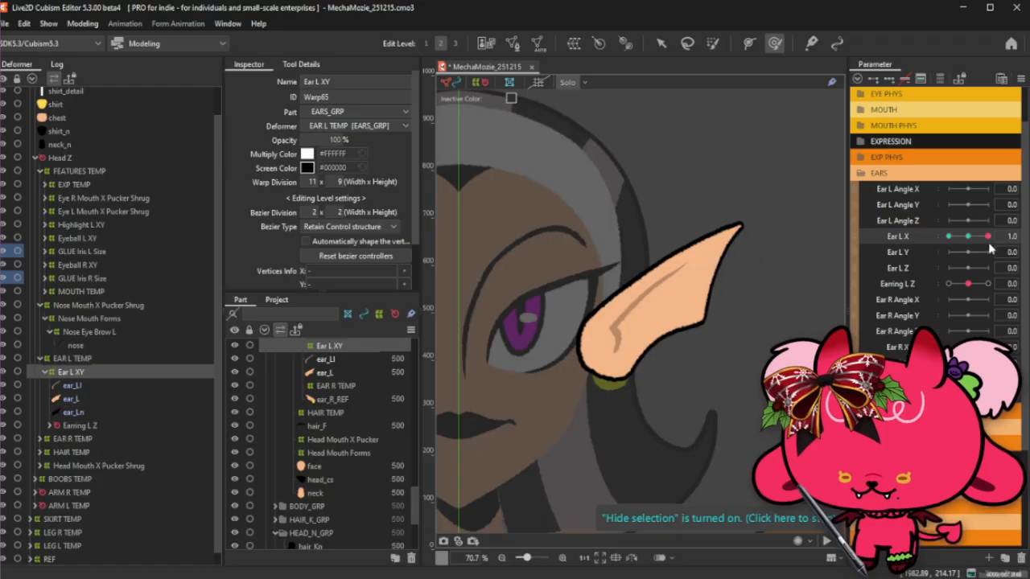
Refine the upper edge and lower outer contour of the left ear at Ear L X 1.0 with a resized deform brush.
key(b)
drag(669, 274, 691, 293)
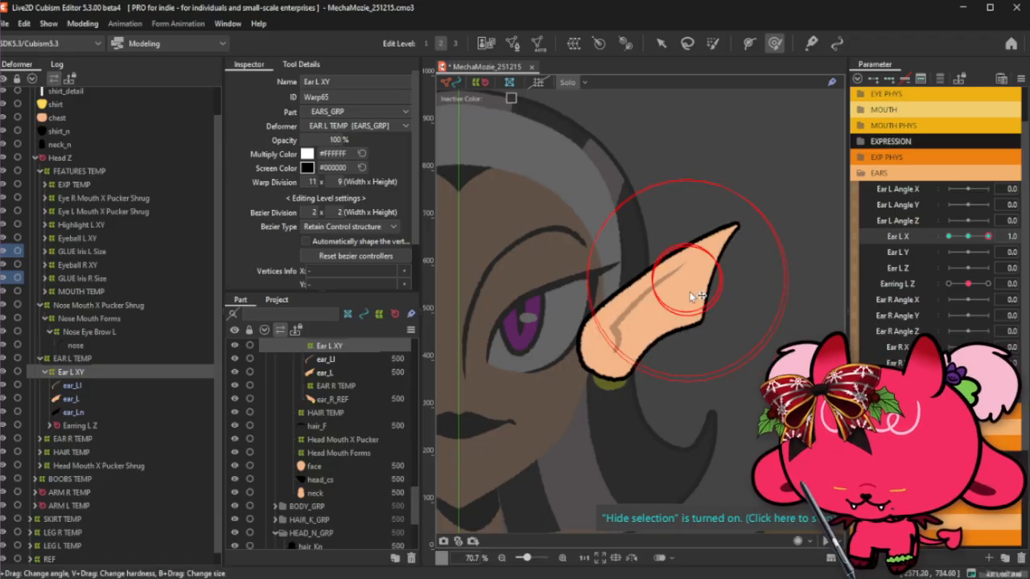
drag(663, 235, 664, 213)
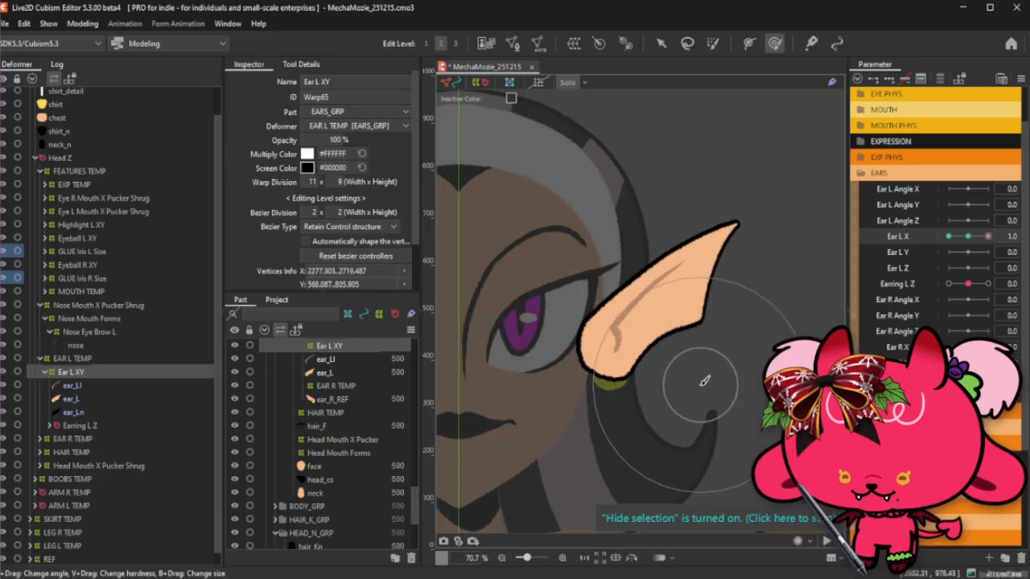
drag(698, 387, 696, 394)
key(ctrl+z)
key(b)
drag(666, 325, 653, 330)
drag(670, 372, 666, 369)
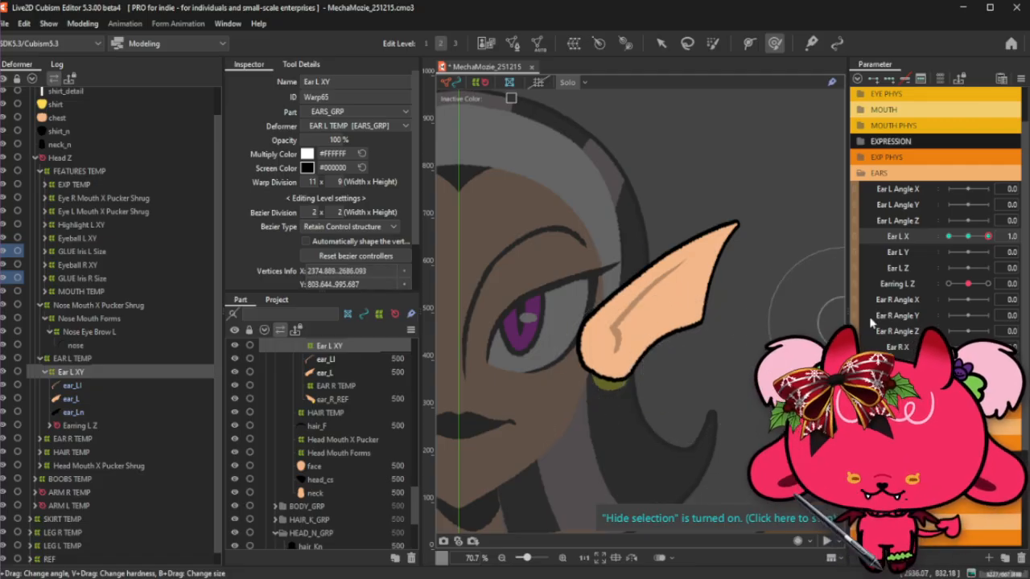
Scrub Ear L X between 0.0 and 1.0 to examine how the ear moves from the neutral pose.
drag(967, 239, 988, 236)
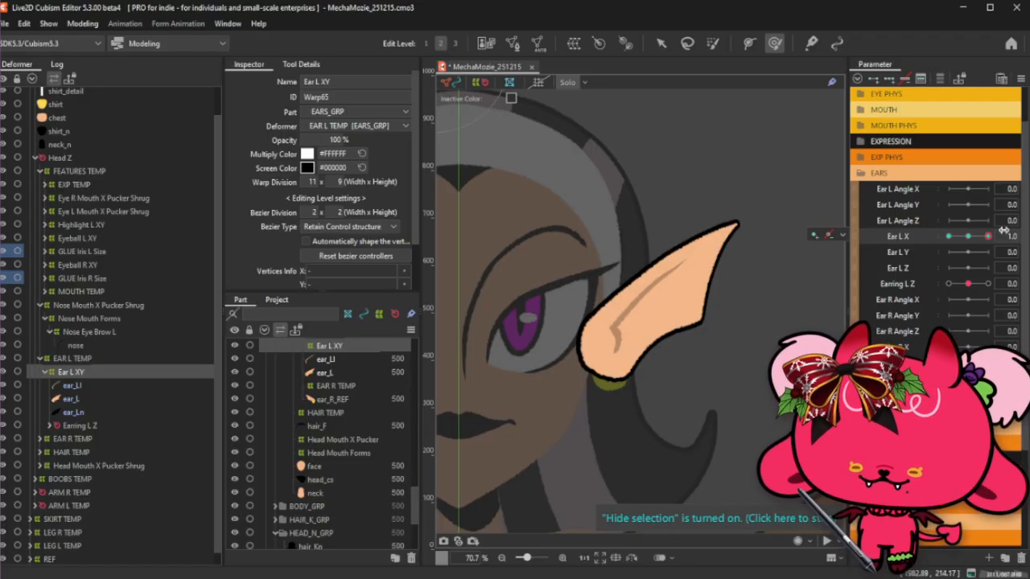
click(976, 236)
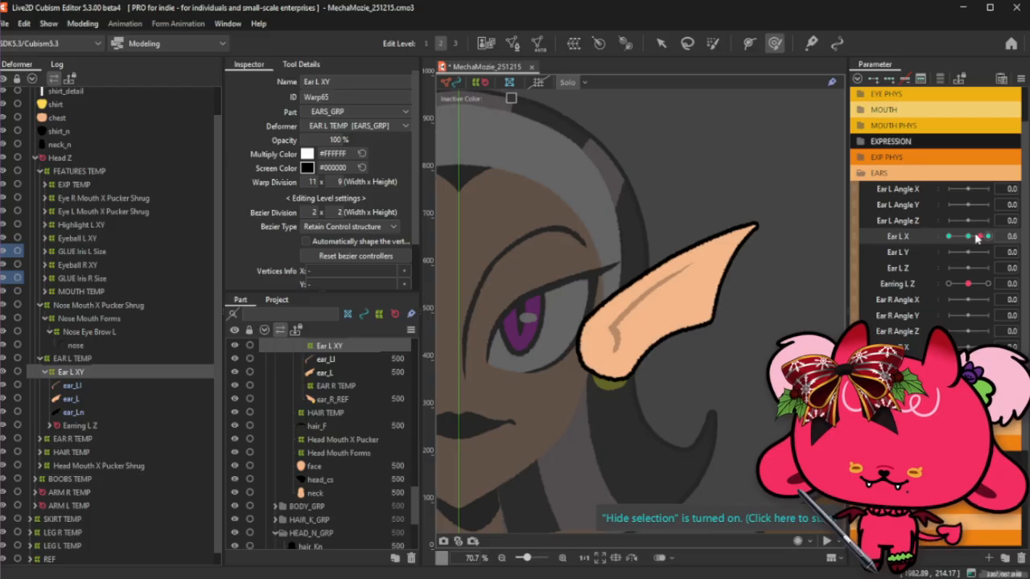
drag(977, 238, 996, 226)
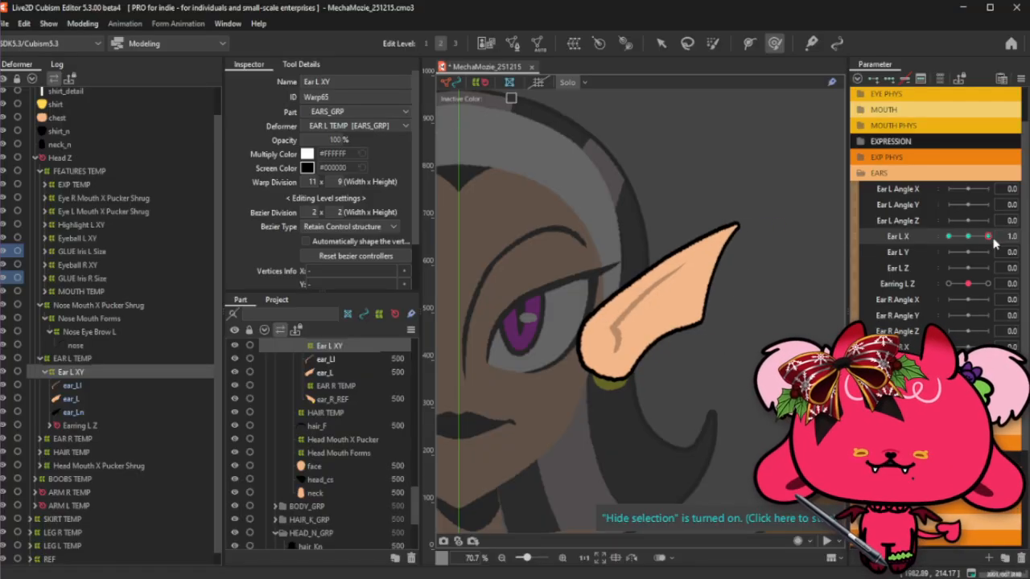
click(969, 236)
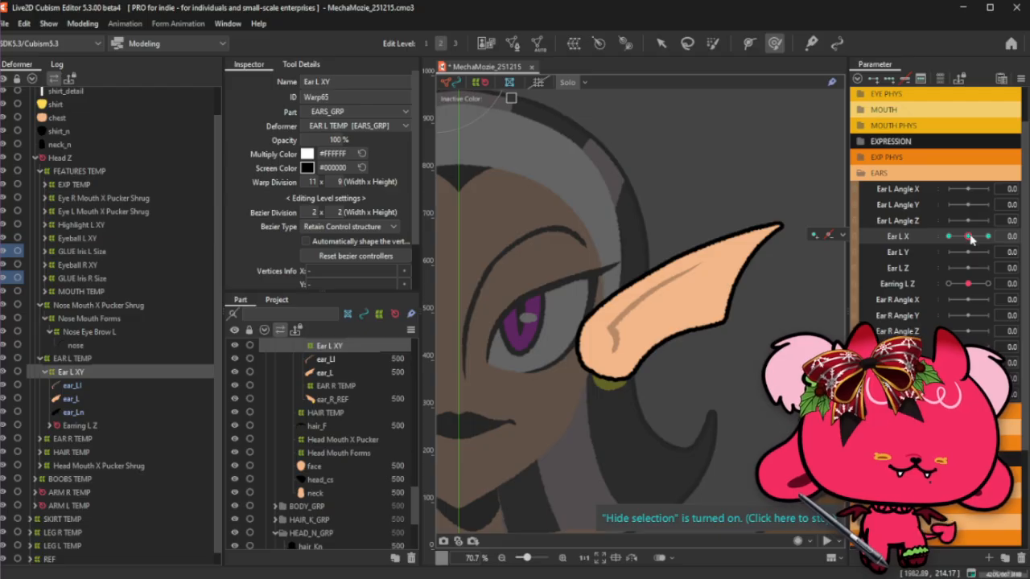
drag(970, 237, 988, 236)
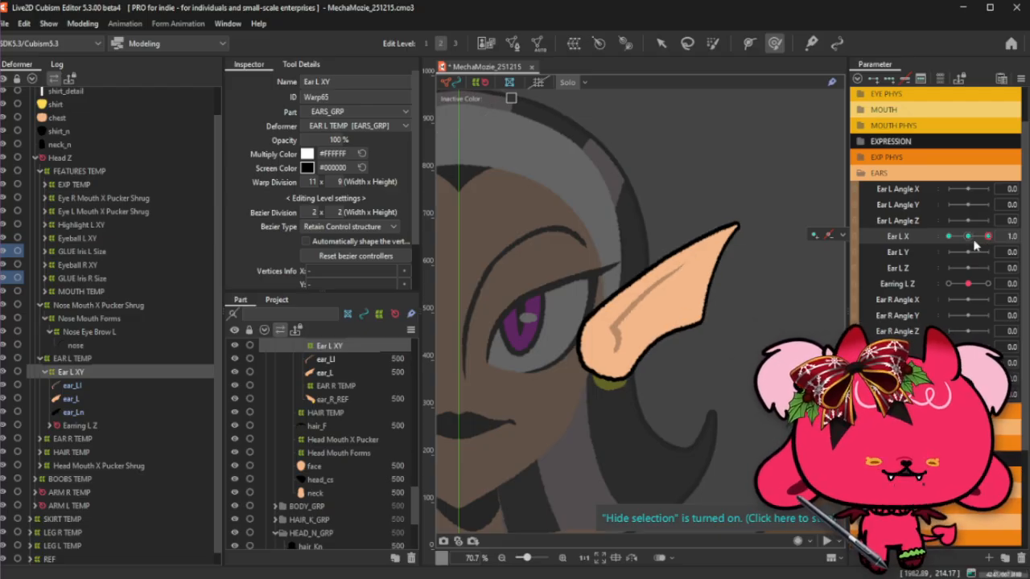
click(973, 241)
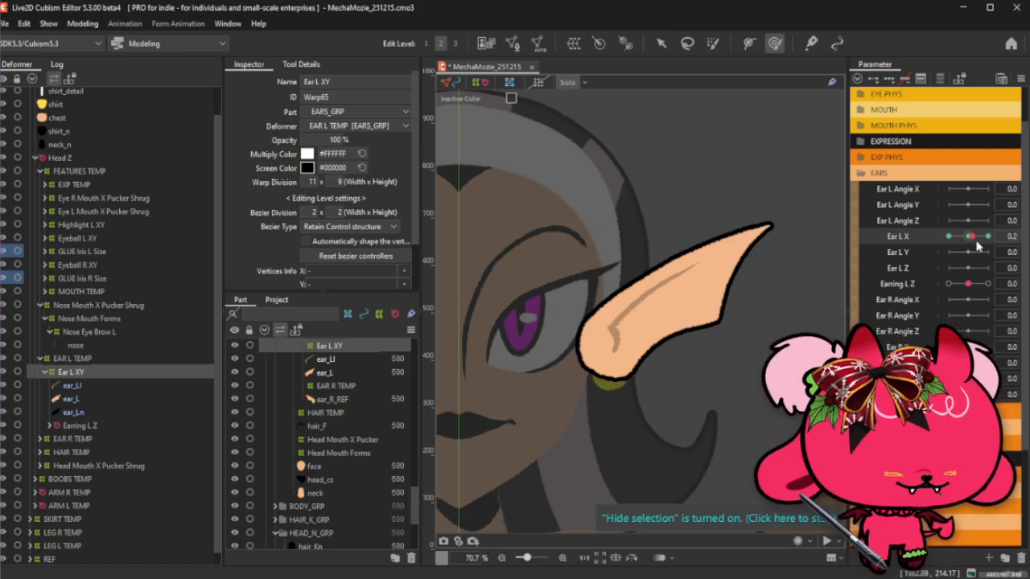
click(969, 240)
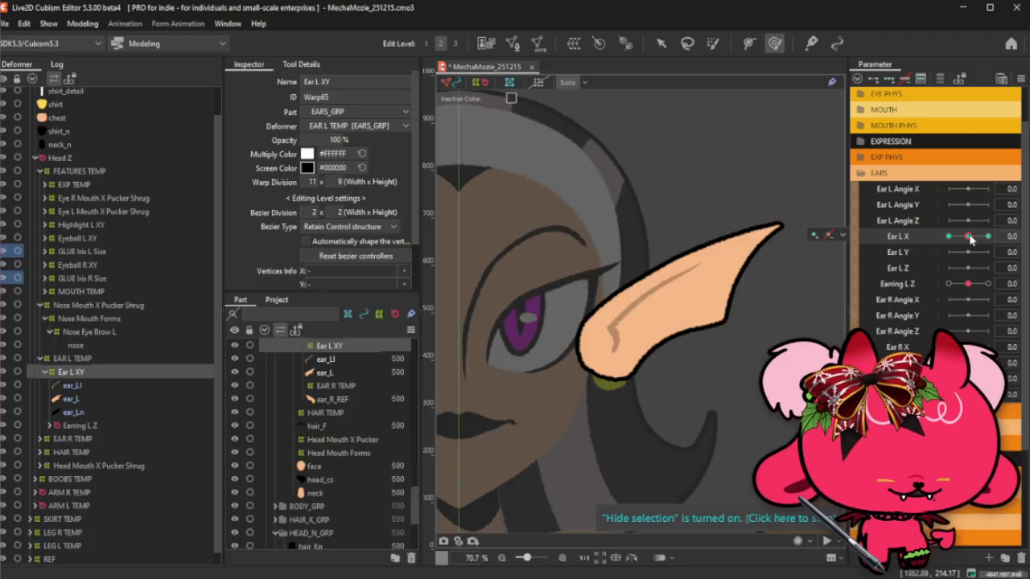
drag(970, 238, 1011, 234)
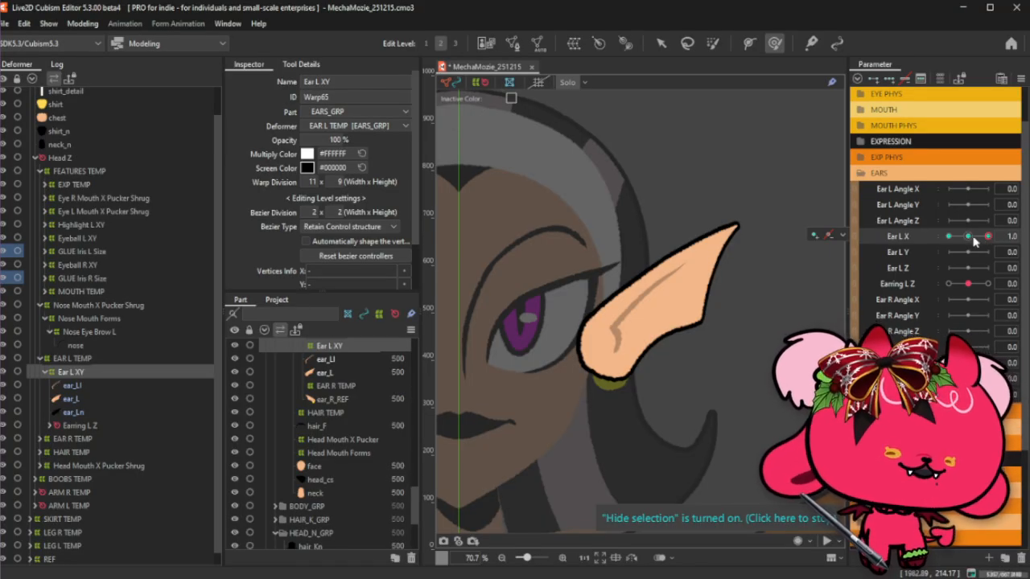
click(970, 238)
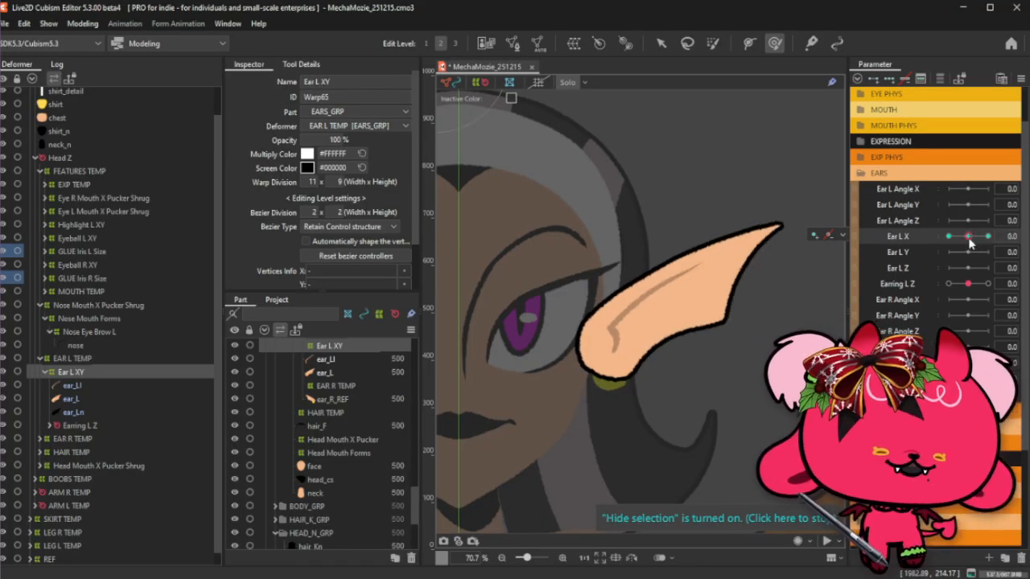
drag(969, 239, 998, 233)
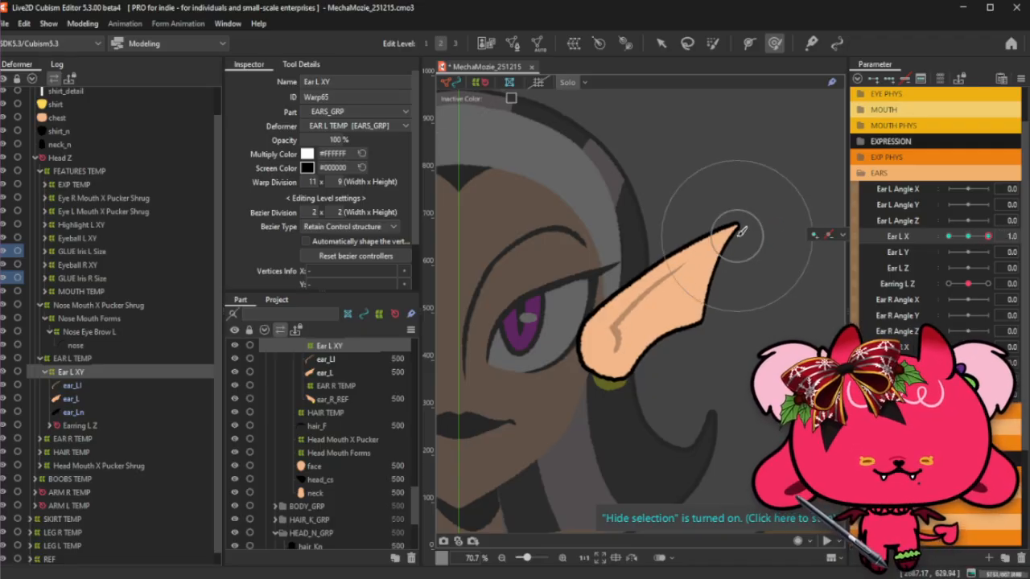
Nudge the ear tip inward at Ear L X 1.0 with a larger deform brush, comparing it with the neutral pose.
key(ctrl+h)
scroll(688, 215, down, 1)
scroll(724, 206, up, 1)
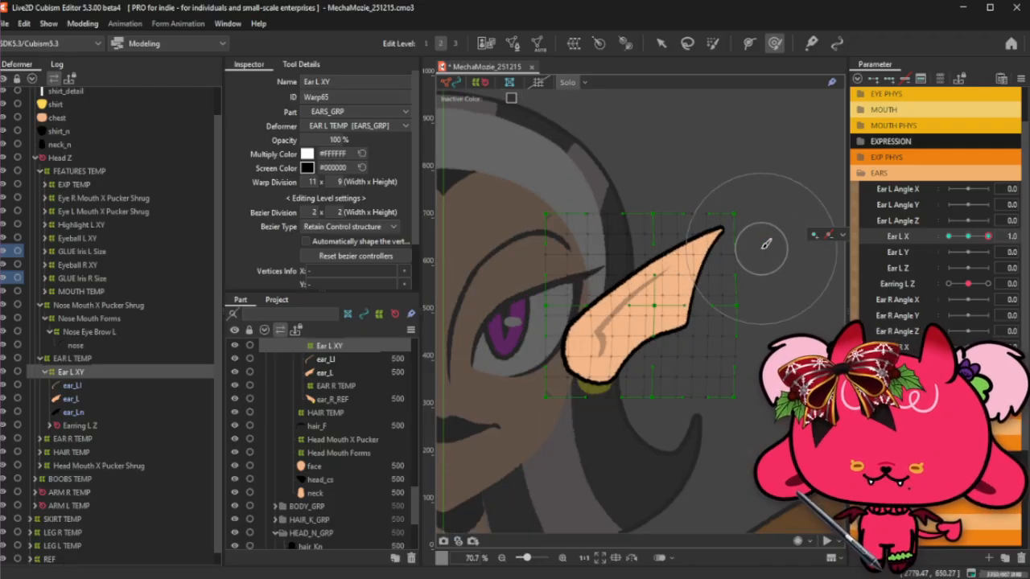
key(b)
mouse_move(756, 176)
mouse_down()
mouse_move(775, 223)
mouse_move(764, 205)
mouse_up()
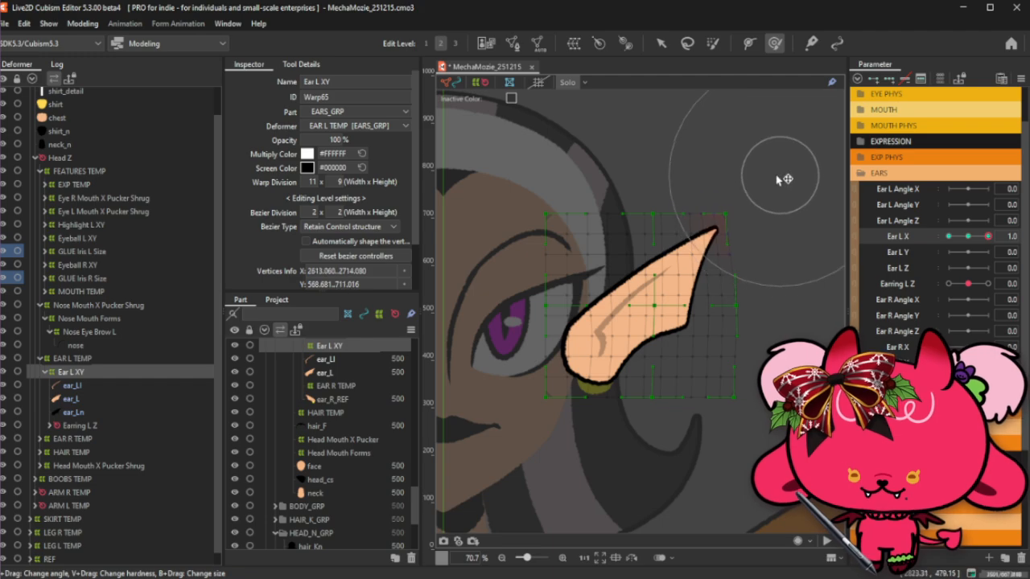
click(972, 235)
click(988, 236)
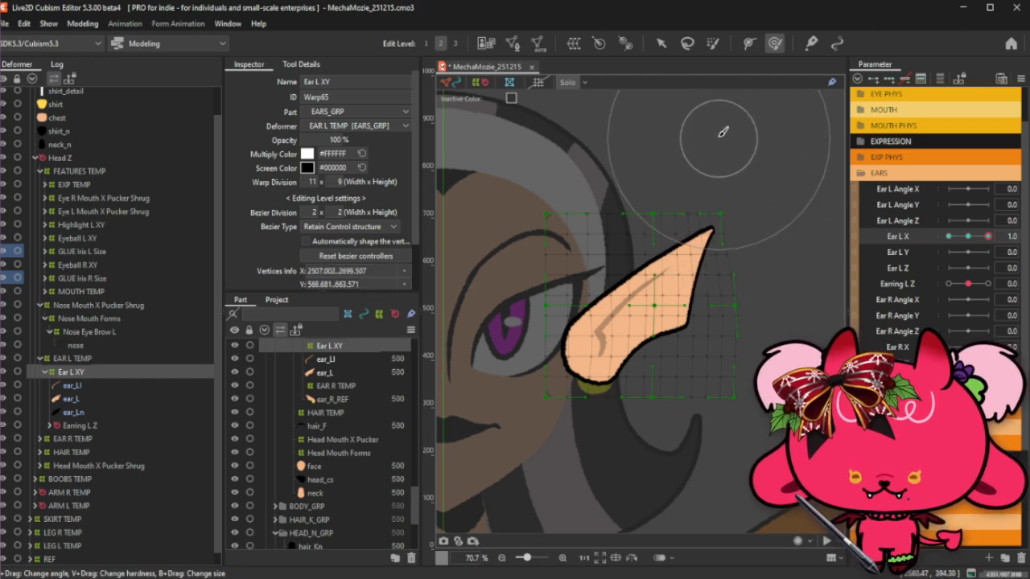
key(ctrl+h)
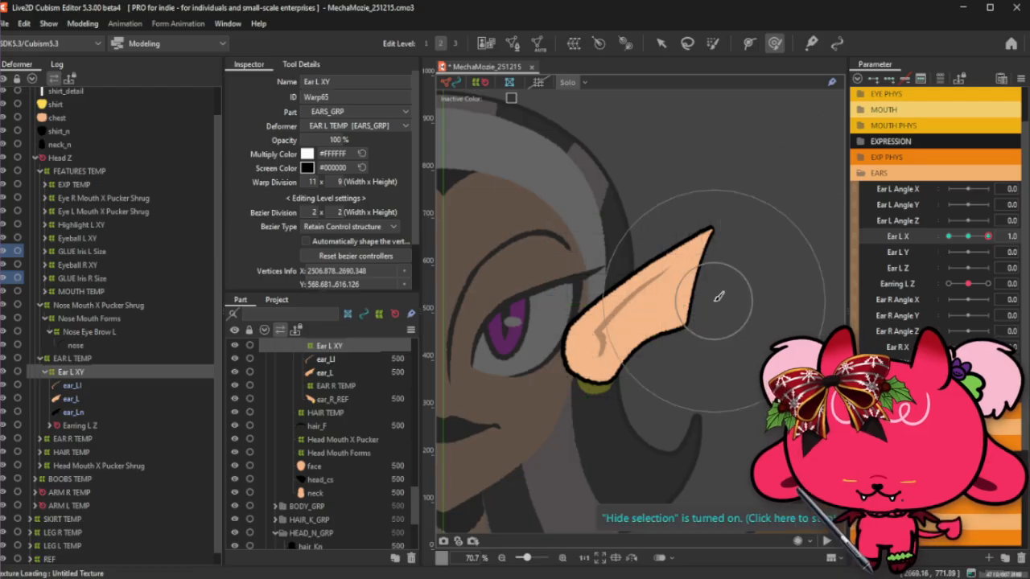
Apply the reverse of the ear's 1.0 movement to the Ear L XY keyform at Ear L X -1.0.
scroll(715, 302, down, 2)
drag(973, 237, 993, 241)
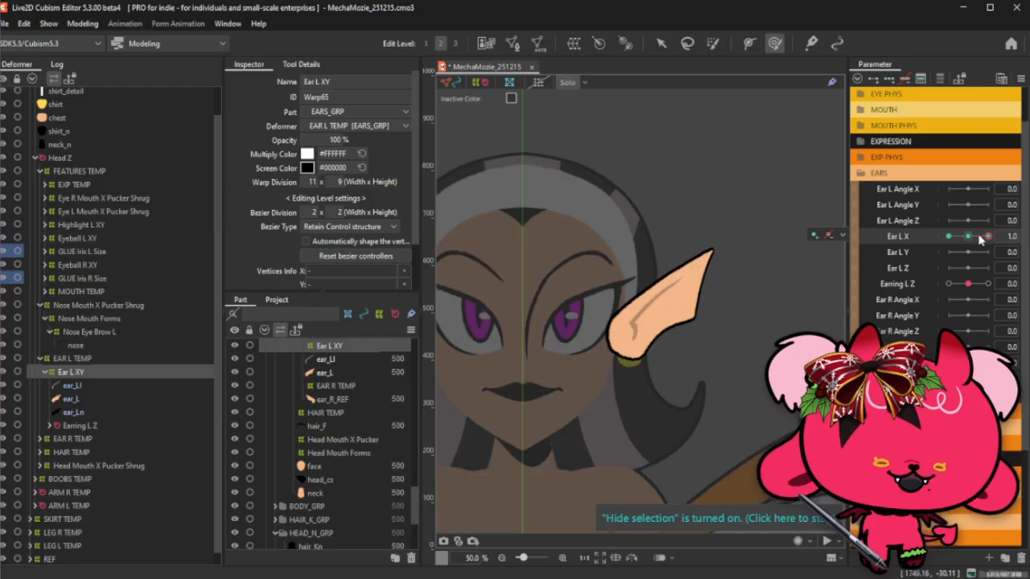
drag(981, 238, 877, 259)
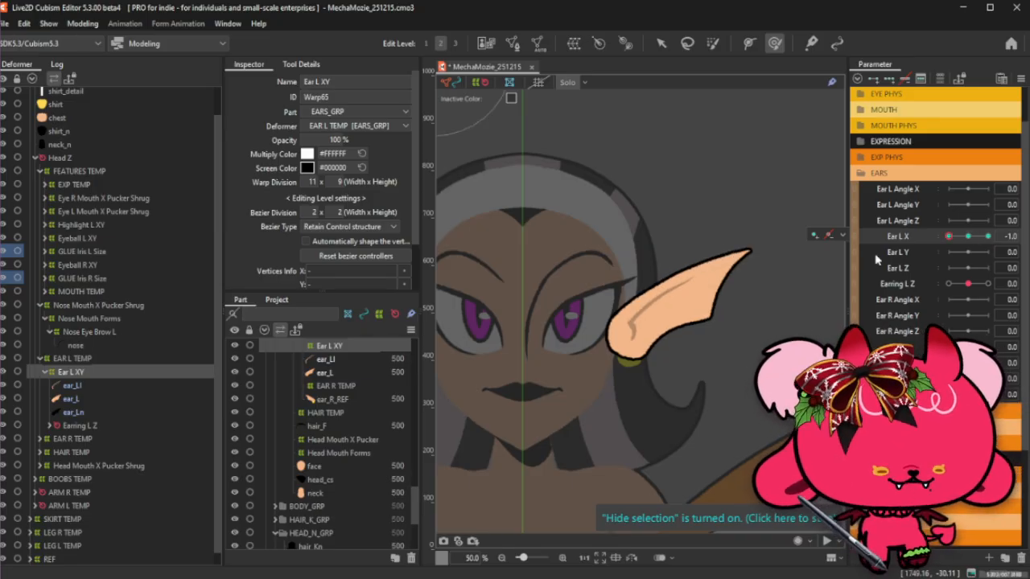
key(ctrl+shift+v)
click(487, 360)
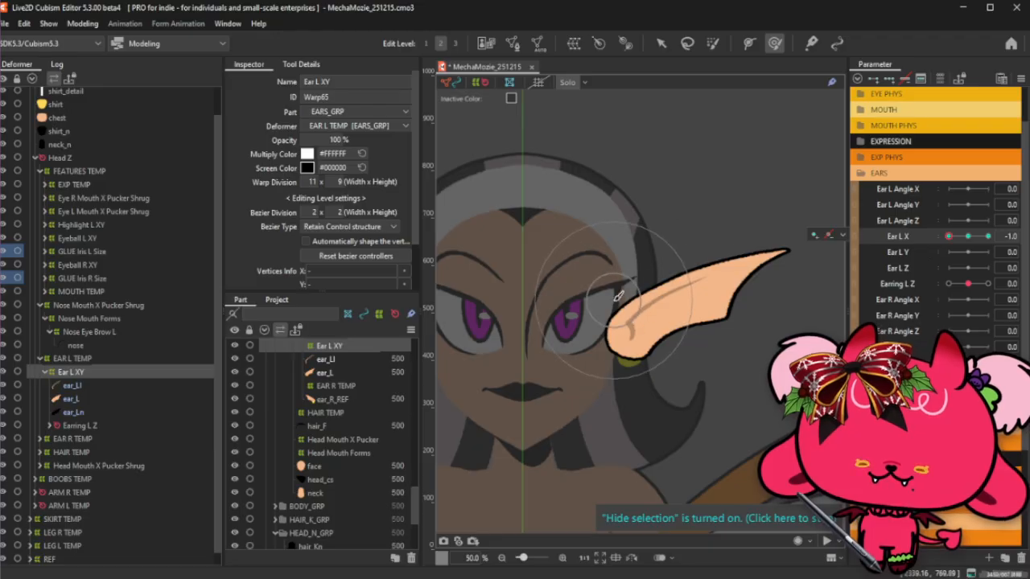
Brush-select the outer grid points of Ear L XY and narrow them horizontally toward the head at Ear L X -1.0.
scroll(625, 328, down, 3)
scroll(714, 274, up, 3)
click(661, 46)
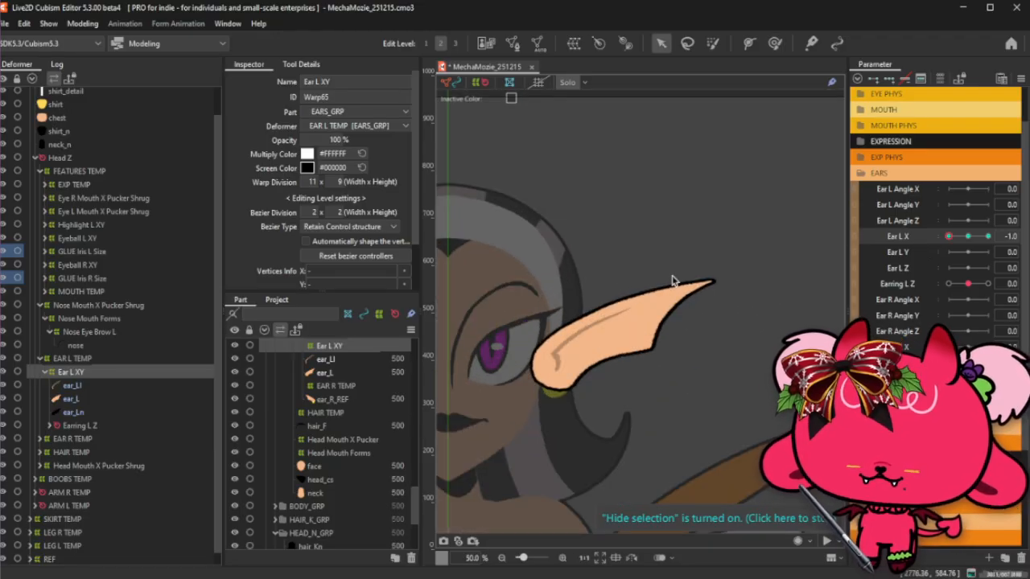
click(693, 311)
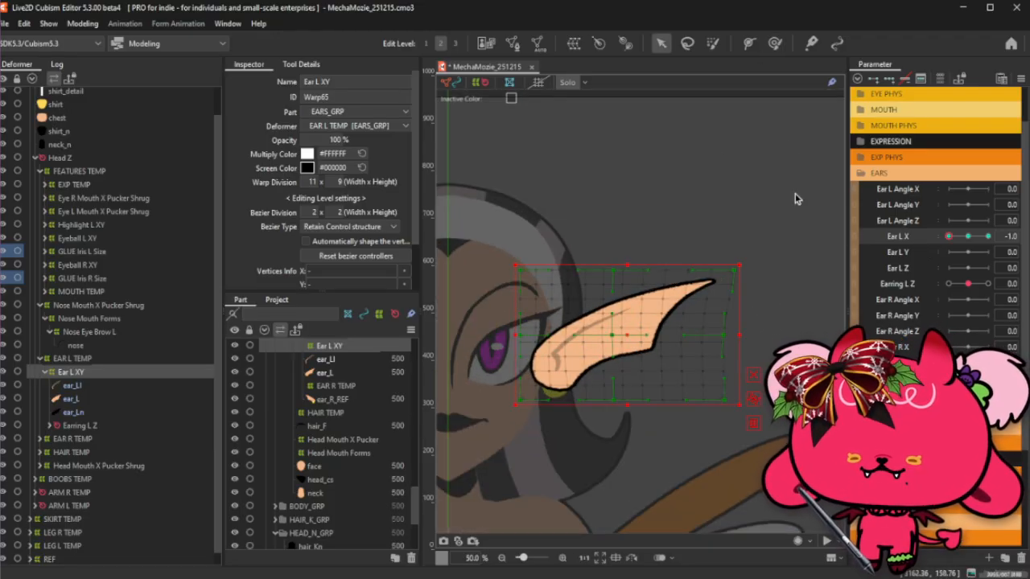
click(712, 44)
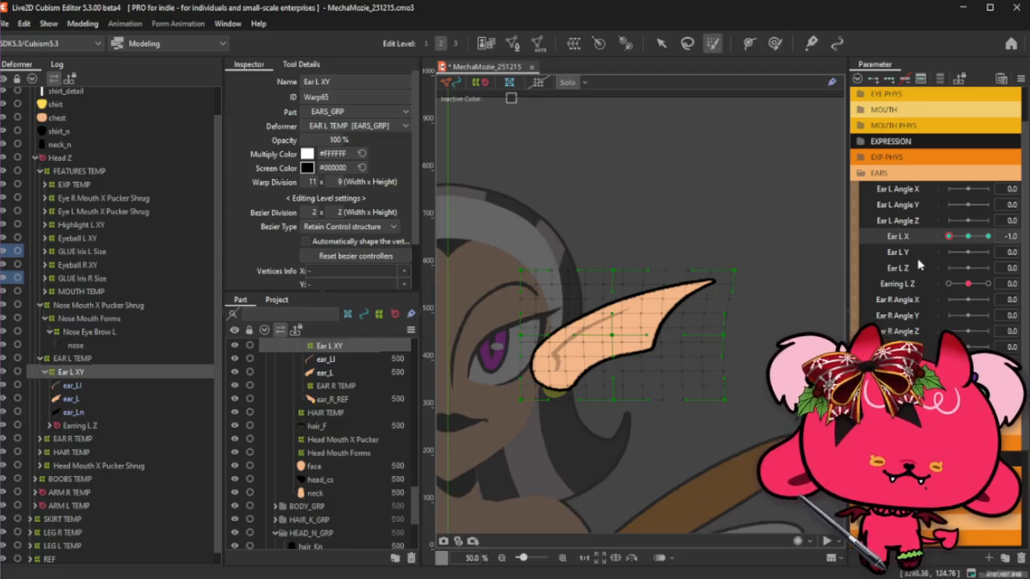
click(967, 237)
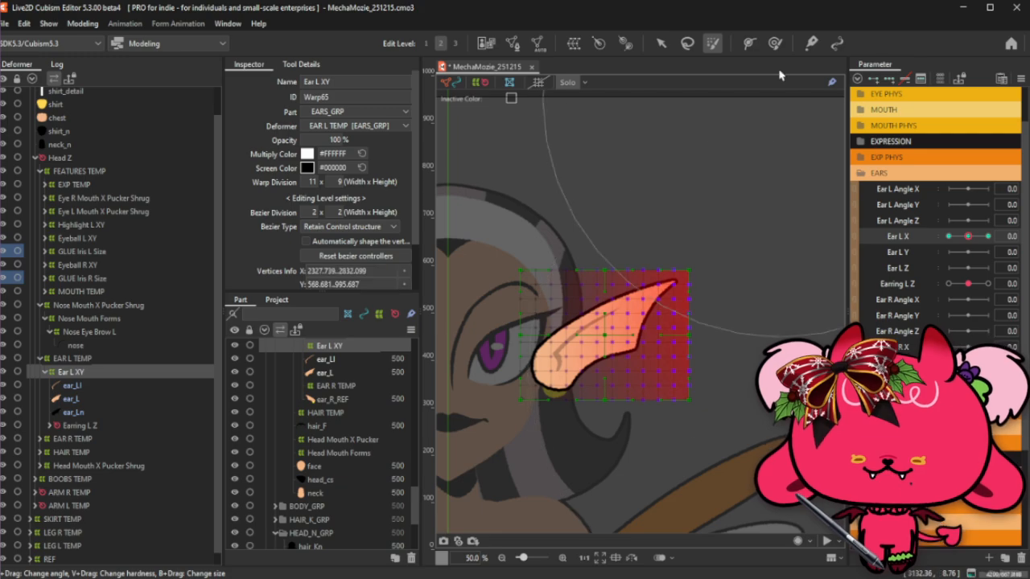
click(660, 43)
click(949, 237)
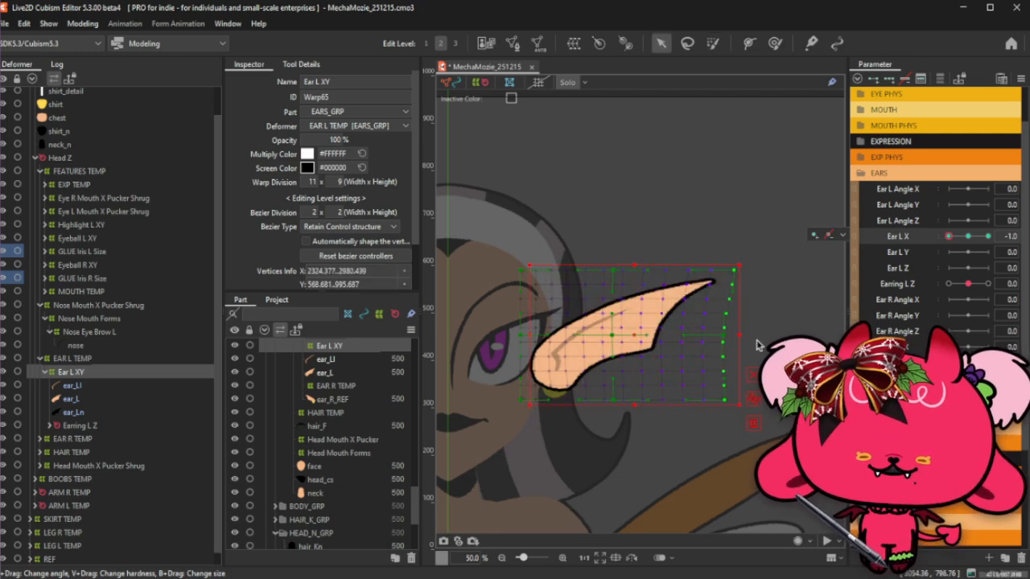
drag(742, 335, 706, 341)
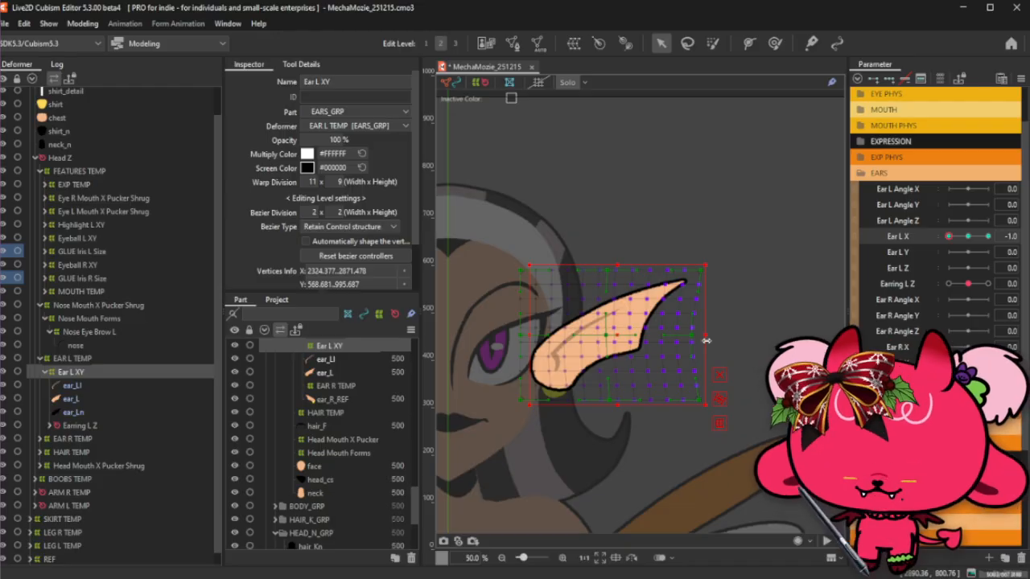
Widen the selected outer ear points slightly at Ear L X -1.0 and preview the movement with the selection hidden.
key(ctrl+h)
drag(969, 238, 925, 245)
key(ctrl+h)
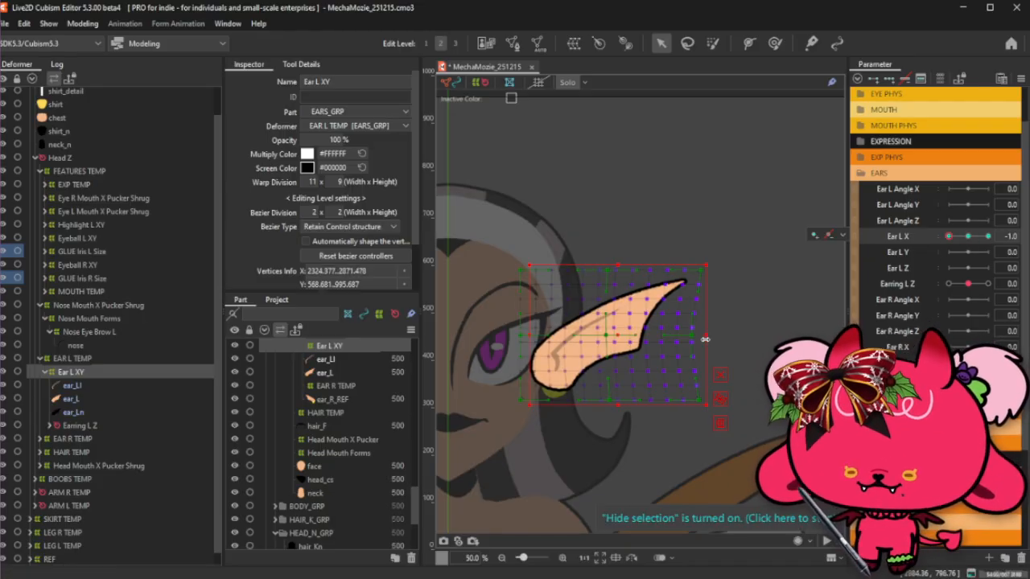
drag(705, 339, 712, 338)
key(ctrl+h)
mouse_move(949, 237)
mouse_down()
mouse_move(970, 238)
mouse_move(931, 251)
mouse_move(975, 247)
mouse_move(948, 257)
mouse_up()
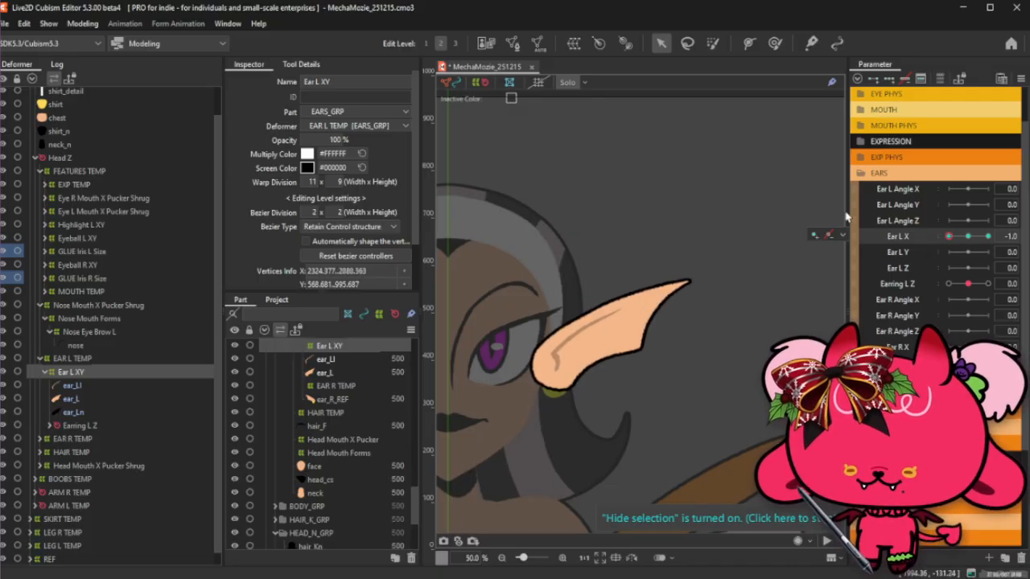
Adjust the ear's upper edge near its base at Ear L X -1.0 with a small deform brush.
click(775, 44)
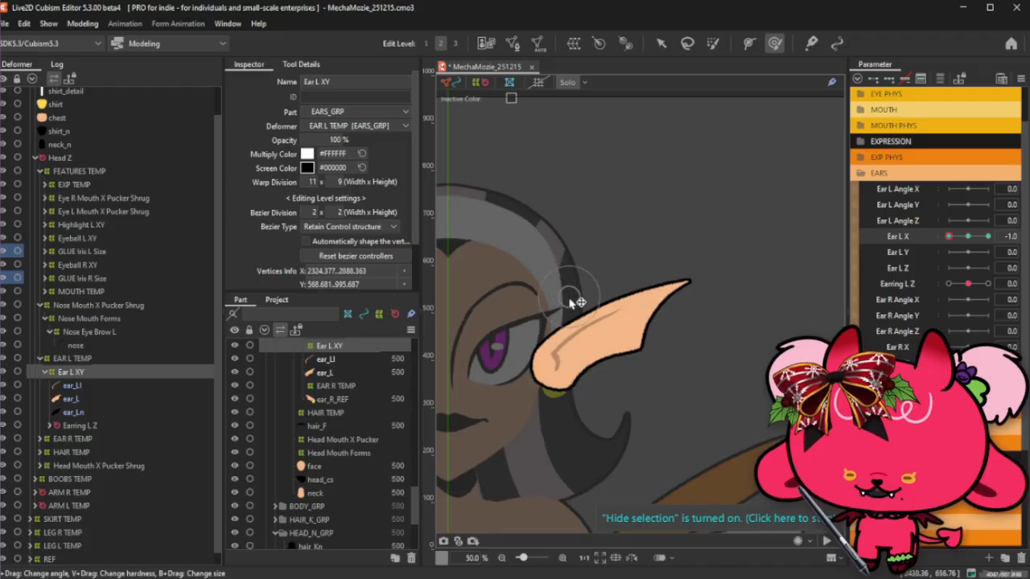
mouse_move(572, 301)
mouse_down()
mouse_move(591, 292)
mouse_move(577, 304)
mouse_up()
scroll(671, 284, down, 3)
scroll(670, 285, up, 3)
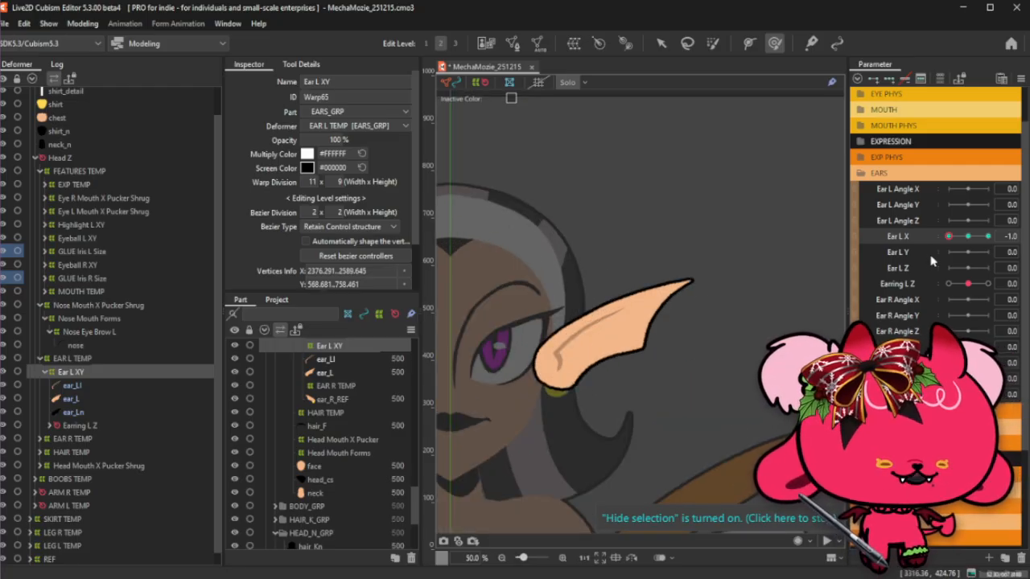
Touch up the upper base of the ear at Ear L X -1.0 with the deform brush, comparing it with the 1.0 pose.
click(988, 236)
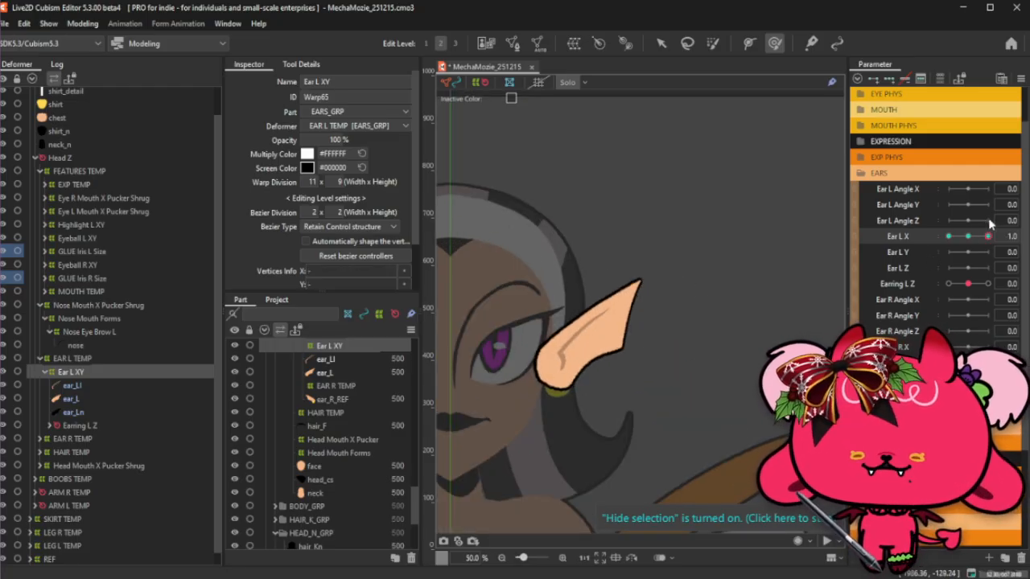
drag(990, 221, 990, 228)
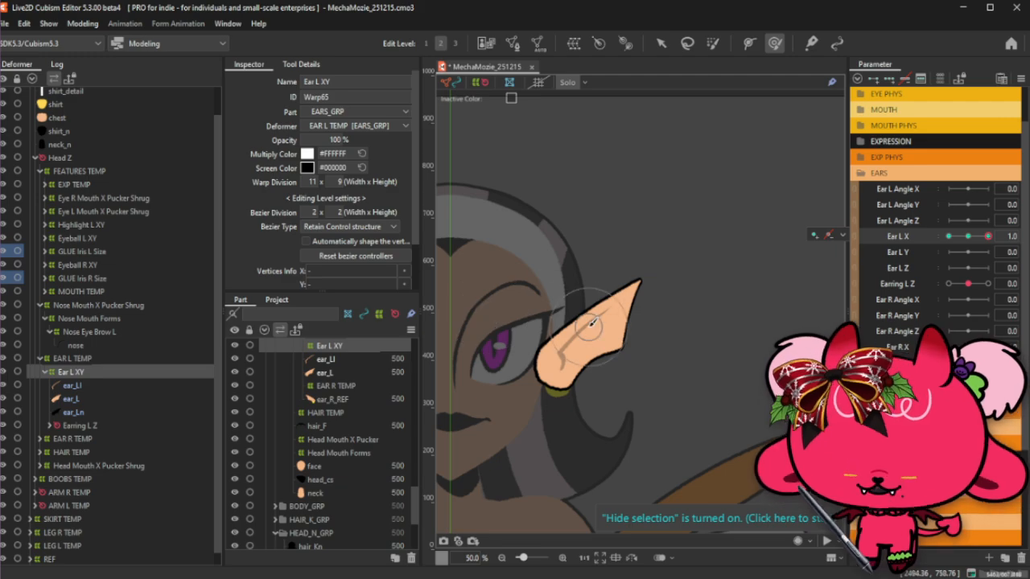
drag(584, 308, 584, 319)
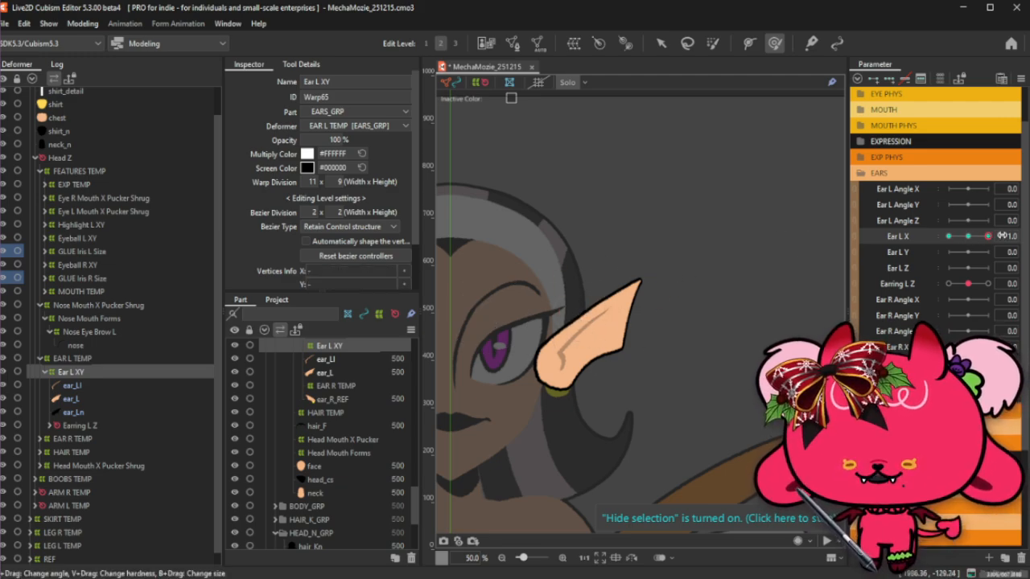
drag(988, 235, 948, 237)
drag(582, 303, 584, 307)
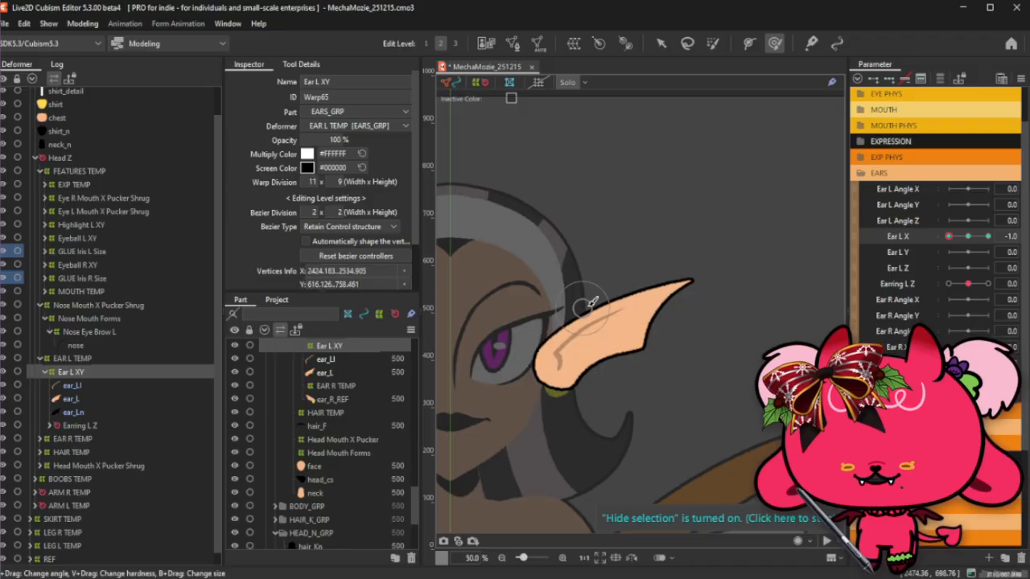
drag(948, 236, 998, 226)
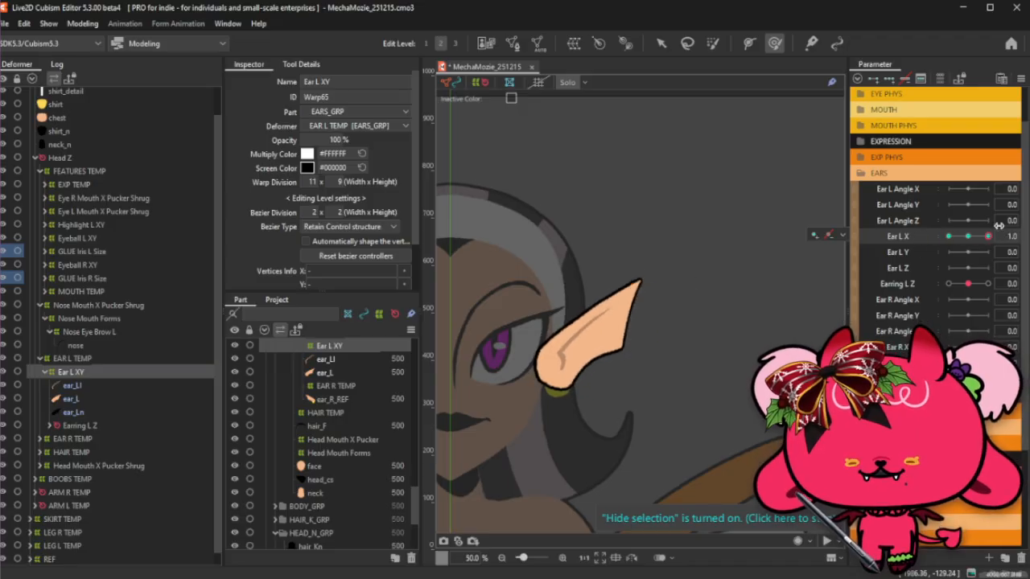
Nudge the ear's lower base at Ear L X 1.0 with the deform brush, compare it with -1.0, and reset Ear L X to 0.0.
drag(551, 362, 561, 370)
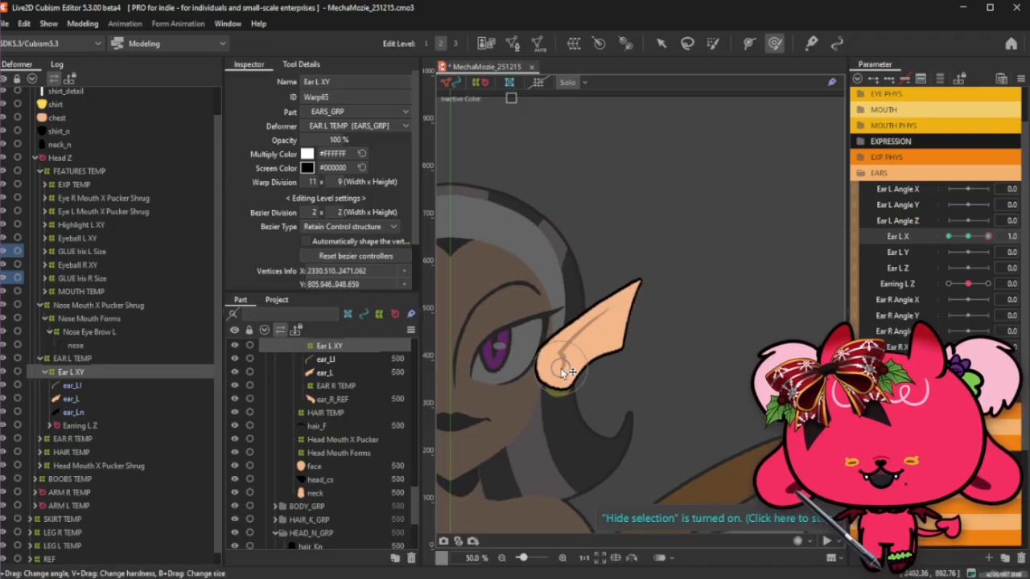
click(948, 236)
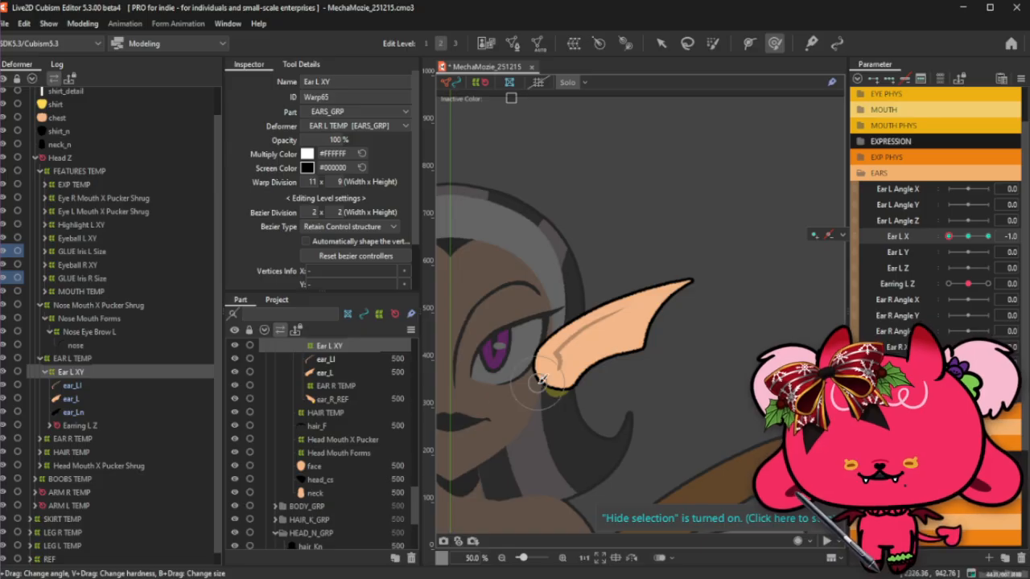
click(967, 235)
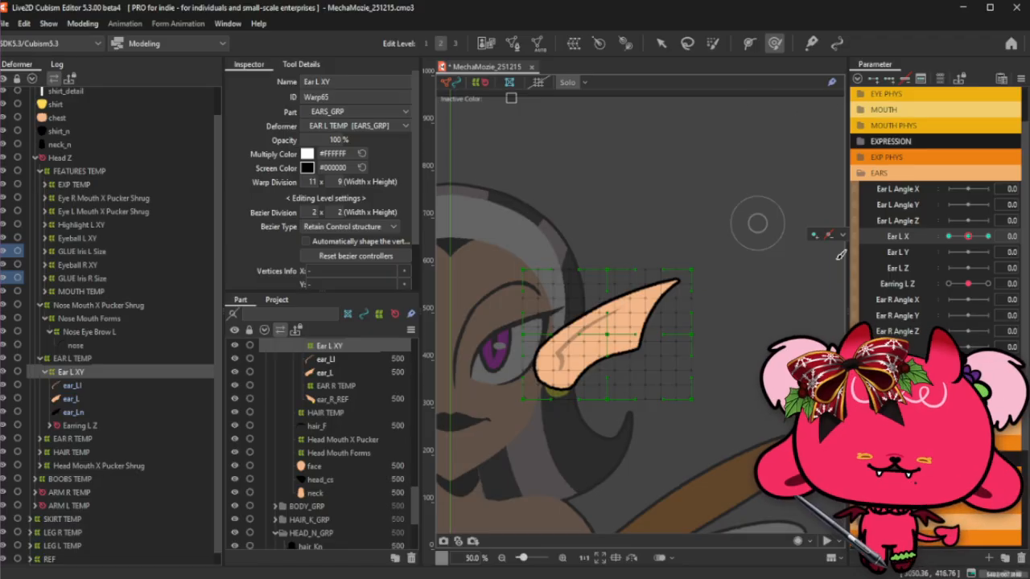
mouse_move(970, 236)
mouse_down()
mouse_move(948, 237)
mouse_move(964, 233)
mouse_up()
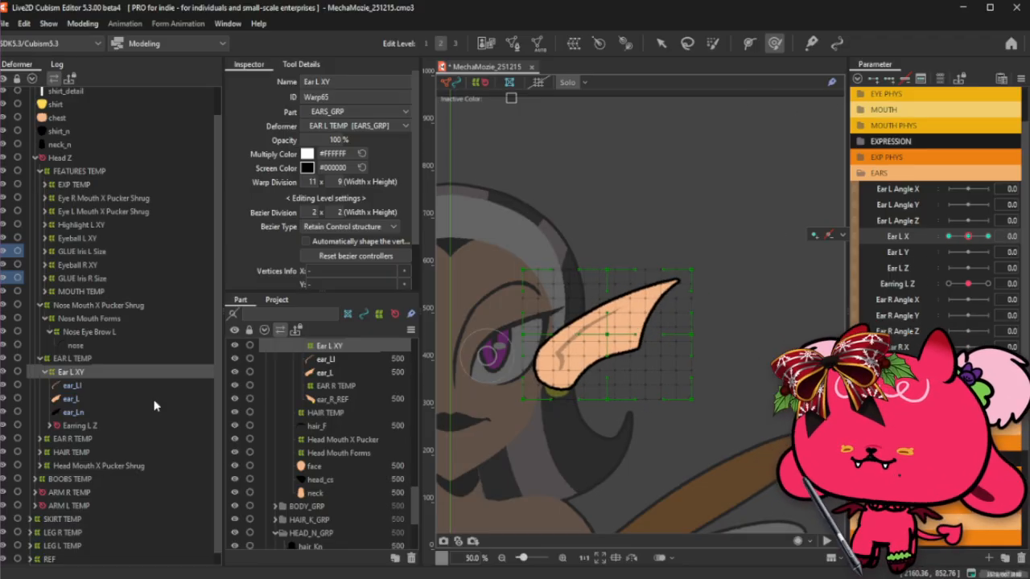
click(573, 43)
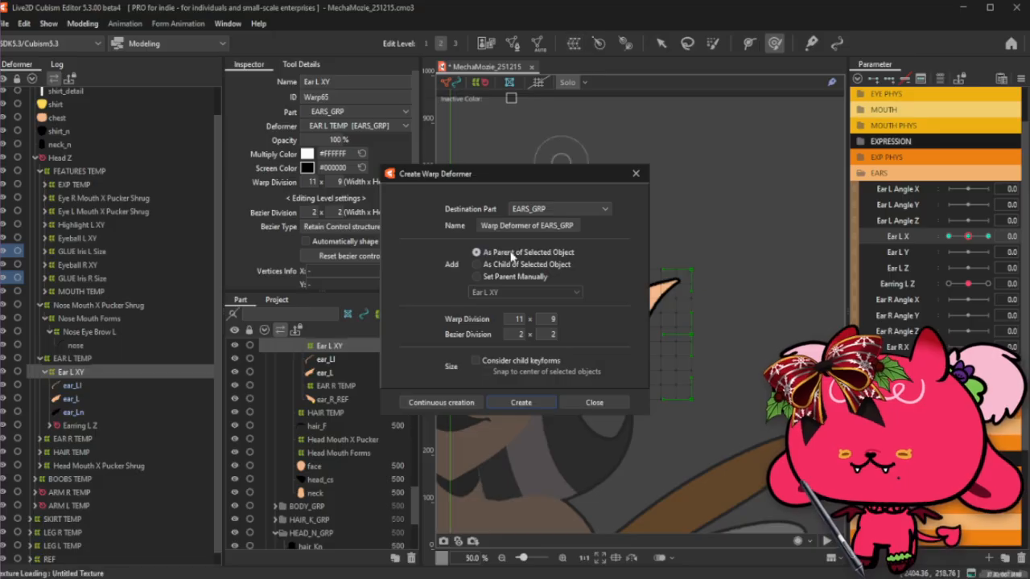
click(635, 173)
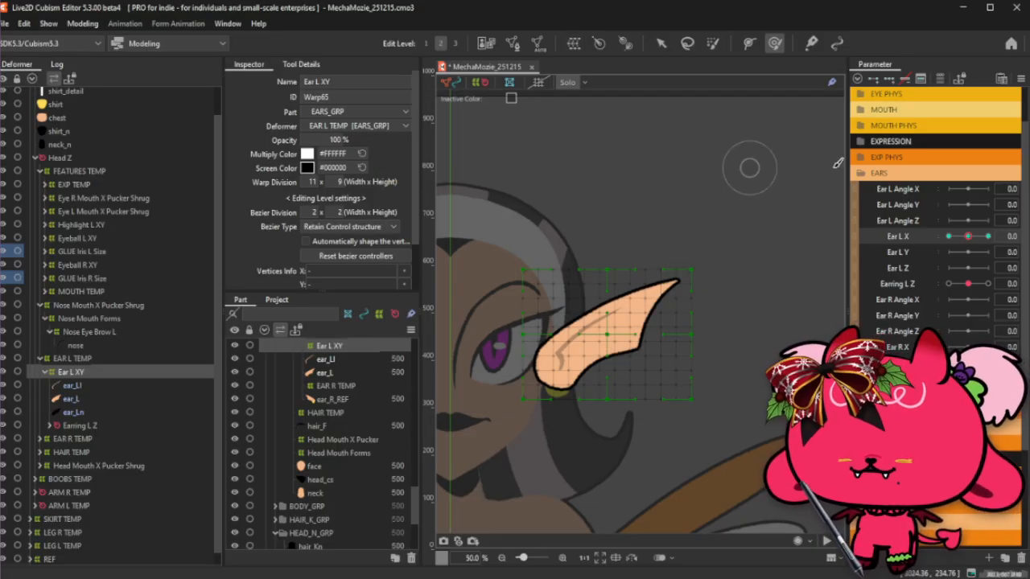
click(576, 46)
click(640, 173)
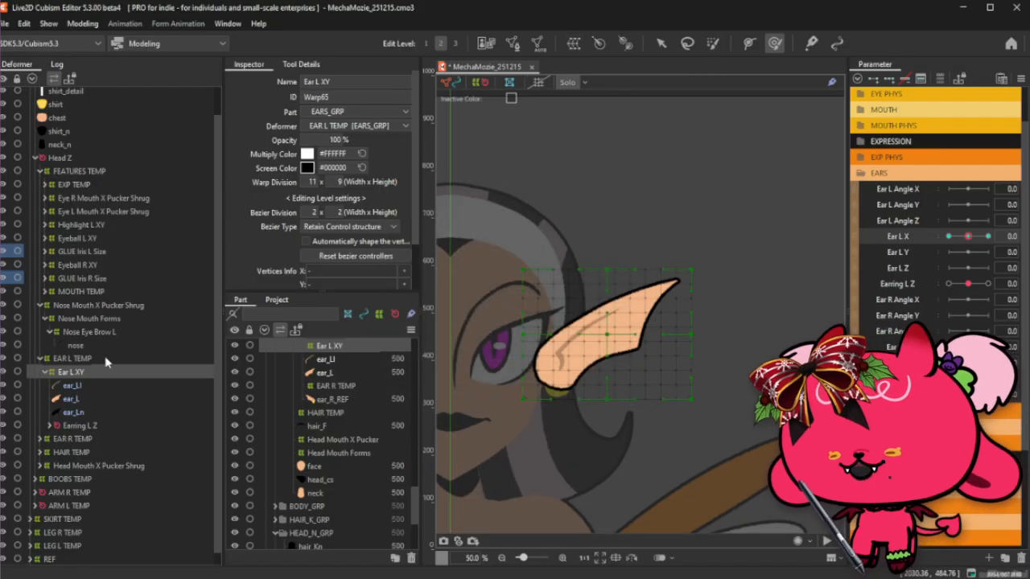
Add three keyforms on Ear L Y for the Ear L XY warp deformer and brush-select its outer grid points with soft falloff.
click(915, 256)
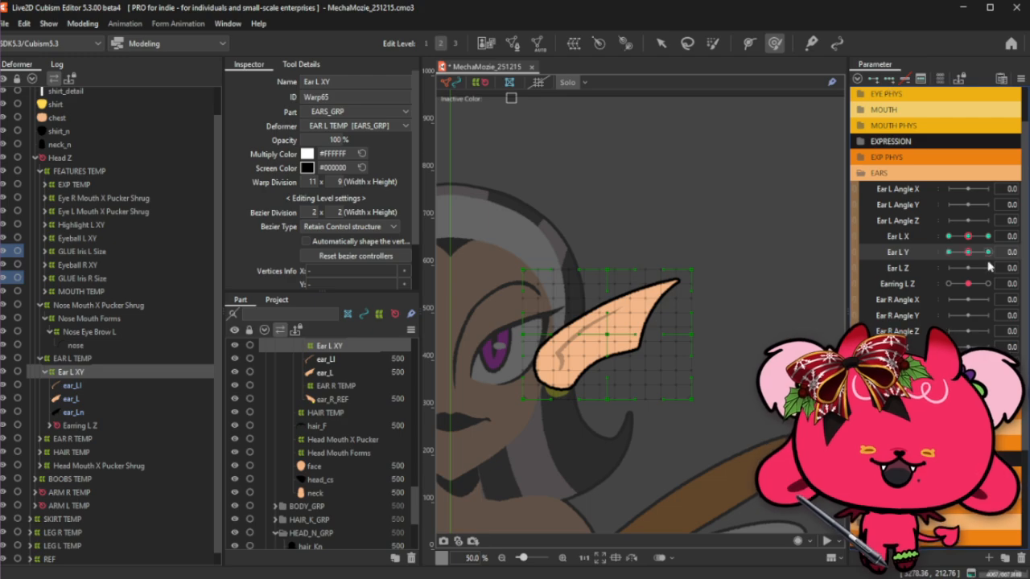
click(711, 42)
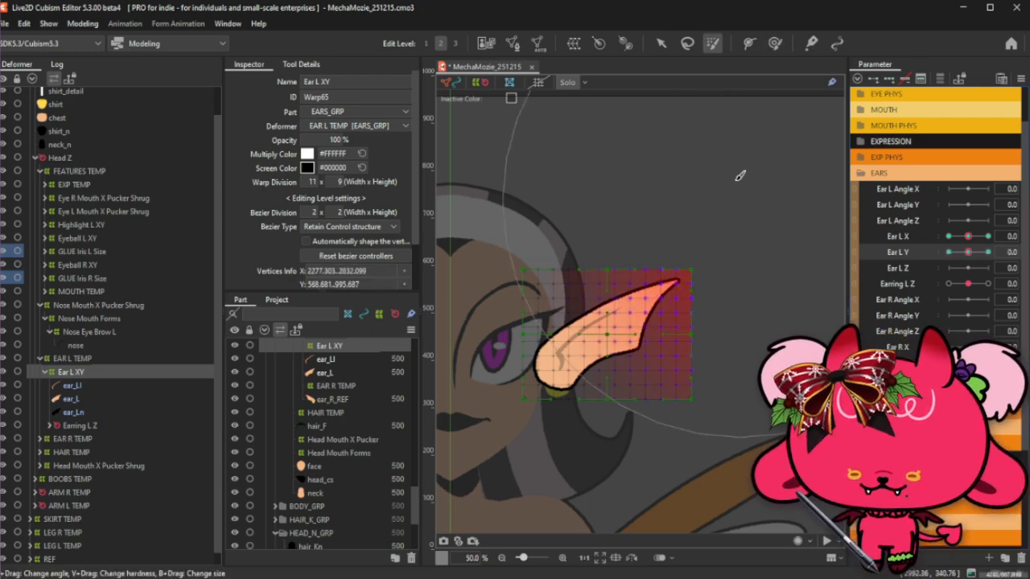
Try rotating the selected outer ear points downward around the ear base at Ear L Y 1.0 and preview with the selection hidden.
click(658, 44)
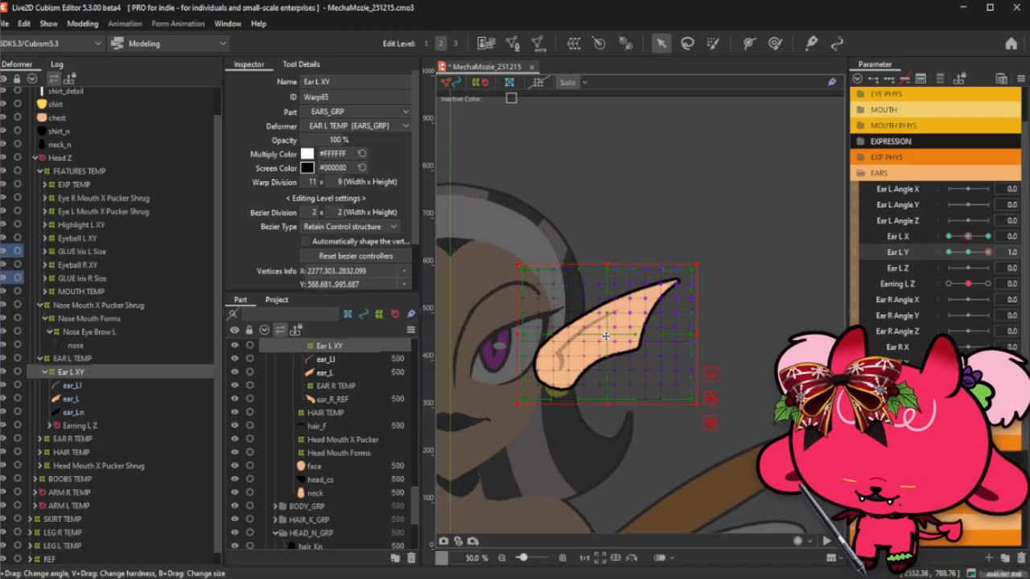
drag(601, 337, 552, 362)
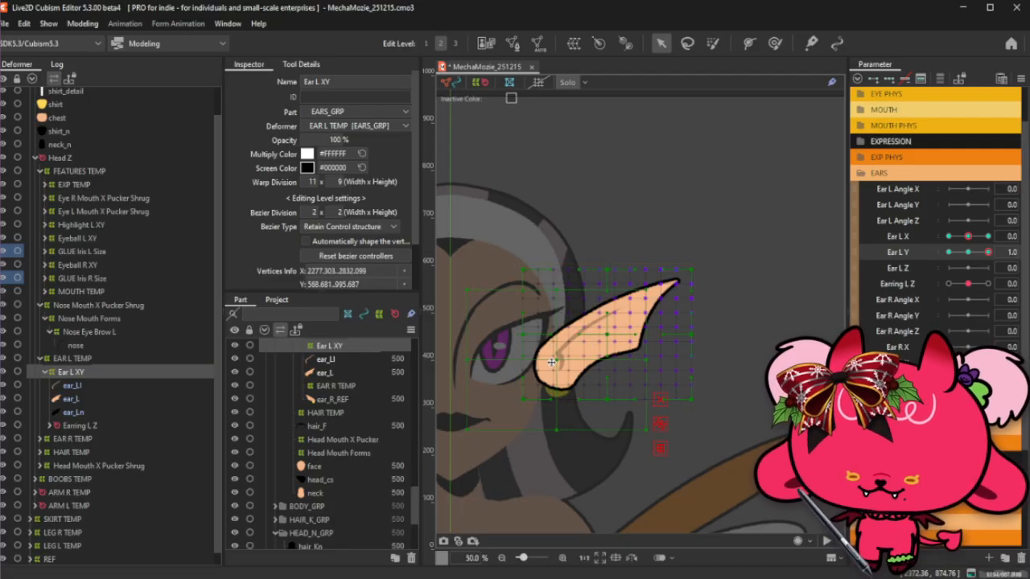
drag(651, 285, 688, 323)
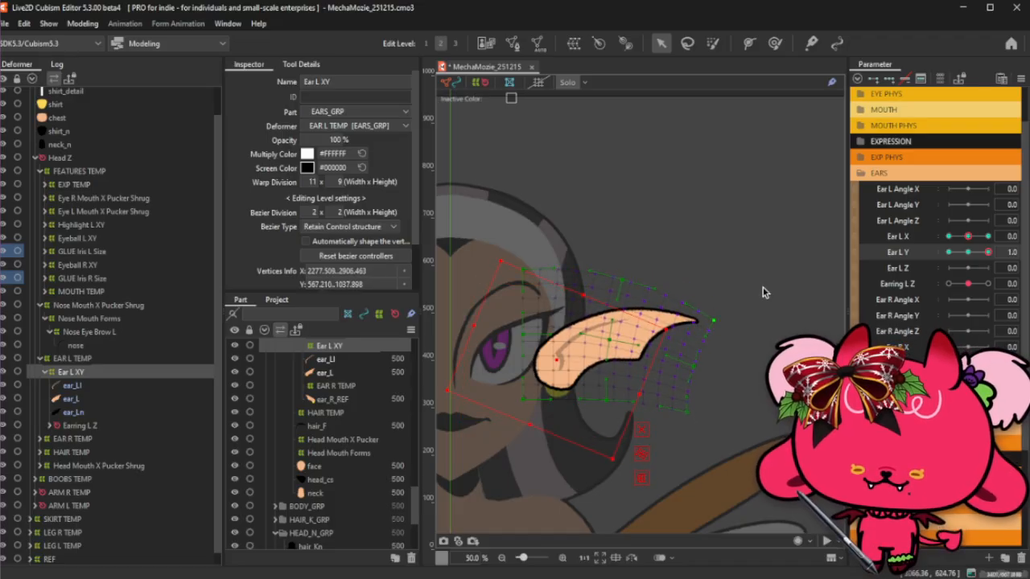
key(ctrl+t)
mouse_move(987, 253)
mouse_down()
mouse_move(966, 253)
mouse_move(996, 259)
mouse_up()
click(161, 374)
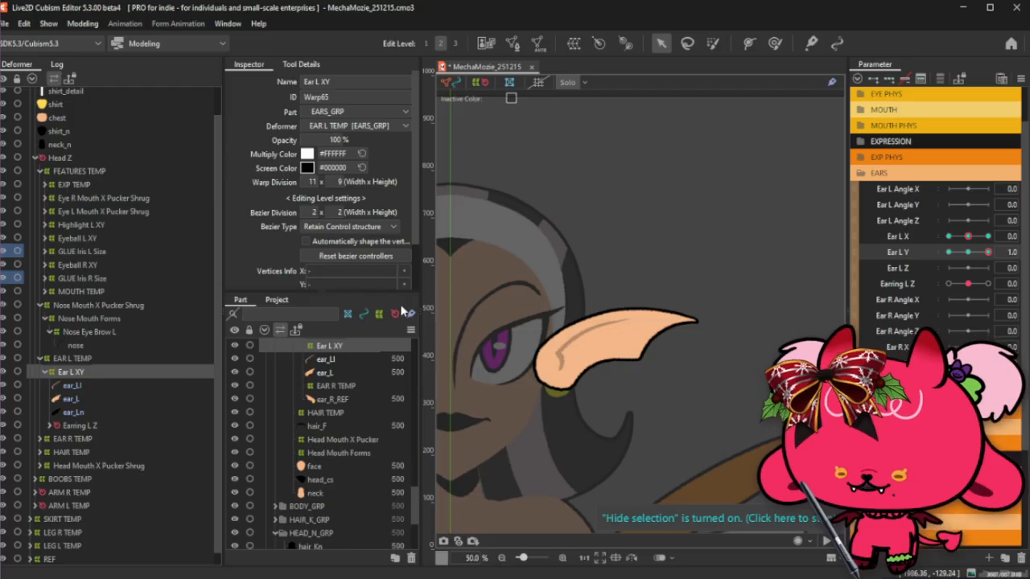
Try rotating the ear points upward around the ear base at Ear L Y -1.0, and undo the Ear L Y rotations.
key(ctrl+t)
key(ctrl+a)
drag(987, 253, 948, 255)
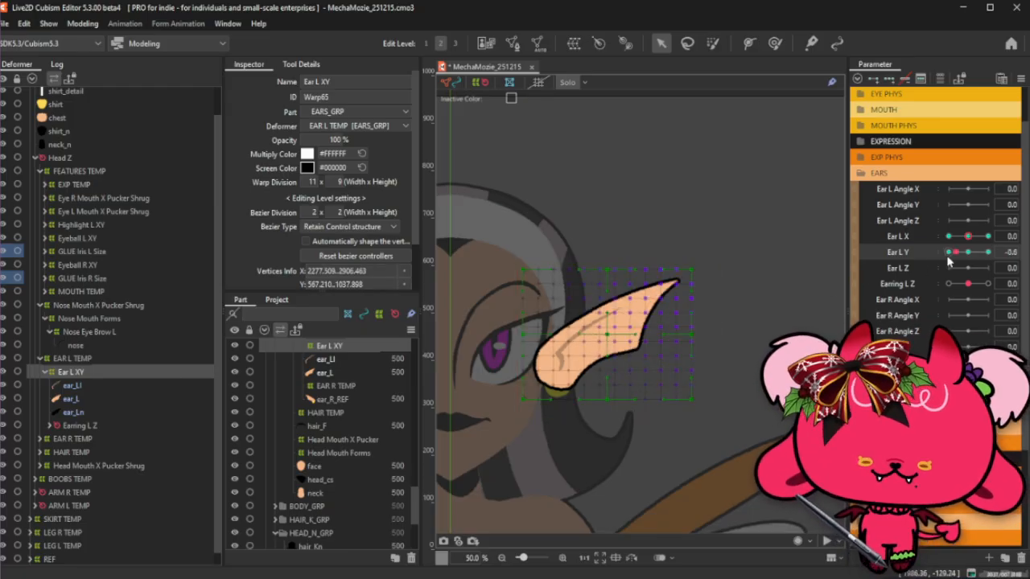
drag(606, 337, 560, 370)
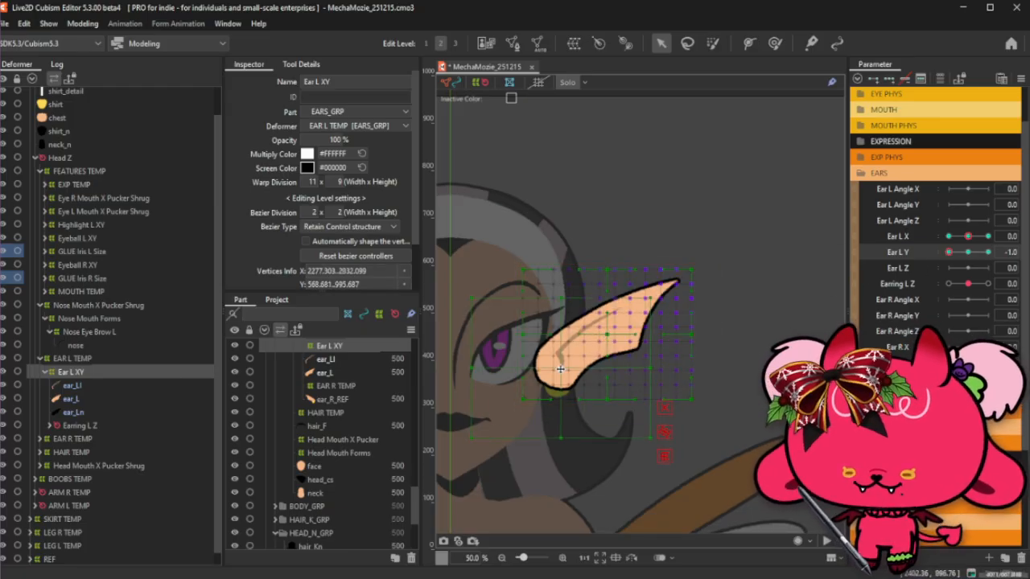
drag(650, 288, 634, 273)
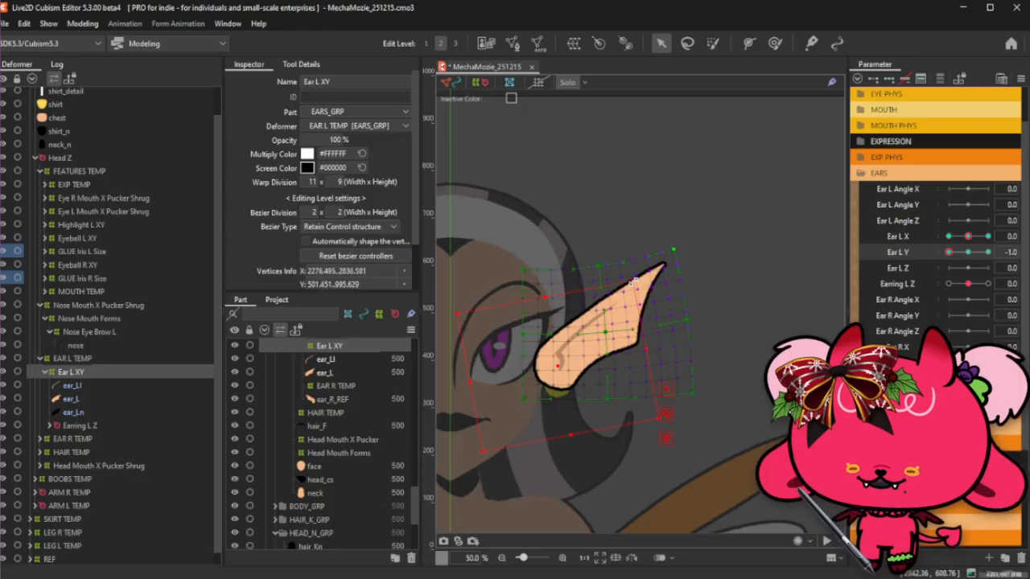
key(ctrl+z)
click(971, 252)
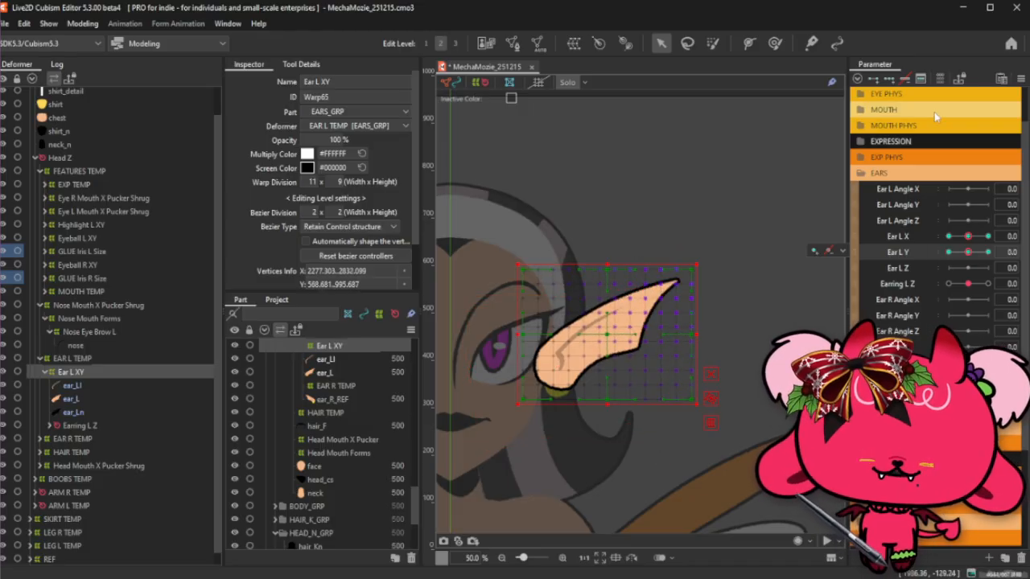
Brush-select the outer grid points of Ear L XY again and rotate them downward around the ear base at Ear L Y 1.0.
click(715, 46)
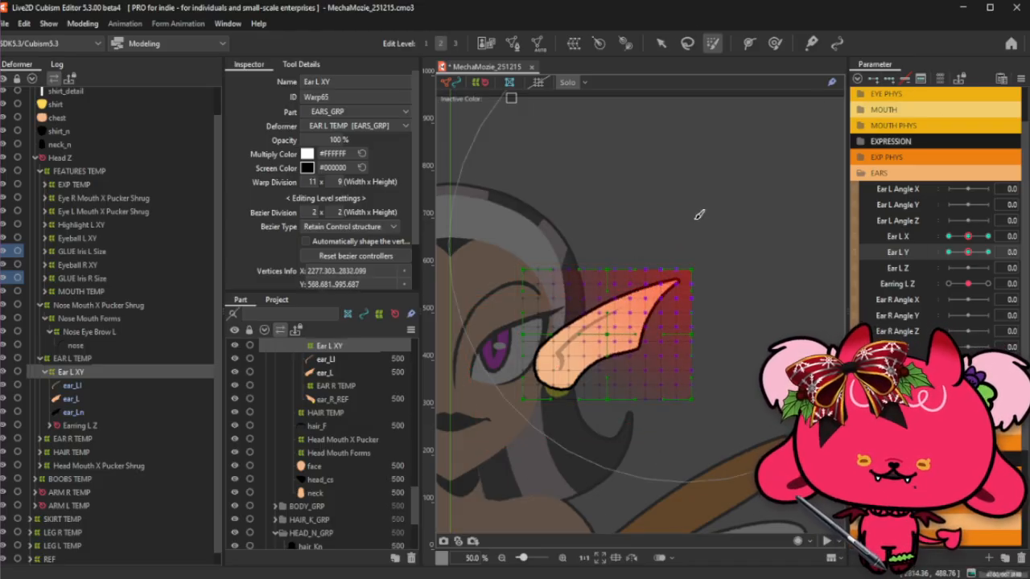
click(664, 46)
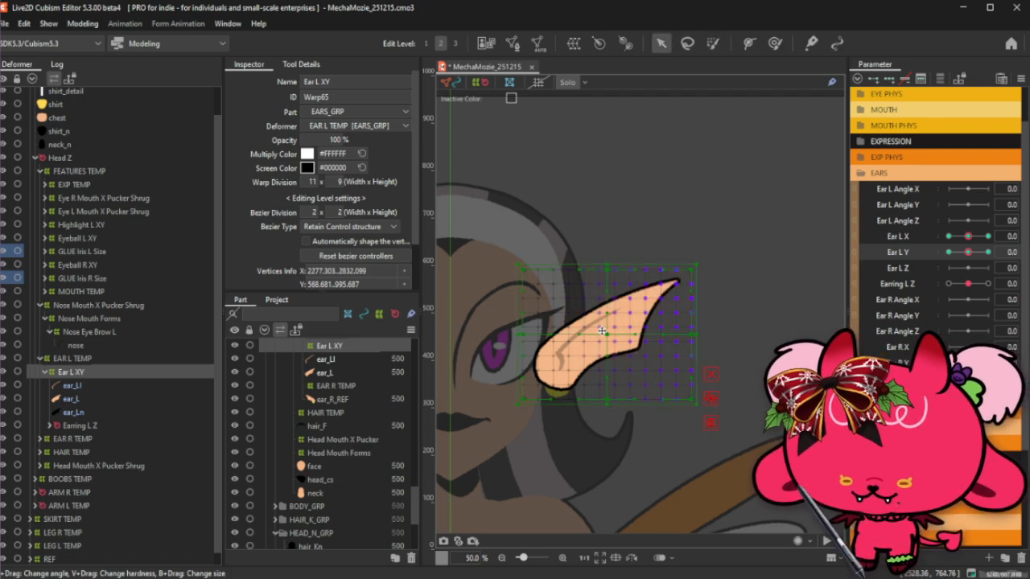
drag(602, 332, 552, 362)
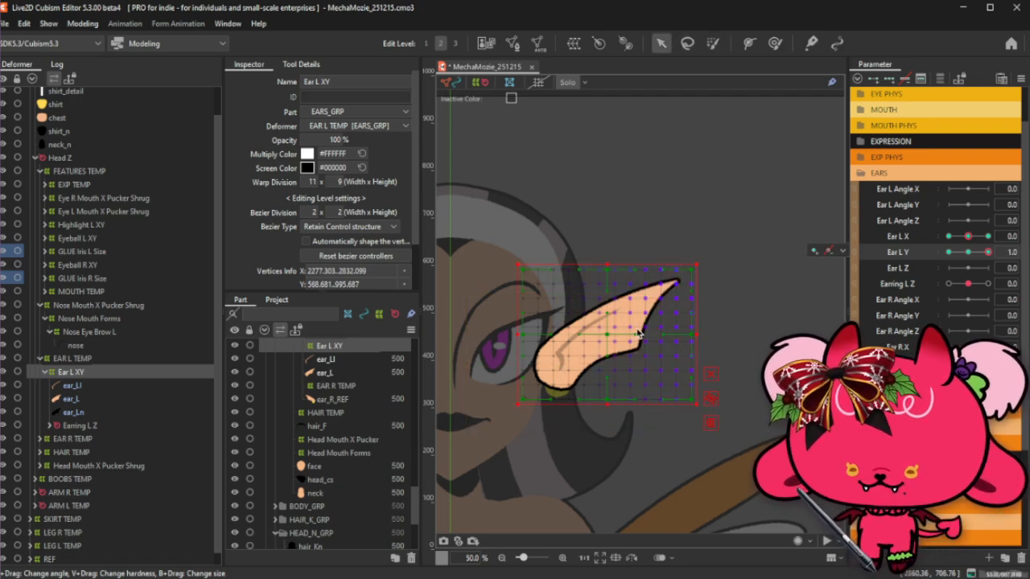
drag(638, 334, 582, 354)
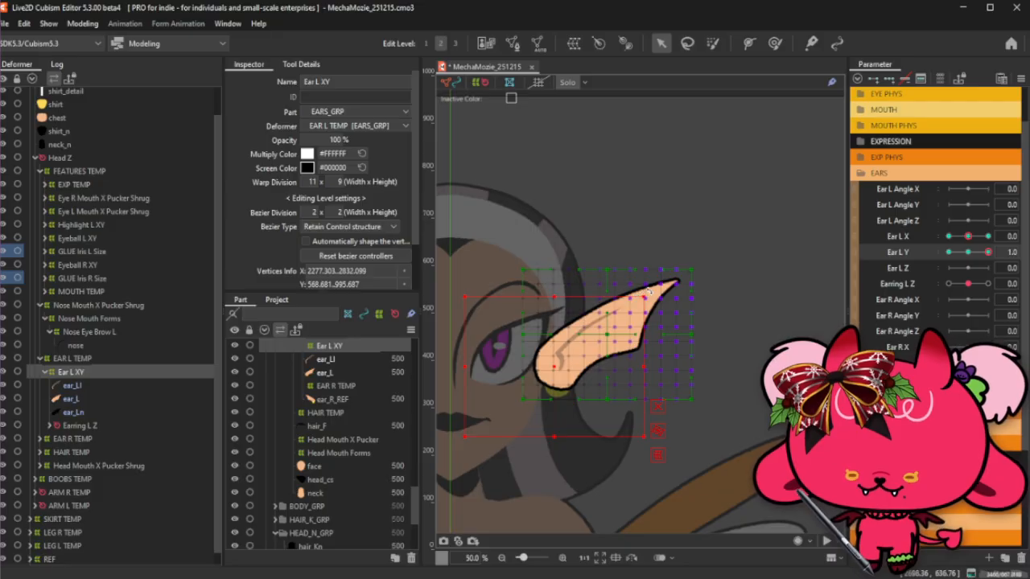
drag(639, 296, 668, 325)
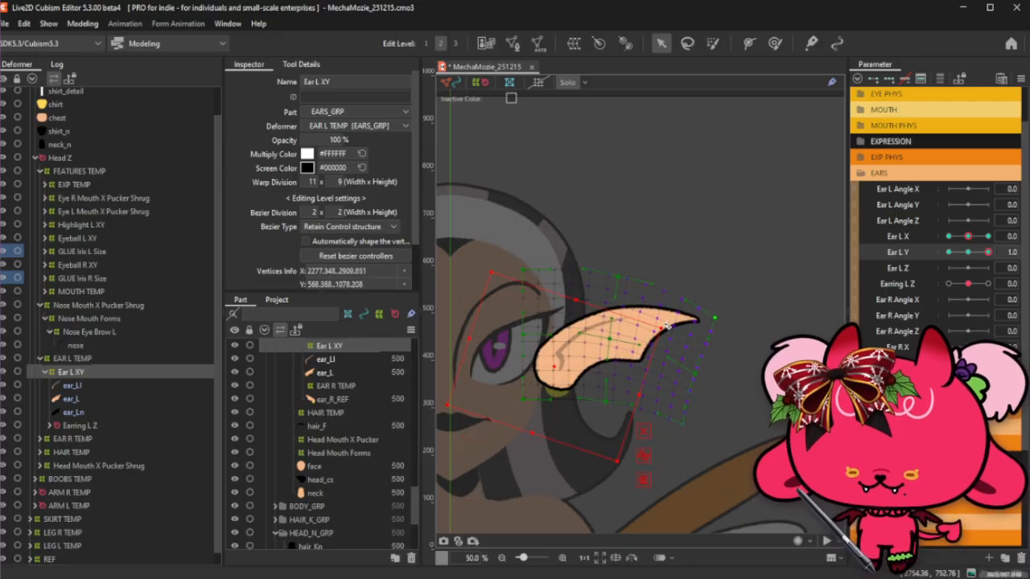
click(774, 44)
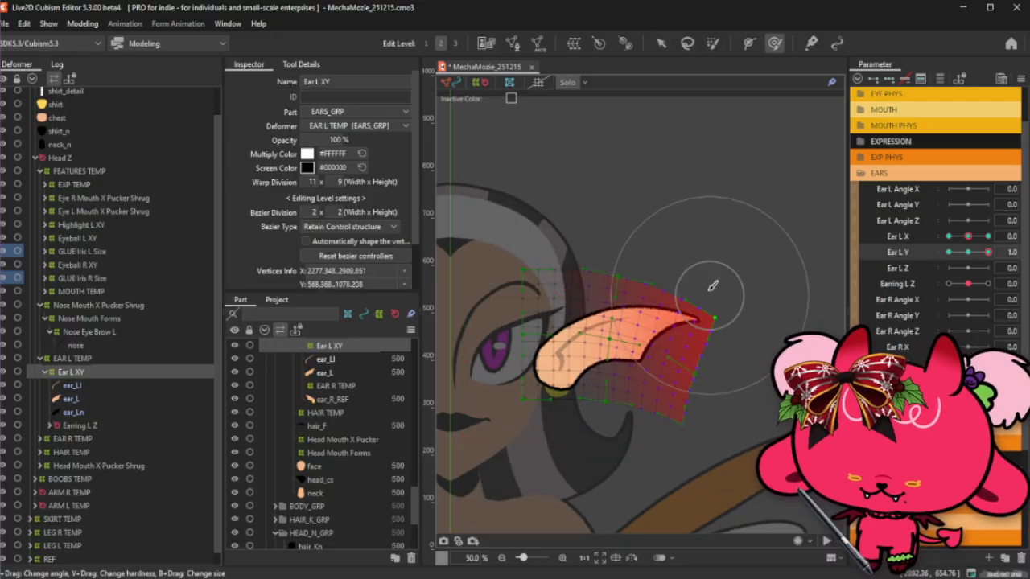
Rotate the selected outer ear points upward around the ear base at Ear L Y -1.0.
drag(974, 252, 891, 265)
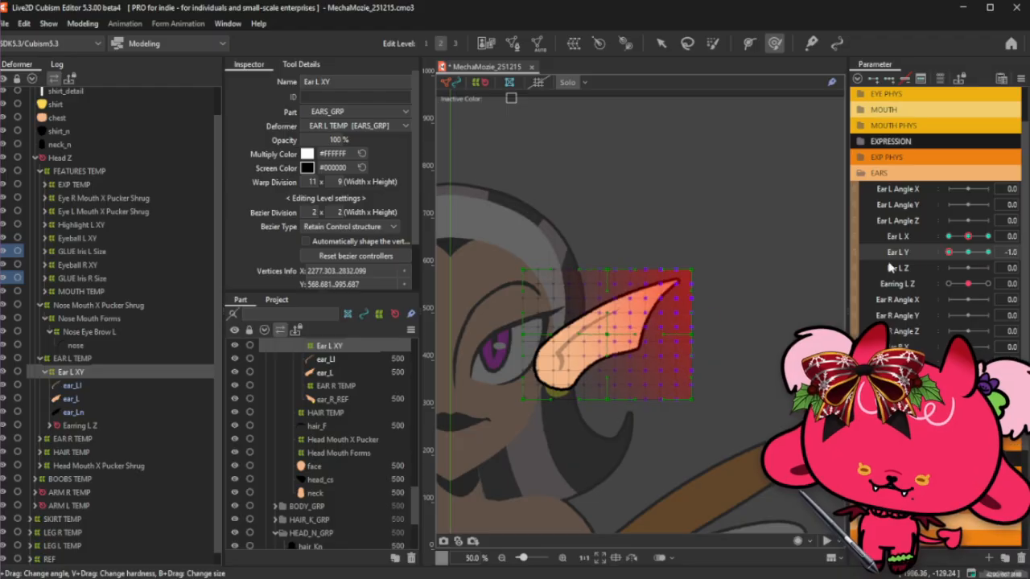
click(661, 43)
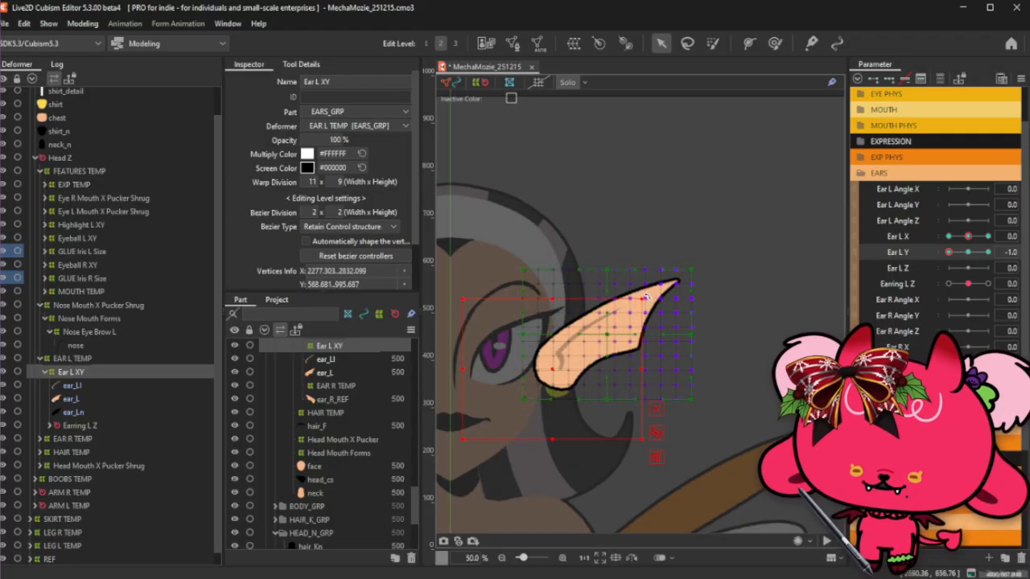
drag(675, 275, 628, 256)
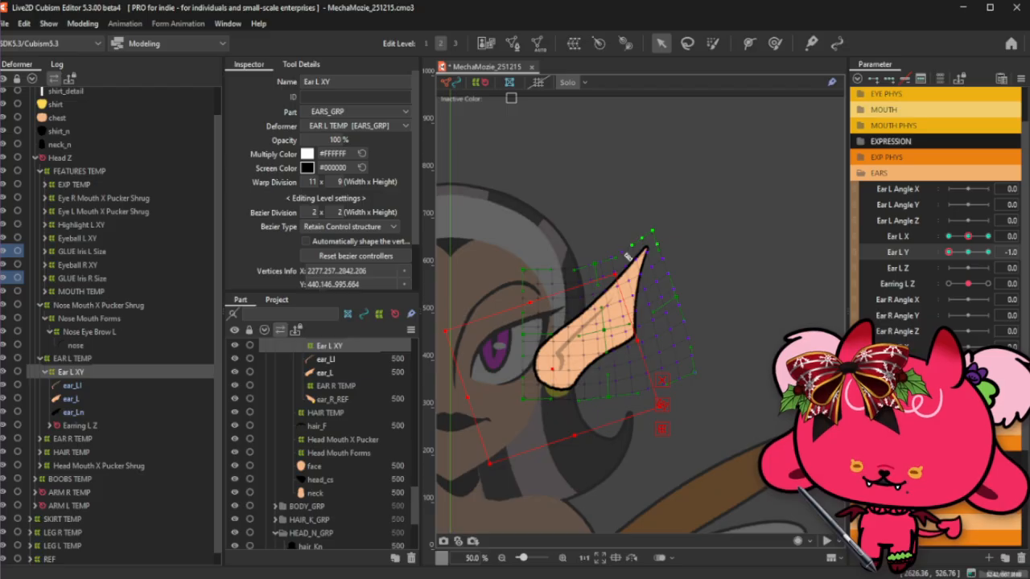
Preview the Ear L Y range with the selection hidden and refine the raised ear's outline at -1.0 with the deform brush.
click(774, 43)
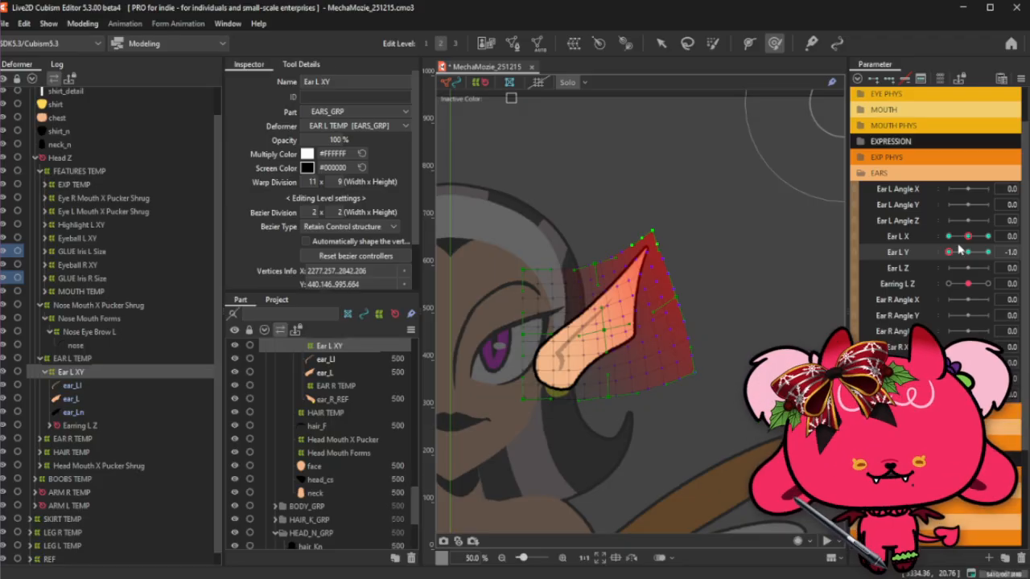
drag(971, 251, 995, 248)
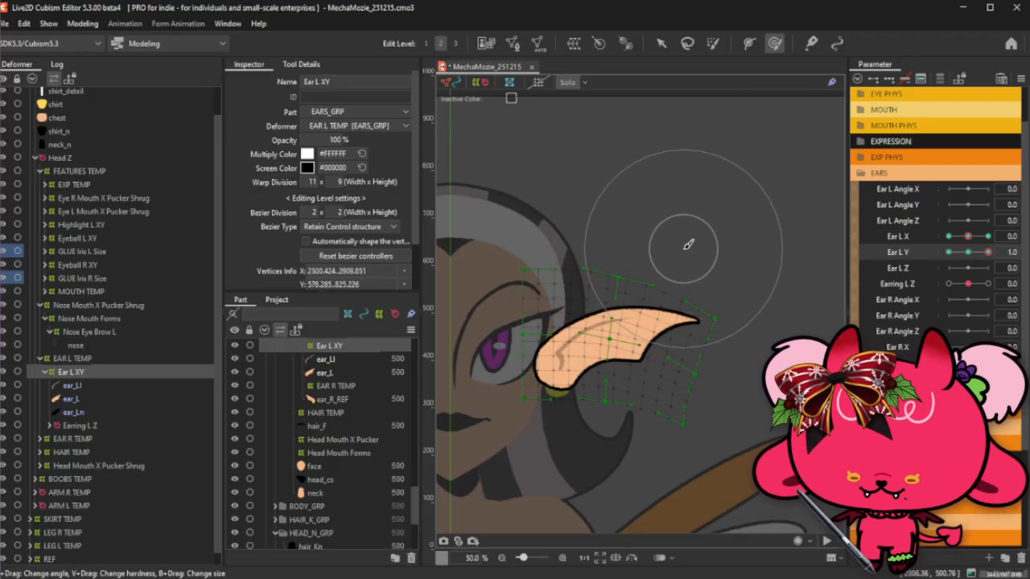
key(ctrl+t)
click(969, 252)
drag(976, 252, 929, 264)
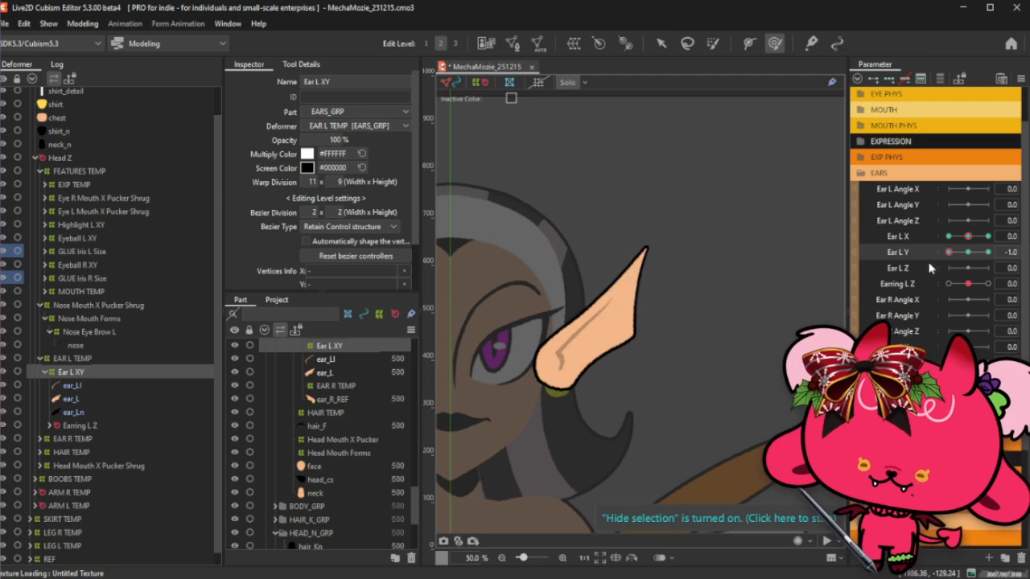
drag(572, 229, 584, 230)
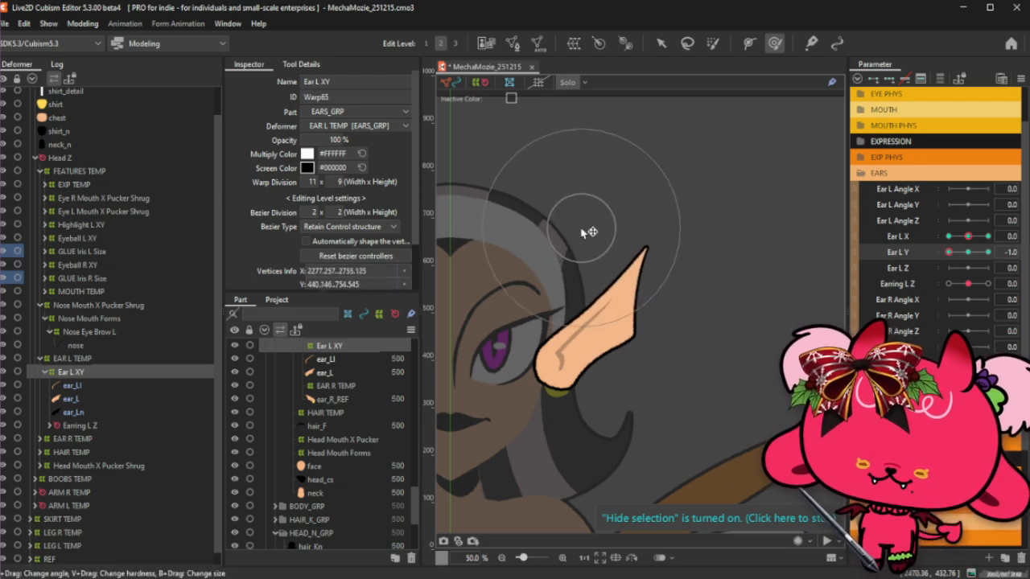
drag(968, 253, 941, 255)
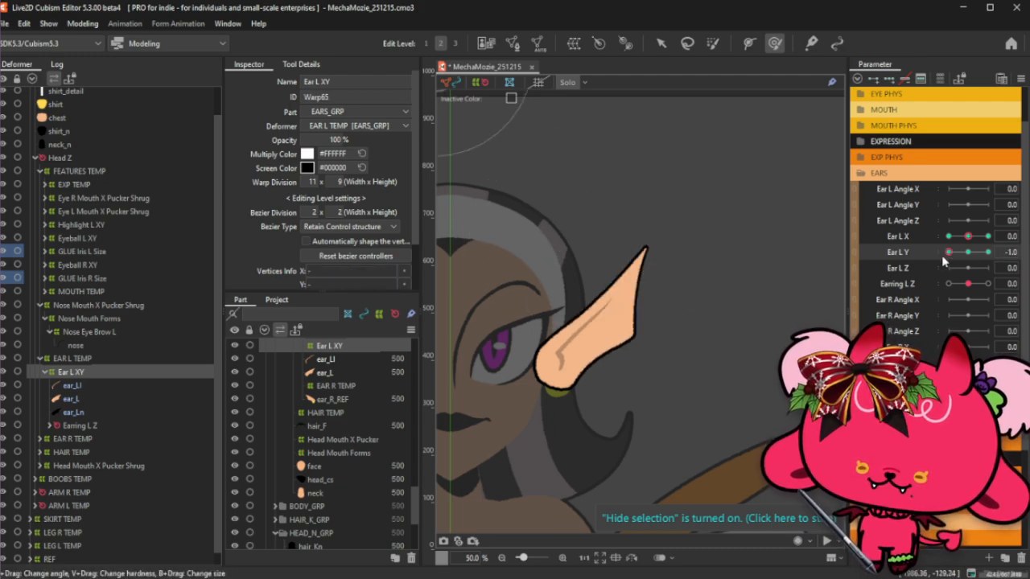
drag(678, 343, 674, 342)
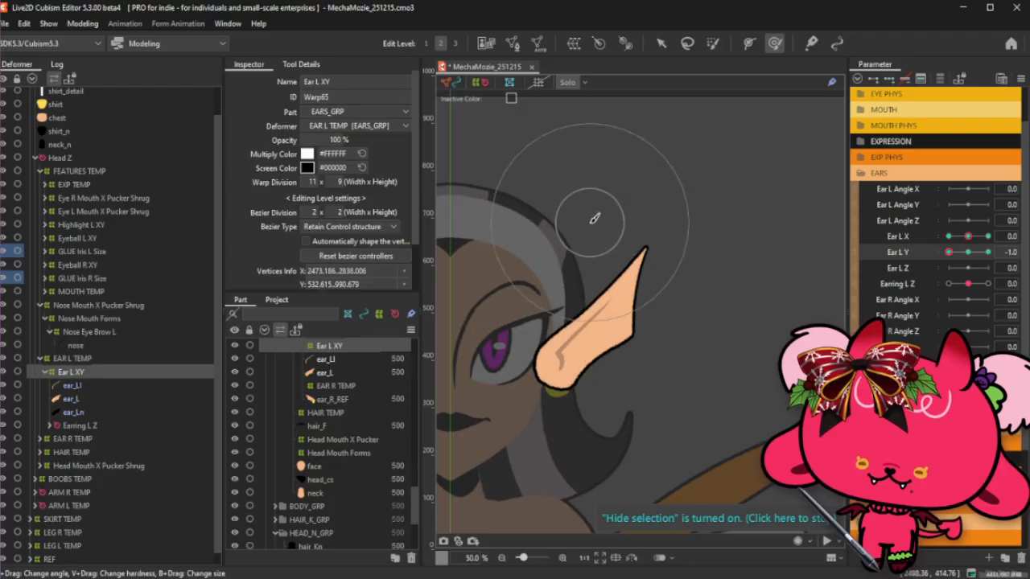
key(ctrl+z)
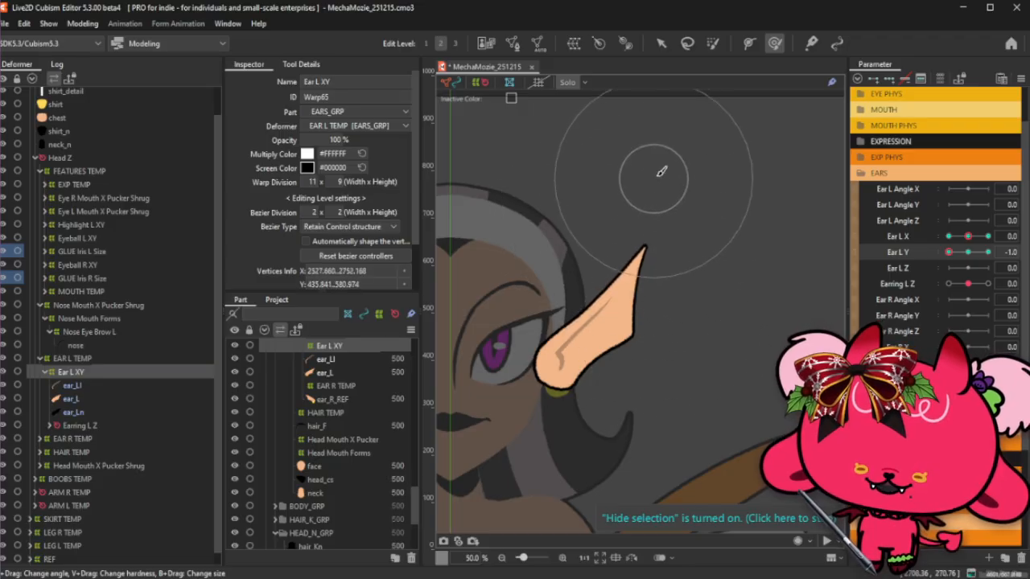
Touch up the lowered ear's tip at Ear L Y 1.0 with the deform brush.
drag(948, 255, 989, 252)
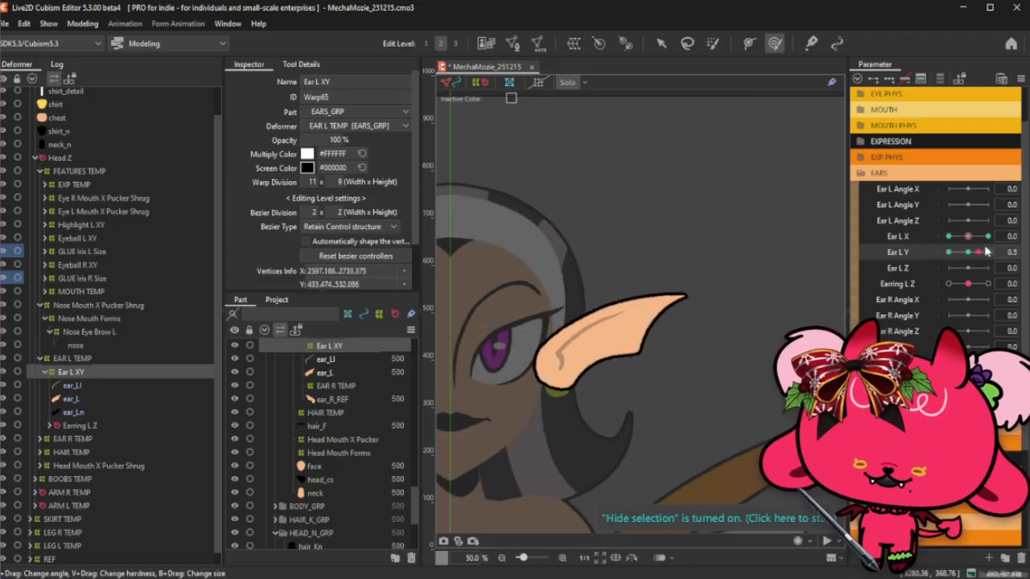
drag(679, 279, 680, 285)
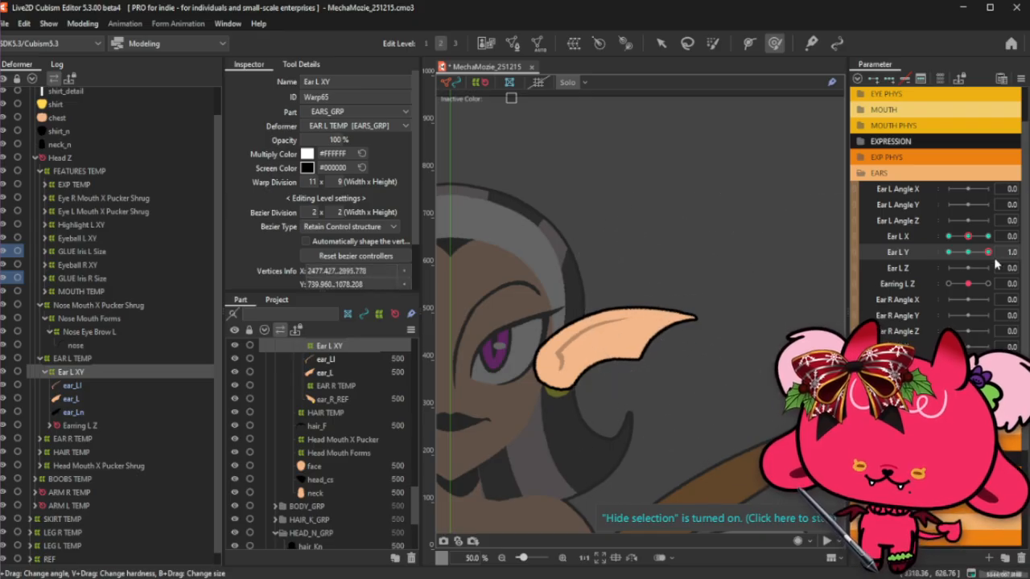
Preview the Ear L Y range and apply Ellipse Interpolation with 4 points to the Ear L XY keyforms.
click(950, 256)
drag(949, 255, 988, 251)
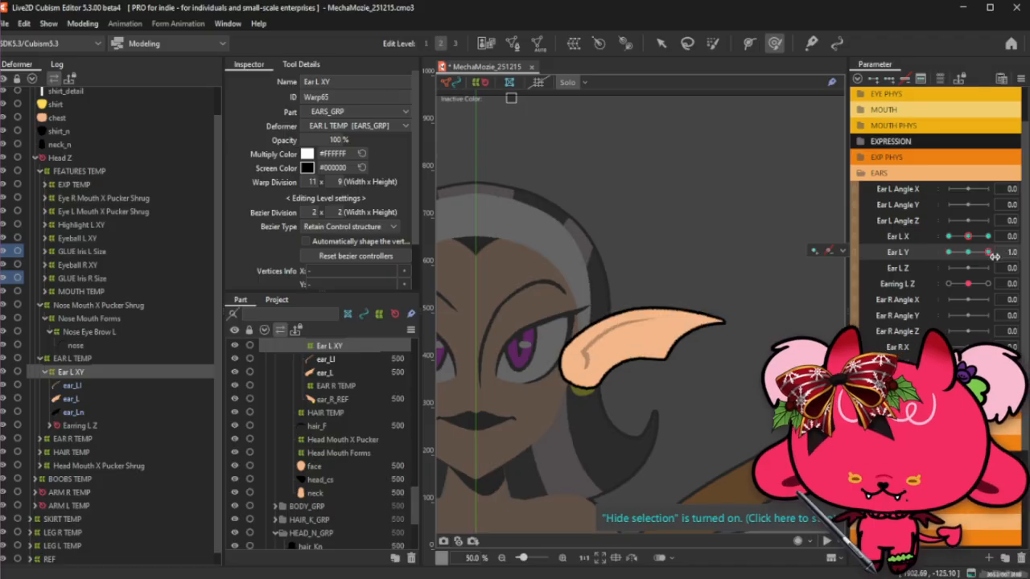
key(ctrl+m)
click(595, 158)
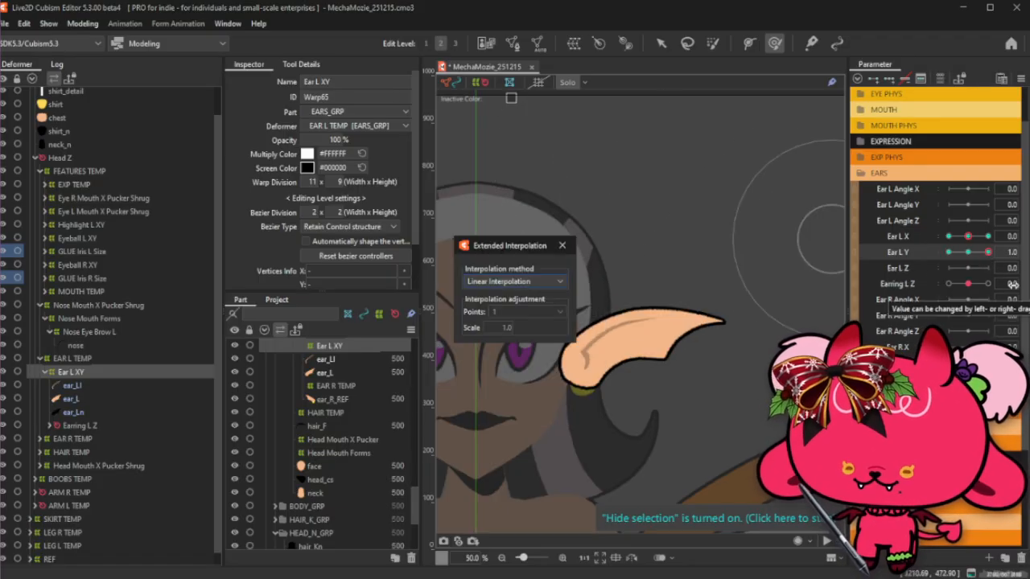
click(554, 282)
click(507, 318)
click(531, 311)
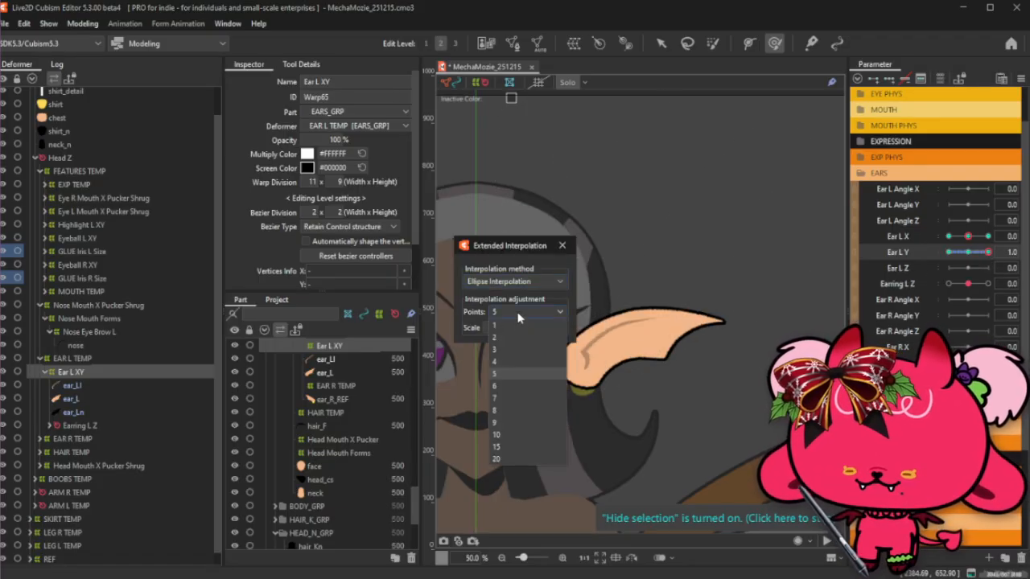
click(523, 362)
click(561, 246)
Nudge the raised ear's tip inward at Ear L Y -1.0 with the deform brush and check it against 1.0.
mouse_move(986, 254)
mouse_down()
mouse_move(925, 260)
mouse_move(986, 252)
mouse_move(949, 252)
mouse_up()
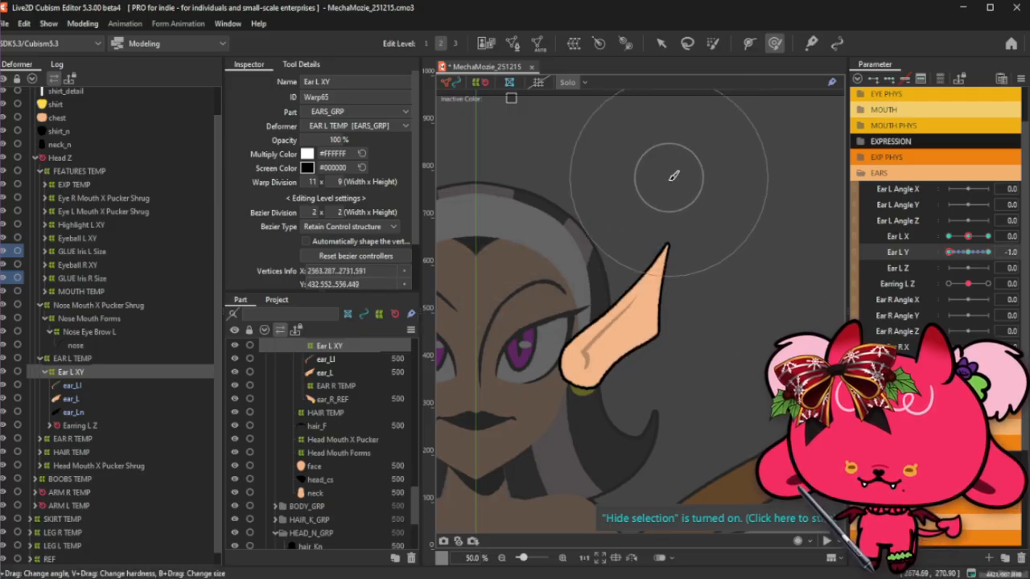
drag(672, 162, 674, 188)
drag(667, 144, 662, 147)
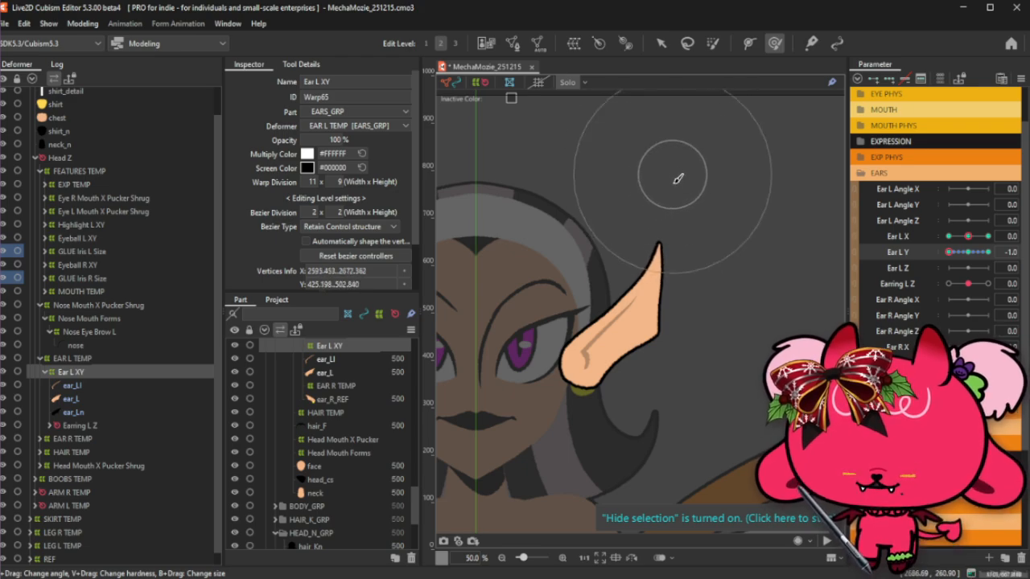
drag(675, 184, 674, 188)
click(987, 251)
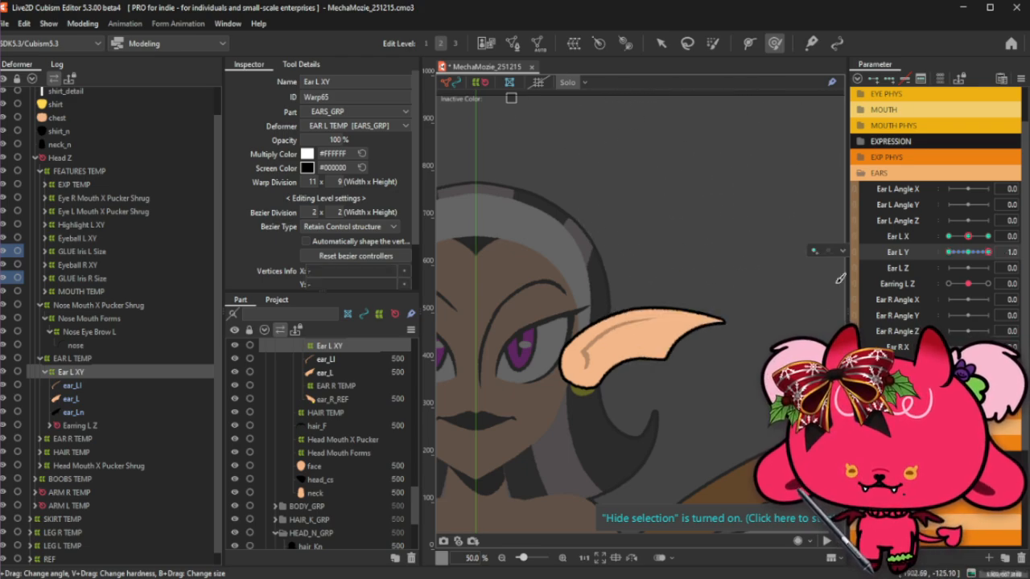
Compare the raised ear's tip before and after its last edits through undo and redo, and return Ear L Y to 0.0.
key(ctrl+z)
key(ctrl+z)
key(ctrl+z)
key(ctrl+z)
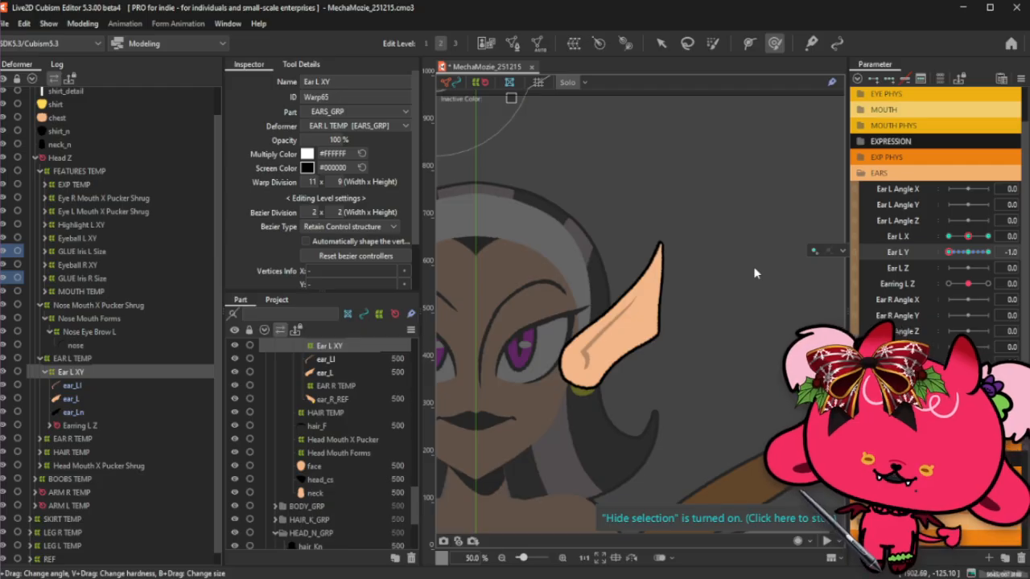
key(ctrl+z)
key(ctrl+z)
key(ctrl+z)
key(ctrl+z)
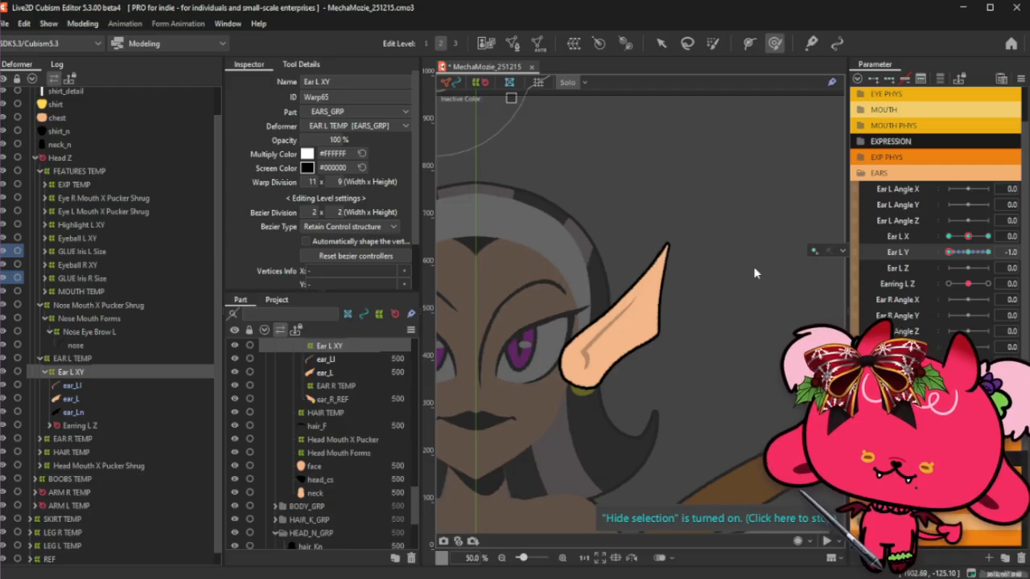
key(ctrl+y)
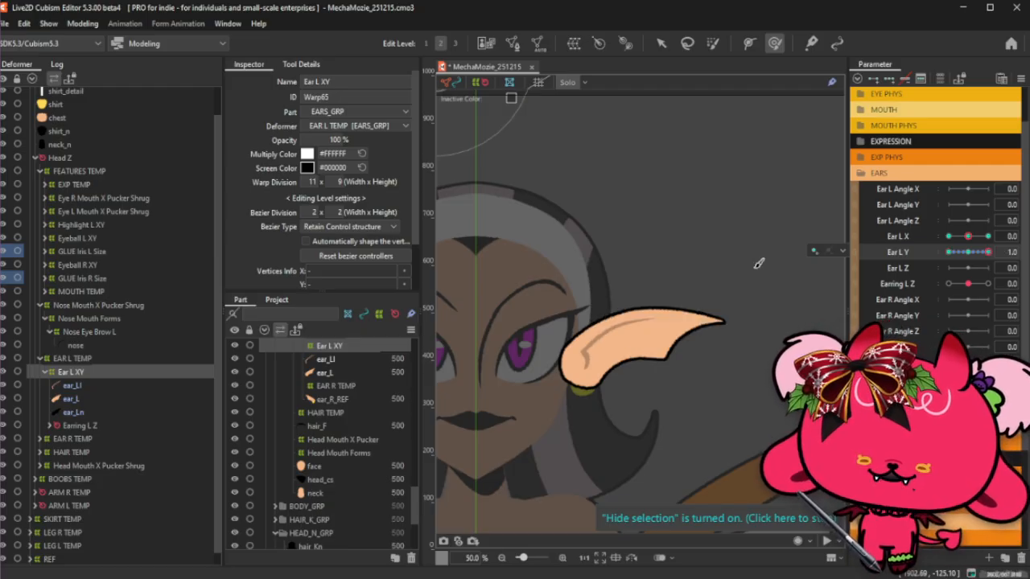
key(ctrl+z)
drag(986, 255, 968, 255)
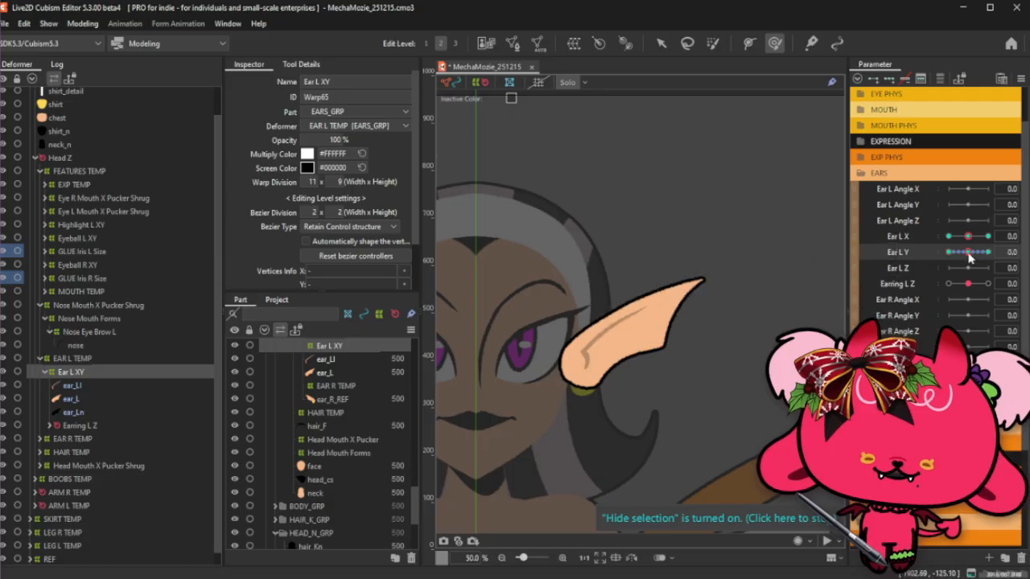
Duplicate the Ear L Y parameter as a Blend Shape parameter named Ear L Y 2 with the ID ParamEarLY2.
right_click(904, 253)
click(937, 287)
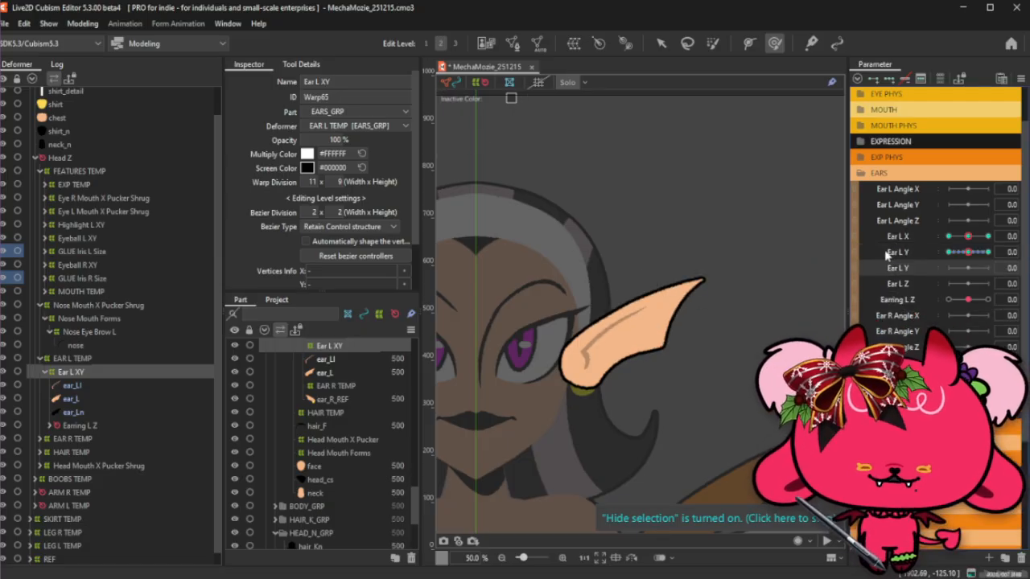
right_click(899, 268)
click(933, 272)
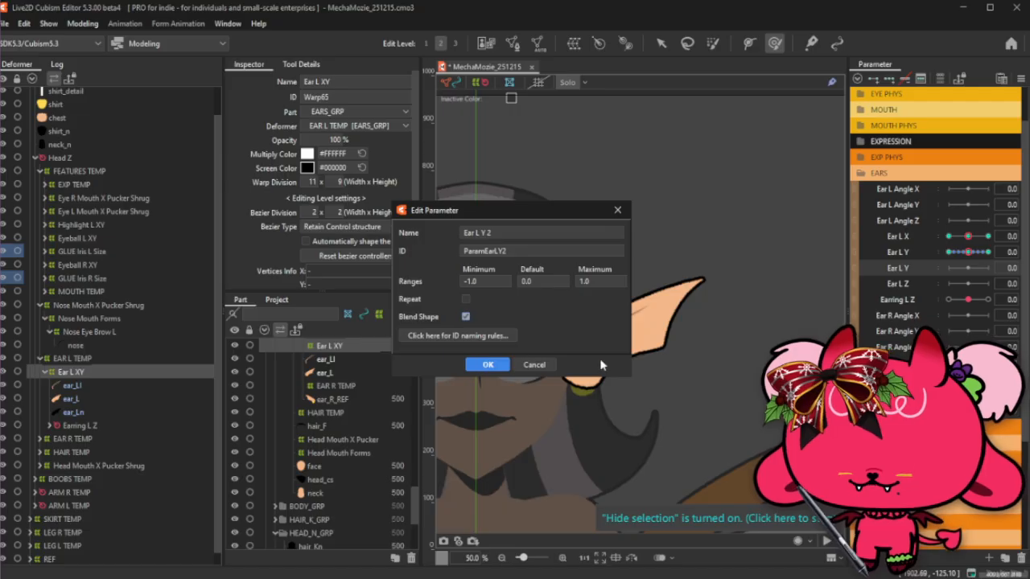
click(488, 364)
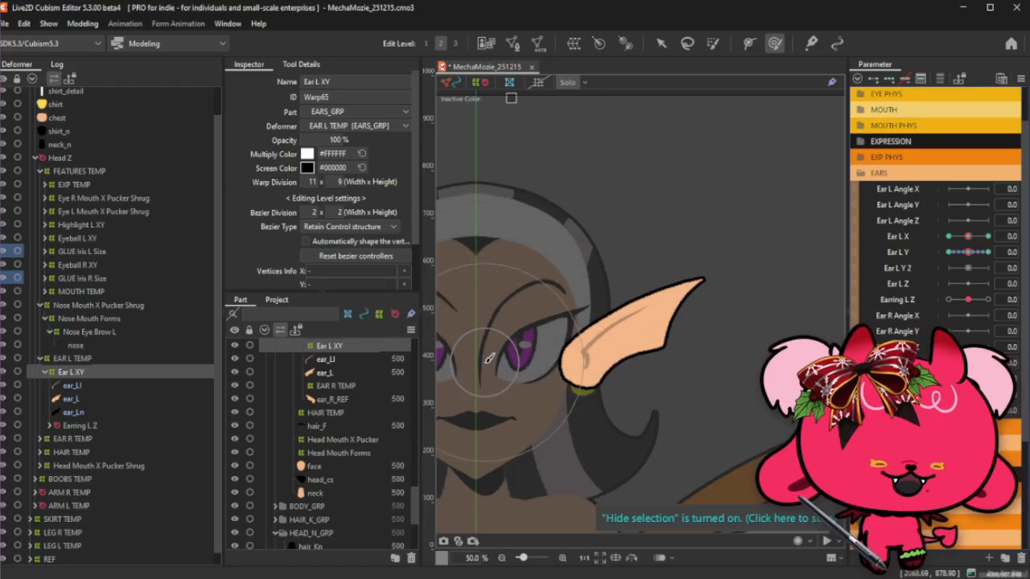
click(900, 268)
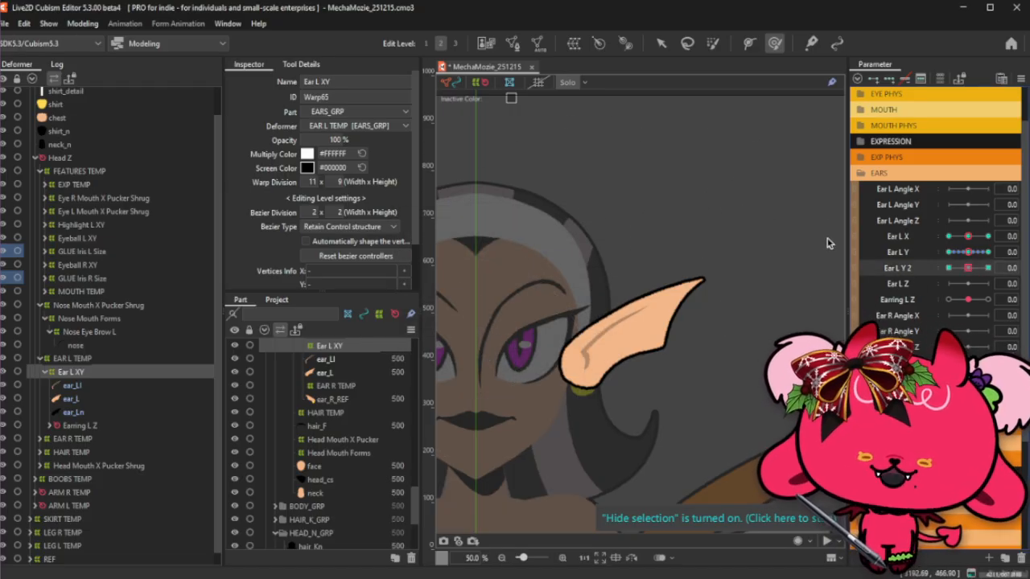
key(ctrl+z)
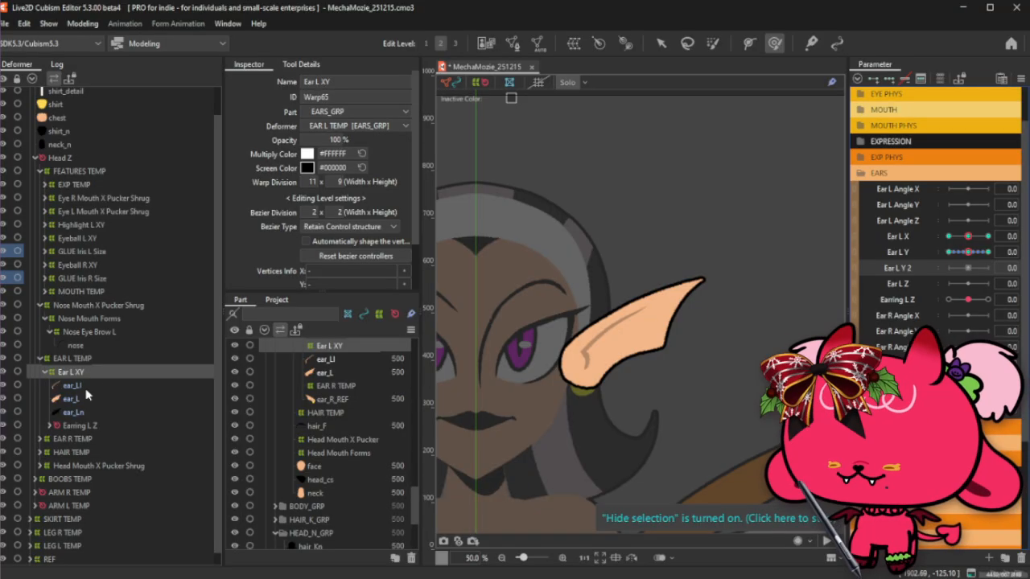
click(87, 389)
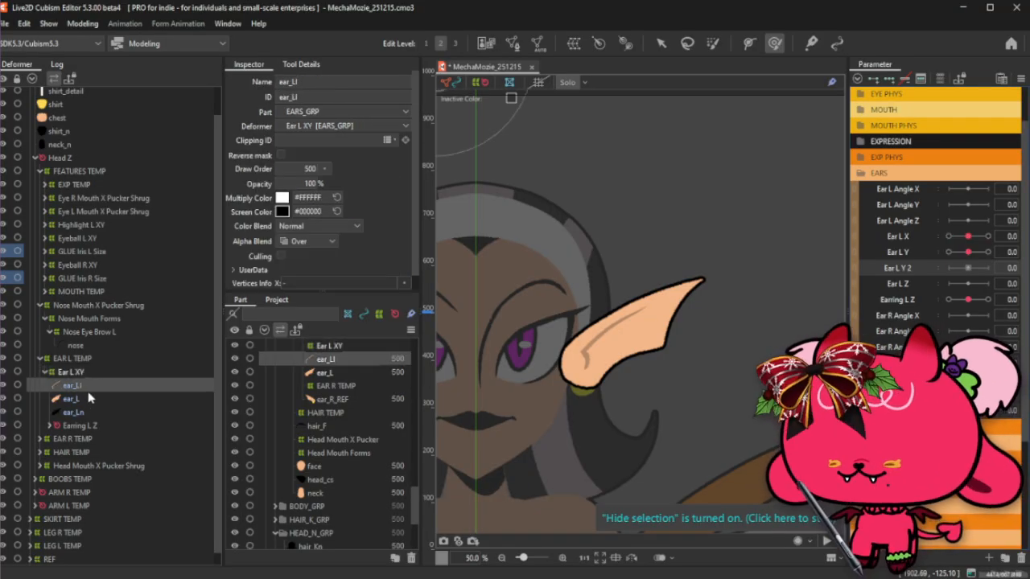
shift+click(80, 412)
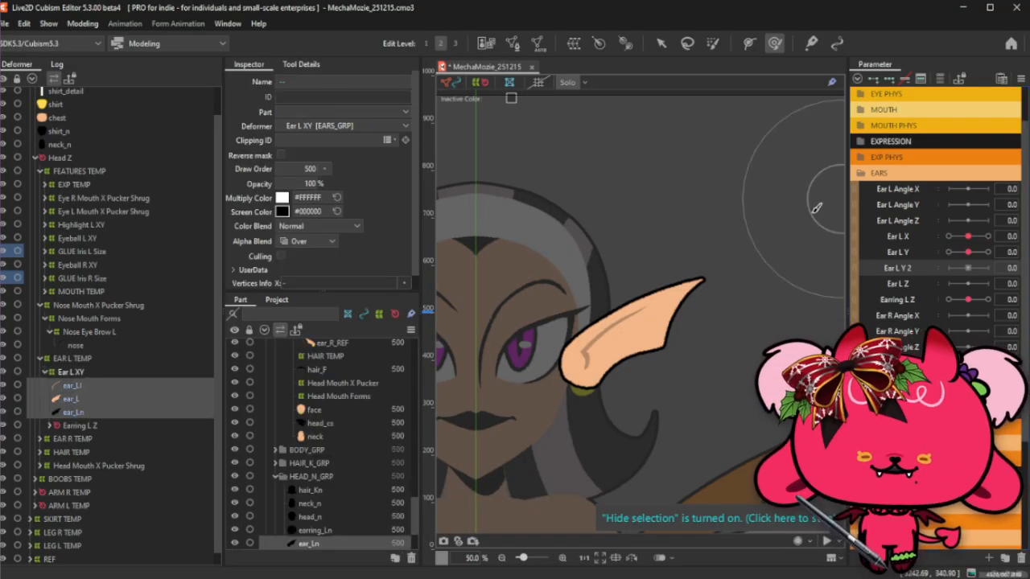
click(108, 370)
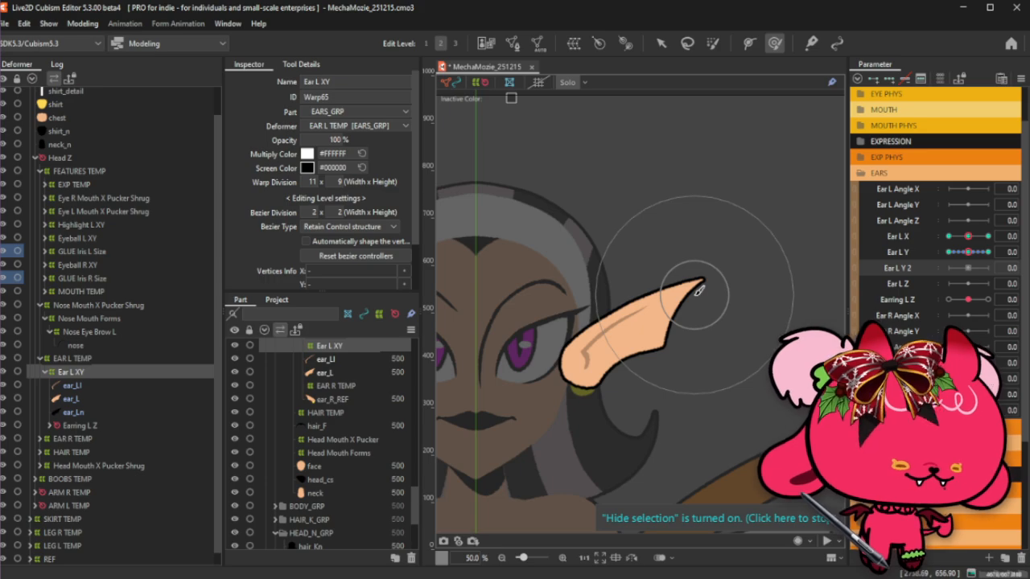
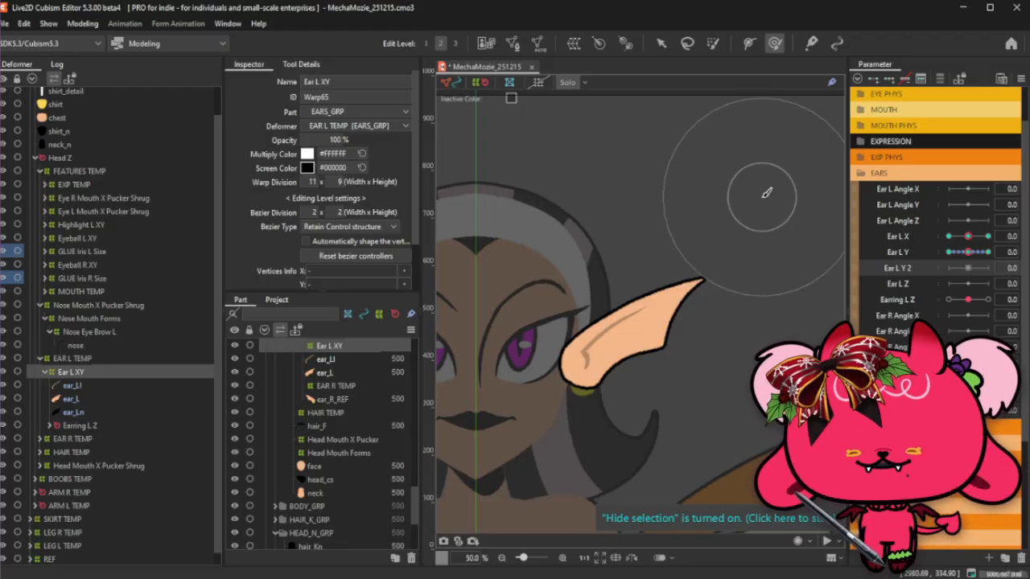
Key Ear L XY on Ear L Y 2 and rotate its brush-selected outer grid points downward around the ear base at 1.0.
key(ctrl+t)
scroll(734, 300, up, 1)
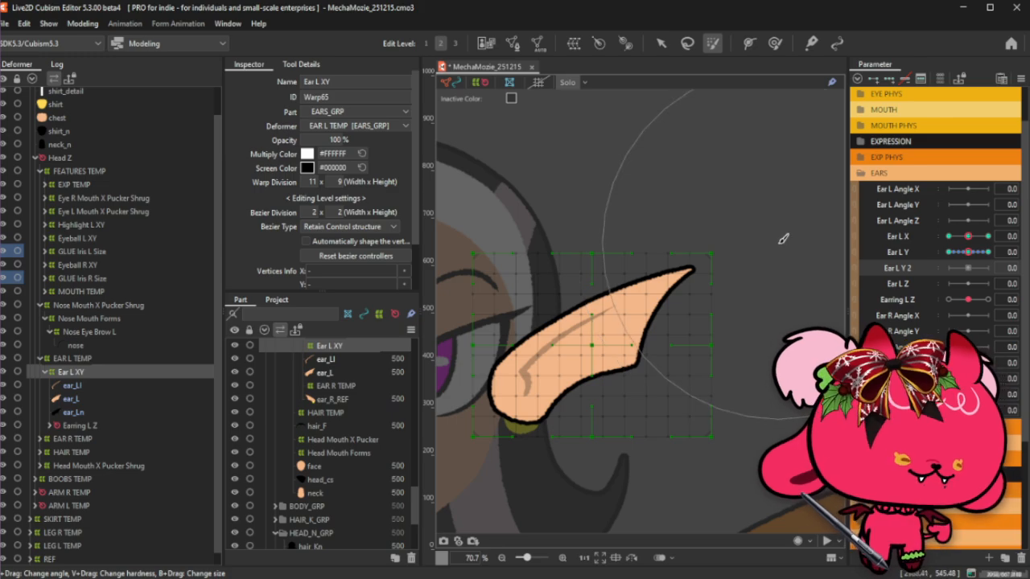
mouse_move(733, 218)
mouse_down()
mouse_move(747, 223)
mouse_move(730, 222)
mouse_up()
click(661, 43)
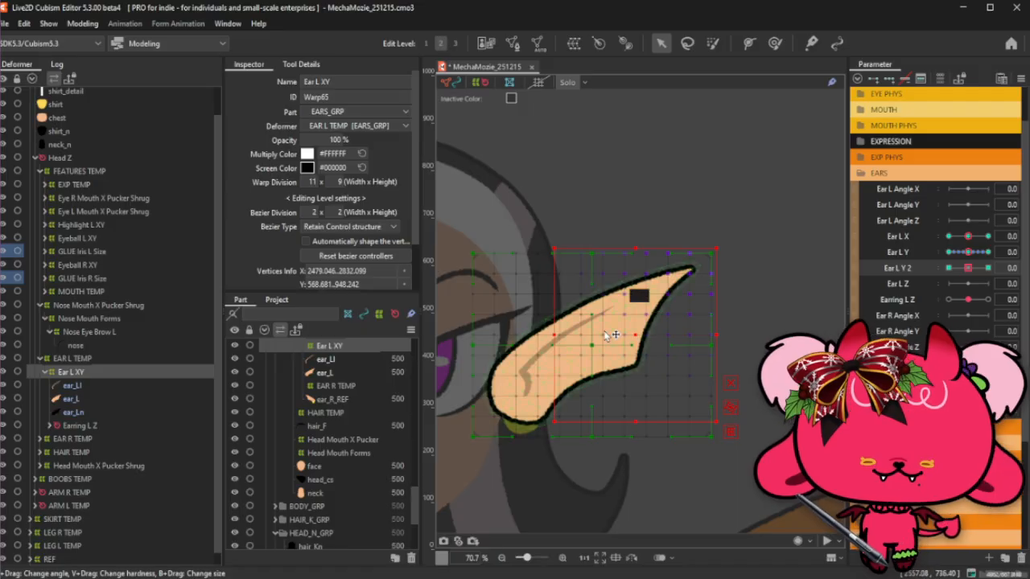
drag(635, 337, 565, 352)
click(994, 268)
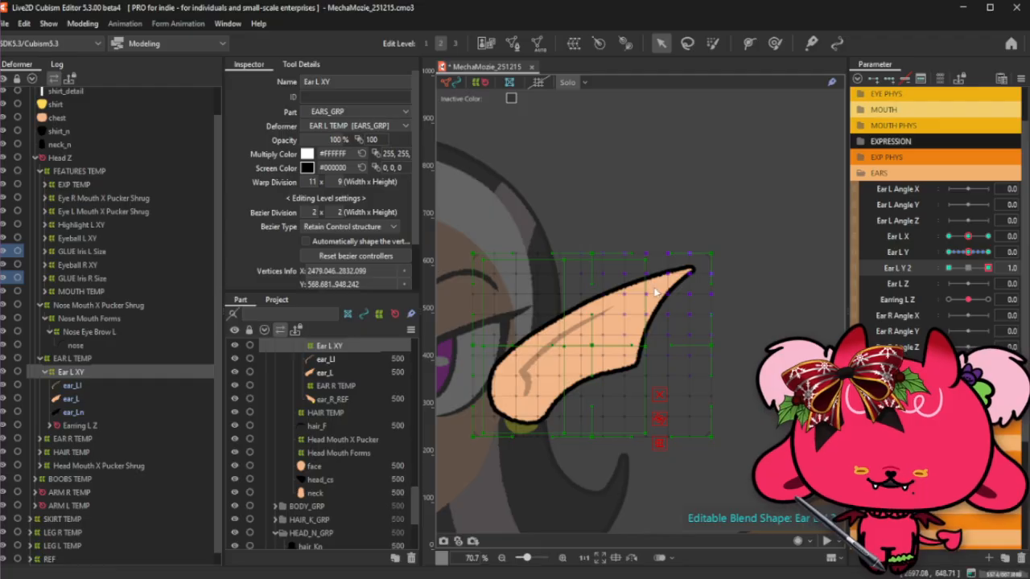
drag(650, 255, 669, 283)
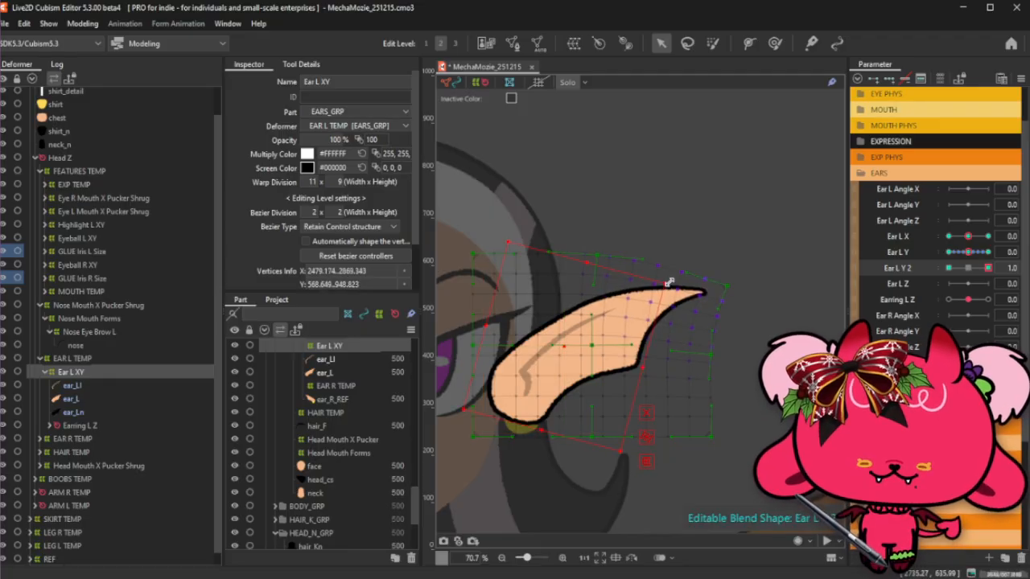
Rotate the selected outer ear points upward at Ear L Y 2 -1.0 and preview the pose with the selection hidden.
drag(986, 268, 948, 268)
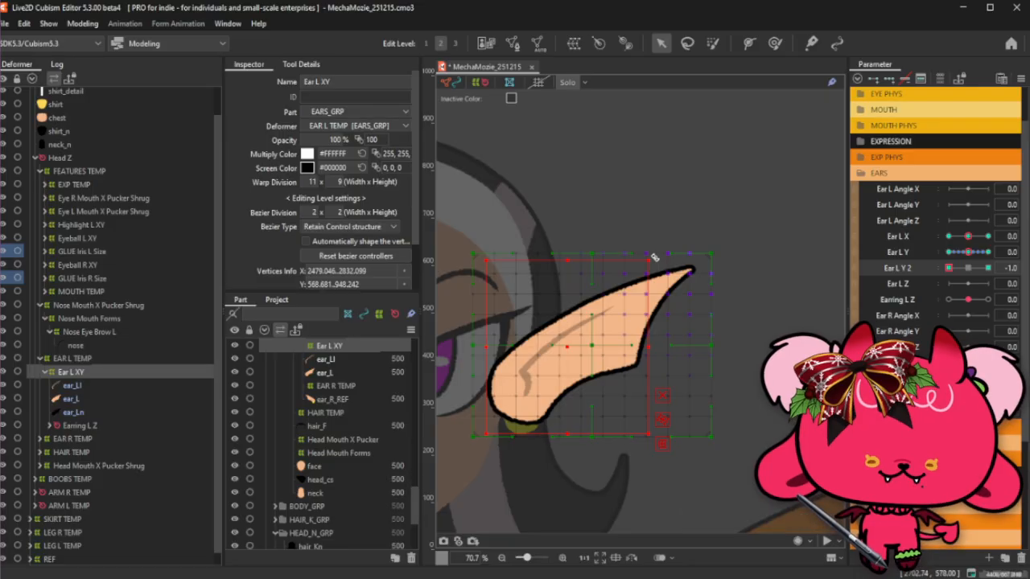
drag(690, 253, 631, 245)
key(ctrl+h)
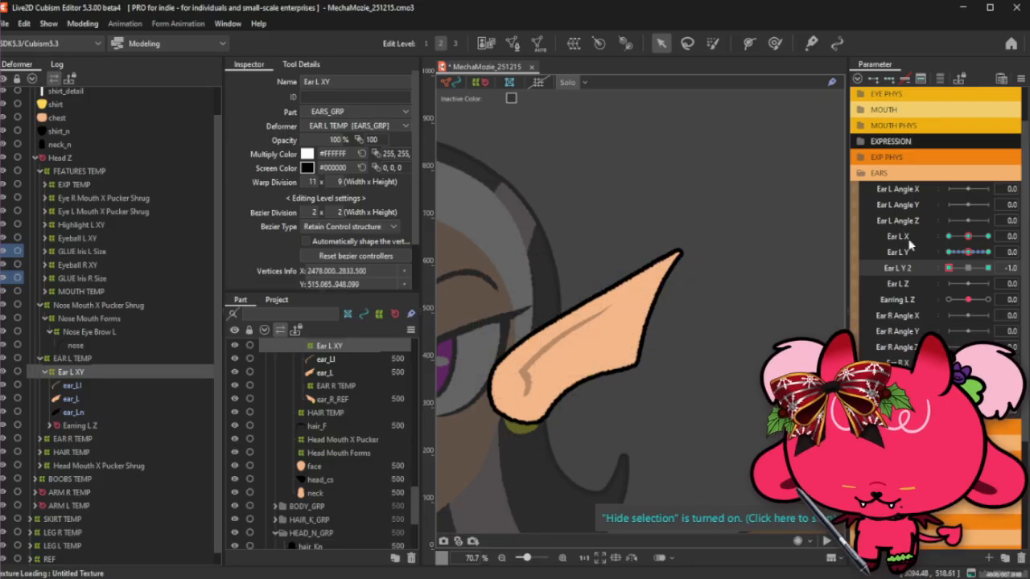
drag(957, 266, 927, 288)
key(ctrl+h)
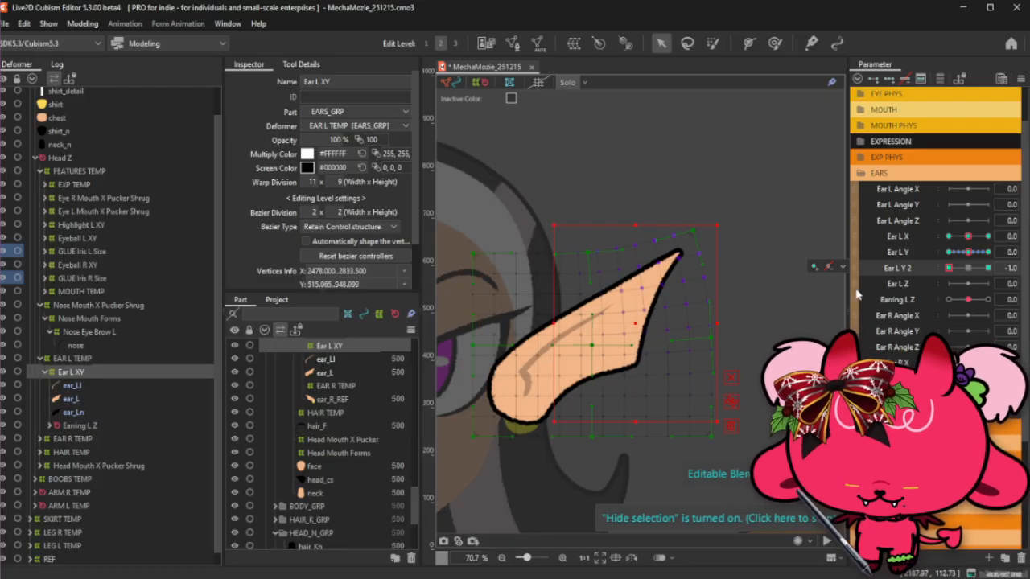
Refine the raised ear's tip at Ear L Y 2 -1.0 with the deform brush, undoing unwanted strokes.
click(774, 44)
drag(731, 188, 723, 177)
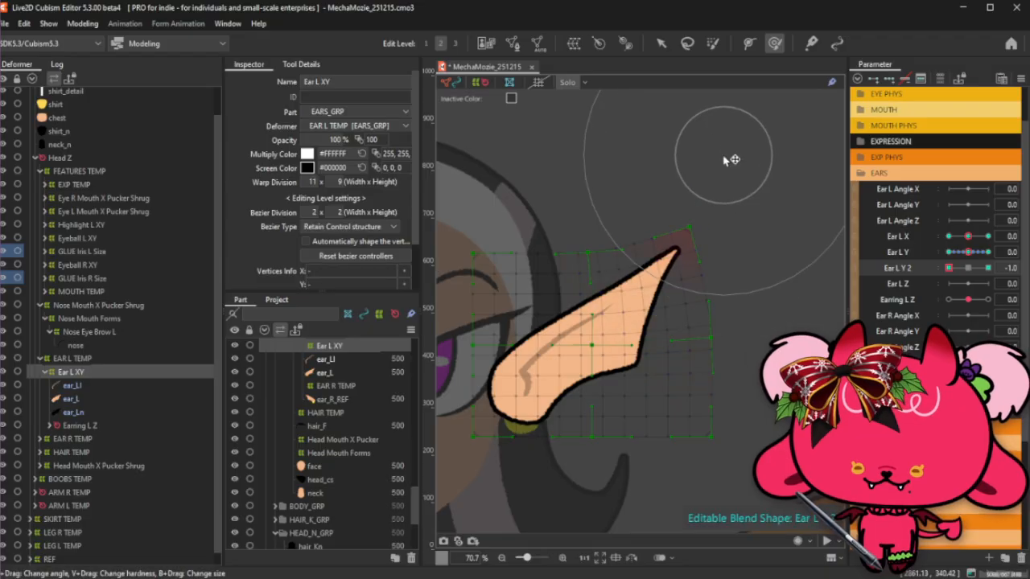
key(ctrl+z)
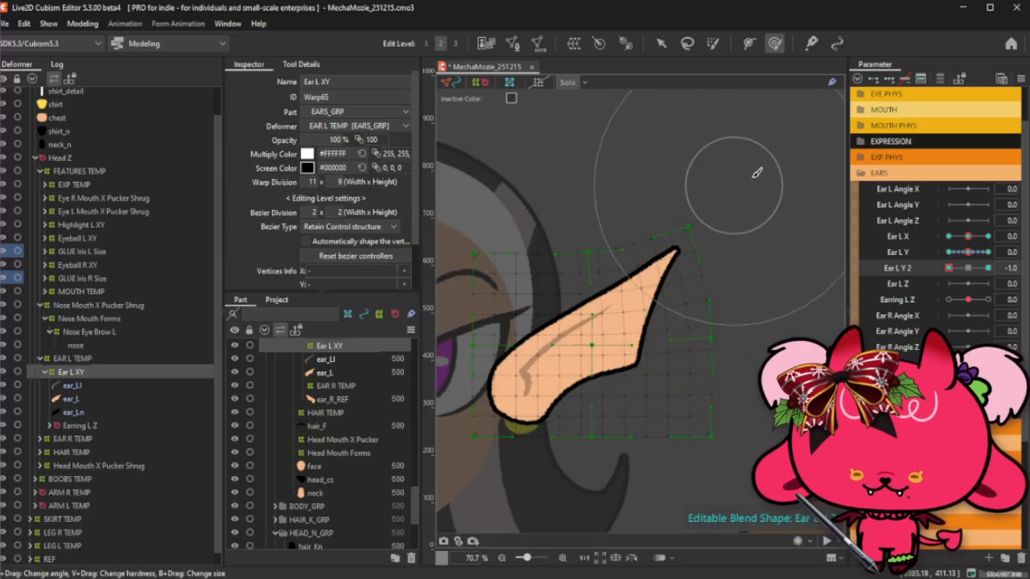
drag(729, 150, 673, 106)
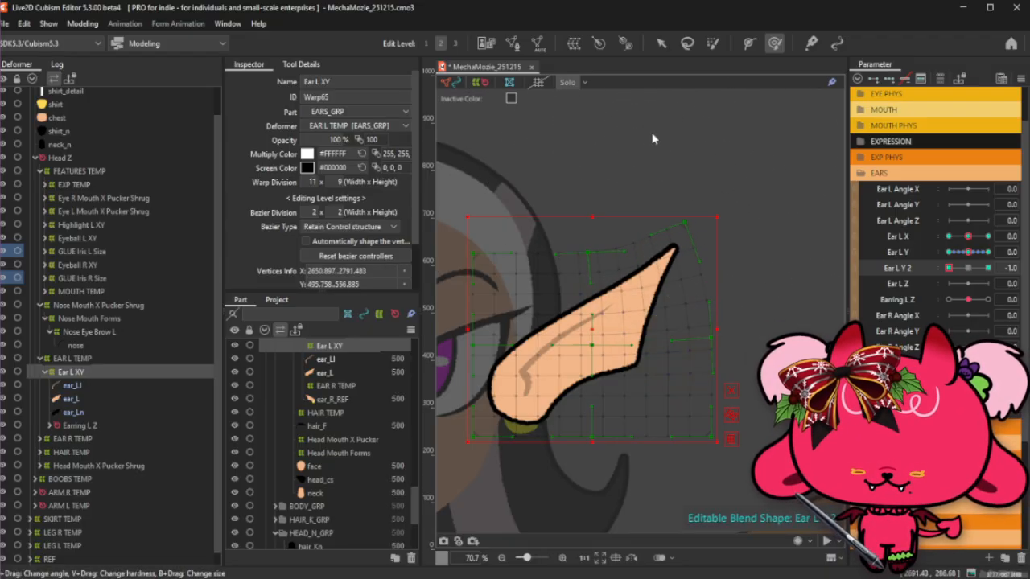
key(ctrl+z)
mouse_move(697, 169)
mouse_down()
mouse_move(673, 113)
mouse_move(699, 132)
mouse_up()
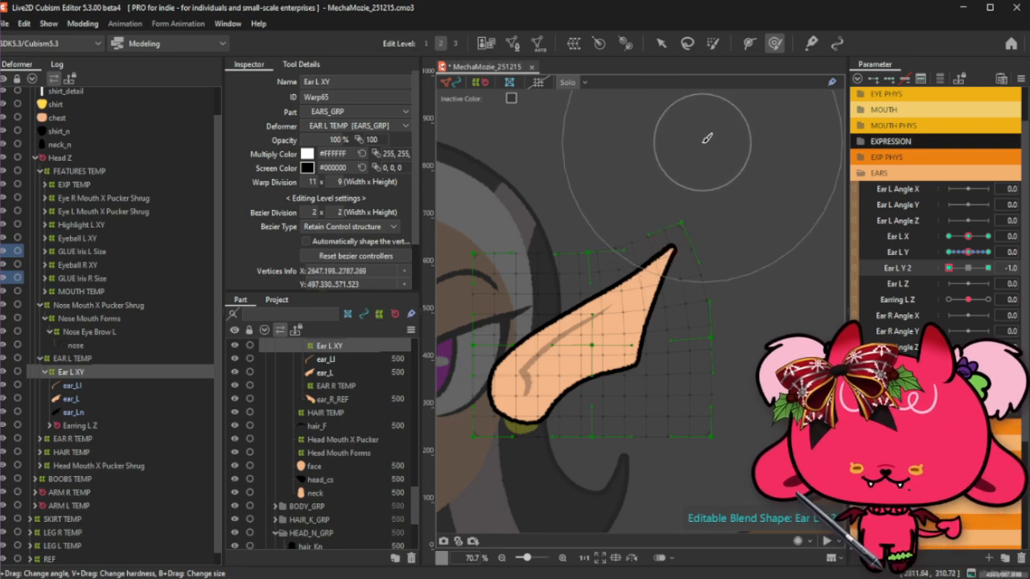
Touch up the ear tip at Ear L Y 2 1.0 and again at -1.0 with the deform brush.
drag(949, 269, 999, 270)
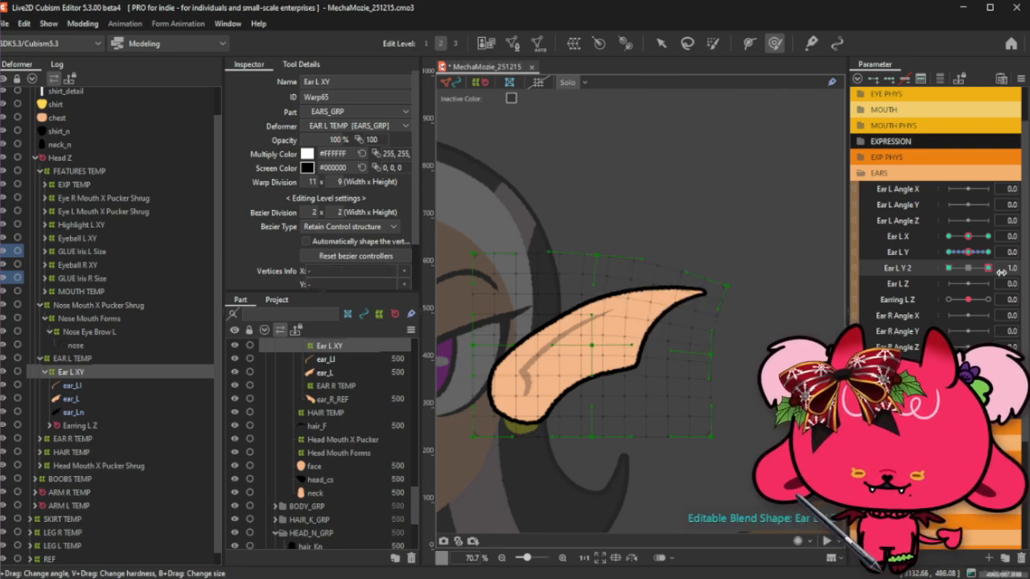
drag(810, 269, 807, 279)
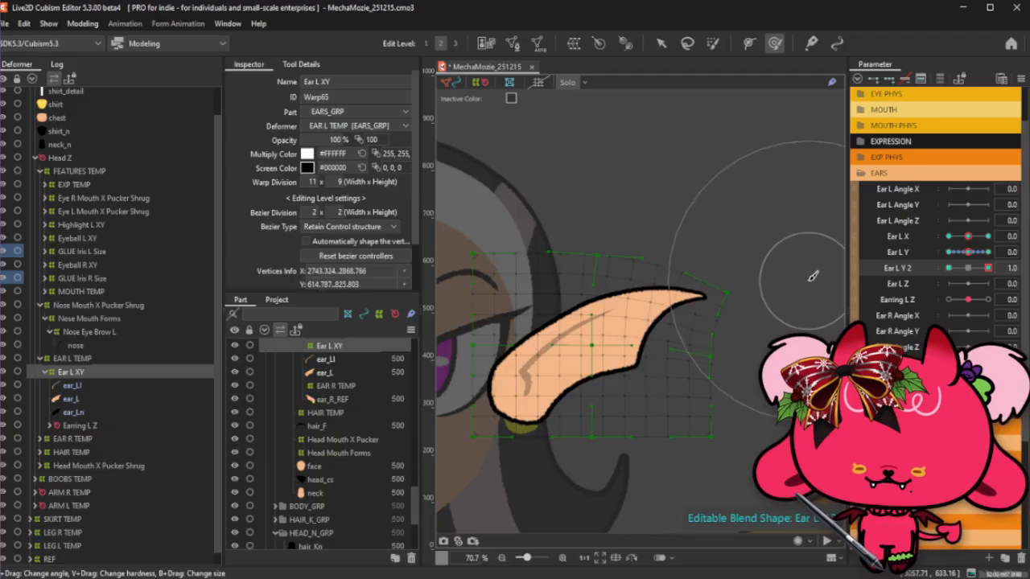
key(ctrl+h)
drag(991, 268, 939, 280)
drag(715, 156, 723, 132)
scroll(558, 235, down, 1)
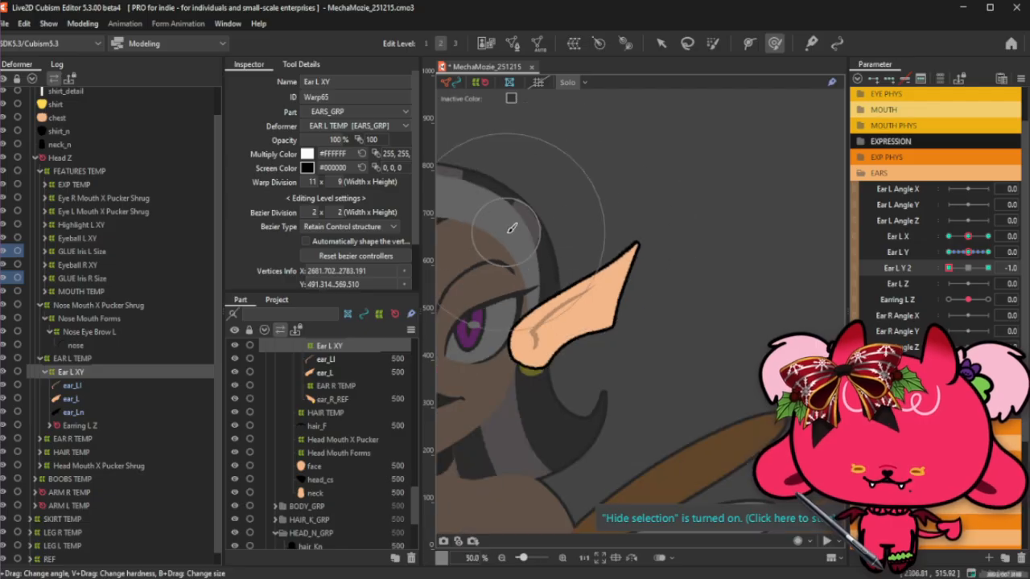
Preview Ear L Y 2, return it to 0.0 and remove its blend shape keys from Ear L XY.
drag(970, 270, 933, 278)
click(972, 270)
click(970, 257)
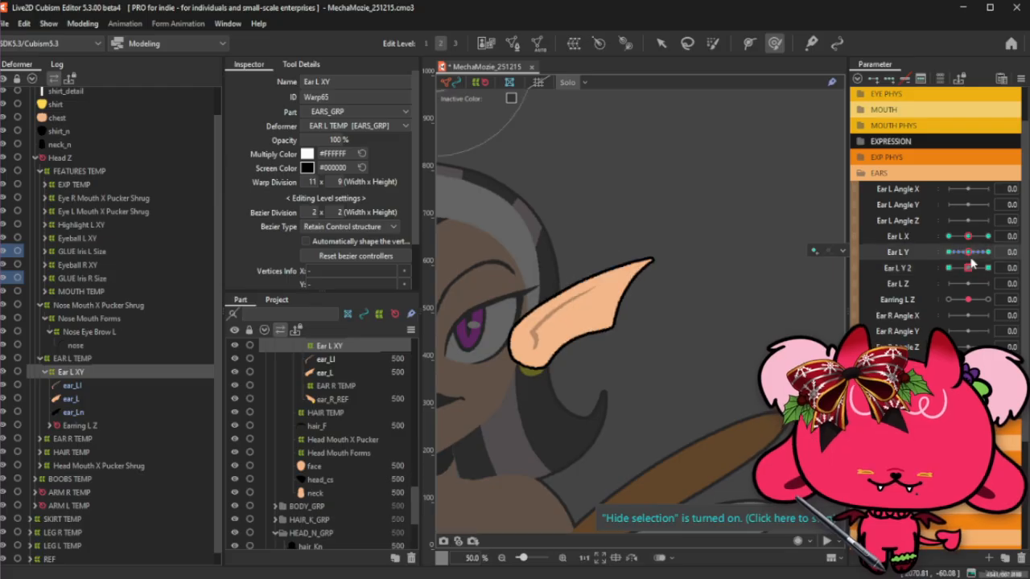
click(904, 269)
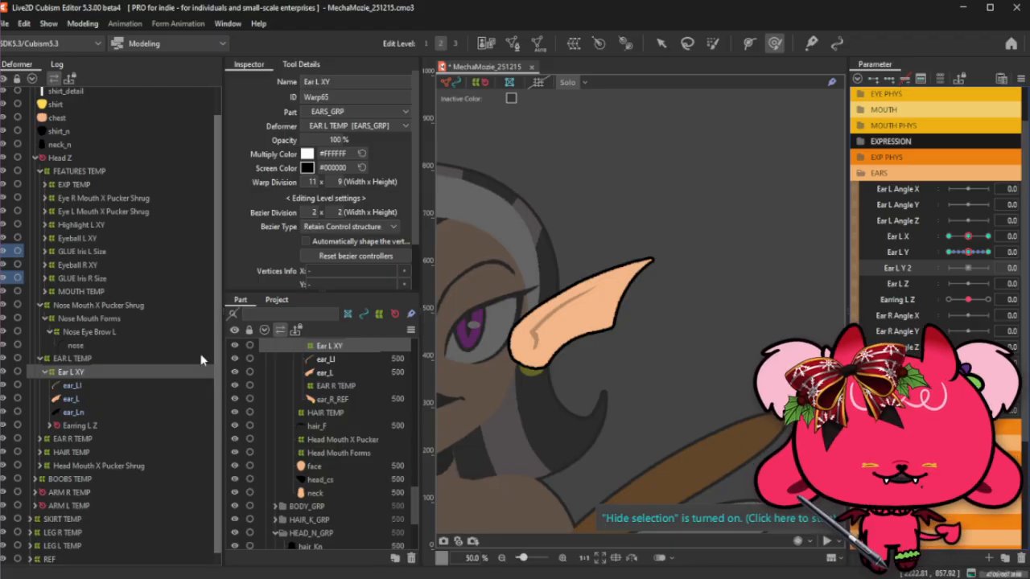
Add three blend shape keys on Ear L Y 2 to the ear_Ll, ear_L and ear_Ln art meshes.
click(72, 385)
shift+click(74, 412)
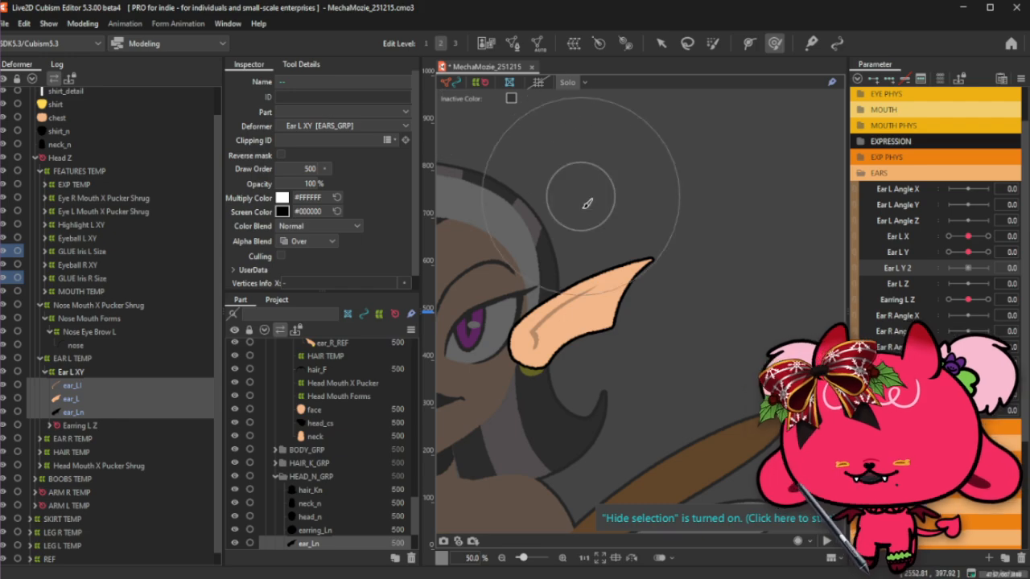
scroll(650, 225, up, 5)
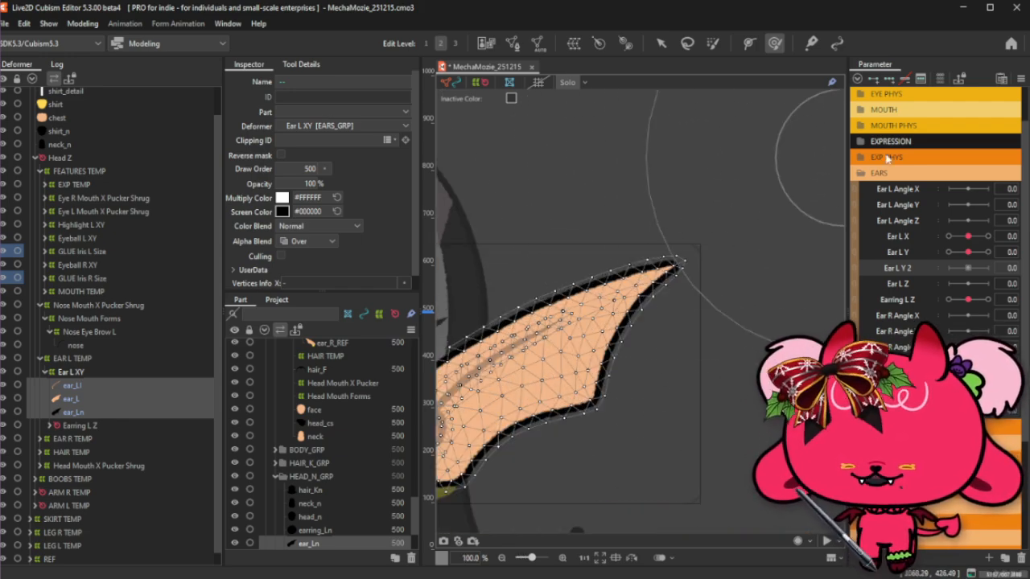
click(891, 80)
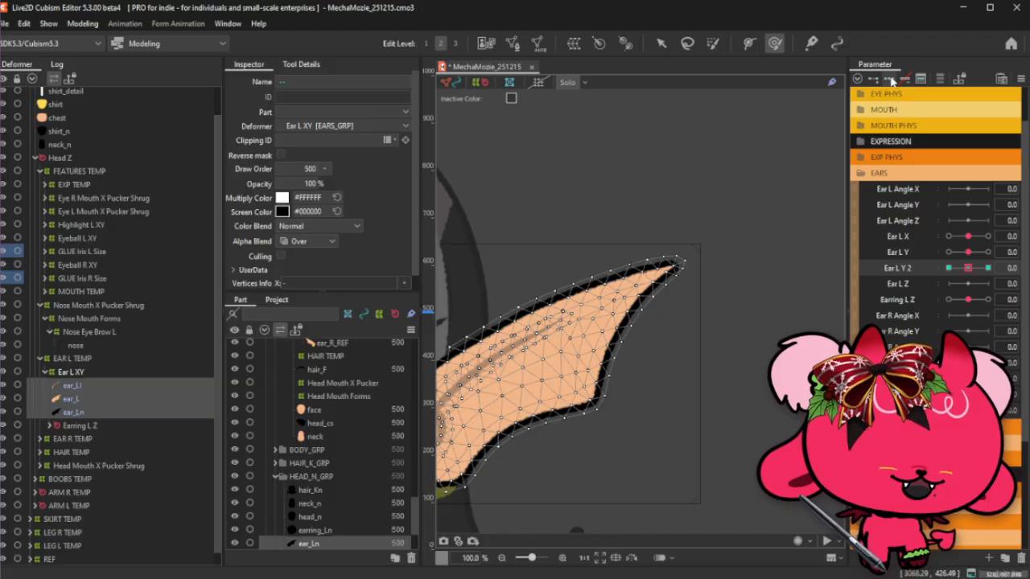
Brush-select the ear tip's vertices with soft falloff and rotate them upward about a shifted pivot at Ear L Y 2 1.0.
click(712, 43)
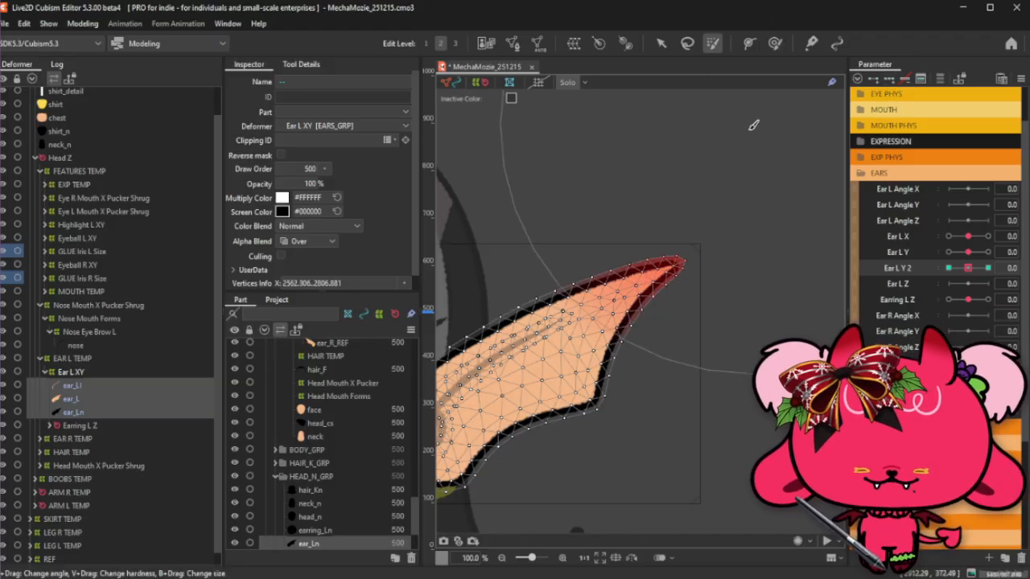
click(660, 43)
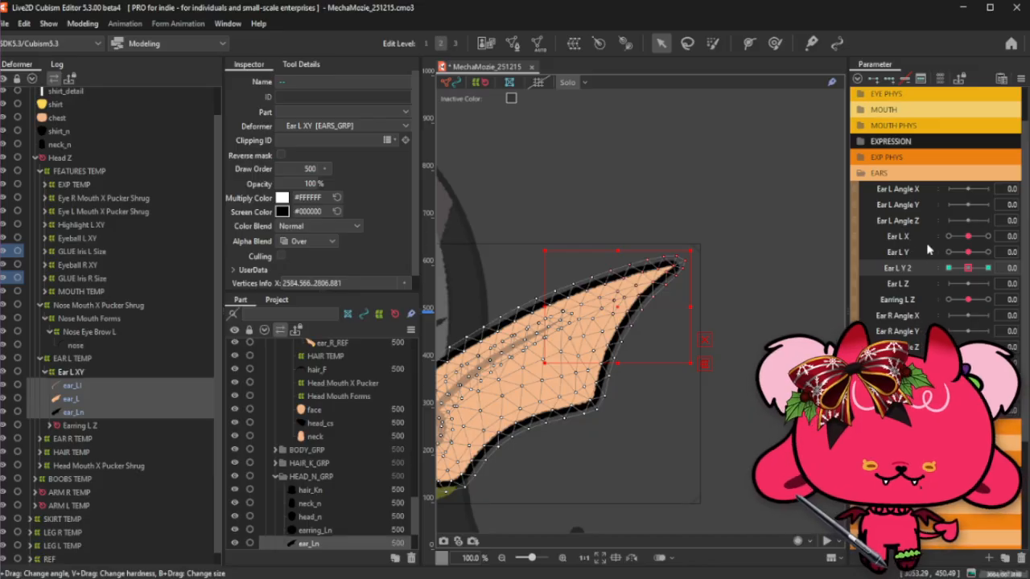
click(988, 268)
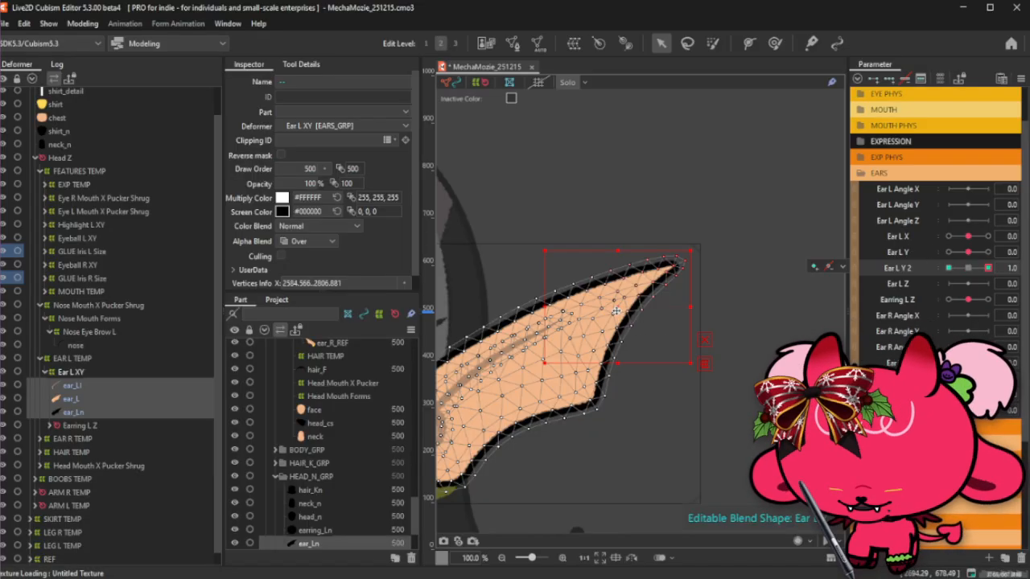
drag(616, 310, 589, 315)
drag(673, 251, 639, 227)
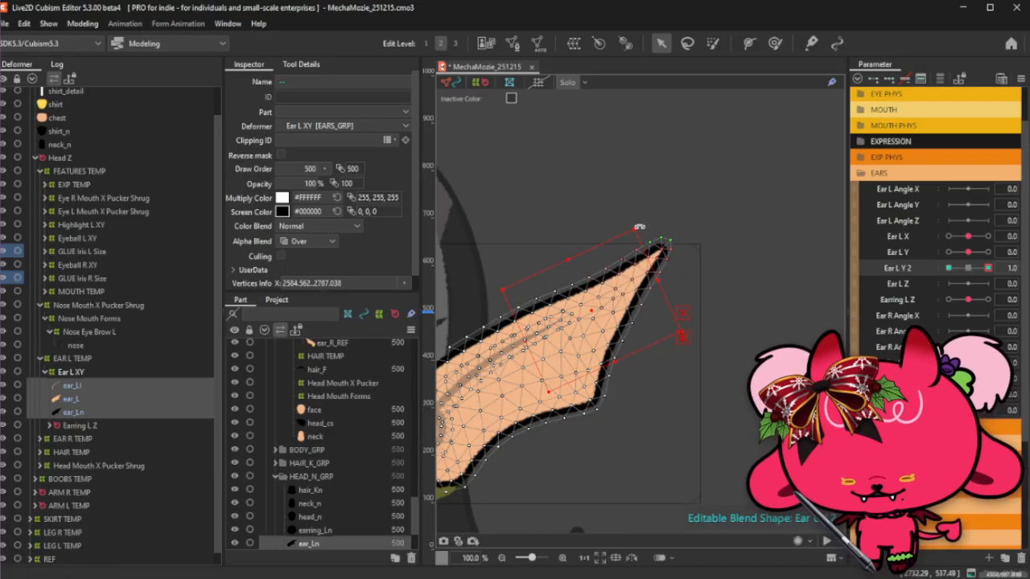
Return Ear L Y 2 to 0.0, clear its blend shape keys from the ear meshes, and select the Ear L XY deformer.
click(966, 264)
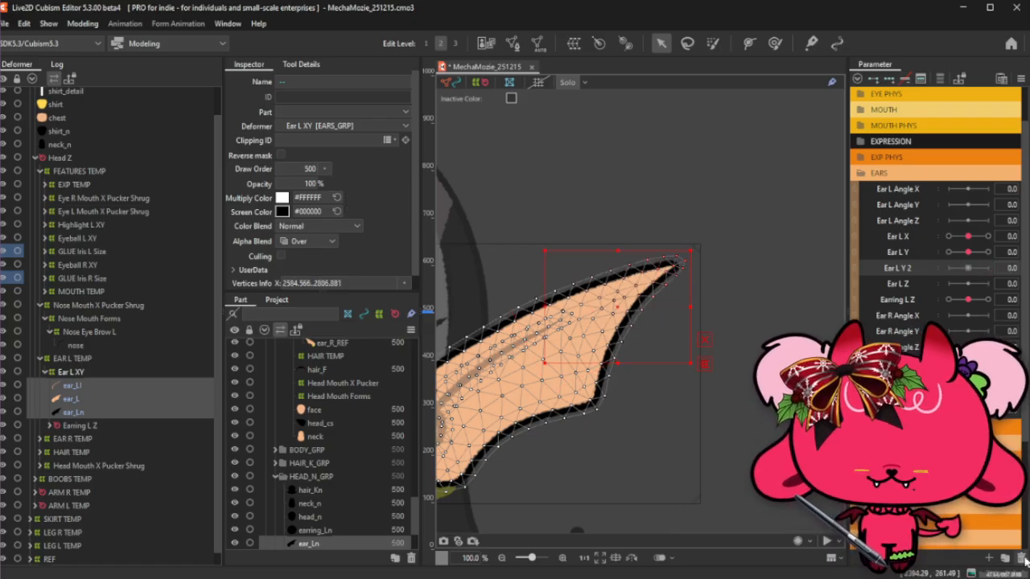
click(70, 372)
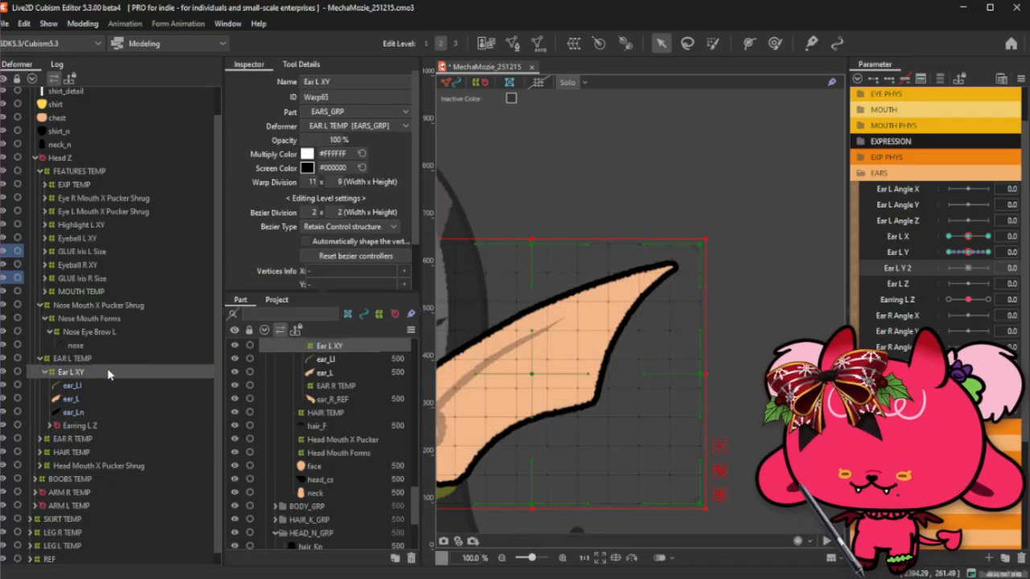
scroll(693, 289, down, 3)
scroll(631, 292, up, 1)
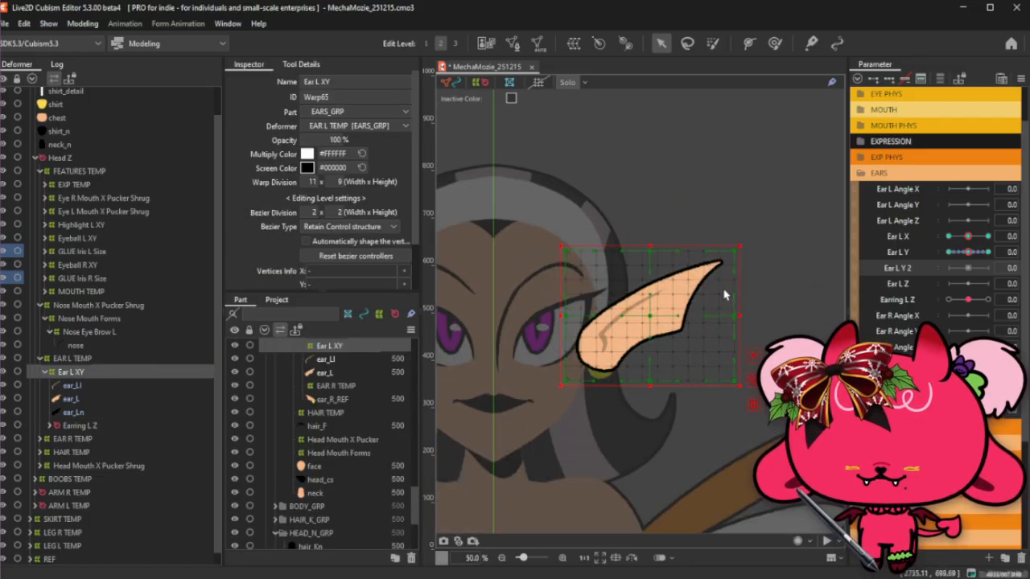
scroll(724, 291, up, 1)
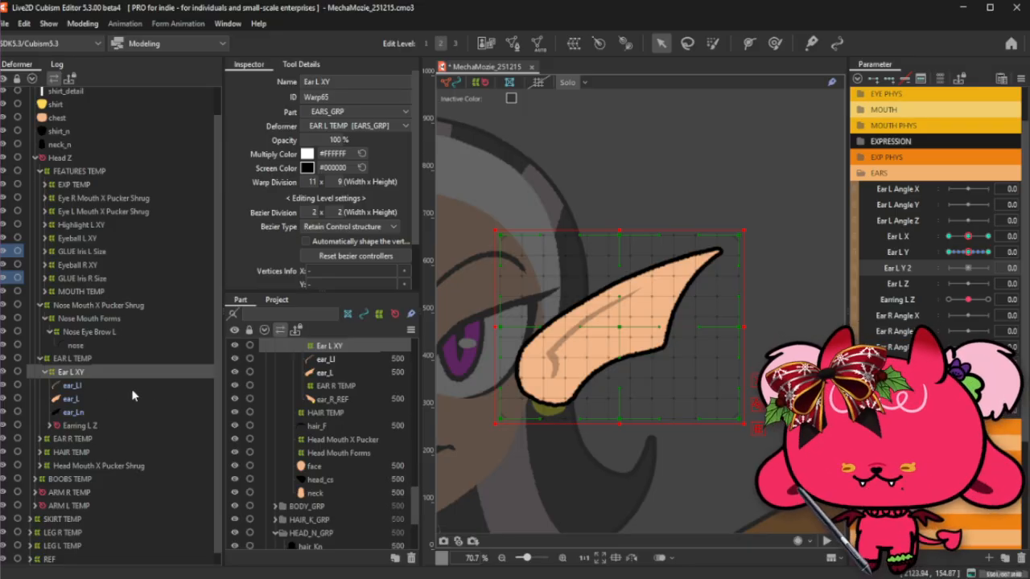
Paste a duplicate of the Ear L XY deformer under EAR L TEMP and select the copy.
click(74, 385)
click(73, 373)
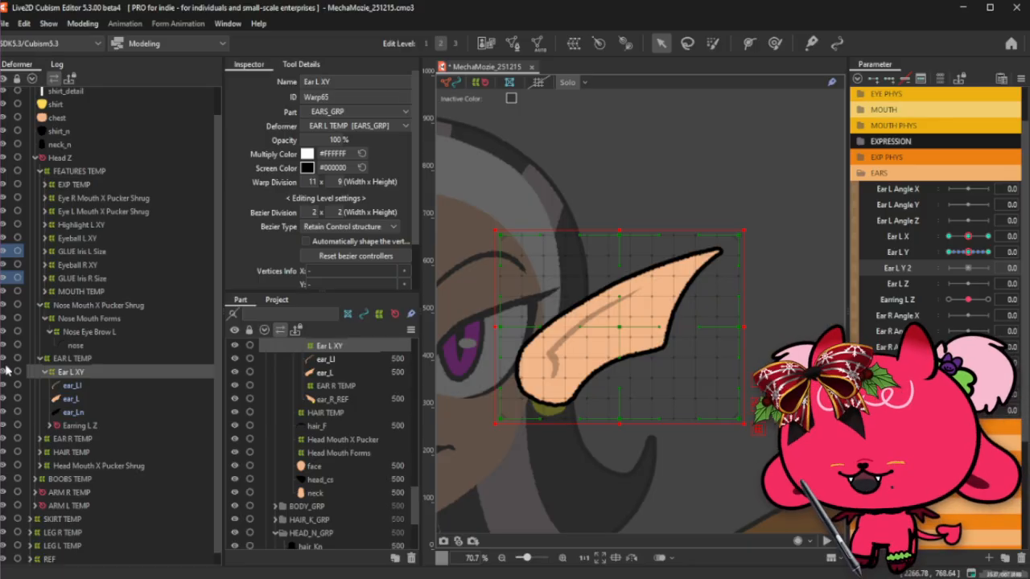
click(76, 385)
click(95, 372)
key(ctrl+v)
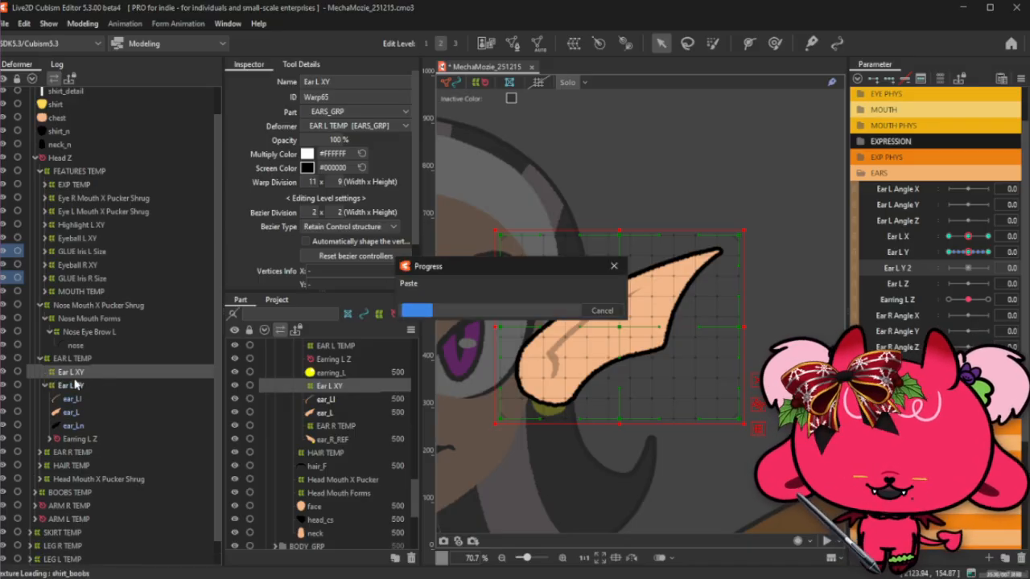
click(95, 385)
click(102, 374)
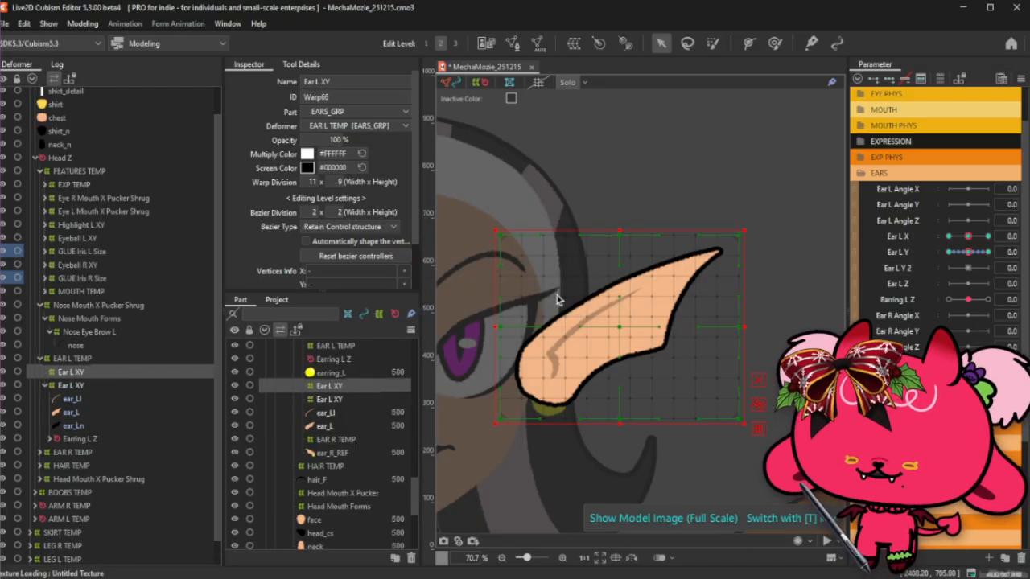
Slightly enlarge the duplicate Ear L XY by giving it a temporary parent warp deformer, scaling that up, and deleting it.
click(574, 44)
click(521, 404)
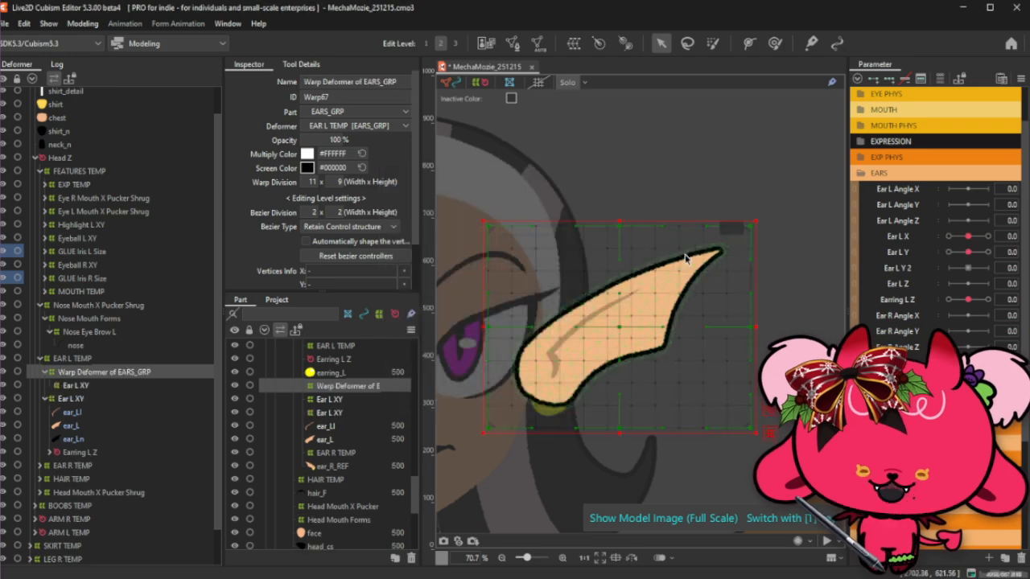
click(764, 217)
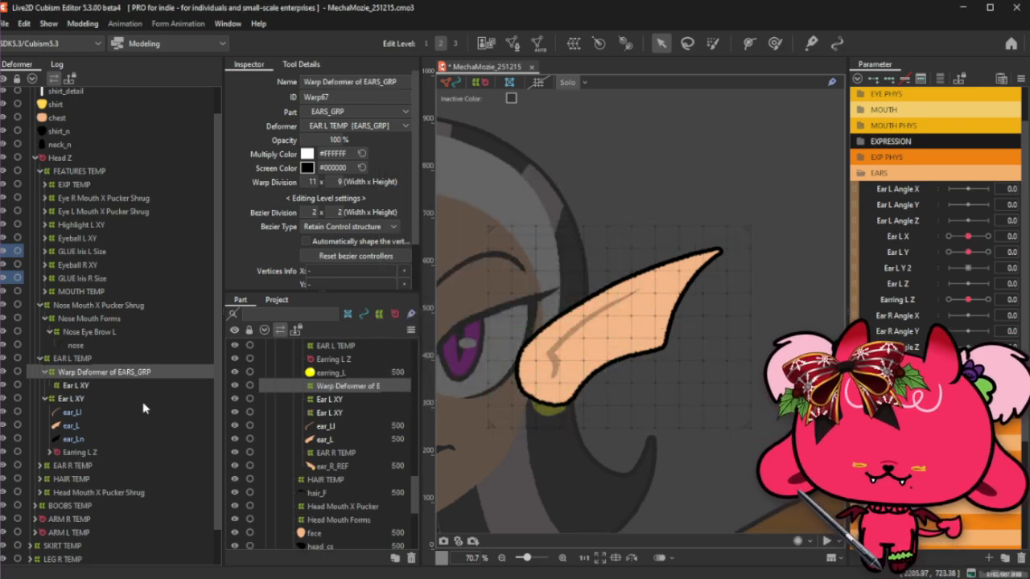
click(569, 83)
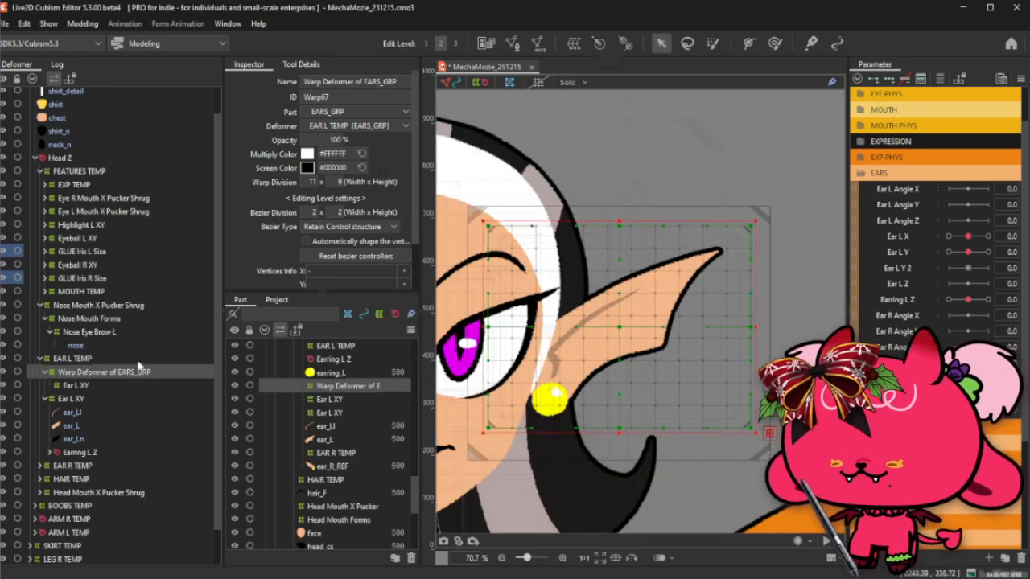
drag(755, 221, 761, 216)
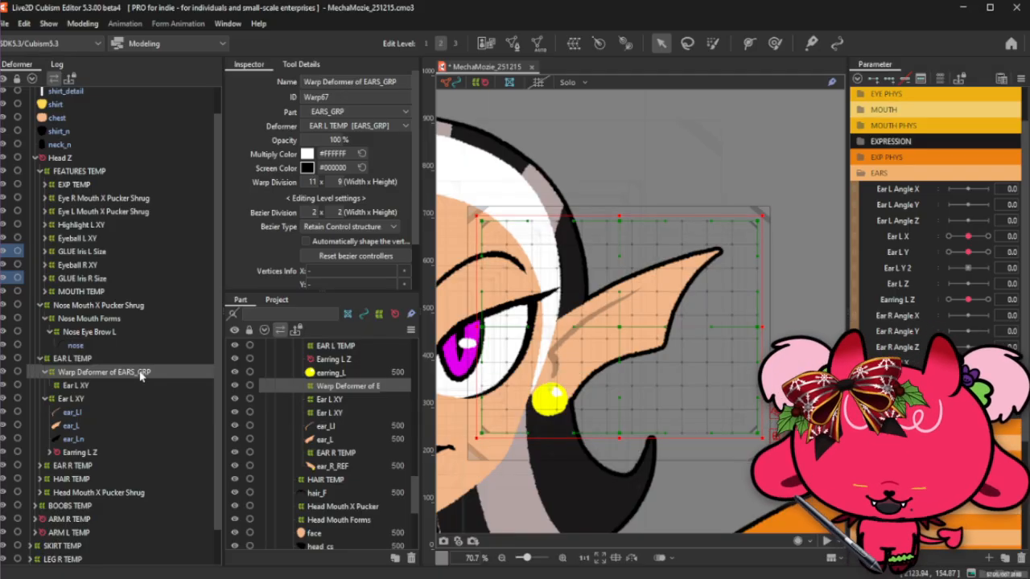
key(Delete)
click(81, 371)
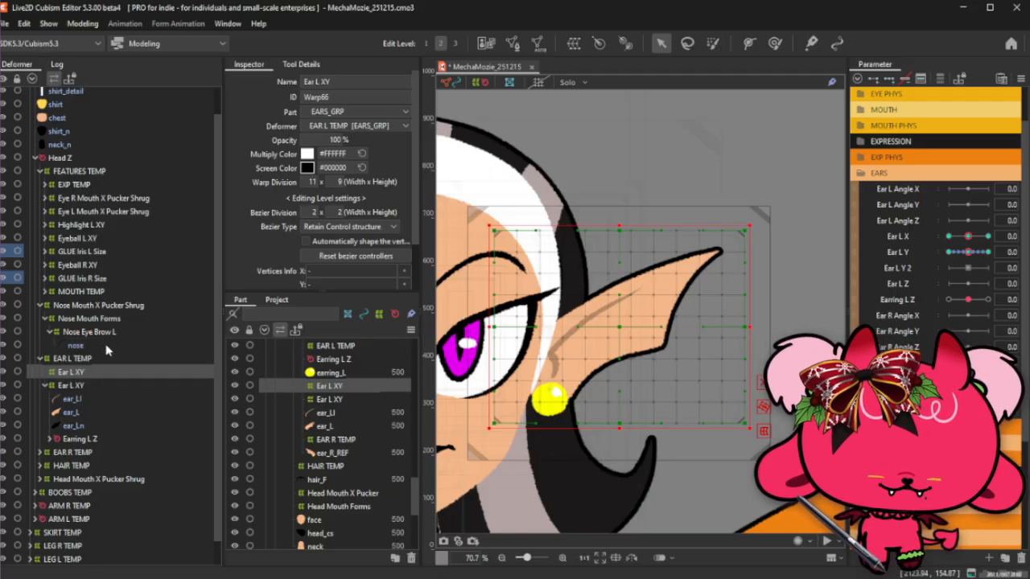
Move ear_Ll, ear_L, ear_Ln and Earring L Z into the enlarged Ear L XY copy and delete the original Ear L XY deformer.
click(71, 386)
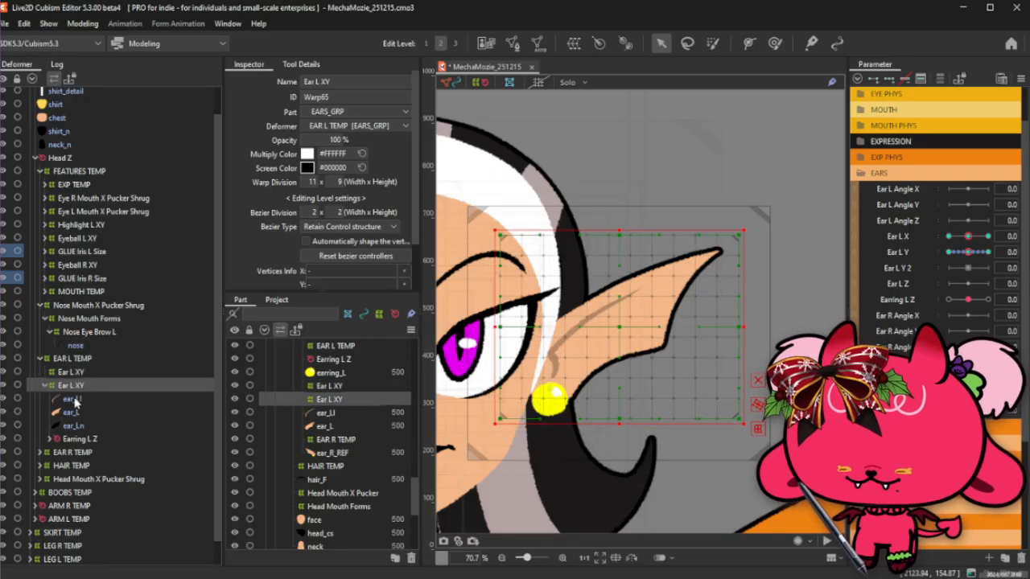
click(74, 400)
click(81, 389)
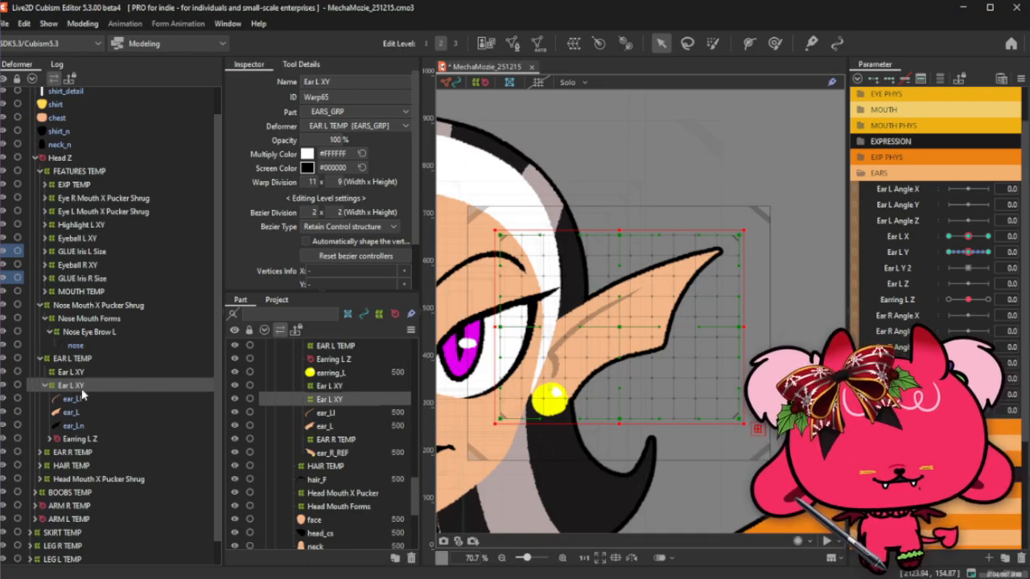
click(89, 400)
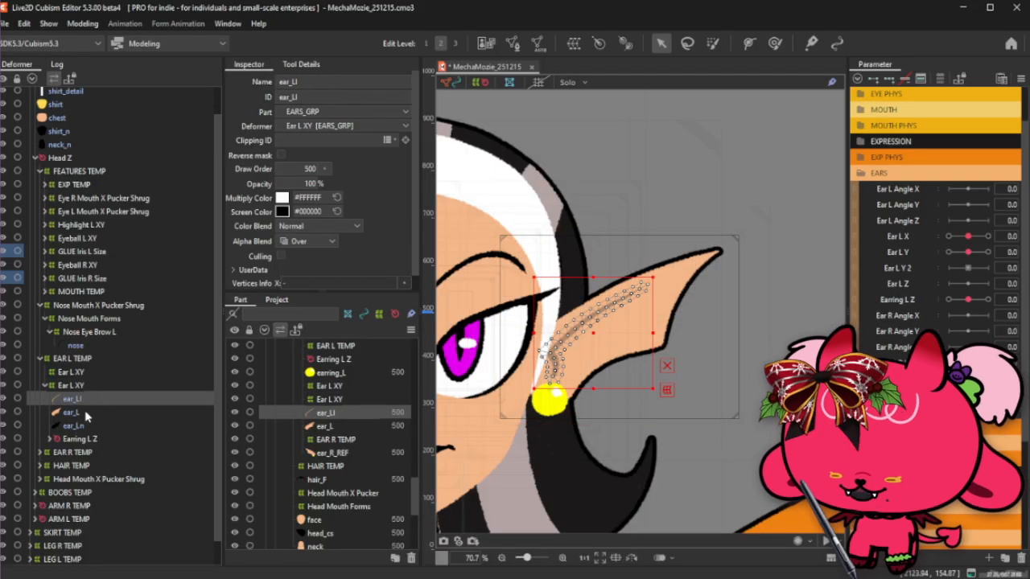
shift+click(92, 440)
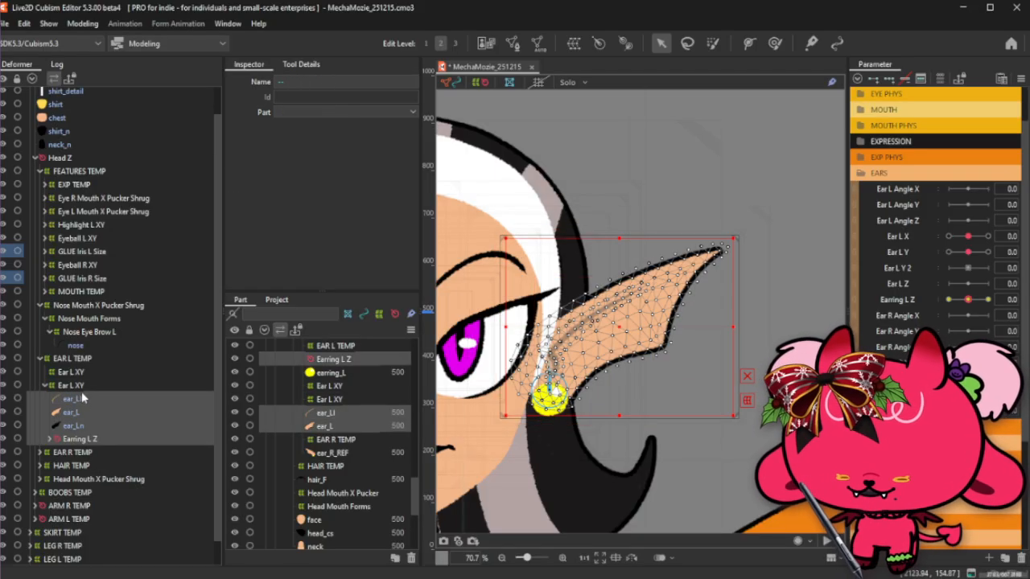
drag(81, 394, 82, 375)
click(71, 411)
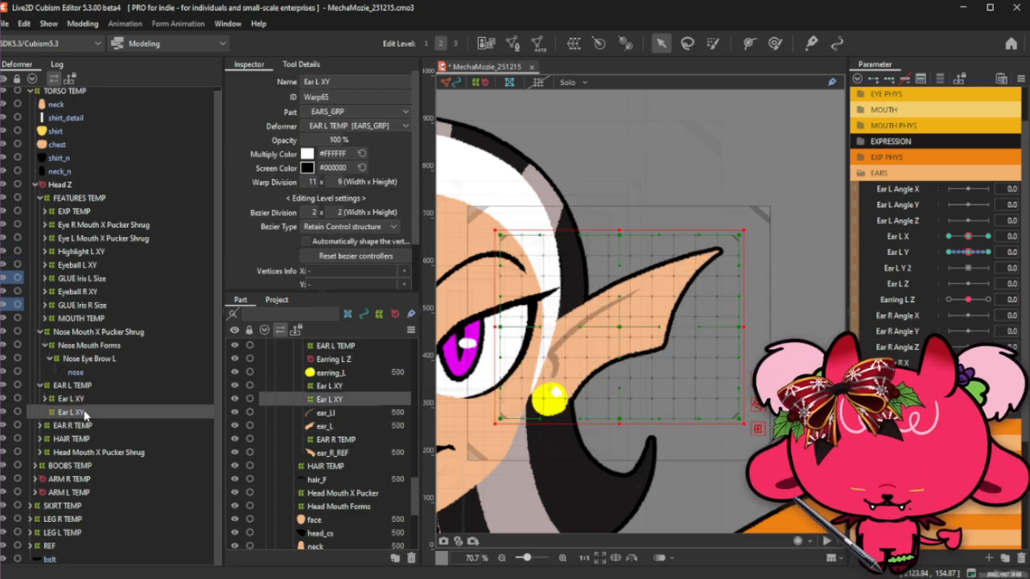
key(Delete)
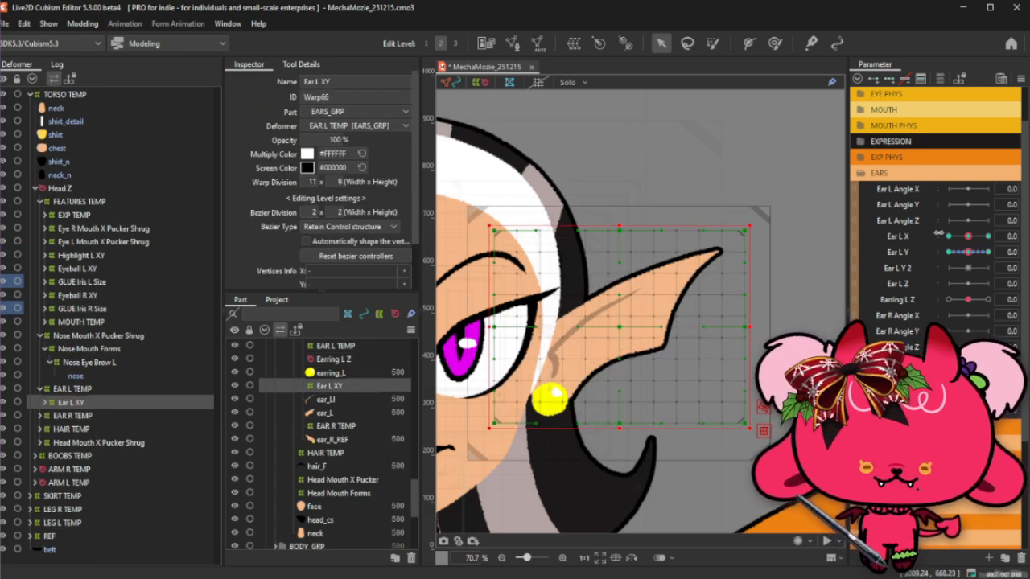
Brush-select the control points on the head side of Ear L XY and preview Ear L X at -1.0 and 1.0.
drag(967, 235, 922, 265)
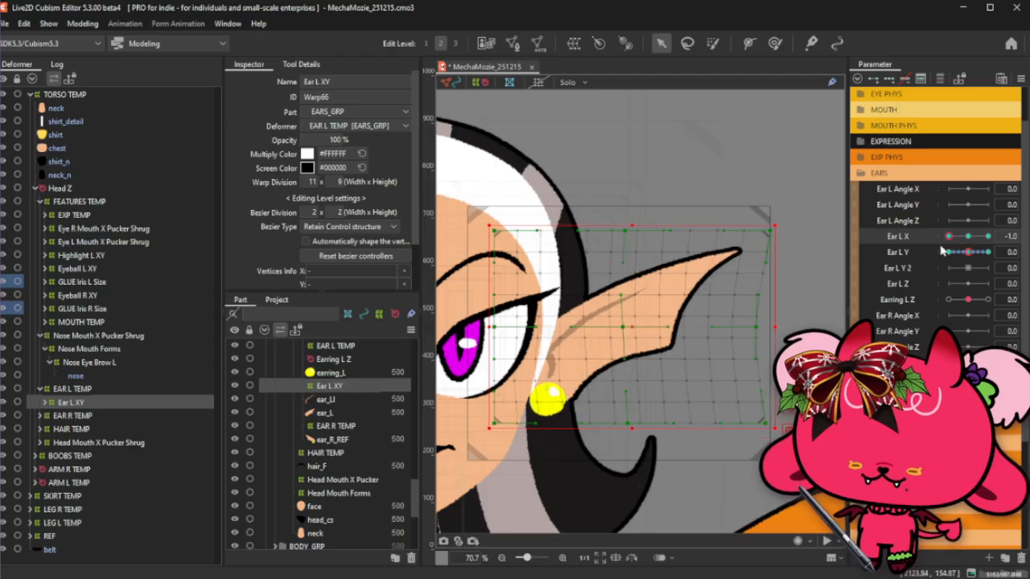
click(711, 44)
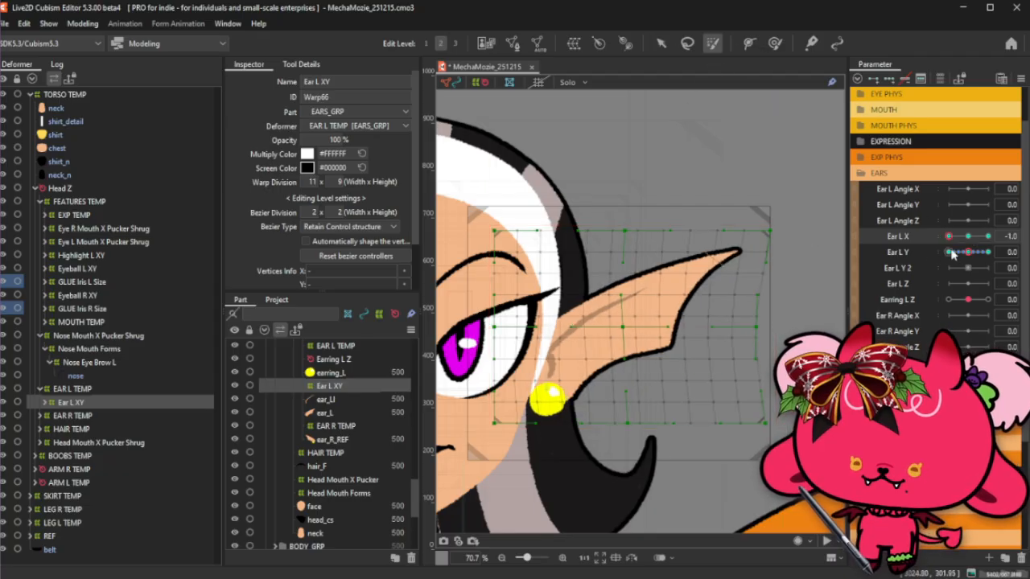
click(968, 236)
mouse_move(463, 256)
mouse_down()
mouse_move(455, 345)
mouse_move(461, 306)
mouse_move(468, 389)
mouse_up()
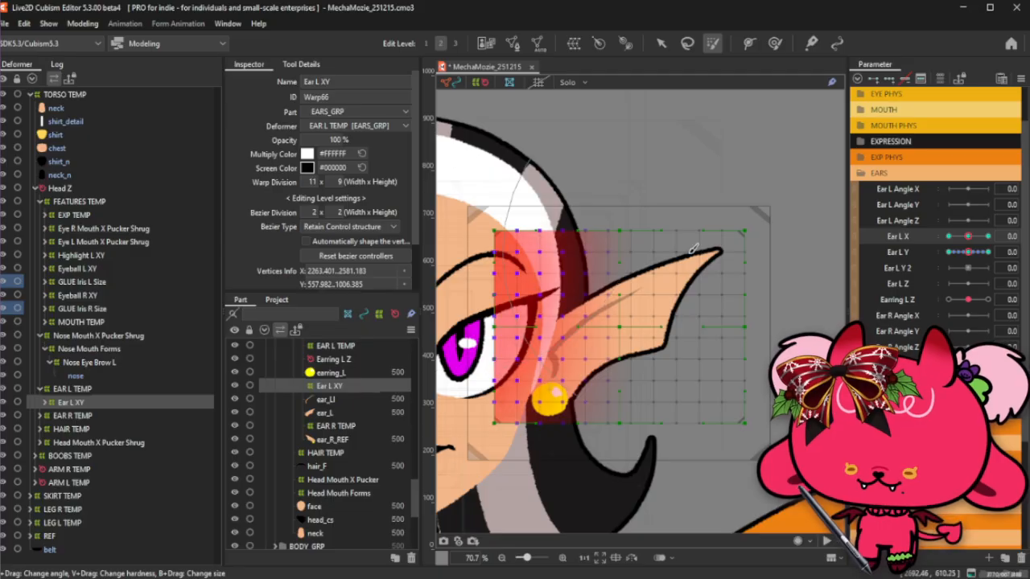
click(949, 237)
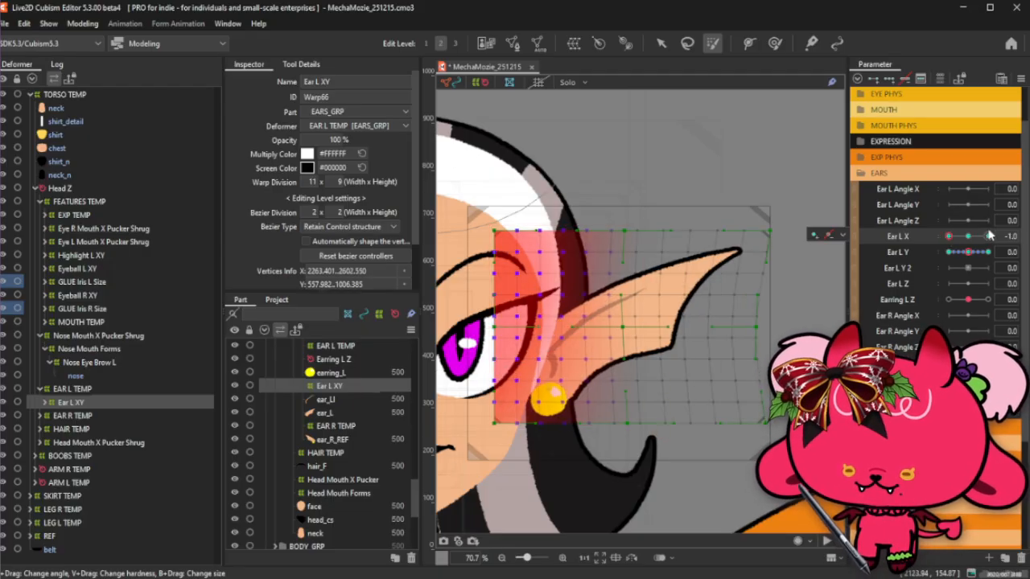
drag(949, 236, 973, 244)
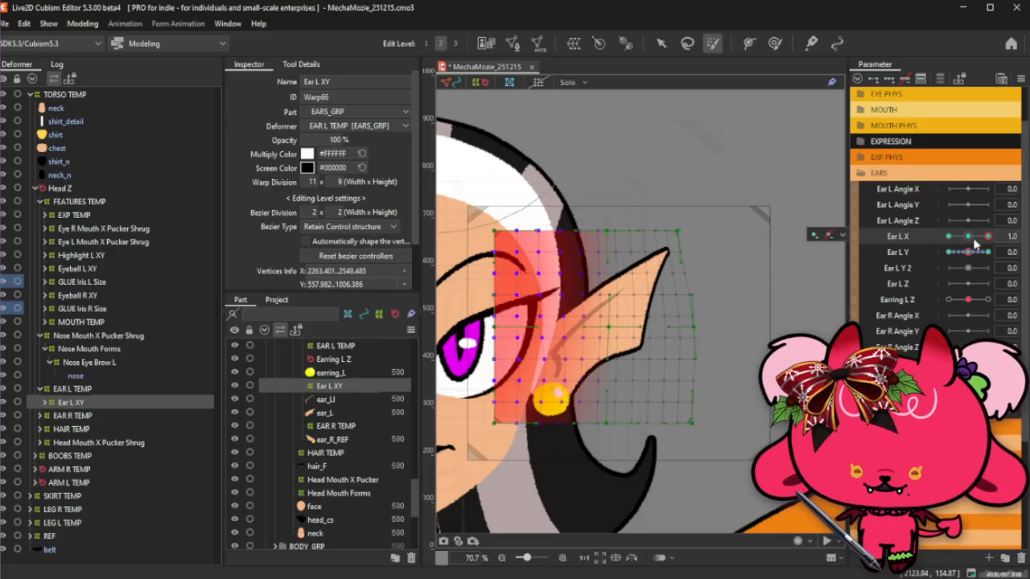
Nudge the Ear L XY deformer horizontally at Ear L X 1.0 and -1.0 to keep the earring in place, and reset Ear L X.
drag(974, 243, 999, 237)
click(156, 401)
key(Left)
key(Left)
key(Left)
key(Left)
key(Left)
key(Left)
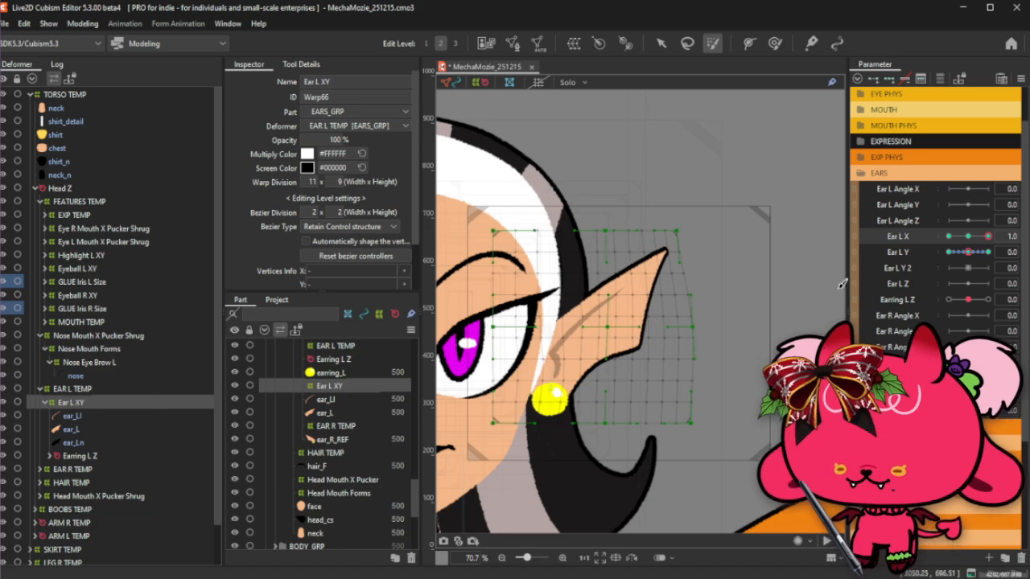
key(Left)
key(Left)
drag(967, 238, 931, 254)
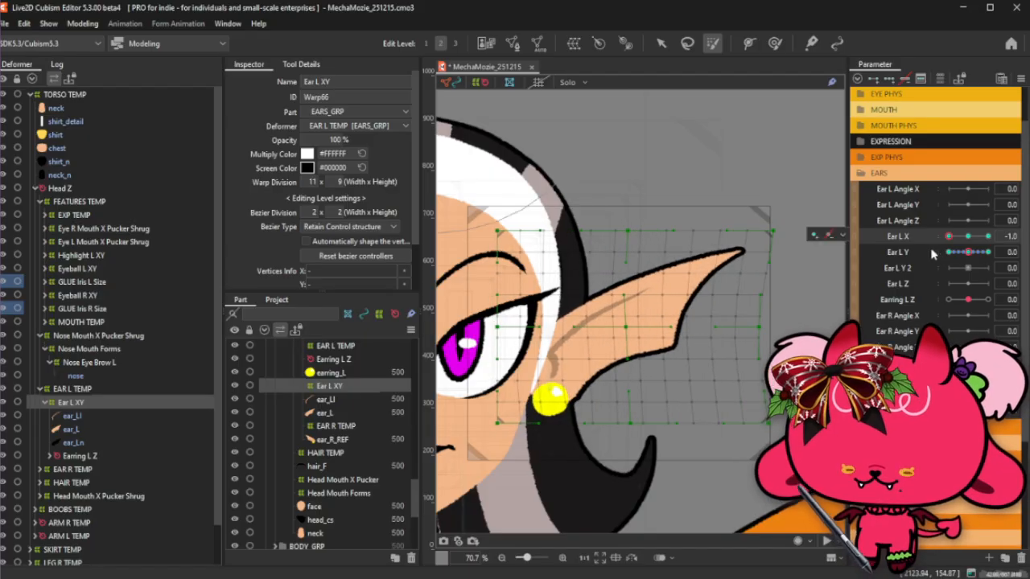
click(962, 237)
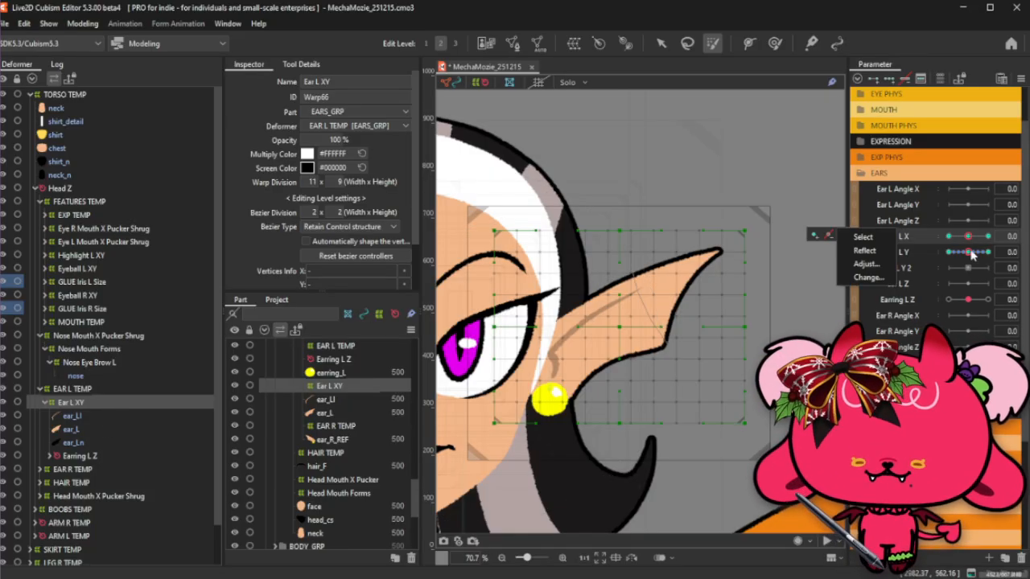
Check Ear L Y at 1.0 and enlarge the parent EAR L TEMP deformer around the ear without altering its children.
mouse_move(968, 251)
mouse_down()
mouse_move(992, 254)
mouse_move(966, 259)
mouse_up()
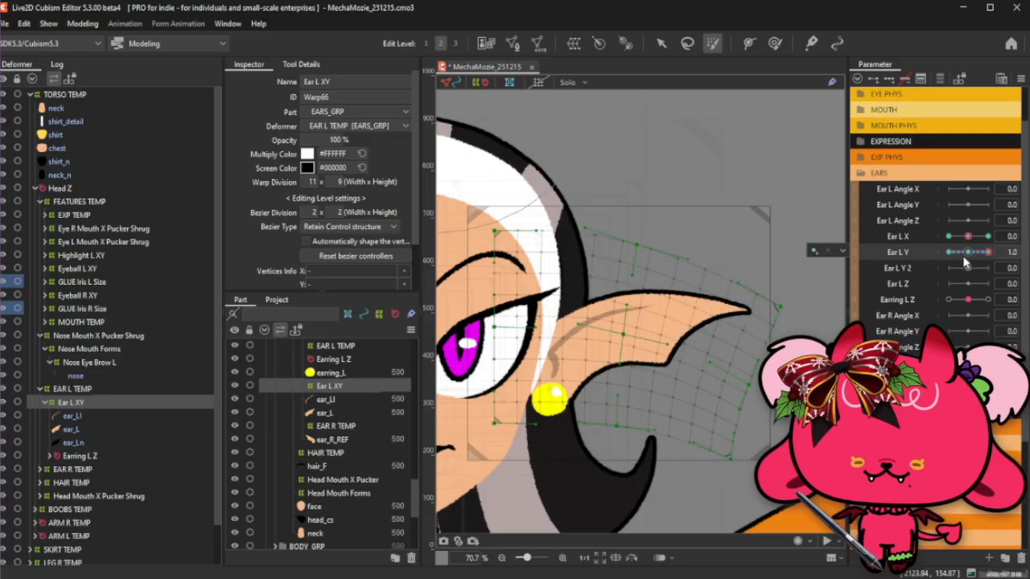
click(80, 388)
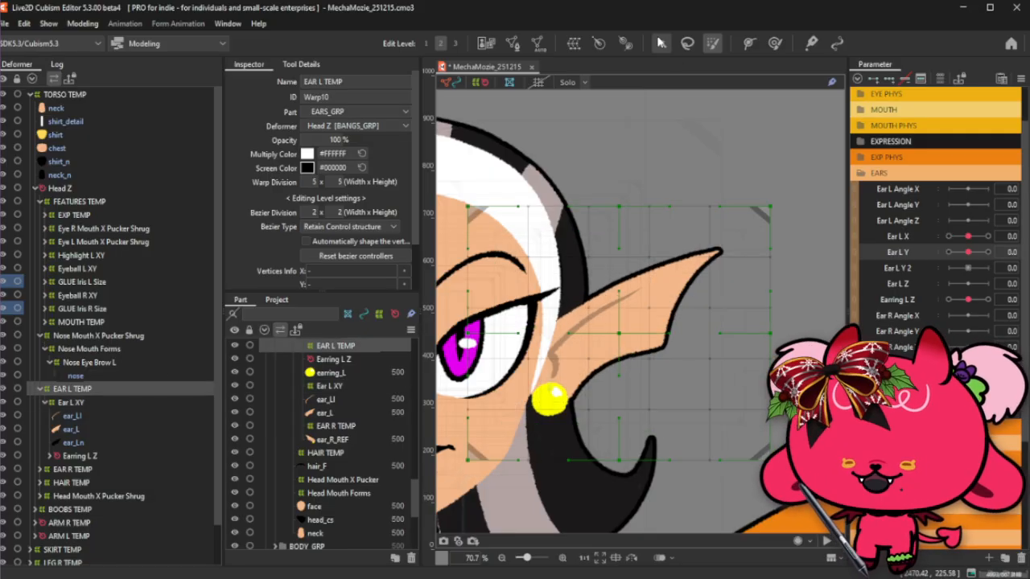
key(v)
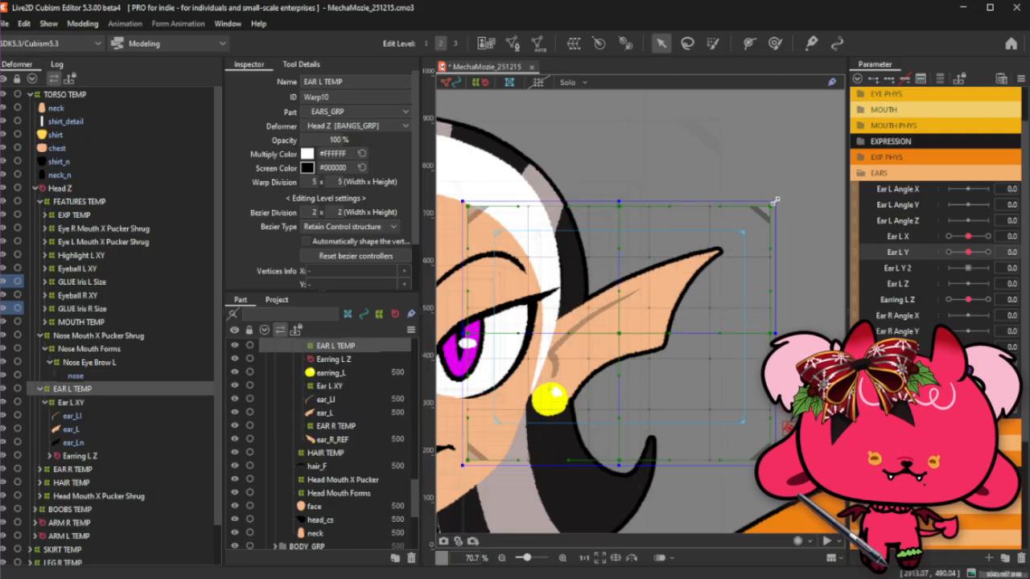
drag(775, 201, 819, 165)
Synthesize the corners of Ear L X and Ear L Y for the Ear L XY deformer and check the resulting corner poses.
click(86, 403)
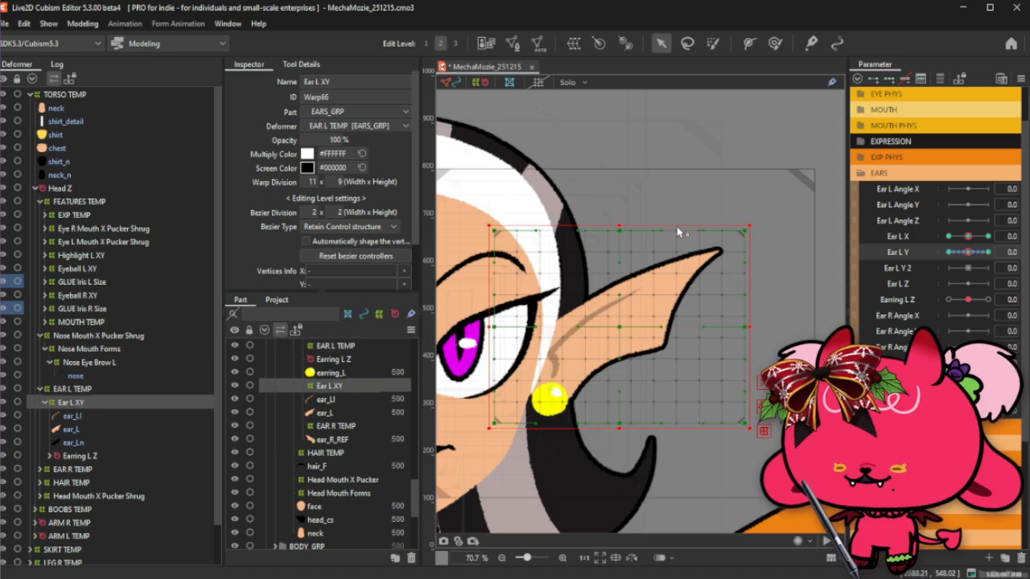
key(ctrl+4)
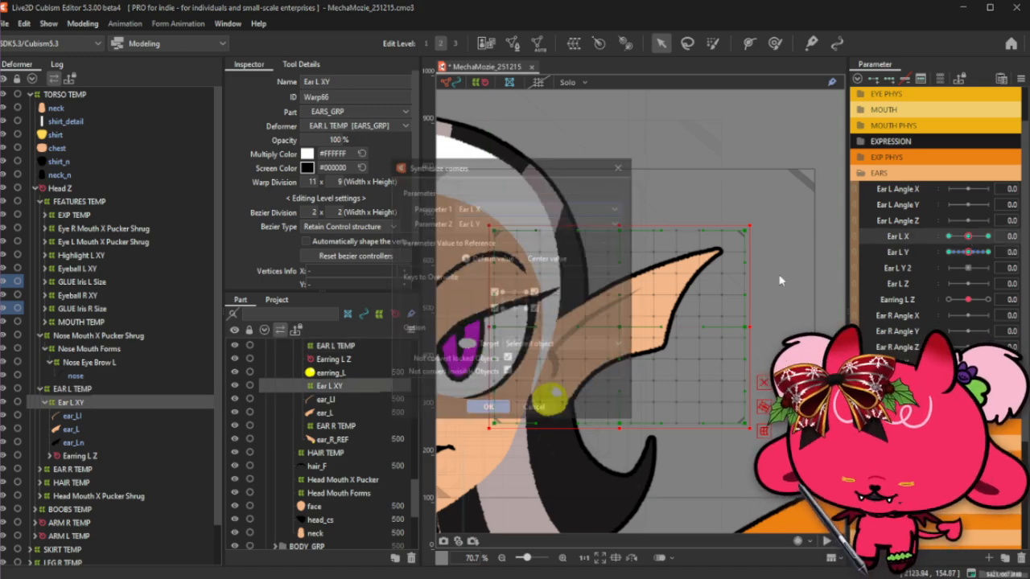
click(504, 409)
drag(976, 251, 949, 249)
click(972, 238)
click(972, 253)
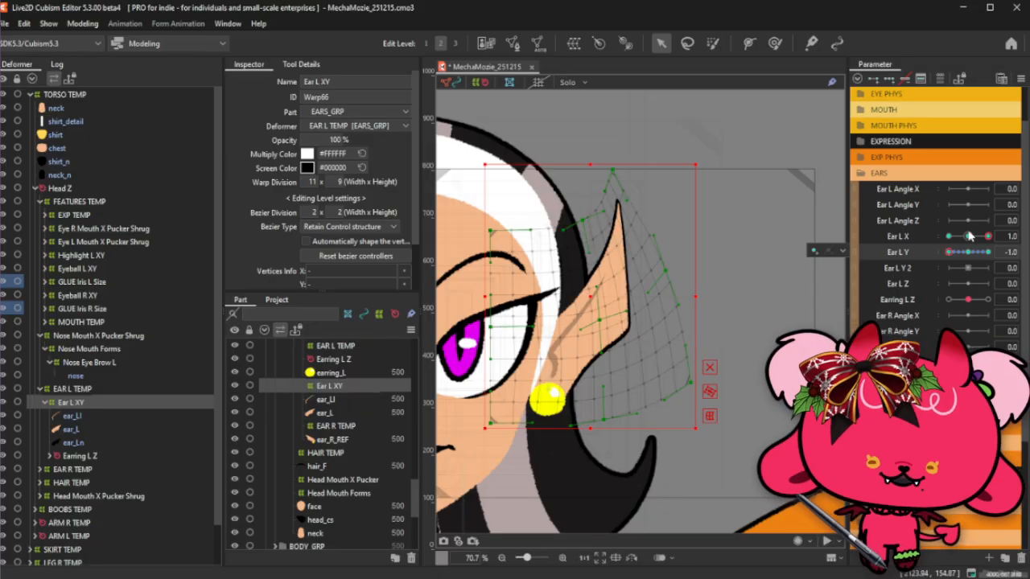
Reset Ear L X and Ear L Y to 0.0 and enlarge the EAR L TEMP deformer slightly further.
click(969, 236)
click(969, 251)
click(121, 388)
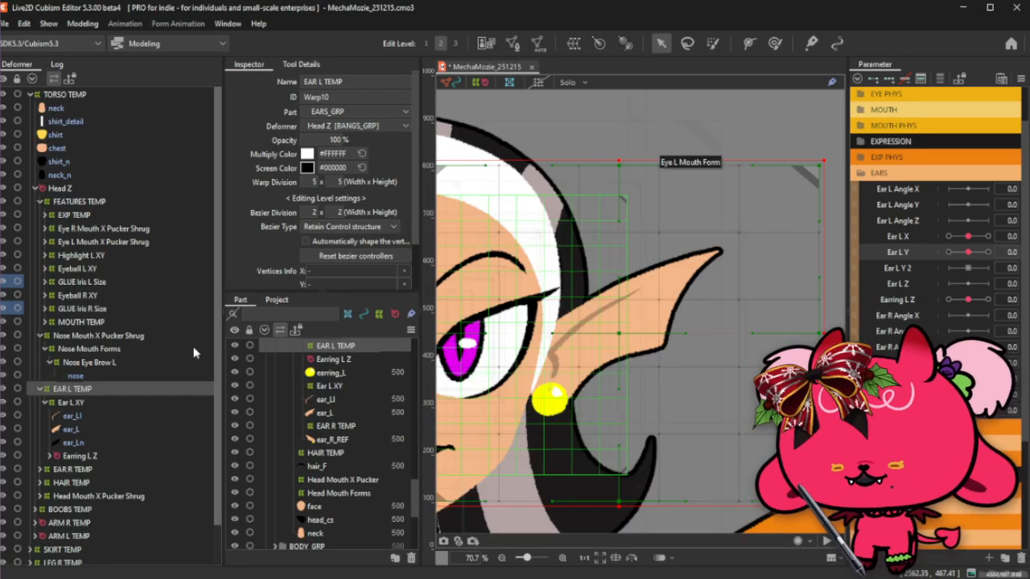
Preview the Ear L XY deformer with Ear L Y at 1.0 and Ear L X at 0.0.
click(80, 402)
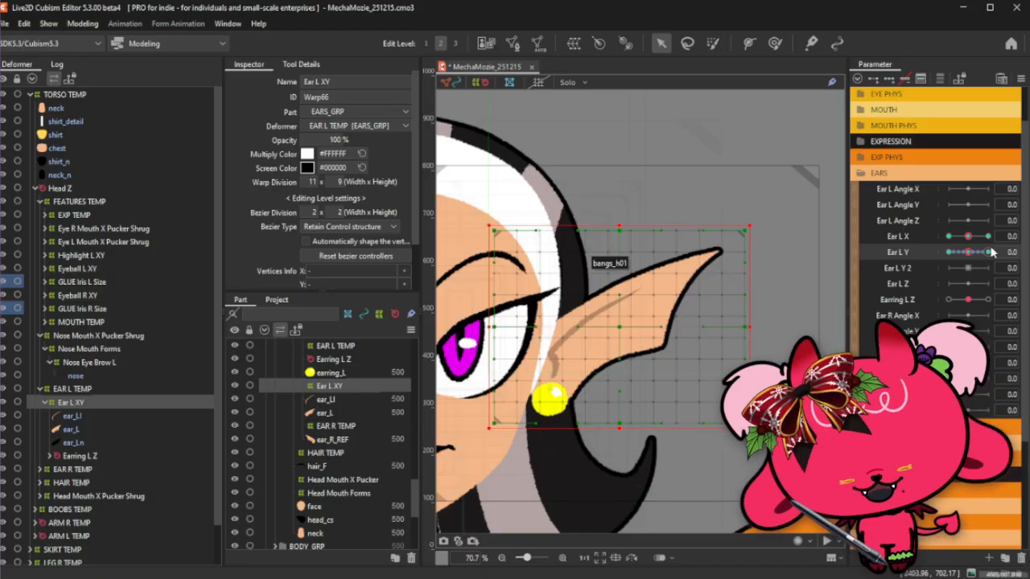
mouse_move(992, 251)
mouse_down()
mouse_move(970, 262)
mouse_move(991, 253)
mouse_move(931, 239)
mouse_move(954, 257)
mouse_move(991, 255)
mouse_move(975, 241)
mouse_move(954, 243)
mouse_move(993, 244)
mouse_up()
click(967, 241)
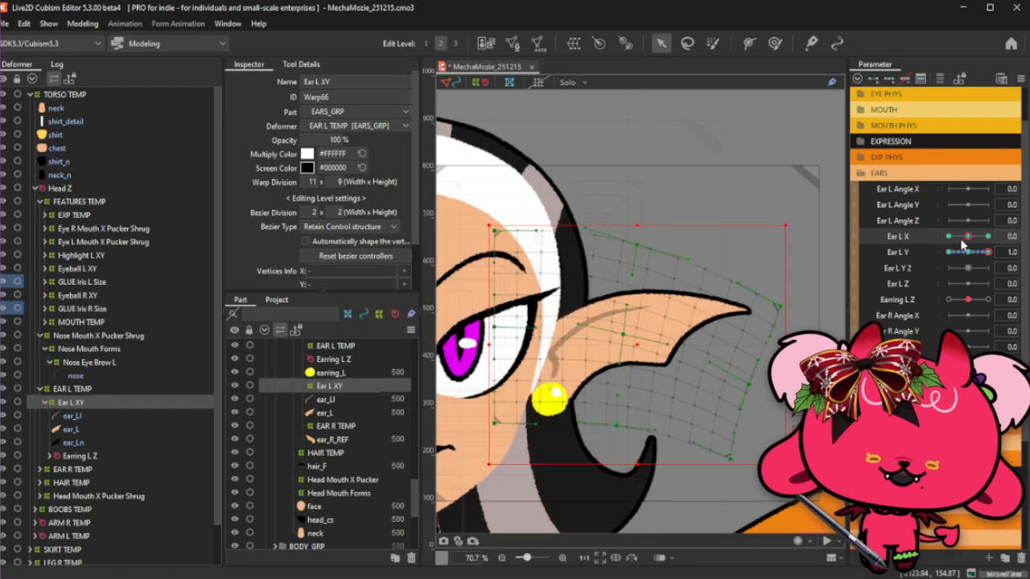
Reset Ear L Y to 0.0 and add Ear L Y 2 blend-shape keys at -1.0, 0.0 and 1.0 to ear_Ll, ear_L and ear_Ln.
click(969, 252)
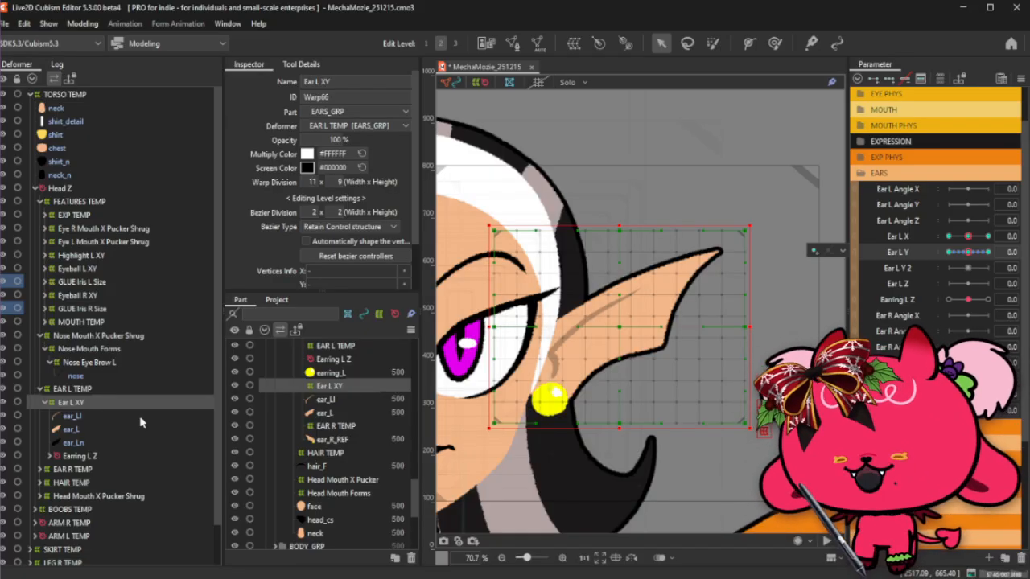
click(145, 417)
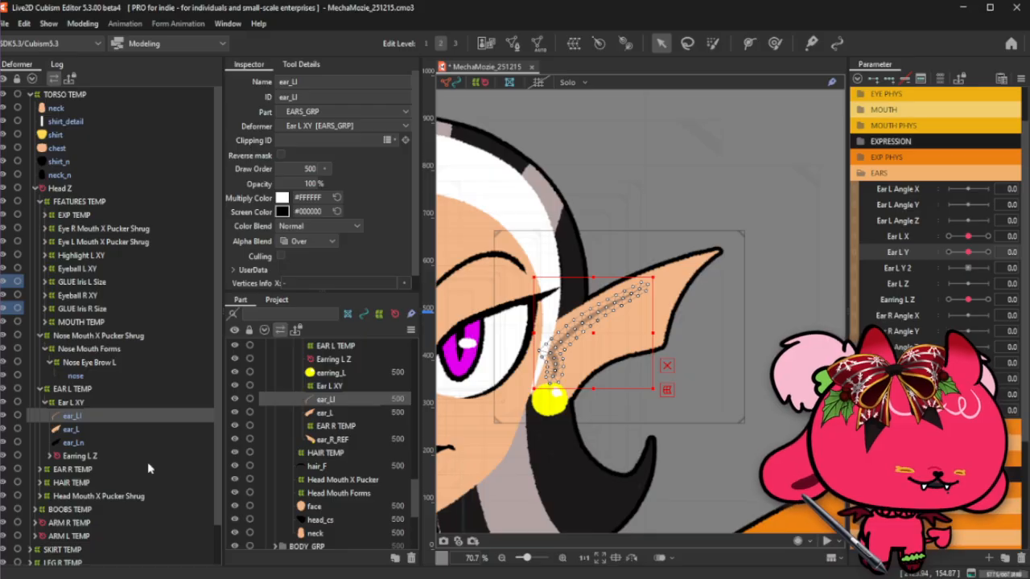
click(99, 399)
click(99, 398)
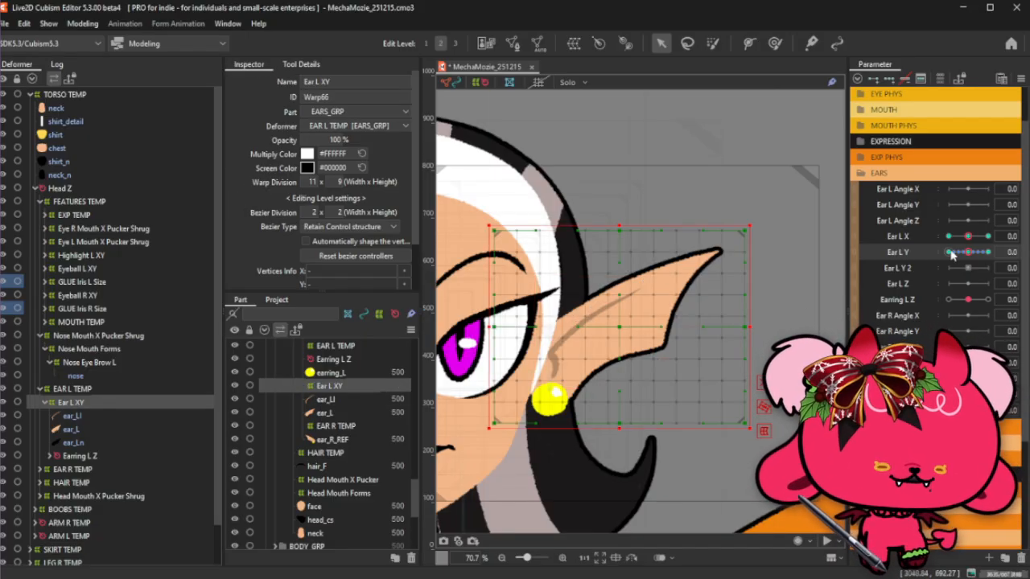
click(101, 416)
shift+click(101, 442)
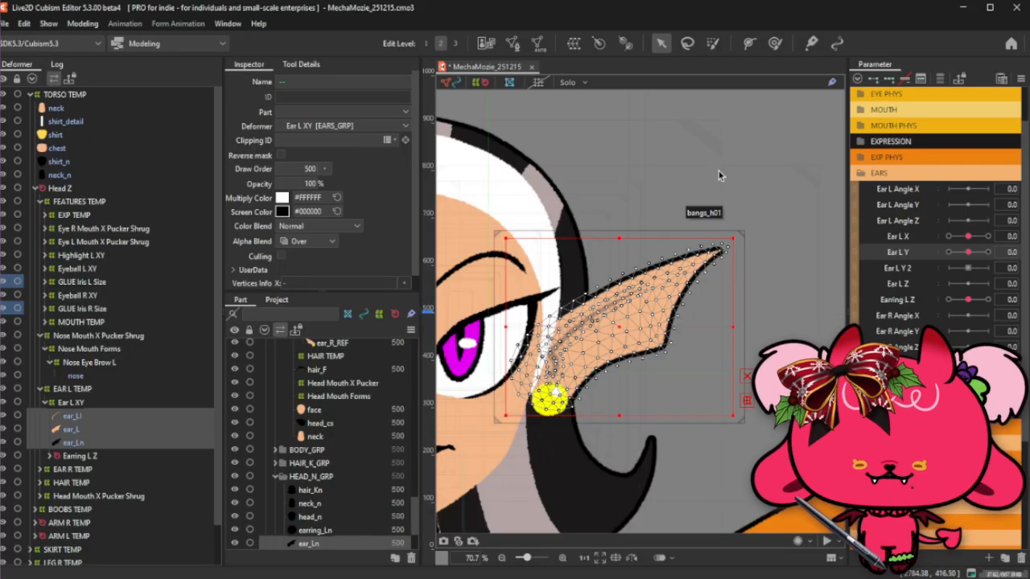
click(922, 269)
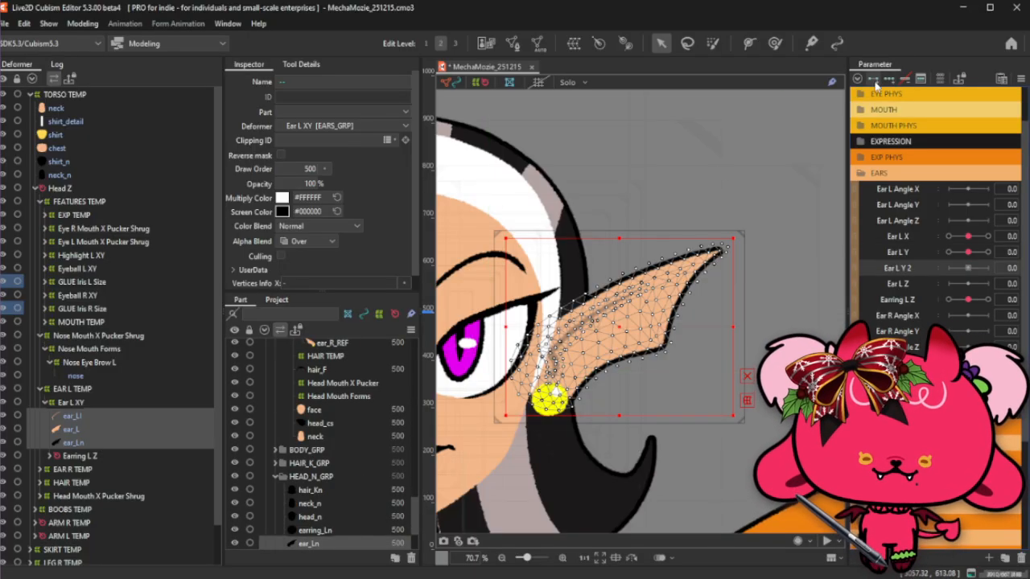
Select the outer ear vertices with soft falloff and rotate the ear tip upward at Ear L Y 2 1.0.
scroll(688, 265, up, 2)
click(712, 42)
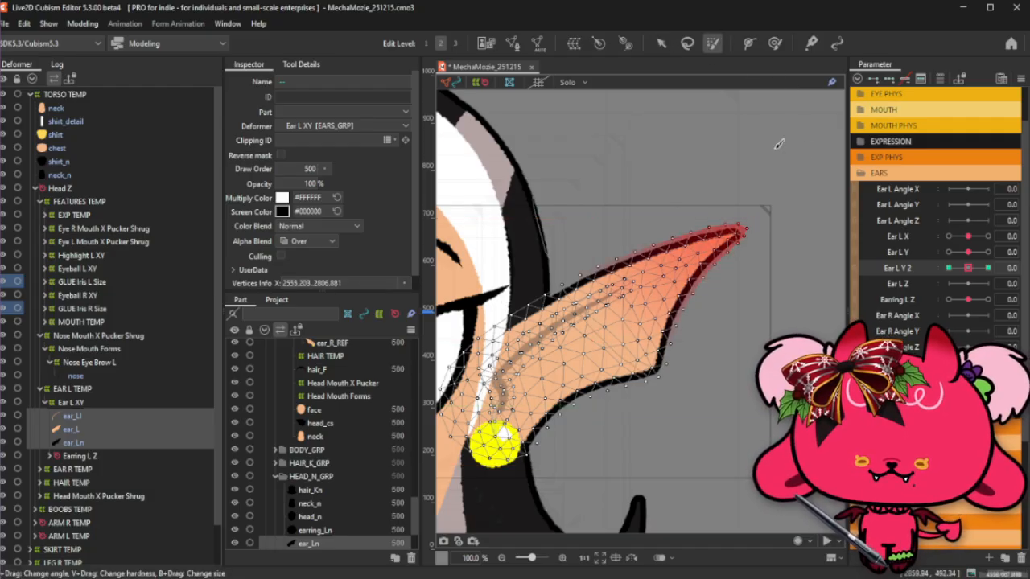
click(661, 43)
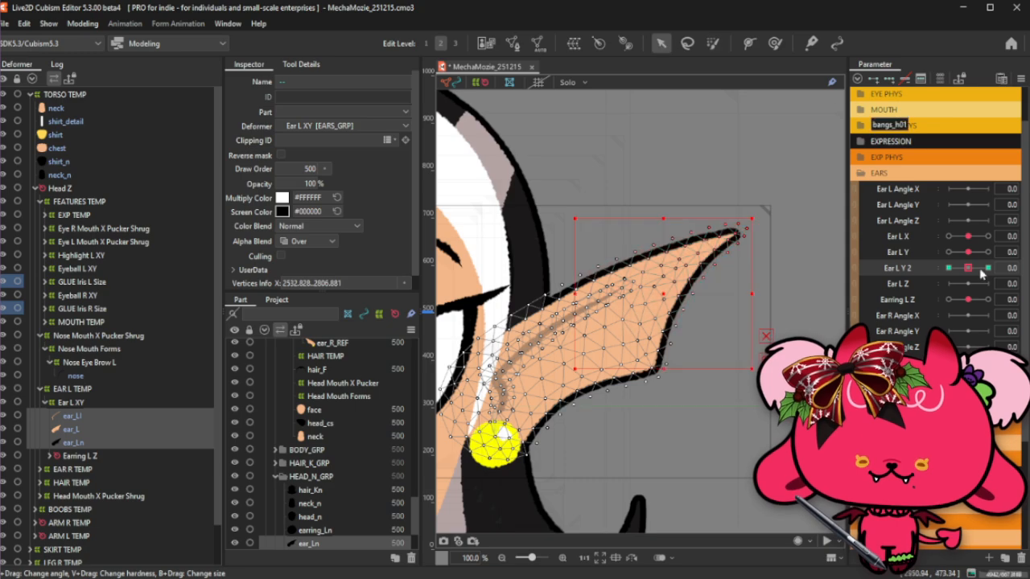
click(988, 268)
drag(665, 293, 638, 289)
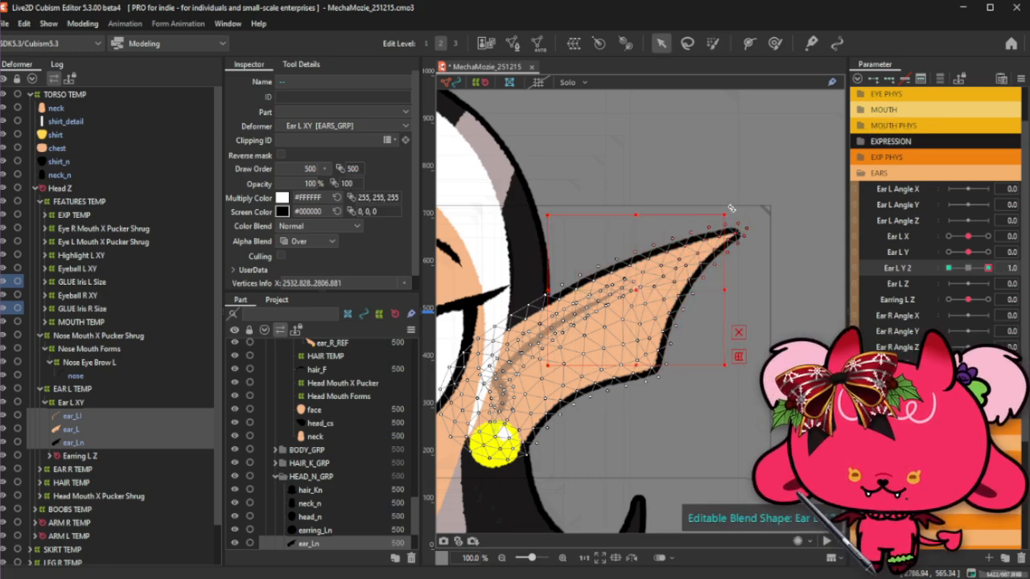
drag(731, 208, 704, 184)
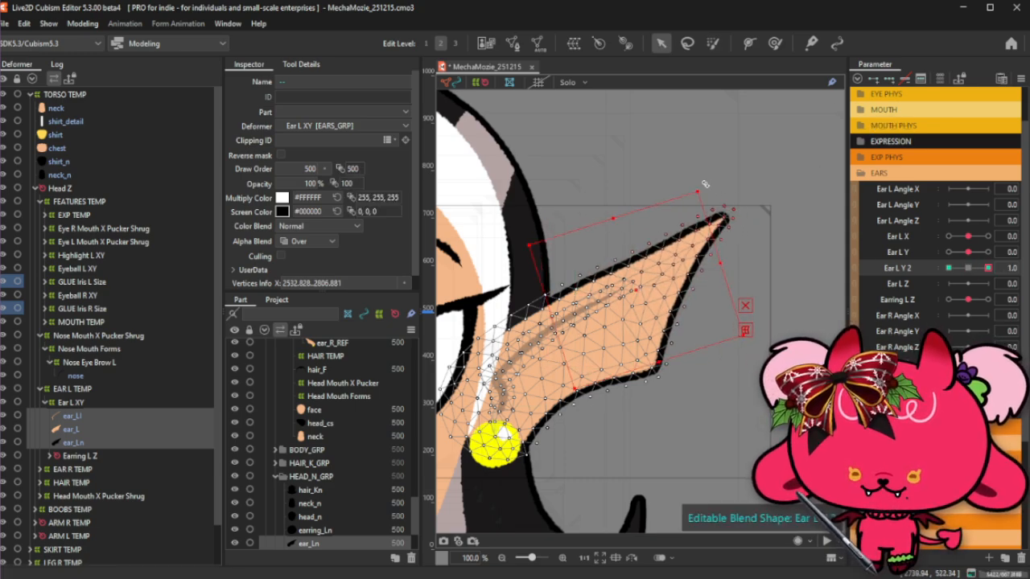
click(776, 45)
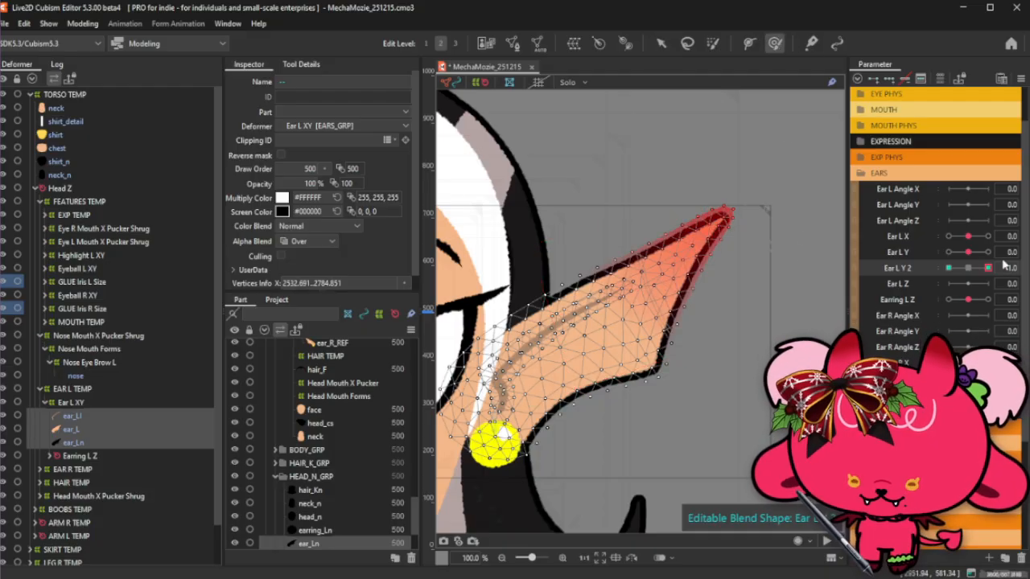
Rotate the softly selected ear tip downward at Ear L Y 2 -1.0 and smooth its bend with the Deform brush.
drag(987, 269, 883, 271)
click(661, 44)
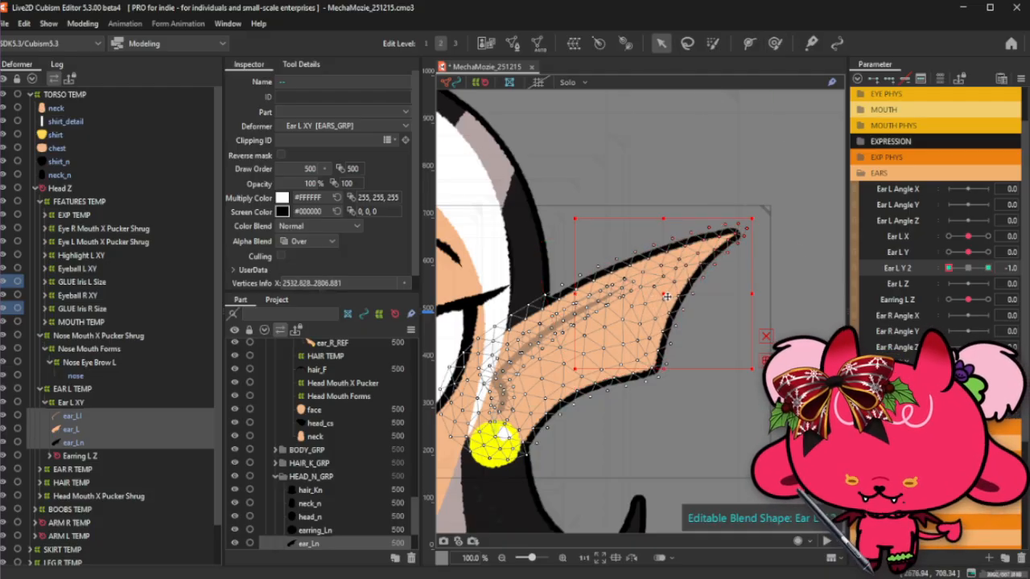
drag(740, 205, 768, 251)
click(774, 44)
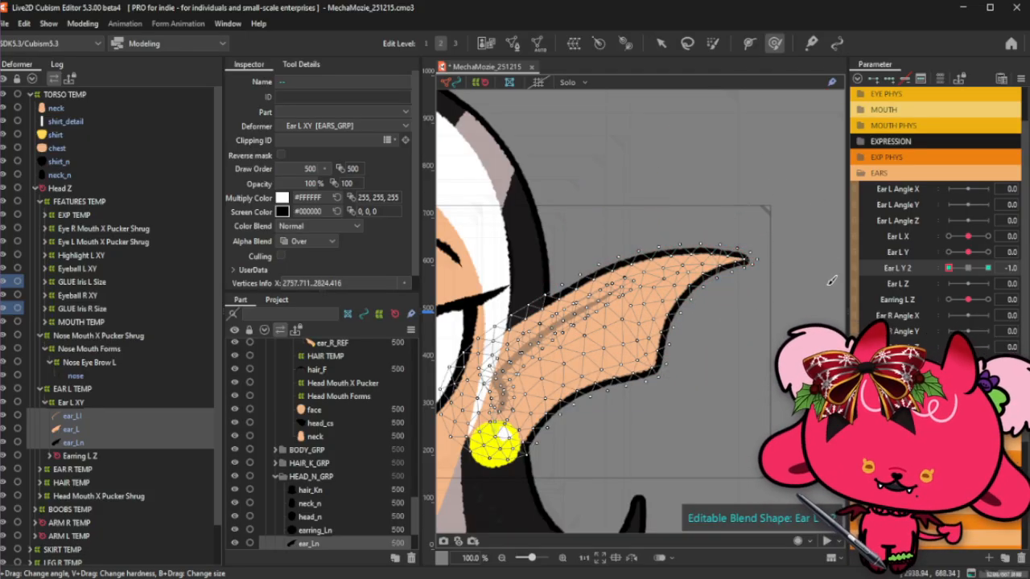
Apply Extended Interpolation to the ear meshes on Ear L Y 2 using Ellipse Interpolation, trying different point counts.
drag(969, 283, 994, 274)
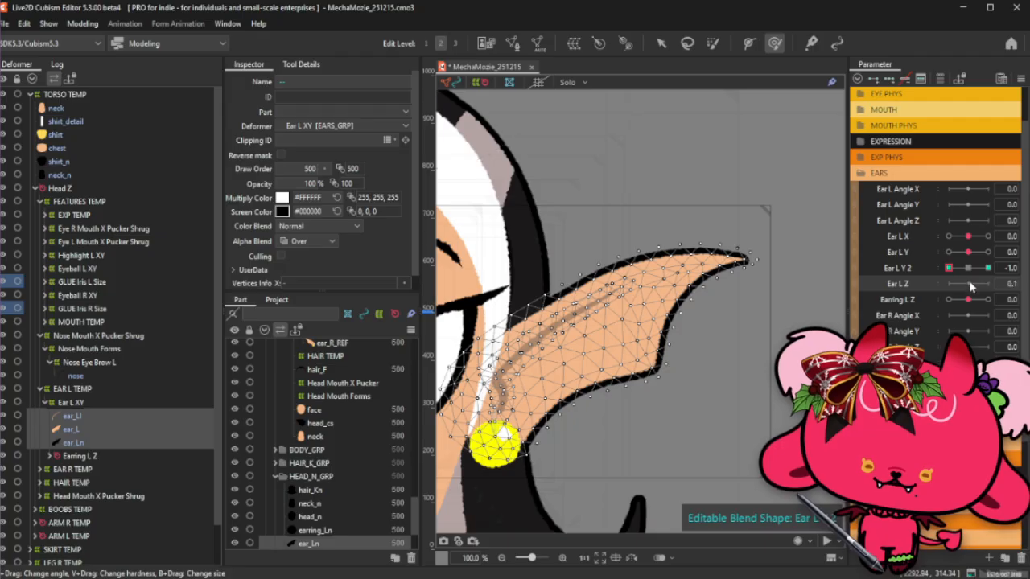
click(987, 268)
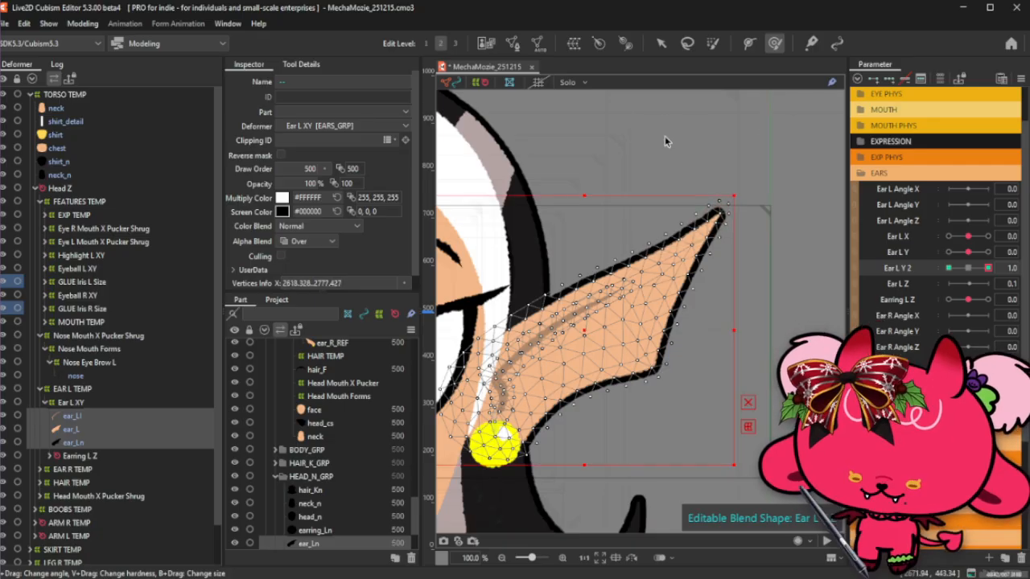
key(ctrl+i)
click(528, 283)
click(521, 307)
click(524, 312)
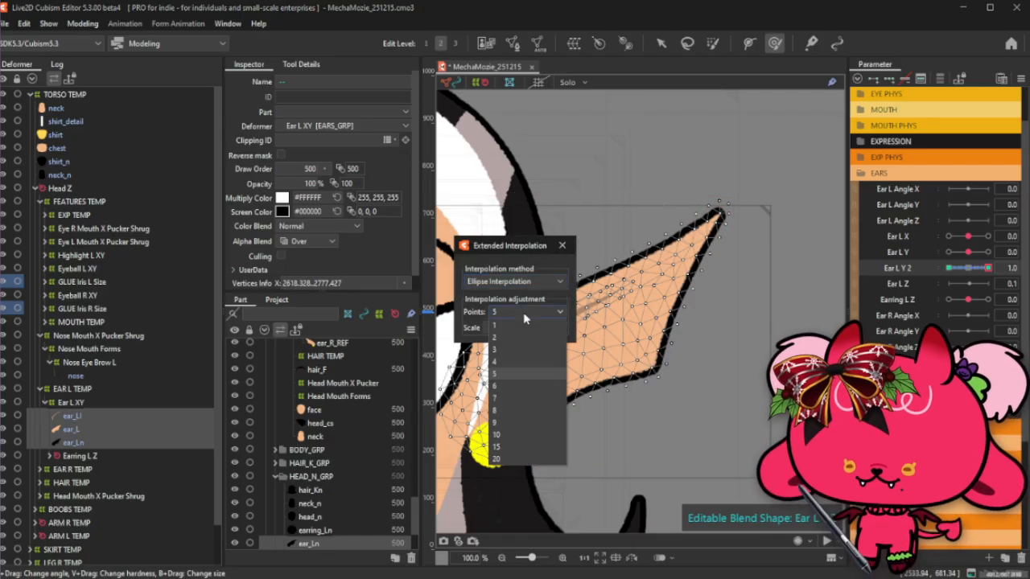
click(506, 337)
click(513, 312)
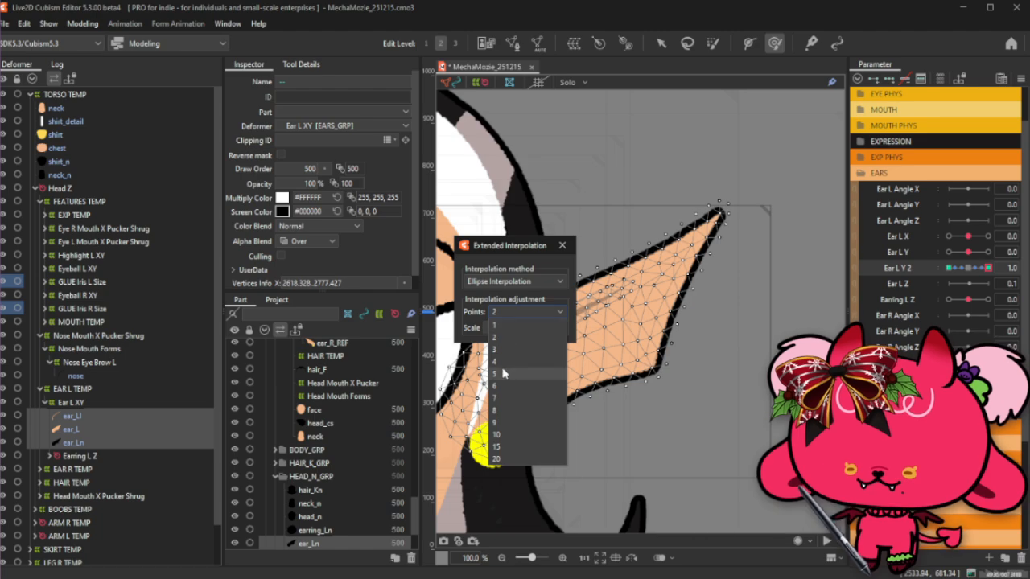
click(506, 337)
click(562, 245)
Soften the upward ear pose by reusing the Ear L Y 2 shape from 0.6 at the 1.0 key.
drag(983, 268, 983, 278)
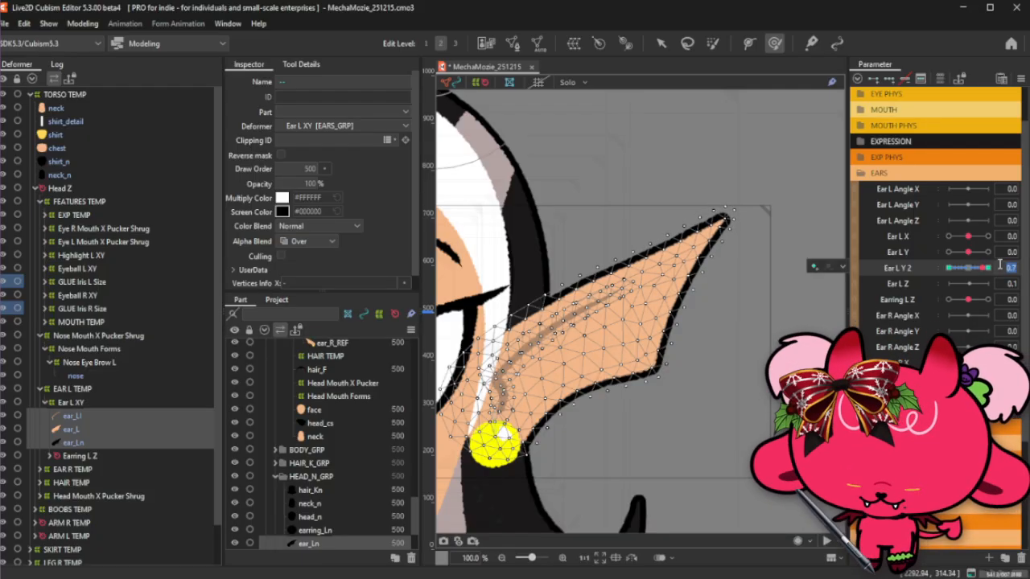
text(0.6)
key(Return)
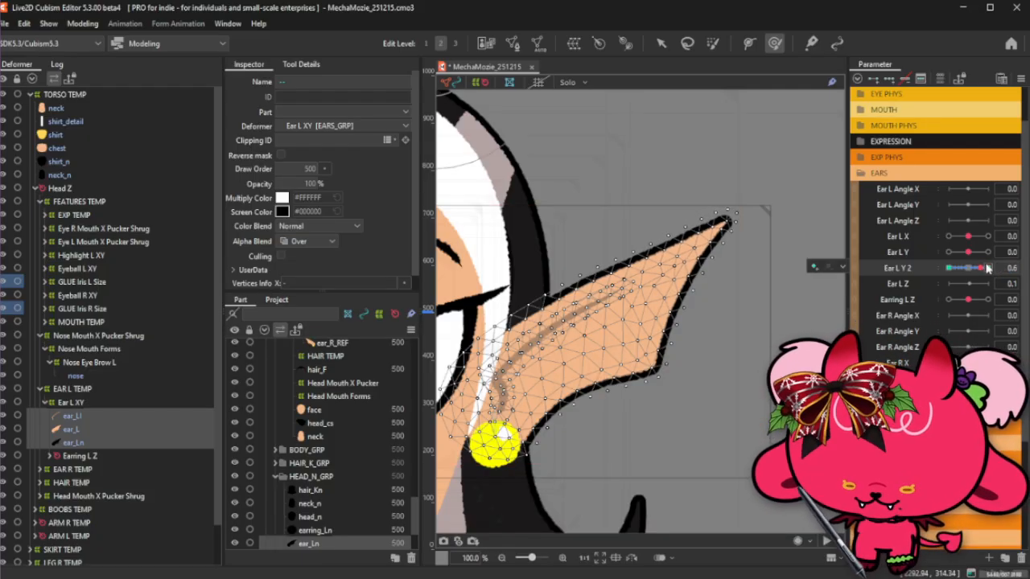
click(987, 268)
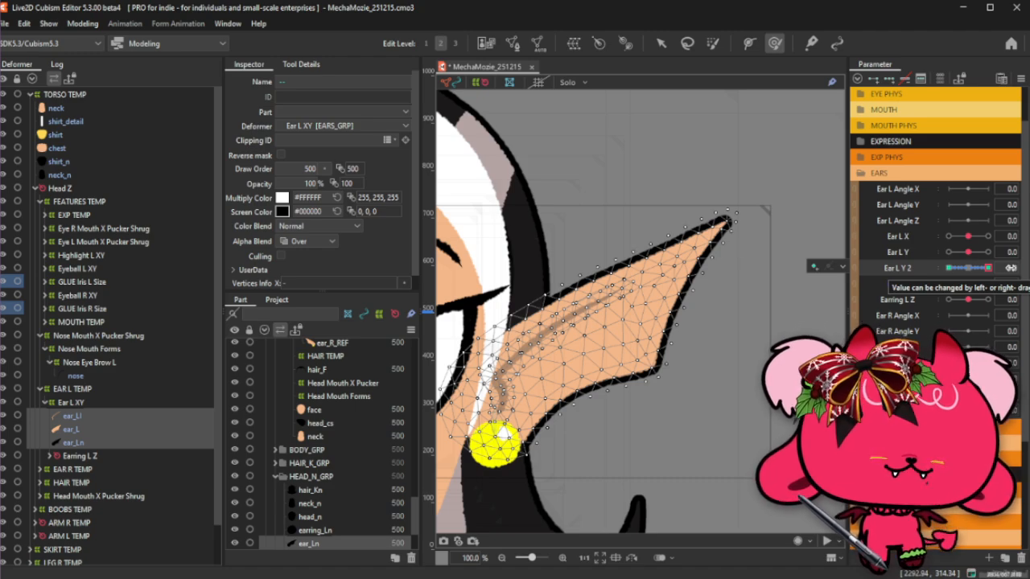
Soften the downward ear pose by reusing the Ear L Y 2 shape from -0.6 at the -1.0 key.
drag(1010, 267, 938, 284)
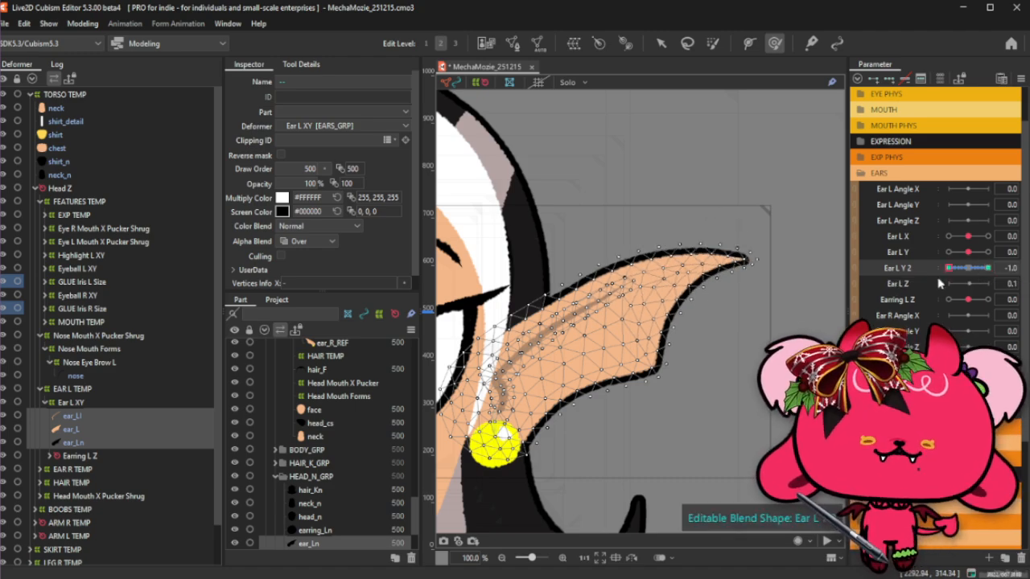
click(1004, 268)
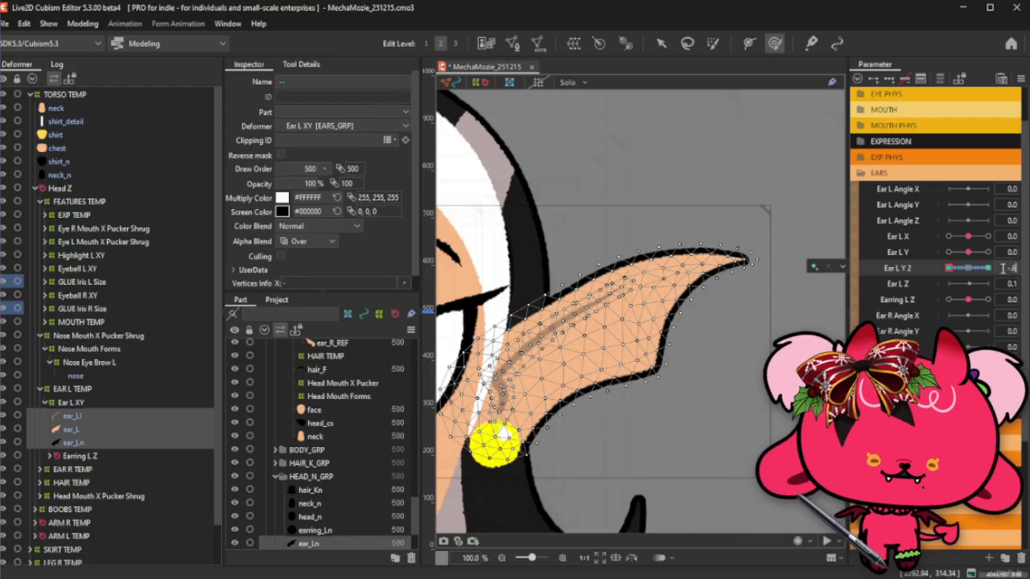
text(-.5)
key(Return)
drag(959, 268, 800, 214)
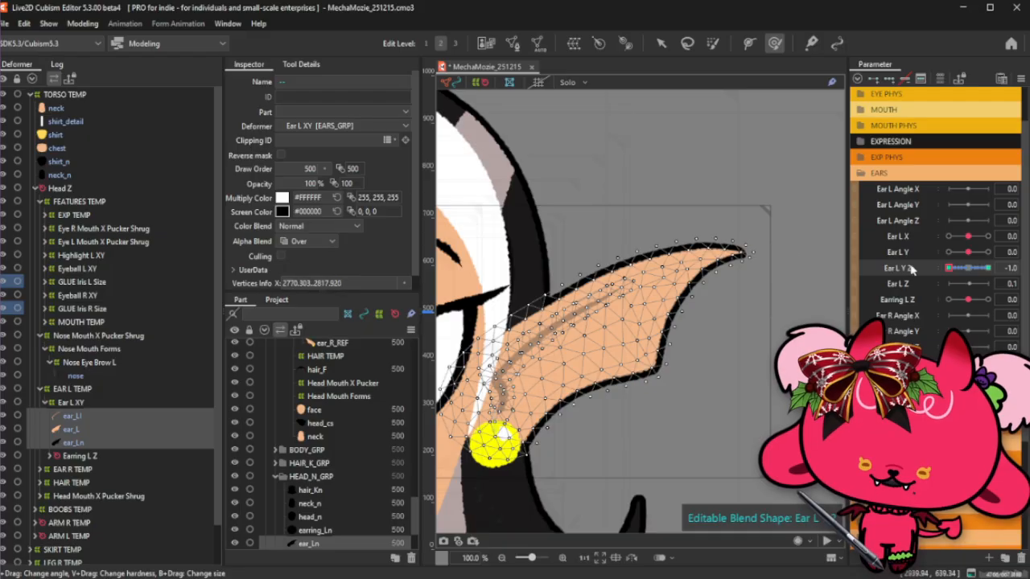
Set Ear L Y 2 to 1.0 and nudge the ear tip slightly up and inward.
drag(949, 268, 1003, 267)
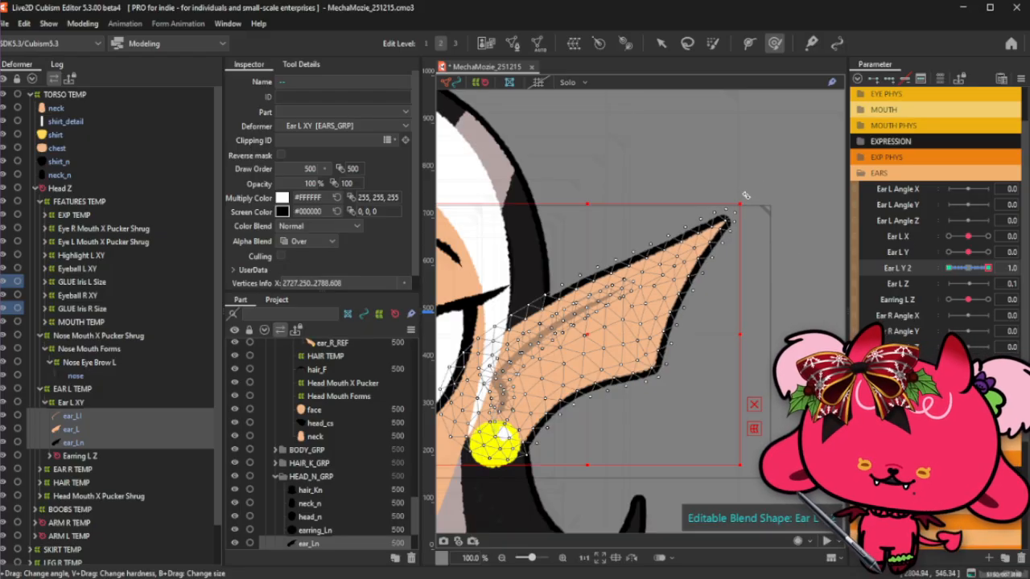
mouse_move(746, 201)
mouse_down()
mouse_move(754, 172)
mouse_move(765, 209)
mouse_up()
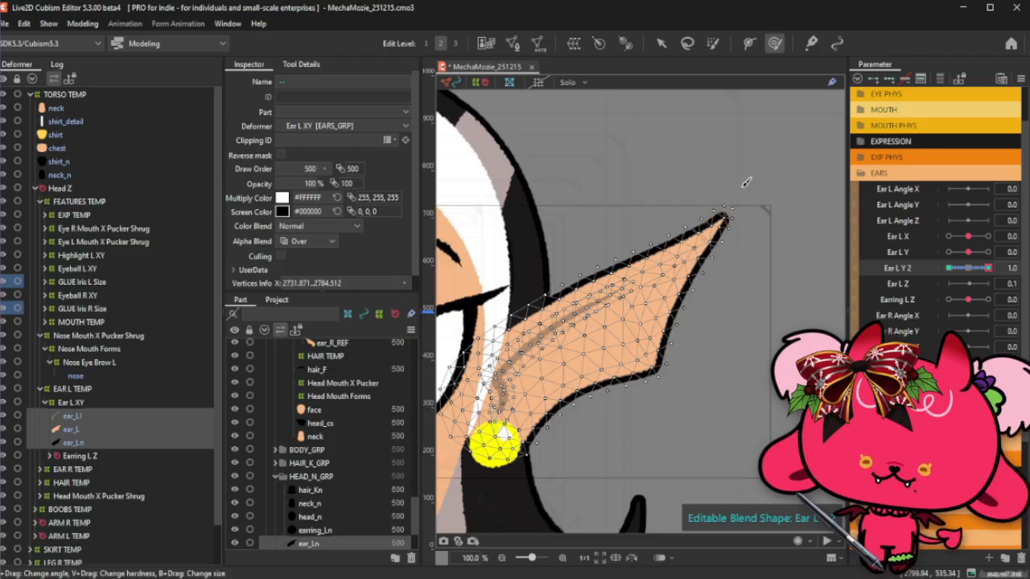
drag(727, 162, 723, 160)
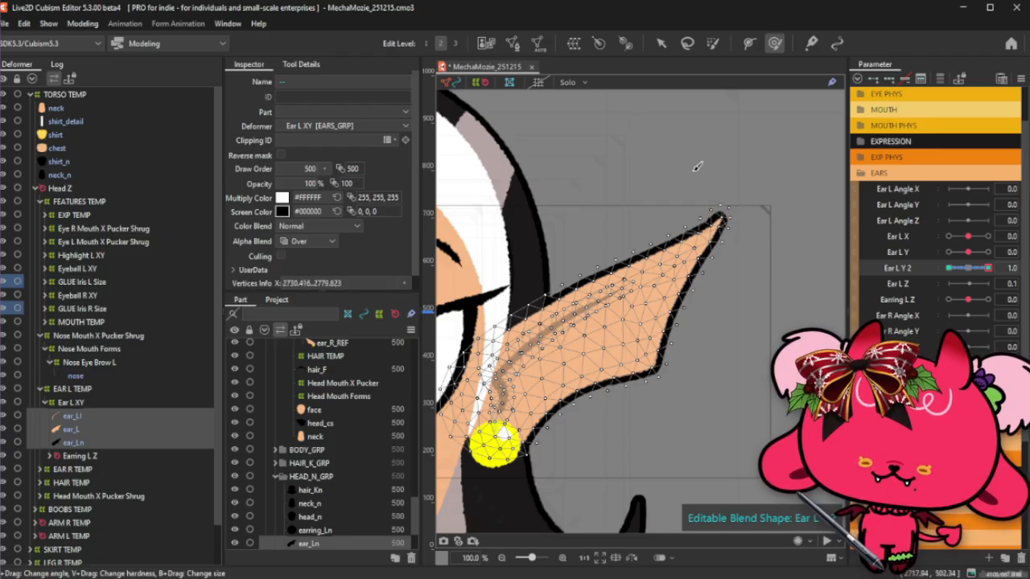
Select the topmost vertices at the ear tip and inspect the outline closely, then with the selection hidden.
scroll(690, 161, up, 3)
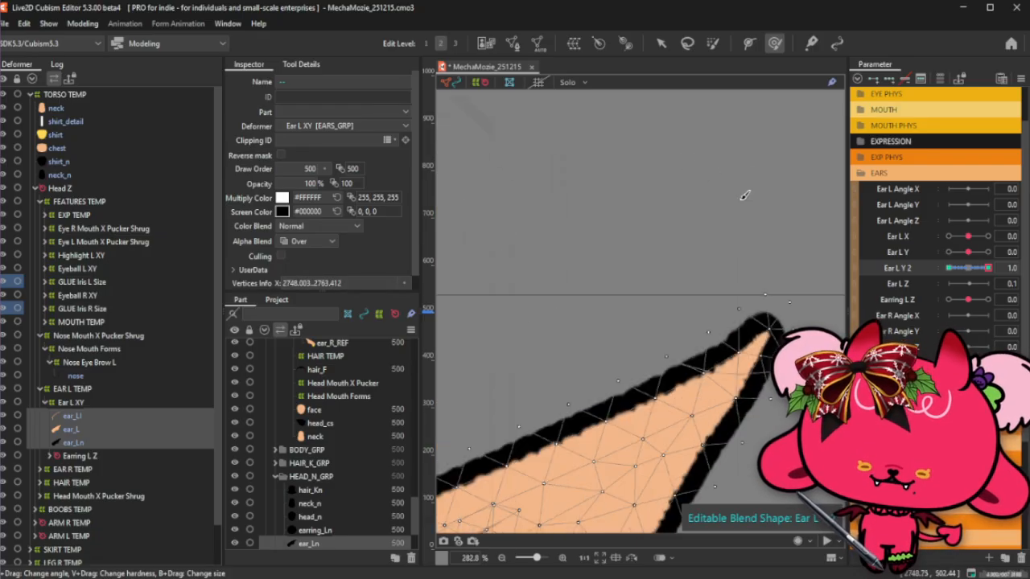
scroll(722, 207, up, 1)
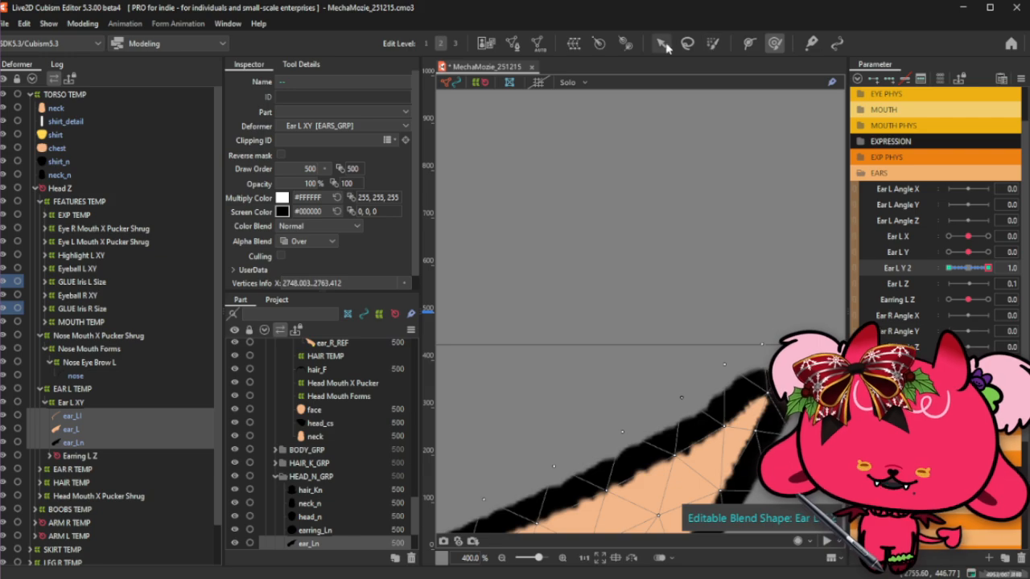
key(v)
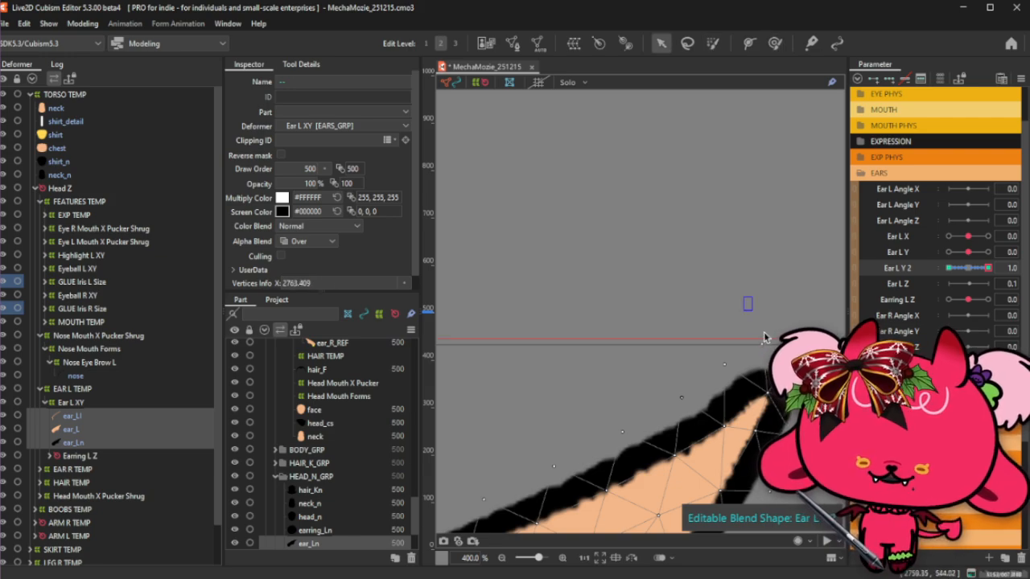
drag(747, 300, 763, 346)
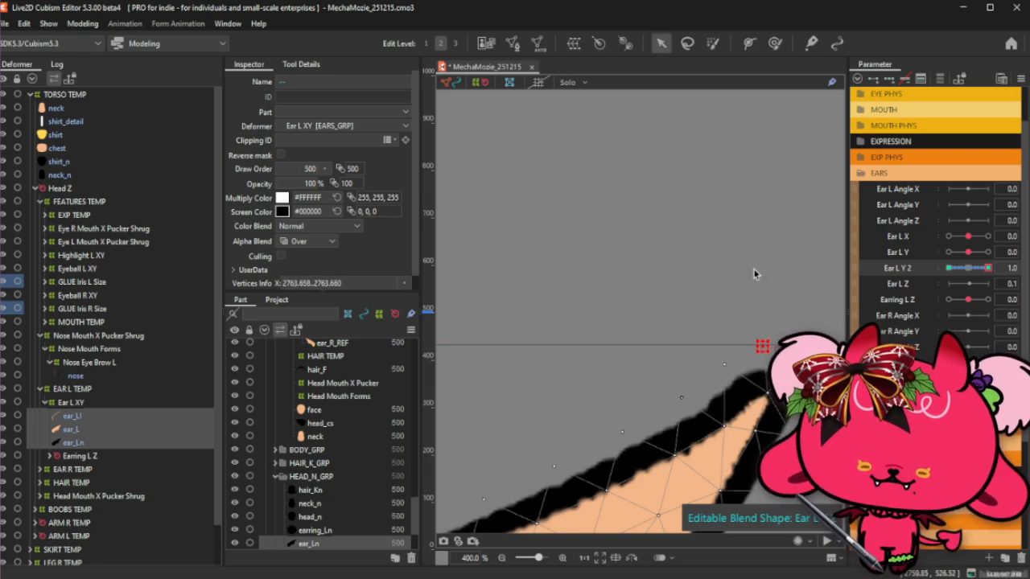
scroll(754, 275, down, 1)
key(ctrl+t)
scroll(754, 274, down, 4)
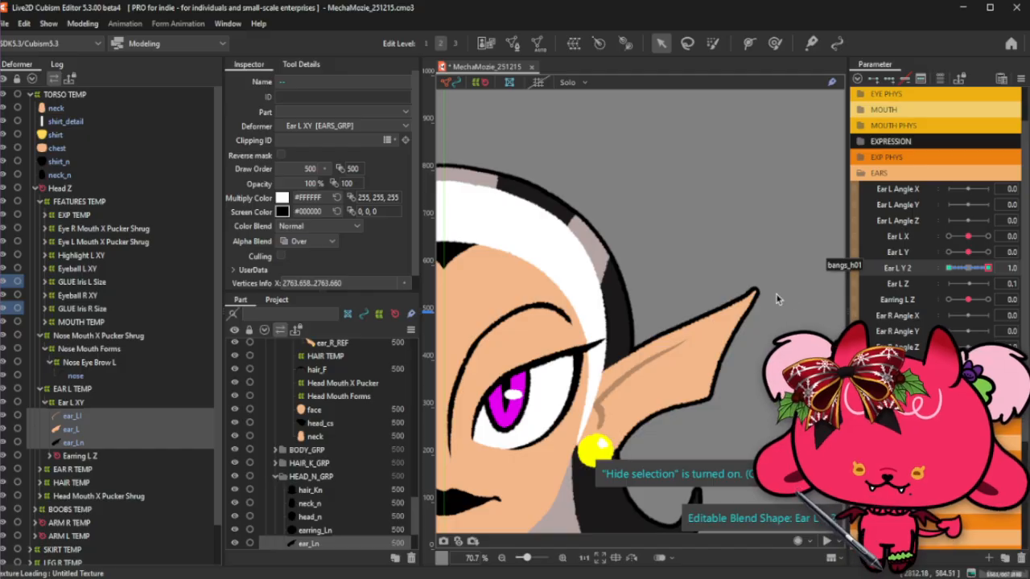
Refine the ear tip and its upper edge at Ear L Y 2 1.0 with small Deform brush strokes.
scroll(777, 299, up, 1)
click(775, 43)
key(ctrl+t)
scroll(764, 298, up, 2)
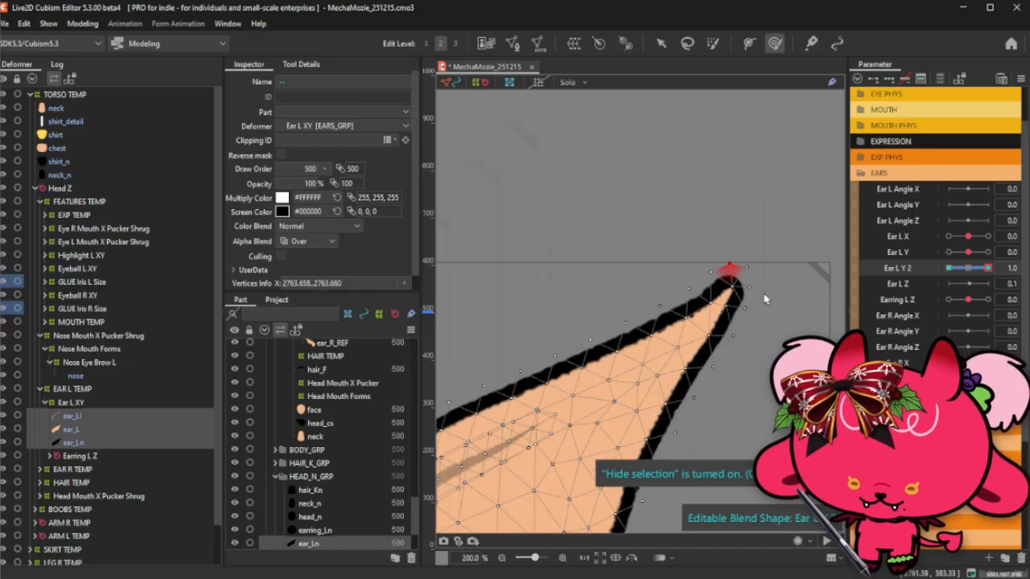
mouse_move(754, 271)
mouse_down()
mouse_move(730, 247)
mouse_move(711, 256)
mouse_up()
drag(724, 271, 698, 241)
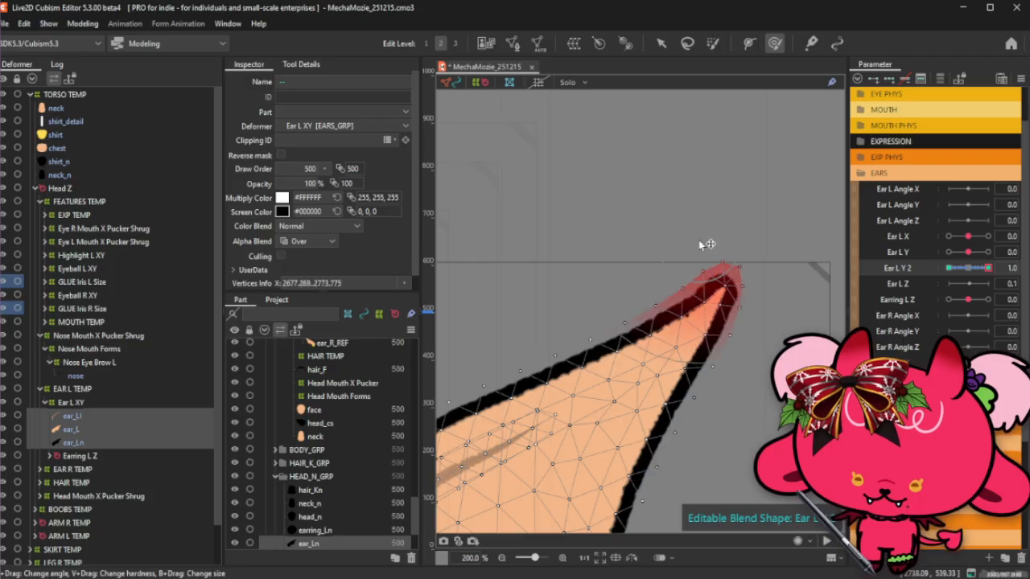
drag(679, 320, 674, 317)
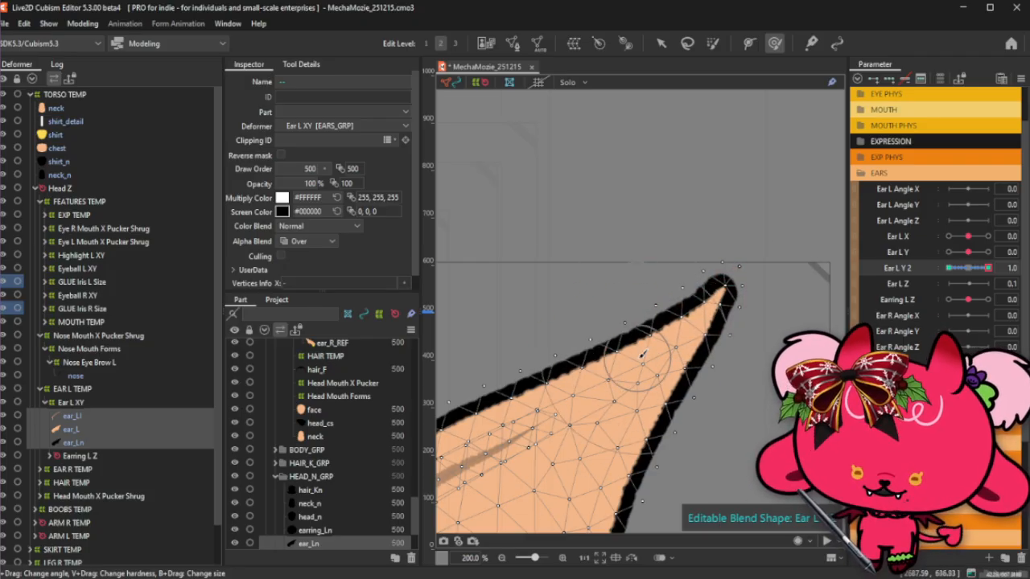
drag(635, 365, 631, 372)
Preview the ear's movement from Ear L Y 2 1.0 to -1.0 with the selection overlay hidden.
key(ctrl+t)
scroll(700, 368, down, 3)
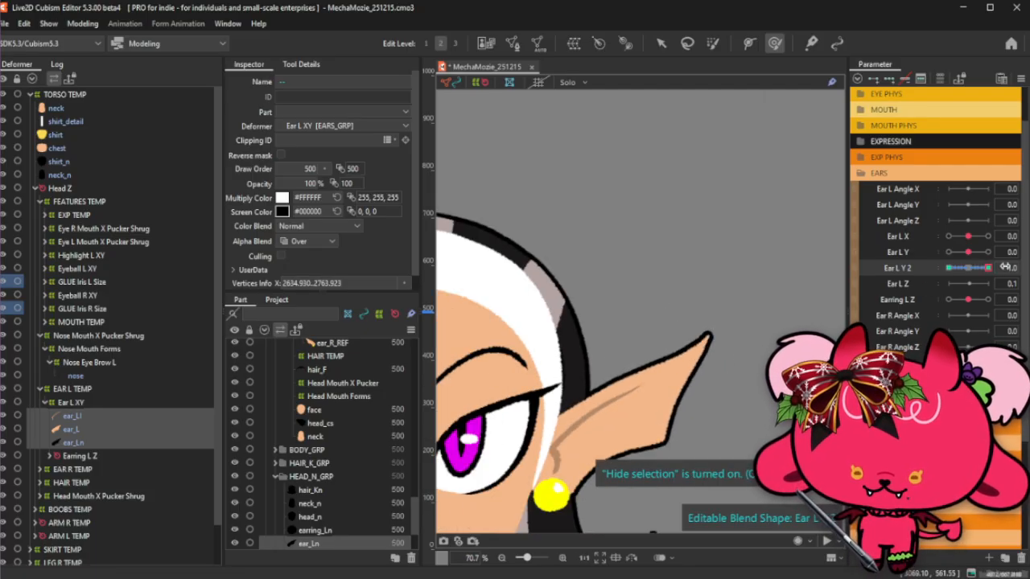
drag(1004, 268, 939, 275)
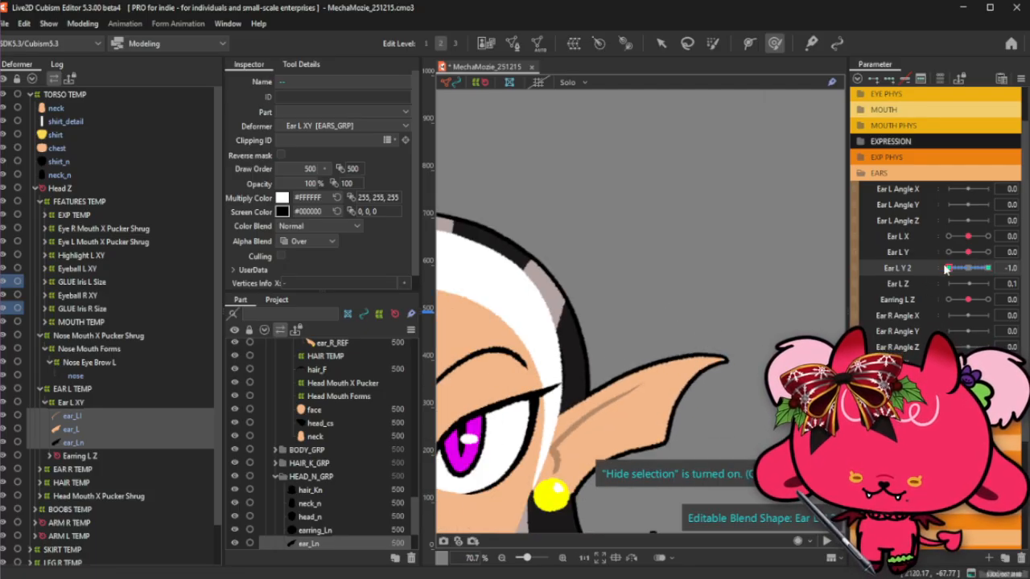
Compare the ear tip's outline up close at Ear L Y 2 1.0 and 0.0.
scroll(729, 350, up, 2)
scroll(729, 351, up, 1)
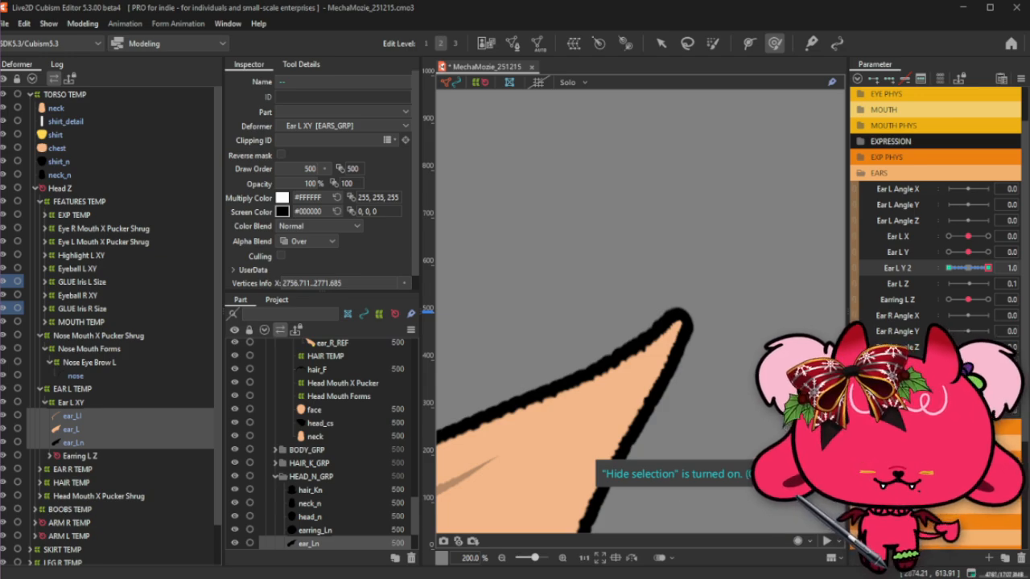
click(968, 268)
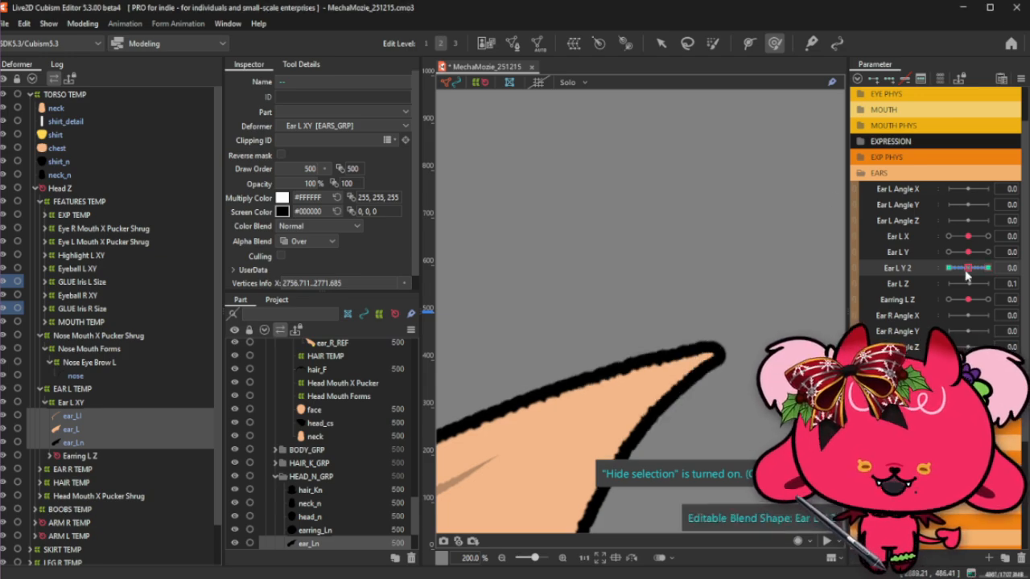
scroll(769, 306, down, 2)
scroll(734, 312, up, 2)
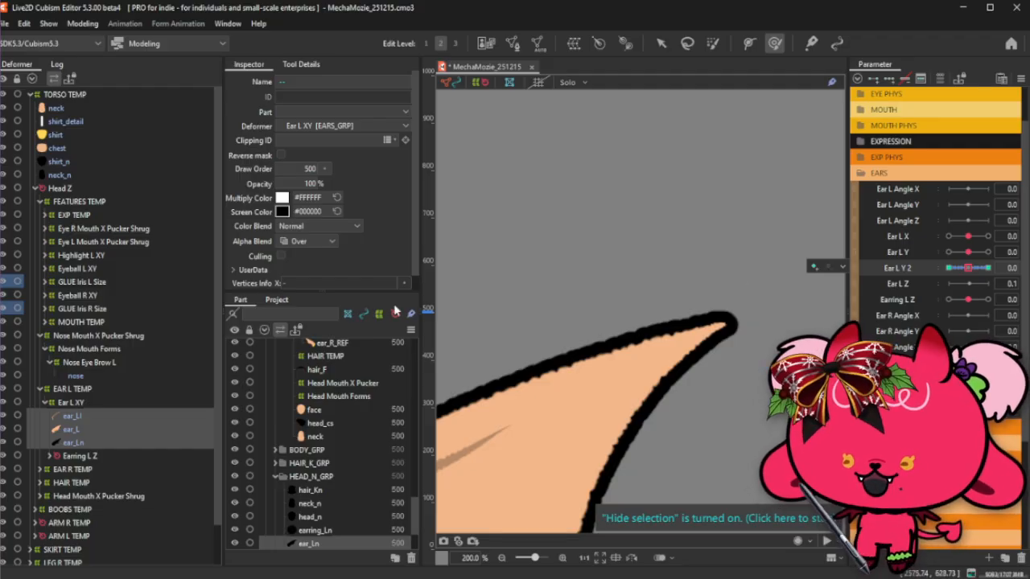
scroll(613, 257, down, 2)
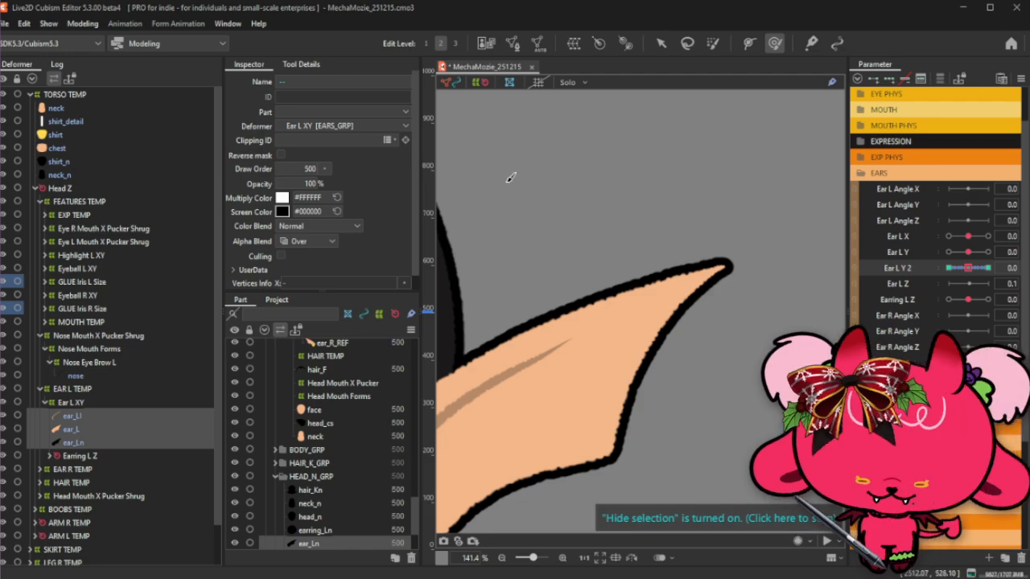
scroll(695, 191, down, 2)
Preview Ear L Y at -1.0 combined with Ear L Y 2 at 1.0, and return both parameters to 0.0.
drag(966, 254, 995, 261)
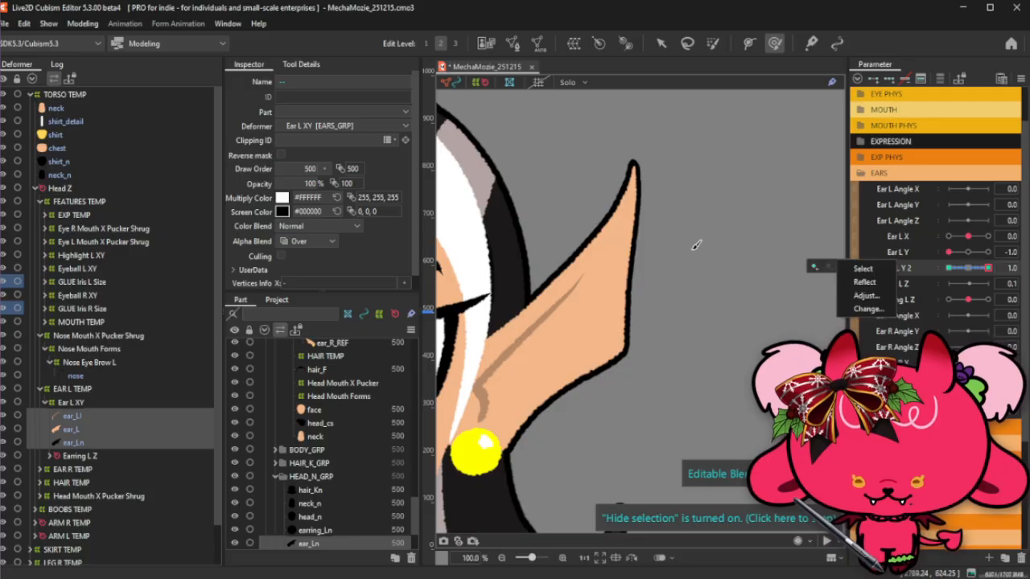
scroll(694, 244, down, 2)
click(969, 253)
click(965, 269)
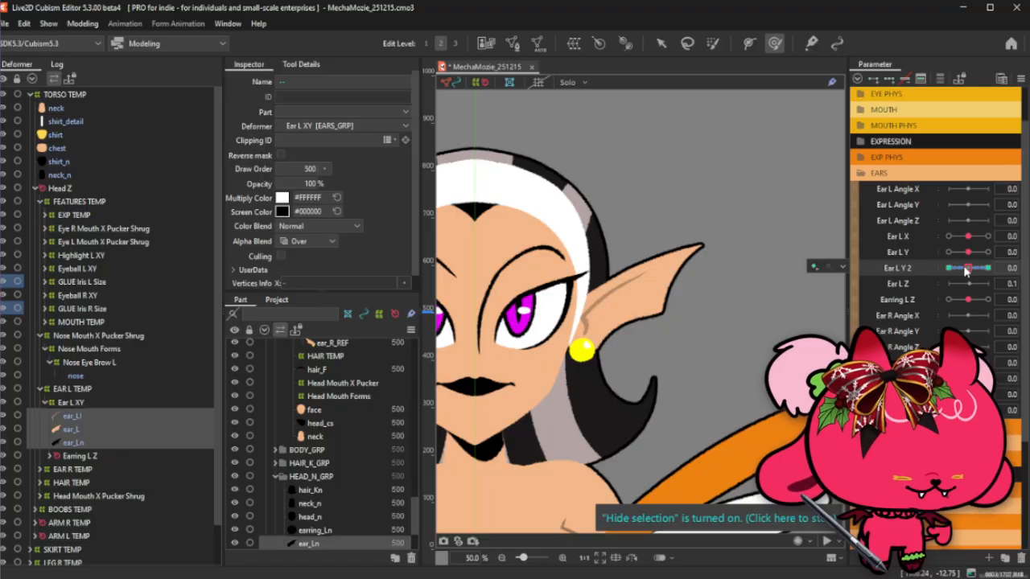
Create an 11 × 9 warp deformer named Ear L Z as the parent of Ear L XY in EARS_GRP.
click(87, 404)
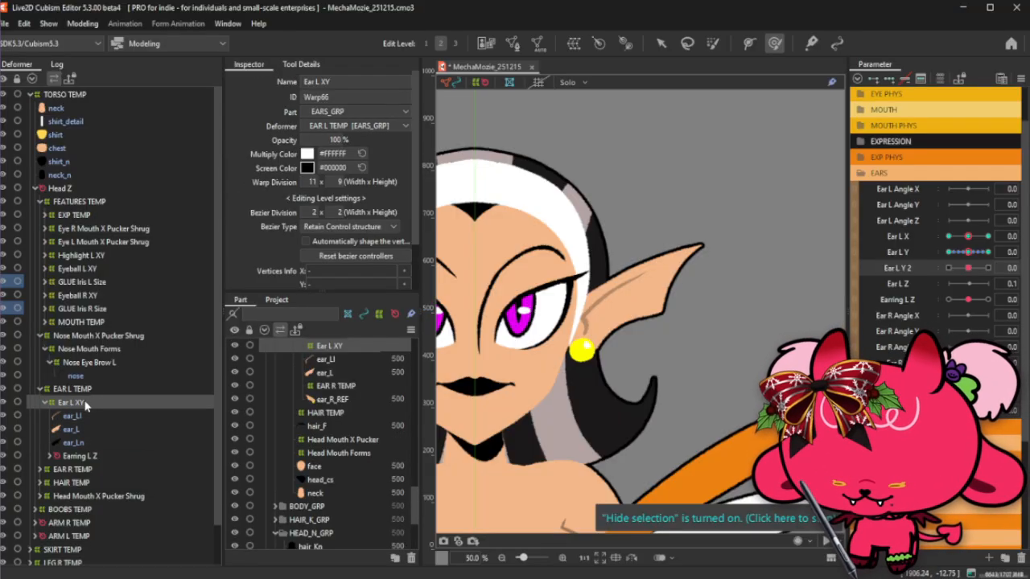
click(957, 282)
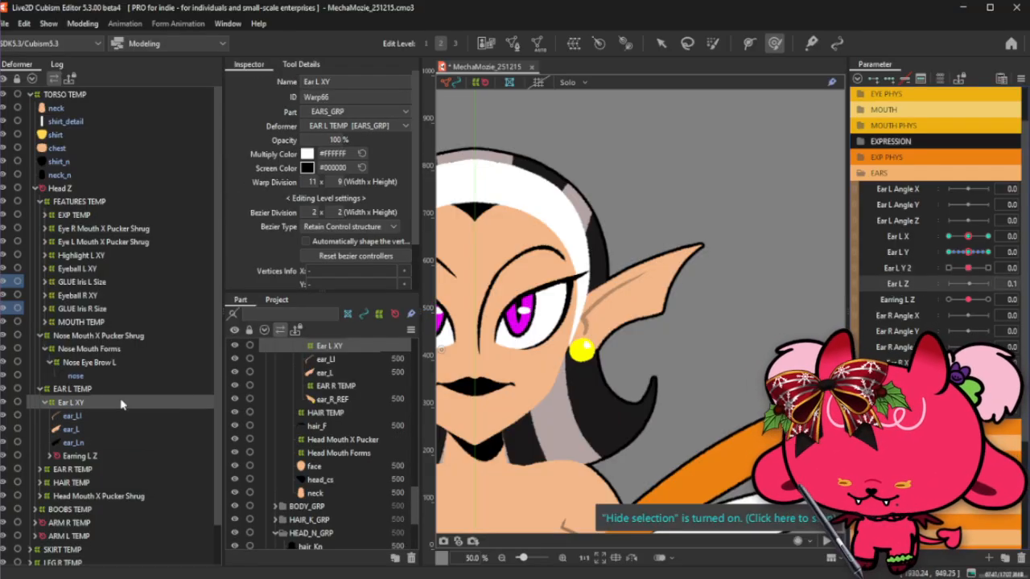
click(481, 84)
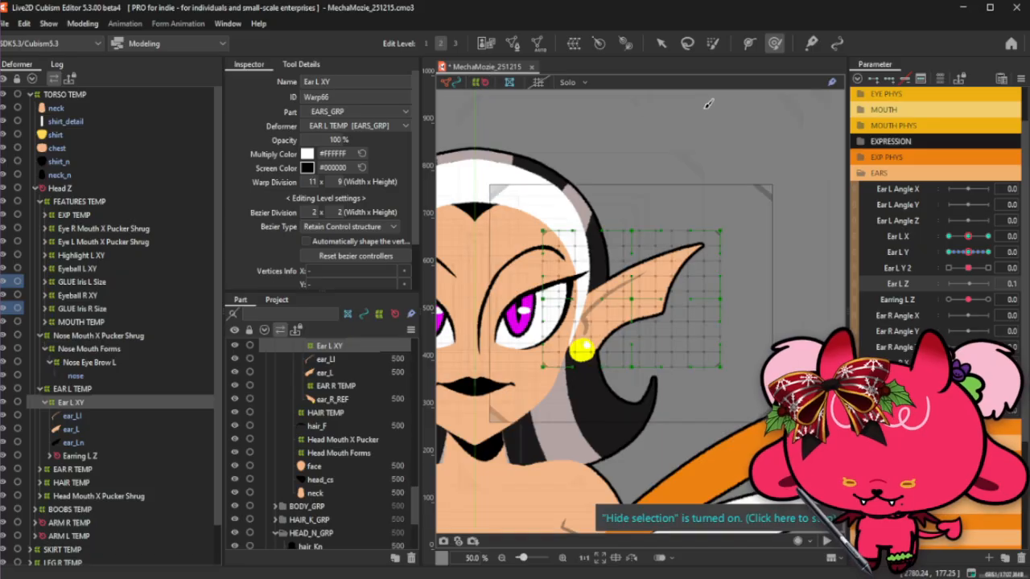
click(573, 43)
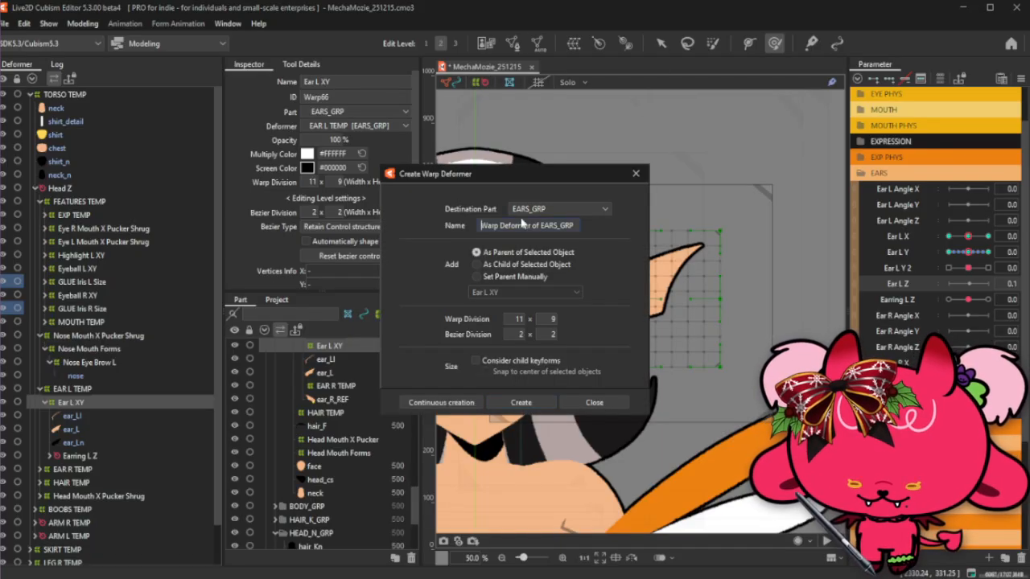
triple_click(522, 225)
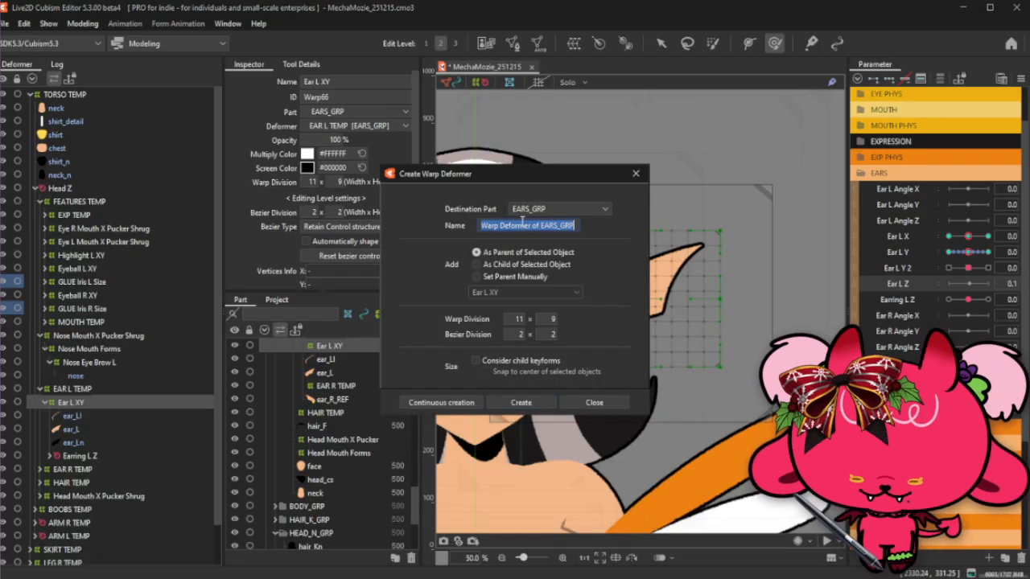
text(Ear)
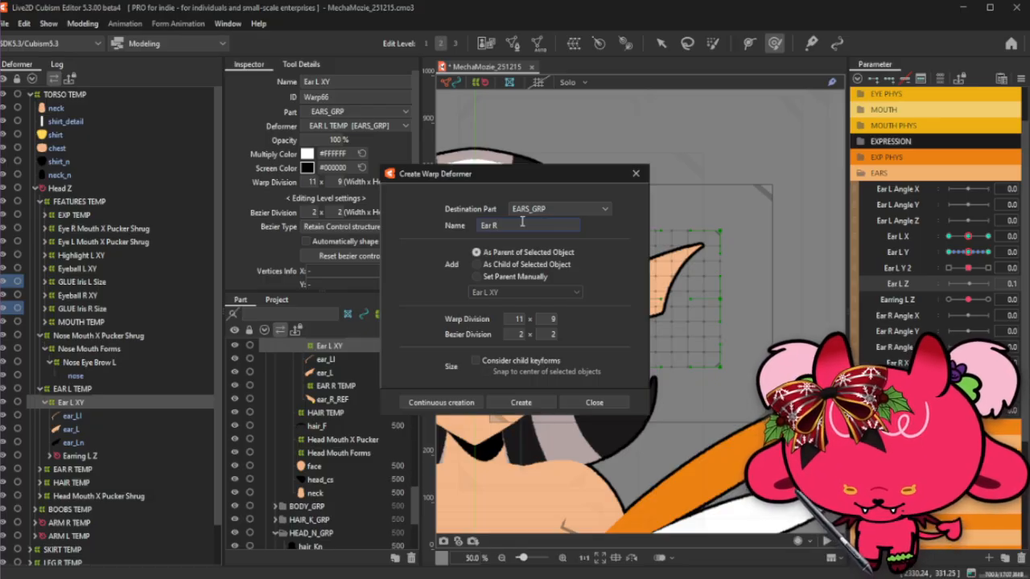
text( L)
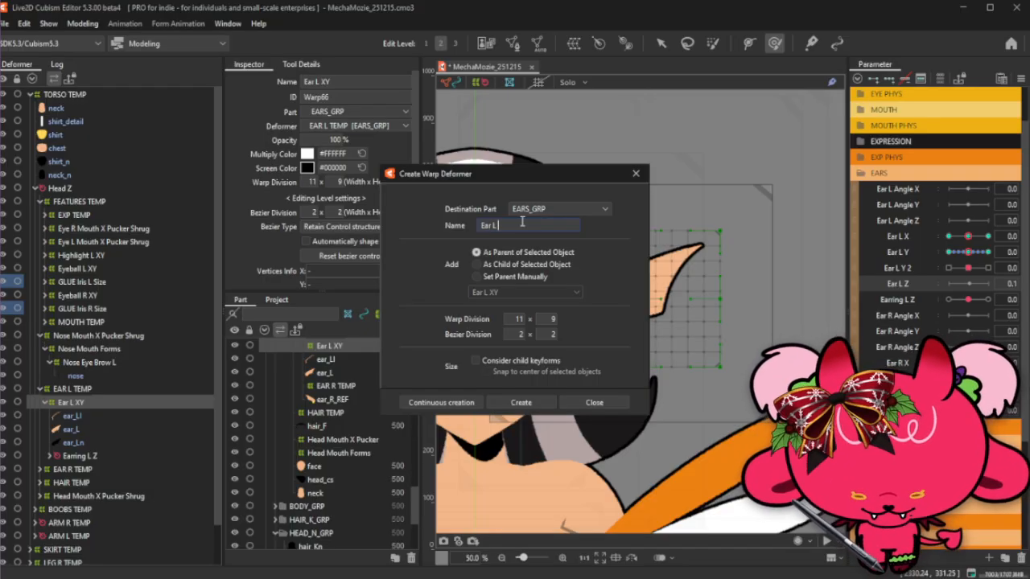
text( Z)
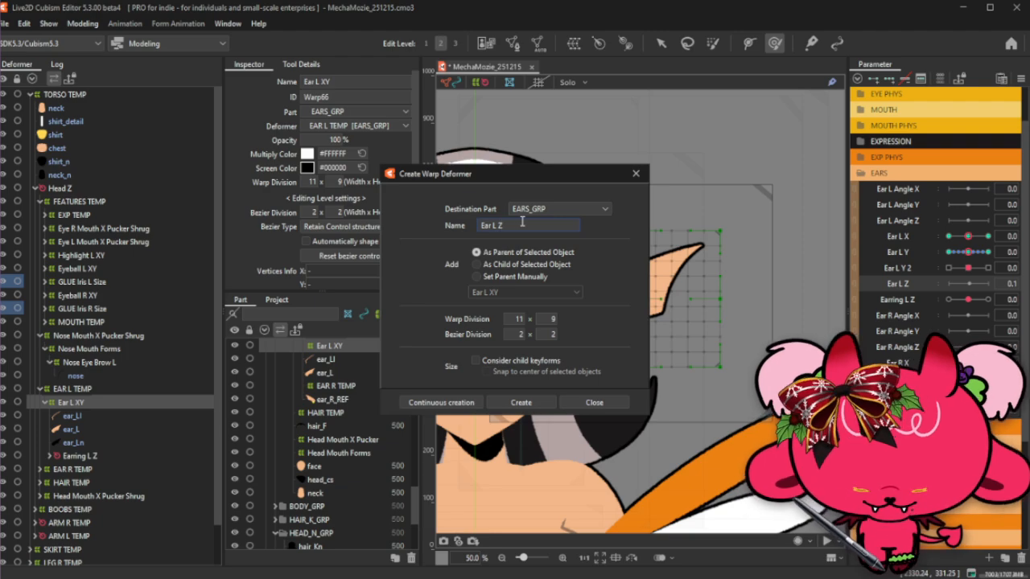
click(540, 407)
Enlarge the Ear L Z warp deformer slightly in width and height so it surrounds the Ear L XY deformer with a margin.
scroll(614, 309, up, 1)
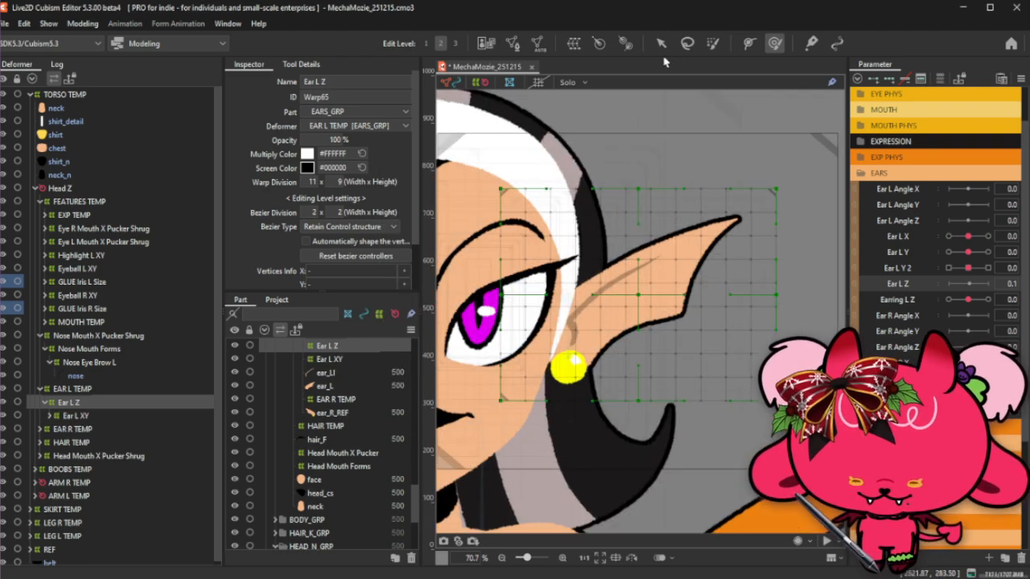
key(ctrl+h)
key(ctrl+h)
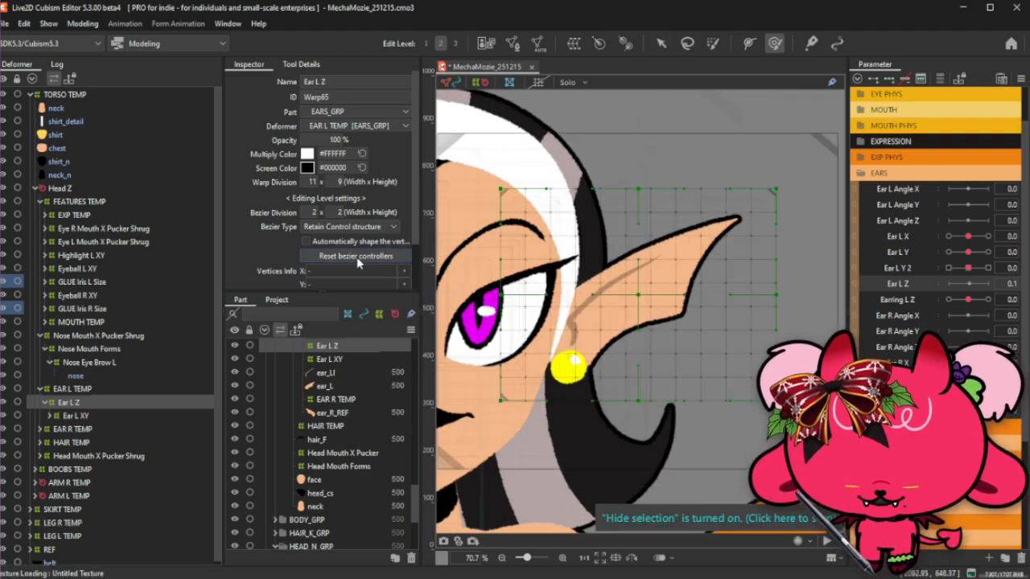
click(659, 48)
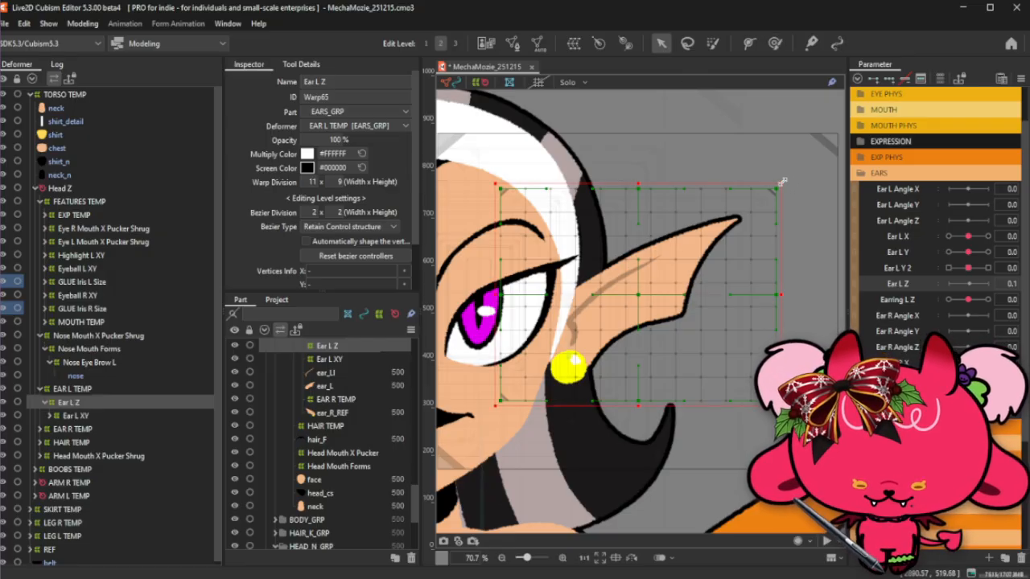
drag(782, 182, 788, 176)
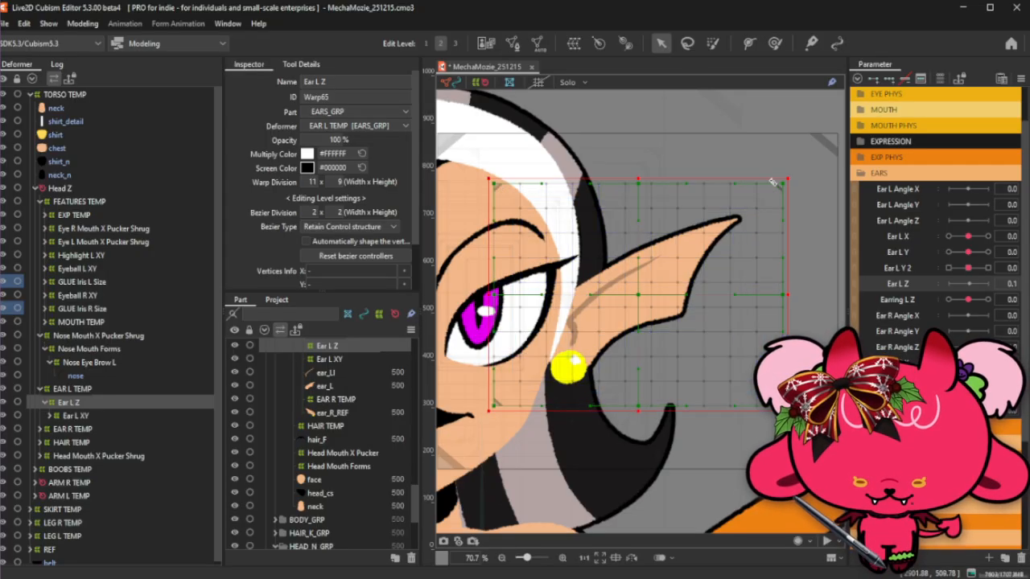
drag(636, 175, 636, 164)
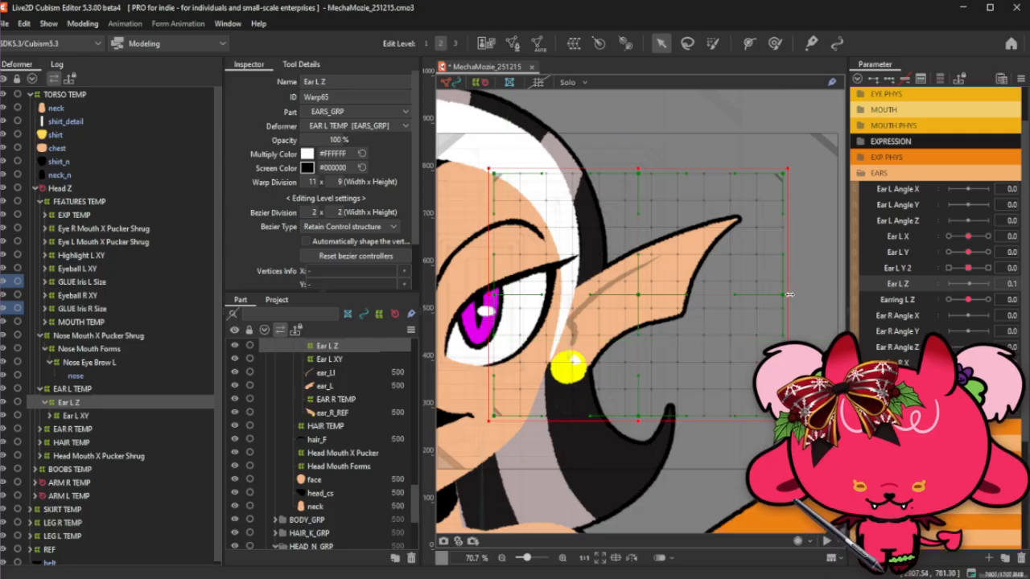
drag(789, 295, 789, 294)
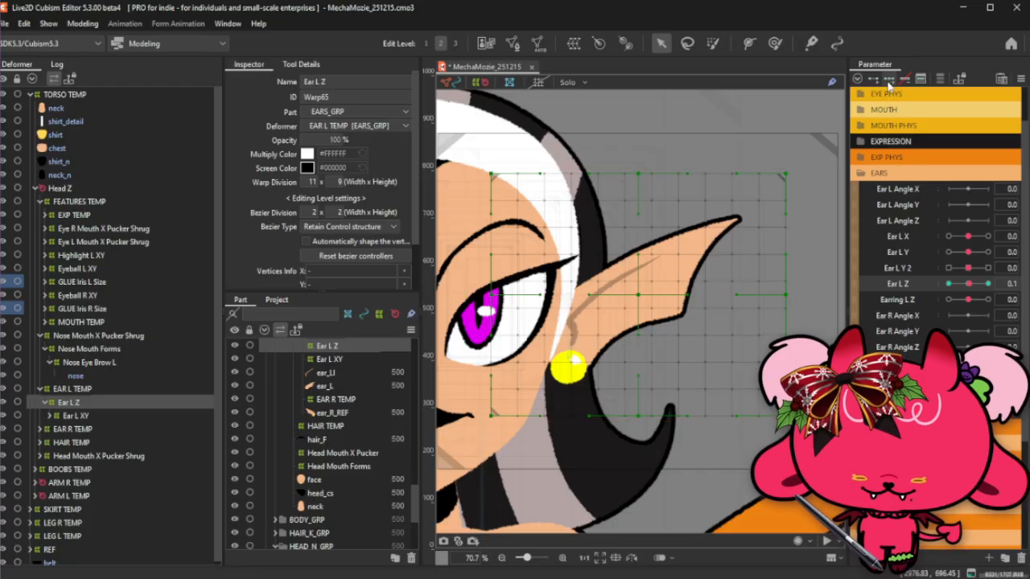
Add three keys for the Ear L Z deformer on the Ear L Z parameter and solo the ear_Ll, ear_L and ear_Ln meshes.
click(888, 78)
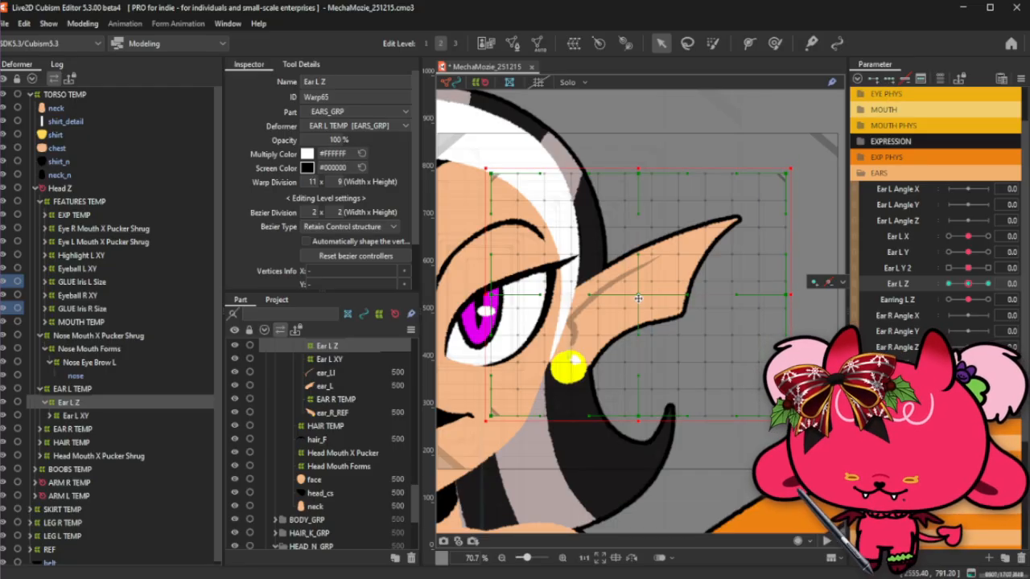
click(52, 415)
ctrl+click(84, 431)
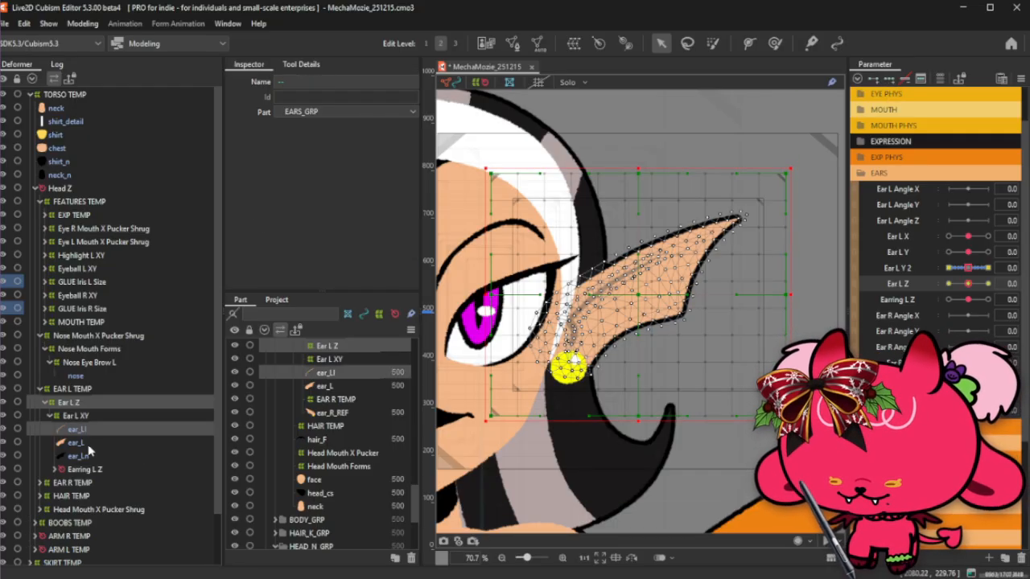
ctrl+click(87, 444)
ctrl+click(86, 456)
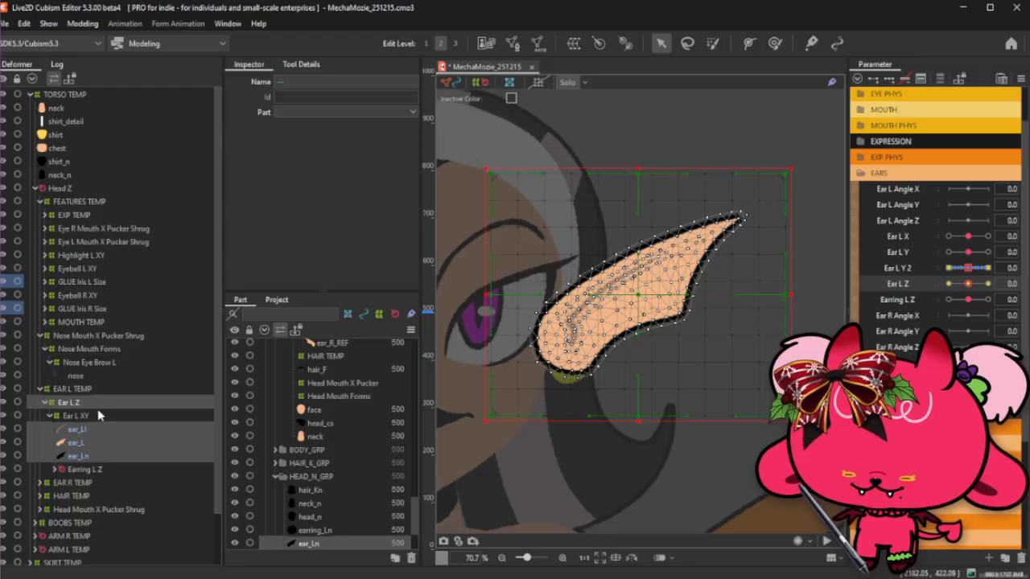
click(71, 402)
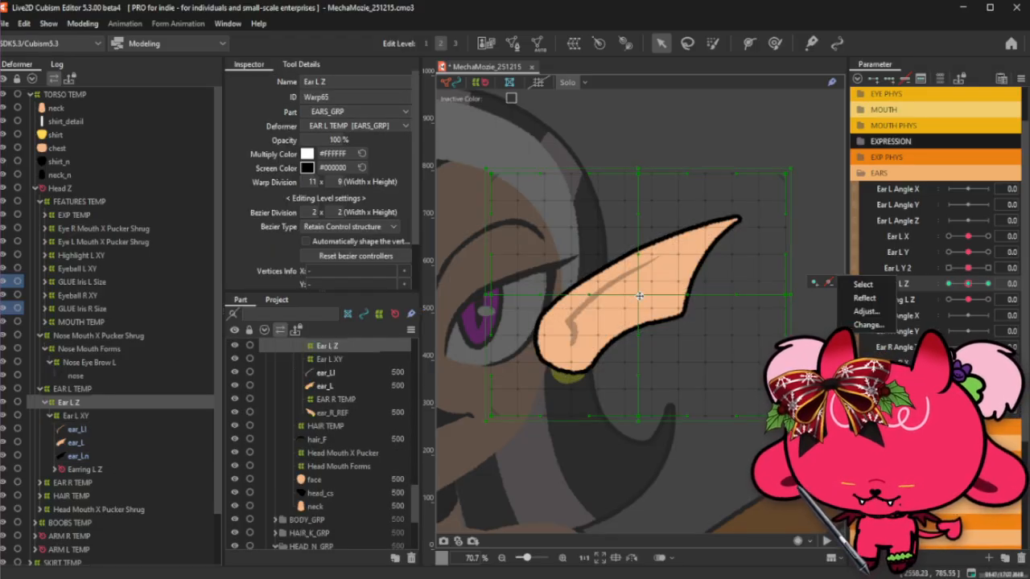
At Ear L Z 1.0, place the rotation pivot at the base of the ear and rotate the deformer clockwise until the tip points slightly downward.
drag(639, 296, 561, 335)
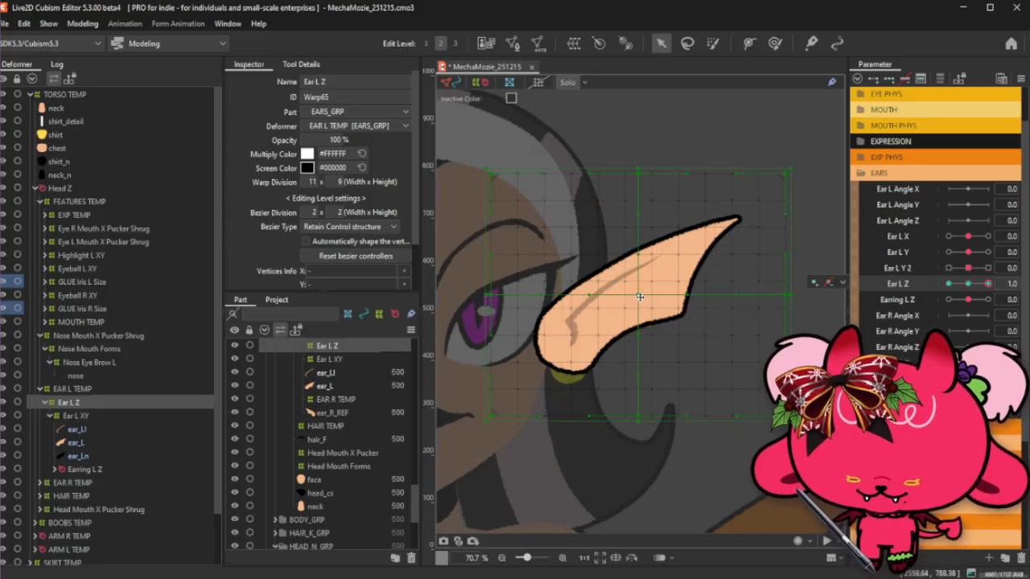
drag(639, 297, 560, 337)
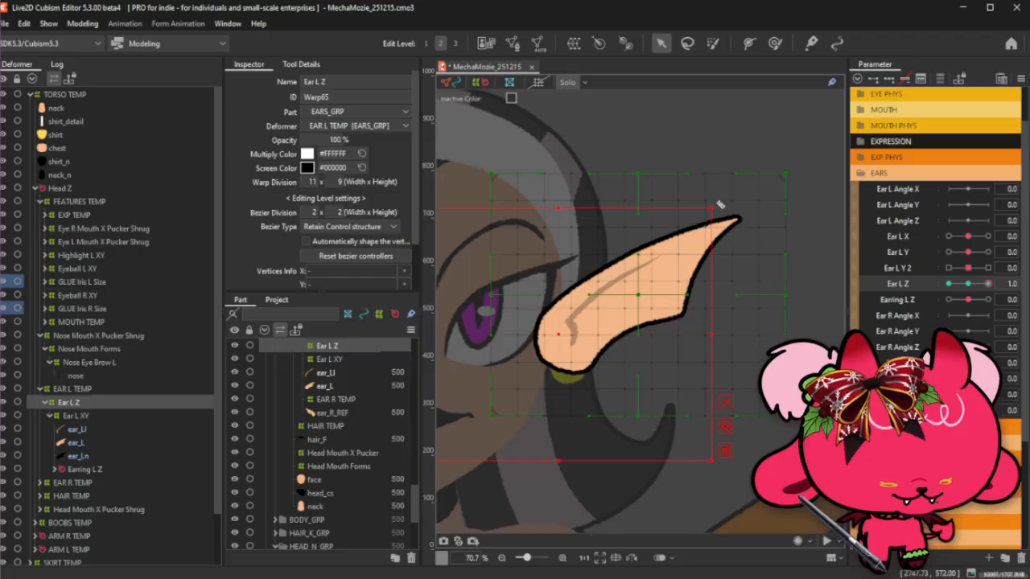
drag(720, 205, 772, 283)
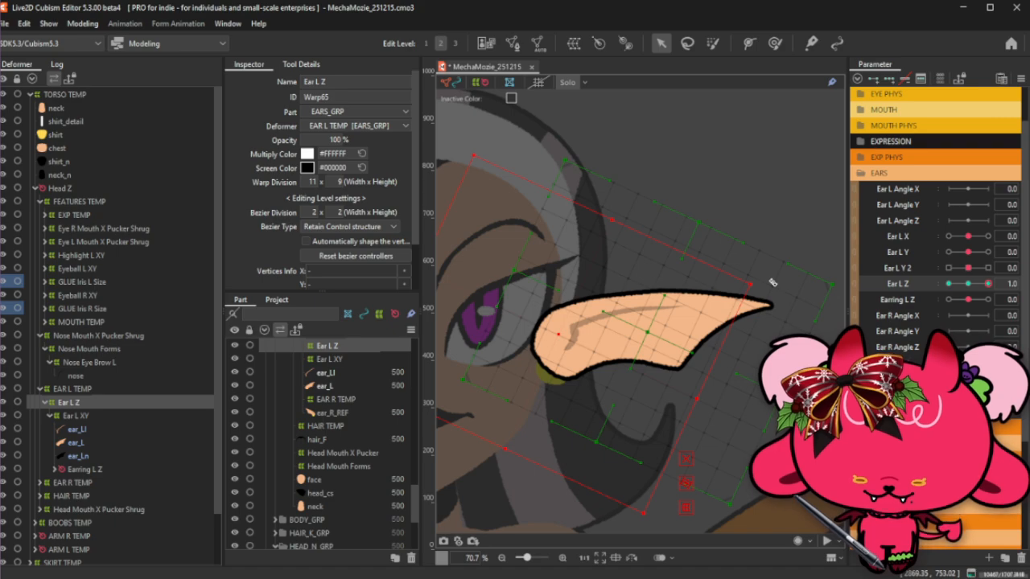
drag(772, 282, 790, 337)
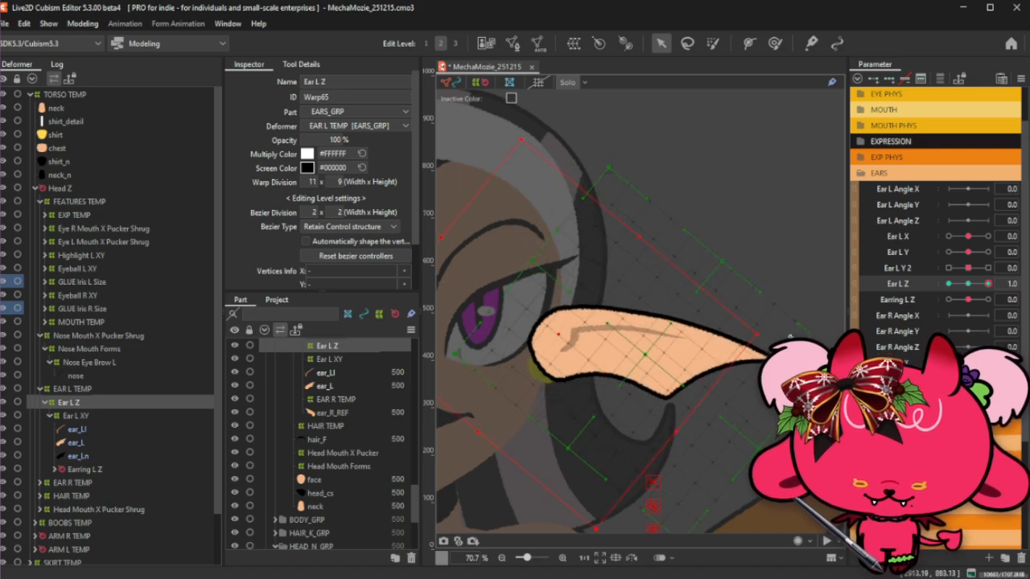
Preview the ear's rotation between Ear L Z 0.0 and 1.0 on the whole head.
key(ctrl+t)
scroll(727, 309, down, 2)
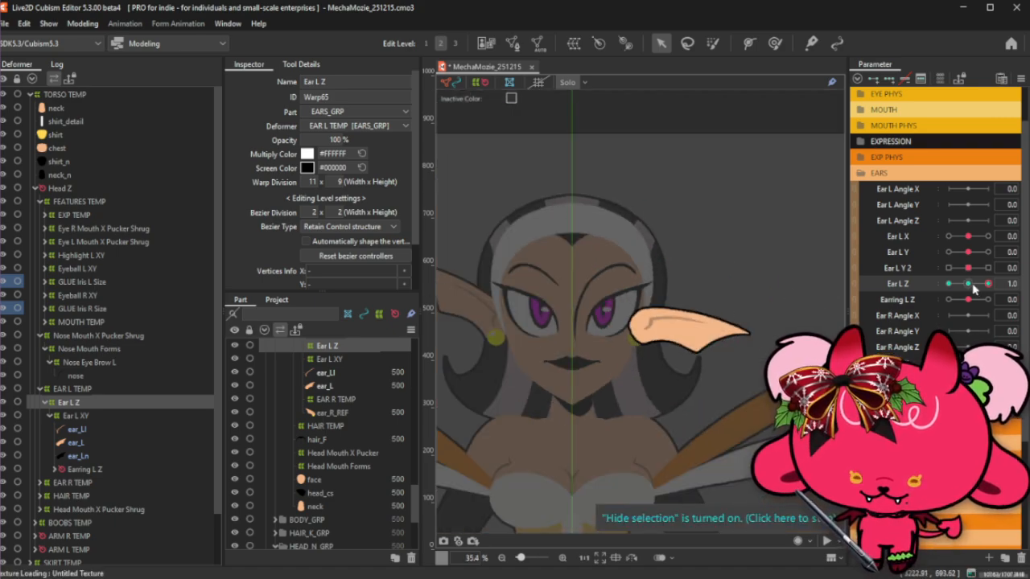
mouse_move(973, 290)
mouse_down()
mouse_move(997, 288)
mouse_move(970, 291)
mouse_up()
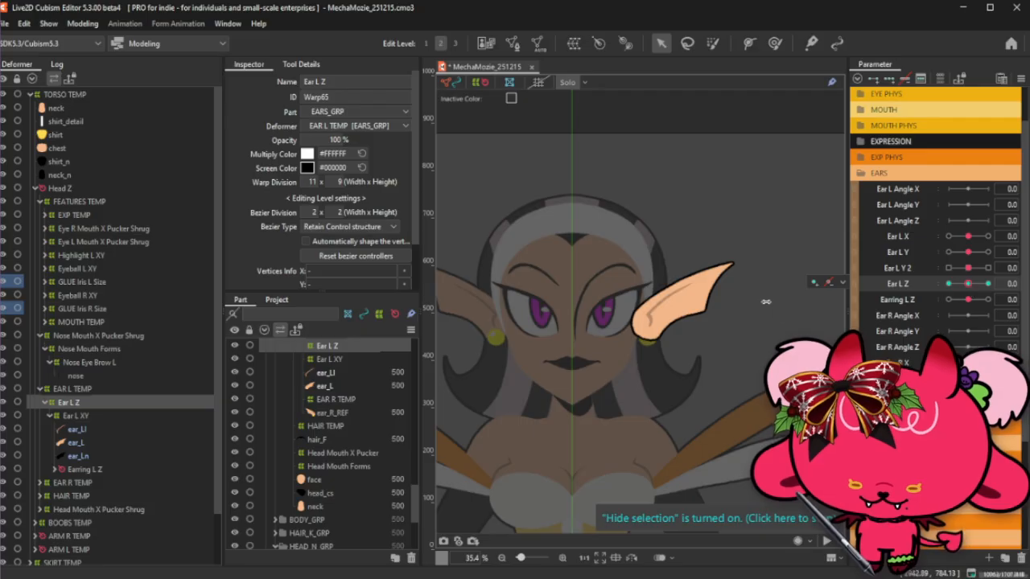
scroll(695, 326, up, 2)
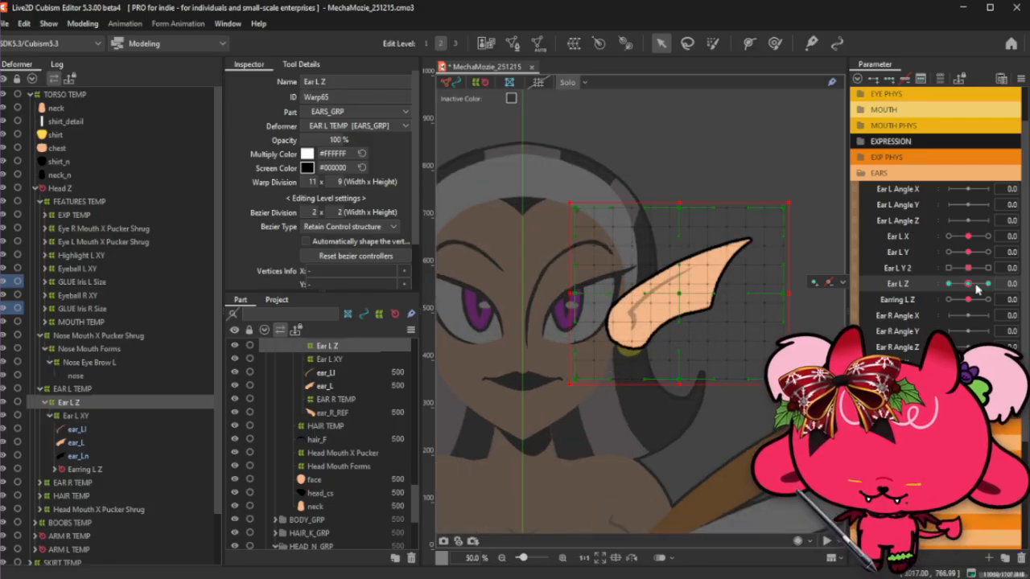
drag(976, 291, 988, 287)
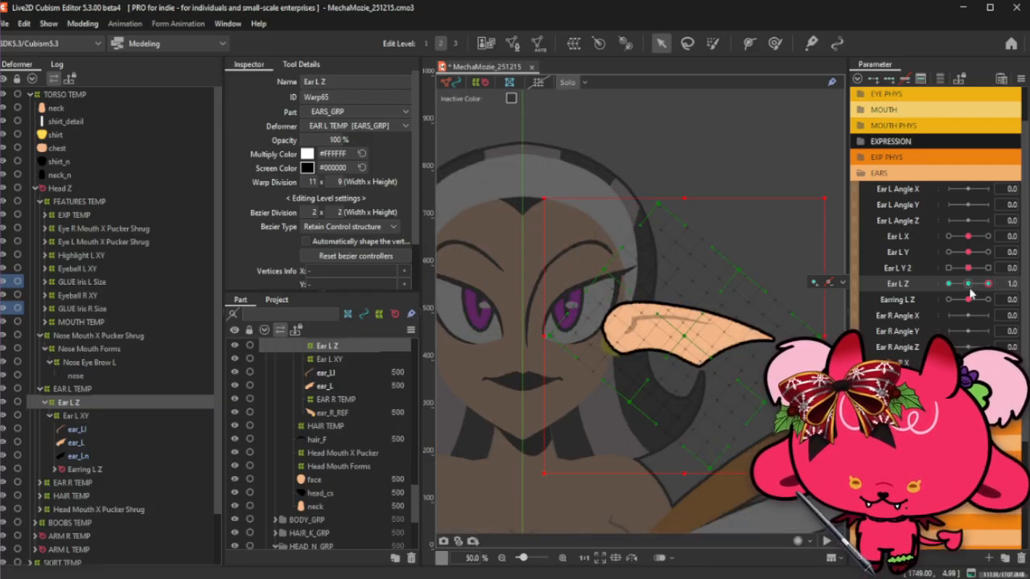
Apply Ellipse Interpolation to the Ear L Z keys and return the parameter to 0.0.
key(ctrl+e)
click(528, 283)
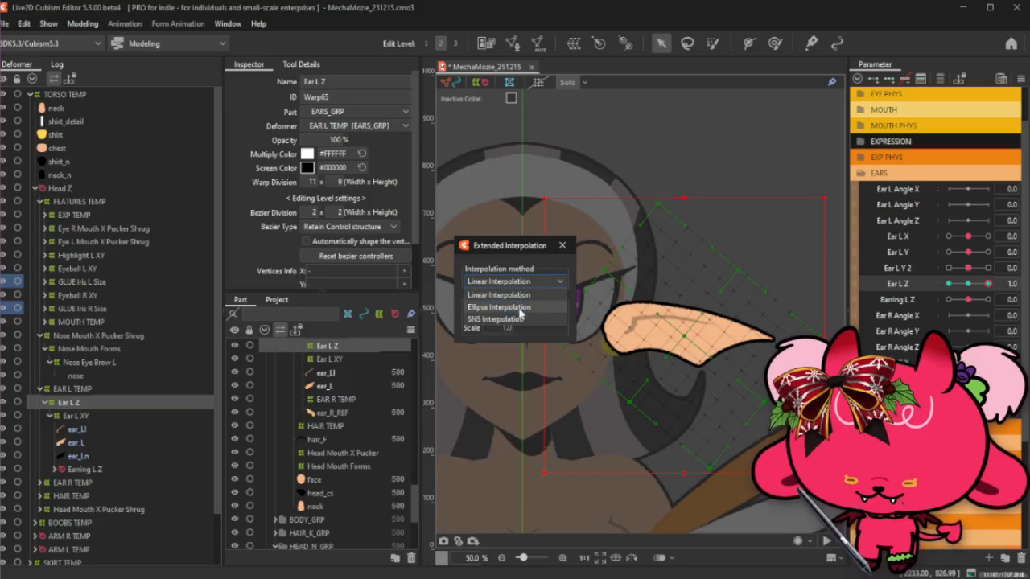
click(518, 309)
click(516, 314)
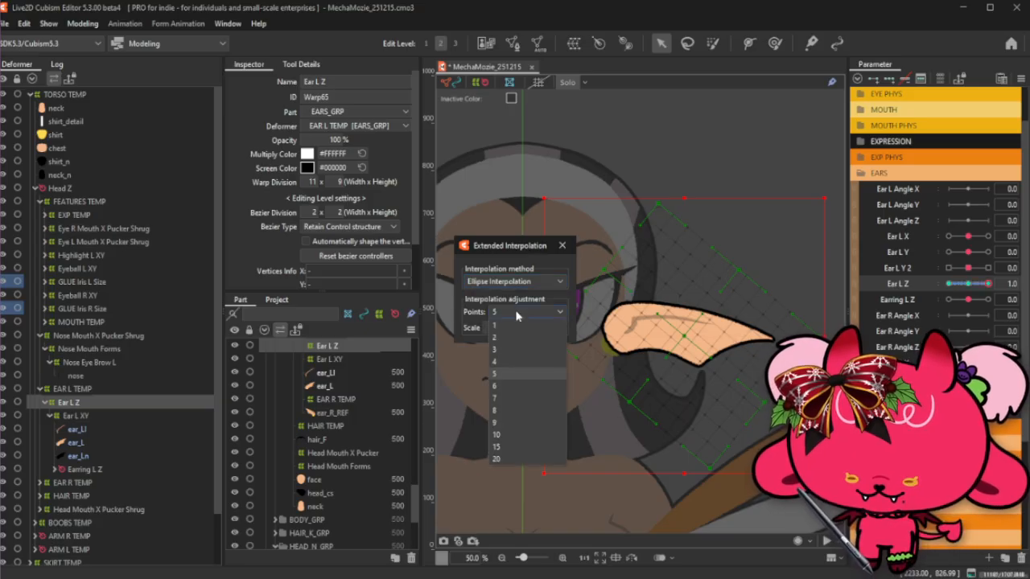
click(560, 248)
click(976, 285)
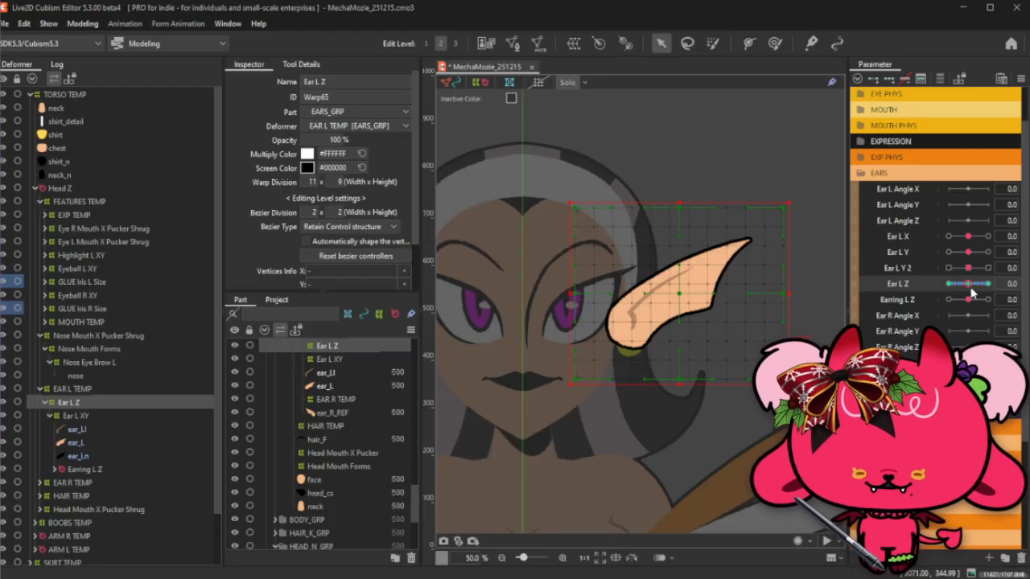
Brush-select the outer part of the Ear L Z deformer's lattice with a soft falloff at Ear L Z 1.0.
mouse_move(970, 290)
mouse_down()
mouse_move(994, 288)
mouse_move(967, 288)
mouse_up()
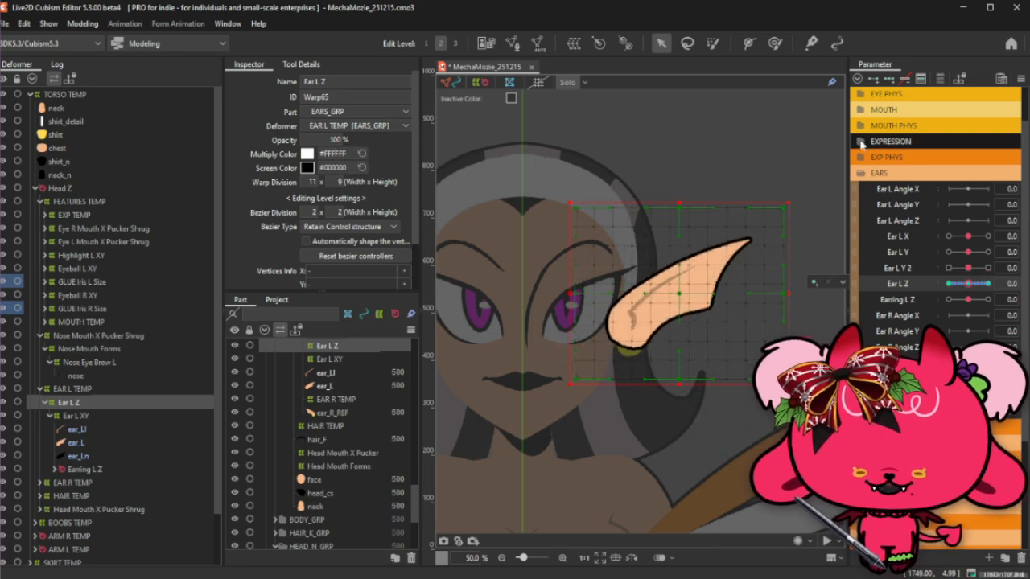
click(713, 43)
scroll(645, 210, down, 2)
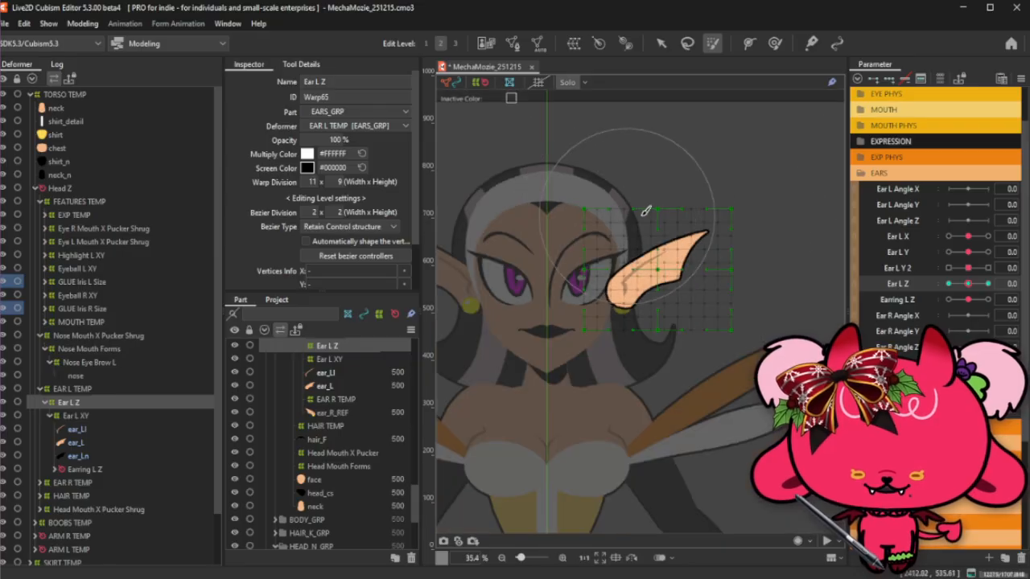
scroll(692, 201, up, 2)
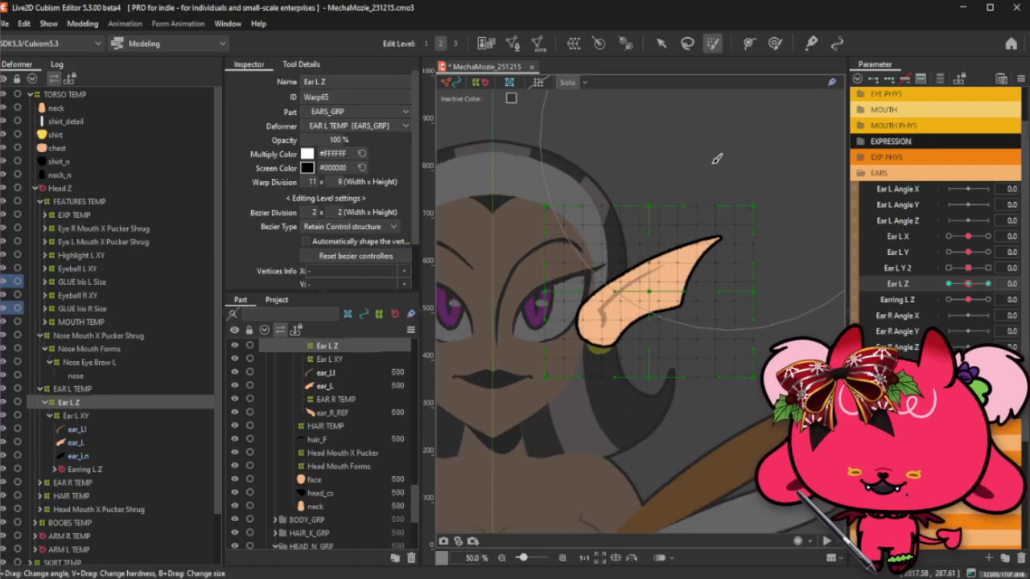
click(988, 284)
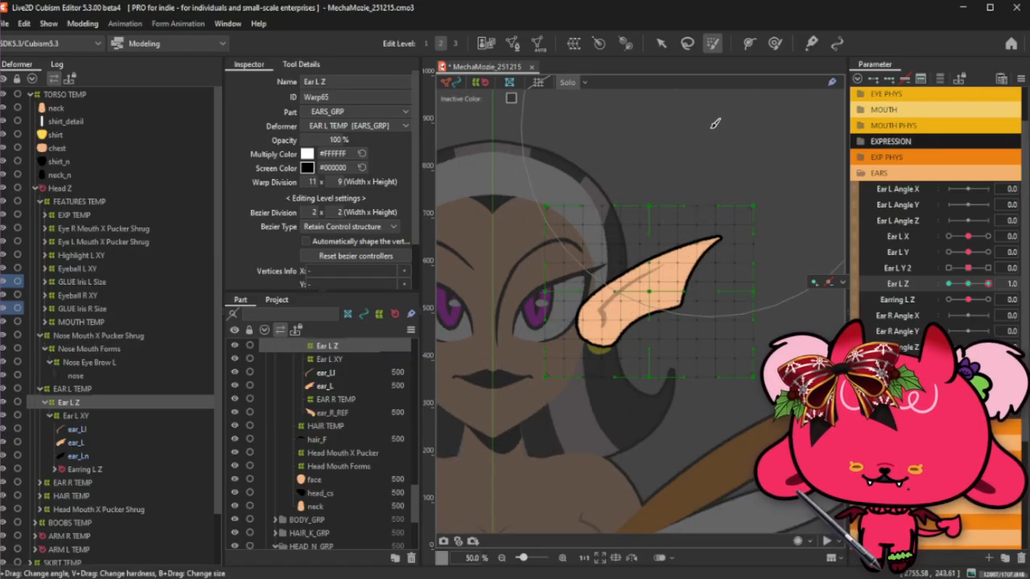
mouse_move(714, 124)
mouse_down()
mouse_move(786, 296)
mouse_move(710, 150)
mouse_move(784, 215)
mouse_move(773, 170)
mouse_move(745, 234)
mouse_up()
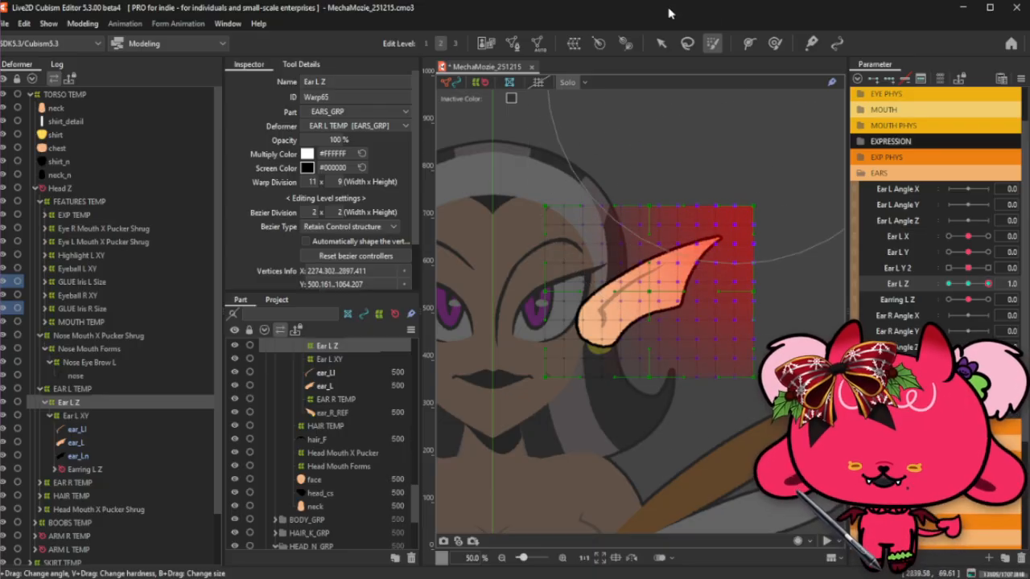
Try rotating the soft-selected part of the ear clockwise at Ear L Z 1.0, with the pivot at the ear's base.
click(660, 44)
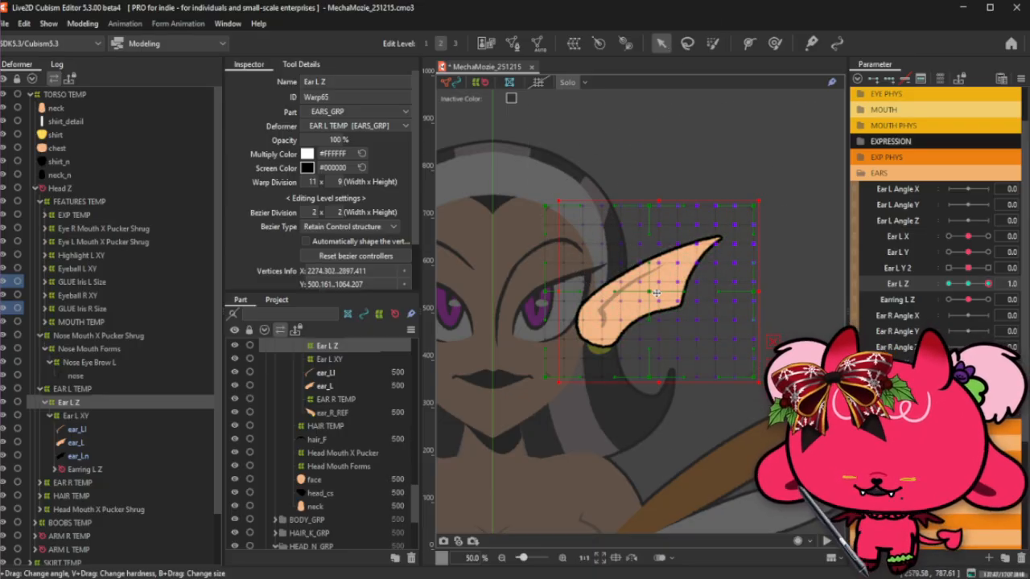
drag(656, 294, 593, 324)
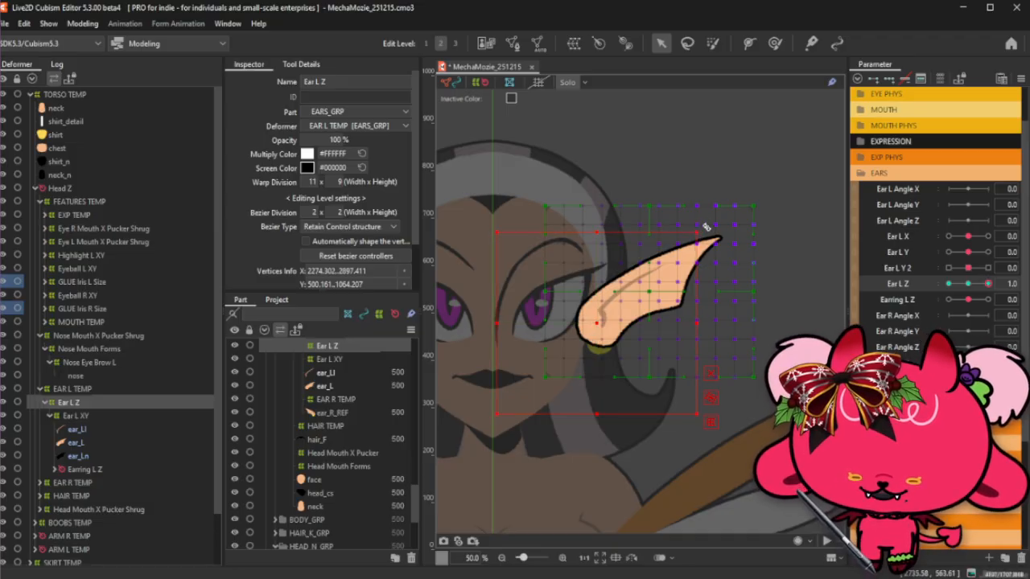
drag(706, 227, 743, 310)
click(970, 284)
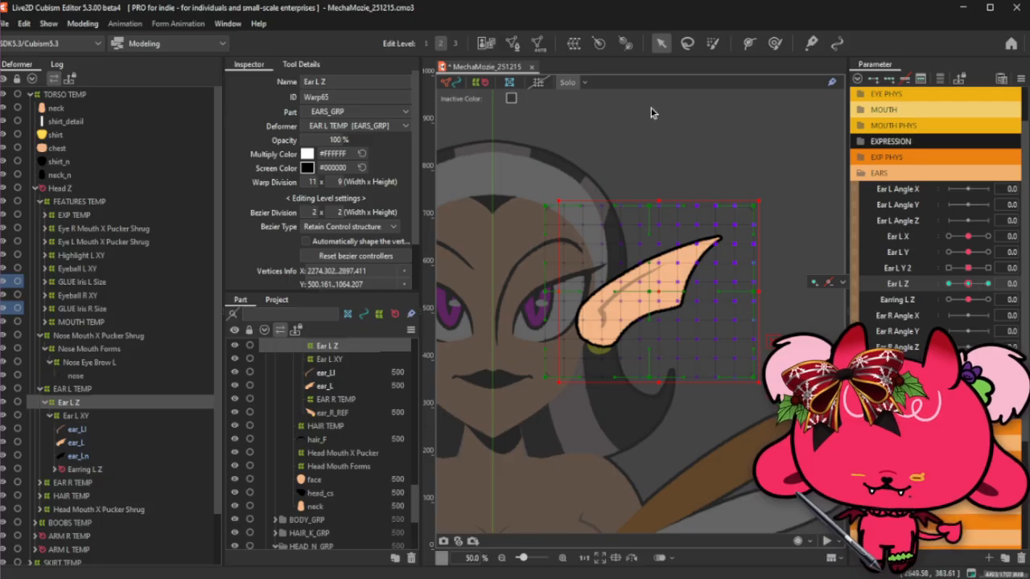
Rotate the whole Ear L Z deformer clockwise about the ear's base at Ear L Z 1.0 until the ear is nearly horizontal.
click(149, 400)
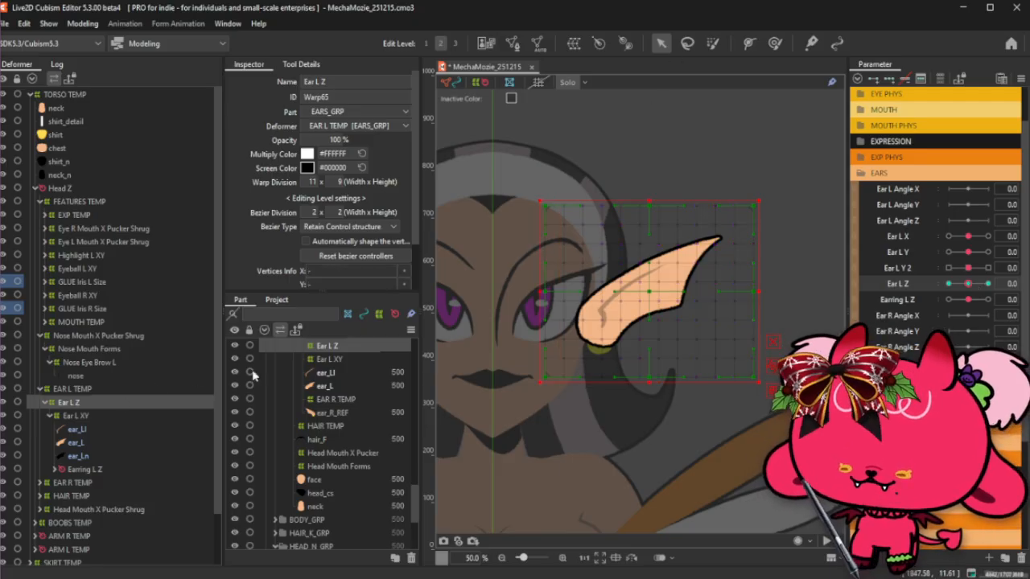
drag(651, 290, 594, 322)
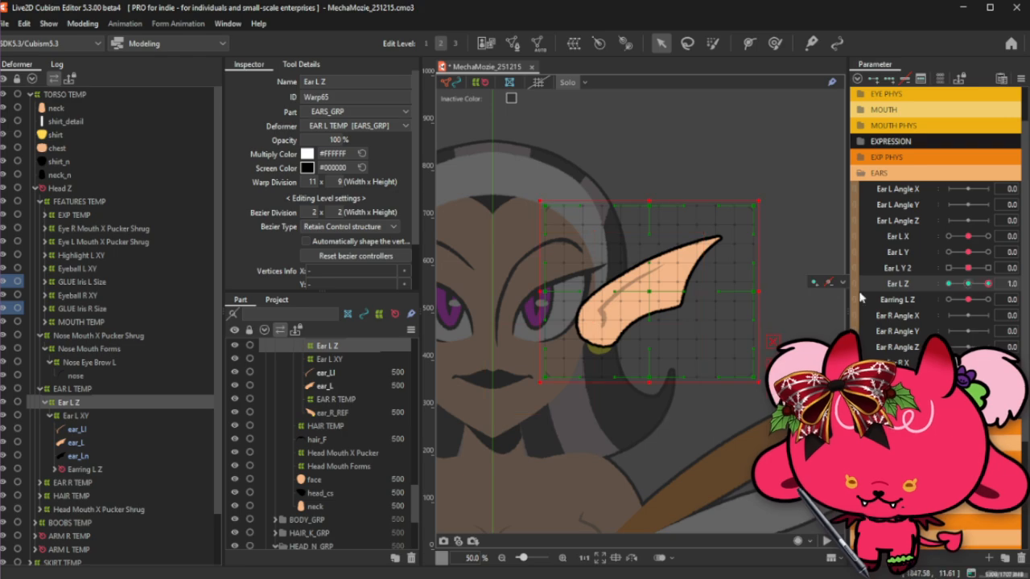
drag(645, 292, 592, 323)
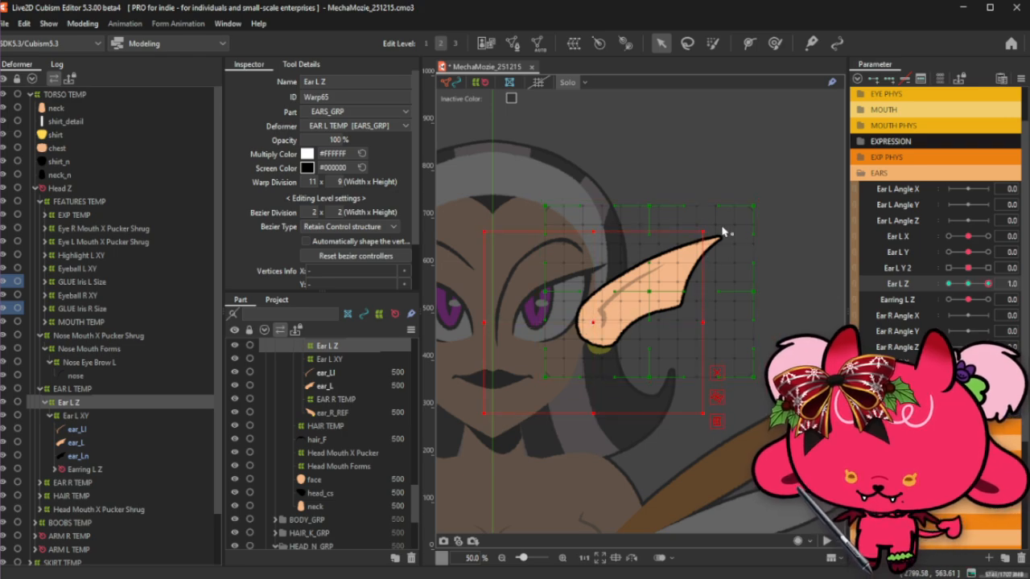
drag(721, 228, 744, 274)
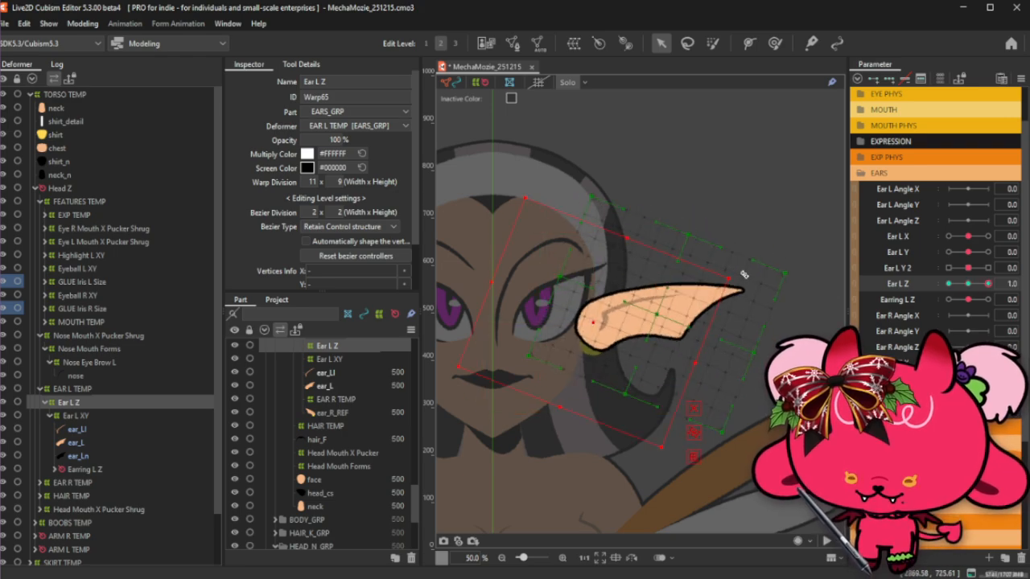
At Ear L Z -1.0, place the pivot at the ear's base and rotate the deformer counterclockwise so the tip points steeply upward.
click(951, 284)
drag(650, 293, 594, 321)
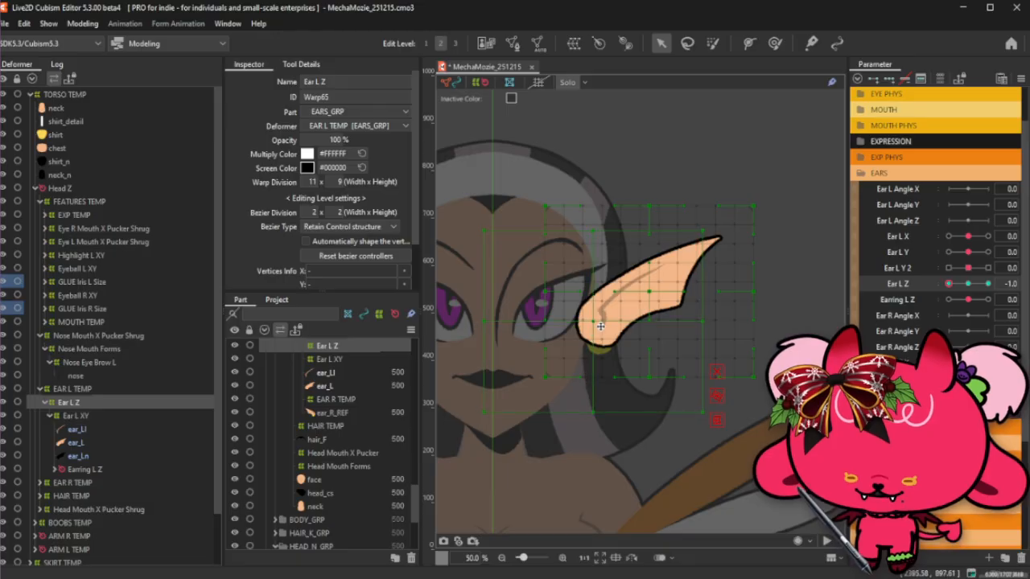
drag(712, 230, 674, 196)
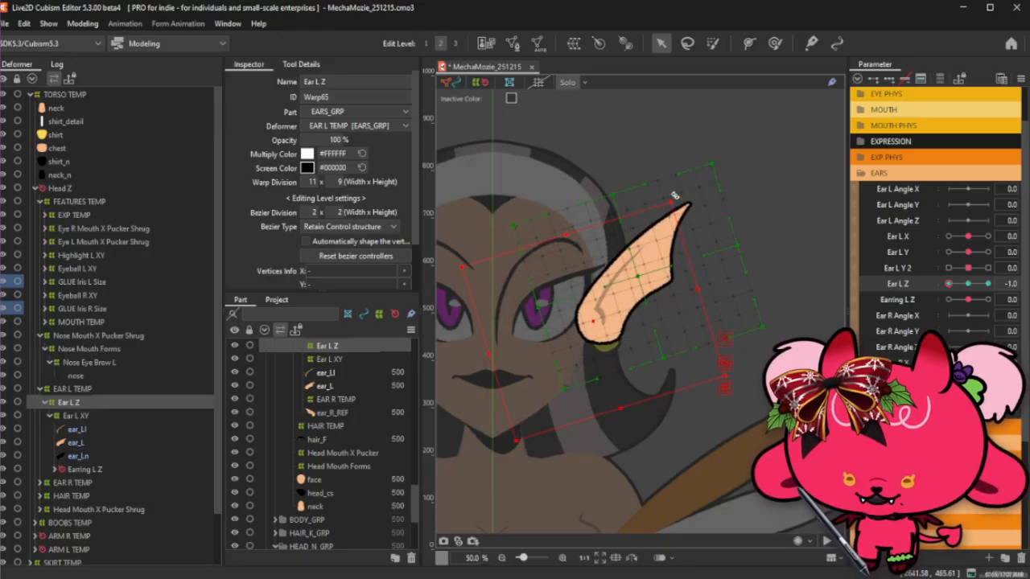
Apply Ellipse Interpolation with 3 points to the Ear L Z keys and return the parameter to 0.0.
key(ctrl+h)
mouse_move(983, 285)
mouse_down()
mouse_move(930, 278)
mouse_move(990, 271)
mouse_up()
key(ctrl+i)
click(515, 281)
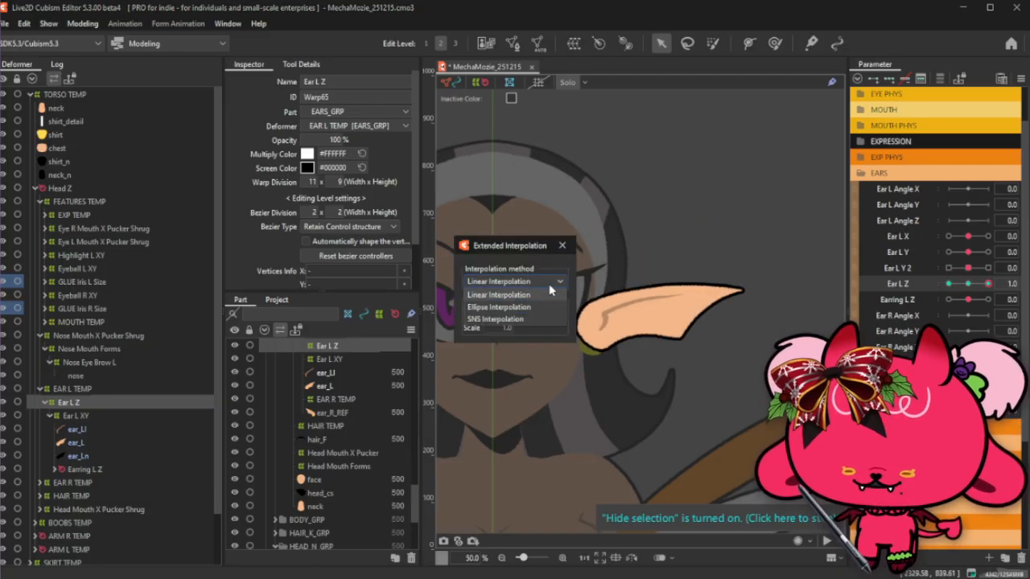
click(499, 294)
click(527, 311)
click(506, 347)
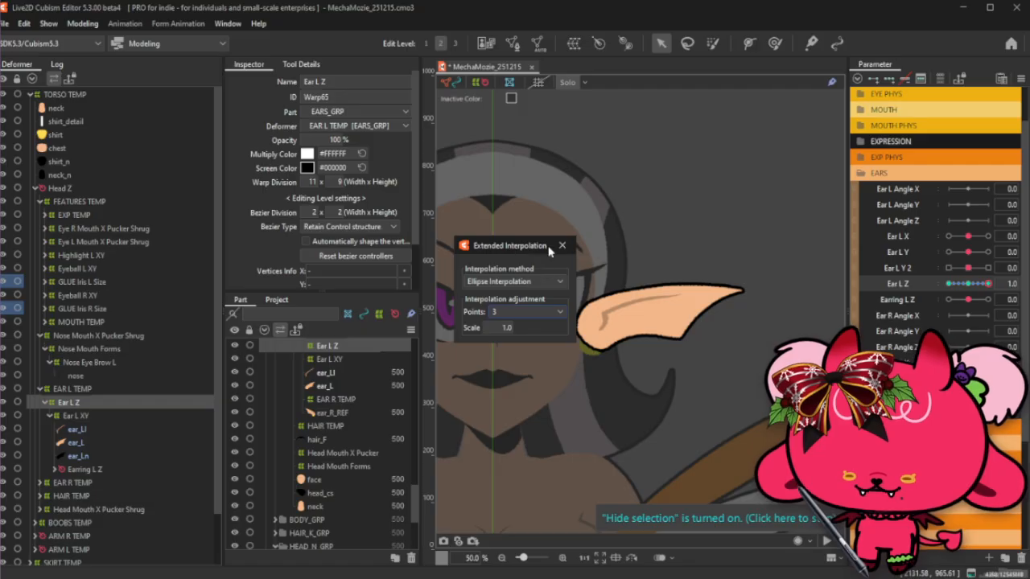
click(545, 312)
click(547, 312)
click(562, 245)
mouse_move(978, 277)
mouse_down()
mouse_move(954, 298)
mouse_move(971, 285)
mouse_move(995, 290)
mouse_move(972, 286)
mouse_move(981, 289)
mouse_move(969, 296)
mouse_move(969, 284)
mouse_up()
key(ctrl+t)
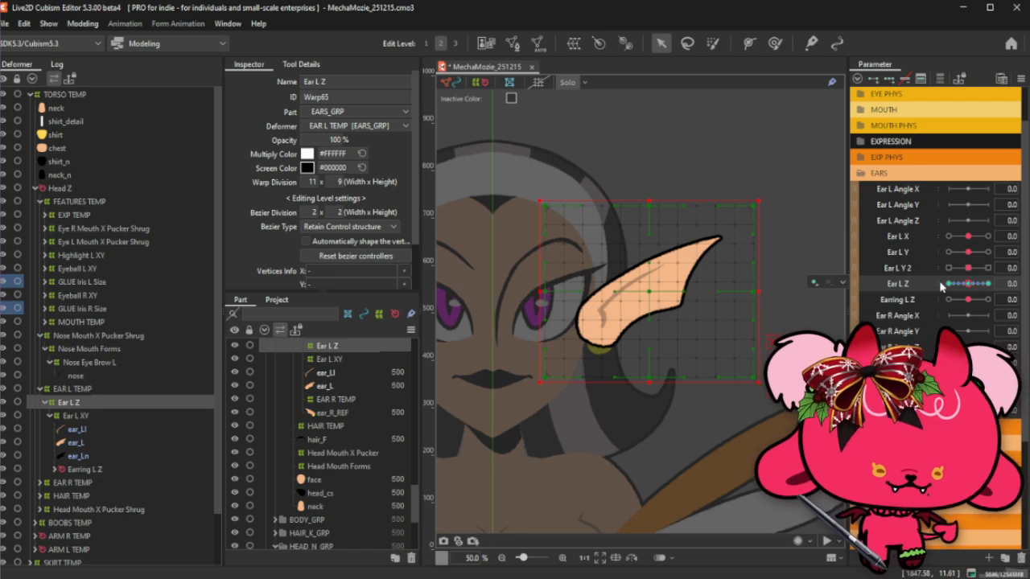
Soft-select the lattice points around the ear's base and blend them back to the unrotated shape at Ear L Z 1.0 and -1.0.
click(712, 44)
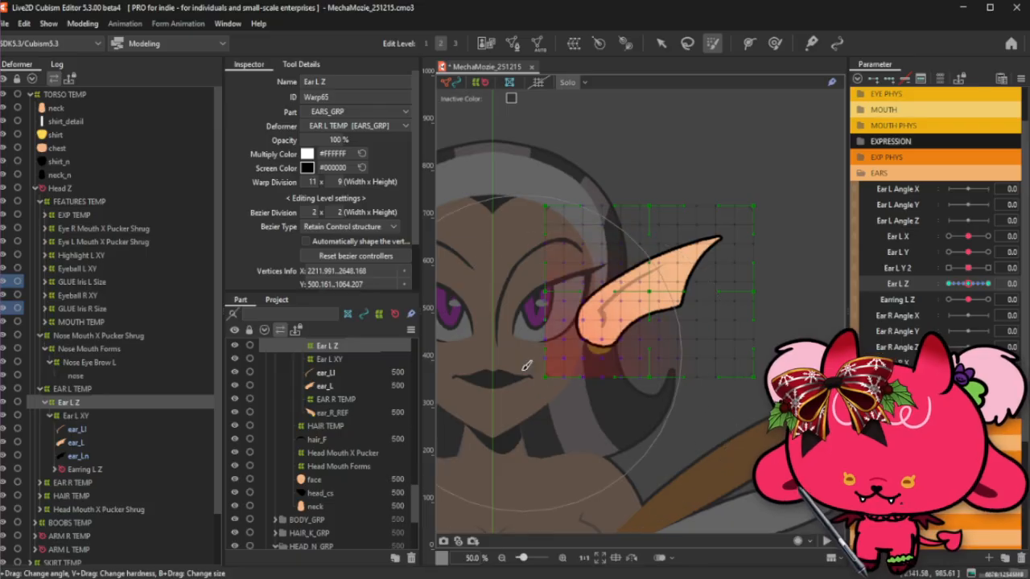
click(989, 284)
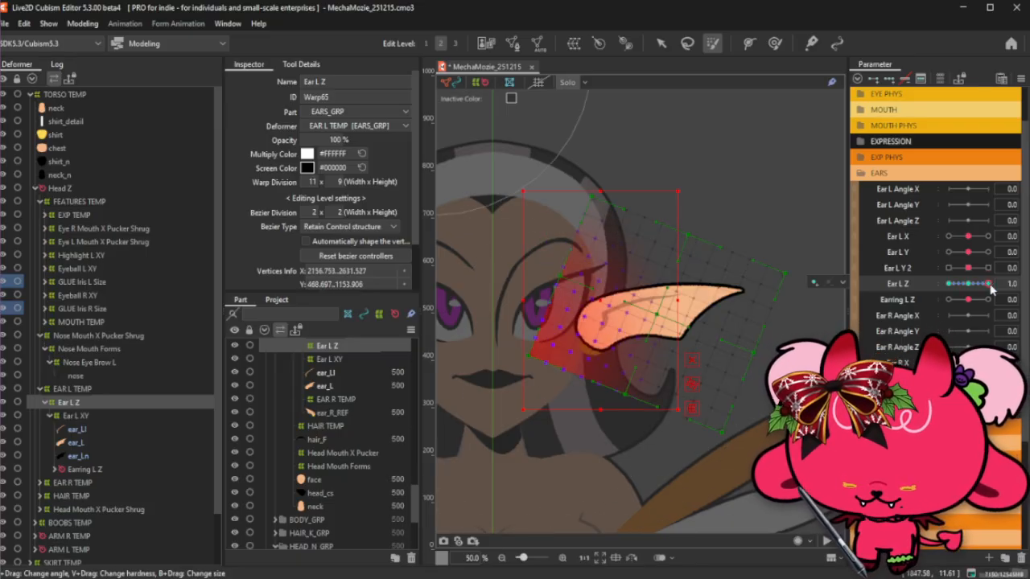
key(ctrl+z)
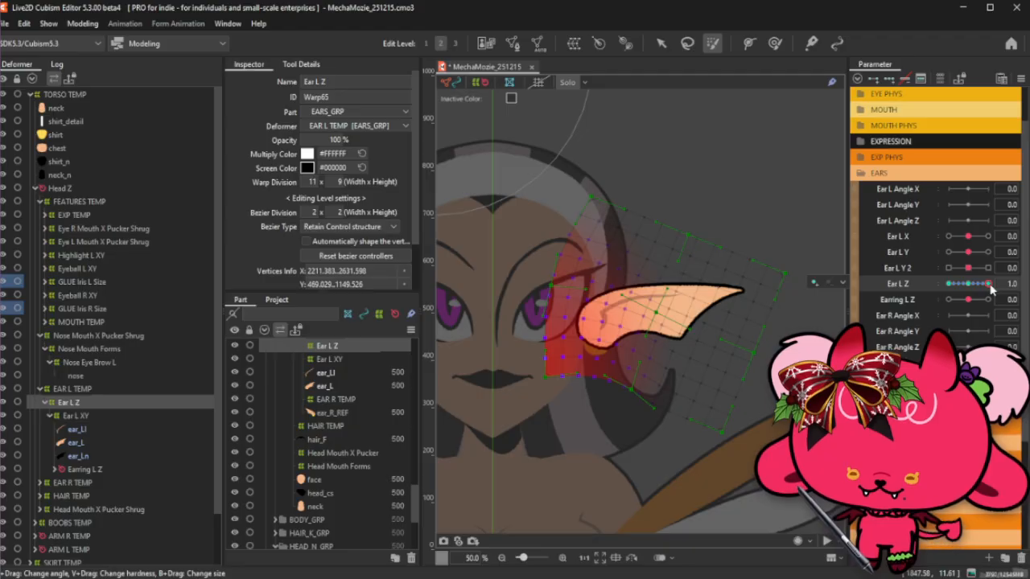
click(968, 284)
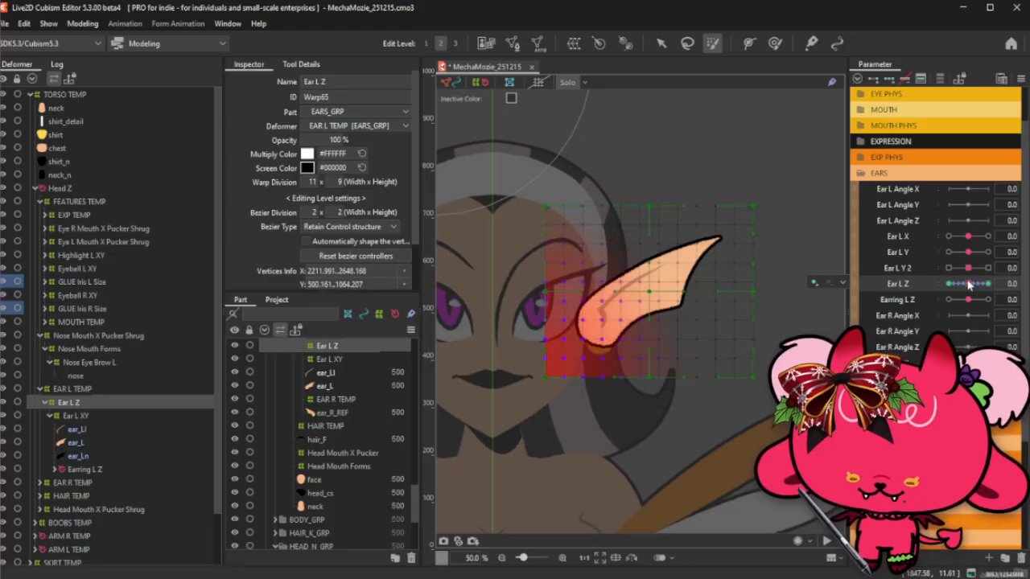
drag(969, 284, 933, 287)
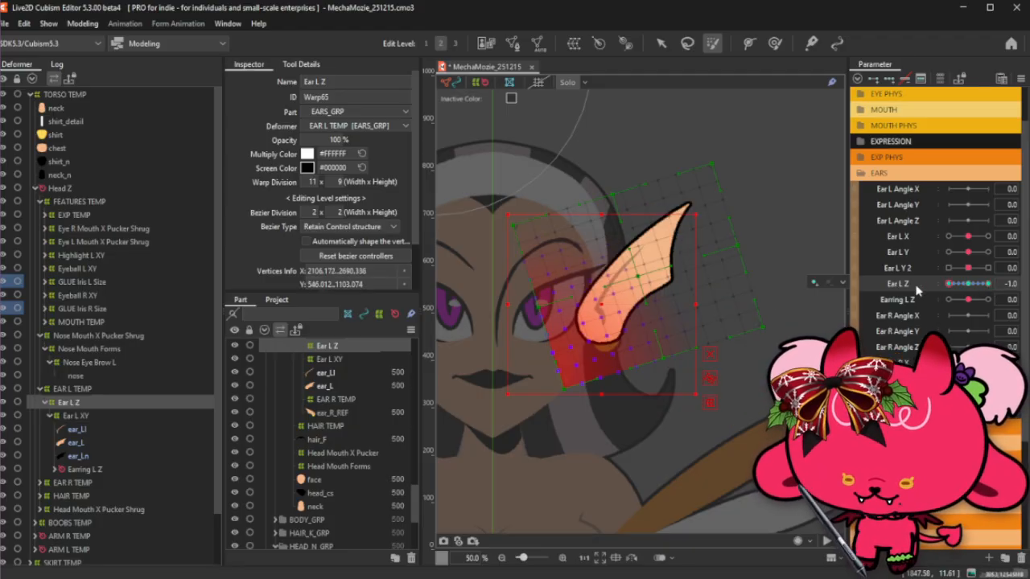
key(ctrl+z)
Preview the ear between Ear L Z -1.0 and 0.0 with the selection hidden.
key(ctrl+t)
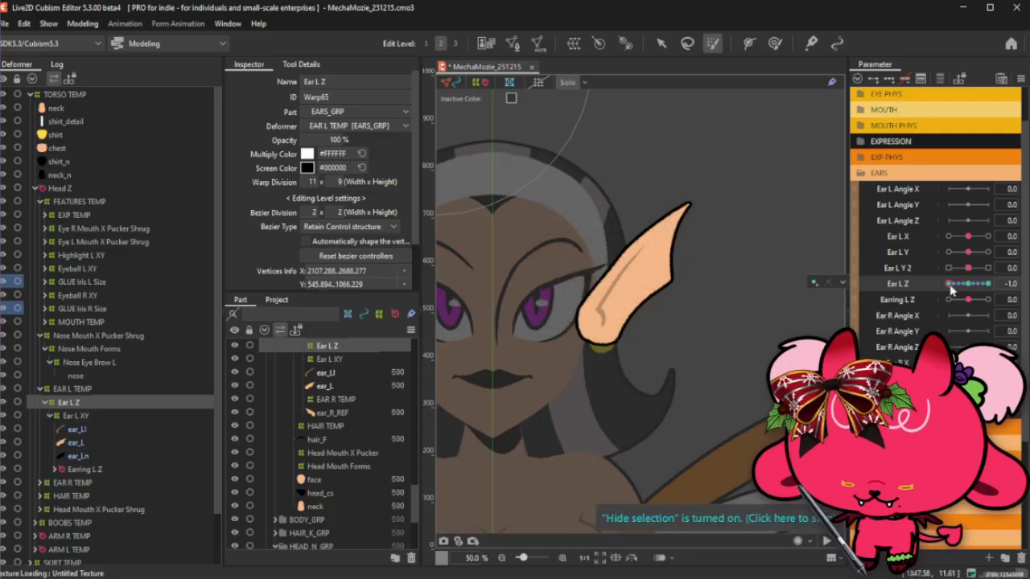
mouse_move(950, 287)
mouse_down()
mouse_move(1006, 281)
mouse_move(925, 300)
mouse_move(988, 283)
mouse_move(942, 289)
mouse_up()
click(967, 283)
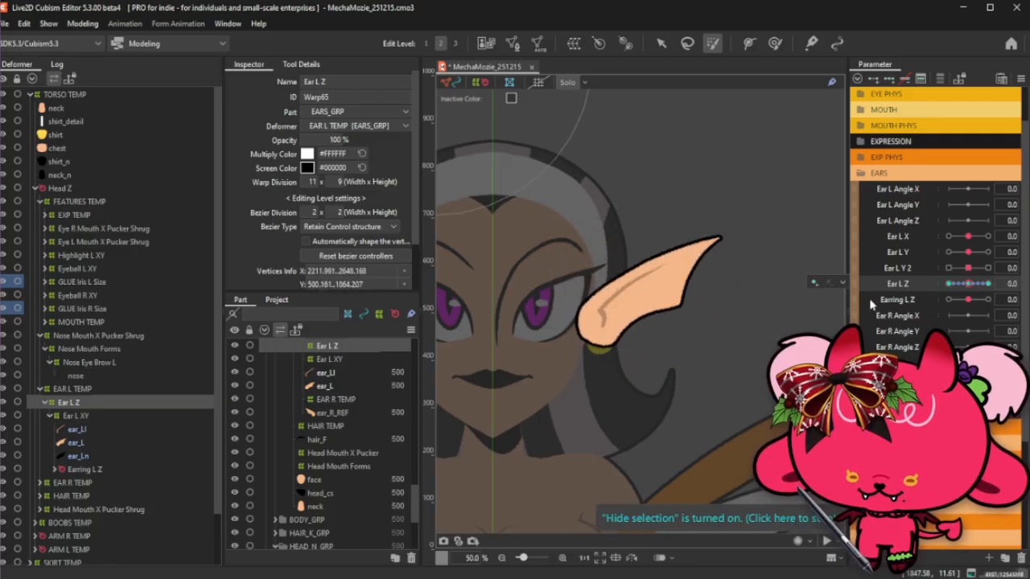
Widen the soft selection toward the middle of the ear and blend it toward the unrotated shape at Ear L Z 1.0 and -1.0.
key(ctrl+t)
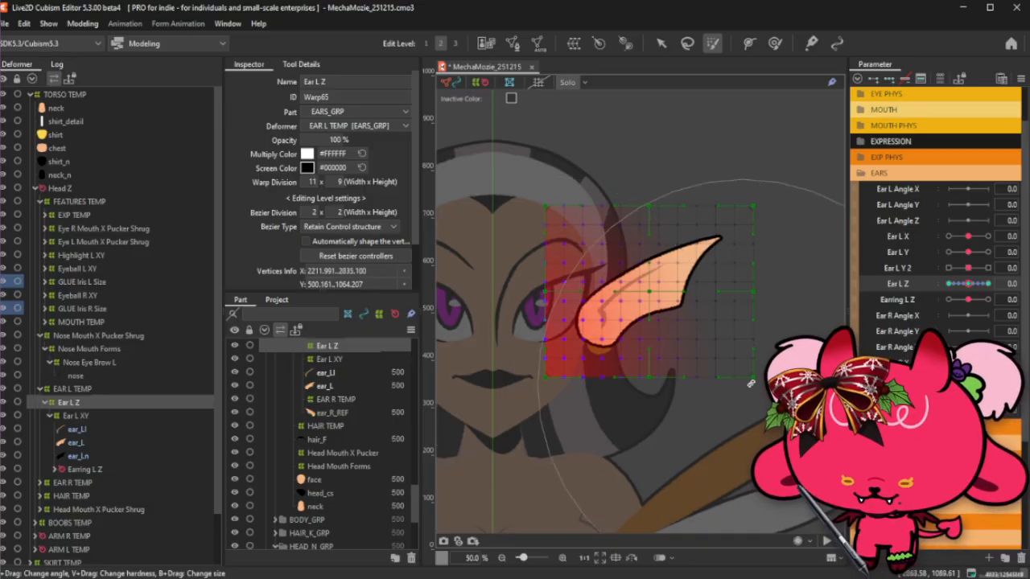
drag(968, 285, 1004, 286)
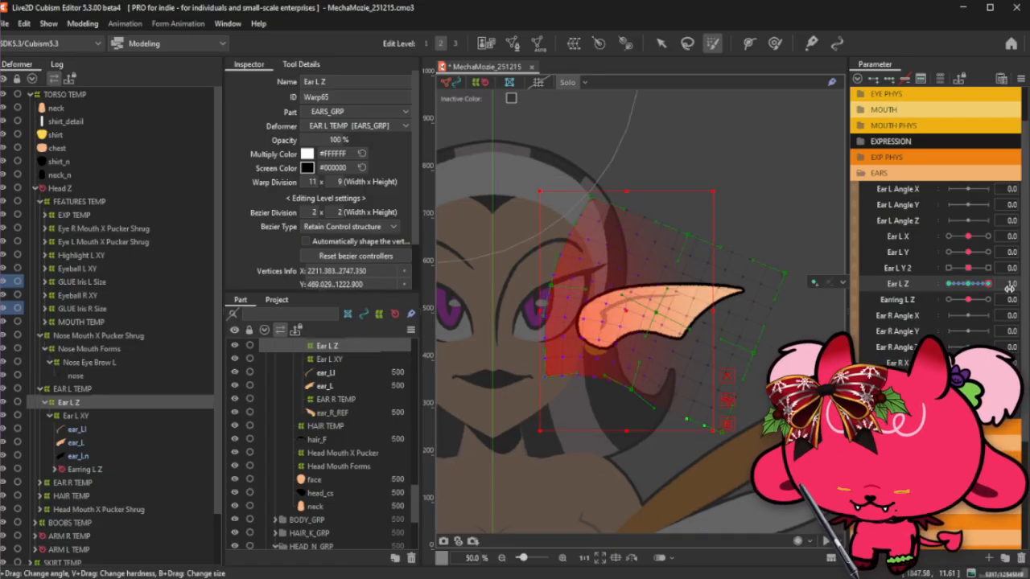
key(ctrl+z)
drag(975, 290, 937, 290)
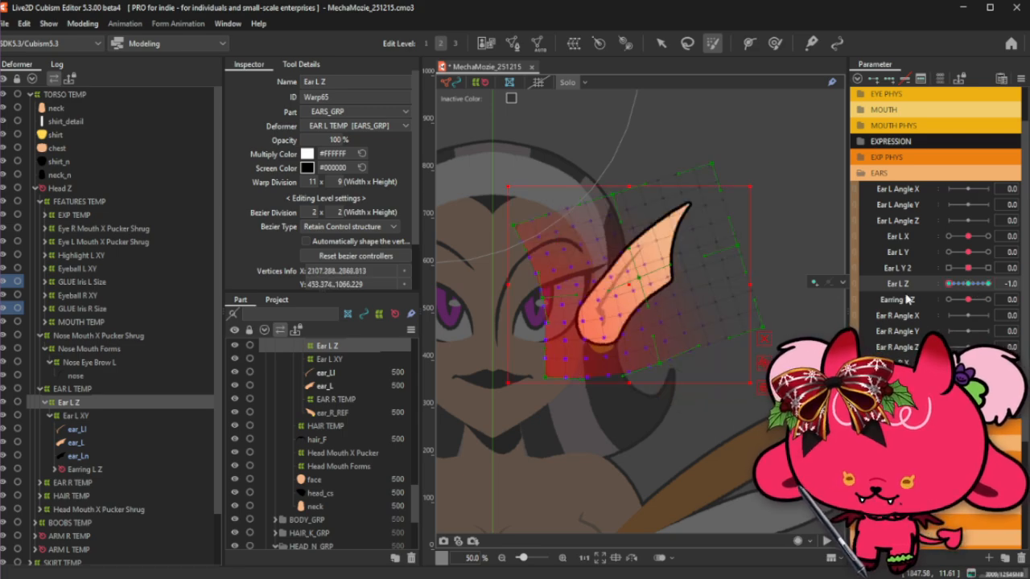
key(ctrl+z)
Preview the ear's rotation across the Ear L Z range on the whole head with the selection hidden.
key(ctrl+h)
scroll(699, 272, down, 2)
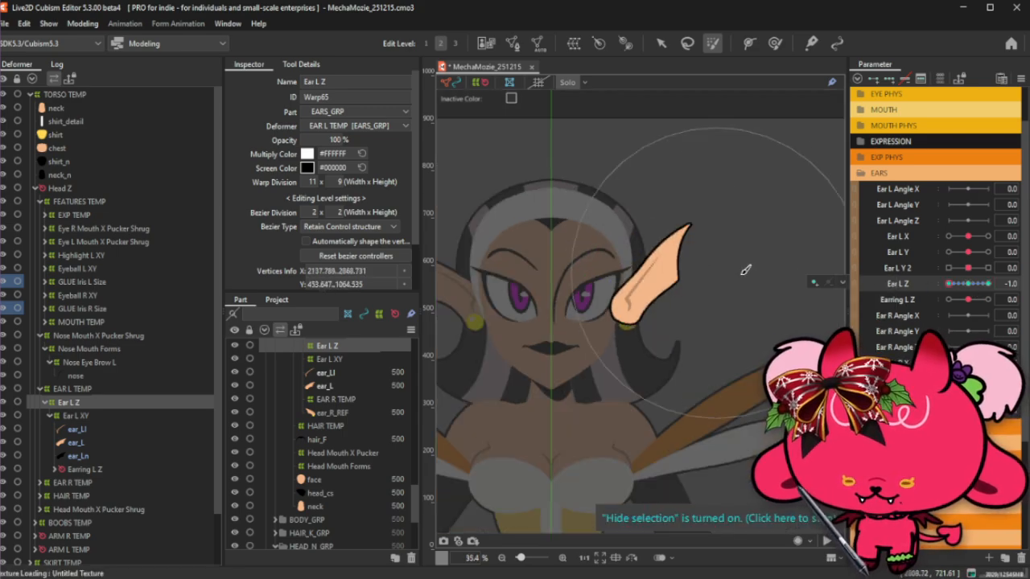
drag(949, 286, 925, 301)
drag(760, 302, 925, 298)
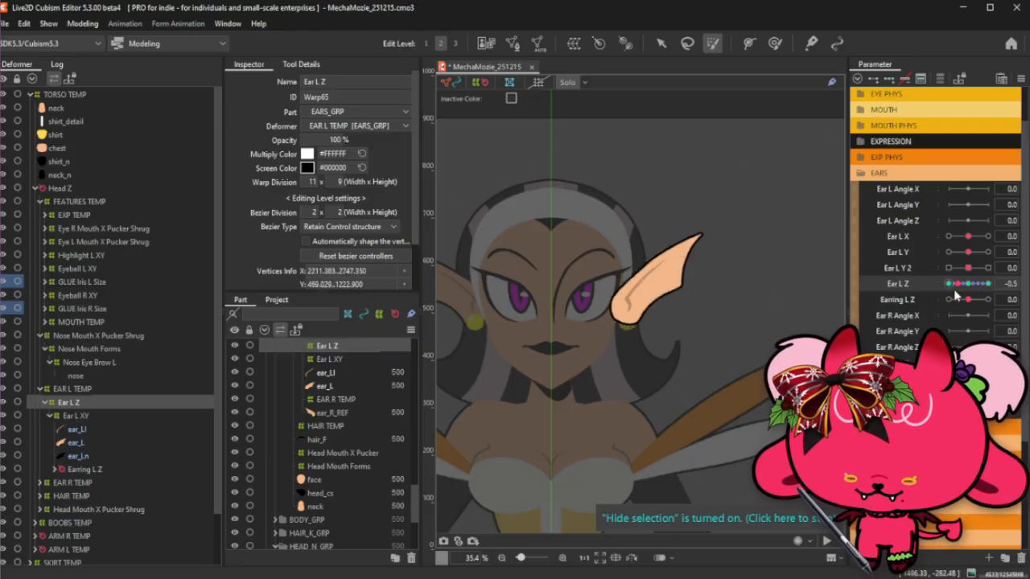
Undo the last lattice blends made with the widened selection.
key(ctrl+z)
key(ctrl+z)
key(ctrl+z)
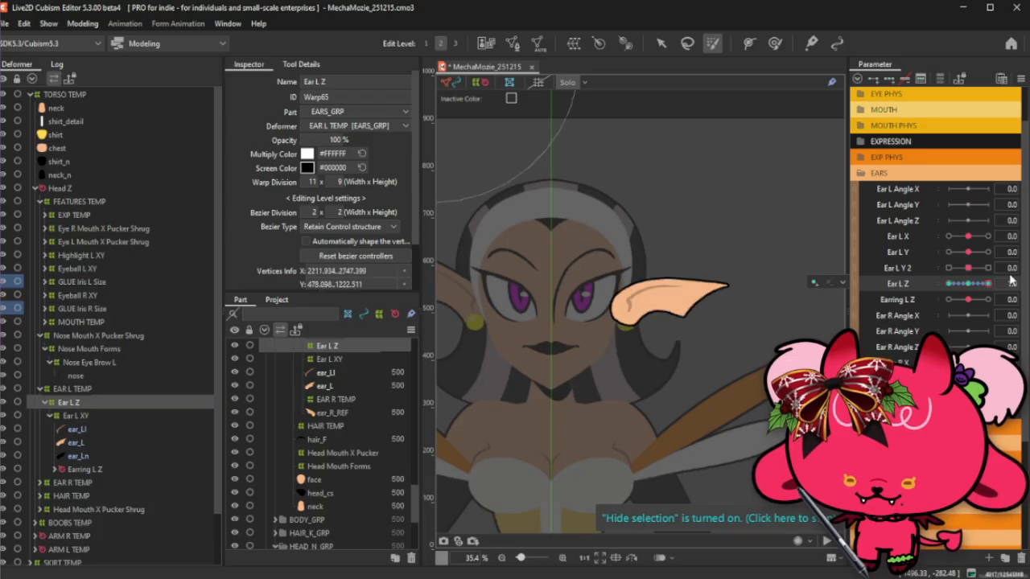
key(ctrl+z)
key(ctrl+z)
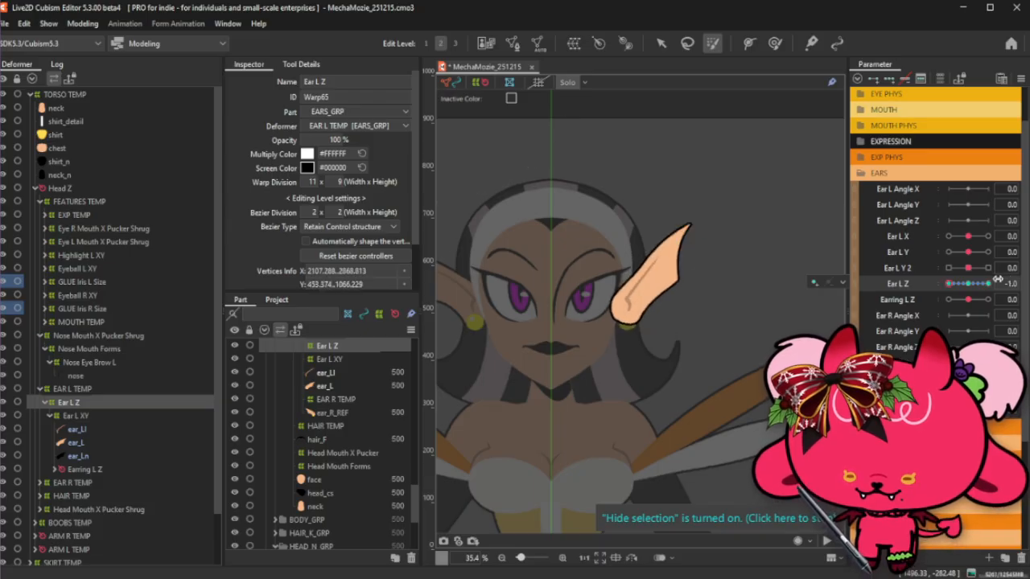
Reshape the left ear's tip with the Deform Brush at Ear L Z 1.0 and -1.0.
scroll(691, 240, up, 1)
click(775, 44)
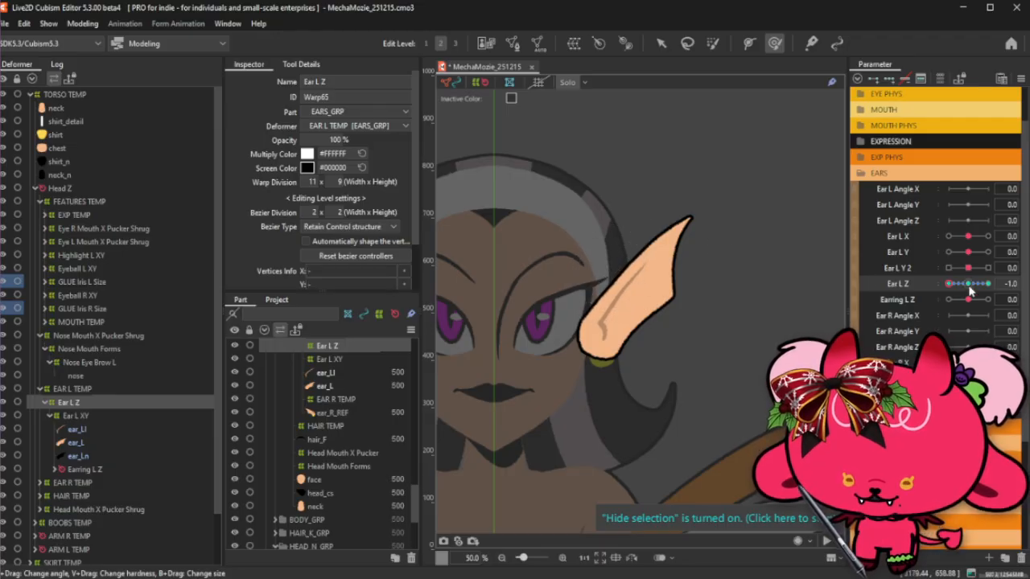
mouse_move(948, 284)
mouse_down()
mouse_move(952, 294)
mouse_move(932, 298)
mouse_move(994, 294)
mouse_up()
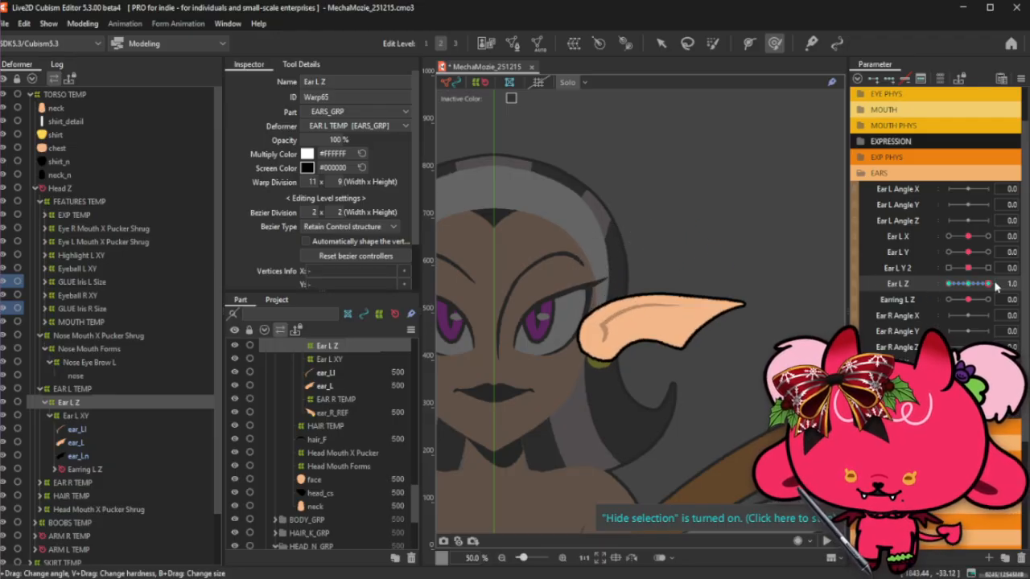
click(755, 306)
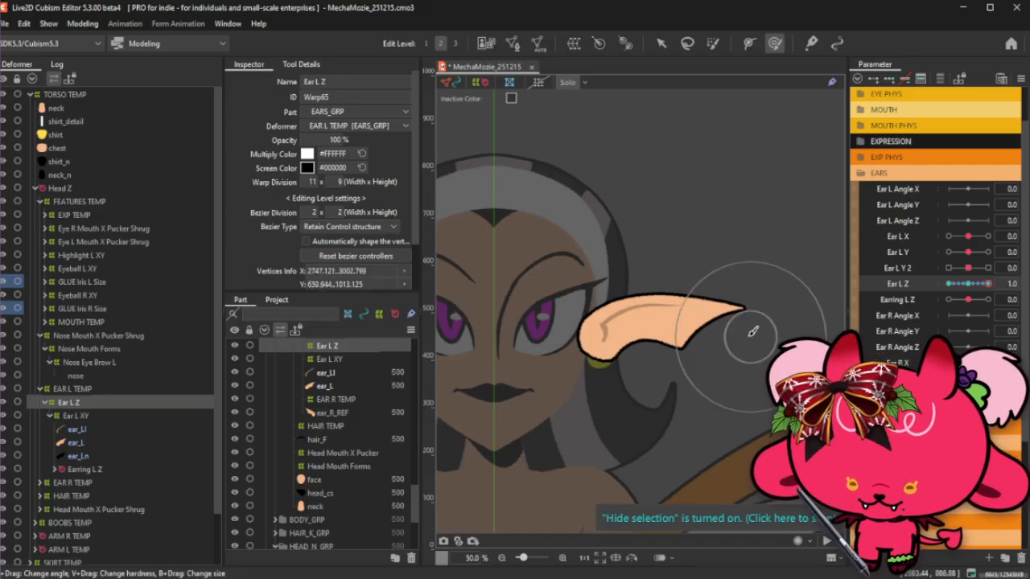
scroll(689, 278, down, 1)
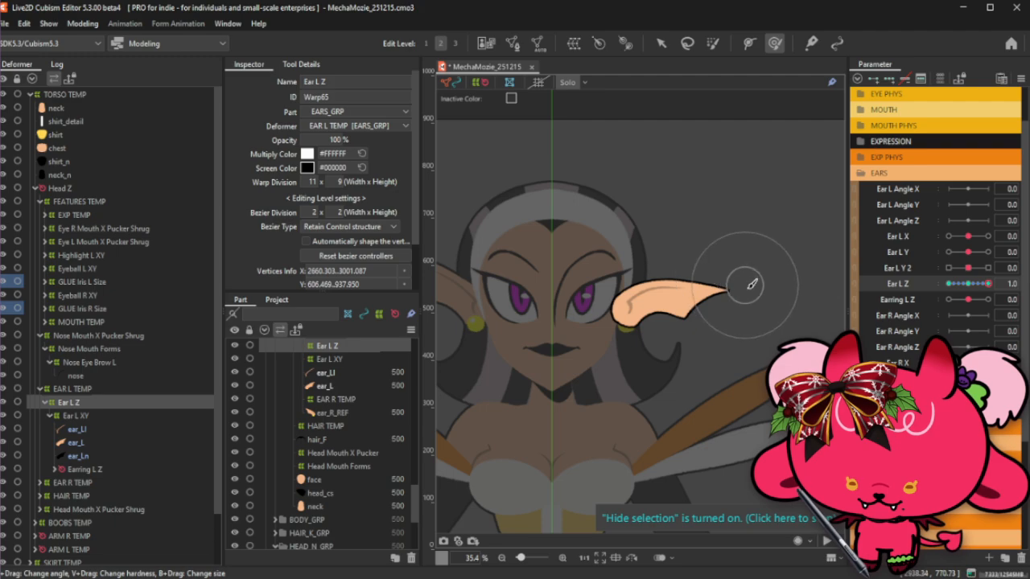
mouse_move(986, 283)
mouse_down()
mouse_move(937, 290)
mouse_move(996, 272)
mouse_move(984, 283)
mouse_move(994, 282)
mouse_move(949, 284)
mouse_up()
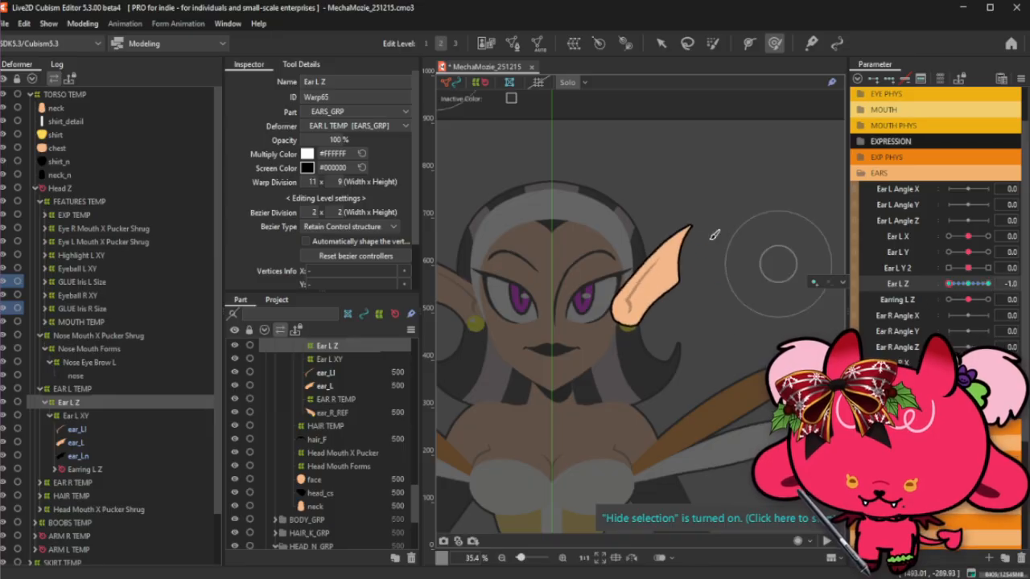
drag(693, 193, 708, 137)
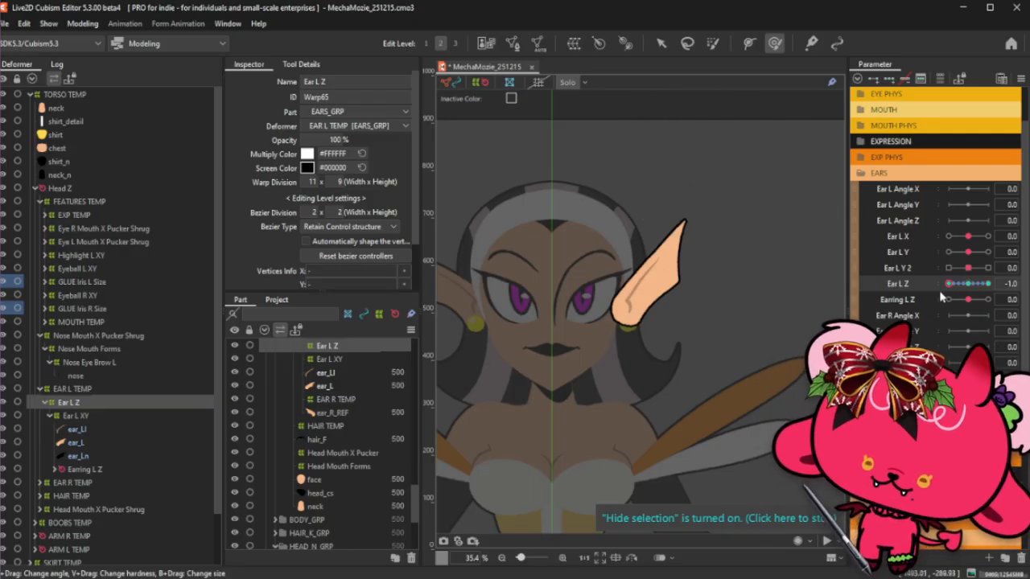
Turn off Solo and preview the left ear's Ear L Z rotation on the full-color character.
click(987, 283)
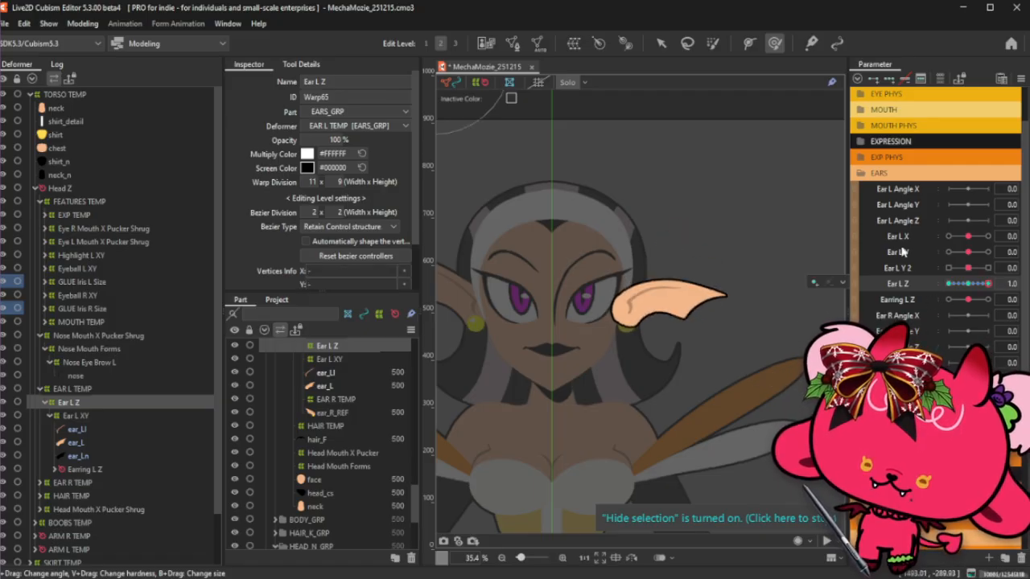
click(574, 82)
scroll(706, 251, down, 2)
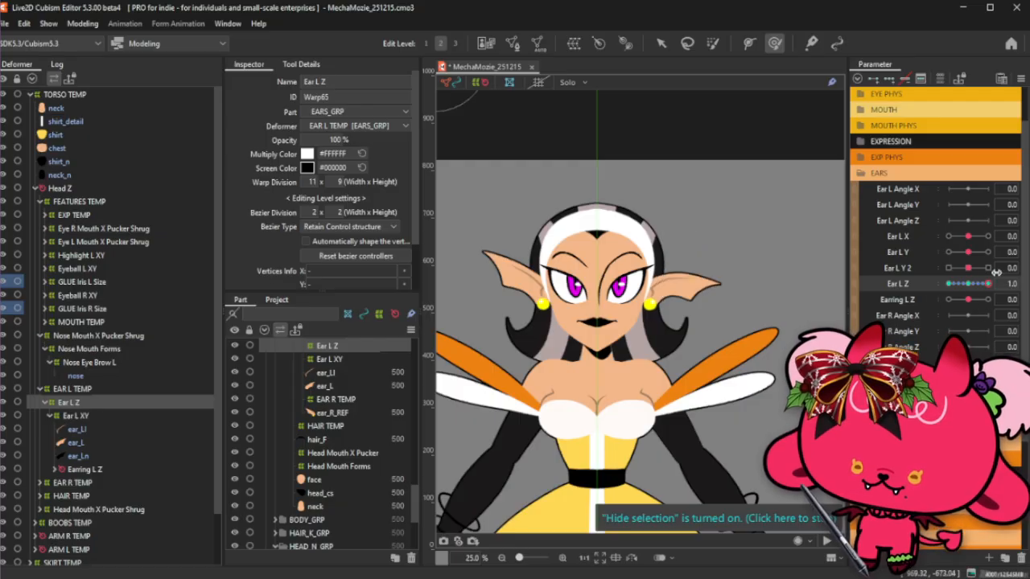
mouse_move(988, 283)
mouse_down()
mouse_move(966, 284)
mouse_move(988, 270)
mouse_up()
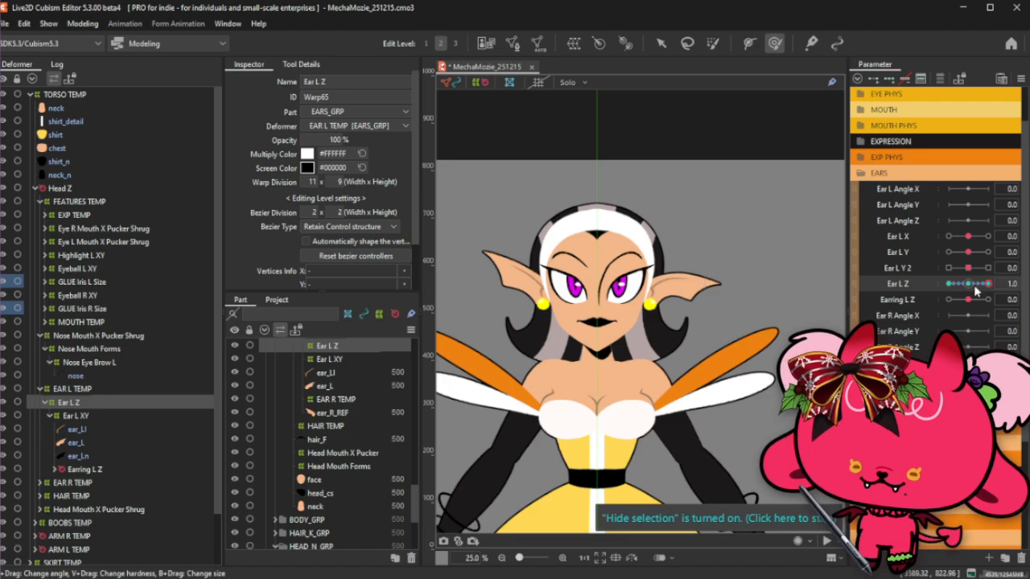
drag(961, 290, 996, 284)
scroll(642, 288, up, 2)
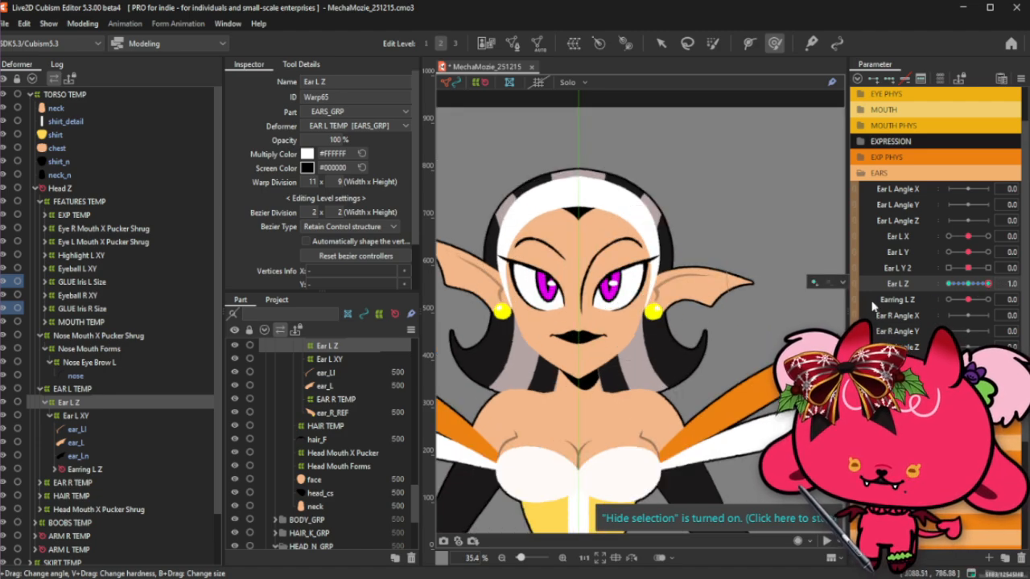
Set Ear L Z to 0.5 and compare the half-lowered ear with its pose at 1.0.
click(982, 286)
click(1003, 285)
text(.)
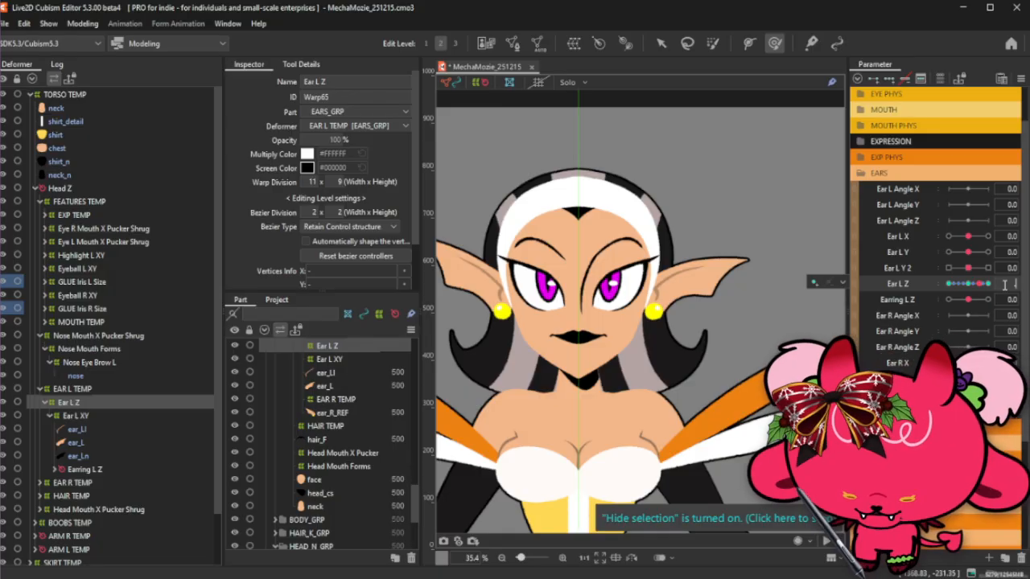
text(5)
key(Return)
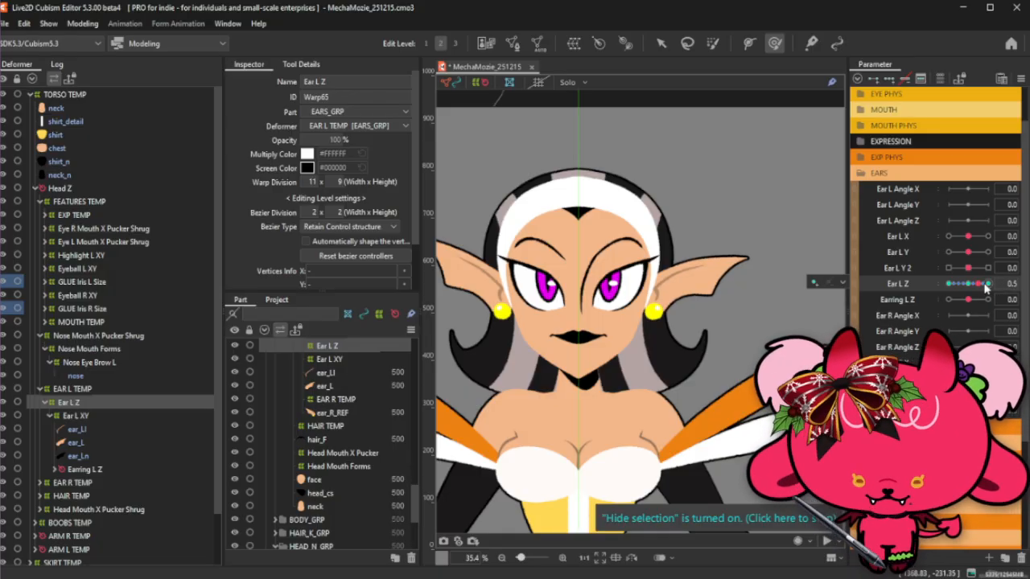
click(985, 288)
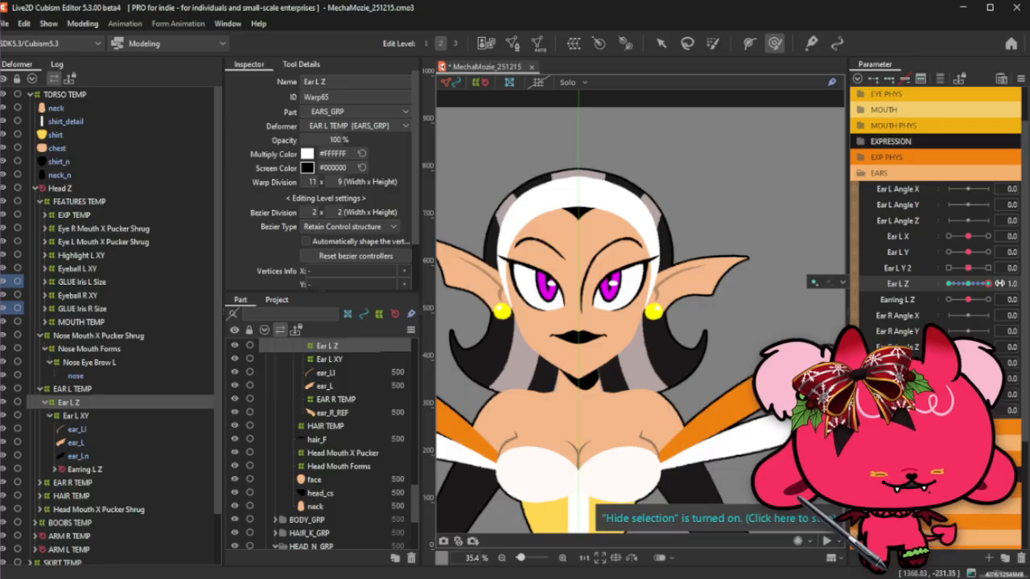
Examine the raised ear at Ear L Z -1.0 and at -0.5.
click(1000, 283)
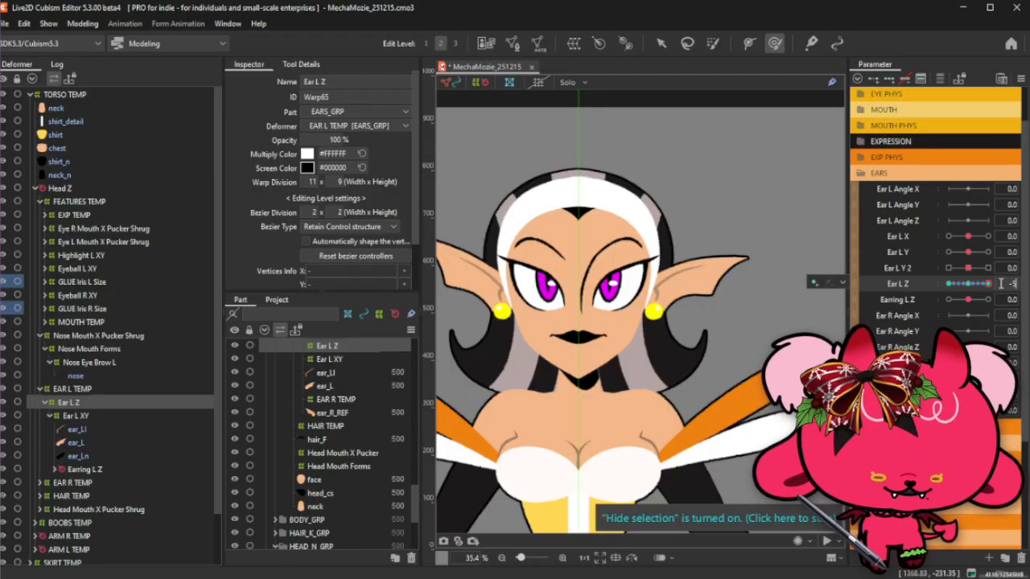
text(-1)
key(Return)
click(1000, 283)
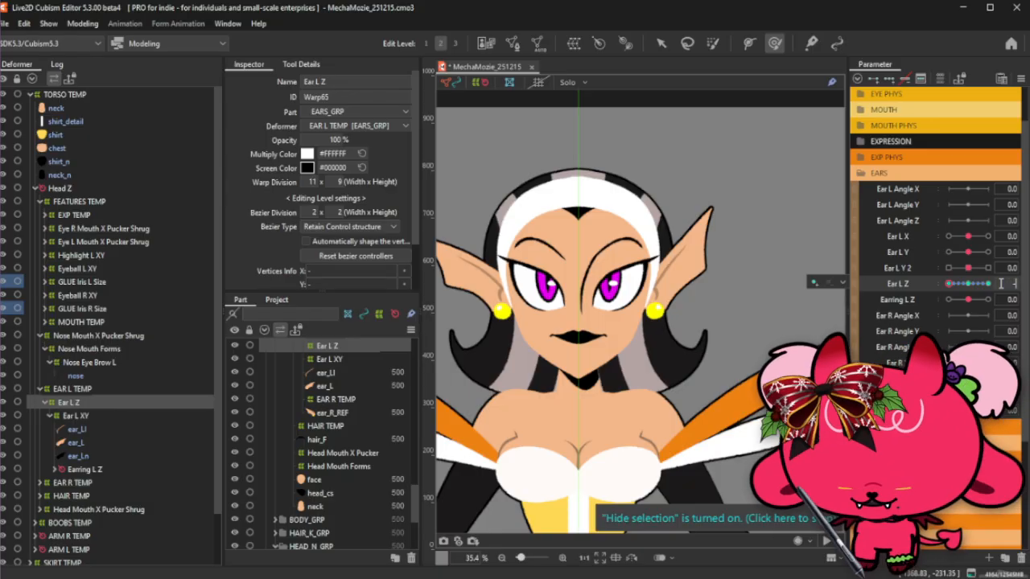
text(-0.5)
key(Return)
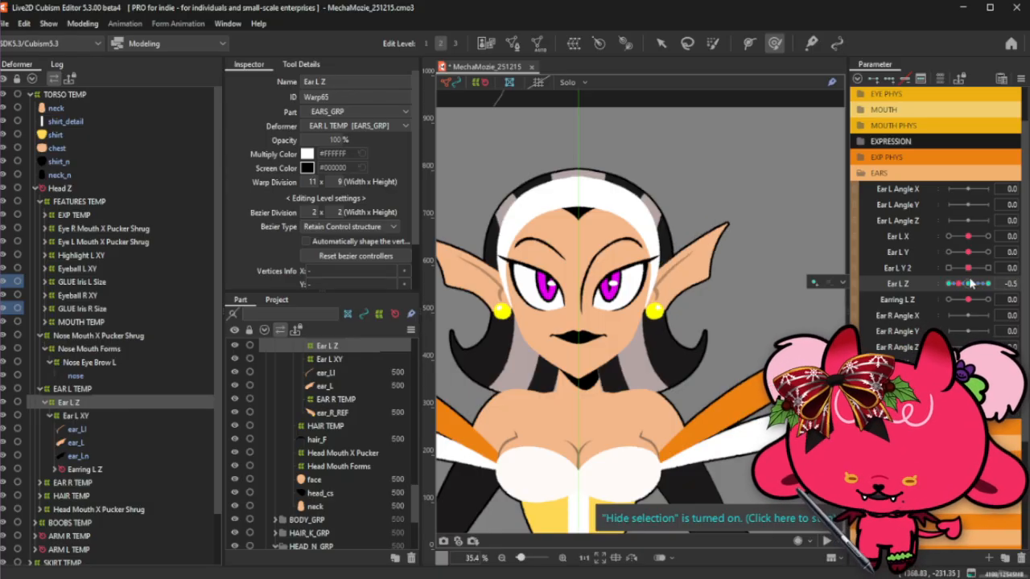
Sweep Ear L Z between -1.0 and 1.0 to check how smoothly the ear moves up and down.
drag(969, 283, 951, 286)
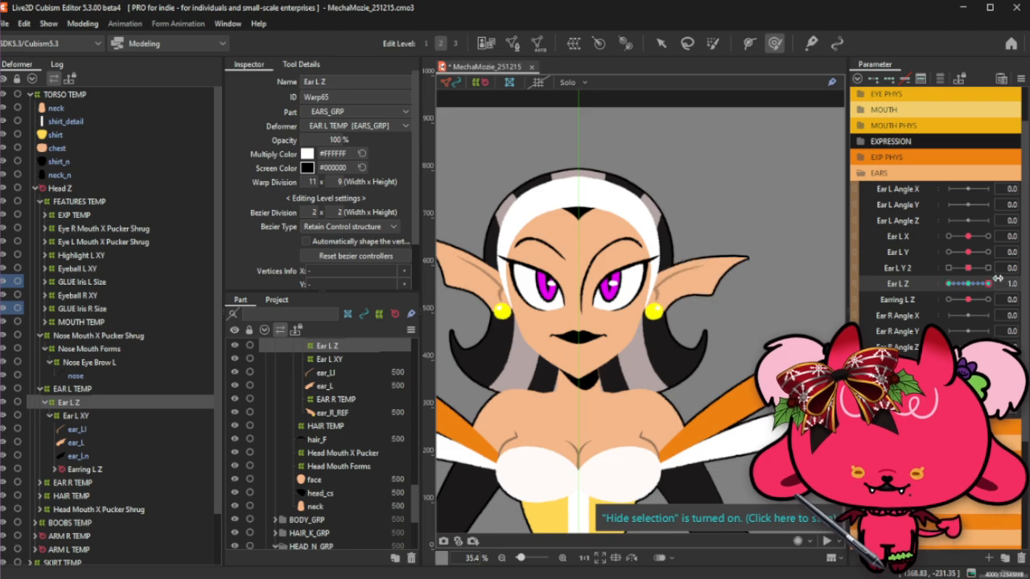
click(957, 284)
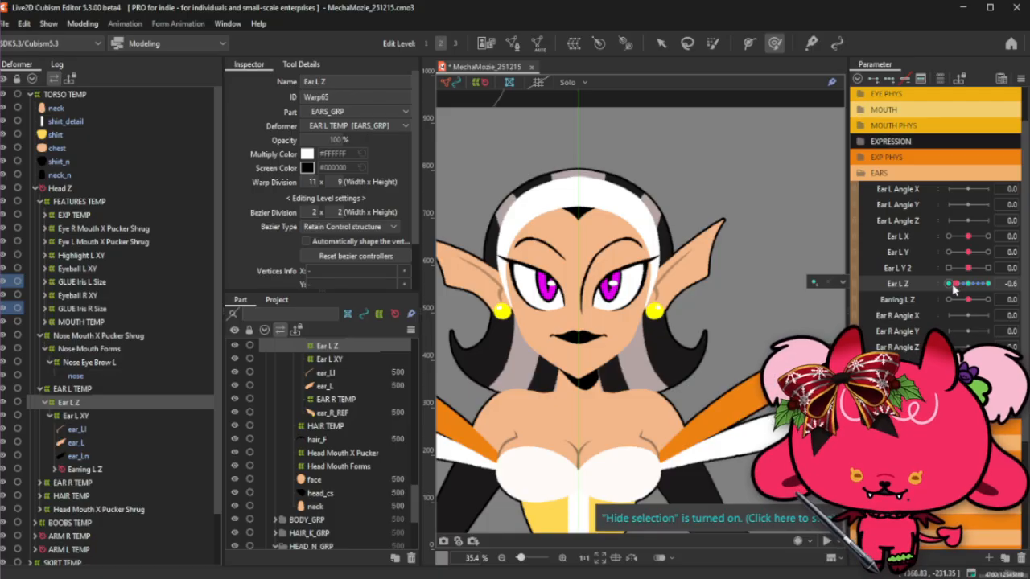
drag(954, 287, 949, 289)
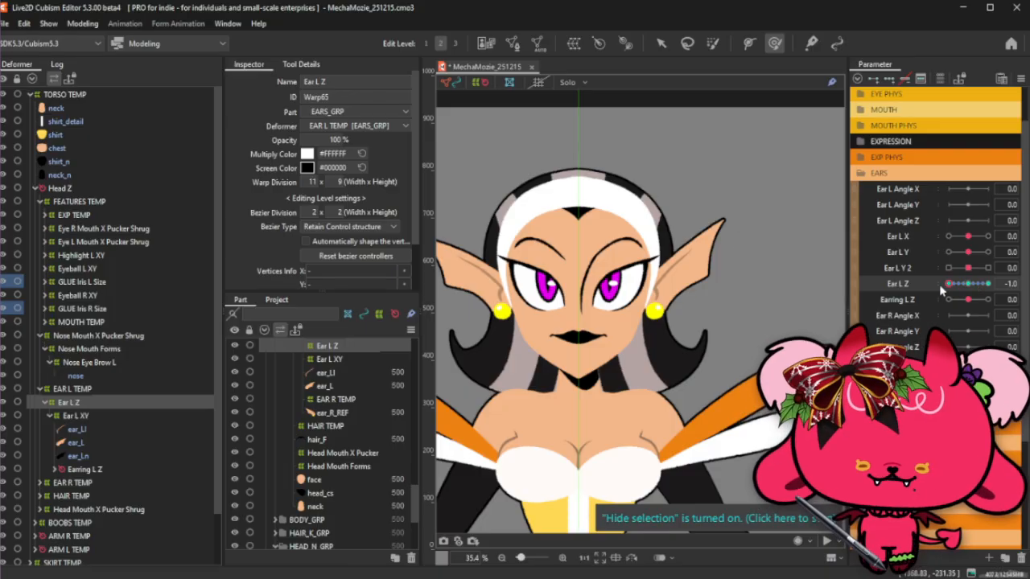
mouse_move(978, 285)
mouse_down()
mouse_move(1003, 281)
mouse_move(946, 292)
mouse_move(1000, 285)
mouse_move(931, 310)
mouse_move(1011, 296)
mouse_move(938, 292)
mouse_move(971, 287)
mouse_move(927, 329)
mouse_move(950, 288)
mouse_move(923, 296)
mouse_move(963, 290)
mouse_up()
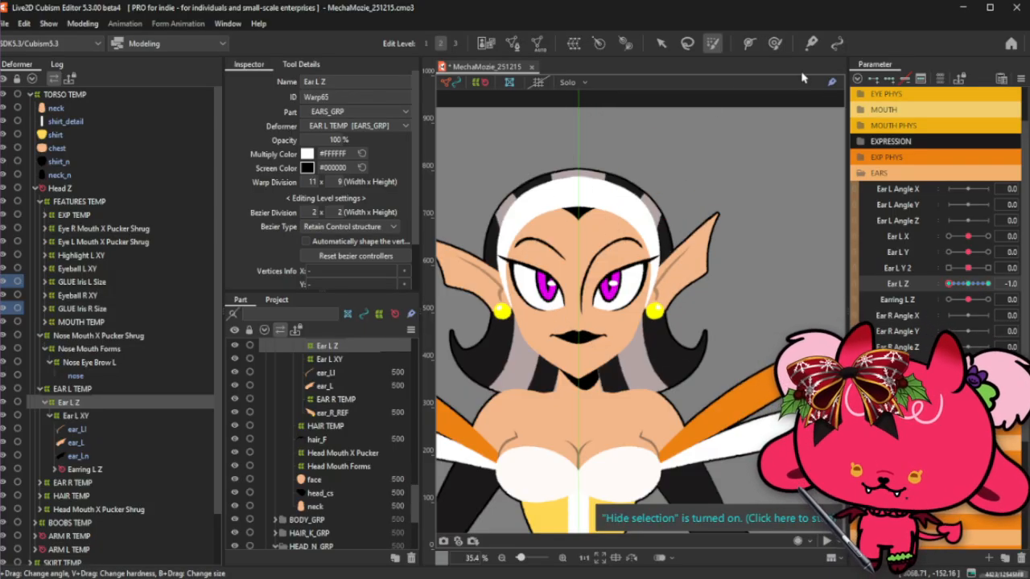
Retouch the raised ear with the Deform Brush at Ear L Z -1.0, and save the model with Ear L Z at 0.0.
click(678, 224)
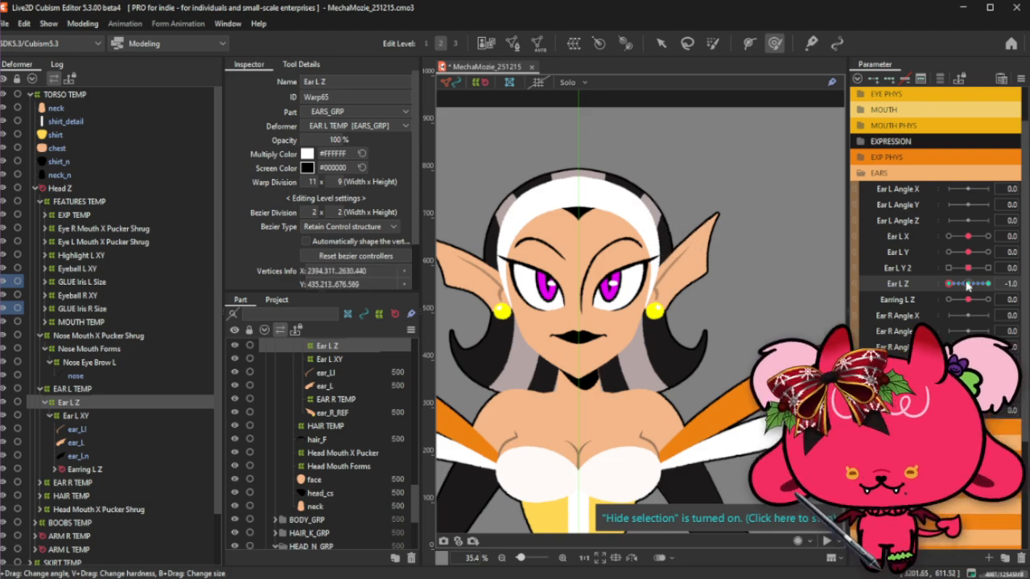
mouse_move(950, 284)
mouse_down()
mouse_move(1003, 282)
mouse_move(924, 284)
mouse_move(998, 282)
mouse_move(953, 284)
mouse_move(966, 283)
mouse_up()
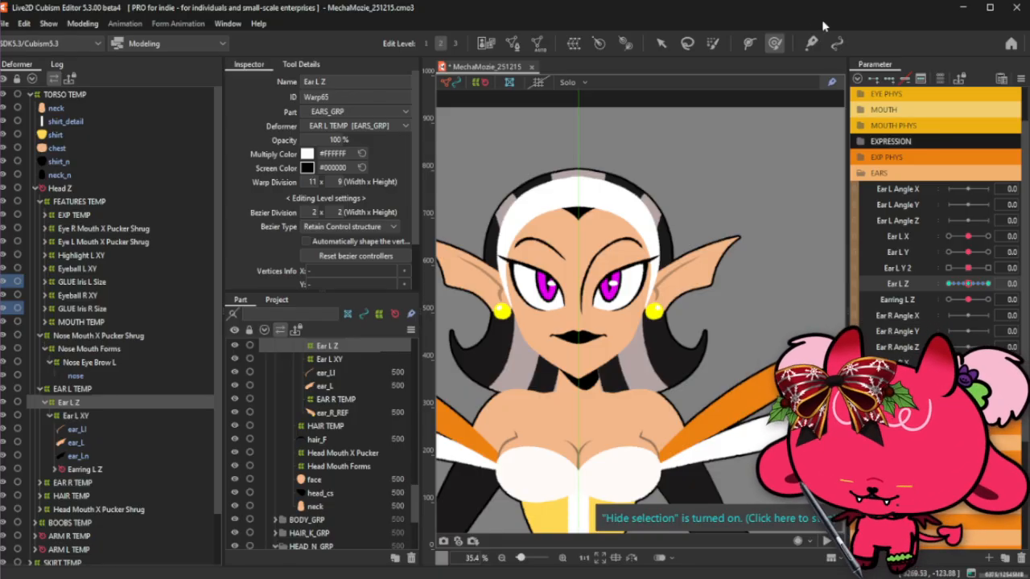
key(ctrl+s)
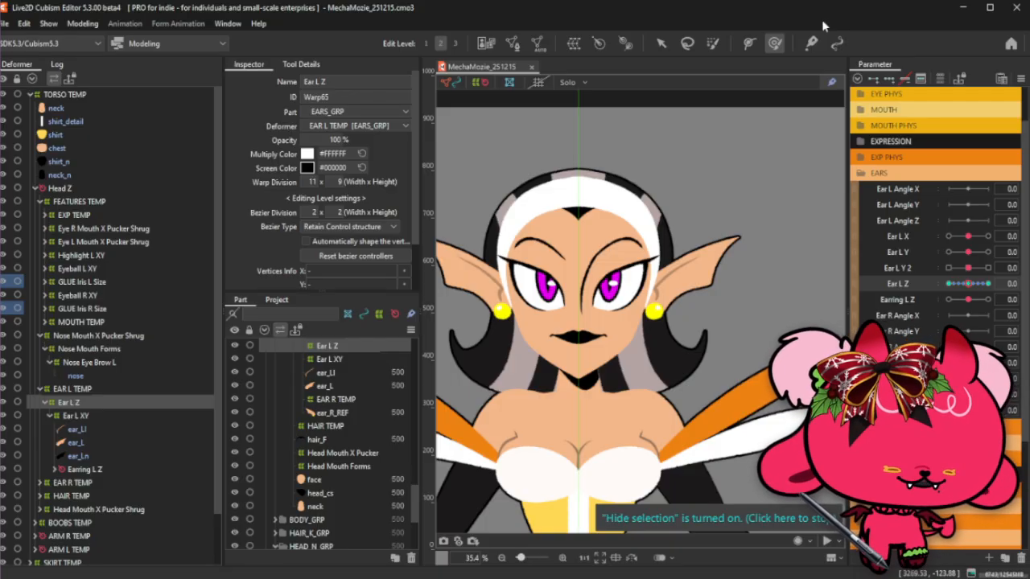
Inspect the left ear up close while moving Ear L Z around its neutral pose.
drag(992, 279, 964, 286)
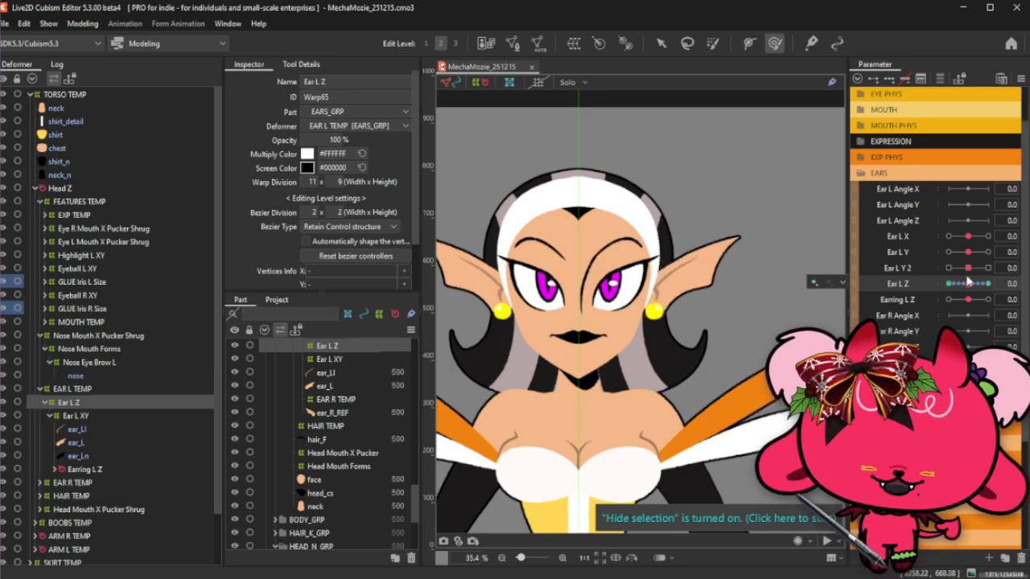
click(838, 281)
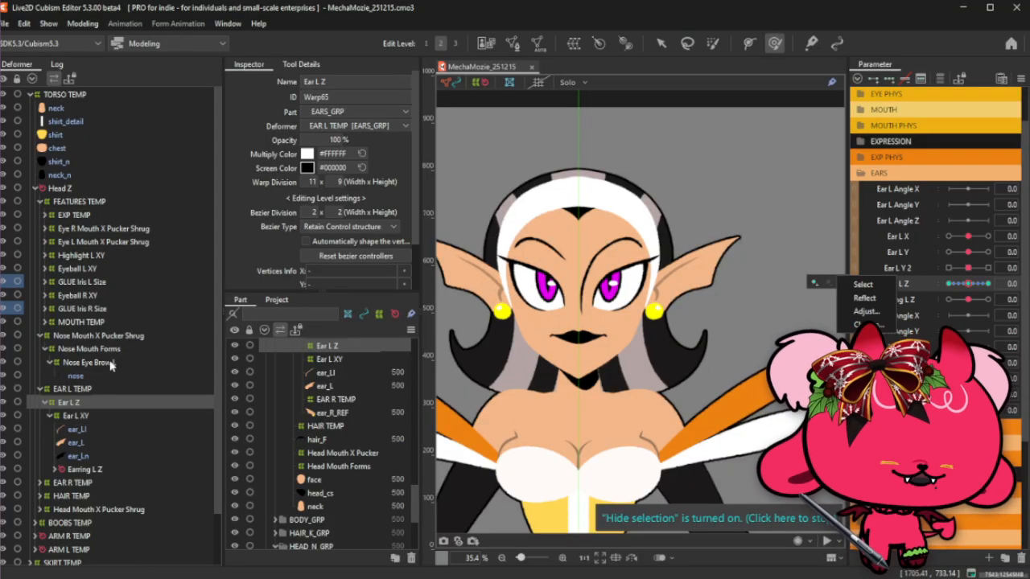
scroll(724, 241, up, 4)
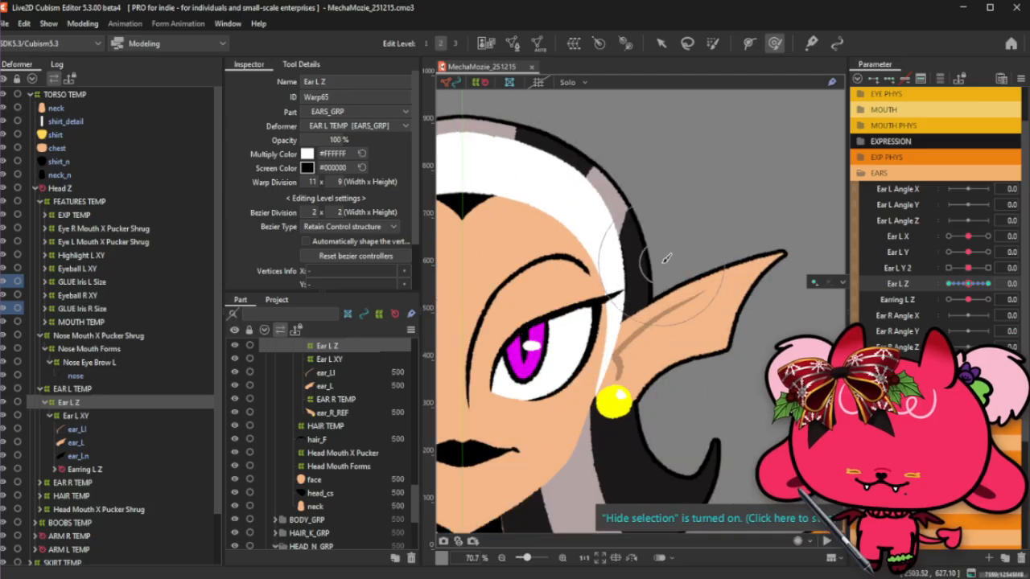
scroll(708, 277, down, 2)
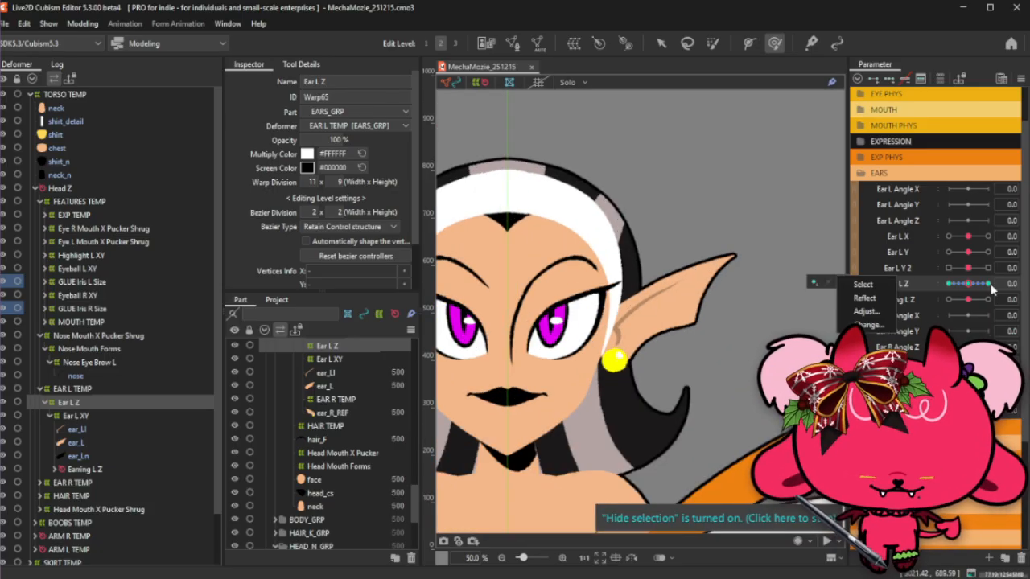
drag(968, 283, 978, 283)
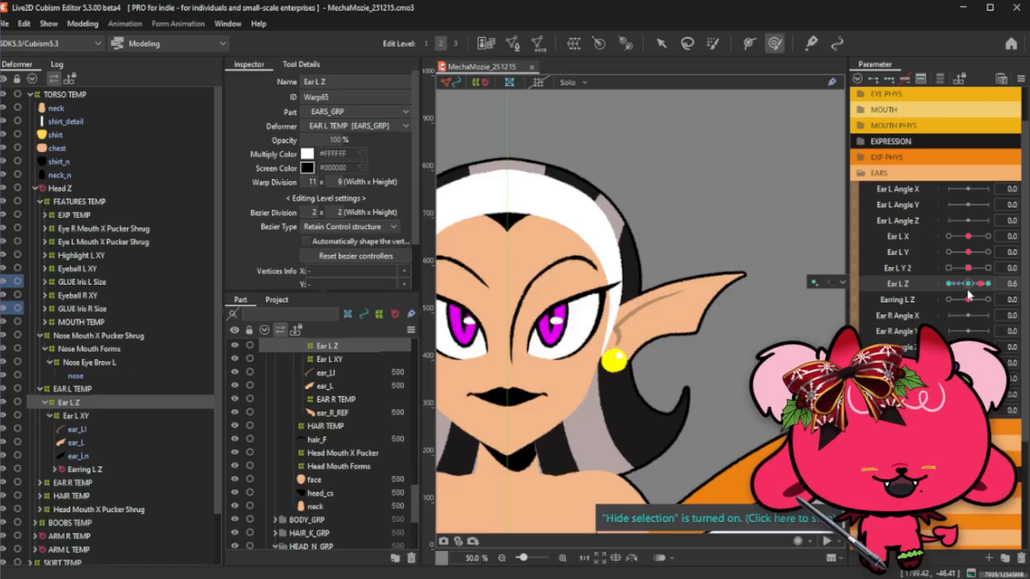
Adjust the ear tip with the Deform Brush at Ear L Z 1.0, and check the rotation before returning Ear L Z to 0.0.
drag(977, 288, 990, 288)
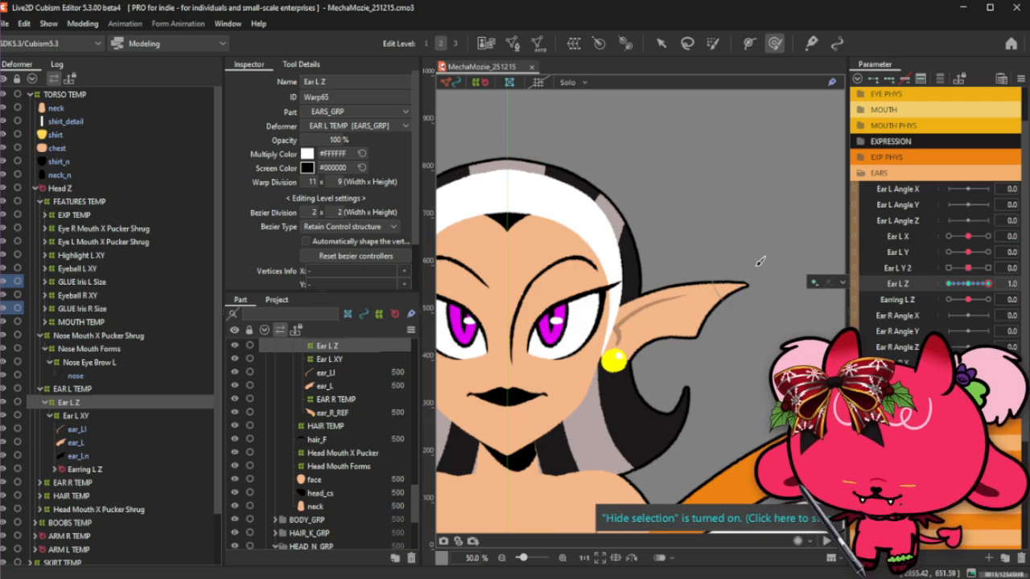
drag(758, 278, 792, 285)
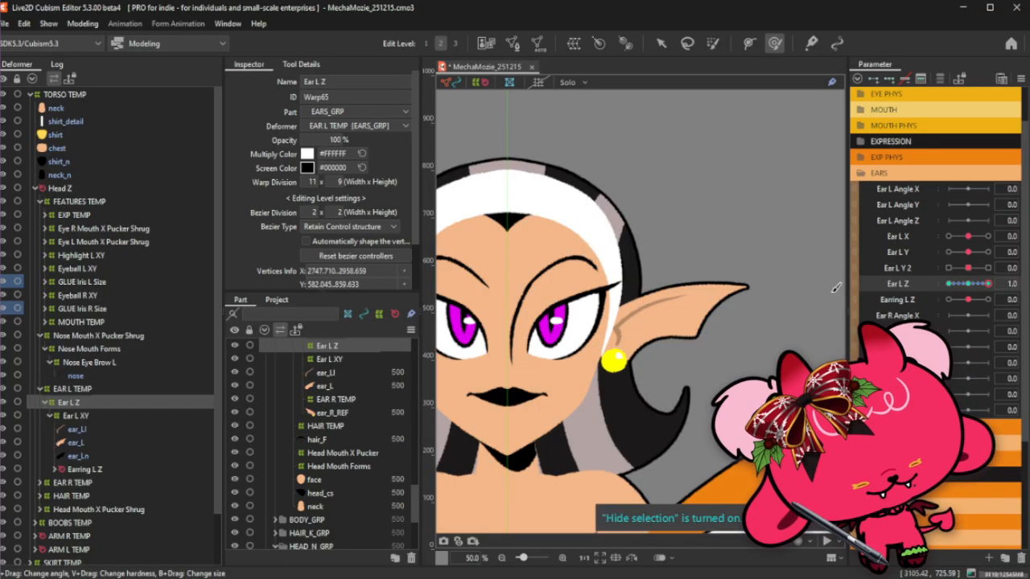
drag(988, 284, 946, 287)
click(968, 284)
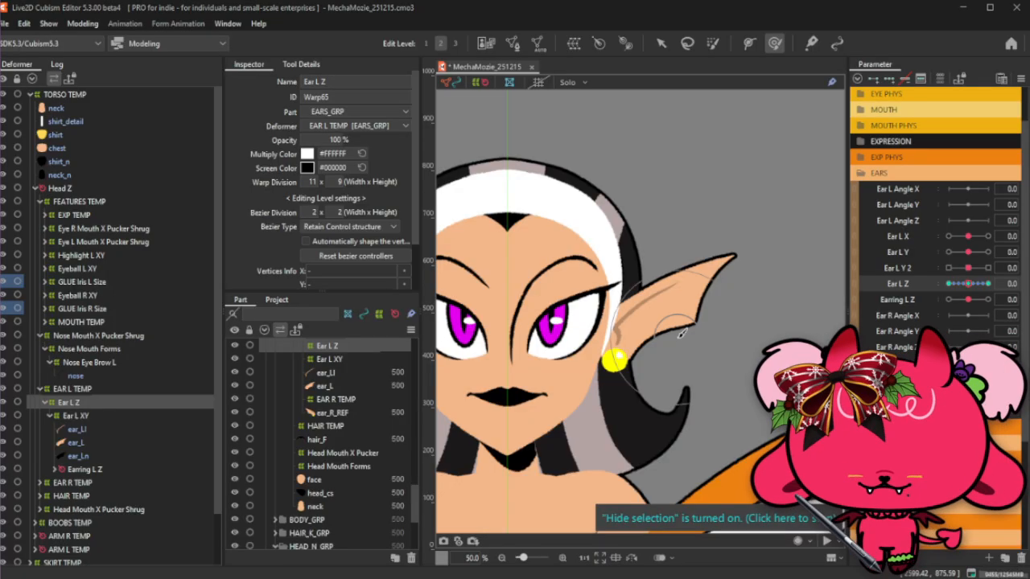
scroll(706, 322, down, 1)
scroll(705, 329, up, 1)
mouse_move(979, 288)
mouse_down()
mouse_move(953, 289)
mouse_move(974, 291)
mouse_up()
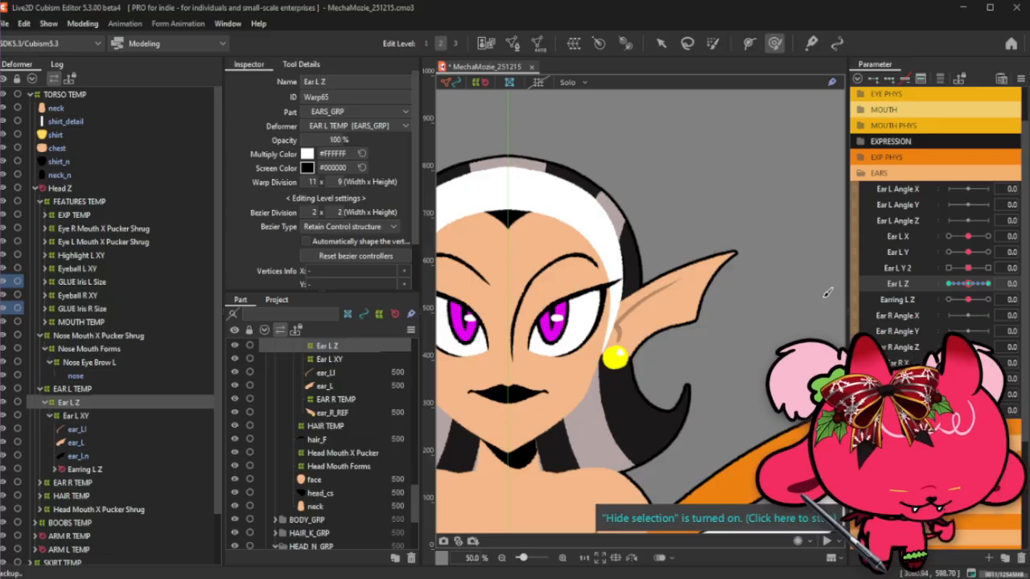
scroll(836, 249, down, 1)
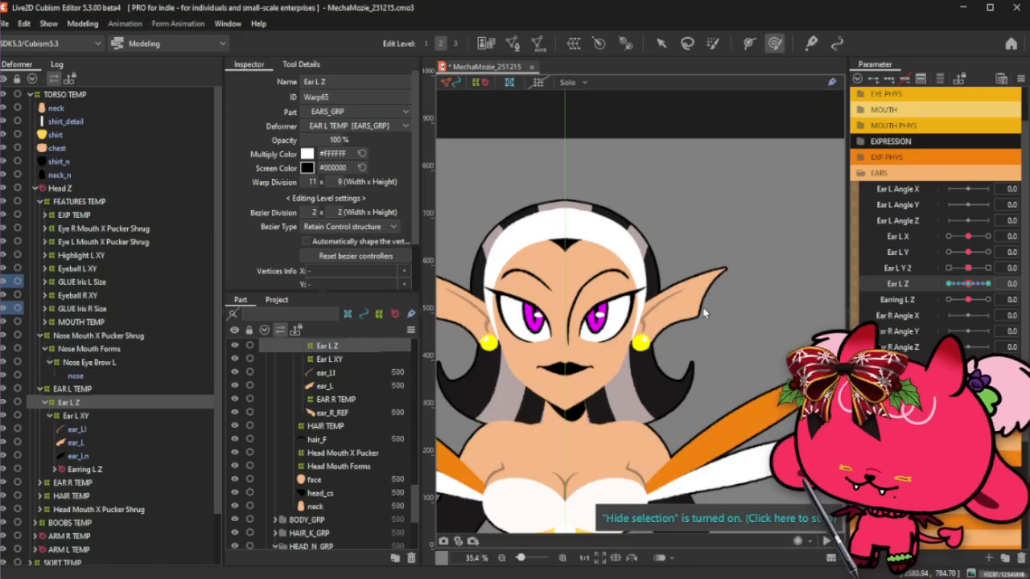
Set the EARS parameter folder's label color to EDB113, then expand and collapse the EXP PHYS folder.
click(933, 174)
right_click(946, 226)
mouse_move(961, 231)
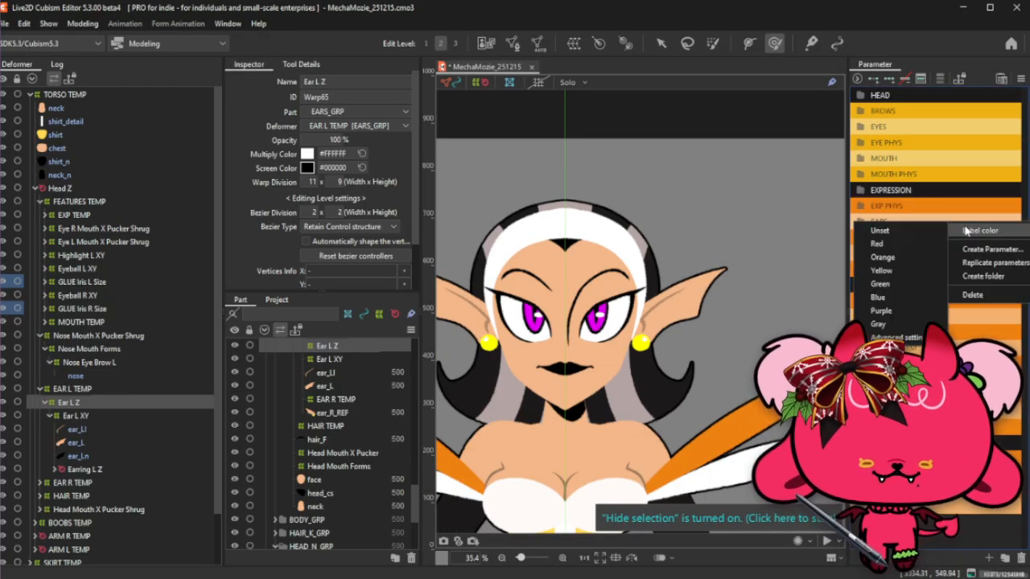
click(881, 353)
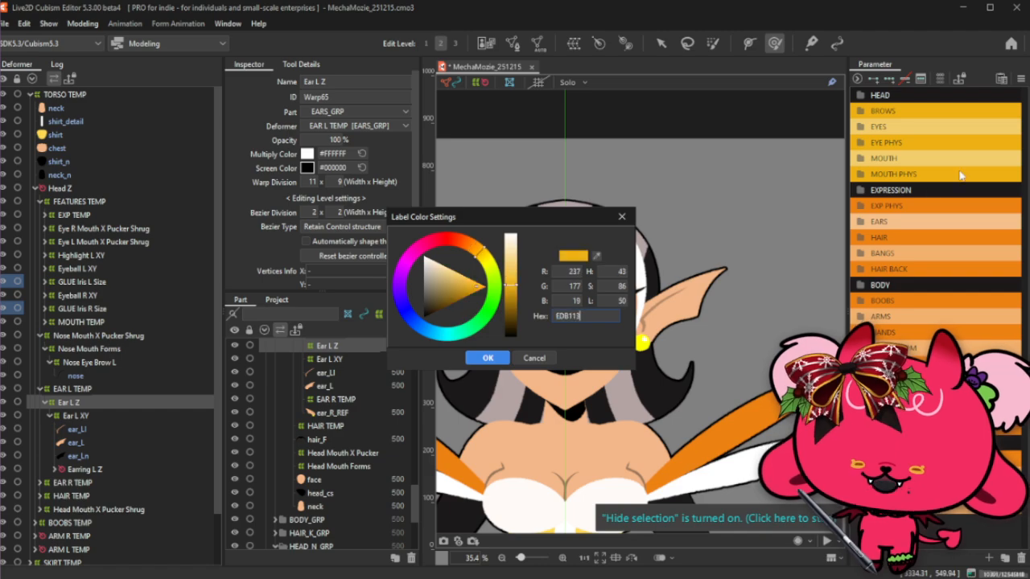
click(481, 357)
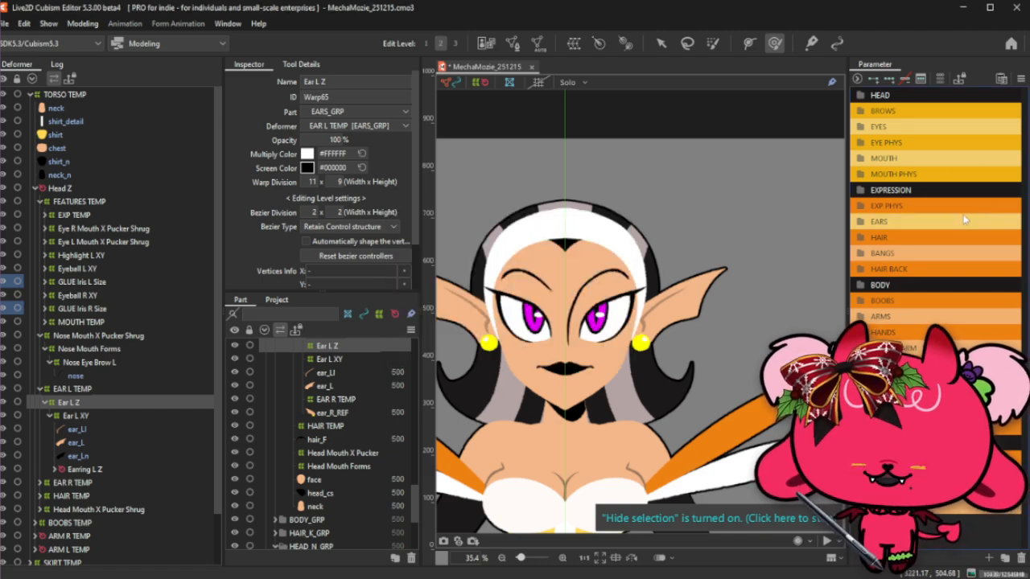
click(967, 211)
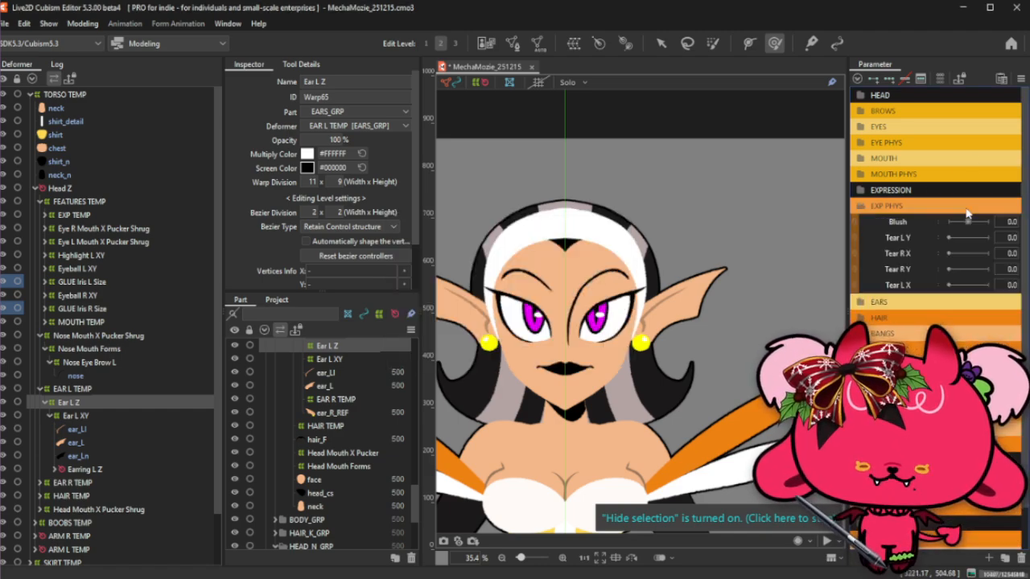
click(967, 211)
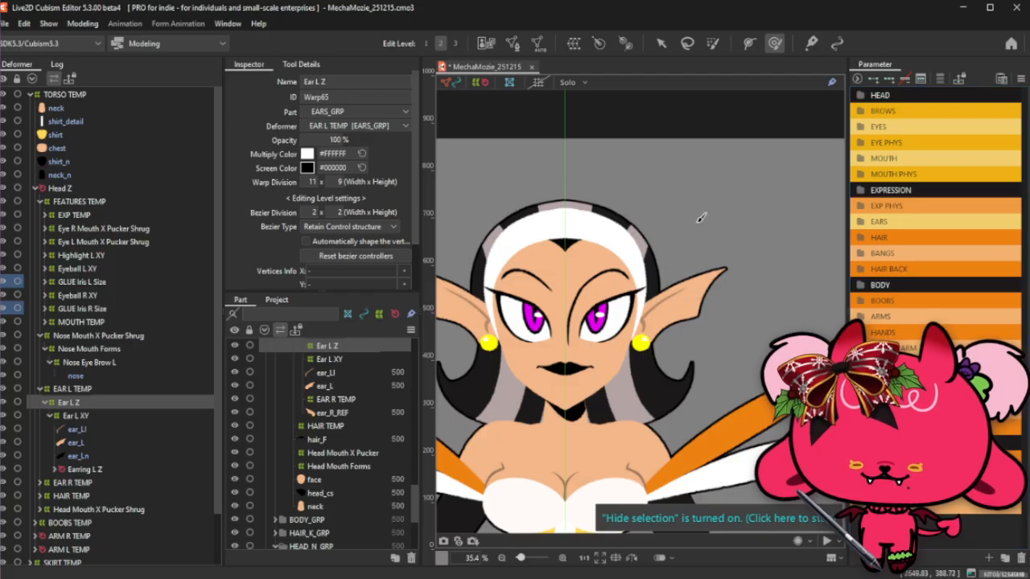
Select the BANGS TEMP deformer inside HAIR TEMP and show the bangs artwork over the face.
drag(700, 218, 751, 185)
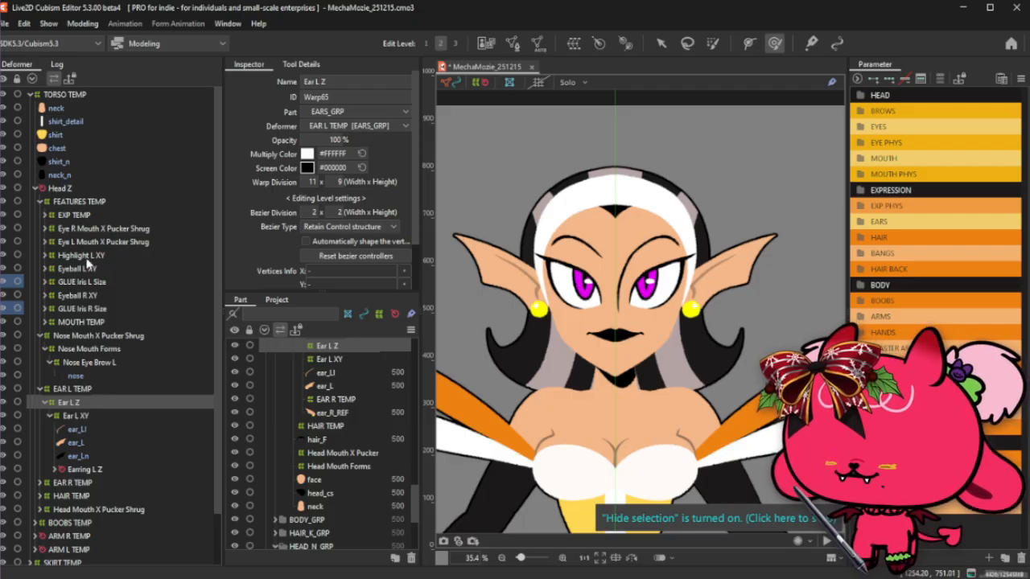
scroll(72, 294, down, 2)
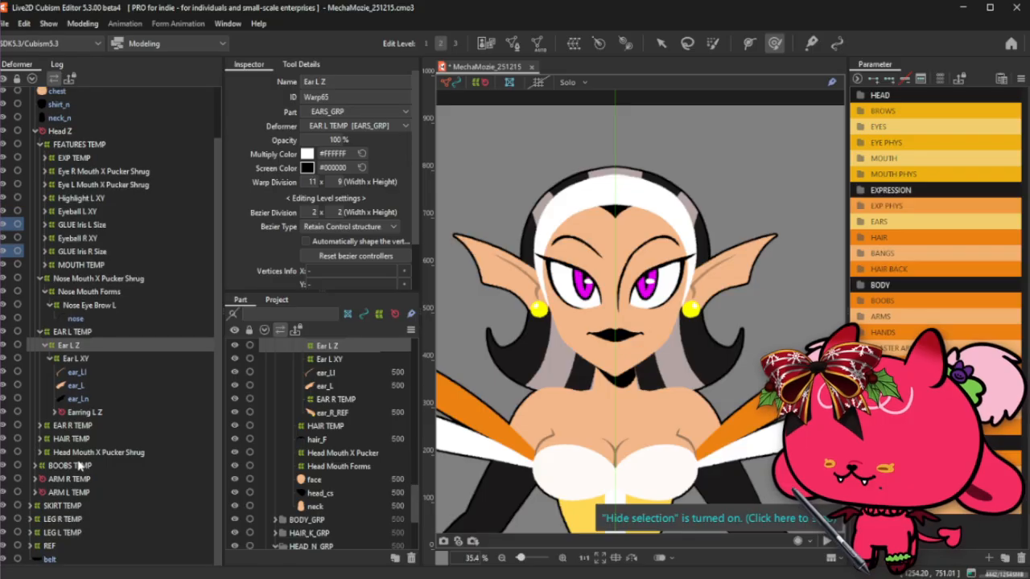
click(73, 438)
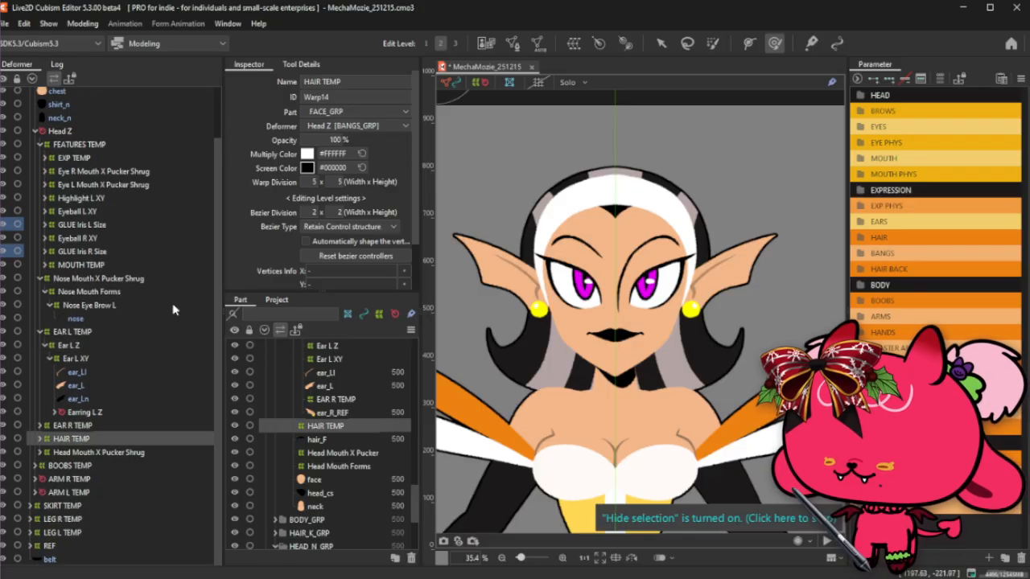
click(40, 440)
click(91, 454)
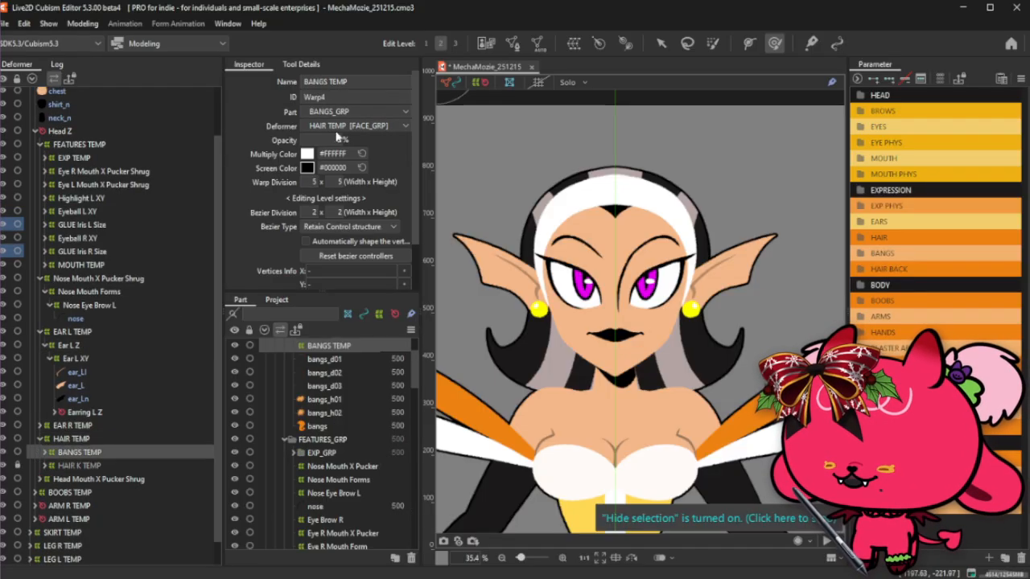
scroll(586, 138, down, 2)
scroll(585, 134, up, 2)
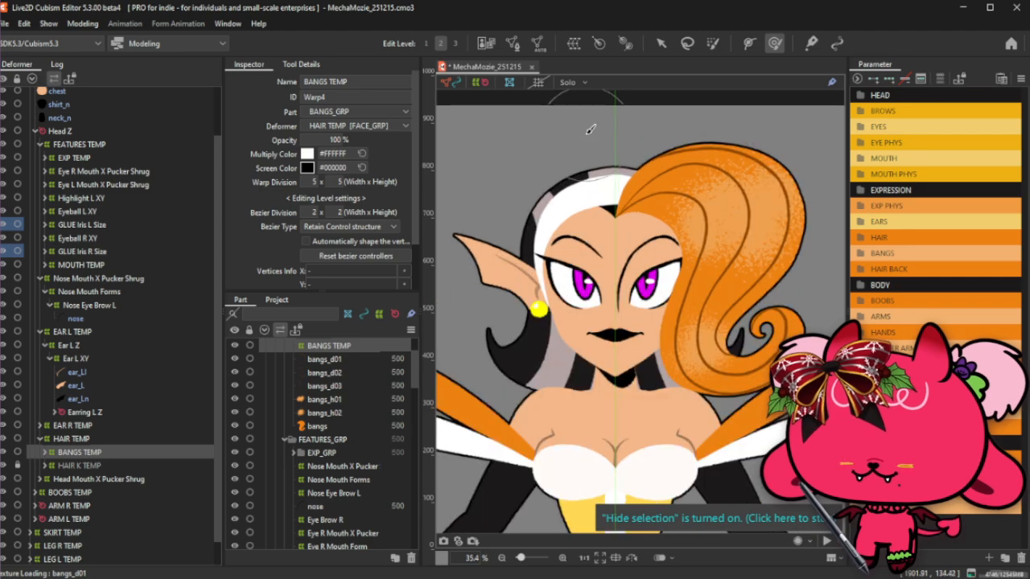
click(44, 452)
click(44, 453)
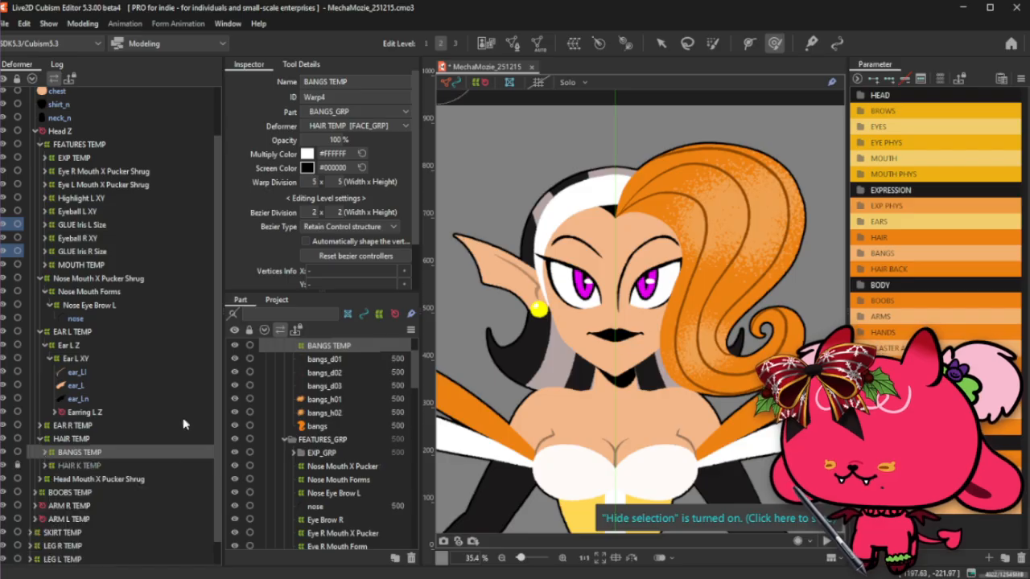
Create a rotation deformer named Bangs TEMP in BANGS_GRP as the parent of the BANGS TEMP warp deformer.
click(598, 44)
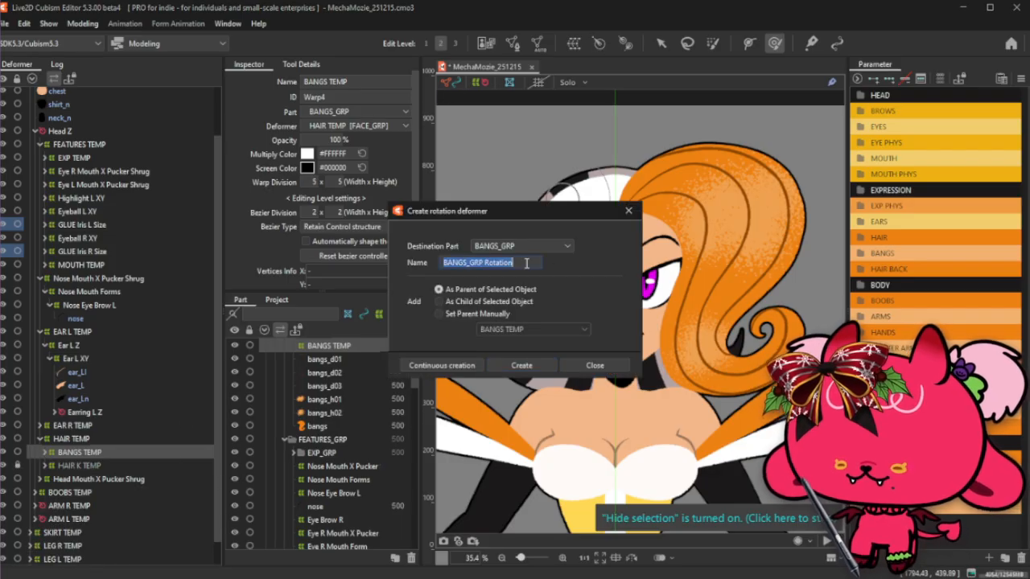
text(bANG)
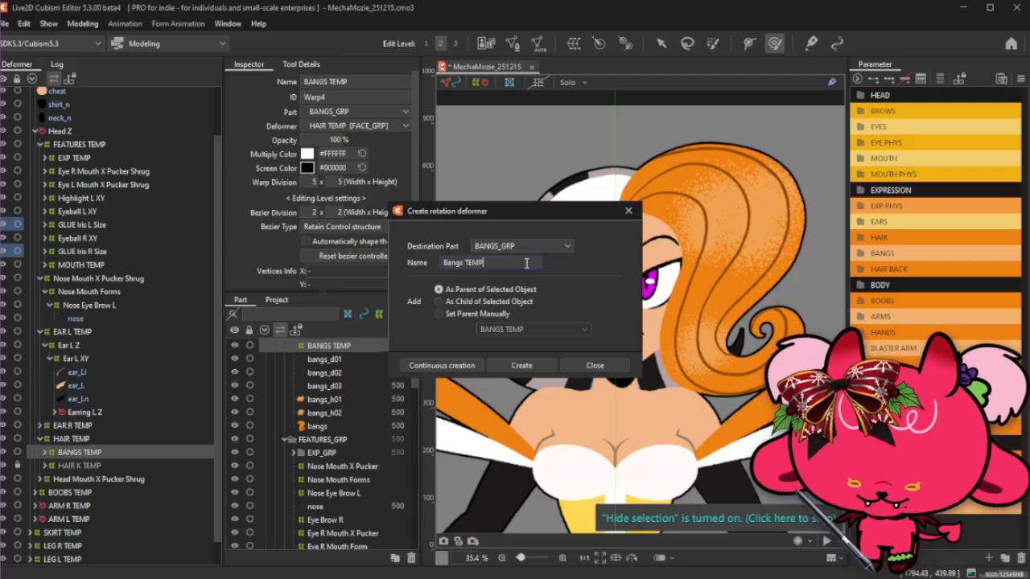
click(517, 364)
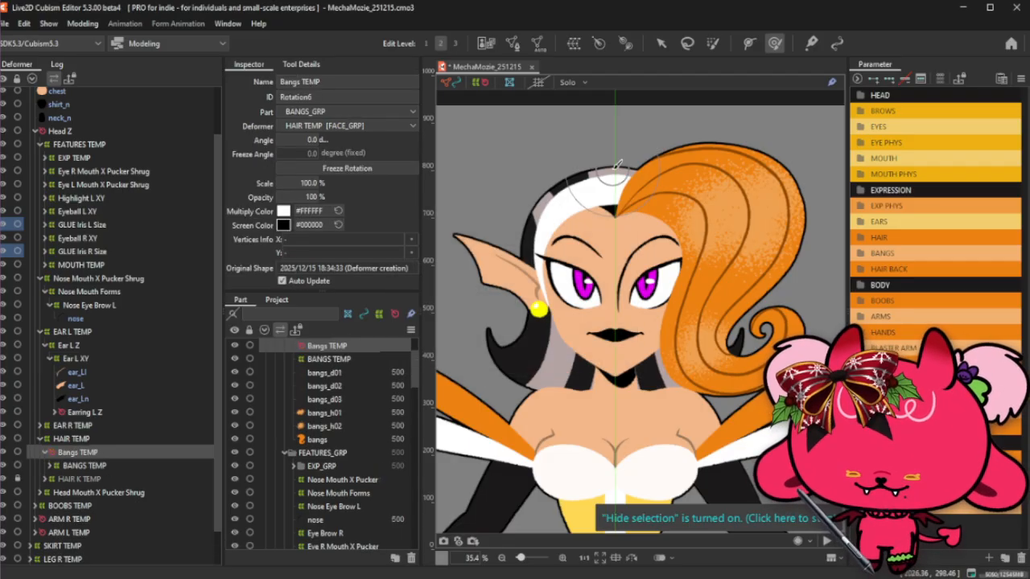
Place the new rotation deformer's pivot at the tip of the hairline peak, at about X 2040, Y 527.
click(661, 42)
scroll(623, 209, up, 2)
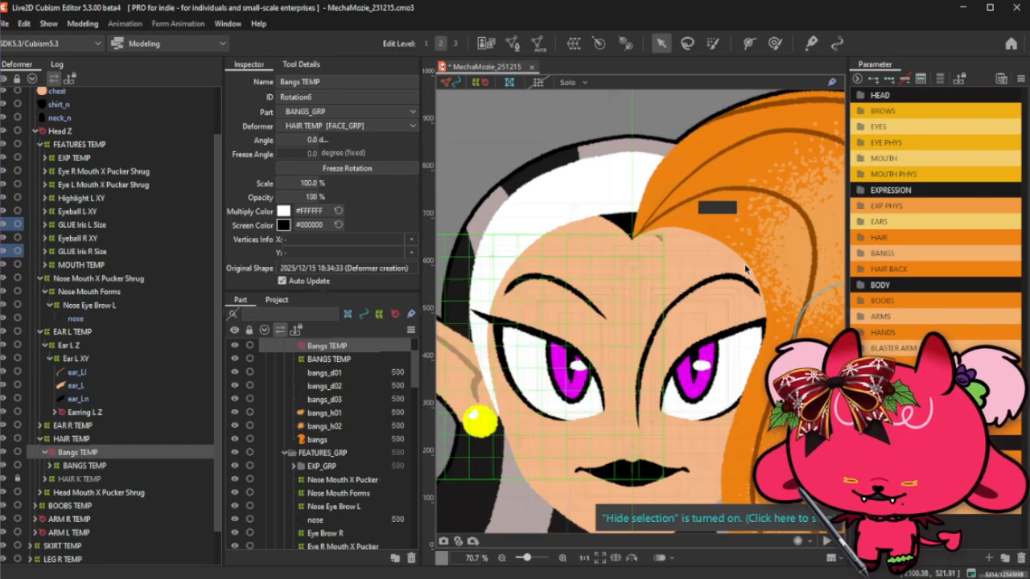
scroll(580, 282, down, 2)
drag(720, 318, 607, 268)
scroll(607, 268, up, 5)
scroll(607, 268, up, 2)
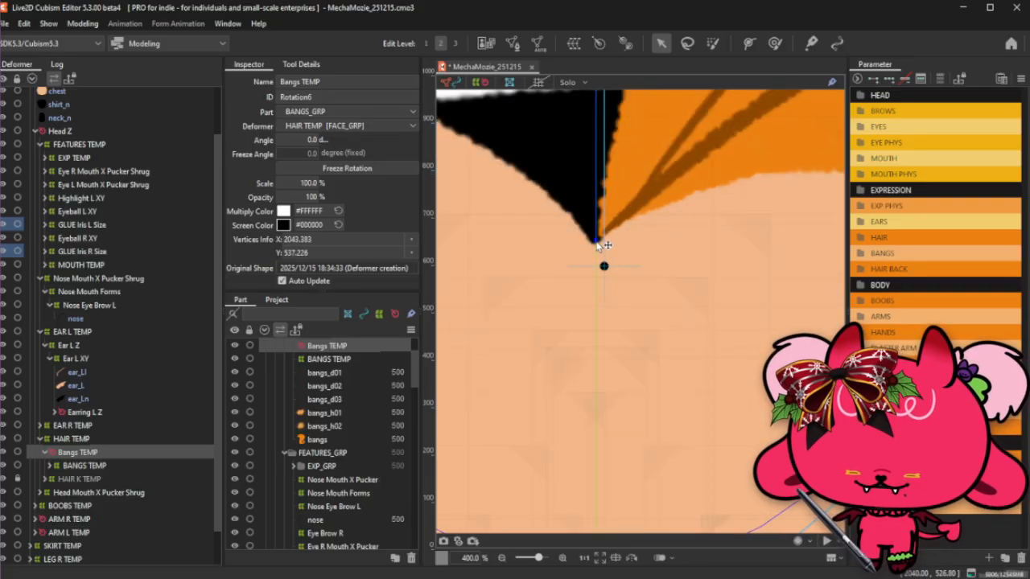
scroll(602, 245, up, 4)
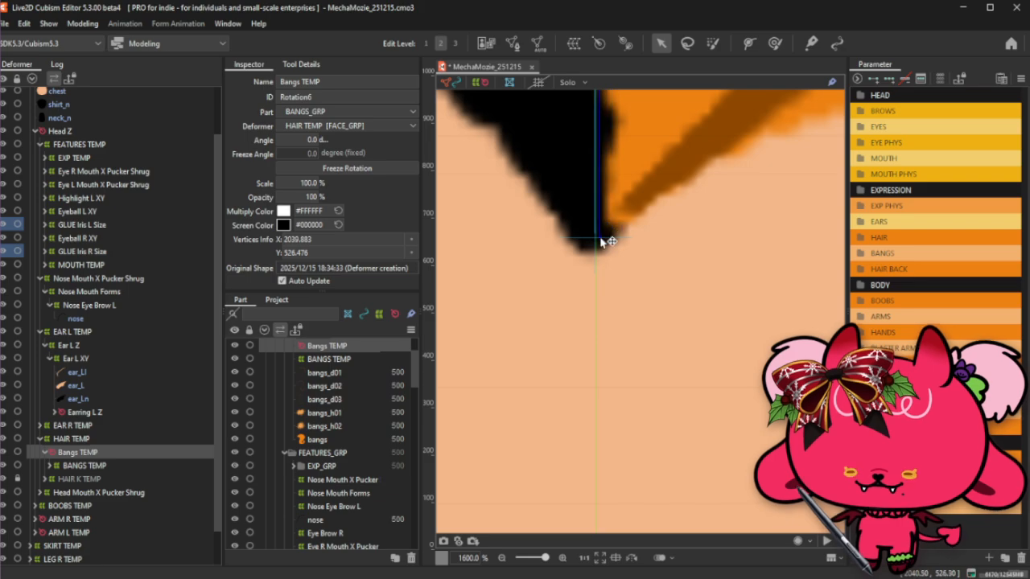
scroll(599, 243, up, 2)
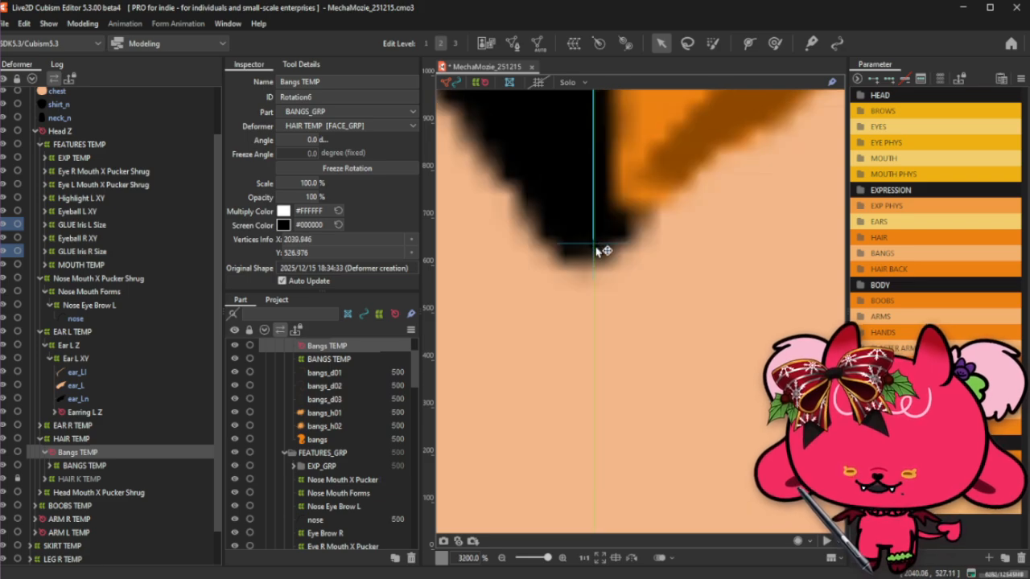
drag(639, 243, 711, 258)
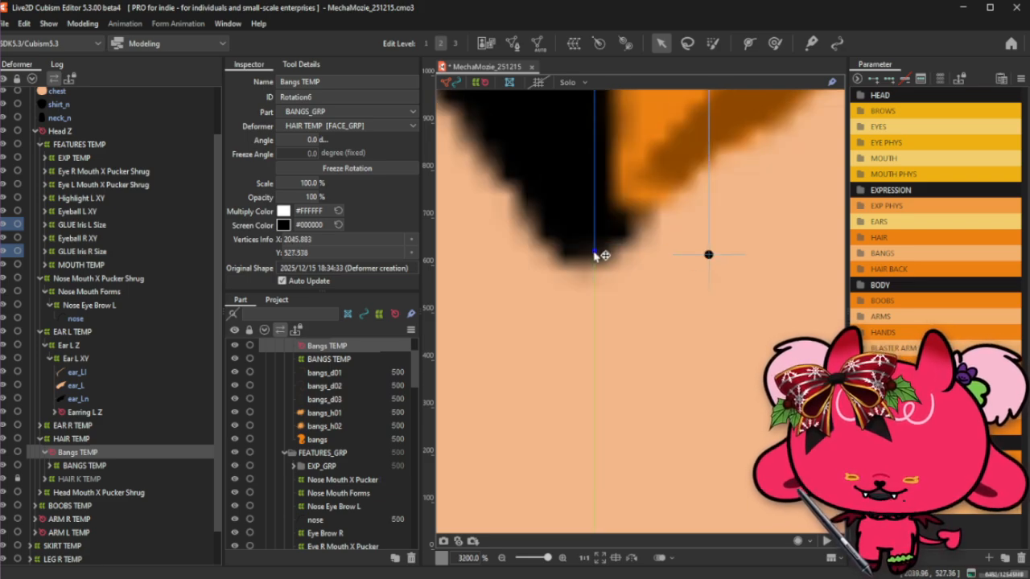
drag(709, 255, 620, 251)
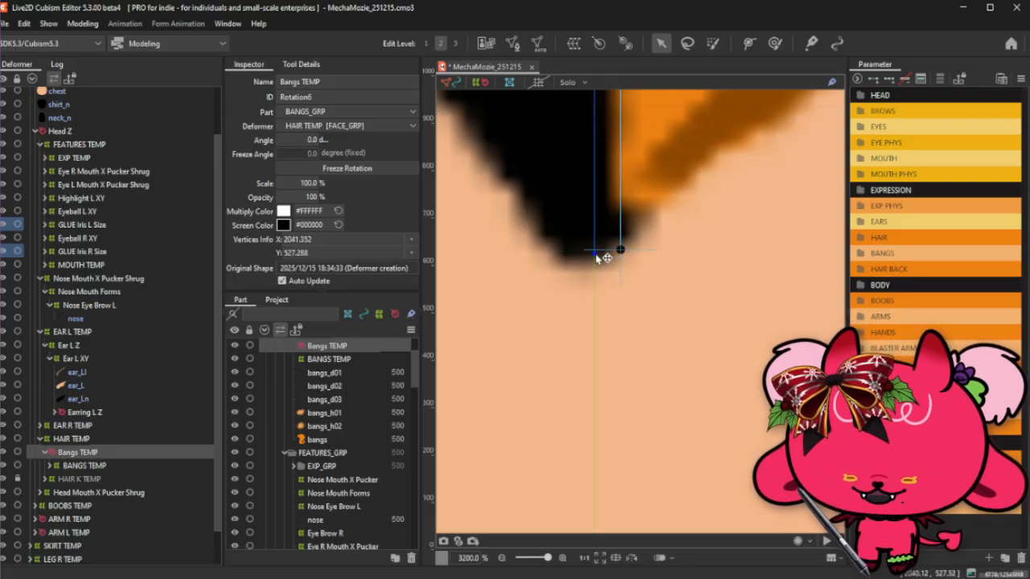
key(ctrl+z)
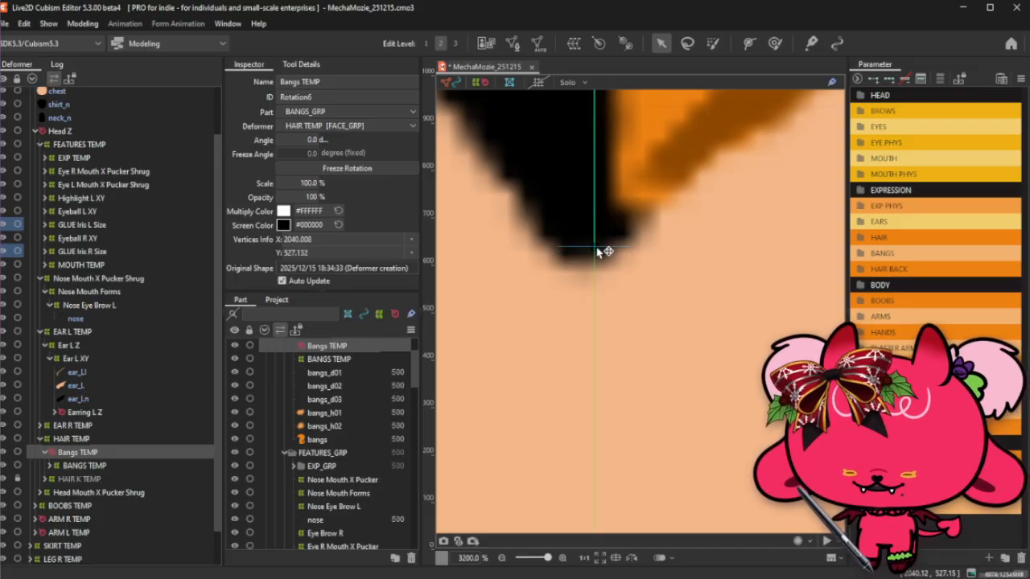
scroll(597, 251, down, 10)
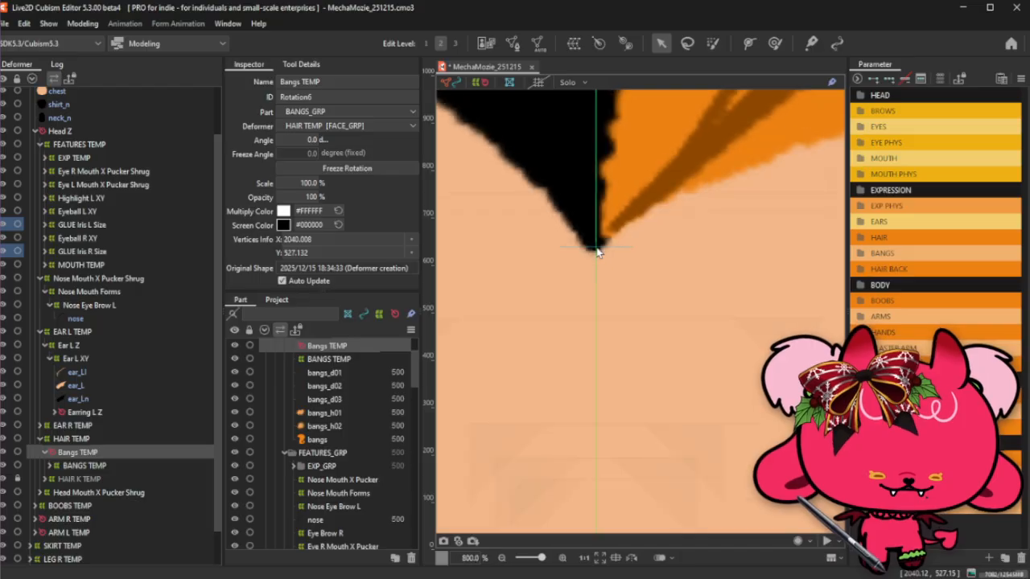
scroll(597, 251, down, 3)
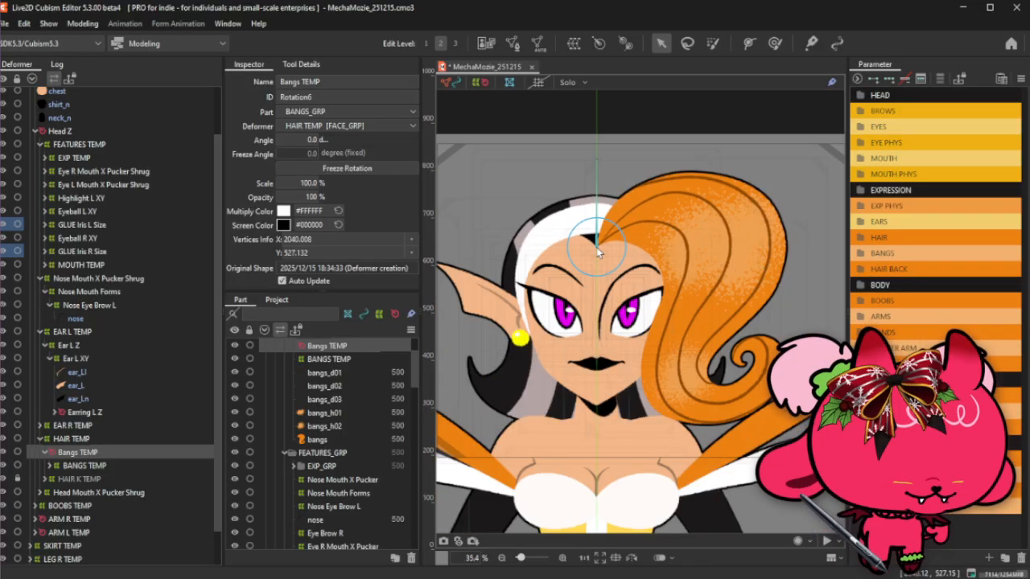
Shrink the rotation deformer's handle circle around its pivot at the hairline.
scroll(596, 246, up, 3)
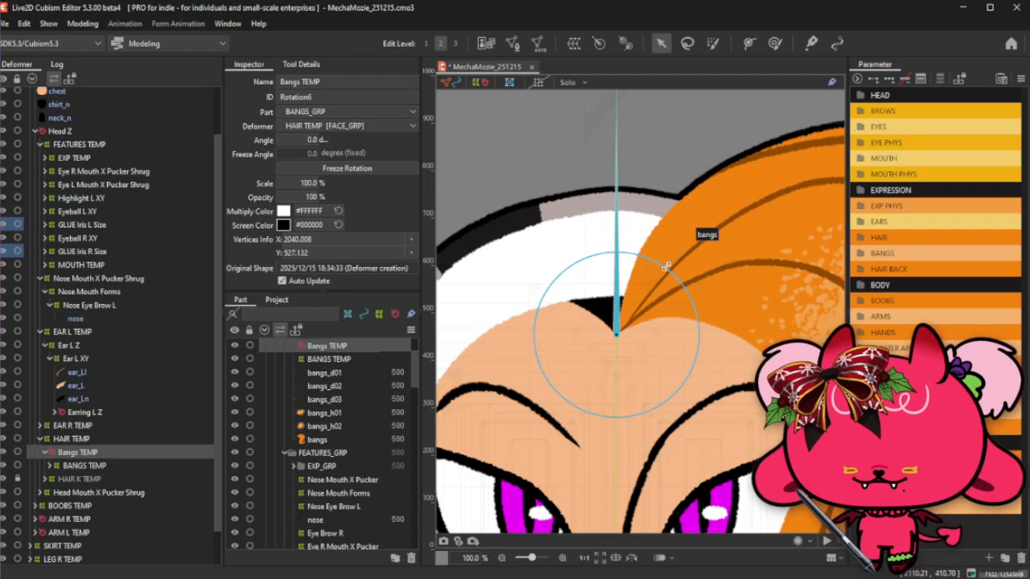
scroll(629, 136, down, 2)
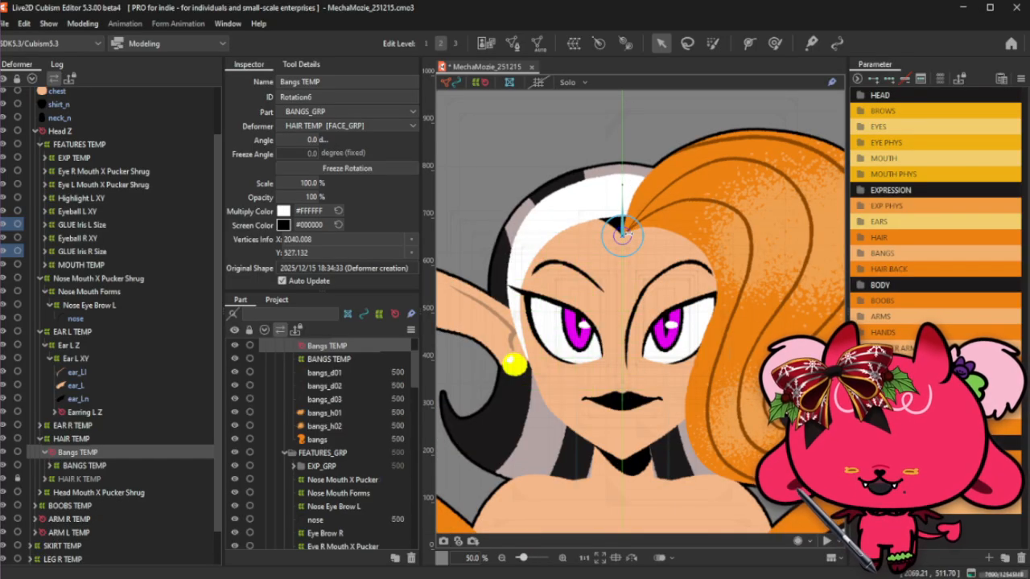
scroll(716, 214, up, 1)
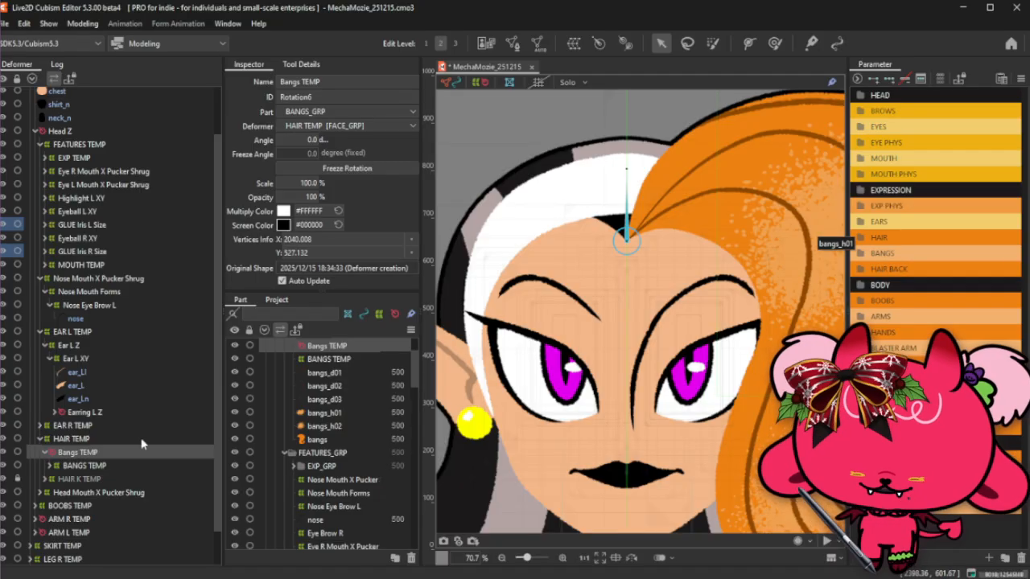
Rename the rotation deformer as BANGS TEMP.
double_click(289, 82)
text(BANGS)
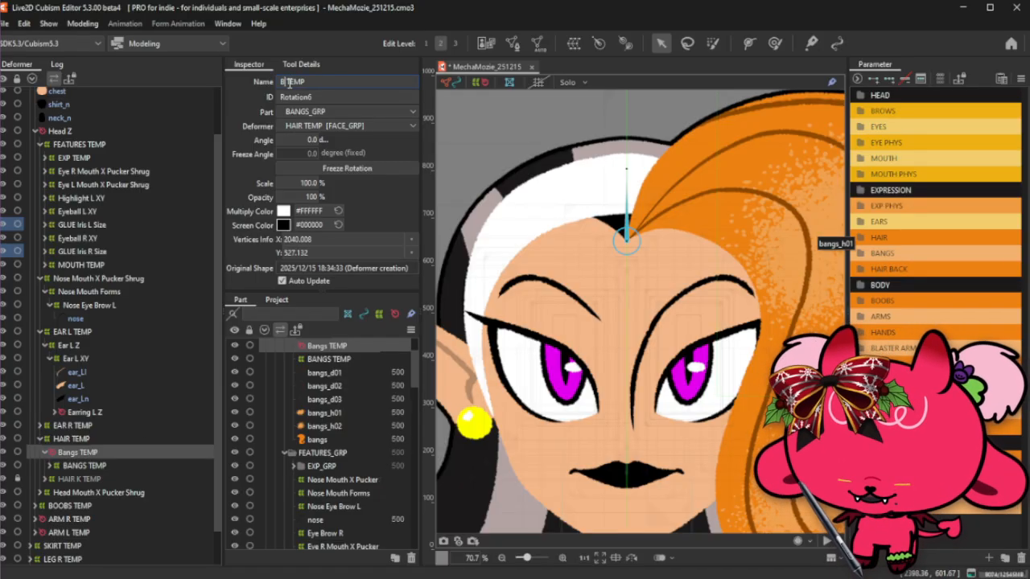
key(Return)
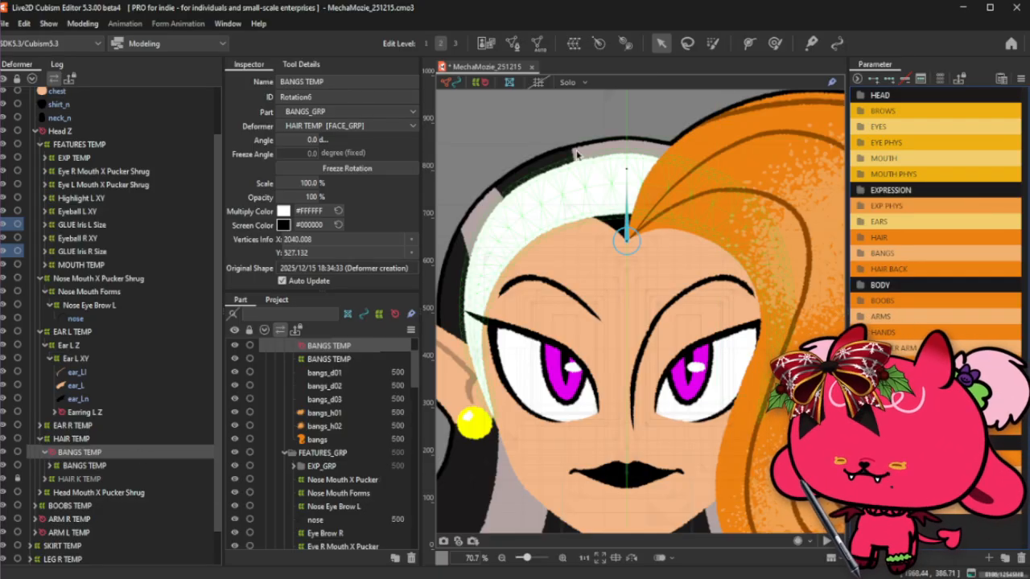
scroll(687, 89, down, 1)
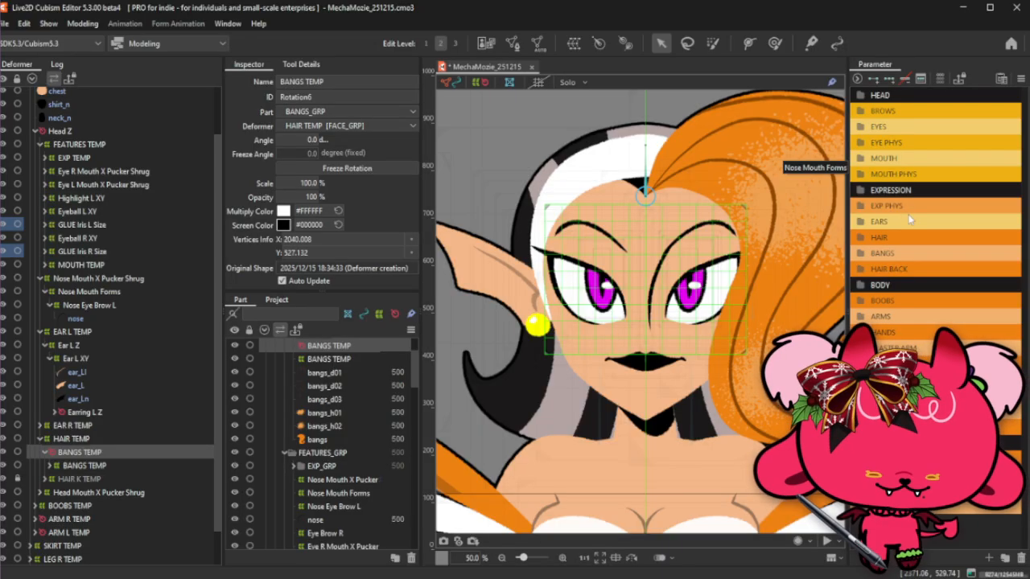
click(944, 191)
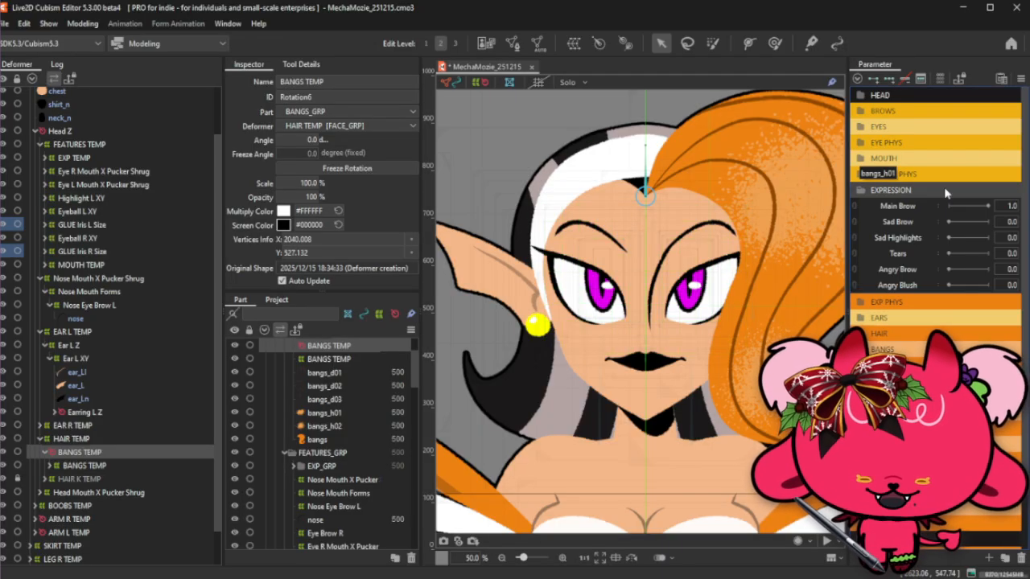
click(945, 191)
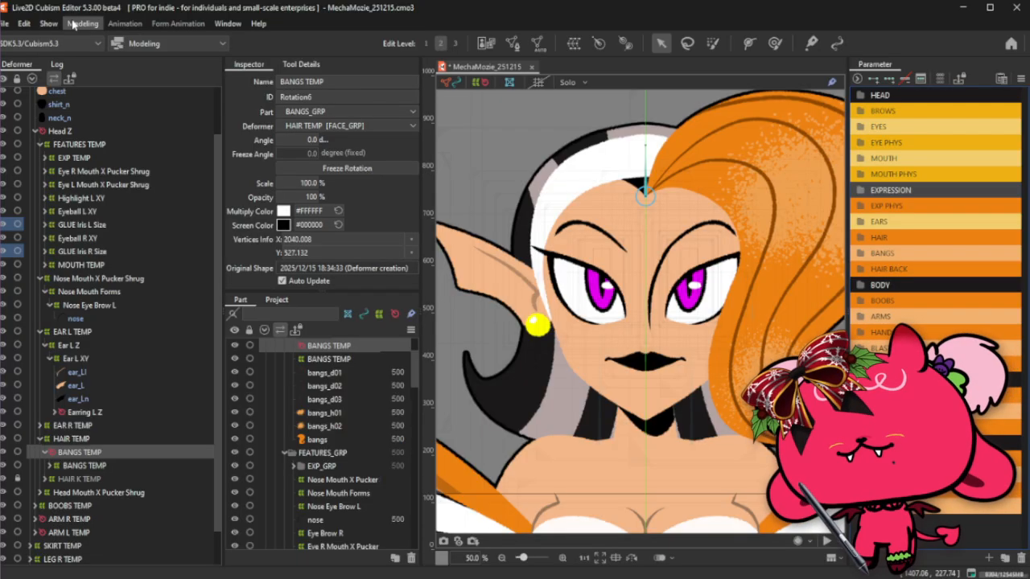
Move the BANGS TEMP rotation deformer from HAIR TEMP into Head Mouth Forms, under Head Mouth X Pucker Shrug.
right_click(89, 456)
click(123, 546)
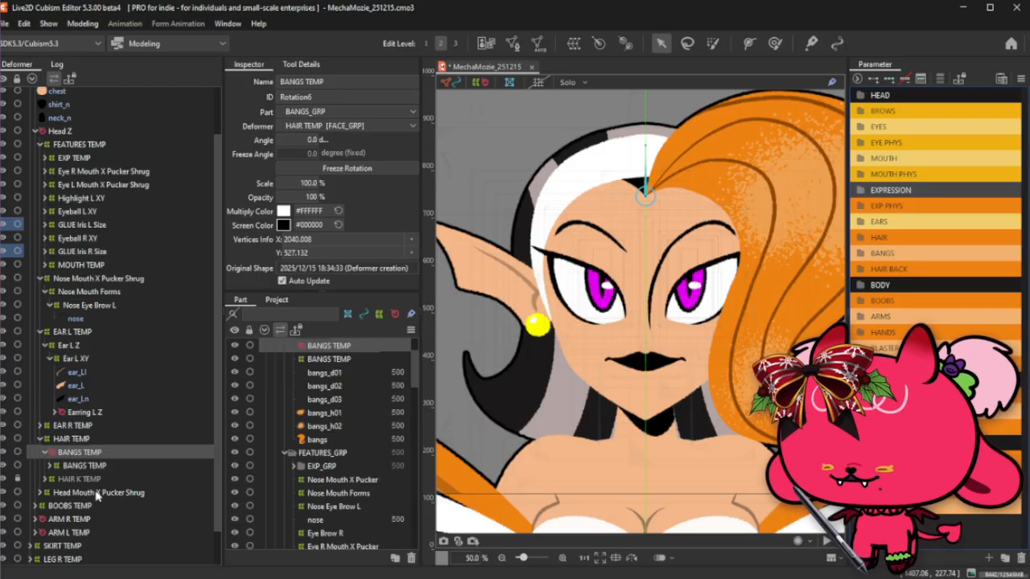
click(40, 494)
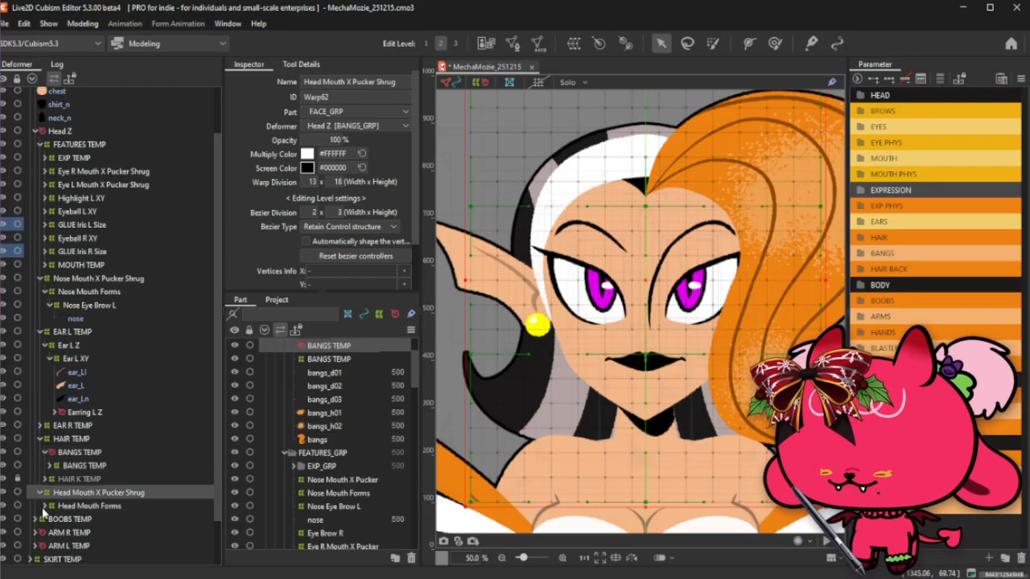
click(45, 507)
click(79, 520)
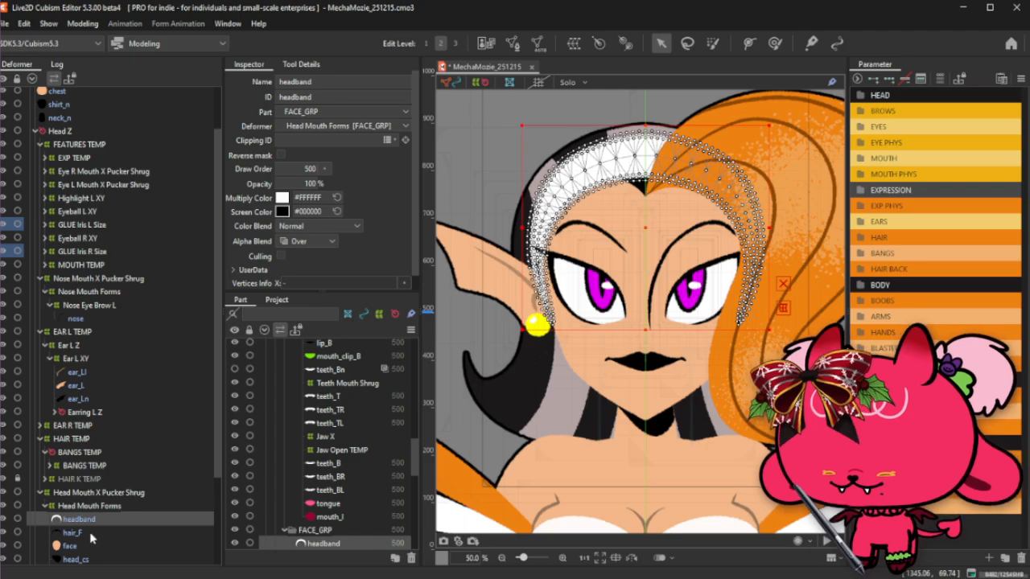
right_click(105, 507)
click(129, 552)
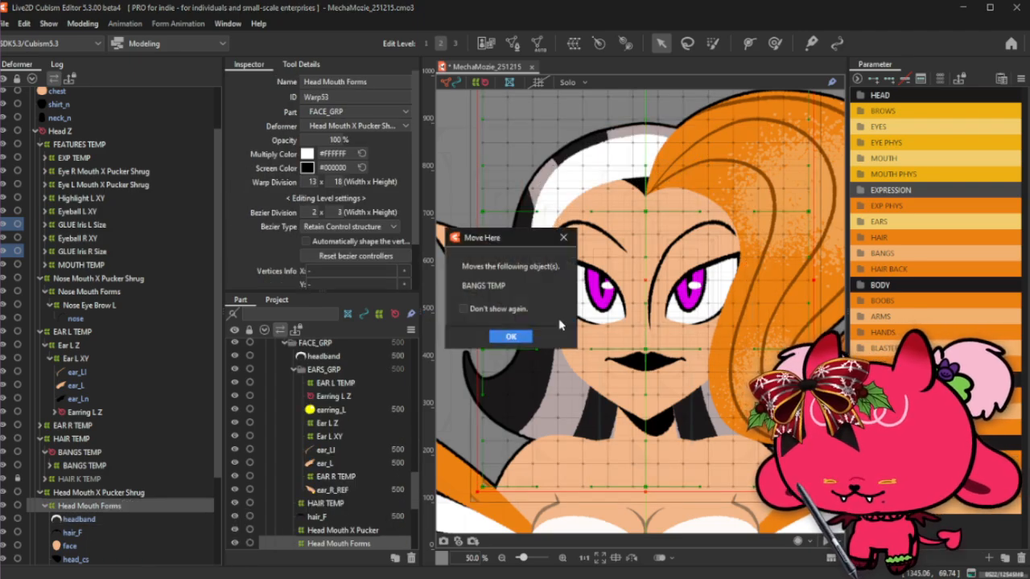
click(524, 338)
Preview how the bangs follow the head and mouth movement in the physics settings.
click(82, 23)
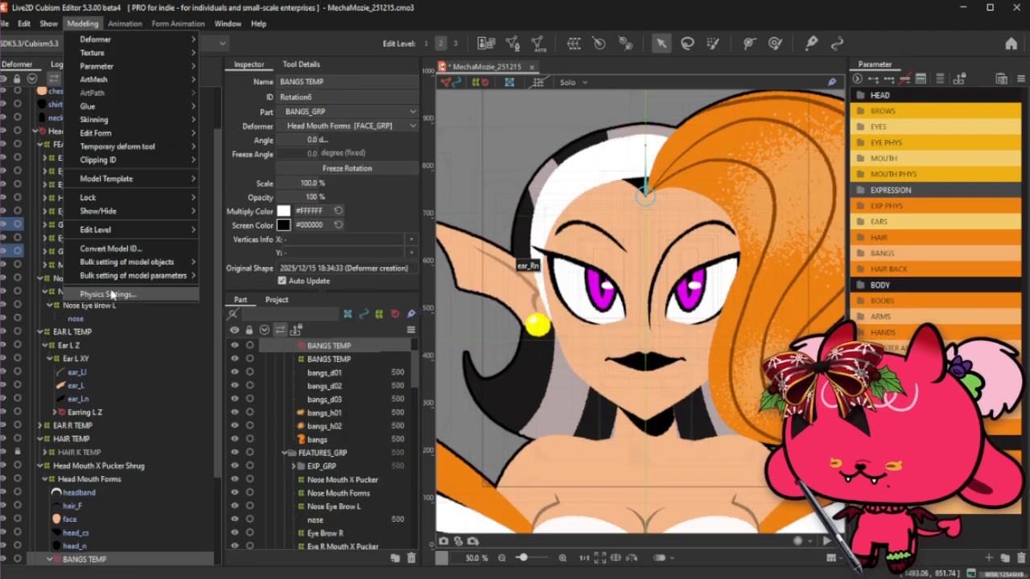
click(107, 293)
scroll(781, 89, up, 5)
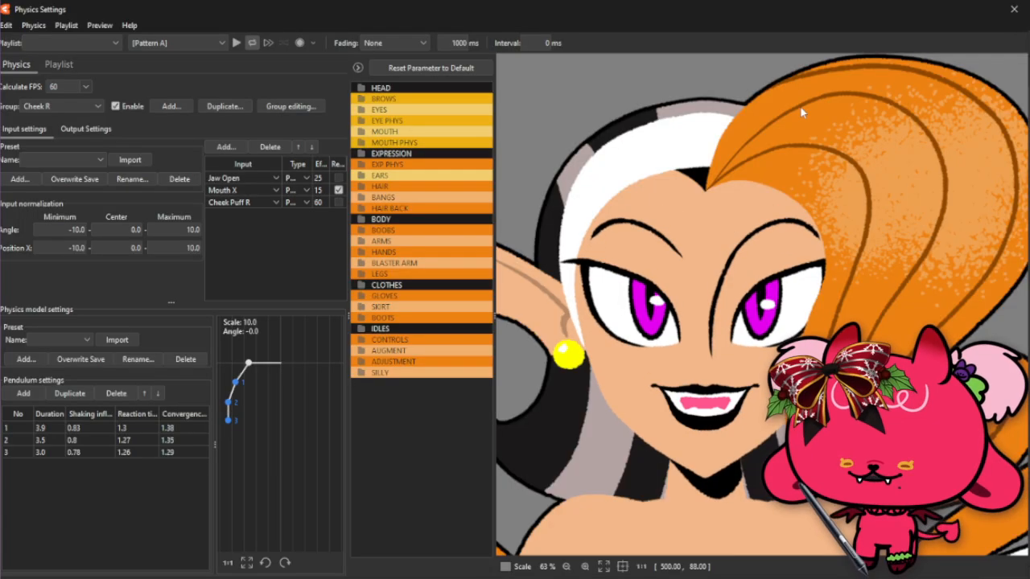
scroll(746, 180, down, 2)
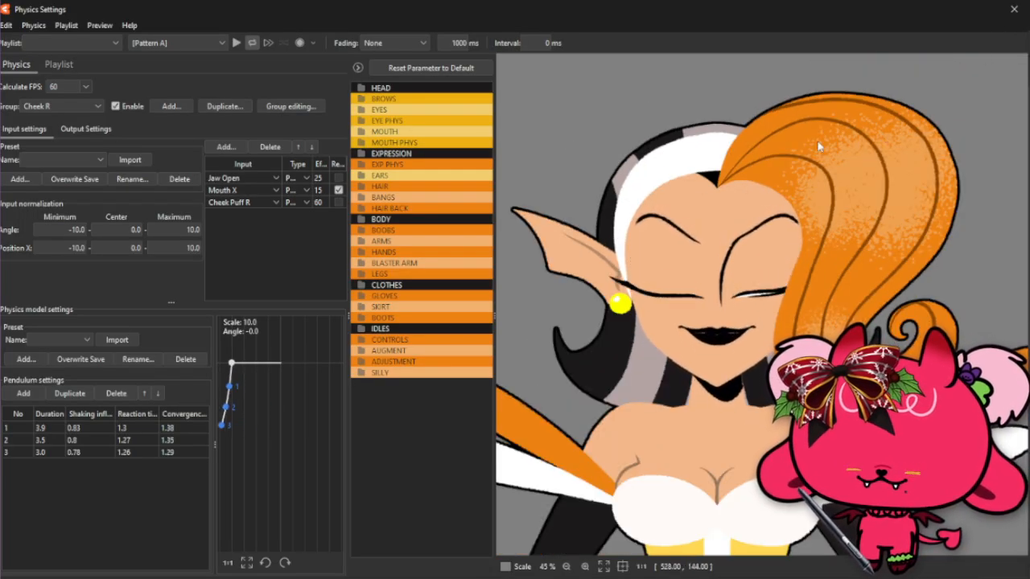
scroll(819, 146, up, 2)
scroll(819, 146, down, 2)
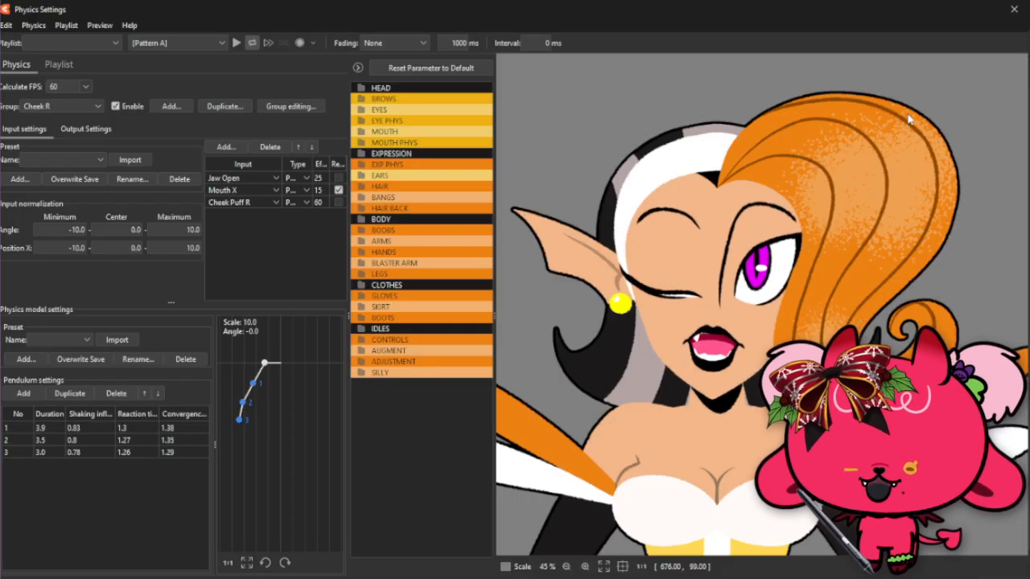
click(1015, 11)
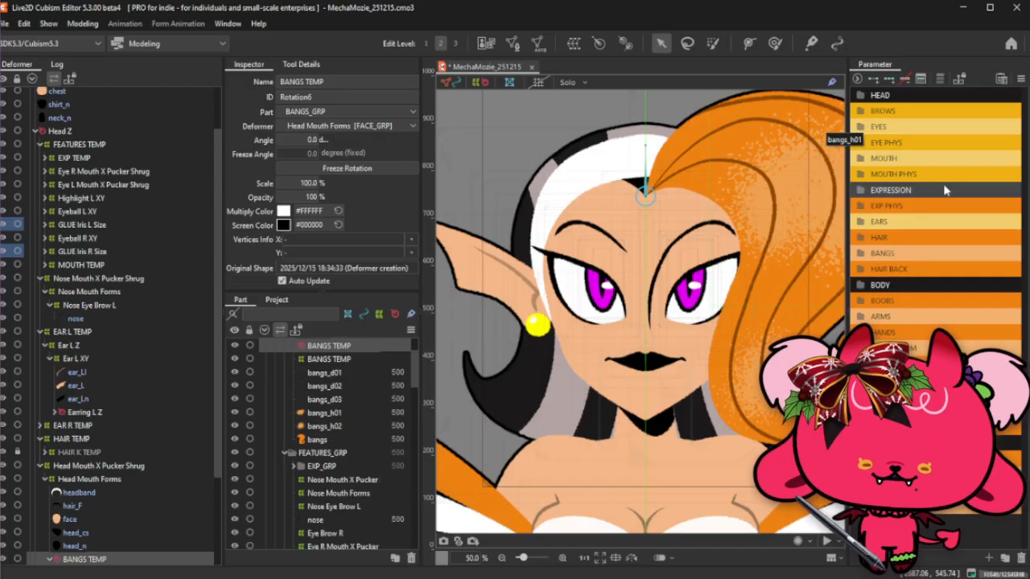
Hide the mesh, path and deformer overlays on the canvas and clear the selection.
click(454, 83)
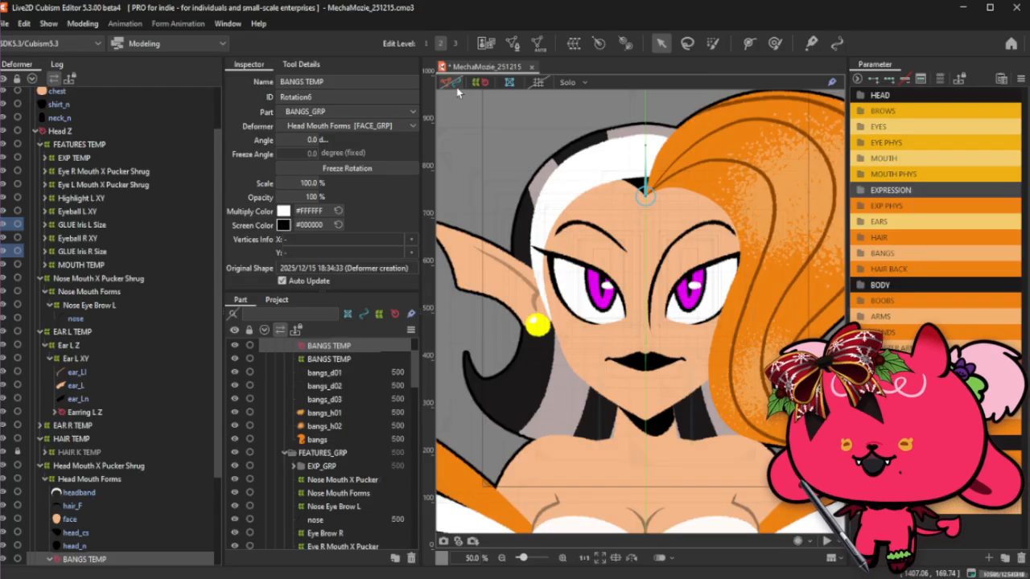
click(481, 83)
click(666, 216)
scroll(682, 231, down, 1)
scroll(714, 251, up, 1)
scroll(145, 529, down, 3)
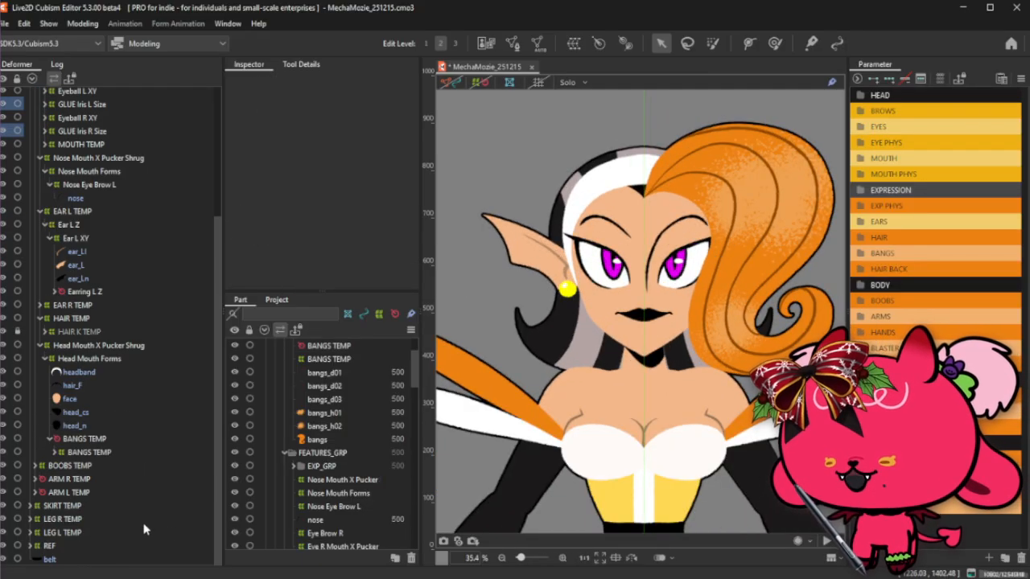
Collapse the Head Mouth X Pucker Shrug, Nose Mouth X Pucker Shrug and FEATURES TEMP branches in the deformer hierarchy.
click(55, 453)
click(54, 453)
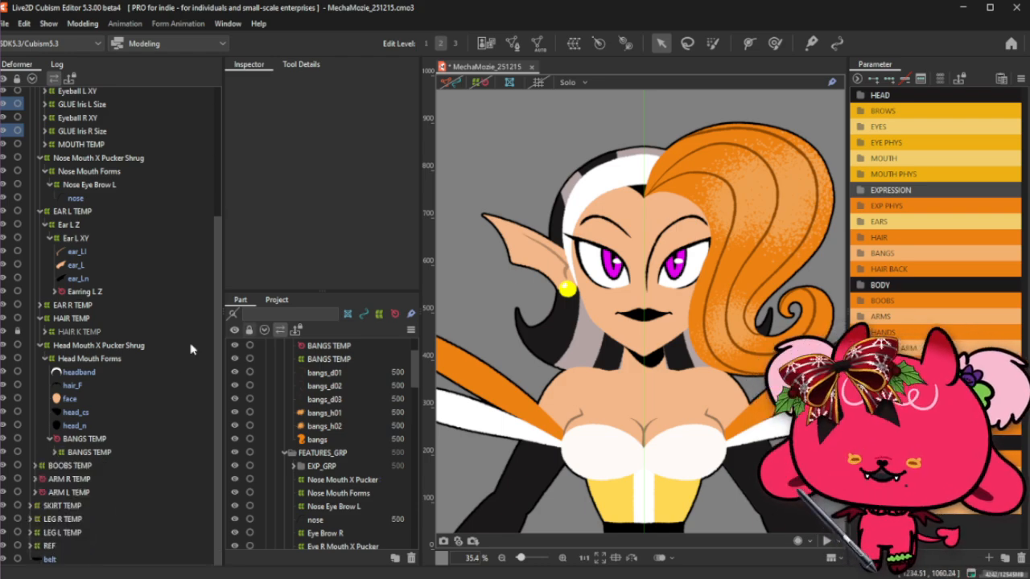
click(39, 346)
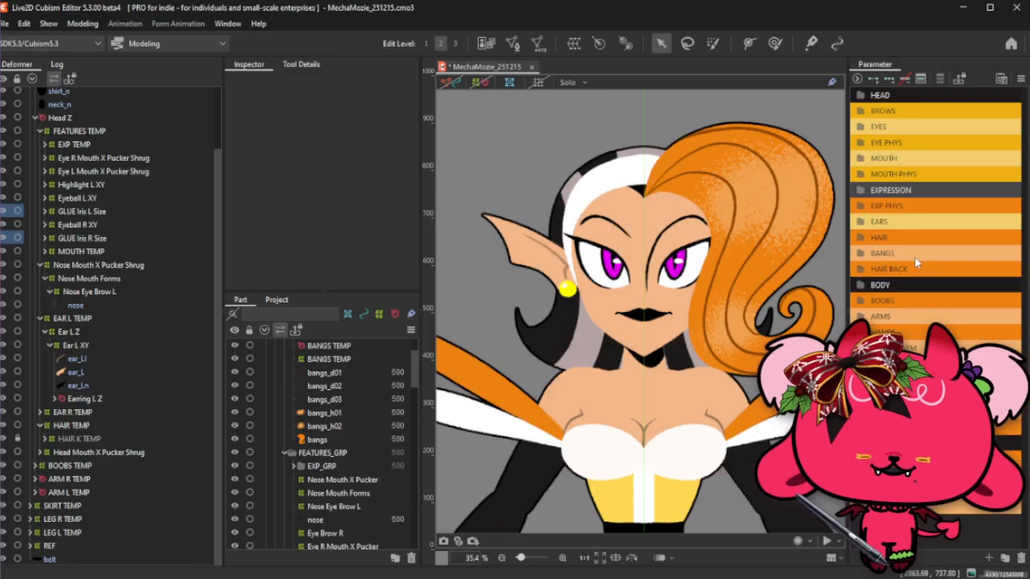
click(958, 226)
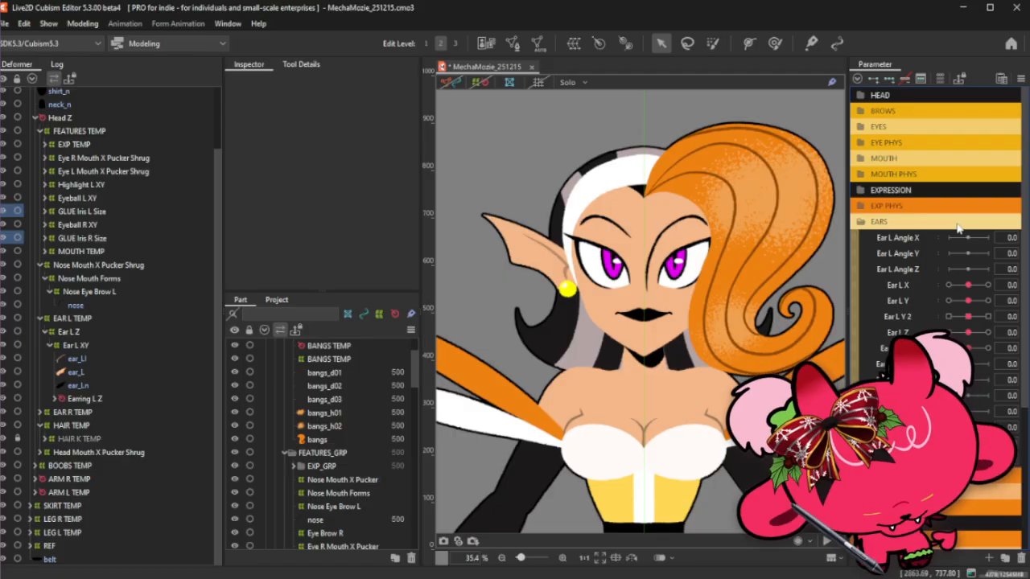
click(957, 226)
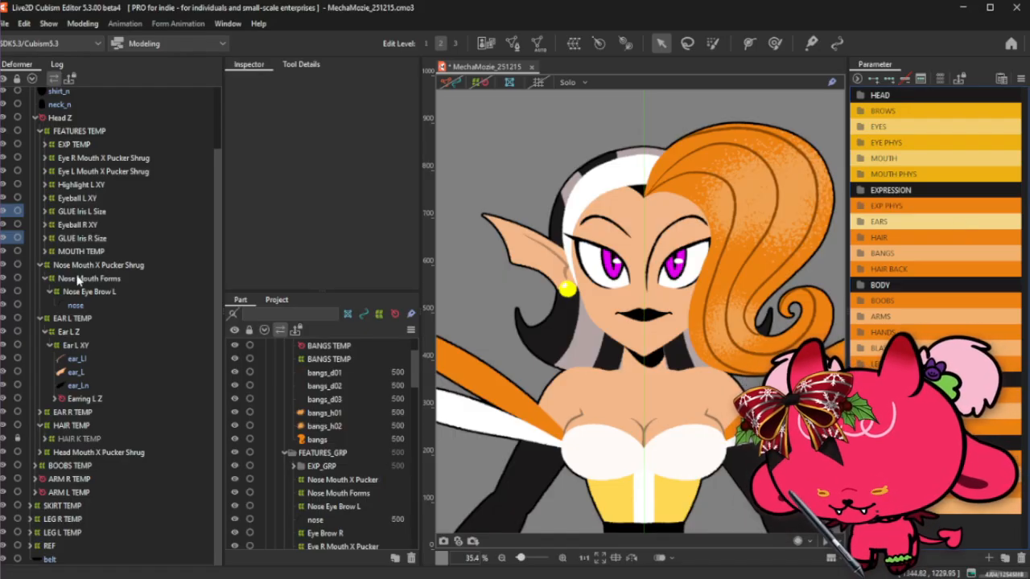
click(41, 266)
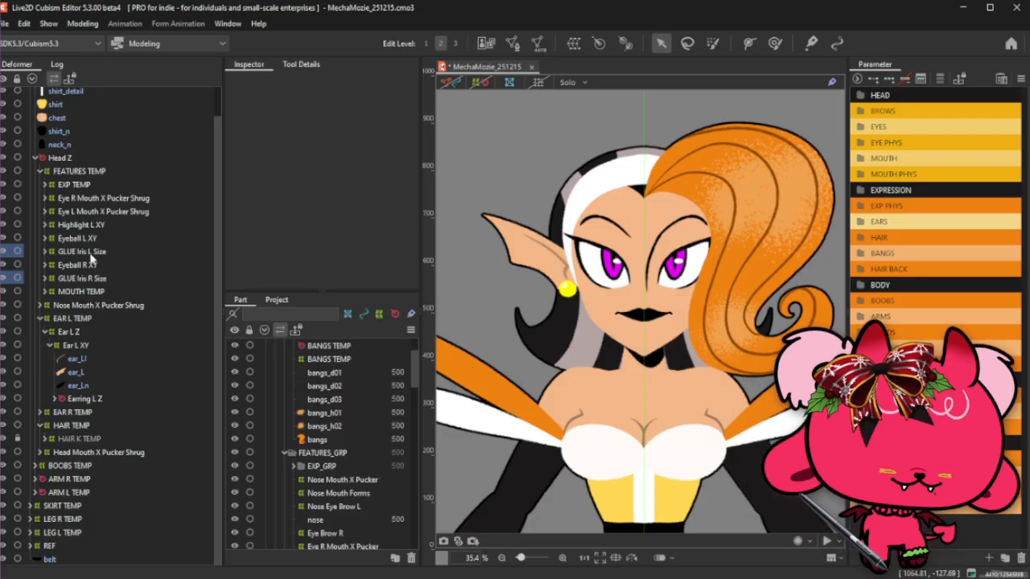
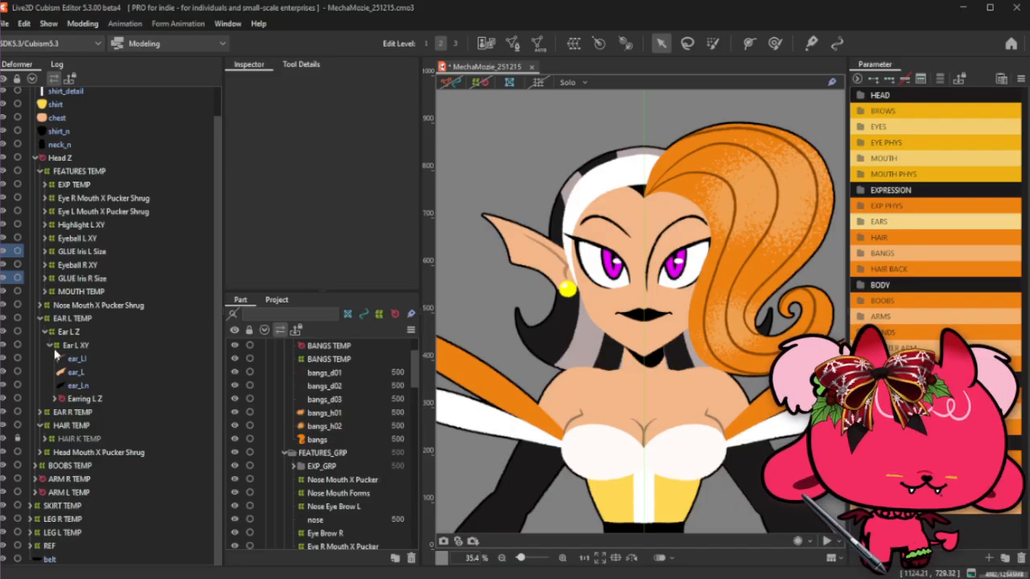
click(39, 171)
scroll(642, 330, down, 3)
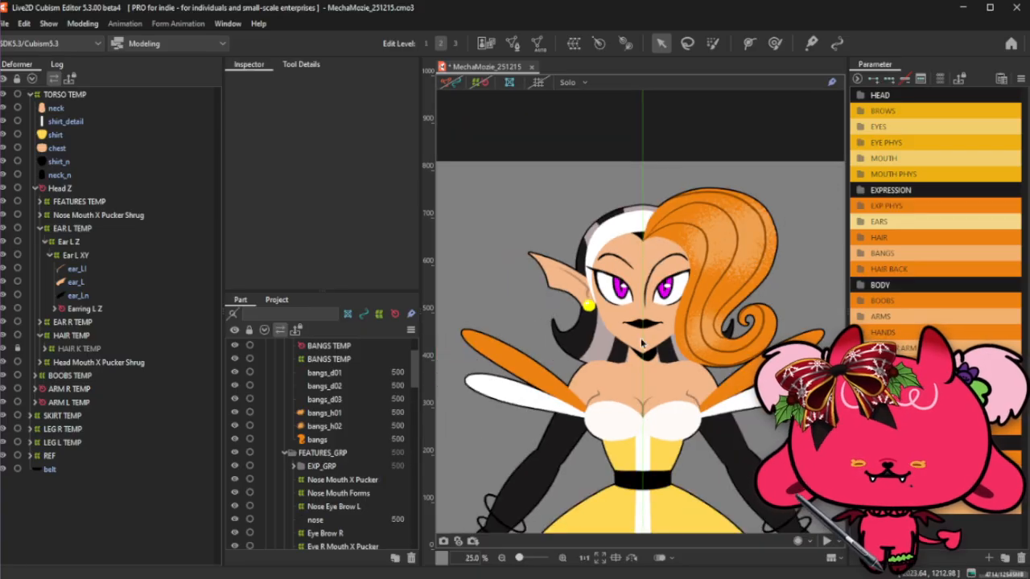
scroll(641, 316, up, 3)
scroll(641, 316, down, 1)
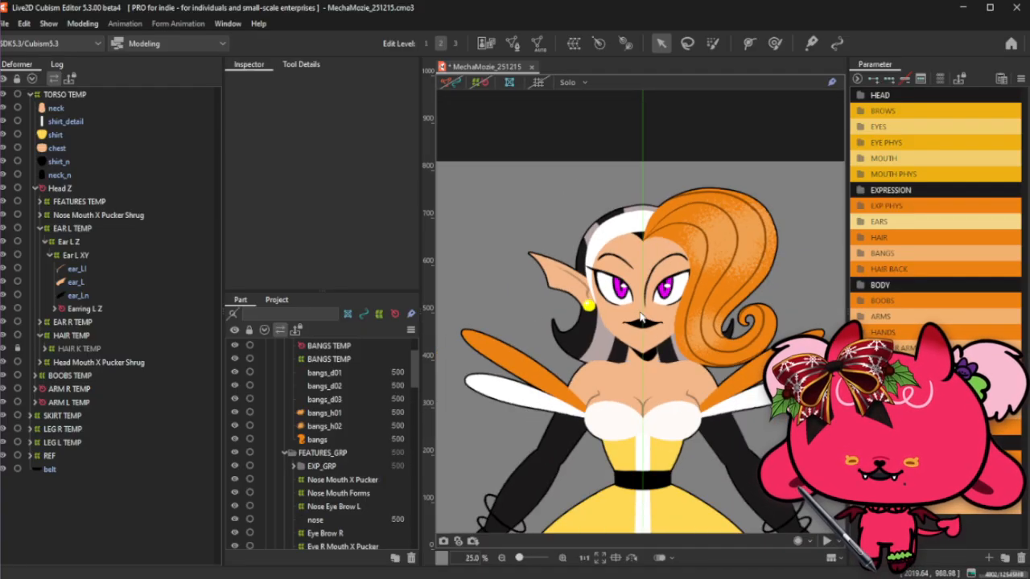
scroll(651, 324, up, 1)
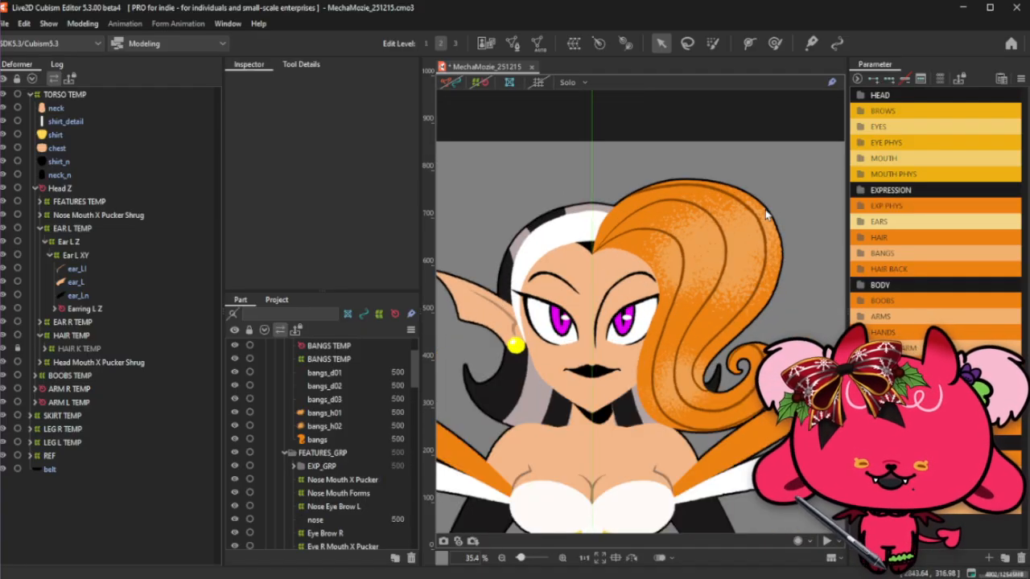
scroll(669, 338, down, 1)
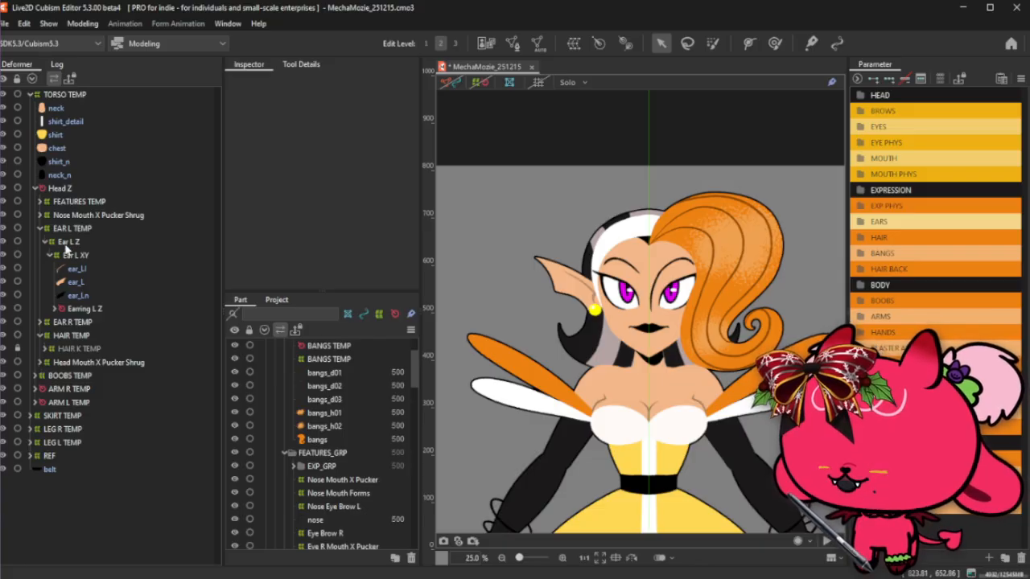
Move the Nose Mouth X Pucker Shrug deformer into FEATURES TEMP, directly below EXP TEMP.
click(39, 202)
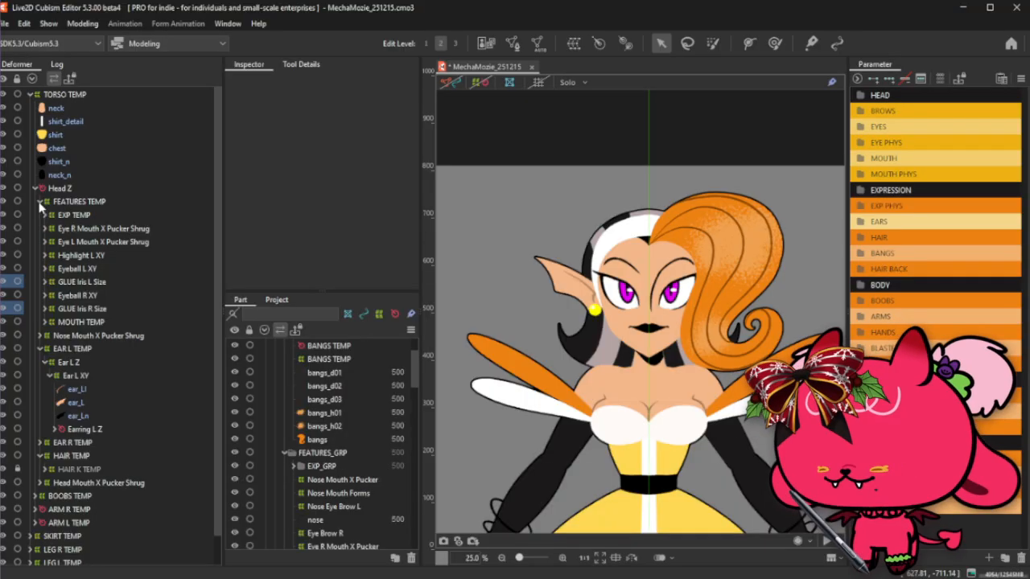
click(93, 336)
drag(94, 211, 97, 208)
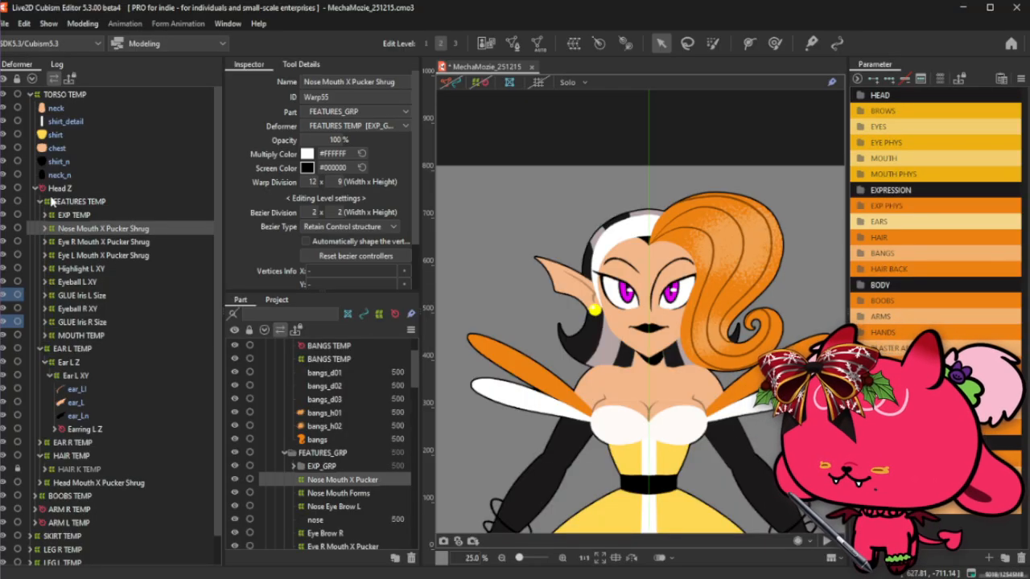
click(40, 201)
click(40, 202)
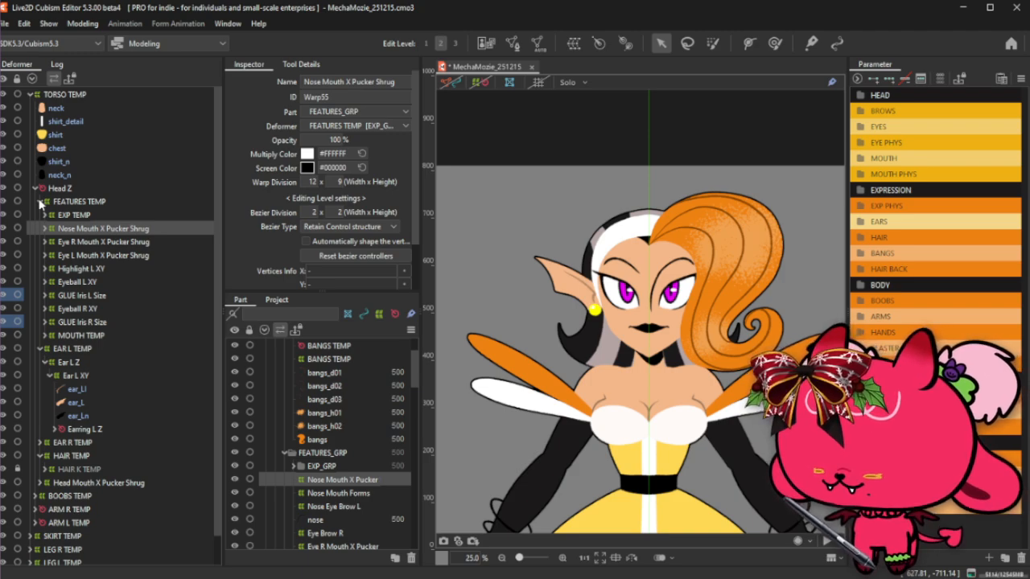
click(77, 272)
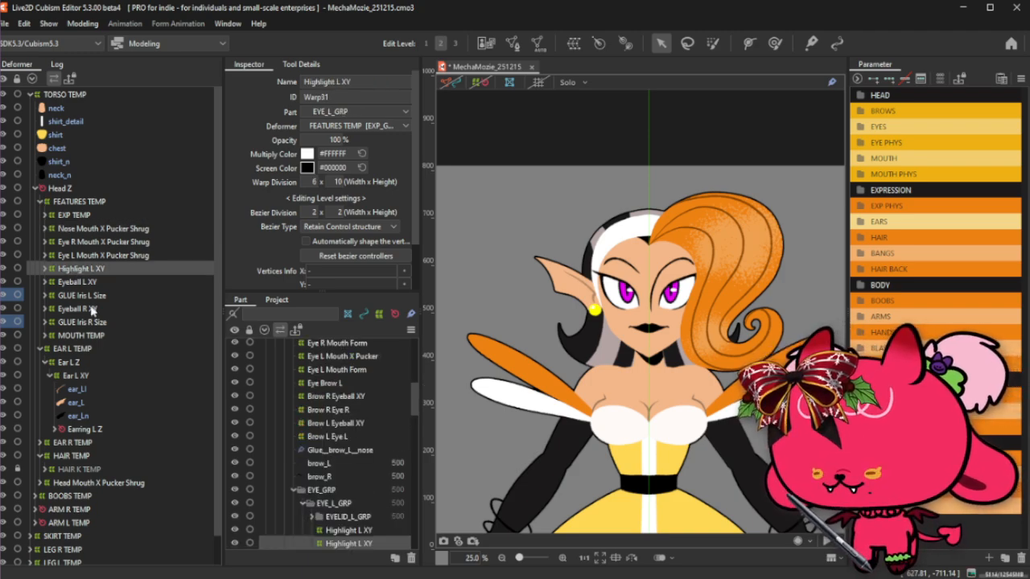
shift+click(92, 309)
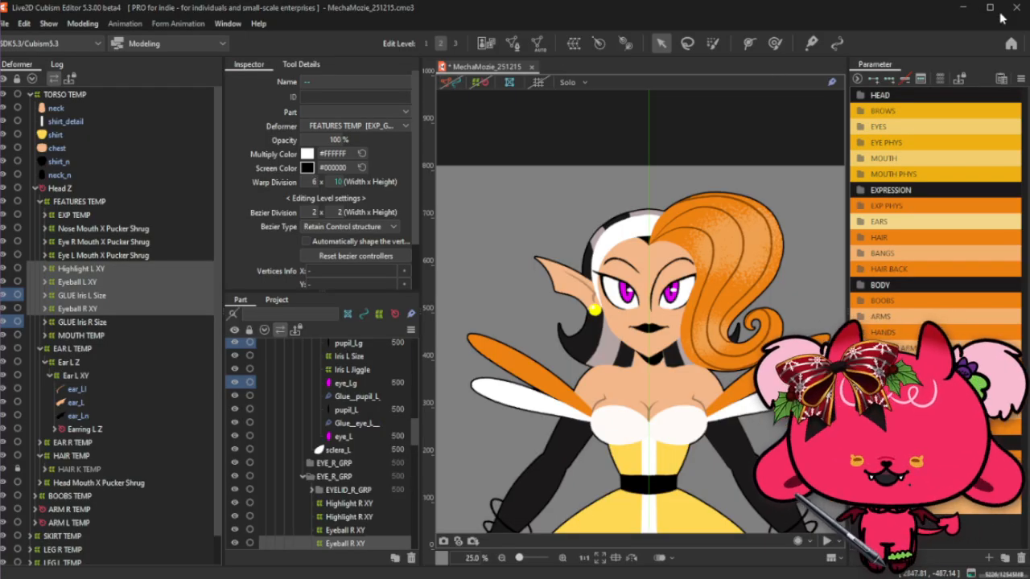
click(573, 44)
click(636, 173)
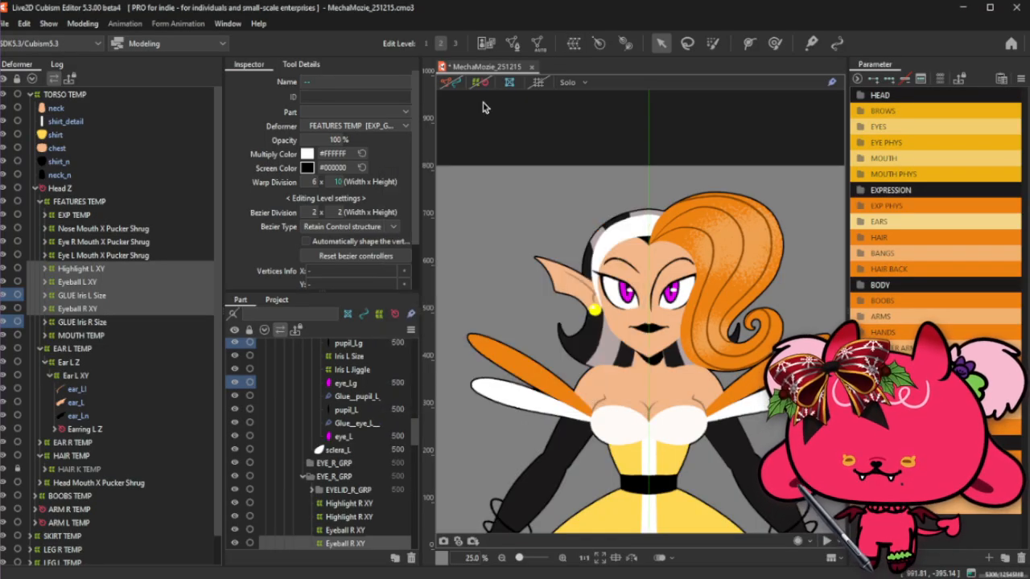
key(Escape)
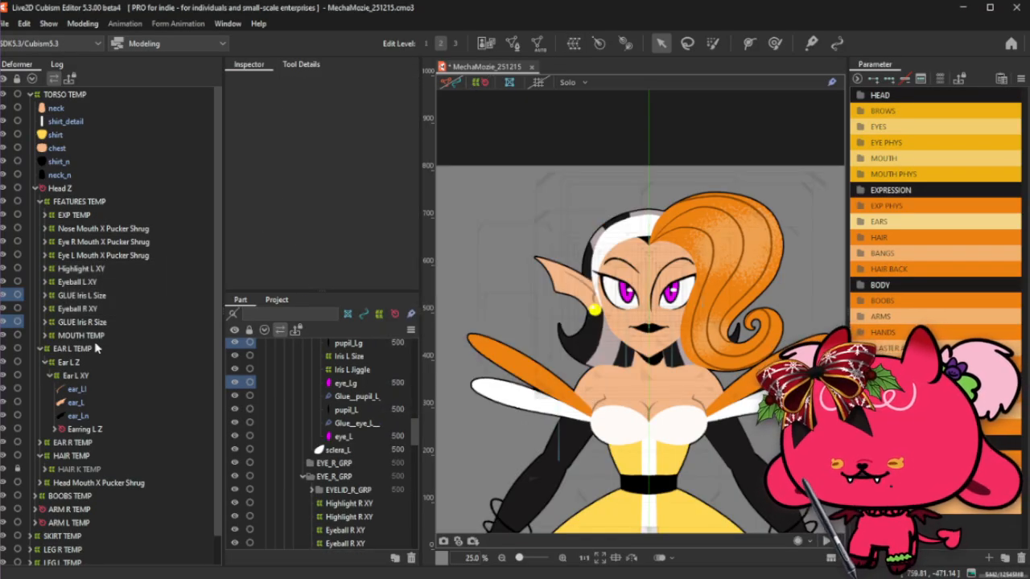
Move the Highlight R XY deformer out of Eye Brow R to directly under FEATURES TEMP, above Eyeball R XY.
click(81, 268)
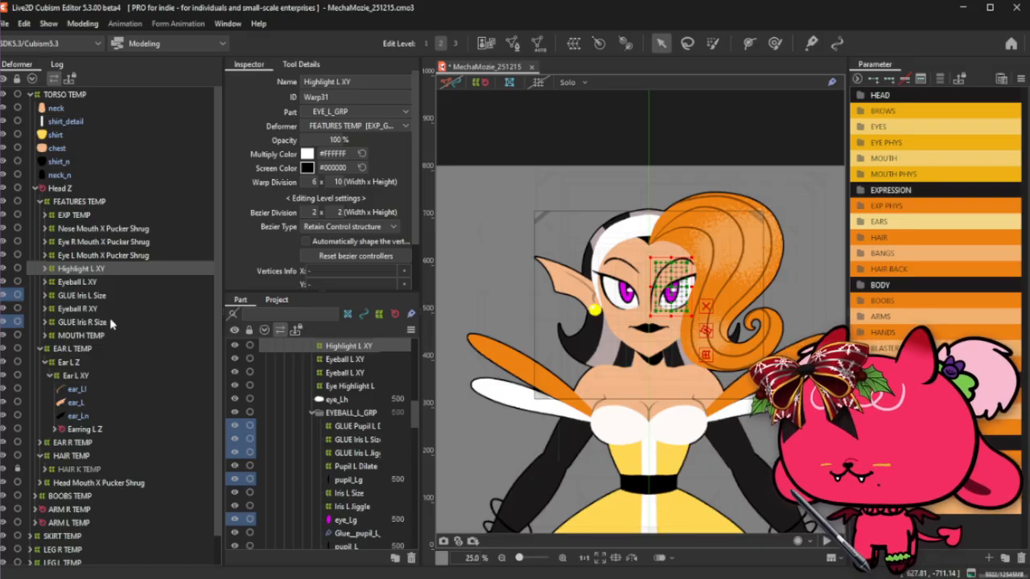
click(44, 242)
click(51, 255)
click(57, 268)
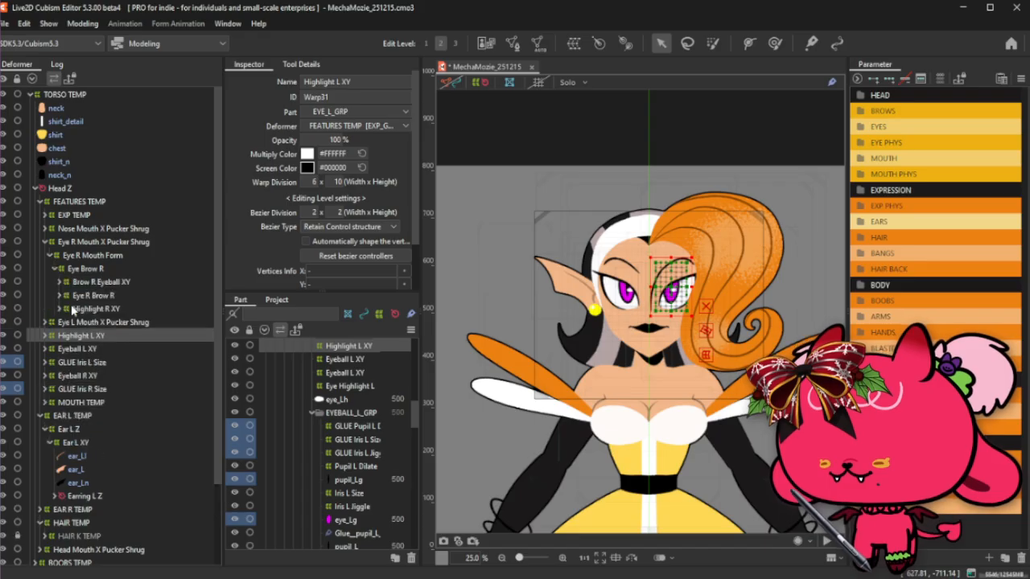
drag(73, 310, 105, 358)
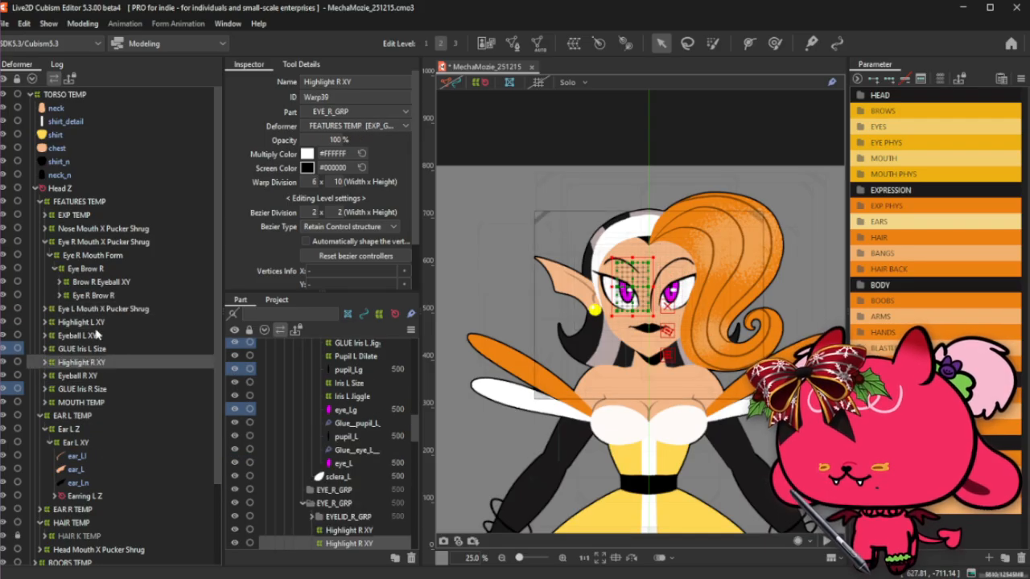
Create a warp deformer named Eyeball Head XY as parent of the left and right Highlight, Eyeball and GLUE Iris Size deformers.
click(82, 322)
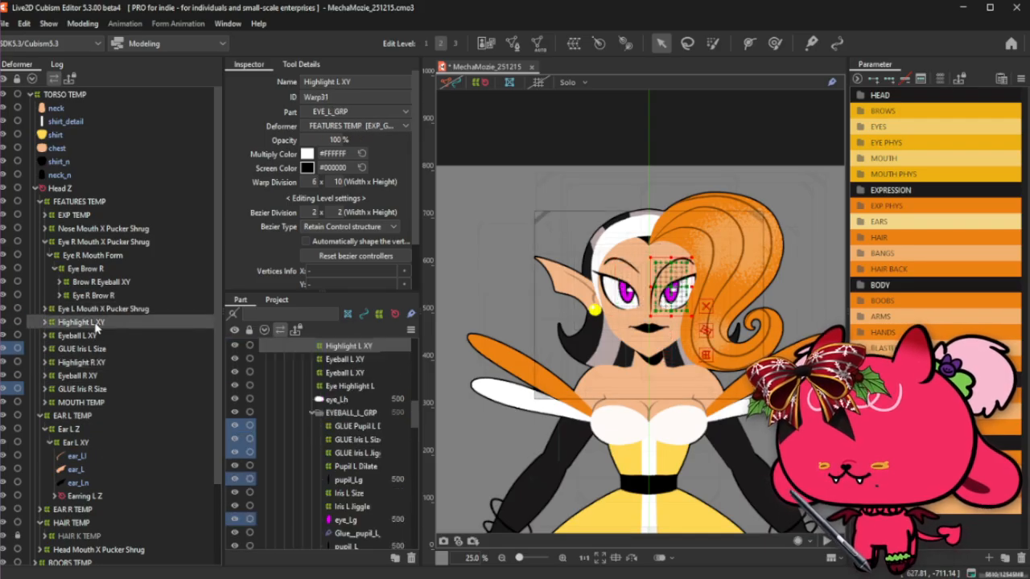
shift+click(103, 375)
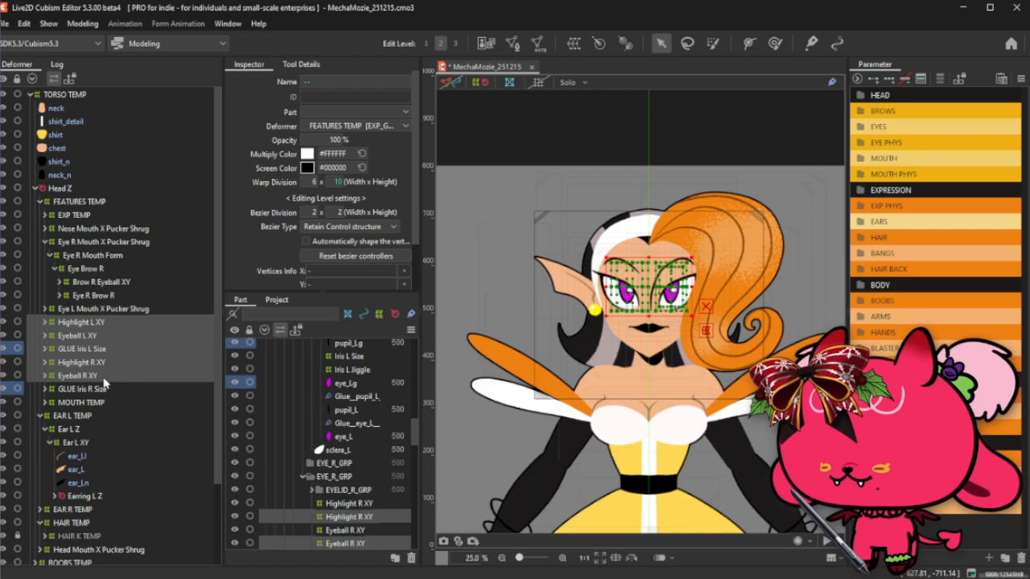
shift+click(105, 388)
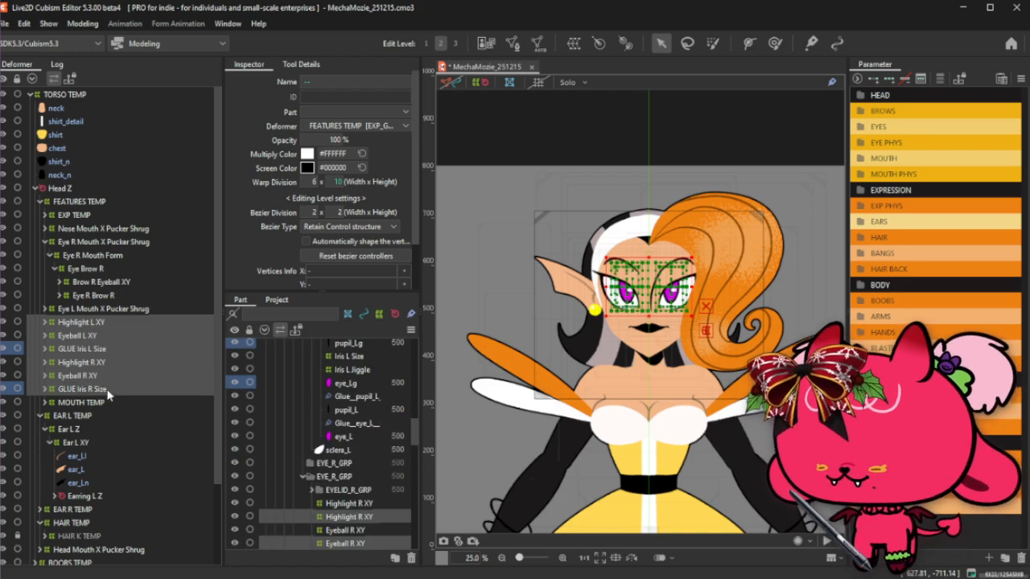
click(572, 44)
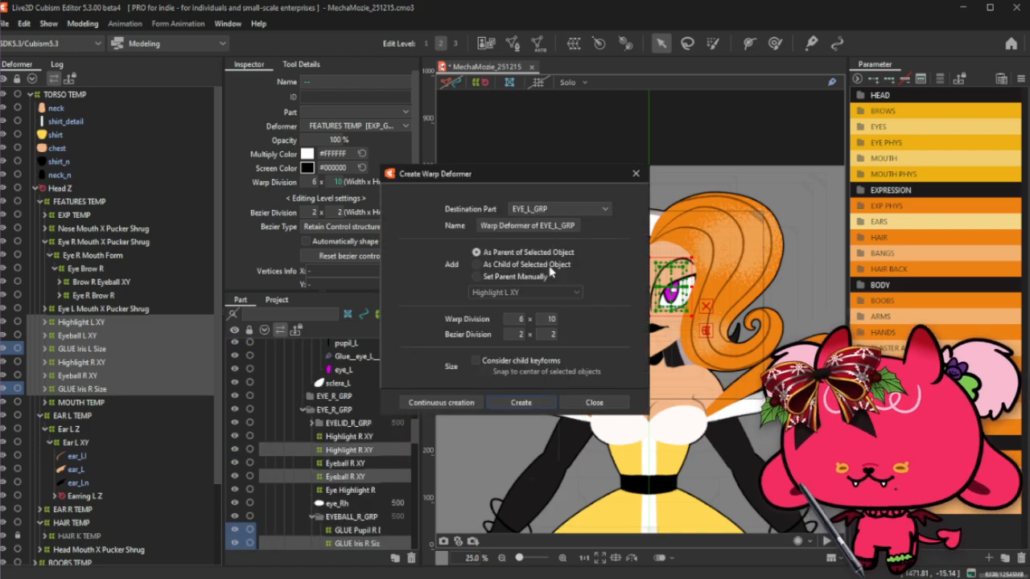
triple_click(558, 228)
text(Eyeball Head XY)
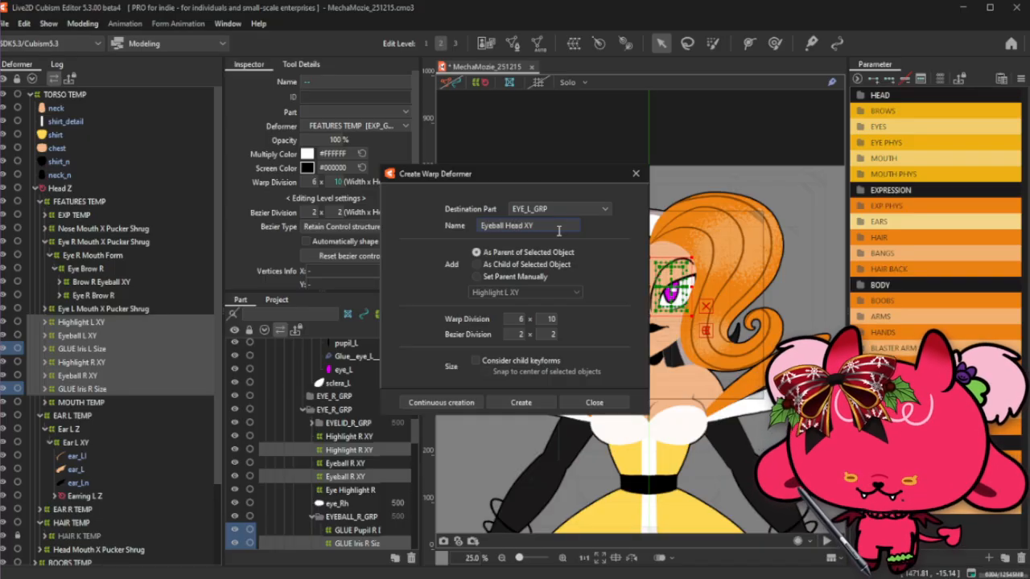
click(531, 403)
Enlarge the Eyeball Head XY deformer symmetrically so its box surrounds both eyes and brows with a margin beyond the face edges.
scroll(704, 289, up, 2)
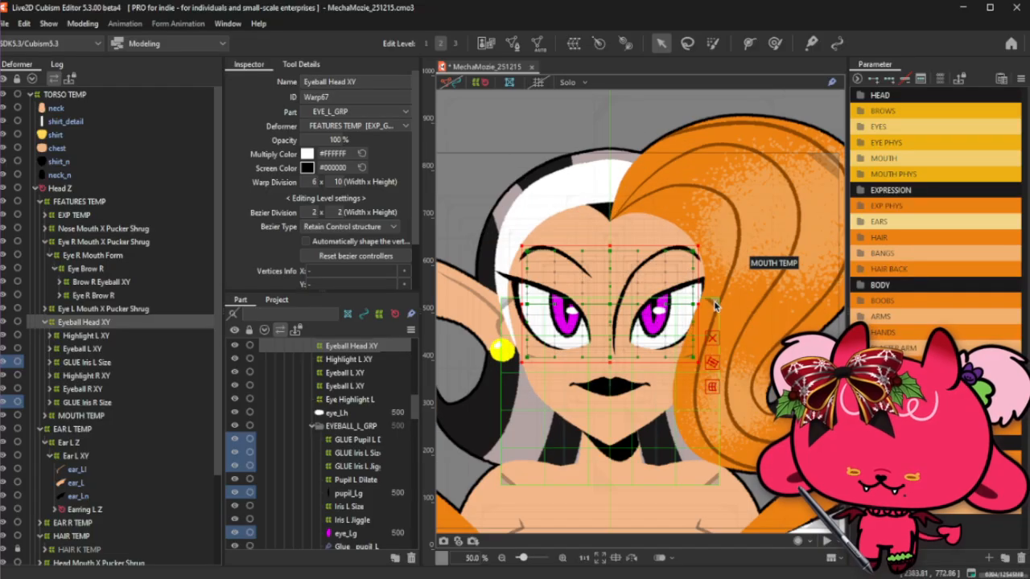
drag(698, 304, 713, 304)
drag(610, 245, 611, 238)
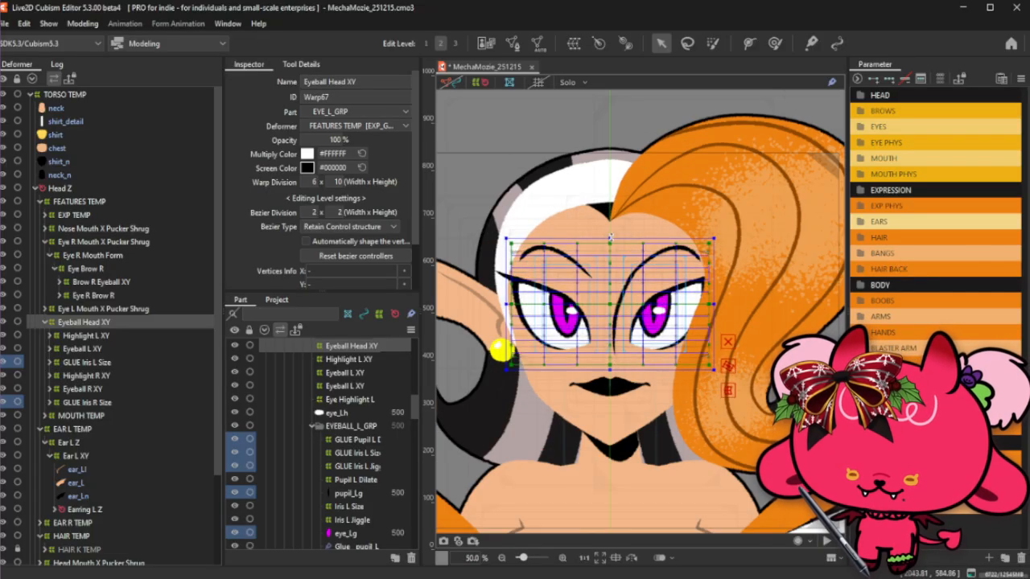
scroll(610, 308, up, 7)
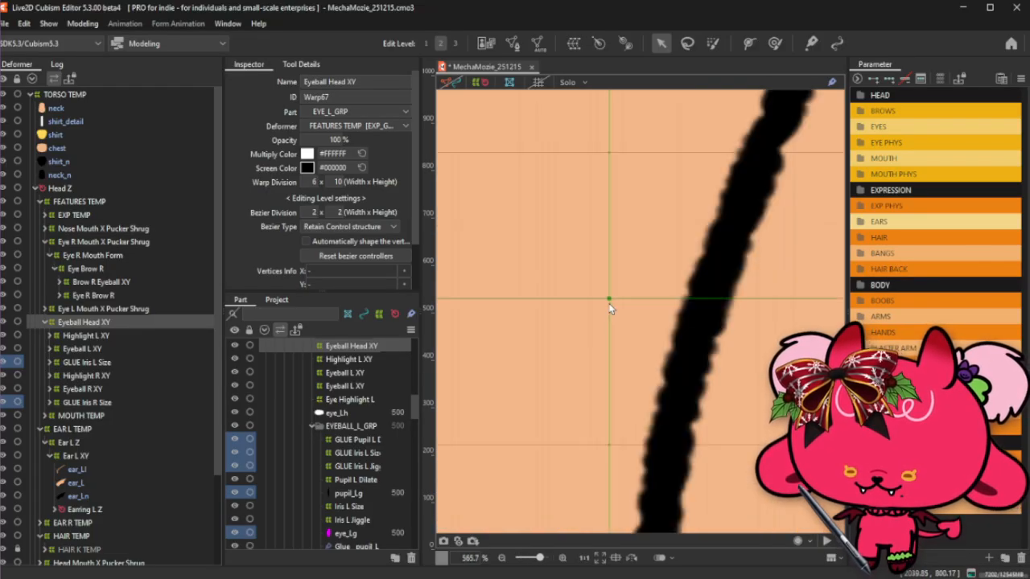
scroll(610, 308, down, 7)
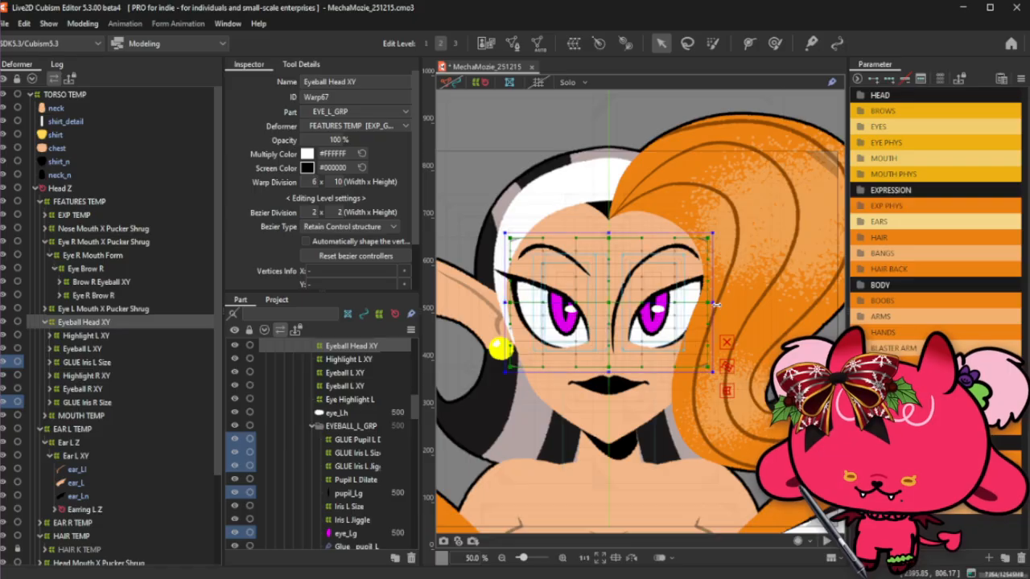
drag(718, 304, 728, 304)
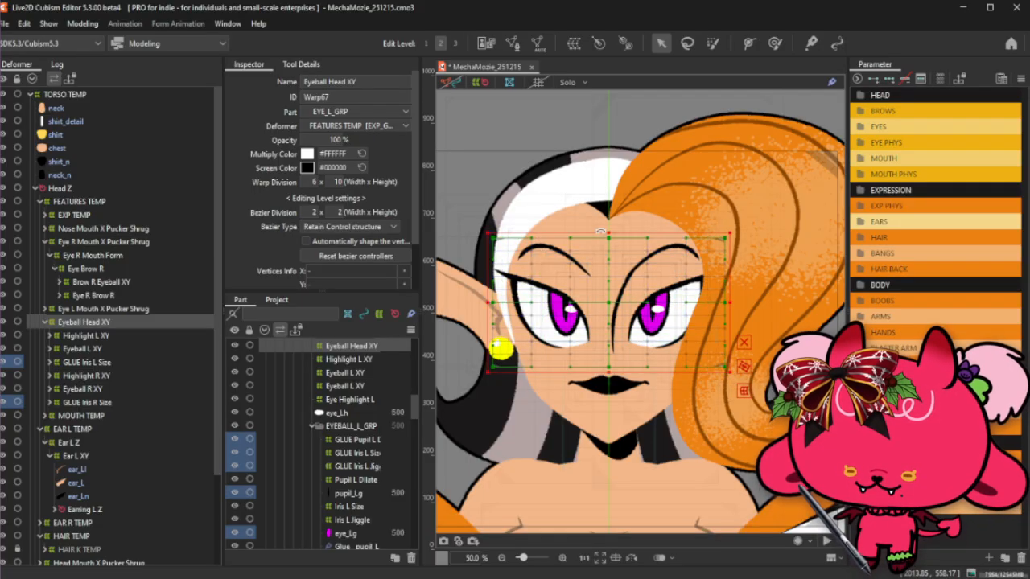
drag(609, 235, 608, 227)
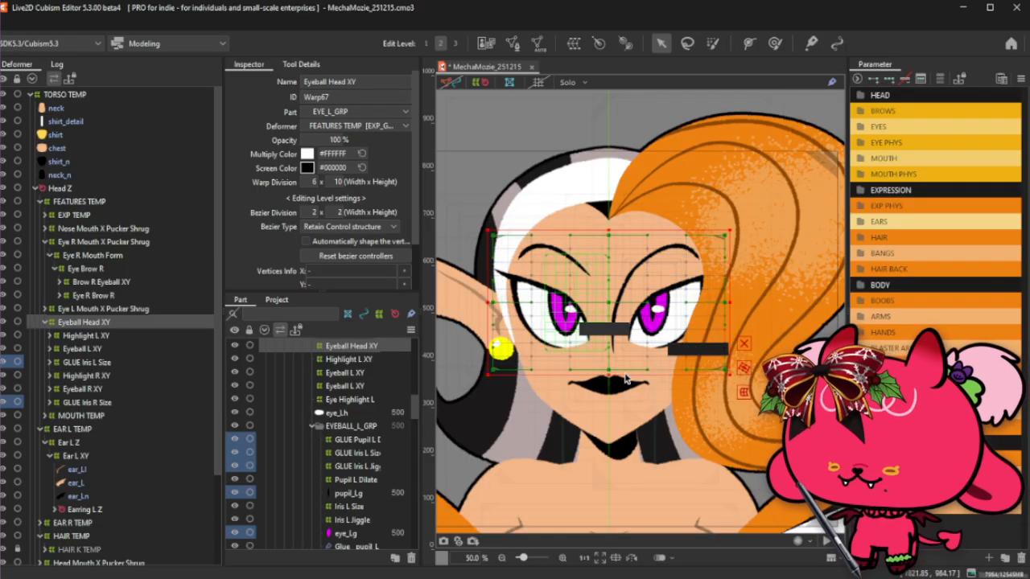
drag(609, 375, 609, 378)
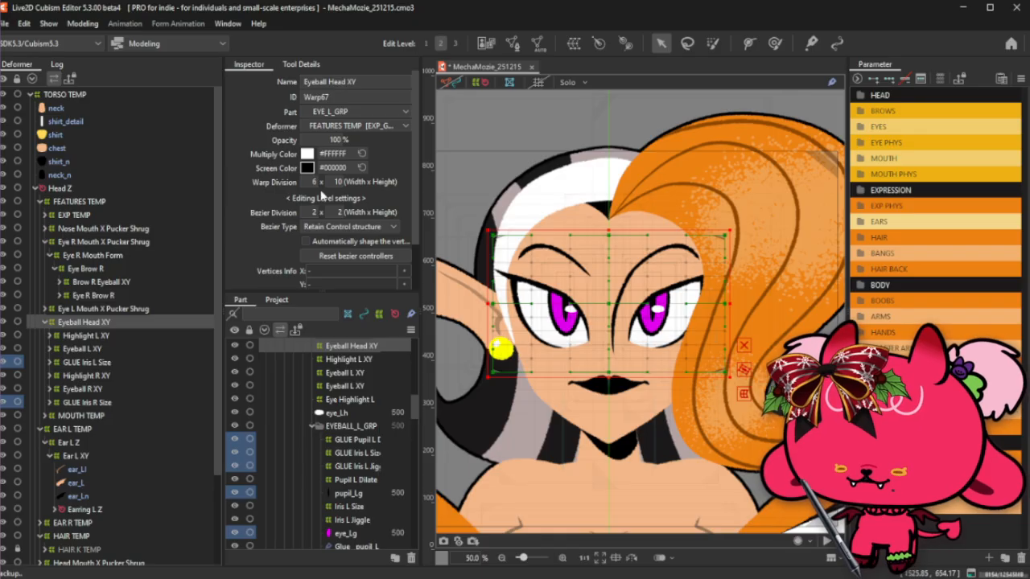
drag(609, 231, 609, 228)
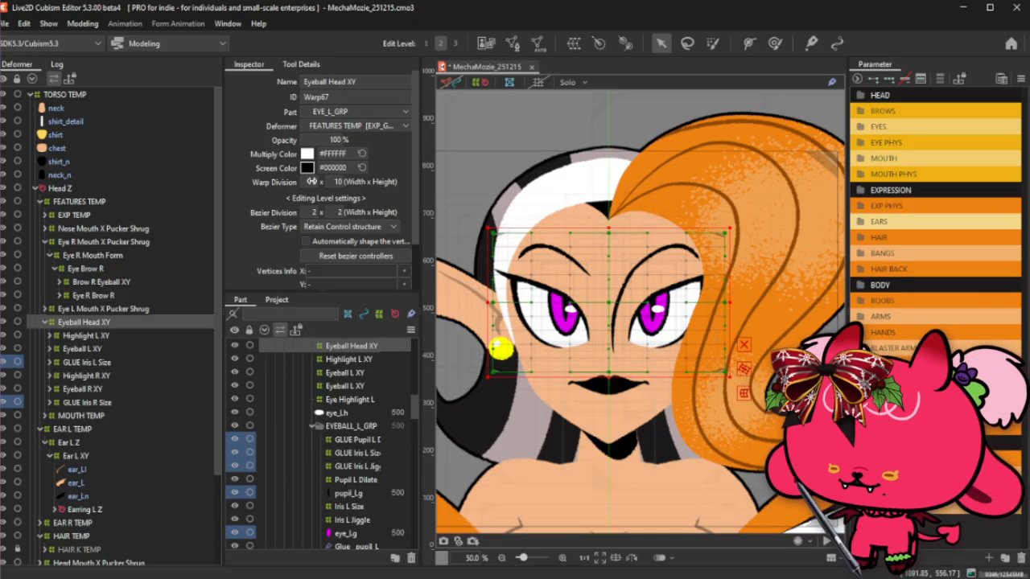
Set the warp division of Eyeball Head XY to 14 x 9.
mouse_move(311, 181)
mouse_down()
mouse_move(325, 190)
mouse_move(366, 182)
mouse_move(353, 194)
mouse_move(331, 182)
mouse_up()
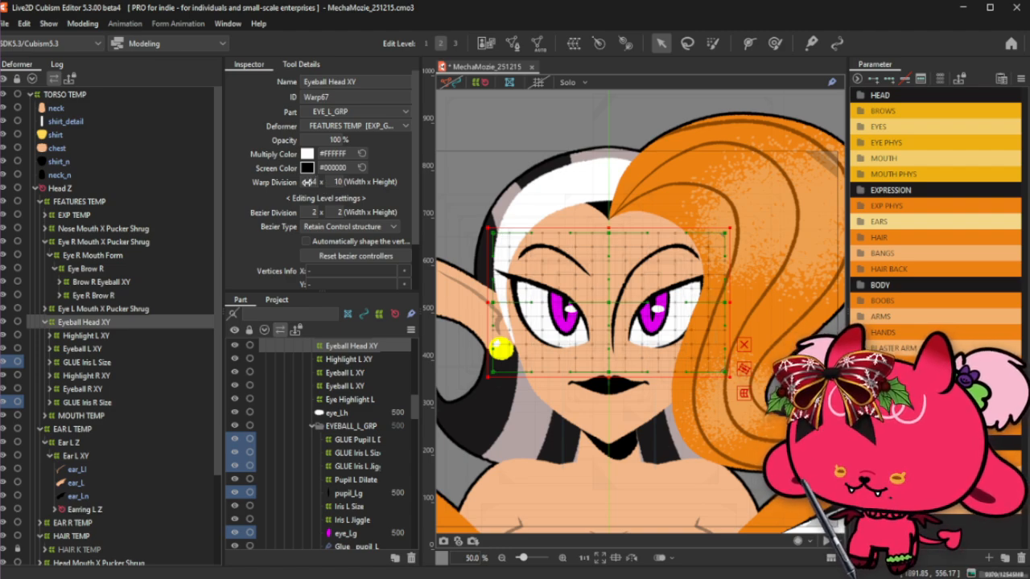
double_click(338, 182)
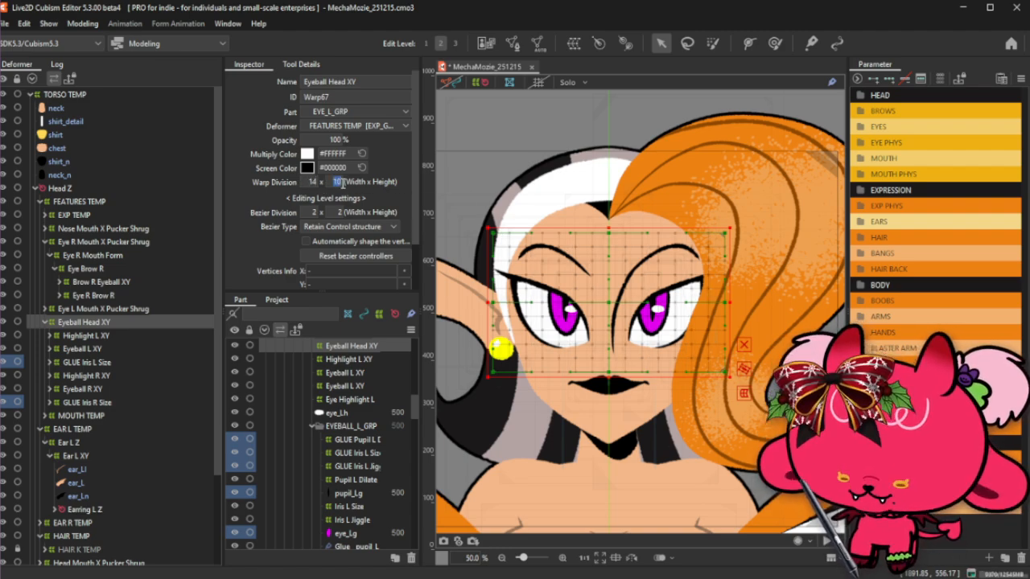
text(9)
key(Return)
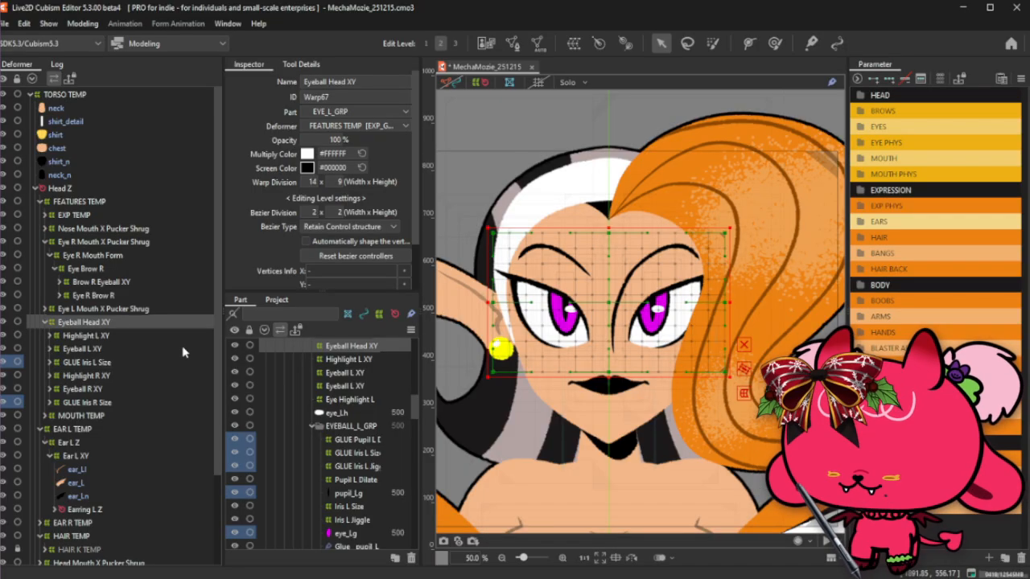
Collapse the Eyeball Head XY and Eye R Mouth X Pucker Shrug branches in the deformer hierarchy.
click(45, 322)
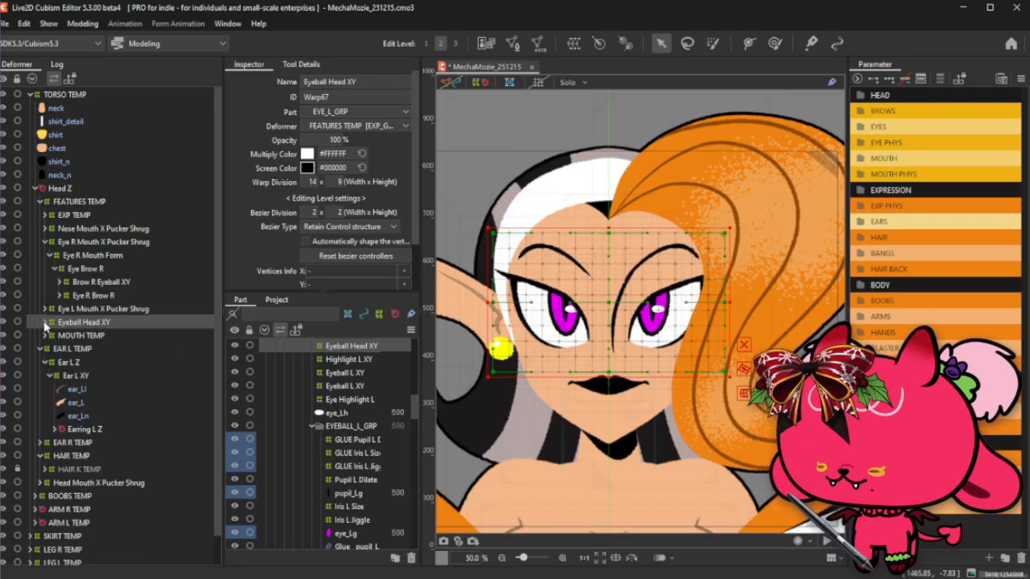
click(42, 244)
click(45, 242)
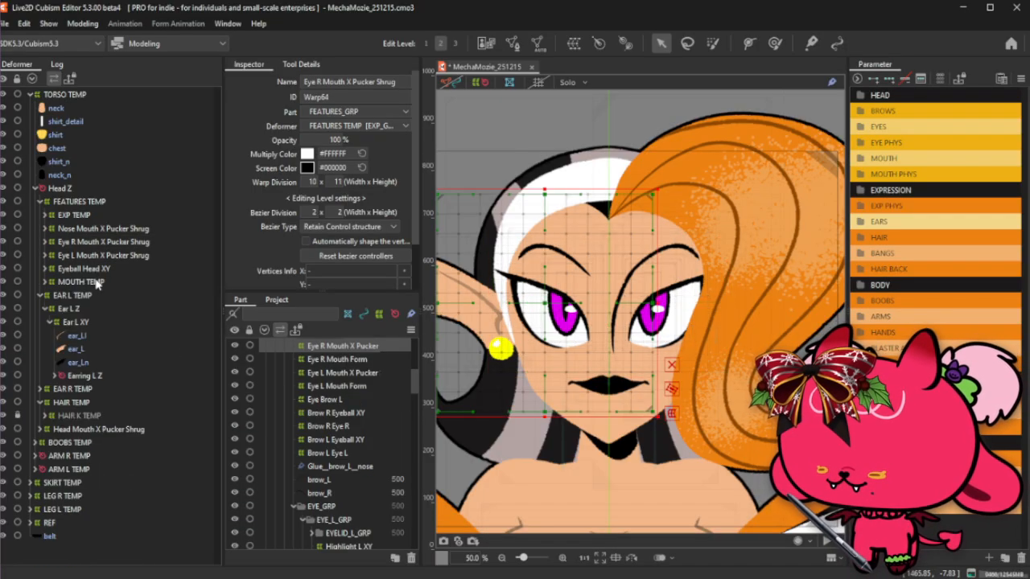
Expand MOUTH TEMP and delete its MOUTH_HAPPY_REF and MOUTH_SAD_REF reference meshes.
click(90, 281)
click(45, 283)
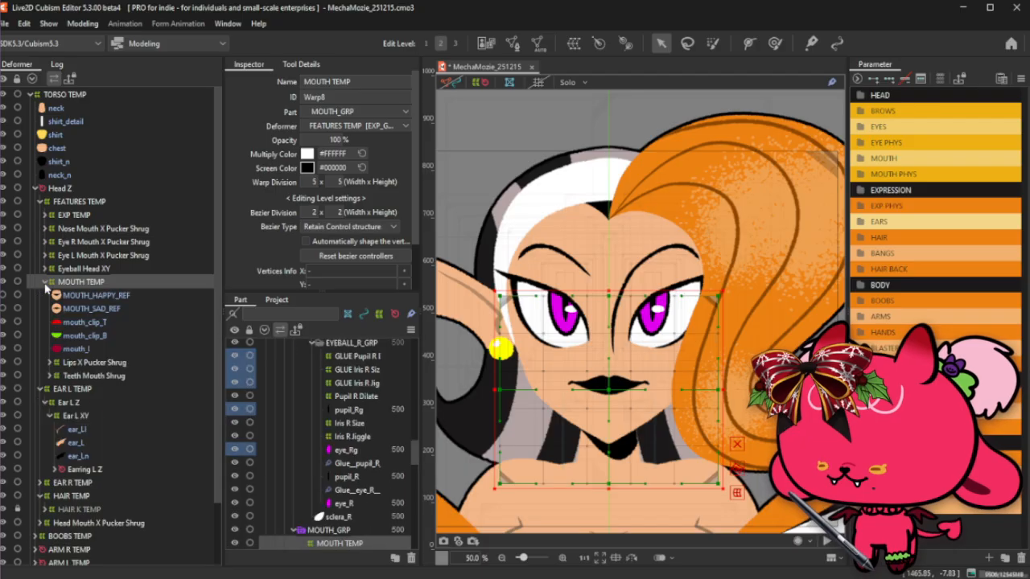
click(121, 296)
shift+click(119, 309)
key(Delete)
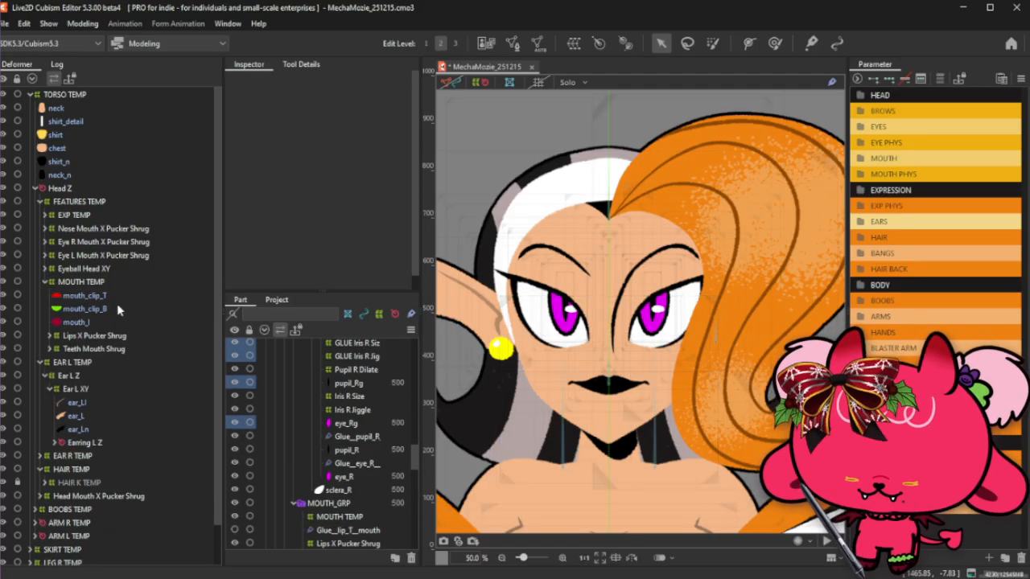
Create a warp deformer named Mouth Head XY as parent of all the clip meshes, mouth_I, Lips and Teeth deformers inside MOUTH TEMP.
click(117, 298)
shift+click(111, 348)
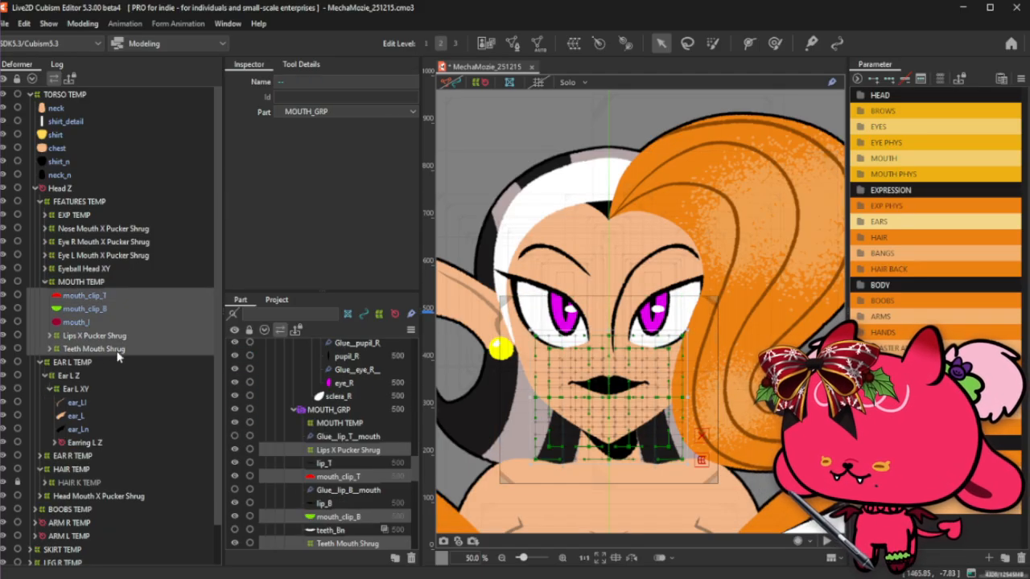
click(539, 43)
triple_click(526, 226)
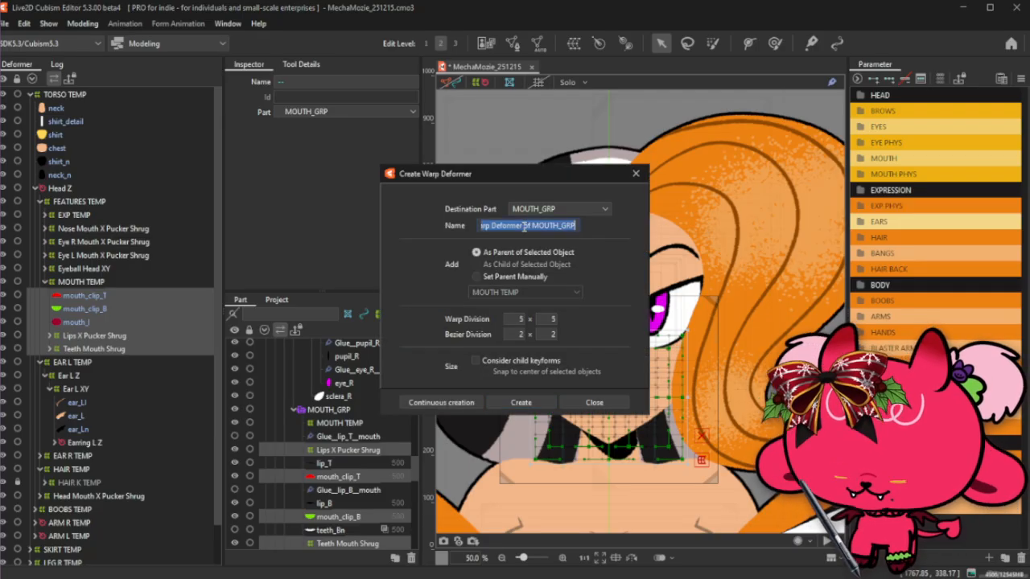
text(Mouth Head XY)
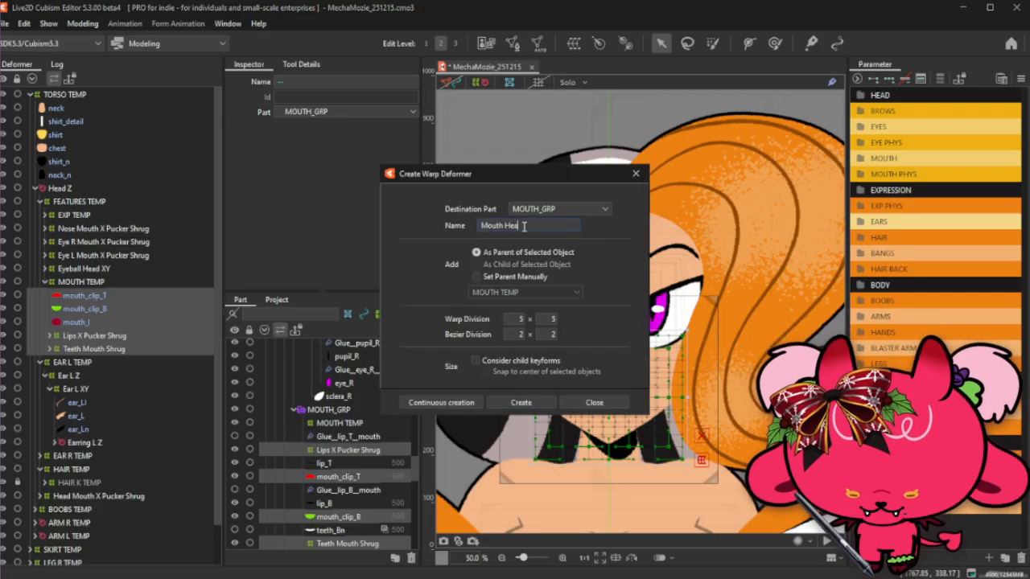
click(530, 402)
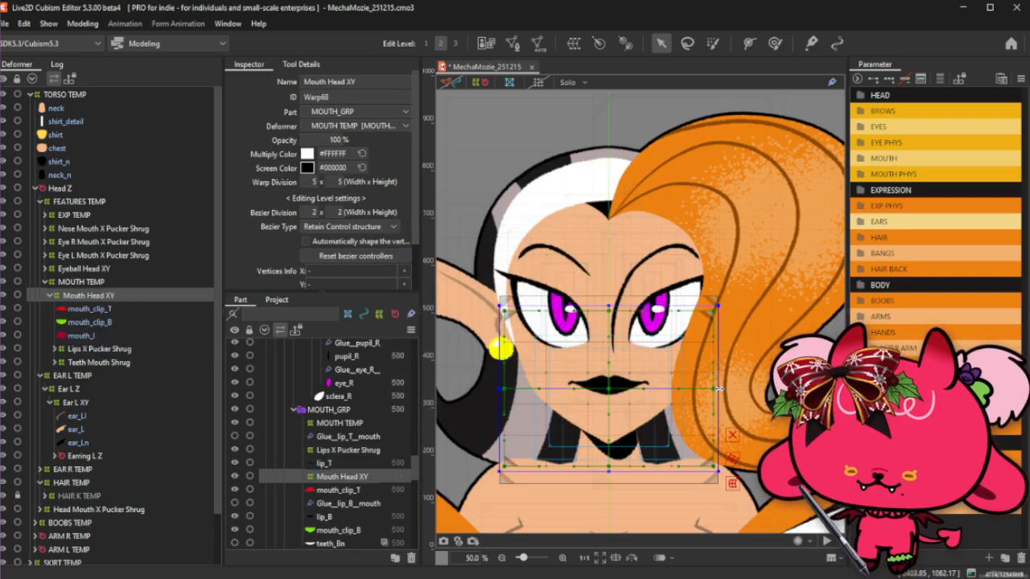
Move mouth_clip_T and mouth_clip_B out of Mouth Head XY to directly under MOUTH TEMP, above Mouth Head XY.
click(129, 311)
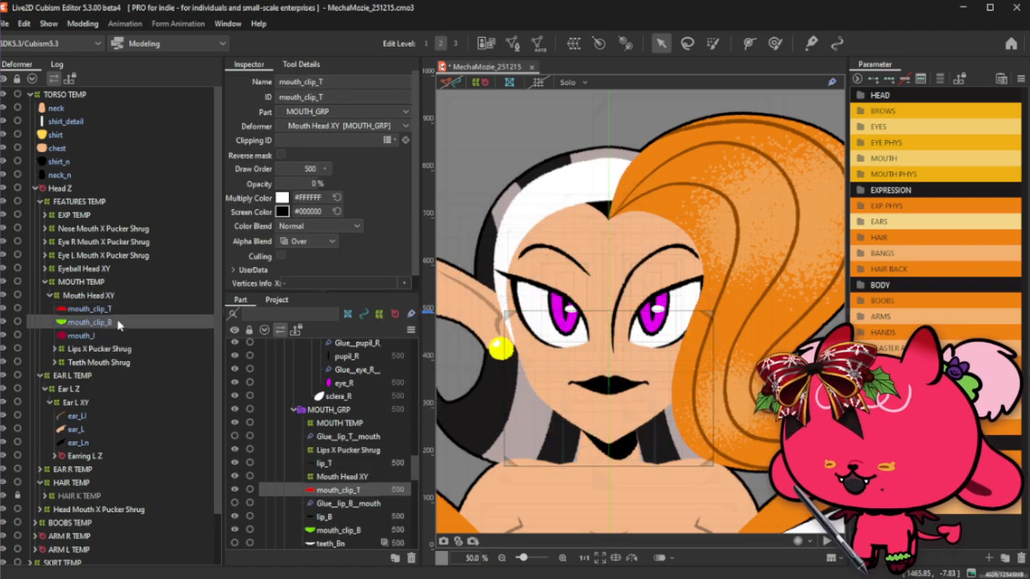
shift+click(120, 322)
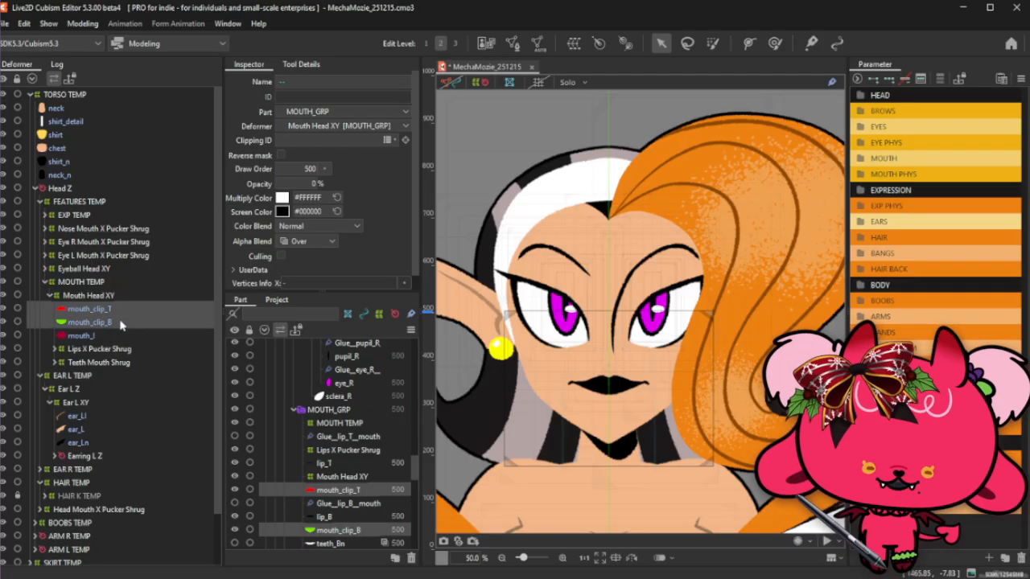
drag(91, 311, 86, 289)
Narrow the Mouth Head XY deformer and shift its upper and lower edges down slightly to fit within the MOUTH TEMP box.
click(88, 322)
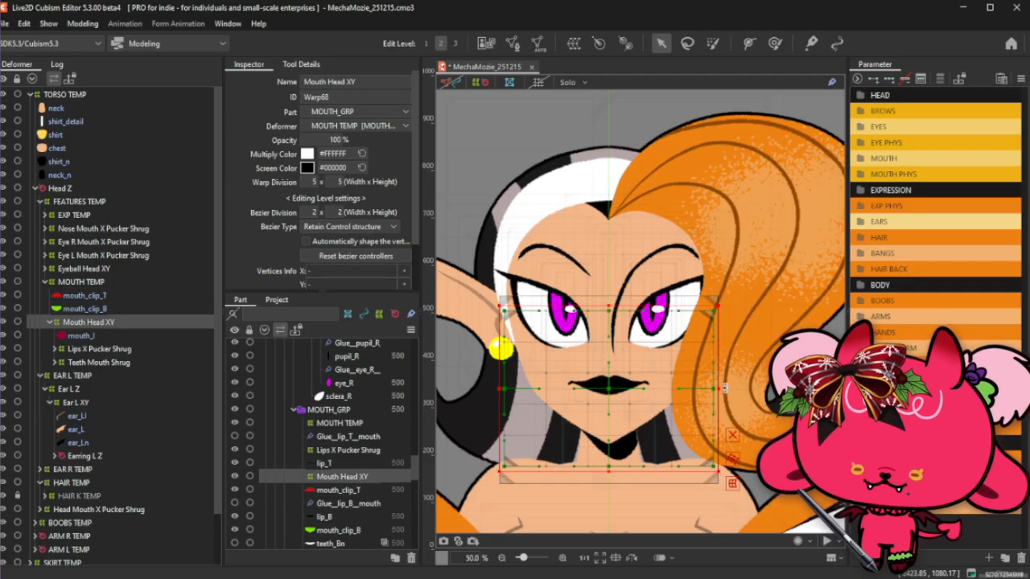
drag(721, 389, 705, 391)
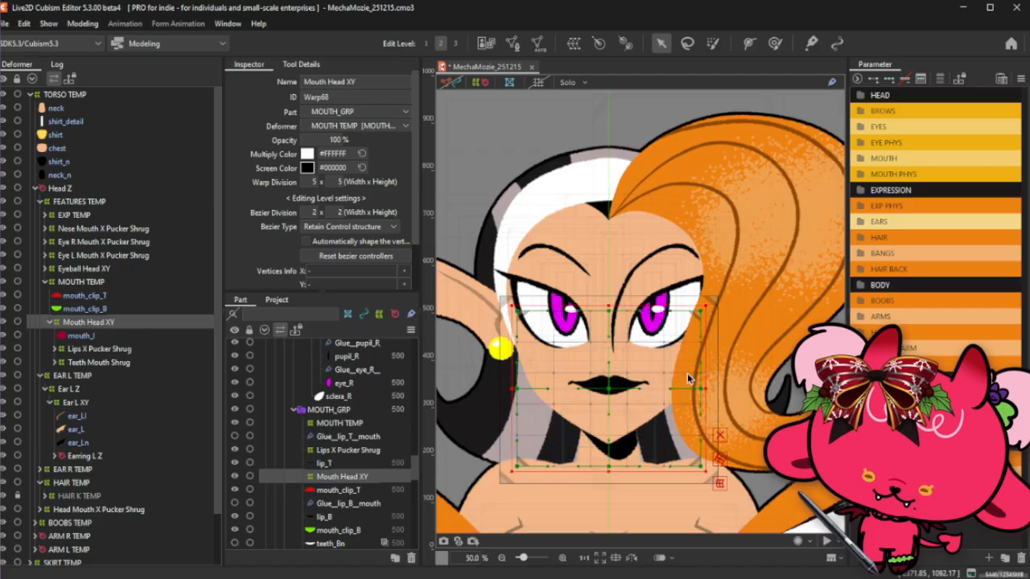
drag(608, 309, 608, 311)
drag(705, 388, 705, 387)
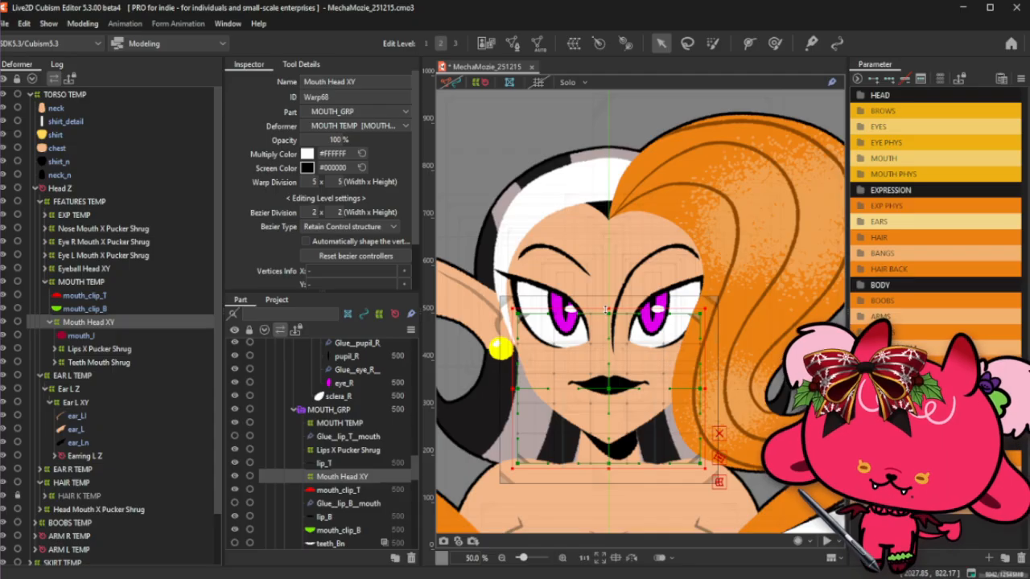
drag(608, 310, 607, 317)
drag(611, 470, 612, 478)
drag(609, 315, 610, 314)
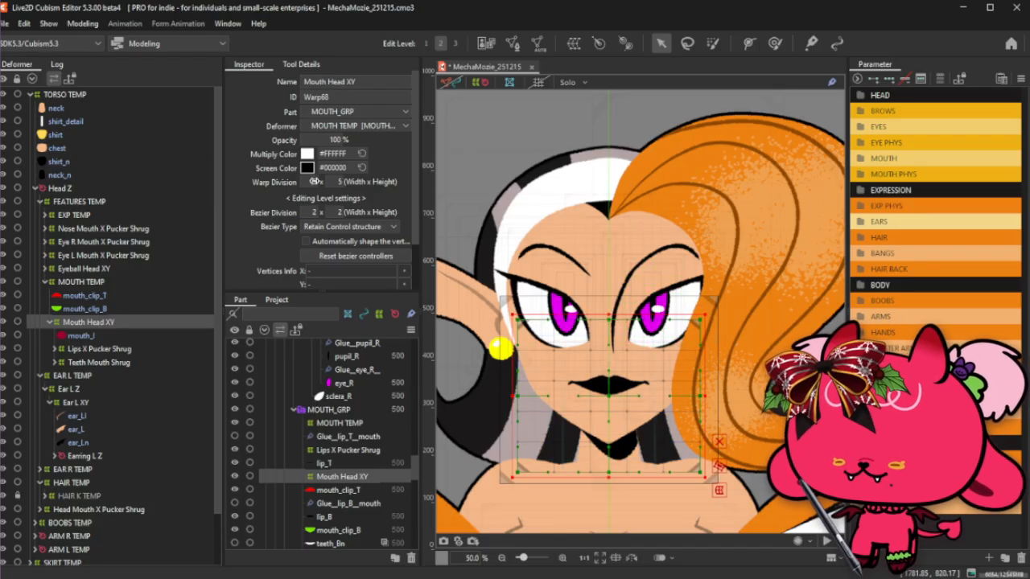
Set the warp division of Mouth Head XY to 12 x 11.
key(Return)
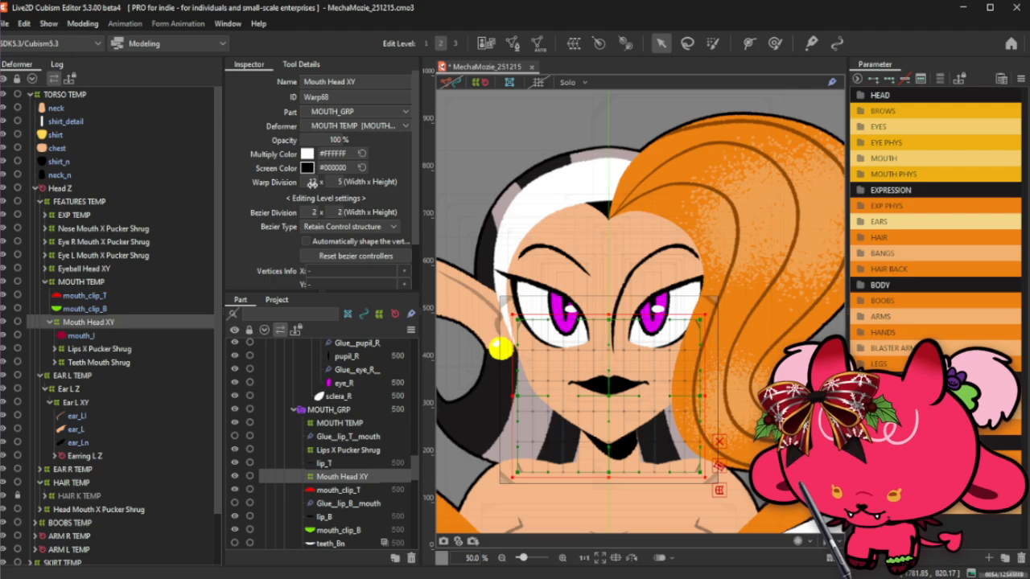
double_click(333, 182)
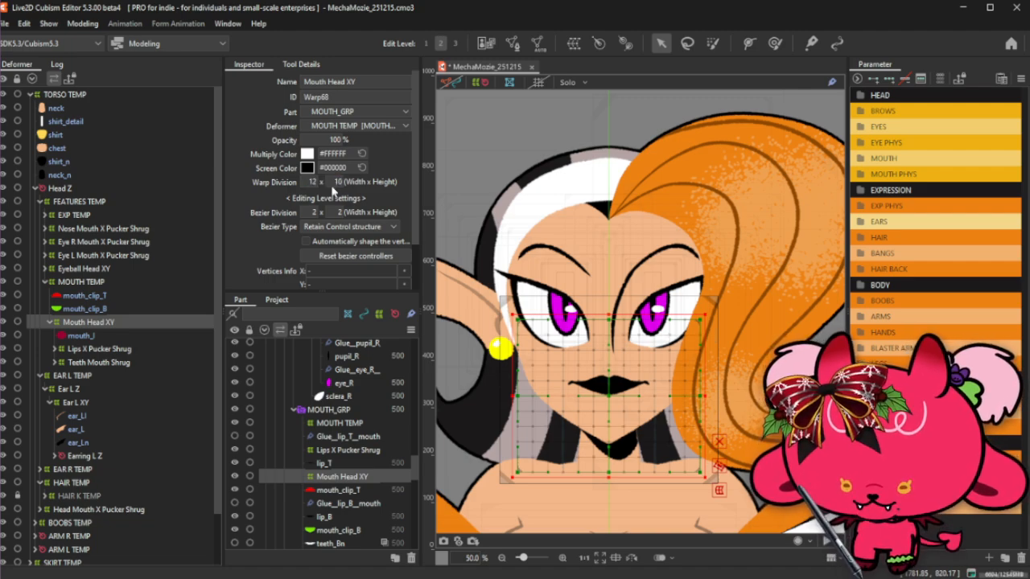
double_click(332, 186)
text(11)
key(Return)
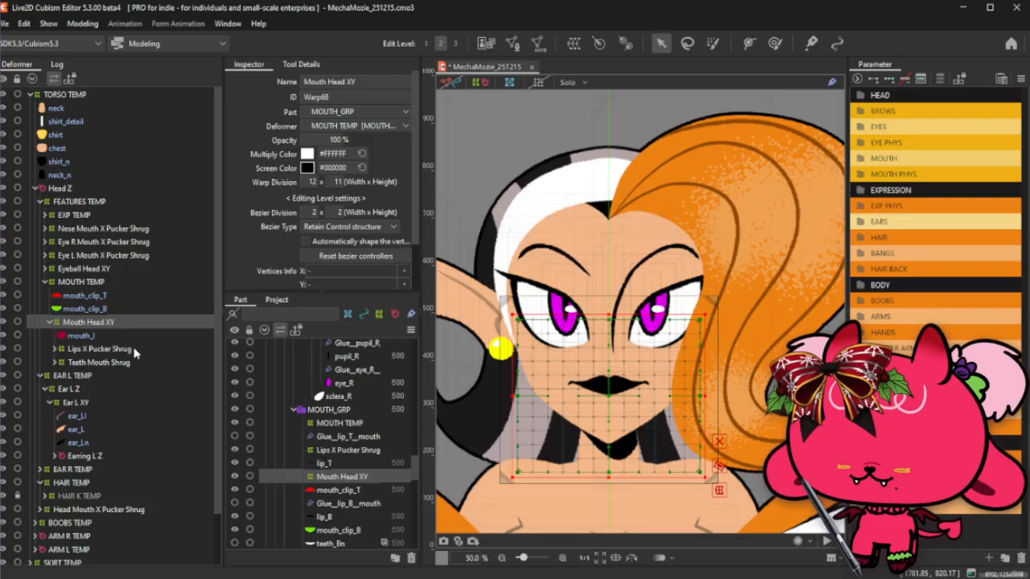
Move mouth_clip_T and mouth_clip_B from MOUTH TEMP into the Mouth Head XY deformer.
click(50, 323)
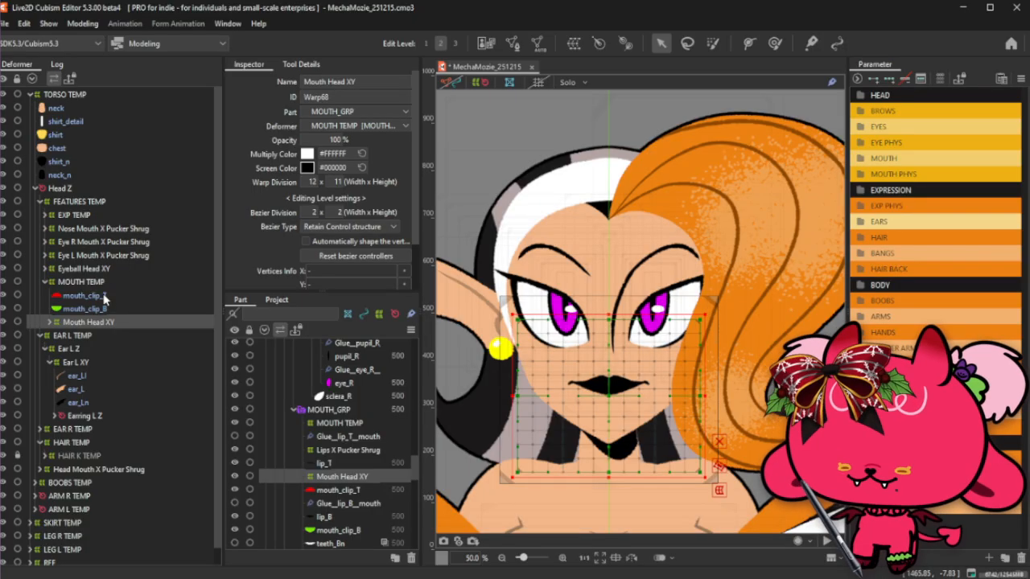
click(103, 296)
shift+click(103, 310)
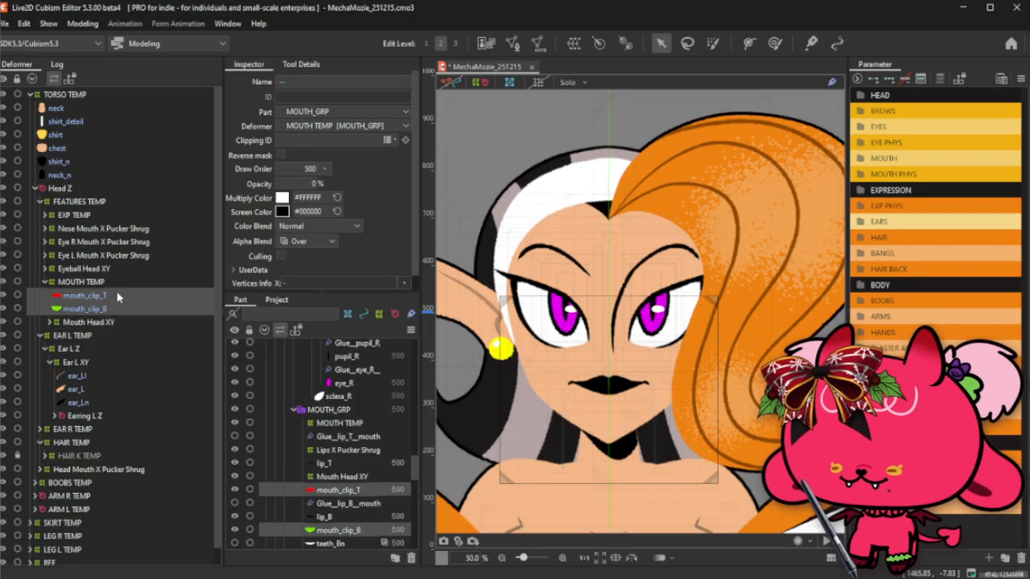
mouse_move(103, 309)
mouse_down()
mouse_move(101, 339)
mouse_move(112, 325)
mouse_move(97, 322)
mouse_up()
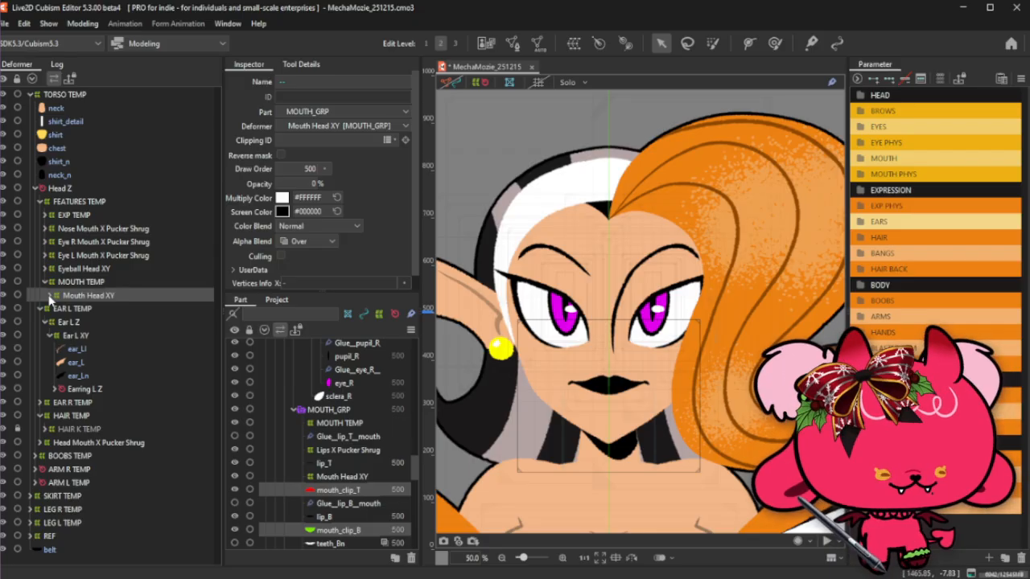
Delete the MOUTH TEMP deformer while keeping Mouth Head XY as a direct child of FEATURES TEMP.
click(53, 281)
key(Delete)
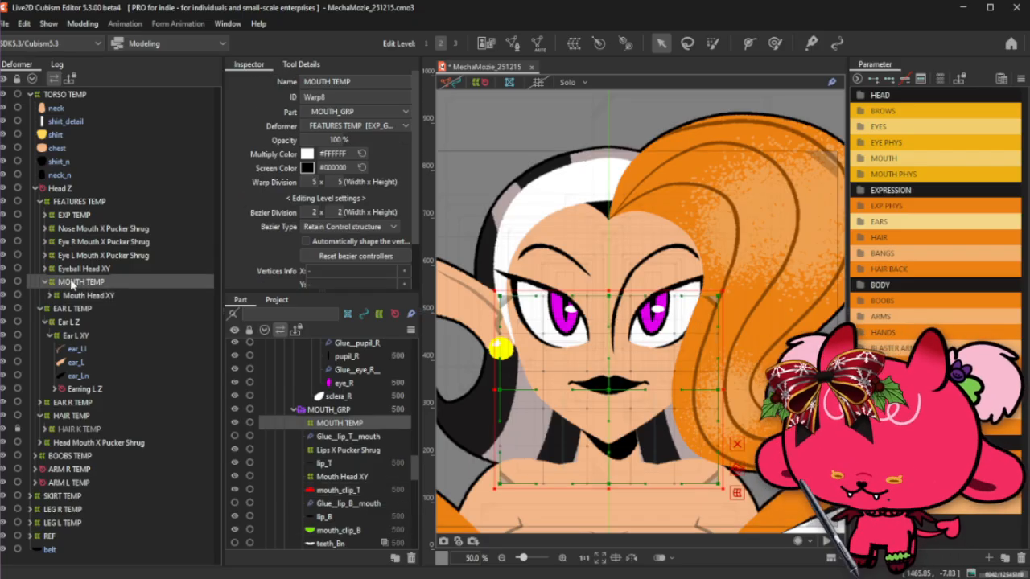
key(Return)
Delete the EAR L TEMP deformer so that Ear L Z sits directly under Head Z.
click(44, 217)
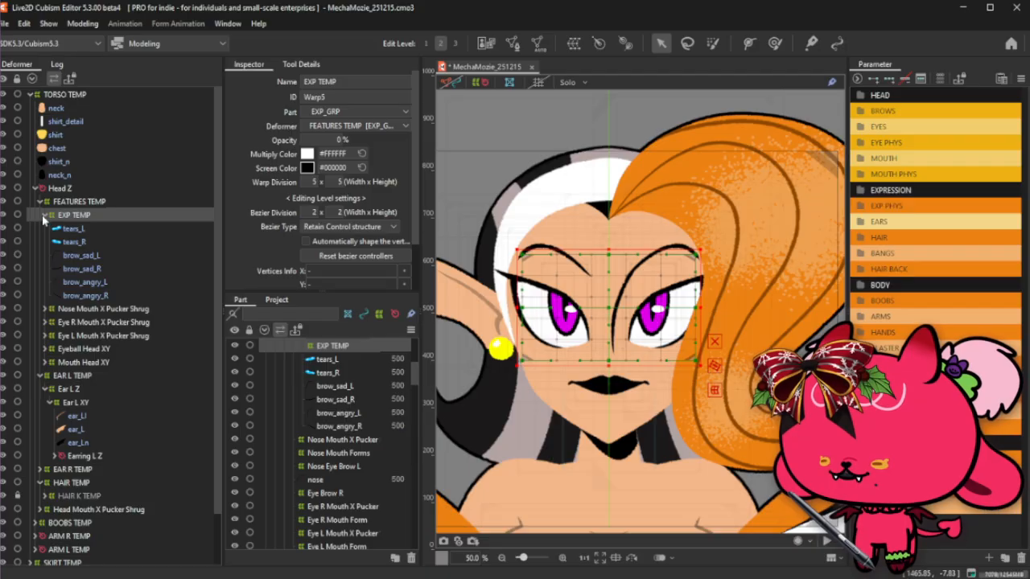
click(44, 215)
click(45, 202)
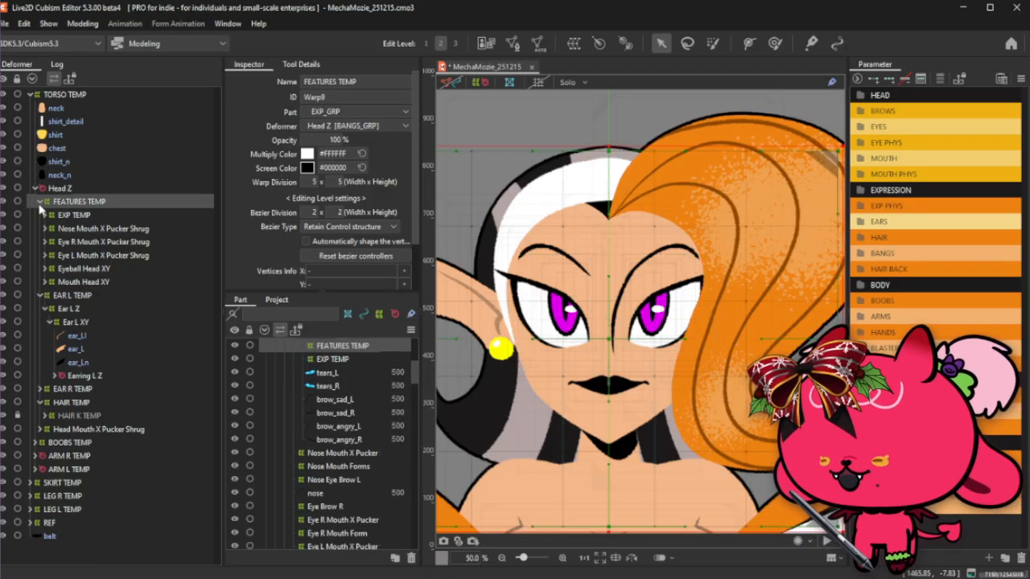
click(41, 203)
click(61, 217)
key(Delete)
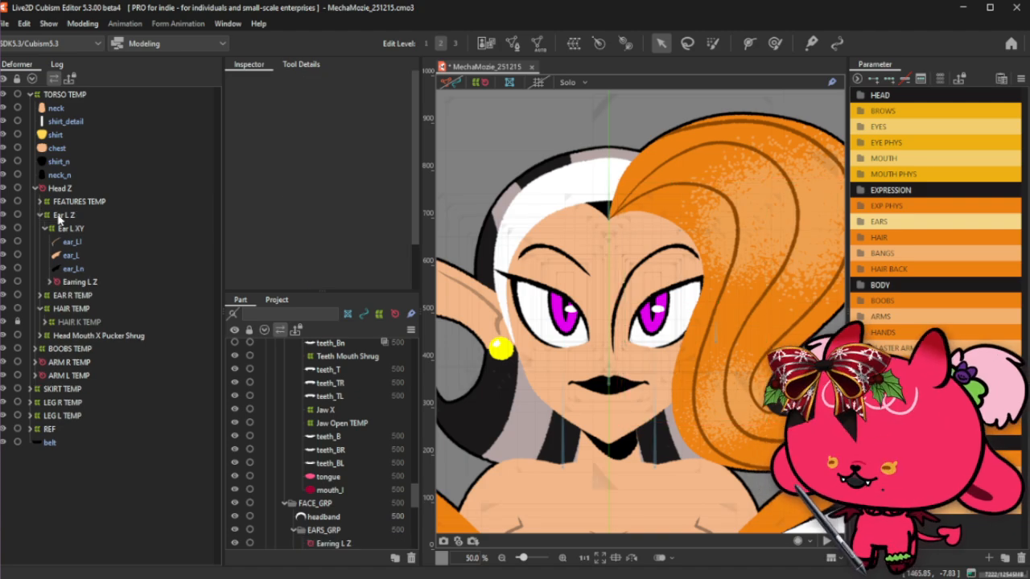
Duplicate the whole Ear L Z hierarchy, including Ear L XY, Earring L Z and their ear and earring meshes.
click(948, 228)
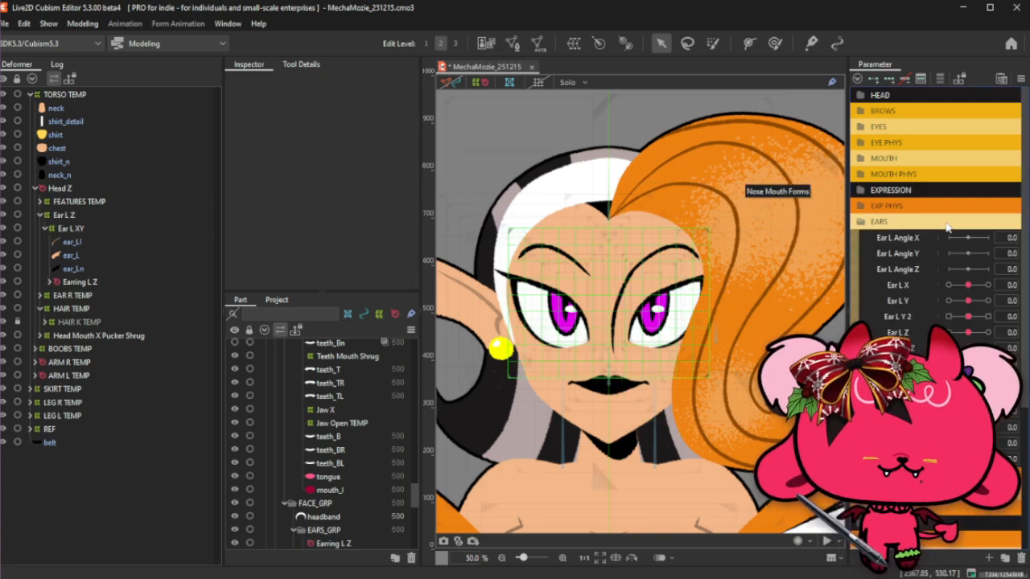
click(50, 282)
click(85, 308)
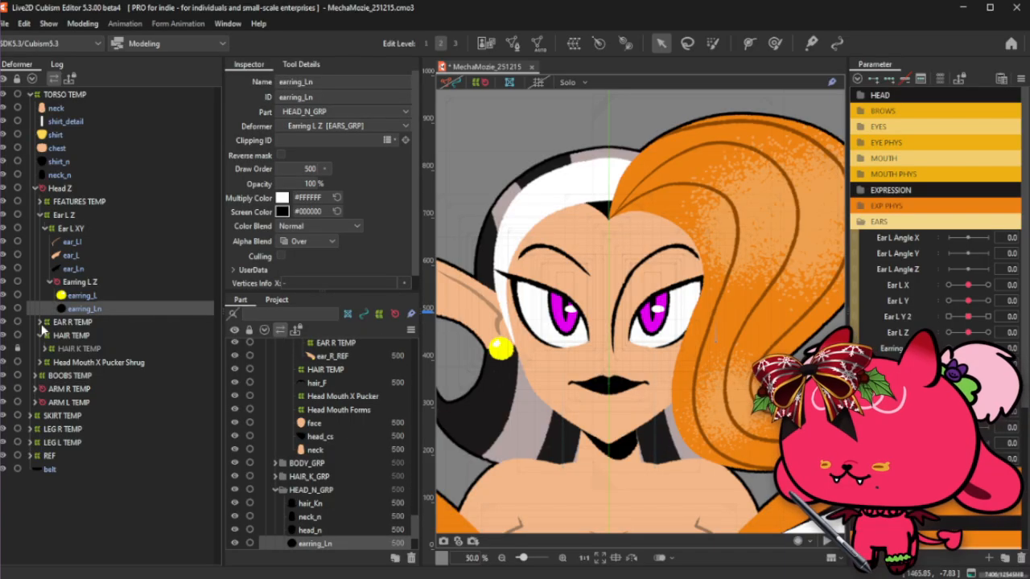
click(39, 322)
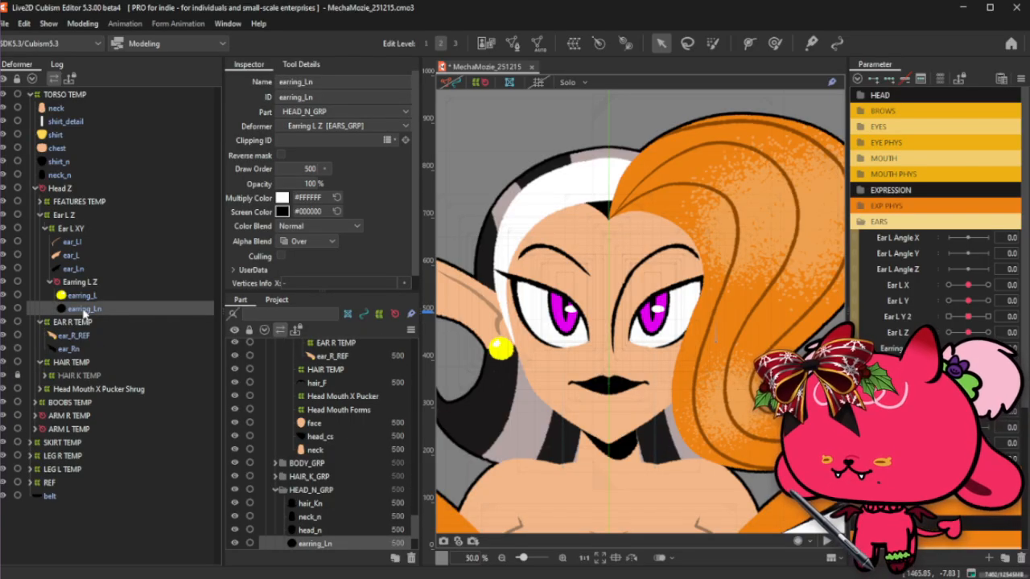
click(97, 215)
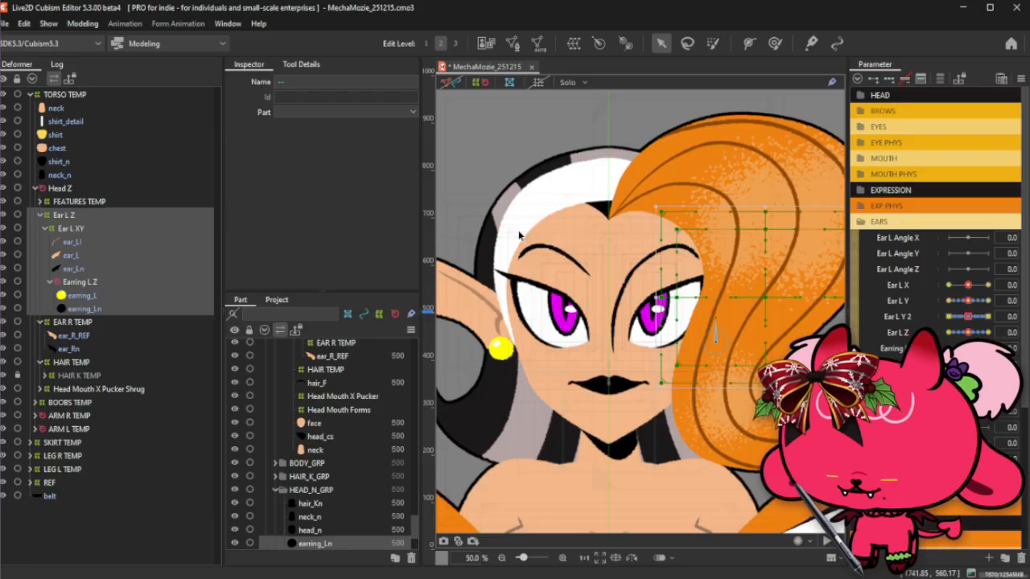
key(ctrl+v)
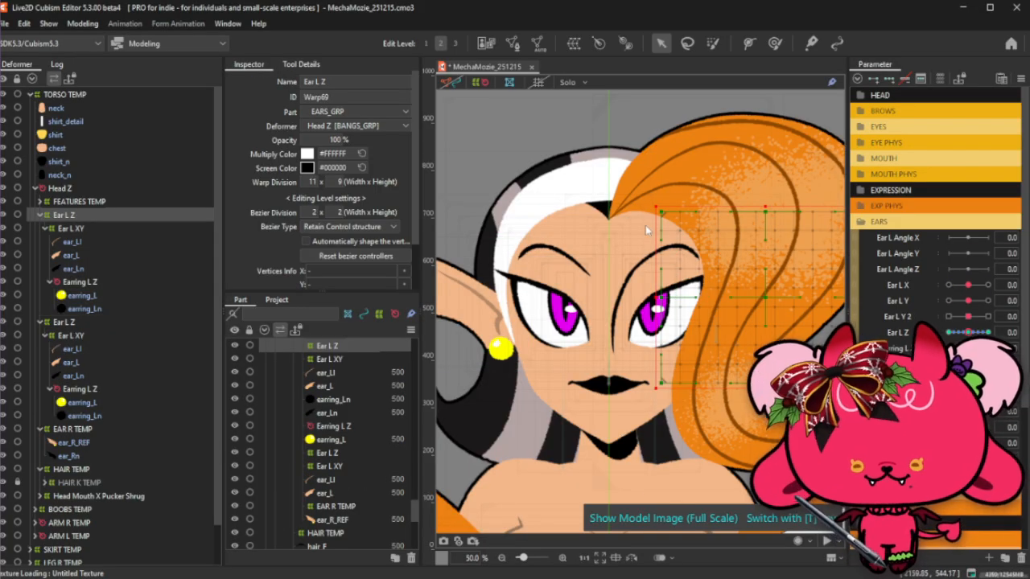
Flip the duplicated Ear L Z hierarchy horizontally onto the opposite side of the head.
right_click(730, 496)
click(724, 484)
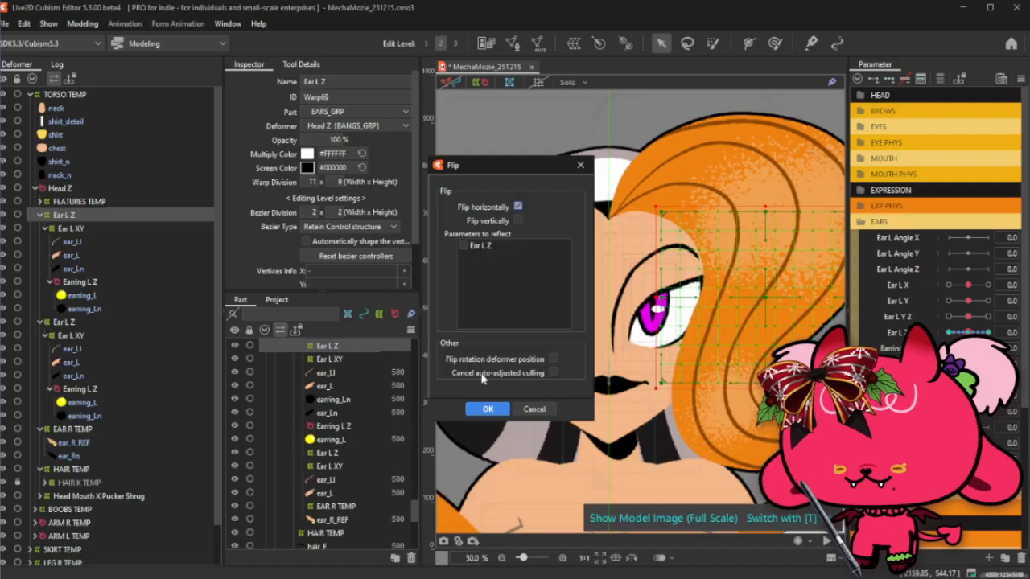
click(485, 410)
scroll(766, 263, down, 2)
scroll(523, 268, up, 2)
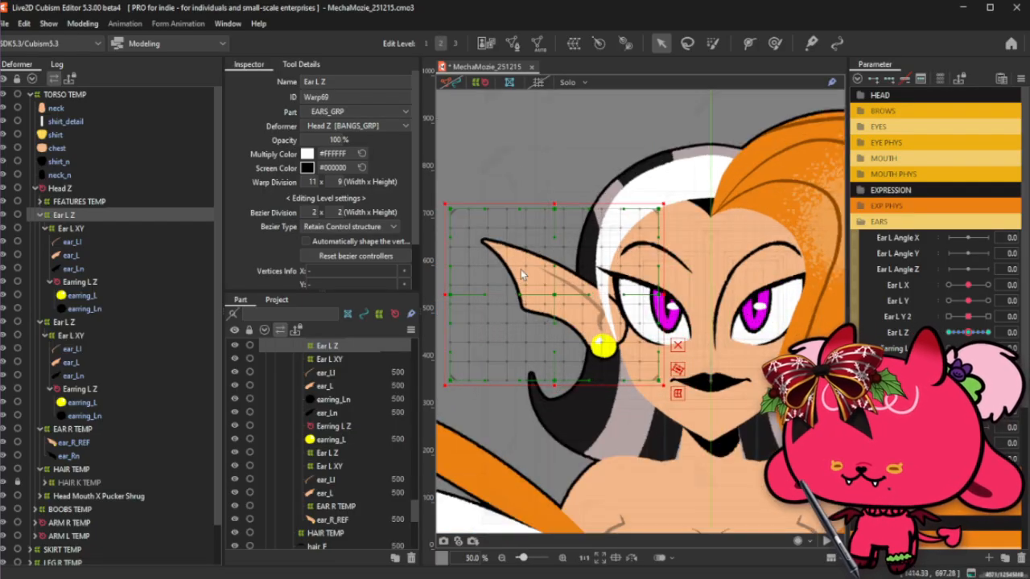
Move the duplicated ear_Ln and earring_Ln meshes into the HEAD_N_GRP part and place the ear_Ln copy below the original ear_Ln.
click(84, 273)
ctrl+click(89, 308)
right_click(100, 309)
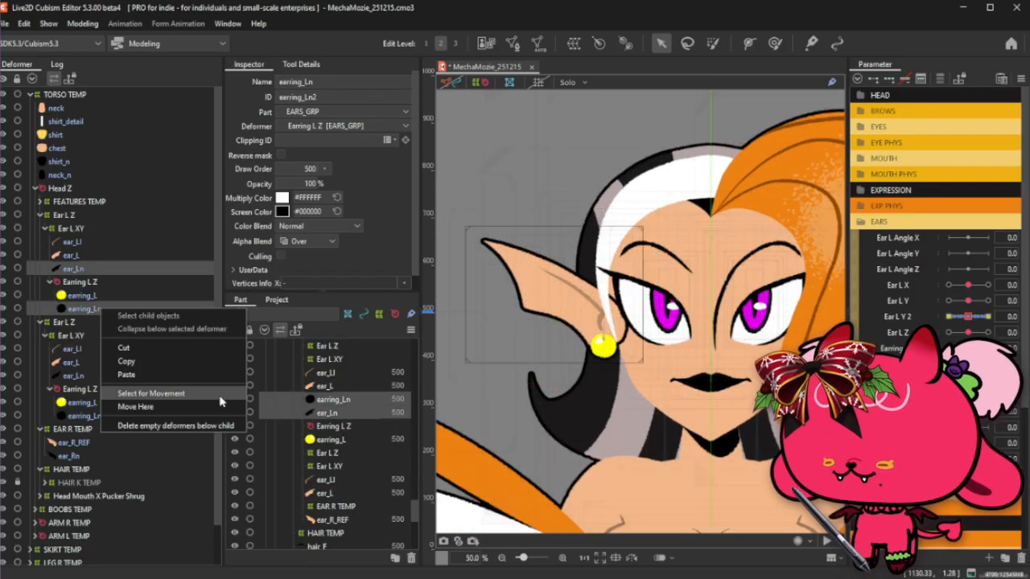
click(222, 400)
click(103, 378)
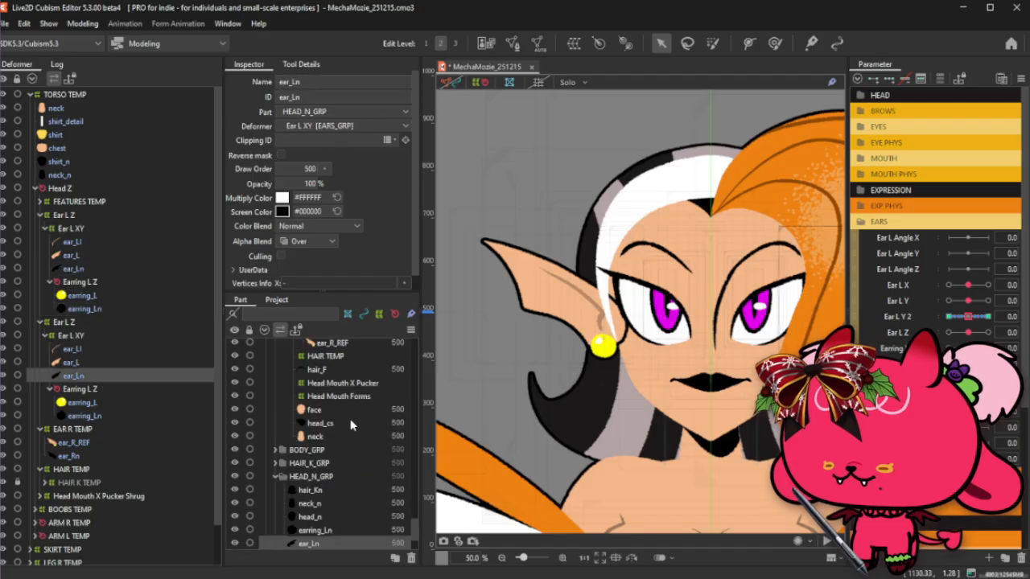
right_click(325, 464)
click(370, 575)
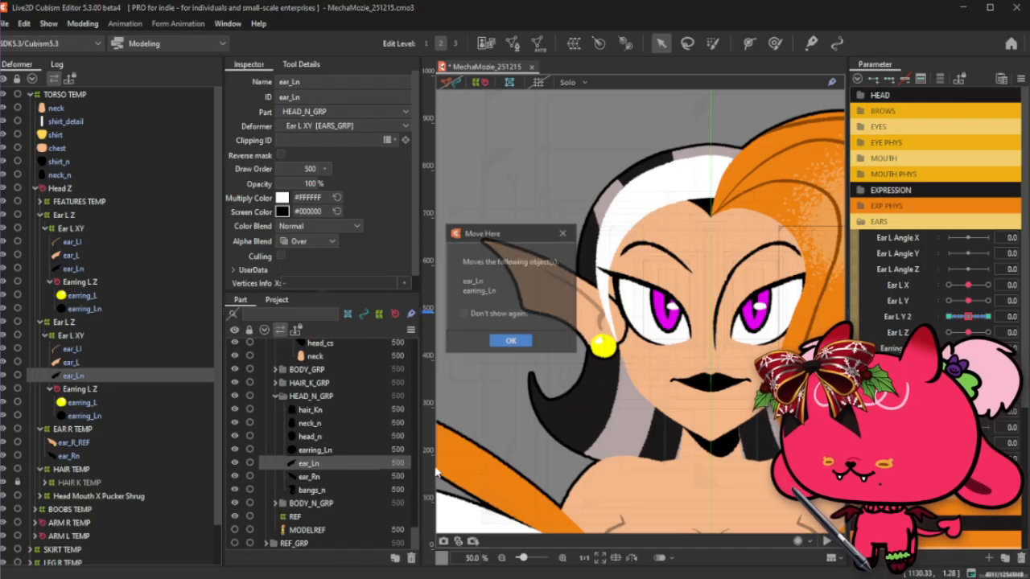
click(525, 342)
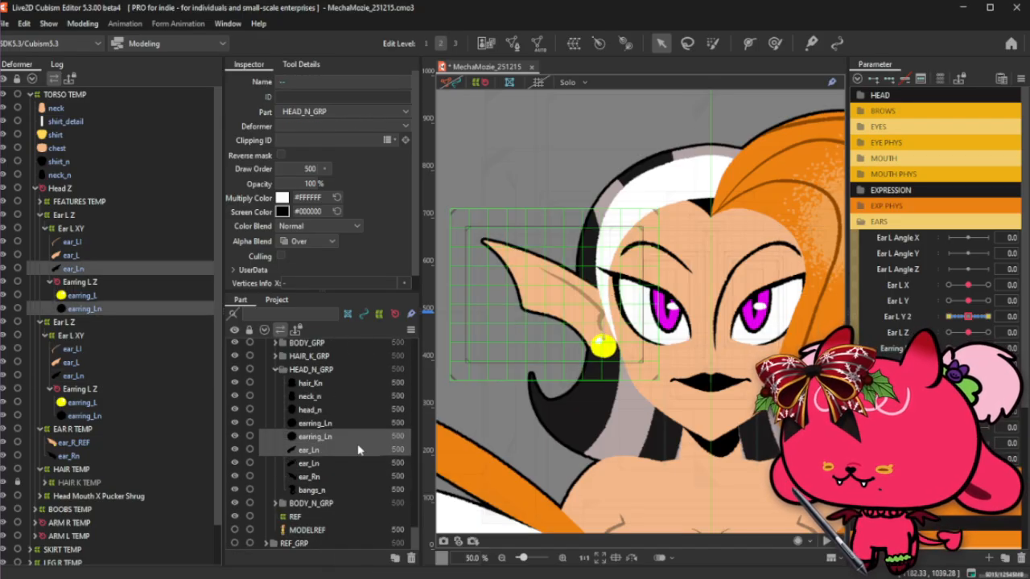
click(317, 454)
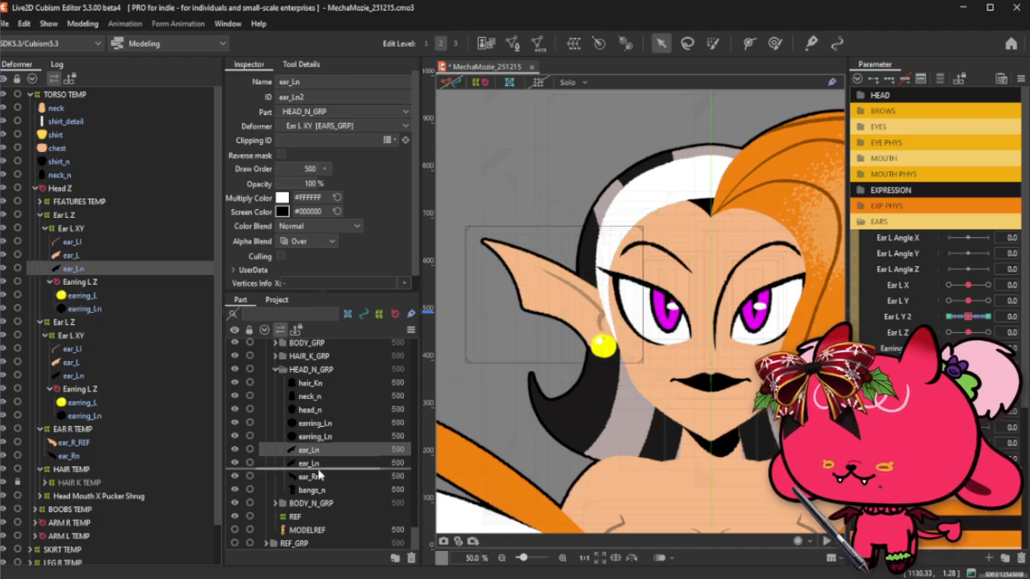
click(321, 465)
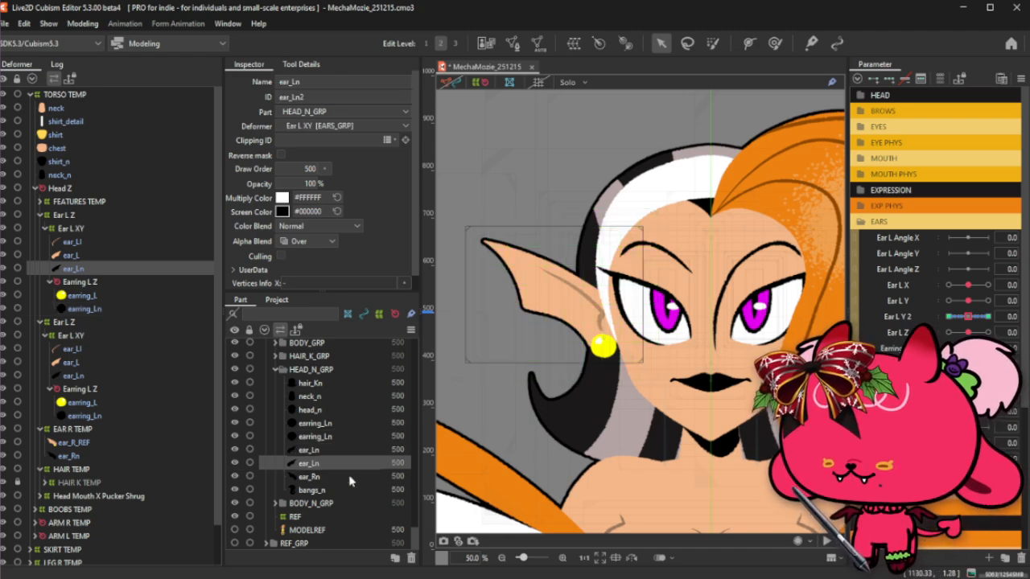
Delete the EAR R TEMP deformer together with its ear_R_REF and ear_Rn meshes.
click(88, 456)
ctrl+click(73, 429)
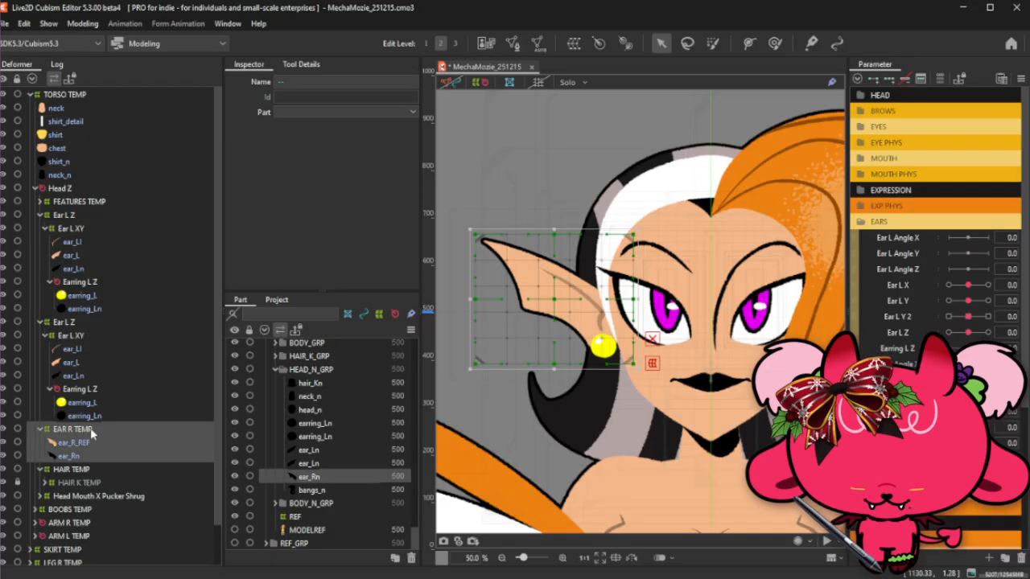
key(Delete)
Replace L with R, case-sensitively, in the names and IDs of every item in the flipped Ear L Z hierarchy using Search and Replace.
click(103, 308)
ctrl+click(87, 213)
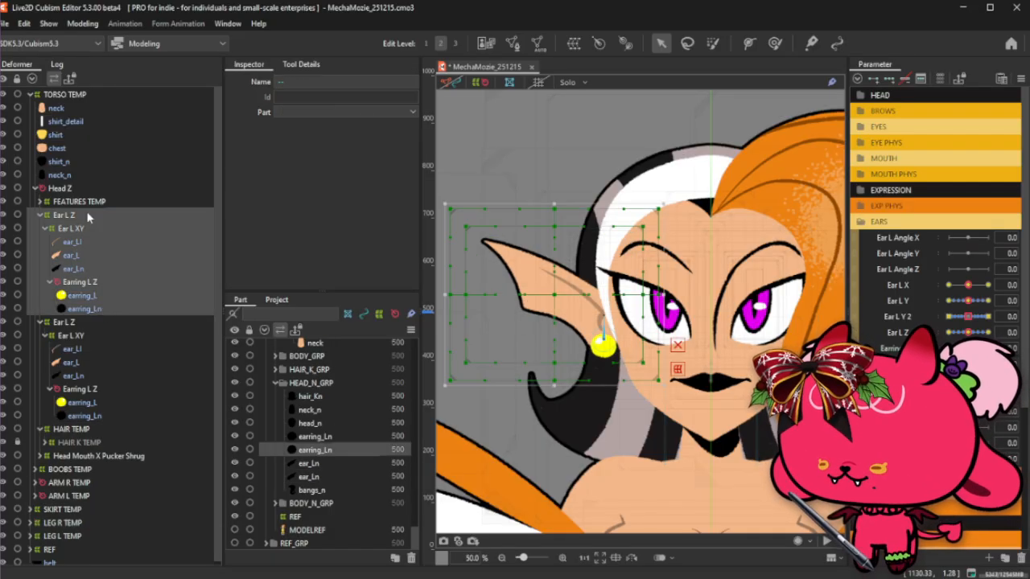
click(86, 243)
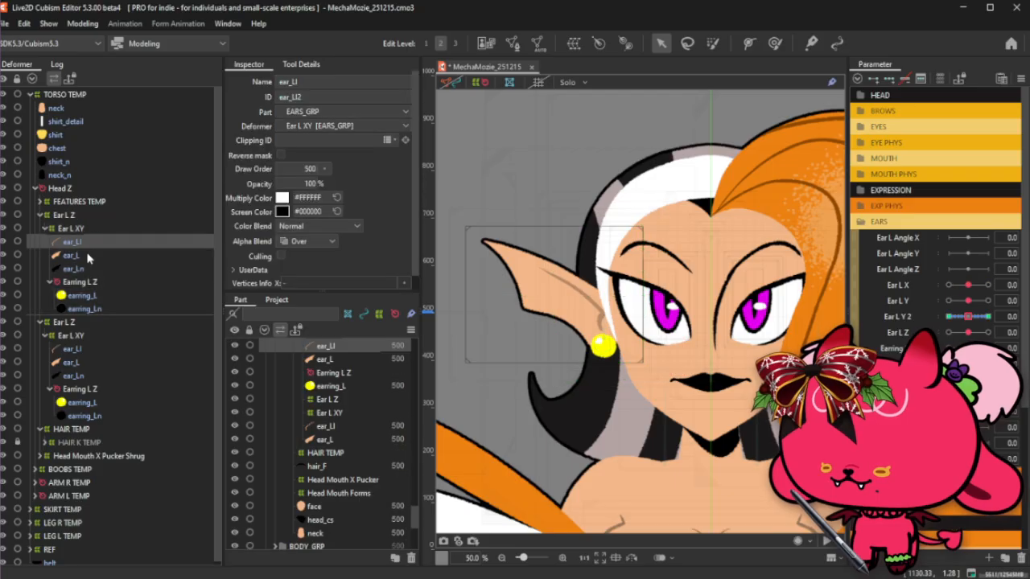
ctrl+click(93, 257)
scroll(320, 394, up, 2)
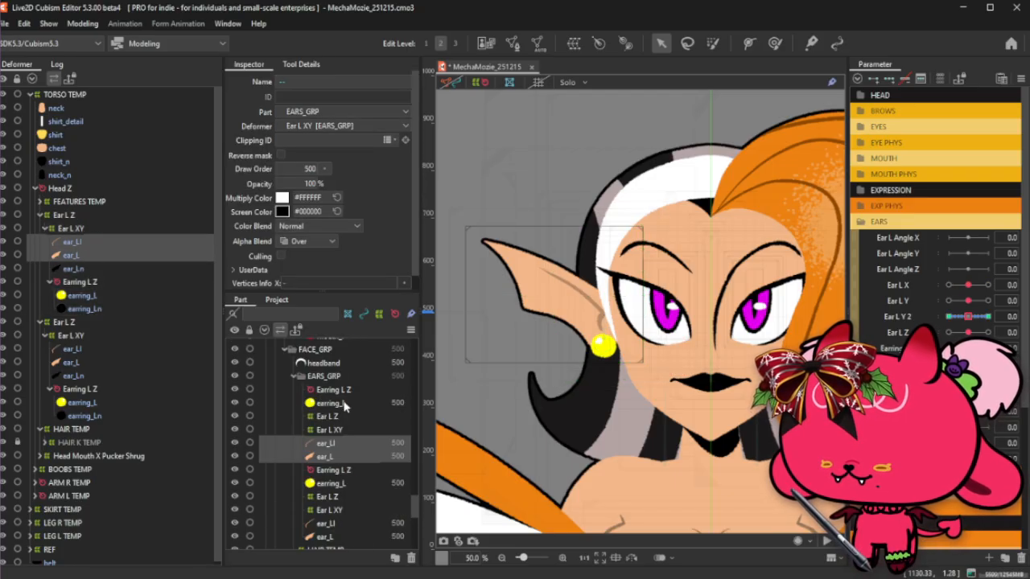
click(95, 309)
ctrl+click(103, 219)
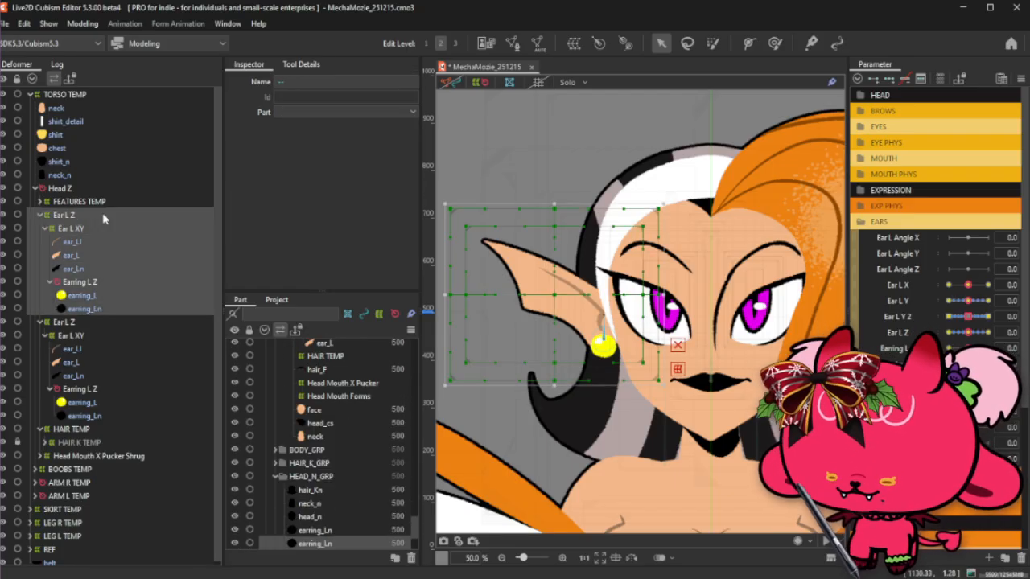
key(ctrl+f)
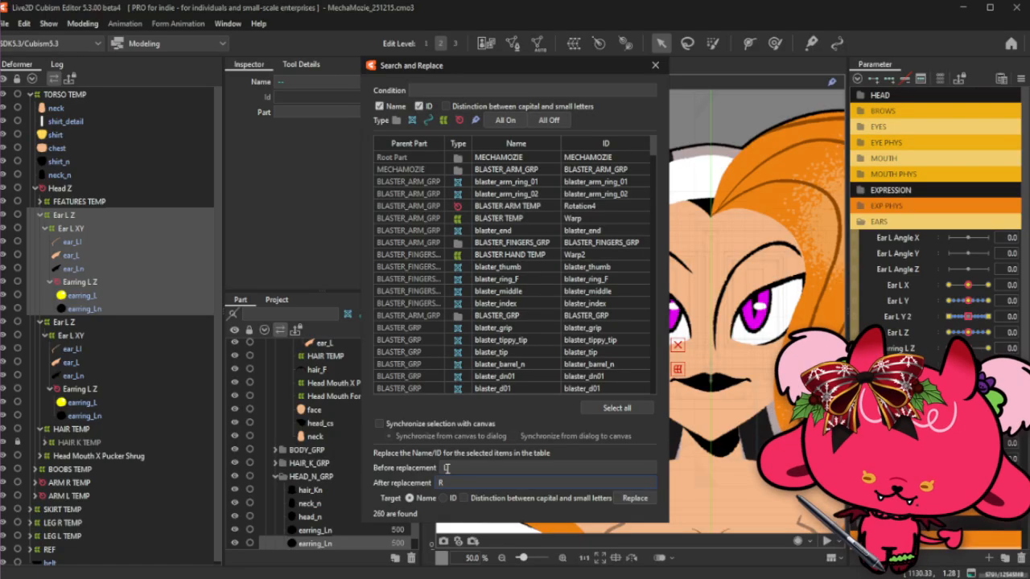
click(634, 498)
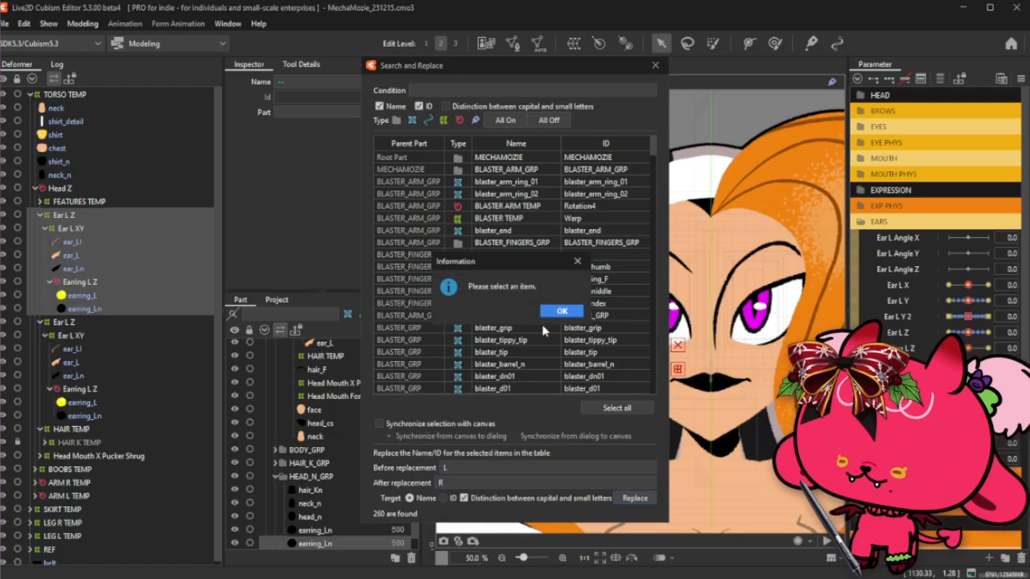
click(577, 261)
click(379, 423)
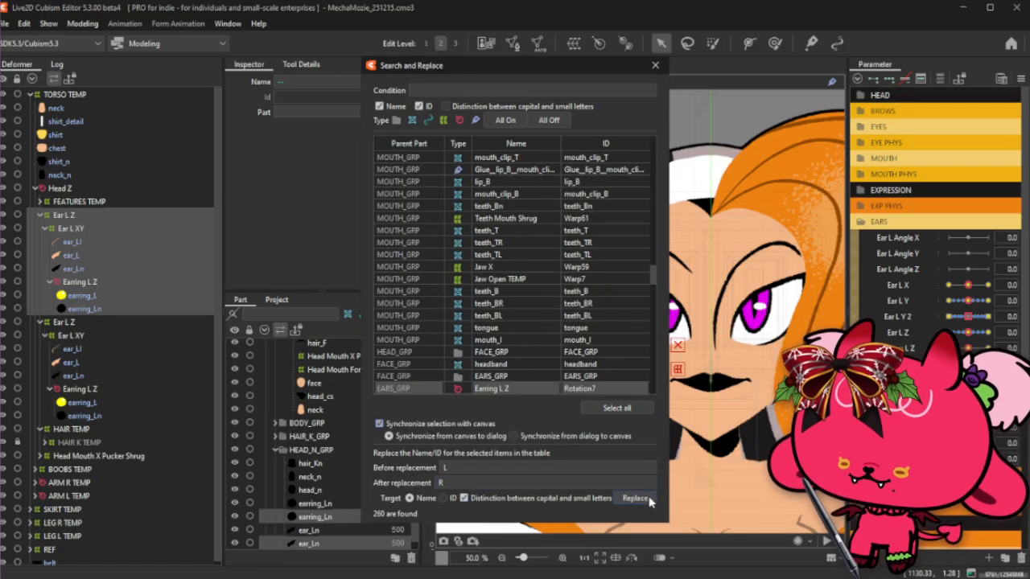
click(635, 498)
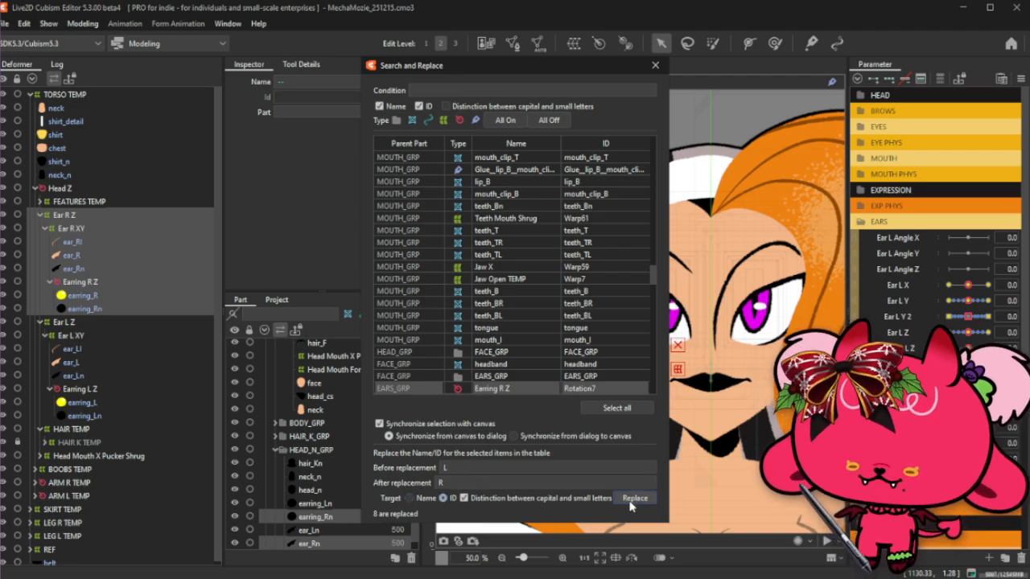
click(654, 65)
Remove the trailing 2 from the IDs of the ear_Rl, ear_R and ear_Rn meshes.
click(117, 247)
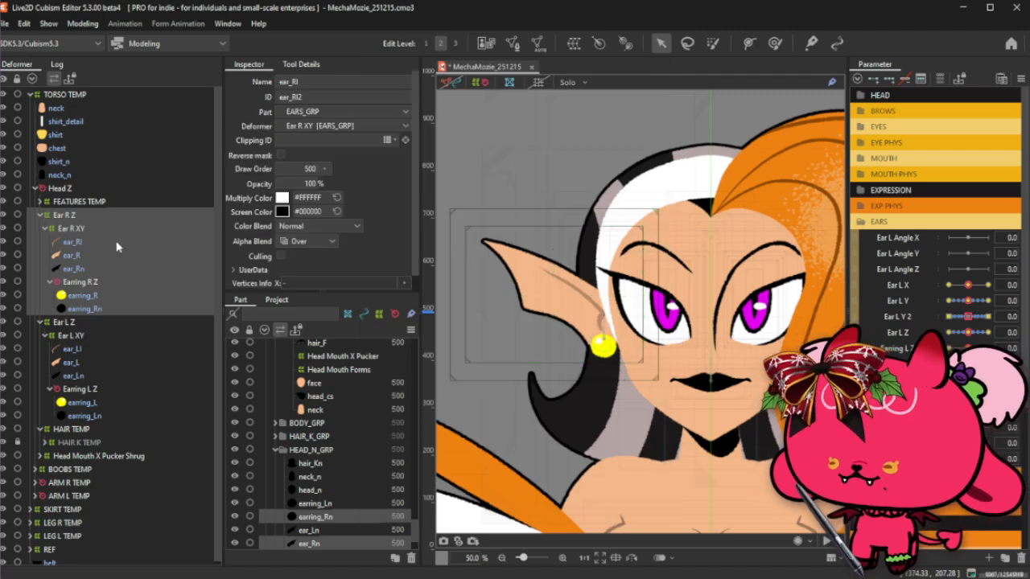
click(363, 97)
click(74, 255)
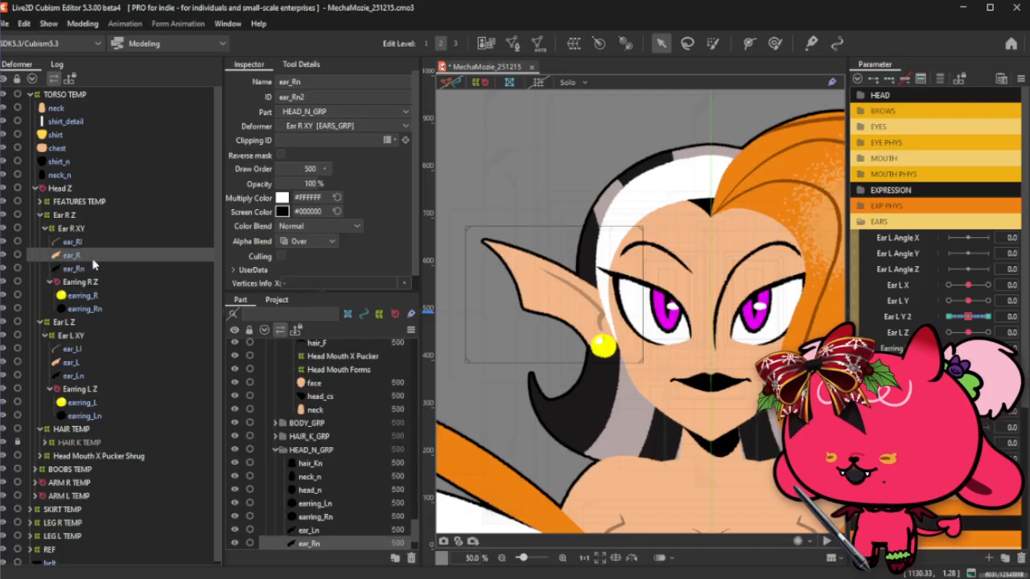
click(350, 97)
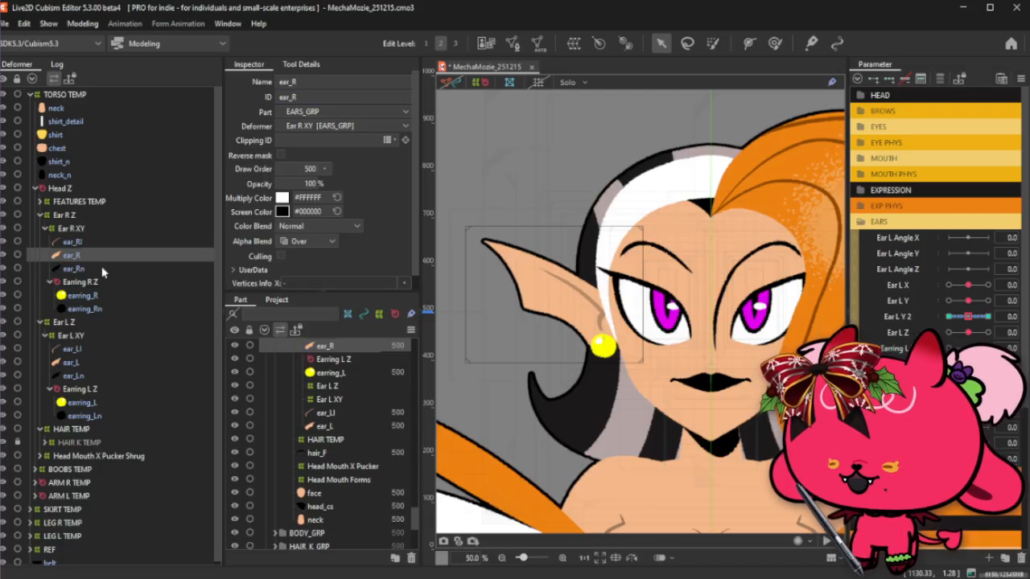
click(102, 270)
click(358, 96)
Remove the trailing 2 from the IDs of the earring_R and earring_Rn meshes.
click(80, 295)
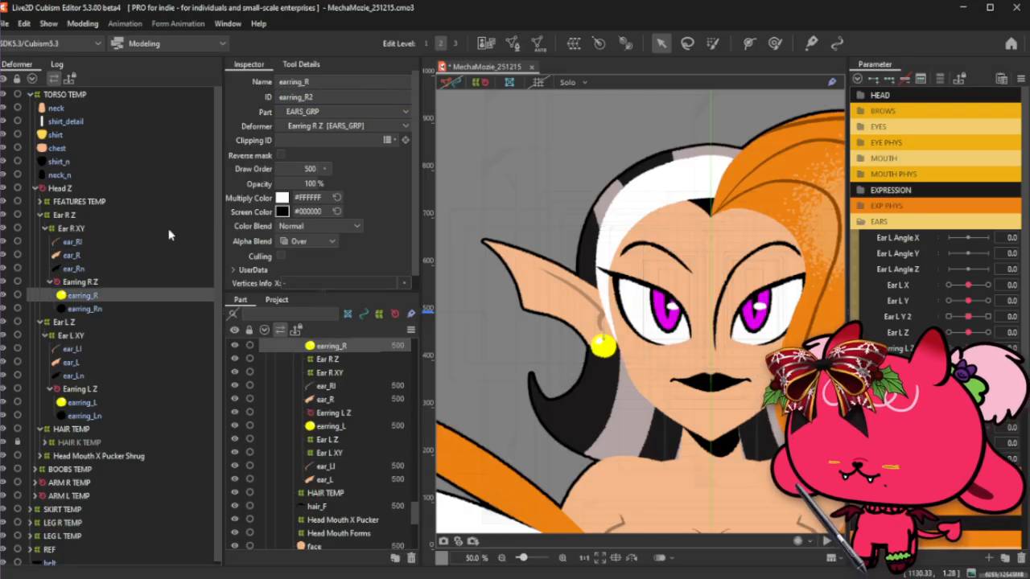
click(342, 97)
click(118, 307)
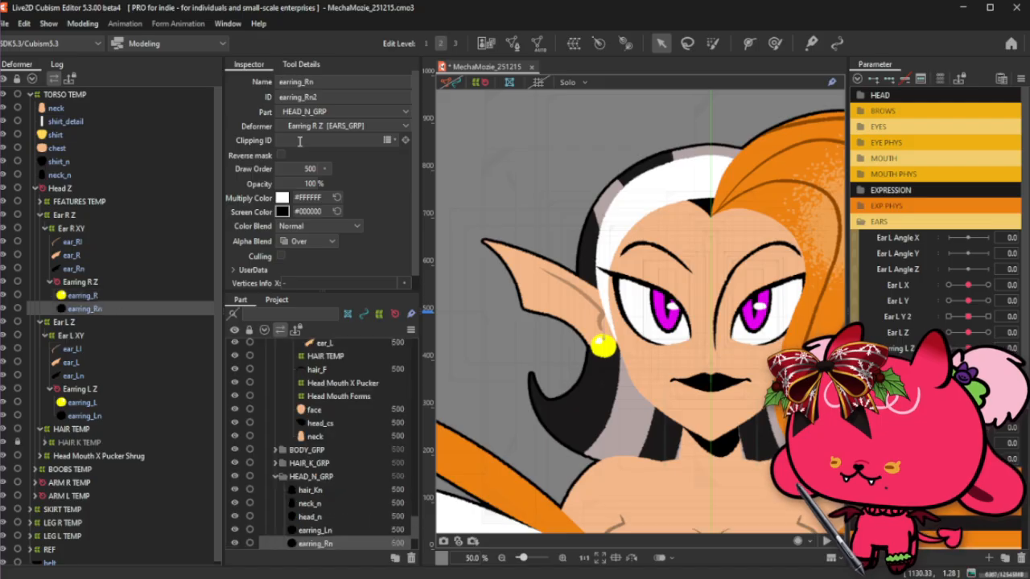
click(373, 95)
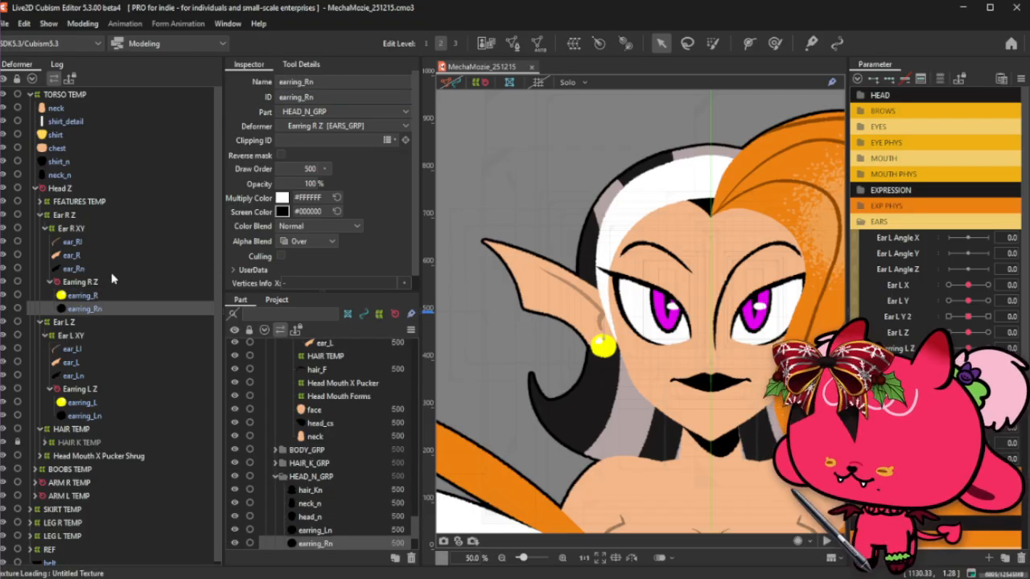
Collapse the Ear R Z, Ear L Z and HAIR TEMP branches in the deformer hierarchy.
click(39, 215)
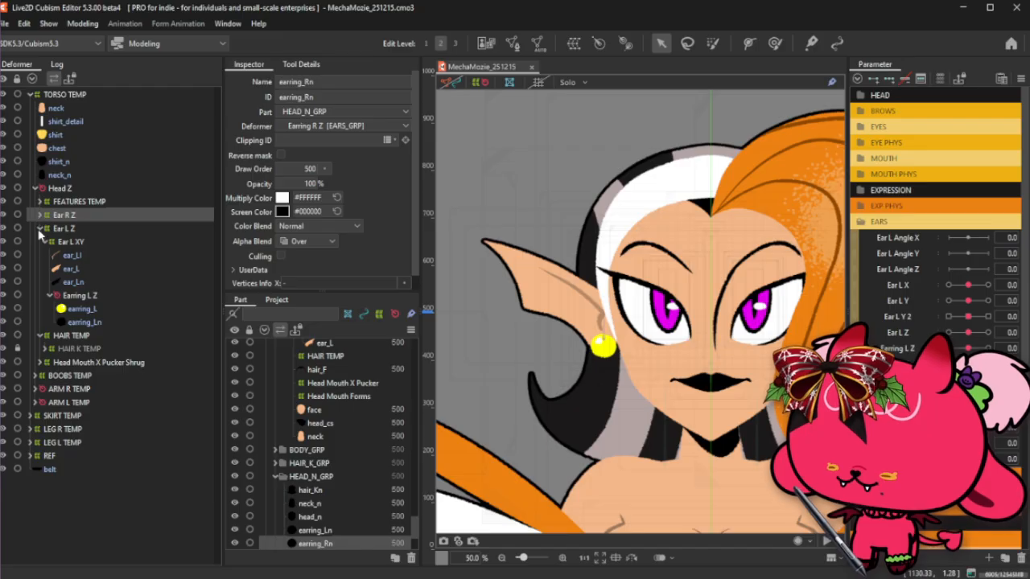
click(40, 229)
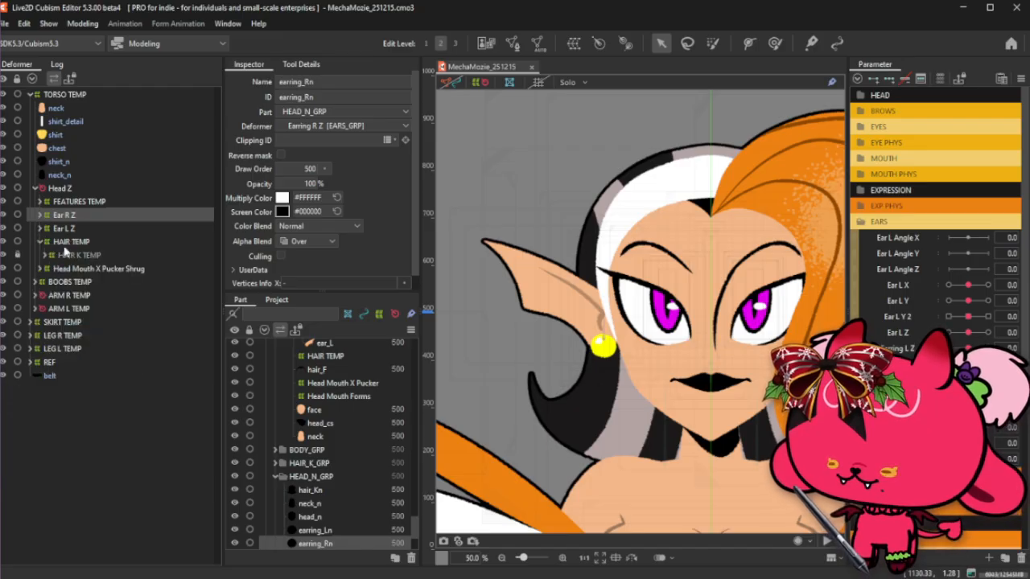
click(40, 242)
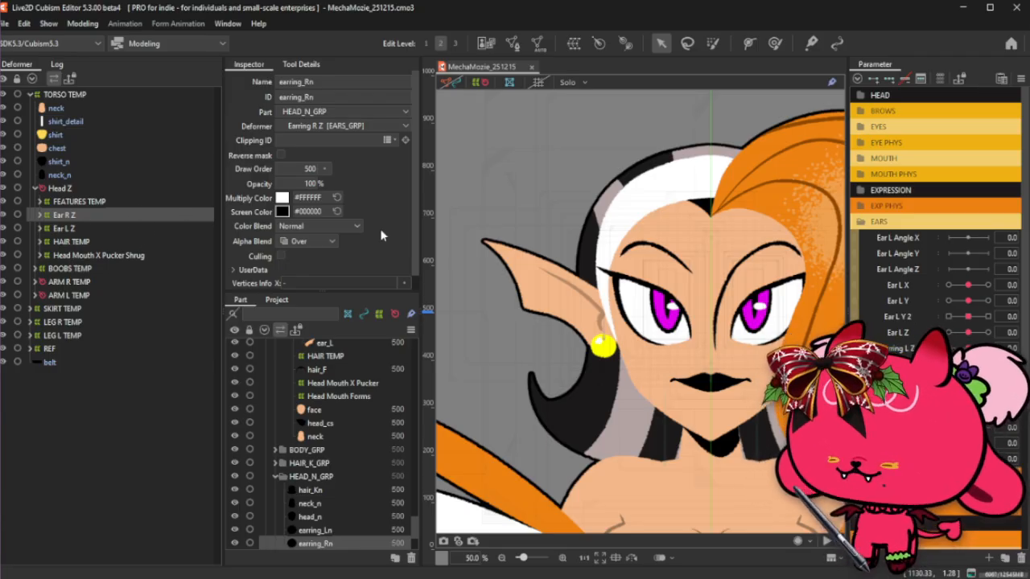
Test the Ear L X, Y, Y 2 and Z parameters on the ear, reset them to 0.0 and collapse the parameter folders.
drag(967, 285, 910, 346)
scroll(620, 289, down, 2)
click(481, 83)
click(515, 137)
click(968, 287)
click(968, 301)
click(968, 317)
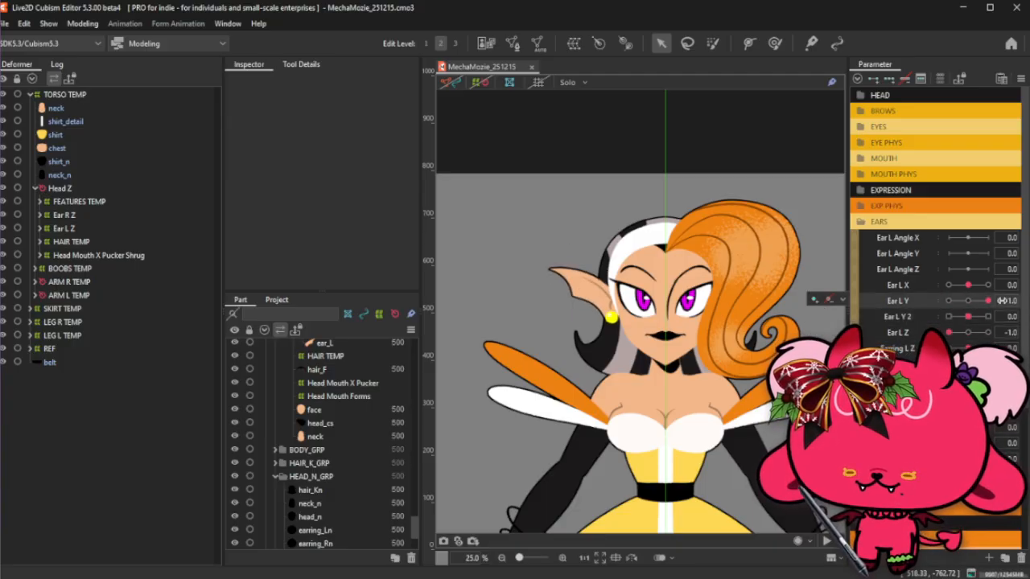
drag(967, 301, 995, 317)
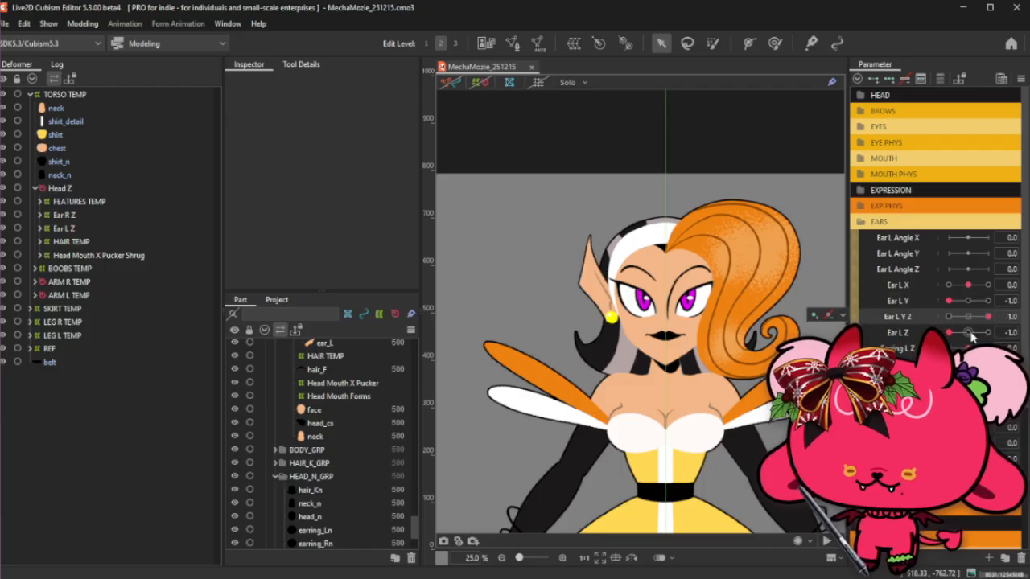
click(969, 334)
click(969, 317)
click(969, 301)
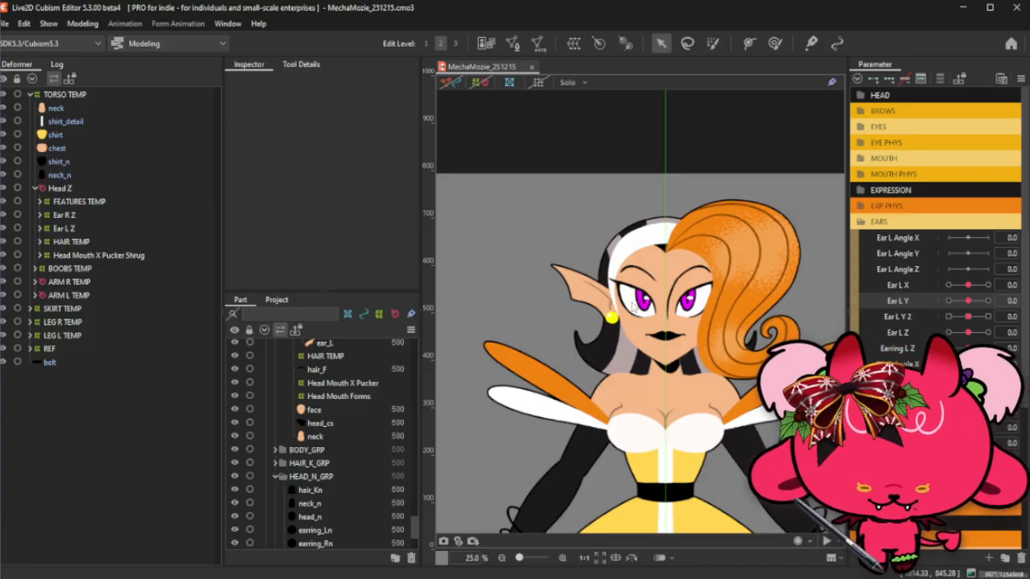
click(936, 220)
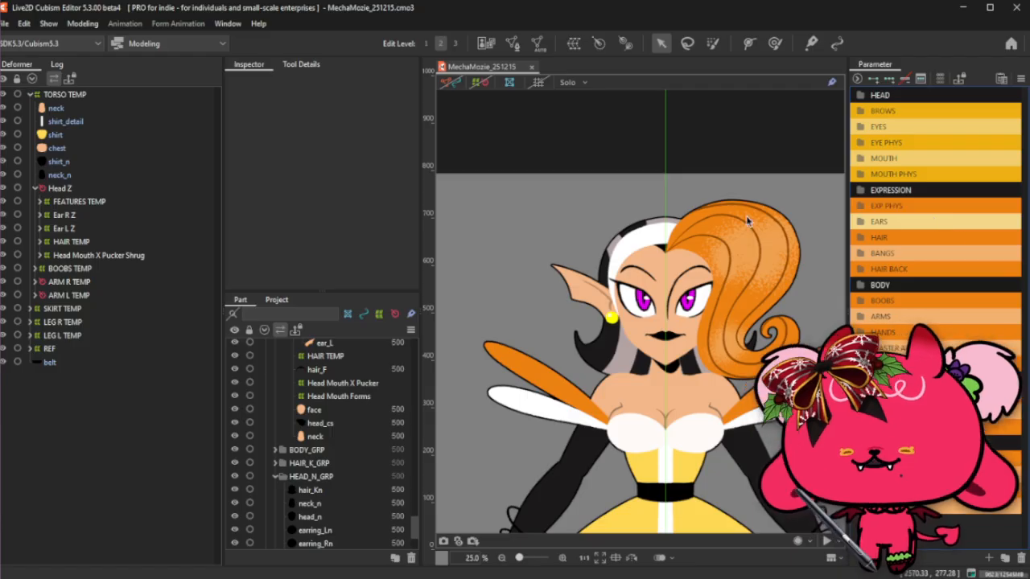
scroll(571, 182, up, 2)
right_click(736, 291)
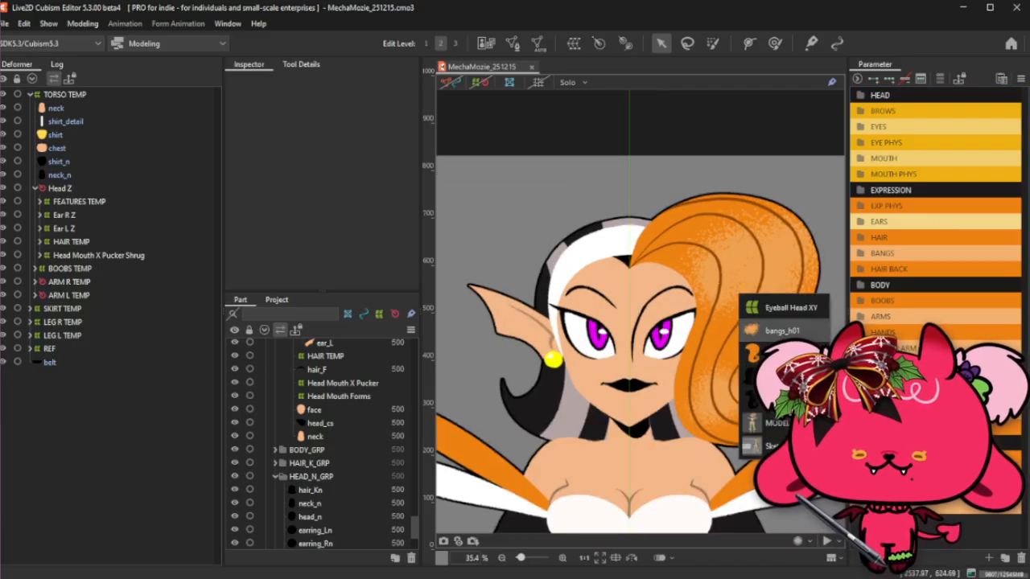
click(776, 352)
click(105, 376)
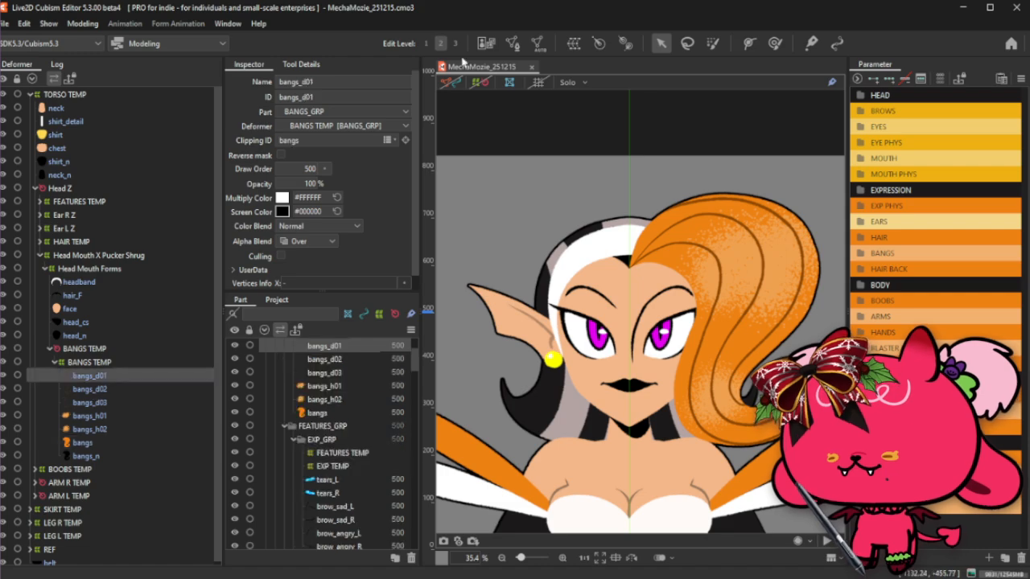
click(508, 43)
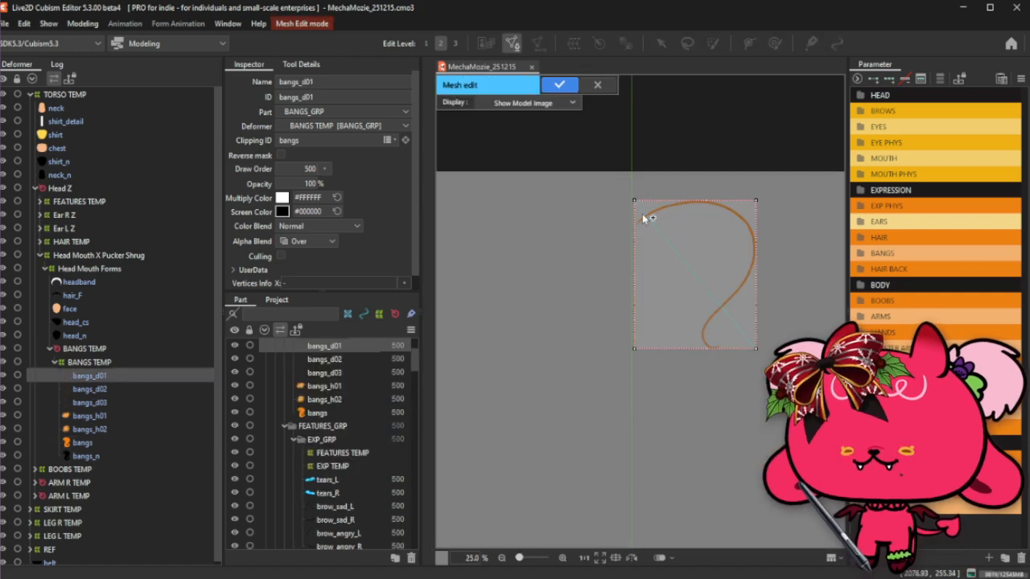
click(611, 78)
Open the bangs mesh for editing and delete all of its existing vertices.
click(82, 442)
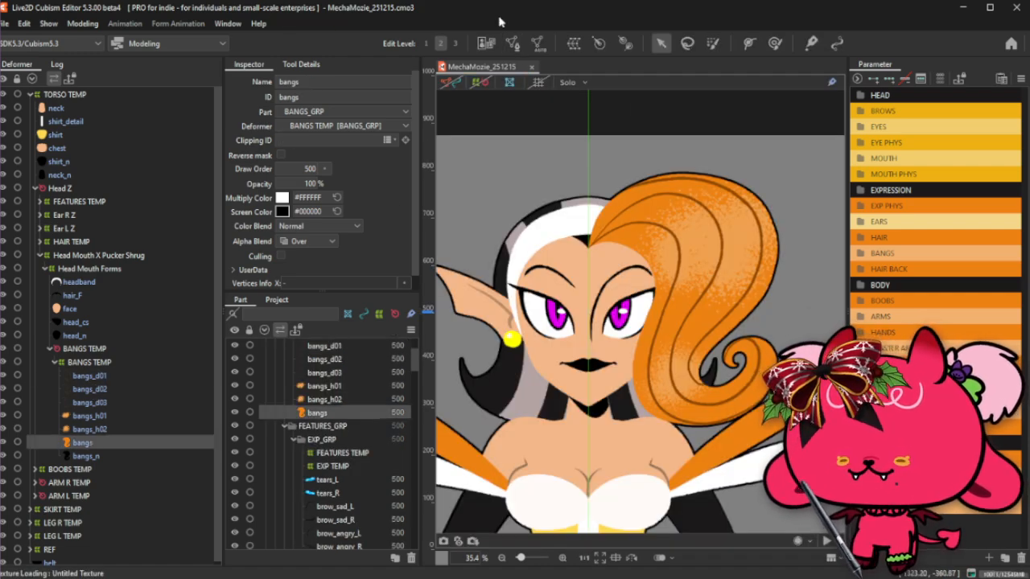
click(513, 43)
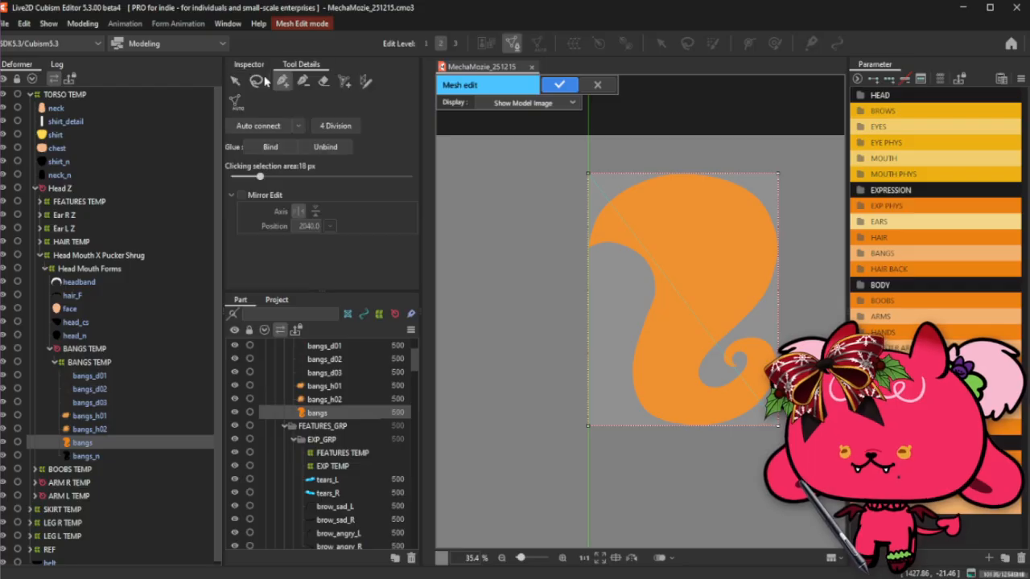
drag(566, 149, 805, 495)
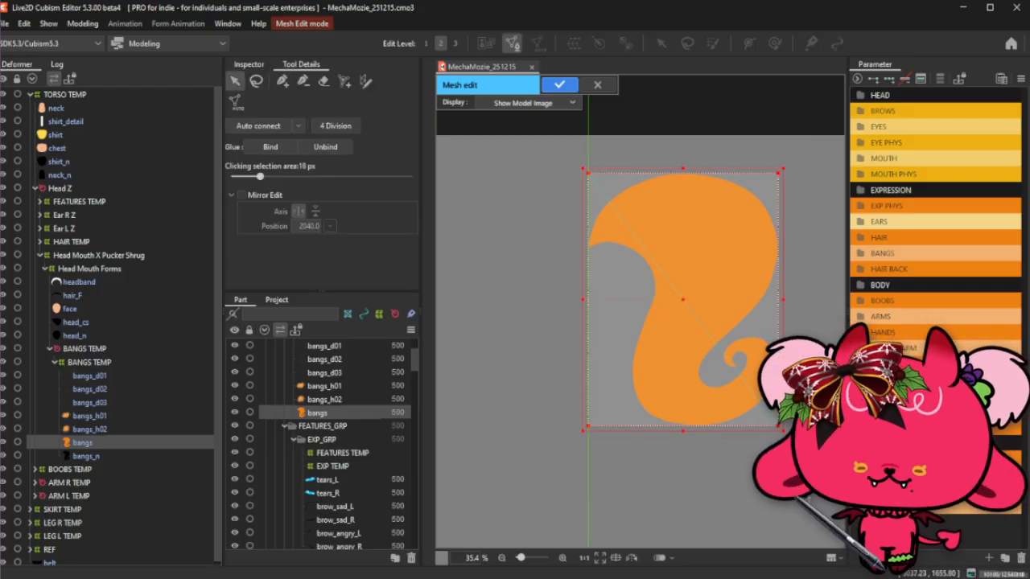
key(Delete)
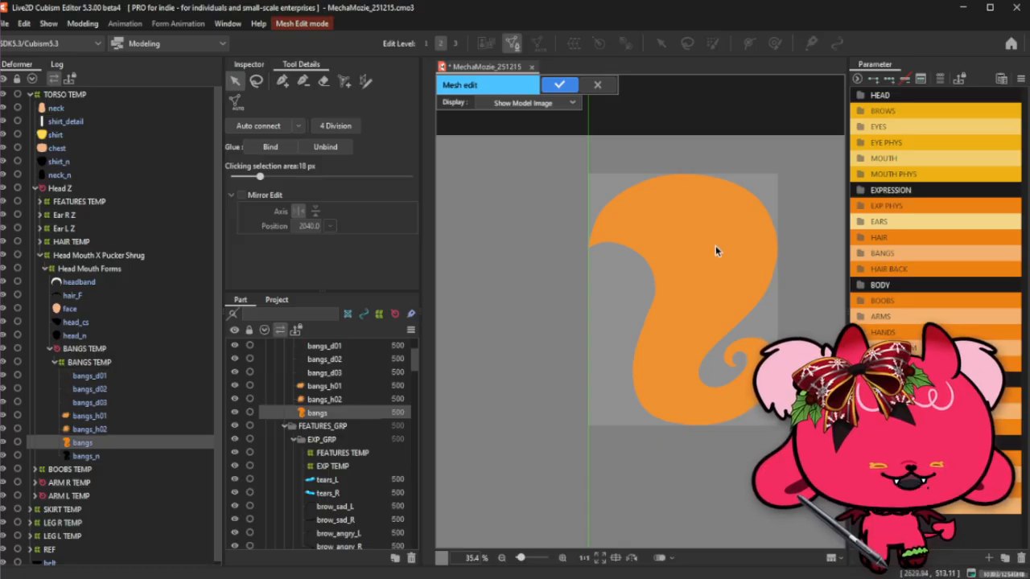
Place and adjust stroke mesh-mapping points along the bangs' outer edge, from the pointed root at the hairline upward.
click(365, 80)
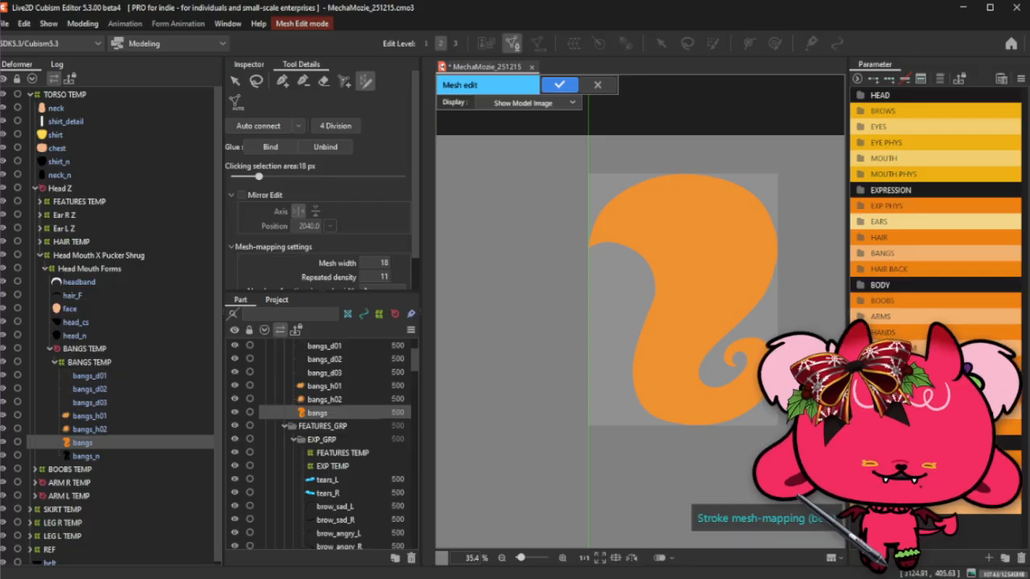
scroll(645, 210, up, 1)
click(565, 255)
click(571, 231)
click(579, 214)
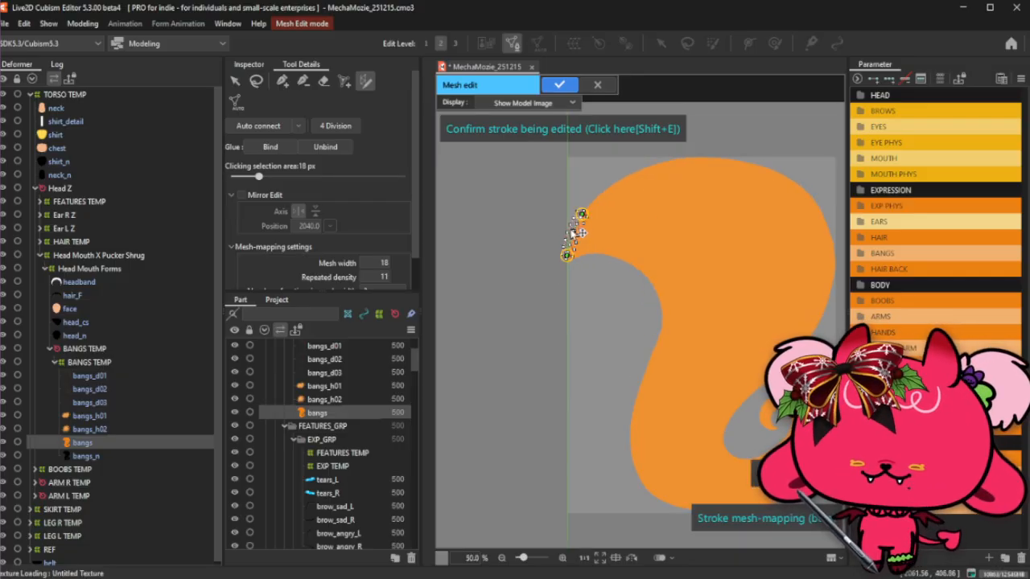
scroll(581, 195, up, 2)
scroll(589, 200, up, 1)
drag(551, 307, 547, 319)
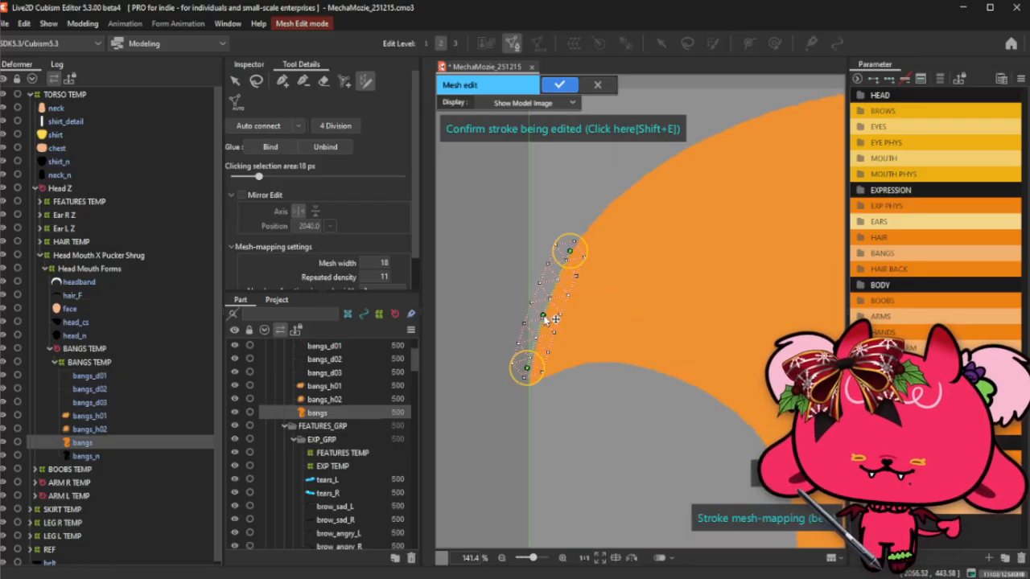
drag(526, 368, 531, 392)
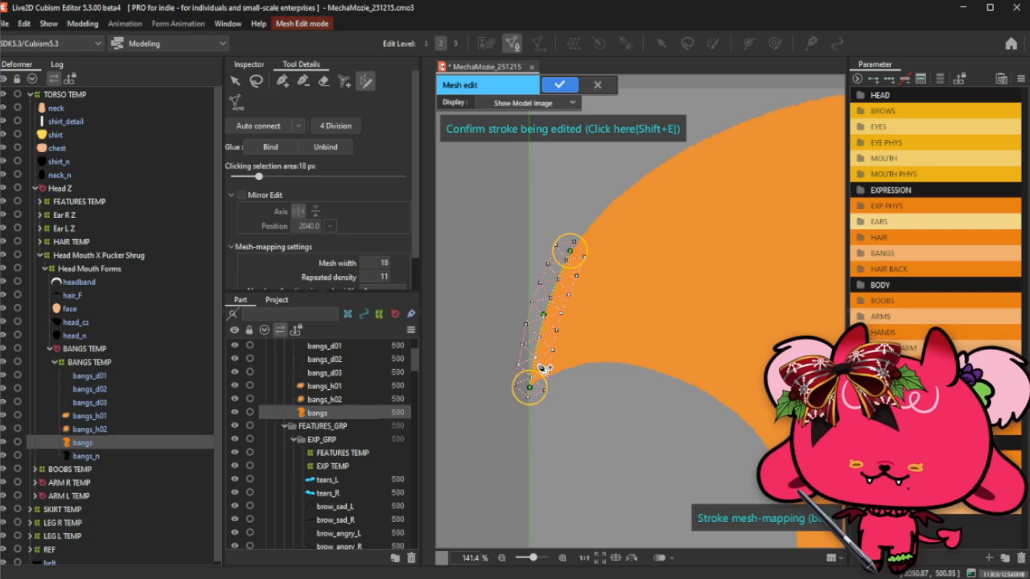
drag(544, 315, 540, 333)
click(548, 303)
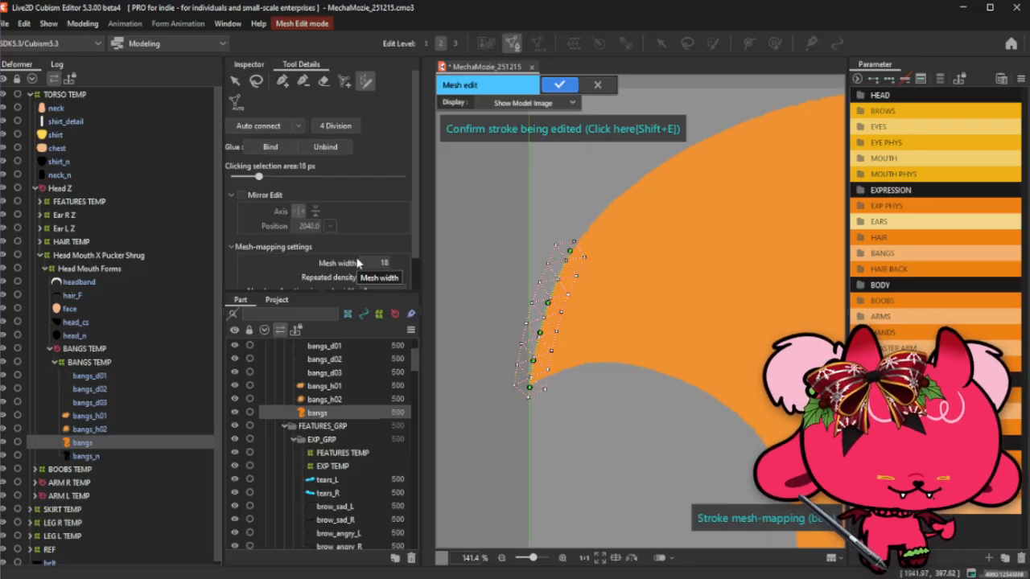
Set the mesh-mapping width to 26 and the repeated density to 20.
scroll(358, 263, down, 1)
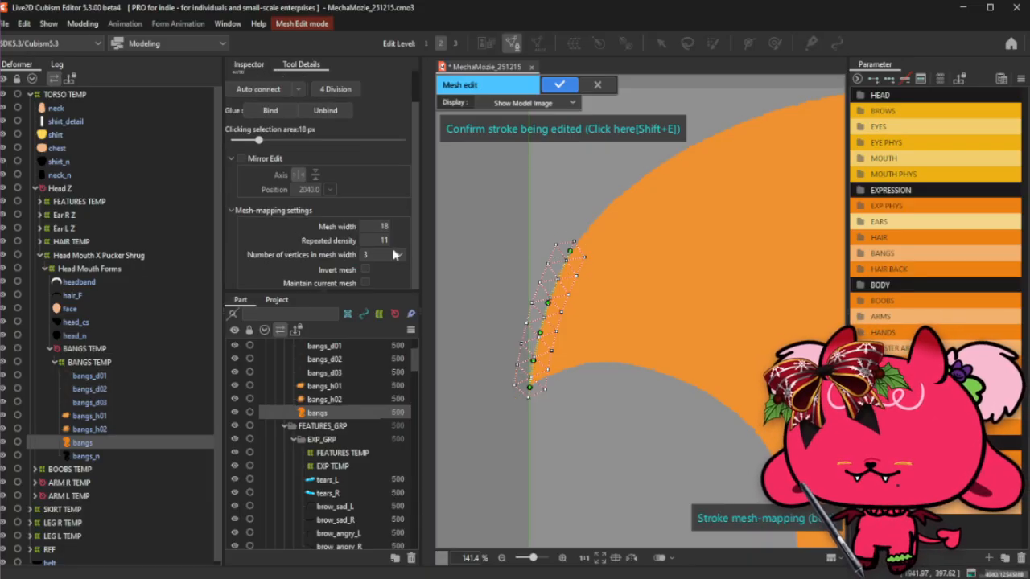
drag(376, 227, 383, 239)
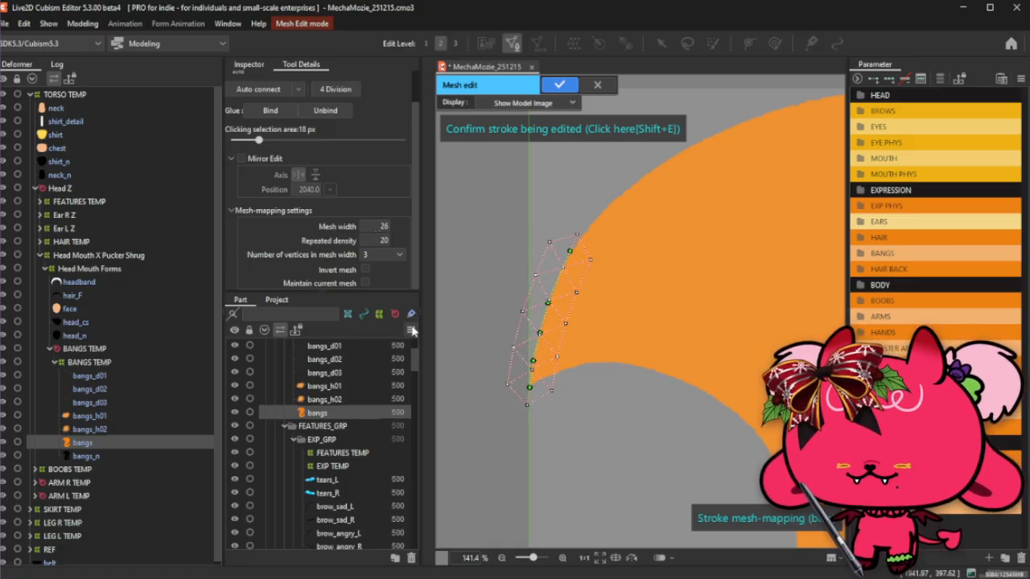
Close the stroke into a loop at the bangs' root and pull it out to the inner curve and the upper outline.
scroll(535, 241, down, 5)
mouse_move(555, 250)
mouse_down()
mouse_move(748, 302)
mouse_move(731, 453)
mouse_move(744, 434)
mouse_move(647, 260)
mouse_move(582, 416)
mouse_move(554, 250)
mouse_move(561, 286)
mouse_move(551, 300)
mouse_move(463, 298)
mouse_up()
scroll(551, 299, up, 4)
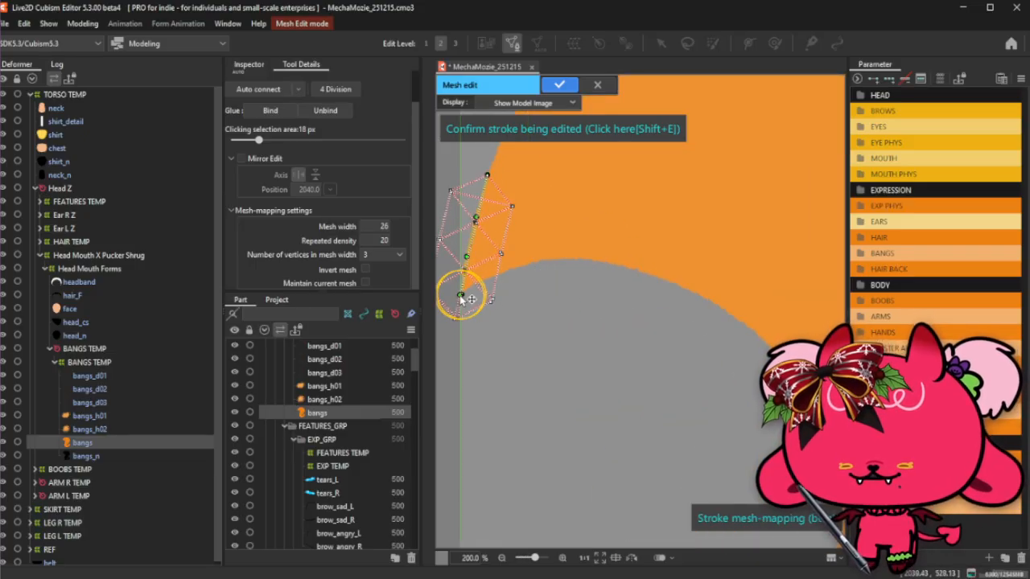
mouse_move(484, 237)
mouse_down()
mouse_move(688, 252)
mouse_move(705, 296)
mouse_move(697, 292)
mouse_up()
scroll(671, 330, down, 3)
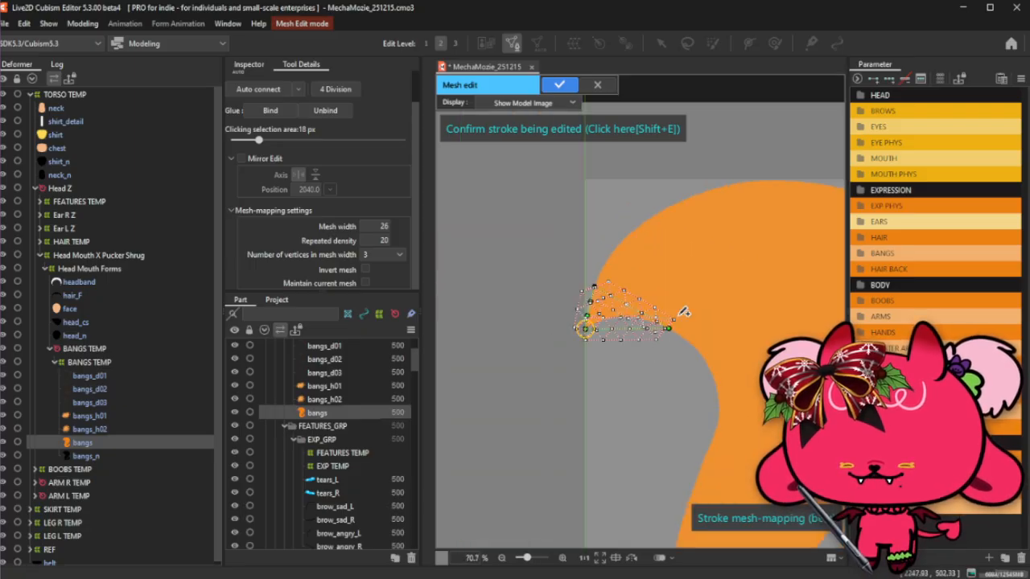
scroll(684, 311, up, 1)
mouse_move(609, 302)
mouse_down()
mouse_move(778, 122)
mouse_move(784, 129)
mouse_up()
scroll(587, 385, up, 2)
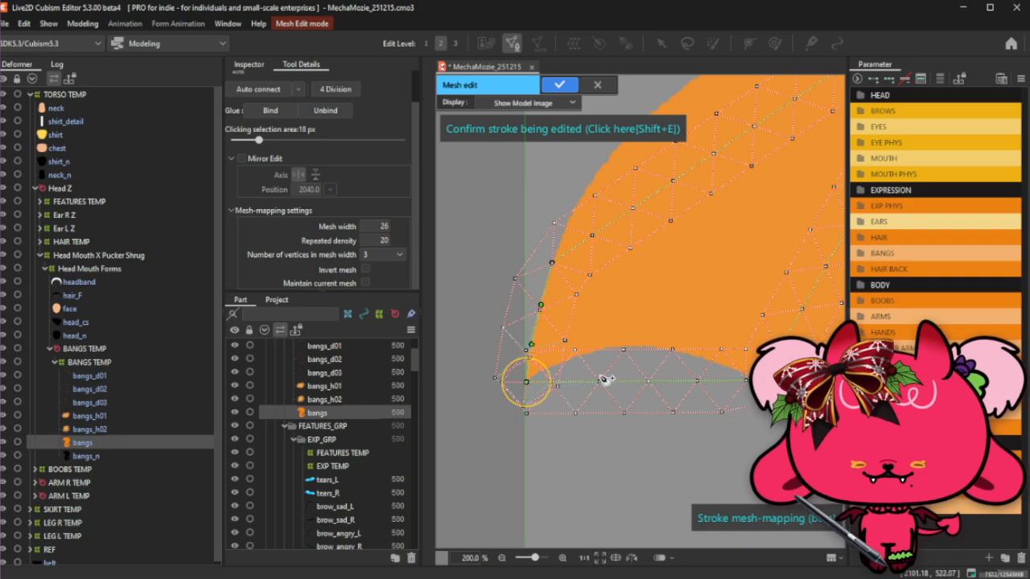
Add stroke points along the start of the bangs' inner curve so the loop follows the edge from the root.
scroll(518, 380, up, 1)
drag(522, 380, 628, 339)
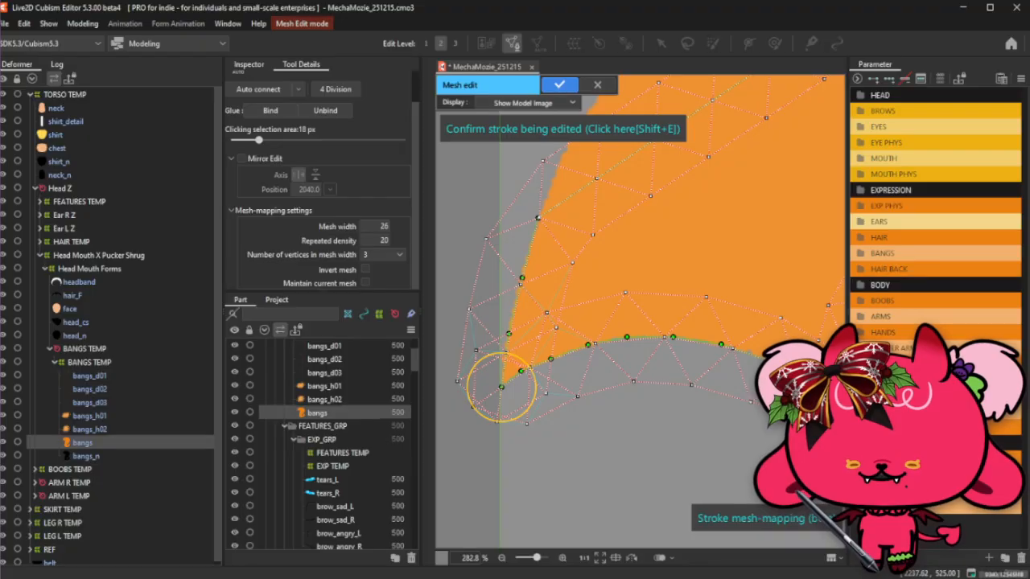
drag(799, 368, 760, 355)
Extend the stroke down the rest of the bangs' inner concave curve, adding and shifting points to match the edge.
scroll(631, 223, down, 5)
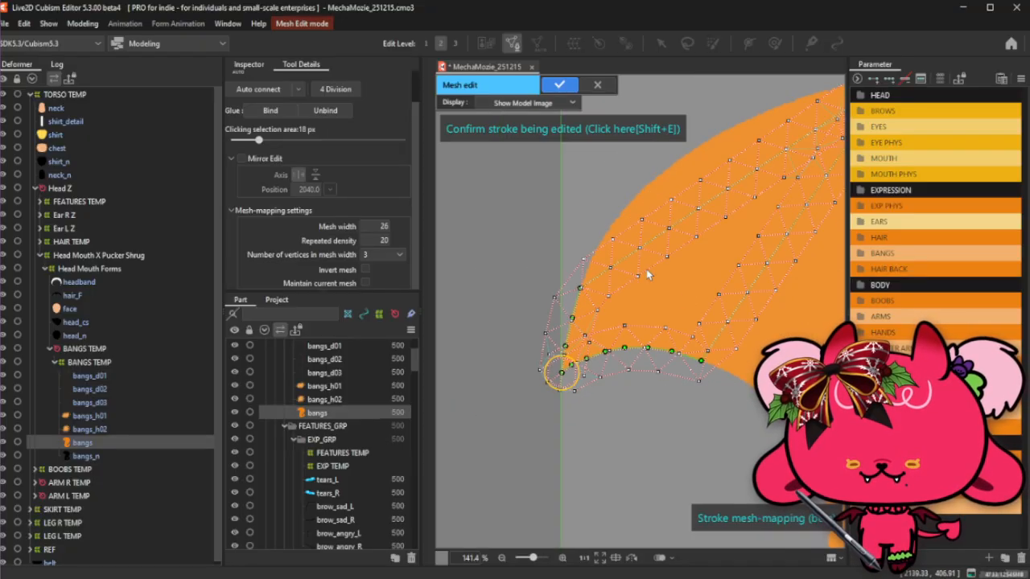
click(653, 431)
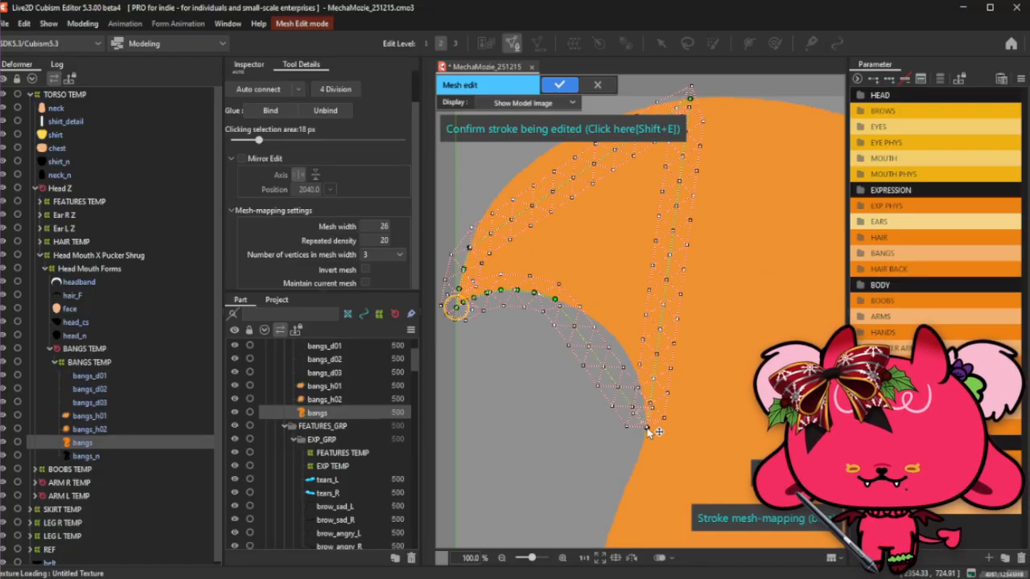
scroll(563, 322, up, 2)
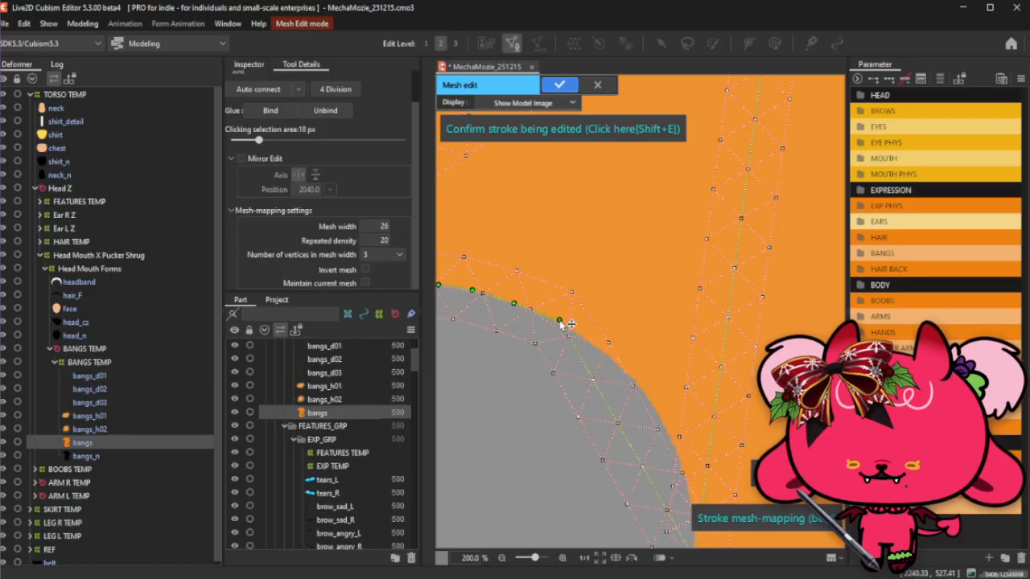
drag(587, 352, 610, 358)
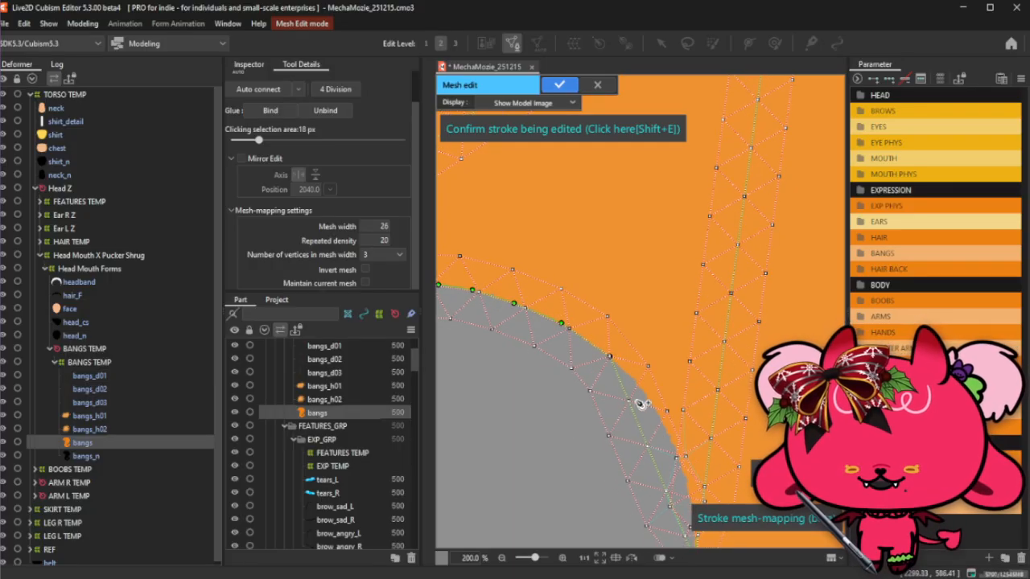
mouse_move(641, 404)
mouse_down()
mouse_move(659, 414)
mouse_move(657, 400)
mouse_up()
scroll(644, 395, down, 2)
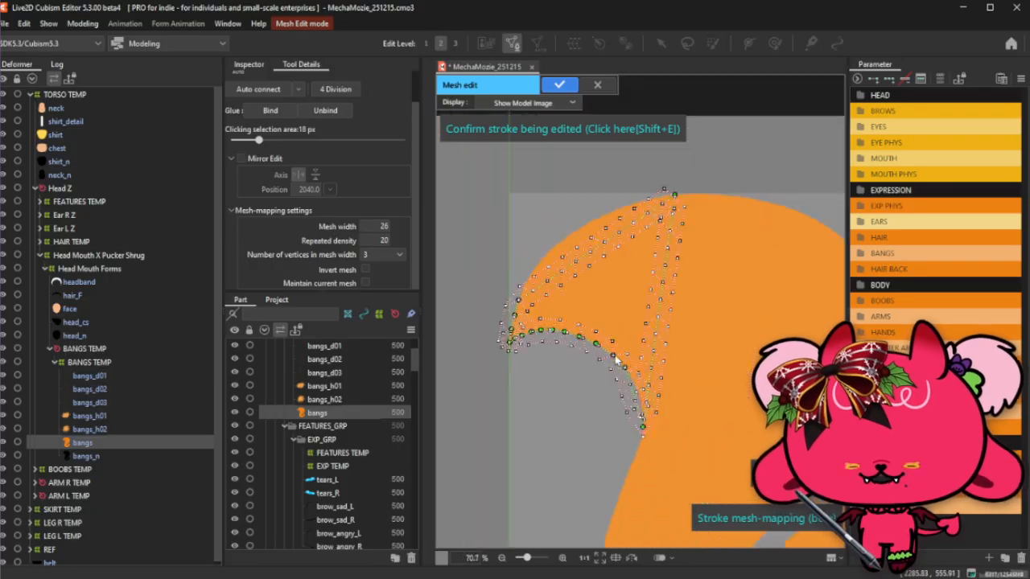
scroll(656, 396, up, 1)
mouse_move(605, 364)
mouse_down()
mouse_move(620, 370)
mouse_move(607, 343)
mouse_up()
scroll(610, 370, up, 2)
scroll(611, 344, down, 2)
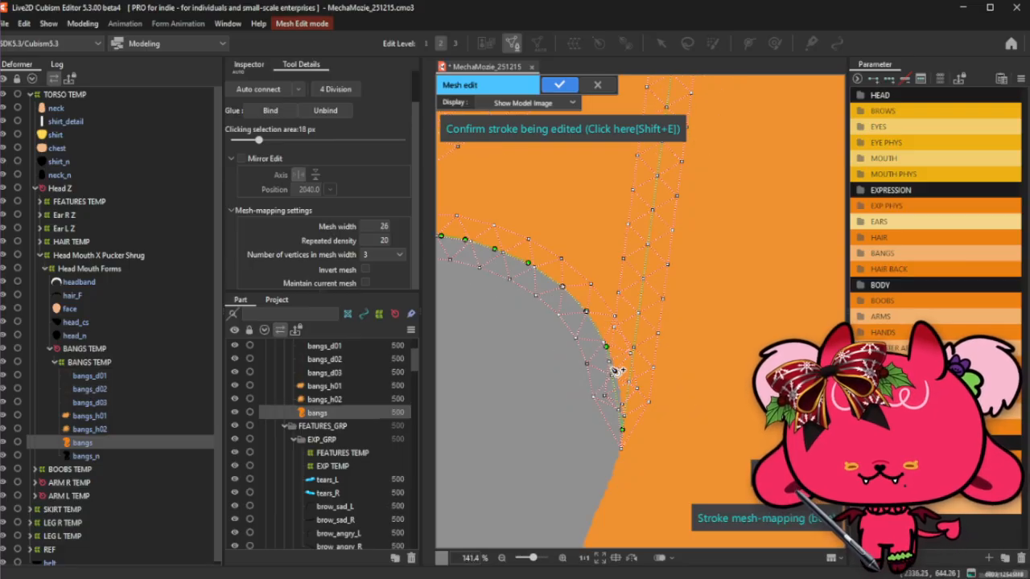
scroll(615, 371, up, 2)
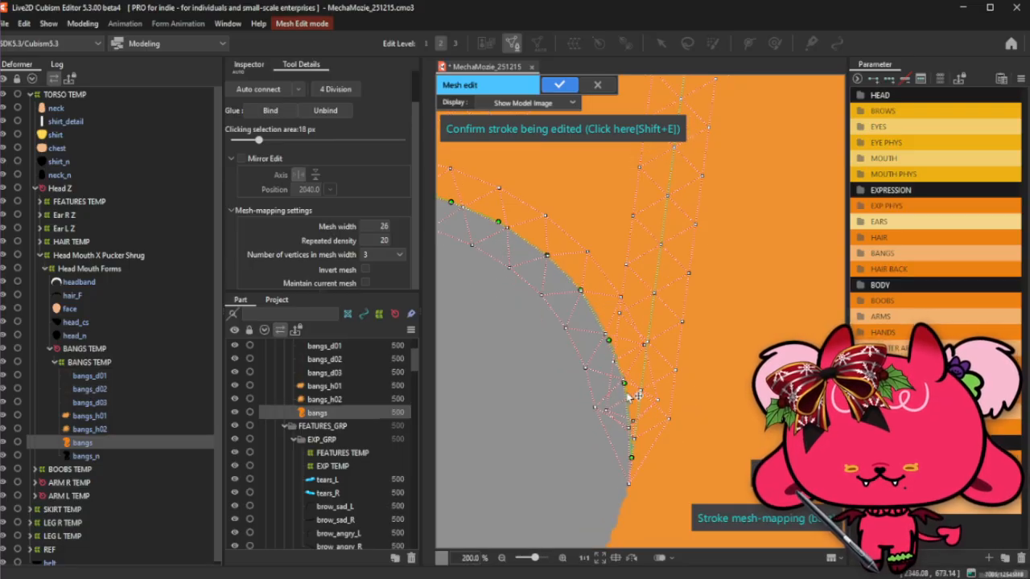
Pull the stroke loop out to the bangs' outer upper curve and down to the lower part of the inner outline.
scroll(655, 273, down, 4)
mouse_move(650, 269)
mouse_down()
mouse_move(828, 190)
mouse_move(815, 202)
mouse_up()
scroll(698, 173, down, 1)
scroll(747, 283, up, 2)
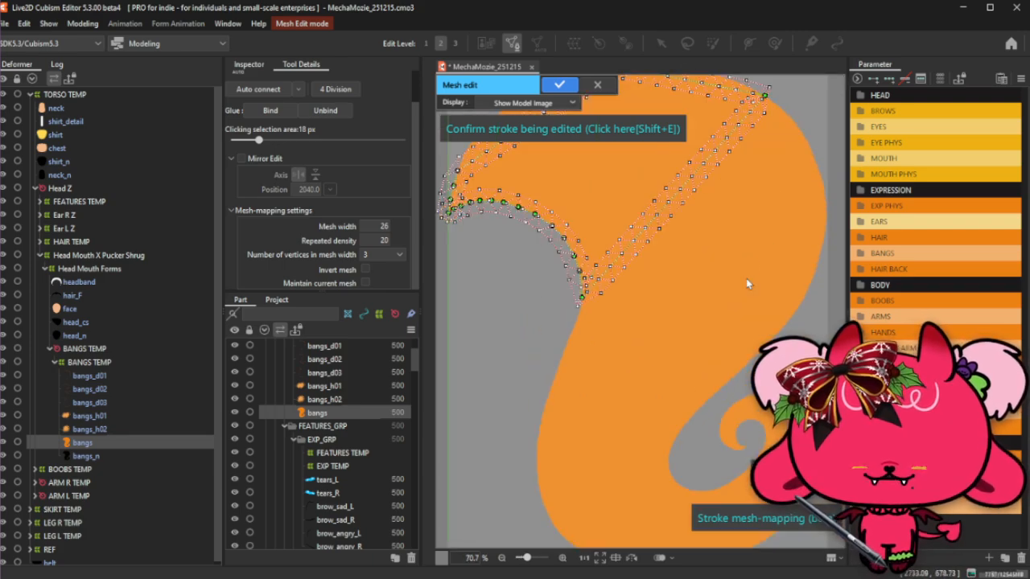
drag(676, 204, 567, 533)
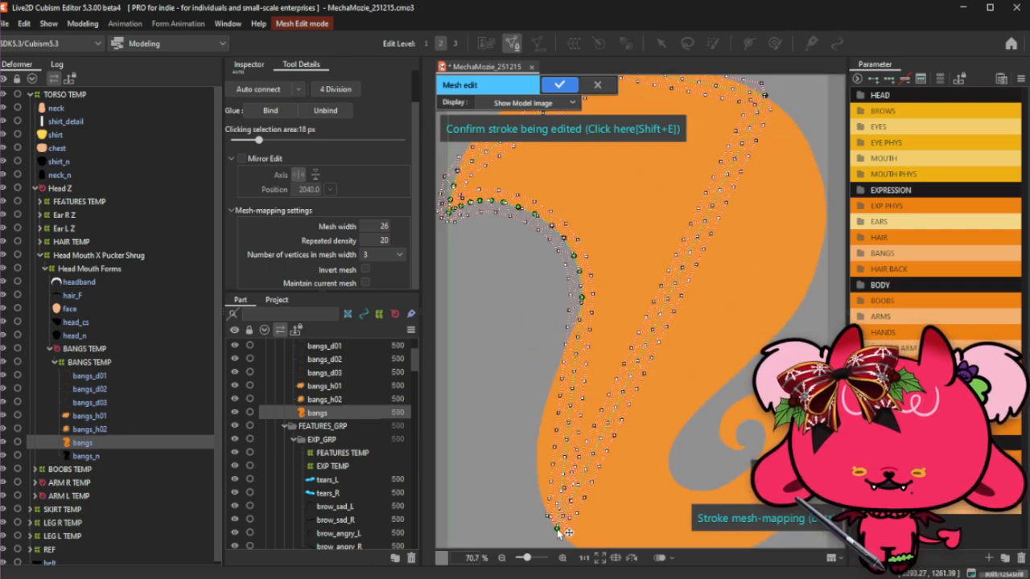
Add and adjust stroke points from the bangs' root up the steep start of the upper outline, following the edge.
scroll(541, 315, up, 2)
scroll(549, 321, down, 5)
scroll(518, 232, up, 3)
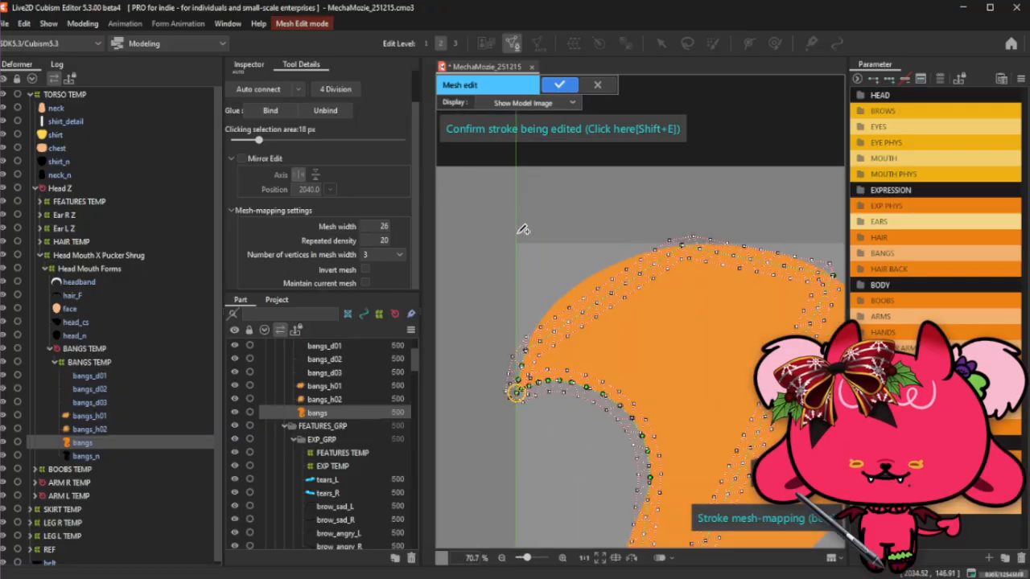
scroll(535, 253, up, 2)
drag(537, 444, 526, 412)
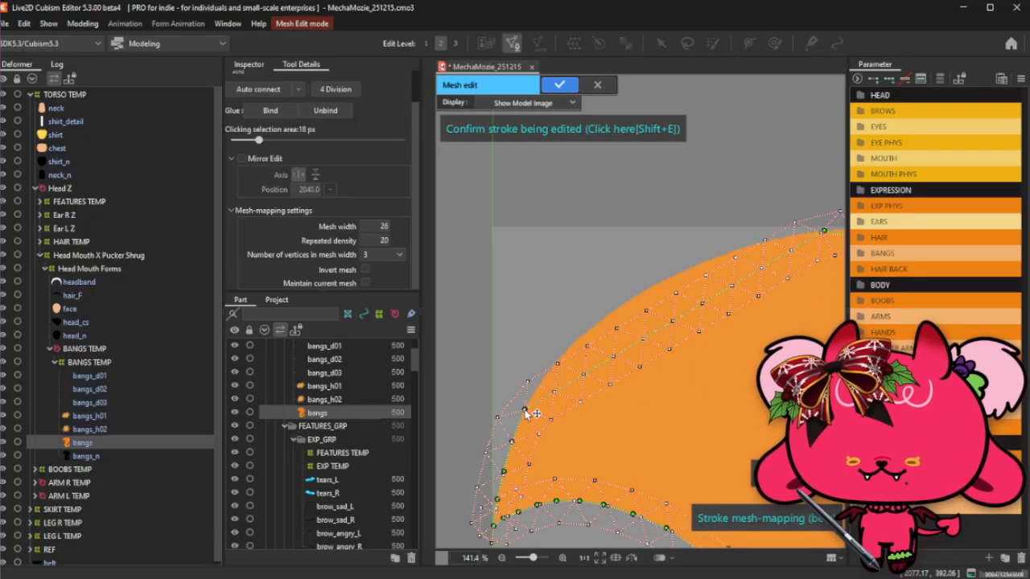
mouse_move(568, 384)
mouse_down()
mouse_move(551, 383)
mouse_move(551, 369)
mouse_up()
scroll(552, 371, up, 3)
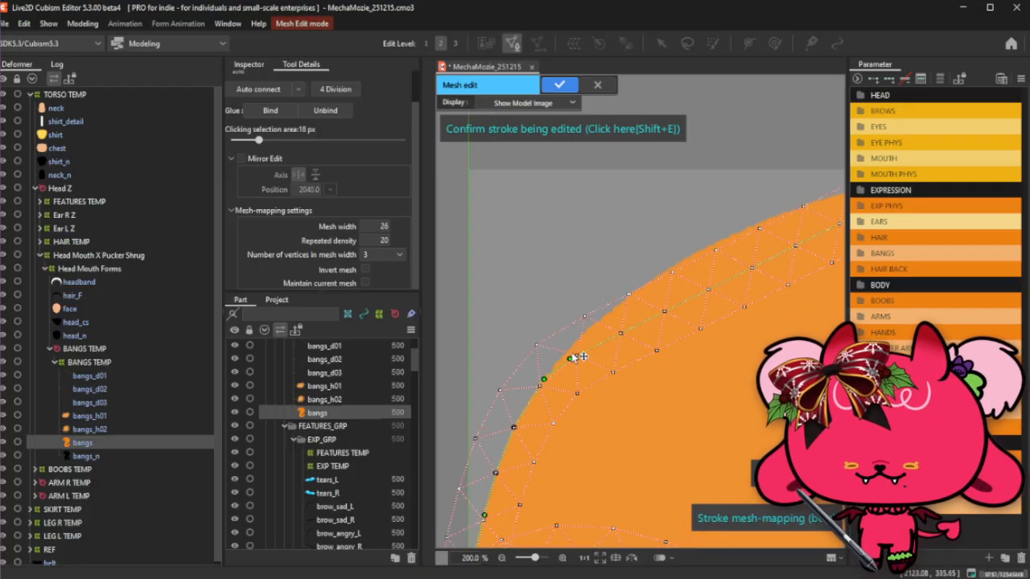
drag(554, 384, 550, 390)
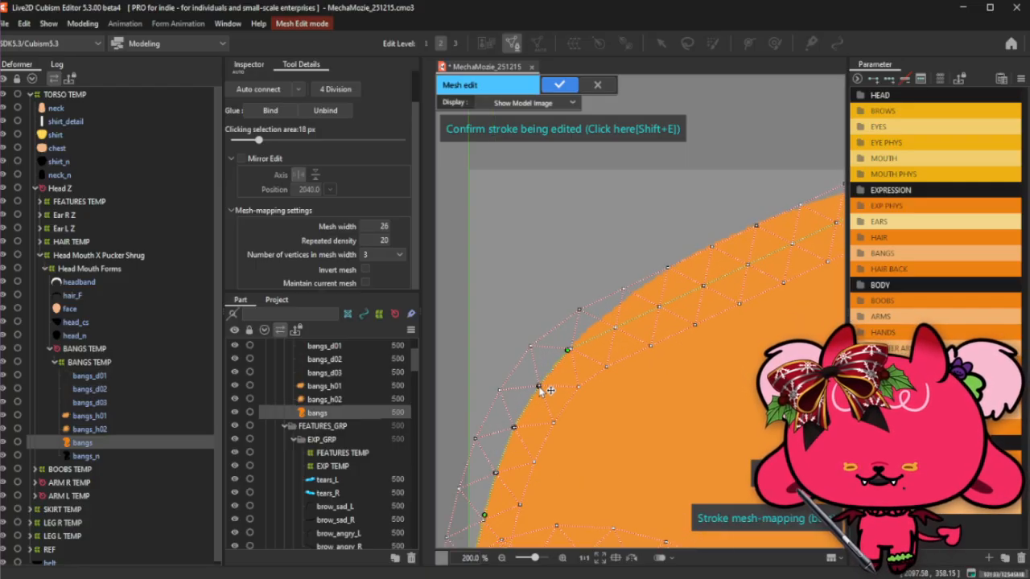
drag(605, 345, 603, 316)
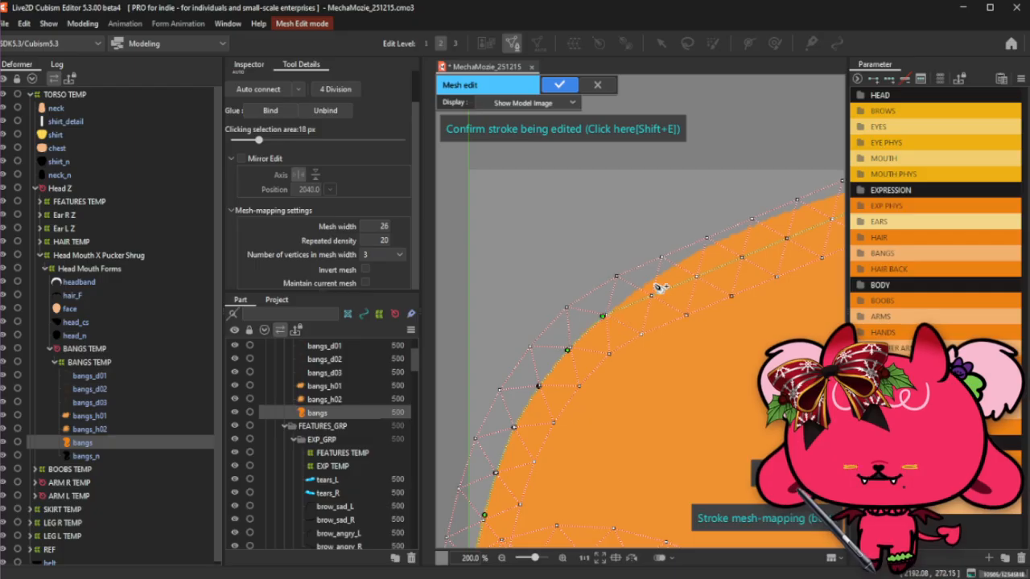
Continue the stroke points along the bangs' upper outline up to its crest, keeping them on the edge.
mouse_move(678, 294)
mouse_down()
mouse_move(650, 285)
mouse_move(698, 254)
mouse_move(671, 248)
mouse_move(682, 252)
mouse_up()
scroll(514, 354, down, 2)
scroll(703, 276, up, 2)
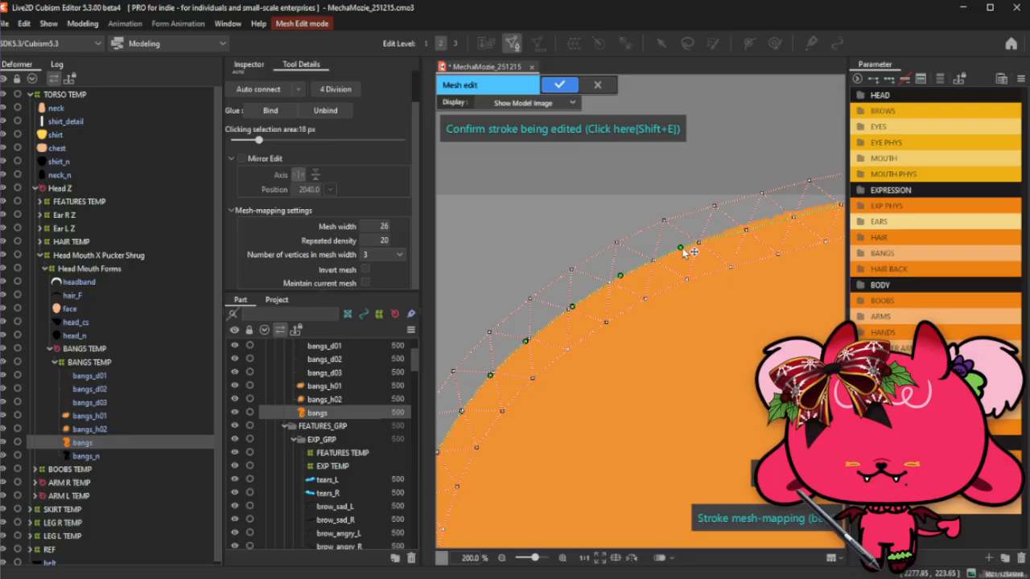
scroll(684, 264, down, 2)
scroll(708, 276, up, 2)
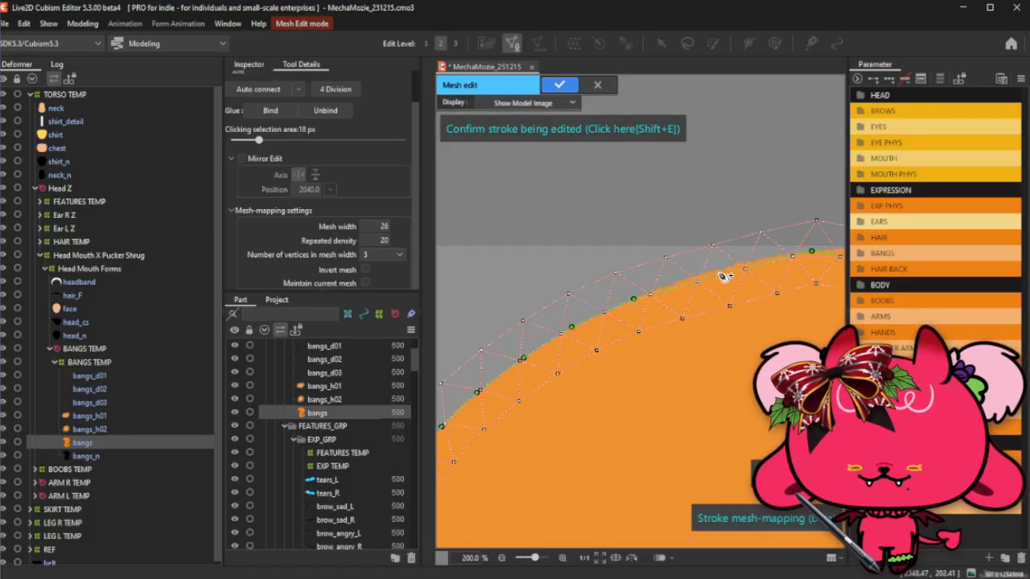
drag(768, 257, 764, 259)
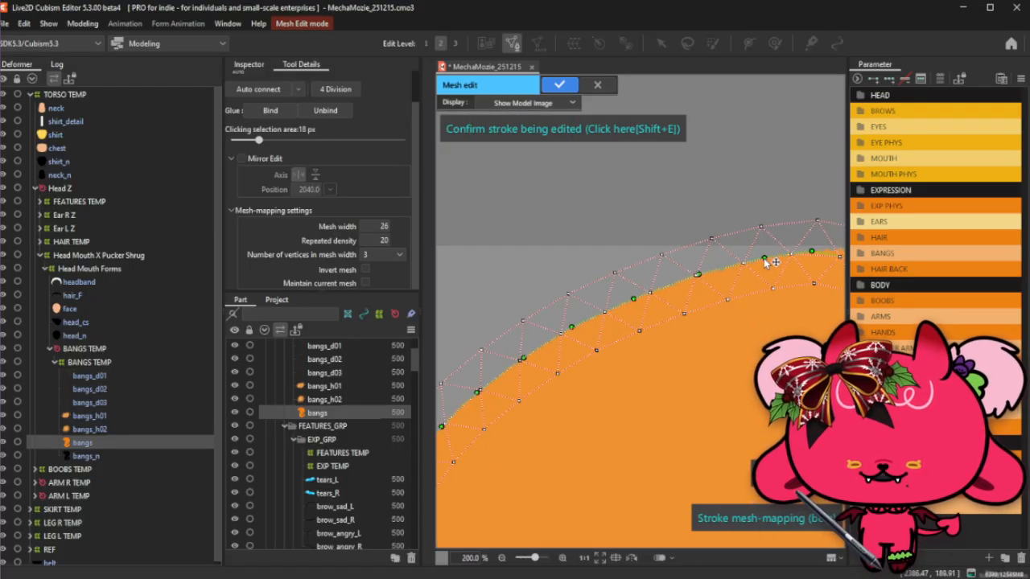
Add stroke points just past the crest of the bangs' upper outline and space them along the descending edge.
scroll(706, 279, down, 4)
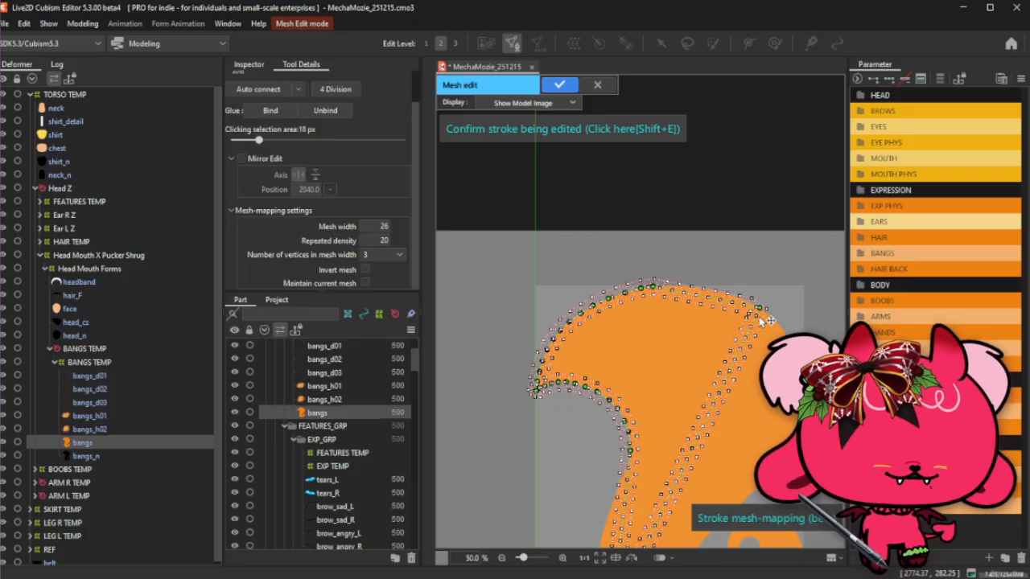
scroll(686, 334, up, 3)
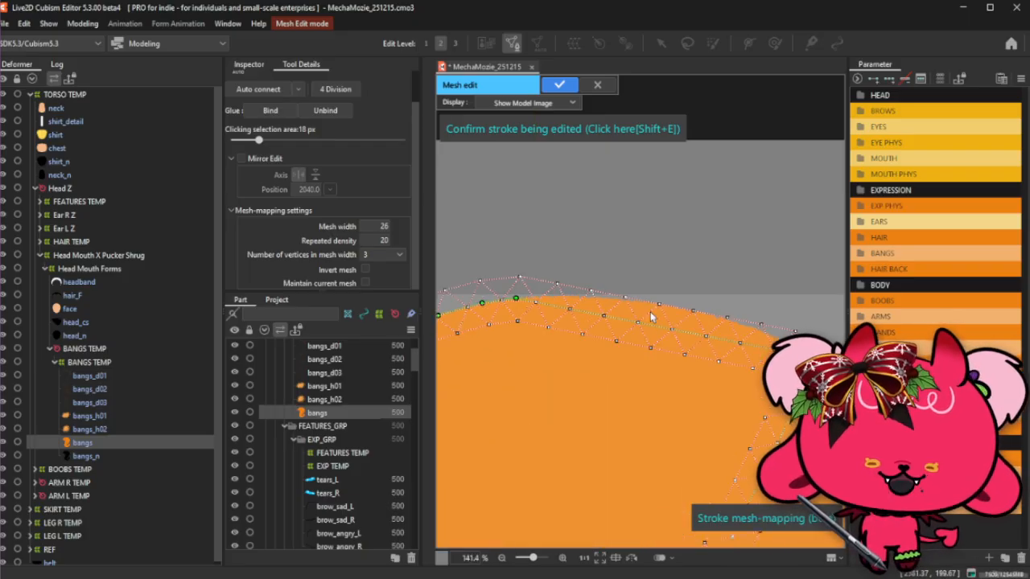
scroll(563, 304, up, 1)
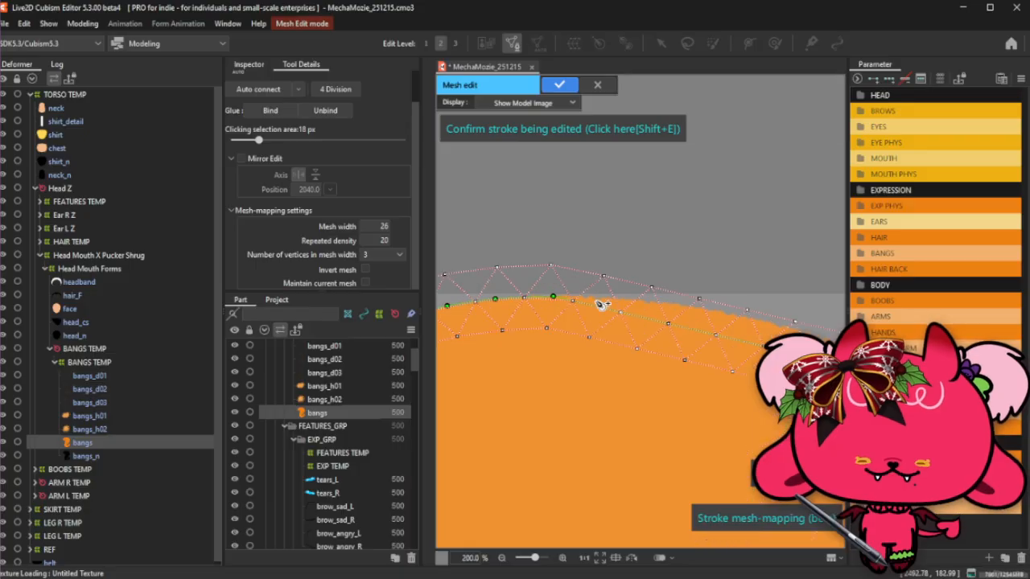
click(625, 301)
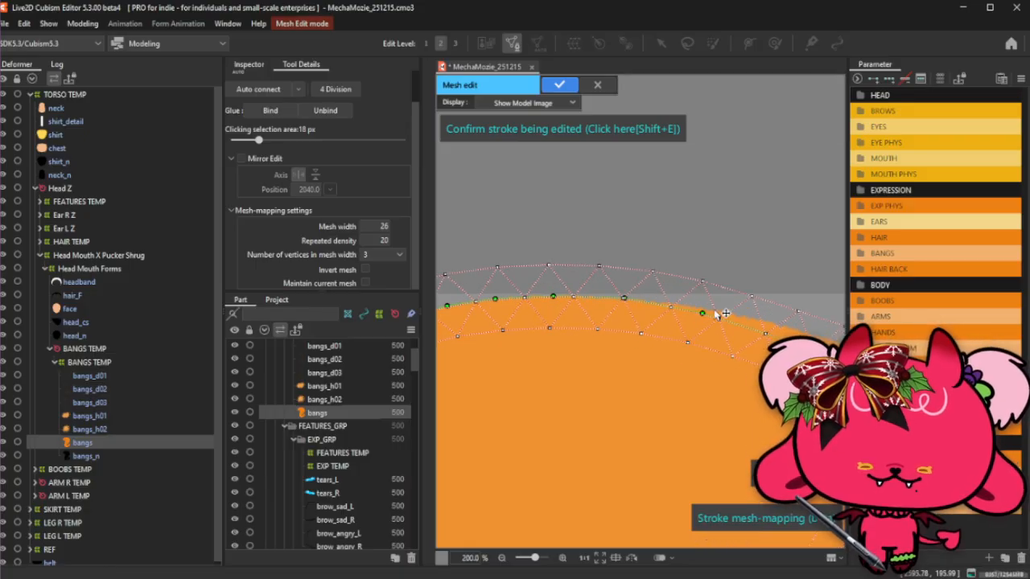
drag(625, 301, 612, 302)
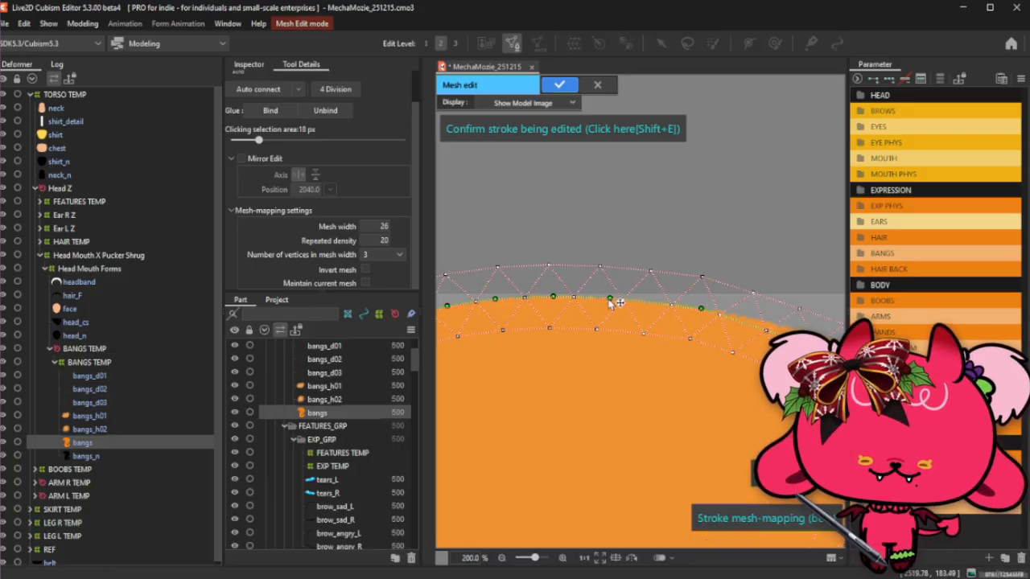
drag(708, 311, 675, 304)
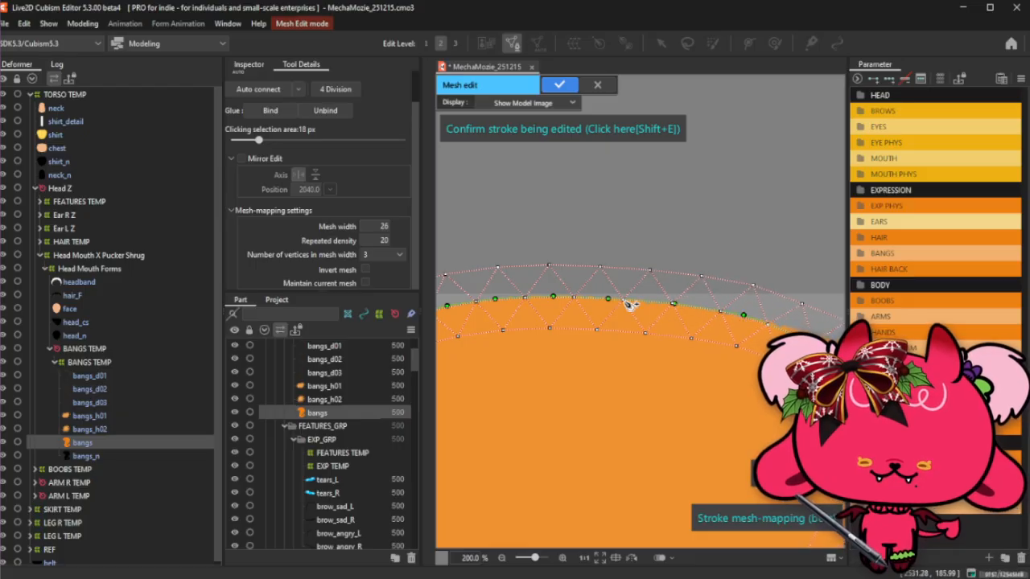
Add stroke mesh points along the top edge of the bangs and align them with the outline.
scroll(630, 305, down, 2)
scroll(712, 325, up, 2)
drag(646, 299, 657, 302)
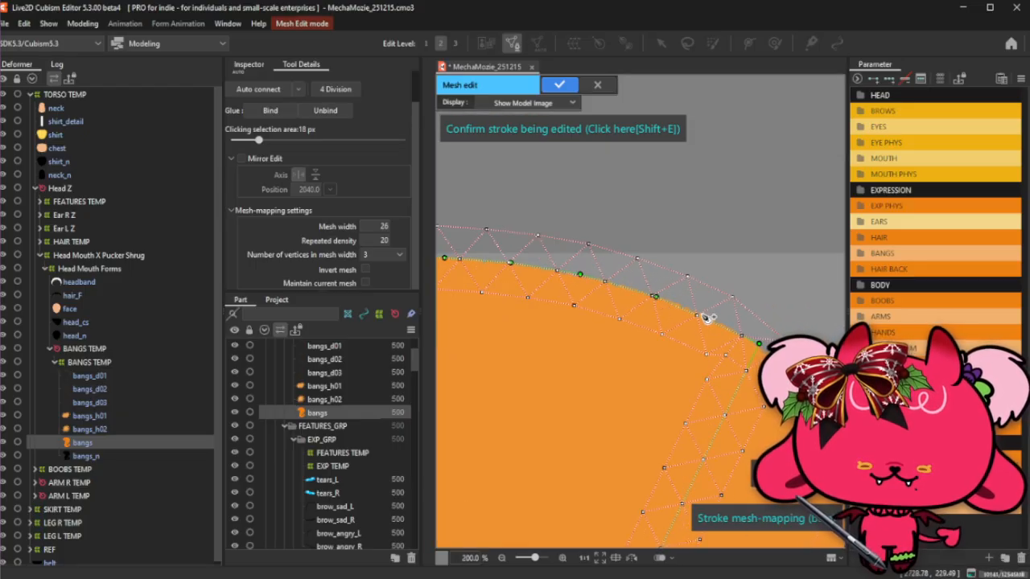
scroll(692, 294, down, 1)
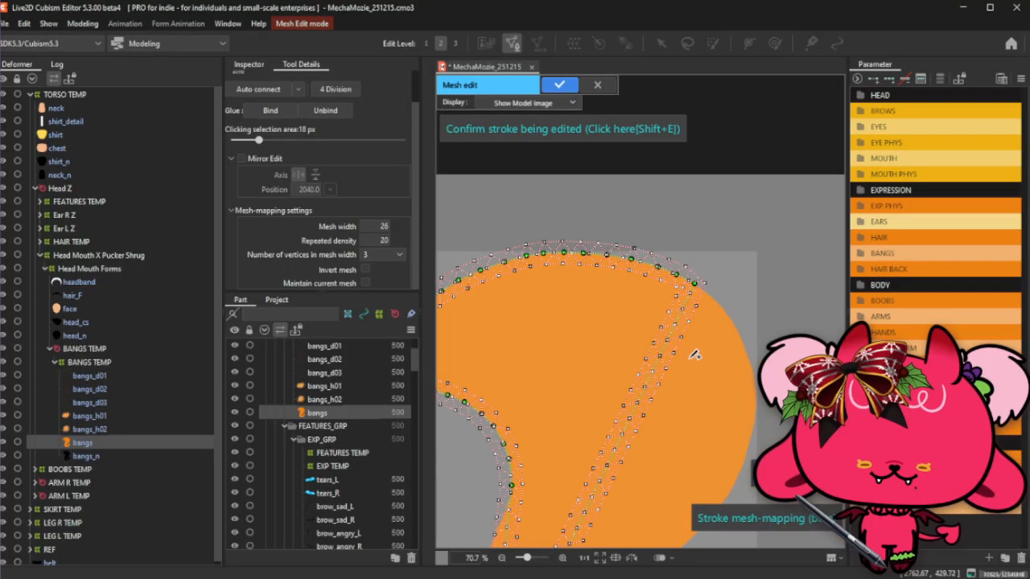
scroll(692, 259, up, 2)
drag(698, 263, 692, 259)
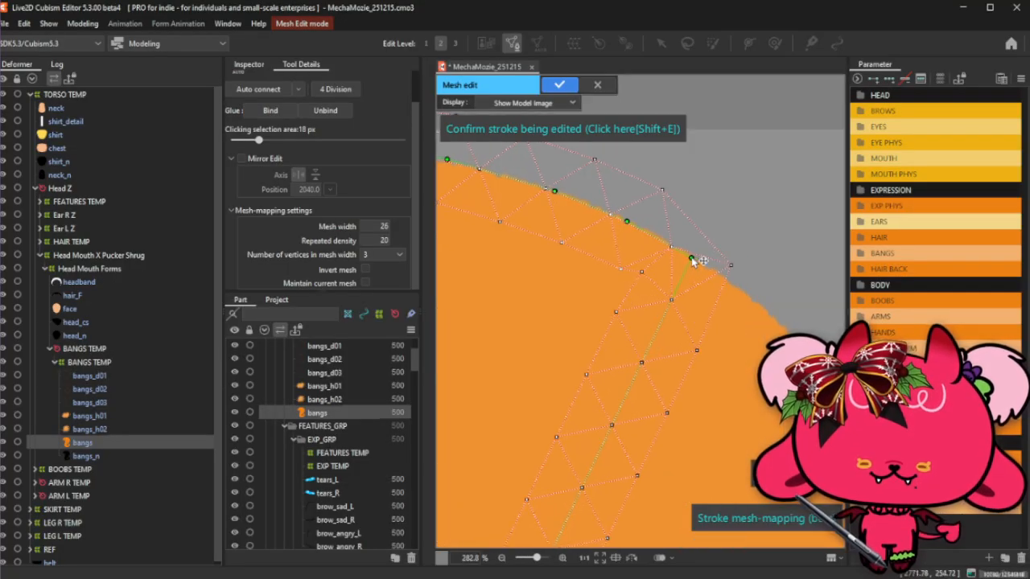
Extend the mesh stroke around the upper-right curve of the bangs, placing intermediate points on the outline.
scroll(622, 347, down, 1)
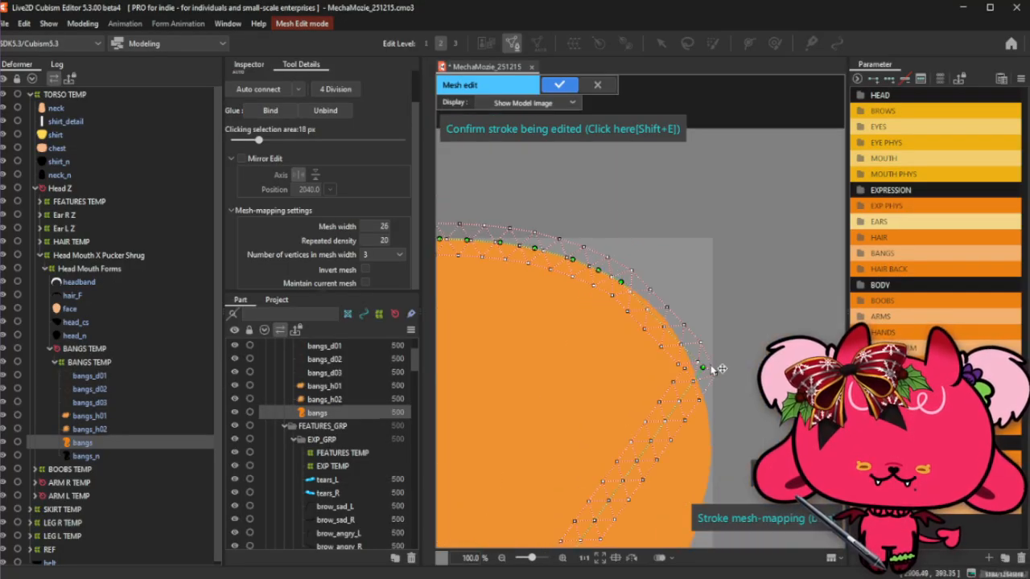
scroll(704, 369, up, 1)
drag(693, 367, 692, 367)
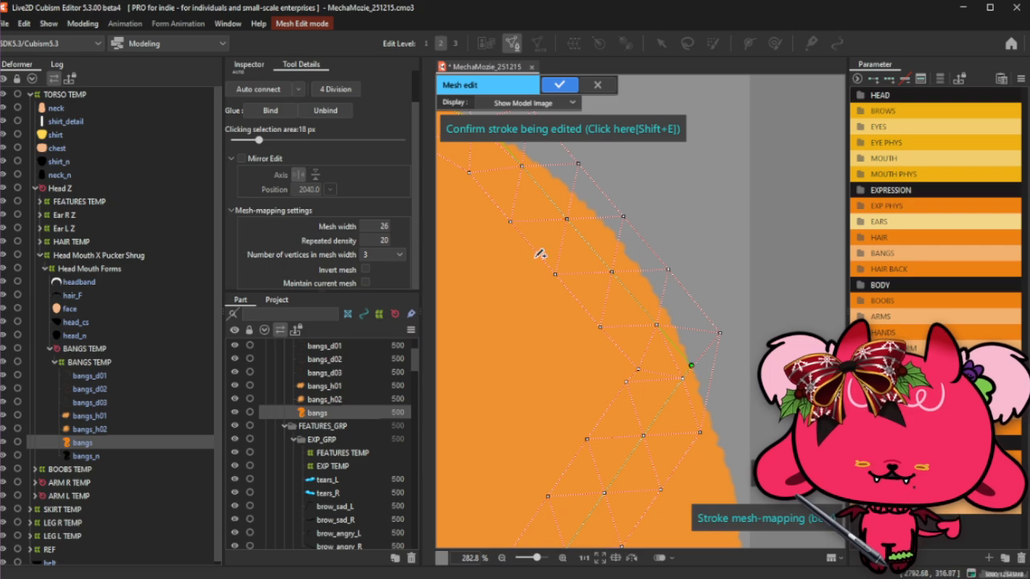
scroll(538, 252, down, 1)
scroll(453, 163, up, 1)
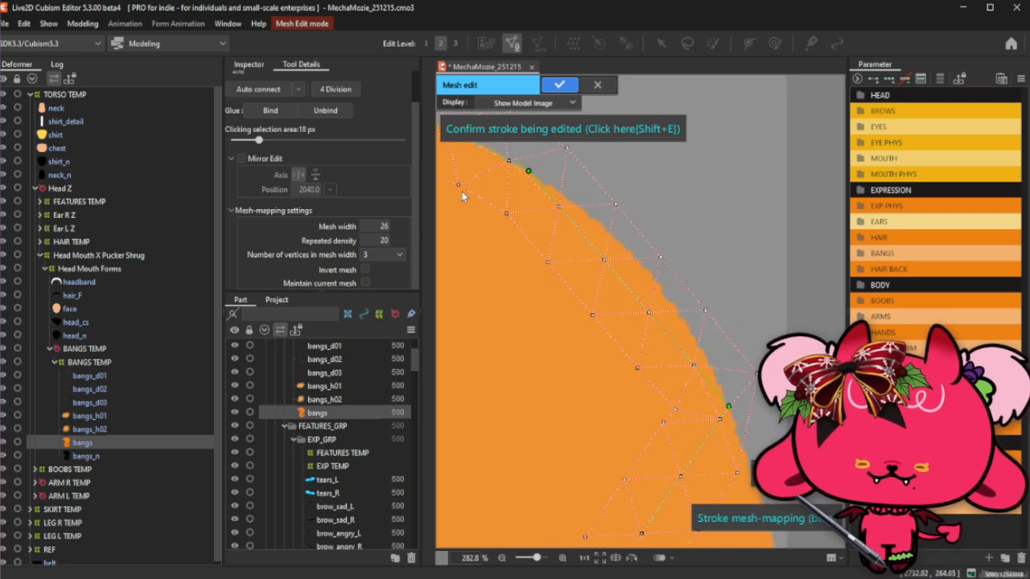
click(587, 211)
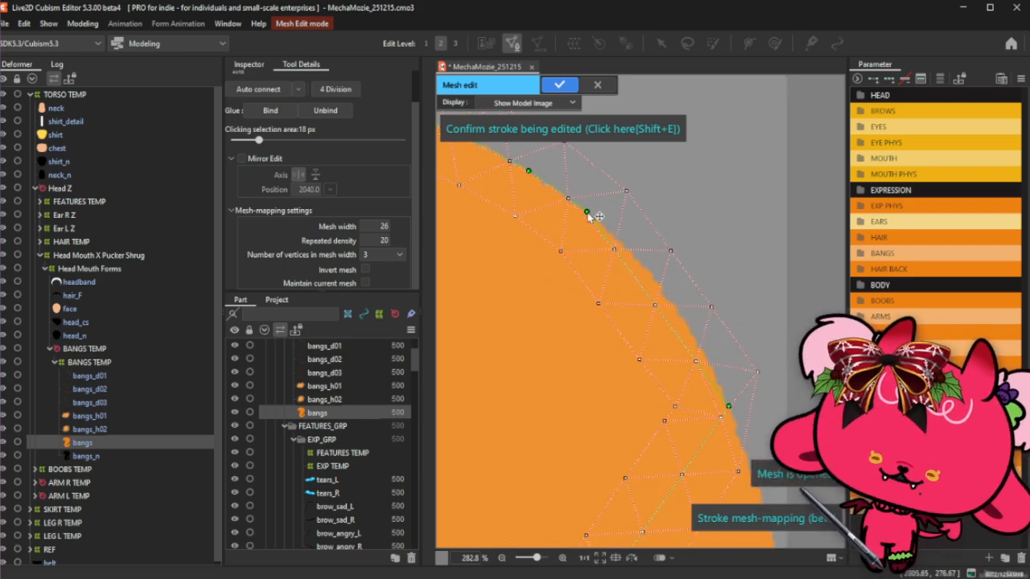
click(634, 258)
drag(637, 261, 642, 267)
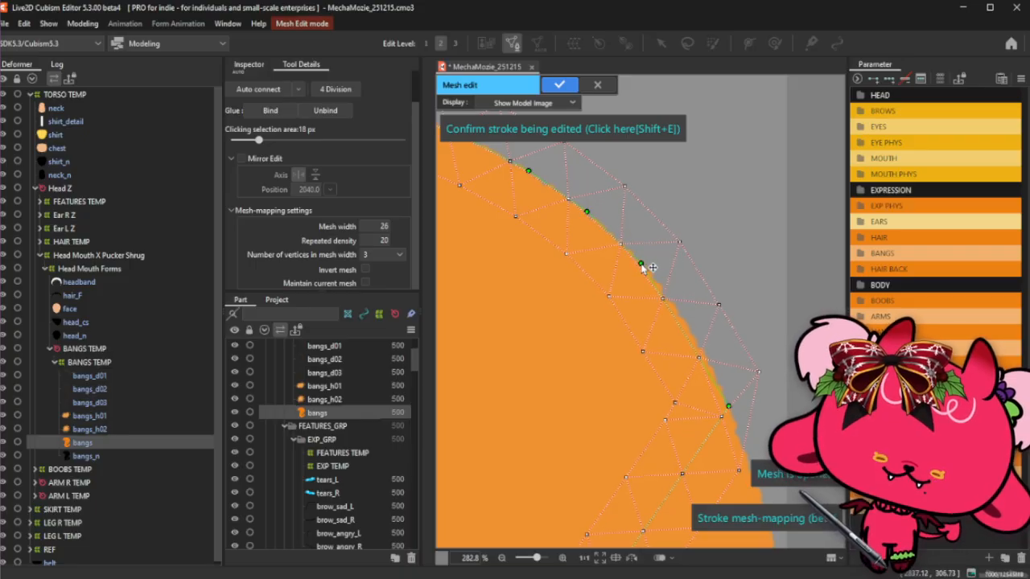
drag(686, 324, 694, 332)
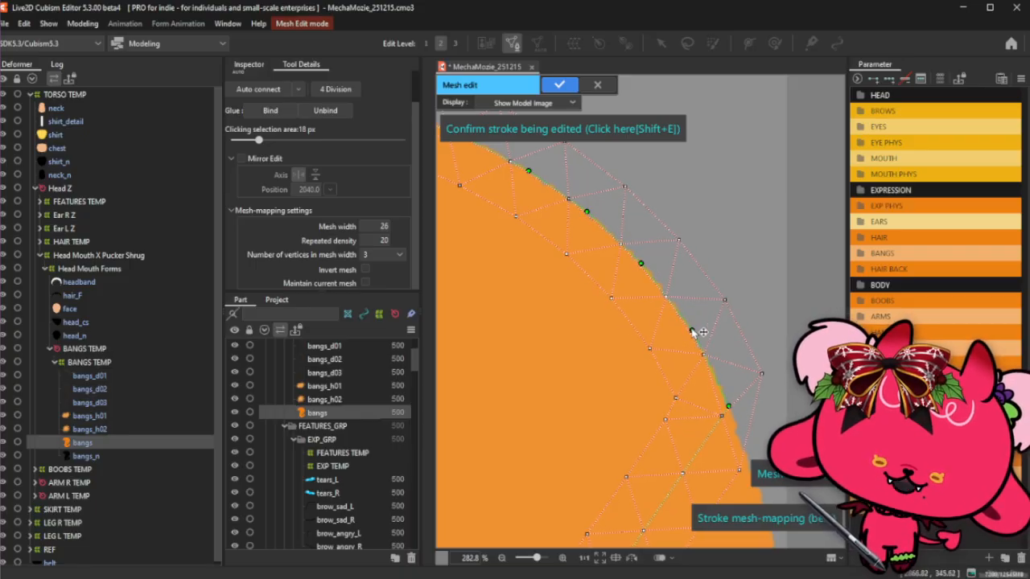
Pull the mesh stroke out to the widest part of the bangs' right side and add points along that edge.
scroll(705, 265, down, 4)
scroll(667, 315, up, 3)
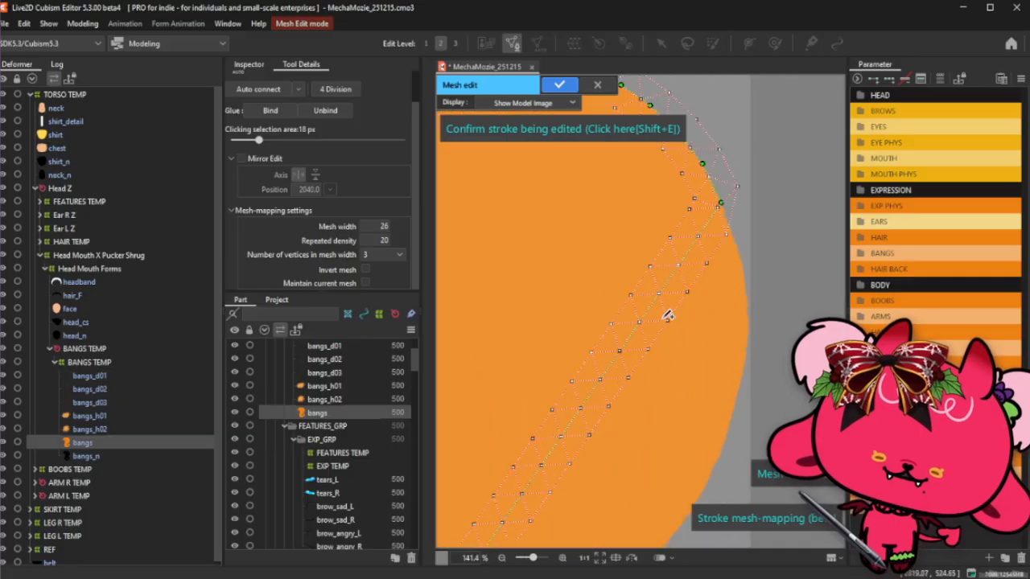
click(646, 314)
drag(652, 319, 782, 359)
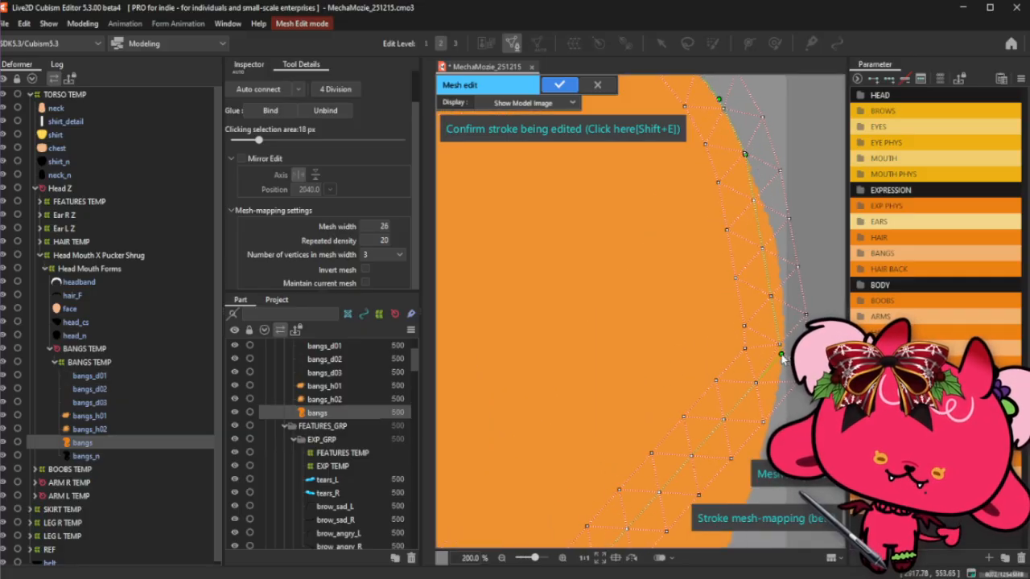
drag(755, 198, 767, 214)
drag(779, 275, 780, 279)
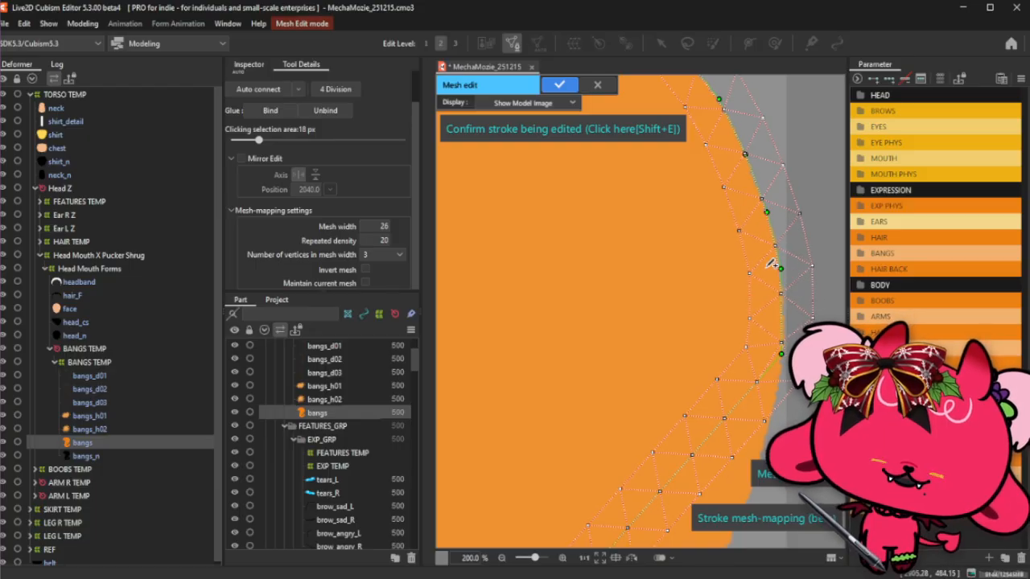
Continue the mesh stroke down the lower-right curve of the bangs, adding points that follow the outline.
scroll(769, 264, up, 2)
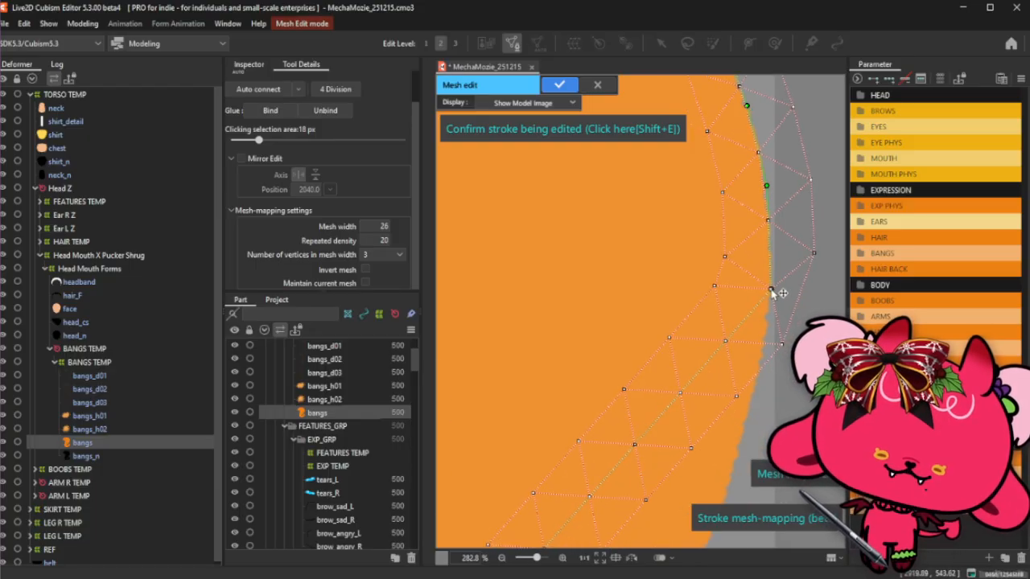
scroll(769, 290, down, 3)
scroll(772, 296, up, 2)
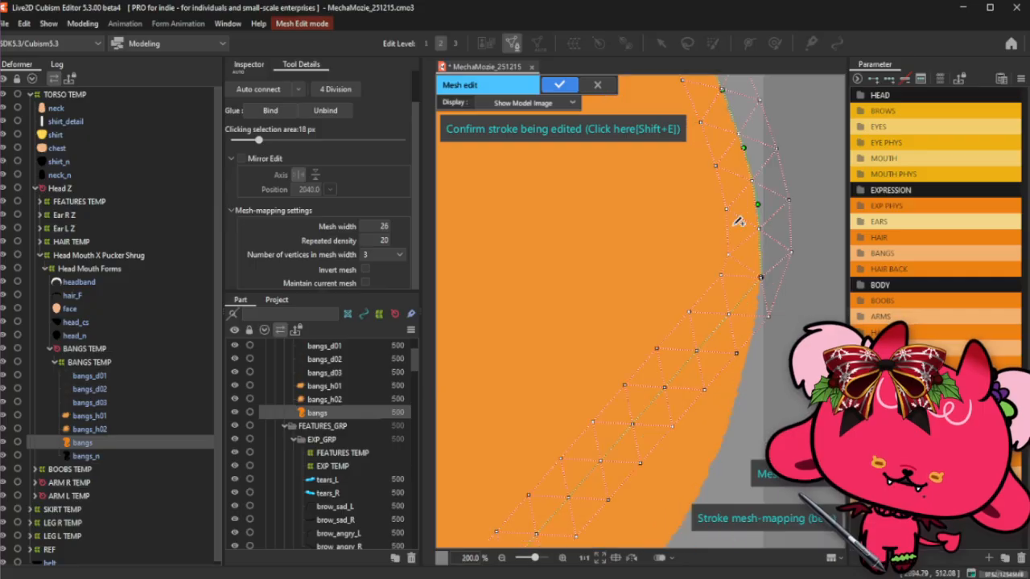
scroll(736, 221, down, 3)
scroll(722, 301, up, 2)
scroll(662, 298, up, 1)
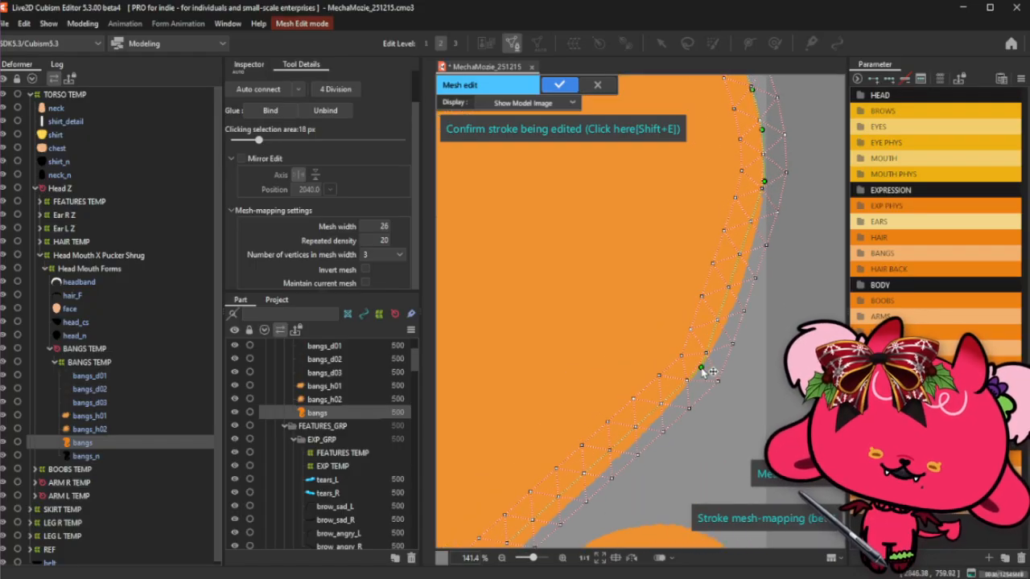
click(764, 228)
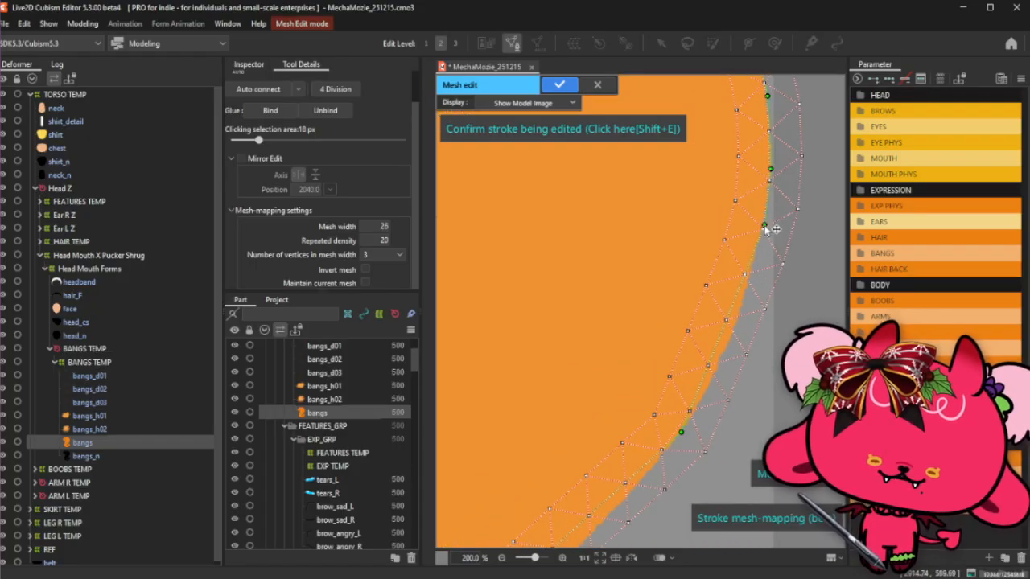
drag(746, 274, 750, 281)
drag(728, 326, 733, 333)
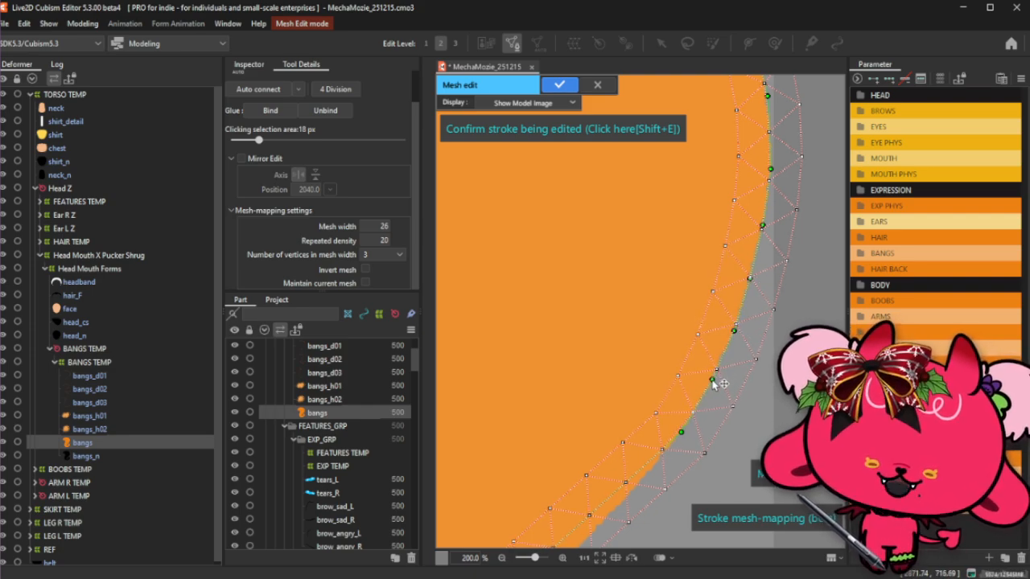
Place a stroke point at the lower end of the bangs' diagonal edge, where the curl's inner gap begins.
scroll(714, 382, down, 3)
scroll(693, 418, down, 1)
scroll(666, 448, up, 2)
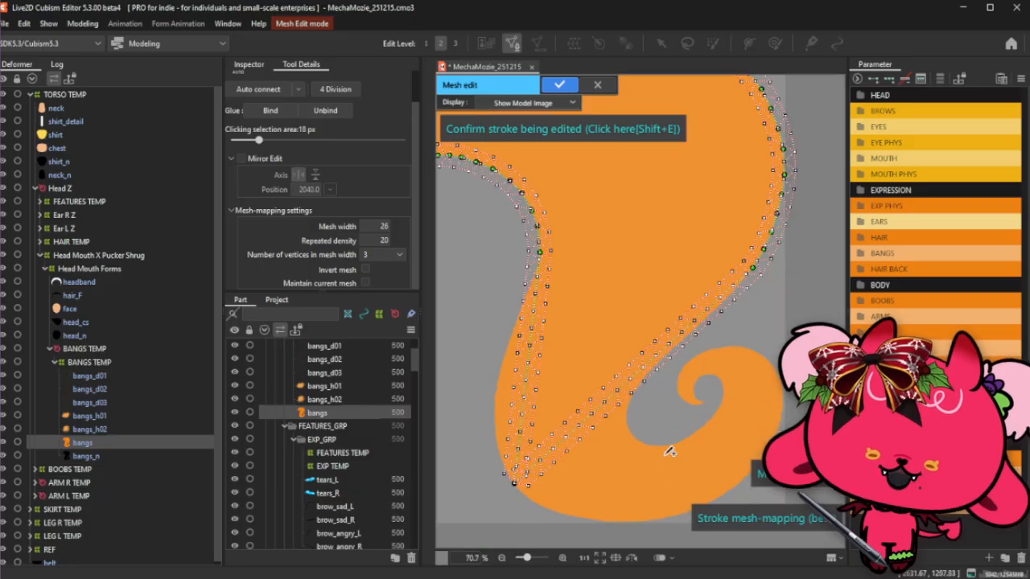
scroll(611, 367, down, 1)
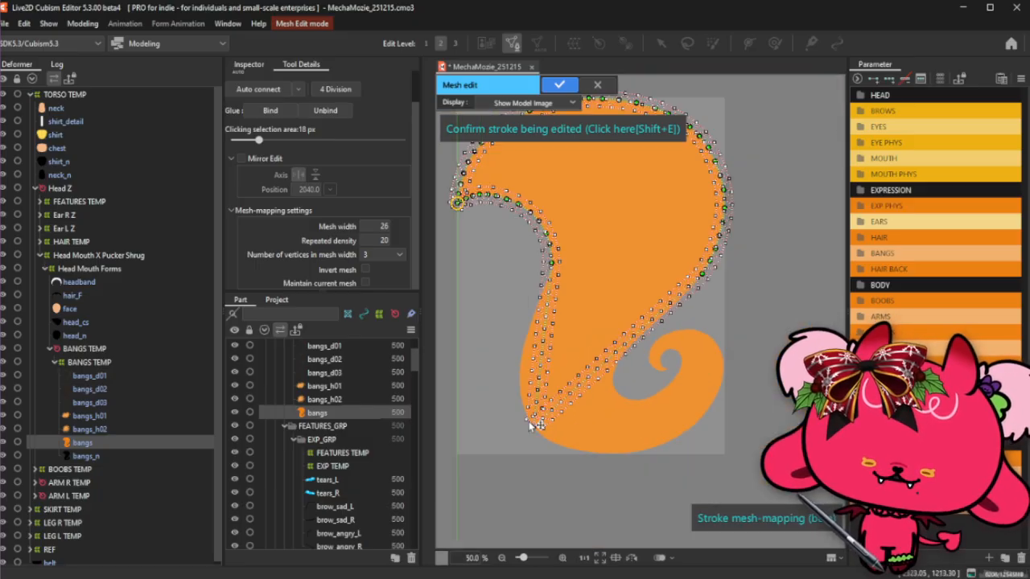
scroll(552, 425, up, 3)
scroll(542, 438, down, 3)
scroll(720, 376, up, 2)
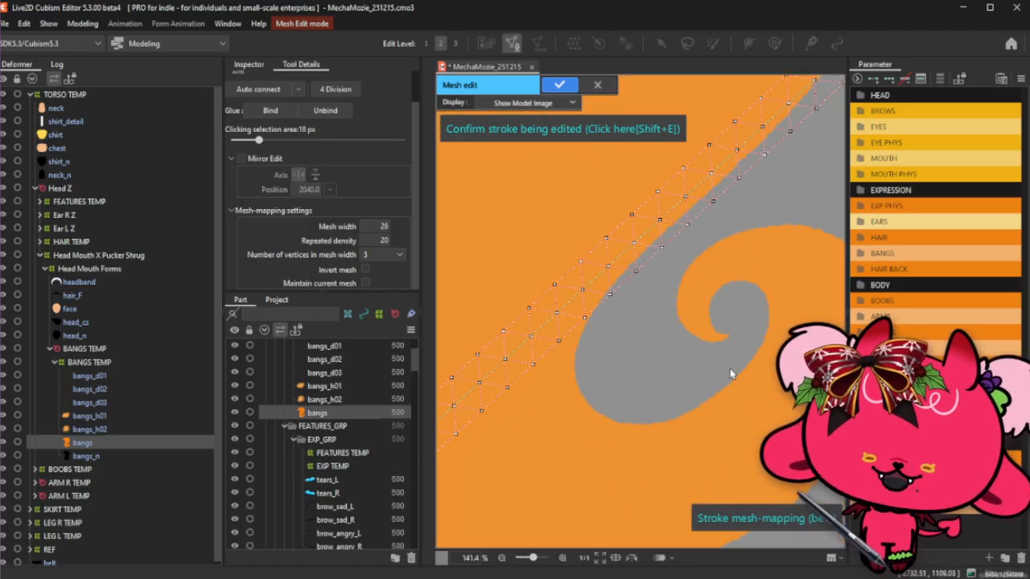
drag(609, 287, 612, 288)
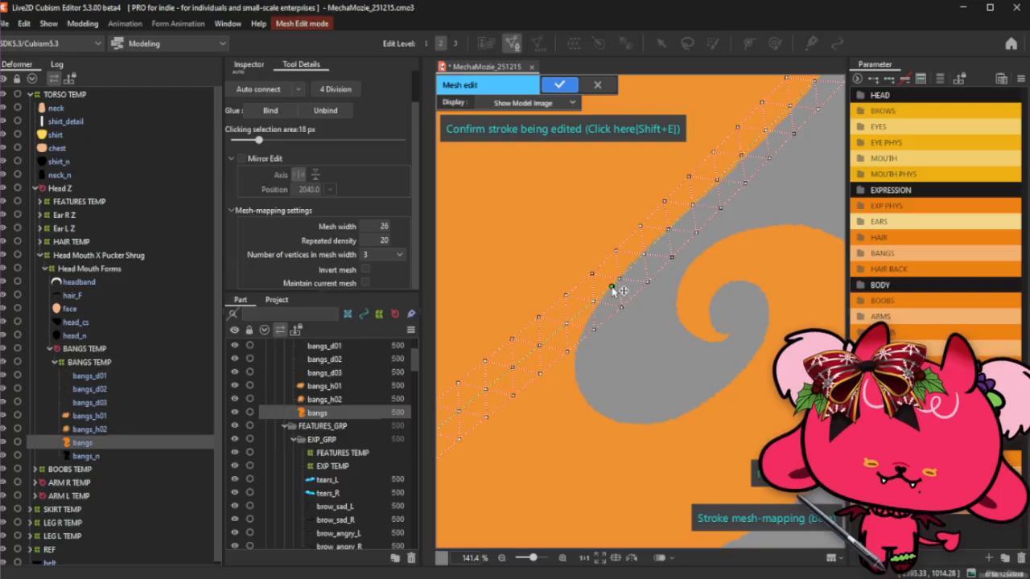
Add evenly spaced stroke points along the diagonal edge above the curl and fit them to the outline.
scroll(641, 409, down, 2)
scroll(683, 288, up, 2)
scroll(714, 267, up, 1)
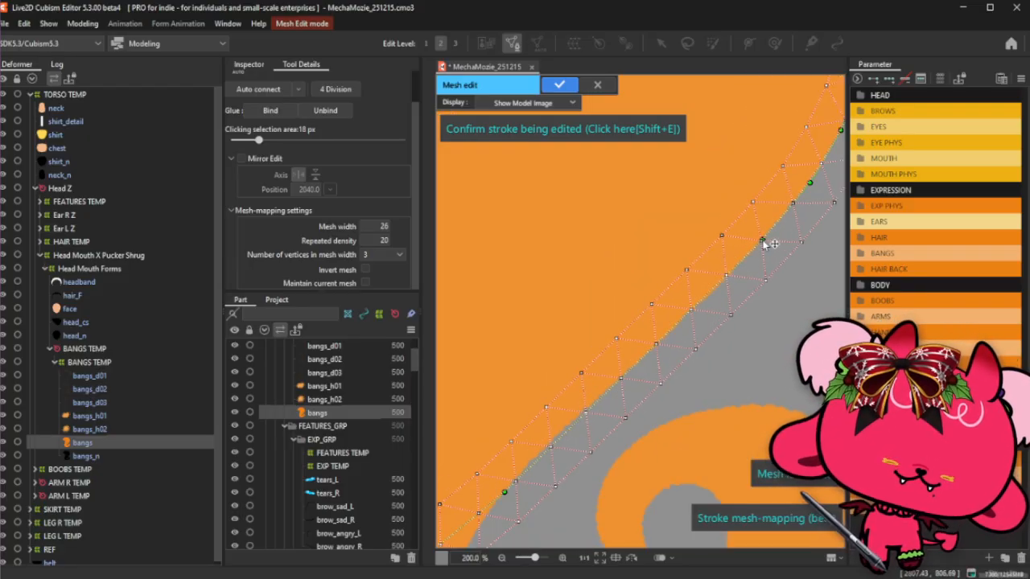
click(708, 298)
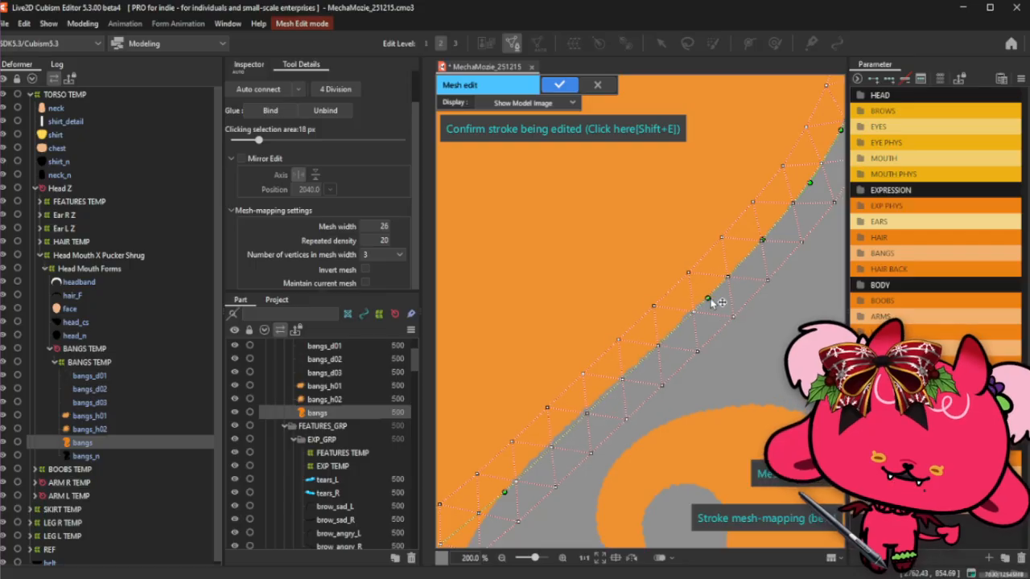
click(550, 432)
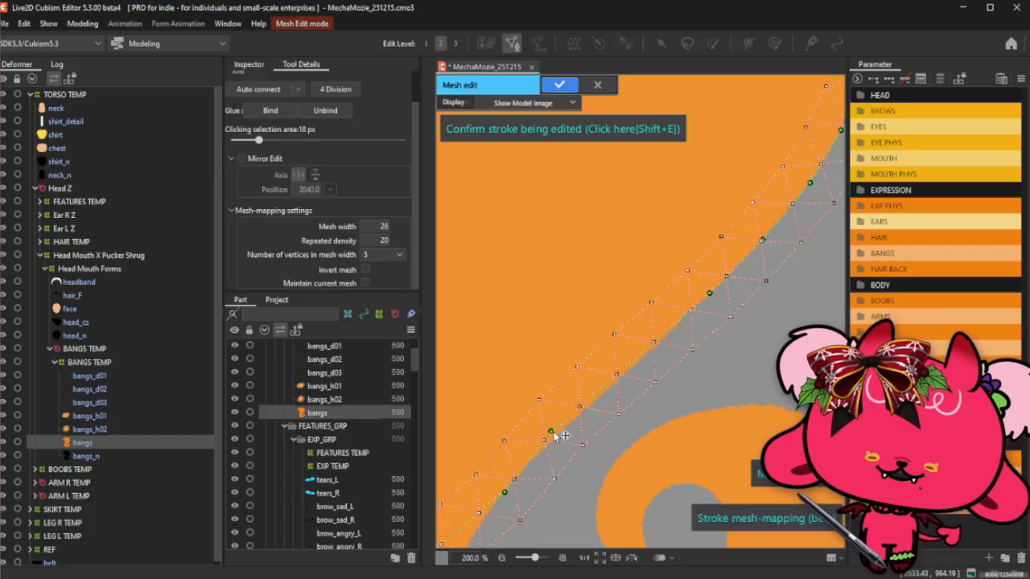
drag(552, 433, 542, 449)
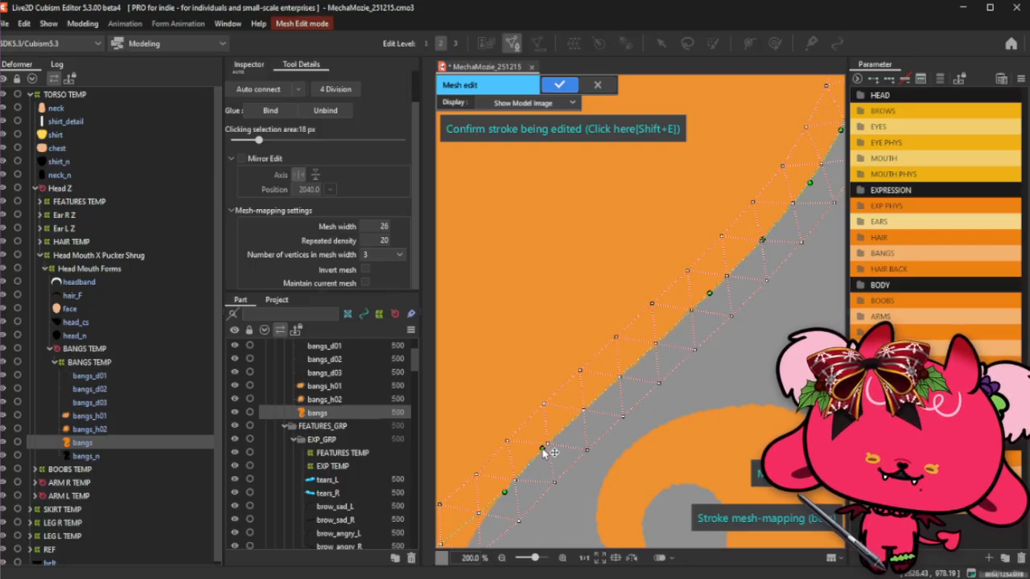
click(587, 408)
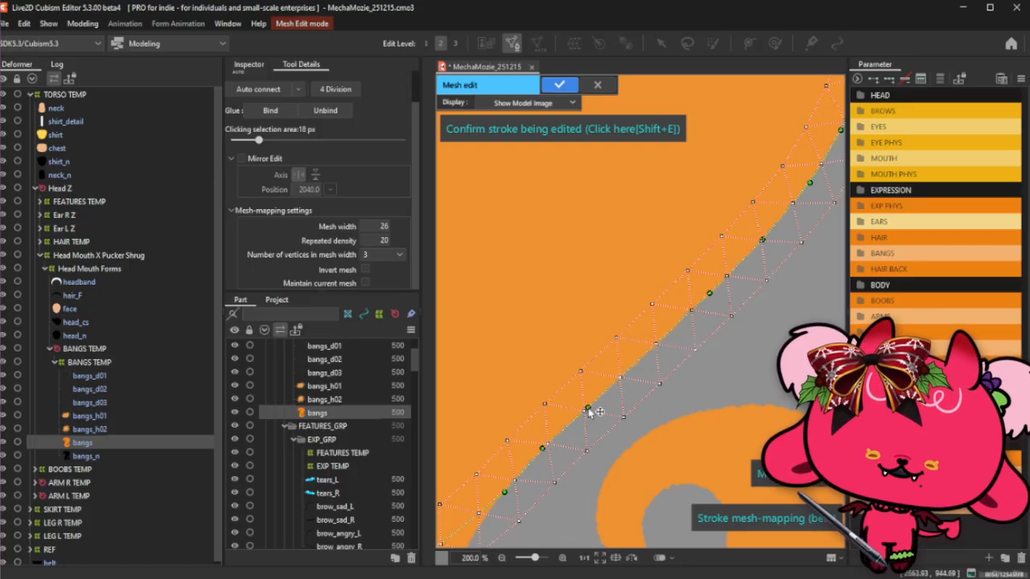
click(641, 360)
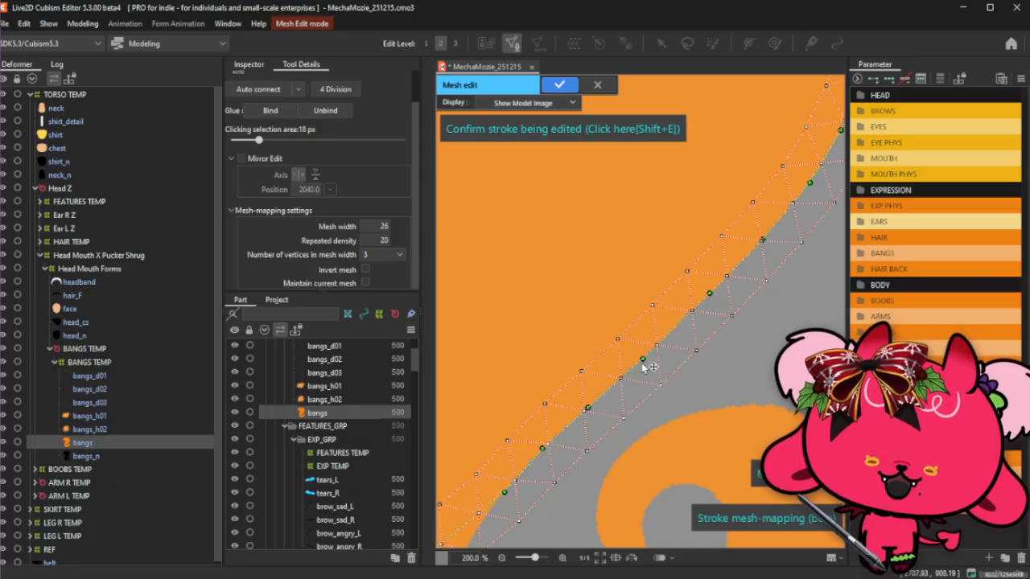
Extend the mesh stroke into the curl's inner gap and anchor points at the bangs' bottom edge and the gap's far side.
scroll(728, 161, down, 3)
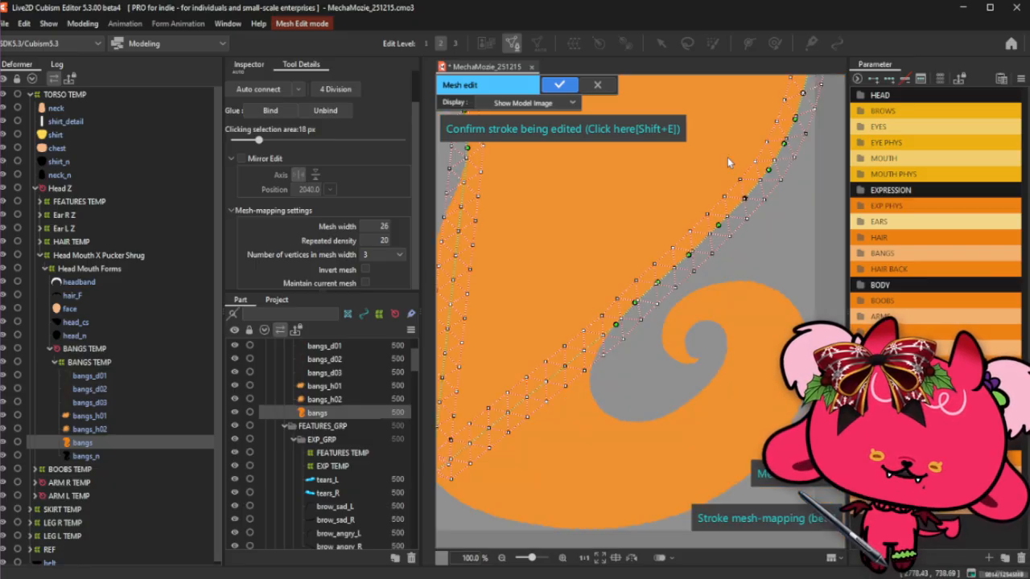
scroll(727, 157, down, 1)
scroll(676, 317, up, 2)
mouse_move(541, 288)
mouse_down()
mouse_move(751, 356)
mouse_move(780, 307)
mouse_move(612, 352)
mouse_move(592, 338)
mouse_move(599, 317)
mouse_move(559, 292)
mouse_move(592, 299)
mouse_move(604, 269)
mouse_move(563, 295)
mouse_move(644, 509)
mouse_move(630, 522)
mouse_up()
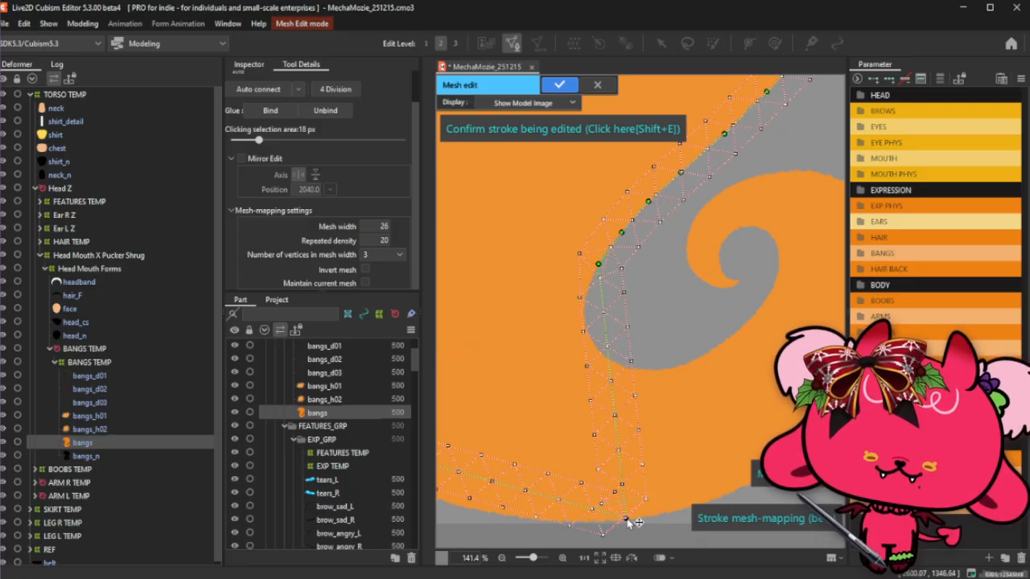
drag(613, 334, 748, 304)
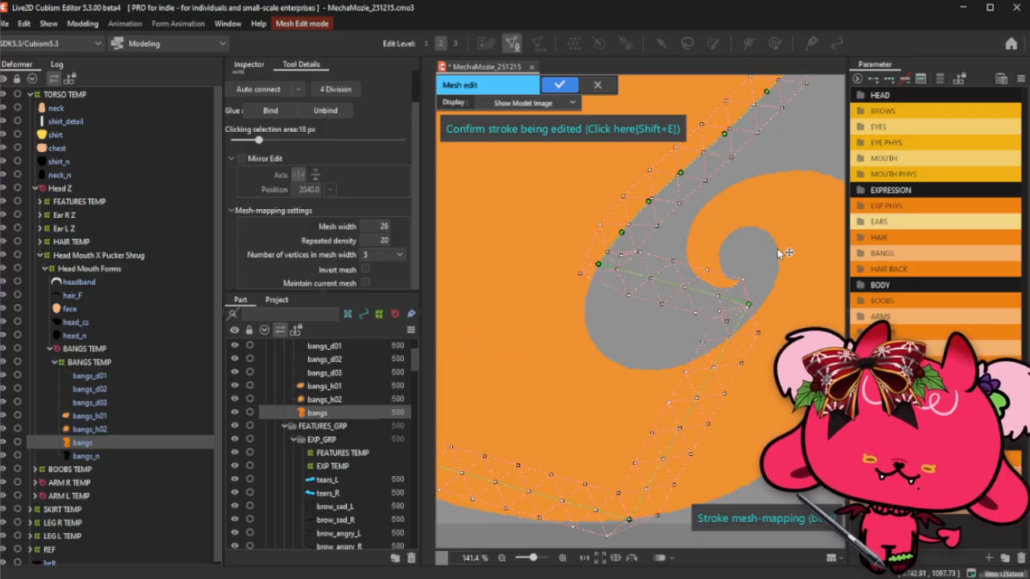
drag(777, 248, 772, 239)
Add stroke points around the rounded left end of the curl's inner gap, adjusting them to the edge.
mouse_move(709, 246)
mouse_down()
mouse_move(631, 297)
mouse_move(581, 294)
mouse_move(624, 297)
mouse_move(573, 335)
mouse_up()
scroll(603, 302, up, 3)
mouse_move(645, 308)
mouse_down()
mouse_move(587, 368)
mouse_move(627, 399)
mouse_move(604, 407)
mouse_up()
mouse_move(665, 369)
mouse_down()
mouse_move(665, 435)
mouse_move(648, 447)
mouse_up()
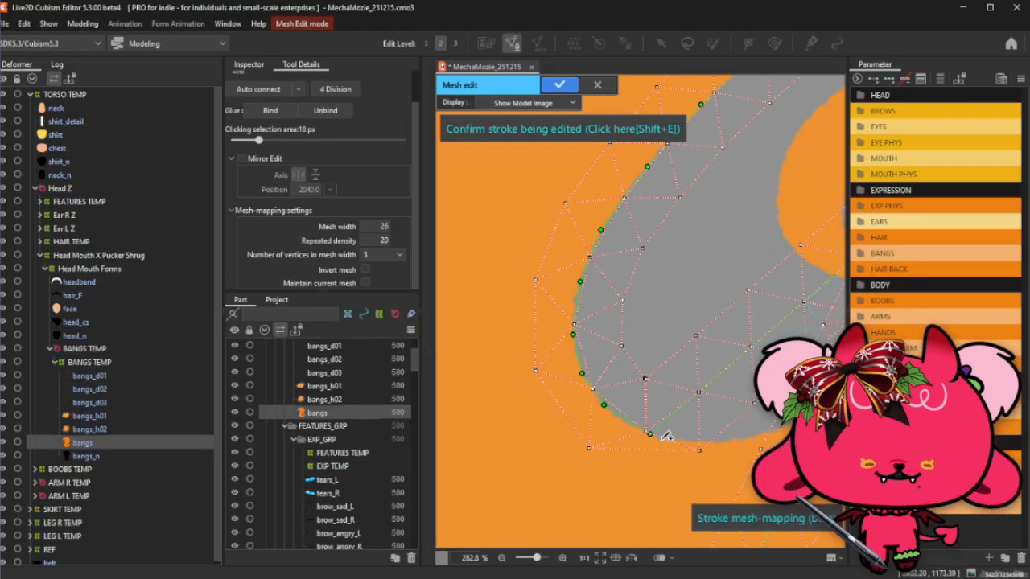
drag(651, 438, 634, 428)
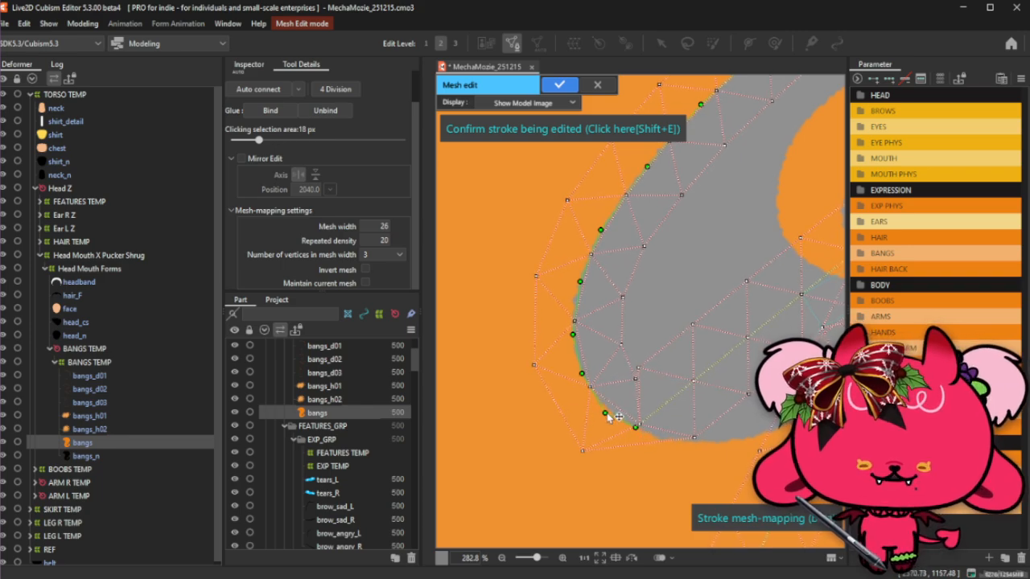
Continue adding stroke points along the bottom edge of the curl's inner gap.
scroll(563, 379, down, 1)
scroll(564, 379, down, 1)
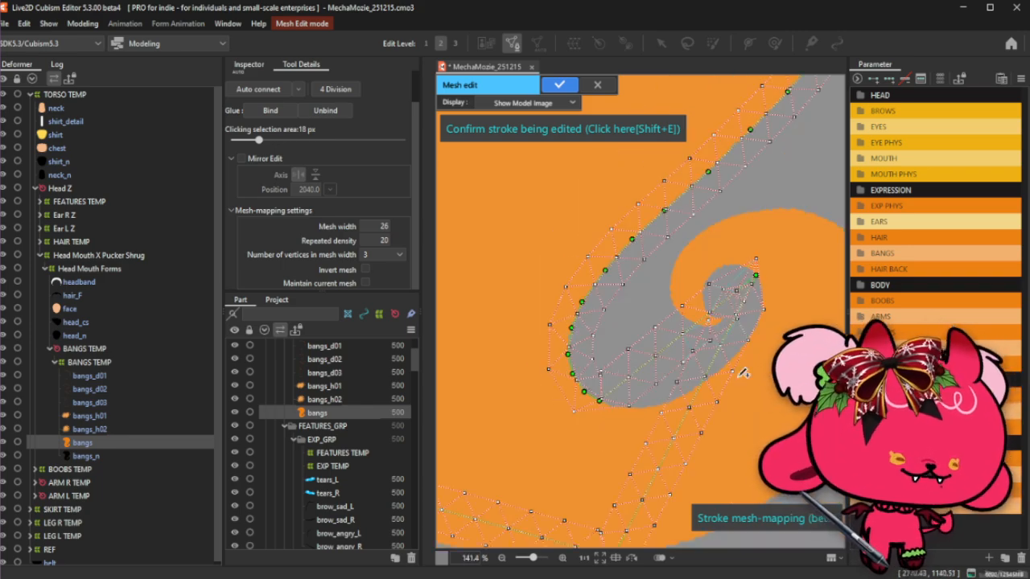
scroll(587, 315, down, 1)
scroll(693, 340, up, 2)
drag(522, 412, 520, 419)
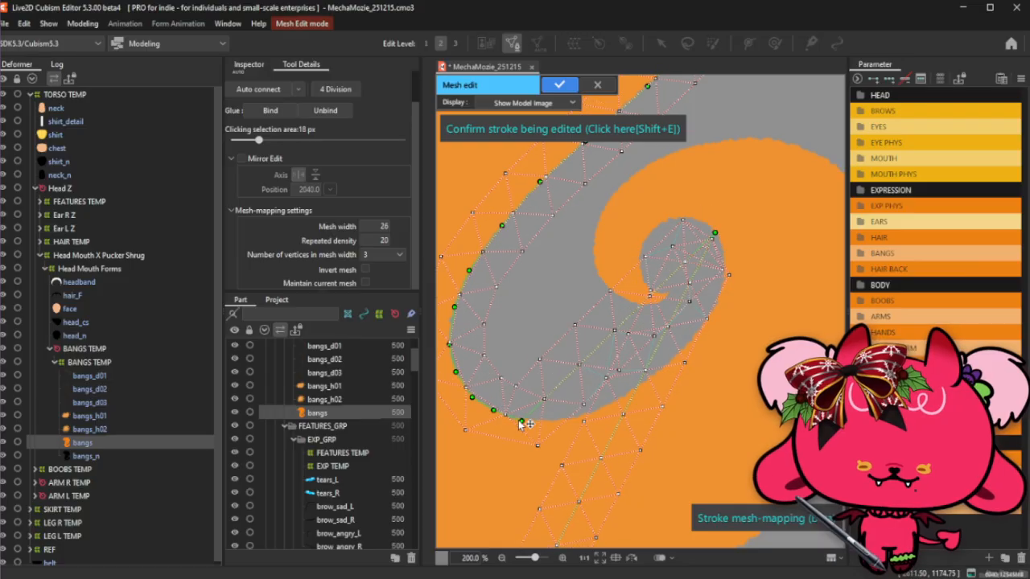
mouse_move(556, 389)
mouse_down()
mouse_move(551, 422)
mouse_move(582, 415)
mouse_up()
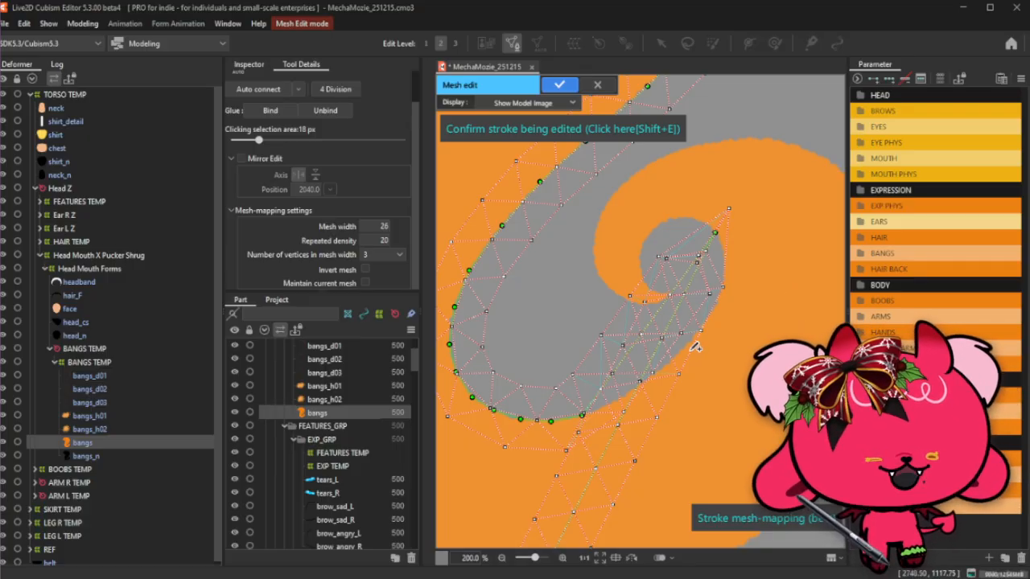
Add stroke points along the lower-right edge of the curl's inner gap and fit them to the outline.
drag(616, 394, 610, 402)
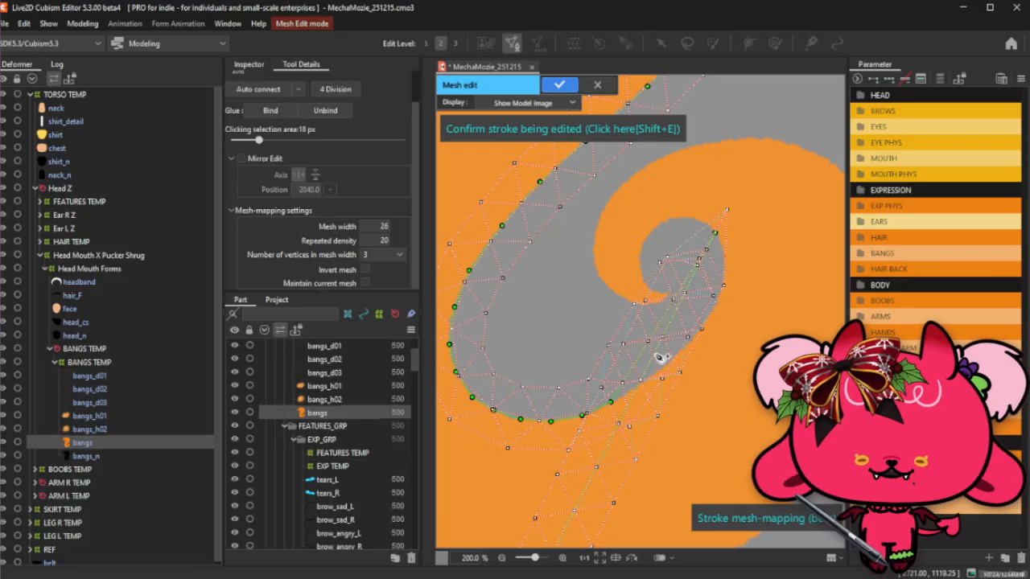
mouse_move(653, 361)
mouse_down()
mouse_move(781, 423)
mouse_move(826, 457)
mouse_up()
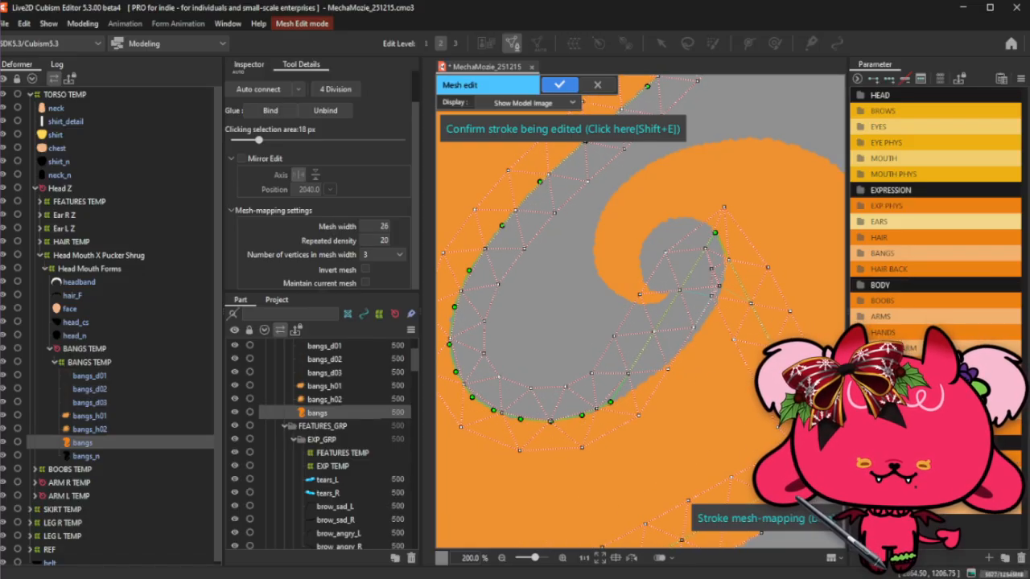
mouse_move(636, 362)
mouse_down()
mouse_move(642, 382)
mouse_move(678, 354)
mouse_up()
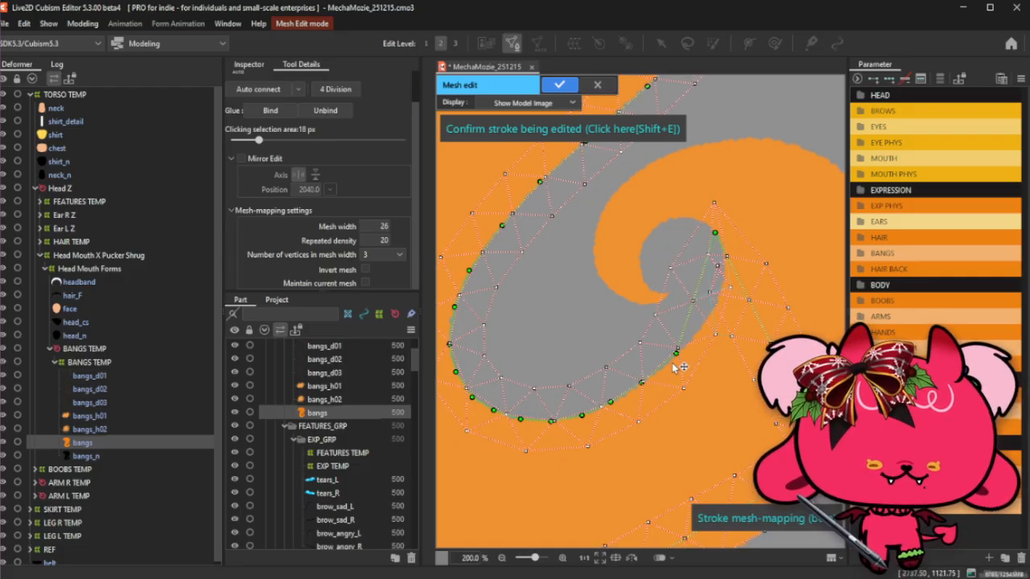
drag(676, 354, 674, 359)
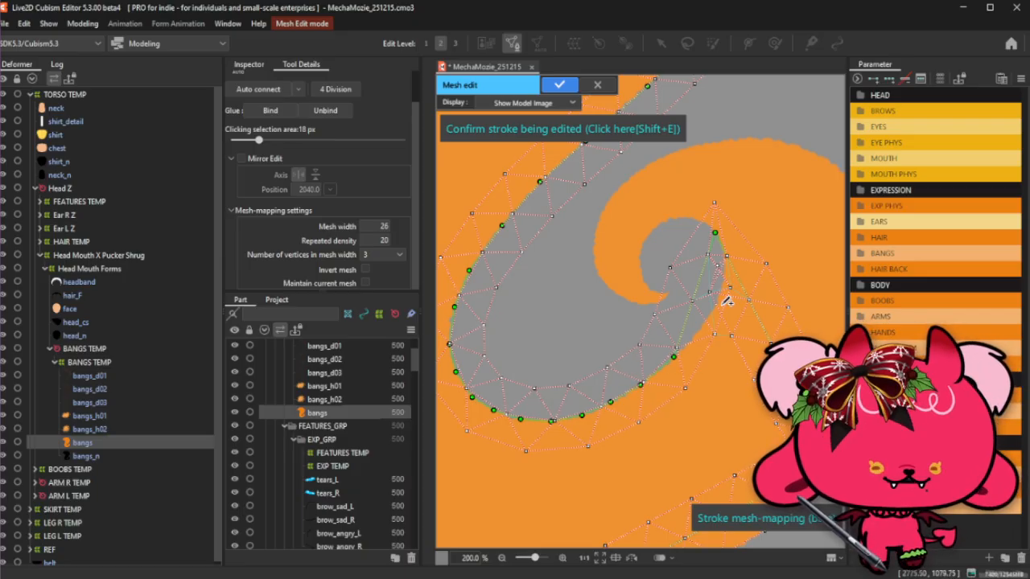
Extend the stroke points up the right side of the curl's inner gap, aligning the uppermost one with the edge.
mouse_move(694, 310)
mouse_down()
mouse_move(705, 320)
mouse_move(724, 291)
mouse_move(723, 249)
mouse_move(725, 268)
mouse_move(792, 150)
mouse_up()
scroll(718, 238, up, 2)
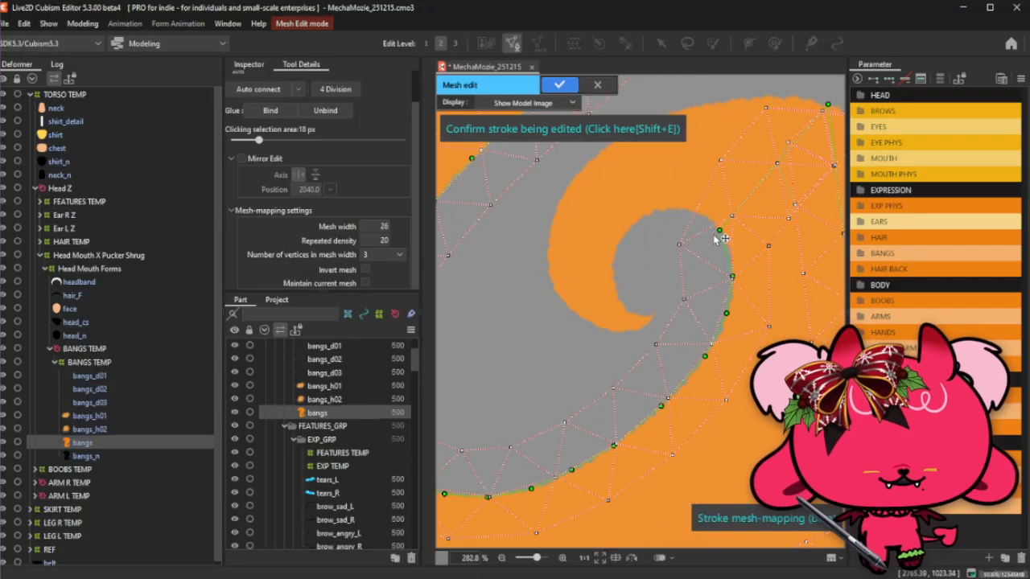
drag(726, 238, 734, 233)
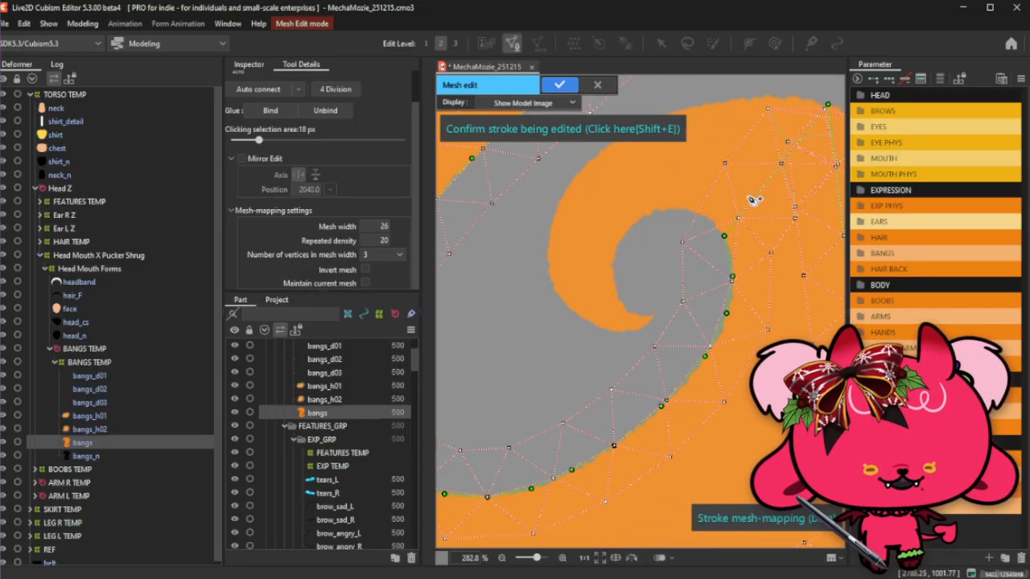
Place stroke points around the curl's pointed tip and along its rounded underside, adjusting them to the outline.
mouse_move(752, 200)
mouse_down()
mouse_move(669, 203)
mouse_move(551, 280)
mouse_up()
click(583, 301)
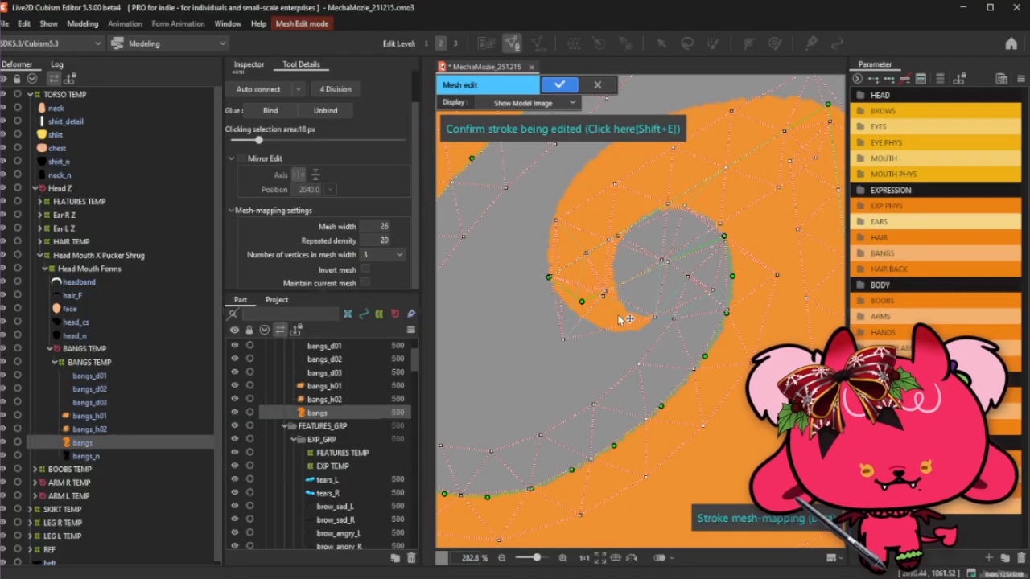
drag(618, 316, 655, 315)
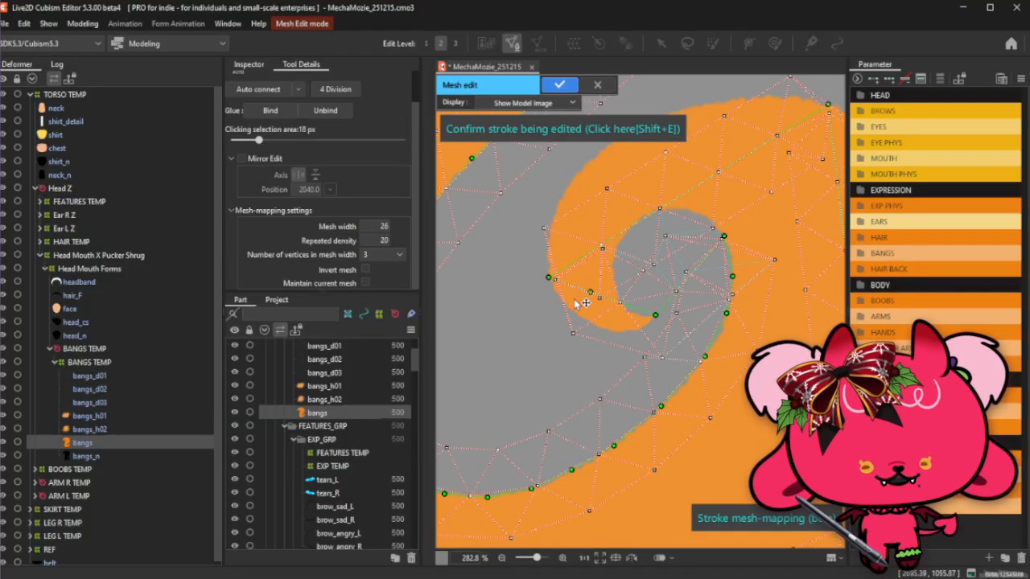
mouse_move(575, 300)
mouse_down()
mouse_move(562, 300)
mouse_move(585, 321)
mouse_move(637, 332)
mouse_move(578, 320)
mouse_up()
Add stroke points up the left outer edge of the curl and fit them to the outline.
click(550, 236)
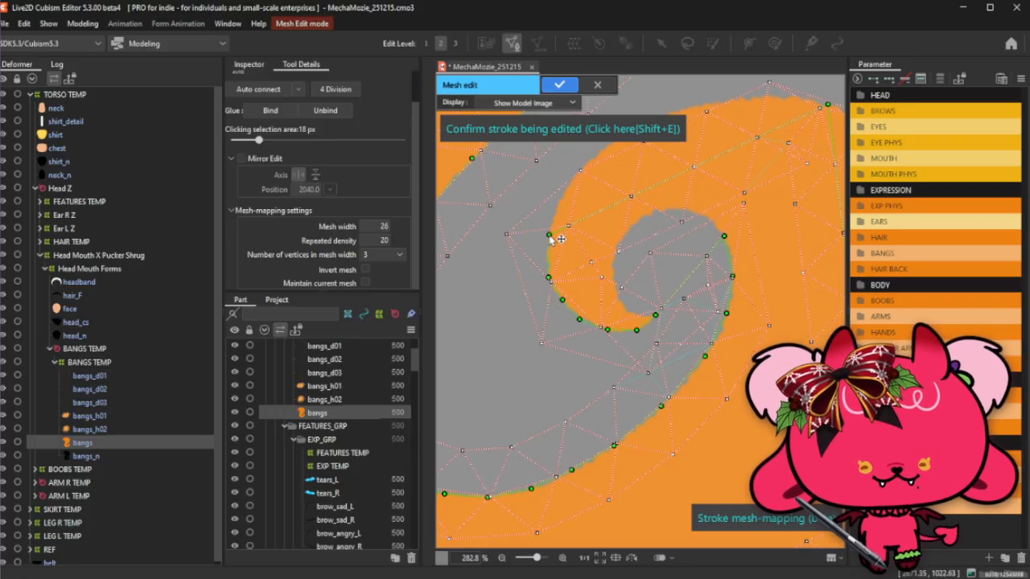
drag(549, 237, 546, 242)
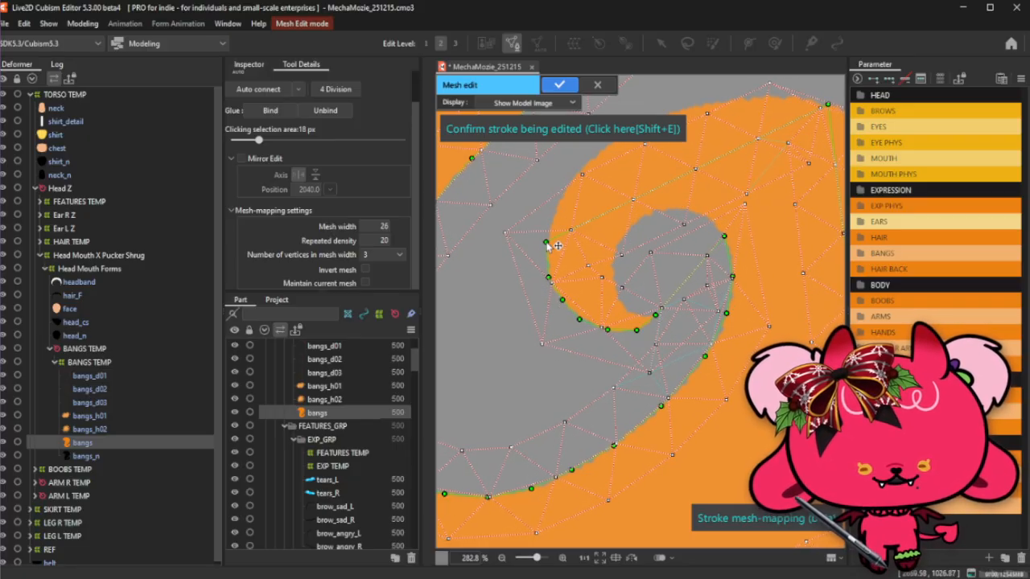
click(566, 201)
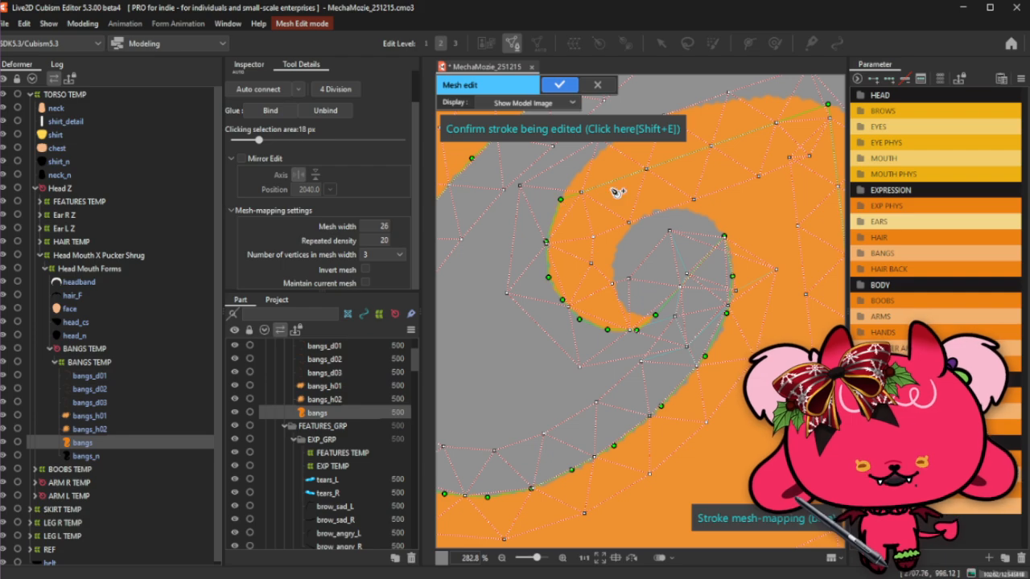
drag(589, 172, 582, 166)
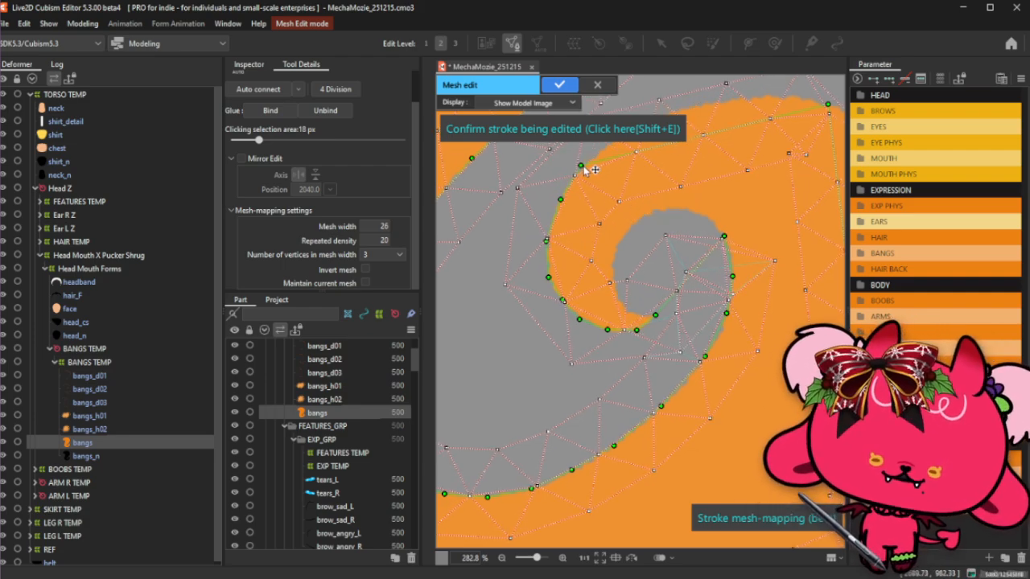
Add stroke points along the curl's arched top edge and move the existing corner point onto the outline.
scroll(572, 330, down, 3)
scroll(590, 273, up, 3)
click(578, 300)
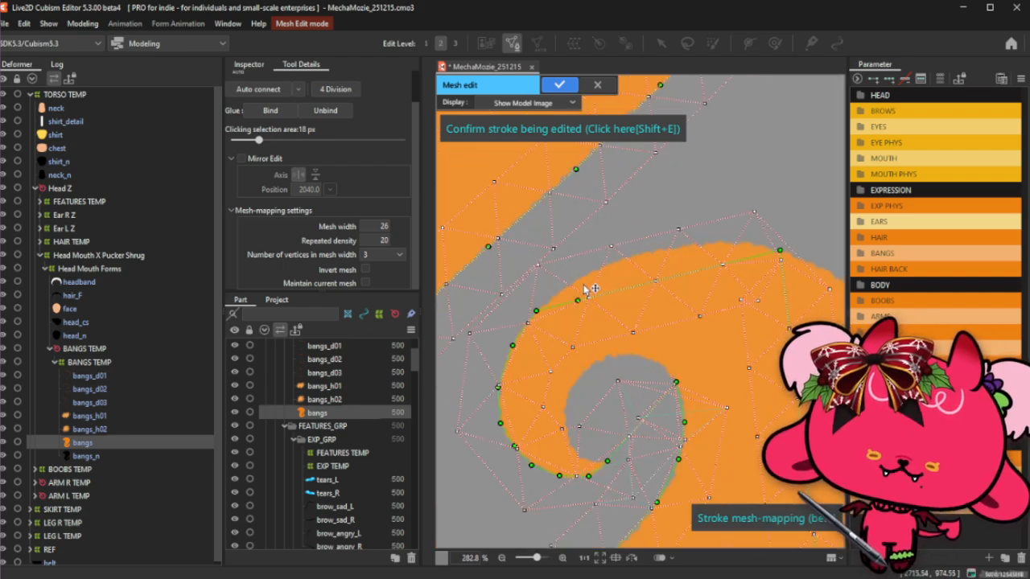
drag(585, 283, 573, 282)
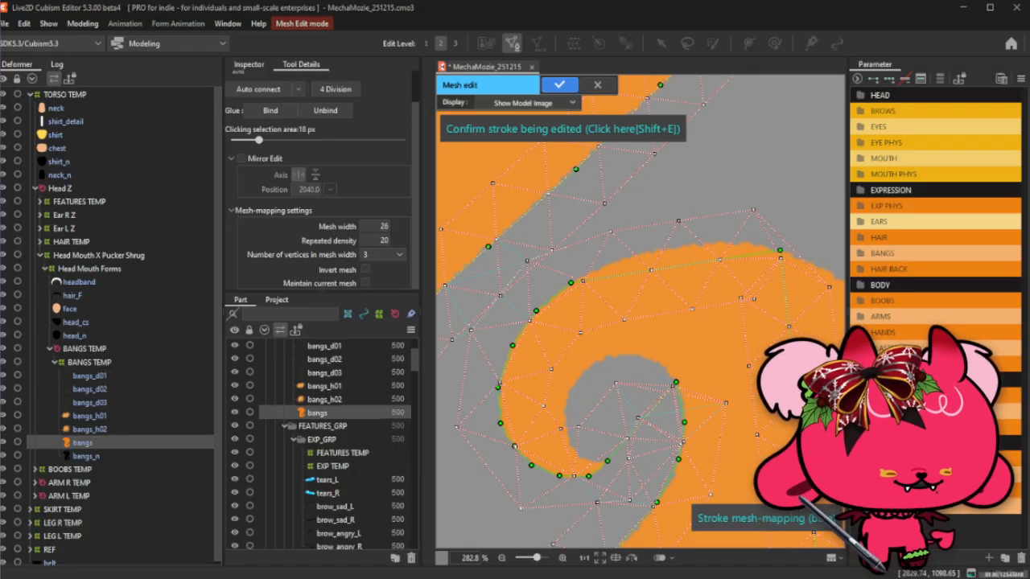
mouse_move(609, 276)
mouse_down()
mouse_move(611, 264)
mouse_move(711, 247)
mouse_up()
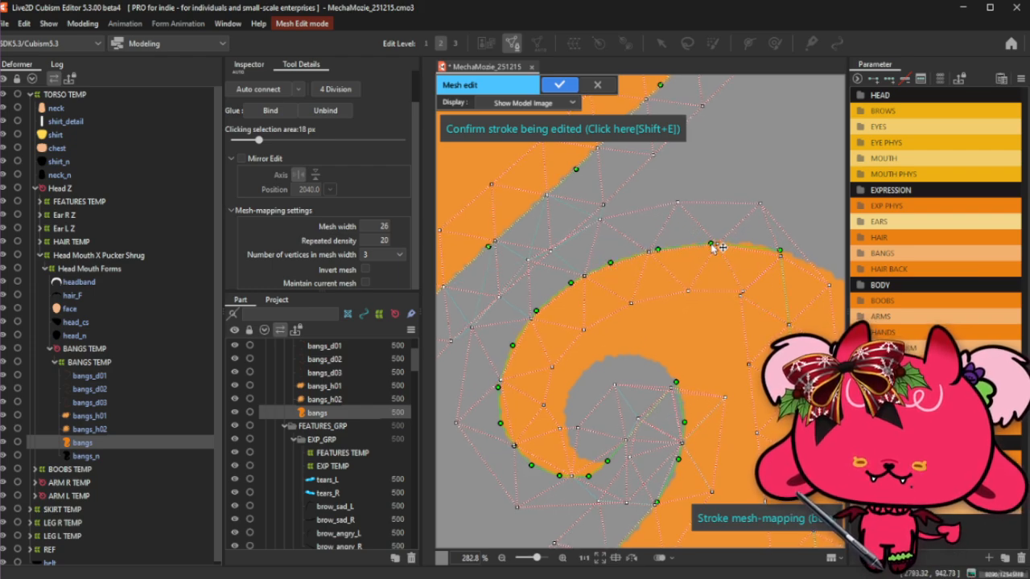
scroll(638, 296, down, 1)
scroll(735, 264, up, 1)
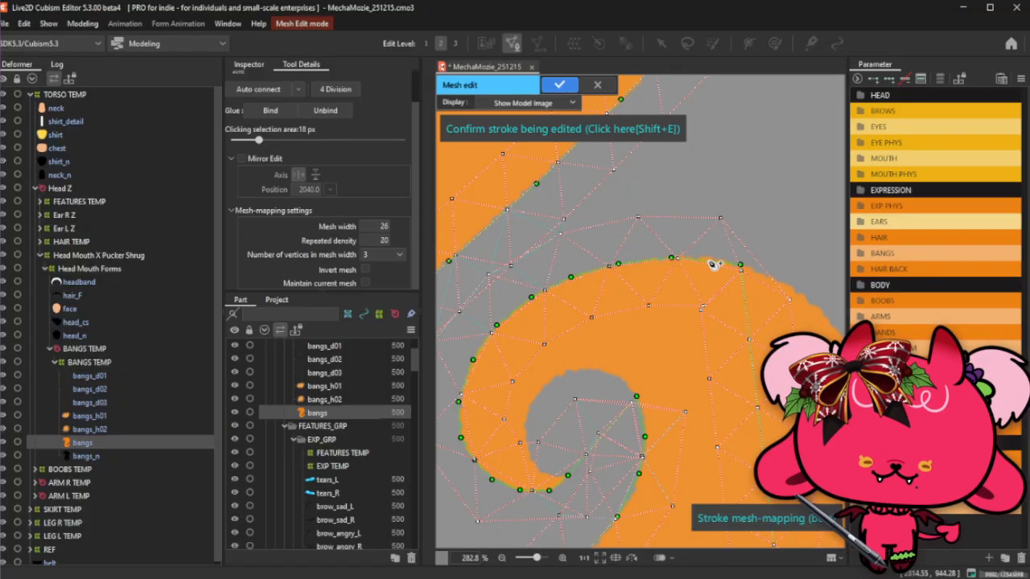
drag(715, 262, 766, 274)
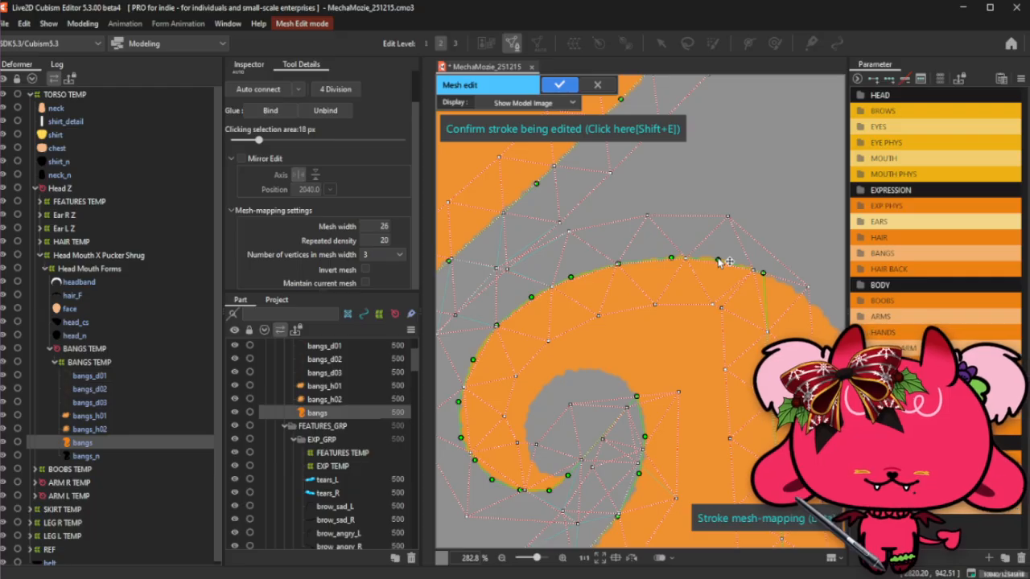
Pull the stroke out to the curl's upper-right shoulder and fill in points along that curve.
scroll(728, 267, down, 3)
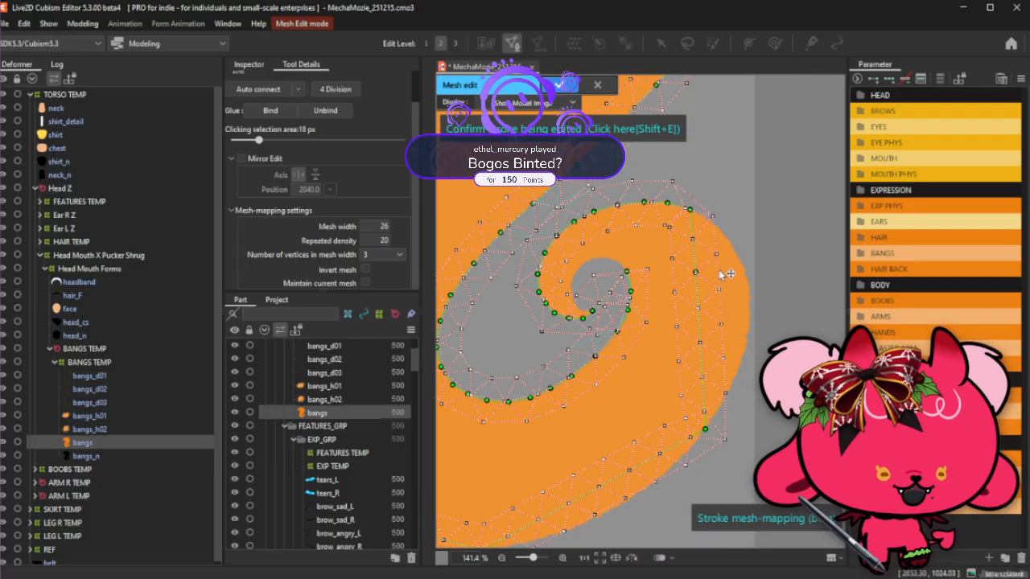
drag(722, 274, 745, 270)
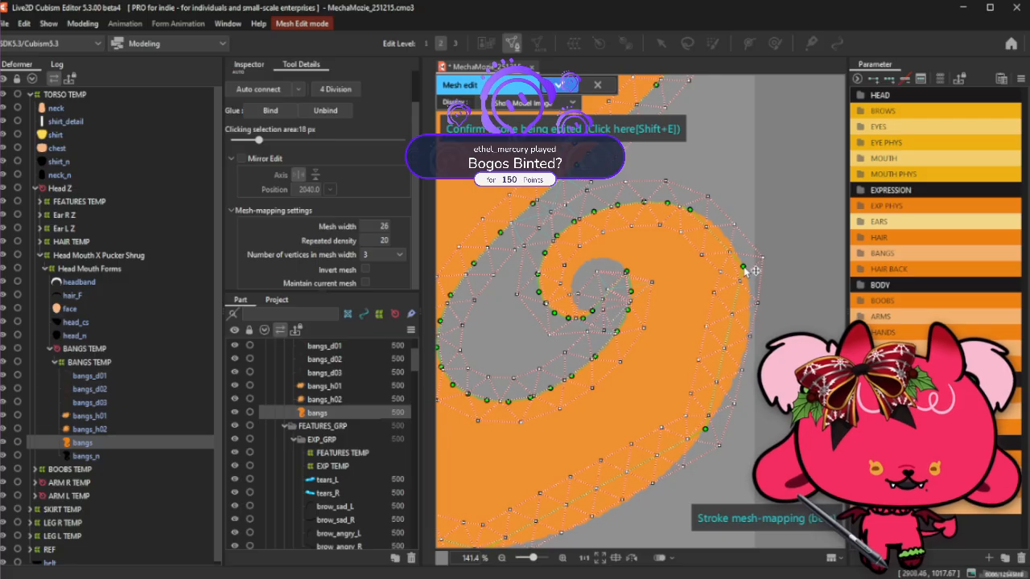
scroll(745, 270, up, 1)
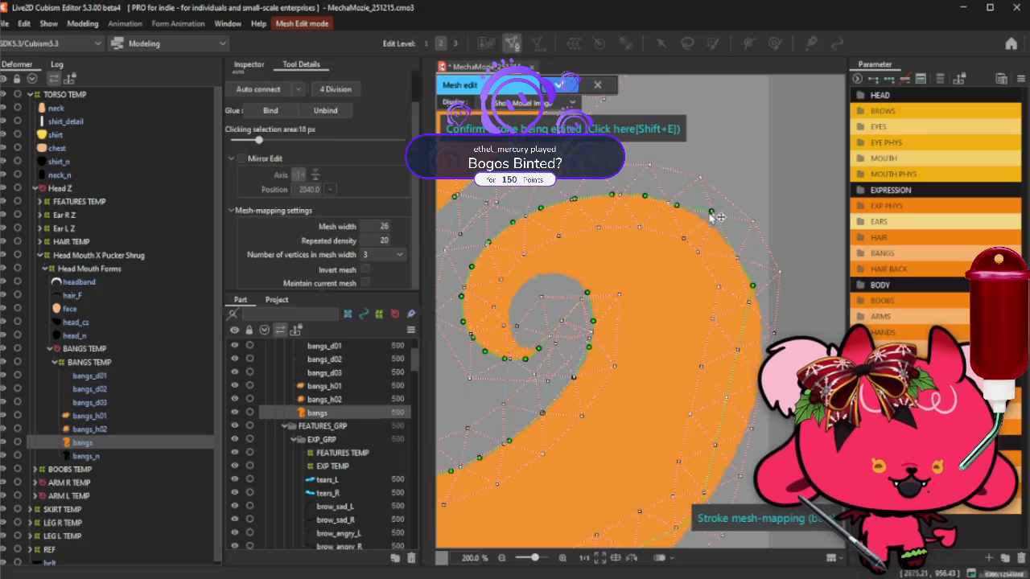
drag(709, 215, 733, 251)
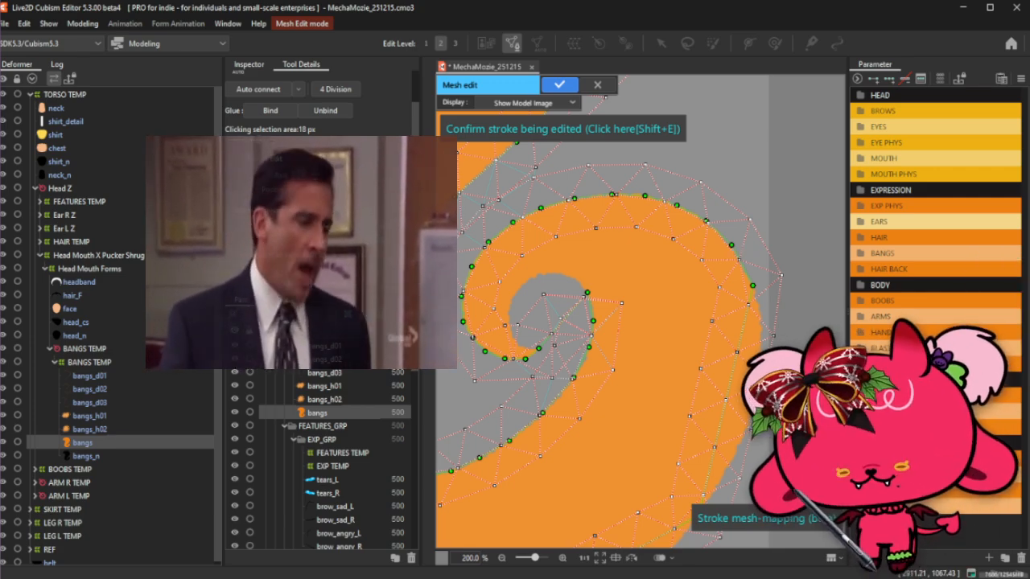
Space stroke points down the outermost right side of the bangs' curl, fitting them to the edge.
scroll(766, 333, up, 2)
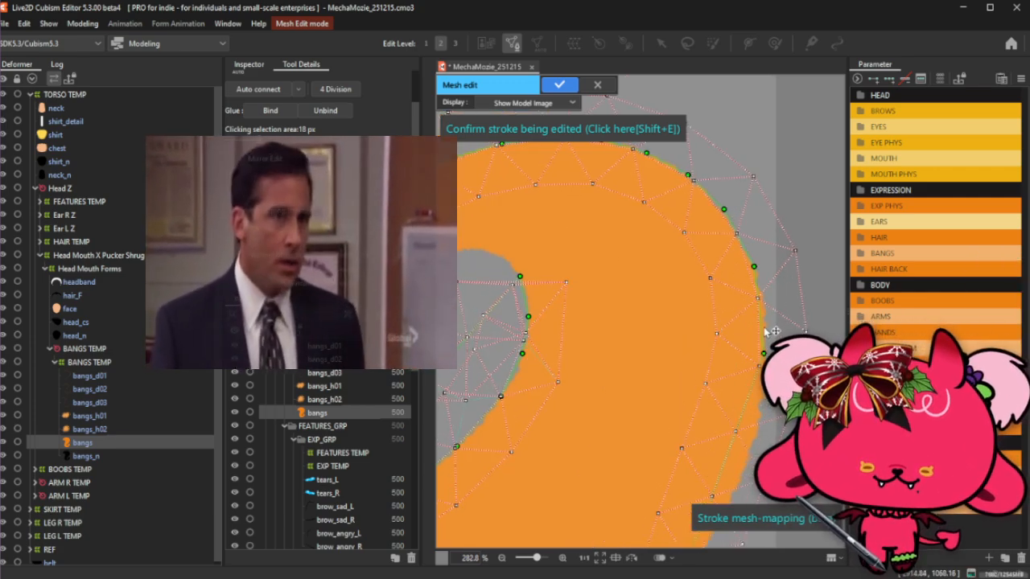
drag(765, 352, 766, 325)
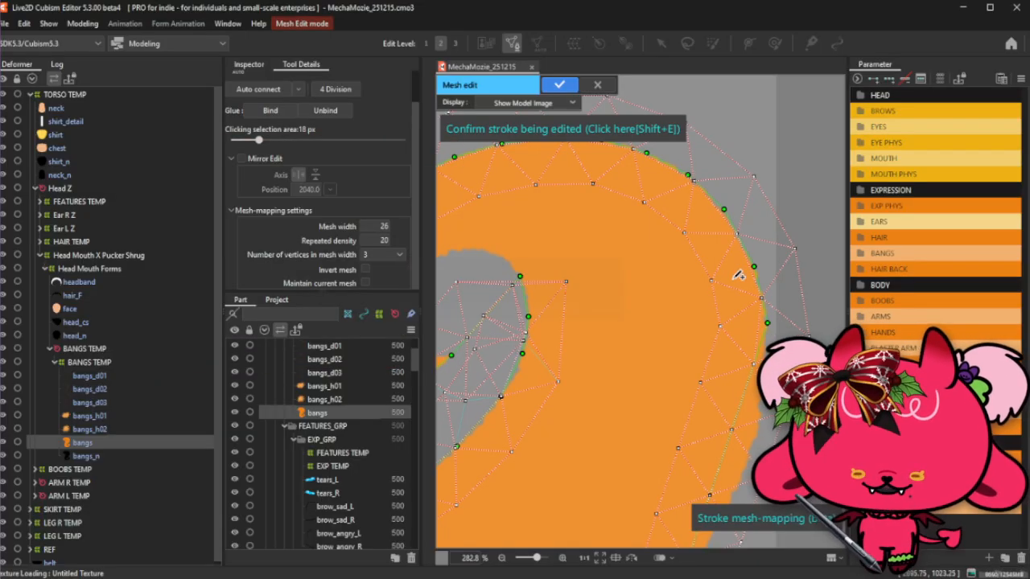
scroll(739, 292, down, 2)
scroll(744, 362, up, 2)
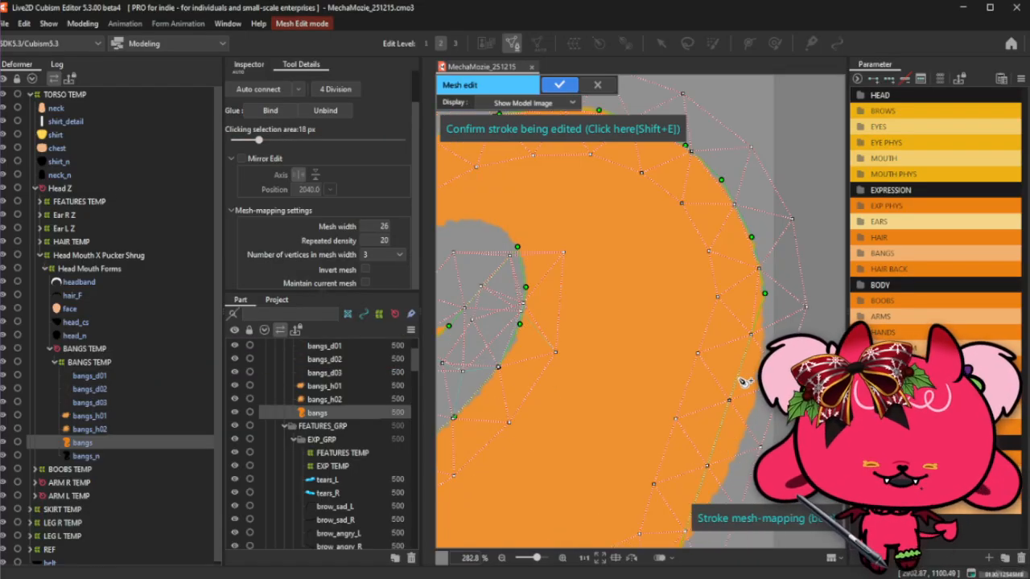
drag(742, 383, 758, 376)
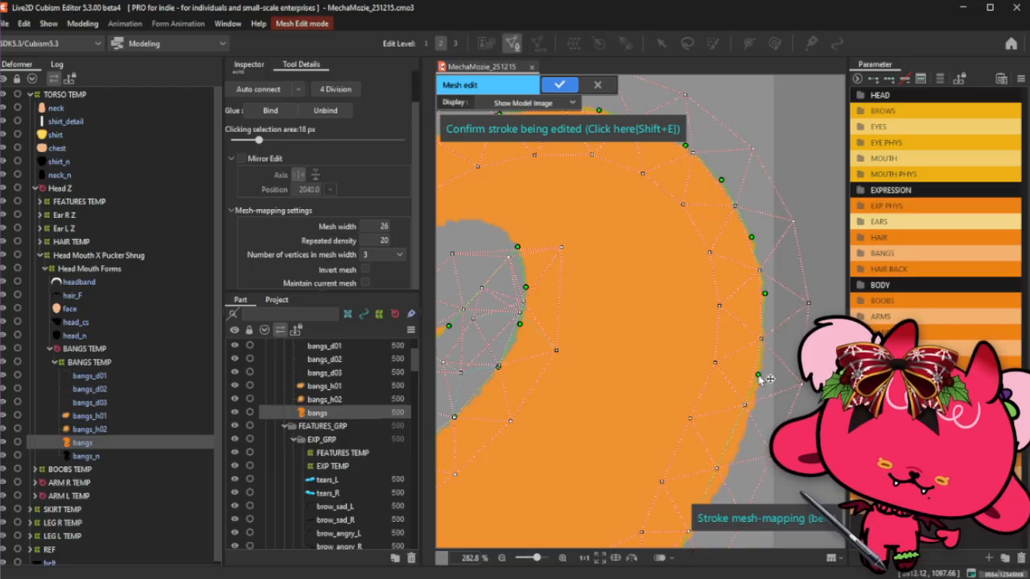
Add stroke points where the curl's right side slopes inward below its widest part, fitting them to the edge.
scroll(764, 377, down, 1)
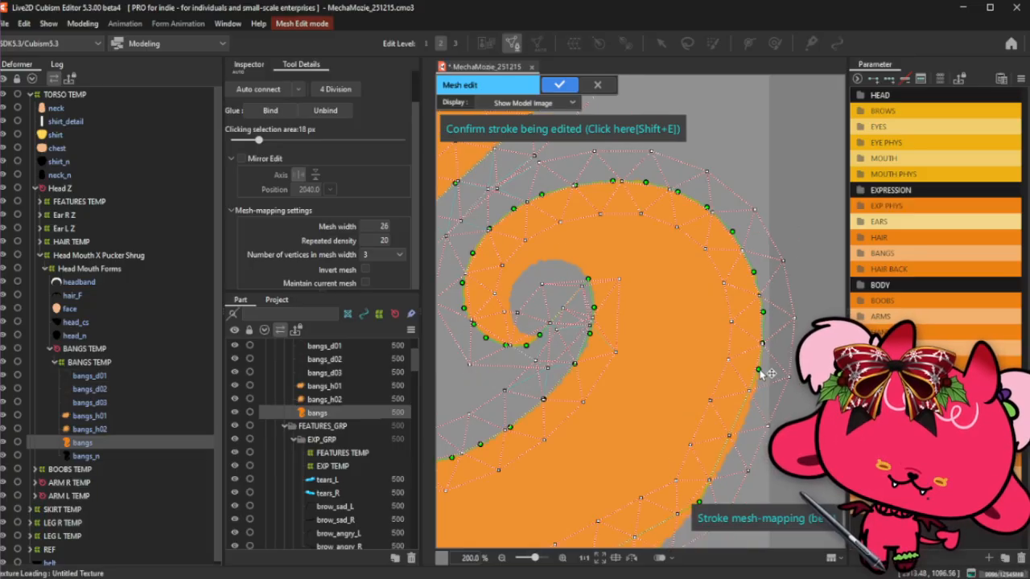
scroll(764, 377, up, 2)
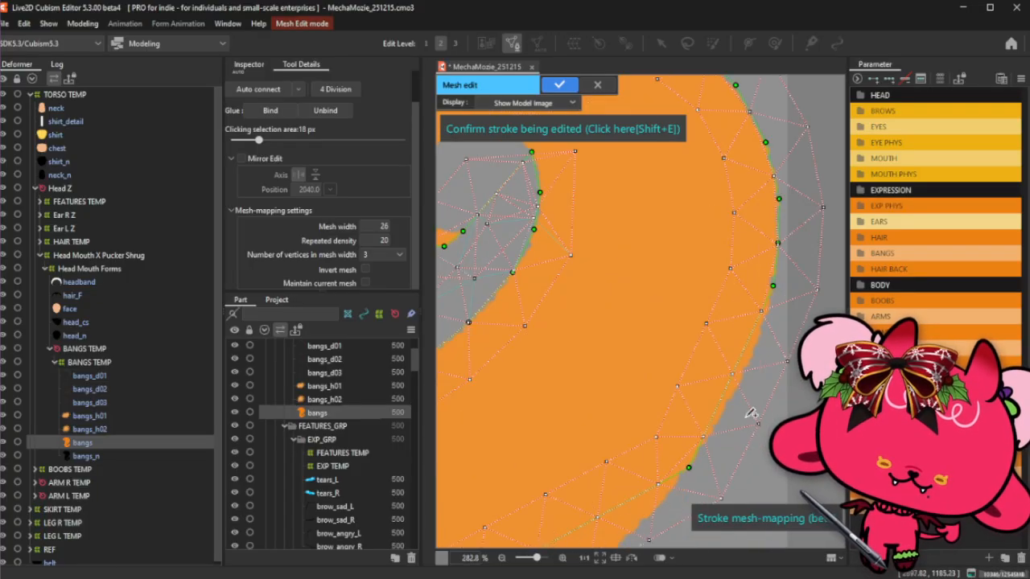
click(742, 353)
drag(742, 353, 757, 338)
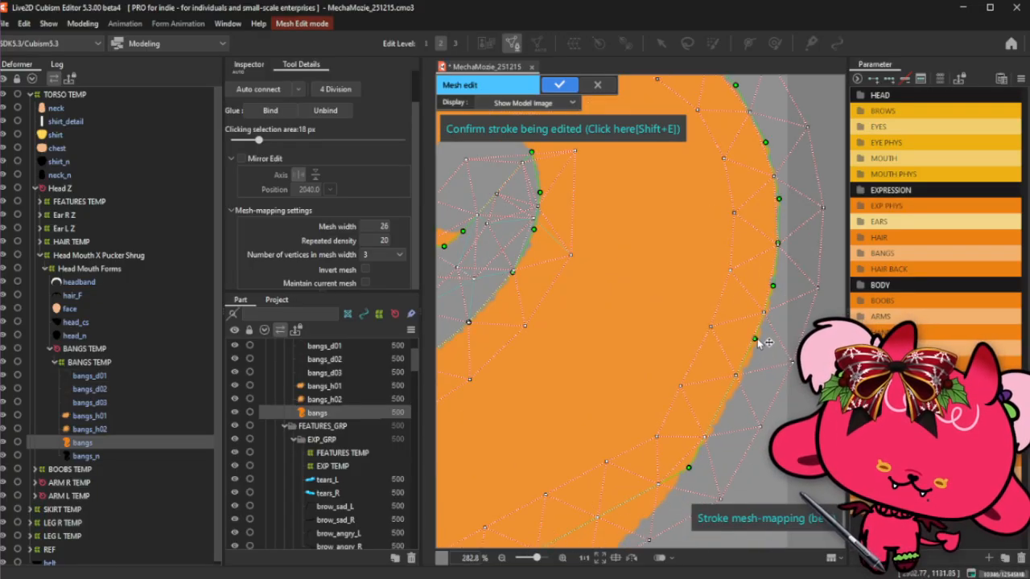
click(733, 397)
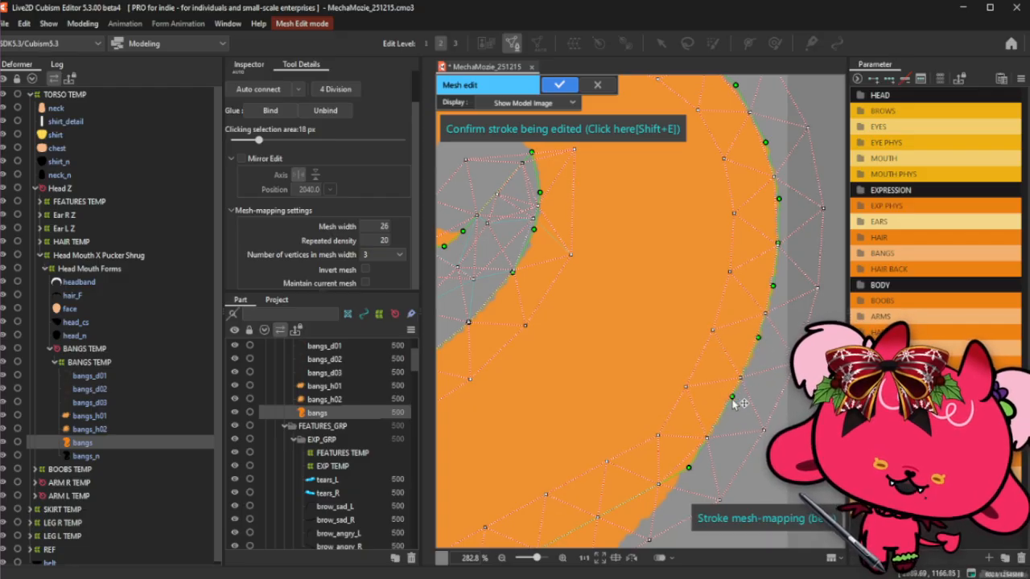
Place stroke points along the lower-right curve and bottom edge of the bangs, following the outline.
scroll(734, 403, down, 2)
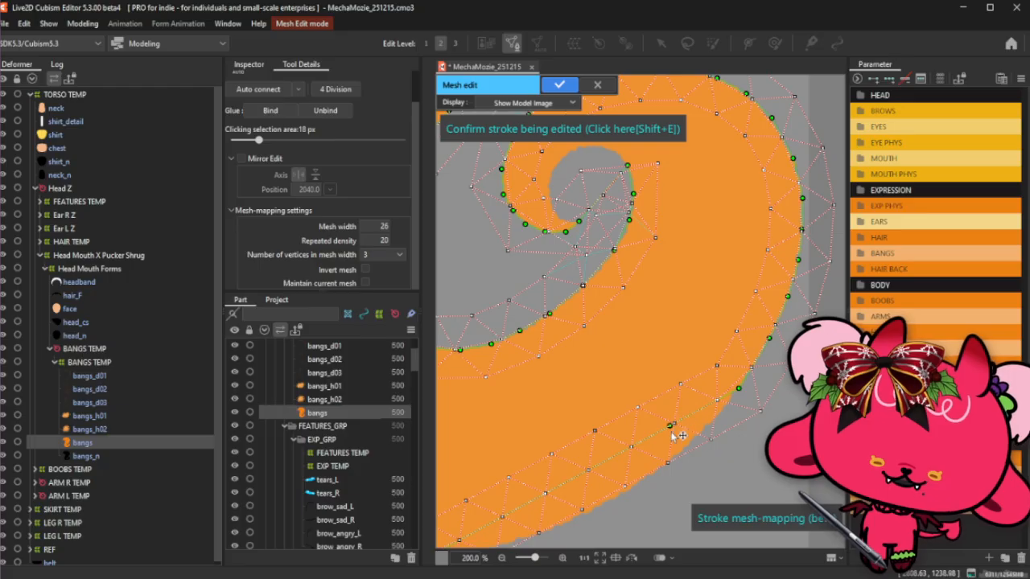
drag(672, 433, 667, 470)
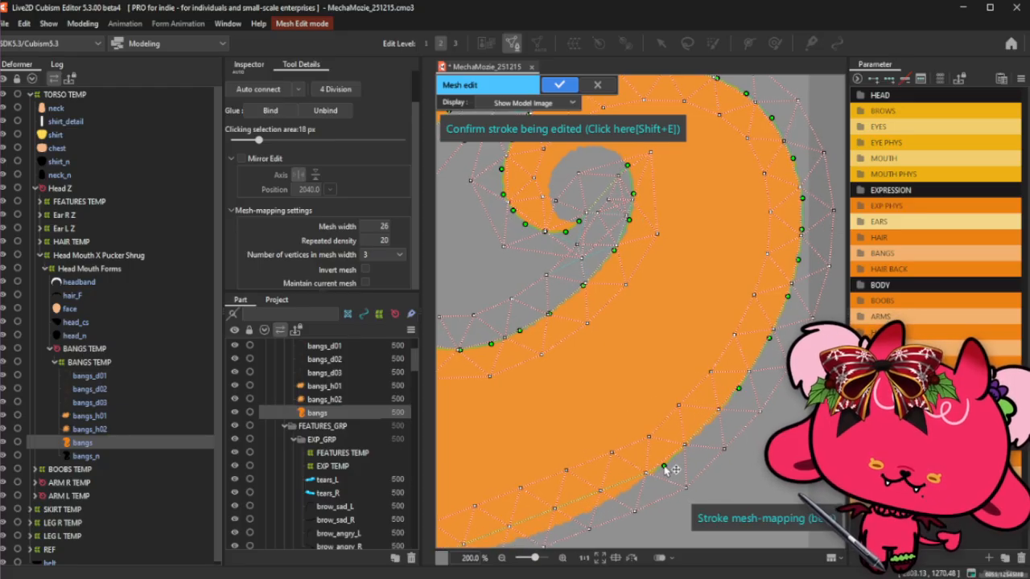
click(704, 432)
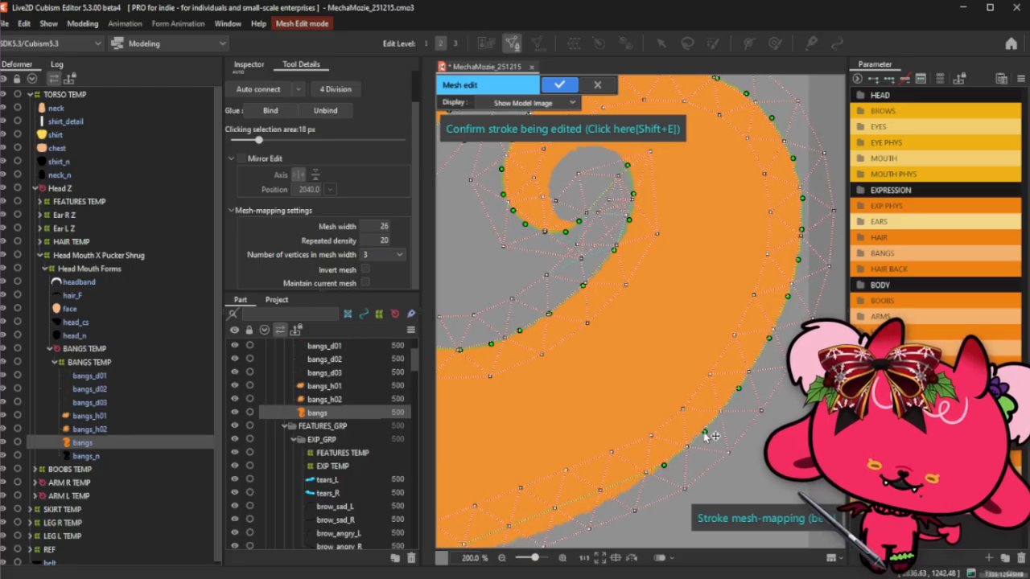
scroll(704, 435, up, 2)
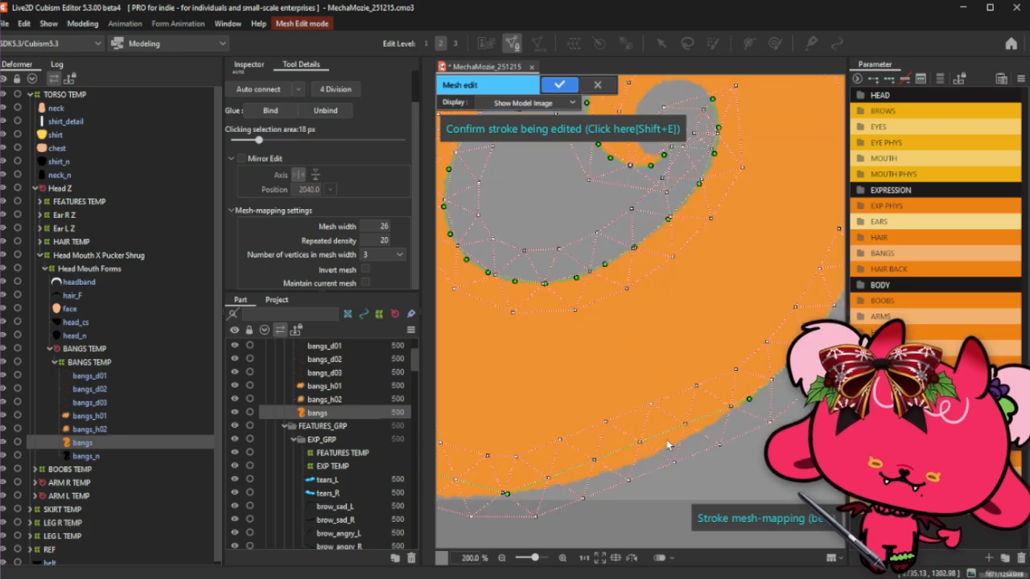
click(646, 460)
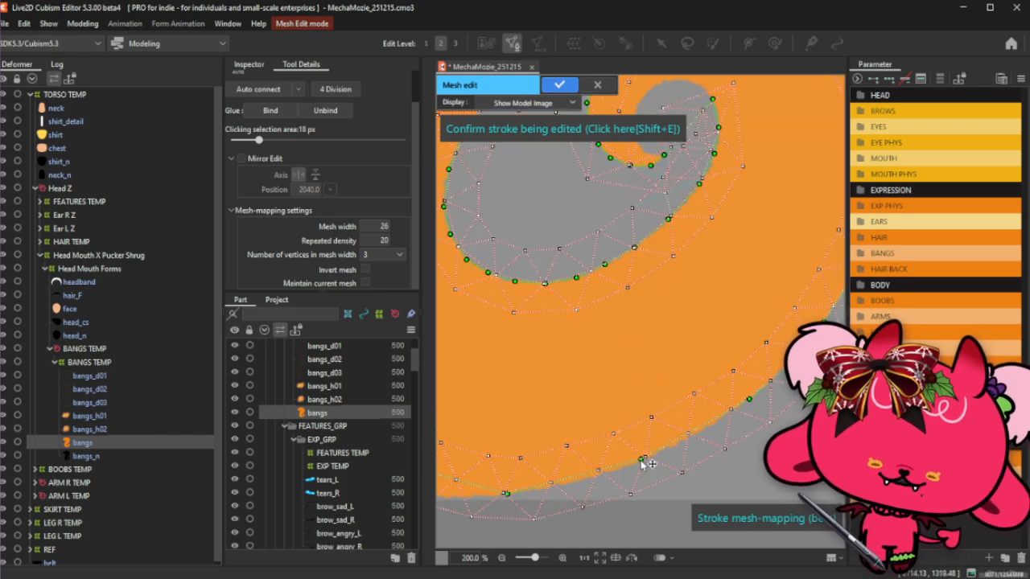
click(694, 435)
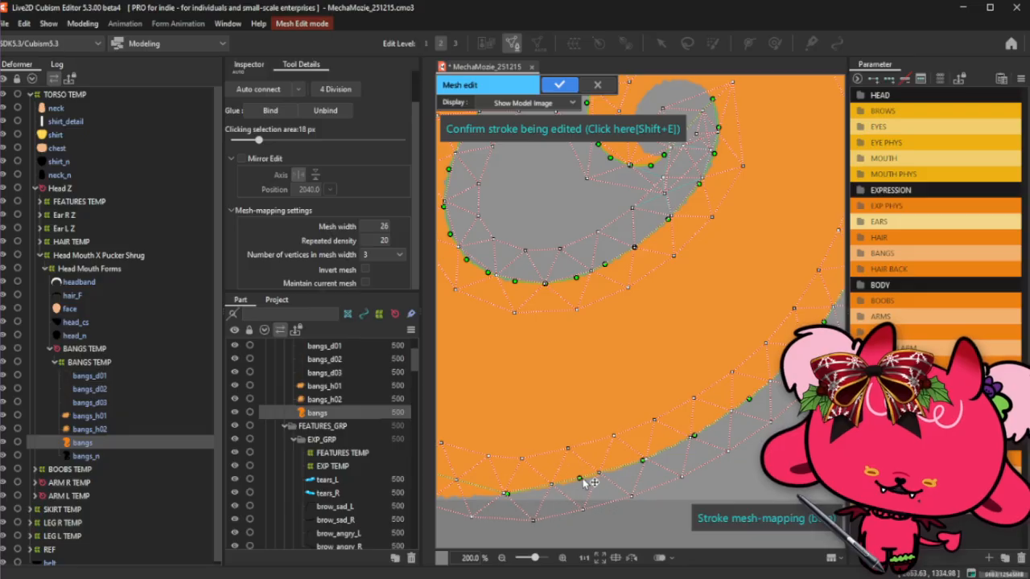
Add stroke points along the underside of the bangs towards the lower-left corner, fitting them to the edge.
click(581, 482)
scroll(759, 430, down, 3)
scroll(620, 449, up, 3)
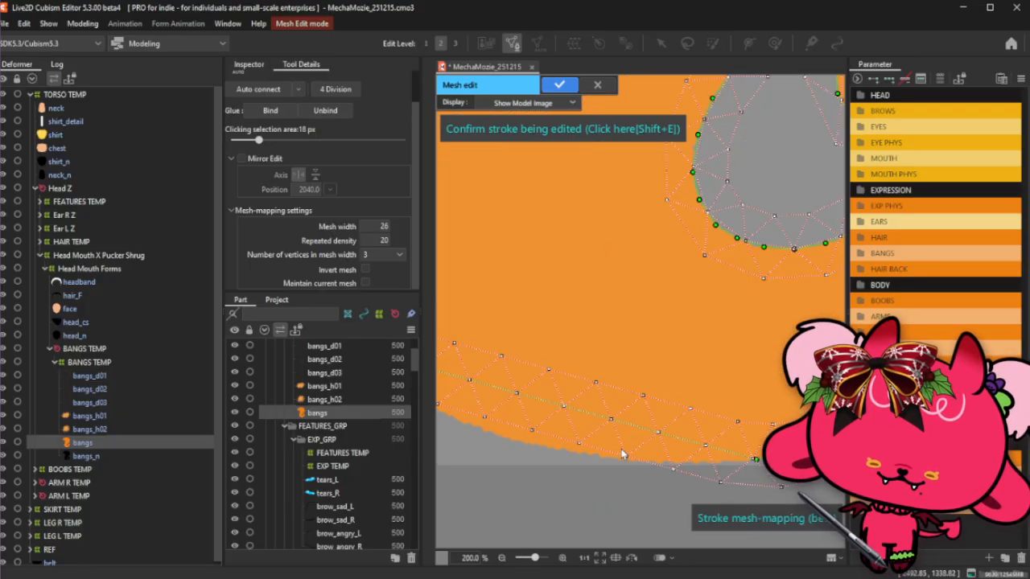
click(590, 417)
click(573, 450)
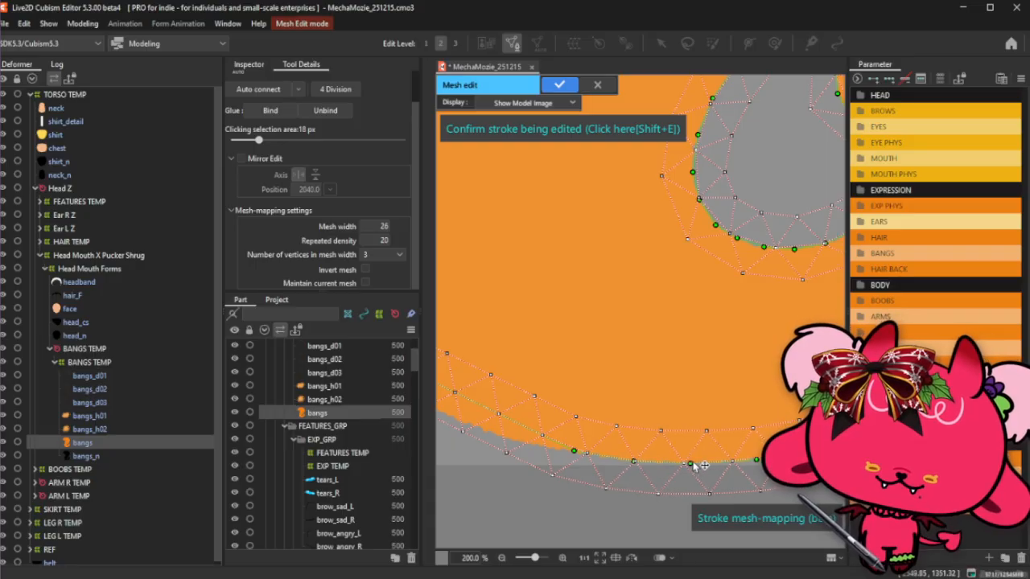
Fit the stroke around the bangs' lower-left corner by placing points along the rounded edge.
scroll(693, 465, down, 4)
scroll(644, 452, up, 3)
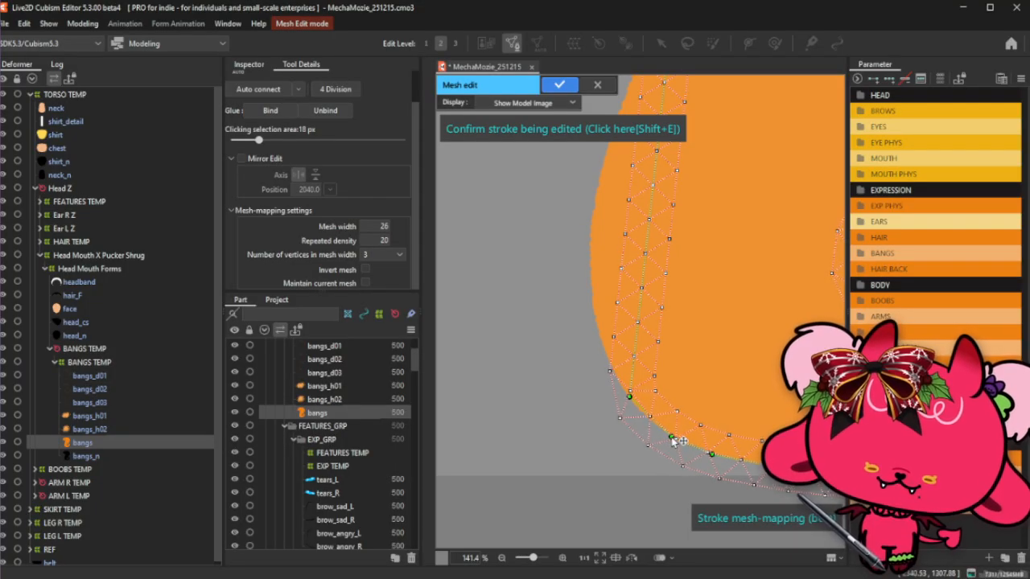
drag(639, 414, 641, 413)
mouse_move(641, 359)
mouse_down()
mouse_move(619, 345)
mouse_move(591, 287)
mouse_move(604, 367)
mouse_move(627, 407)
mouse_up()
scroll(606, 330, up, 1)
scroll(629, 410, down, 2)
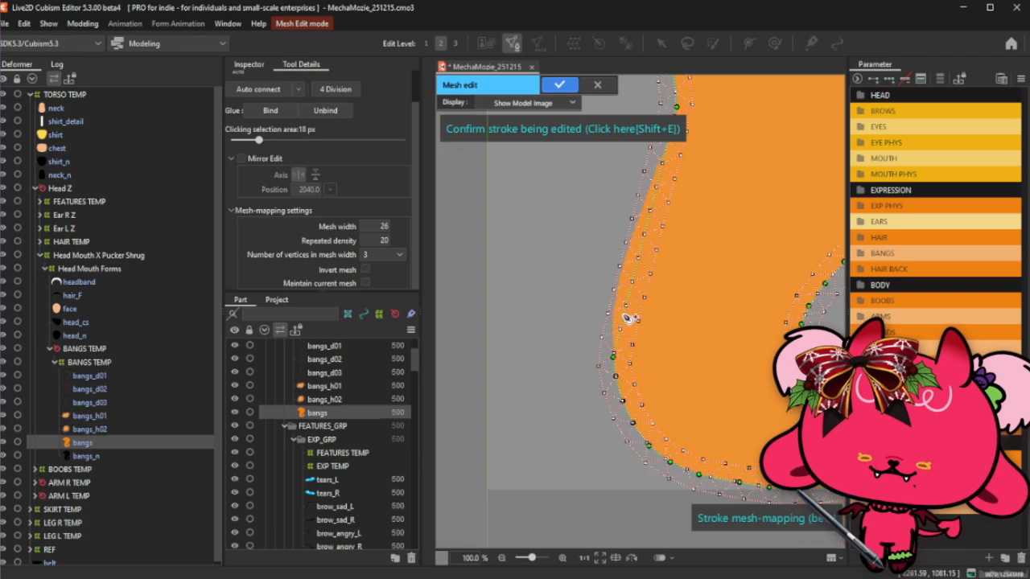
Place stroke points up the lower left side of the bangs, fitting them to the outward bulge and the slope above it.
scroll(631, 319, up, 2)
drag(627, 313, 606, 283)
drag(607, 348, 601, 347)
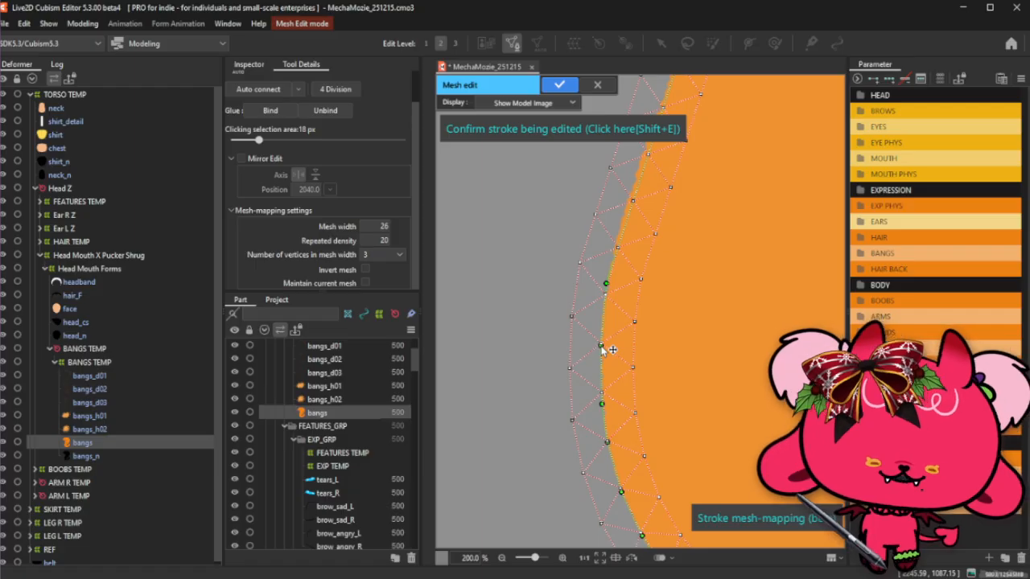
scroll(623, 306, up, 2)
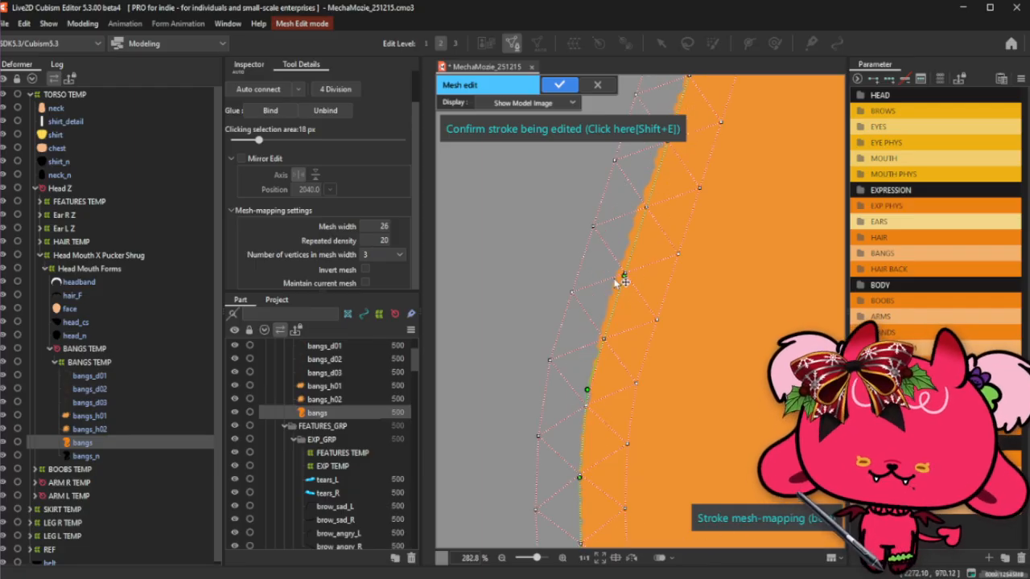
mouse_move(616, 280)
mouse_down()
mouse_move(605, 325)
mouse_move(641, 258)
mouse_up()
scroll(628, 287, down, 2)
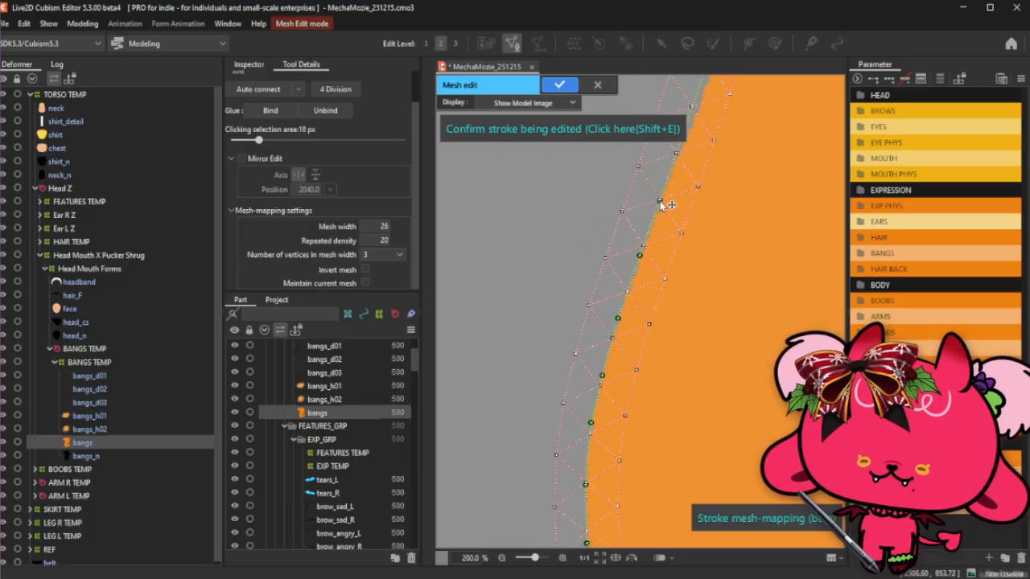
Fill in stroke points where the left side rises into the inward bend, completing the fitted outline.
scroll(641, 329, down, 2)
scroll(653, 218, up, 2)
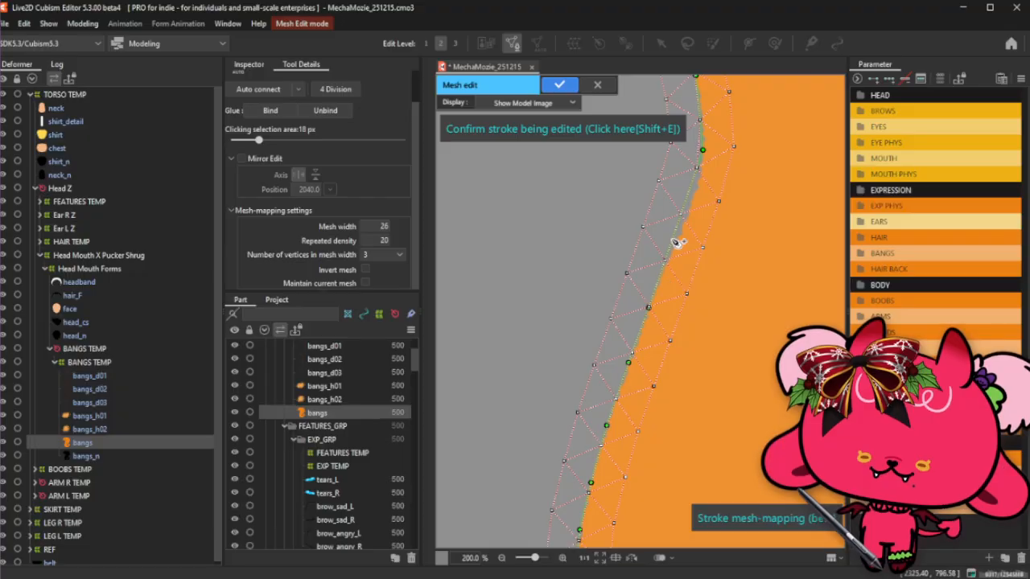
click(674, 244)
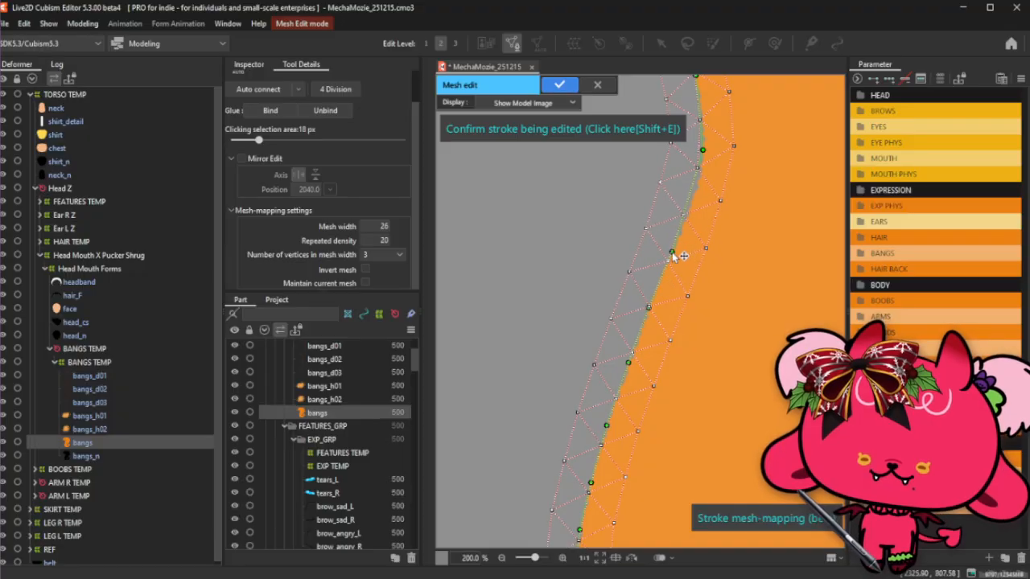
click(688, 214)
click(699, 185)
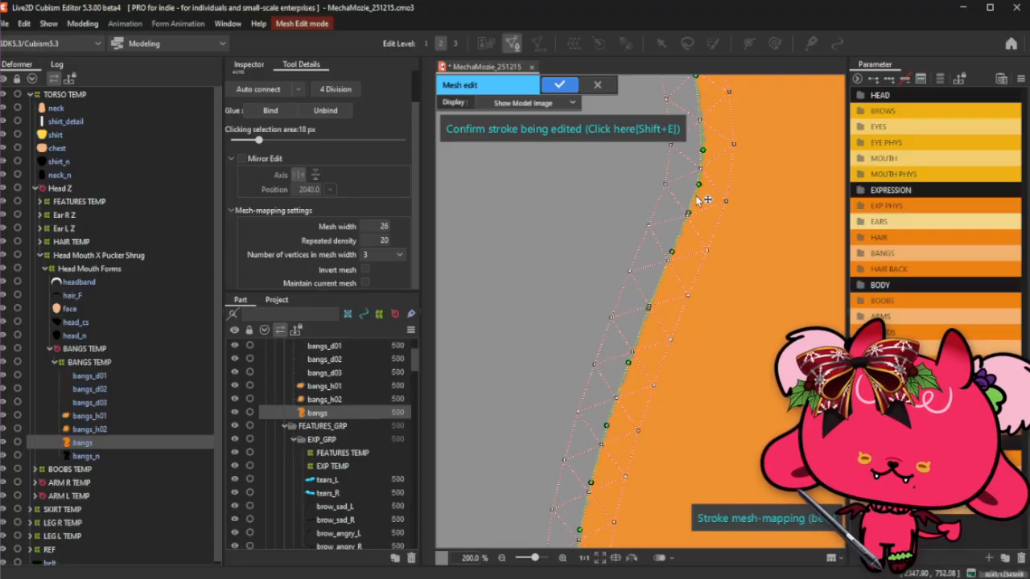
scroll(664, 288, down, 6)
scroll(716, 216, up, 3)
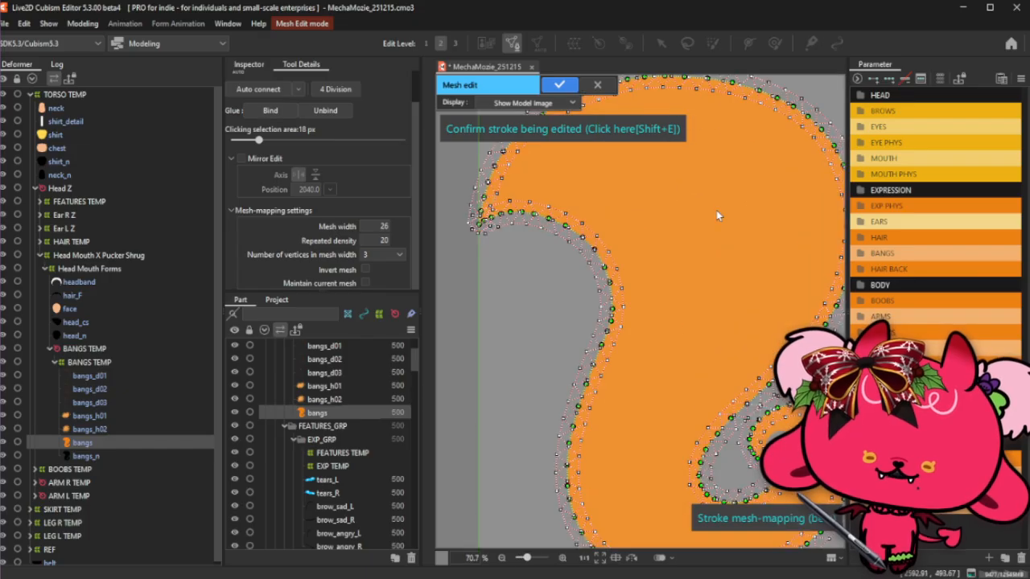
Set the mesh width to 28 and repeated density to 19, and confirm the stroke being edited.
scroll(708, 218, down, 2)
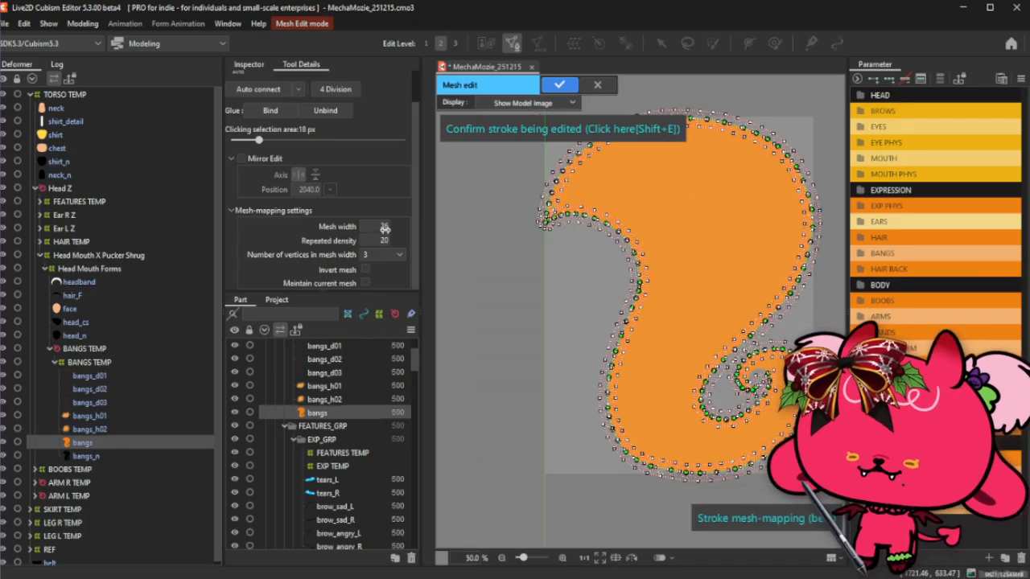
mouse_move(384, 241)
mouse_down()
mouse_move(393, 240)
mouse_move(386, 226)
mouse_up()
drag(379, 237, 375, 239)
scroll(585, 210, up, 3)
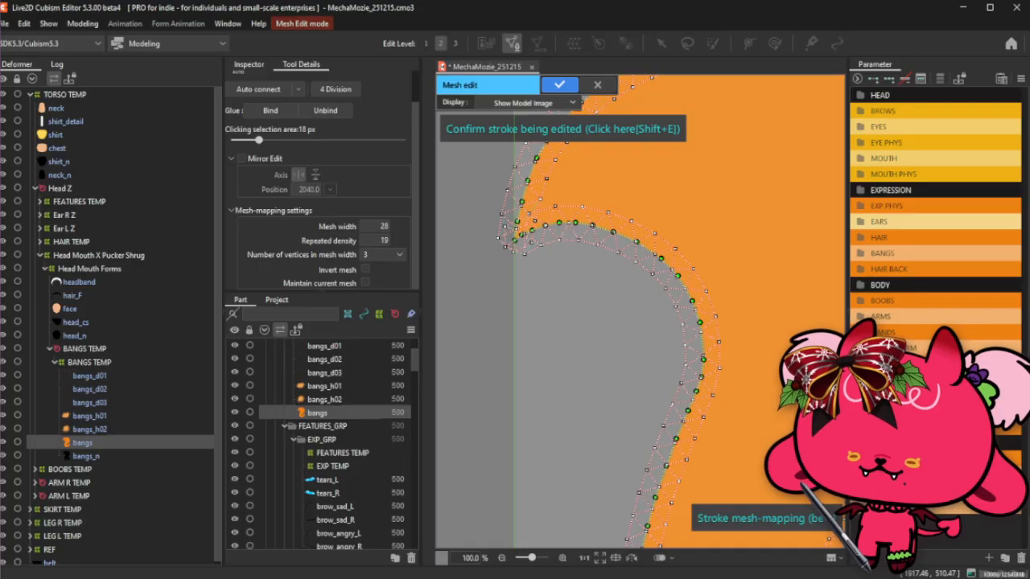
scroll(540, 248, down, 3)
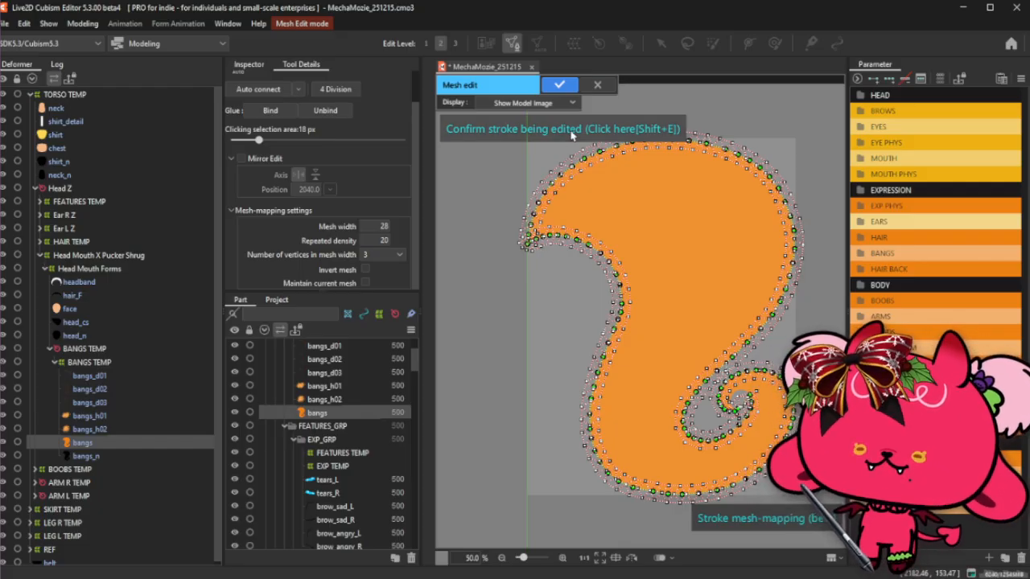
key(shift+e)
scroll(288, 110, up, 2)
Delete the overlapping outer vertices below the bangs' pointed left tip, where the two ends of the mesh meet.
click(285, 85)
click(303, 82)
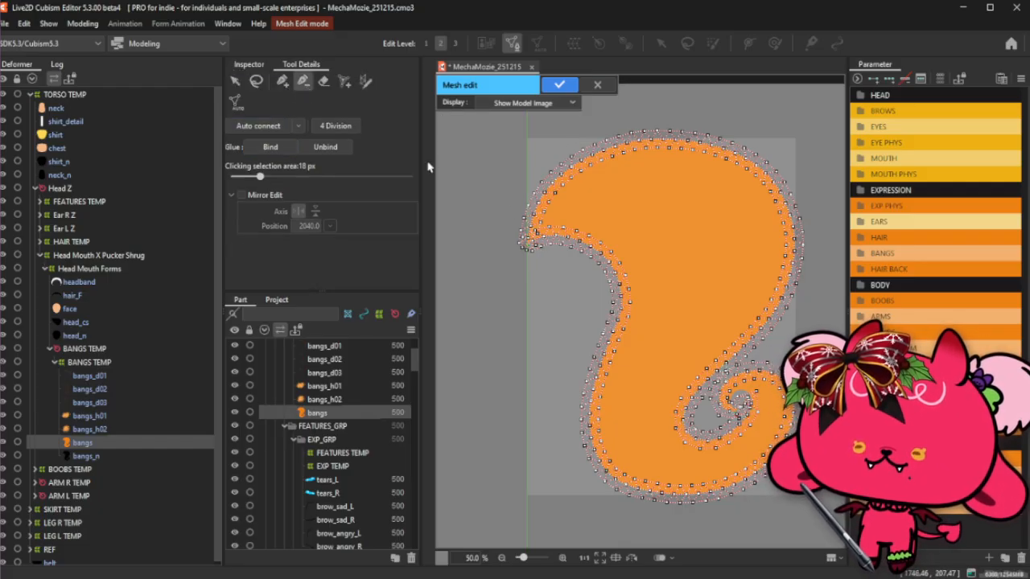
scroll(514, 207, up, 3)
scroll(567, 292, up, 1)
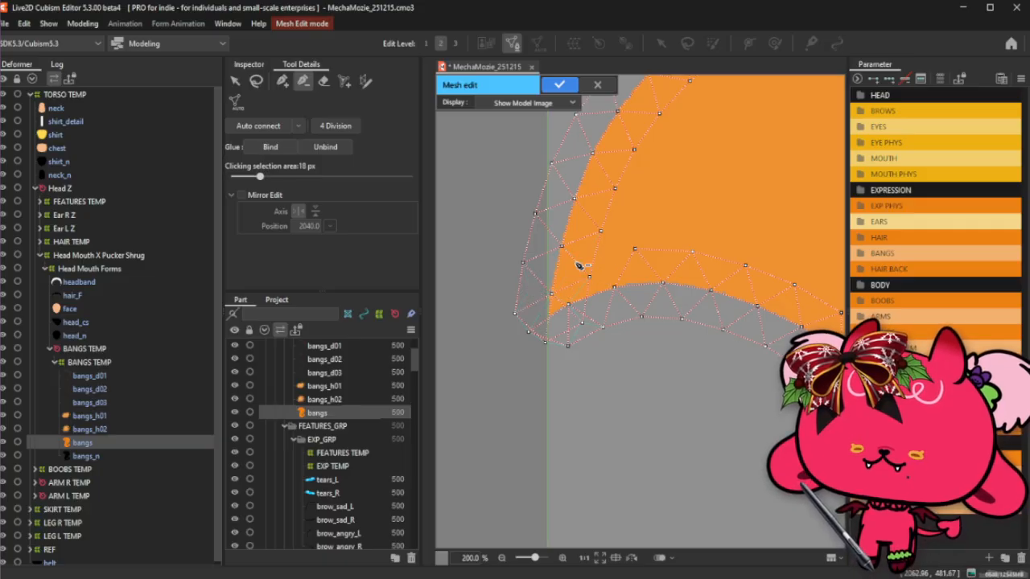
click(531, 330)
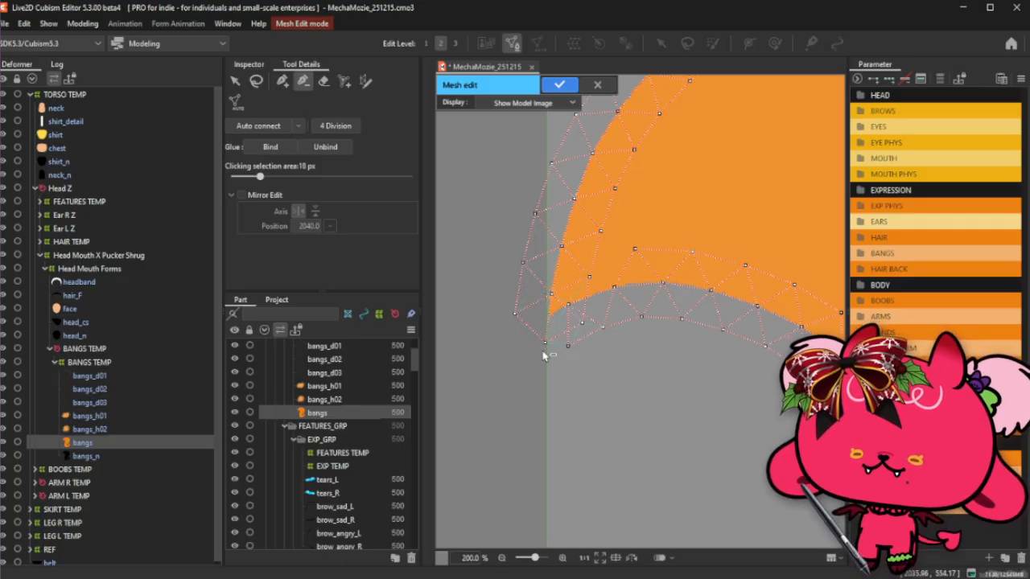
click(544, 350)
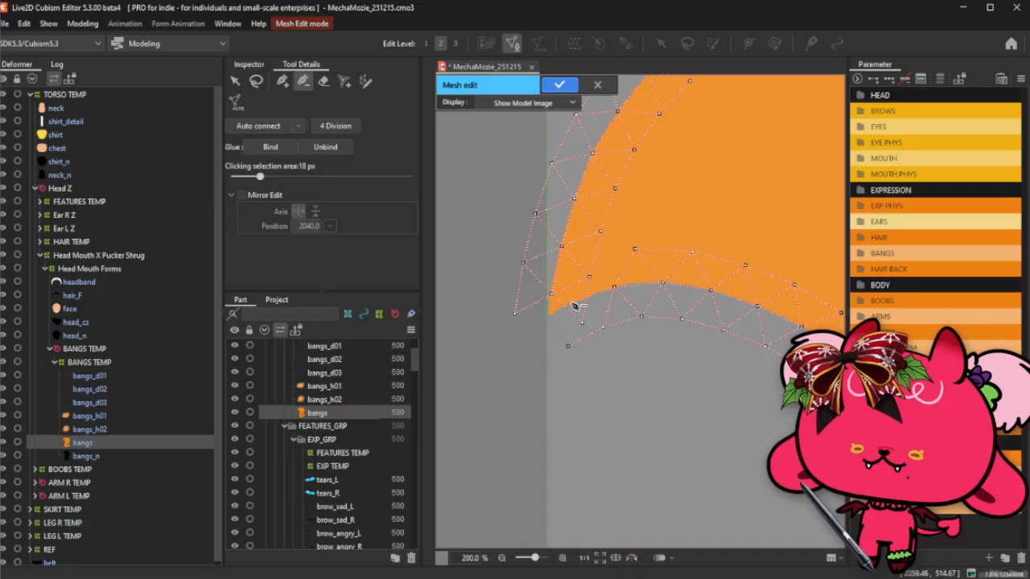
Nudge the lowest vertices of the left edge upward and add a vertex at the pointed tip, linking it to the underside edge.
click(282, 81)
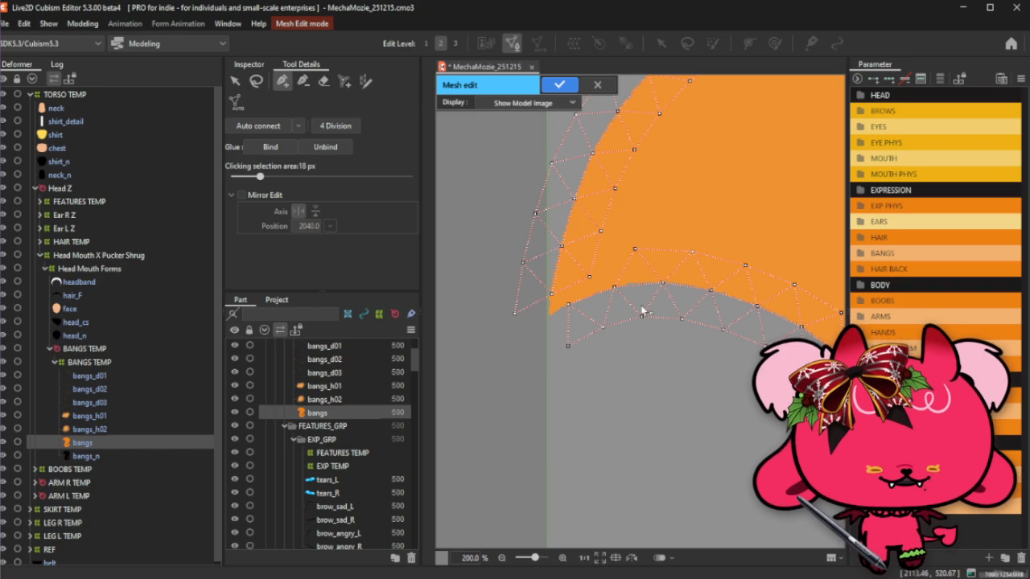
scroll(646, 267, up, 2)
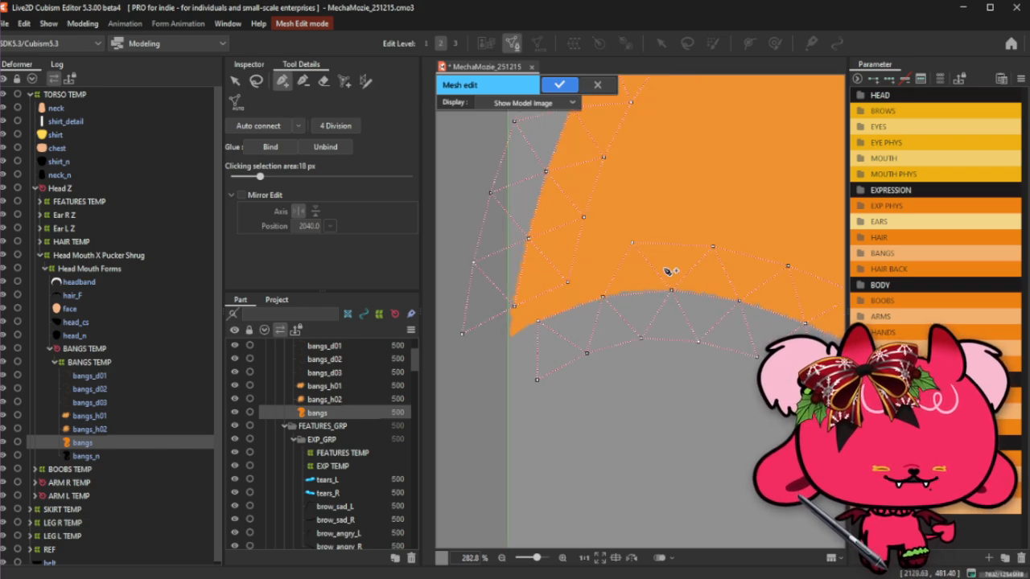
drag(517, 300, 461, 330)
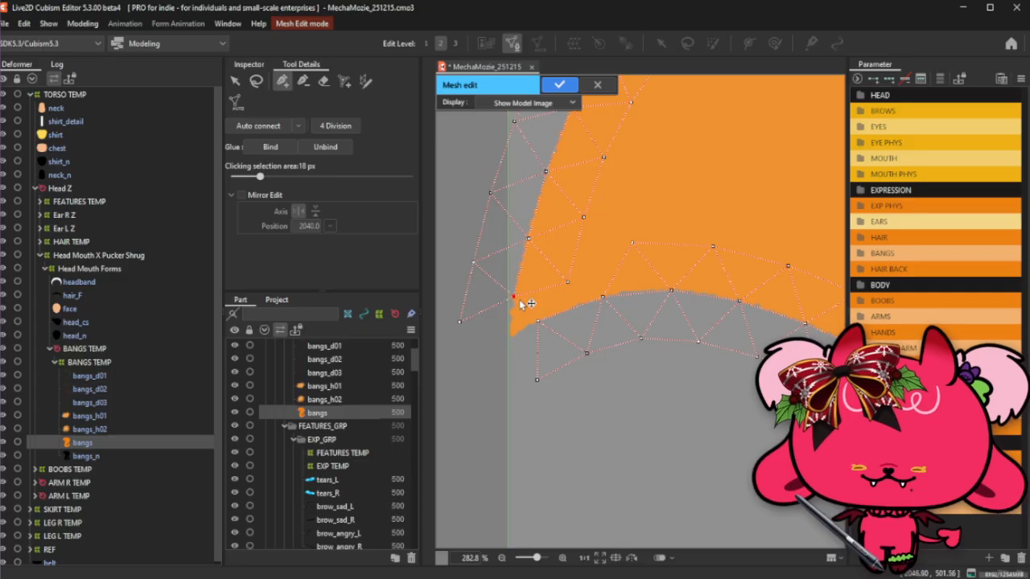
click(508, 334)
click(539, 321)
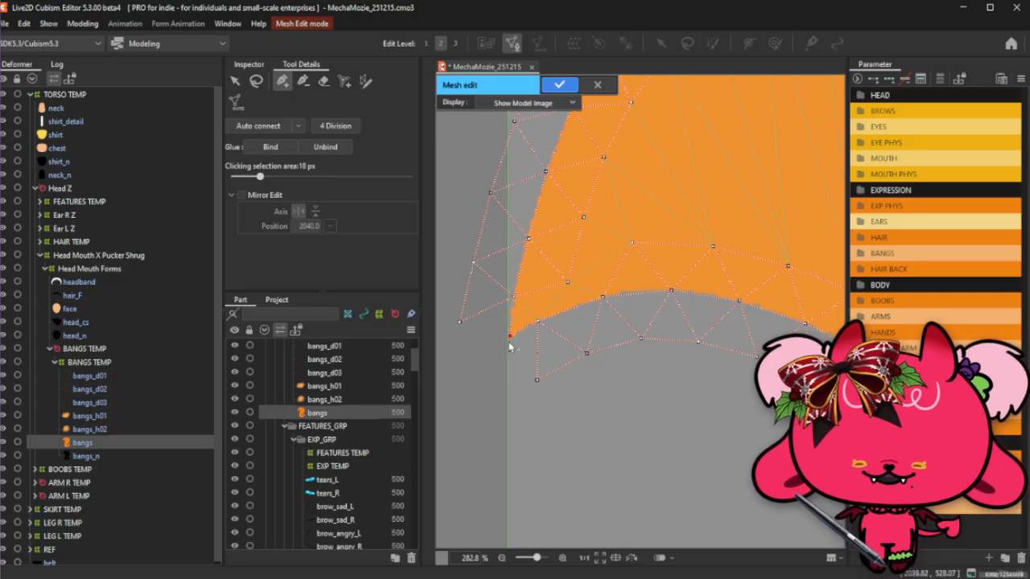
Reposition the inner vertices near the left tip and connect the corner one to its neighbours along the underside.
click(515, 296)
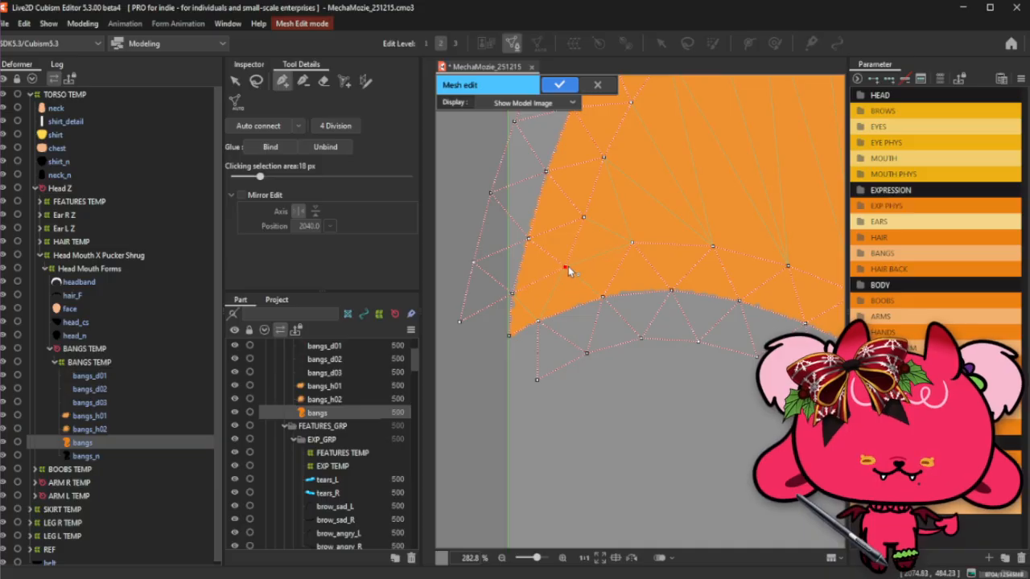
click(631, 243)
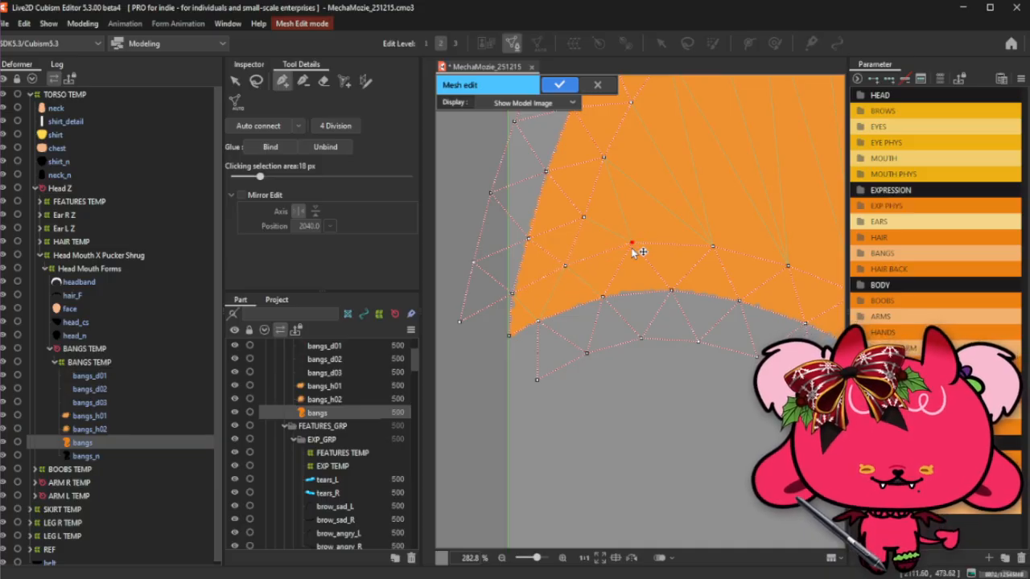
drag(633, 251, 630, 257)
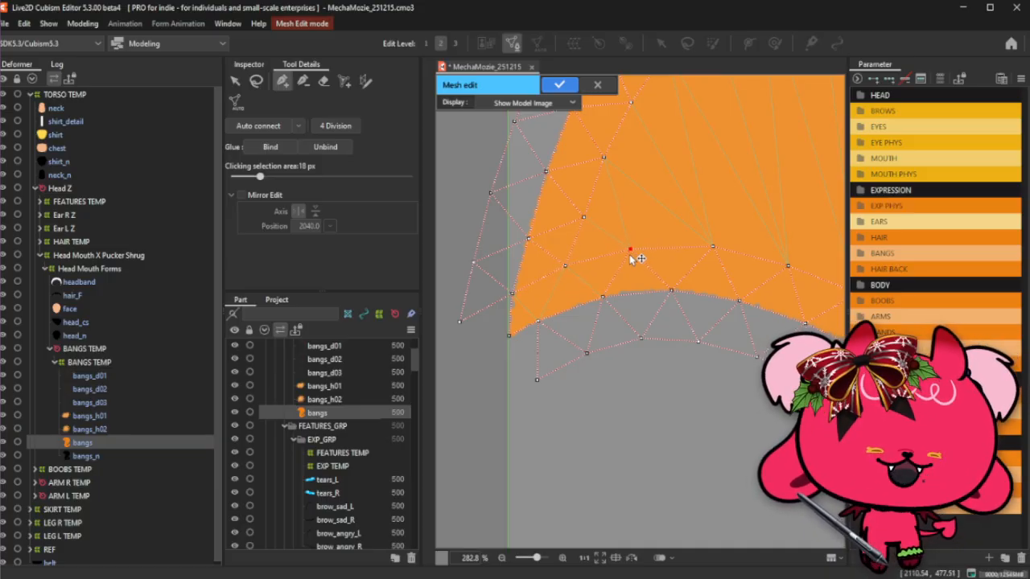
click(566, 268)
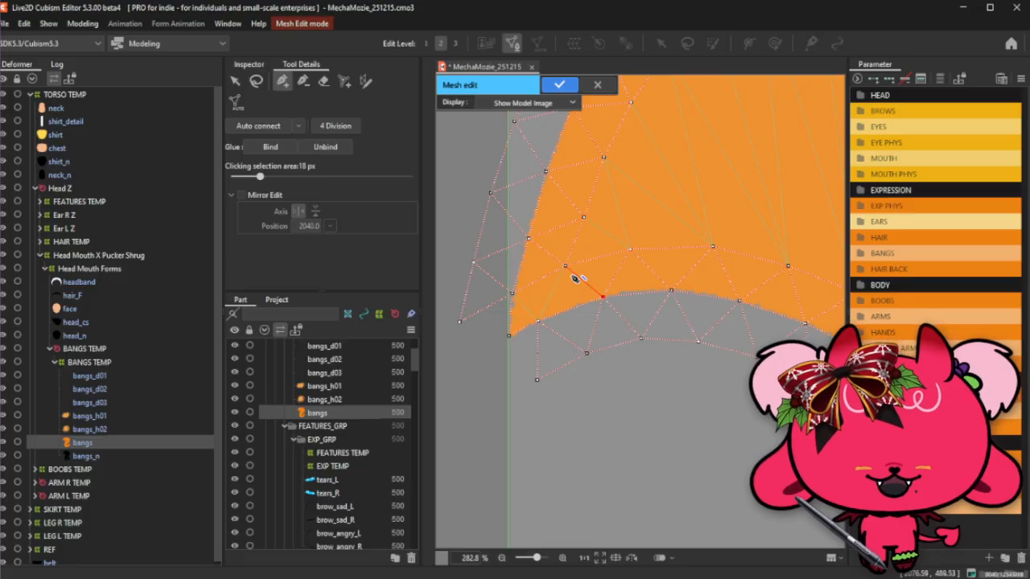
Shift the first vertices under the tip's lower edge to even out their spacing and connect them along the edge.
click(537, 321)
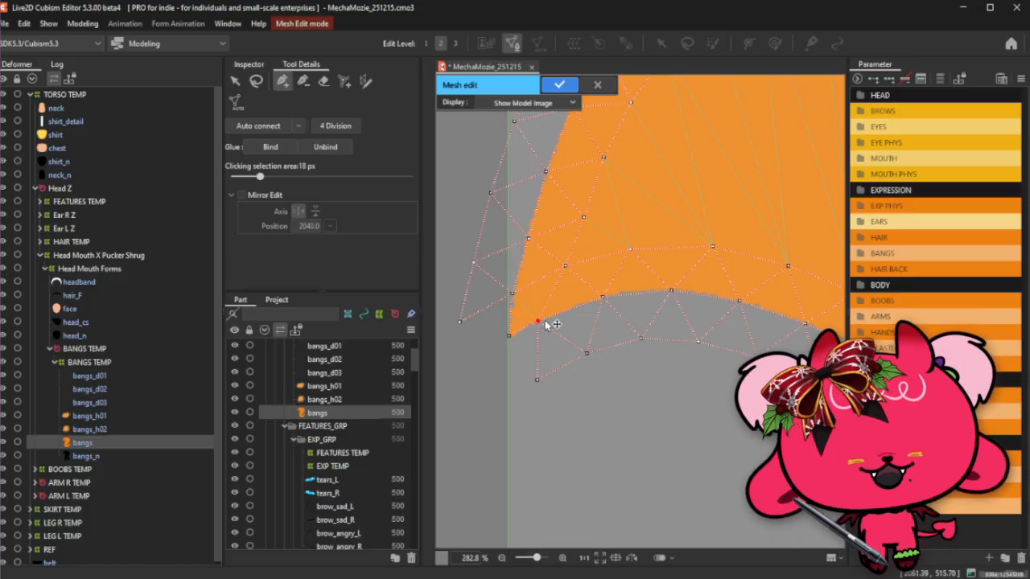
drag(547, 324, 559, 319)
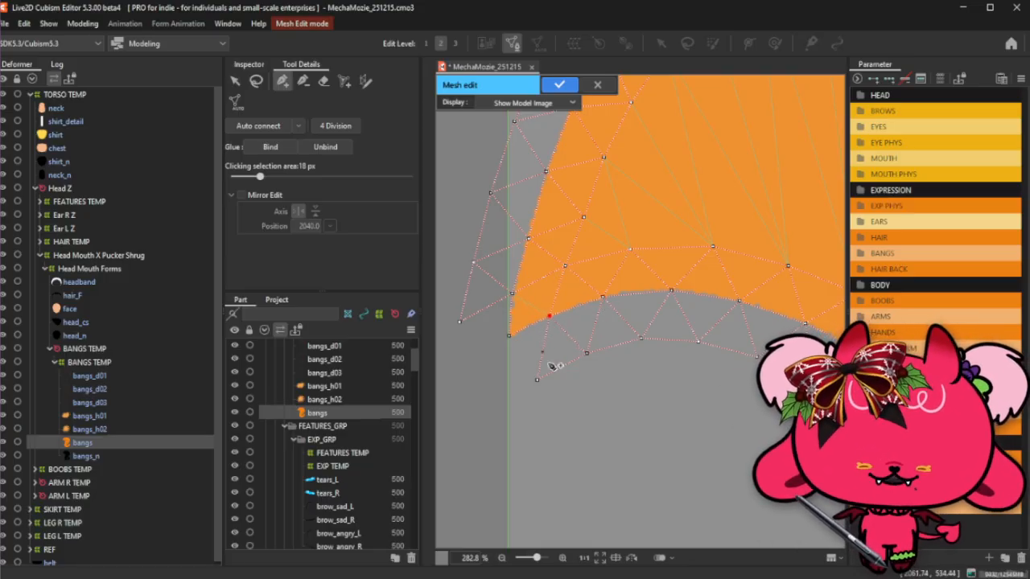
drag(531, 380, 543, 374)
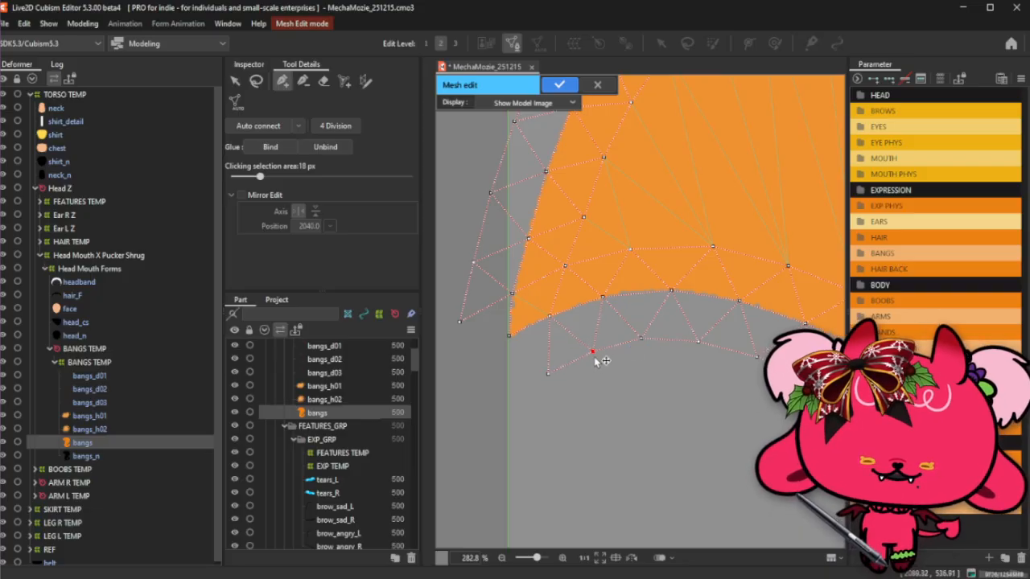
click(605, 306)
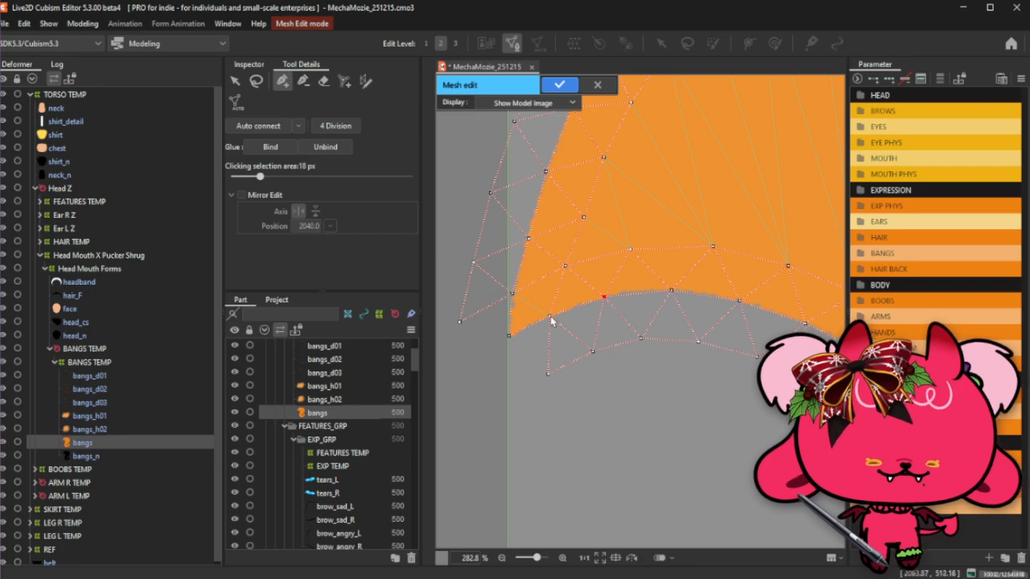
Add outer vertices around the pointed left tip, joining the underside row to the left edge's lowest vertex, and adjust their positions.
click(549, 375)
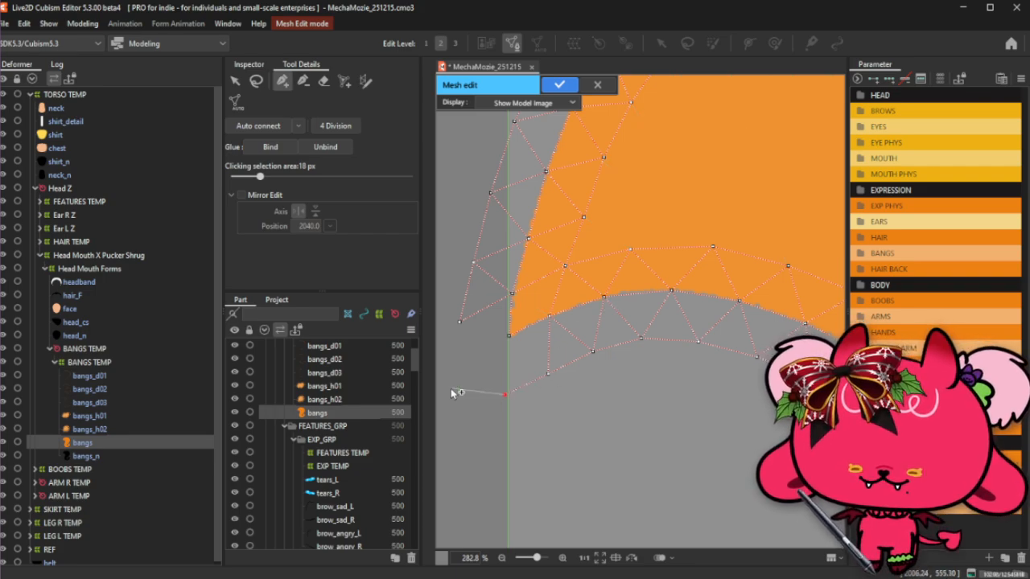
click(457, 360)
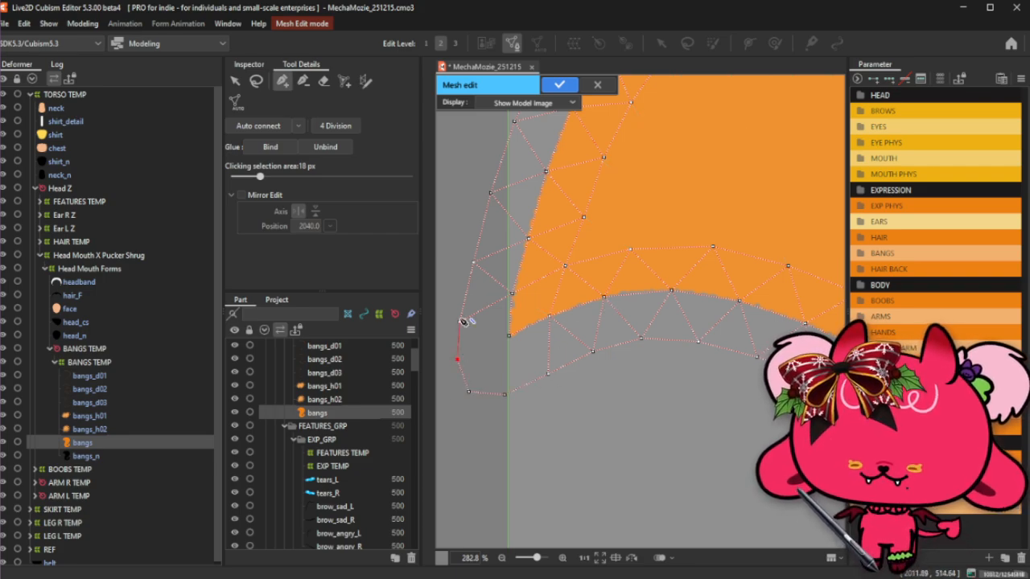
click(459, 310)
drag(457, 361, 470, 399)
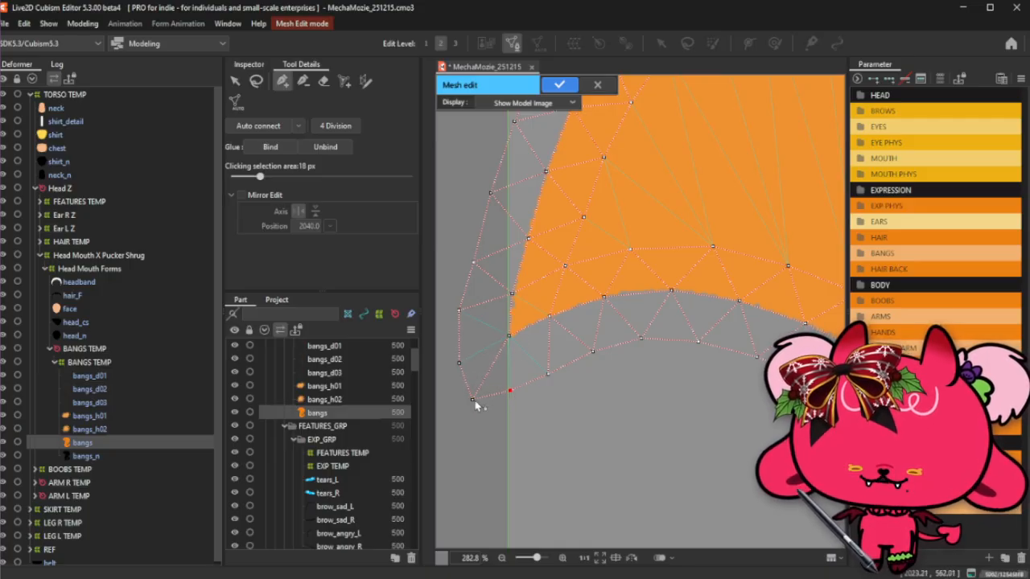
Delete the surplus outer corner vertex diagonally below the pointed tip and connect its two neighbours directly.
click(302, 81)
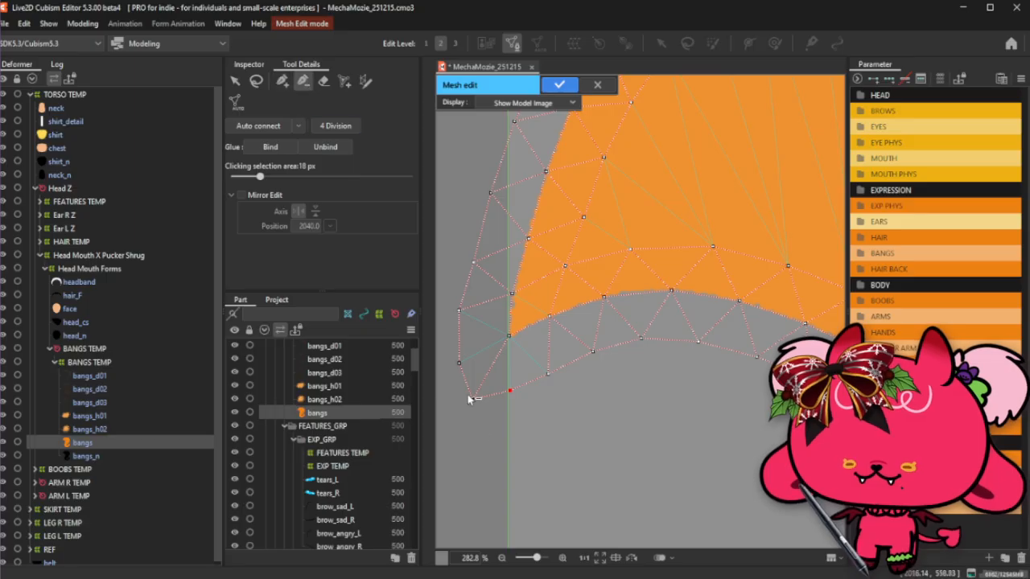
click(283, 83)
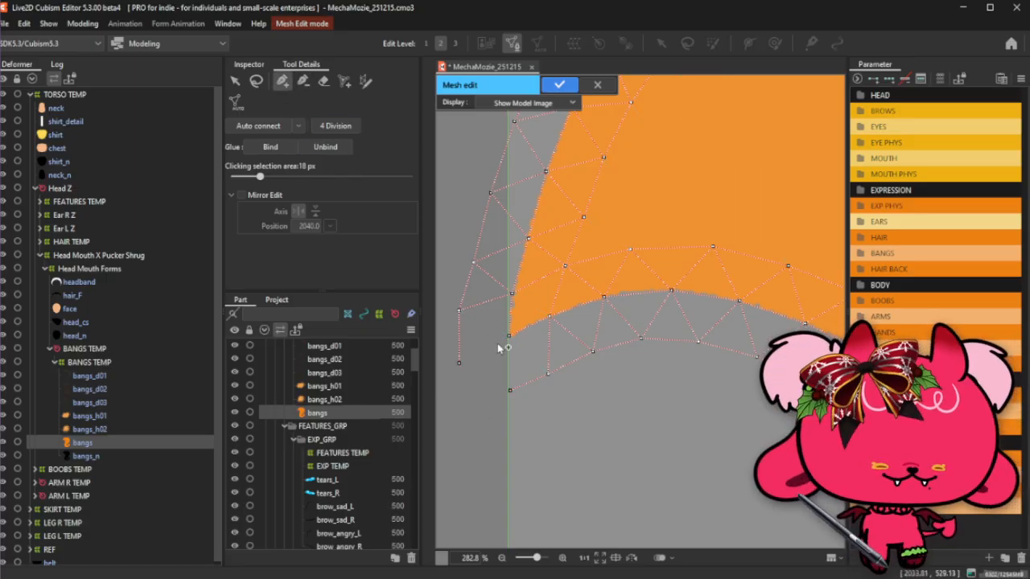
click(503, 392)
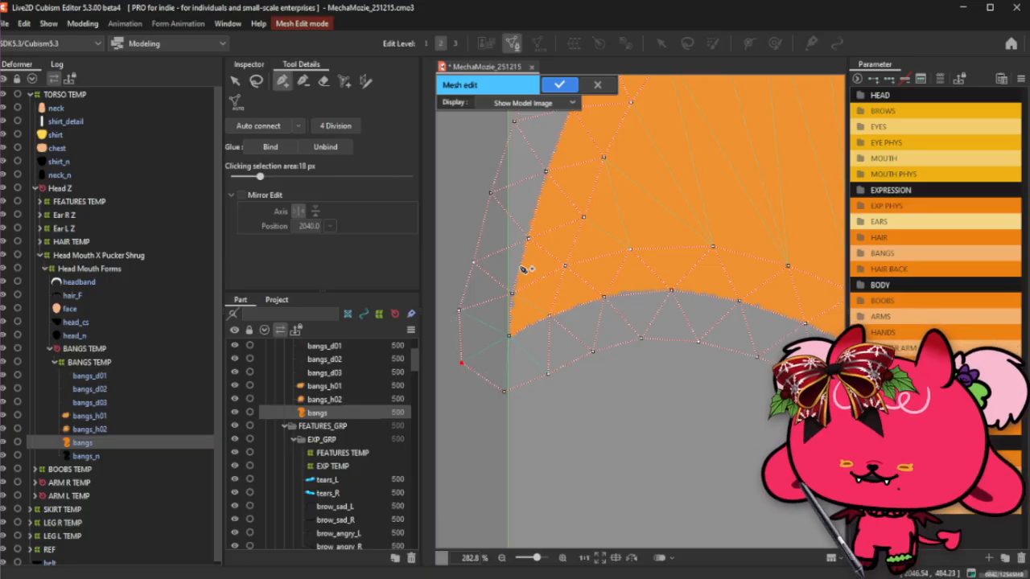
Try to connect the pointed left tip to the inner corner vertex, with and without an extra vertex between them.
click(510, 335)
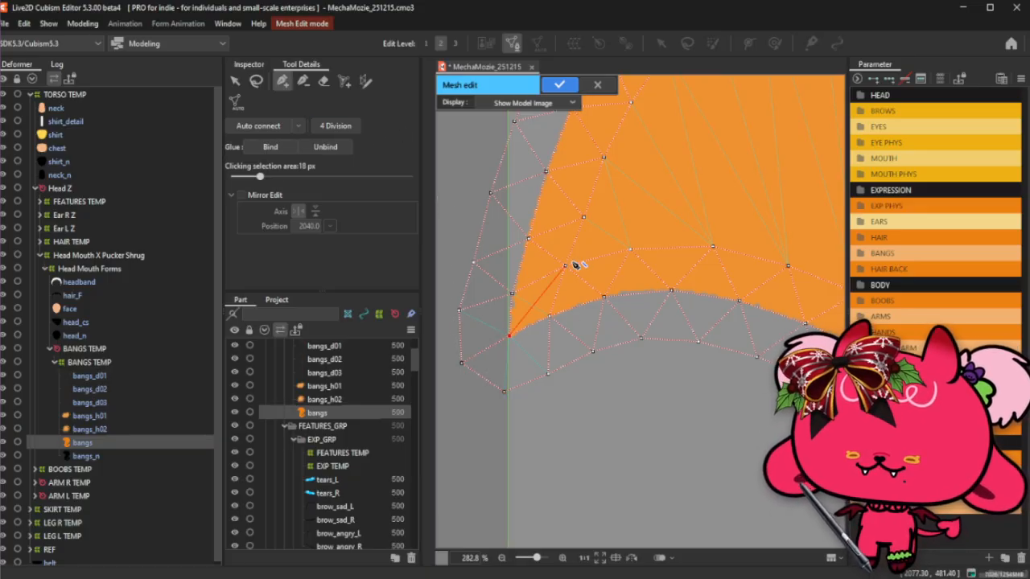
click(569, 266)
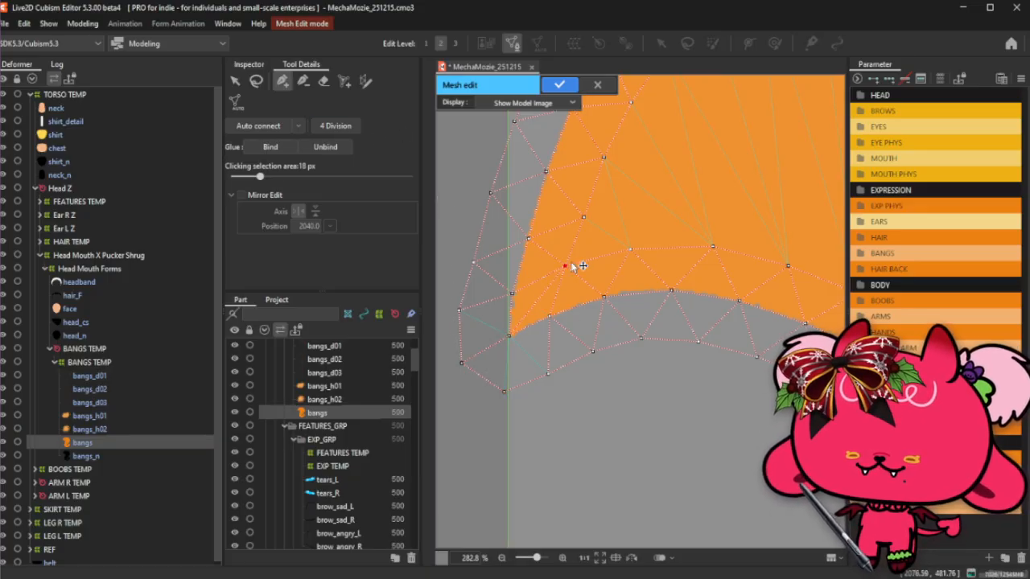
click(528, 305)
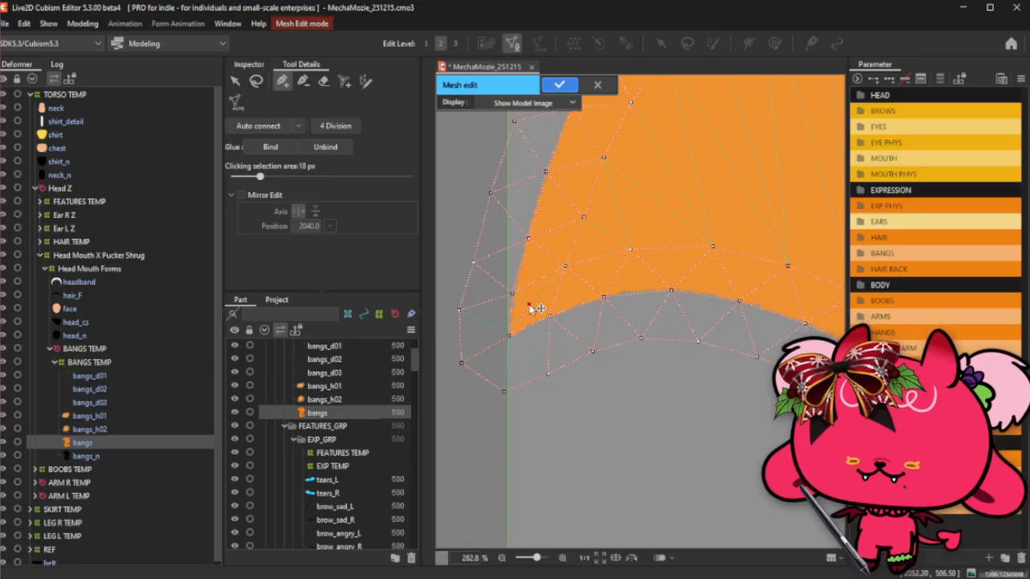
click(565, 266)
scroll(568, 271, up, 3)
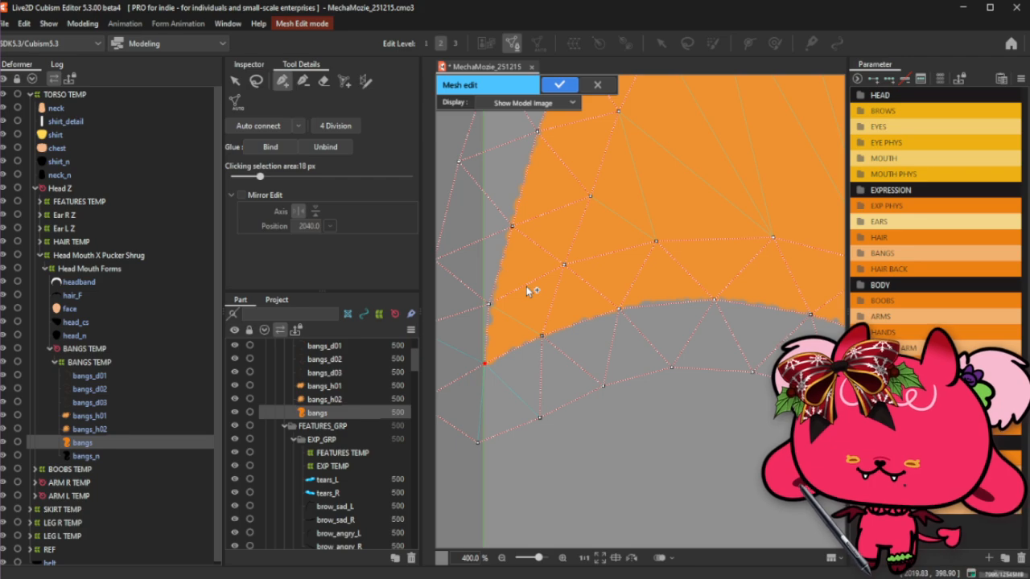
scroll(526, 309, down, 2)
click(546, 289)
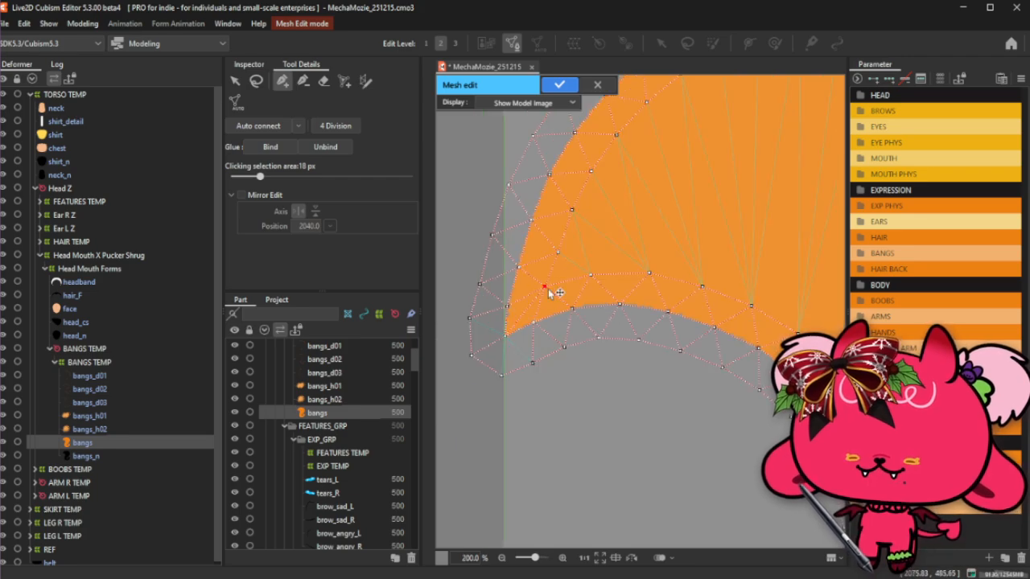
Add an inner vertex just inside the pointed left tip and undo its link to the inner corner vertex.
scroll(548, 289, up, 2)
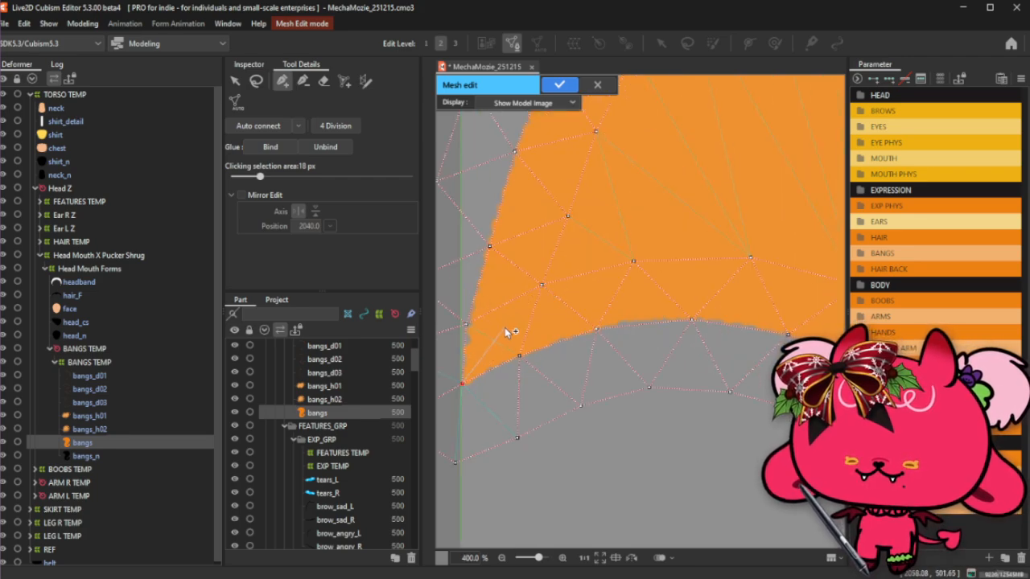
click(544, 288)
scroll(544, 289, down, 1)
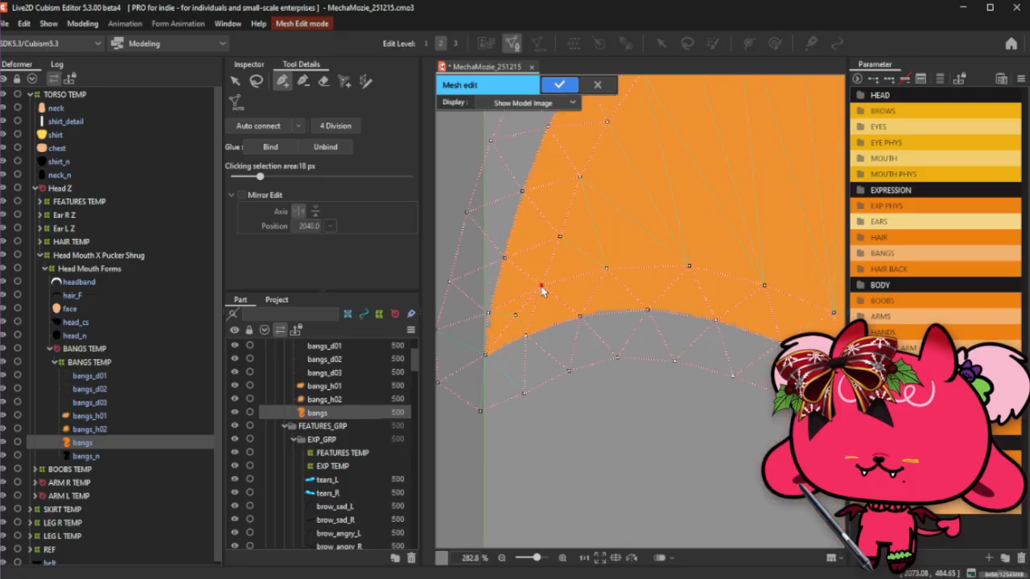
key(ctrl+z)
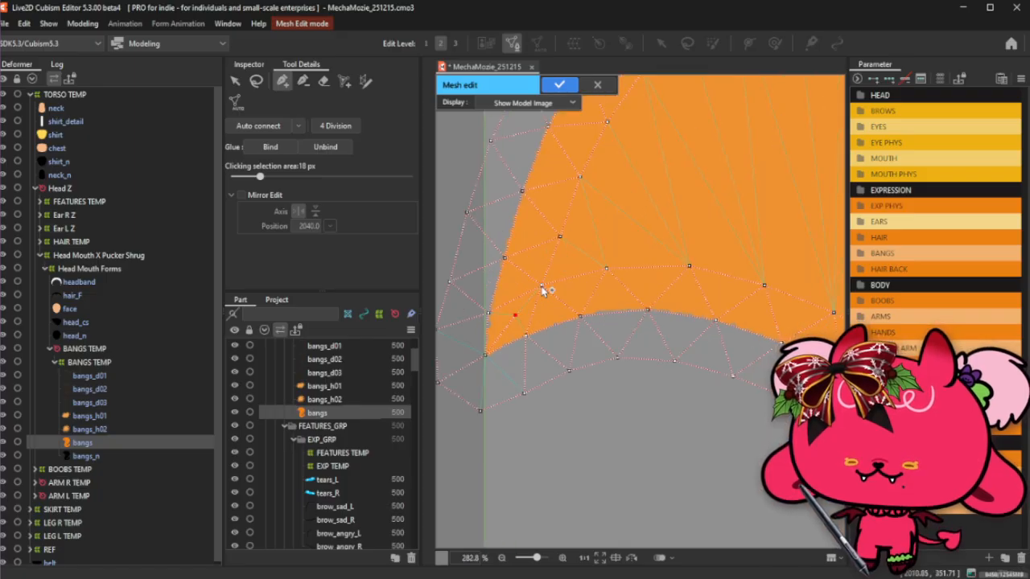
Replace the inner corner vertex with two new ones, one joining the underside's inner row and one beside the left edge's inner row.
click(303, 81)
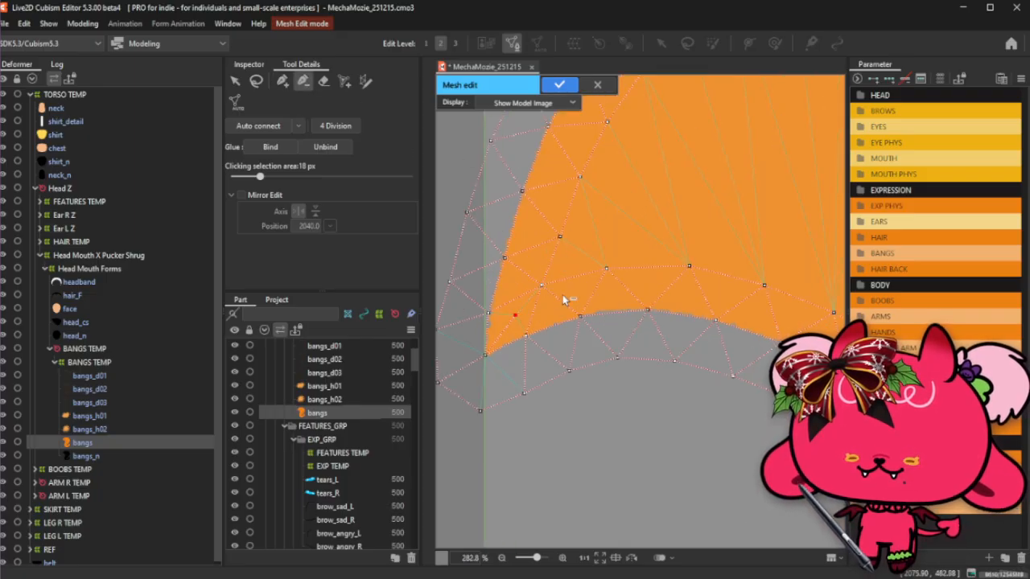
click(282, 82)
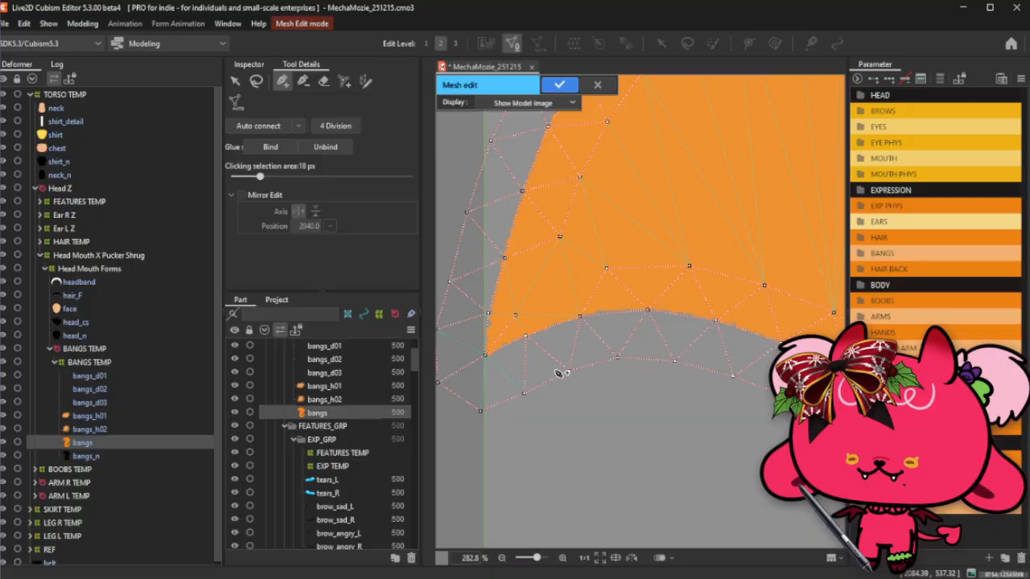
click(511, 315)
click(544, 293)
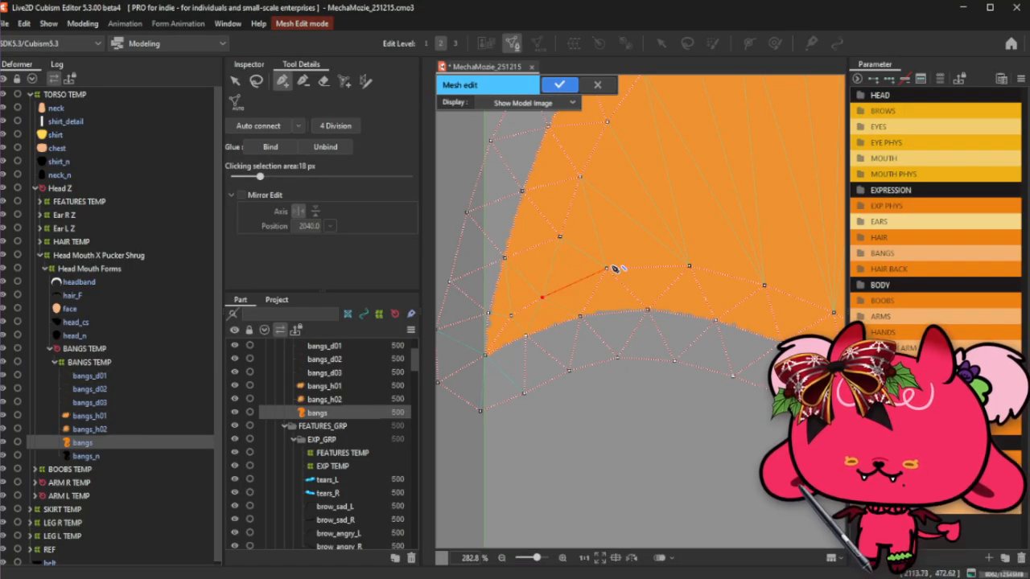
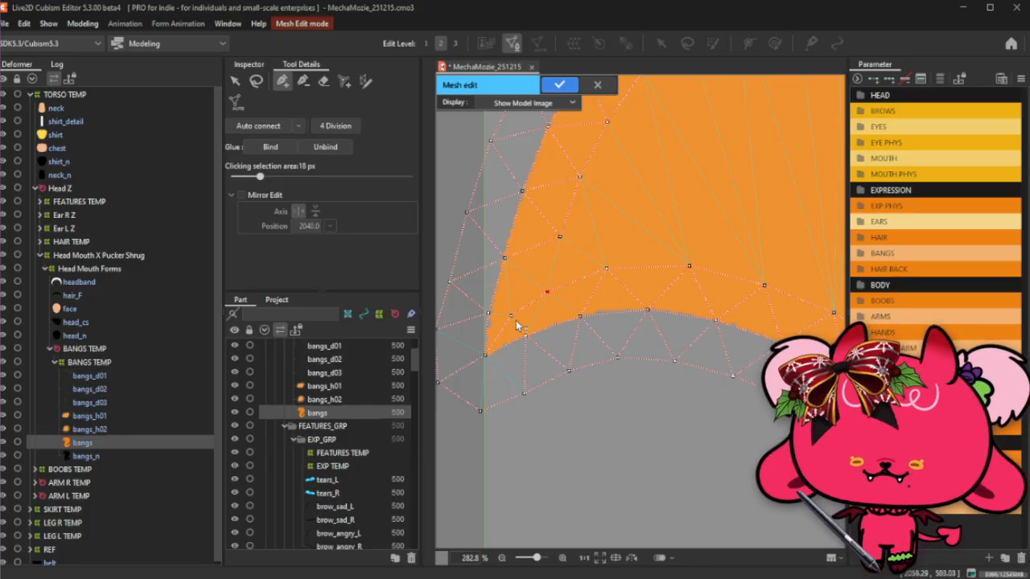
click(528, 281)
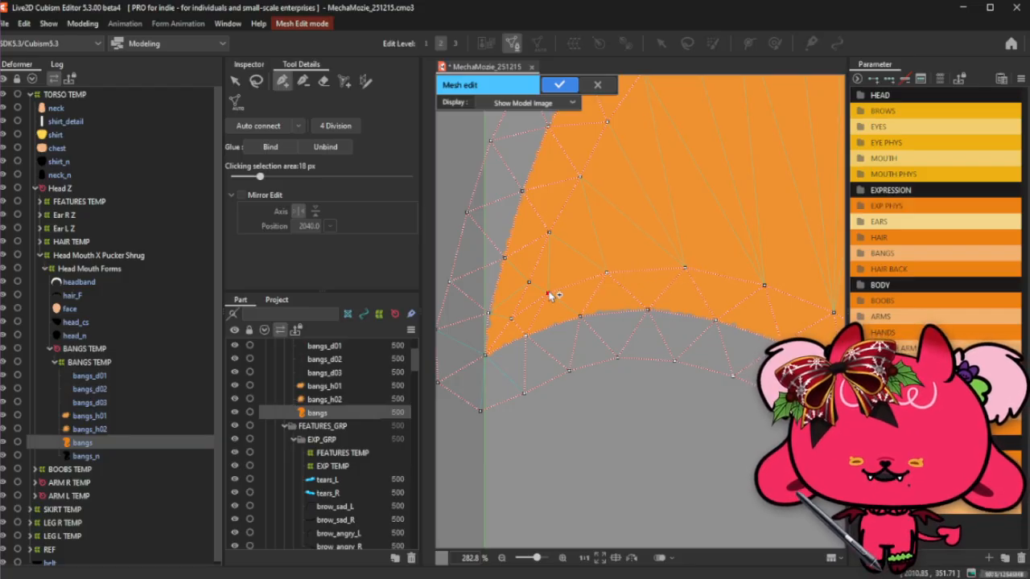
Nudge the outer vertex beside the pointed left tip inward to smooth the outer row, using lasso selection.
click(255, 81)
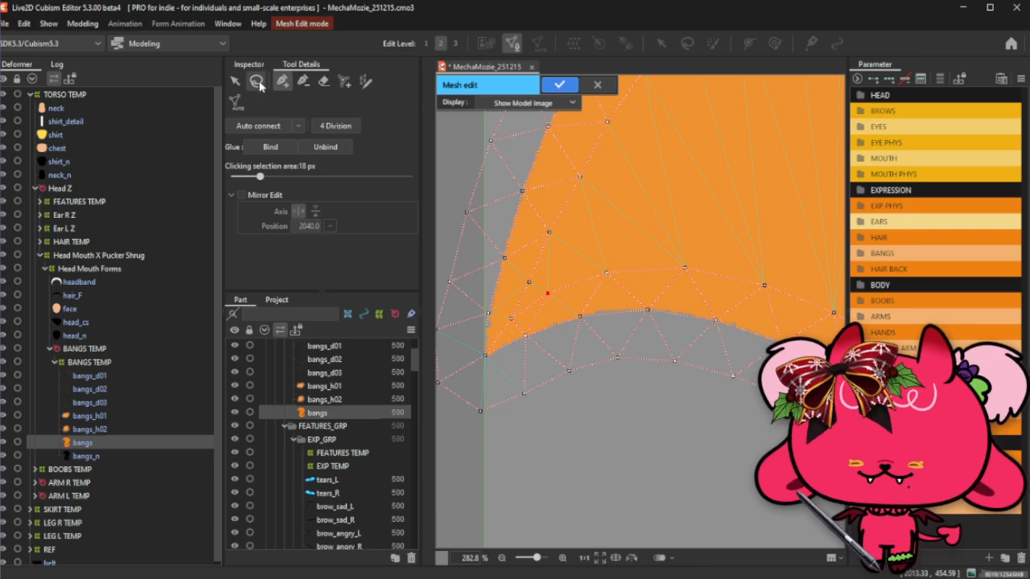
scroll(481, 394, down, 3)
scroll(524, 366, up, 4)
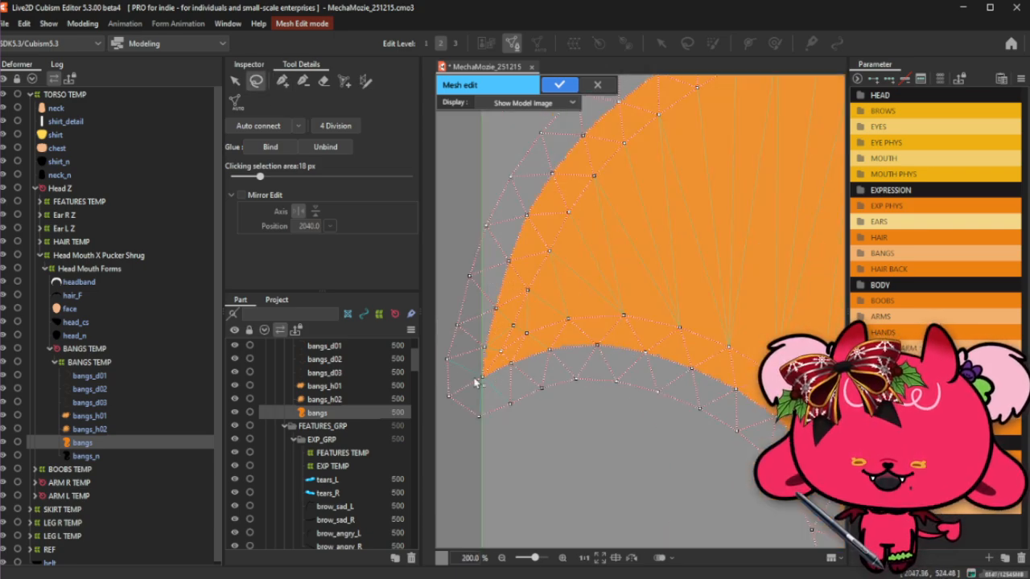
scroll(442, 363, down, 1)
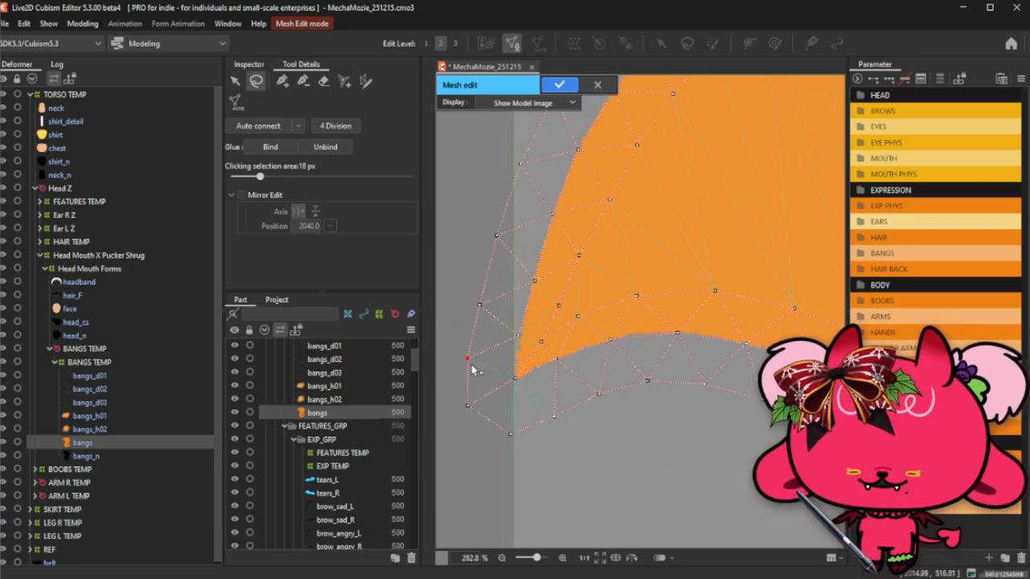
scroll(482, 363, down, 1)
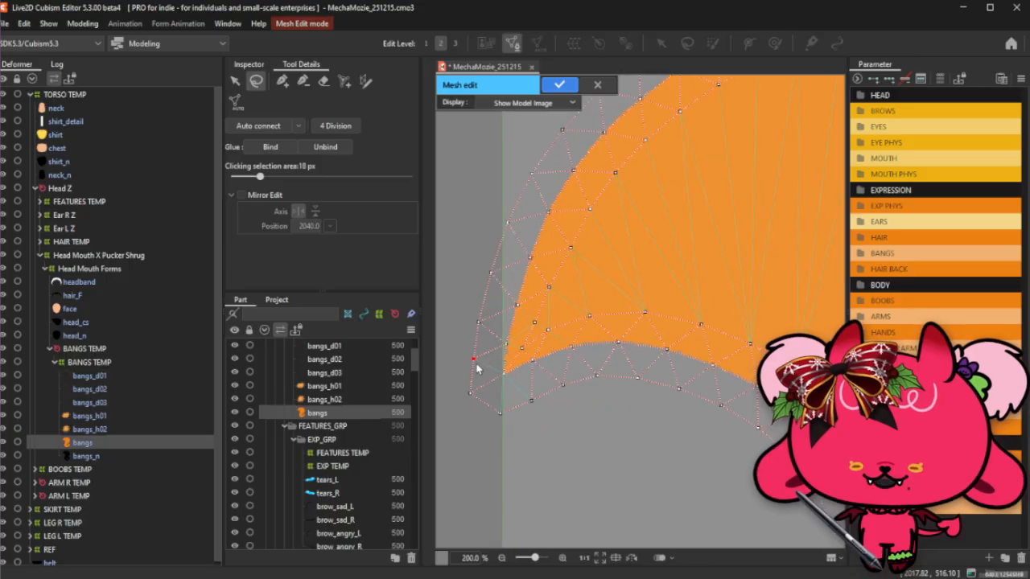
Delete the crowded mesh vertices around the inner end of the bangs' spiral curl.
scroll(498, 348, down, 3)
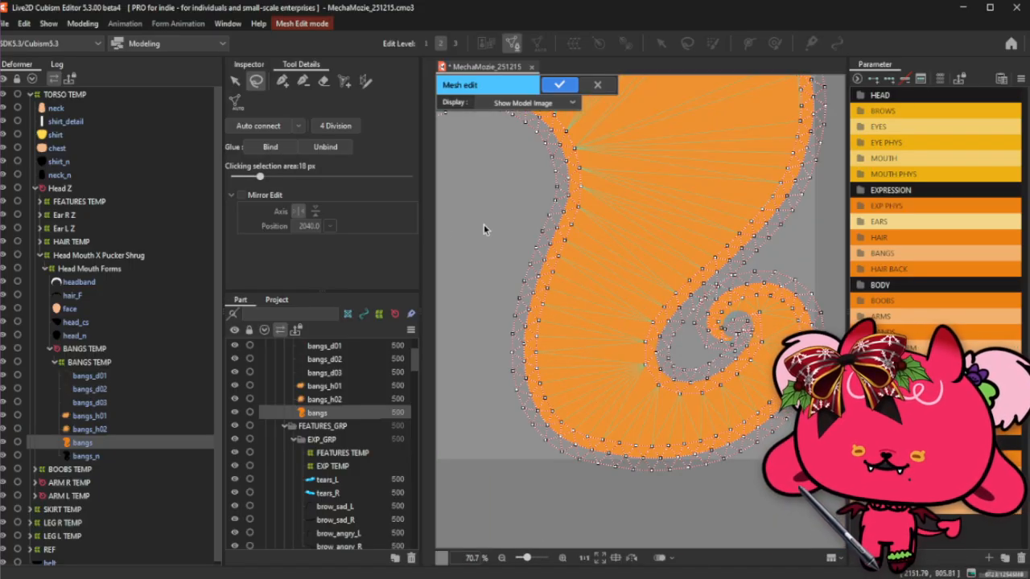
click(286, 83)
scroll(765, 305, up, 1)
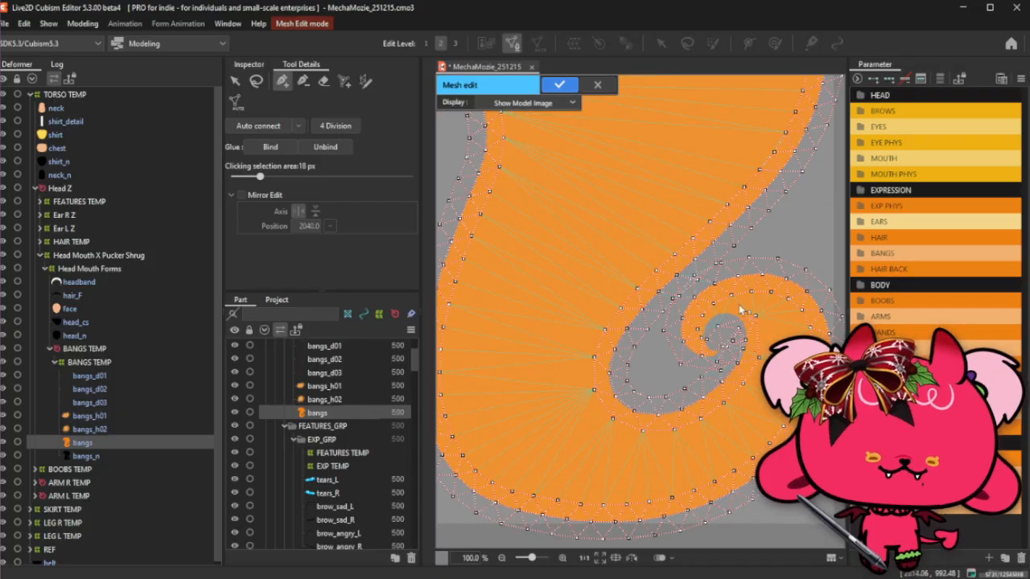
click(303, 81)
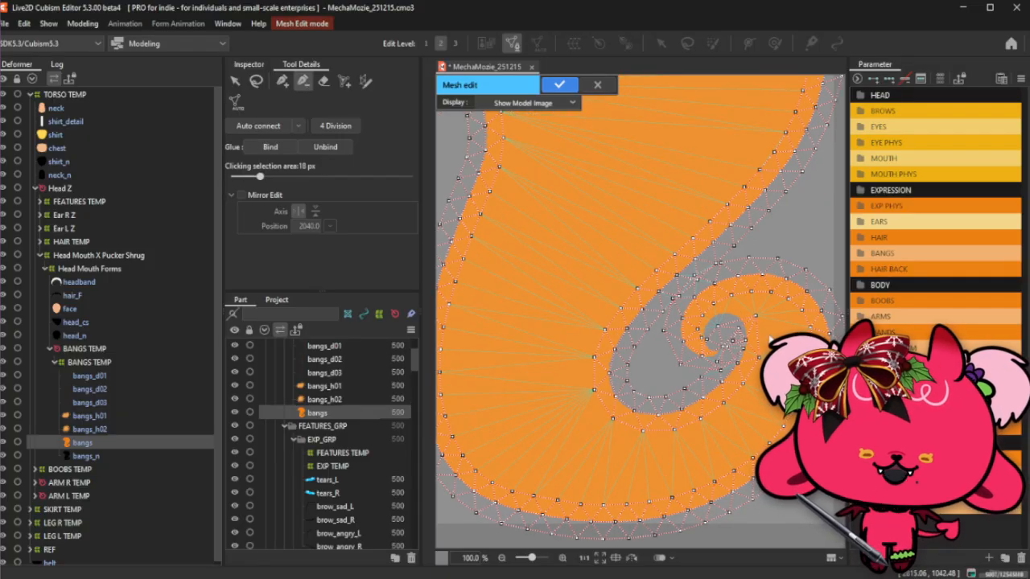
scroll(728, 373, up, 1)
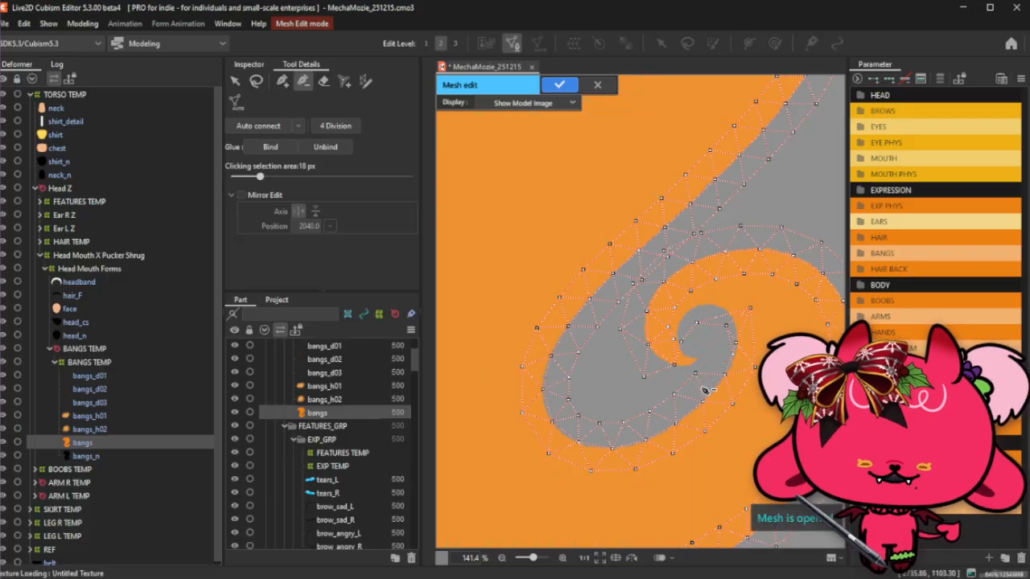
scroll(718, 322, up, 2)
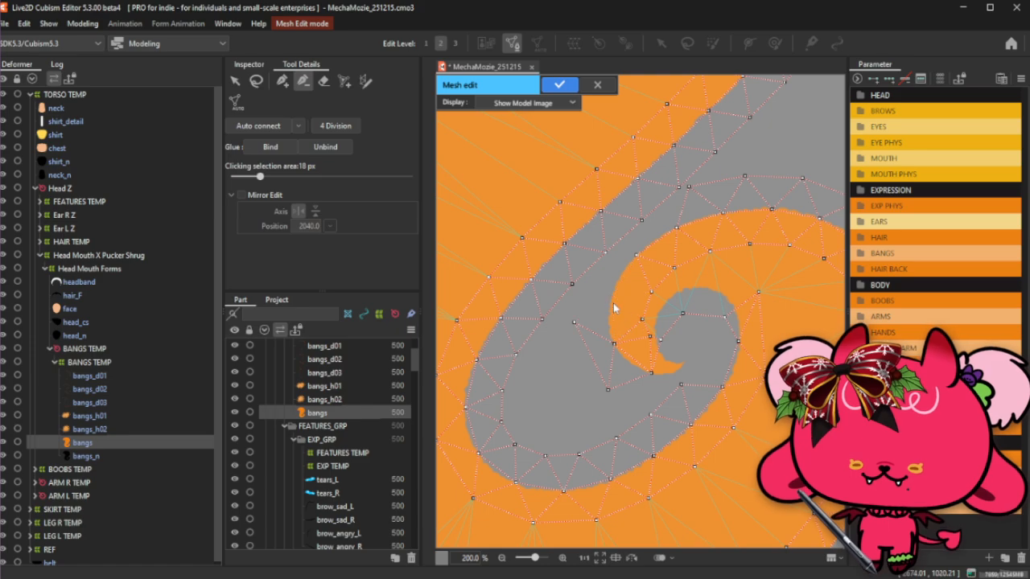
click(578, 324)
click(614, 345)
click(610, 390)
click(652, 375)
click(665, 344)
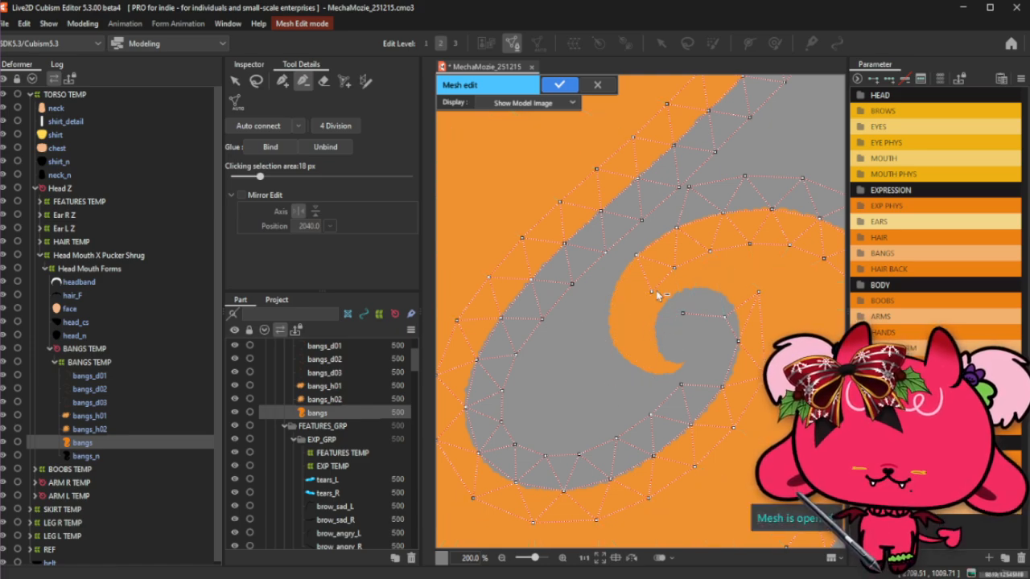
scroll(664, 293, down, 2)
scroll(664, 293, up, 2)
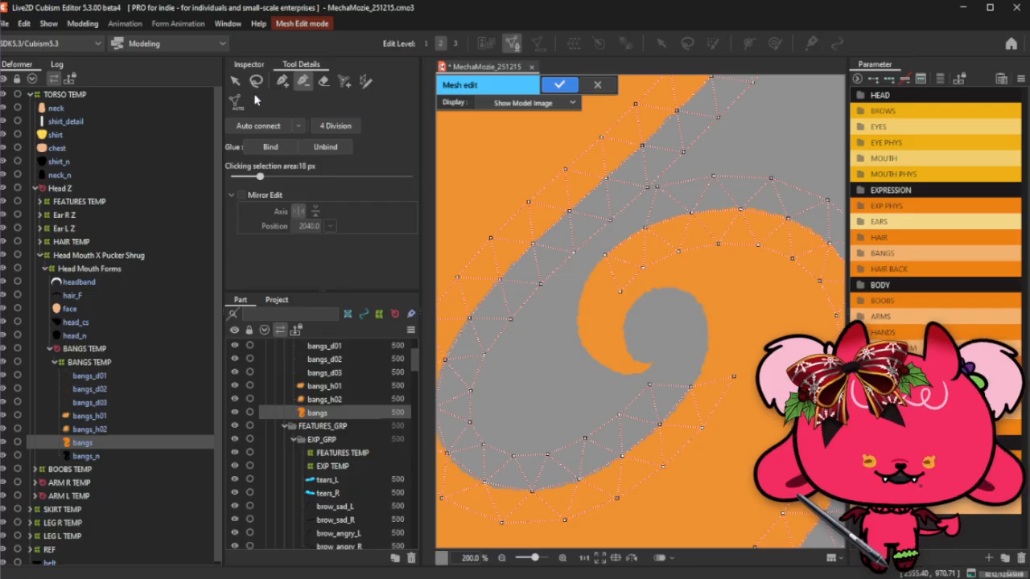
Shift the end vertex of the outer row and realign the bangs-edge vertices along the underside of the curl.
click(283, 82)
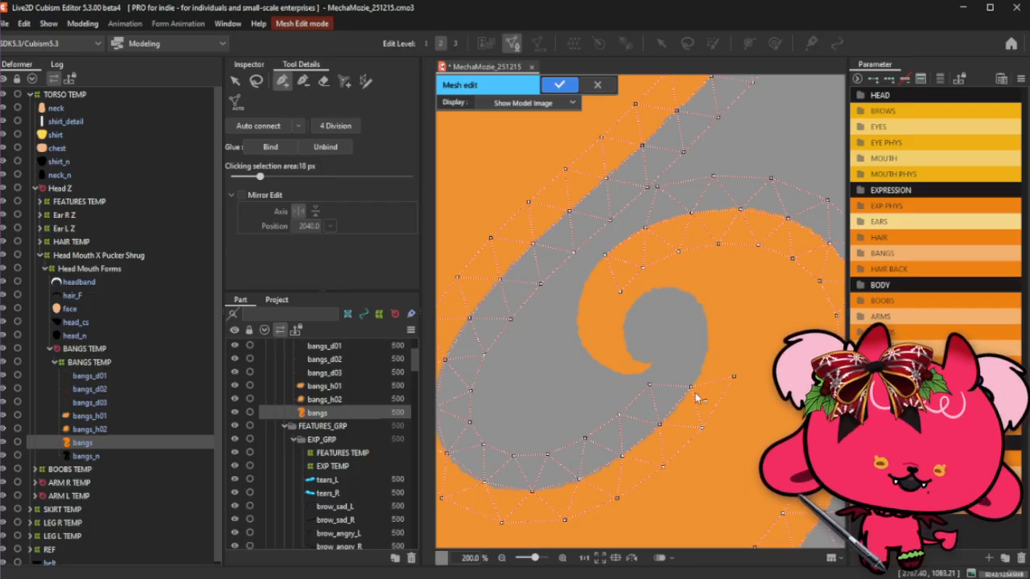
drag(733, 380, 730, 388)
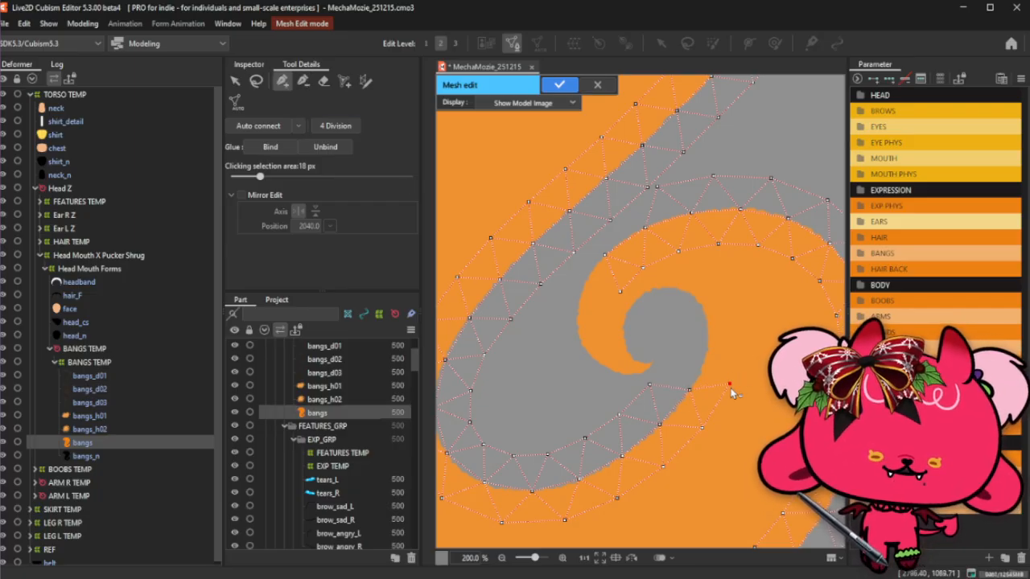
click(688, 390)
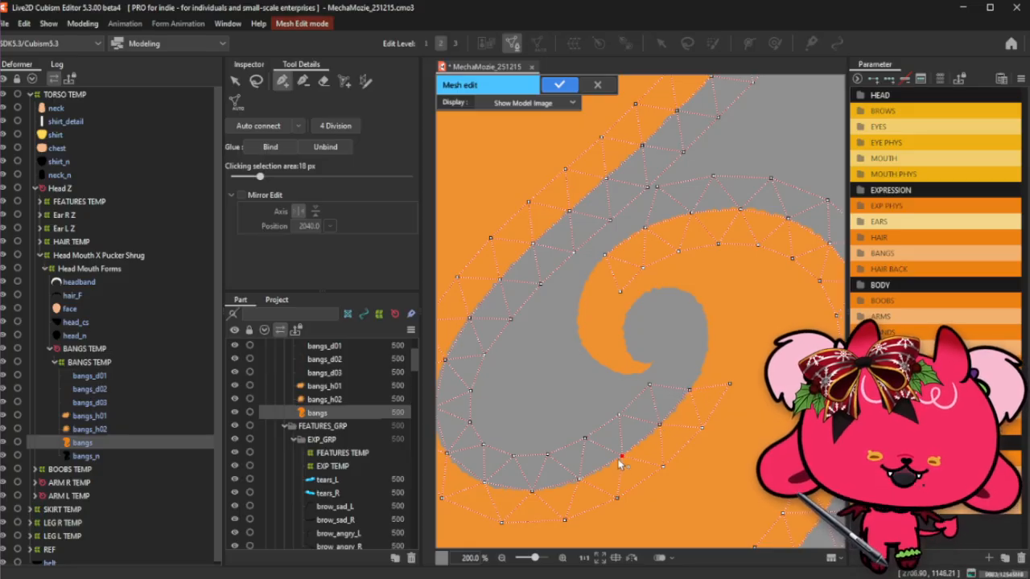
click(579, 481)
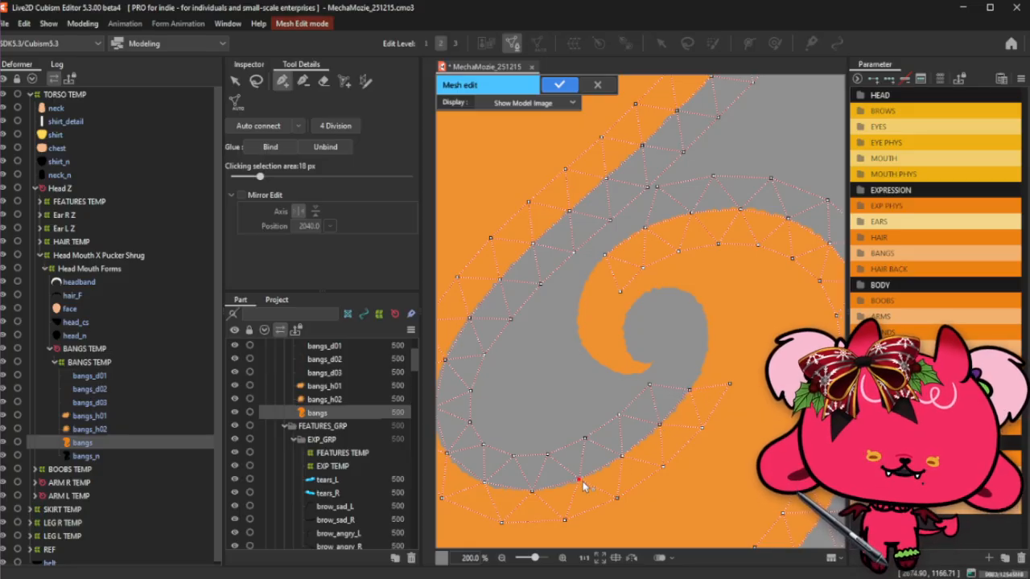
click(530, 492)
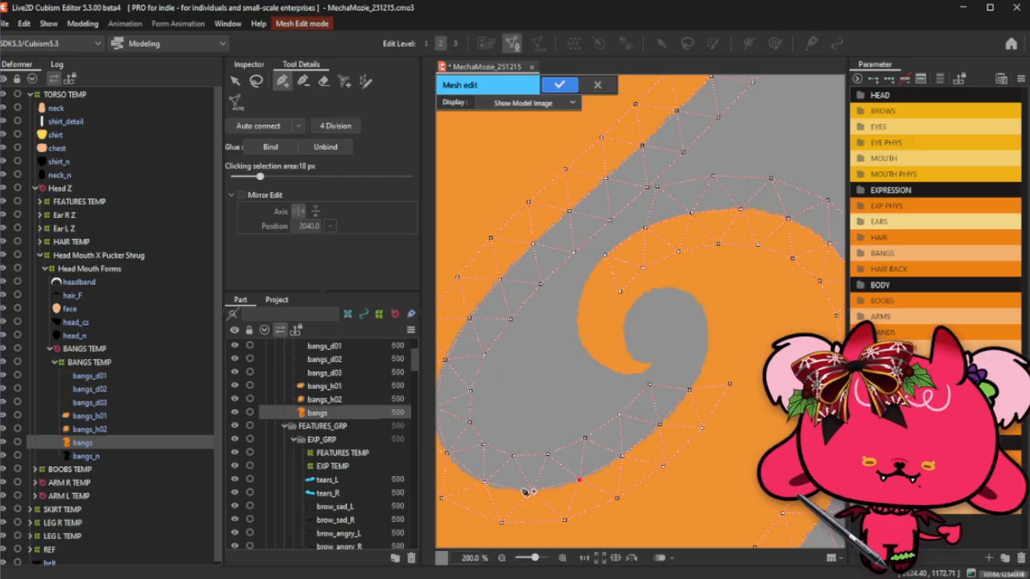
click(483, 483)
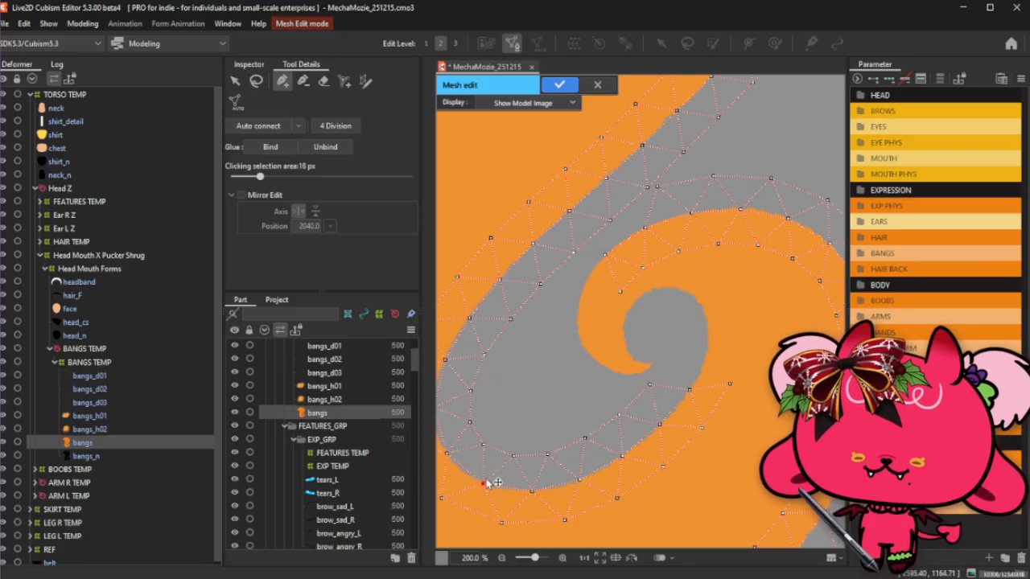
Replace the edge vertex at the curl's lower-left bend with two evenly spaced edge vertices, then add and adjust outer-row vertices beside them.
click(303, 81)
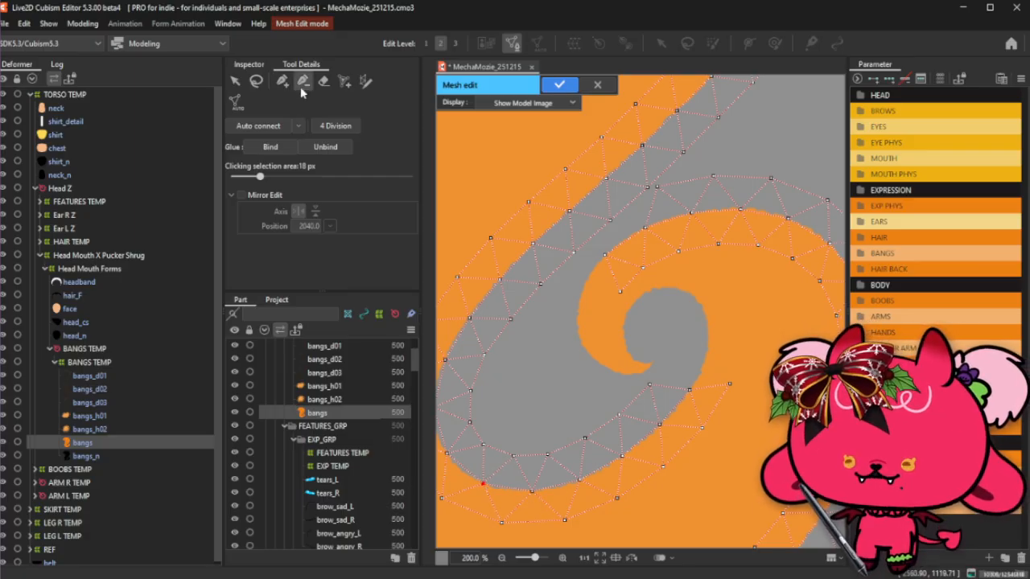
click(475, 517)
click(498, 452)
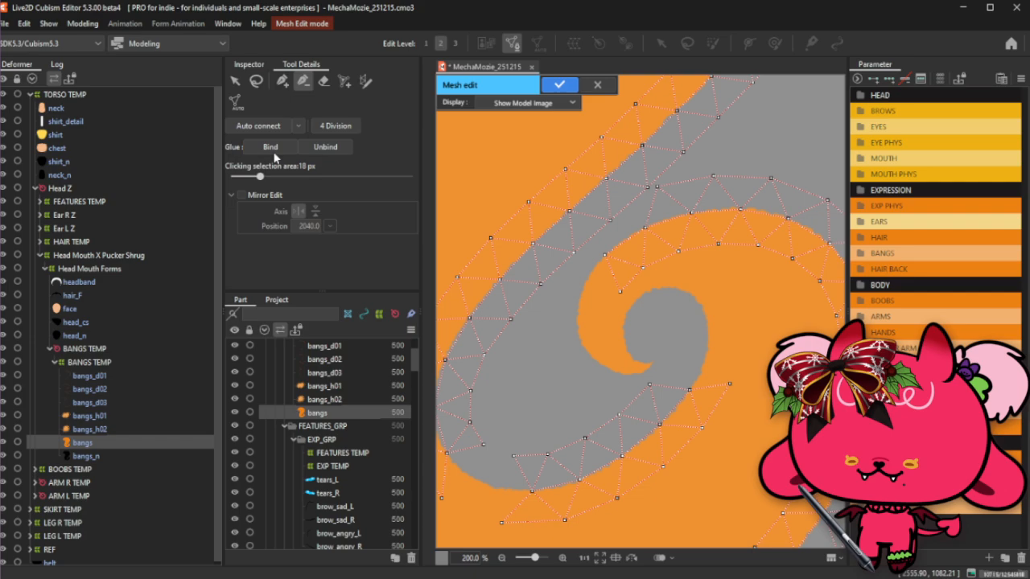
click(281, 80)
click(494, 487)
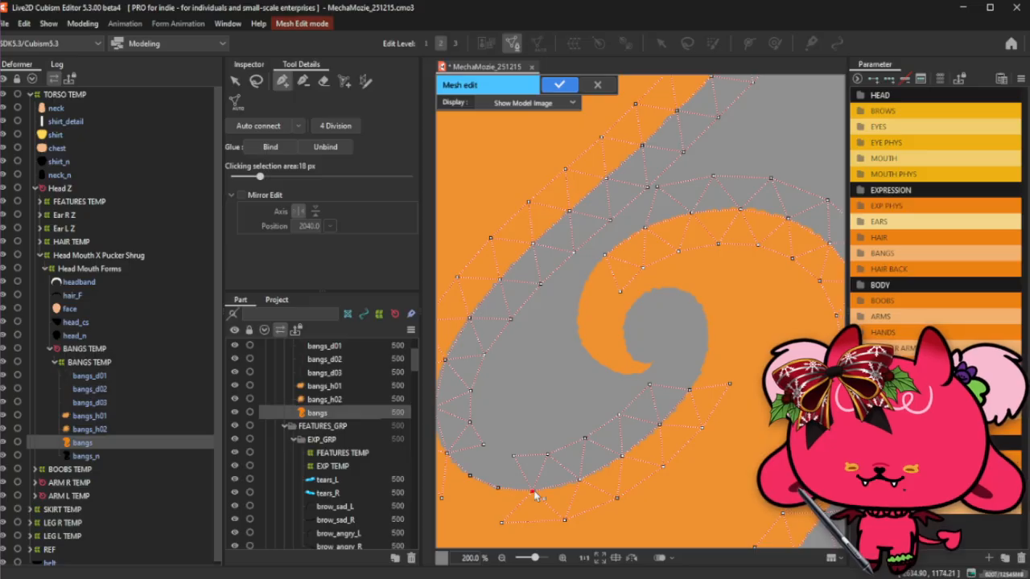
drag(515, 528, 518, 527)
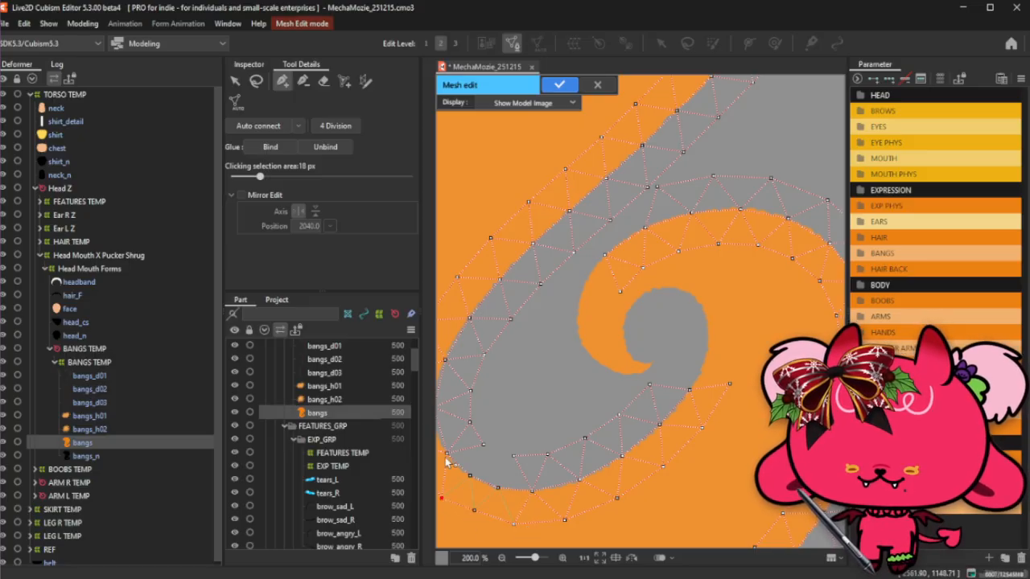
Fill the gap in the inner row around the lower-left bend, smooth the neighbouring inner and edge vertices, and clear the selection.
drag(518, 434, 550, 429)
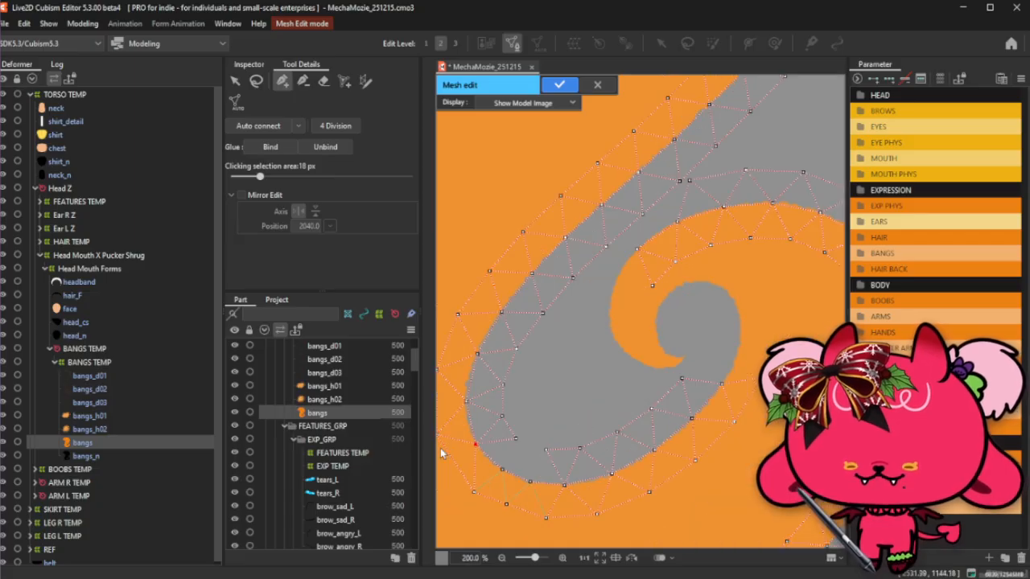
scroll(531, 354, down, 1)
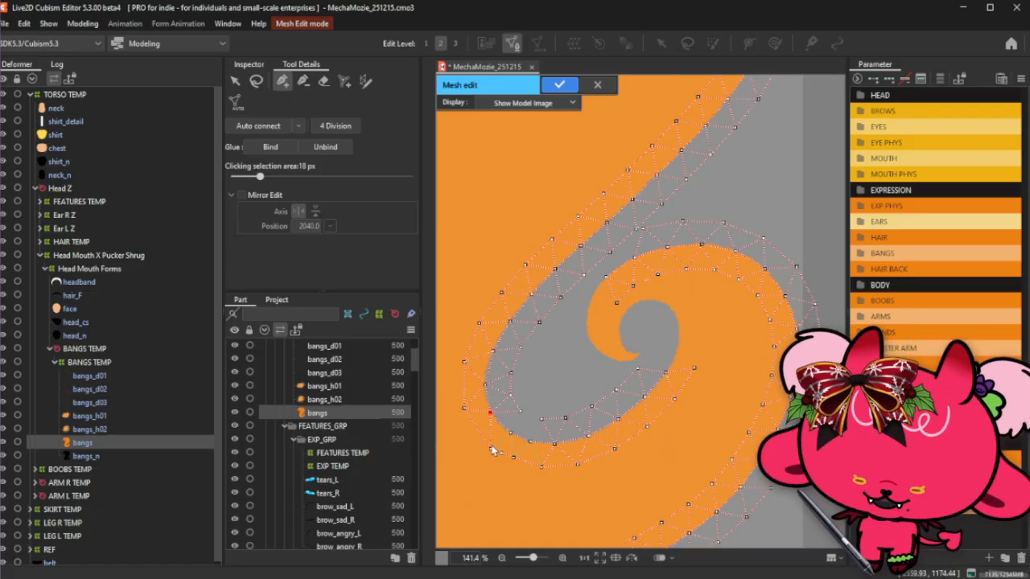
scroll(488, 442, up, 1)
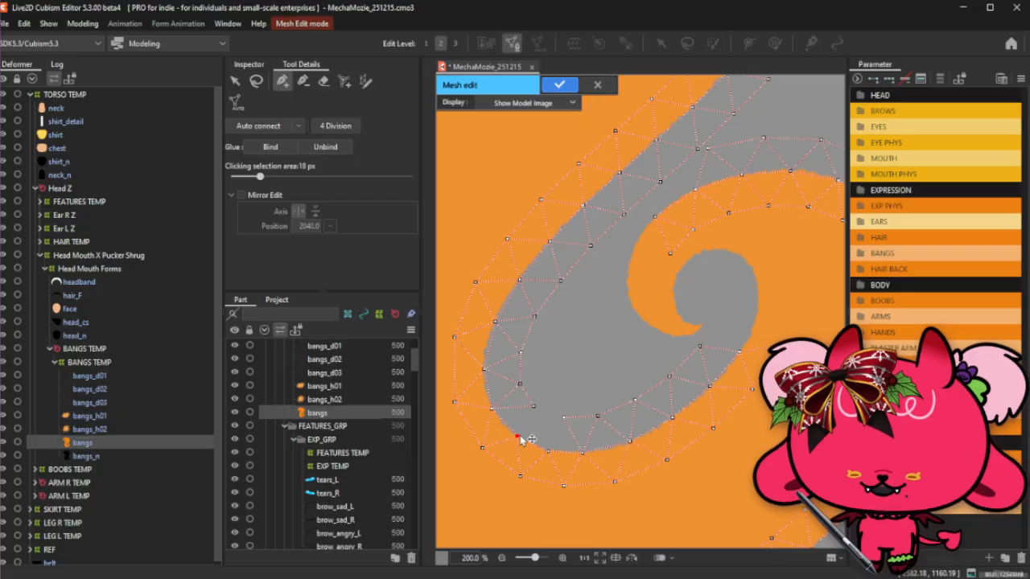
click(543, 415)
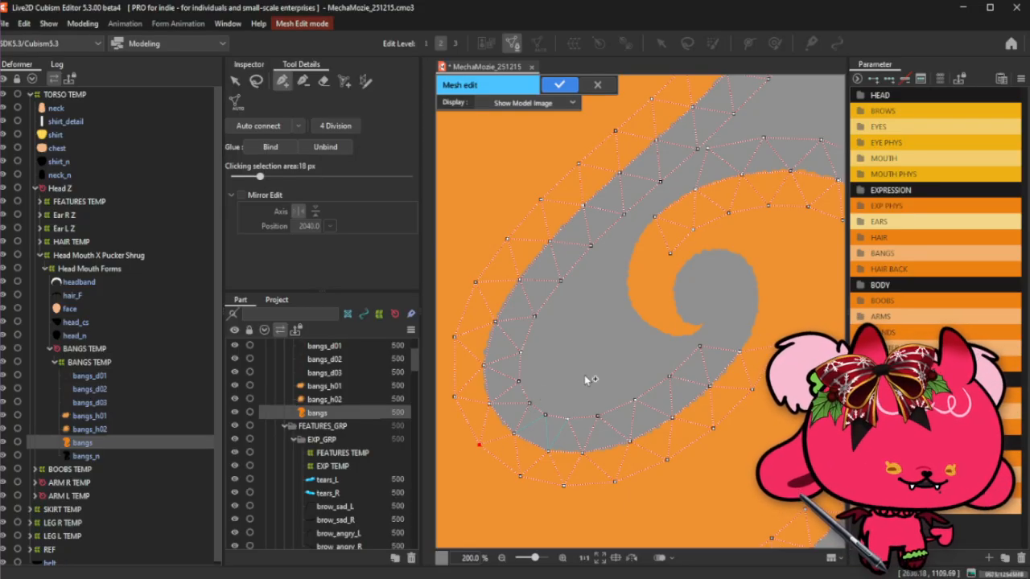
click(518, 381)
click(519, 351)
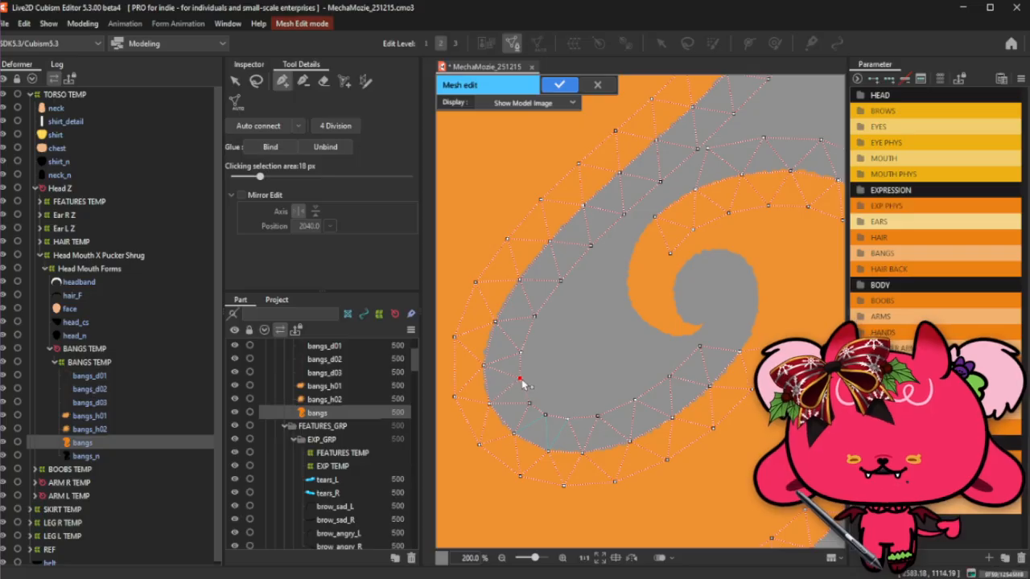
click(483, 364)
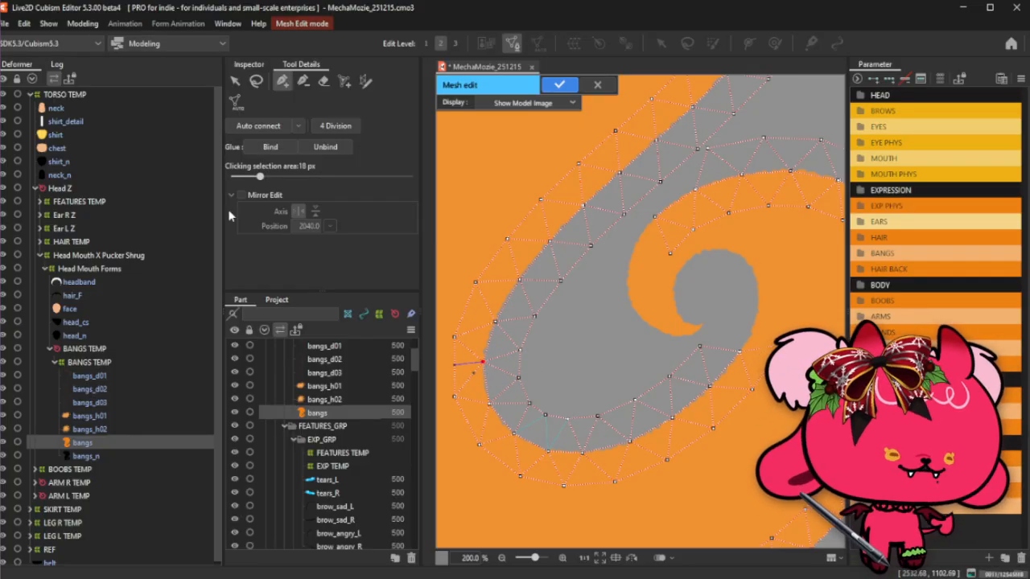
click(256, 82)
click(753, 123)
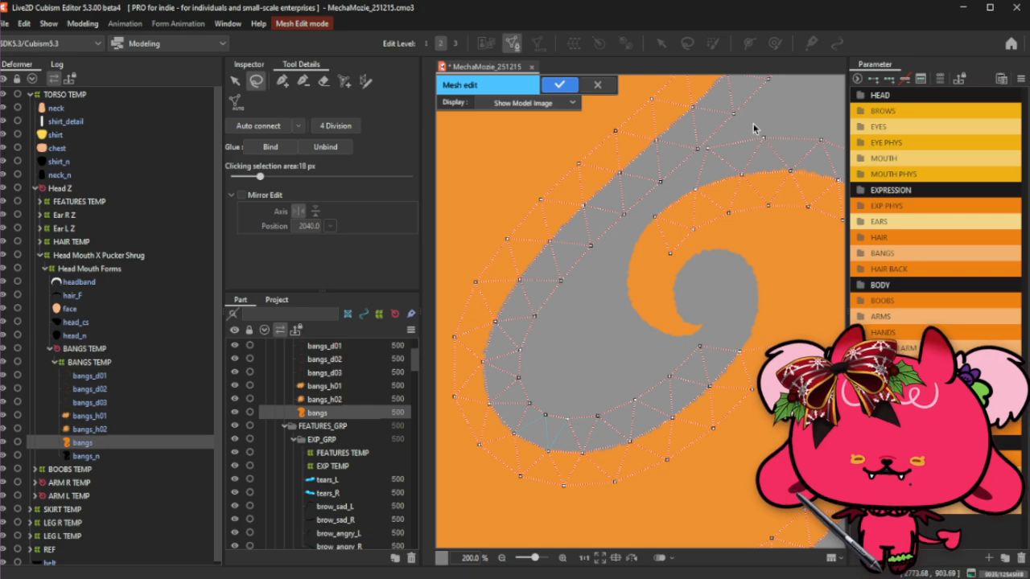
Start the spiral hollow's outline with one vertex at the curl's pointed inner tip and one on the hollow's upper-right edge.
click(283, 81)
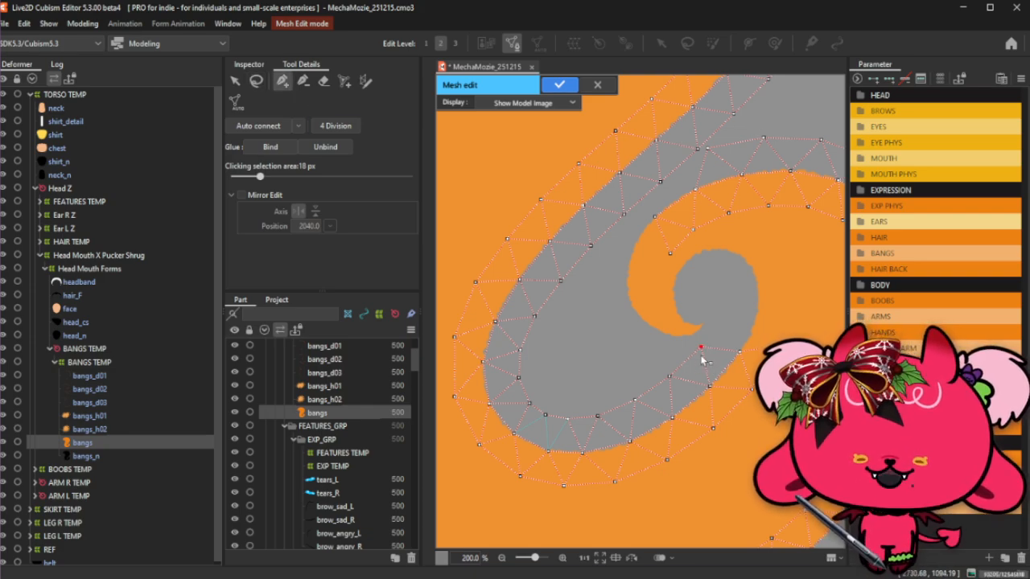
click(738, 353)
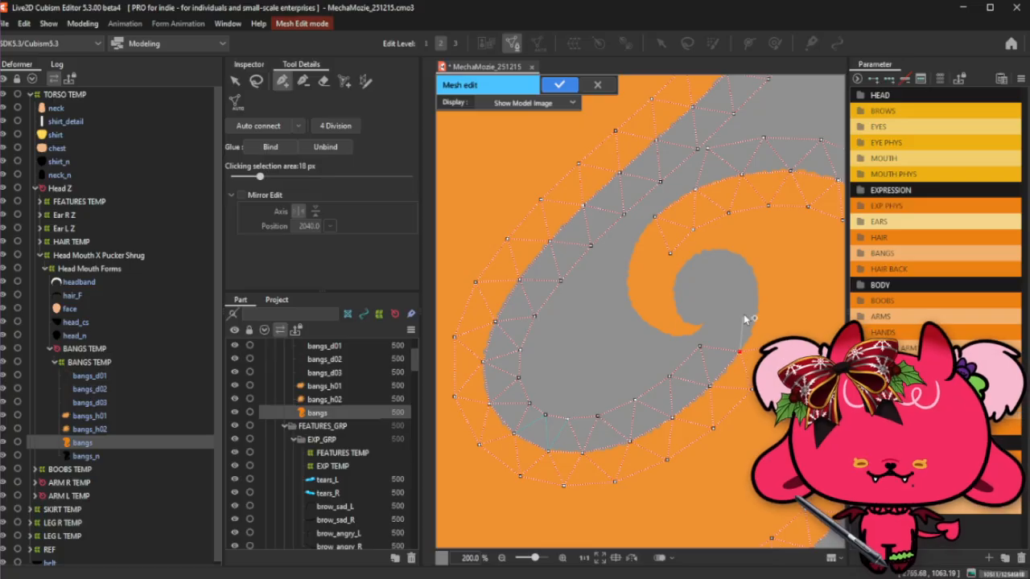
click(702, 324)
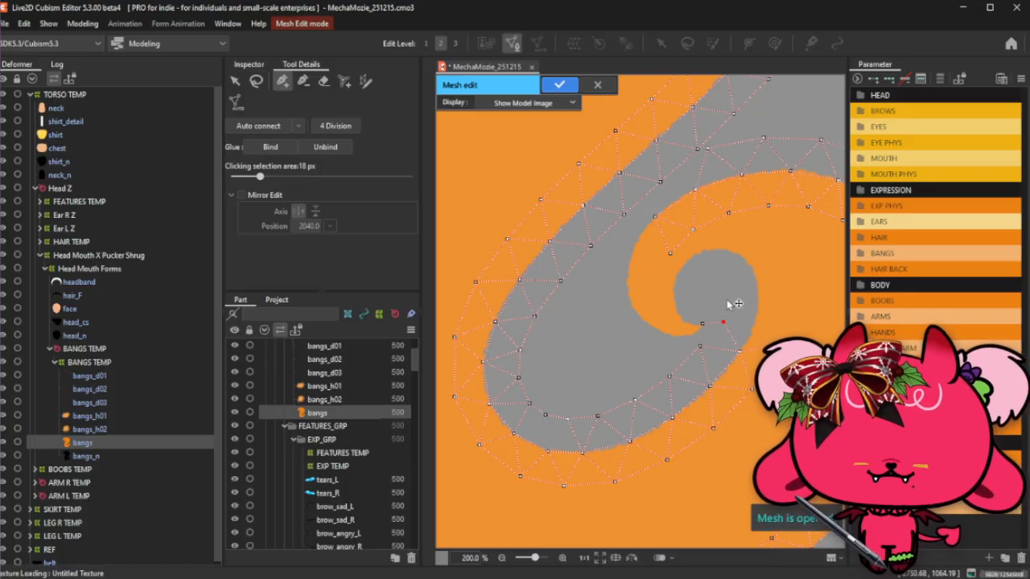
click(738, 255)
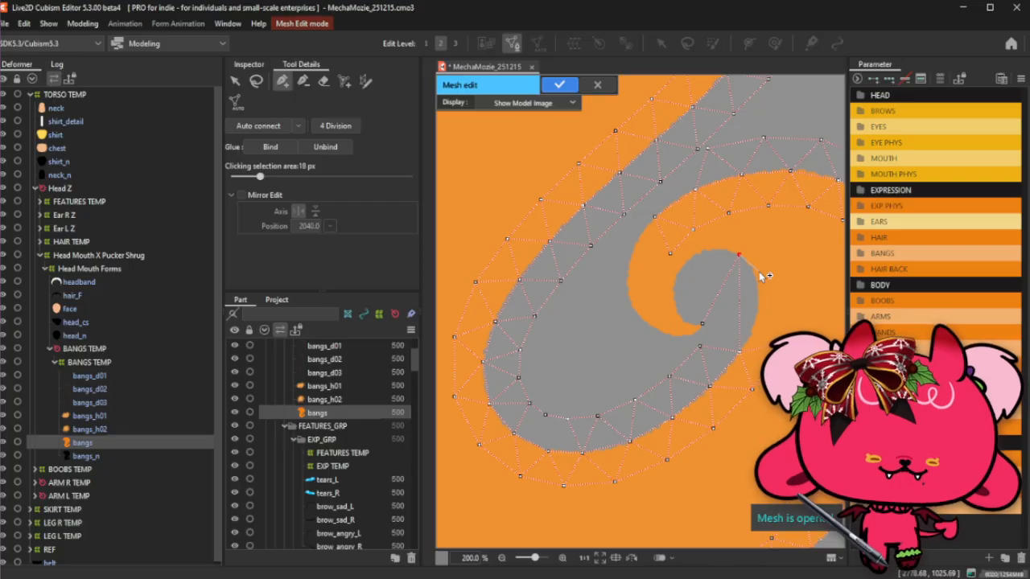
Add edge vertices from the curl's pointed inner tip up the hollow's left side and across its top.
scroll(758, 271, up, 1)
scroll(738, 296, up, 1)
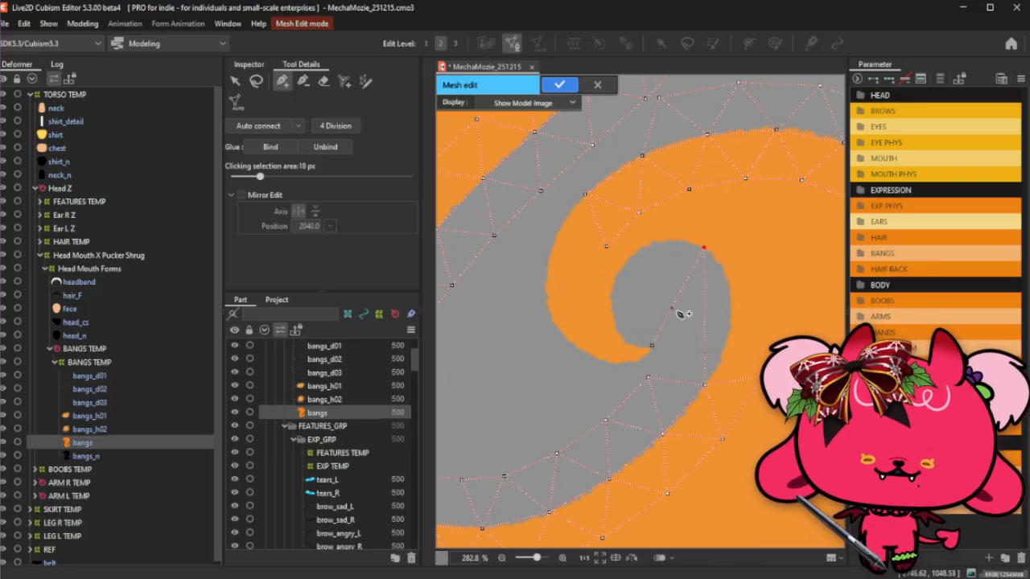
click(632, 345)
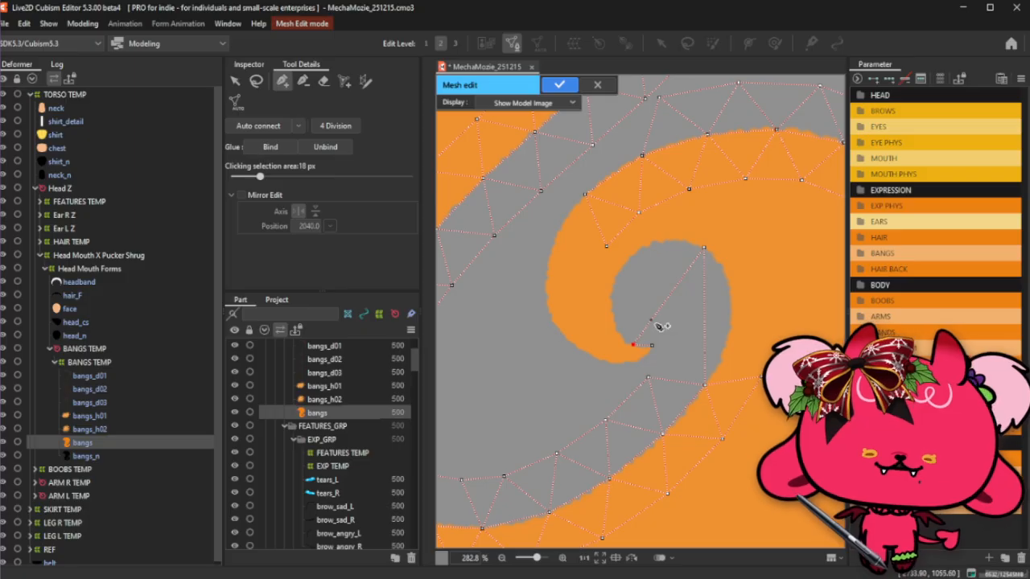
drag(637, 347, 620, 334)
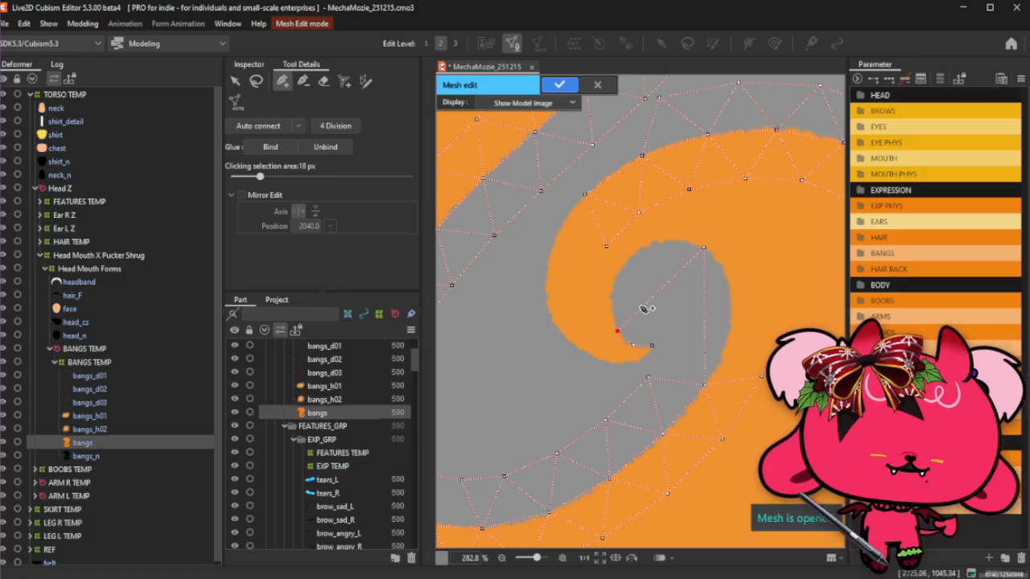
click(611, 304)
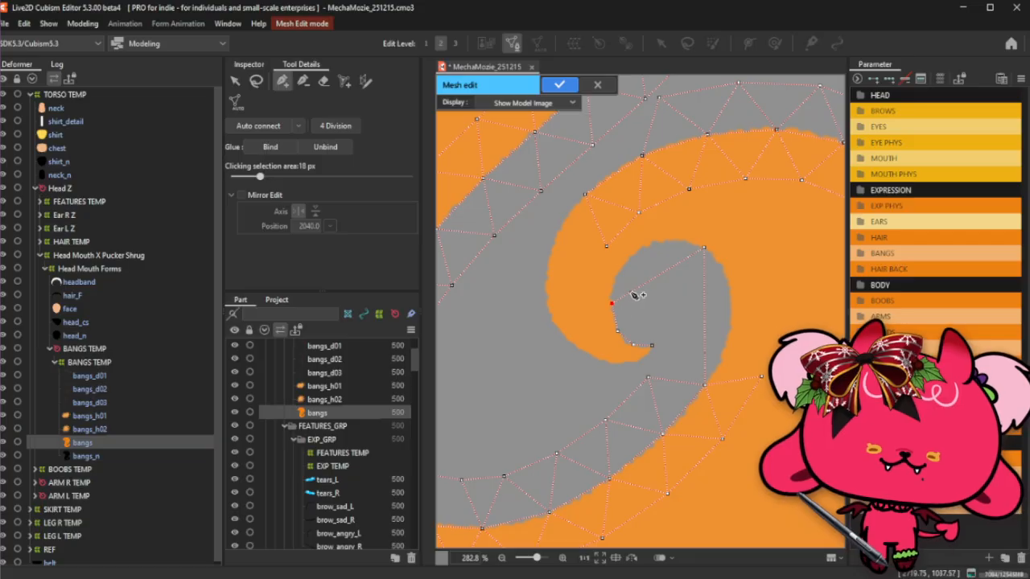
click(618, 272)
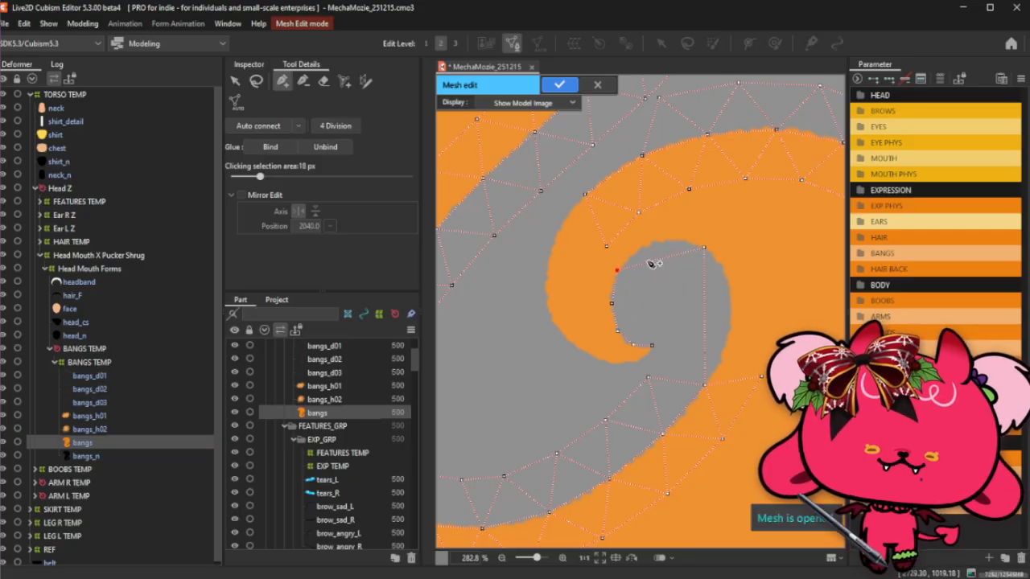
click(642, 247)
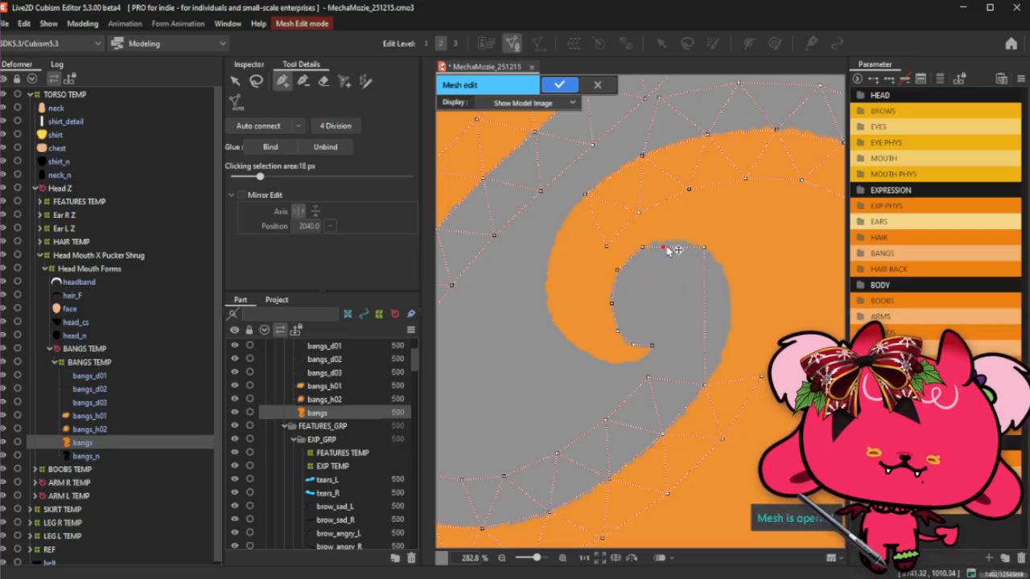
click(675, 239)
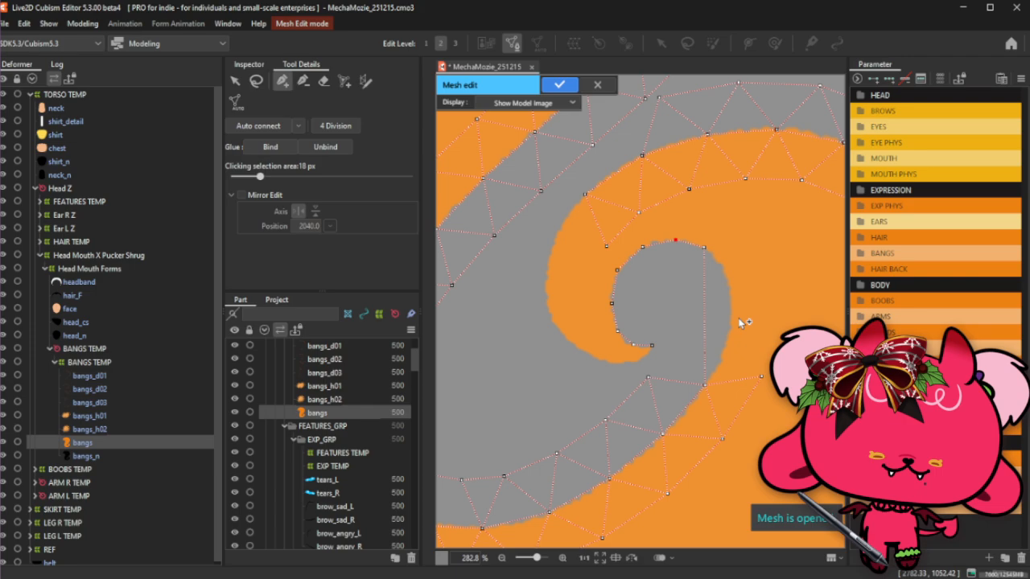
Continue the outline from the upper-right vertex down the hollow's right side towards the end of the lower mesh strip.
click(704, 247)
click(726, 276)
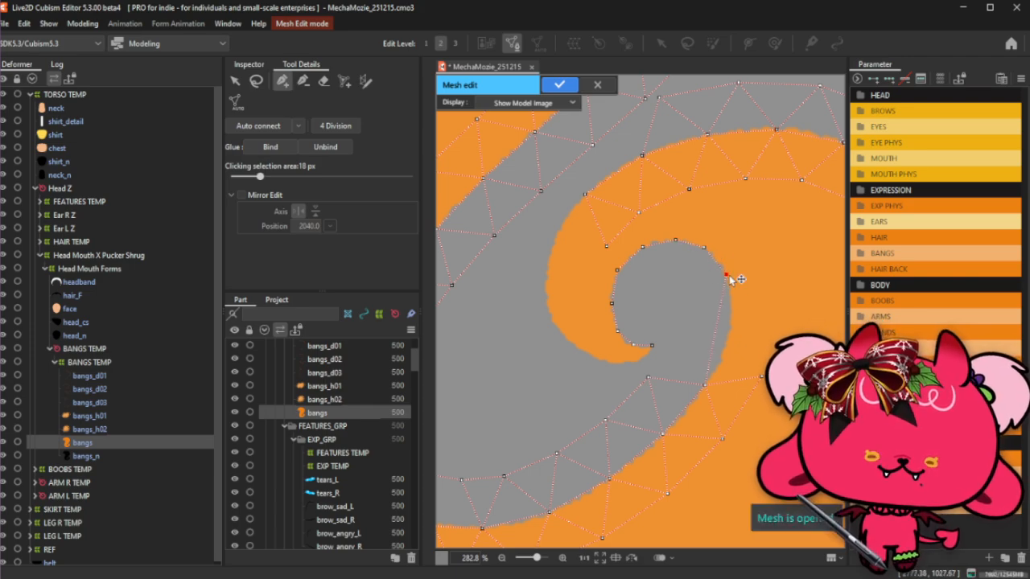
click(735, 322)
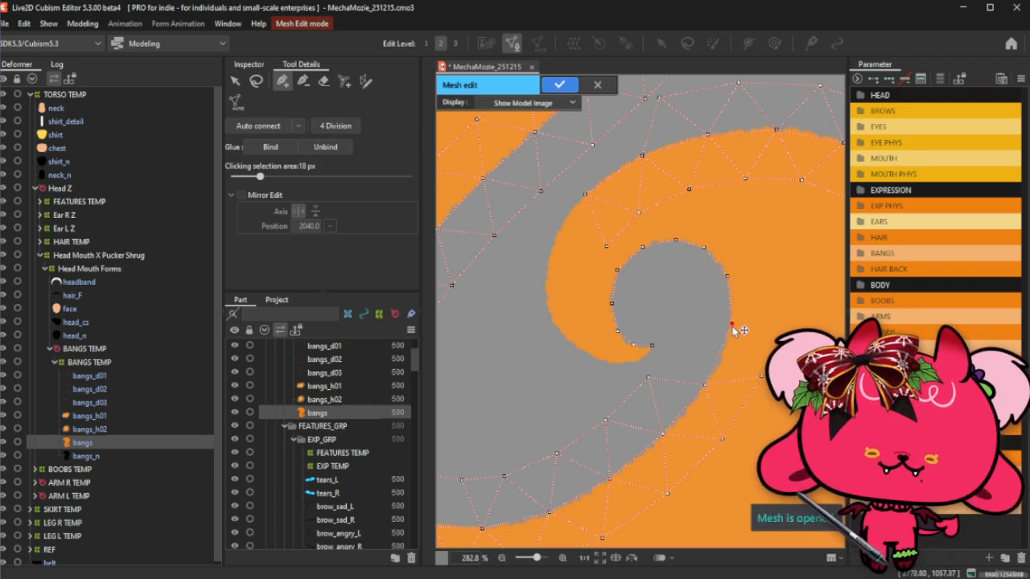
click(724, 361)
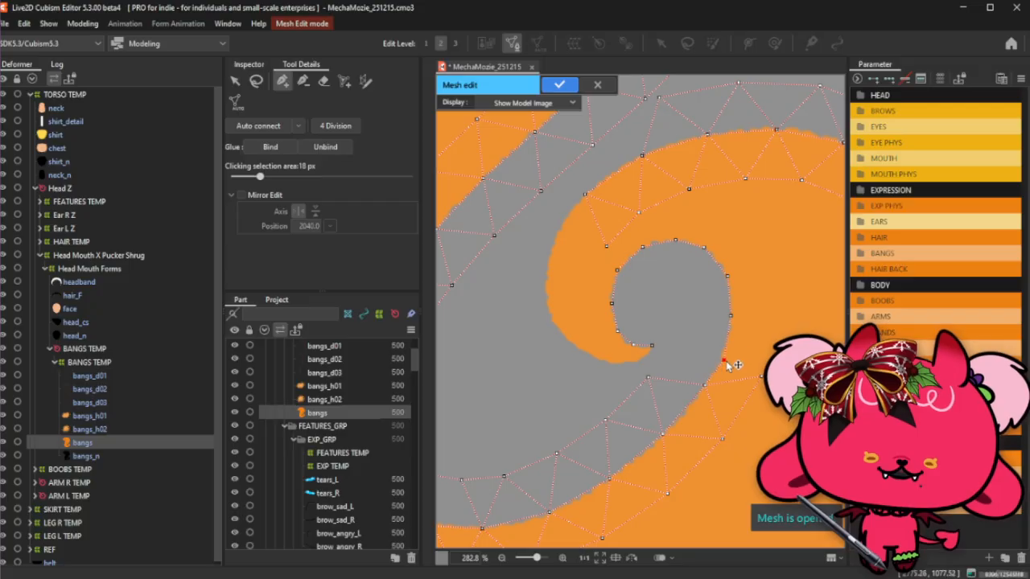
Reposition the outer, edge and inner vertices at the end of the lower mesh strip to even out its triangles.
click(753, 391)
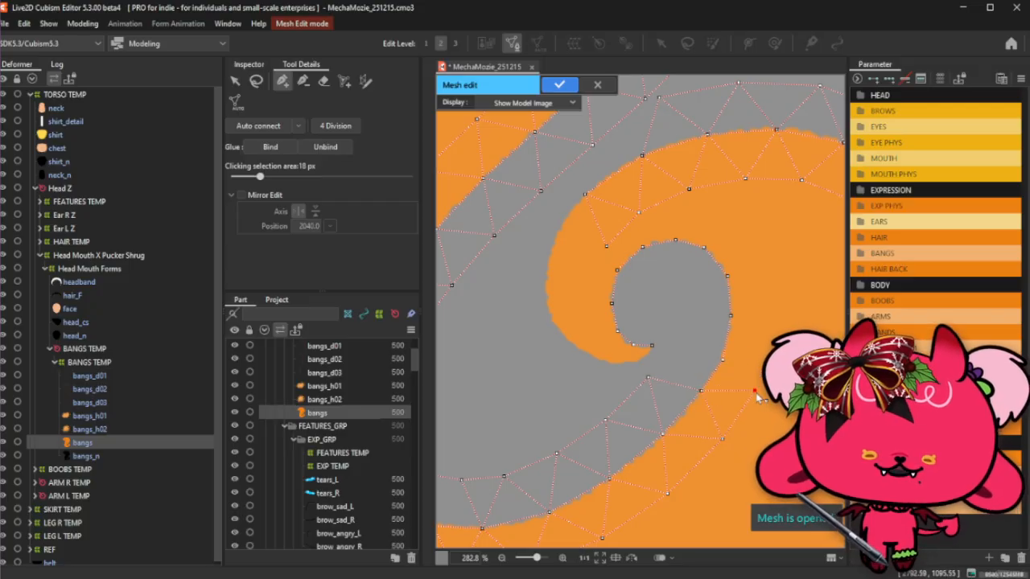
click(697, 395)
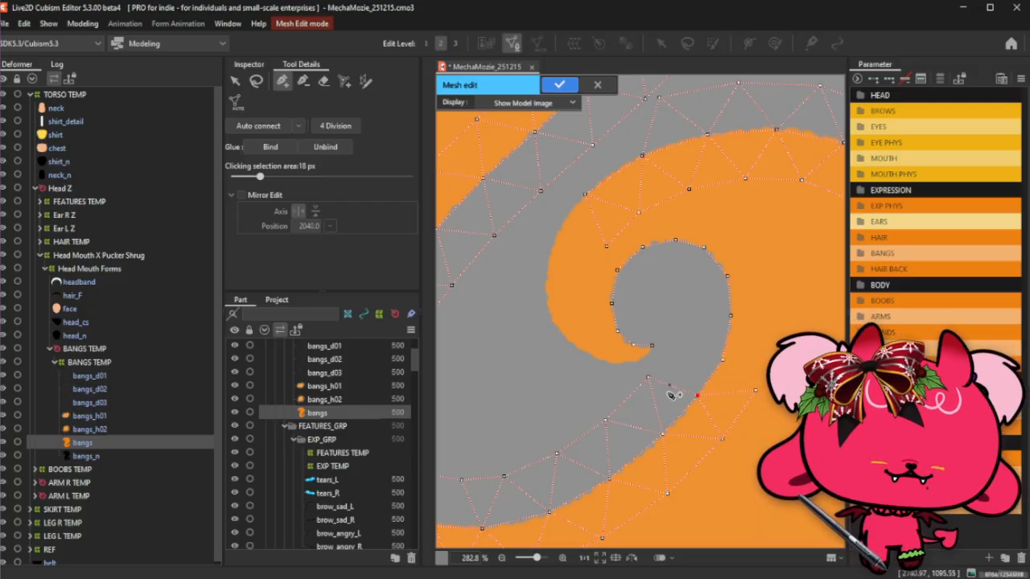
click(653, 384)
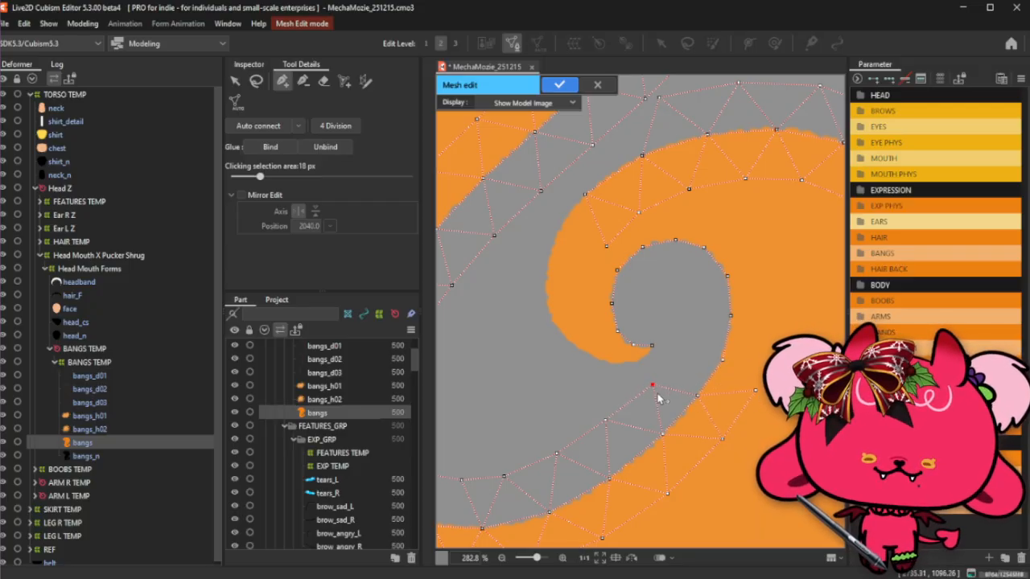
click(606, 423)
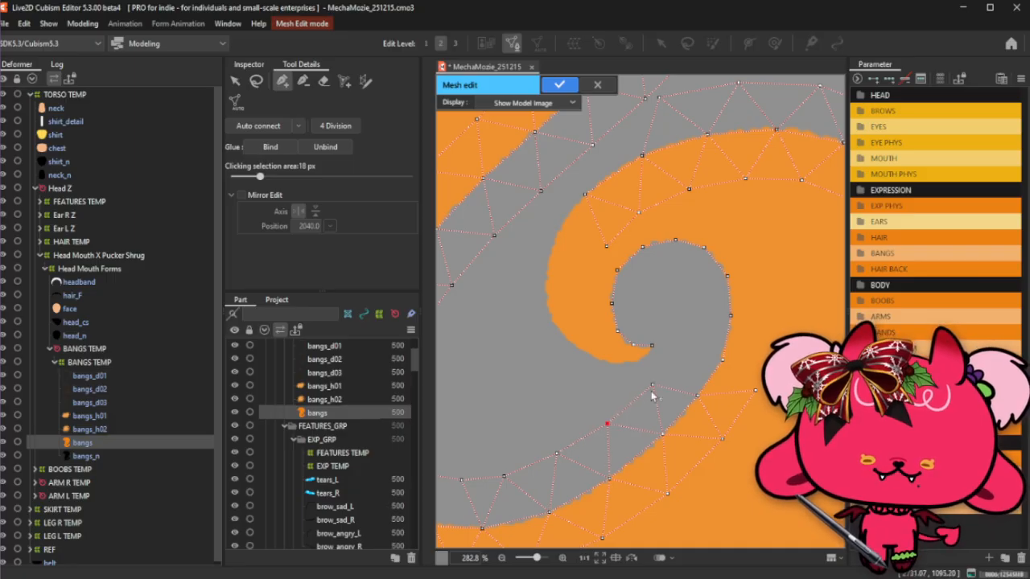
Fine-tune the edge vertex and the two outer vertices at the upper end of the lower mesh strip, leaving nothing selected.
click(697, 400)
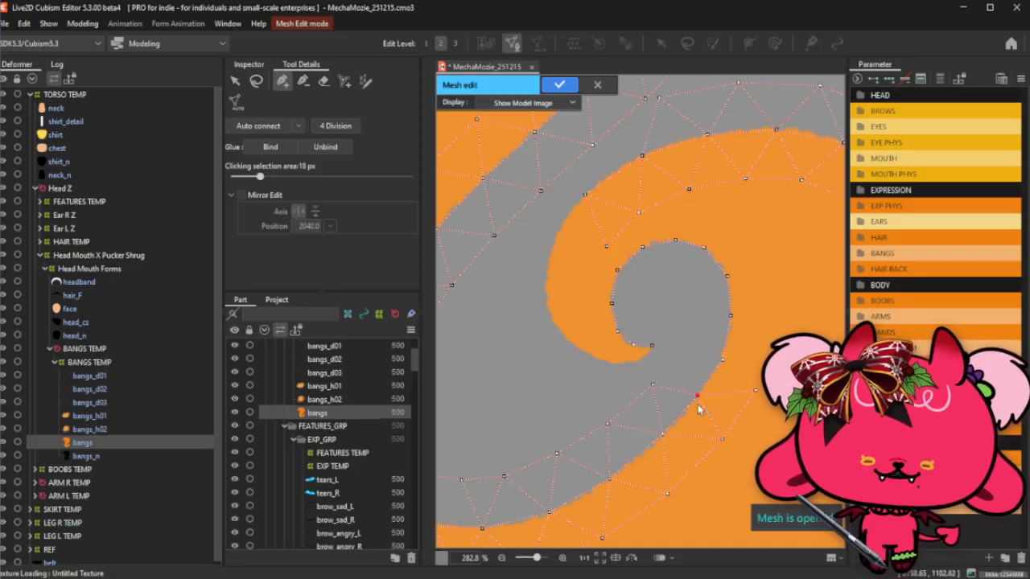
click(721, 441)
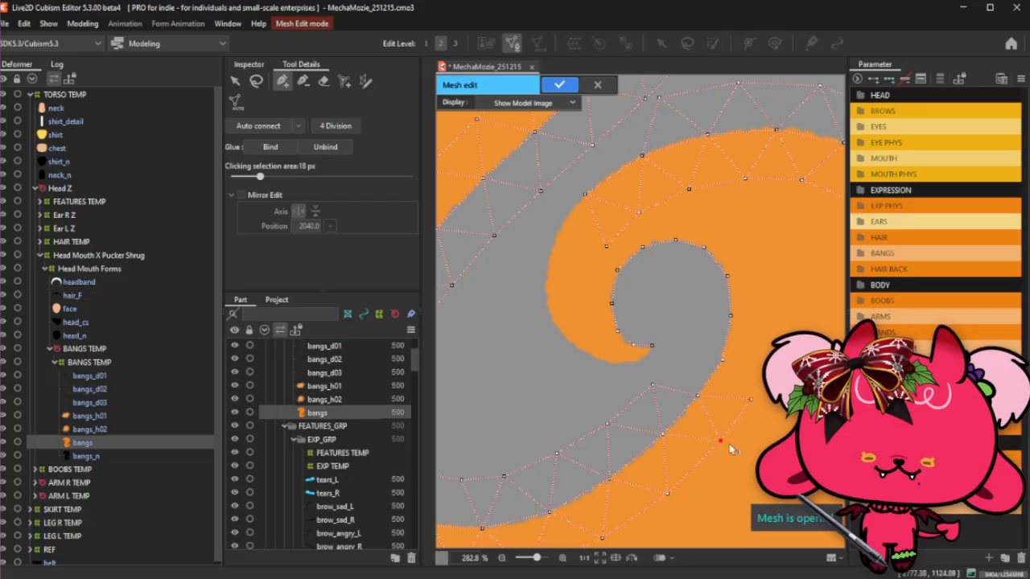
click(749, 399)
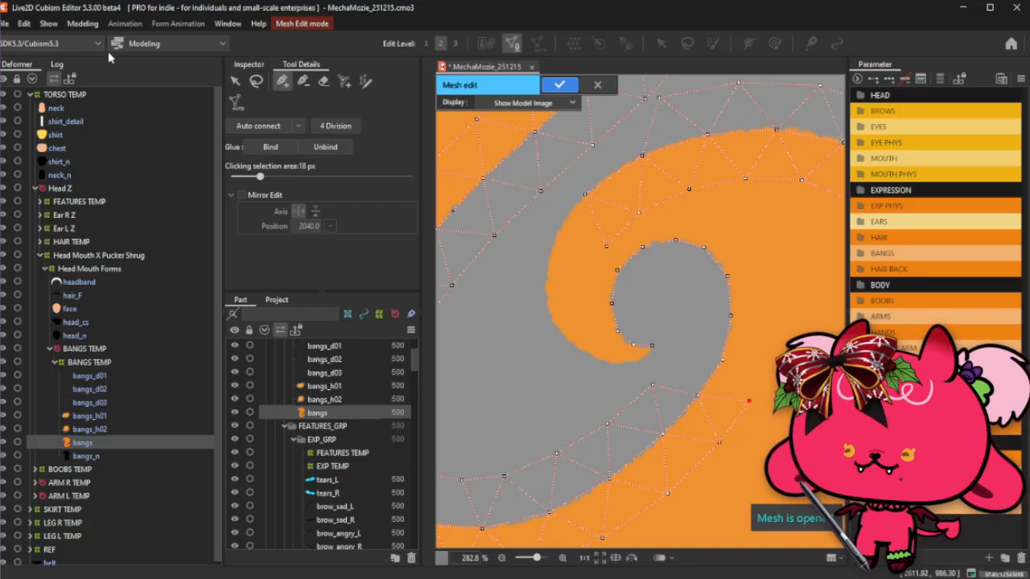
click(240, 83)
click(502, 374)
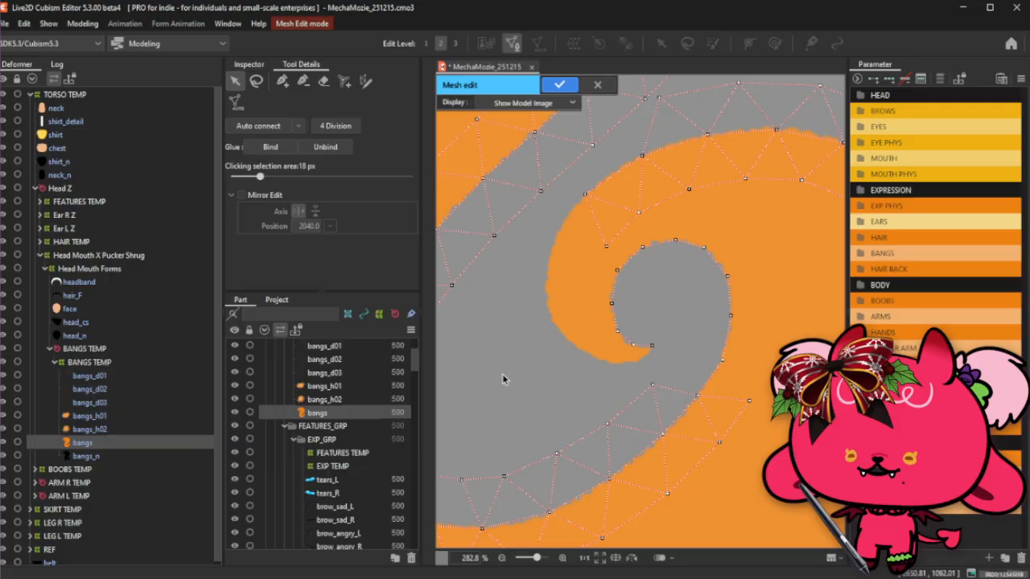
Shift the edge vertex and the two inner vertices at the end of the upper mesh strip, where the spiral curl begins.
click(282, 80)
click(591, 188)
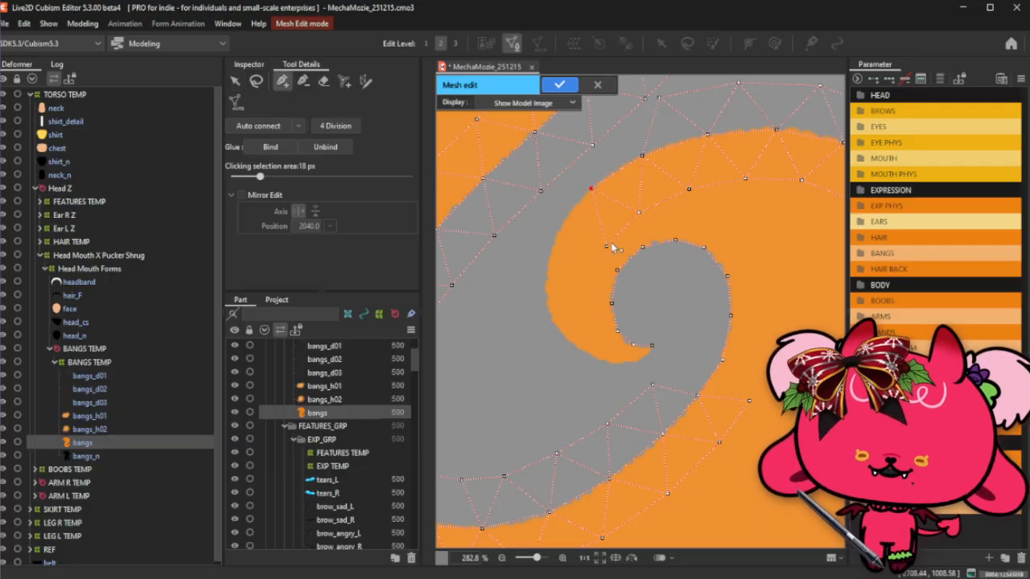
click(635, 208)
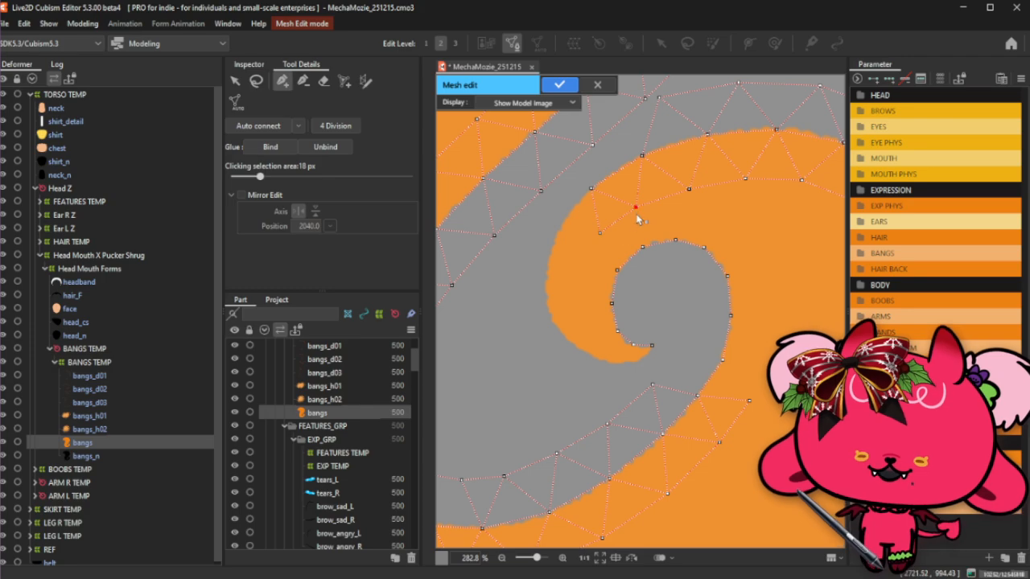
click(597, 183)
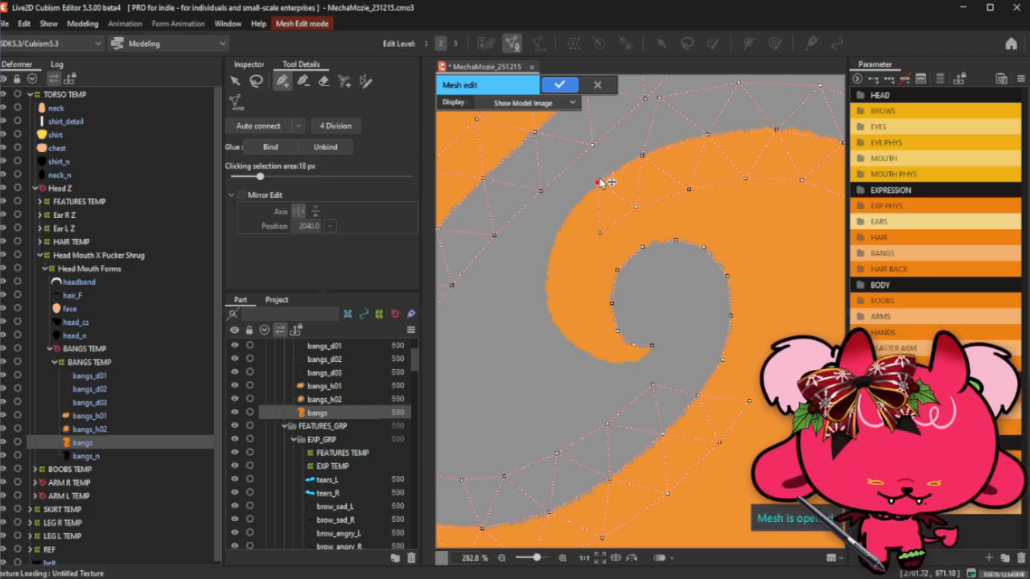
Add vertices along the curl's outer edge, down its left side and round to the pointed tip, adjusting their spacing along the underside.
click(562, 222)
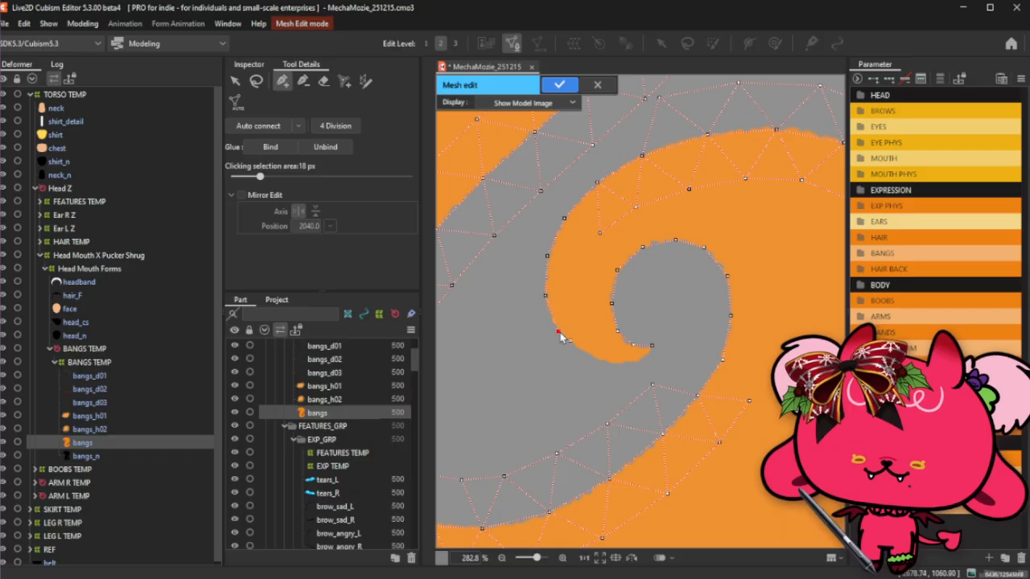
click(585, 352)
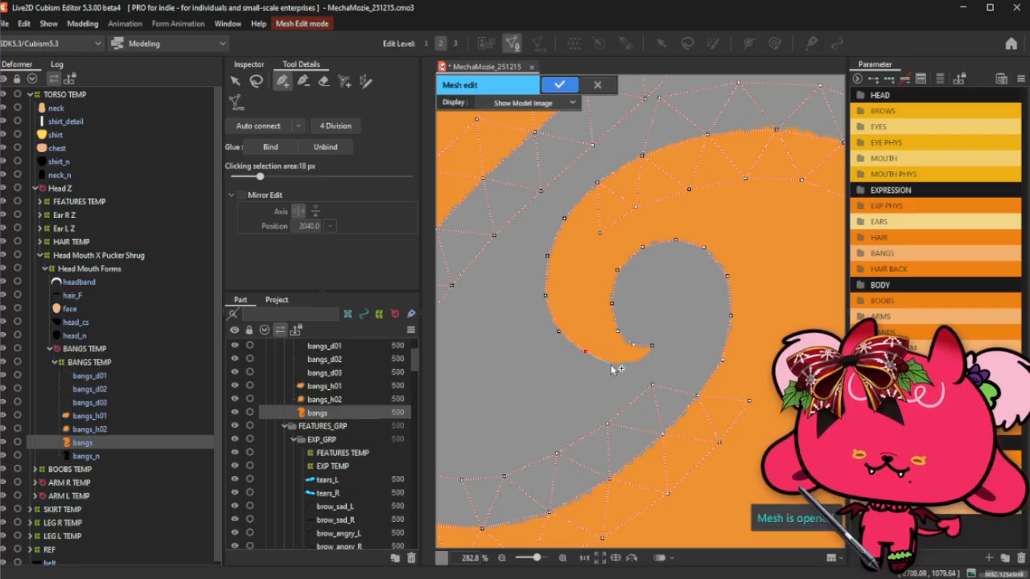
scroll(628, 363, up, 3)
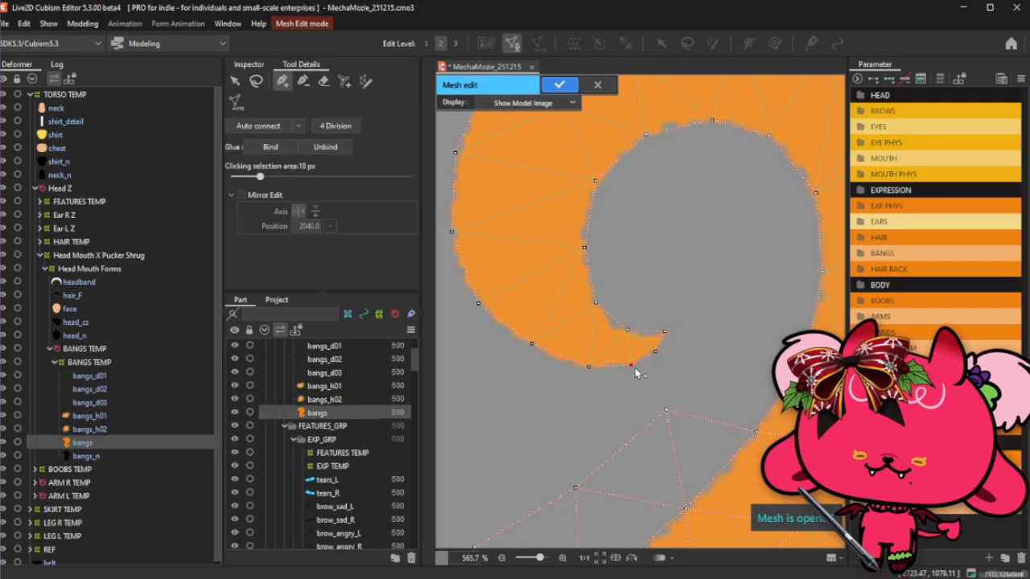
click(585, 367)
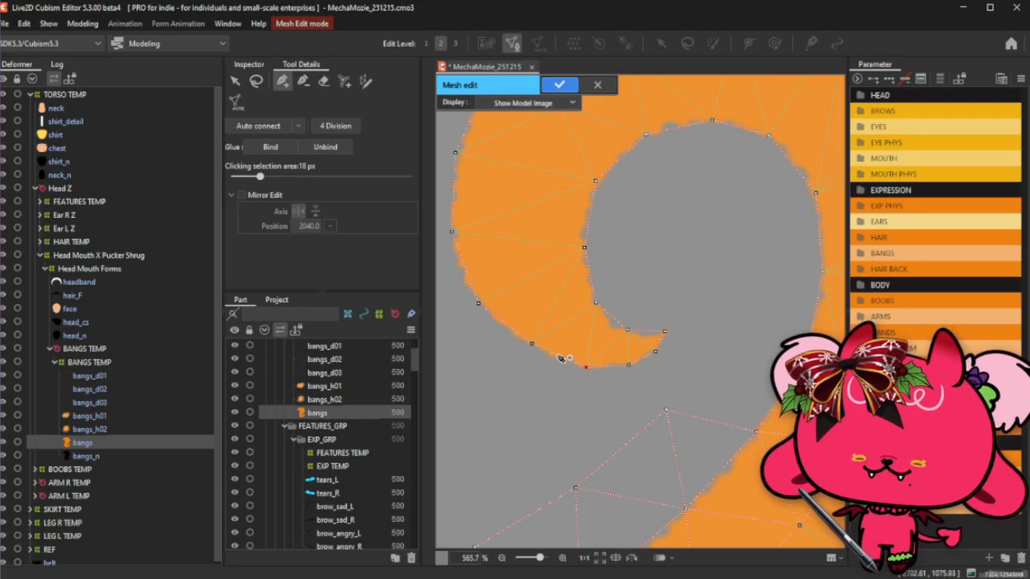
click(534, 345)
Add a vertex on the hollow's lower-left edge near the curl's tip and reposition the neighbouring vertices along the contour.
scroll(543, 356, down, 3)
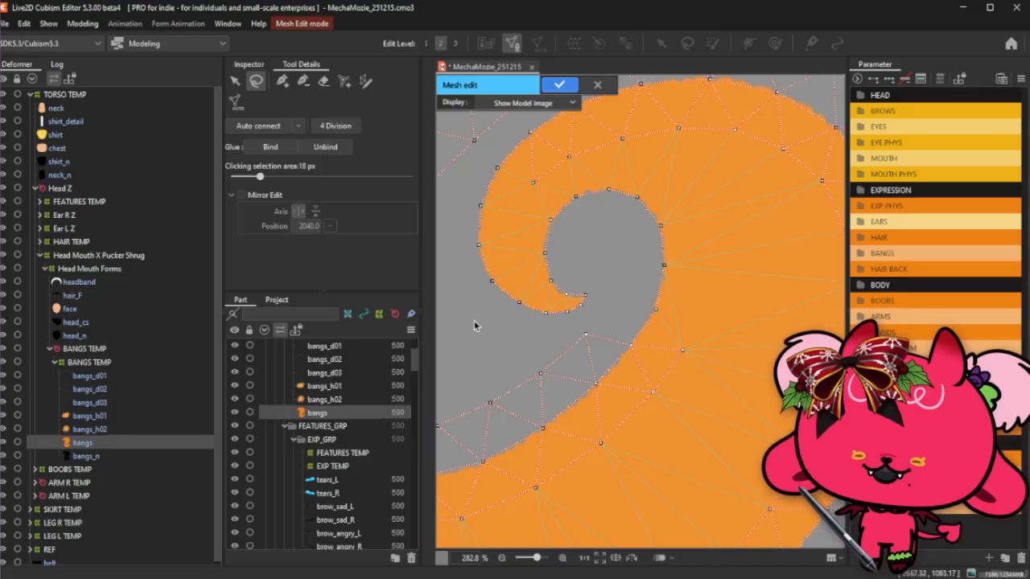
click(281, 82)
scroll(585, 297, up, 1)
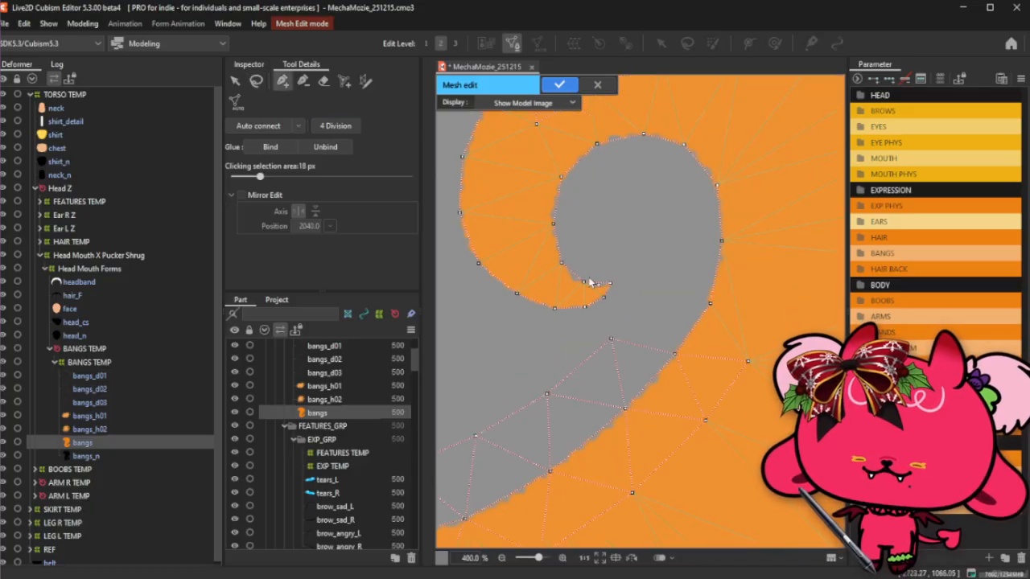
scroll(589, 283, up, 1)
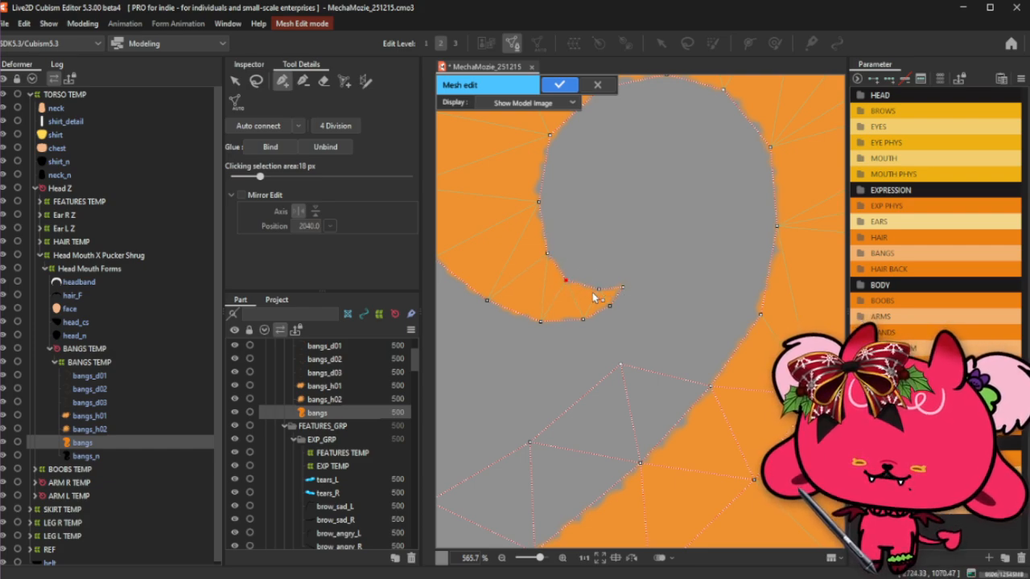
scroll(593, 297, down, 1)
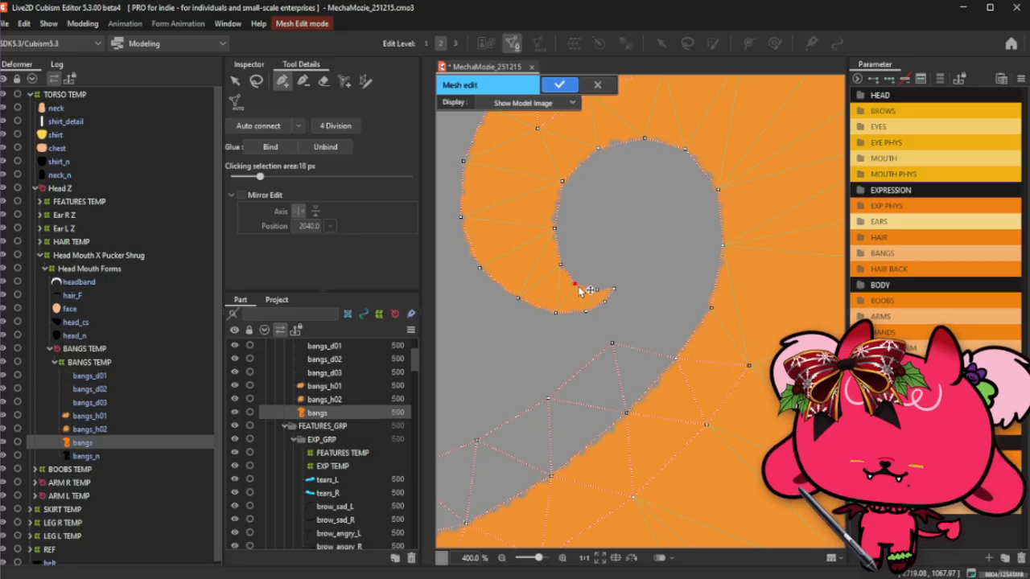
scroll(575, 287, up, 1)
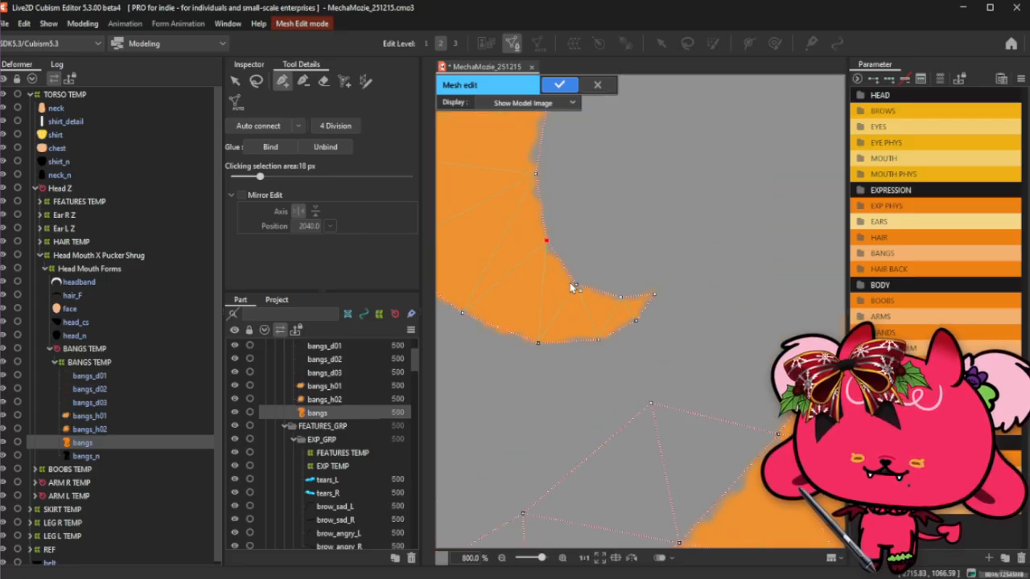
scroll(572, 285, down, 1)
scroll(557, 247, up, 1)
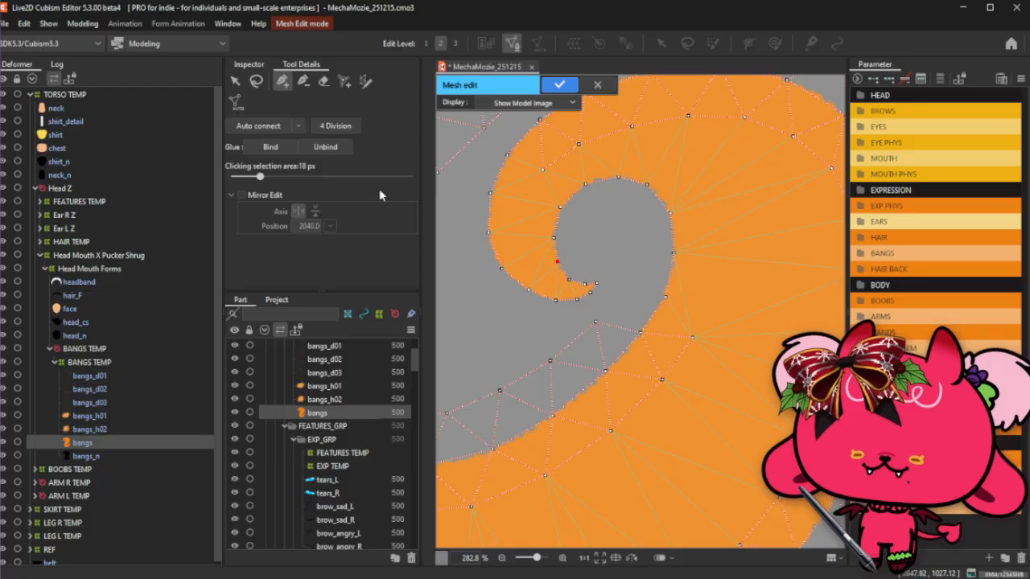
Extend the lower strip's inner vertex row up through the right part of the spiral hollow to near its top.
click(256, 80)
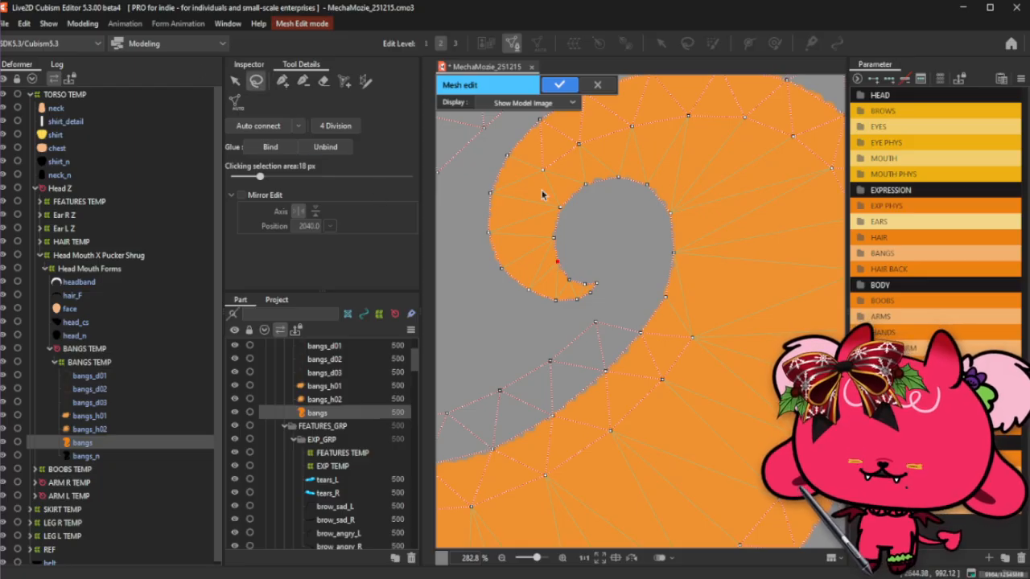
click(283, 80)
scroll(602, 290, up, 2)
drag(599, 347, 599, 354)
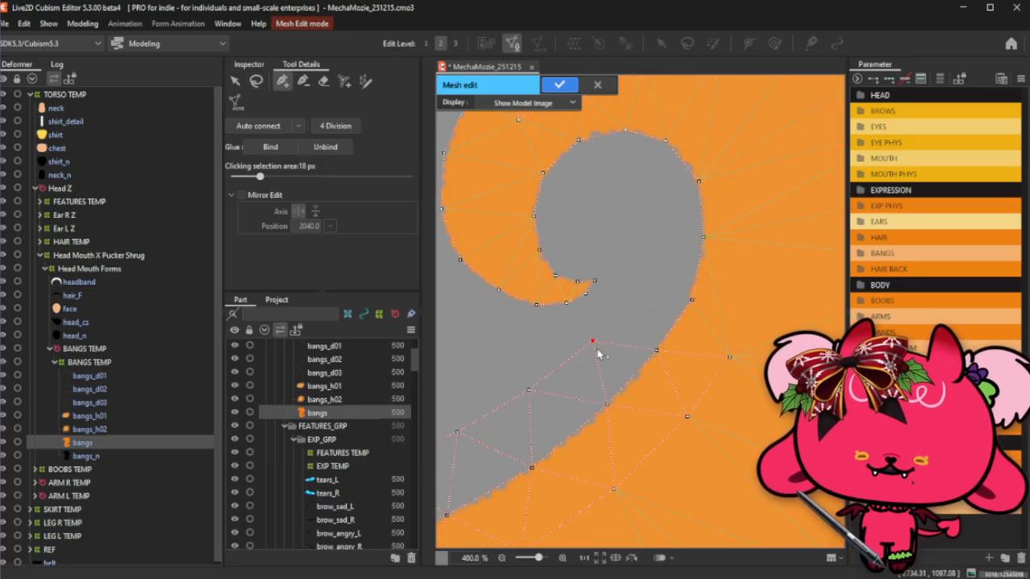
click(631, 302)
click(653, 259)
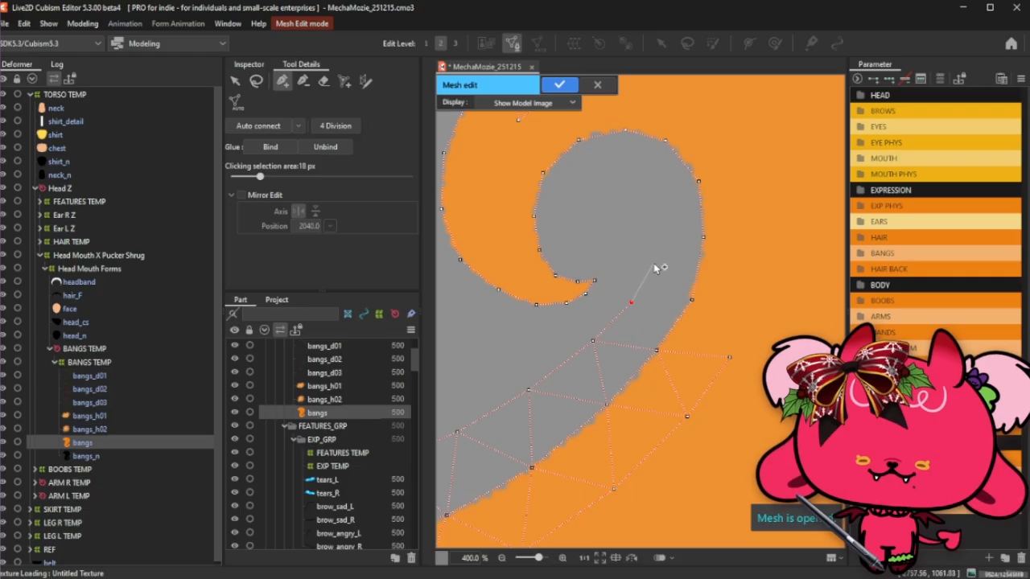
click(635, 181)
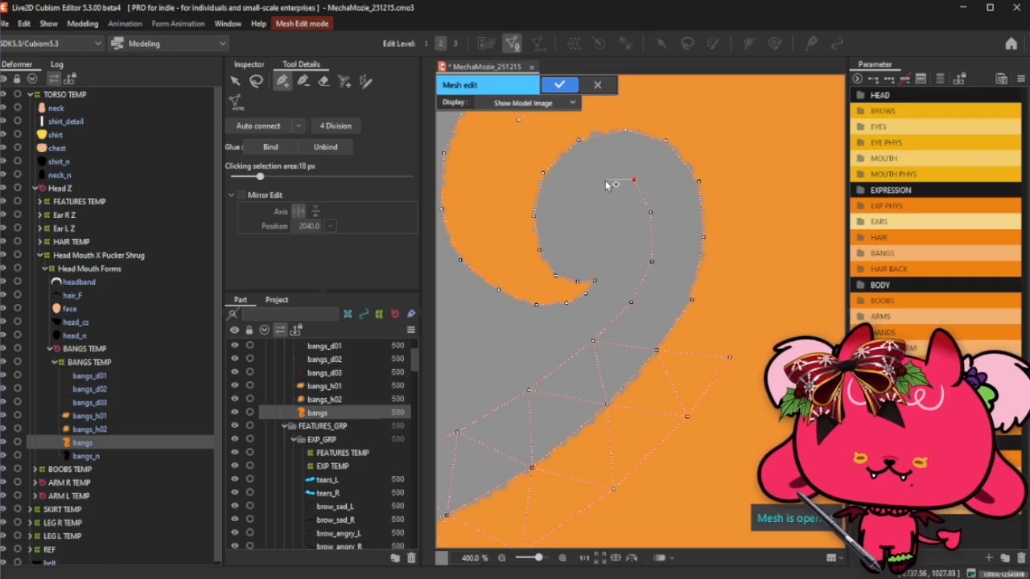
Continue the inner vertex row across the top of the hollow and down its left part towards the curl's tip.
click(605, 180)
click(634, 182)
click(585, 203)
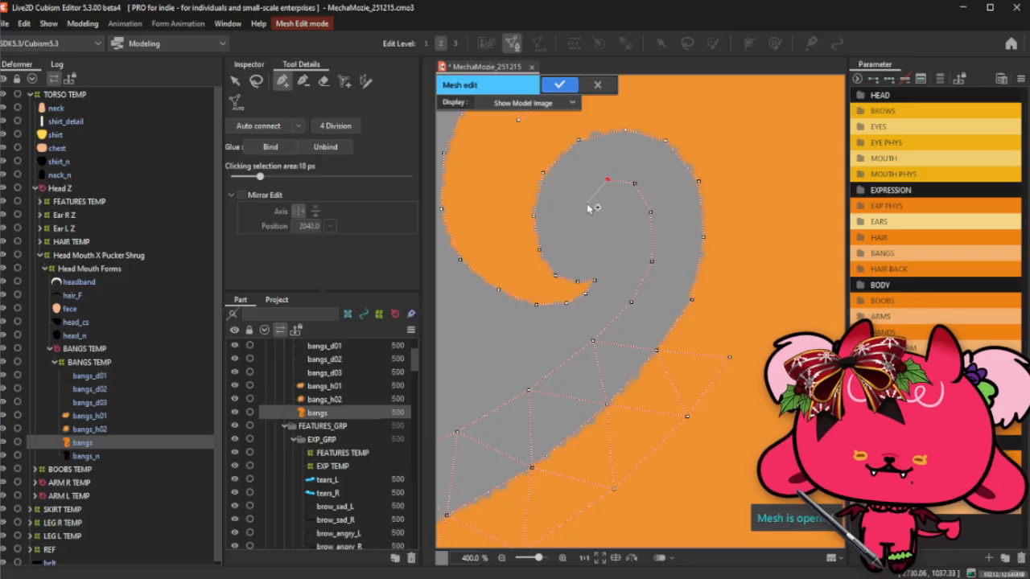
click(584, 230)
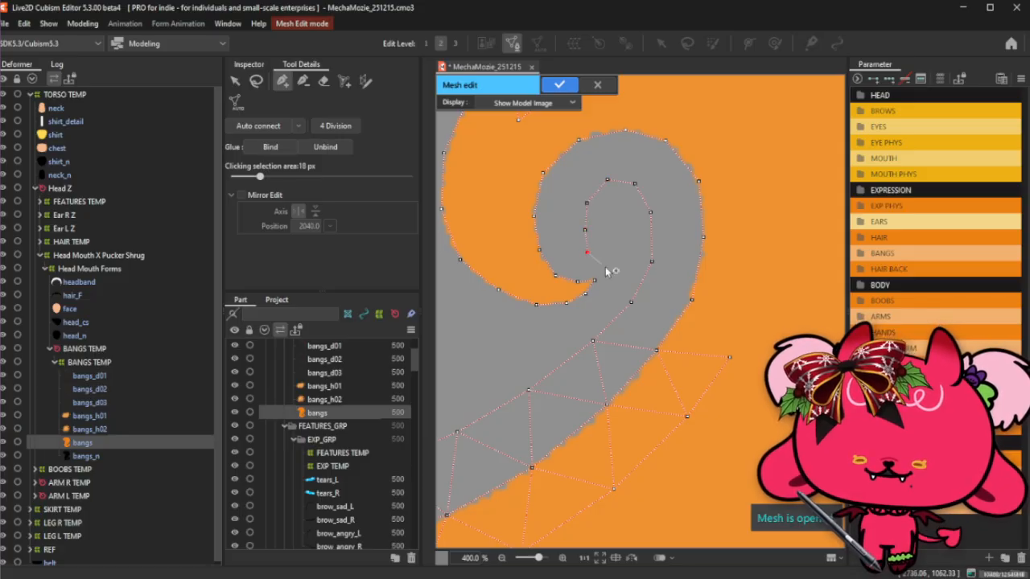
click(586, 253)
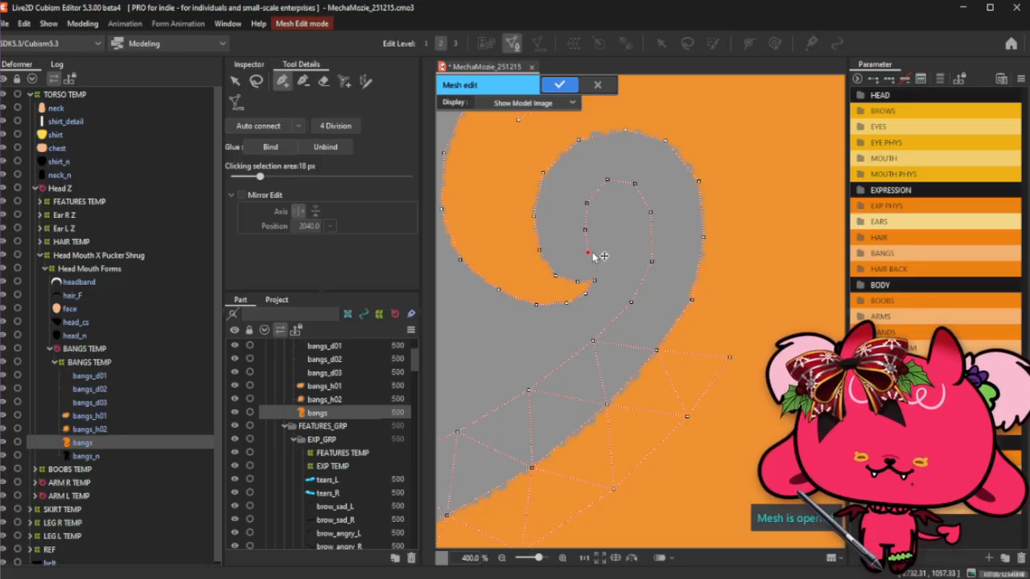
Curve the end of the inner row back beneath the hollow, connect it to the curl's pointed tip and adjust its lowest vertices.
scroll(607, 259, up, 1)
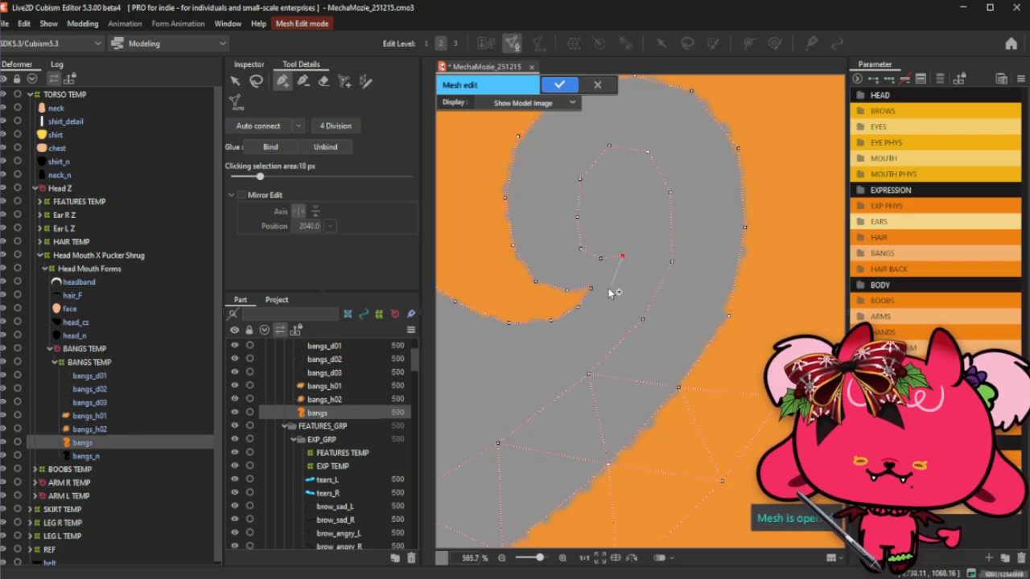
click(621, 262)
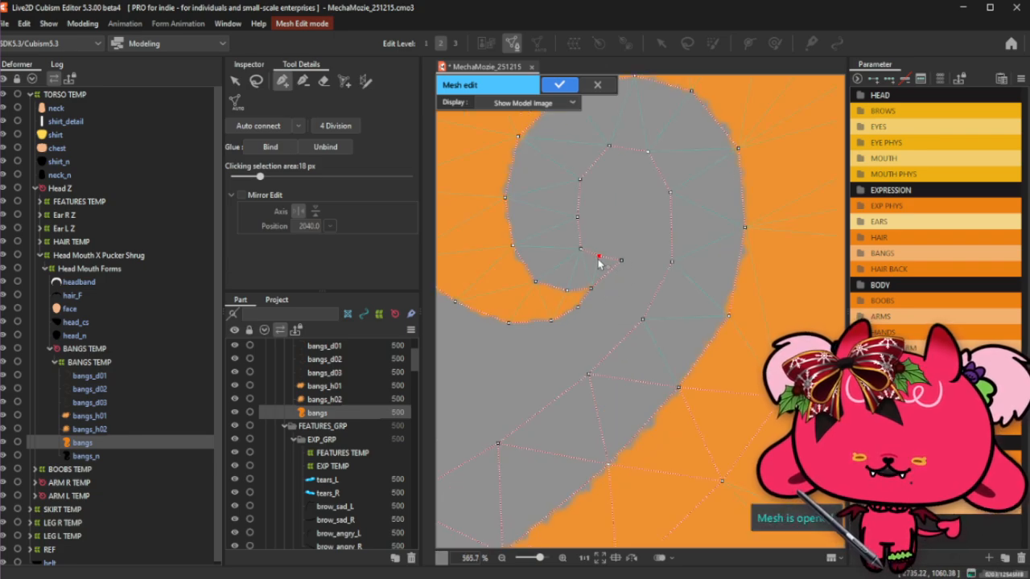
click(578, 251)
click(599, 256)
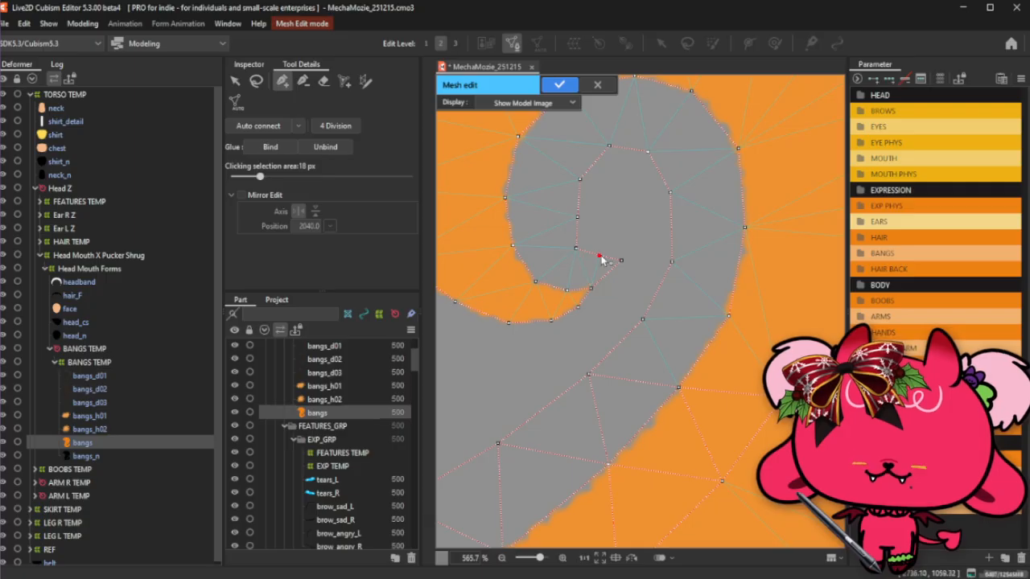
click(576, 250)
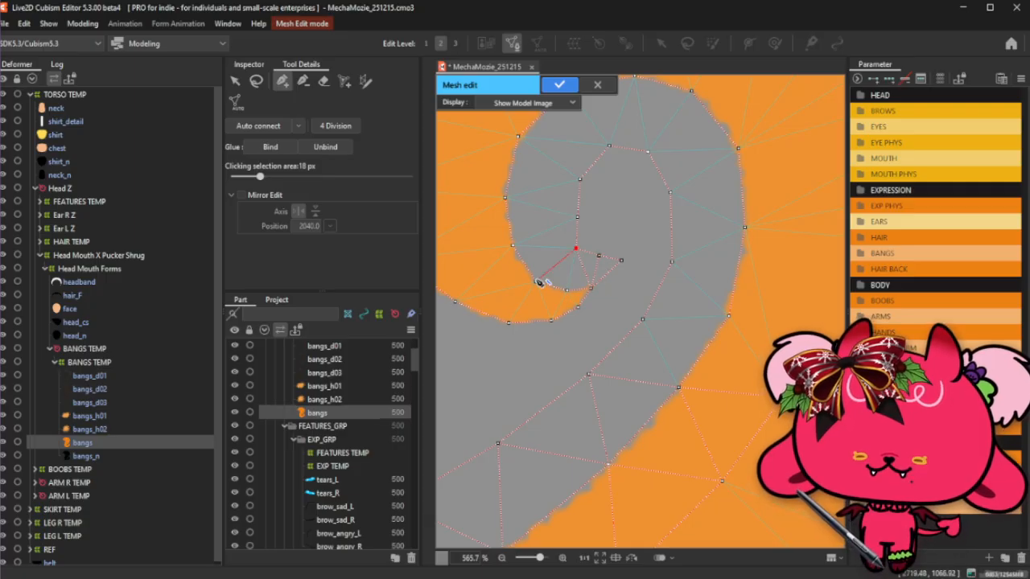
click(565, 287)
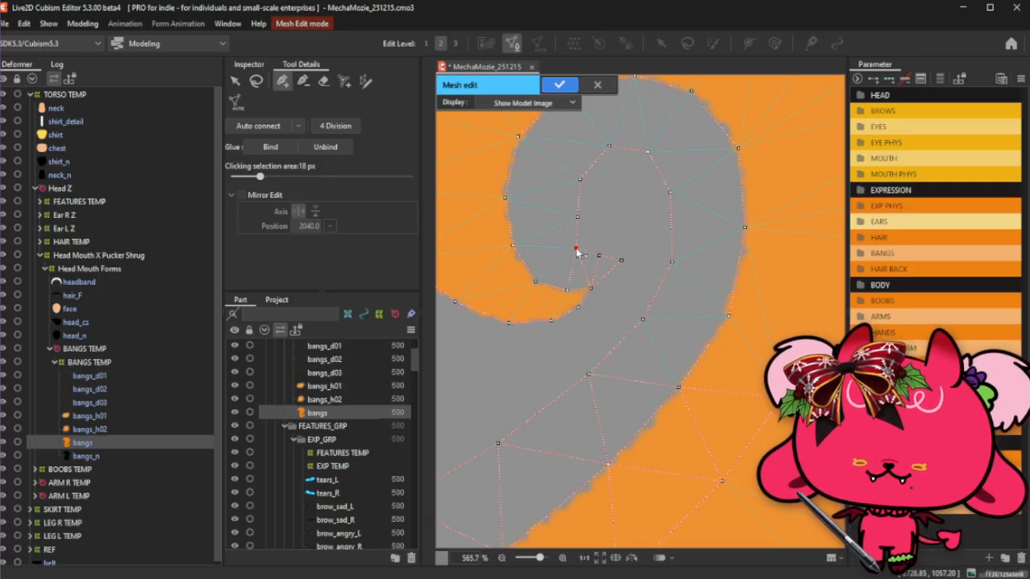
click(566, 288)
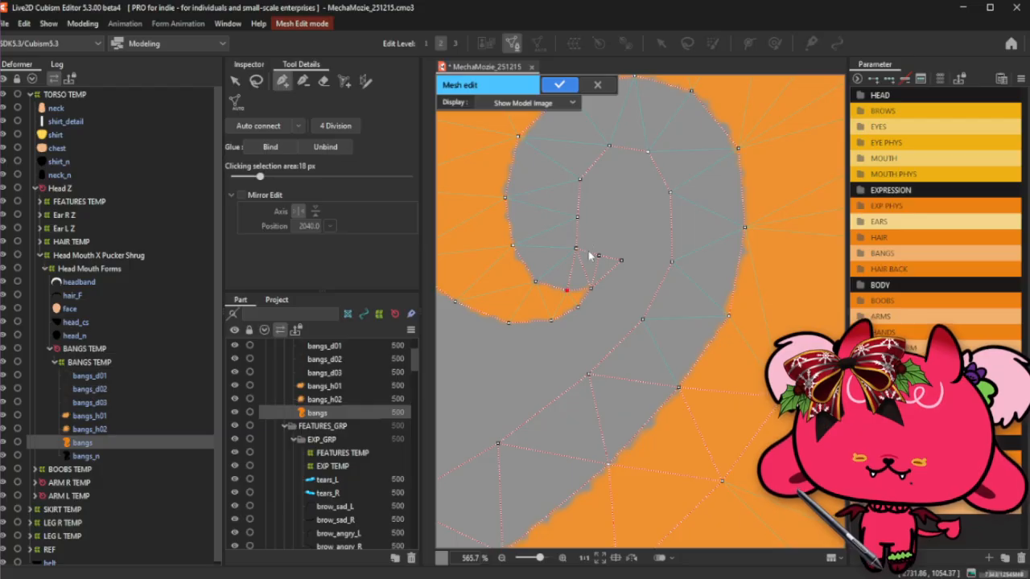
key(ctrl+z)
key(ctrl+z)
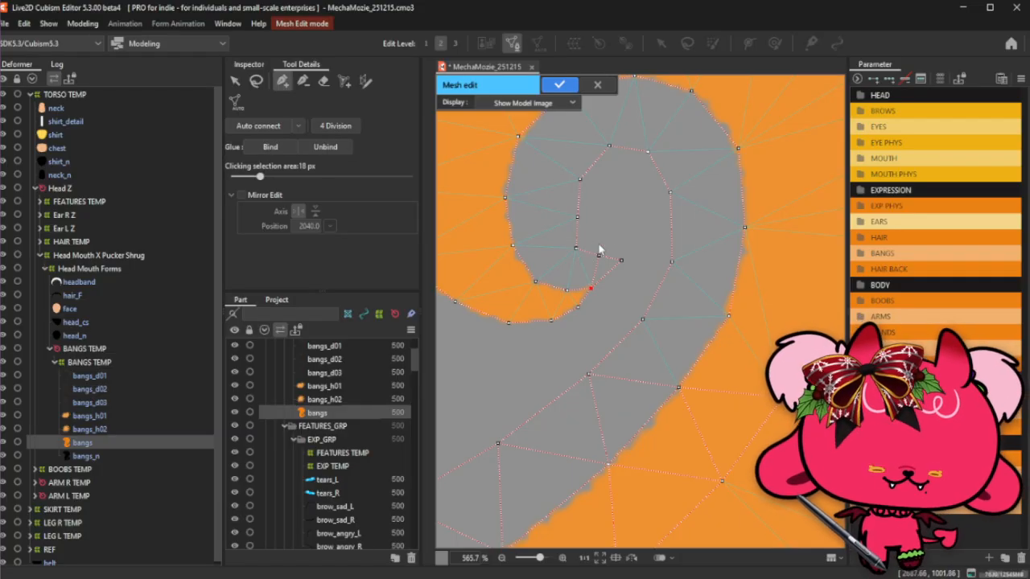
click(599, 253)
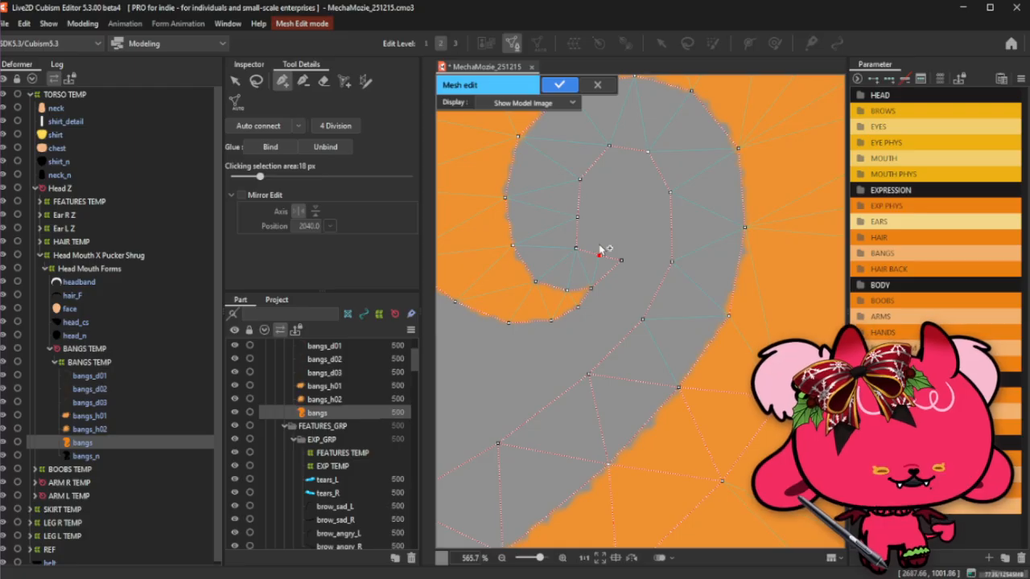
key(ctrl+z)
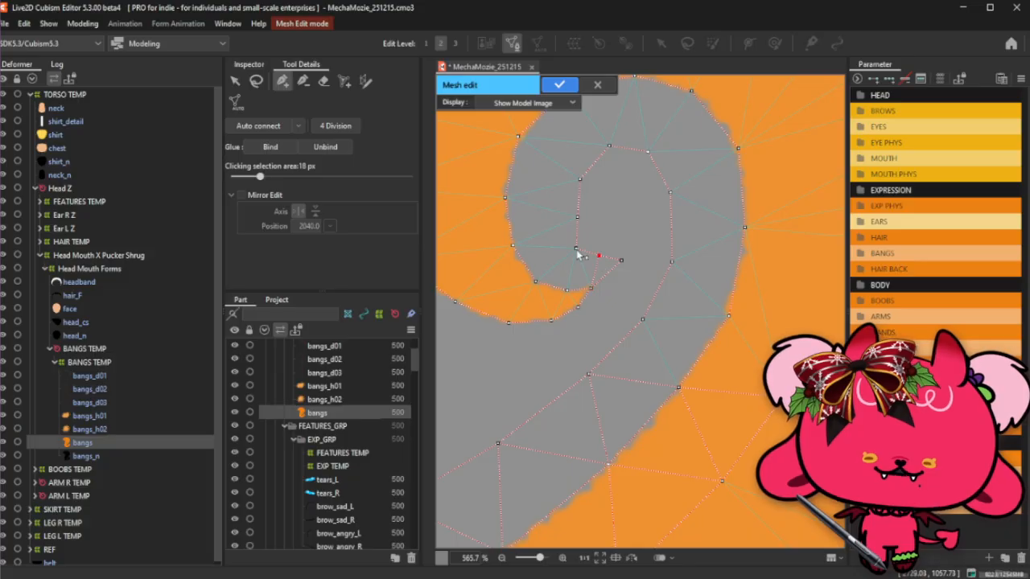
Insert a vertex at the lower end of the hollow's inner row near the curl's tip and round off the neighbouring vertices.
drag(576, 250, 601, 256)
click(581, 255)
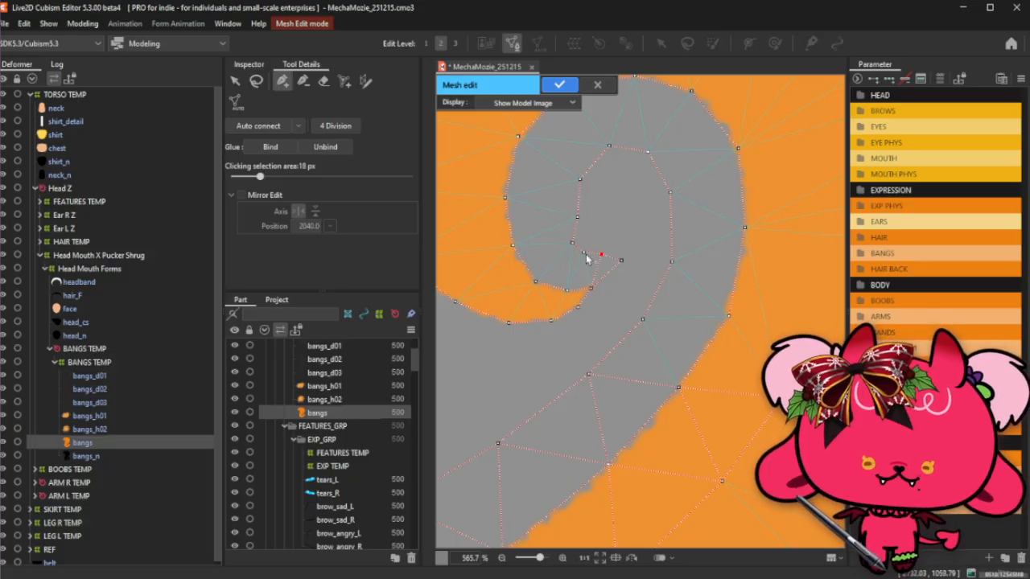
click(581, 250)
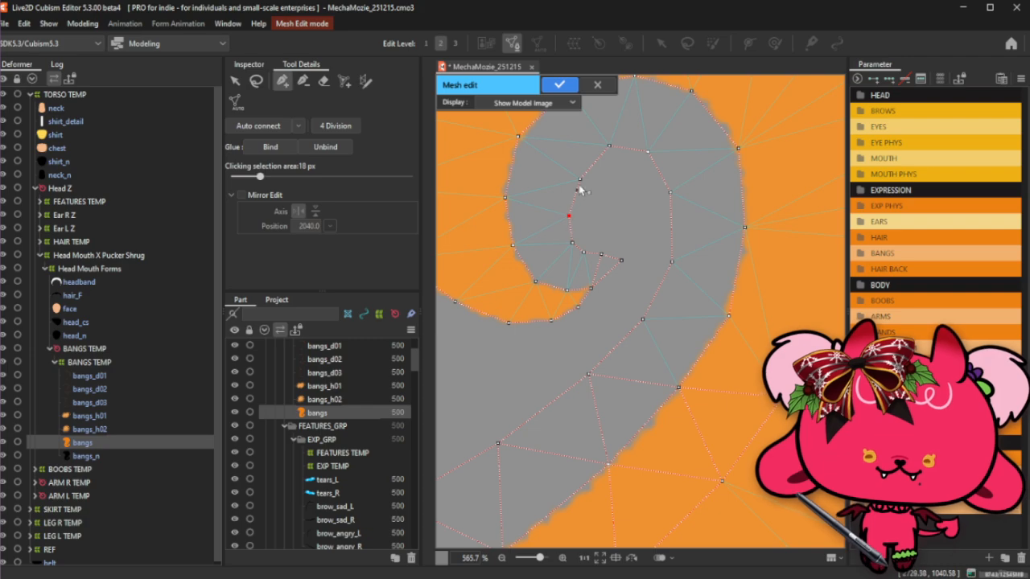
click(567, 216)
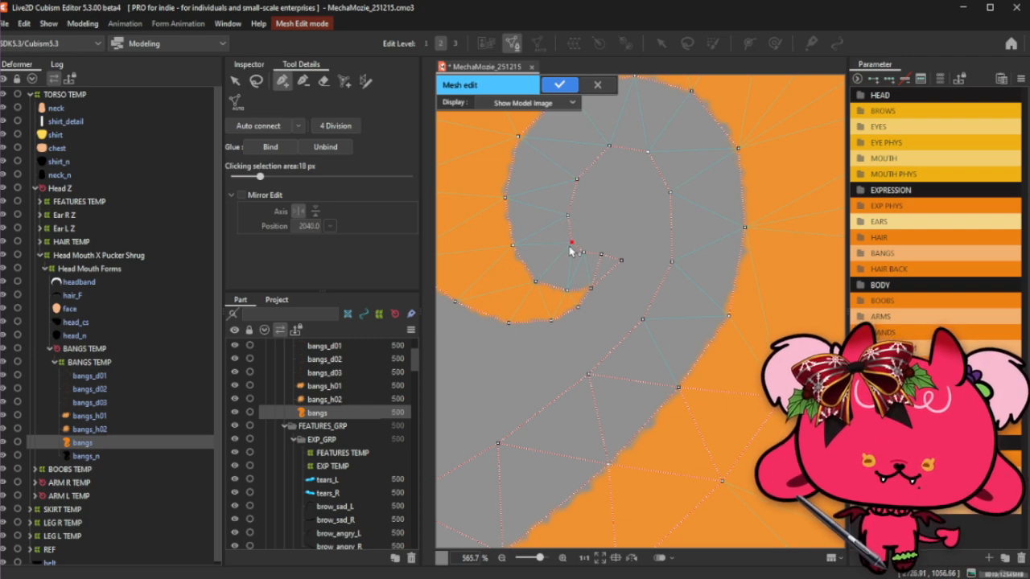
click(582, 254)
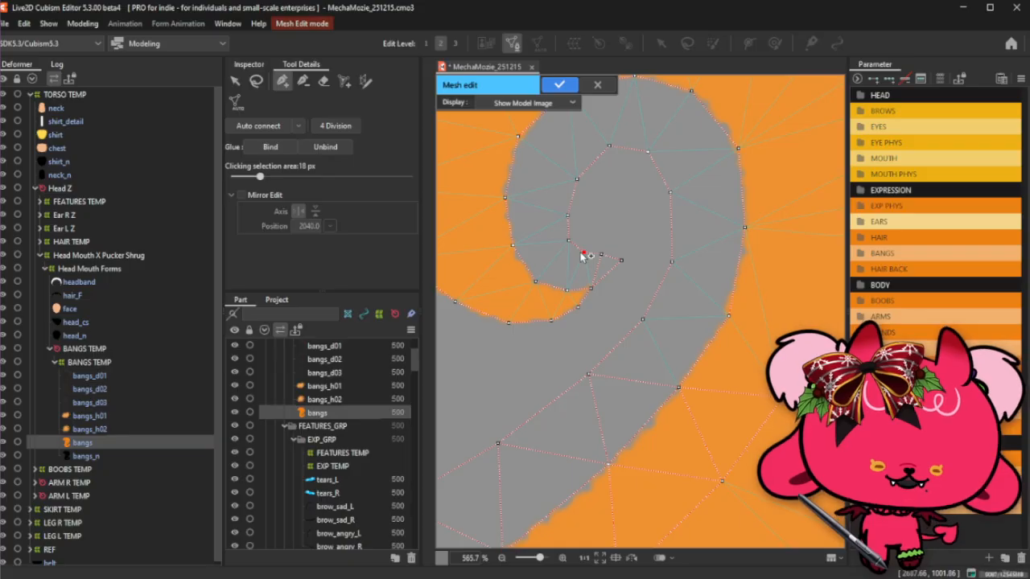
Nudge the vertices on the inner row's left and upper-left part outward for a smoother curve around the hollow.
drag(583, 255, 589, 194)
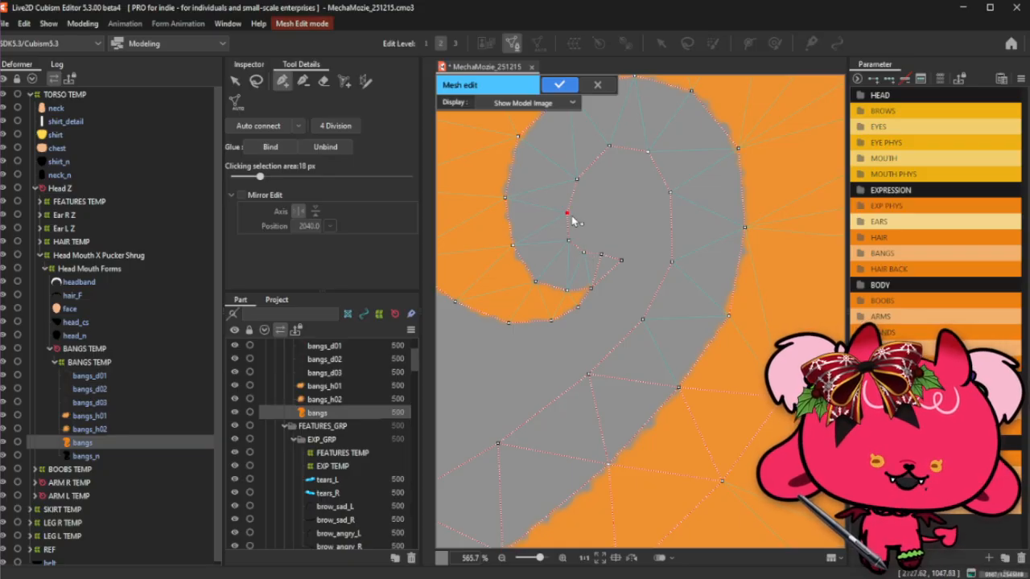
click(608, 147)
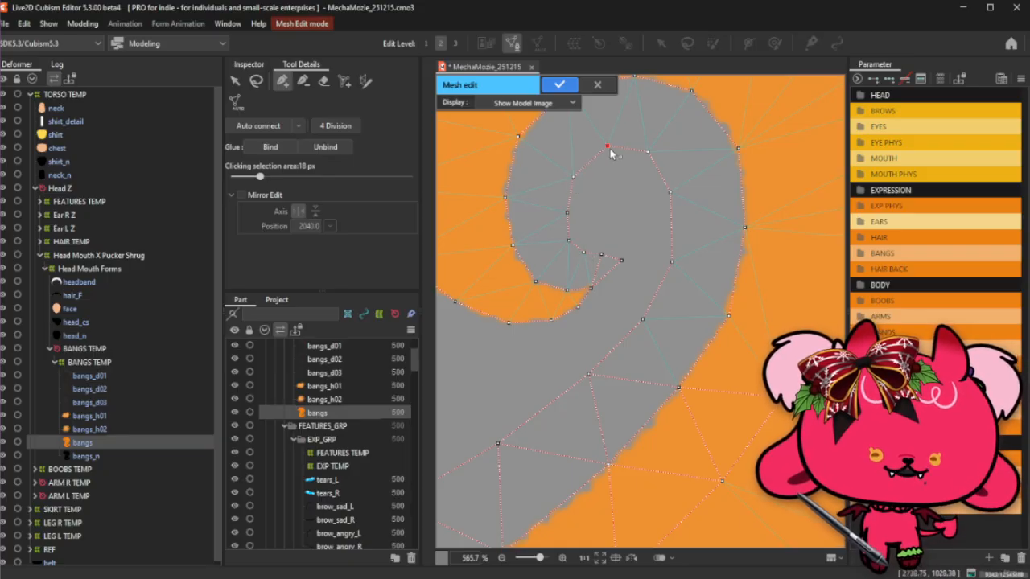
click(579, 171)
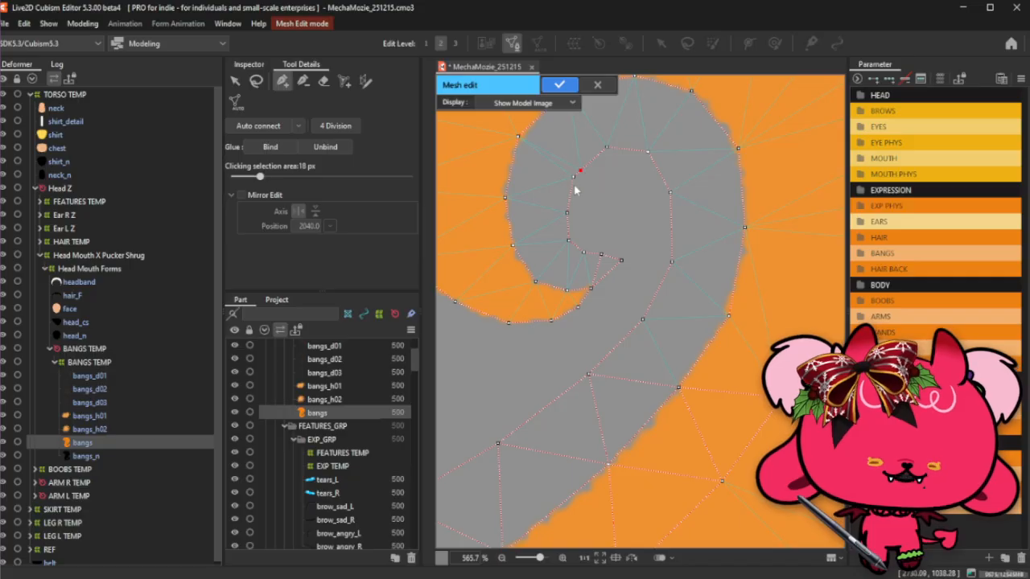
click(573, 217)
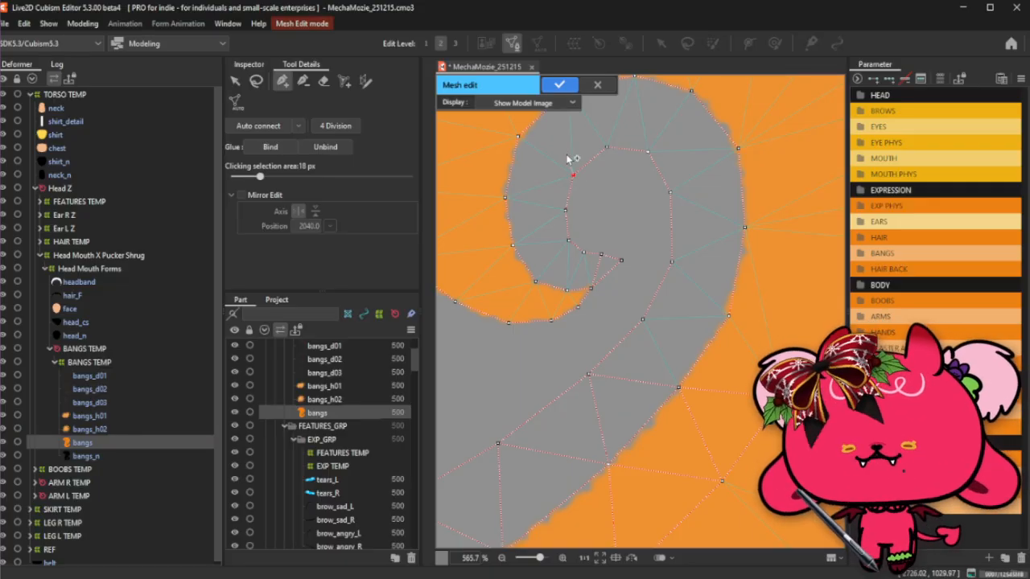
Start a new vertex row from the curl's tip and run it just outside the curl's lower edge, adjusting its spacing.
click(256, 80)
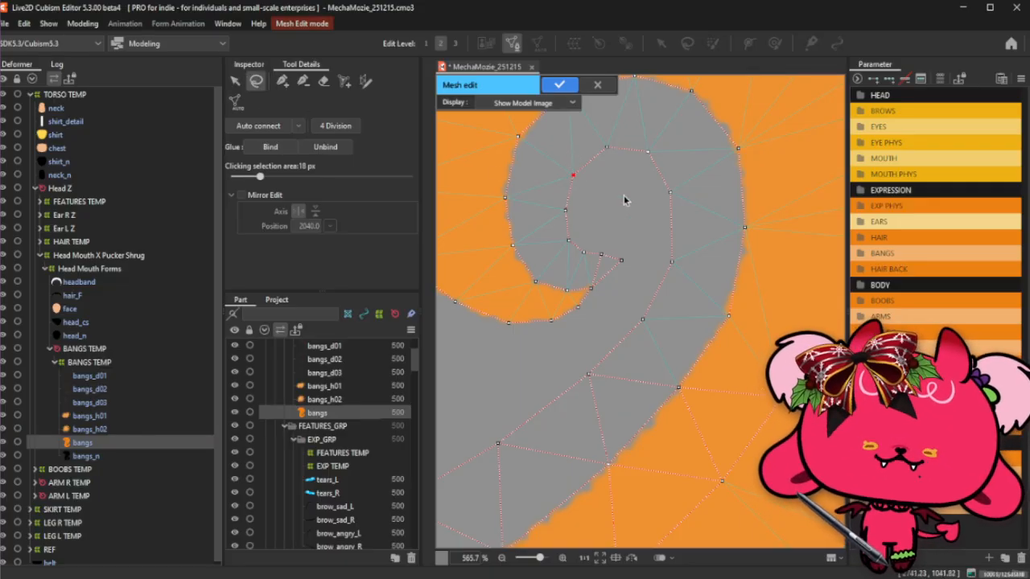
click(280, 84)
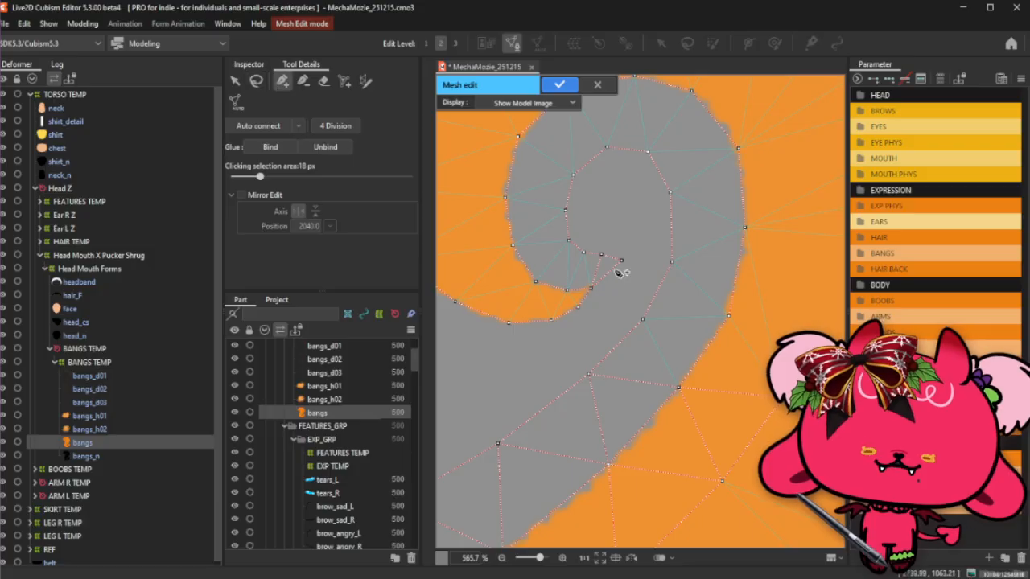
click(616, 299)
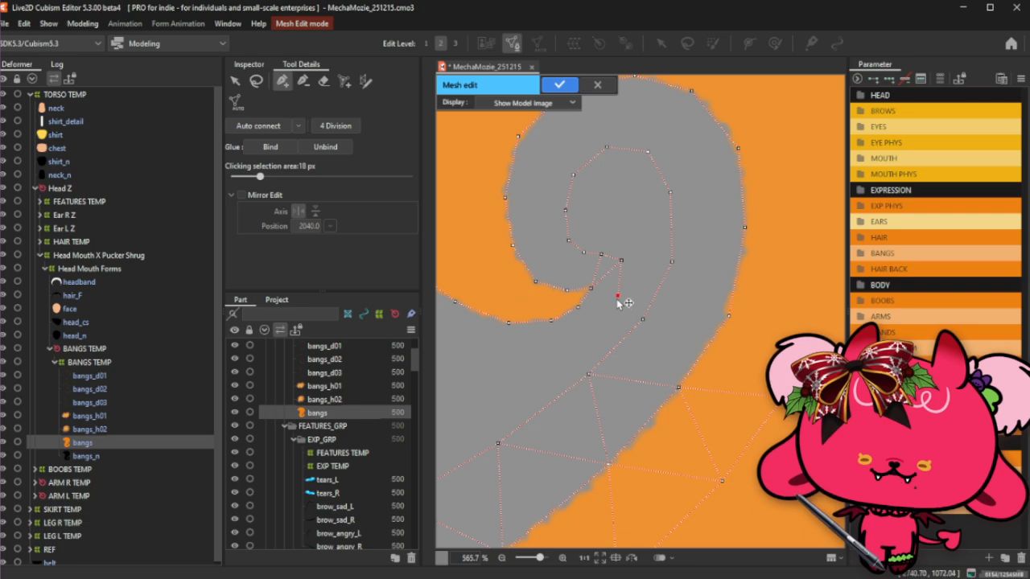
click(609, 310)
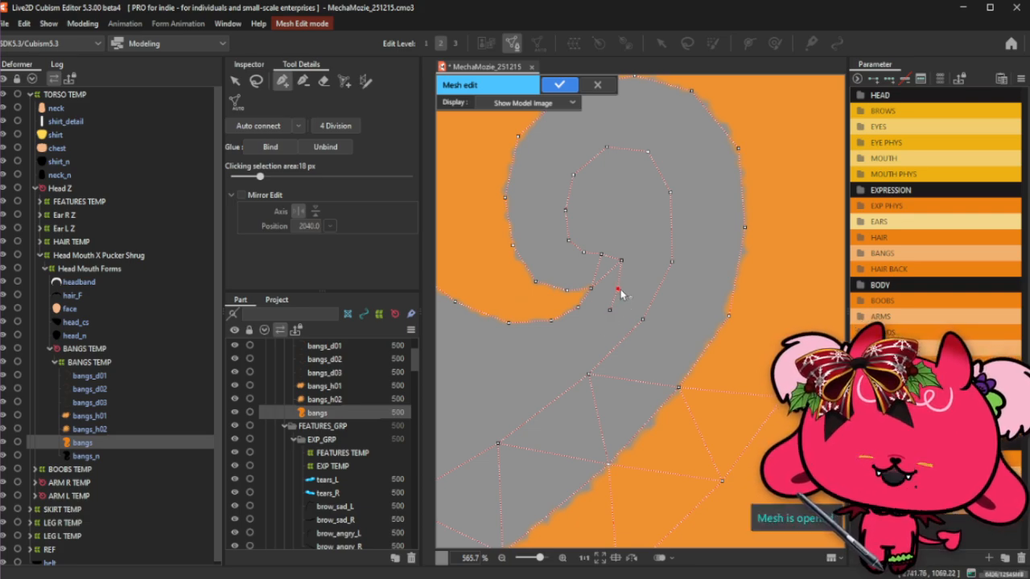
click(608, 310)
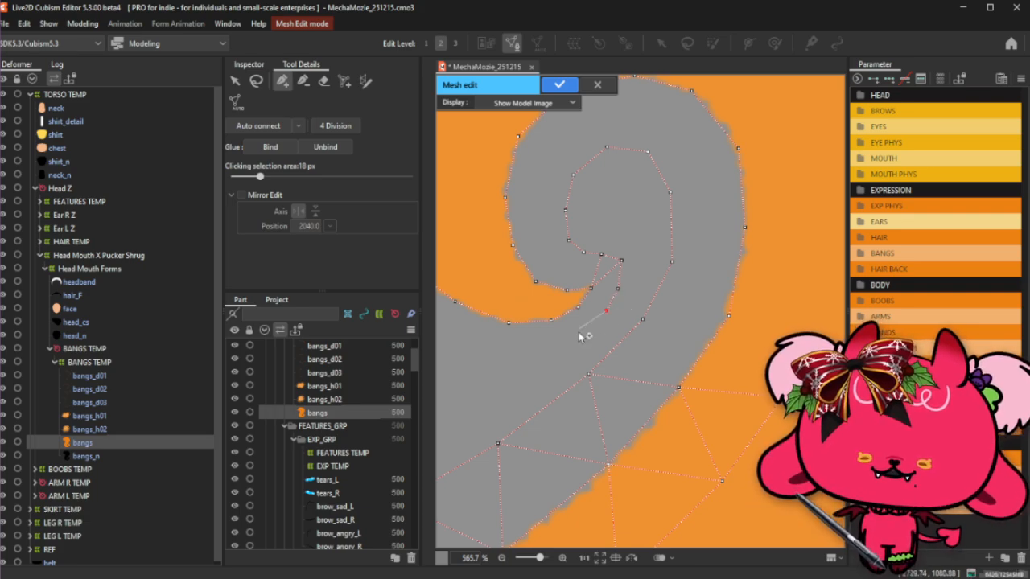
click(528, 354)
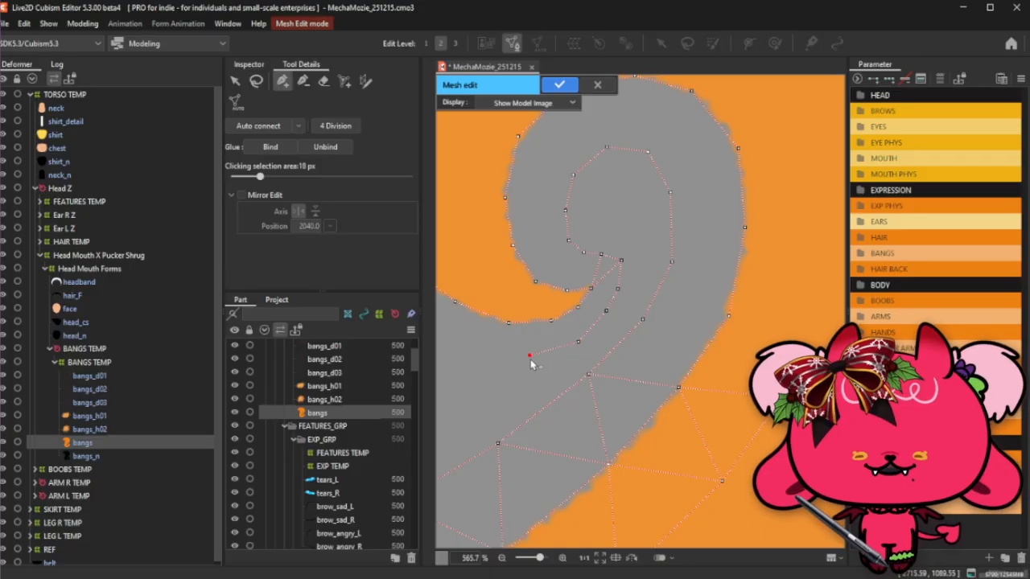
drag(530, 359, 533, 362)
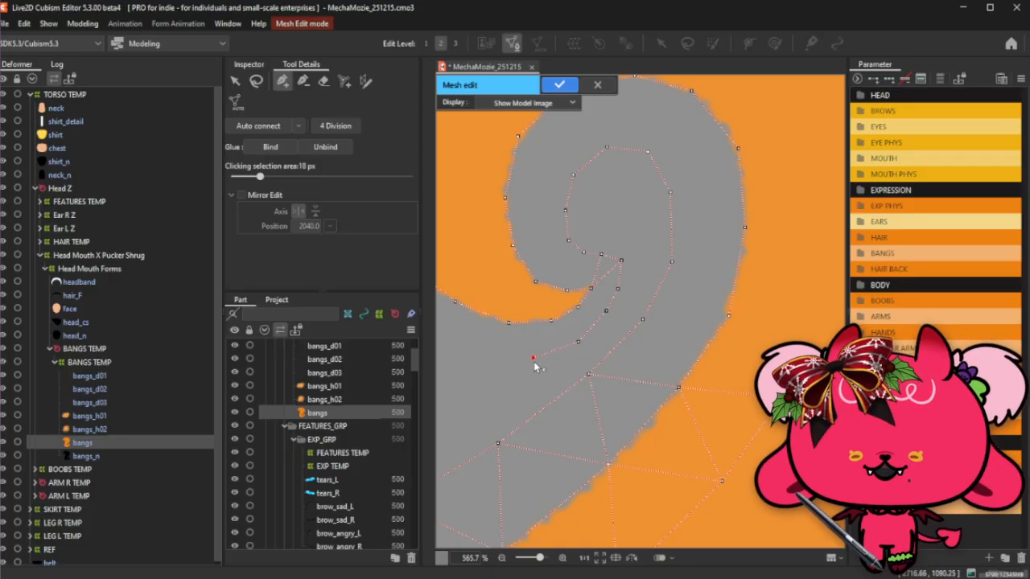
click(608, 313)
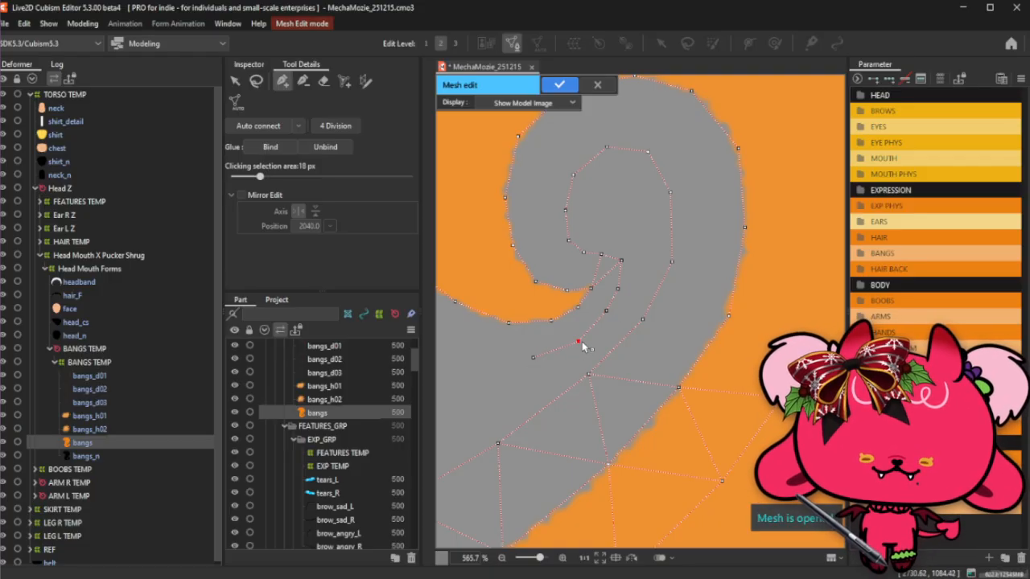
Extend the outer vertex row beneath the curl towards its lower-left bend, keeping it parallel to the orange edge.
scroll(651, 371, down, 3)
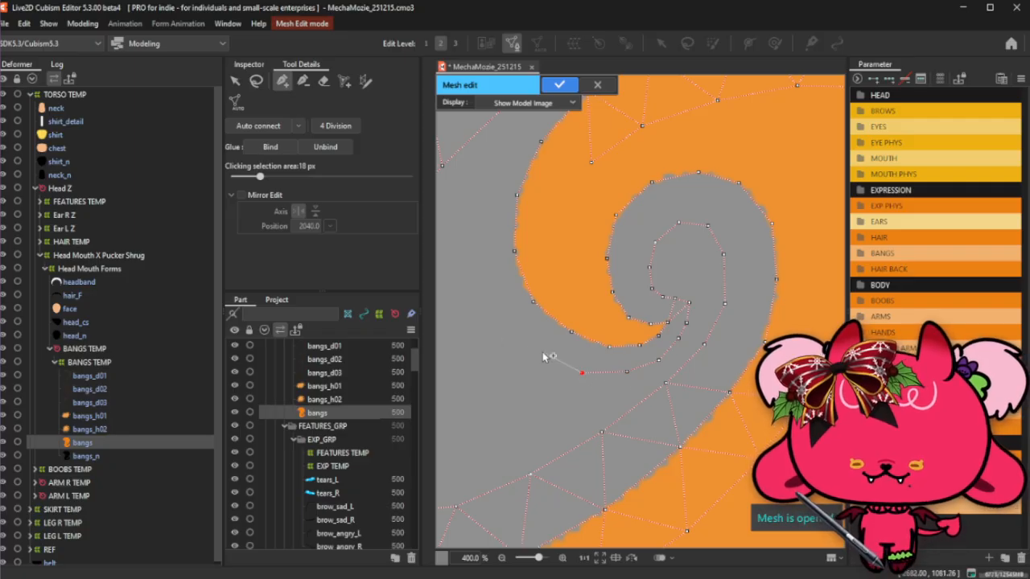
click(629, 374)
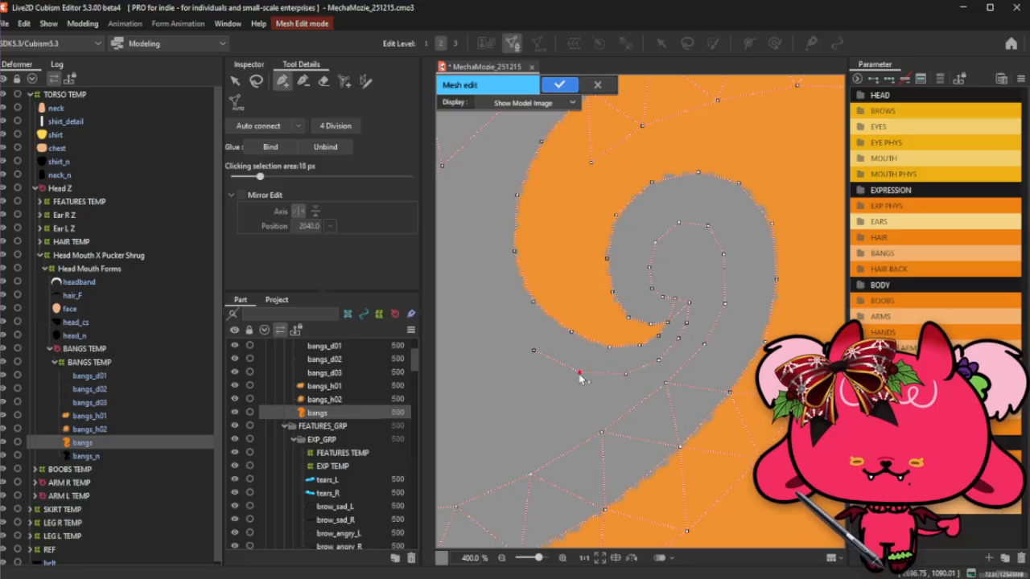
click(533, 351)
click(478, 299)
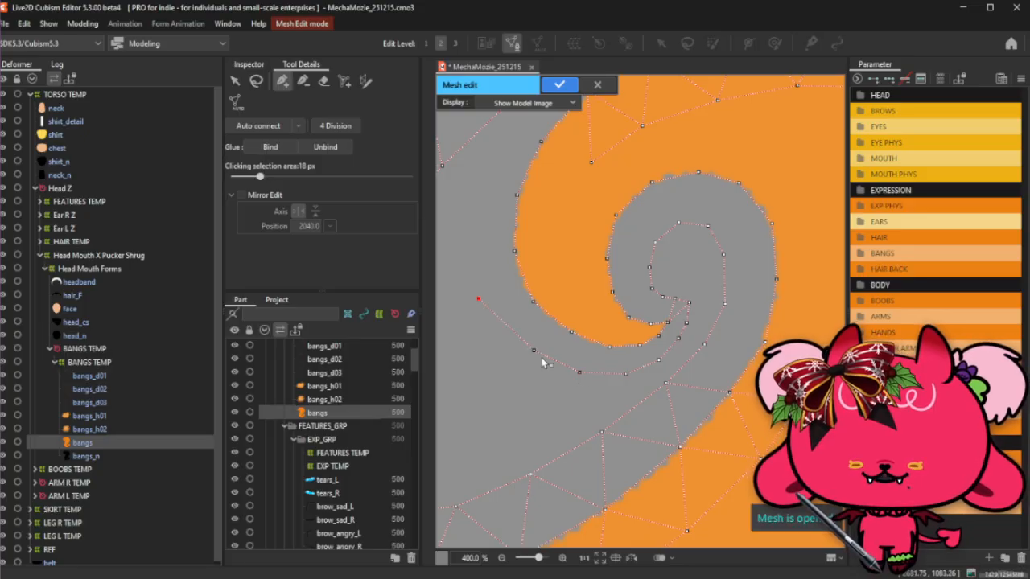
click(533, 350)
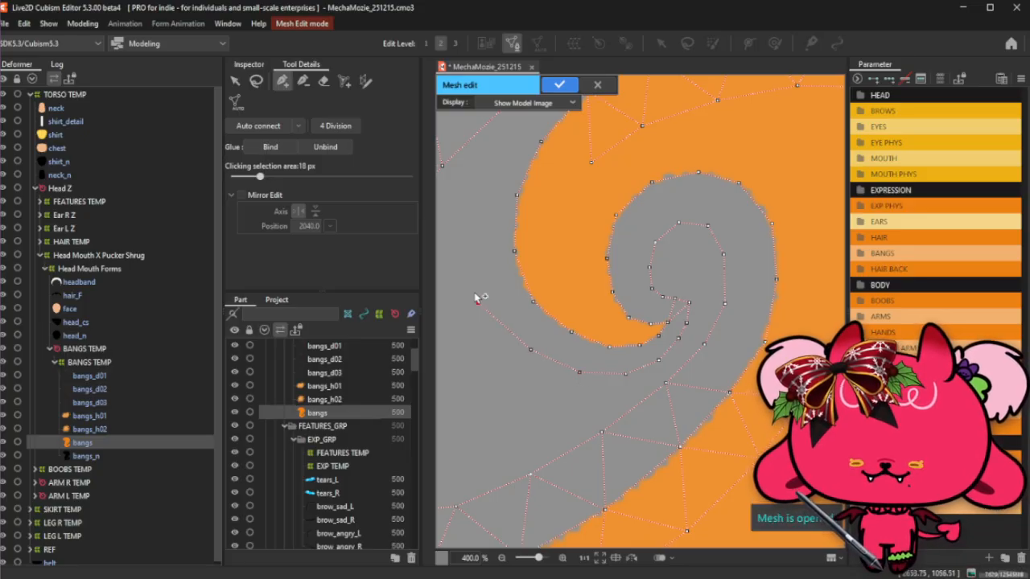
drag(477, 301, 486, 310)
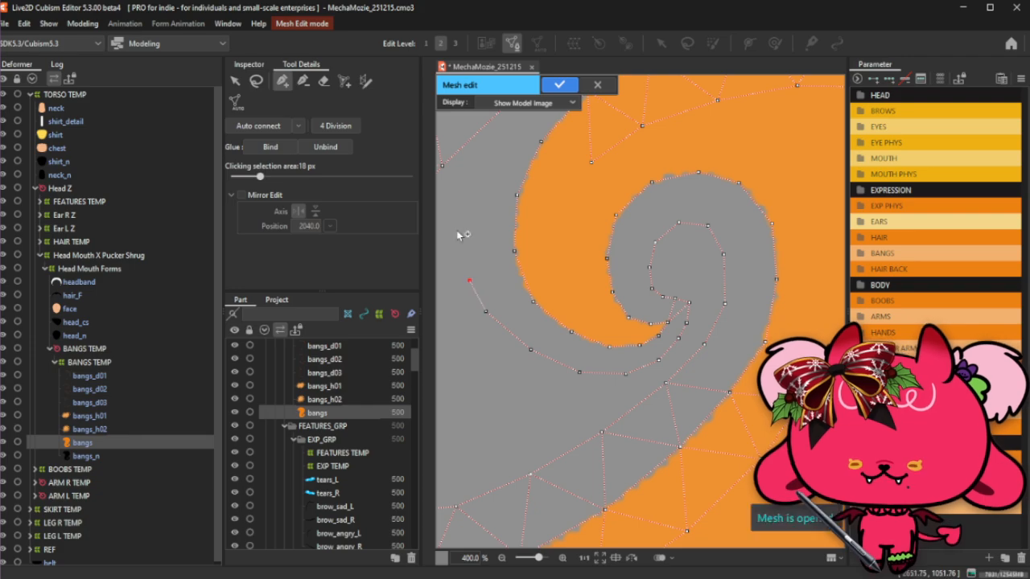
Carry the outer row up along the curl's left side and even out the vertices around the lower-left bend.
click(466, 215)
click(472, 282)
click(493, 320)
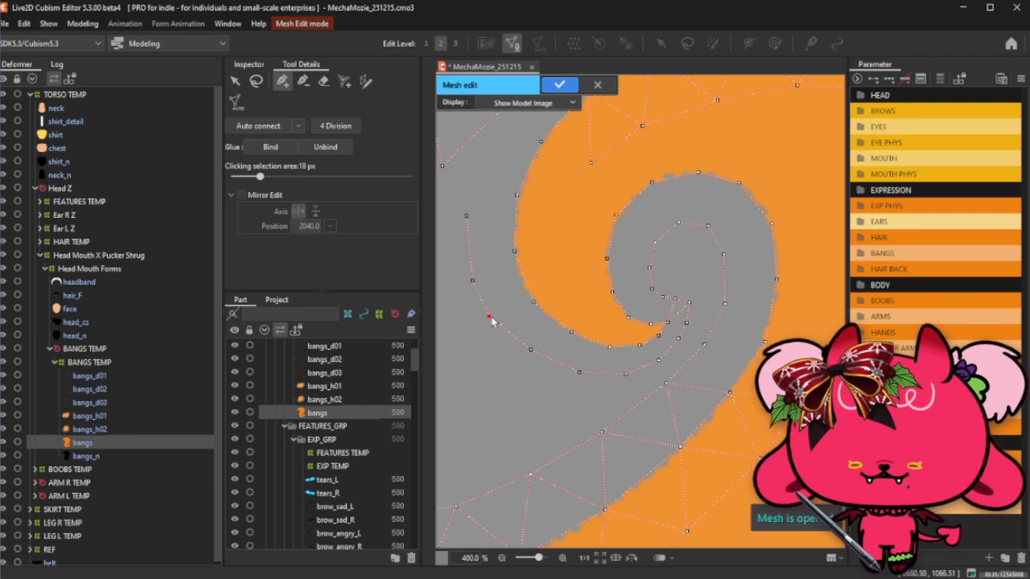
click(531, 352)
click(579, 373)
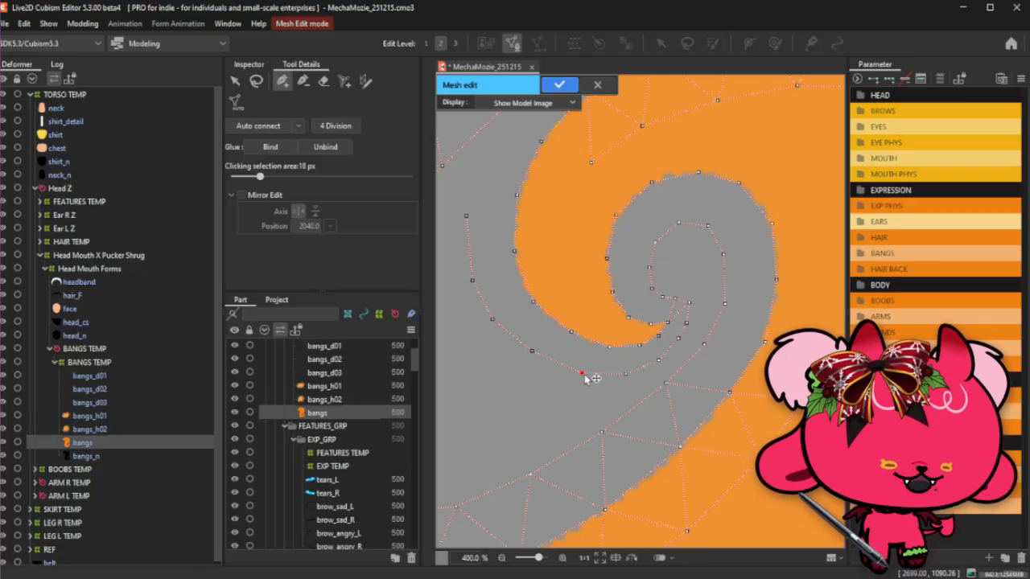
click(529, 354)
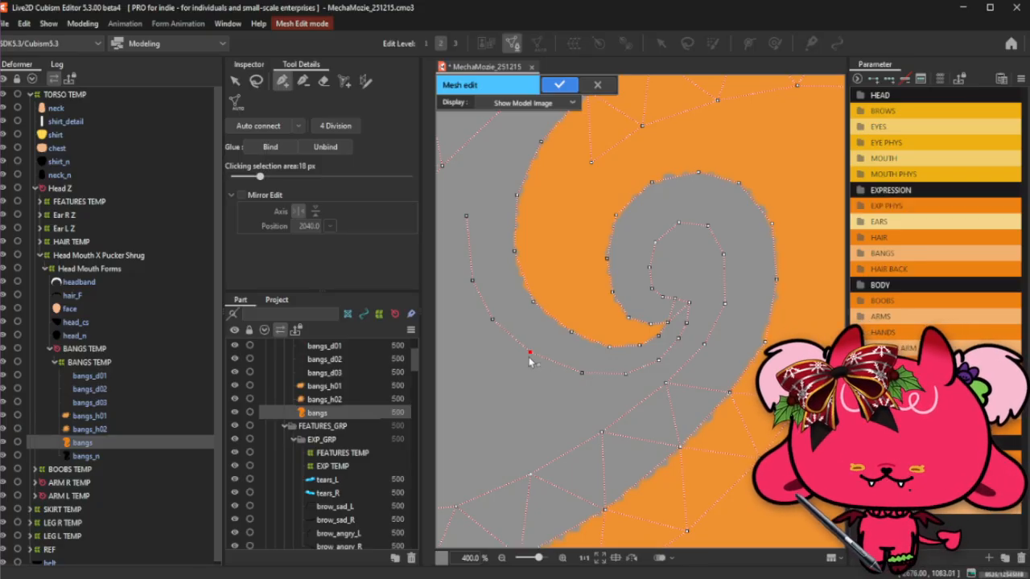
click(580, 372)
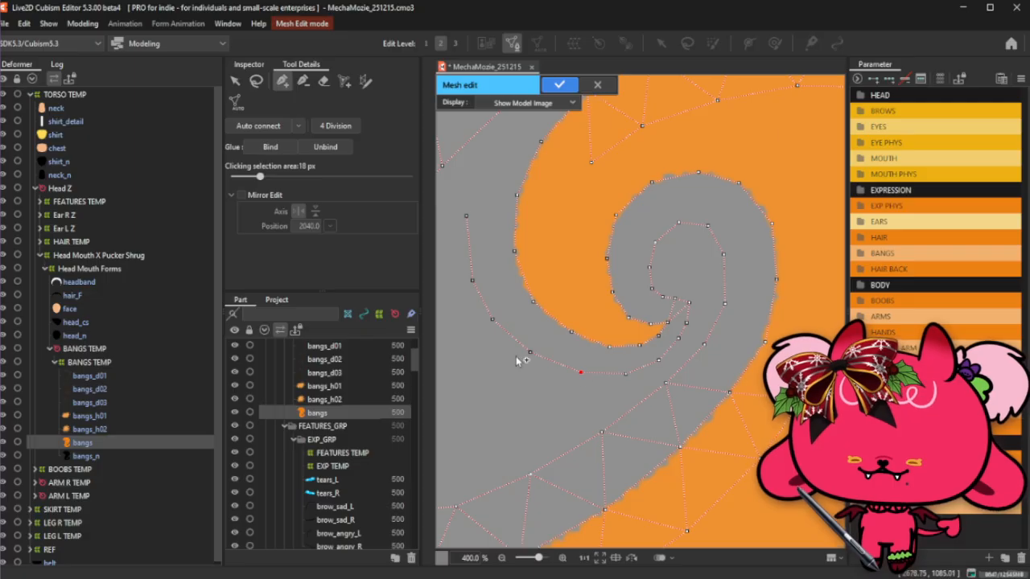
Add another vertex at the outer row's upper end, following the curl's left edge upward.
click(472, 280)
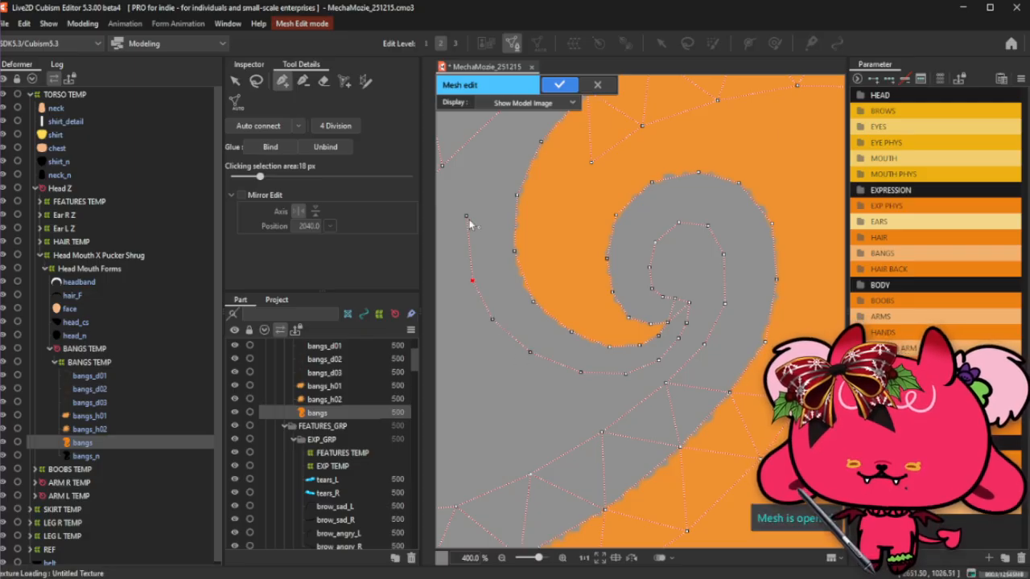
click(481, 159)
scroll(542, 370, down, 2)
scroll(512, 259, up, 2)
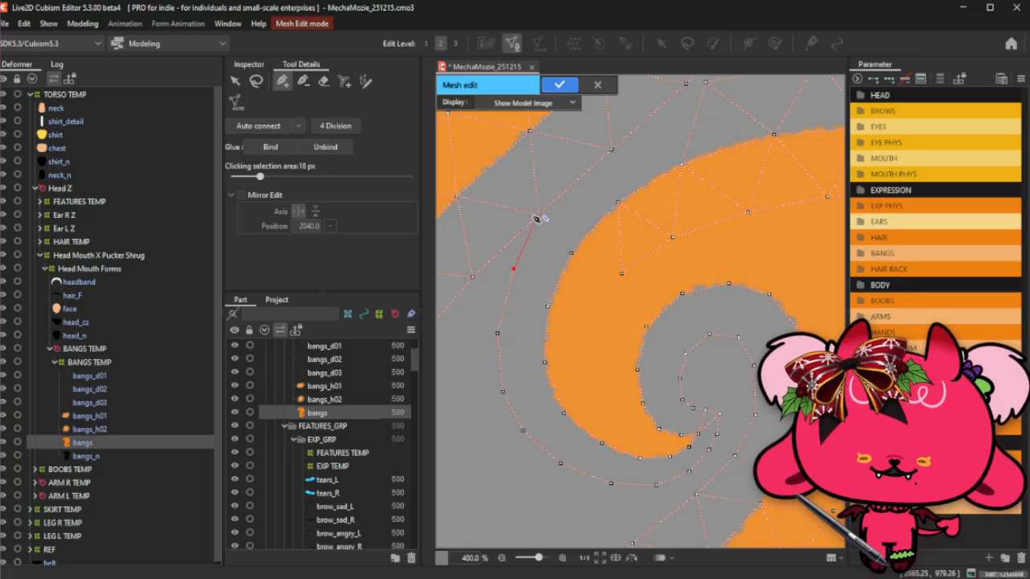
Try connecting the outer row's upper end to the nearest vertex of the neighbouring upper-left strand, and undo that connection.
click(537, 217)
scroll(550, 219, down, 1)
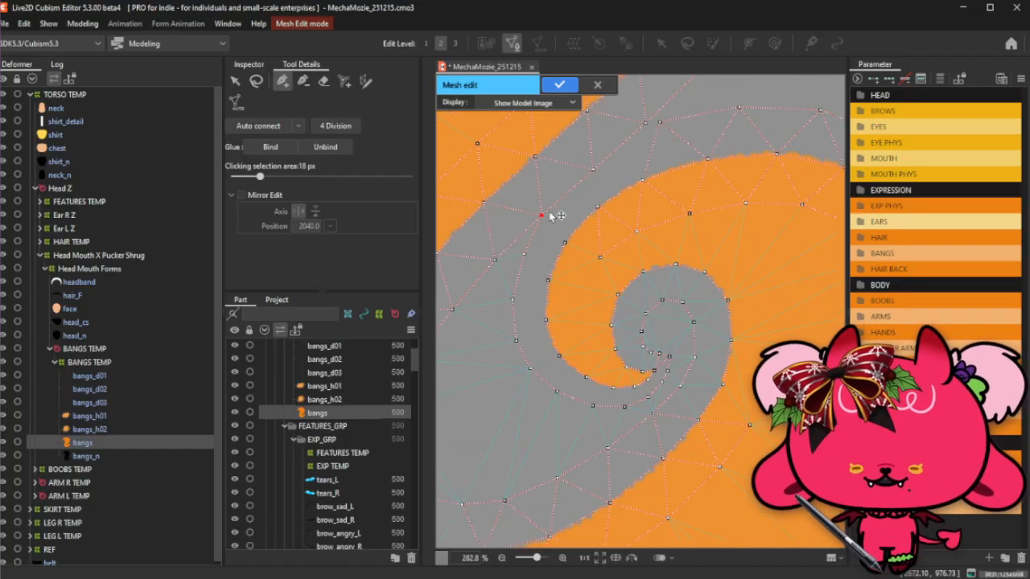
key(ctrl+z)
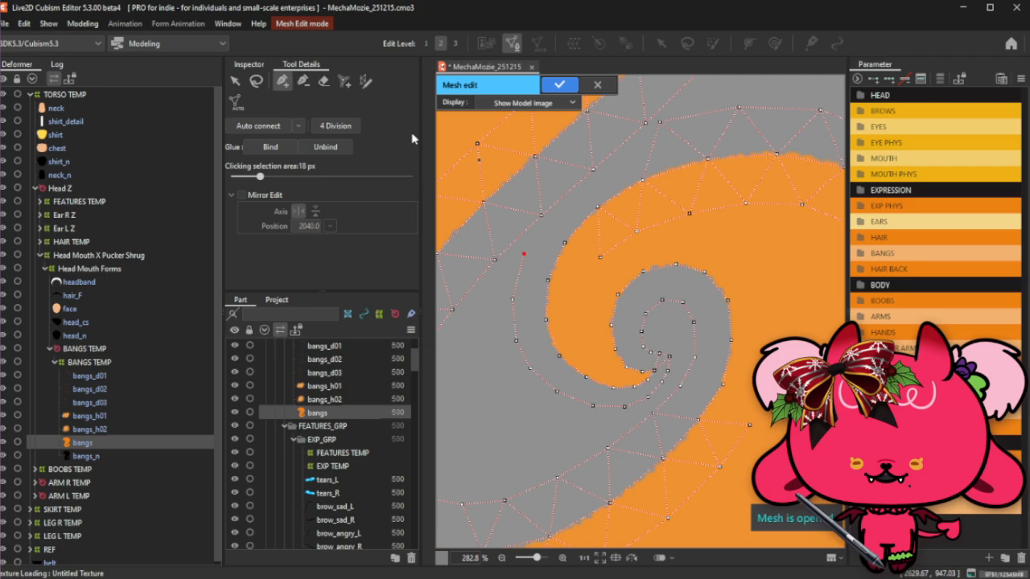
Shift the neighbouring strand's facing row of vertices up and left to widen the gap beside the curl.
click(258, 83)
click(281, 81)
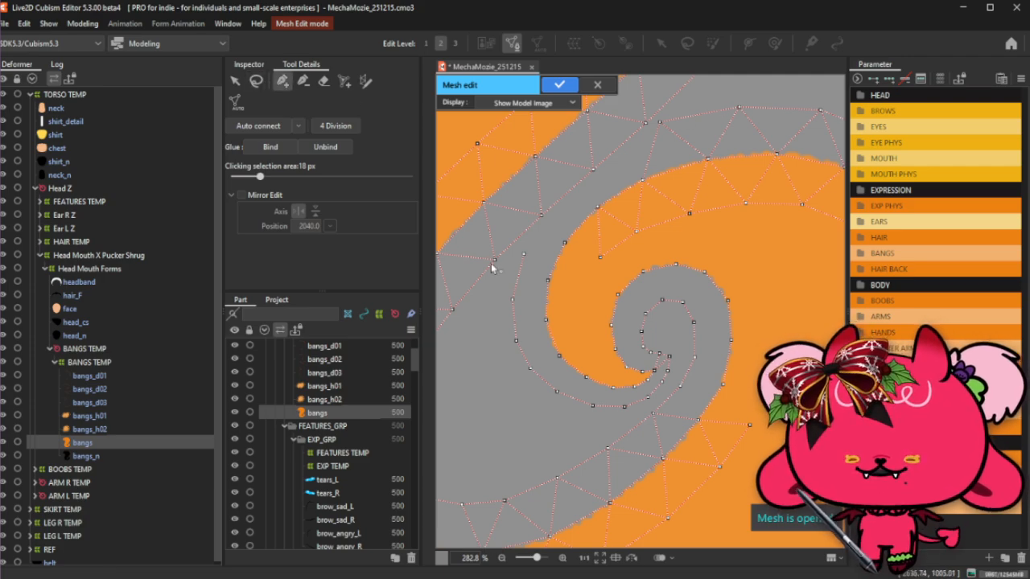
click(495, 262)
click(537, 213)
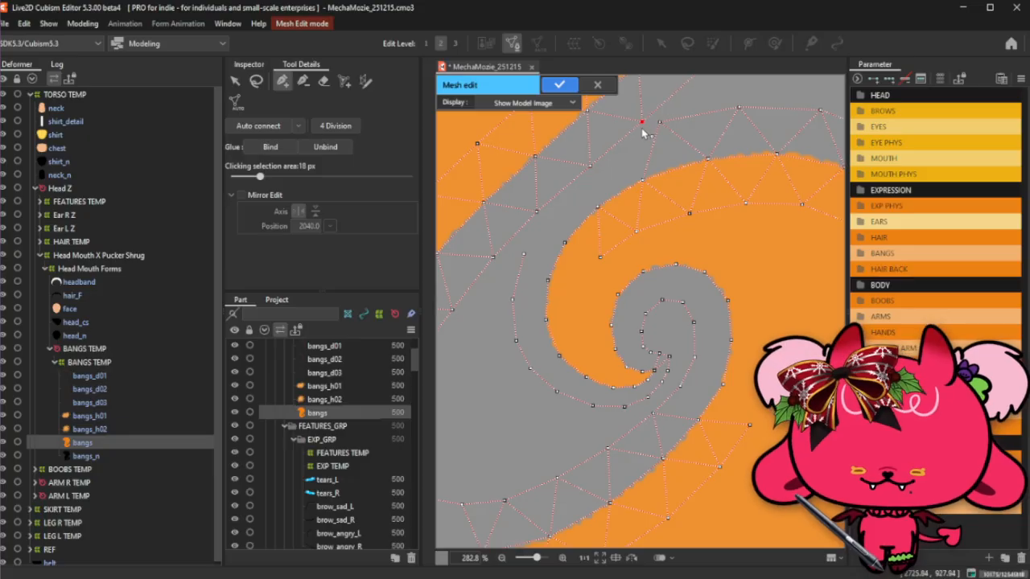
click(588, 160)
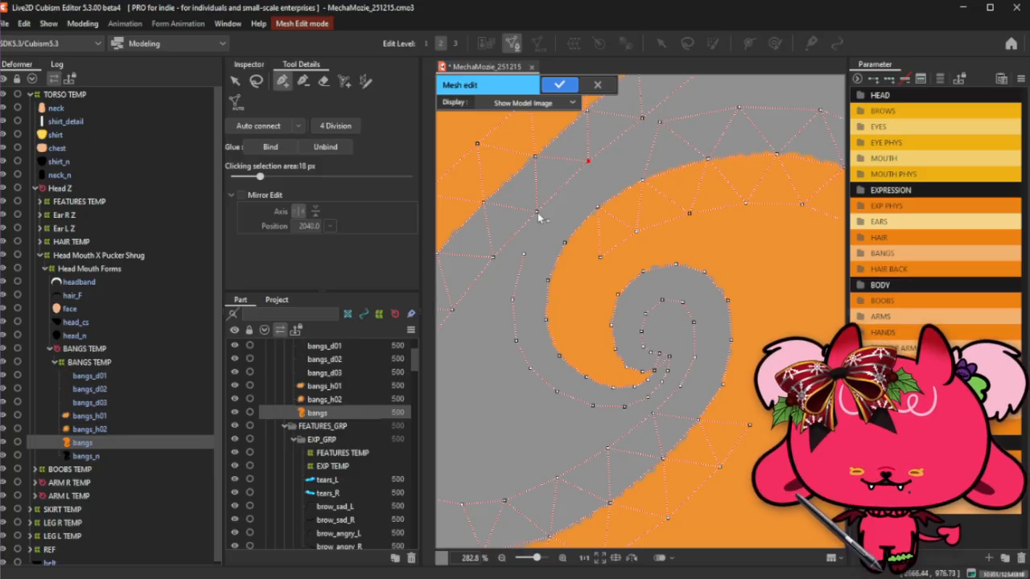
click(493, 257)
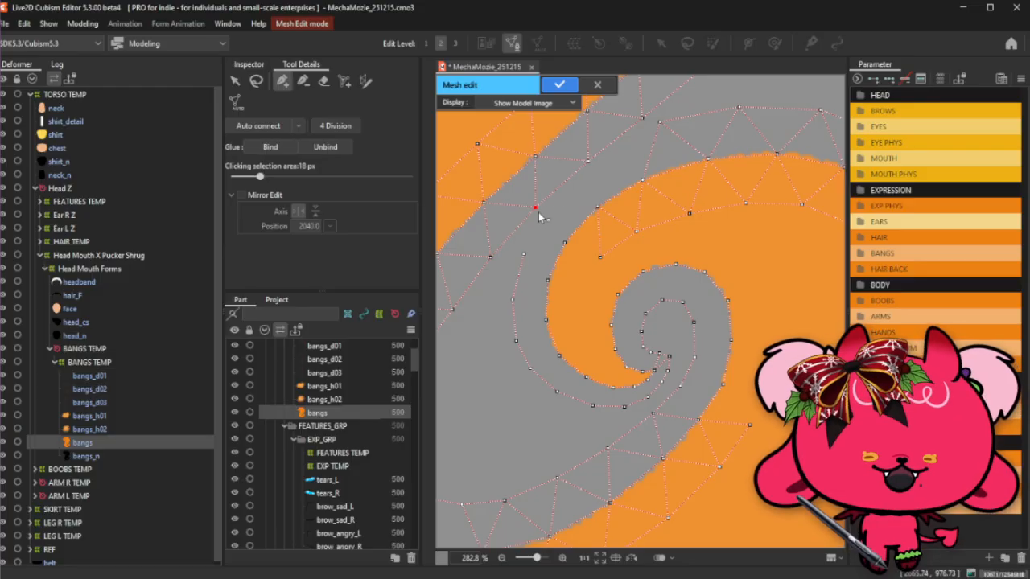
click(588, 161)
click(641, 117)
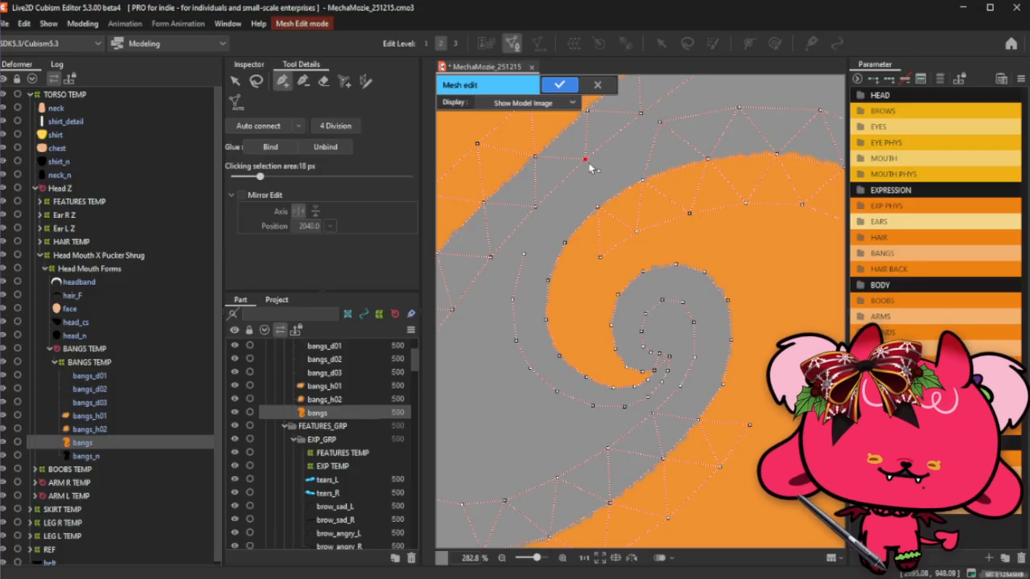
Extend the outer row along the curl's upper-left edge with another vertex and join it to the existing row above the orange strand.
click(282, 80)
scroll(501, 175, up, 1)
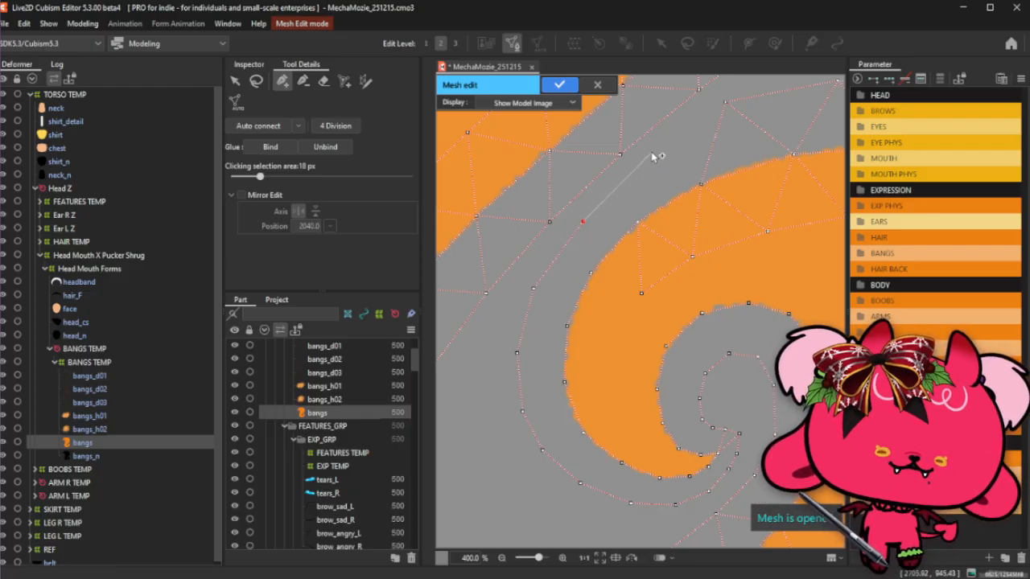
click(725, 102)
drag(734, 104, 741, 106)
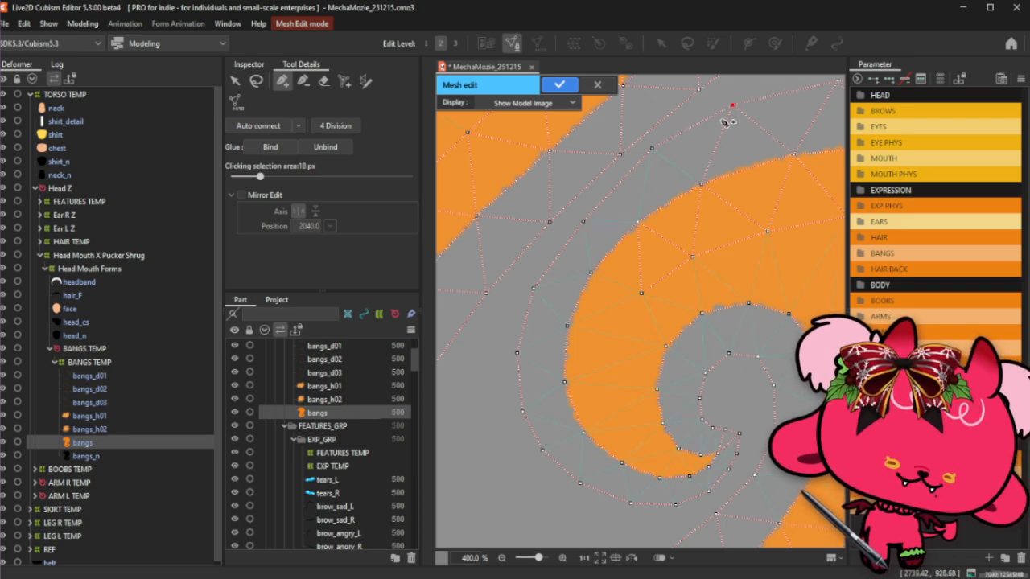
Connect the outer row to the curl's upper-left edge vertices with zigzag edges, nudging the outer vertices into an even line.
click(699, 186)
click(650, 148)
drag(652, 149, 641, 174)
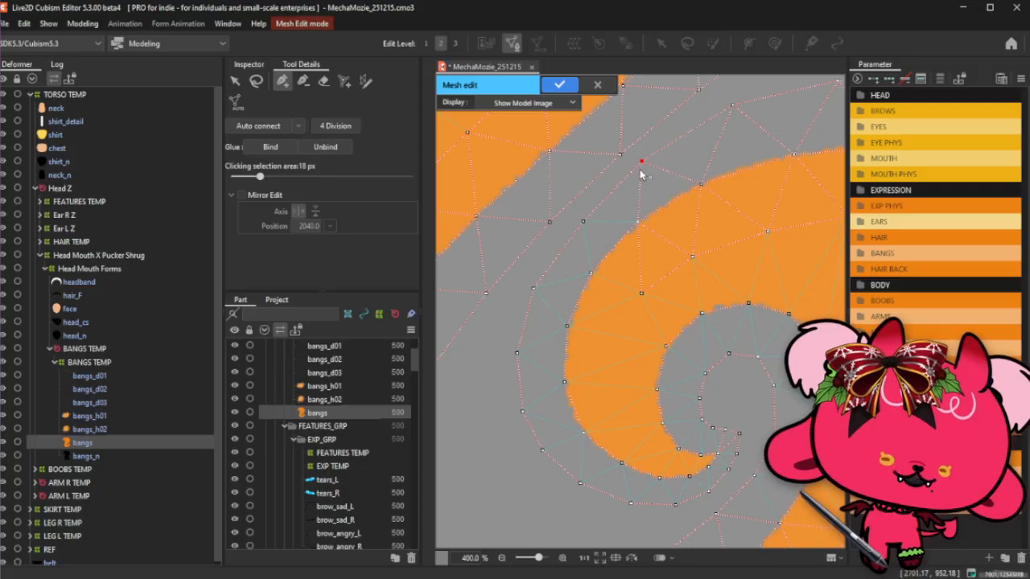
click(583, 218)
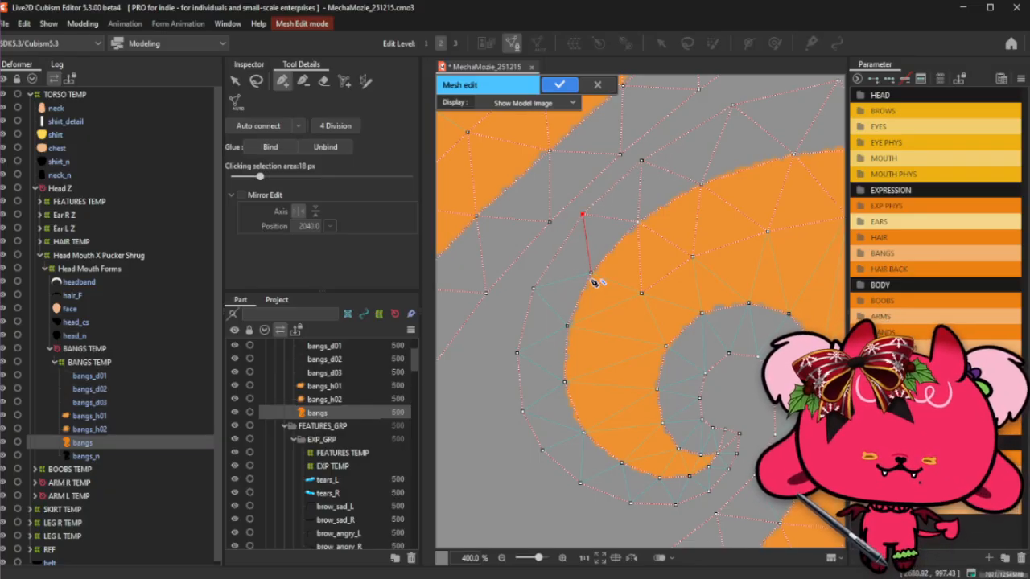
click(537, 282)
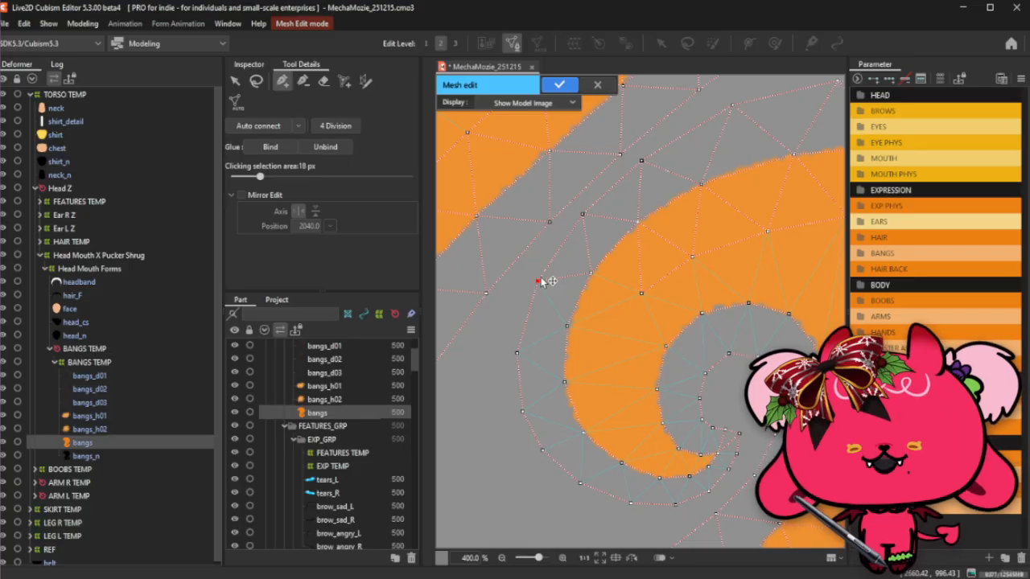
click(568, 327)
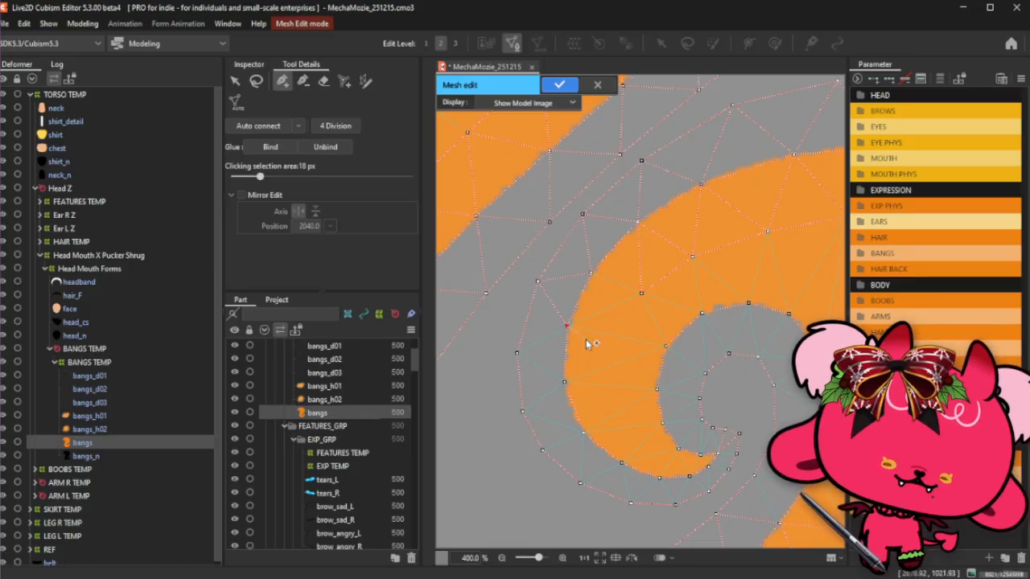
Run a centre row of vertices down the orange strand's left bend, continuing from the end of its existing inner row.
click(256, 81)
click(282, 83)
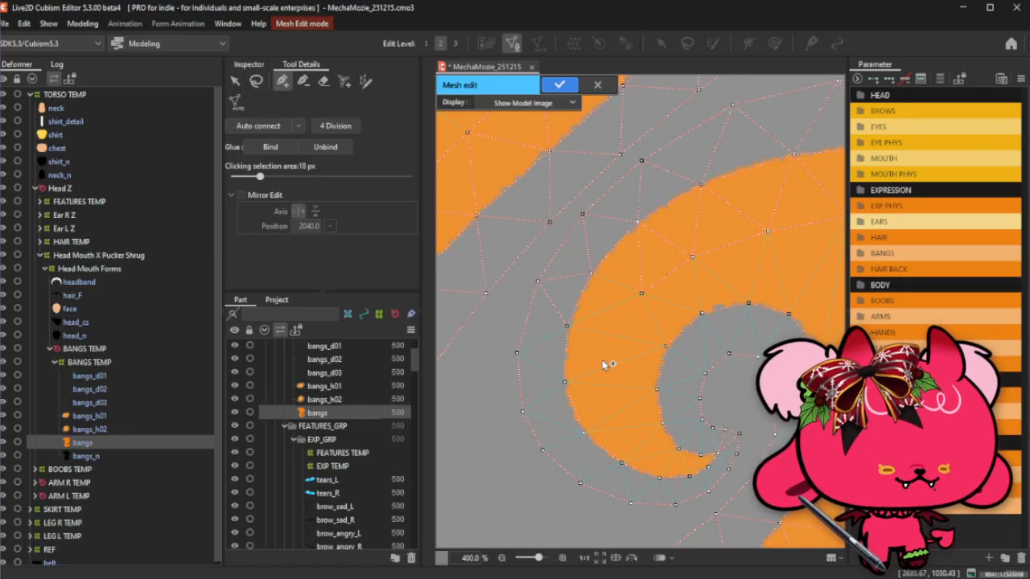
scroll(631, 319, down, 1)
scroll(651, 372, up, 1)
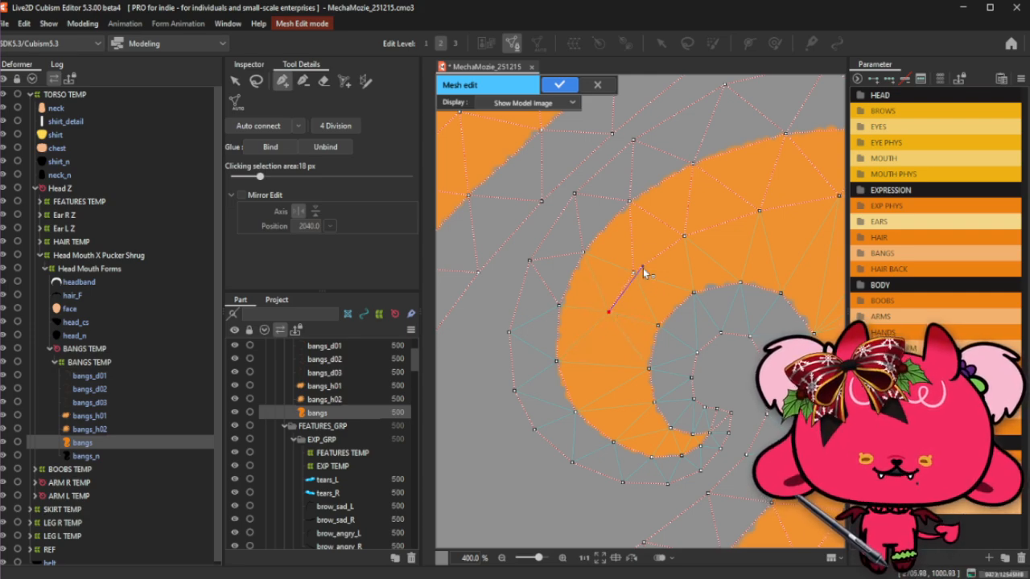
click(606, 348)
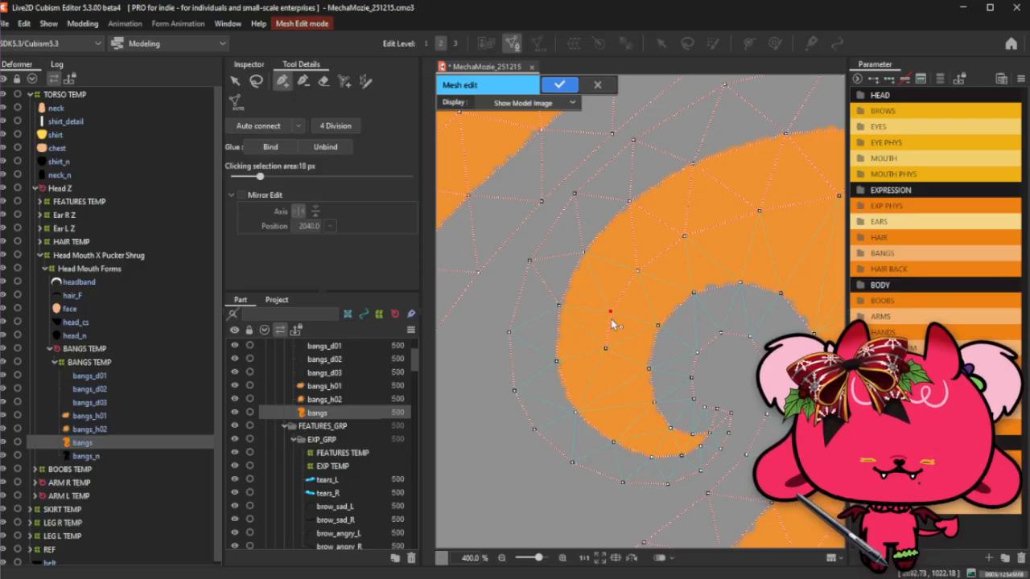
drag(605, 349, 601, 353)
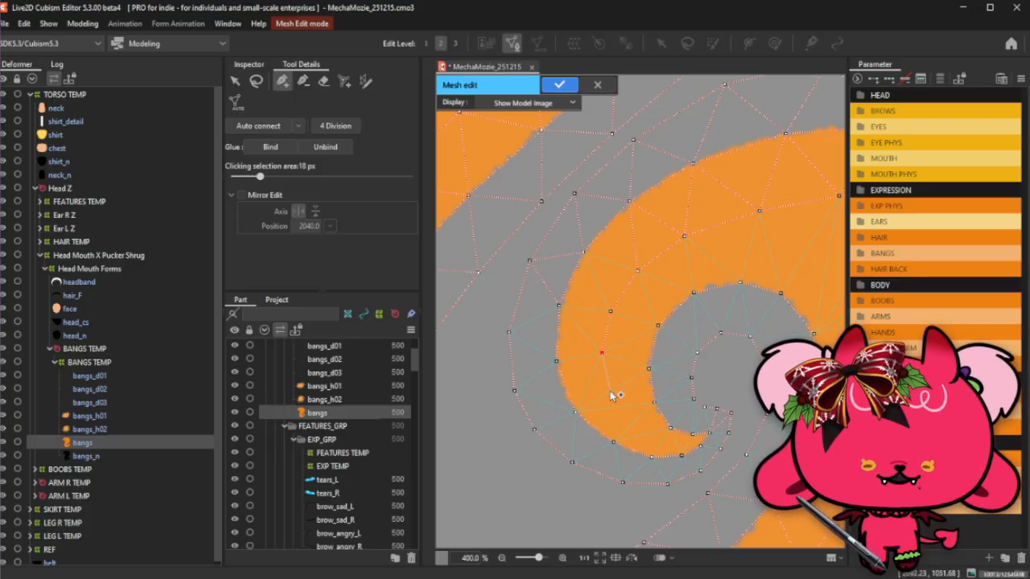
click(609, 391)
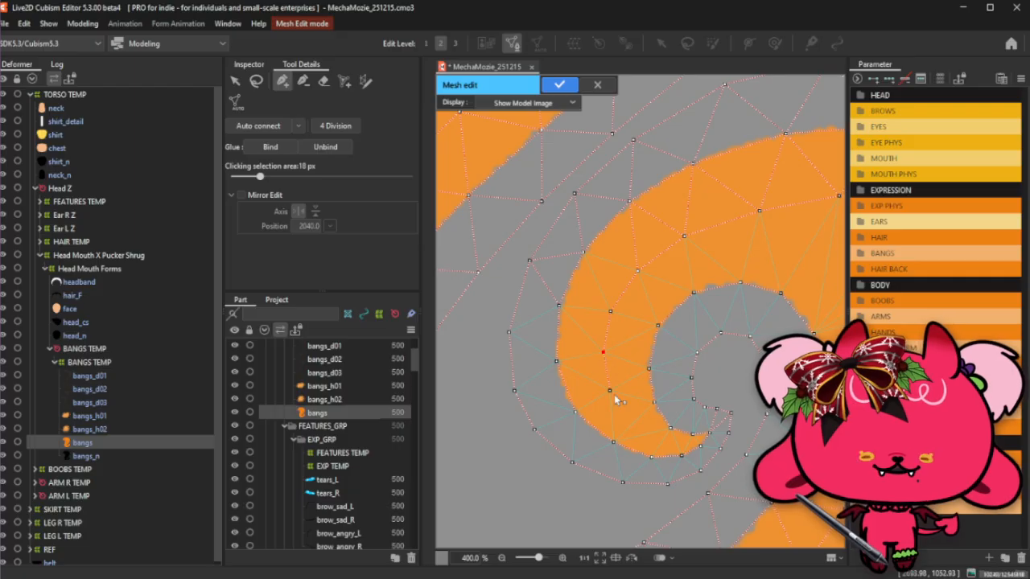
Continue the orange strand's centre row around the lower bend to its pointed tip.
scroll(646, 439, up, 1)
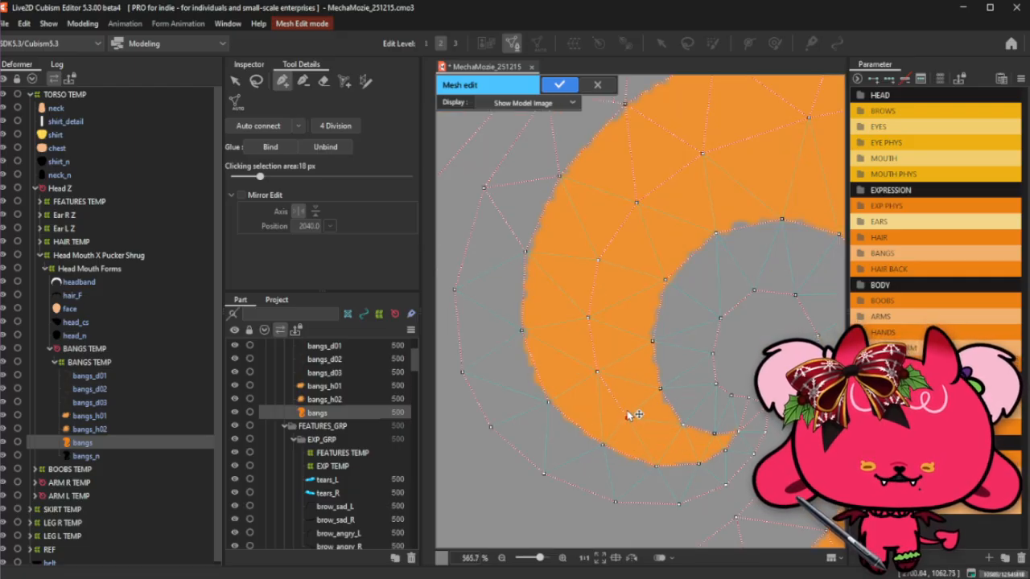
click(661, 442)
scroll(693, 452, up, 1)
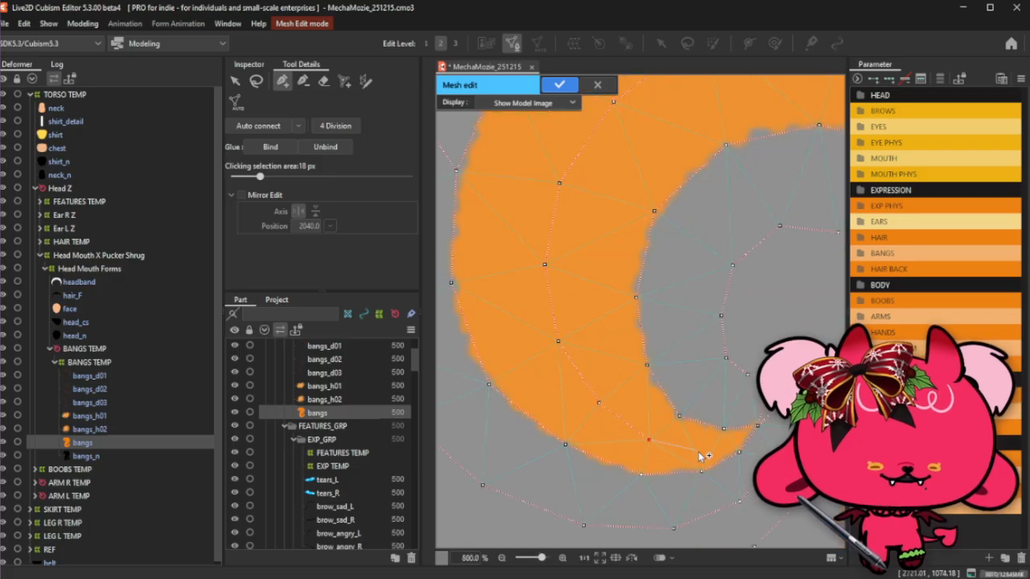
click(715, 444)
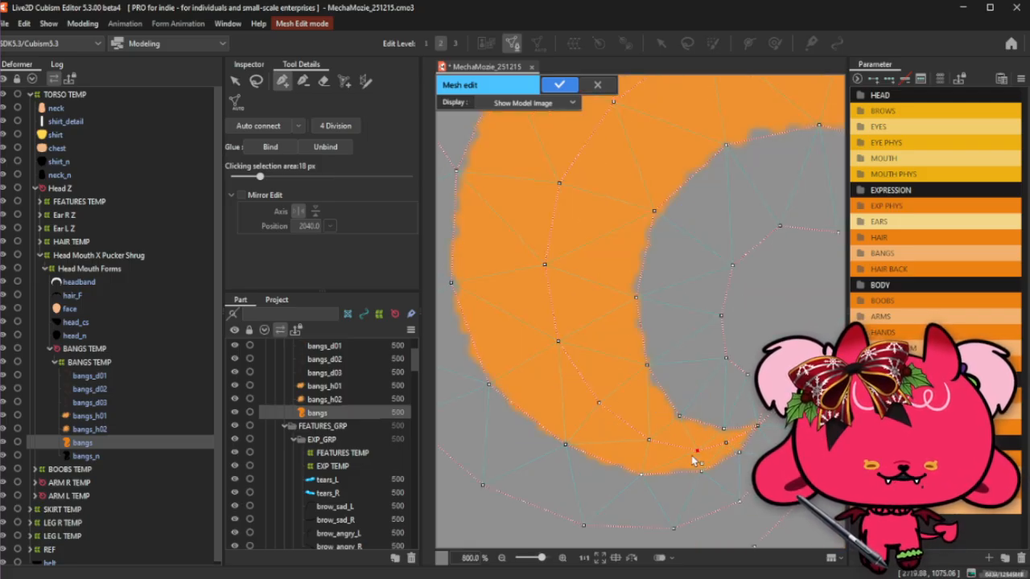
Even out the centre row's vertices from the lower bend up the left side of the orange strand.
click(639, 439)
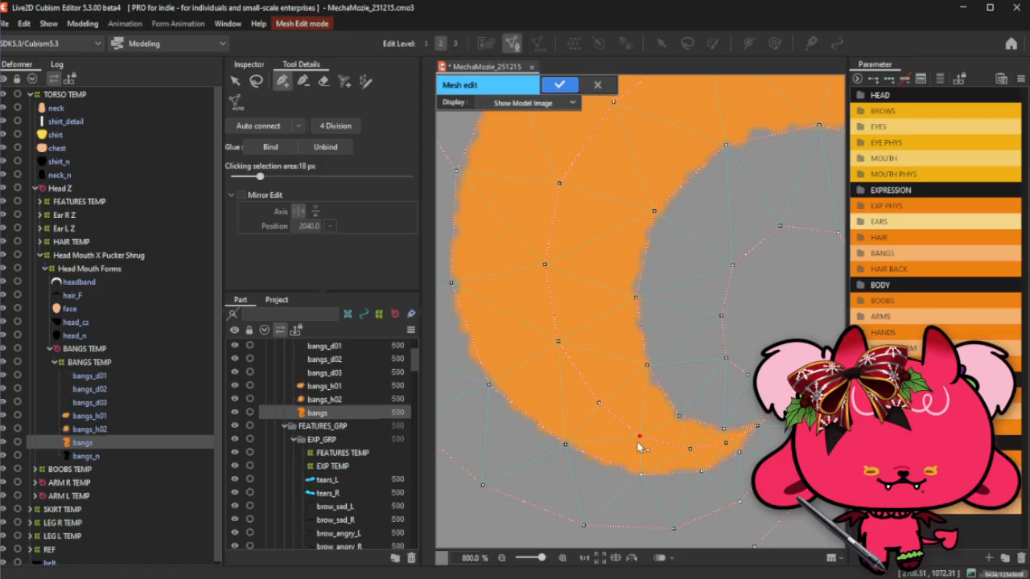
click(598, 403)
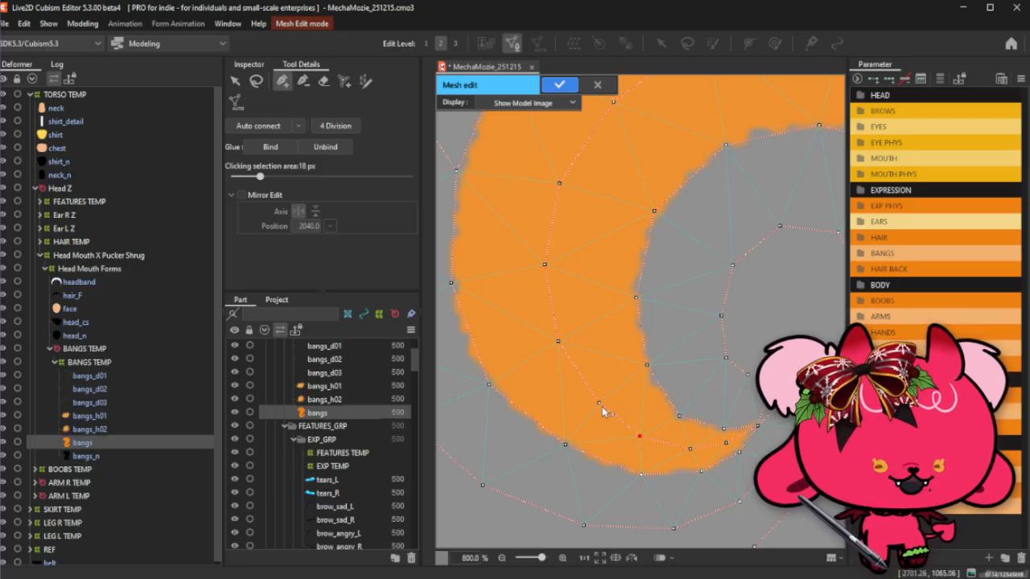
click(640, 435)
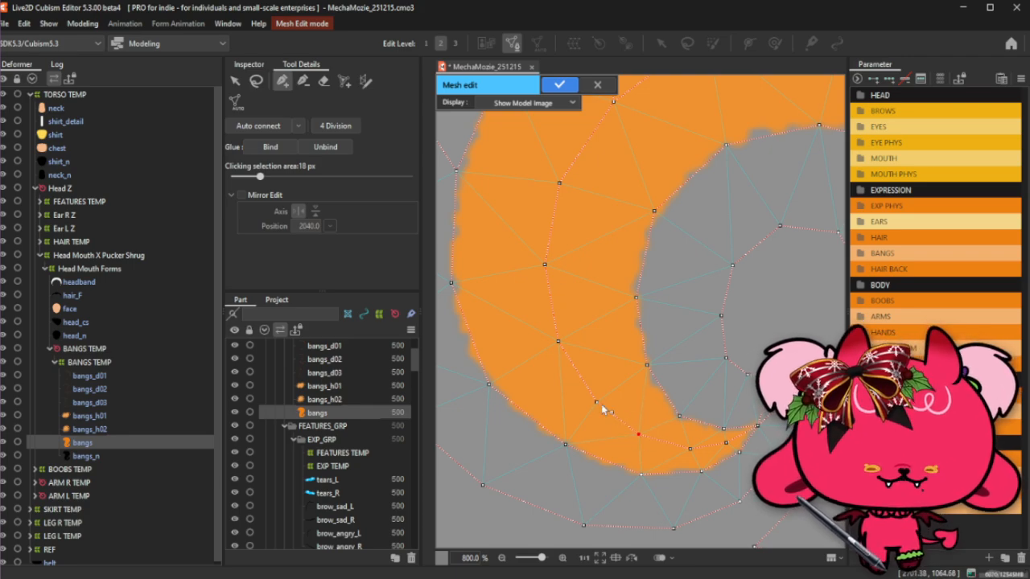
click(556, 341)
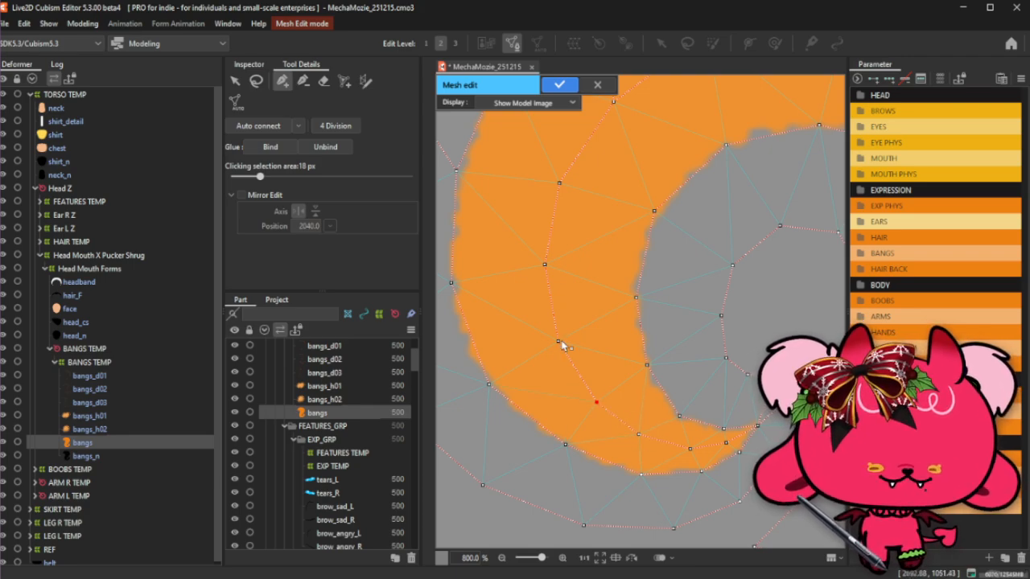
click(593, 401)
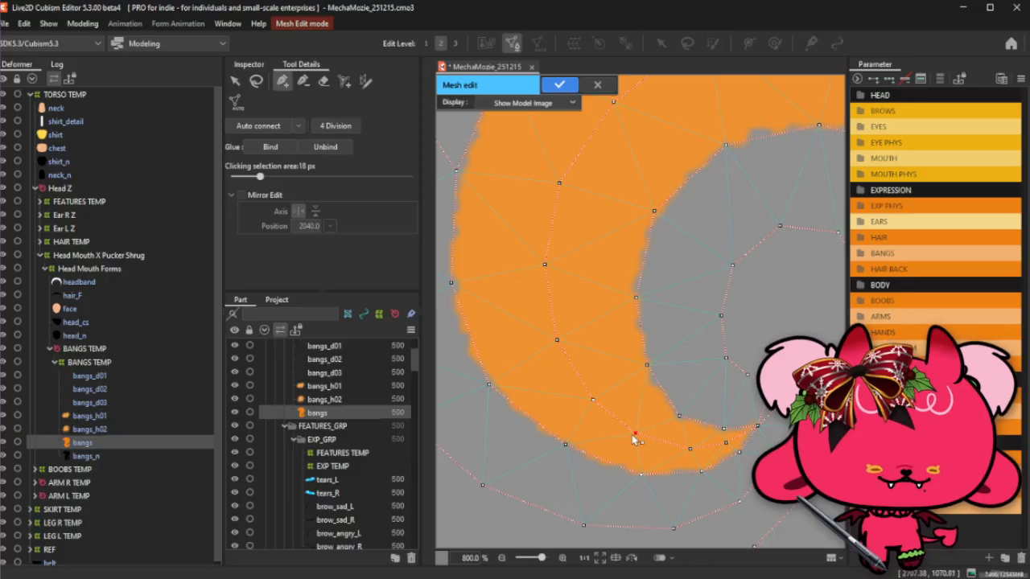
click(557, 342)
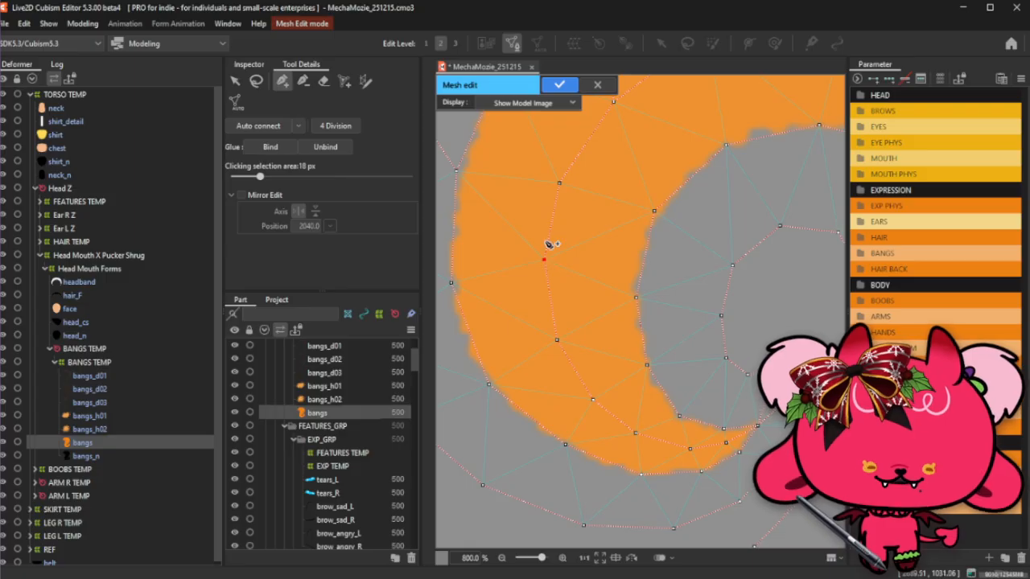
scroll(564, 217, down, 3)
scroll(564, 223, up, 1)
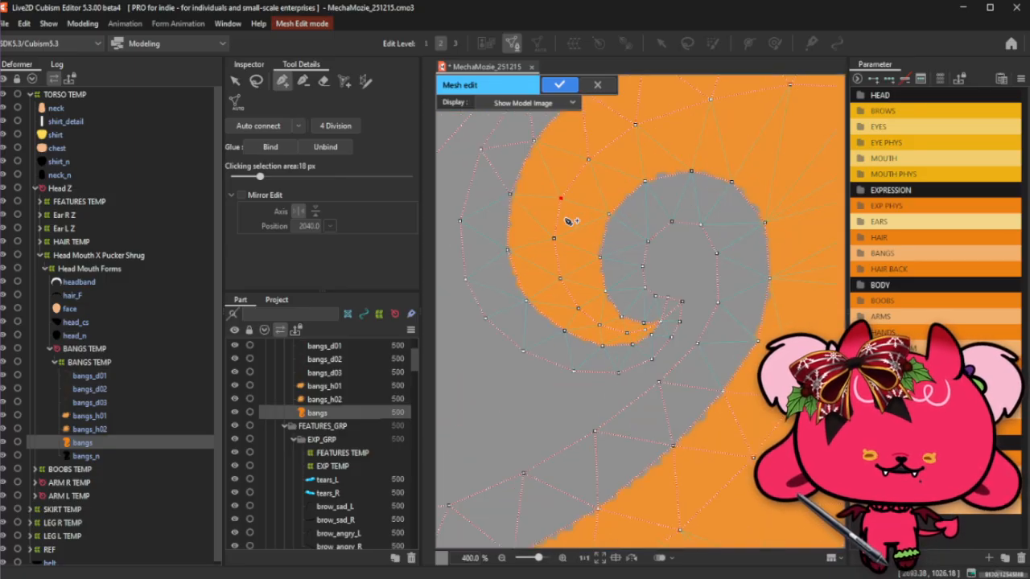
key(l)
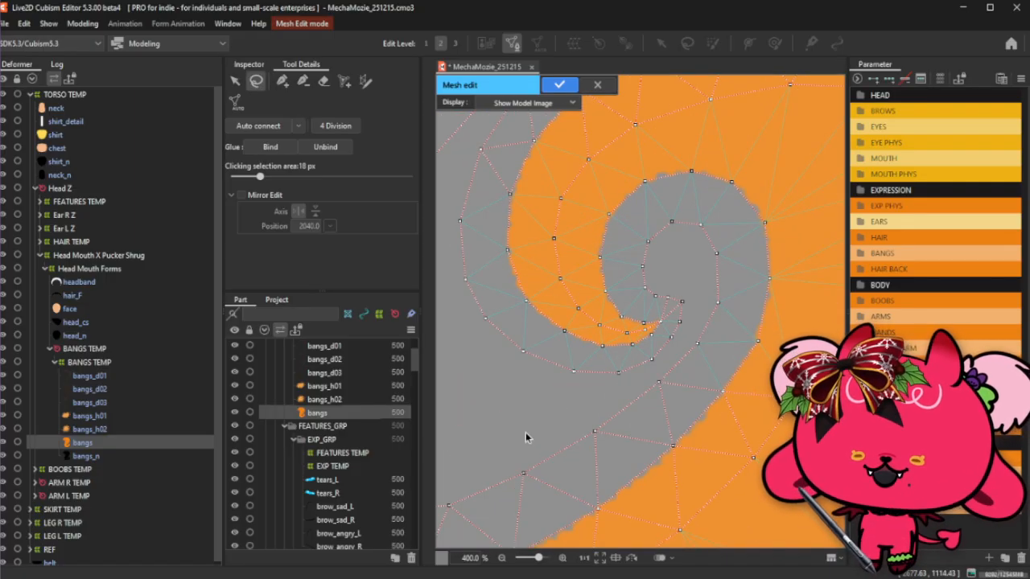
scroll(526, 432, down, 2)
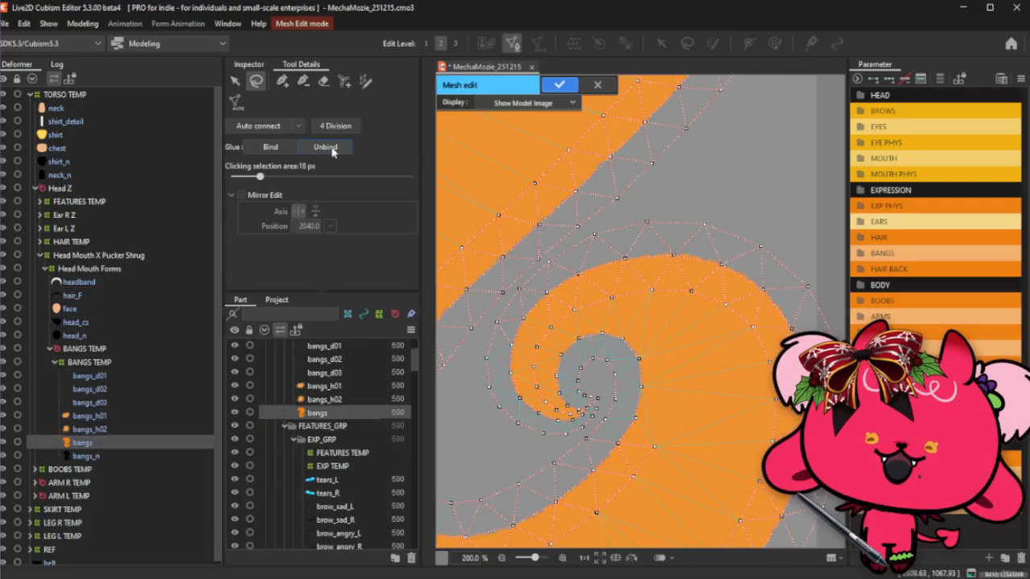
Extend the vertex row upward through the orange area along the spiral's right side with three more vertices.
click(282, 81)
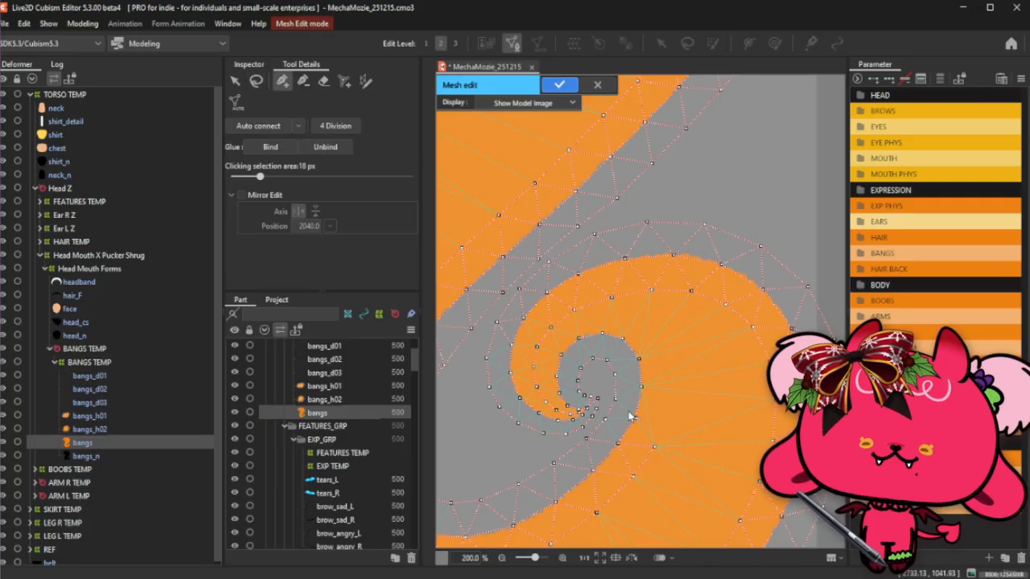
scroll(658, 438, up, 2)
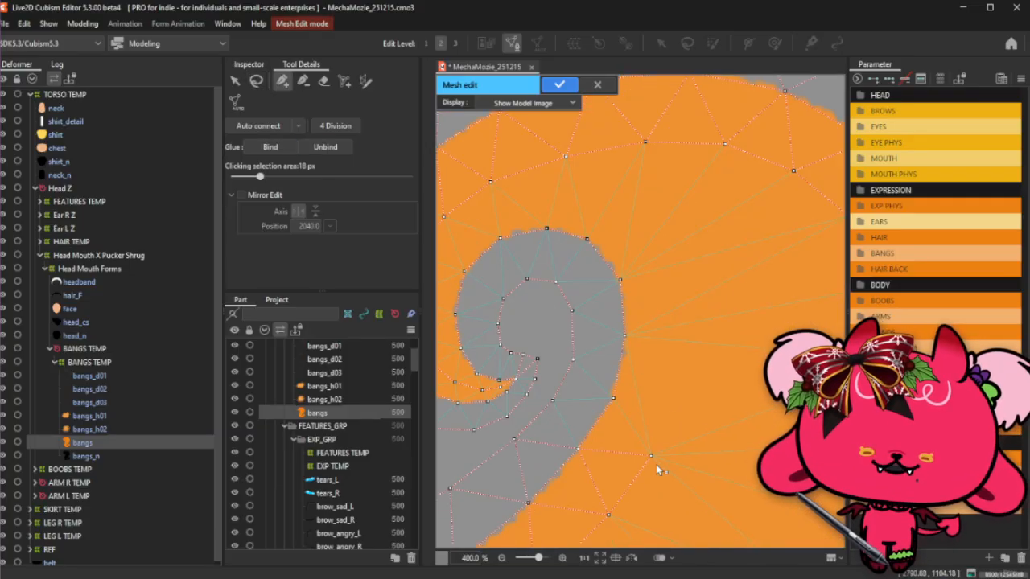
click(675, 381)
click(677, 300)
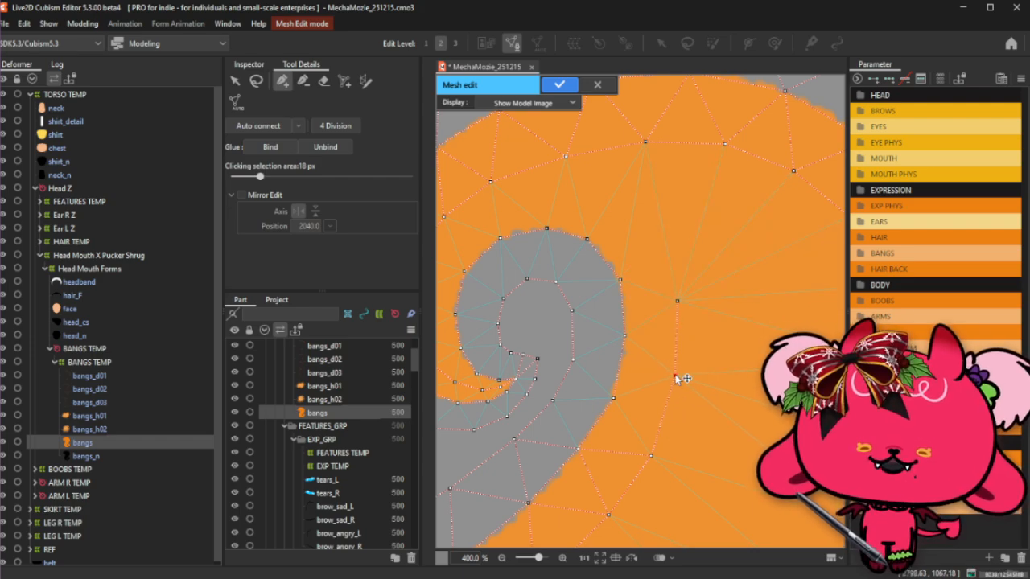
click(675, 302)
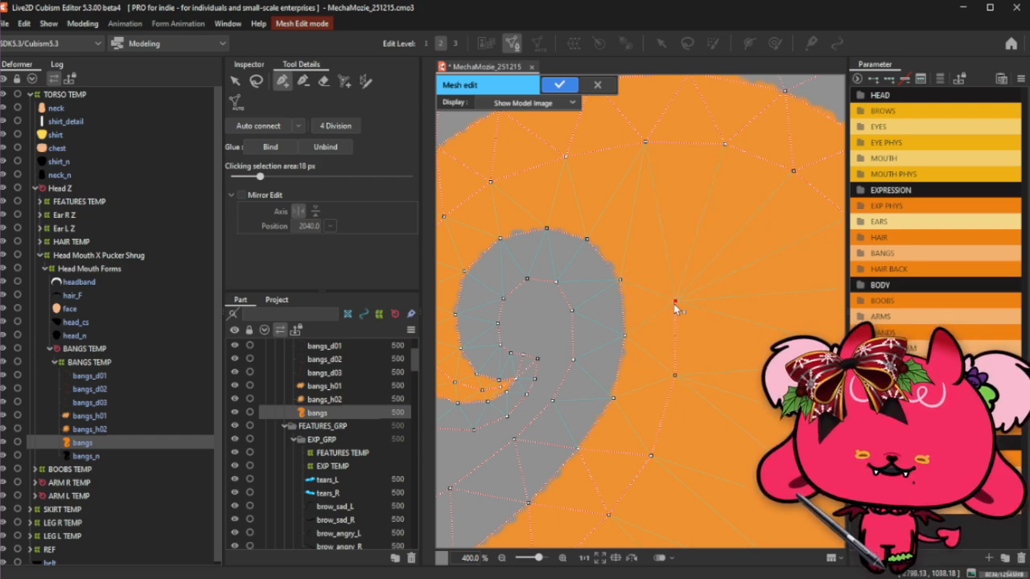
click(649, 230)
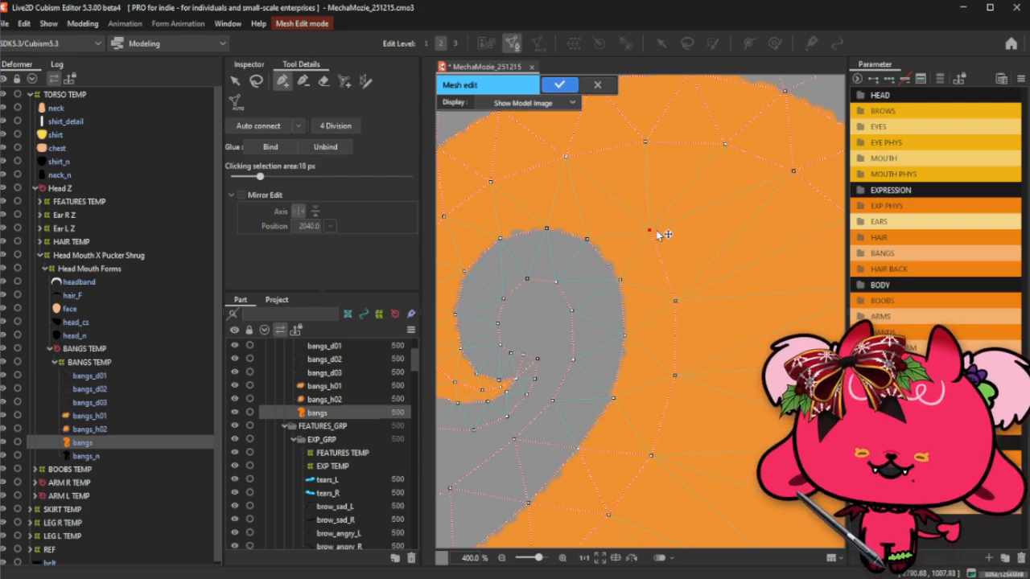
Smooth the row on the spiral's right side and carry it over the top of the spiral with evenly spaced vertices.
click(676, 303)
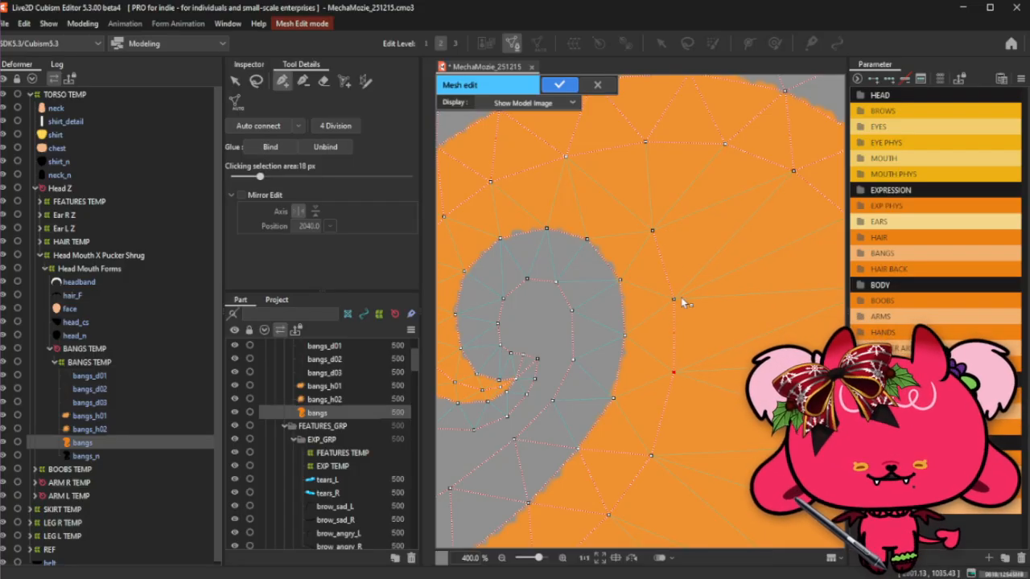
click(653, 231)
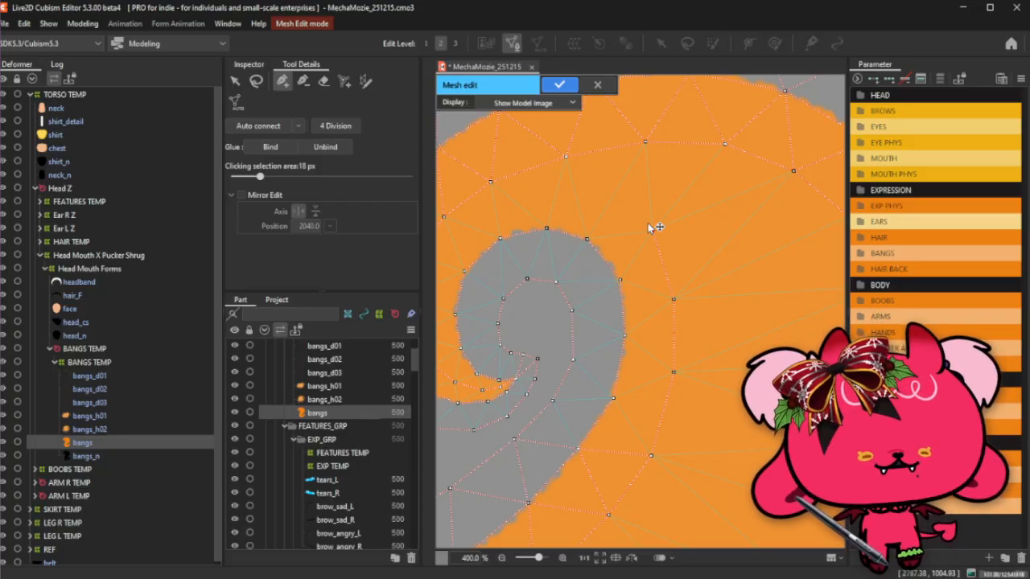
click(672, 301)
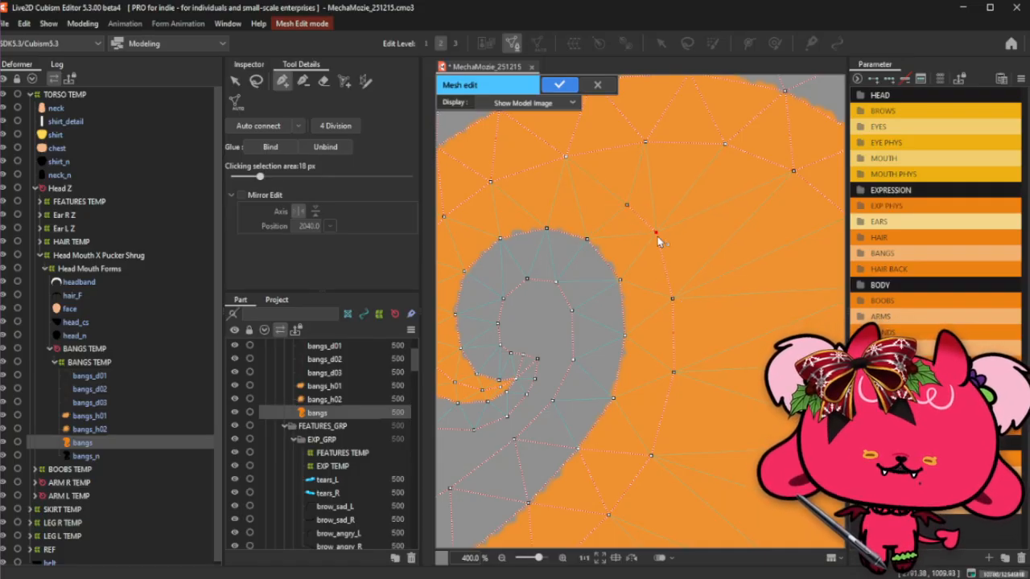
drag(625, 202, 618, 196)
click(578, 187)
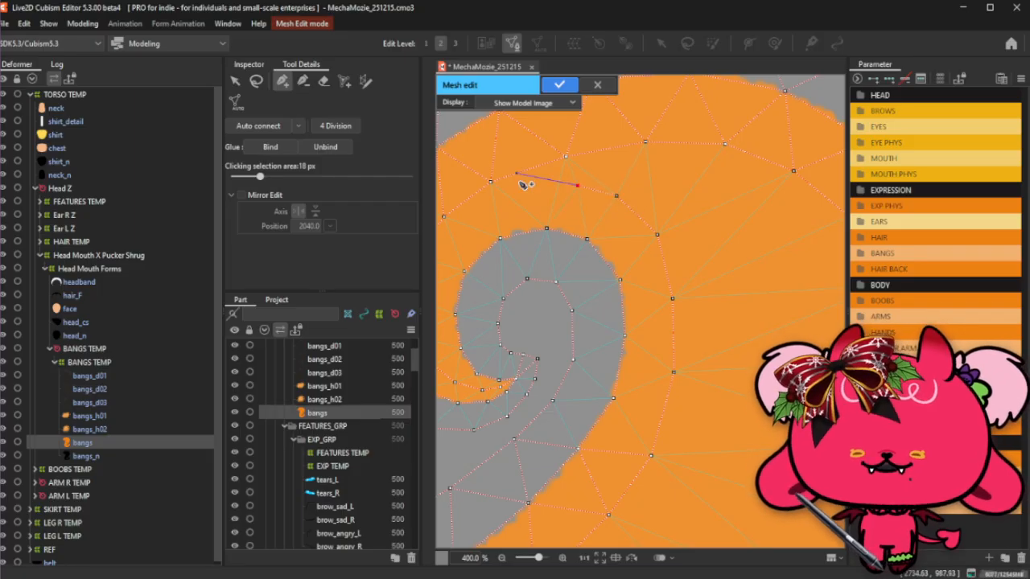
drag(553, 199, 614, 201)
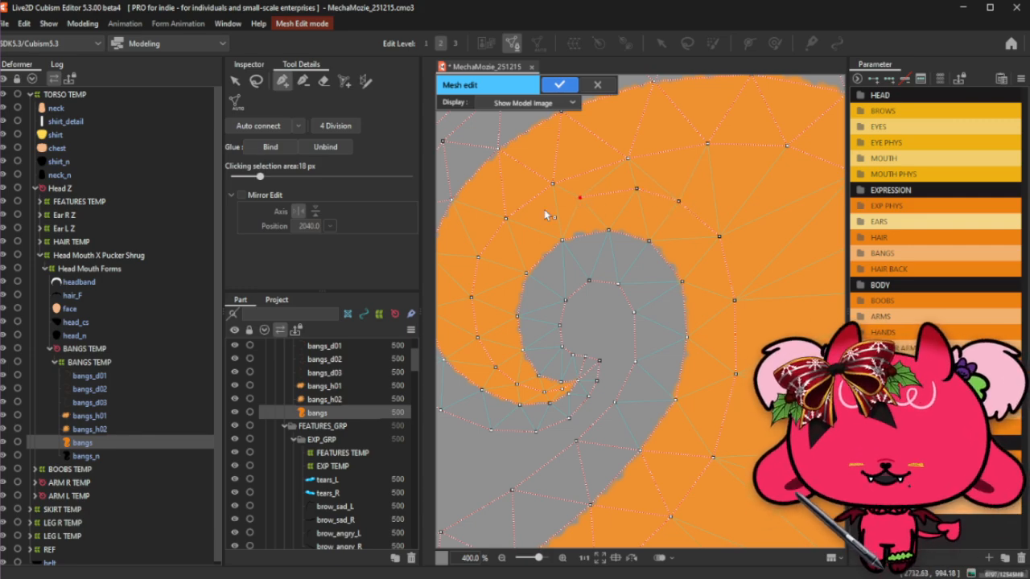
Continue the inner vertex row from the spiral's top down the left side of the orange strand toward the lower bend.
scroll(544, 209, up, 1)
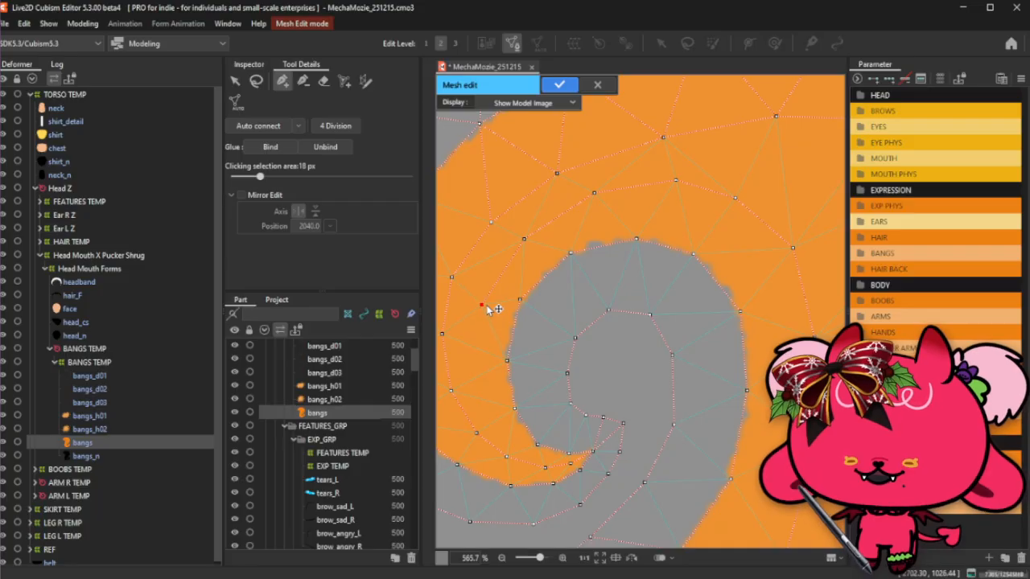
click(486, 281)
drag(492, 282, 498, 269)
click(524, 238)
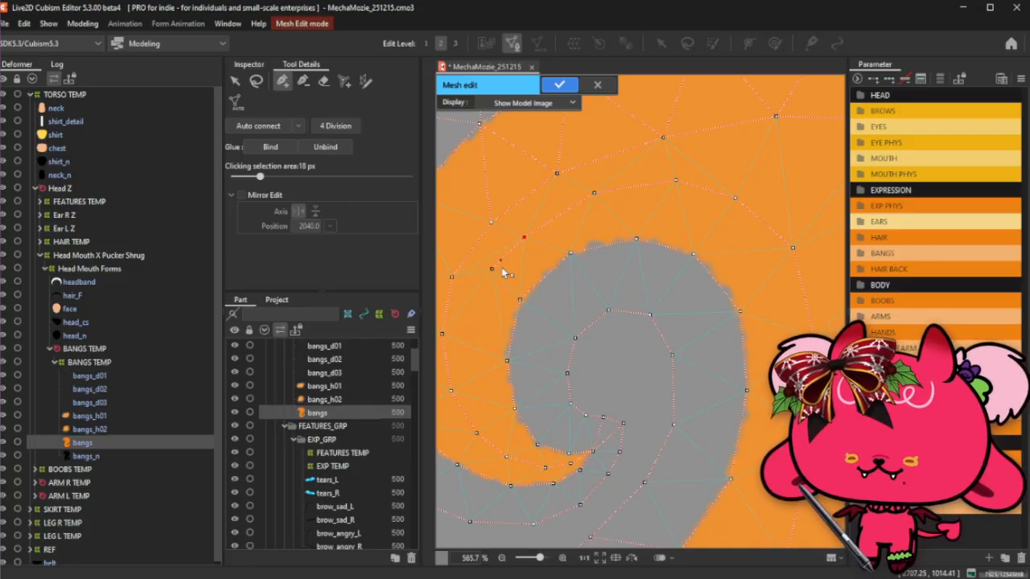
click(476, 320)
drag(476, 320, 478, 382)
click(477, 378)
scroll(496, 434, up, 2)
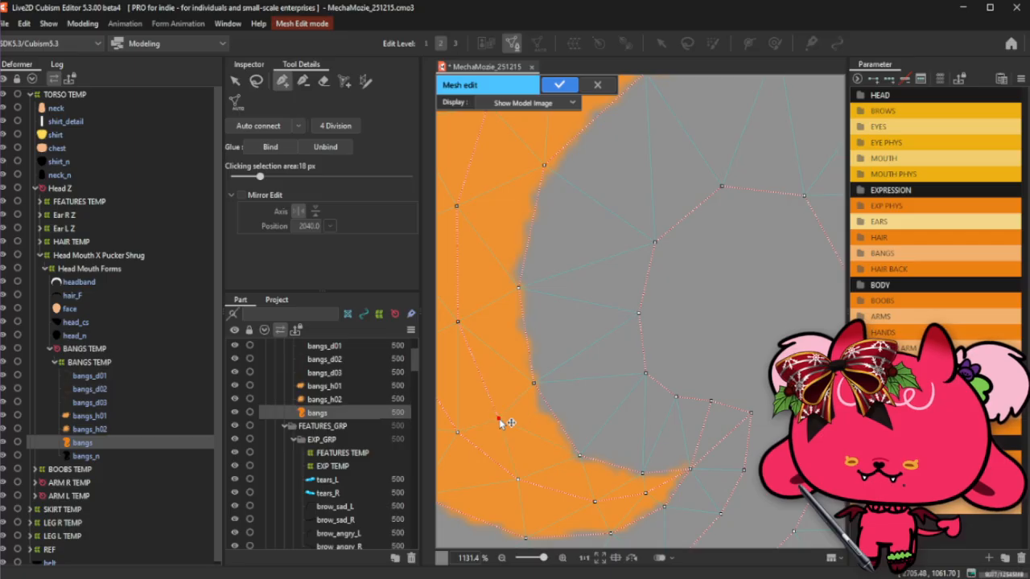
scroll(502, 390, down, 1)
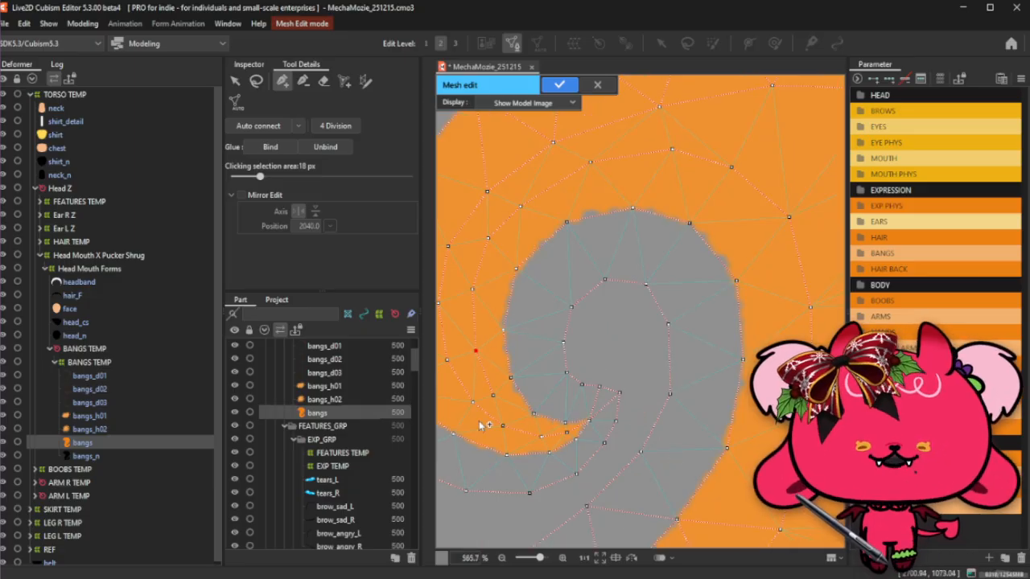
Smooth the new inner row on the strand's left side and carry it around the lower bend toward the tip.
scroll(495, 420, up, 1)
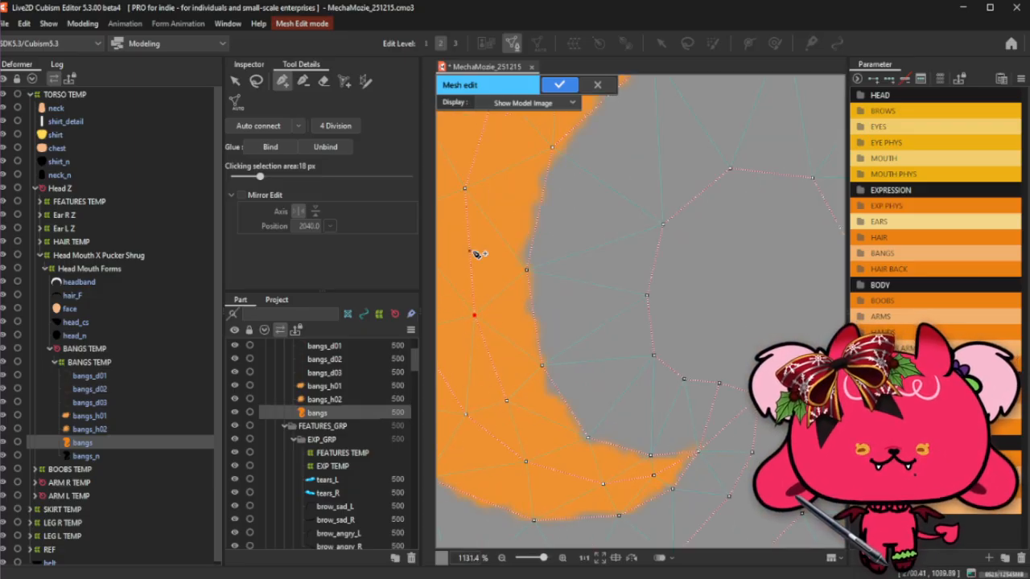
scroll(486, 262, down, 1)
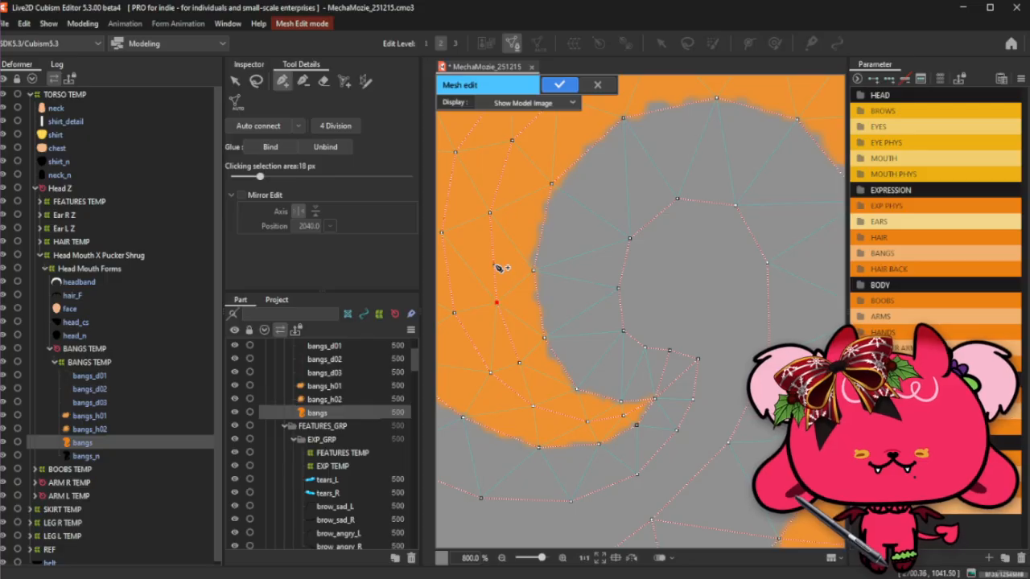
click(487, 264)
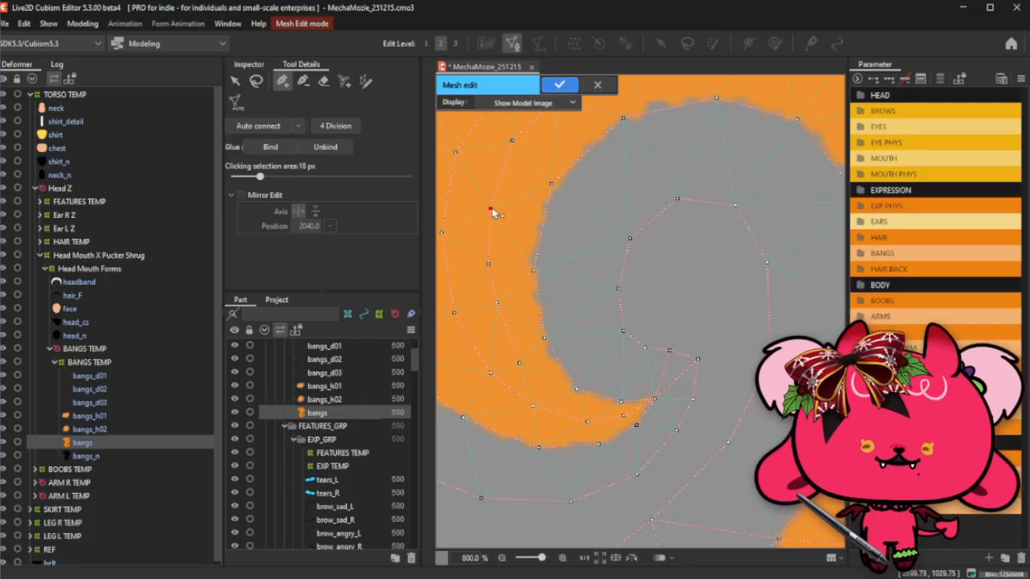
click(501, 318)
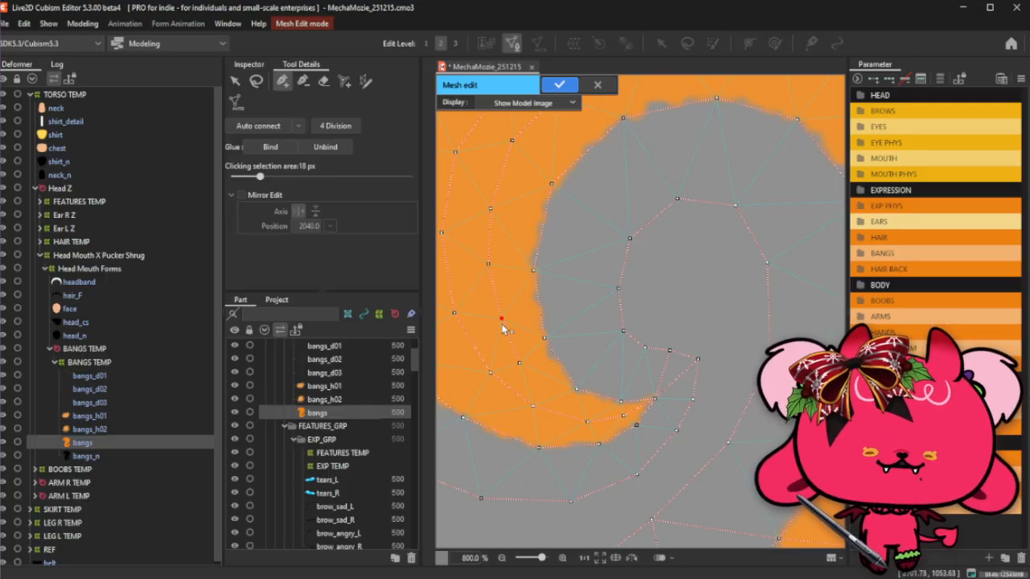
scroll(541, 386, up, 2)
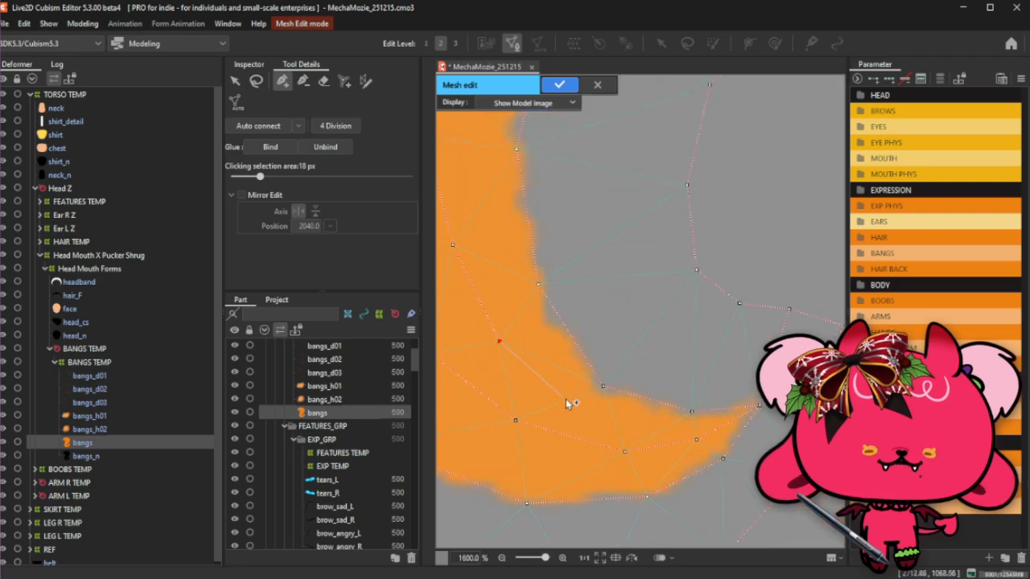
scroll(566, 411, down, 3)
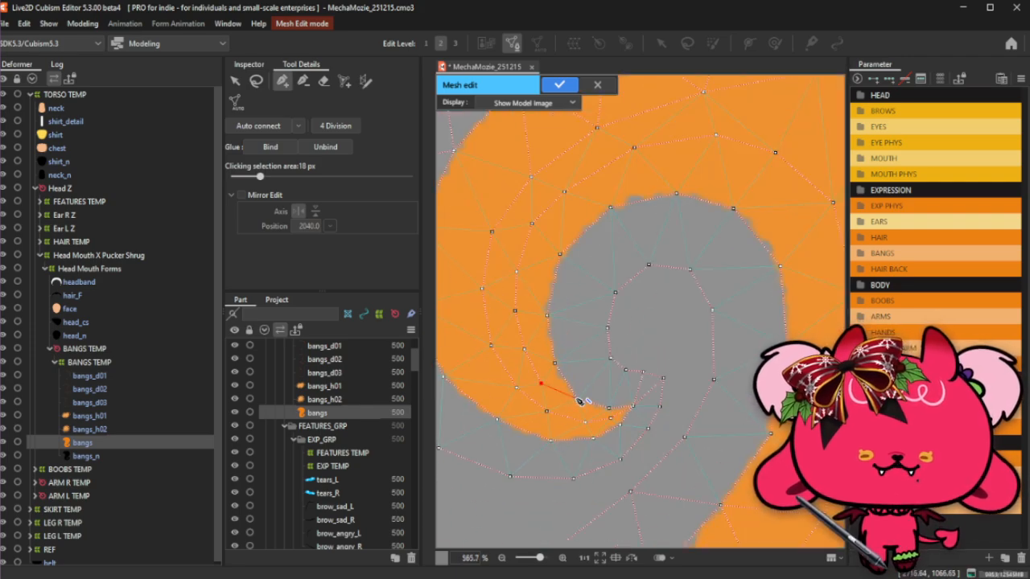
Reposition the outer row's vertices over the upper left of the spiral for a smoother, evenly spaced curve.
scroll(619, 324, down, 3)
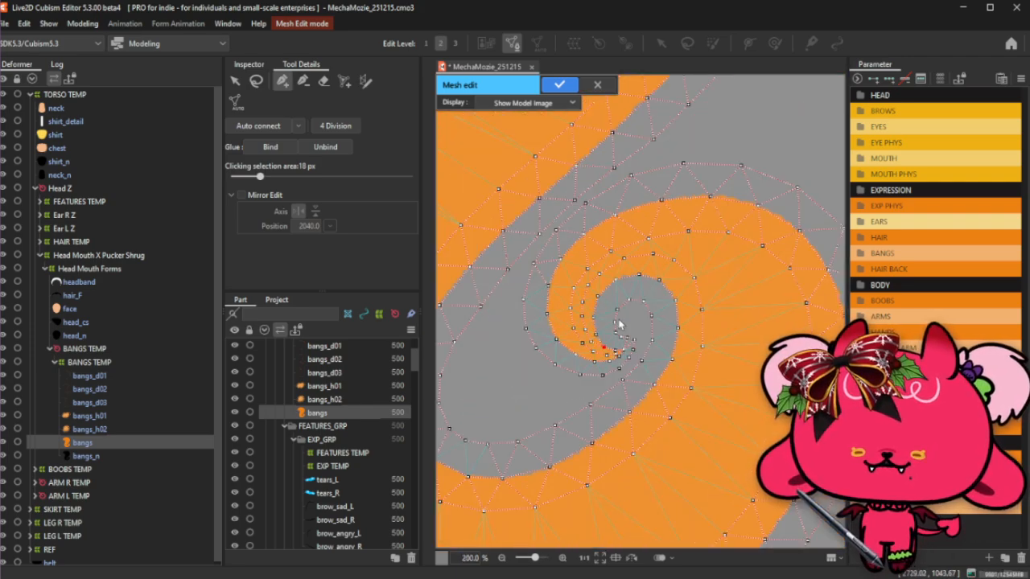
scroll(619, 324, down, 1)
scroll(643, 233, up, 3)
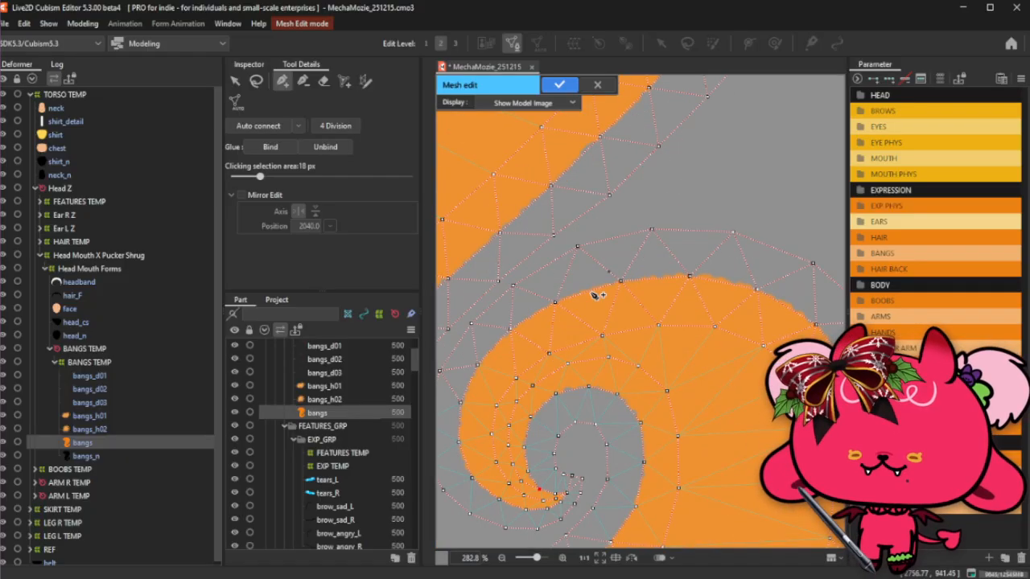
drag(554, 348, 650, 322)
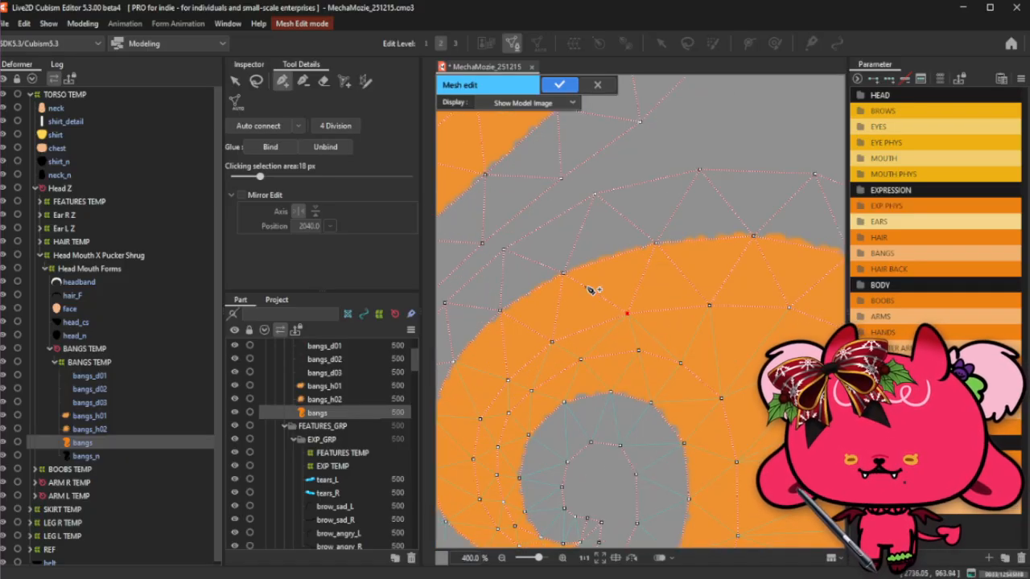
scroll(593, 292, down, 2)
scroll(593, 291, up, 1)
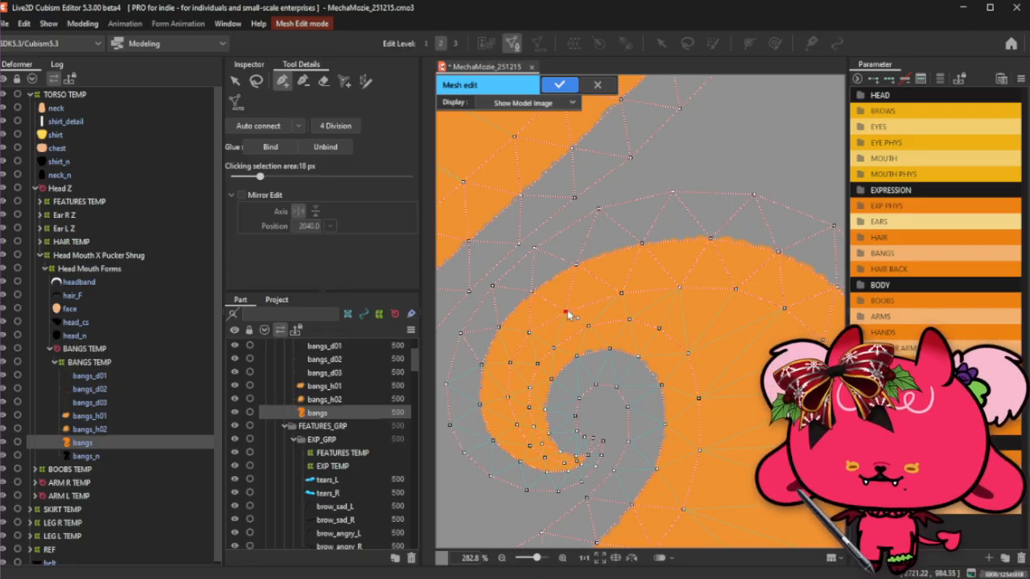
drag(567, 310, 568, 307)
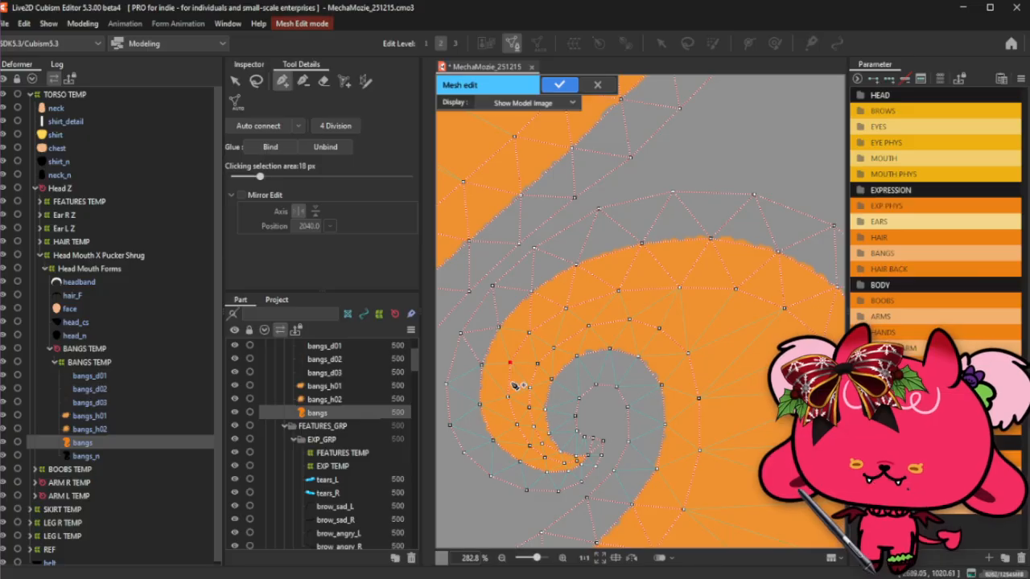
Even out the vertices of the rows on the spiral's left side down to the lower bend.
scroll(515, 385, up, 2)
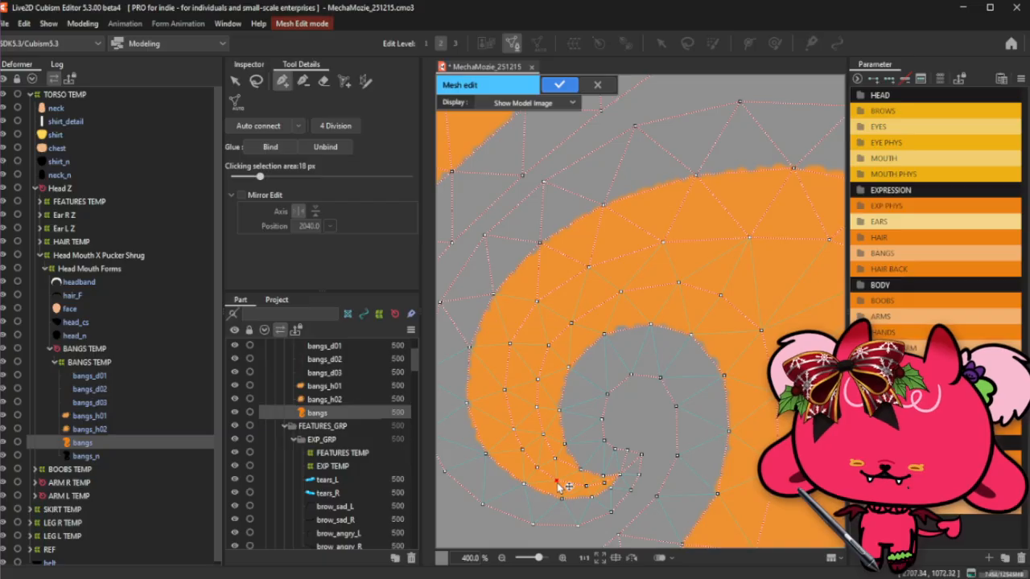
scroll(558, 483, up, 1)
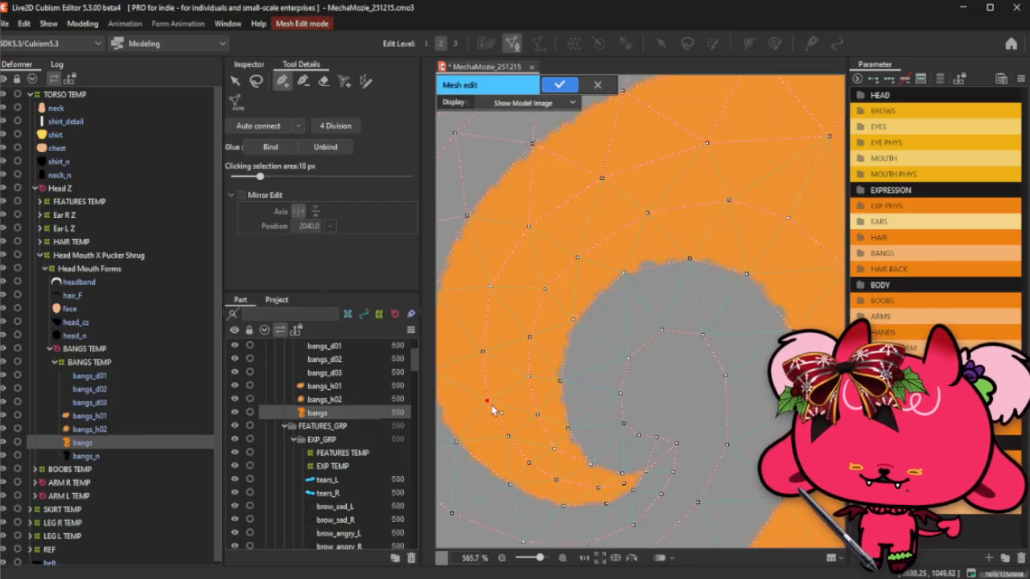
drag(493, 410, 478, 350)
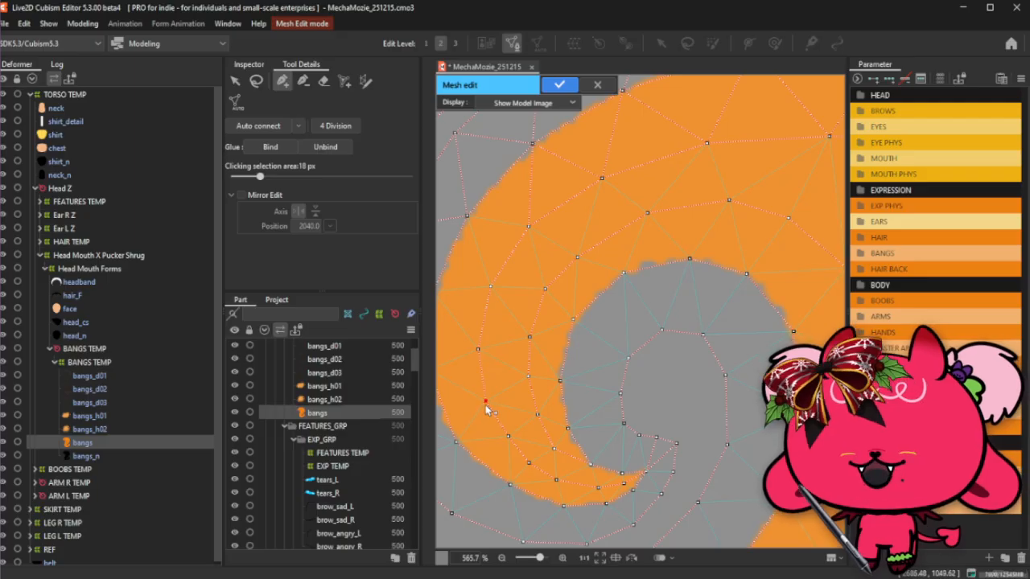
drag(507, 436, 537, 397)
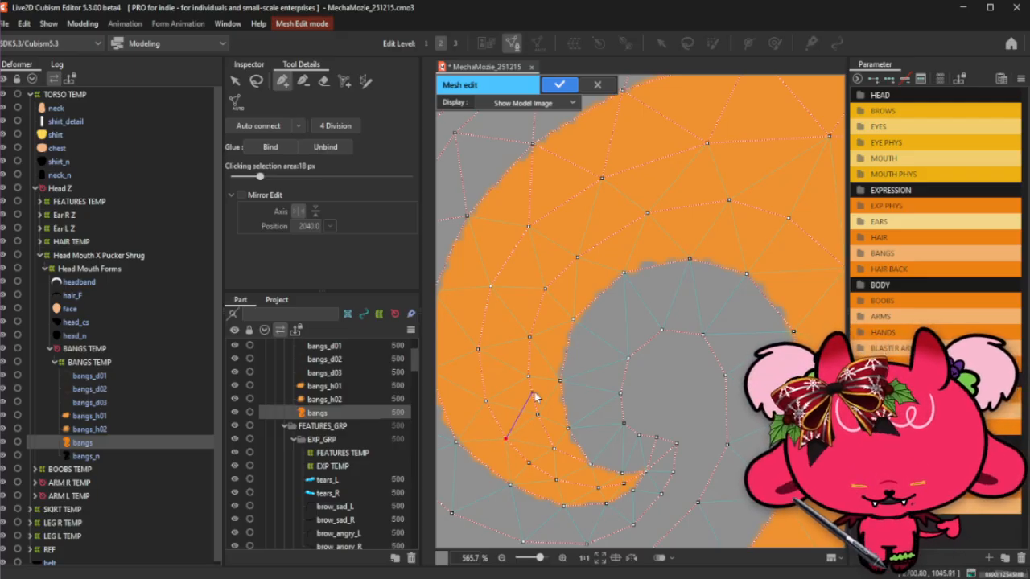
scroll(555, 378, down, 5)
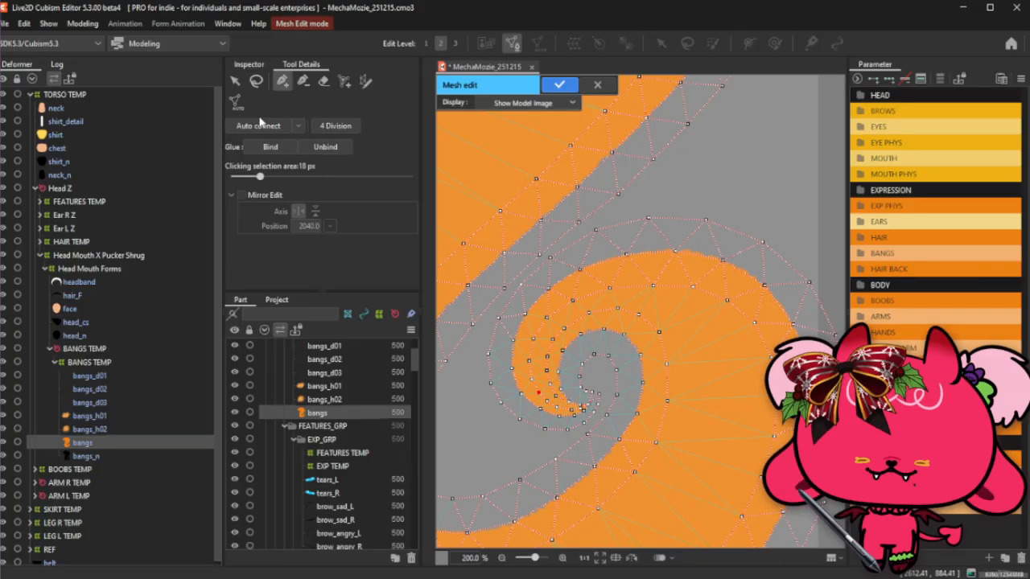
Examine the bangs mesh from the overall outline and upper tip down to the spiral for areas still lacking interior vertices.
click(256, 81)
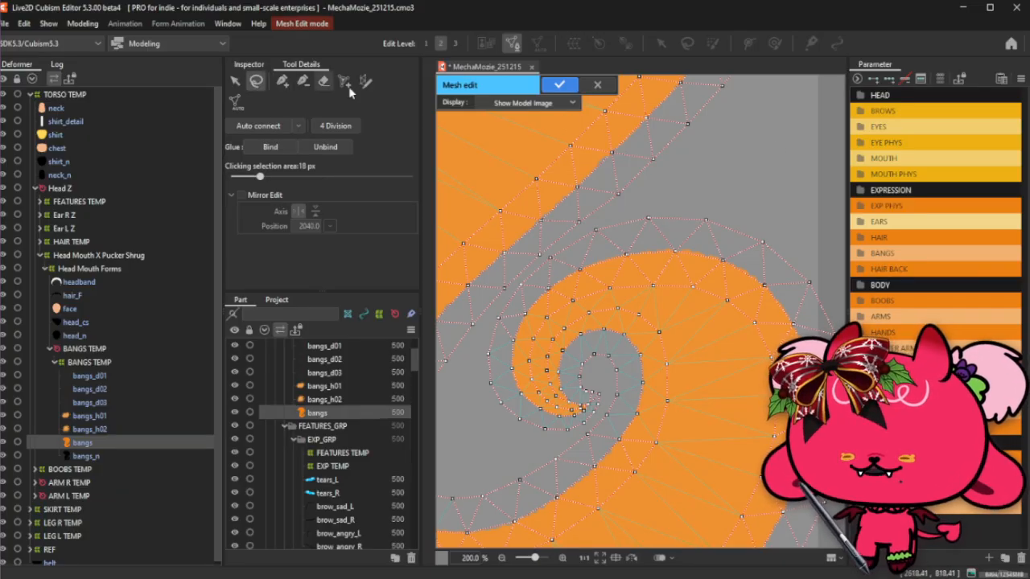
click(282, 80)
scroll(721, 340, down, 6)
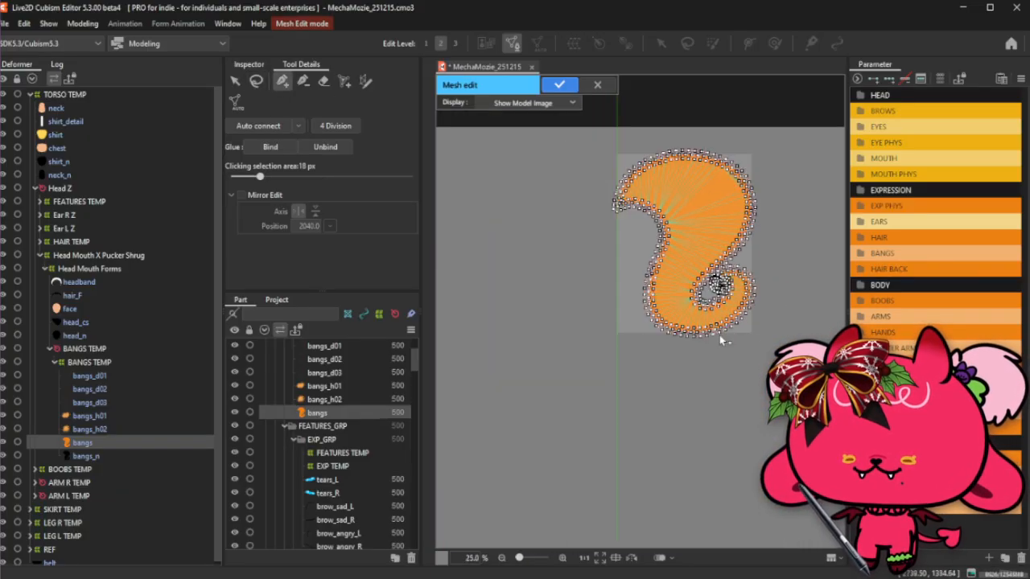
scroll(722, 340, up, 6)
scroll(537, 279, down, 5)
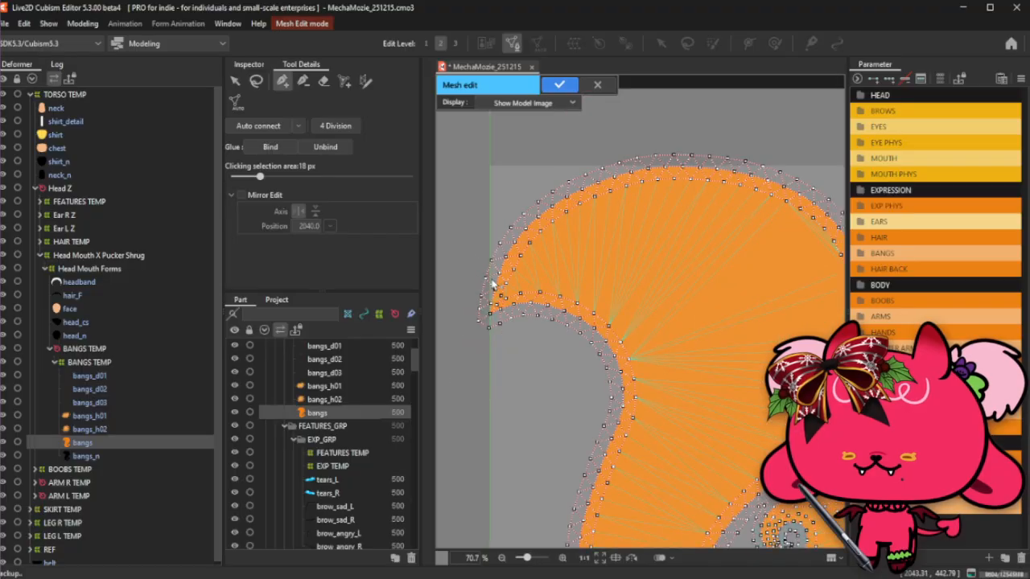
scroll(497, 282, up, 3)
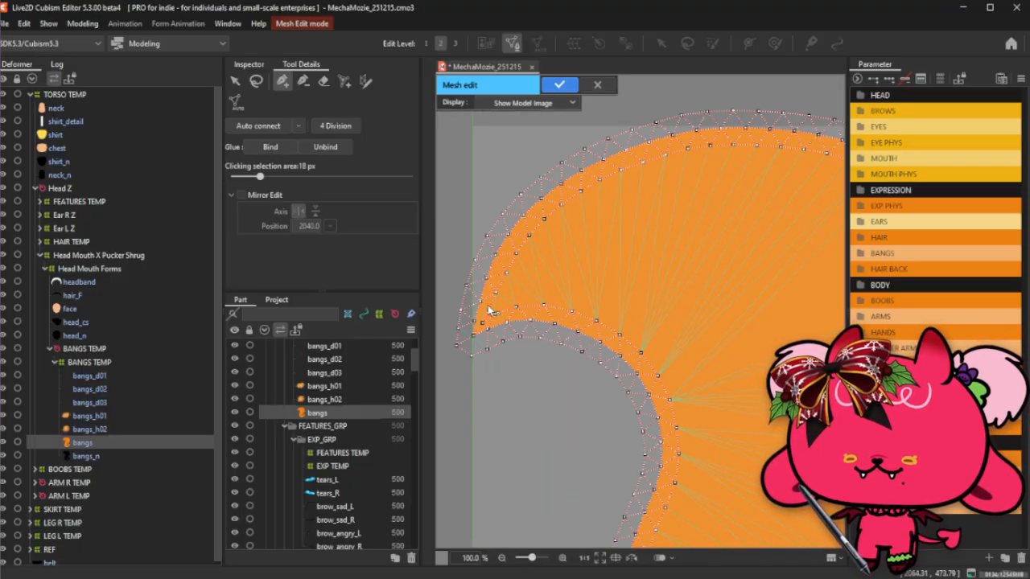
scroll(488, 311, down, 4)
scroll(548, 412, up, 6)
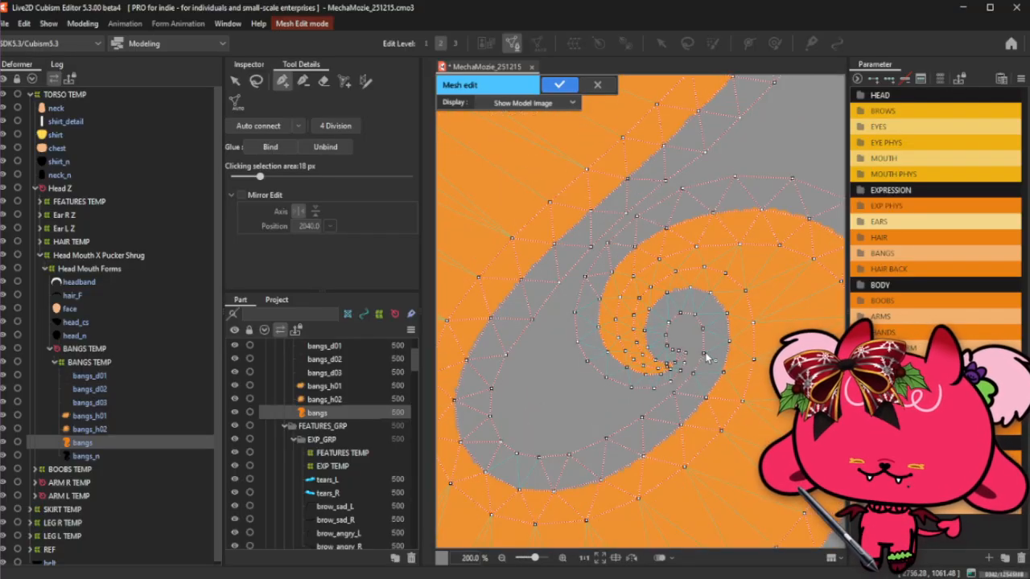
scroll(620, 338, down, 2)
Add a short intermediate row of vertices over the top of the spiral, joined to the existing row at its upper left.
scroll(728, 309, up, 3)
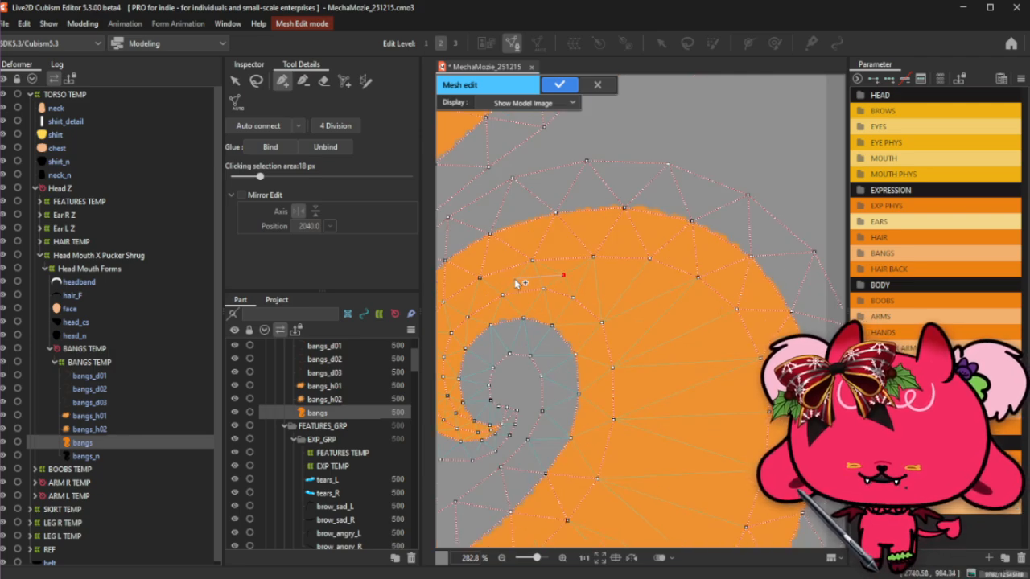
click(479, 278)
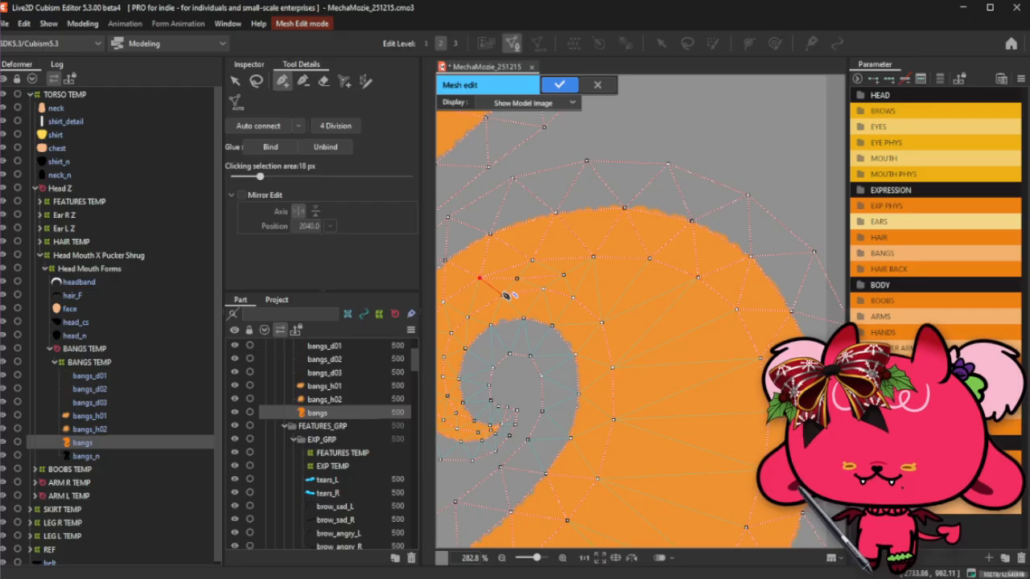
drag(517, 279, 525, 278)
click(502, 297)
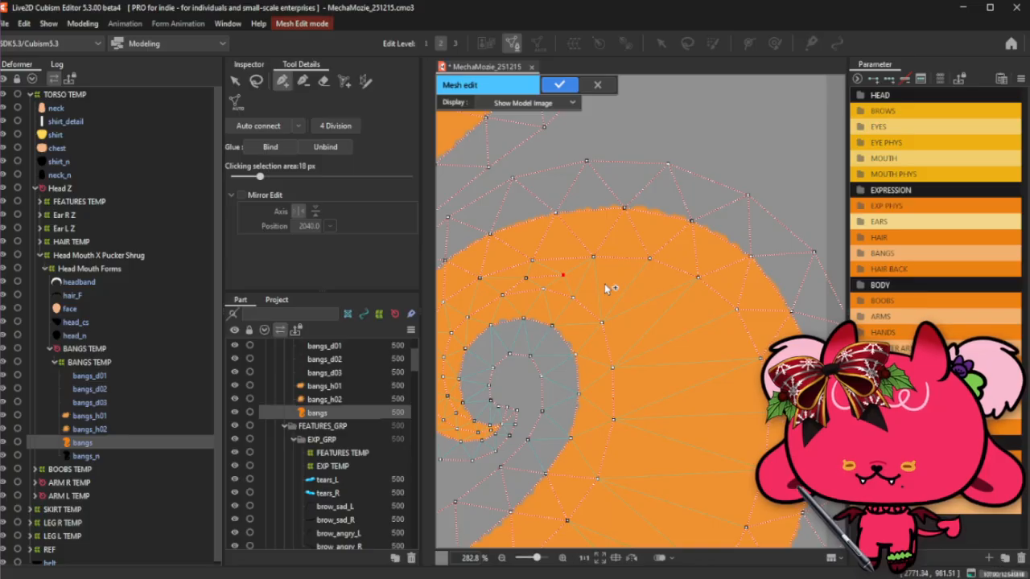
scroll(605, 288, down, 2)
Extend the intermediate row down the middle of the orange band on the spiral's right side and along the bend below it.
click(624, 291)
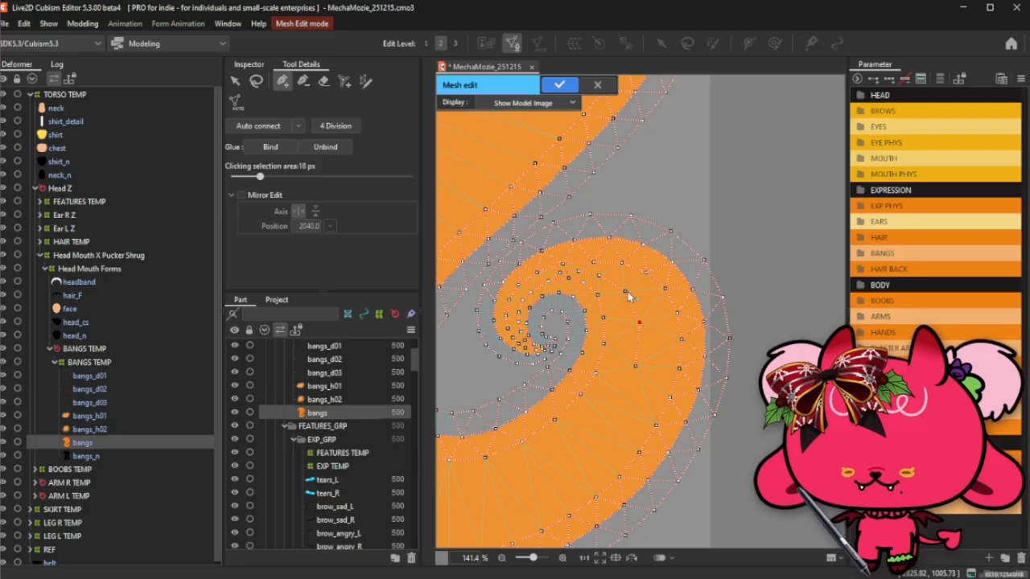
click(637, 364)
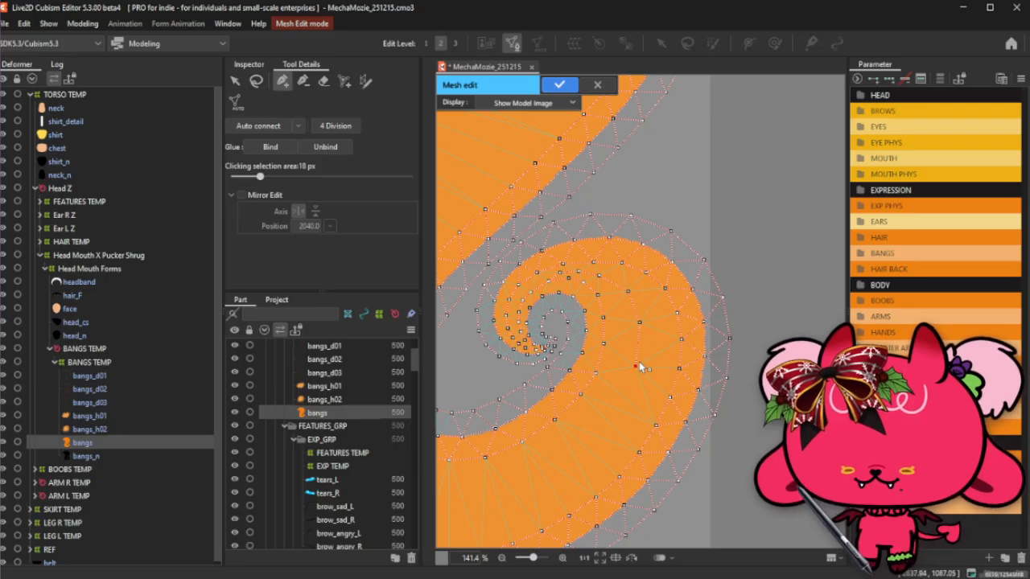
click(624, 402)
scroll(588, 424, up, 1)
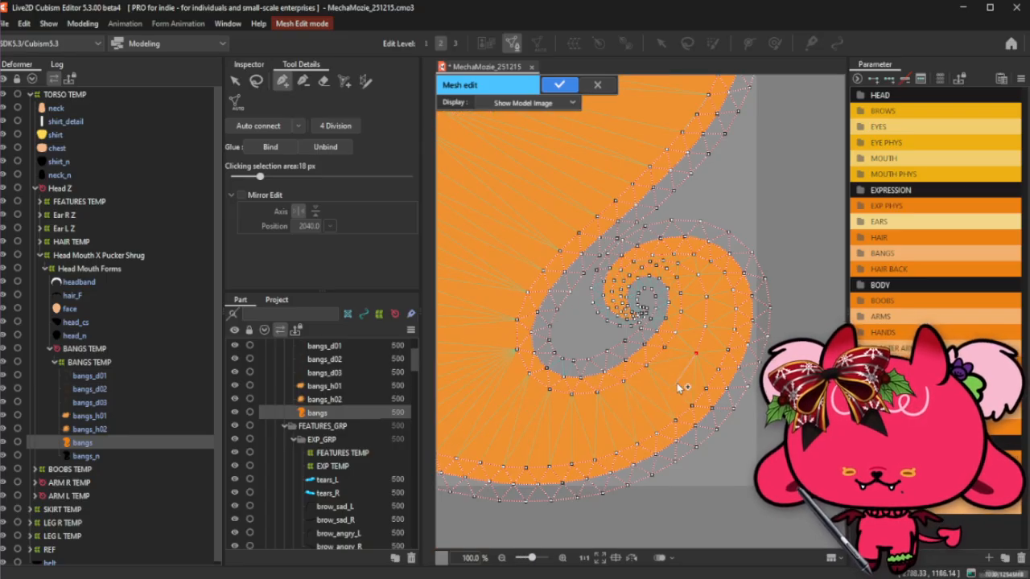
click(632, 409)
scroll(571, 425, up, 1)
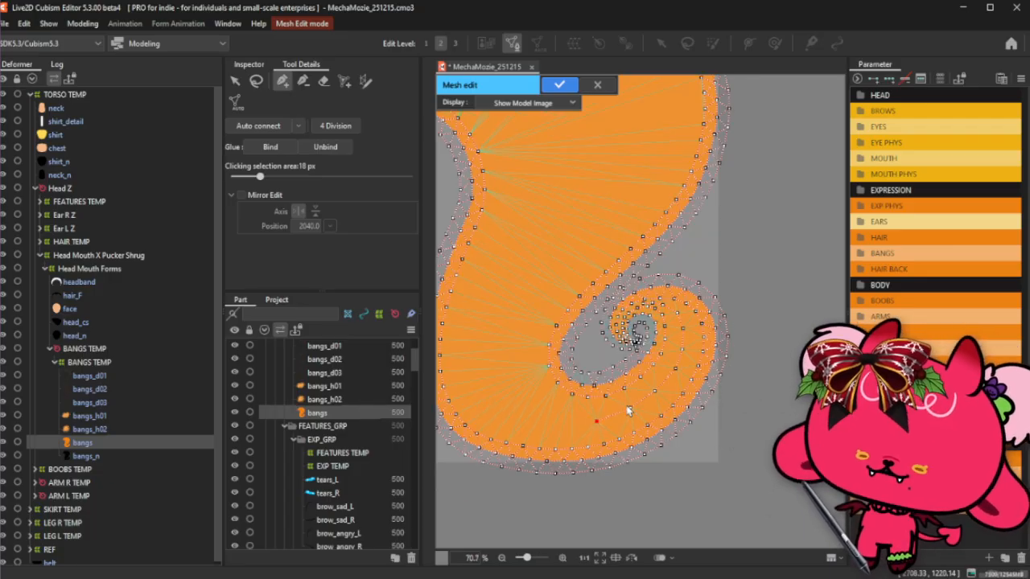
click(608, 430)
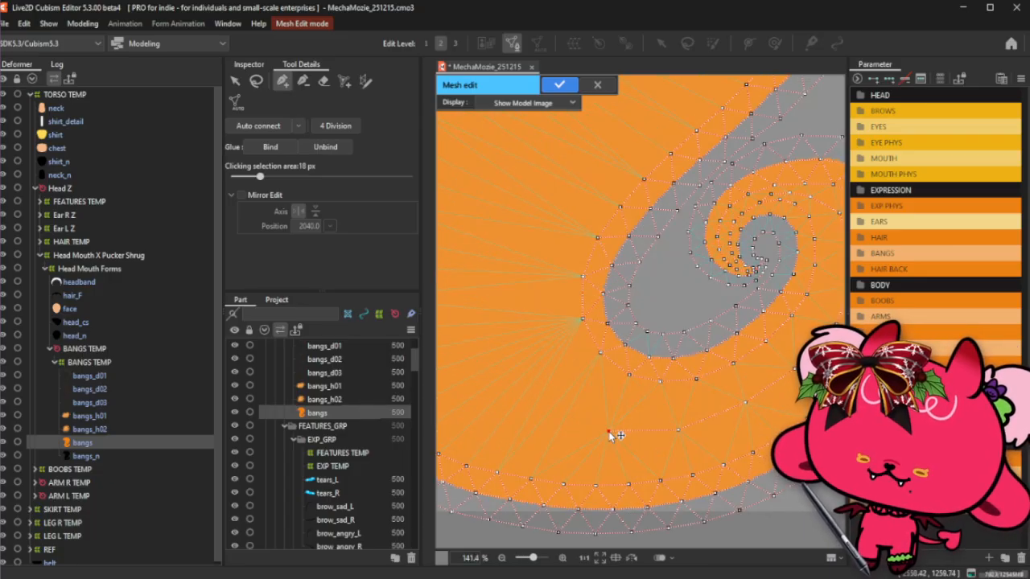
Carry the middle row up into the lower-left part of the orange bend and even out its last vertices.
scroll(608, 431, down, 2)
scroll(556, 422, up, 2)
scroll(587, 414, down, 2)
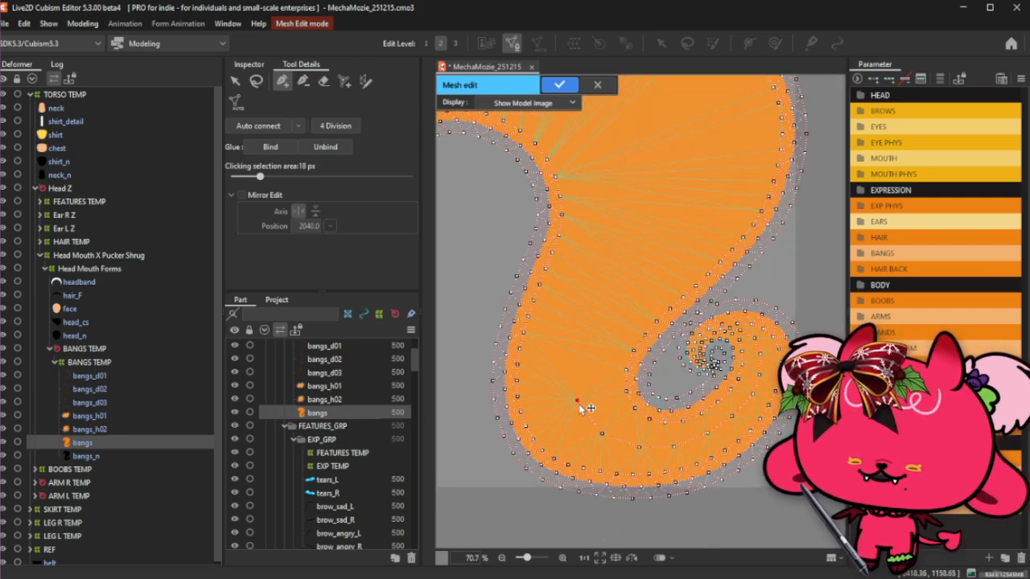
click(600, 435)
click(637, 448)
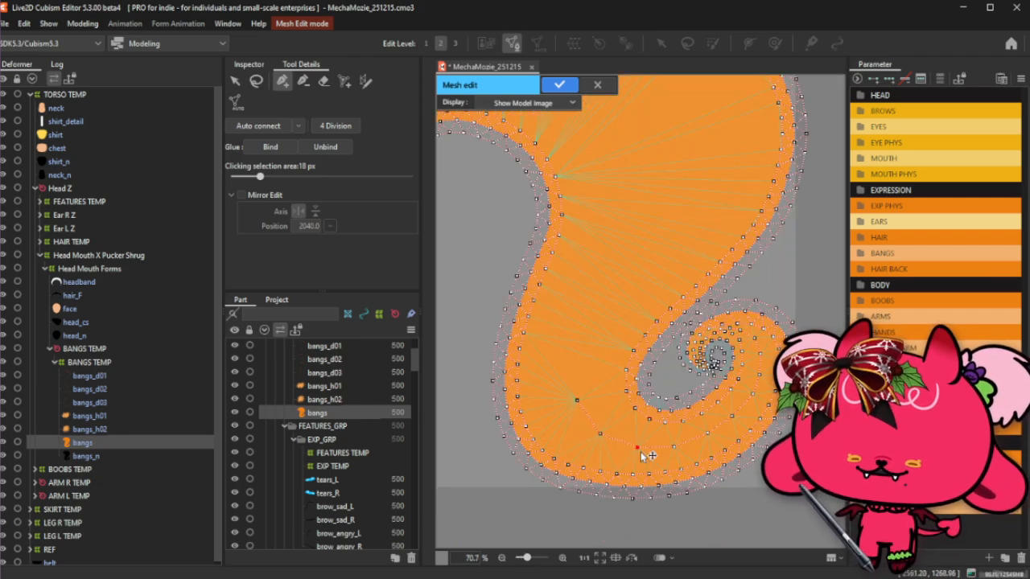
Extend the middle vertex row from the lower-left bend up through the wide body and over the upper curve of the bangs.
click(599, 432)
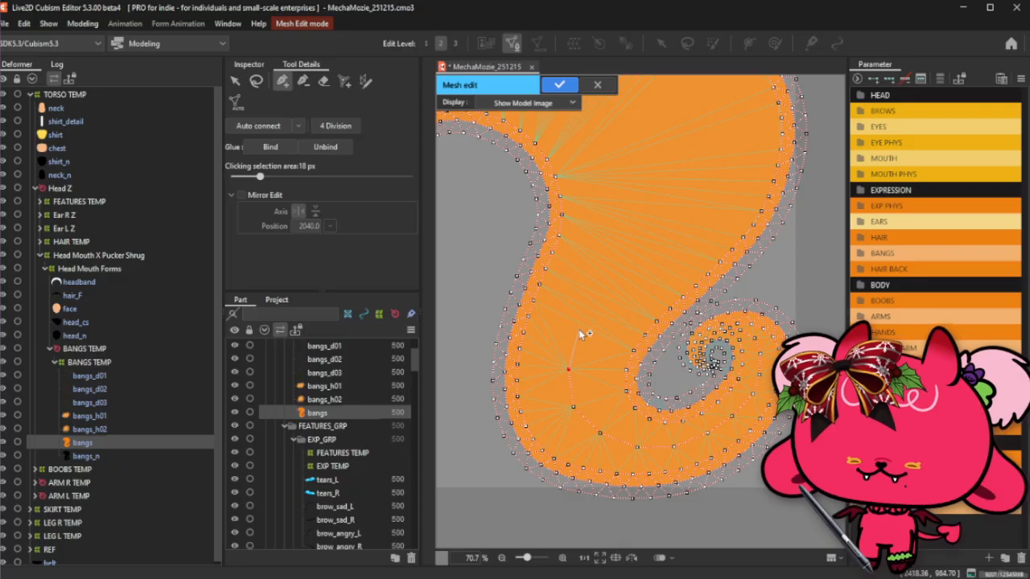
click(604, 289)
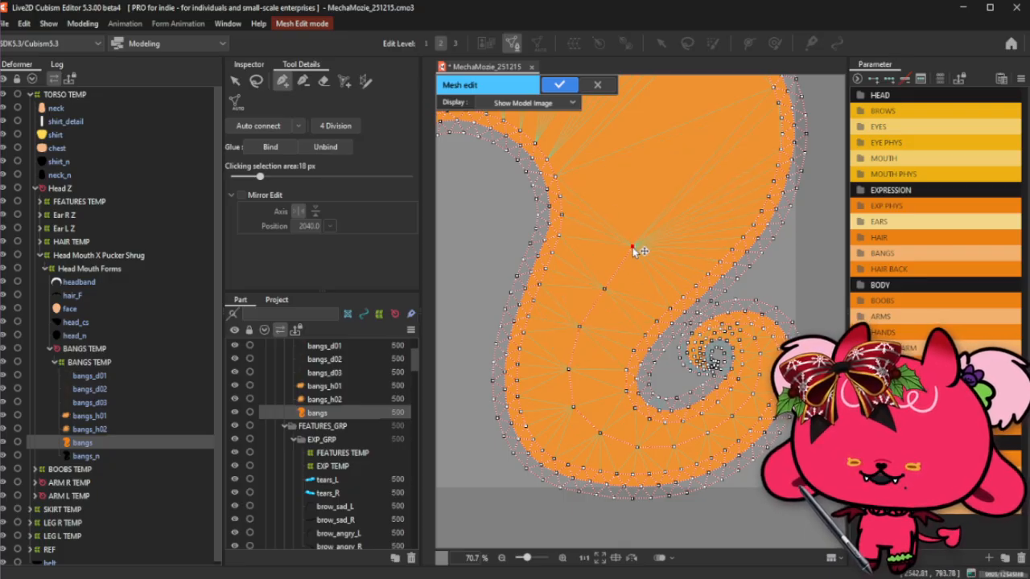
scroll(579, 346, down, 2)
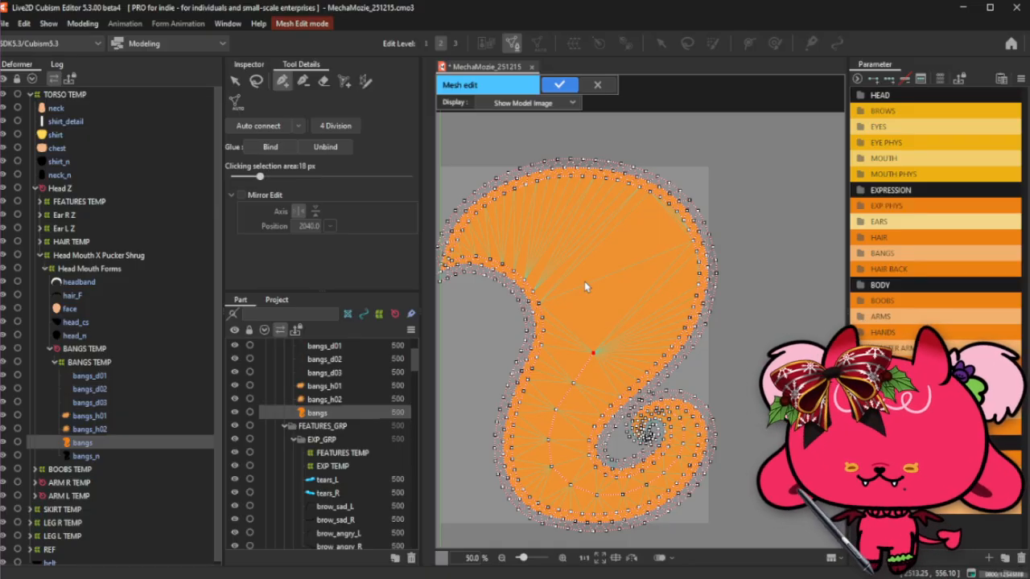
click(619, 317)
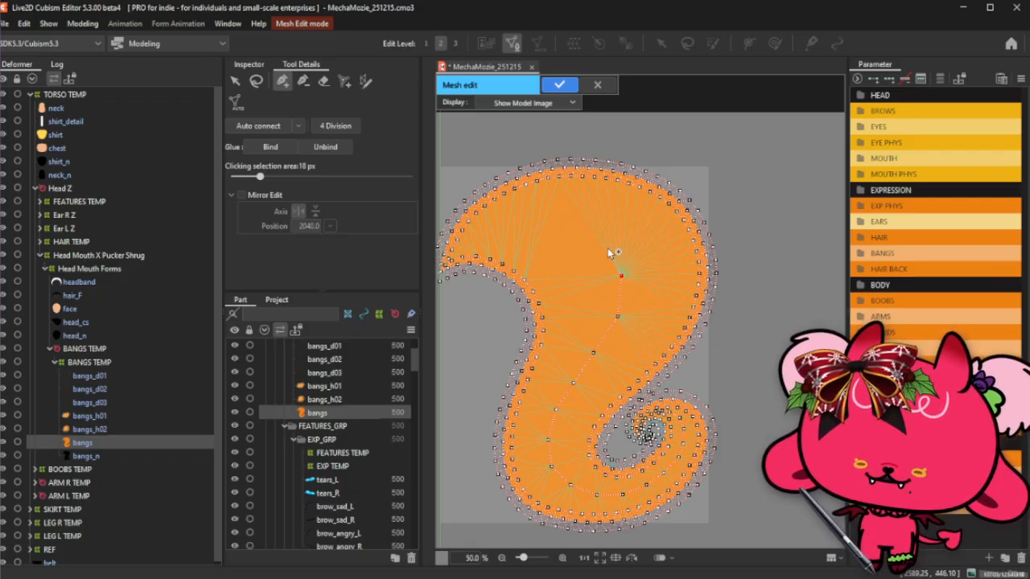
click(579, 233)
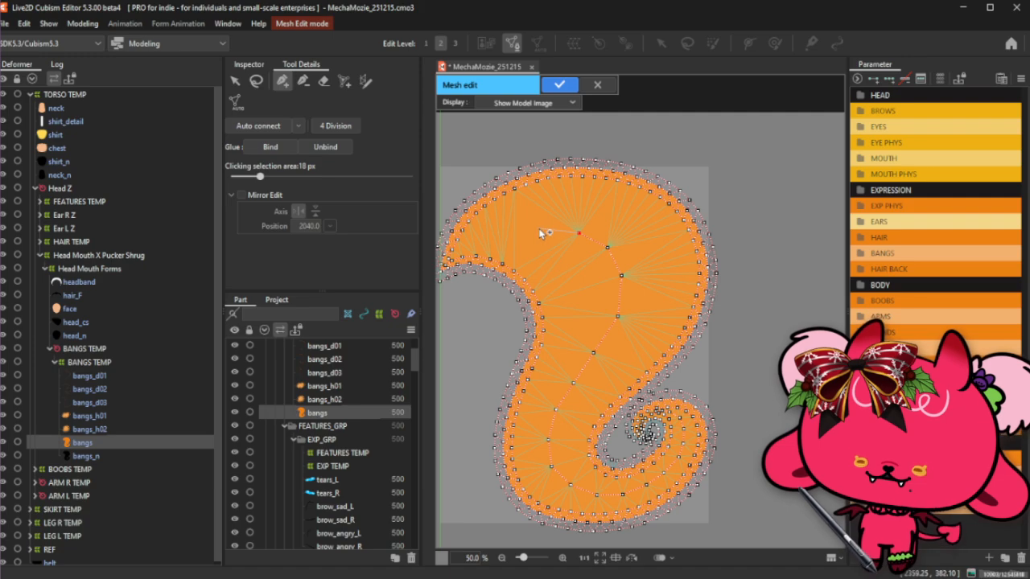
Continue the middle row toward the pointed upper-left tip of the bangs and even out the spacing of its last vertices.
scroll(546, 232, down, 1)
scroll(555, 245, up, 3)
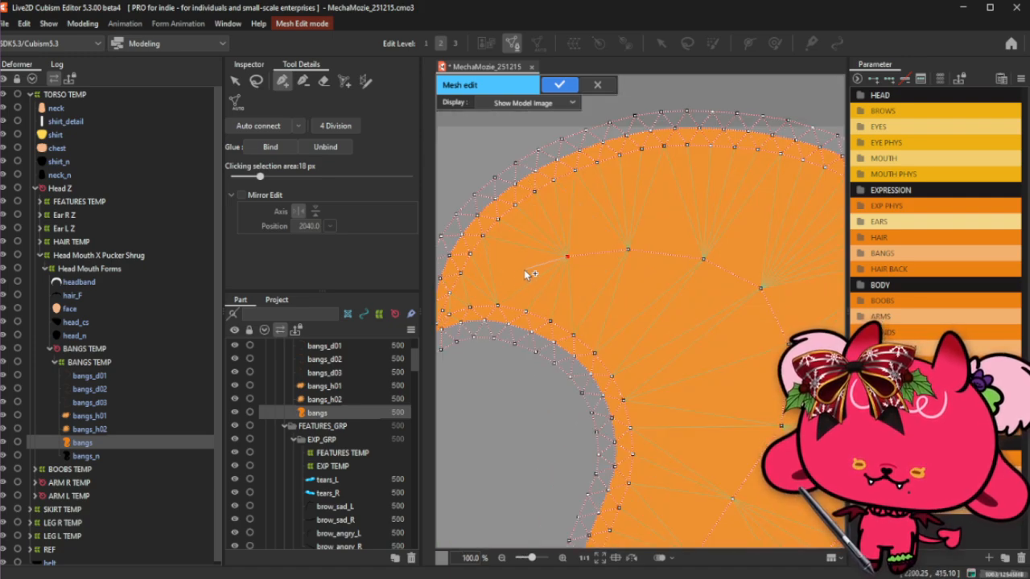
scroll(488, 286, up, 1)
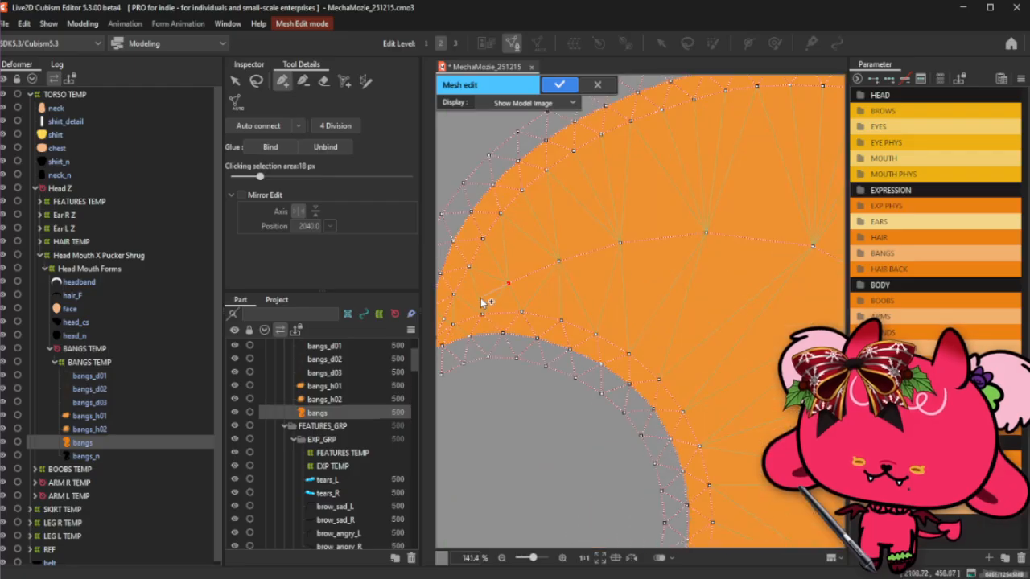
click(452, 324)
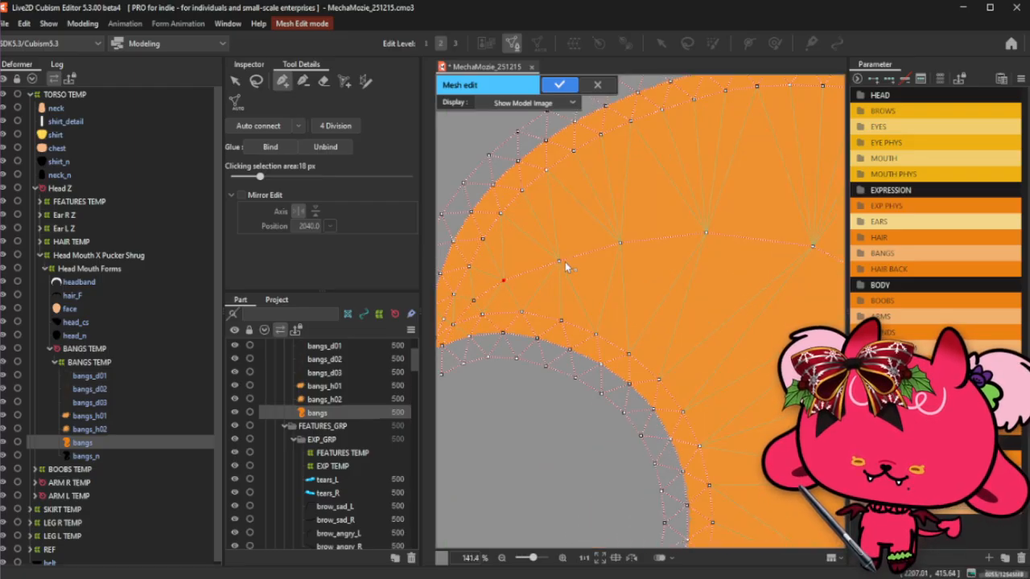
drag(564, 263, 556, 260)
drag(503, 286, 504, 283)
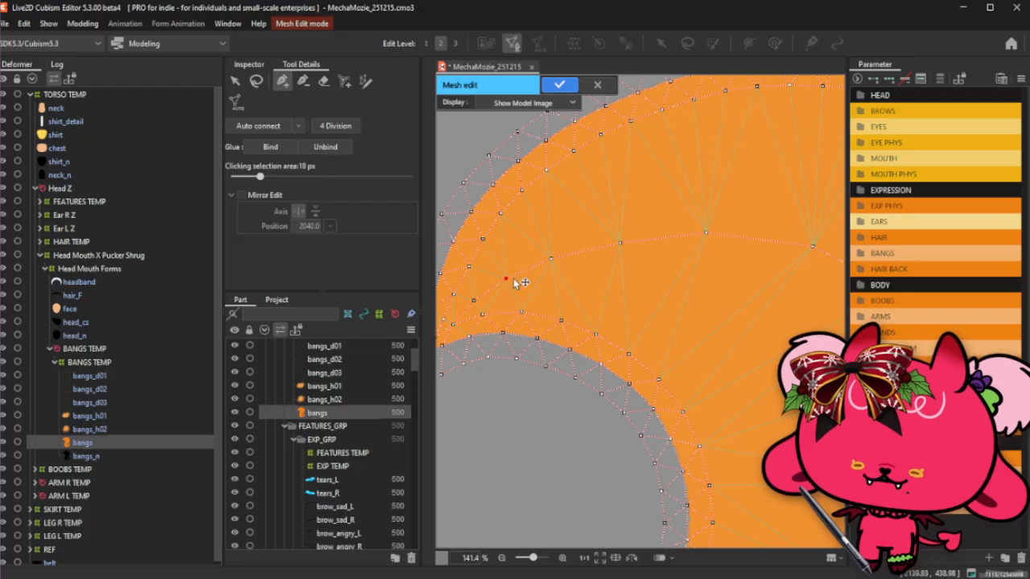
click(551, 266)
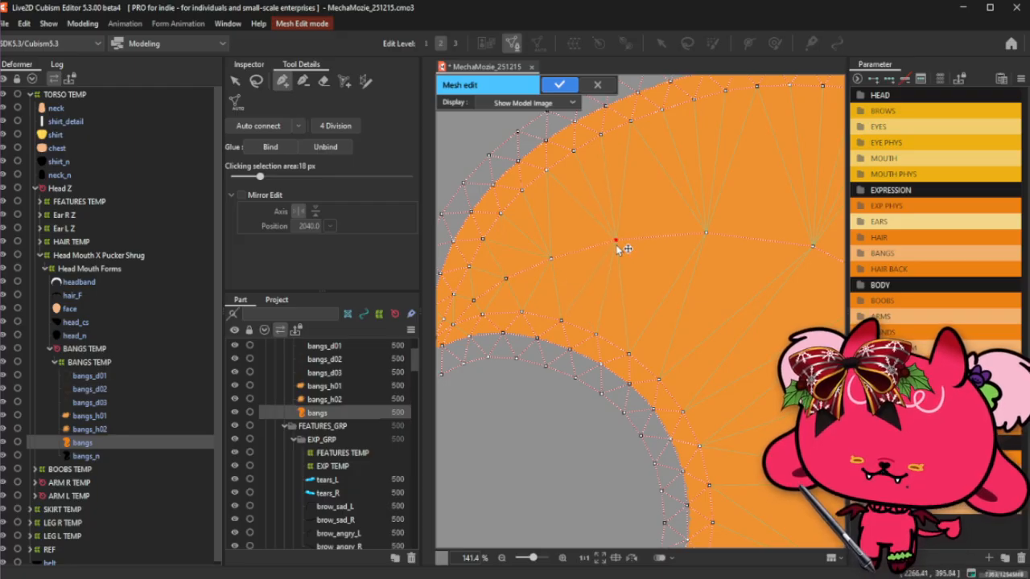
Automatically connect all the bangs vertices into a full triangle mesh and check it across the body and spiral.
scroll(524, 316, down, 6)
scroll(538, 316, up, 1)
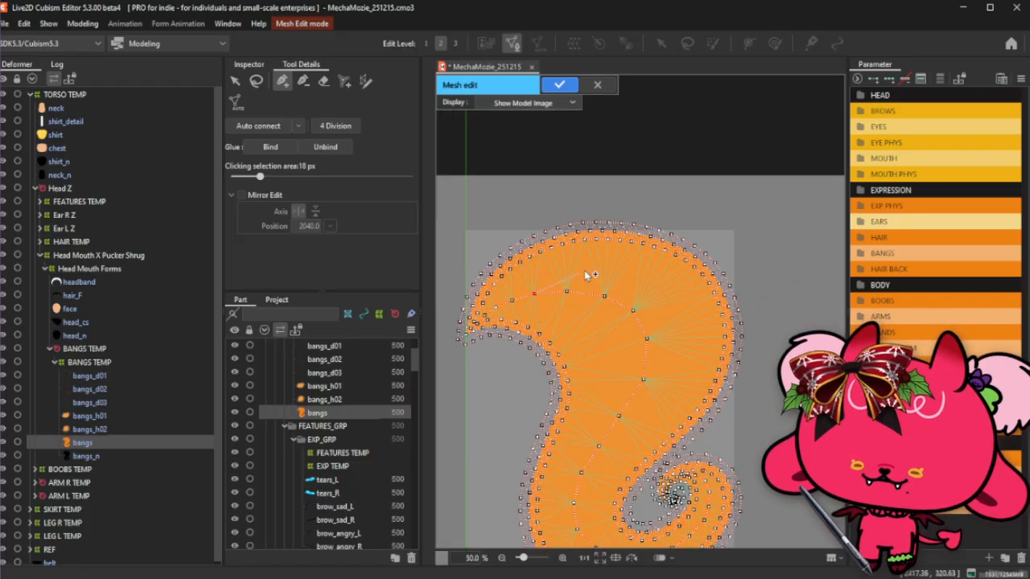
scroll(585, 273, down, 1)
scroll(586, 273, down, 1)
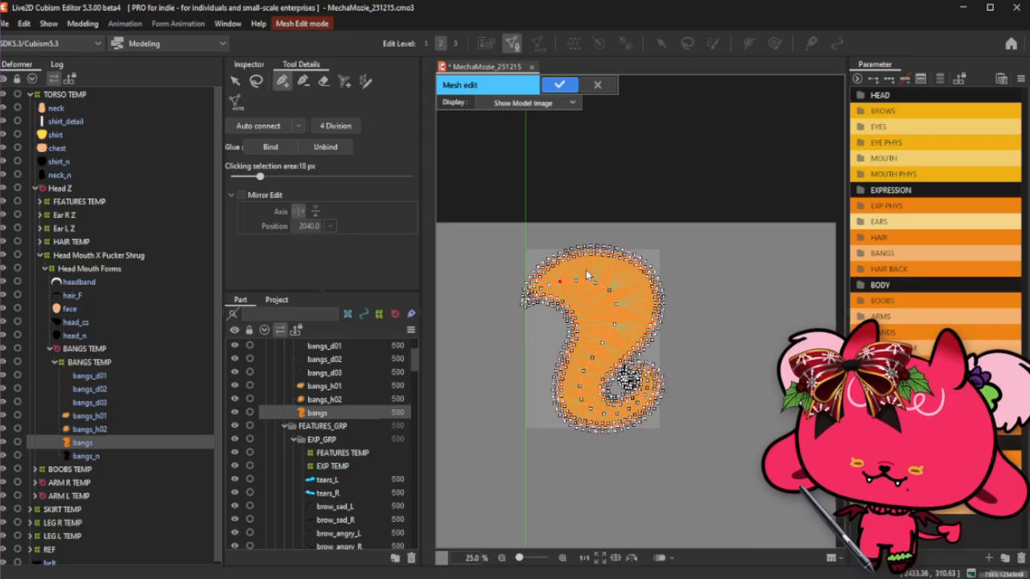
scroll(614, 354, up, 3)
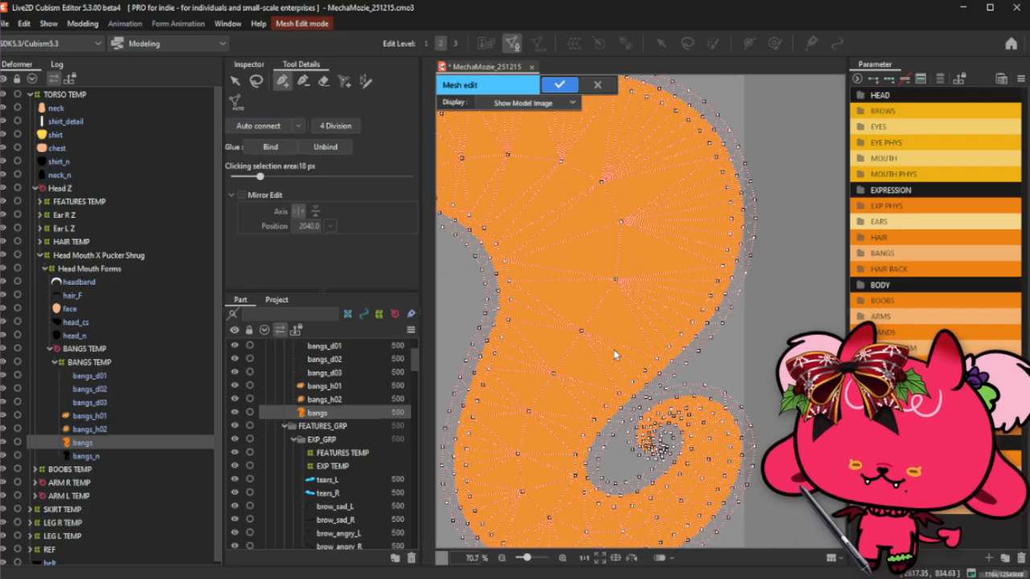
scroll(614, 354, down, 1)
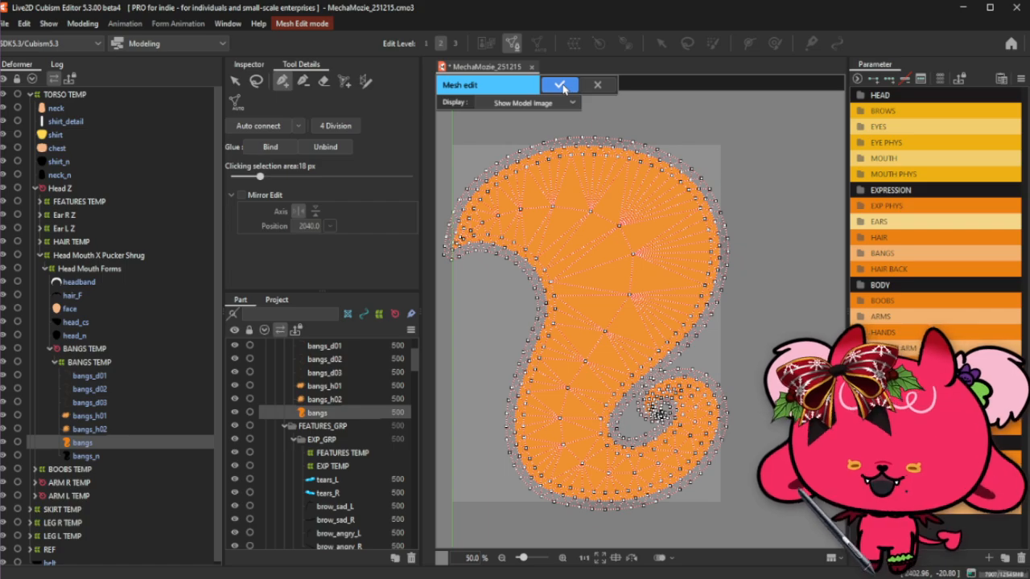
scroll(678, 417, up, 4)
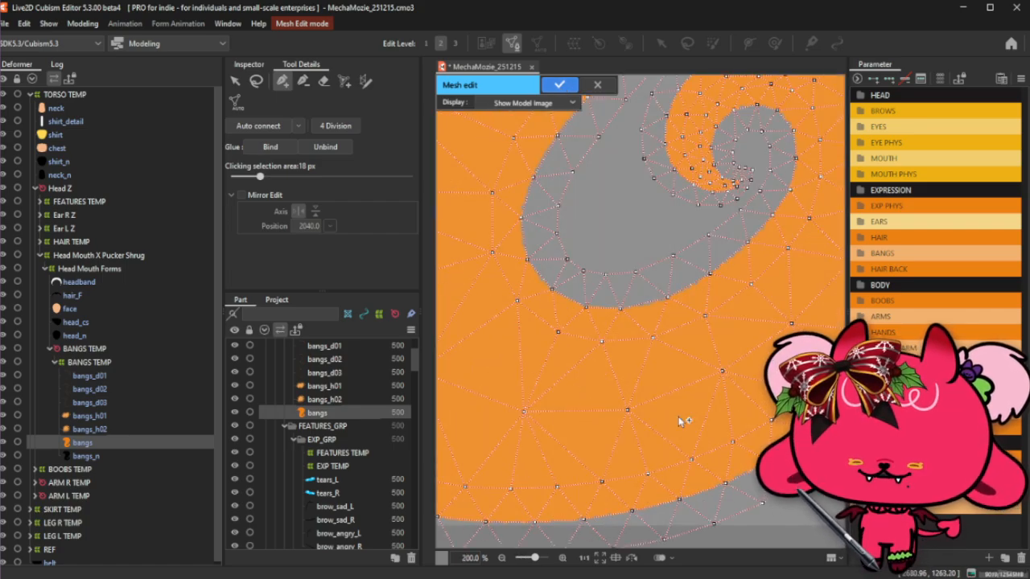
scroll(678, 416, down, 2)
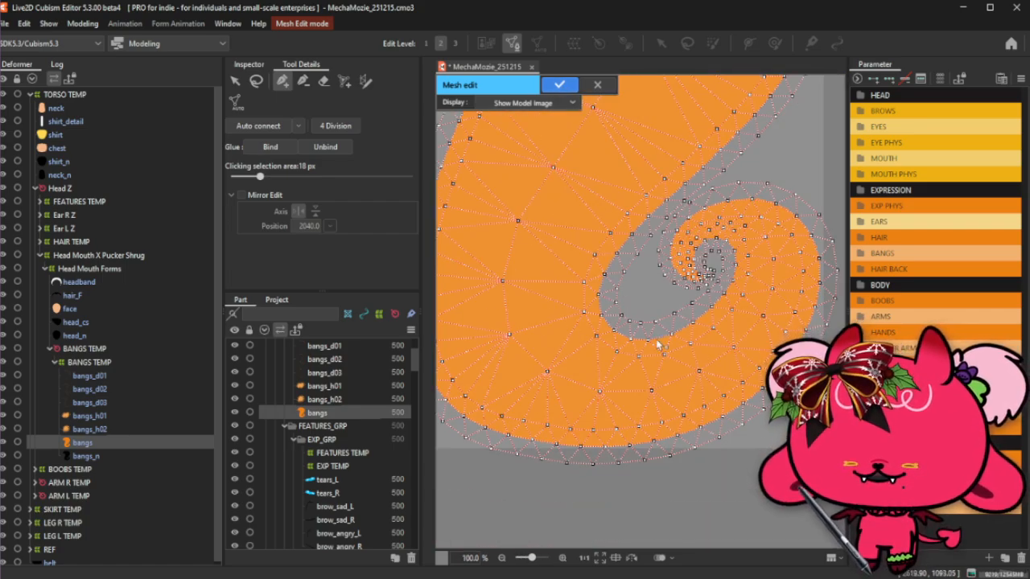
scroll(659, 345, down, 3)
Copy all vertices of the finished bangs mesh and apply the mesh edit.
click(234, 80)
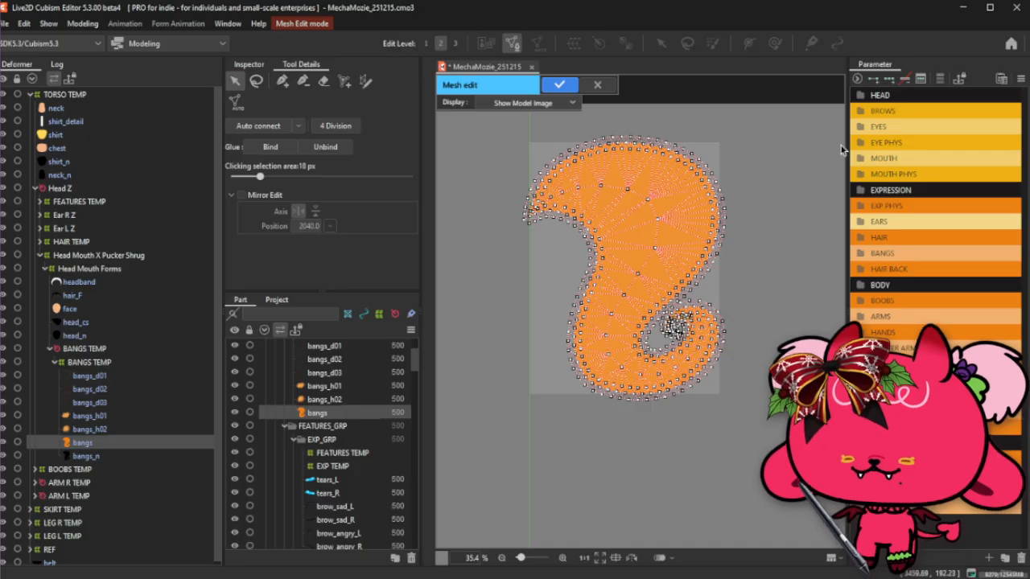
drag(818, 107, 418, 500)
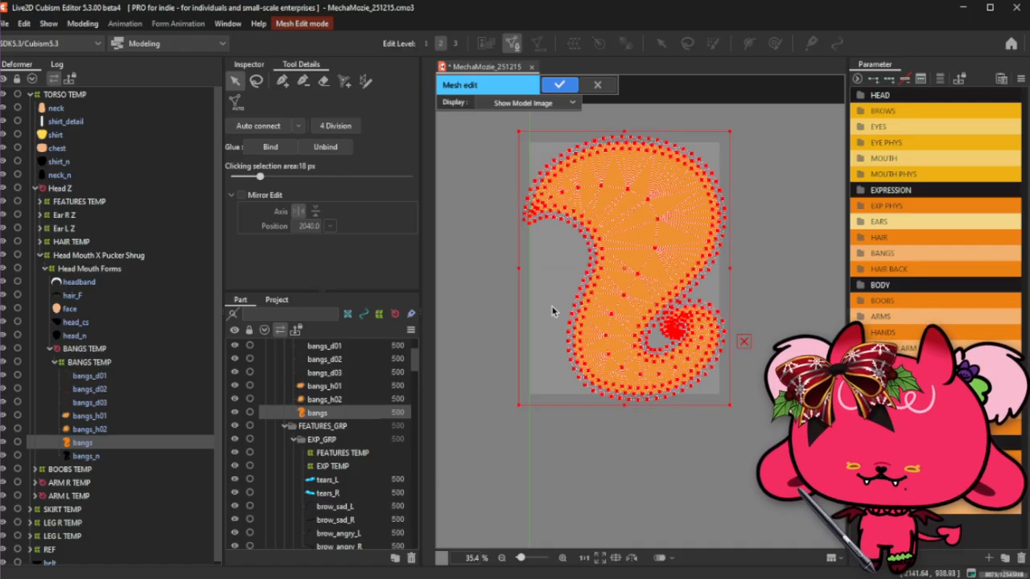
click(766, 213)
click(559, 84)
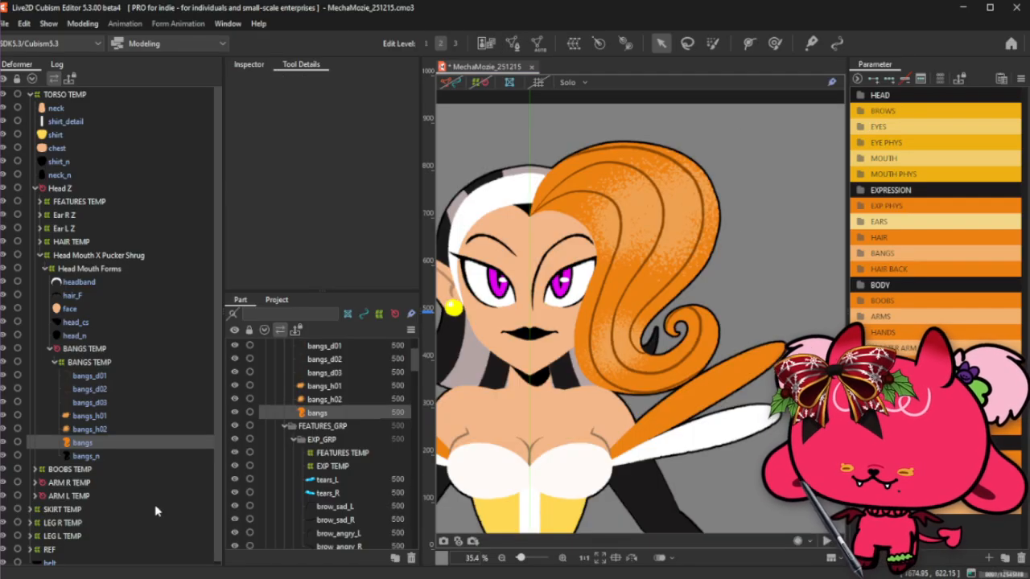
Open the bangs_n art mesh for mesh editing and paste the copied bangs mesh onto it.
click(109, 456)
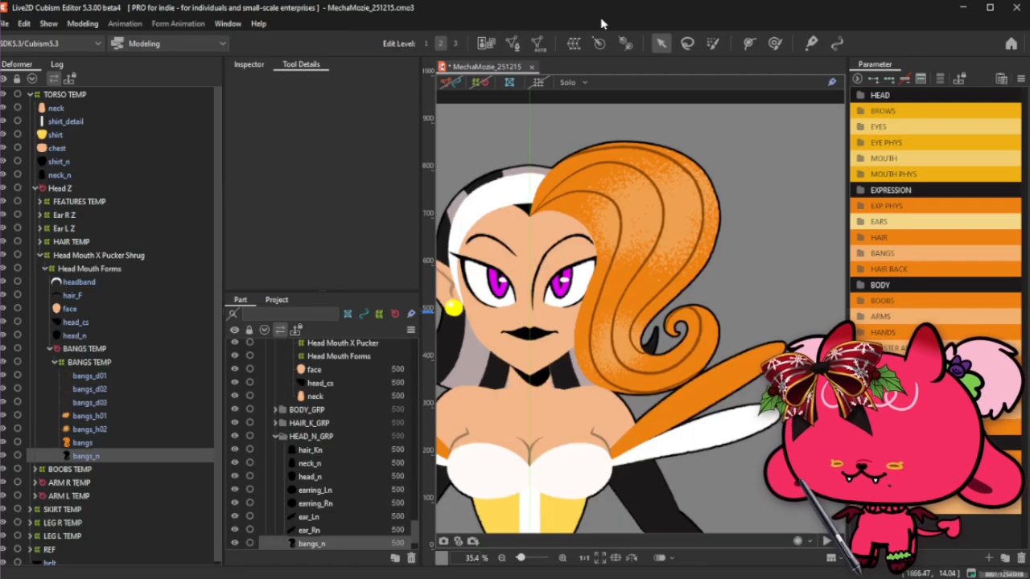
click(513, 42)
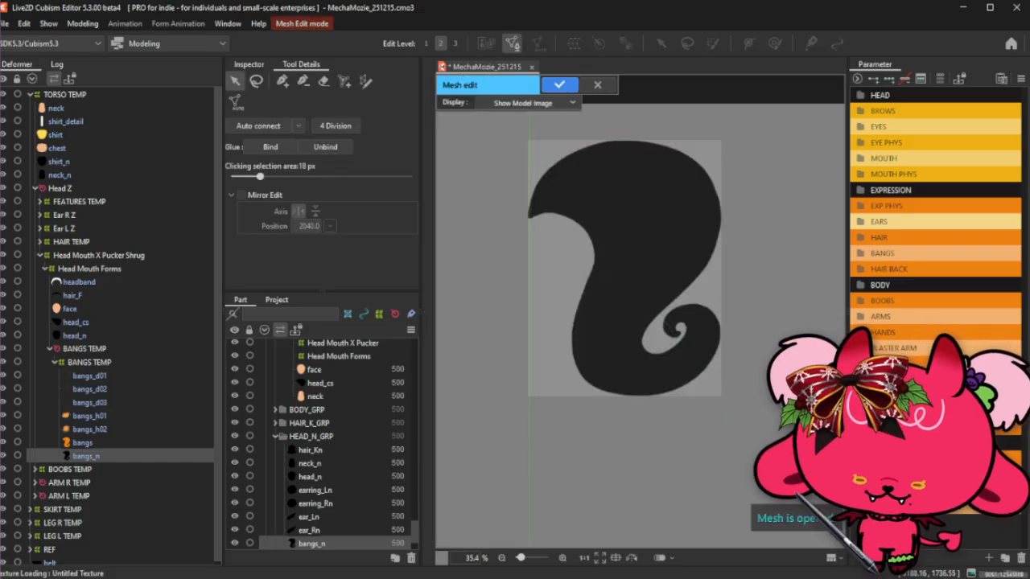
click(771, 239)
Move the outline vertices around the spiral's innermost tip on bangs_n outward so they clear the black artwork.
scroll(679, 339, up, 6)
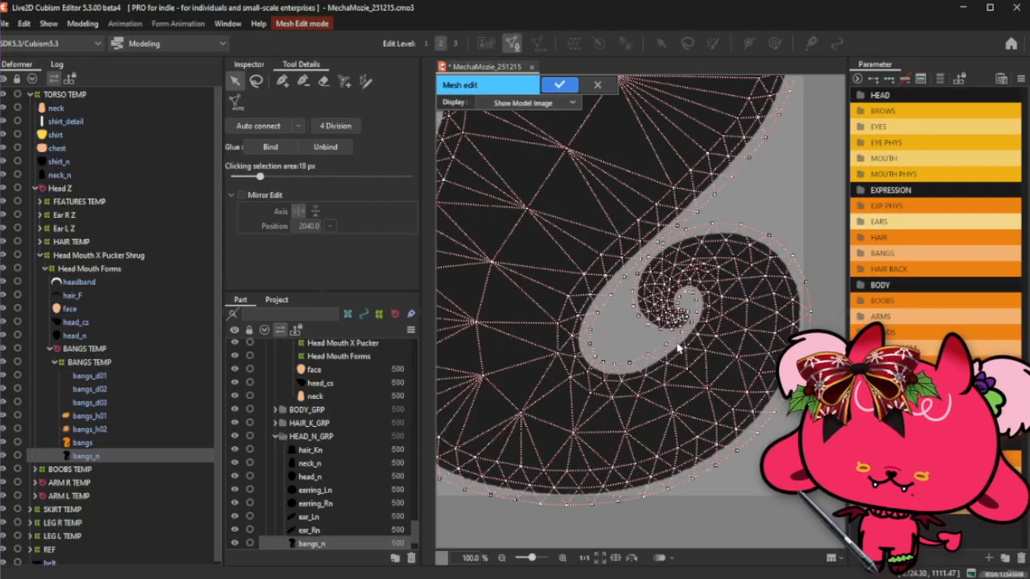
scroll(680, 338, down, 3)
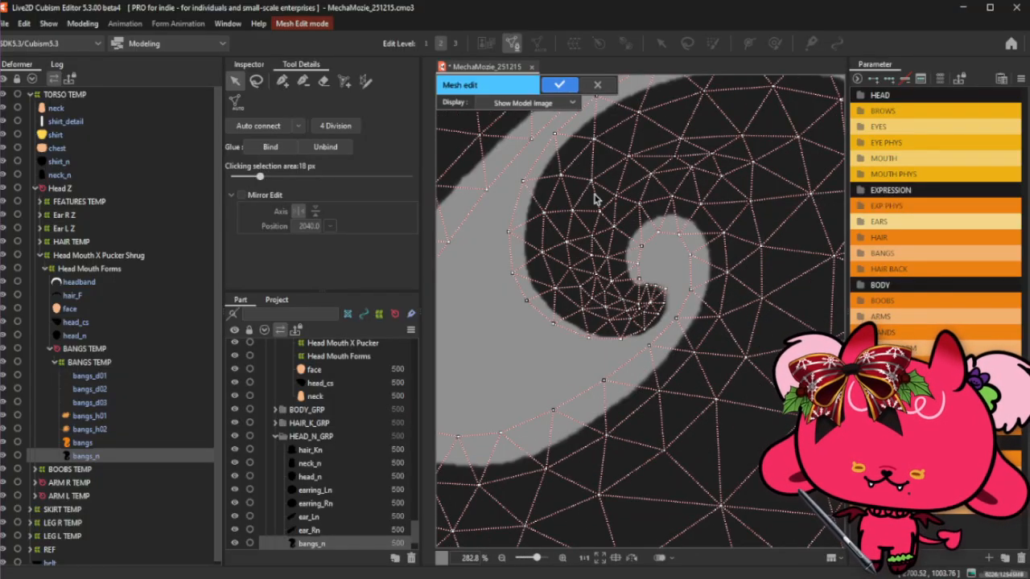
scroll(607, 249, down, 6)
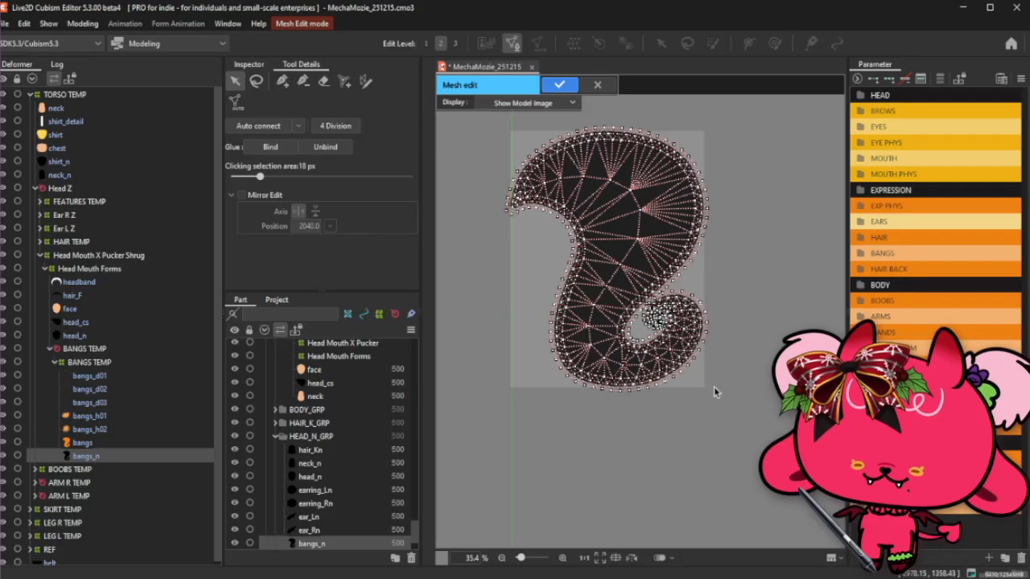
scroll(545, 124, up, 5)
scroll(563, 201, down, 5)
scroll(656, 384, up, 6)
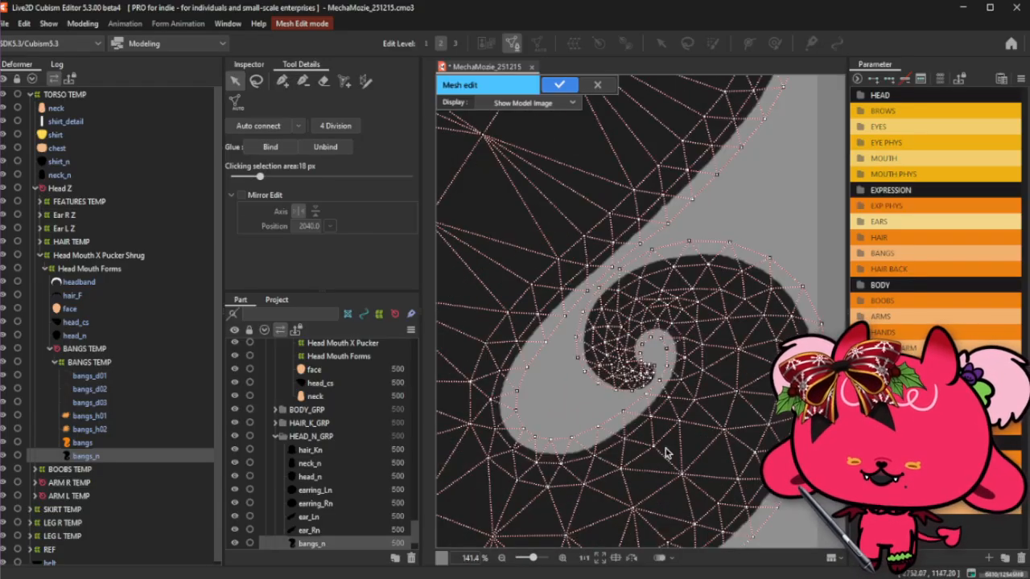
scroll(651, 315, up, 2)
key(p)
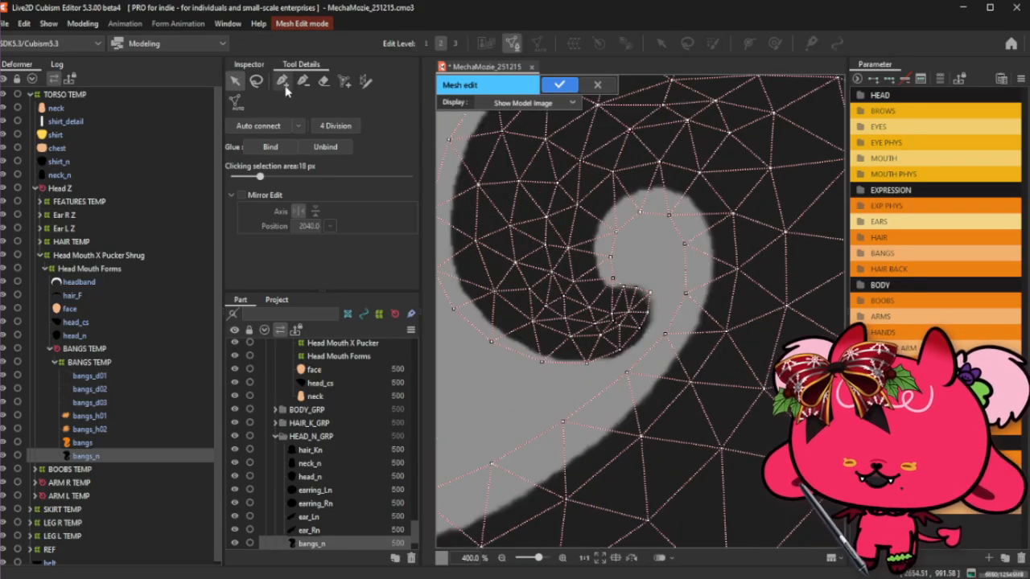
click(625, 280)
click(638, 278)
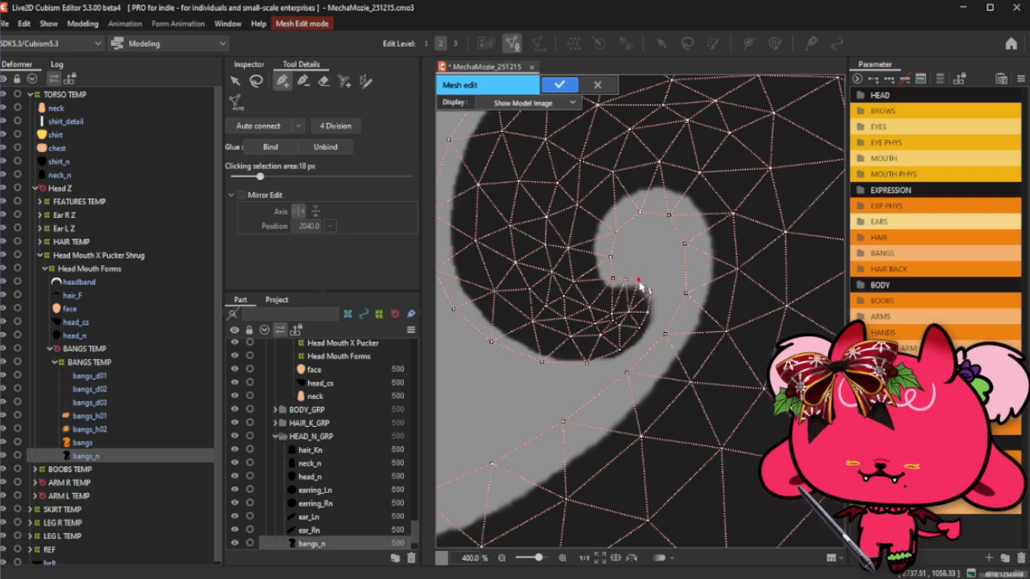
drag(650, 292, 624, 358)
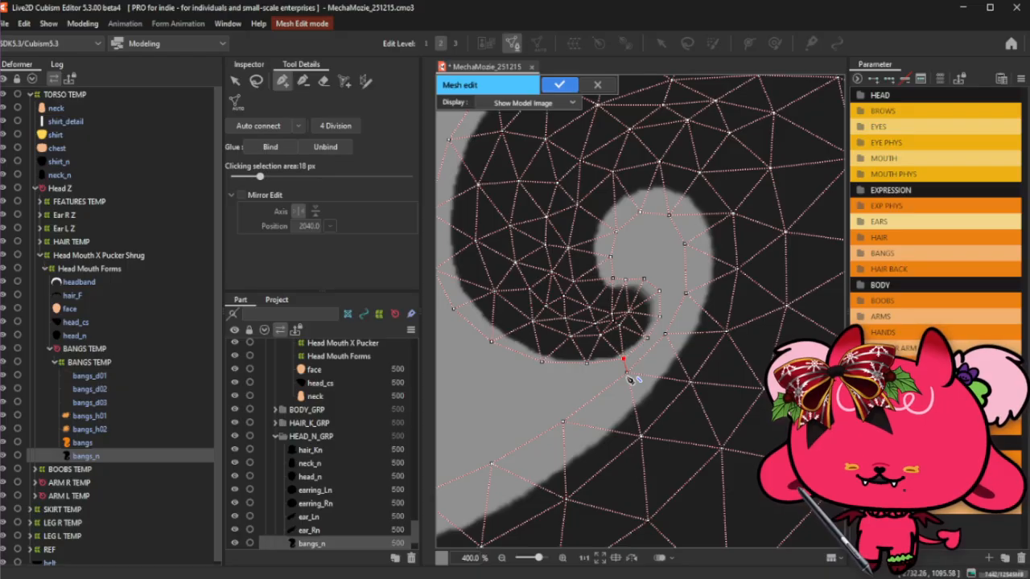
Fine-tune the vertices around the spiral's innermost tip, evening out the notch above it, its lower edge and its interior.
click(256, 82)
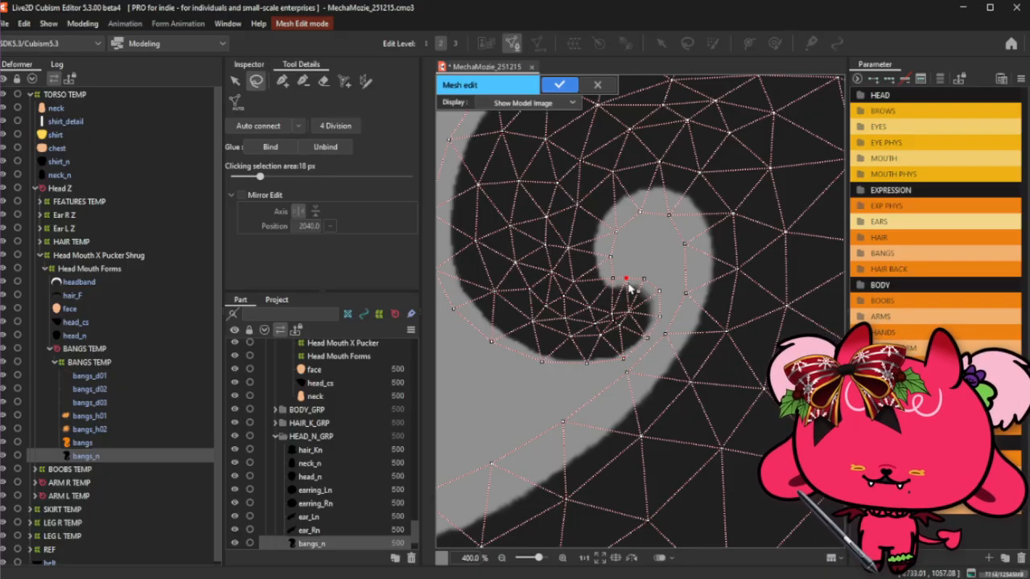
drag(628, 285, 649, 281)
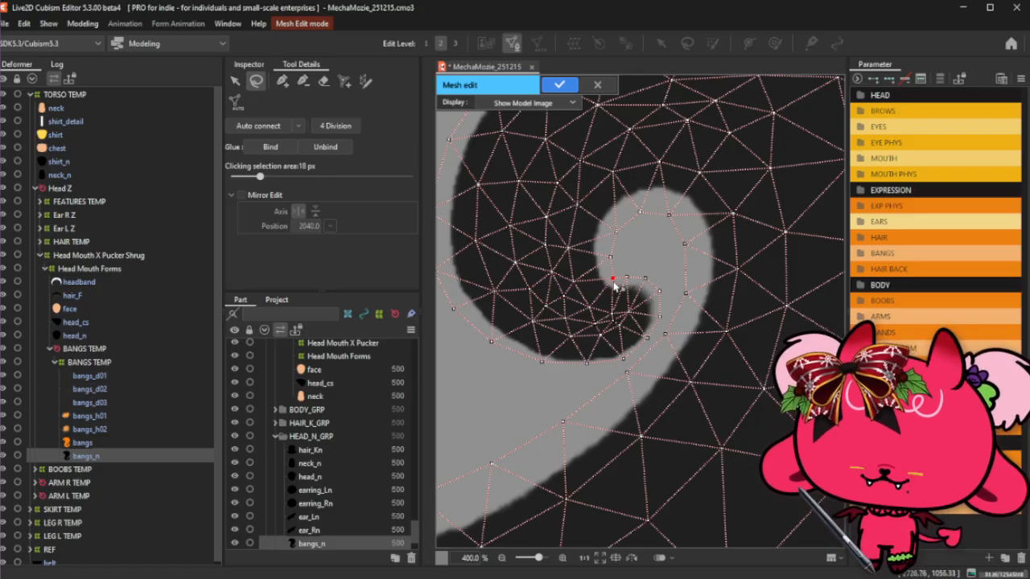
drag(614, 286, 618, 258)
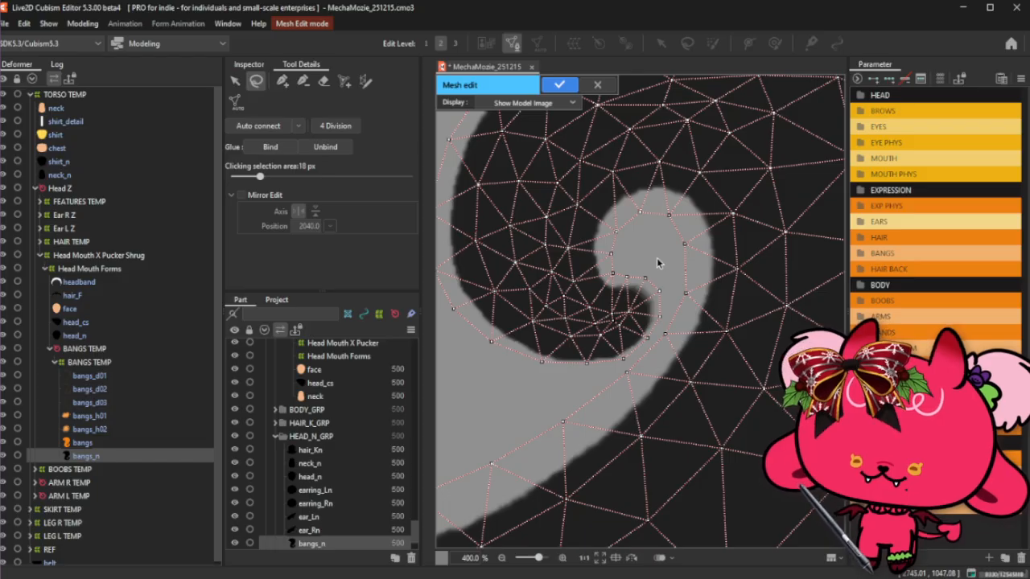
scroll(643, 334, up, 1)
drag(617, 378, 620, 380)
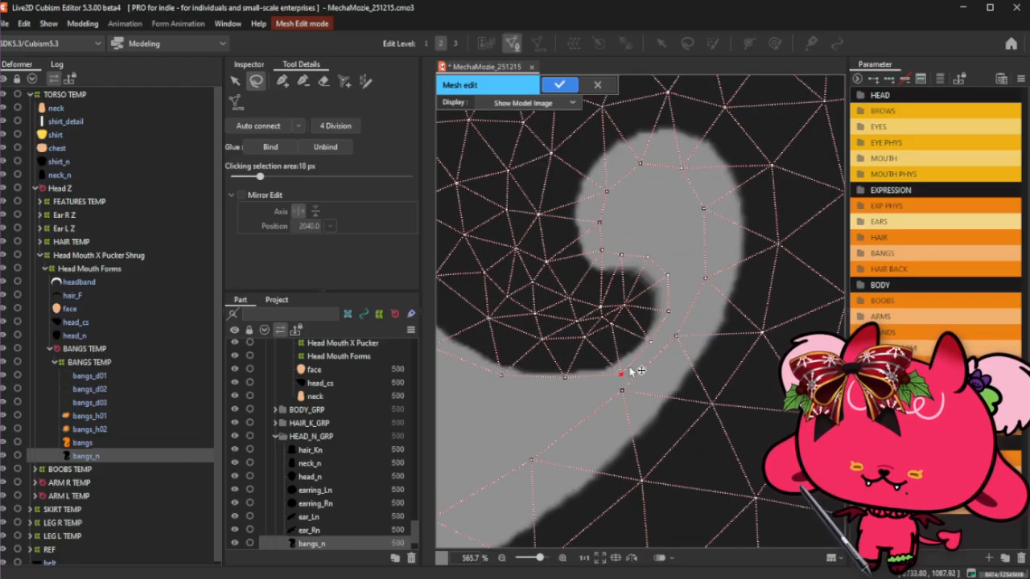
drag(651, 345, 635, 314)
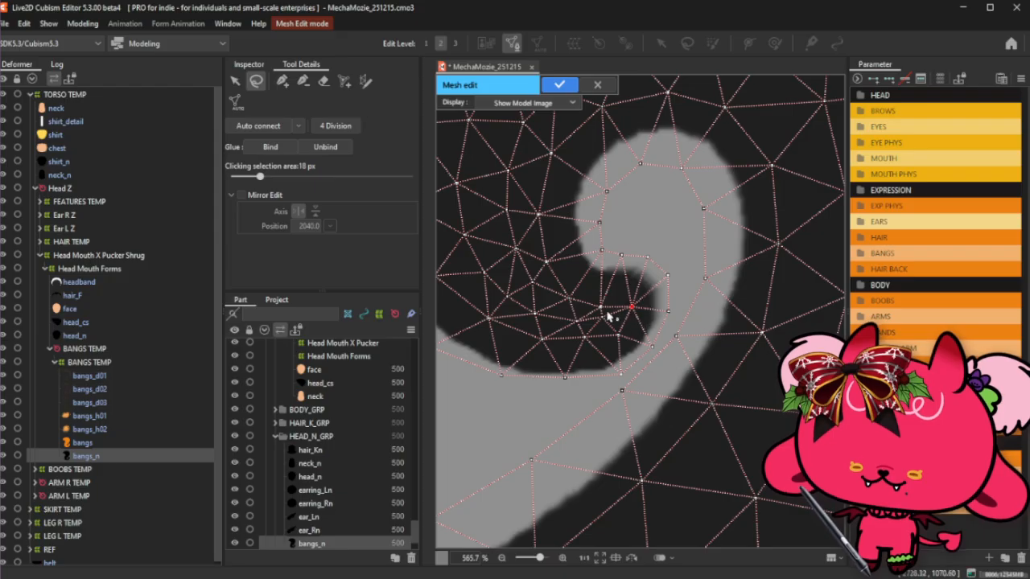
Shift the outline vertices along the underside of the spiral's inner tip outward, away from the black artwork.
drag(587, 347, 567, 395)
drag(501, 377, 497, 385)
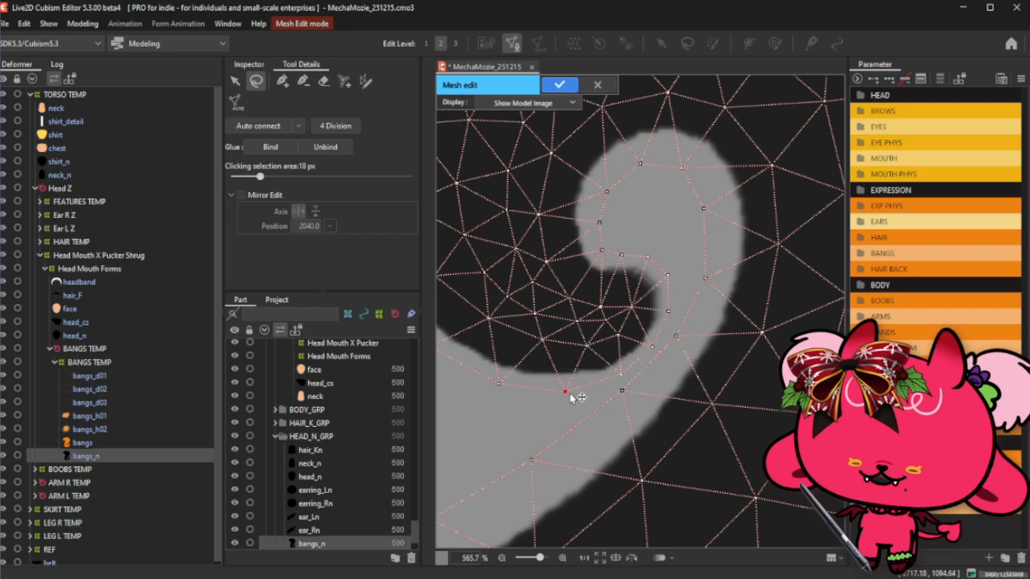
scroll(568, 394, down, 1)
scroll(511, 384, up, 1)
click(526, 391)
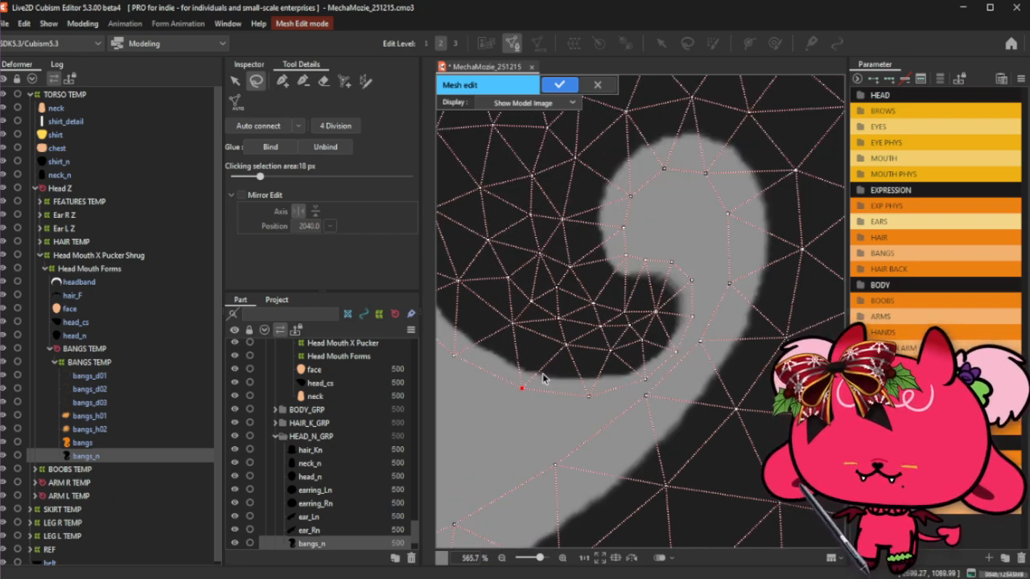
Reposition the vertices inside and beneath the spiral's inner tip on bangs_n to even out the triangle spacing.
click(684, 356)
drag(697, 320, 661, 312)
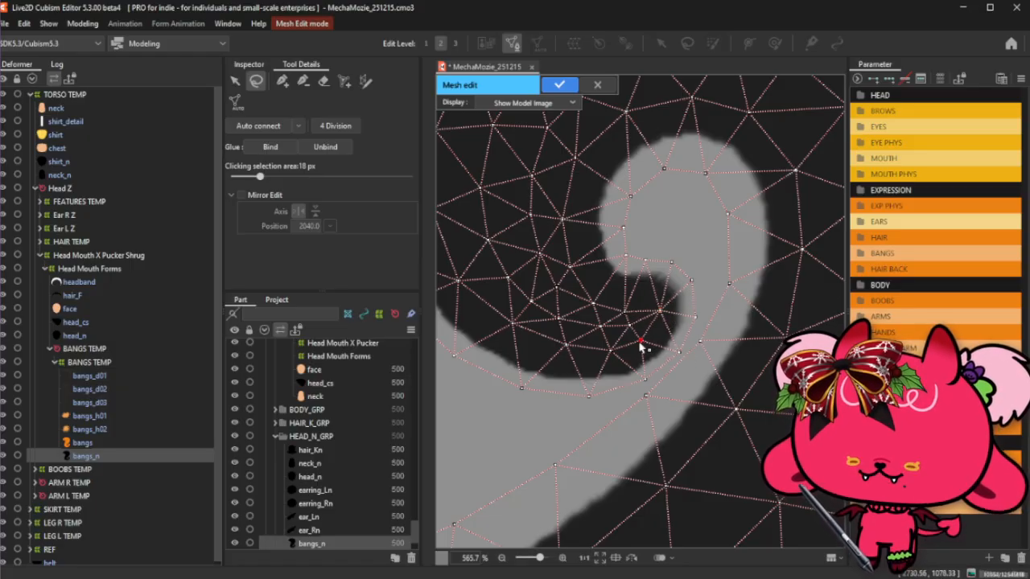
click(567, 351)
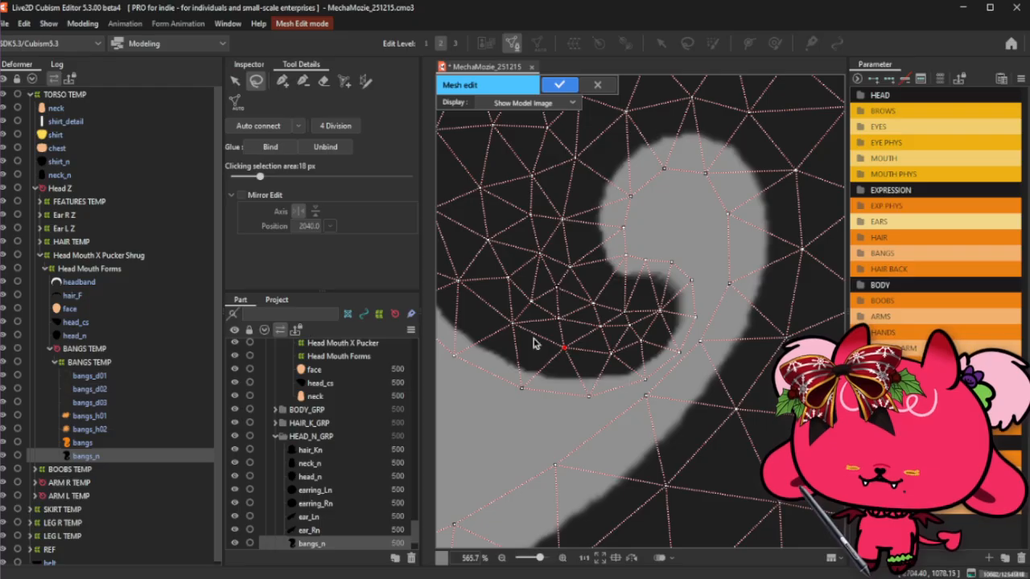
drag(514, 326, 515, 329)
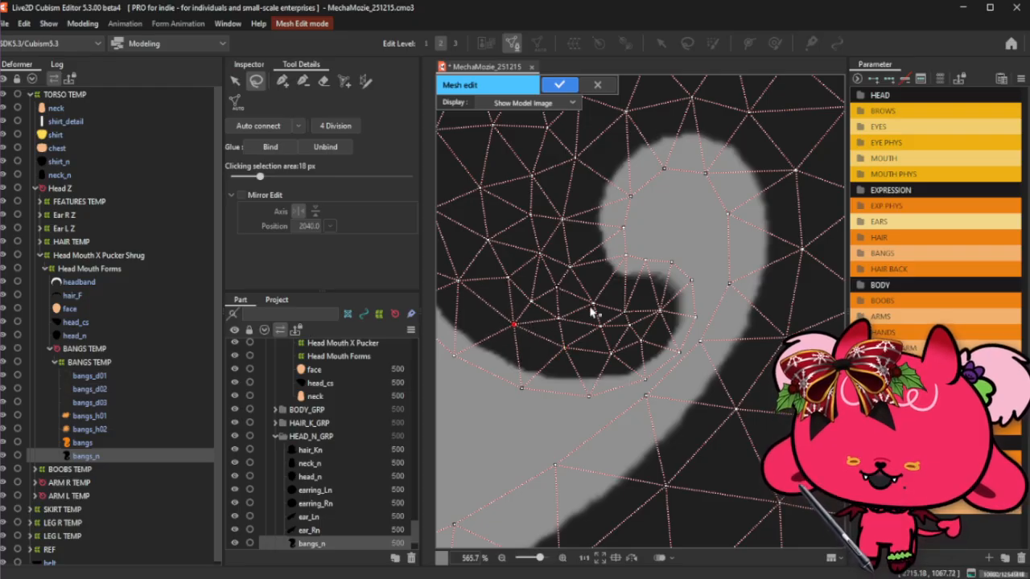
drag(598, 307, 596, 304)
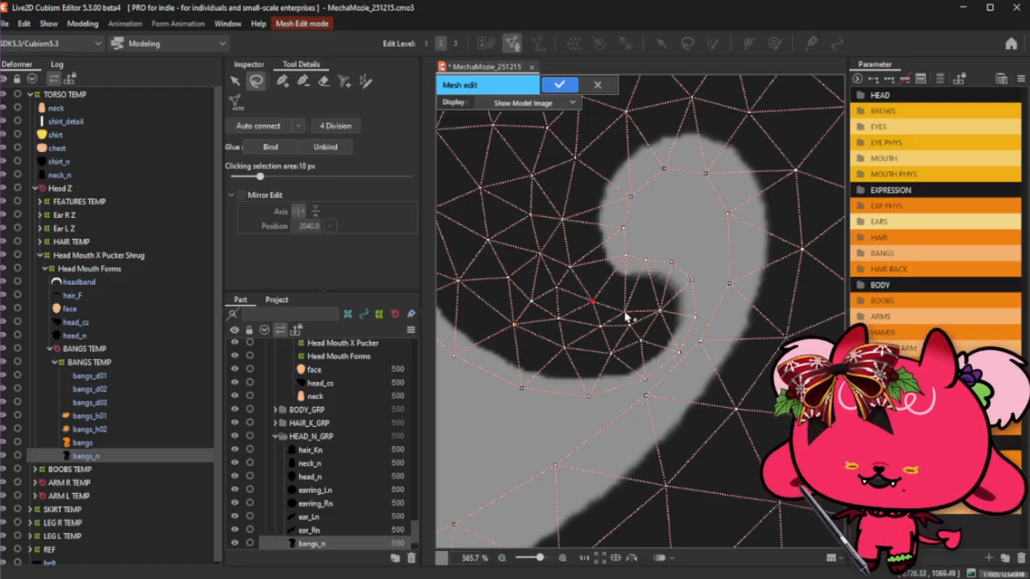
Apply the finished mesh edit on bangs_n and save the model.
scroll(654, 326, down, 2)
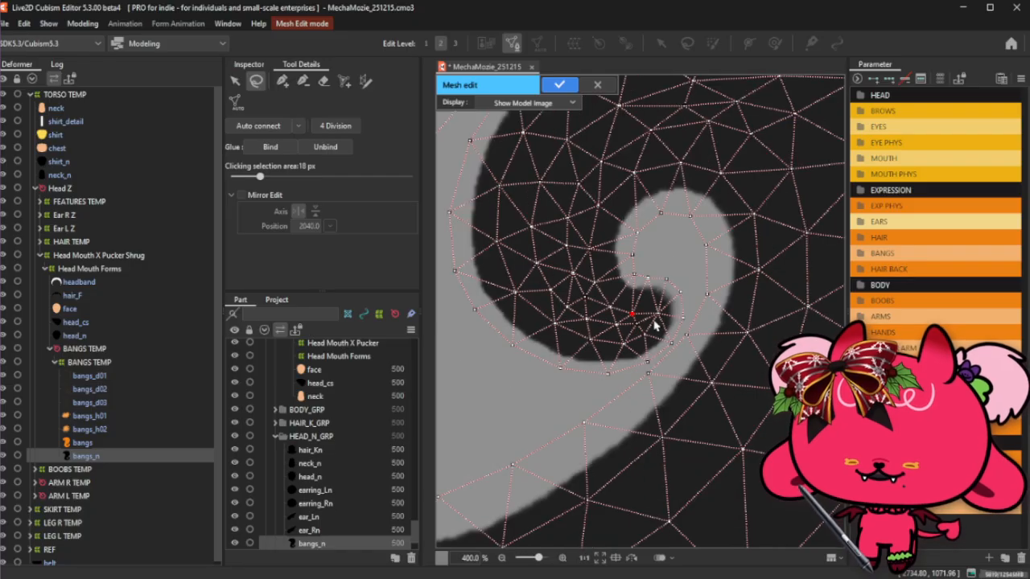
scroll(654, 325, down, 6)
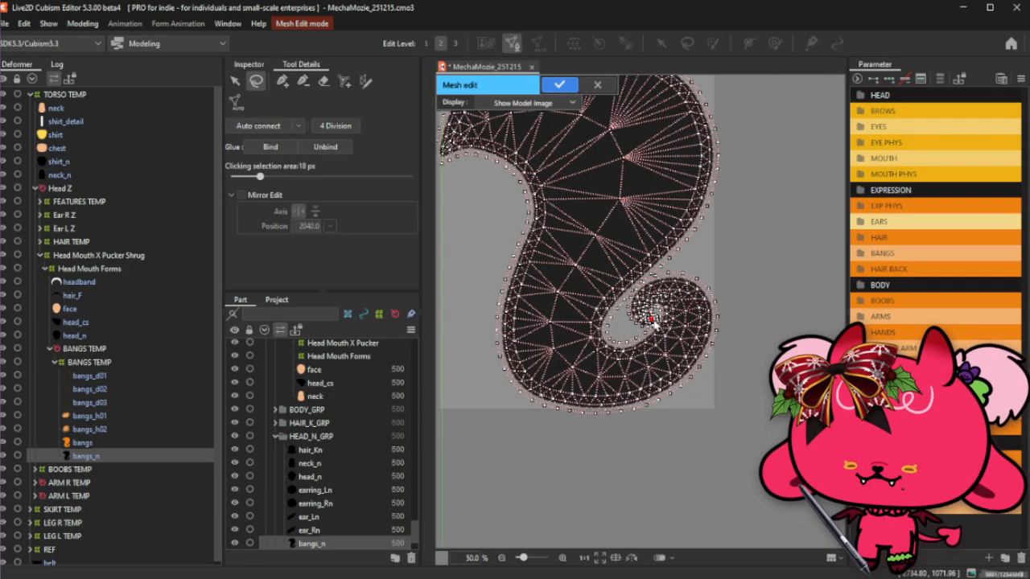
click(560, 84)
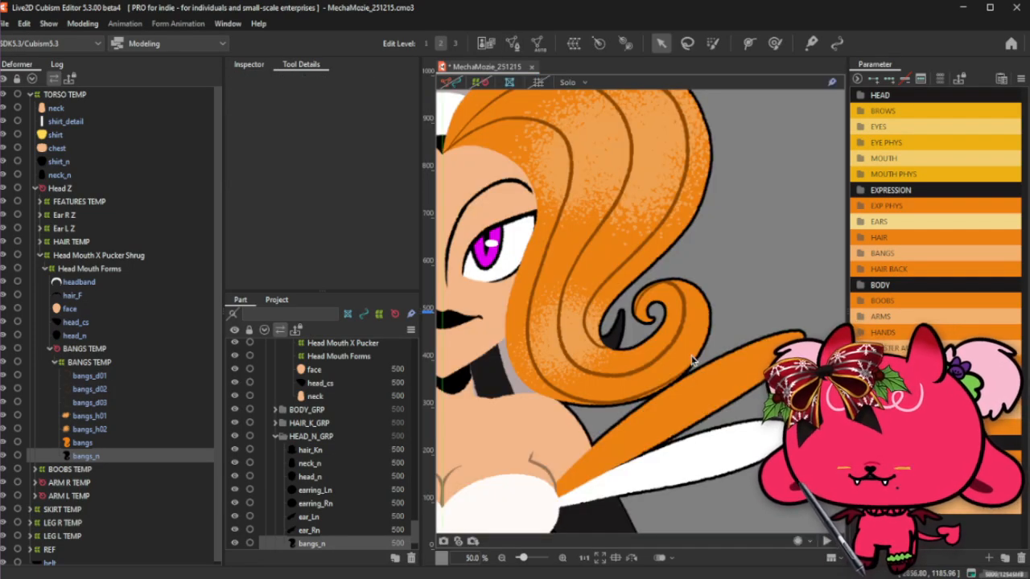
key(ctrl+s)
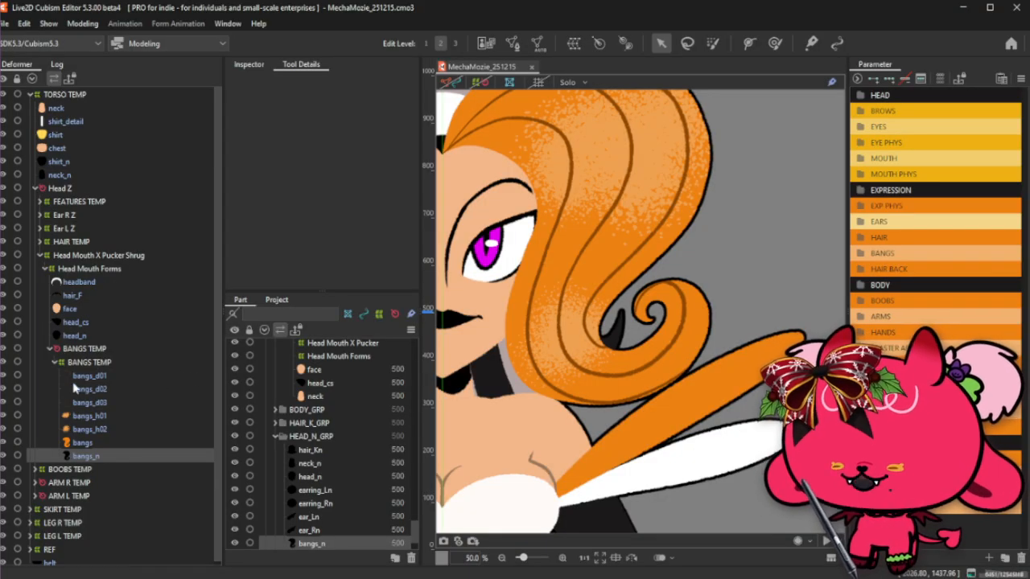
Select the bangs_h01 highlight art mesh under BANGS TEMP and inspect its area on the bangs.
click(103, 419)
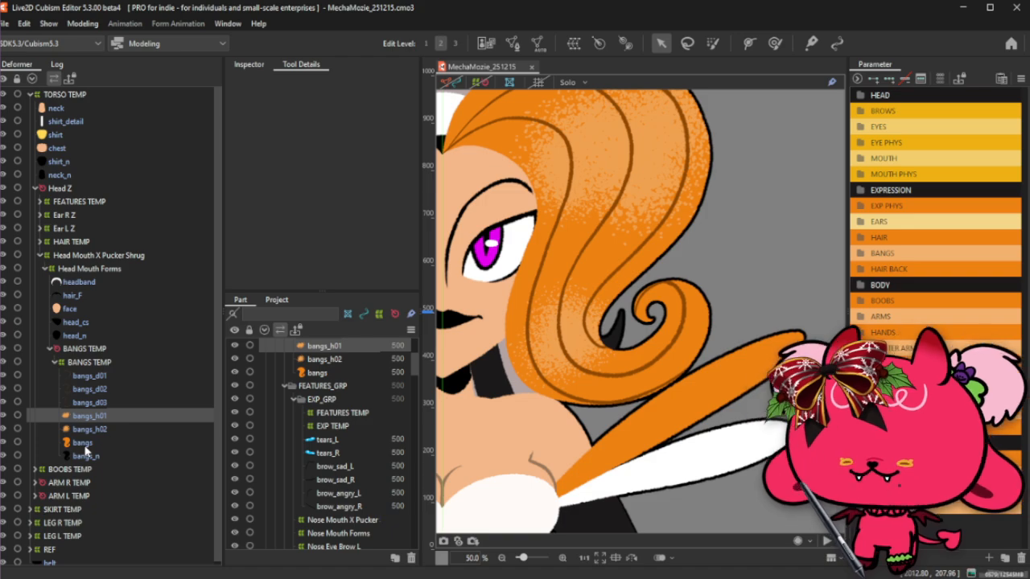
scroll(646, 364, down, 4)
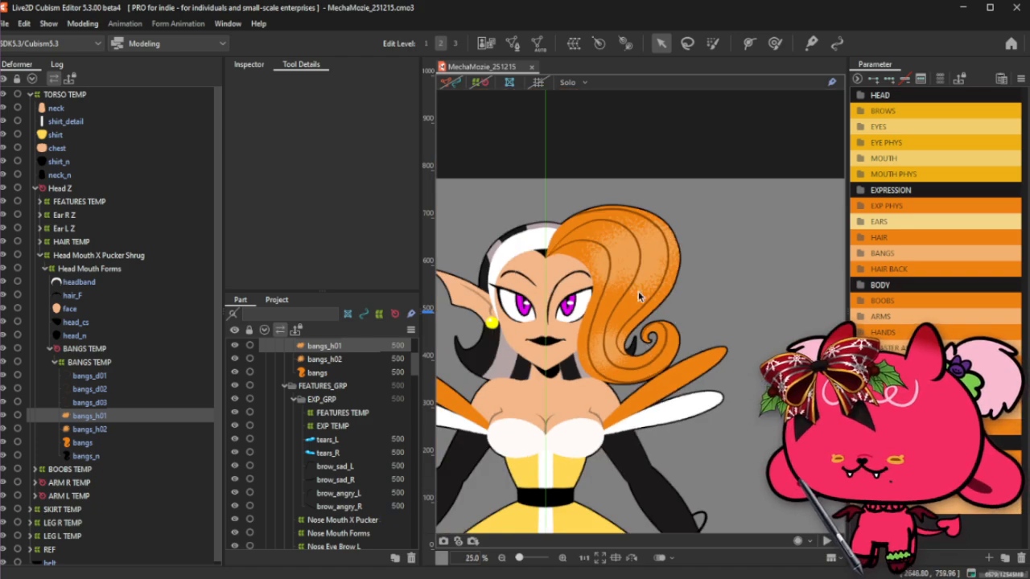
scroll(638, 296, up, 4)
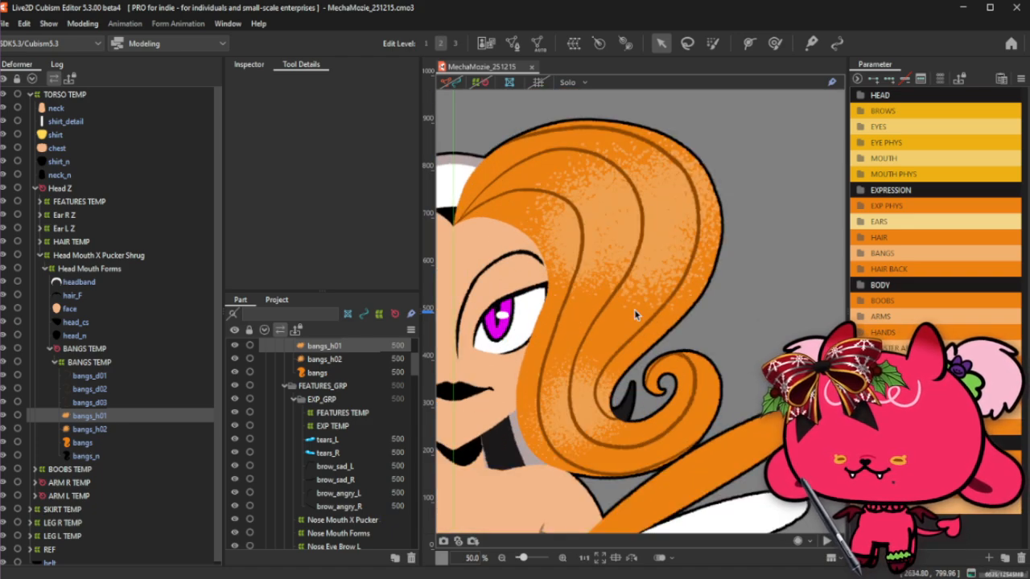
click(454, 83)
click(538, 43)
click(370, 227)
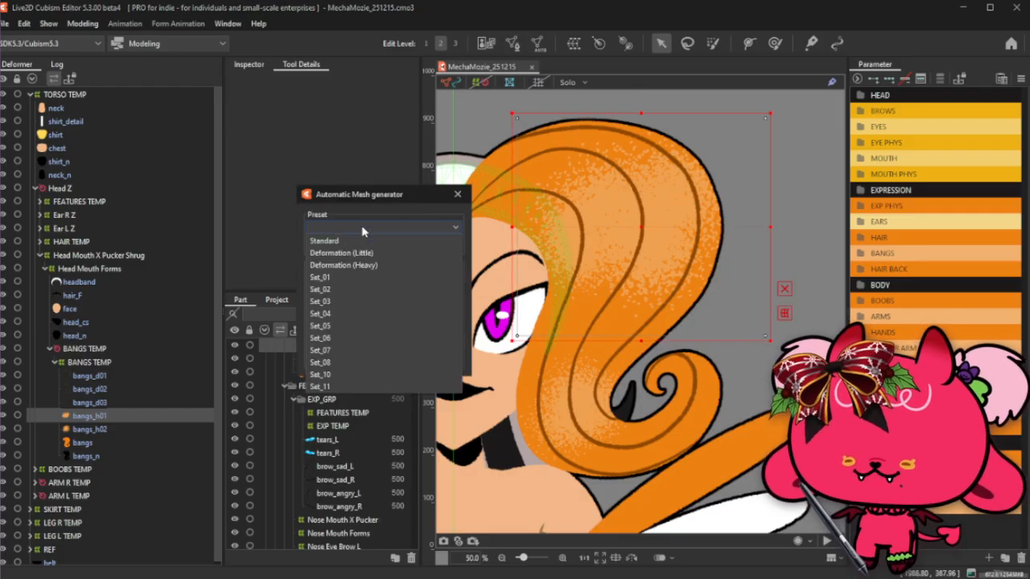
click(341, 239)
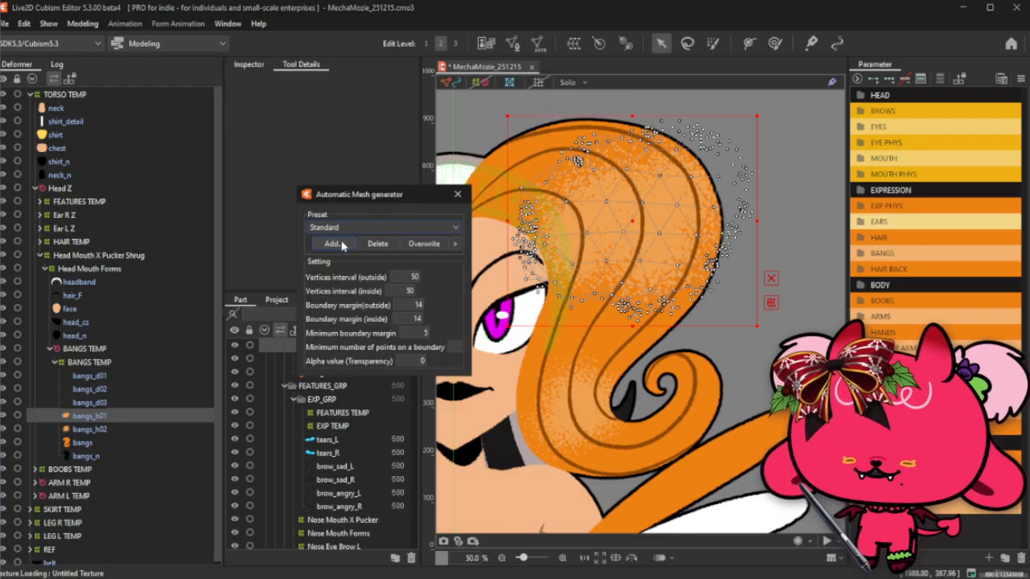
click(456, 195)
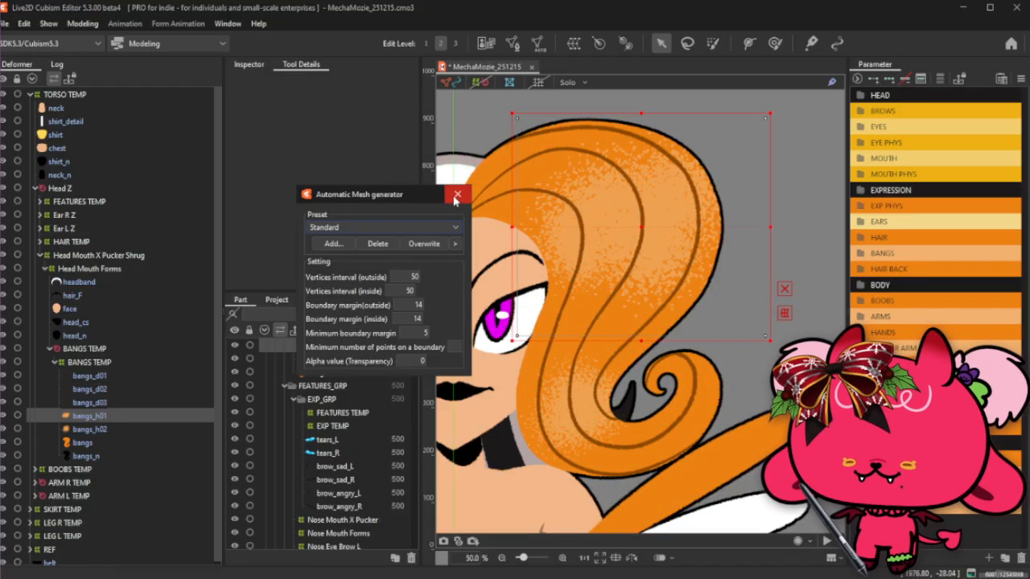
Open bangs_h01 for mesh editing and delete all of its mesh vertices.
click(100, 444)
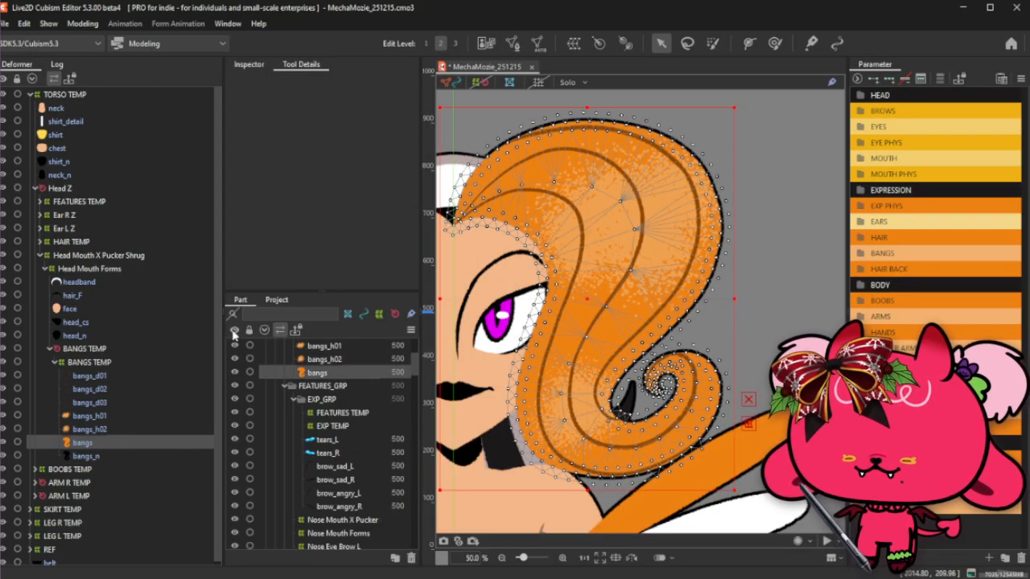
click(110, 413)
click(512, 43)
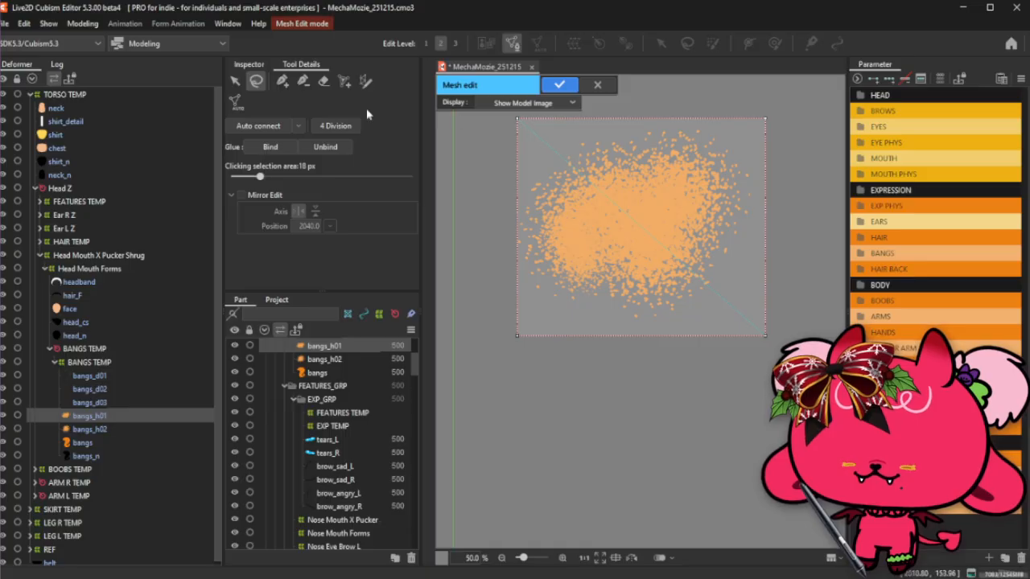
click(234, 81)
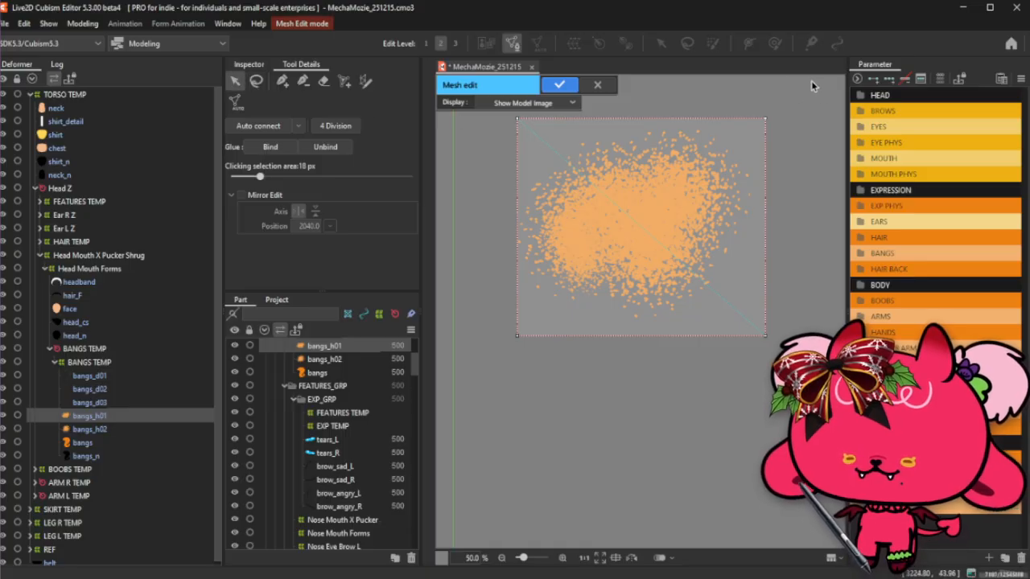
click(458, 468)
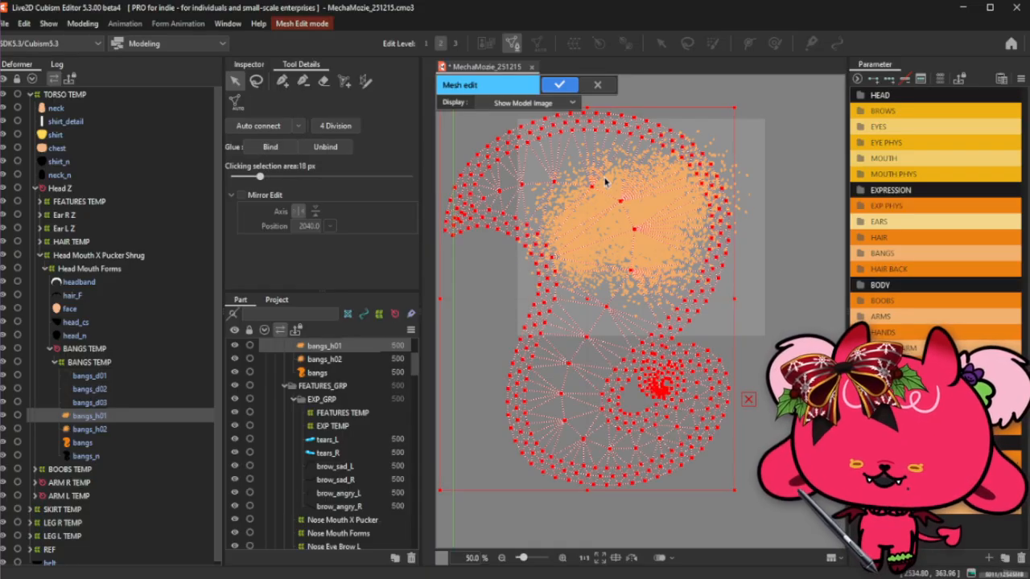
key(Delete)
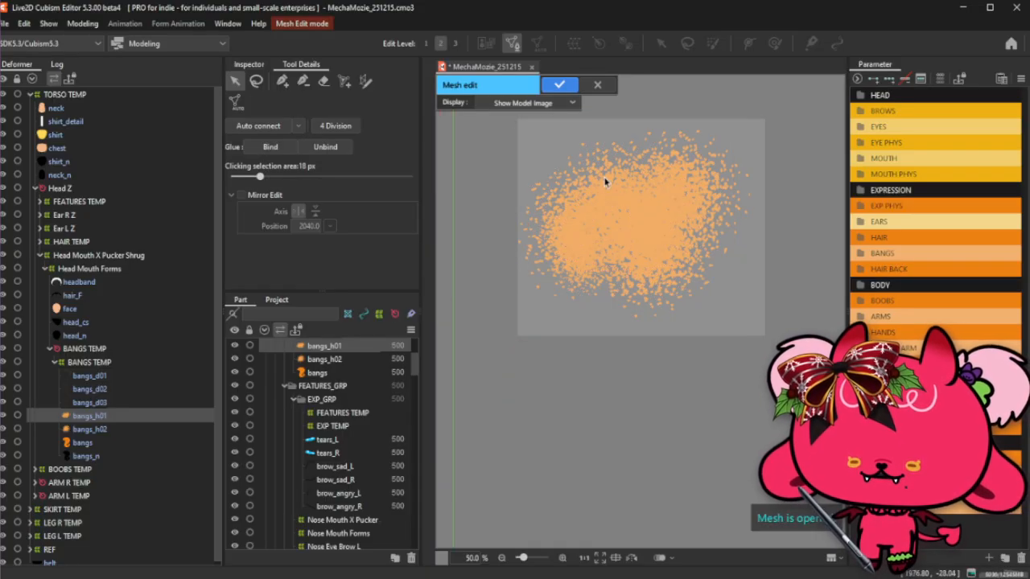
Add a mesh vertex centred just above the speckle texture and place a copy of it straight below the texture.
click(283, 82)
drag(605, 226, 587, 260)
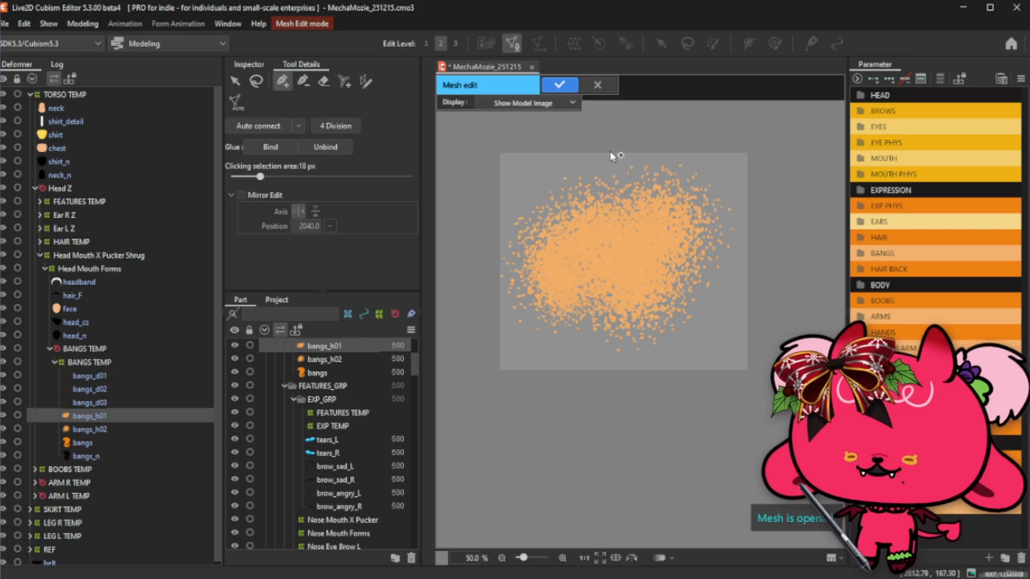
click(618, 148)
click(235, 81)
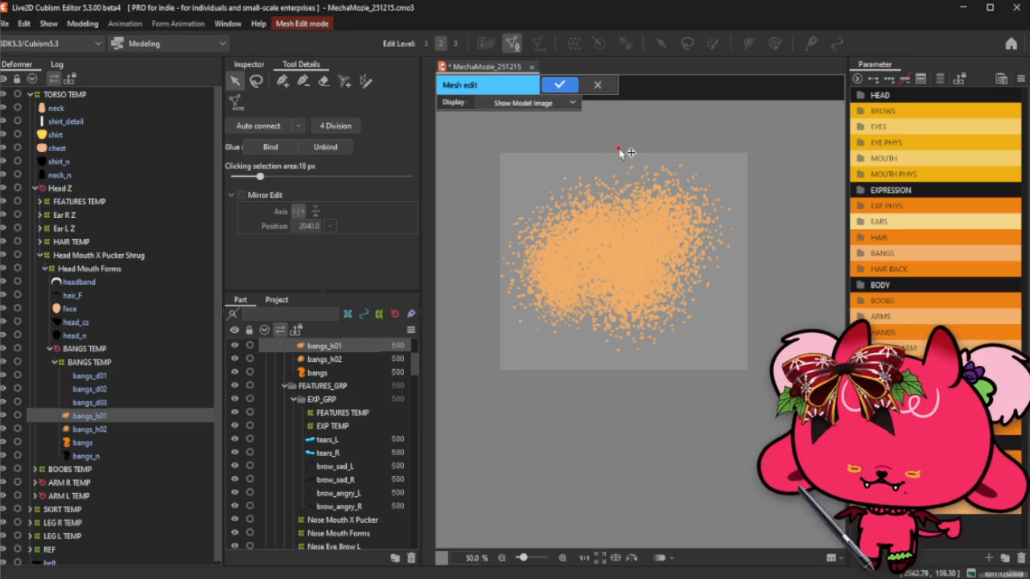
key(ctrl+e)
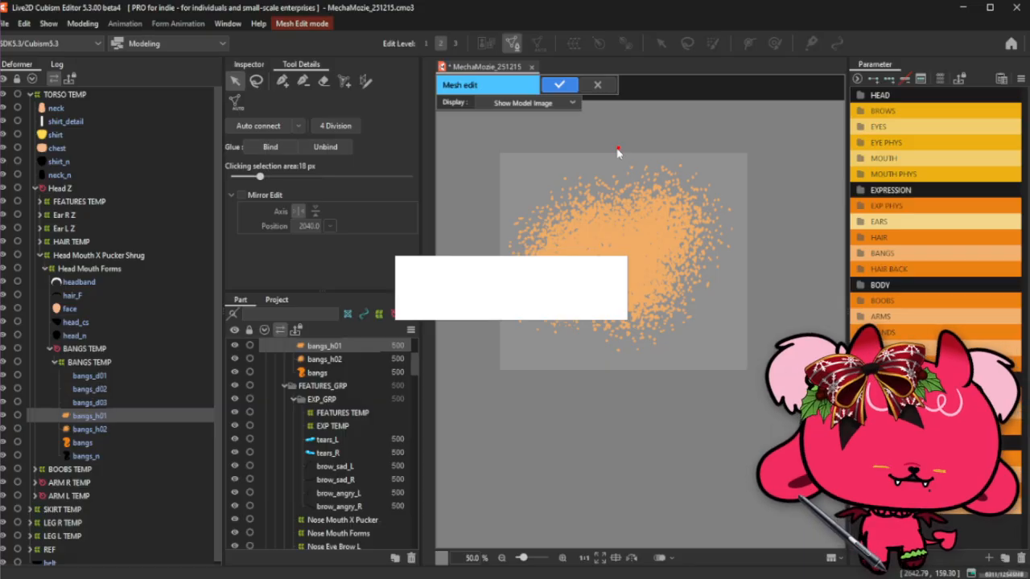
click(618, 285)
drag(620, 296, 623, 368)
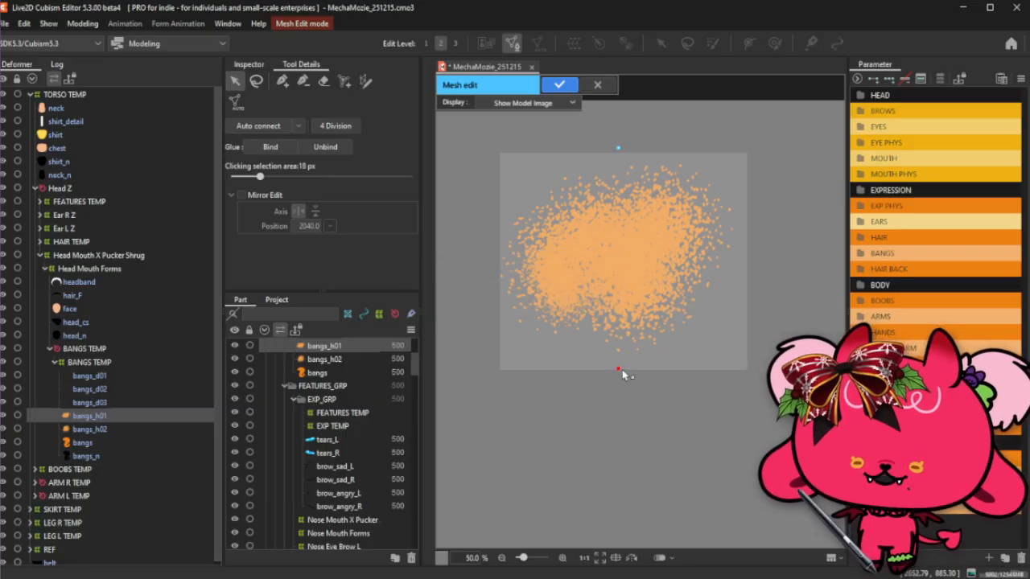
Duplicate the vertical vertex pair and rotate the copy 90 degrees, forming four points around the speckle texture.
drag(492, 146, 710, 465)
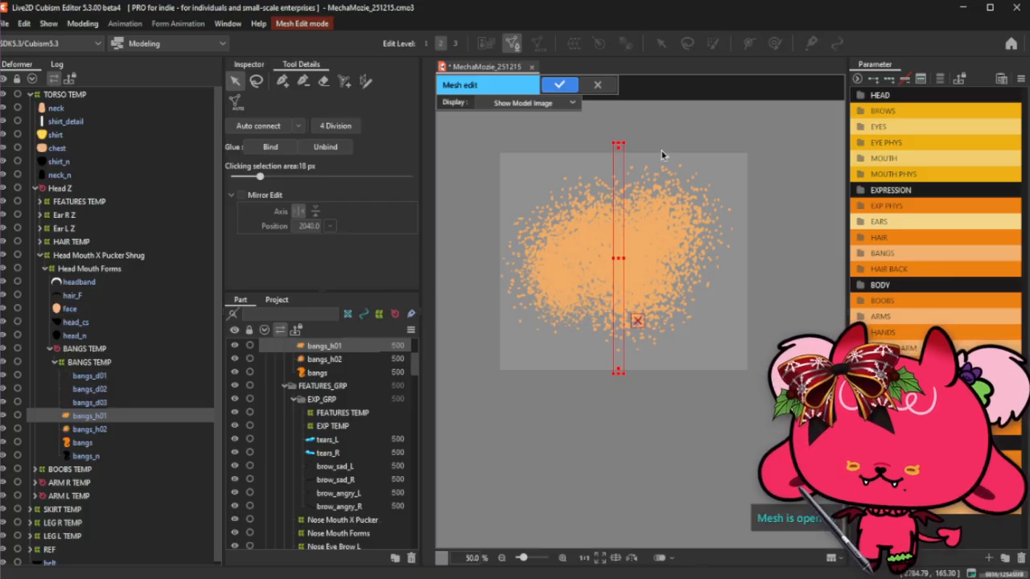
drag(628, 142, 766, 291)
click(734, 136)
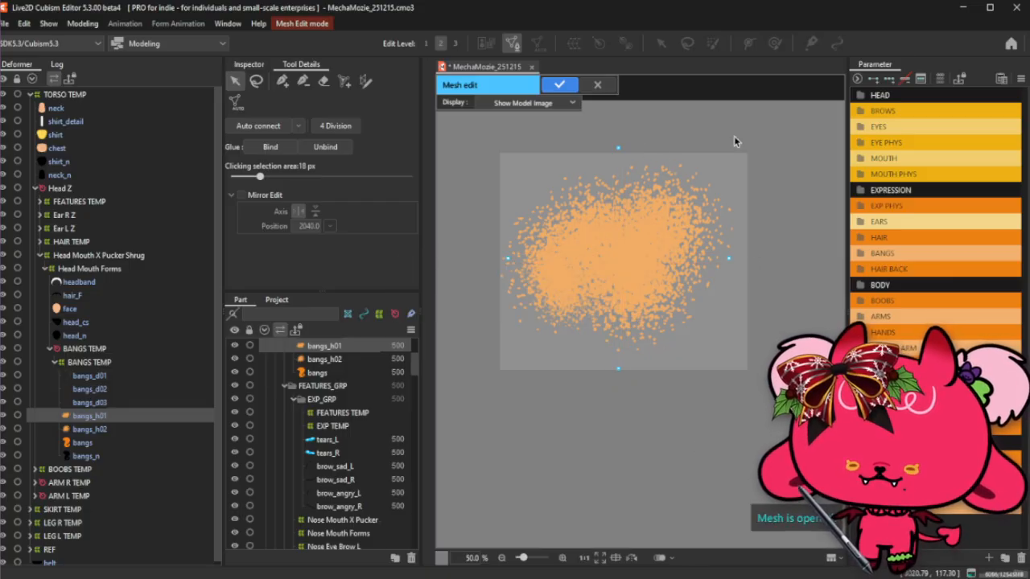
Enlarge the four-vertex ring slightly and add a copy rotated 45 degrees to form an eight-vertex ring.
drag(476, 124, 725, 384)
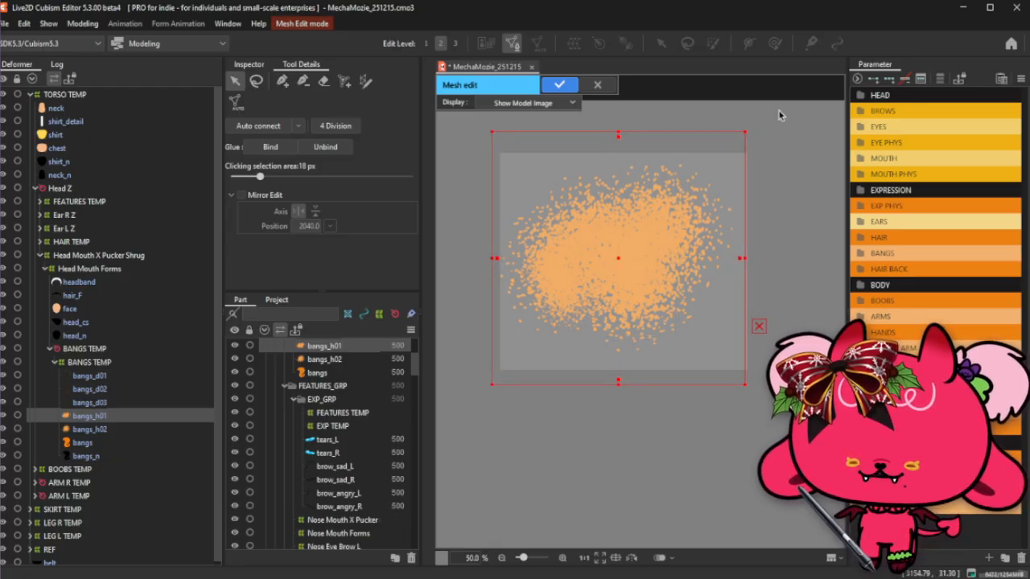
drag(445, 133, 716, 414)
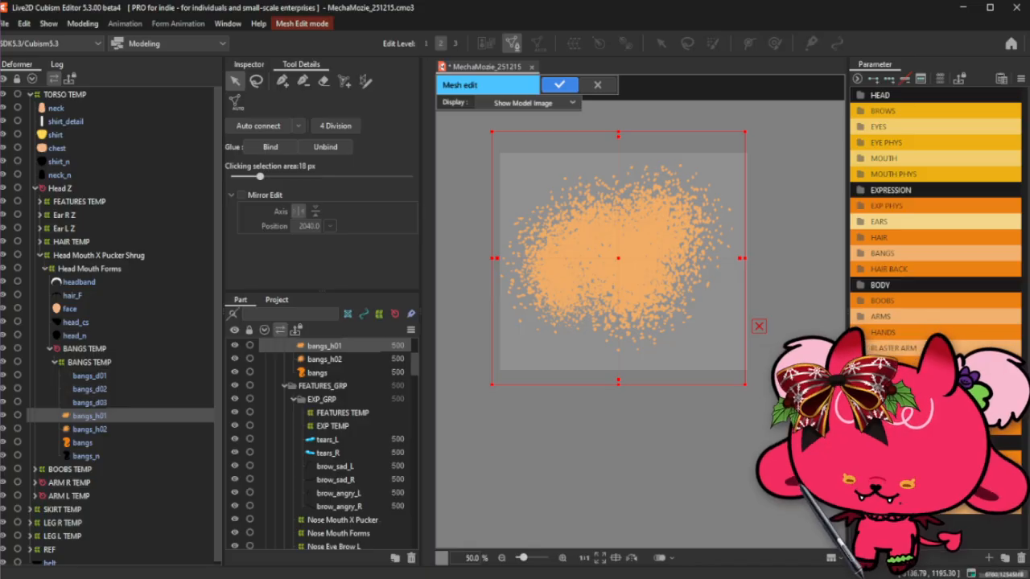
click(759, 325)
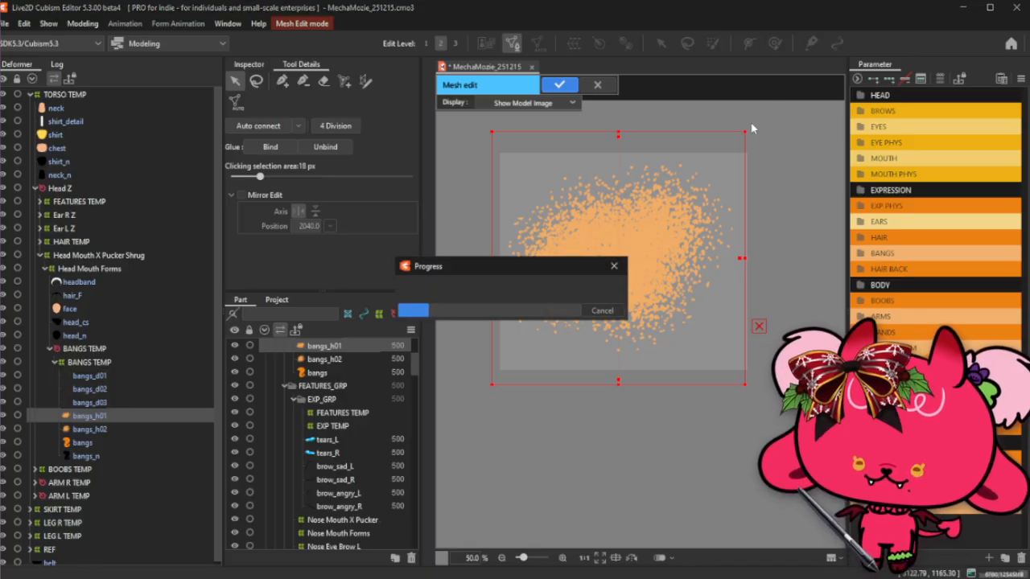
drag(753, 129, 817, 252)
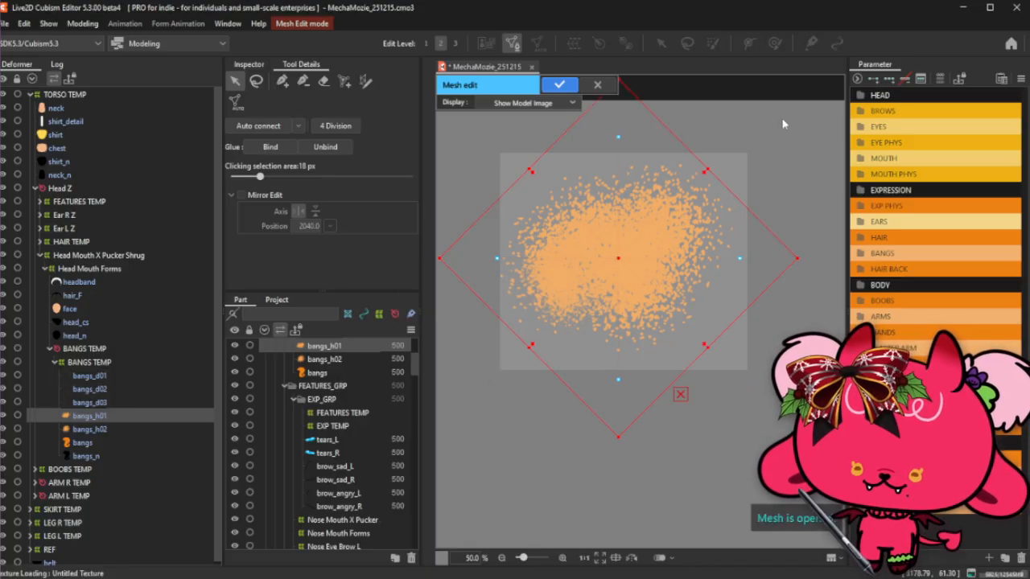
click(456, 122)
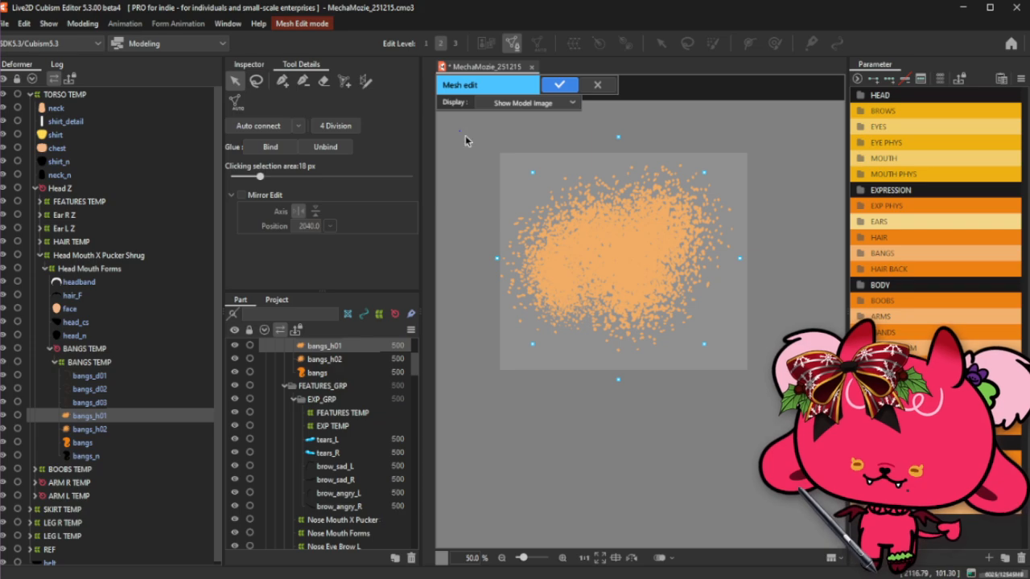
Duplicate the eight vertices and rotate the copy about 22.5 degrees to form a sixteen-vertex ring.
drag(465, 135, 762, 410)
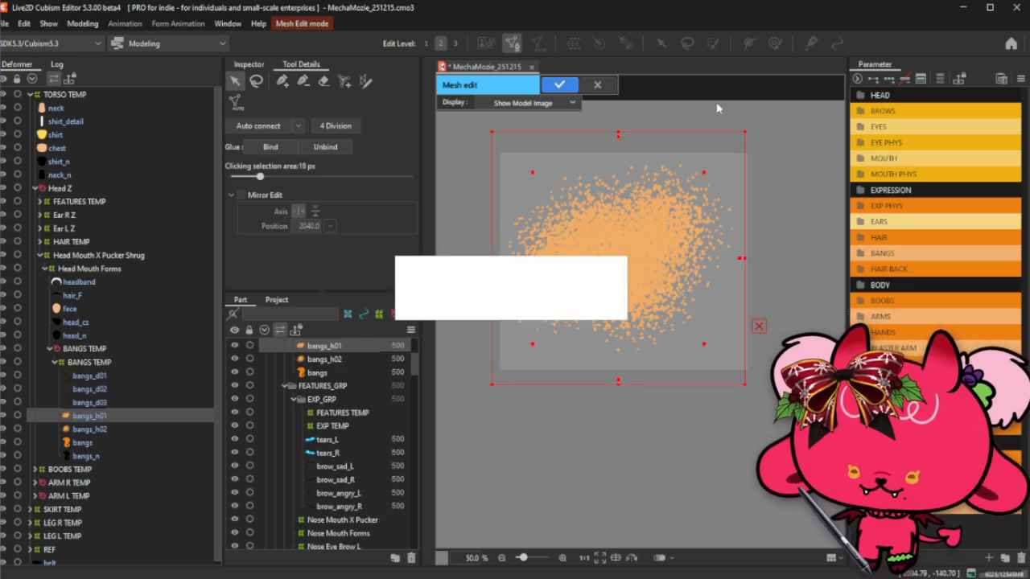
drag(748, 125, 793, 186)
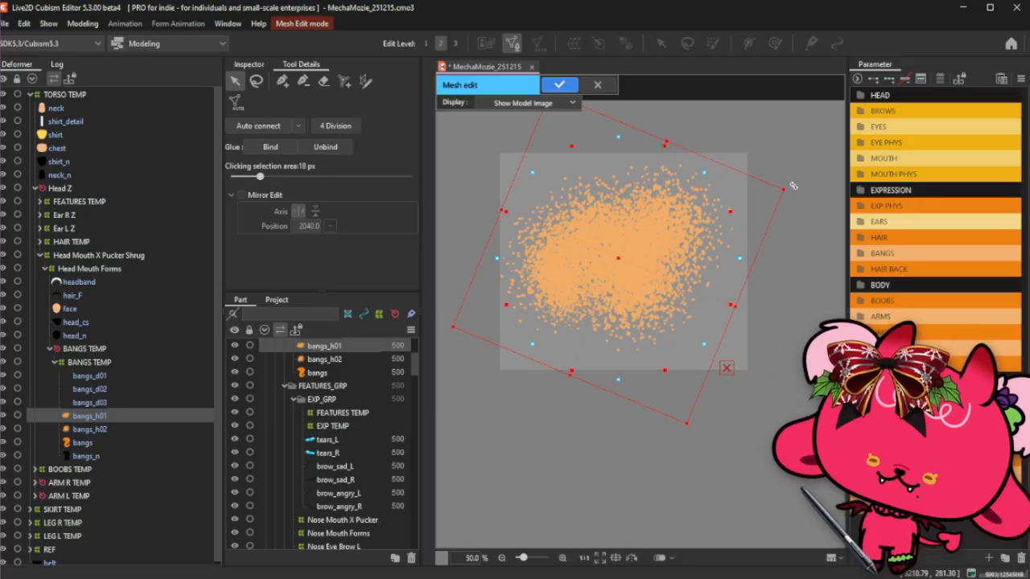
key(ctrl+z)
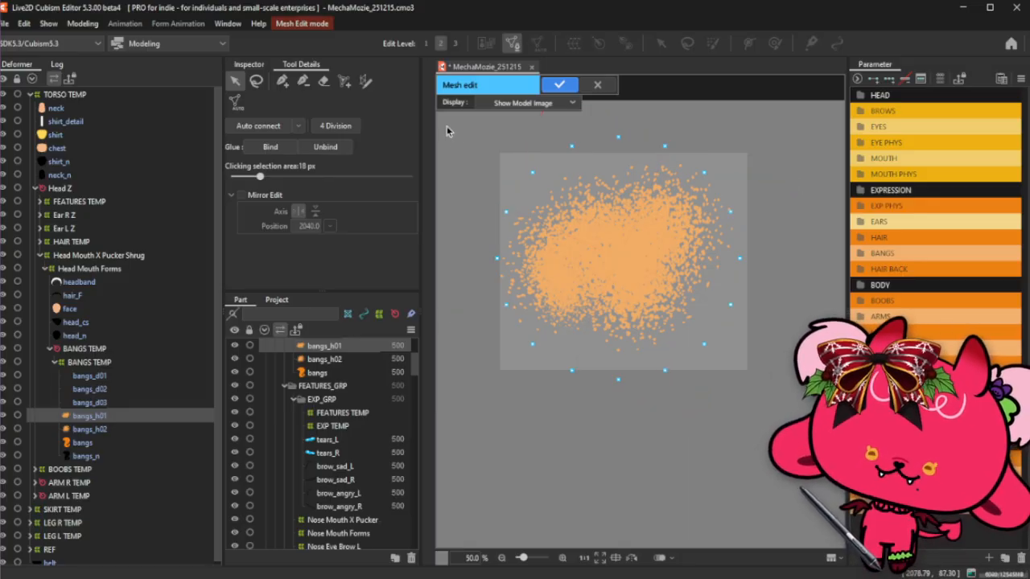
Enlarge the sixteen-vertex ring slightly and shift it a little upward so it surrounds the speckle texture.
key(ctrl+v)
drag(745, 138, 441, 499)
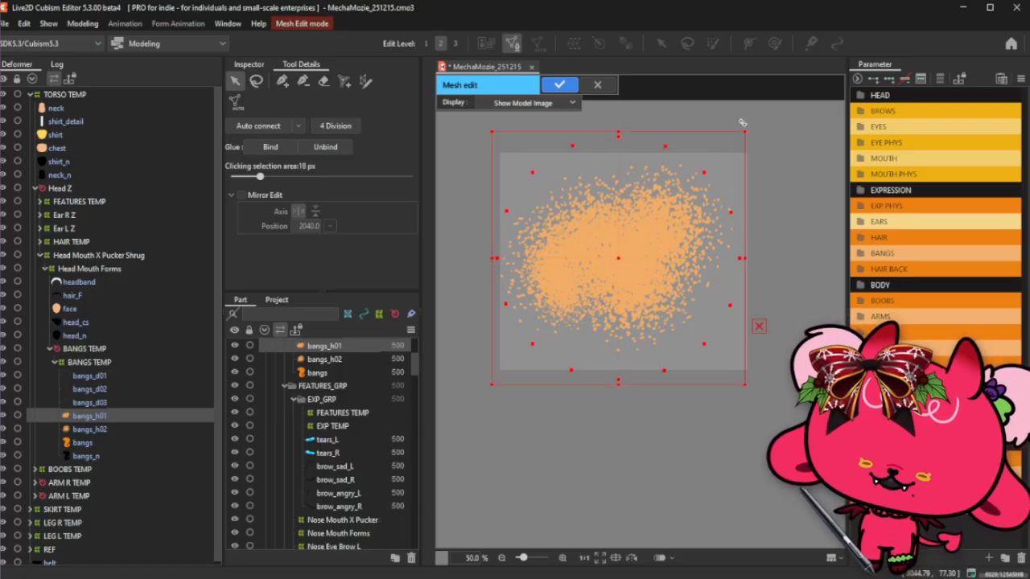
drag(745, 132, 752, 130)
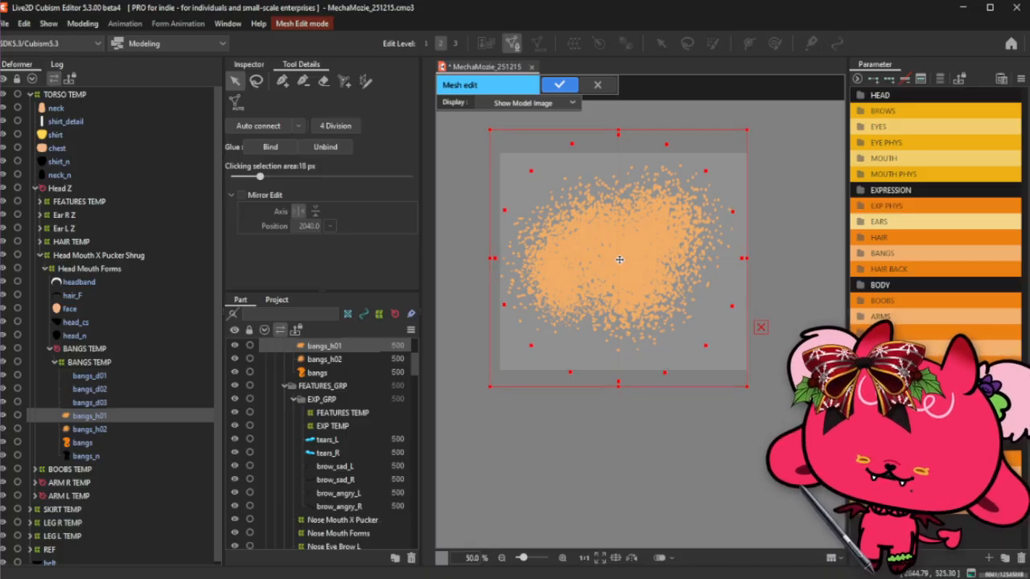
drag(619, 259, 620, 255)
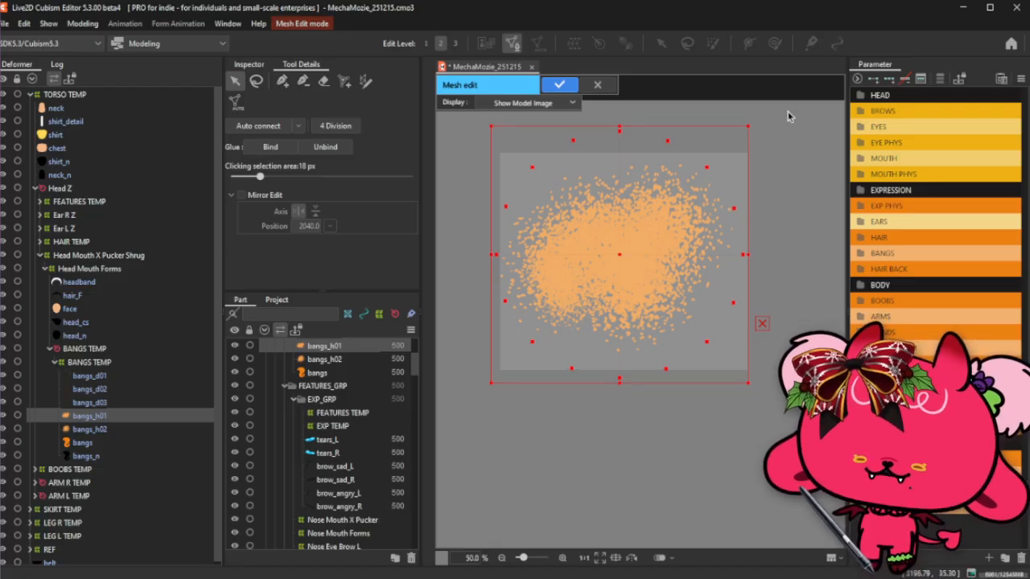
drag(747, 126, 436, 449)
click(728, 117)
Copy the vertex ring, then shrink and rotate the copy into a concentric inner ring staggered between the outer vertices.
key(ctrl+c)
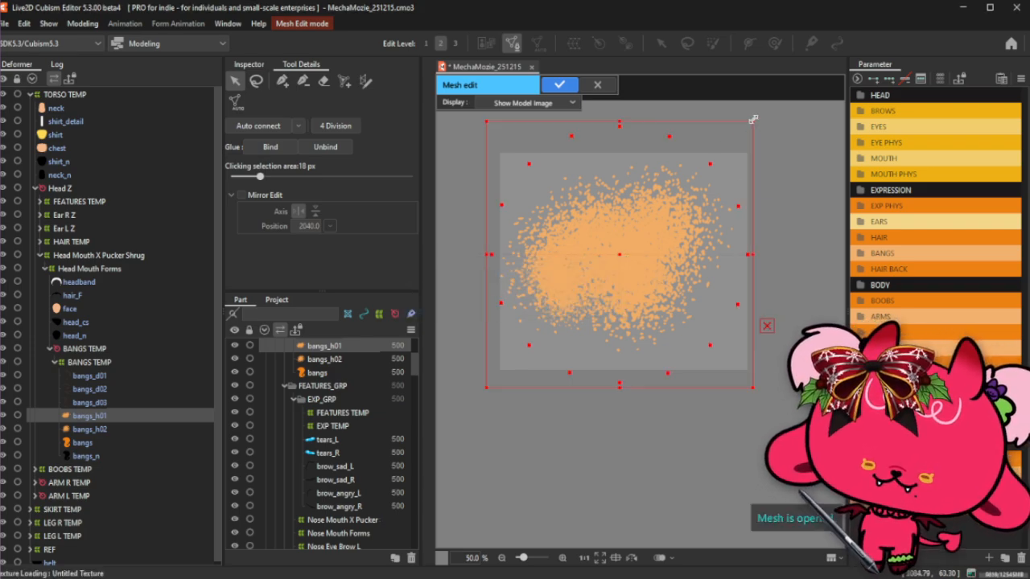
drag(755, 125, 766, 161)
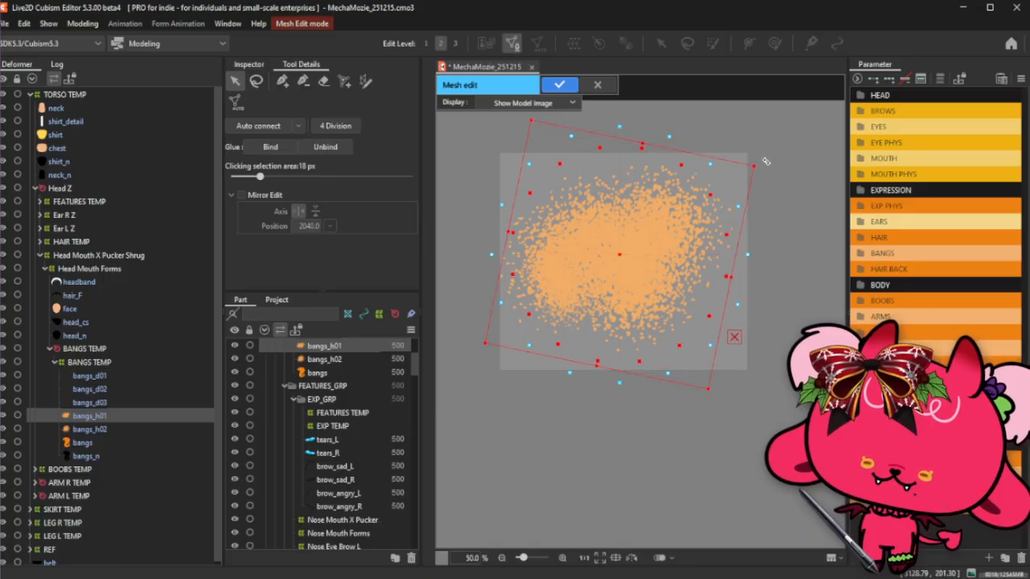
click(797, 132)
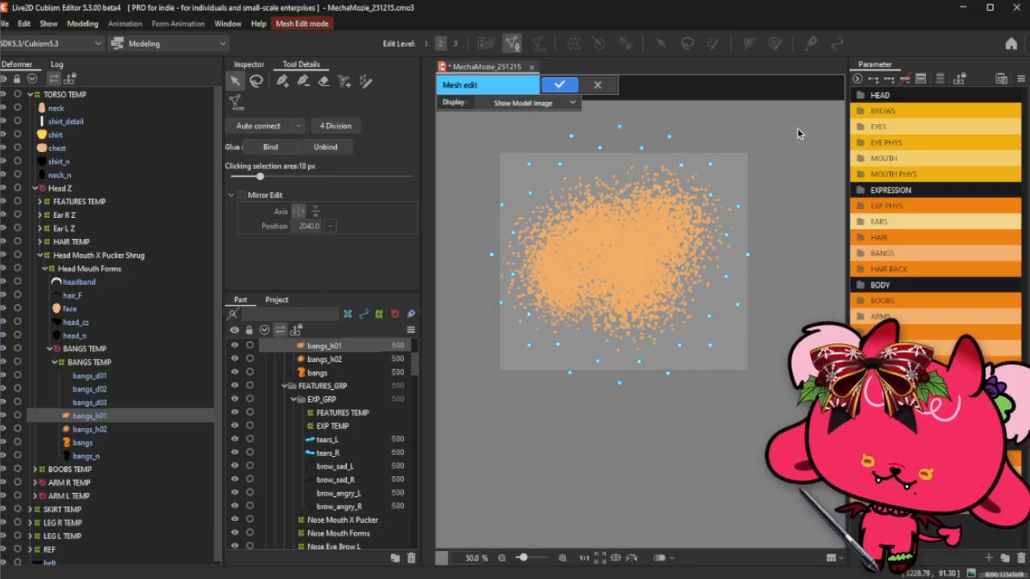
key(ctrl+z)
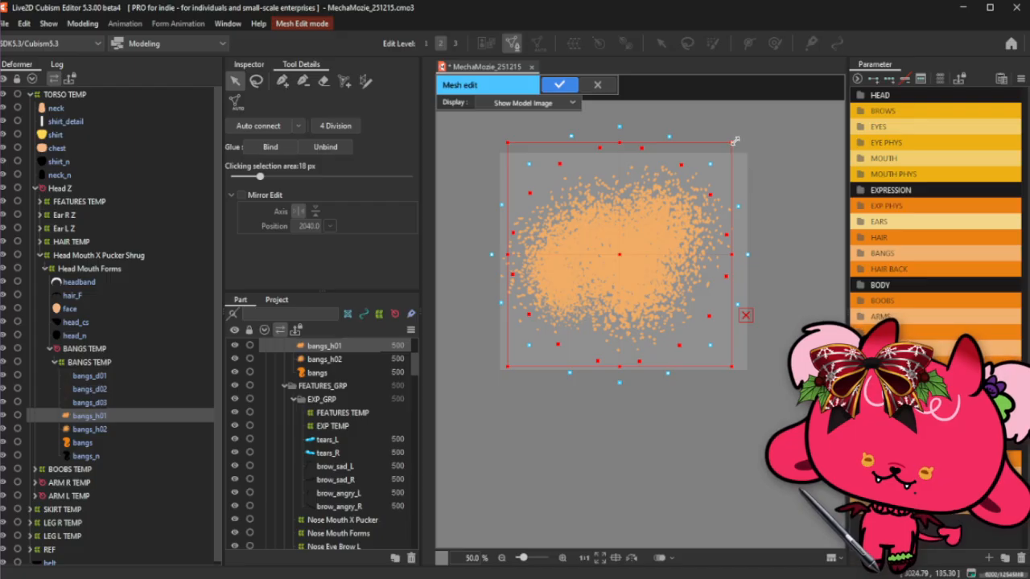
drag(736, 141, 731, 148)
Add a third, smaller copy of the outer ring, unrotated and centred inside the staggered ring.
click(749, 125)
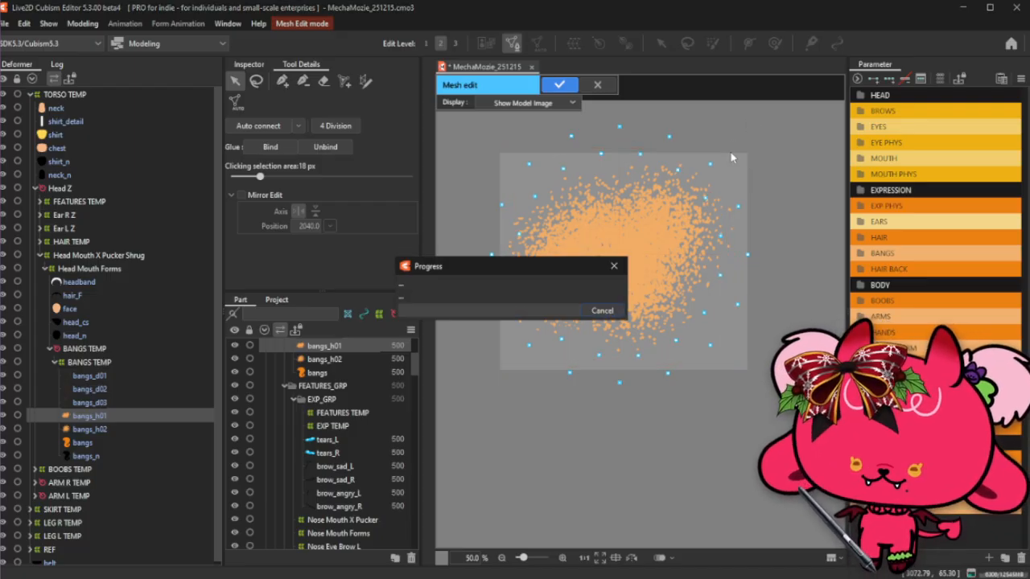
drag(756, 122, 703, 180)
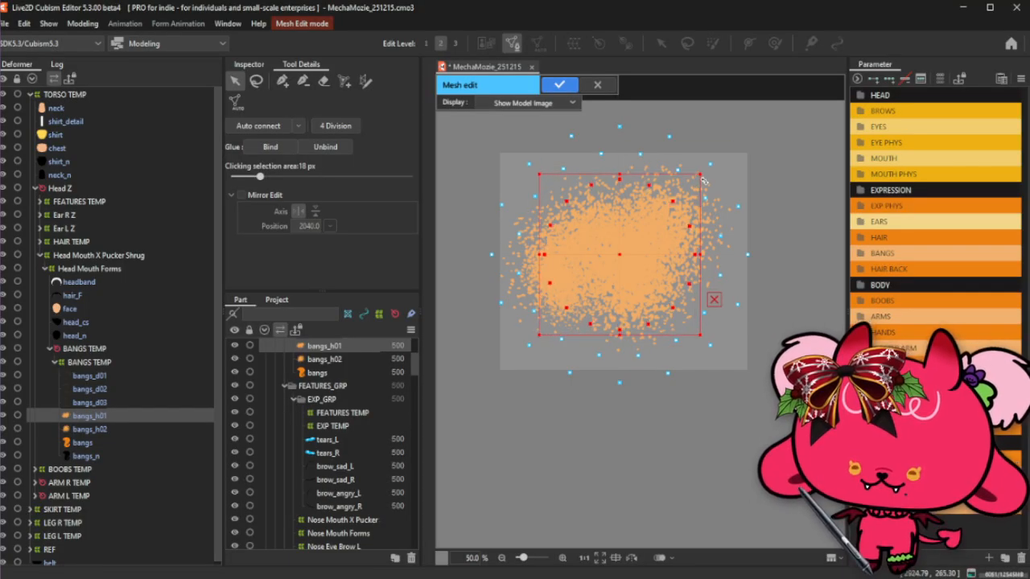
click(755, 128)
Connect the outer ring's vertices one after another into a closed mesh outline.
click(282, 81)
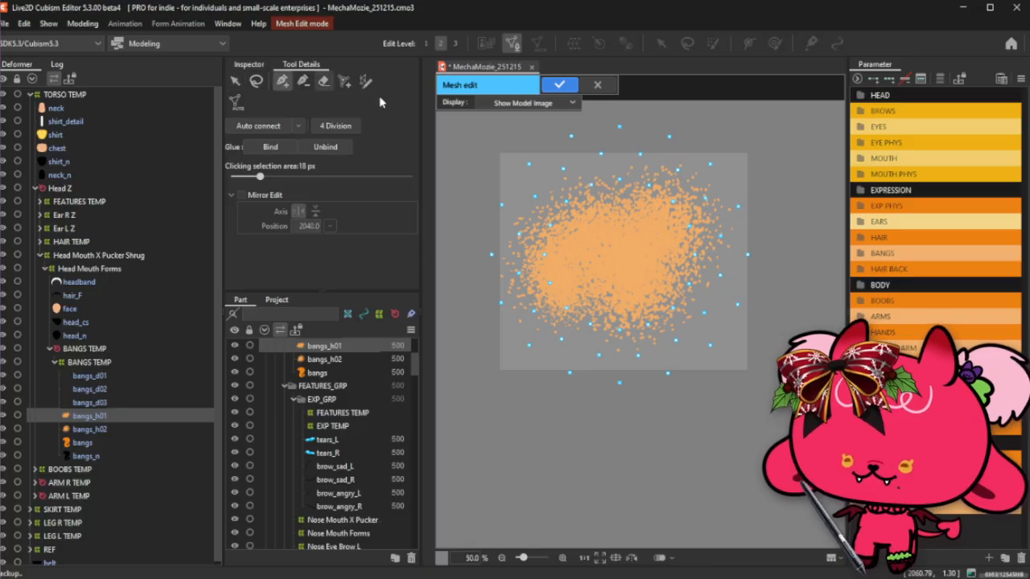
mouse_move(624, 135)
mouse_down()
mouse_move(667, 138)
mouse_move(712, 164)
mouse_move(745, 214)
mouse_move(751, 260)
mouse_move(717, 350)
mouse_move(674, 377)
mouse_move(599, 389)
mouse_move(620, 389)
mouse_move(609, 390)
mouse_move(528, 361)
mouse_move(500, 247)
mouse_move(492, 256)
mouse_move(530, 164)
mouse_move(572, 140)
mouse_up()
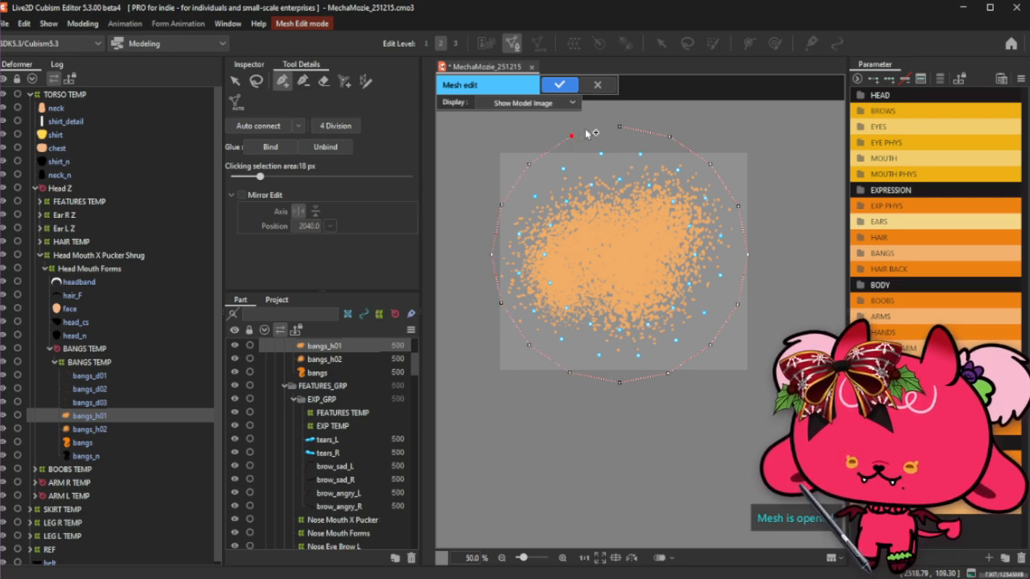
click(620, 127)
Auto-connect the mesh, then copy the staggered second ring and shrink the copy into a fourth concentric ring inside the third.
click(256, 81)
key(ctrl+f)
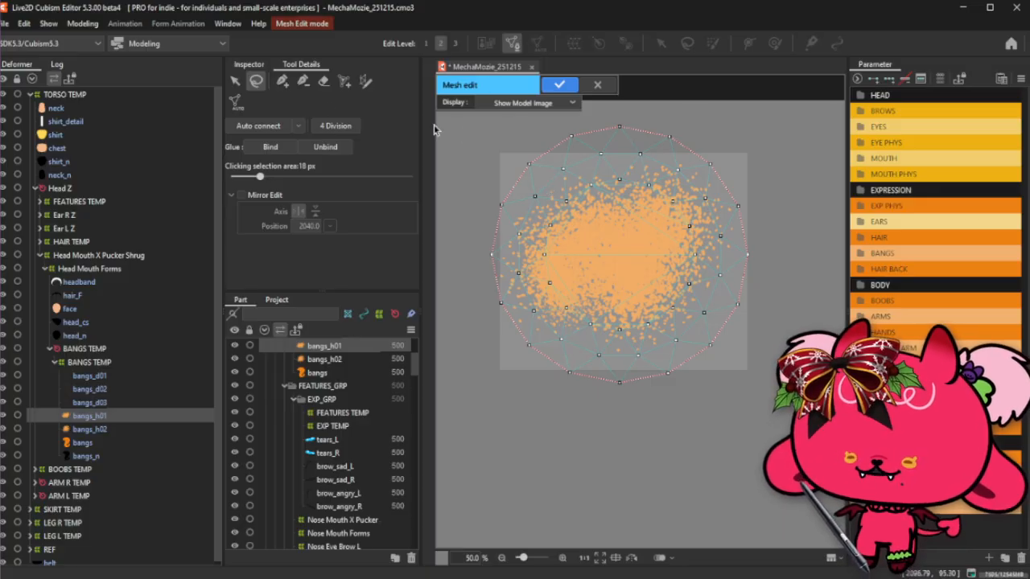
mouse_move(597, 143)
mouse_down()
mouse_move(667, 173)
mouse_move(706, 214)
mouse_move(694, 303)
mouse_move(584, 330)
mouse_move(529, 258)
mouse_move(567, 169)
mouse_move(525, 199)
mouse_move(509, 282)
mouse_move(555, 350)
mouse_move(650, 362)
mouse_move(731, 294)
mouse_move(726, 201)
mouse_move(598, 143)
mouse_up()
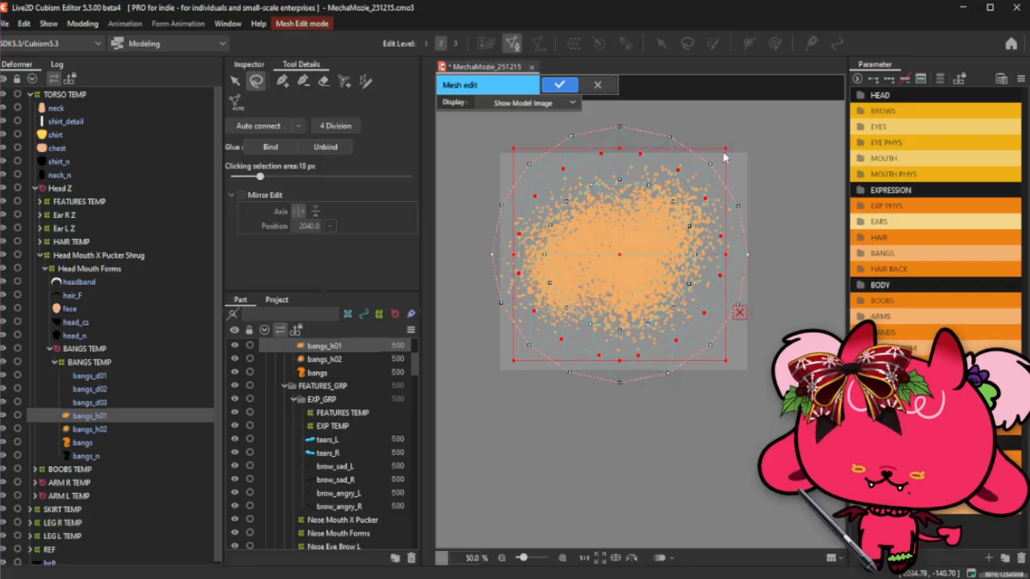
drag(726, 148, 676, 201)
click(752, 131)
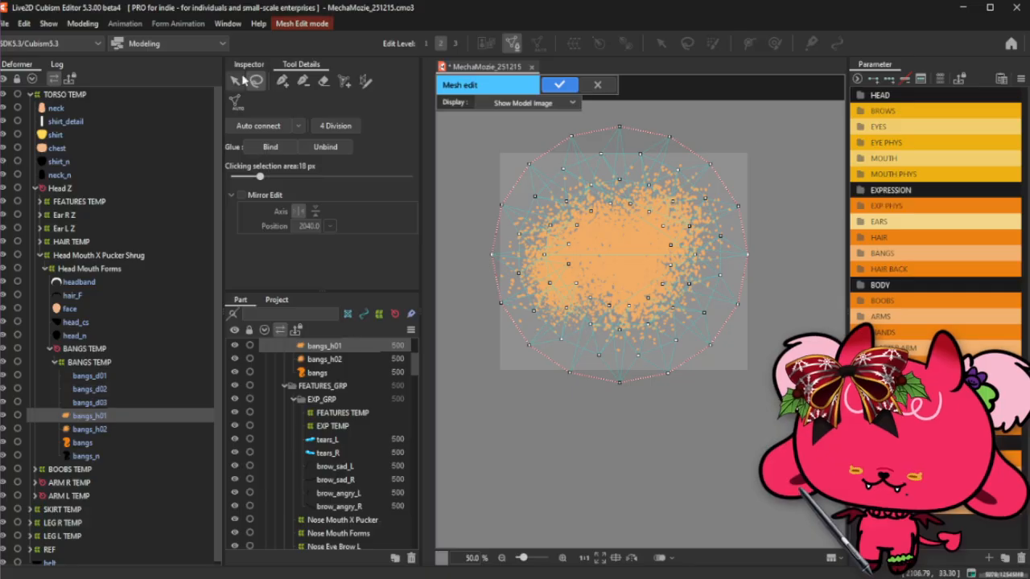
Shrink the fourth vertex ring slightly about its centre.
click(282, 80)
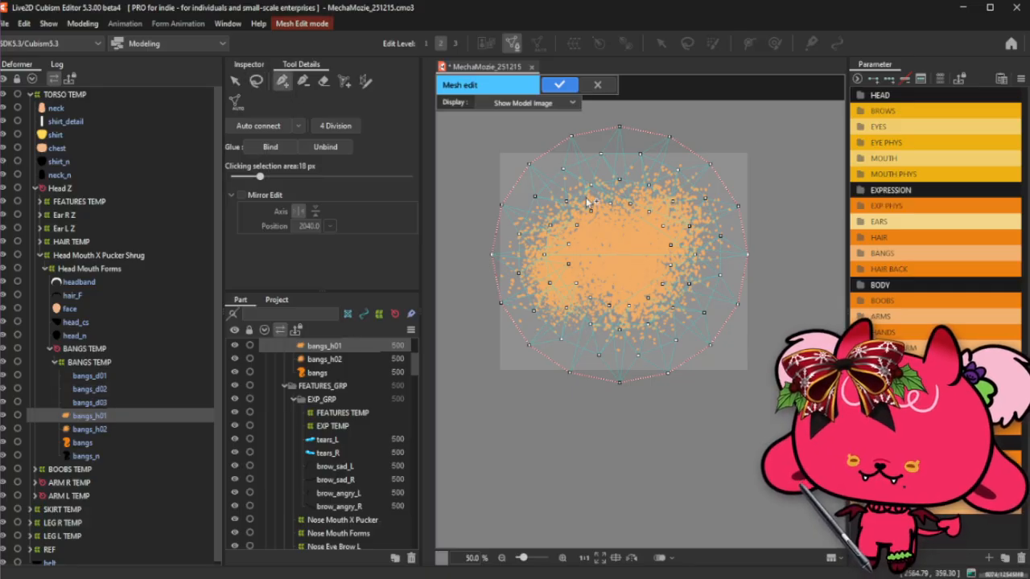
mouse_move(538, 170)
mouse_down()
mouse_move(673, 173)
mouse_move(674, 202)
mouse_up()
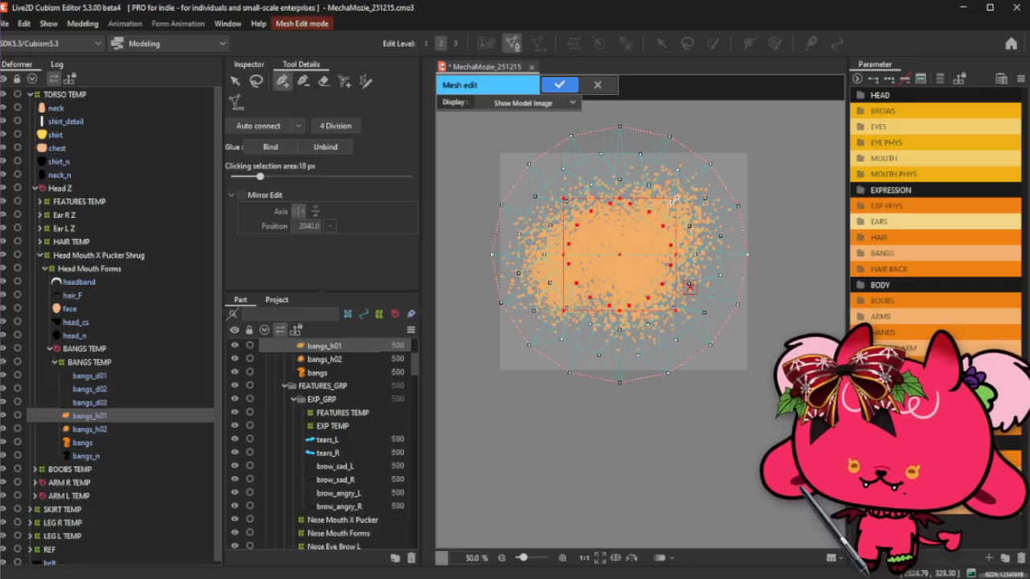
click(255, 80)
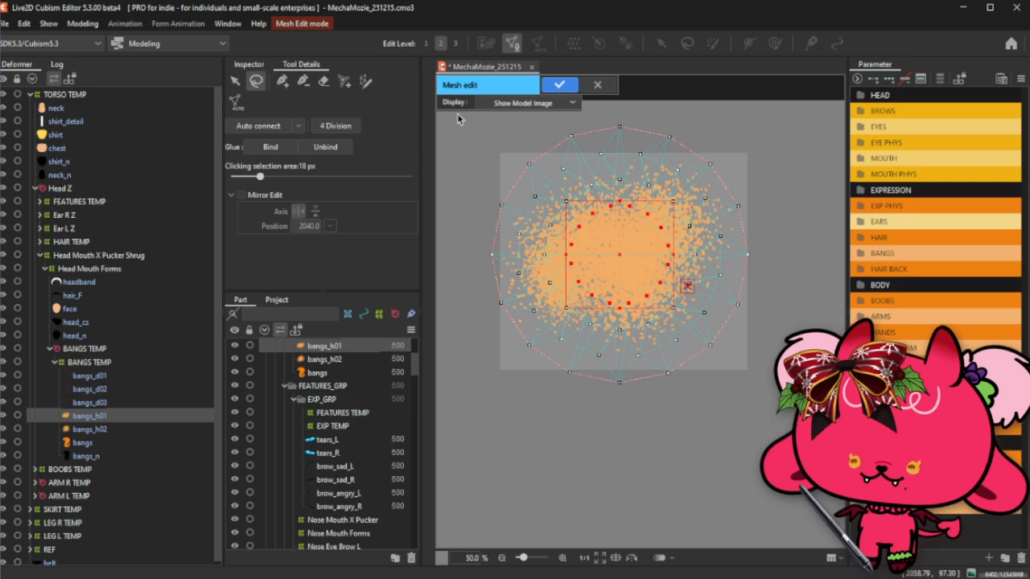
click(762, 138)
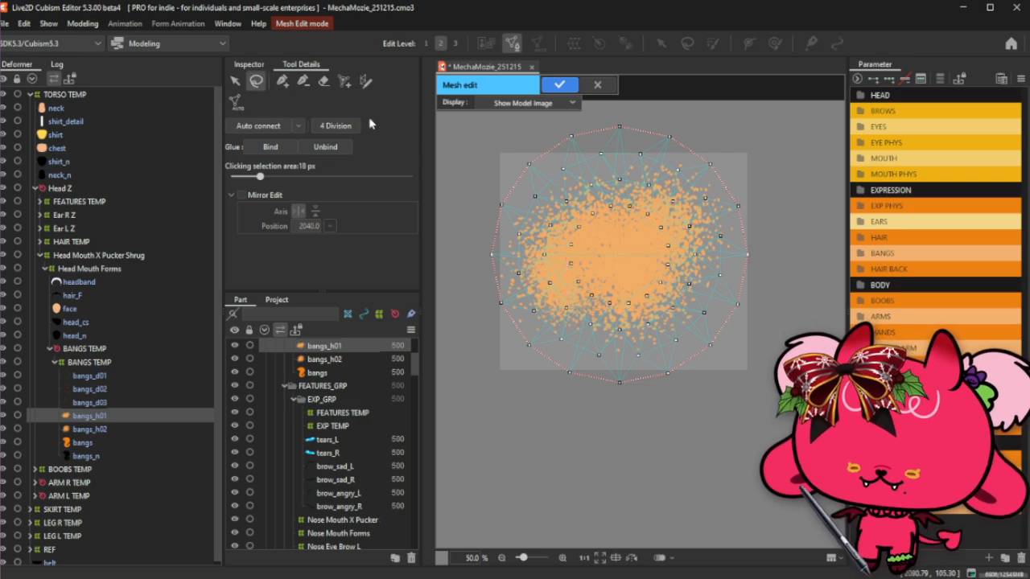
Copy the third ring and scale the copy down into a fifth concentric ring inside the fourth.
mouse_move(619, 164)
mouse_down()
mouse_move(552, 186)
mouse_move(535, 230)
mouse_move(563, 320)
mouse_move(606, 335)
mouse_move(666, 316)
mouse_move(583, 183)
mouse_move(547, 221)
mouse_move(538, 267)
mouse_move(540, 312)
mouse_move(584, 338)
mouse_move(669, 328)
mouse_move(705, 239)
mouse_move(687, 189)
mouse_move(636, 171)
mouse_move(684, 256)
mouse_move(681, 285)
mouse_move(652, 316)
mouse_move(618, 322)
mouse_move(576, 309)
mouse_move(559, 281)
mouse_move(561, 245)
mouse_move(615, 171)
mouse_up()
click(730, 99)
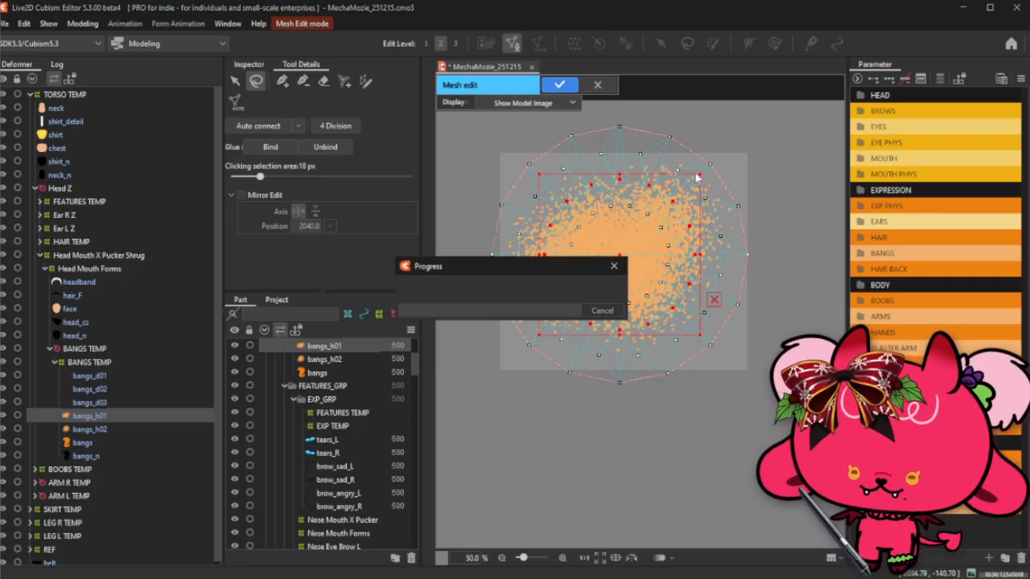
drag(696, 176, 650, 222)
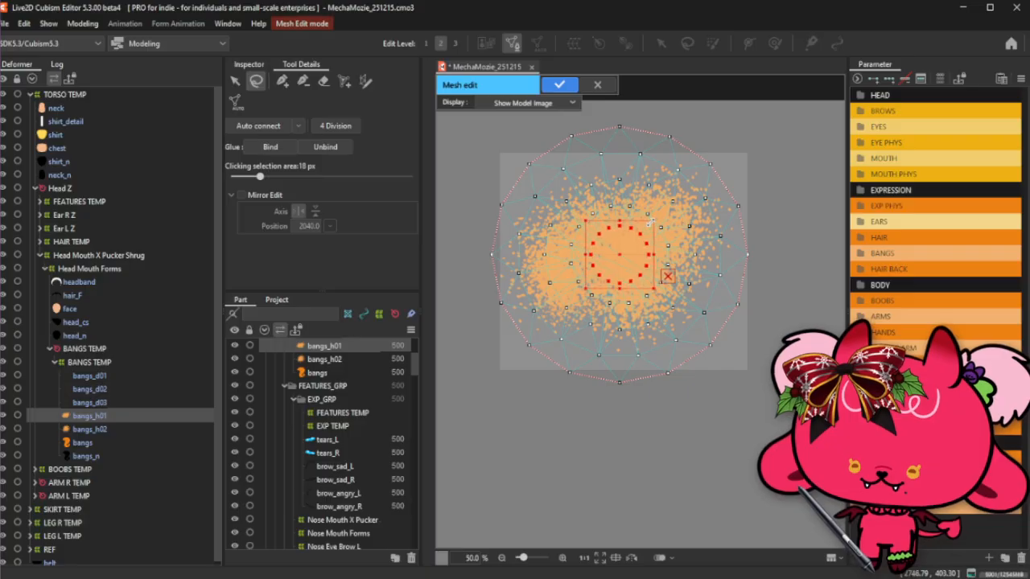
scroll(688, 207, up, 1)
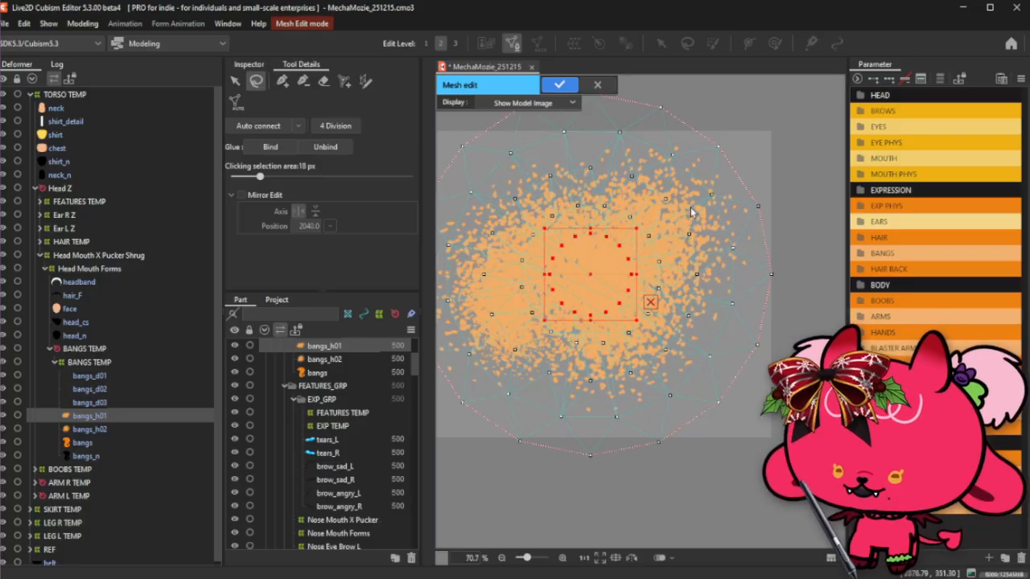
drag(634, 228, 632, 231)
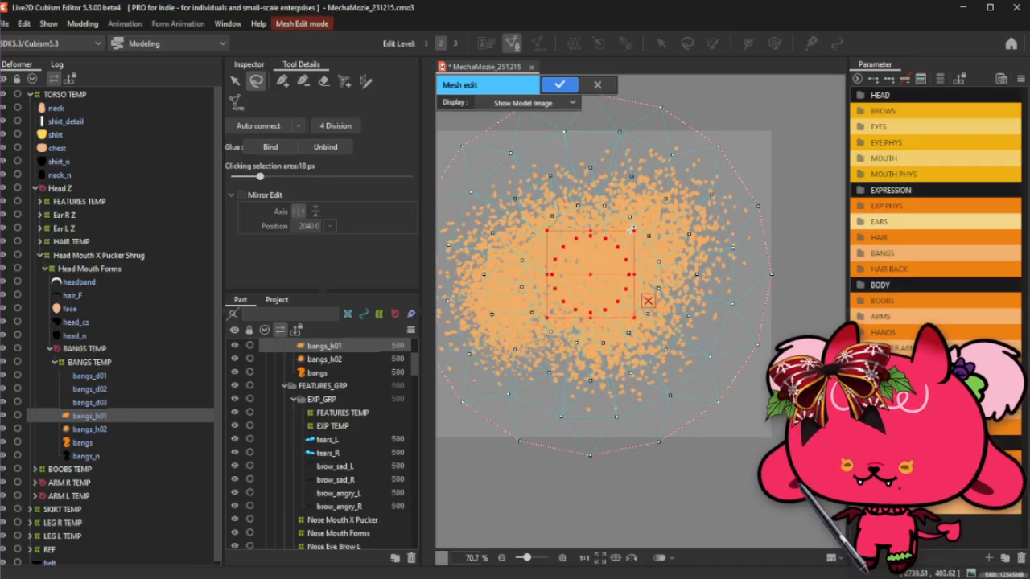
click(742, 110)
scroll(739, 112, down, 1)
scroll(624, 211, up, 1)
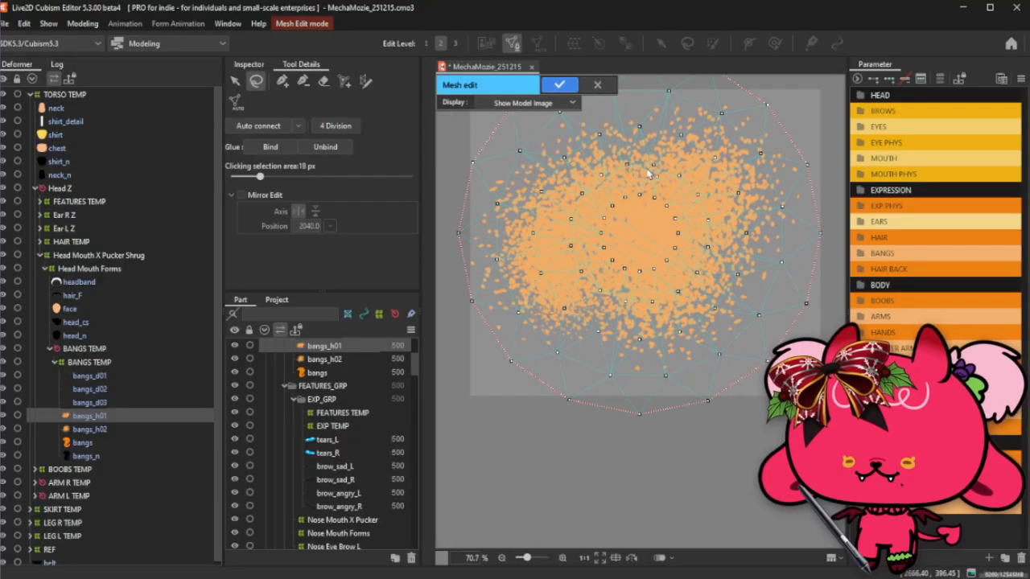
click(302, 81)
scroll(658, 207, up, 1)
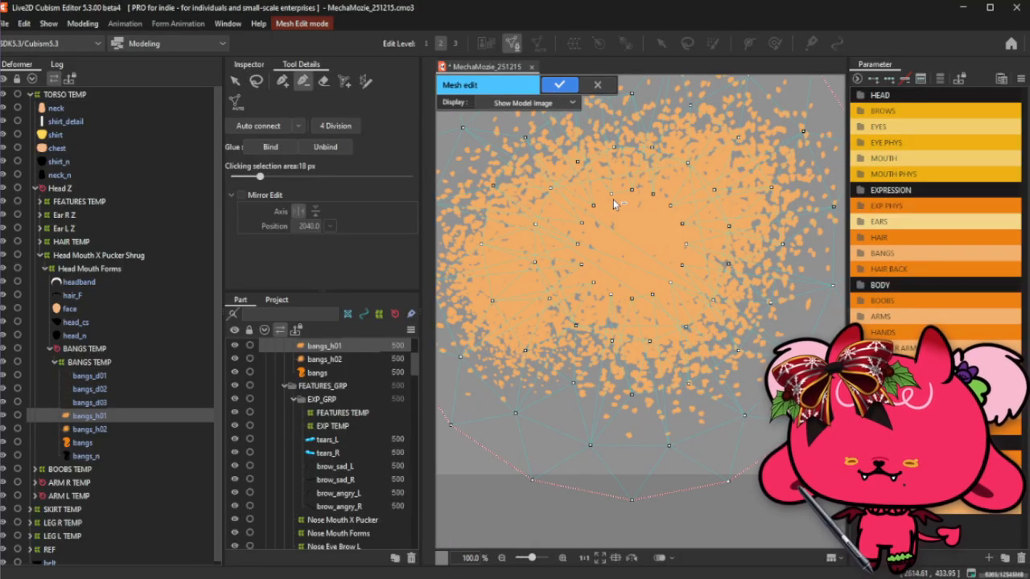
click(281, 82)
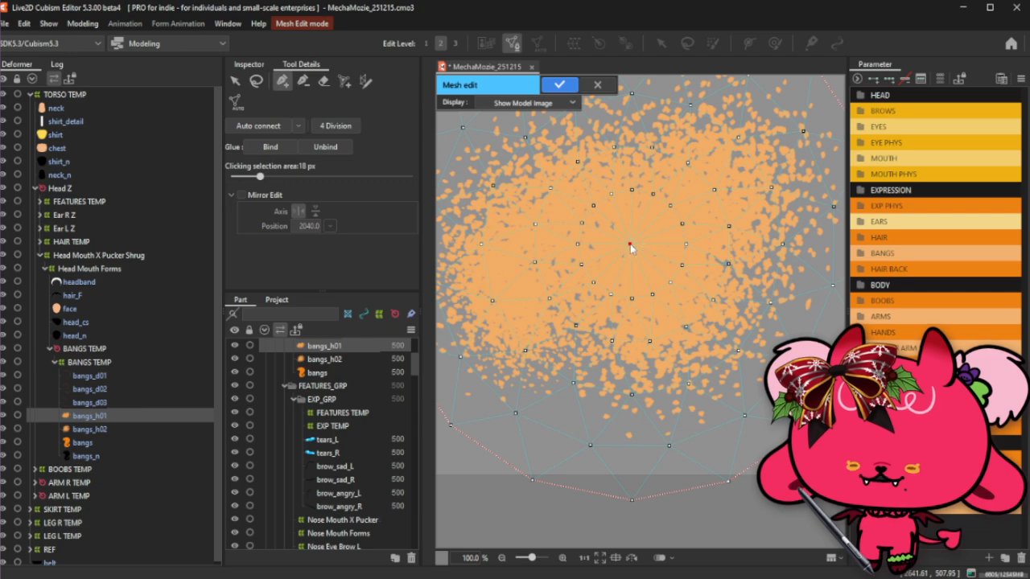
Copy the fourth ring and shrink the copy into a small sixth ring around the centre of the mesh.
click(256, 82)
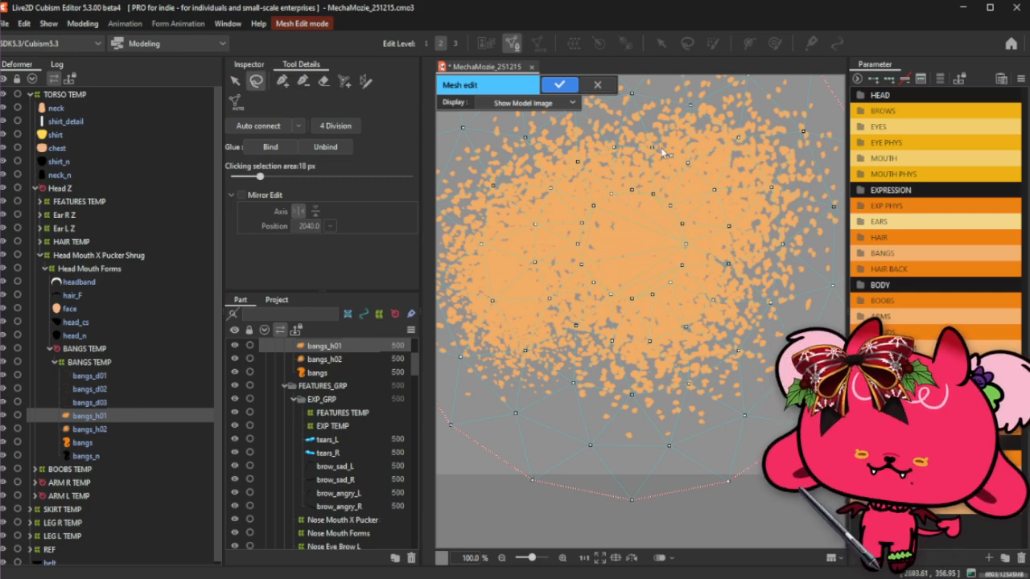
mouse_move(582, 134)
mouse_down()
mouse_move(632, 177)
mouse_move(679, 185)
mouse_move(702, 211)
mouse_move(702, 265)
mouse_move(648, 318)
mouse_move(588, 294)
mouse_move(564, 223)
mouse_move(541, 213)
mouse_move(518, 273)
mouse_move(535, 321)
mouse_move(604, 364)
mouse_move(707, 340)
mouse_move(757, 236)
mouse_move(688, 143)
mouse_move(593, 131)
mouse_up()
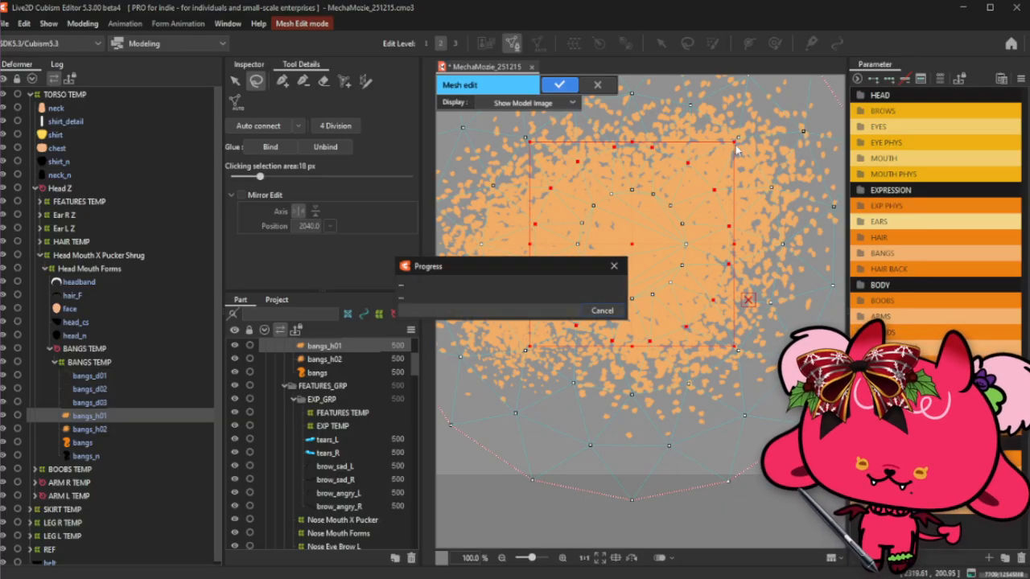
drag(735, 145, 658, 214)
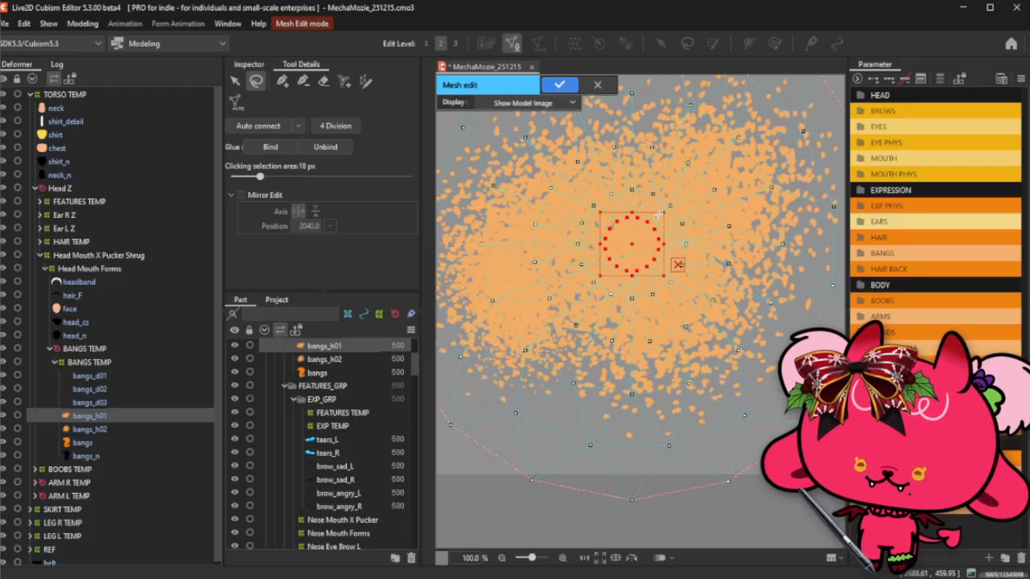
click(689, 190)
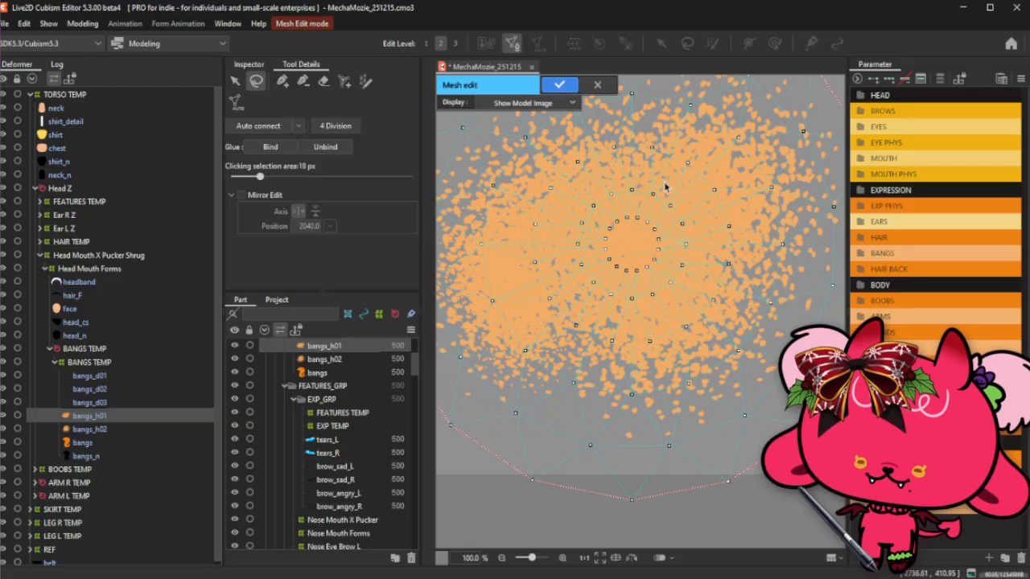
Reselect the innermost ring and shrink it a little more around the mesh centre.
click(282, 81)
scroll(573, 237, up, 2)
key(ctrl+z)
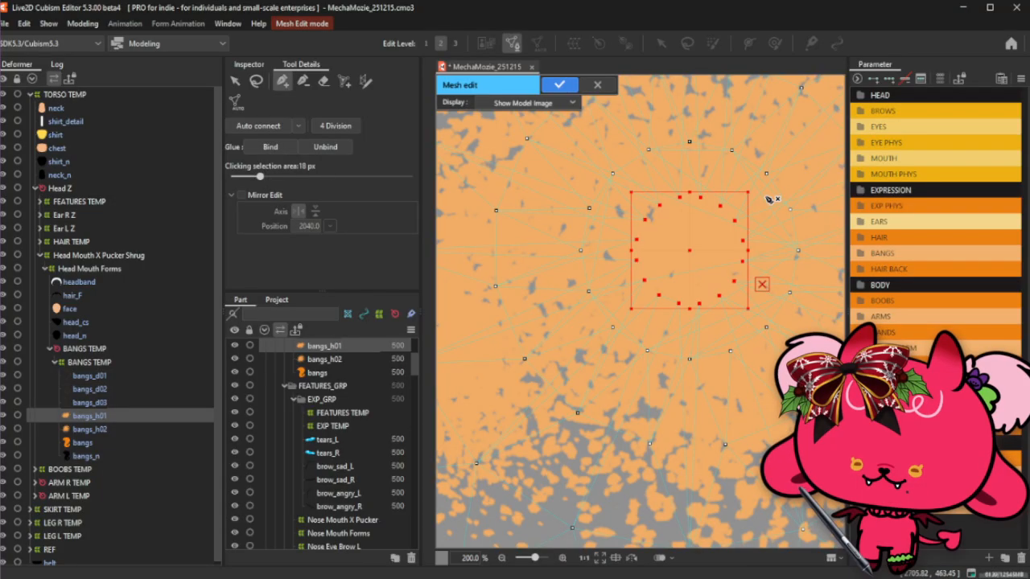
drag(748, 195, 734, 204)
click(256, 82)
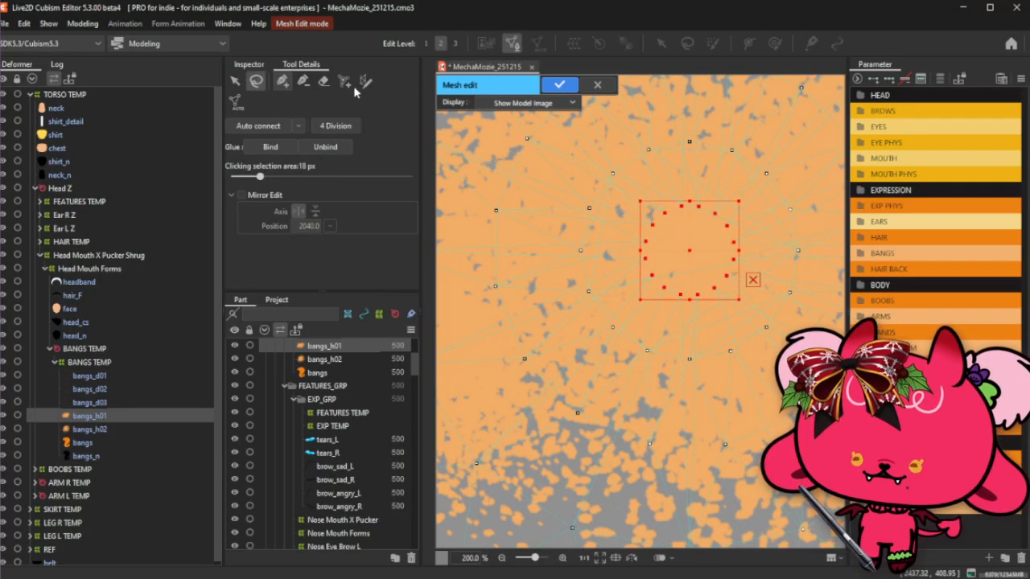
click(768, 115)
Add a single vertex at the exact centre of the innermost ring.
click(282, 81)
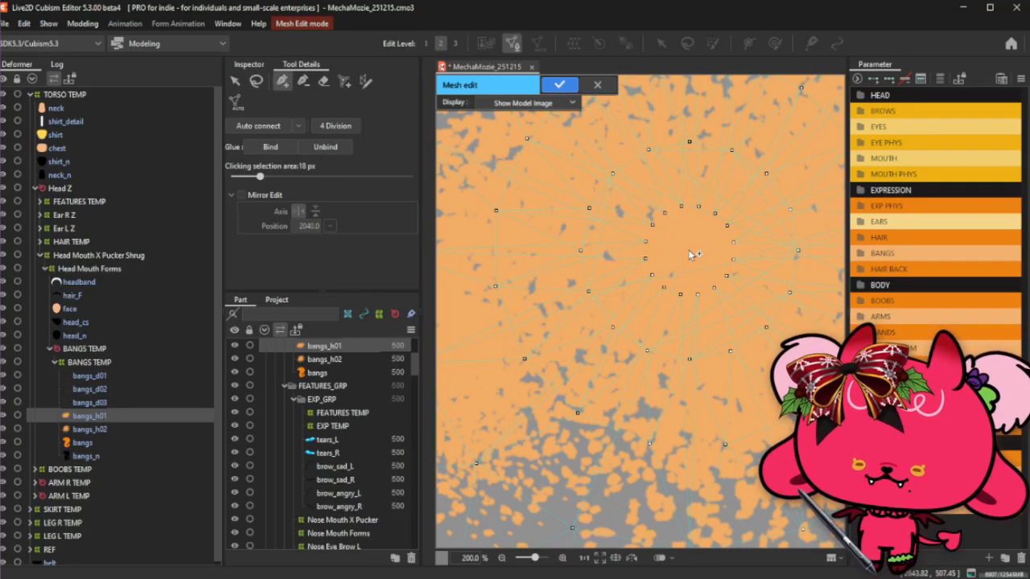
scroll(690, 254, up, 3)
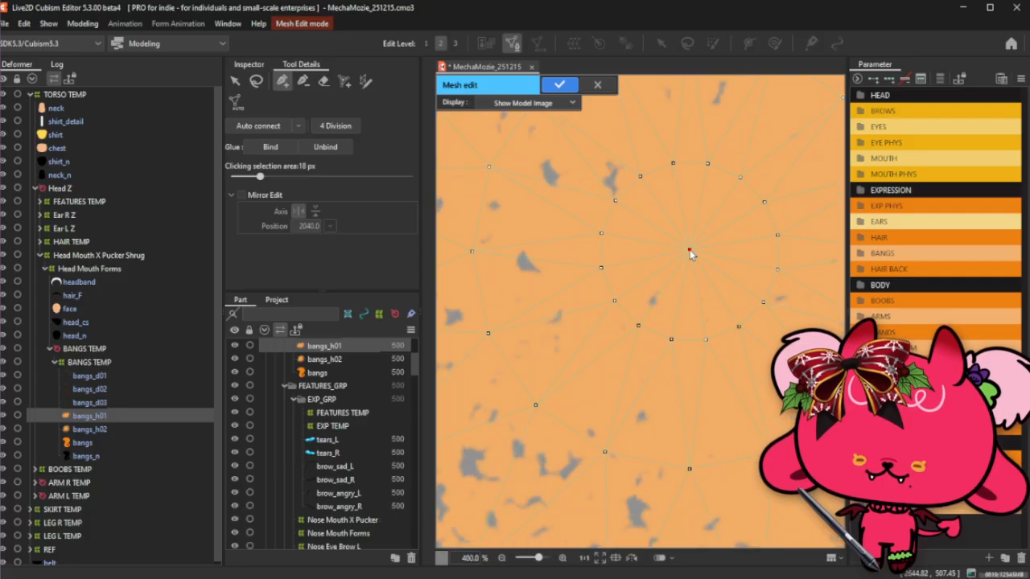
drag(691, 256, 706, 344)
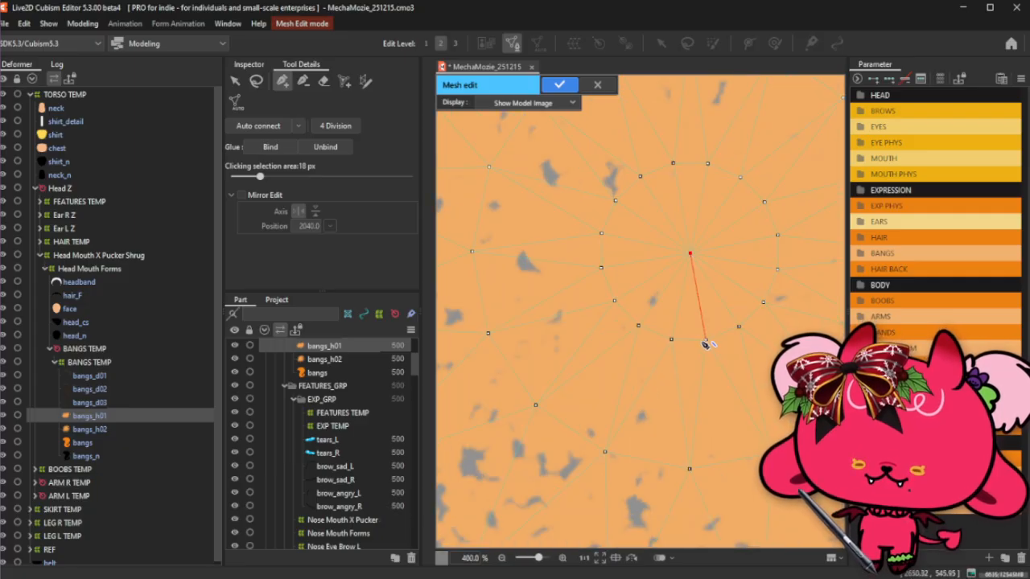
Select the three innermost rings with the centre vertex and enlarge them very slightly together about their common centre.
scroll(545, 210, down, 3)
scroll(545, 210, down, 2)
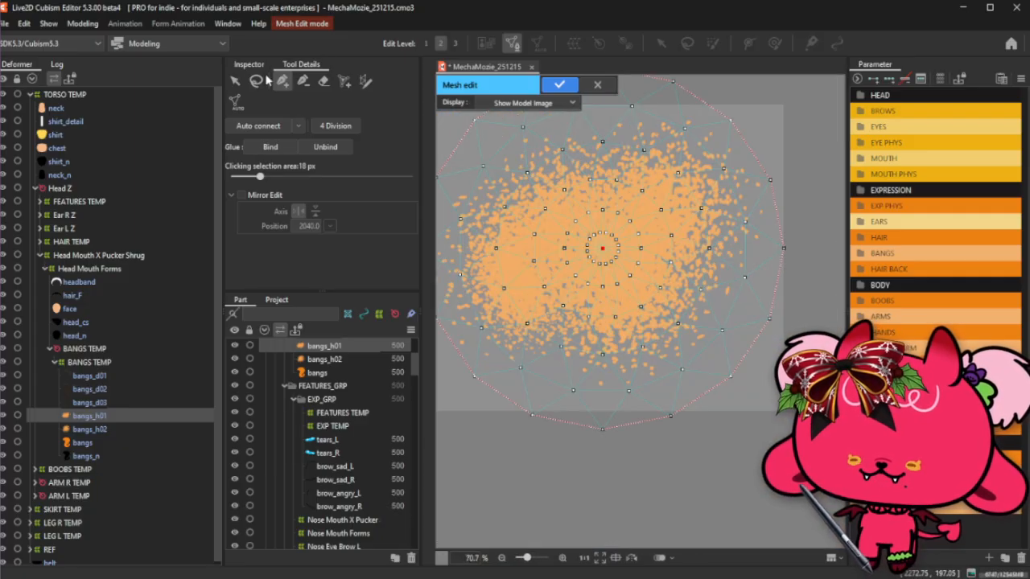
click(256, 81)
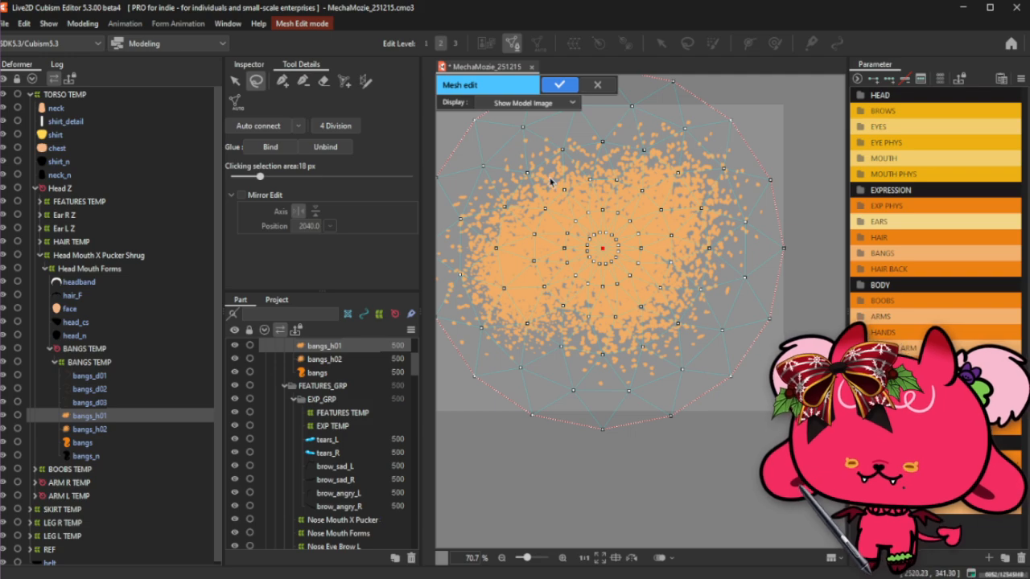
mouse_move(576, 171)
mouse_down()
mouse_move(544, 187)
mouse_move(528, 237)
mouse_move(553, 331)
mouse_move(642, 341)
mouse_move(673, 302)
mouse_move(683, 252)
mouse_move(664, 186)
mouse_up()
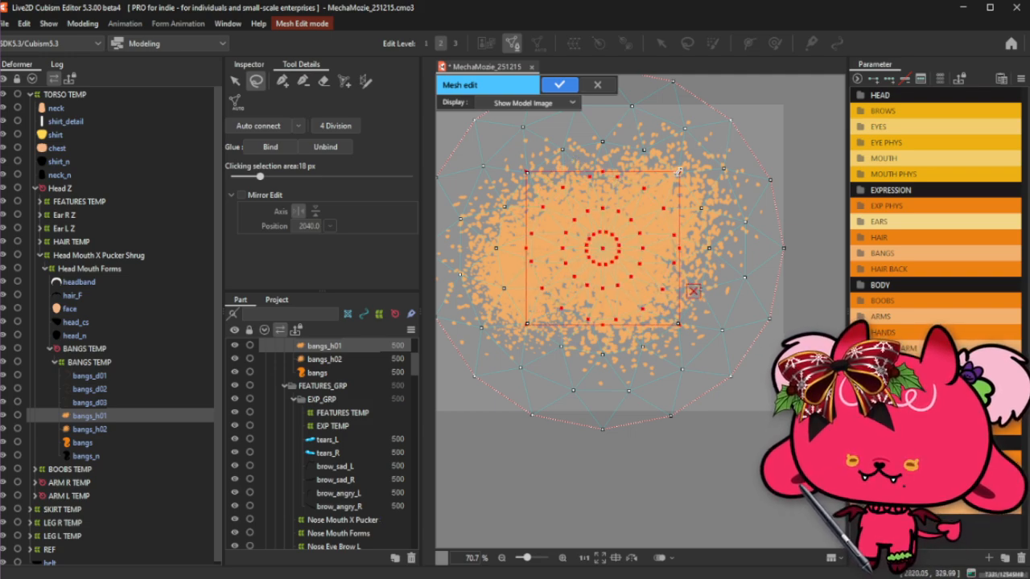
click(753, 121)
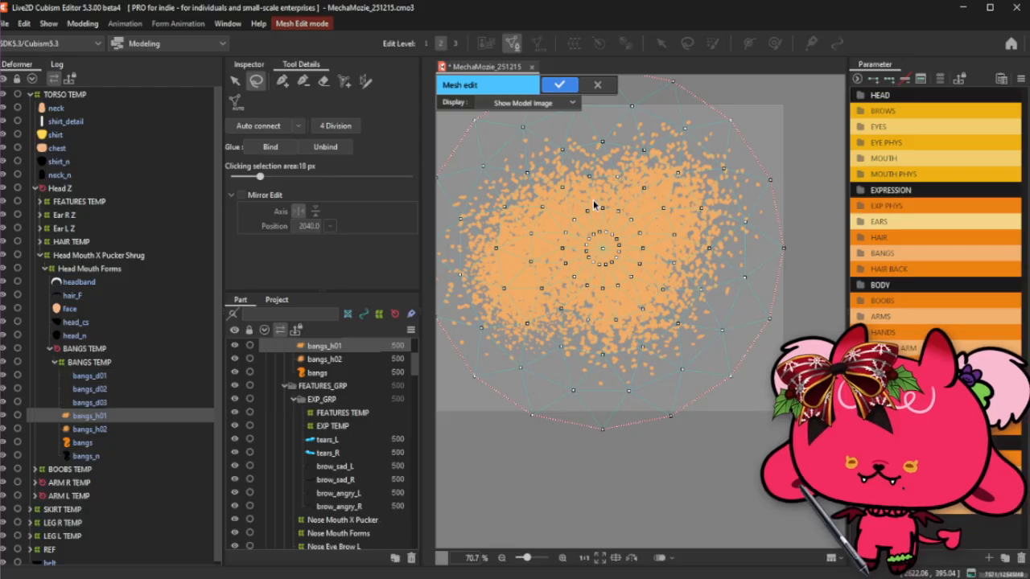
key(ctrl+z)
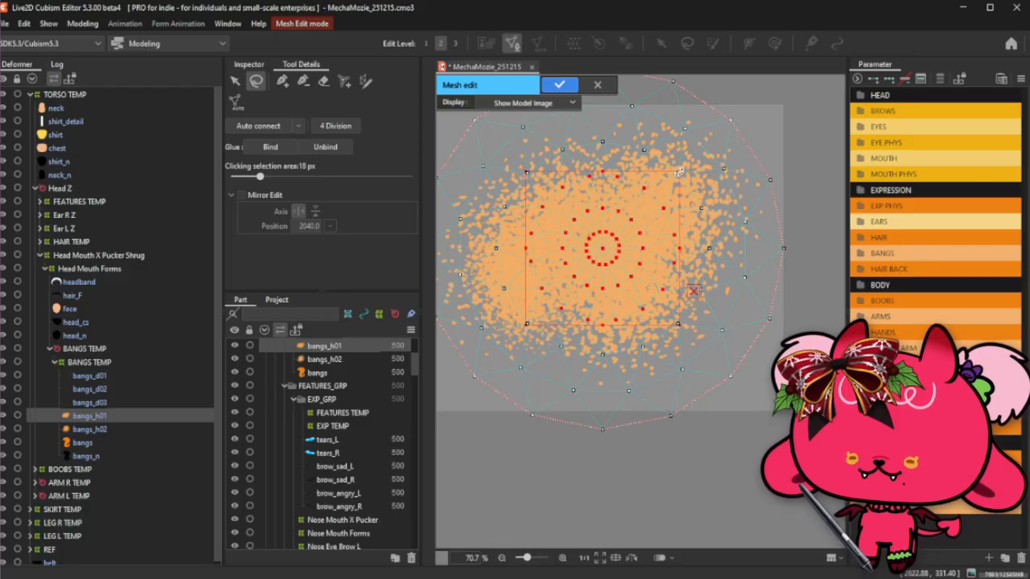
drag(678, 170, 680, 170)
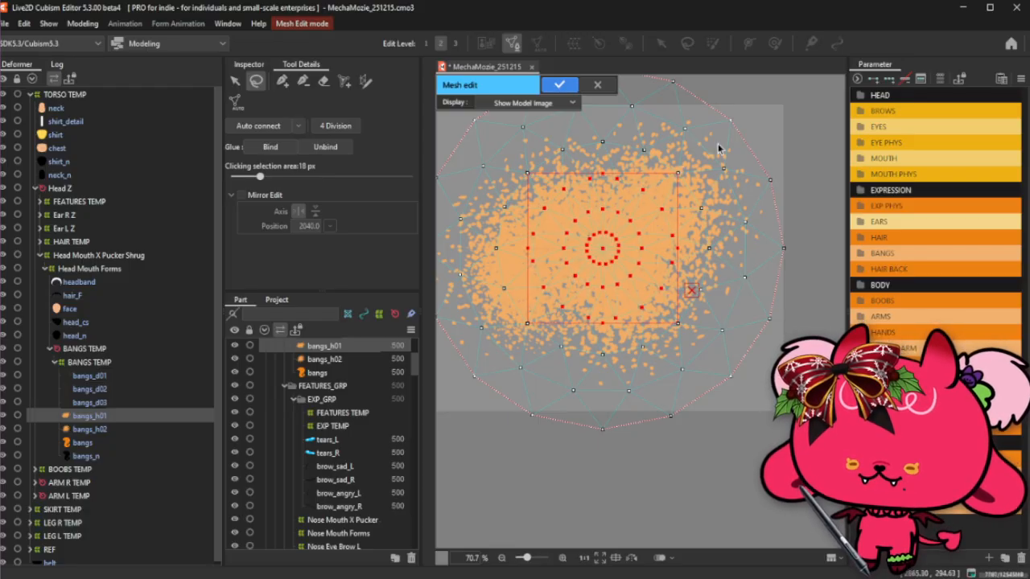
click(763, 123)
Delete every second vertex of the innermost ring and auto-connect the mesh again.
scroll(626, 214, up, 1)
scroll(531, 249, up, 1)
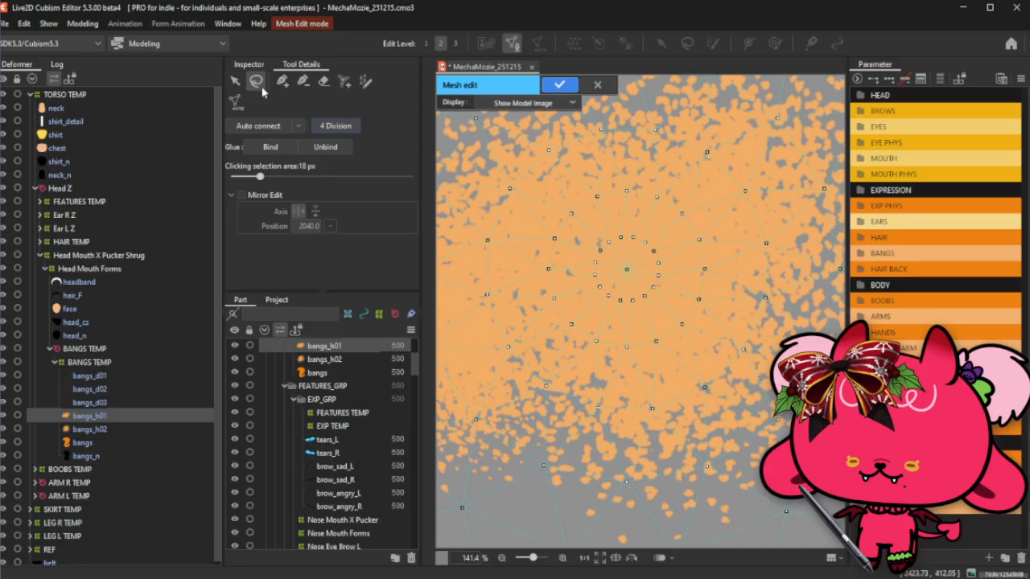
click(302, 81)
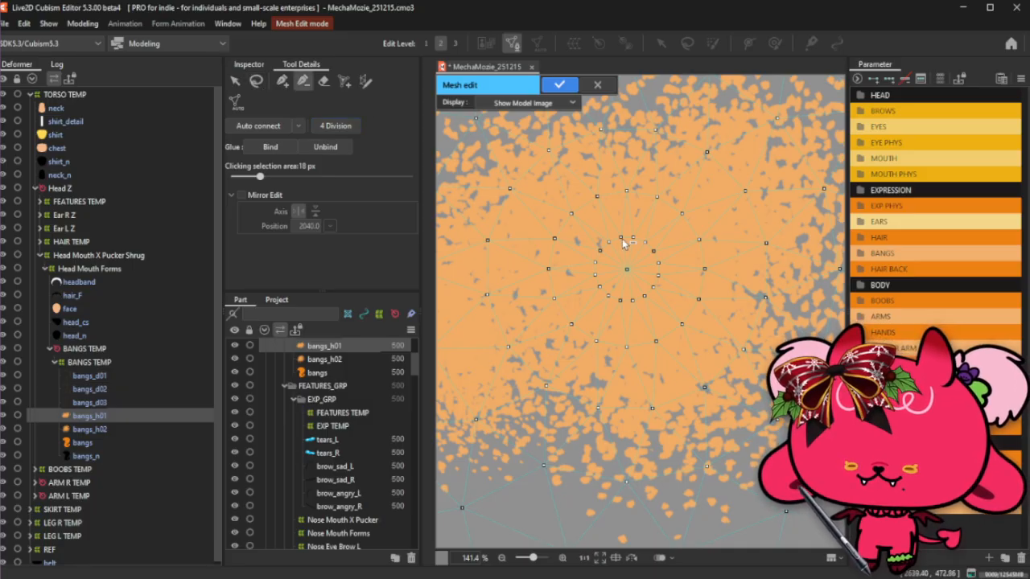
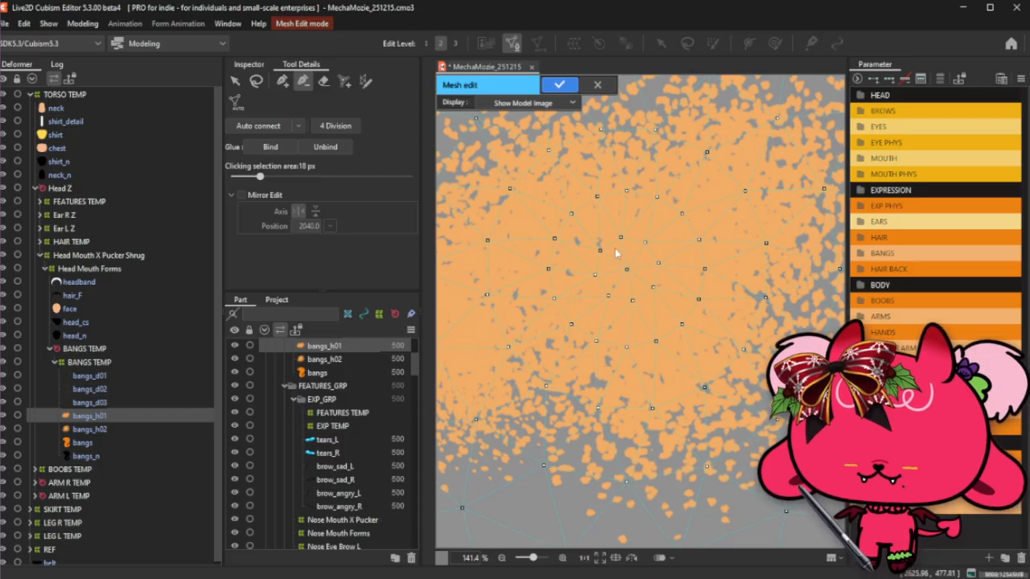
scroll(653, 296, down, 4)
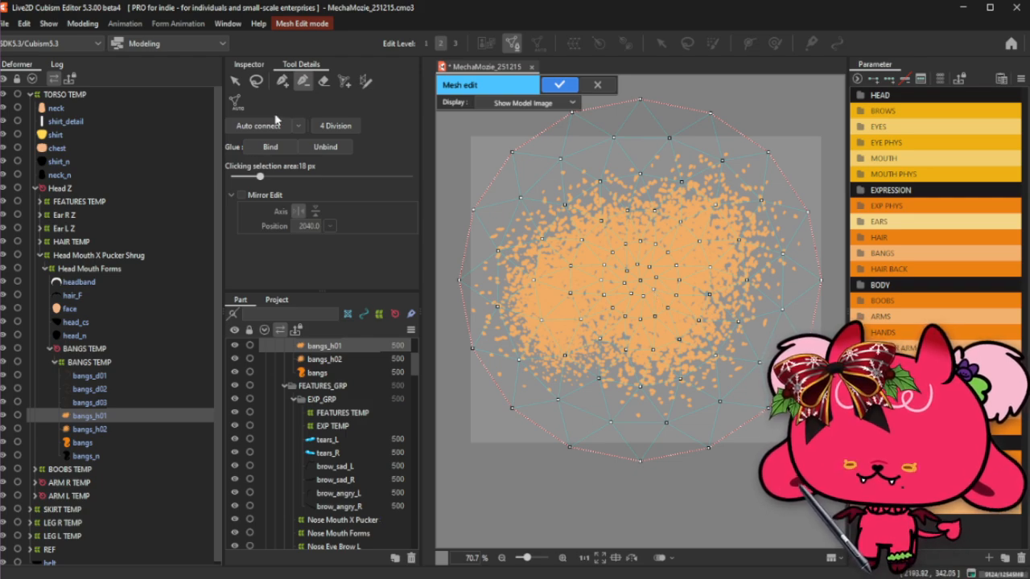
scroll(686, 269, up, 4)
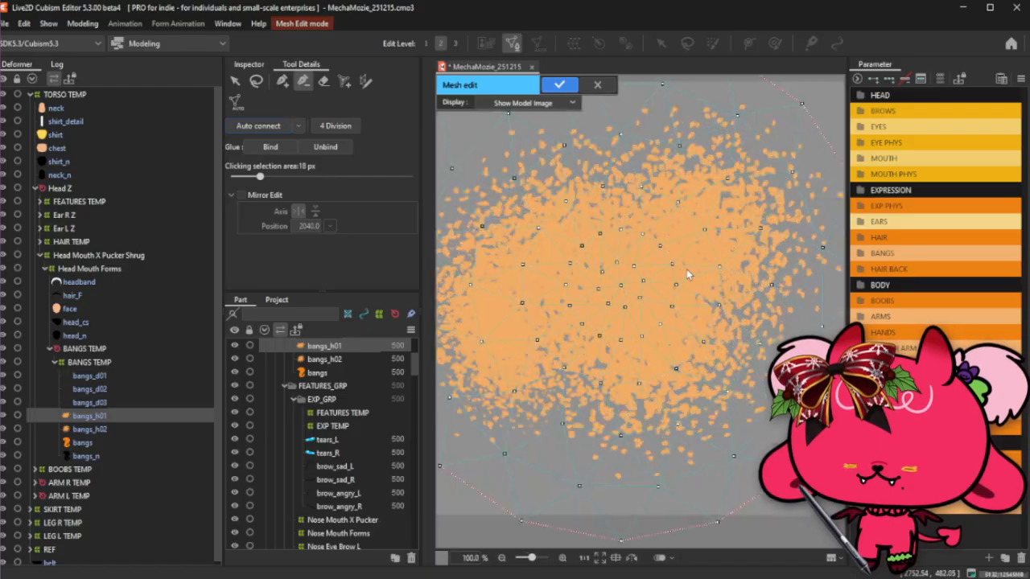
Select the innermost ring with the centre vertex, rotate it slightly clockwise, and auto-connect the mesh again.
click(234, 80)
click(539, 235)
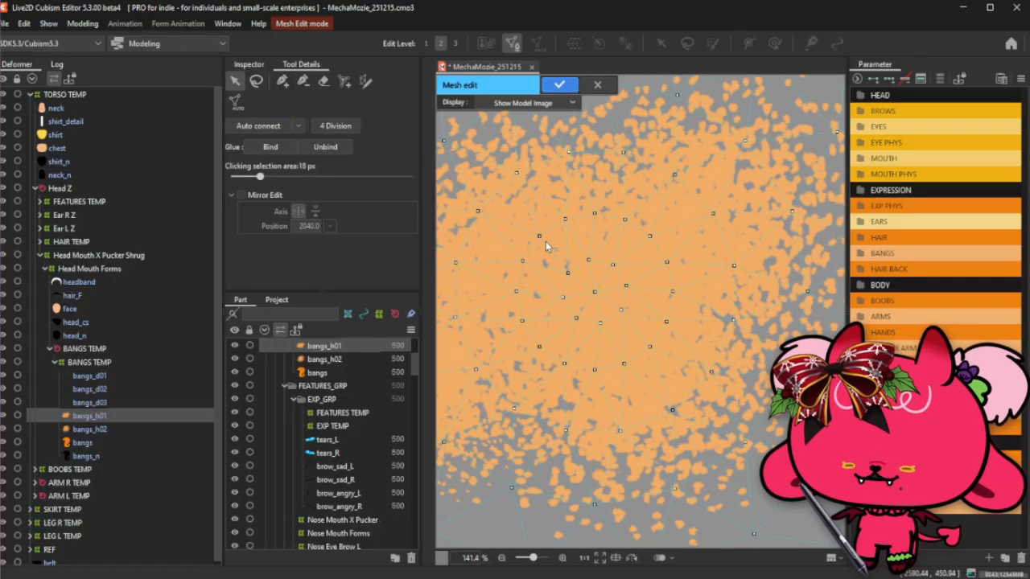
drag(633, 251, 555, 329)
drag(640, 250, 651, 256)
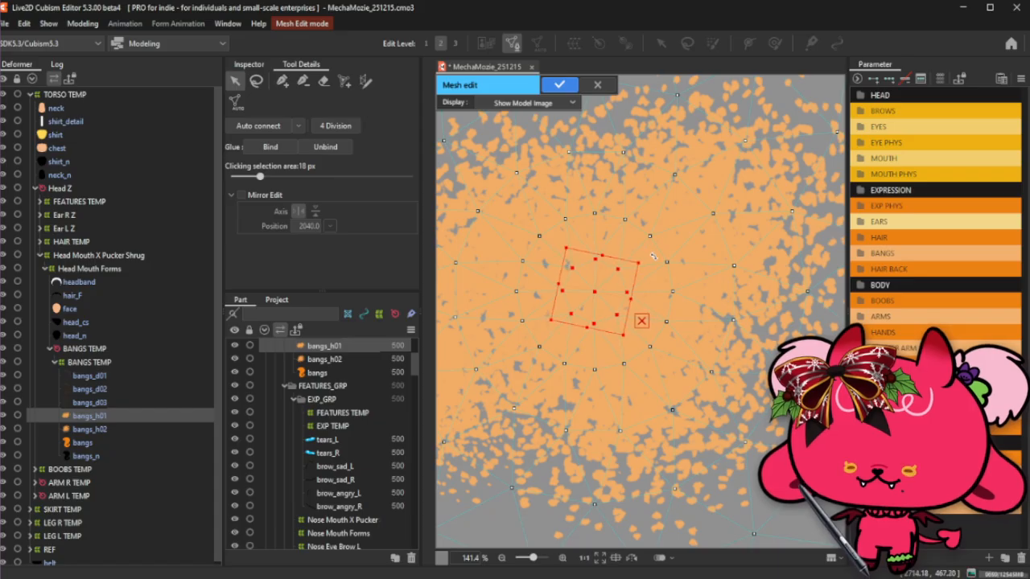
click(703, 248)
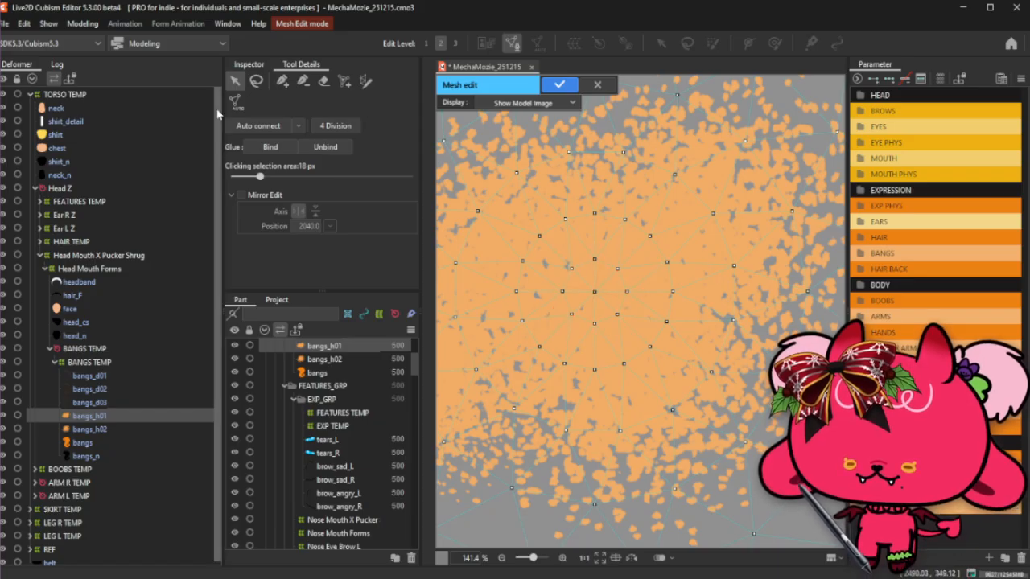
click(259, 126)
Select the whole bangs_h01 mesh and flatten it slightly vertically about its centre.
scroll(642, 301, down, 4)
scroll(642, 303, up, 1)
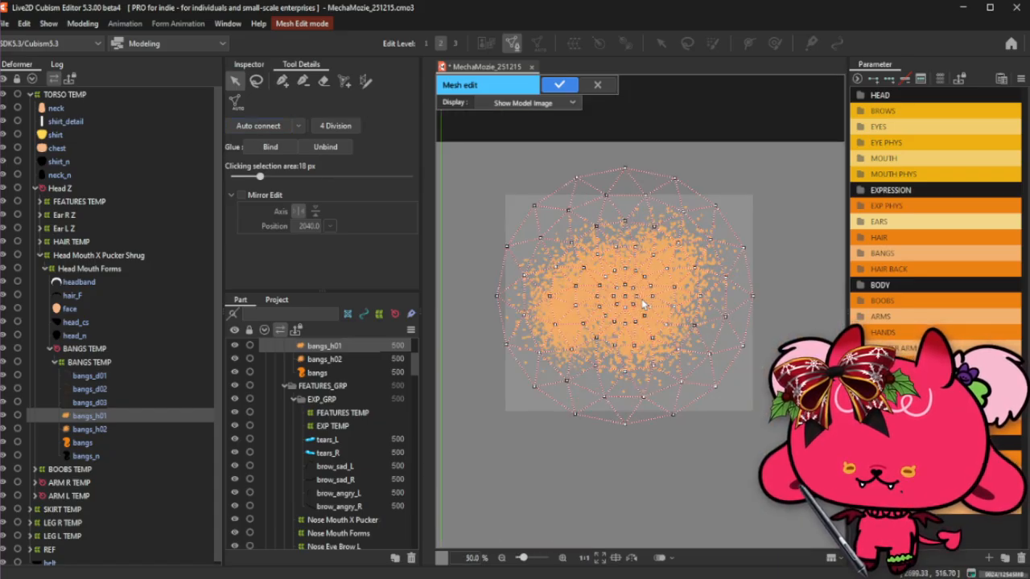
drag(819, 125, 629, 369)
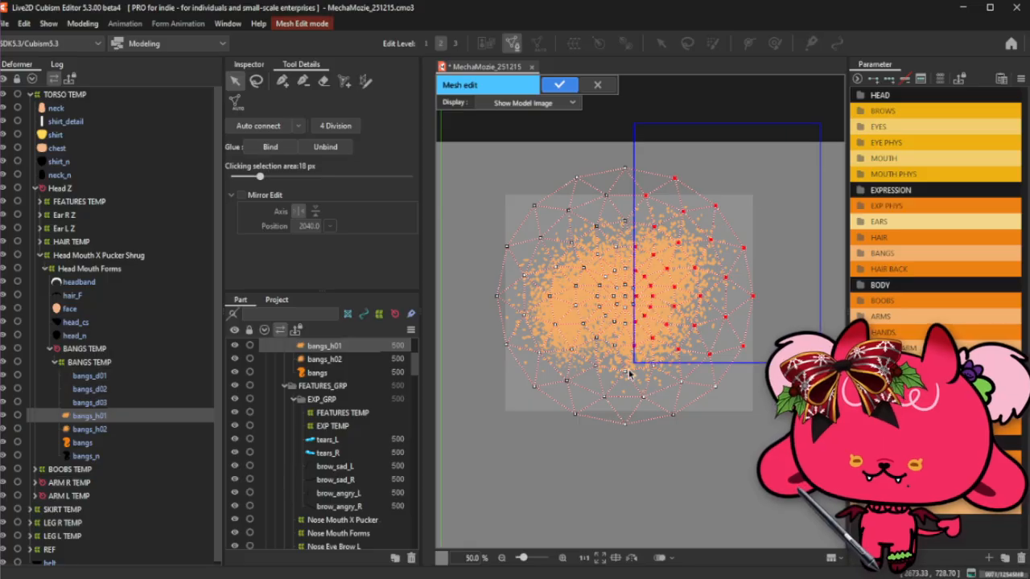
key(ctrl+a)
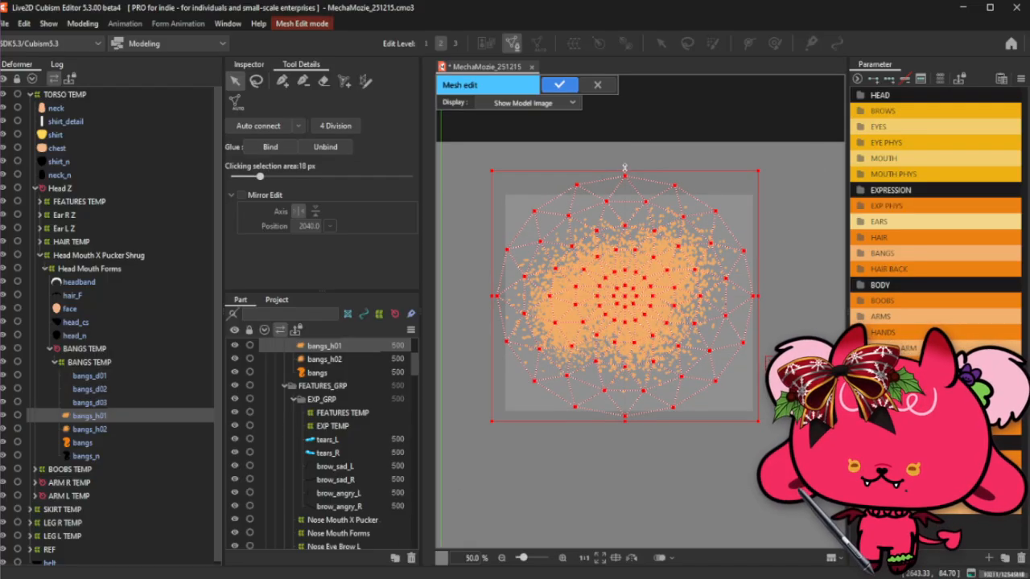
drag(625, 168, 628, 175)
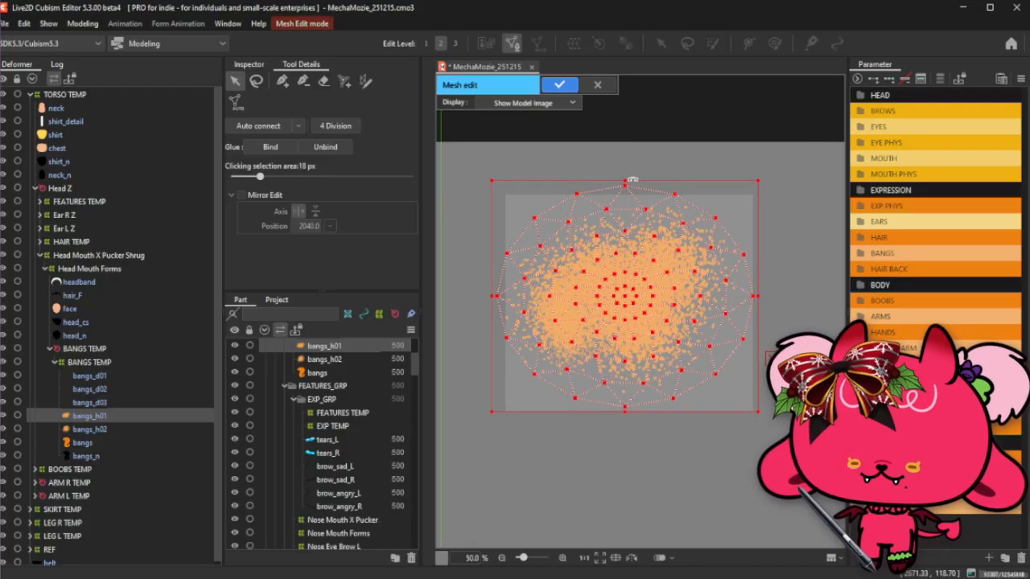
Rotate the whole bangs_h01 mesh slightly counter-clockwise about its centre and apply the mesh edit.
drag(758, 177, 753, 153)
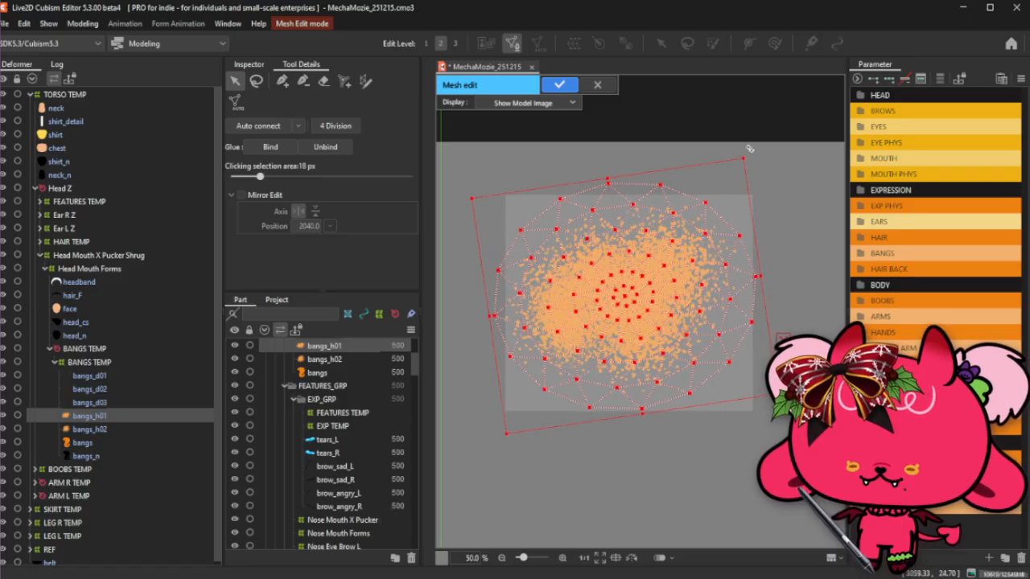
click(758, 122)
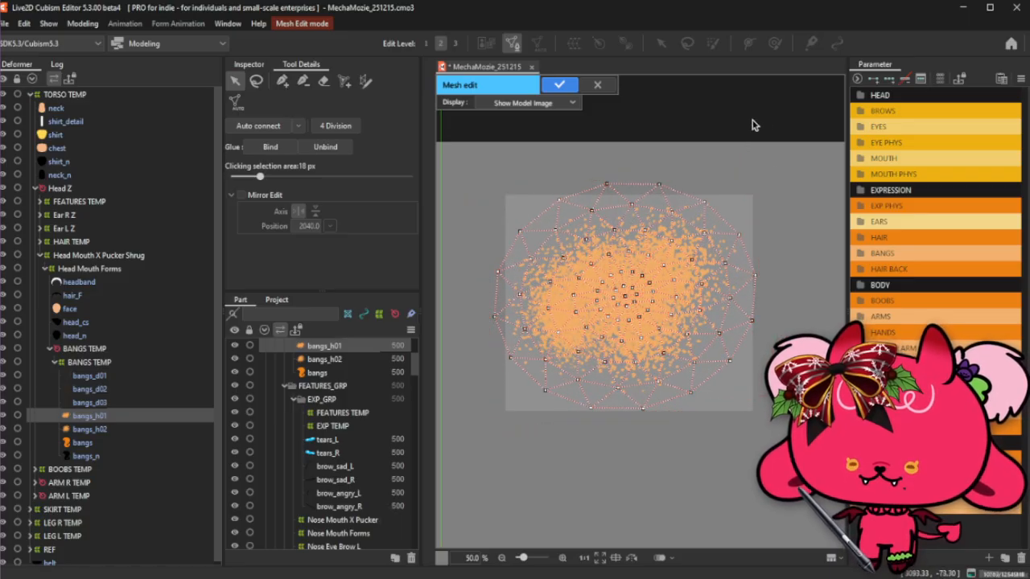
key(ctrl+a)
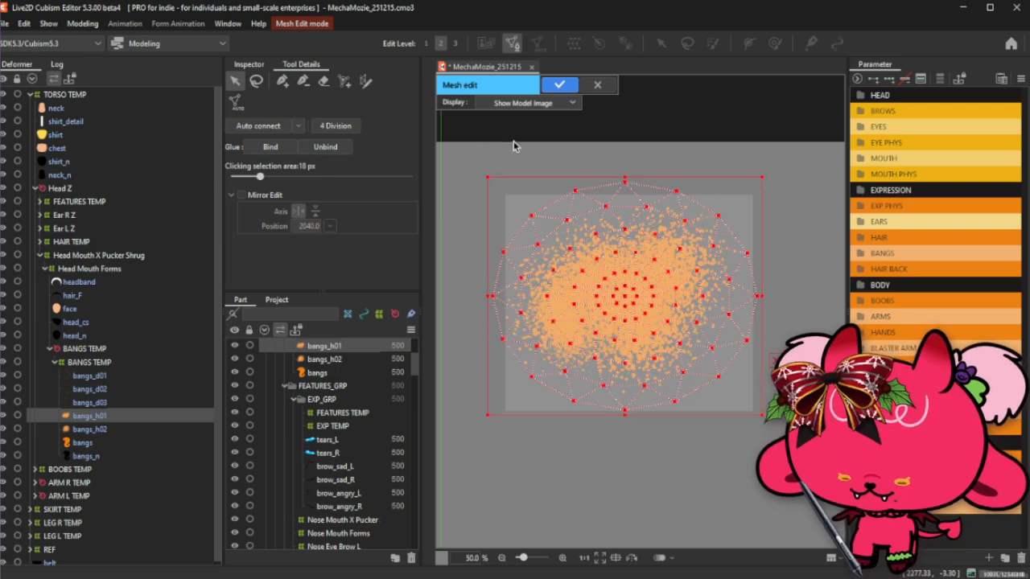
drag(769, 171, 748, 118)
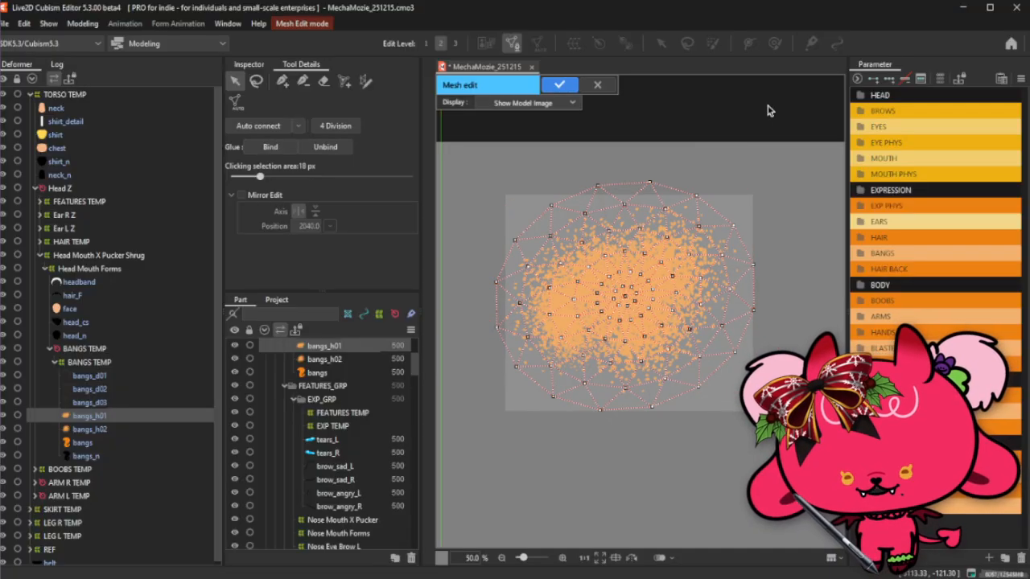
click(555, 85)
Open the bangs_h02 mesh for editing, paste the copied circular mesh and move it over the highlight spot.
click(105, 431)
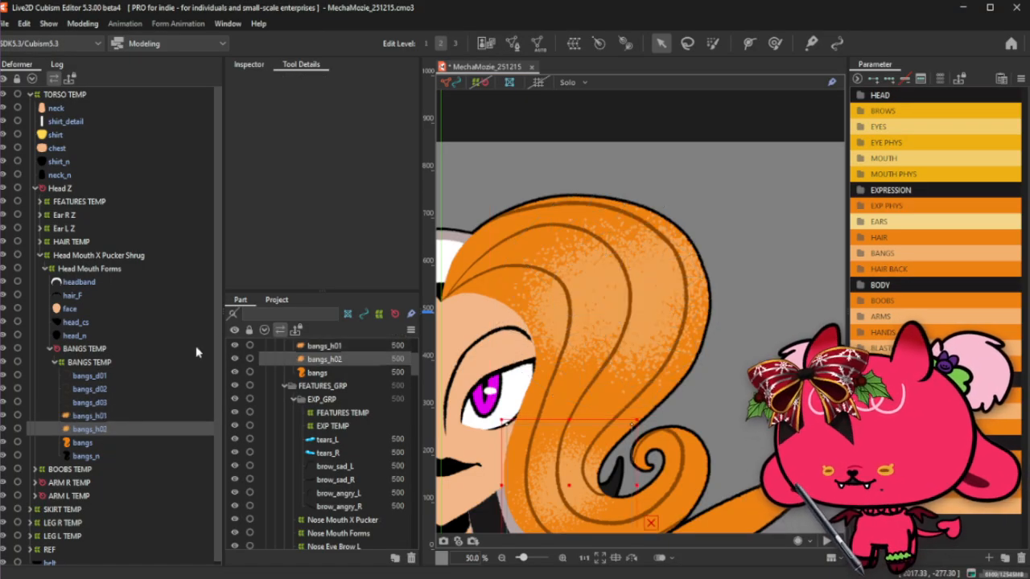
scroll(611, 231, down, 1)
click(515, 43)
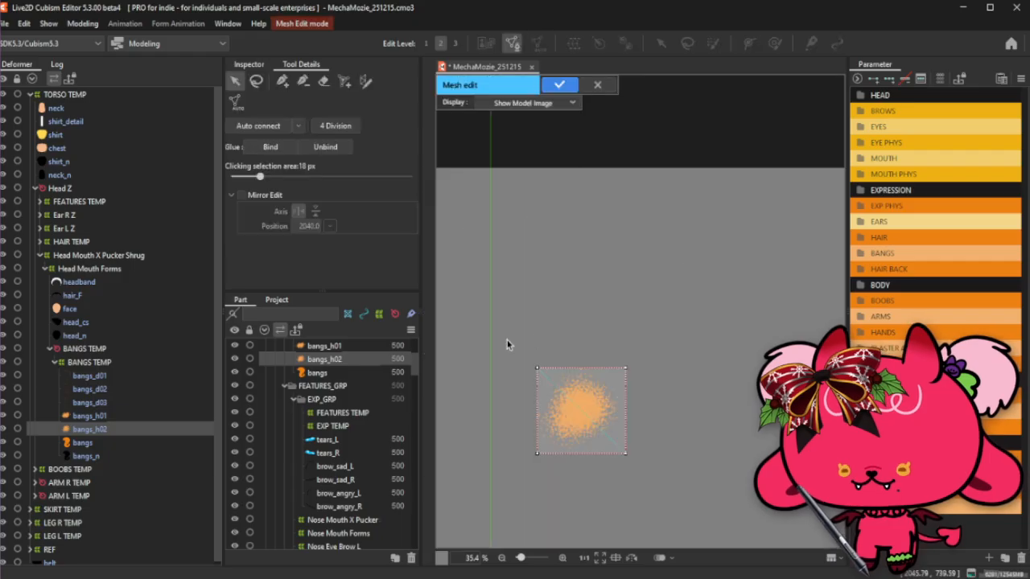
key(ctrl+v)
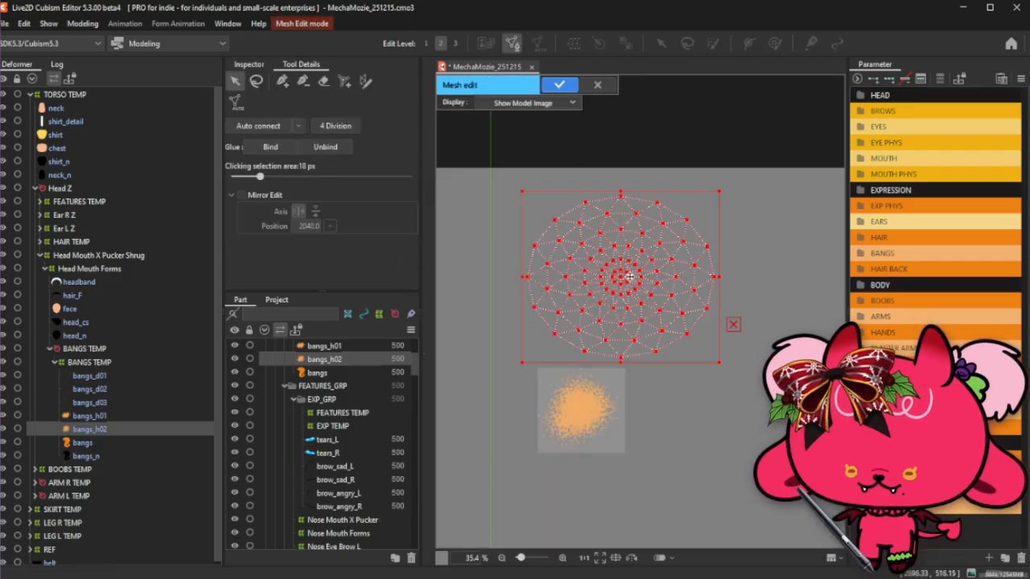
drag(630, 277, 589, 411)
Shrink the pasted mesh to just around the bangs_h02 highlight, rotate it about 30 degrees counter-clockwise and centre it on the spot.
scroll(589, 418, up, 2)
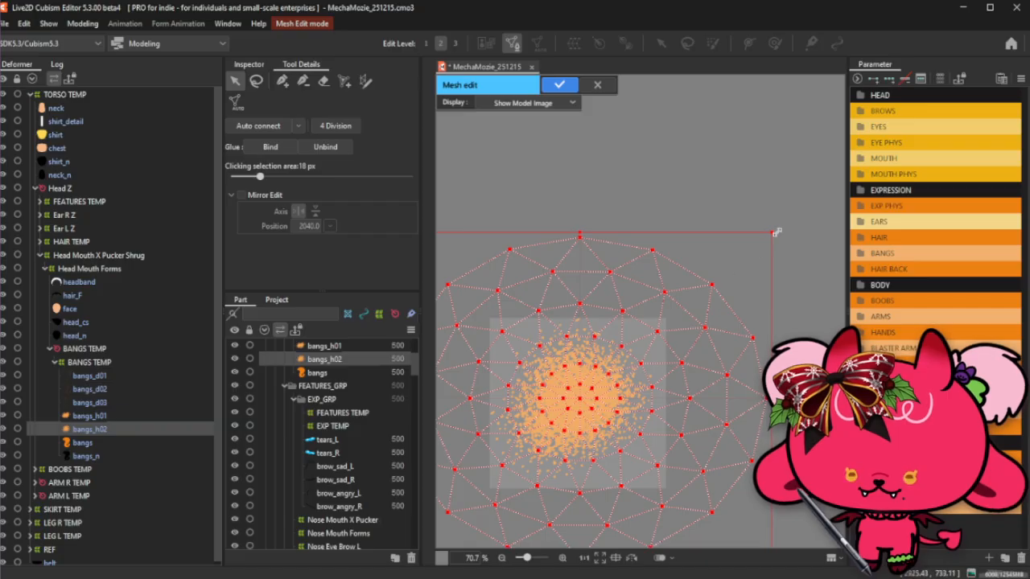
drag(775, 232, 636, 239)
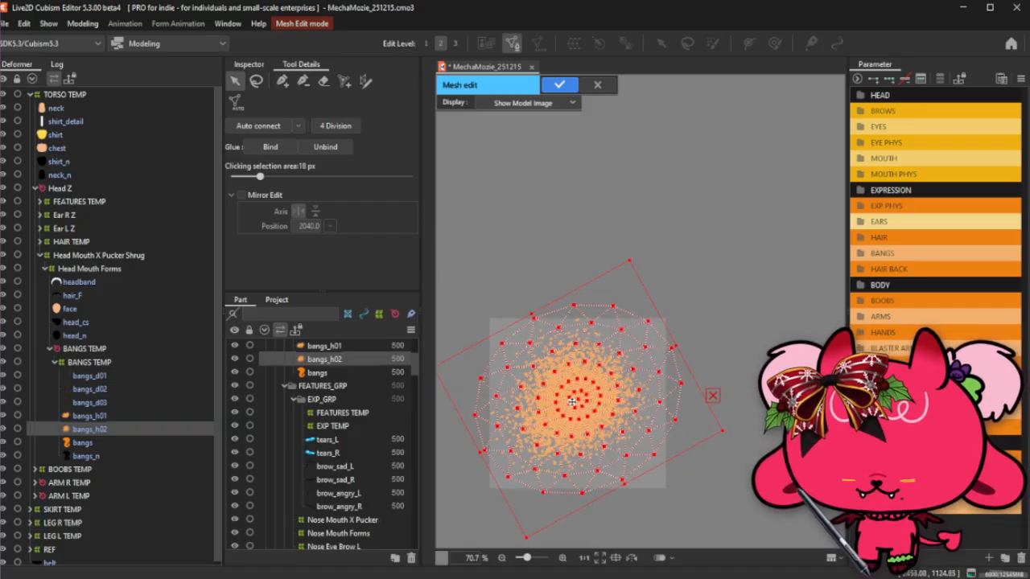
drag(579, 411, 564, 401)
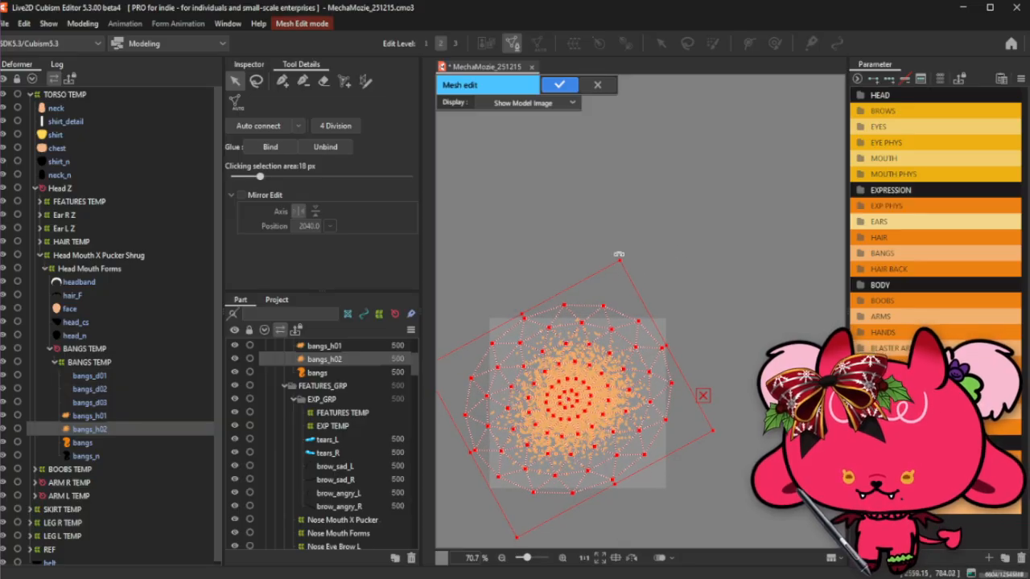
drag(619, 254, 612, 249)
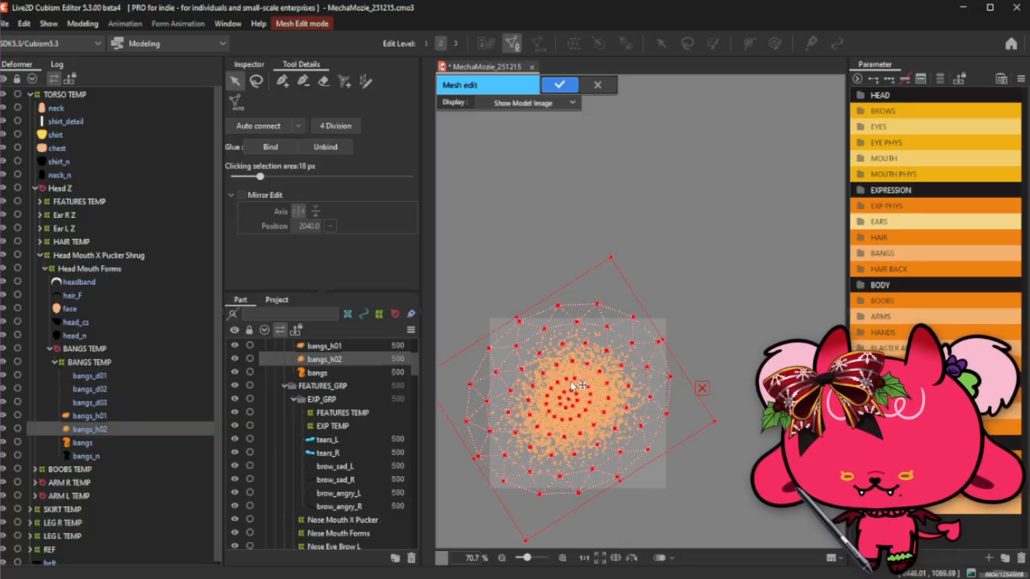
drag(568, 397, 569, 399)
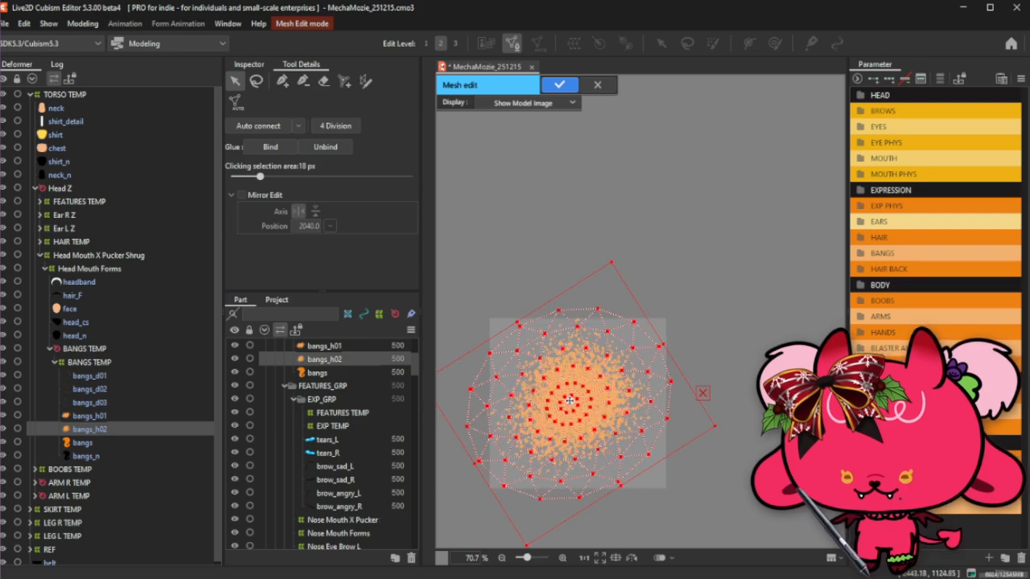
click(717, 289)
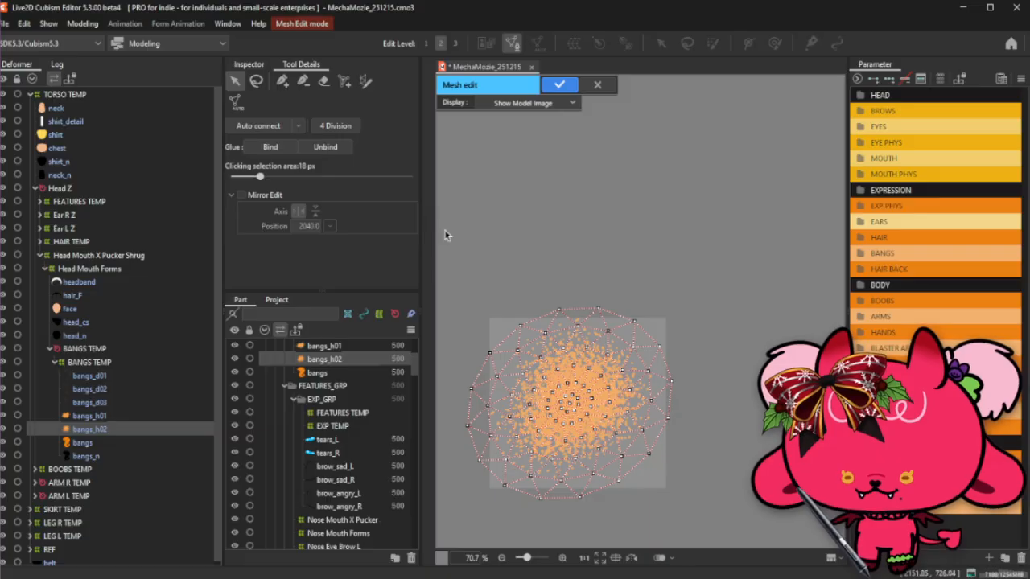
Select the whole bangs_h02 mesh, enlarge it very slightly and apply the mesh edit.
drag(444, 229, 747, 558)
drag(677, 302, 681, 301)
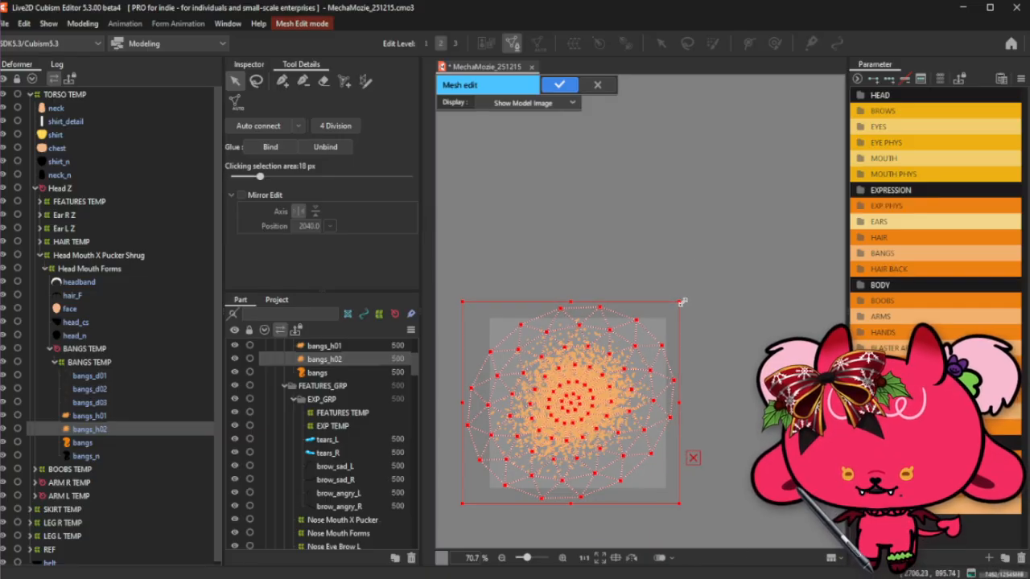
click(693, 238)
click(561, 85)
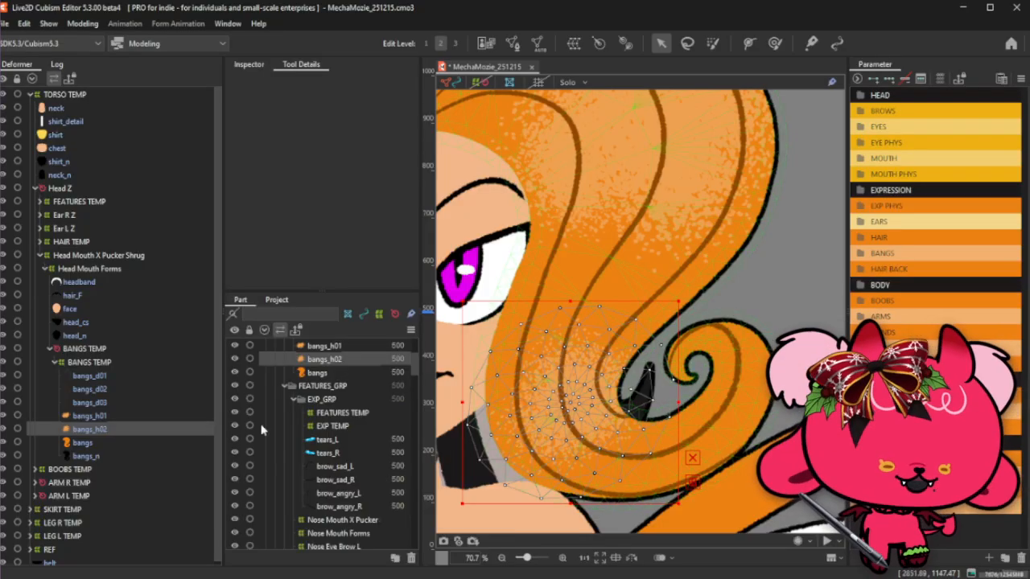
Open the mesh of the bangs_d01 detail line for editing and delete all of its default vertices.
click(89, 375)
scroll(524, 346, down, 5)
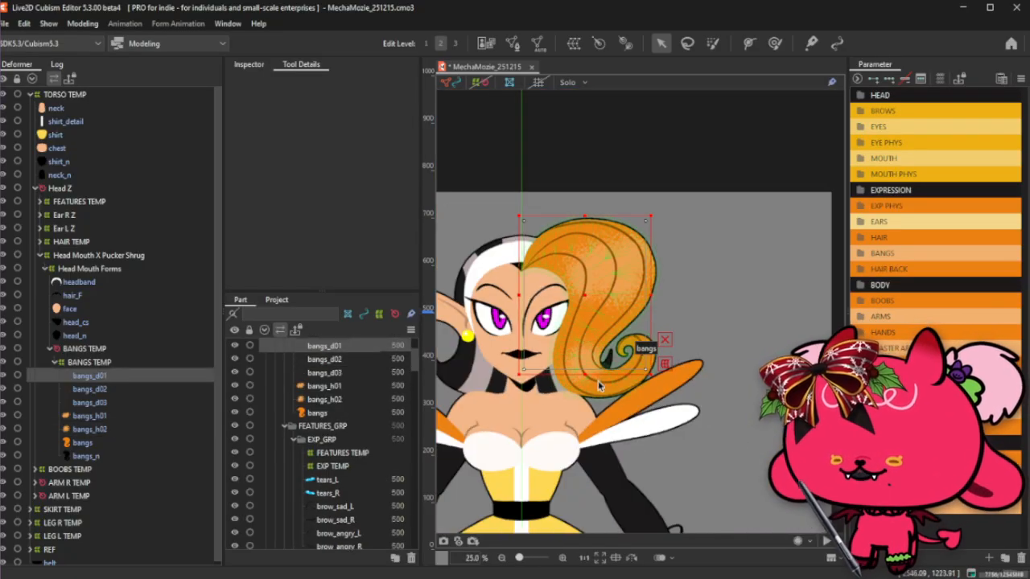
click(512, 43)
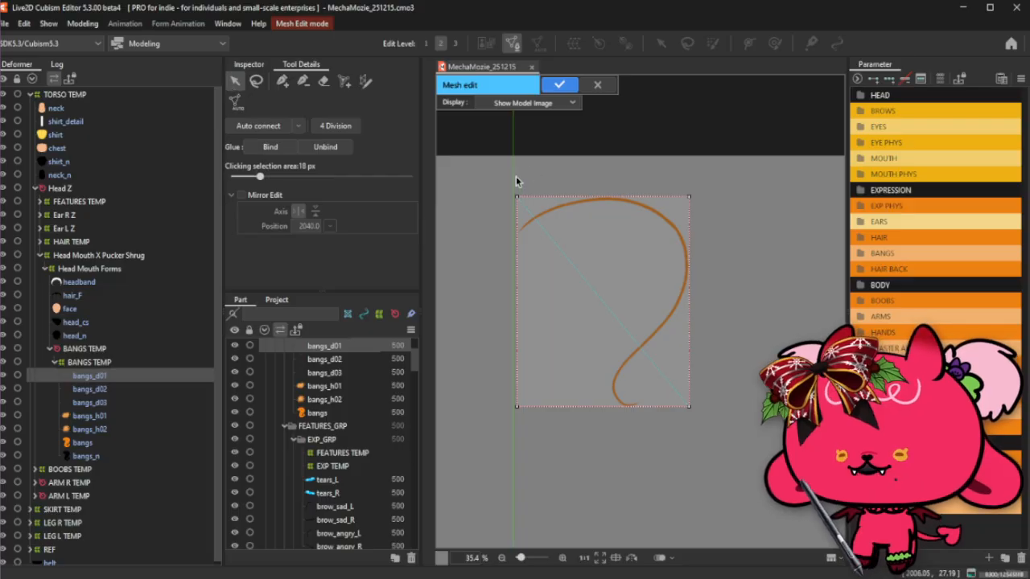
drag(513, 173, 812, 548)
key(Delete)
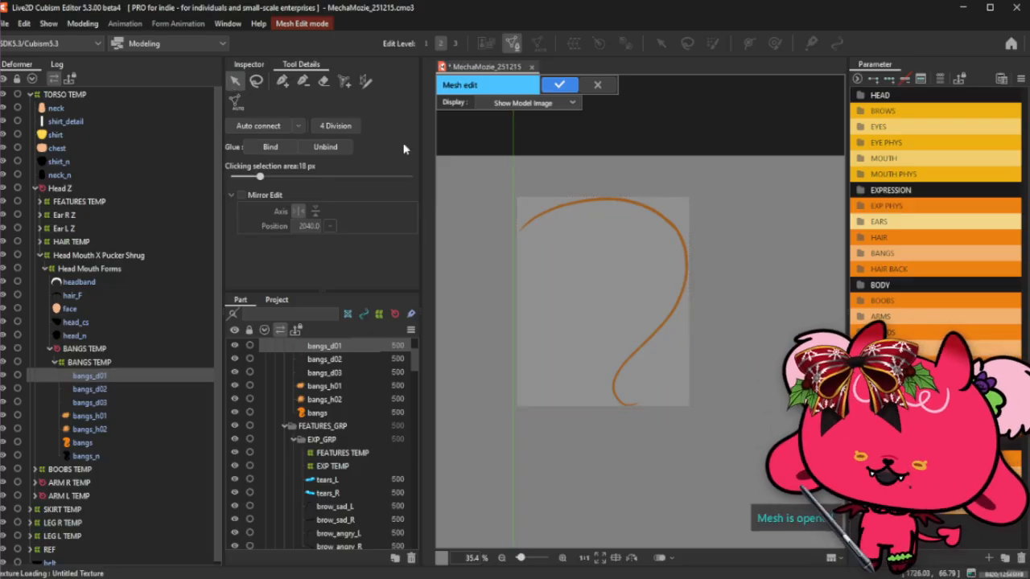
Start a stroke mesh at the upper start of the bangs_d01 line and extend its end to the line's lower tip.
click(365, 81)
mouse_move(551, 224)
mouse_down()
mouse_move(595, 229)
mouse_move(480, 266)
mouse_up()
scroll(555, 201, up, 2)
scroll(609, 227, down, 4)
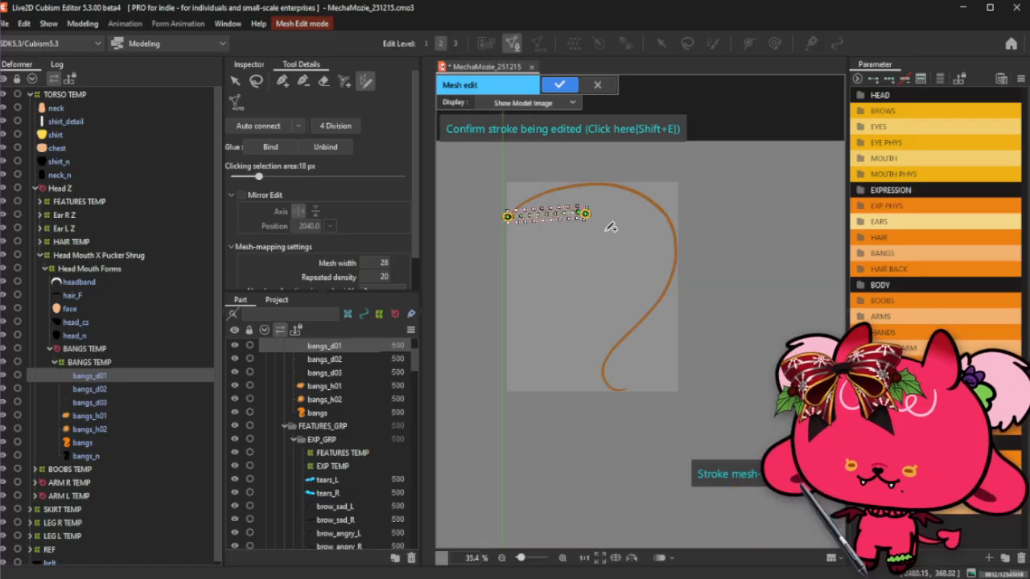
drag(576, 206, 621, 421)
scroll(631, 424, up, 5)
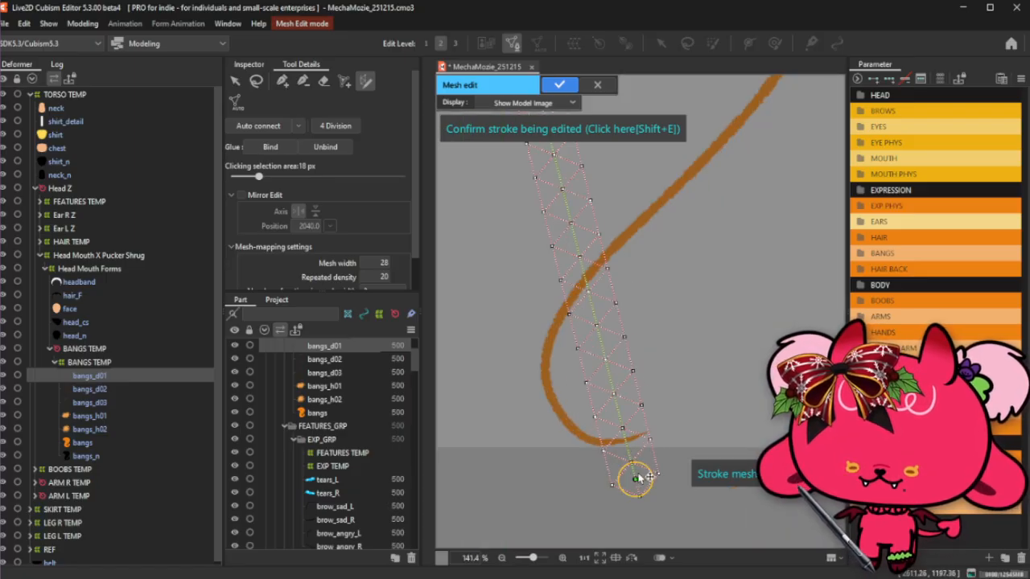
Add and adjust stroke control points so the mesh follows the hook at the lower end of the bangs_d01 line.
mouse_move(650, 429)
mouse_down()
mouse_move(578, 432)
mouse_move(623, 443)
mouse_up()
scroll(617, 447, up, 2)
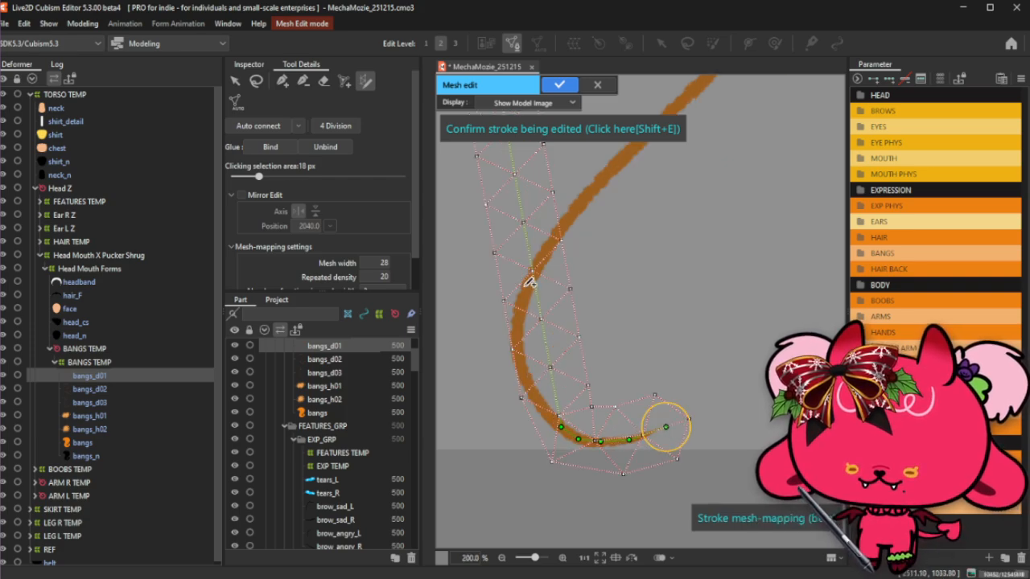
mouse_move(540, 311)
mouse_down()
mouse_move(520, 333)
mouse_move(519, 359)
mouse_up()
drag(517, 308, 519, 331)
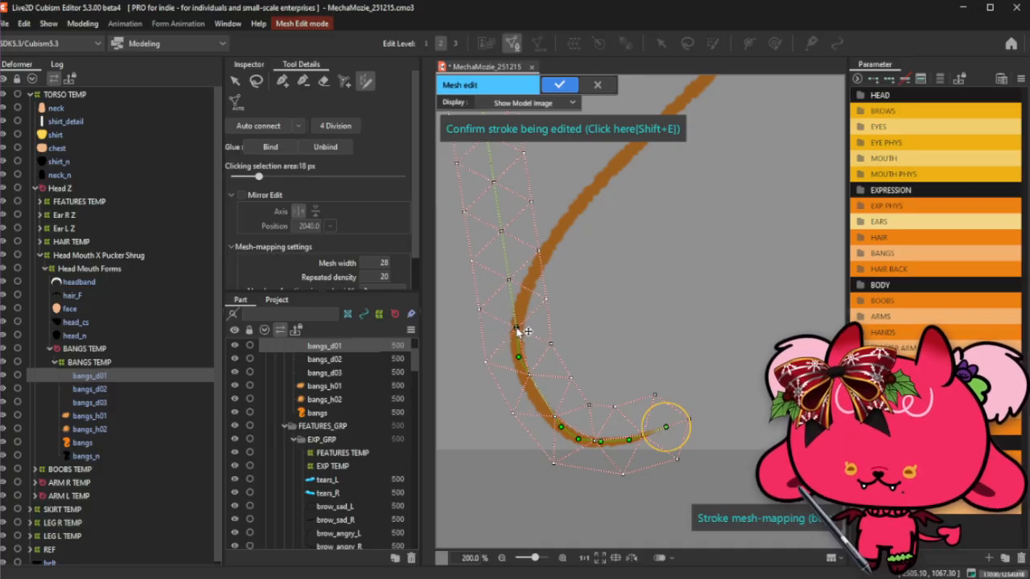
drag(537, 377, 529, 383)
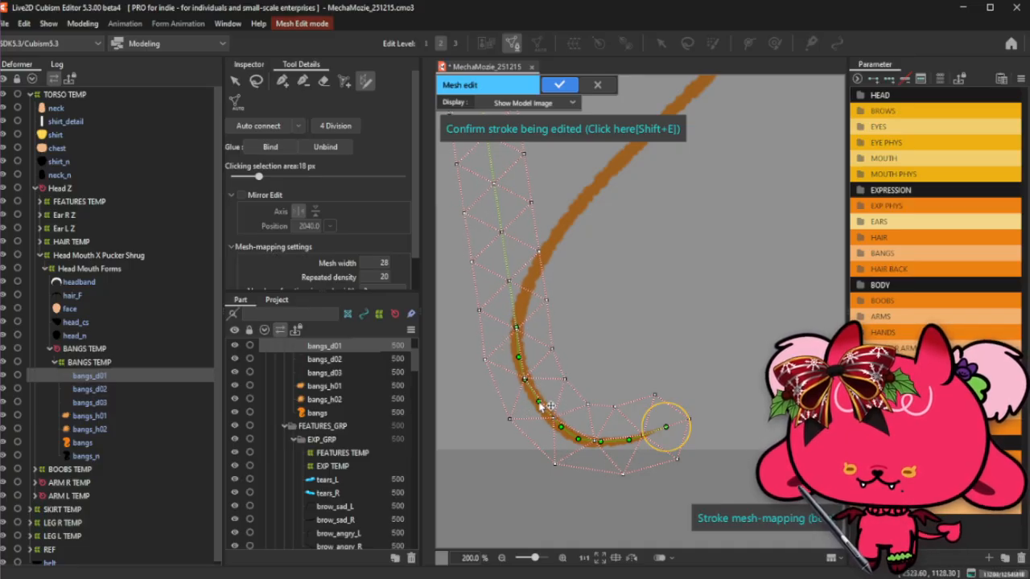
drag(580, 440, 580, 440)
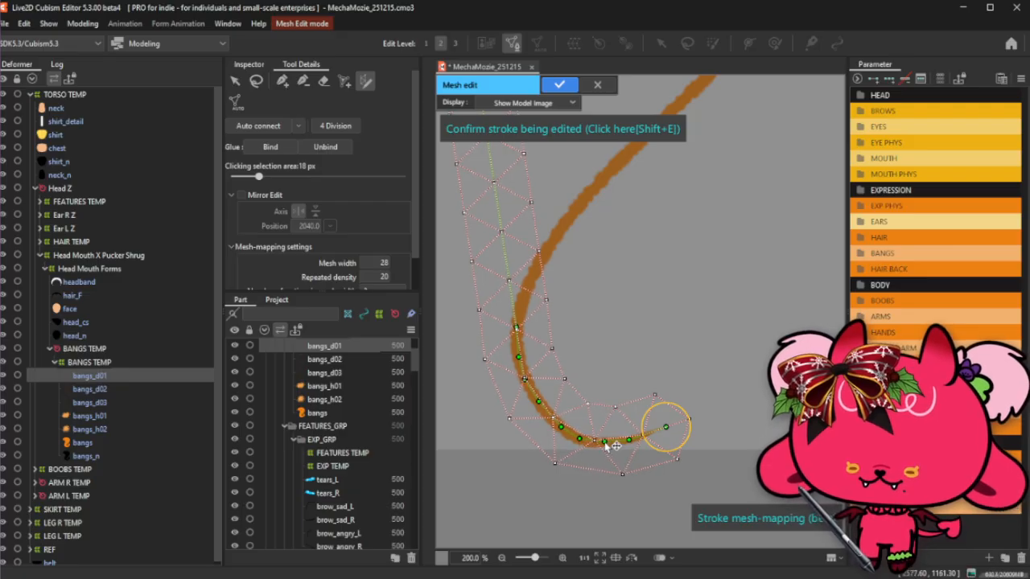
Add stroke control points along the left bend of the bangs_d01 line, continuing the mesh upward from its lower hook.
mouse_move(507, 264)
mouse_down()
mouse_move(541, 262)
mouse_move(522, 296)
mouse_up()
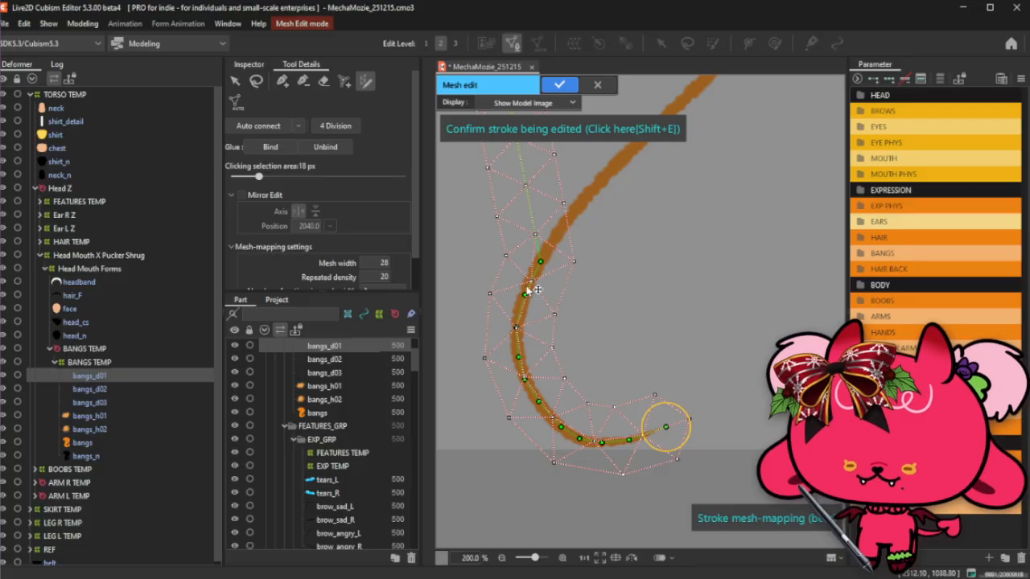
mouse_move(530, 209)
mouse_down()
mouse_move(559, 190)
mouse_move(566, 227)
mouse_move(557, 236)
mouse_up()
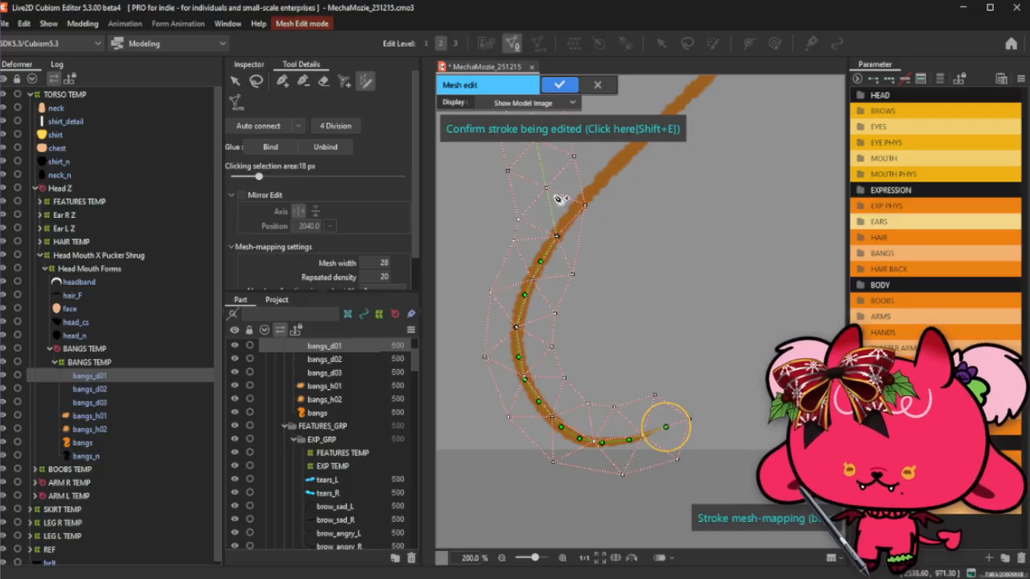
mouse_move(559, 199)
mouse_down()
mouse_move(610, 165)
mouse_move(602, 180)
mouse_up()
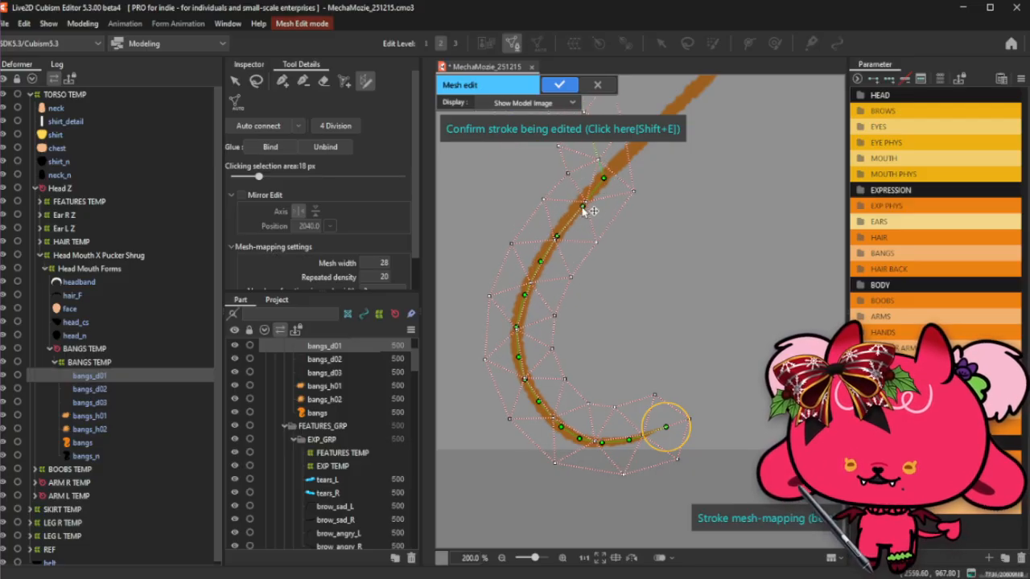
Add and adjust stroke control points so the mesh follows the diagonal middle section of the bangs_d01 line.
scroll(569, 314, down, 5)
scroll(566, 225, up, 3)
mouse_move(520, 255)
mouse_down()
mouse_move(655, 185)
mouse_move(747, 185)
mouse_up()
scroll(627, 368, up, 2)
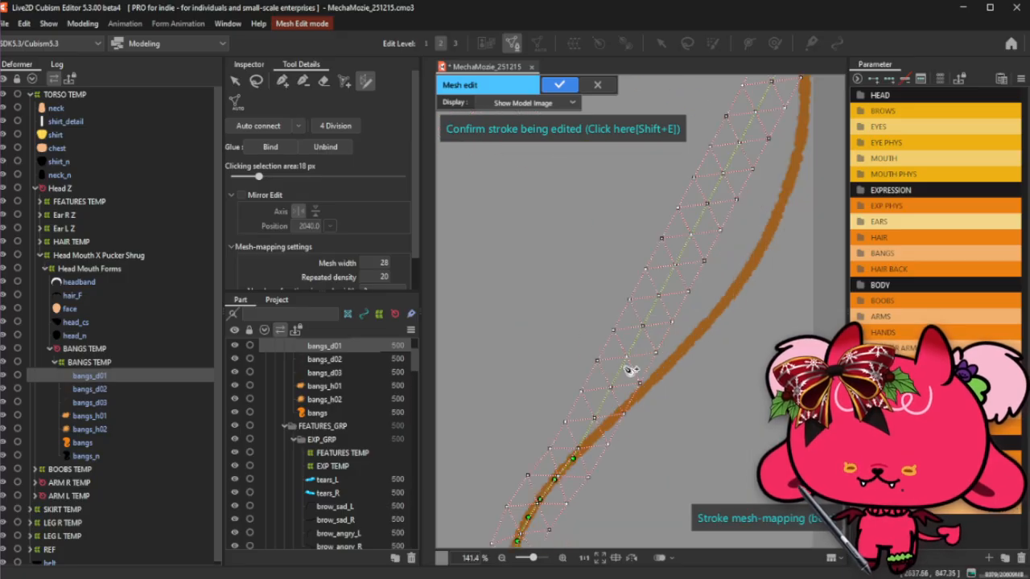
drag(605, 442, 598, 435)
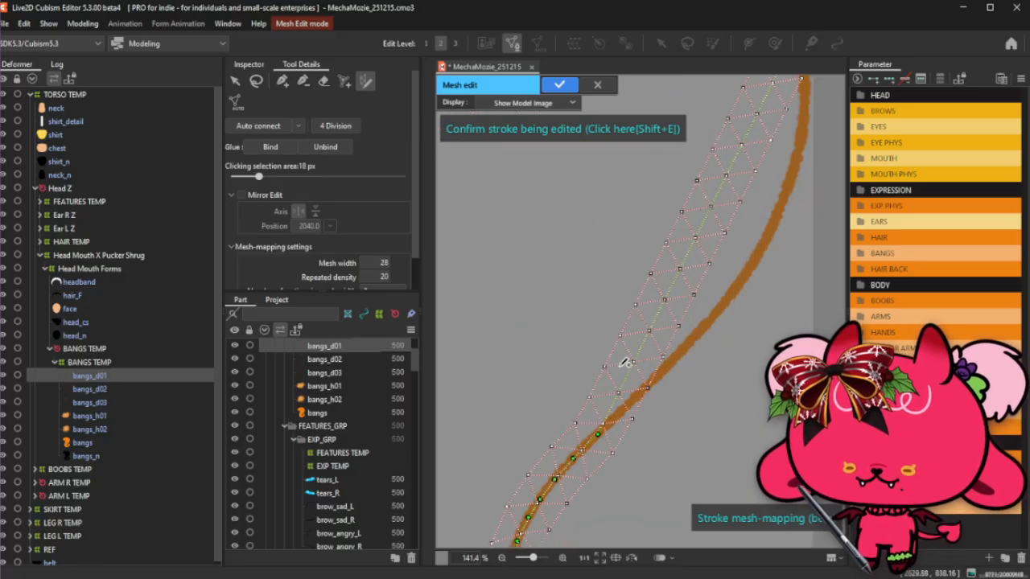
drag(637, 362, 727, 298)
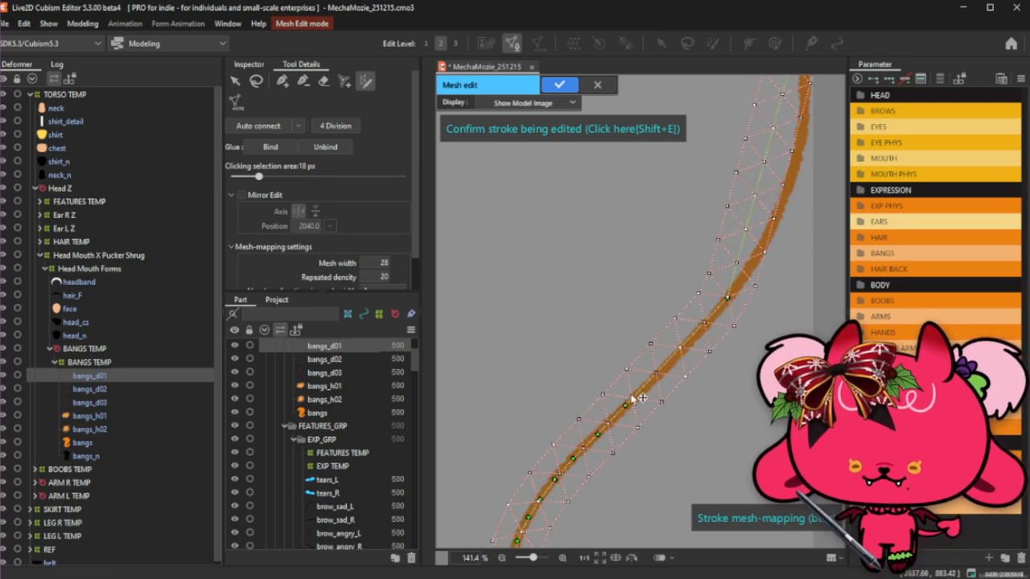
drag(633, 398, 643, 390)
click(696, 335)
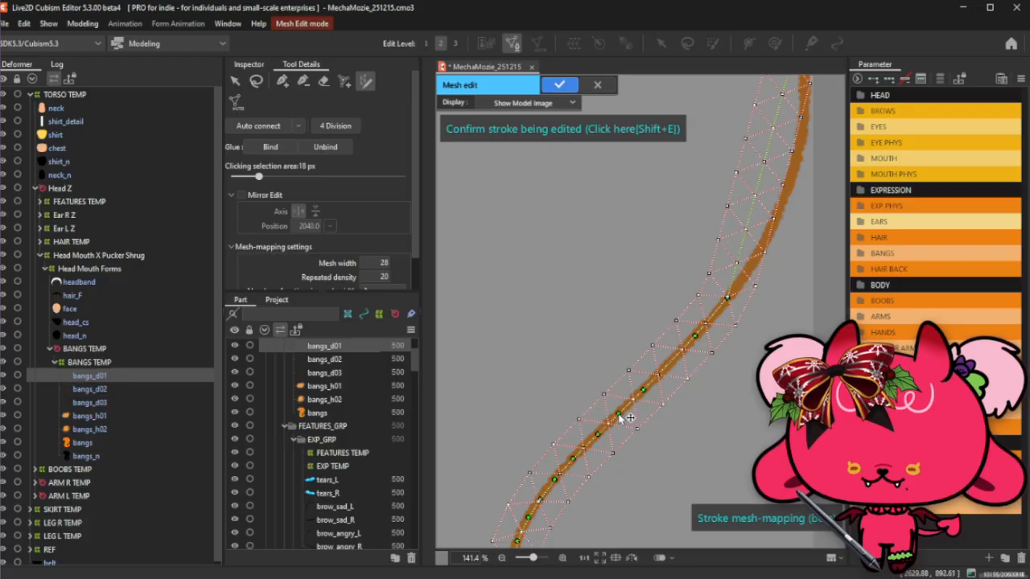
Fit the stroke to the right-hand curve of the bangs_d01 line above the diagonal section with more control points.
scroll(600, 435, down, 1)
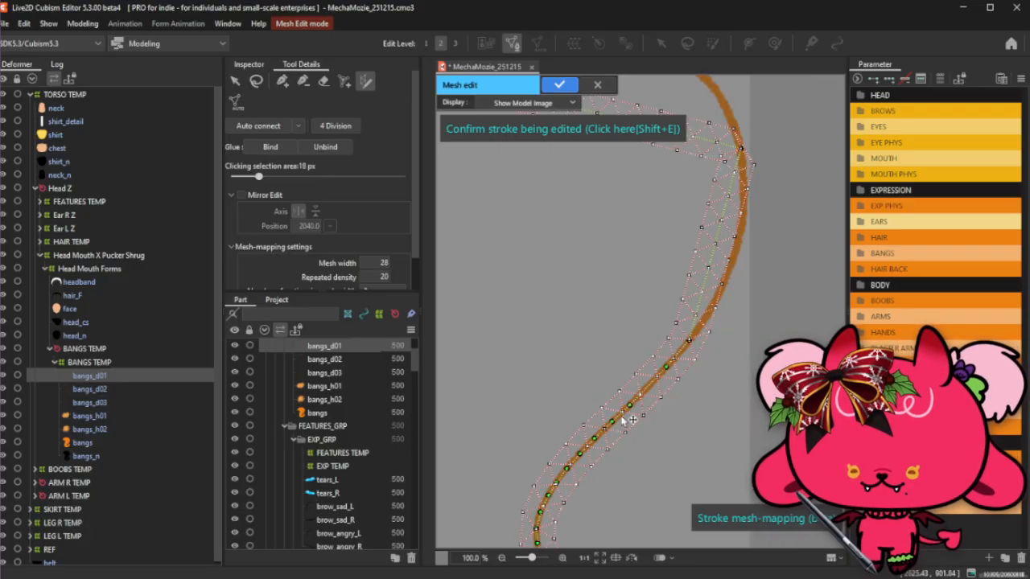
scroll(745, 275, up, 1)
click(737, 220)
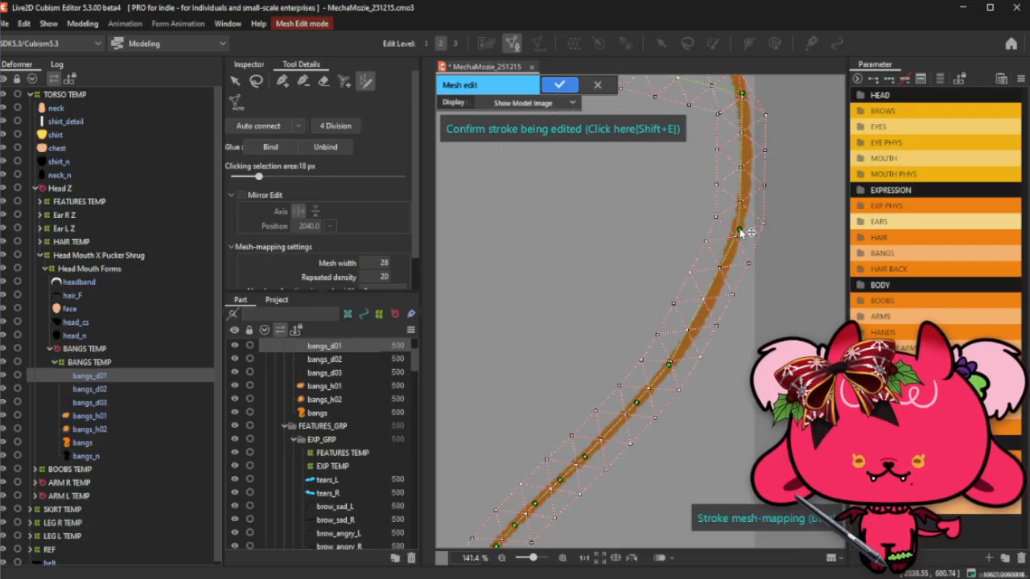
click(694, 330)
click(721, 280)
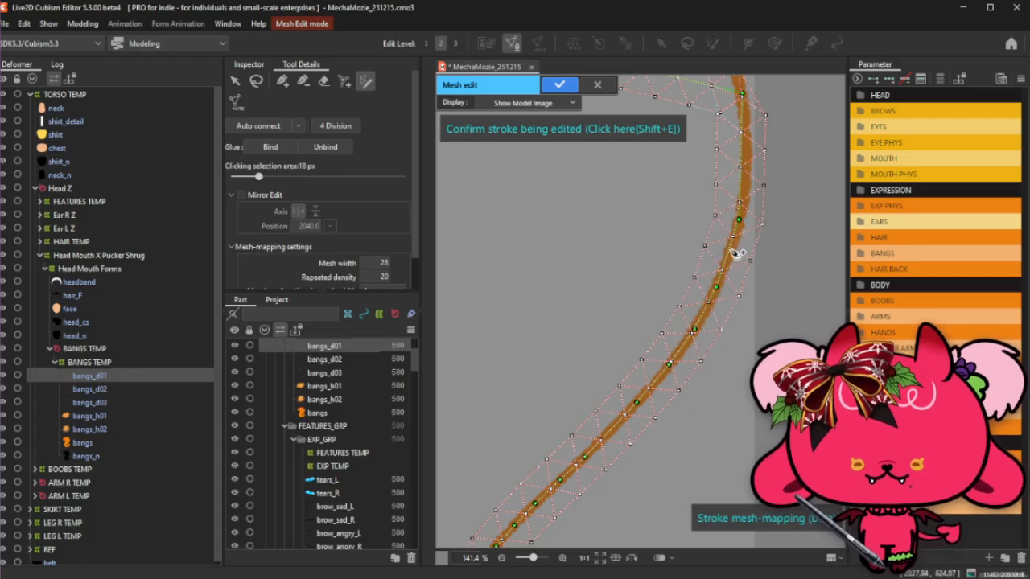
click(731, 255)
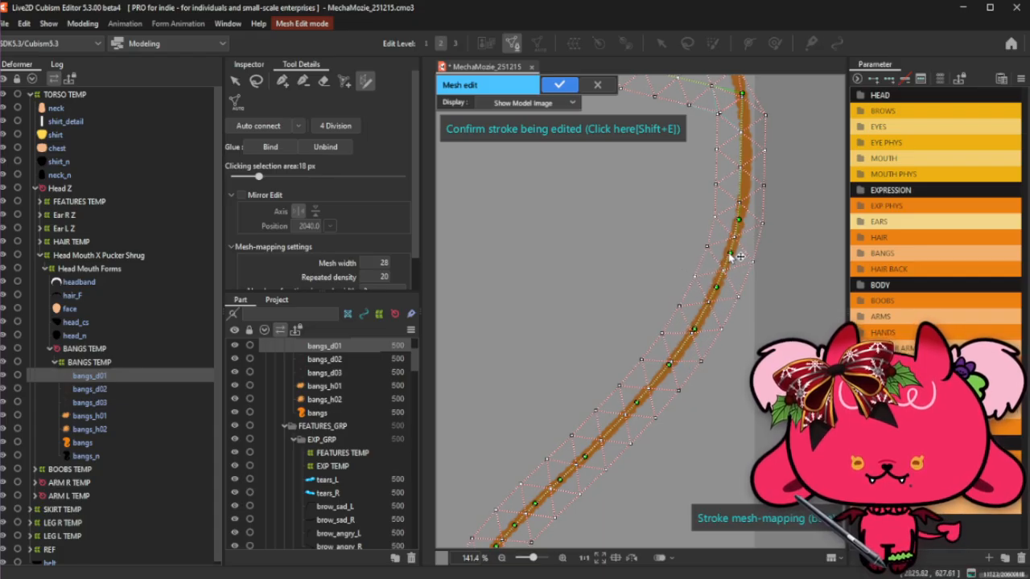
drag(729, 254, 728, 252)
Continue the stroke control points around the outermost right bend of the bangs_d01 line toward the top arch.
scroll(688, 342, down, 3)
scroll(717, 228, up, 2)
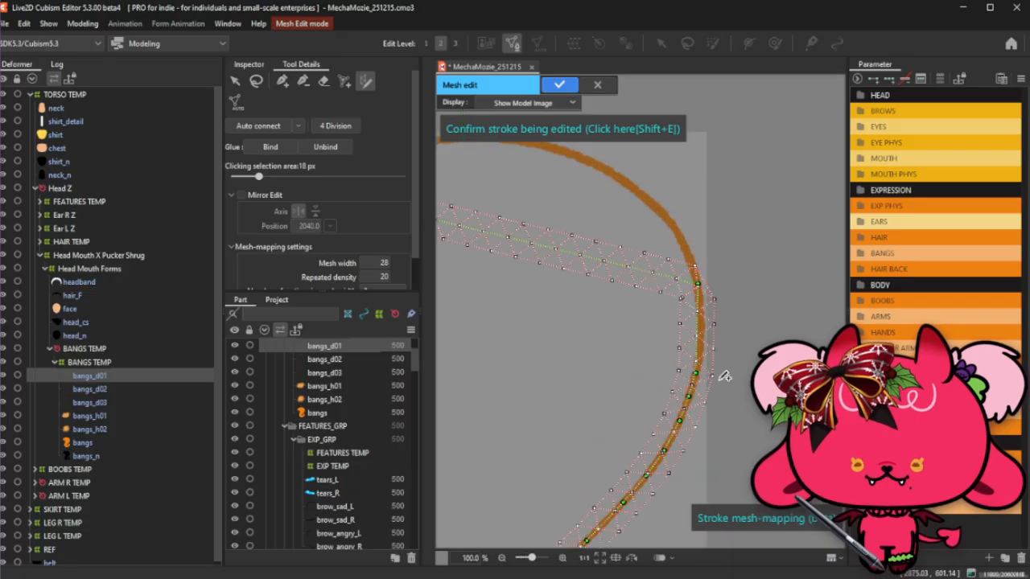
scroll(724, 376, up, 1)
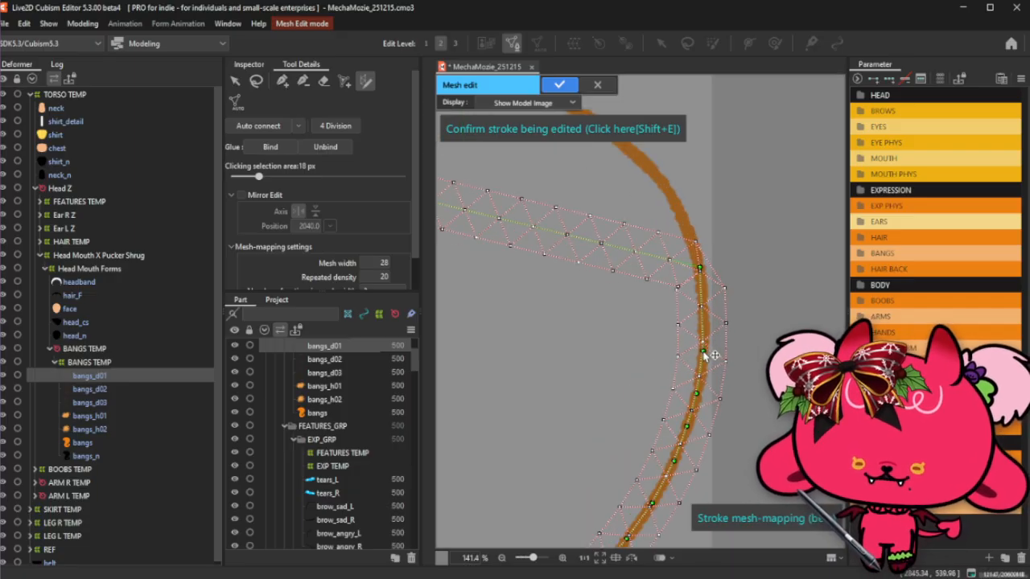
scroll(707, 345, down, 3)
scroll(682, 362, up, 2)
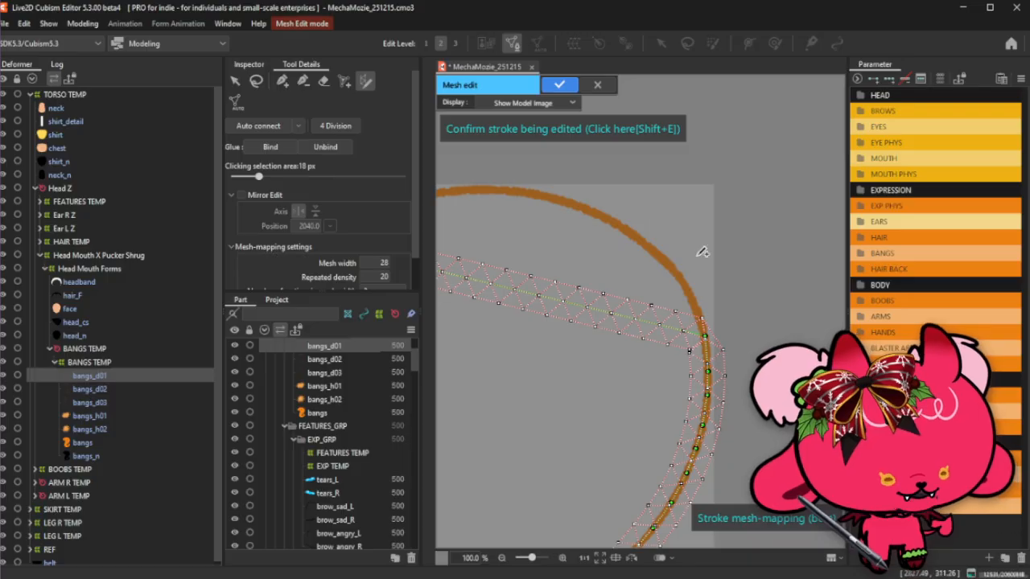
scroll(702, 251, up, 1)
mouse_move(625, 353)
mouse_down()
mouse_move(676, 283)
mouse_move(711, 333)
mouse_move(692, 295)
mouse_up()
Pull the stroke up to the crest of the top arch and fit its left half to the bangs_d01 line with control points.
scroll(710, 289, down, 2)
scroll(709, 292, down, 1)
scroll(531, 281, up, 2)
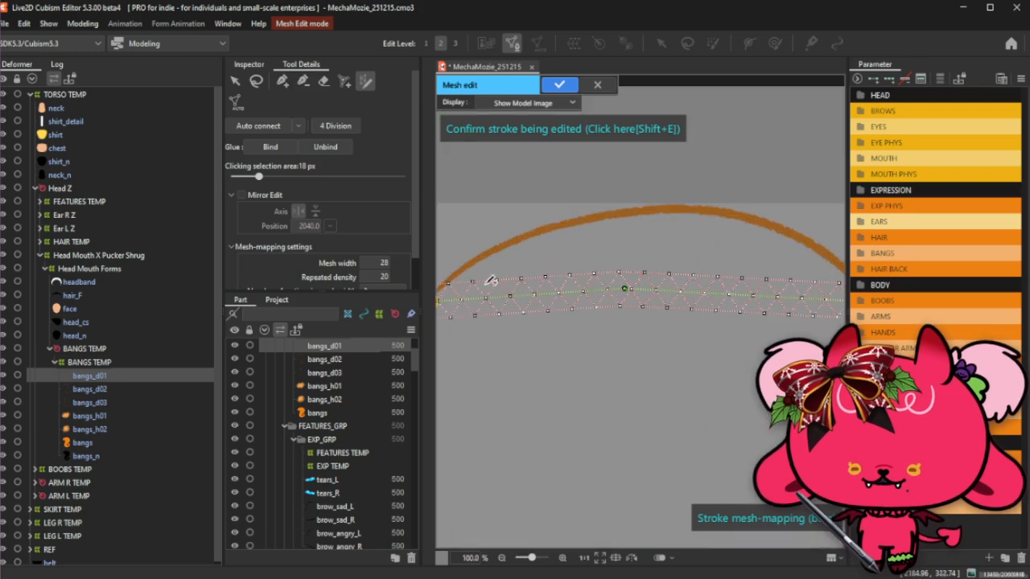
mouse_move(624, 290)
mouse_down()
mouse_move(633, 214)
mouse_move(641, 214)
mouse_up()
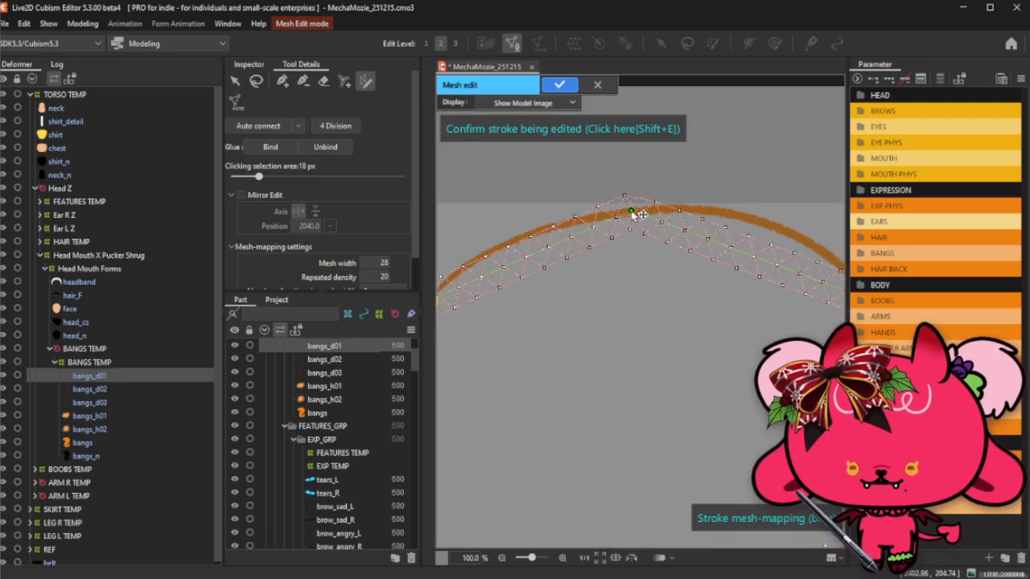
scroll(529, 252, down, 2)
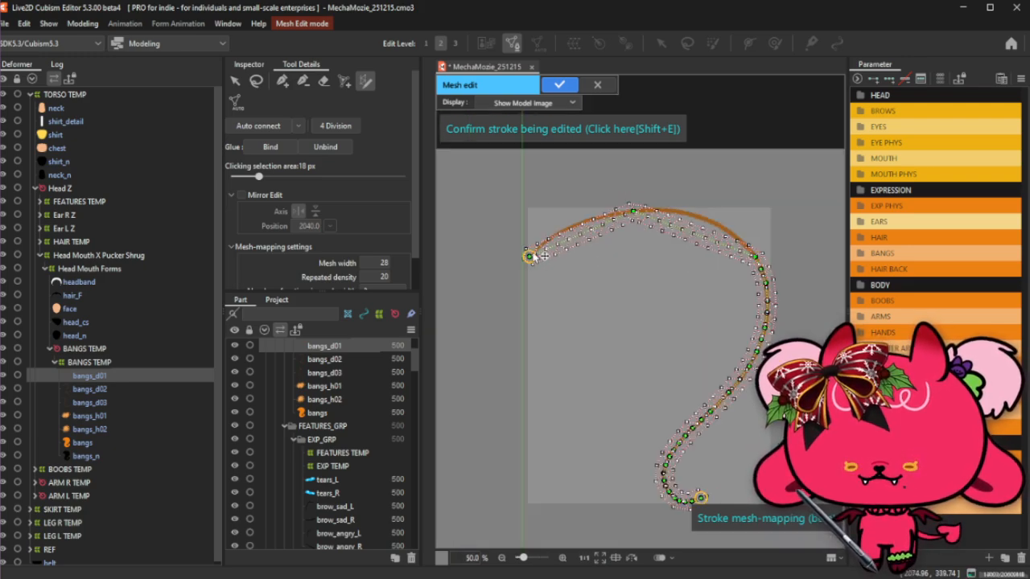
scroll(524, 260, up, 3)
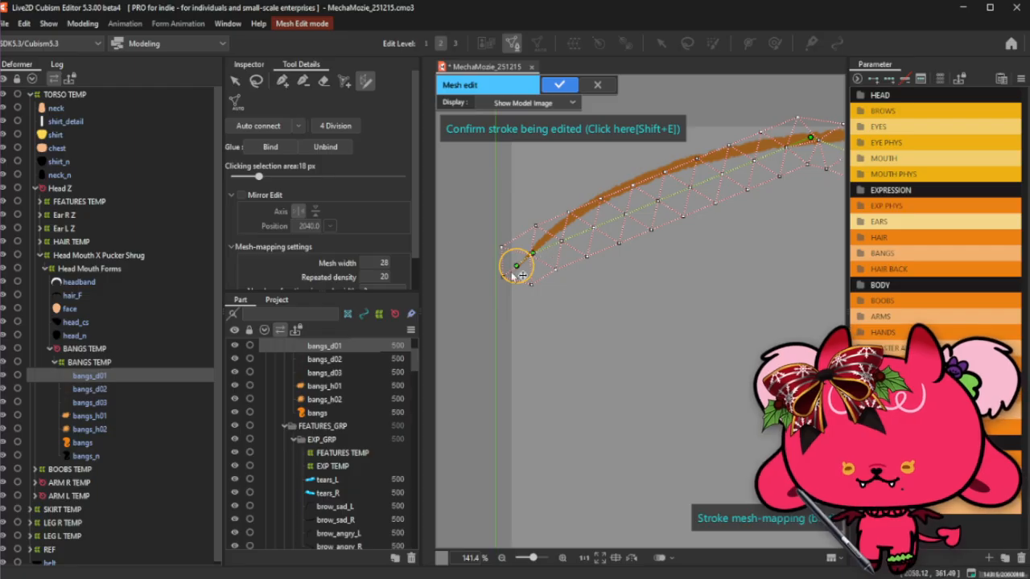
mouse_move(515, 266)
mouse_down()
mouse_move(513, 275)
mouse_move(569, 219)
mouse_up()
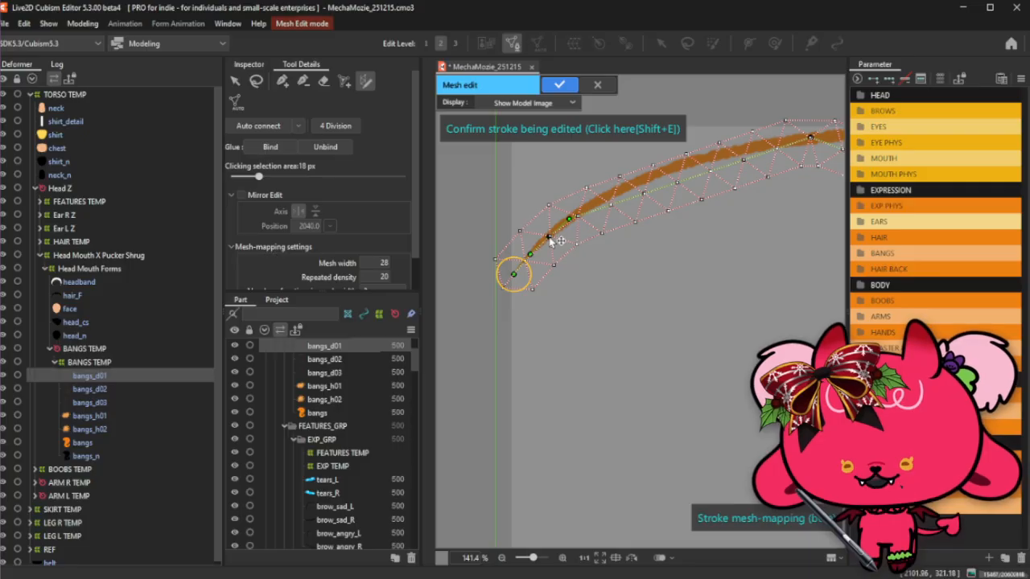
drag(593, 215, 596, 205)
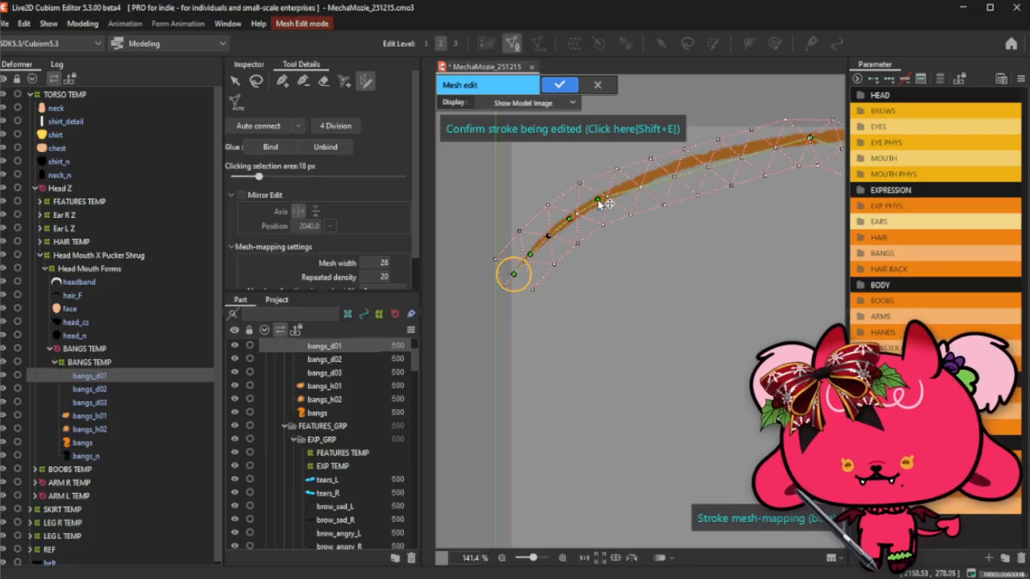
drag(625, 193, 709, 161)
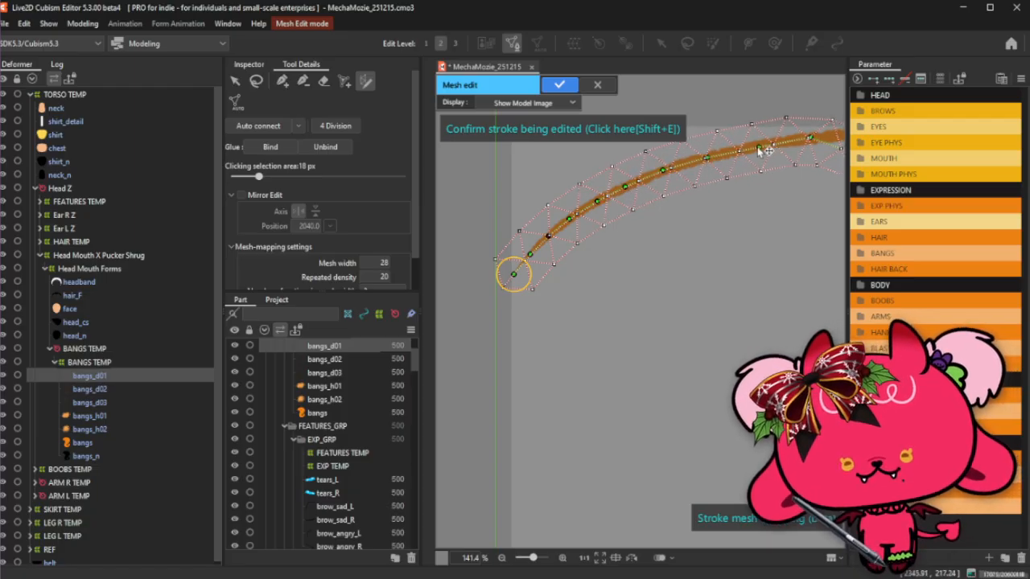
Add stroke control points along the right half of the top arch so the mesh follows the bangs_d01 line down to the bend.
scroll(543, 225, down, 3)
scroll(709, 192, up, 3)
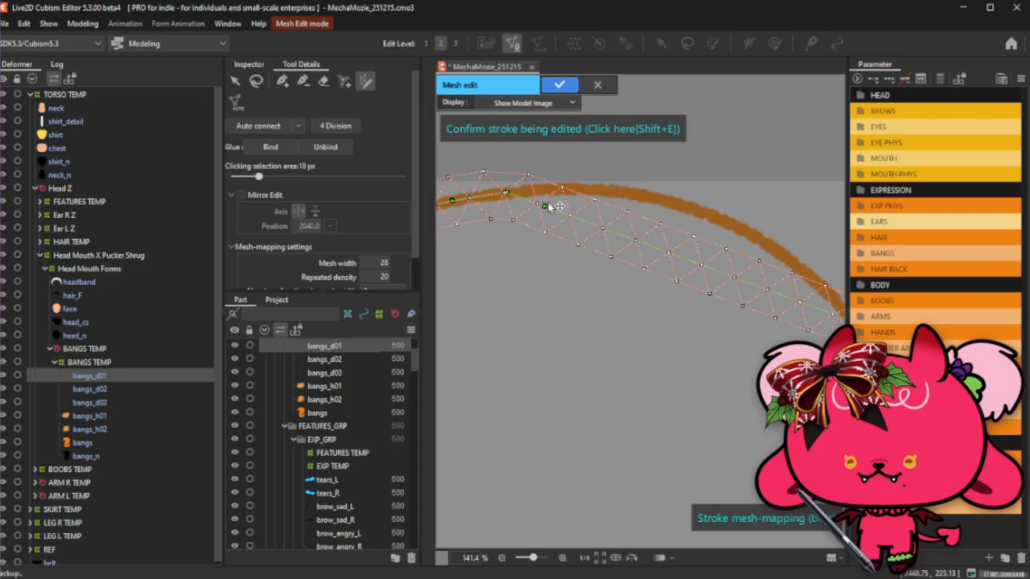
mouse_move(548, 206)
mouse_down()
mouse_move(550, 192)
mouse_move(637, 197)
mouse_move(625, 223)
mouse_move(611, 213)
mouse_move(615, 196)
mouse_up()
click(600, 193)
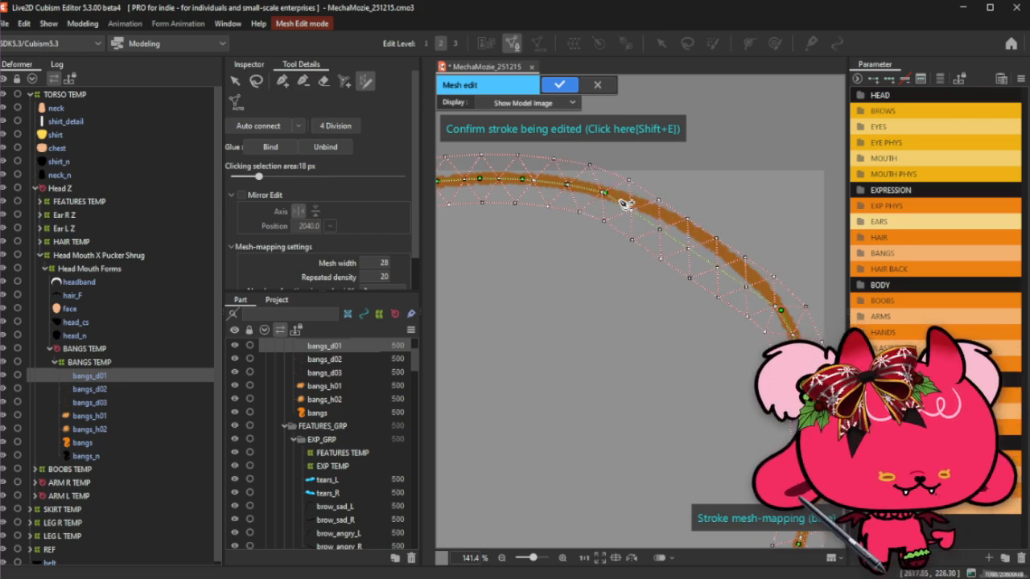
drag(629, 206, 712, 241)
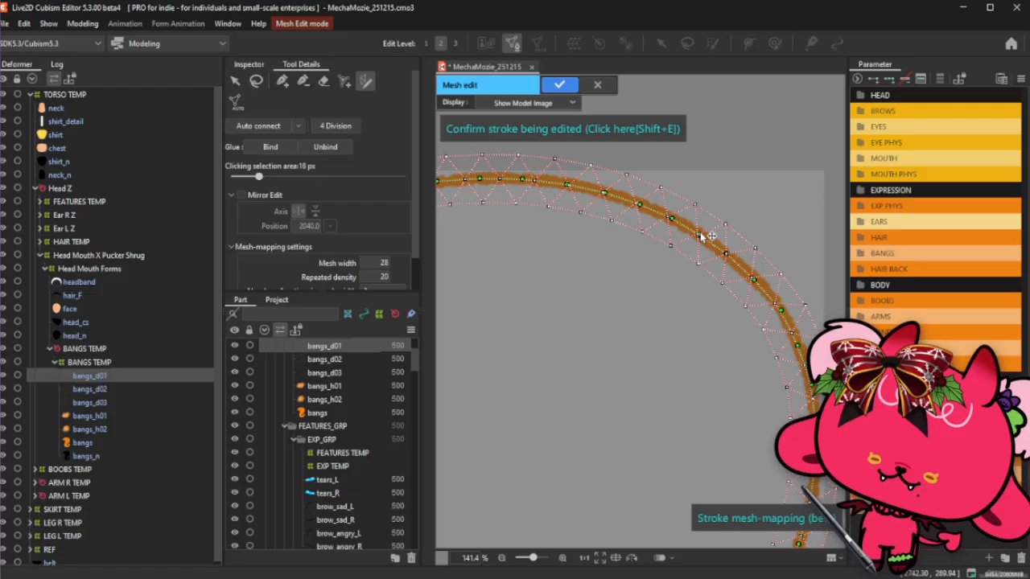
Narrow the stroke mesh at the upper start and at the lower tip of the bangs_d01 line.
scroll(701, 236, down, 4)
scroll(563, 289, up, 5)
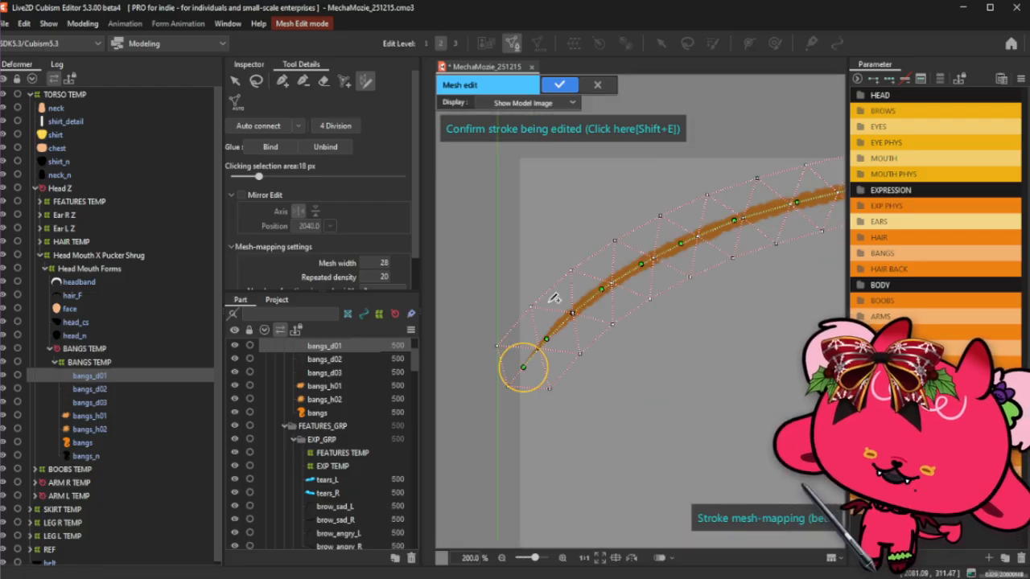
mouse_move(533, 391)
mouse_down()
mouse_move(511, 382)
mouse_move(520, 372)
mouse_move(536, 381)
mouse_up()
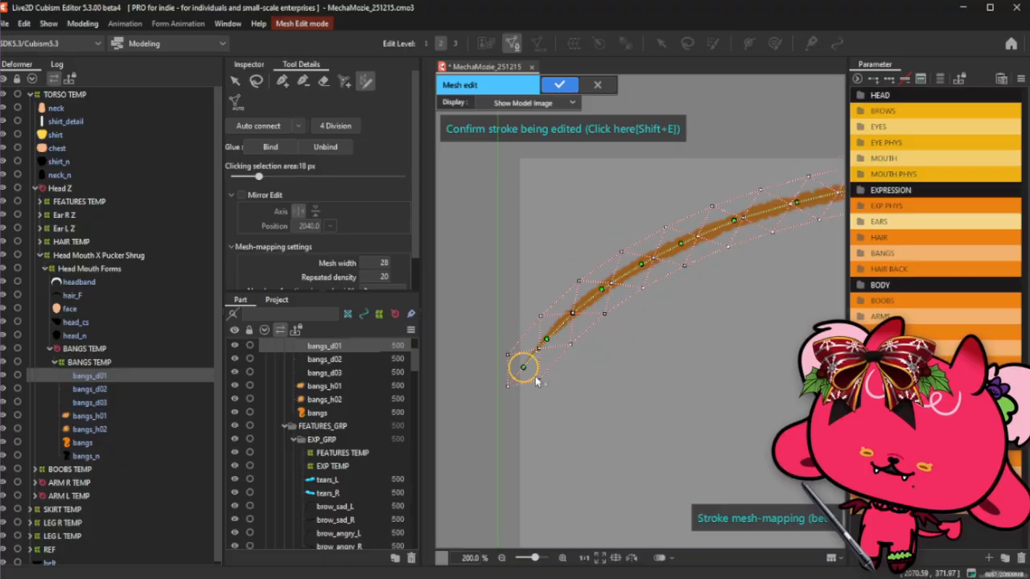
scroll(667, 301, down, 8)
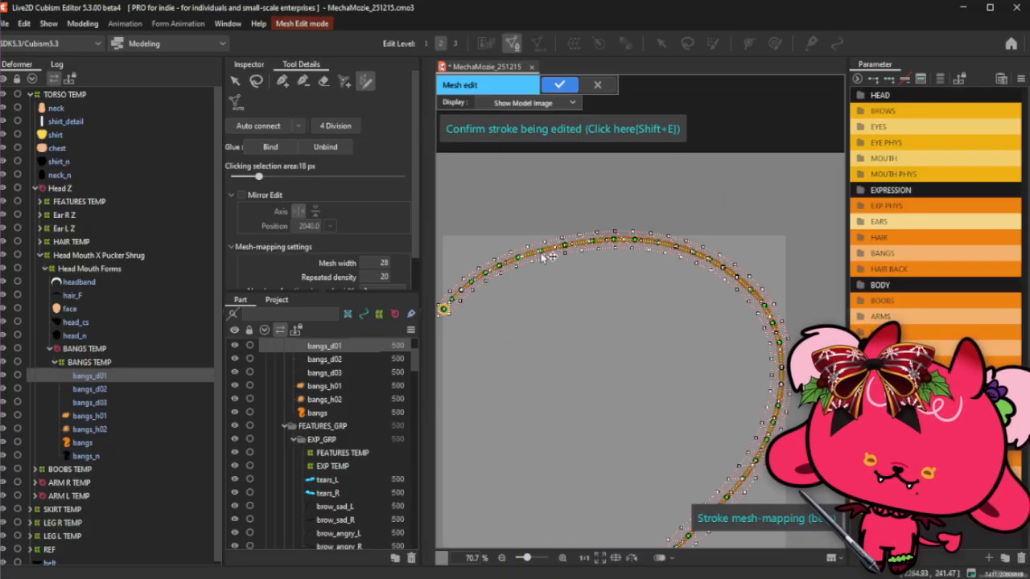
scroll(669, 338, up, 5)
scroll(655, 388, up, 10)
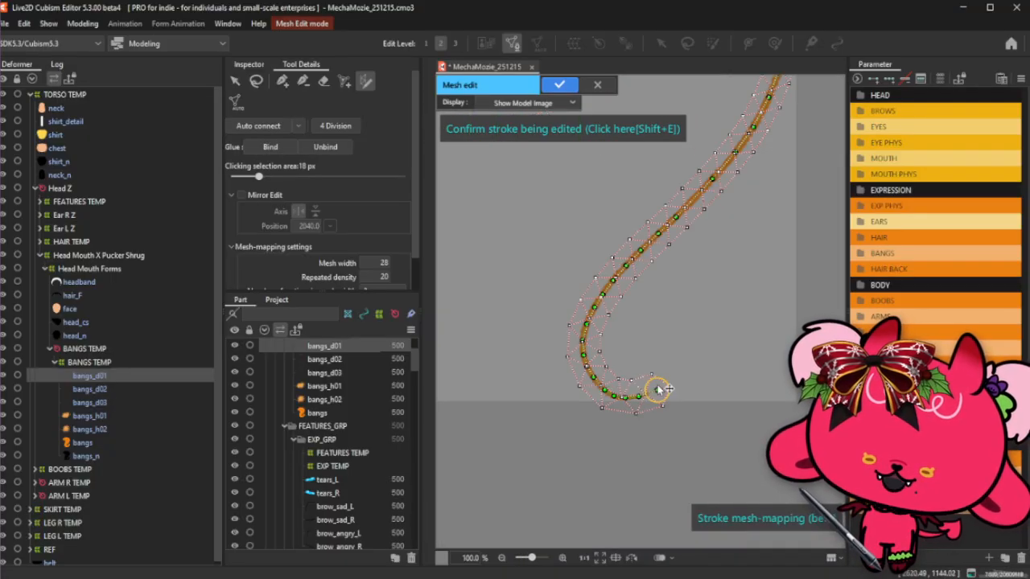
drag(670, 384, 654, 397)
Widen the stroke mesh slightly from a control point on the right-hand curve of the bangs_d01 line.
scroll(735, 181, down, 5)
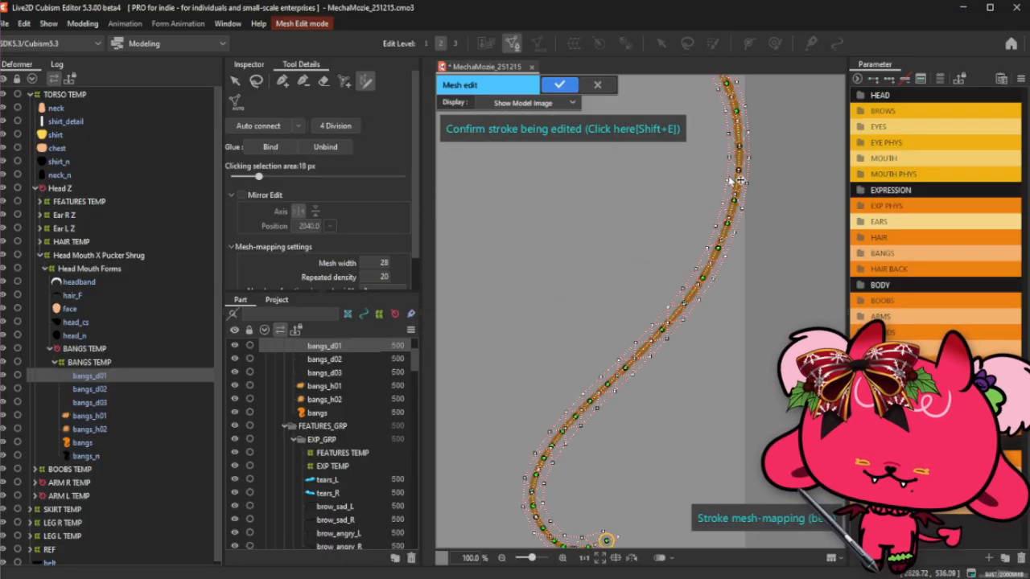
drag(747, 151, 748, 151)
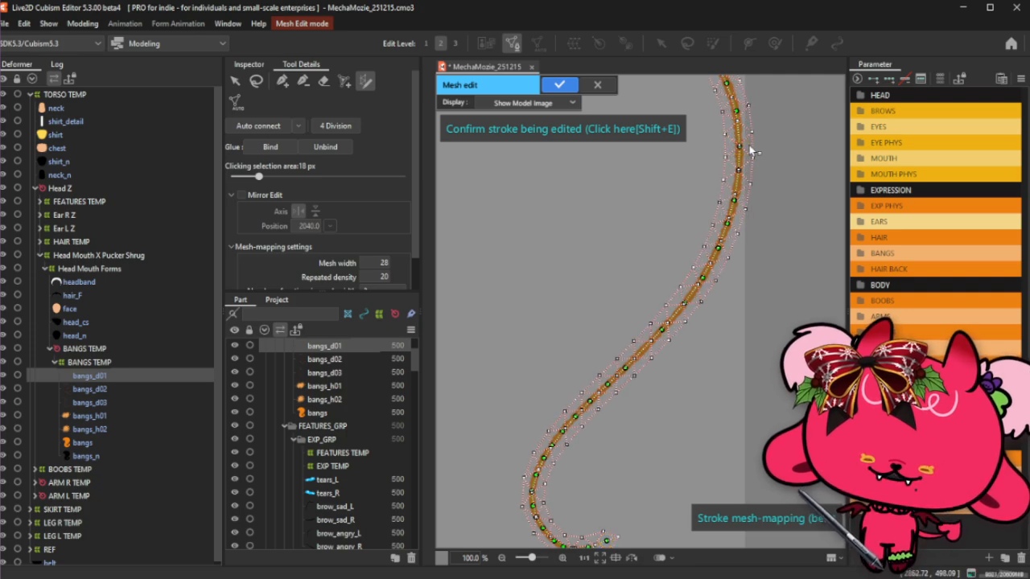
drag(751, 149, 751, 150)
Set the stroke mesh's repeated density to 16 and check the mesh along the bangs_d01 line.
scroll(691, 328, up, 5)
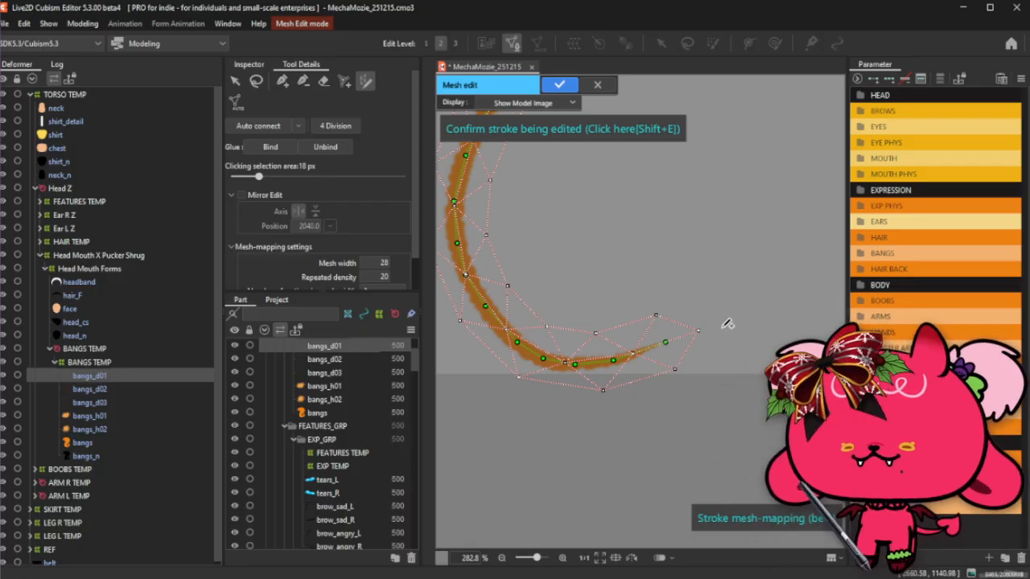
scroll(692, 326, down, 5)
scroll(743, 95, up, 4)
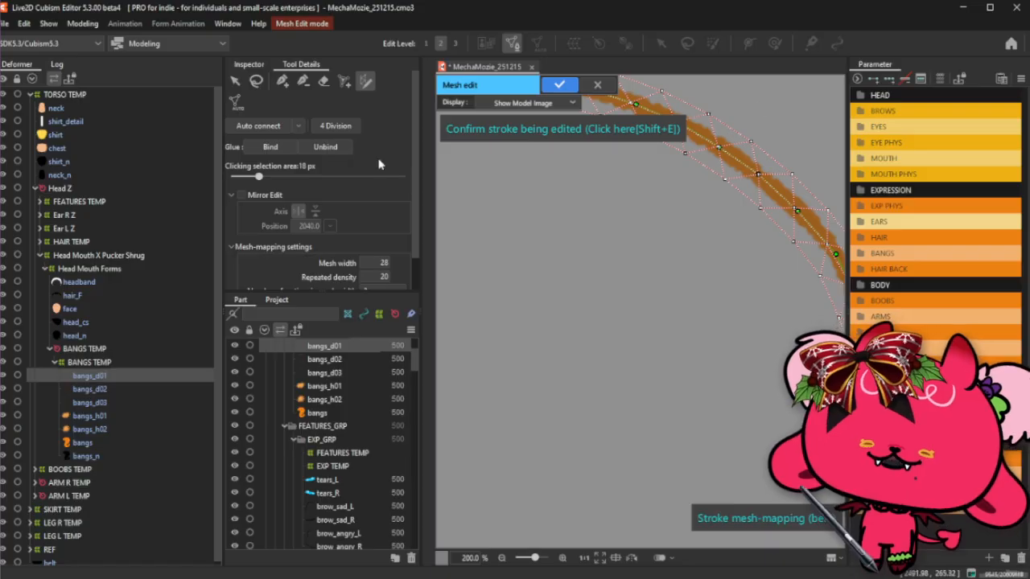
drag(381, 278, 376, 278)
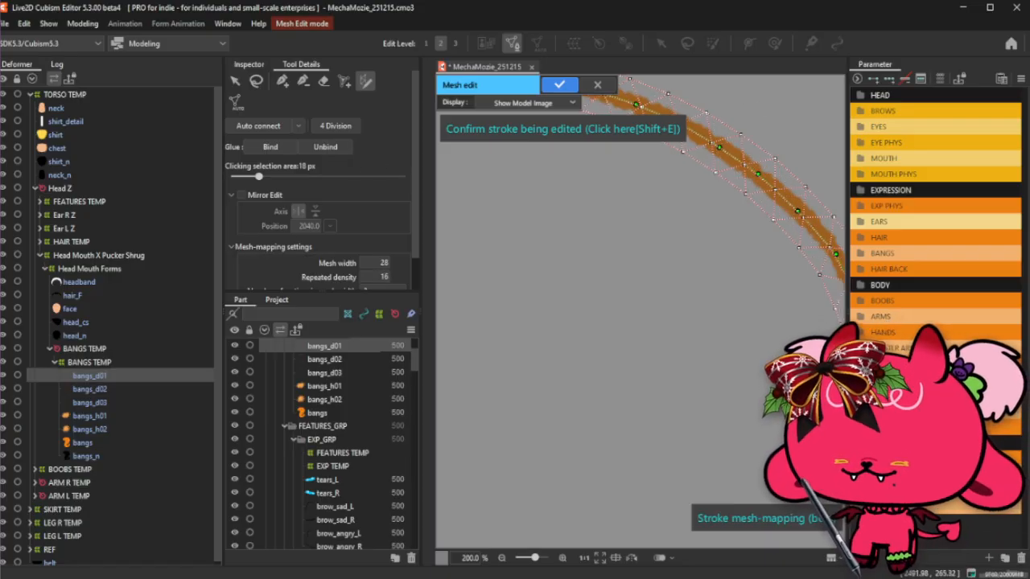
scroll(510, 253, down, 4)
scroll(562, 262, up, 4)
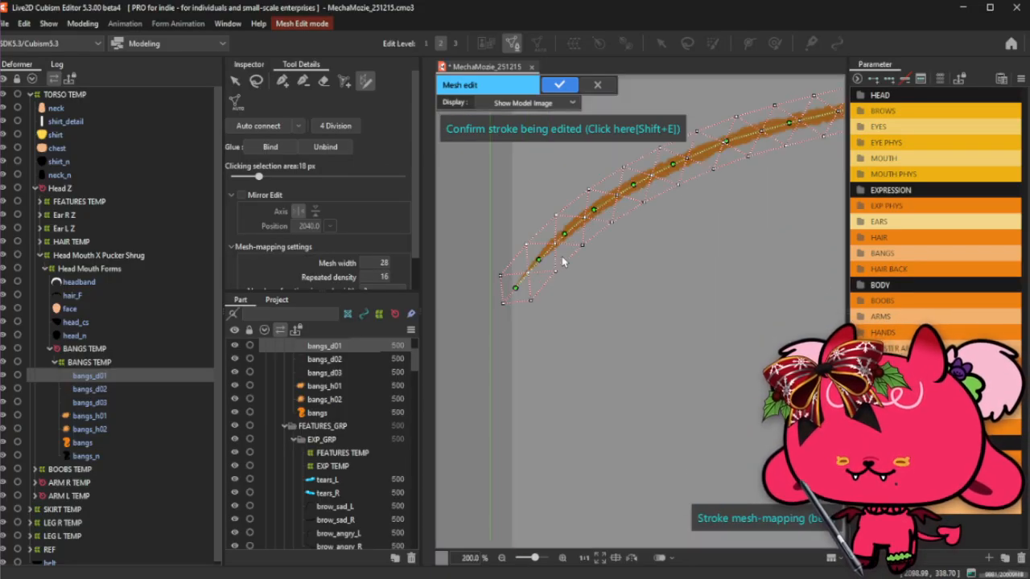
scroll(562, 262, down, 4)
scroll(710, 253, up, 3)
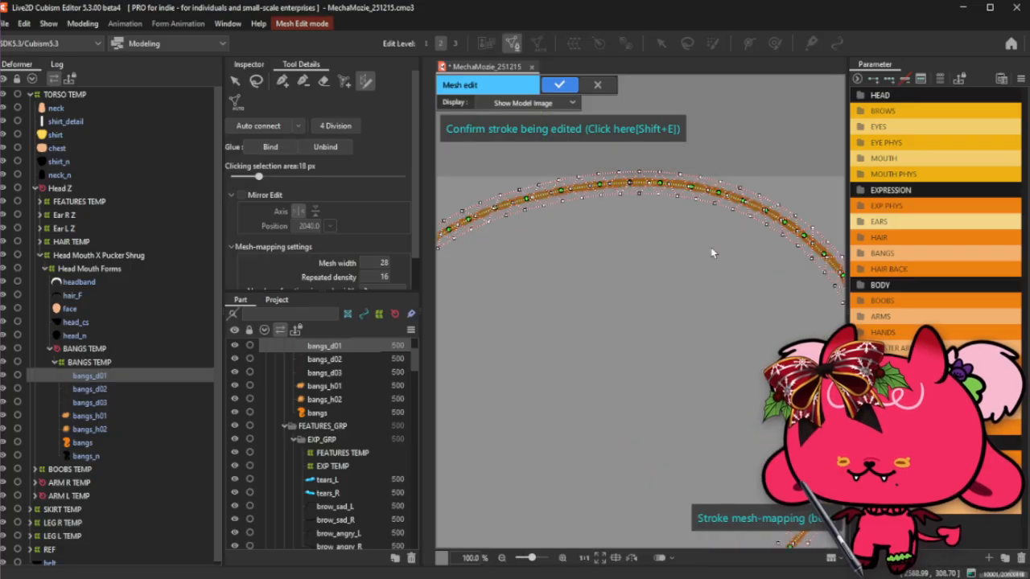
Set the stroke mesh's repeated density to 15, then confirm the stroke and apply the mesh edit for bangs_d01.
drag(385, 275, 382, 276)
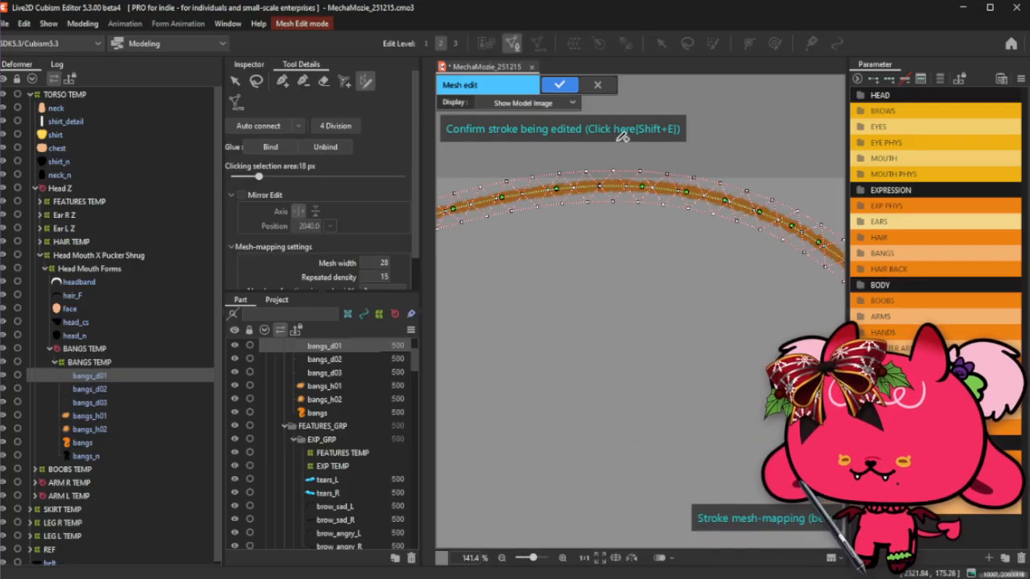
scroll(599, 112, down, 3)
scroll(674, 386, up, 3)
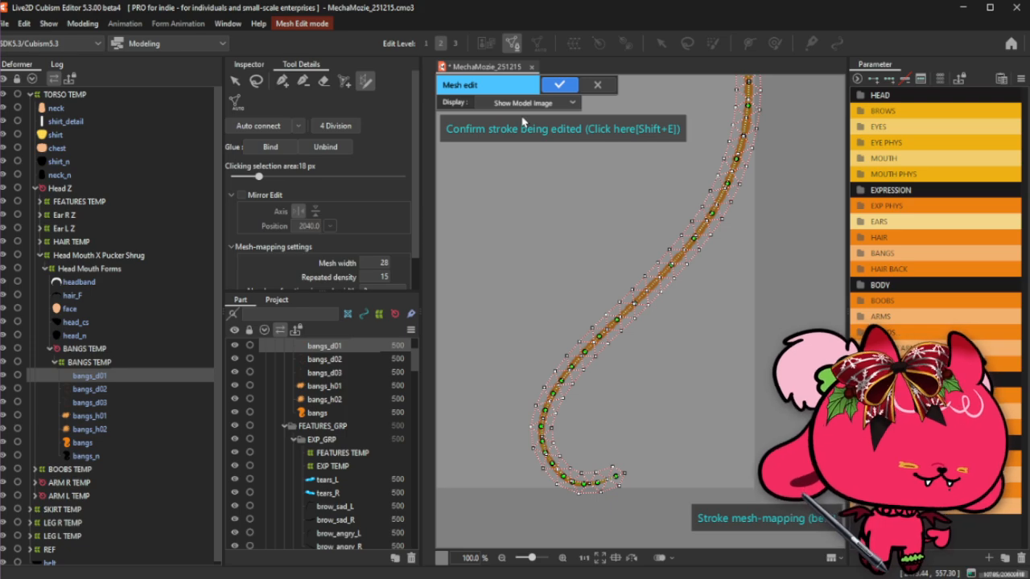
click(562, 138)
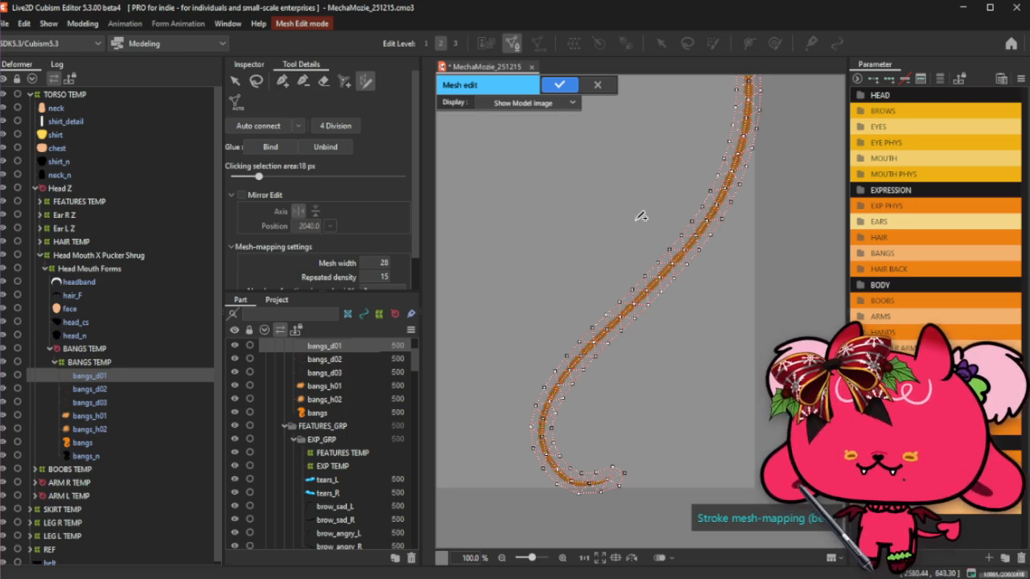
scroll(730, 313, down, 5)
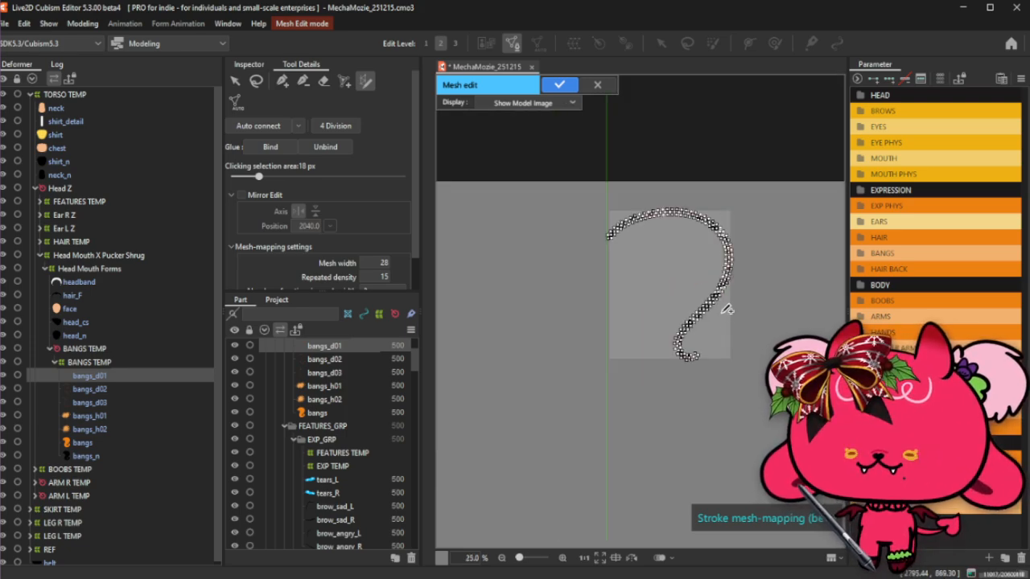
click(560, 85)
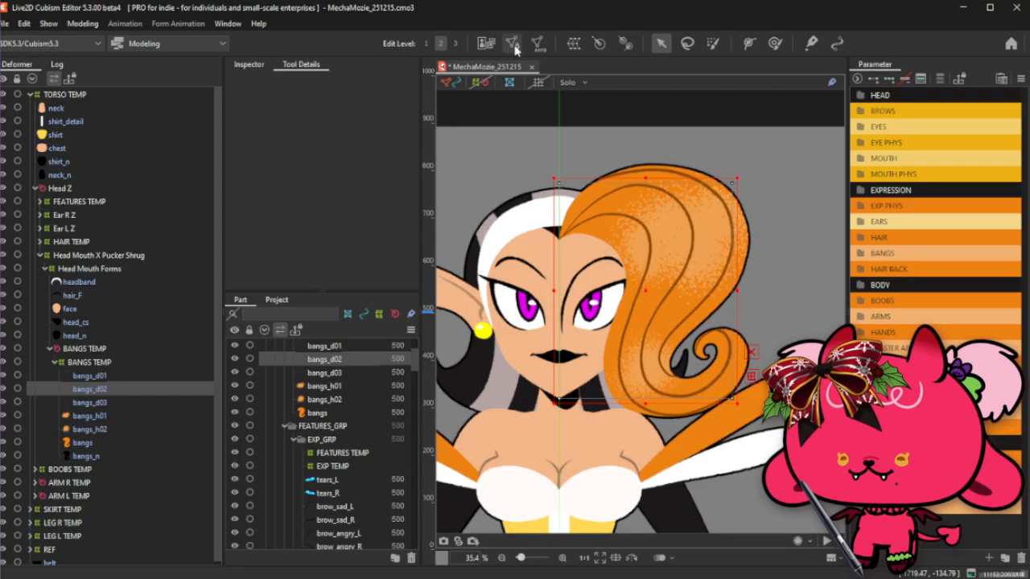
Open bangs_d02 for mesh editing and delete its entire default mesh.
click(513, 44)
click(234, 81)
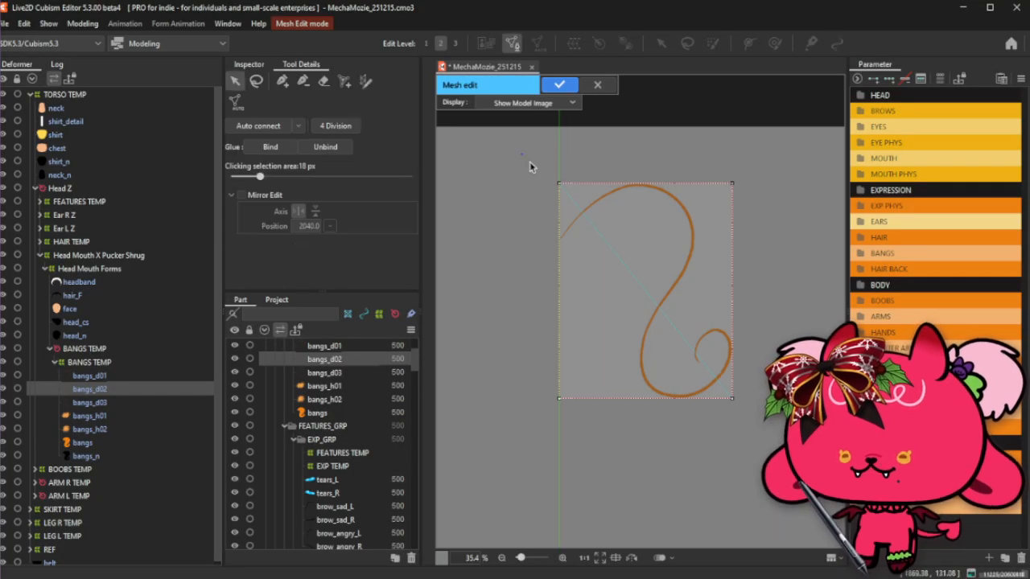
drag(530, 160, 836, 515)
key(Delete)
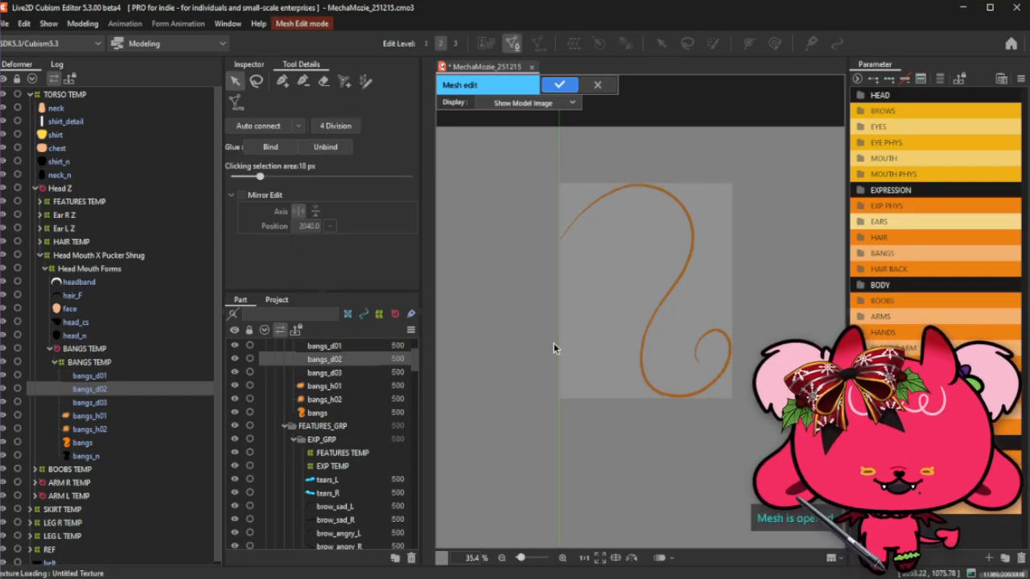
Start a stroke mesh on bangs_d02 running from the line's upper start to the inner tip of its curl.
scroll(603, 214, up, 1)
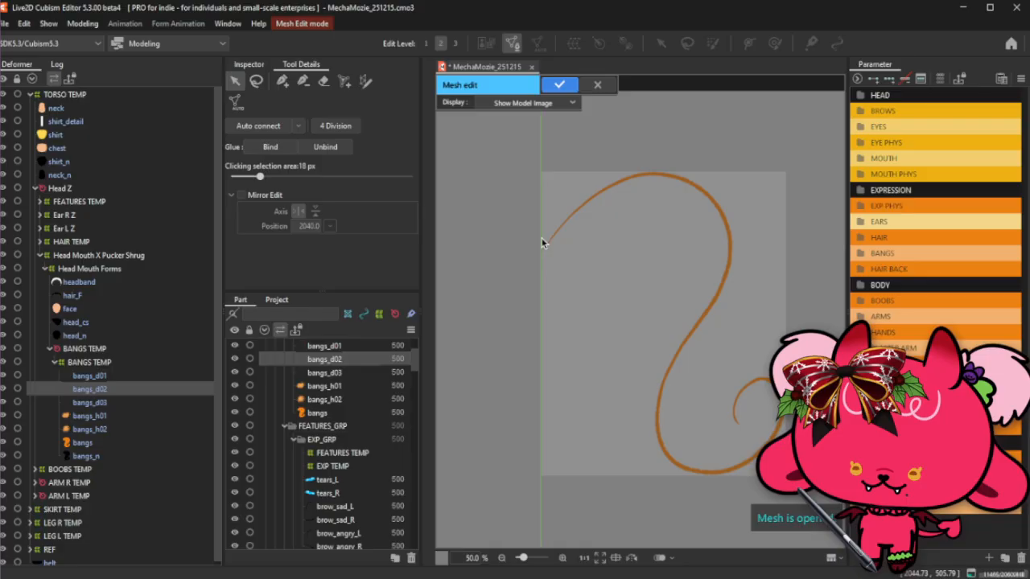
click(365, 81)
drag(545, 243, 596, 202)
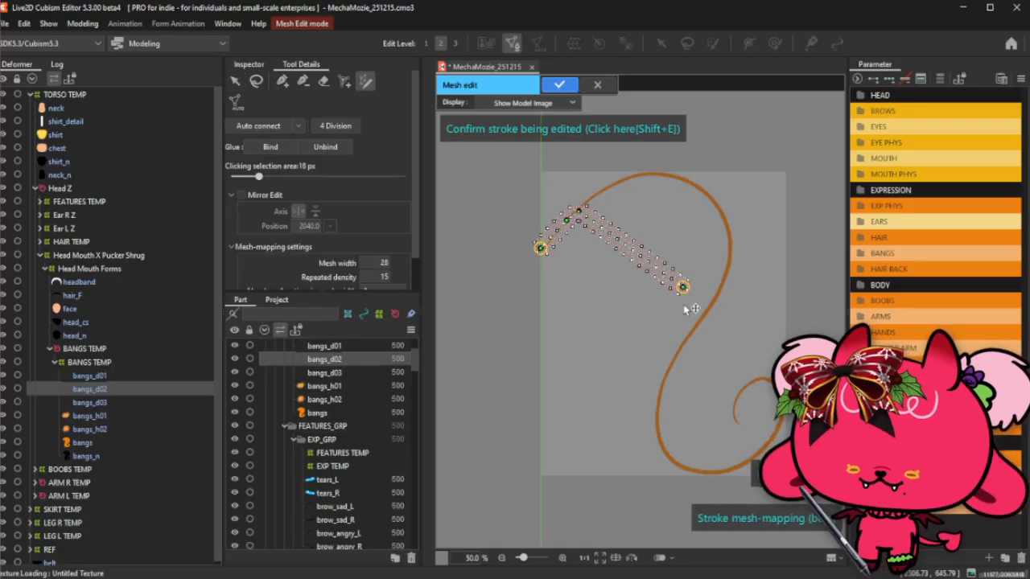
mouse_move(683, 304)
mouse_down()
mouse_move(752, 425)
mouse_move(745, 432)
mouse_move(734, 411)
mouse_up()
Add stroke control points from the curl's inner tip up its inner side to the top of the curl.
scroll(745, 431, up, 4)
drag(703, 372, 712, 390)
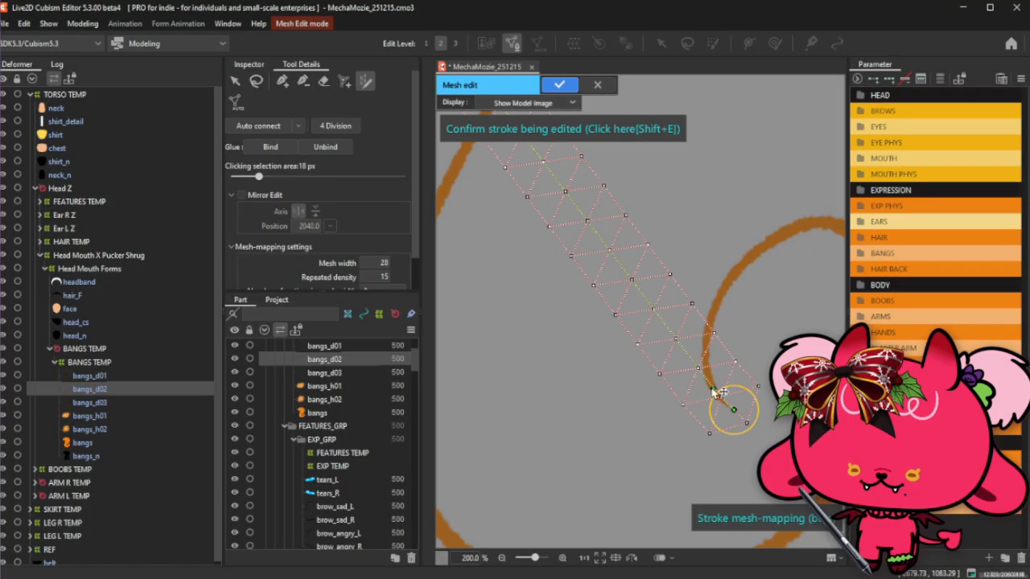
drag(833, 238, 831, 225)
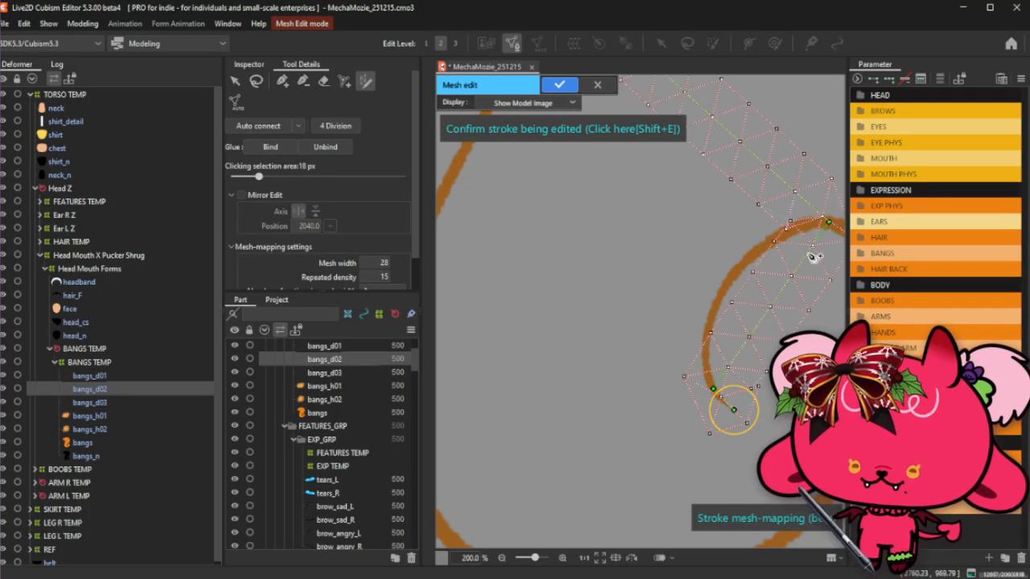
drag(705, 361, 706, 370)
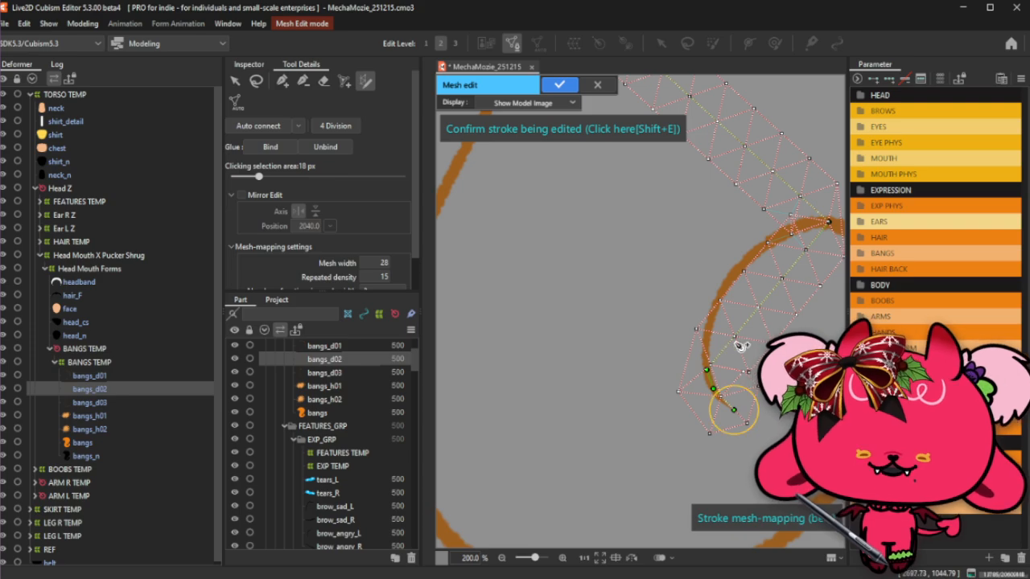
mouse_move(740, 346)
mouse_down()
mouse_move(708, 347)
mouse_move(724, 295)
mouse_up()
click(740, 268)
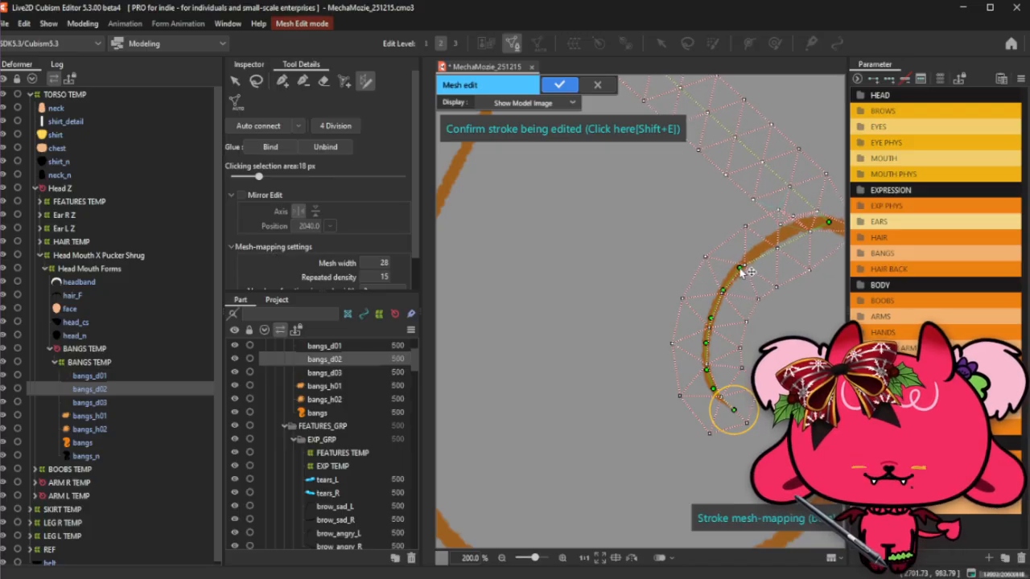
click(761, 248)
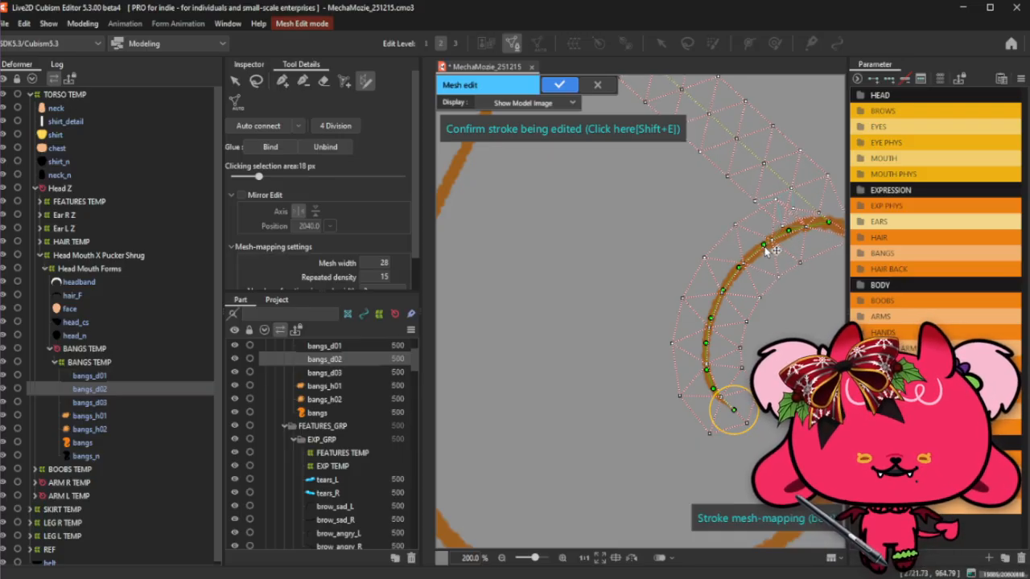
Continue the stroke control points over the top of the bangs_d02 curl and down its outer side.
scroll(770, 250, down, 1)
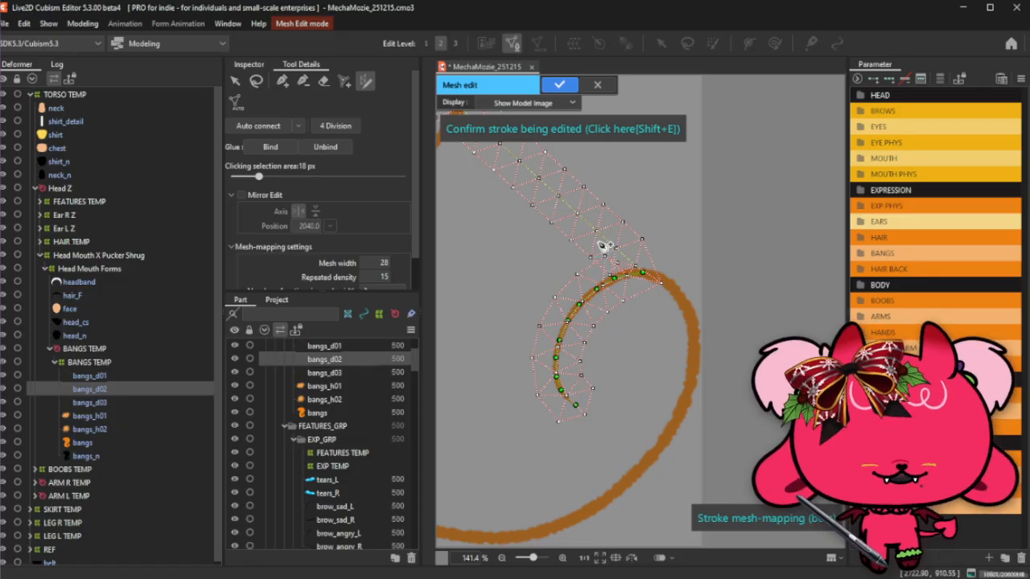
mouse_move(557, 199)
mouse_down()
mouse_move(585, 201)
mouse_move(687, 323)
mouse_move(701, 390)
mouse_up()
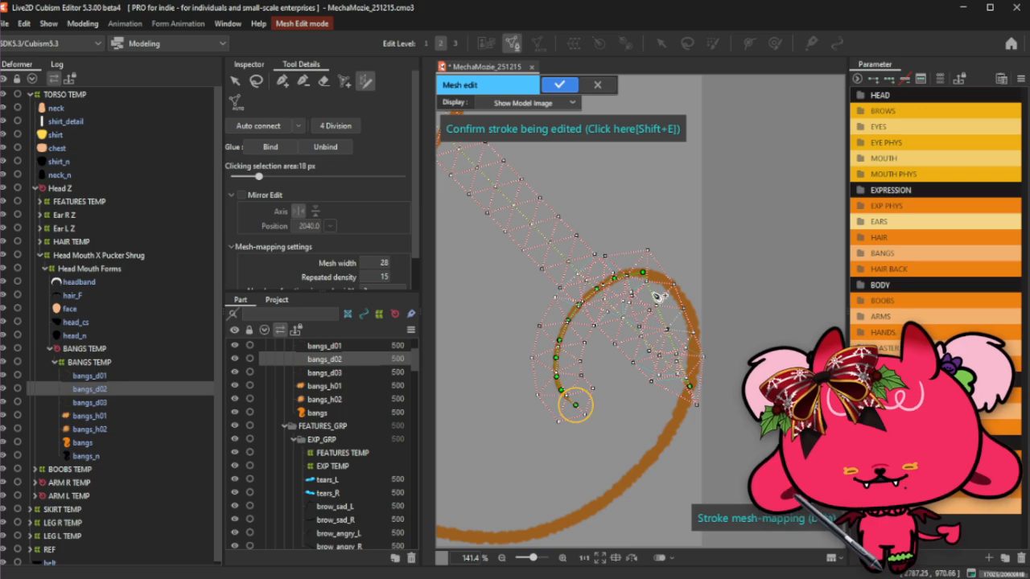
drag(658, 297, 662, 281)
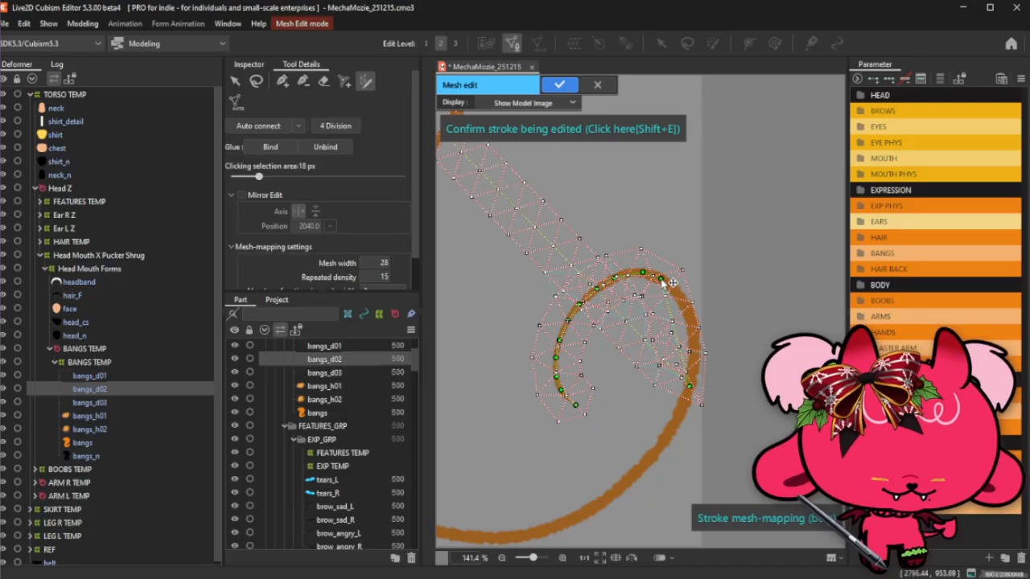
scroll(670, 284, up, 1)
mouse_move(674, 318)
mouse_down()
mouse_move(683, 300)
mouse_move(706, 347)
mouse_up()
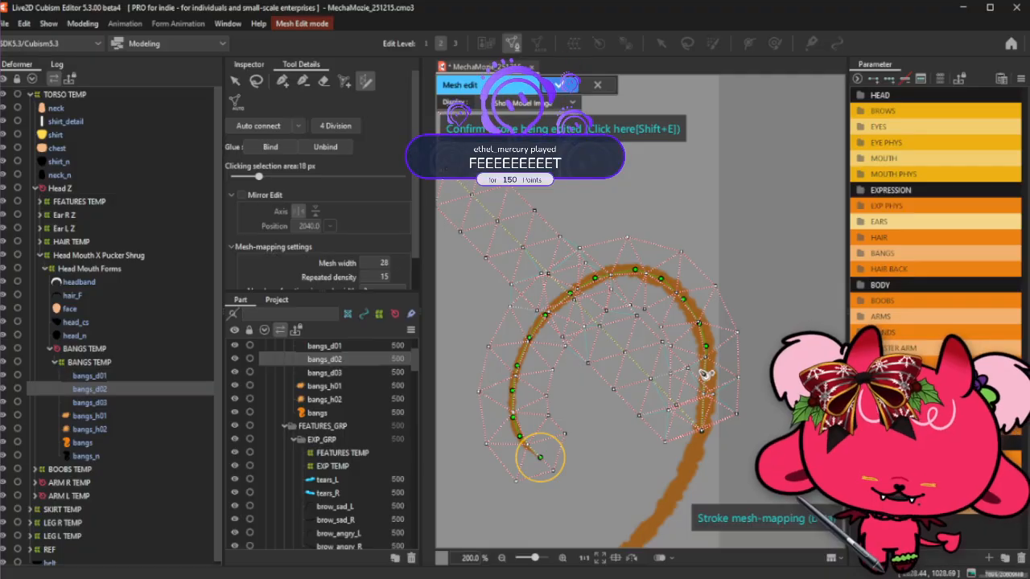
click(708, 379)
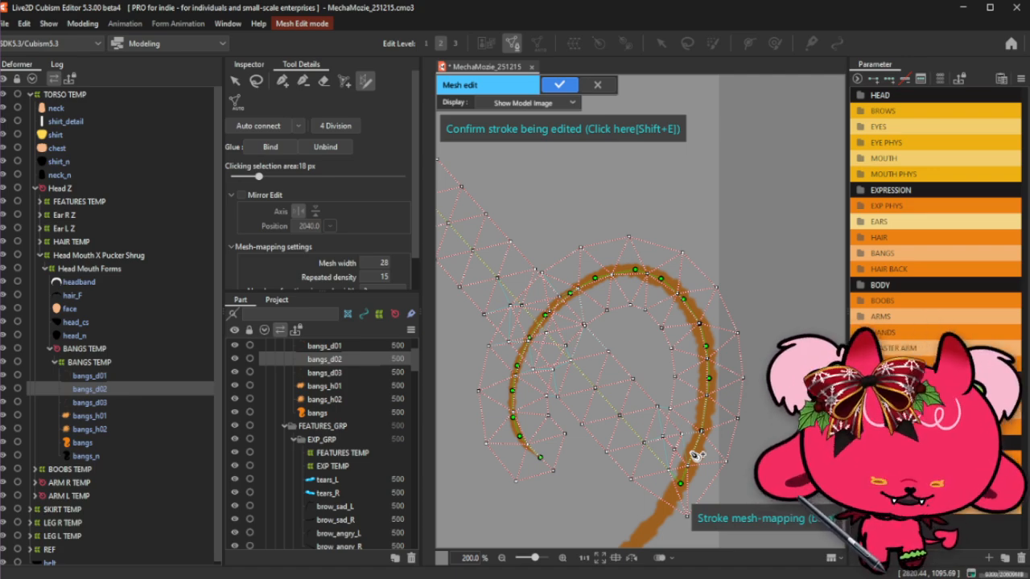
Place stroke control points along the lower outer part of the curl, heading toward the bottom of the large loop.
scroll(699, 336, down, 3)
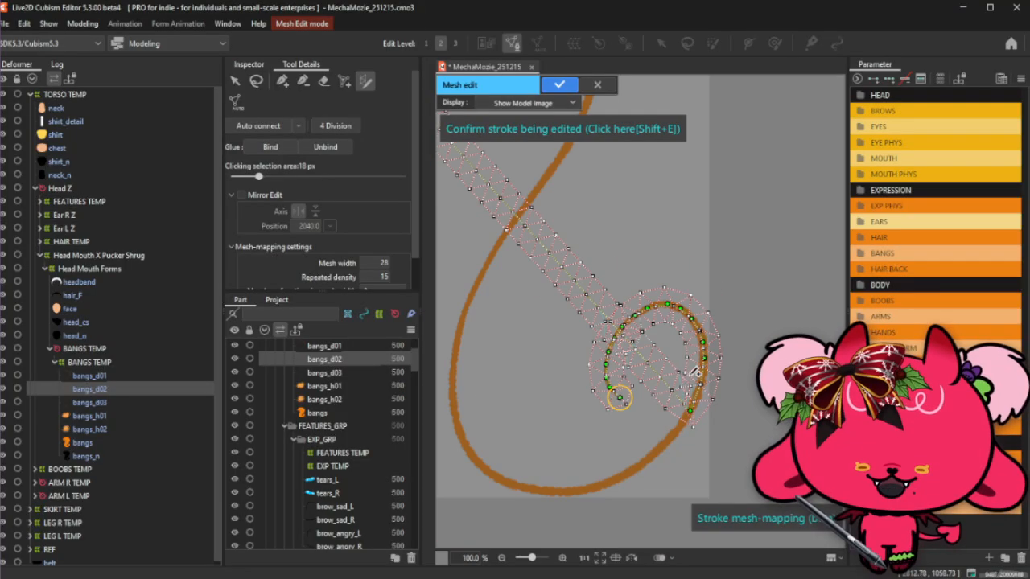
scroll(653, 378, up, 3)
click(702, 486)
drag(702, 486, 697, 481)
scroll(728, 427, down, 4)
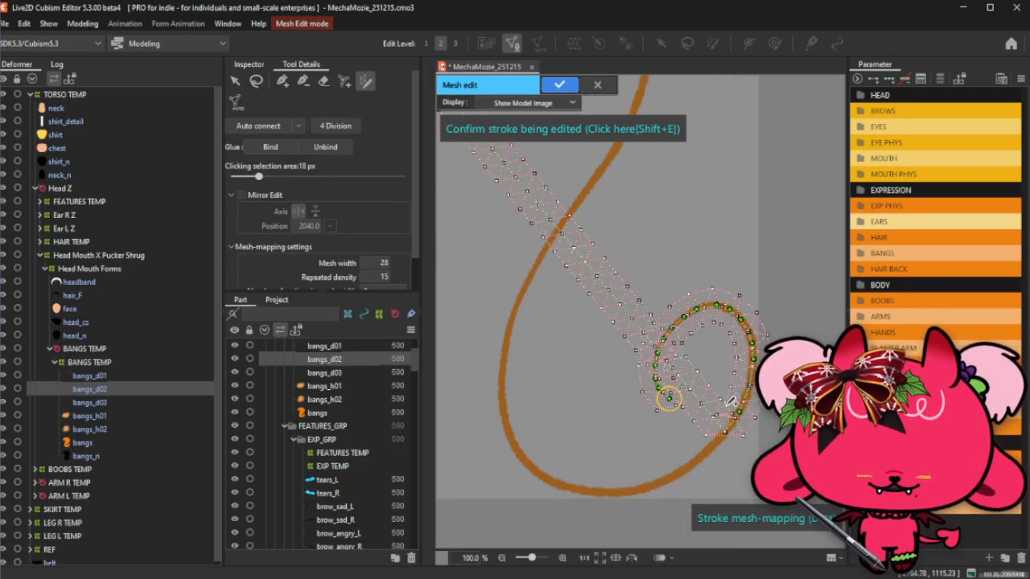
scroll(728, 426, up, 3)
drag(743, 424, 698, 488)
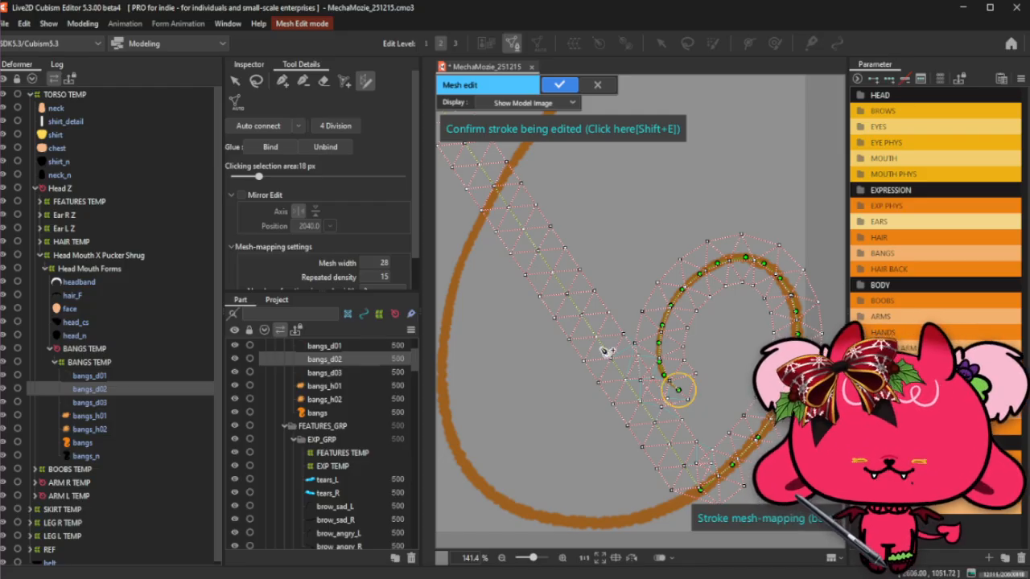
Pull the stroke to the lower-left bend of the large loop and fit control points along the loop's bottom.
mouse_move(603, 350)
mouse_down()
mouse_move(518, 473)
mouse_move(485, 489)
mouse_up()
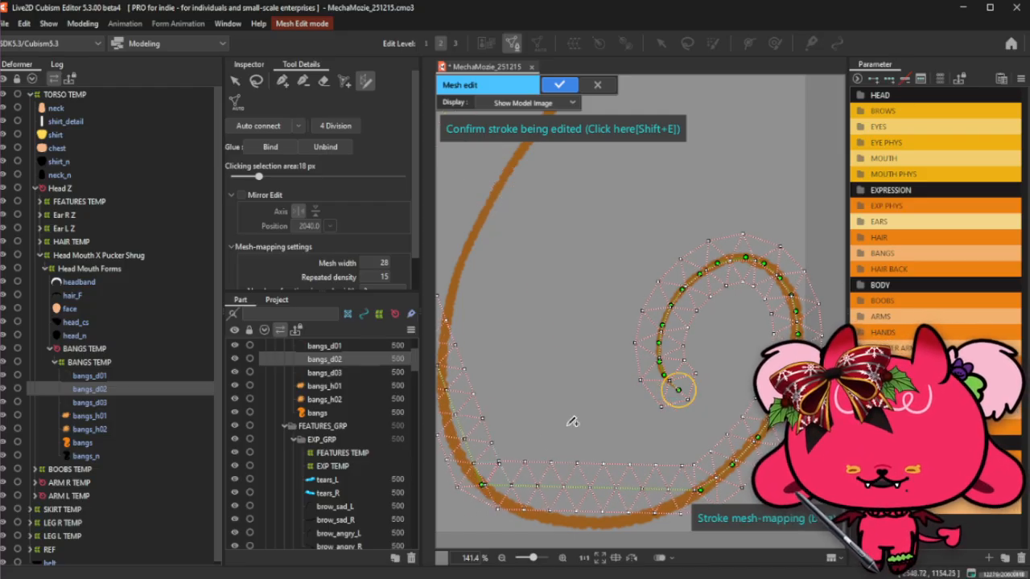
scroll(530, 453, up, 2)
drag(543, 435, 523, 447)
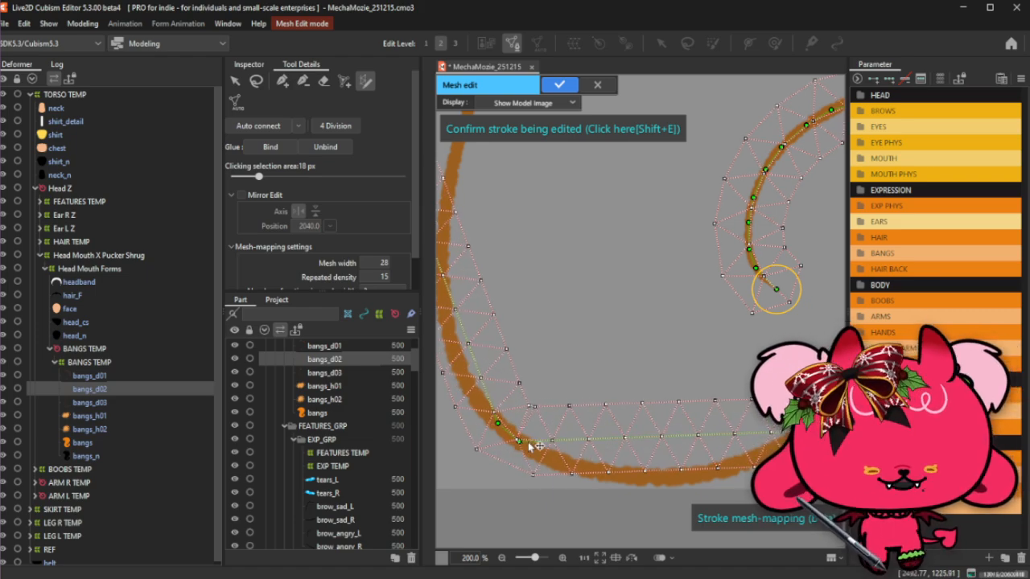
drag(544, 451, 554, 458)
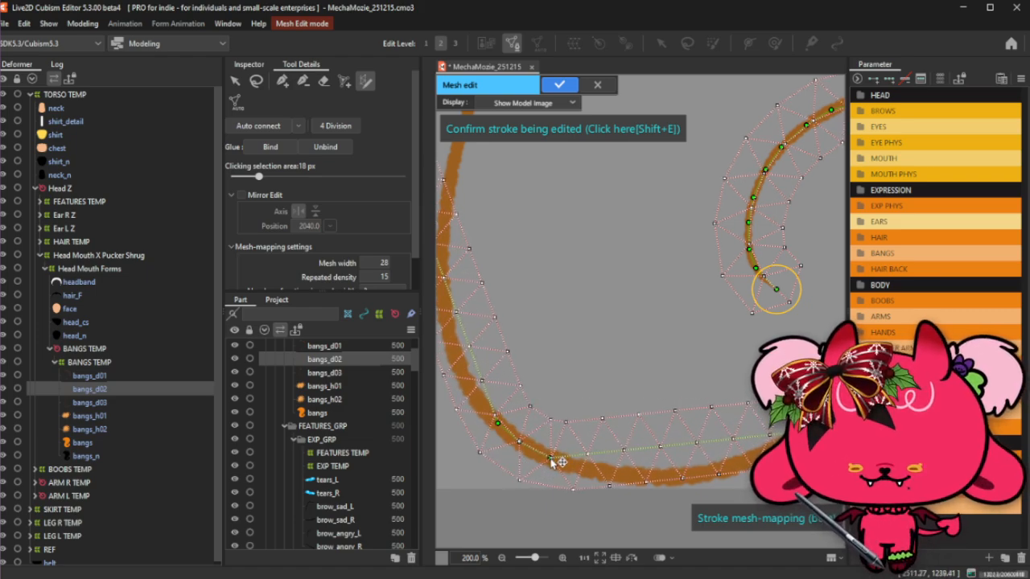
mouse_move(621, 450)
mouse_down()
mouse_move(608, 474)
mouse_move(709, 478)
mouse_up()
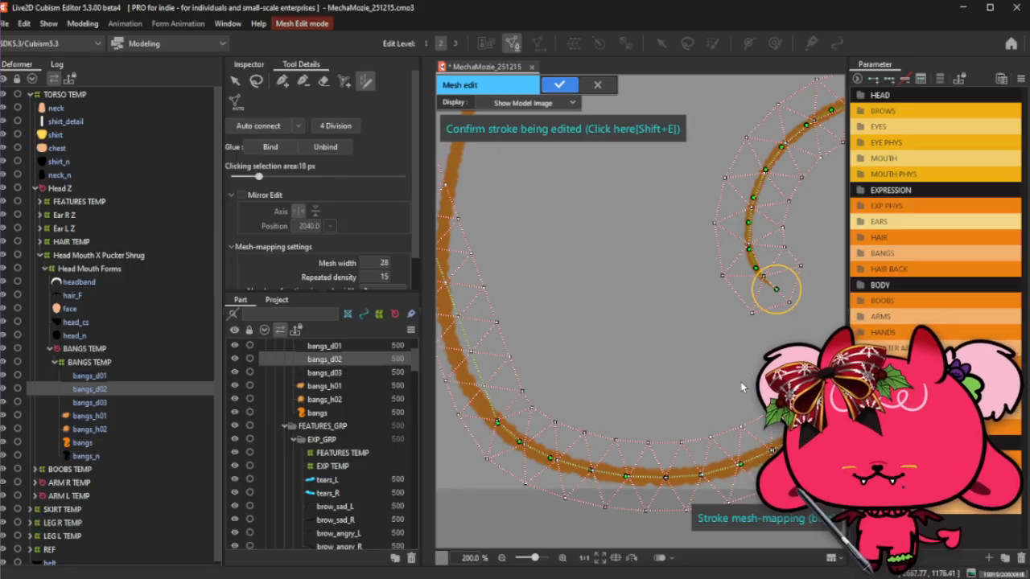
Fit stroke control points up the left side of the large loop so the mesh follows the bangs_d02 line.
drag(544, 361, 601, 368)
drag(537, 382, 534, 402)
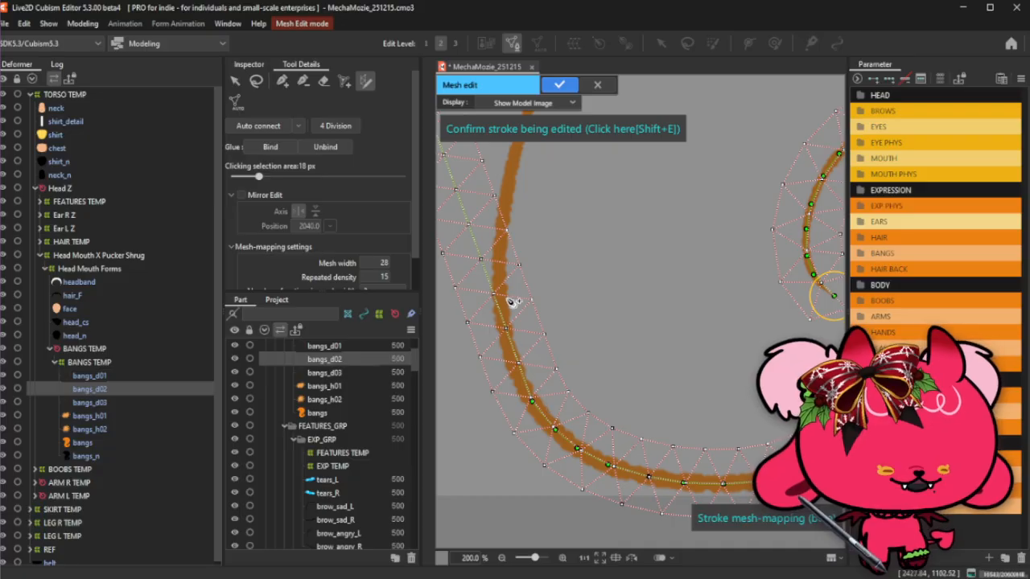
click(515, 367)
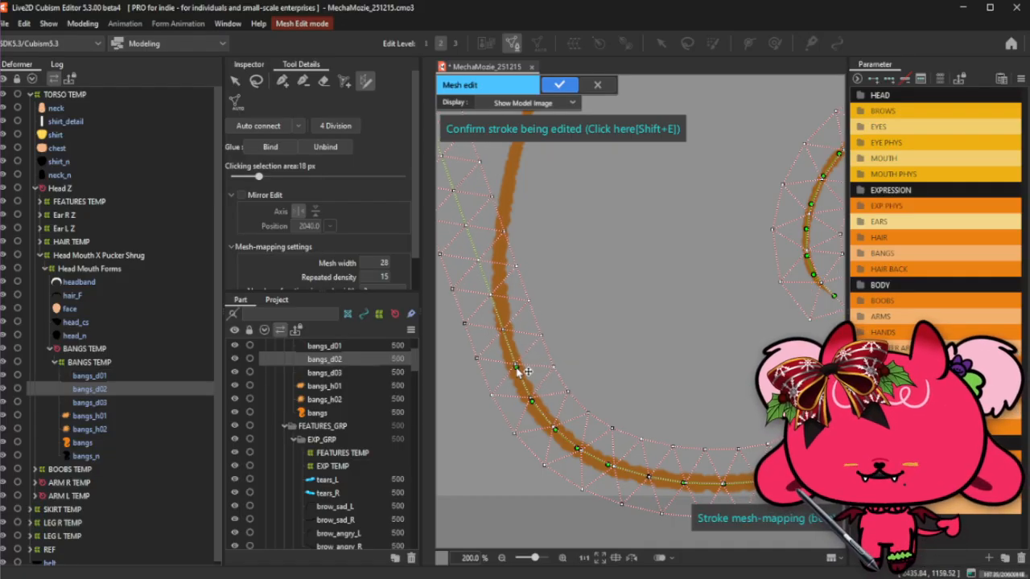
mouse_move(461, 207)
mouse_down()
mouse_move(507, 169)
mouse_move(509, 177)
mouse_up()
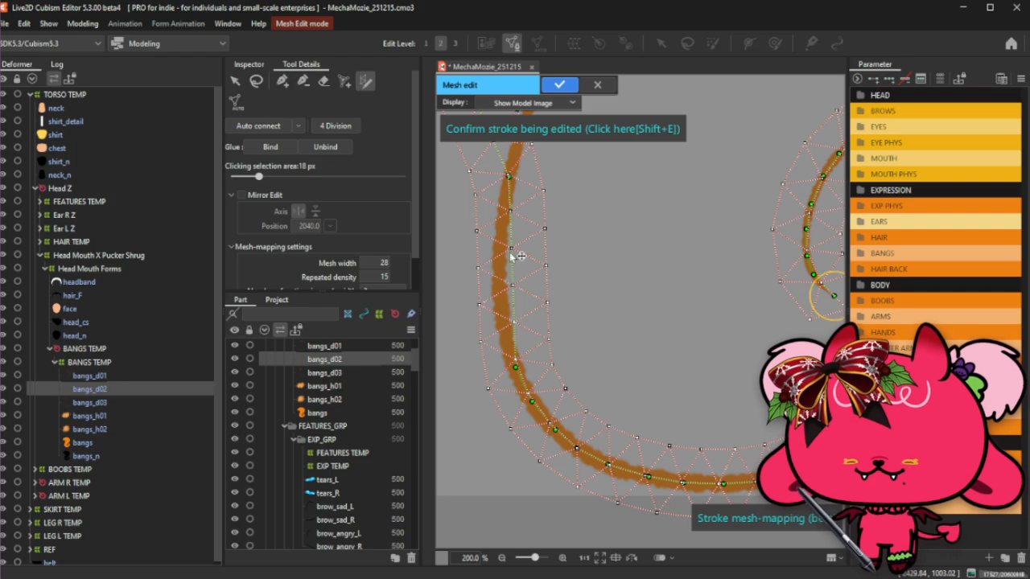
mouse_move(513, 319)
mouse_down()
mouse_move(498, 325)
mouse_move(507, 334)
mouse_up()
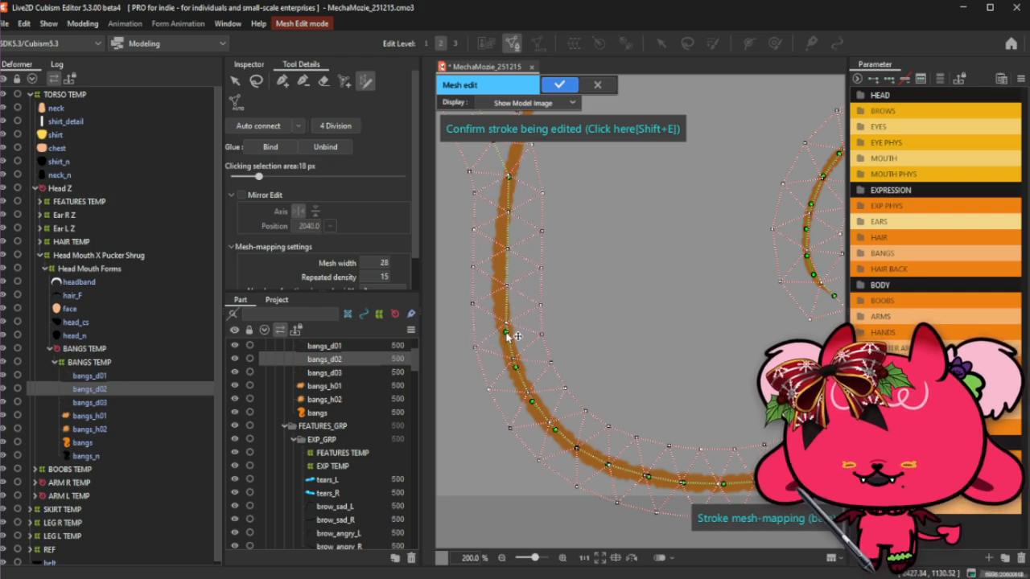
drag(508, 292, 499, 291)
drag(503, 246, 499, 248)
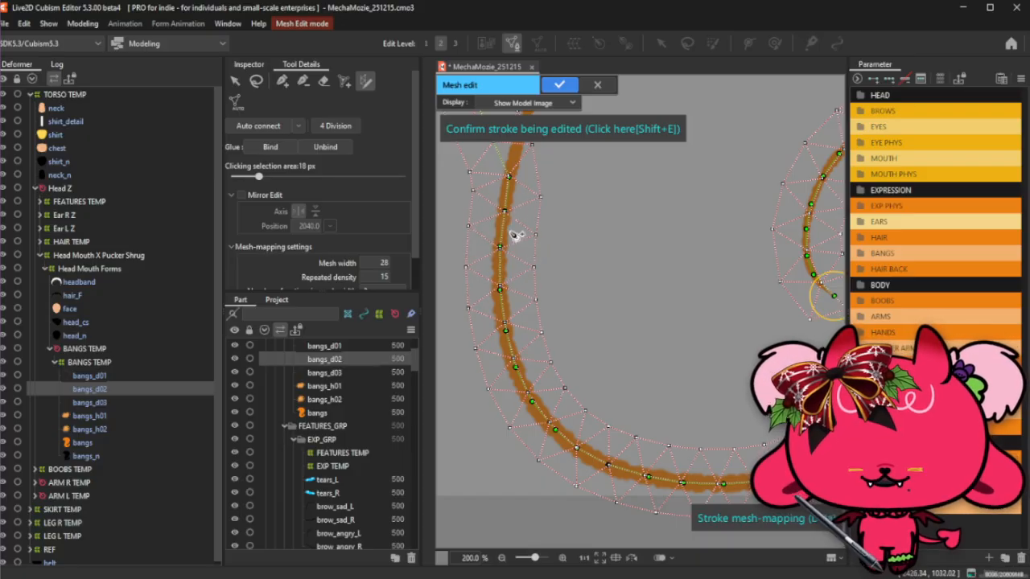
Pull the unfitted straight section of the stroke onto the bangs_d02 line near its upper-left tip.
scroll(516, 235, down, 3)
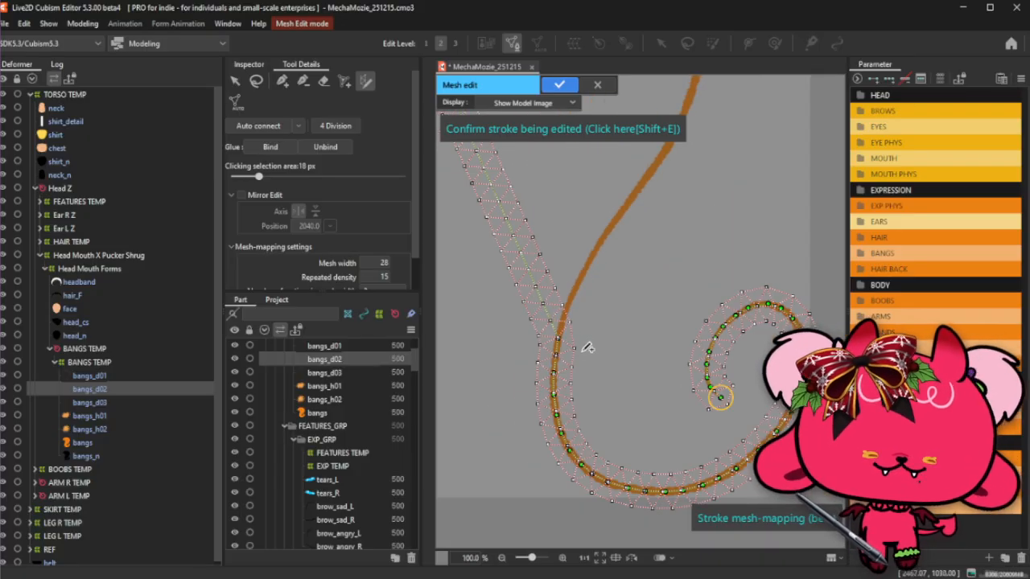
scroll(587, 347, down, 4)
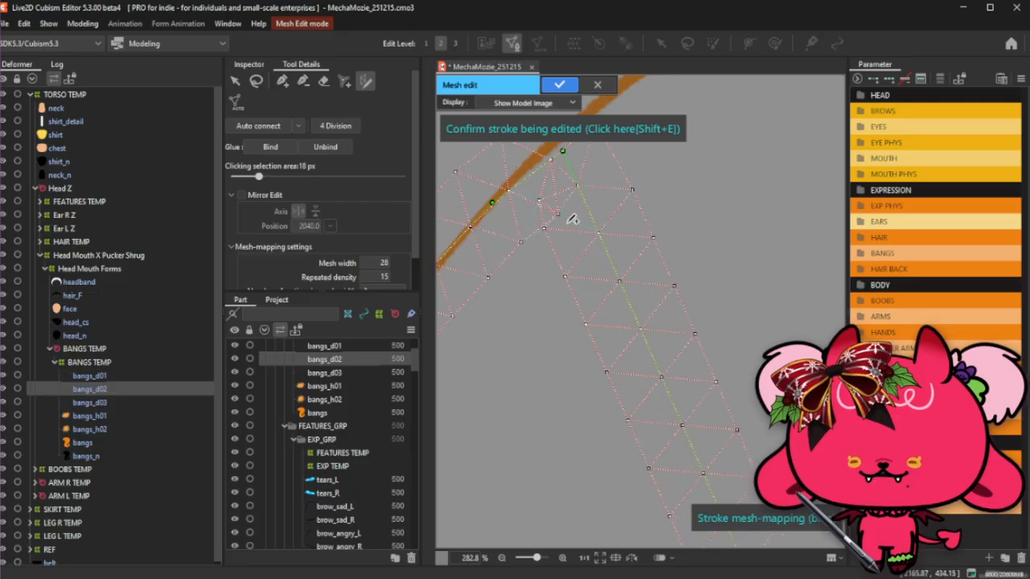
scroll(562, 178, up, 5)
drag(589, 235, 571, 226)
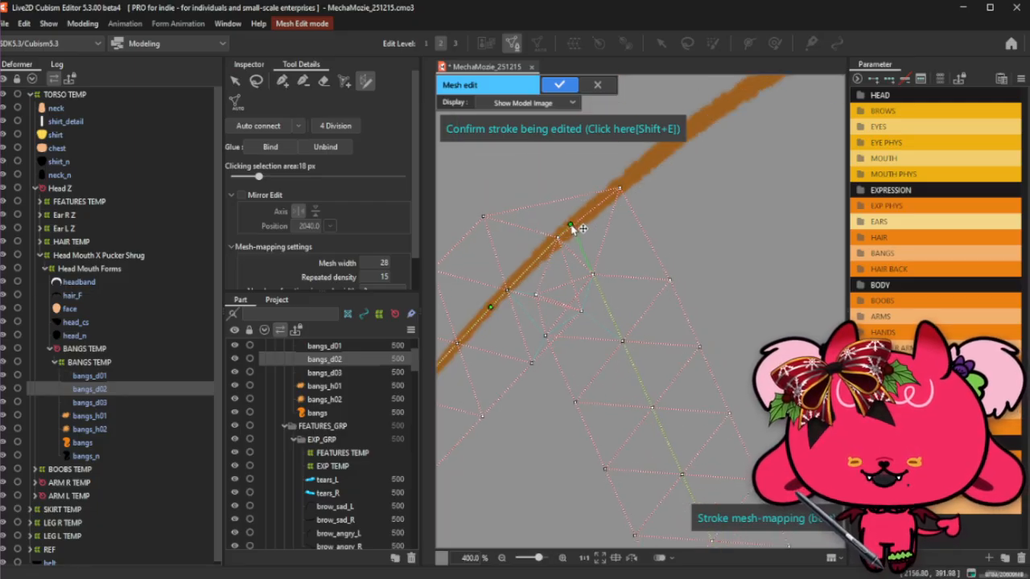
scroll(718, 198, down, 2)
scroll(559, 300, up, 2)
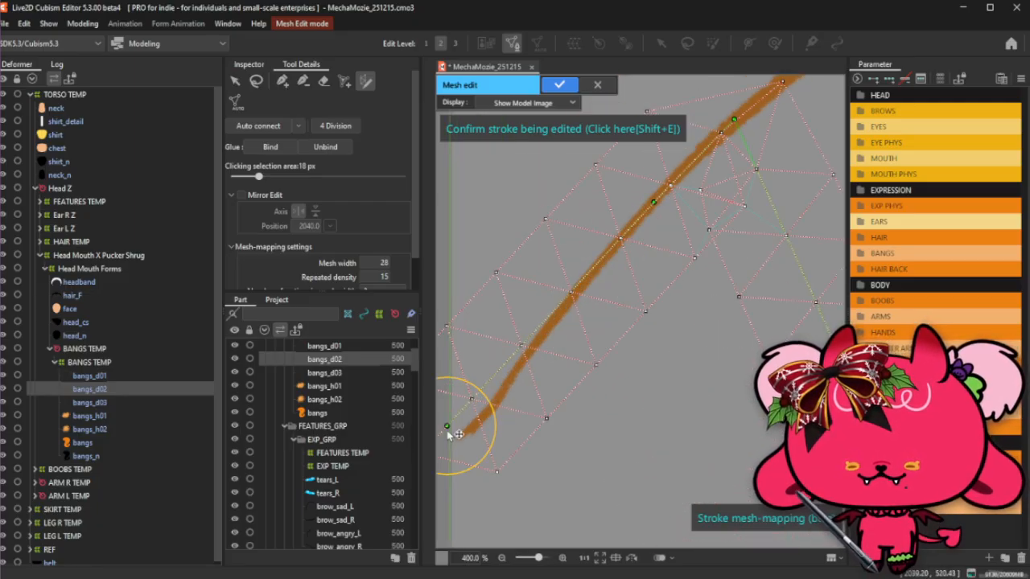
Move the stroke's end point just past the line's upper-left tip and fit control points along the tapered tail.
mouse_move(451, 434)
mouse_down()
mouse_move(441, 477)
mouse_move(439, 462)
mouse_up()
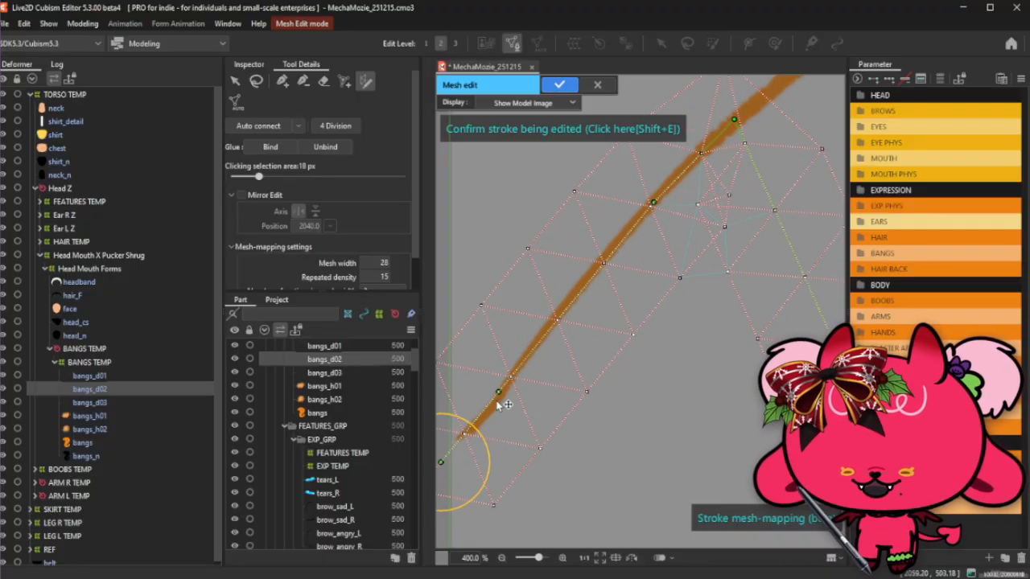
drag(498, 394, 493, 407)
click(521, 362)
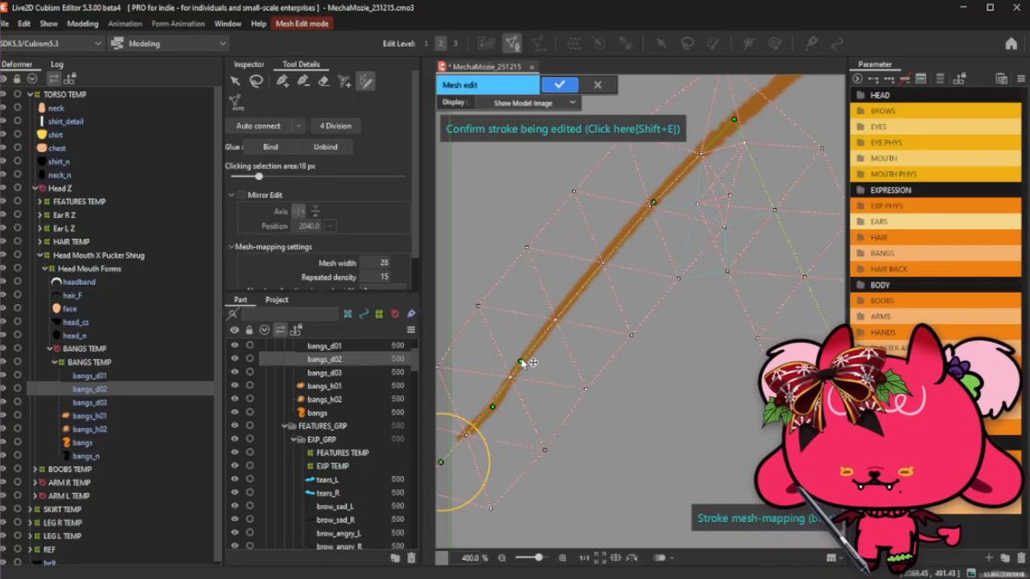
click(554, 317)
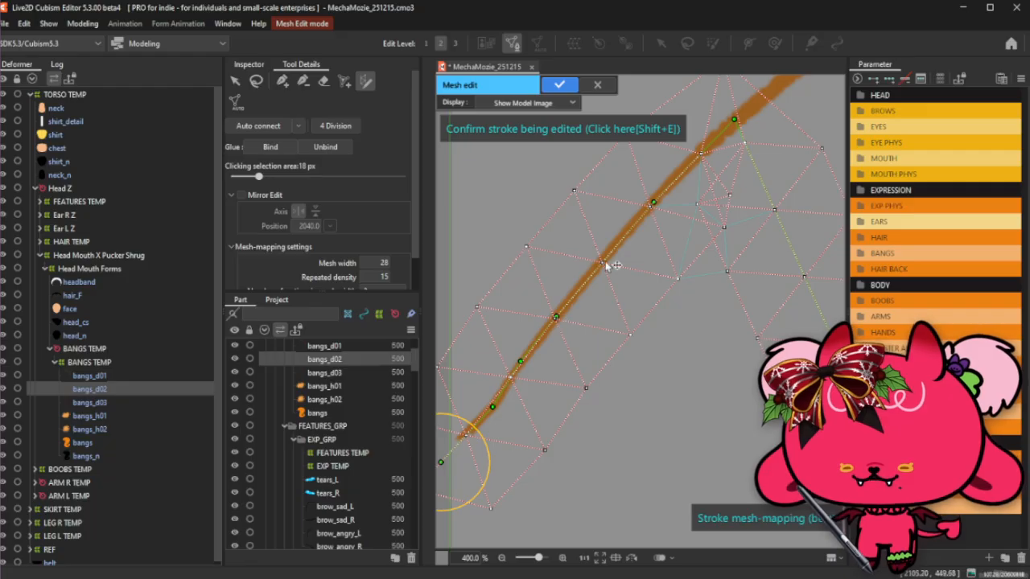
Pull the stroke to the crest of the bangs_d02 arch and fit control points up the arch's left side.
scroll(604, 267, down, 6)
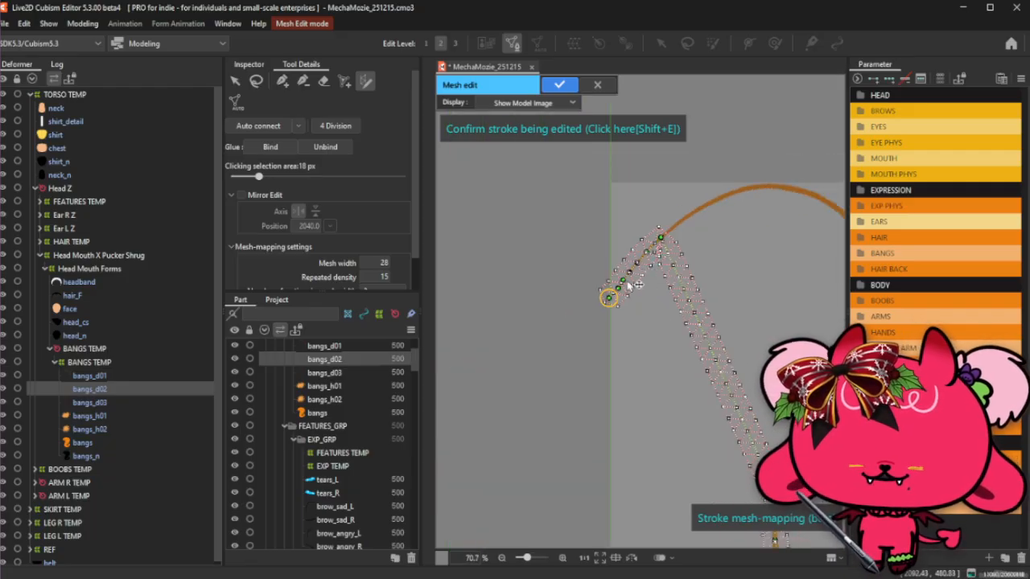
scroll(720, 270, up, 3)
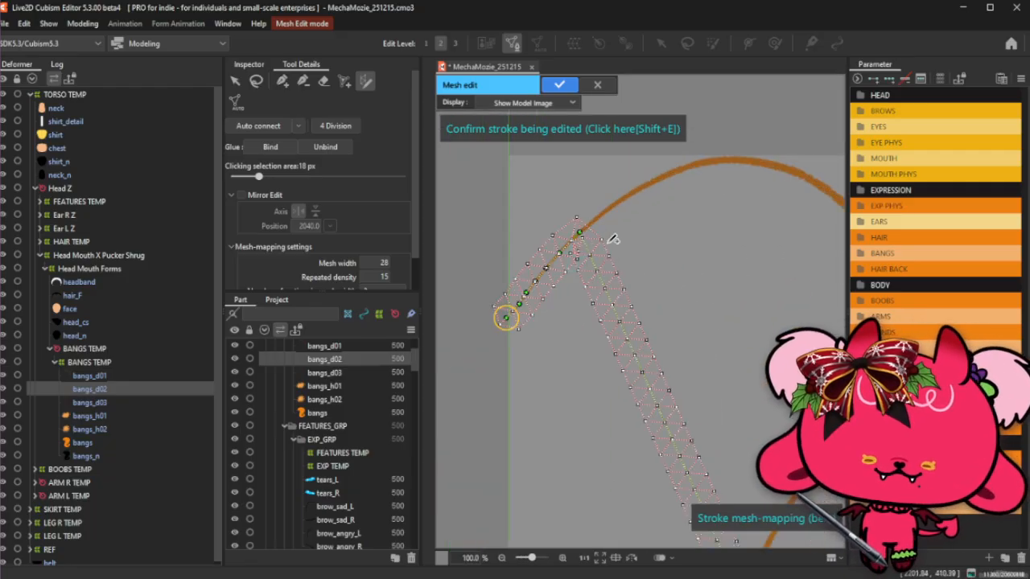
drag(626, 316, 760, 163)
scroll(756, 164, up, 3)
scroll(760, 164, down, 2)
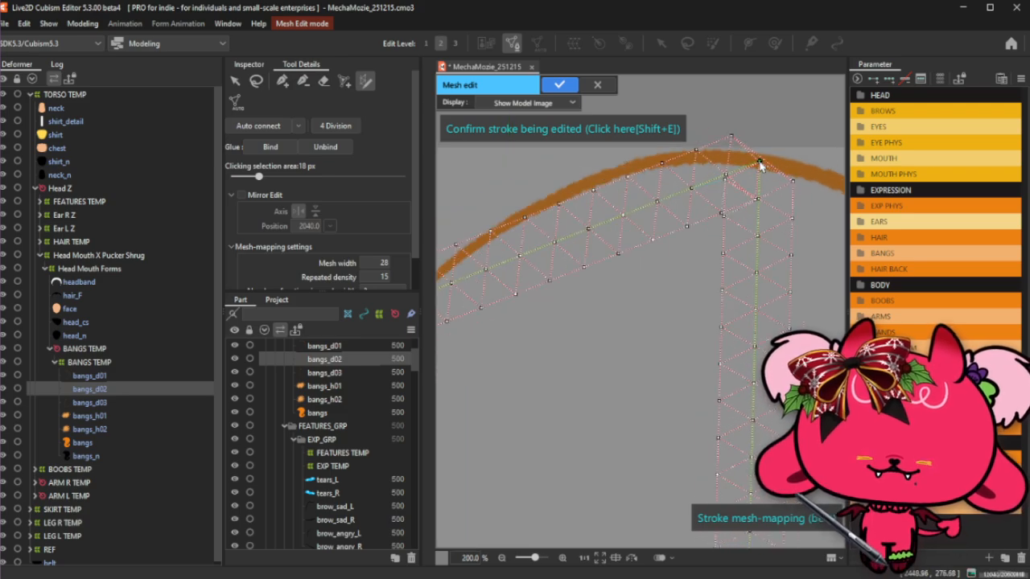
scroll(591, 241, up, 1)
mouse_move(534, 252)
mouse_down()
mouse_move(514, 246)
mouse_move(616, 179)
mouse_up()
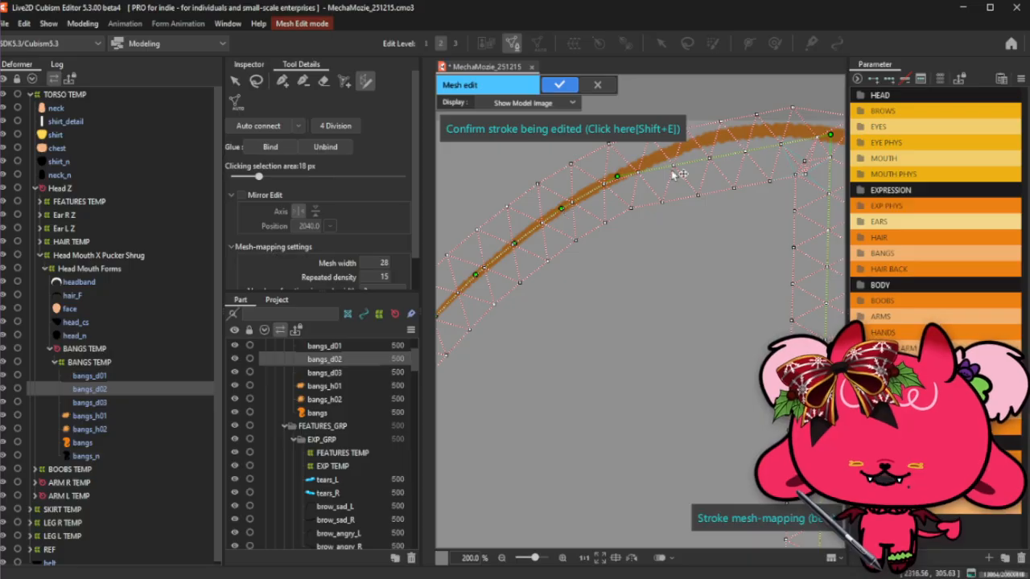
drag(674, 171, 673, 152)
Fit stroke control points along the last stretch of the line leading to the crest of the arch.
scroll(673, 291, down, 2)
scroll(723, 176, up, 3)
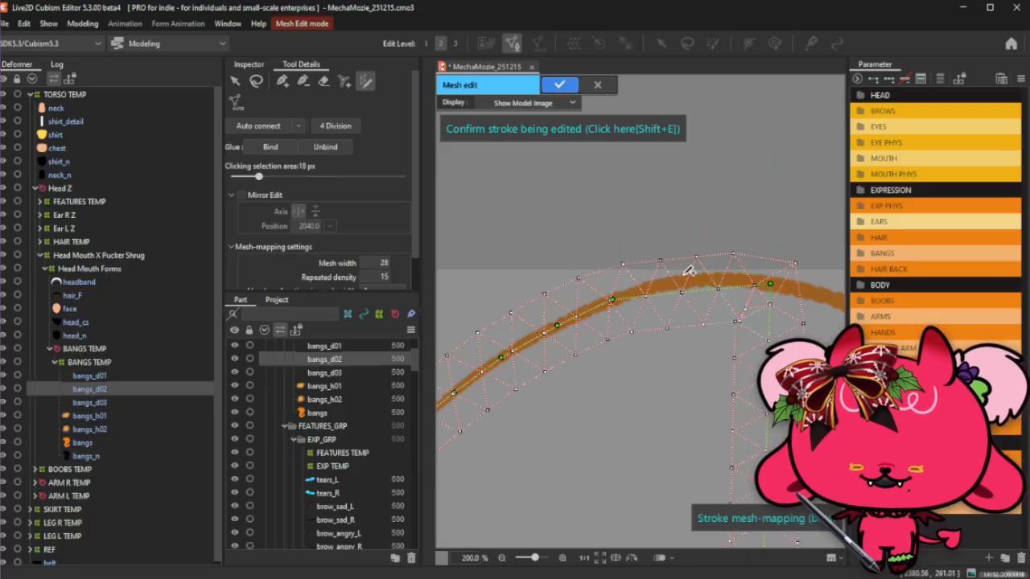
mouse_move(667, 302)
mouse_down()
mouse_move(654, 287)
mouse_move(715, 283)
mouse_up()
click(708, 283)
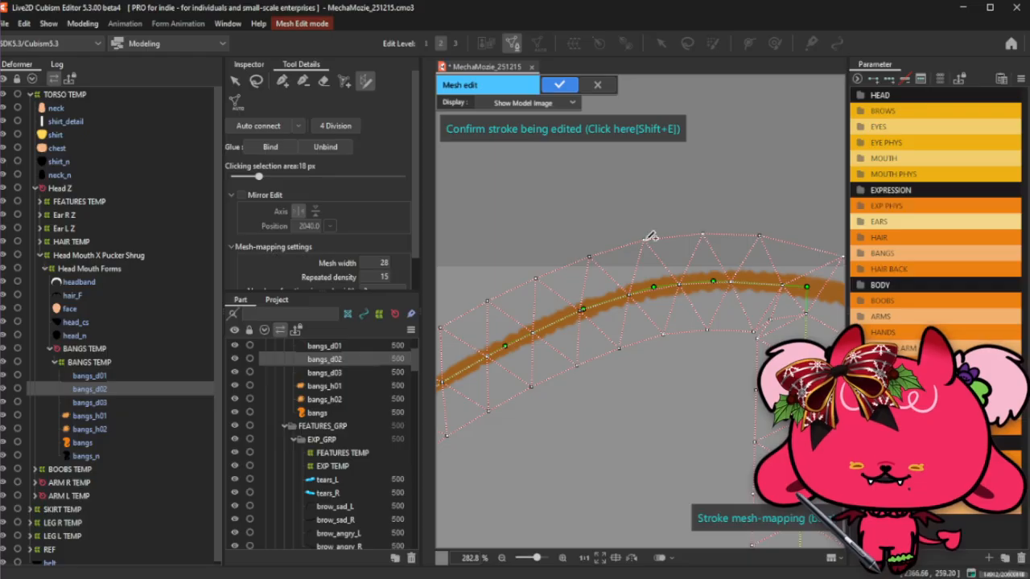
scroll(648, 234, down, 2)
scroll(744, 255, up, 2)
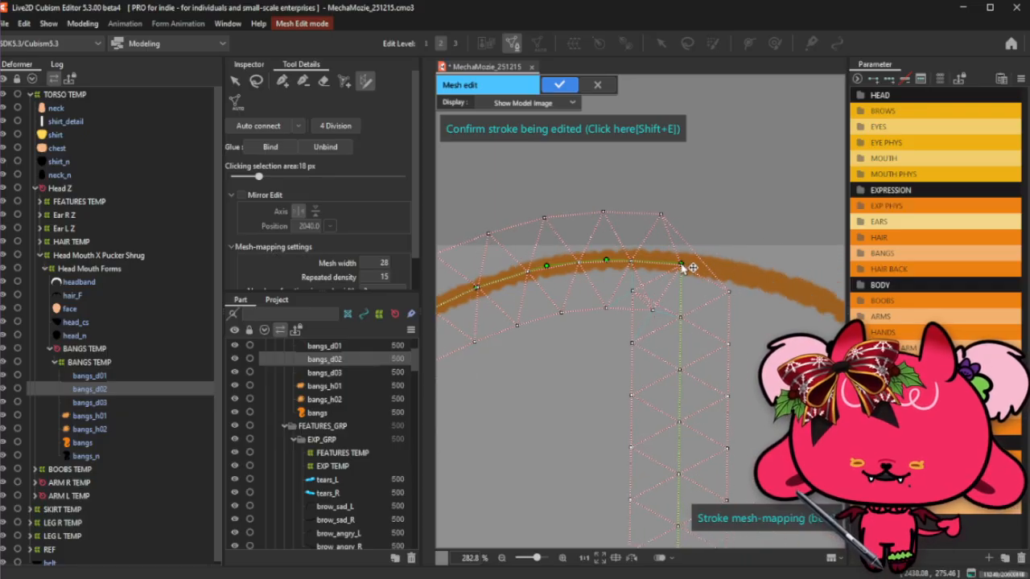
Extend the stroke just beyond the arch's crest and place control points along the start of its right shoulder.
scroll(720, 341, down, 2)
scroll(720, 341, up, 1)
click(780, 271)
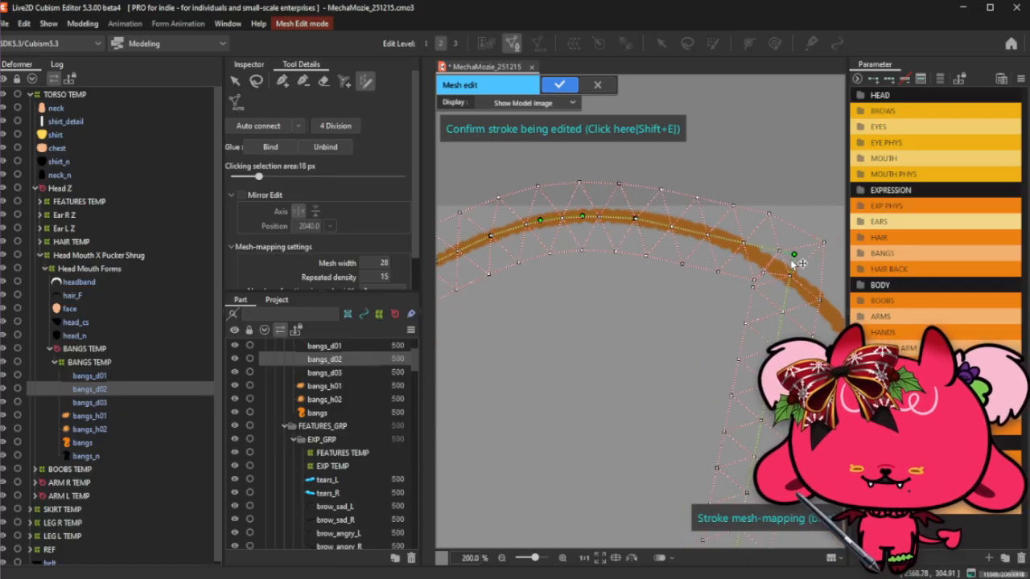
click(677, 226)
click(719, 239)
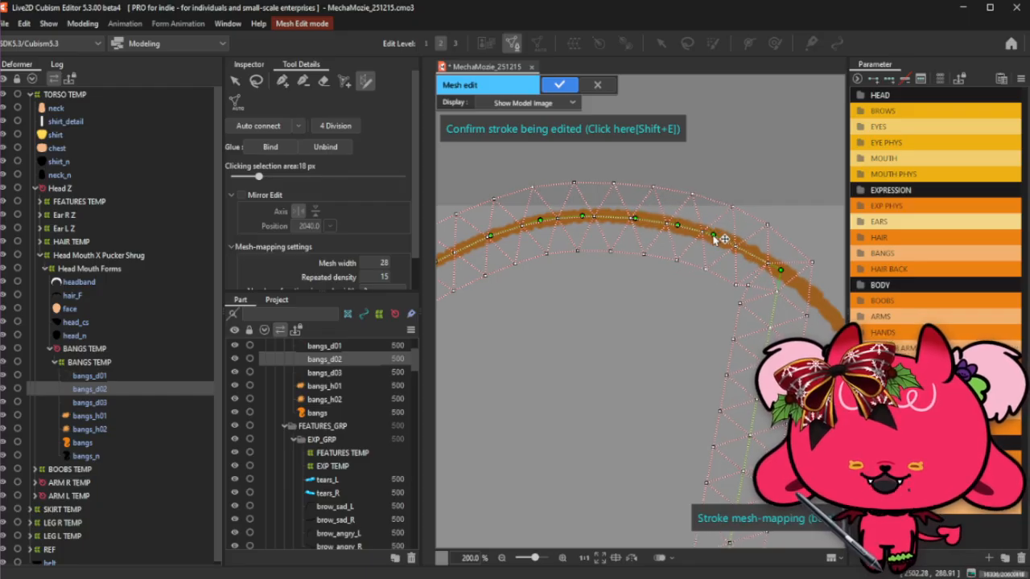
scroll(719, 240, down, 1)
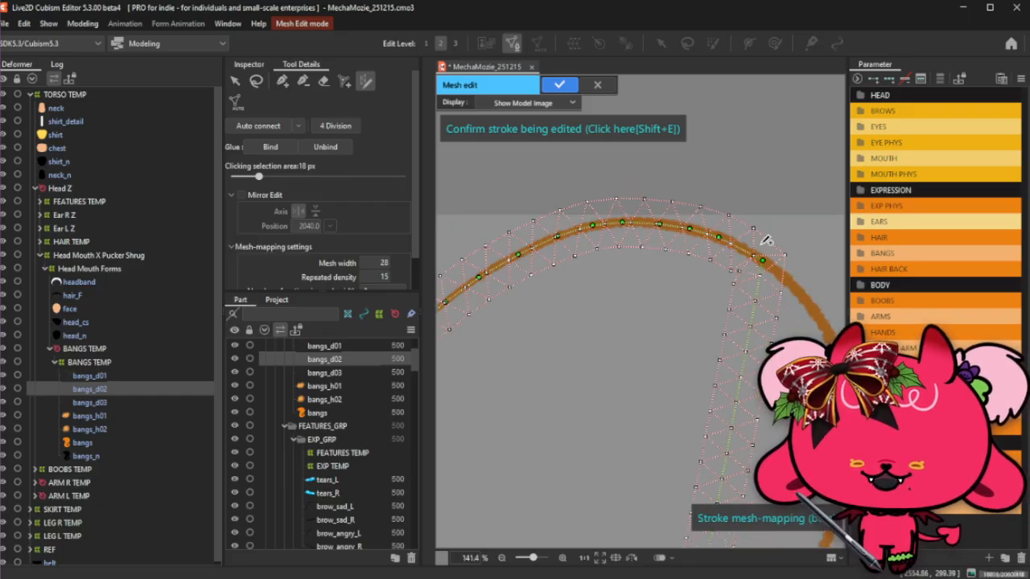
Pull the stroke out to the arch's right side and fit control points around the upper-right curve.
scroll(762, 244, up, 1)
mouse_move(764, 267)
mouse_down()
mouse_move(751, 261)
mouse_move(632, 296)
mouse_move(650, 337)
mouse_up()
scroll(751, 263, down, 2)
scroll(726, 278, up, 2)
drag(707, 376, 771, 404)
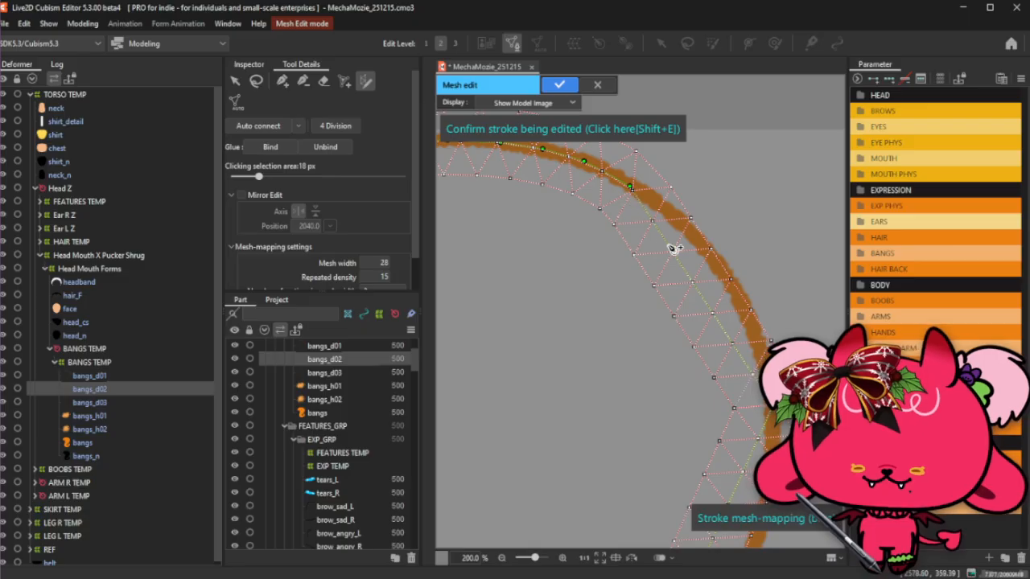
drag(668, 244, 665, 211)
drag(686, 245, 698, 242)
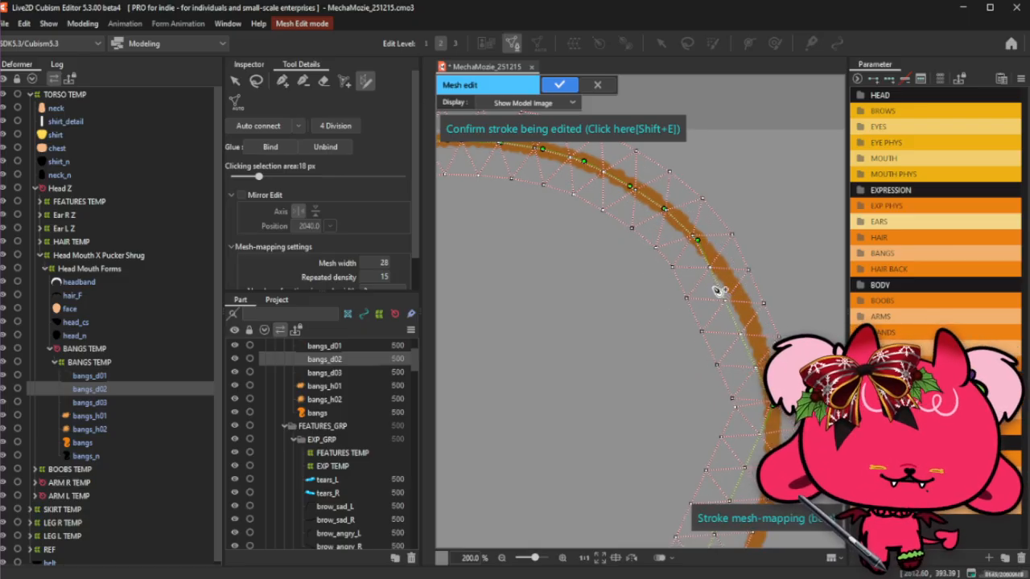
drag(727, 283, 729, 281)
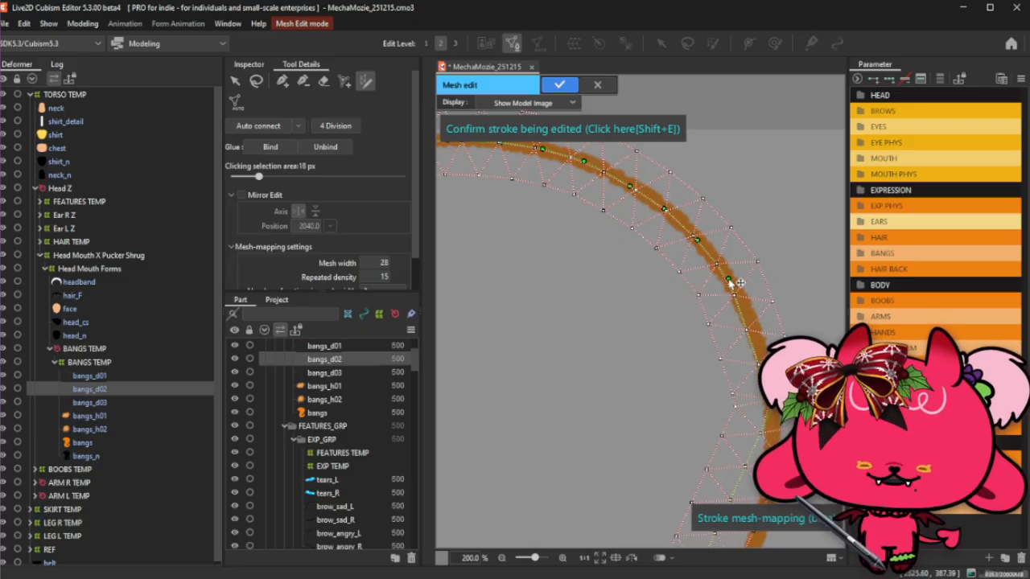
click(752, 321)
drag(752, 324, 749, 324)
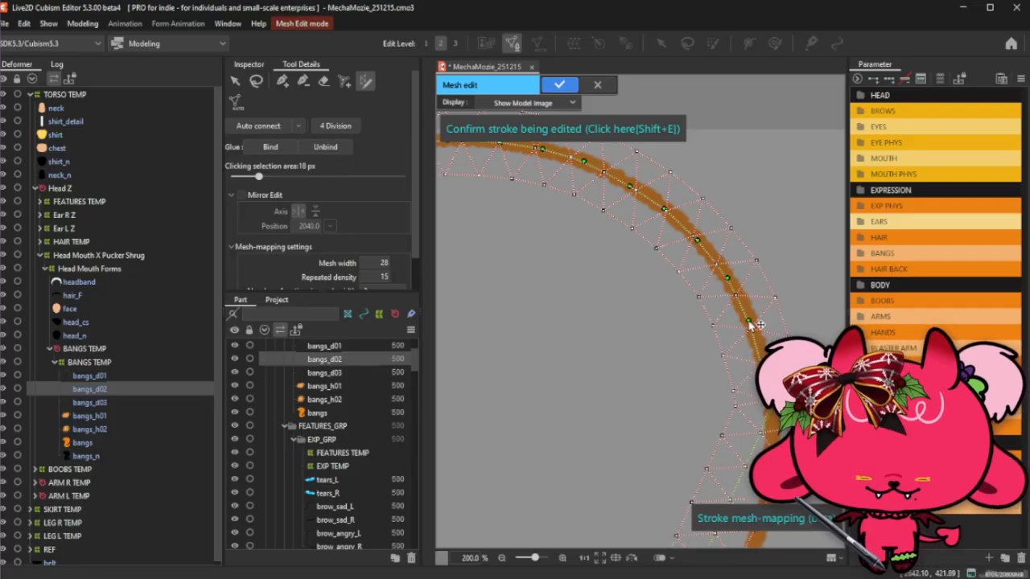
Continue fitting stroke control points down the right side of the arch to where the line bends back toward the large loop.
scroll(710, 309, down, 2)
scroll(764, 388, up, 2)
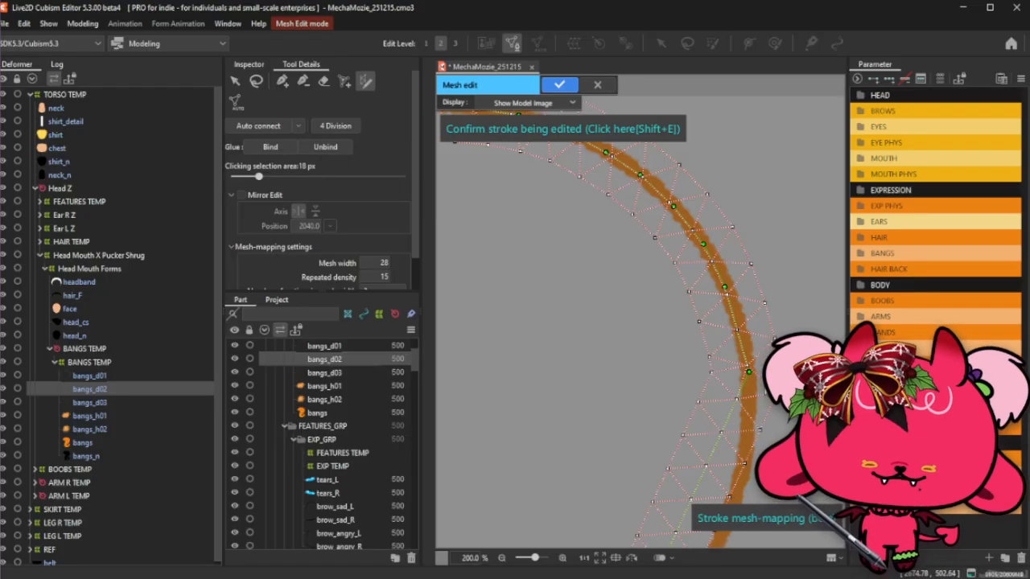
scroll(744, 331, down, 2)
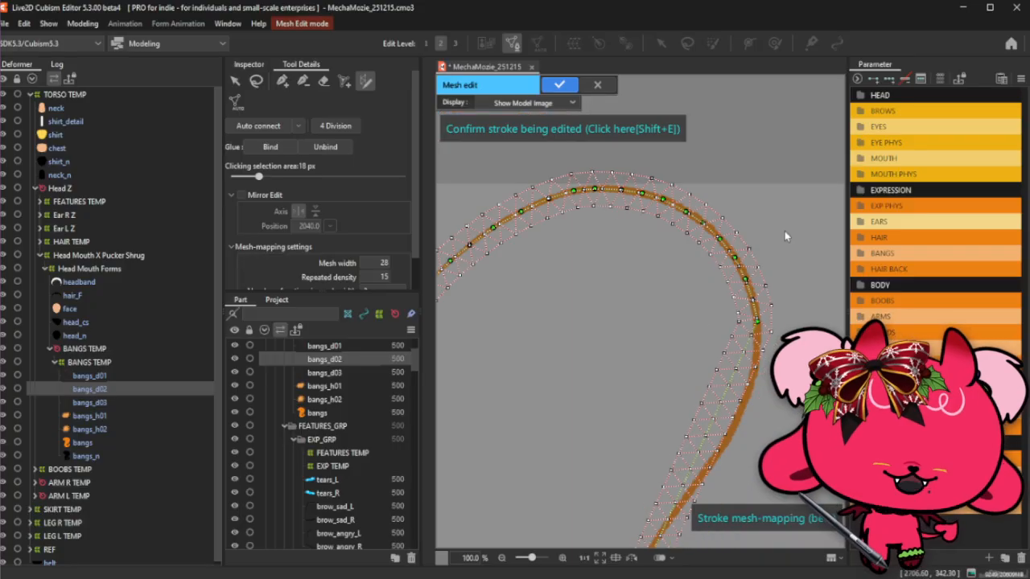
scroll(754, 373, up, 2)
drag(723, 355, 741, 372)
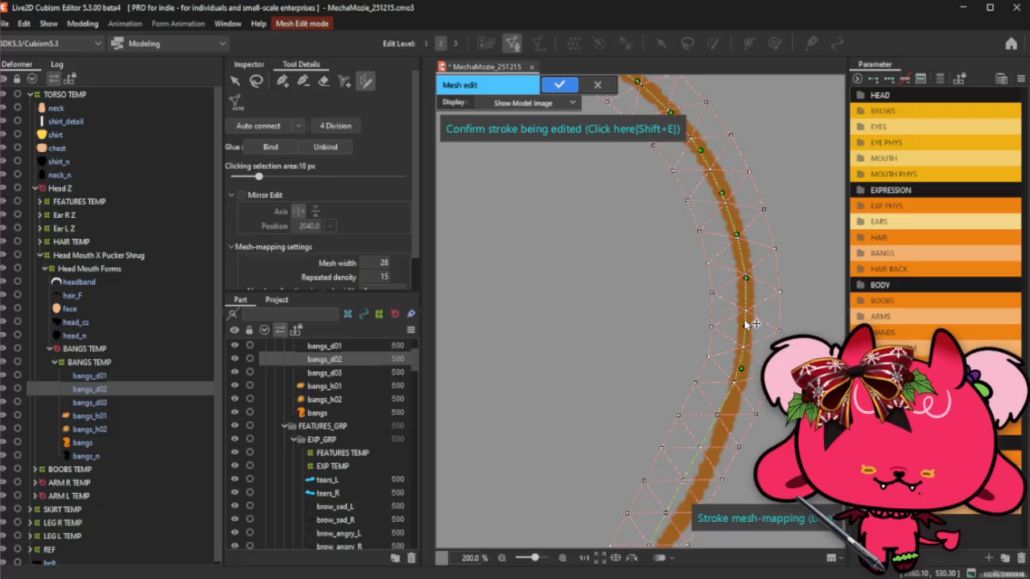
scroll(748, 323, down, 2)
scroll(752, 312, up, 2)
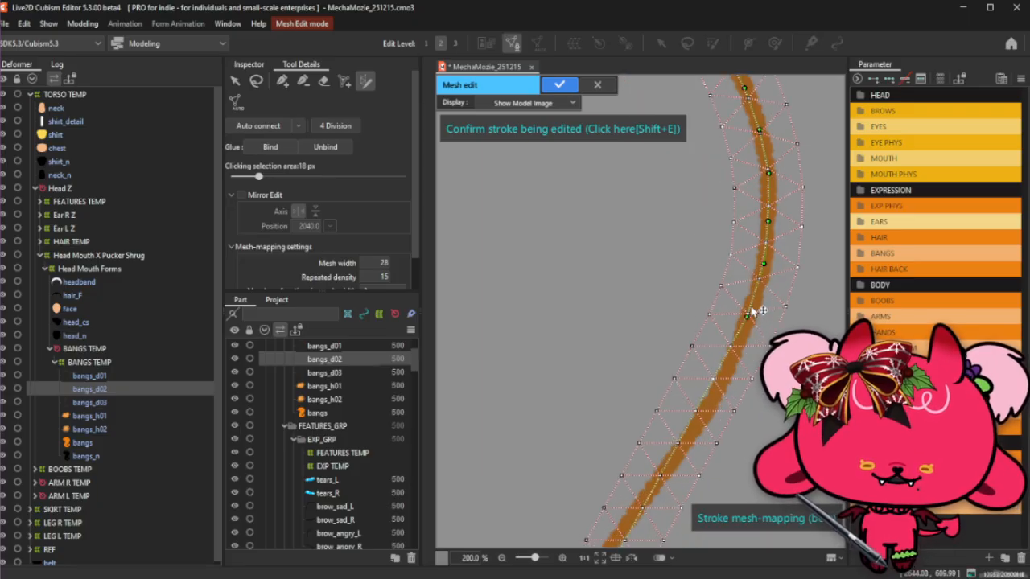
drag(752, 310, 735, 357)
drag(754, 318, 721, 376)
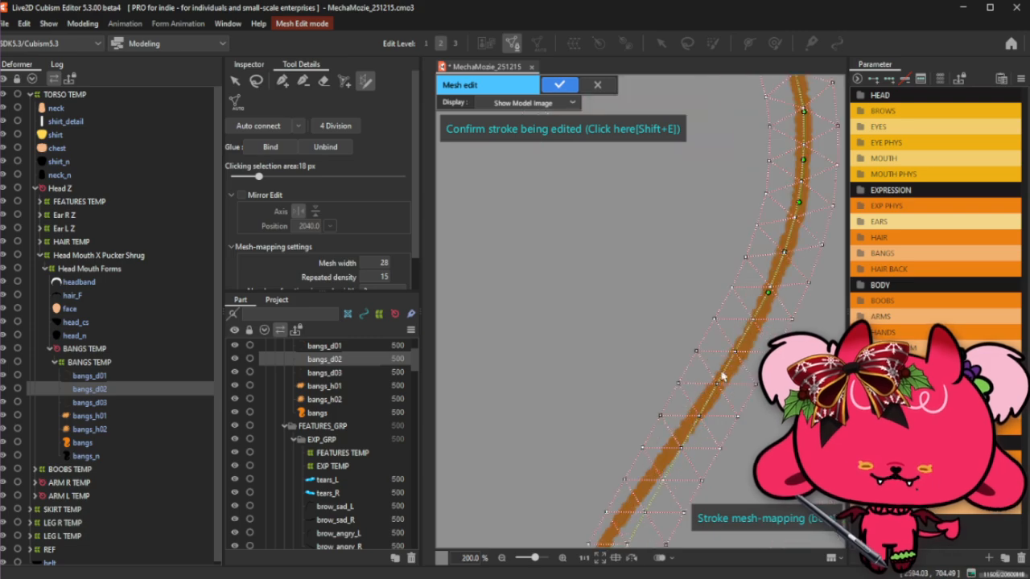
Fit stroke control points upward from the large loop's left side along the lower part of the diagonal section.
scroll(706, 401, down, 2)
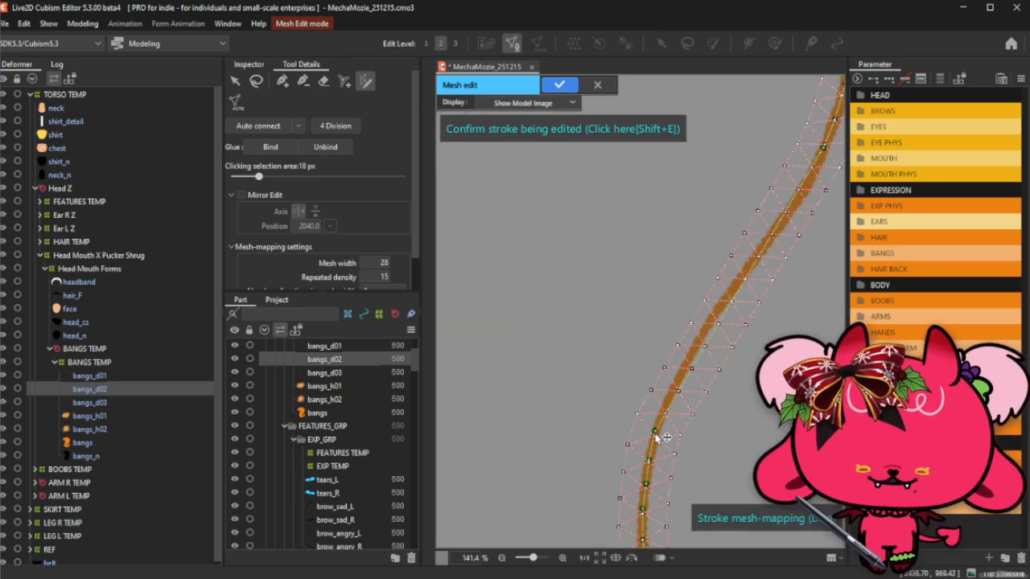
scroll(658, 434, up, 2)
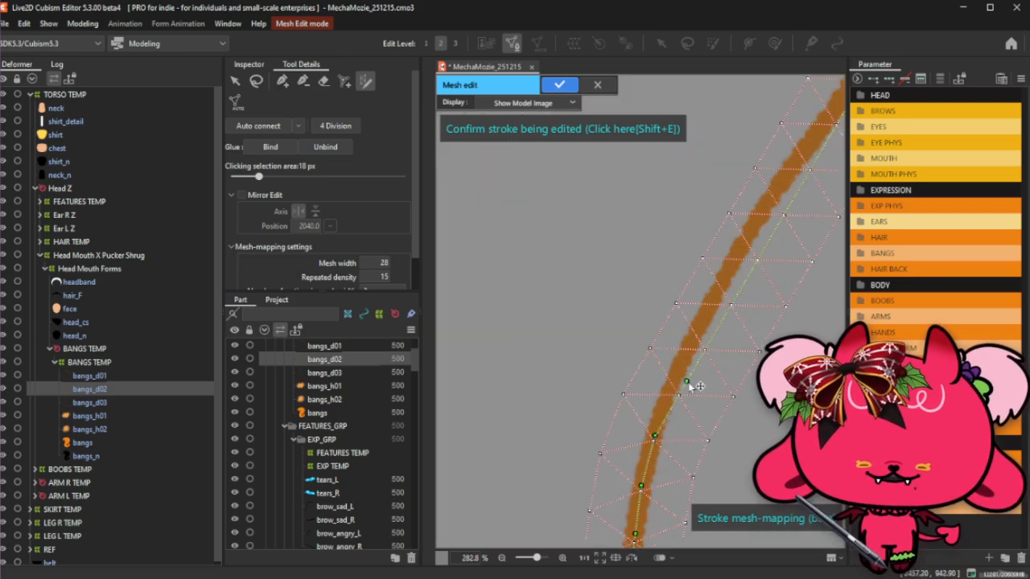
drag(690, 387, 677, 387)
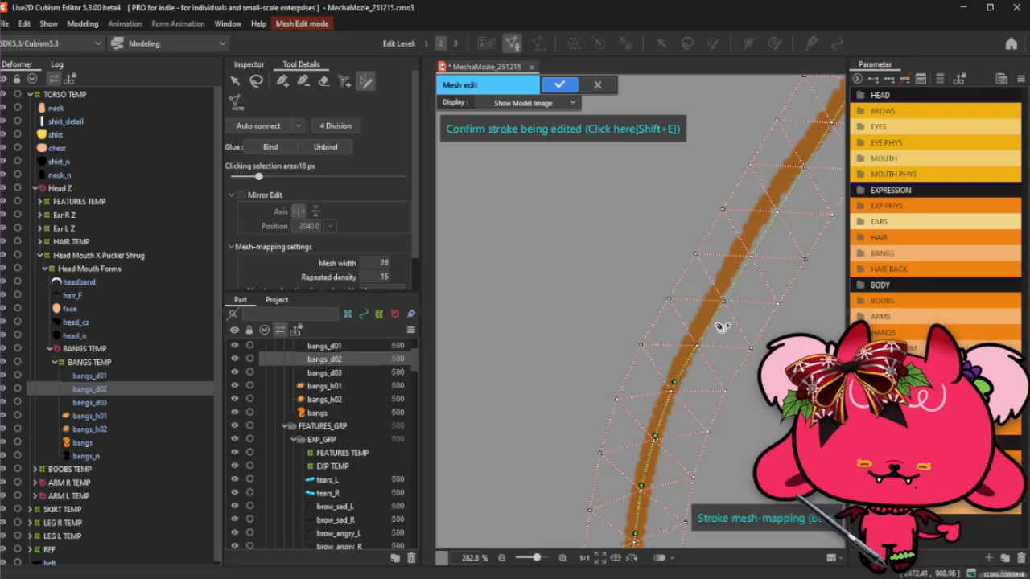
drag(707, 324, 703, 325)
scroll(784, 298, down, 2)
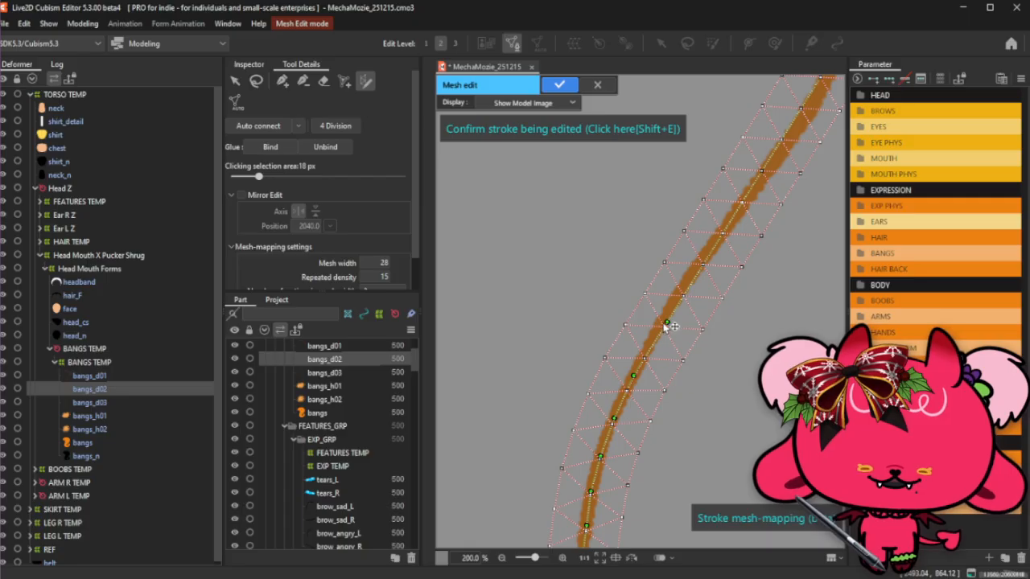
drag(663, 323, 663, 325)
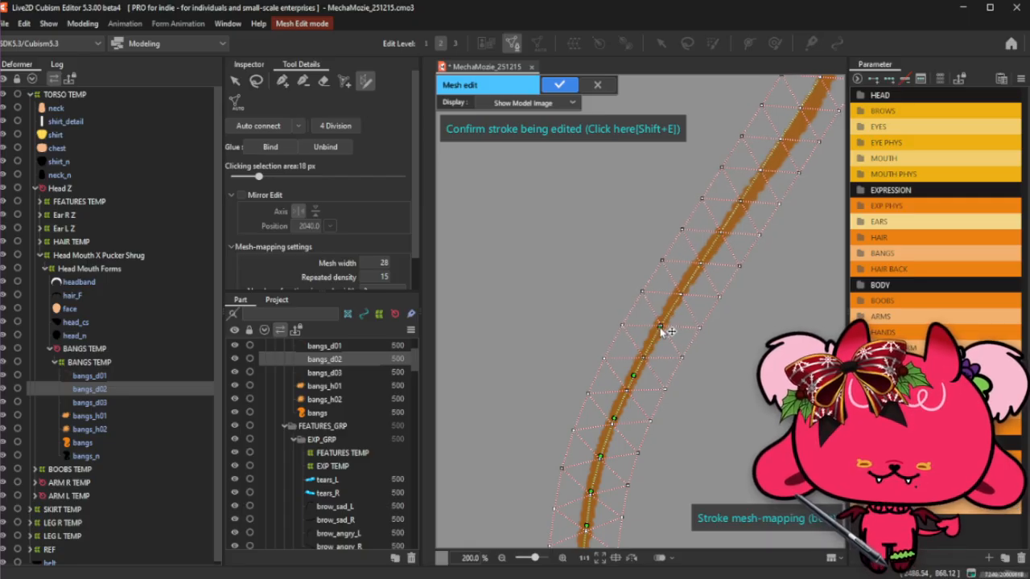
Place stroke control points along the middle of the diagonal section, joining the arch side to the loop side.
scroll(708, 245, down, 1)
scroll(708, 245, up, 1)
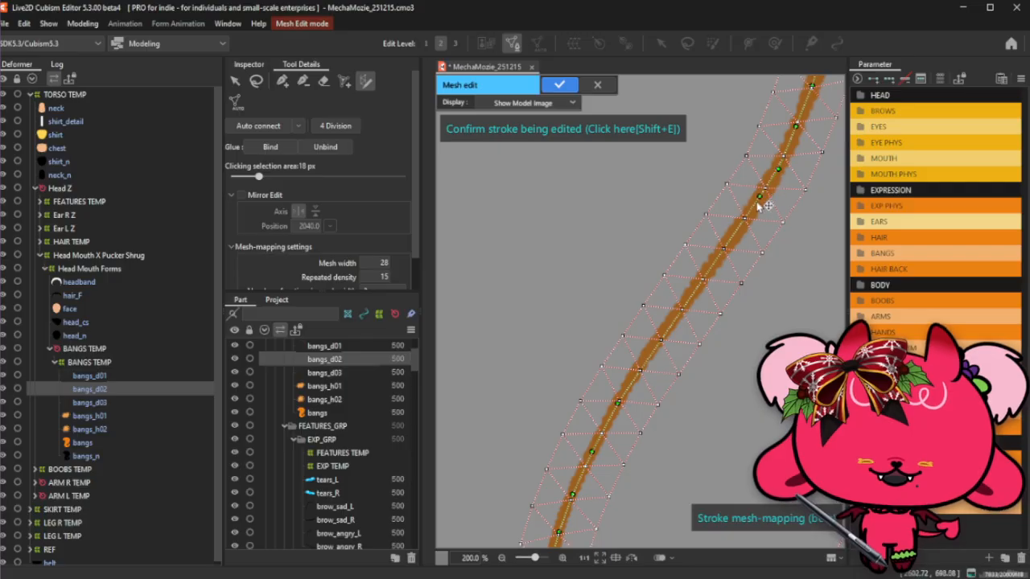
click(724, 247)
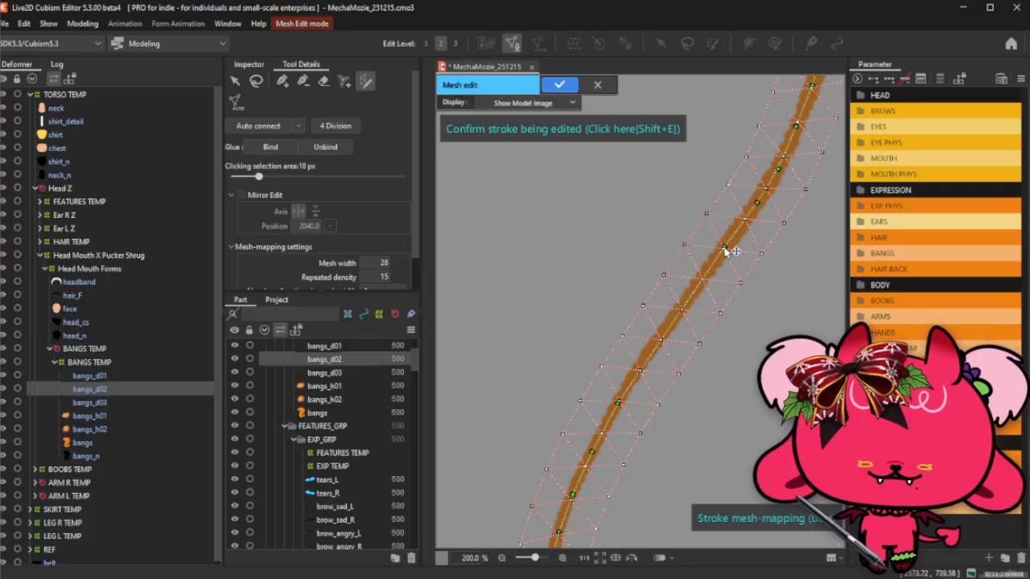
click(695, 285)
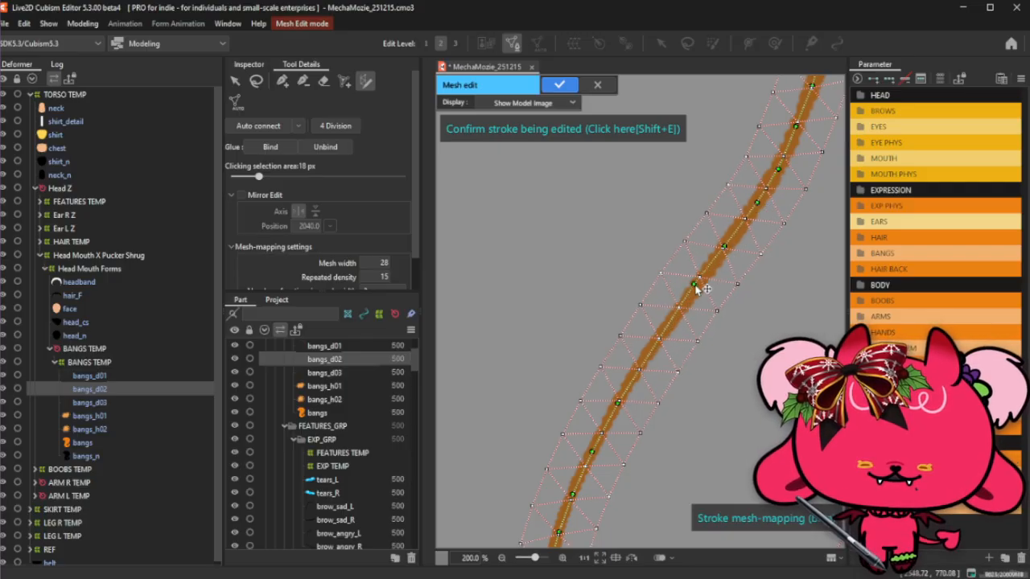
click(671, 320)
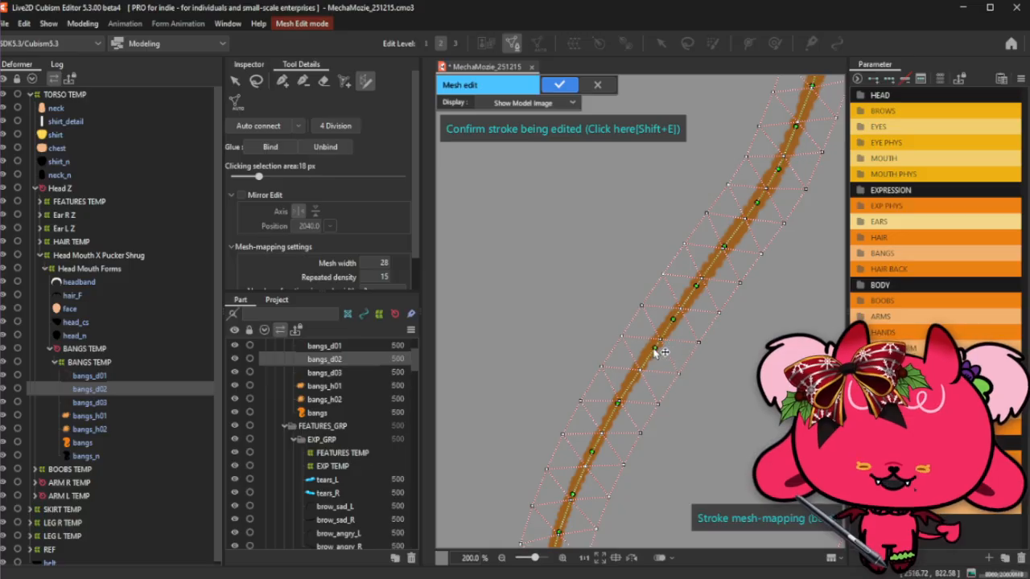
Fit the remaining stroke control points to the diagonal section of the bangs_d02 line, where it descends toward the large loop.
click(652, 350)
click(634, 374)
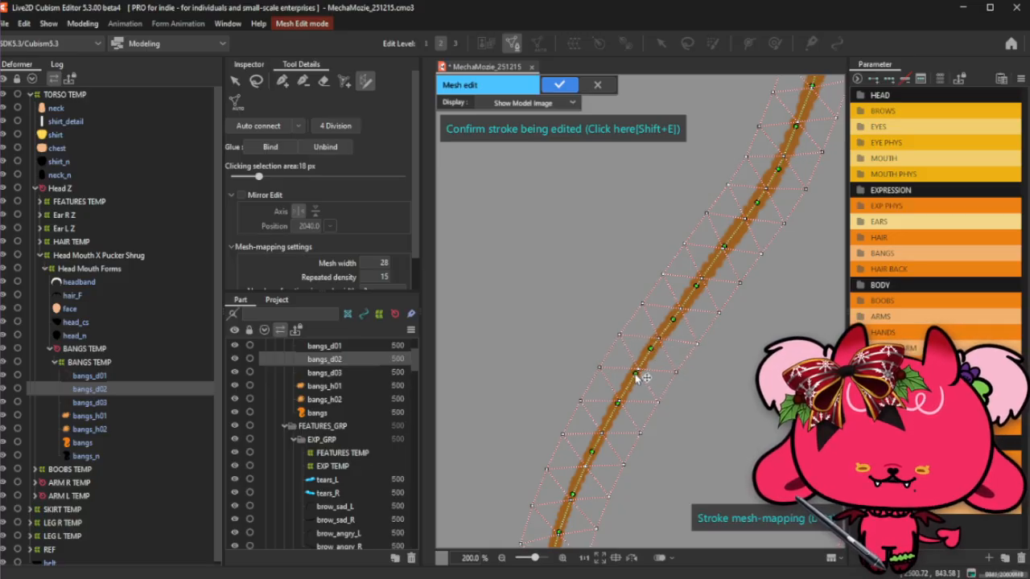
scroll(636, 376, down, 6)
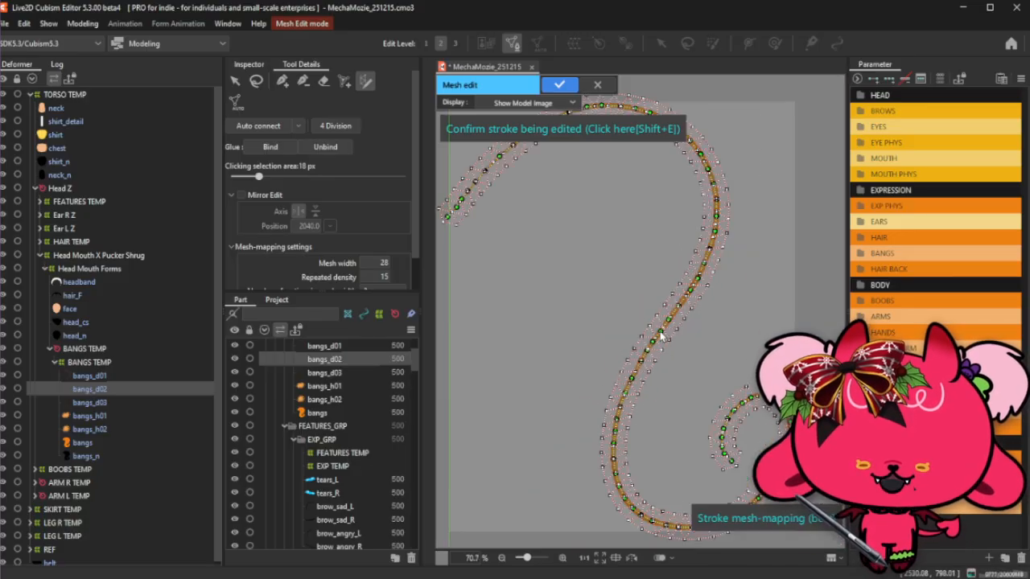
Narrow the stroke mesh at the tip of the inner curl and widen it around the curl's top.
scroll(712, 394, up, 1)
scroll(713, 398, up, 2)
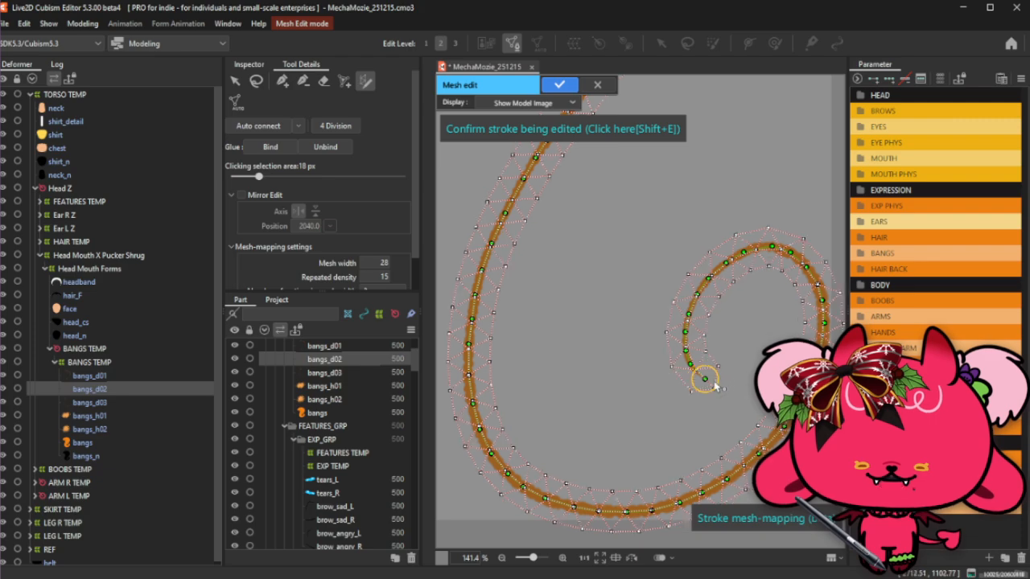
click(712, 384)
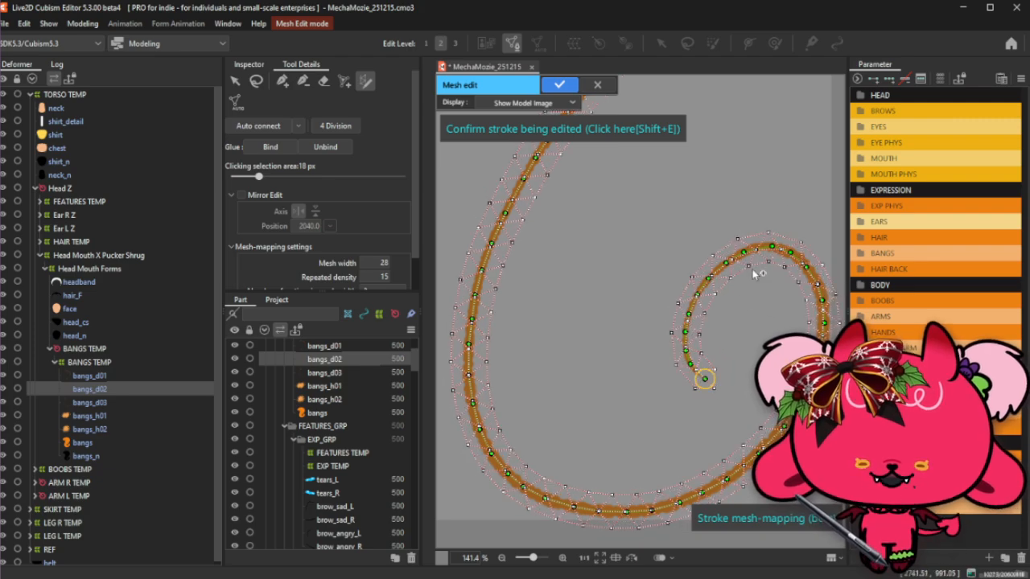
mouse_move(777, 239)
mouse_down()
mouse_move(769, 241)
mouse_move(816, 234)
mouse_move(808, 255)
mouse_up()
scroll(734, 303, up, 2)
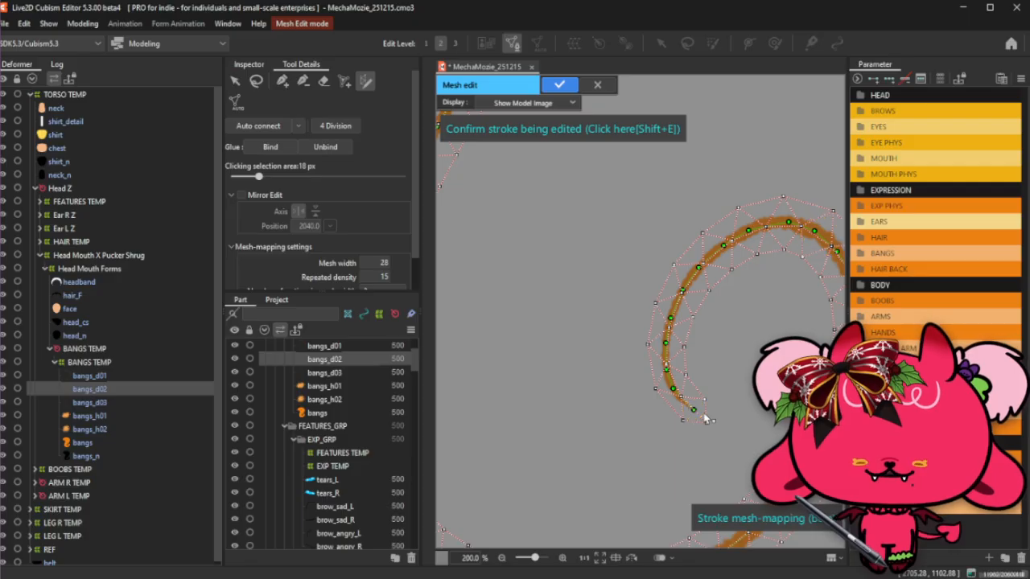
Narrow the stroke mesh at the arch's left end so it tapers with the line.
scroll(703, 415, down, 3)
scroll(703, 412, down, 1)
scroll(555, 180, up, 4)
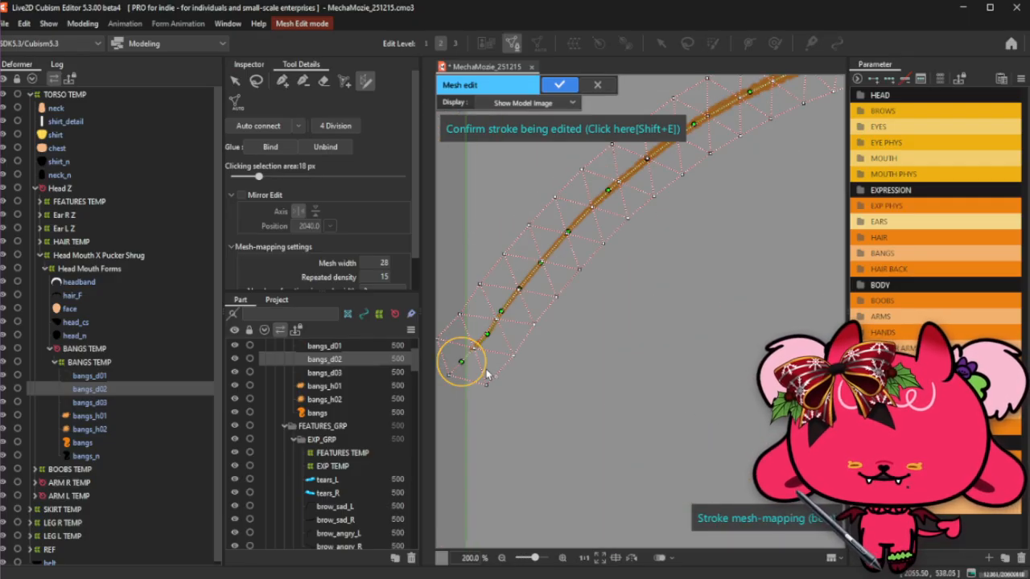
drag(485, 369, 473, 371)
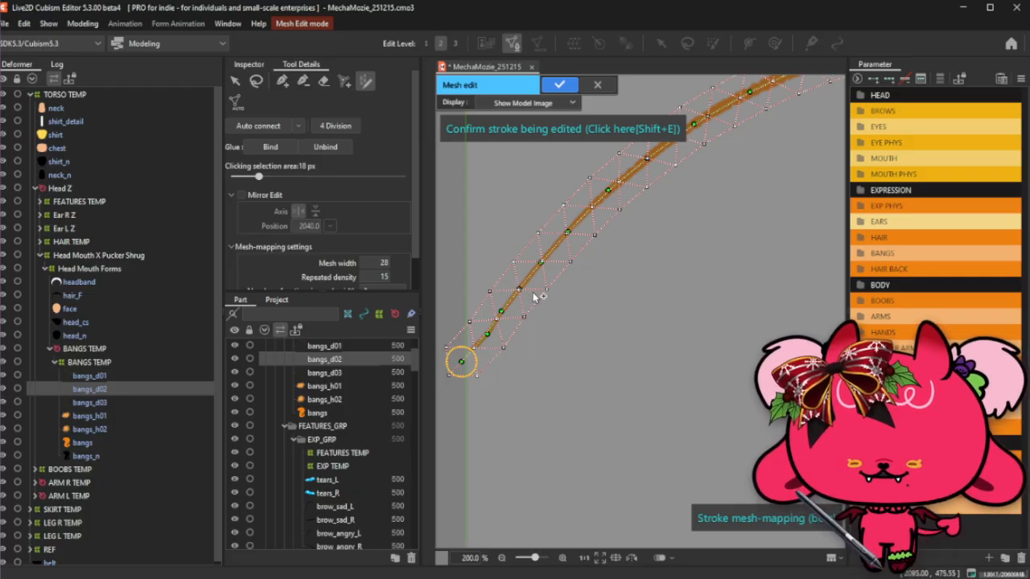
scroll(544, 299, up, 3)
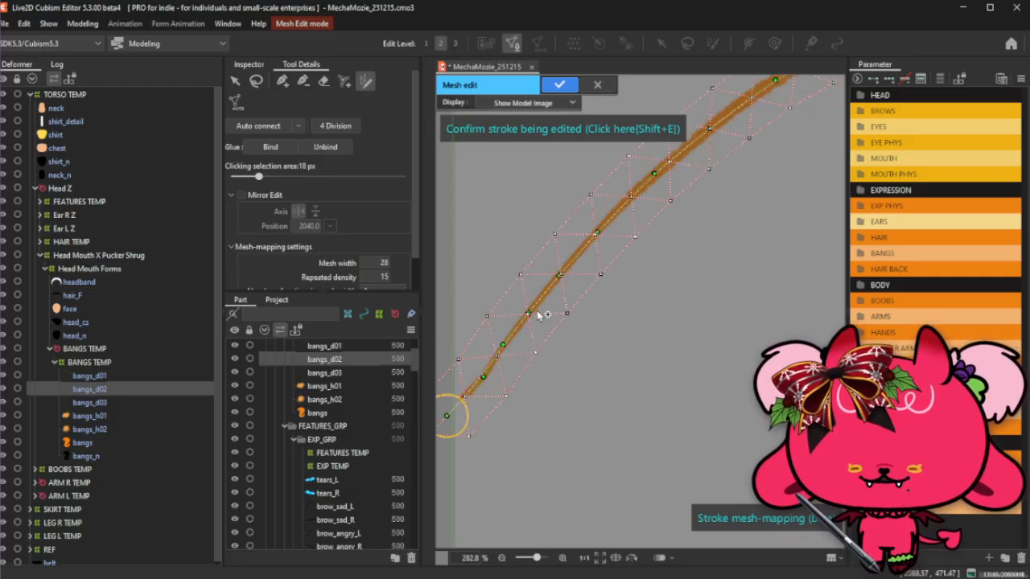
Adjust the stroke mesh width along the top of the arch, just right of its peak.
scroll(567, 279, down, 5)
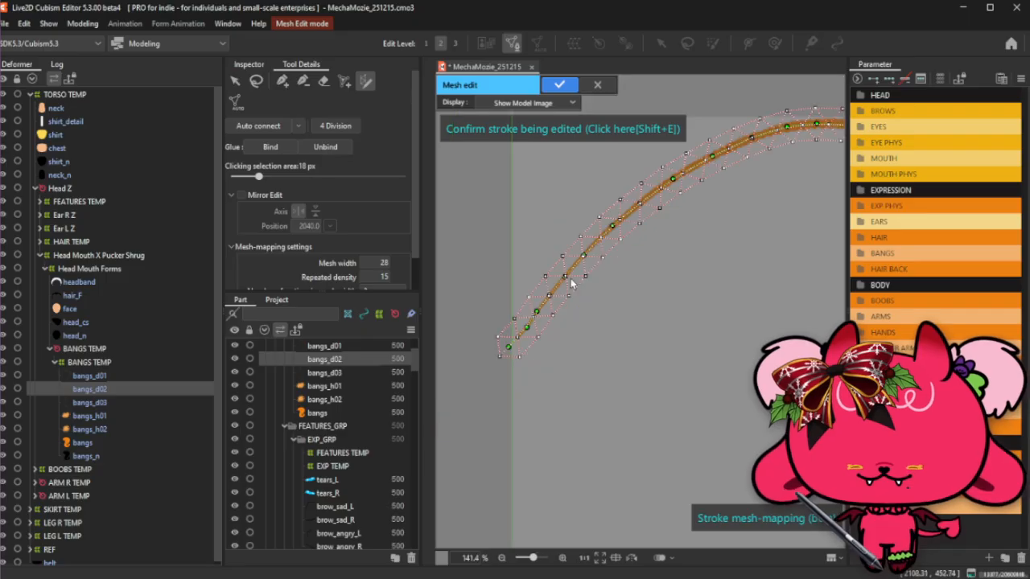
scroll(680, 228, up, 4)
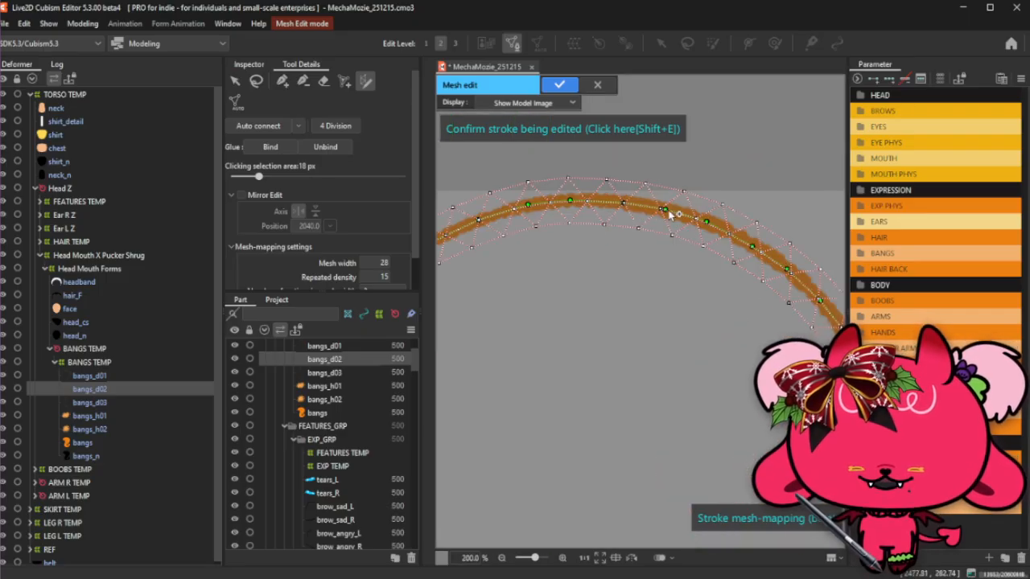
mouse_move(672, 200)
mouse_down()
mouse_move(719, 198)
mouse_move(726, 218)
mouse_up()
scroll(728, 211, down, 3)
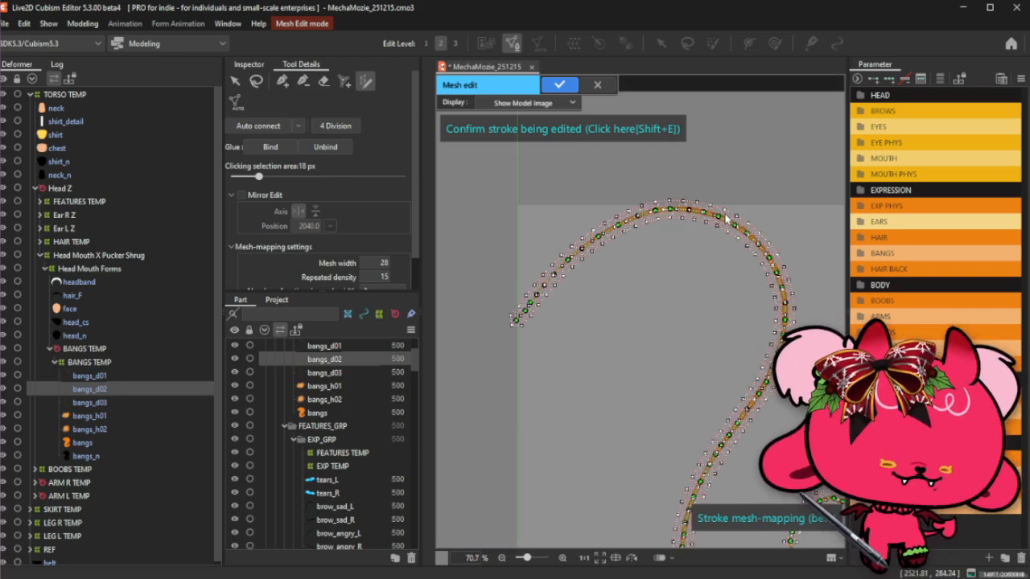
Examine the mesh width and triangle spacing around the inner curl, from its tip over the top.
scroll(727, 217, up, 3)
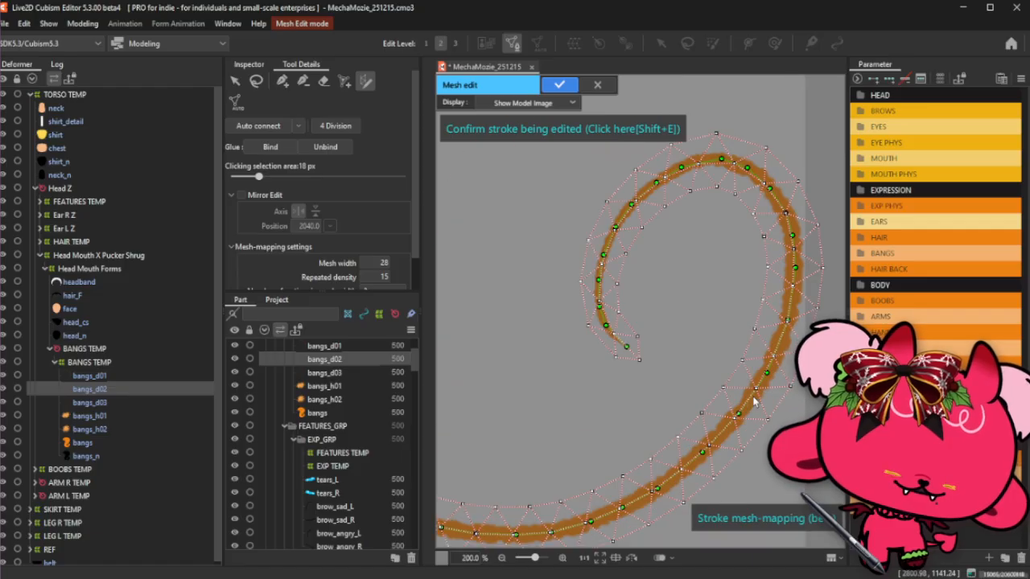
scroll(816, 298, down, 1)
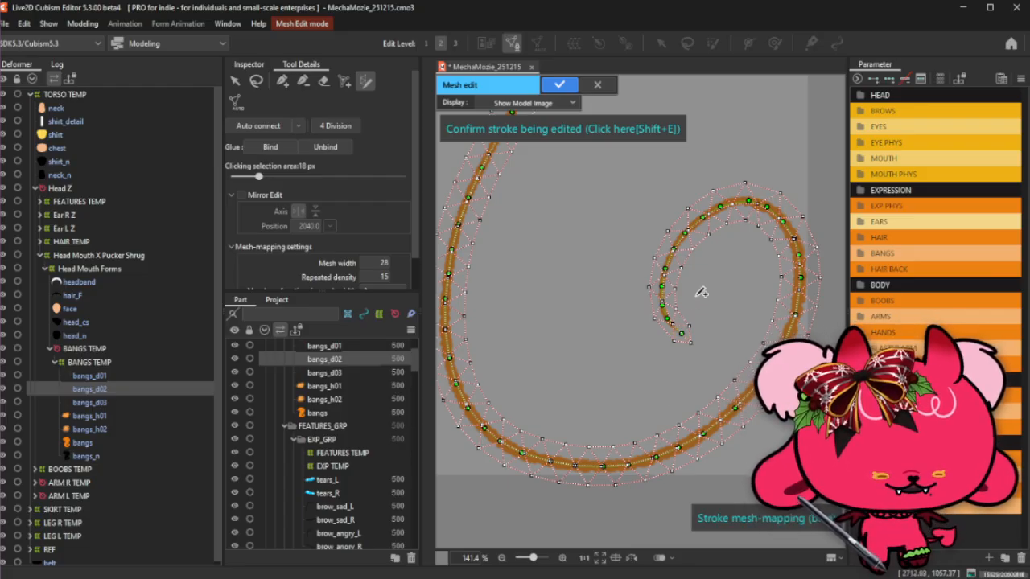
scroll(683, 314, up, 3)
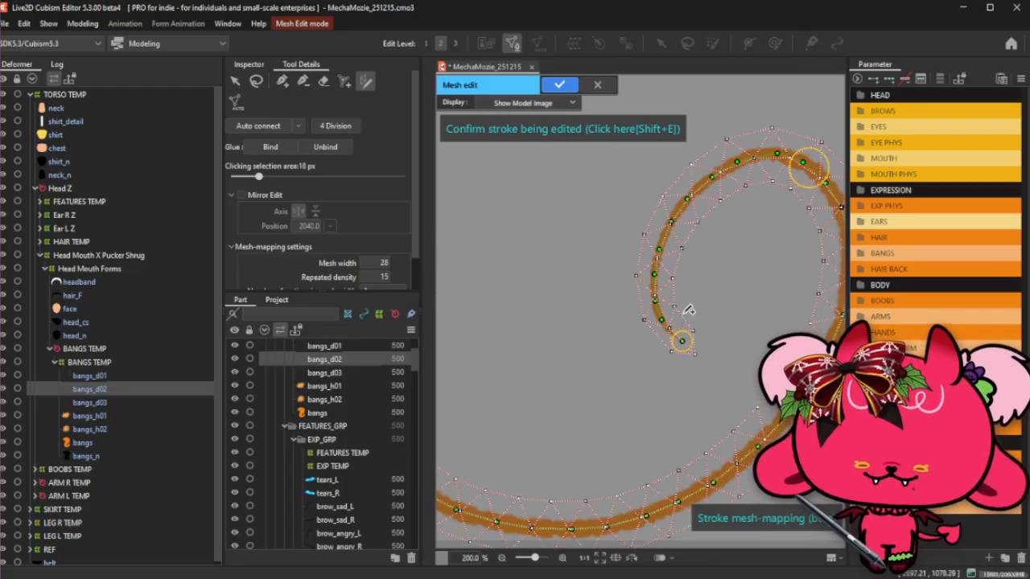
scroll(683, 320, down, 1)
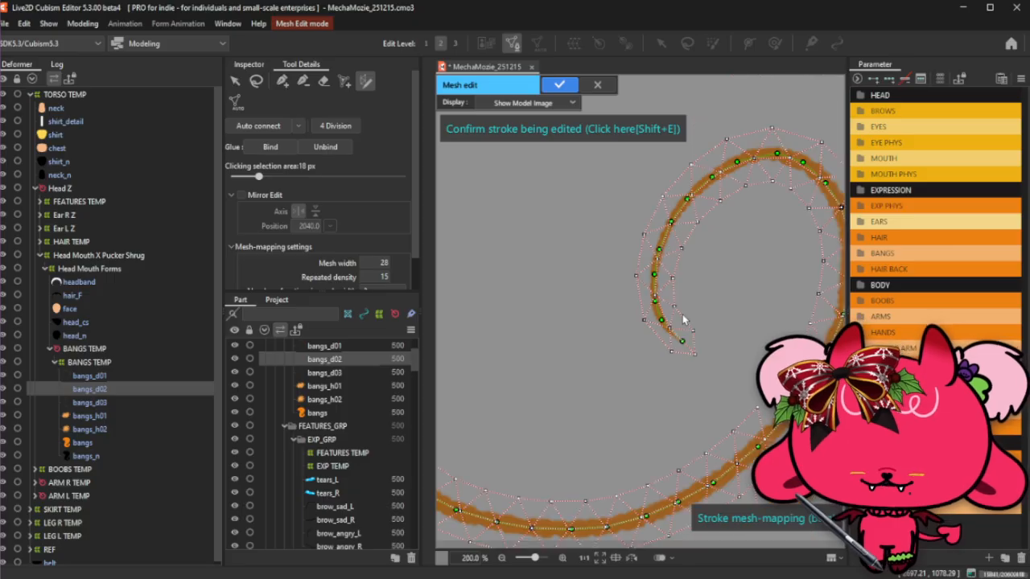
scroll(752, 237, up, 1)
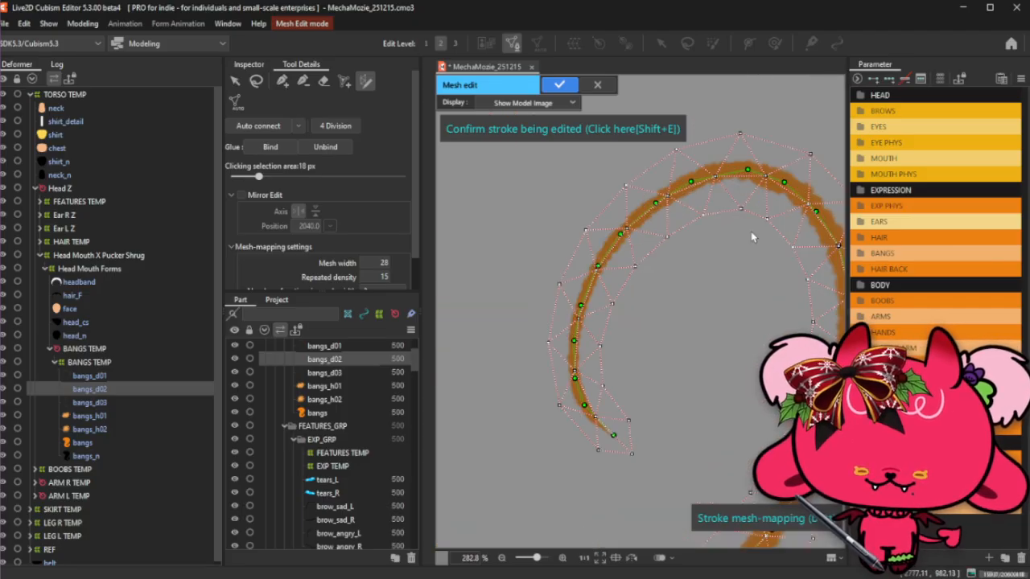
scroll(727, 254, down, 1)
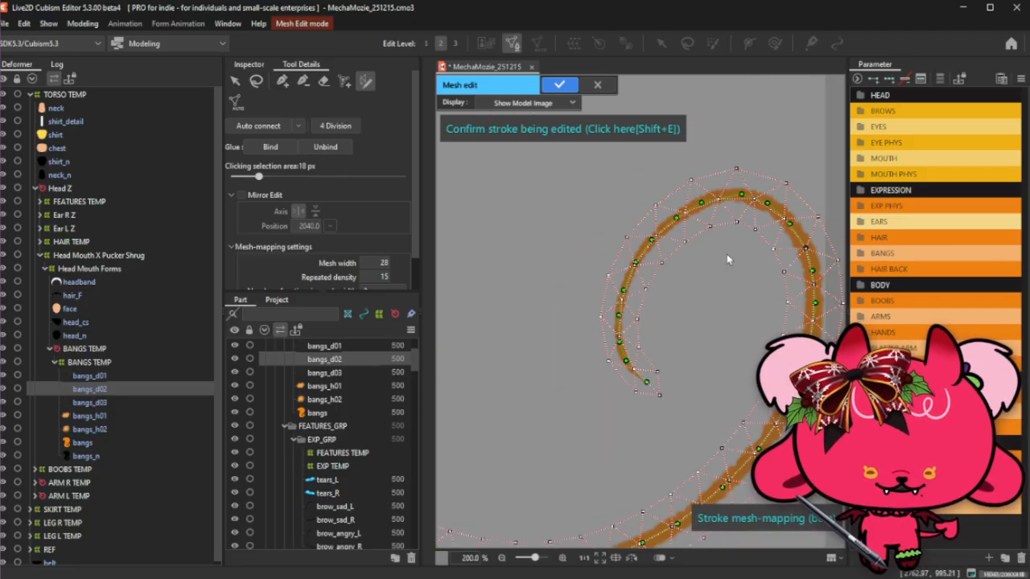
scroll(730, 231, down, 1)
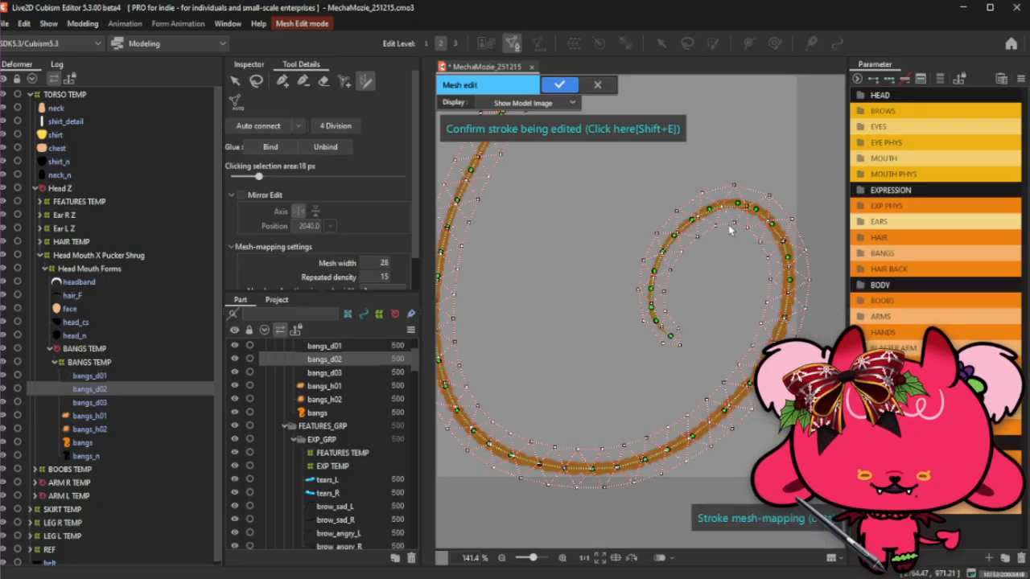
scroll(728, 232, up, 2)
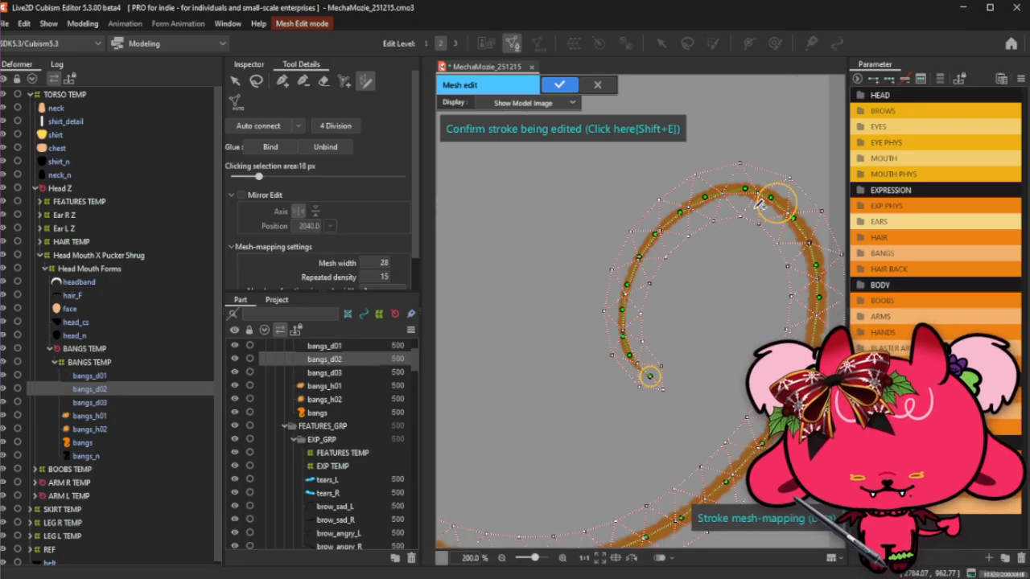
Confirm the bangs_d02 stroke mesh and erase the inner and outer vertices at the top of the inner curl.
click(324, 84)
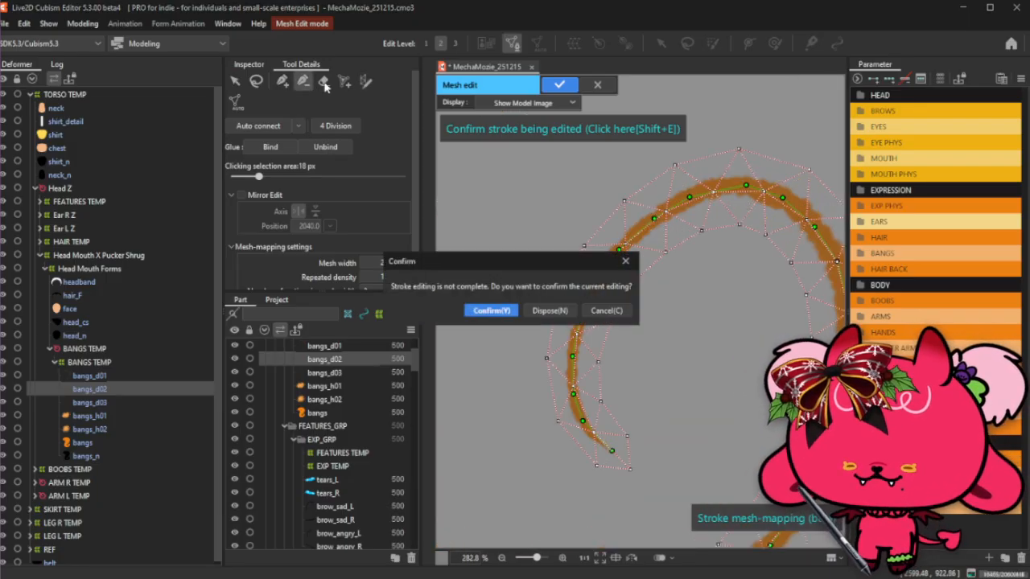
click(490, 310)
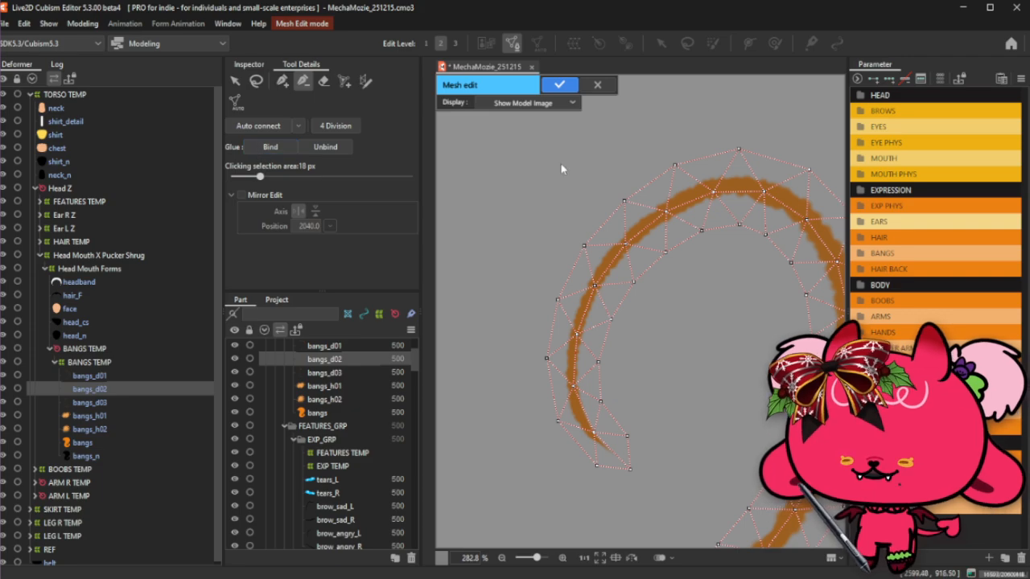
click(739, 225)
click(288, 83)
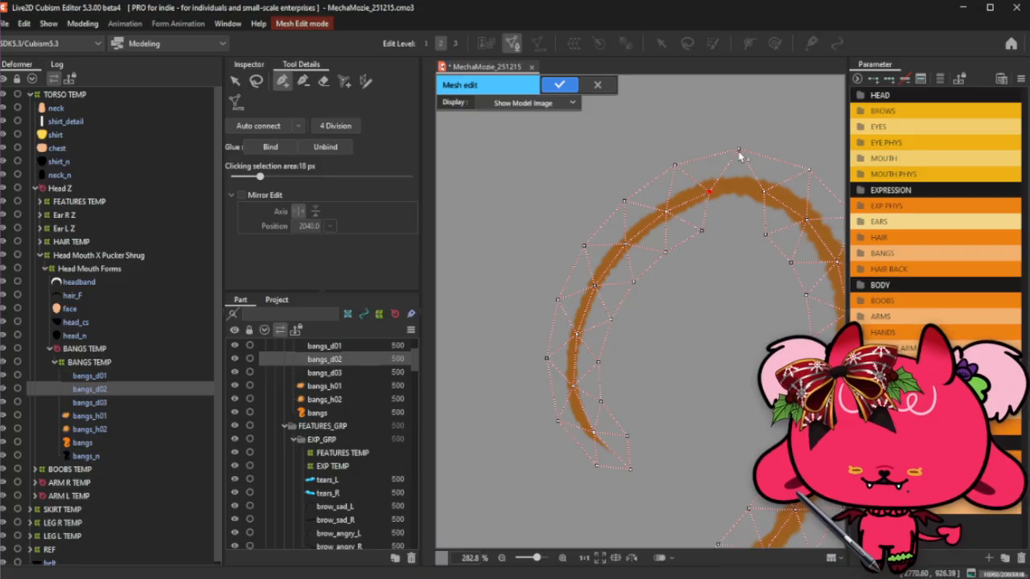
click(303, 81)
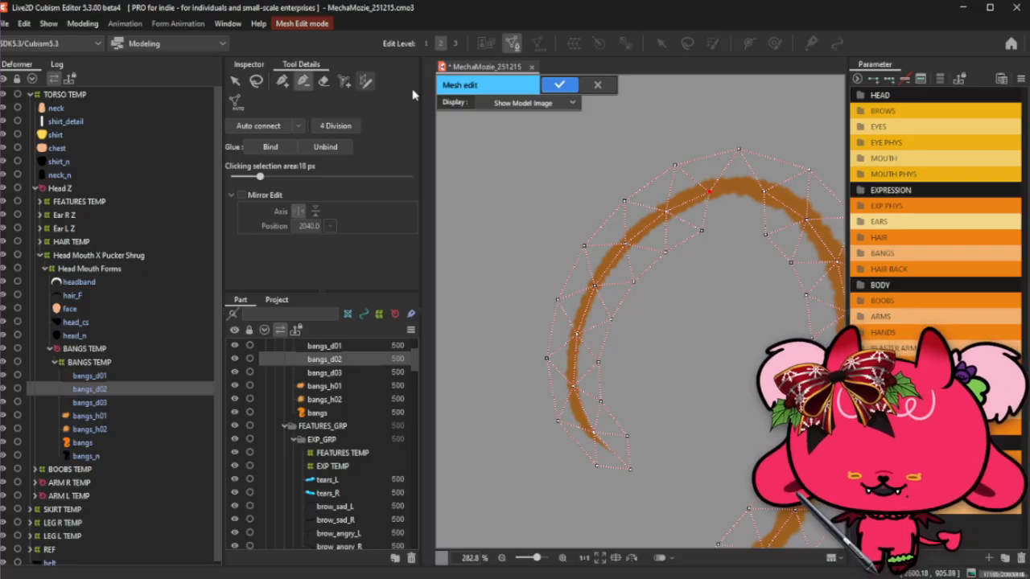
click(752, 150)
Rebuild the curl's top with a vertex on the line's crest and one above it, shifting the neighbouring outer vertex slightly.
click(282, 81)
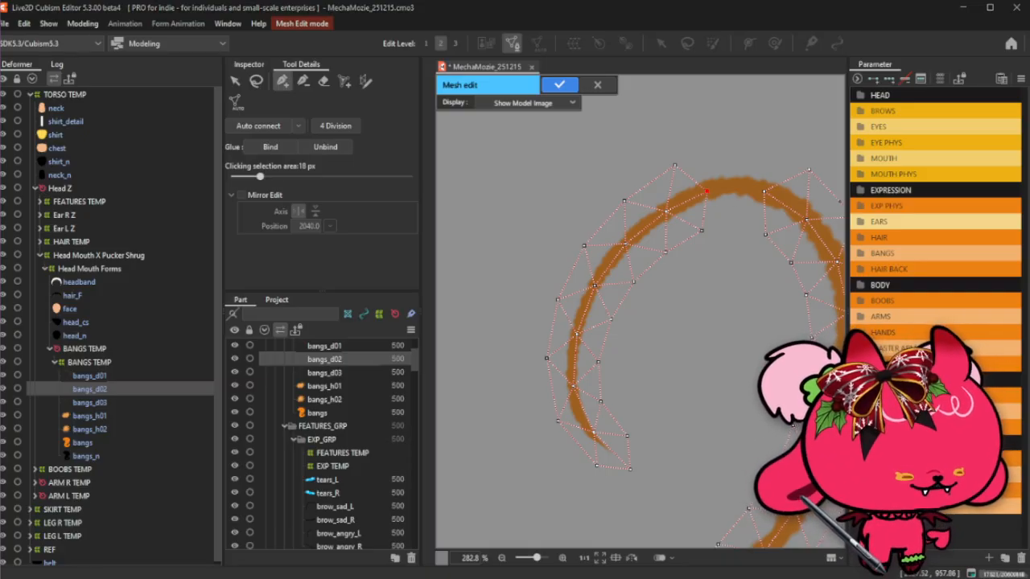
click(733, 186)
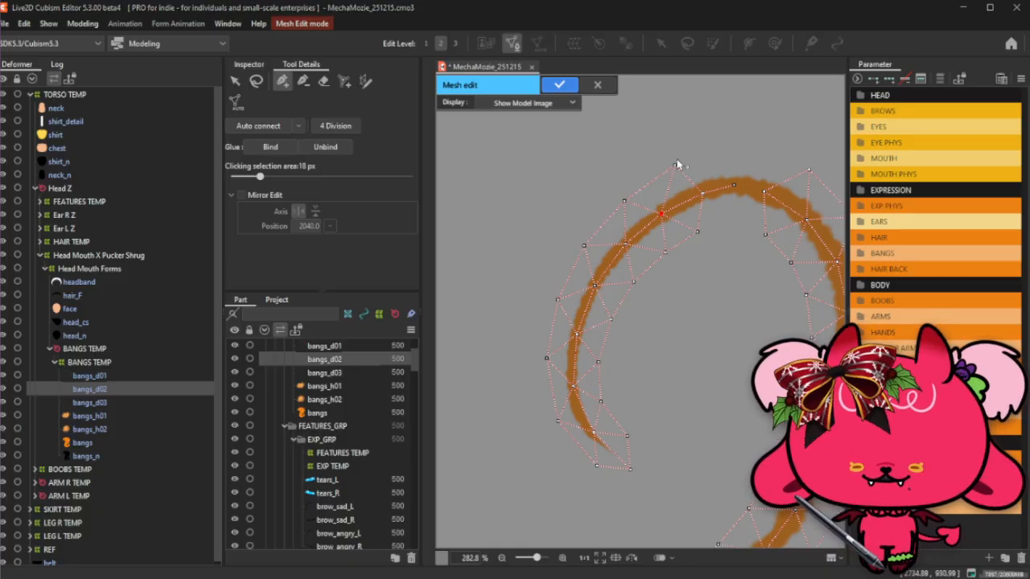
drag(676, 163, 670, 164)
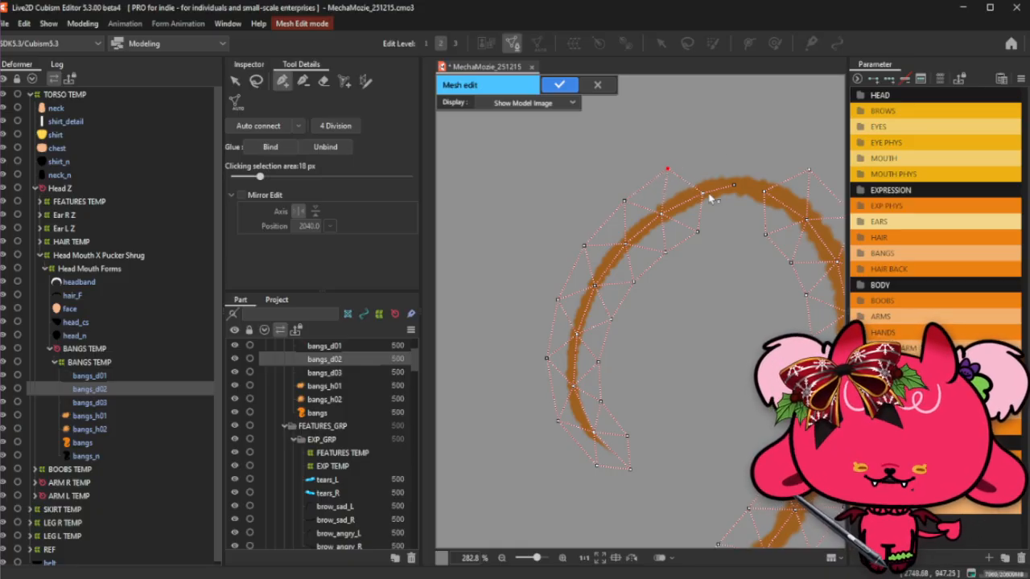
click(705, 155)
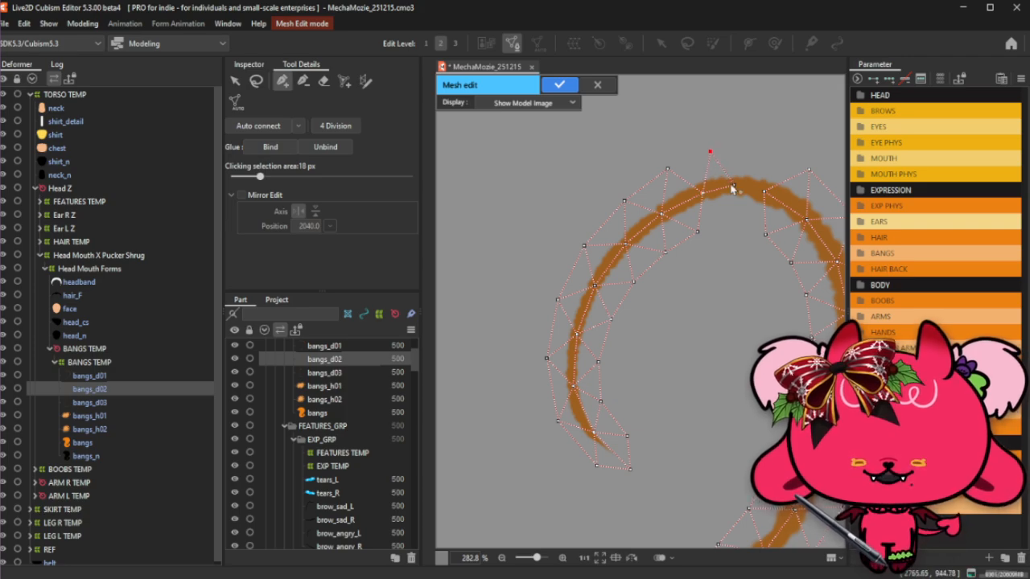
click(737, 185)
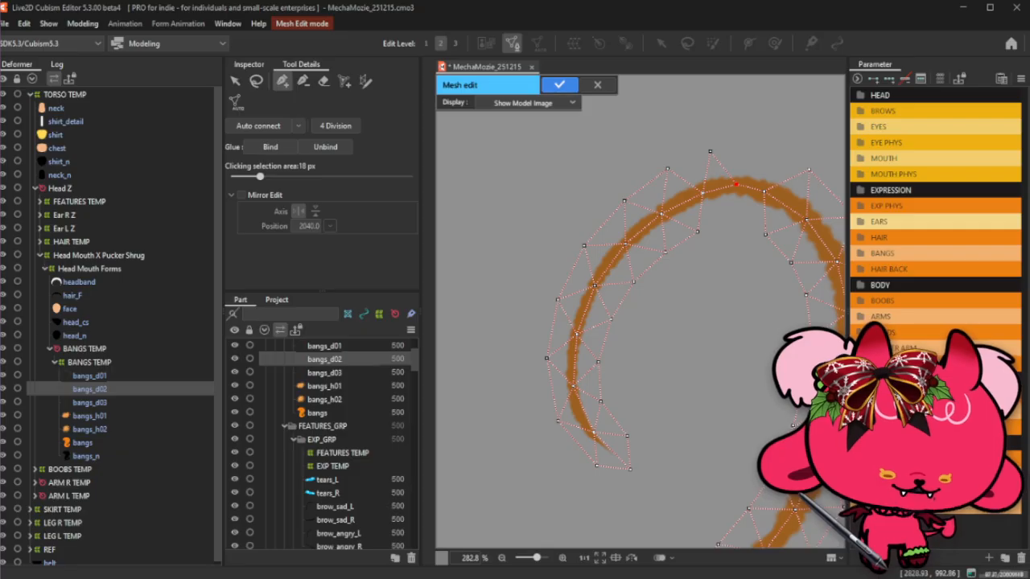
Switch to the browser window with the Bratz Cloe doll picture, examine the enlarged doll, and close the window.
drag(719, 578, 668, 28)
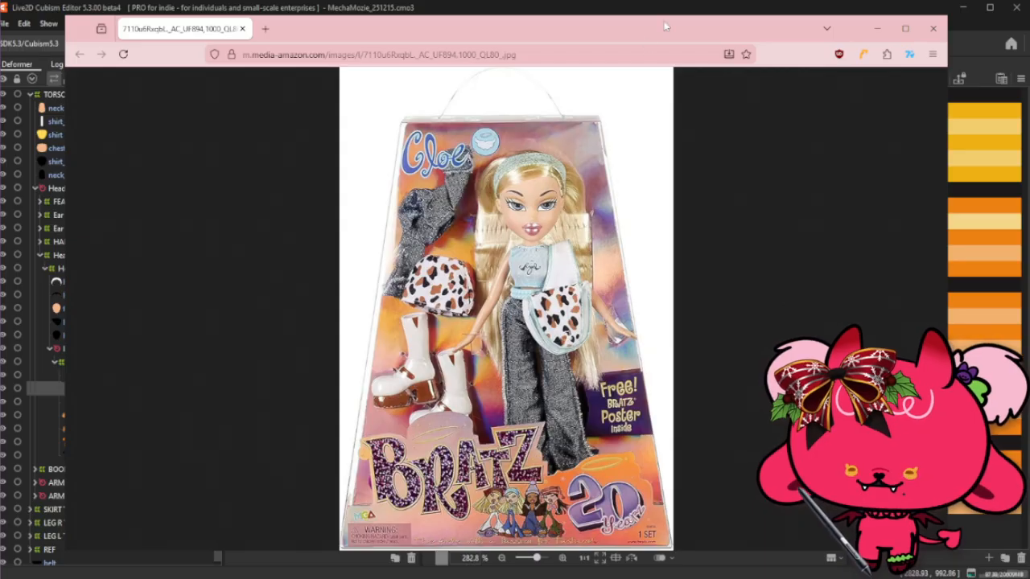
mouse_move(663, 22)
mouse_down()
mouse_move(683, 22)
mouse_move(647, 21)
mouse_move(666, 25)
mouse_move(656, 27)
mouse_up()
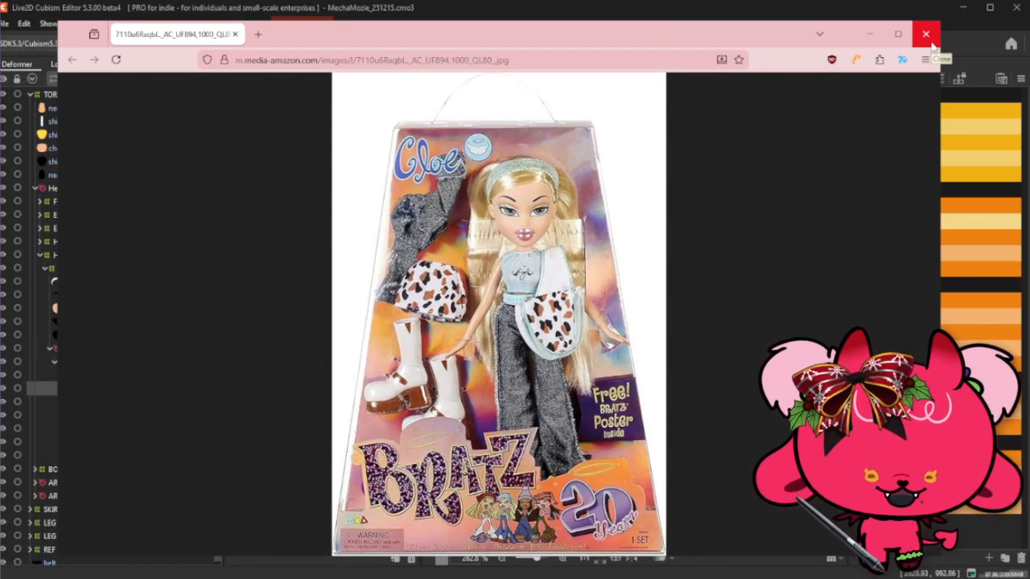
drag(598, 35, 591, 24)
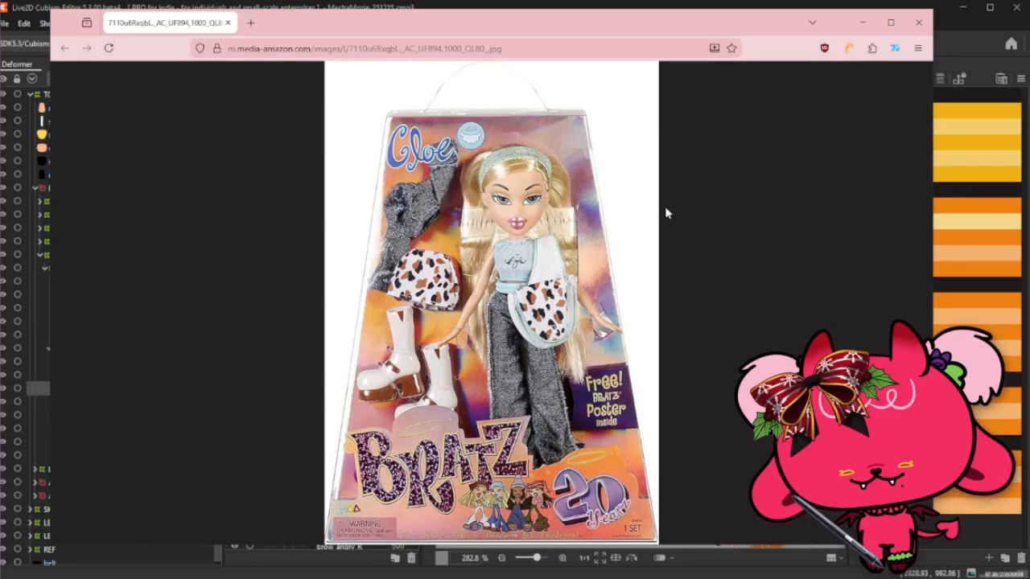
click(503, 149)
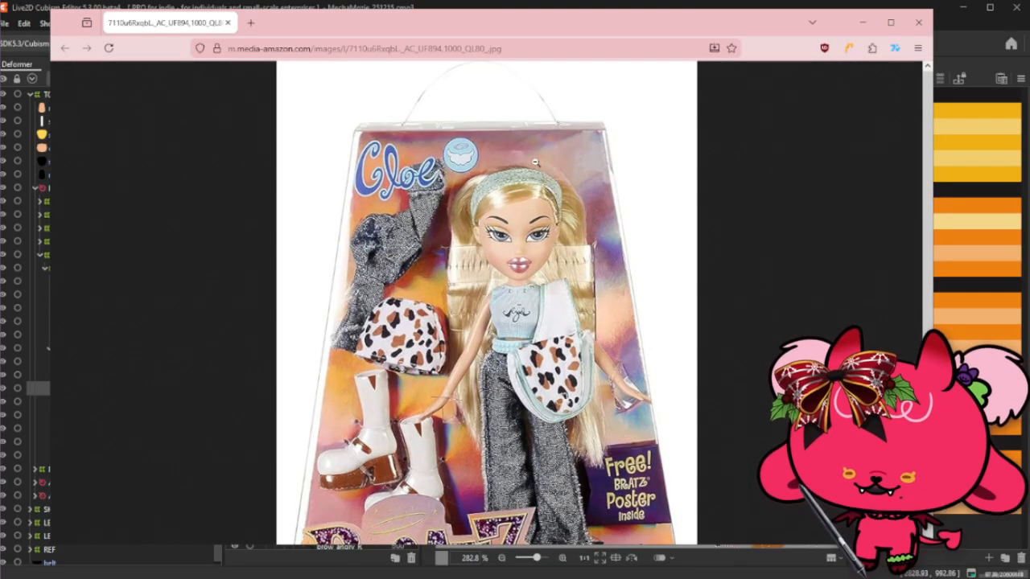
scroll(532, 126, up, 2)
click(536, 188)
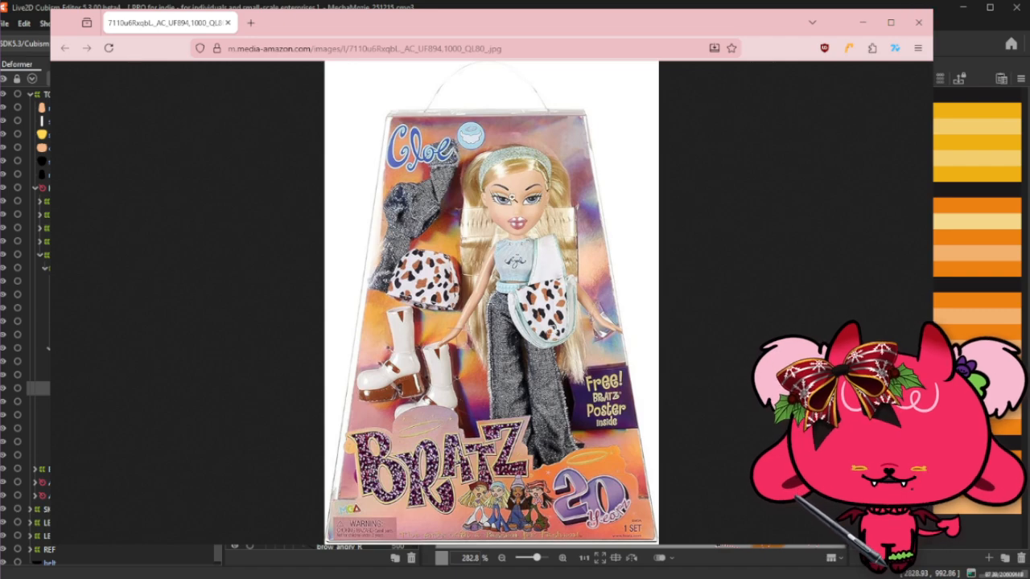
click(921, 27)
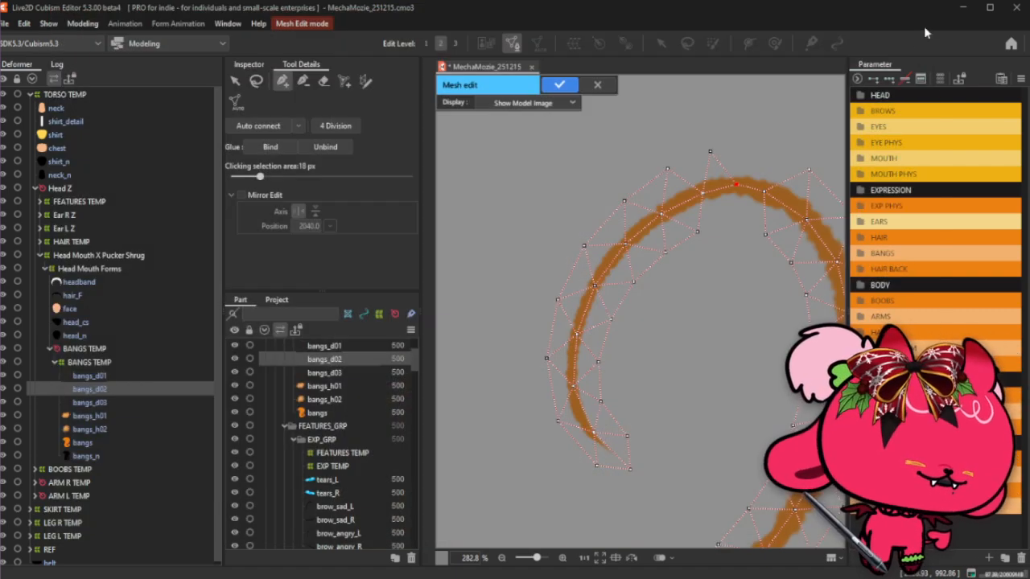
Shift the outer vertex at the top of the inner curl and add a second outer vertex above the crest.
click(710, 151)
click(674, 174)
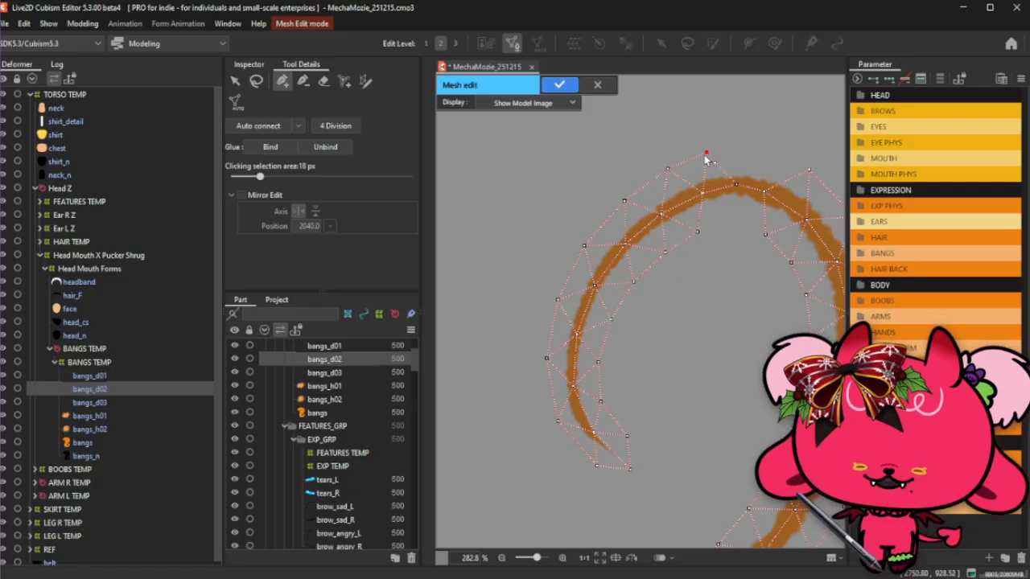
click(756, 152)
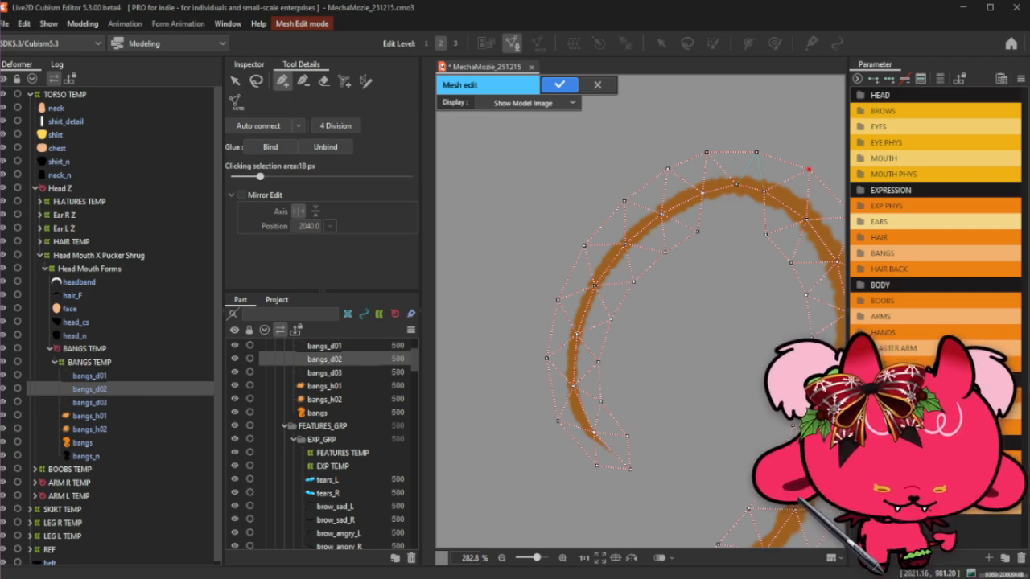
Bring up the browser window with the pink pig plush picture, view it, and close the window.
drag(600, 578, 648, 33)
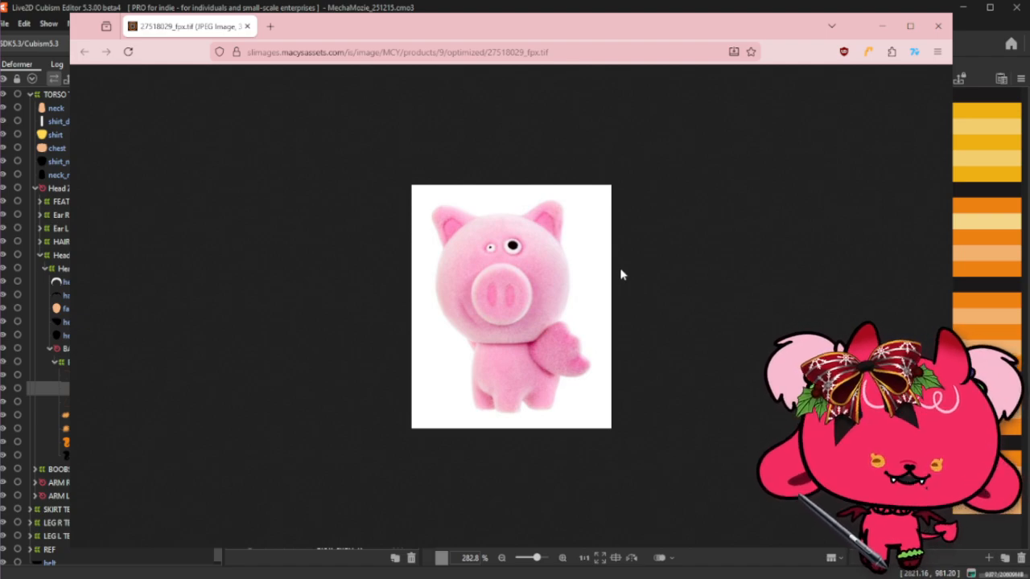
click(937, 27)
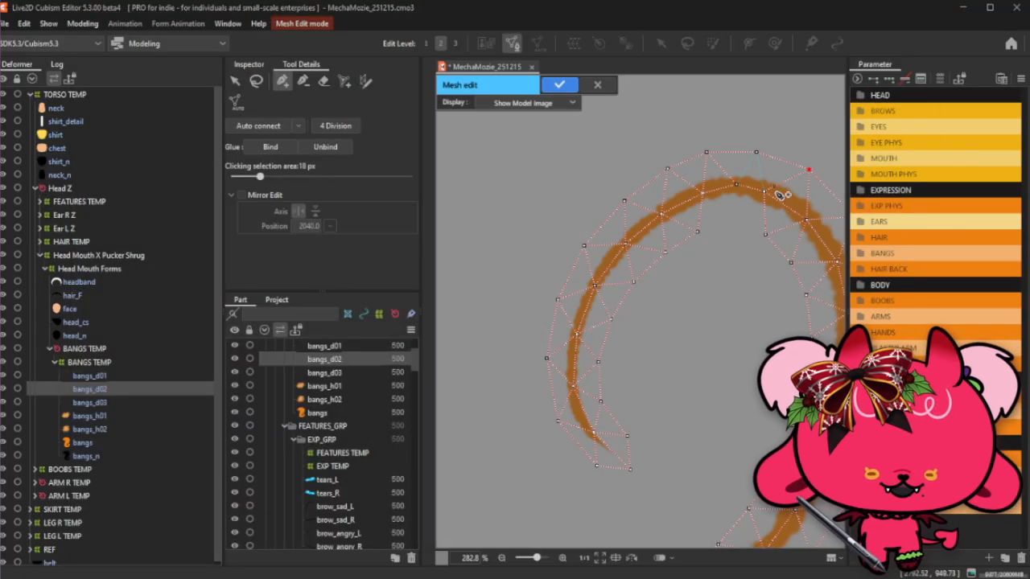
Even out the spacing at the curl's top by nudging the centre-line vertex beside the crest and the two outer vertices.
click(771, 191)
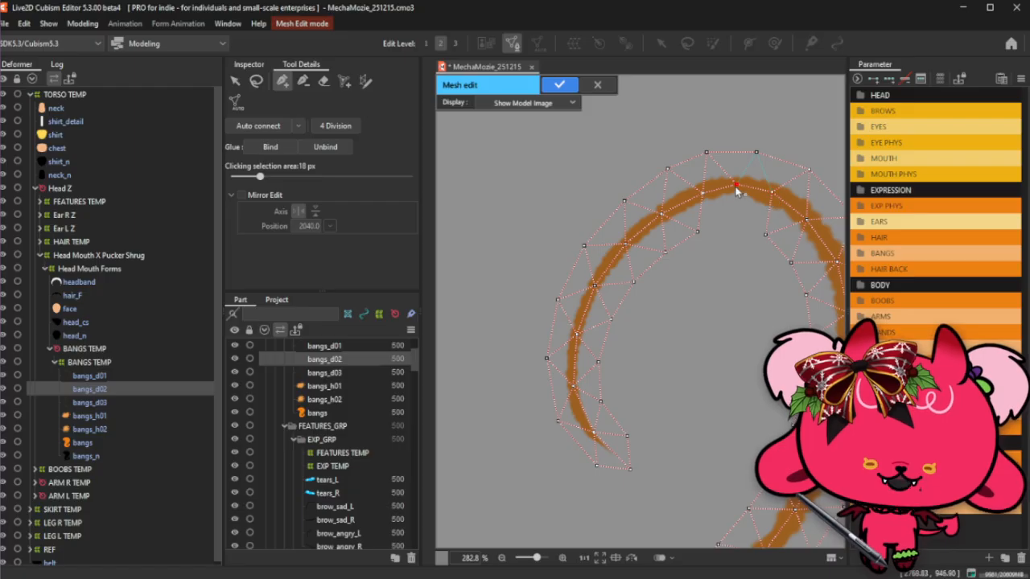
click(708, 152)
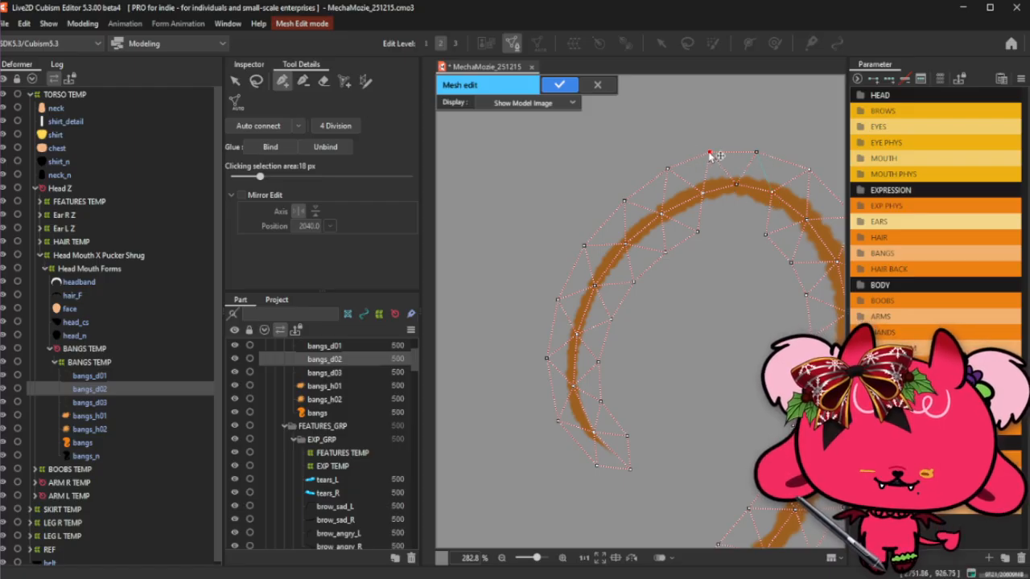
drag(756, 153, 759, 151)
click(771, 192)
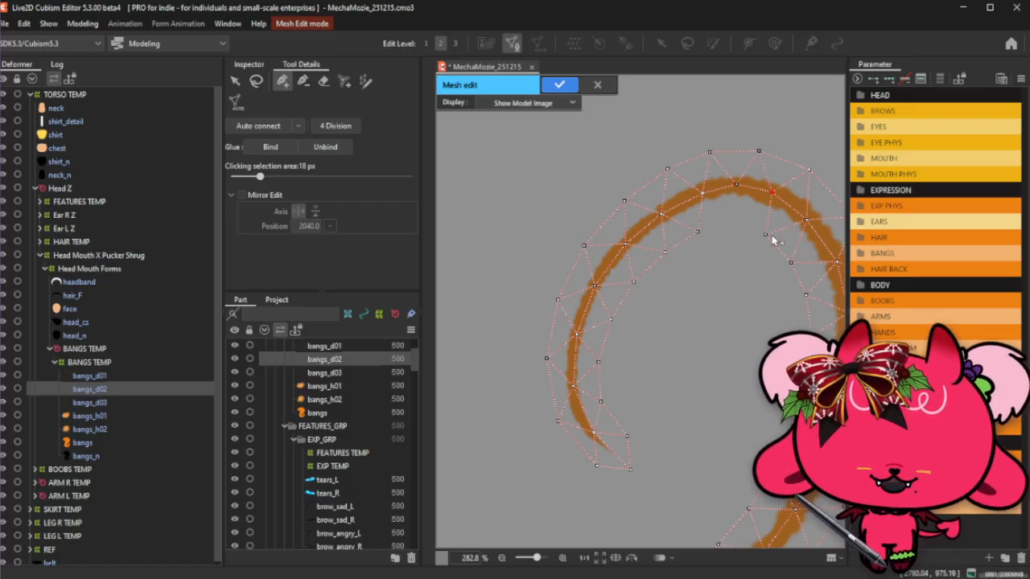
Add two inner vertices beneath the curl's crest and adjust them and the neighbouring vertices into an even arc.
click(746, 228)
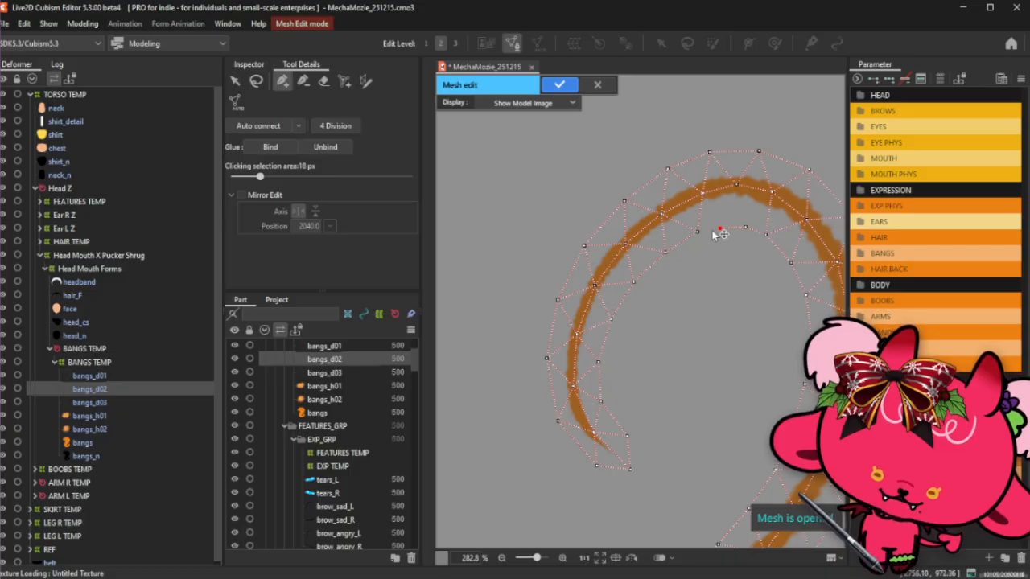
click(722, 227)
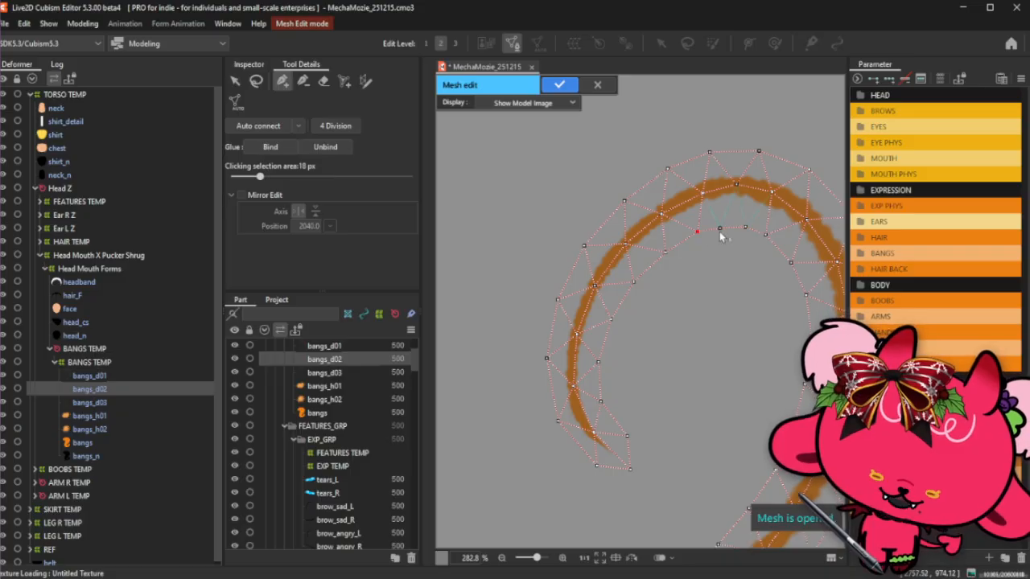
click(768, 234)
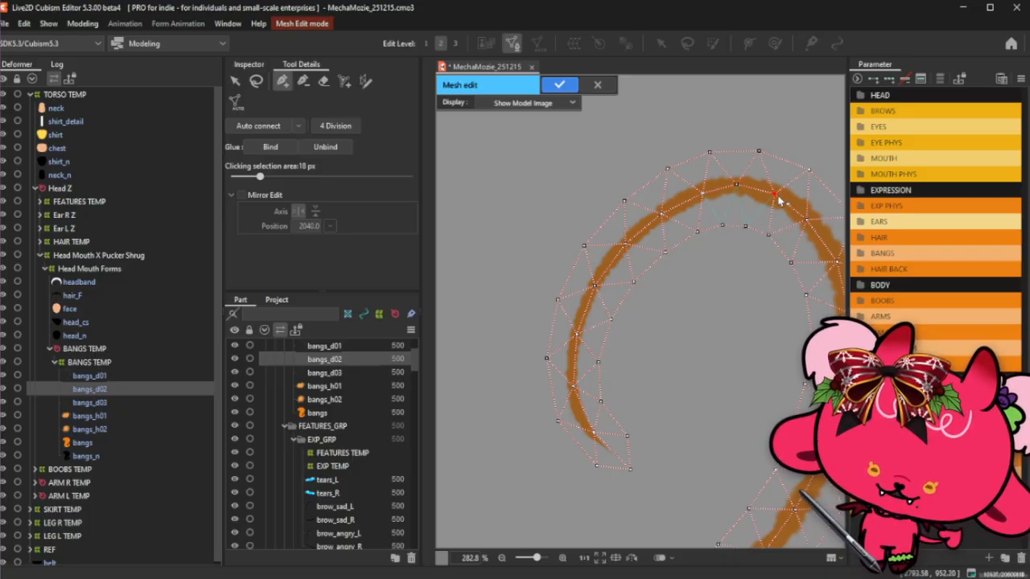
click(774, 195)
click(746, 226)
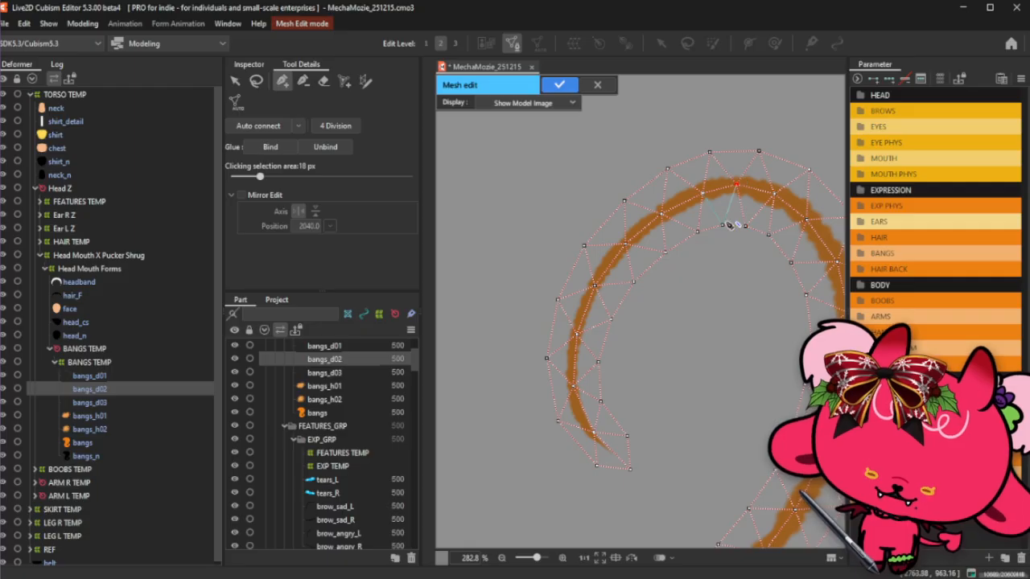
Check the bangs_d02 mesh from the line's start to the inner curl and confirm the mesh edit.
scroll(712, 238, down, 6)
scroll(528, 209, up, 3)
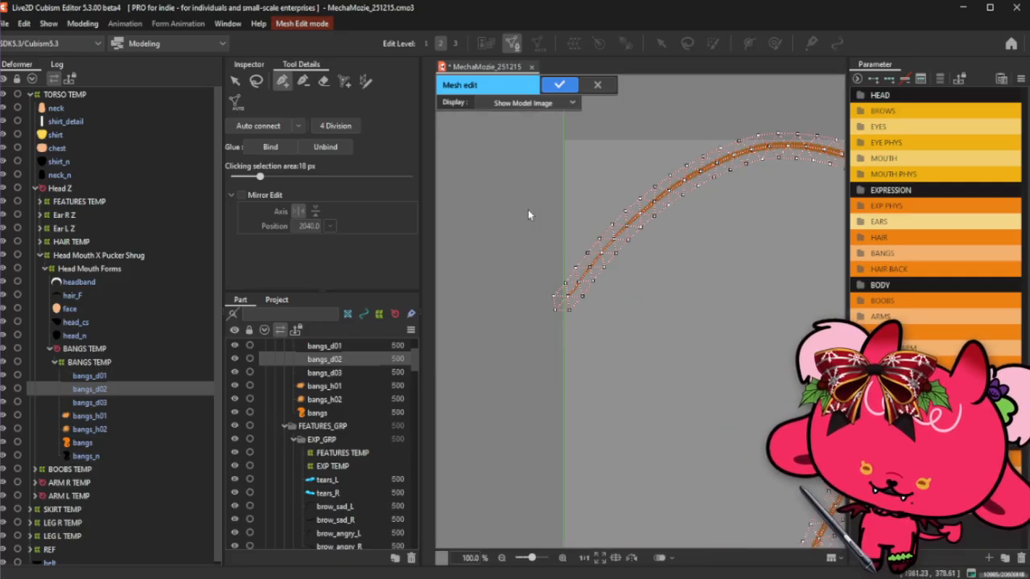
scroll(557, 263, up, 2)
scroll(557, 264, down, 4)
scroll(765, 386, up, 4)
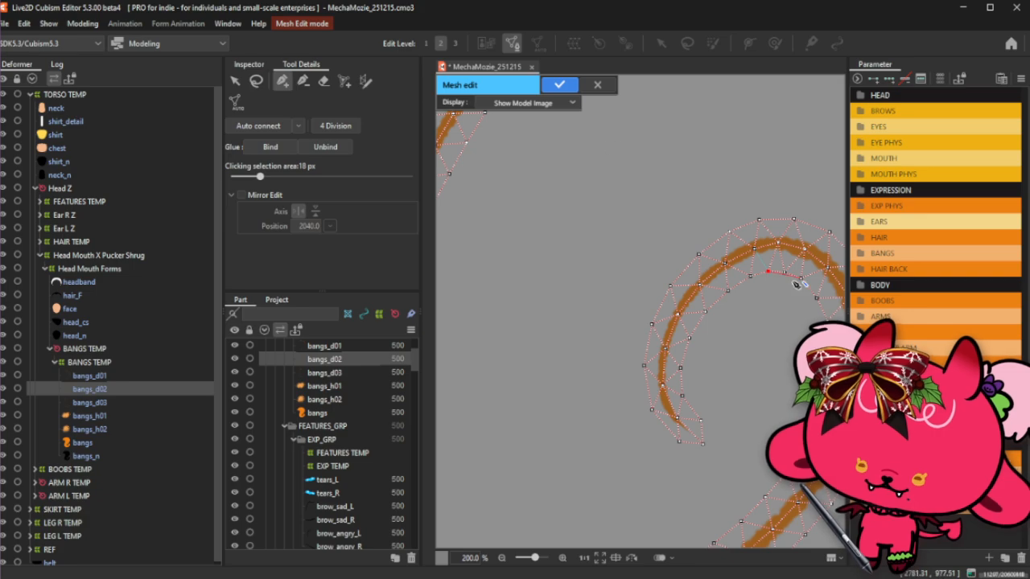
click(562, 86)
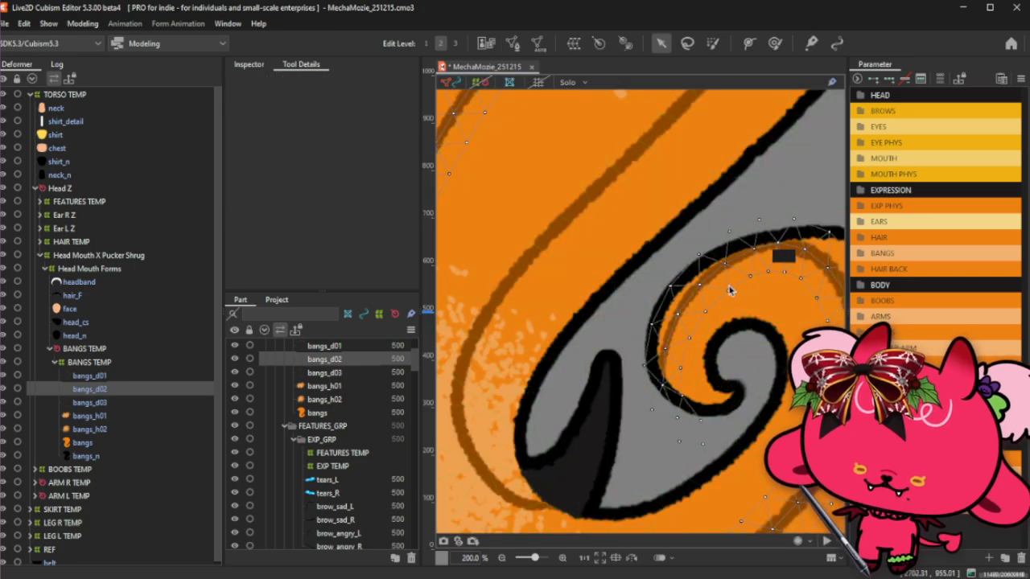
Reopen the bangs_d02 mesh, review the whole curl once more, and close mesh editing.
click(512, 44)
scroll(700, 253, down, 3)
scroll(700, 253, up, 2)
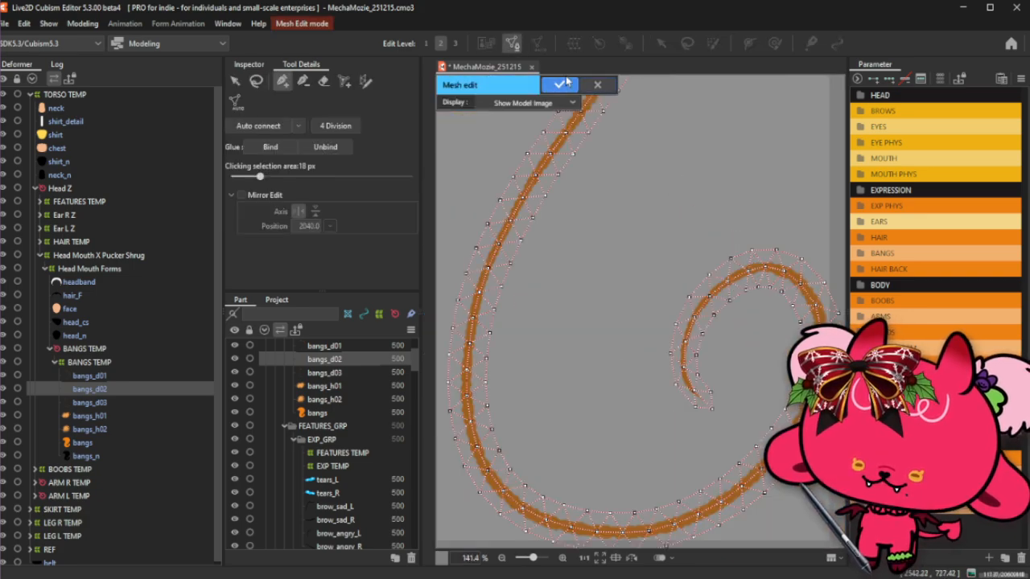
click(559, 84)
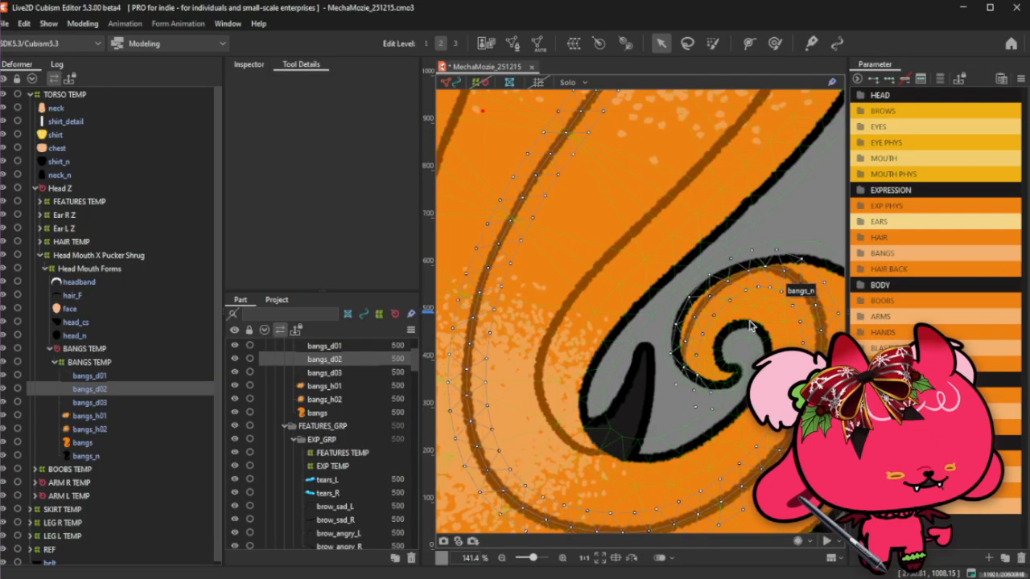
Open bangs_d03 for mesh editing and delete all of its existing mesh vertices.
scroll(707, 258, down, 2)
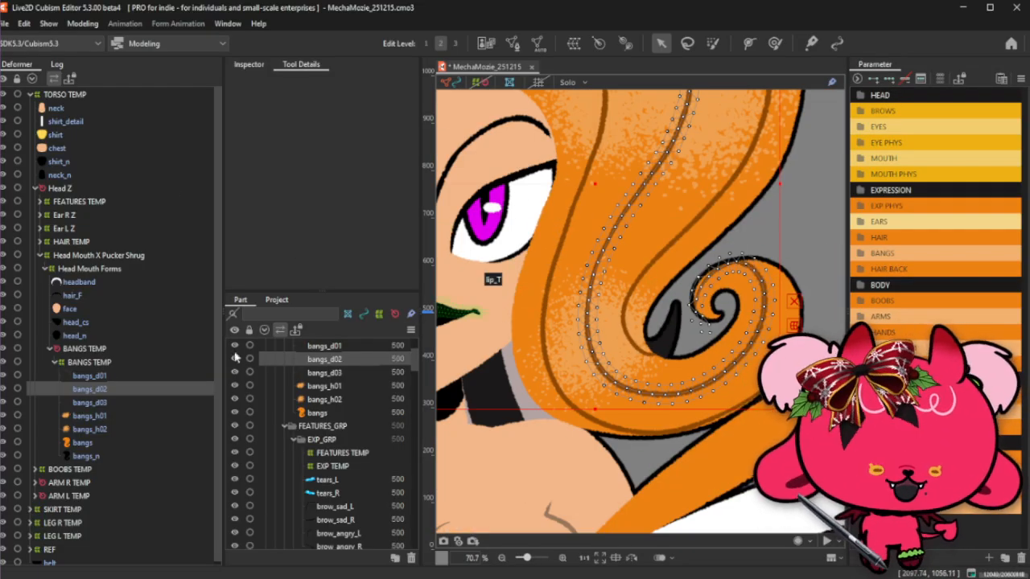
click(117, 407)
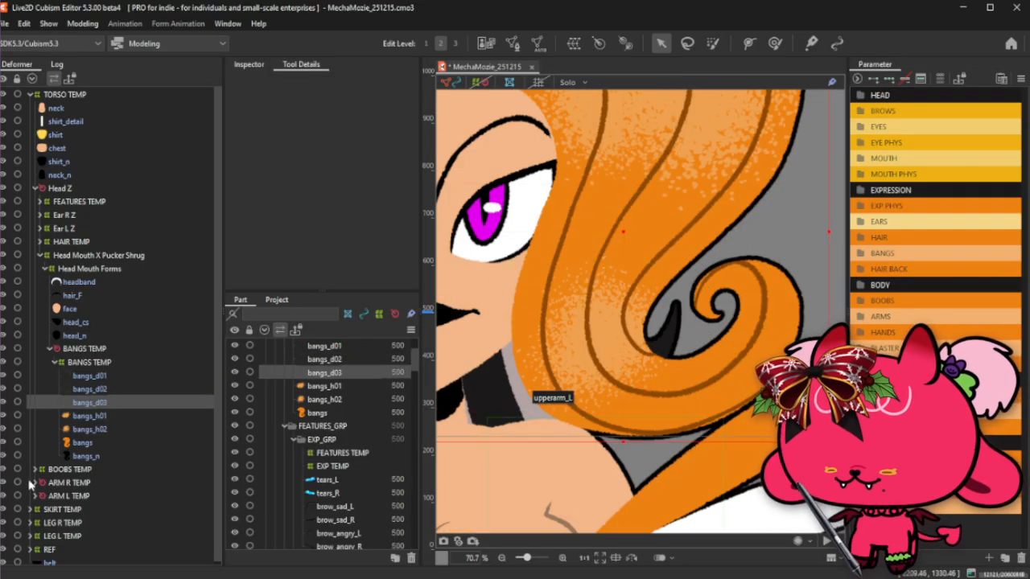
scroll(640, 363, down, 2)
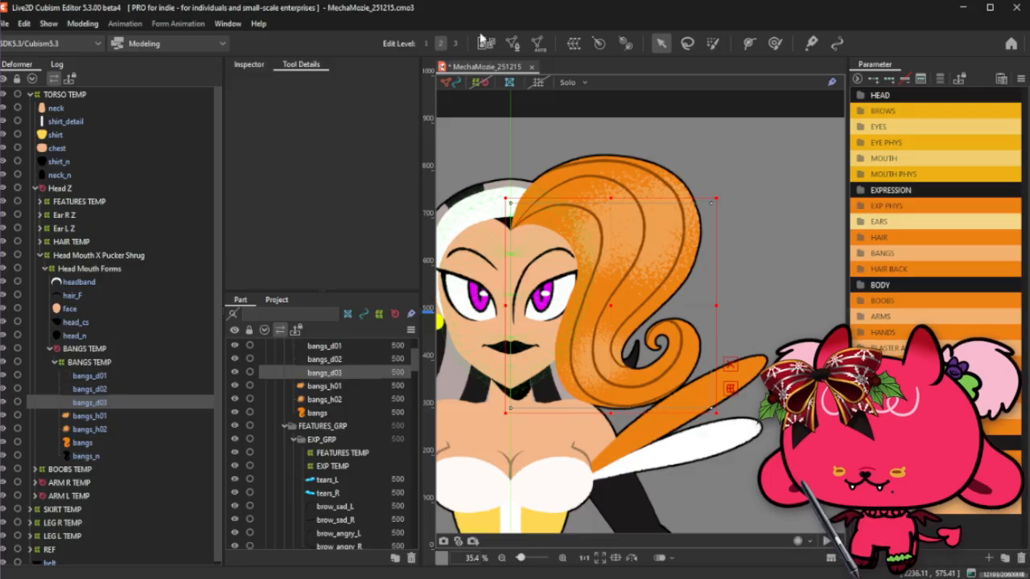
double_click(577, 330)
drag(471, 152, 745, 421)
key(Delete)
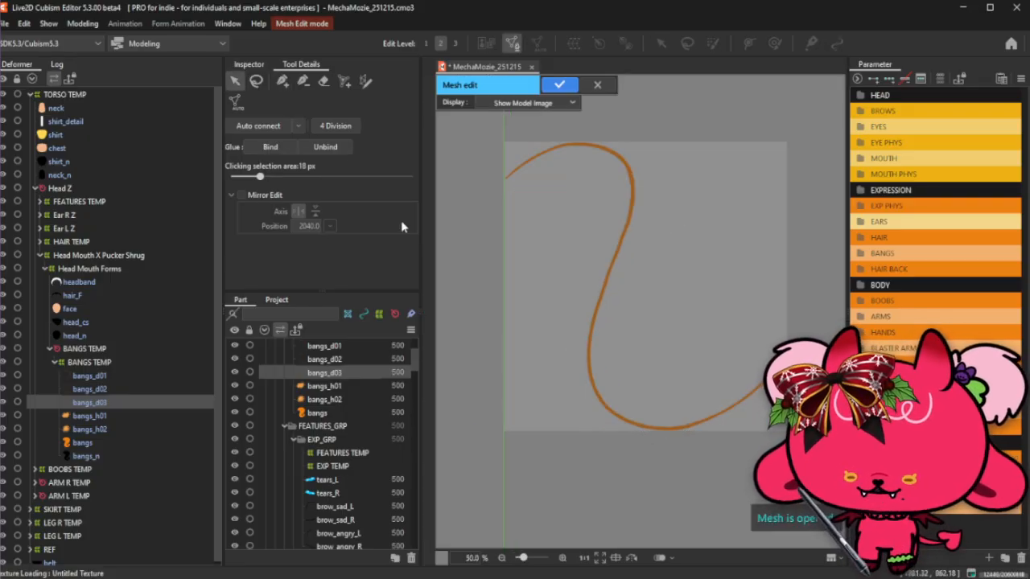
Start a stroke mesh at the upper end of the bangs_d03 line, with width 28 and density 15, and centre it on the line.
click(365, 81)
scroll(515, 217, up, 3)
drag(524, 229, 587, 184)
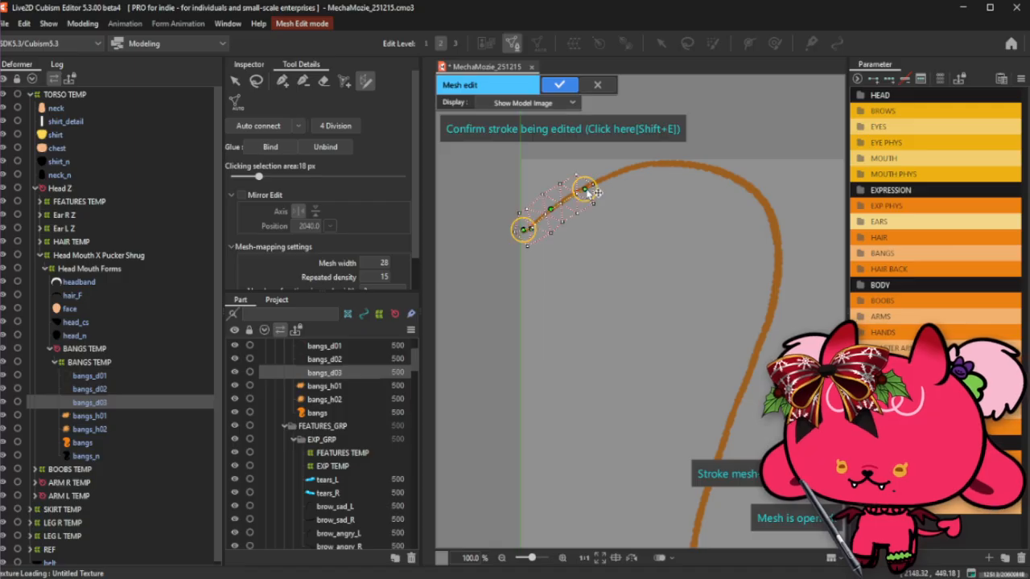
scroll(549, 183, up, 3)
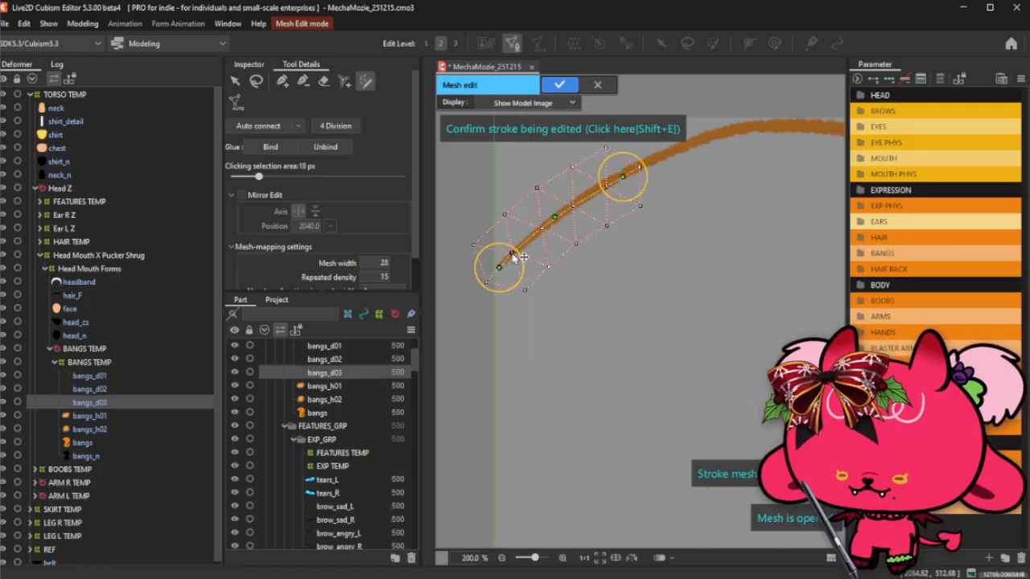
drag(555, 218, 550, 221)
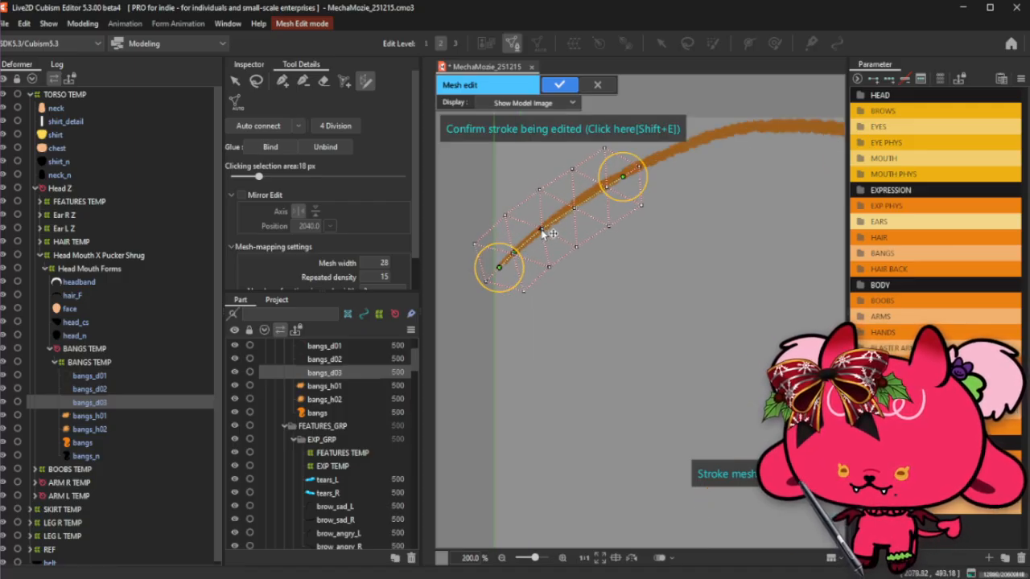
Extend the stroke mesh to the far tip of the bangs_d03 line, ending it slightly beyond the tip.
scroll(563, 197, down, 4)
drag(576, 176, 773, 439)
scroll(672, 282, up, 3)
scroll(672, 281, down, 1)
scroll(754, 344, up, 2)
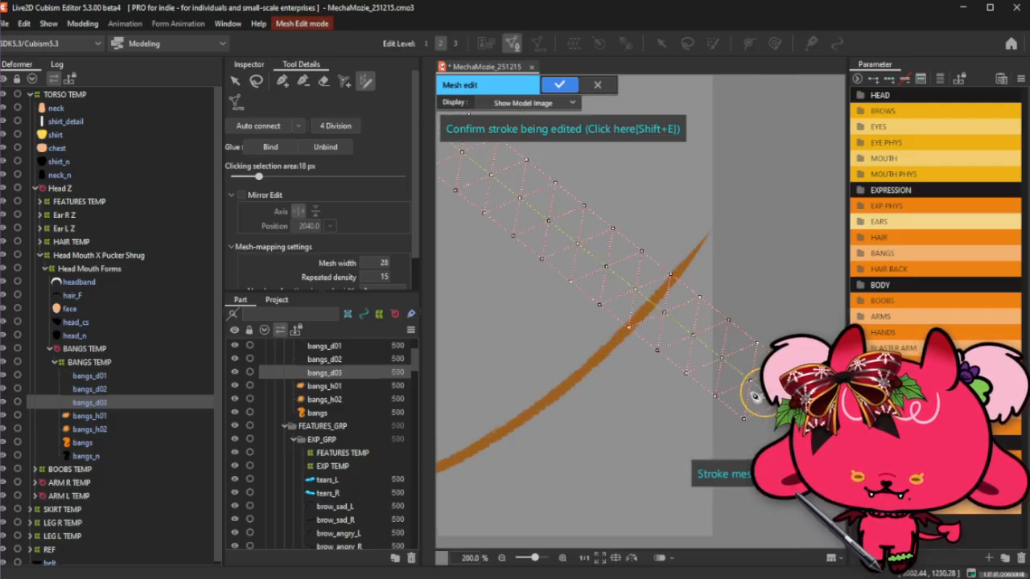
drag(757, 374, 707, 235)
click(709, 228)
click(714, 230)
click(722, 218)
Bend the stroke onto the line behind the far tip with six evenly spaced control points.
mouse_move(657, 207)
mouse_down()
mouse_move(543, 289)
mouse_move(537, 407)
mouse_up()
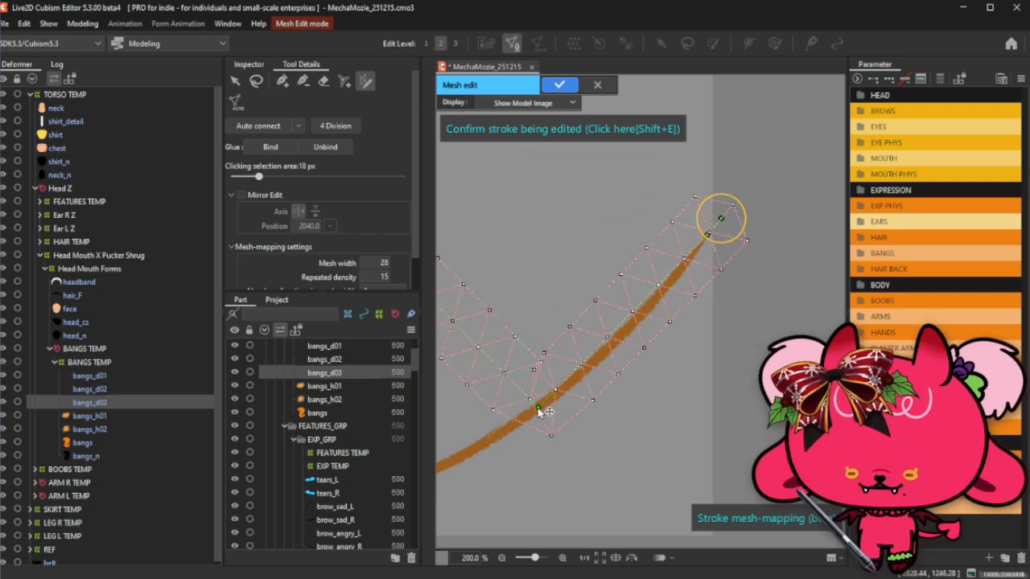
drag(573, 374, 564, 387)
click(593, 363)
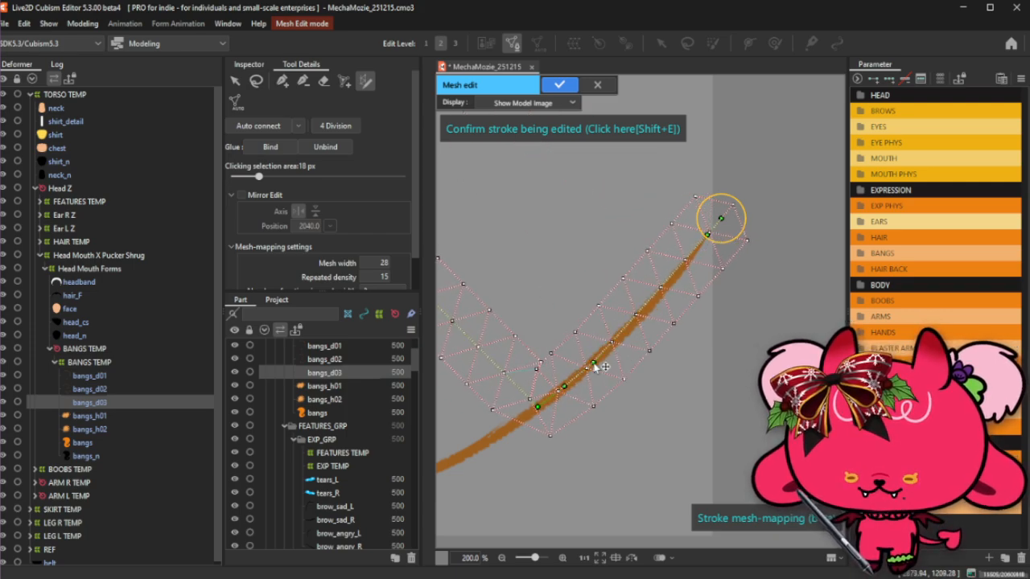
click(623, 337)
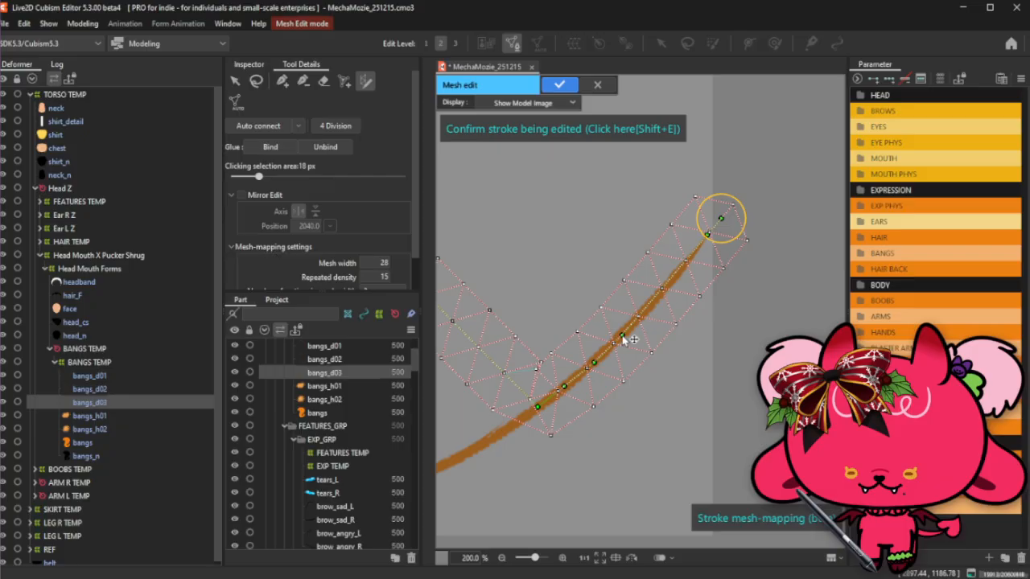
click(651, 304)
click(676, 274)
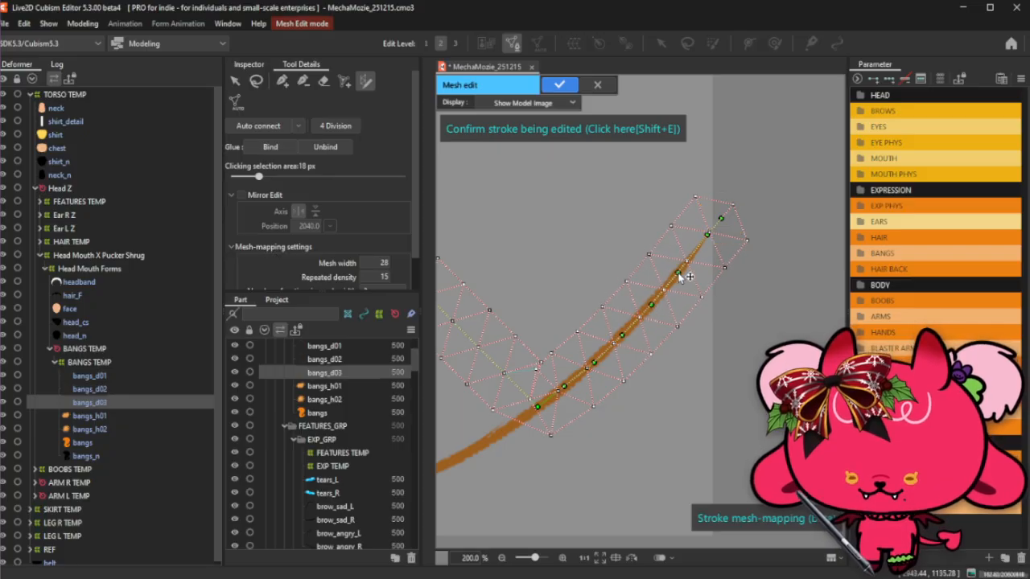
Continue fitting the stroke down the line toward the lower bend with three more control points centred on it.
scroll(702, 251, down, 2)
scroll(557, 270, up, 2)
click(545, 473)
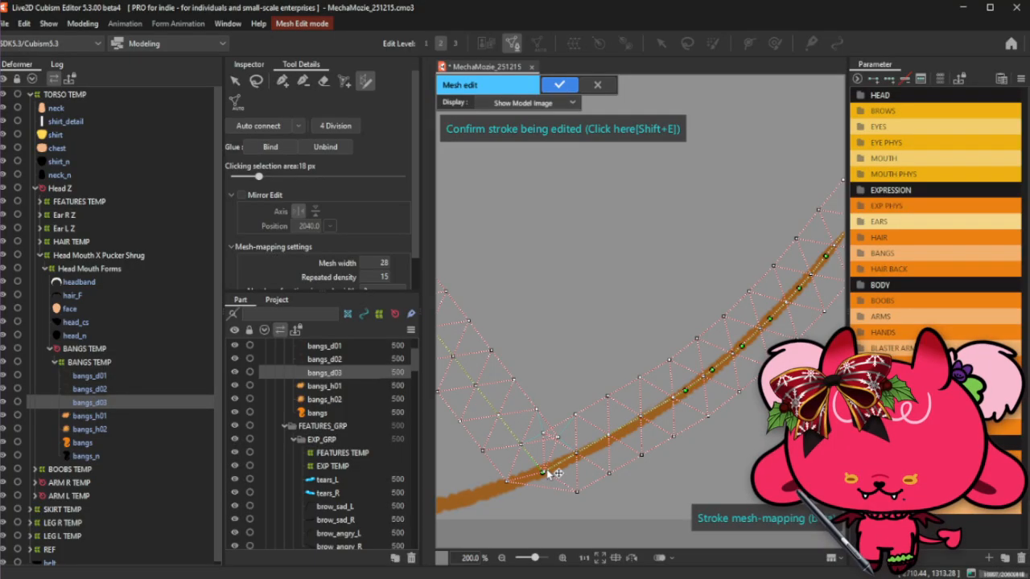
click(636, 426)
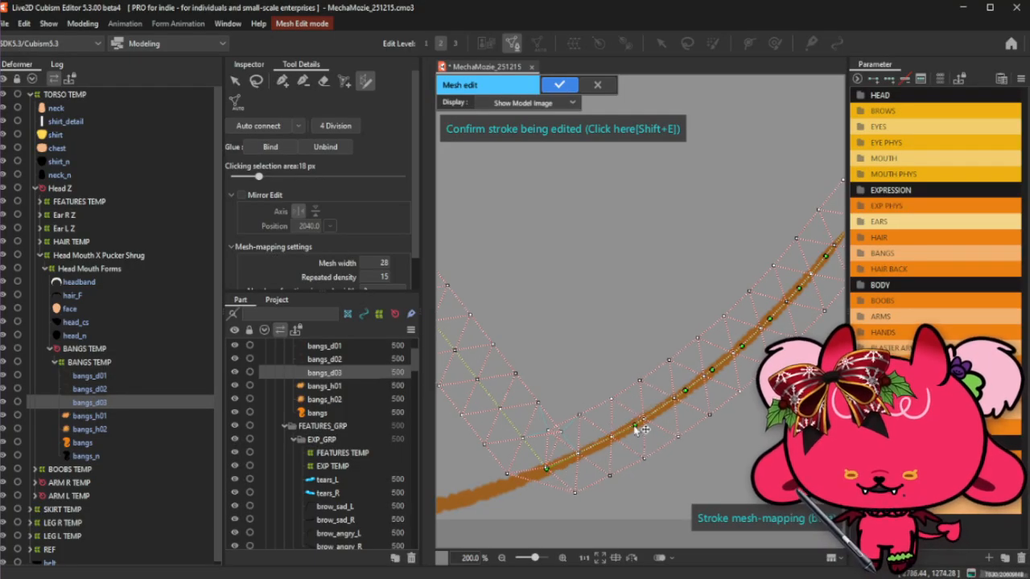
drag(635, 426, 637, 425)
click(593, 448)
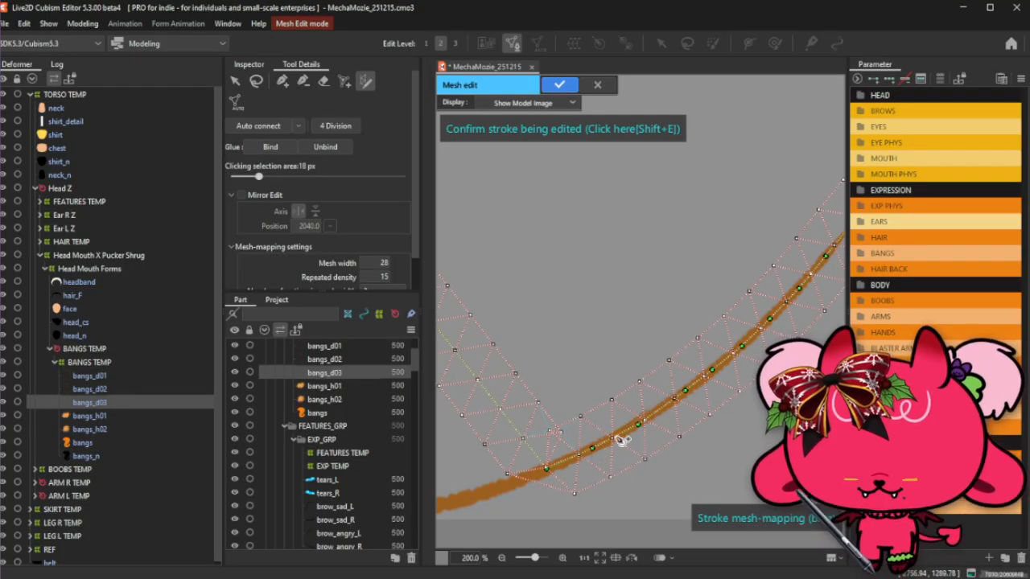
Bend the stroke mesh onto the bottom of the bangs_d03 line's lower curve with closely spaced control points centred on the line.
scroll(707, 389, down, 3)
scroll(563, 391, up, 2)
mouse_move(653, 314)
mouse_down()
mouse_move(497, 437)
mouse_move(521, 450)
mouse_up()
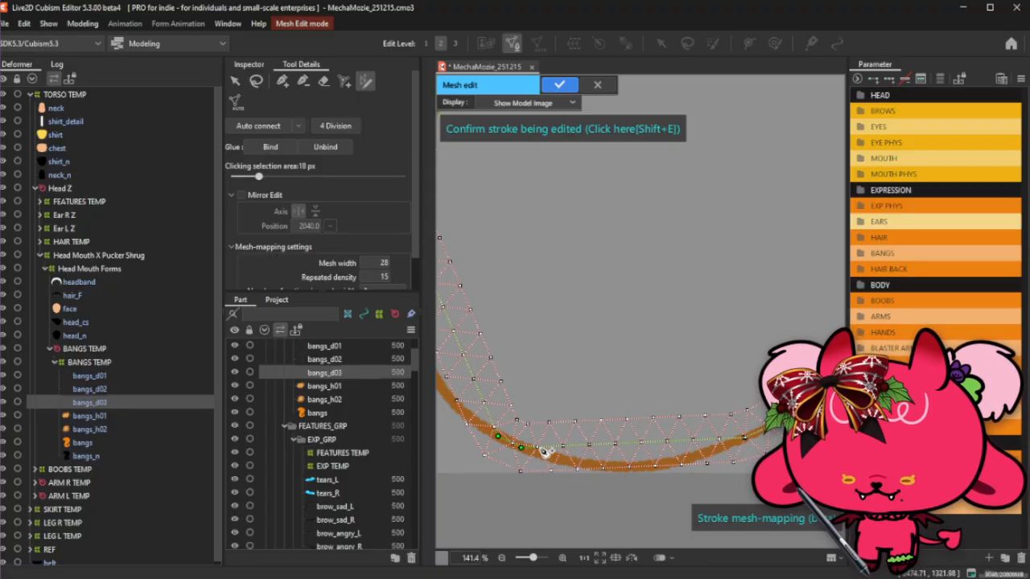
scroll(547, 457, up, 2)
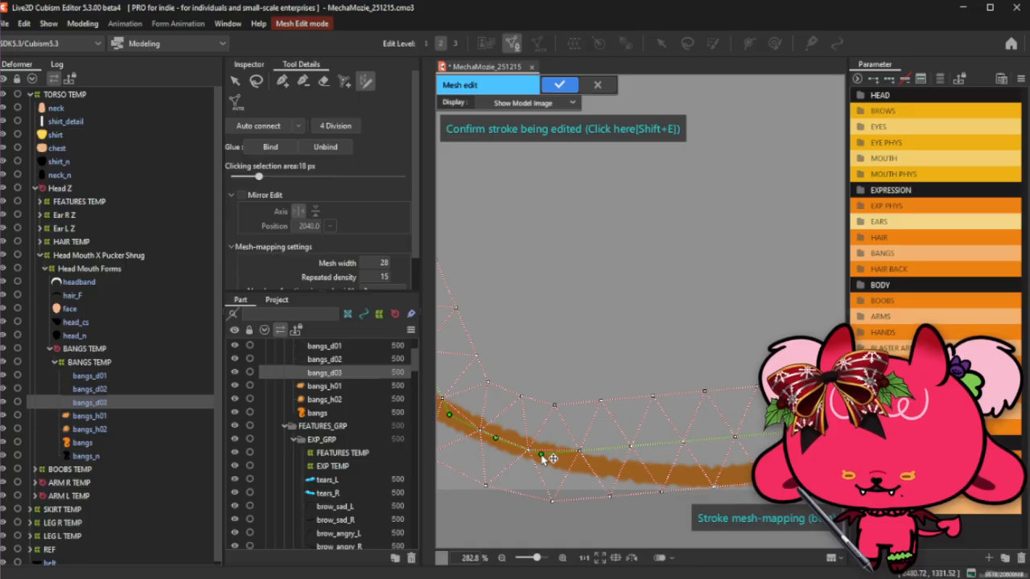
drag(578, 452, 655, 479)
scroll(648, 478, down, 1)
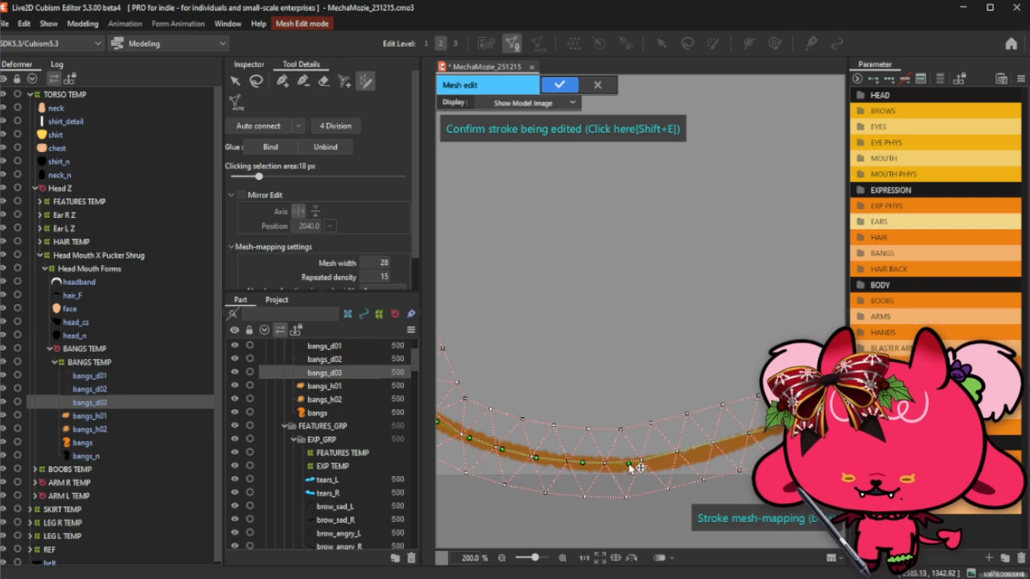
scroll(704, 458, up, 1)
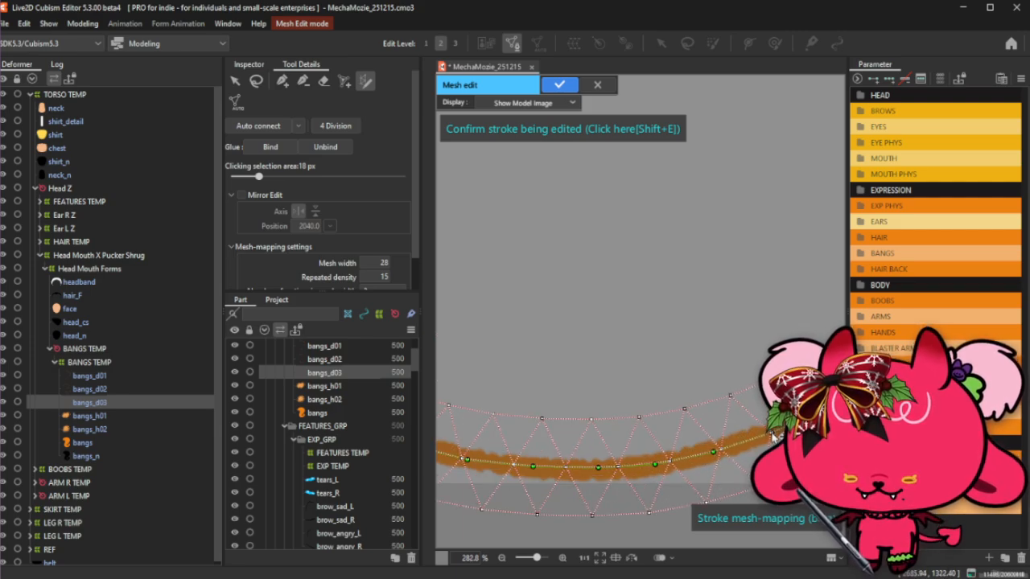
Fit the stroke around the steep side of the lower curve, adding control points along the line up to where it straightens.
scroll(765, 437, down, 2)
scroll(800, 380, down, 1)
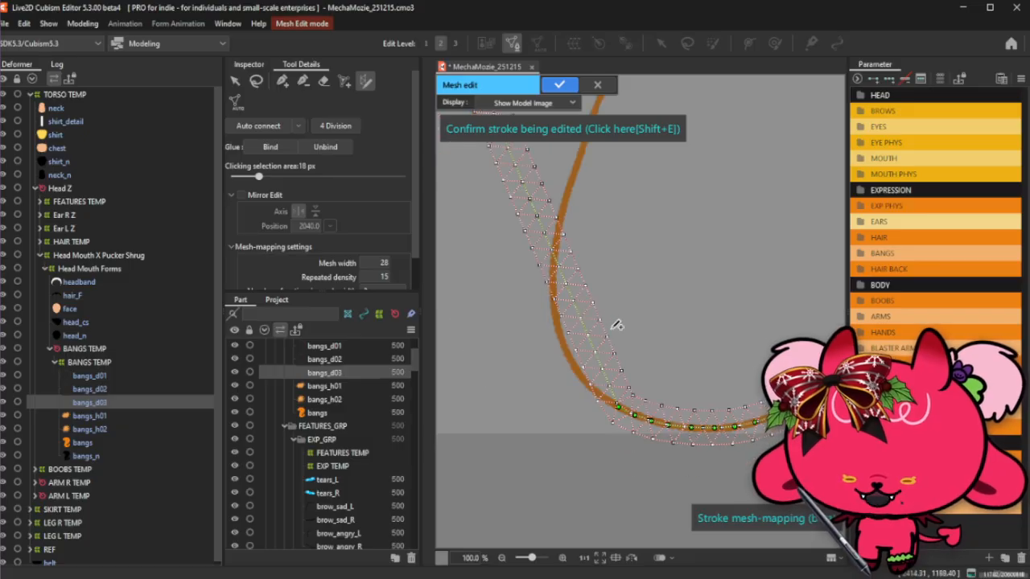
scroll(616, 324, up, 2)
mouse_move(539, 296)
mouse_down()
mouse_move(499, 268)
mouse_move(528, 394)
mouse_move(558, 445)
mouse_move(602, 483)
mouse_up()
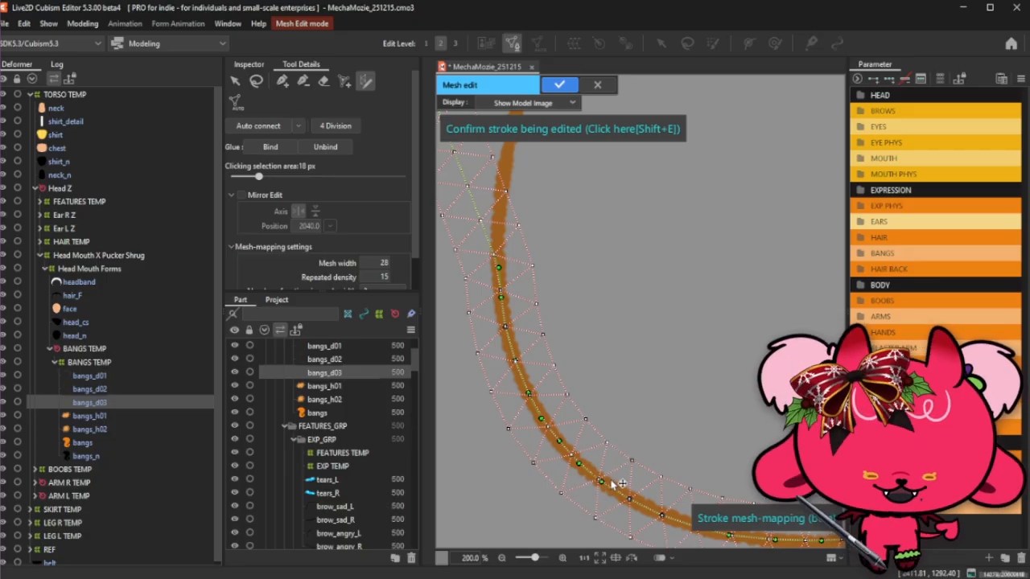
Pull the stroke onto the line just above the lower curve and centre evenly spaced control points along that section.
scroll(613, 363, down, 2)
scroll(500, 190, up, 1)
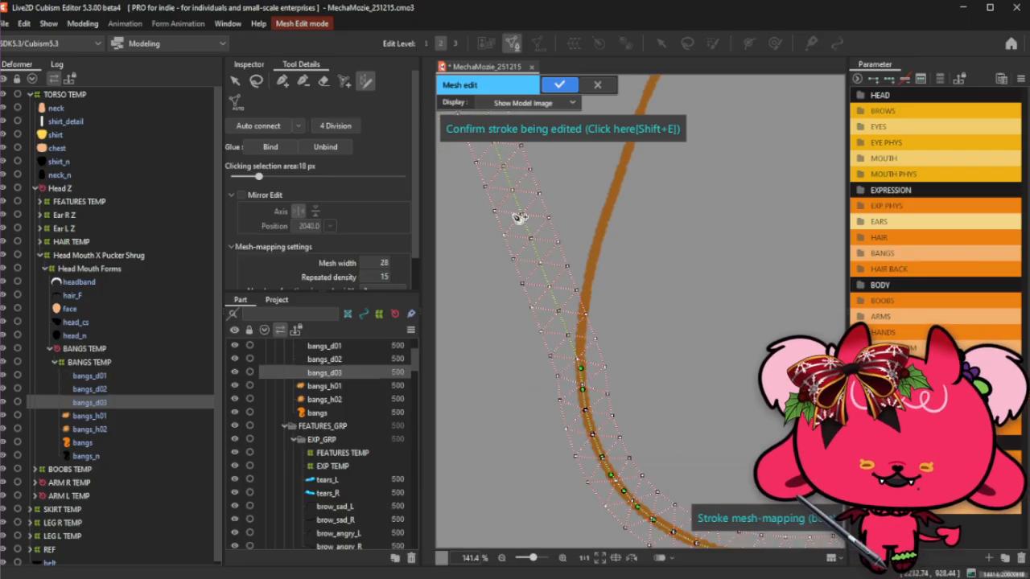
scroll(528, 243, up, 1)
drag(545, 254, 619, 274)
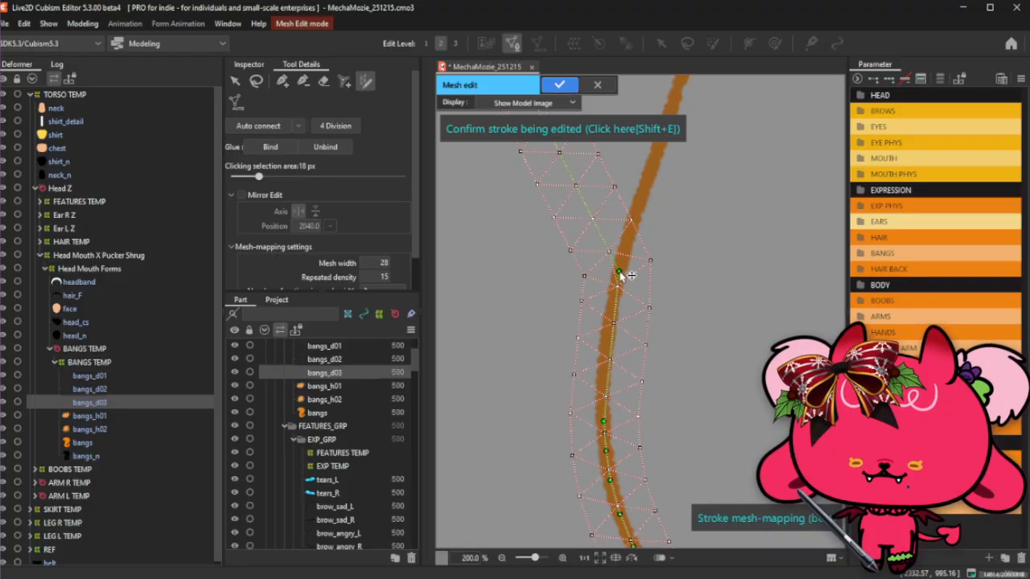
scroll(605, 386, up, 1)
drag(608, 378, 602, 395)
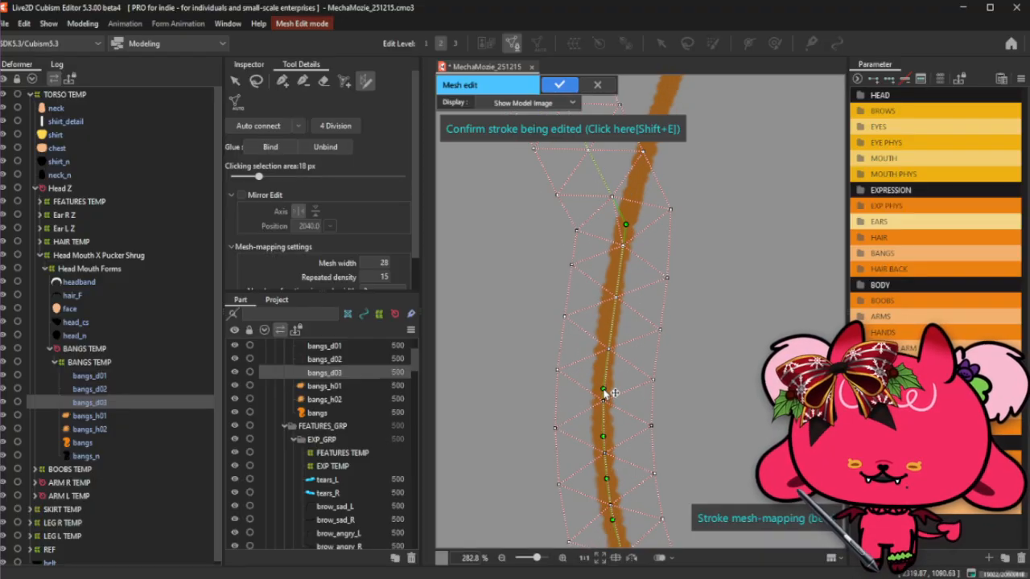
drag(609, 352, 604, 351)
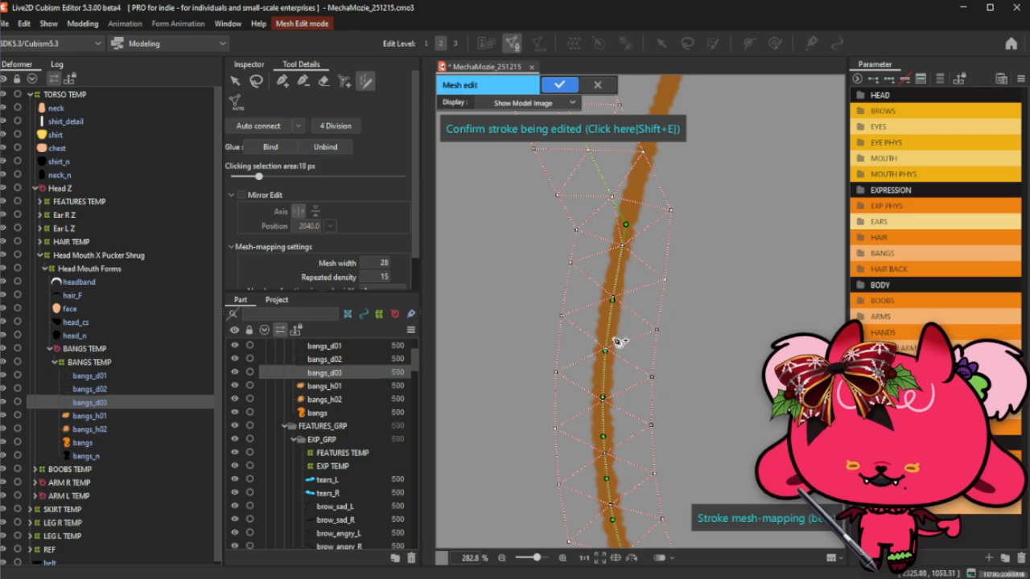
Continue the fit up the slanted middle section of the line, adding and recentring control points between the curve and the new bend.
scroll(614, 337, down, 2)
scroll(605, 239, up, 1)
drag(556, 260, 673, 248)
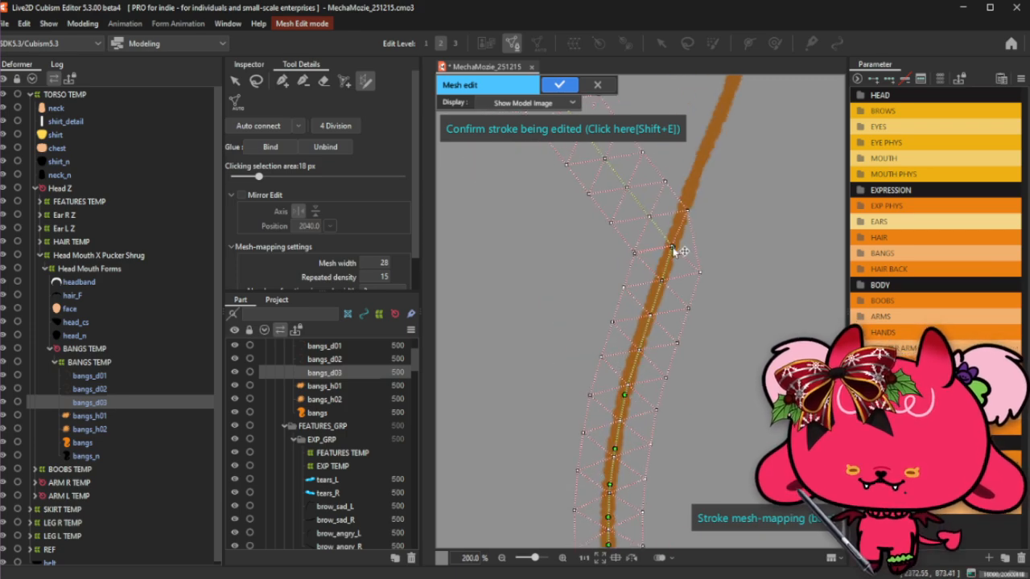
scroll(640, 295, up, 1)
drag(654, 356, 649, 346)
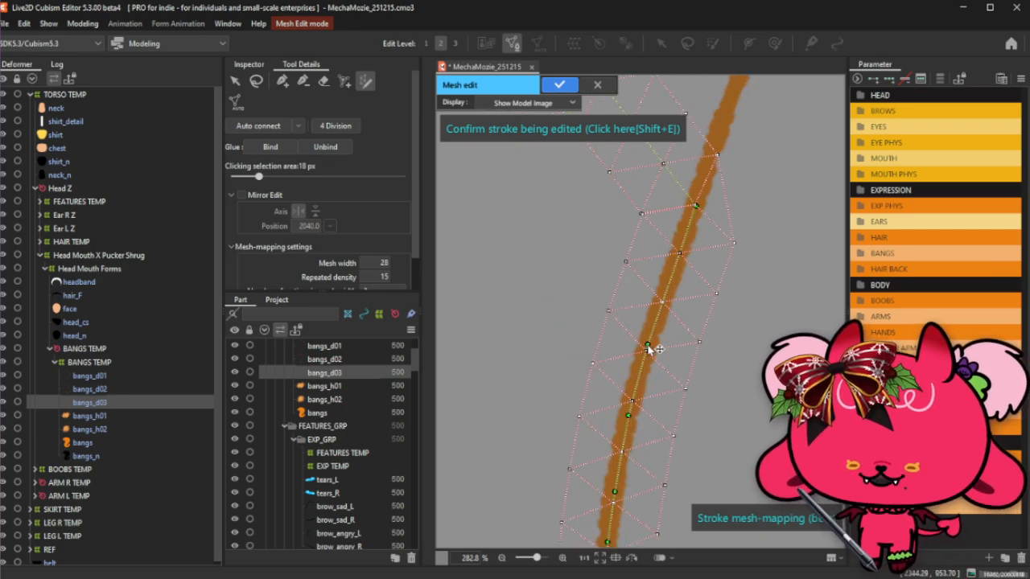
drag(697, 208, 693, 215)
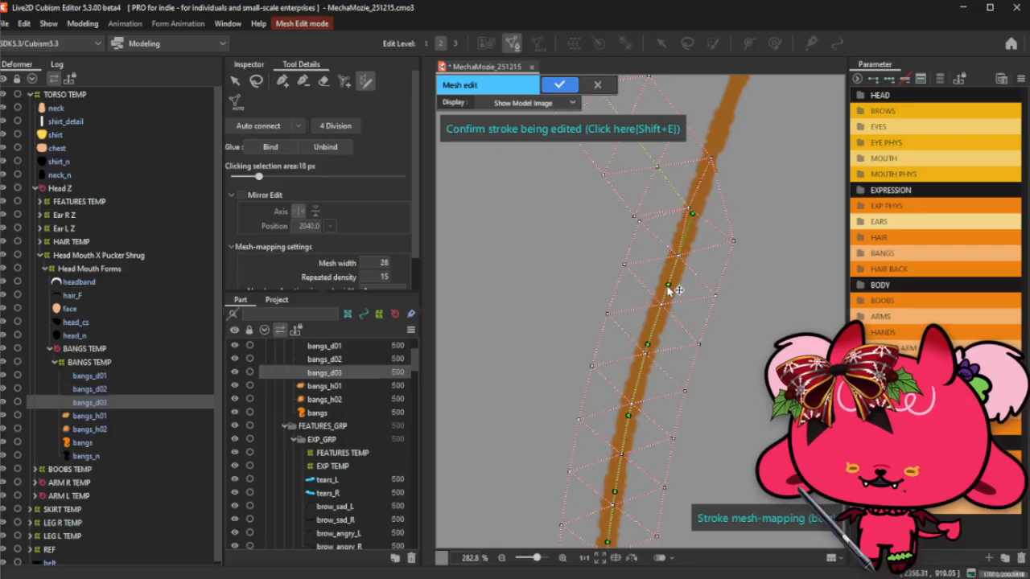
Pull the unfitted stroke up toward the top arch and add centred control points along the upper part of the slanted section.
scroll(659, 345, down, 2)
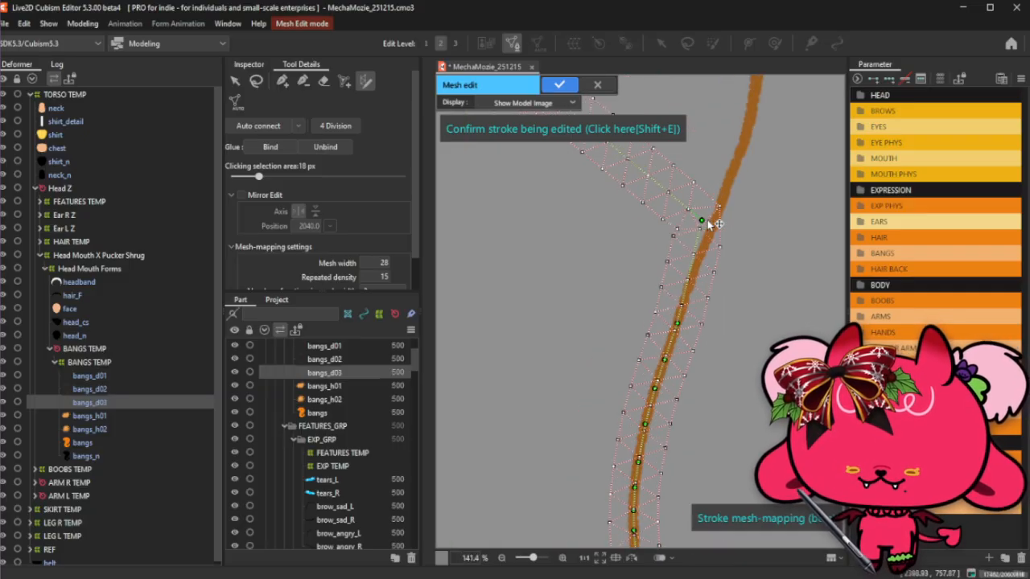
scroll(682, 293, down, 3)
scroll(682, 292, up, 3)
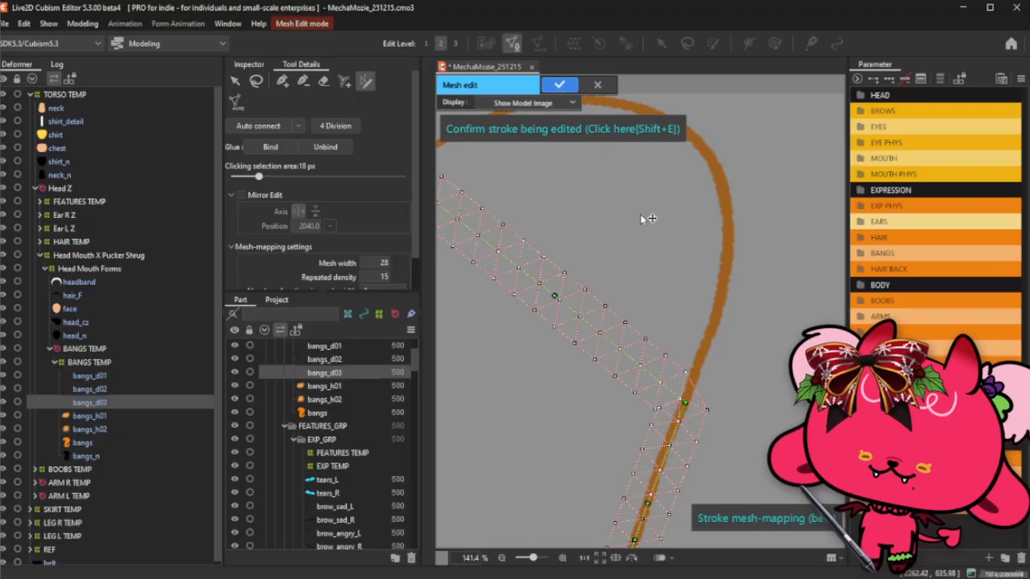
scroll(698, 146, down, 2)
scroll(699, 212, up, 3)
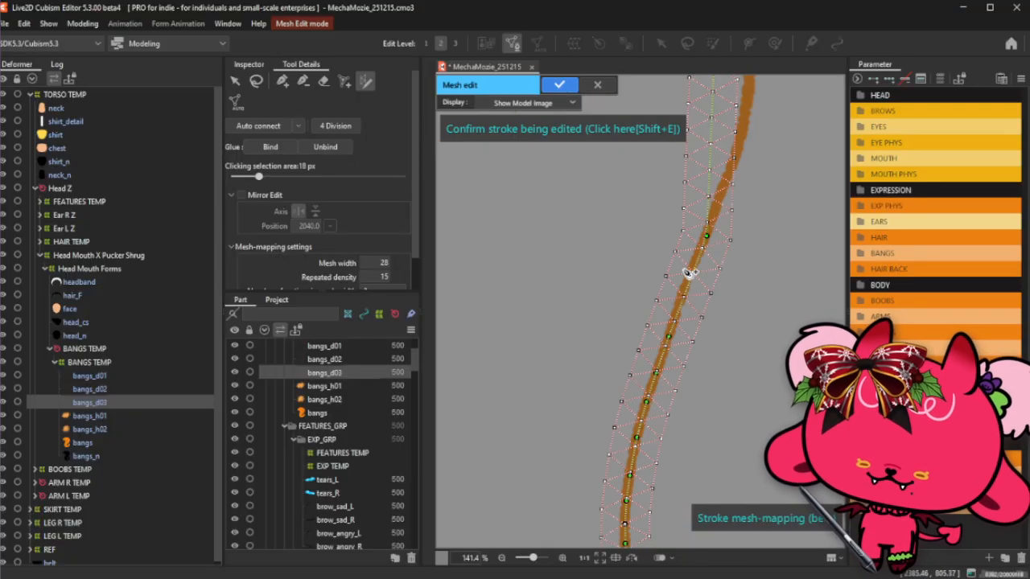
drag(708, 235, 705, 234)
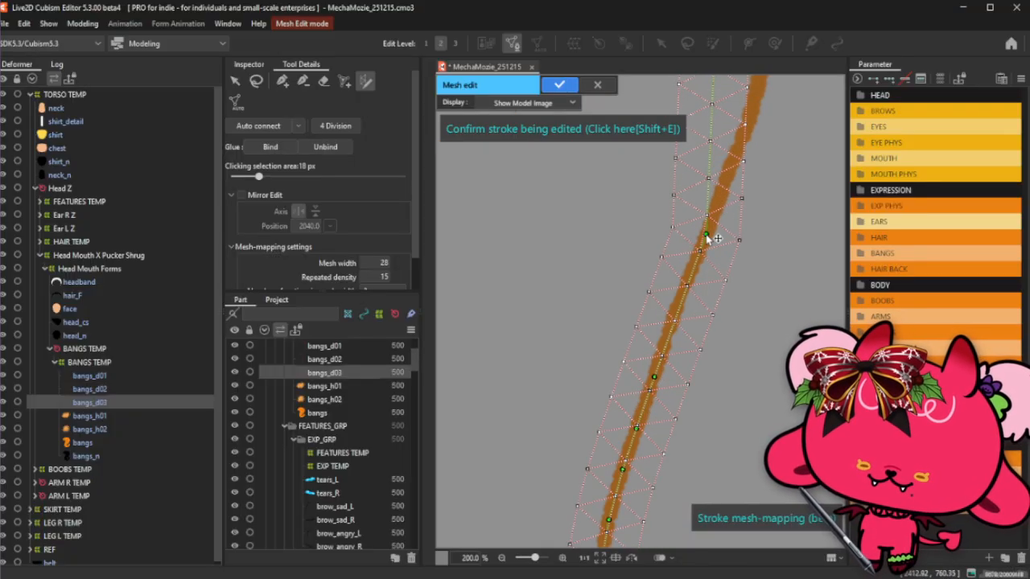
click(674, 318)
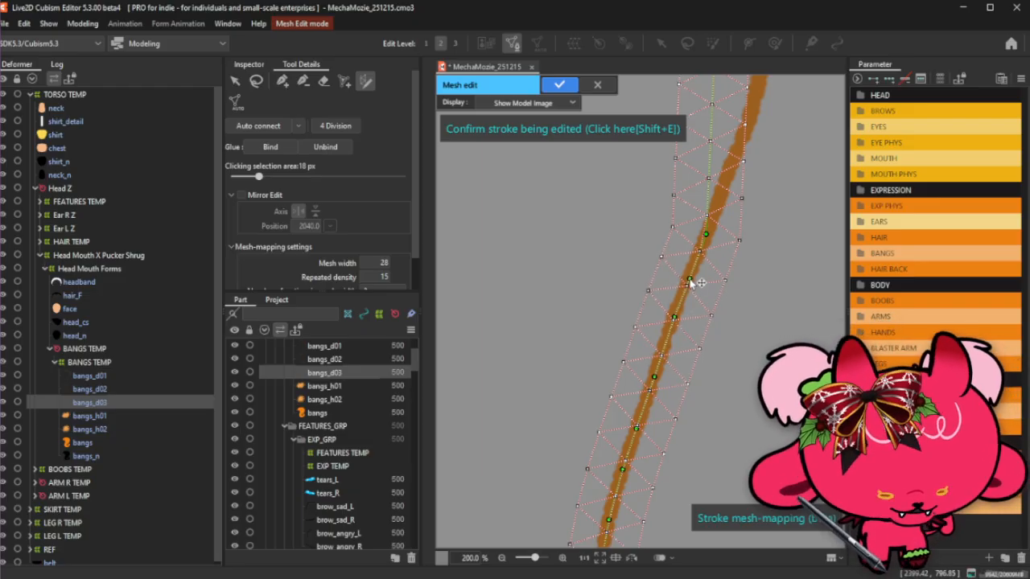
Fit the stroke to the line just below the upper curve with three more control points, adjusting the lowest for even spacing.
scroll(690, 282, up, 2)
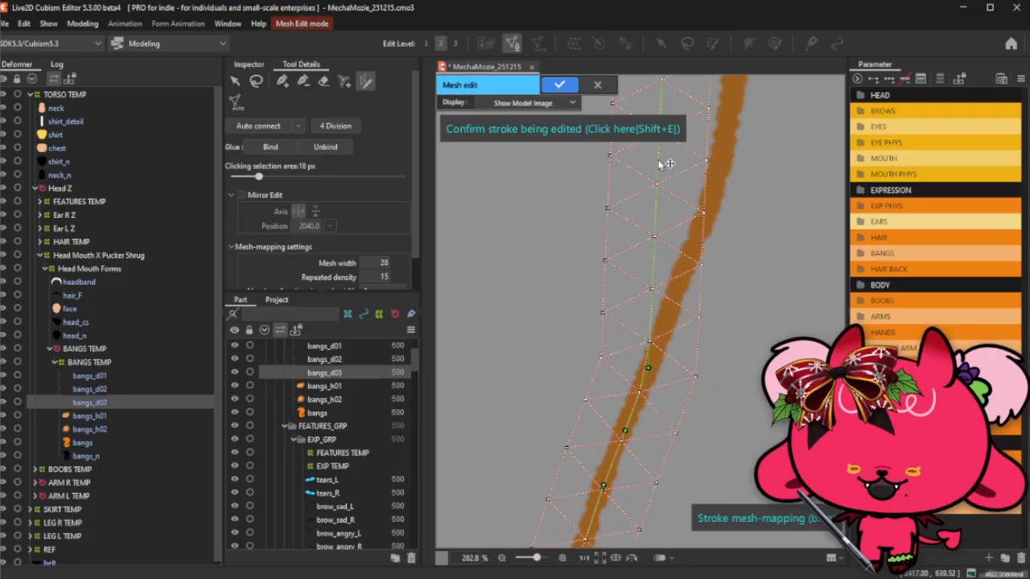
click(718, 171)
click(681, 281)
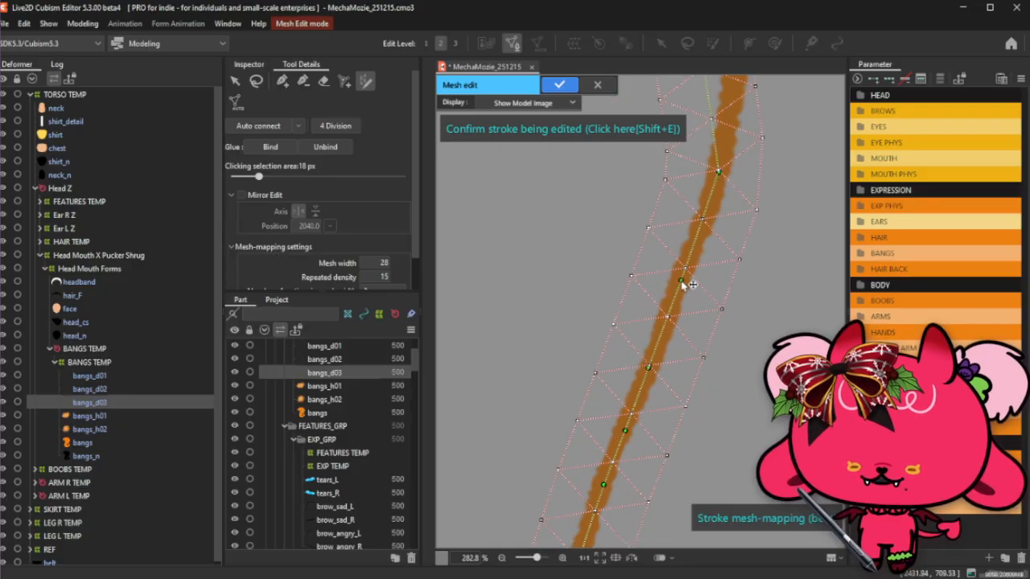
click(703, 218)
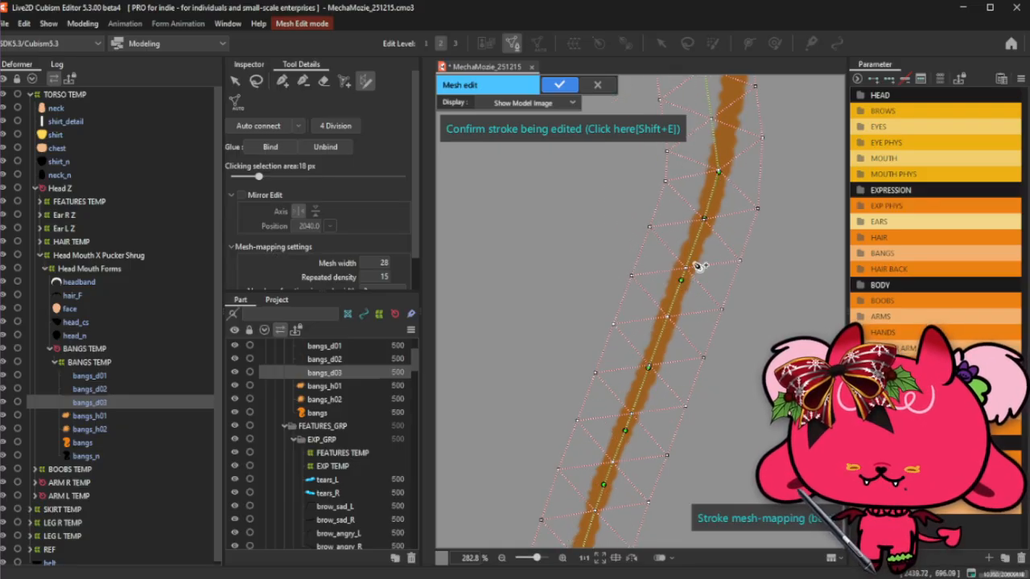
drag(680, 289, 679, 292)
Bend the stroke into the start of the upper curve with control points centred along the line's near-vertical stretch.
scroll(681, 278, down, 2)
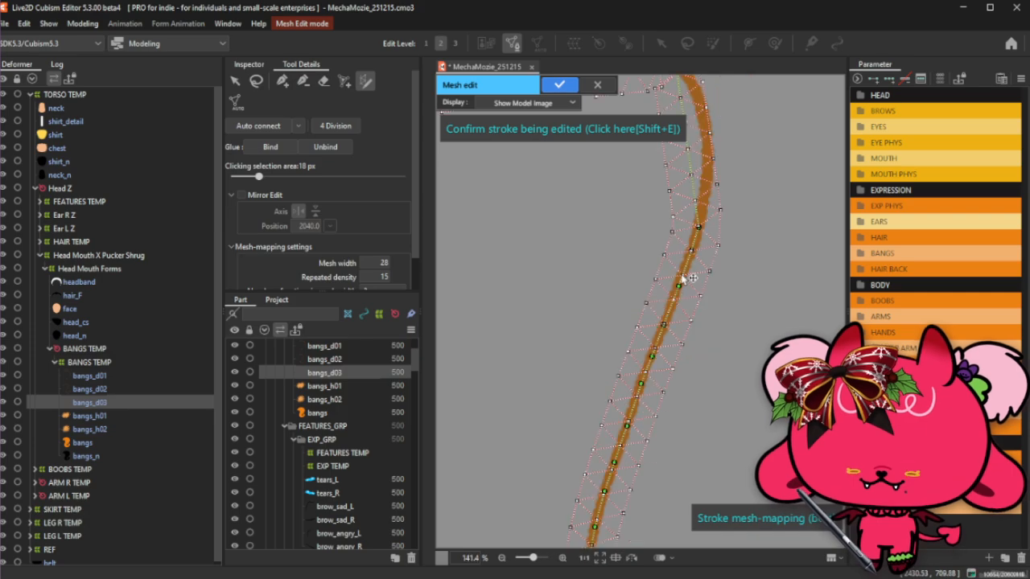
scroll(701, 159, up, 2)
drag(685, 175, 714, 171)
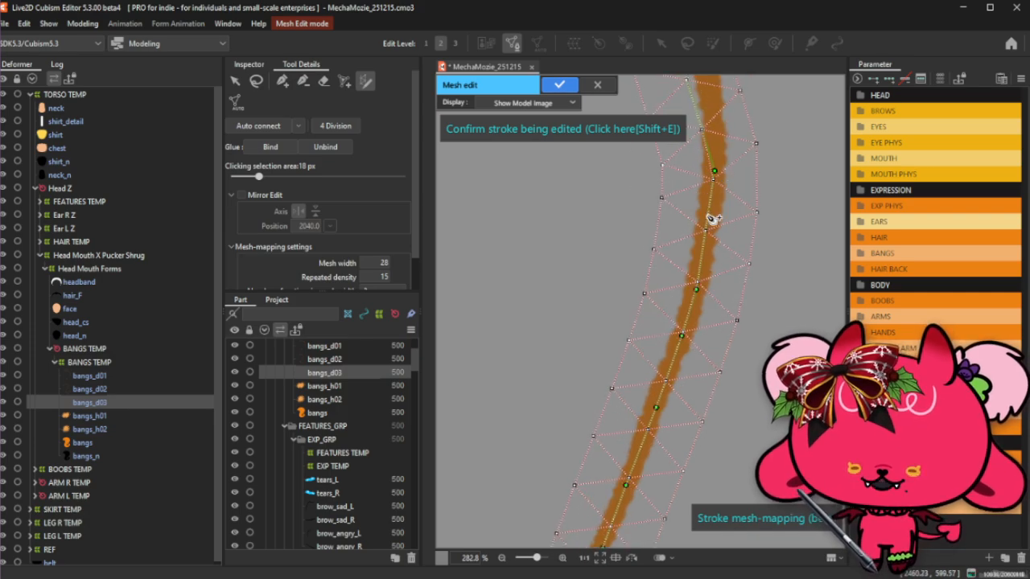
drag(706, 225, 707, 233)
scroll(708, 233, down, 3)
scroll(697, 166, up, 2)
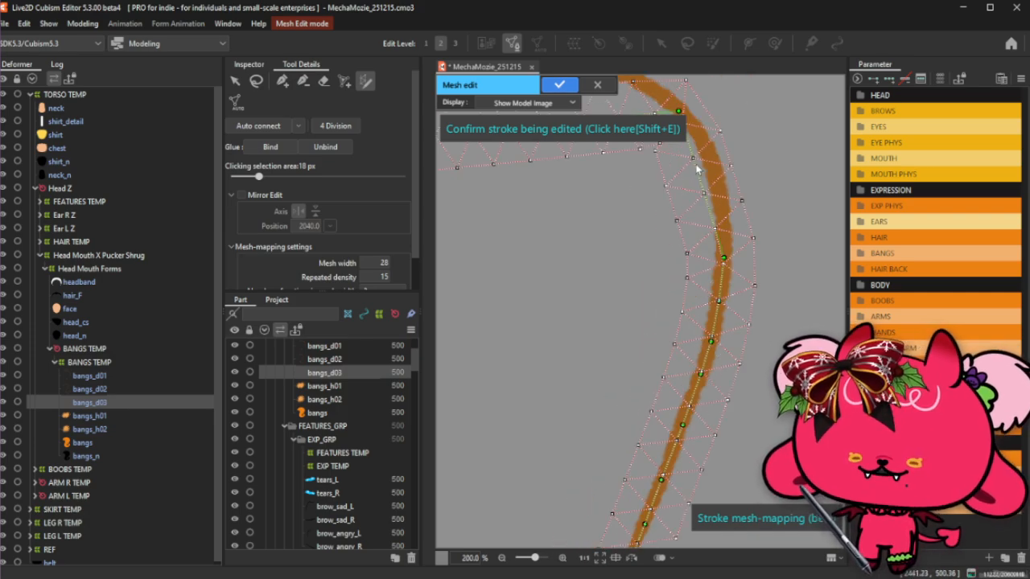
drag(710, 195, 720, 205)
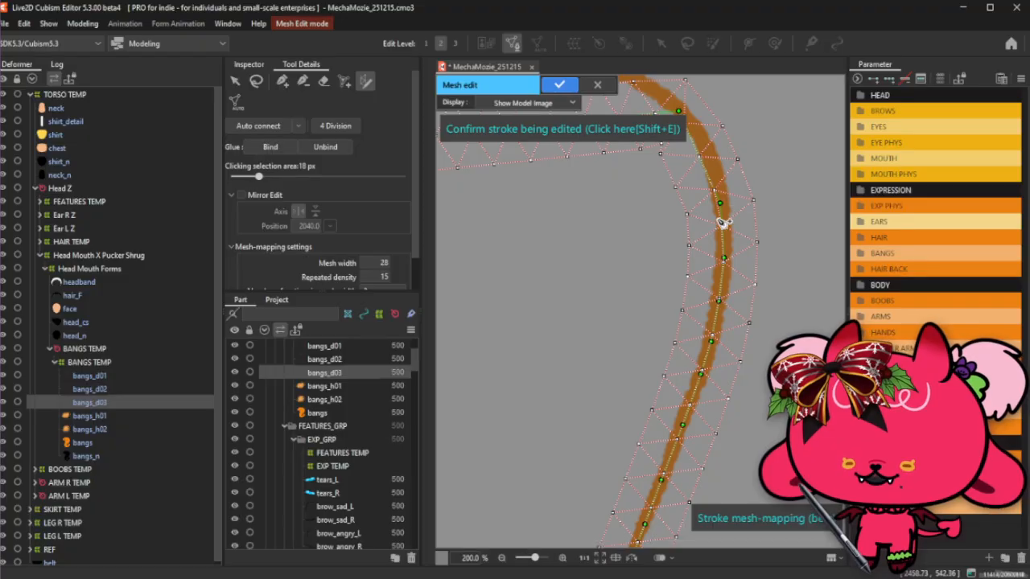
scroll(722, 228, up, 1)
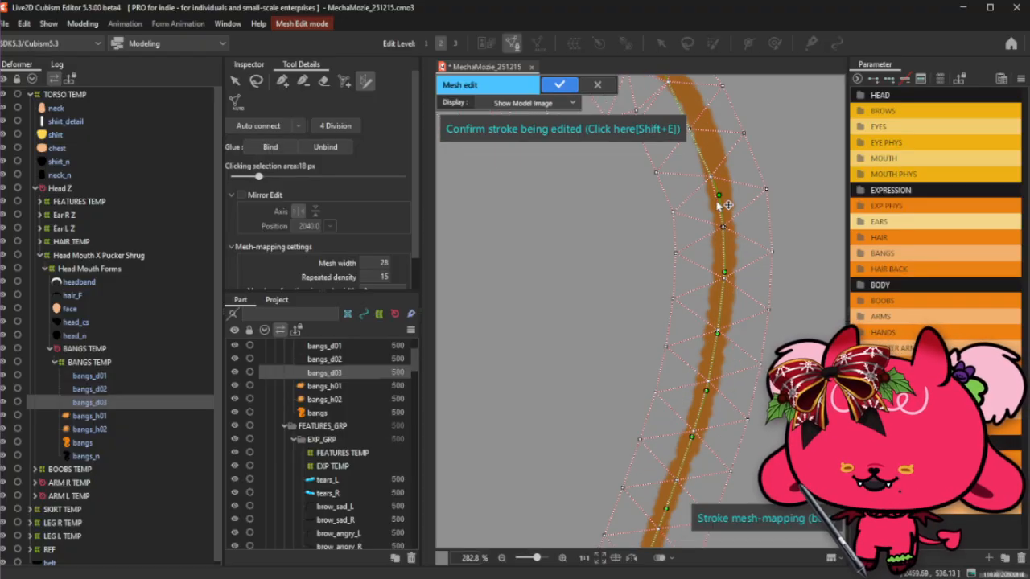
Fit the stroke around the shoulder of the upper curve with closely spaced control points leading into the top arch.
scroll(721, 263, down, 1)
scroll(721, 261, down, 2)
scroll(713, 233, up, 2)
drag(714, 213, 722, 211)
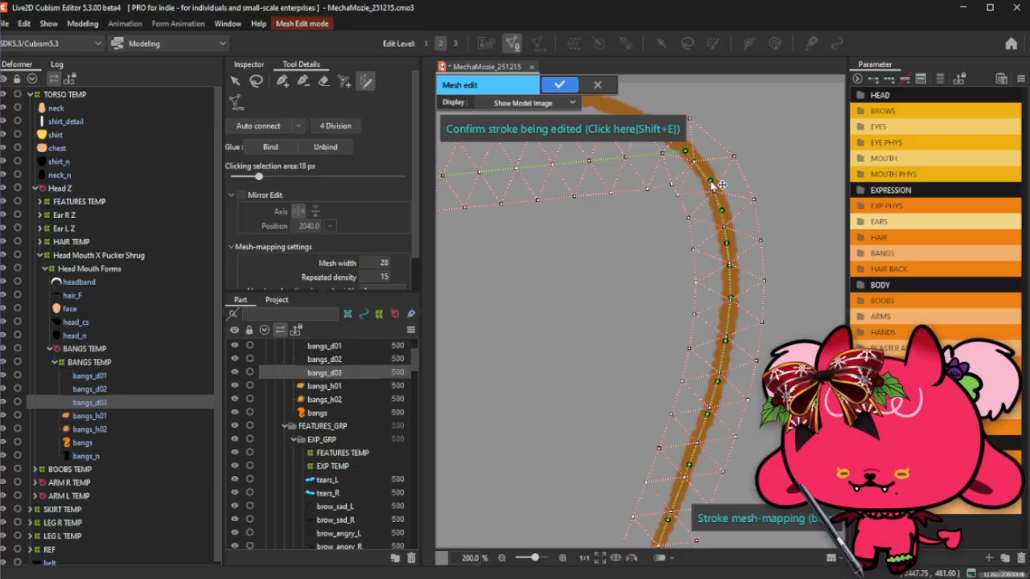
scroll(699, 181, down, 1)
scroll(663, 146, up, 2)
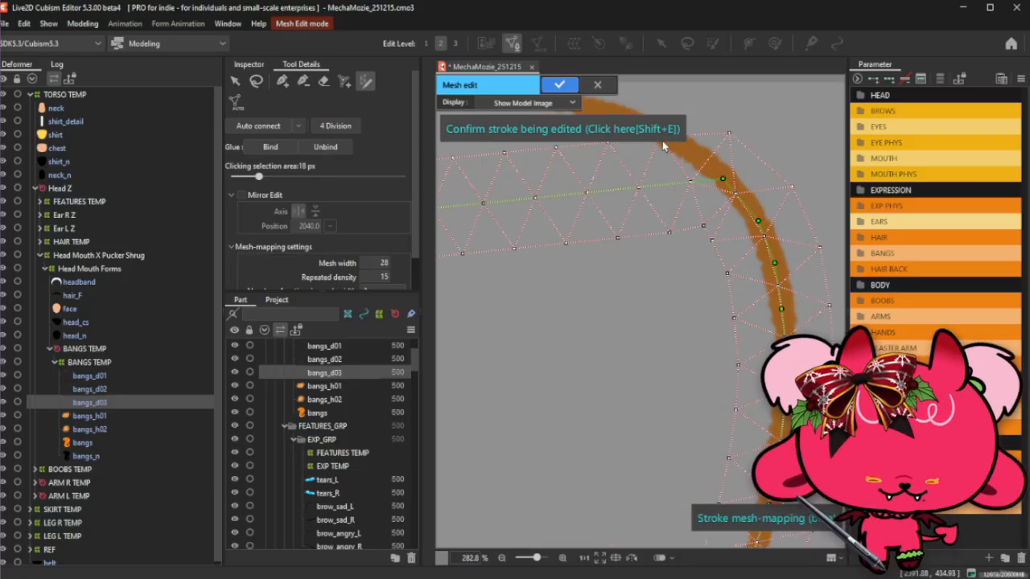
click(758, 220)
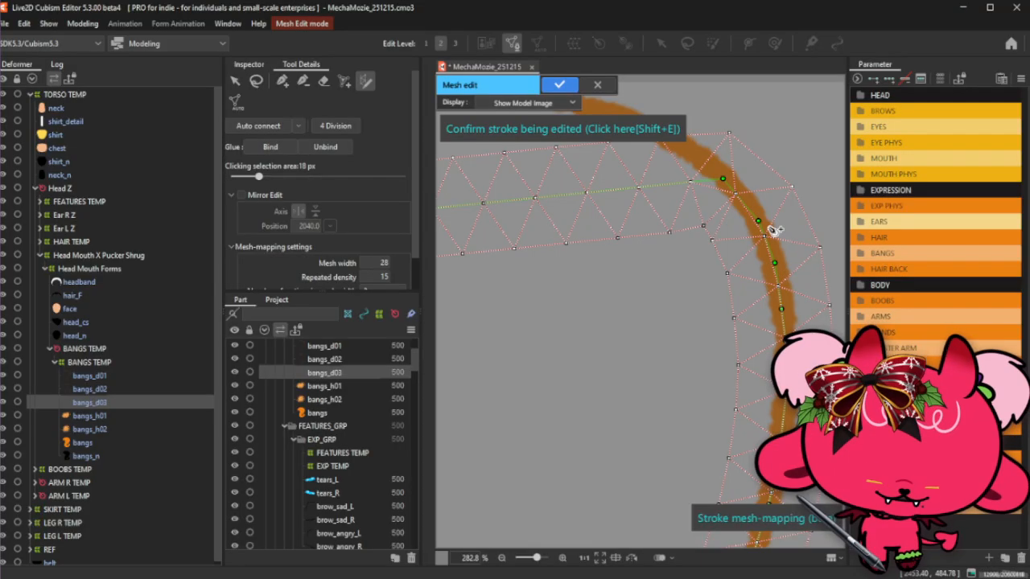
scroll(773, 228, down, 2)
scroll(703, 179, up, 2)
mouse_move(731, 232)
mouse_down()
mouse_move(751, 194)
mouse_move(770, 186)
mouse_up()
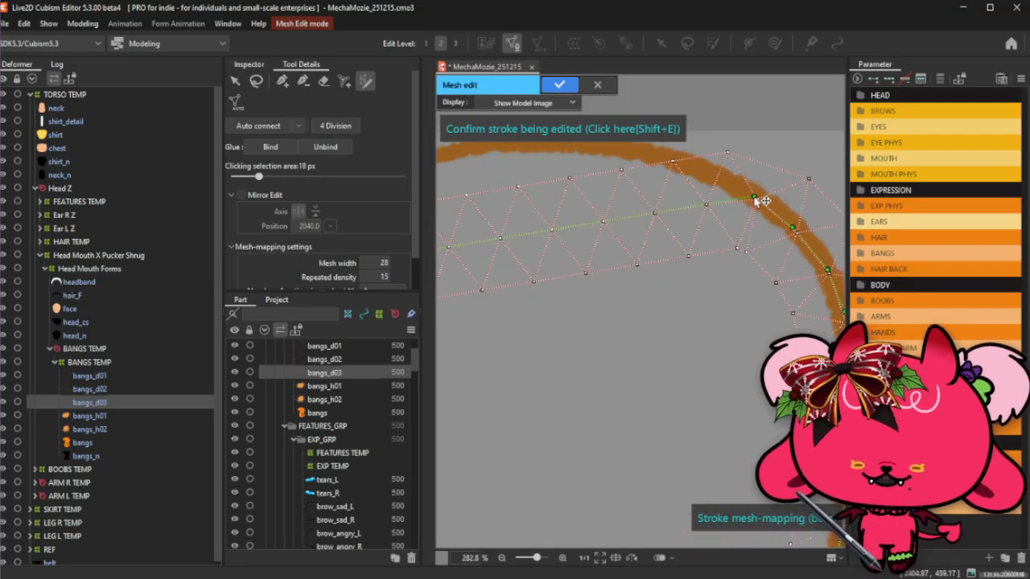
Fit the stroke to the line's rise from its upper starting tip with two more control points, centring the second on the line.
scroll(760, 247, down, 2)
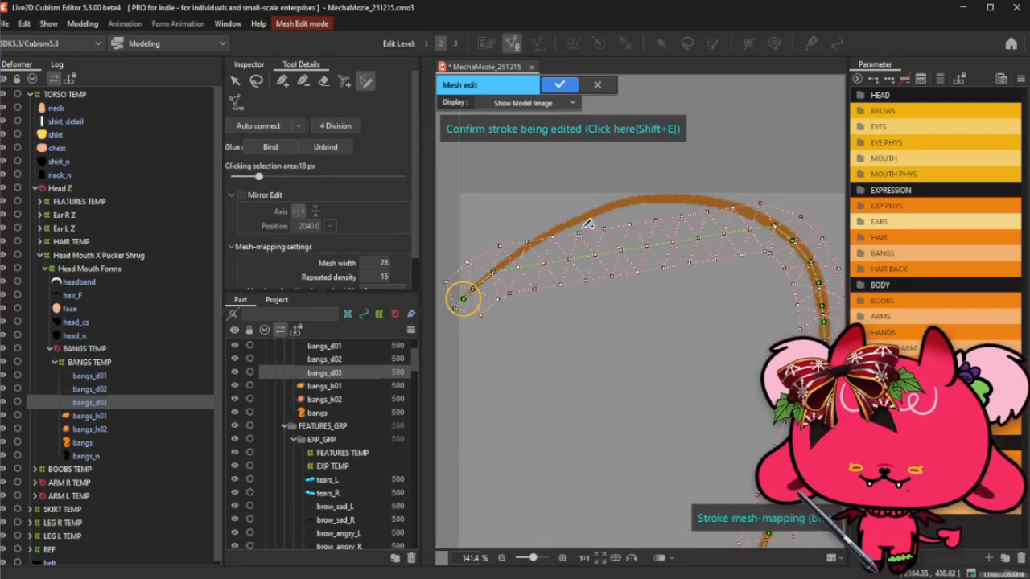
scroll(472, 272, up, 1)
click(531, 252)
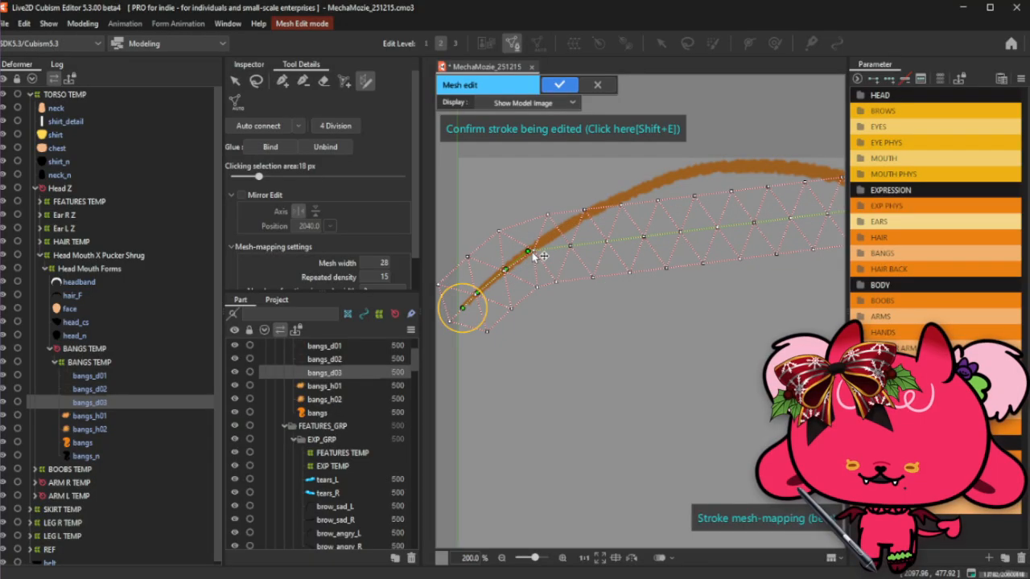
scroll(532, 253, up, 1)
click(567, 231)
drag(568, 230, 565, 227)
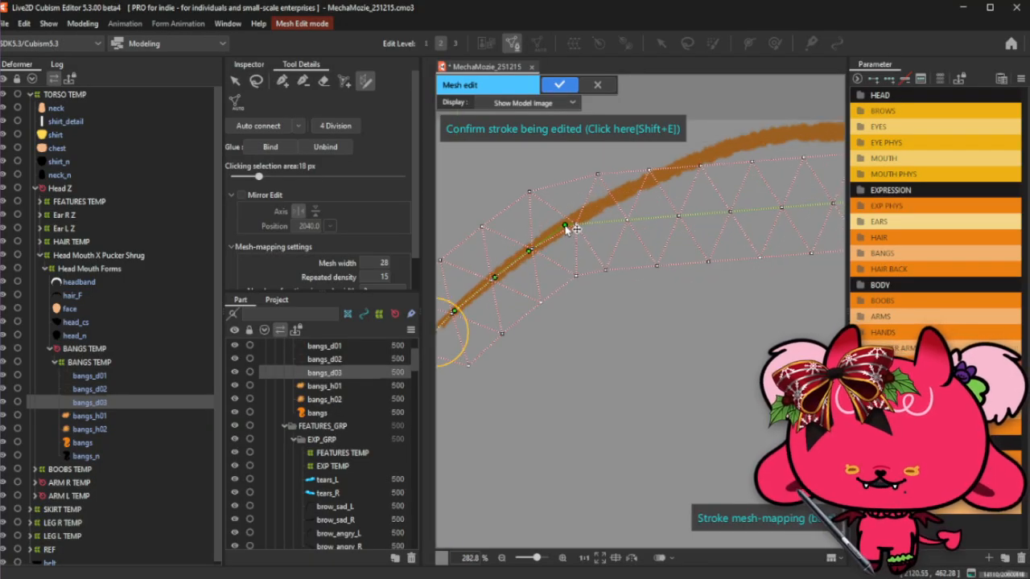
Pull the unfitted stroke up onto the top arch and add evenly spaced control points along its rising part towards the crest.
mouse_move(629, 221)
mouse_down()
mouse_move(613, 197)
mouse_move(767, 140)
mouse_up()
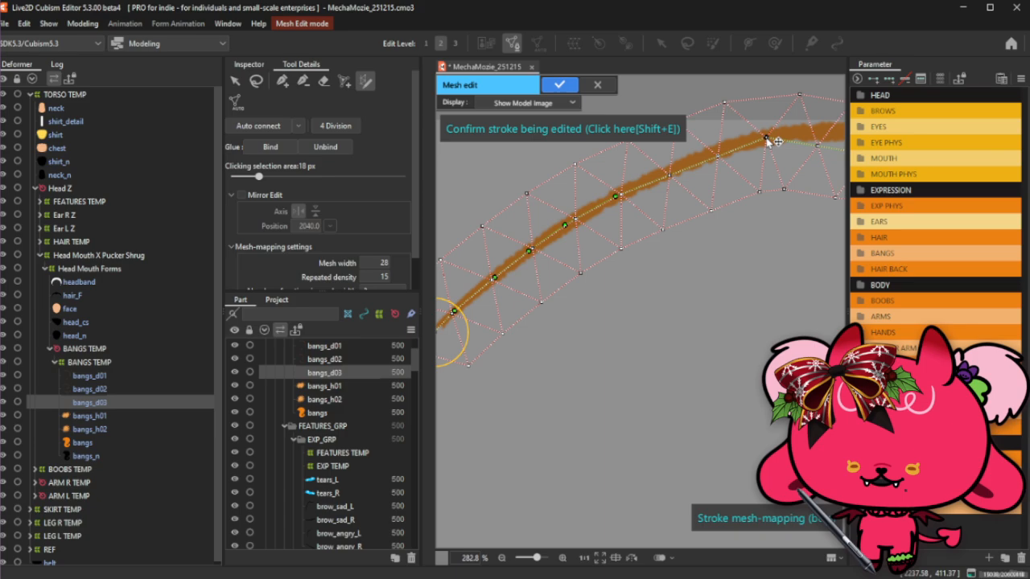
click(666, 174)
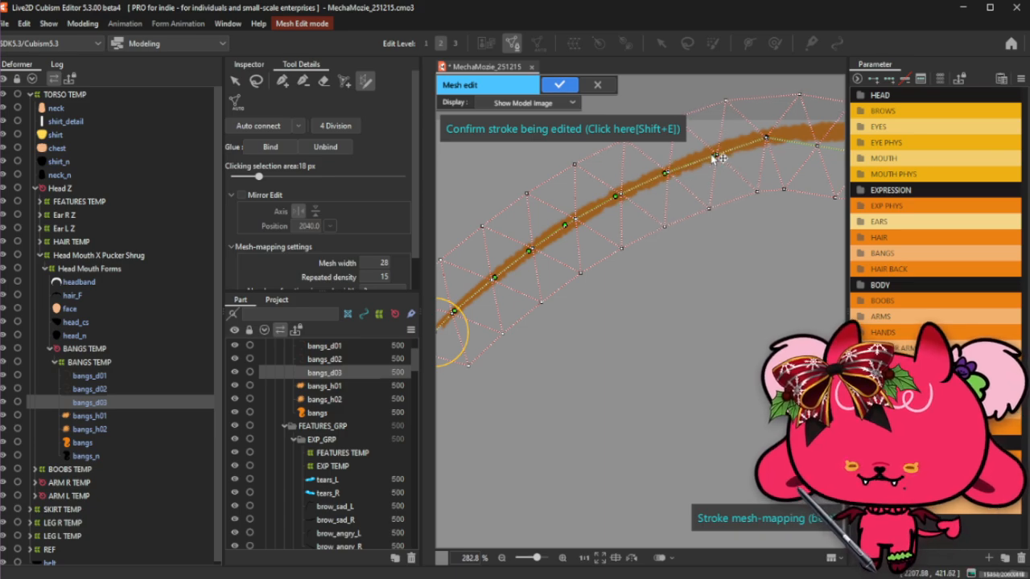
click(714, 157)
scroll(625, 202, down, 2)
scroll(756, 161, up, 2)
mouse_move(769, 164)
mouse_down()
mouse_move(706, 183)
mouse_move(698, 171)
mouse_move(751, 171)
mouse_up()
scroll(702, 185, down, 2)
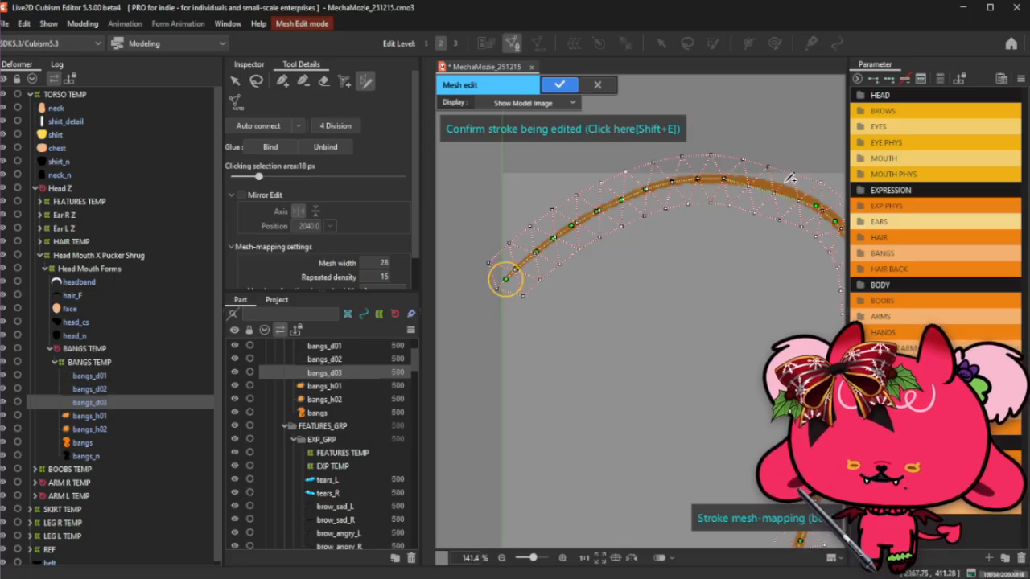
Centre the remaining control points on the line just past the crest, joining the arch to the fitted shoulder.
scroll(788, 179, up, 3)
drag(688, 193, 687, 183)
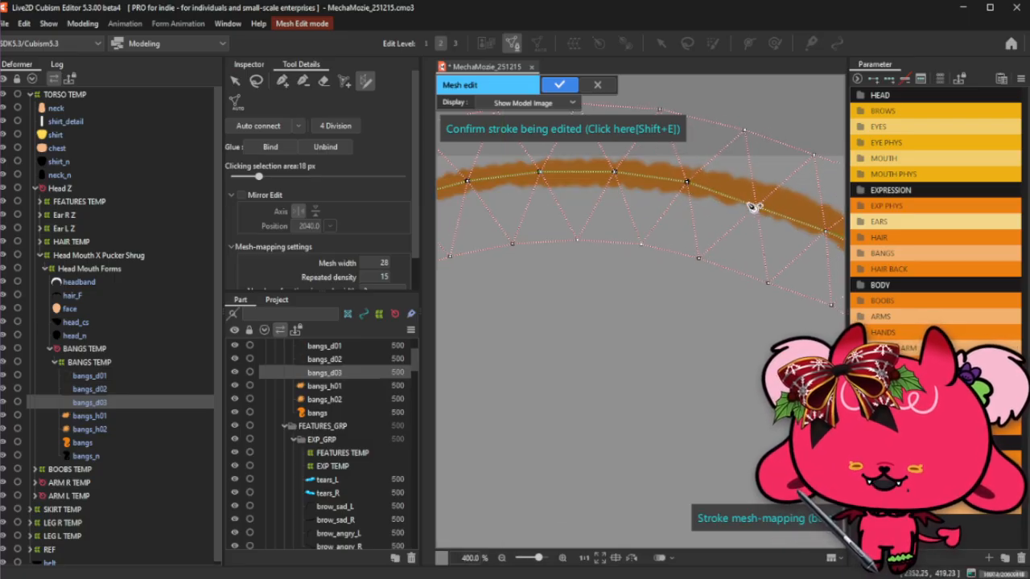
mouse_move(750, 207)
mouse_down()
mouse_move(760, 201)
mouse_move(739, 214)
mouse_up()
scroll(674, 208, down, 2)
scroll(748, 217, up, 2)
scroll(741, 214, down, 3)
scroll(672, 230, up, 2)
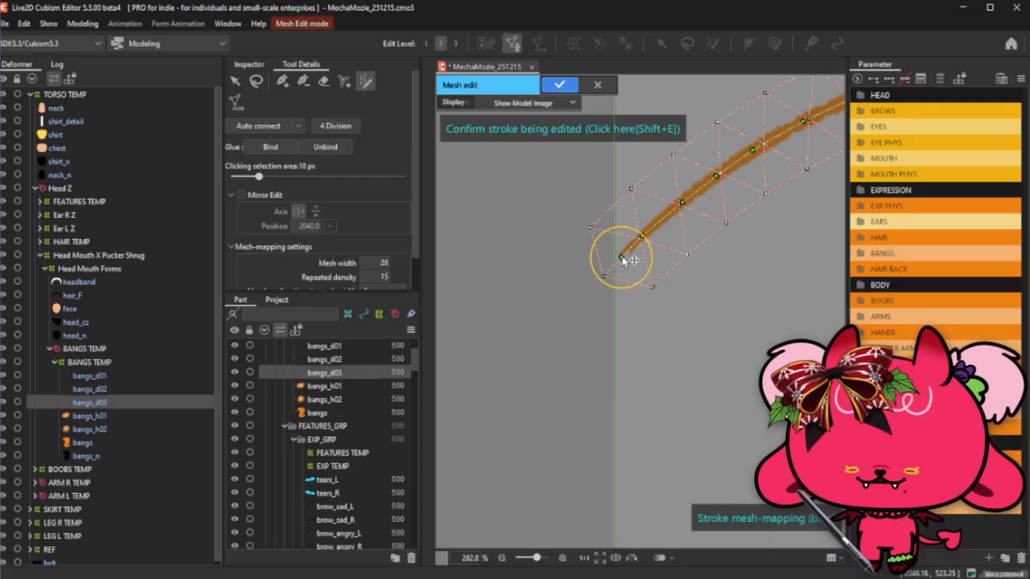
Move the stroke's end point just beyond the line's upper tip and fine-tune the control point at the shoulder.
mouse_move(625, 260)
mouse_down()
mouse_move(615, 276)
mouse_move(627, 274)
mouse_up()
scroll(626, 274, down, 4)
scroll(768, 250, up, 2)
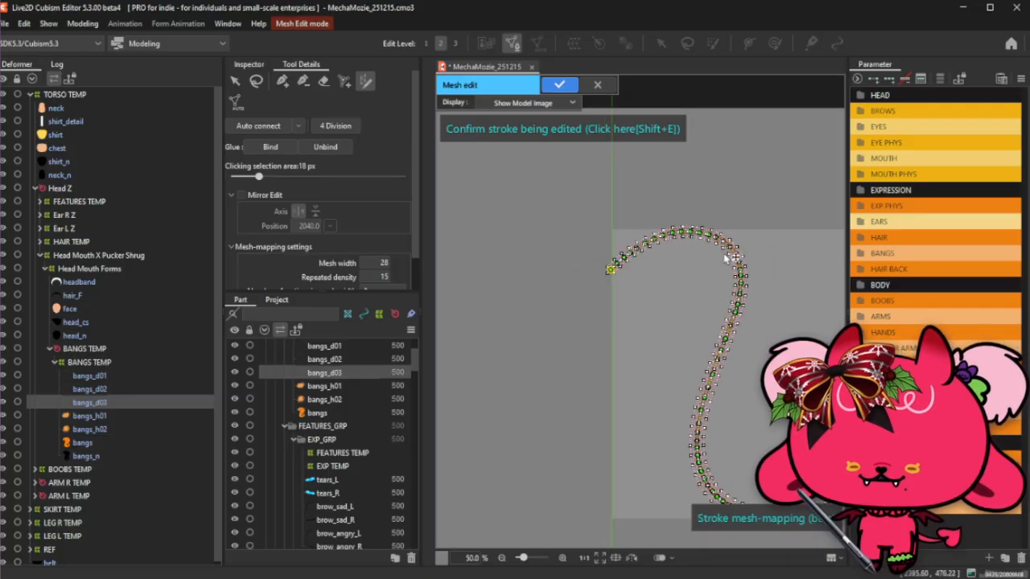
drag(766, 253, 768, 255)
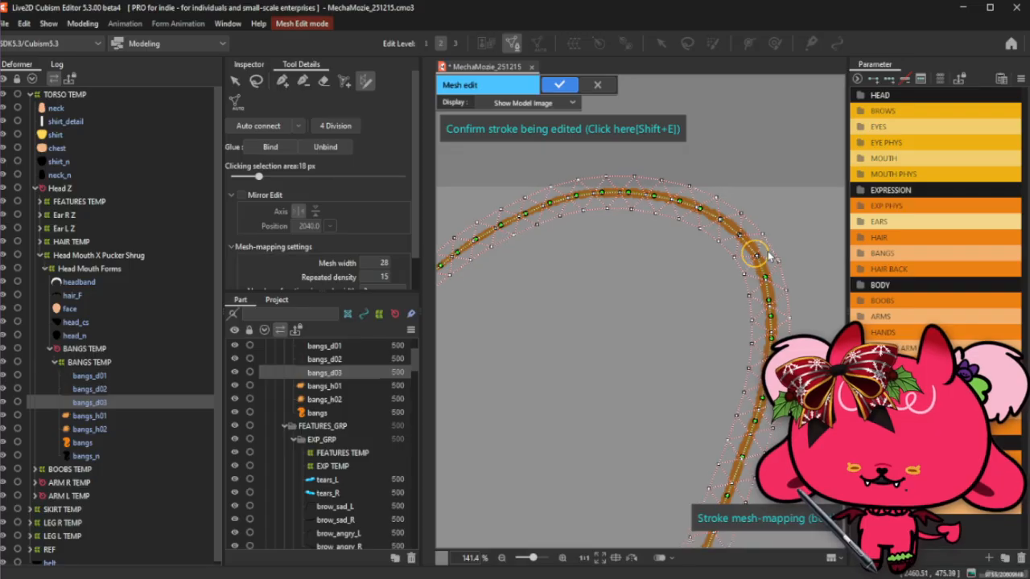
Check the fitted stroke along the line from tip to tip and confirm it as the bangs_d03 mesh.
scroll(784, 242, down, 2)
scroll(571, 273, up, 2)
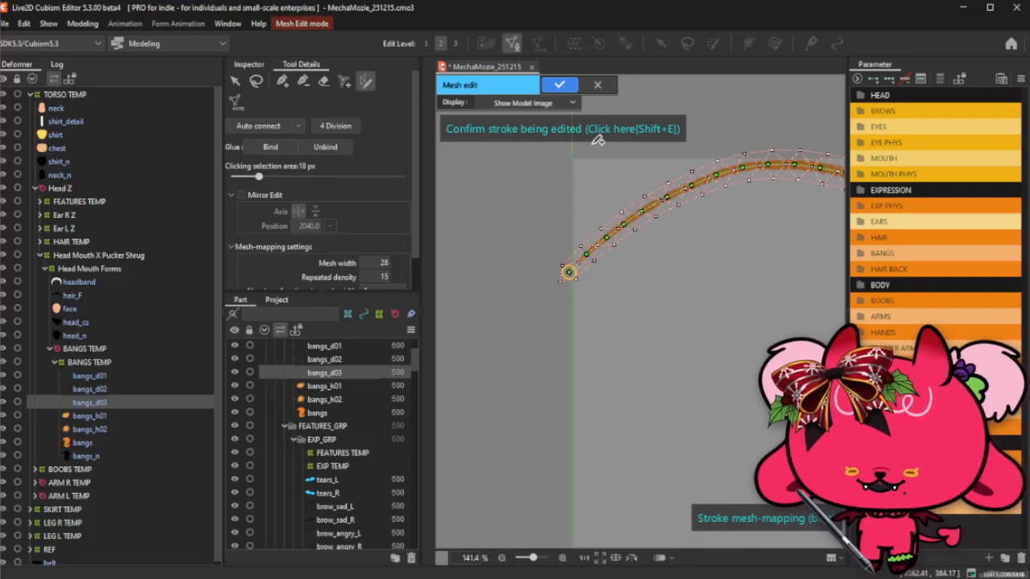
scroll(607, 173, down, 2)
scroll(768, 213, up, 2)
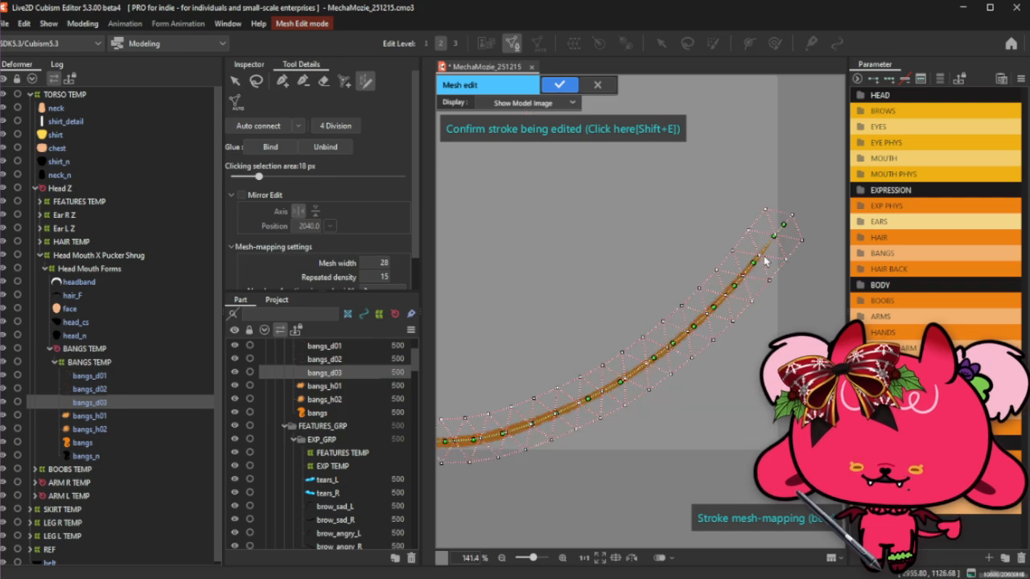
scroll(754, 249, down, 1)
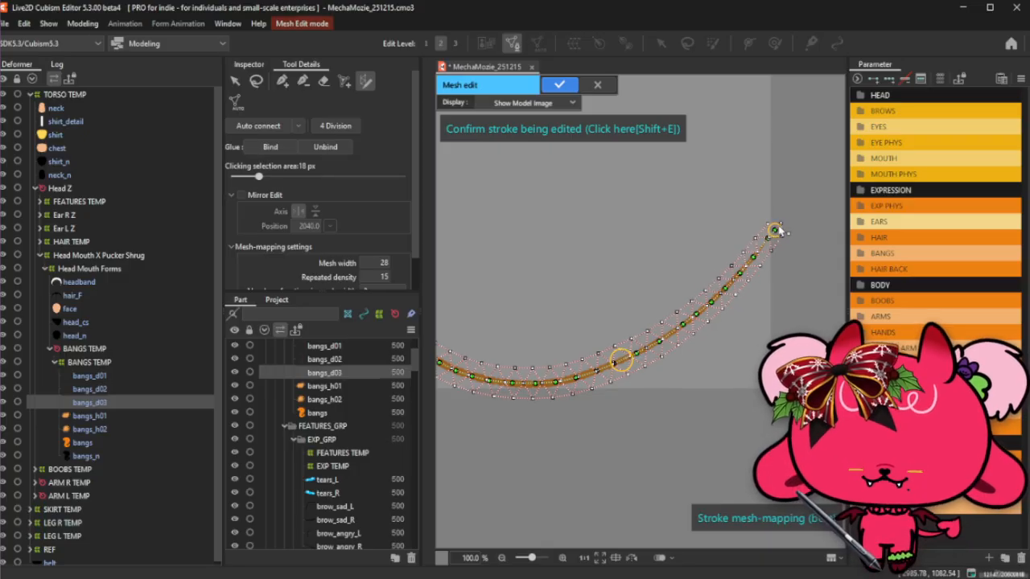
scroll(775, 257, up, 3)
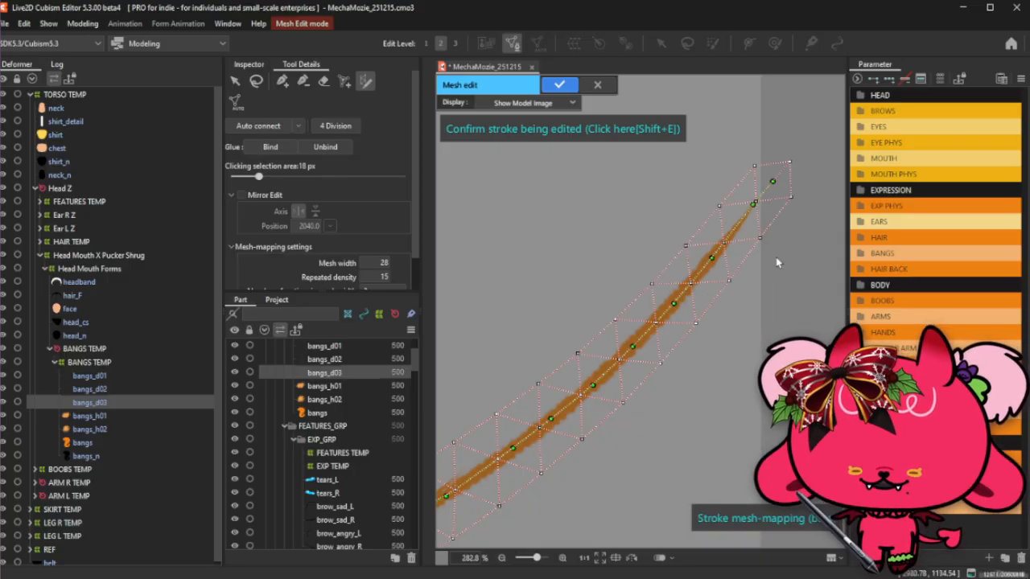
scroll(775, 256, down, 4)
scroll(657, 242, up, 2)
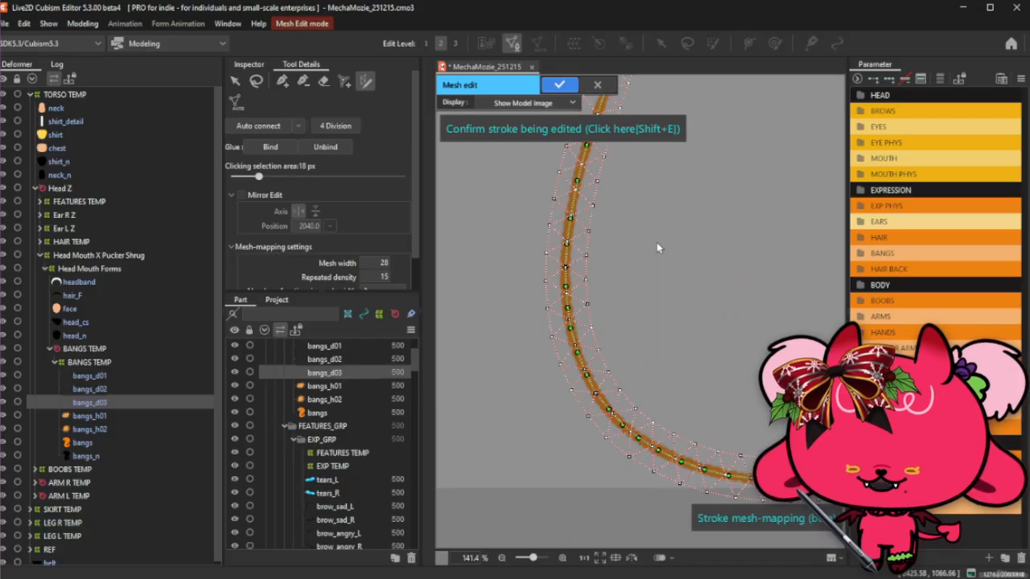
scroll(661, 228, down, 2)
scroll(742, 185, up, 2)
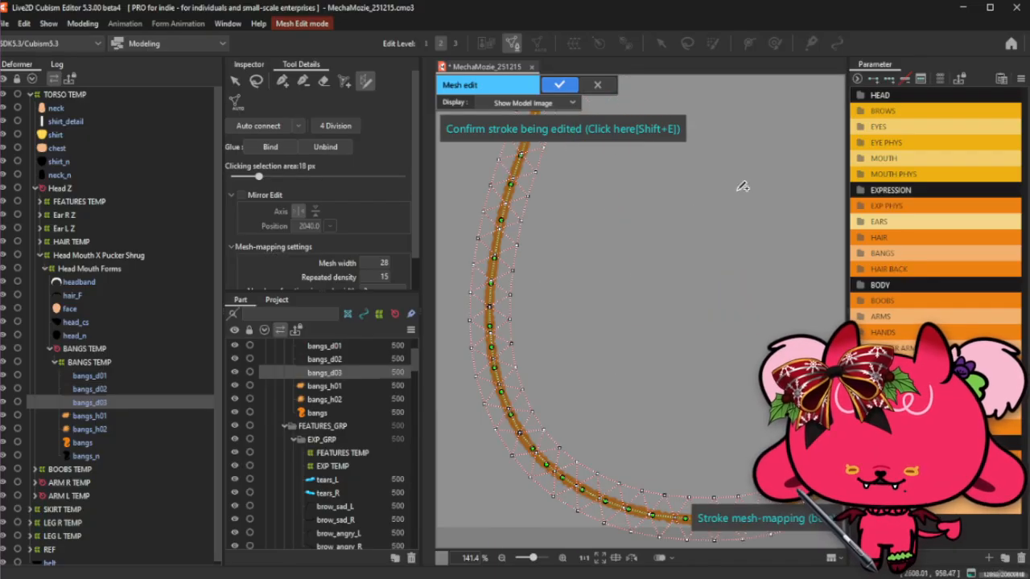
click(572, 138)
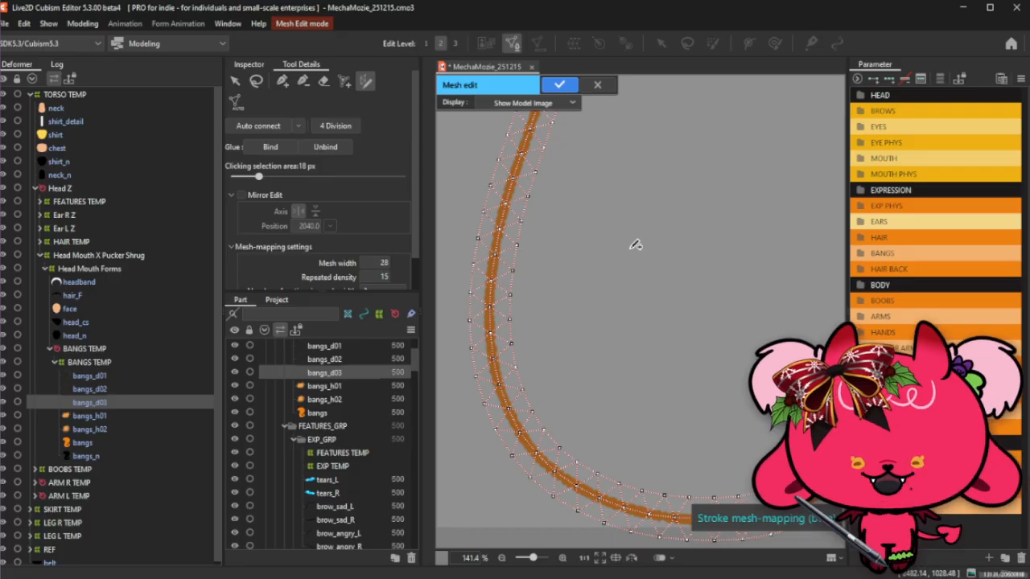
scroll(634, 244, down, 2)
scroll(622, 246, up, 1)
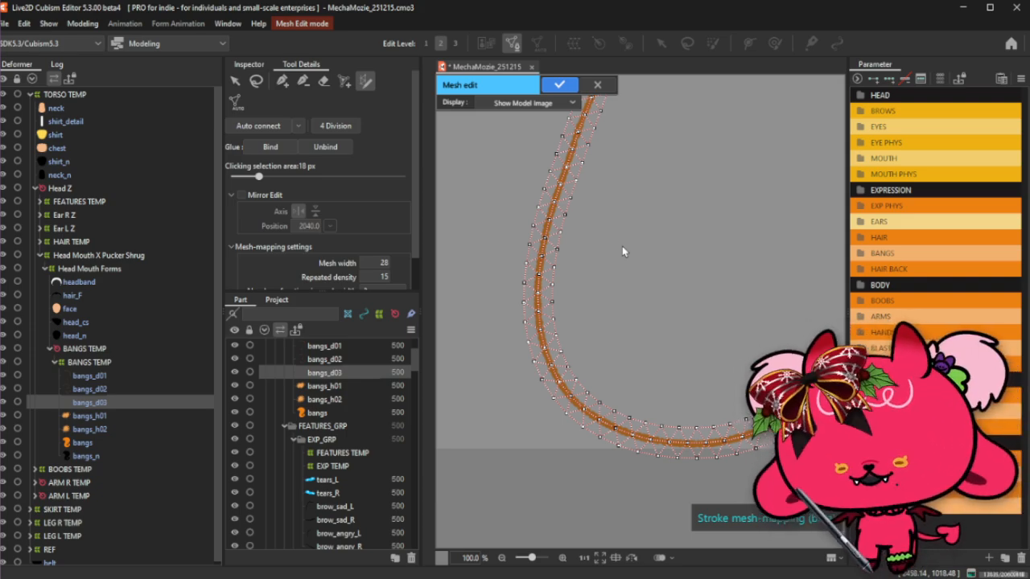
scroll(622, 247, down, 3)
scroll(609, 123, up, 4)
scroll(684, 90, down, 2)
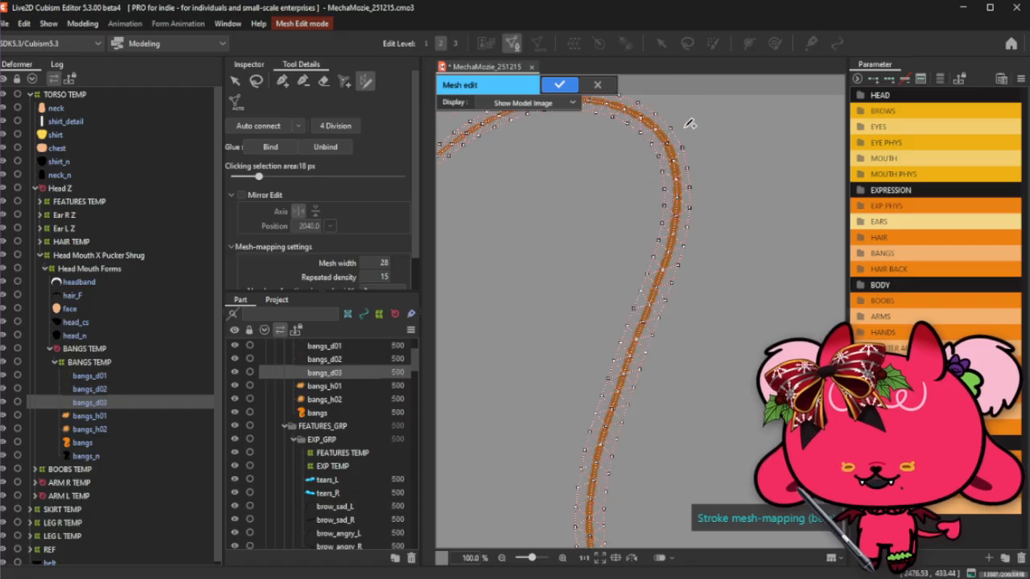
scroll(680, 163, up, 2)
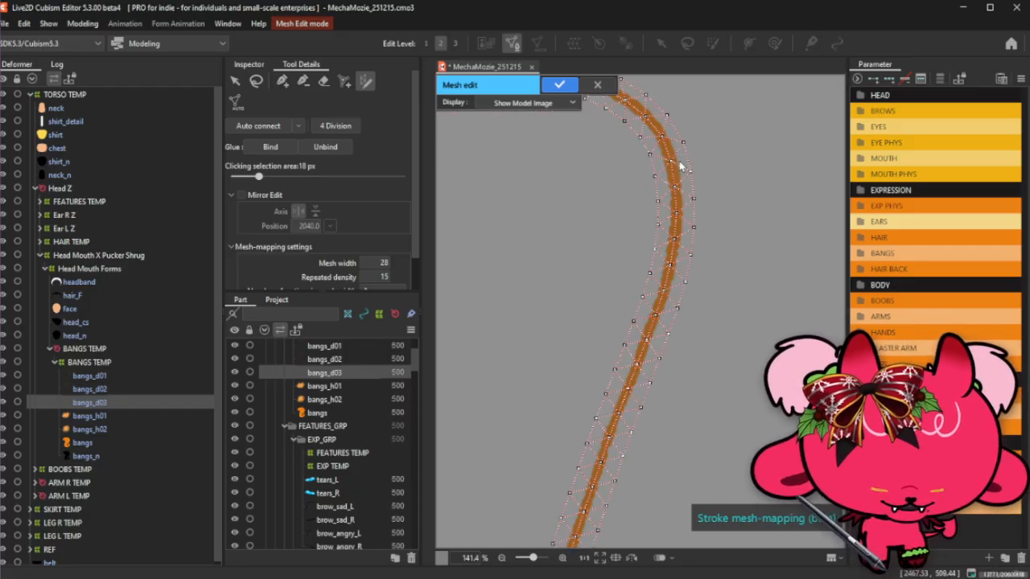
scroll(680, 165, down, 2)
scroll(640, 206, down, 1)
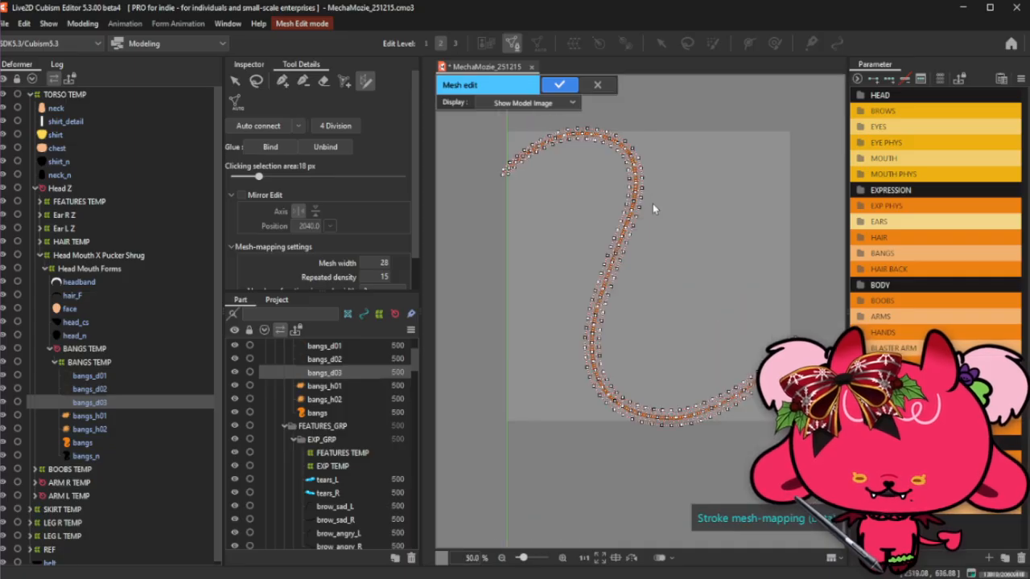
scroll(706, 208, up, 2)
scroll(728, 173, down, 1)
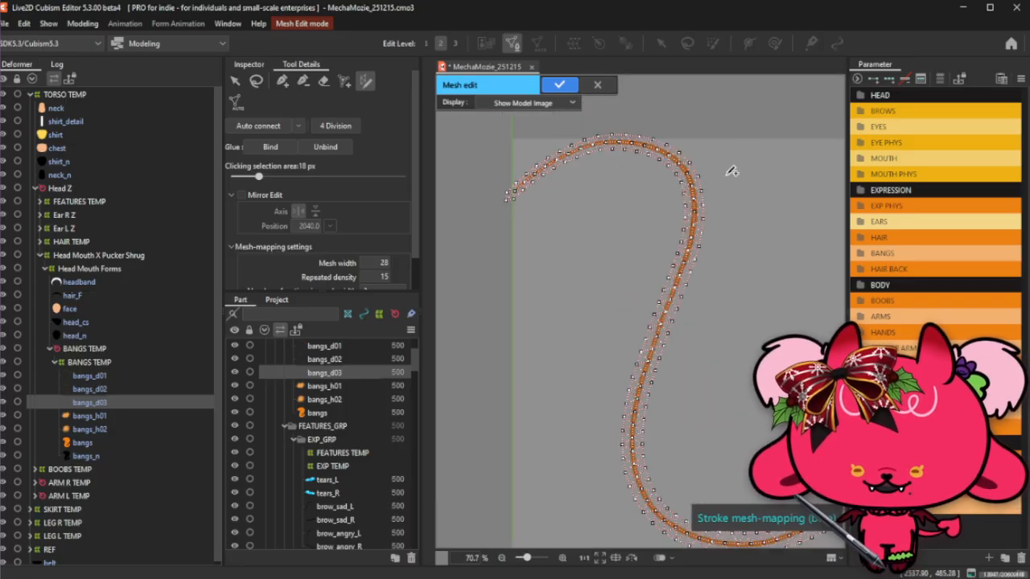
scroll(725, 169, down, 1)
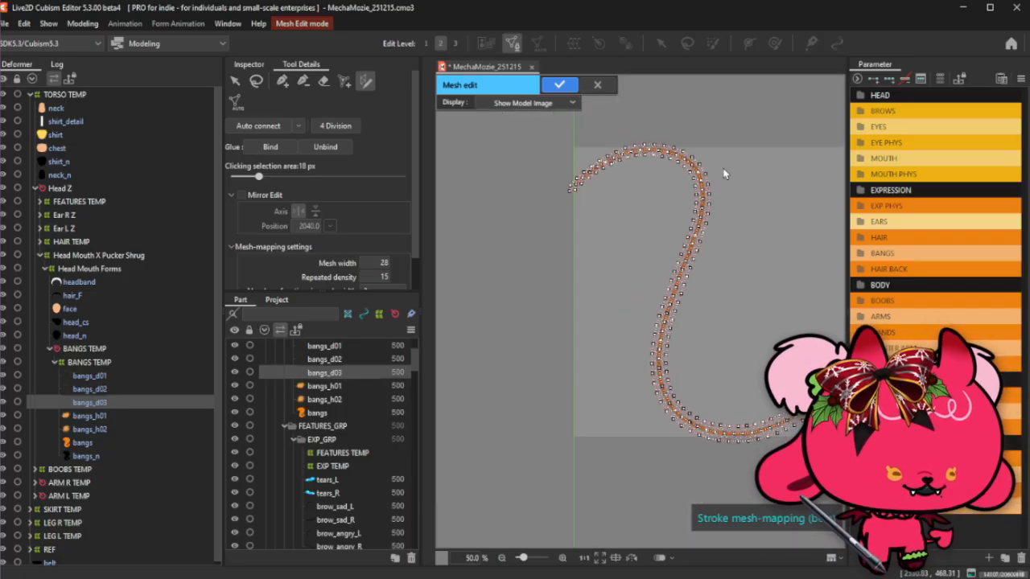
scroll(730, 172, down, 1)
scroll(804, 161, up, 2)
scroll(593, 161, down, 1)
scroll(552, 188, up, 1)
scroll(722, 152, down, 1)
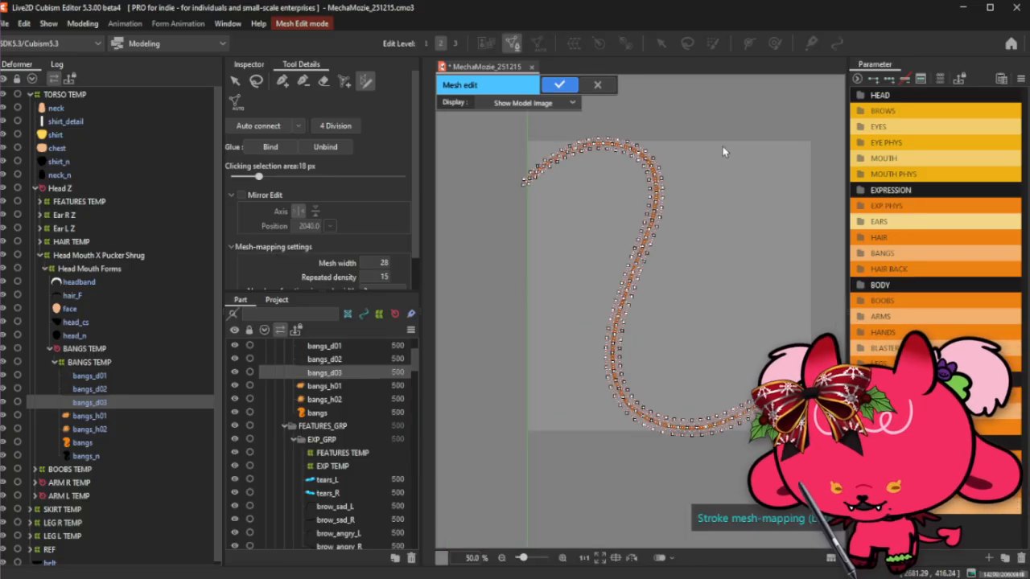
scroll(708, 178, up, 1)
scroll(726, 131, down, 1)
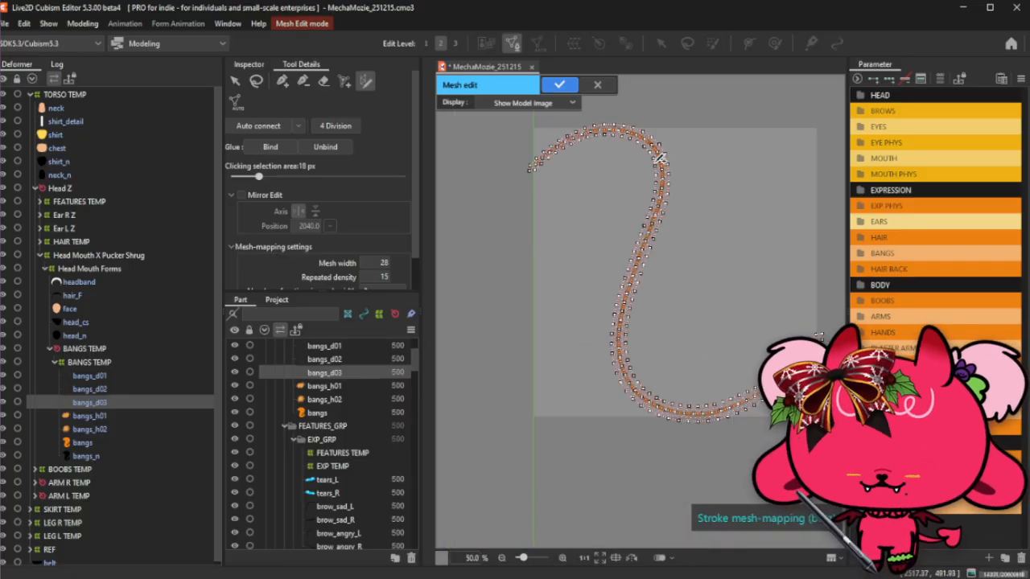
scroll(654, 162, up, 1)
scroll(654, 163, down, 1)
scroll(612, 138, up, 1)
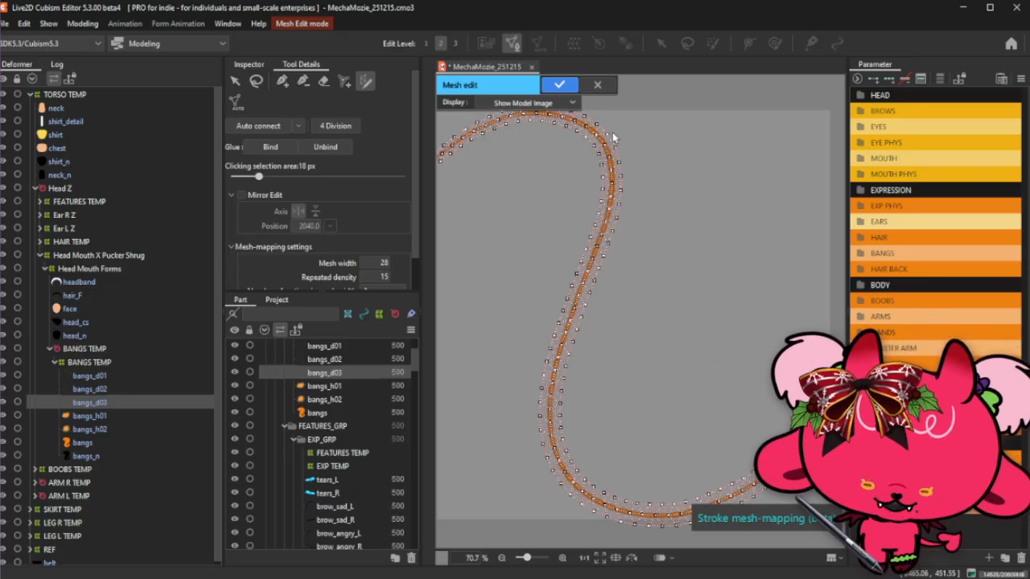
scroll(613, 137, down, 1)
scroll(577, 123, up, 1)
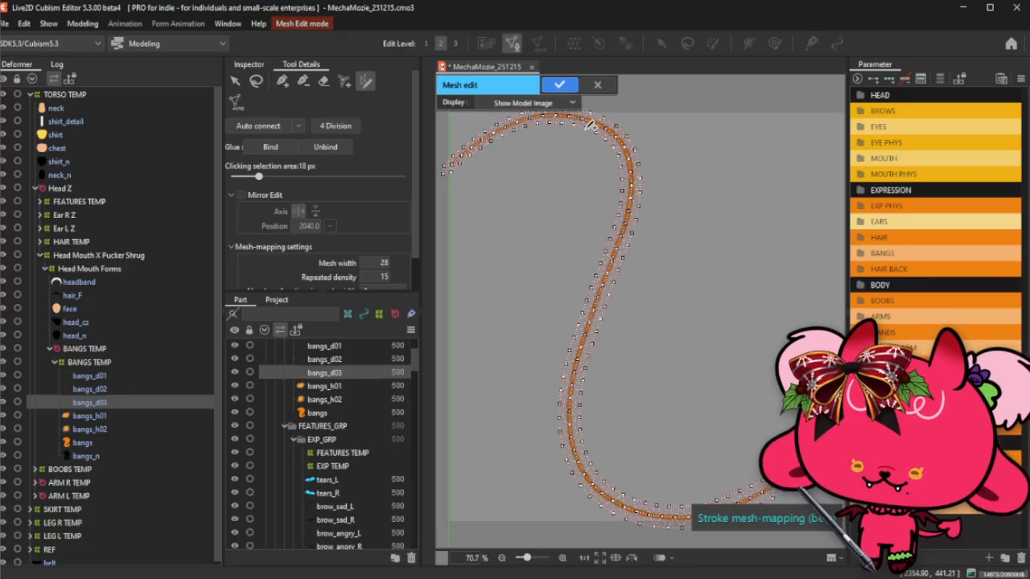
scroll(634, 201, down, 1)
scroll(613, 161, up, 2)
scroll(618, 169, down, 2)
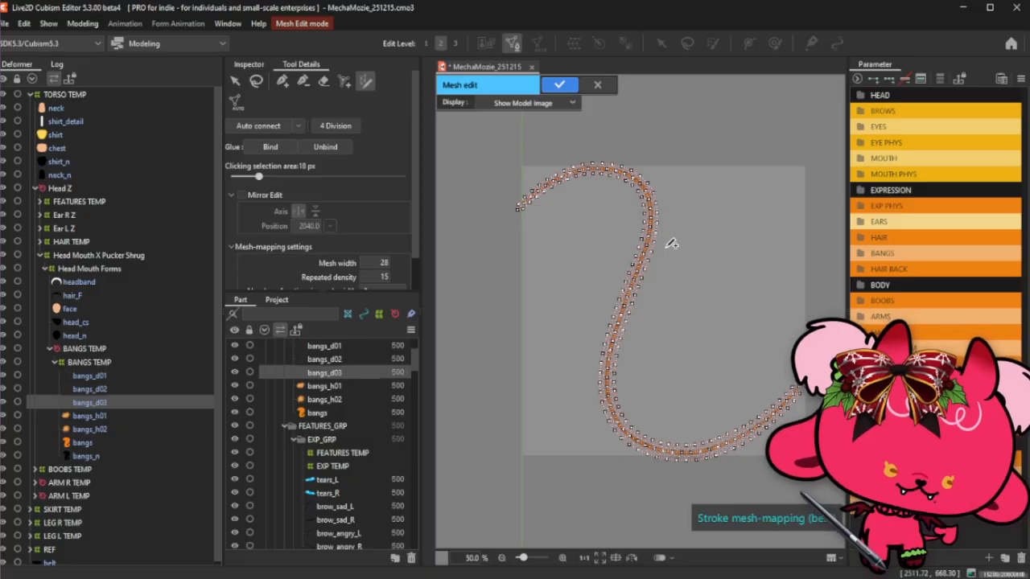
scroll(577, 269, down, 1)
scroll(657, 245, up, 1)
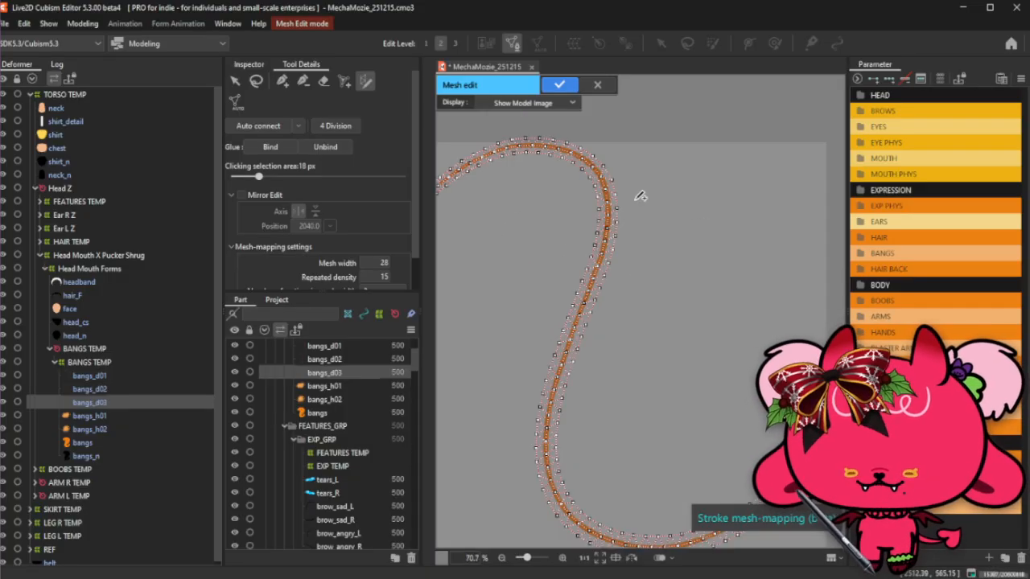
Examine how the confirmed bangs_d03 mesh covers the line at both tips and around the upper arch.
scroll(638, 276, up, 1)
scroll(722, 295, up, 5)
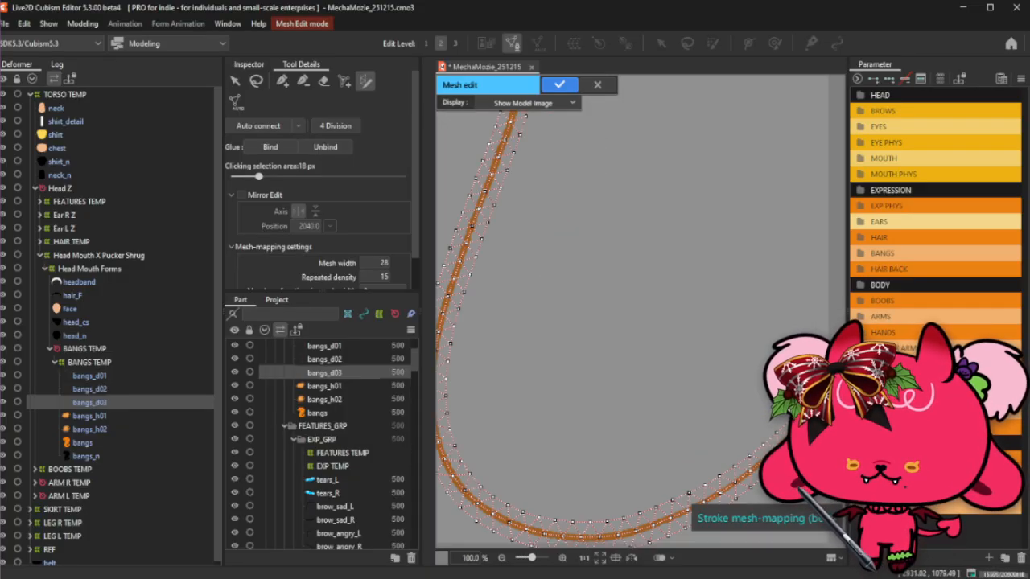
scroll(722, 295, down, 6)
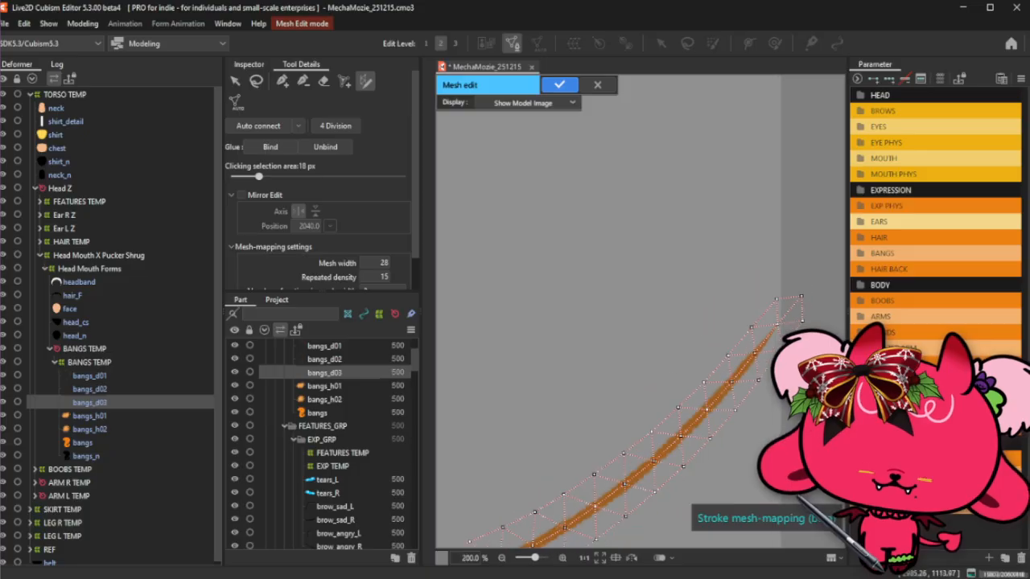
scroll(660, 159, up, 2)
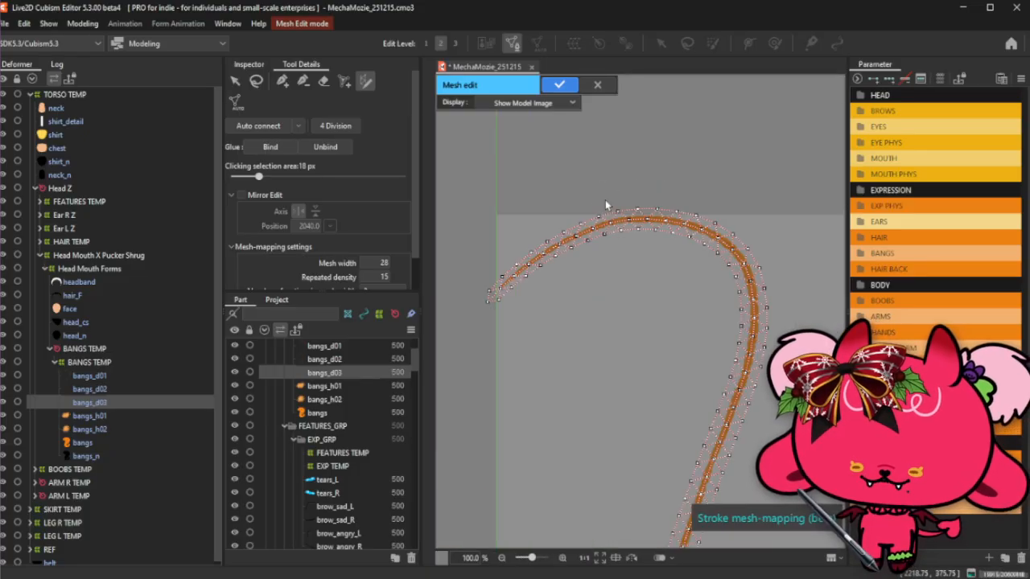
scroll(520, 244, up, 3)
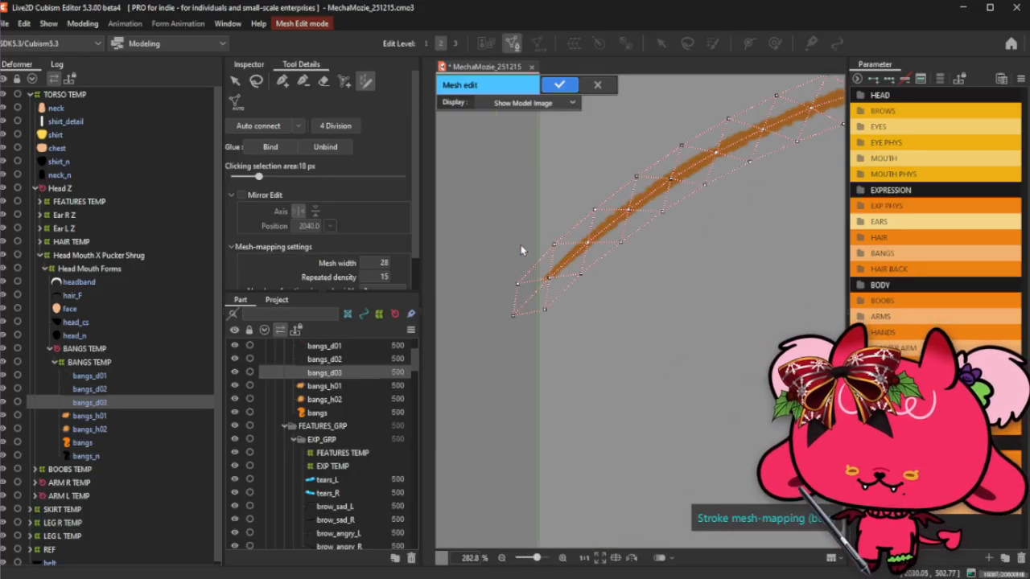
scroll(521, 244, down, 2)
scroll(591, 197, down, 3)
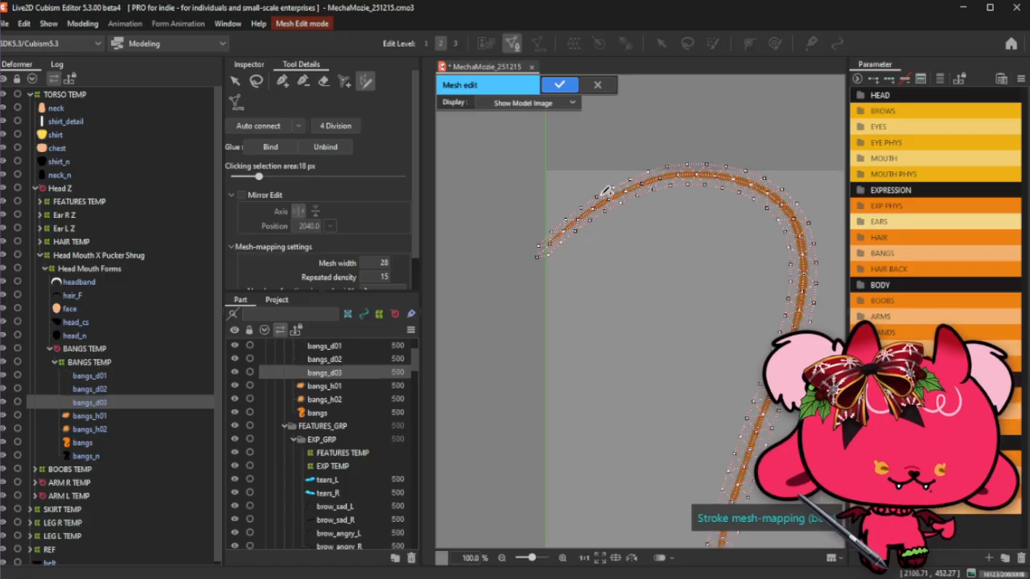
scroll(764, 322, up, 4)
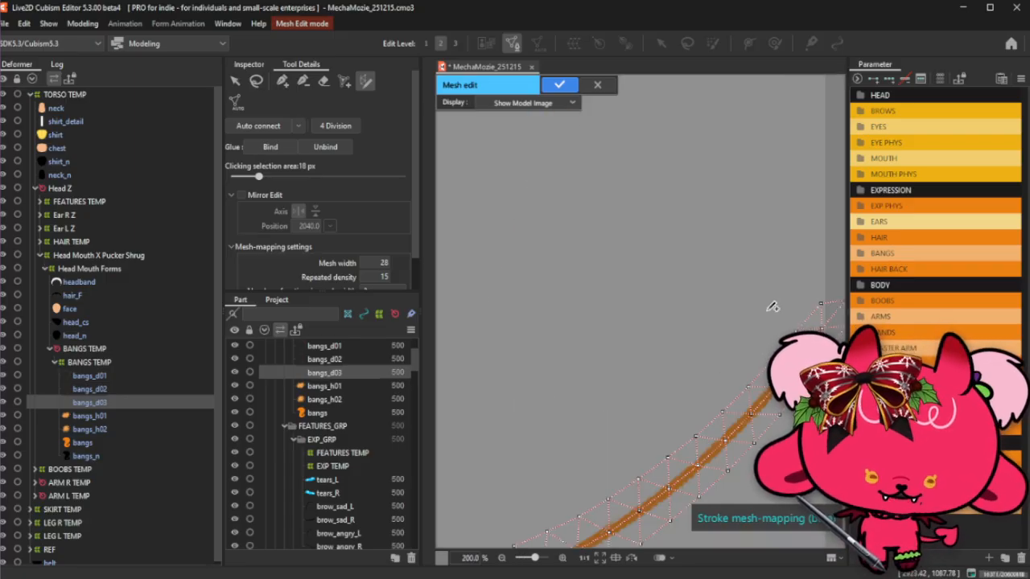
Examine the bangs_d03 mesh along the full S-shaped line, from the lower curl up to the upper arch.
scroll(774, 304, down, 2)
scroll(538, 217, down, 1)
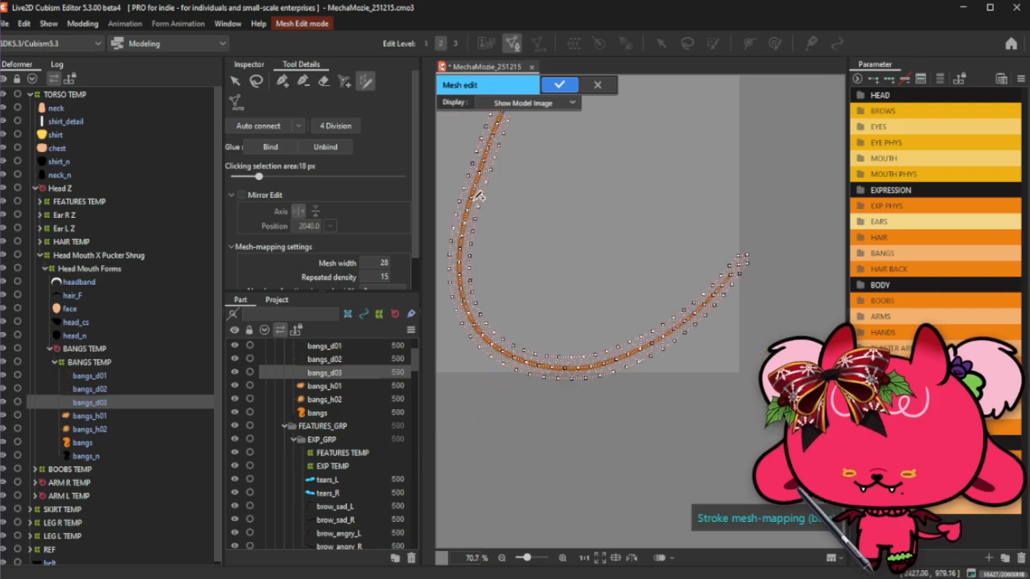
scroll(439, 171, up, 2)
scroll(556, 261, down, 1)
scroll(556, 261, down, 1)
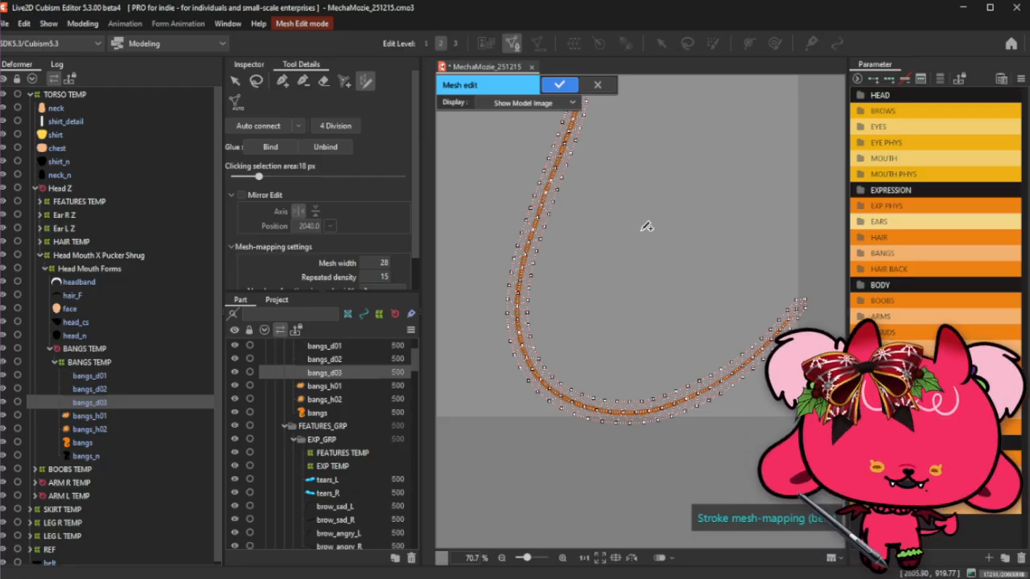
scroll(611, 386, down, 2)
drag(607, 394, 612, 429)
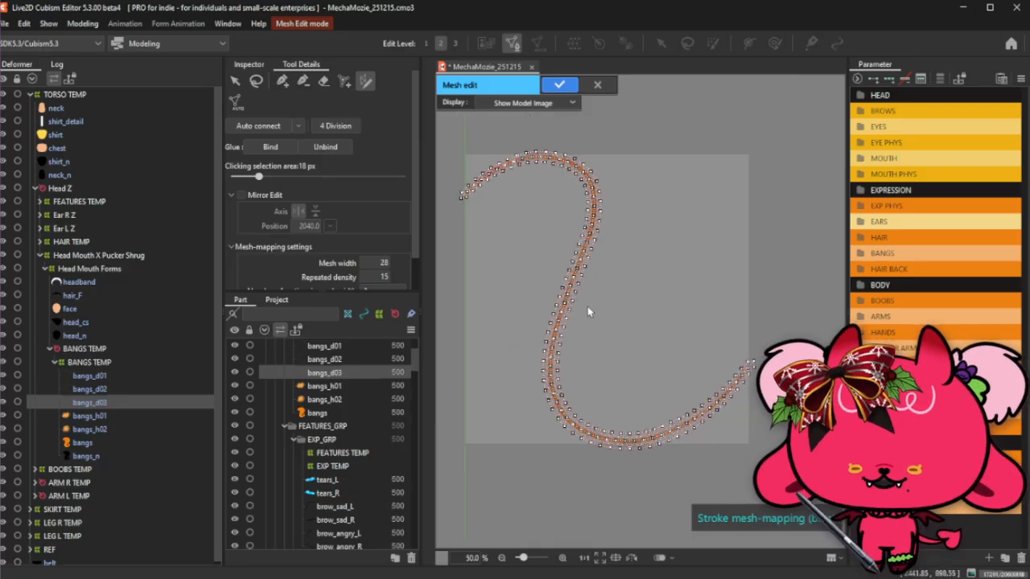
scroll(731, 286, down, 1)
scroll(653, 232, up, 2)
scroll(653, 231, down, 1)
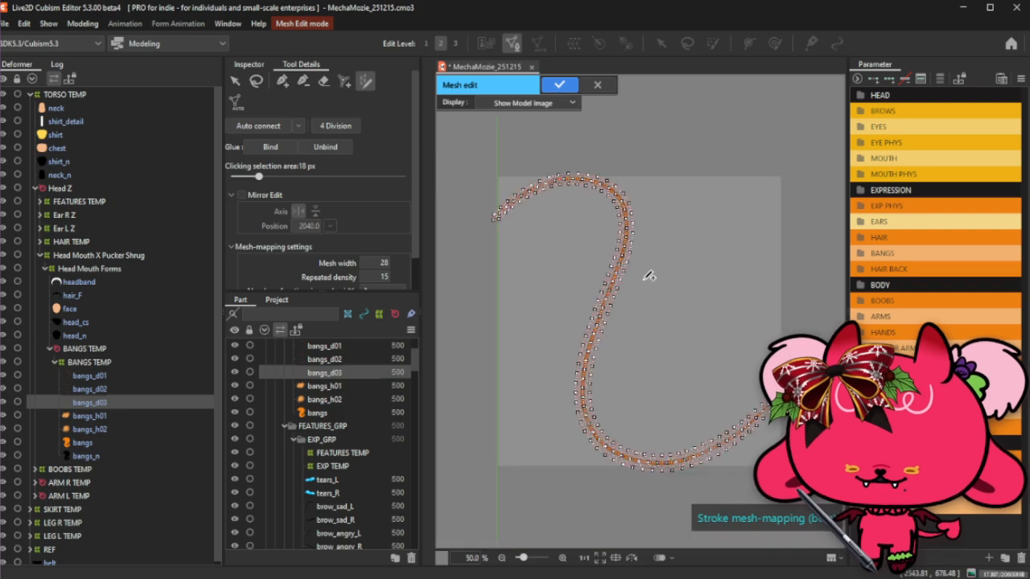
scroll(639, 298, up, 1)
scroll(682, 305, down, 1)
scroll(688, 314, up, 1)
scroll(694, 306, down, 1)
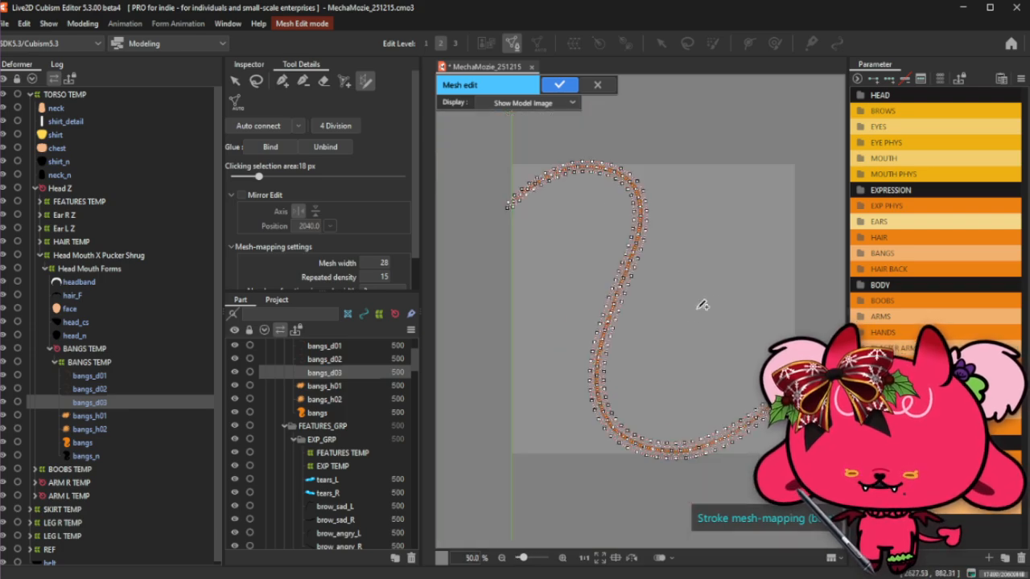
Apply the bangs_d03 mesh edit and collapse the BANGS TEMP rotation deformer in the deformer hierarchy.
click(573, 85)
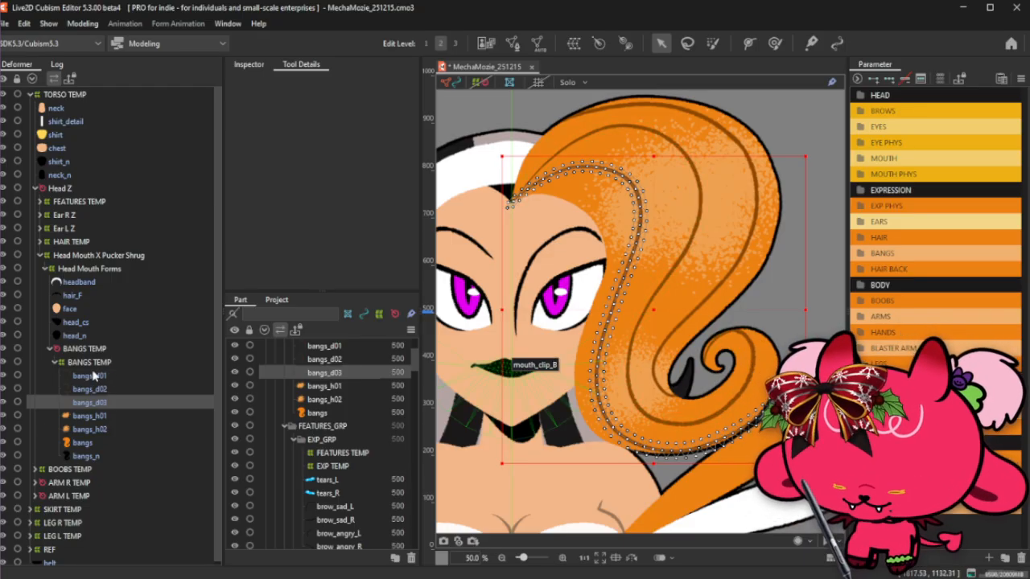
click(81, 349)
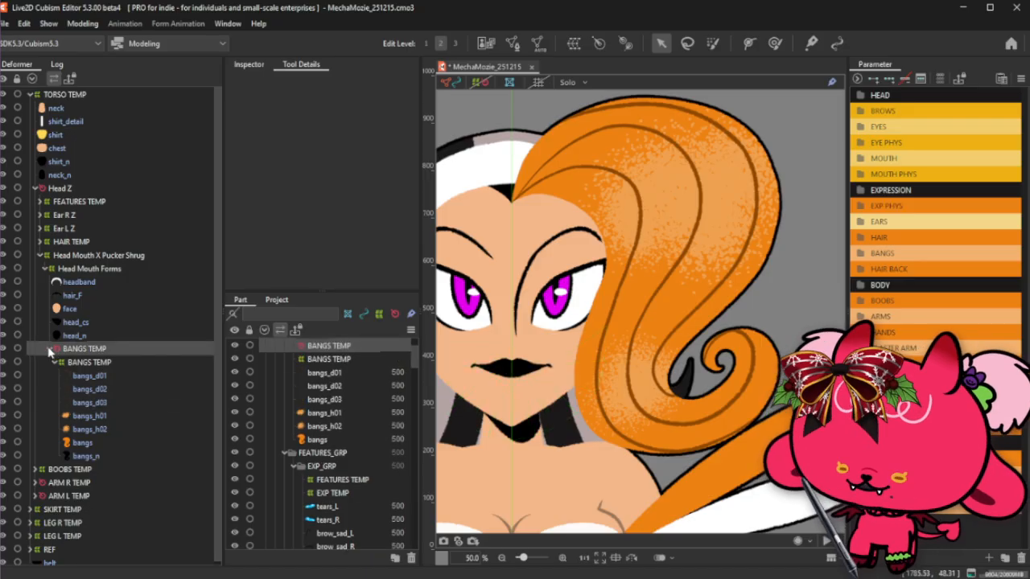
click(50, 349)
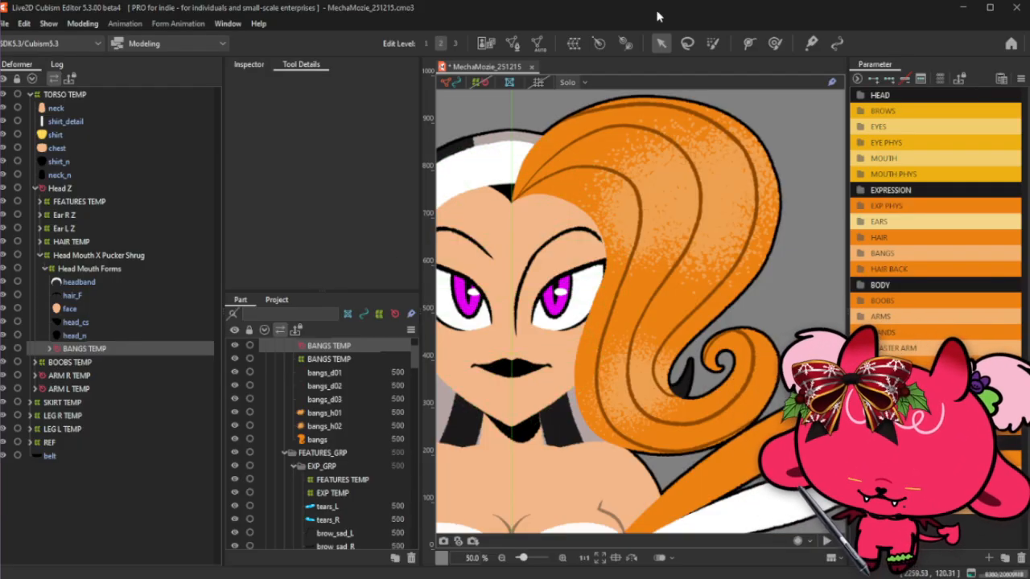
Disable art mesh selection in the model view and save the MechaMozie_251215 model file.
scroll(774, 241, down, 2)
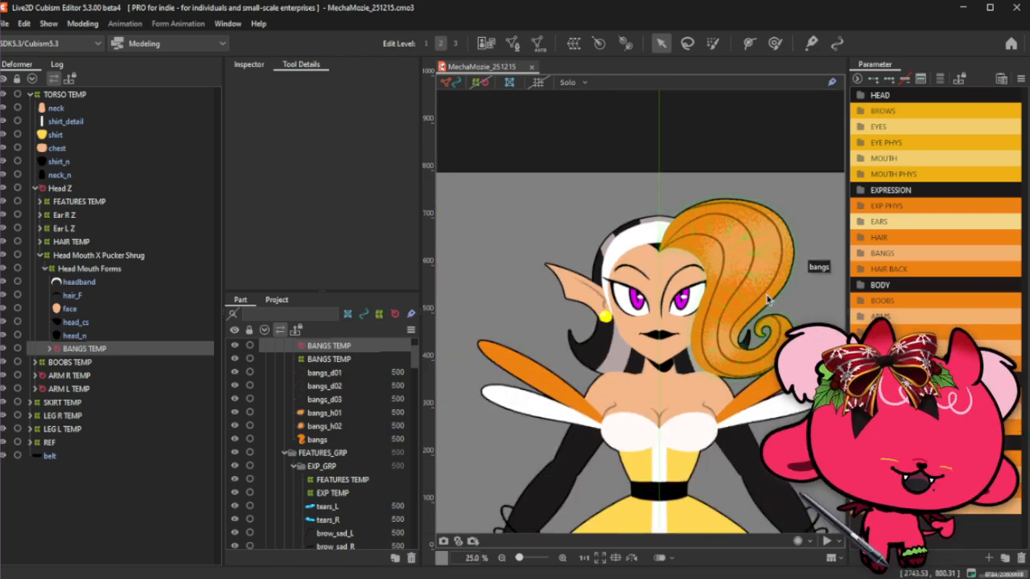
scroll(679, 254, up, 2)
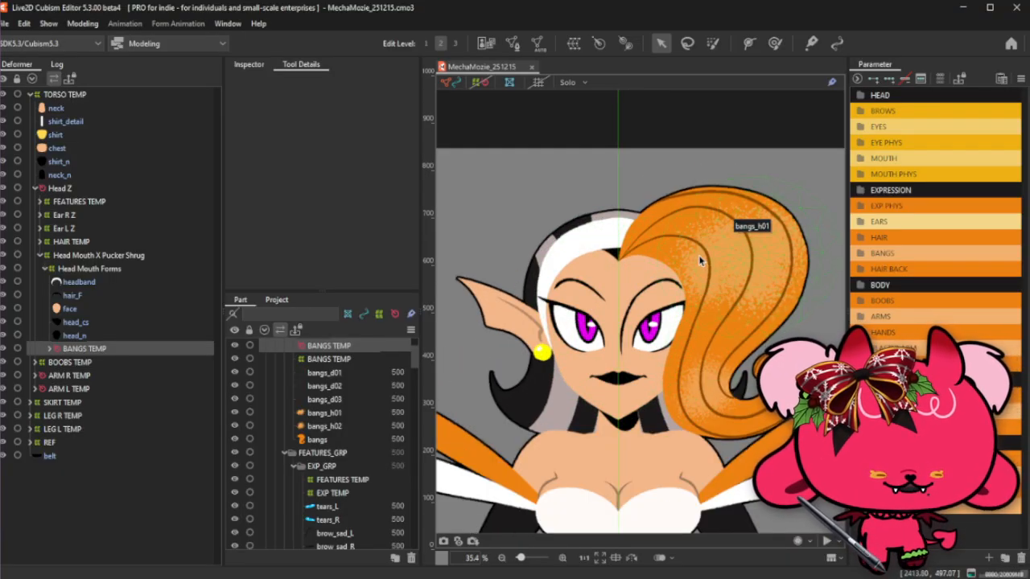
click(447, 83)
key(ctrl+s)
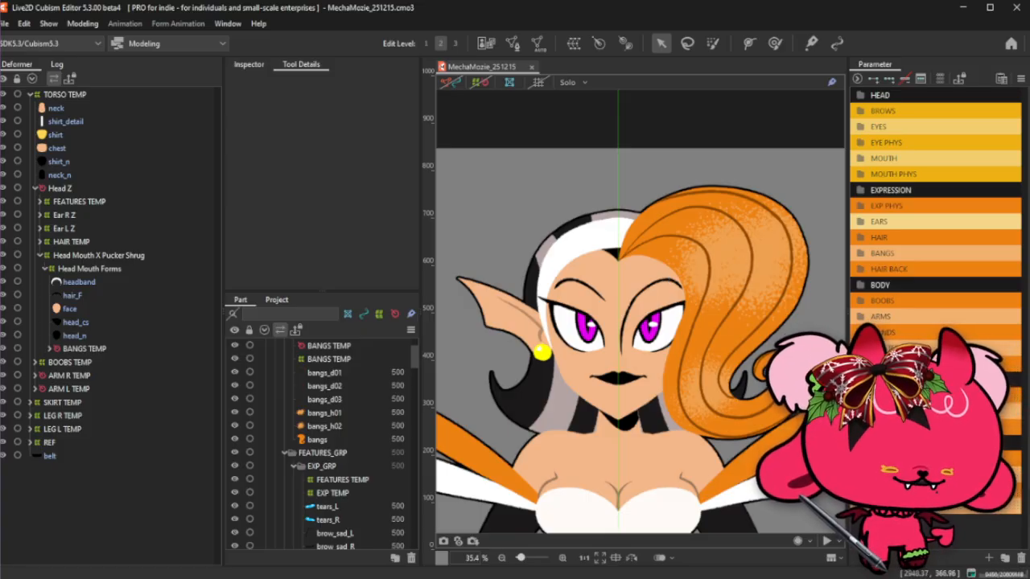
scroll(635, 130, down, 2)
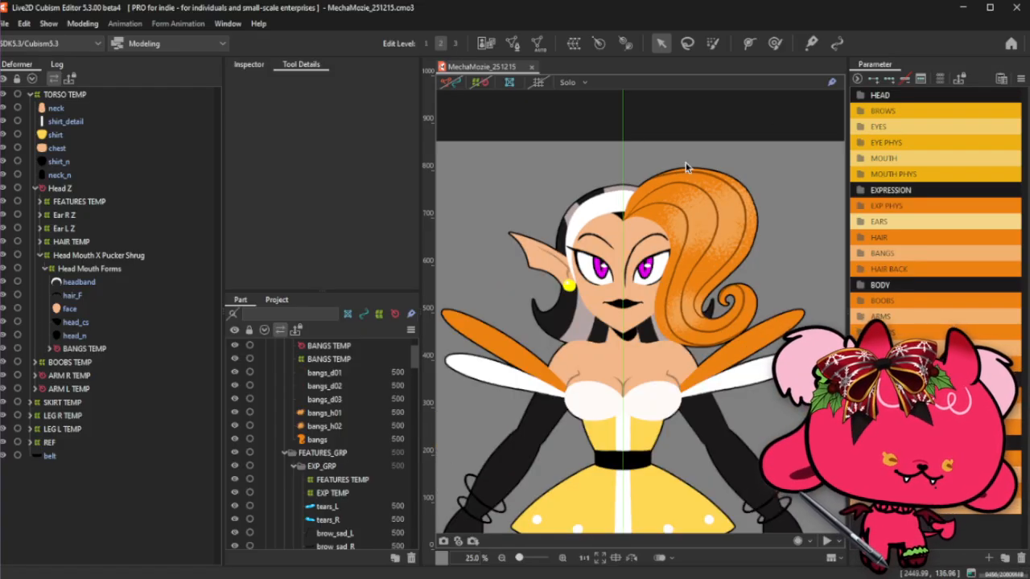
scroll(685, 165, up, 2)
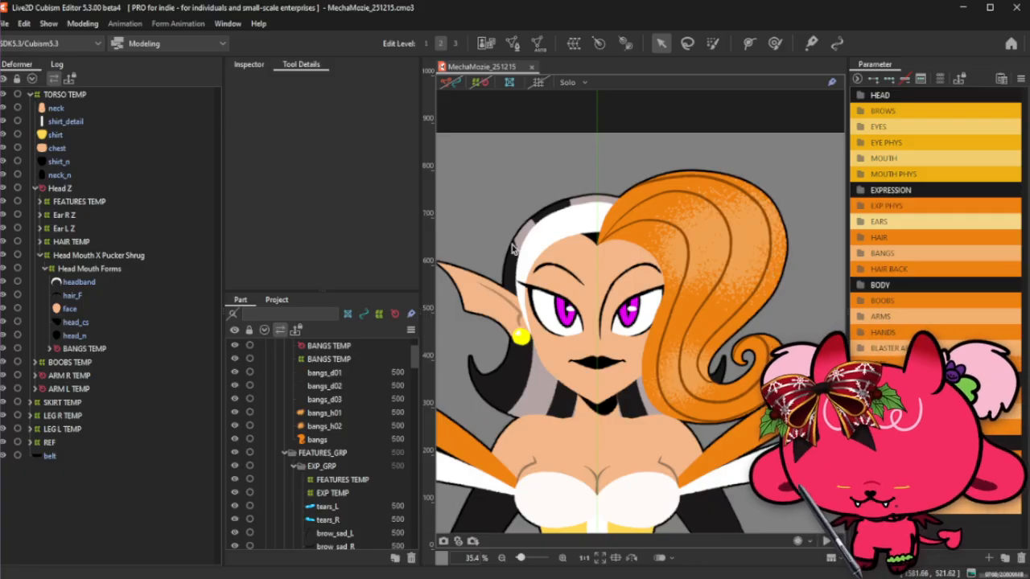
key(ctrl+s)
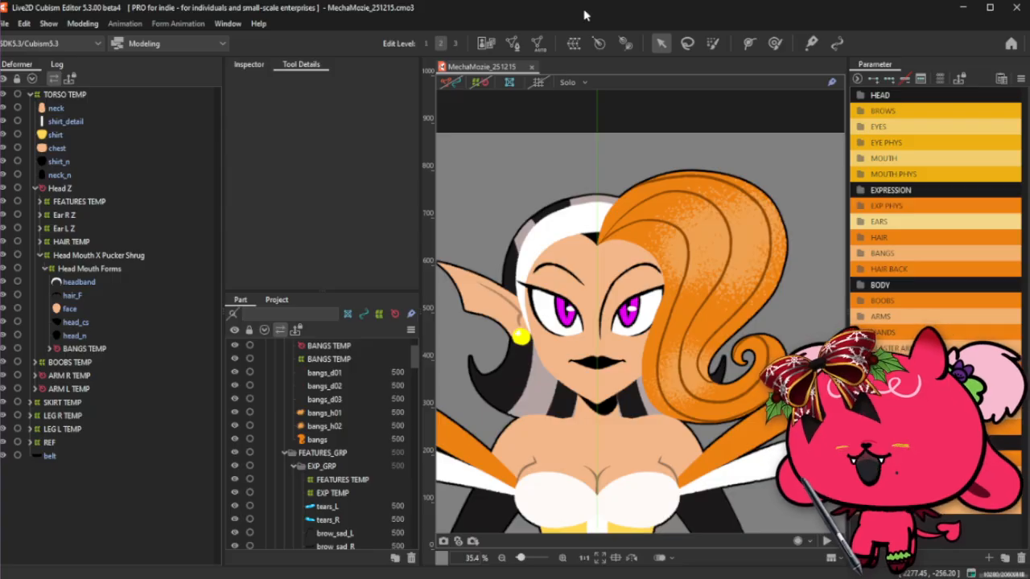
Open the physics settings and inspect the character's face and bangs in the physics preview.
scroll(610, 233, up, 2)
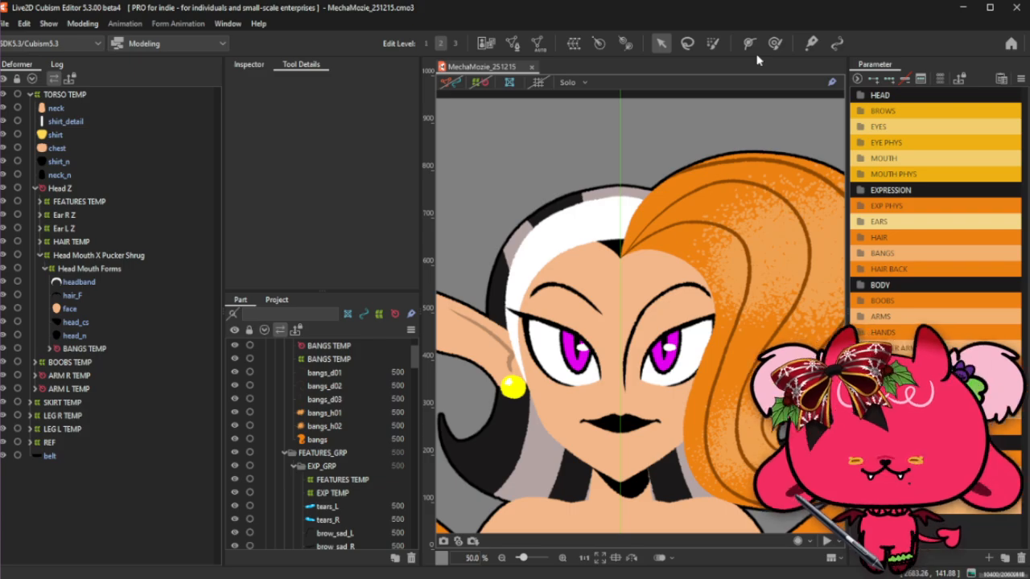
scroll(720, 158, down, 2)
click(83, 23)
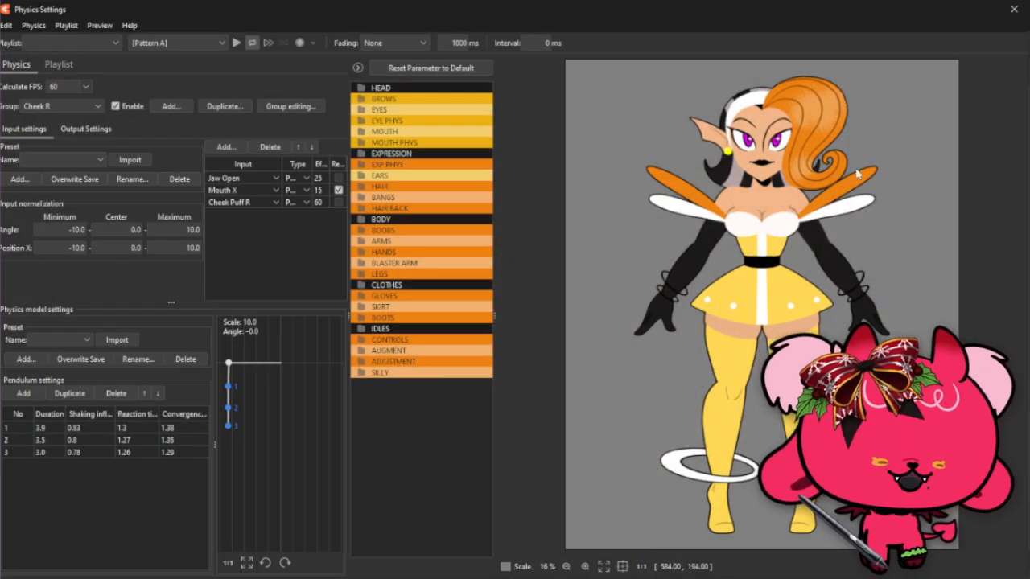
scroll(705, 55, up, 3)
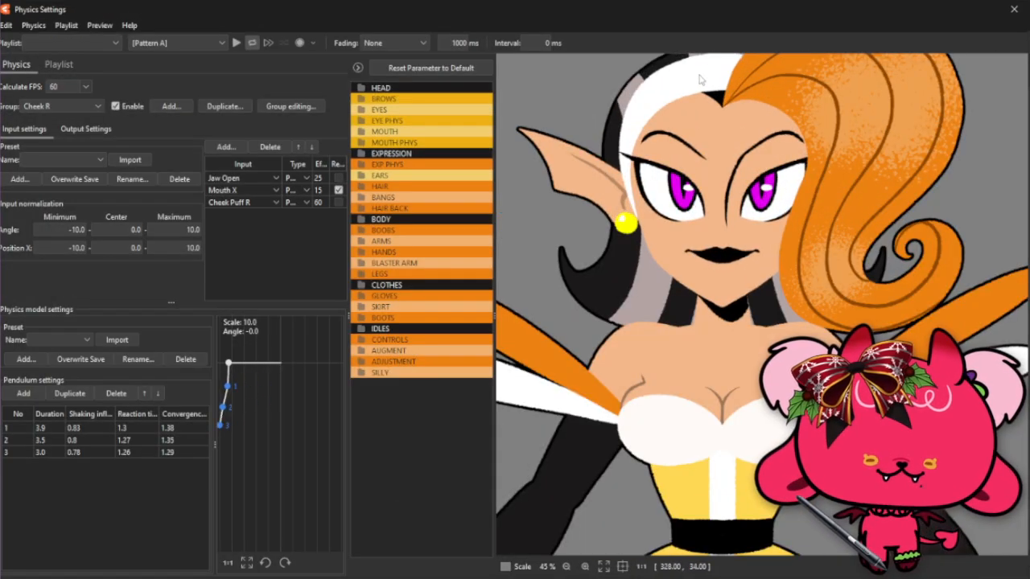
scroll(704, 55, down, 3)
scroll(705, 54, up, 5)
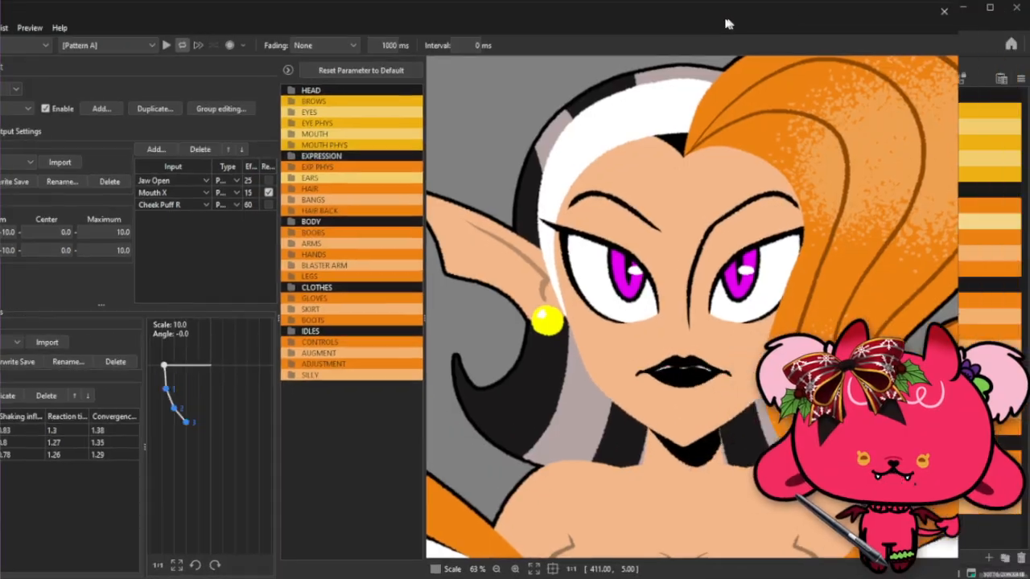